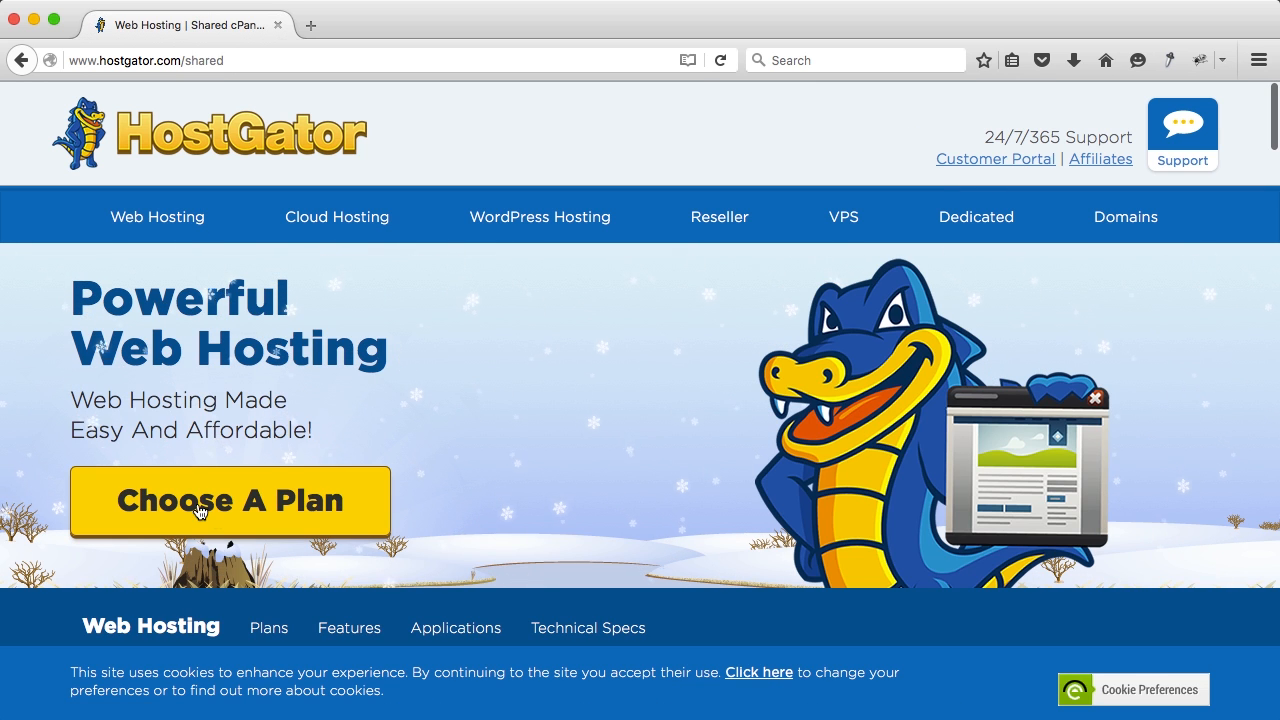
Step: Compare Hatchling ($4.86/mo, Single Domain) with Baby ($6.96/mo, Unlimited Domains) in the plan chooser
click(257, 509)
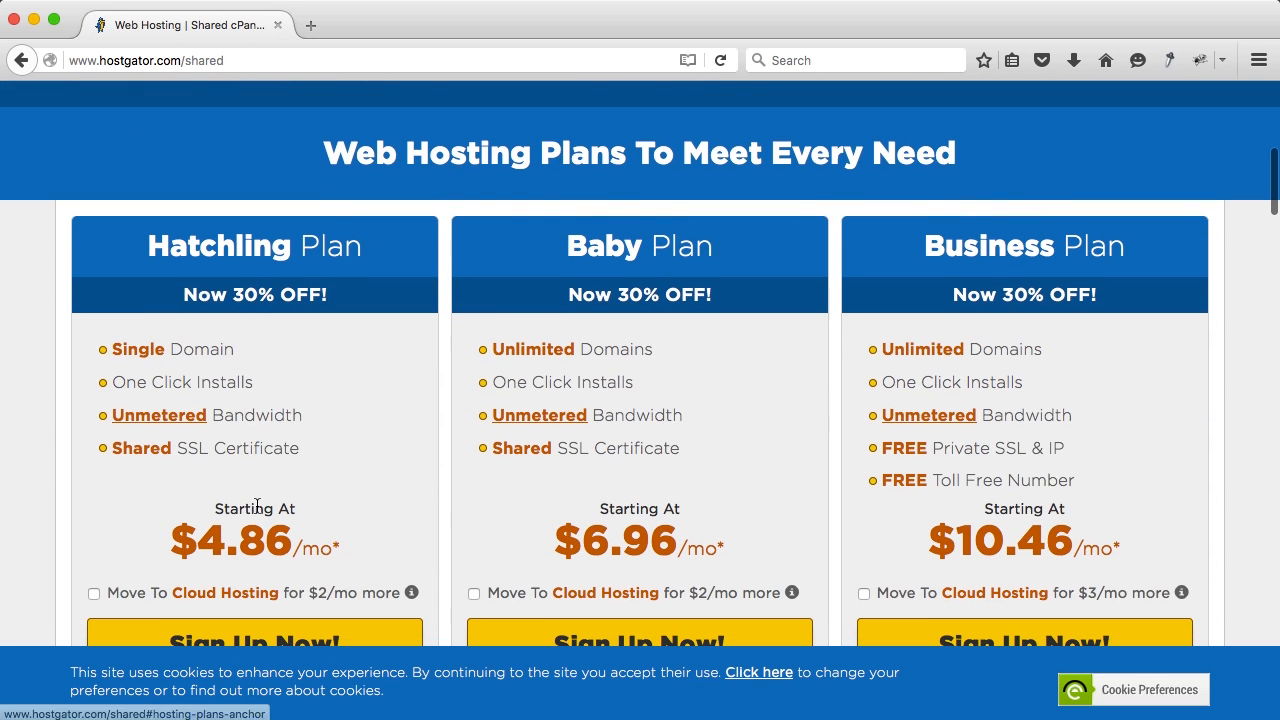
scroll(397, 421, down, 2)
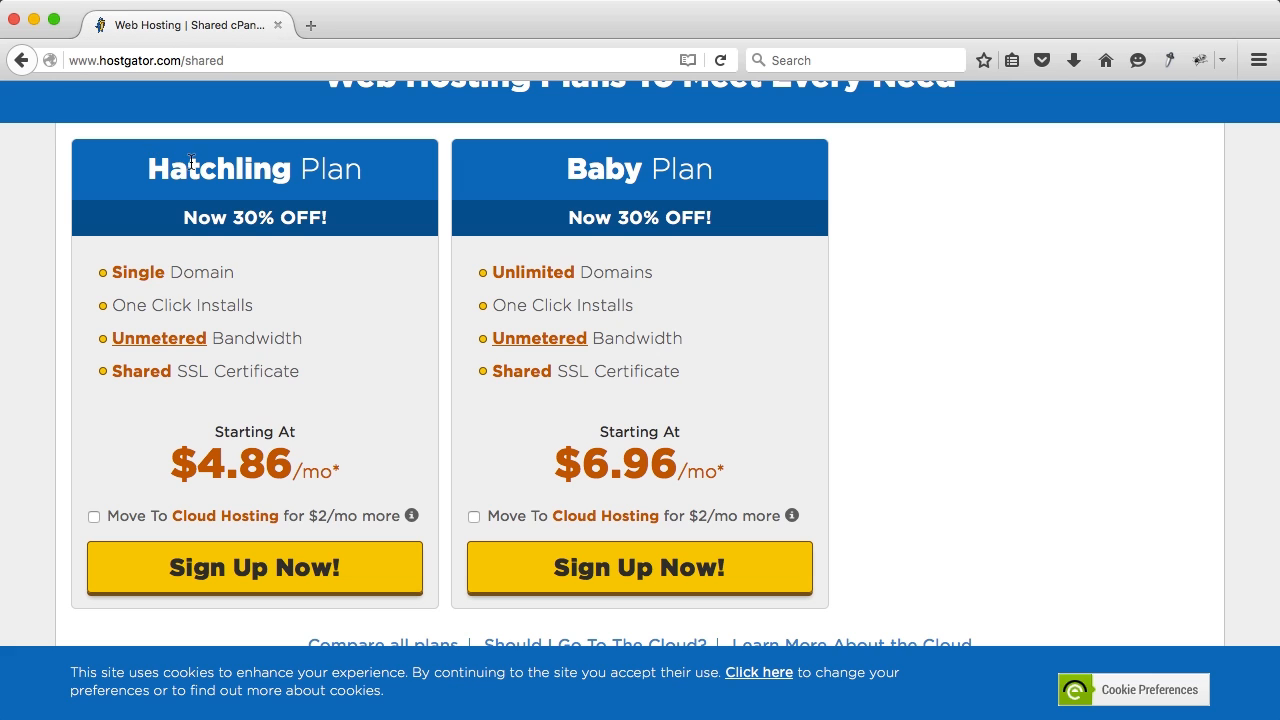
drag(232, 273, 111, 275)
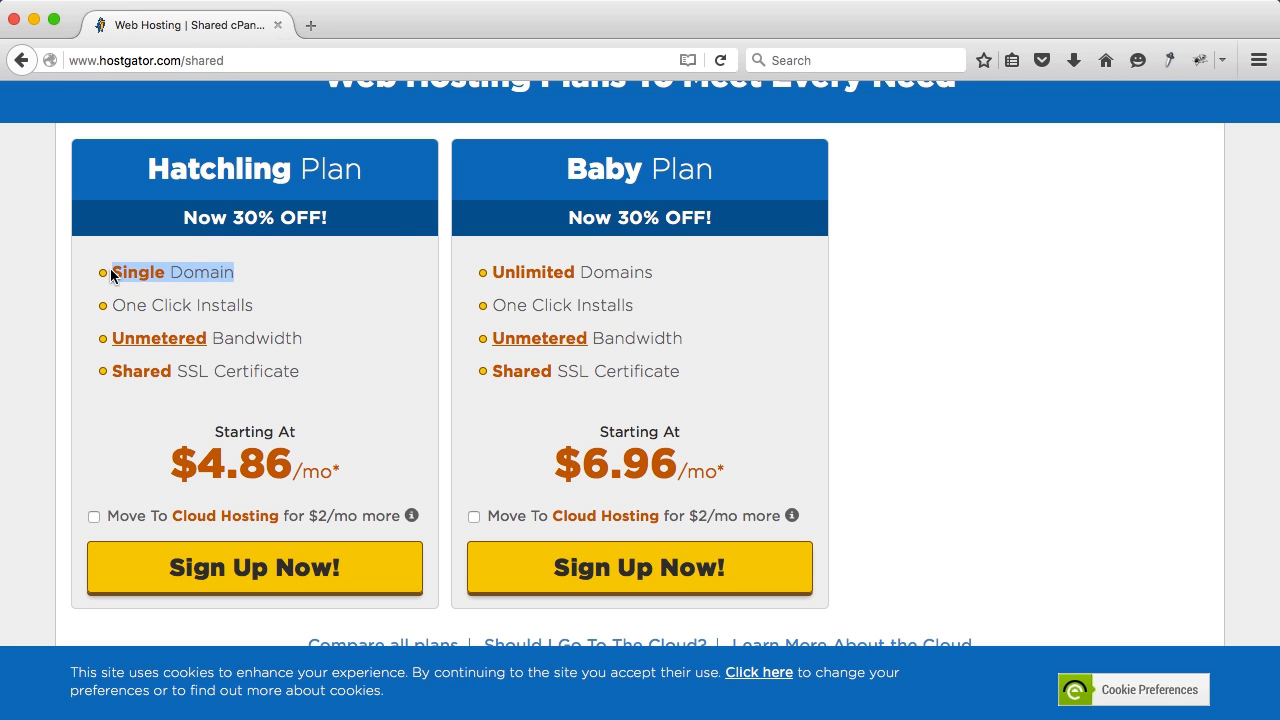
click(566, 182)
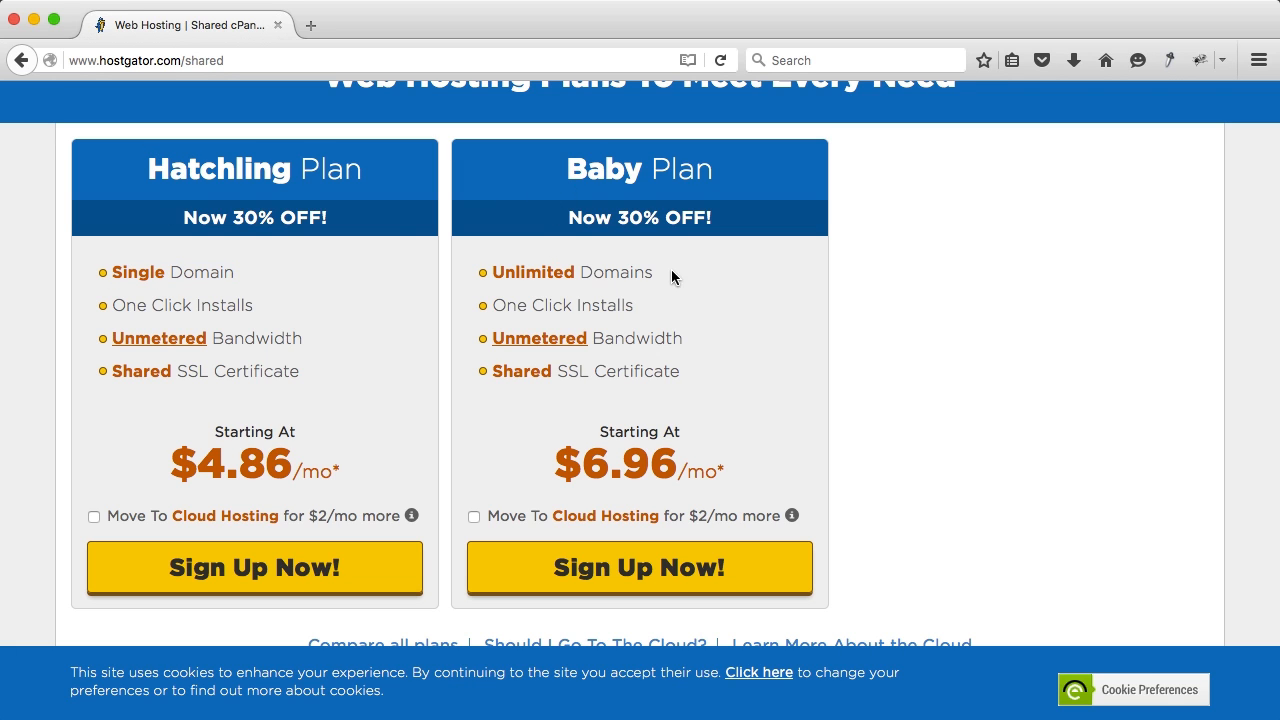
drag(653, 272, 492, 273)
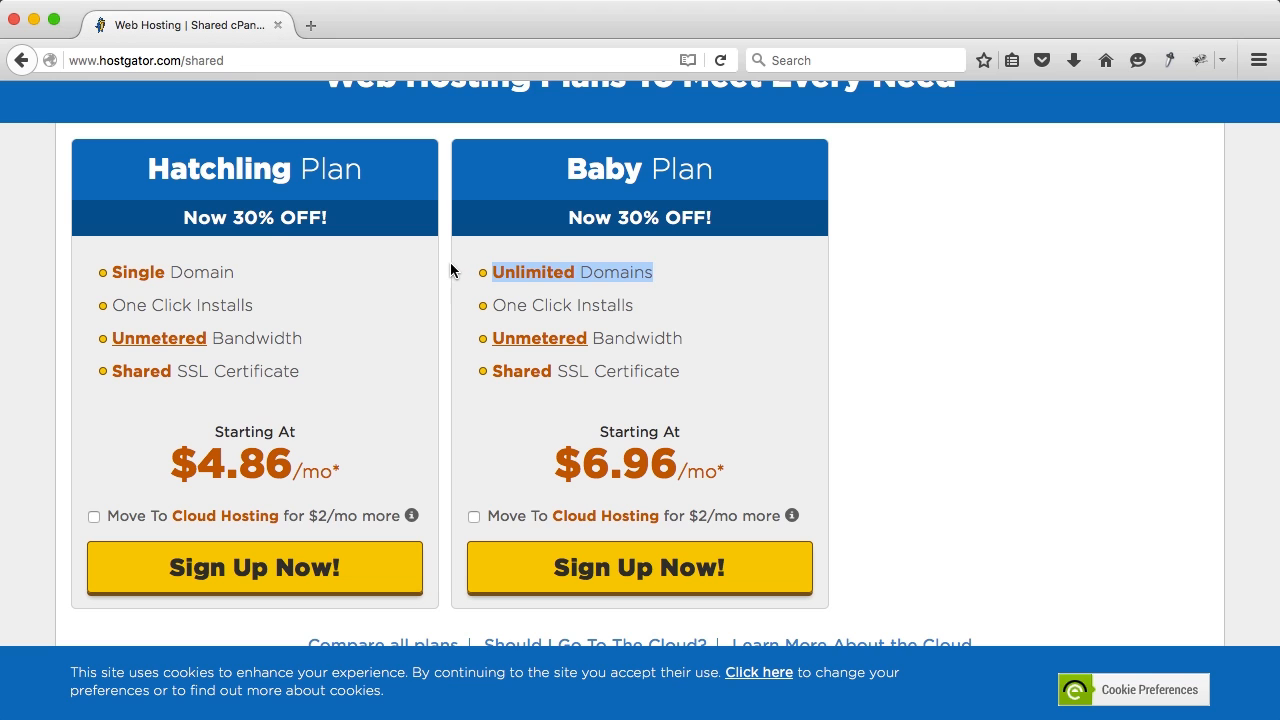
click(390, 258)
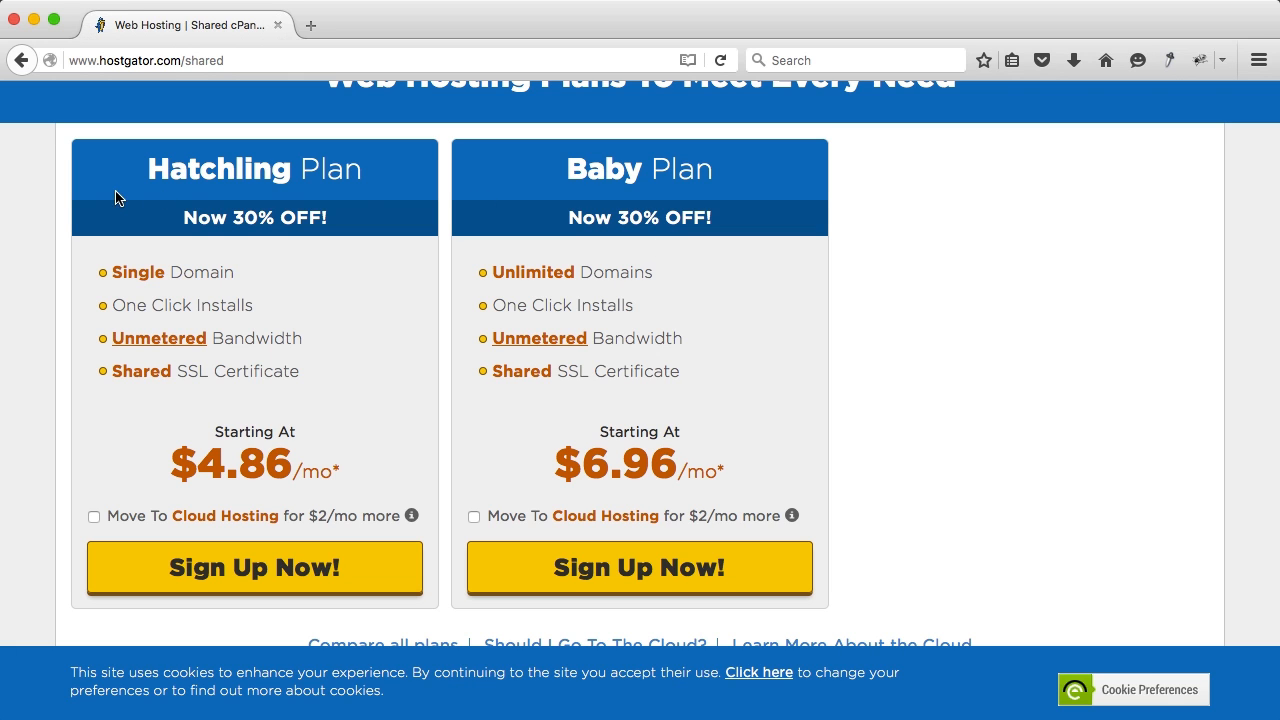
scroll(284, 184, up, 1)
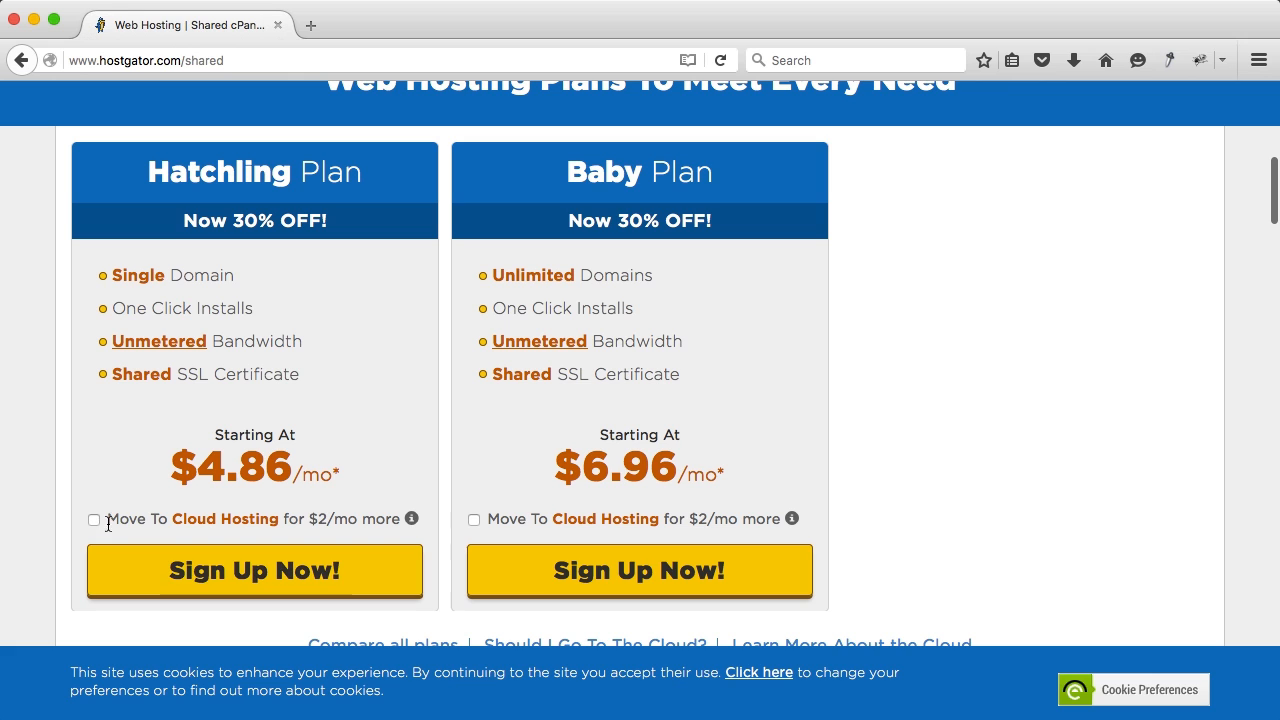
Step: Start the Hatchling sign-up and search for ferdykorp as the domain, replacing an earlier entry
click(265, 577)
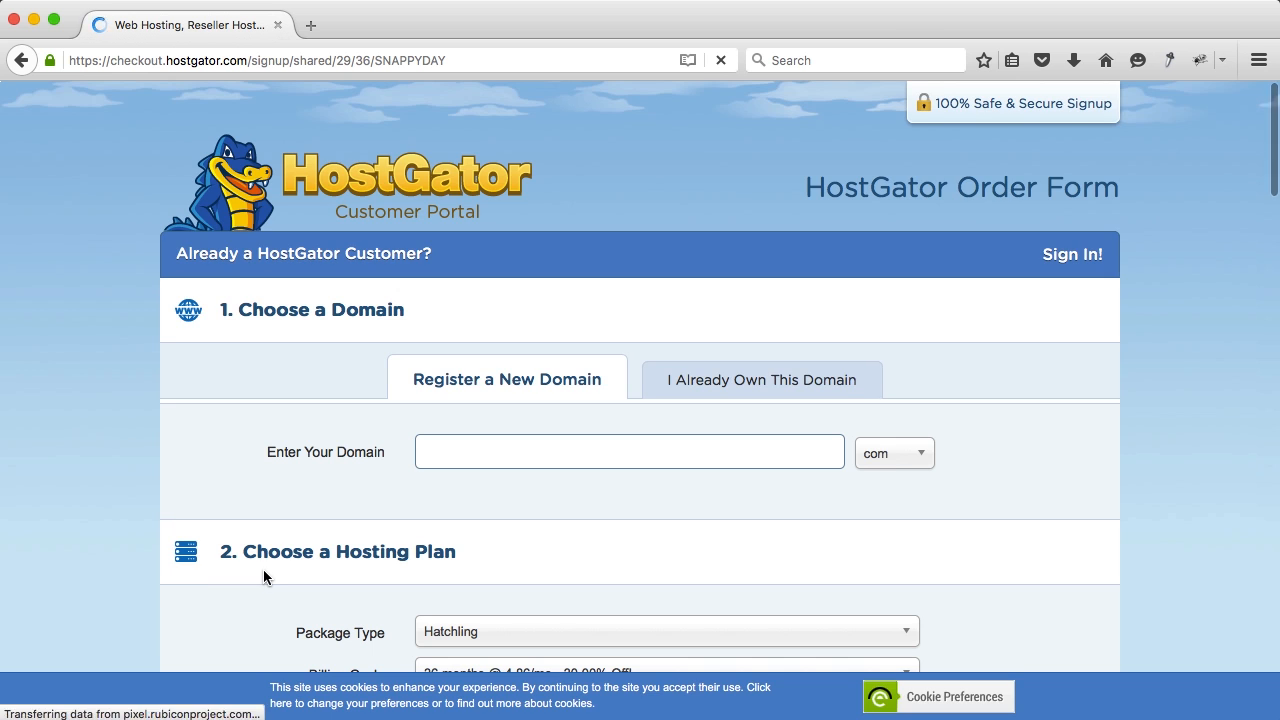
text(facebook)
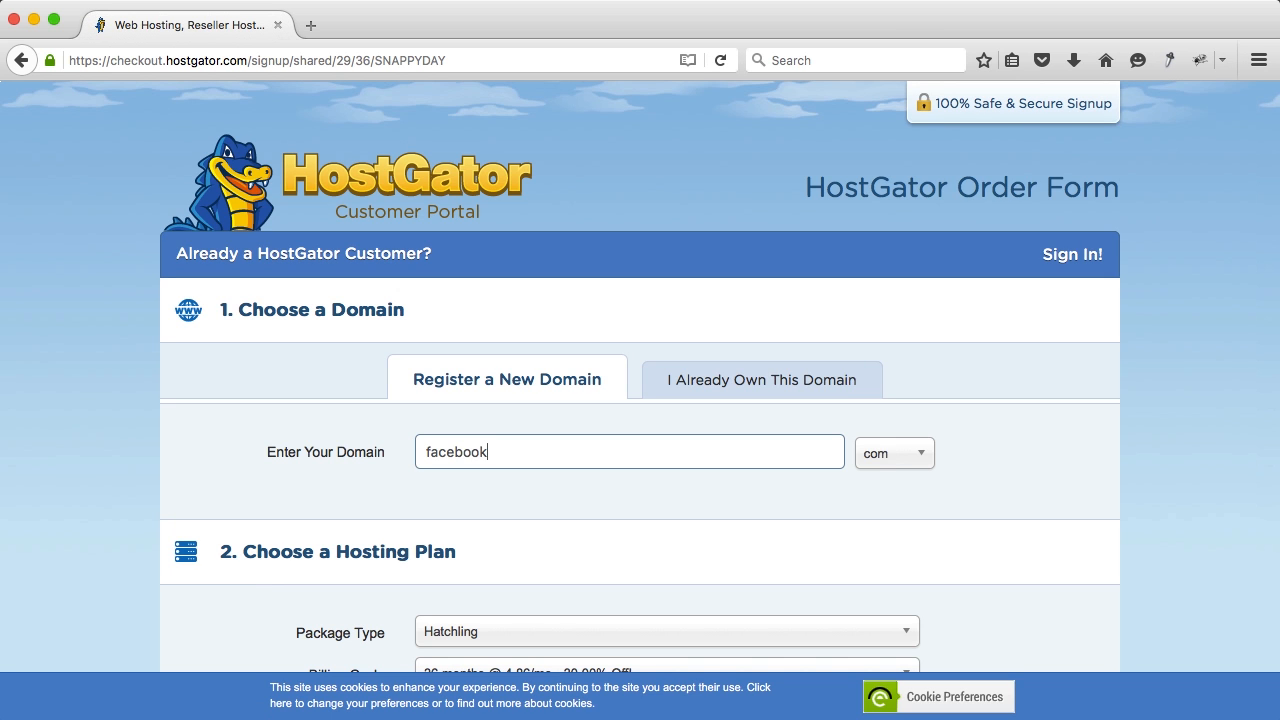
key(Tab)
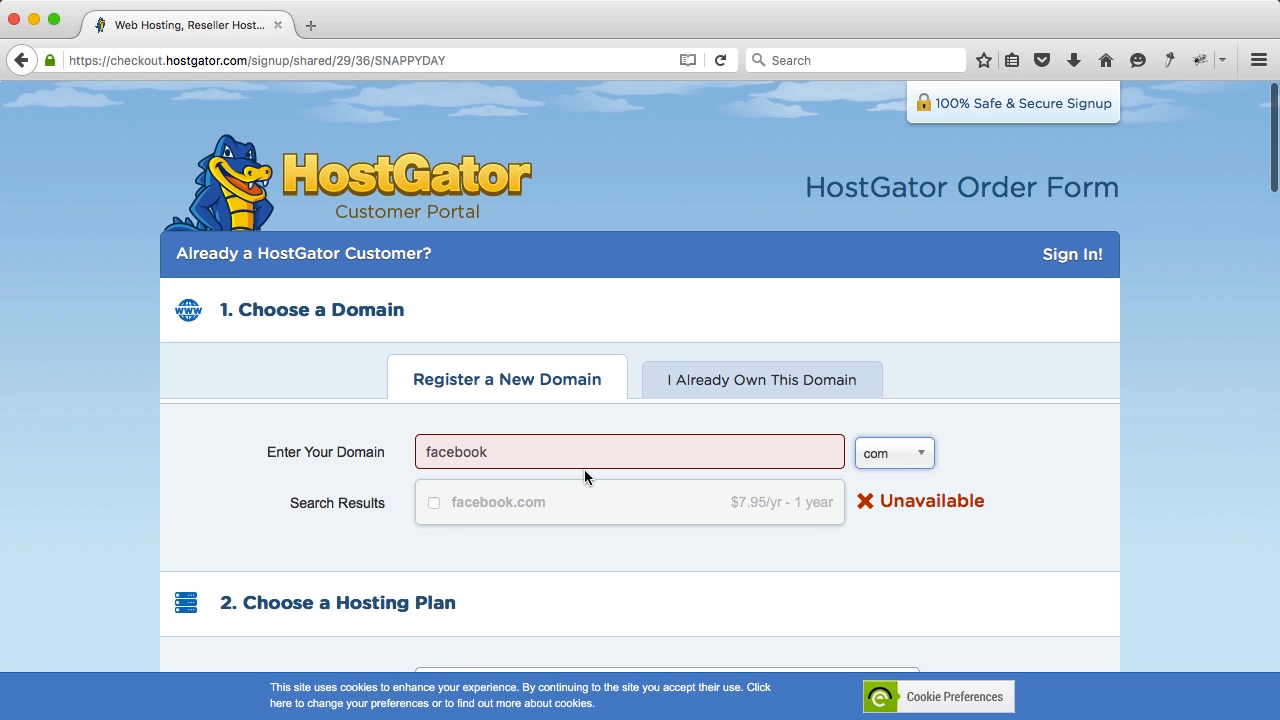
click(530, 453)
key(super+a)
text(ferdykorp)
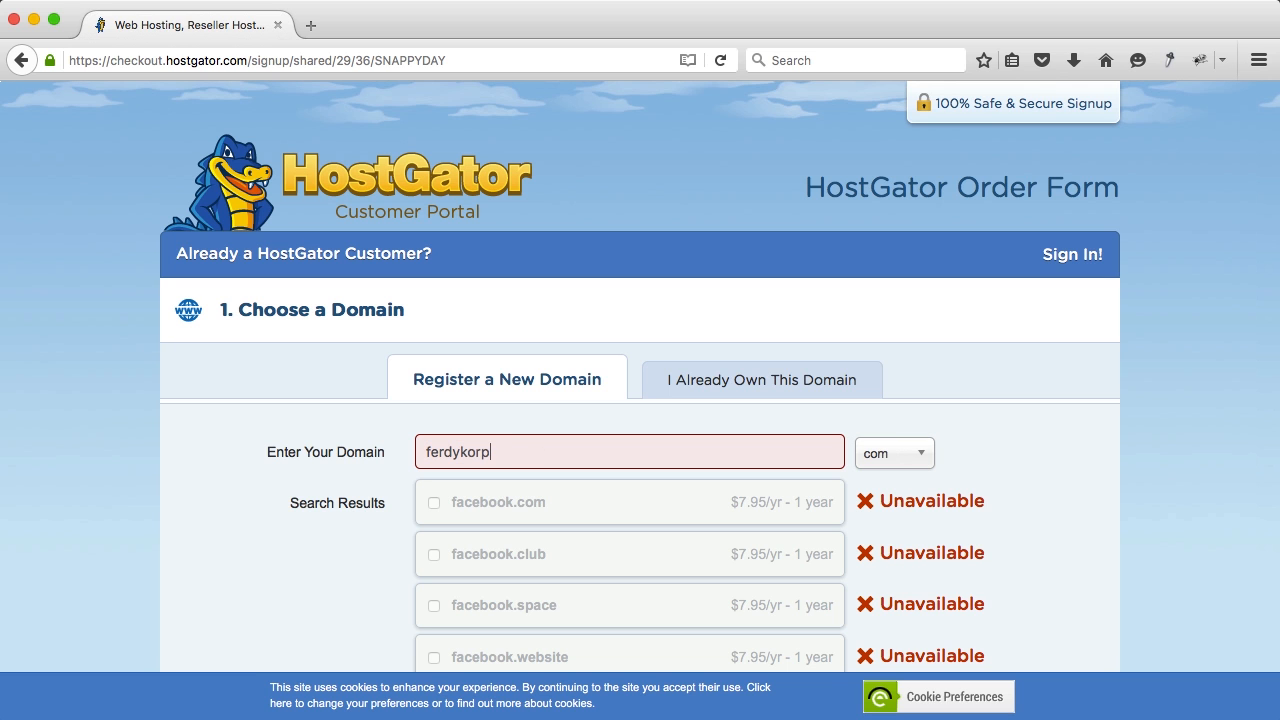
key(Tab)
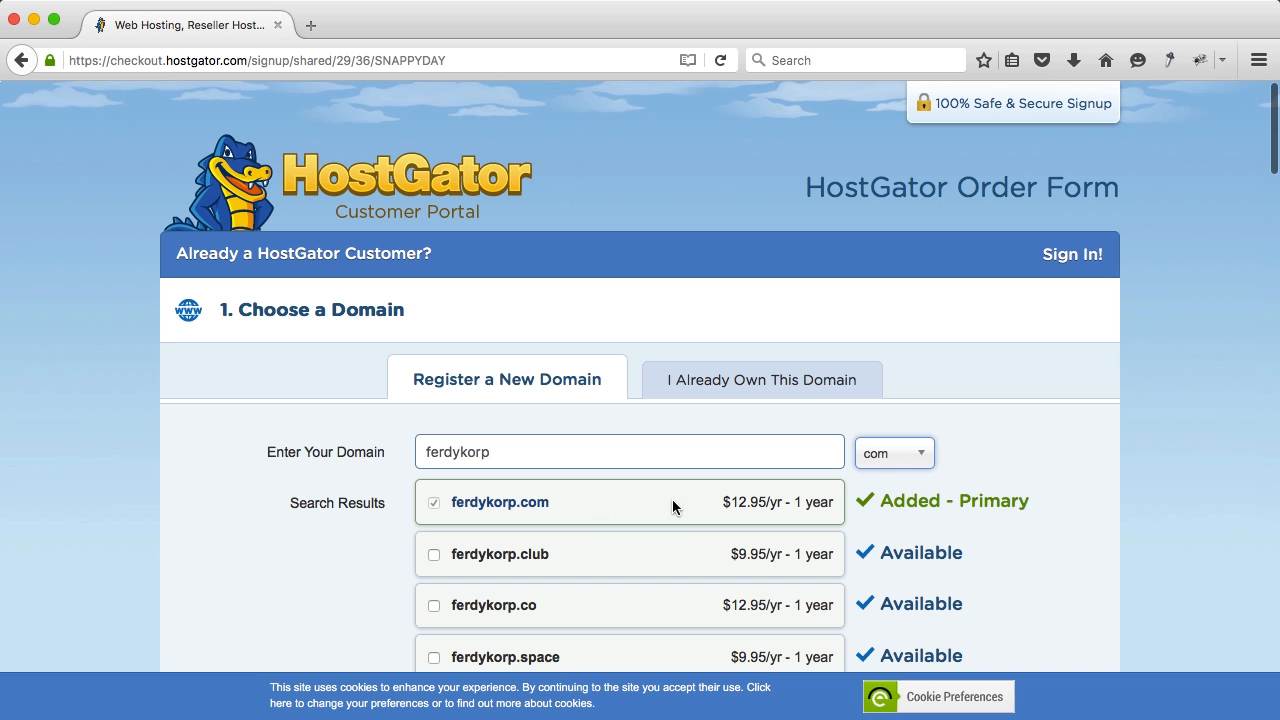
Step: Untick Add Domain Privacy Protection for ferdykorp.com
scroll(795, 494, down, 5)
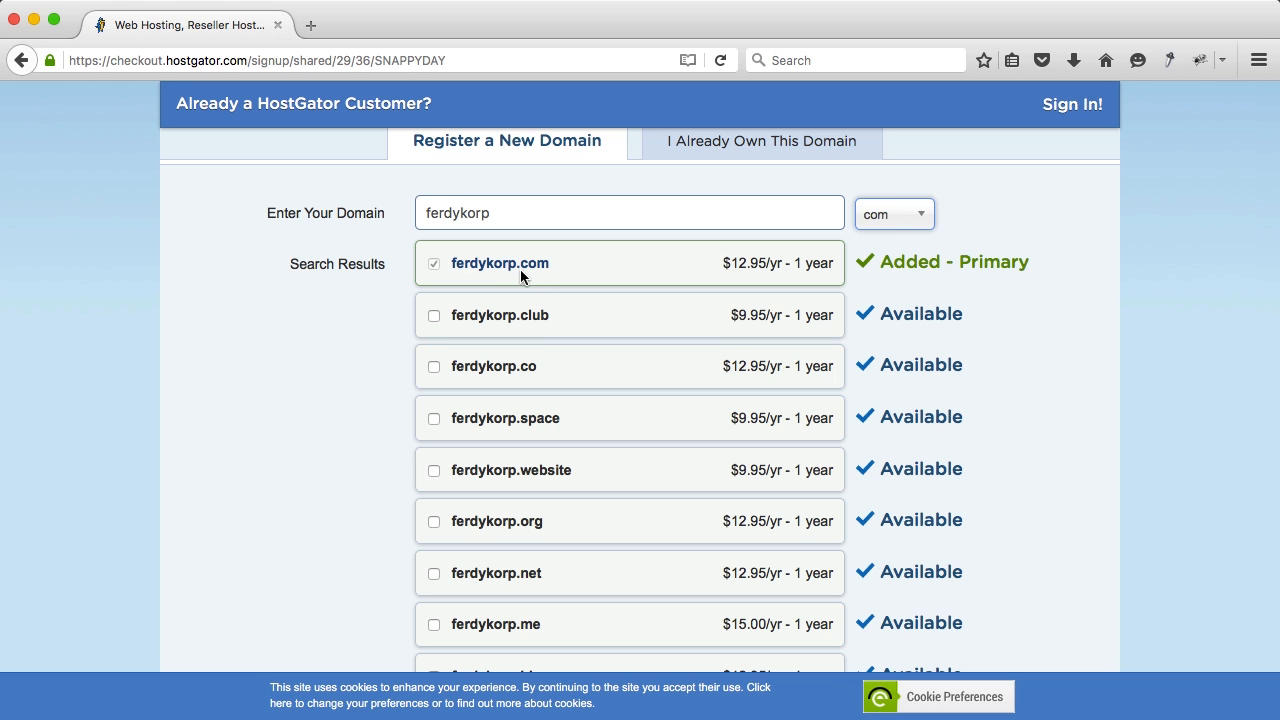
scroll(580, 410, down, 1)
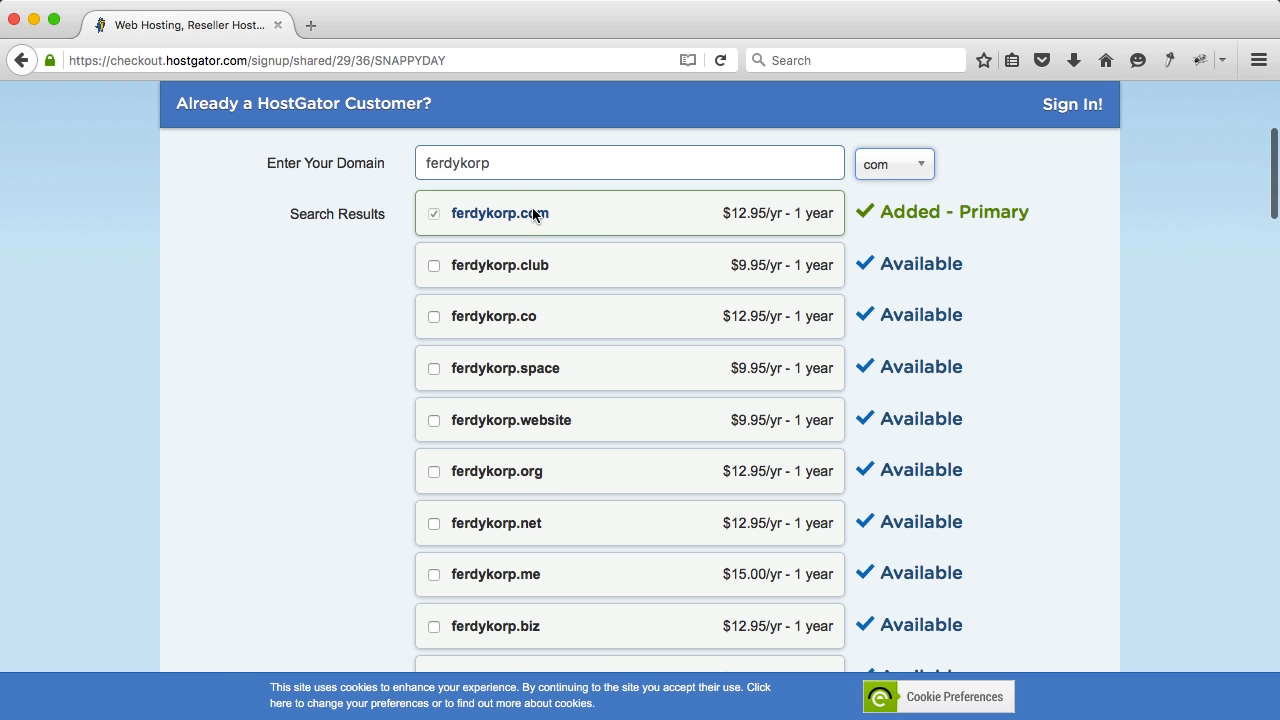
scroll(605, 269, down, 9)
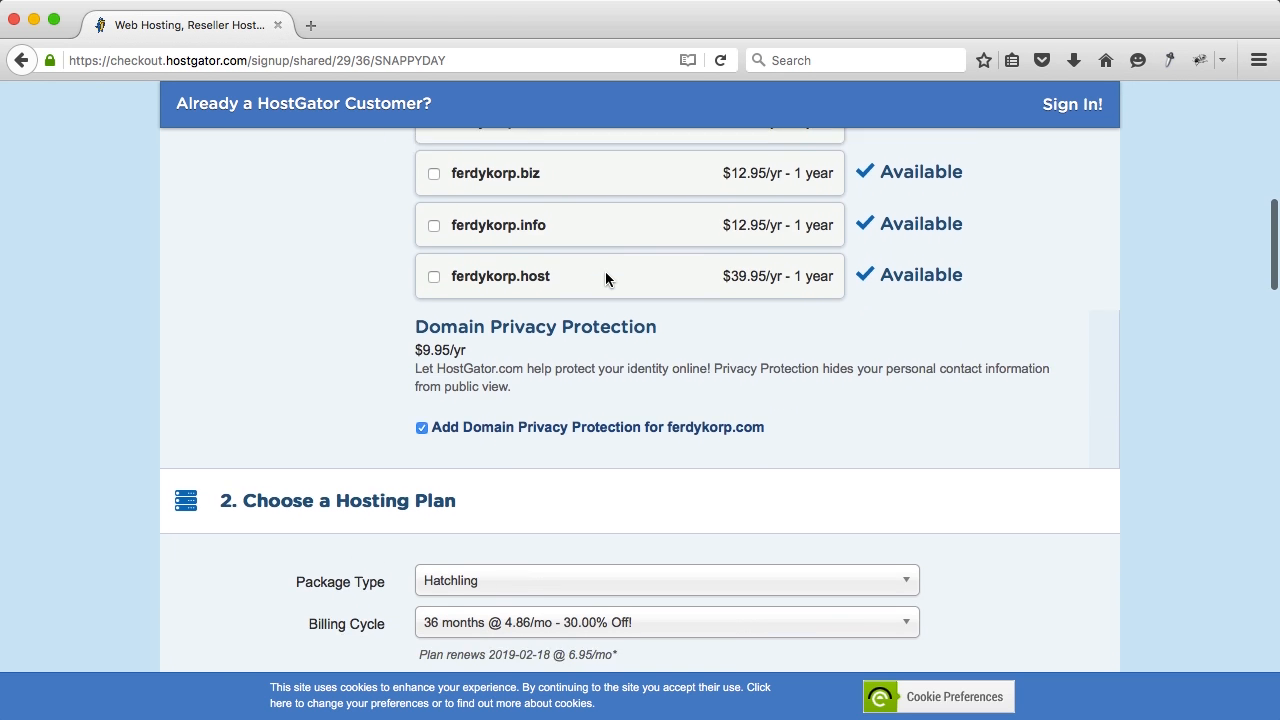
scroll(605, 279, down, 2)
click(420, 341)
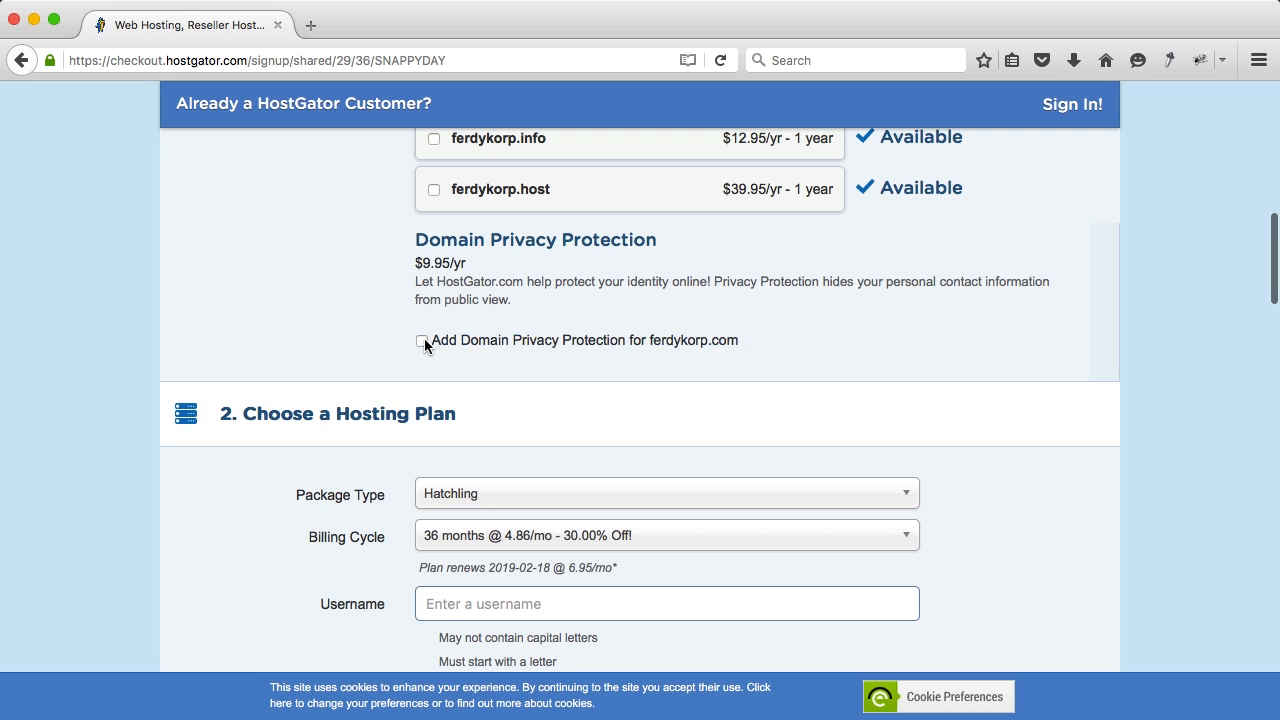
Step: Set the billing cycle to 1 month @ 8.76/mo
scroll(562, 302, down, 4)
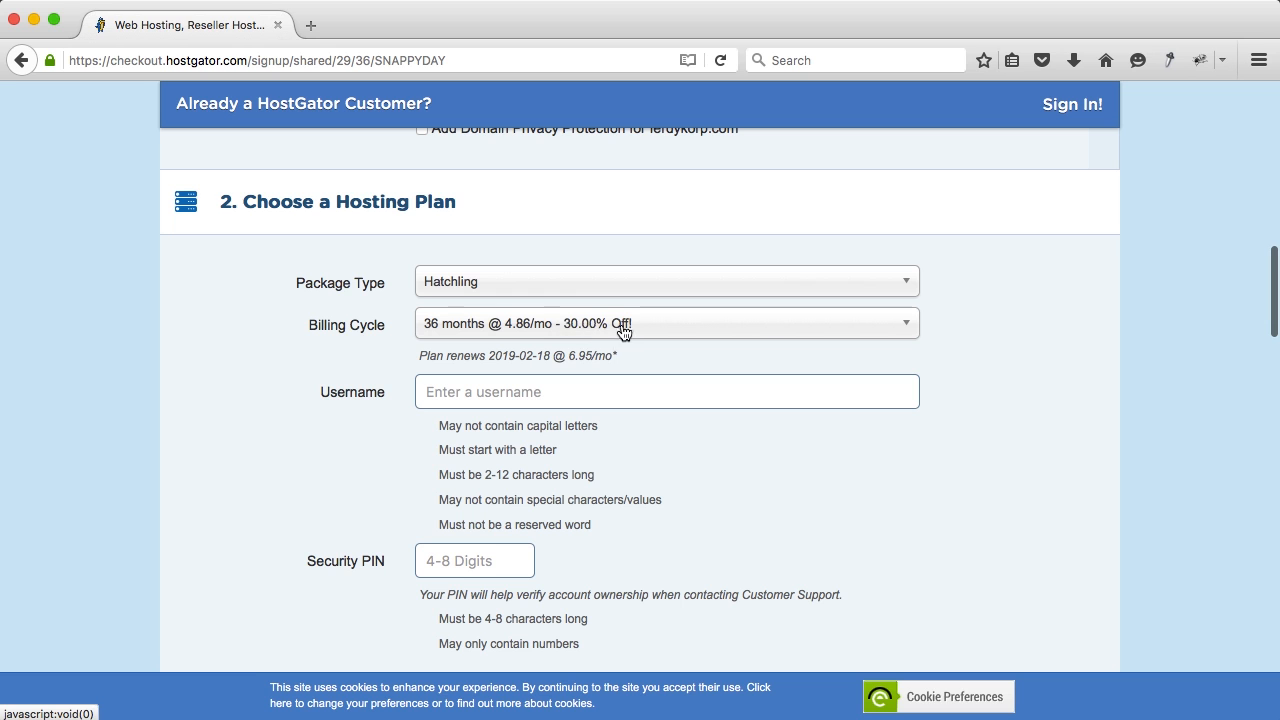
click(528, 334)
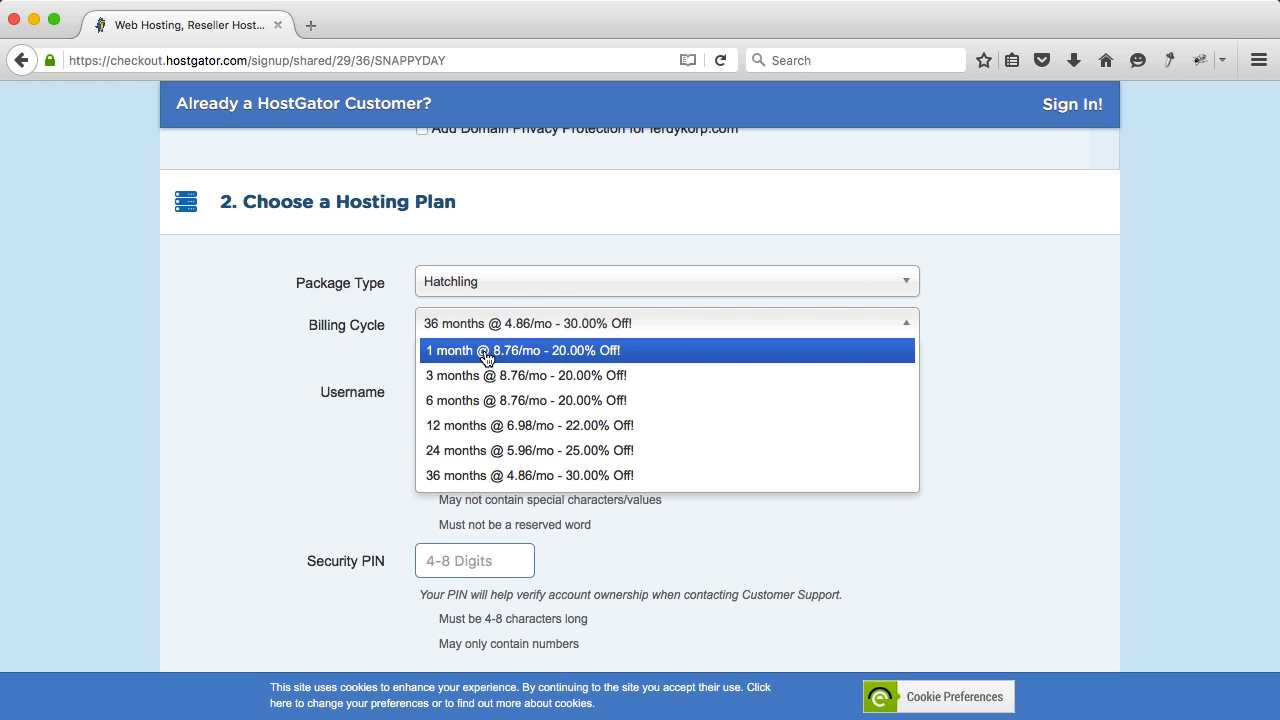
click(487, 351)
scroll(424, 338, down, 1)
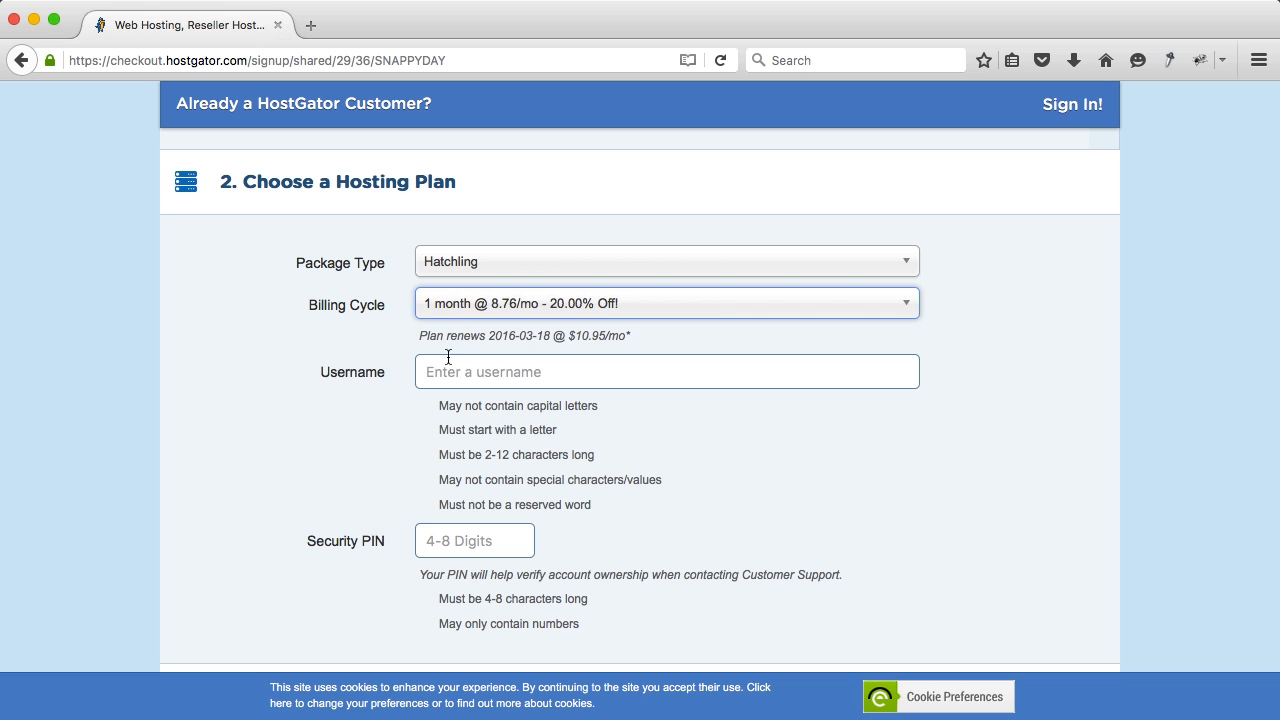
Step: Enter the account username and a four-digit security PIN
click(457, 369)
text(ferdykorp)
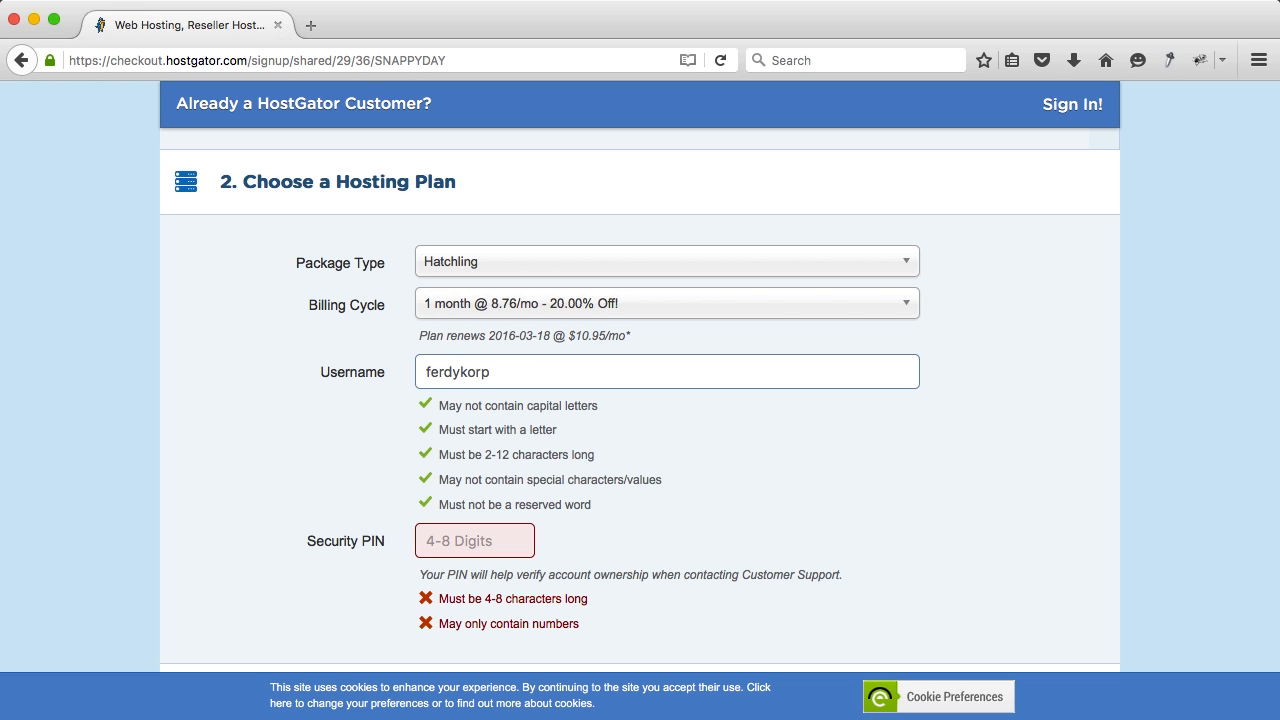
scroll(460, 385, down, 3)
text(1111)
scroll(480, 392, down, 10)
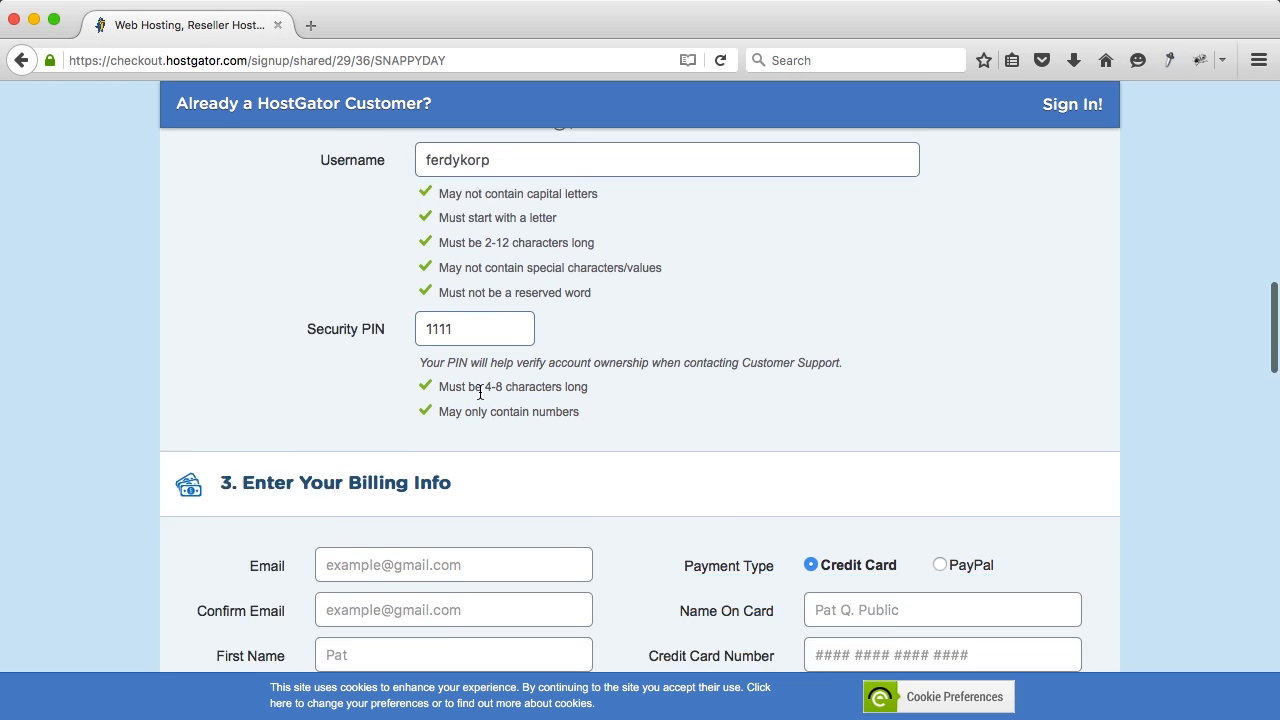
Step: Remove the SiteLock and CodeGuard Site Backup add-ons from the order
scroll(480, 392, down, 1)
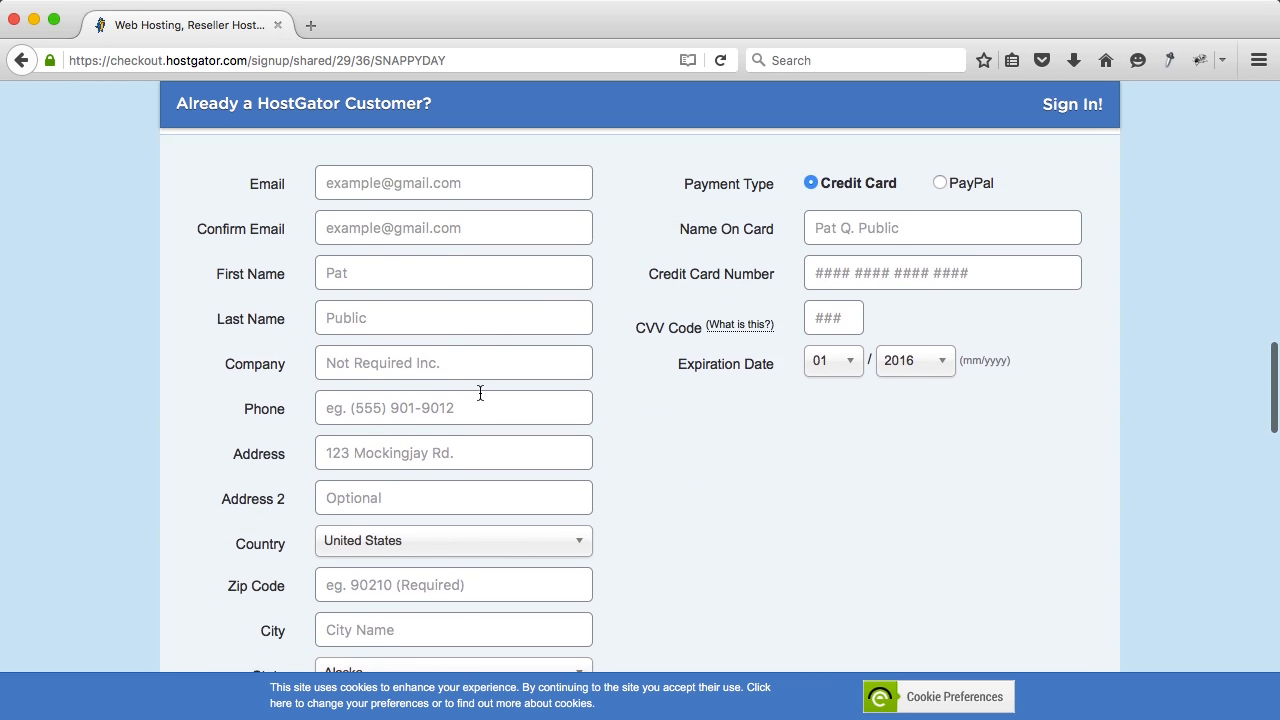
scroll(479, 395, up, 2)
scroll(560, 310, down, 12)
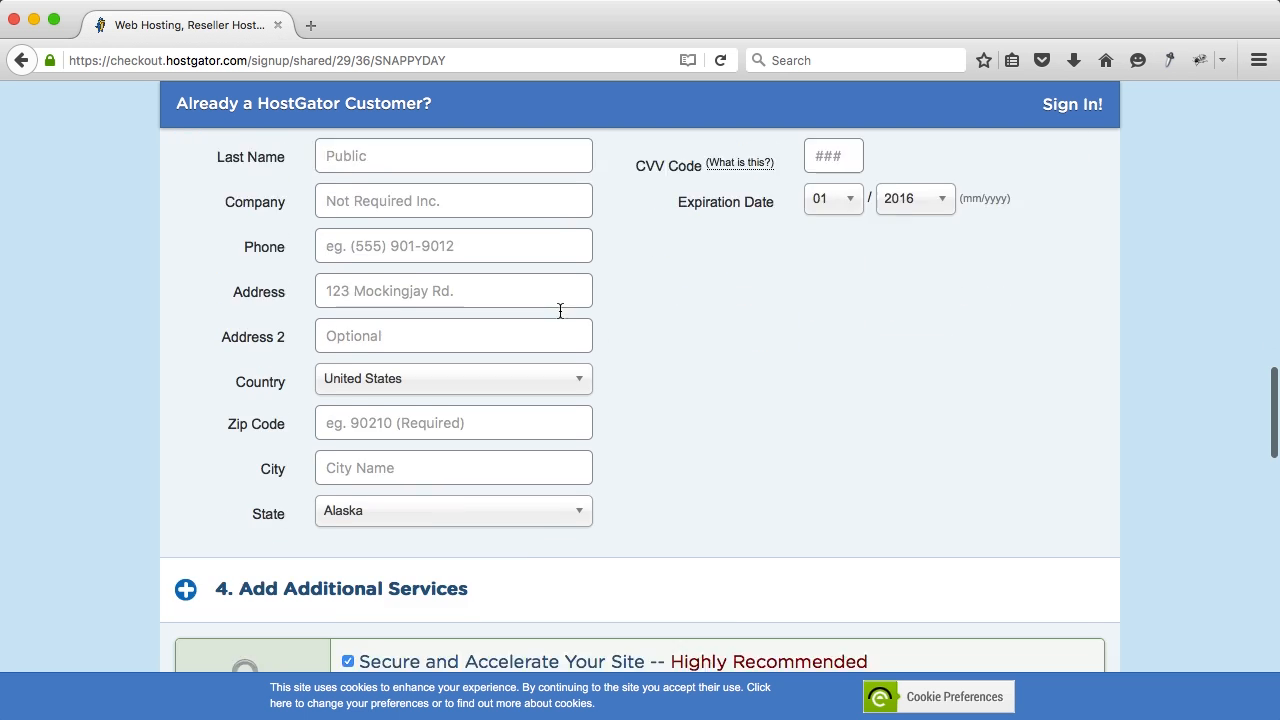
scroll(565, 320, down, 20)
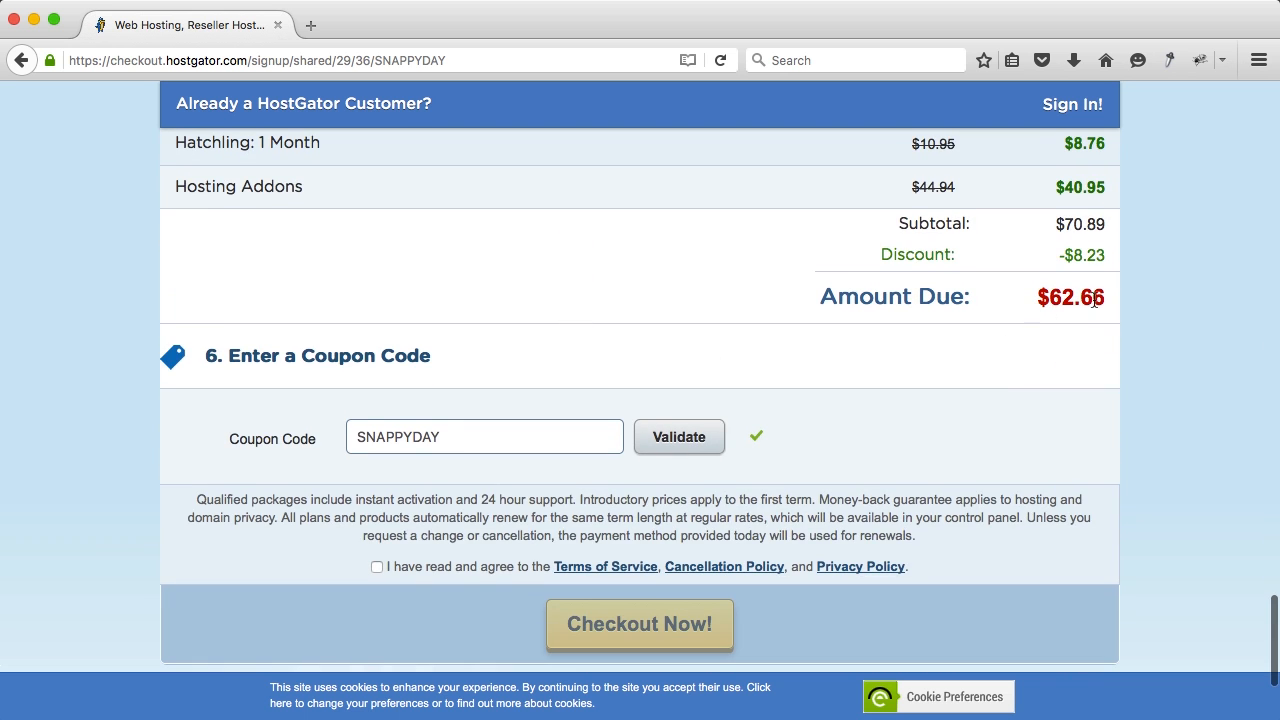
scroll(765, 301, up, 12)
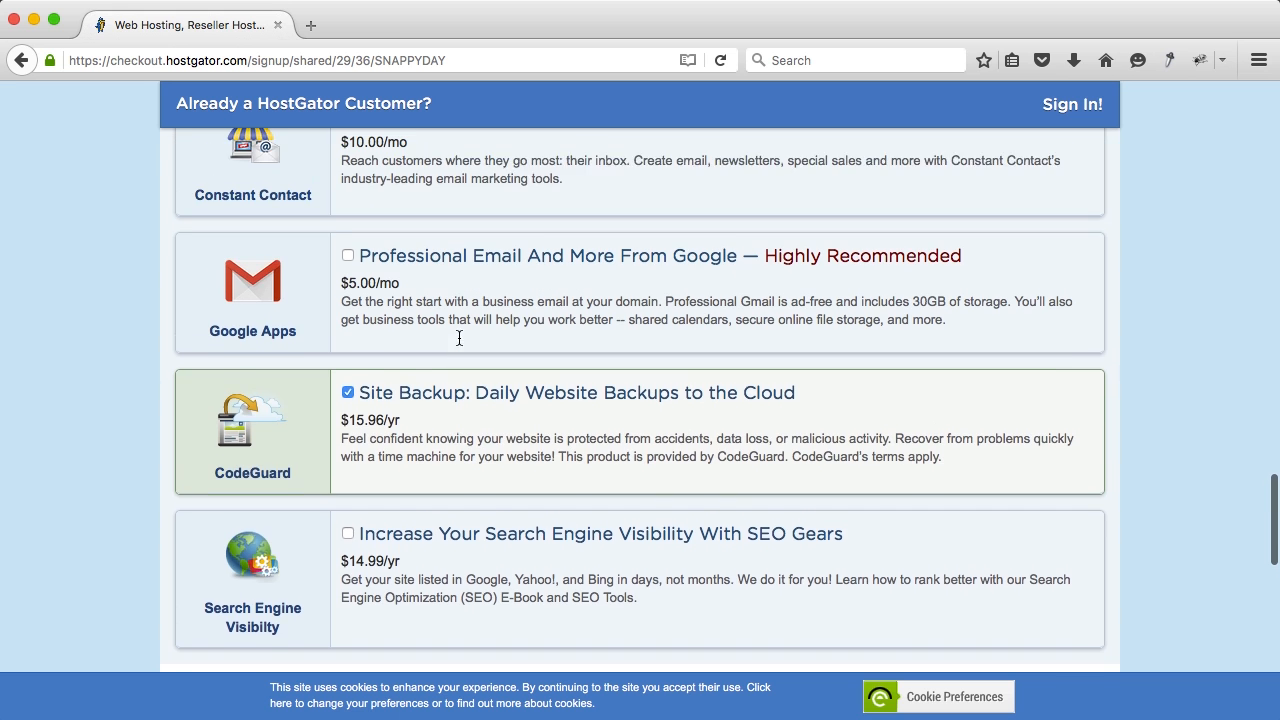
scroll(459, 337, up, 5)
click(347, 220)
scroll(350, 300, down, 5)
click(348, 370)
Step: Review the order summary, including the Hatchling monthly price and the $21.71 total
scroll(465, 370, up, 4)
scroll(465, 370, down, 4)
scroll(465, 377, down, 9)
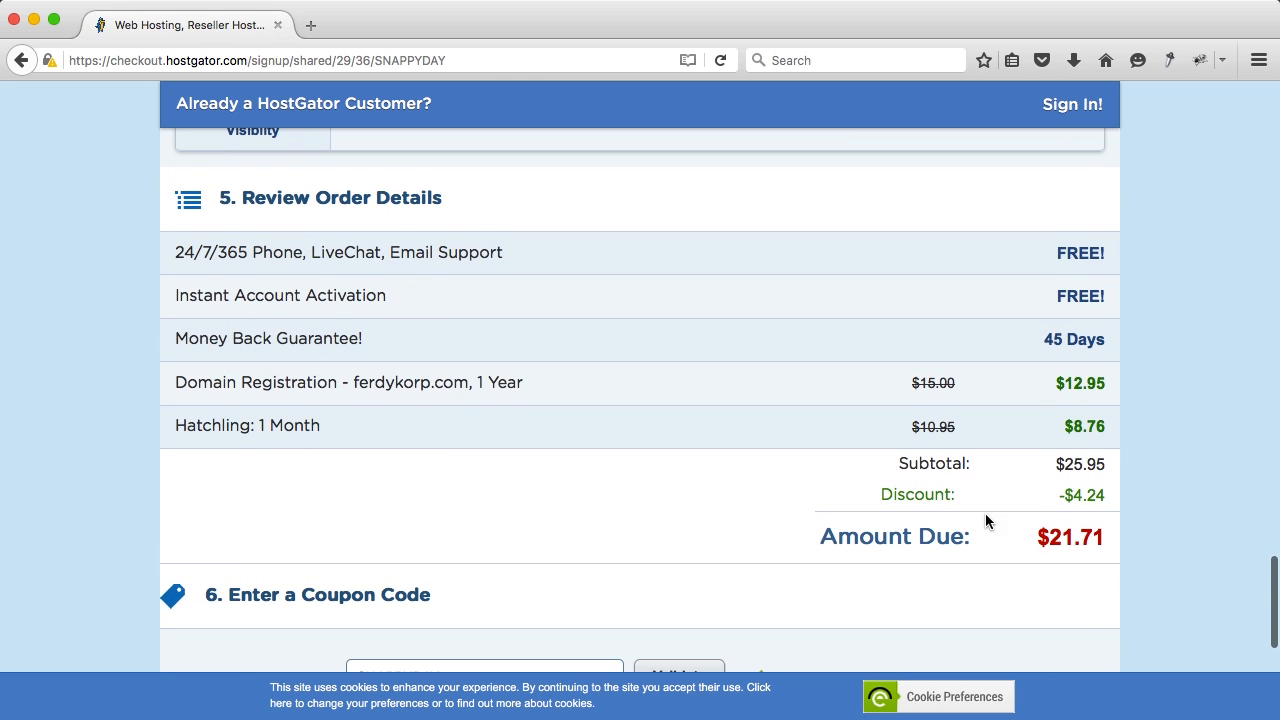
scroll(714, 422, up, 2)
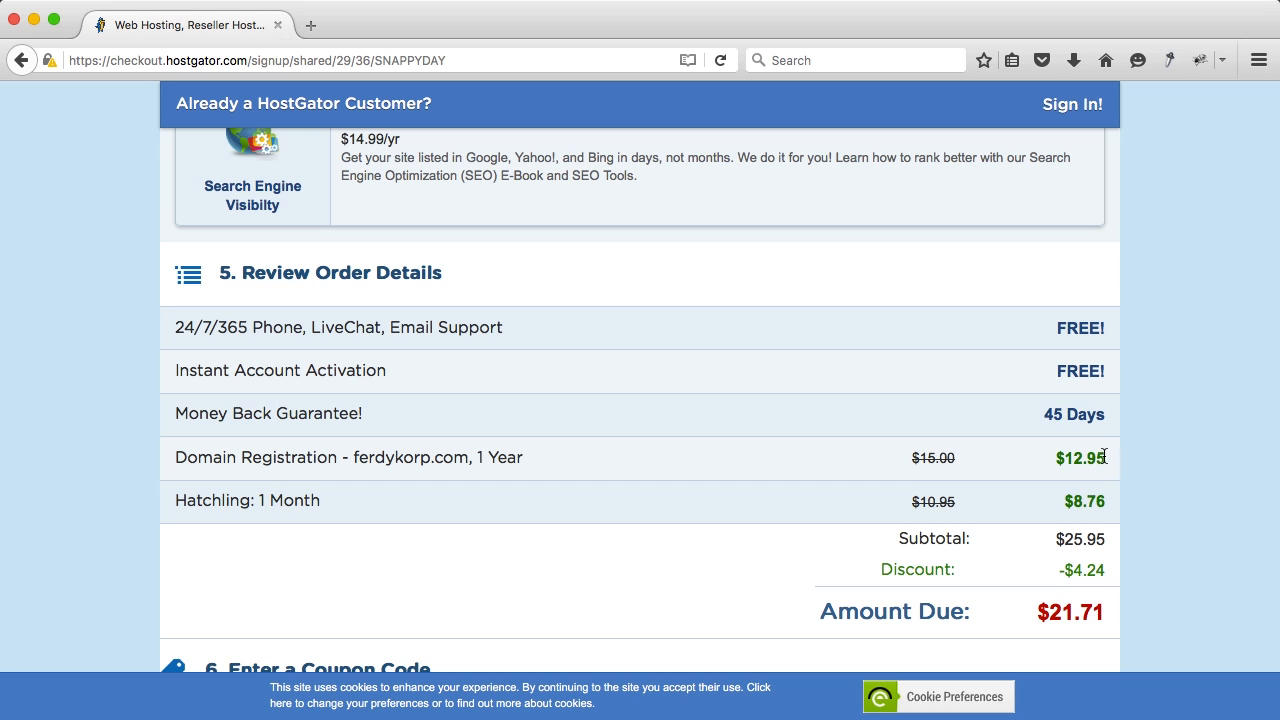
drag(1104, 503, 1066, 503)
click(1063, 503)
scroll(529, 452, up, 5)
scroll(530, 452, down, 8)
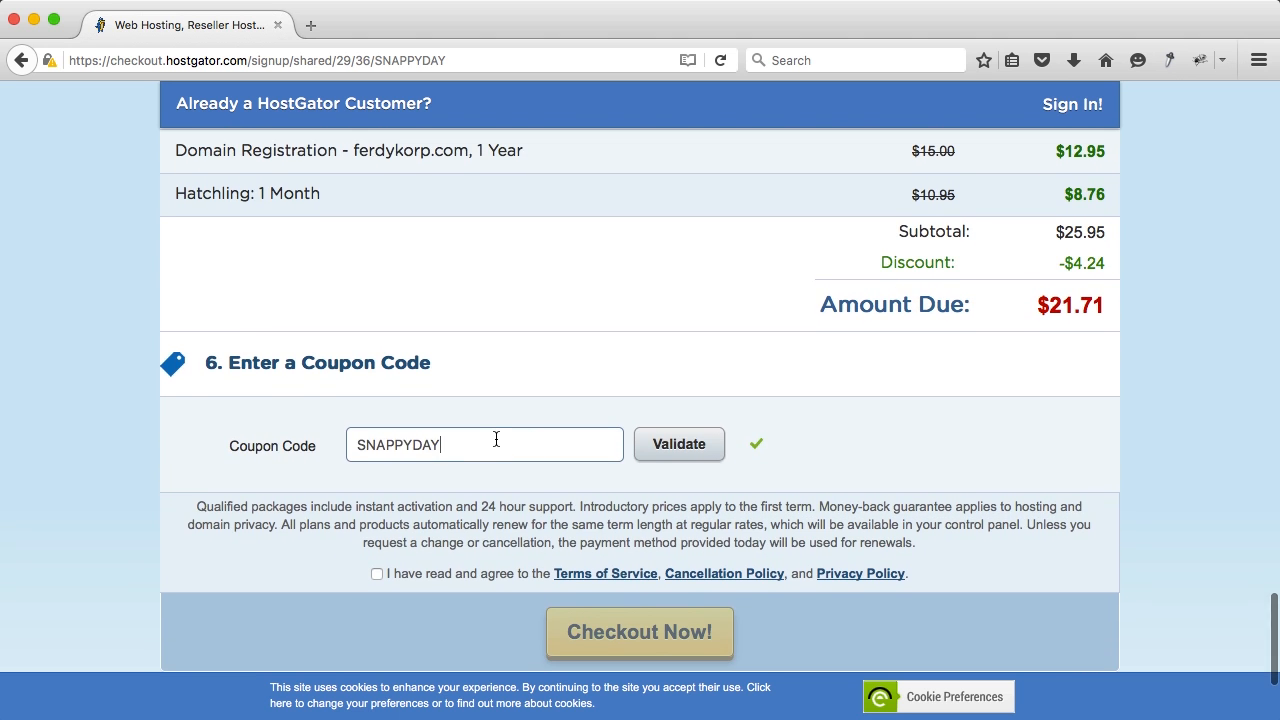
Step: Replace the coupon code with WordpressKing and apply it
double_click(496, 439)
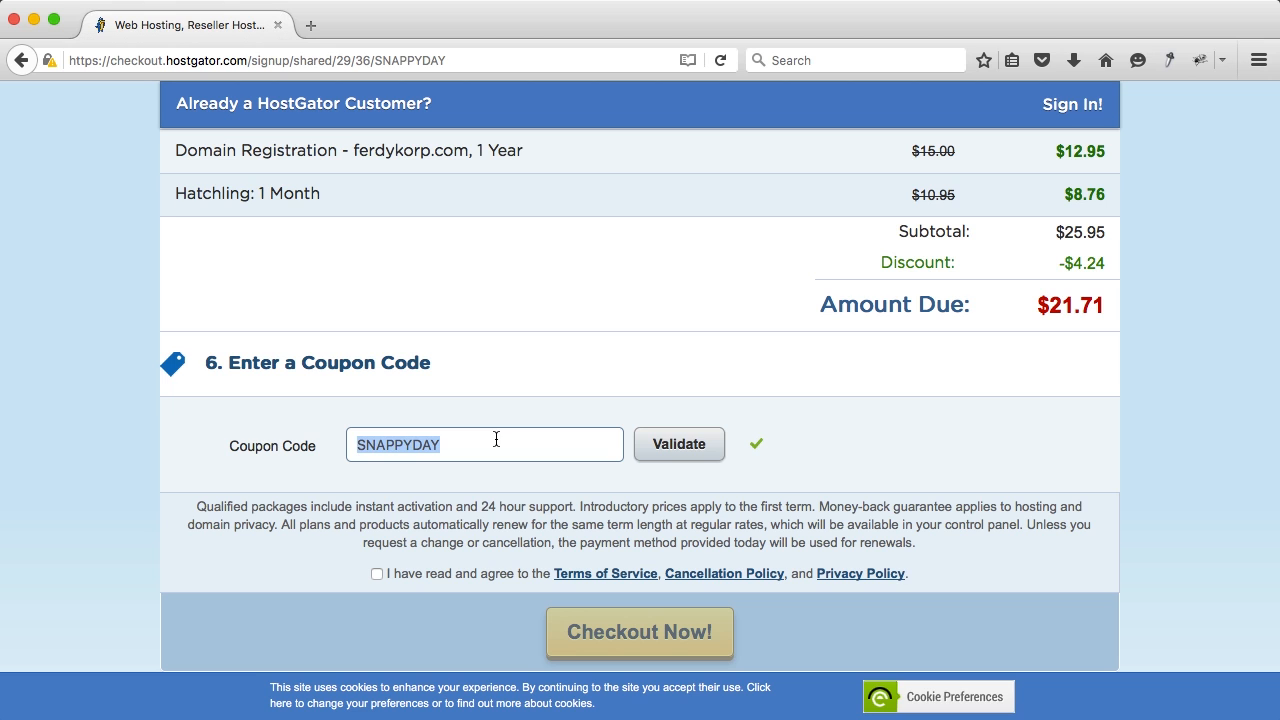
text(WordpressKing)
click(680, 445)
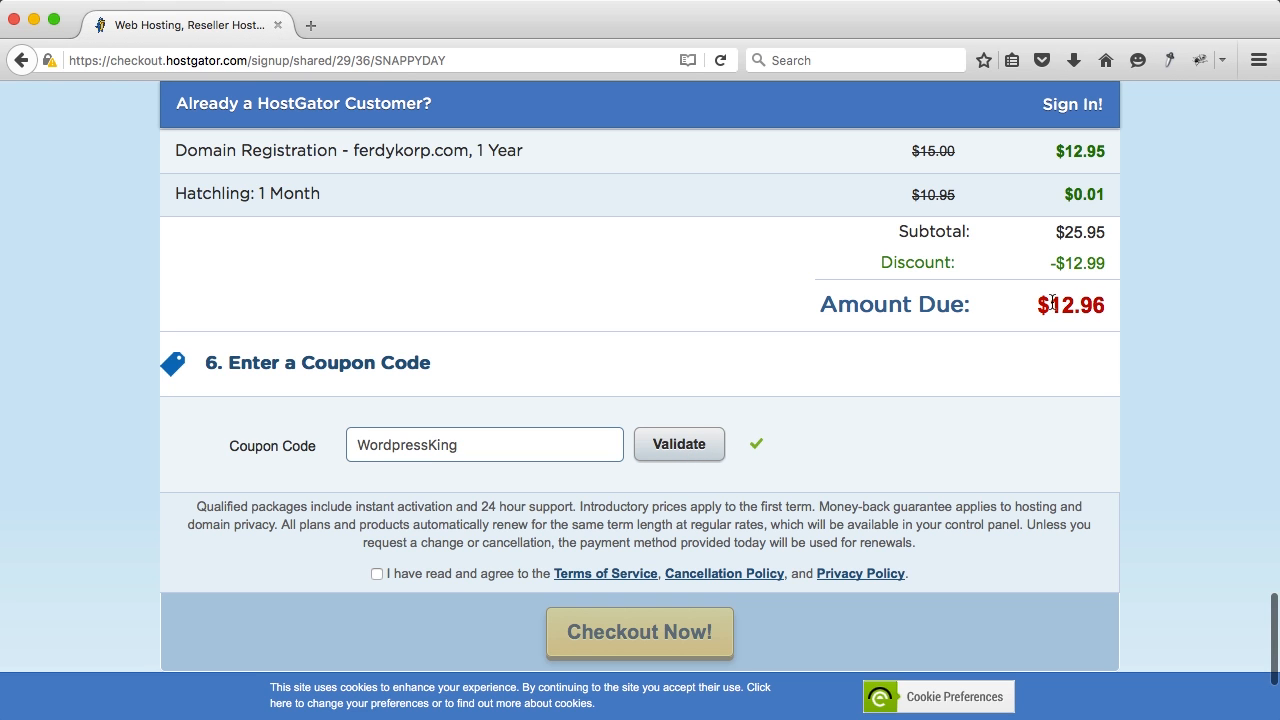
Step: Check the Hatchling price dropped to $0.01, then scroll up to the billing info section
scroll(777, 320, up, 2)
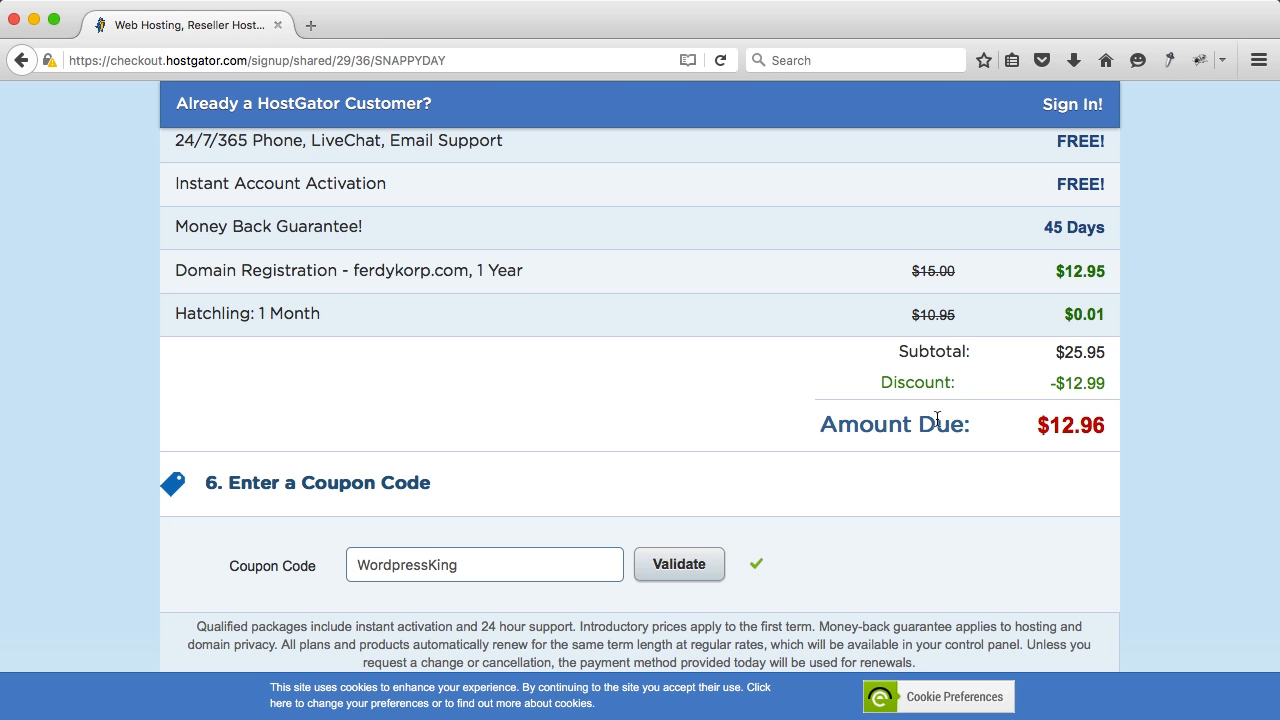
scroll(1113, 314, up, 1)
drag(1108, 318, 1057, 320)
click(1057, 320)
scroll(623, 310, up, 15)
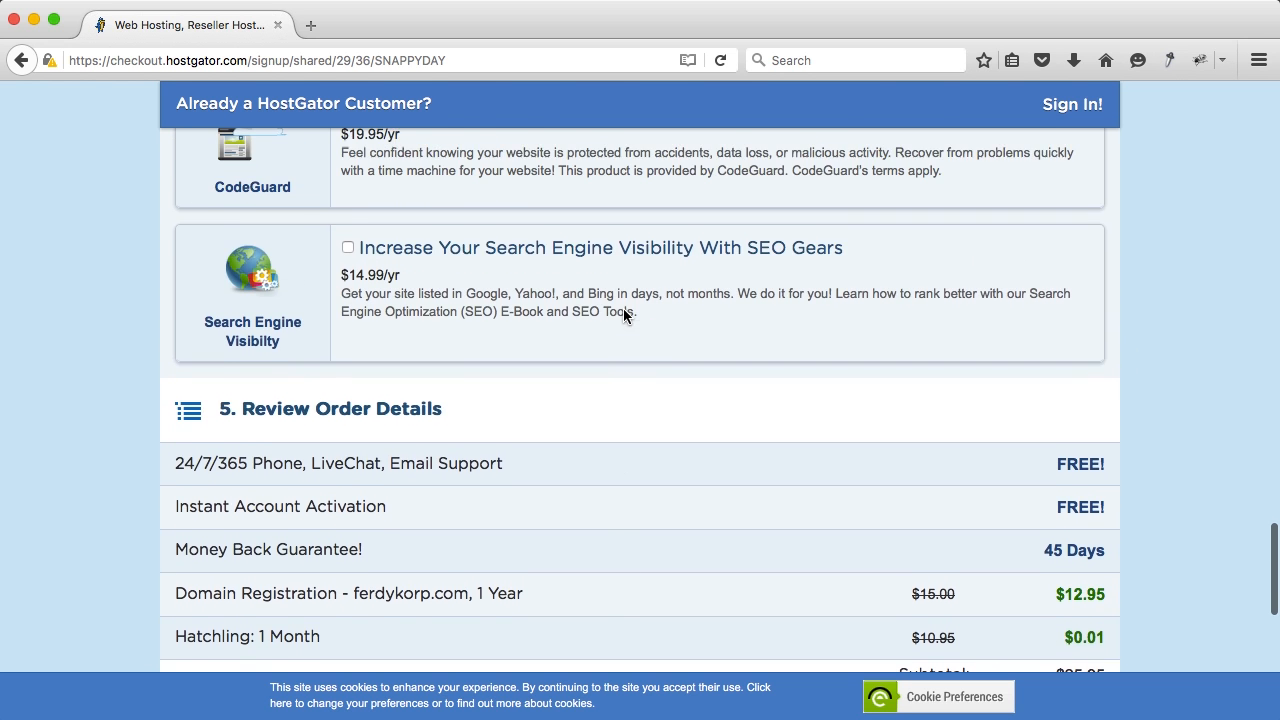
scroll(623, 311, up, 5)
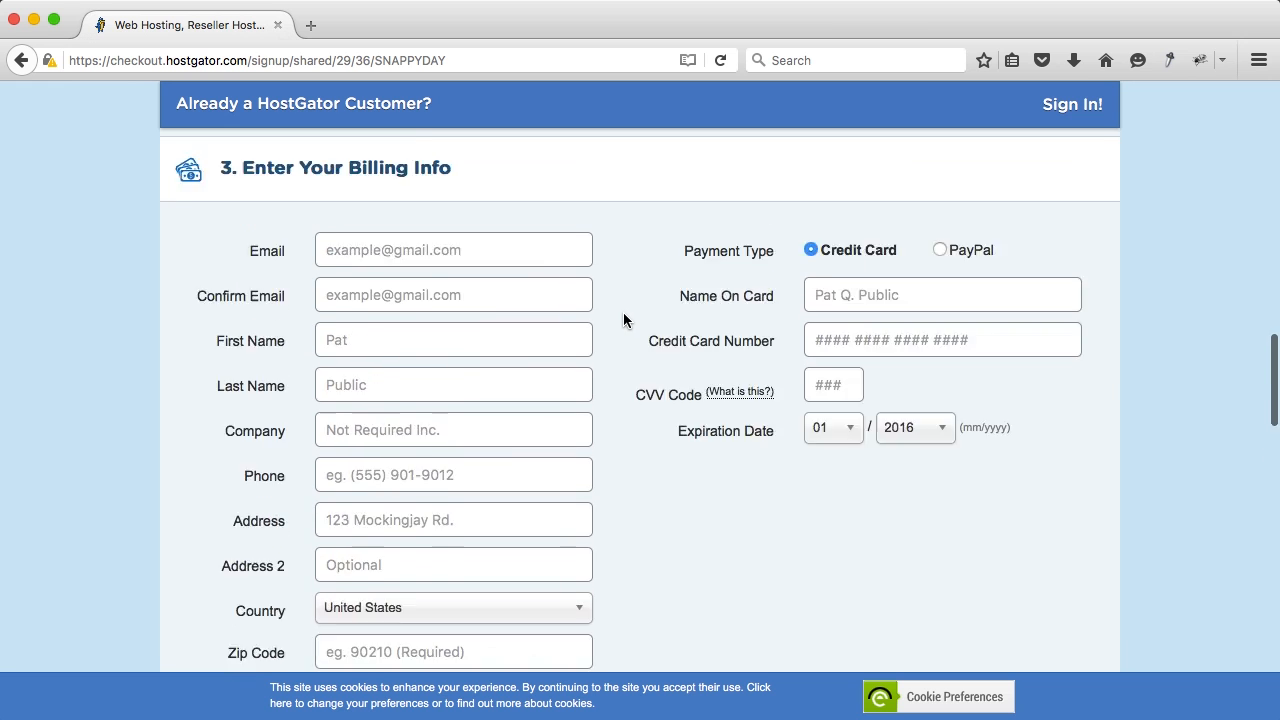
Step: Enter the billing e-mail, first and last name, company name, phone number and street address
scroll(622, 312, down, 2)
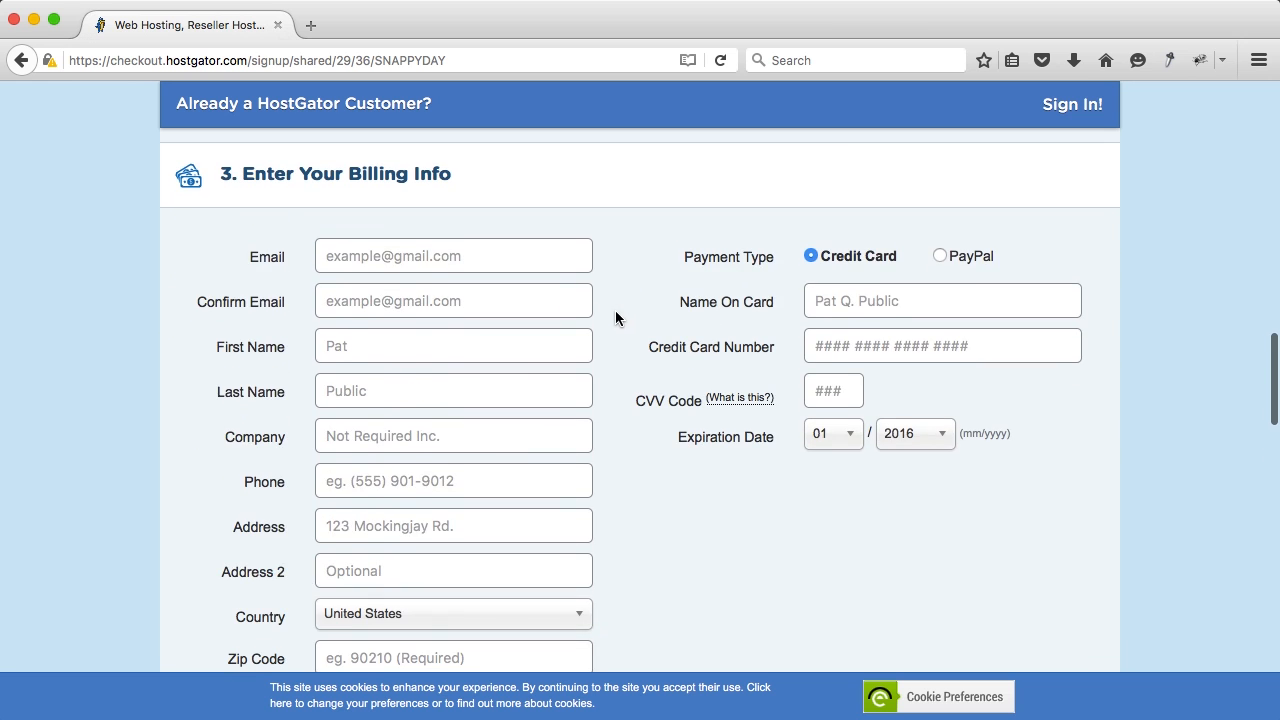
click(409, 261)
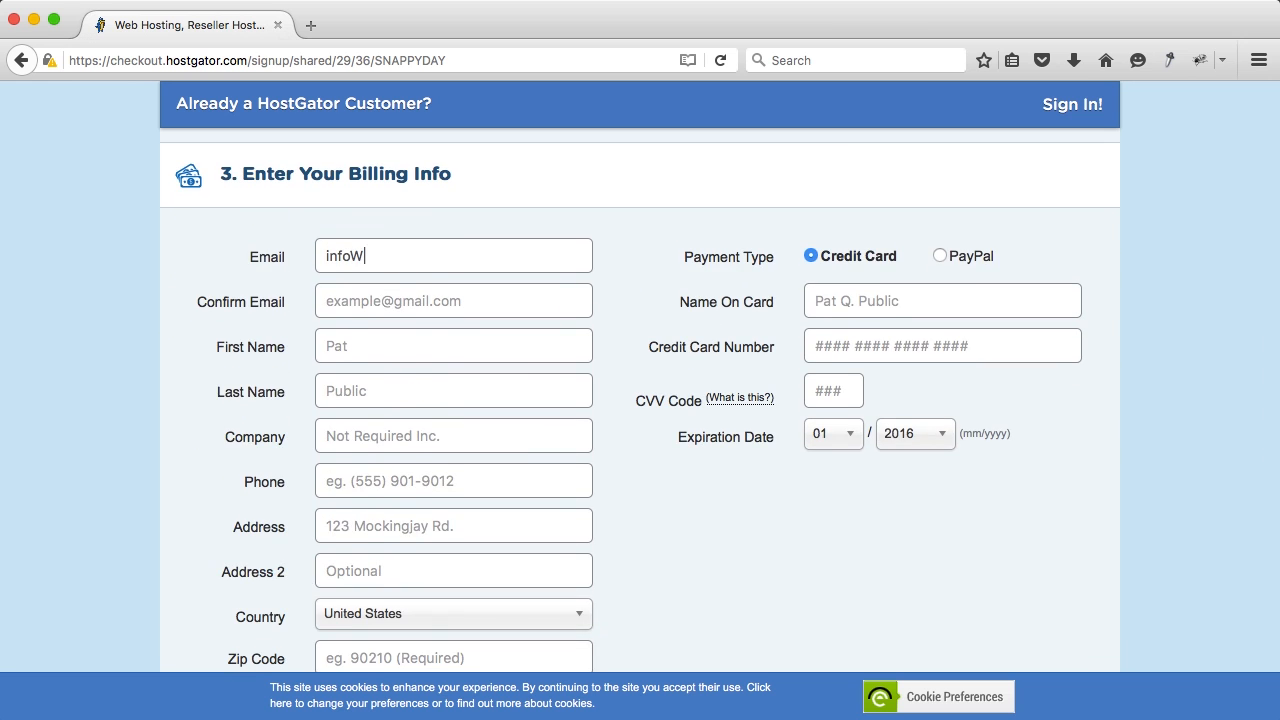
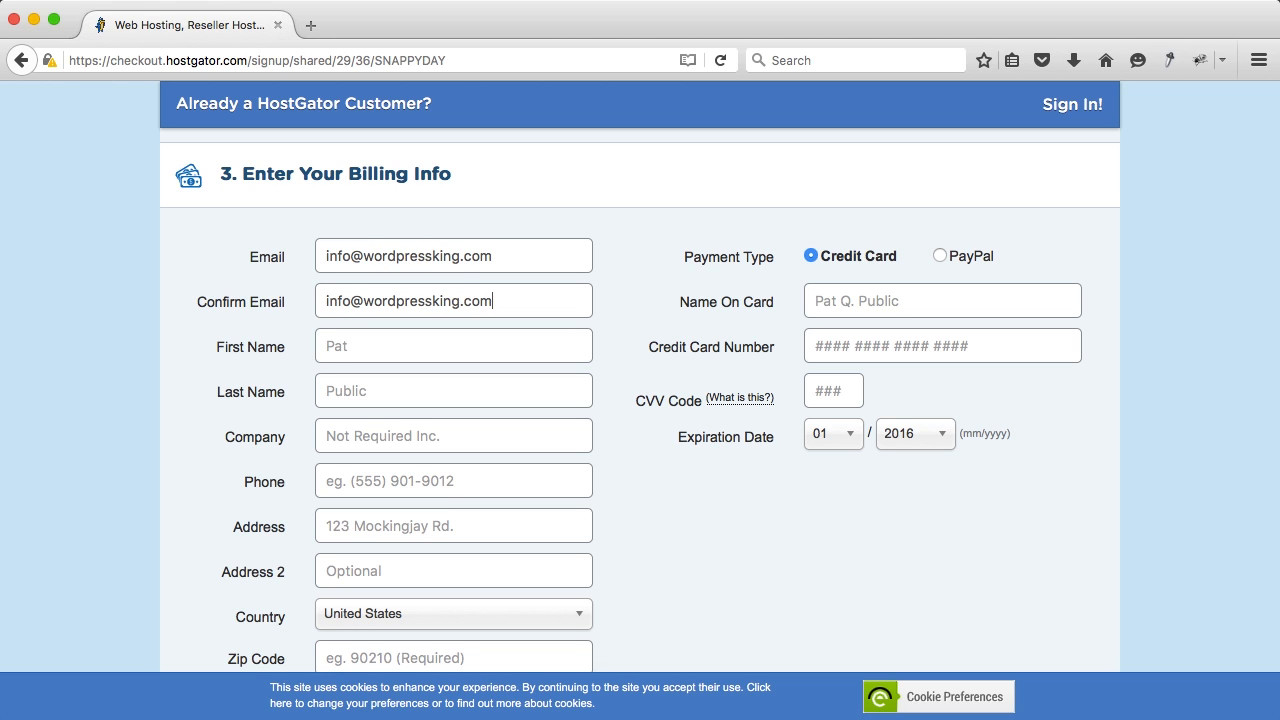
key(Tab)
key(Tab)
key(Tab)
key(Tab)
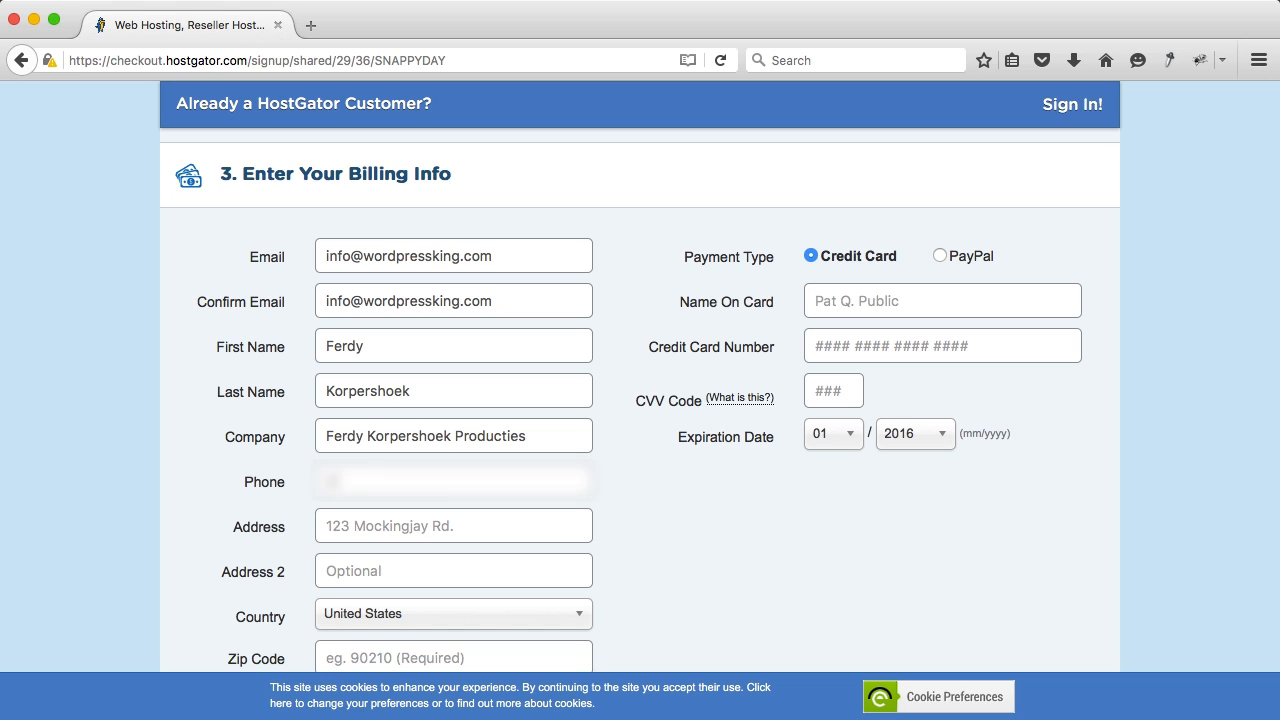
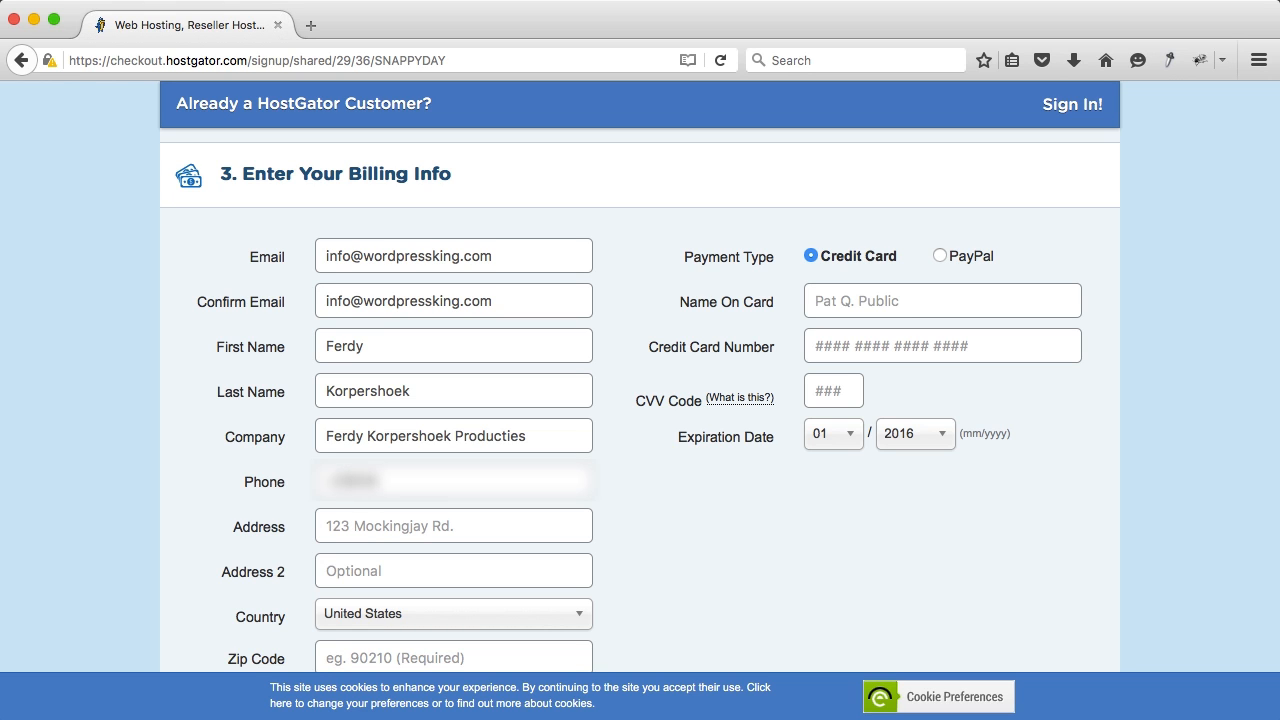
key(Tab)
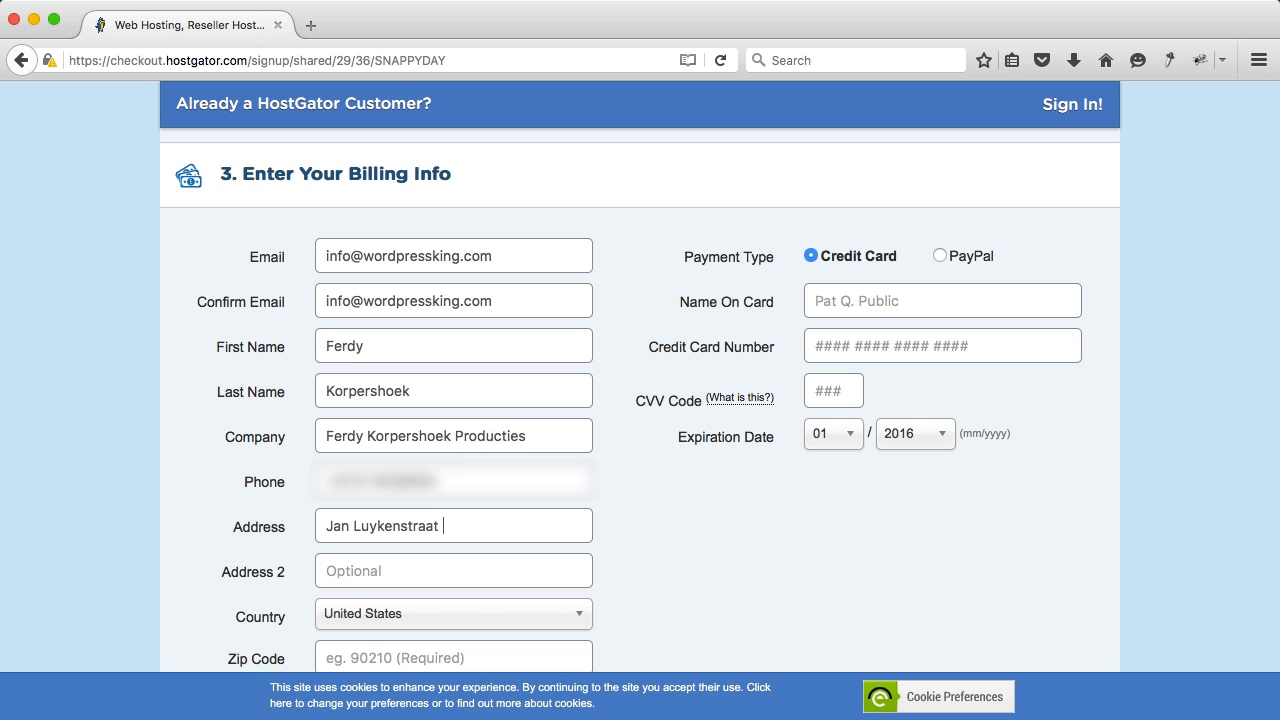
key(Tab)
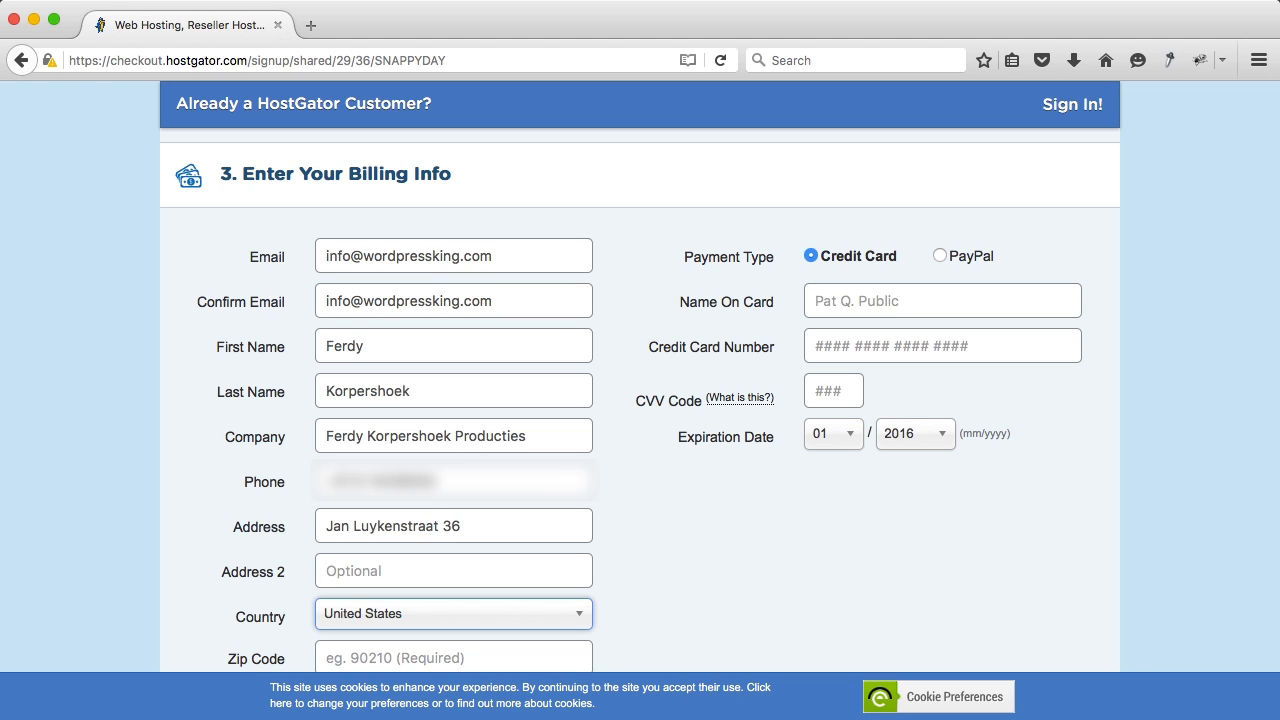
Step: Set the country to Netherlands
text(ne)
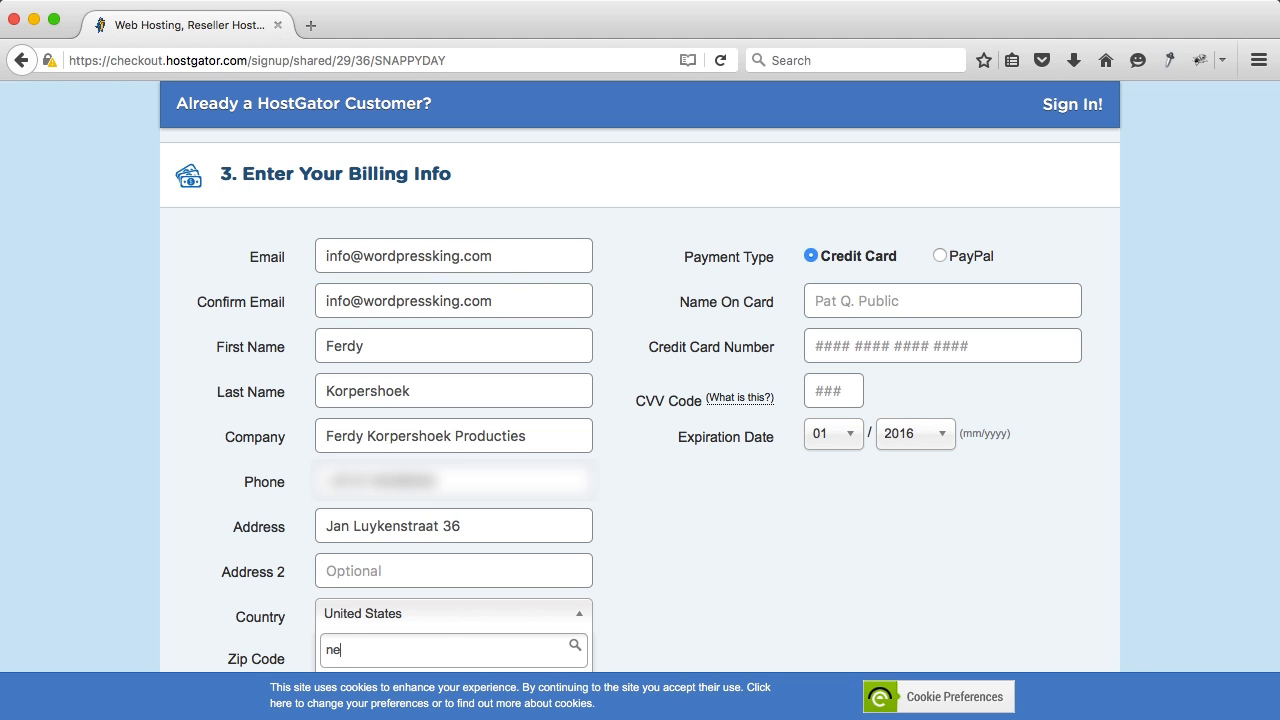
text(t)
scroll(400, 283, down, 5)
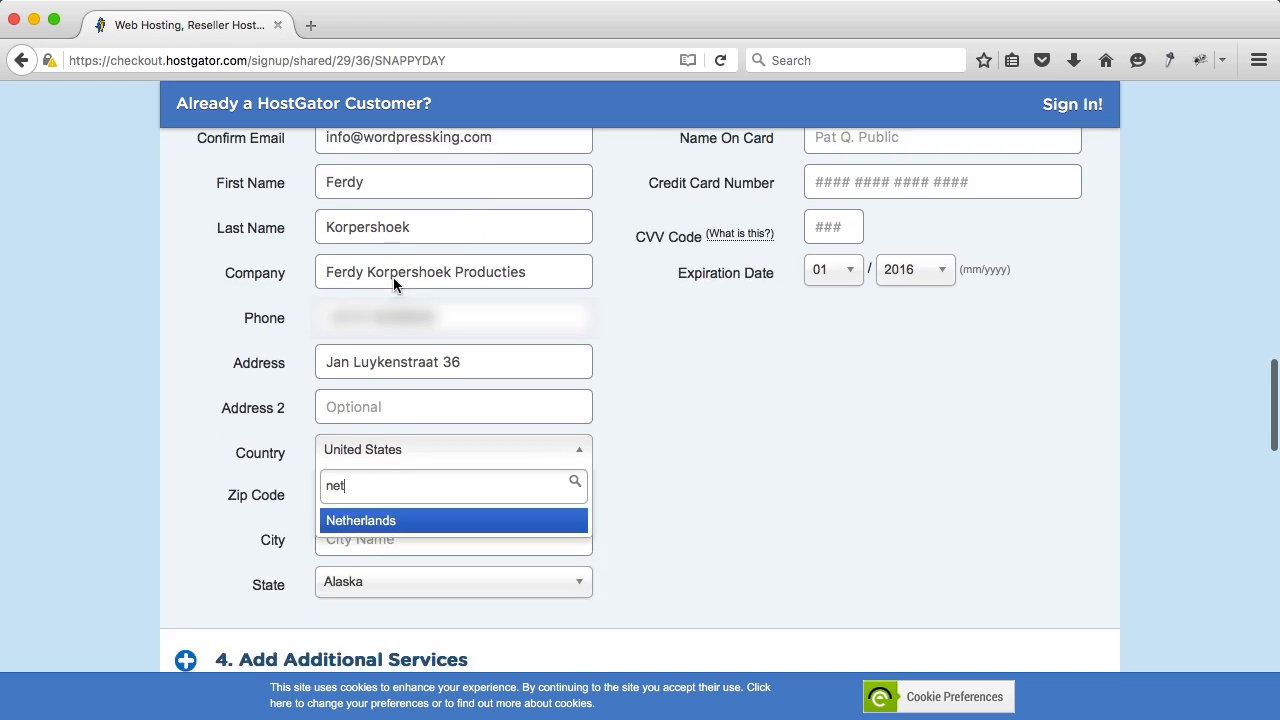
click(394, 470)
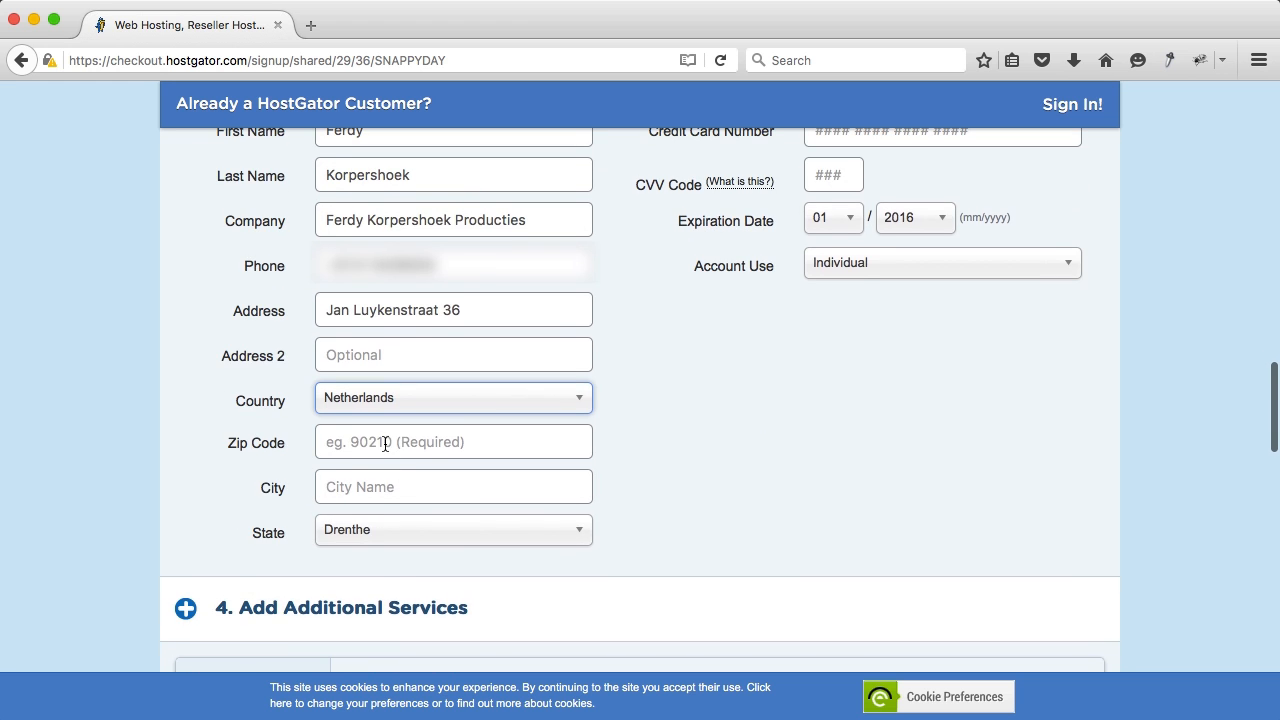
scroll(389, 445, up, 3)
scroll(386, 441, down, 1)
Step: Enter the zip code and city, fixing a capitalisation typo in the city name
click(371, 528)
text(3141 BN)
key(Tab)
text(MAassluis)
key(Tab)
key(shift+Tab)
key(Left)
key(Right)
key(BackSpace)
text(a)
key(Tab)
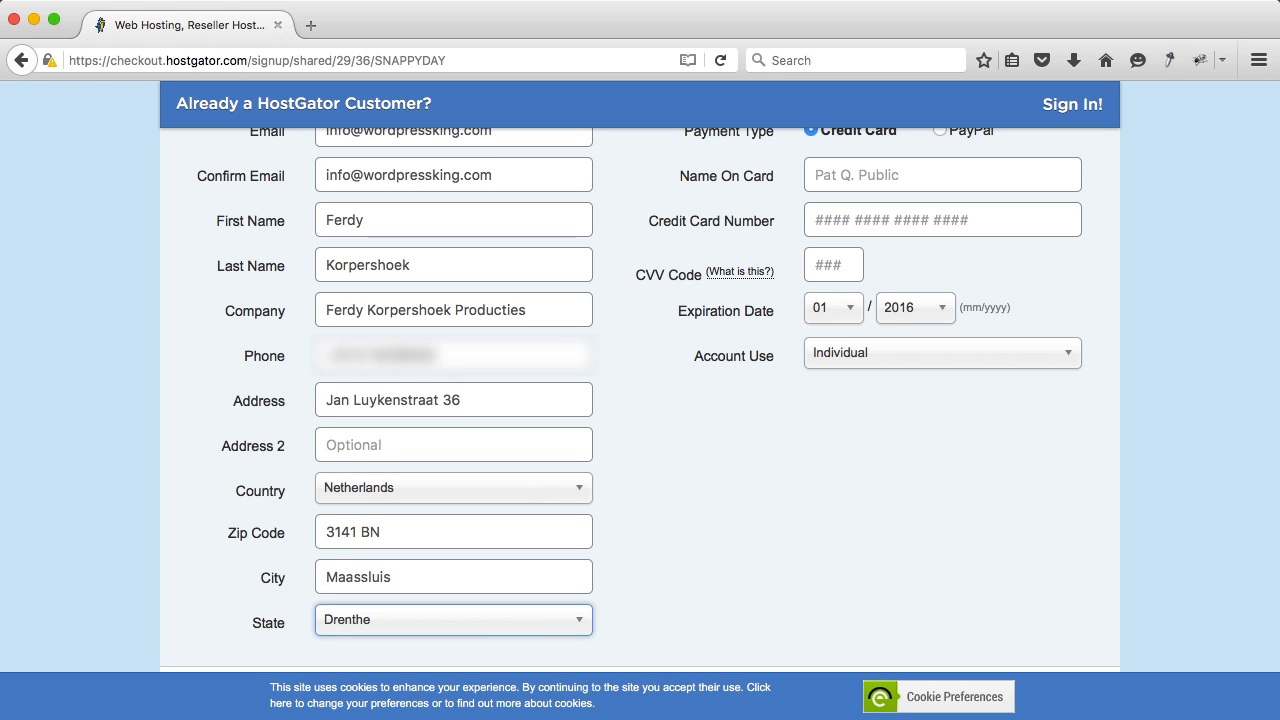
Step: Choose Zuid-Holland as the state
text(n)
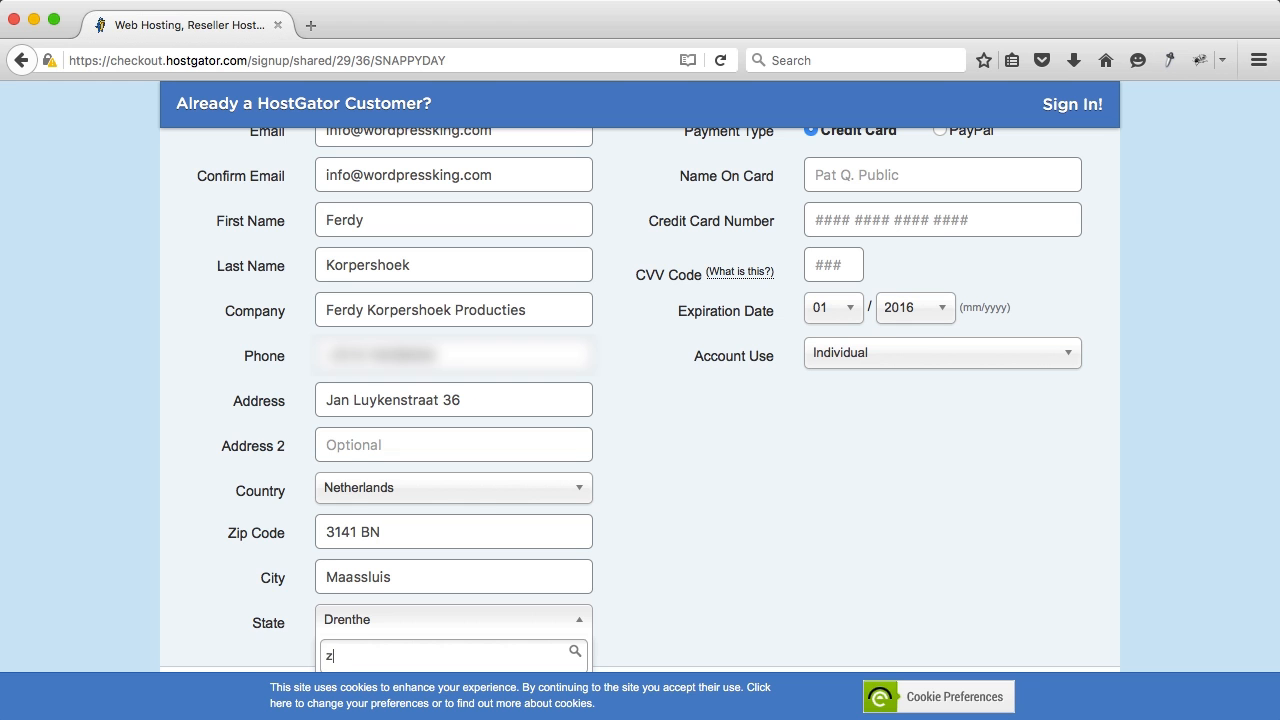
key(Tab)
scroll(413, 522, down, 3)
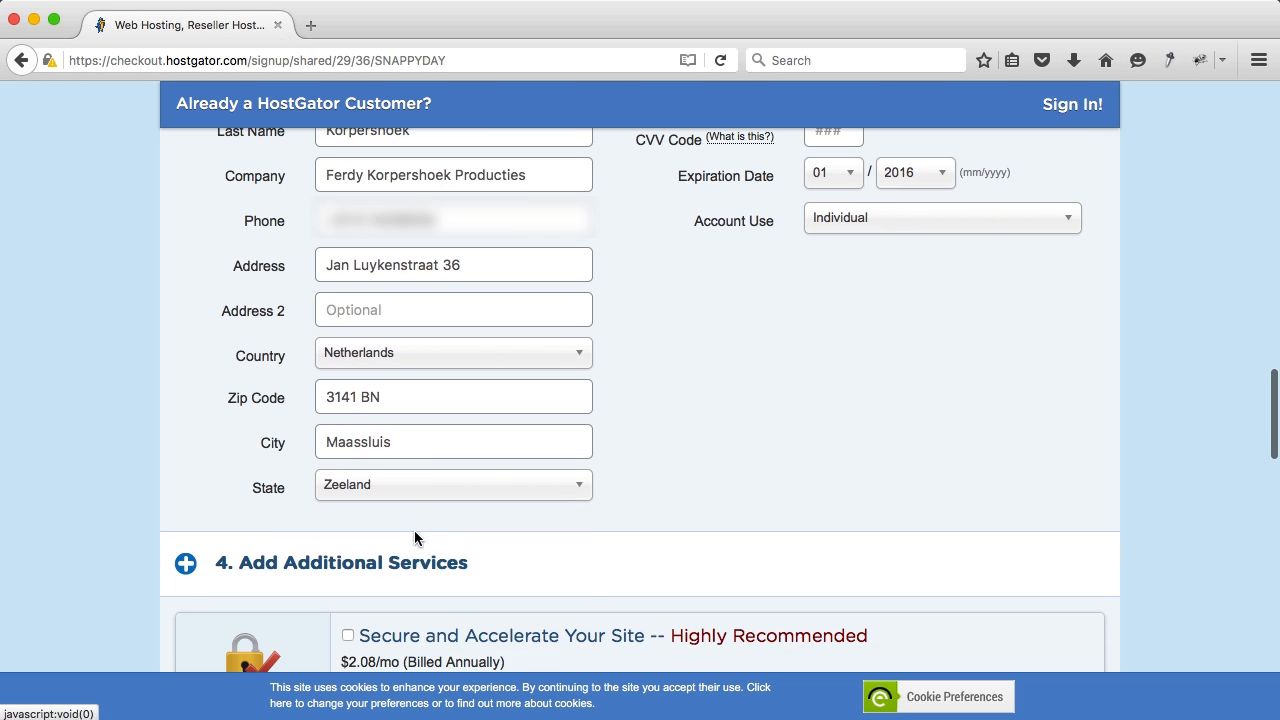
click(412, 490)
scroll(409, 571, down, 1)
scroll(409, 571, down, 4)
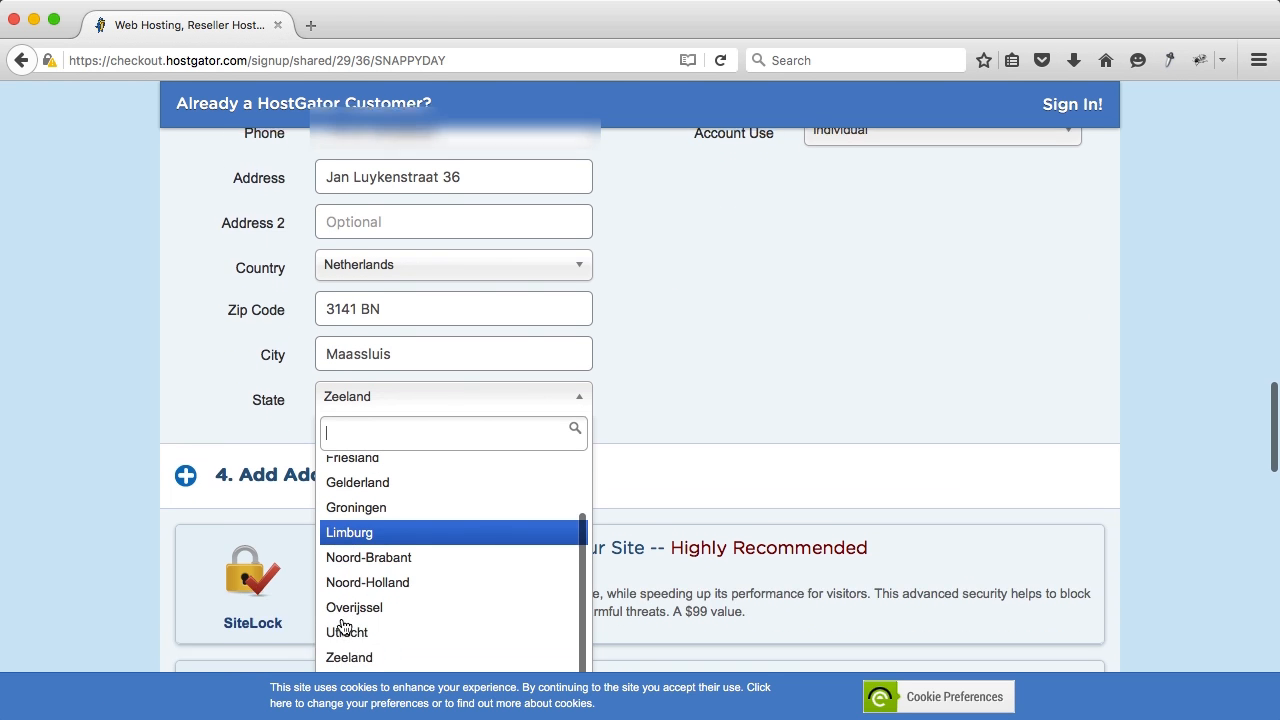
click(395, 607)
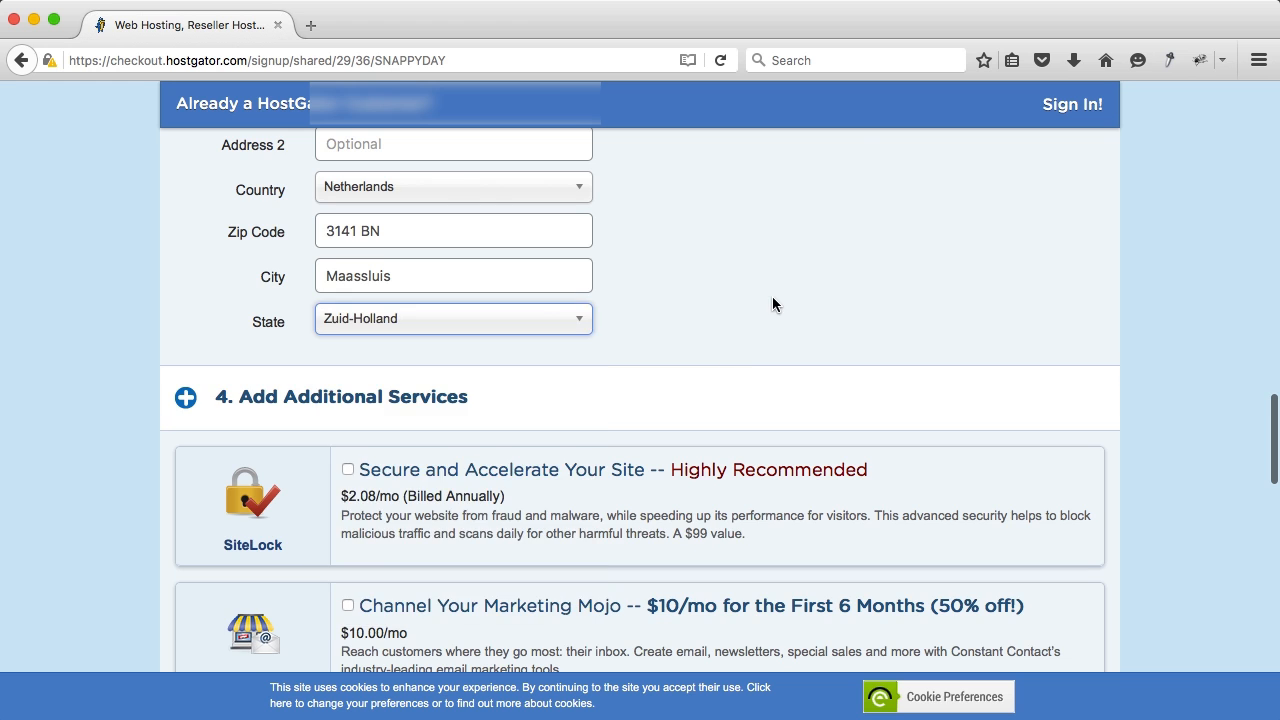
scroll(772, 296, up, 7)
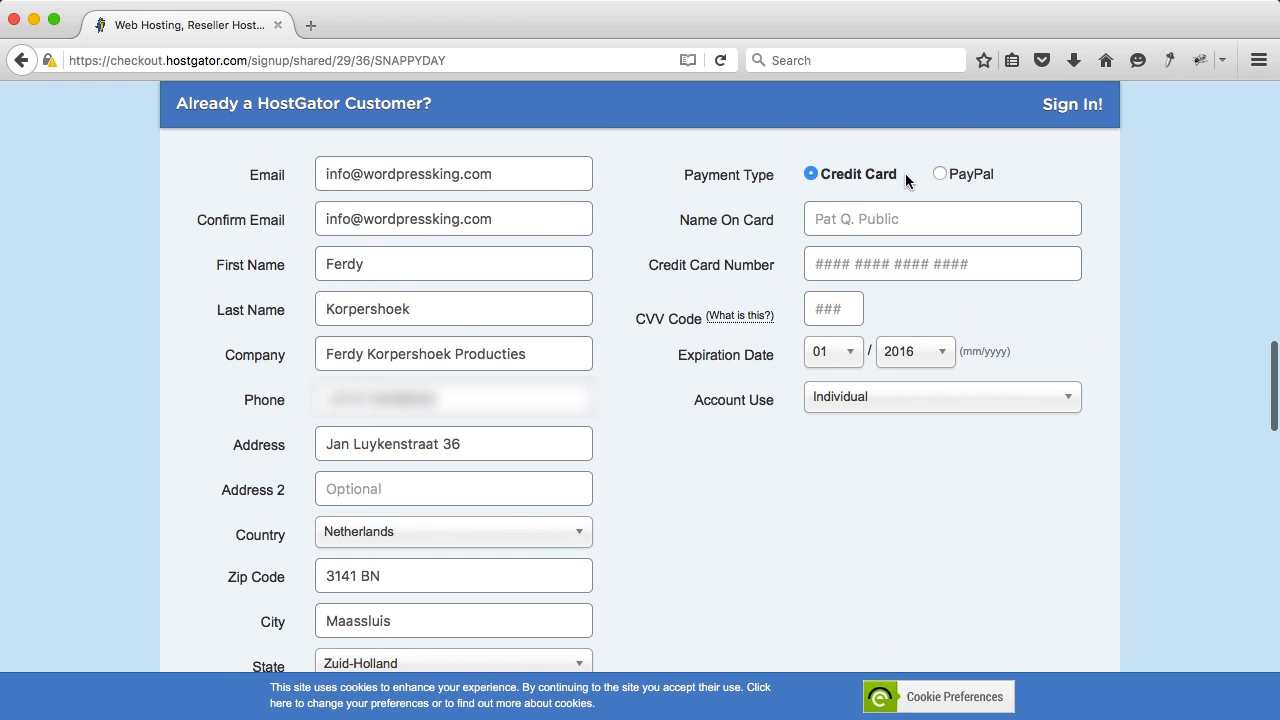
Step: Enter the cardholder name, card number and CVV
click(845, 216)
text(Ferdy Korpers)
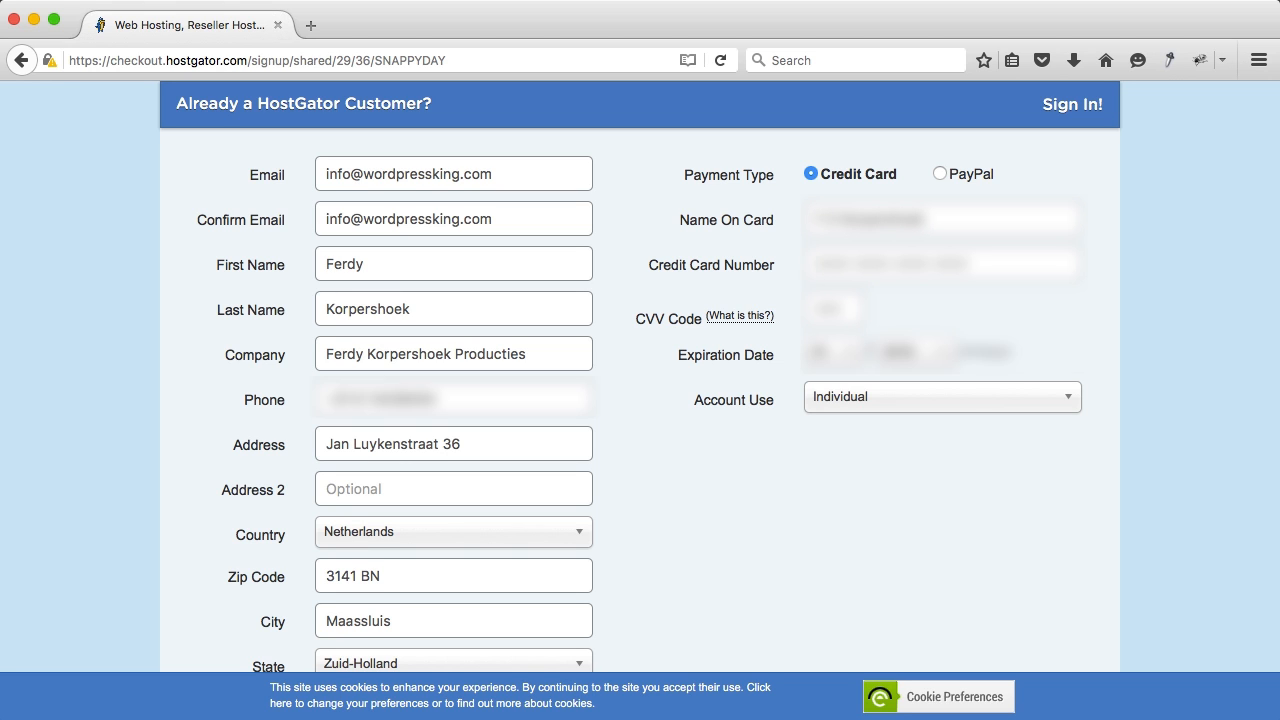
text(?????)
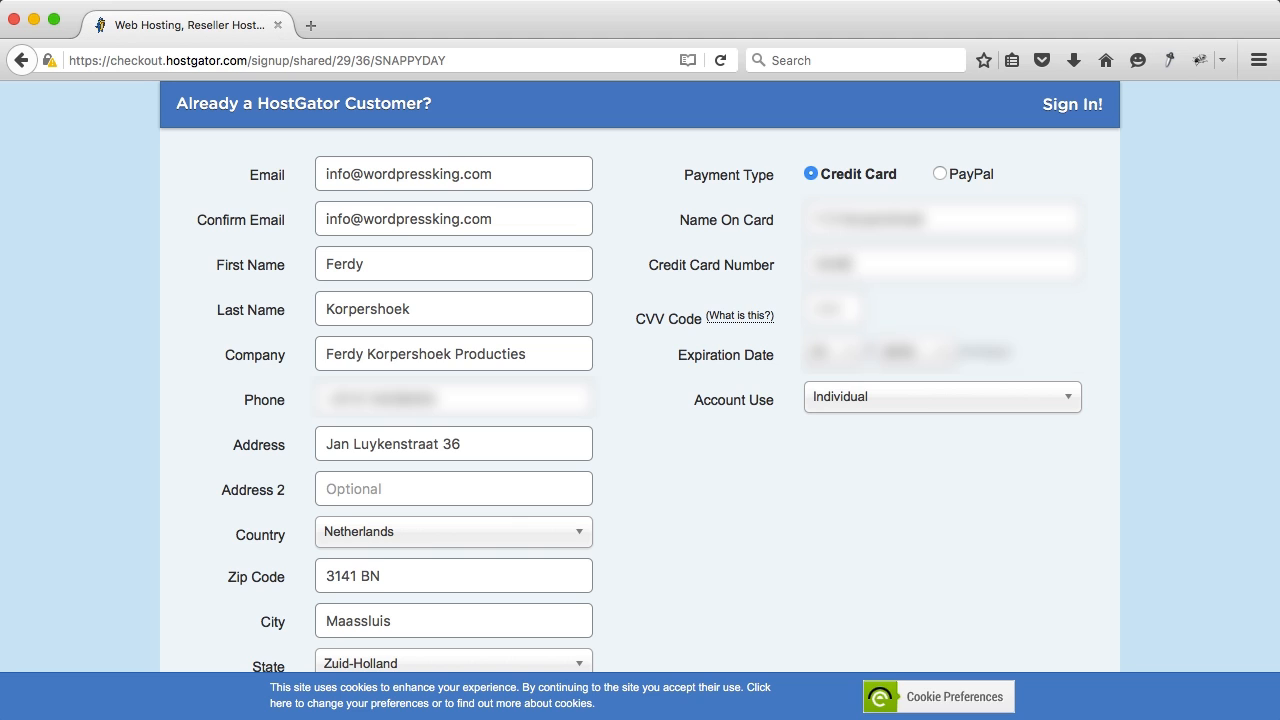
text(?????????)
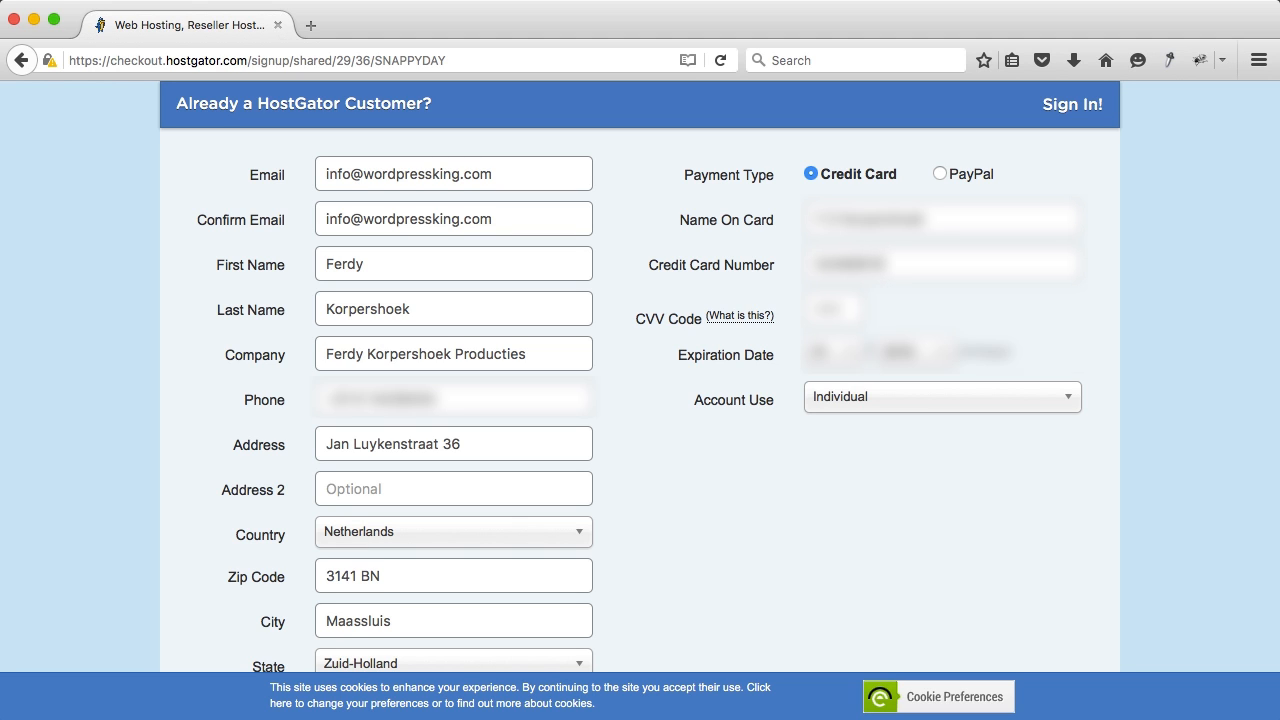
text(?)
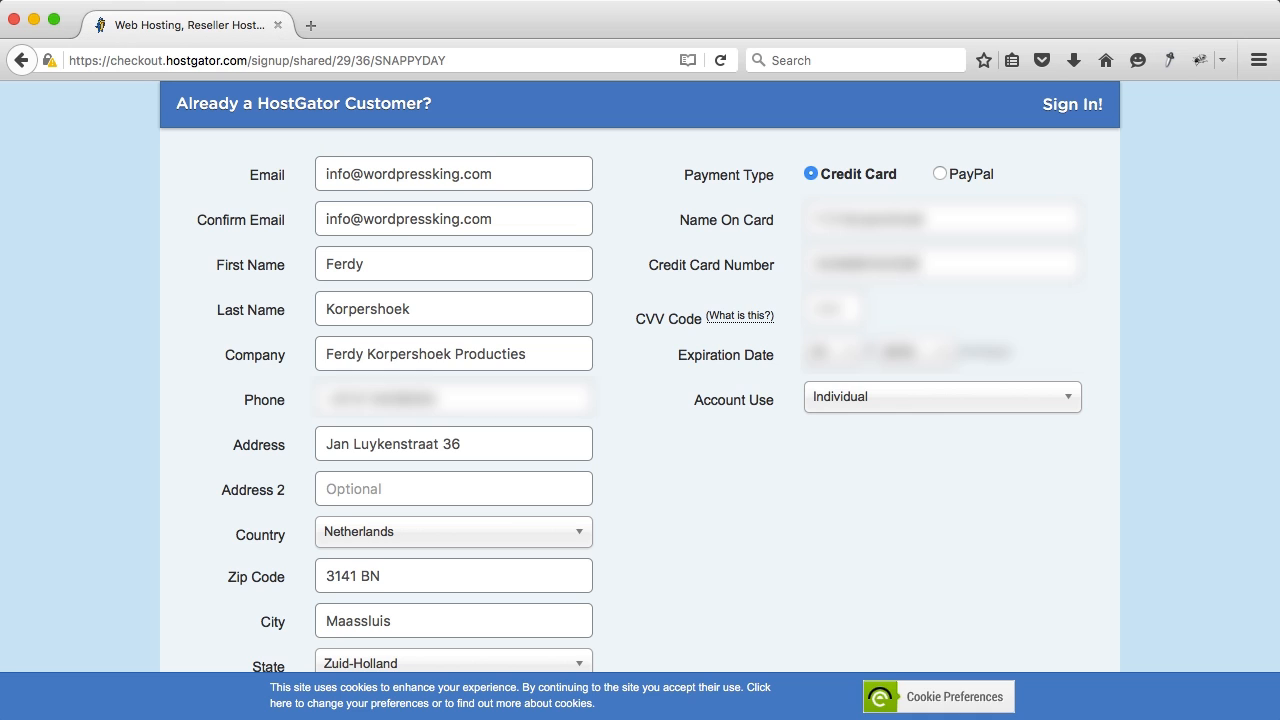
text(????????)
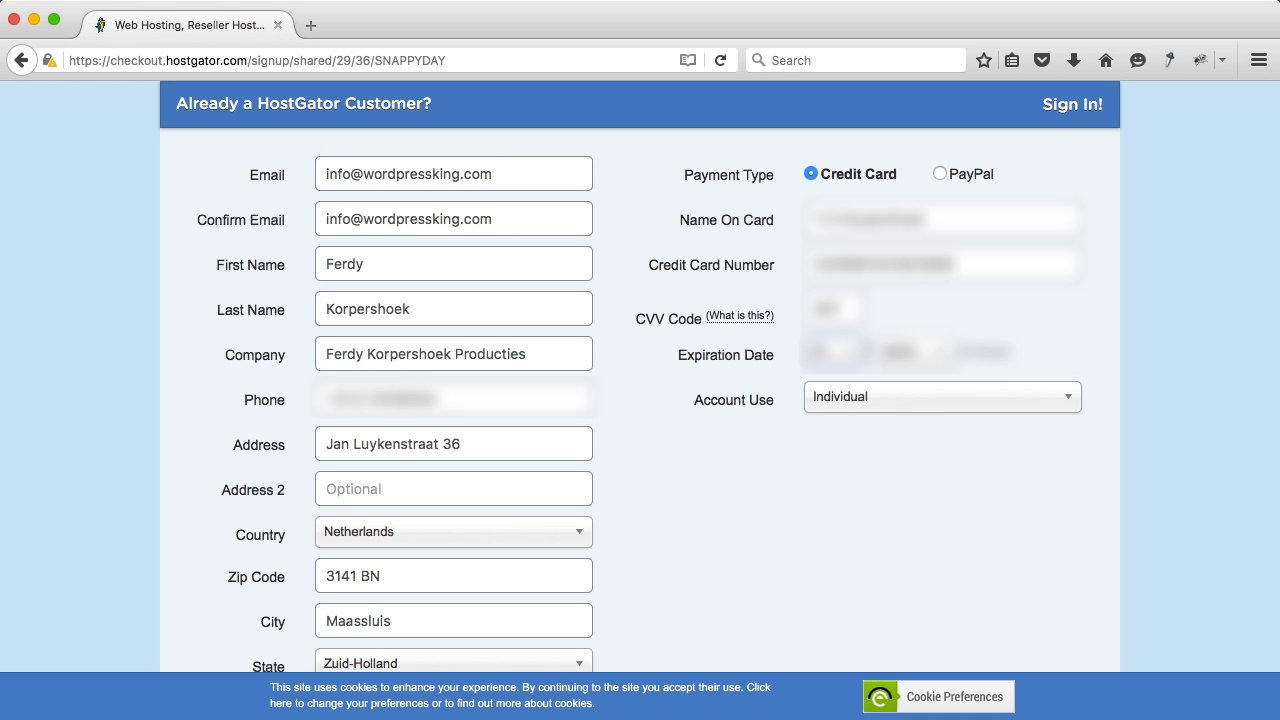
text(06)
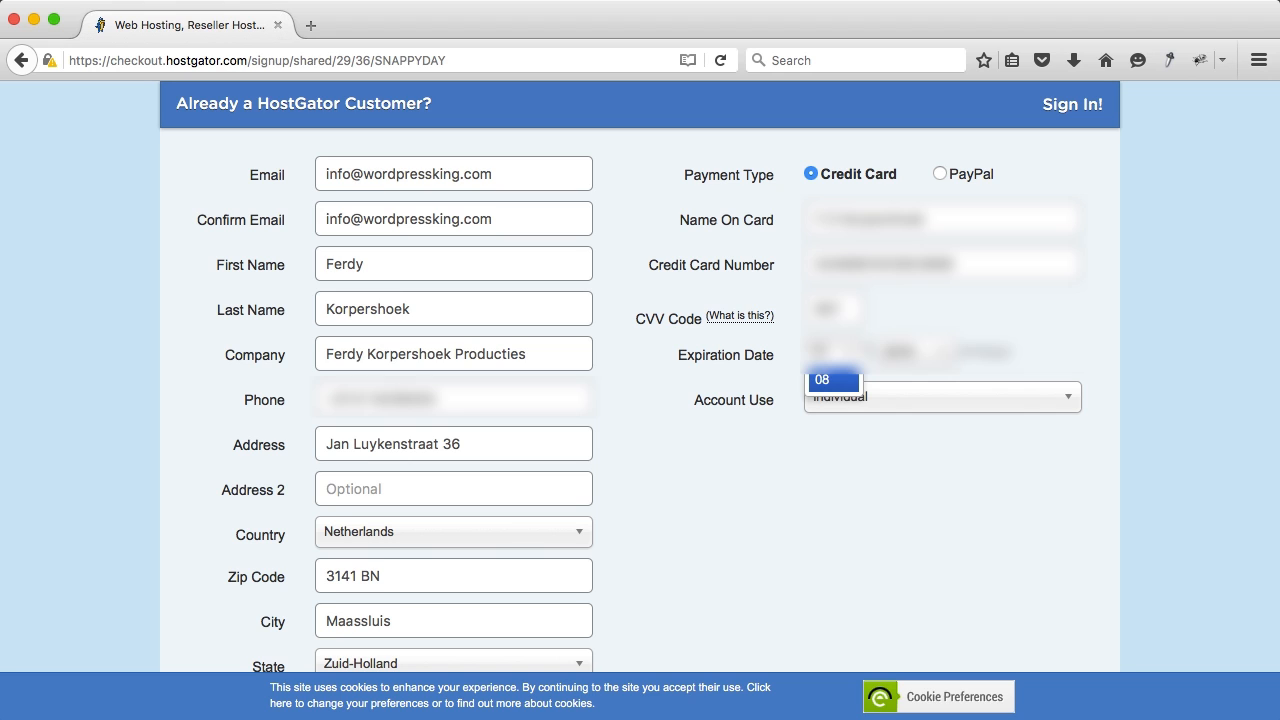
Step: Set the card's expiration date and keep Account Use as Individual
key(Tab)
key(Tab)
key(shift+Tab)
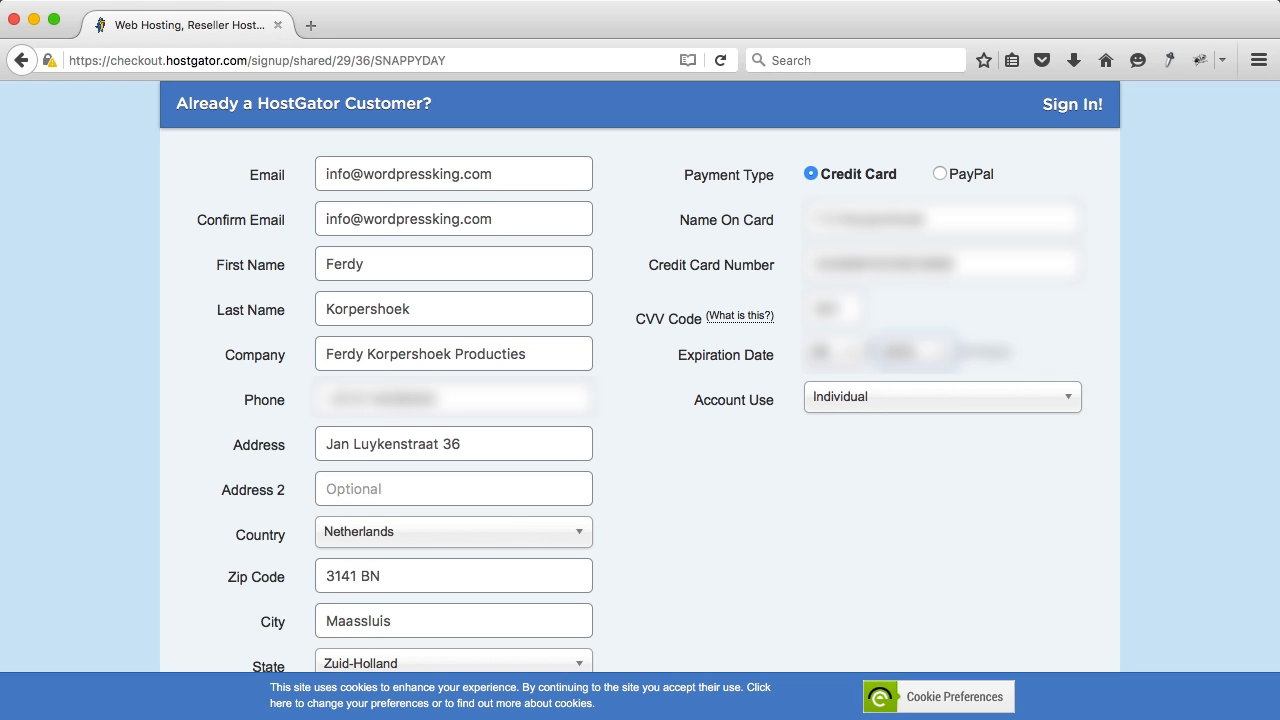
key(Return)
key(Down)
key(Tab)
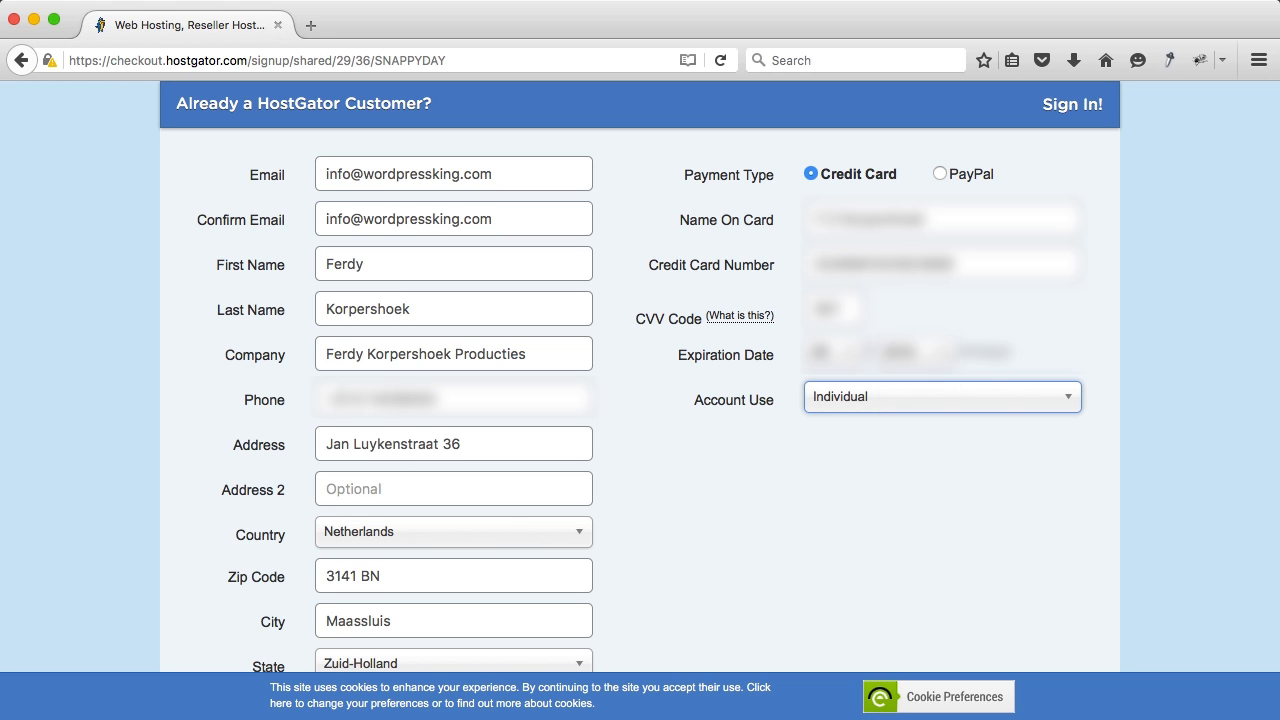
click(860, 398)
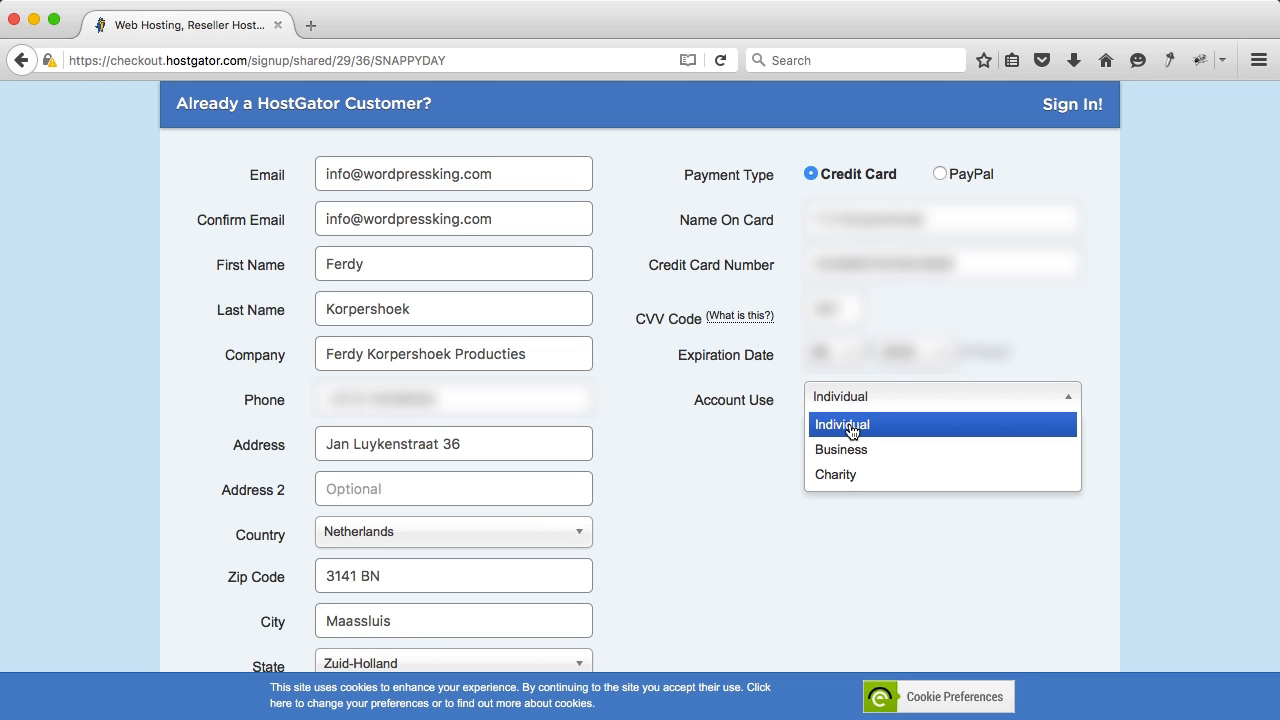
click(851, 430)
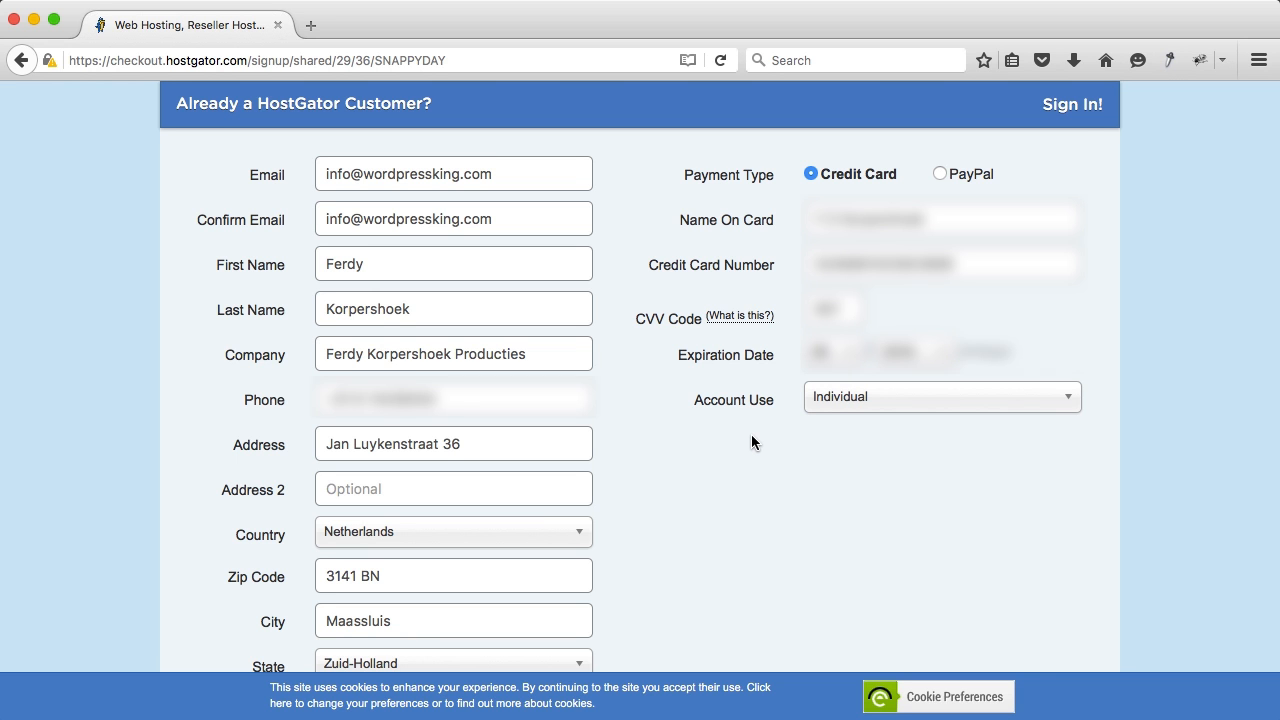
Step: Accept the terms of service and submit Checkout Now! to pay the hosting order
scroll(752, 442, down, 15)
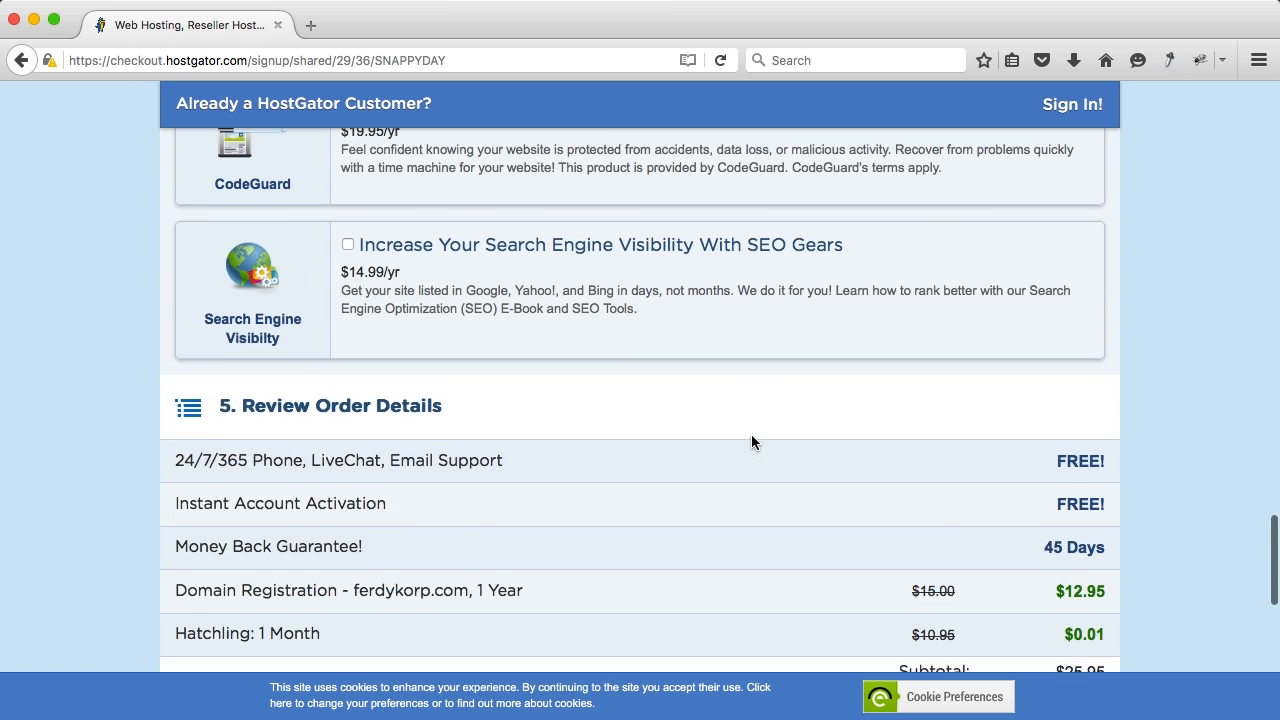
scroll(752, 442, down, 10)
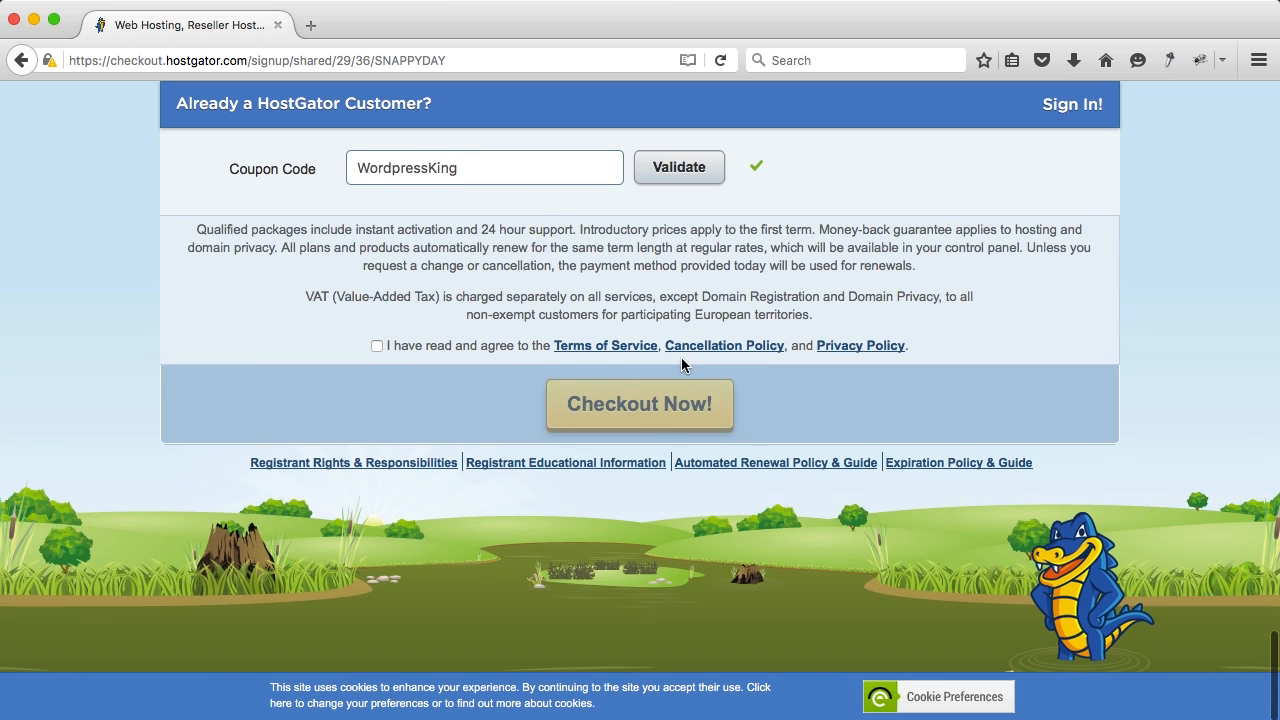
scroll(681, 357, up, 3)
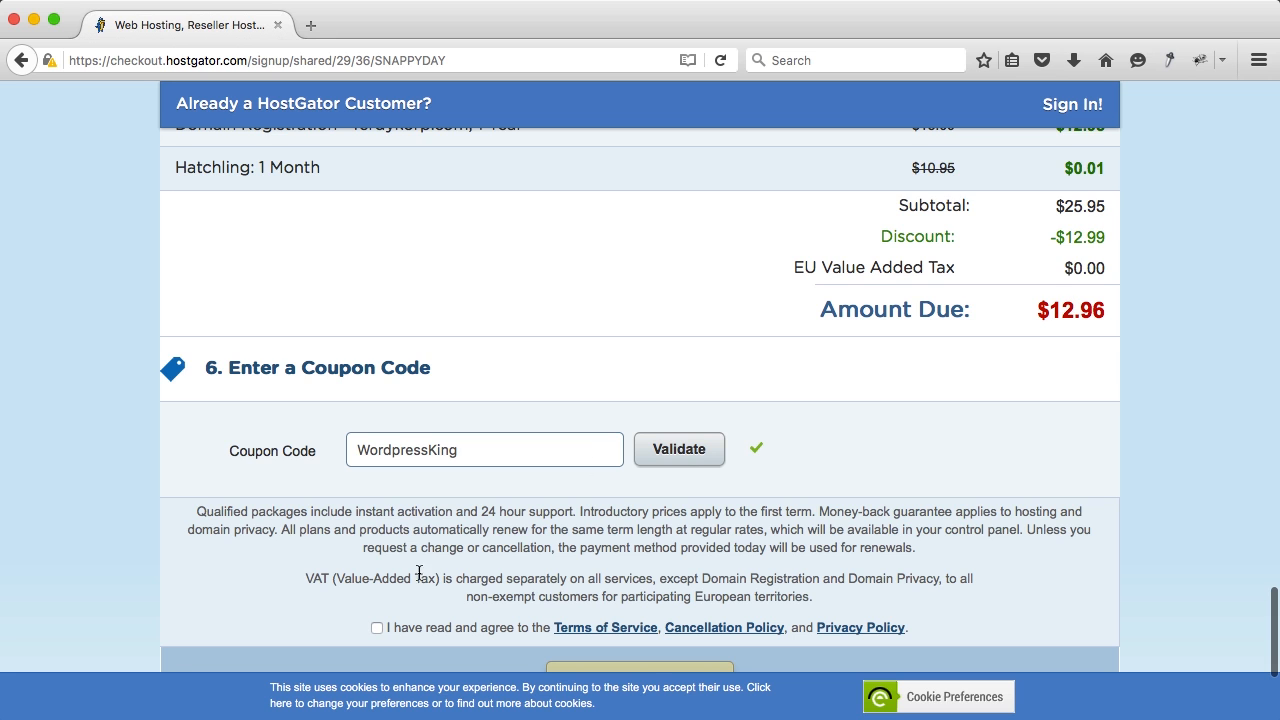
scroll(394, 577, down, 1)
click(377, 613)
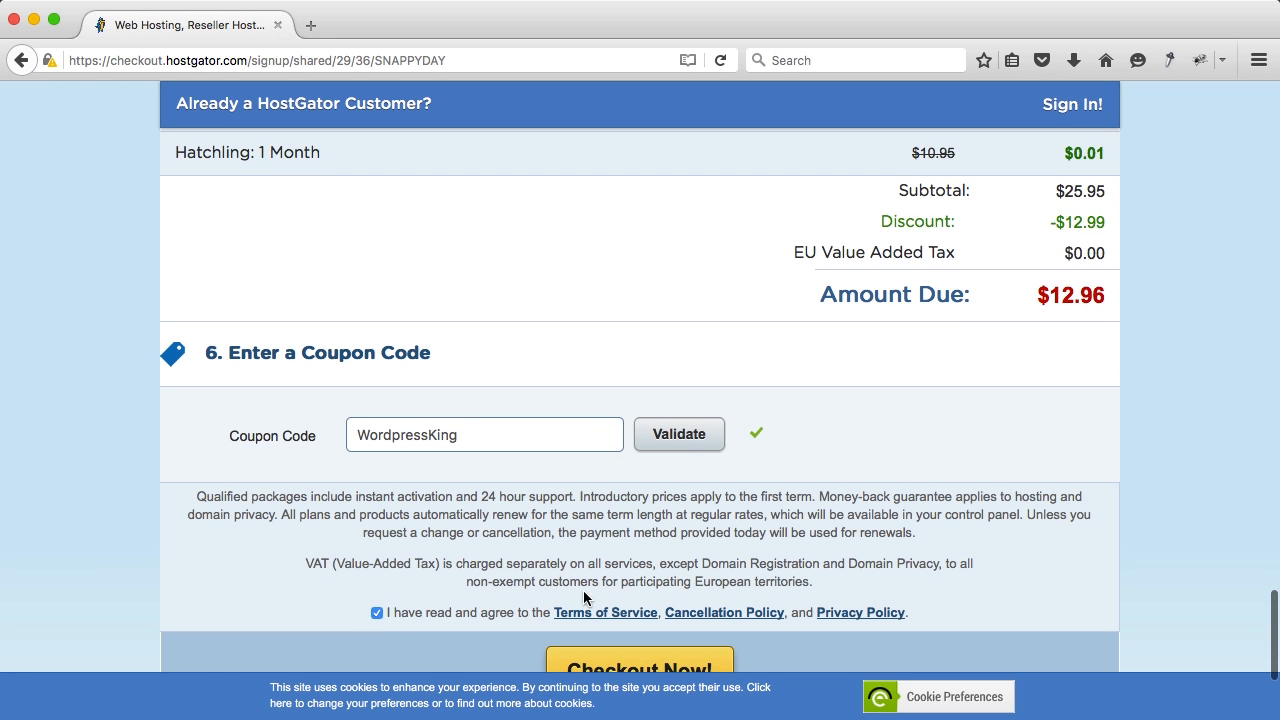
scroll(649, 578, down, 3)
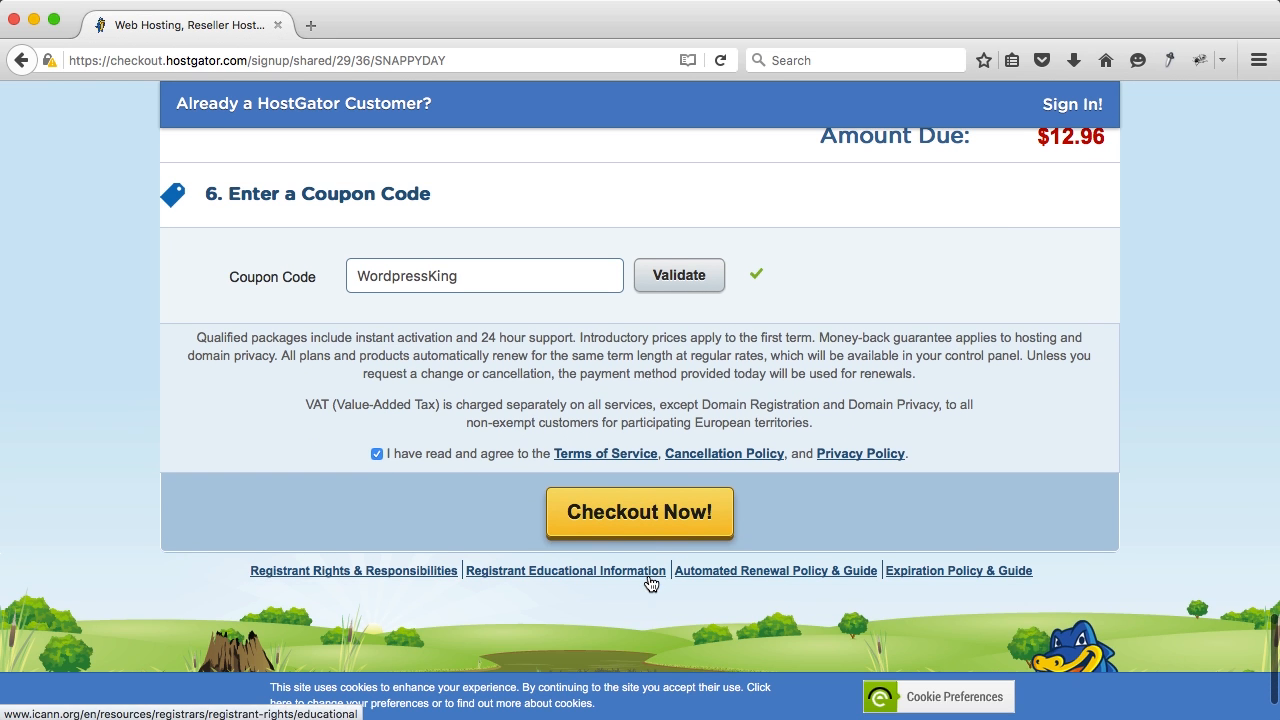
click(636, 523)
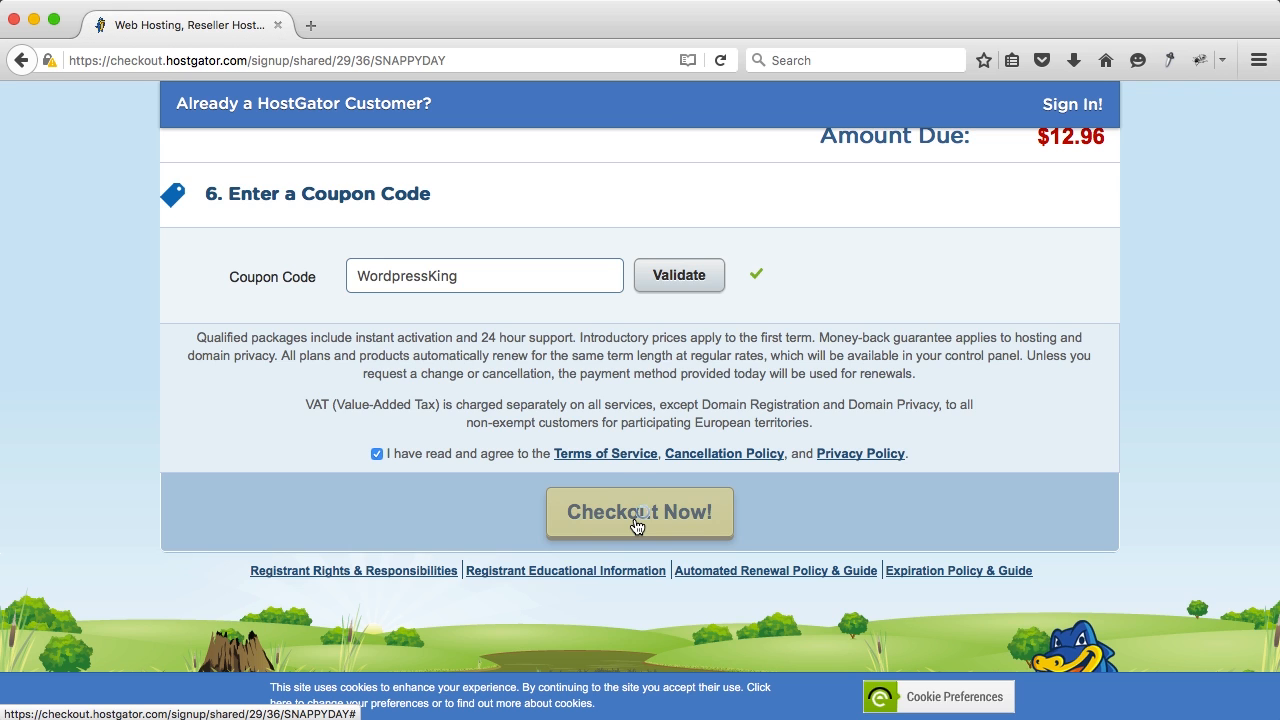
scroll(141, 193, down, 5)
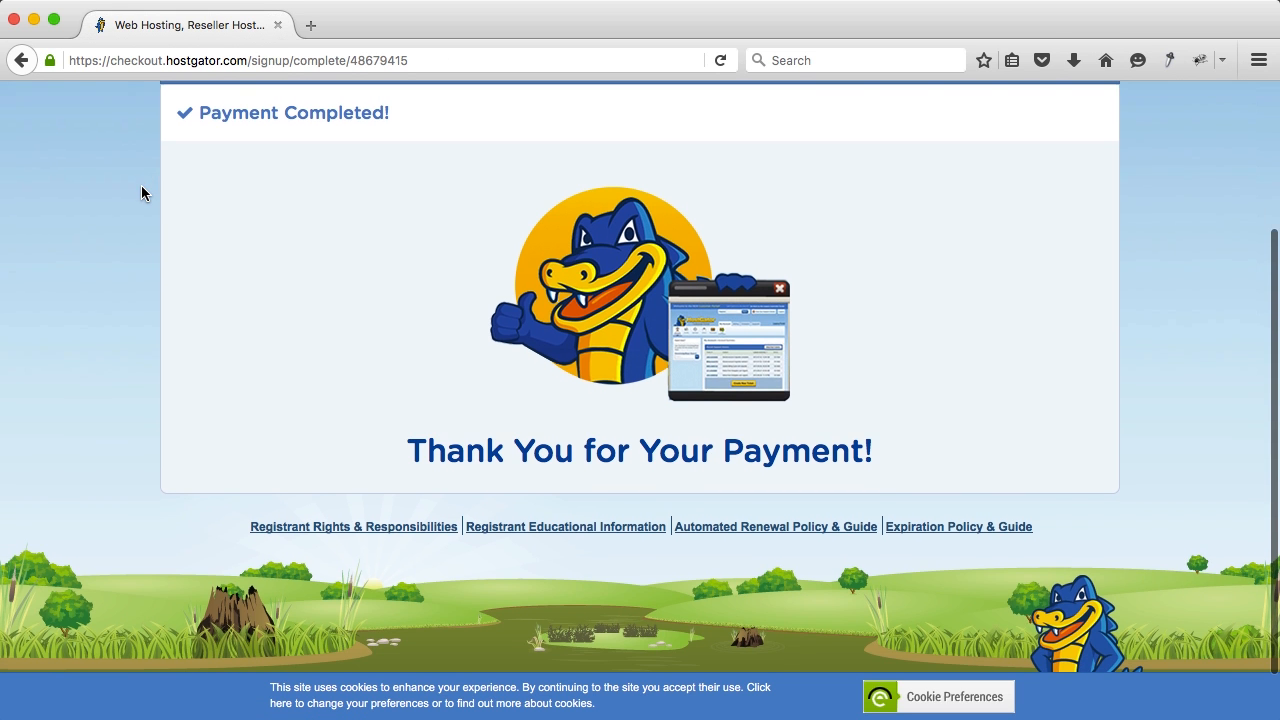
scroll(141, 193, up, 5)
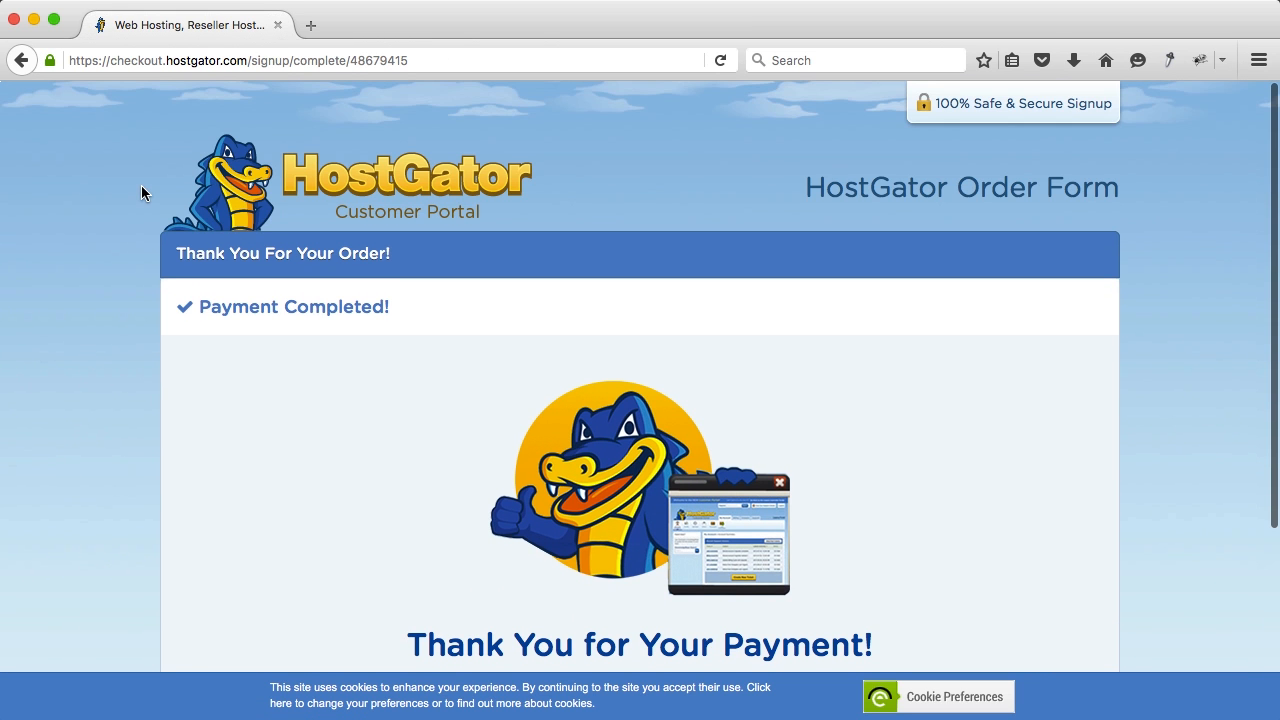
Step: Open wordpressking.com/roundcube in a new tab and sign in with the saved webmail login
click(315, 26)
text(wordpress)
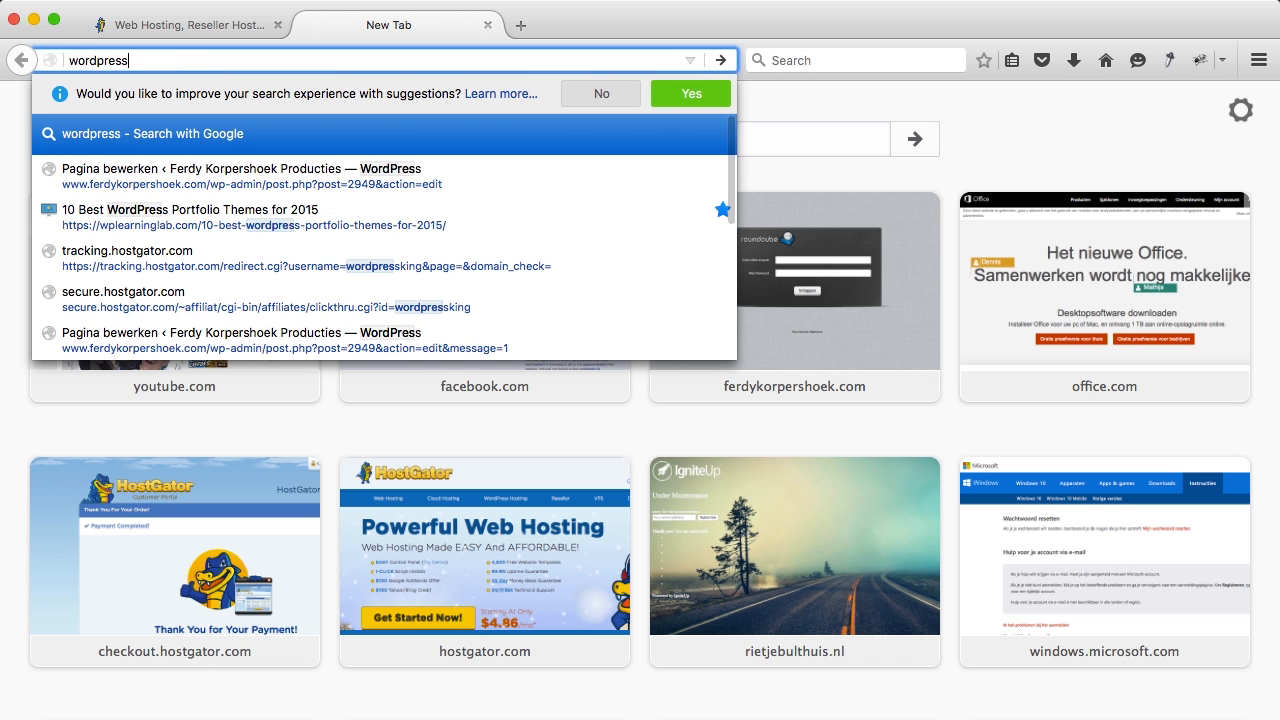
text(king.com/roundcube)
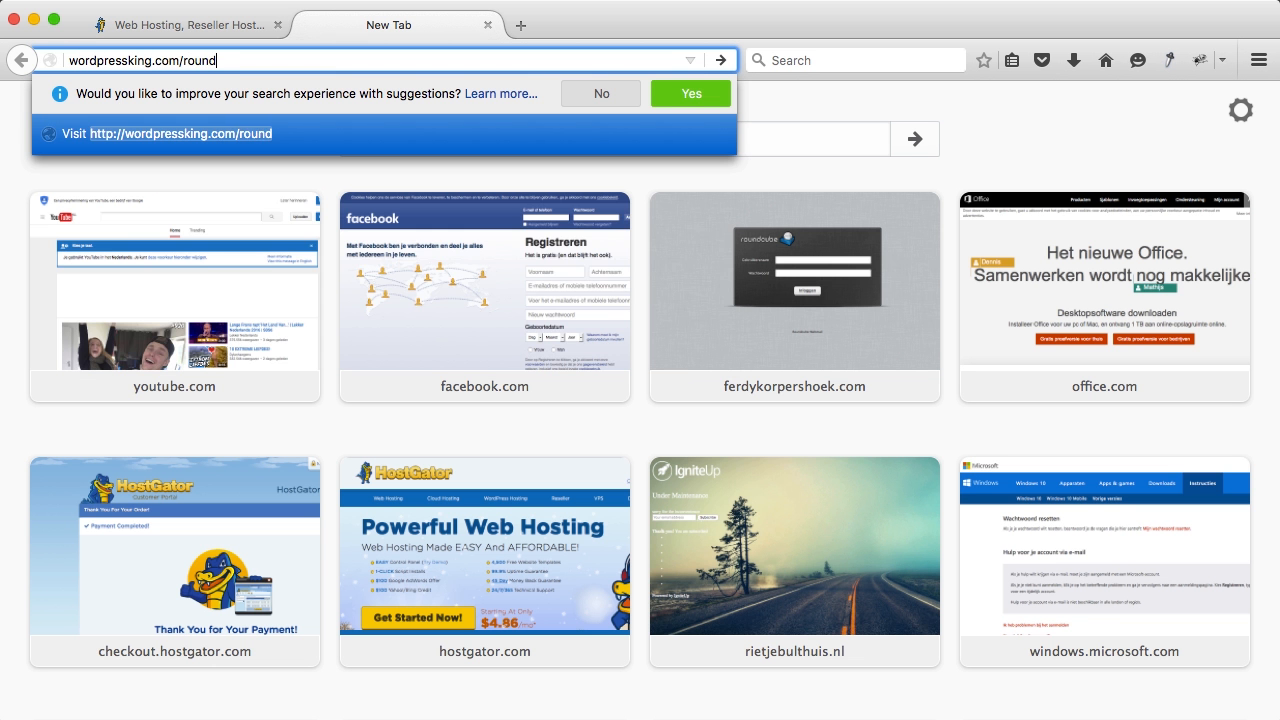
key(Return)
key(Down)
key(Return)
key(Return)
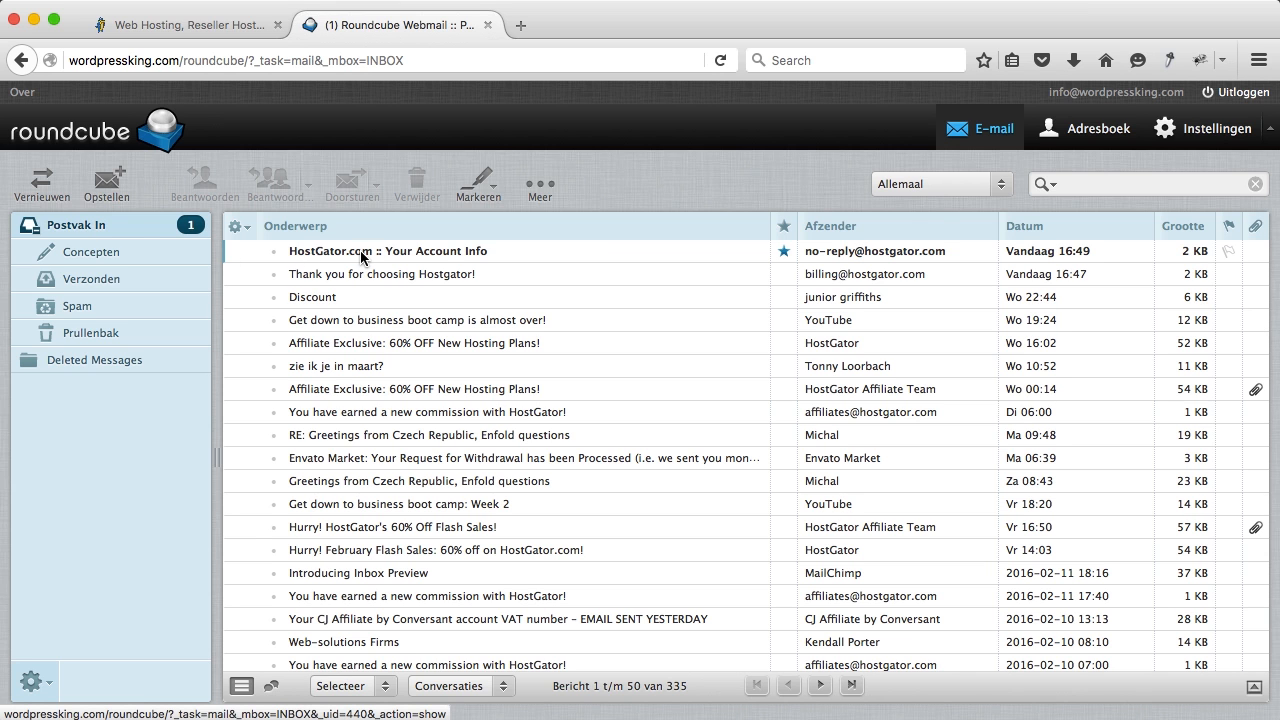
Step: Open the HostGator account info email and its control panel login link
double_click(443, 257)
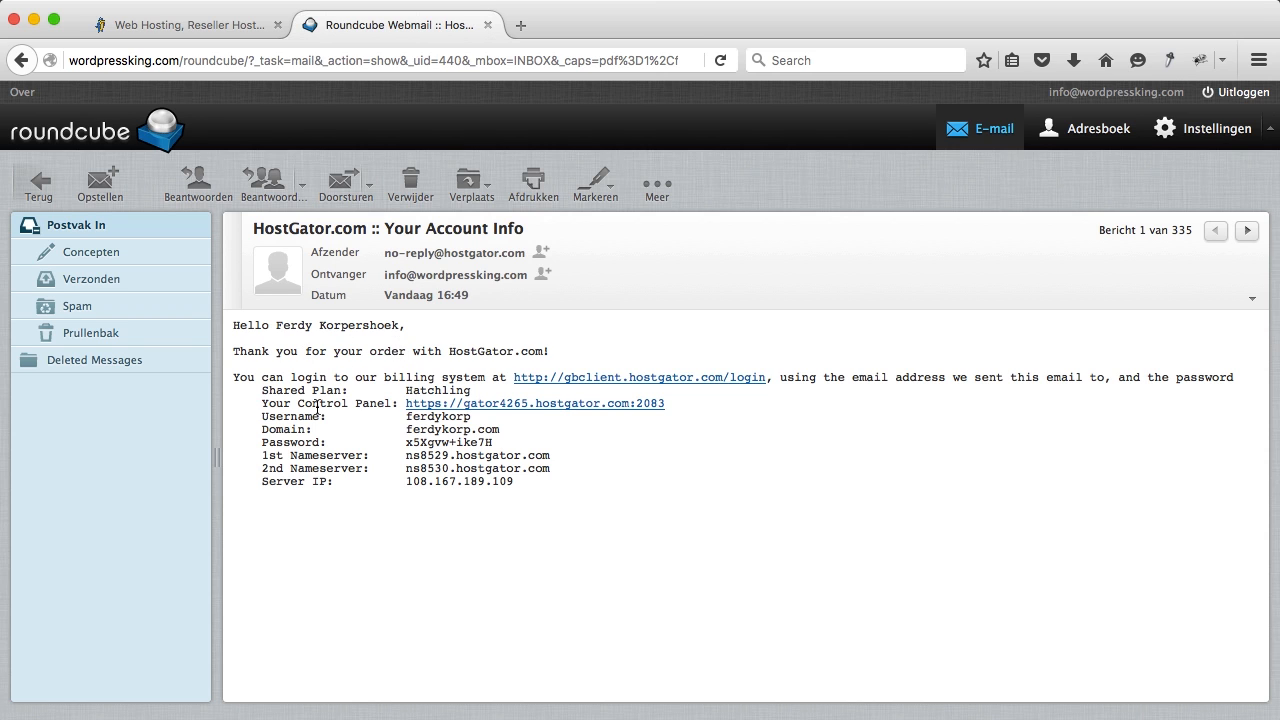
click(516, 407)
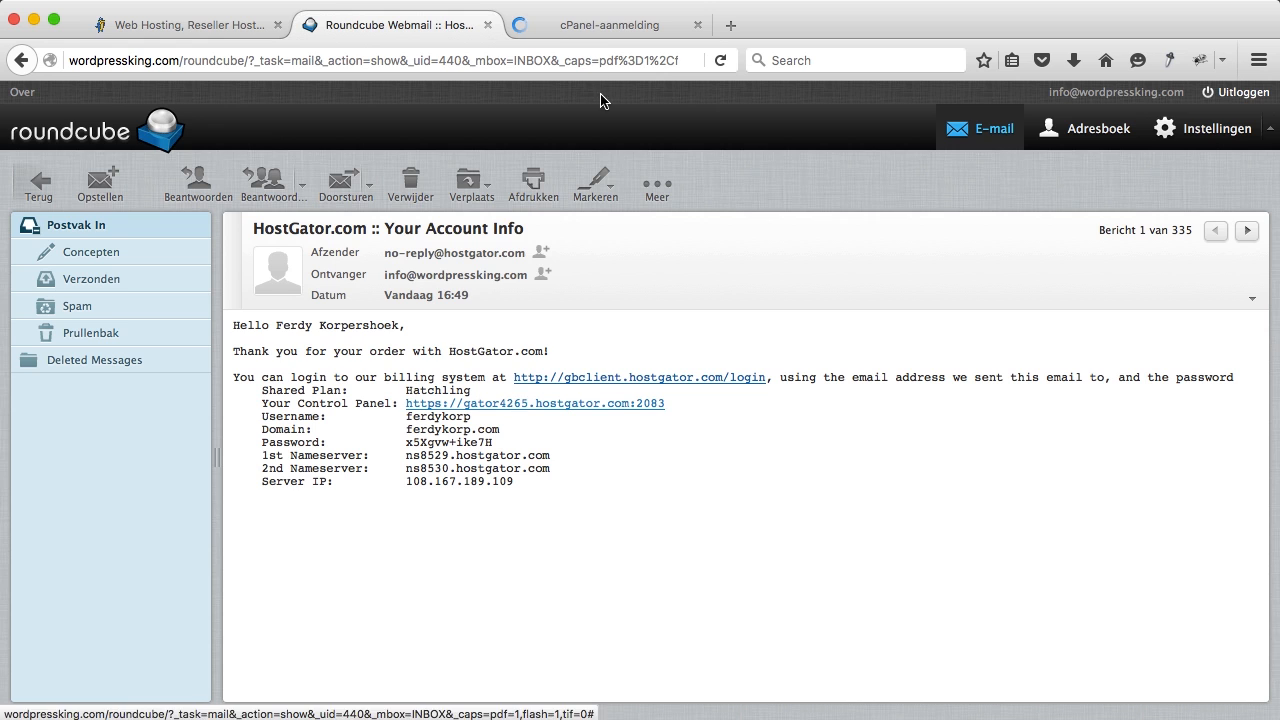
click(585, 28)
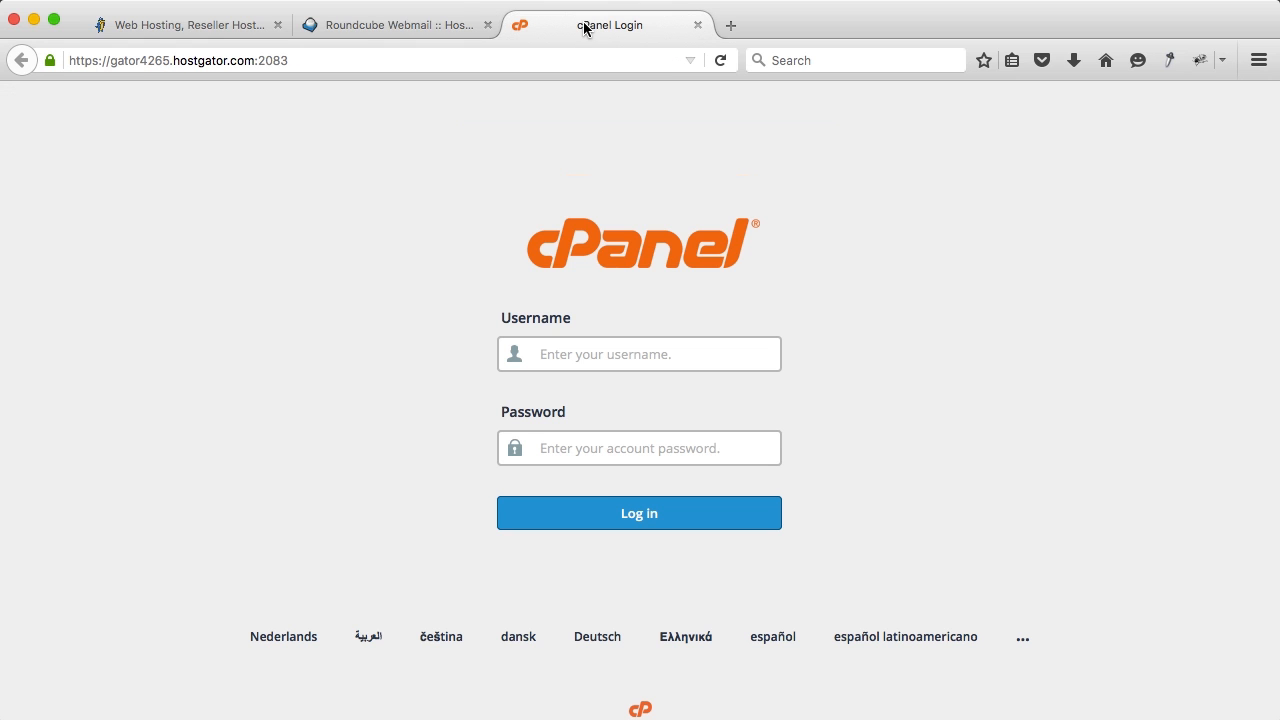
click(430, 32)
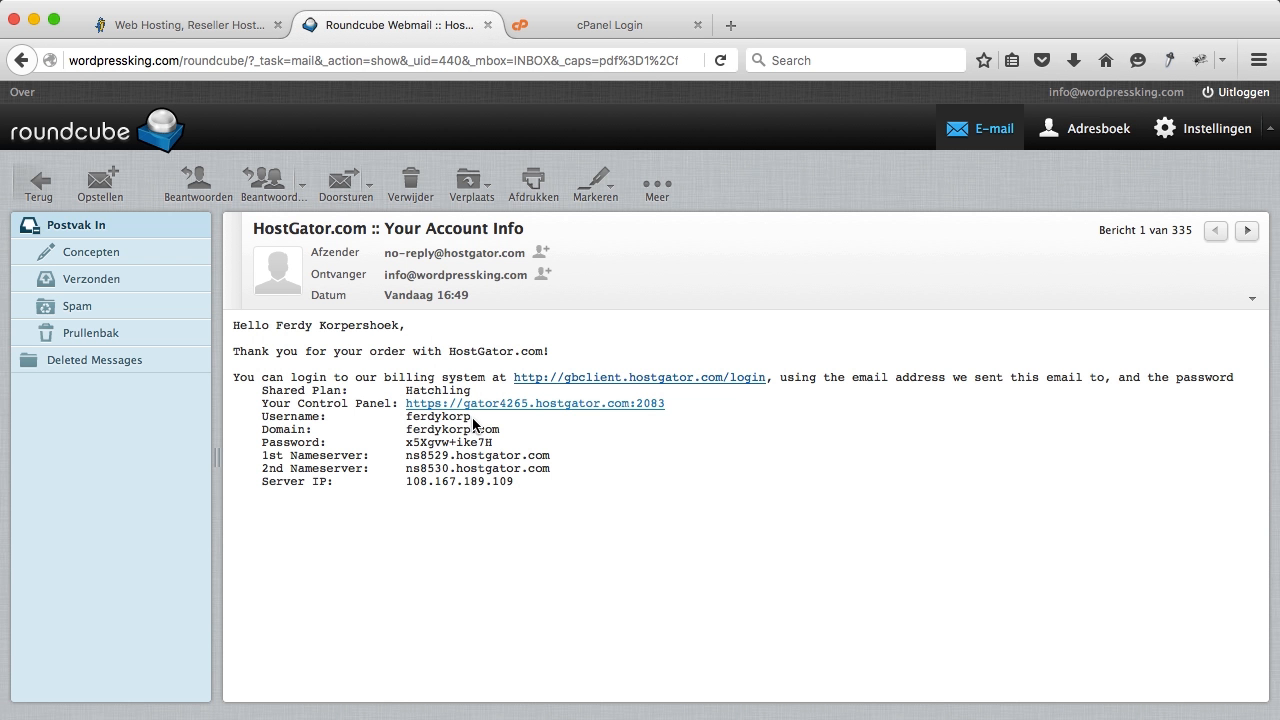
Step: Copy the account username and password from the email into the cPanel login form
drag(471, 418, 406, 421)
key(super+c)
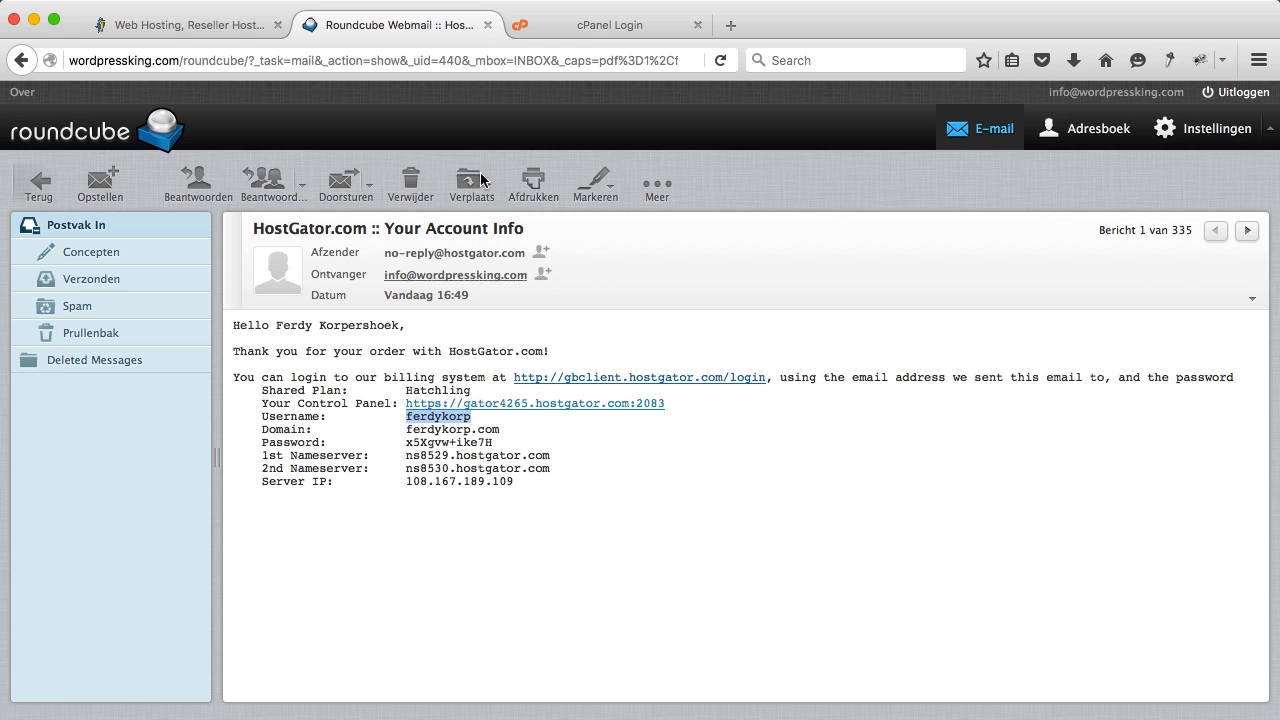
click(566, 30)
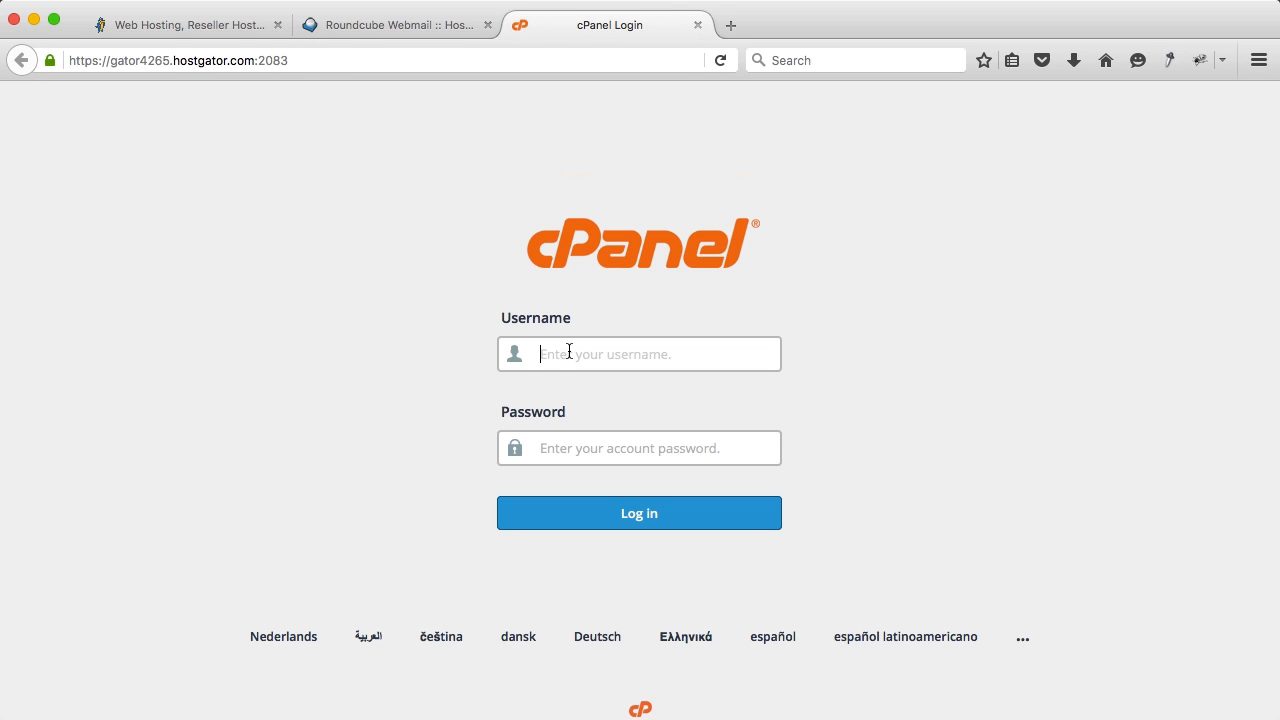
key(super+v)
click(440, 29)
drag(524, 455, 413, 444)
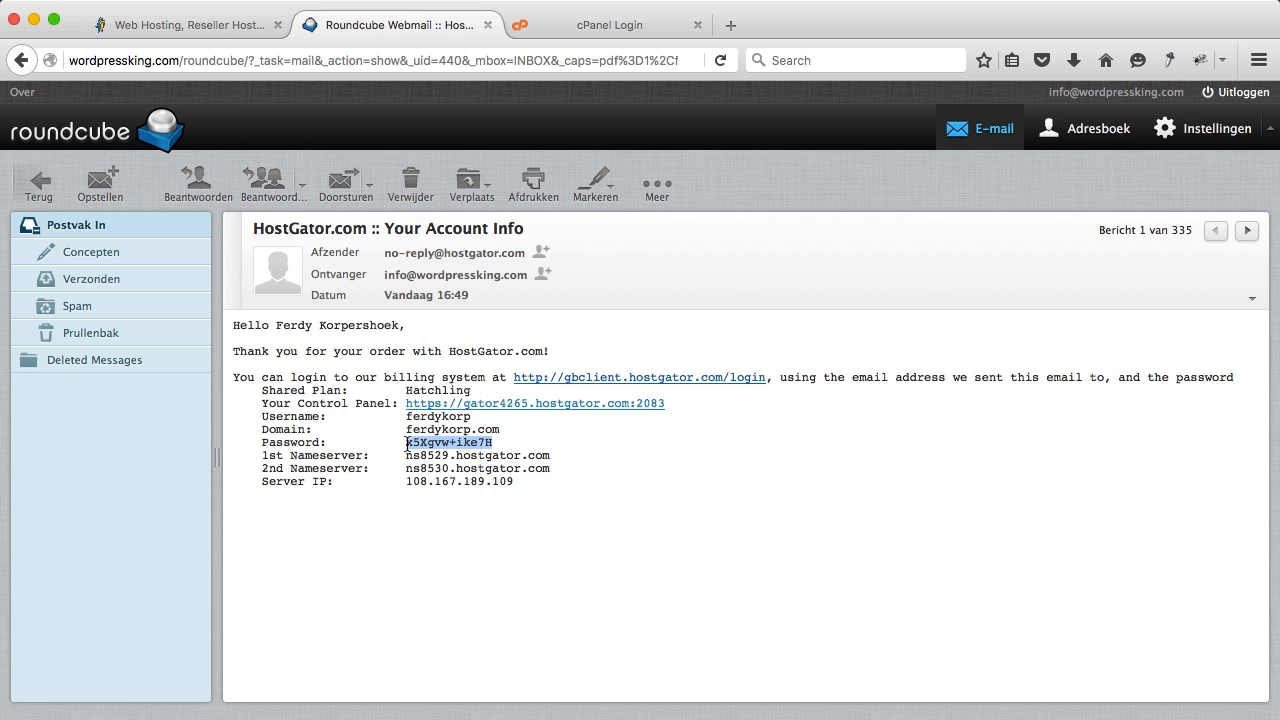
click(572, 27)
click(573, 447)
key(super+v)
Step: Log in to cPanel, dismiss the SSL promotion popup, and open the WordPress quick install offer
click(590, 513)
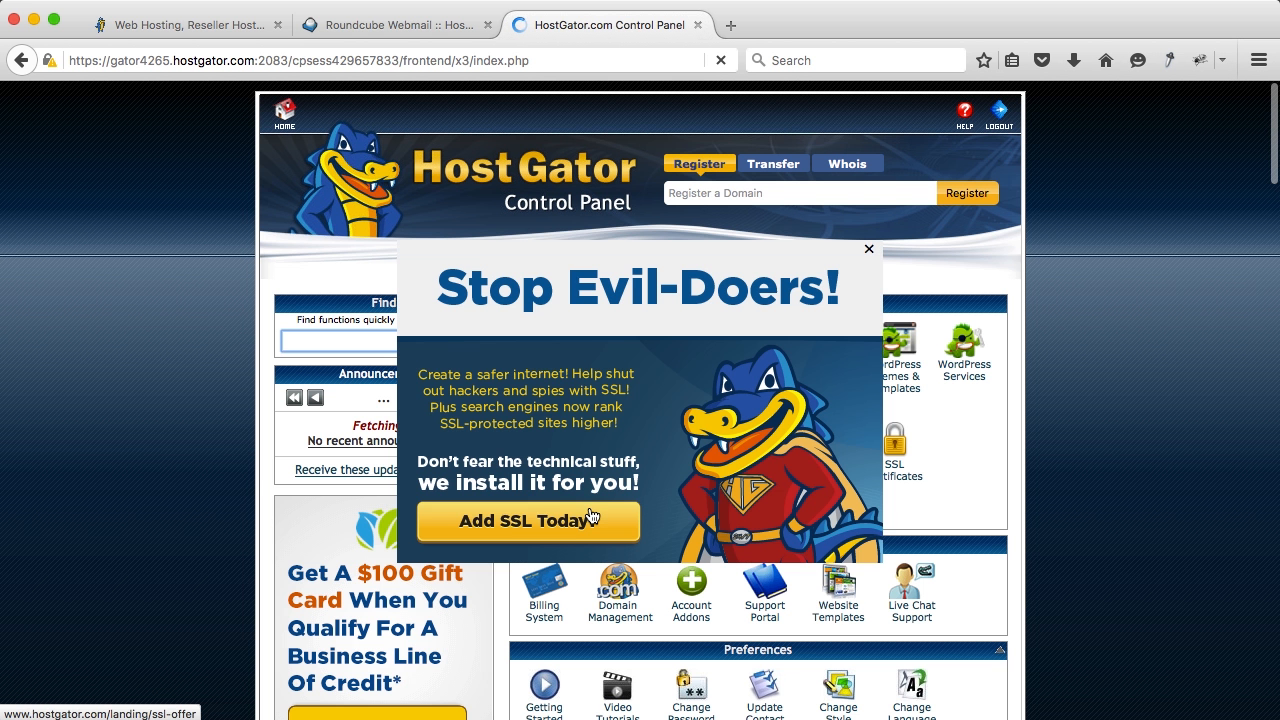
click(869, 250)
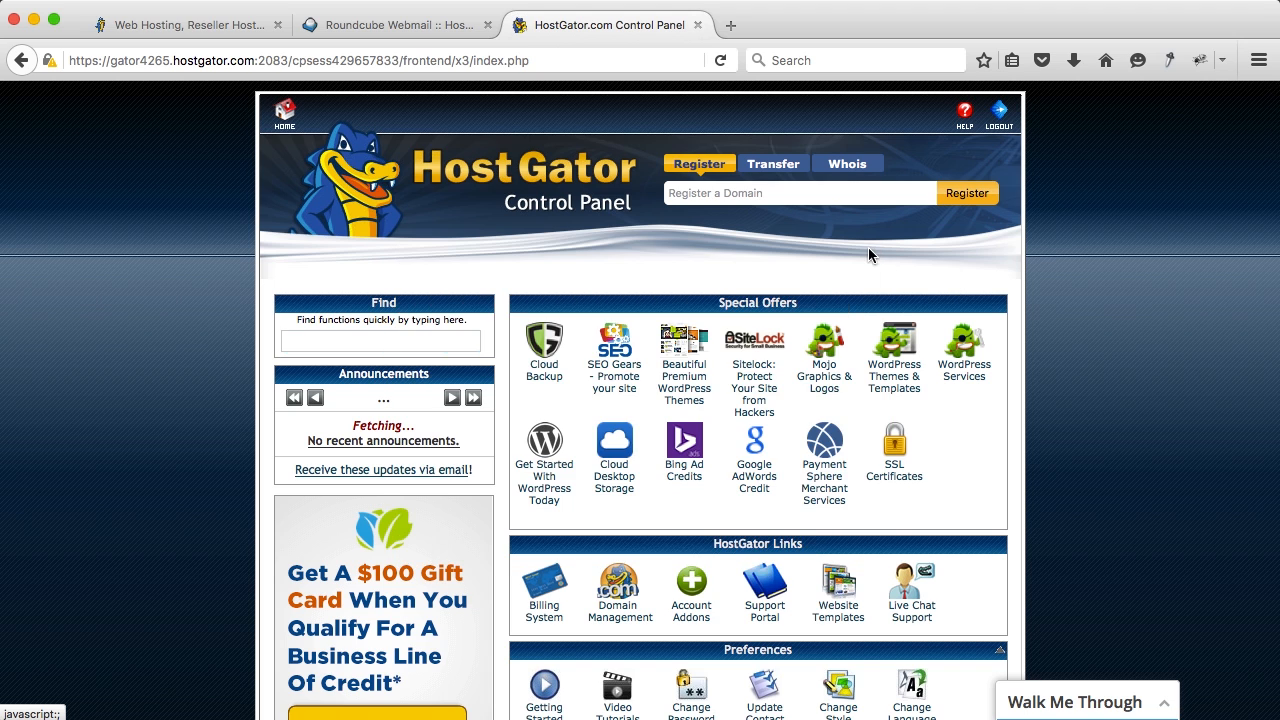
click(545, 478)
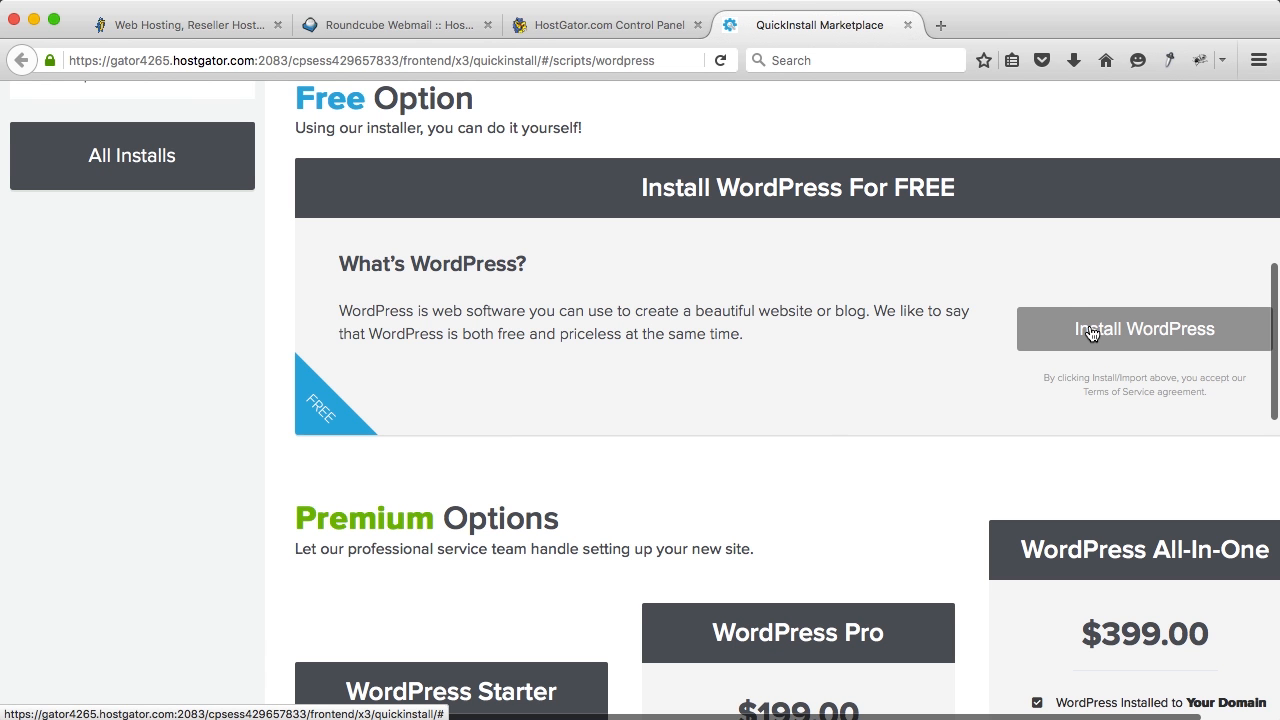
Step: Start a WordPress install on ferdykorp.com with an empty path so it installs at the domain root
click(1091, 333)
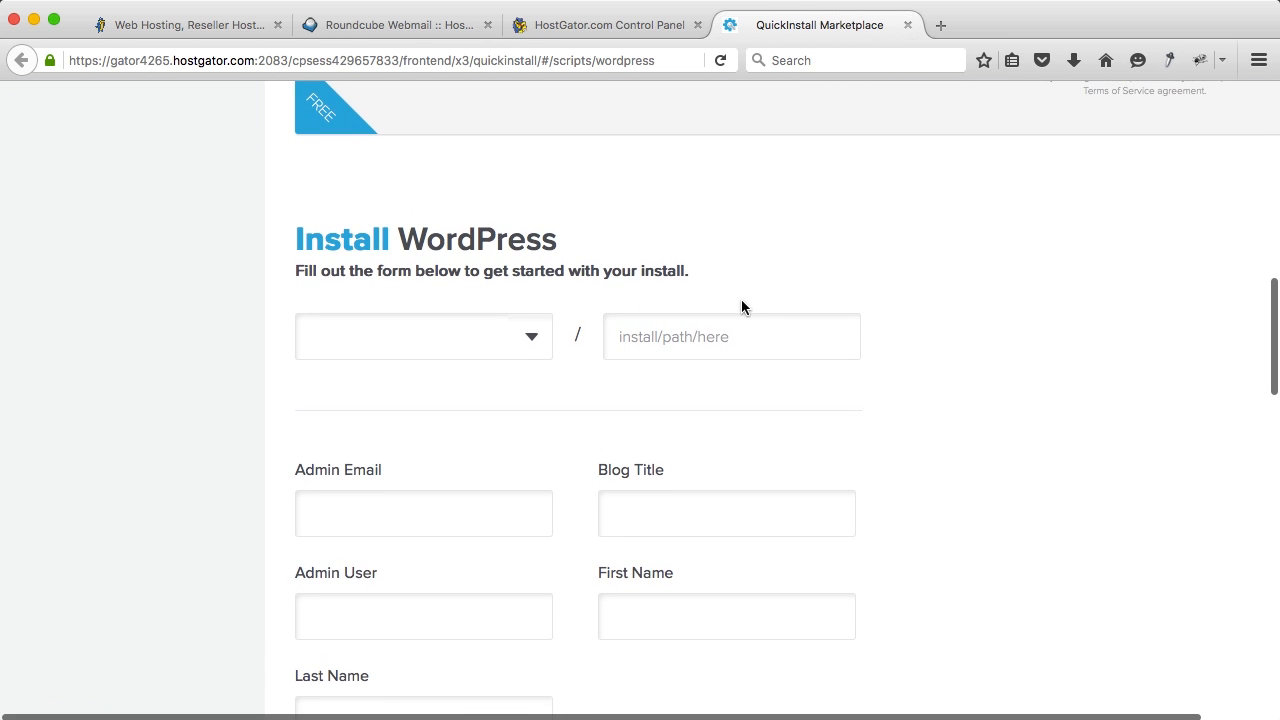
click(470, 338)
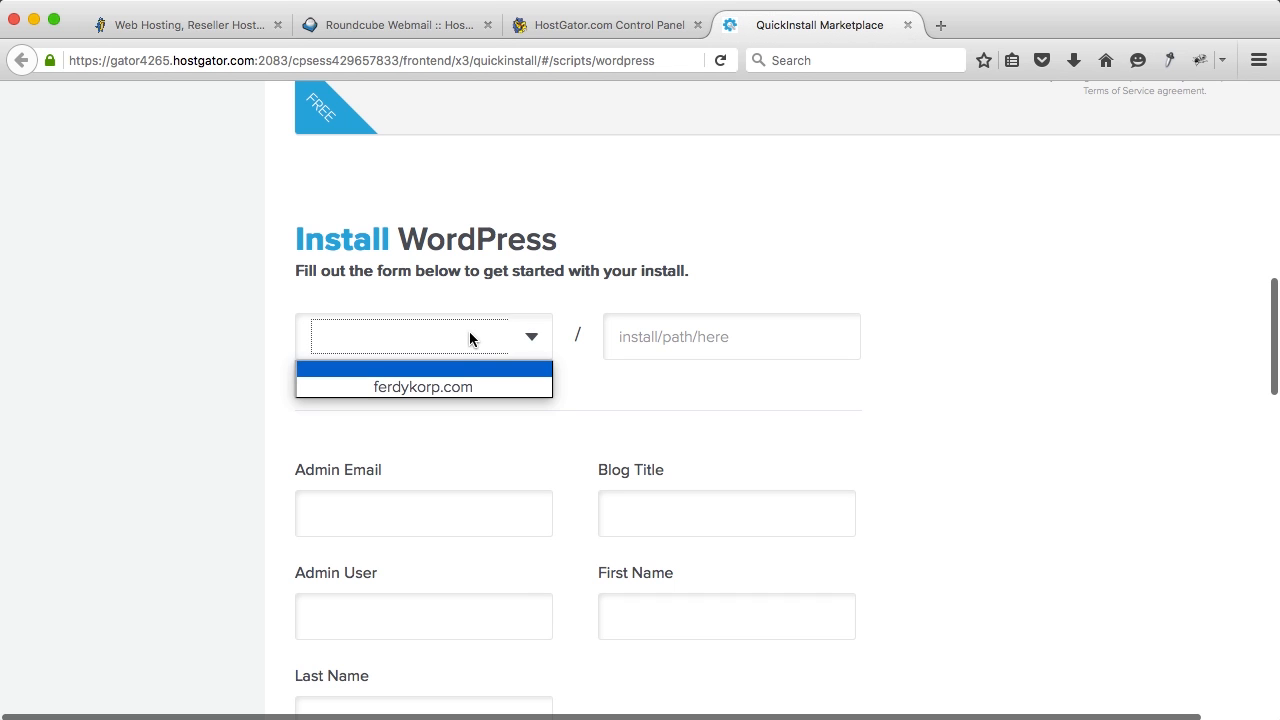
click(436, 389)
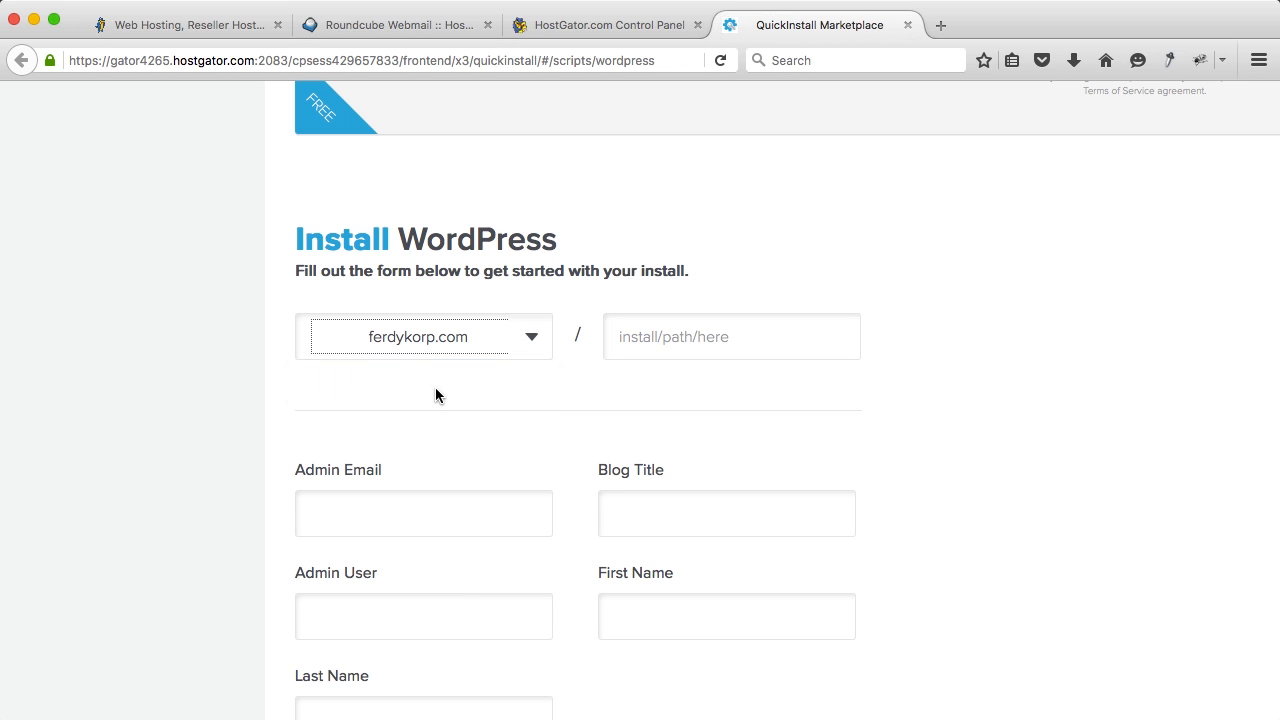
click(643, 343)
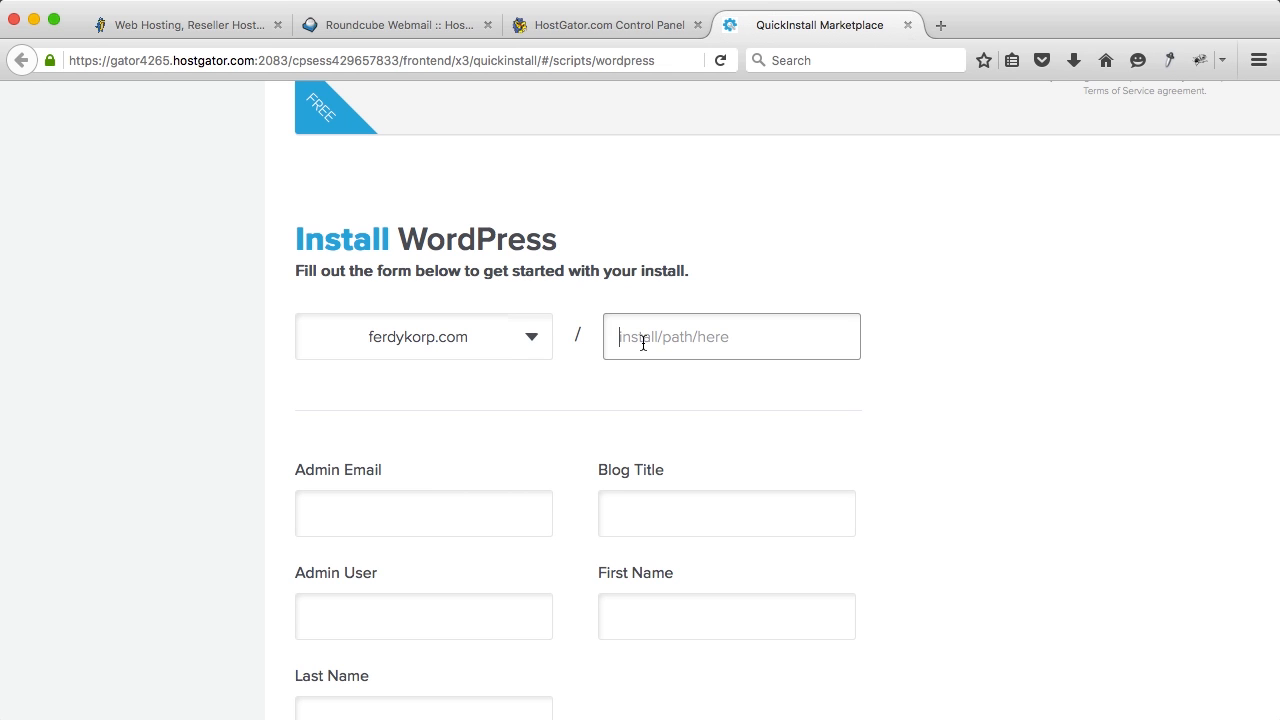
text(new)
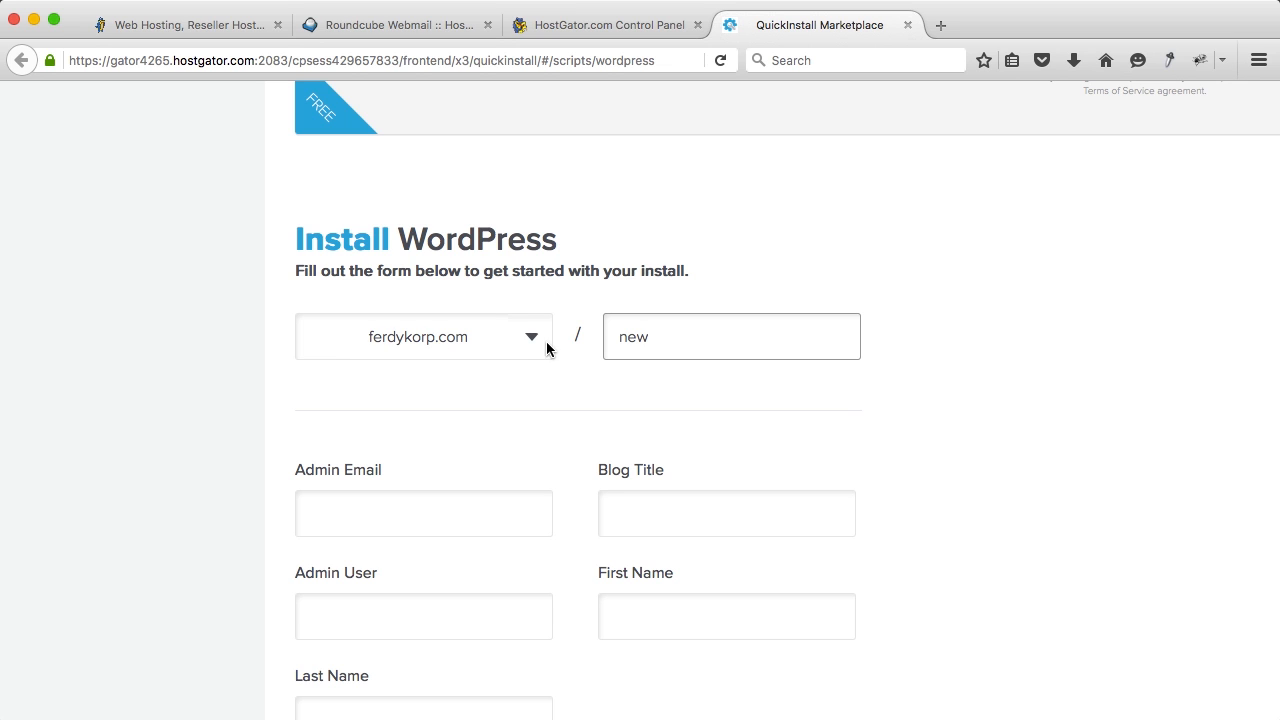
double_click(645, 340)
key(BackSpace)
click(580, 340)
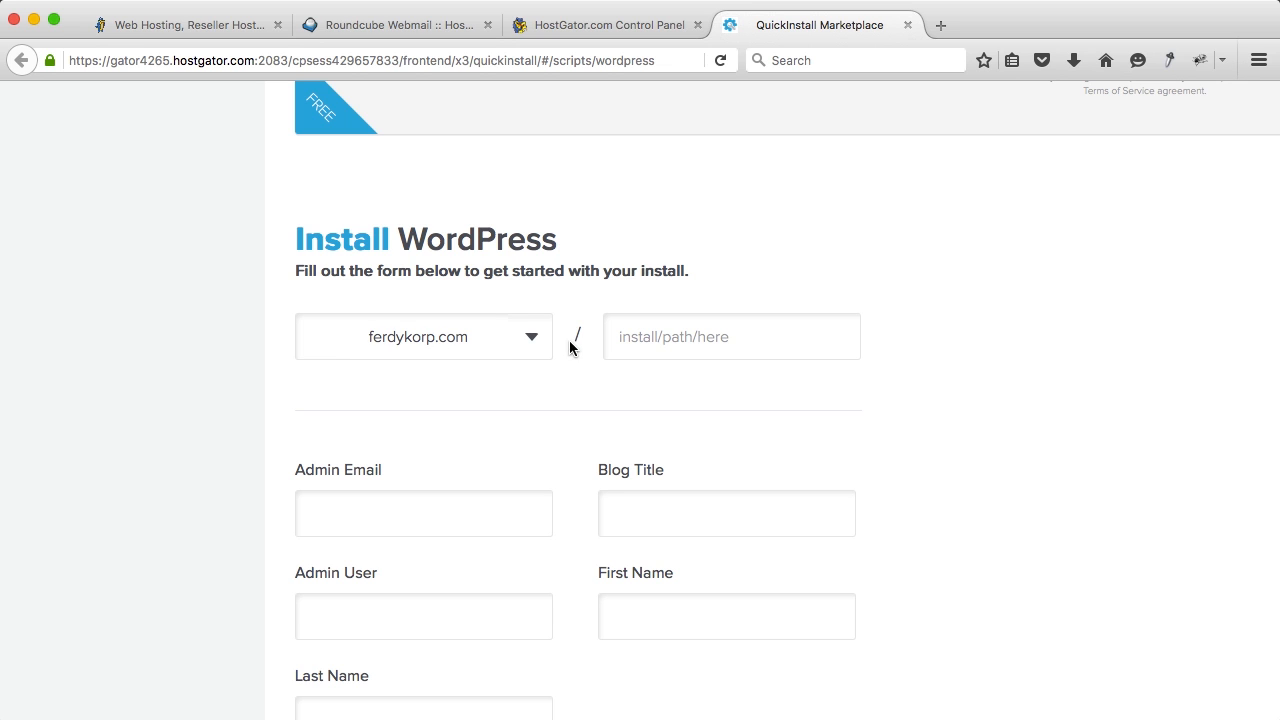
scroll(560, 265, down, 2)
scroll(560, 265, down, 1)
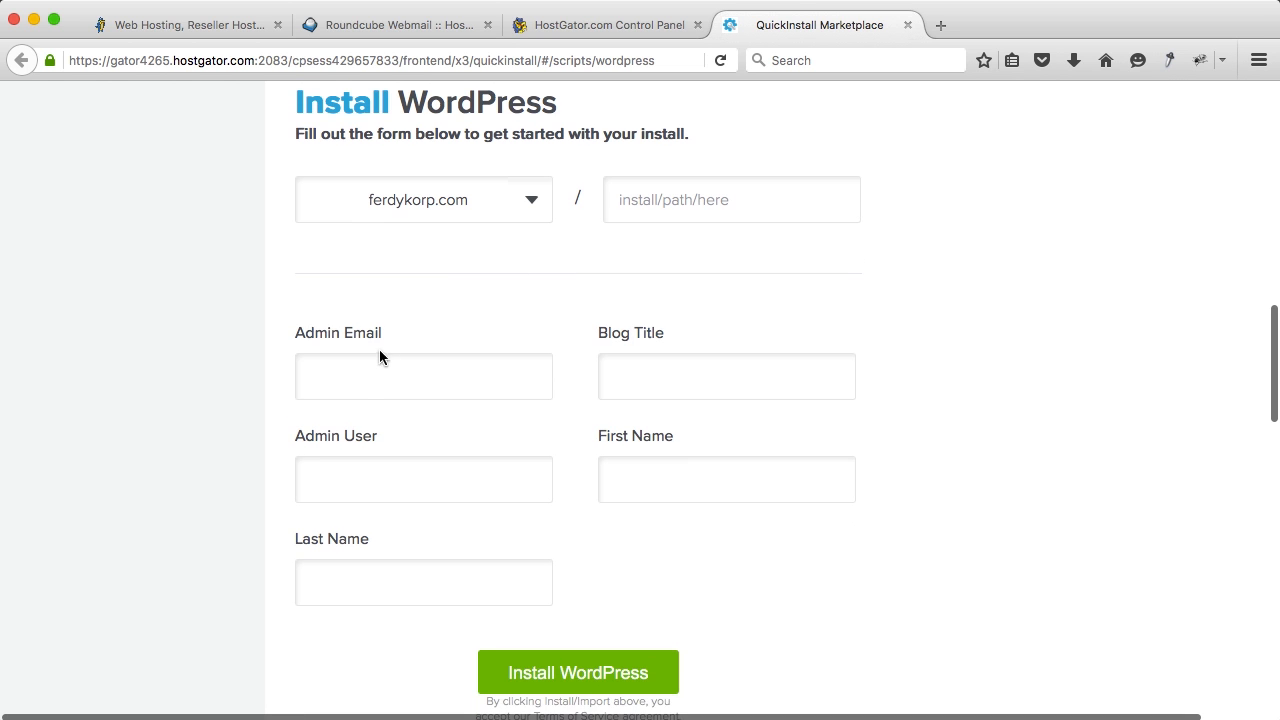
Step: Fill in the admin e-mail, the company blog title, admin username, first and last name, and install
click(366, 381)
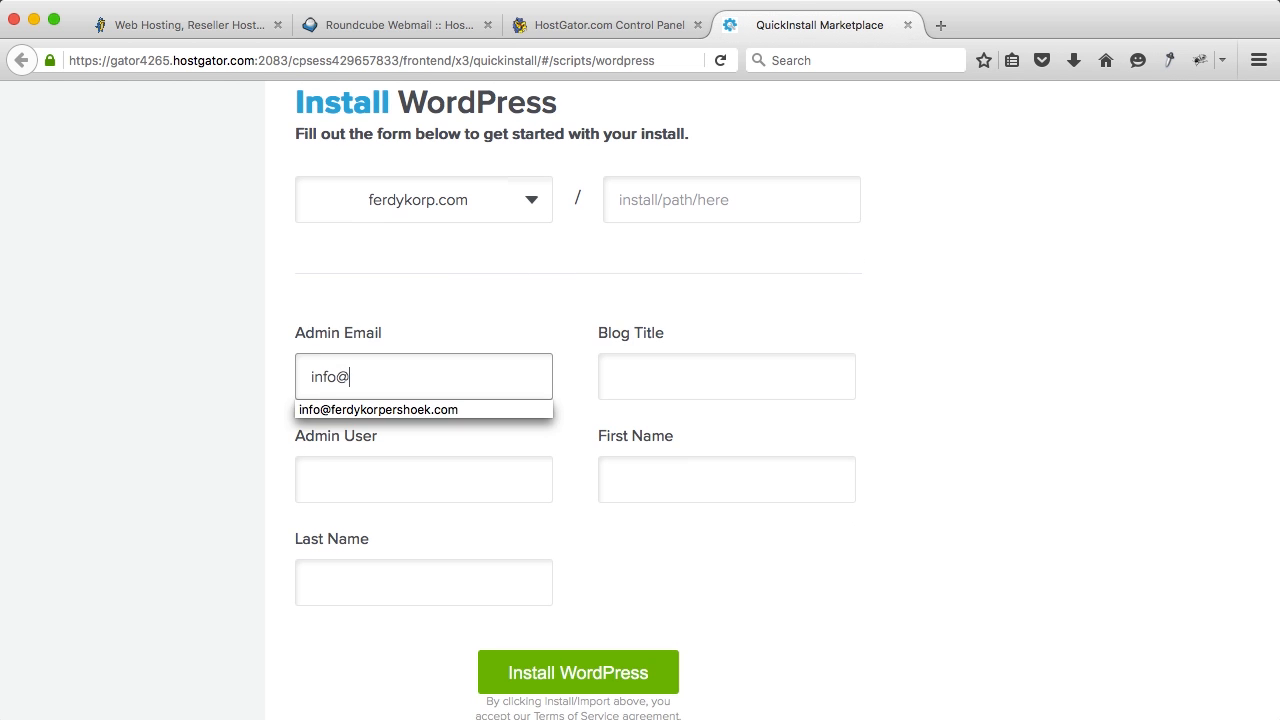
key(Tab)
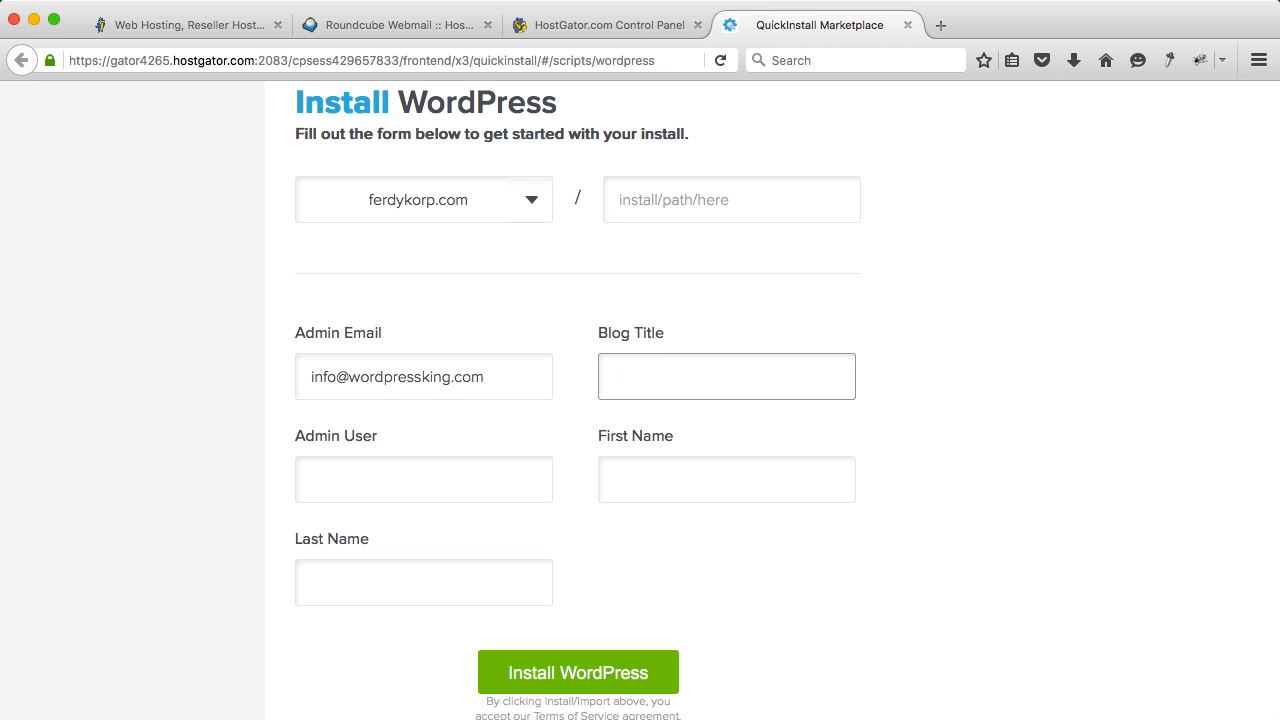
text(Ferdy Korpershoek Productions)
key(Tab)
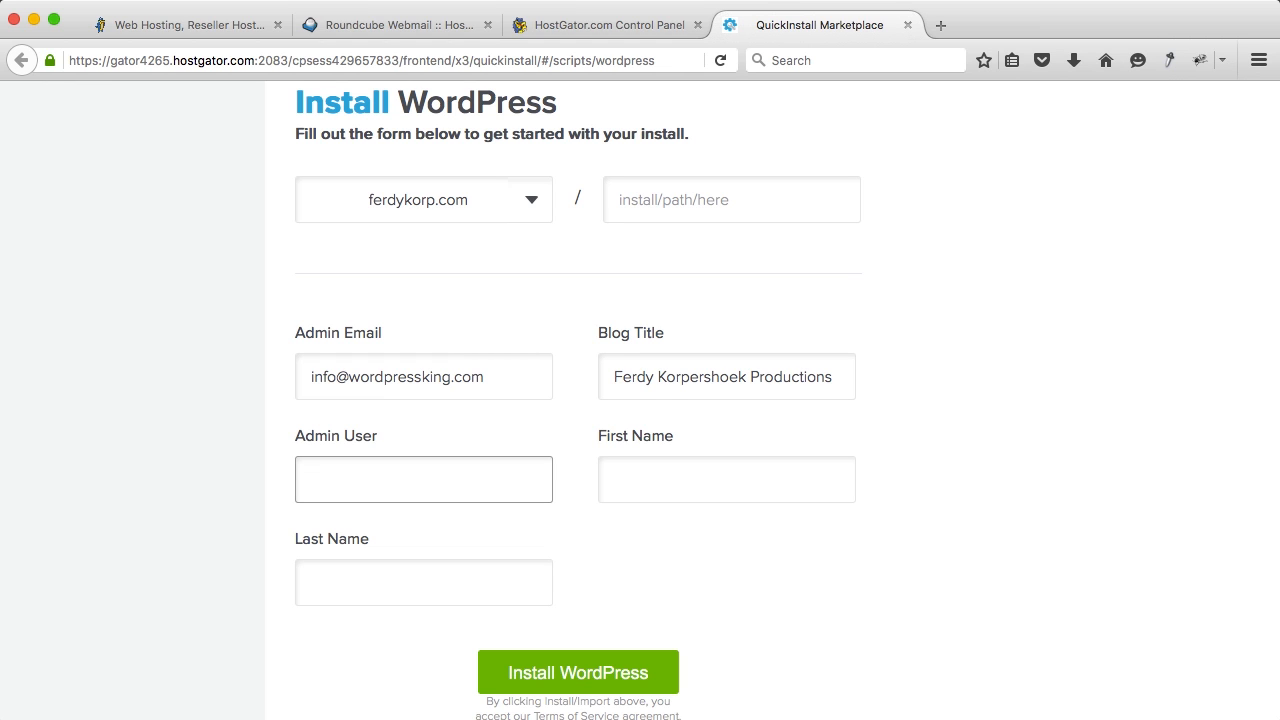
text(FerdyKorp)
key(Tab)
text(Ferdy)
key(Tab)
text(Korpersh)
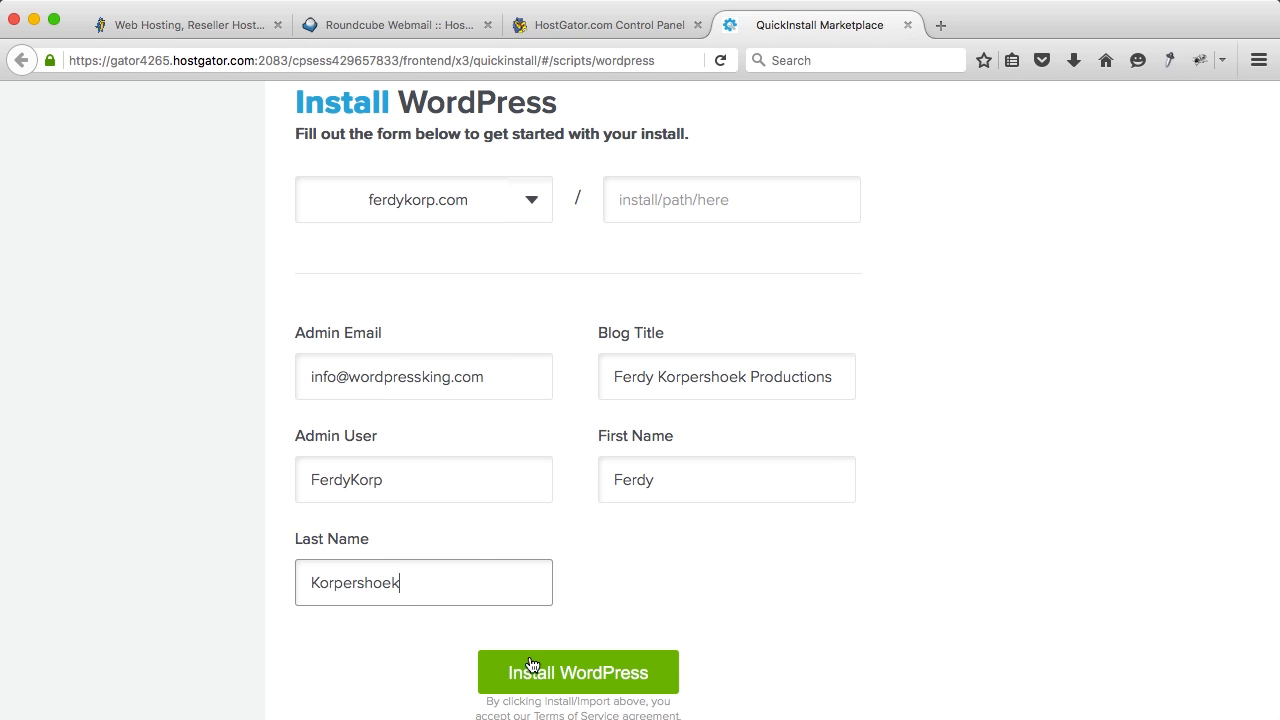
click(539, 674)
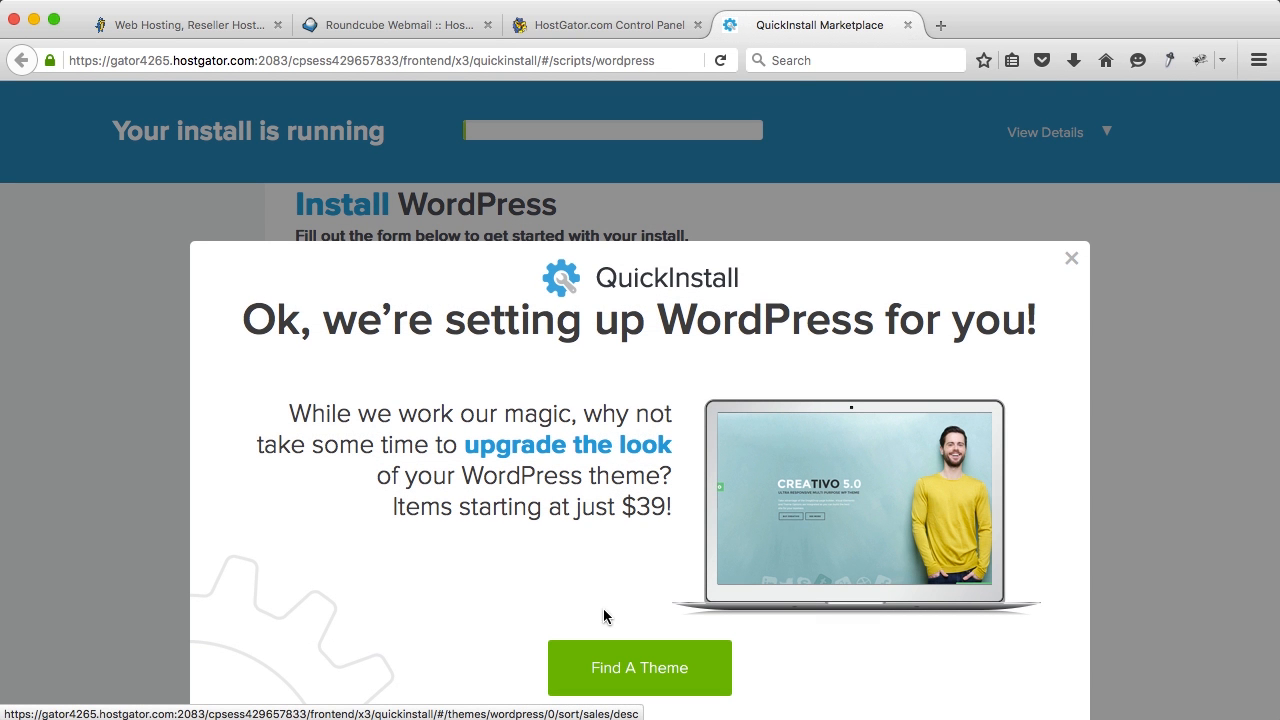
Step: Dismiss the theme popup, view the install credentials, and open the Admin Area URL in a new tab
click(1069, 260)
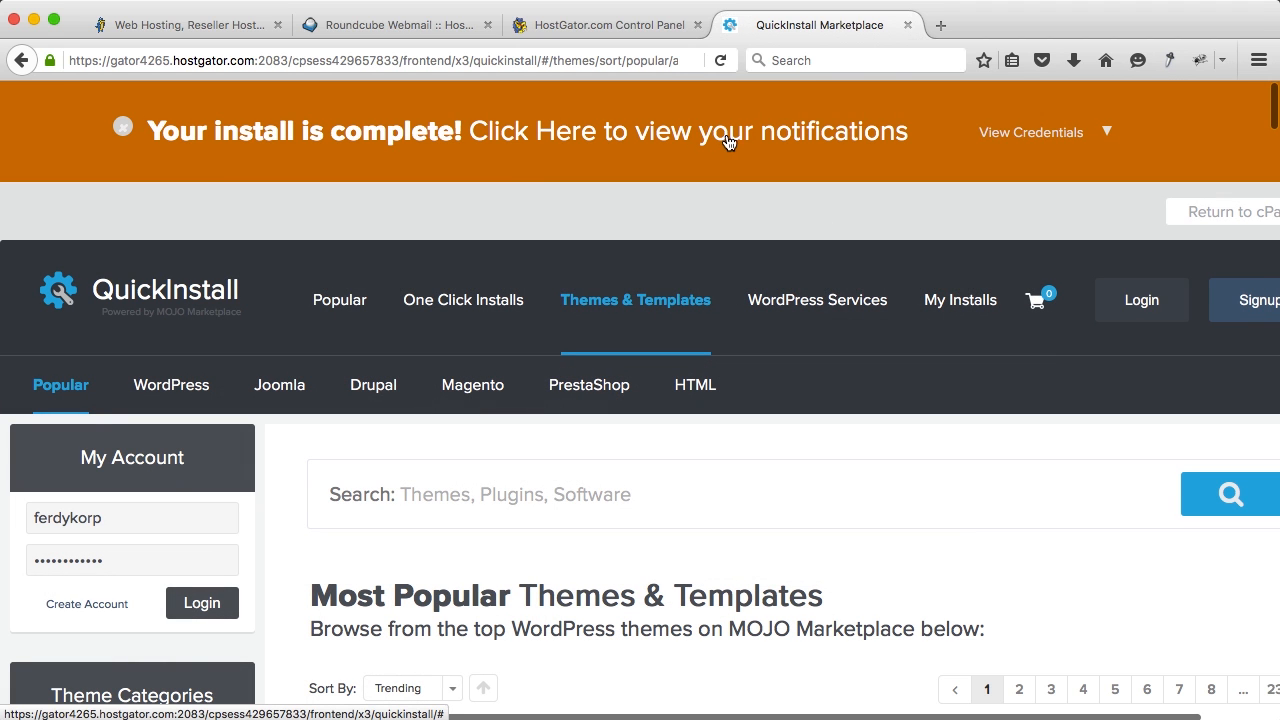
click(1107, 135)
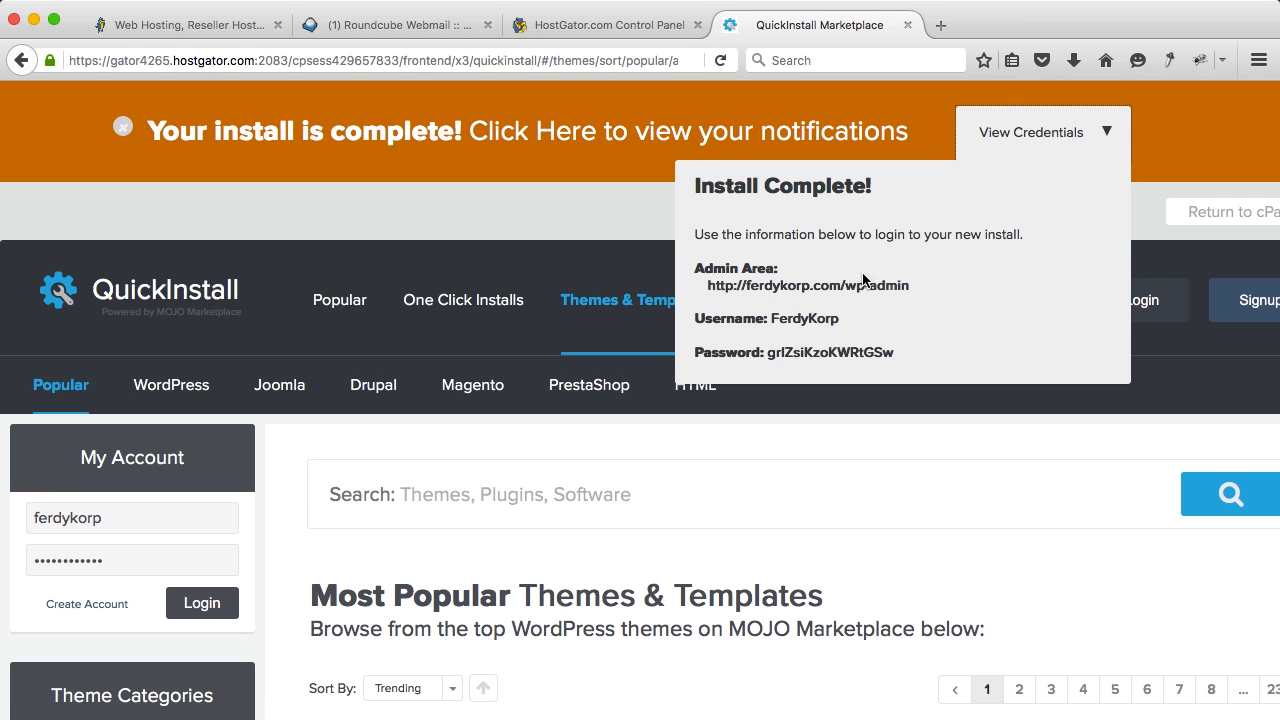
click(852, 288)
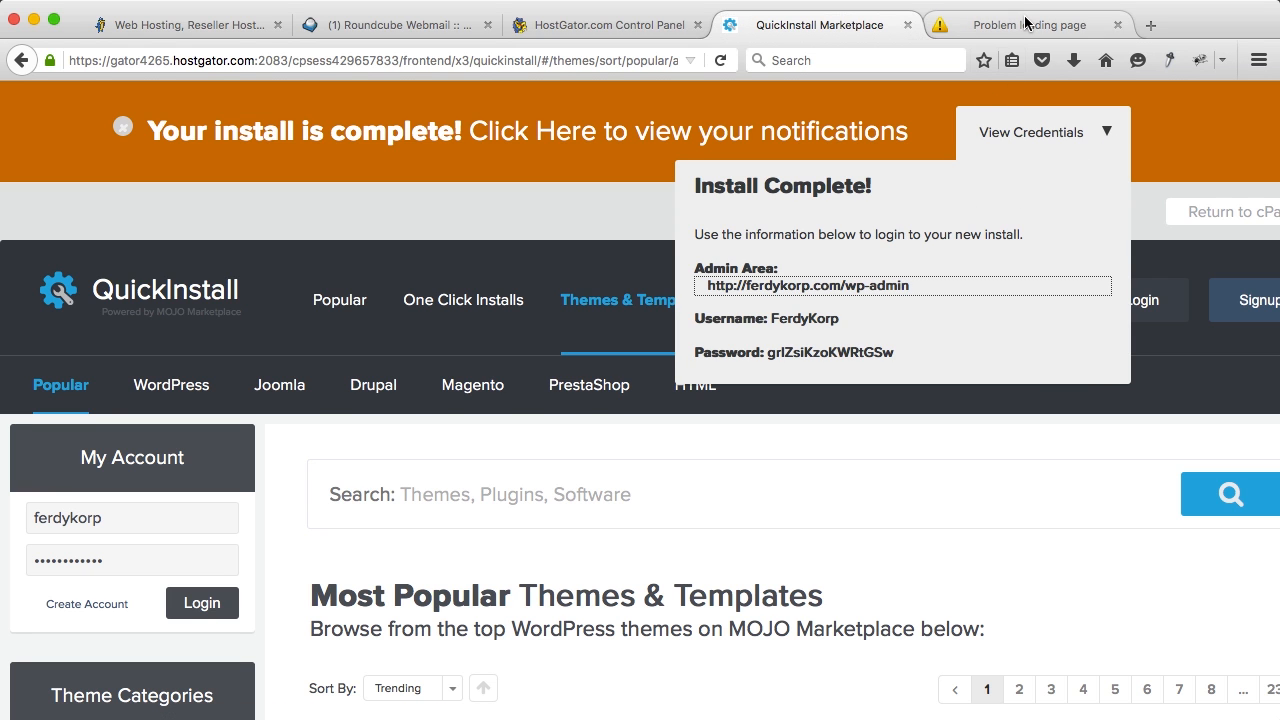
click(1030, 25)
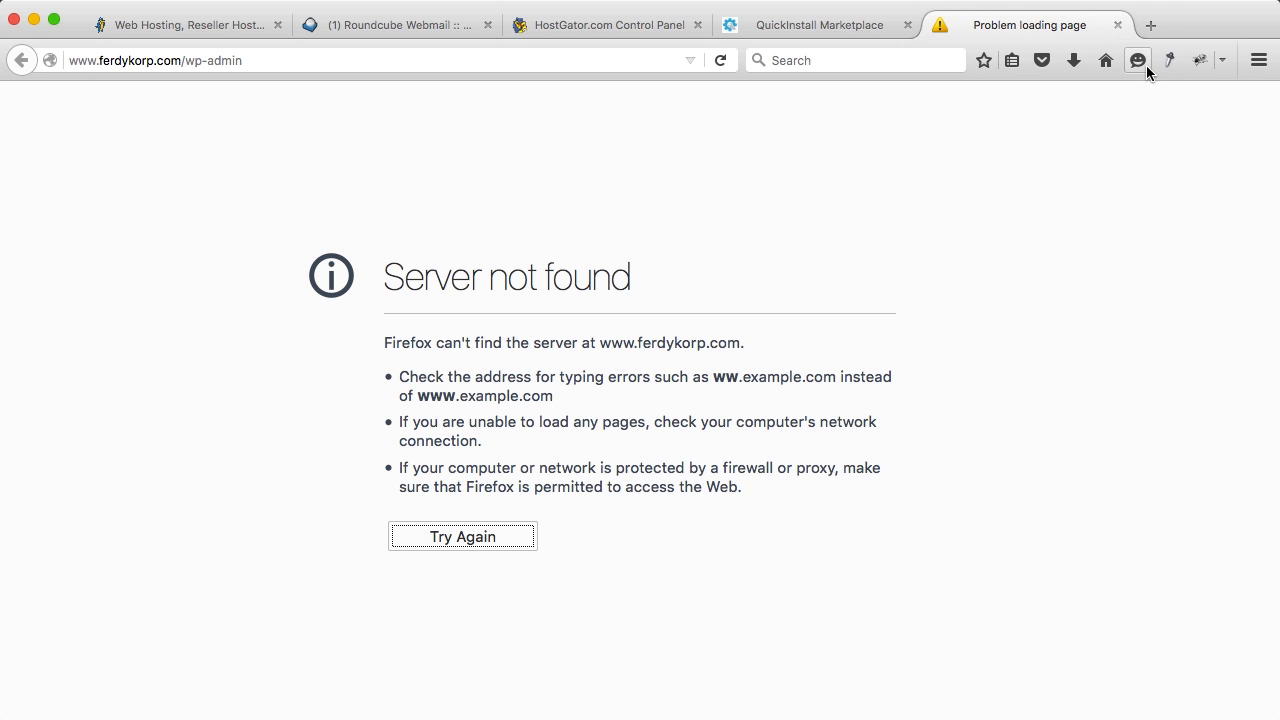
Step: Go from wordpressking.com's Themes page to the Avada item page on ThemeForest
click(1152, 25)
text(wordpressking.com/)
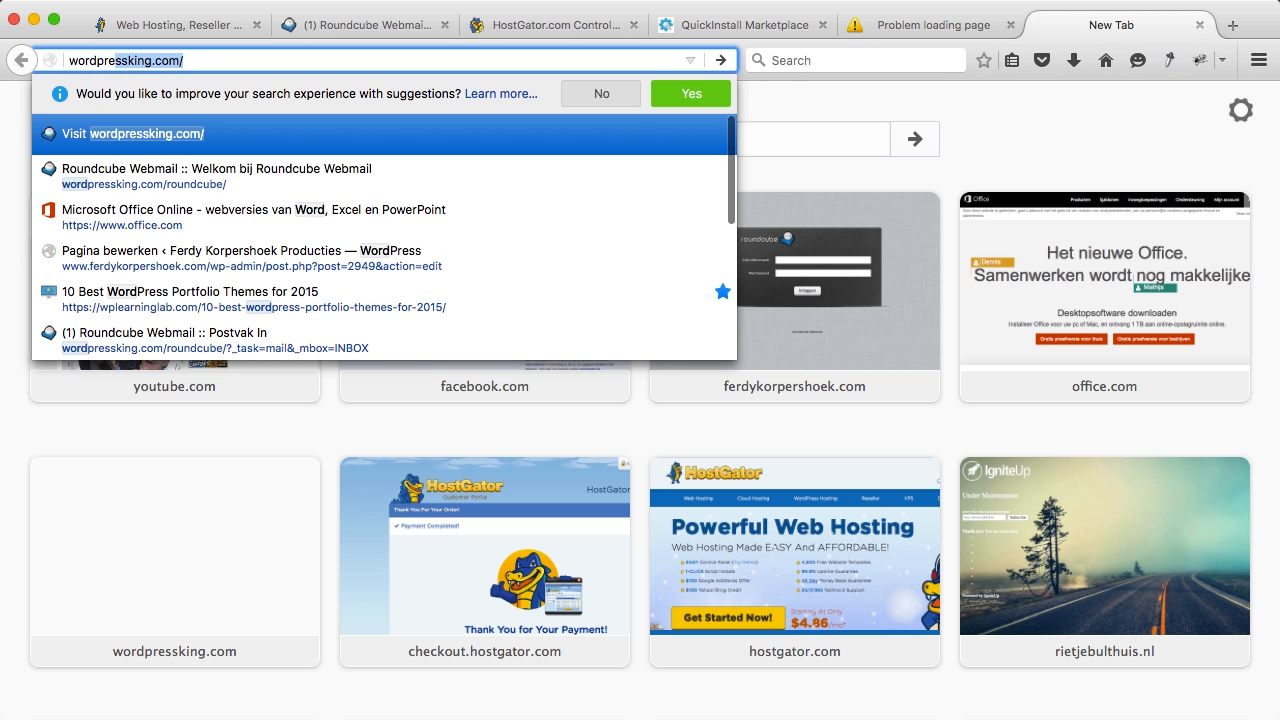
key(Return)
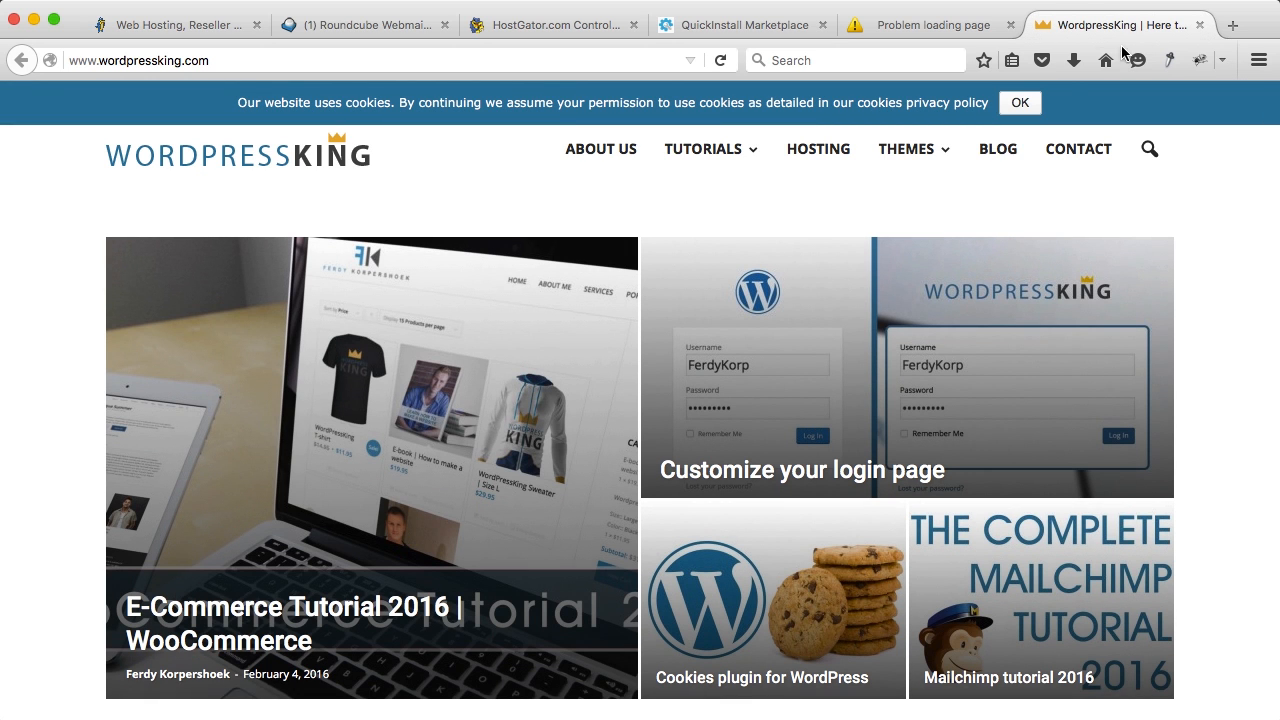
click(923, 155)
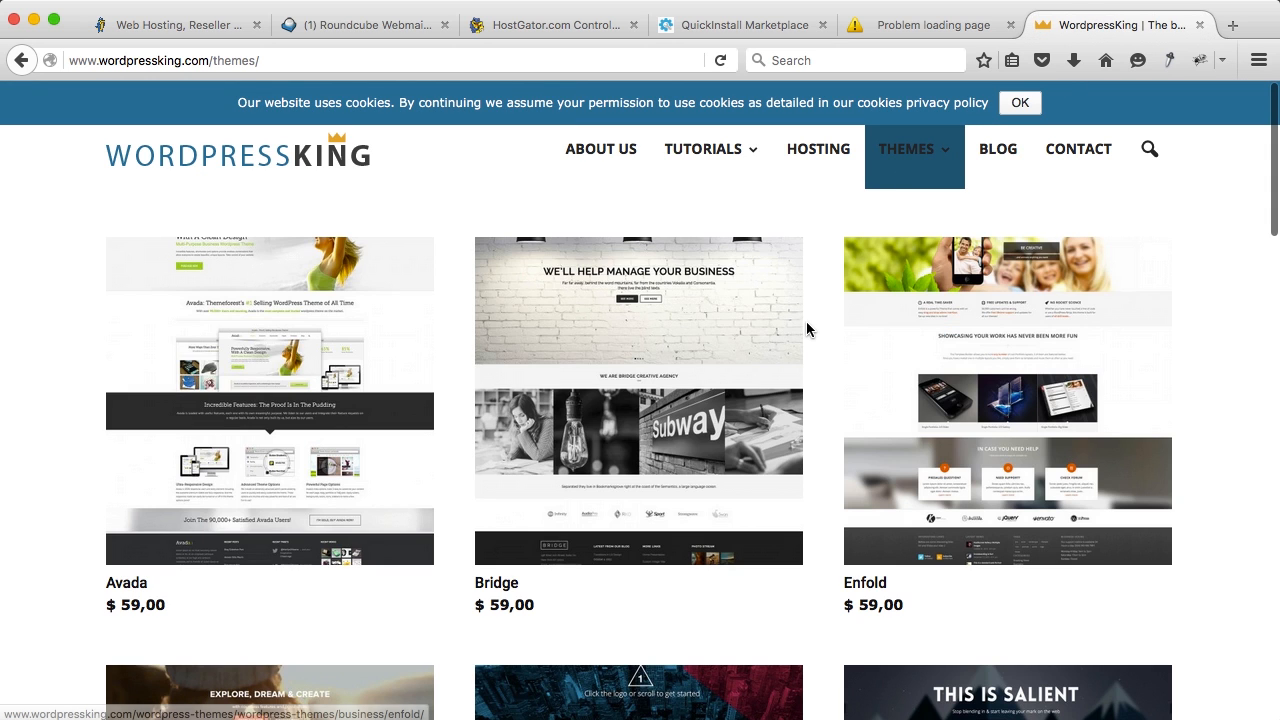
click(273, 343)
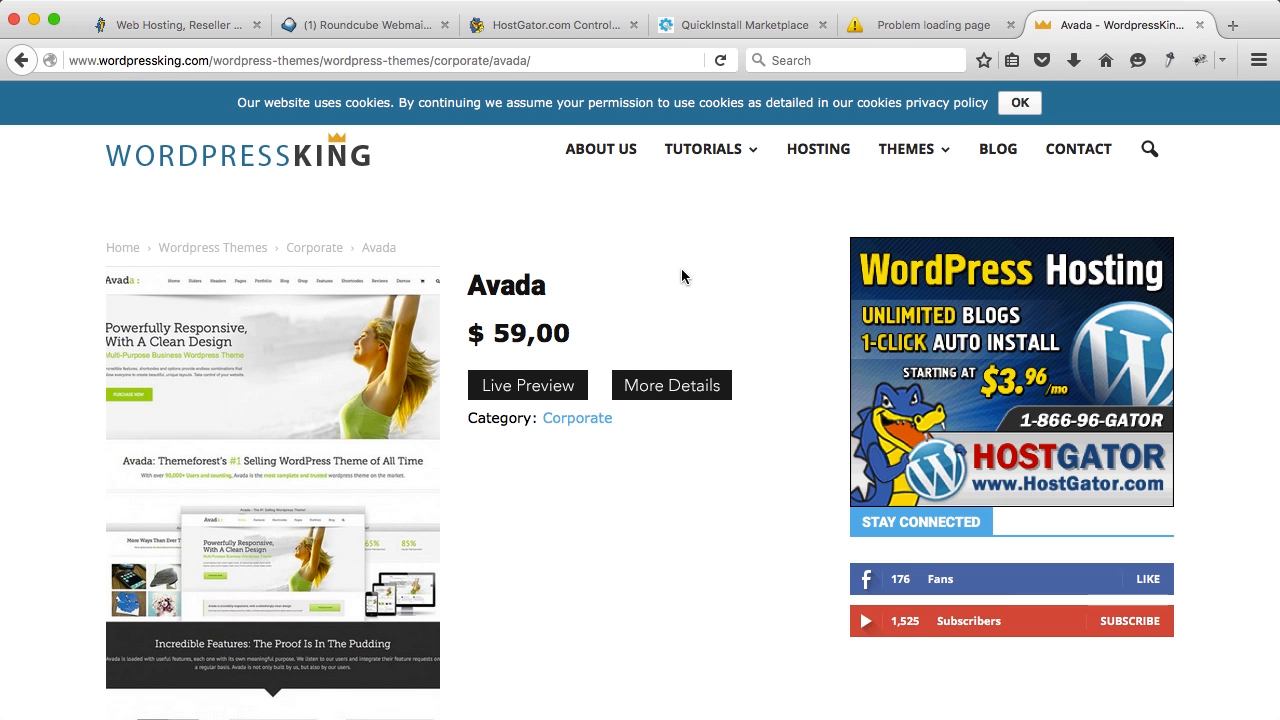
click(657, 386)
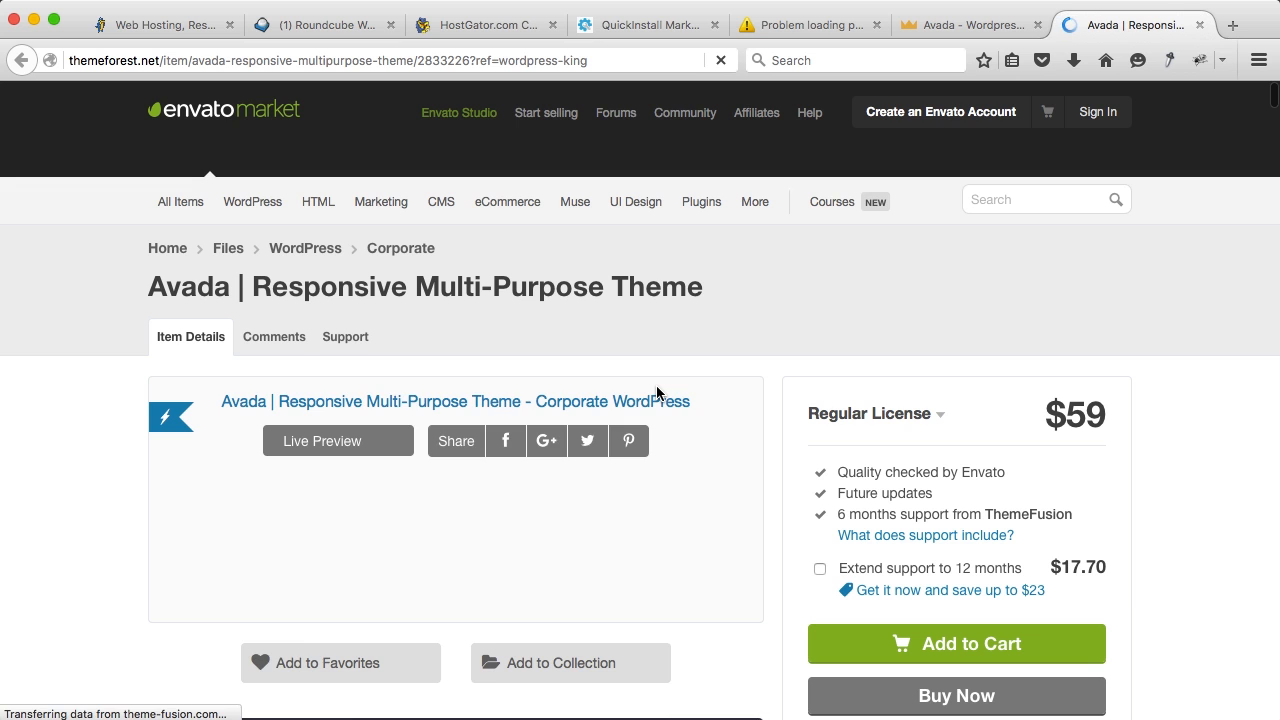
Step: Add the Avada theme to the cart and go to the shopping cart
scroll(656, 392, down, 3)
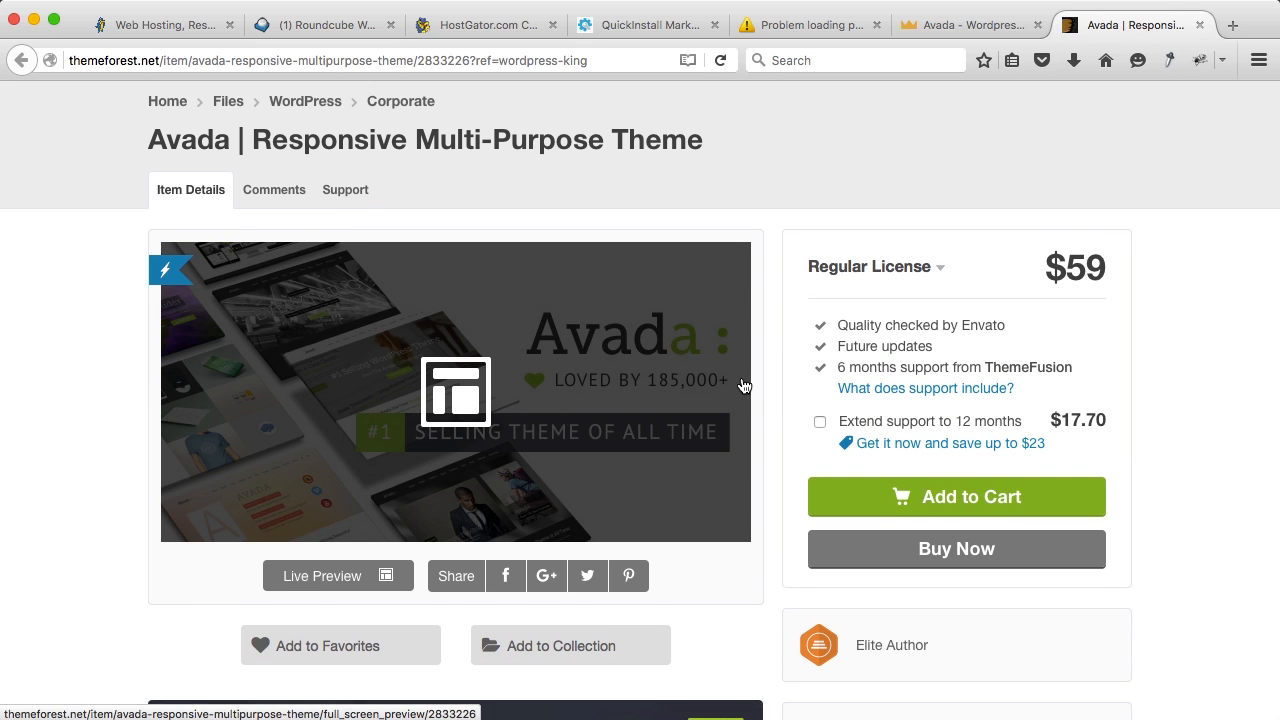
scroll(767, 378, down, 6)
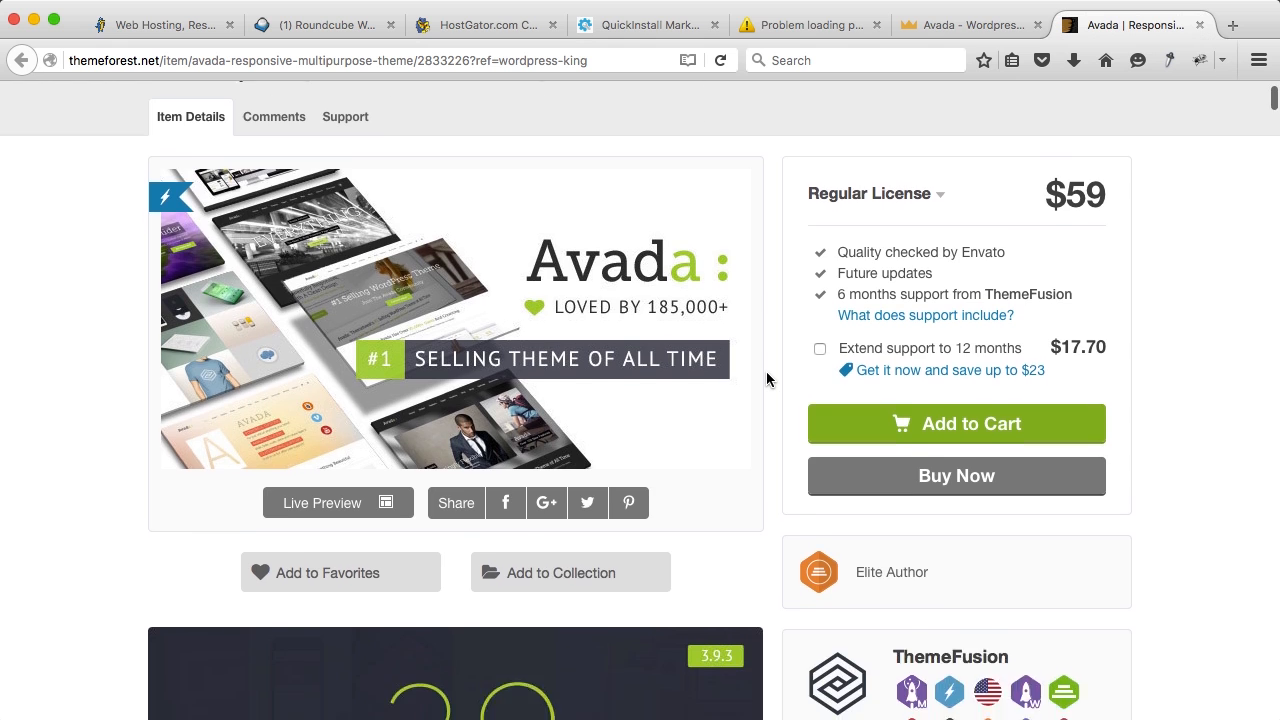
scroll(767, 378, up, 8)
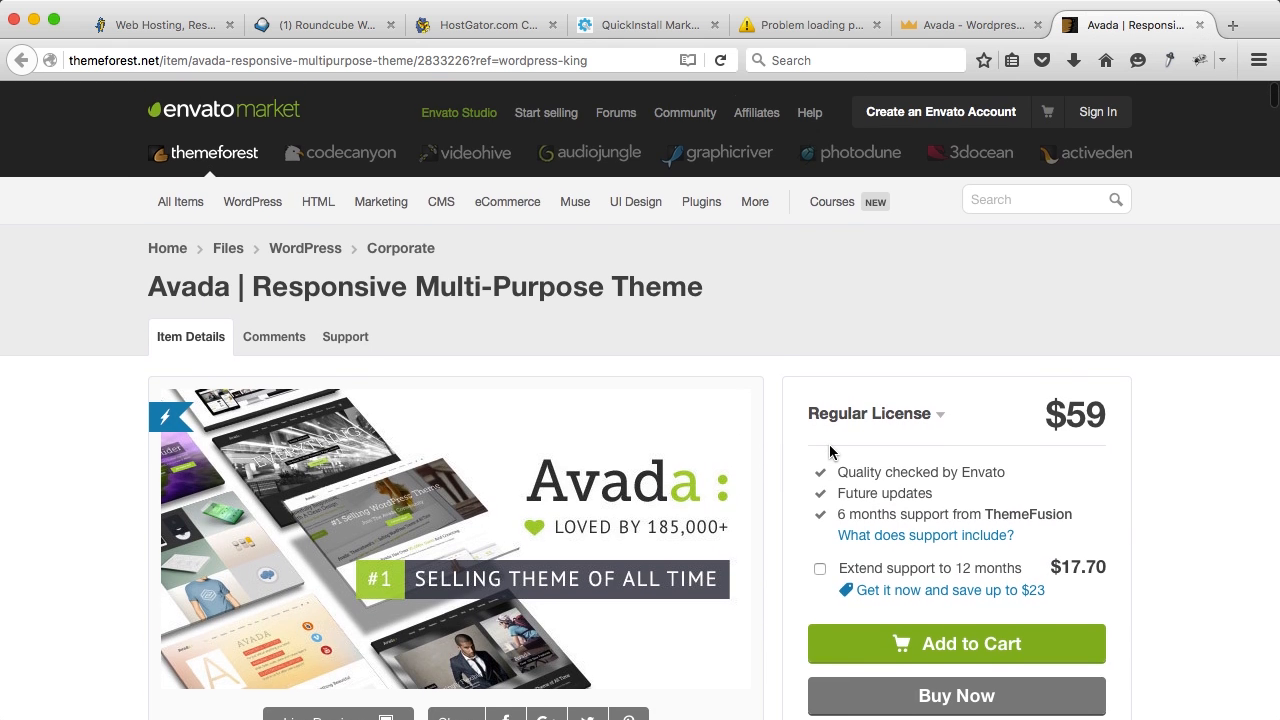
scroll(825, 450, down, 4)
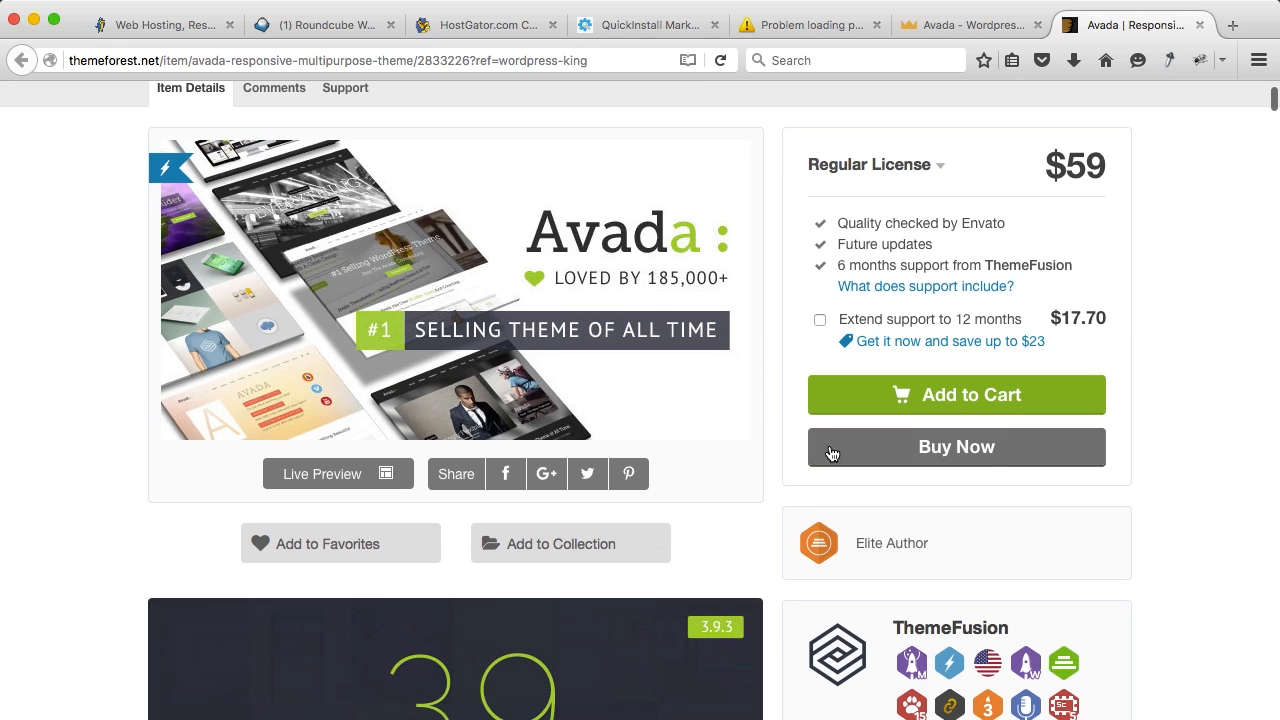
click(944, 398)
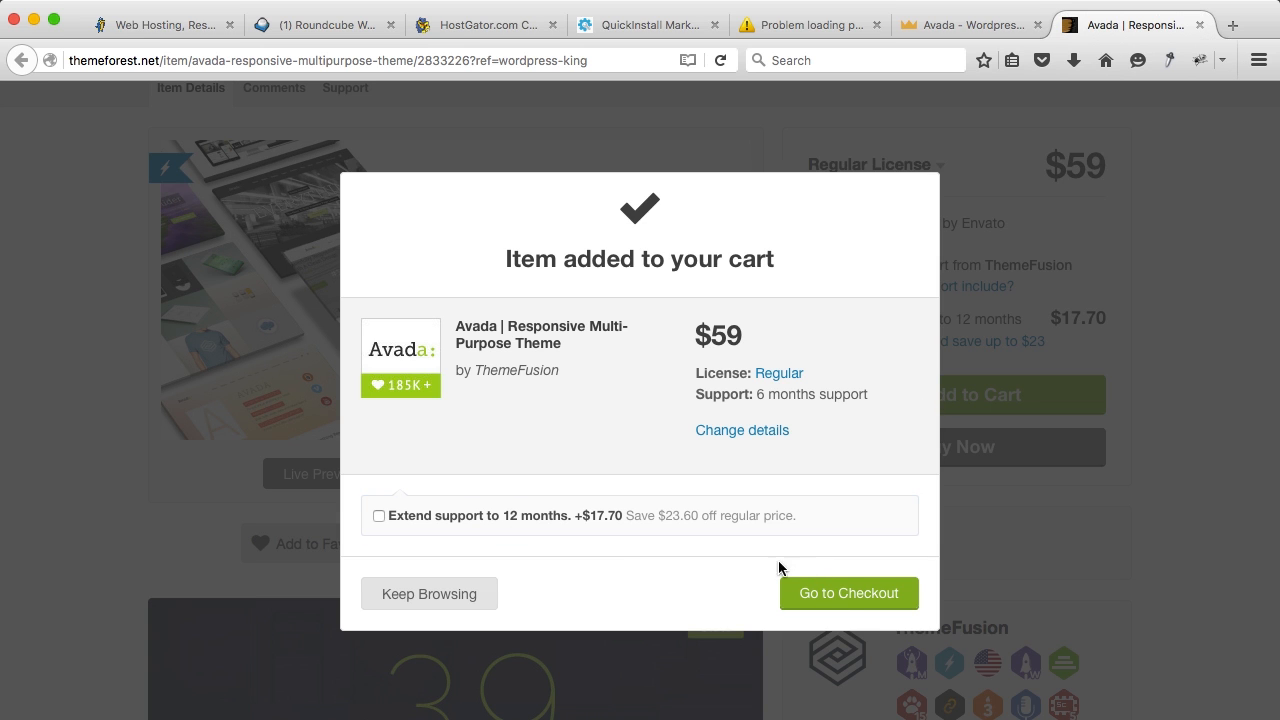
click(829, 592)
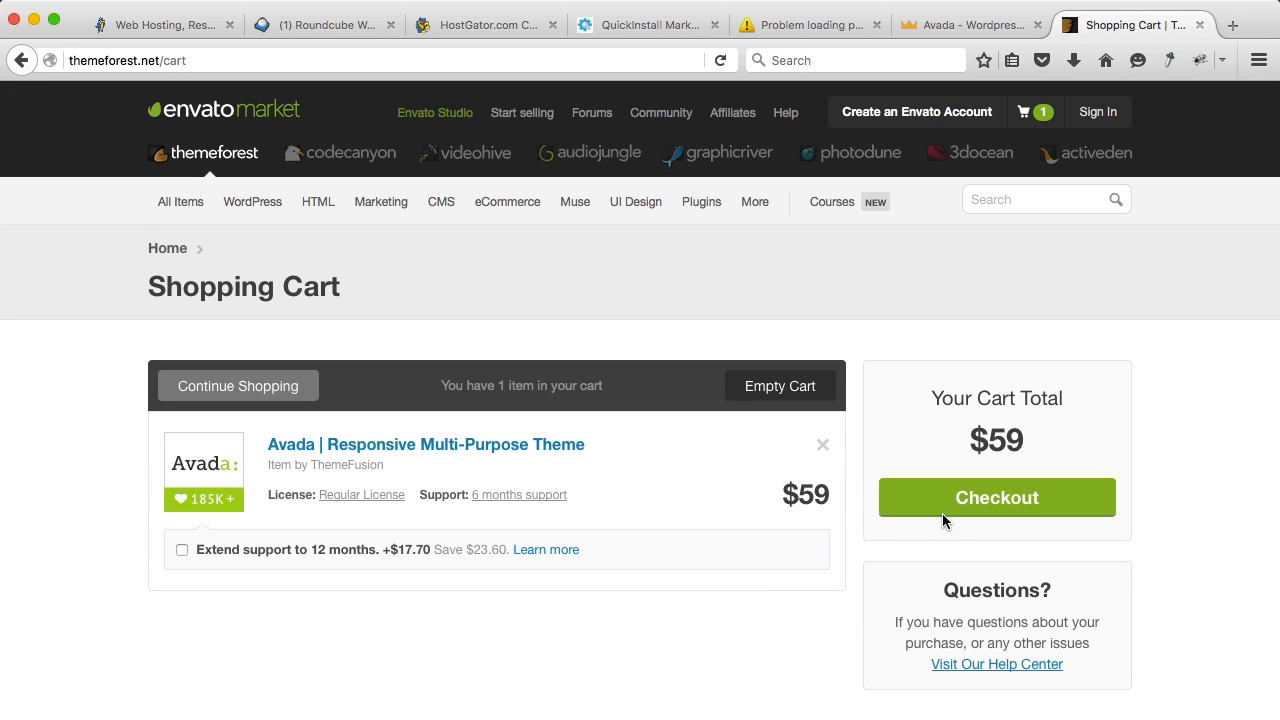
Step: Begin checkout, entering first name, last name and e-mail for a new account
click(968, 508)
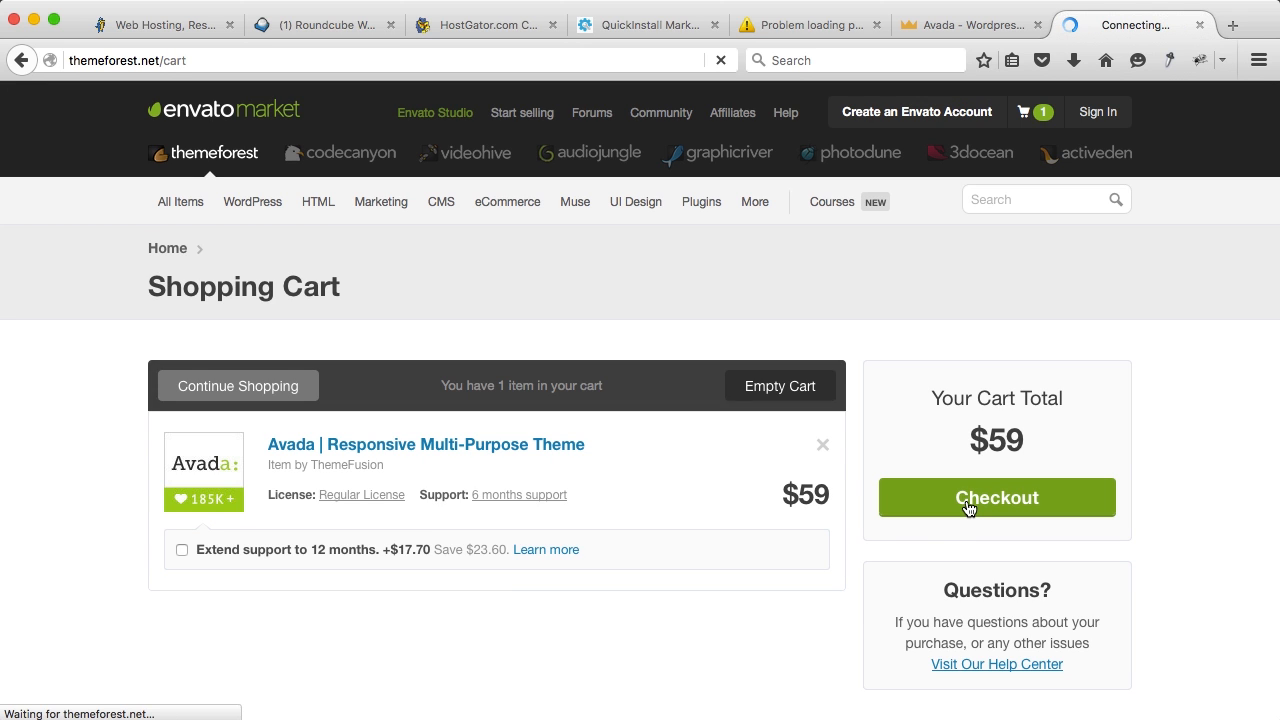
text(Ferdy)
key(Tab)
text(Kor)
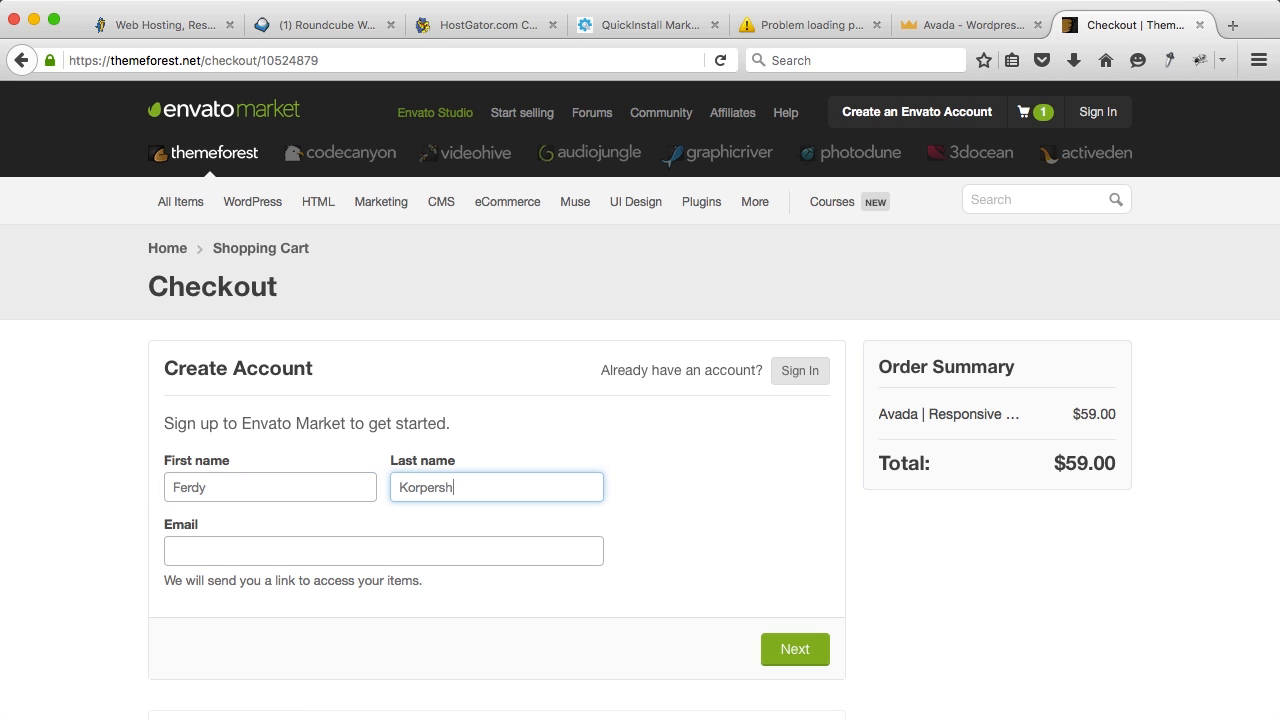
text(pershoek)
key(Tab)
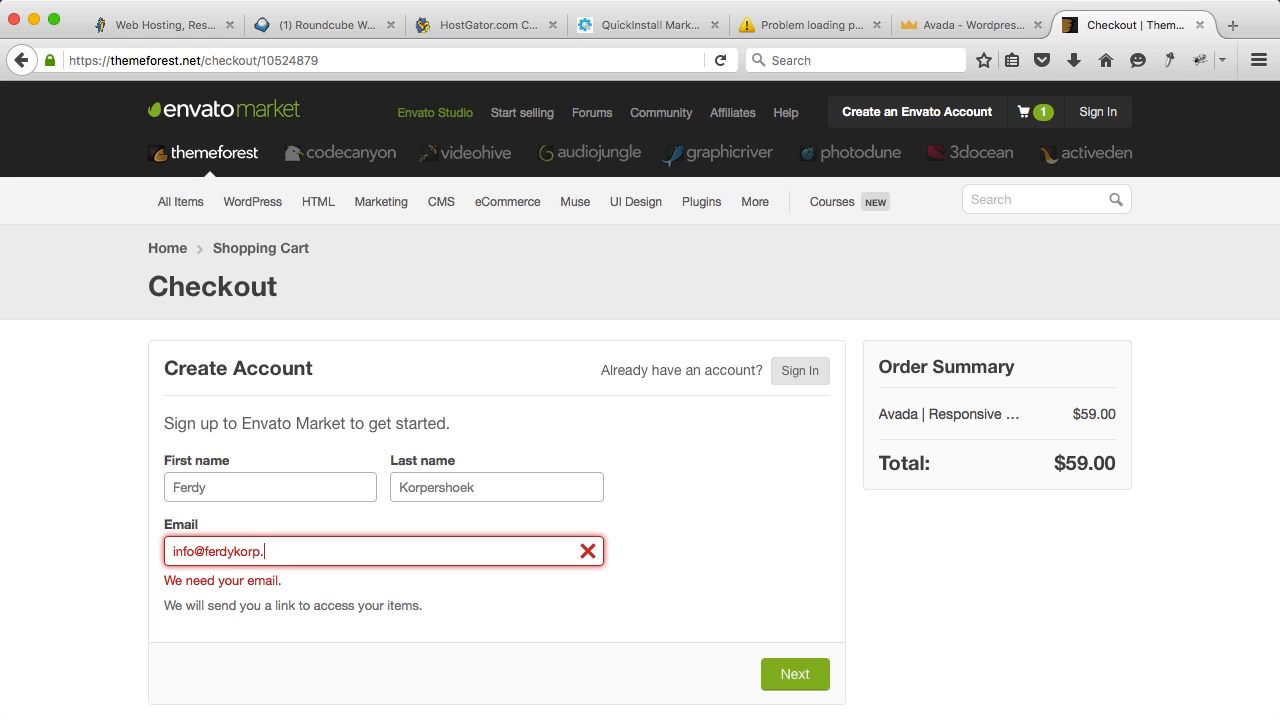
key(Tab)
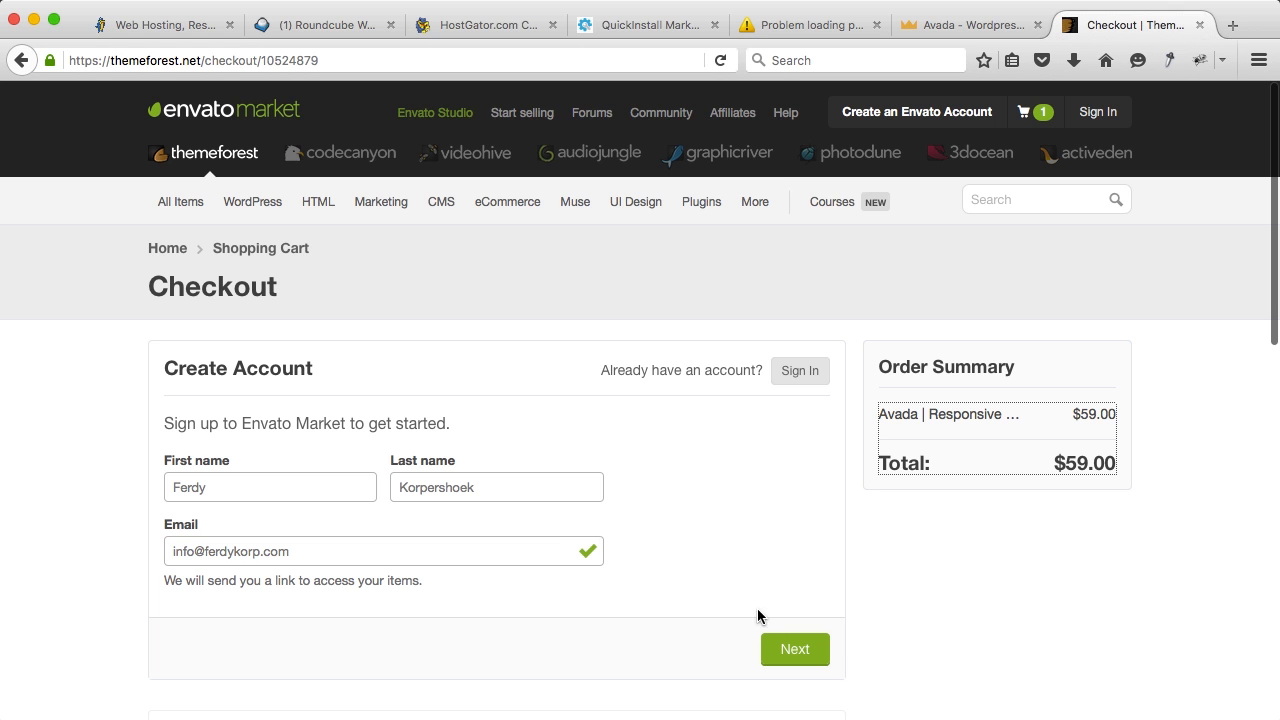
click(782, 649)
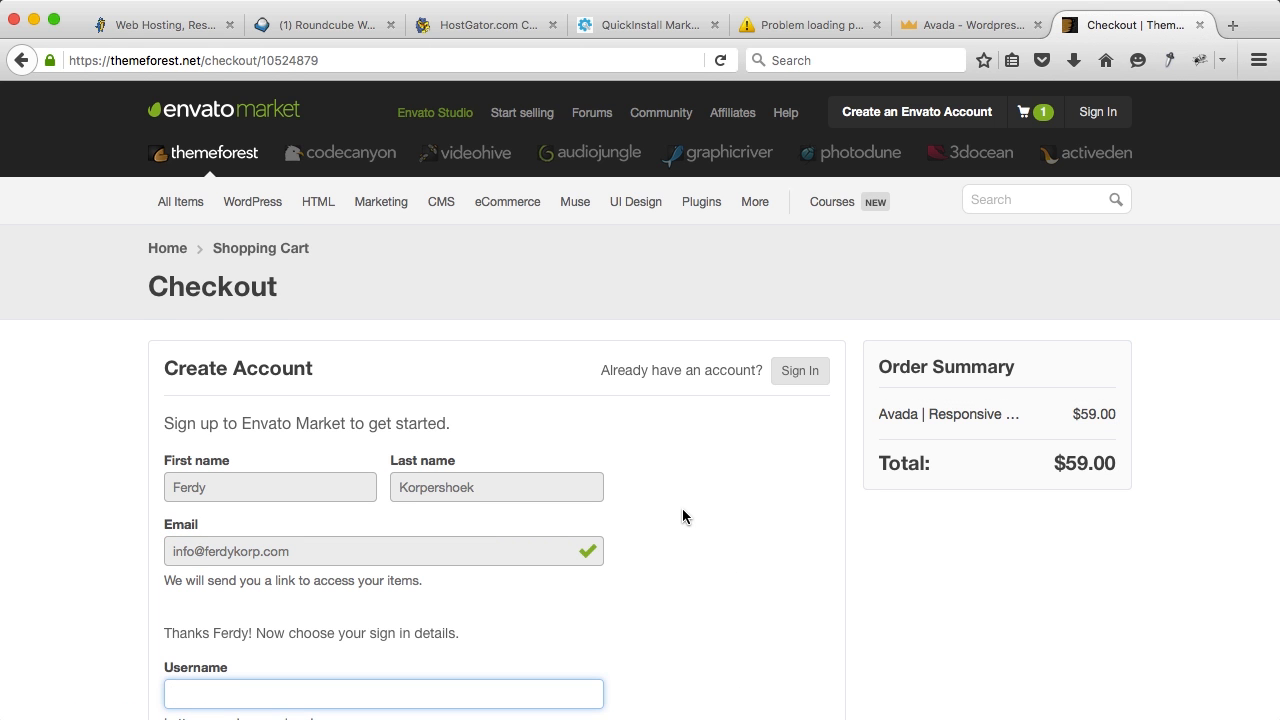
Step: Enter a username and password, tick reCAPTCHA and the terms, and create the account
scroll(686, 512, down, 5)
scroll(682, 516, up, 2)
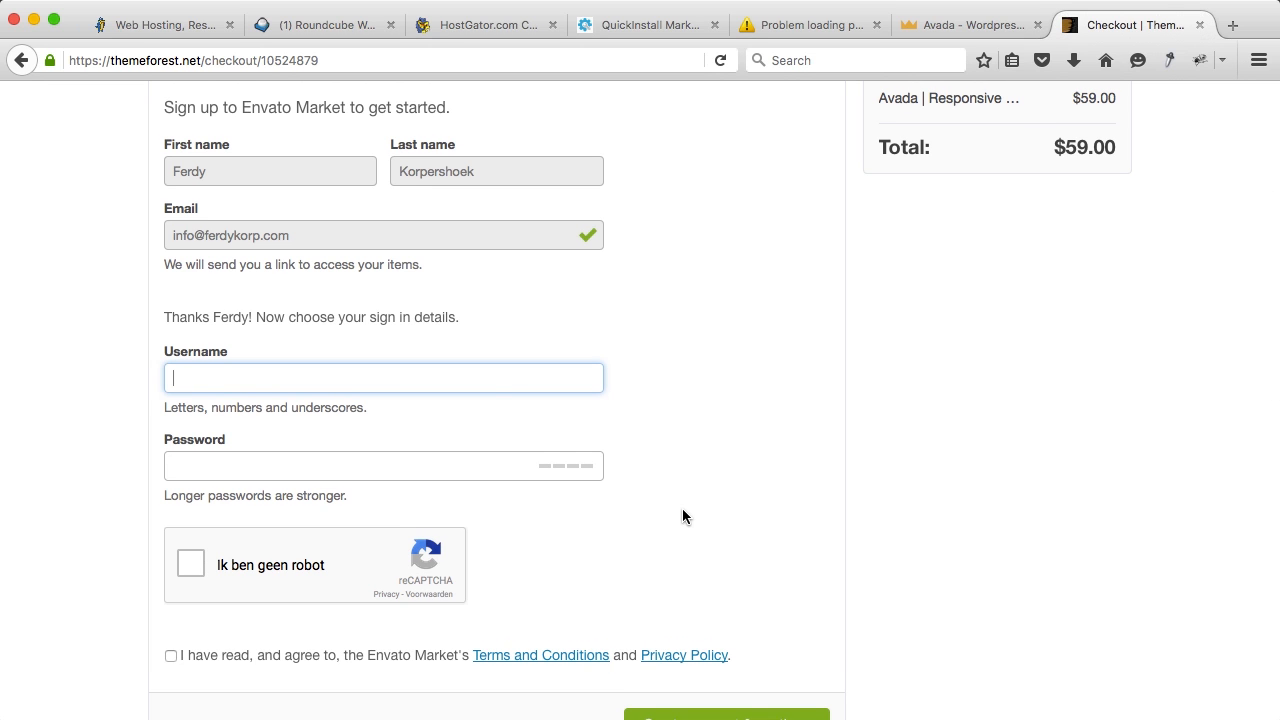
text(ferdy-korp)
key(Tab)
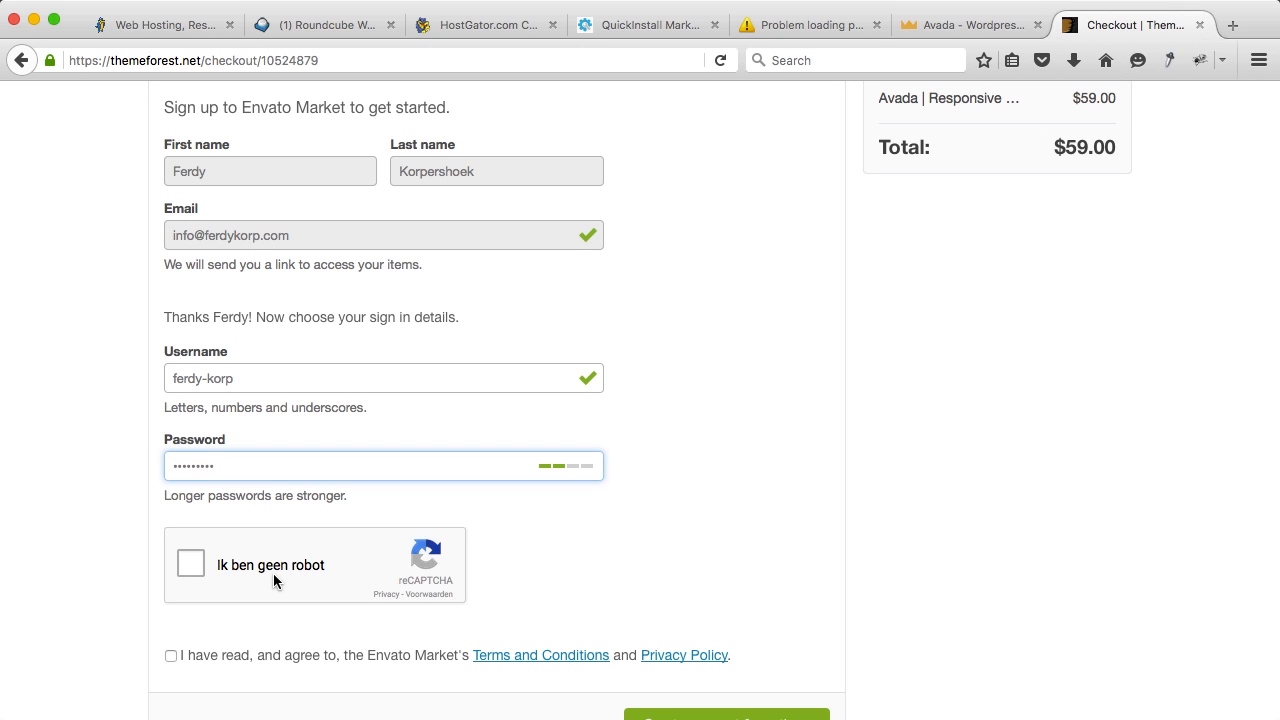
click(189, 563)
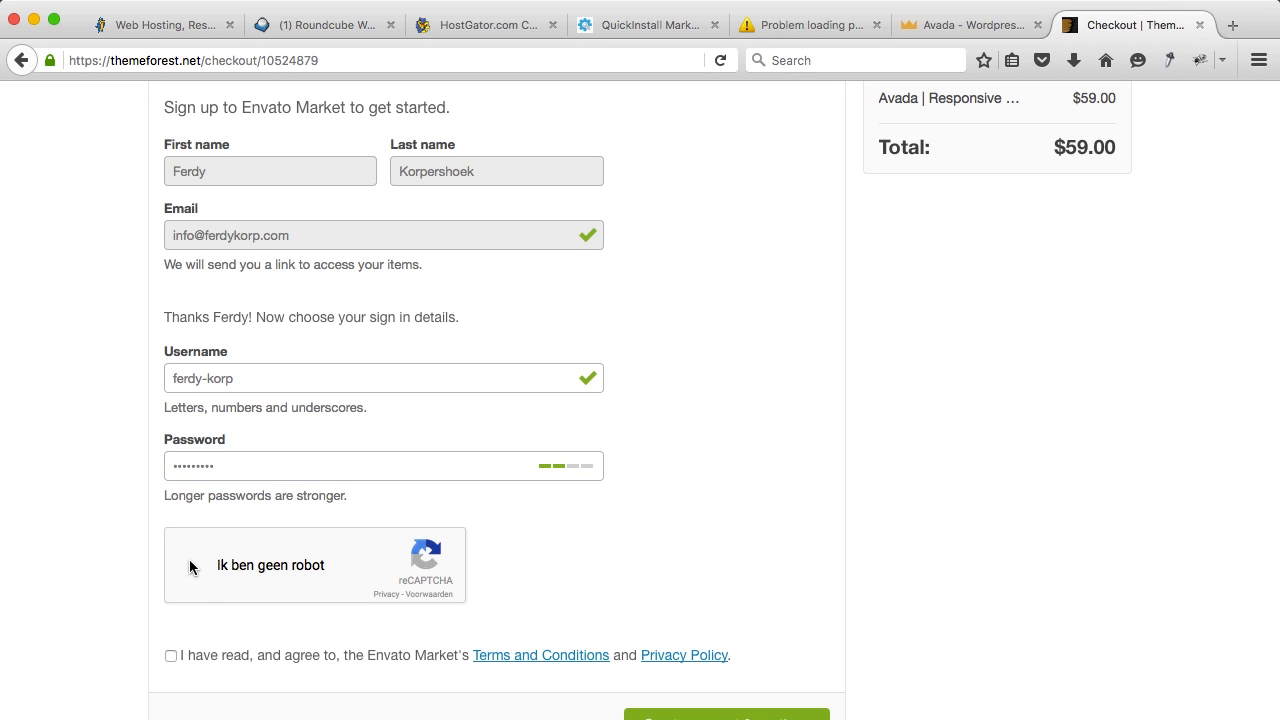
click(171, 656)
scroll(671, 537, down, 3)
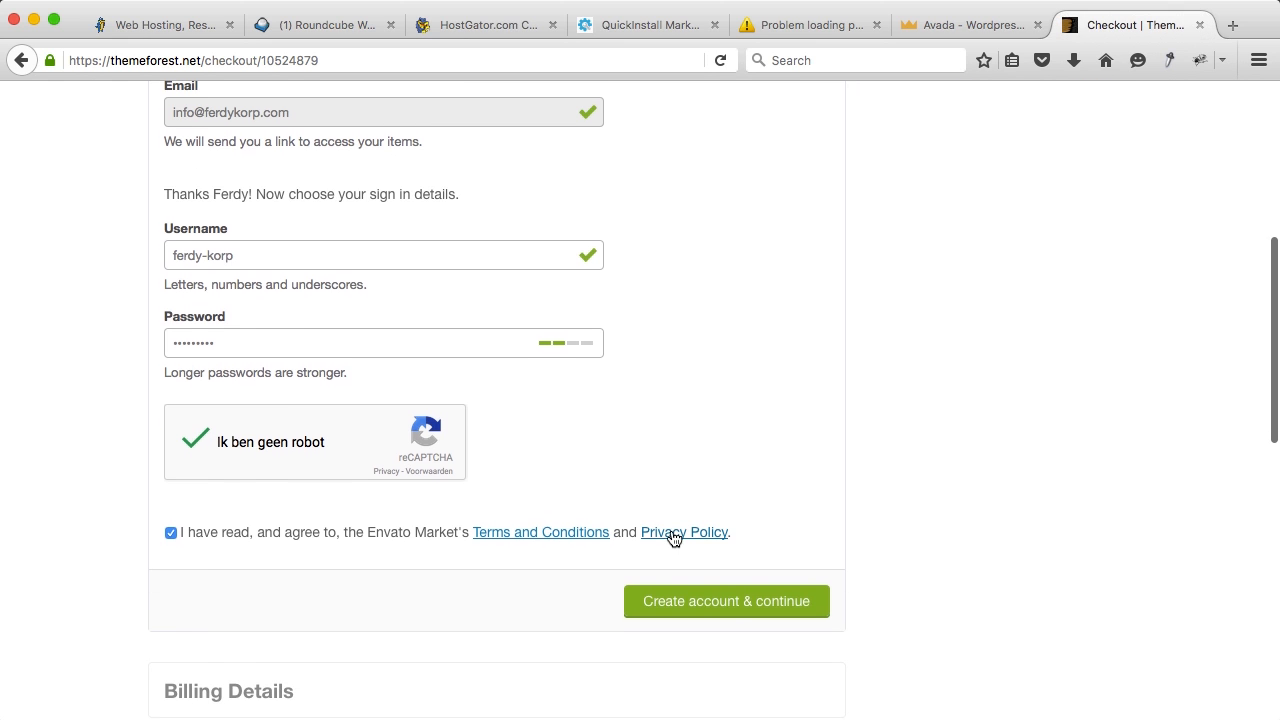
click(711, 602)
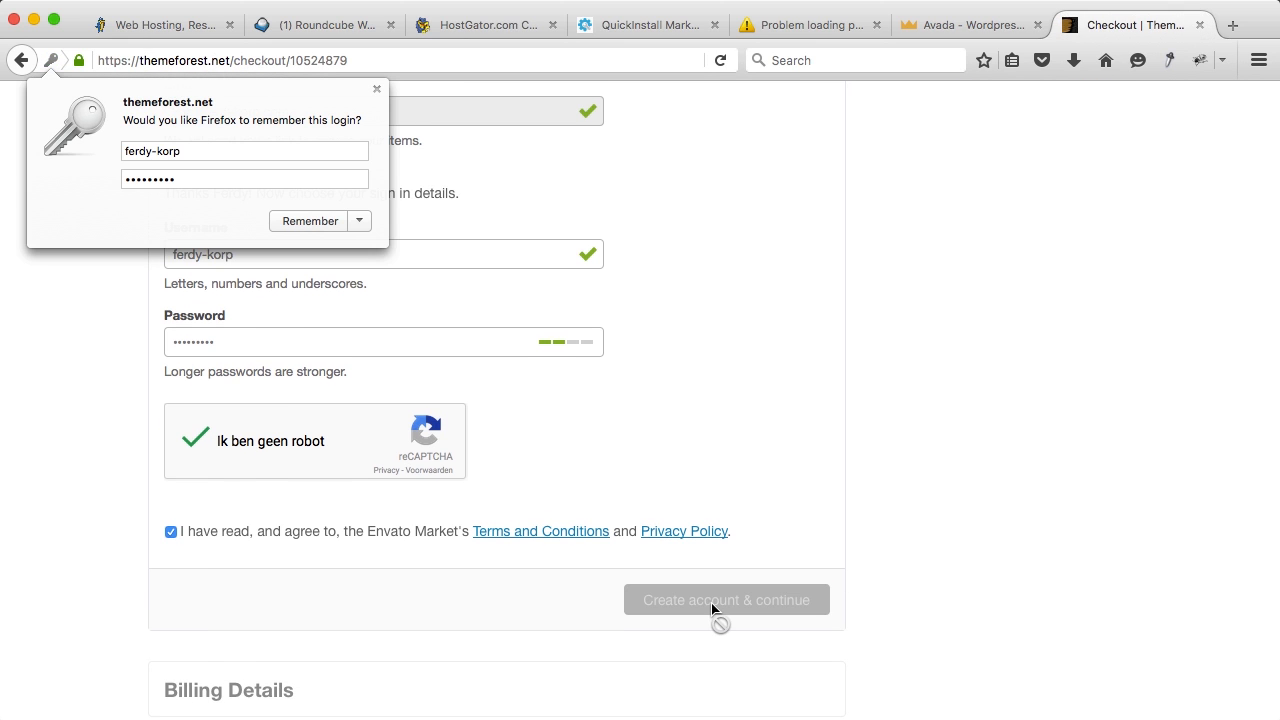
click(377, 89)
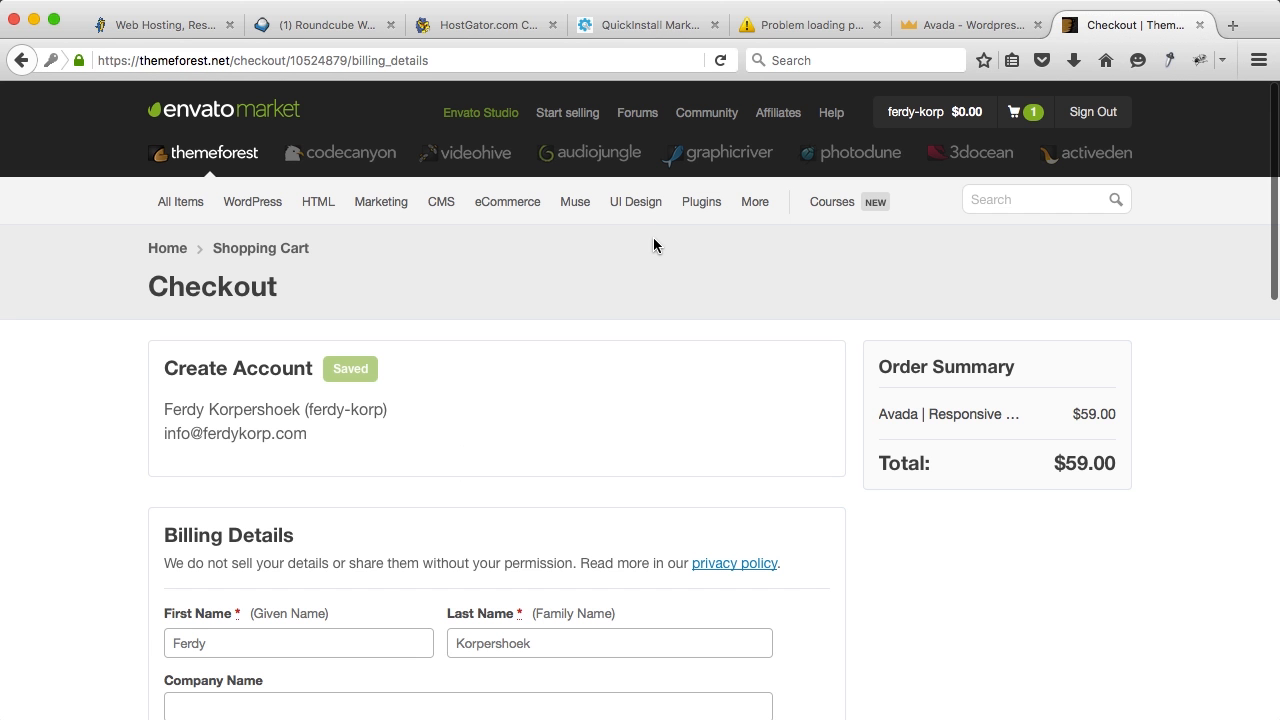
Step: Fill in the billing company name and the Netherlands address, city and postal code
scroll(655, 326, down, 5)
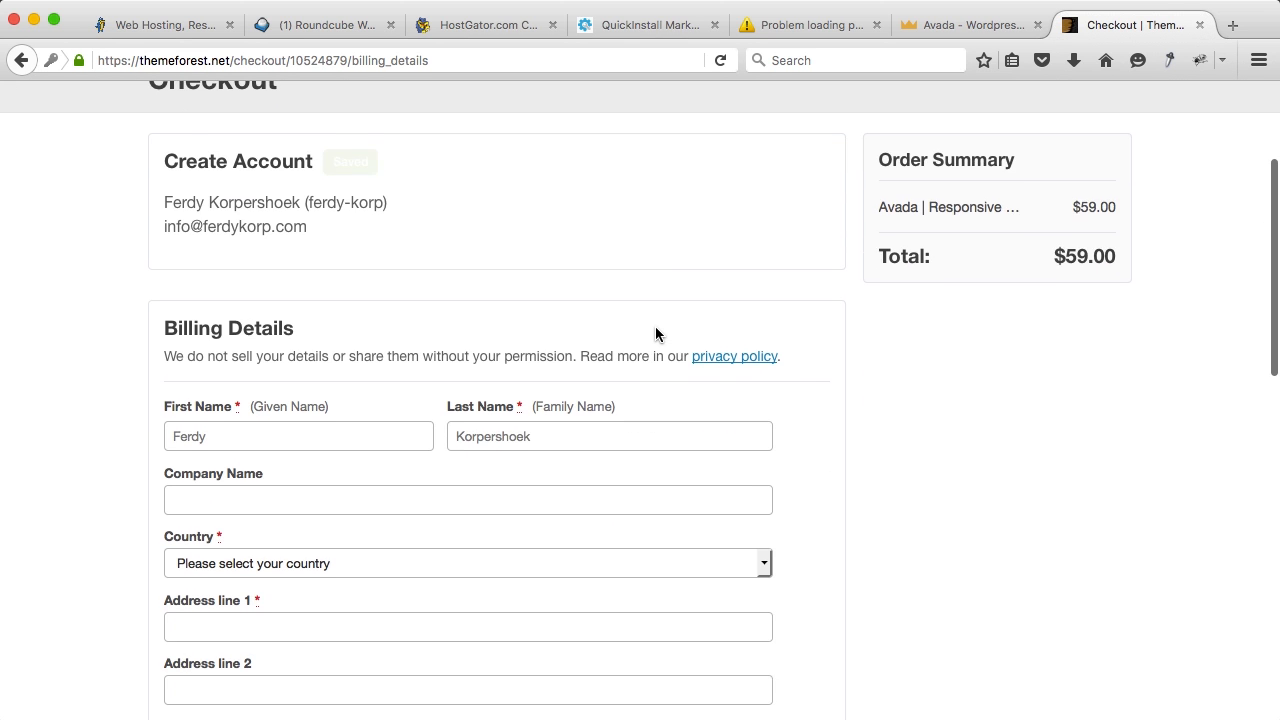
click(422, 349)
text(Ferdy Korpershoek Pro)
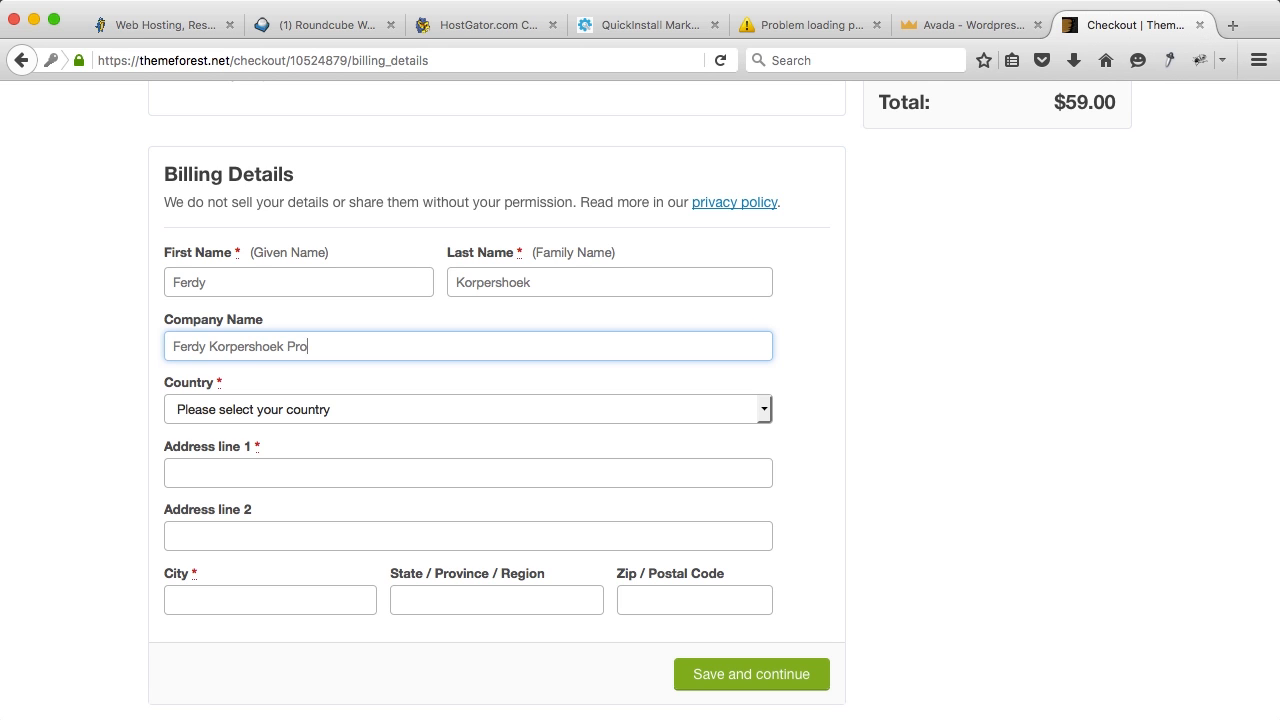
text(ductions)
key(Tab)
text(neth)
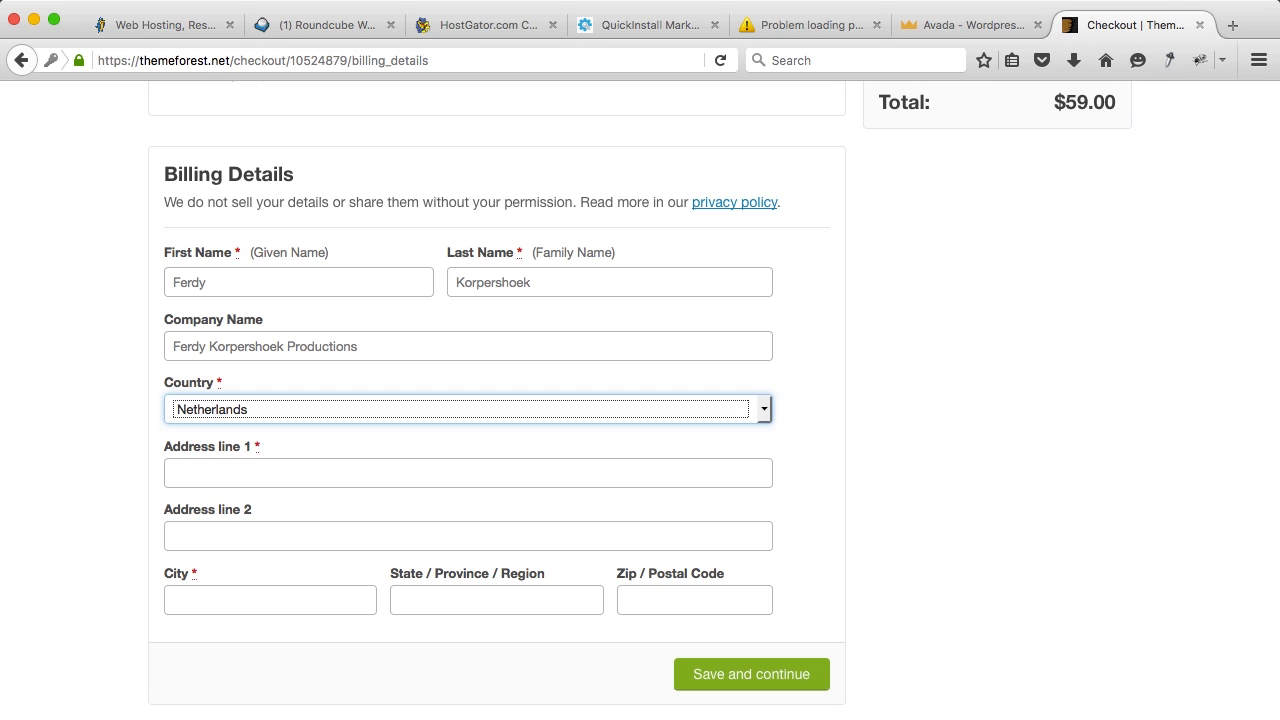
key(Tab)
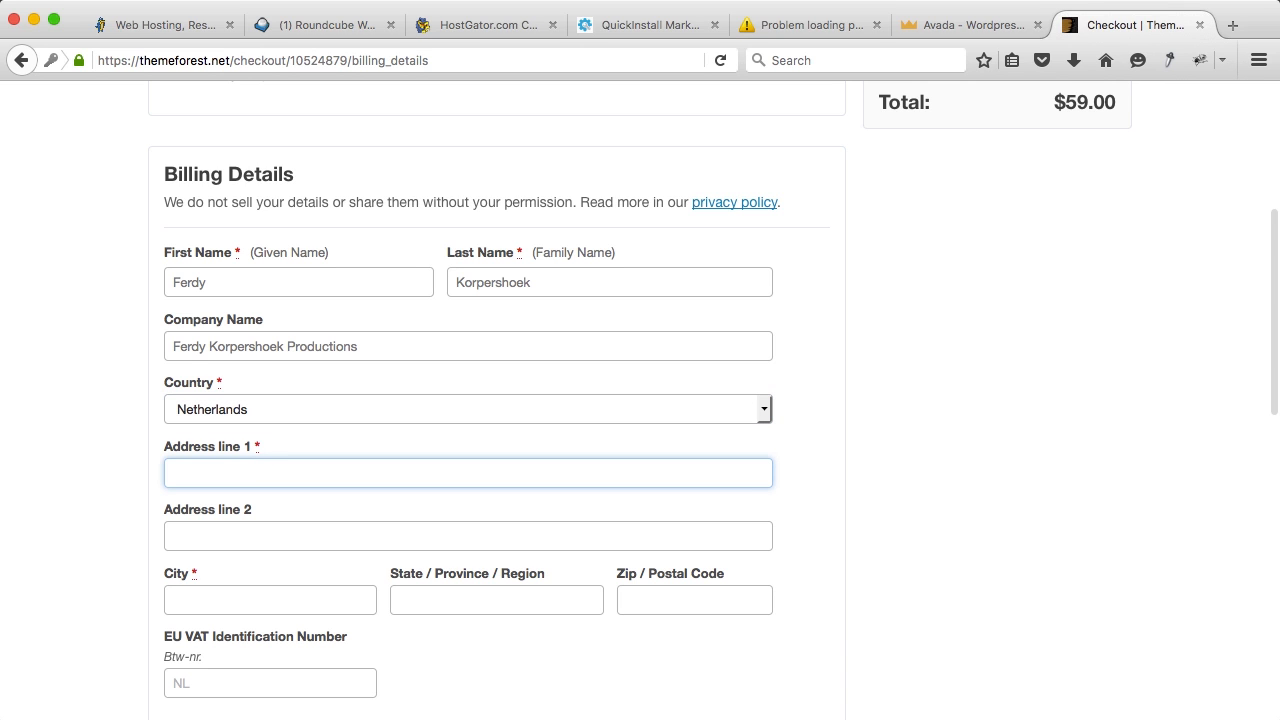
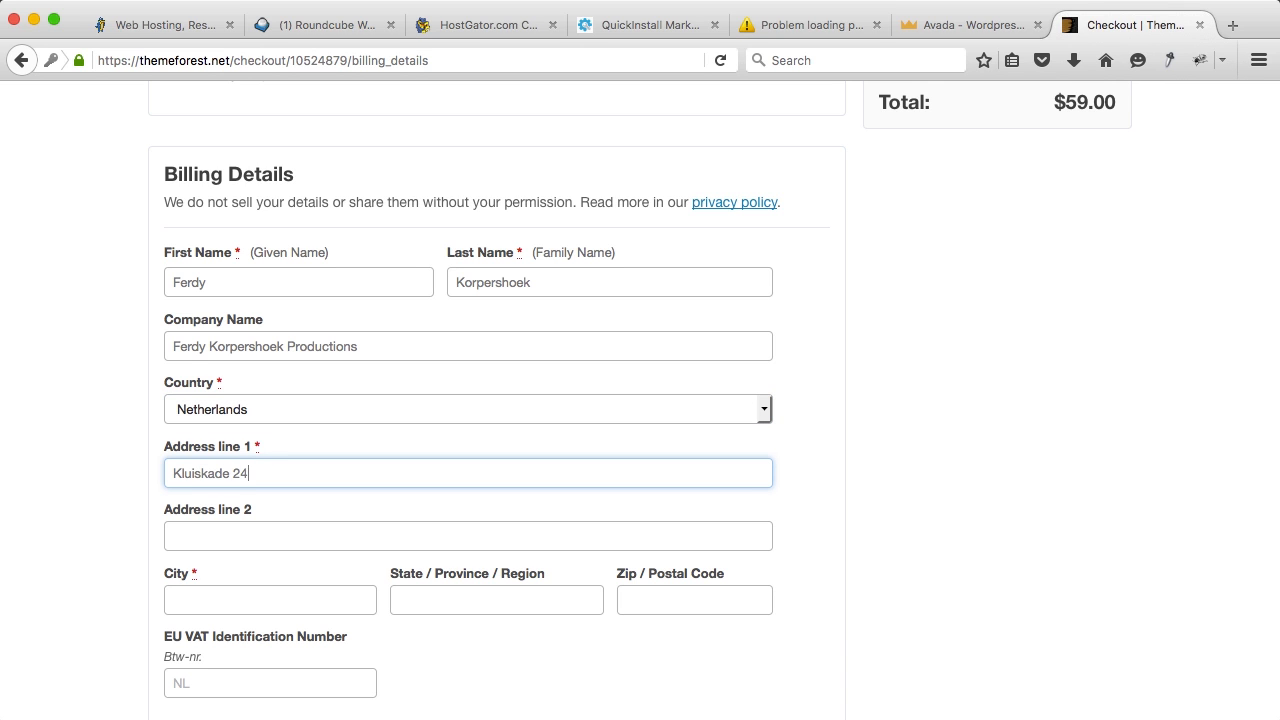
key(Tab)
key(Tab)
text(MA)
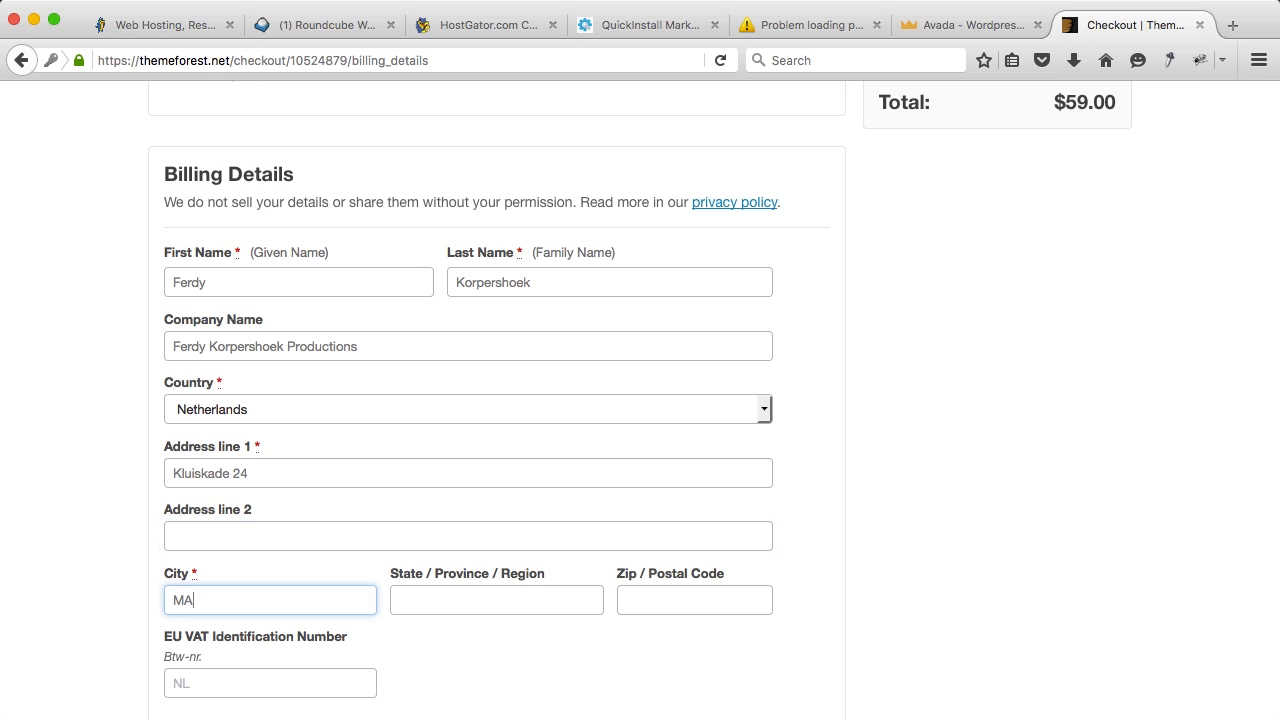
text(asland)
key(Tab)
text(Zuid)
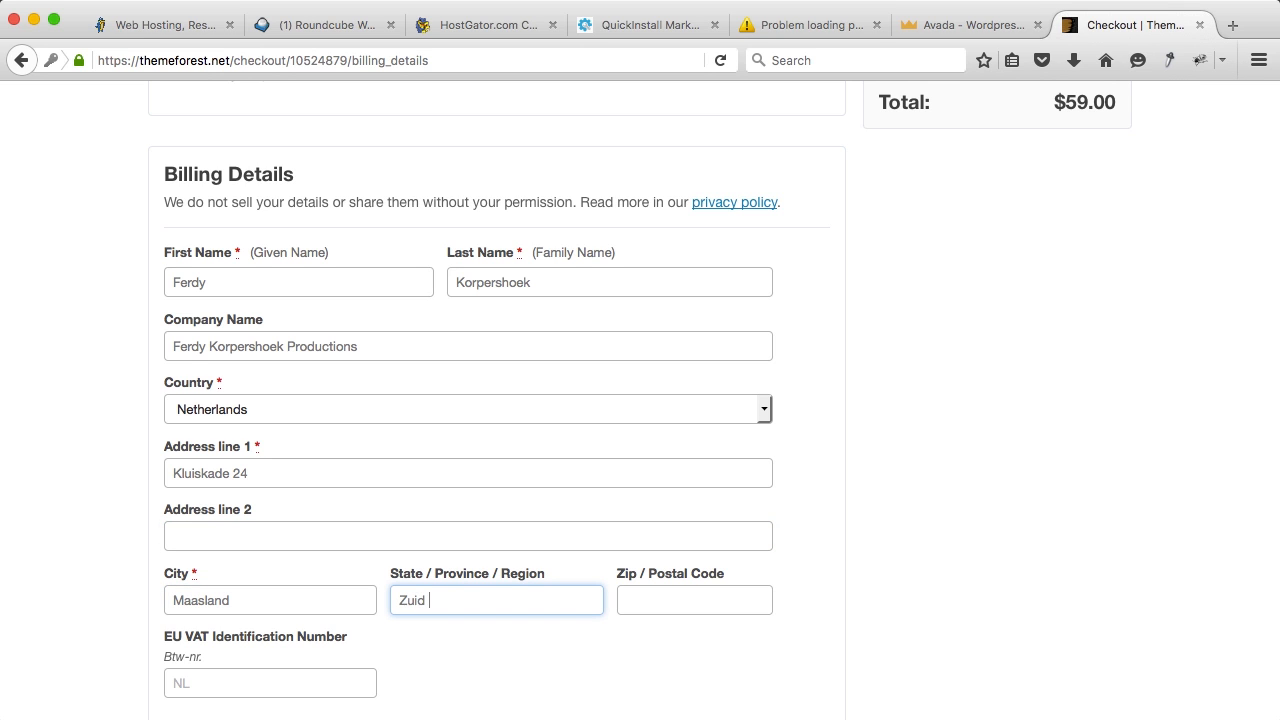
key(Tab)
text(3141 BH)
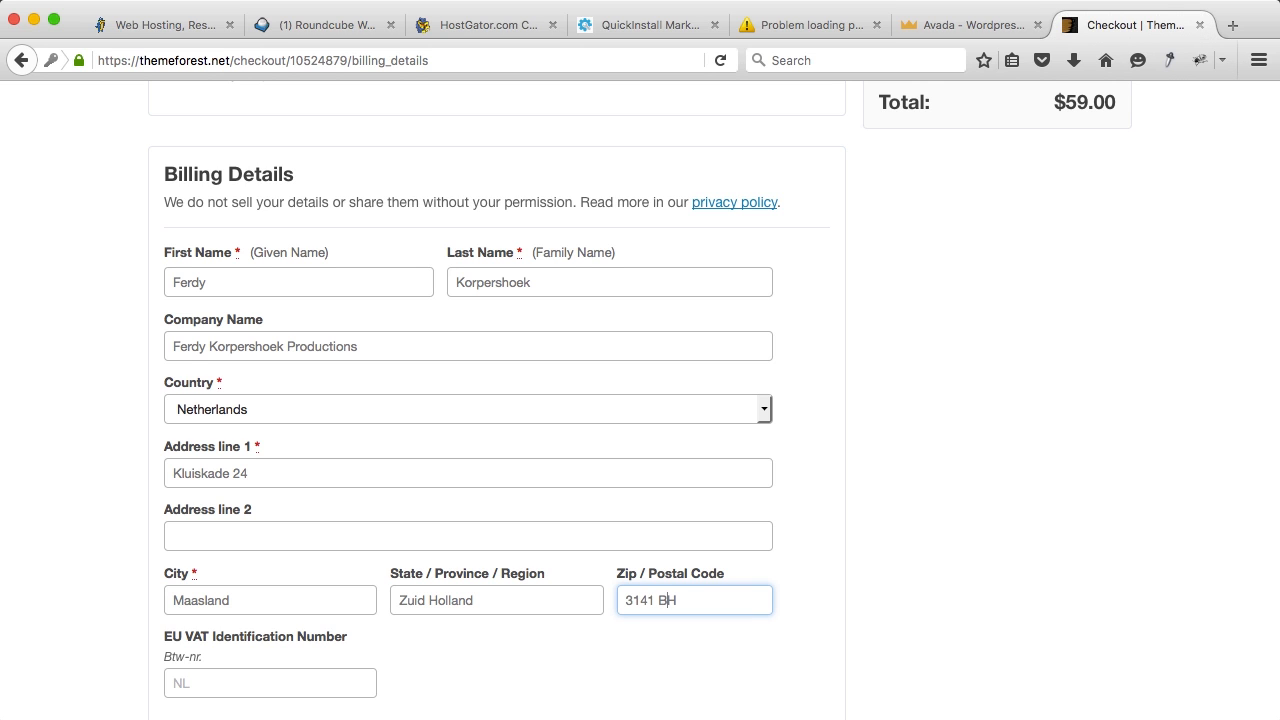
key(Tab)
Step: Enter the NL EU VAT identification number and save the billing details
scroll(180, 477, down, 3)
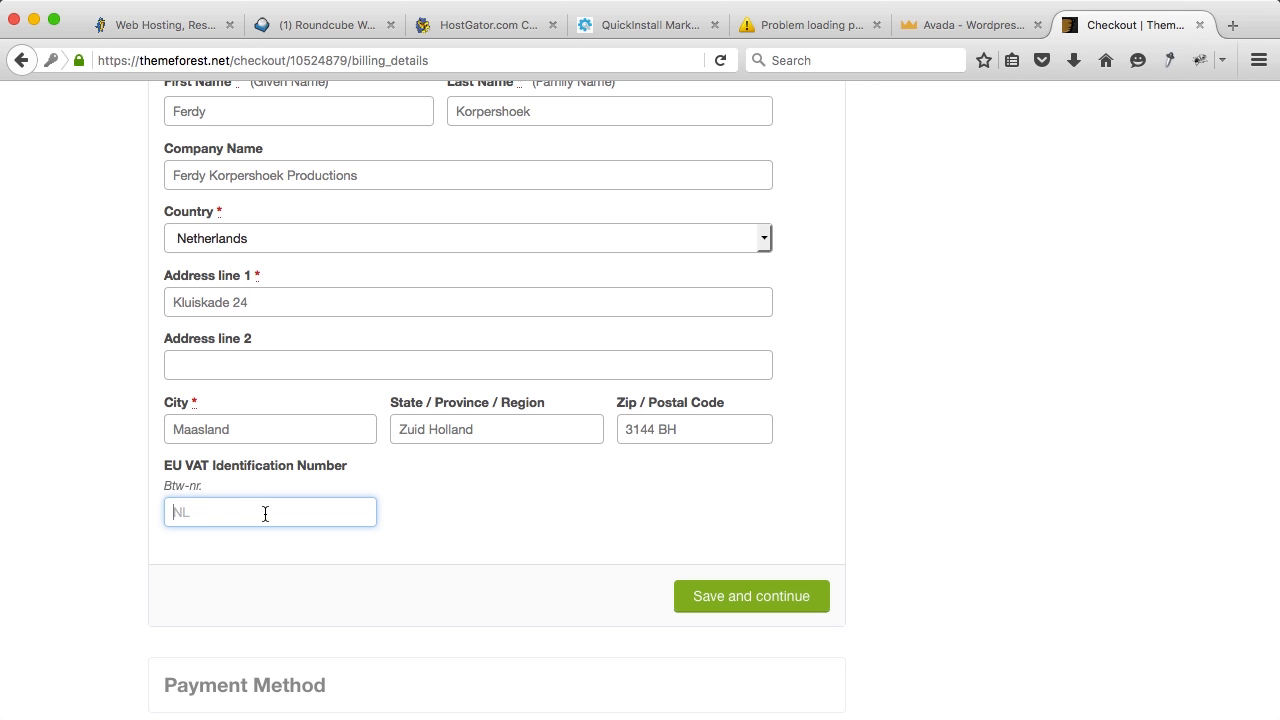
scroll(697, 525, up, 1)
scroll(697, 525, up, 1)
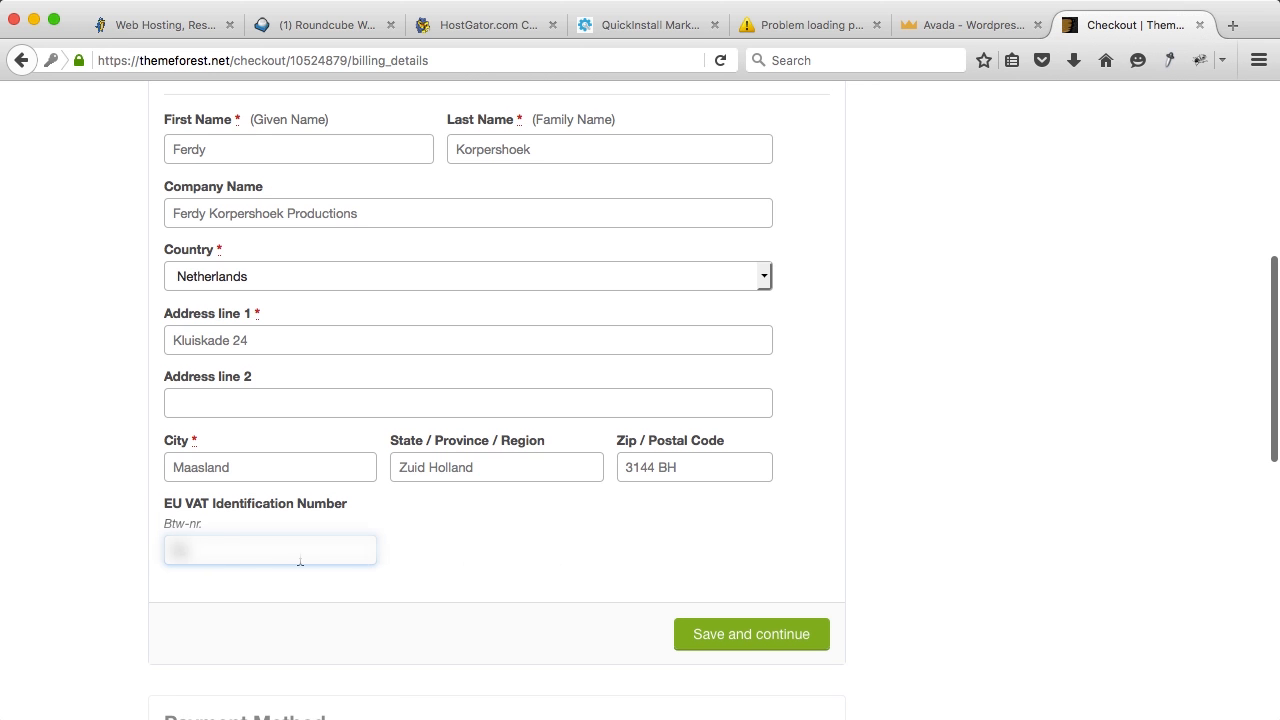
text(NL)
click(574, 562)
text(000B01)
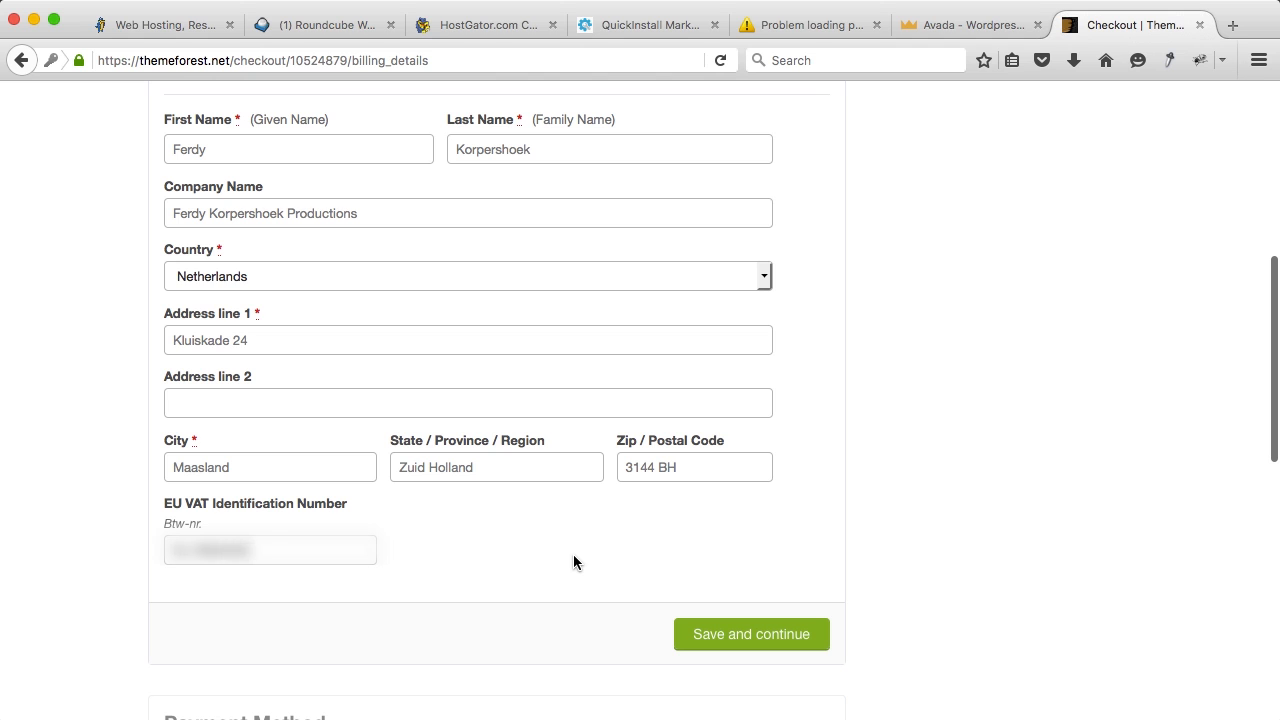
click(743, 638)
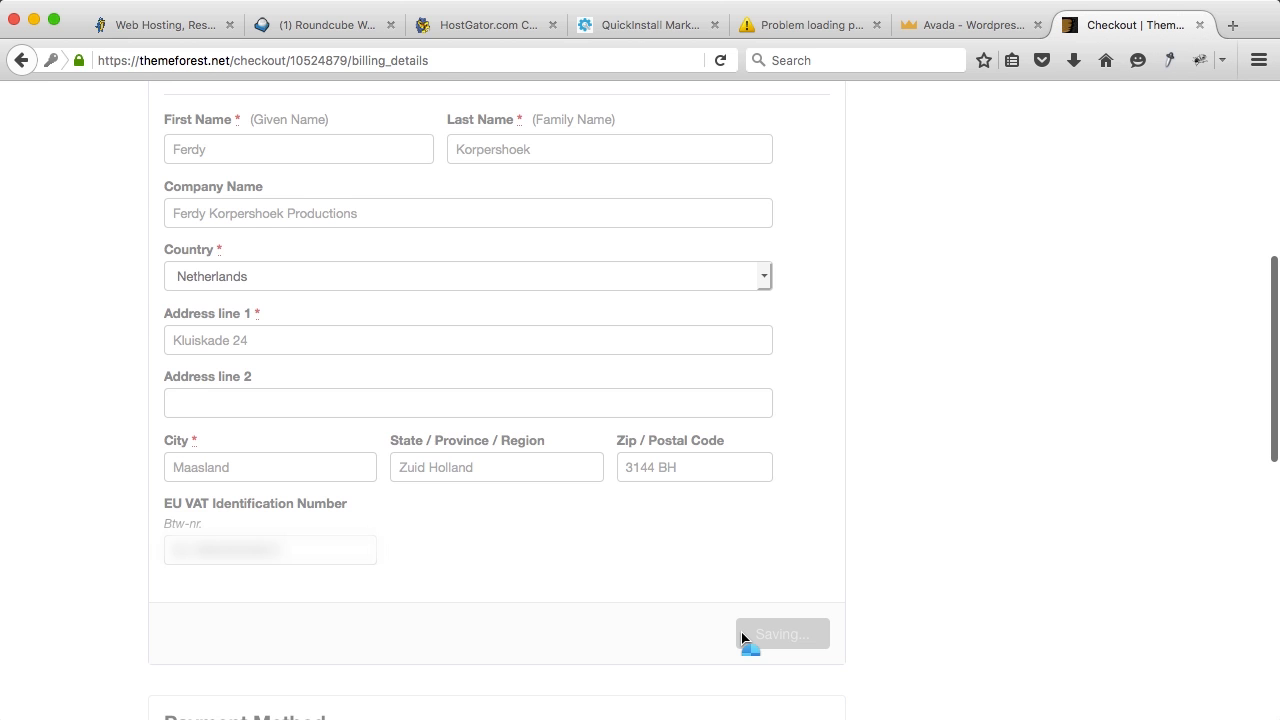
scroll(563, 441, down, 3)
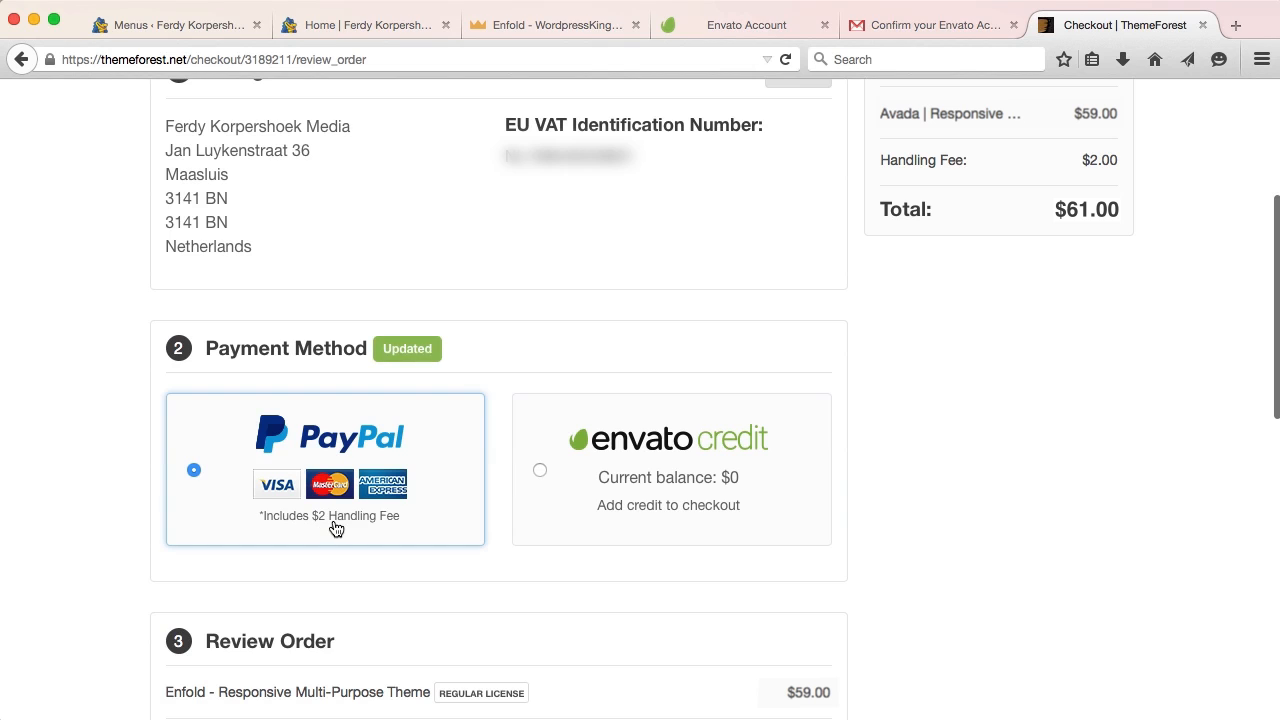
Step: Check out with PayPal, log in with Inloggen, and confirm payment with Nu betalen
scroll(470, 503, down, 3)
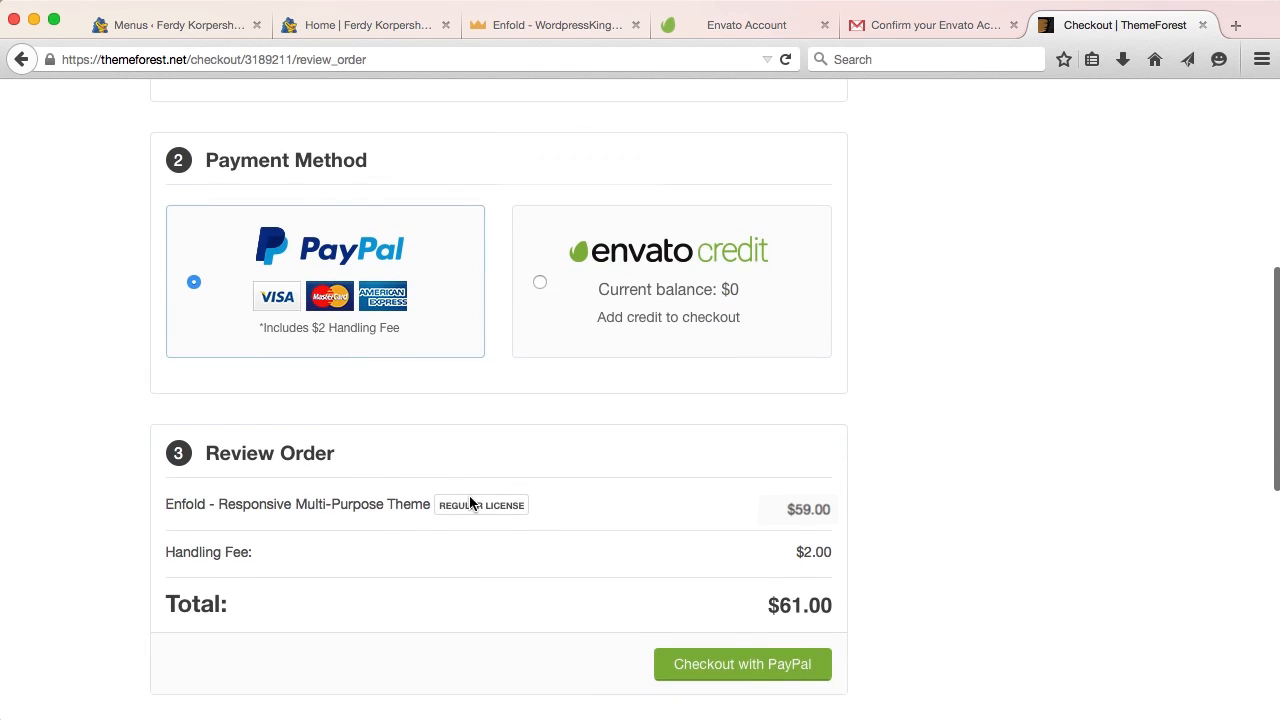
scroll(470, 503, down, 1)
click(718, 617)
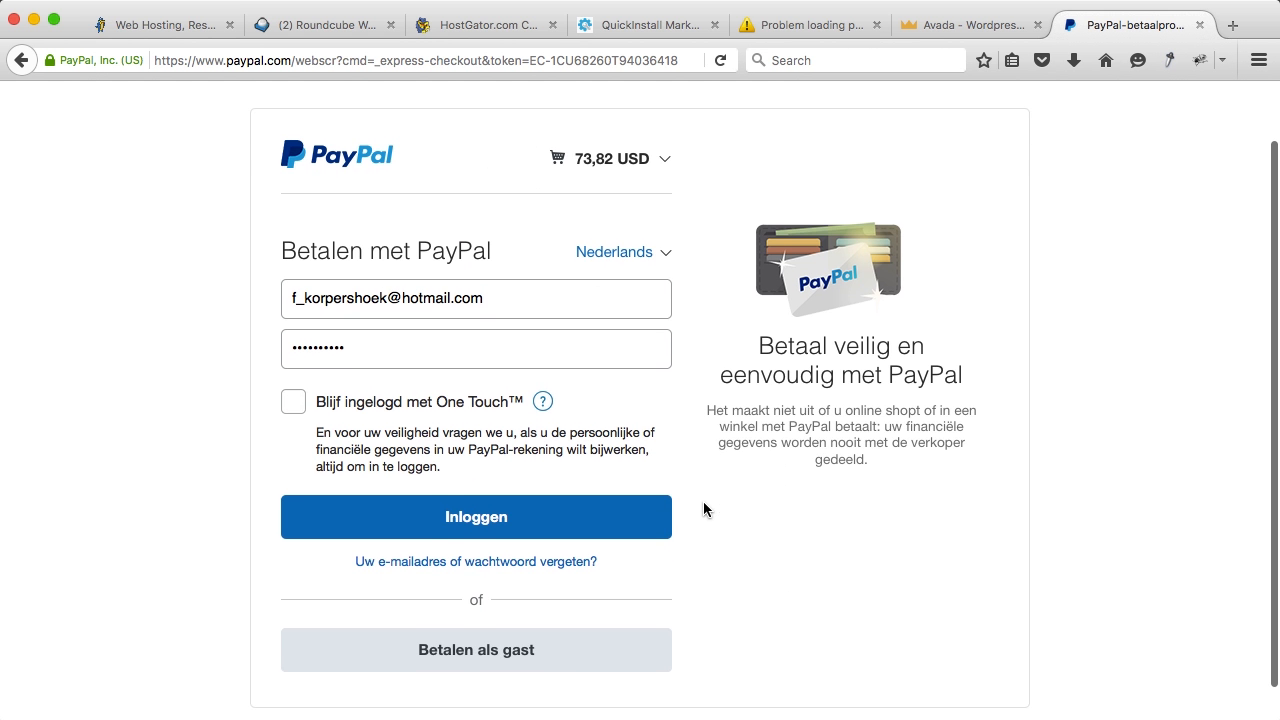
click(494, 518)
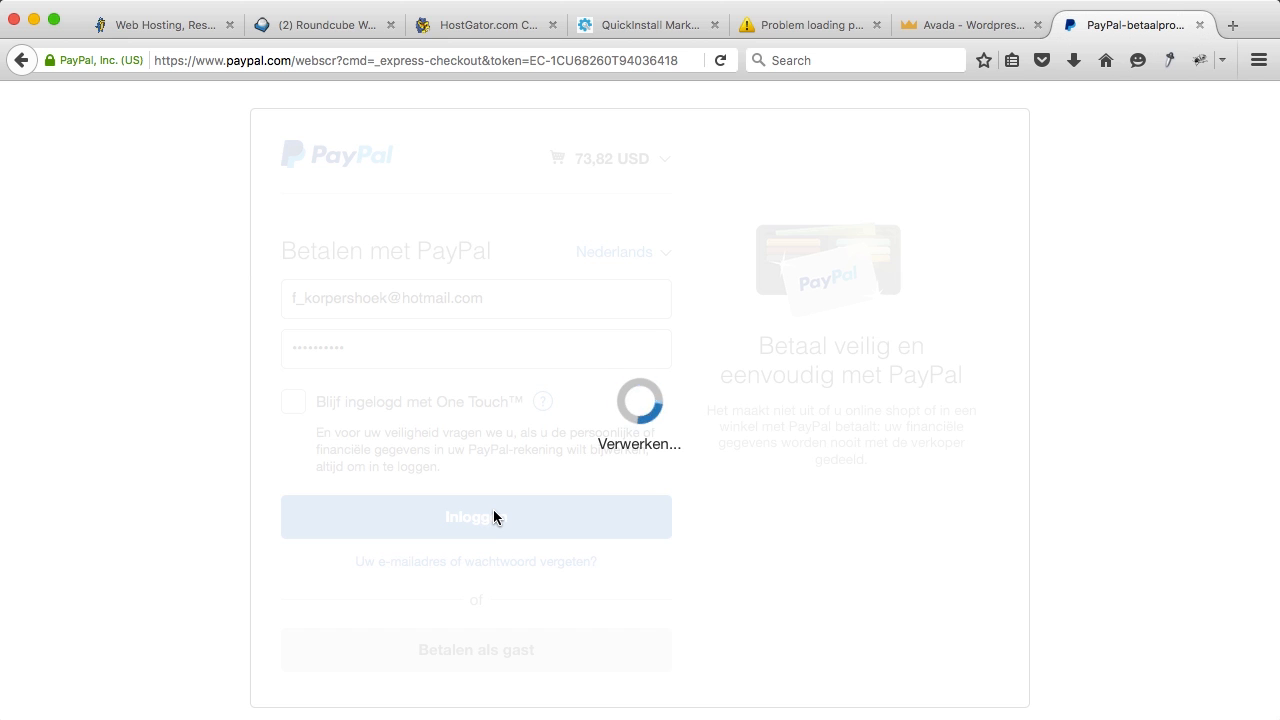
click(518, 502)
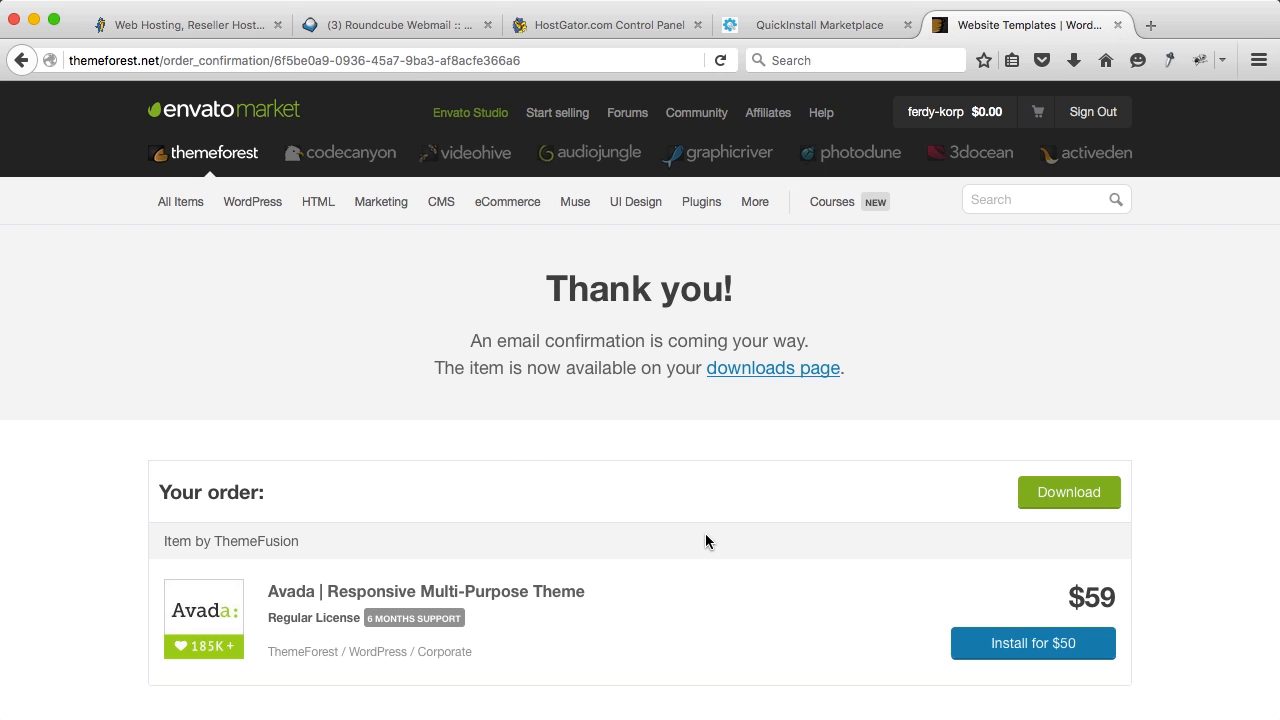
Step: Start downloading the full 261 MB Avada package, then cancel it
click(1062, 501)
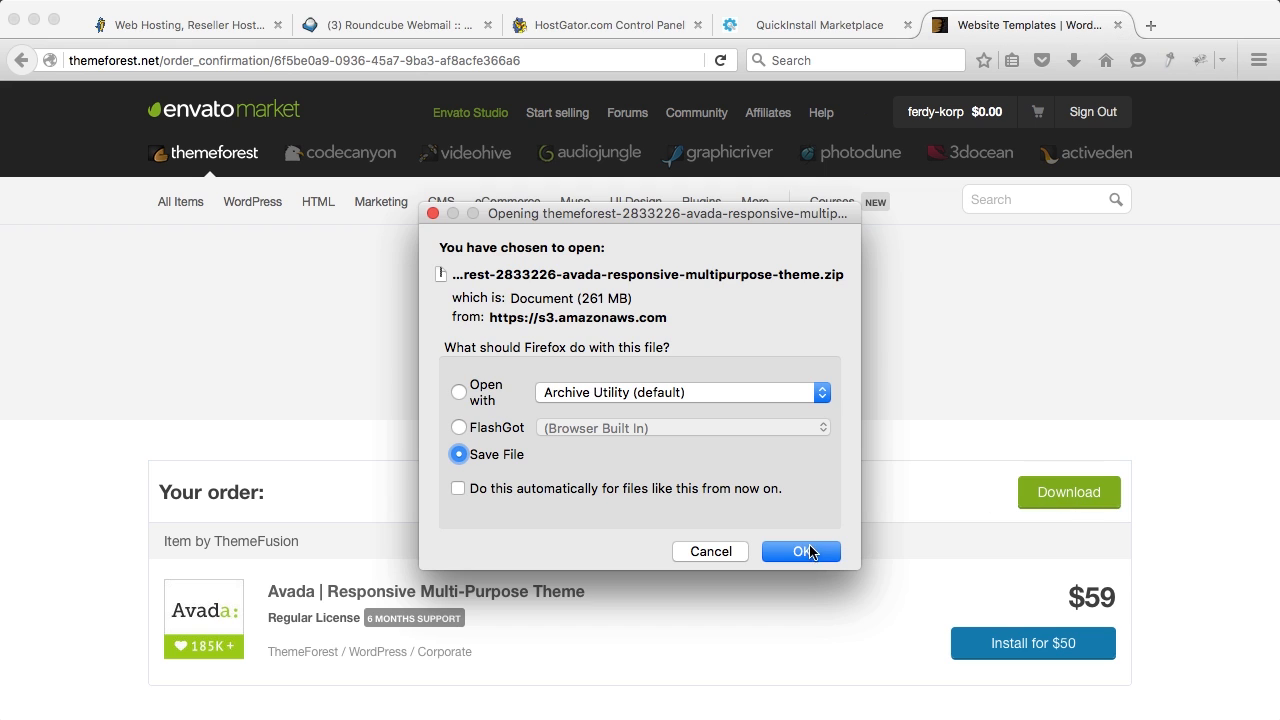
click(810, 553)
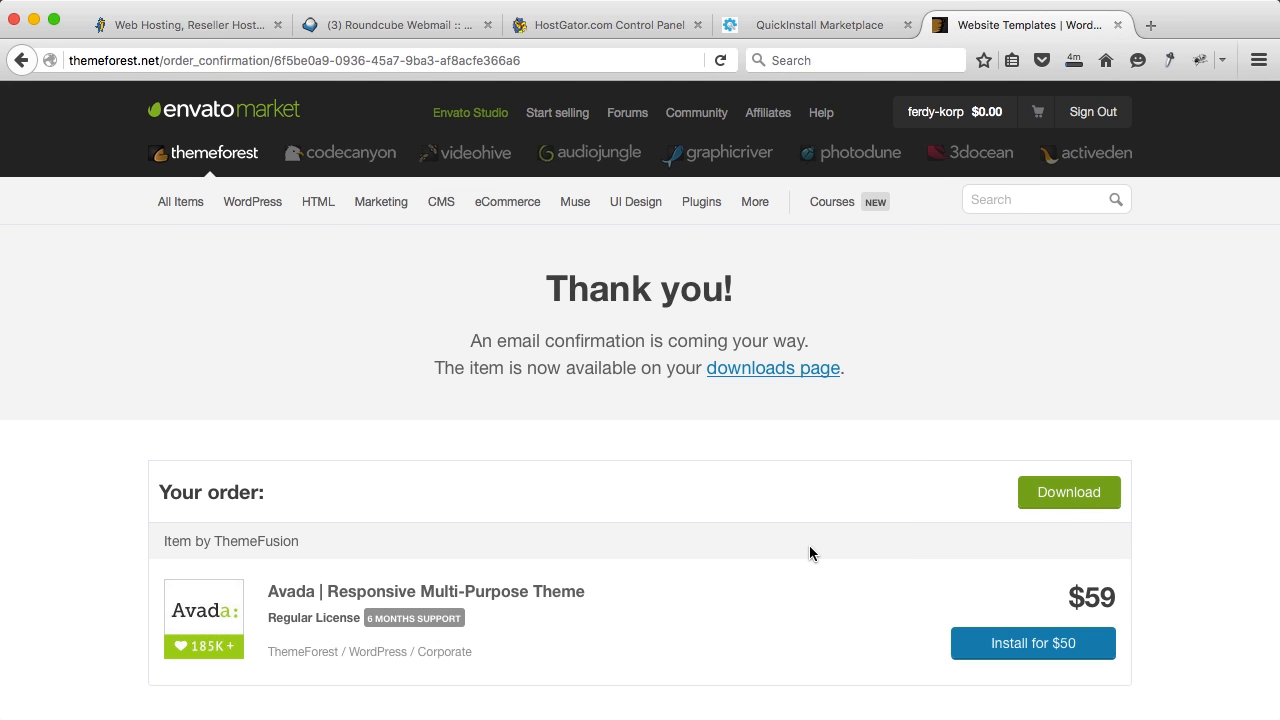
click(1073, 60)
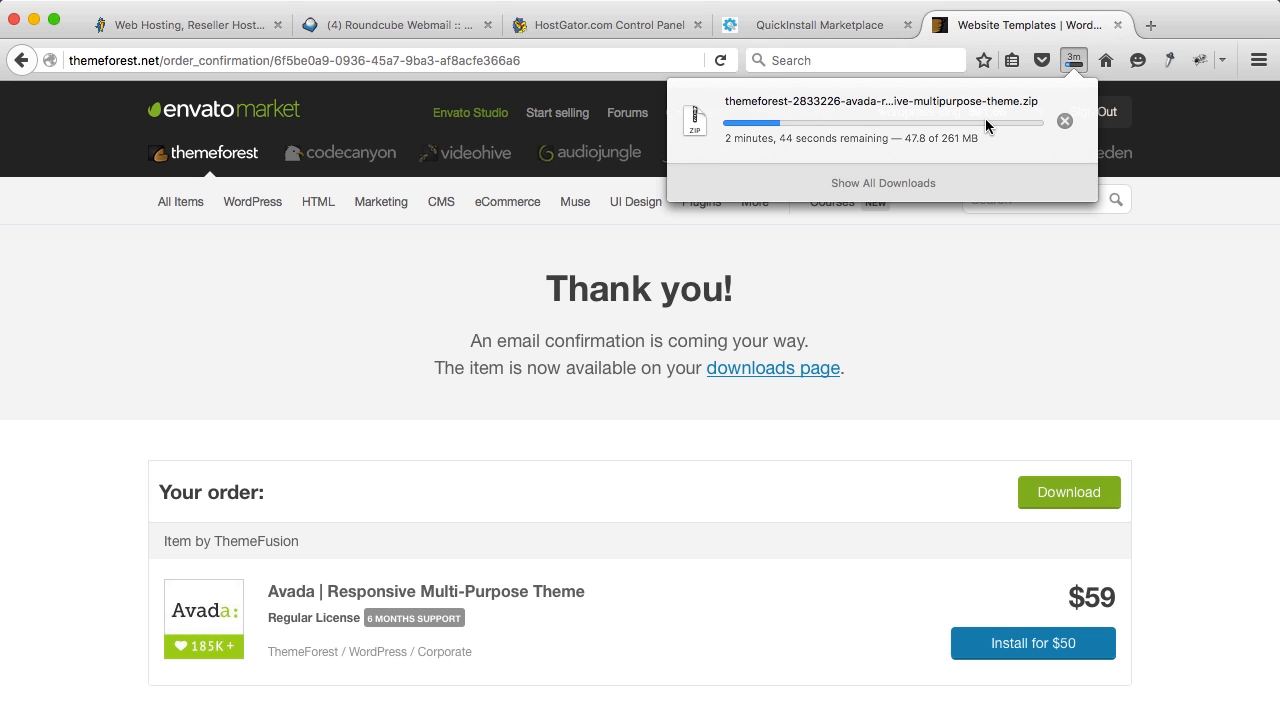
click(1061, 122)
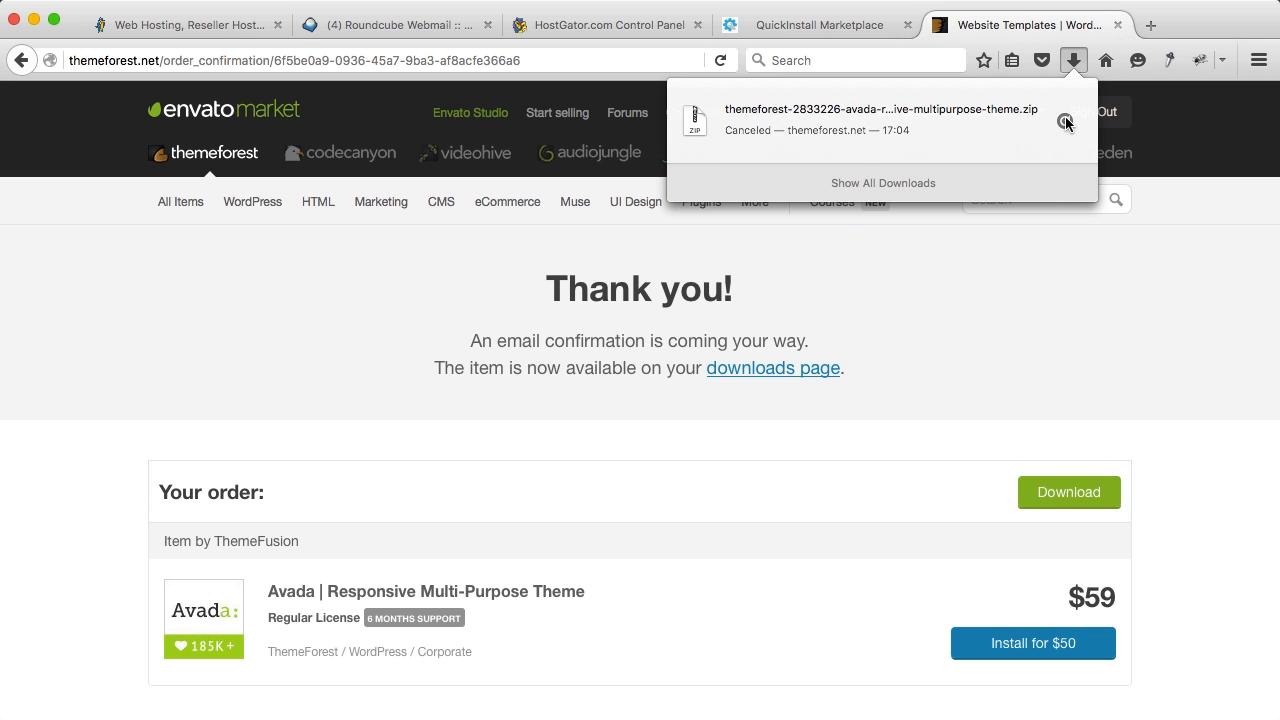
click(919, 286)
Step: From account Downloads, save the Avada installable WordPress file only, then return to QuickInstall
mouse_move(958, 135)
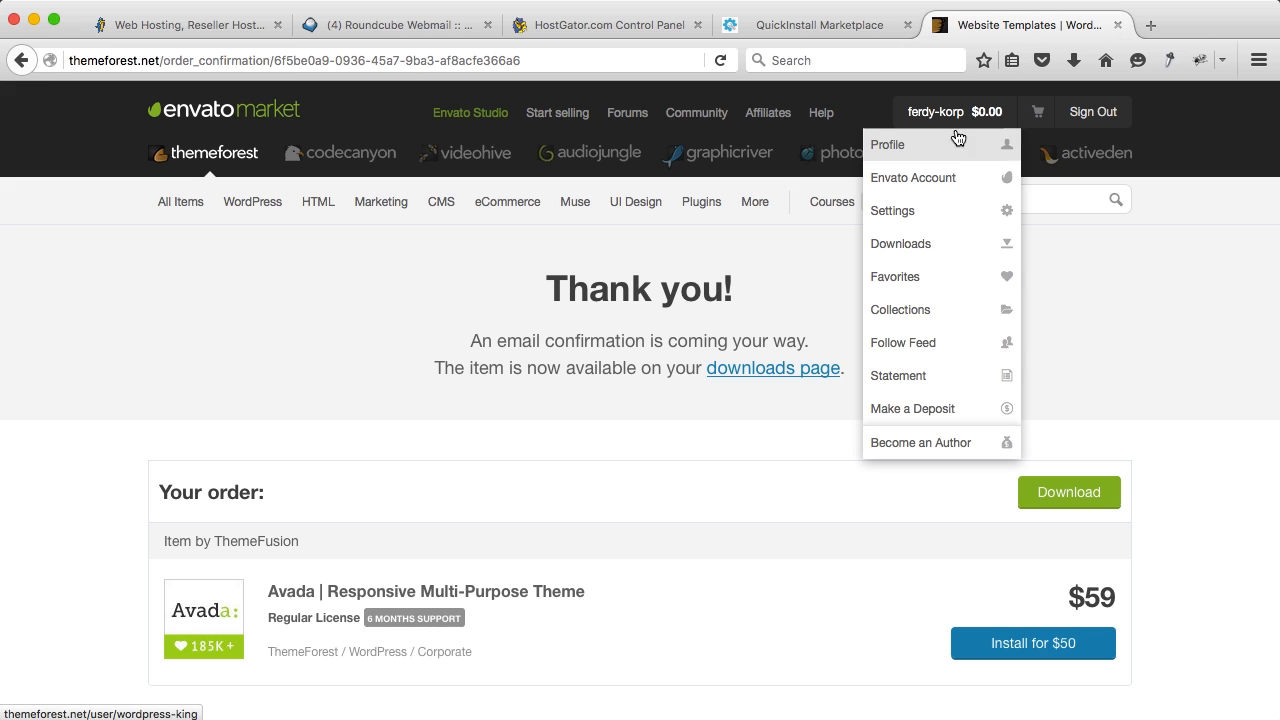
click(952, 245)
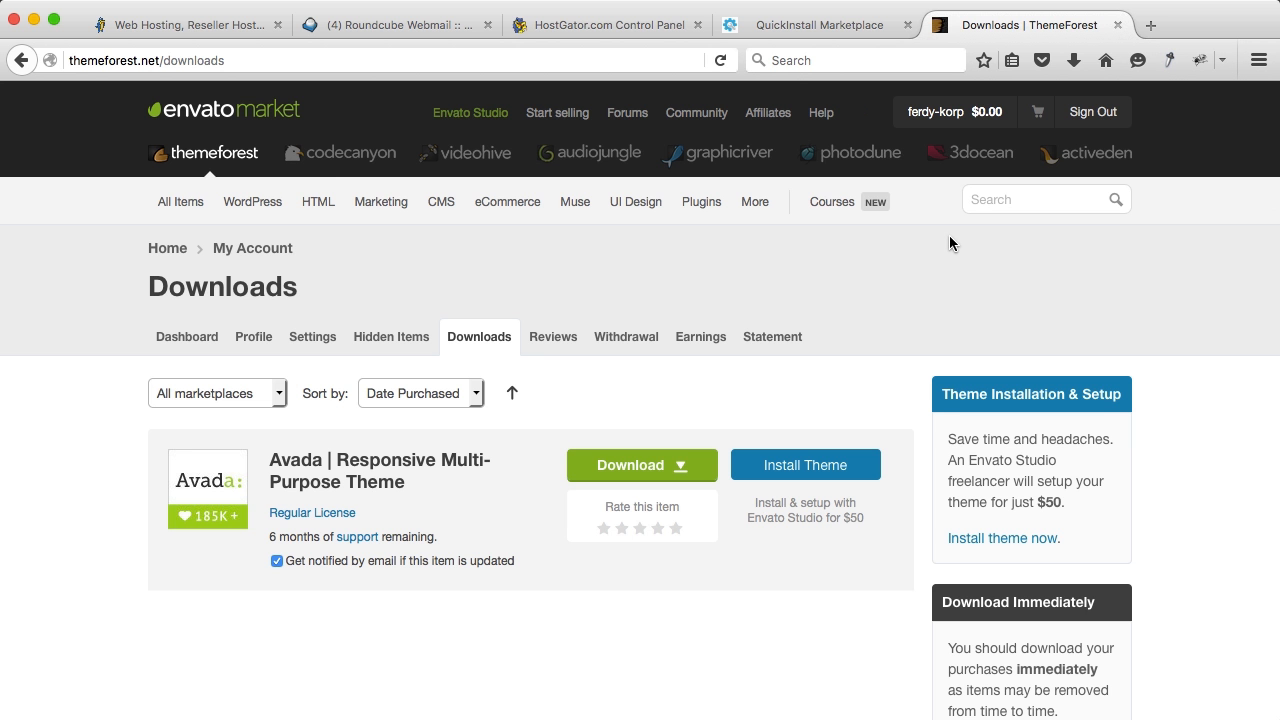
click(686, 469)
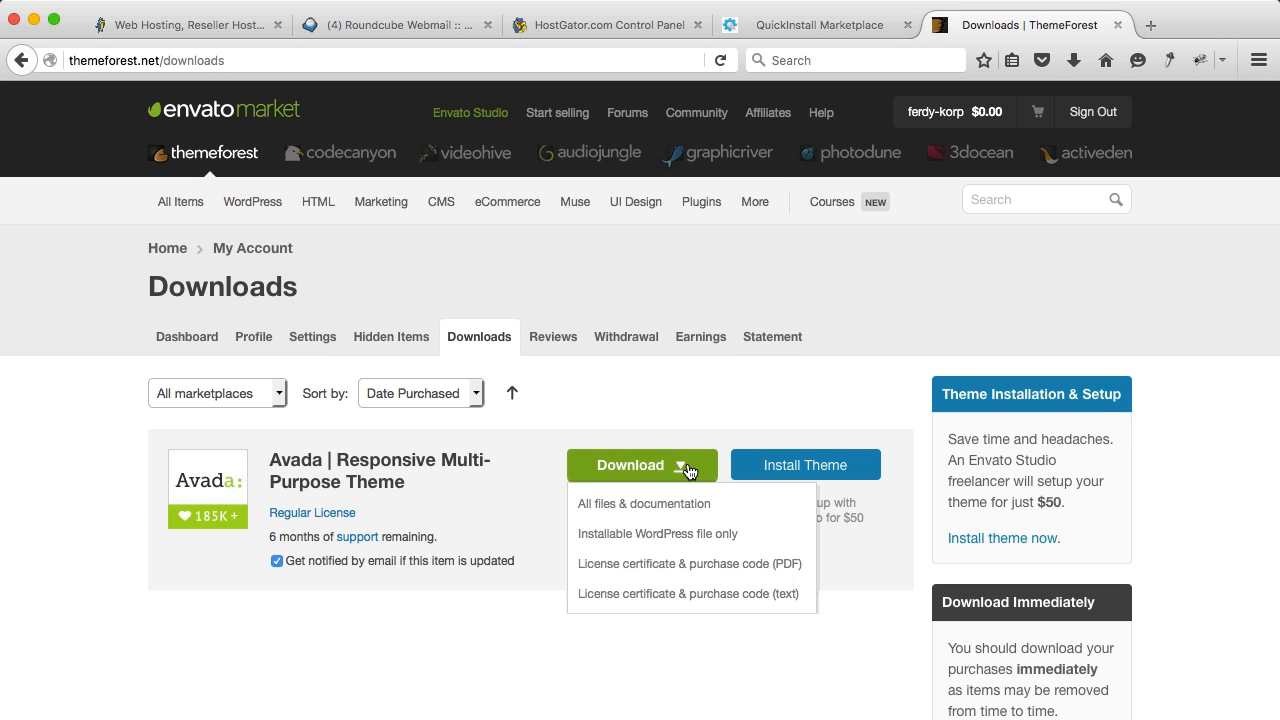
click(661, 537)
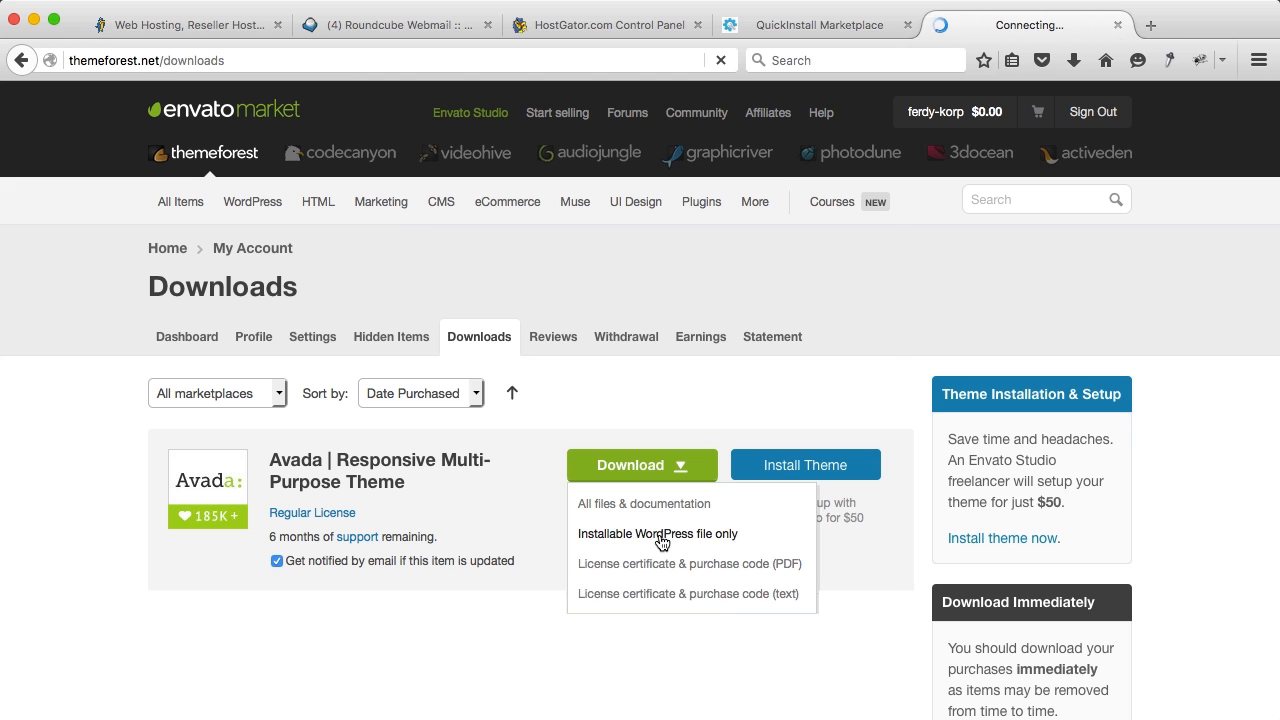
click(786, 552)
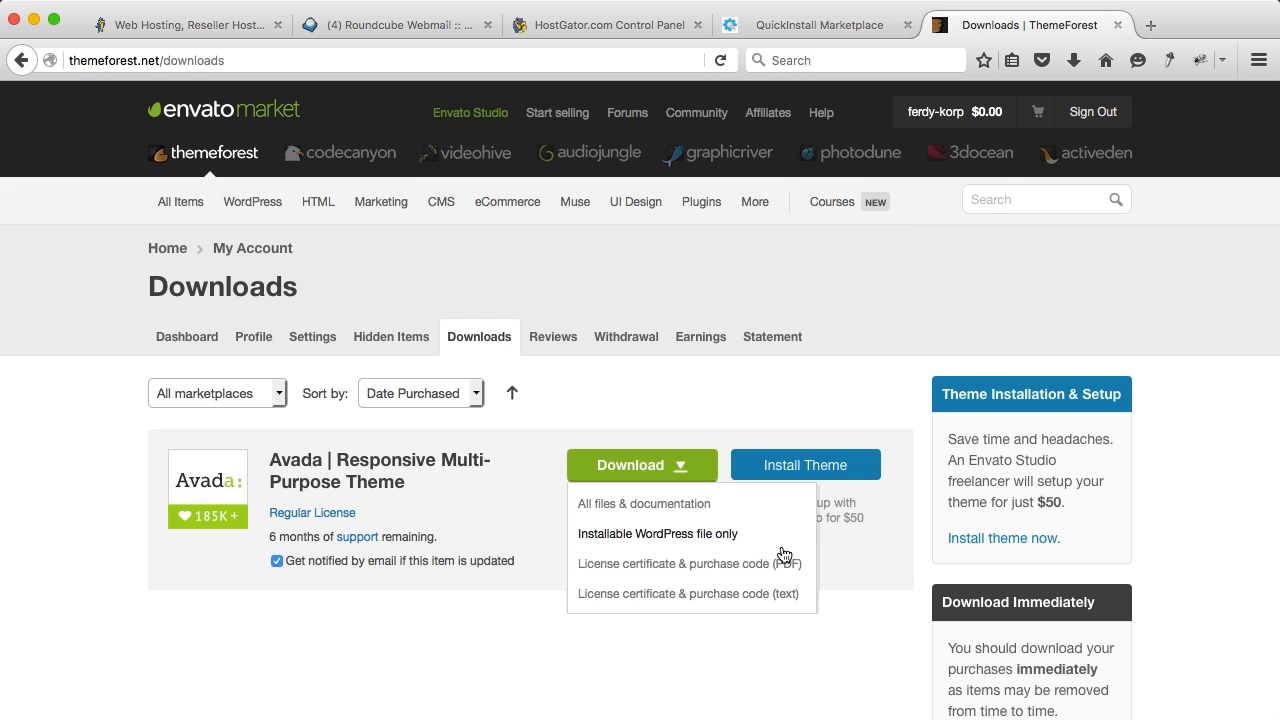
click(1075, 64)
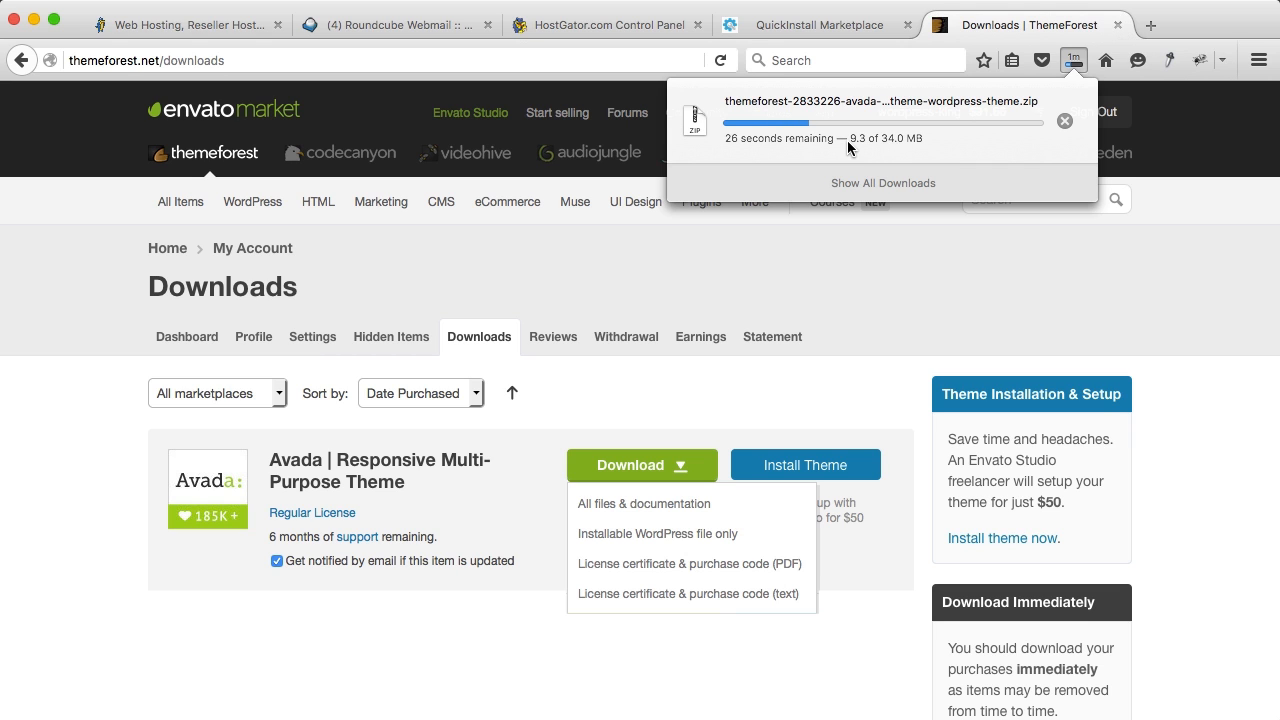
click(1110, 268)
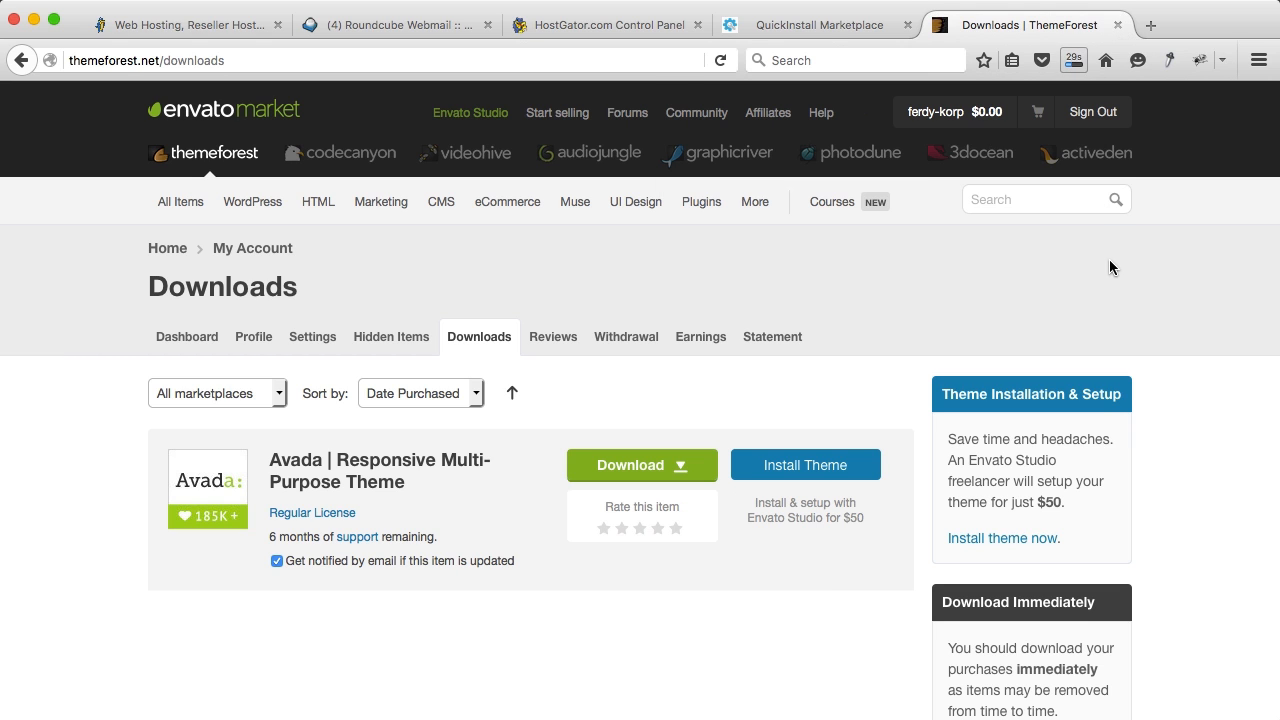
click(822, 30)
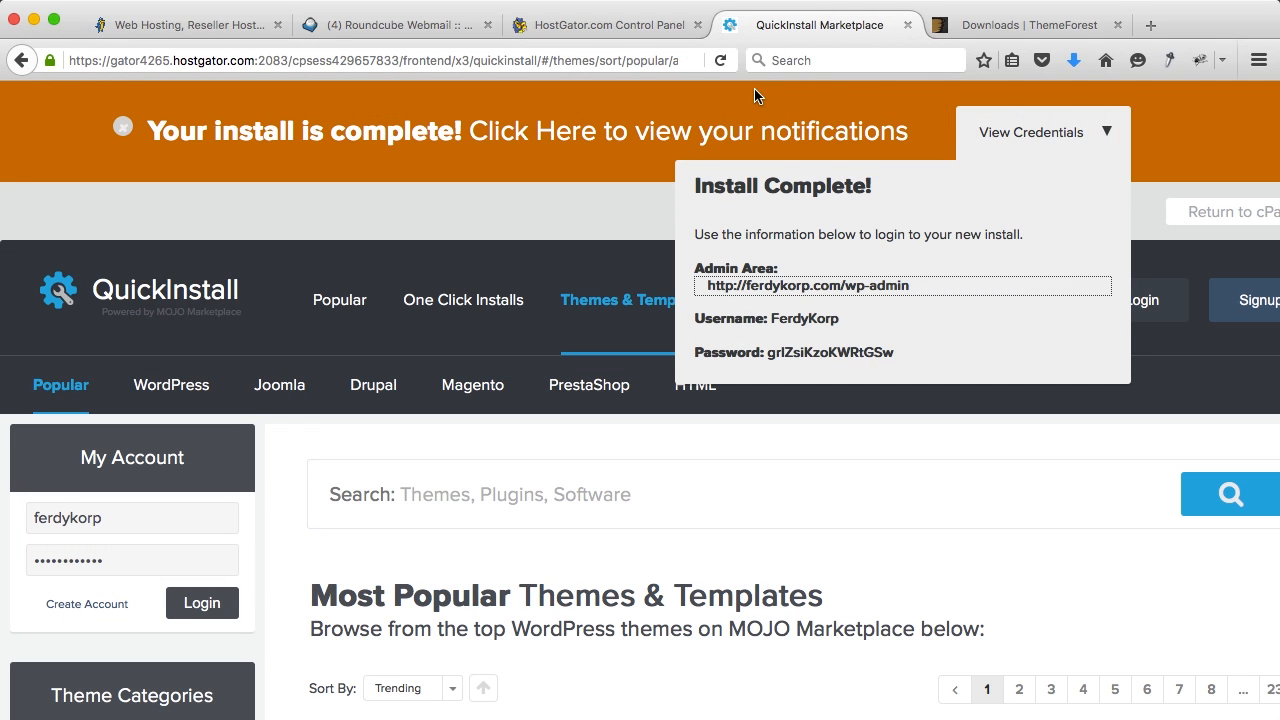
Step: Log in to the ferdykorp.com wp-admin with the admin username and the password copied from QuickInstall
click(822, 287)
click(898, 26)
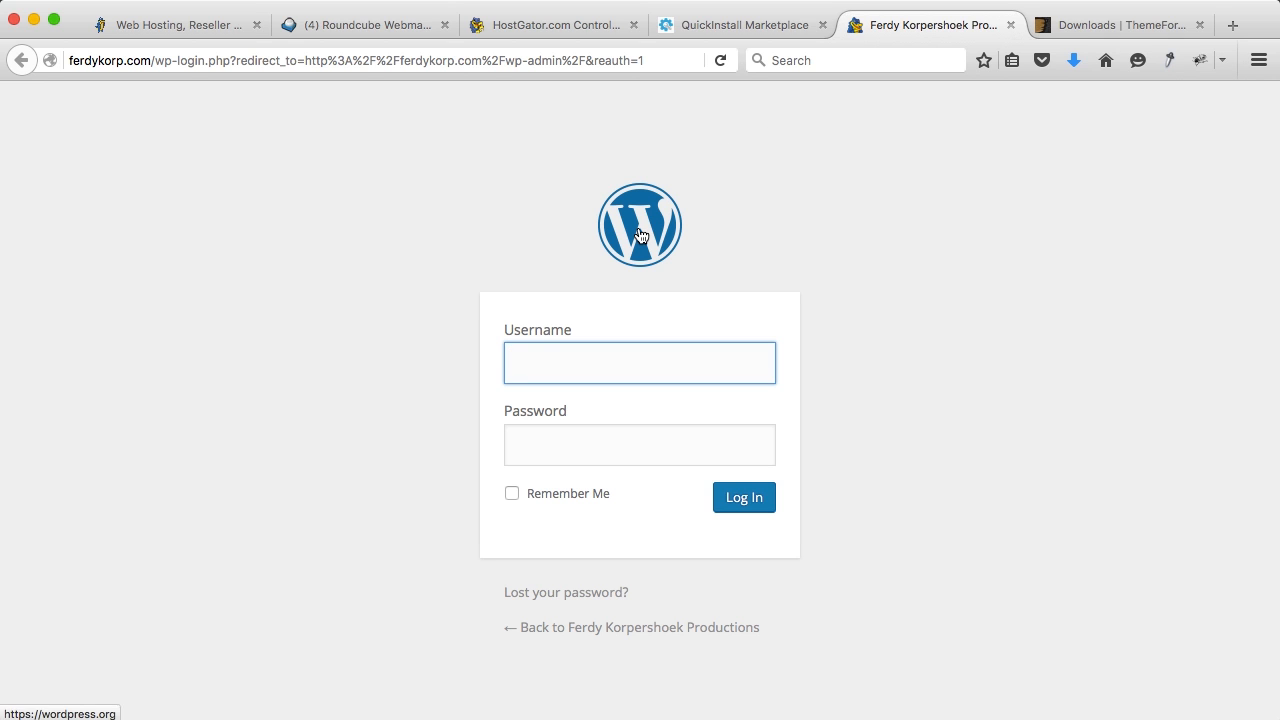
text(Ferdy)
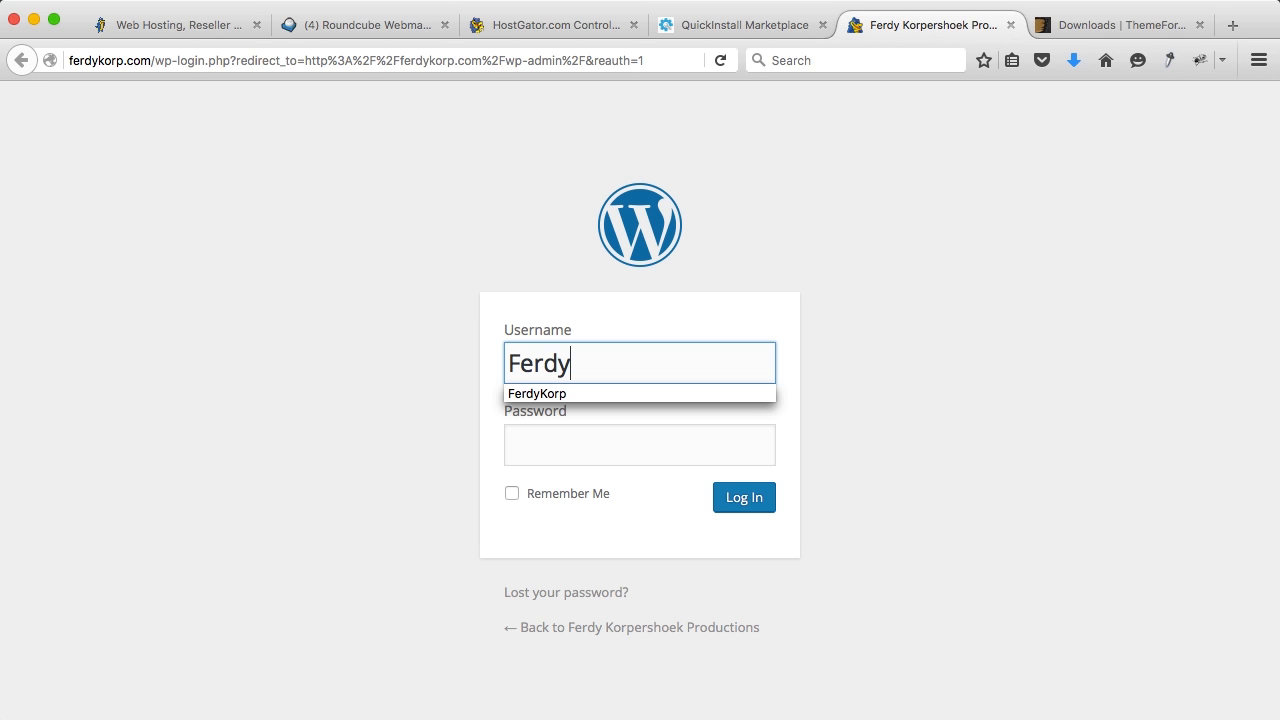
text(Korp)
click(716, 28)
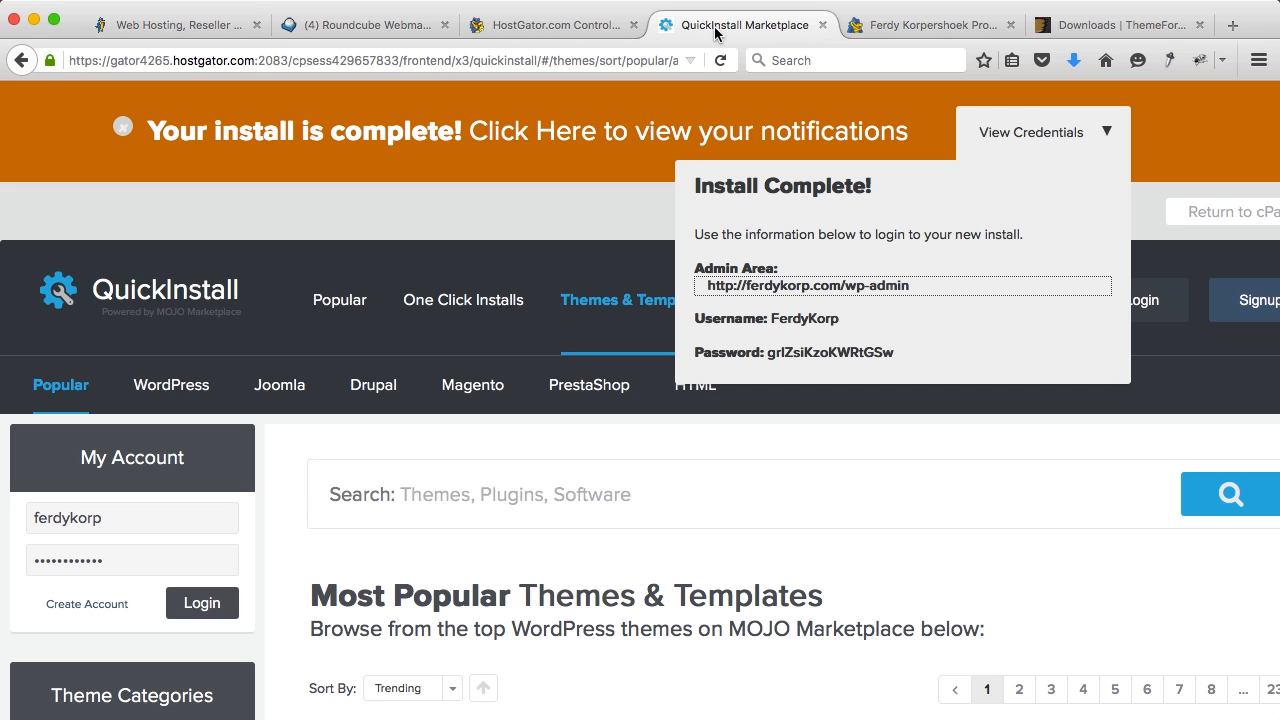
drag(896, 352, 773, 354)
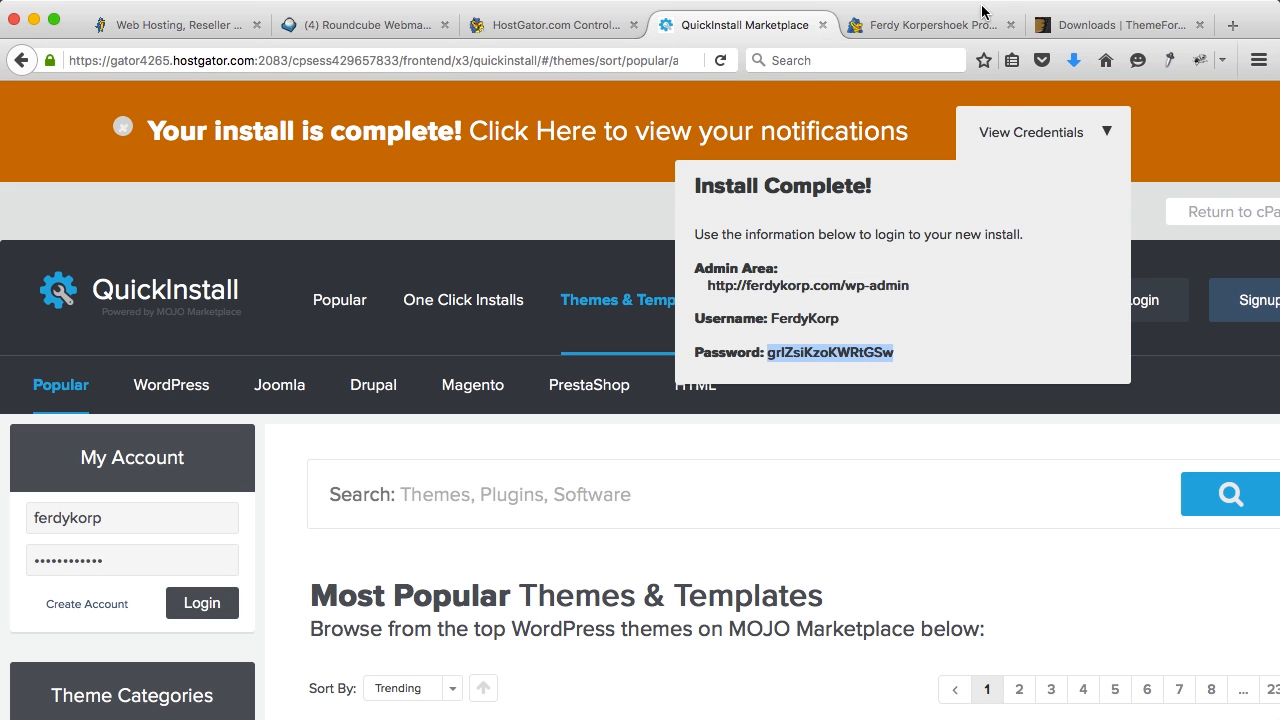
click(937, 27)
click(564, 442)
key(super+v)
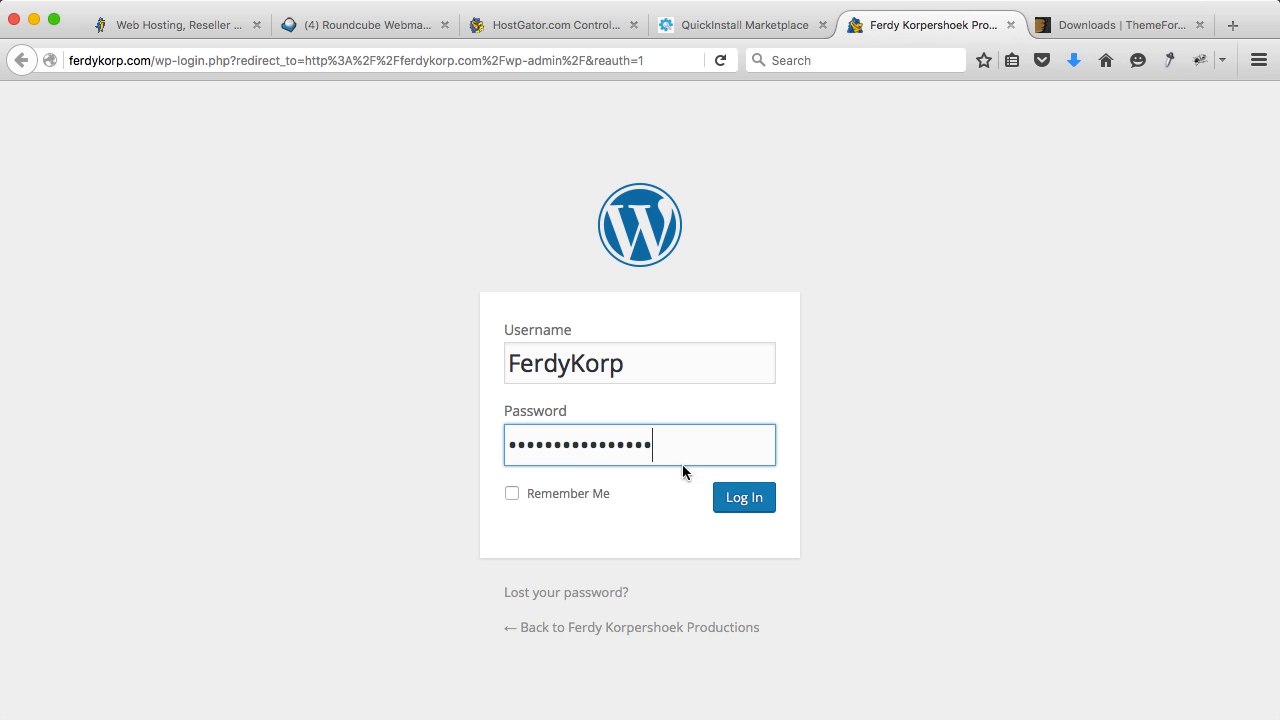
click(742, 499)
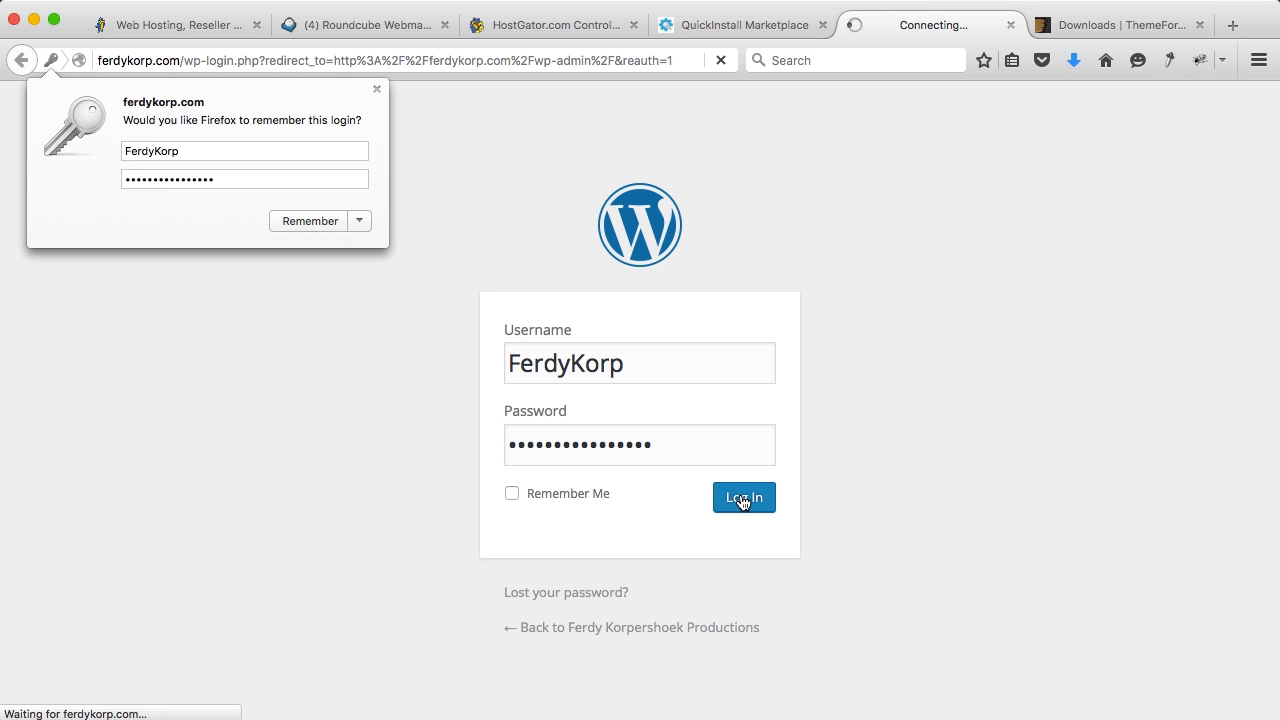
click(327, 223)
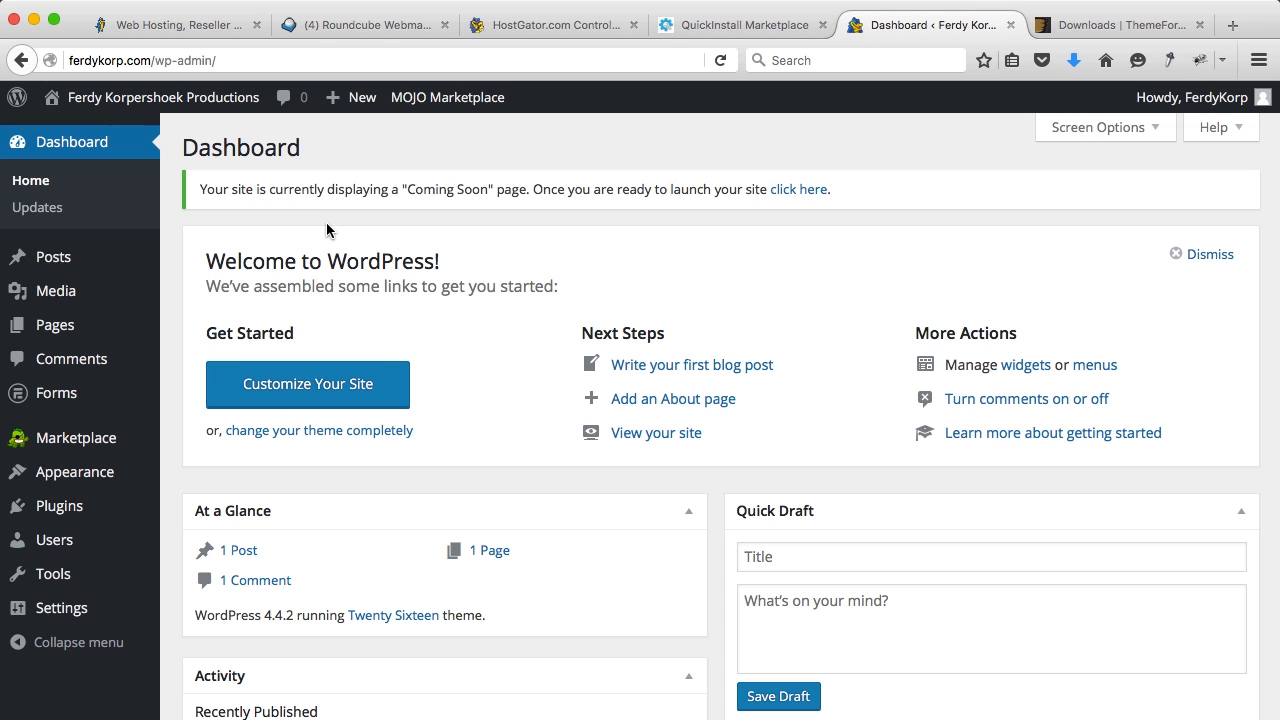
Step: Preview the live site, then close it plus the QuickInstall, control panel and hosting tabs
mouse_move(150, 103)
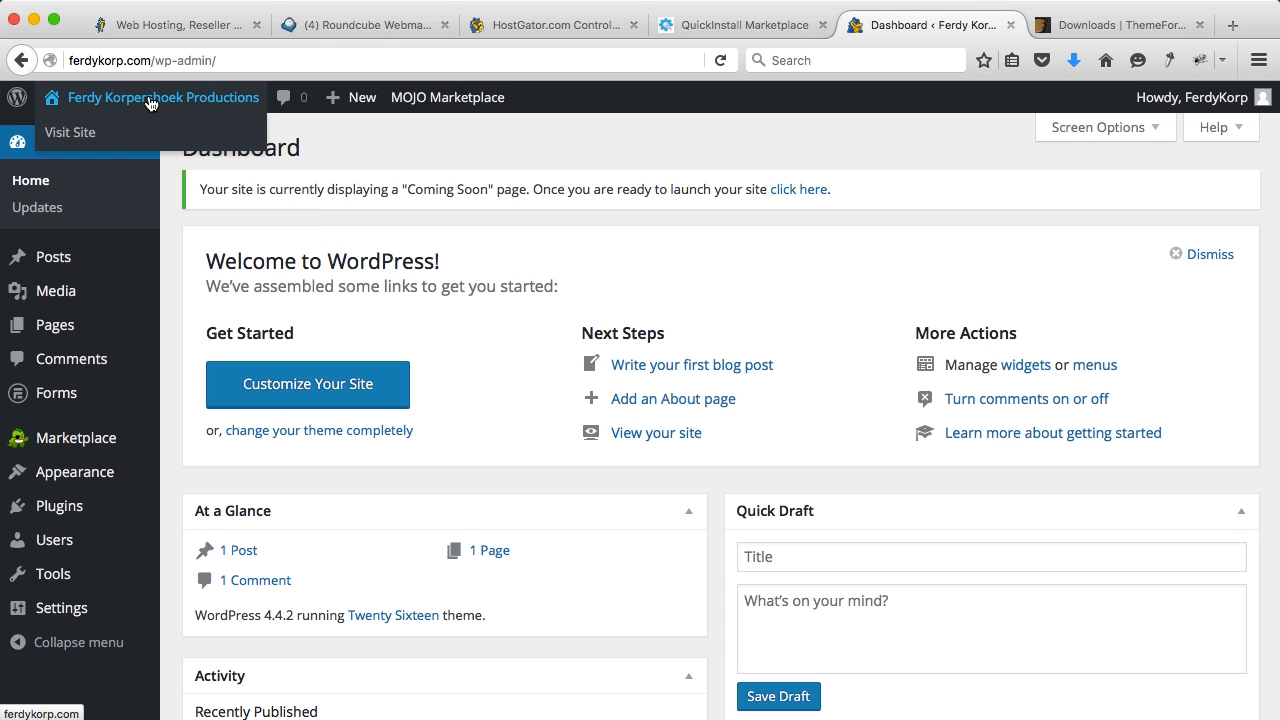
super+click(150, 103)
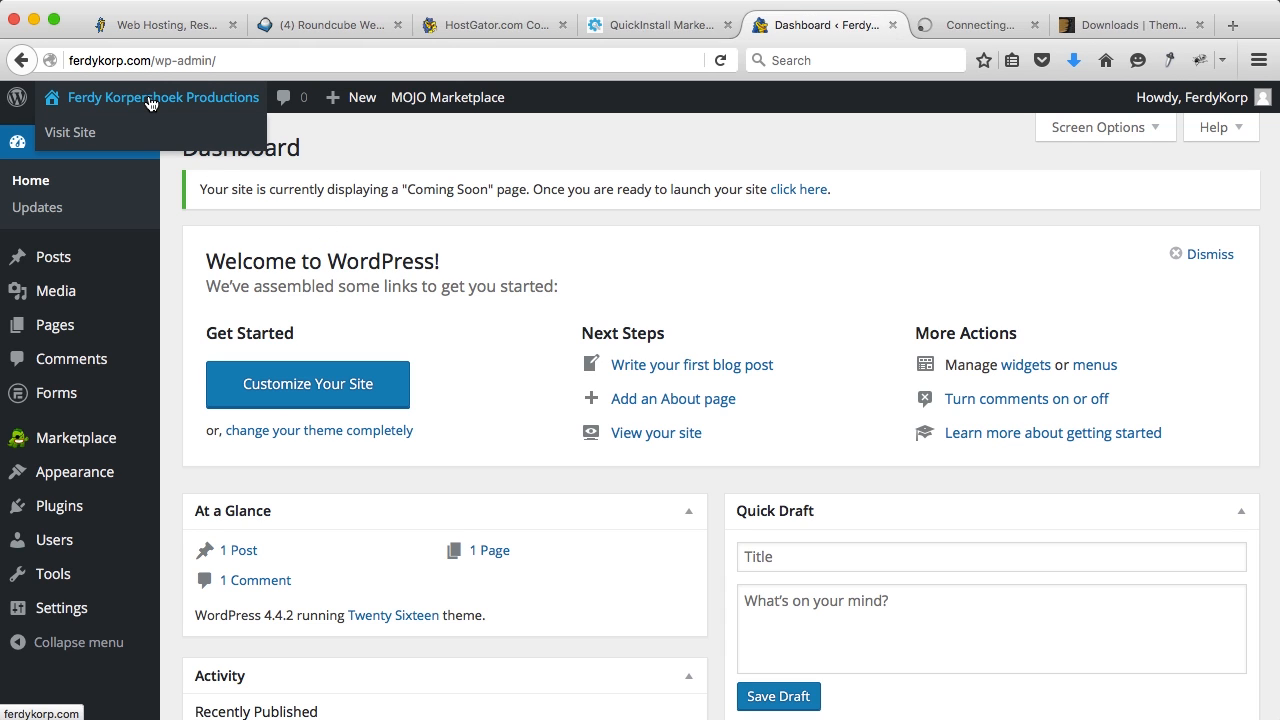
click(984, 28)
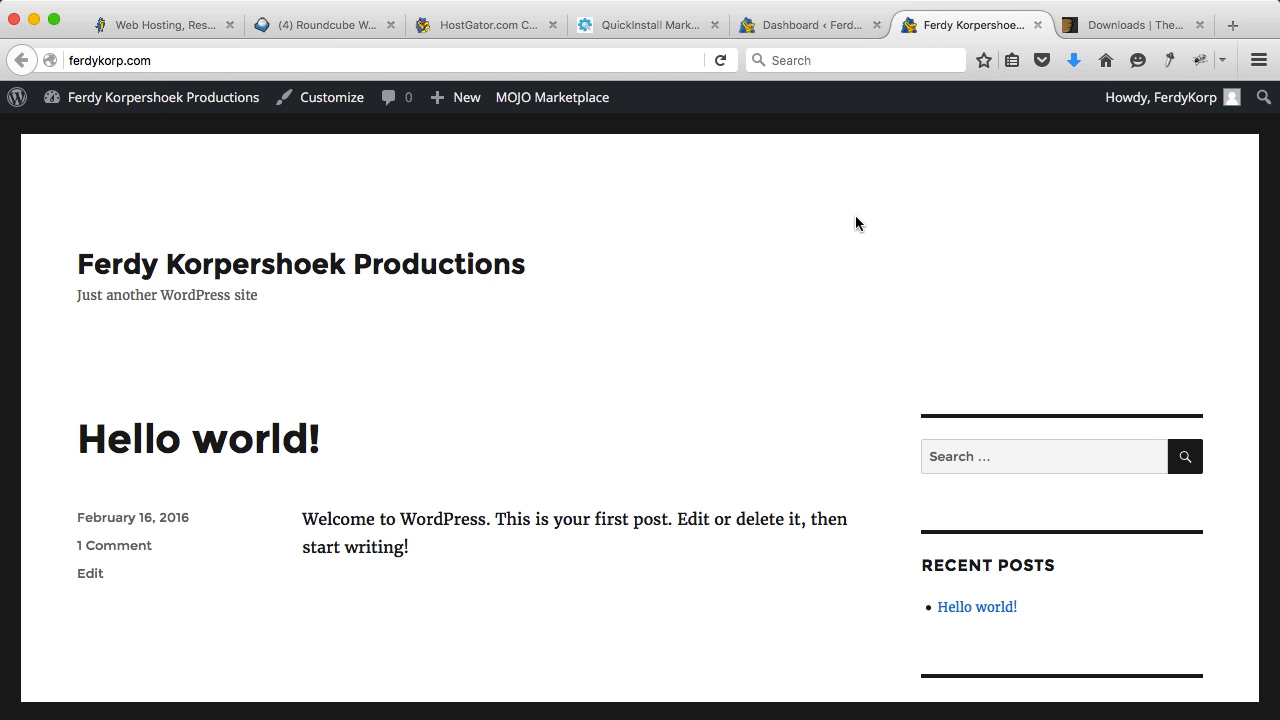
click(1037, 26)
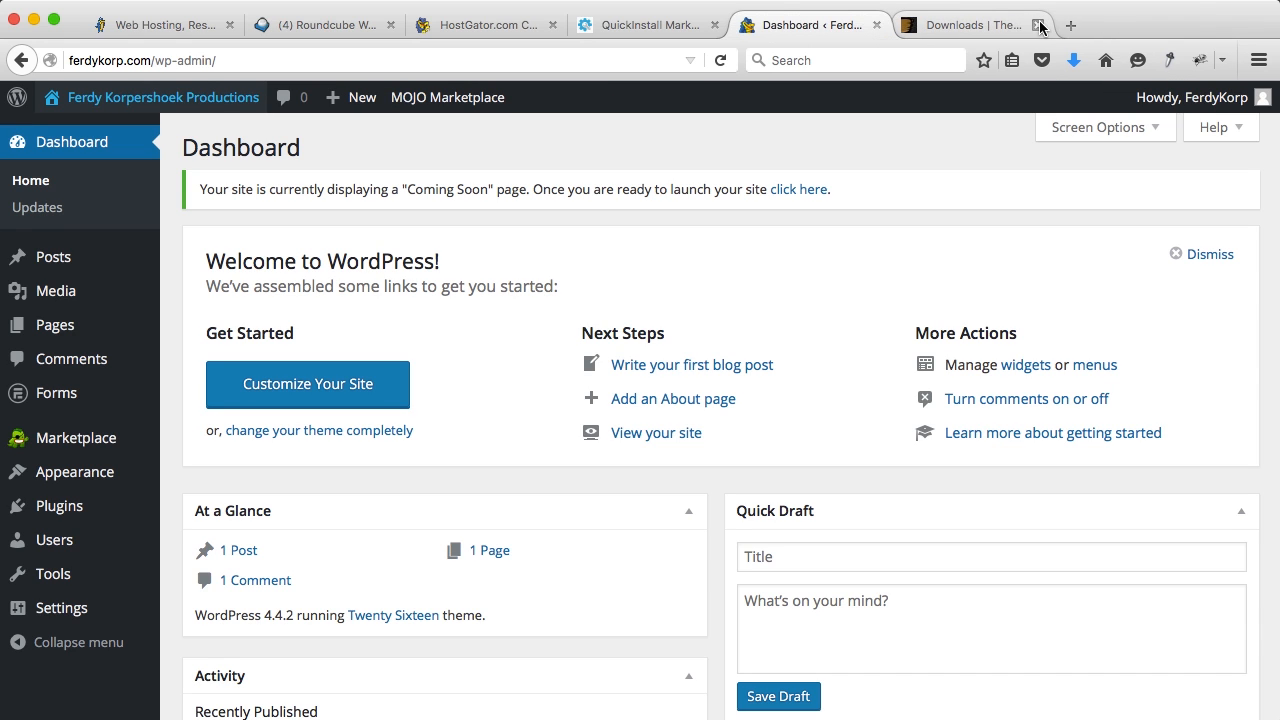
click(843, 25)
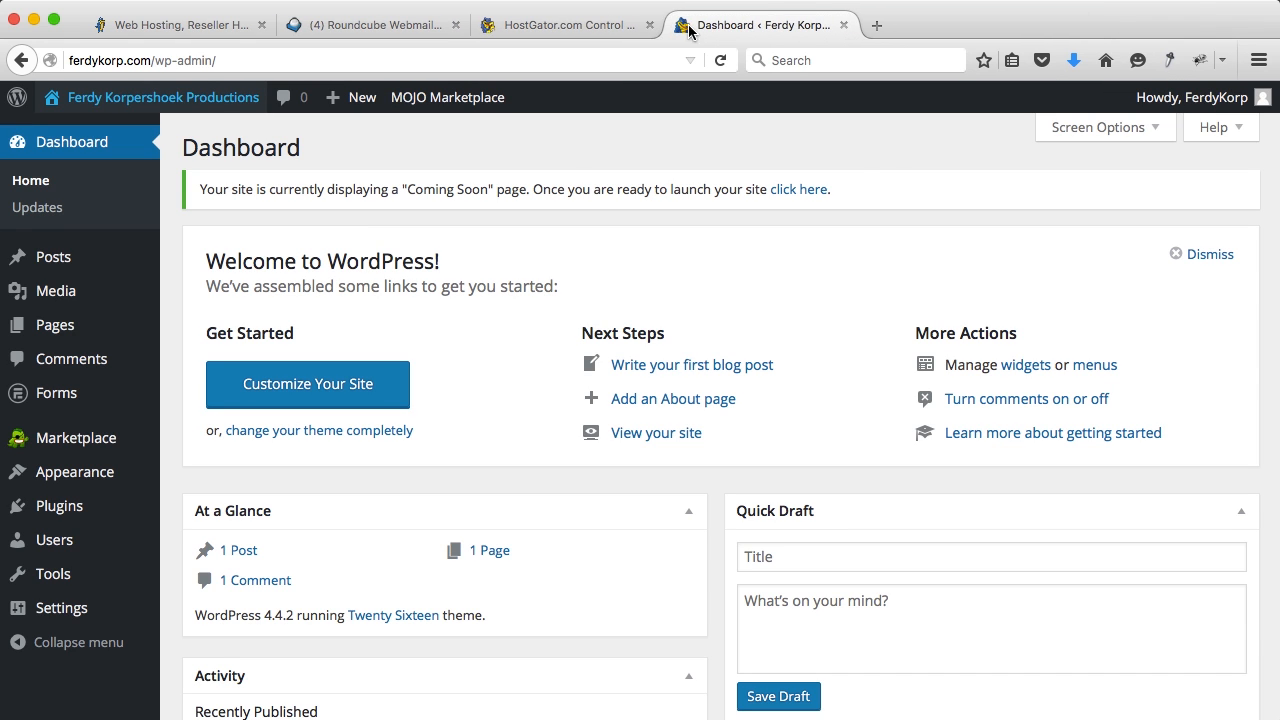
click(649, 25)
click(262, 25)
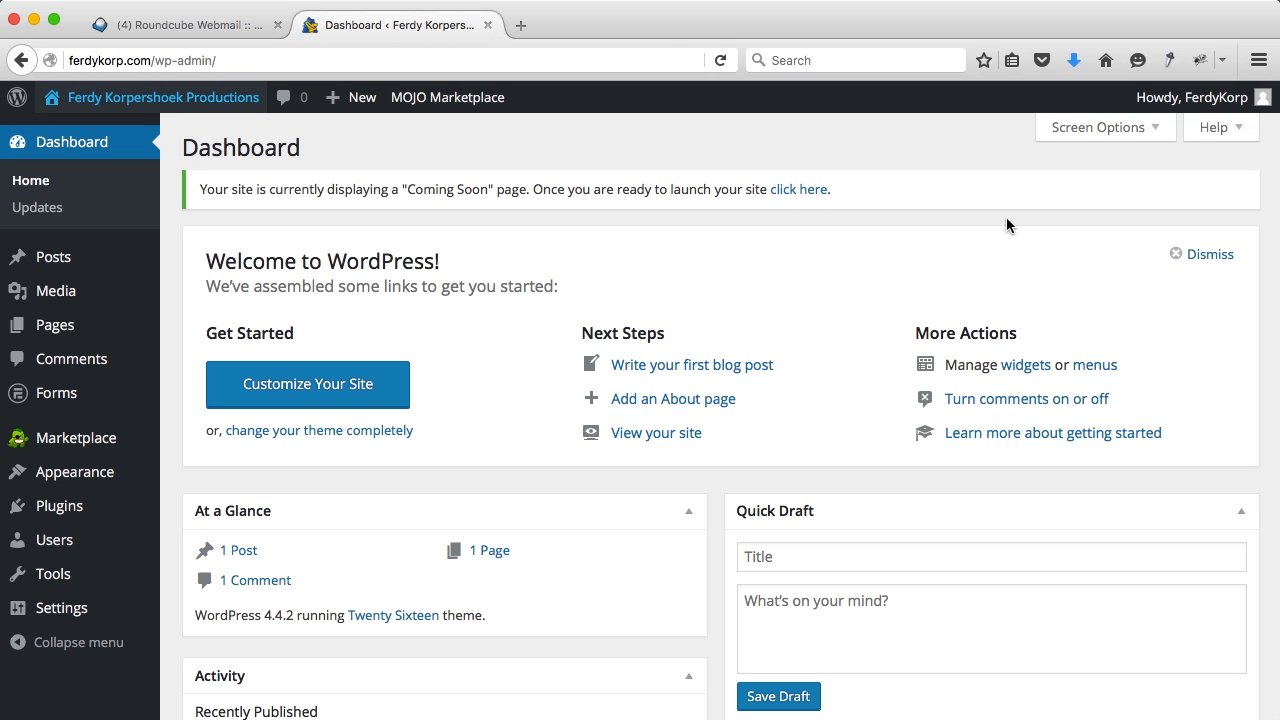
Step: Dismiss the Welcome panel and collapse At a Glance, Activity, Quick Draft and WordPress News
click(1205, 254)
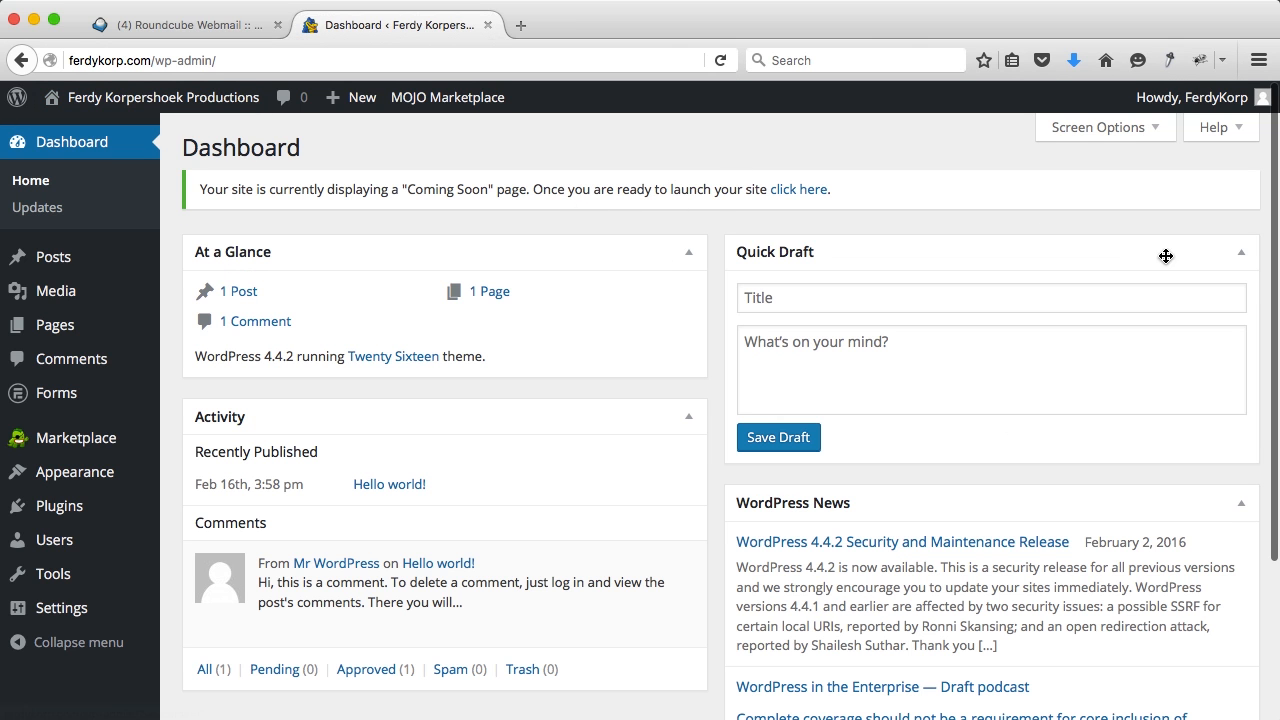
click(688, 255)
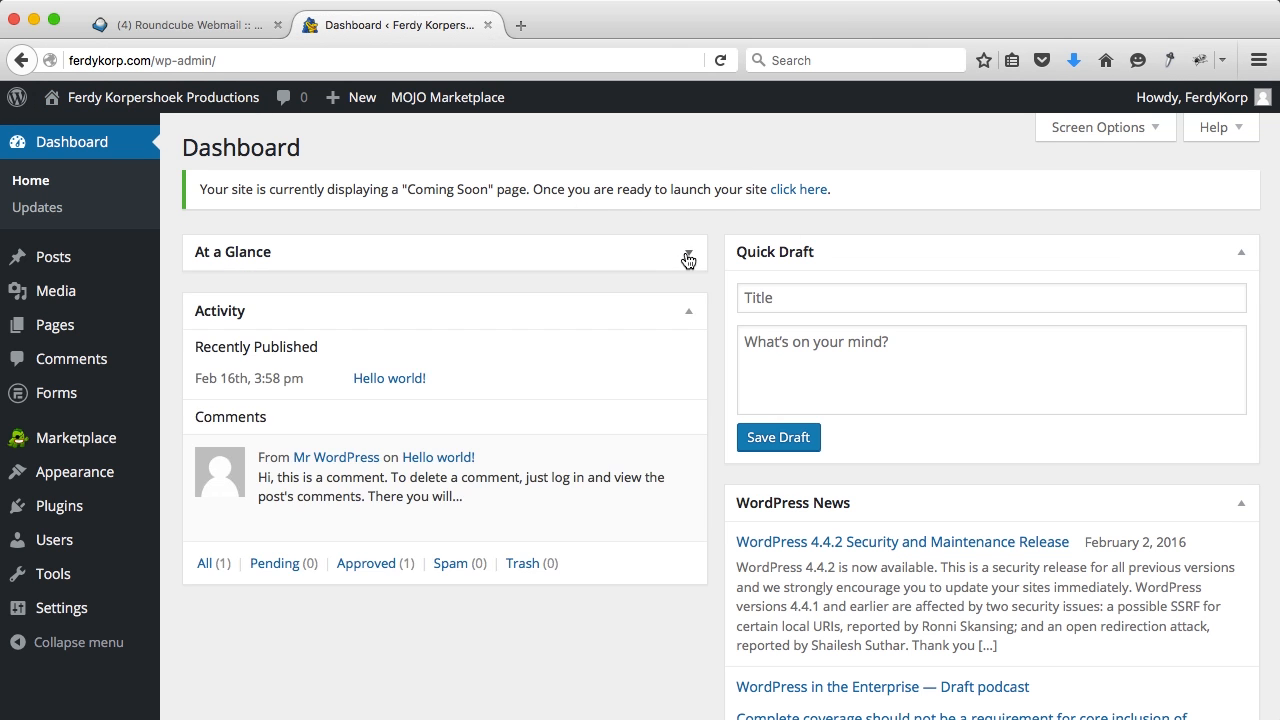
click(687, 314)
click(1241, 252)
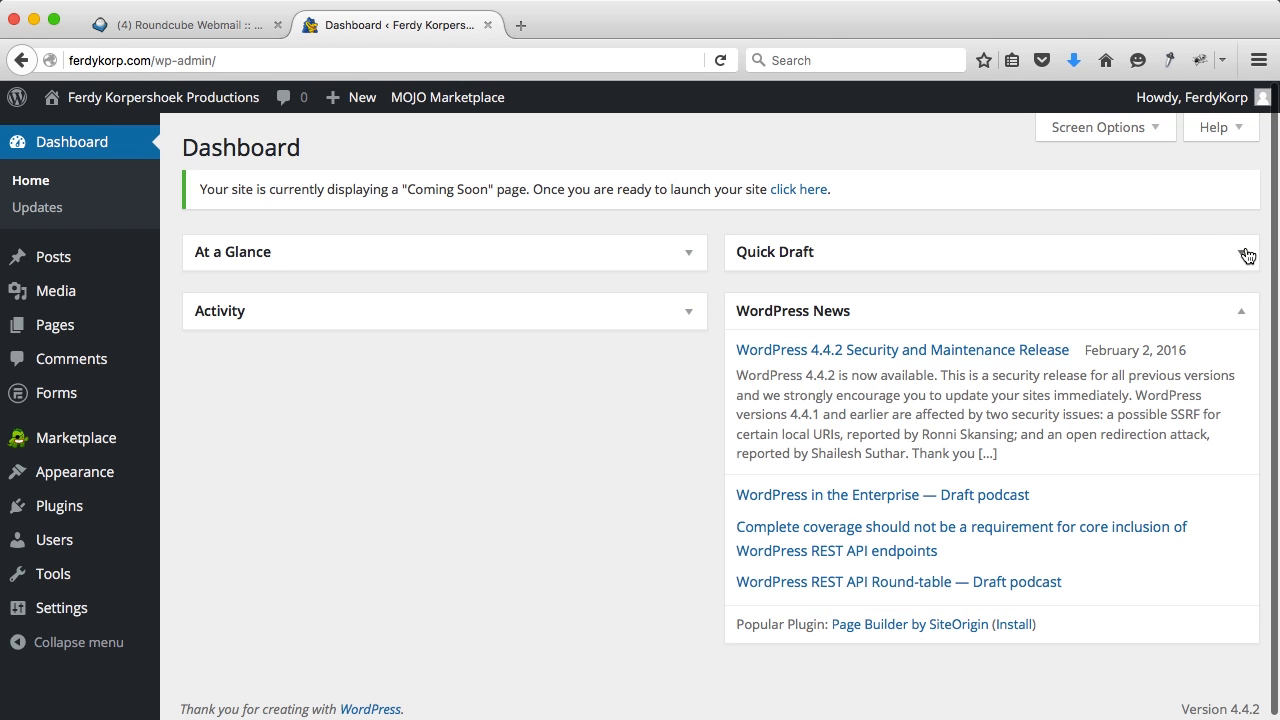
click(1241, 310)
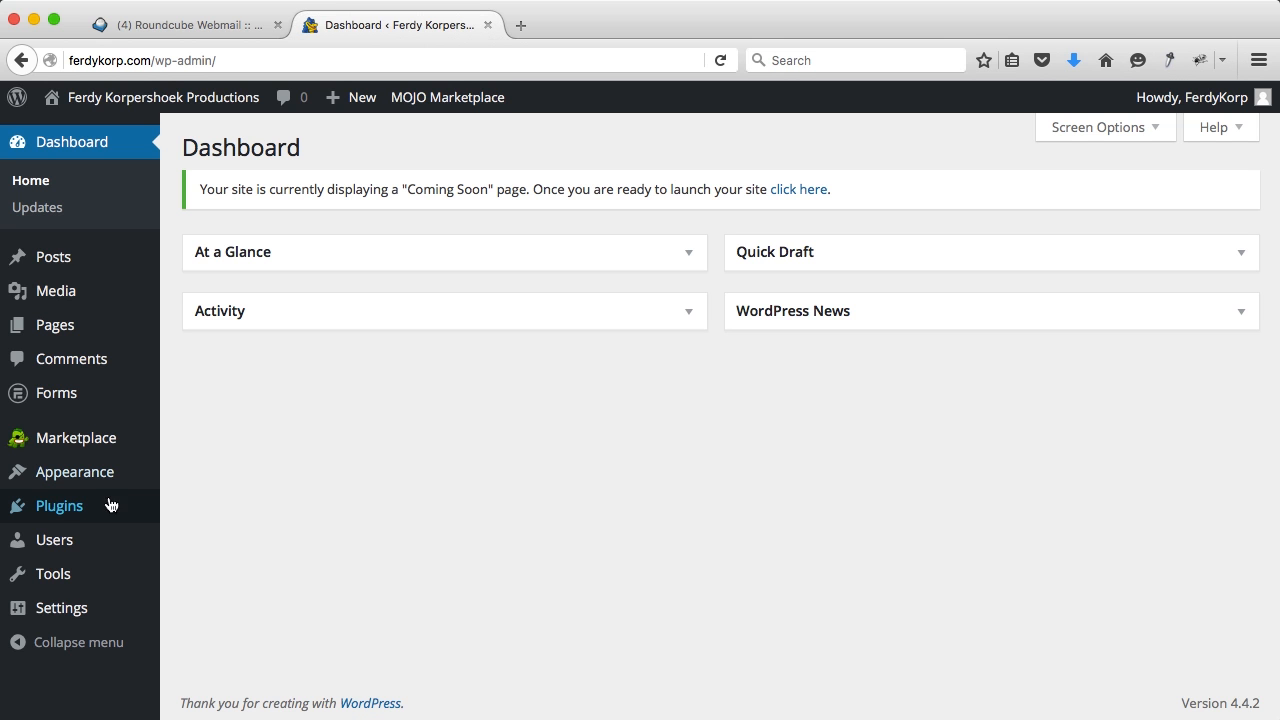
Step: Bulk-delete every plugin except Akismet, which removes Hello Dolly
click(74, 507)
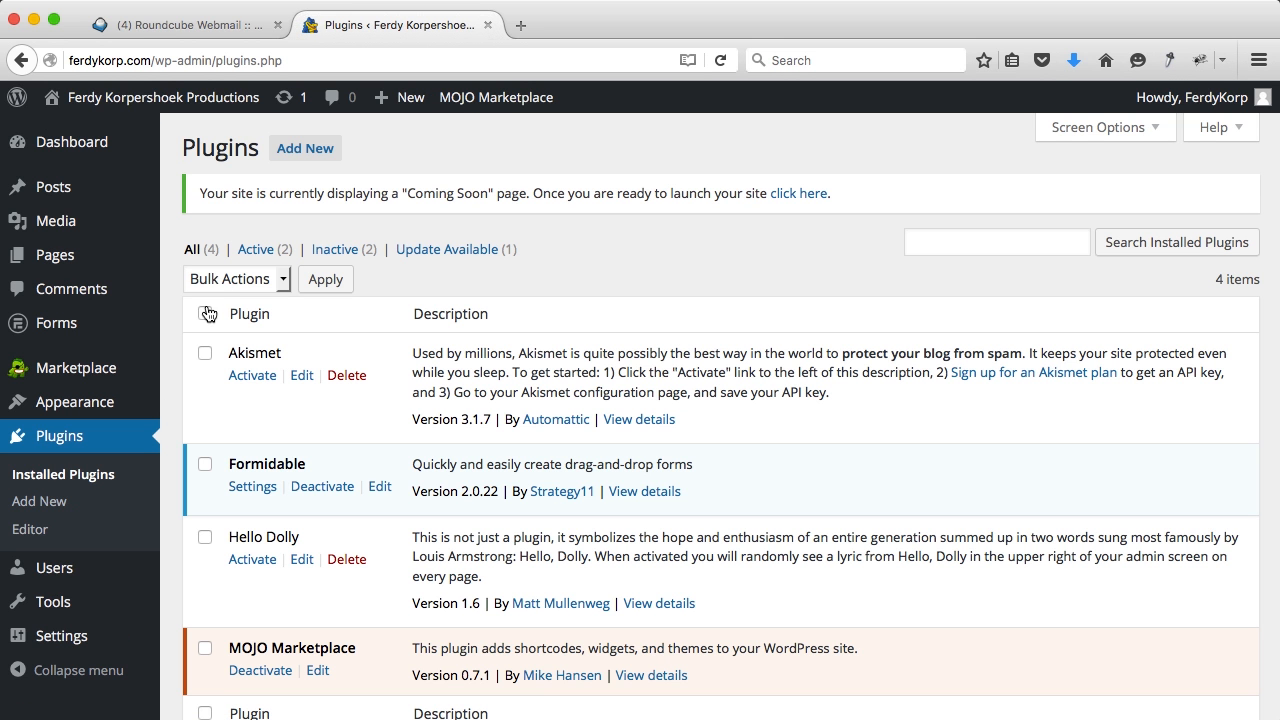
click(205, 314)
click(205, 357)
click(234, 282)
click(217, 381)
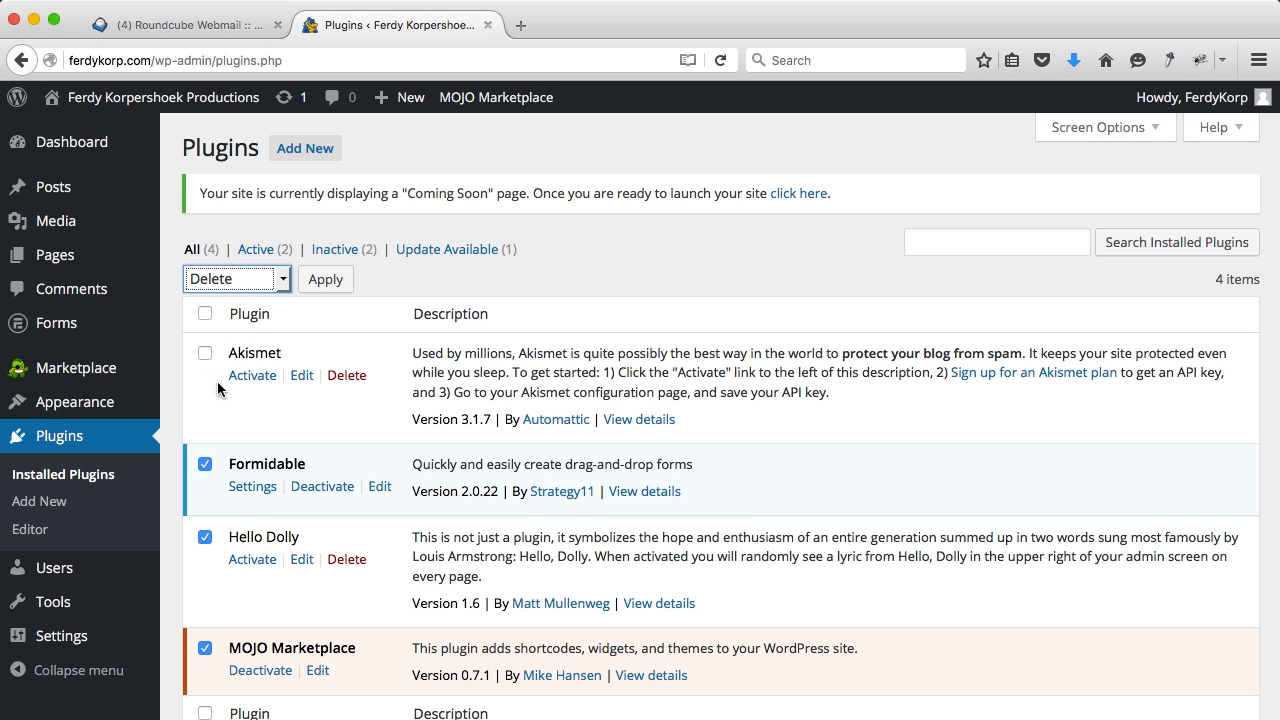
scroll(350, 466, down, 2)
scroll(350, 466, up, 2)
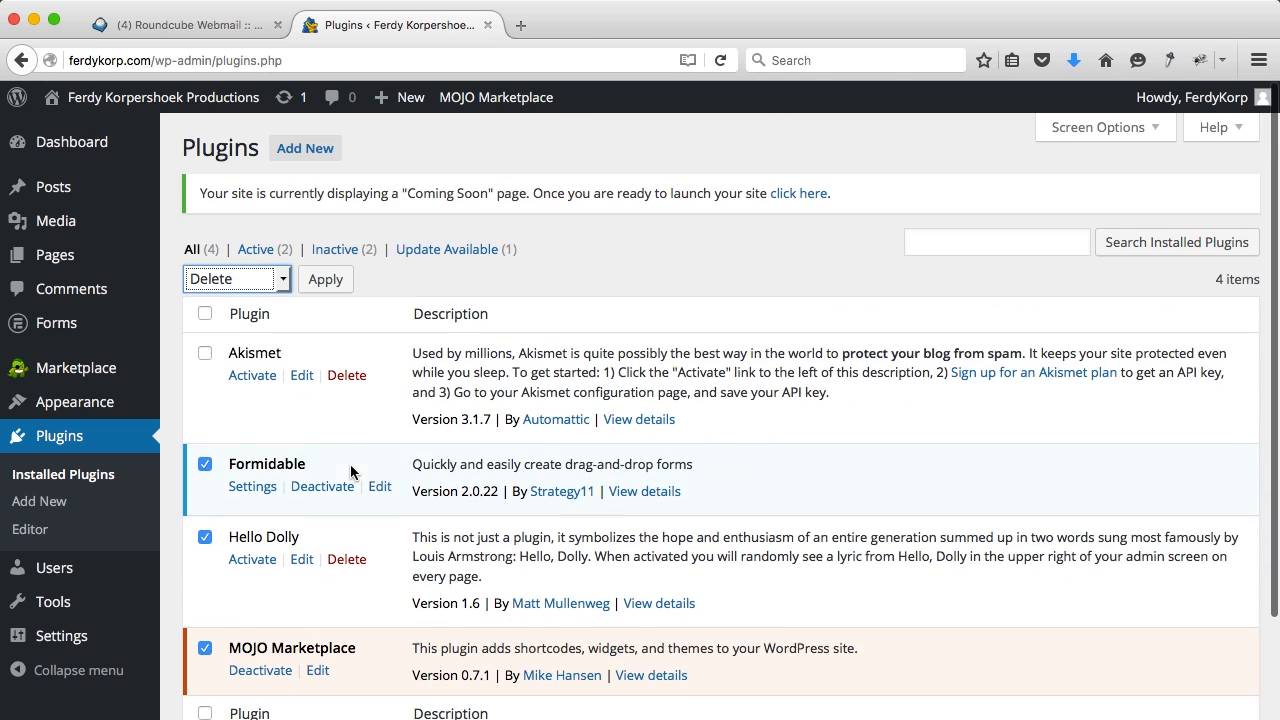
click(328, 285)
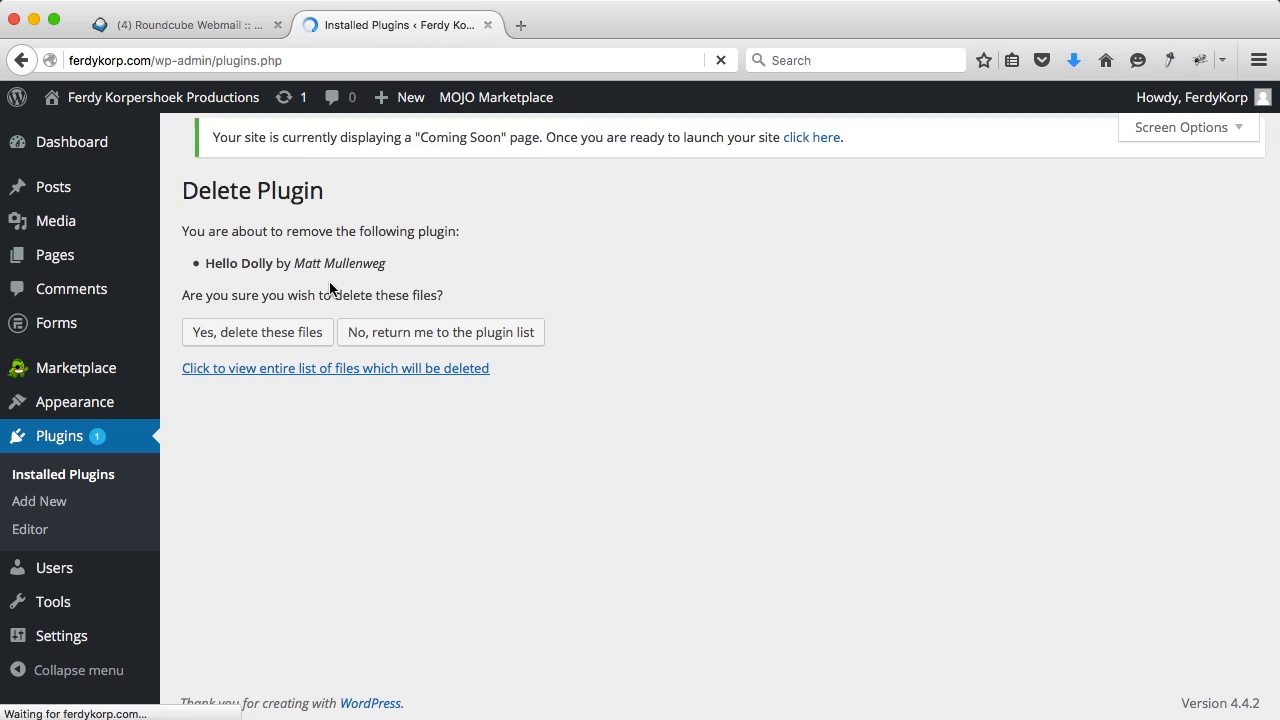
click(256, 340)
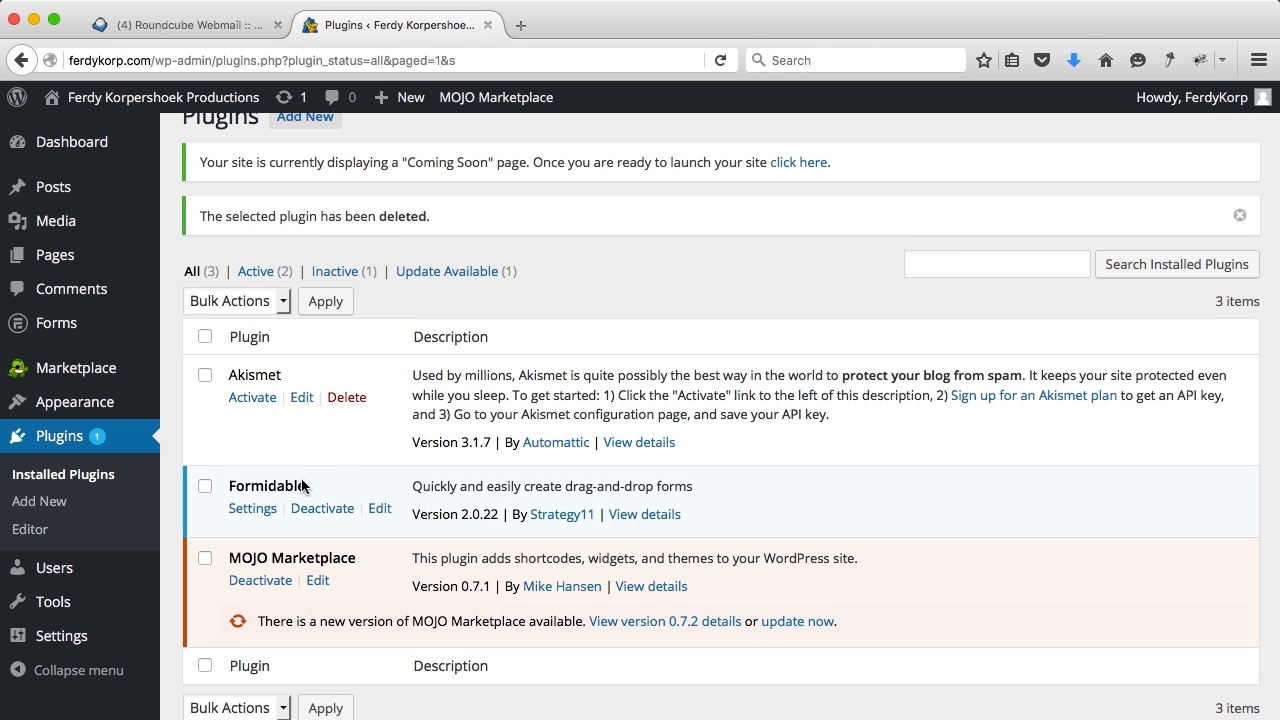
Step: Deactivate Formidable and MOJO Marketplace, then bulk-delete both plugins
click(318, 510)
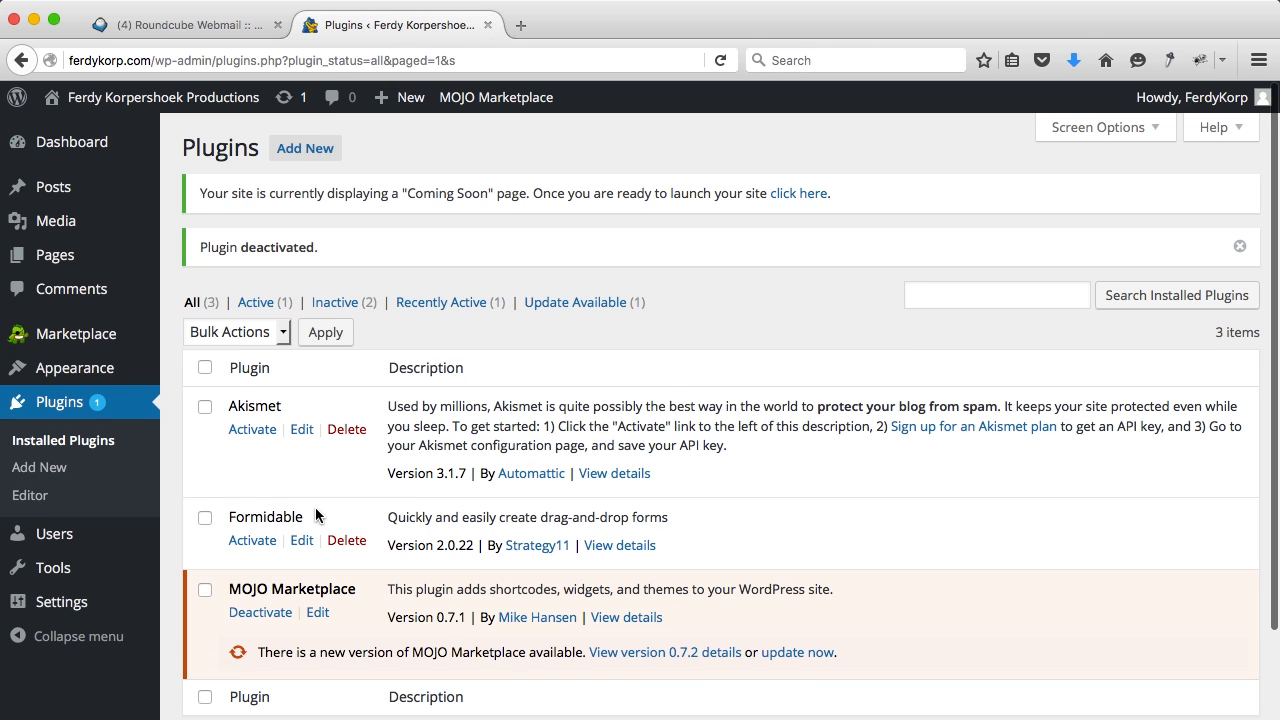
scroll(315, 507, down, 2)
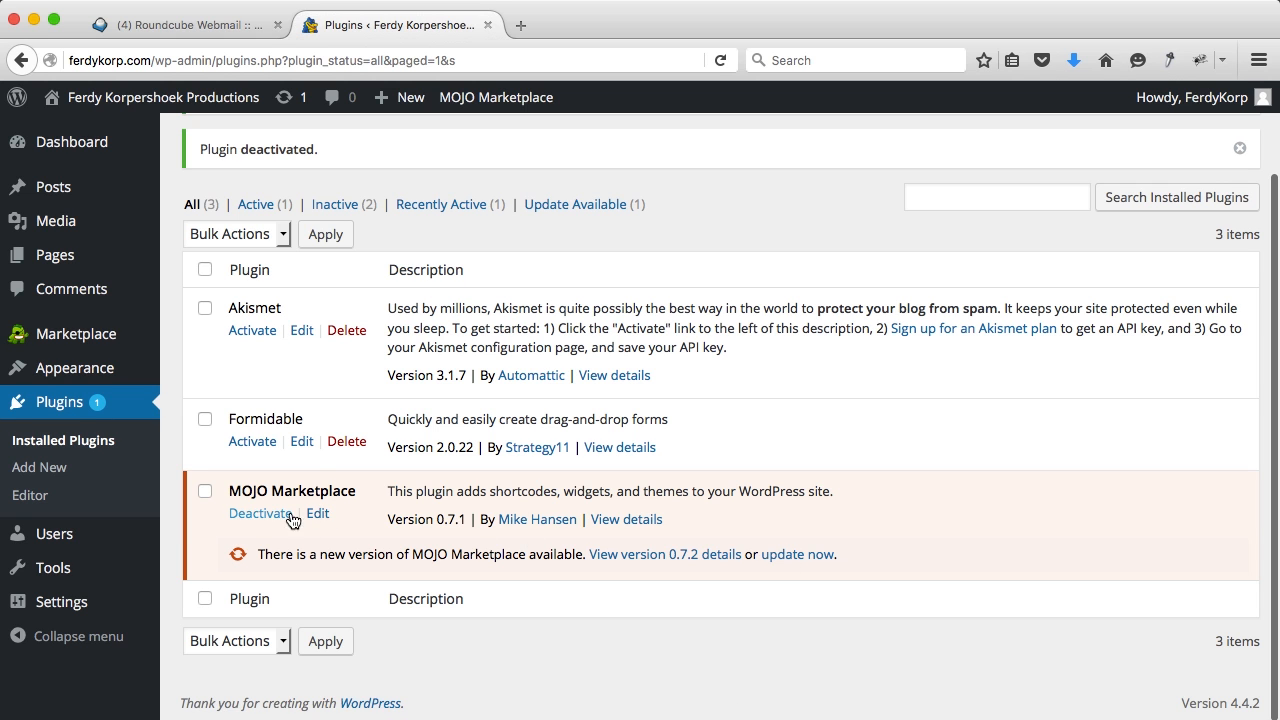
click(262, 516)
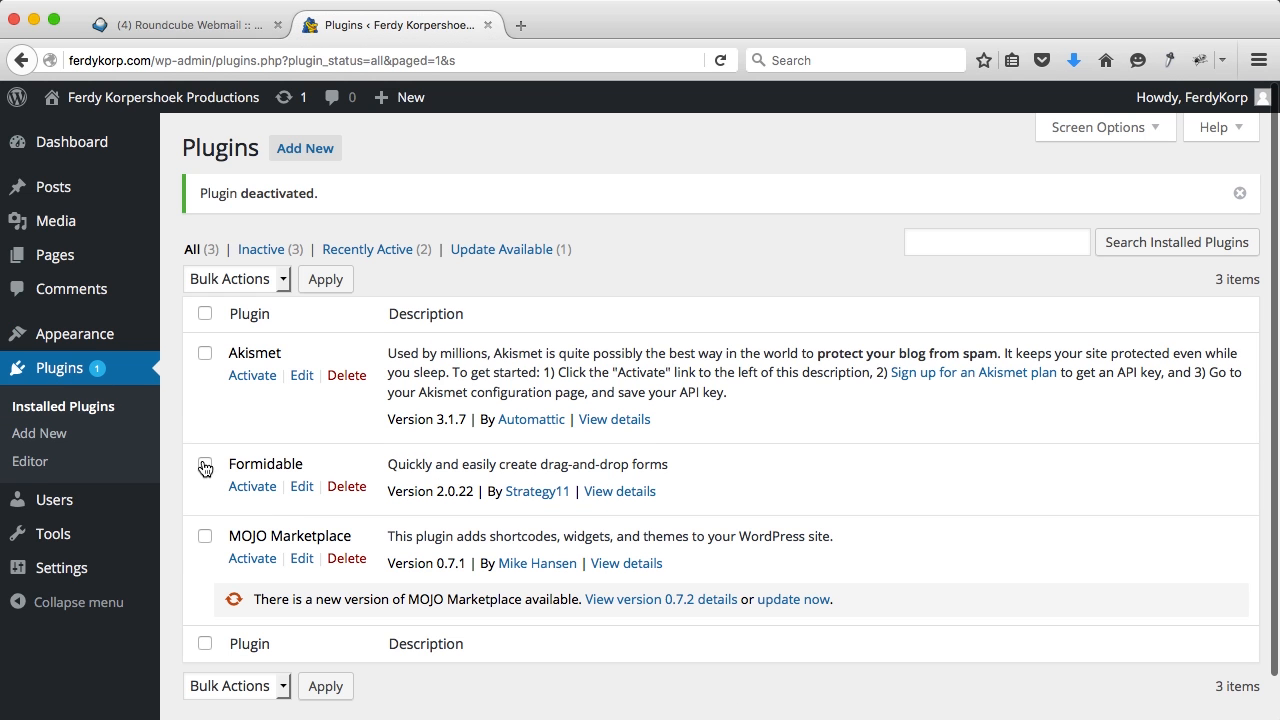
click(205, 465)
click(205, 537)
click(232, 274)
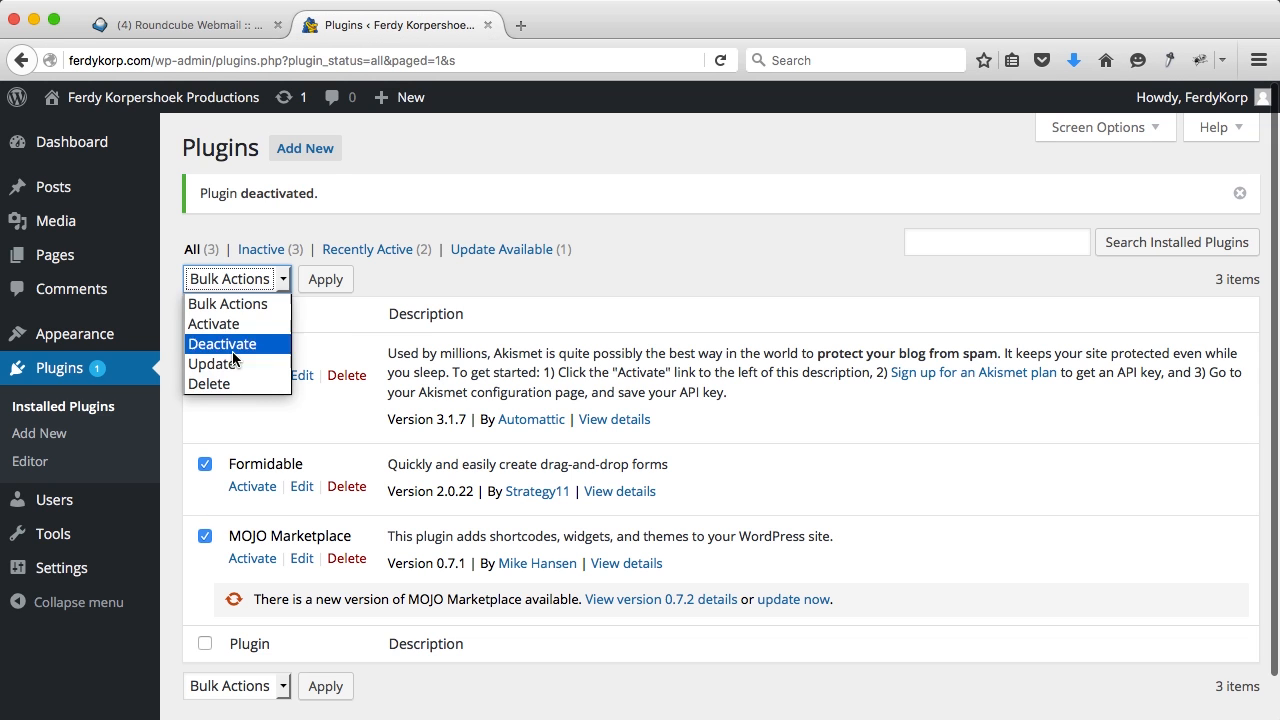
click(240, 380)
click(325, 278)
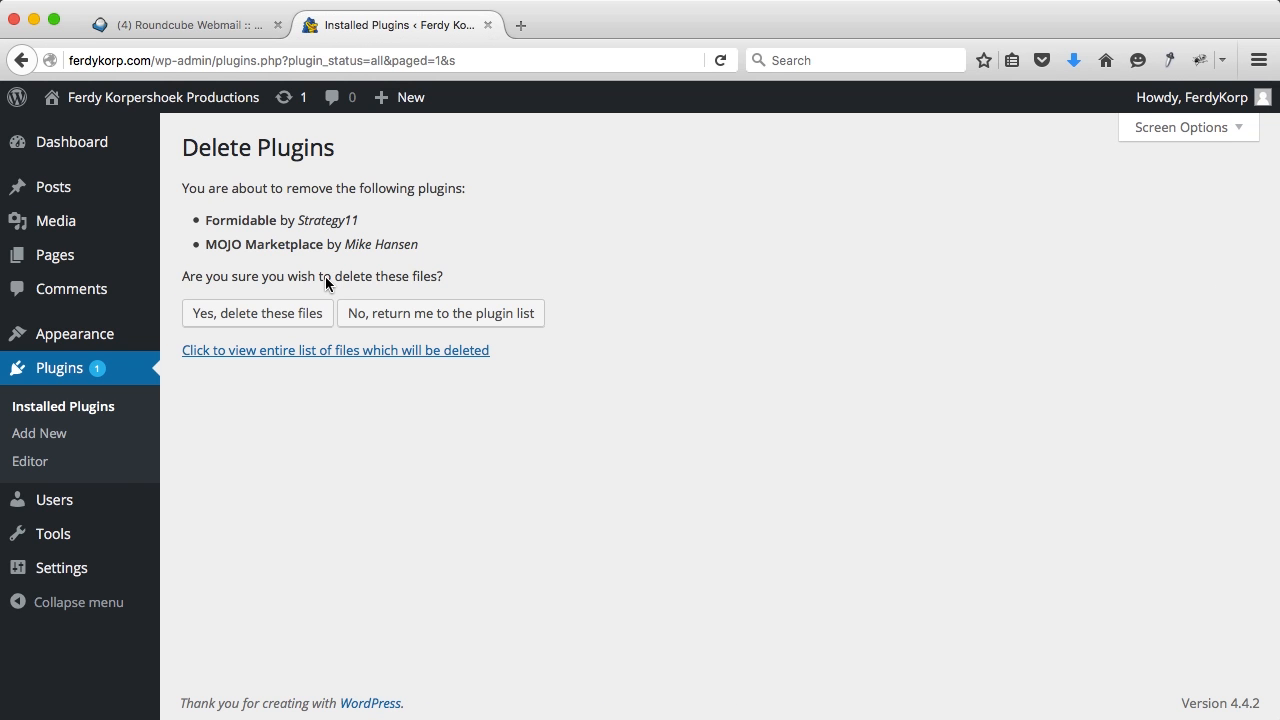
click(268, 314)
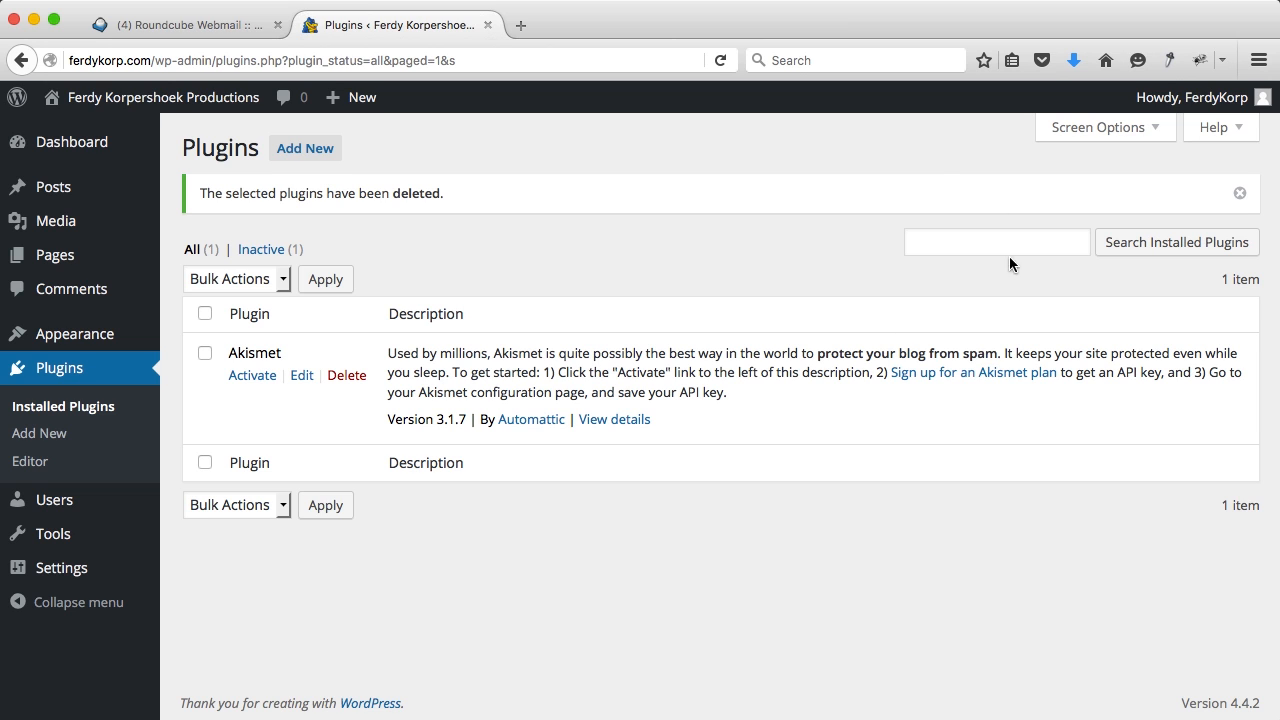
Step: Trash the 'Hello world!' post and permanently delete it from the posts Trash
click(75, 195)
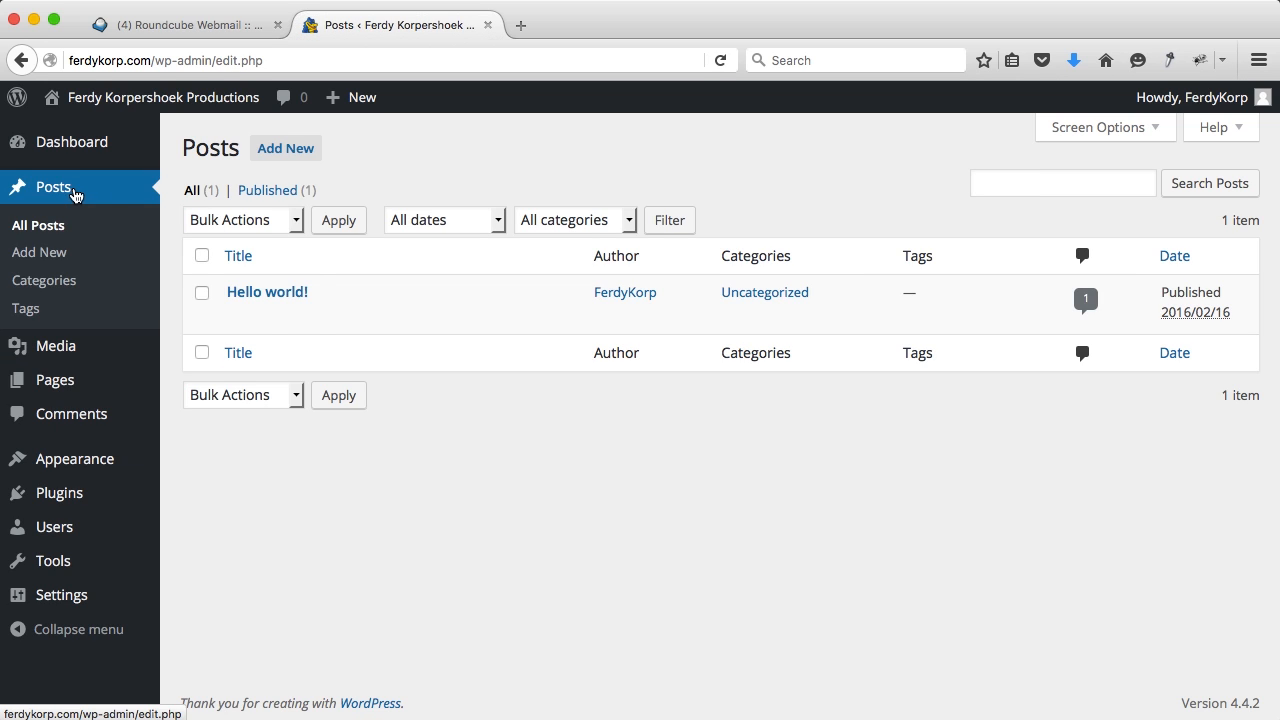
mouse_move(363, 317)
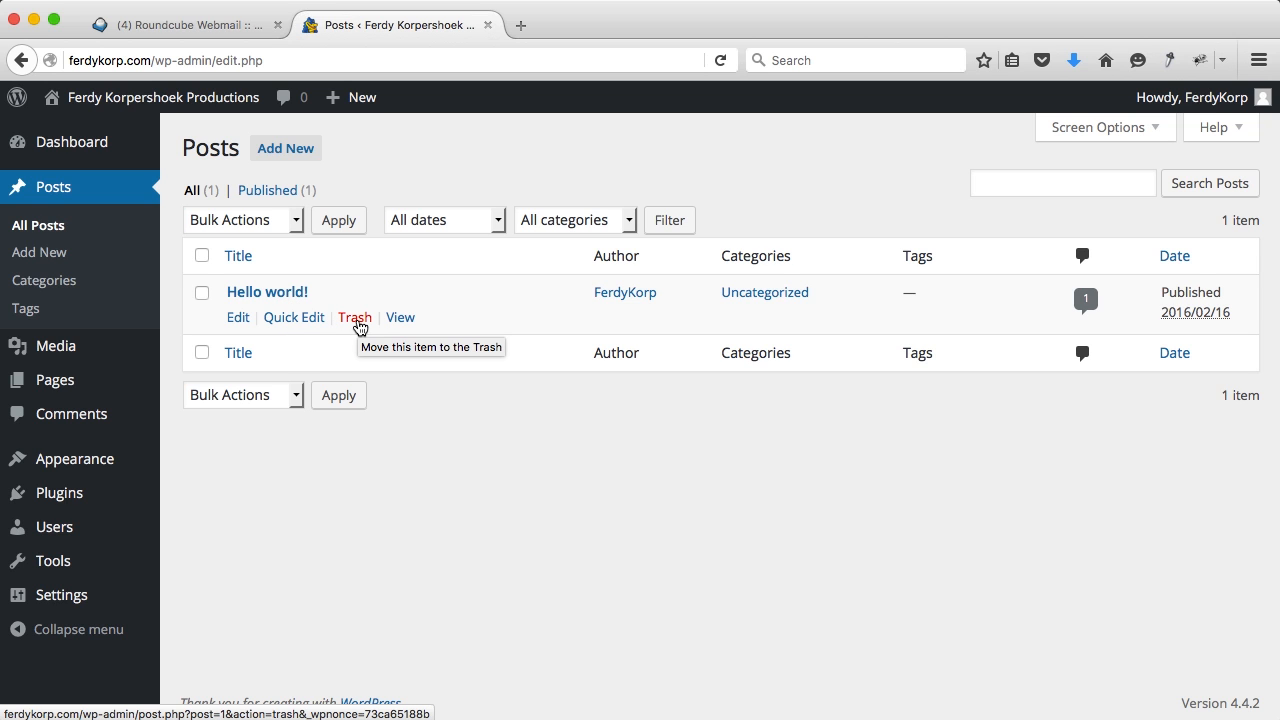
click(356, 318)
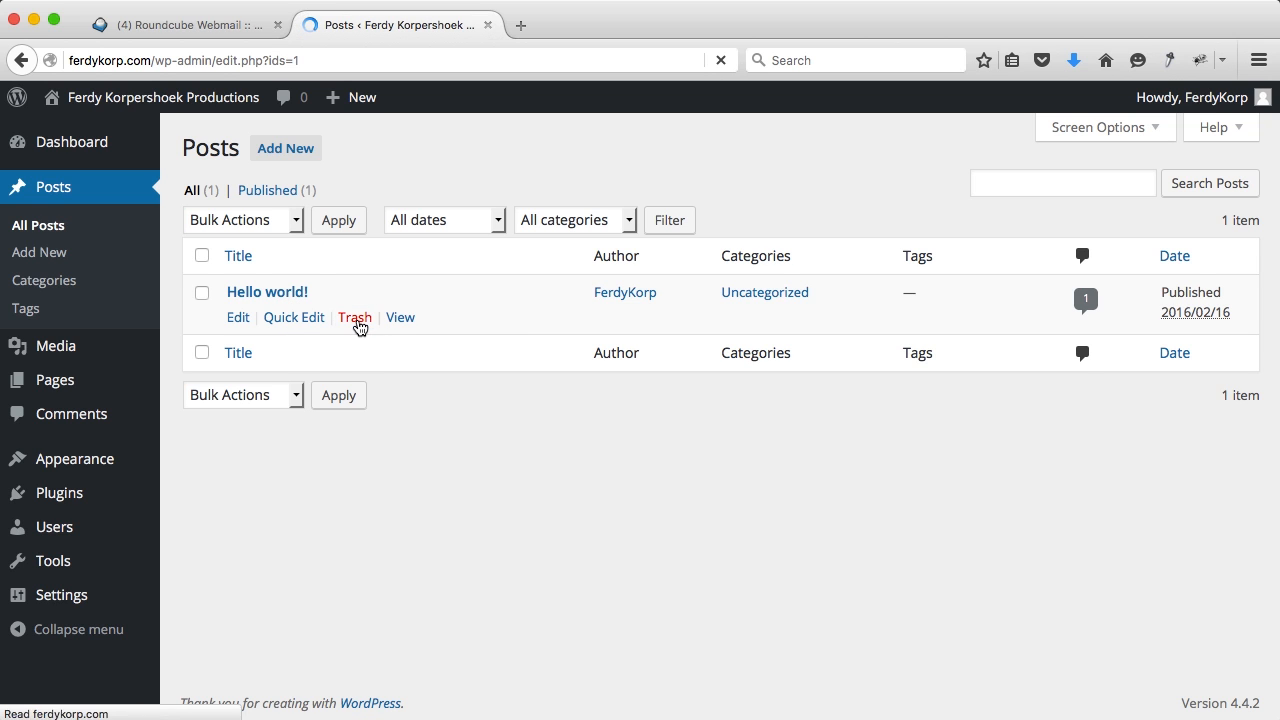
click(262, 252)
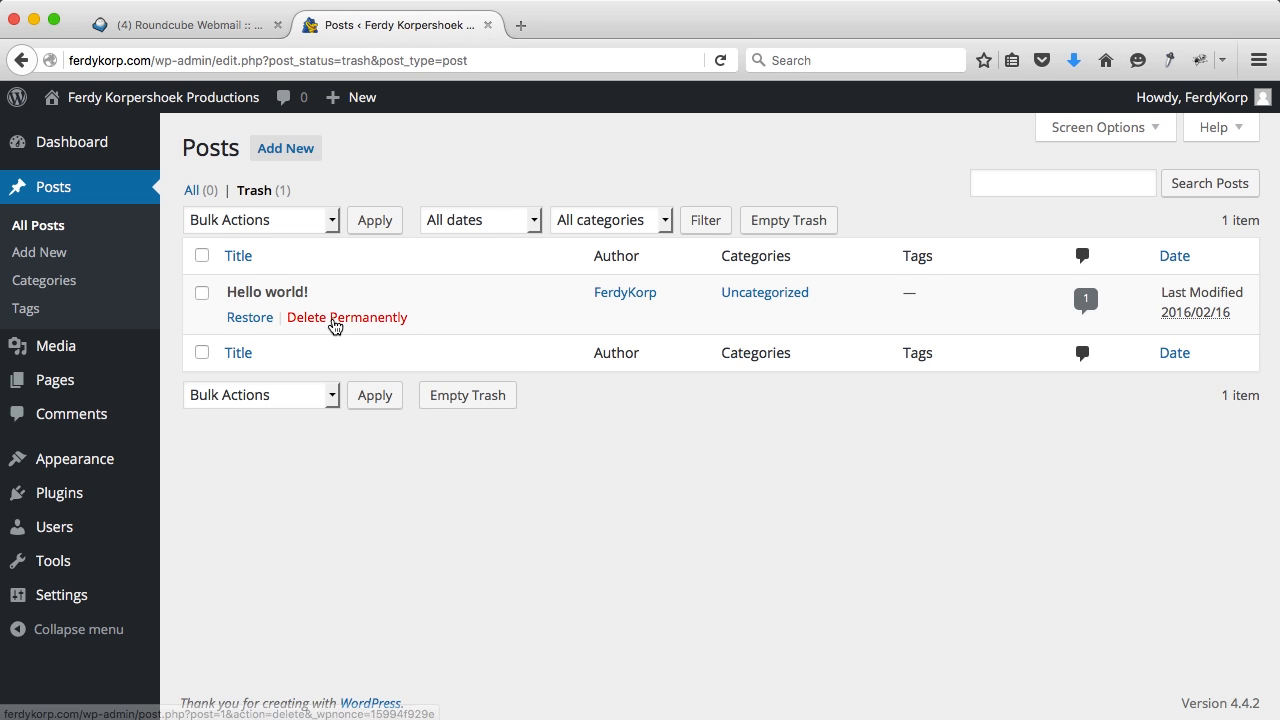
click(335, 320)
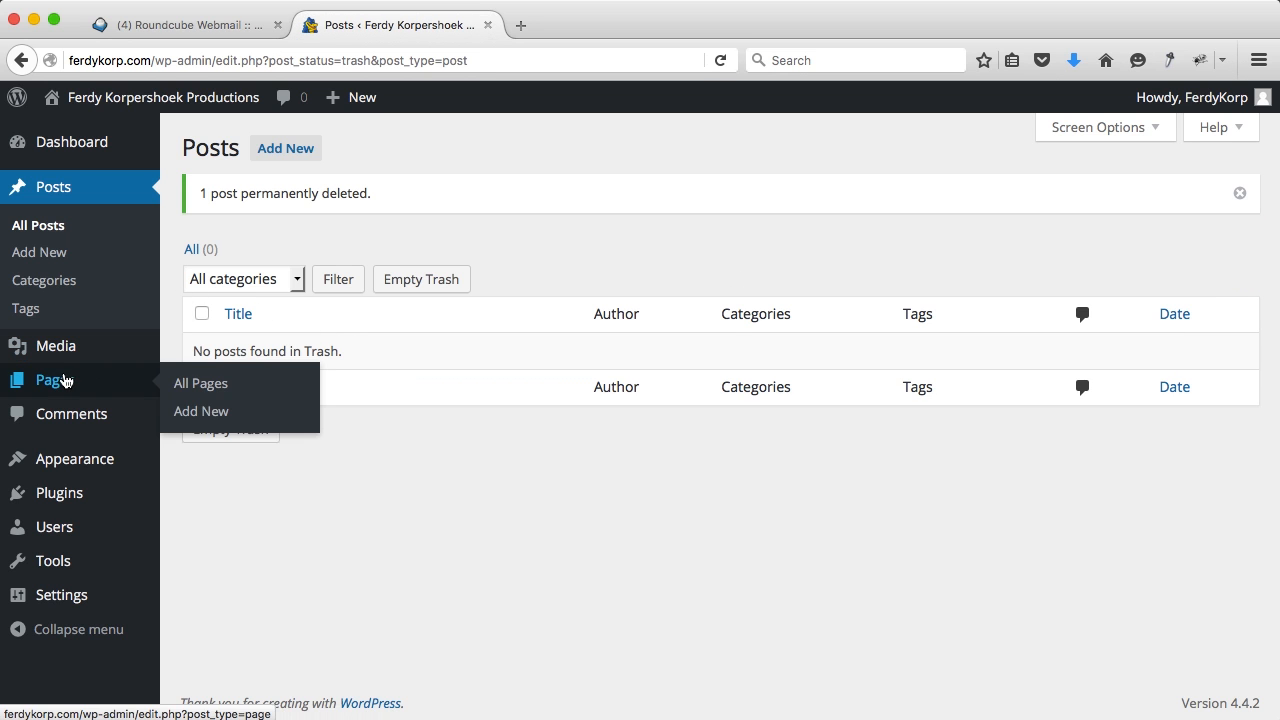
Step: Trash the Sample Page, empty the pages Trash, and return to the Dashboard
click(63, 380)
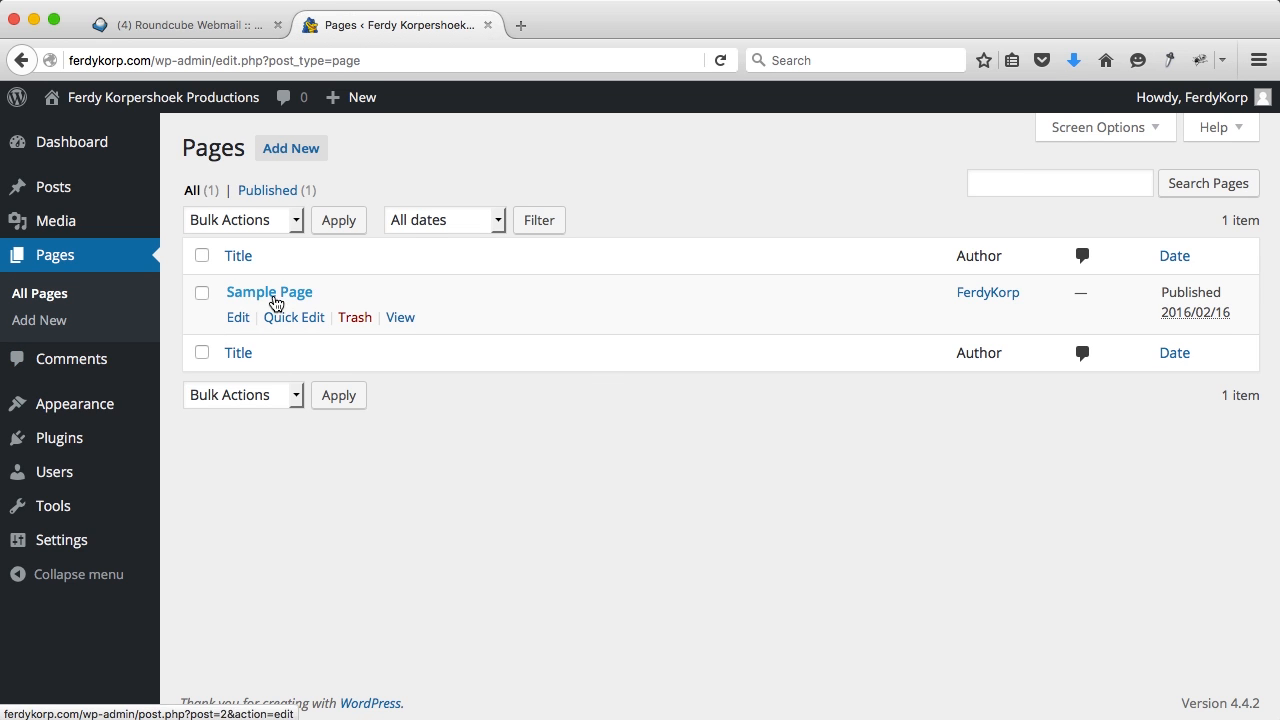
click(352, 318)
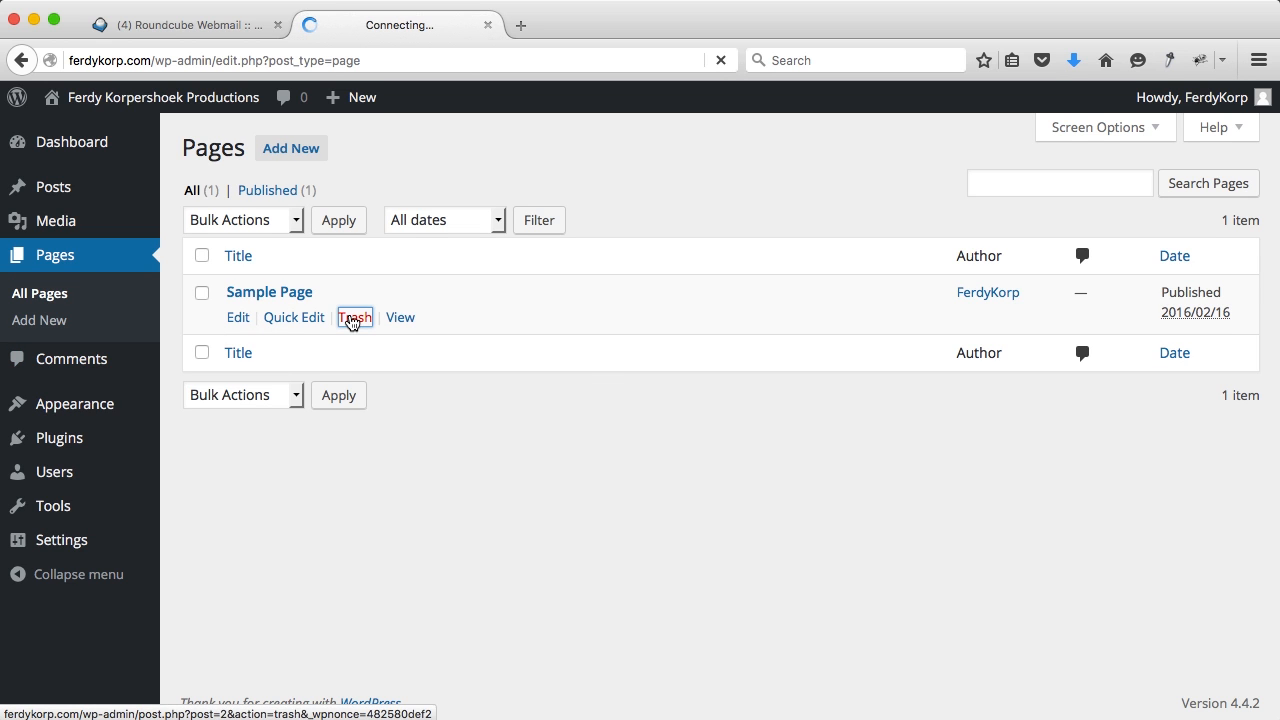
click(270, 256)
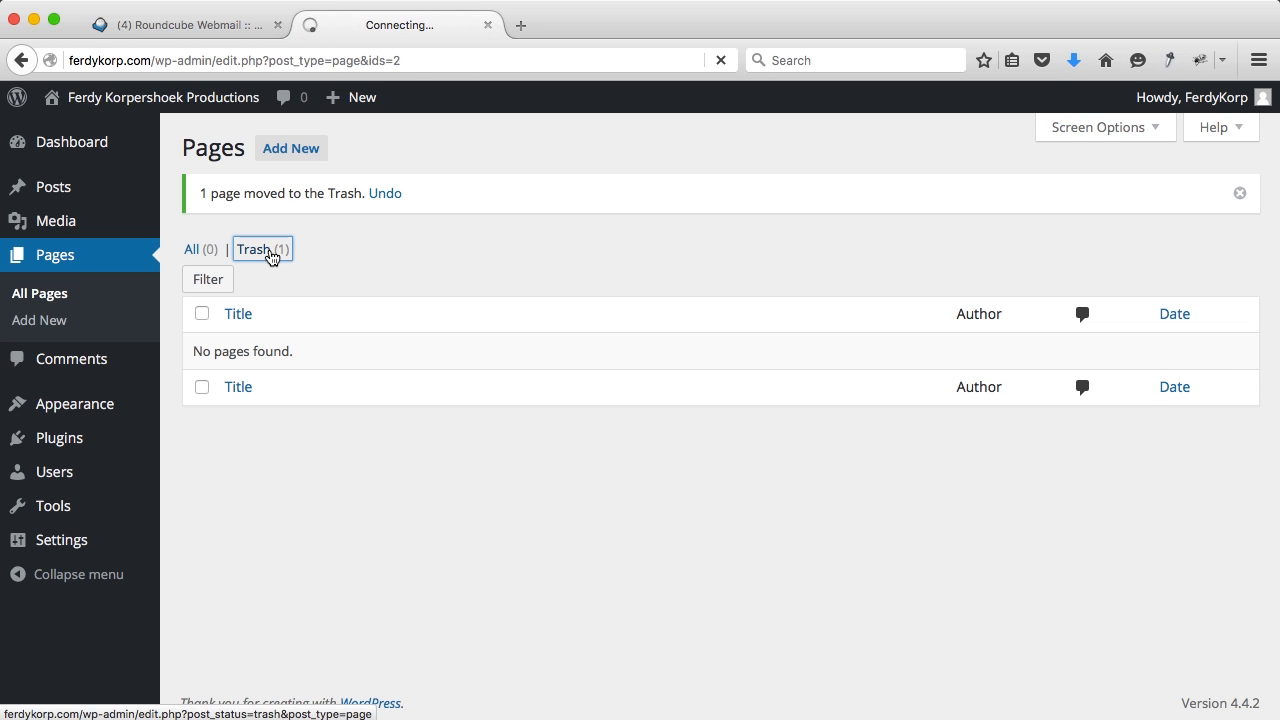
click(648, 224)
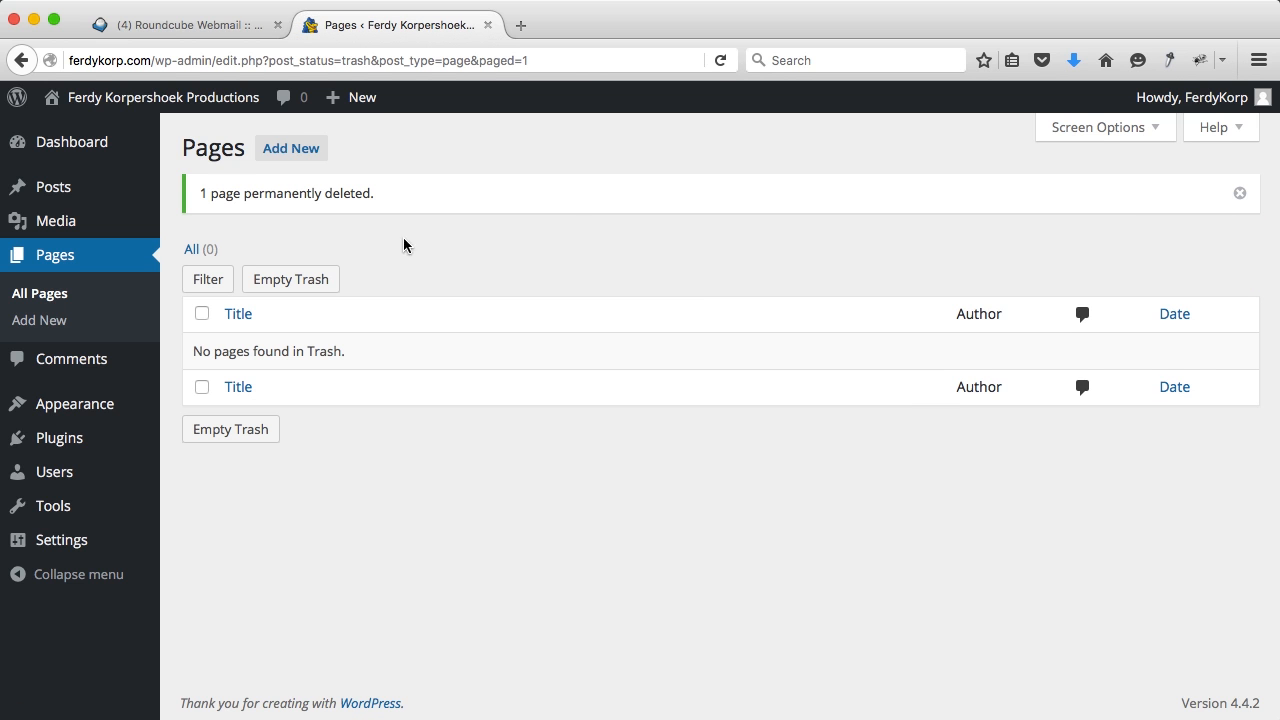
click(85, 145)
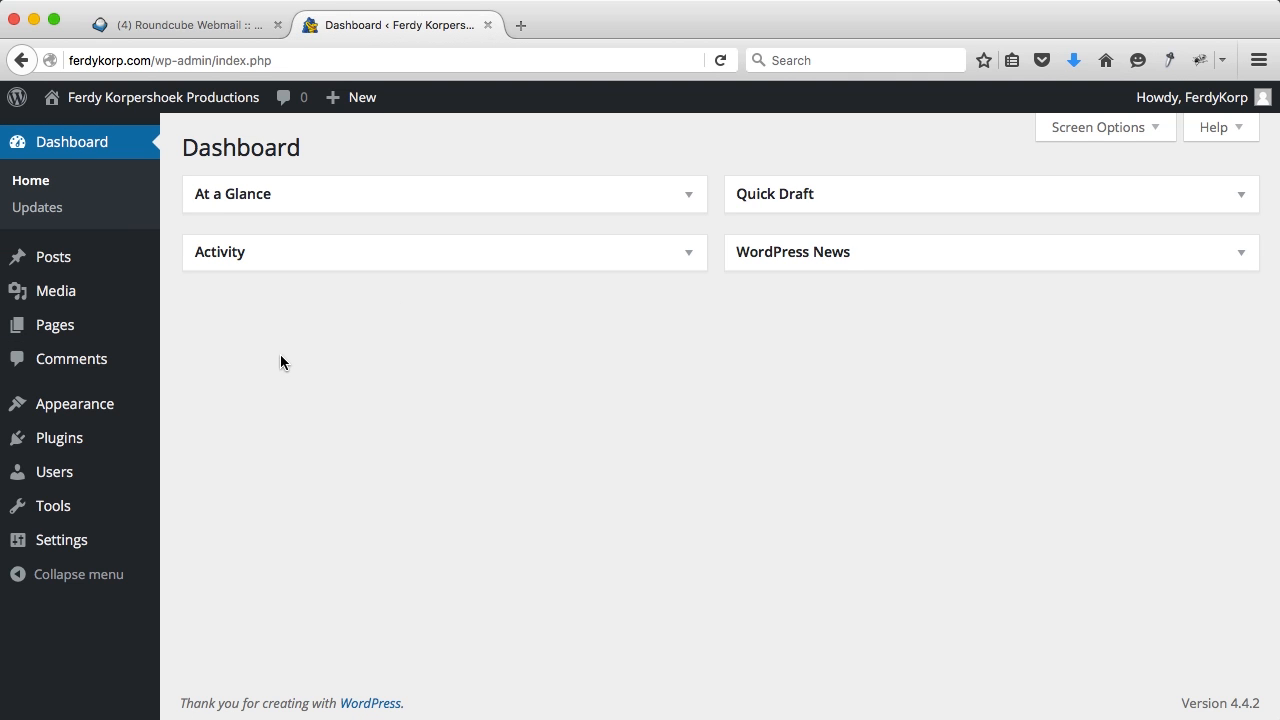
Step: Give the administrator profile a new password, confirm using a weak password, and update the profile
click(30, 472)
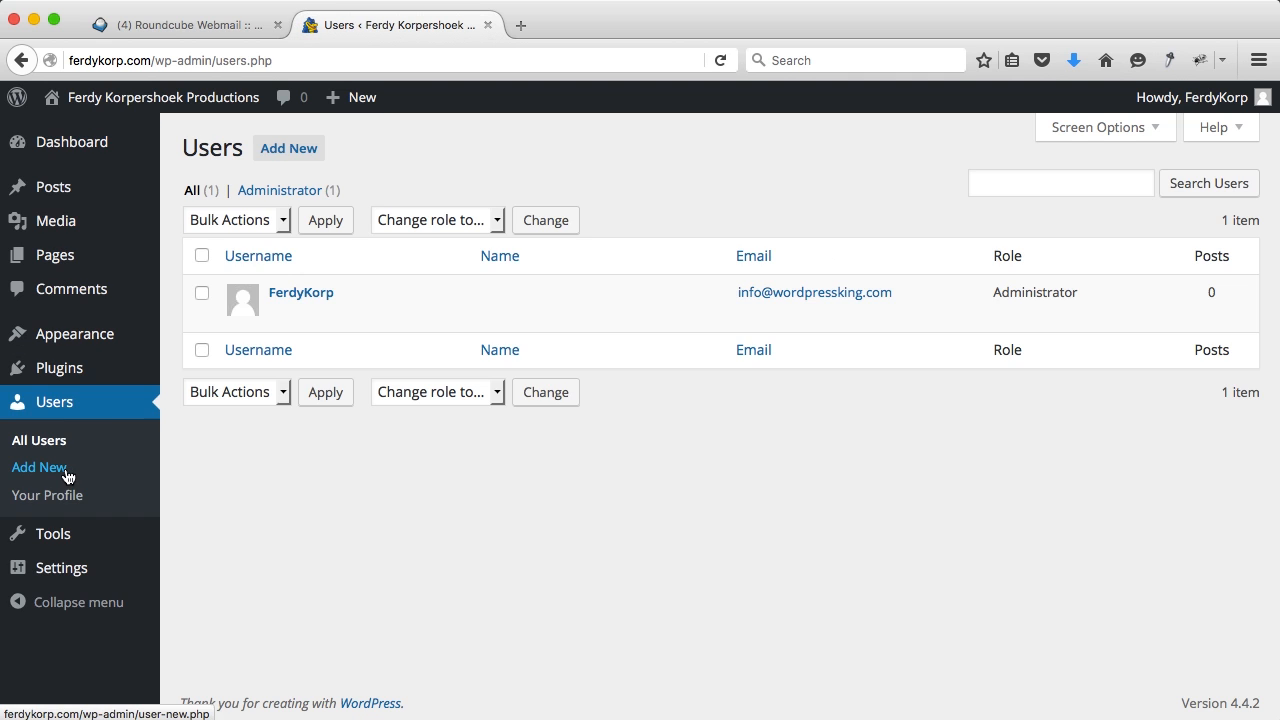
click(300, 293)
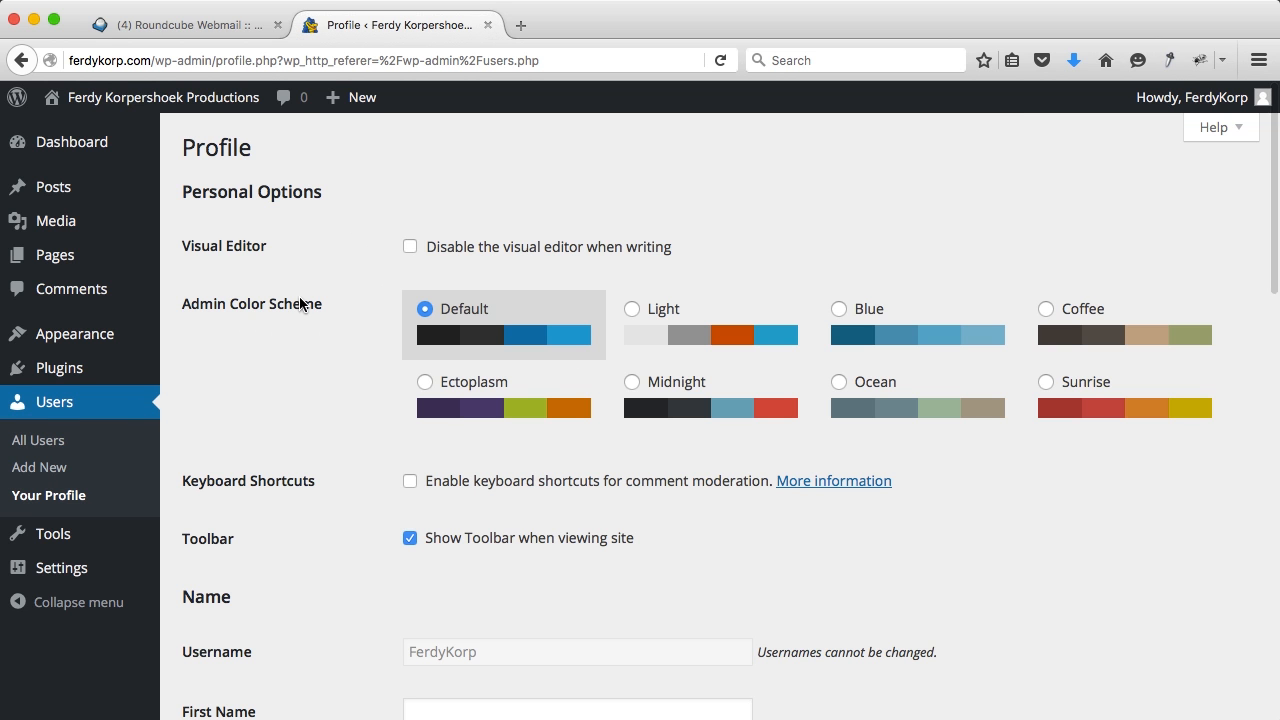
scroll(339, 387, down, 5)
scroll(339, 382, down, 10)
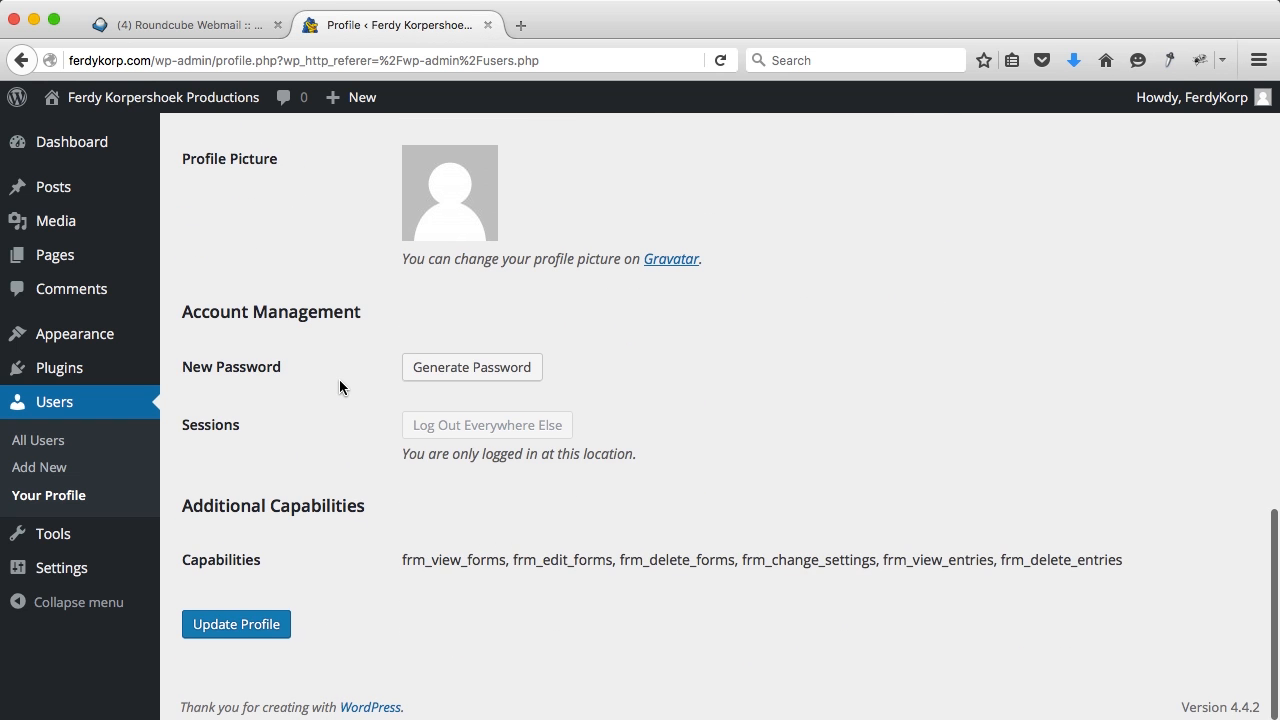
click(460, 368)
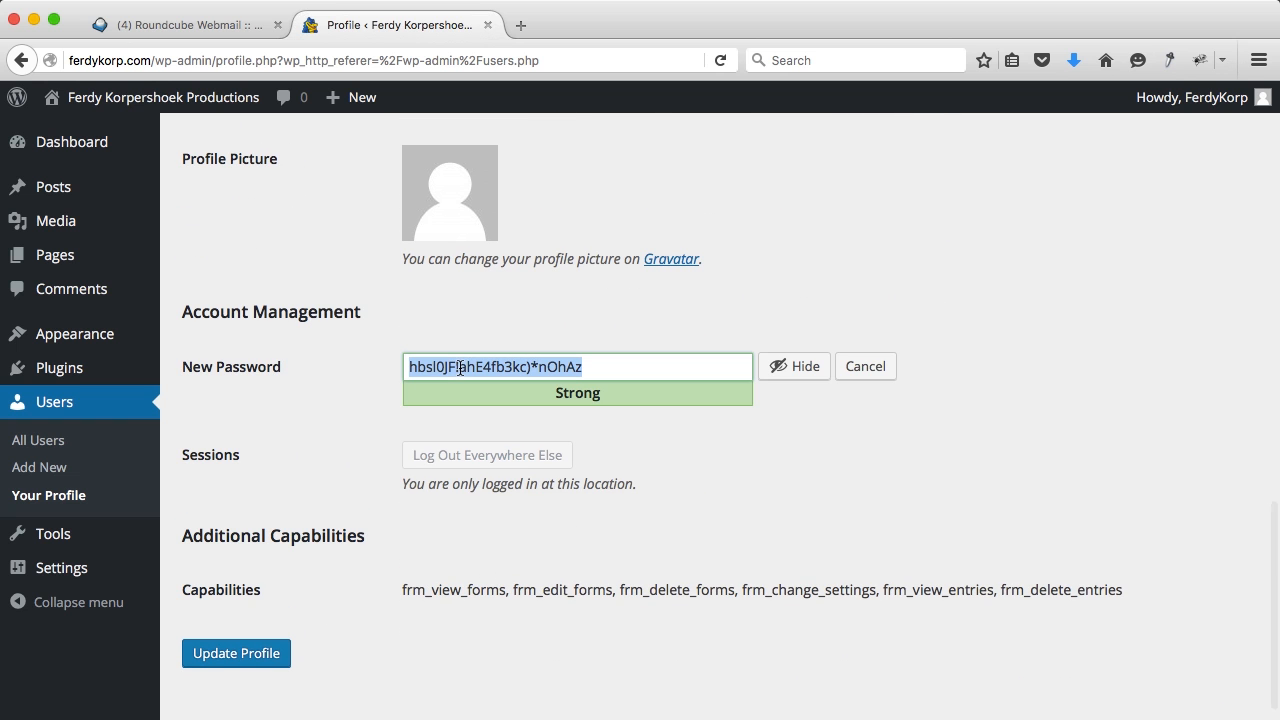
text(********)
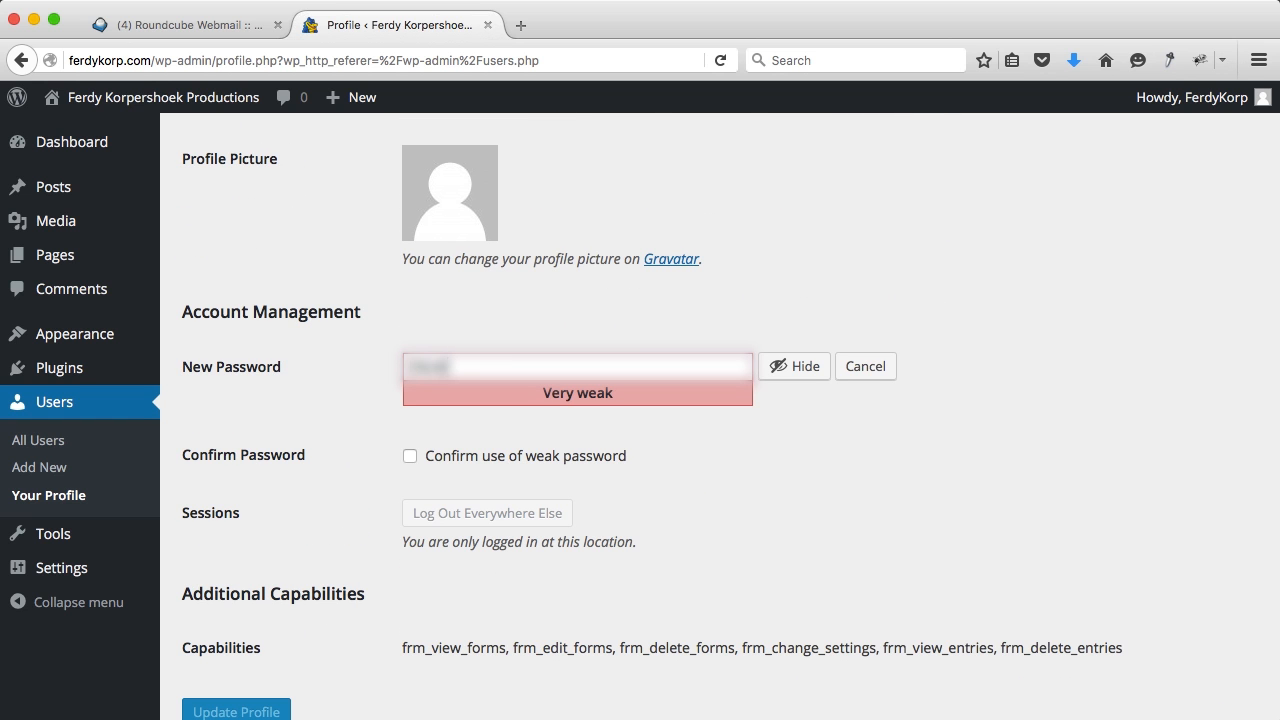
scroll(318, 520, down, 2)
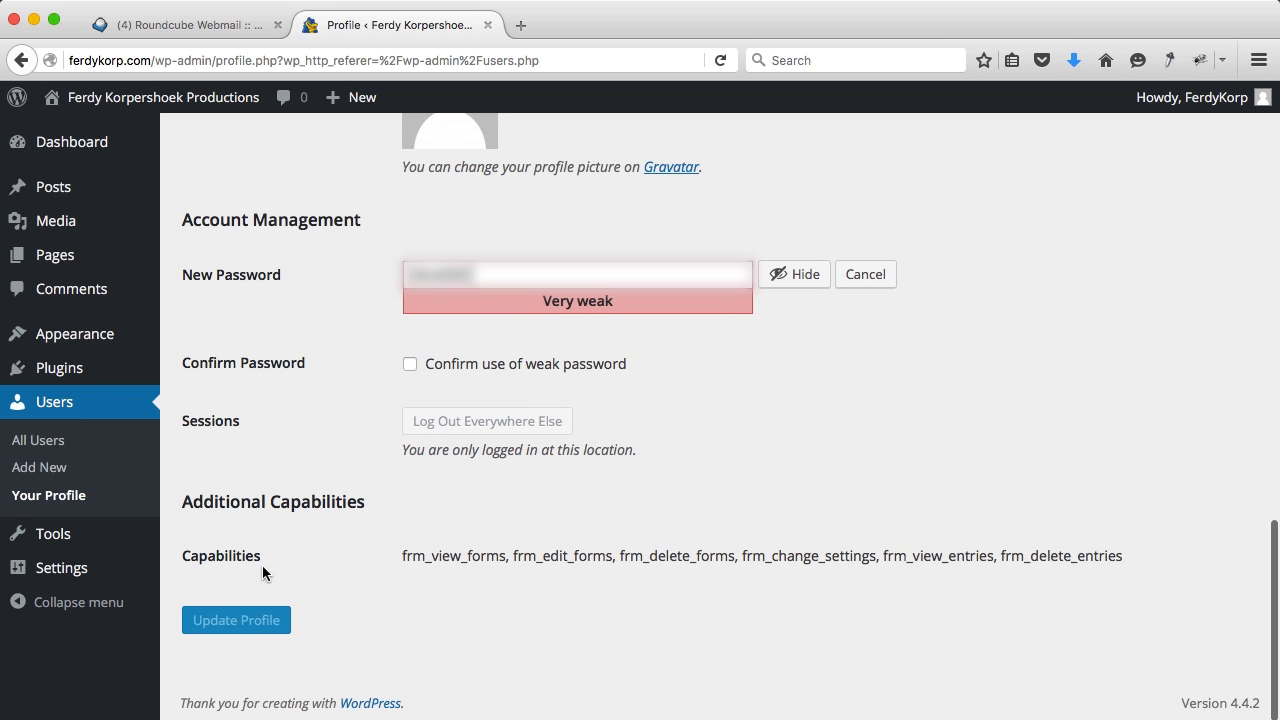
click(411, 364)
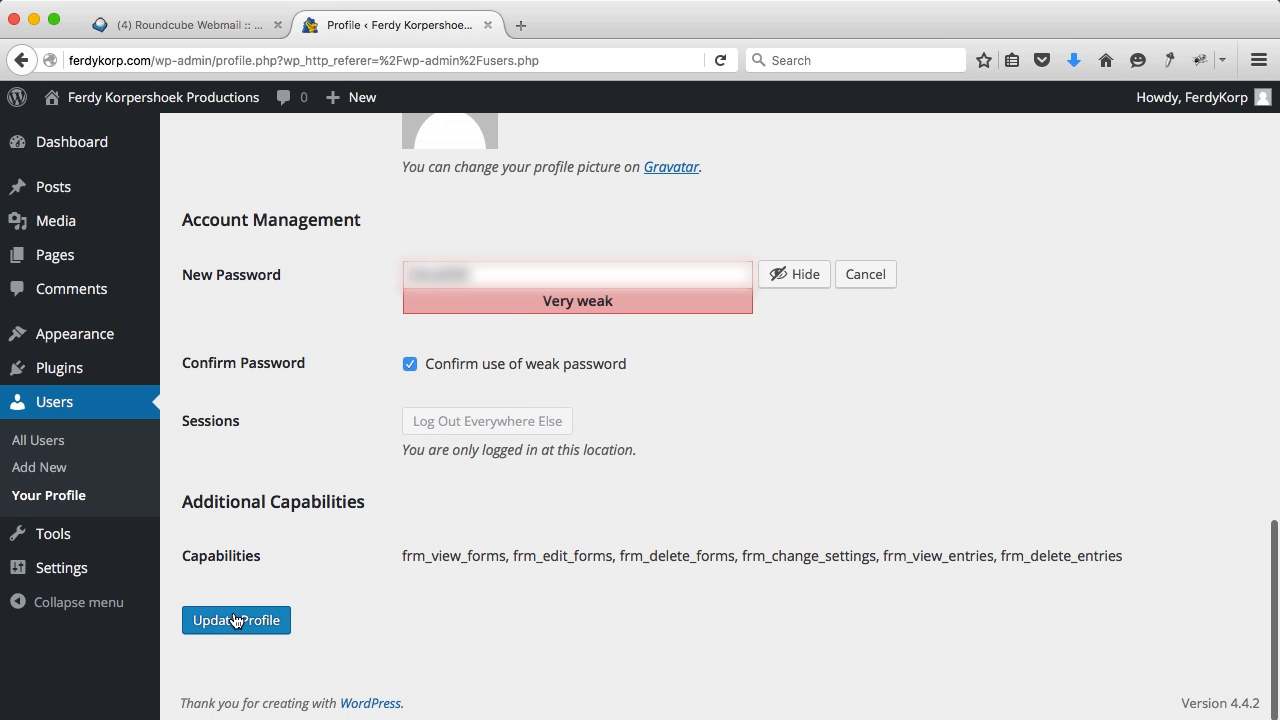
click(236, 621)
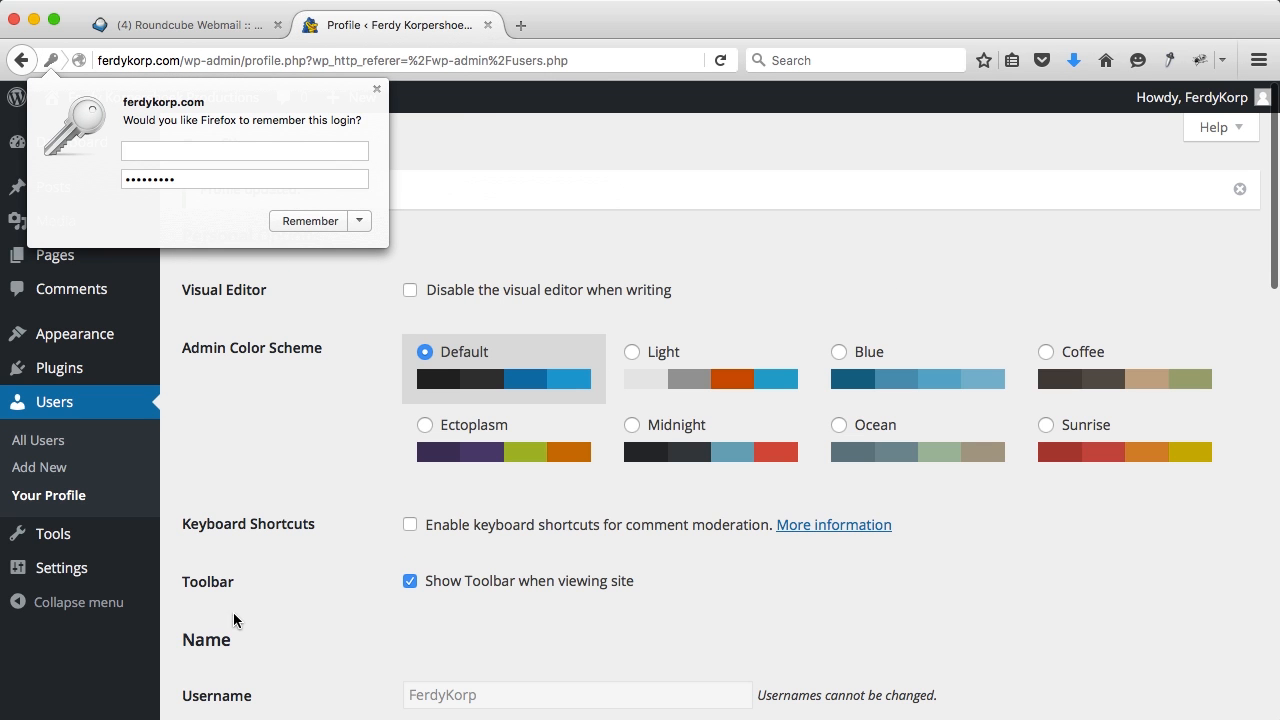
Step: Log out, sign back in with the new password, and update the browser's saved login
click(375, 89)
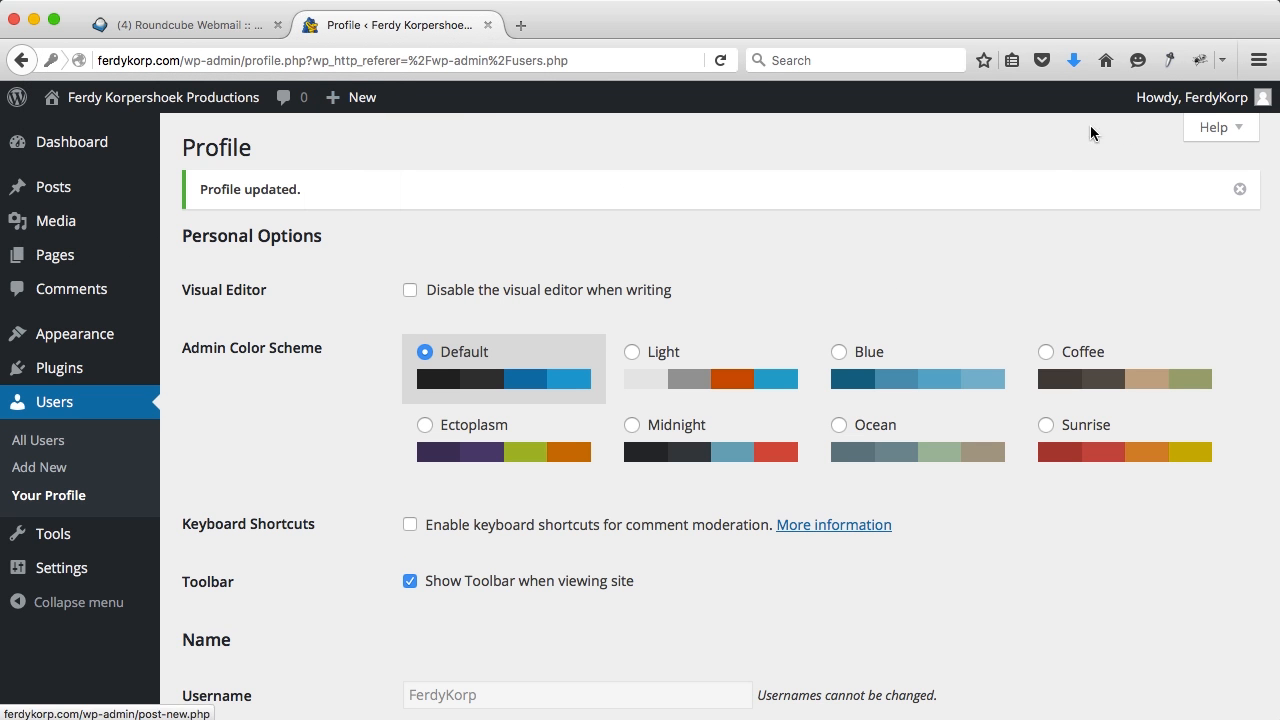
mouse_move(1206, 103)
click(1151, 197)
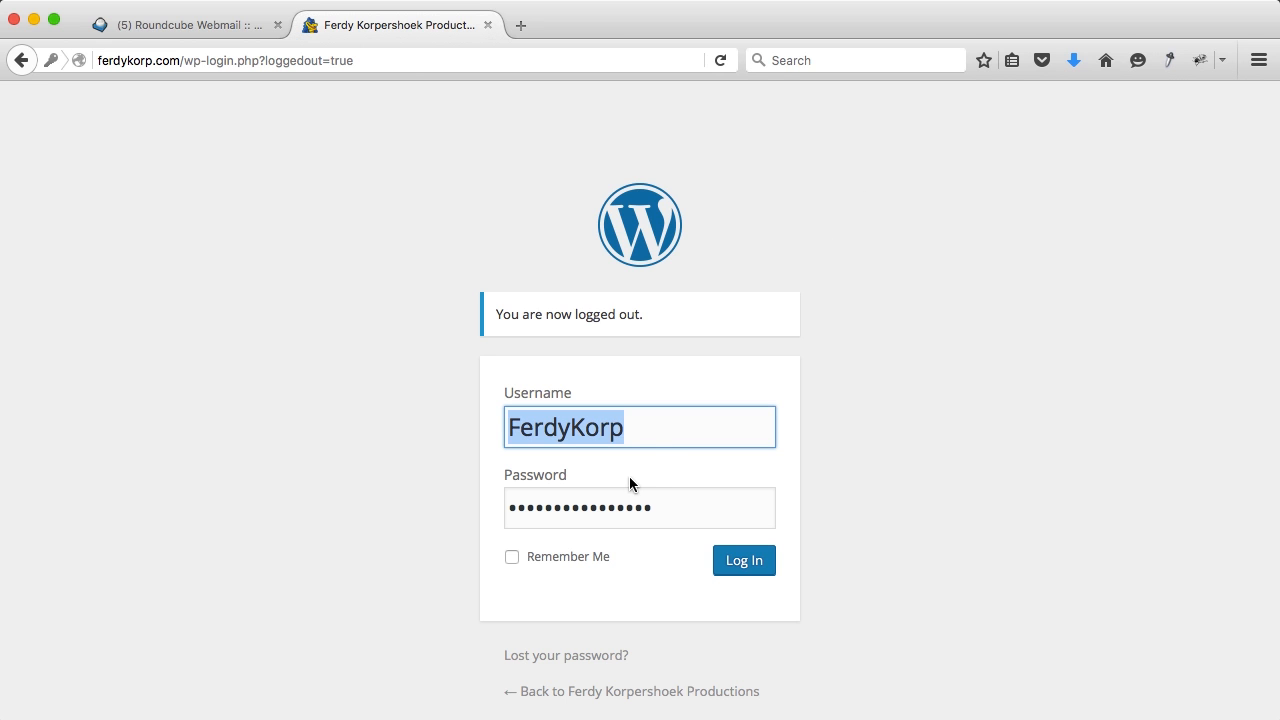
click(625, 500)
key(super+a)
text(*****)
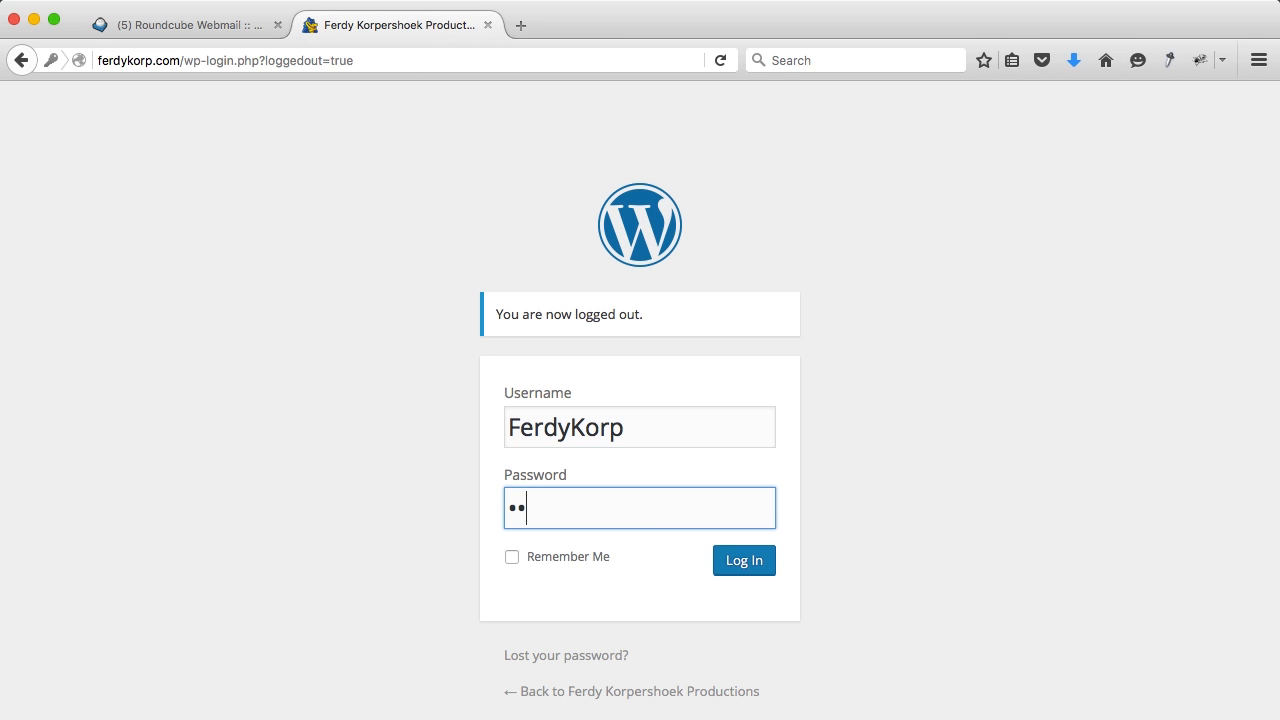
text(****)
key(Return)
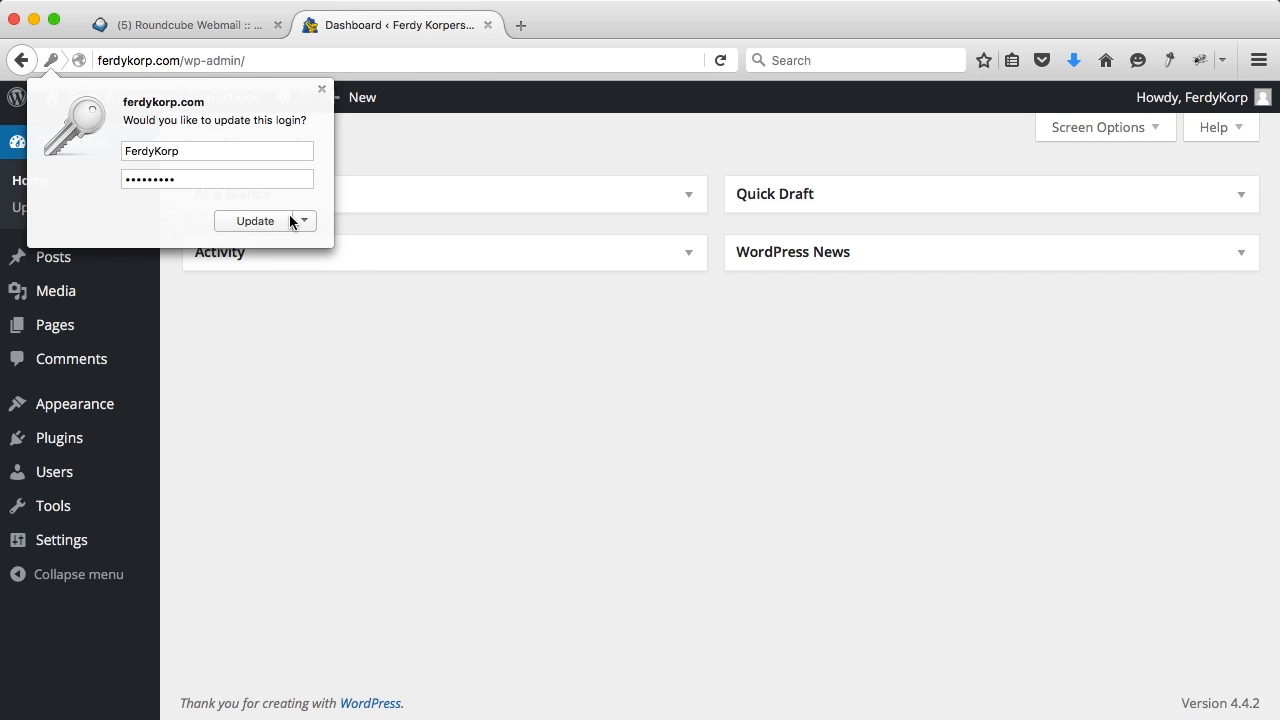
click(288, 218)
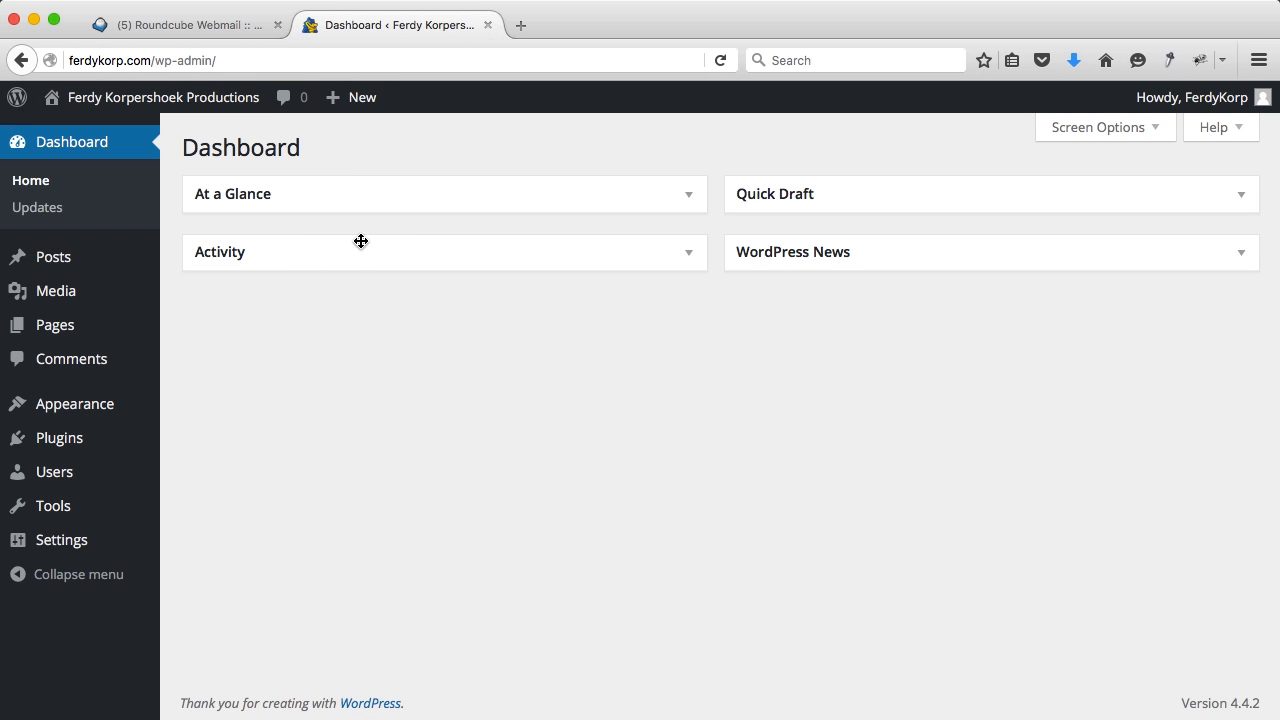
Step: Save the permalinks as the Custom Structure /%category%/%postname%/
mouse_move(117, 537)
click(208, 623)
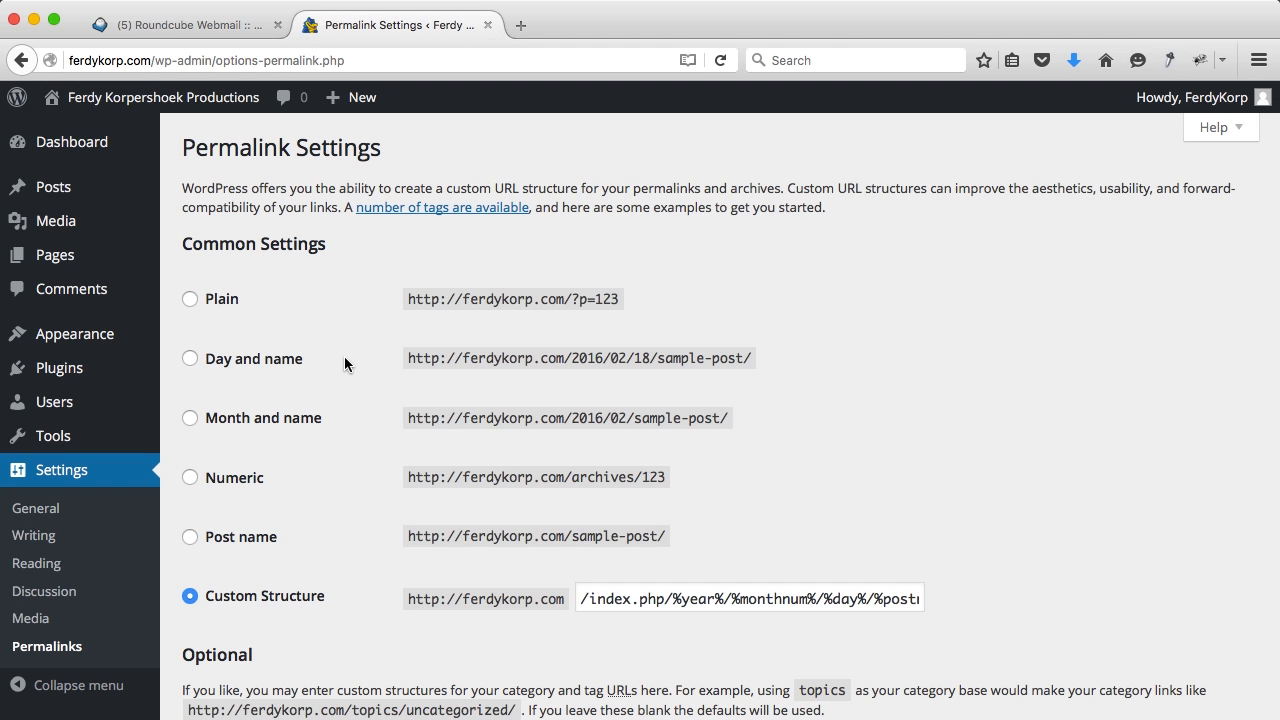
click(191, 302)
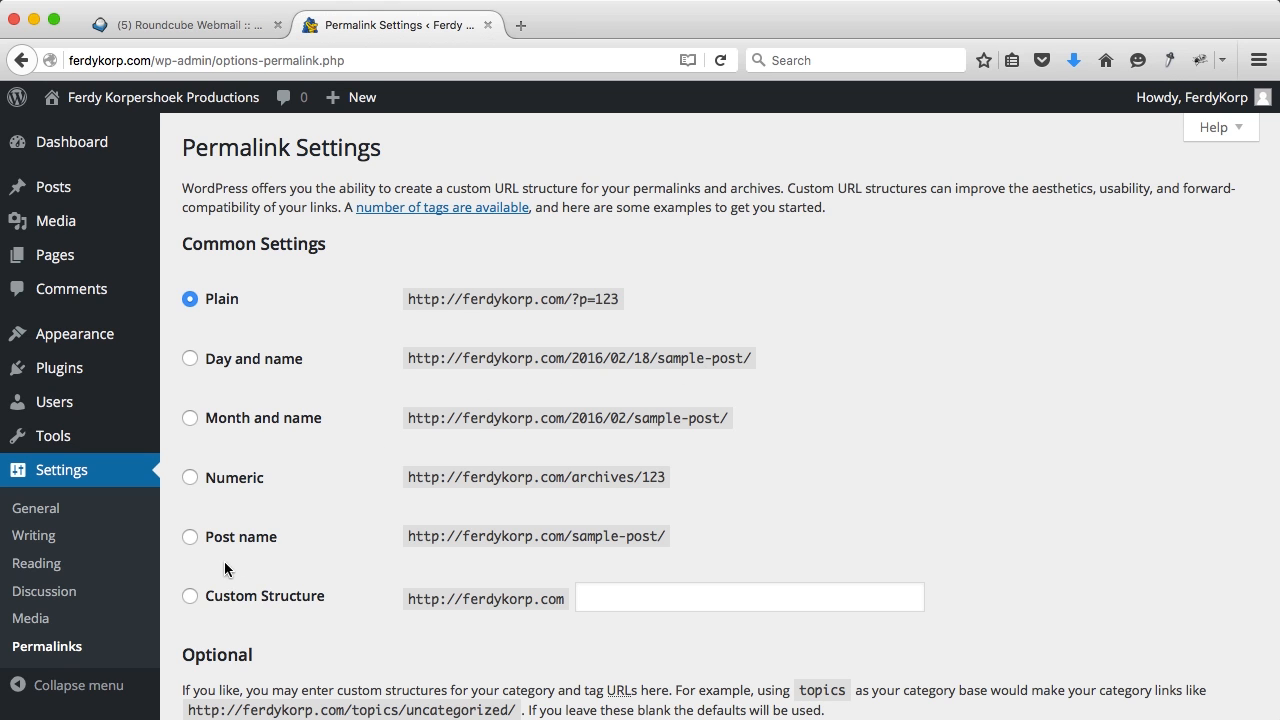
click(190, 599)
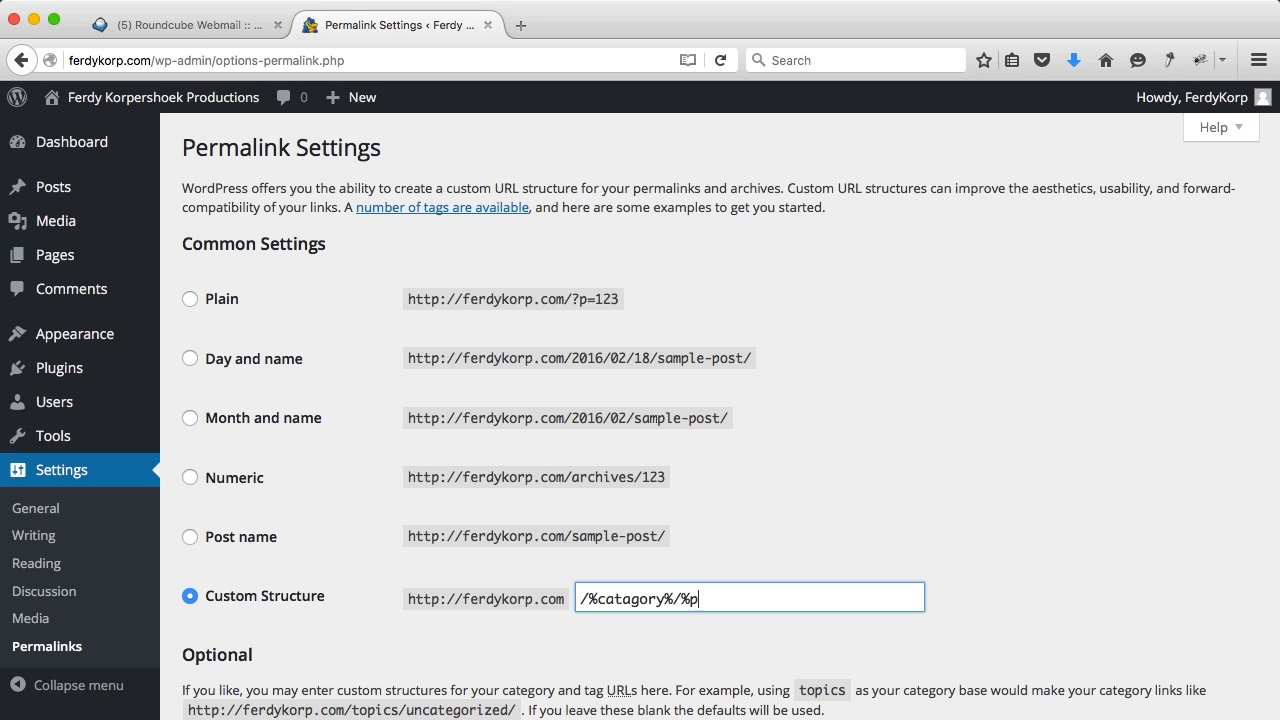
text(name%/)
scroll(567, 531, down, 2)
key(super+a)
text(/%category%/%postname%/)
scroll(574, 526, down, 3)
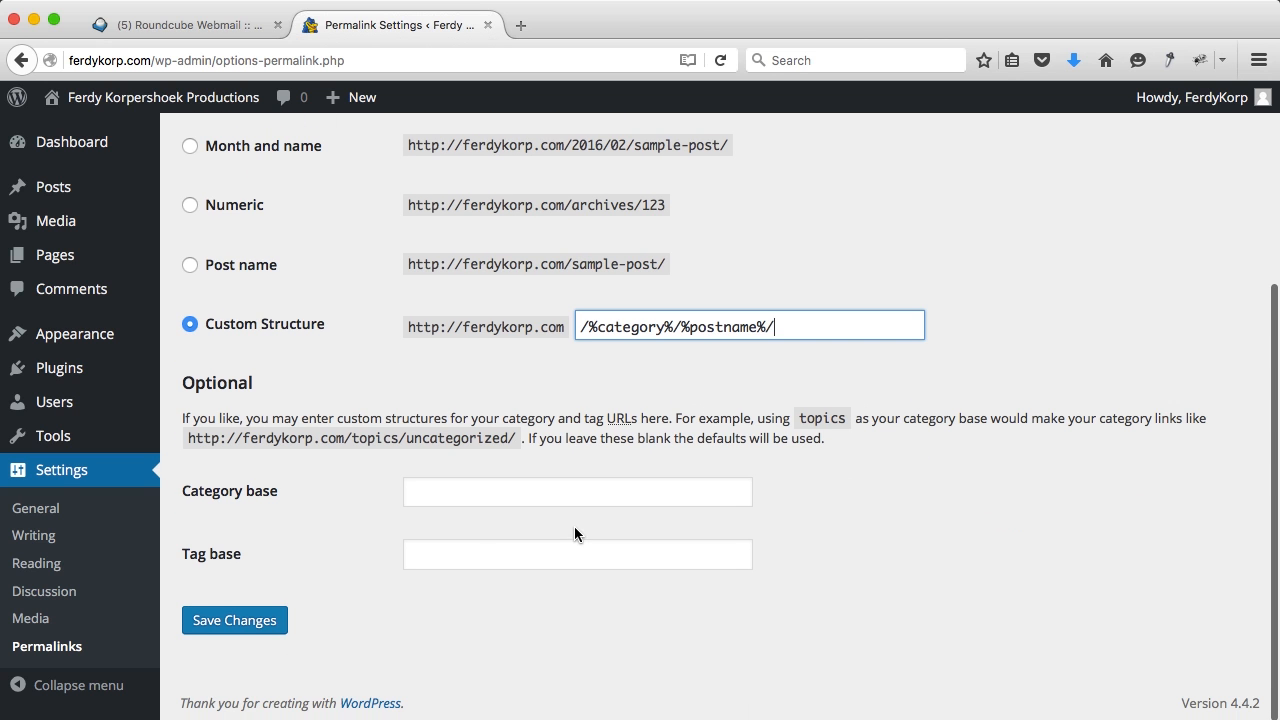
click(245, 622)
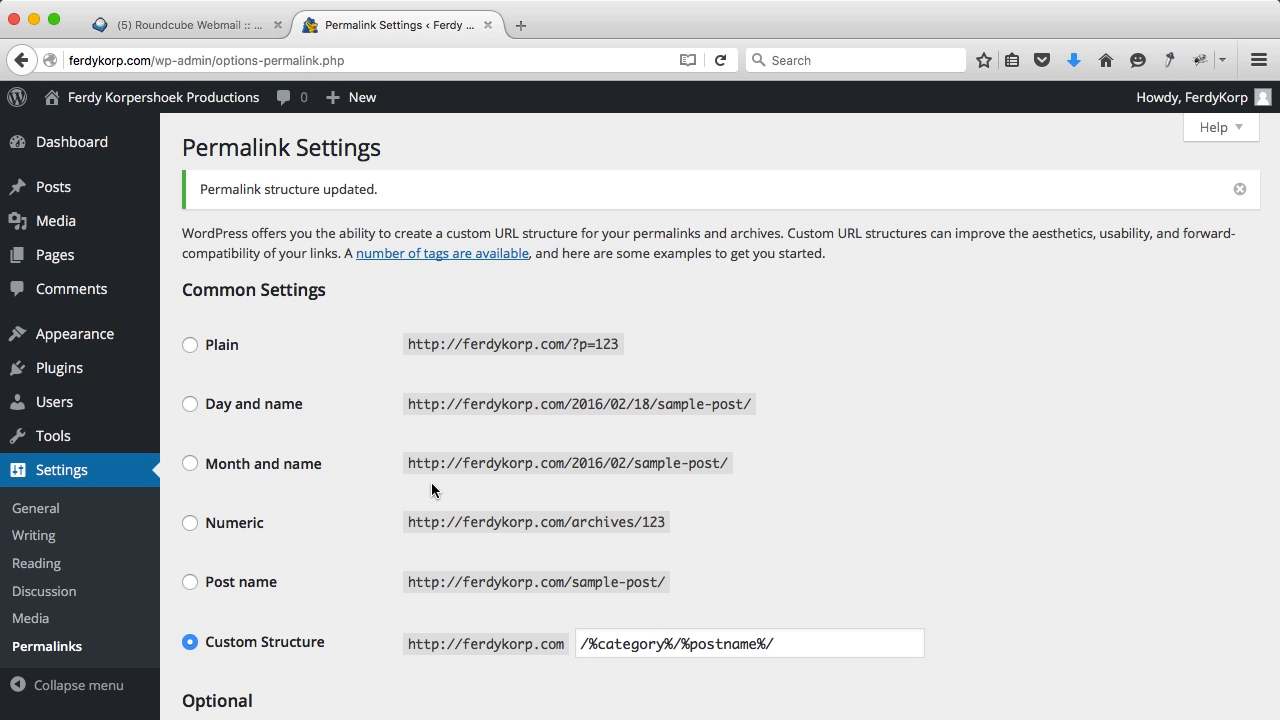
mouse_move(85, 332)
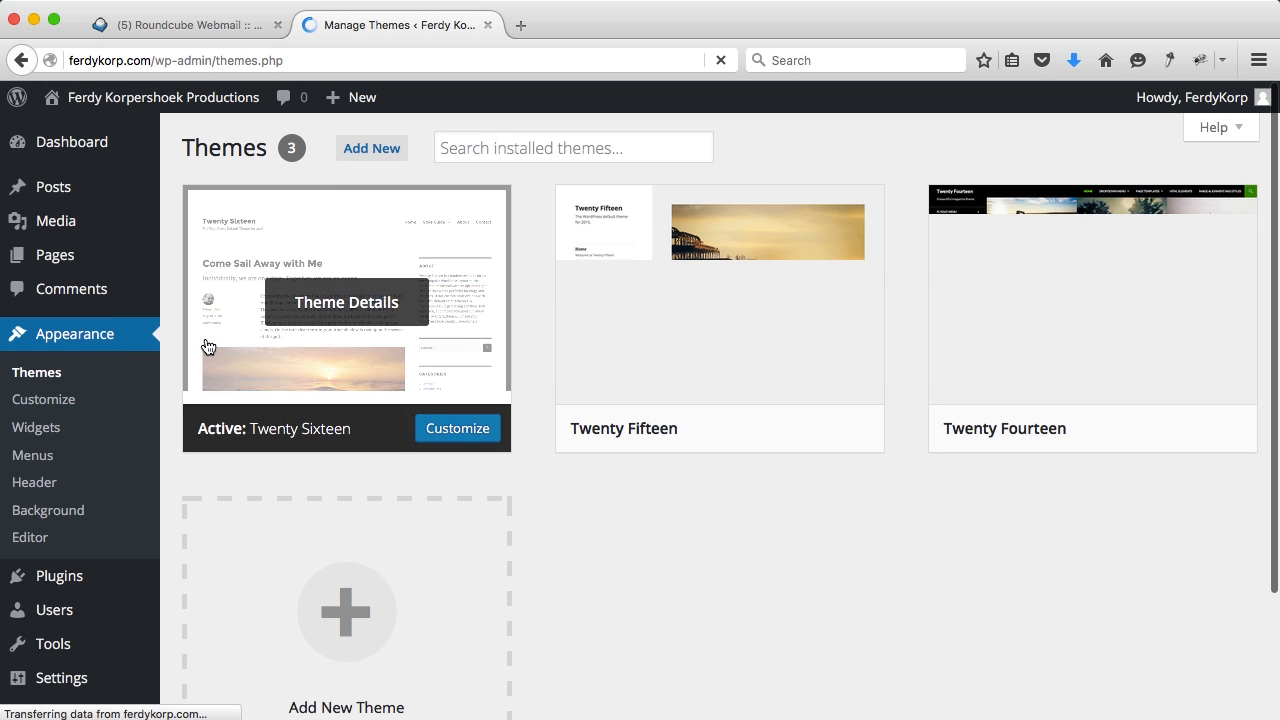
Step: Upload themeforest-2833226-avada-responsive-multipurpose-theme-wordpress-theme.zip from Downloads and click Install Now
click(371, 149)
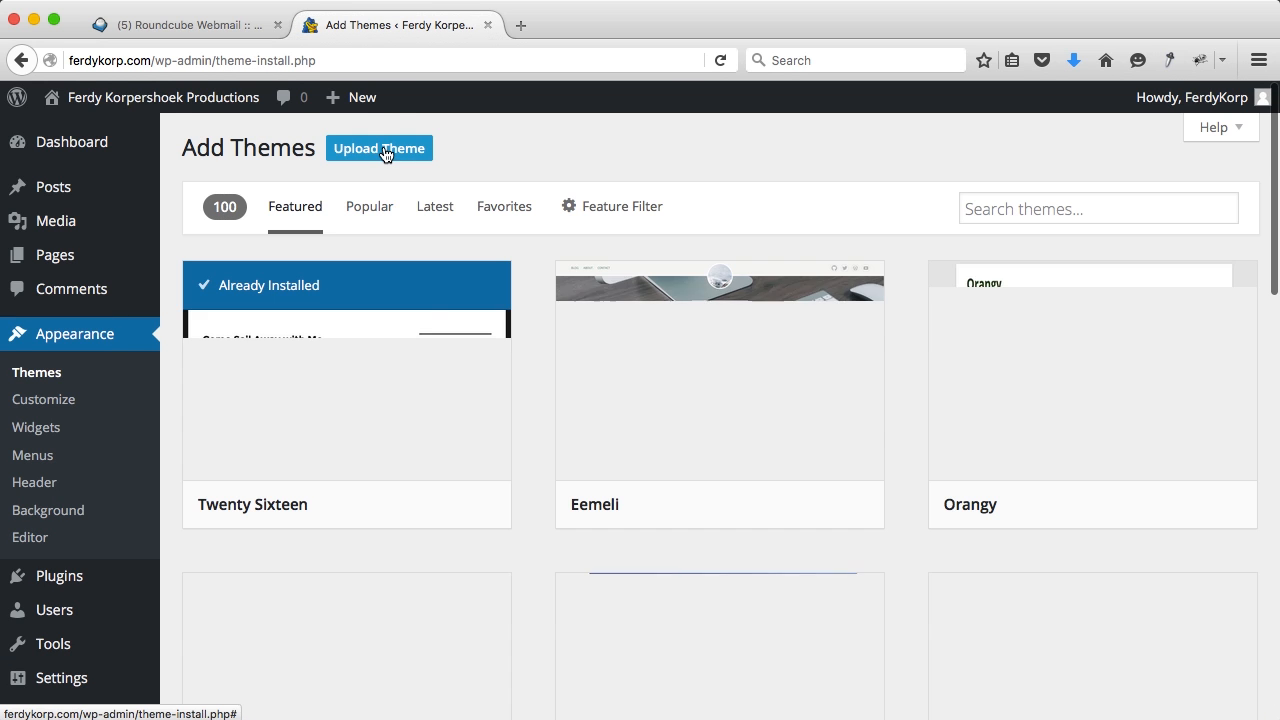
click(386, 152)
click(566, 322)
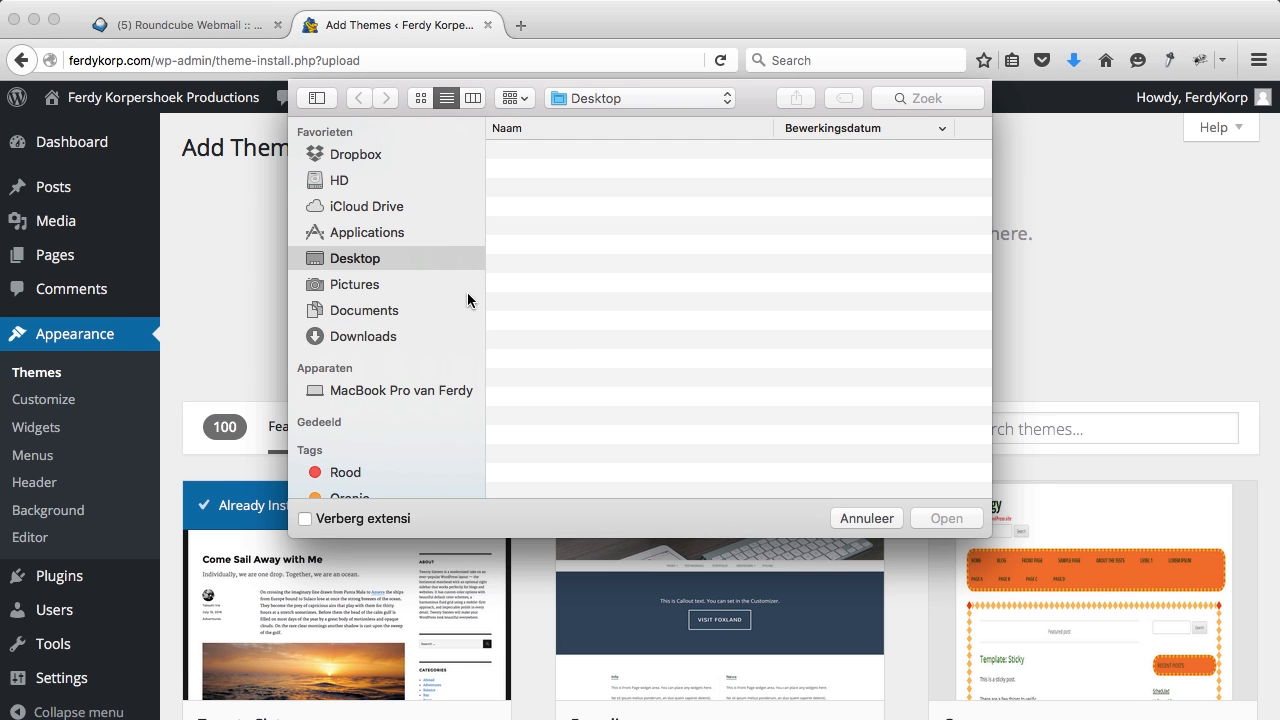
click(365, 337)
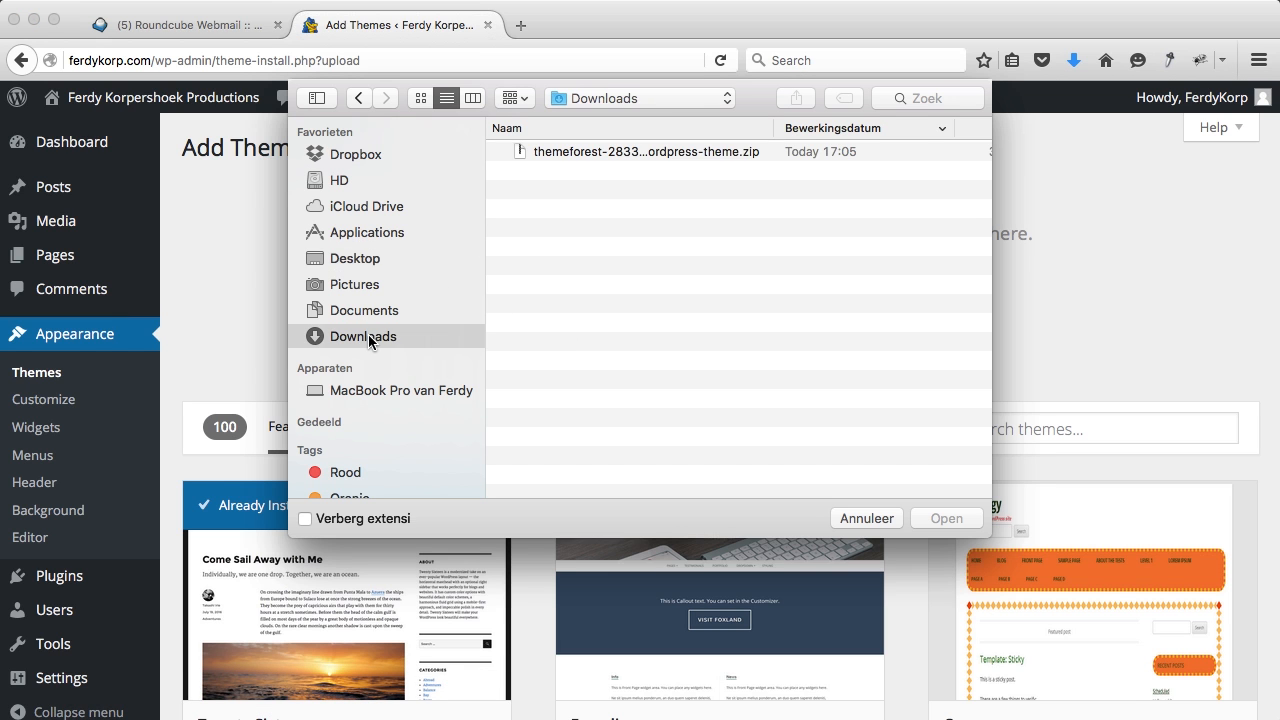
click(654, 154)
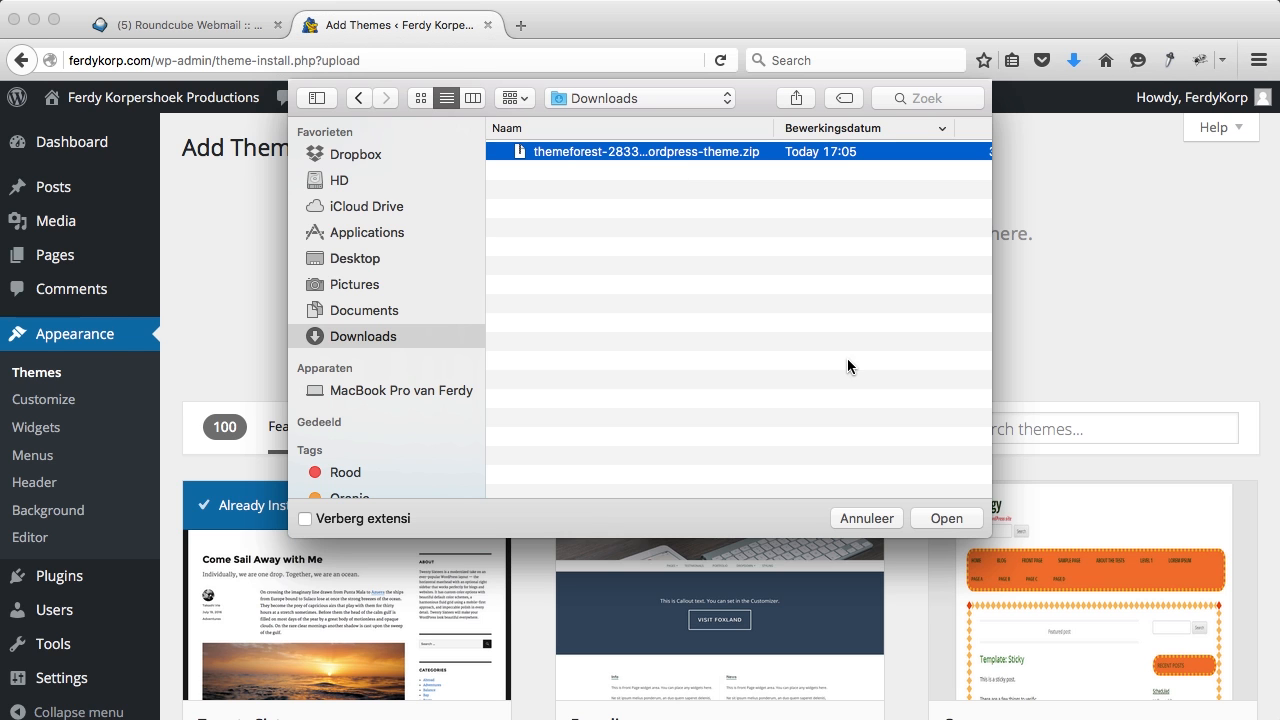
click(945, 518)
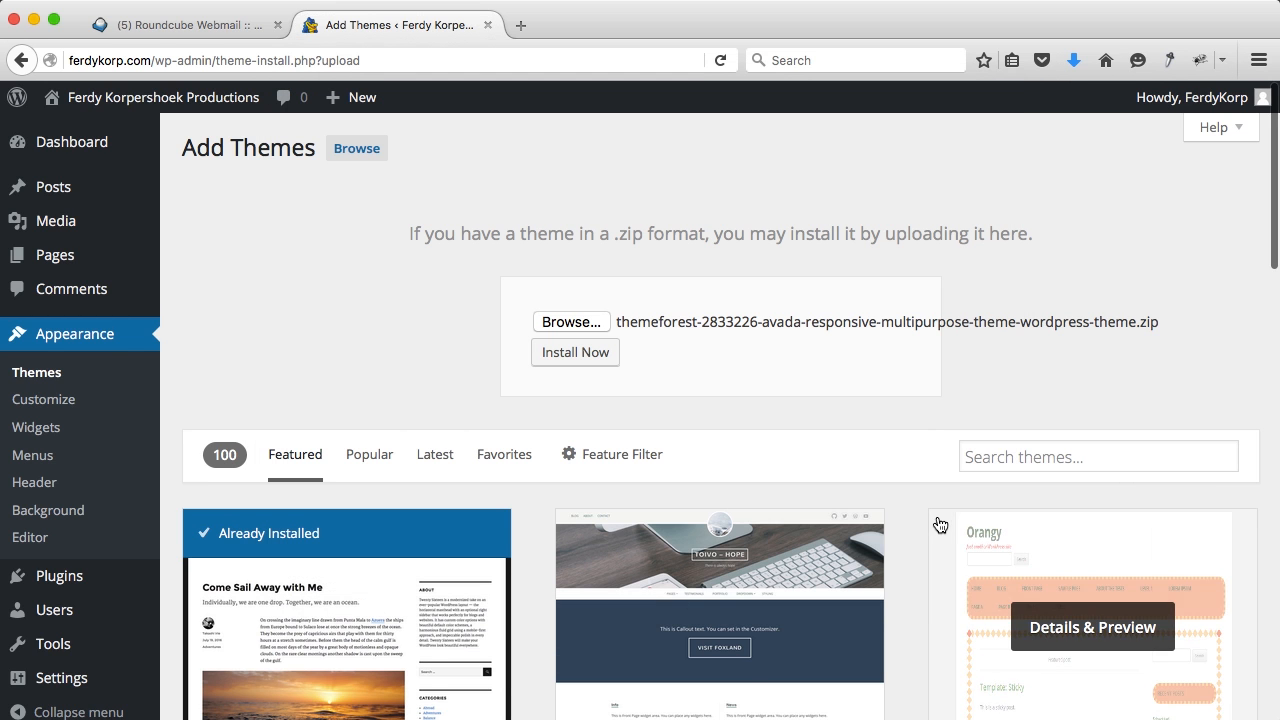
click(575, 353)
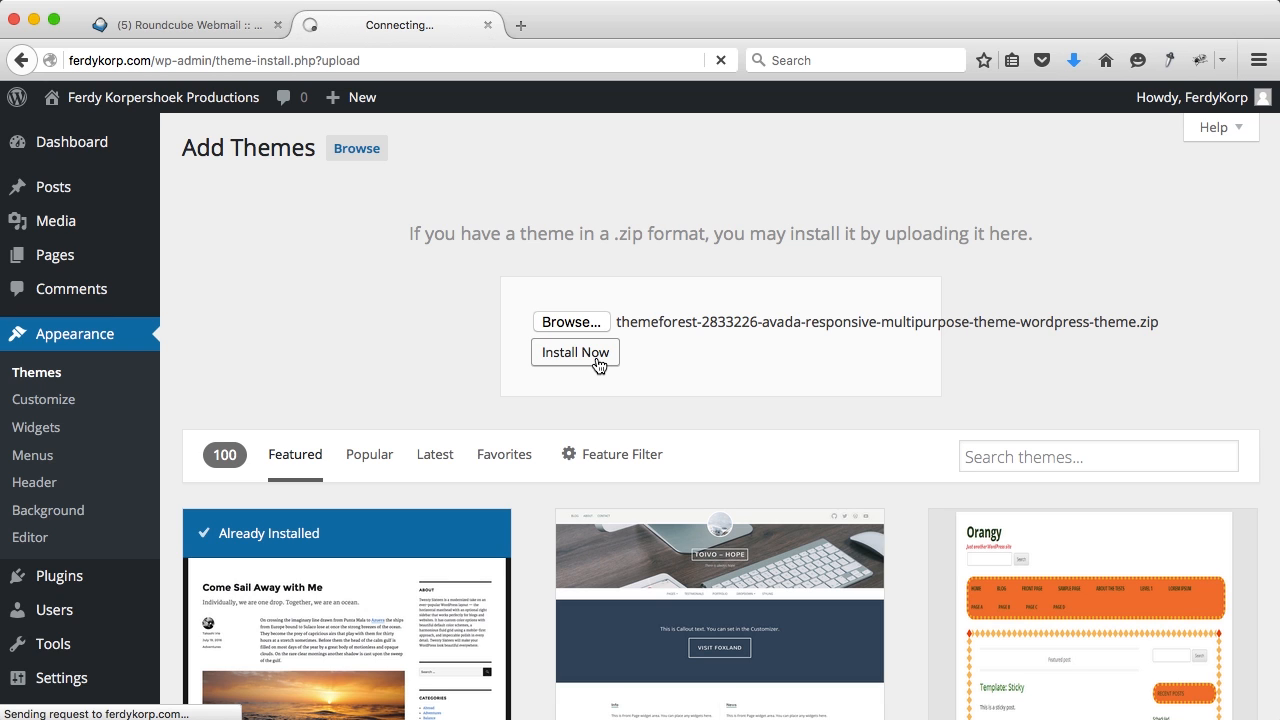
Step: In a new tab, go to wordpressking.com and open the Avada theme from its Themes page
click(536, 27)
text(wordpressking.com)
key(Return)
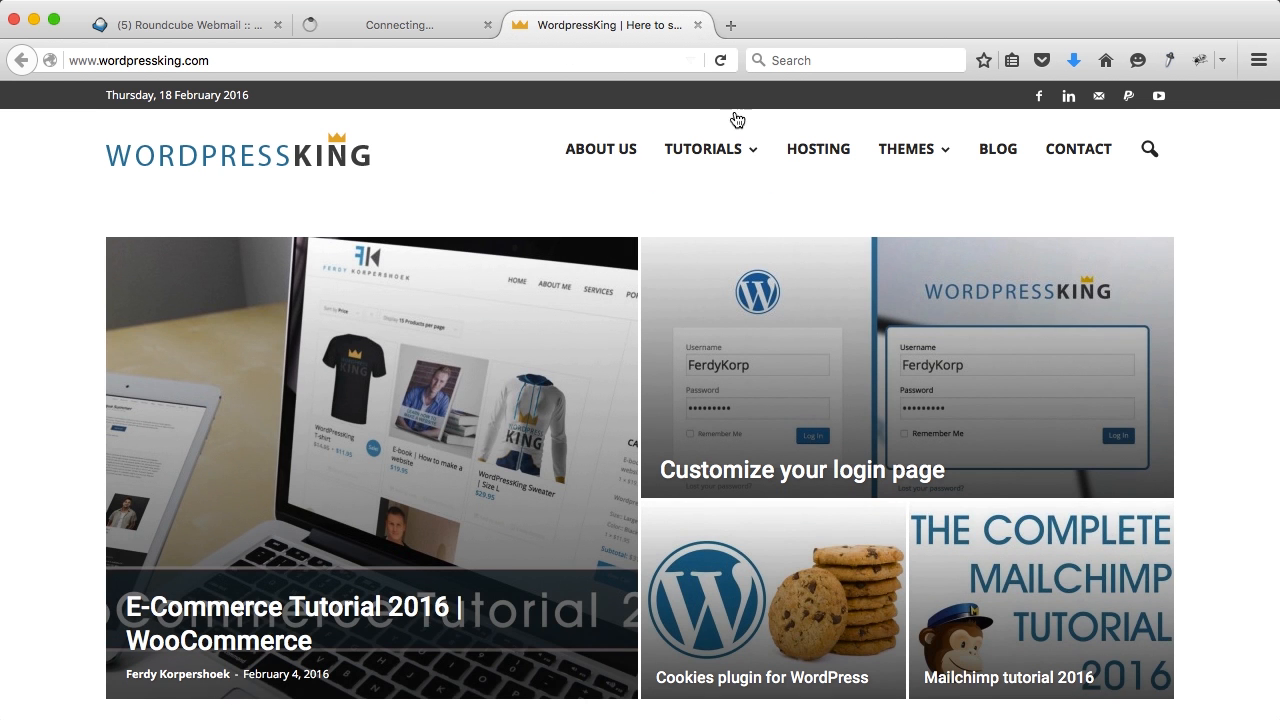
click(881, 163)
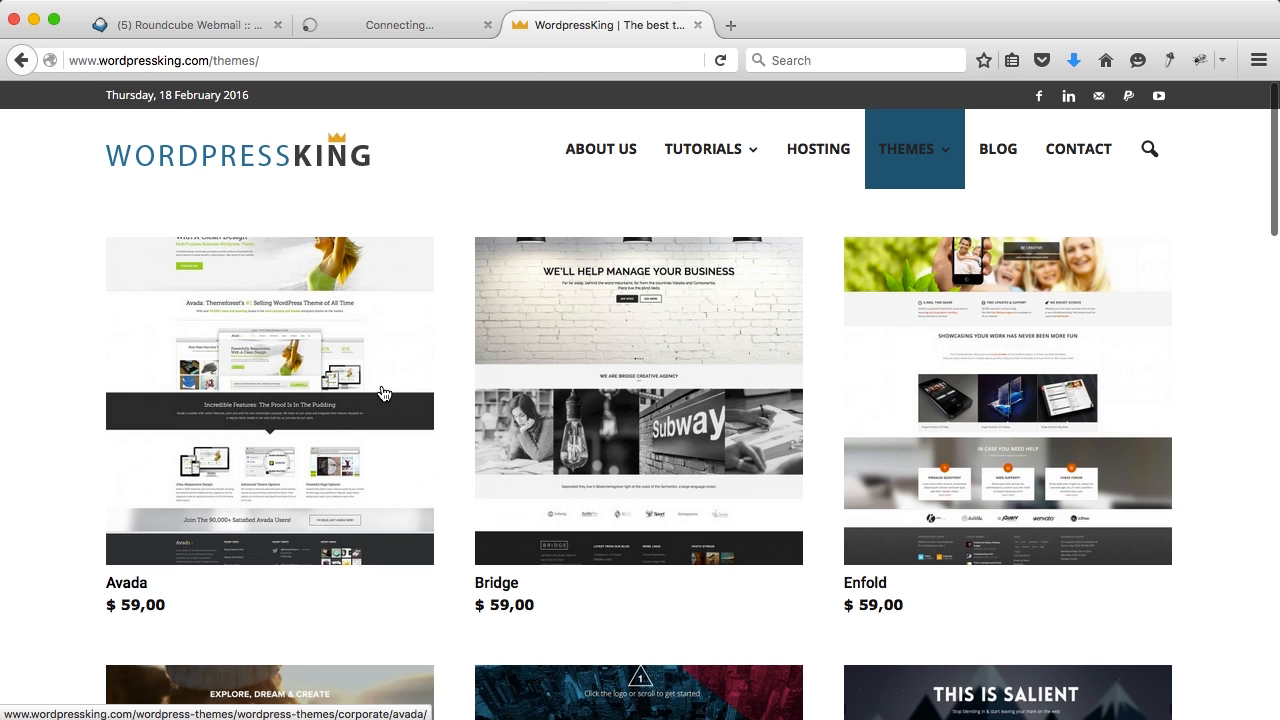
click(382, 393)
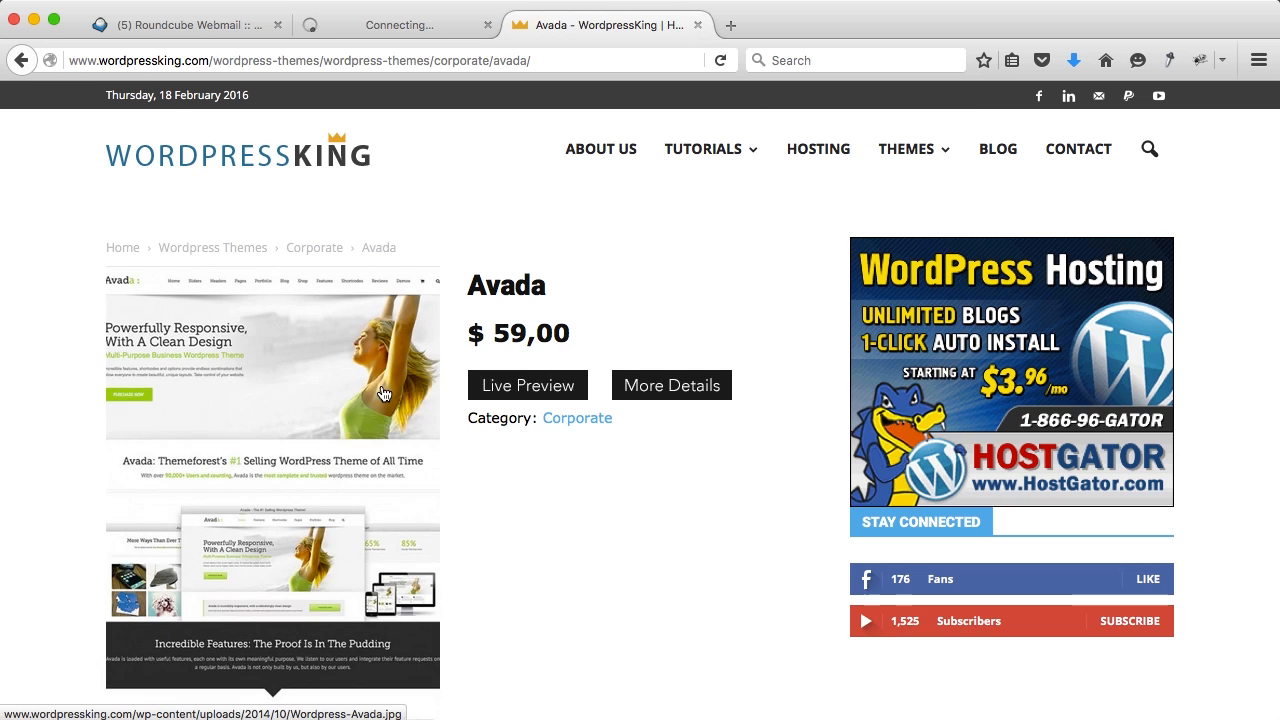
Step: Open the Avada live preview, close the WordpressKing tab, and dismiss the layout options panel
click(546, 383)
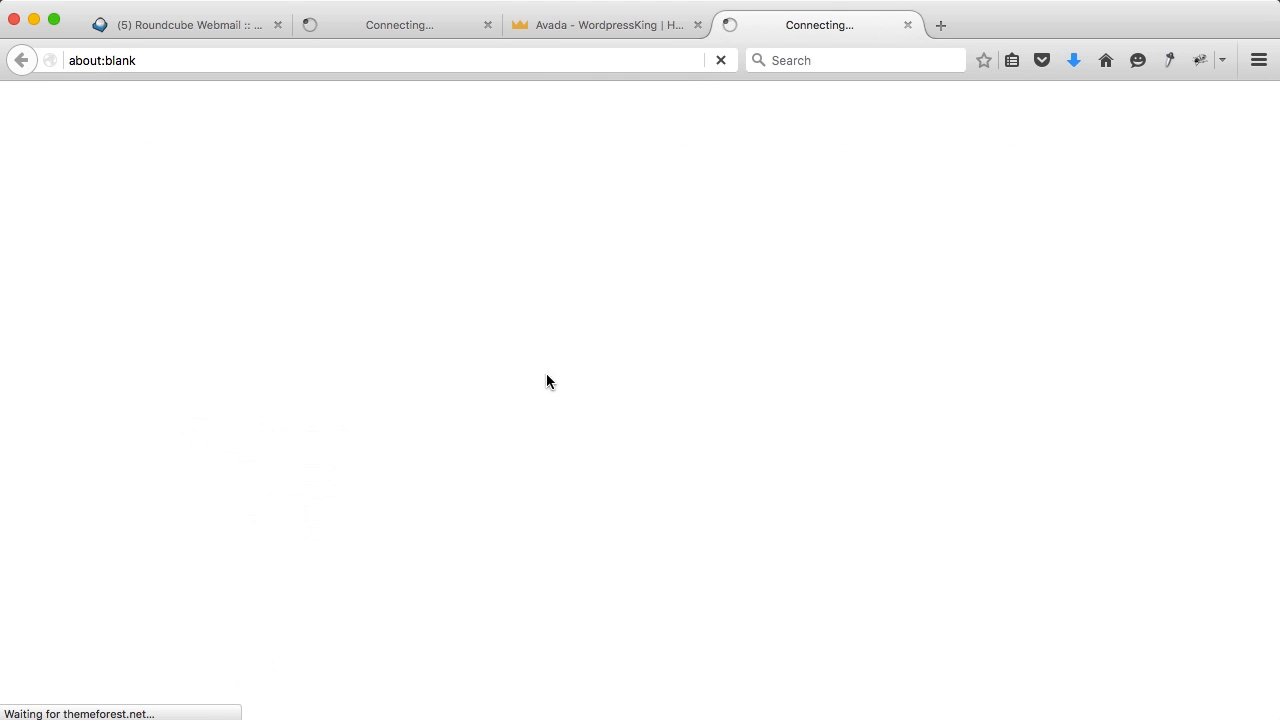
click(697, 25)
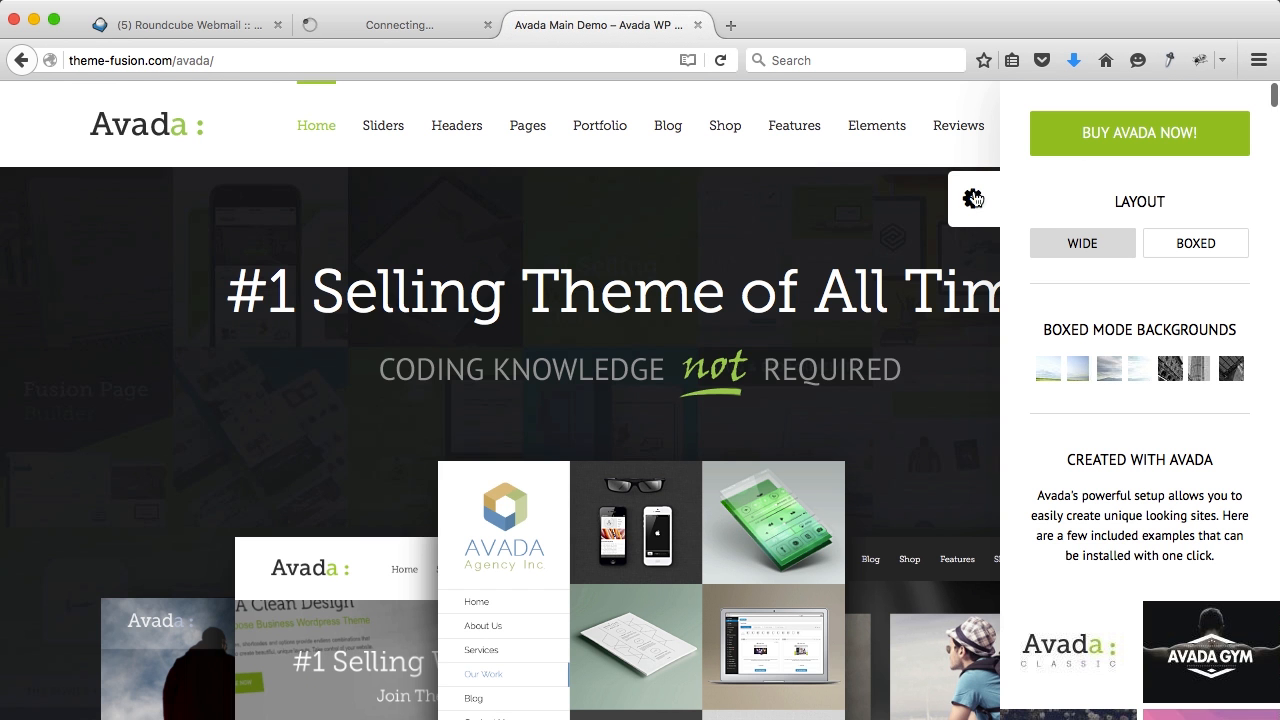
click(973, 198)
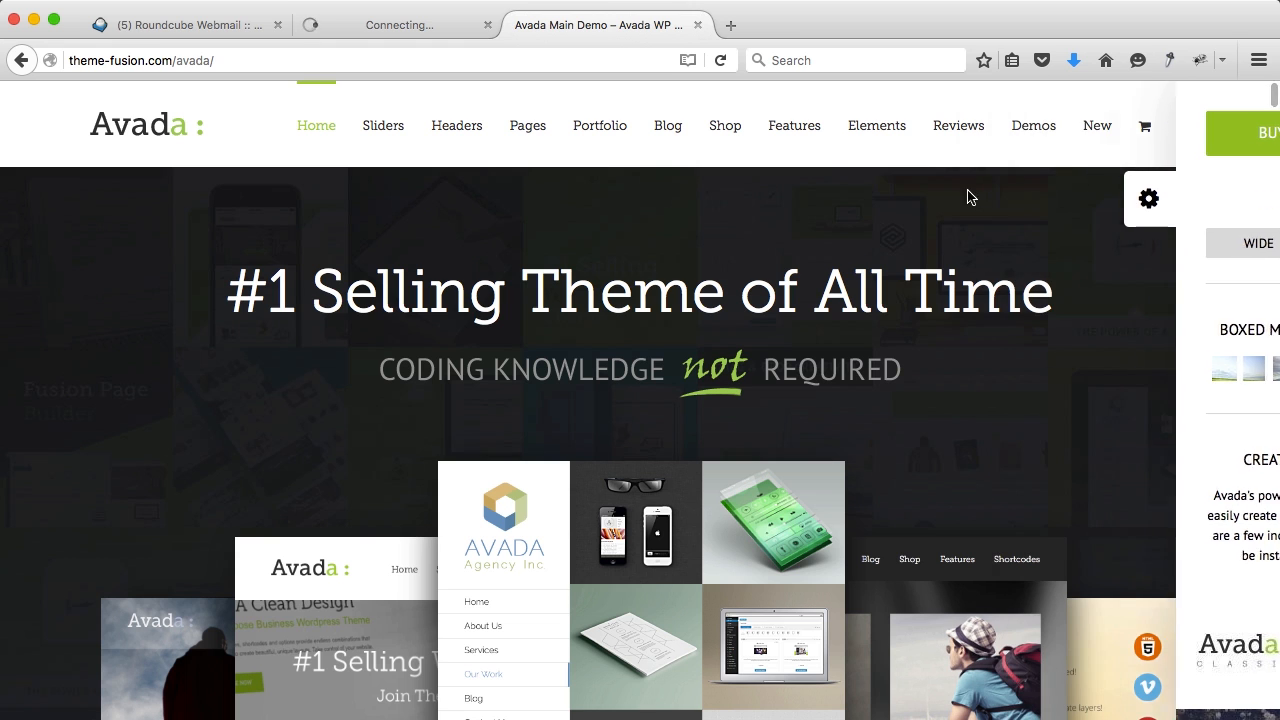
Step: Scroll through the demo grid and open the Architecture demo in a new tab
scroll(623, 400, down, 5)
scroll(623, 400, down, 13)
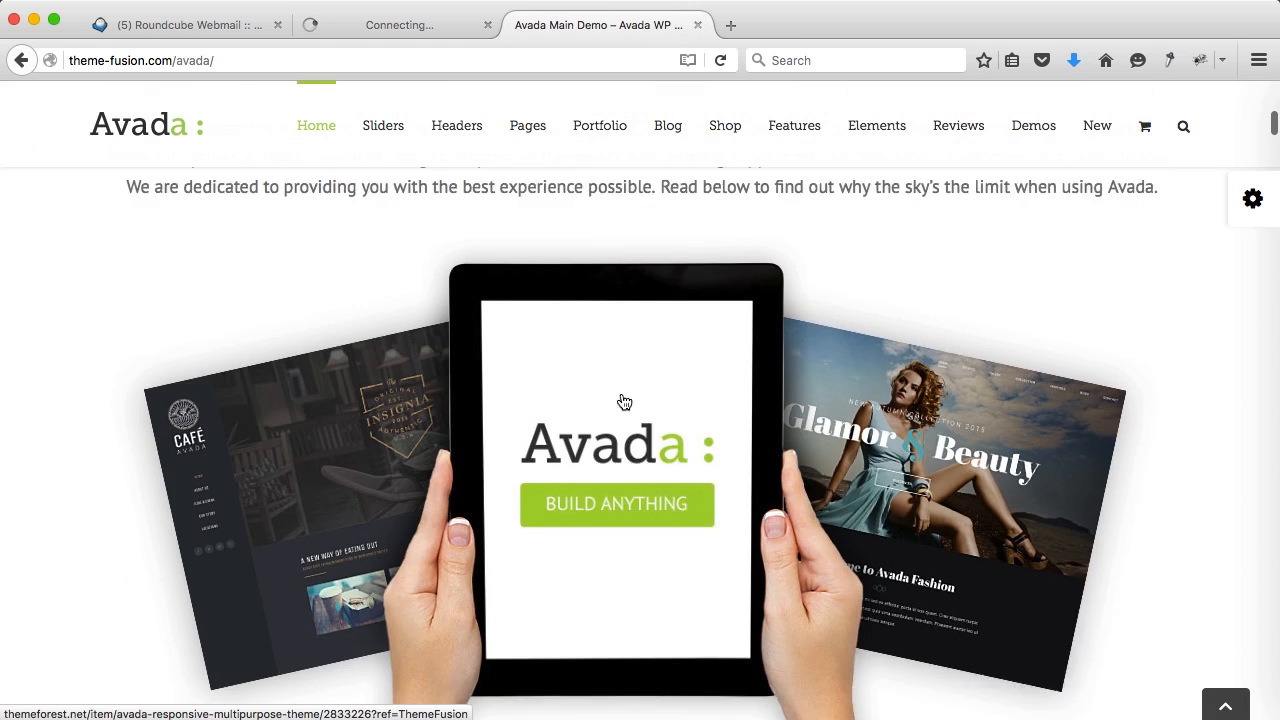
scroll(623, 401, down, 14)
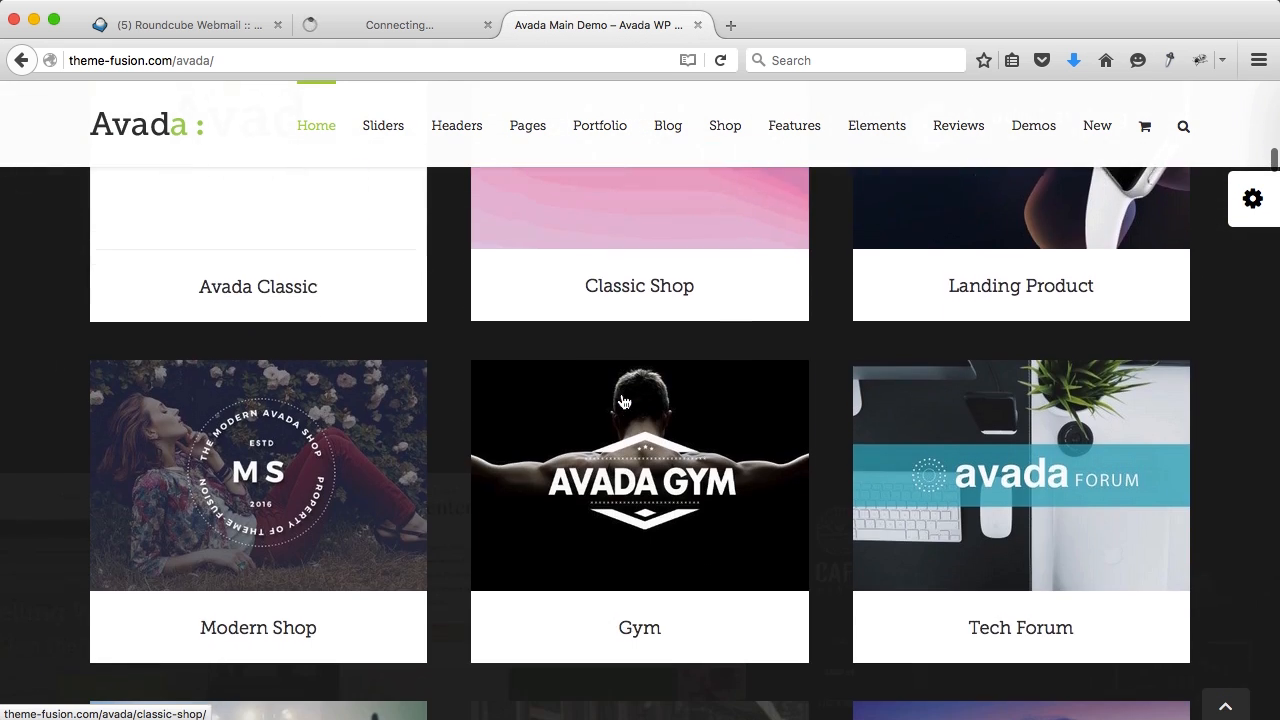
scroll(623, 401, down, 10)
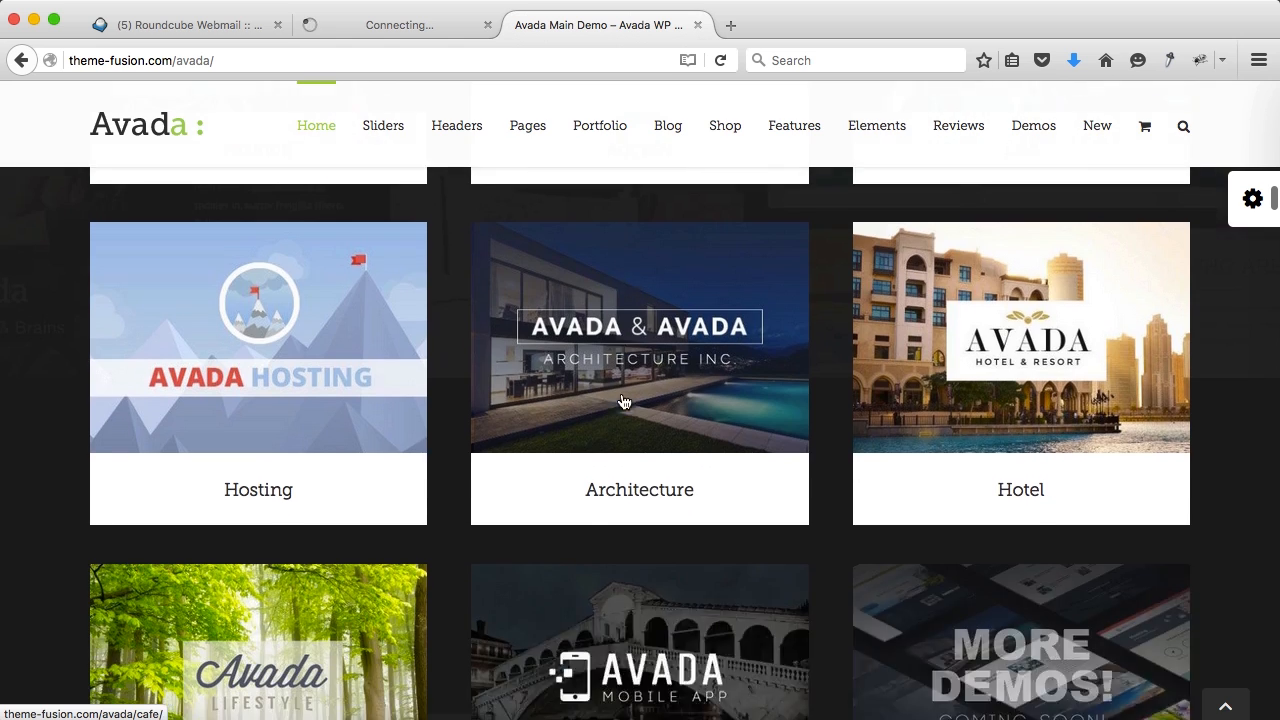
scroll(622, 399, up, 7)
scroll(622, 399, up, 15)
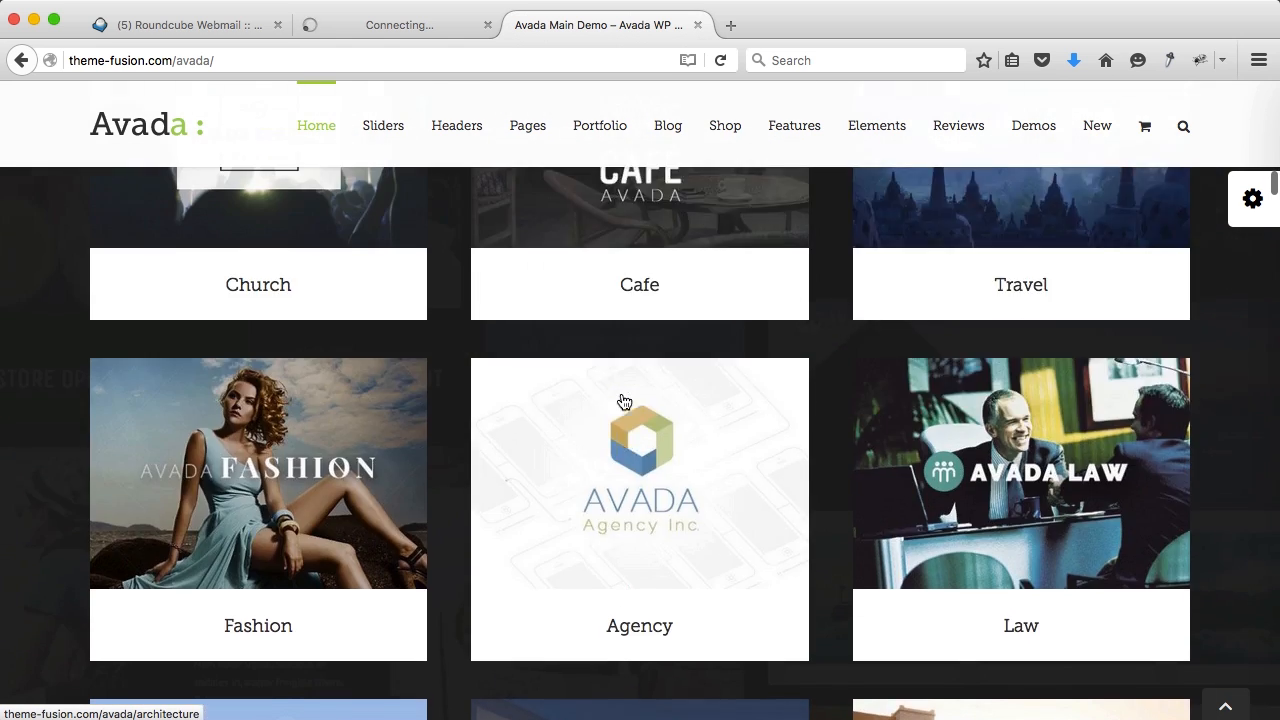
scroll(590, 390, down, 1)
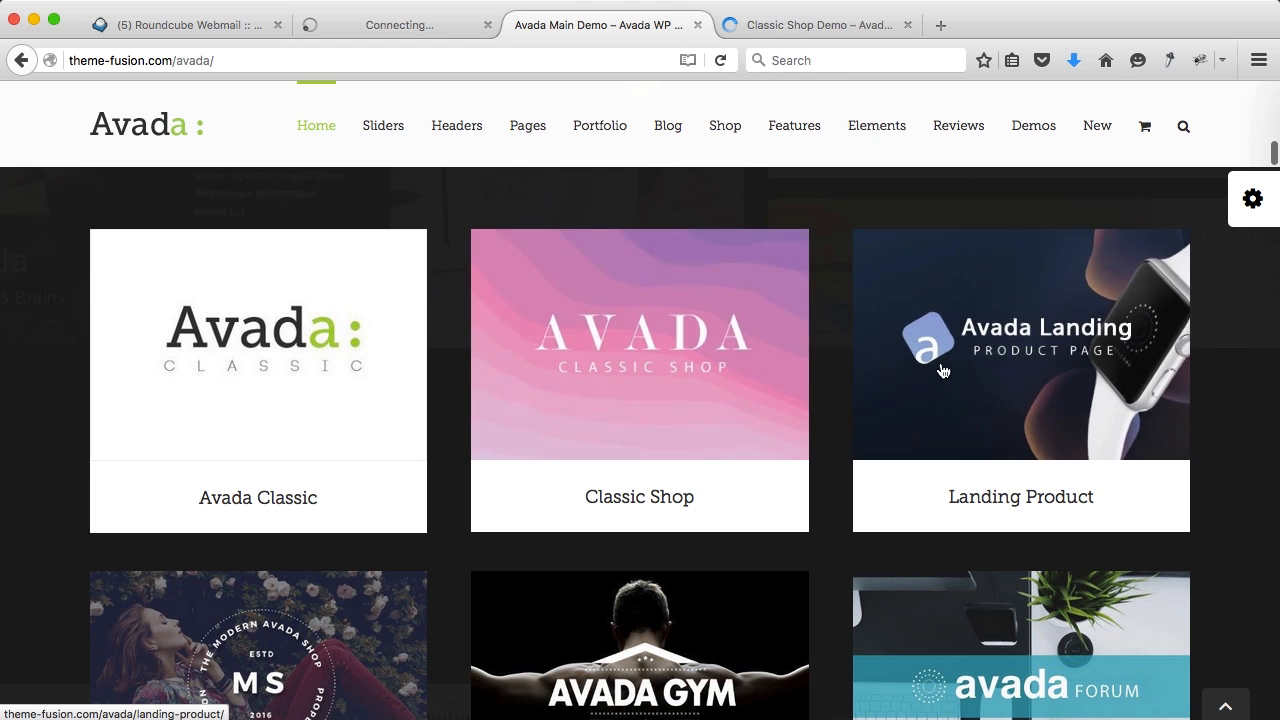
scroll(943, 368, down, 5)
scroll(929, 409, down, 2)
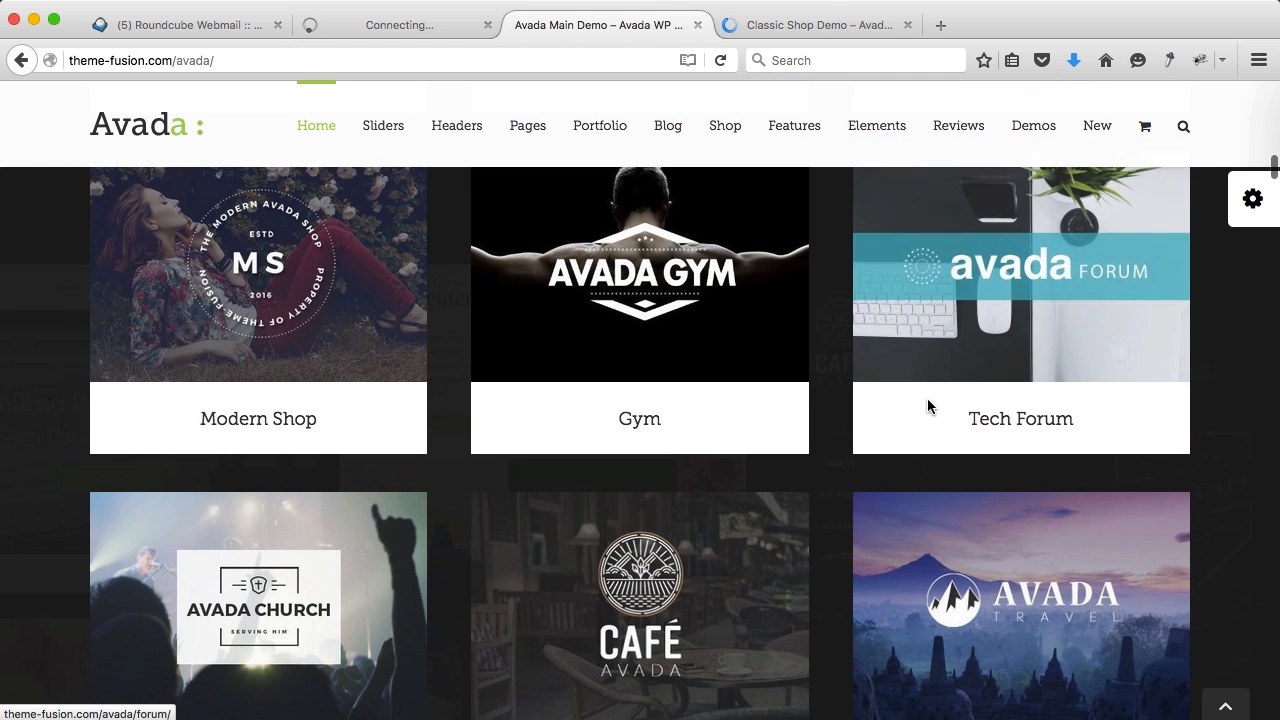
scroll(766, 494, down, 3)
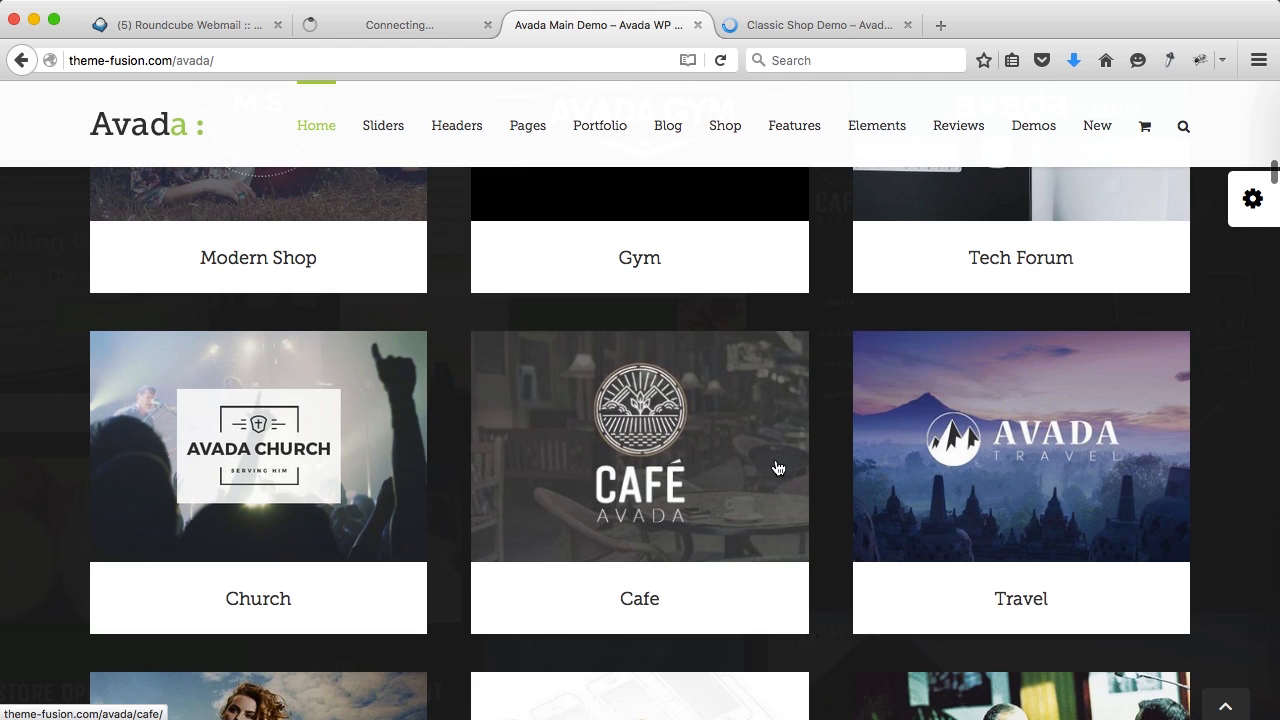
scroll(777, 468, down, 5)
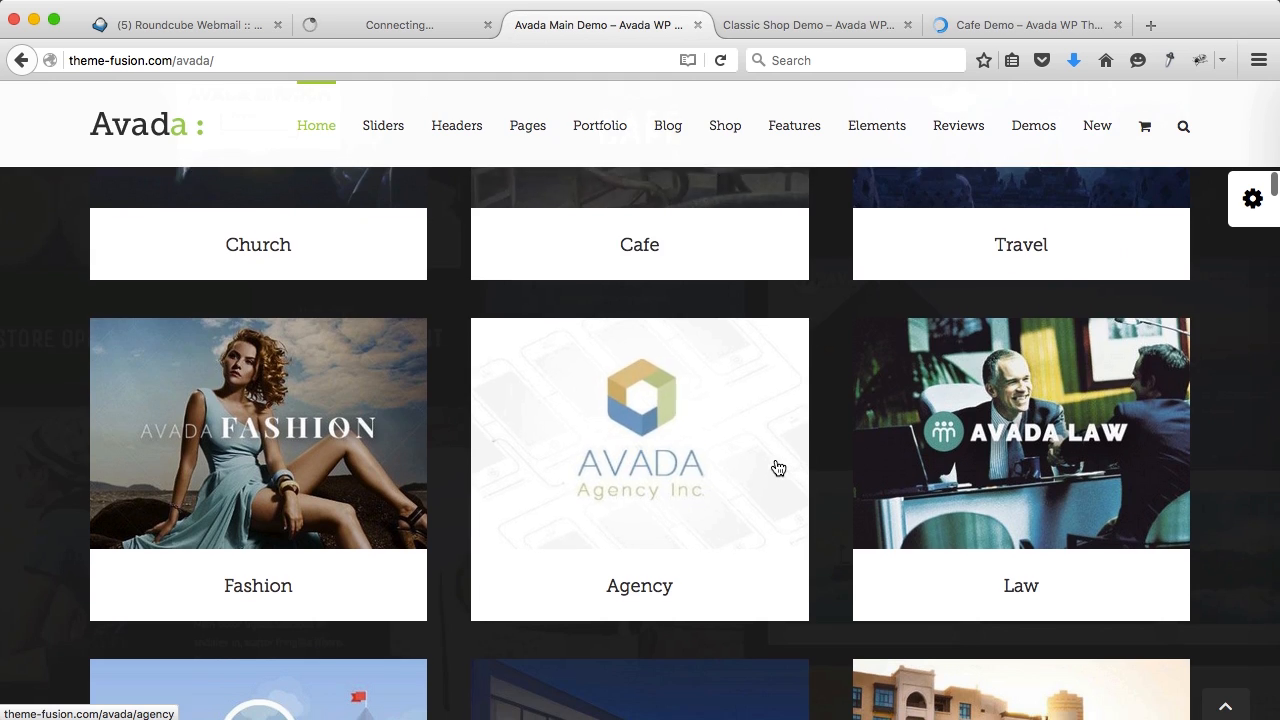
scroll(777, 468, down, 4)
super+click(670, 470)
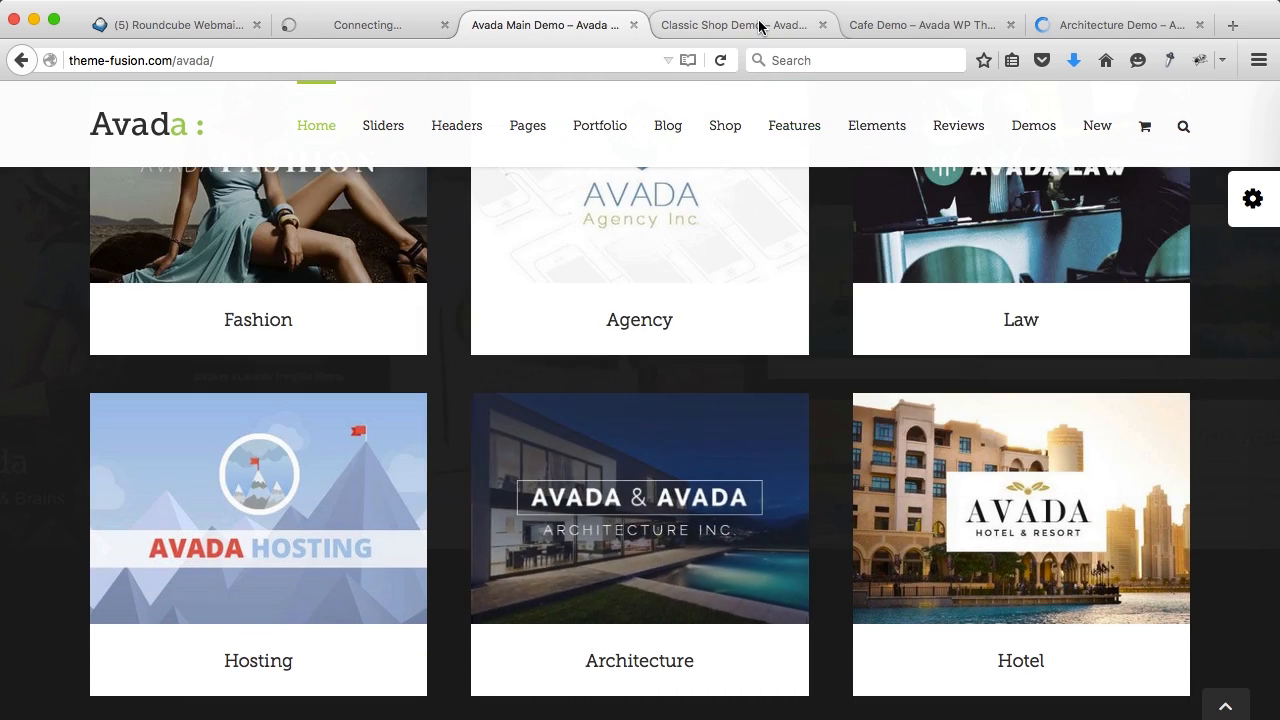
Step: Look through the Classic Shop demo, then close its tab
click(740, 25)
mouse_move(633, 188)
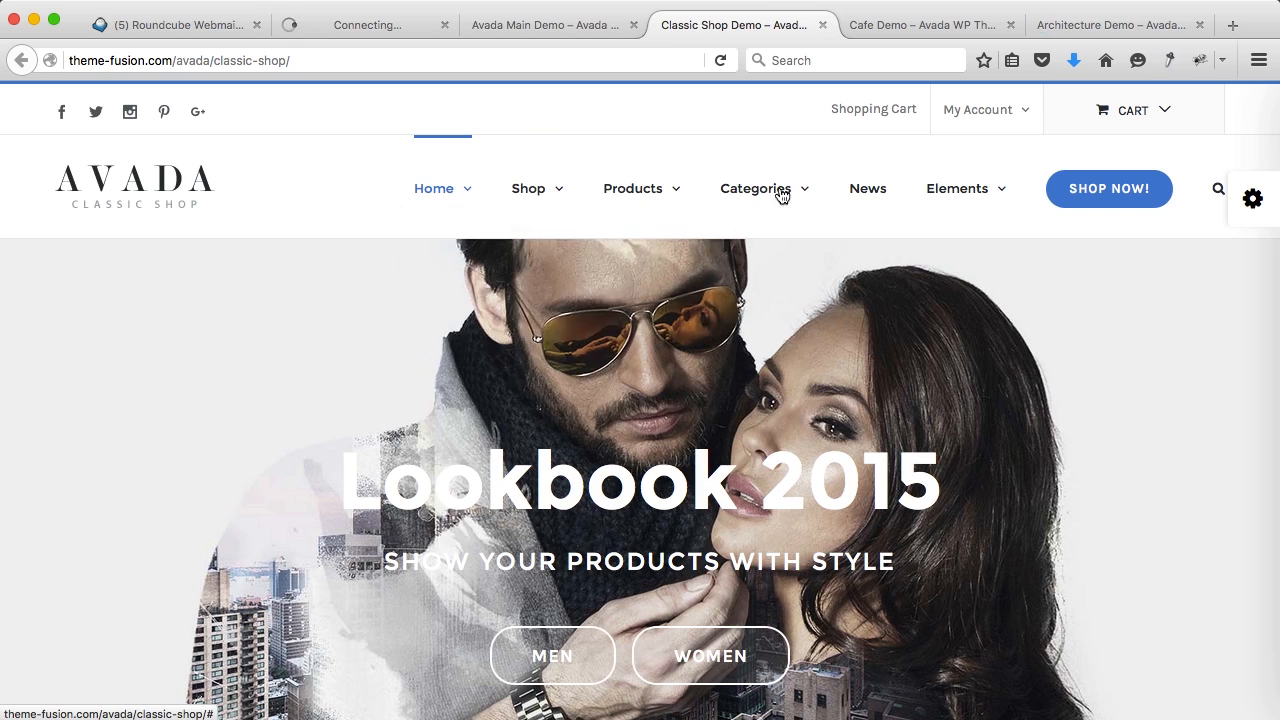
mouse_move(995, 191)
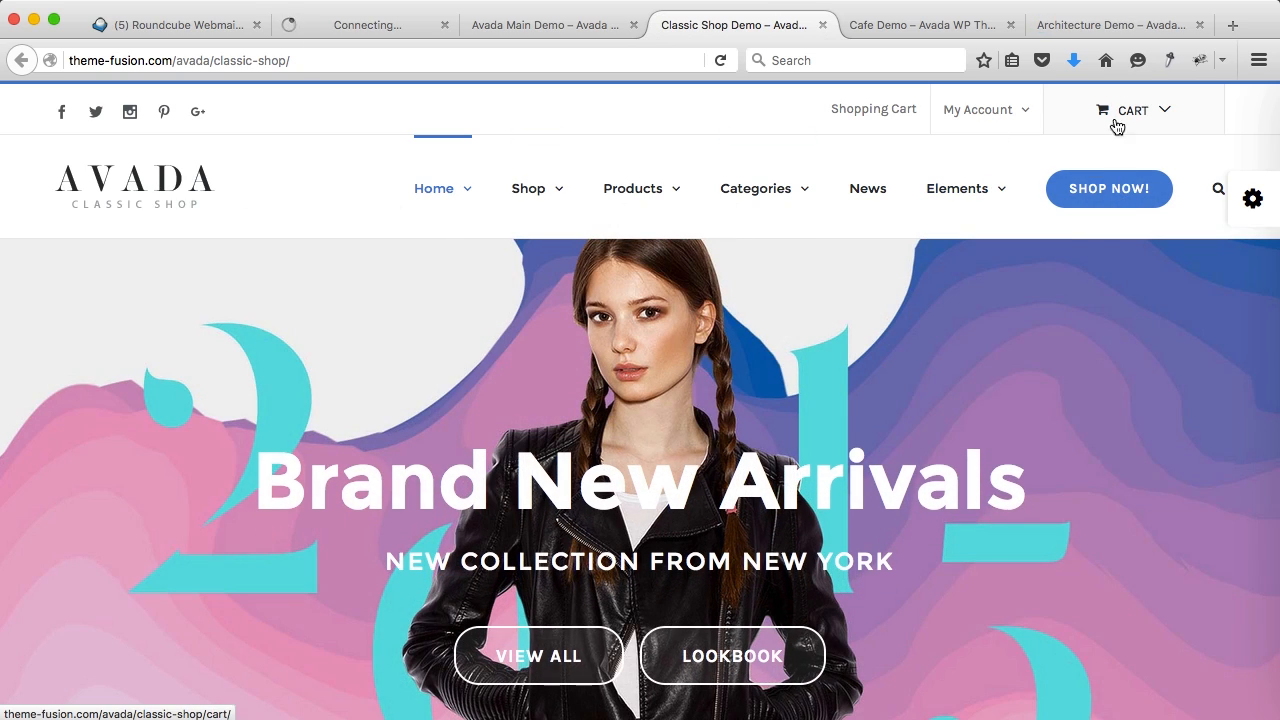
mouse_move(723, 193)
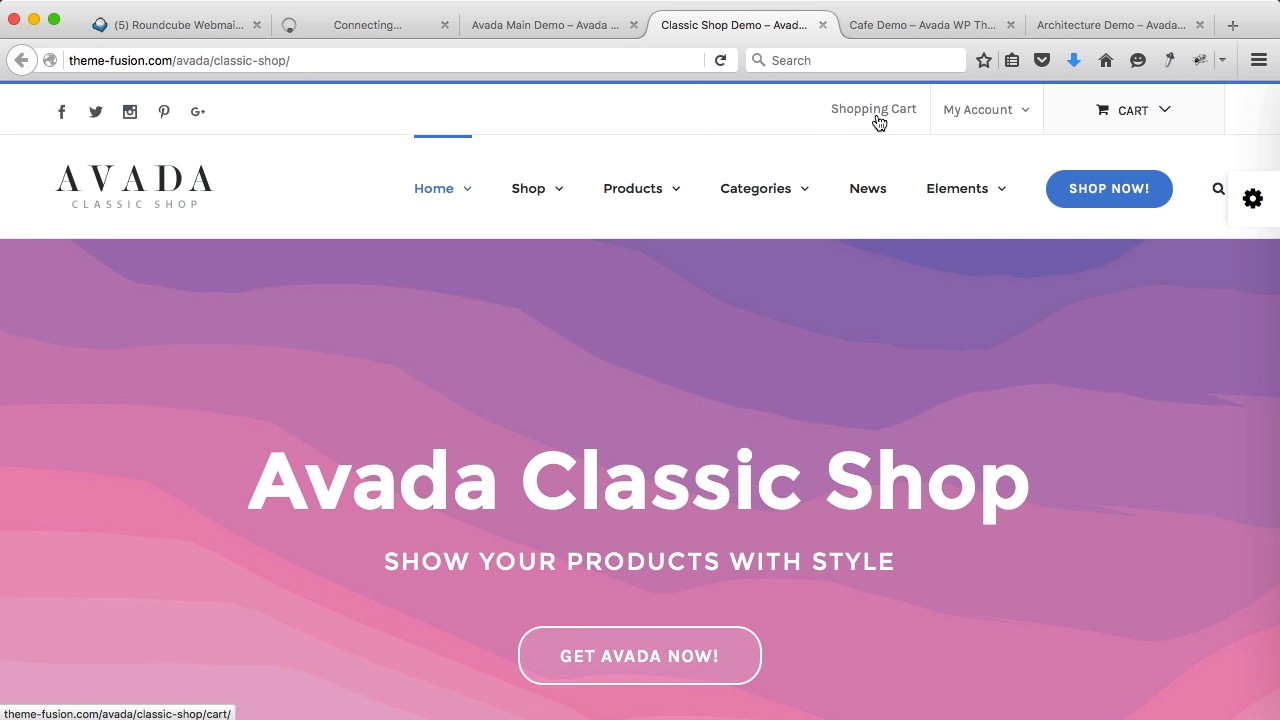
scroll(1097, 255, down, 10)
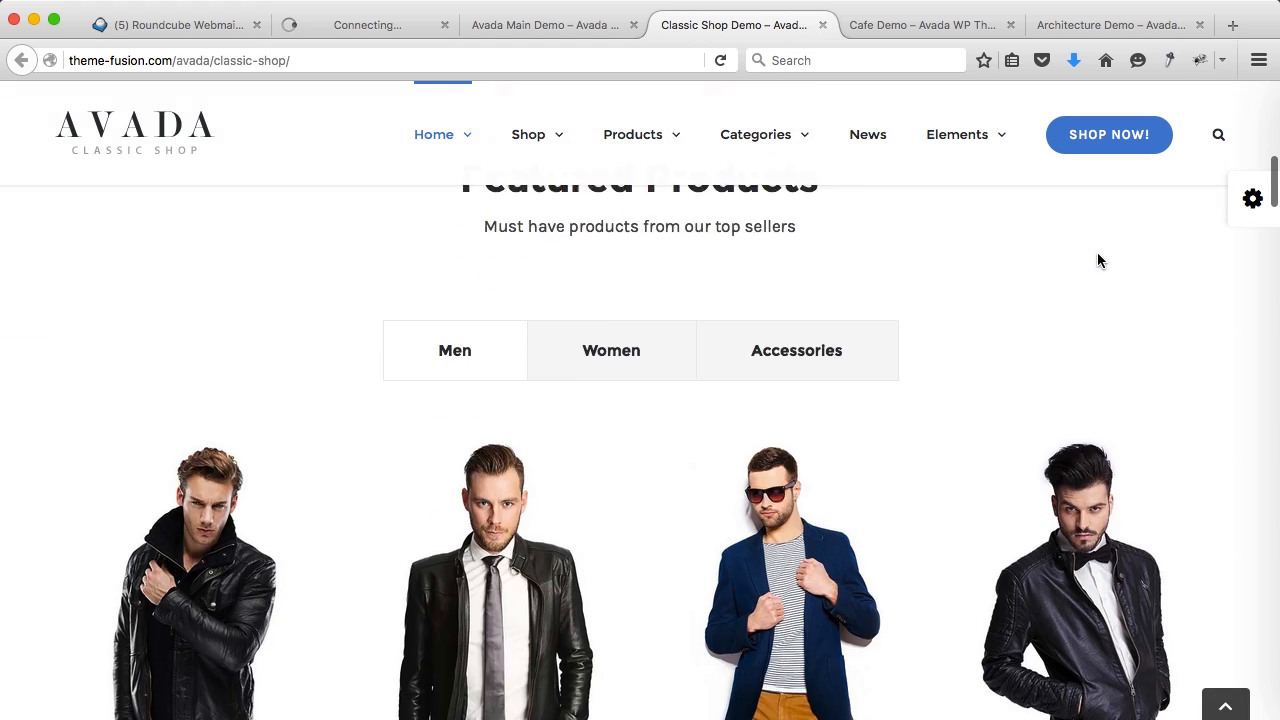
scroll(1097, 258, down, 10)
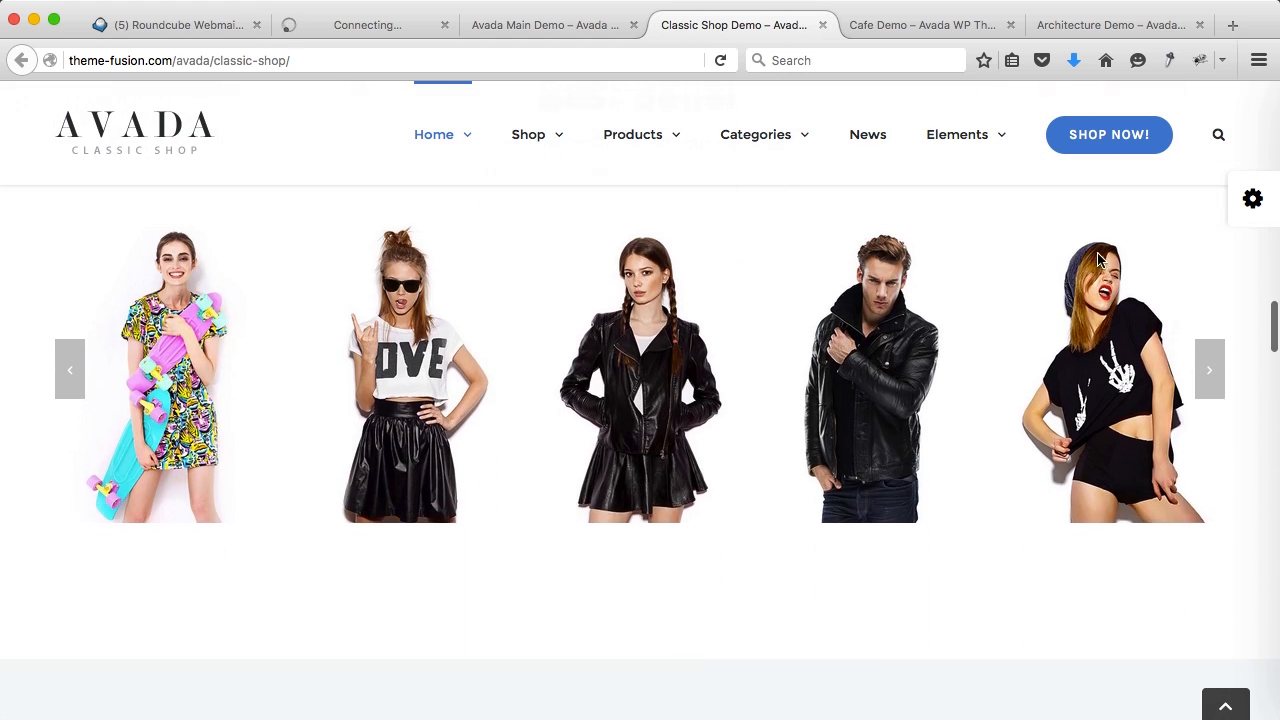
click(822, 25)
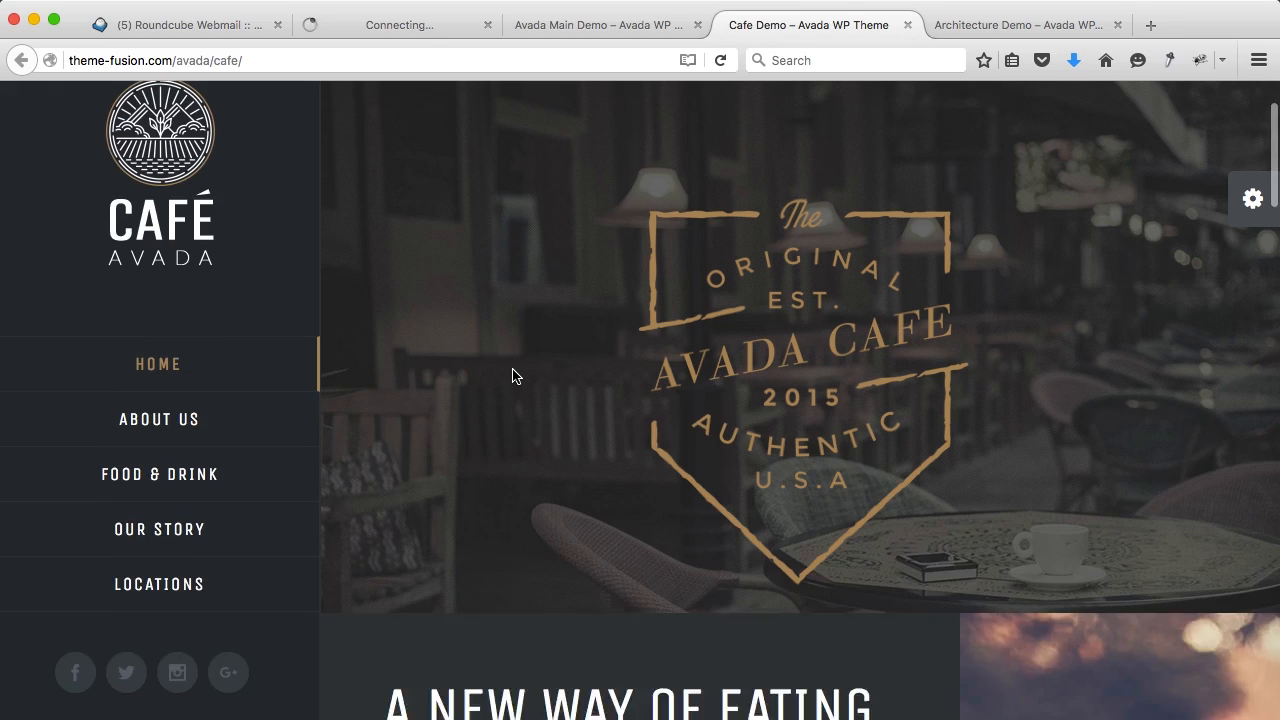
Step: Scroll the Cafe demo, view its About Us page, then close its tab
scroll(514, 374, down, 5)
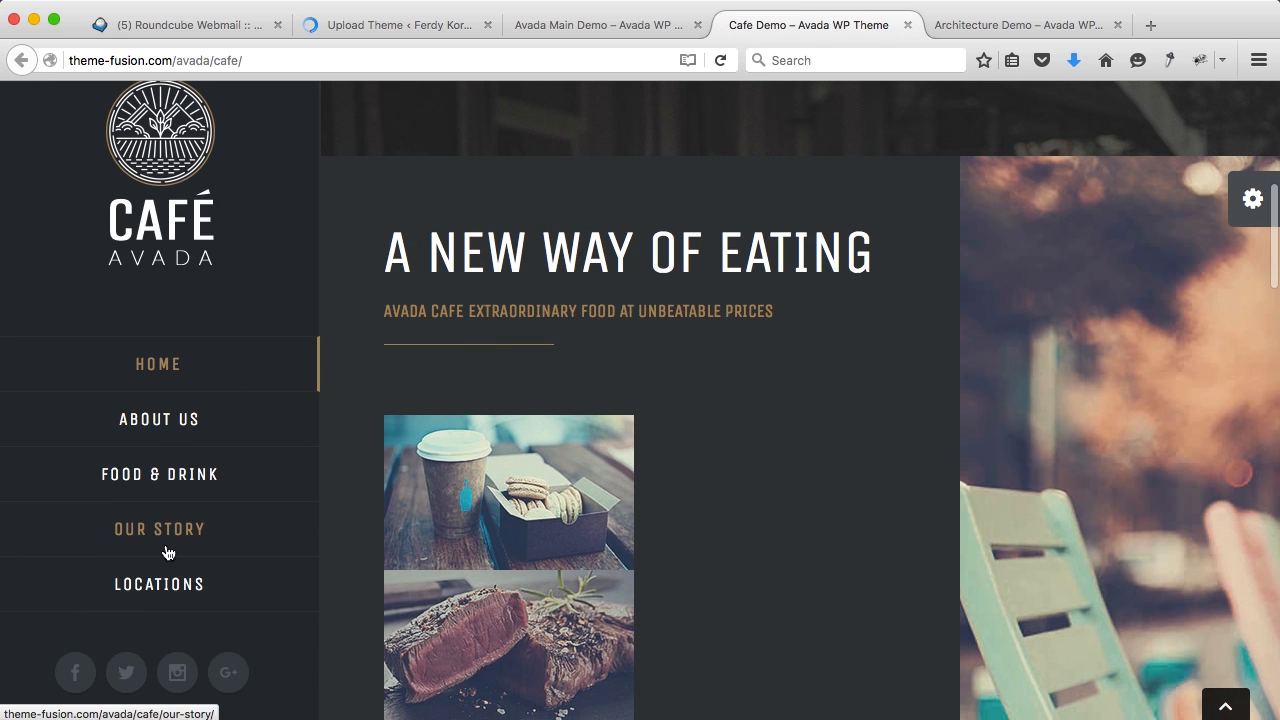
scroll(679, 305, down, 1)
scroll(679, 305, down, 4)
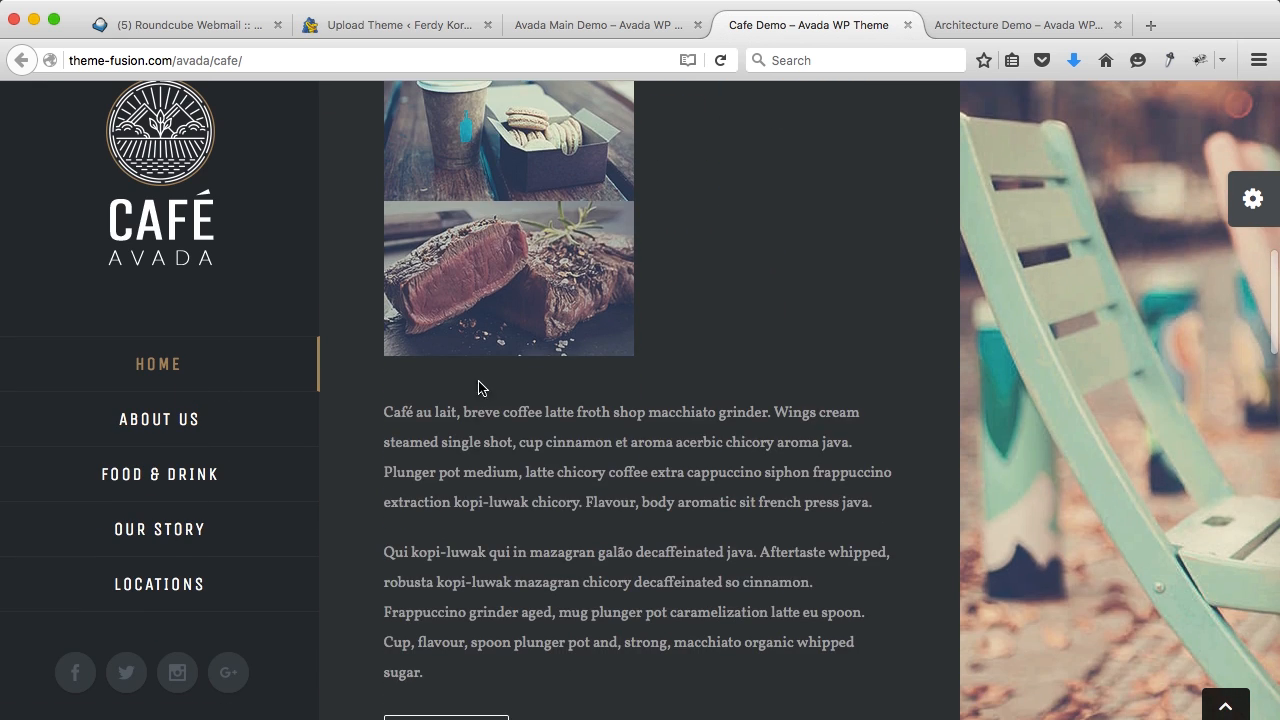
click(238, 438)
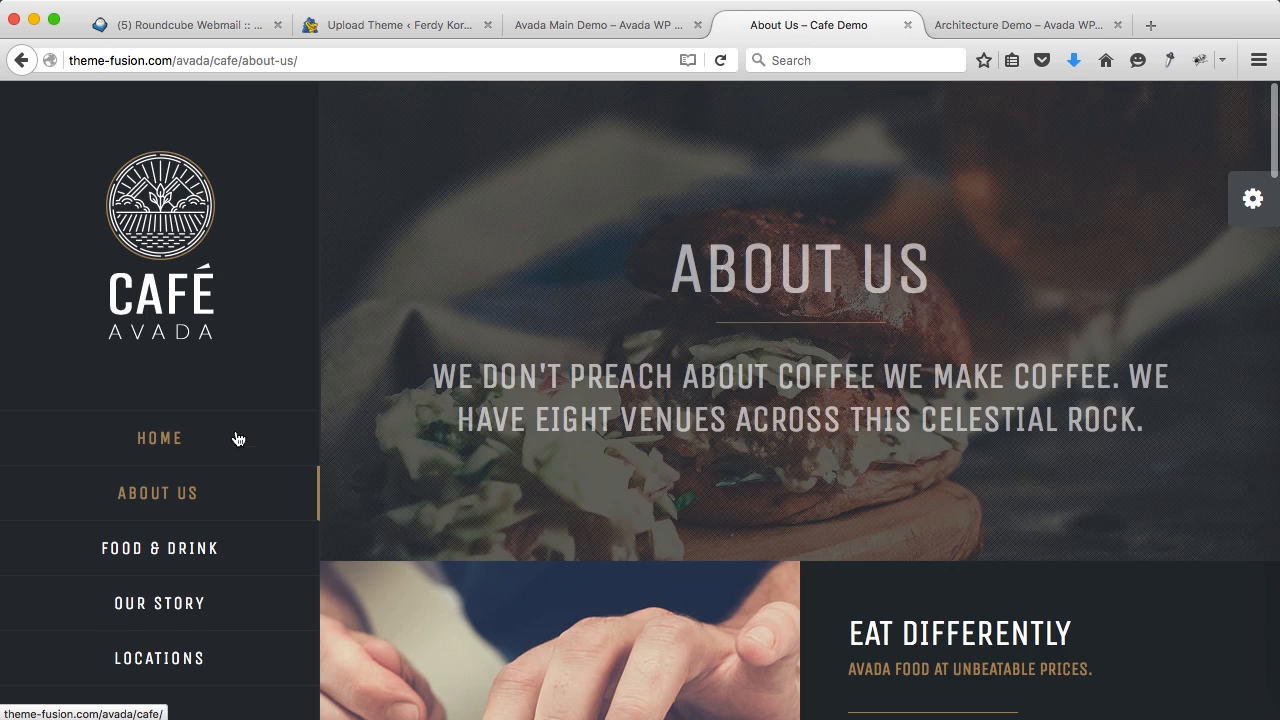
scroll(940, 344, down, 3)
scroll(940, 344, down, 12)
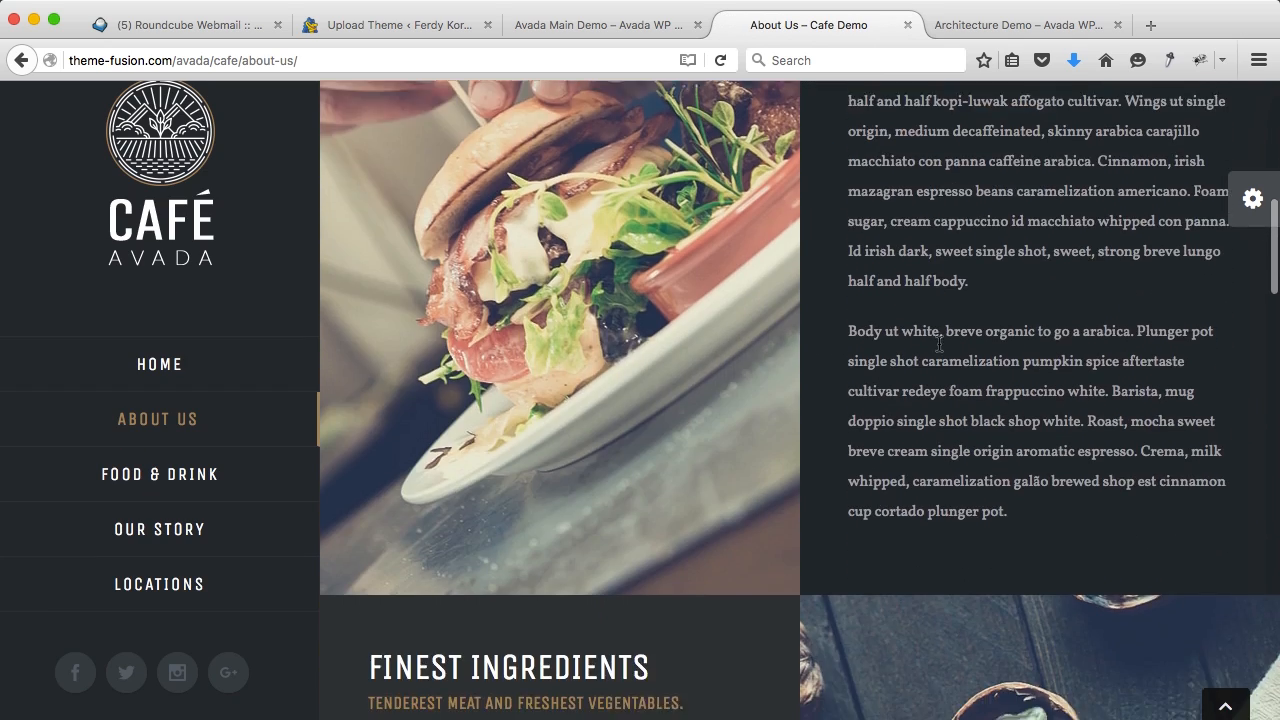
scroll(940, 350, down, 4)
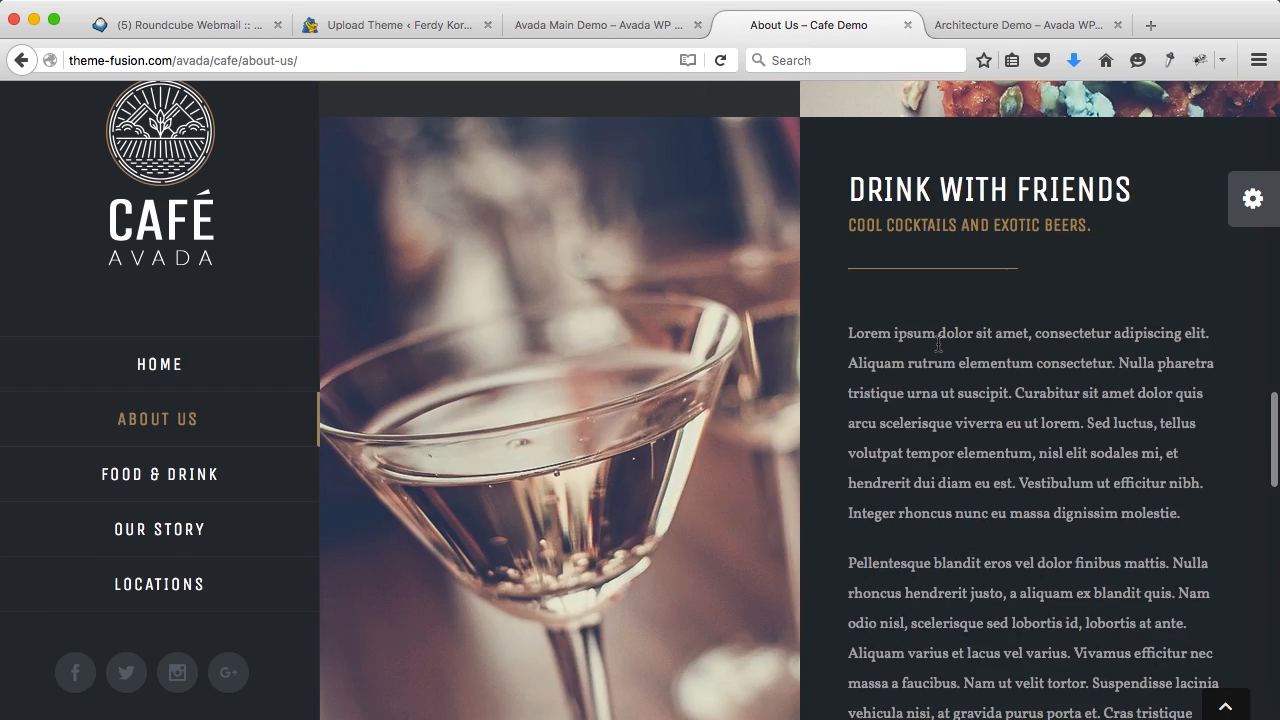
click(908, 25)
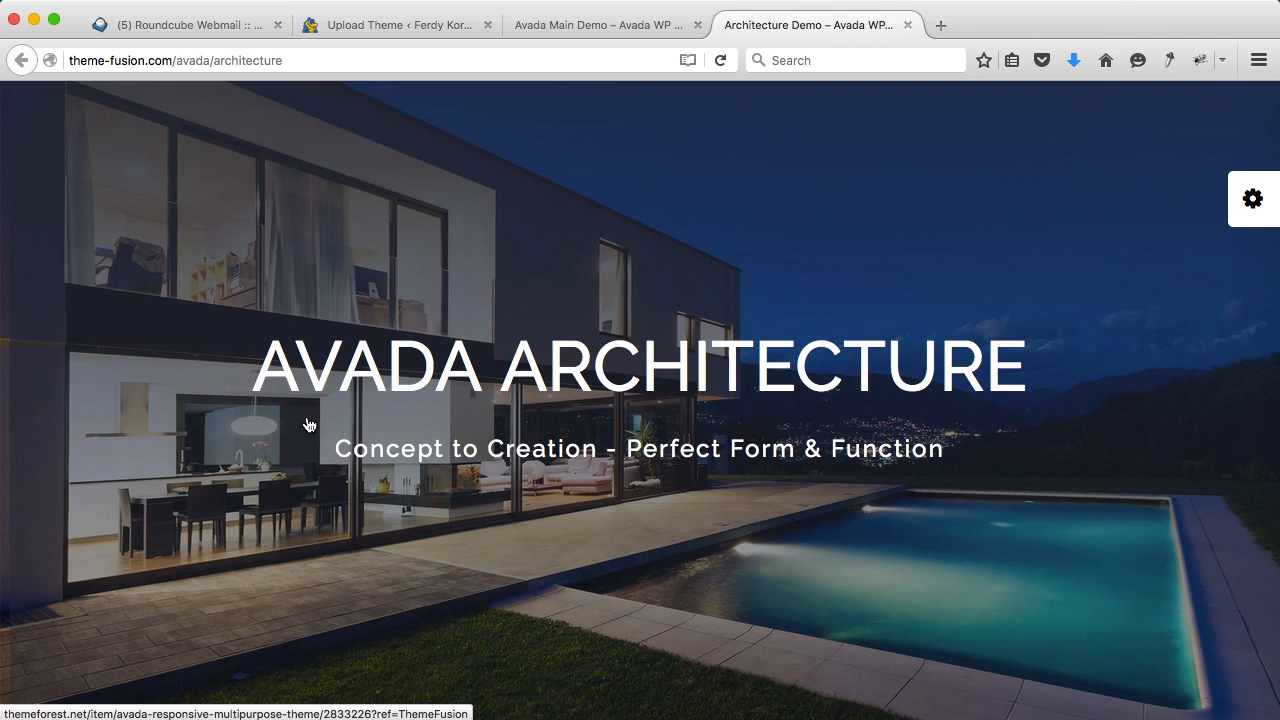
Step: Scroll the Architecture demo, view its About page, then close its tab
scroll(691, 340, down, 5)
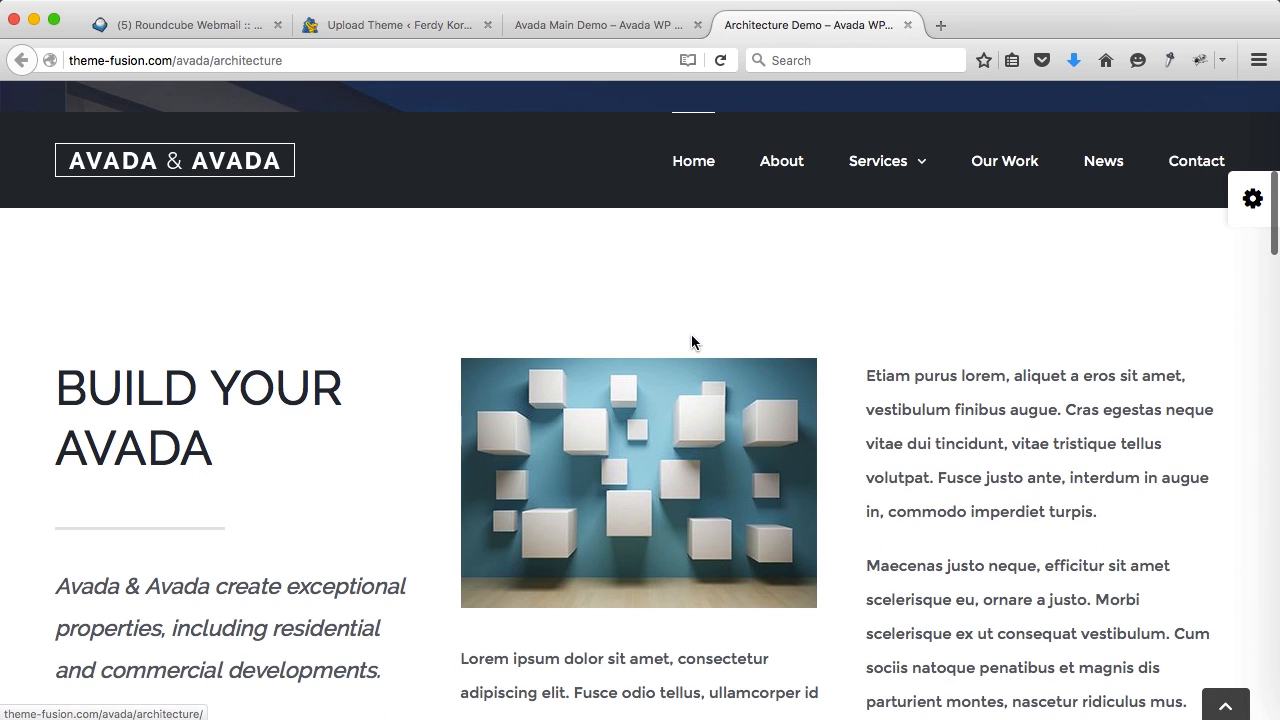
scroll(800, 288, down, 10)
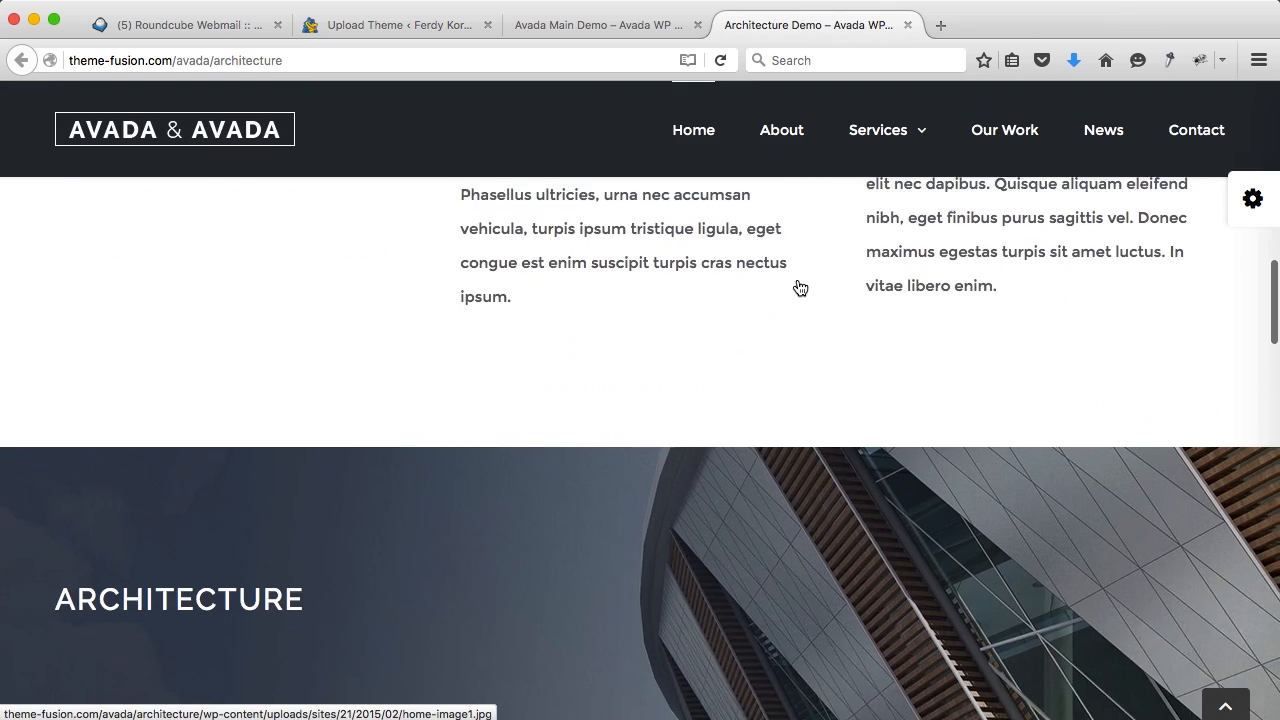
scroll(799, 288, down, 10)
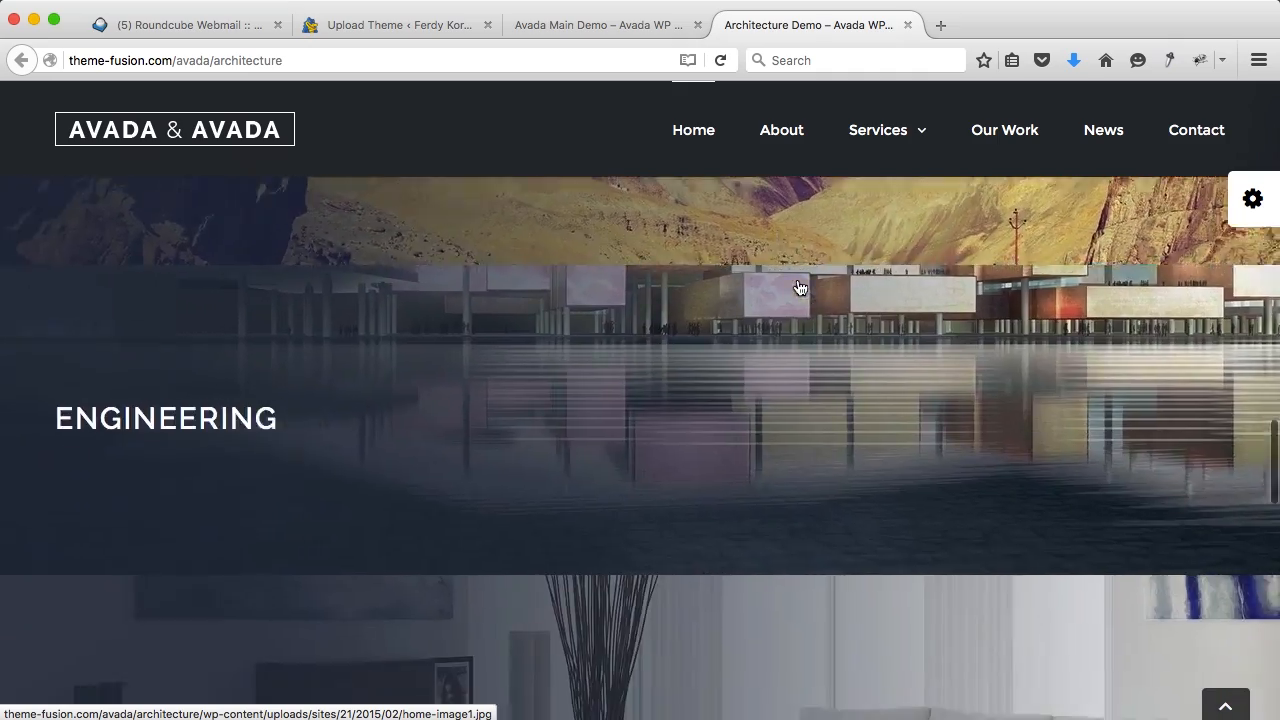
scroll(797, 287, down, 10)
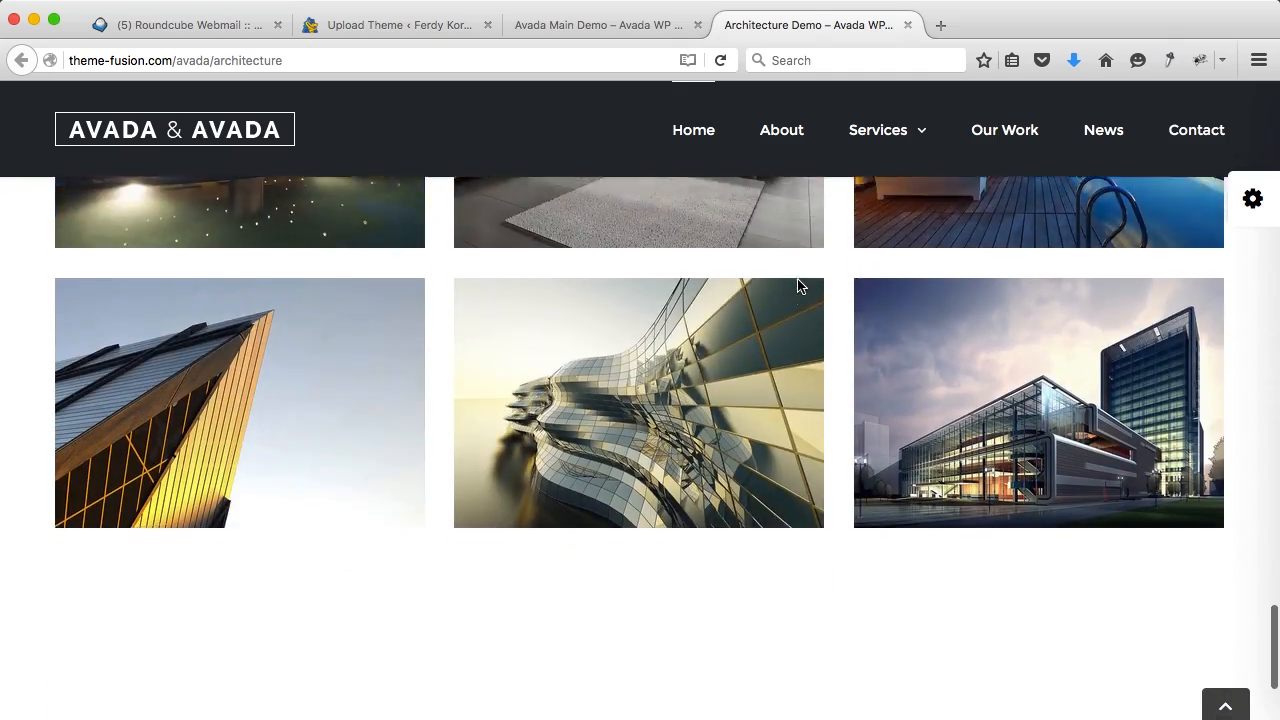
scroll(797, 286, up, 20)
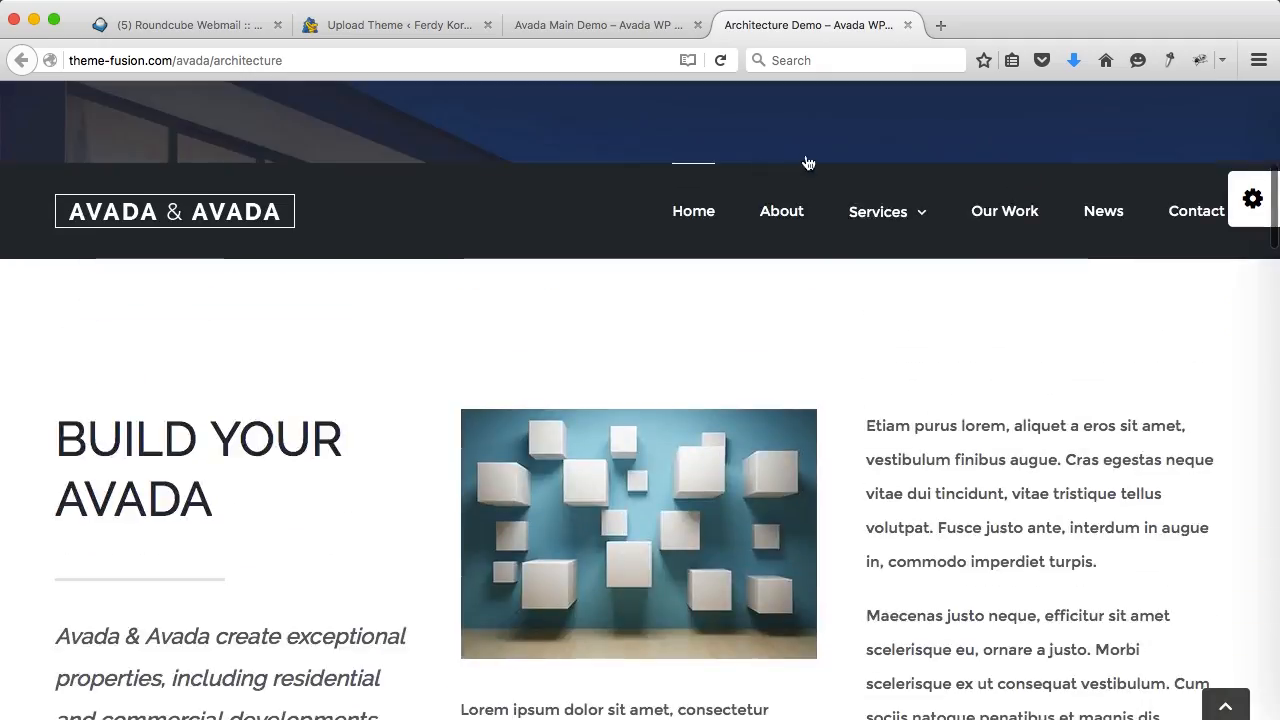
click(792, 218)
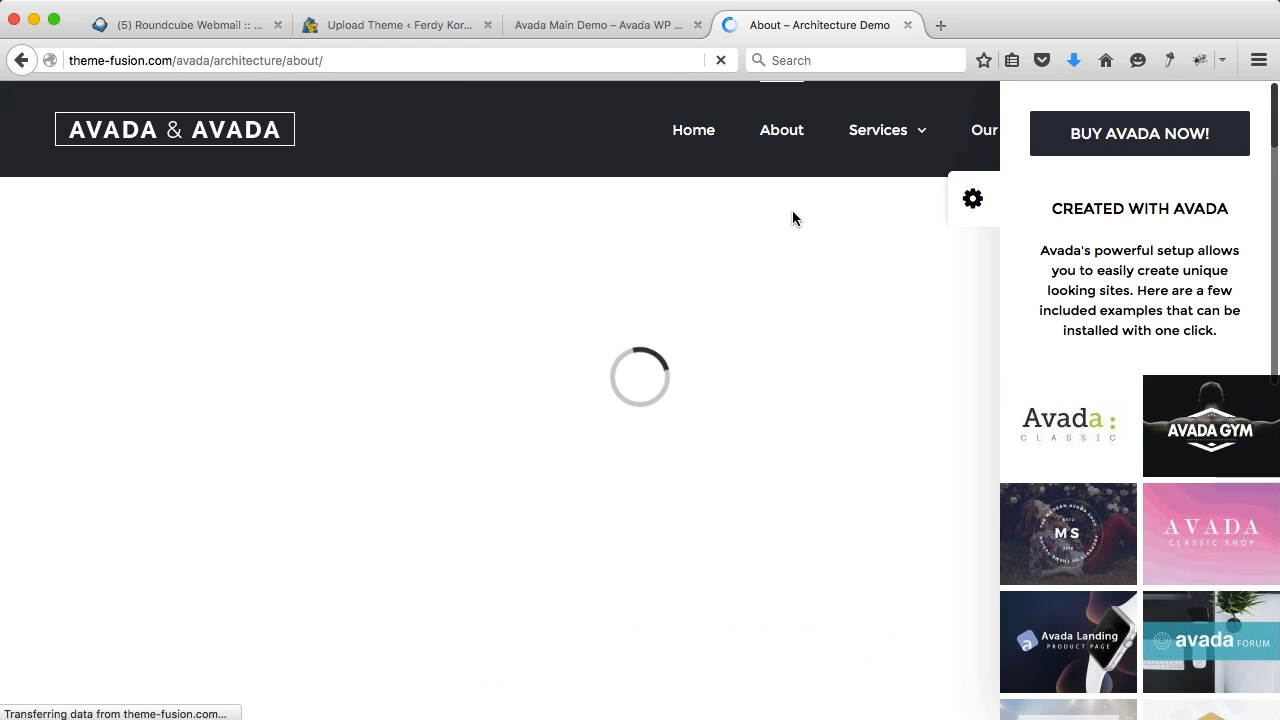
scroll(867, 394, down, 10)
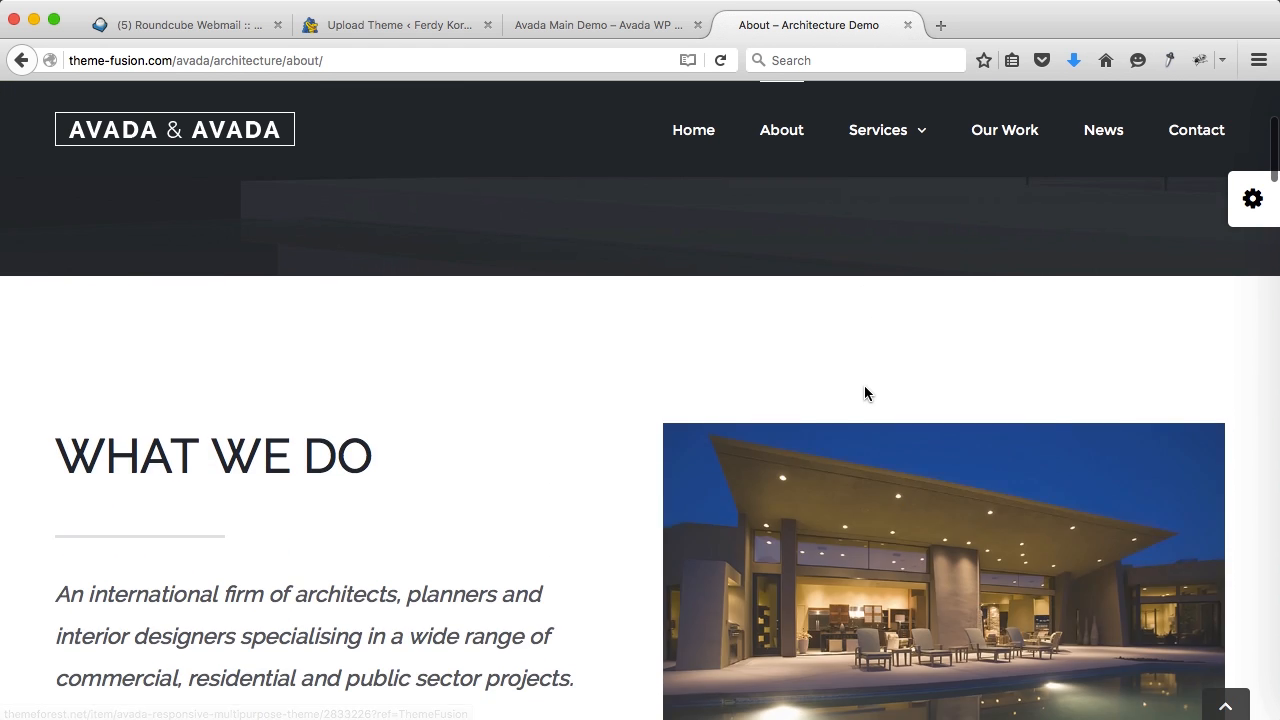
scroll(867, 394, down, 4)
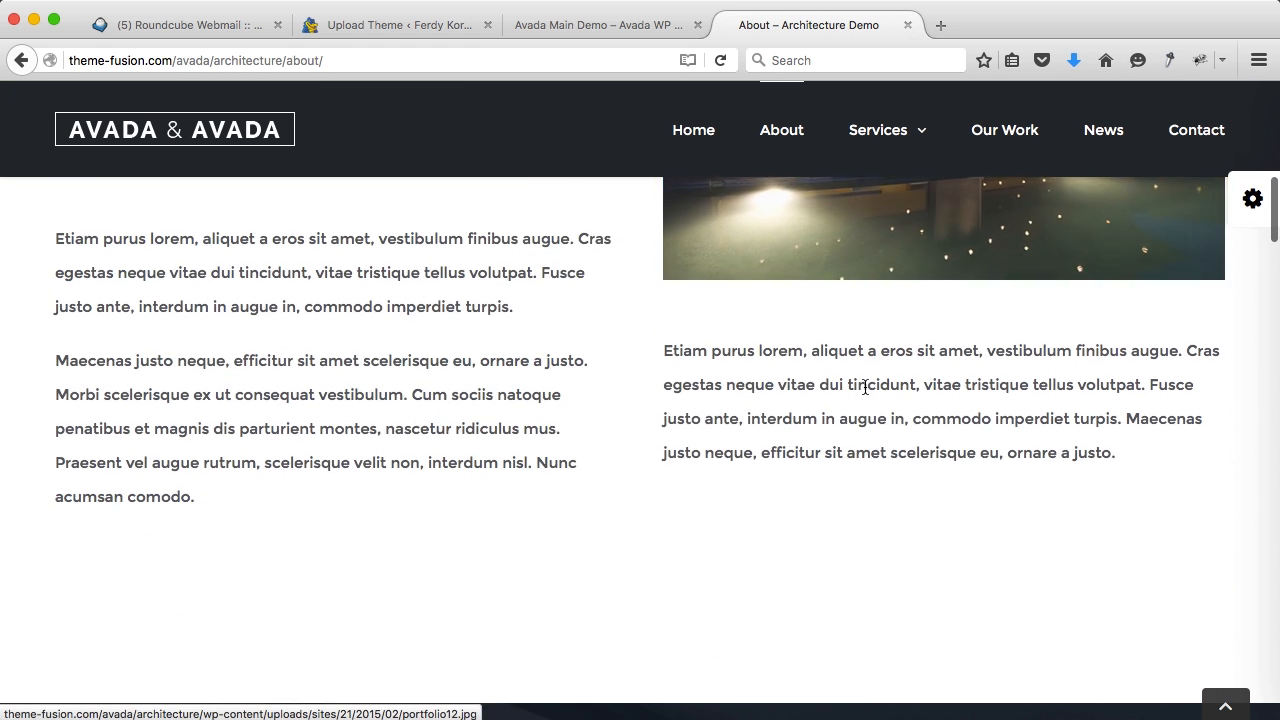
click(909, 27)
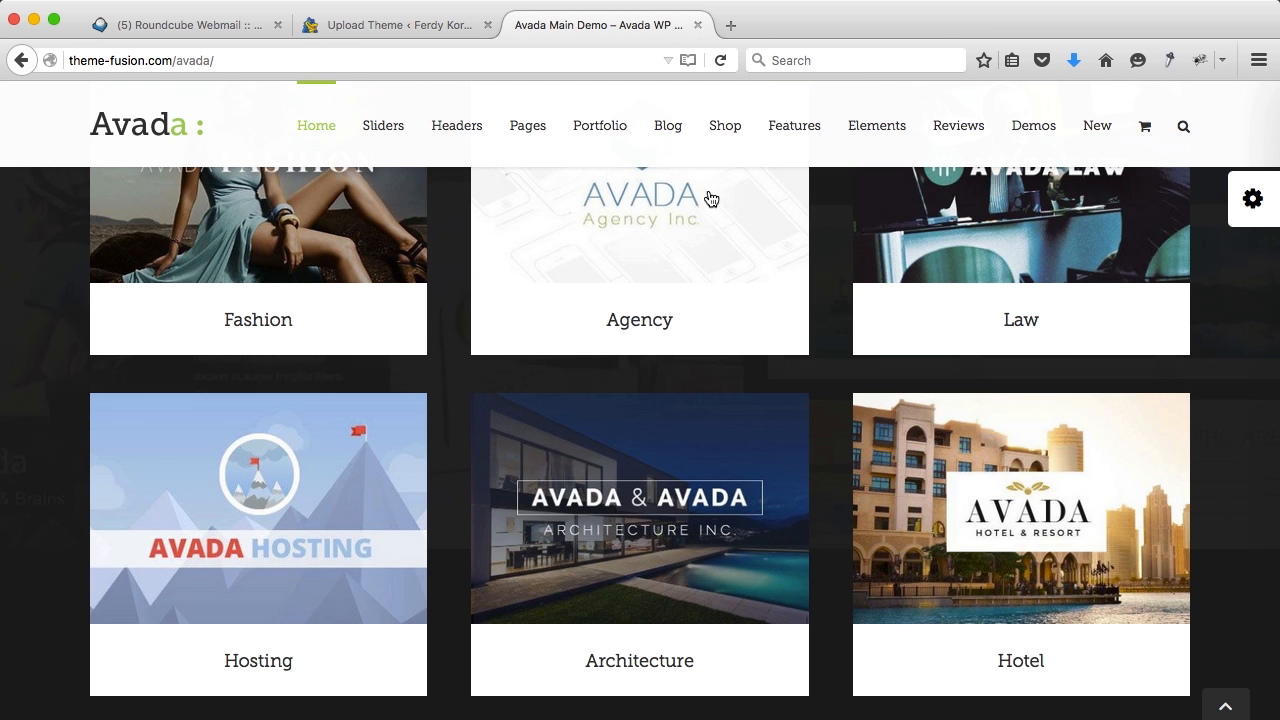
Step: Go back to the WordPress tab showing 'Theme installed successfully.' for Avada
scroll(445, 558, down, 8)
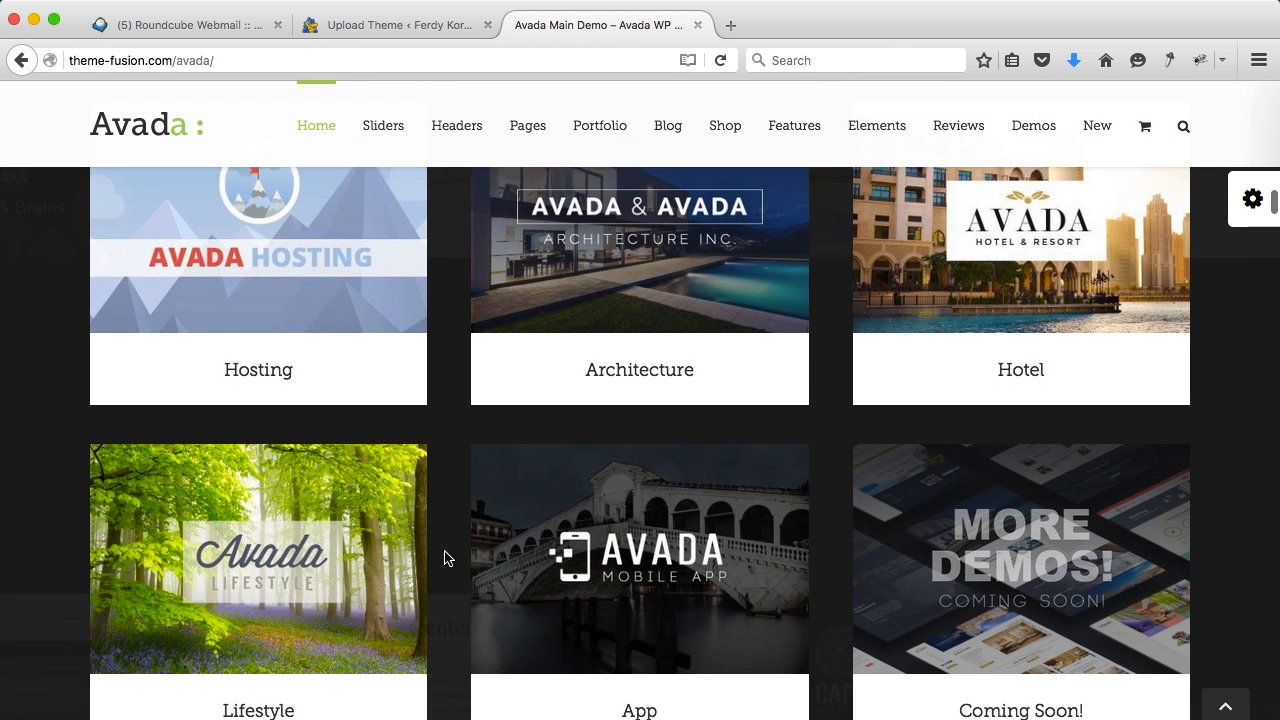
scroll(445, 558, up, 20)
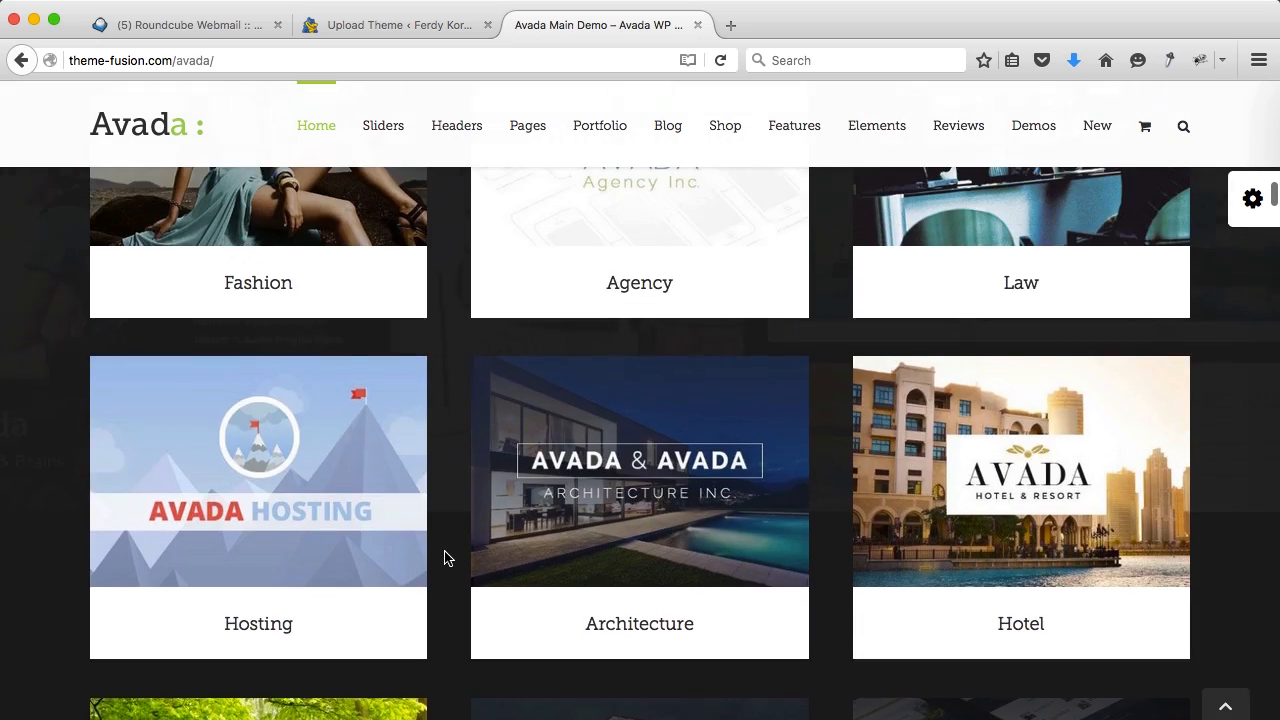
scroll(445, 558, up, 10)
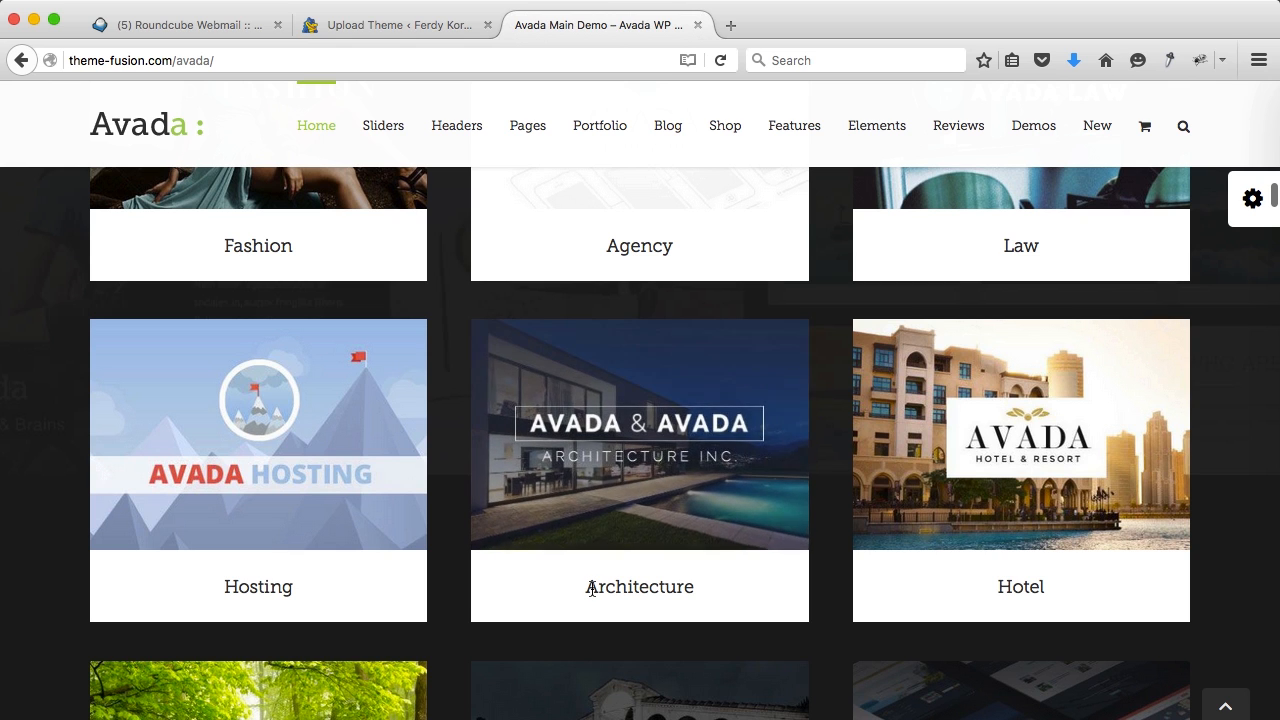
drag(580, 591, 680, 595)
click(704, 597)
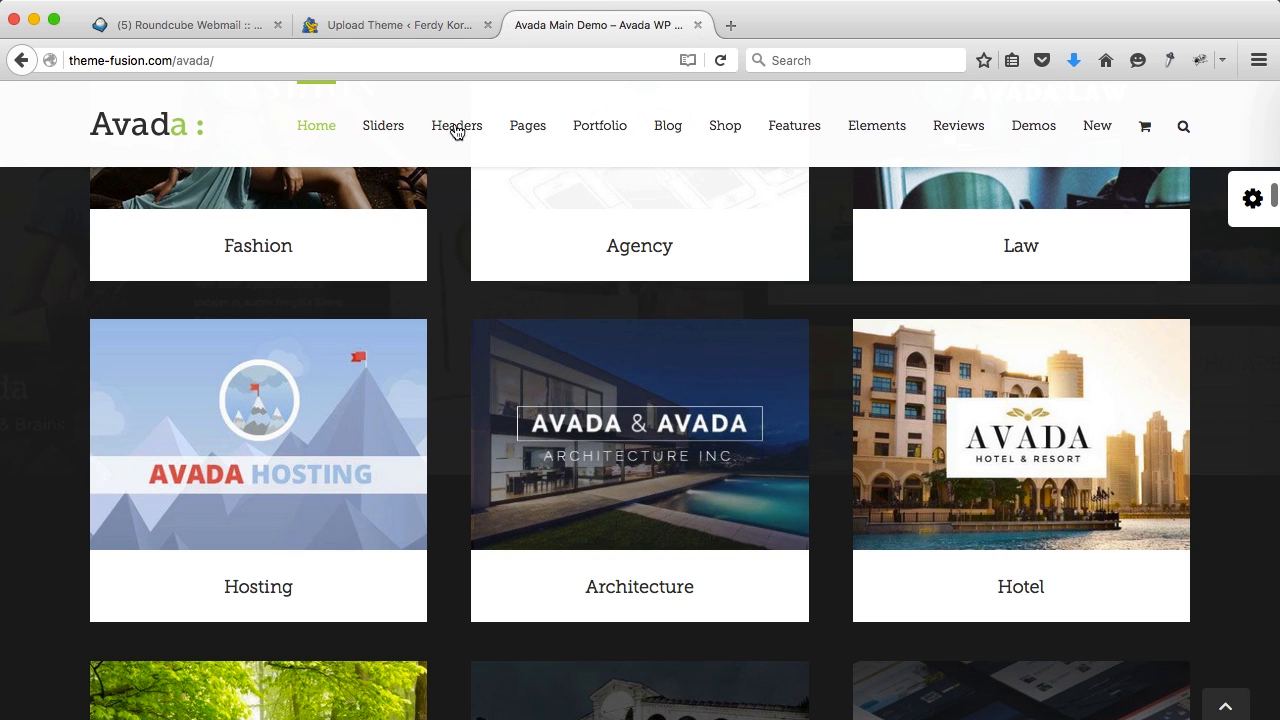
click(434, 34)
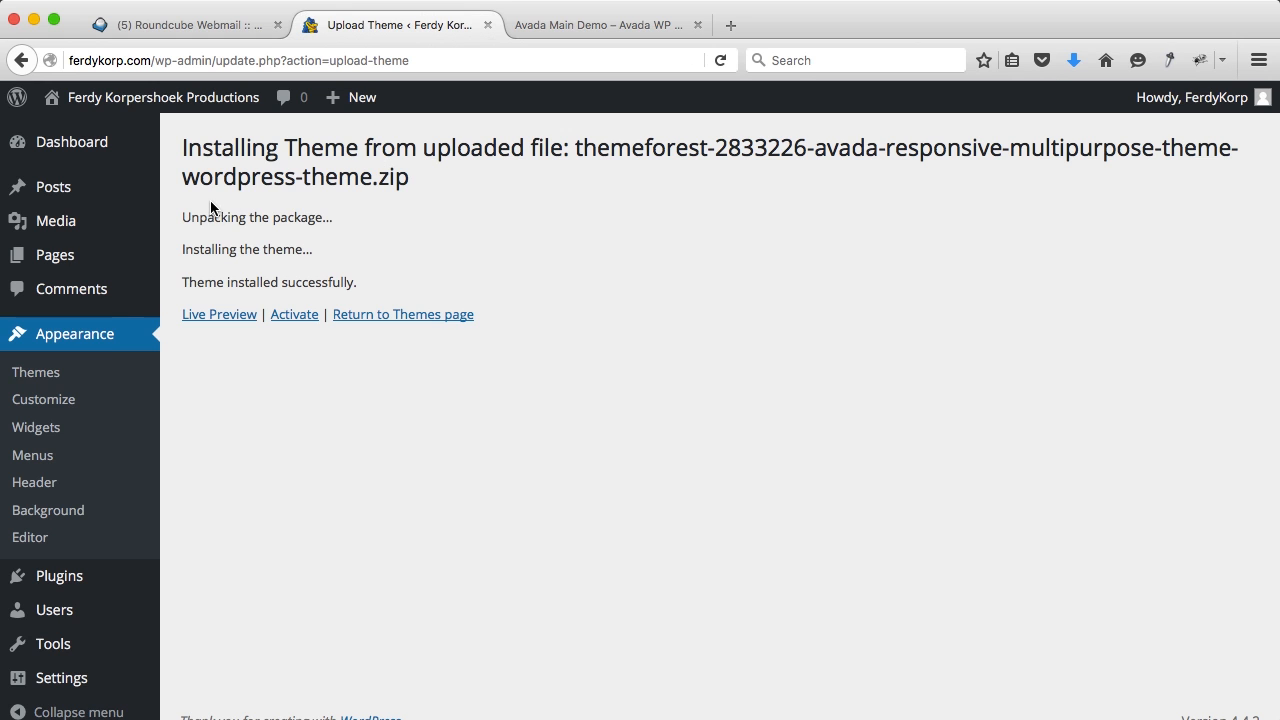
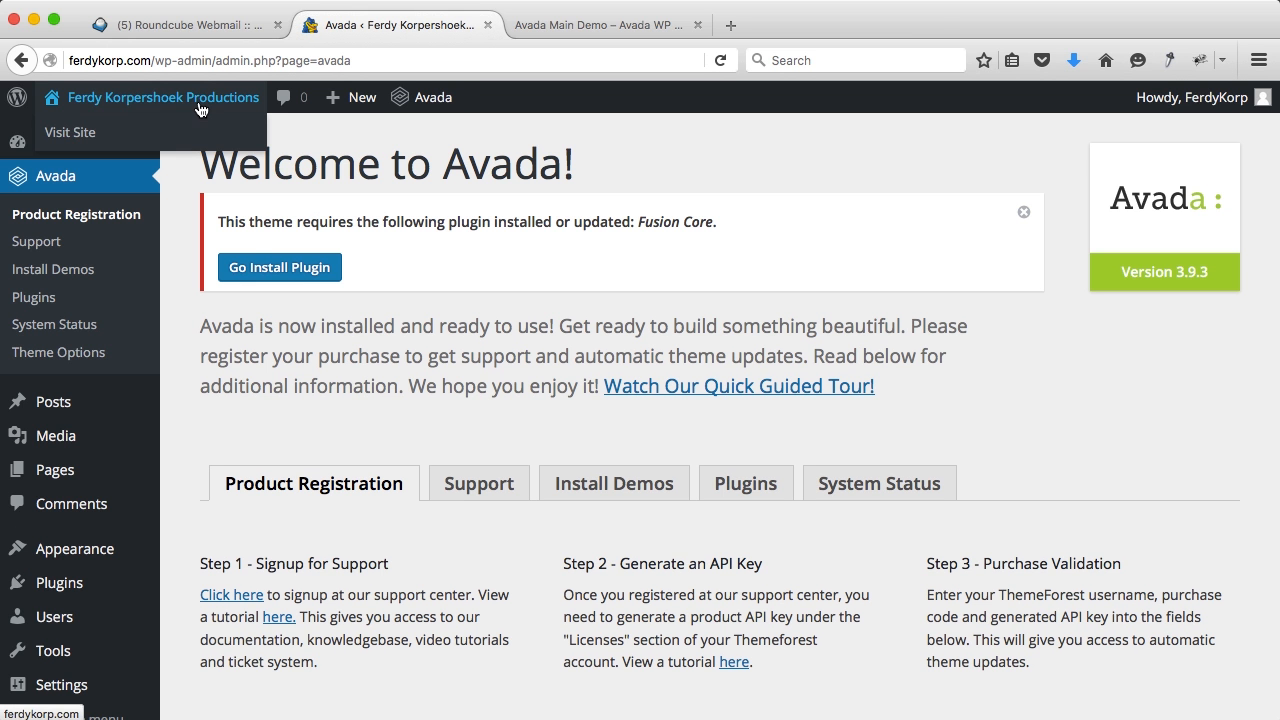
Step: Preview the site front page, then close it with the Avada Main Demo and Roundcube webmail tabs
middle_click(150, 97)
click(599, 27)
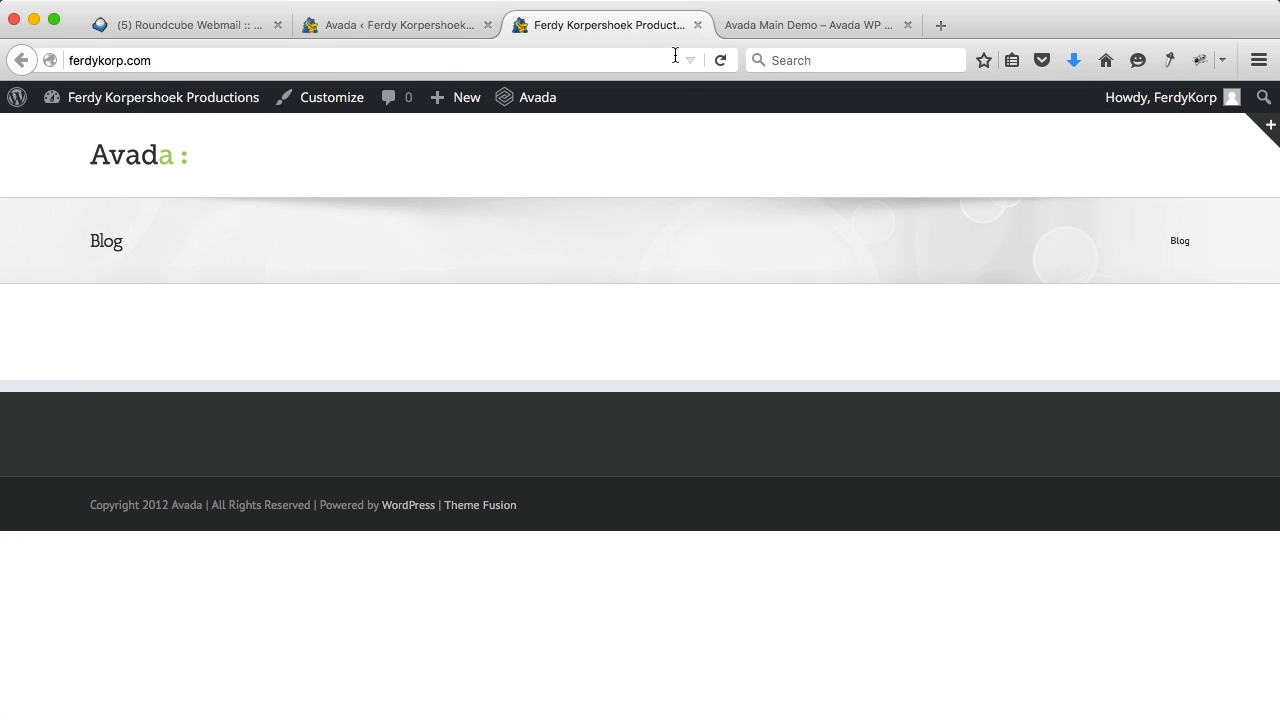
click(698, 25)
click(623, 26)
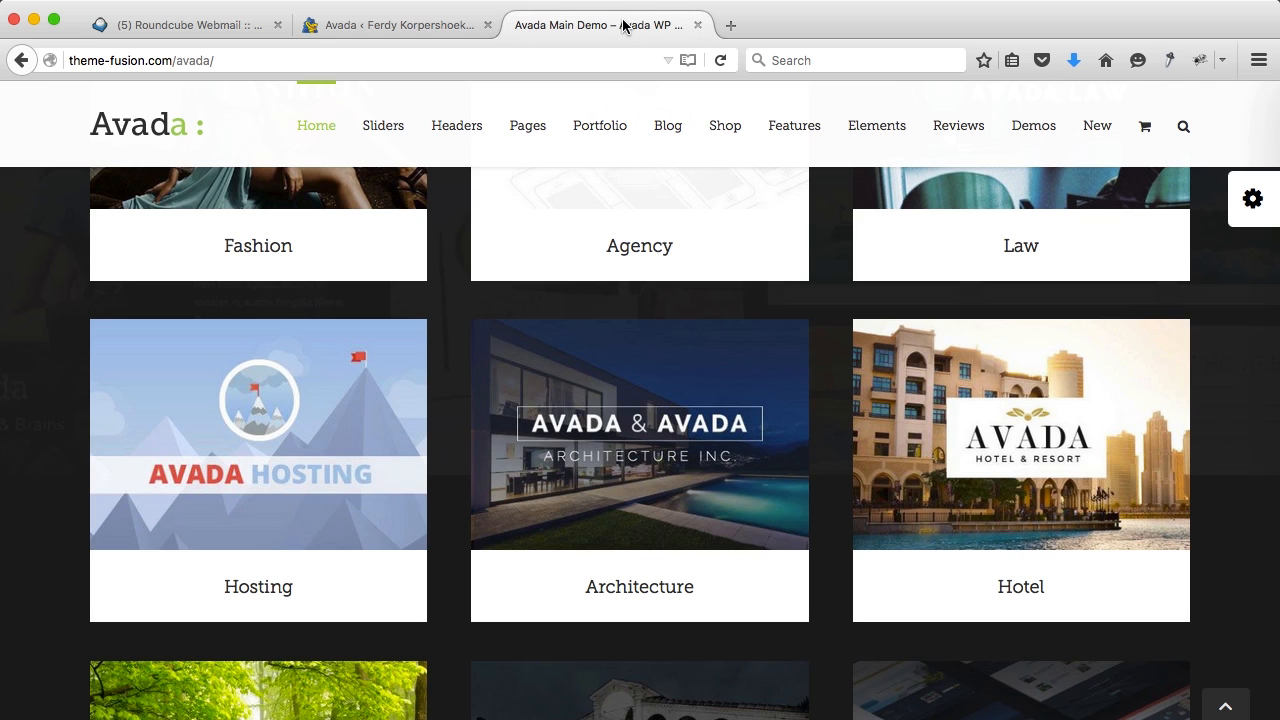
click(698, 25)
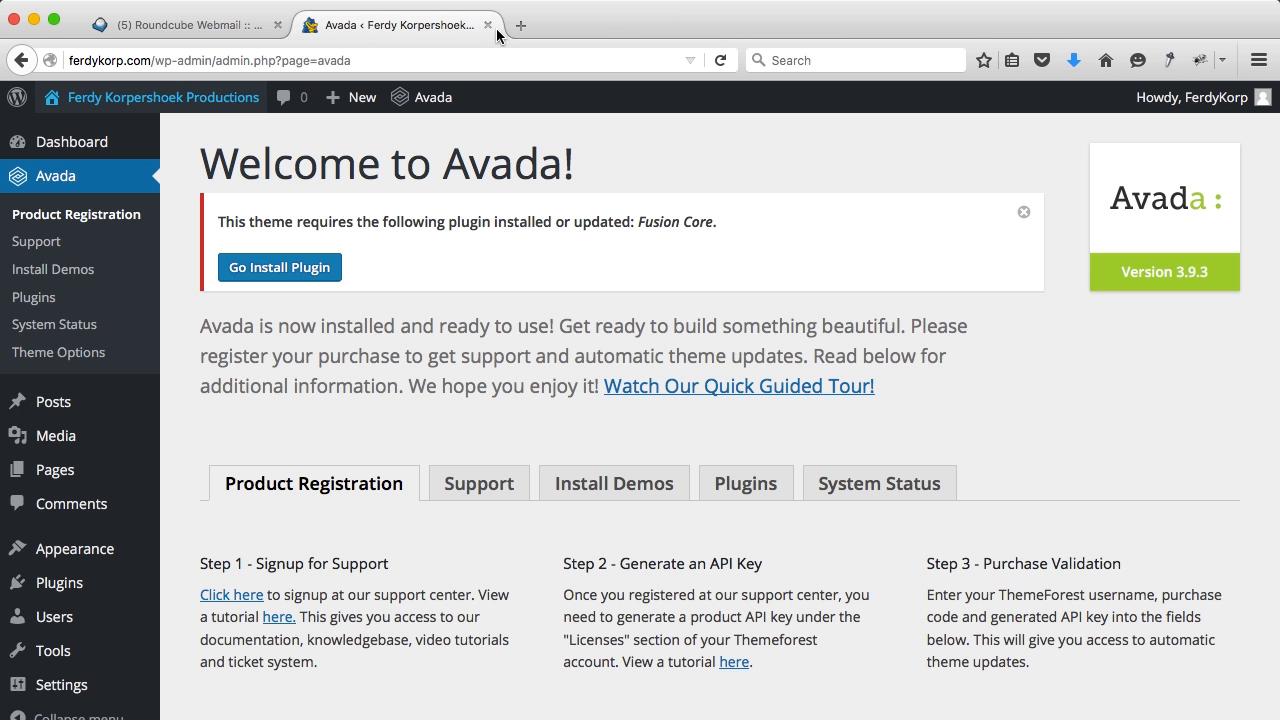
click(278, 25)
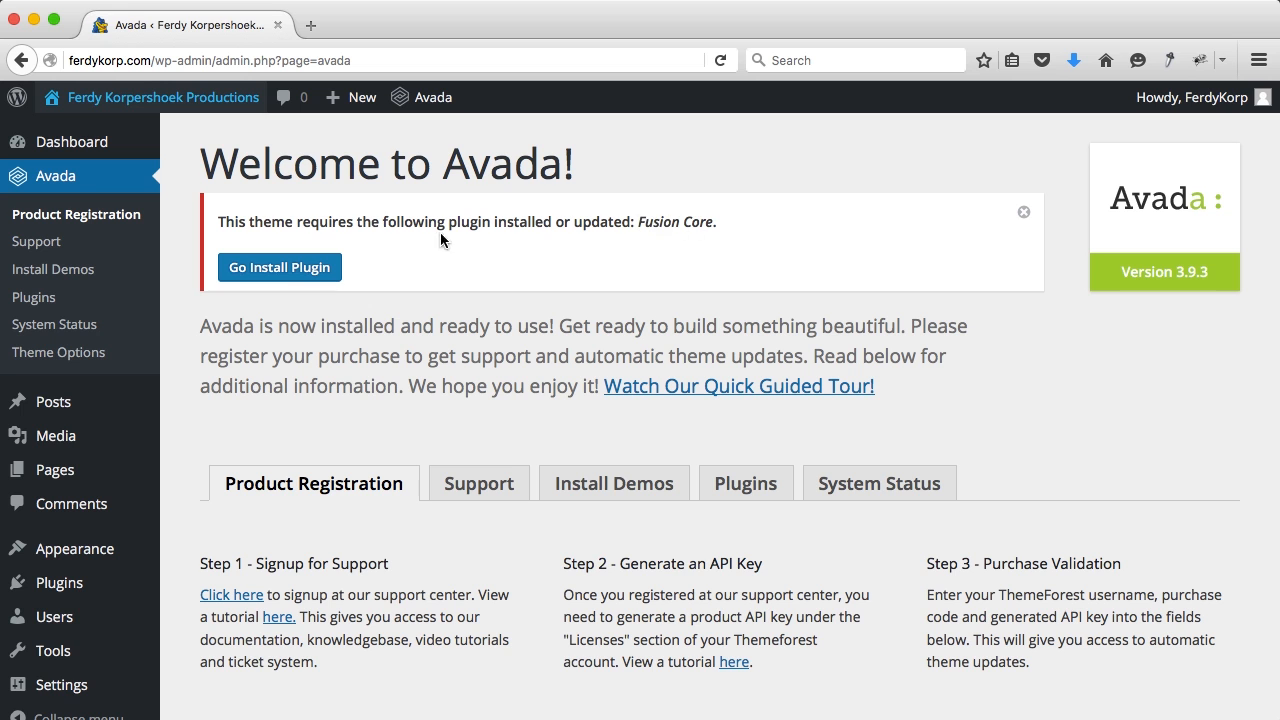
Step: Install the required Fusion Core plugin and return to the plugins installer
click(298, 270)
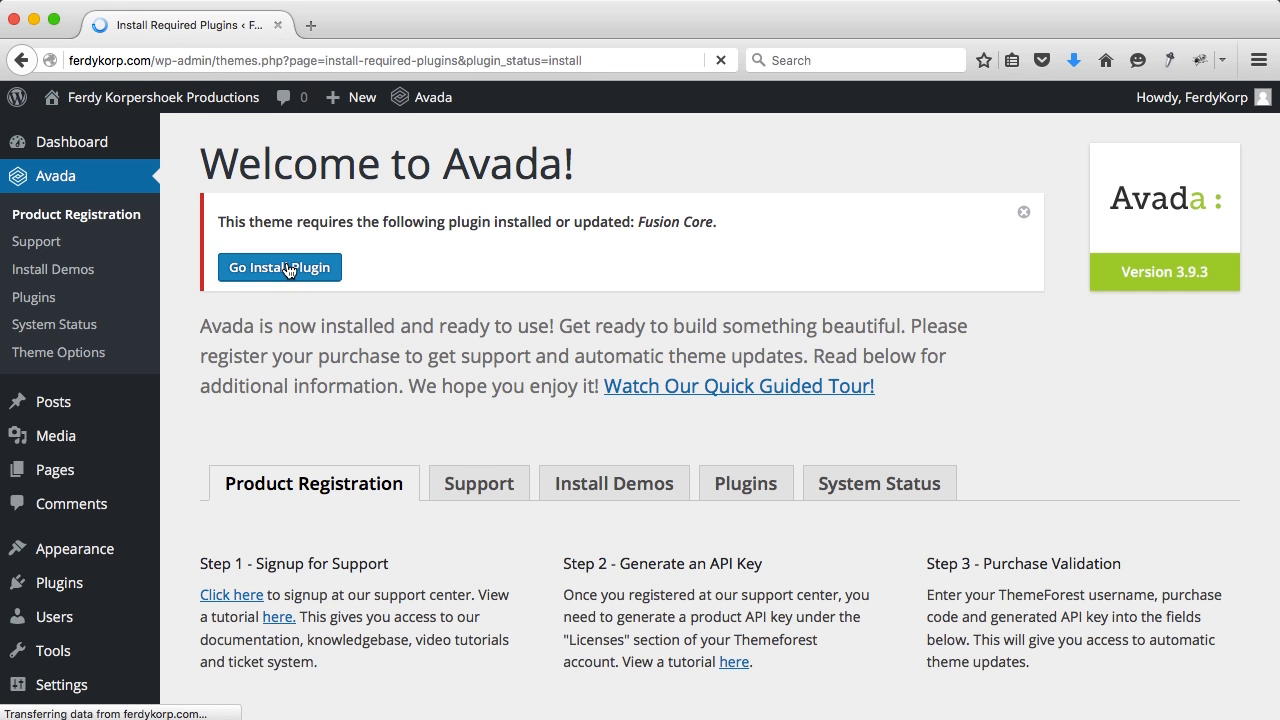
click(244, 285)
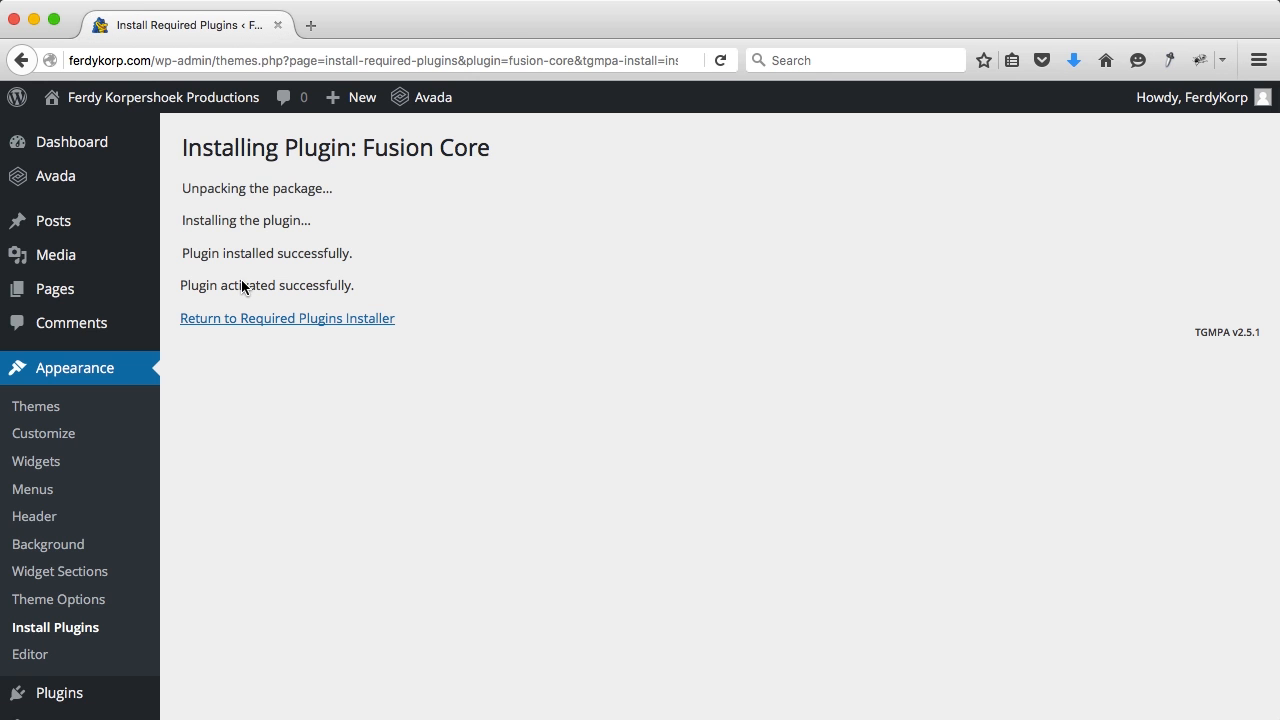
click(257, 318)
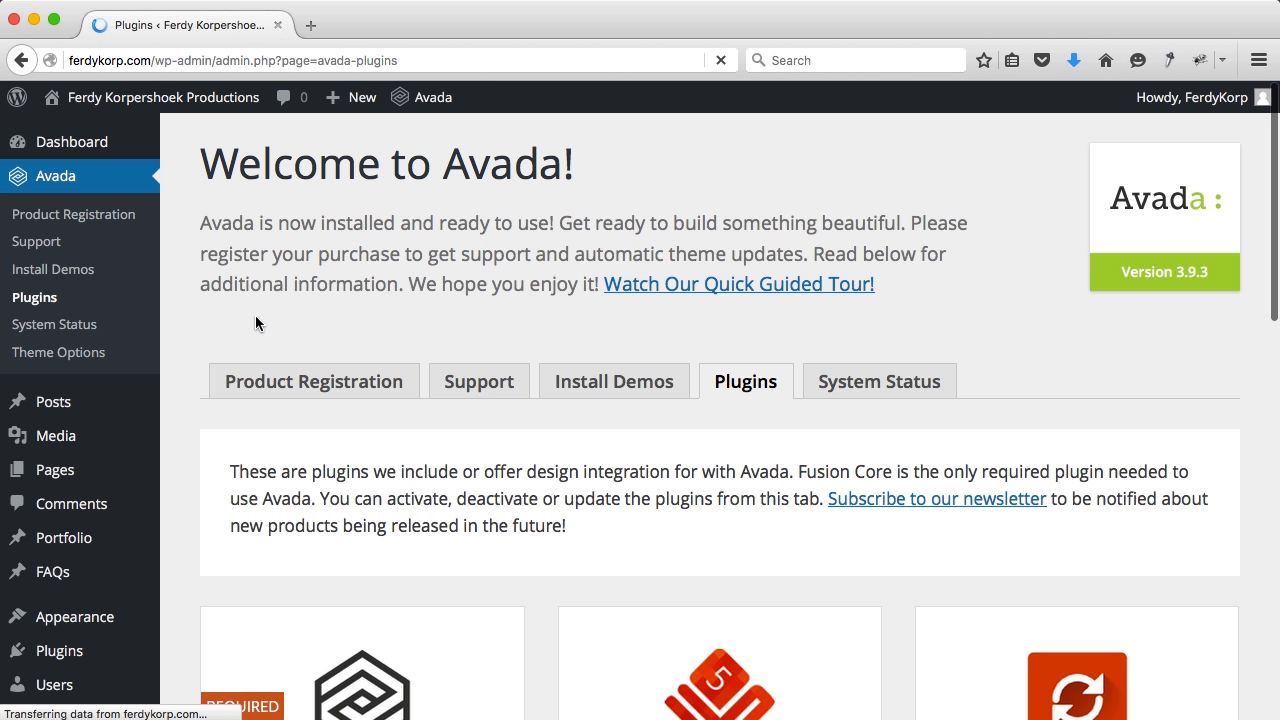
Step: Install the Revolution Slider plugin and return to the plugins installer
scroll(255, 320, down, 5)
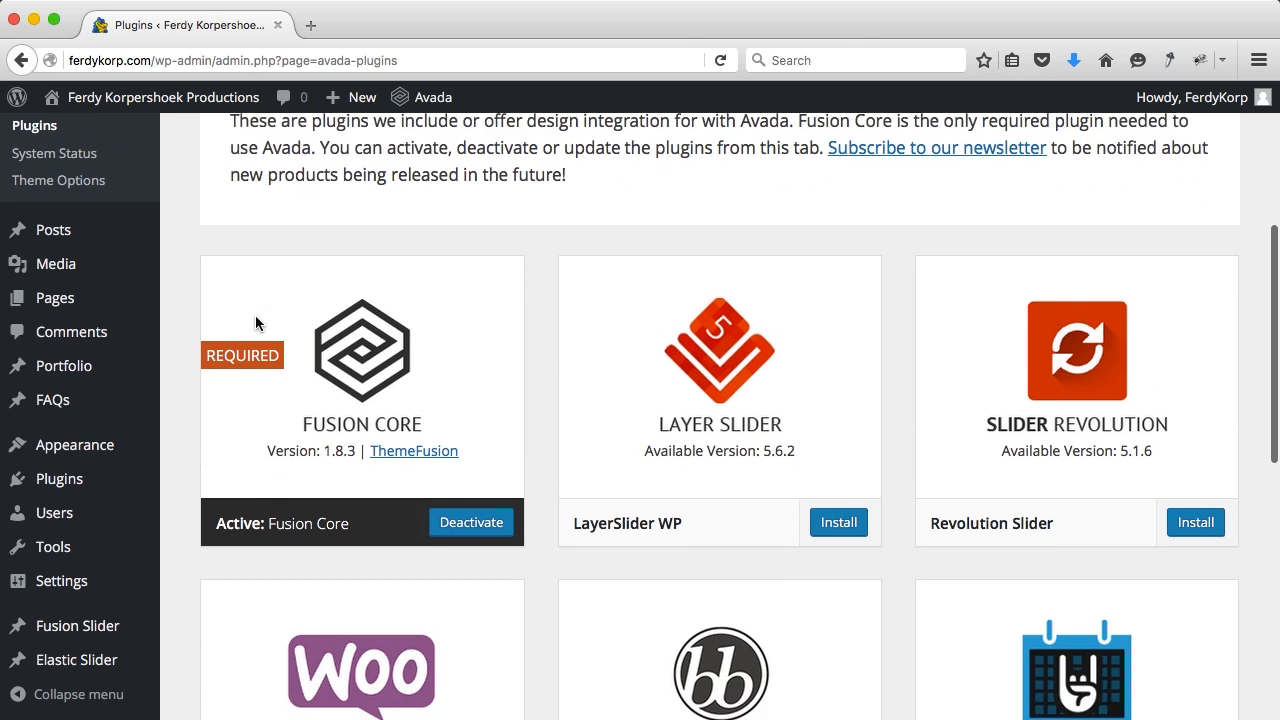
scroll(256, 318, down, 1)
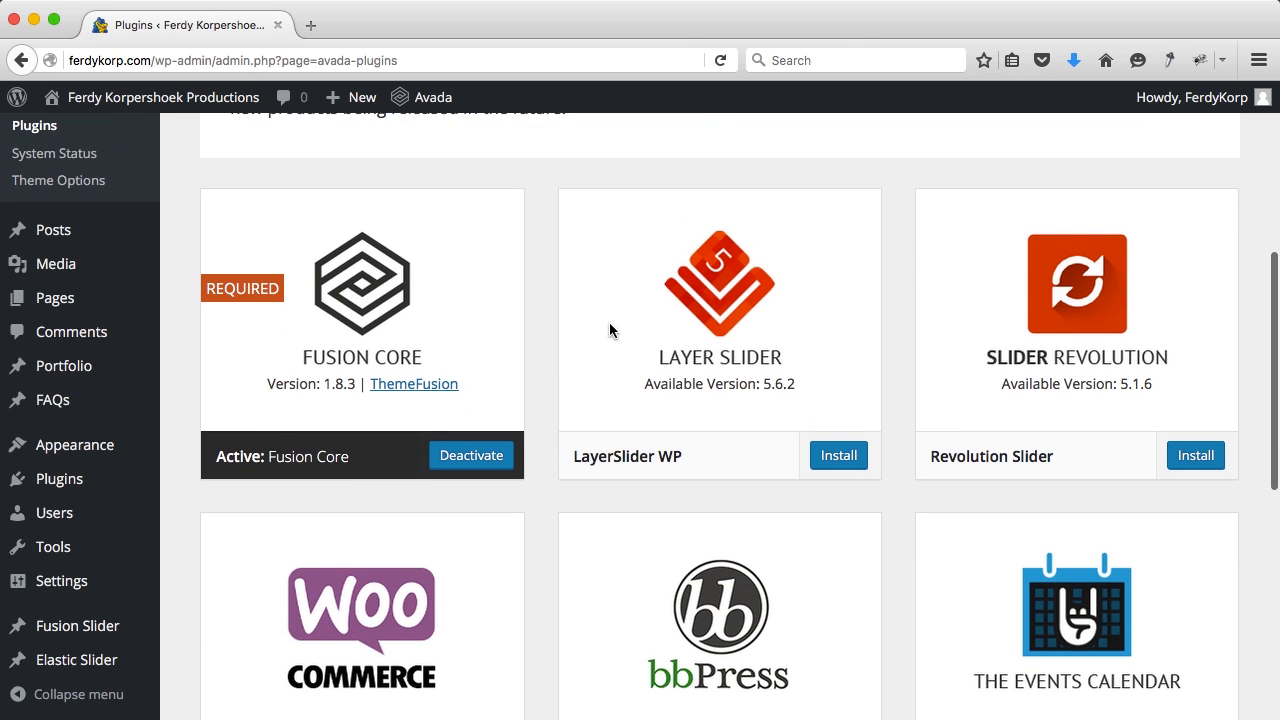
scroll(967, 237, down, 1)
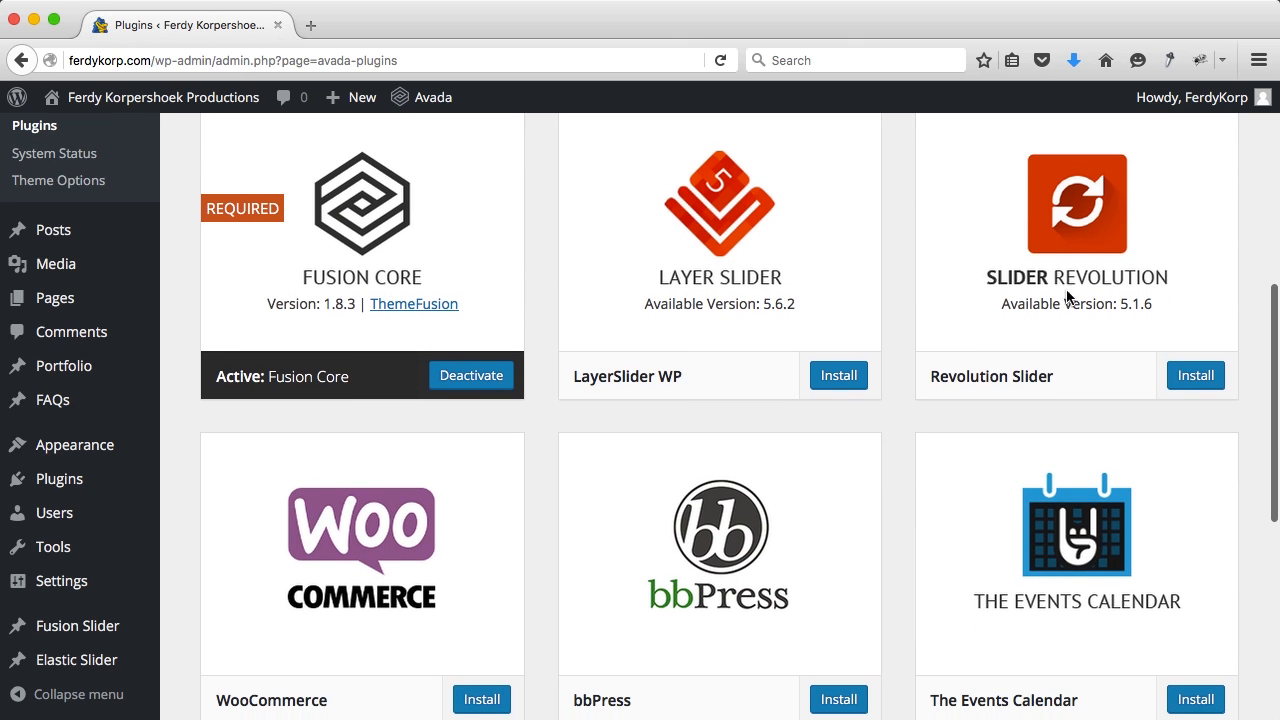
click(1190, 378)
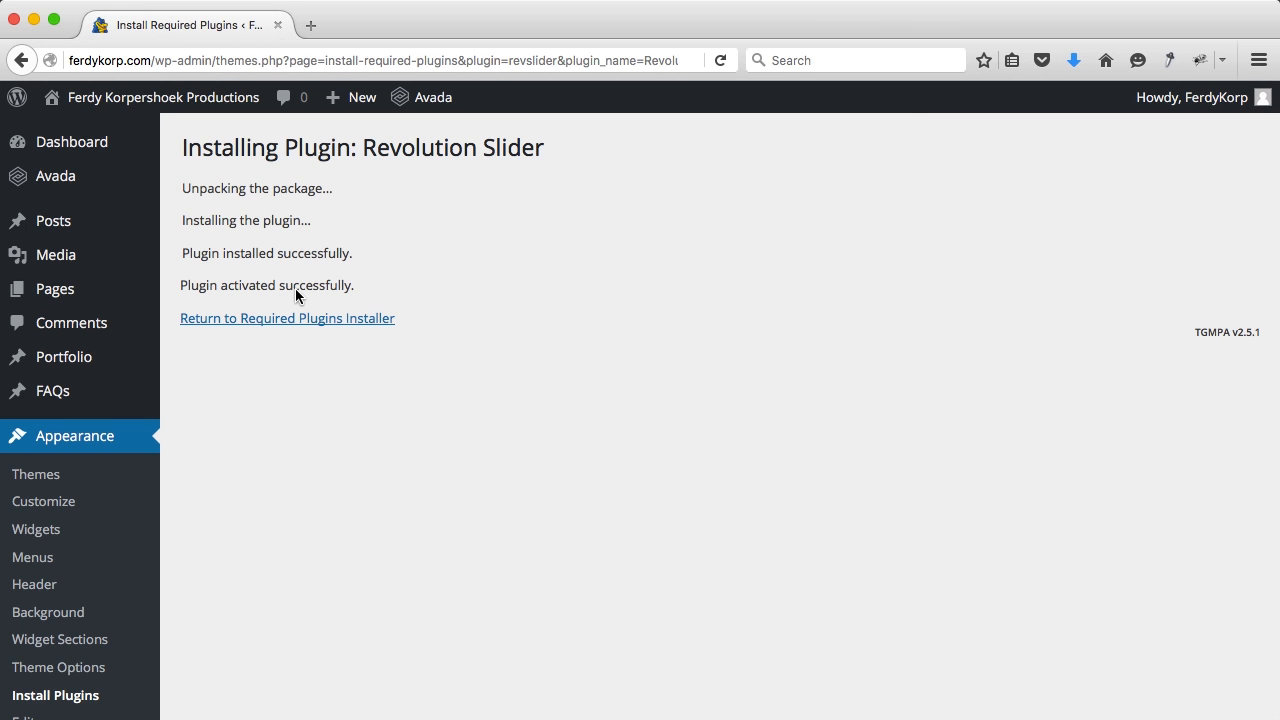
click(290, 319)
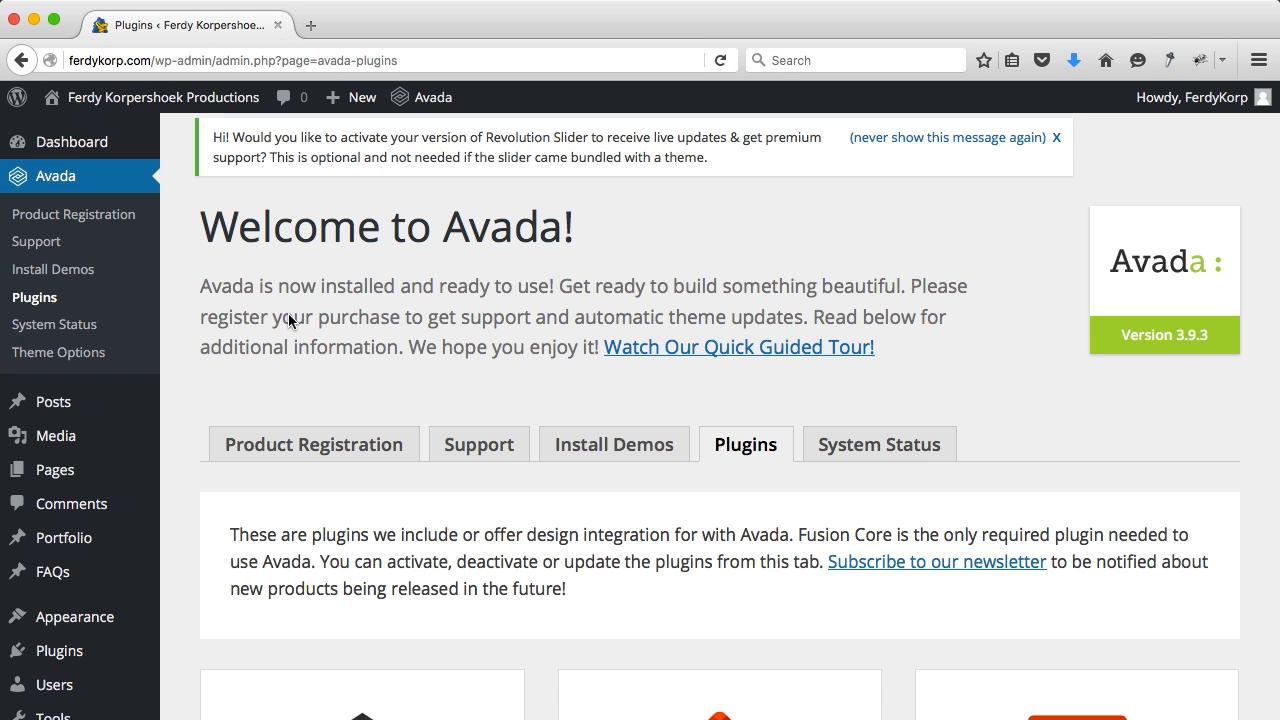
Step: Install the Contact Form 7 plugin and return to the plugins installer
scroll(500, 348, down, 8)
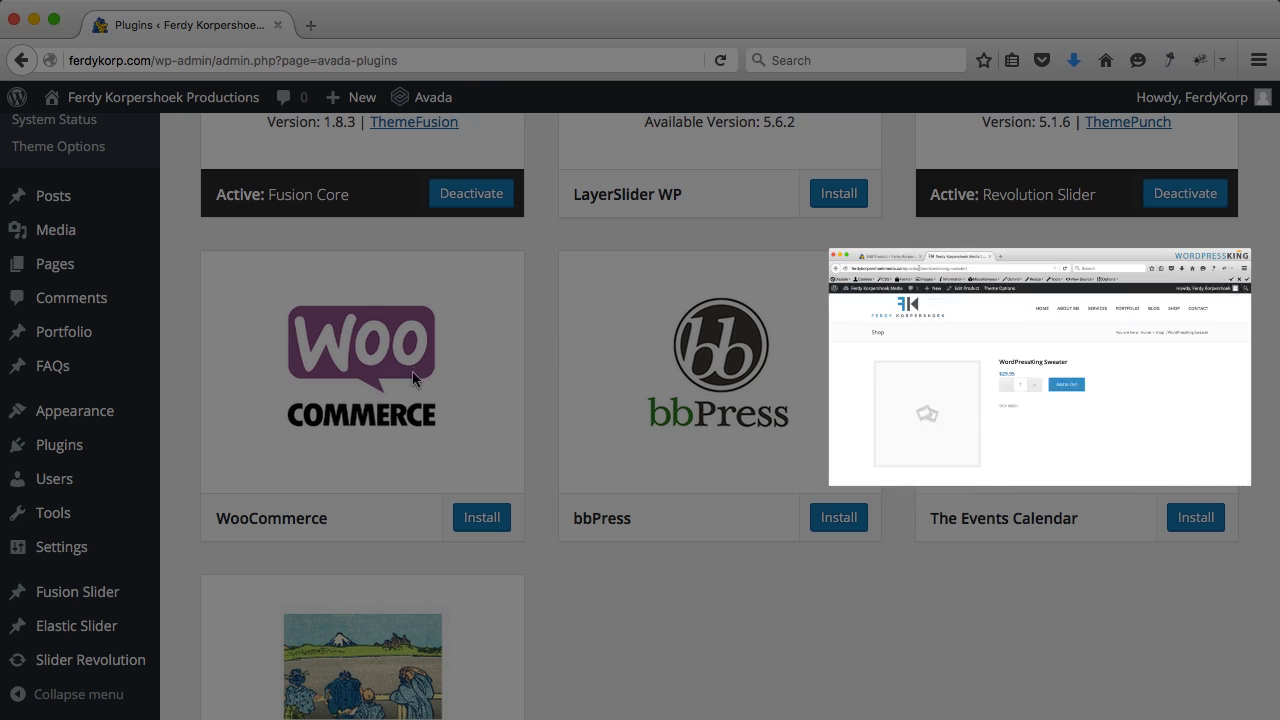
scroll(584, 392, down, 3)
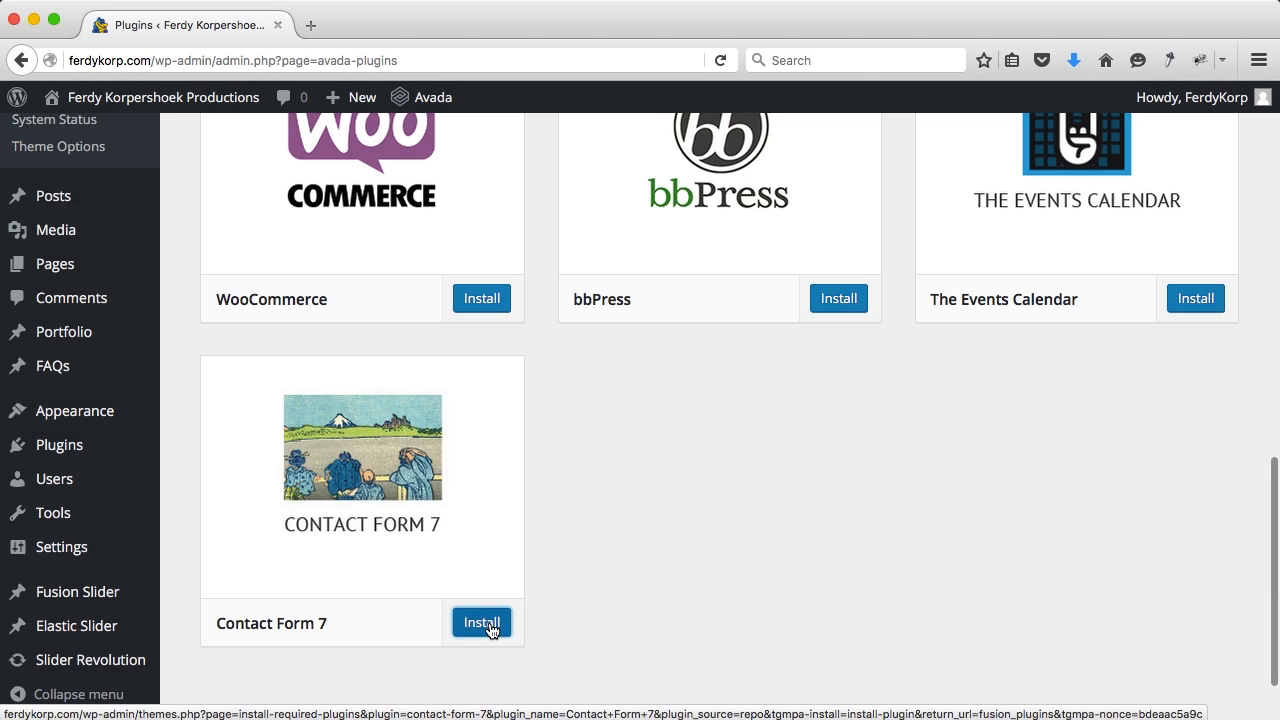
click(488, 625)
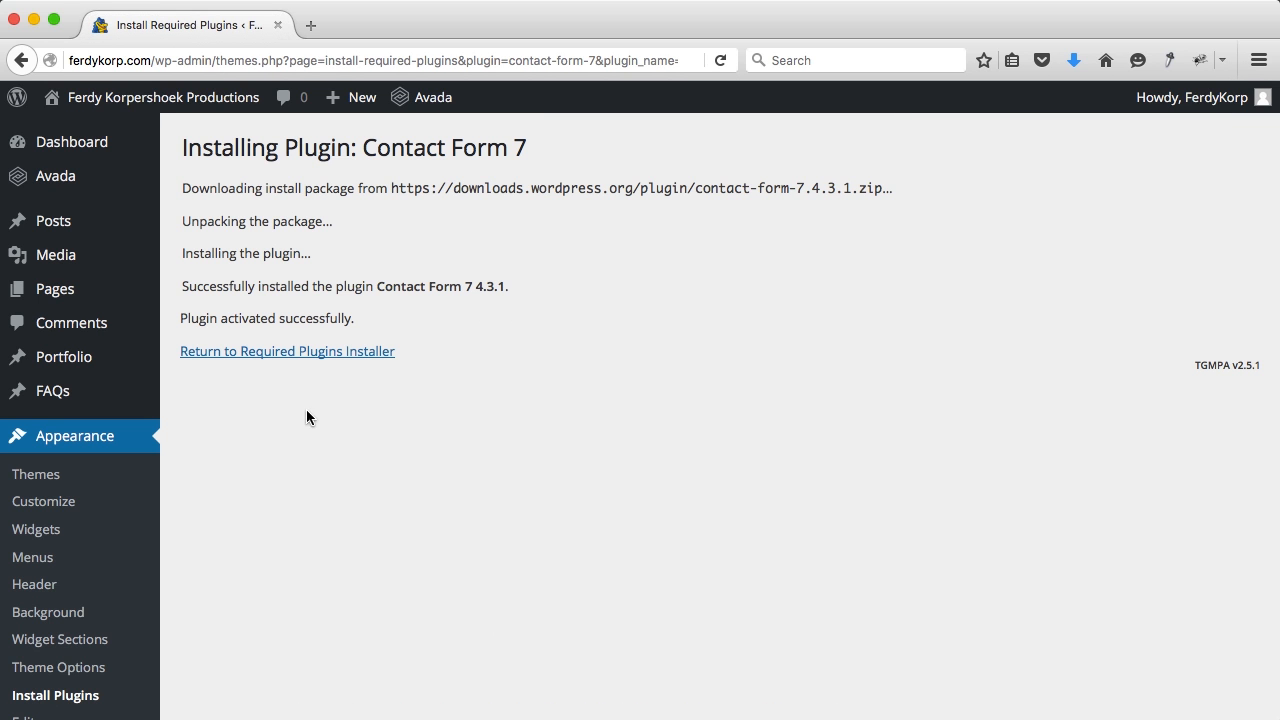
click(305, 352)
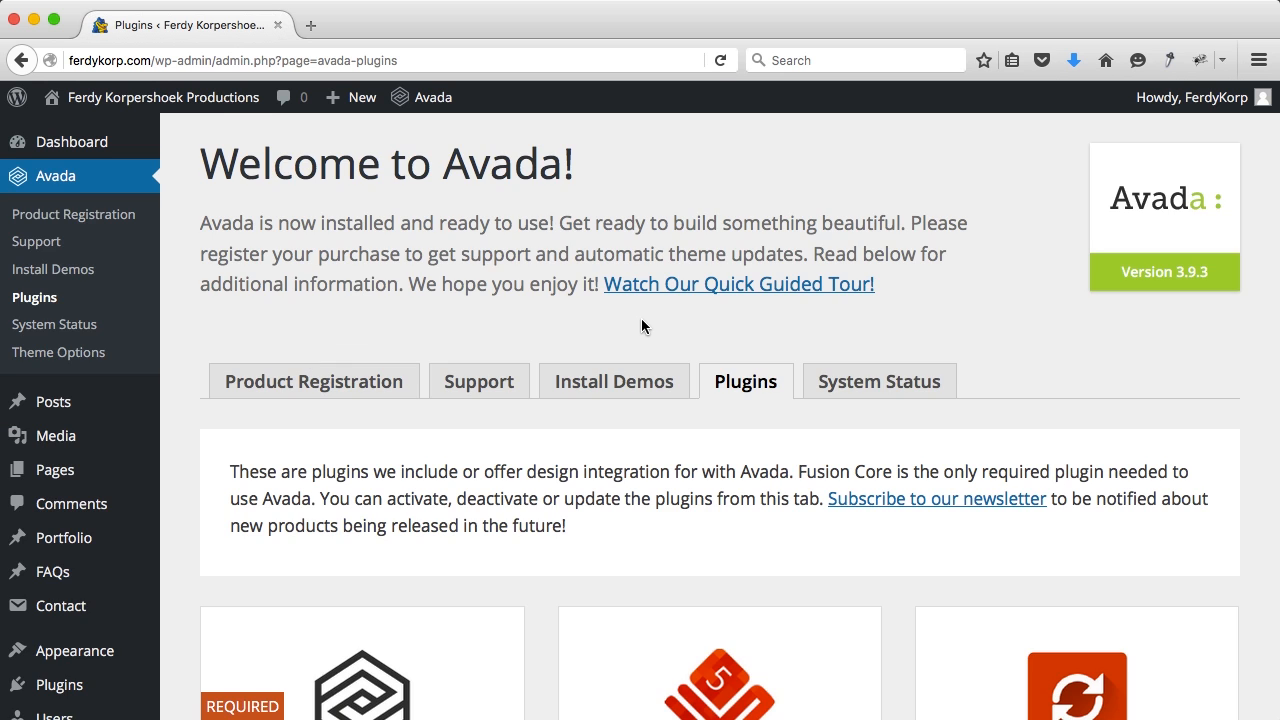
Step: Open Avada's Install Demos gallery and browse the available demos
scroll(642, 326, down, 5)
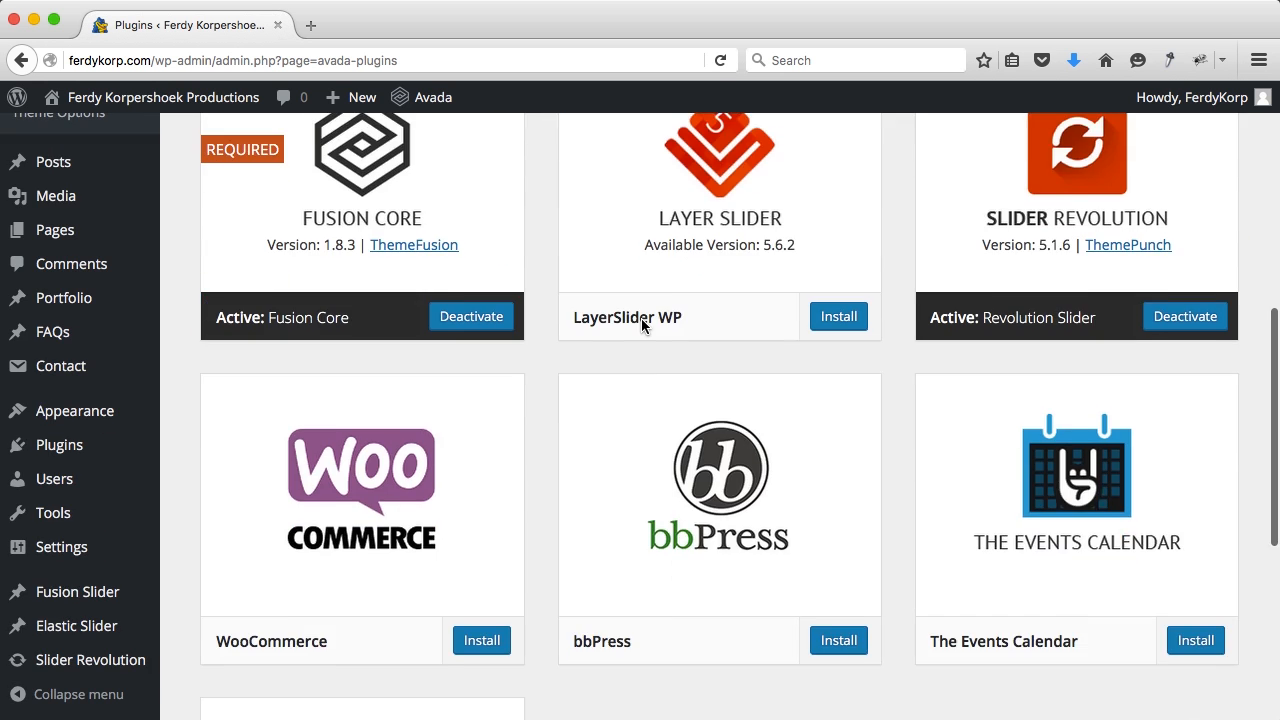
scroll(642, 326, down, 3)
scroll(642, 326, up, 8)
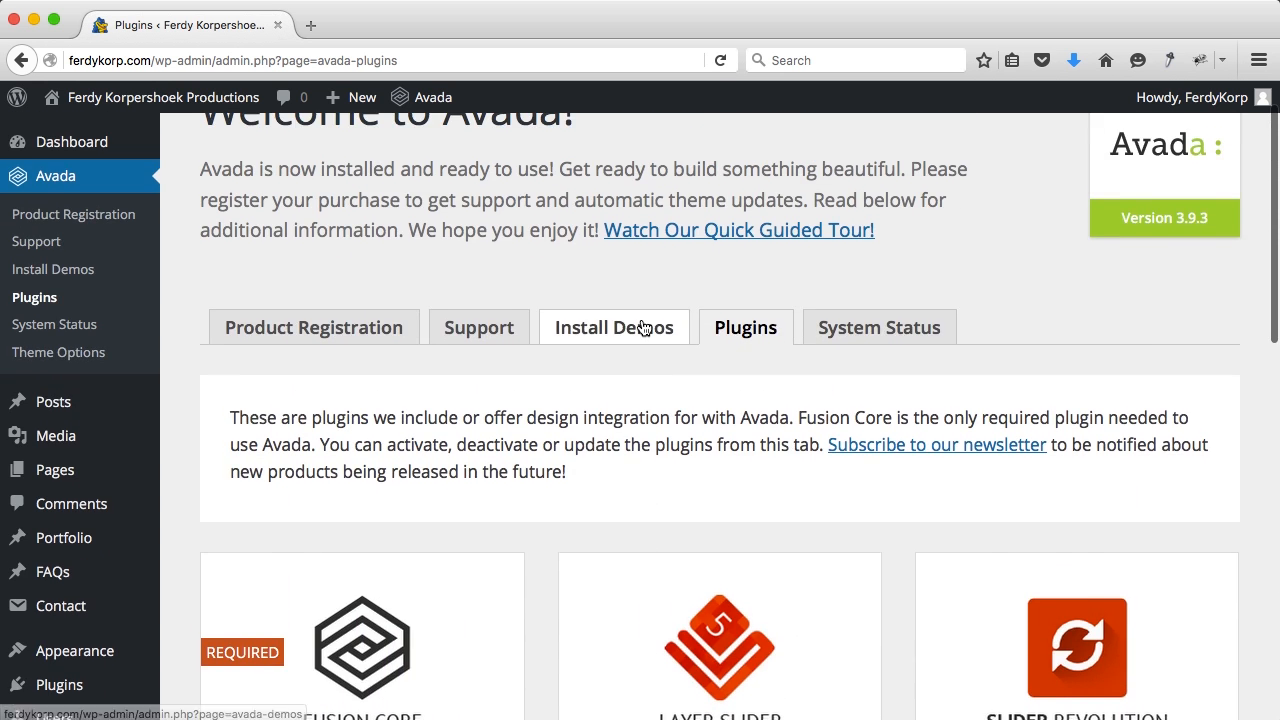
click(602, 362)
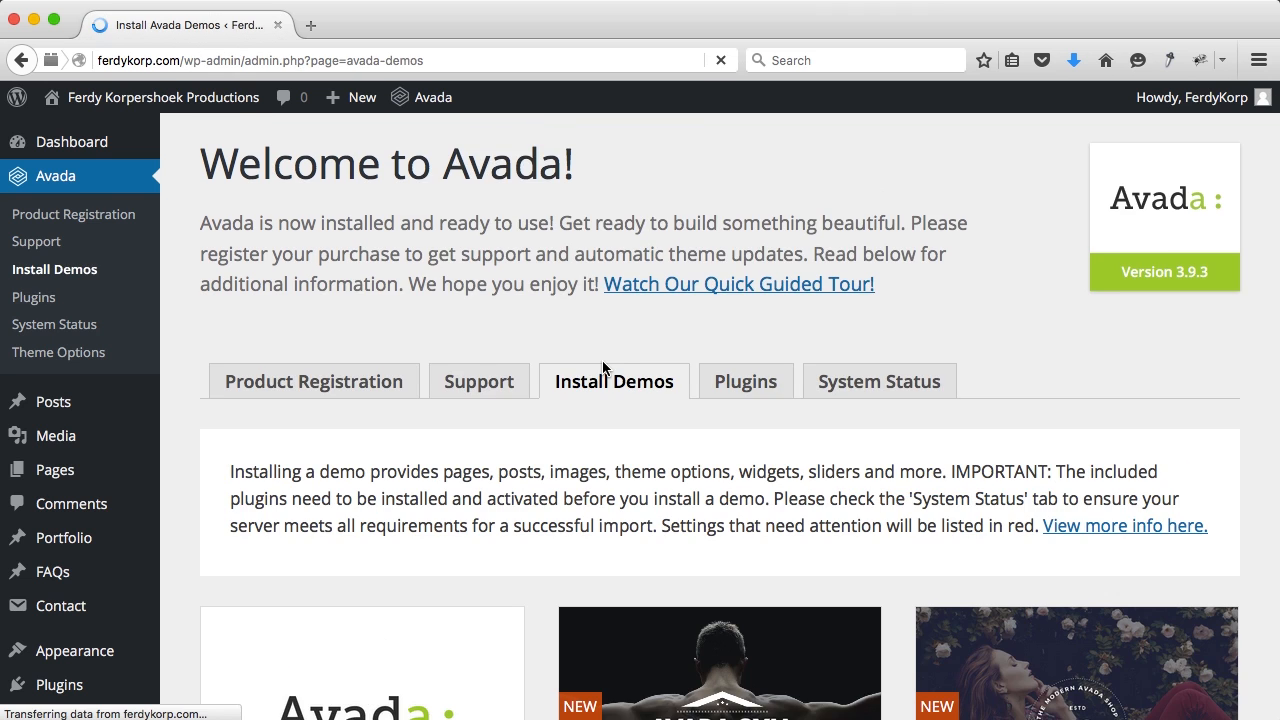
scroll(602, 365, down, 3)
scroll(602, 366, down, 1)
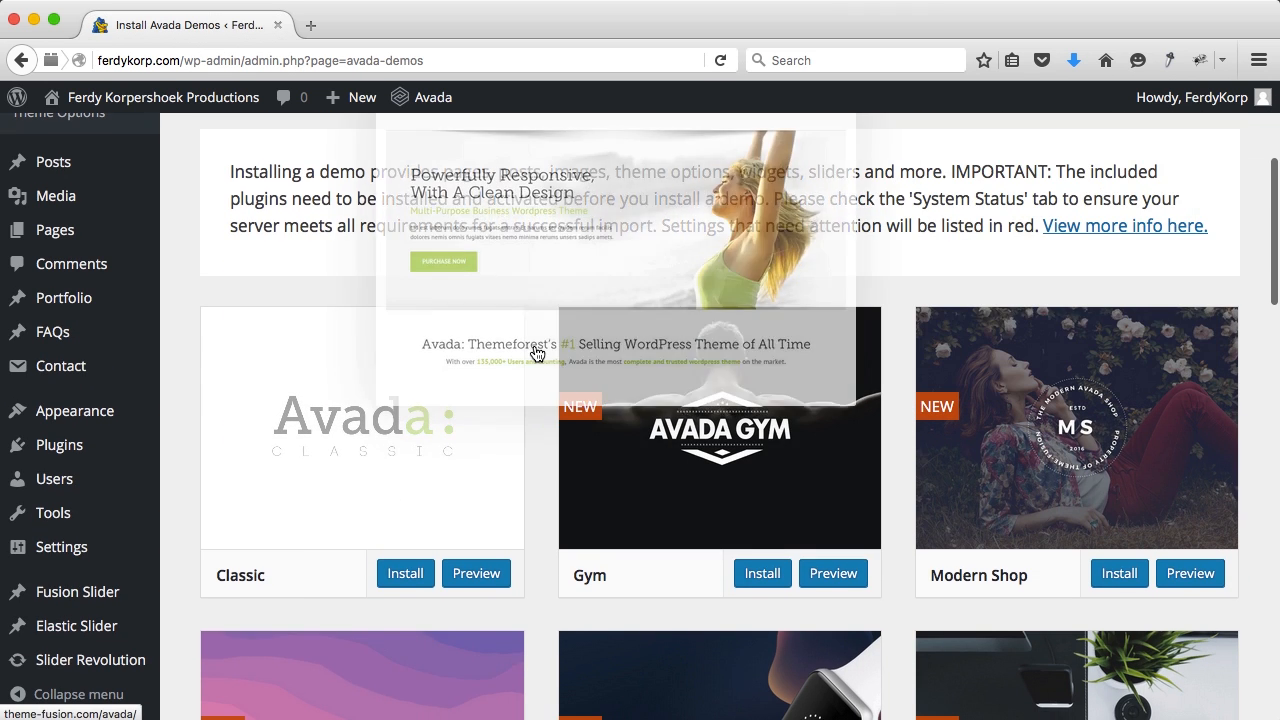
scroll(535, 352, down, 3)
scroll(537, 353, down, 3)
Step: Install the Architecture demo and confirm the content import warning
mouse_move(740, 274)
scroll(740, 274, up, 3)
scroll(1023, 443, down, 8)
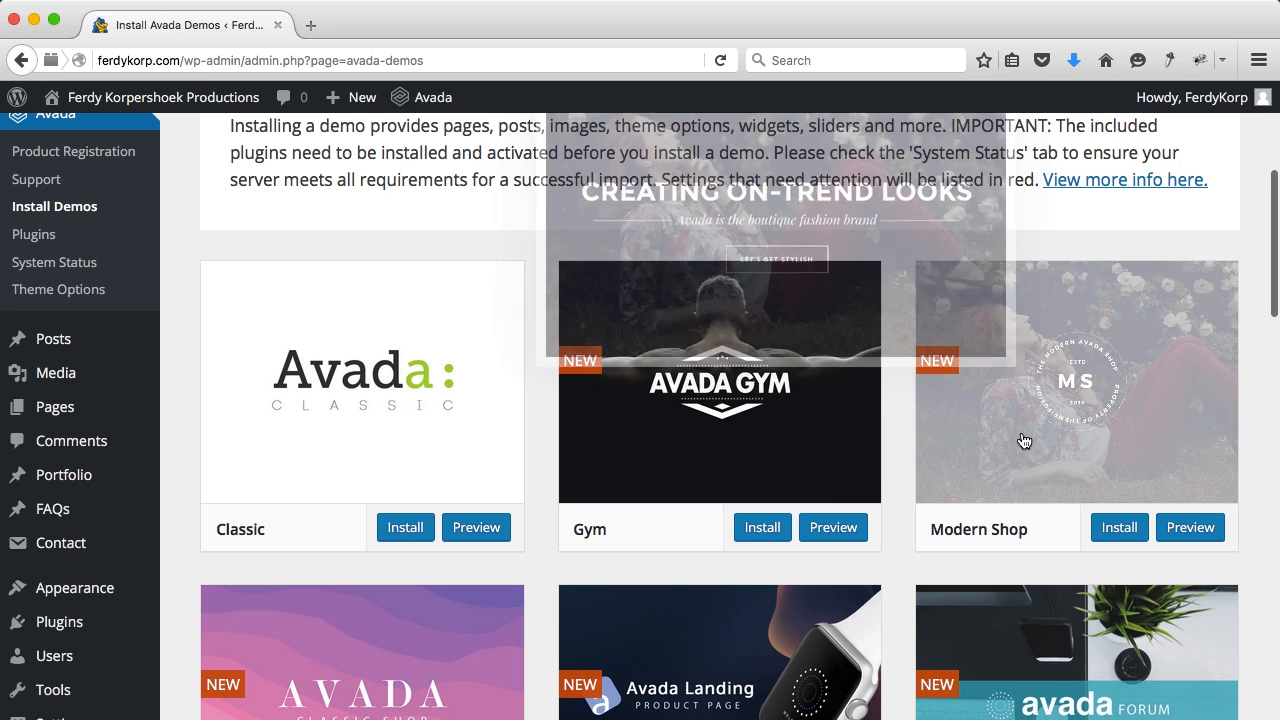
scroll(1024, 441, down, 1)
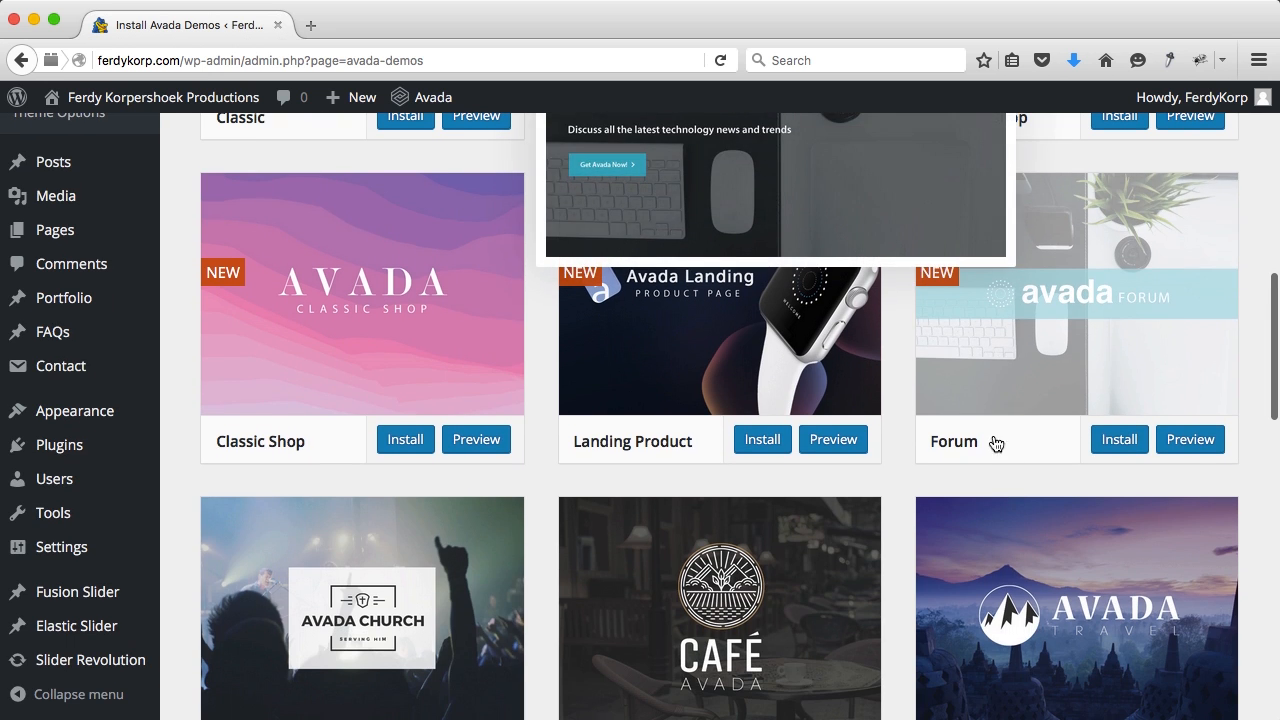
scroll(899, 479, down, 4)
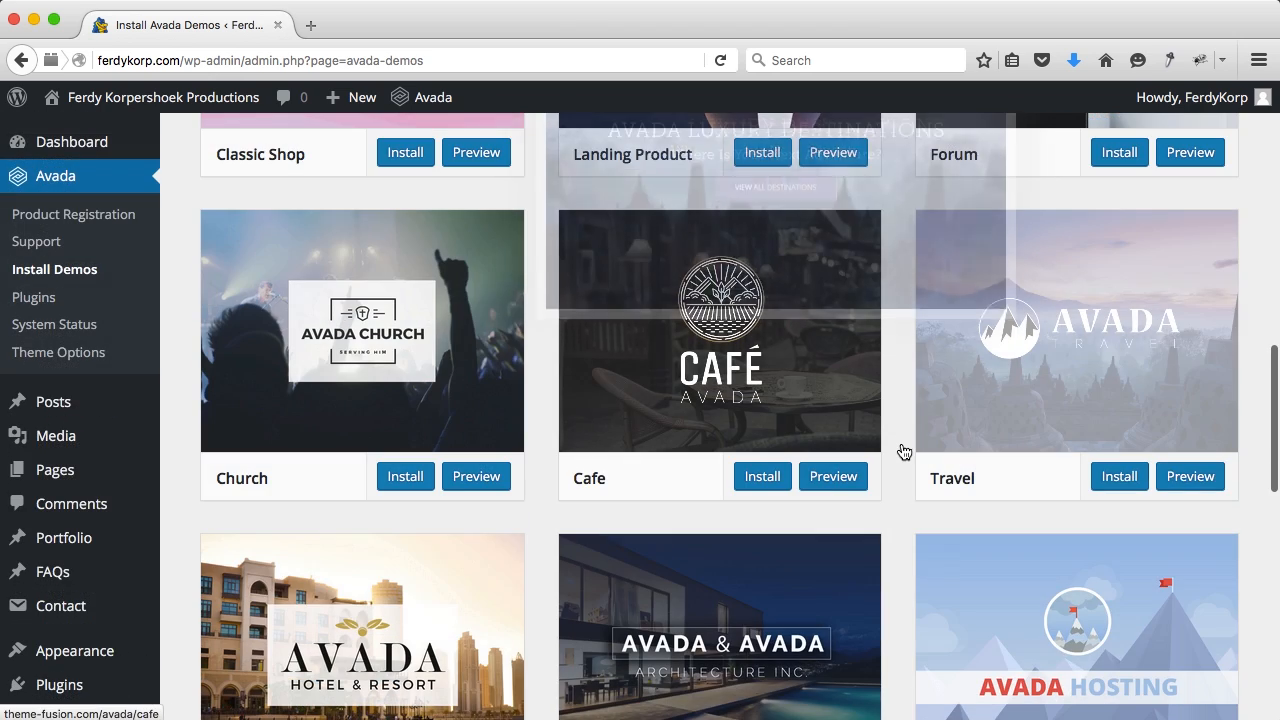
scroll(903, 451, down, 6)
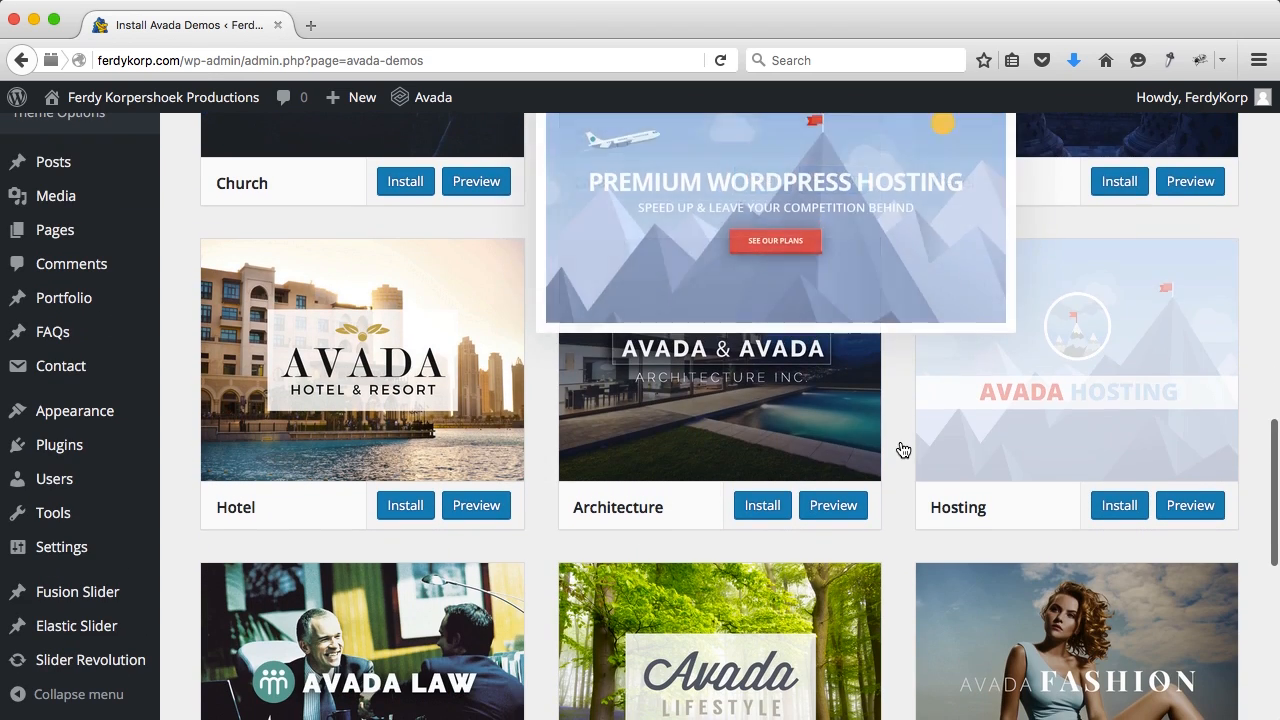
click(762, 504)
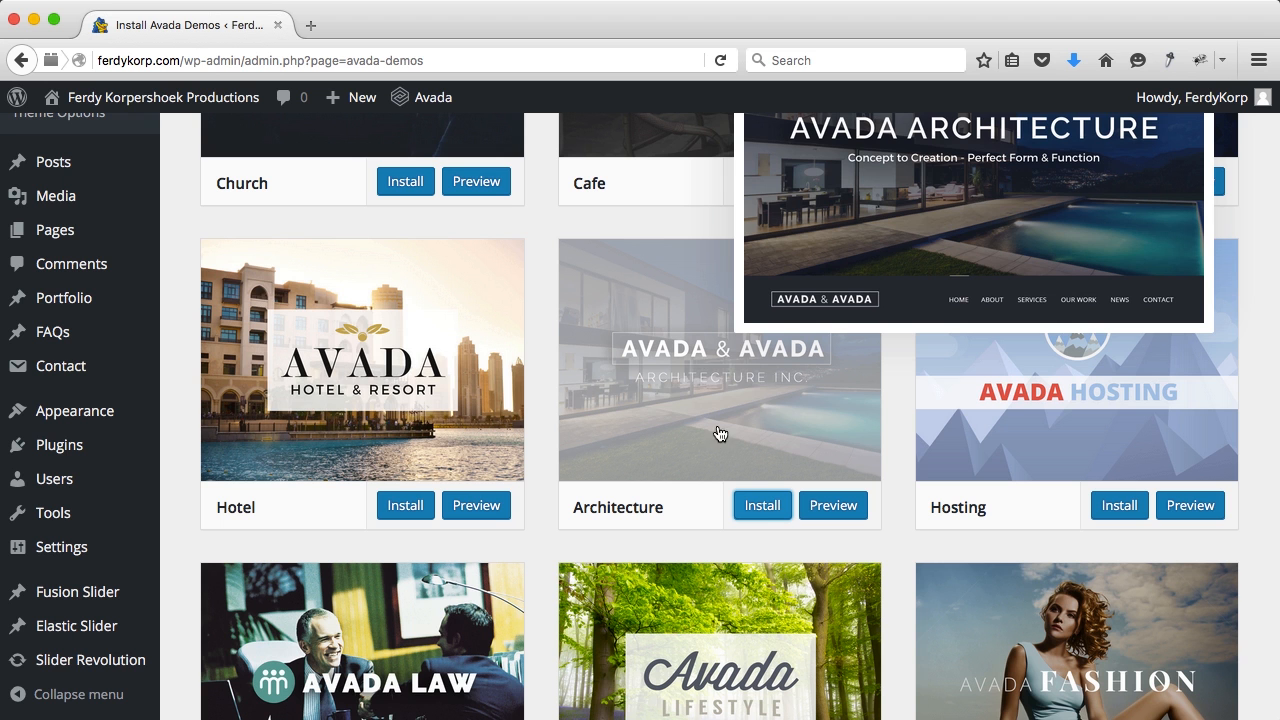
click(765, 503)
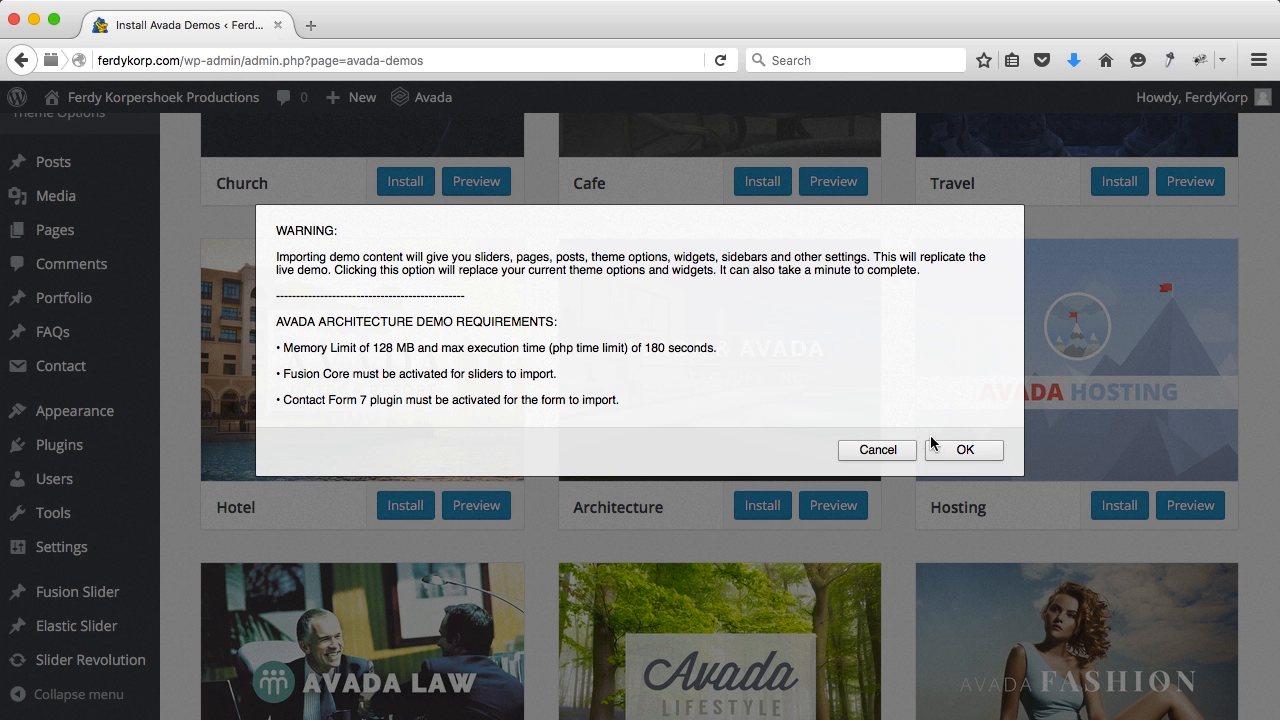
click(962, 450)
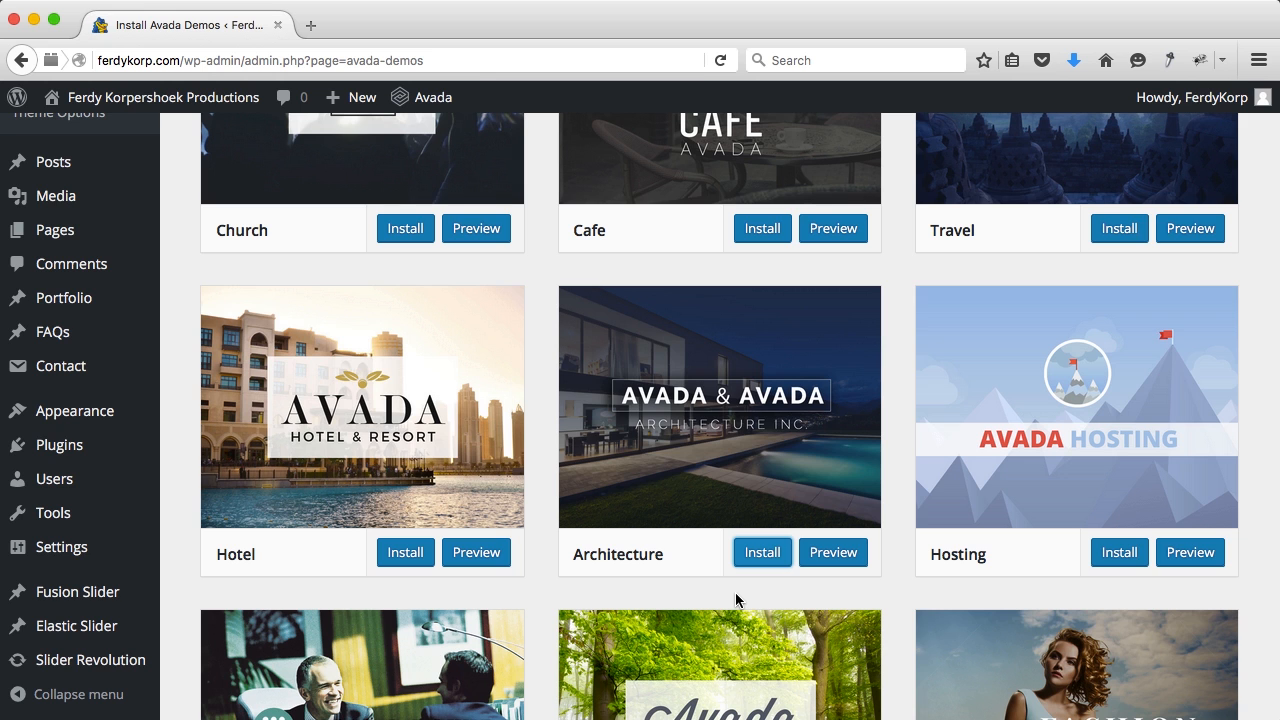
Step: Open the live site front page showing the imported Architecture demo in a new tab
super+click(171, 96)
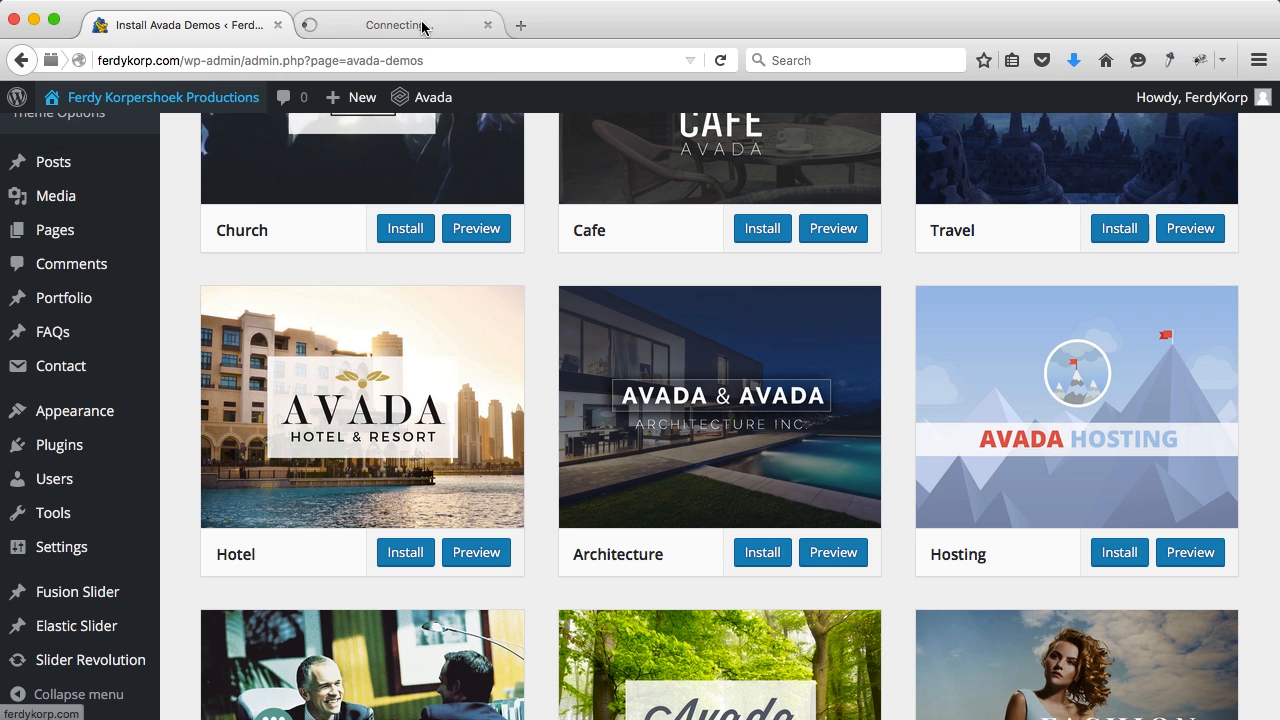
click(422, 27)
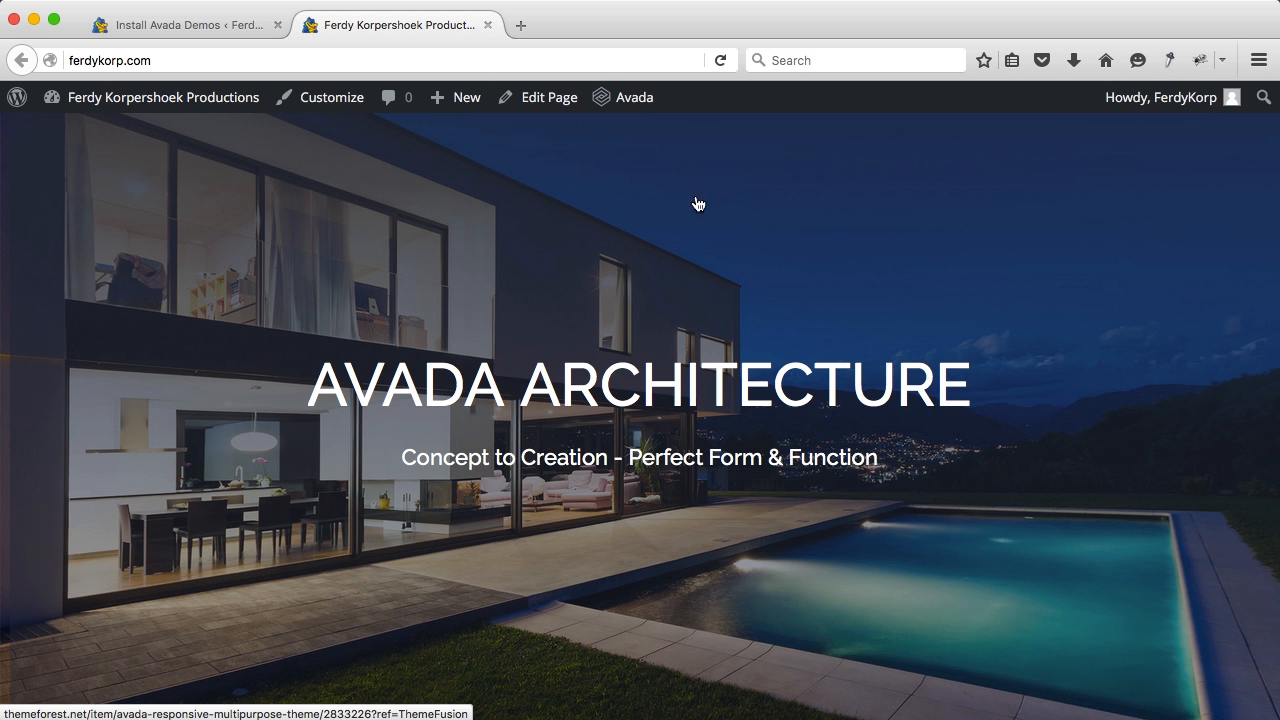
scroll(680, 208, down, 3)
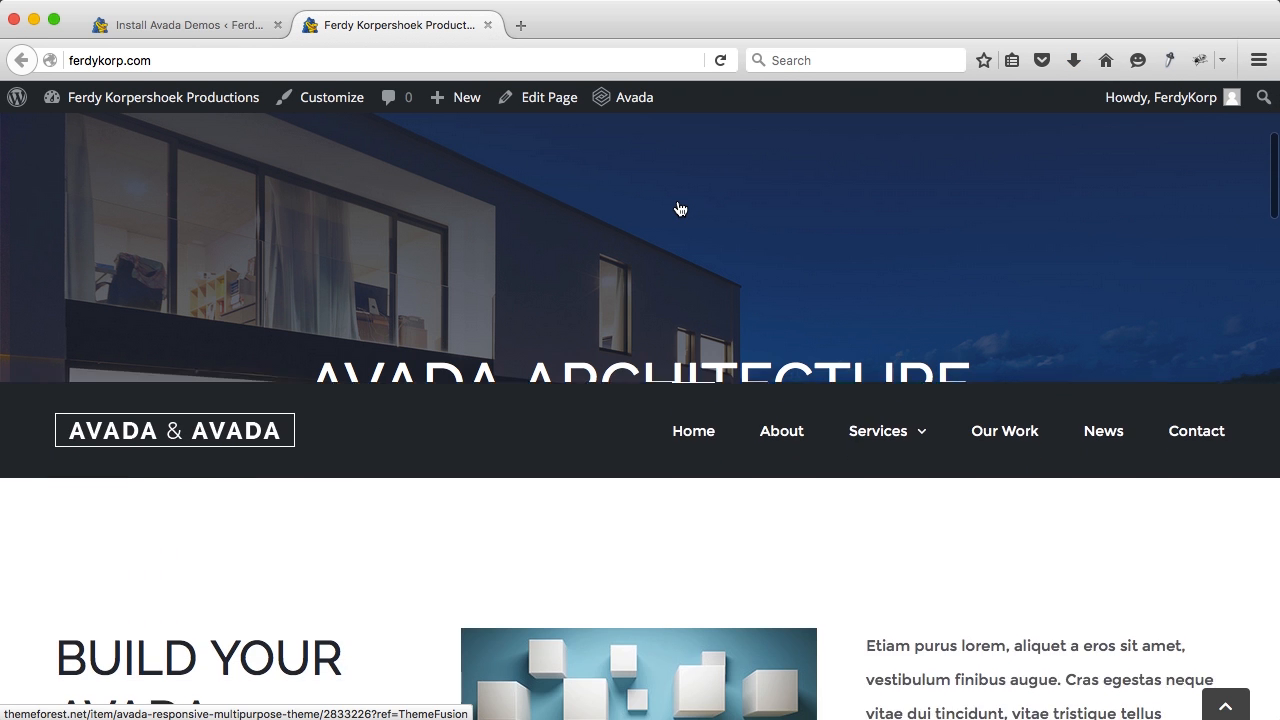
mouse_move(869, 314)
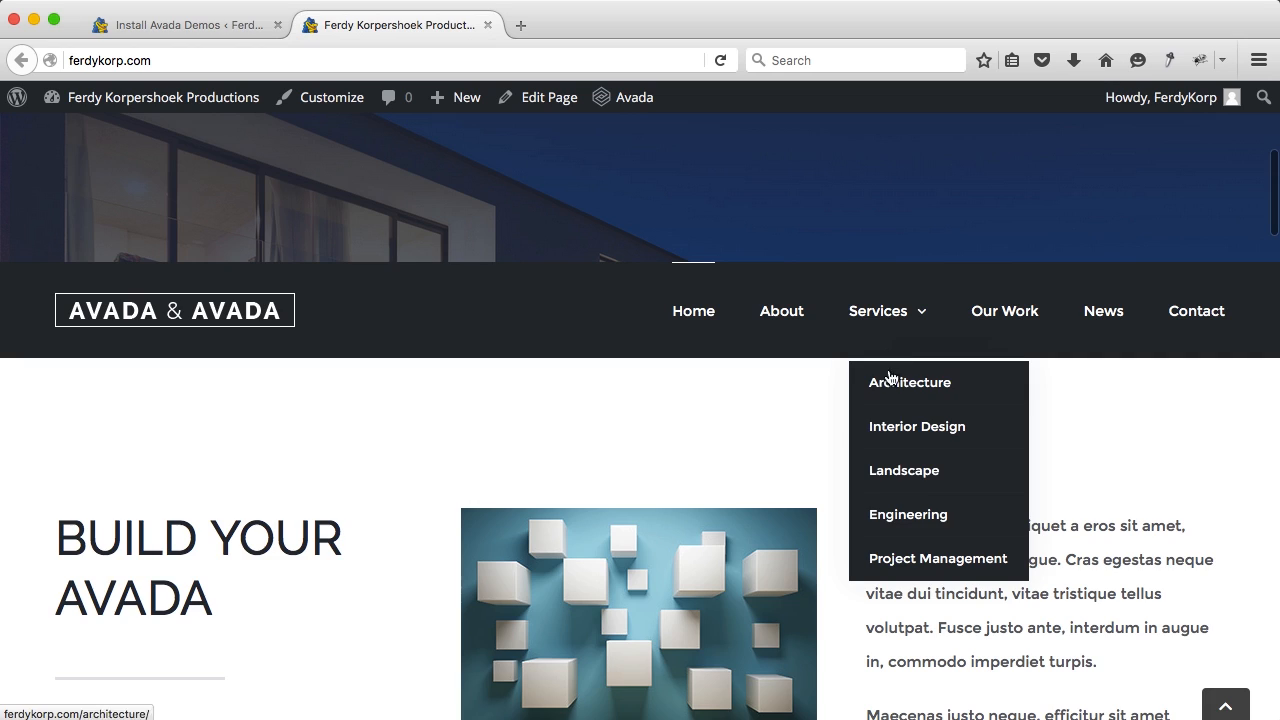
Step: Look through the demo's About page, then return to the Install Demos tab
click(921, 485)
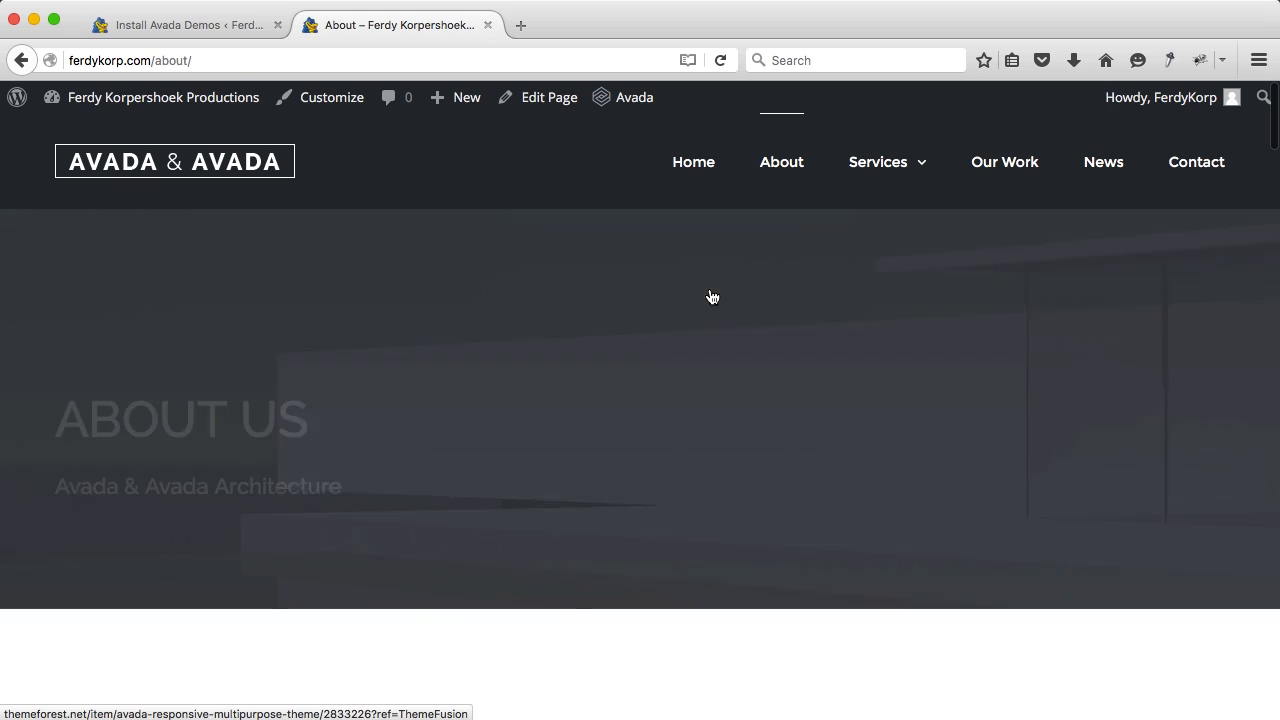
scroll(730, 289, down, 5)
scroll(730, 289, down, 10)
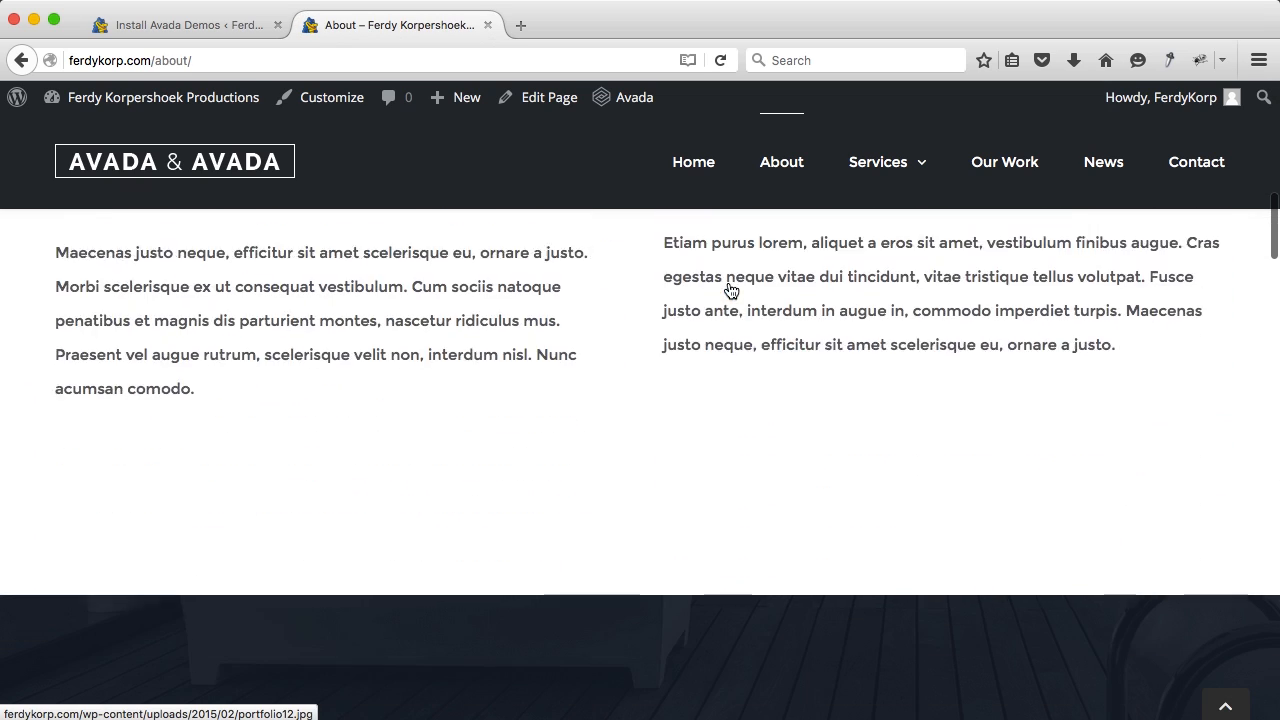
scroll(728, 289, down, 10)
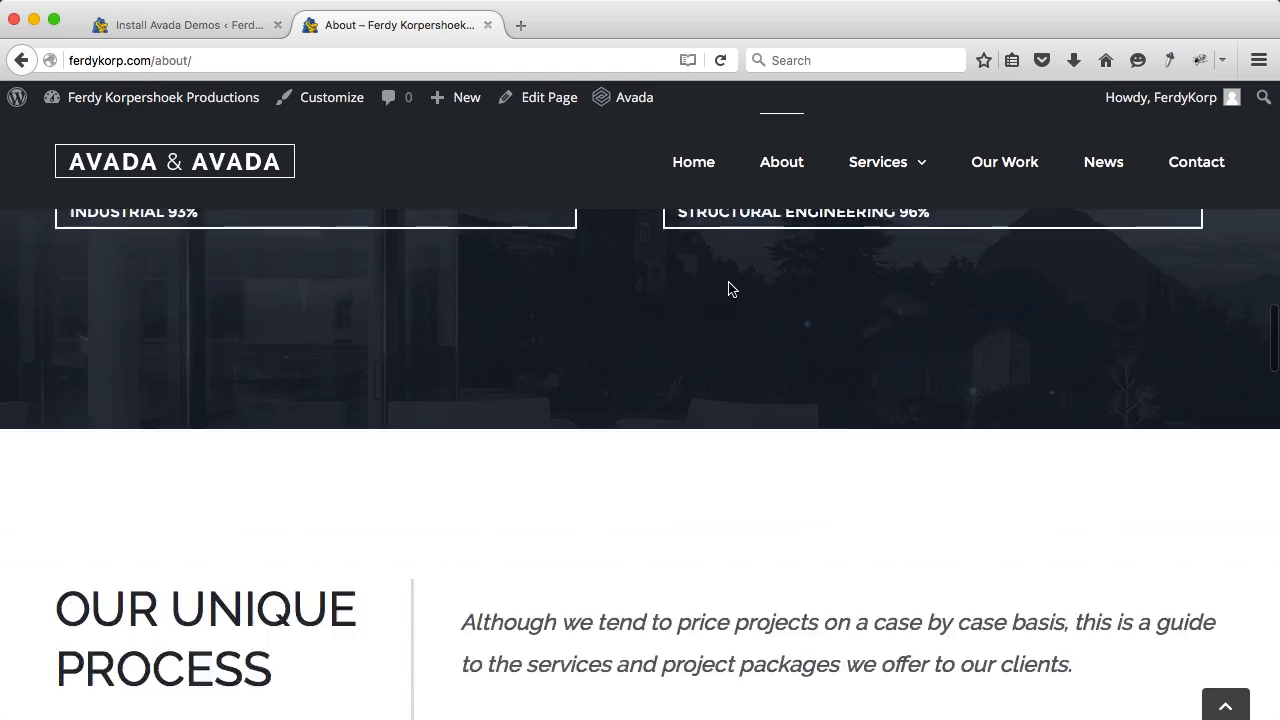
scroll(728, 289, down, 8)
scroll(728, 289, up, 2)
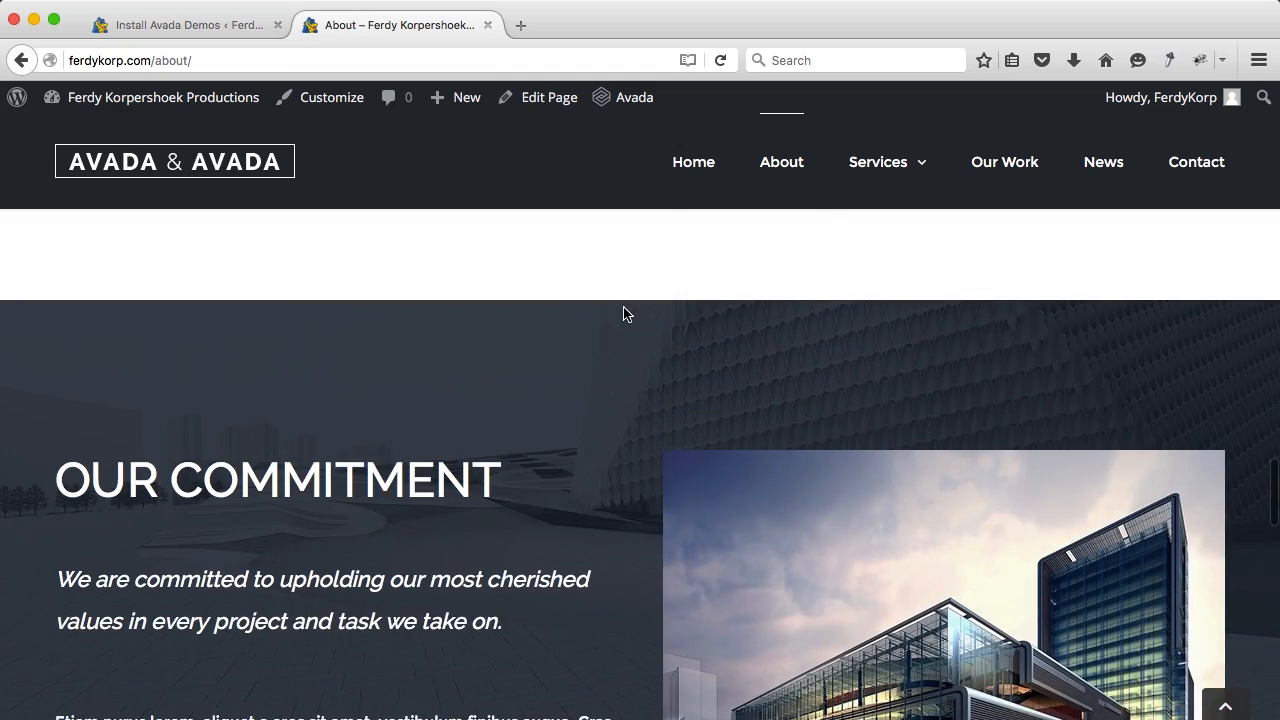
scroll(624, 314, up, 20)
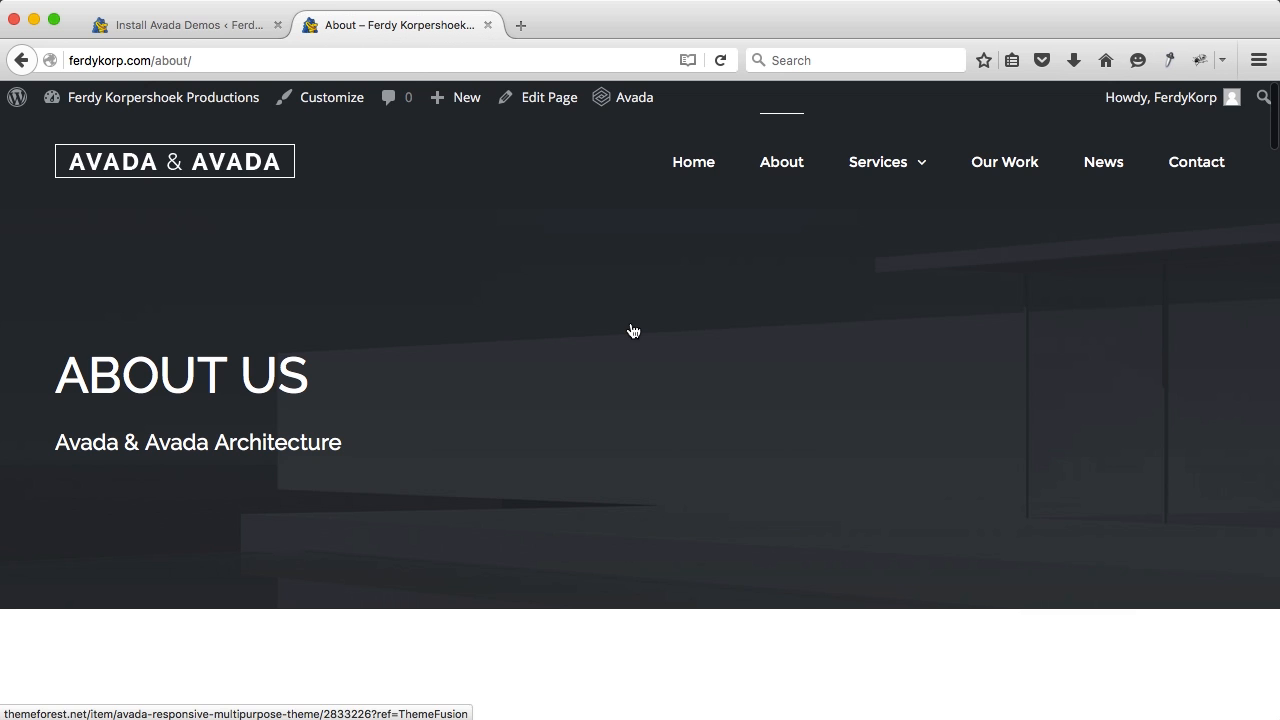
click(171, 27)
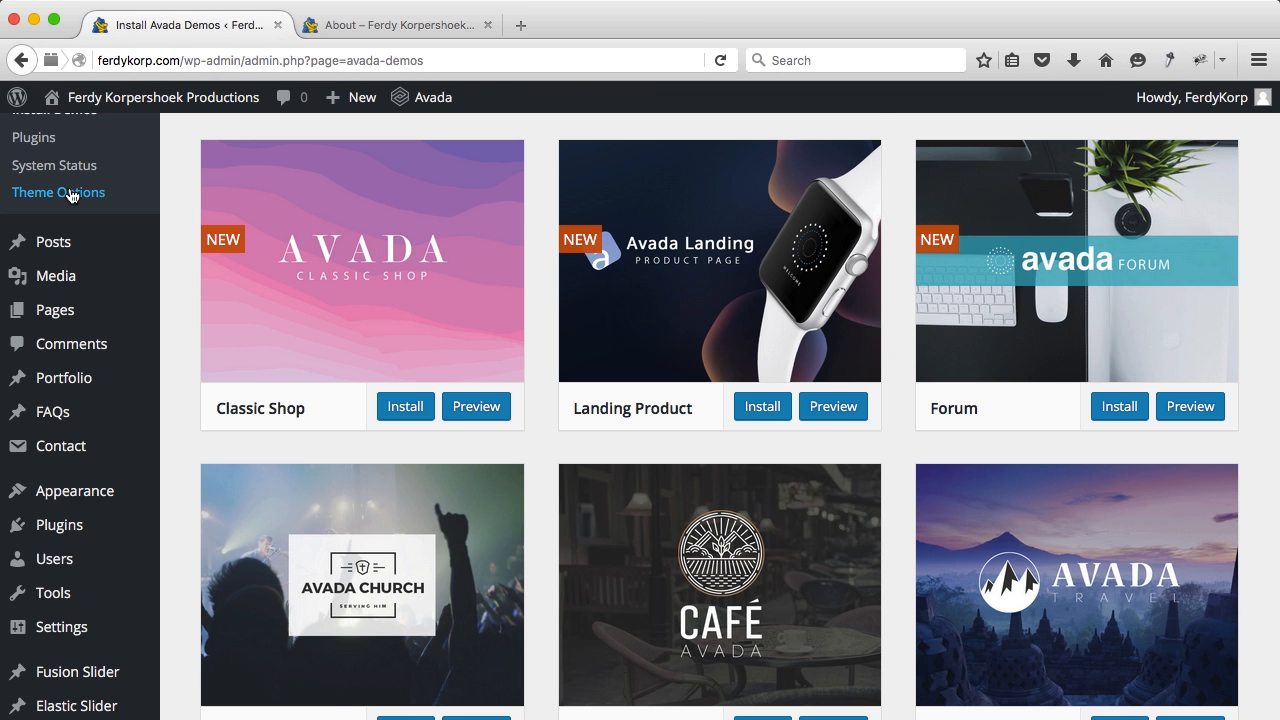
Step: Back up the current Avada theme options and confirm the backup
scroll(62, 190, up, 10)
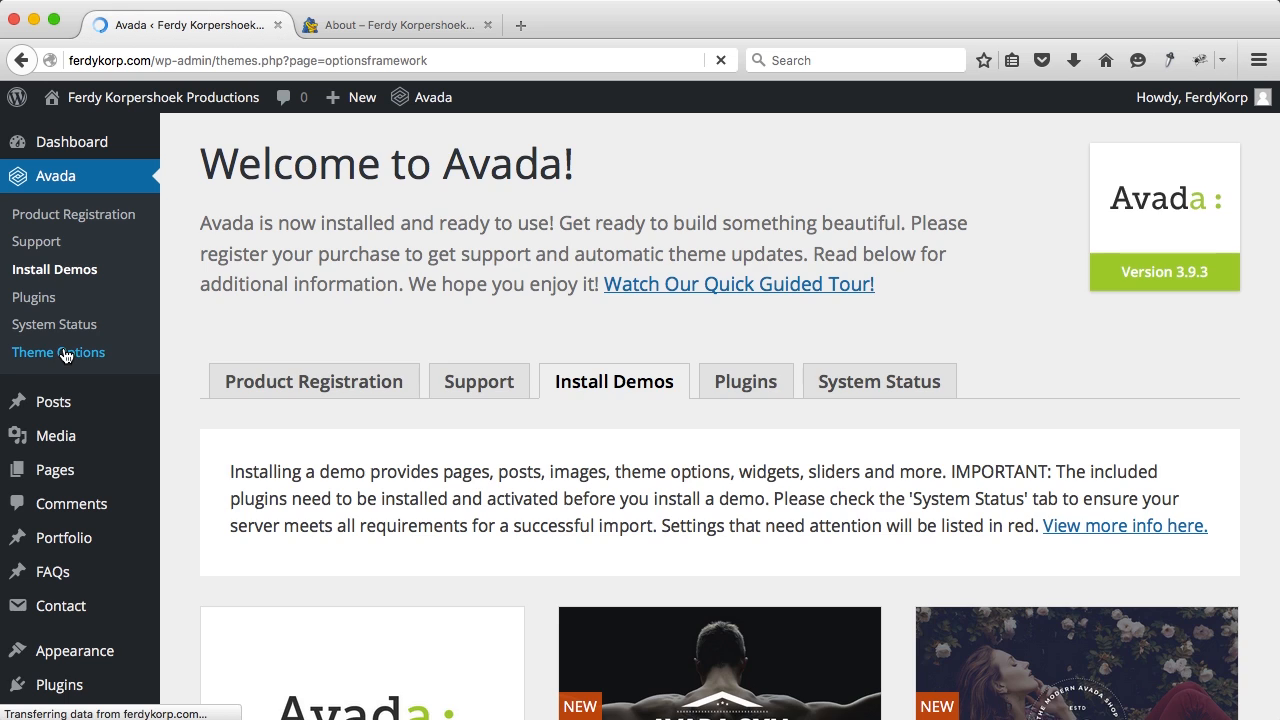
scroll(260, 290, down, 15)
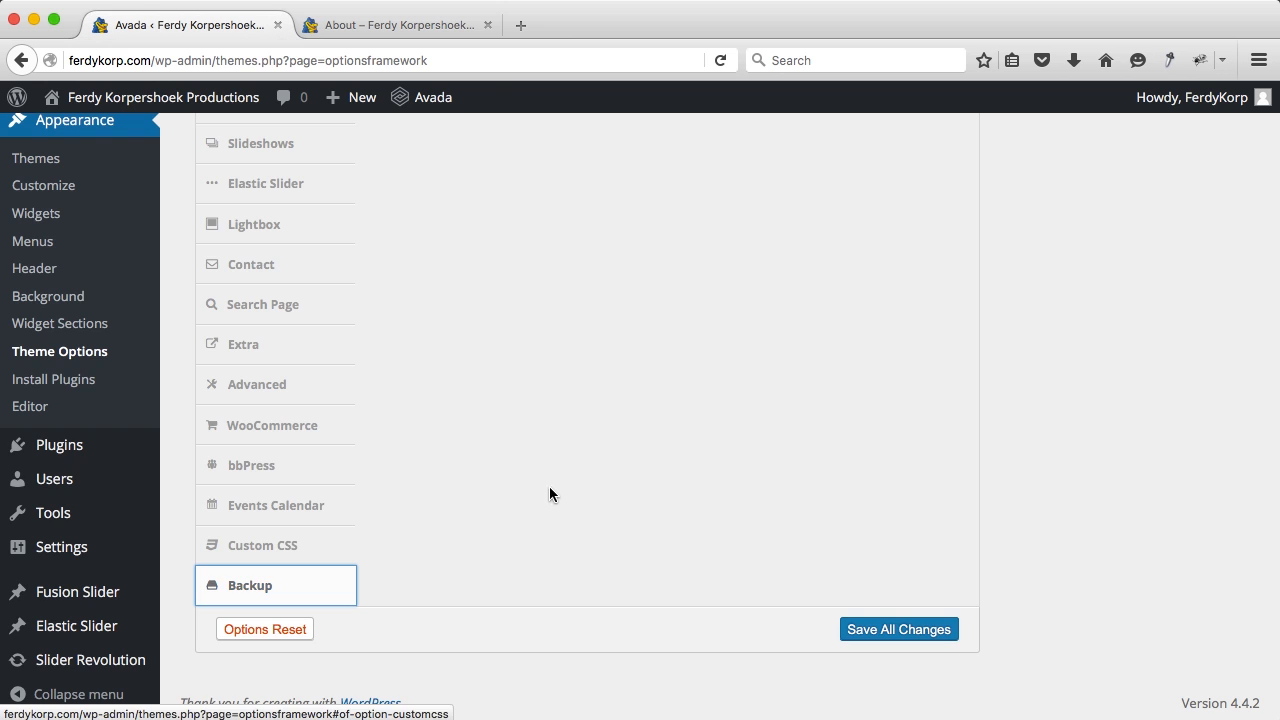
scroll(551, 449, up, 15)
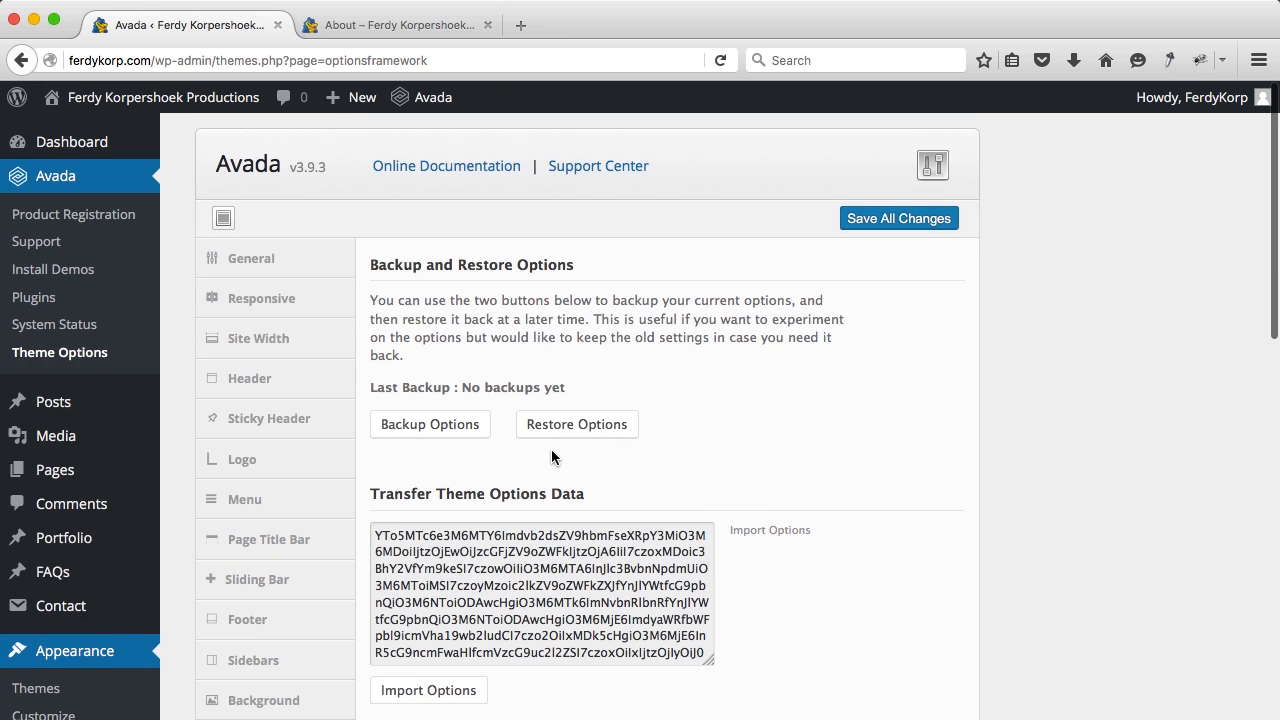
click(419, 430)
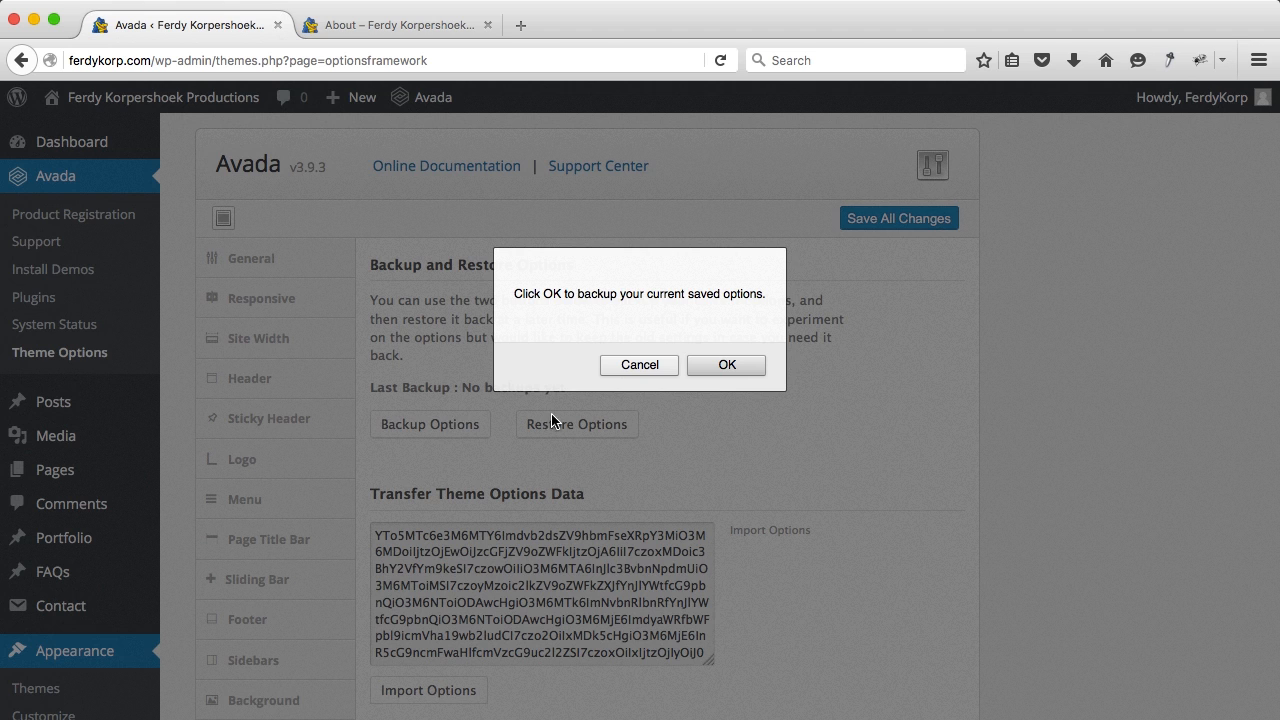
click(722, 368)
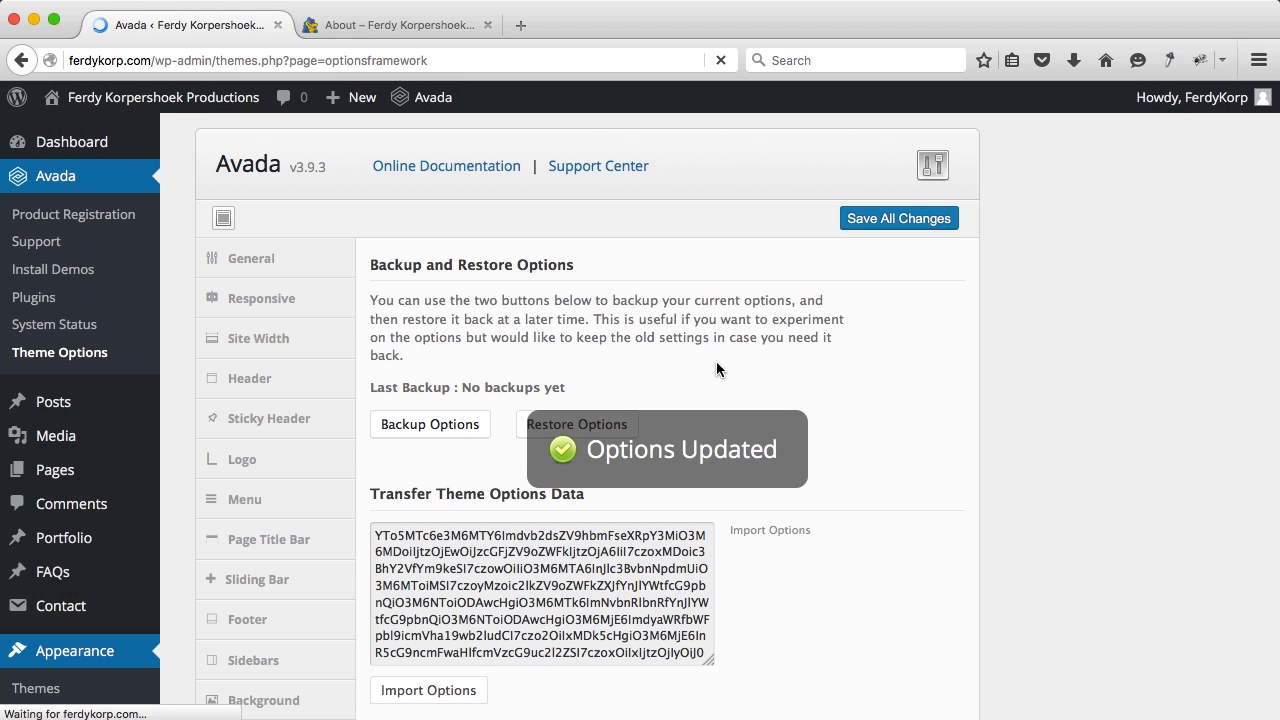
Step: Glance over the live About page, then return to Theme Options
click(410, 30)
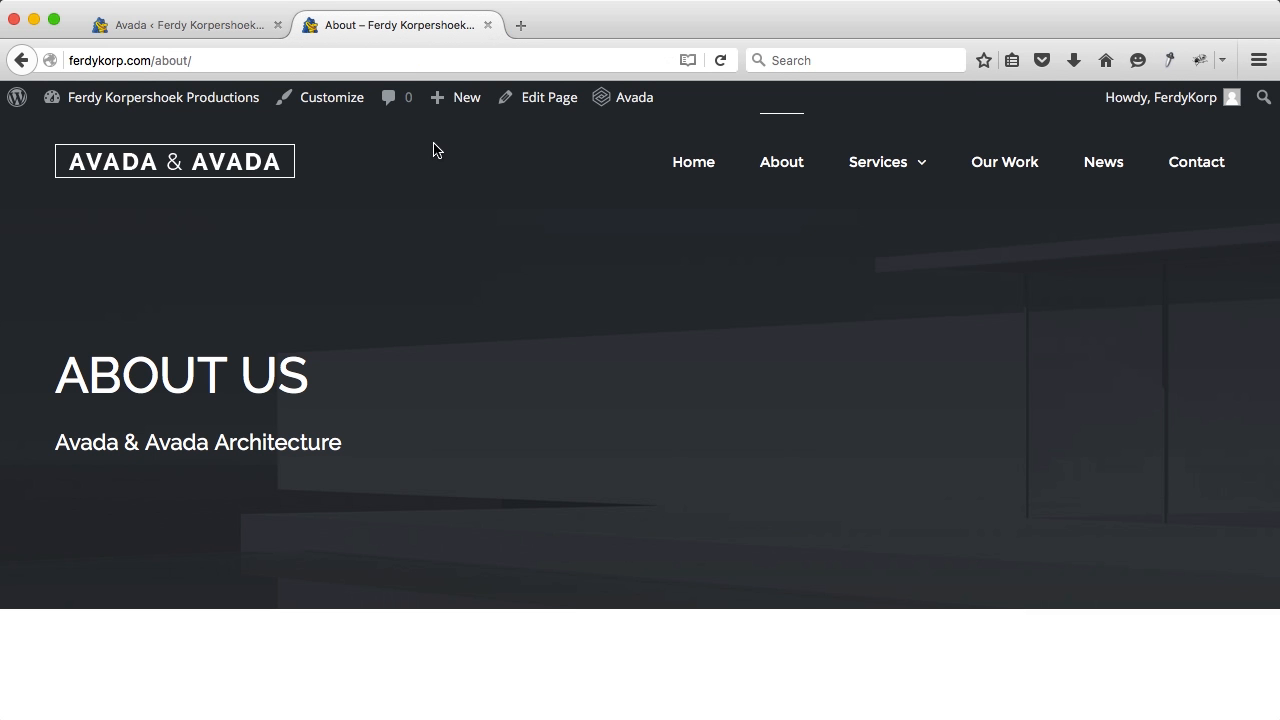
scroll(634, 217, down, 6)
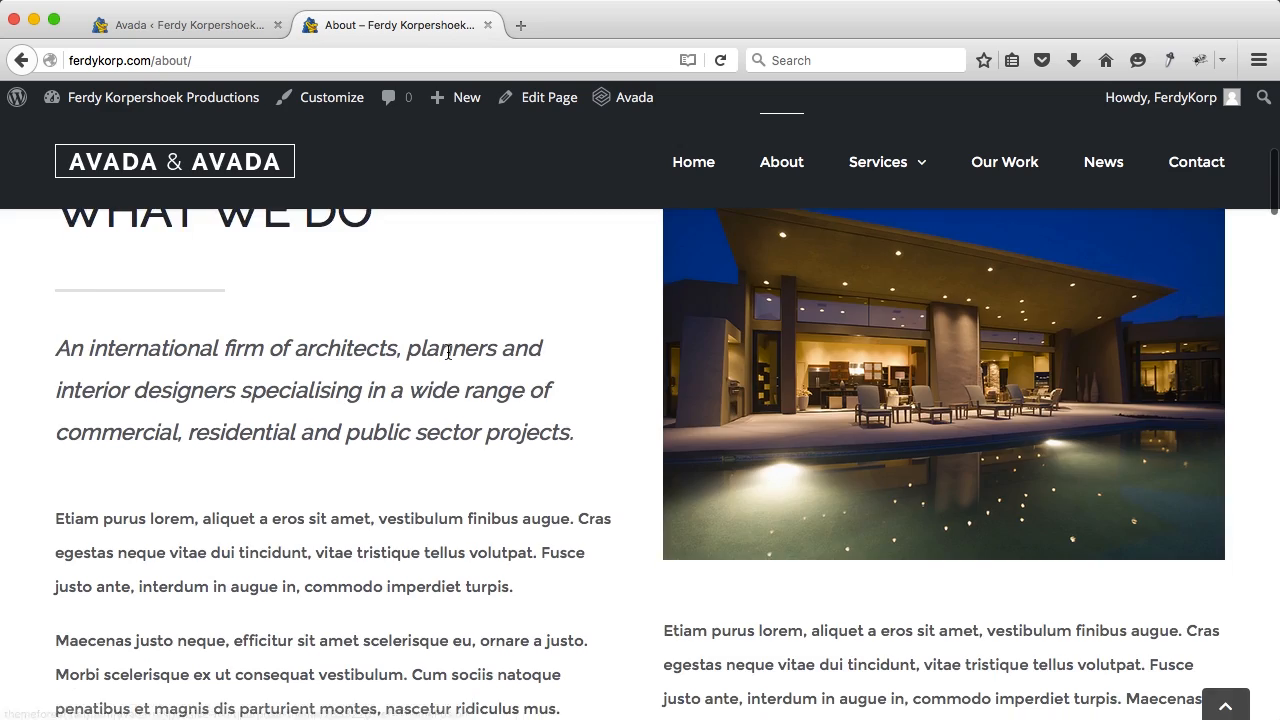
scroll(448, 352, down, 10)
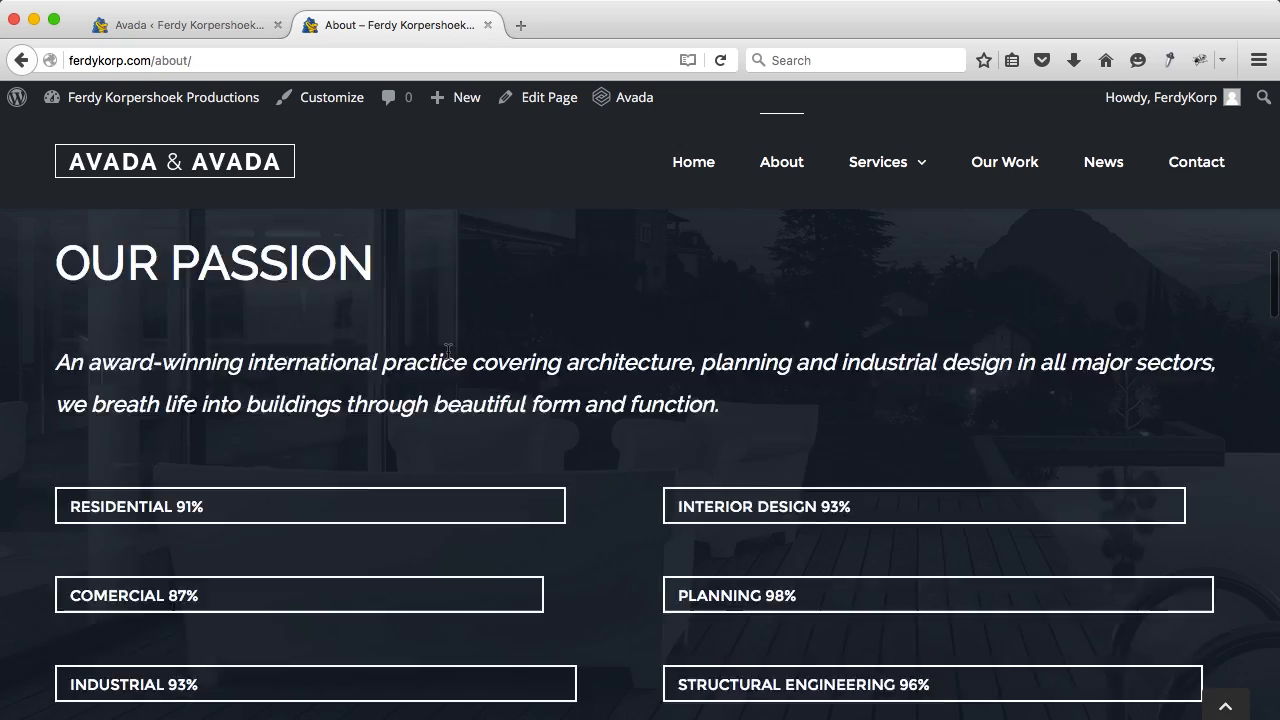
scroll(449, 357, down, 8)
click(223, 27)
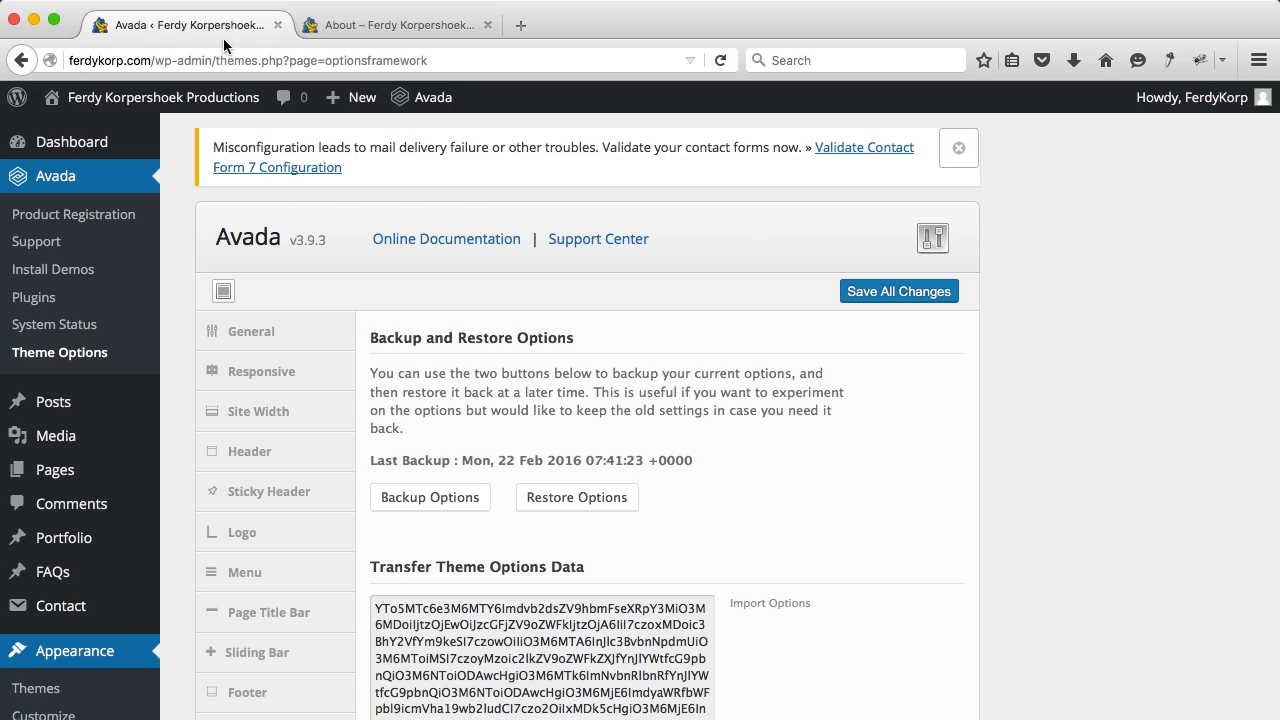
scroll(317, 354, down, 5)
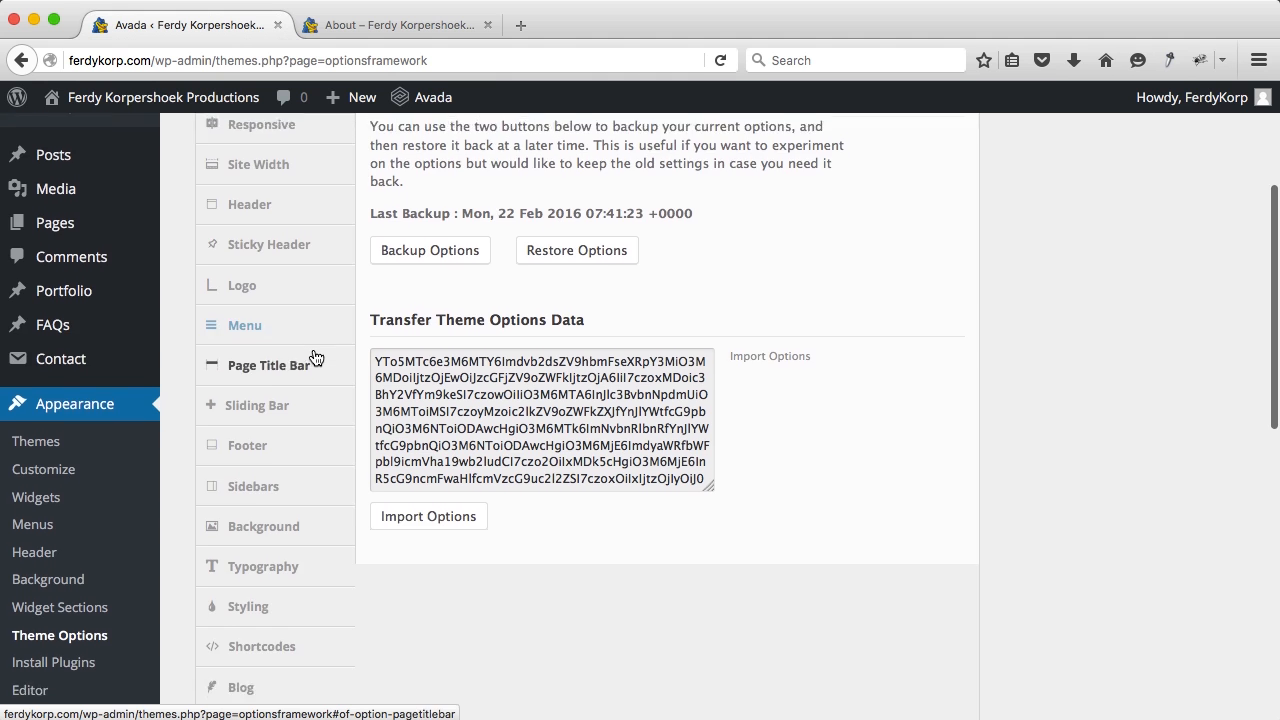
scroll(315, 357, down, 4)
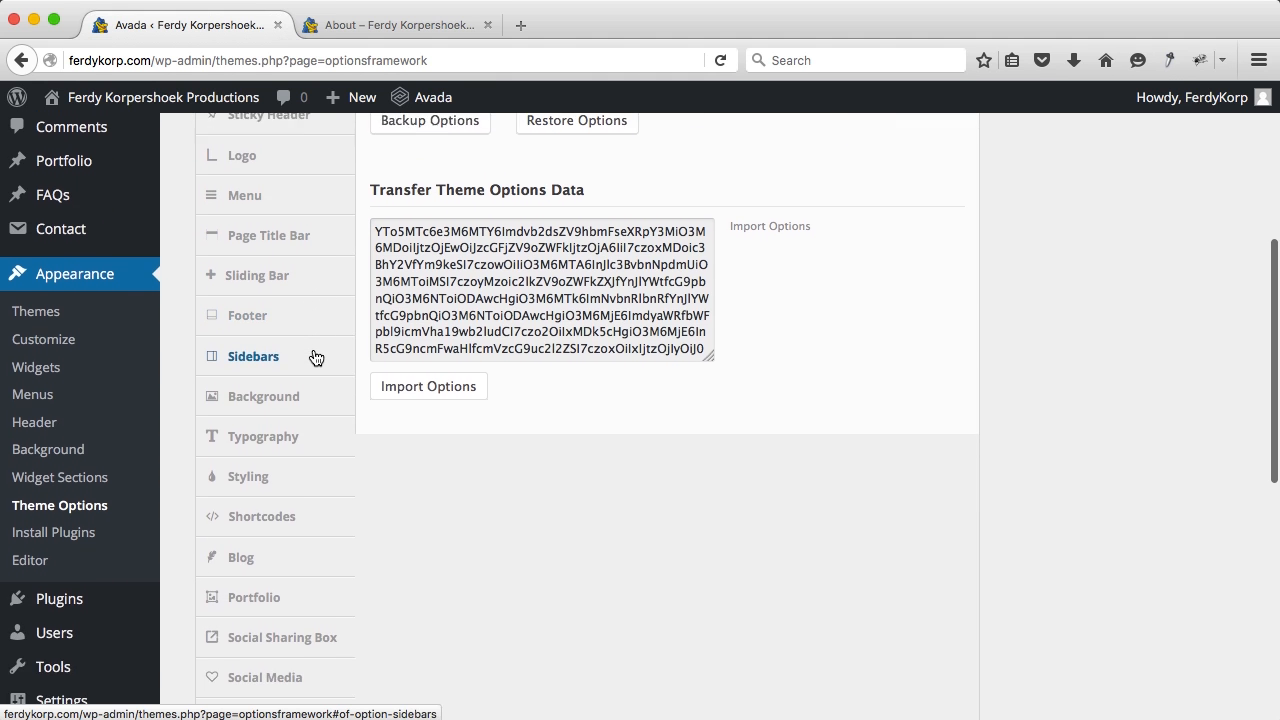
Step: In Styling, set Theme Skin to Dark and Predefined Color Scheme to Orange
click(249, 418)
scroll(435, 355, up, 5)
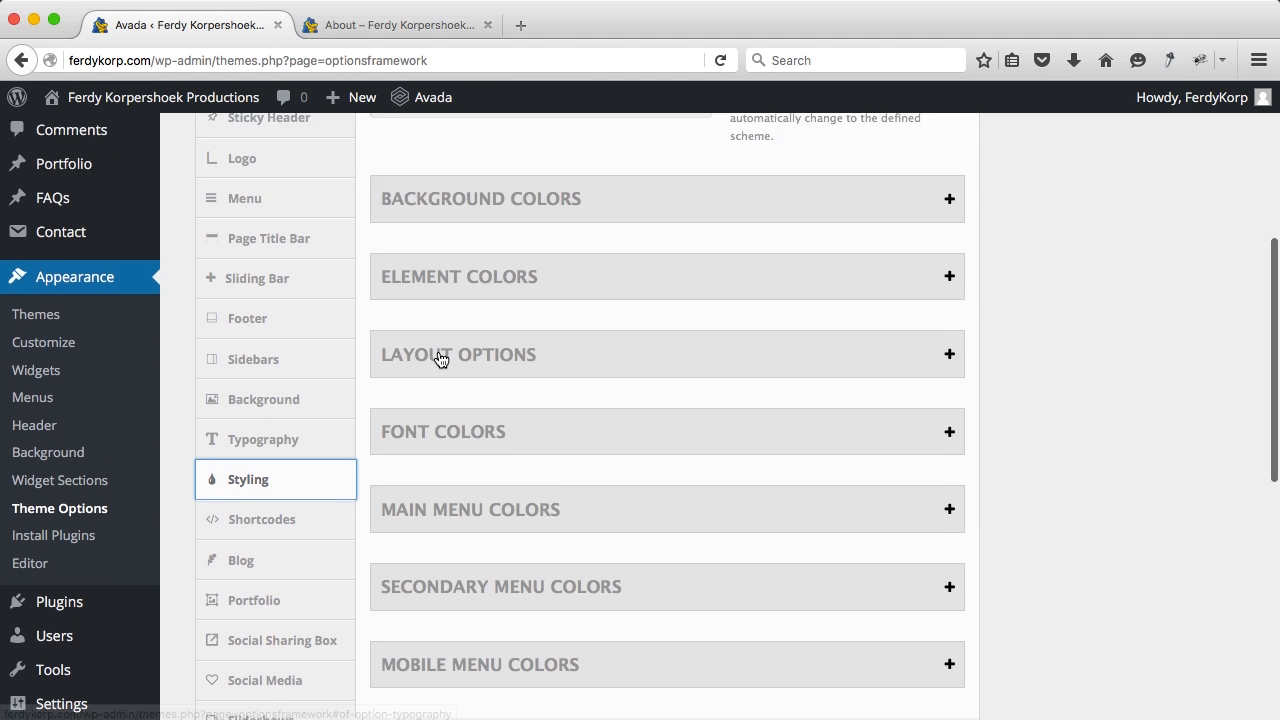
scroll(440, 377, down, 1)
click(427, 357)
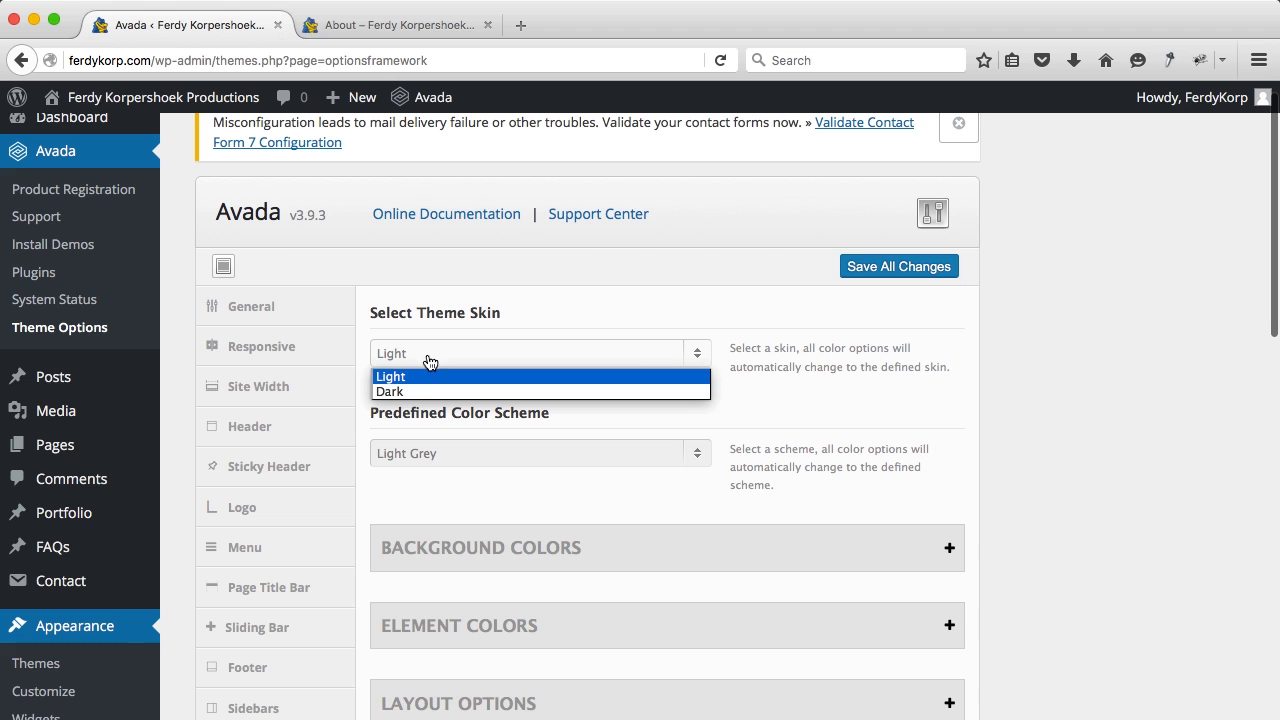
key(Return)
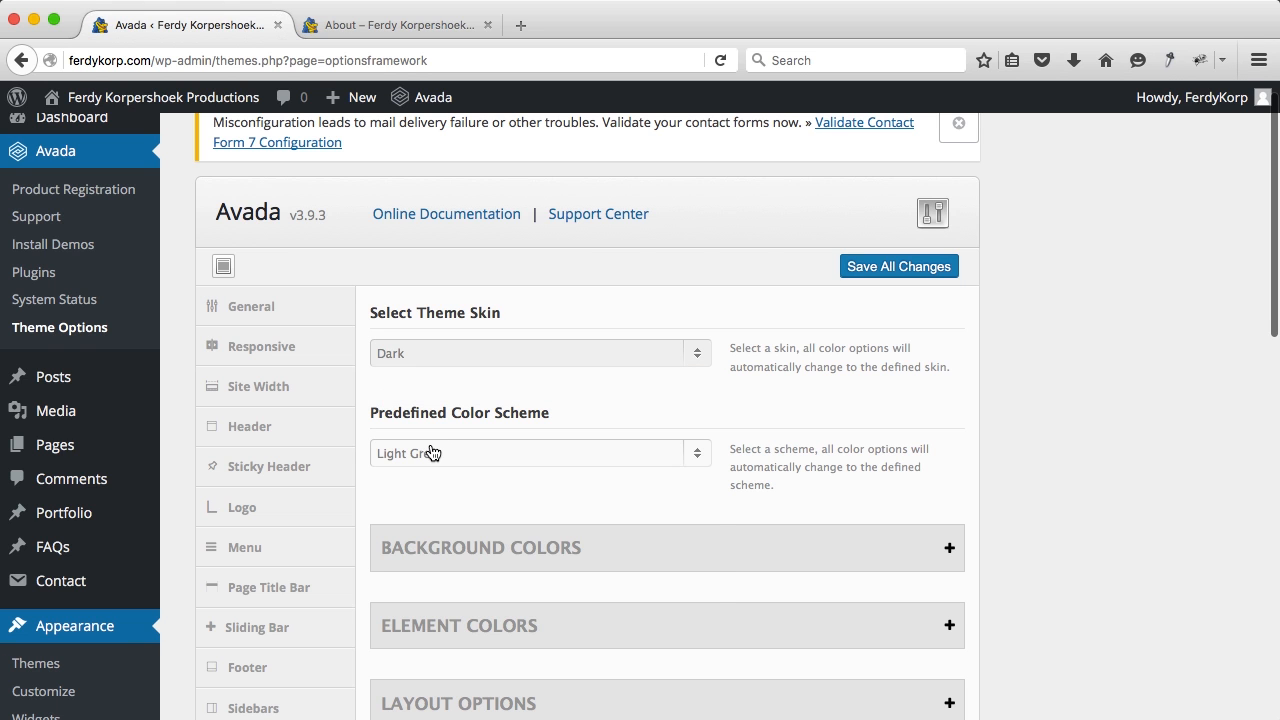
click(433, 453)
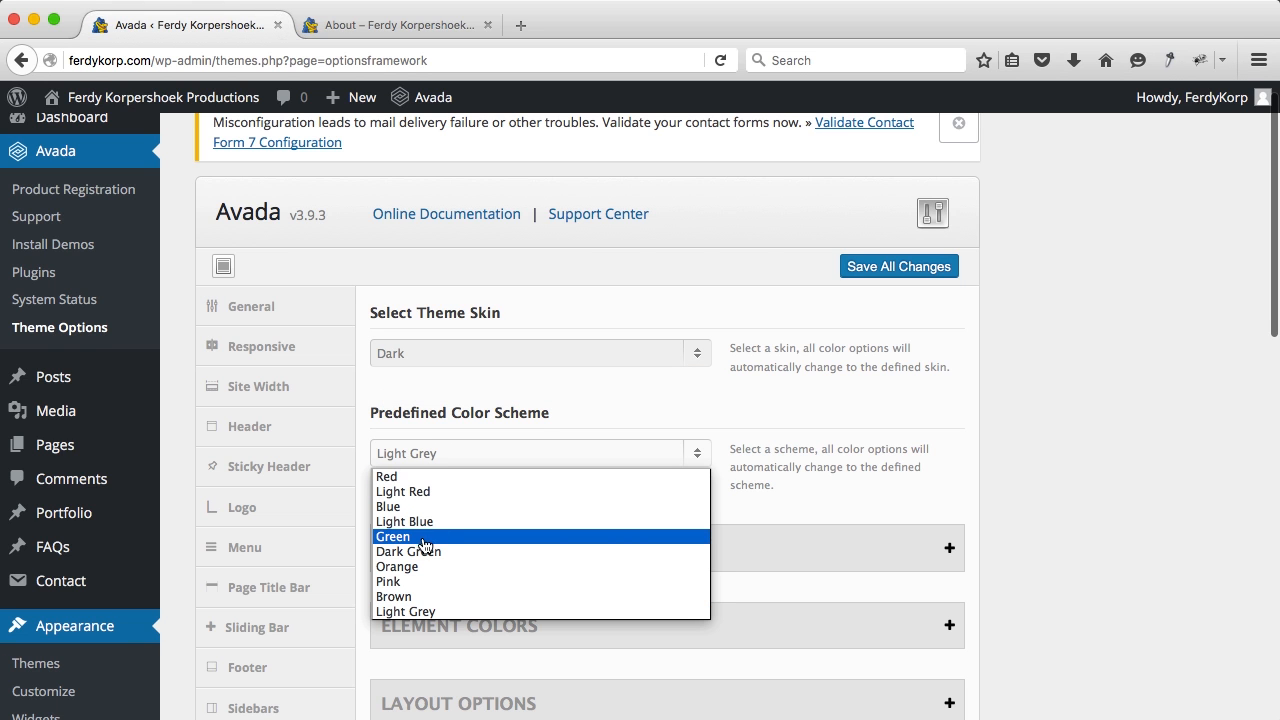
click(408, 567)
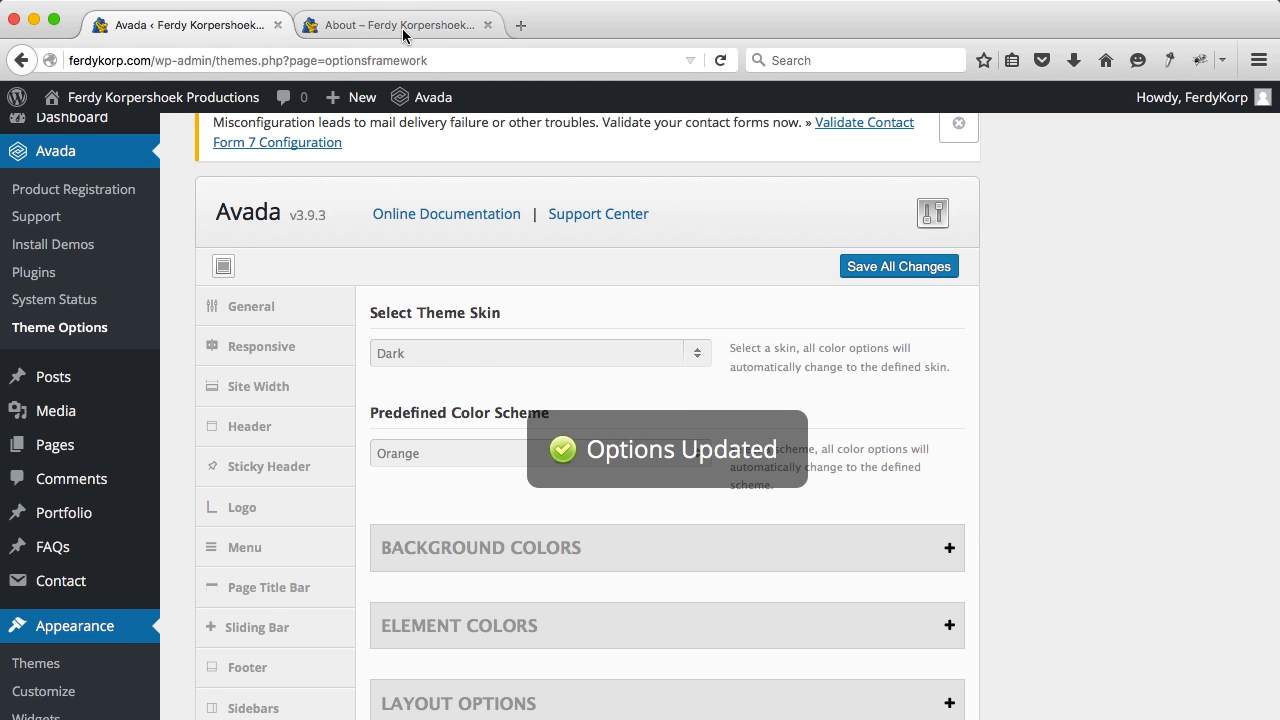
Step: Reload the About page to view the dark orange styling, then return to Theme Options
click(400, 25)
key(super+r)
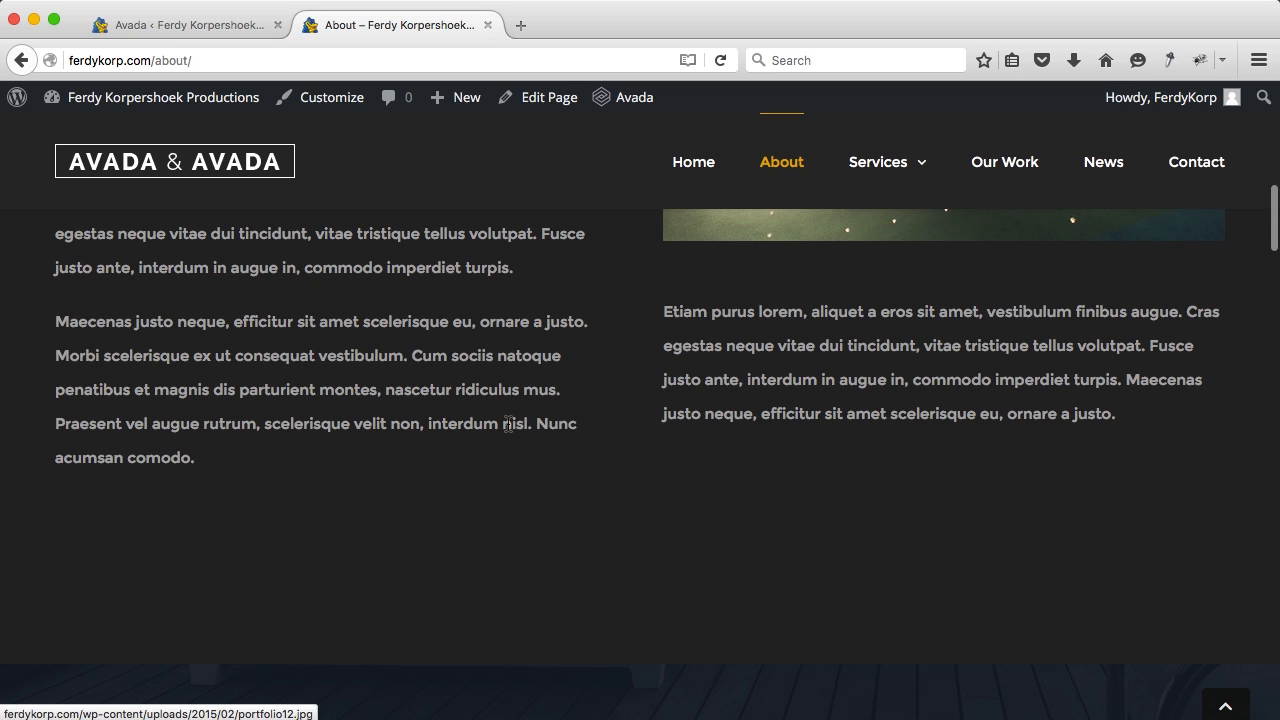
scroll(508, 425, up, 5)
scroll(465, 374, down, 10)
scroll(465, 377, down, 5)
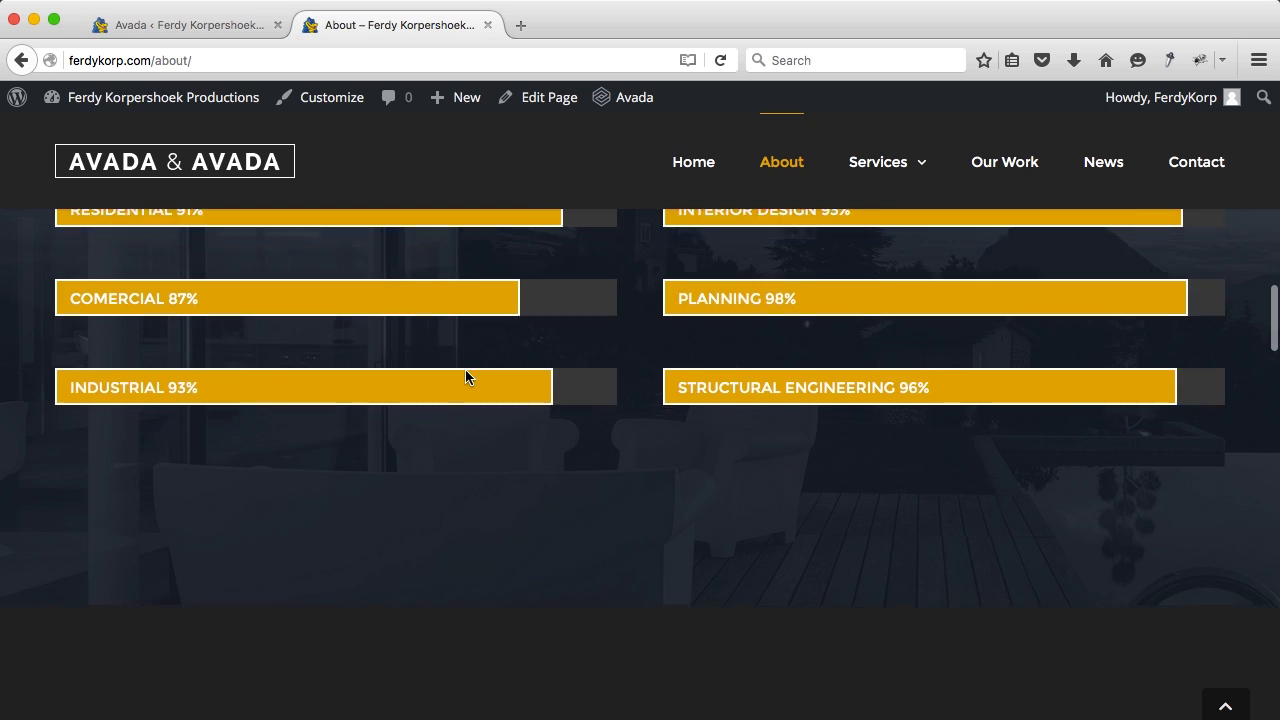
scroll(429, 436, down, 5)
scroll(429, 438, down, 10)
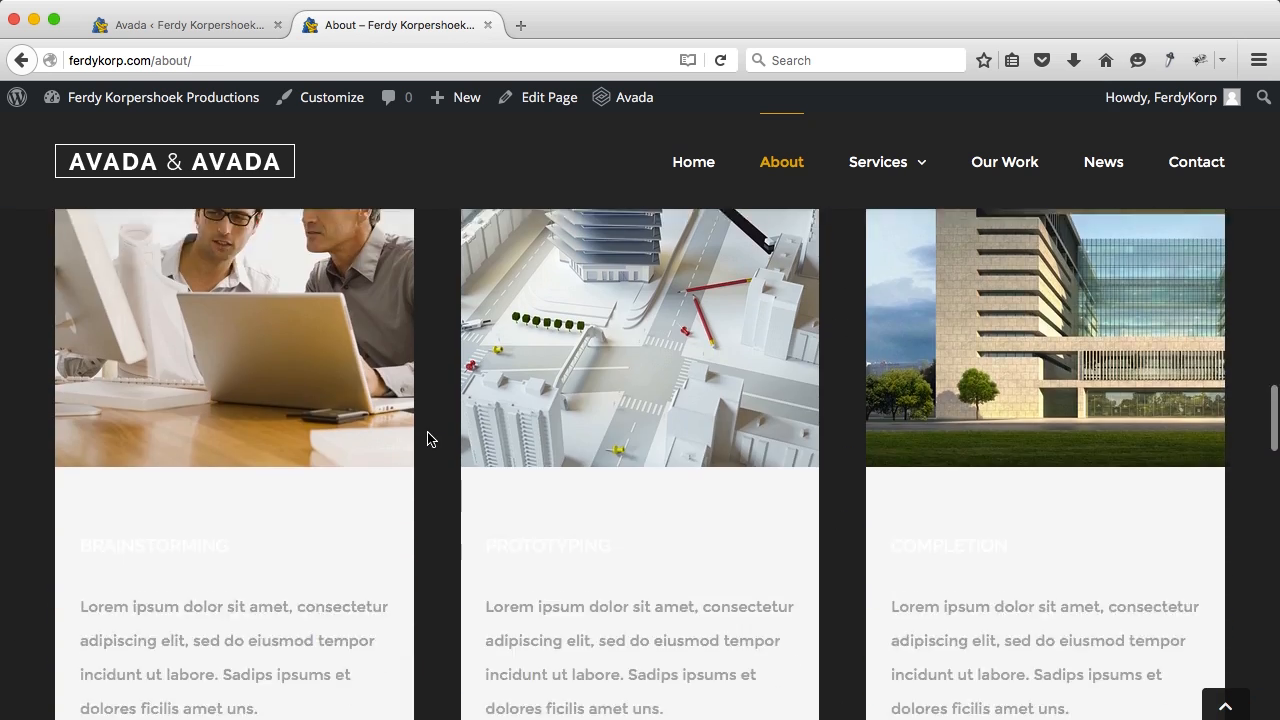
scroll(428, 439, down, 10)
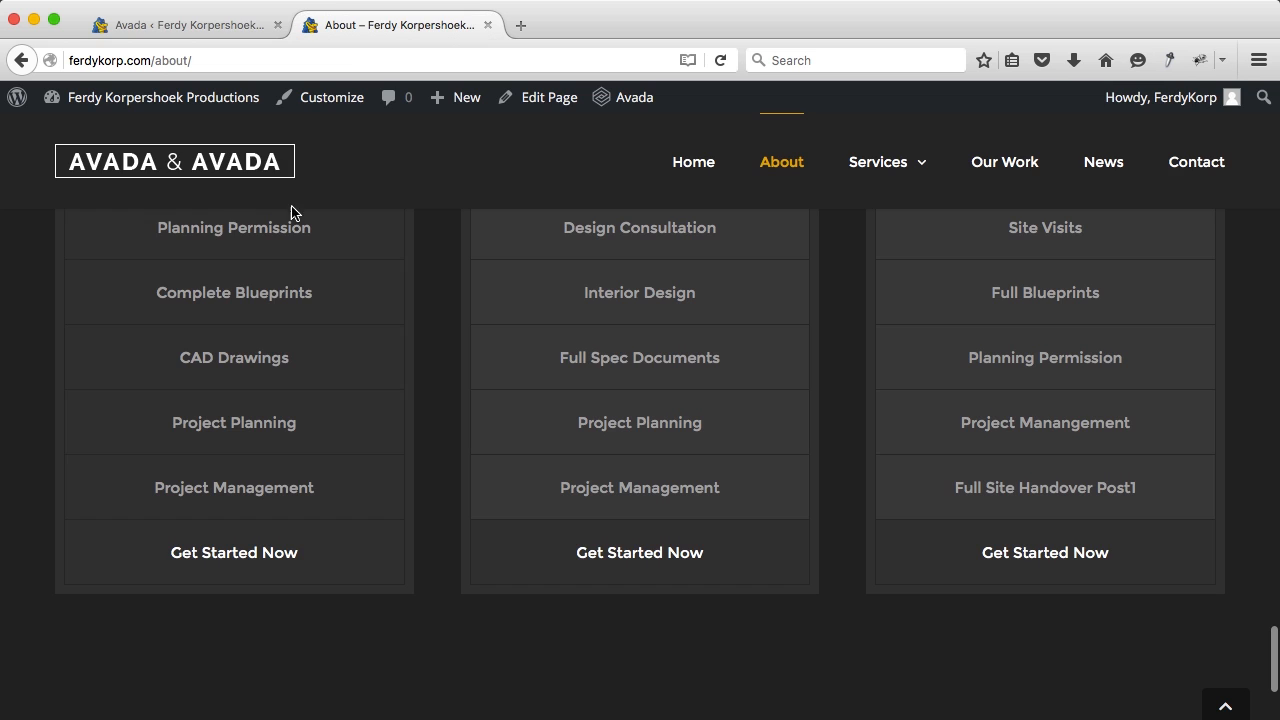
click(236, 20)
Step: Switch the theme skin to Light with the Blue colour scheme
click(521, 356)
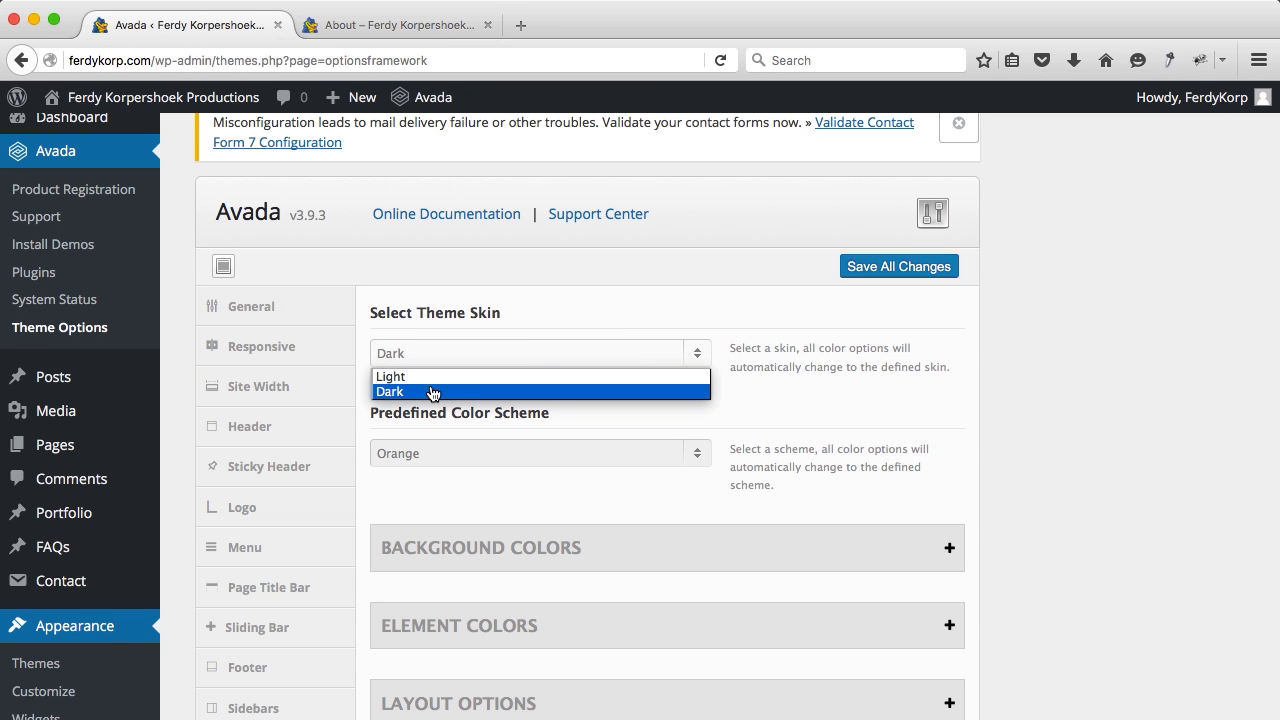
click(432, 455)
click(440, 458)
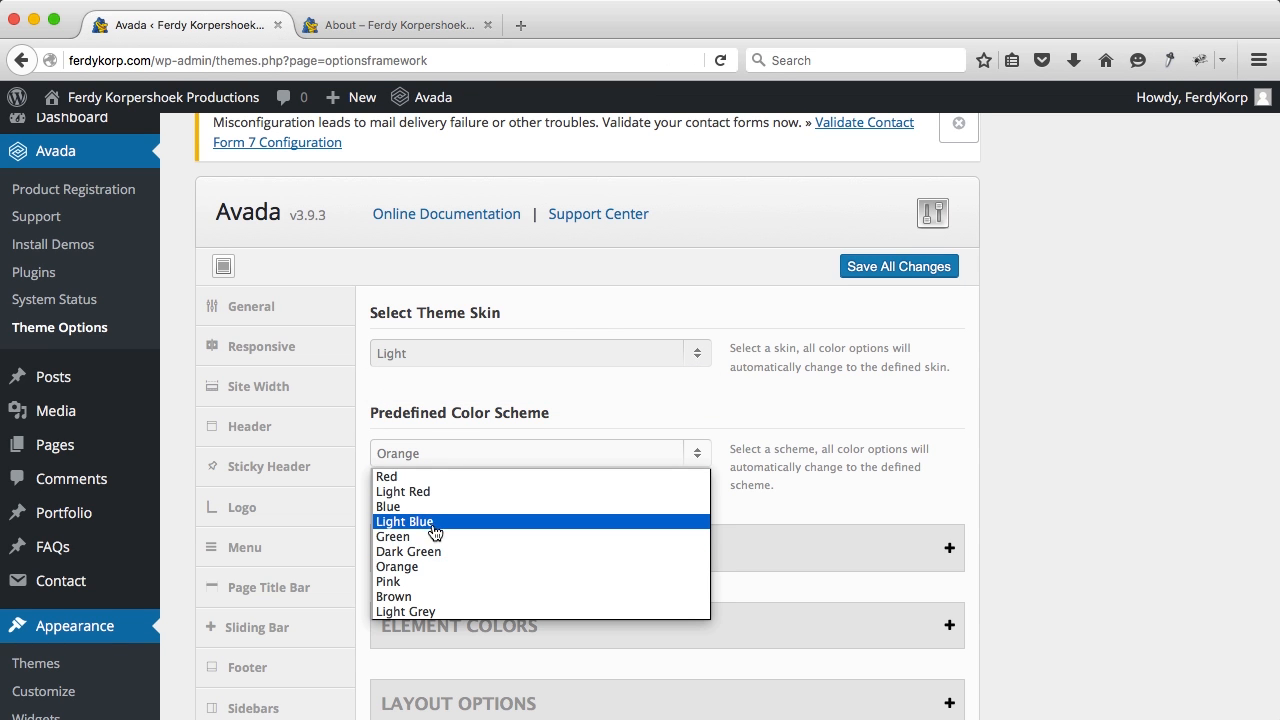
click(433, 506)
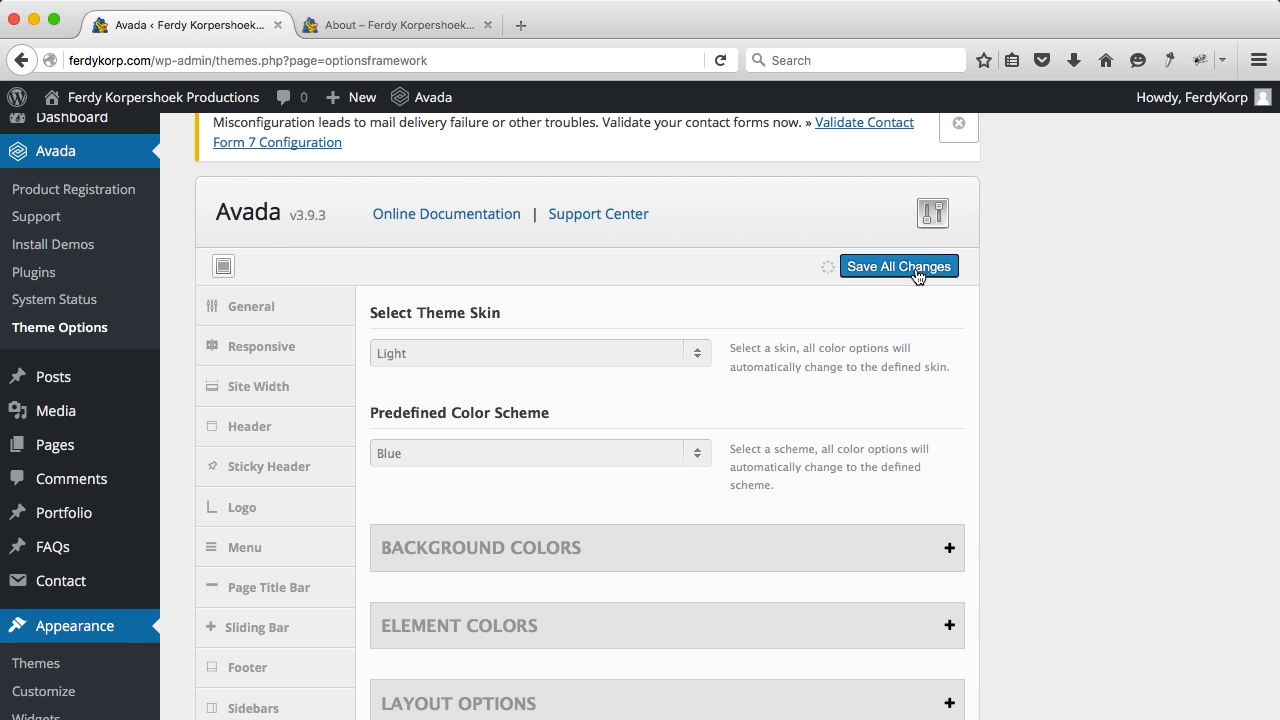
Step: Reload the About page to check the white header, then return to Theme Options
click(399, 28)
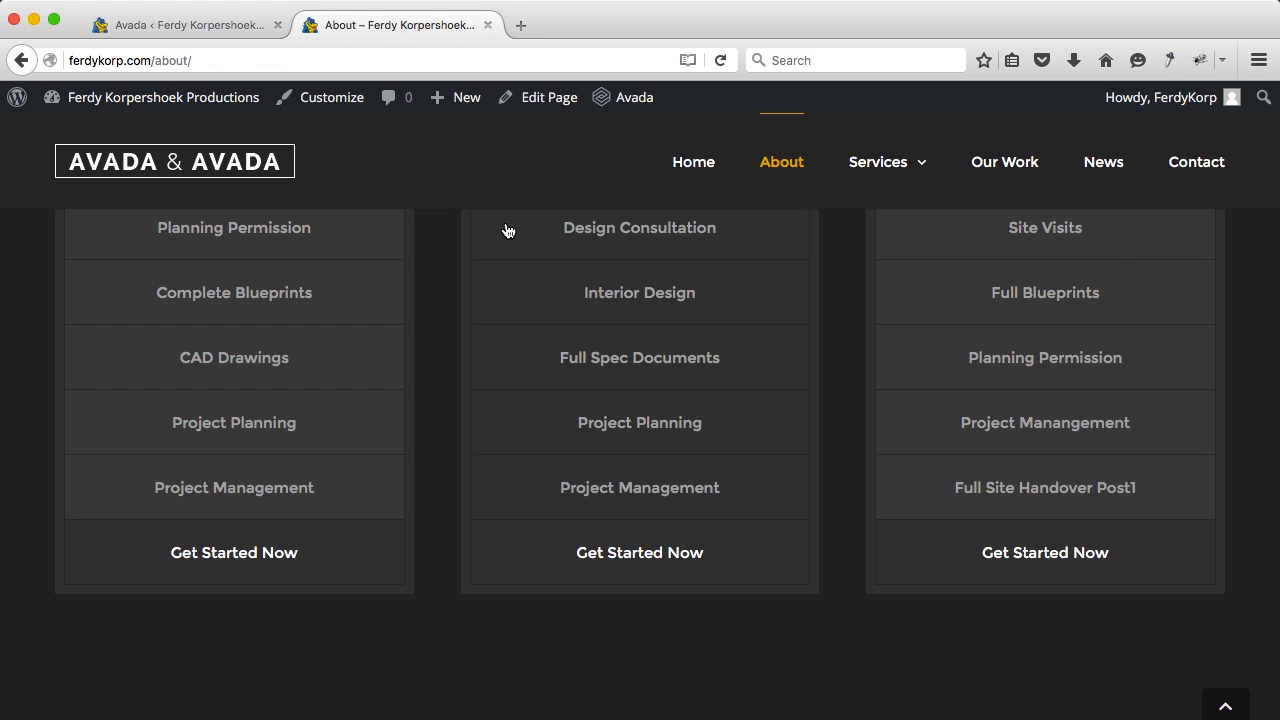
key(super+r)
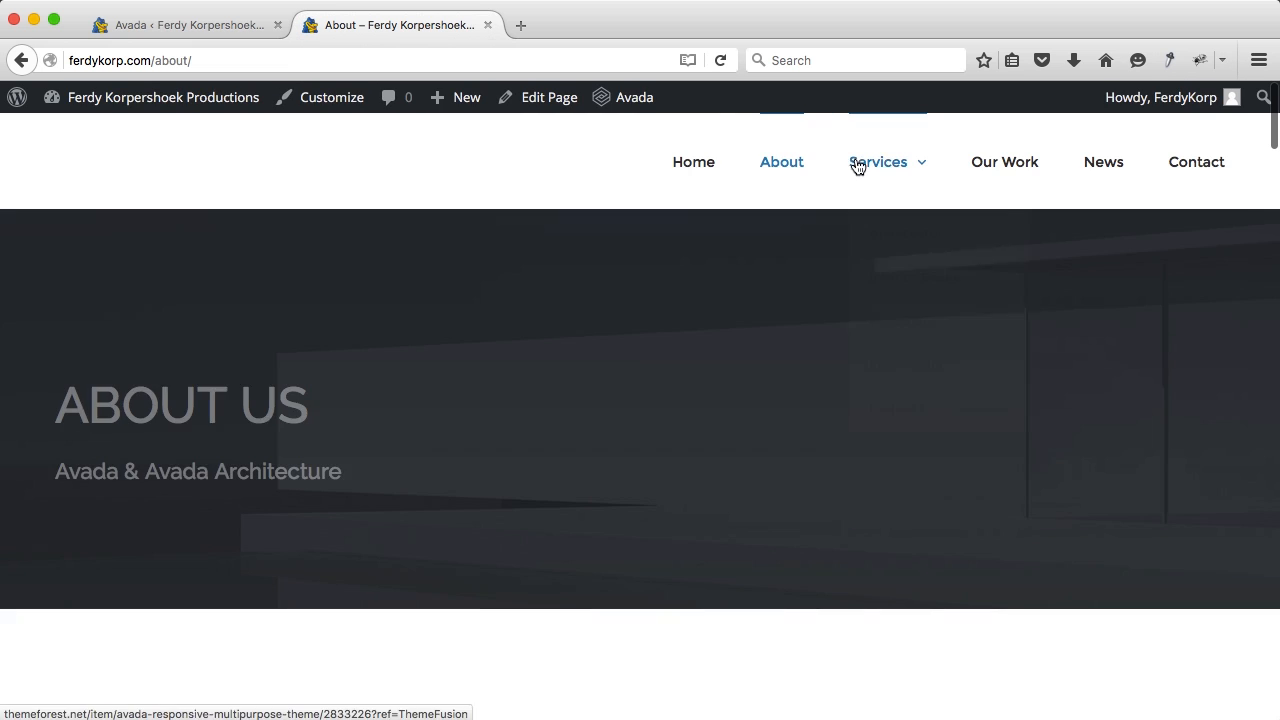
mouse_move(885, 170)
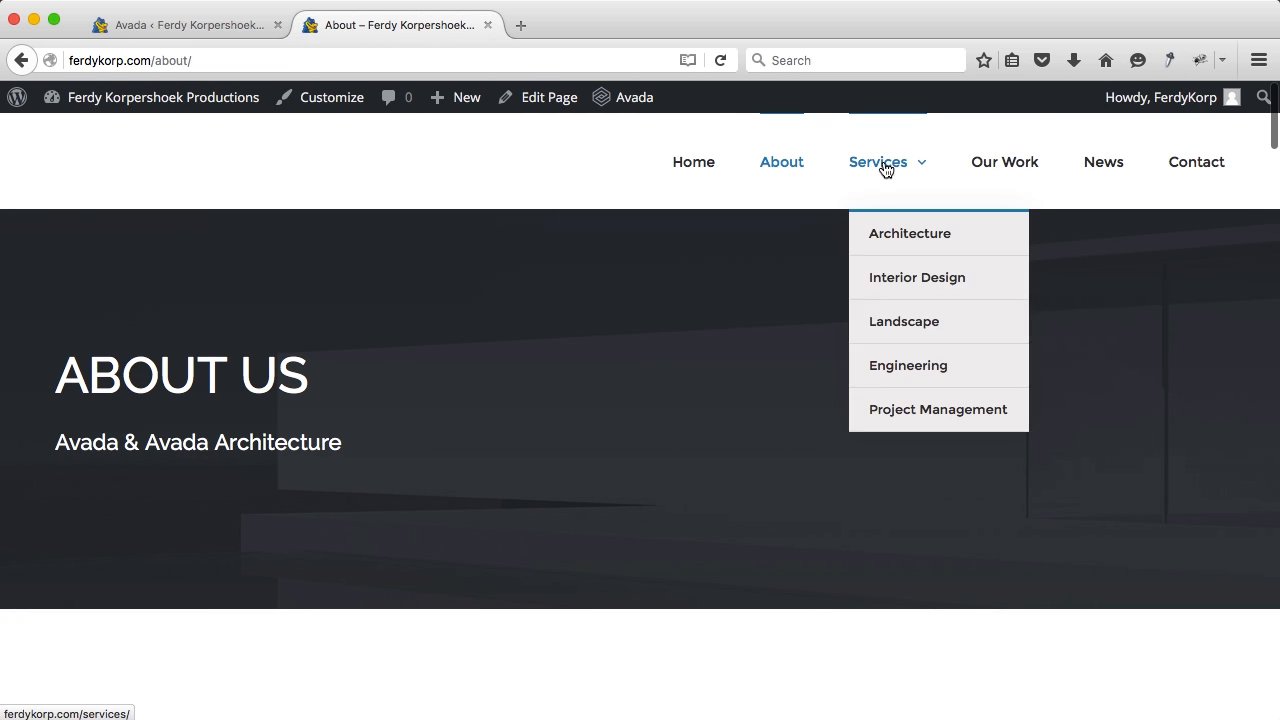
scroll(677, 343, down, 10)
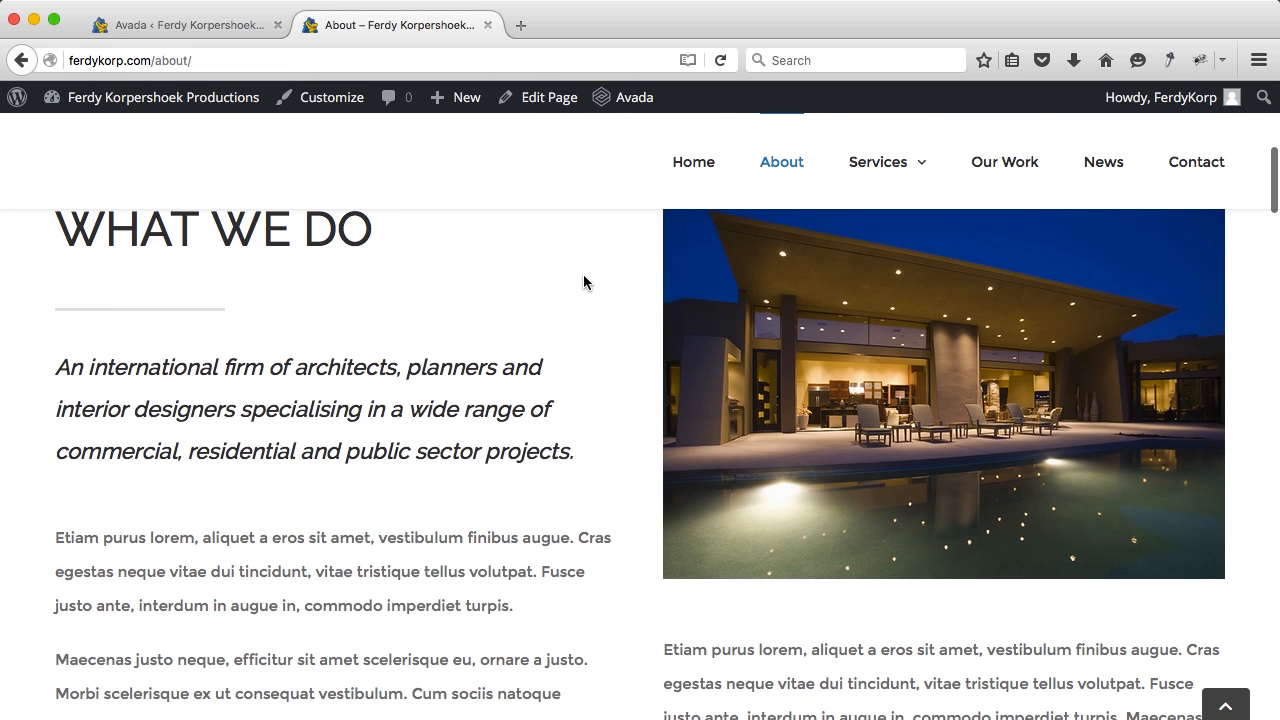
scroll(574, 286, down, 10)
scroll(557, 270, down, 10)
scroll(556, 265, down, 5)
scroll(556, 265, up, 9)
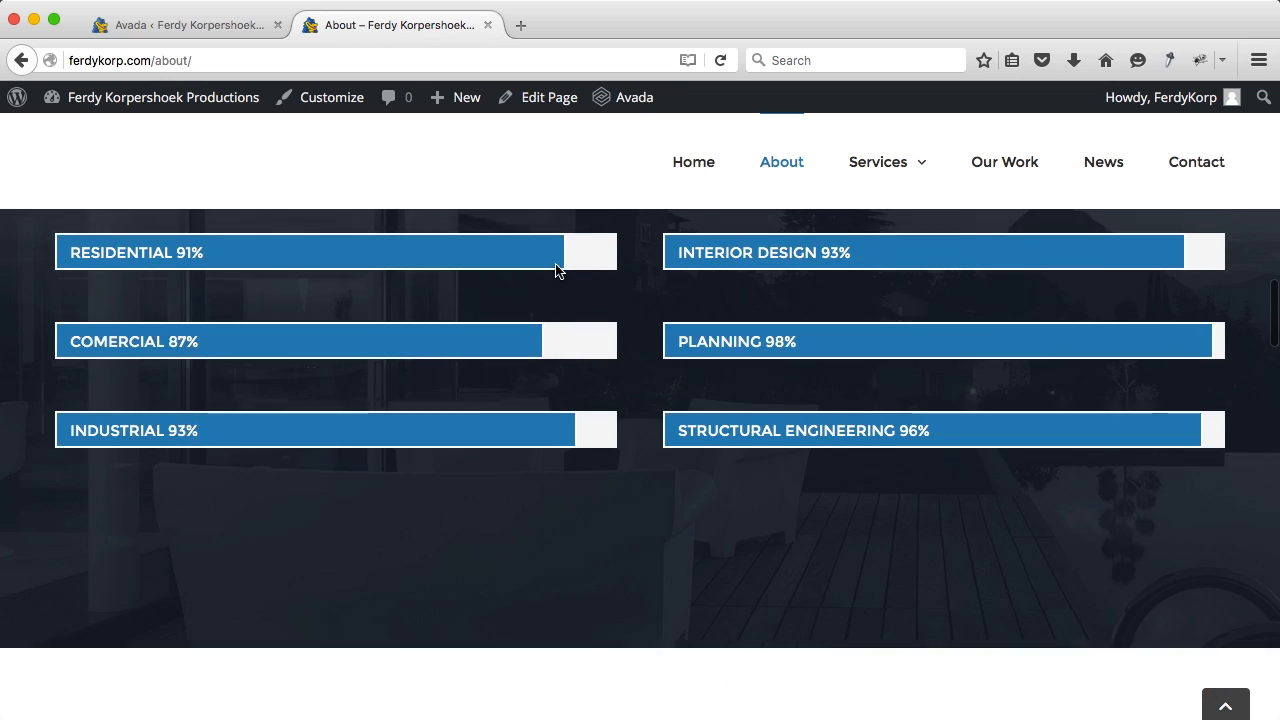
click(222, 27)
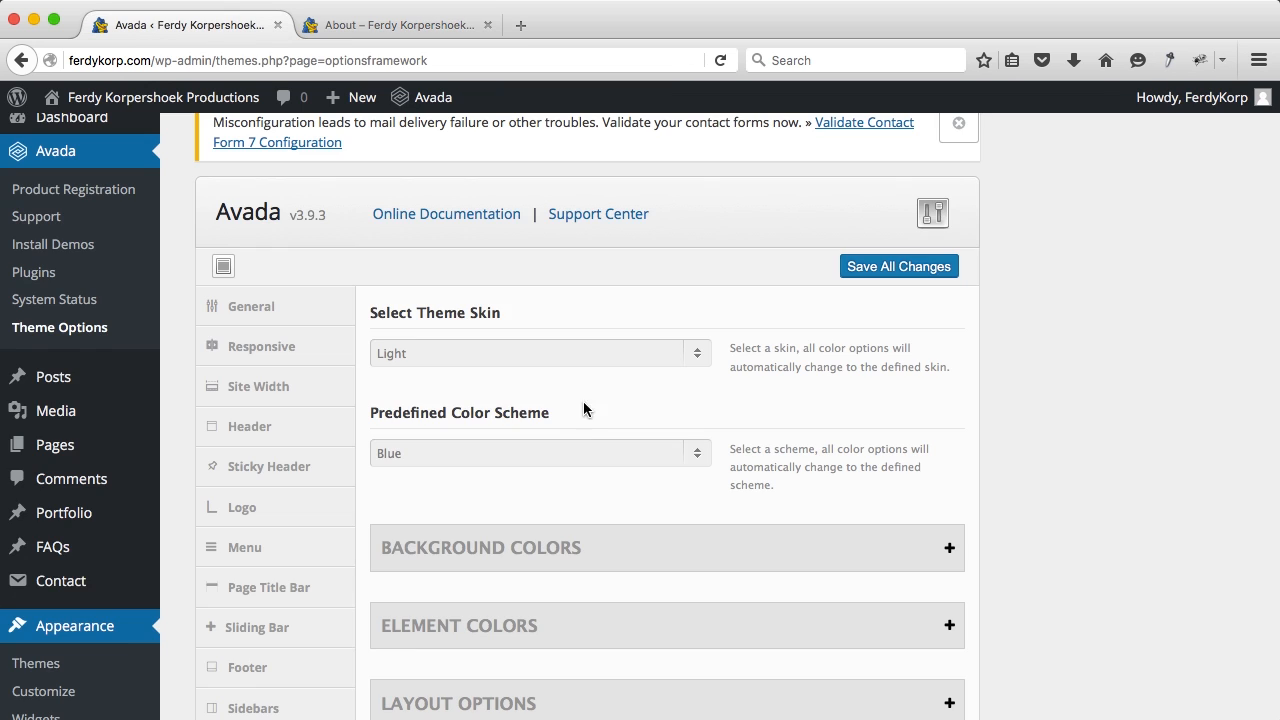
Step: Expand the Background Colors and Layout option sections in Styling
scroll(598, 420, down, 5)
click(601, 266)
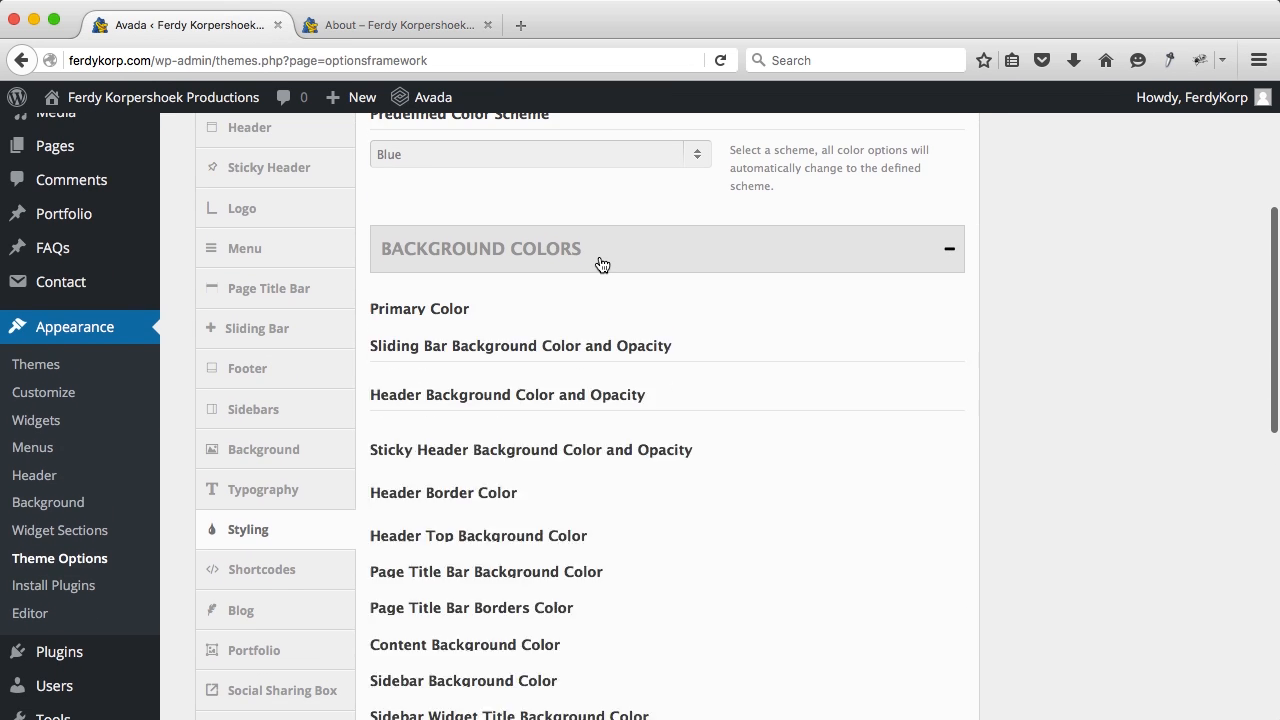
scroll(591, 290, down, 10)
scroll(562, 332, down, 8)
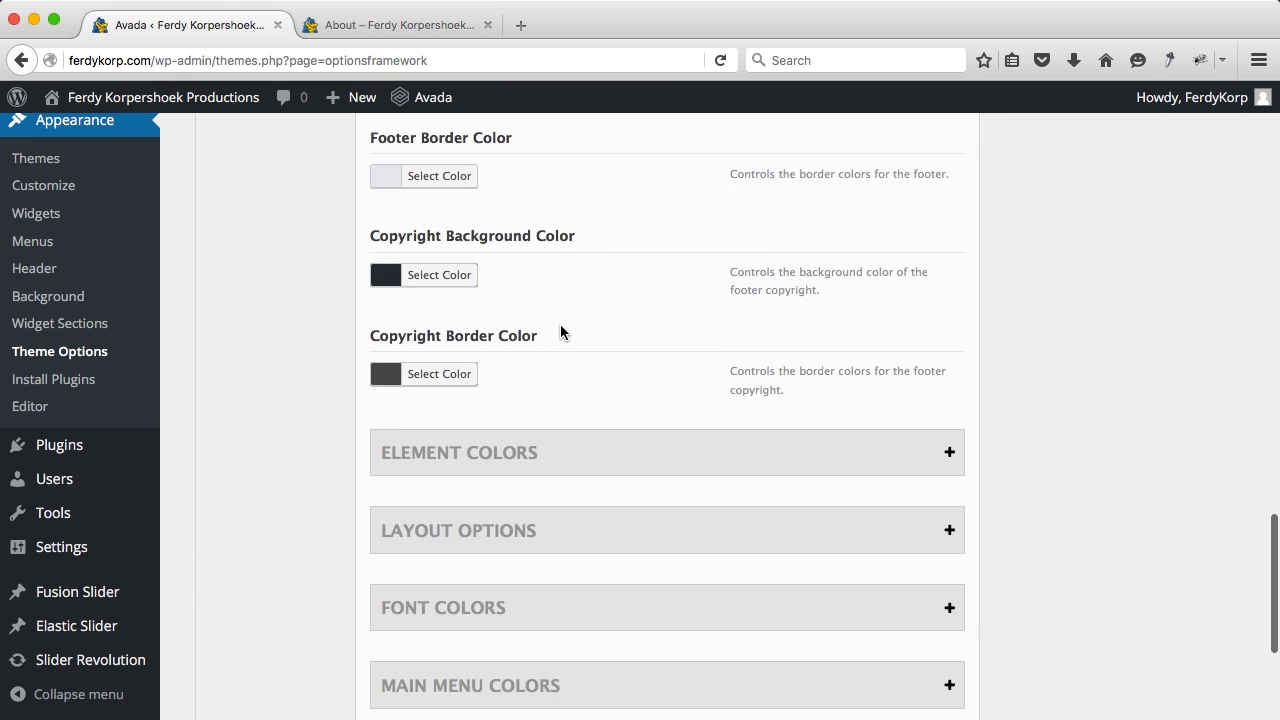
click(551, 250)
scroll(547, 308, down, 10)
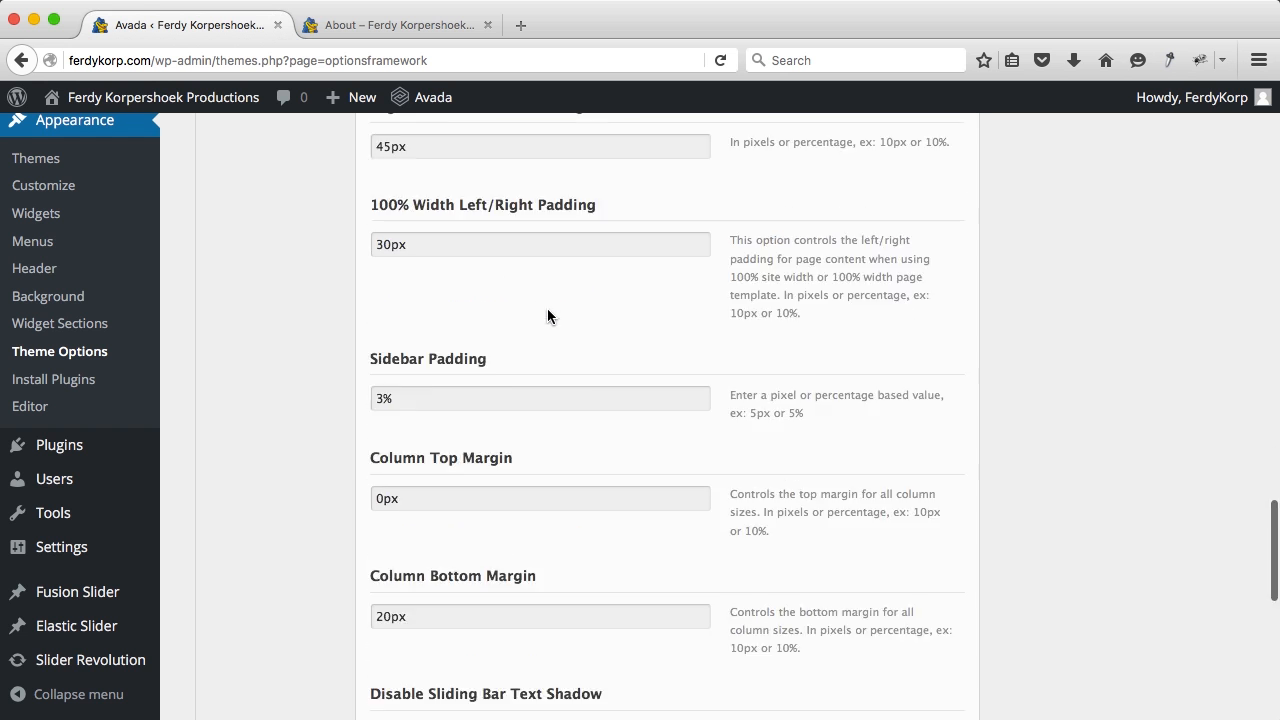
Step: Recheck the live About page, then return to Theme Options
click(398, 26)
scroll(663, 297, down, 3)
scroll(663, 297, up, 6)
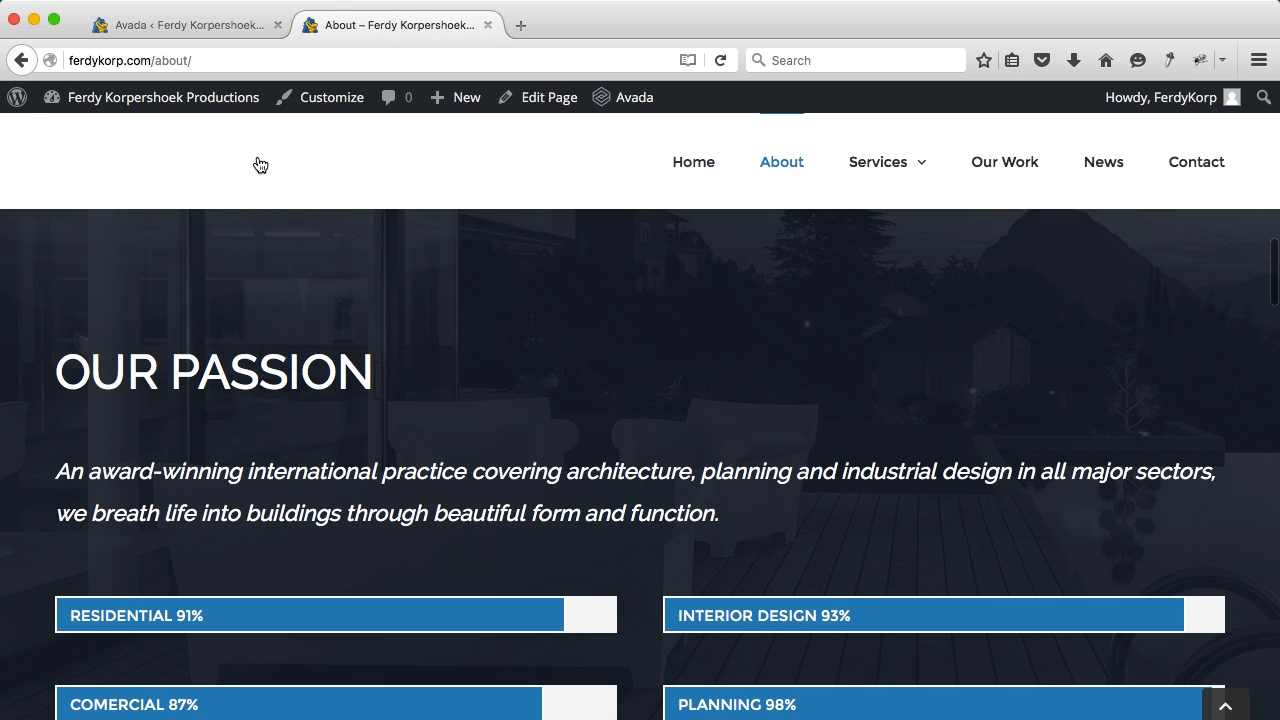
scroll(265, 160, down, 1)
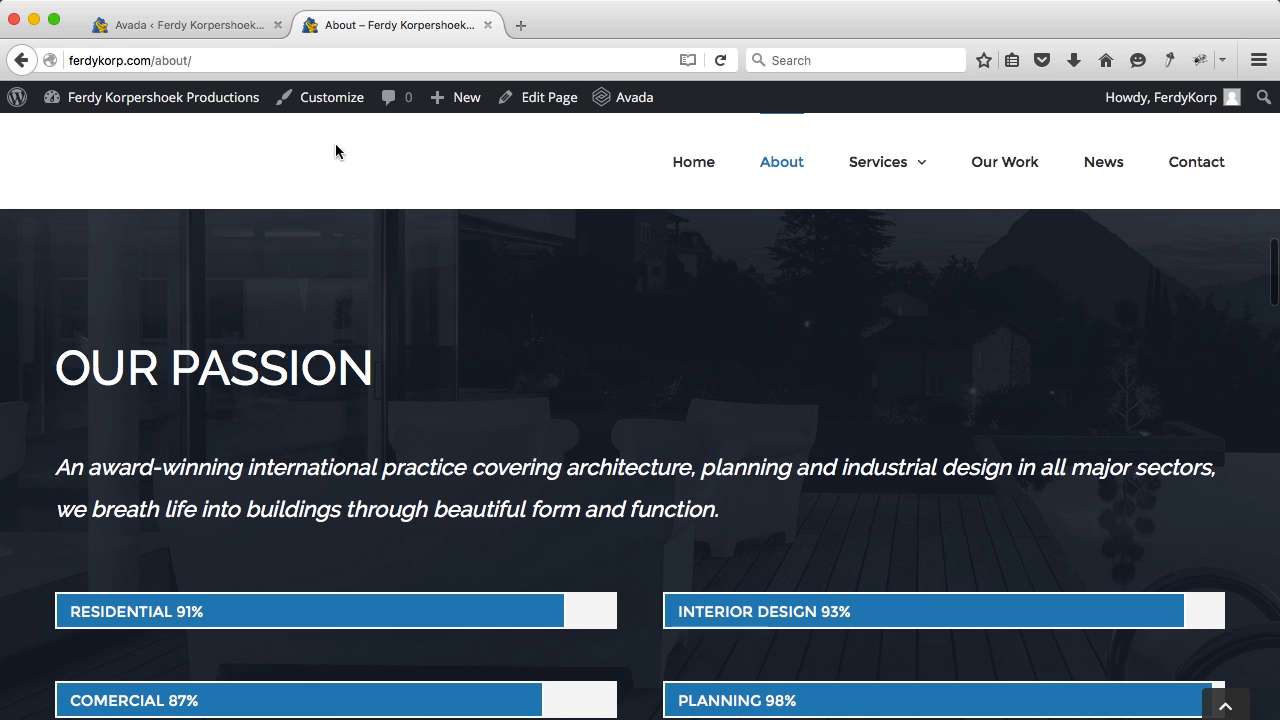
scroll(723, 277, up, 15)
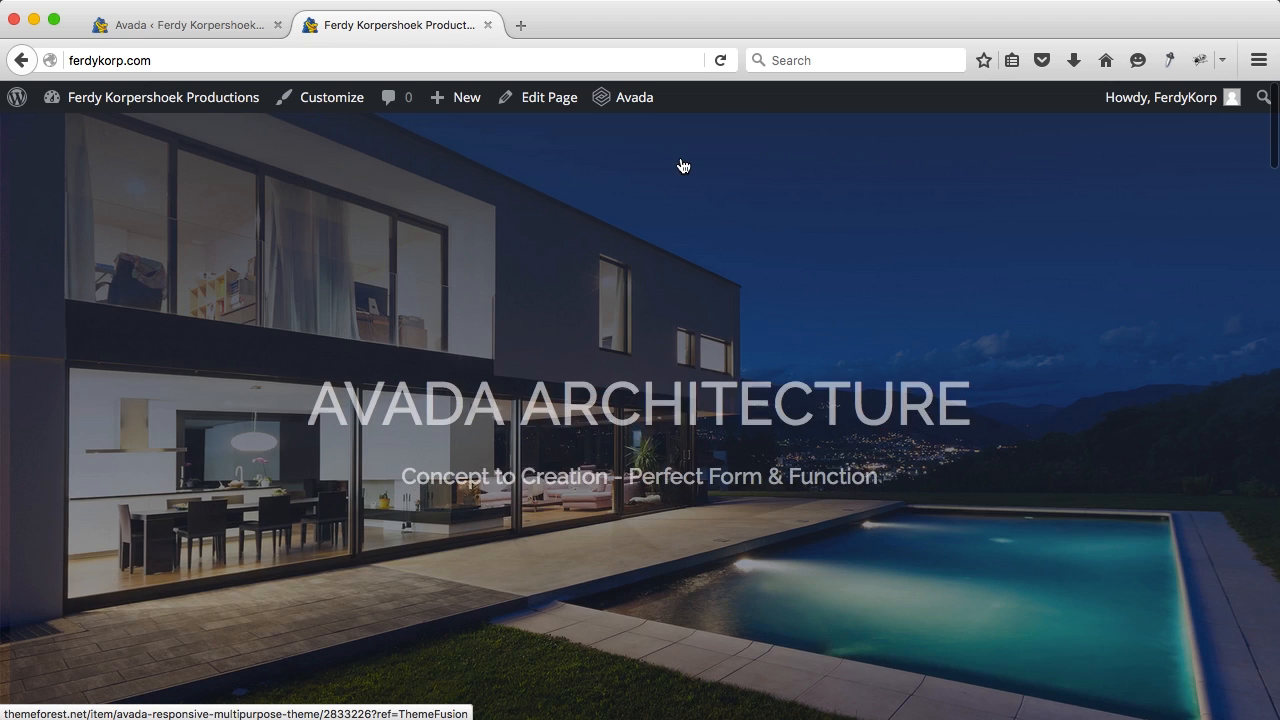
scroll(689, 181, down, 5)
scroll(689, 181, up, 5)
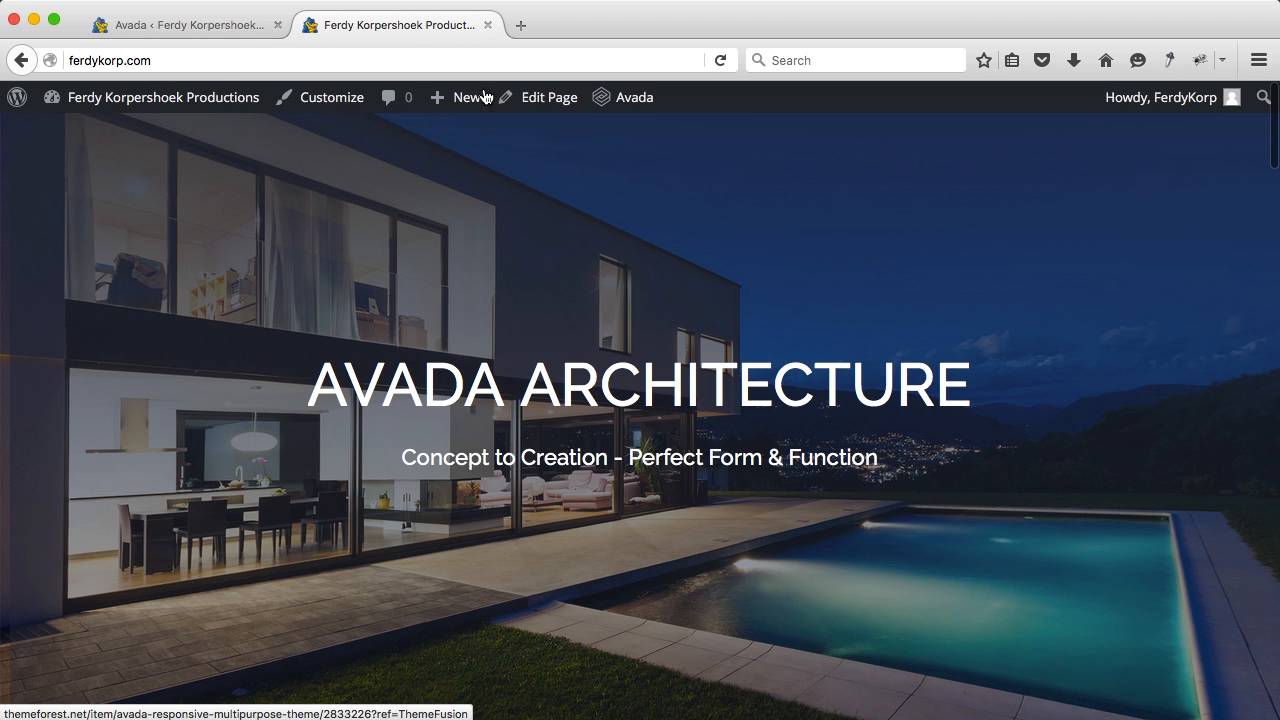
click(166, 28)
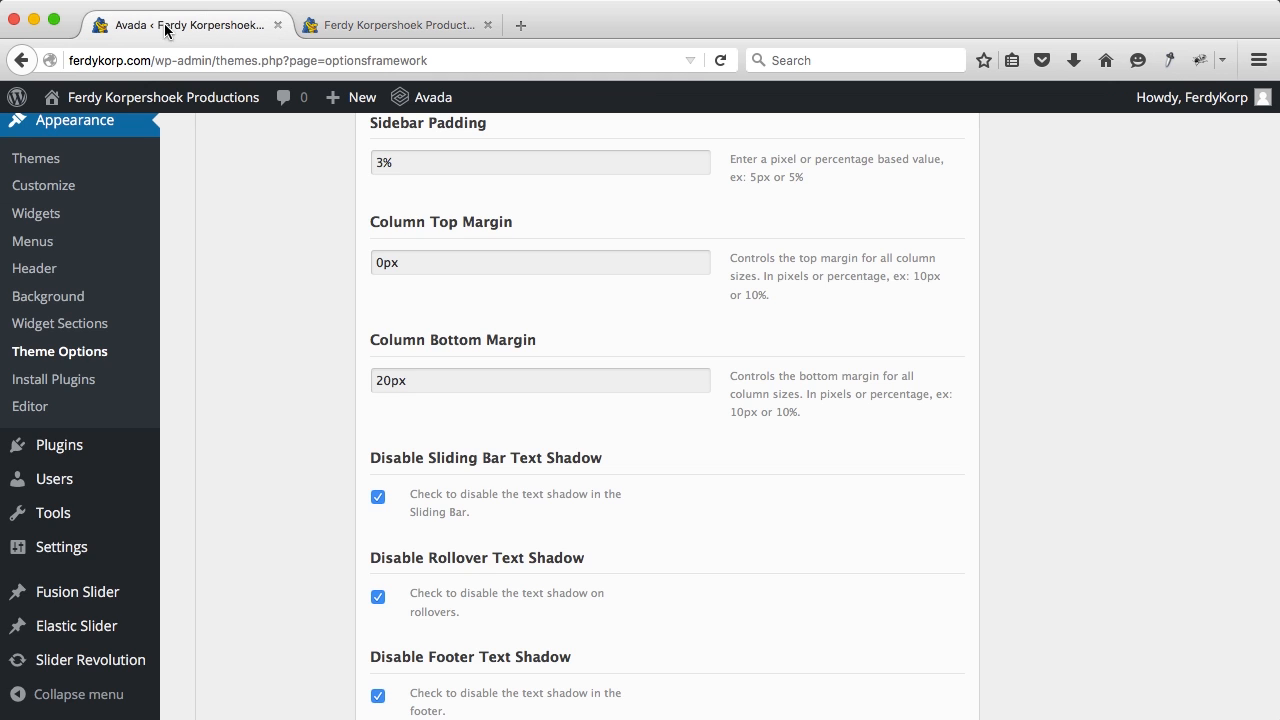
Step: Restore the theme options from the last backup and confirm replacing them
scroll(290, 282, up, 15)
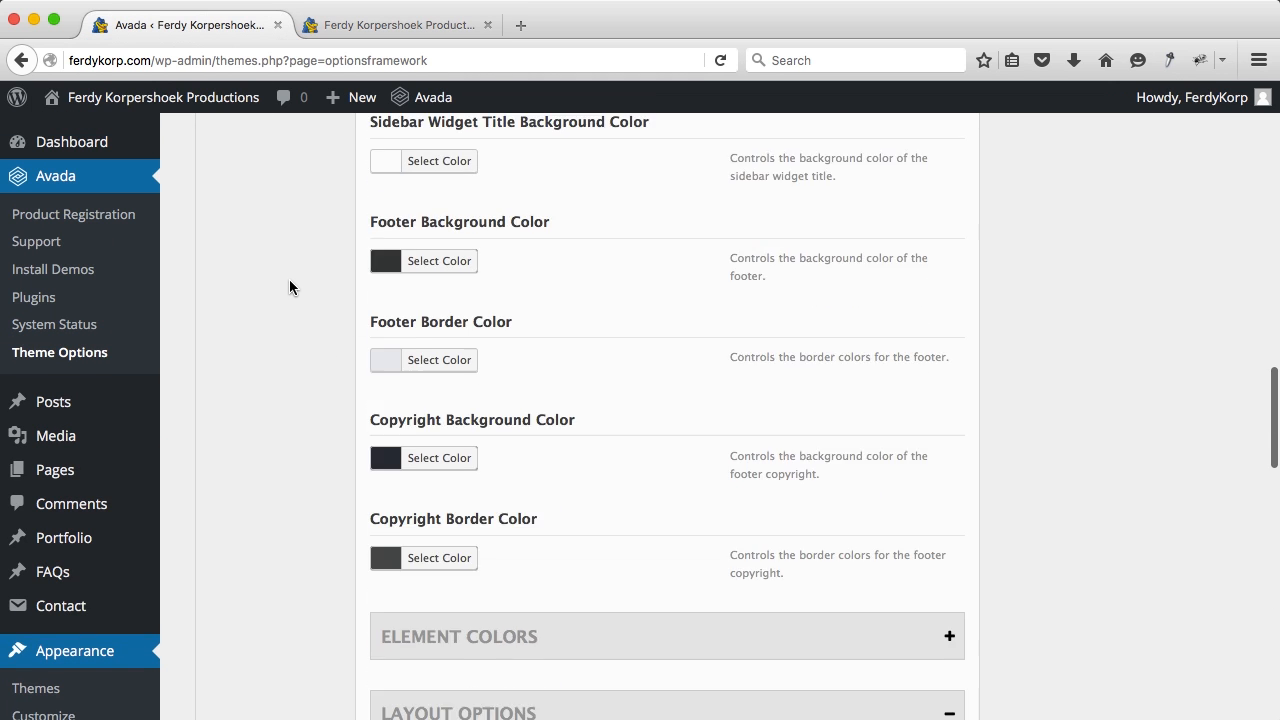
click(252, 333)
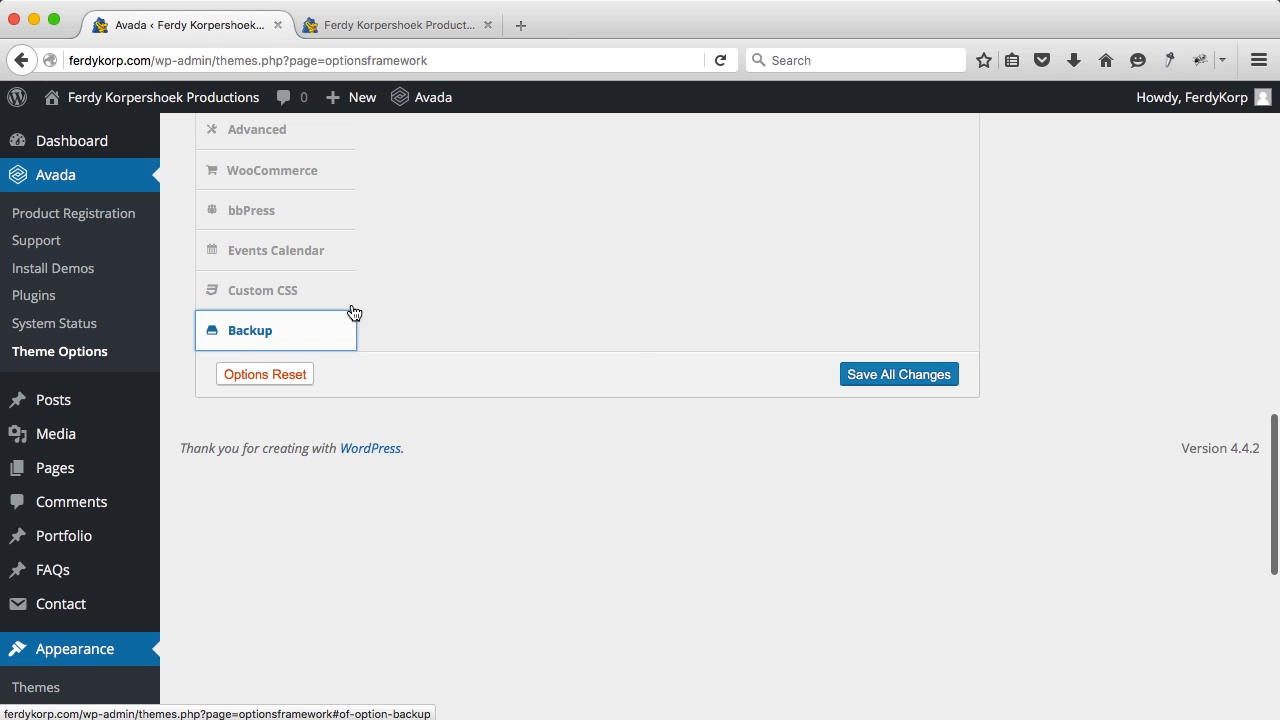
scroll(520, 320, down, 2)
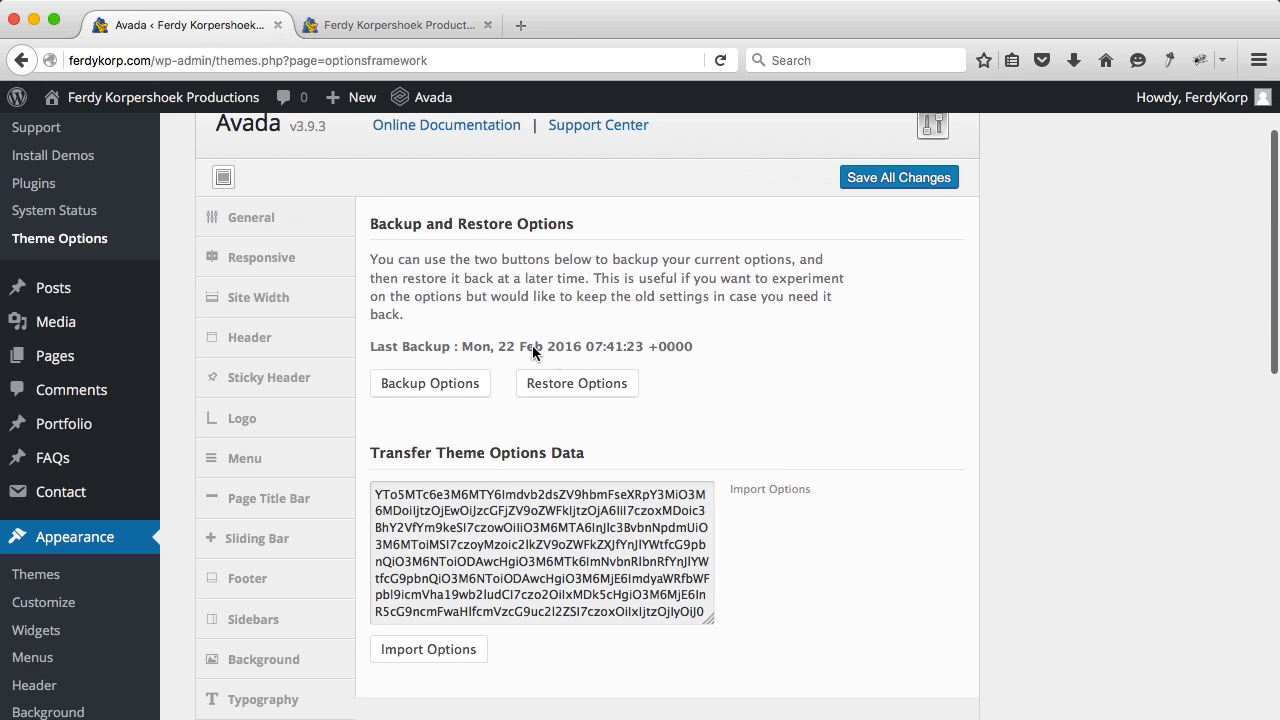
click(589, 388)
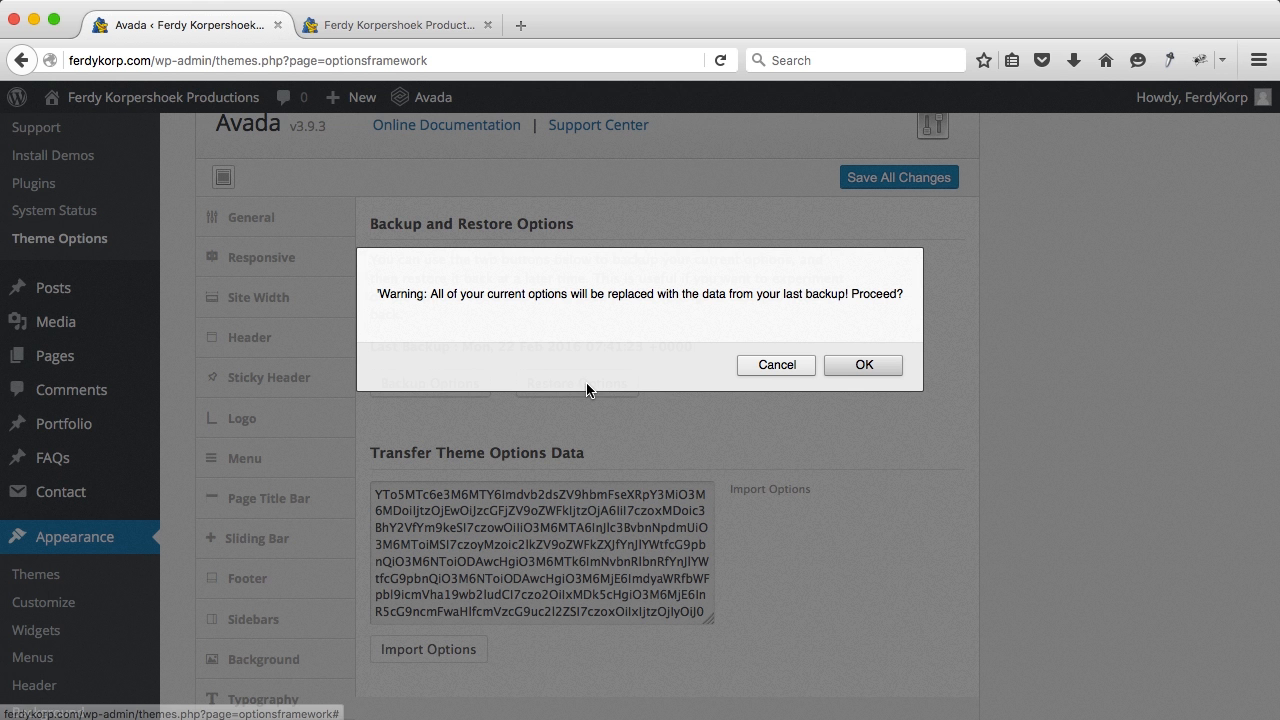
click(863, 365)
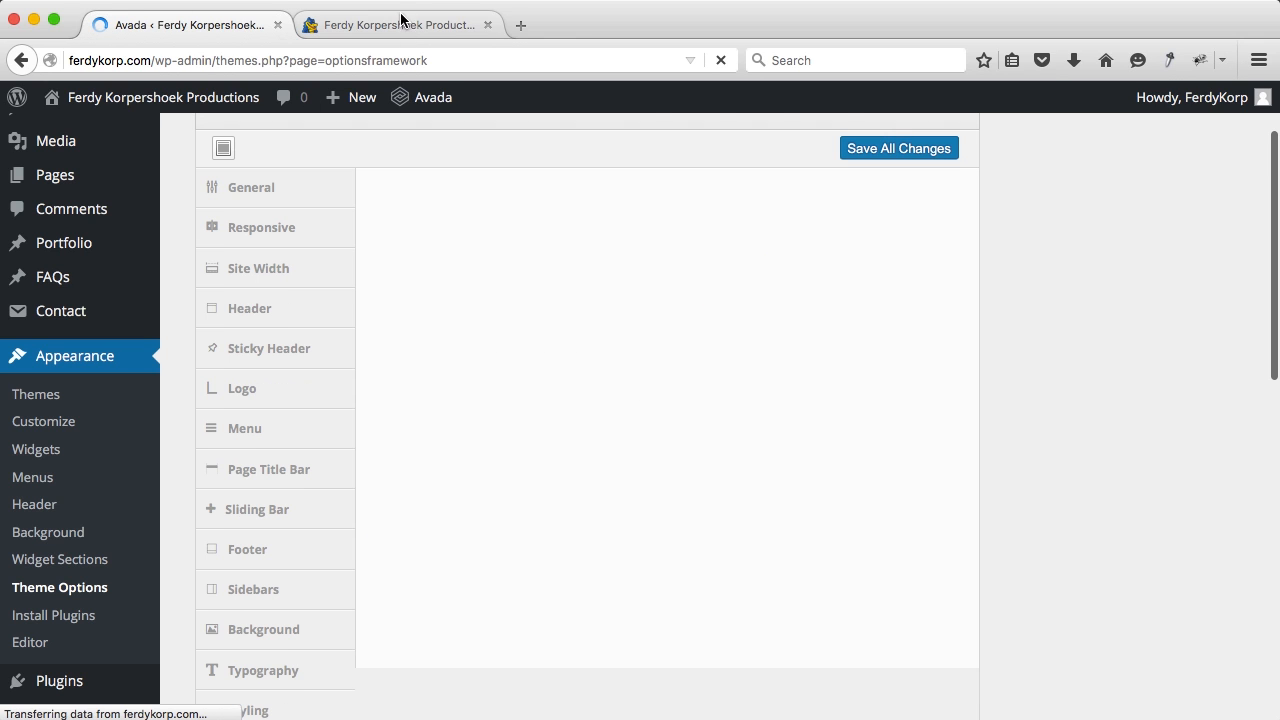
Step: Check the home page shows the dark AVADA header again, then return to Theme Options
click(398, 26)
scroll(680, 189, down, 4)
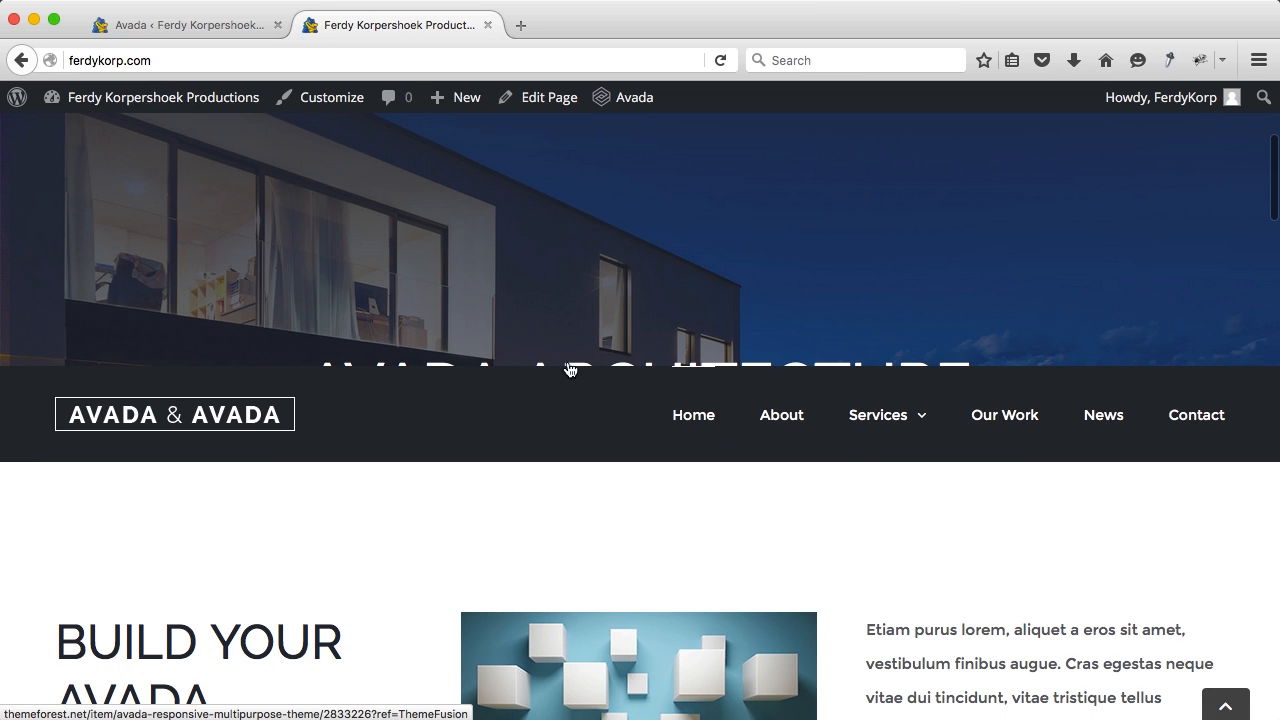
scroll(612, 340, down, 3)
scroll(615, 341, up, 1)
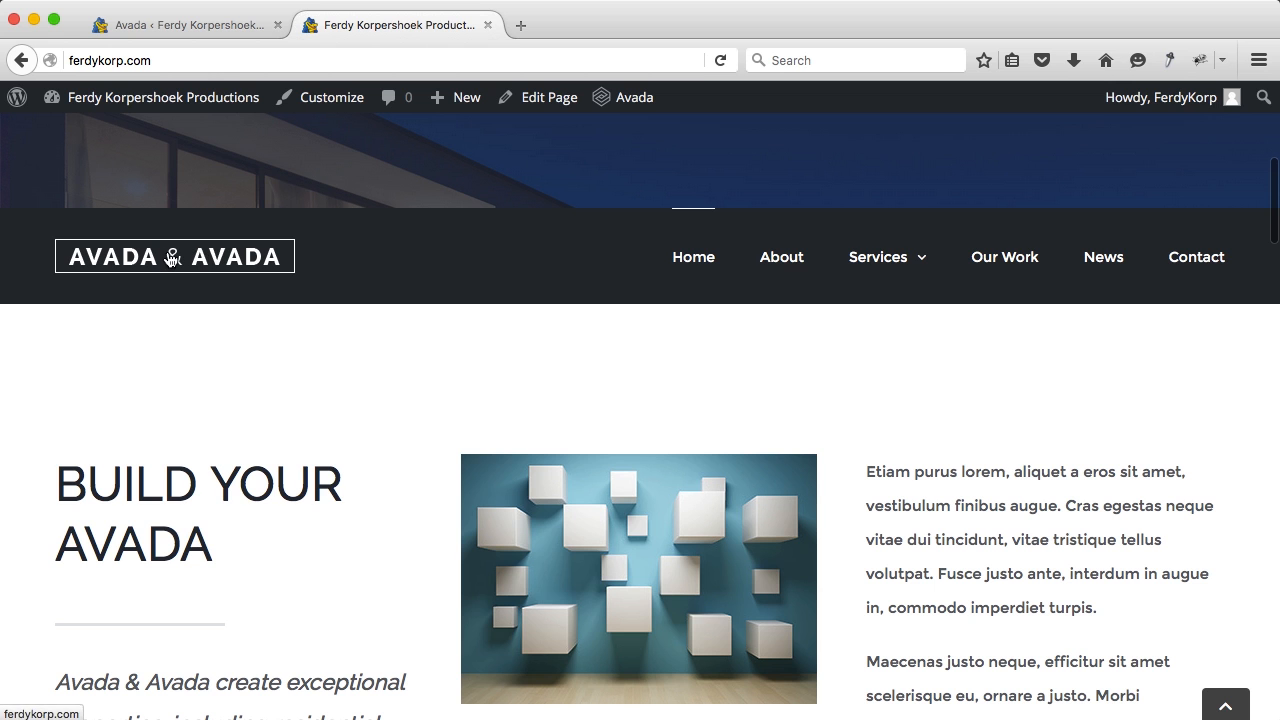
scroll(234, 283, up, 2)
click(157, 28)
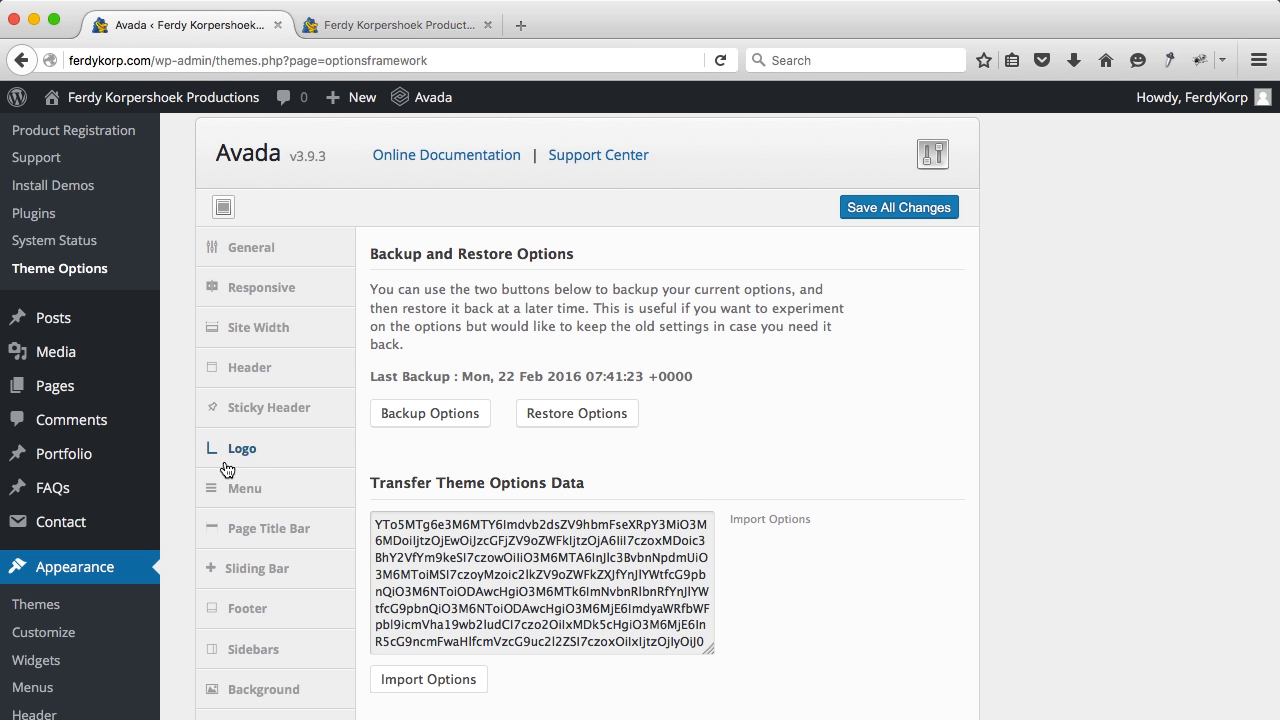
Step: In Logo settings, confirm the default logo image is 240 × 34 pixels via View Image Info
scroll(255, 350, down, 2)
click(252, 367)
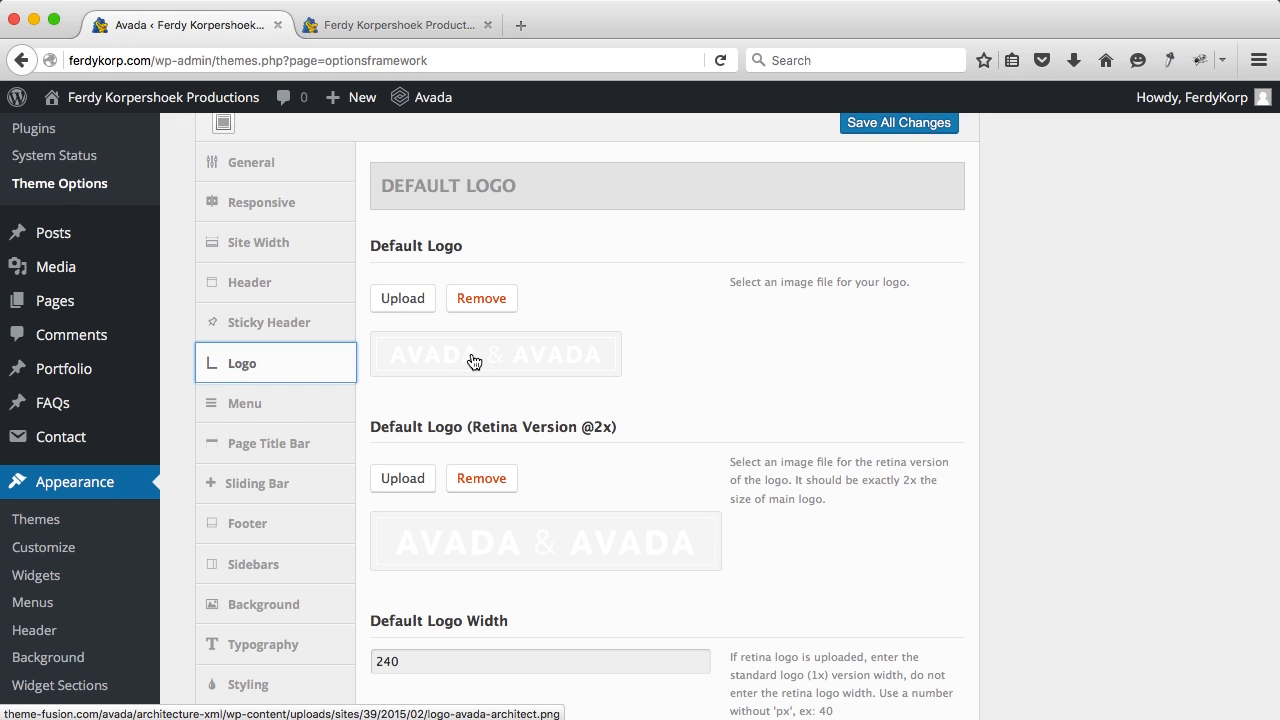
click(469, 359)
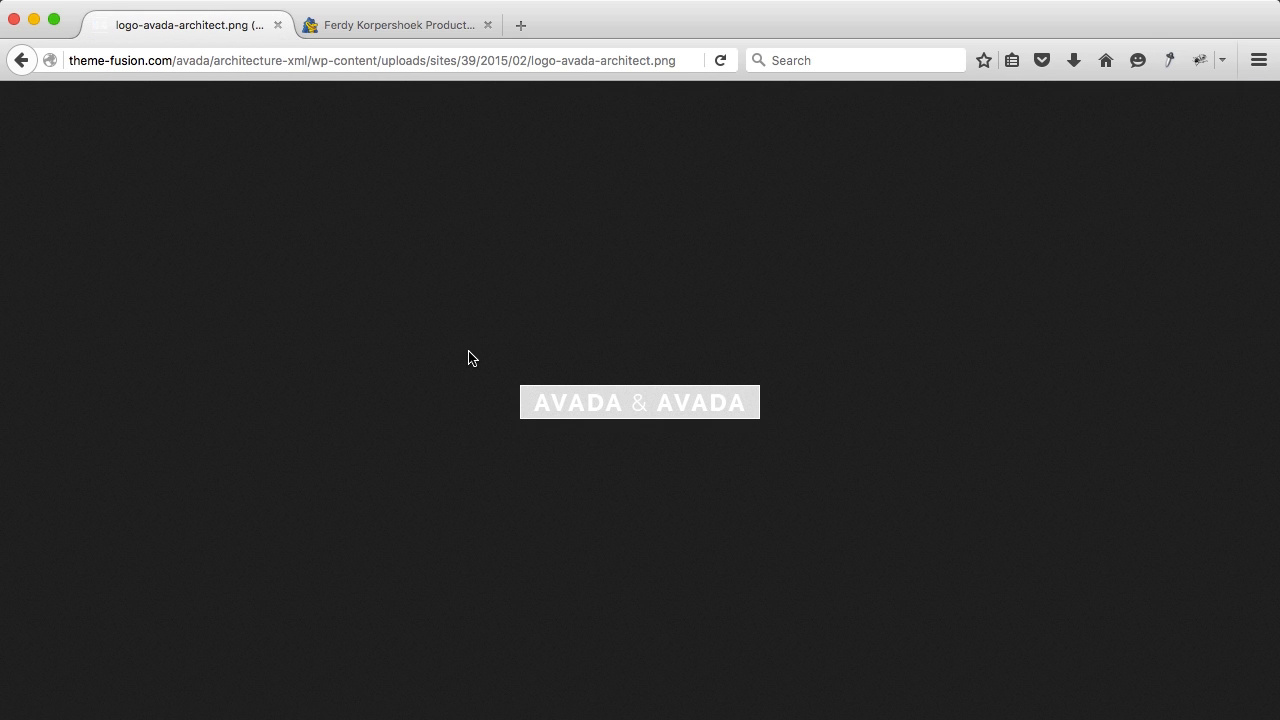
right_click(563, 392)
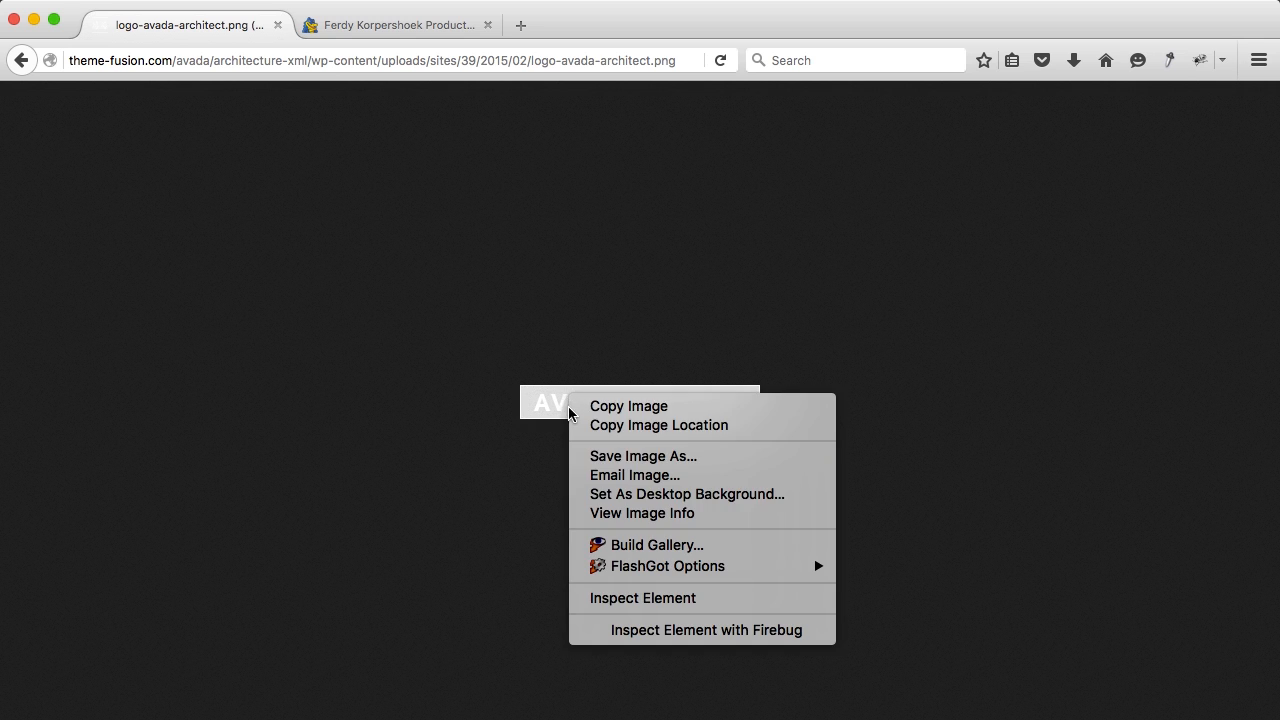
click(631, 520)
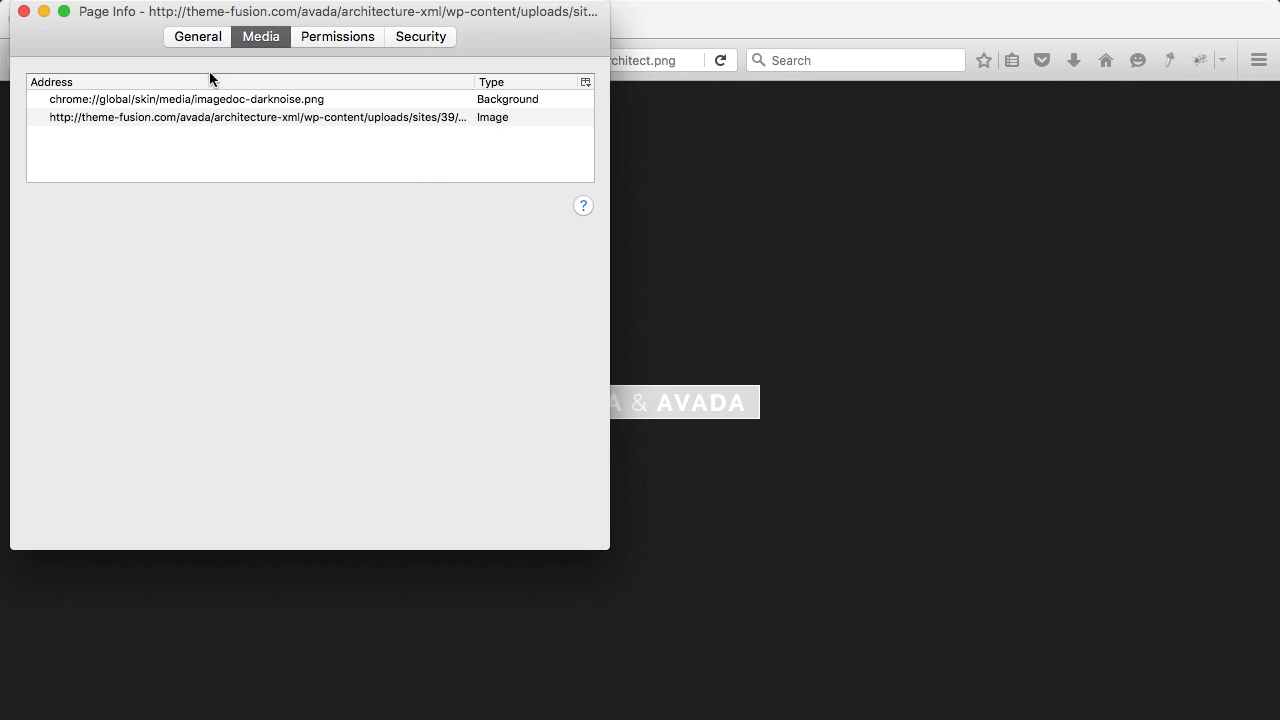
click(186, 38)
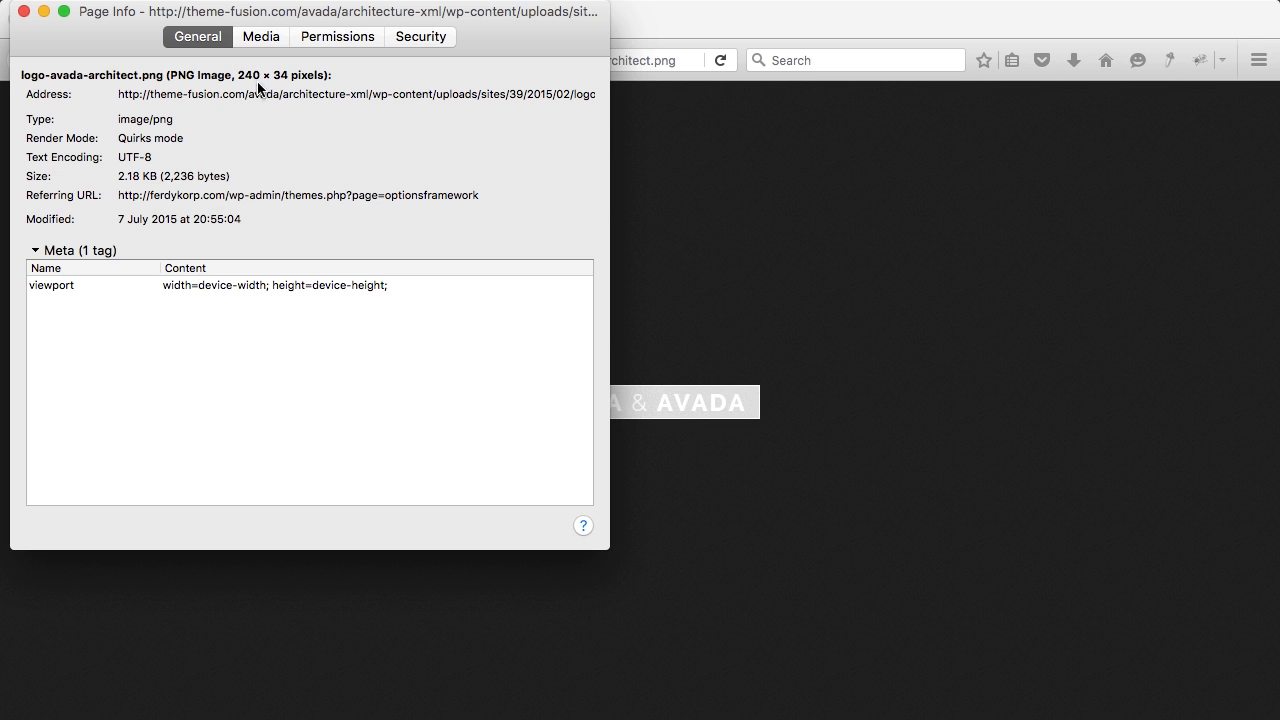
click(20, 12)
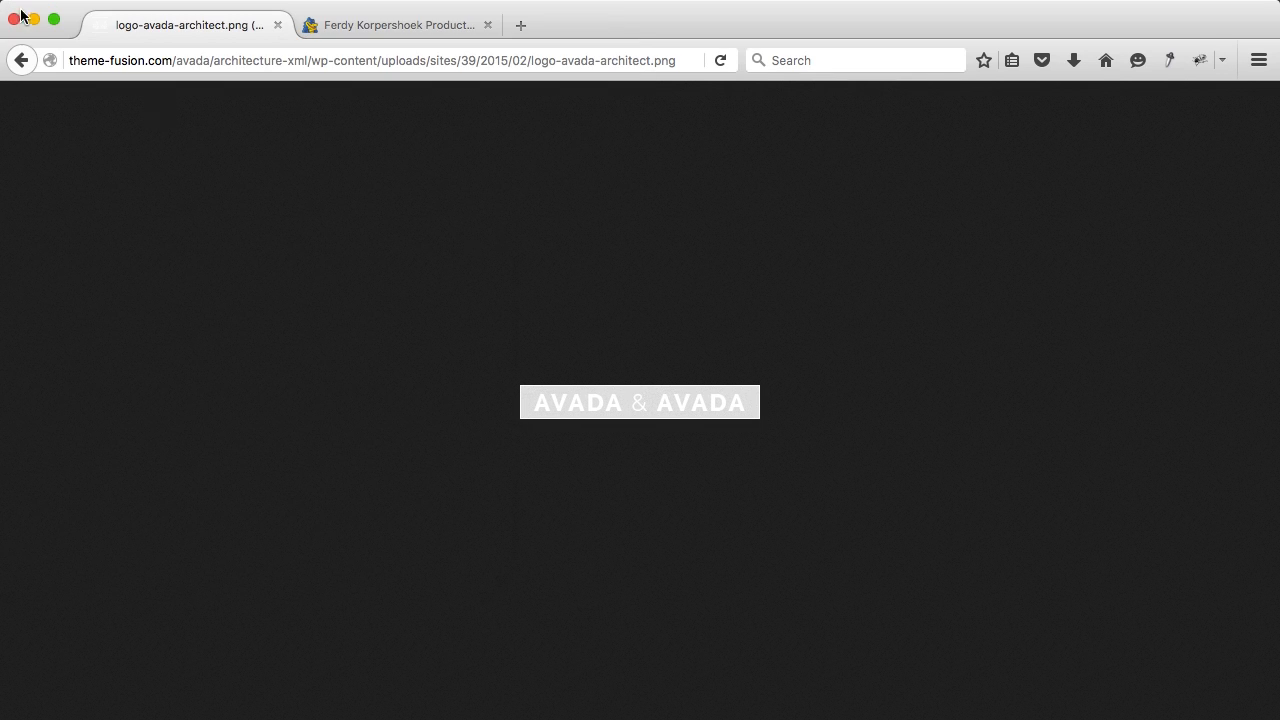
click(21, 61)
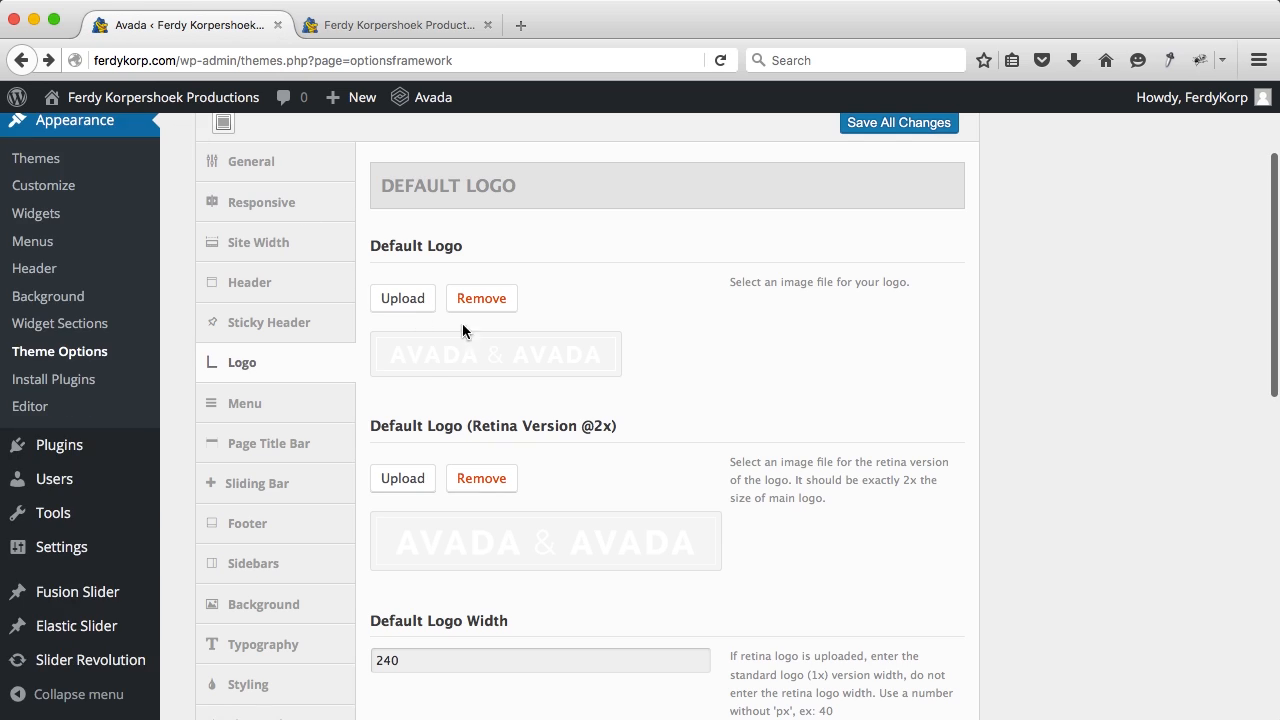
Step: Upload the standard-size FK logo PNG from Desktop > Avada > 00. Logo as the new default logo
click(403, 298)
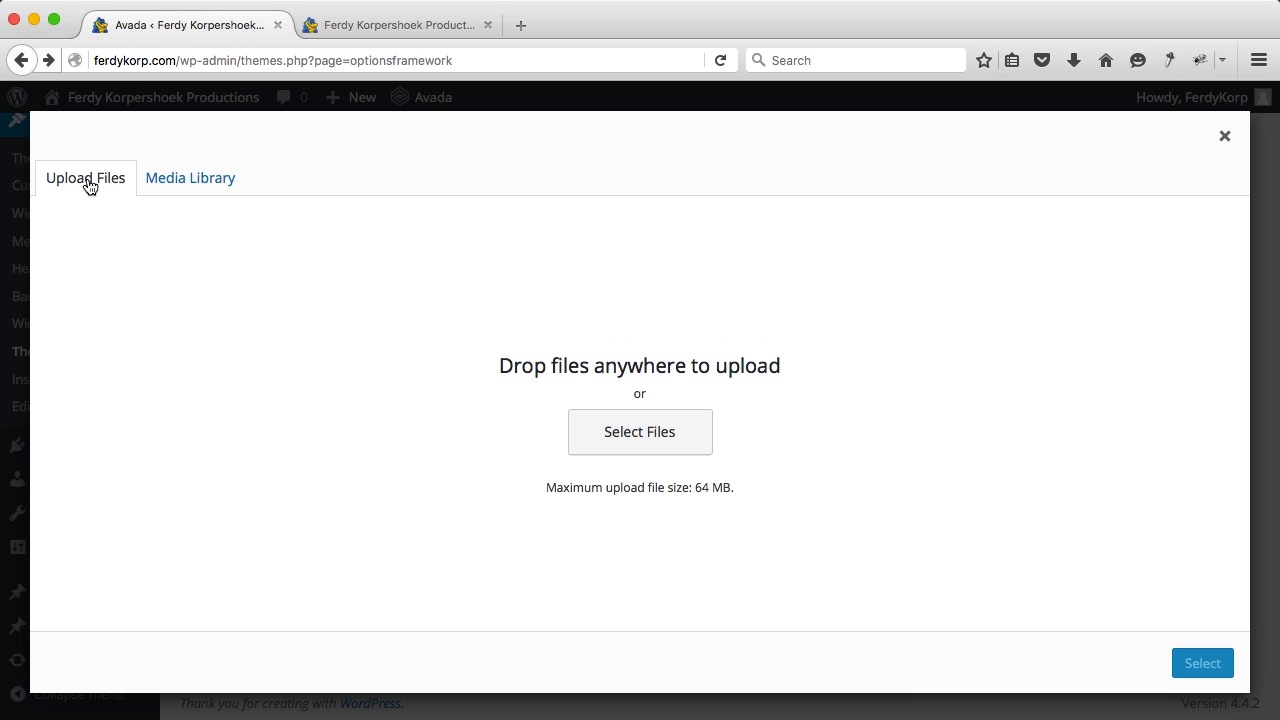
click(622, 438)
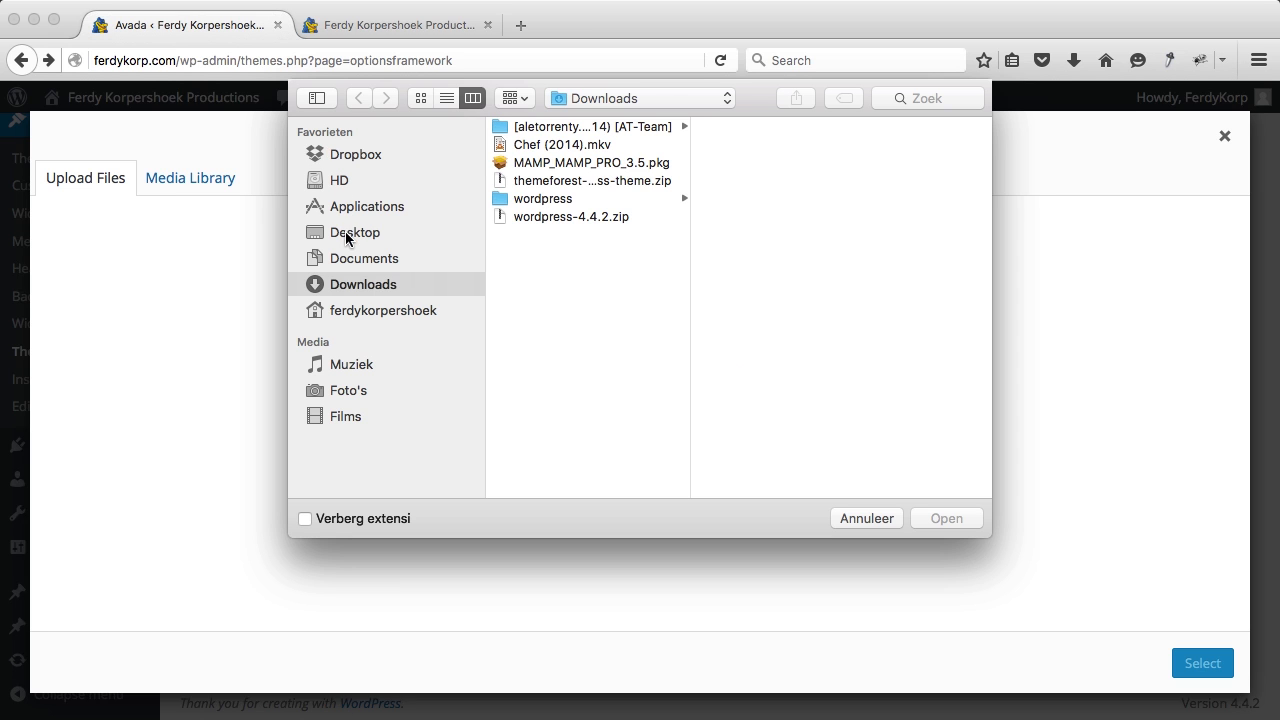
click(346, 237)
click(537, 131)
click(757, 128)
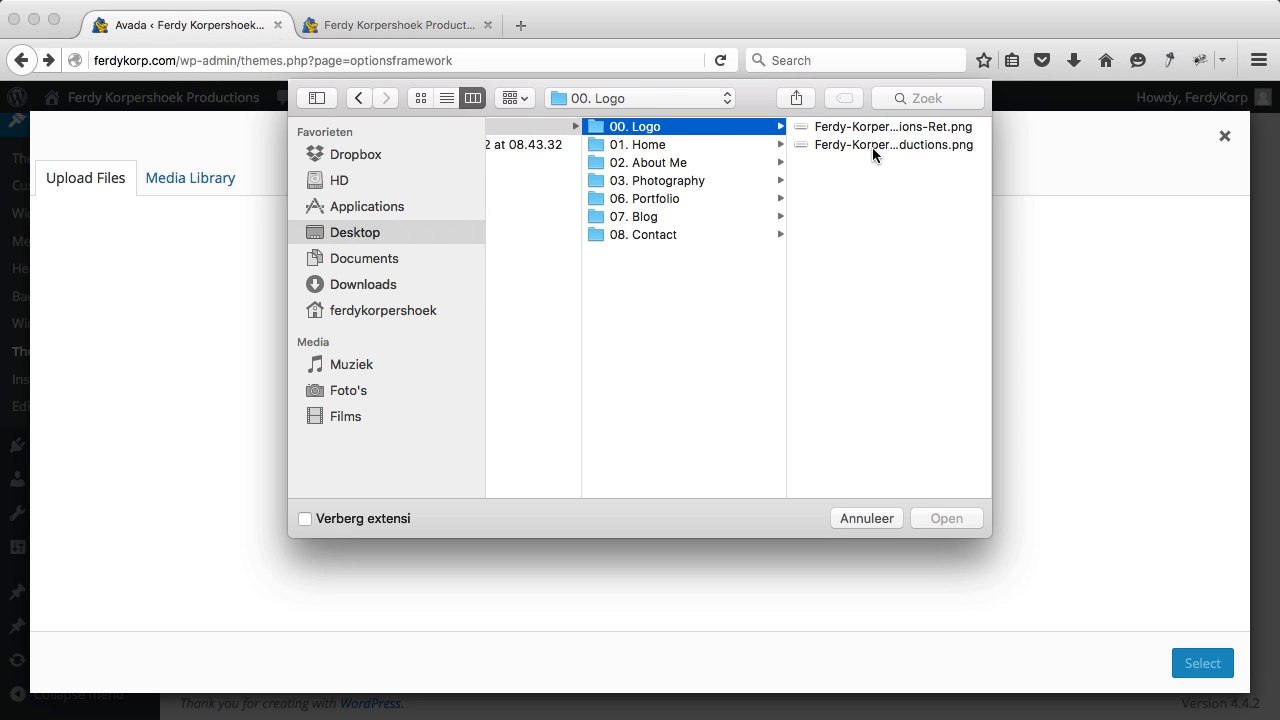
click(872, 146)
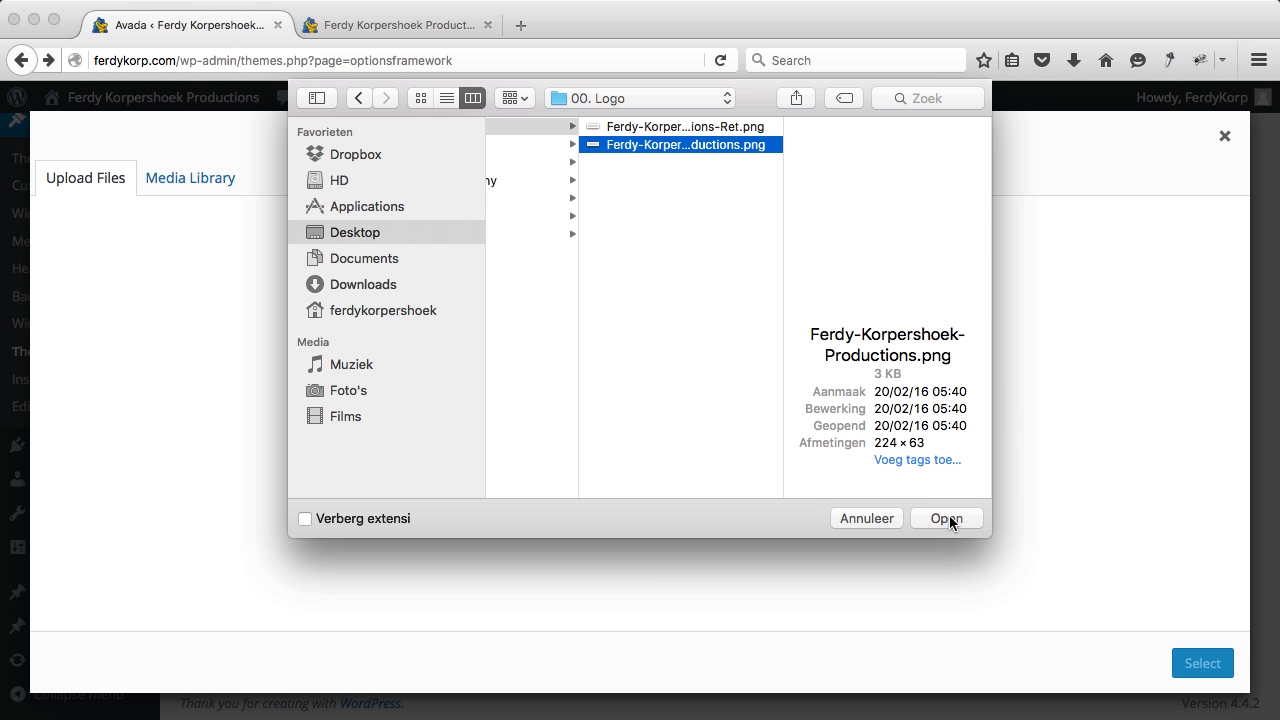
key(space)
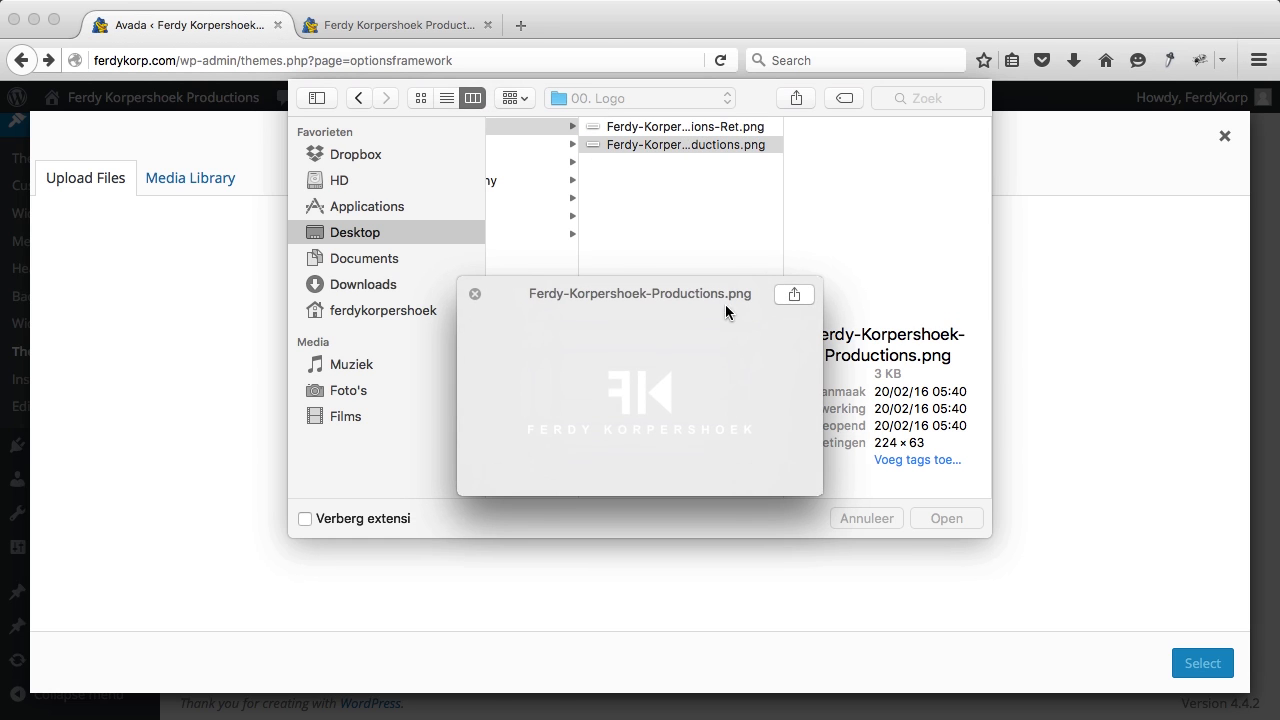
key(space)
click(939, 520)
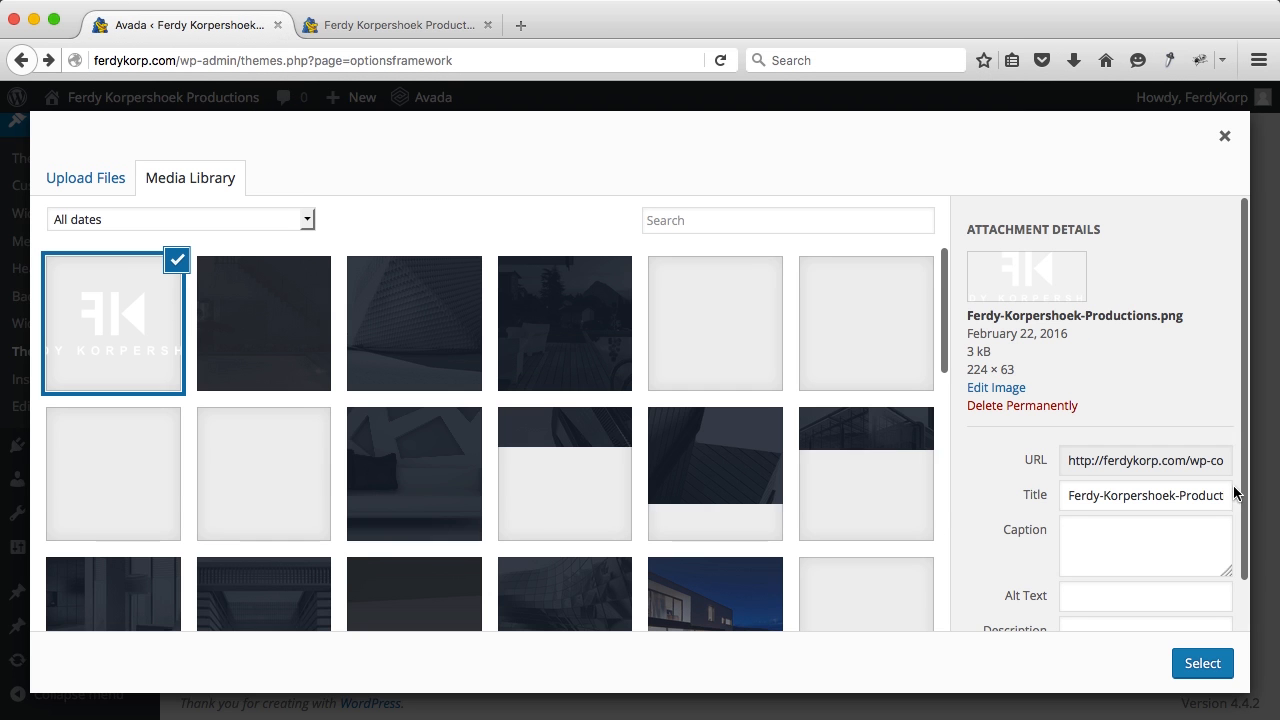
scroll(1110, 450, down, 1)
Step: Set the image title to the studio name, copy it into Alt Text, and use it as Default Logo
click(1100, 446)
key(BackSpace)
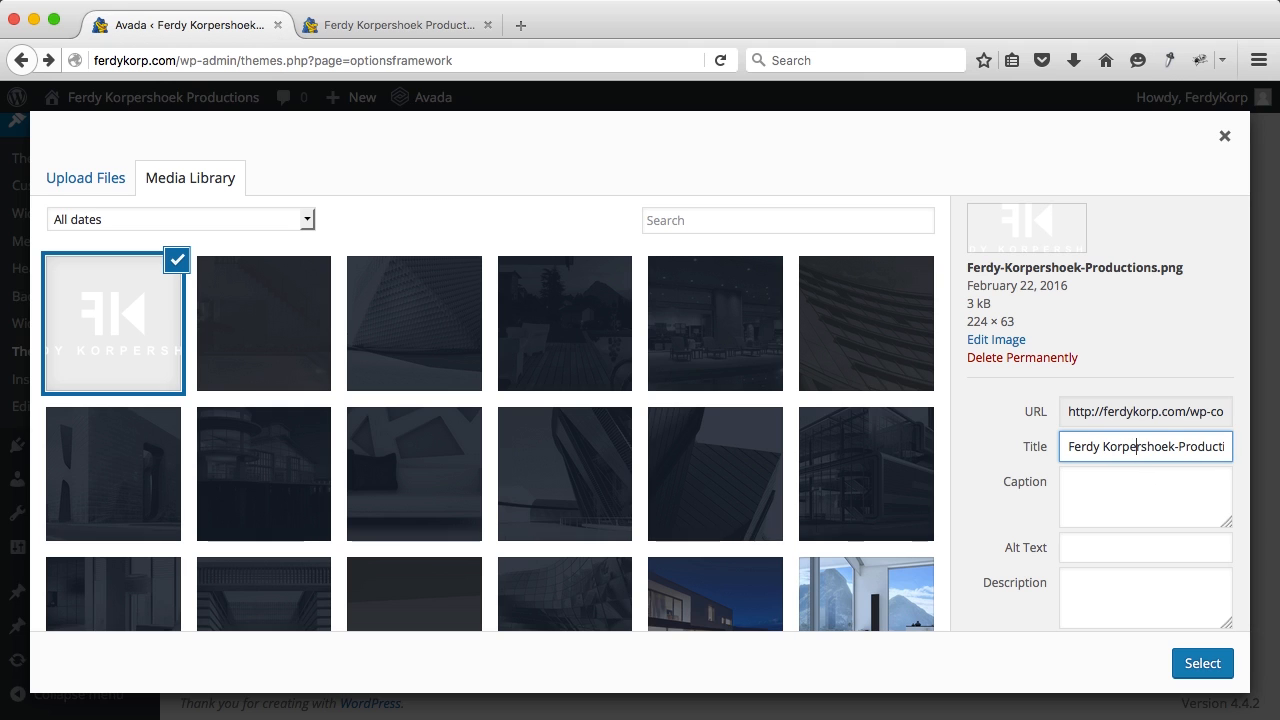
key(BackSpace)
key(super+a)
key(super+c)
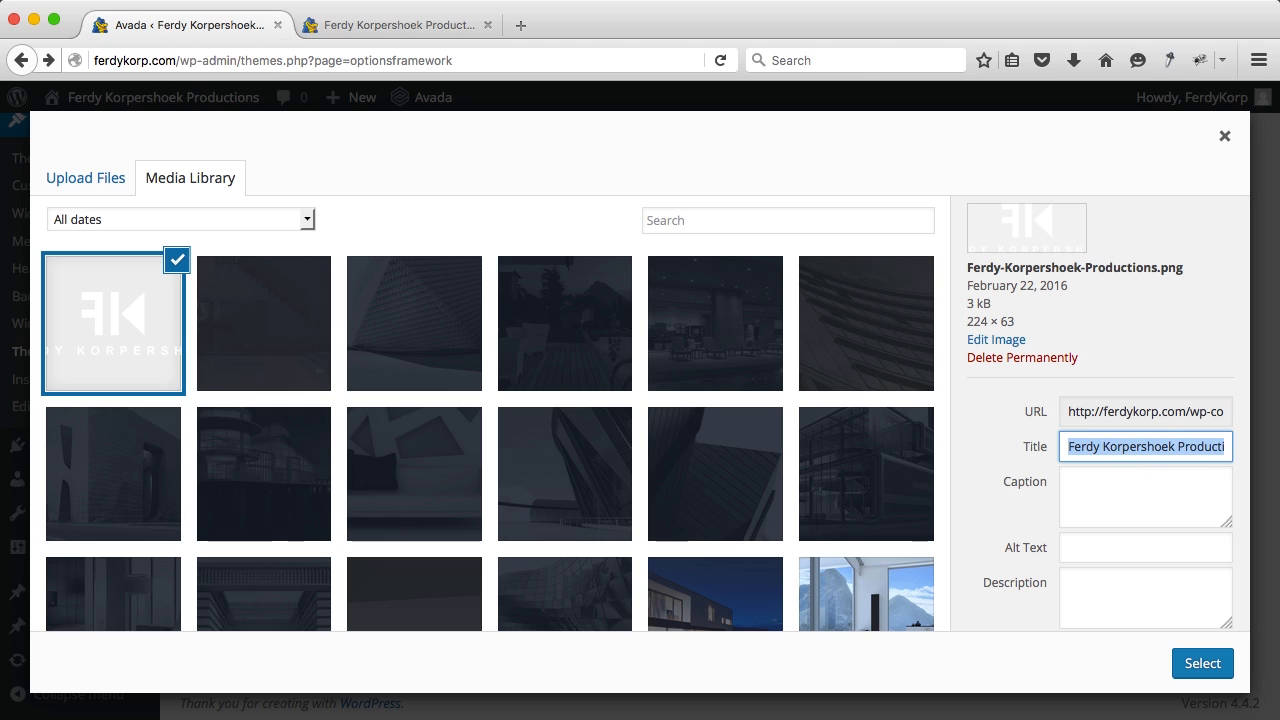
click(1092, 547)
key(super+v)
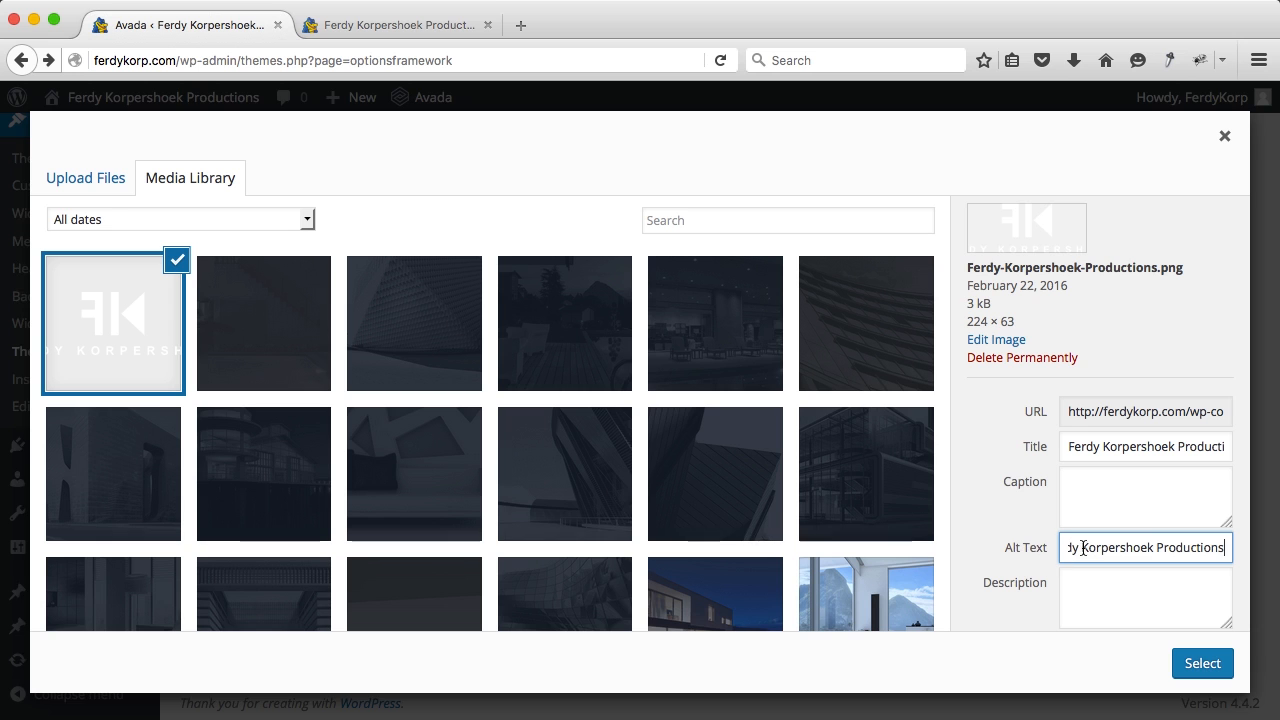
click(1201, 668)
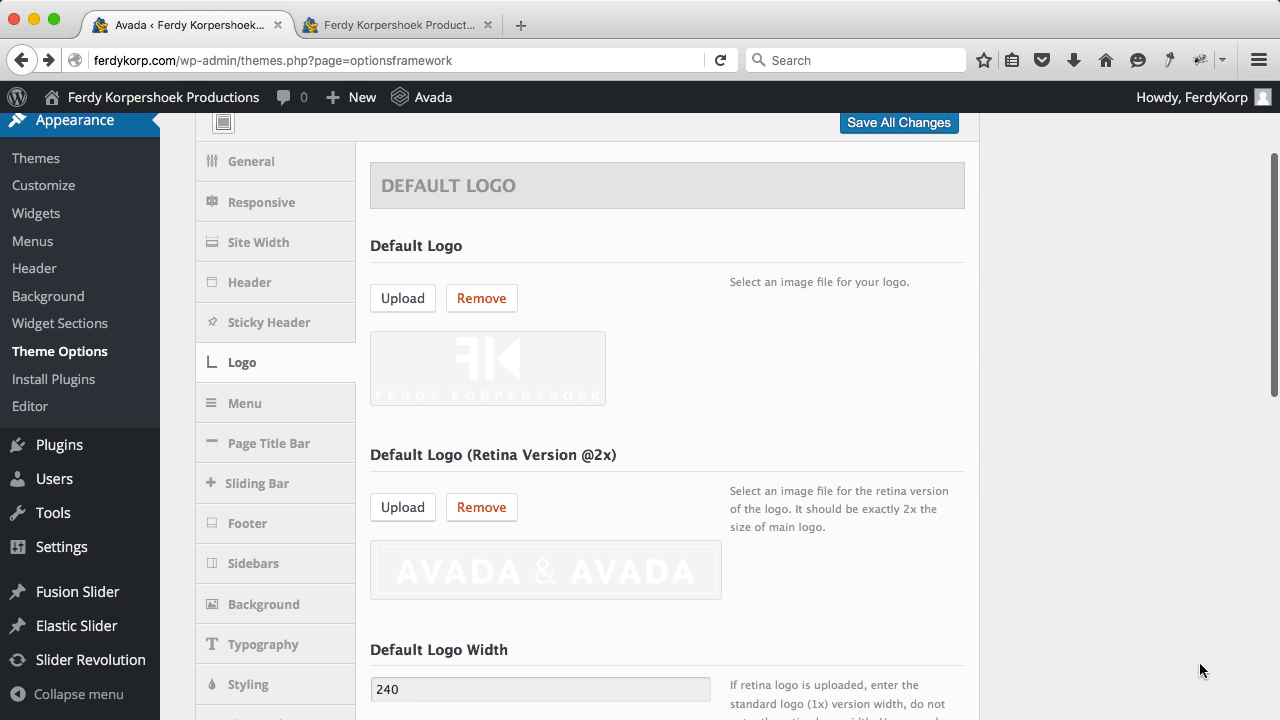
click(532, 30)
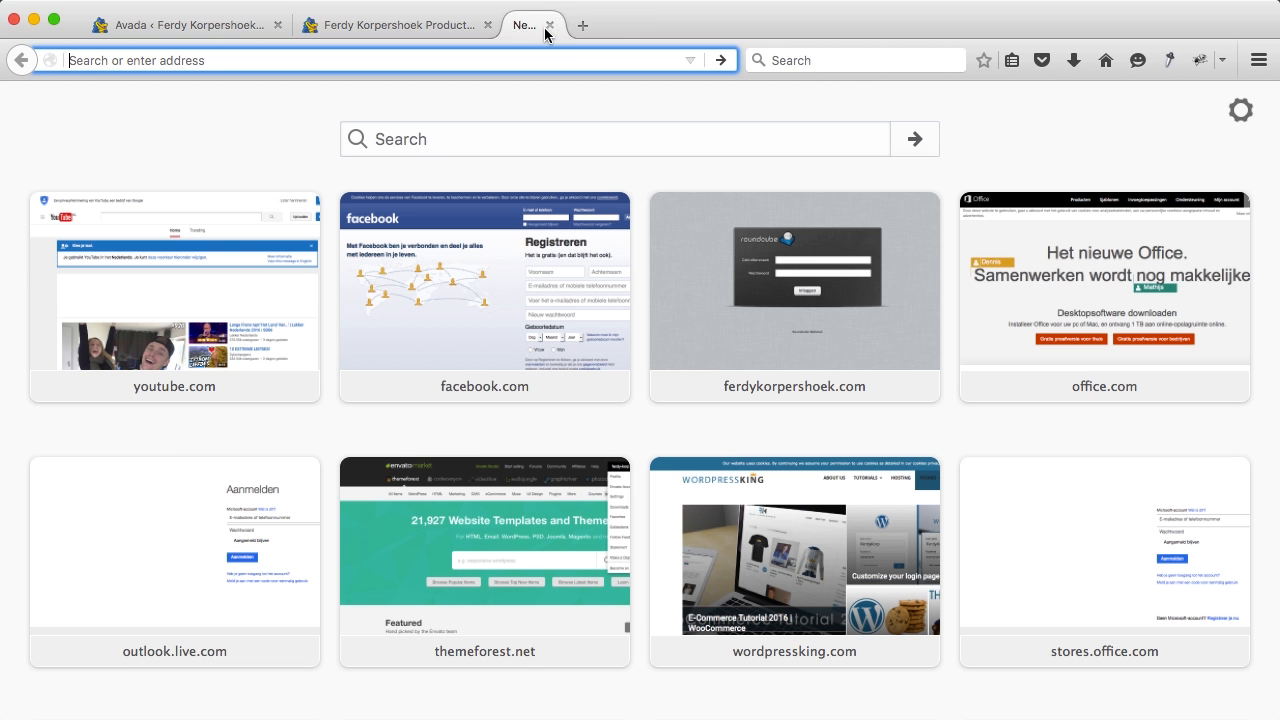
click(812, 68)
text(ferdy )
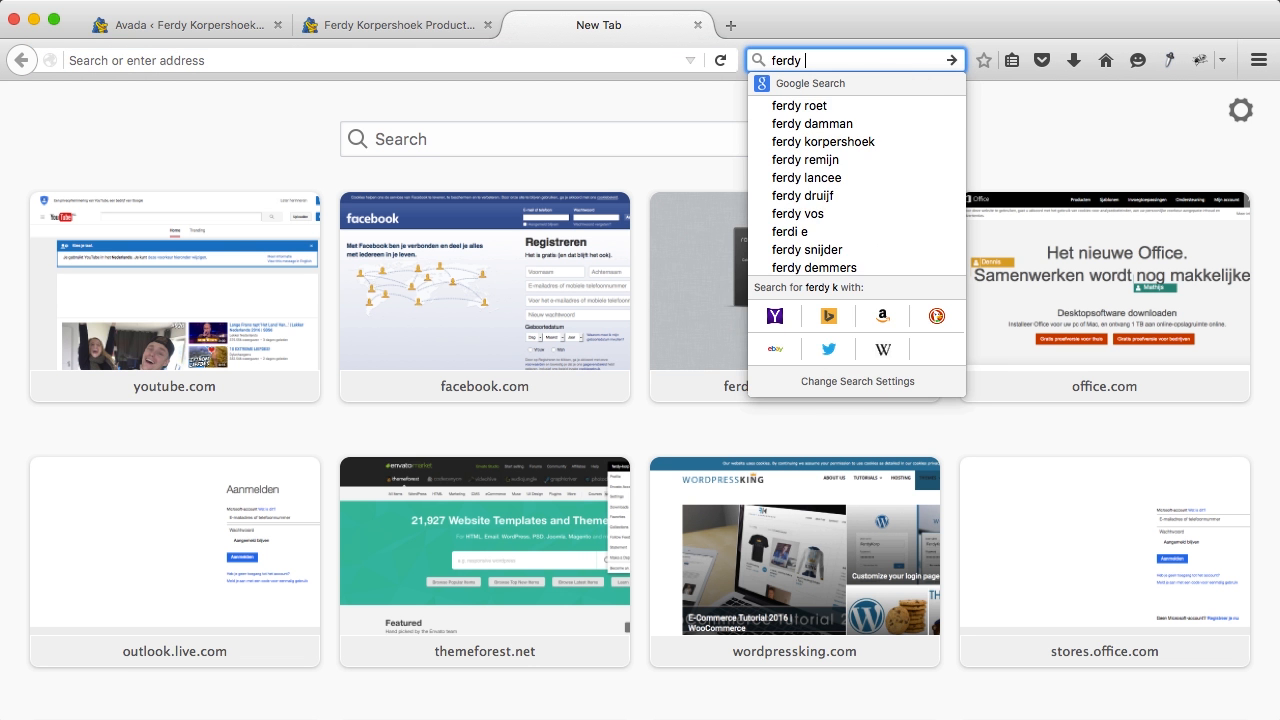
text(korpershoek maassluis)
key(Return)
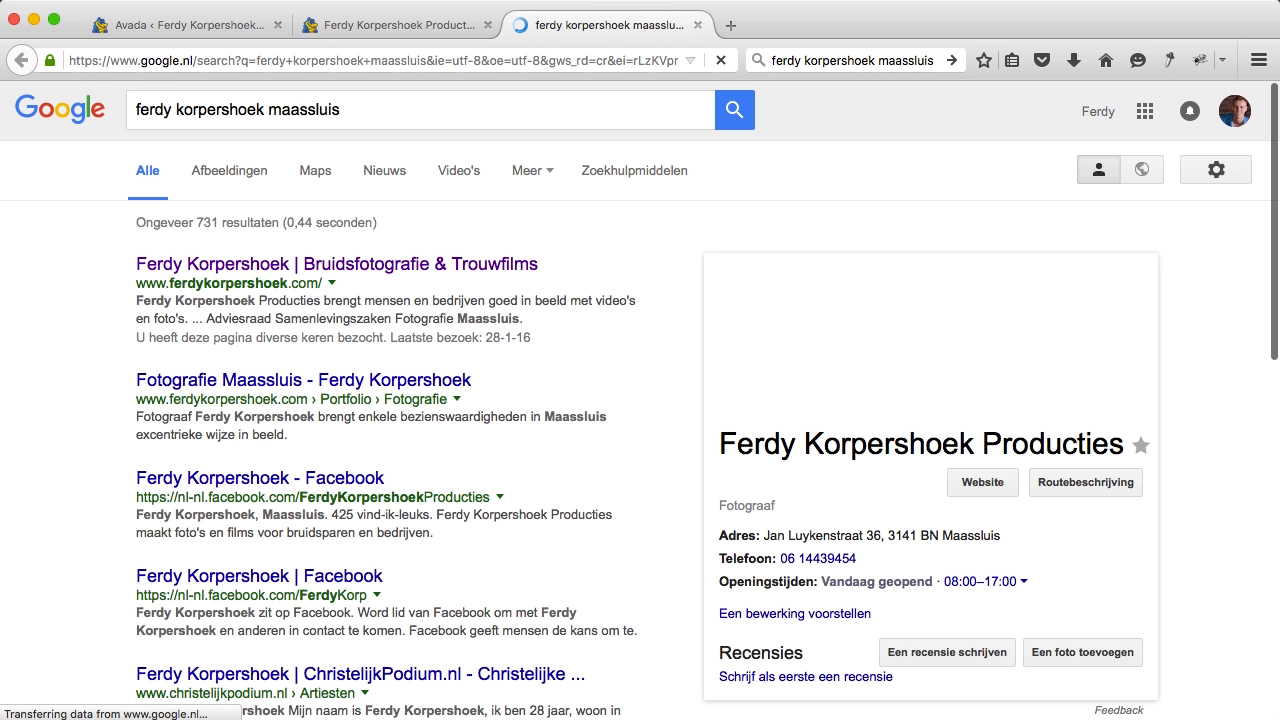
click(224, 176)
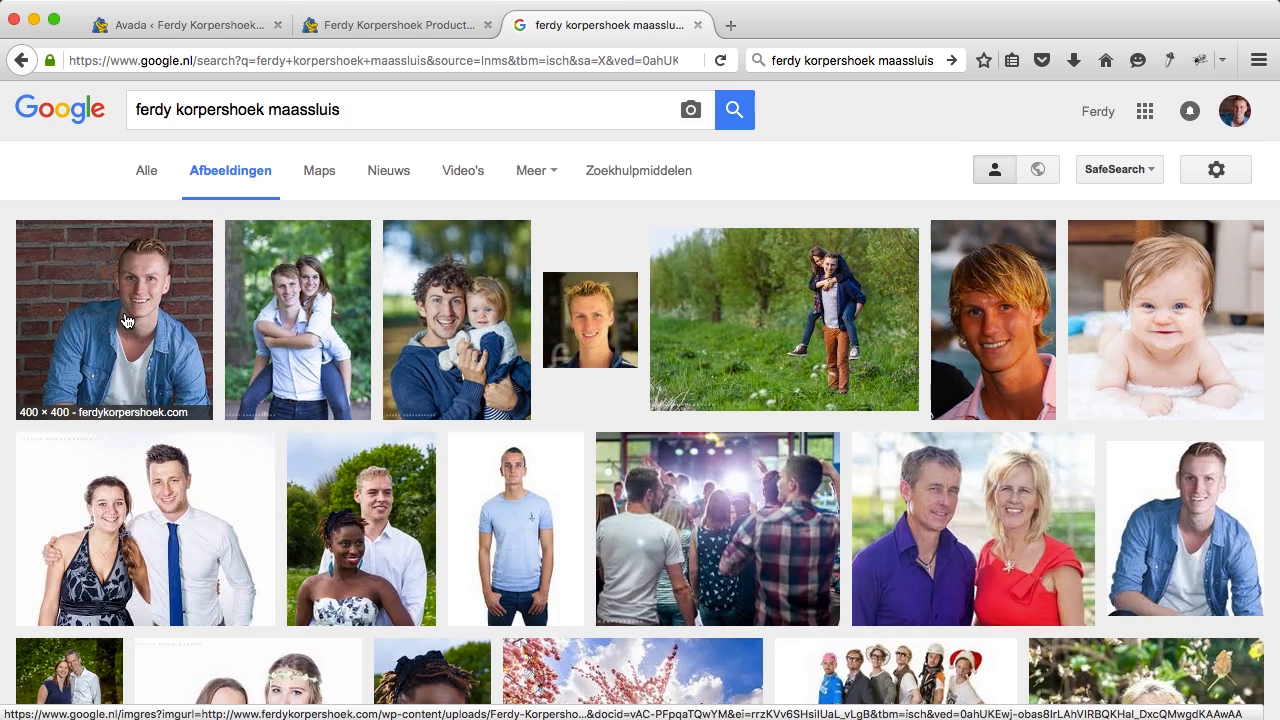
click(127, 320)
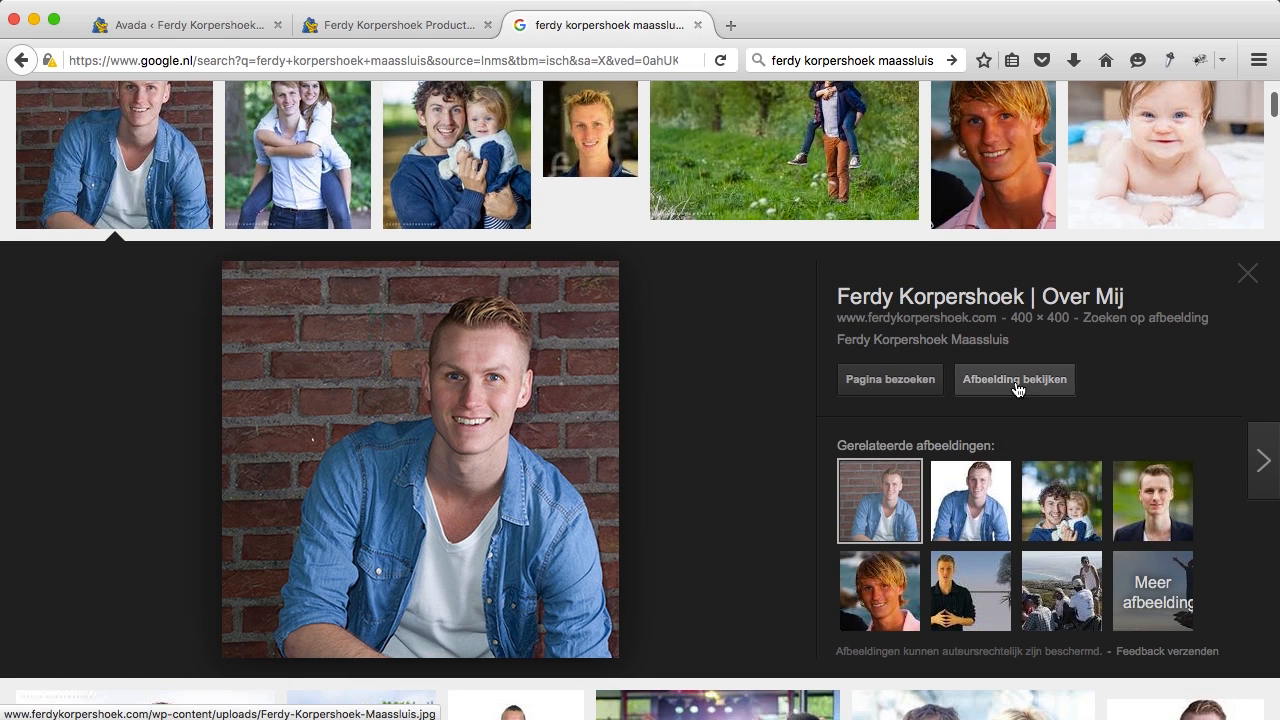
click(1016, 381)
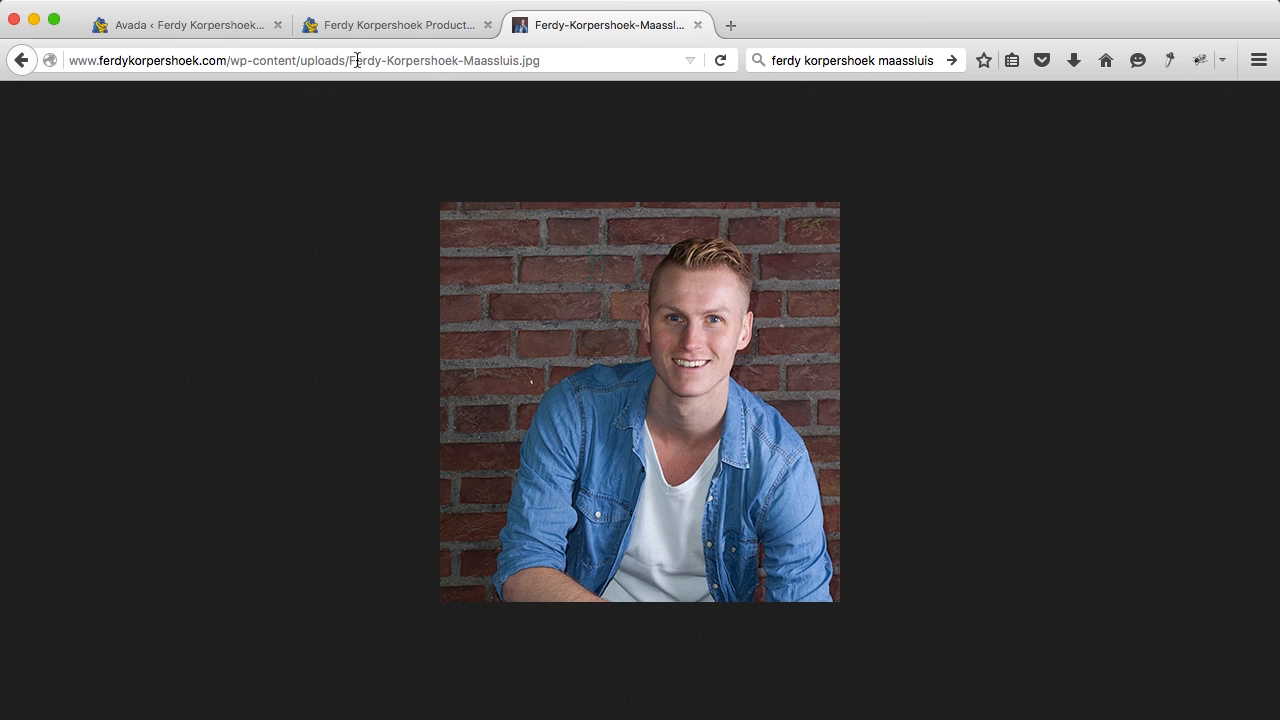
click(697, 25)
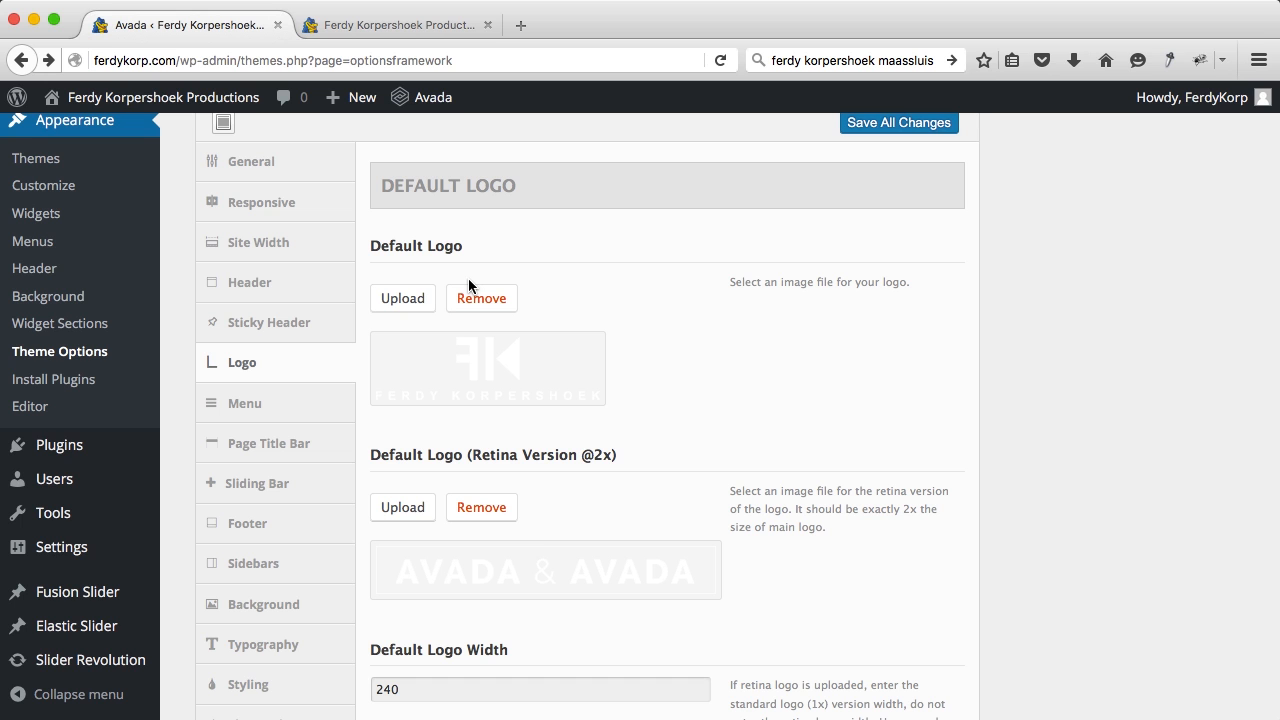
Step: Upload Ferdy-Korpershoek-Productions-Ret.png as the image for the Retina logo
scroll(500, 251, down, 3)
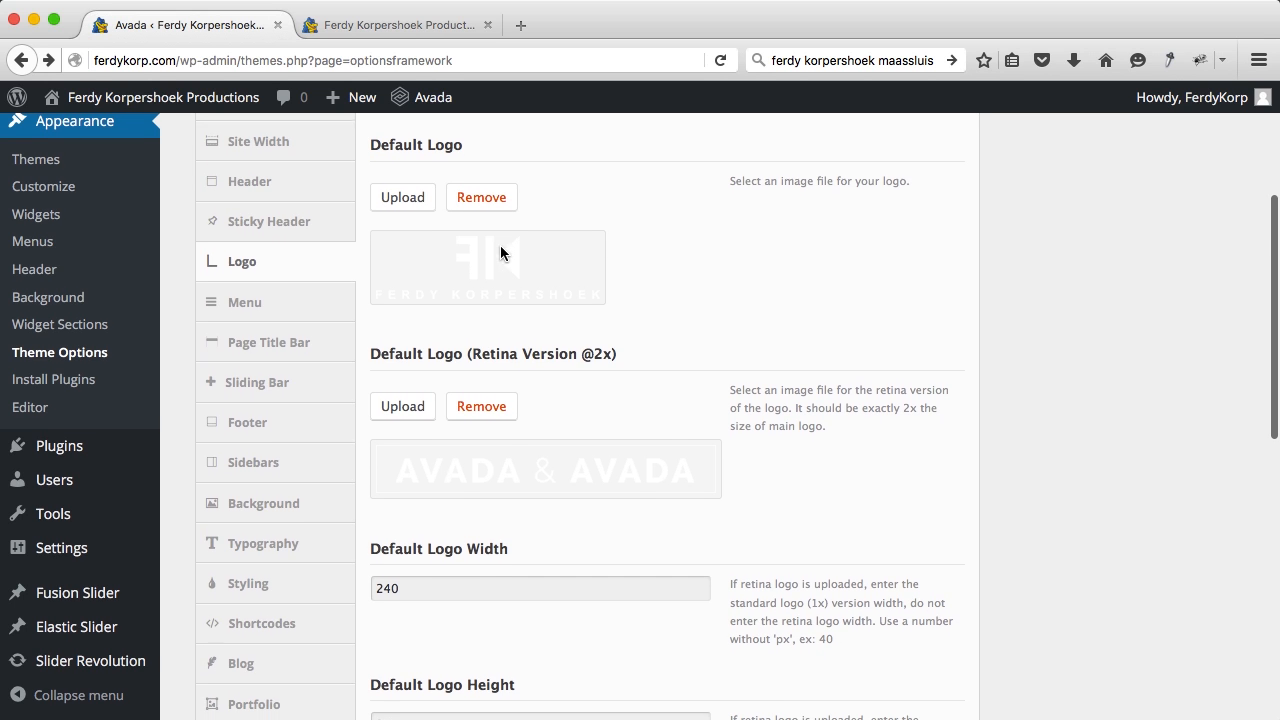
click(396, 408)
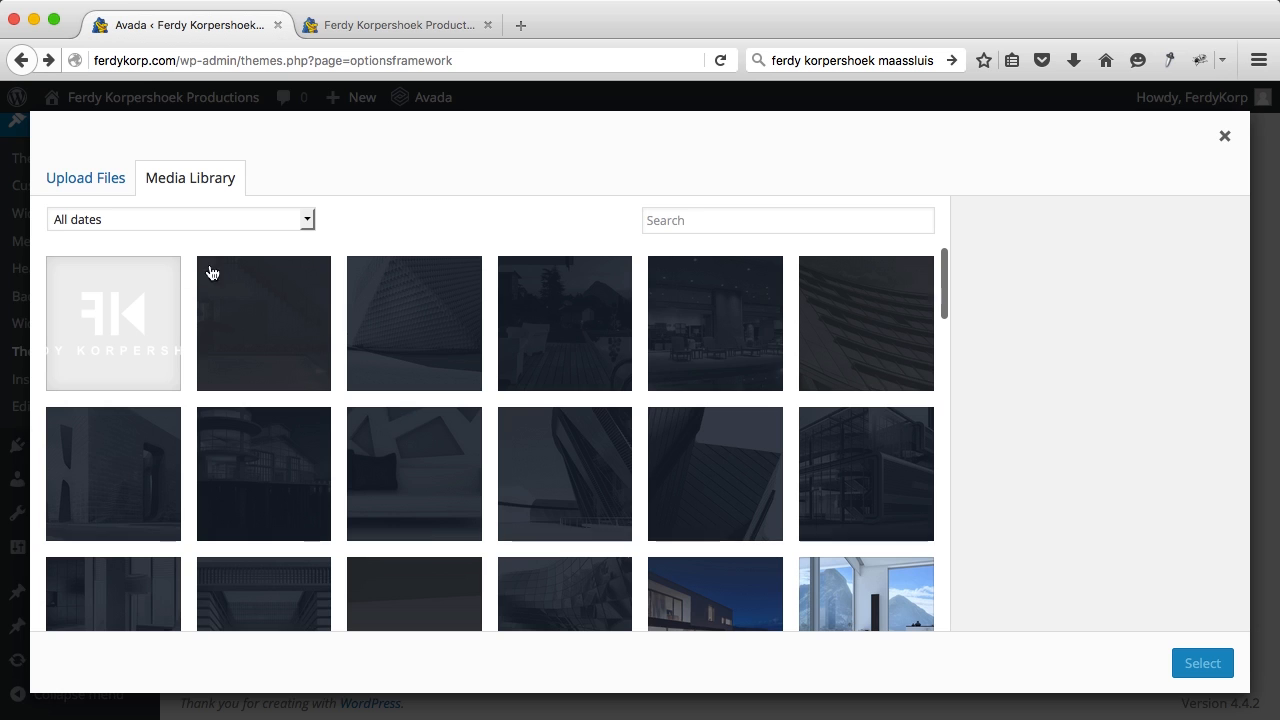
click(90, 179)
click(634, 451)
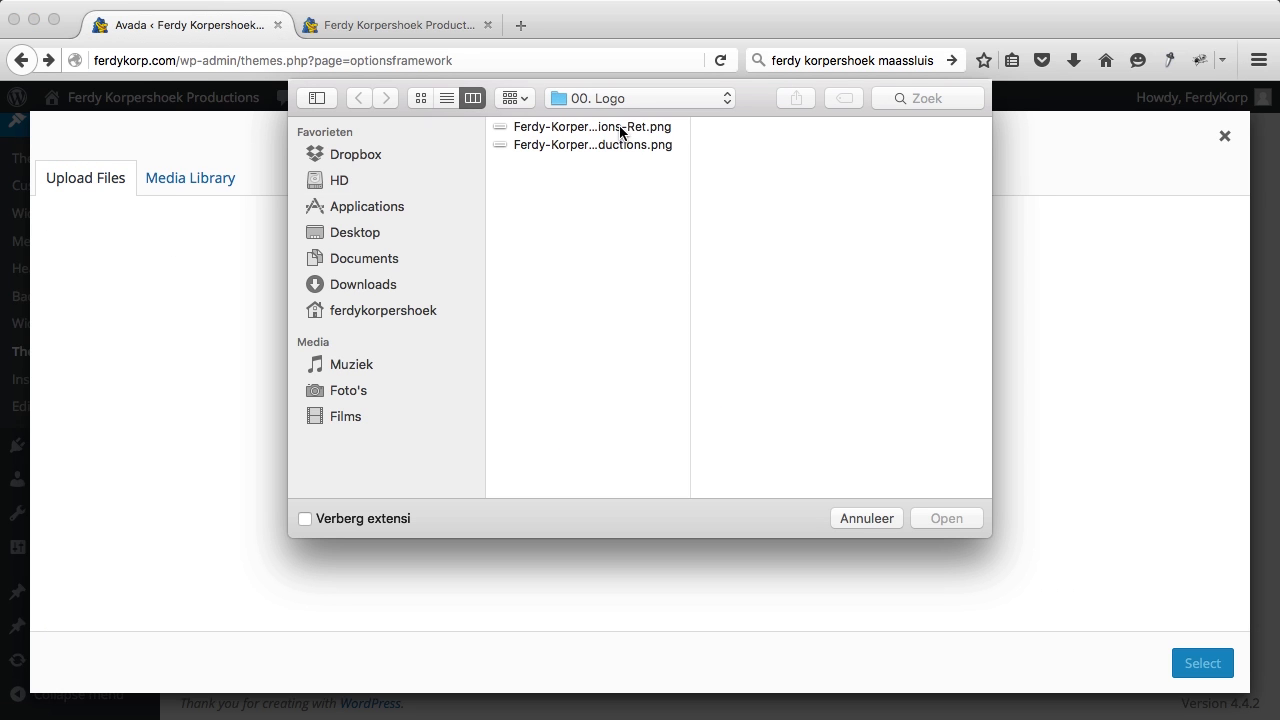
click(621, 129)
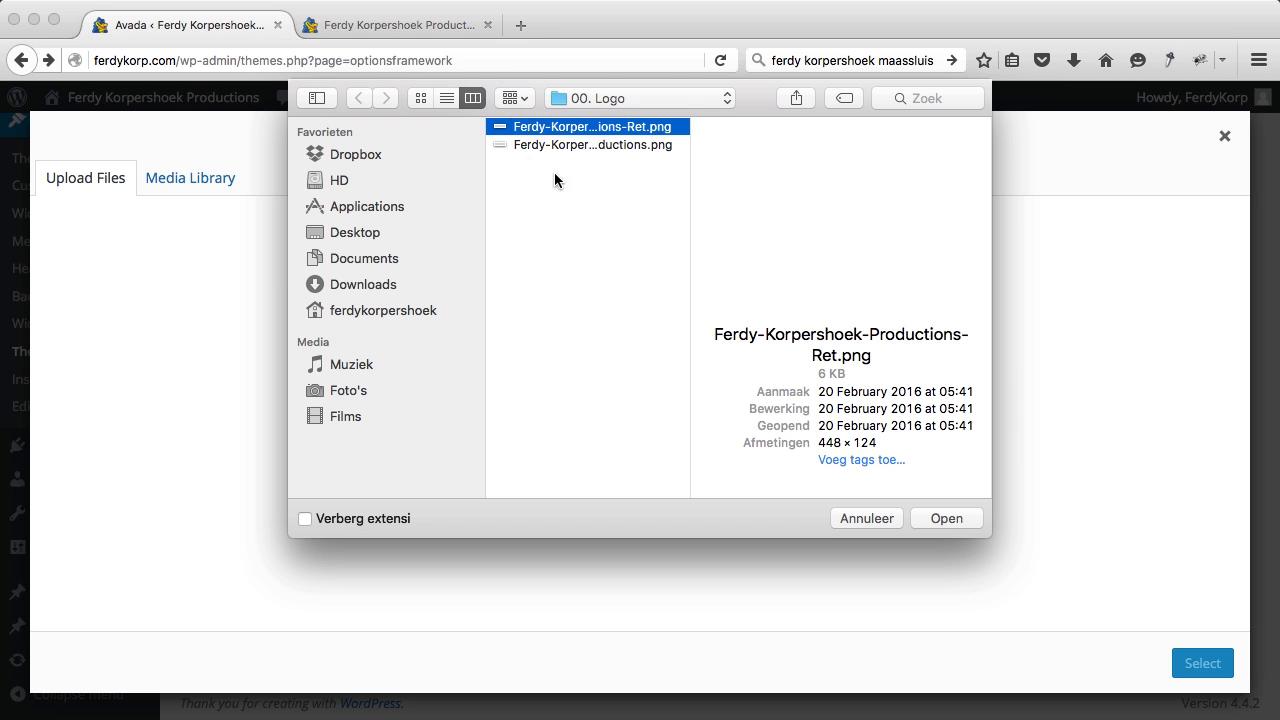
click(946, 518)
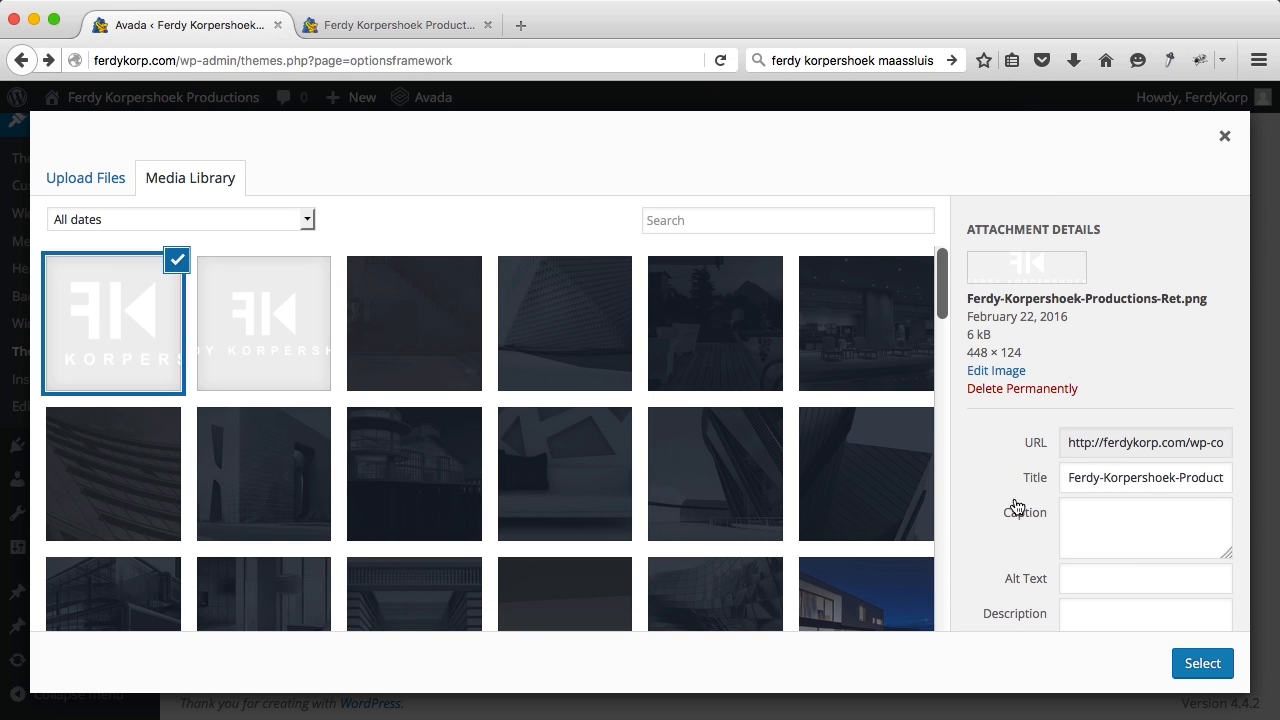
Step: Retitle the image to the studio name, copy it into Alt Text, select it, and save options
click(1105, 479)
key(BackSpace)
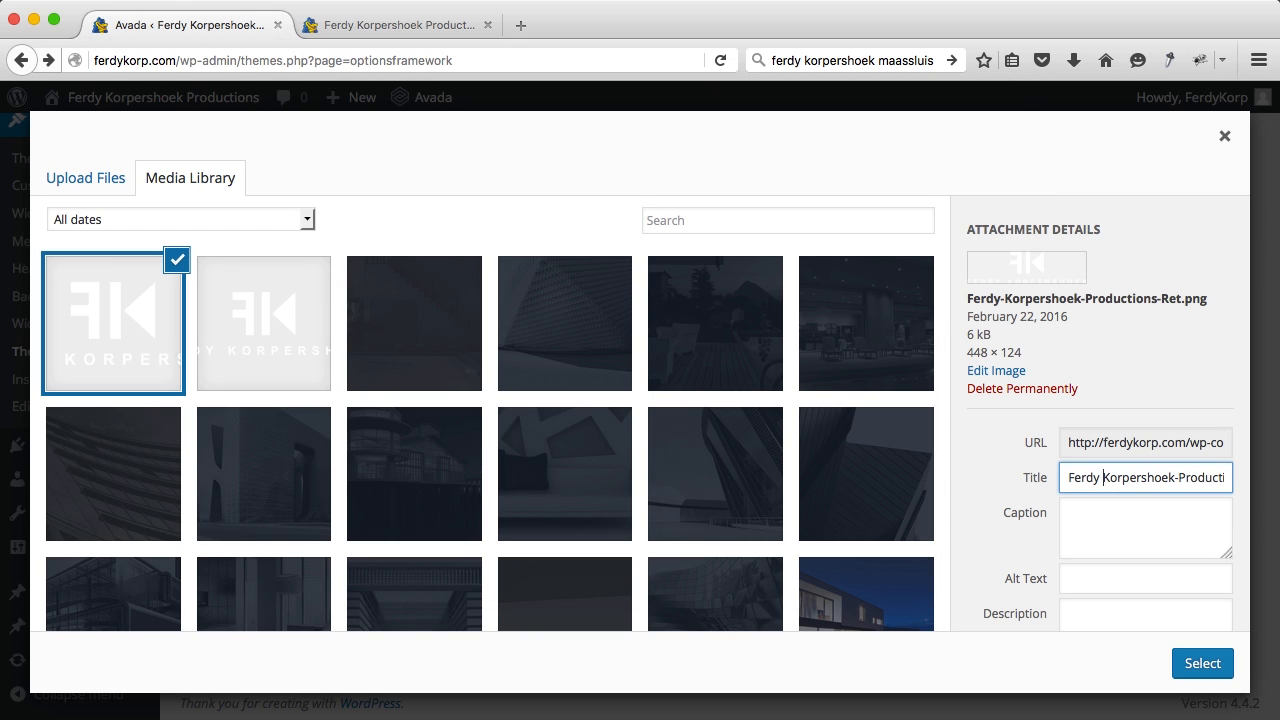
click(1181, 477)
key(BackSpace)
key(Right)
key(Right)
key(Right)
key(Right)
key(Right)
key(Right)
key(Right)
key(Right)
key(Right)
key(Right)
key(Right)
key(Right)
key(Right)
key(Right)
key(Right)
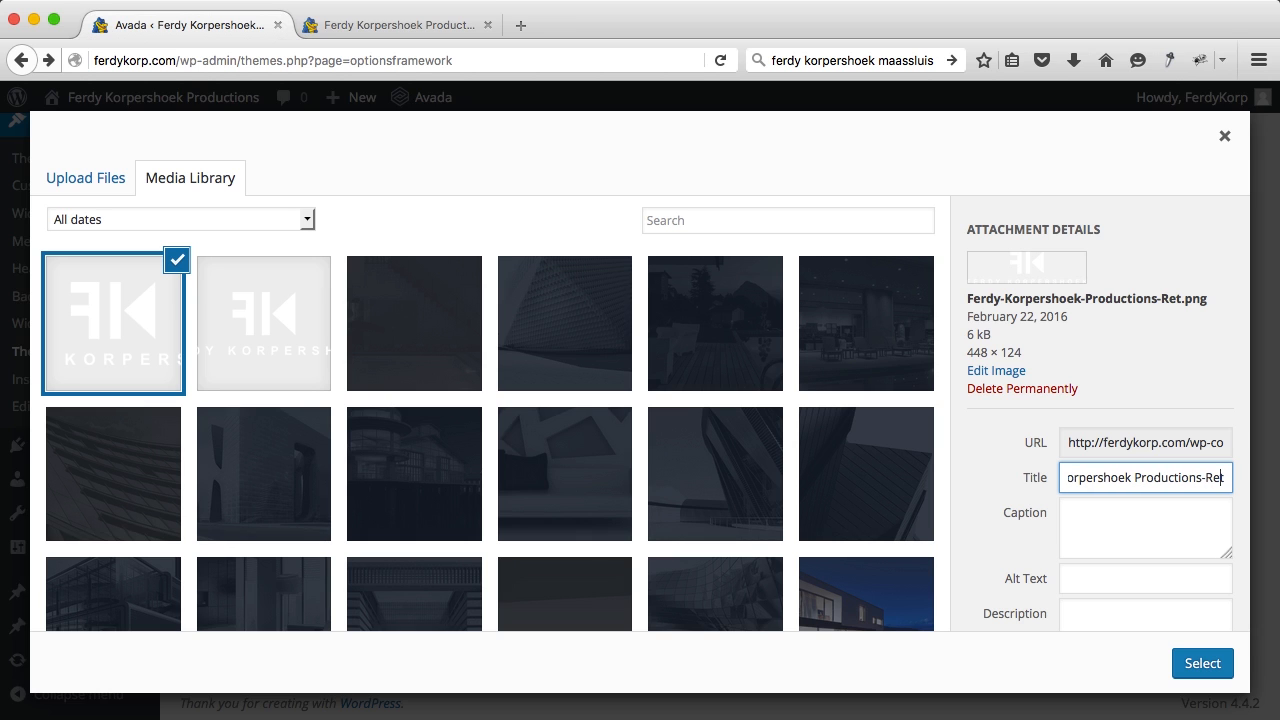
key(BackSpace)
key(BackSpace)
key(BackSpace)
key(BackSpace)
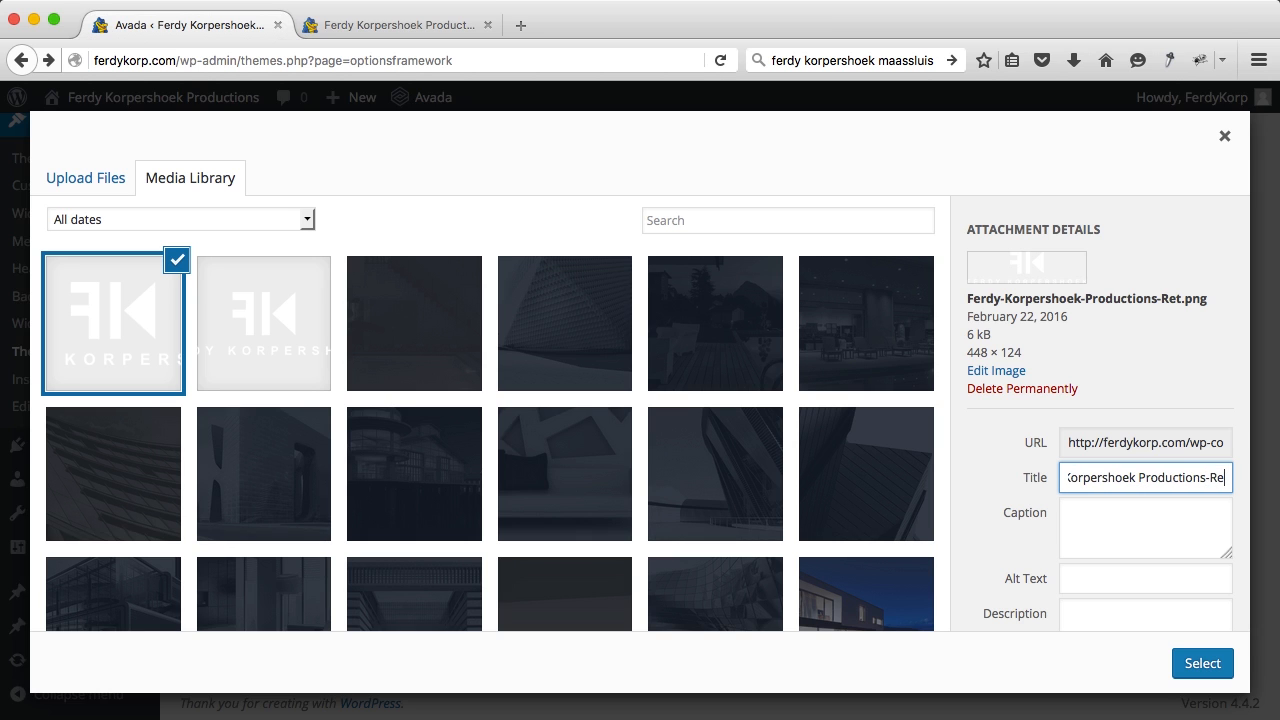
key(super+a)
key(super+c)
key(Tab)
key(Tab)
key(super+v)
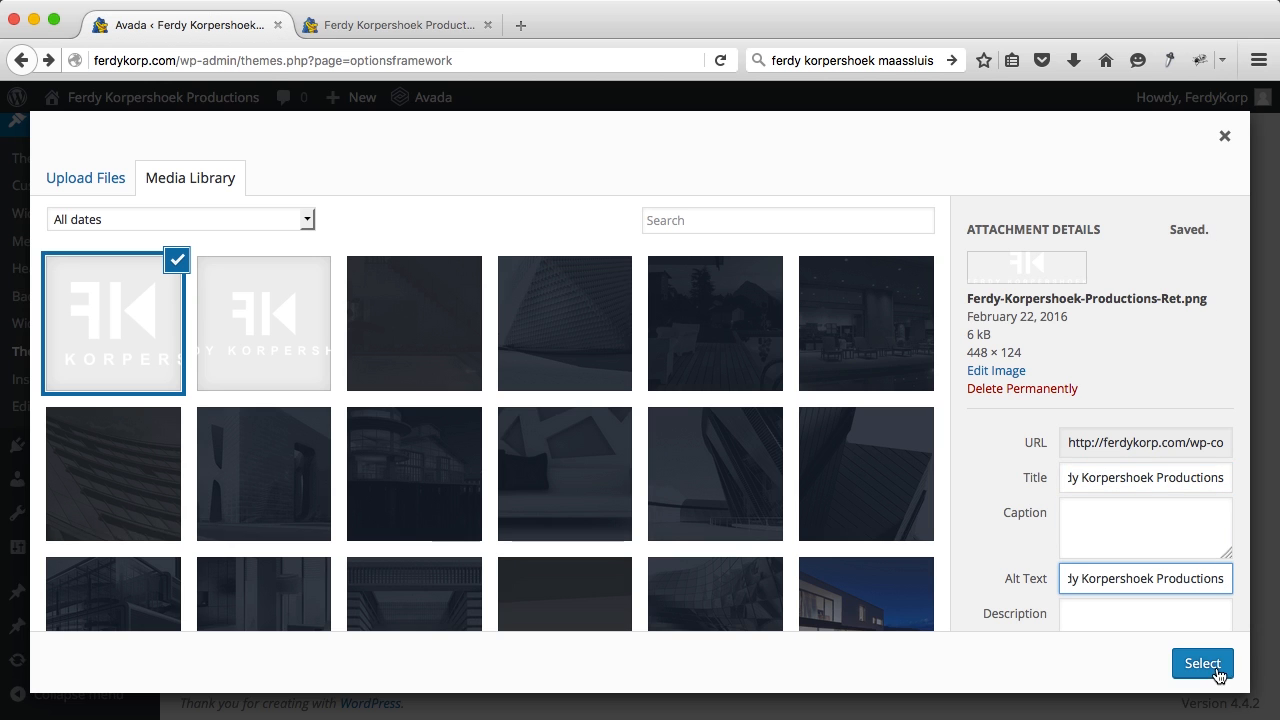
click(1203, 664)
scroll(737, 323, up, 4)
click(862, 198)
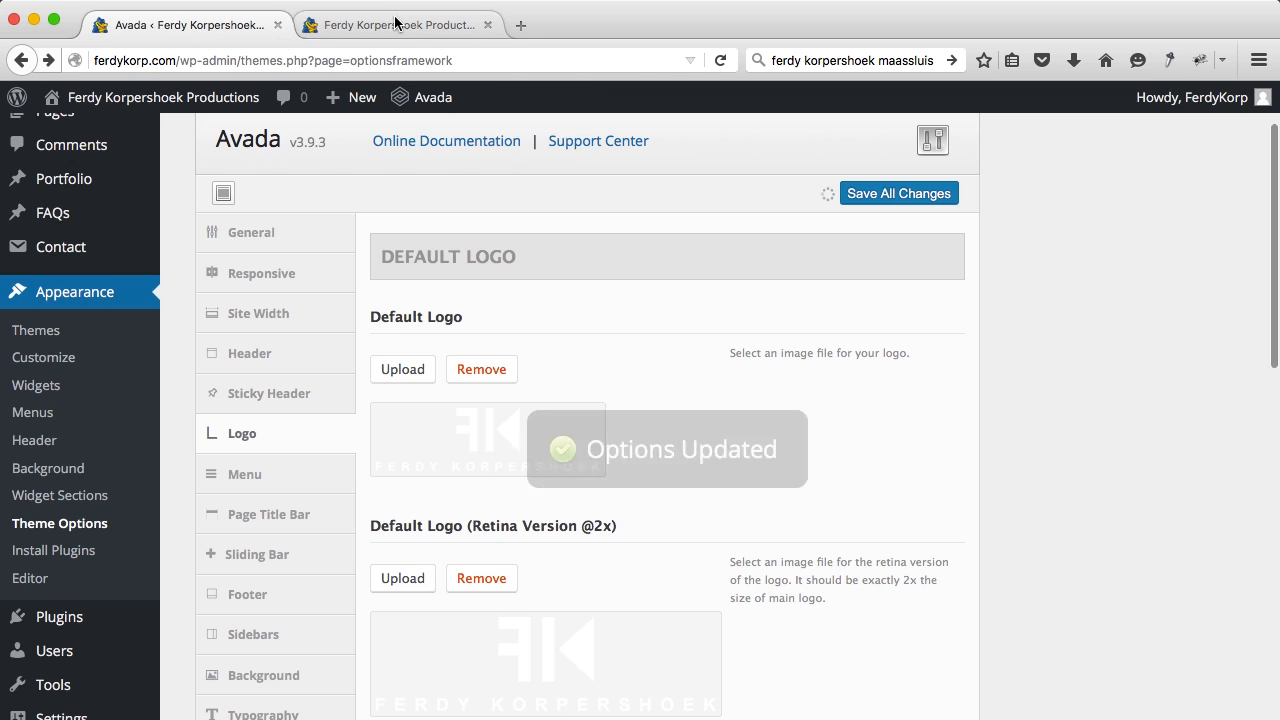
Step: Look at the About page on the live site, then go back to Theme Options
click(470, 20)
click(777, 341)
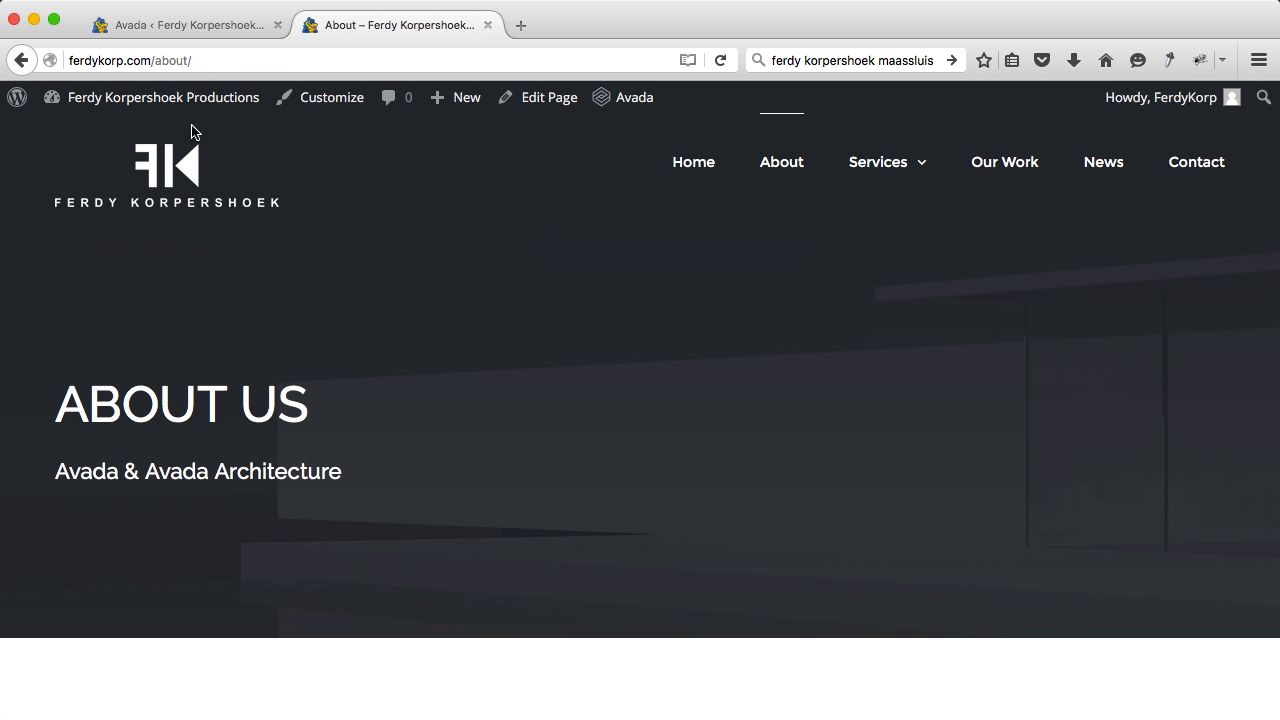
click(212, 30)
Step: In the Logo section, change the Logo Top and Bottom Margins from 31 to 10px
scroll(550, 507, down, 1)
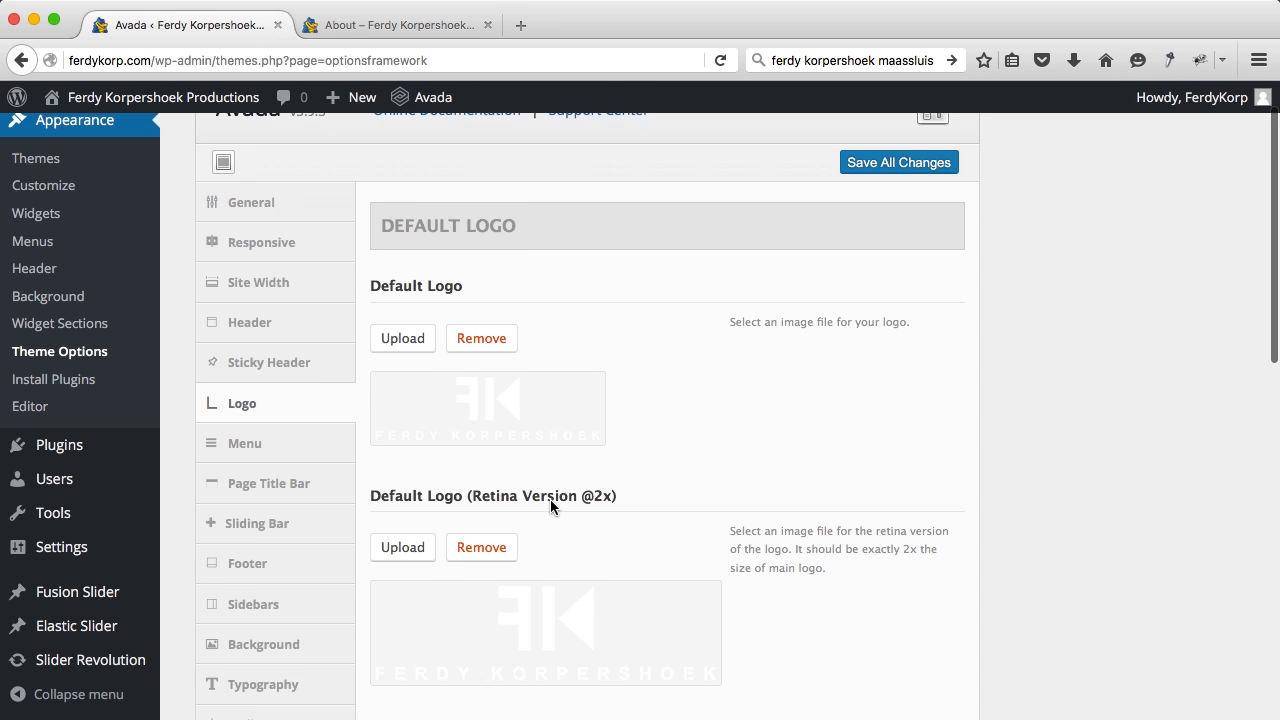
scroll(550, 507, down, 10)
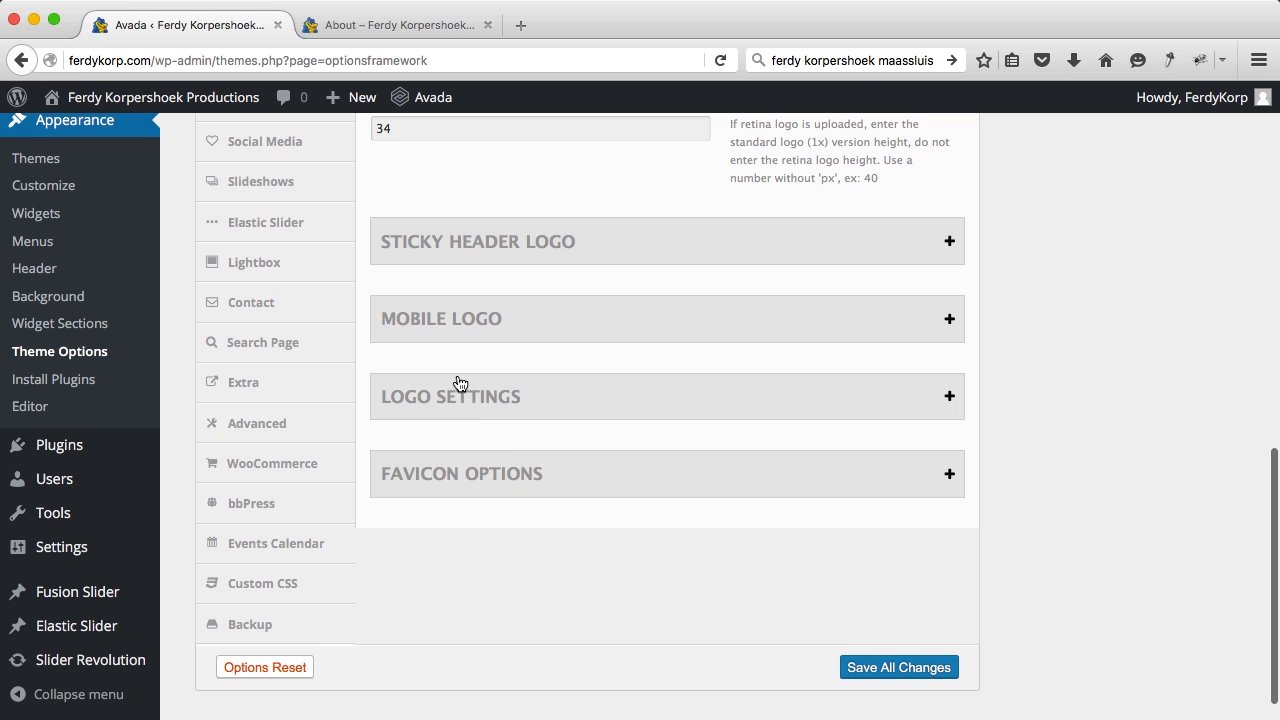
click(458, 396)
scroll(457, 400, down, 6)
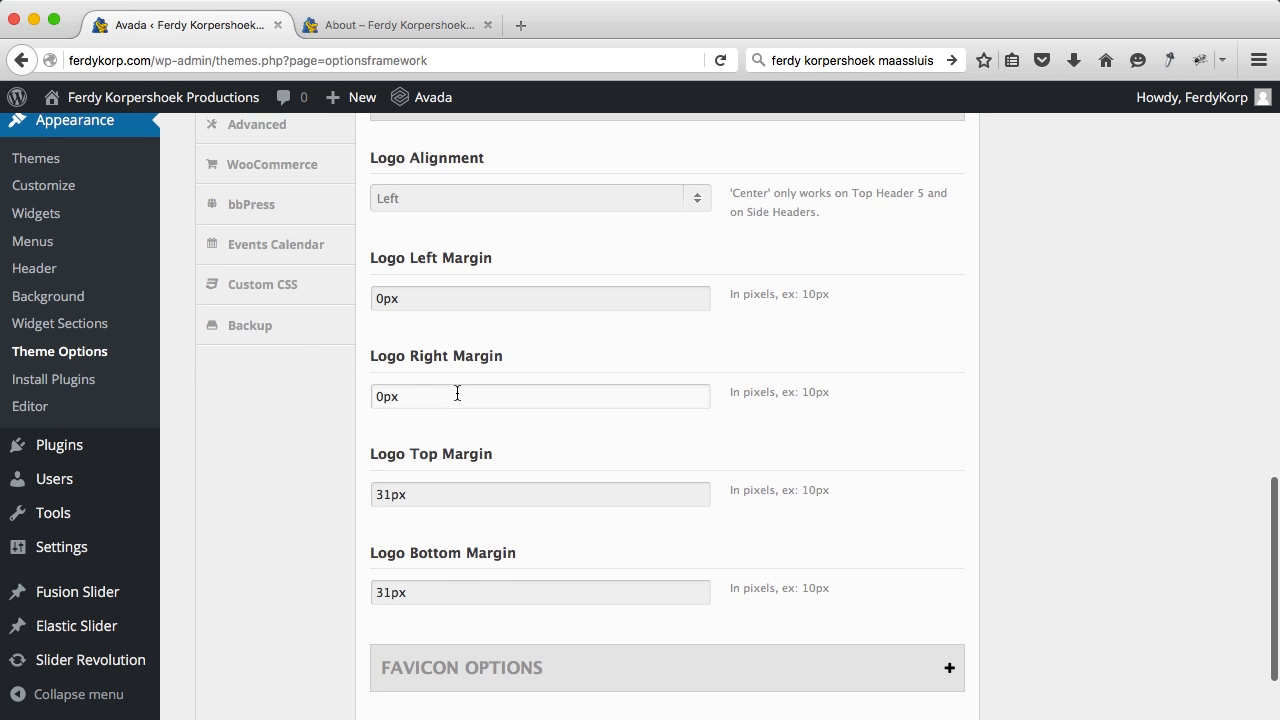
scroll(428, 397, down, 2)
click(392, 380)
drag(392, 380, 343, 379)
text(1)
drag(391, 478, 362, 475)
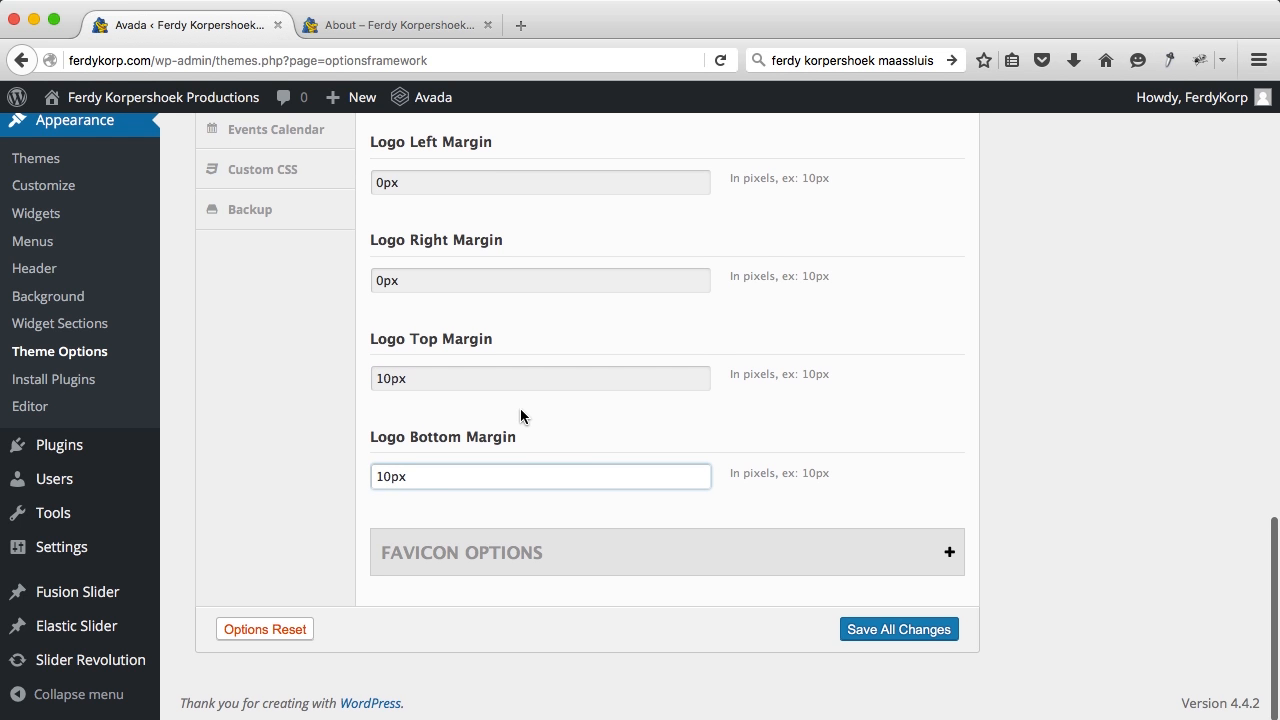
Step: Set Default Logo Width to 224 and Height to 63, then save all changes
scroll(520, 412, up, 10)
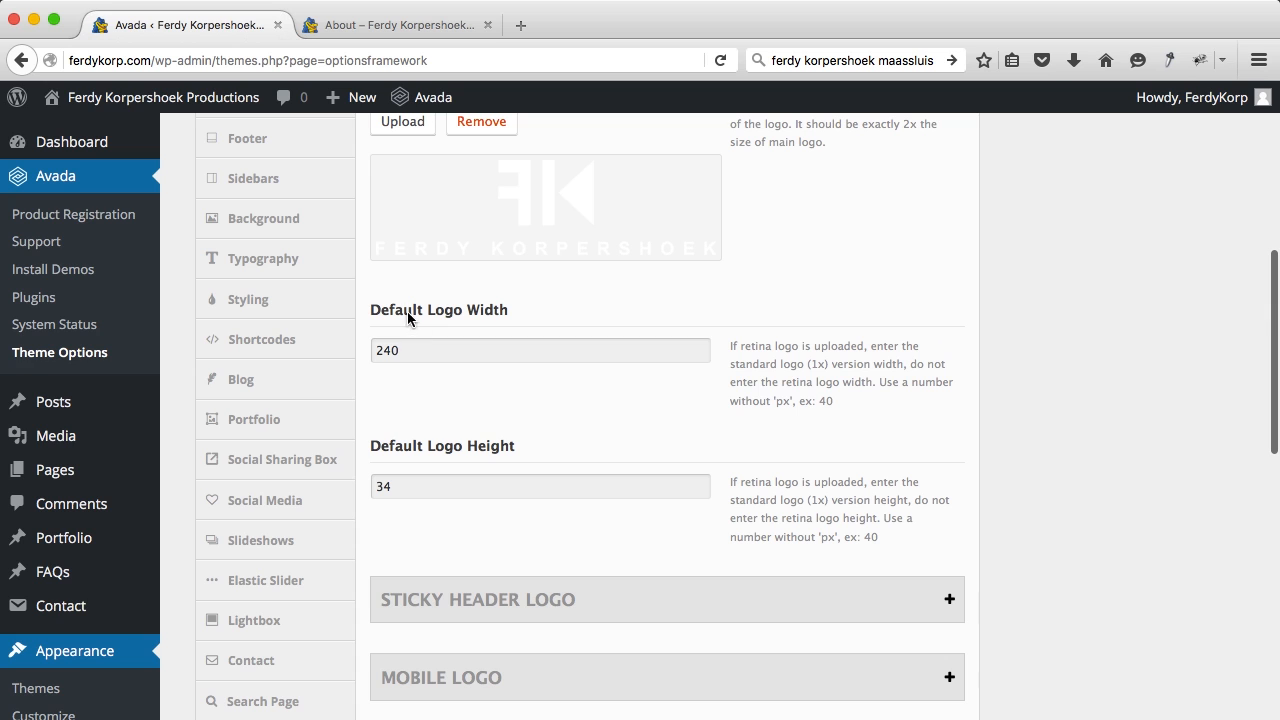
drag(434, 350, 356, 349)
text(223)
key(BackSpace)
text(4)
key(Tab)
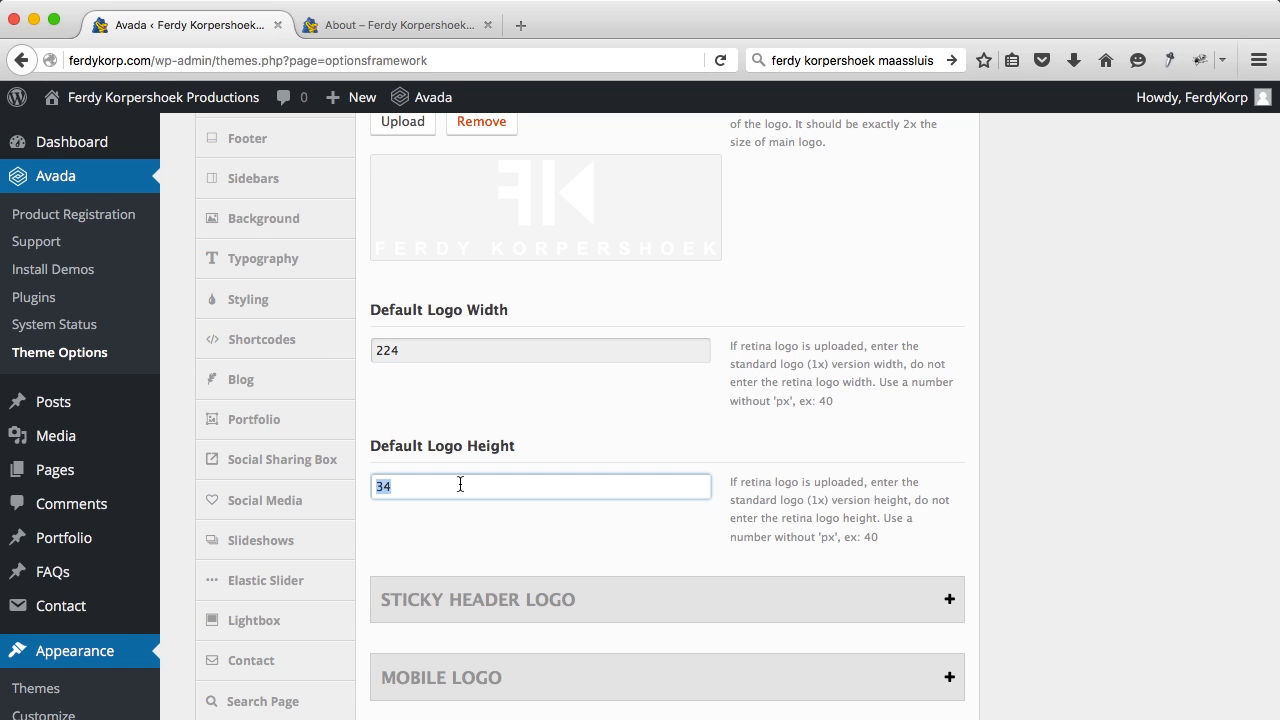
text(63)
scroll(733, 389, up, 5)
click(876, 221)
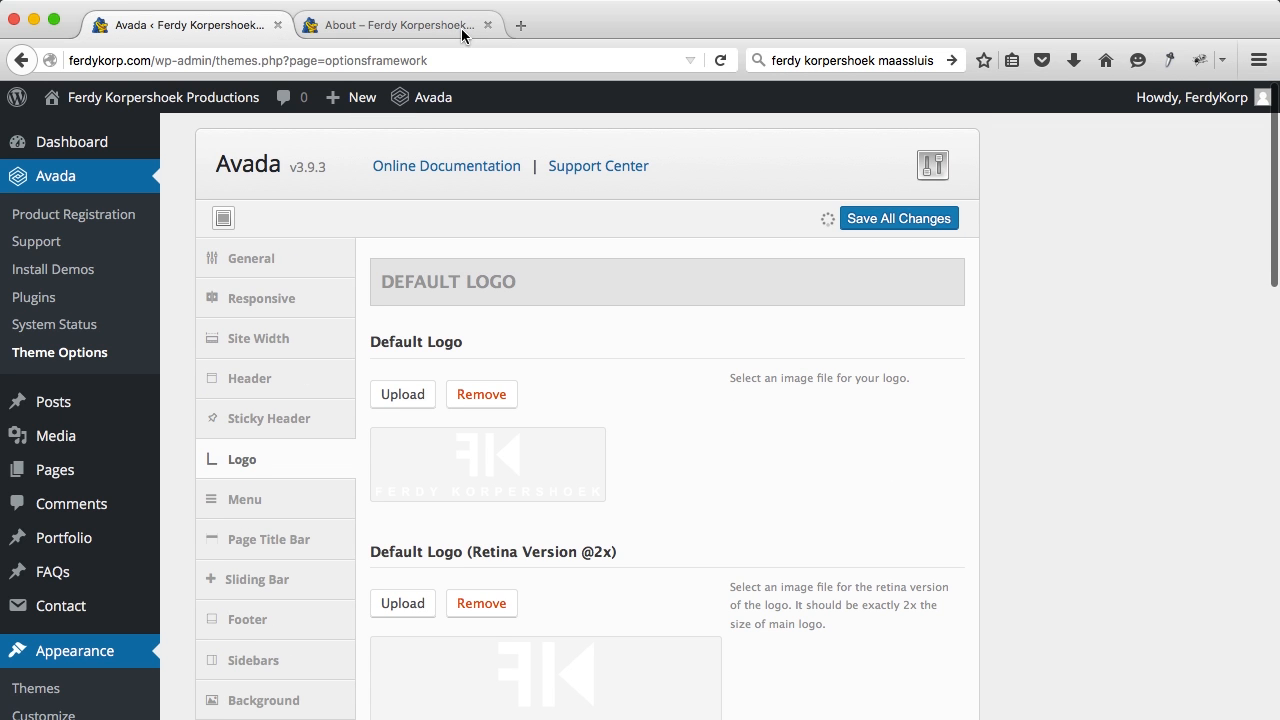
Step: Clear the browser search box and reload the About page to check the new logo
click(833, 62)
key(BackSpace)
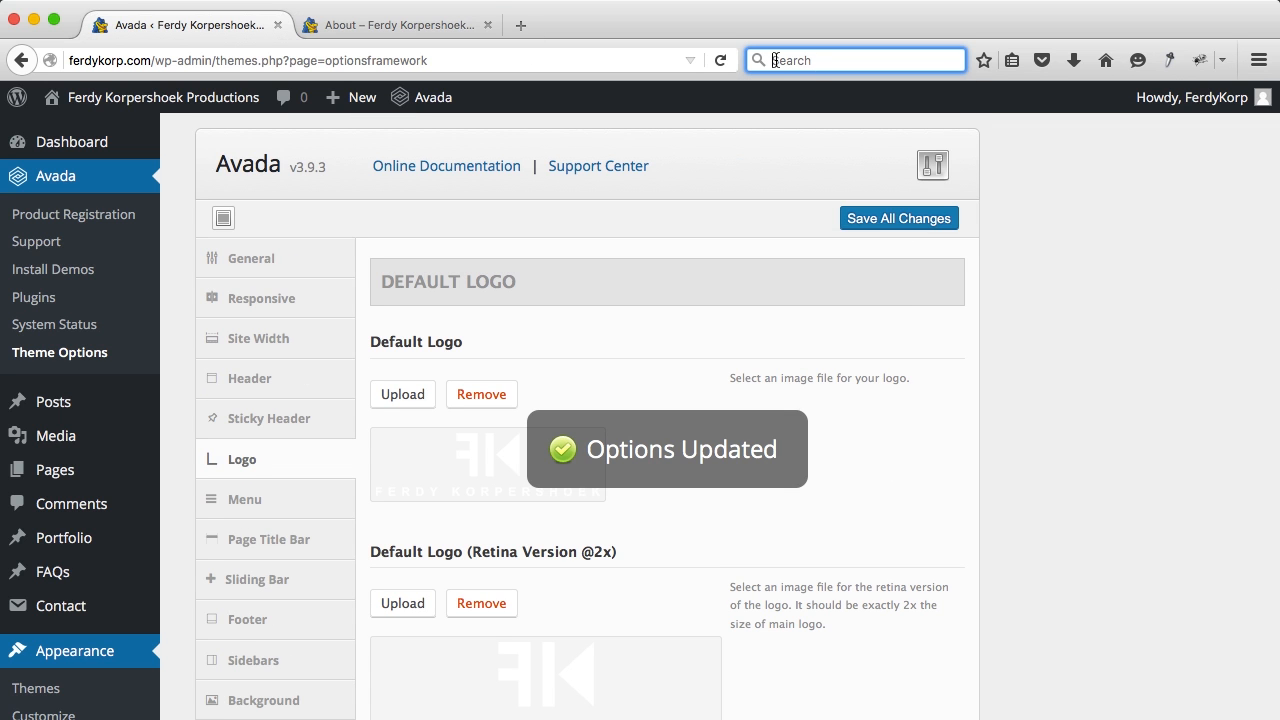
click(406, 27)
key(super+r)
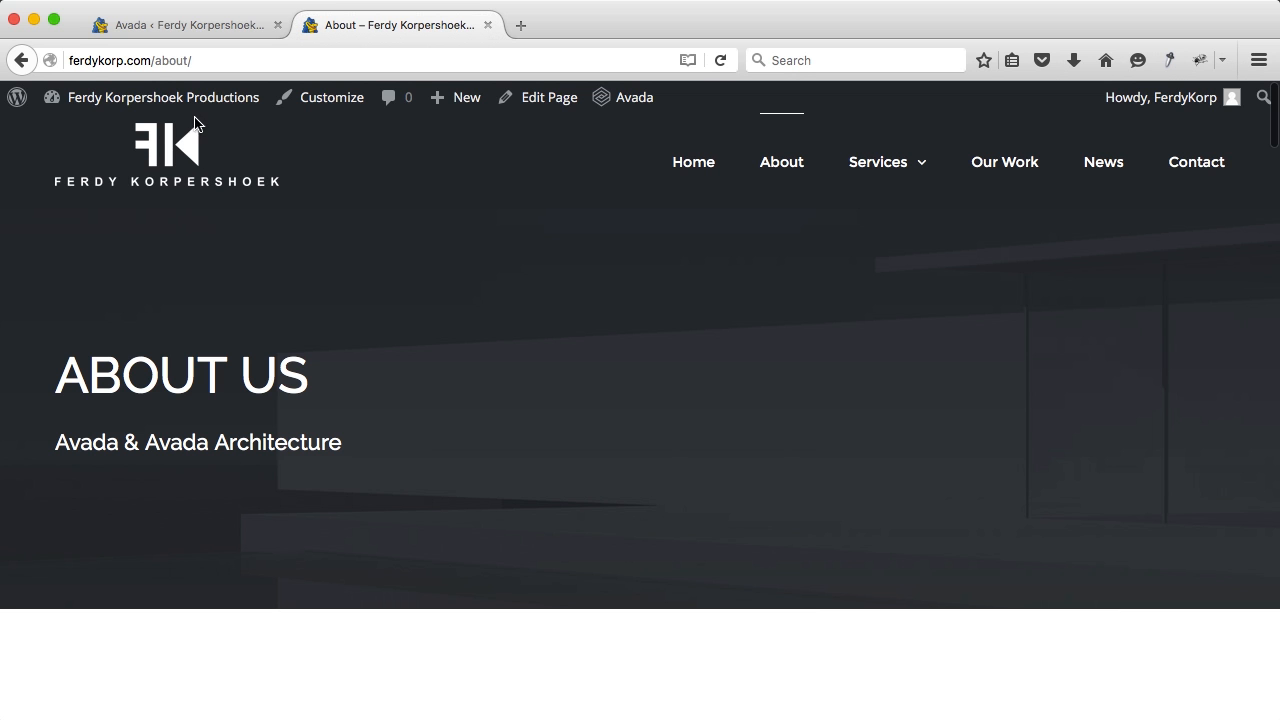
scroll(593, 348, down, 3)
scroll(593, 348, up, 3)
scroll(593, 348, down, 10)
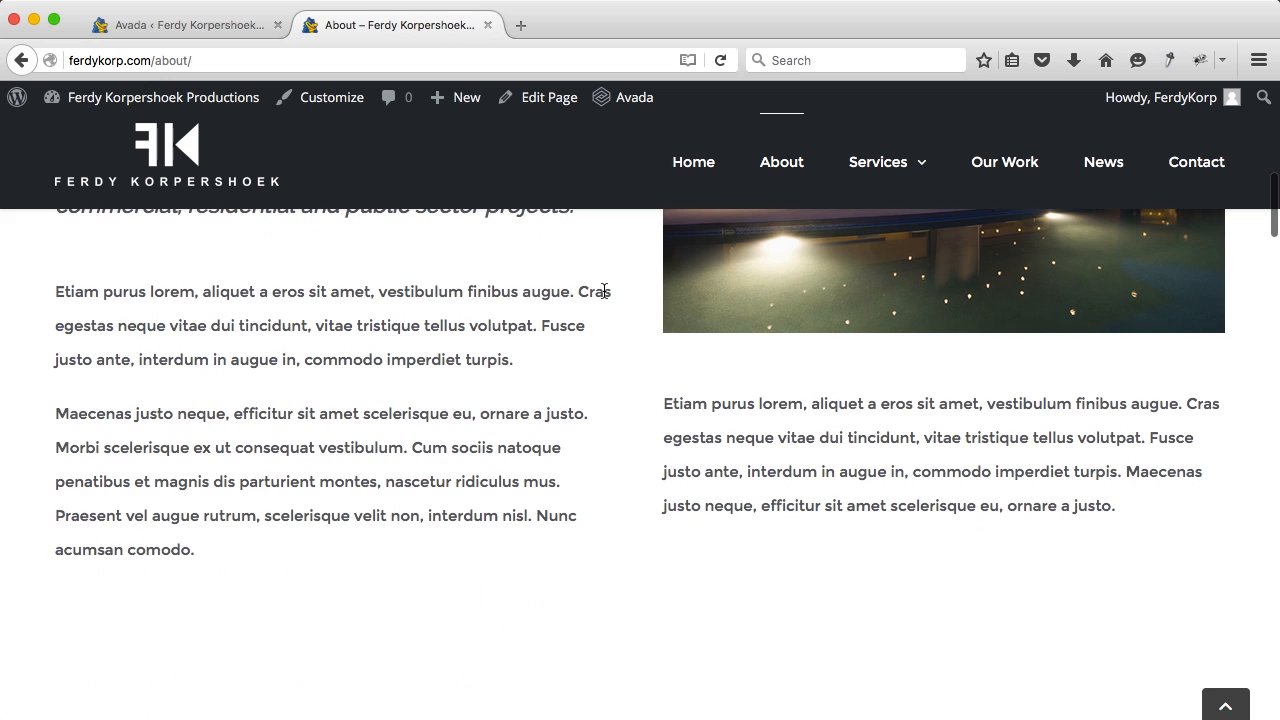
scroll(603, 295, up, 10)
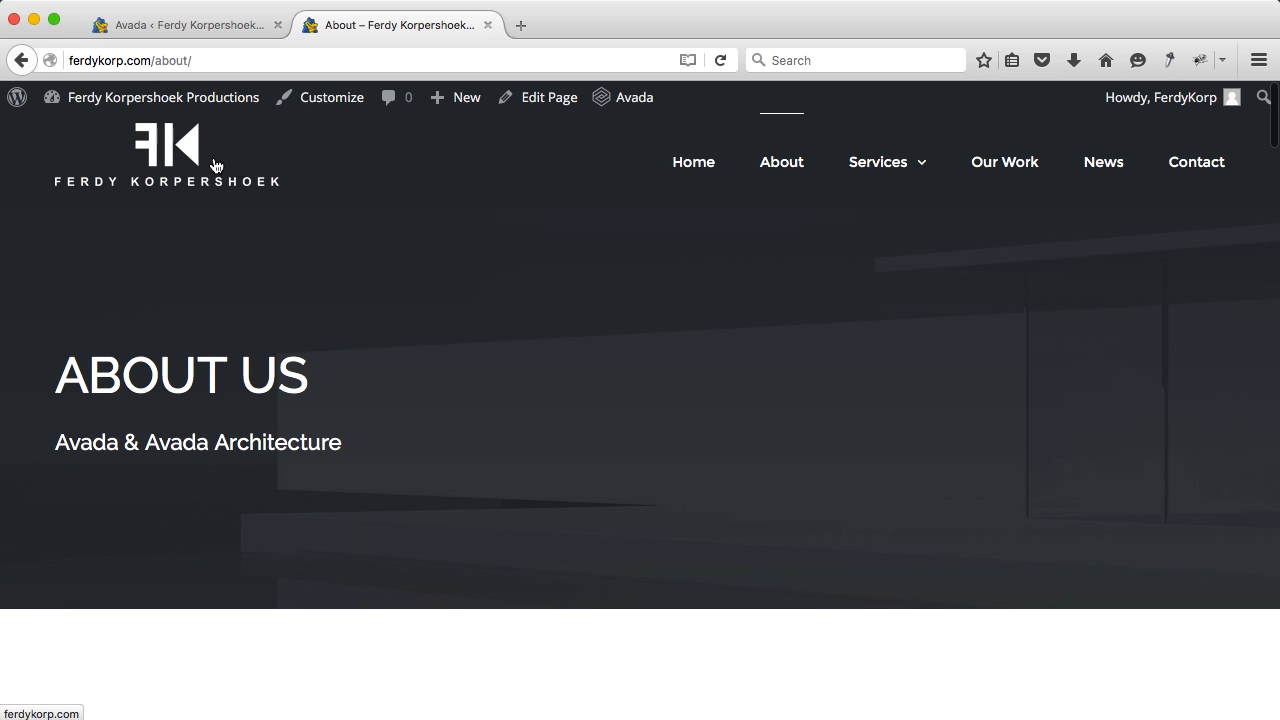
scroll(606, 306, down, 2)
scroll(607, 309, up, 1)
scroll(607, 309, up, 1)
Step: Open About, Architecture, Interior Design, Landscape, Our Work and News pages in background tabs
mouse_move(927, 170)
mouse_move(902, 167)
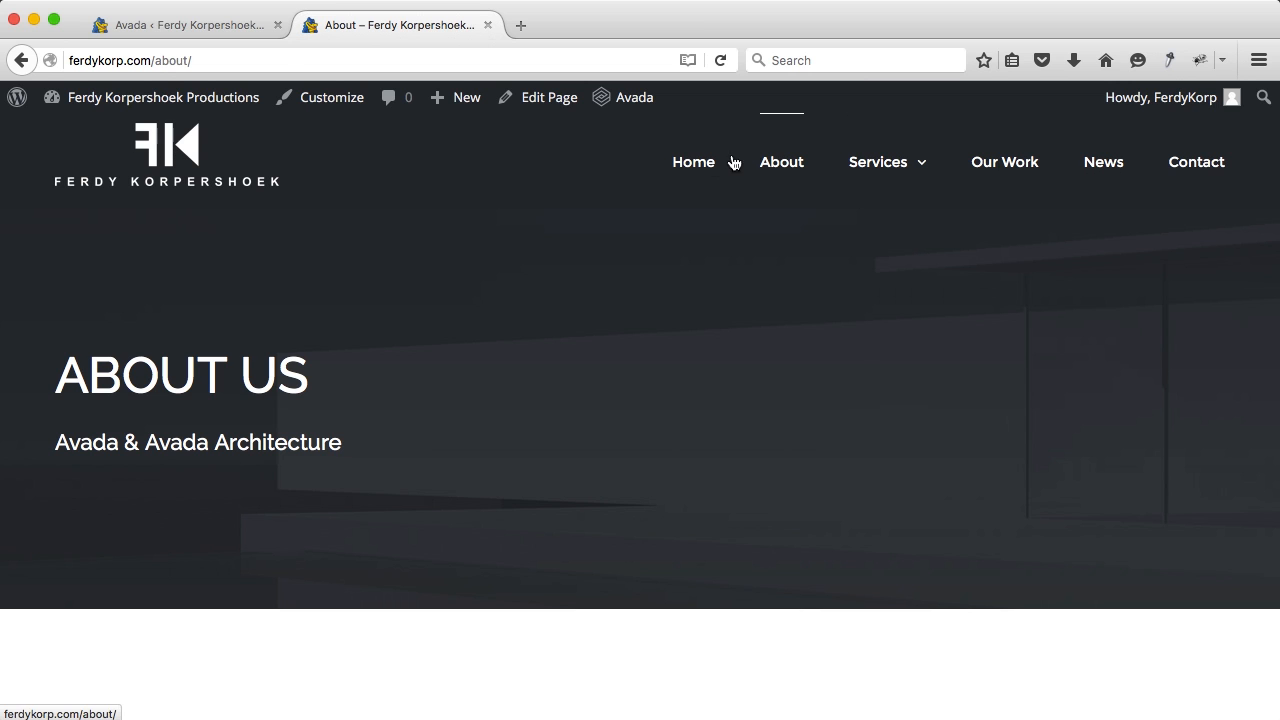
super+click(790, 170)
mouse_move(863, 171)
super+click(891, 232)
super+click(905, 278)
super+click(906, 321)
super+click(1000, 171)
super+click(1103, 168)
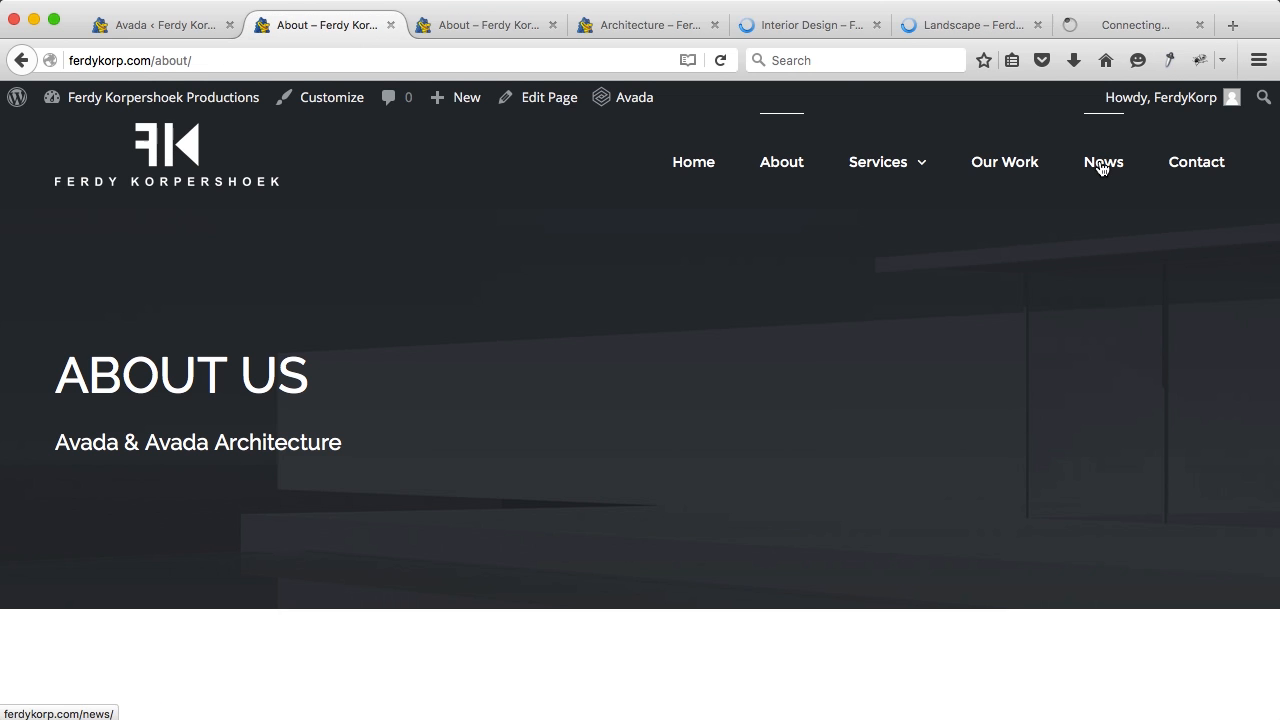
click(163, 25)
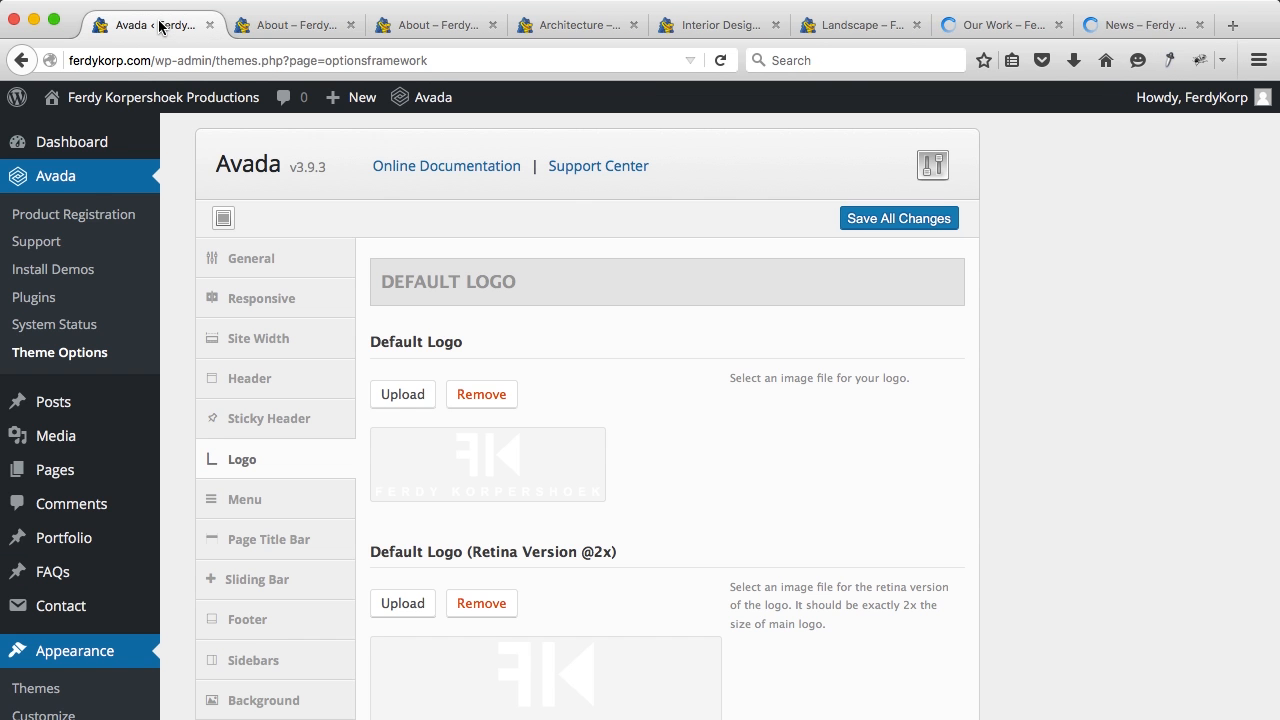
Step: Open the admin Pages list, glancing at the About page tab along the way
click(53, 476)
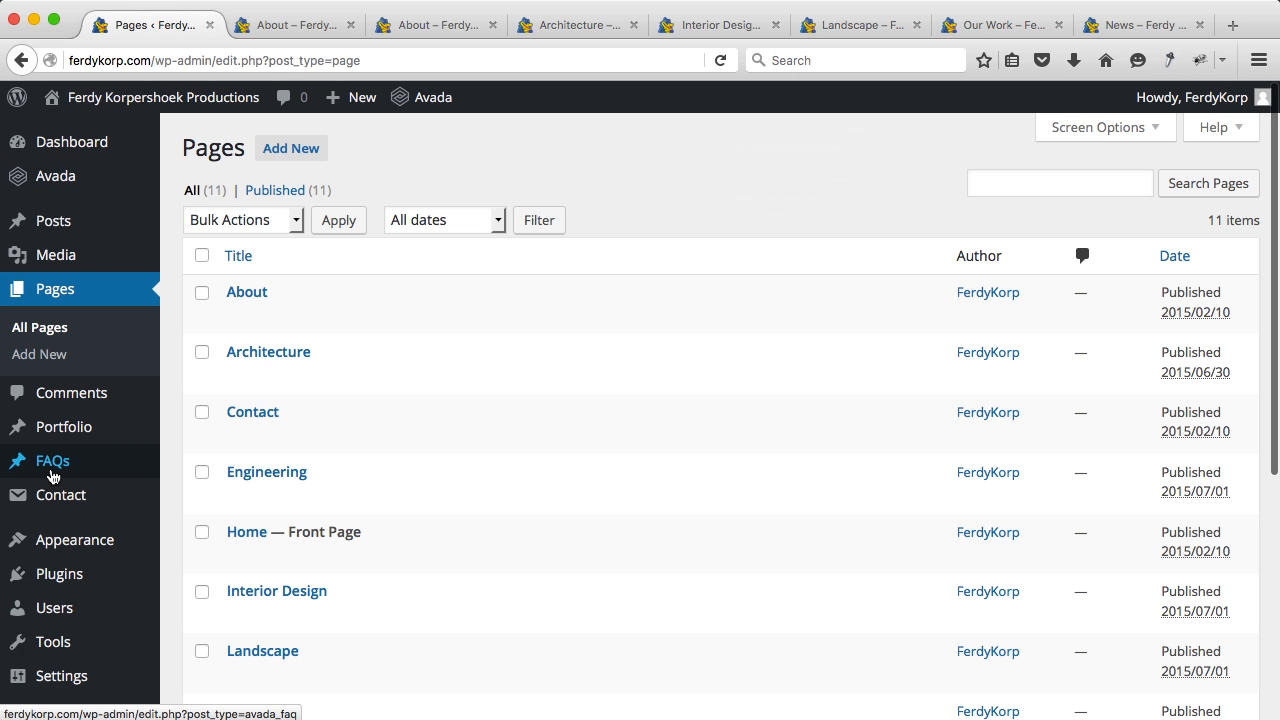
click(285, 32)
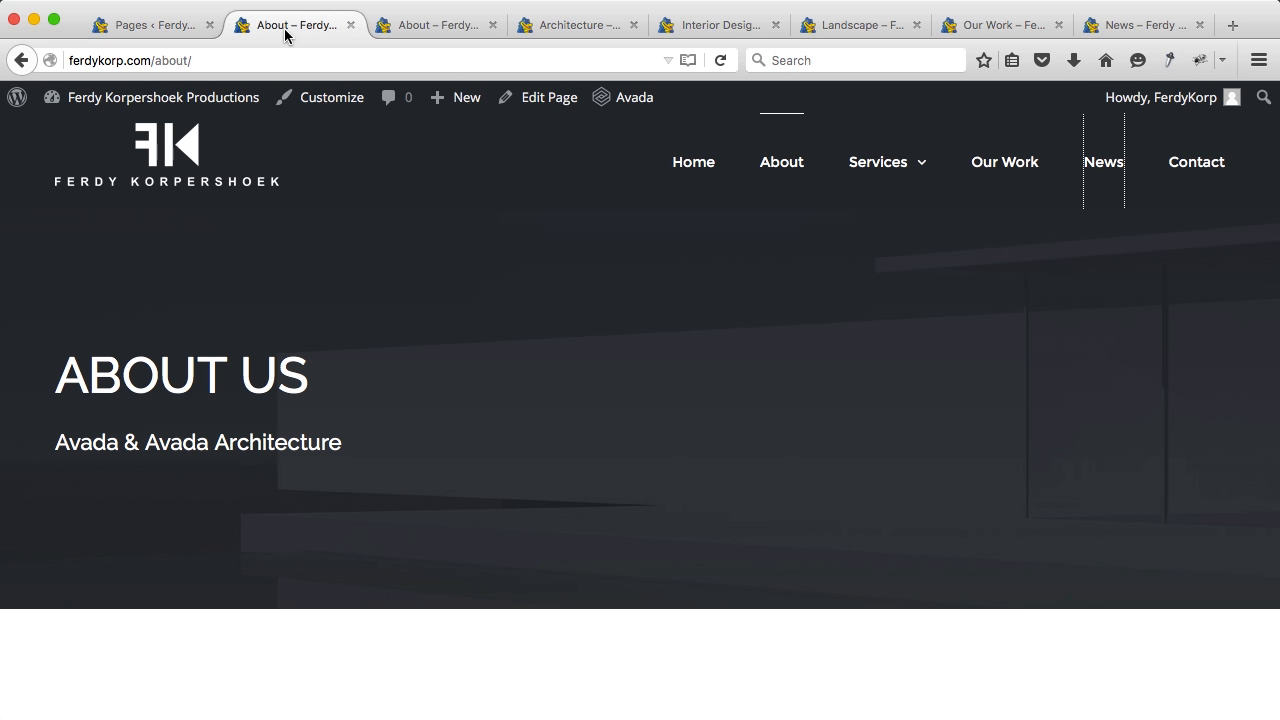
mouse_move(870, 165)
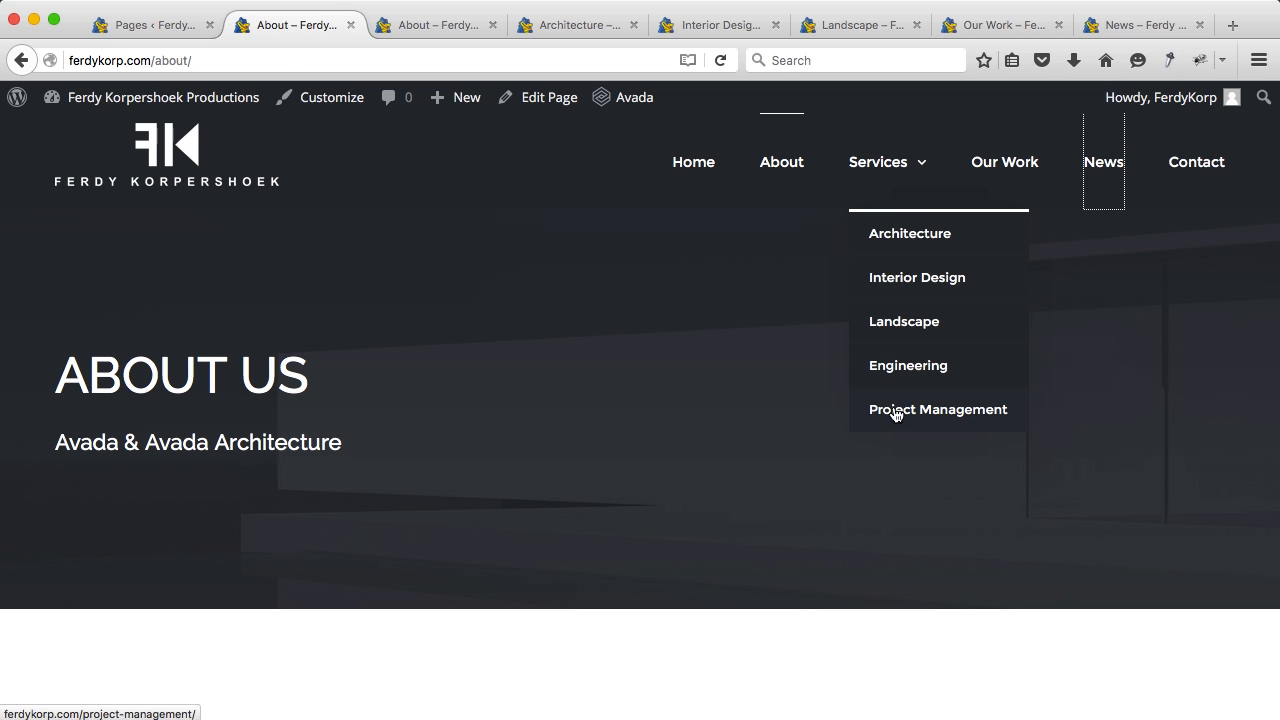
click(160, 26)
Step: Move the Engineering page to Trash with Bulk Actions, then empty the Trash permanently
scroll(529, 543, down, 2)
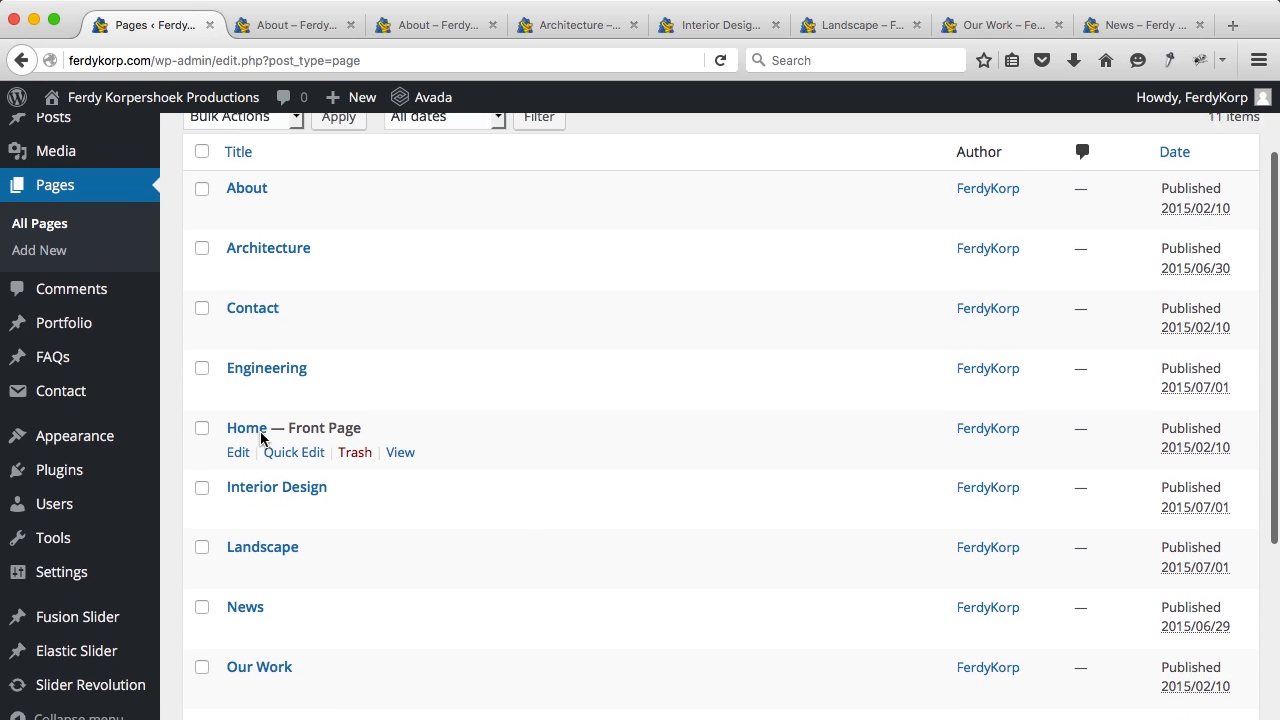
click(202, 374)
scroll(200, 380, down, 5)
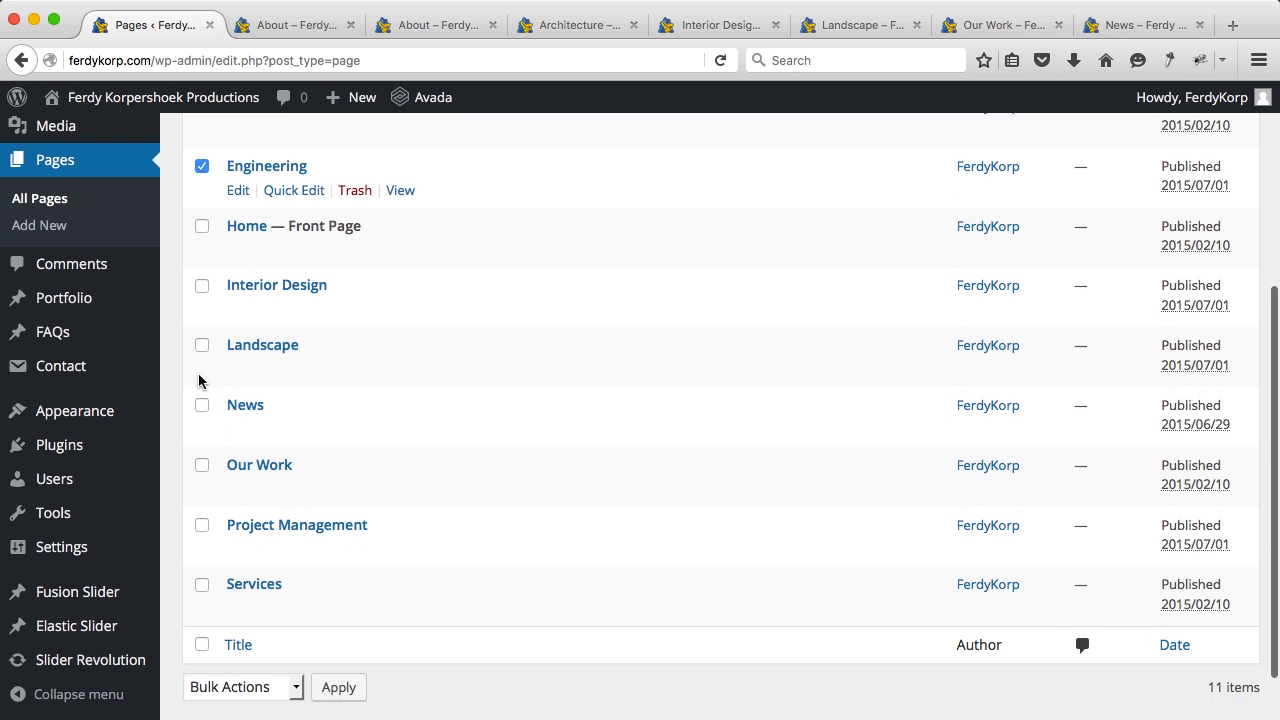
scroll(223, 509, up, 7)
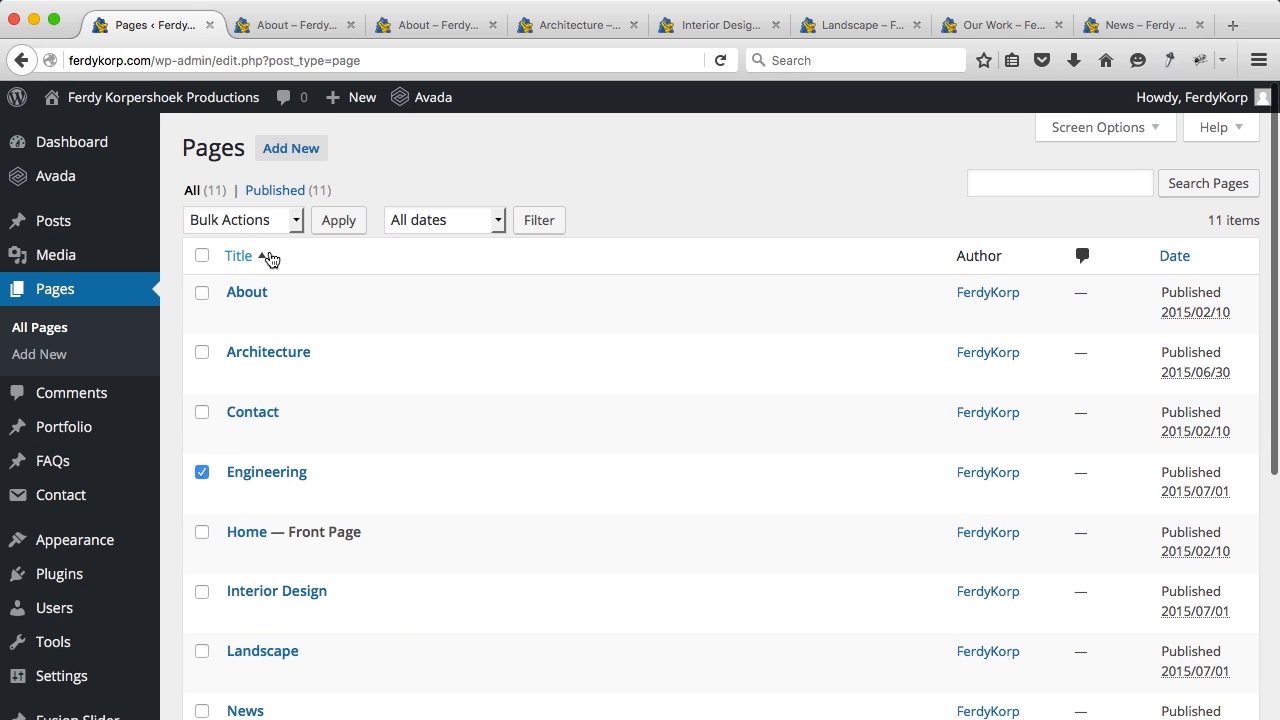
click(267, 222)
click(252, 284)
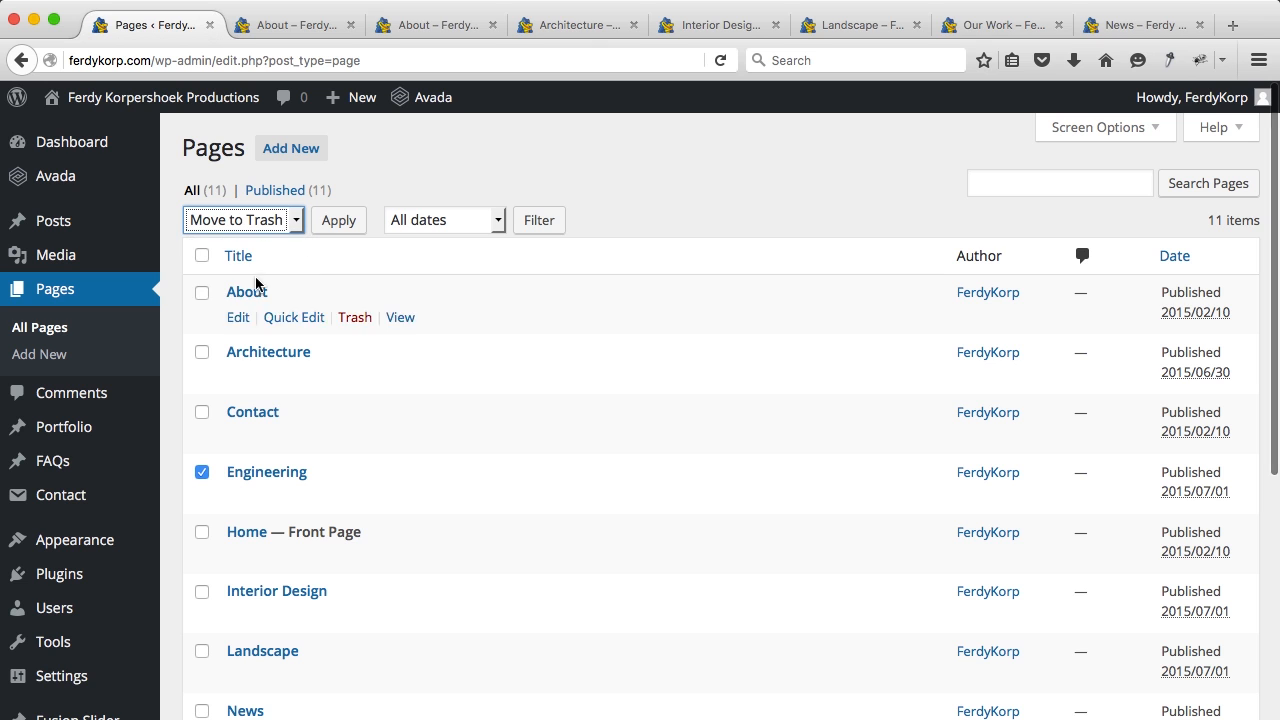
click(337, 221)
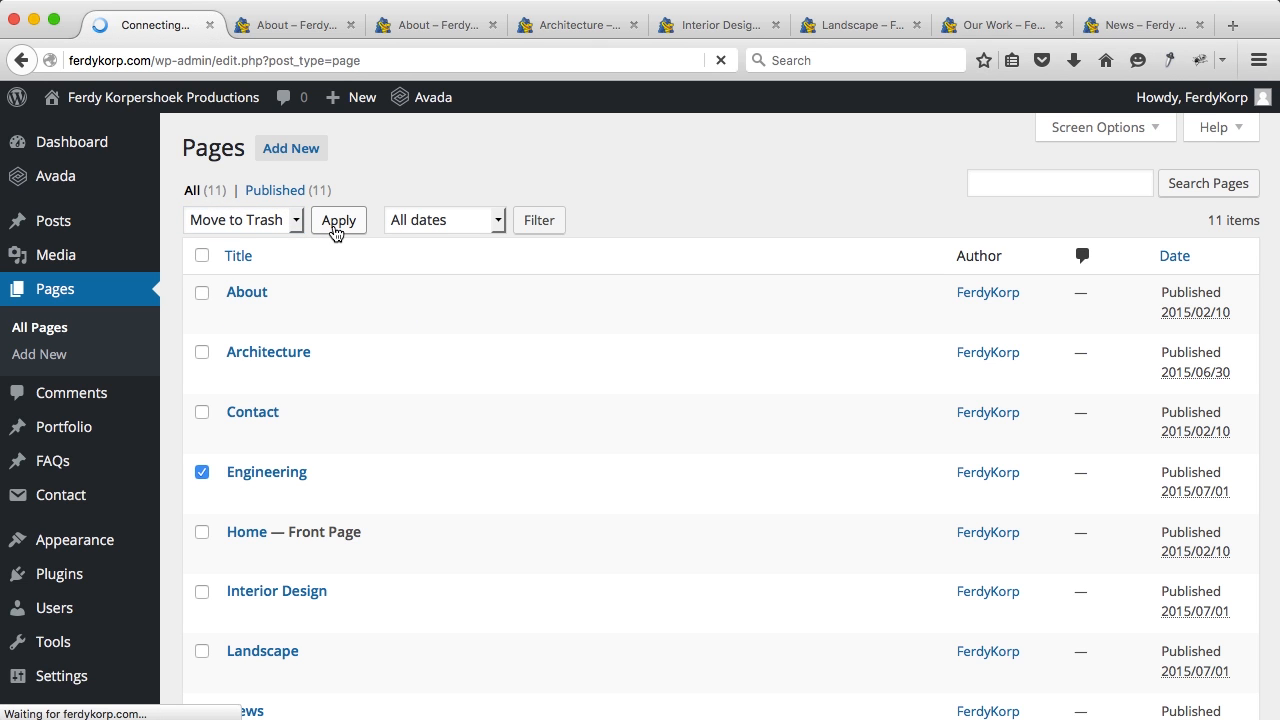
click(361, 251)
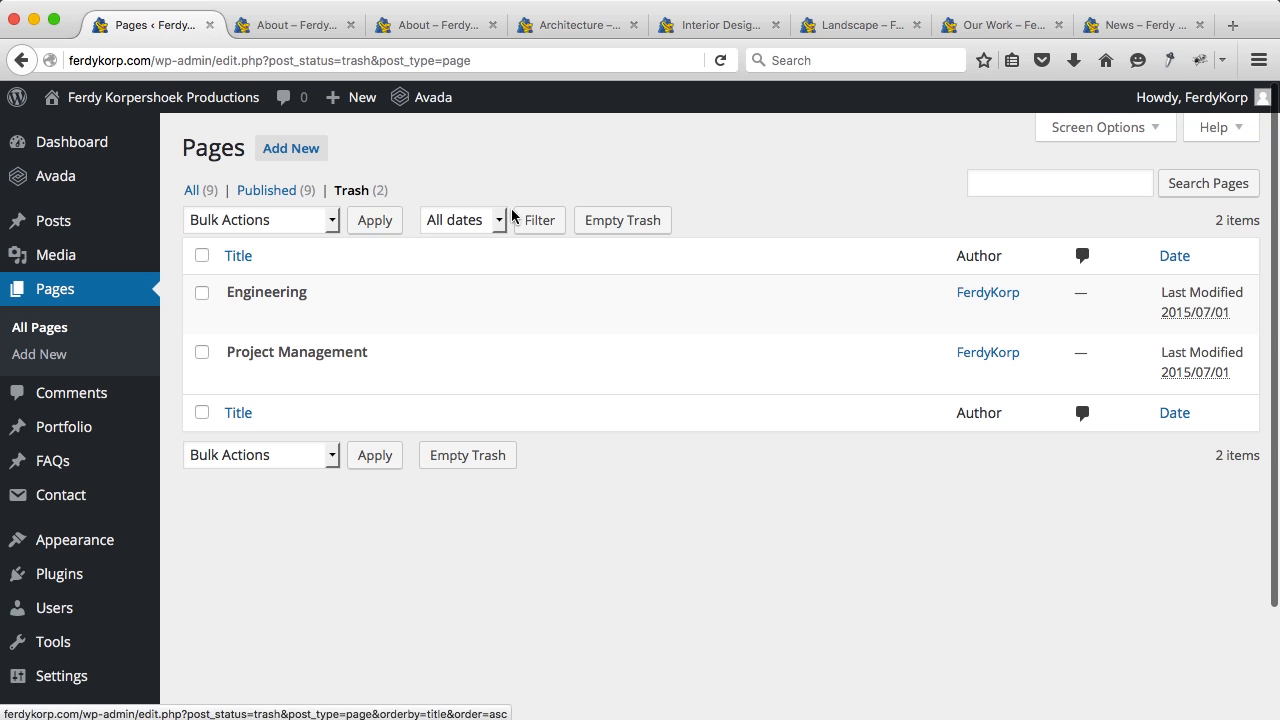
click(590, 224)
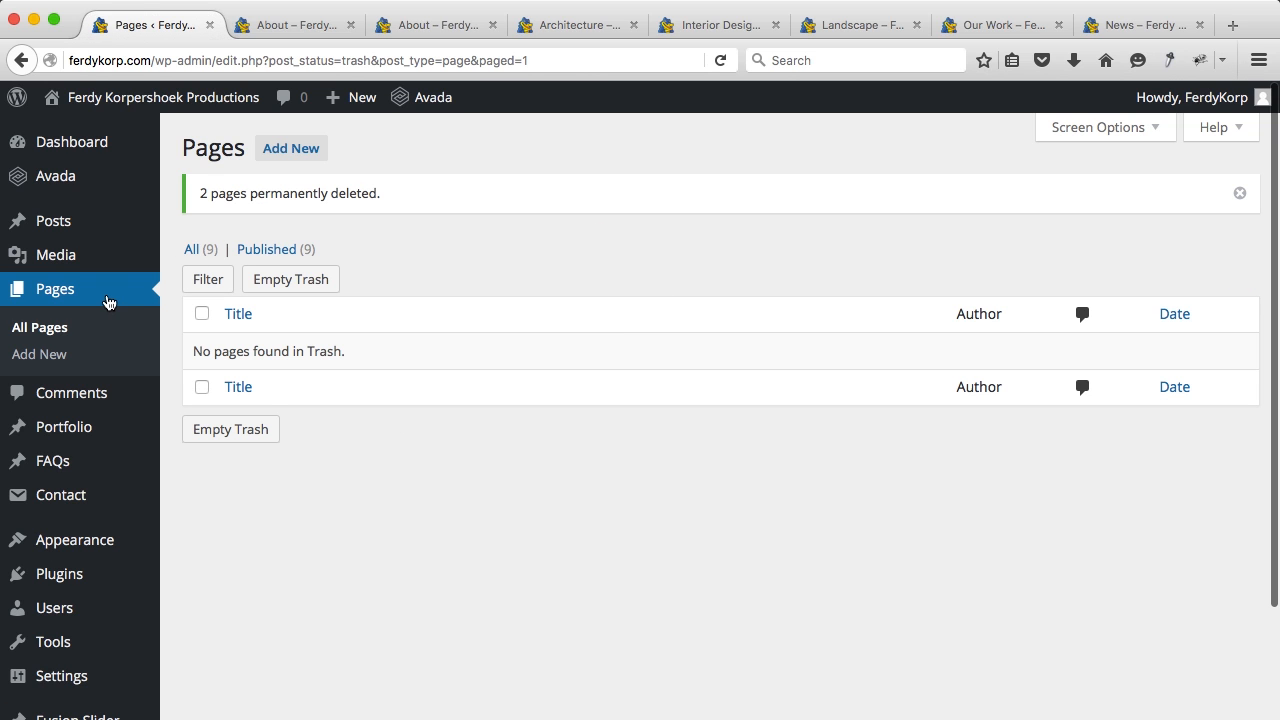
Step: Back in All Pages, open Quick Edit for About and cancel without changes
click(94, 298)
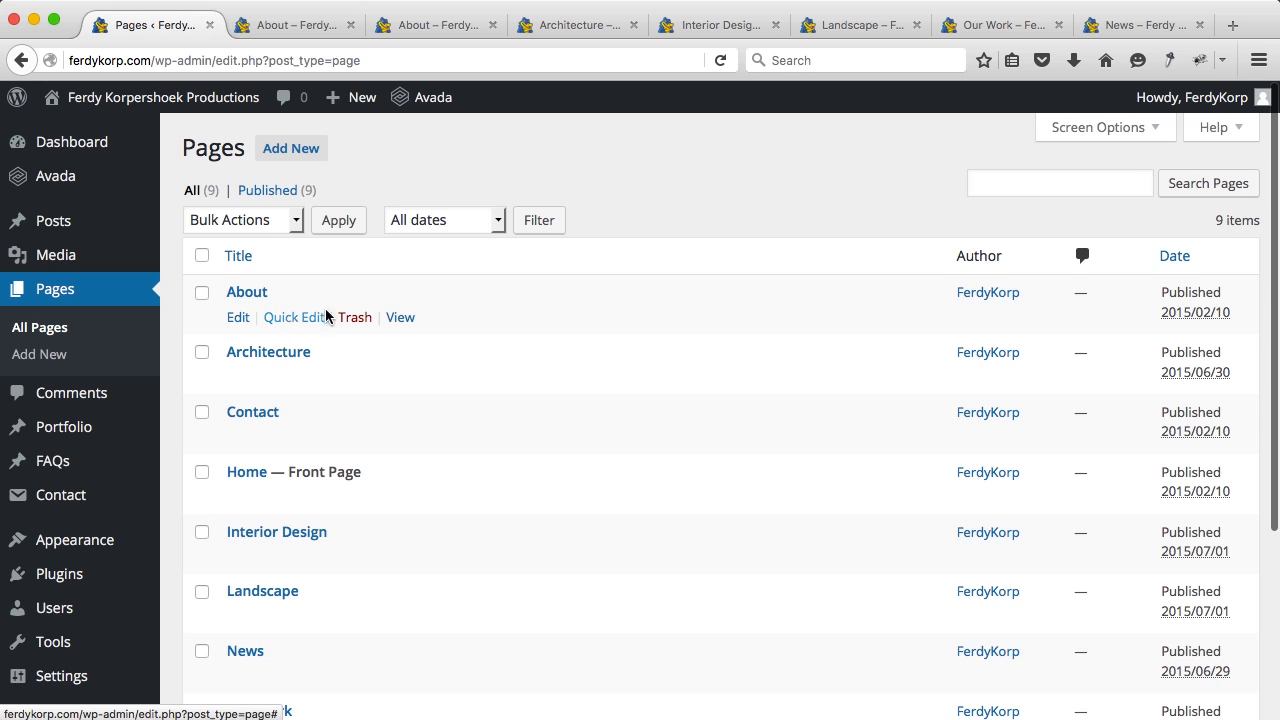
click(290, 317)
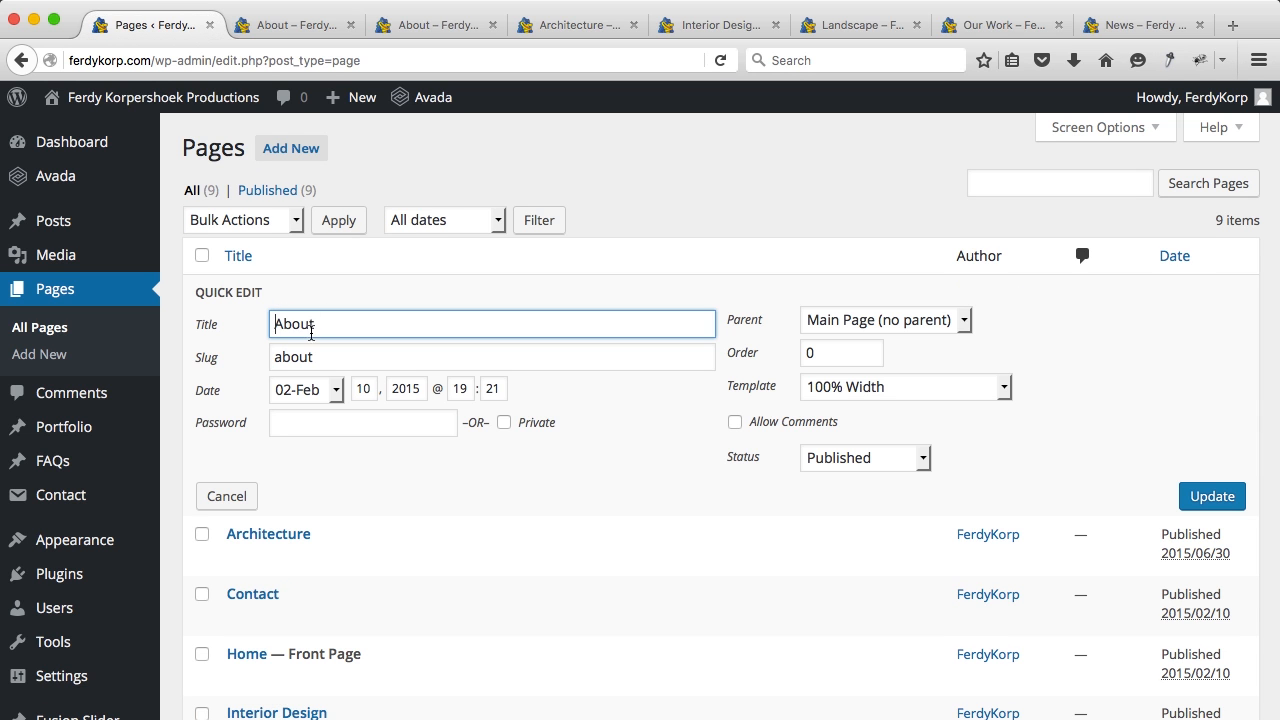
click(247, 509)
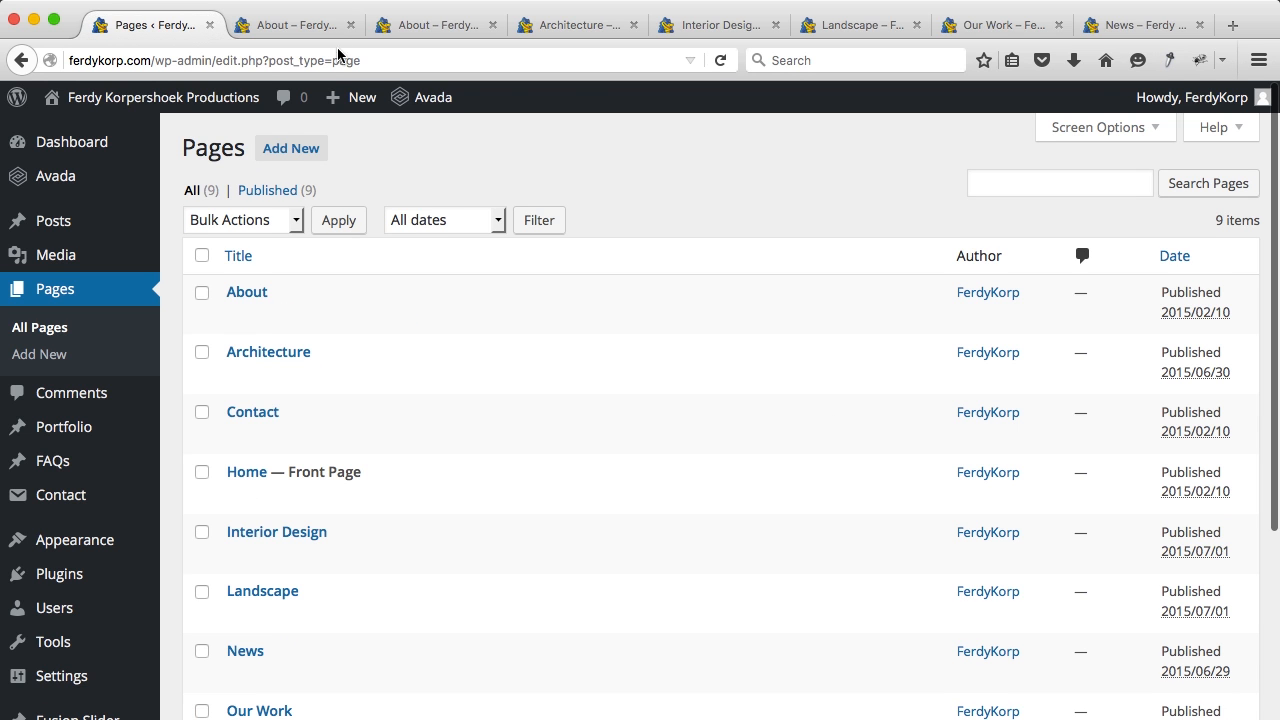
Step: Open the About, Architecture and Interior Design pages in the editor via Edit Page
click(443, 27)
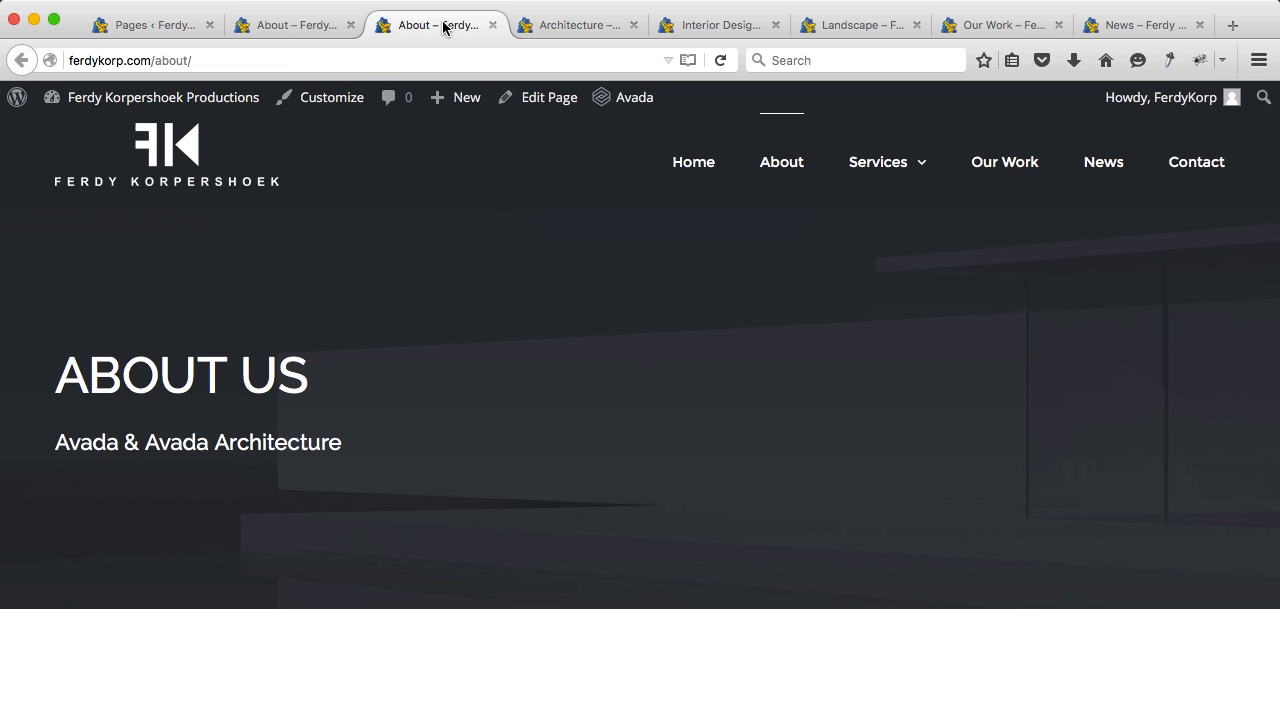
click(537, 97)
click(555, 27)
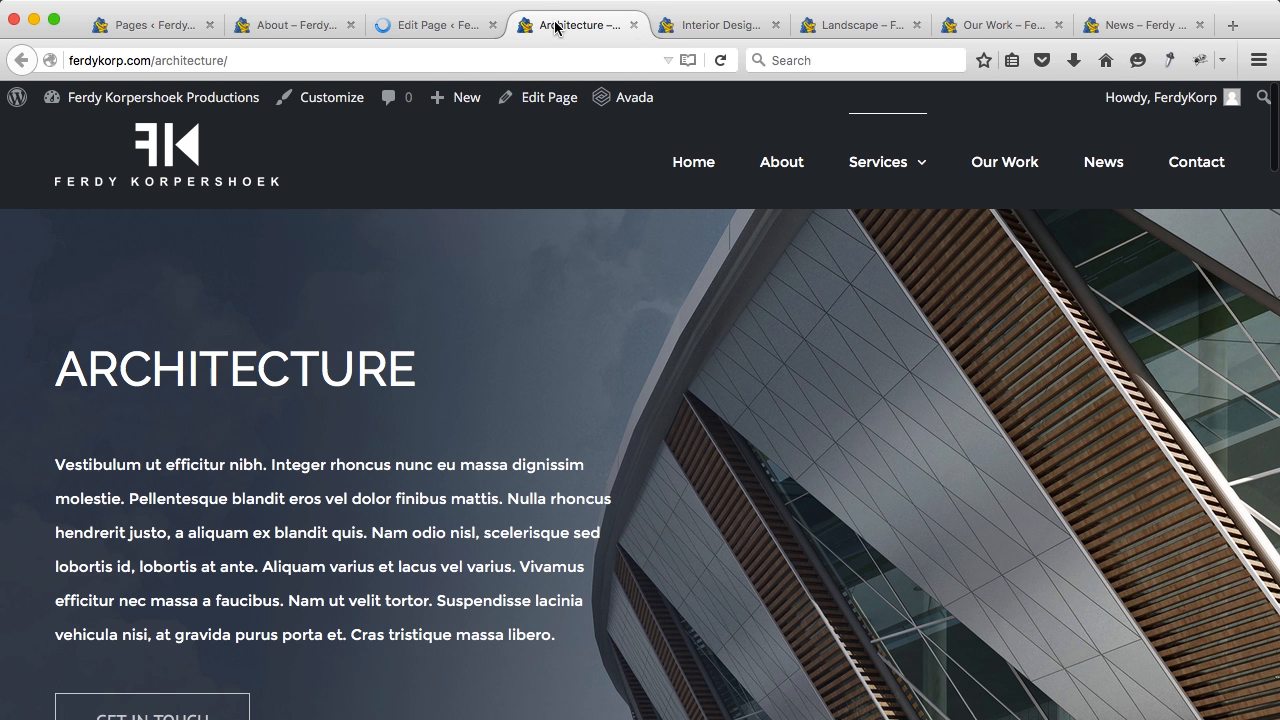
click(546, 104)
click(716, 28)
click(549, 98)
Step: Open Landscape, Our Work and News in the editor, then return to About's title field
click(830, 33)
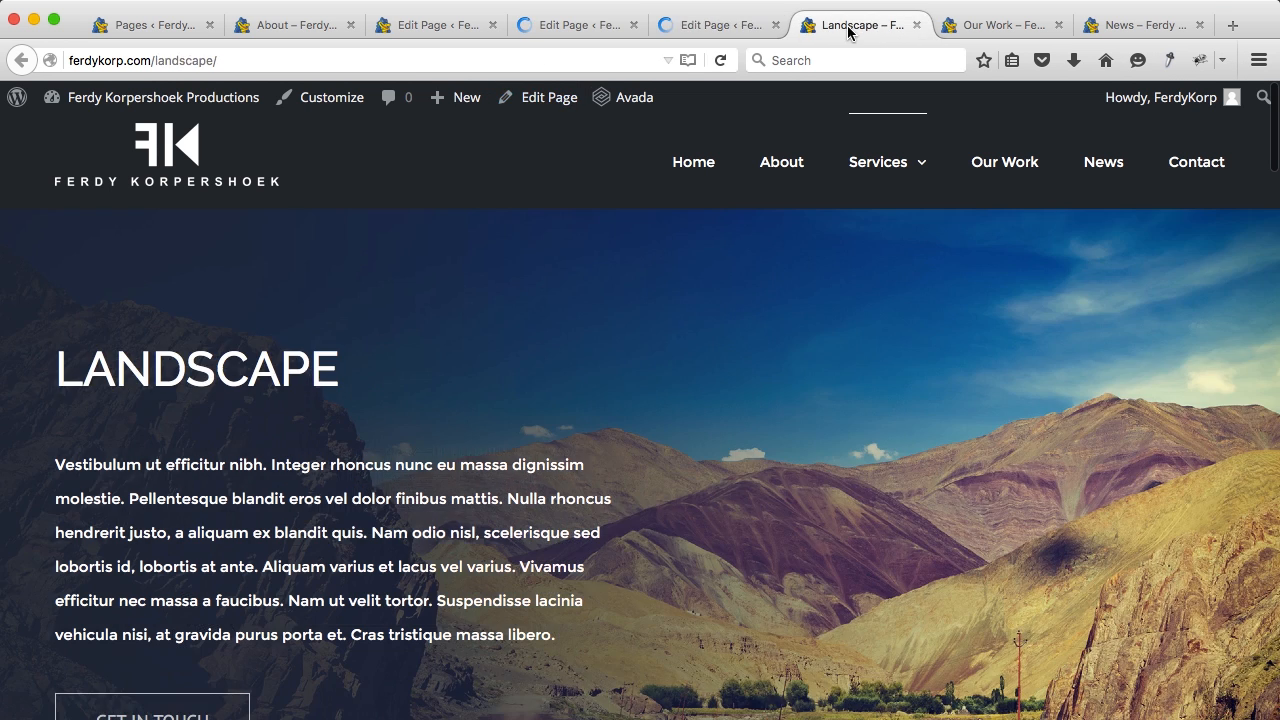
click(543, 100)
click(970, 25)
click(563, 97)
click(1130, 36)
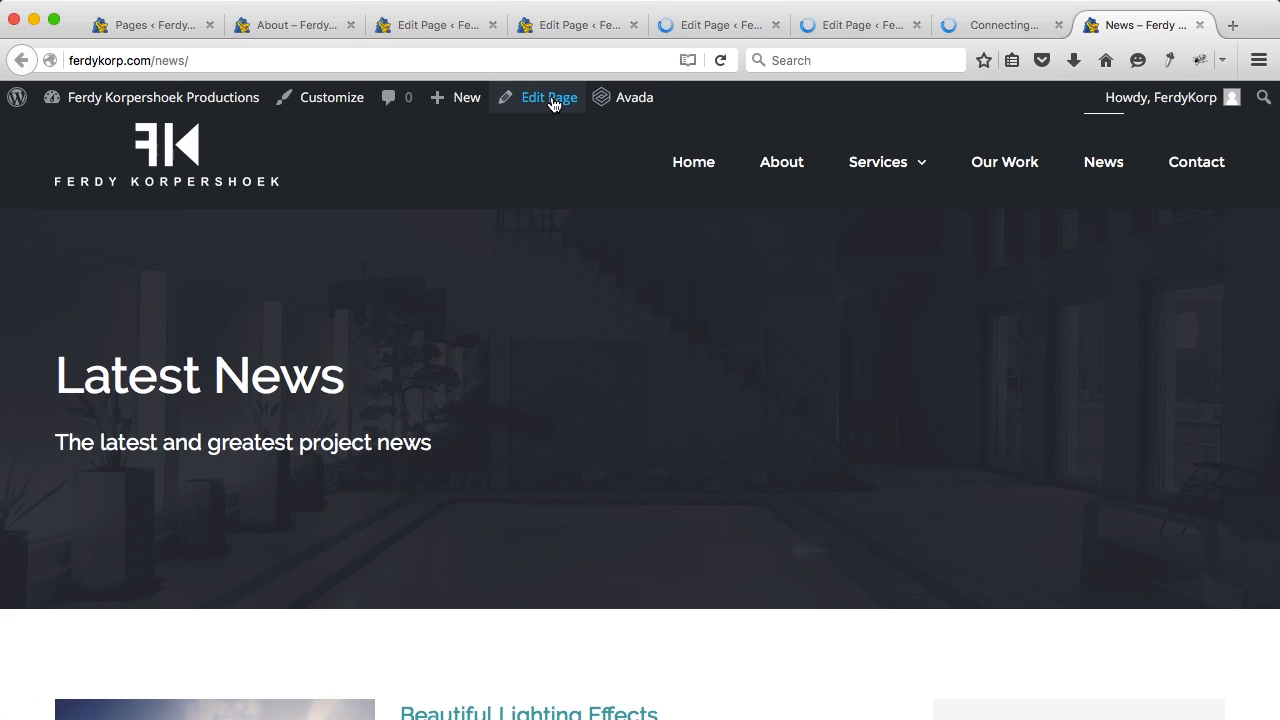
click(551, 100)
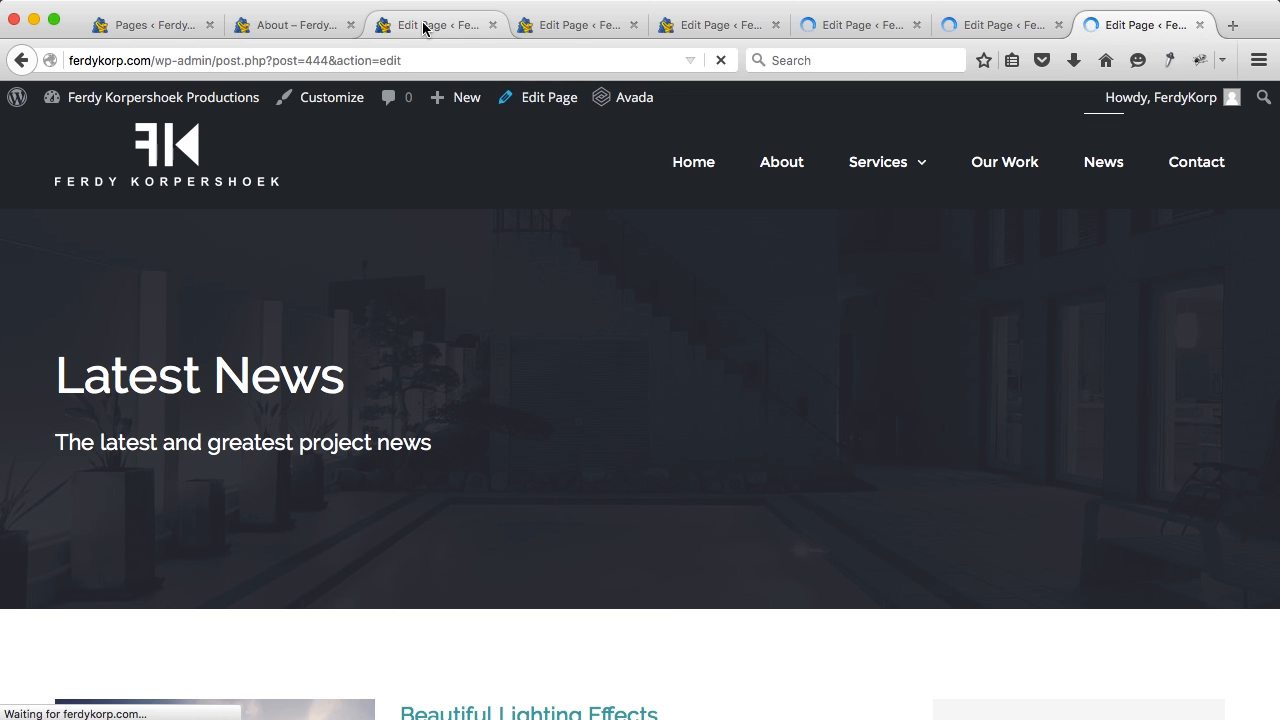
click(423, 28)
click(307, 197)
Step: Finish the About Me title, set its slug to about-me, and update the page
text(Me)
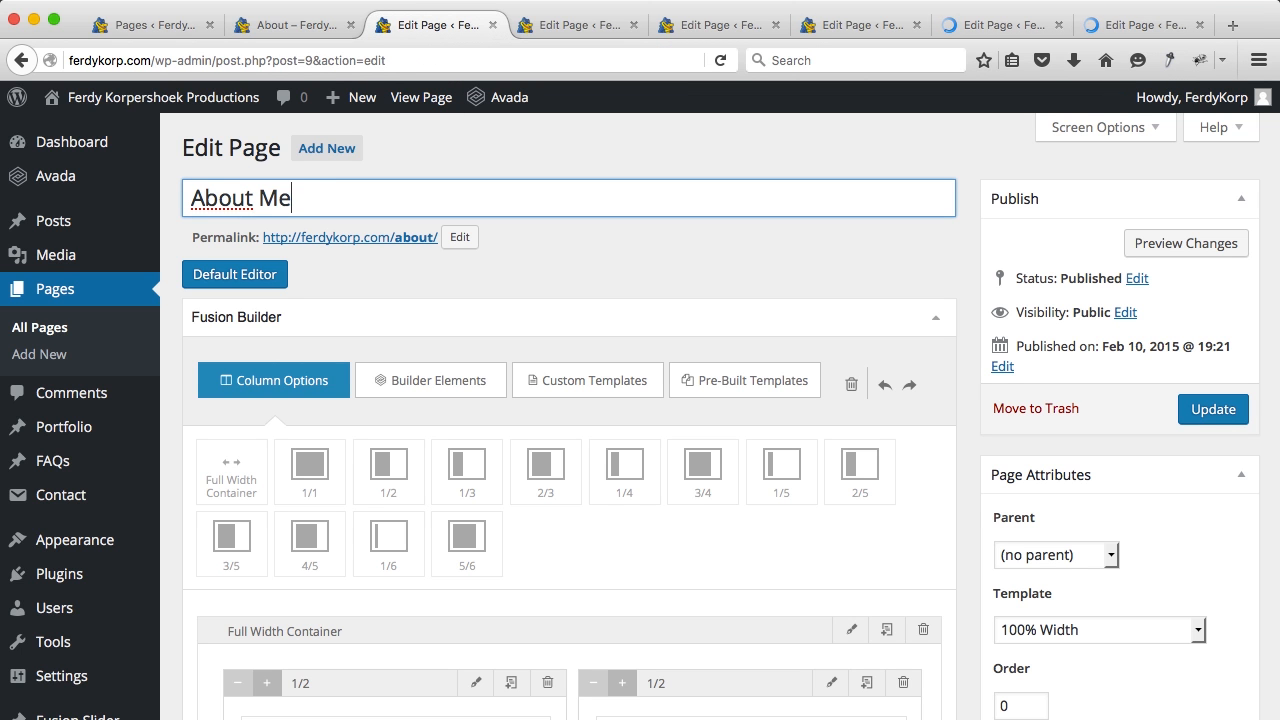
triple_click(303, 197)
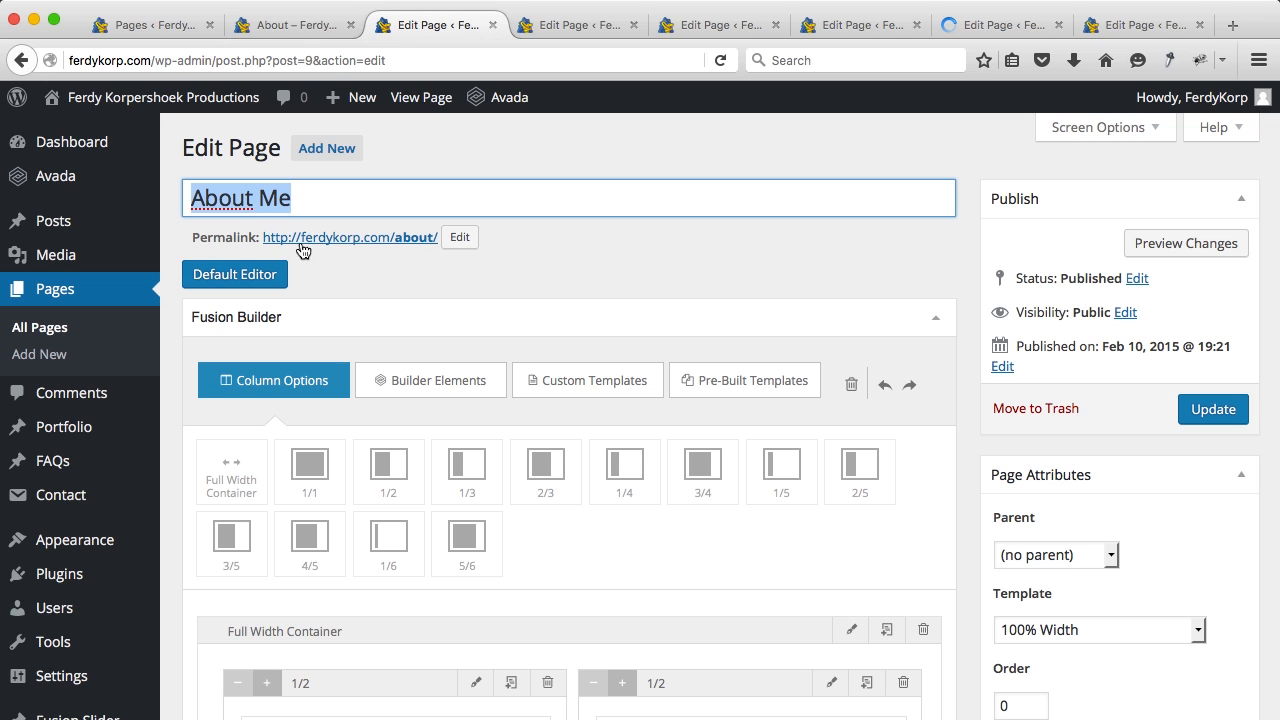
click(460, 238)
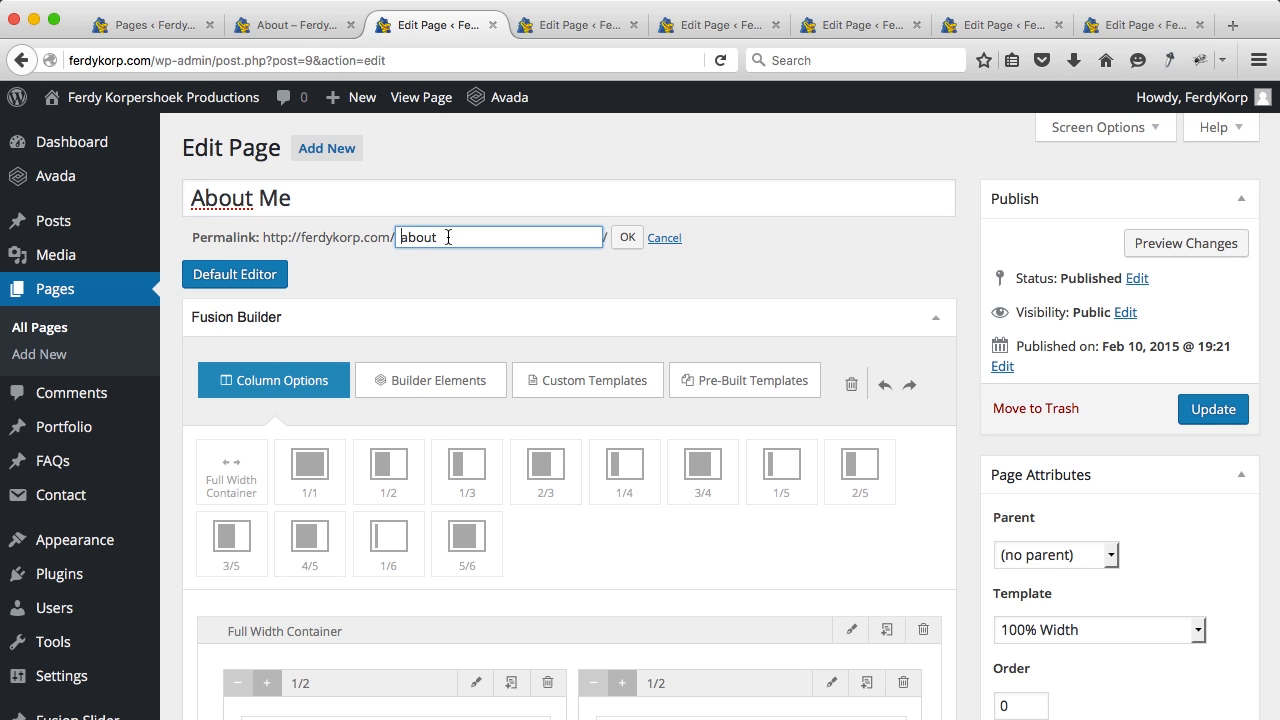
click(625, 239)
click(1218, 419)
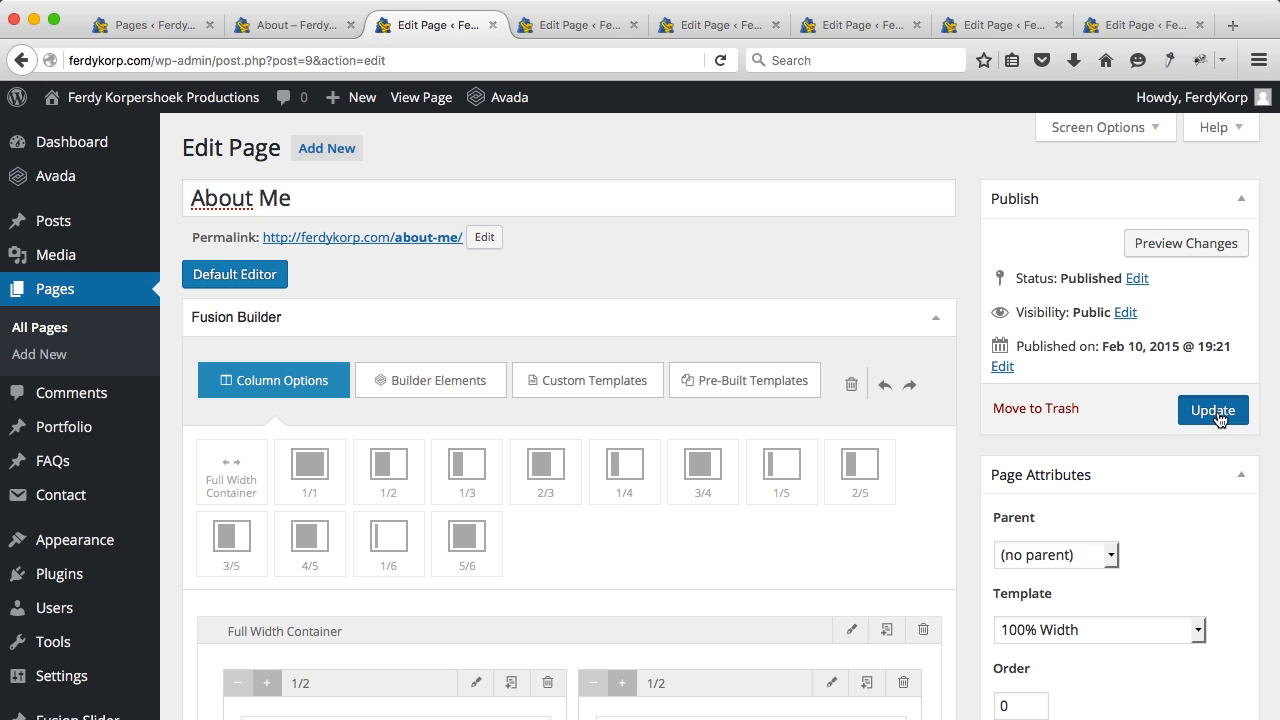
Step: Retitle the Architecture page to Photography with slug photography and update it
click(561, 28)
click(424, 196)
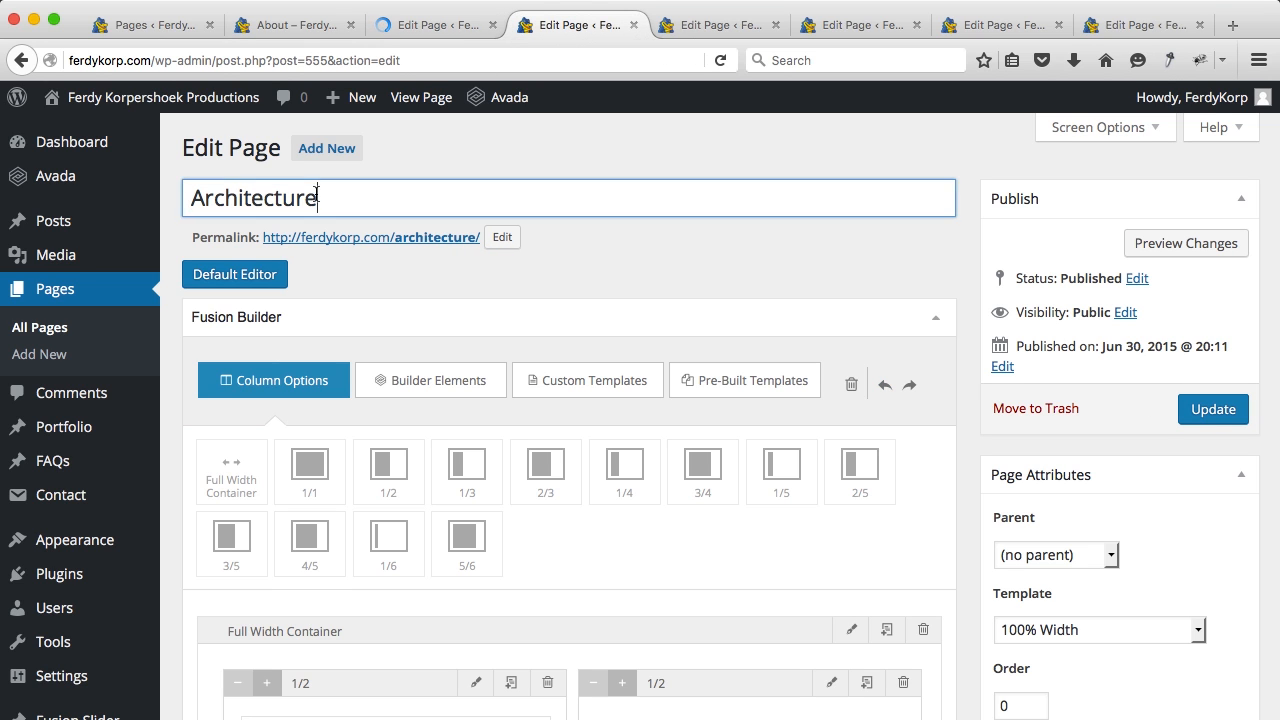
double_click(424, 196)
key(BackSpace)
text(Photography)
key(super+a)
key(super+c)
click(509, 241)
key(super+a)
key(super+v)
click(627, 238)
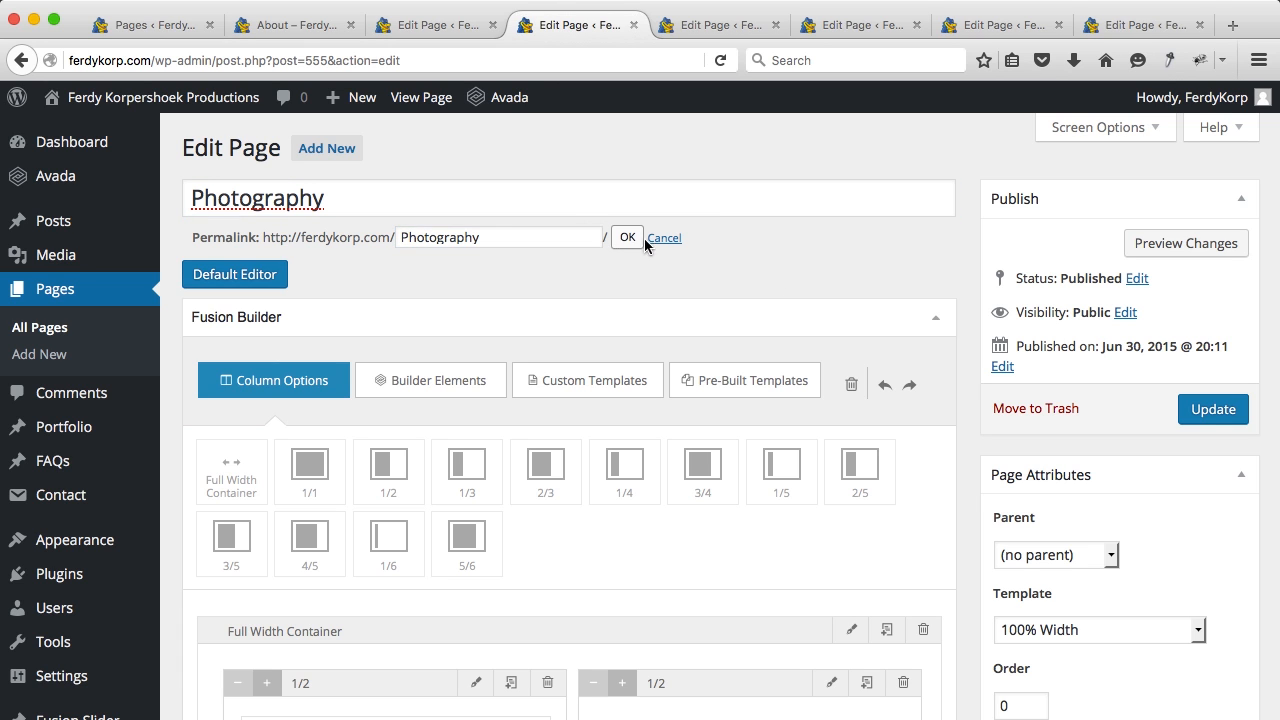
click(1213, 408)
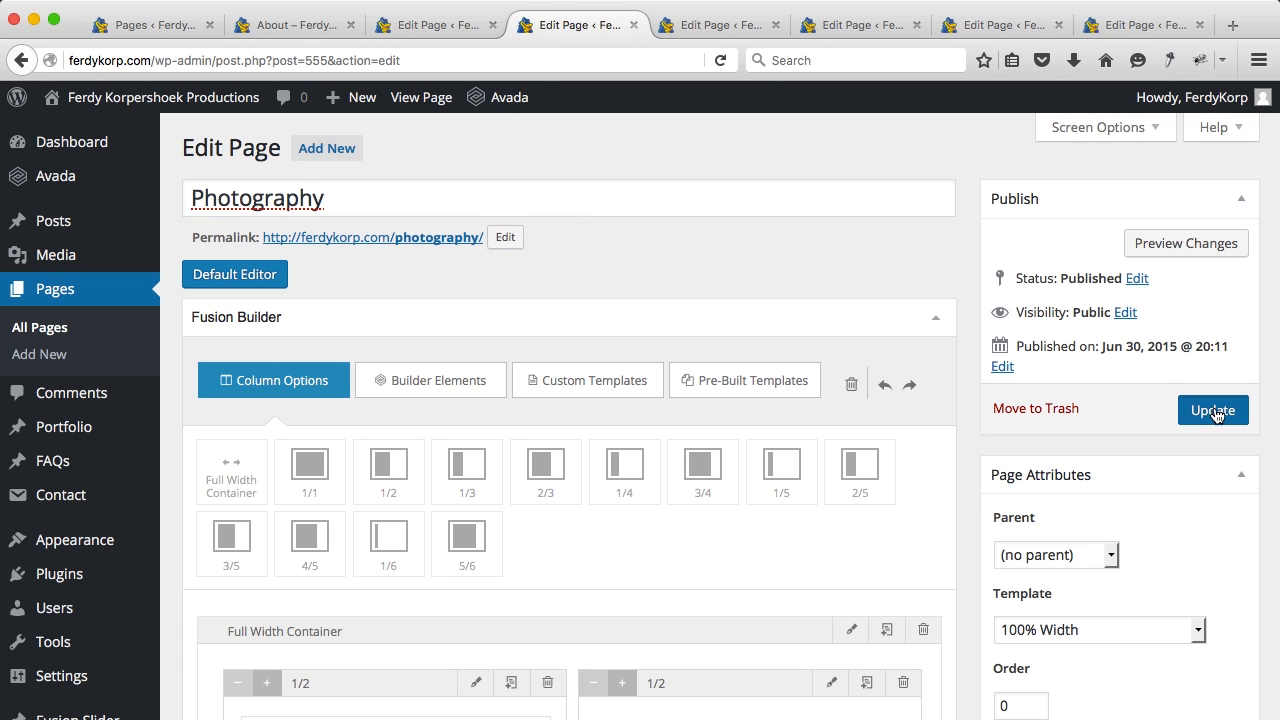
Step: Retitle the Interior Design page to Videography with slug videography and update it
click(718, 26)
click(345, 197)
key(super+a)
text(V)
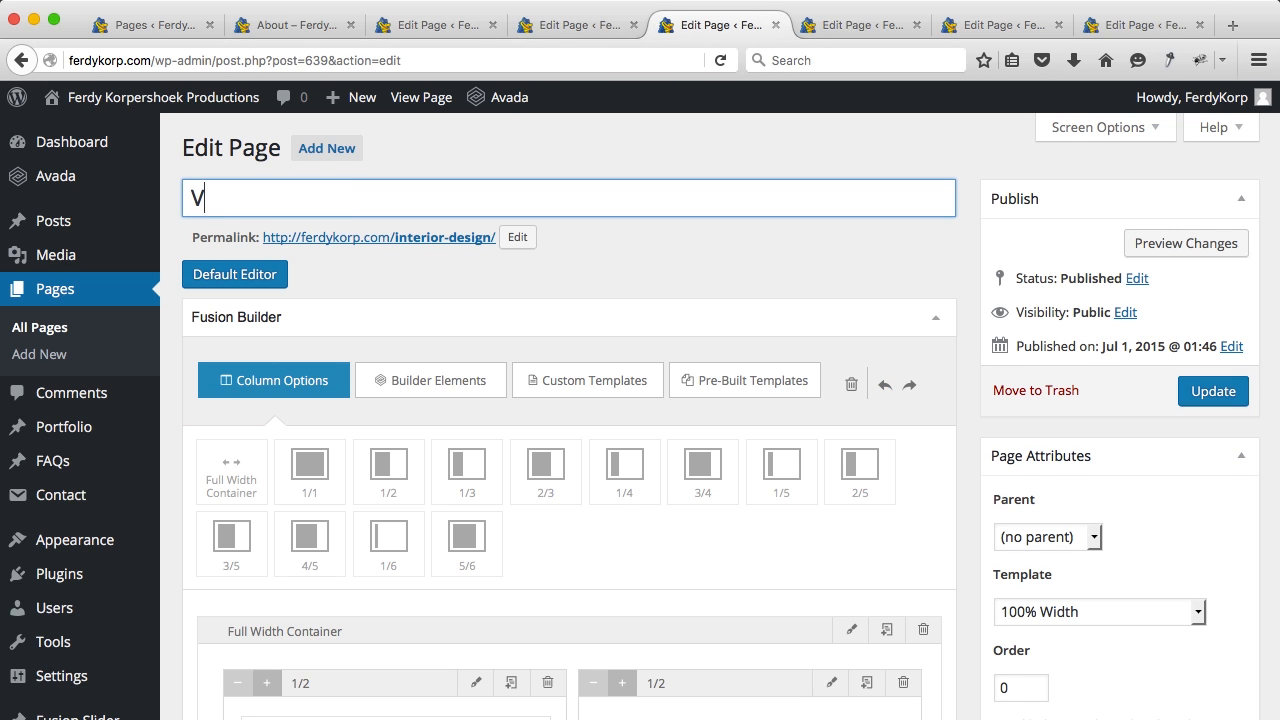
text(ideography)
key(super+a)
key(super+c)
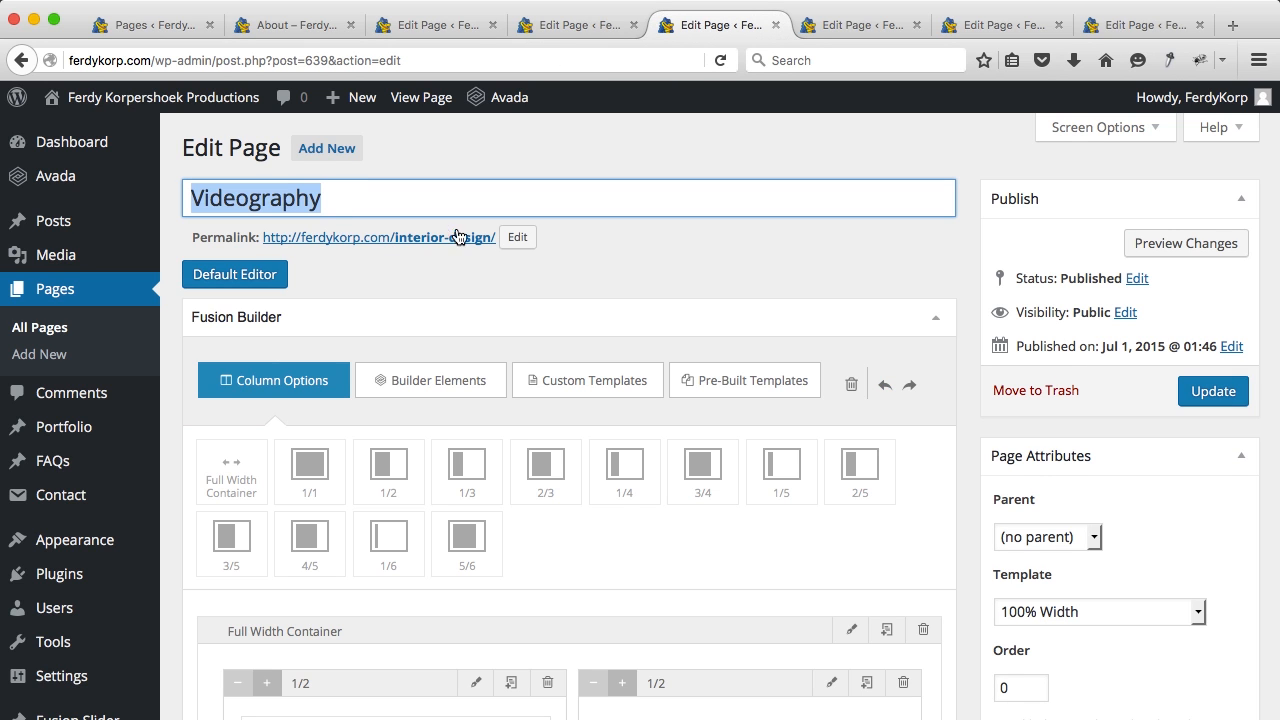
click(516, 237)
key(super+v)
click(625, 240)
click(1165, 390)
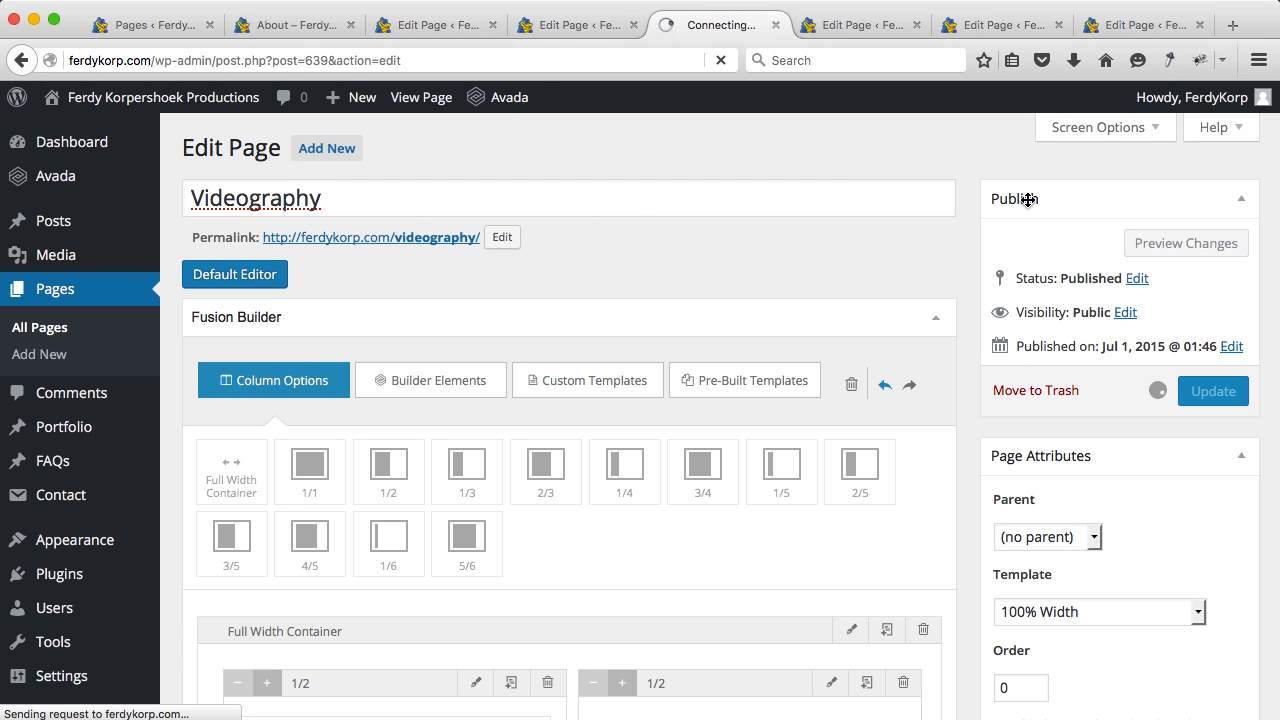
Step: Retitle the Landscape page to Webdesign with slug webdesign and update it
click(868, 32)
double_click(438, 203)
text(Webd)
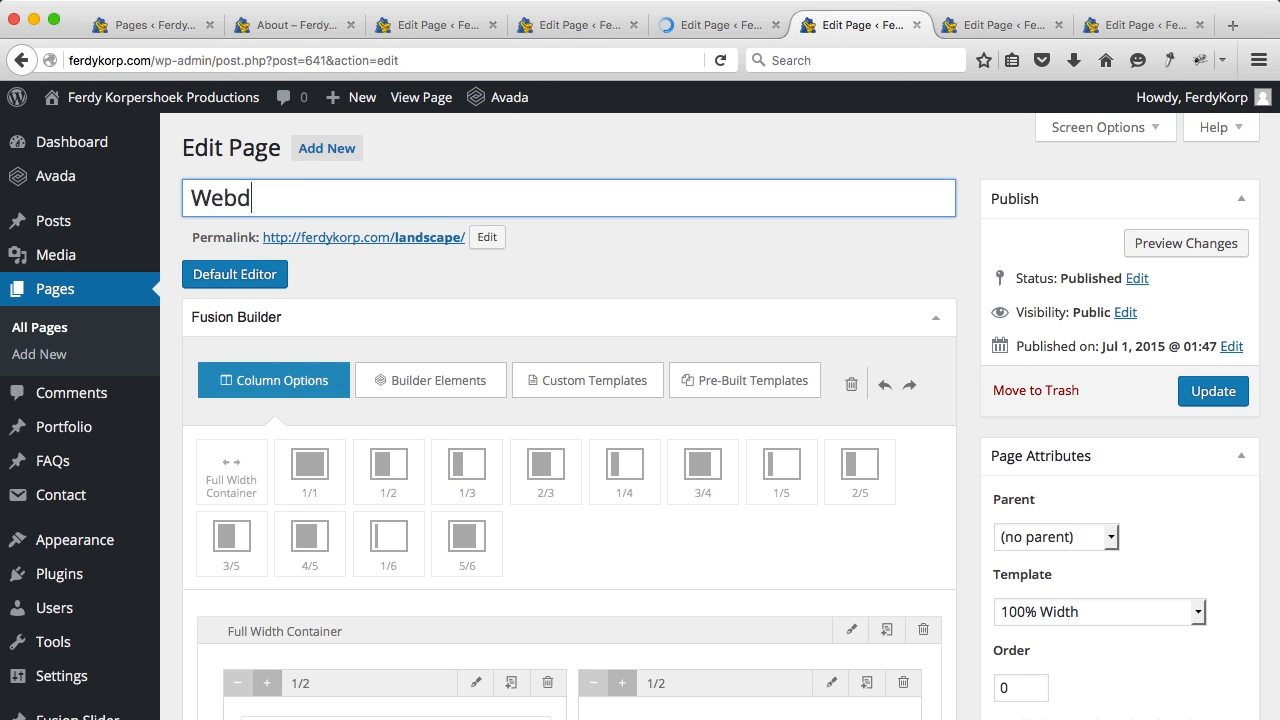
text(esign)
key(super+a)
key(super+c)
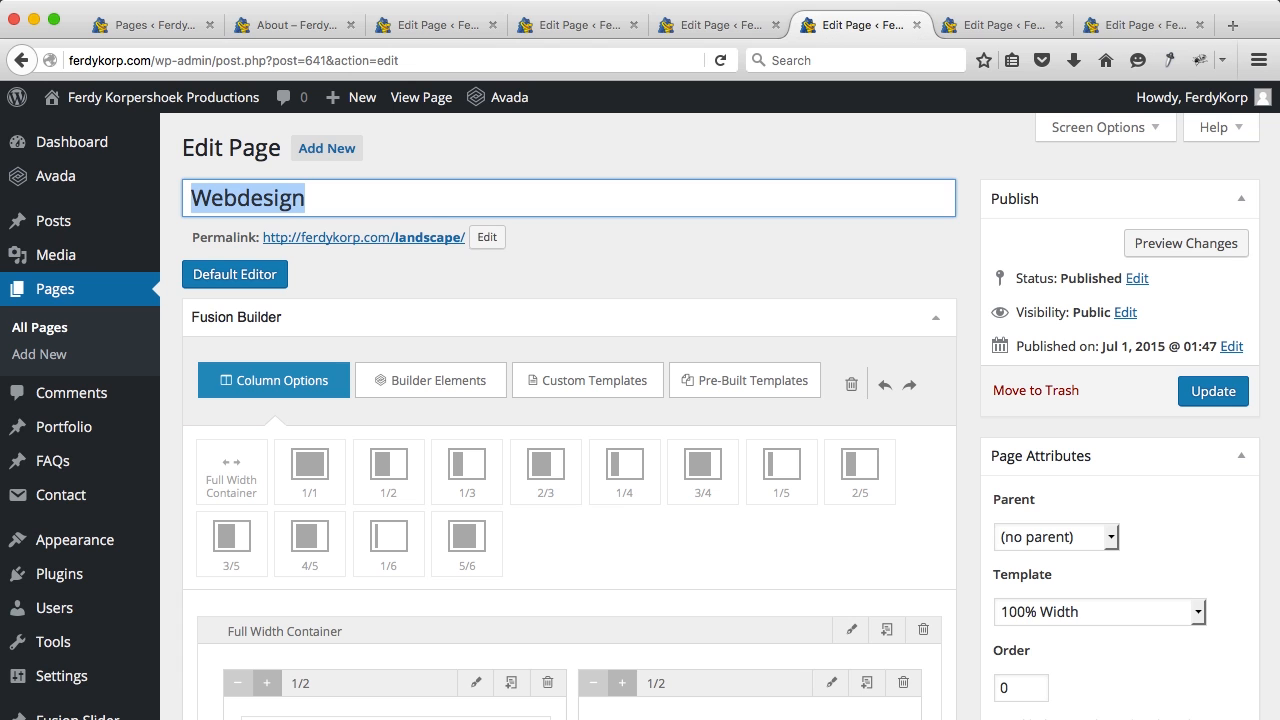
click(485, 238)
key(super+a)
key(super+v)
click(629, 238)
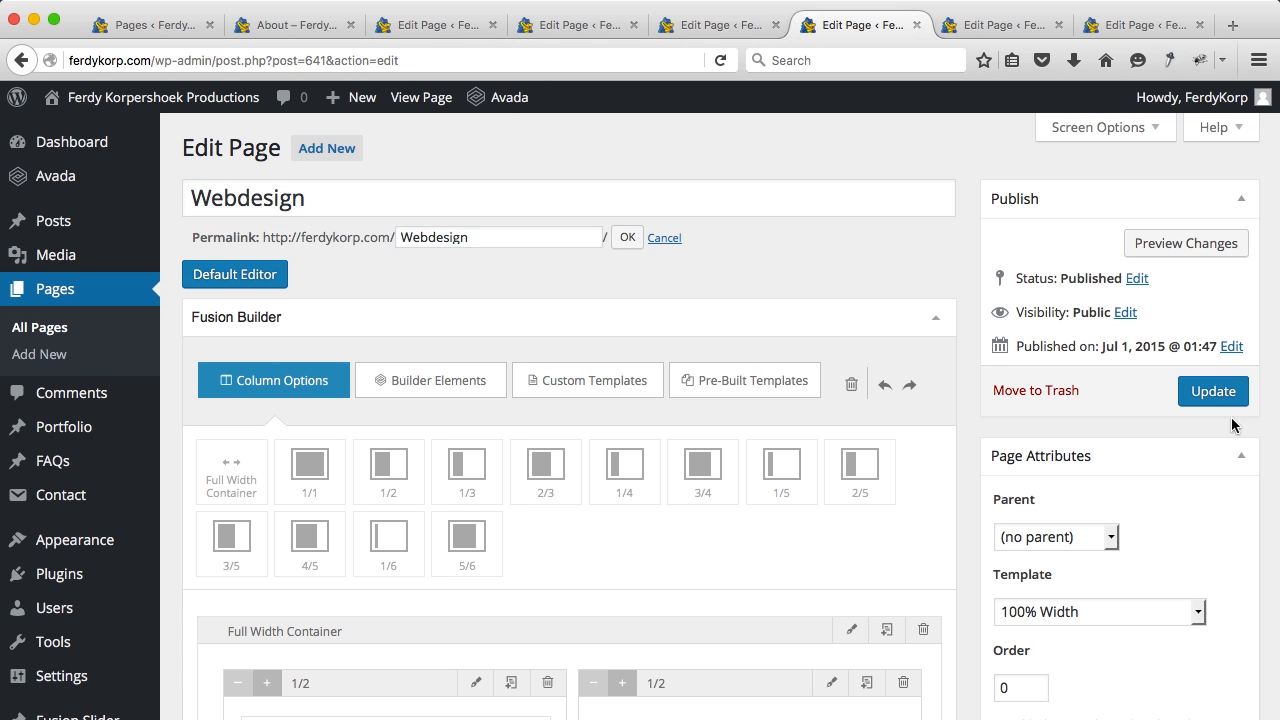
click(1010, 25)
Step: Retitle the Our Work page to Portfolio with slug portfolio
click(320, 197)
key(super+a)
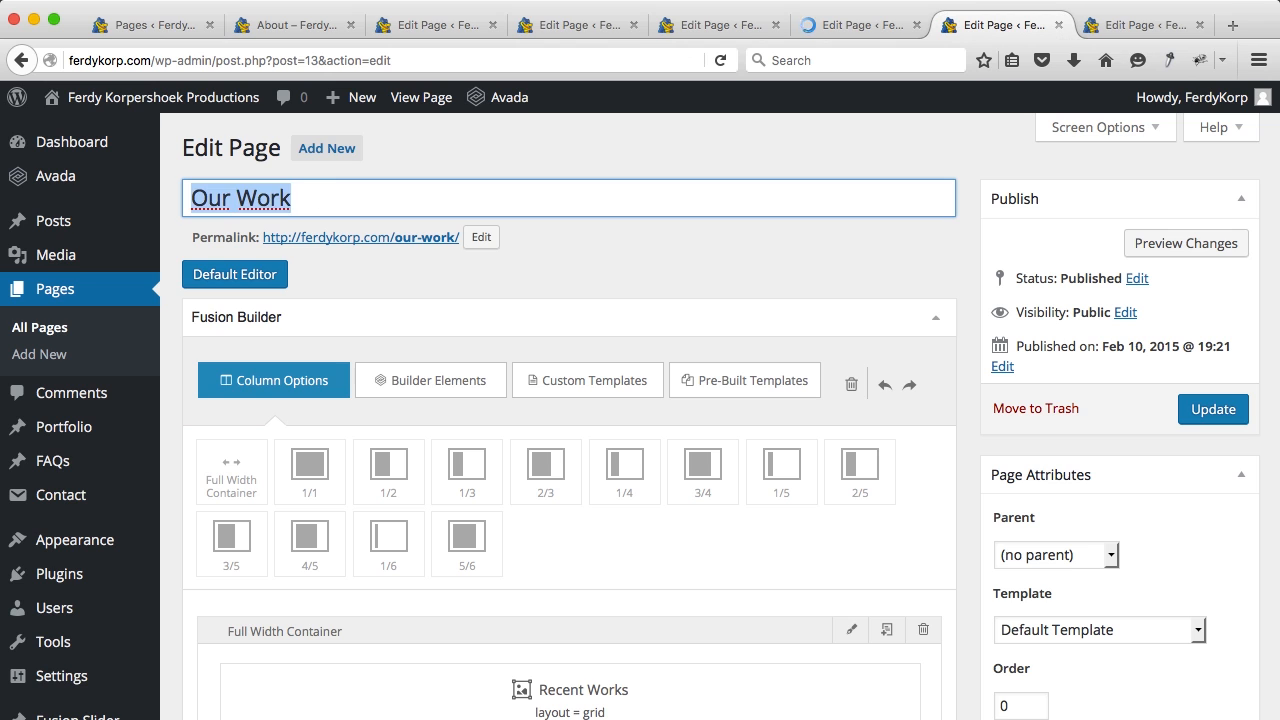
text(Portfolio)
key(super+a)
key(super+c)
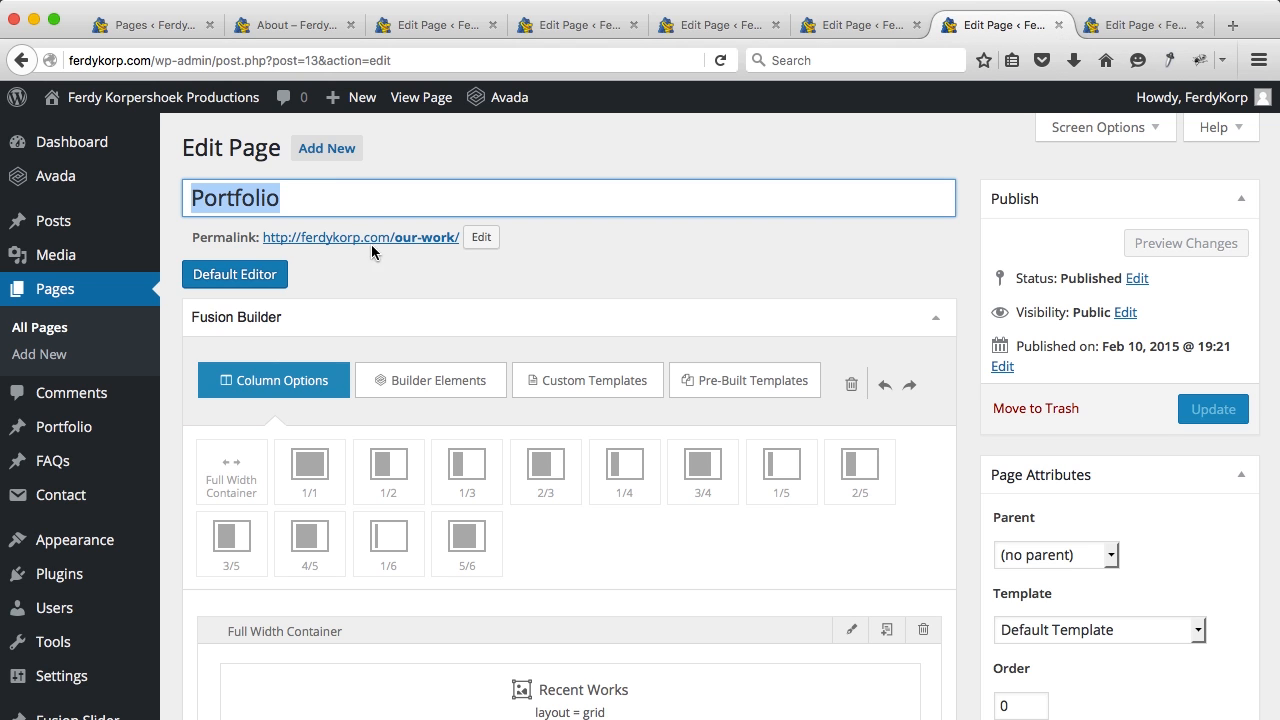
click(481, 237)
key(super+v)
click(627, 237)
Step: Retitle the News page to Blog with slug blog and save it
click(1150, 25)
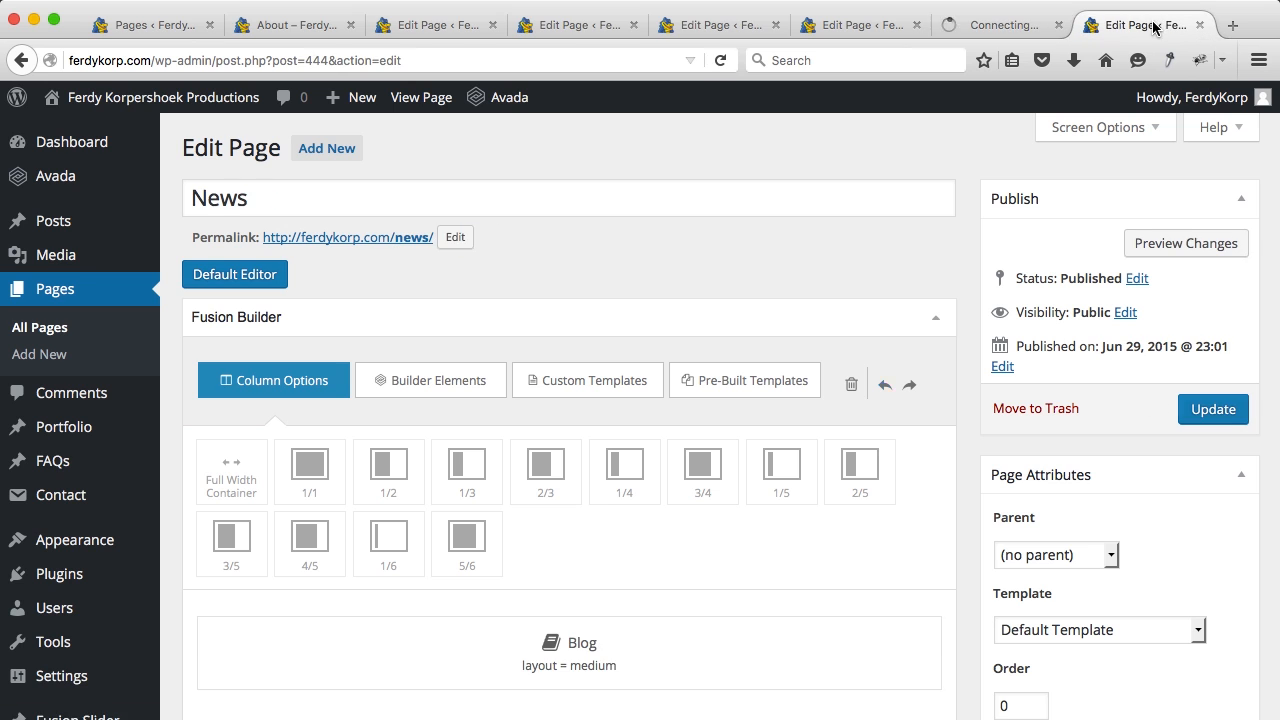
double_click(340, 191)
text(Blog)
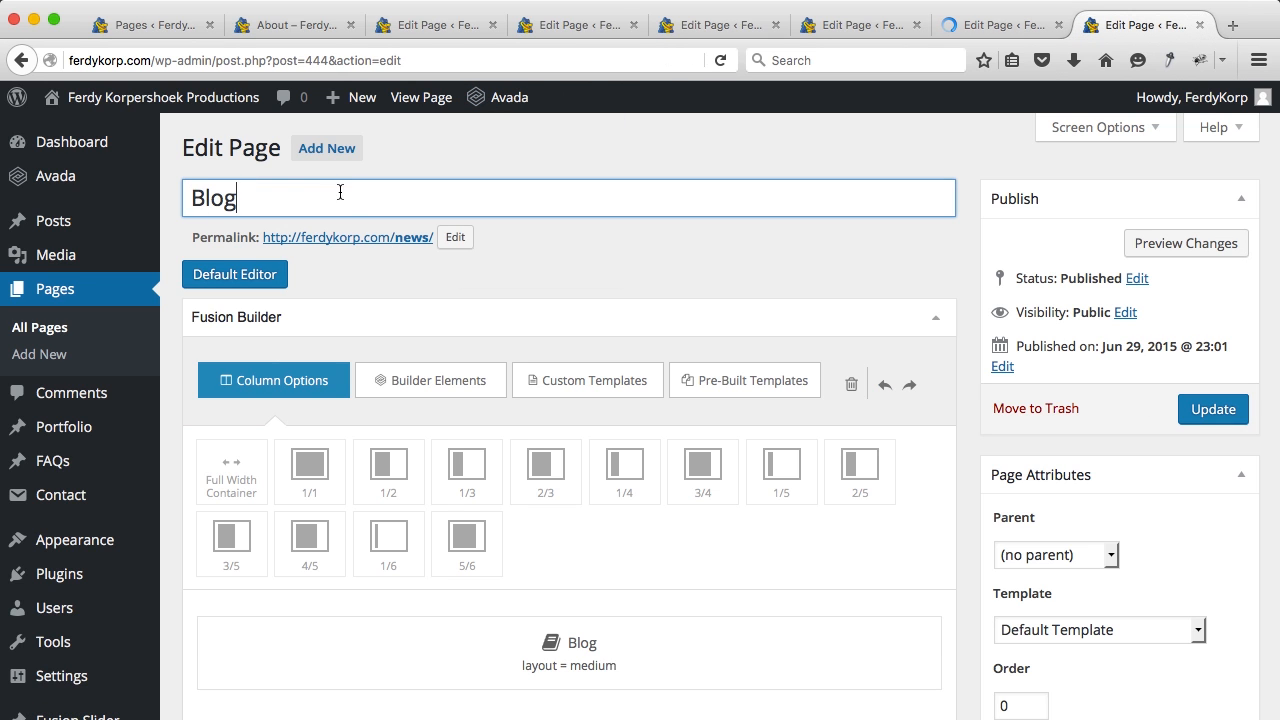
click(455, 237)
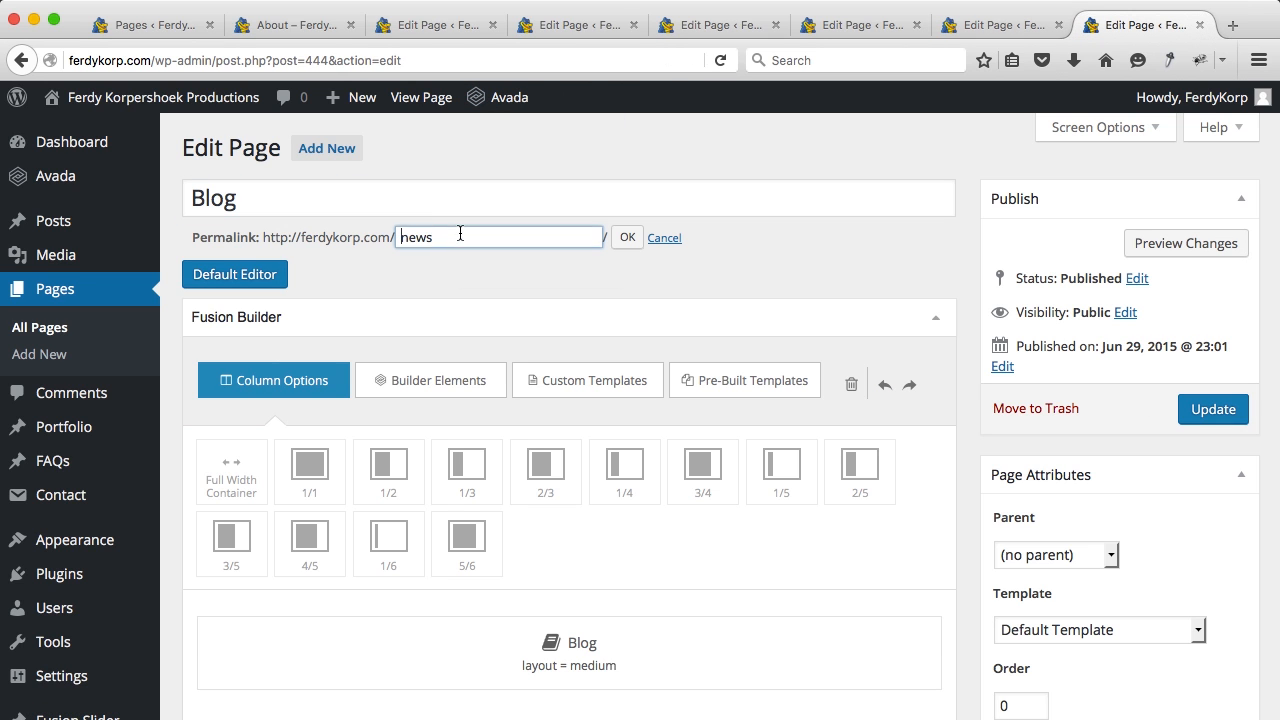
text(Blog)
click(625, 240)
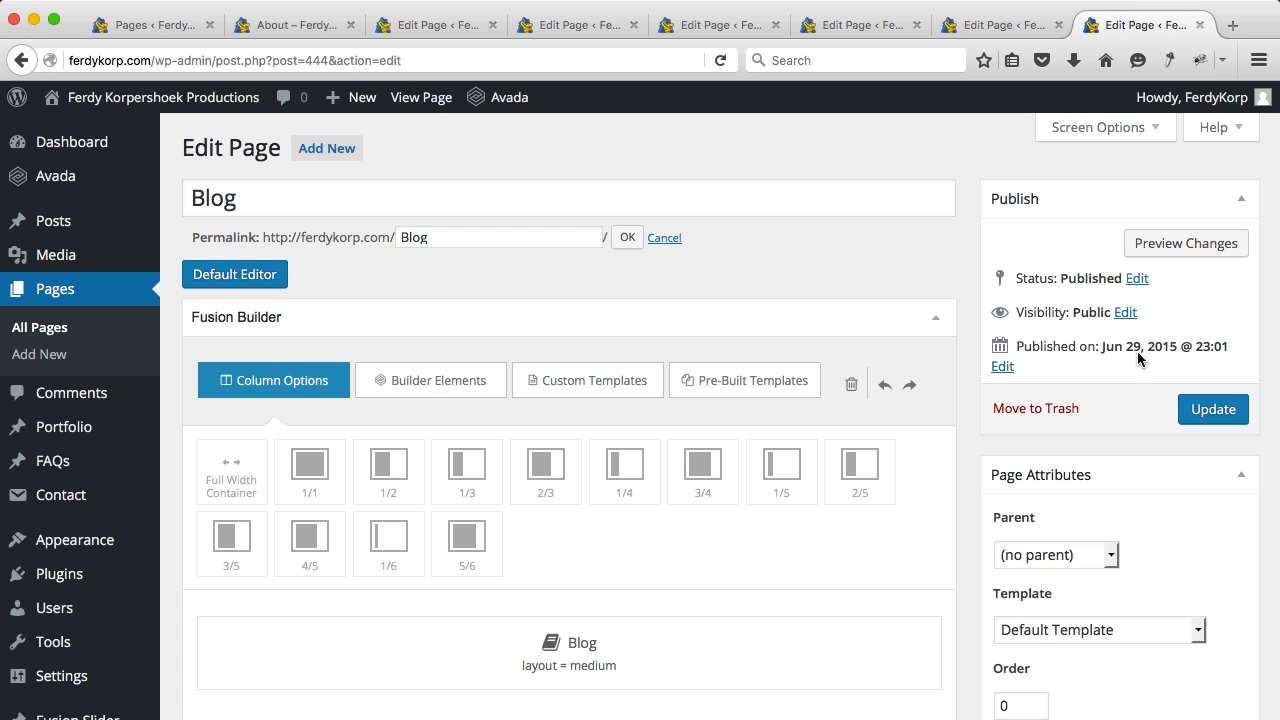
click(1192, 409)
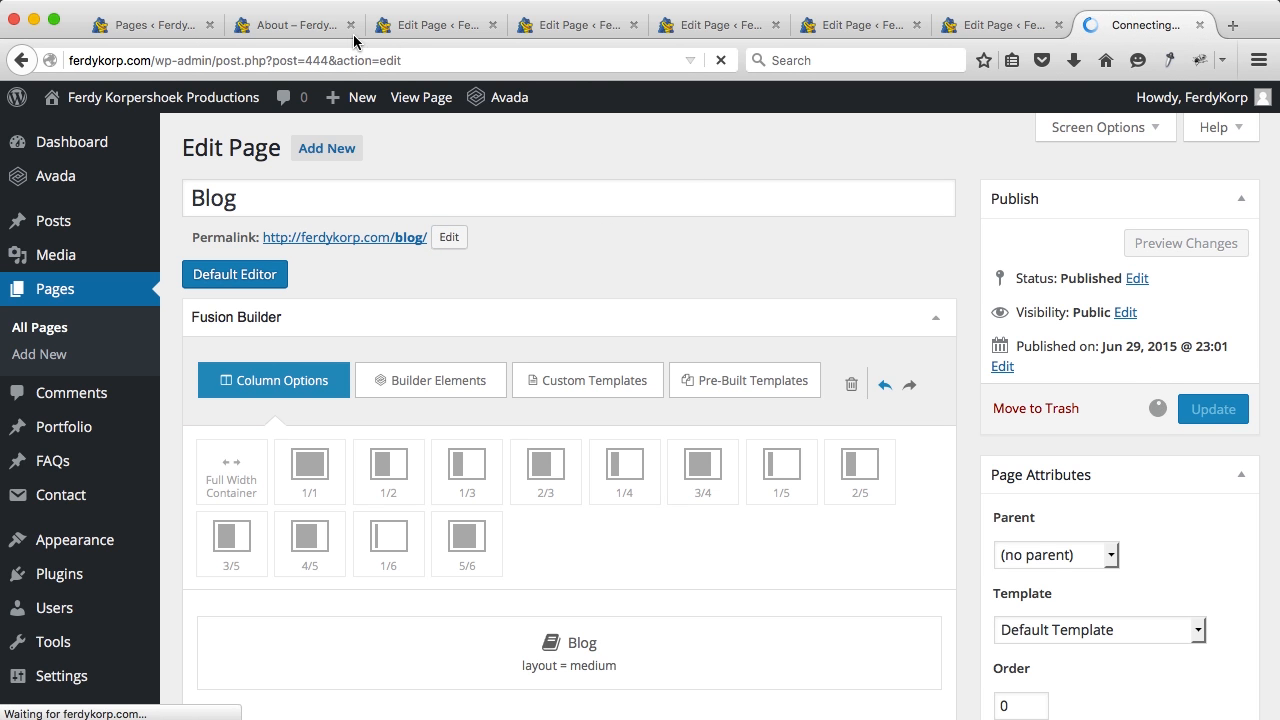
click(304, 26)
click(423, 32)
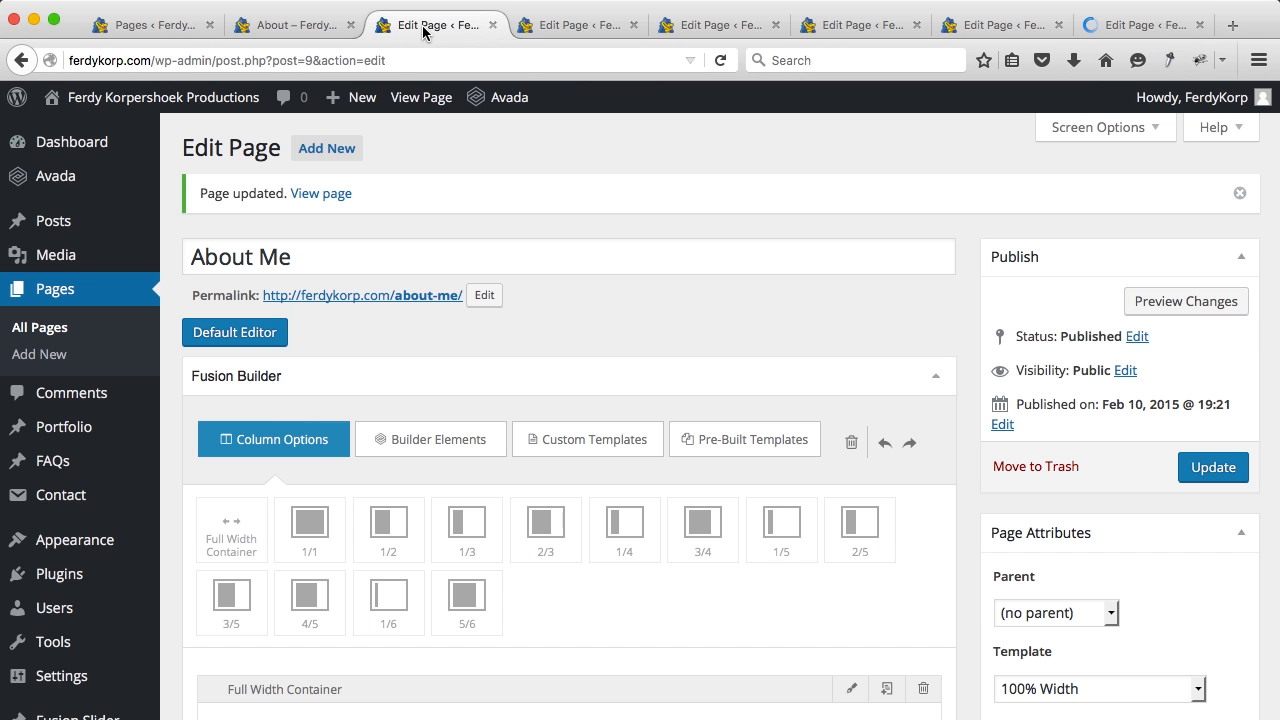
Step: Close the six finished page editors and reload the live /about/ page to check the menu
click(493, 27)
click(493, 27)
click(493, 27)
click(493, 27)
click(493, 27)
click(493, 27)
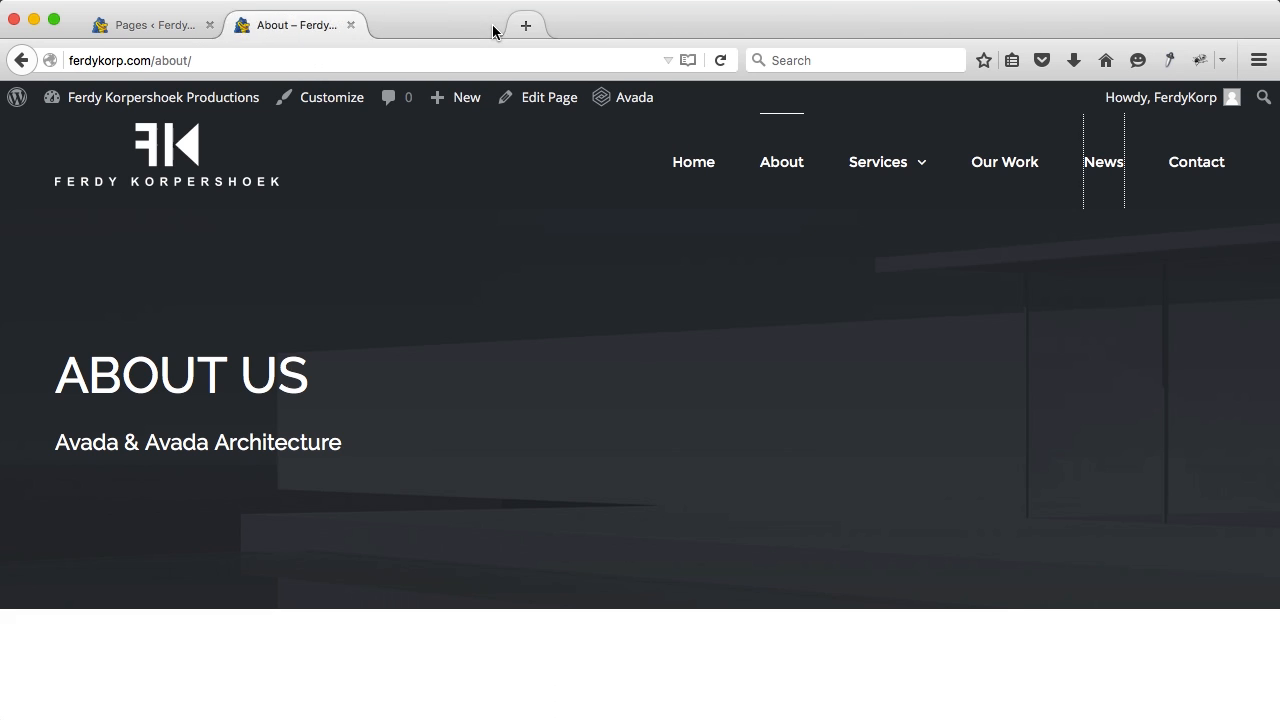
key(super+r)
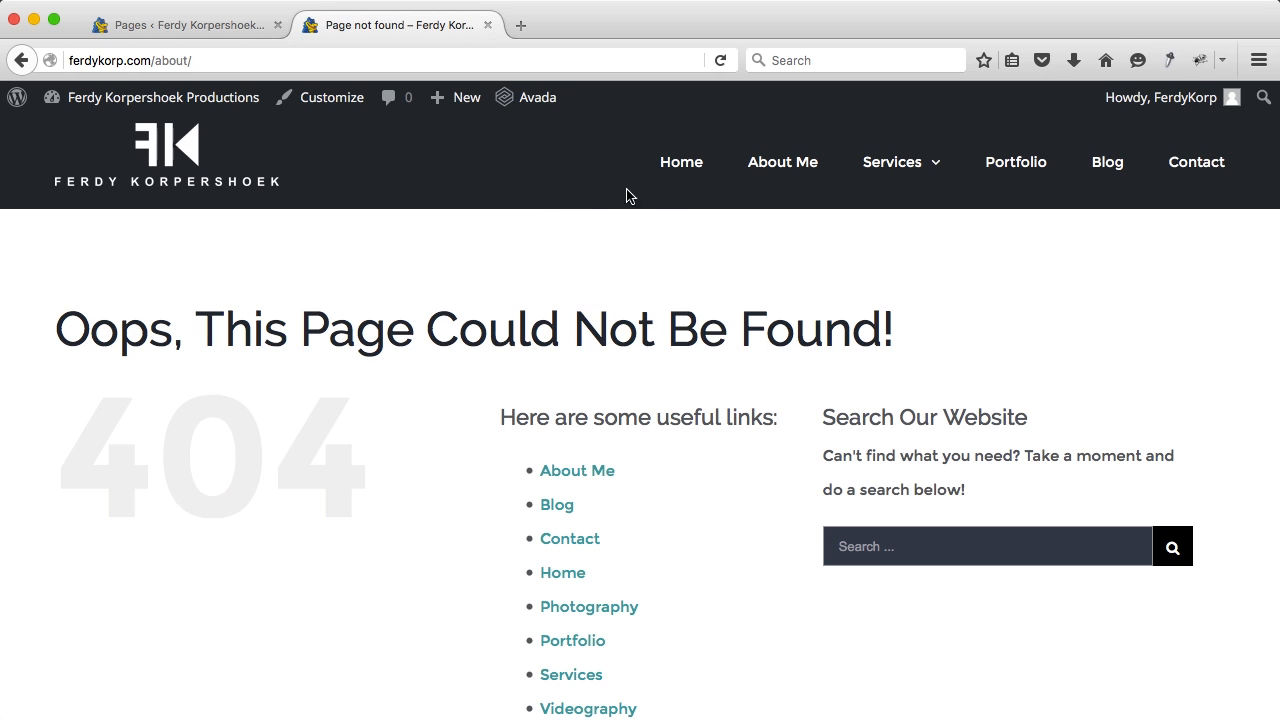
mouse_move(894, 171)
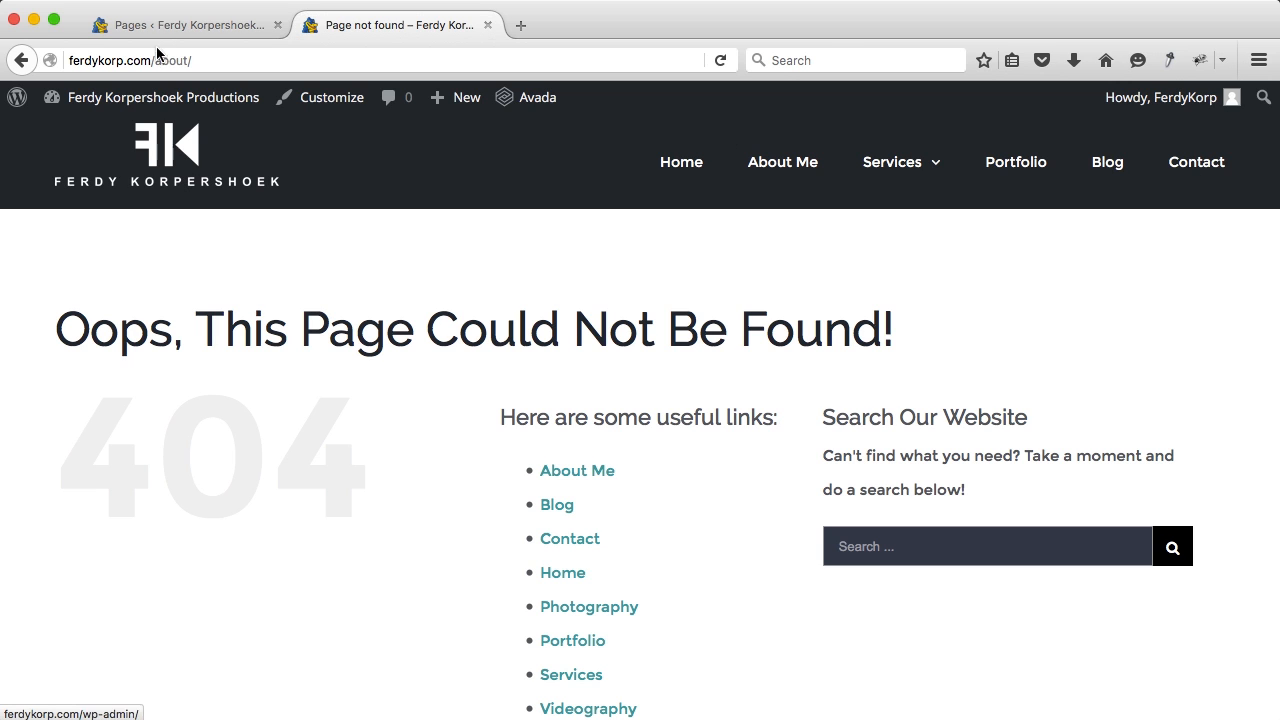
mouse_move(948, 177)
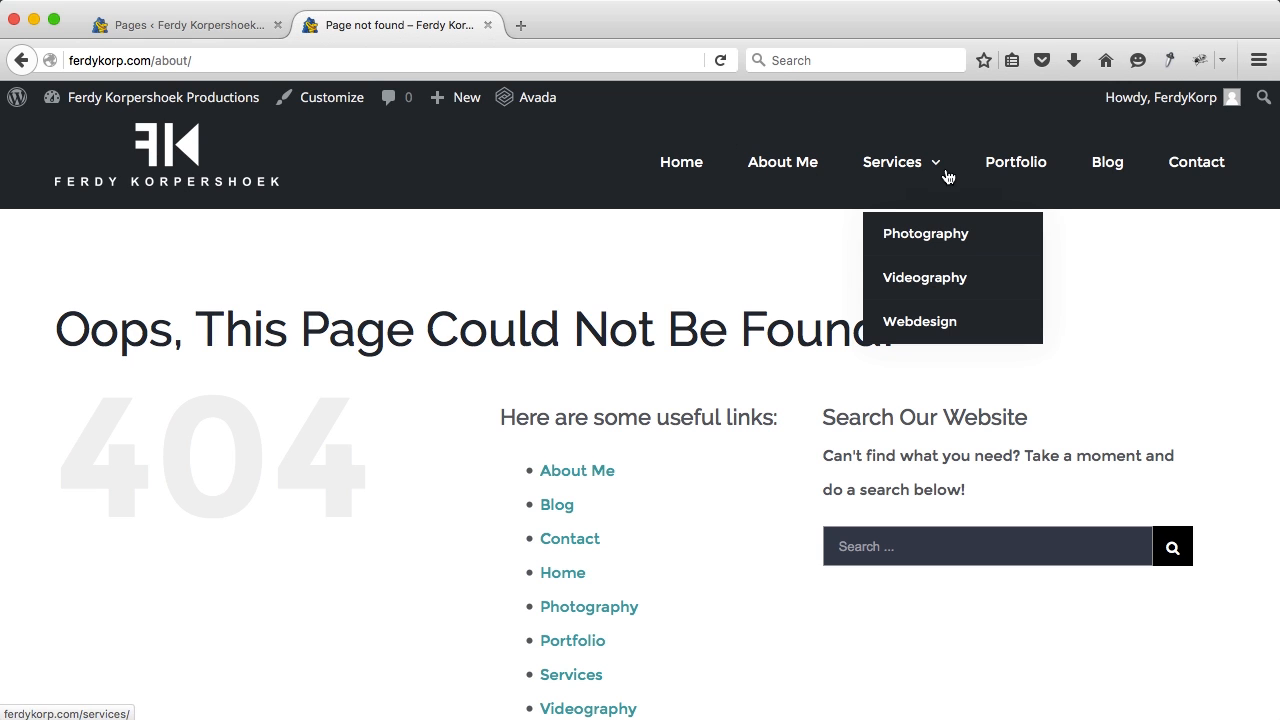
Step: Open the Main Menu editor from the pages list and recheck the live 404 page
click(158, 28)
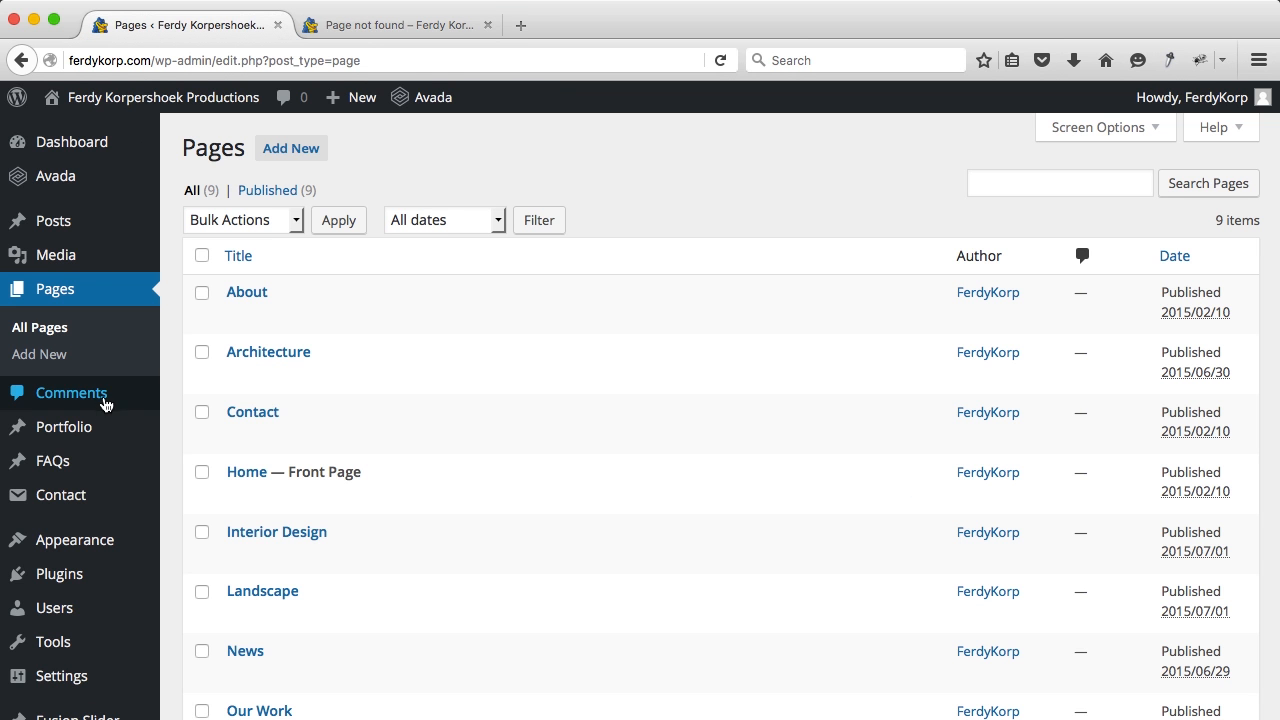
mouse_move(78, 542)
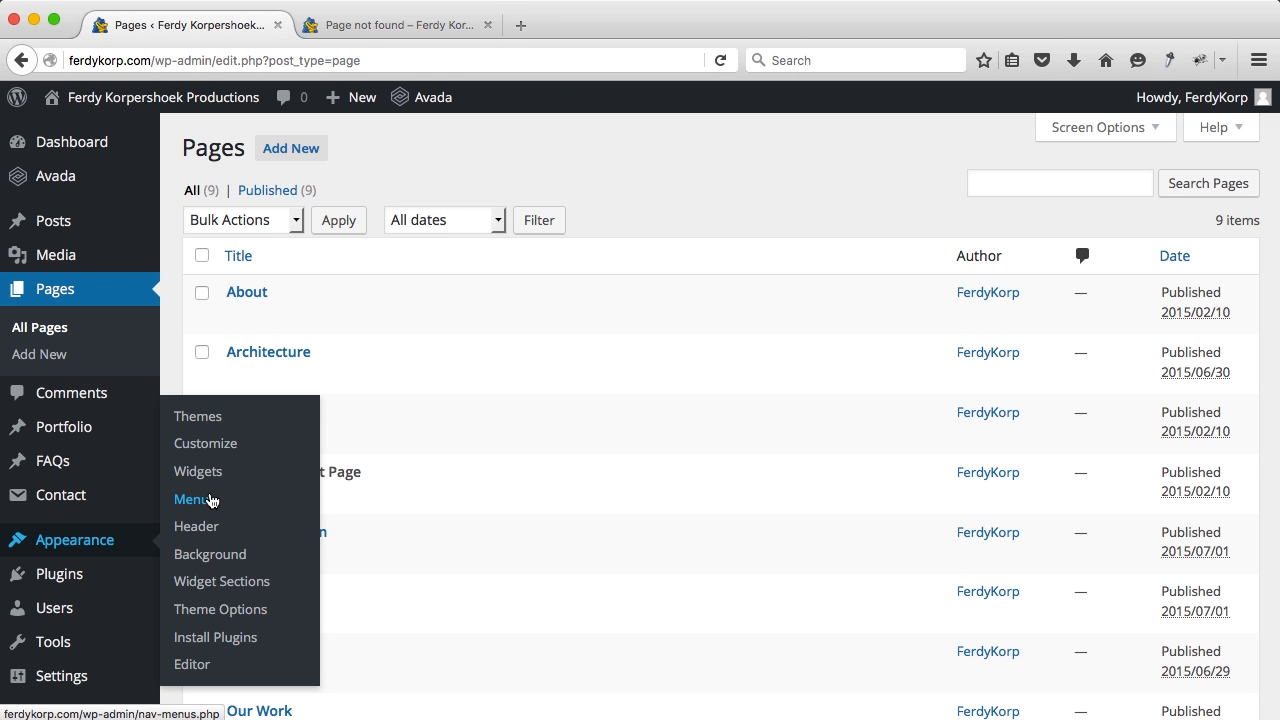
click(210, 502)
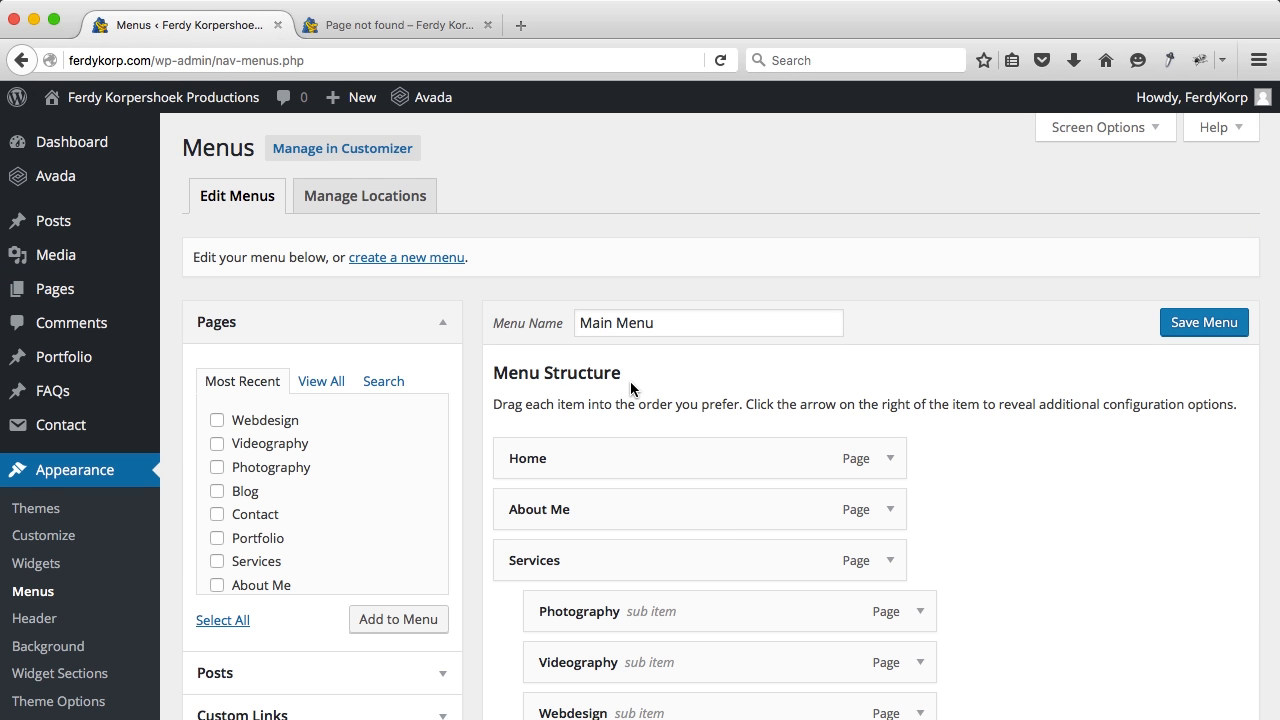
scroll(591, 383, down, 5)
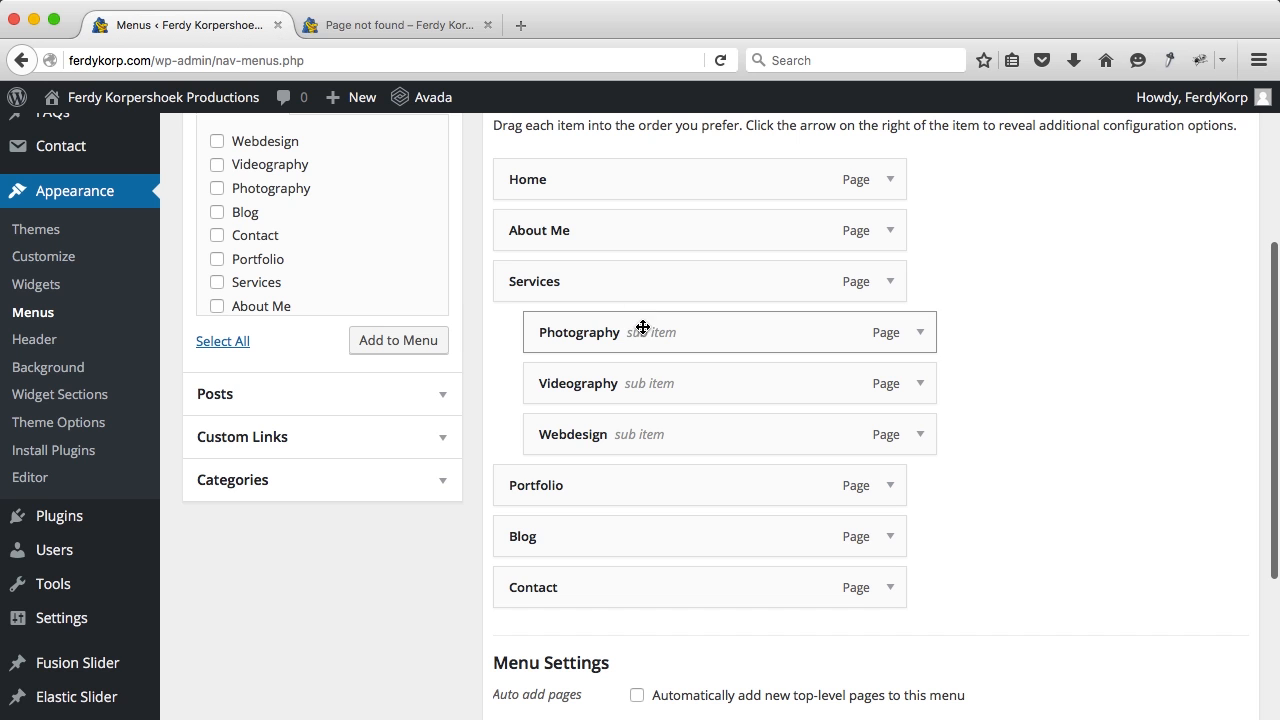
click(430, 29)
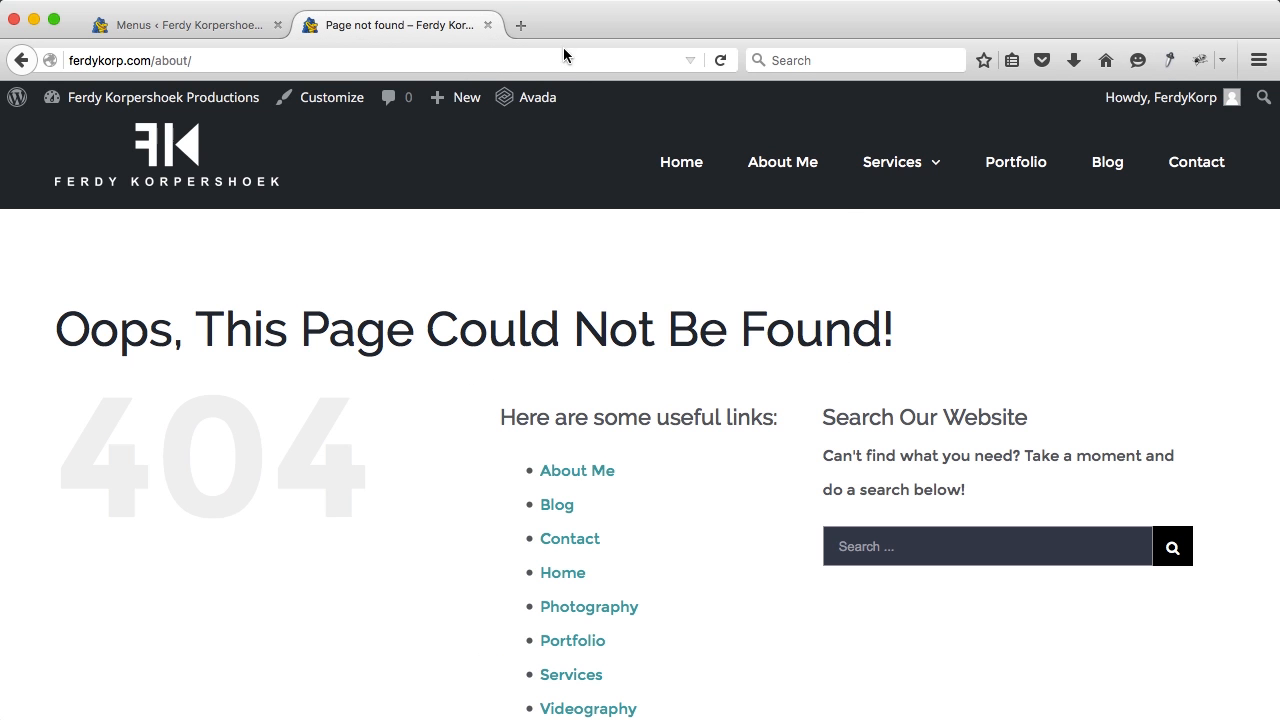
mouse_move(879, 146)
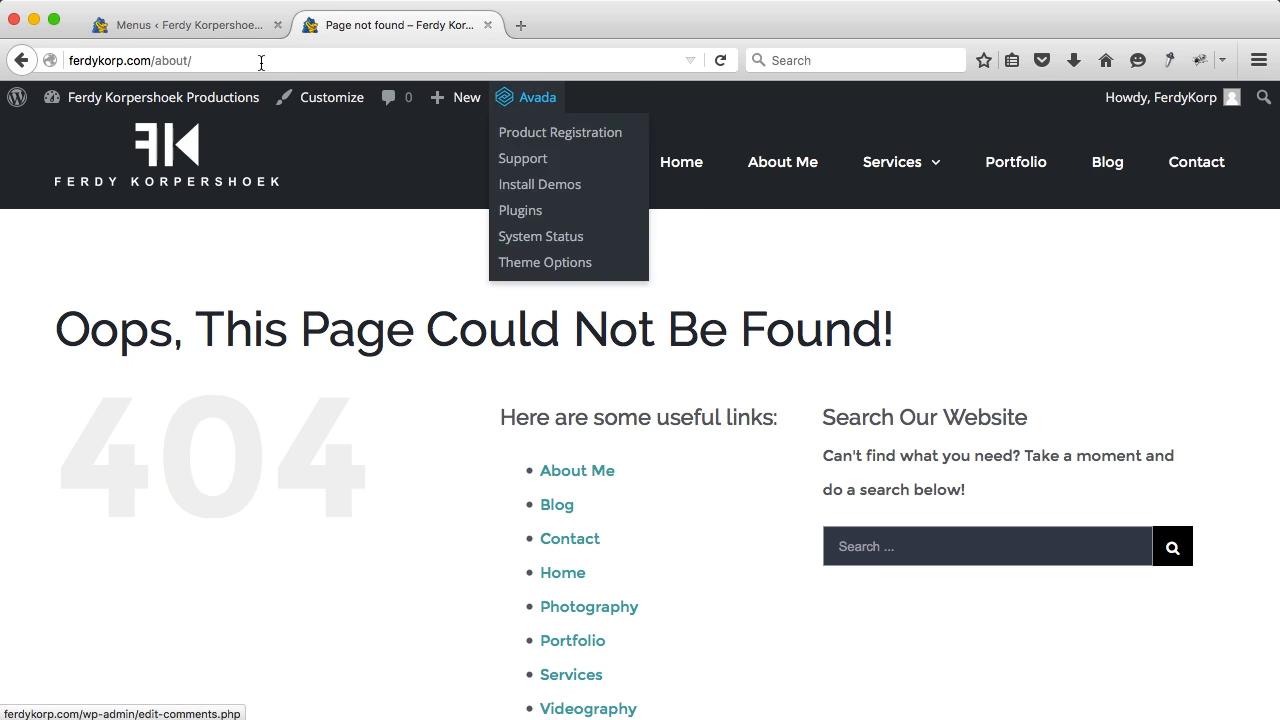
click(200, 27)
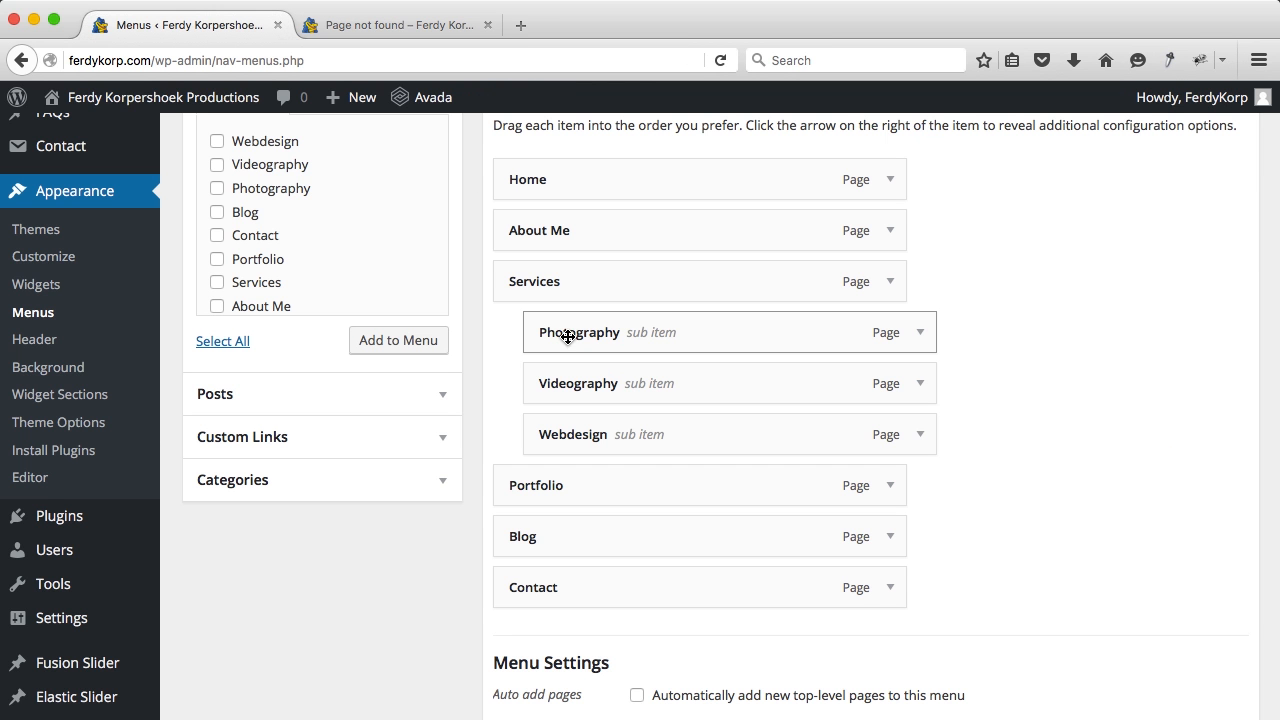
Step: Nest Videography under Photography and Webdesign under Videography, then save the menu
drag(571, 385, 611, 384)
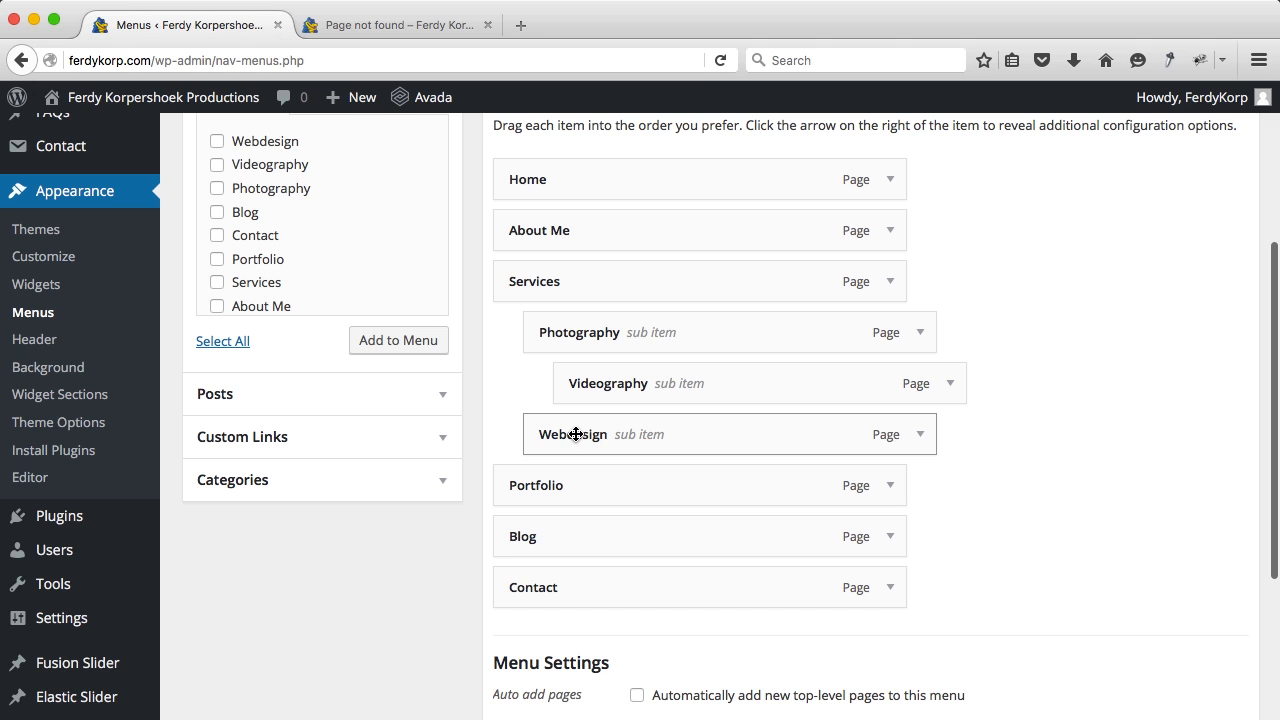
drag(576, 434, 650, 435)
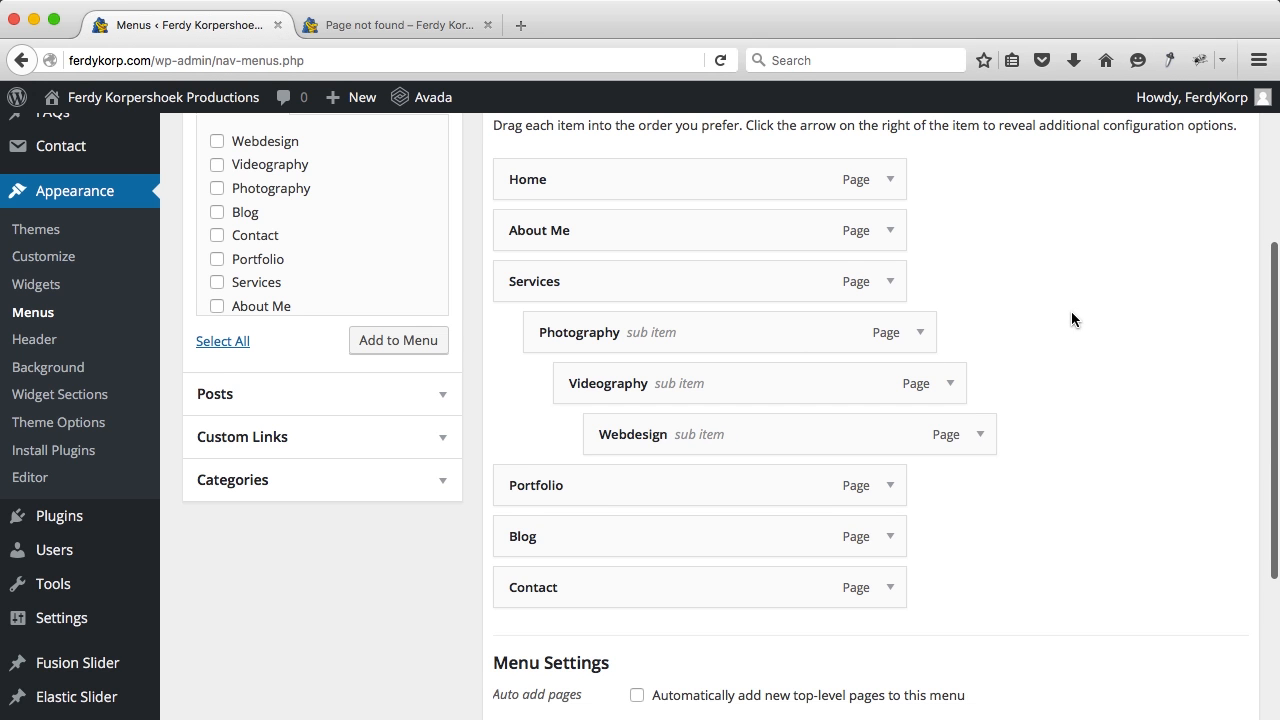
scroll(1071, 315, up, 5)
click(1174, 325)
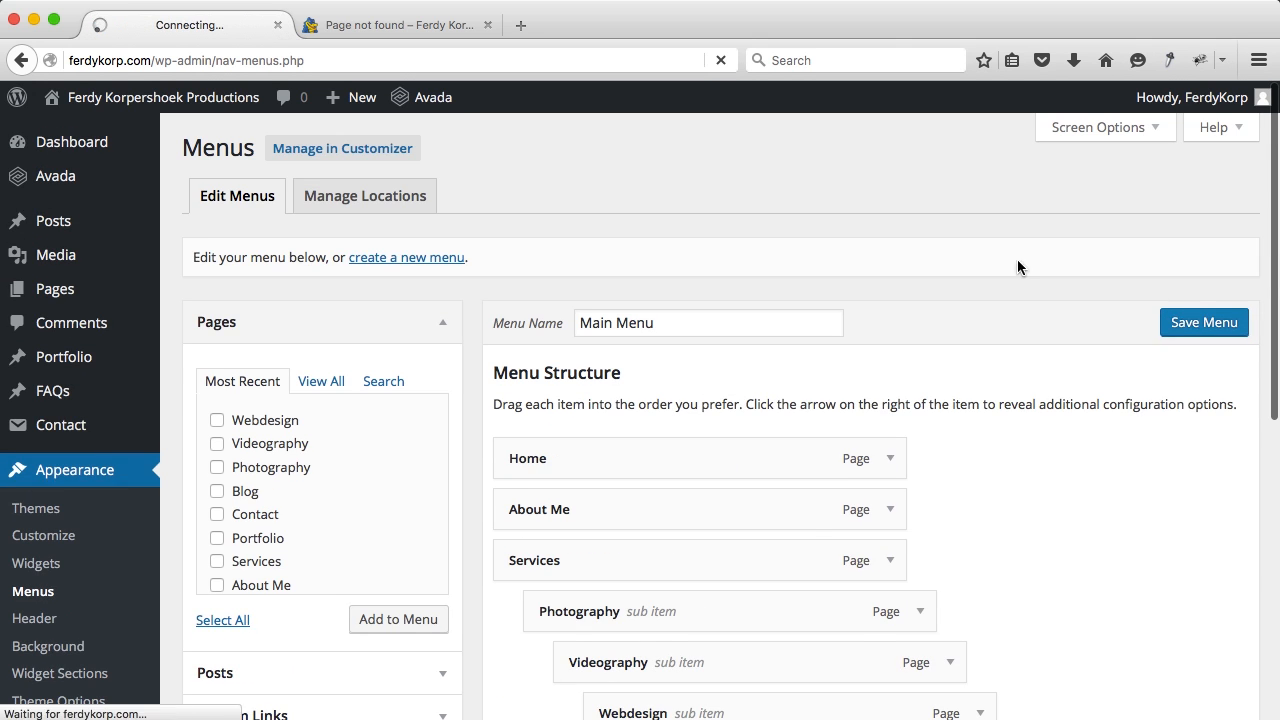
click(382, 30)
Step: Open About Me on the live site and check the Services > Photography > Videography > Webdesign submenus
click(770, 178)
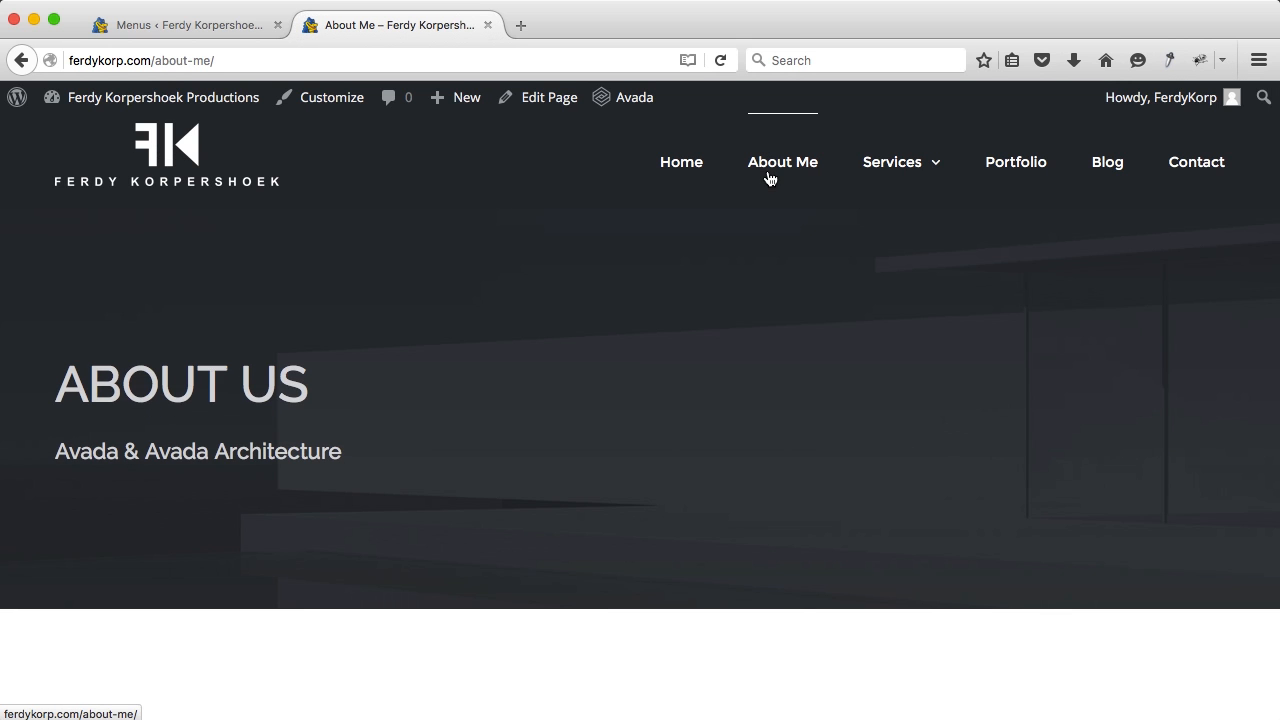
mouse_move(910, 178)
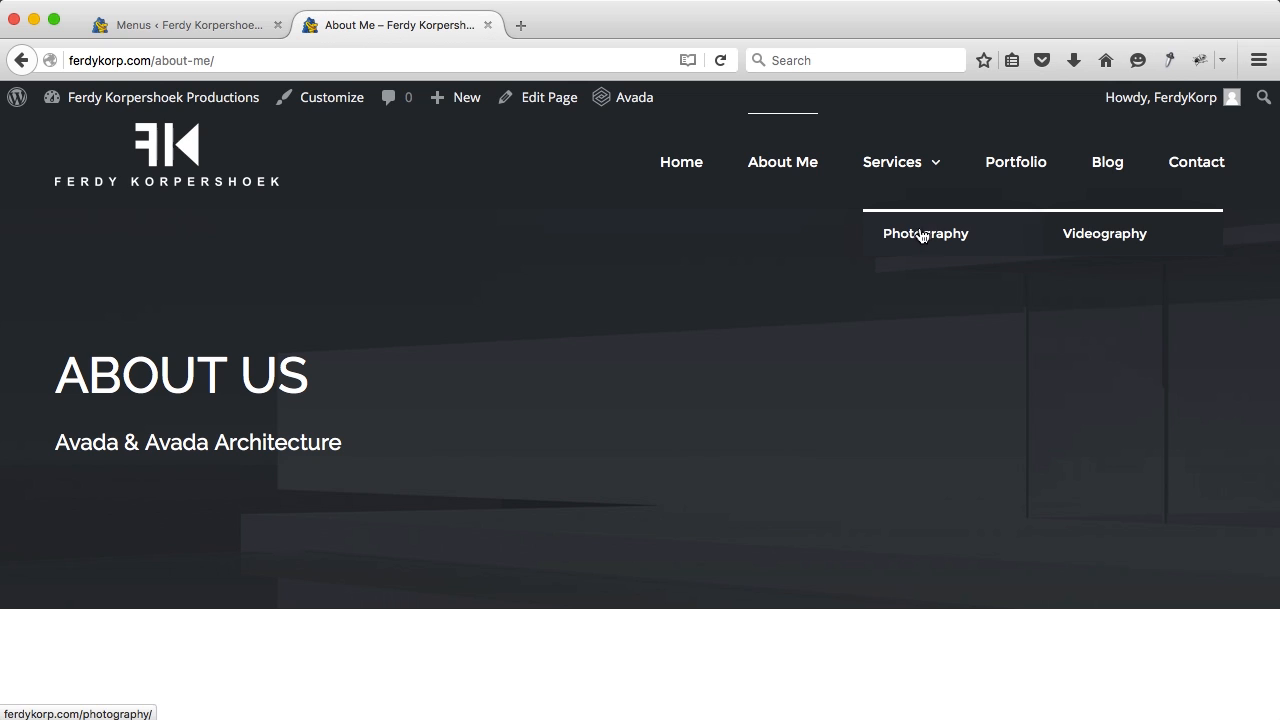
mouse_move(1098, 236)
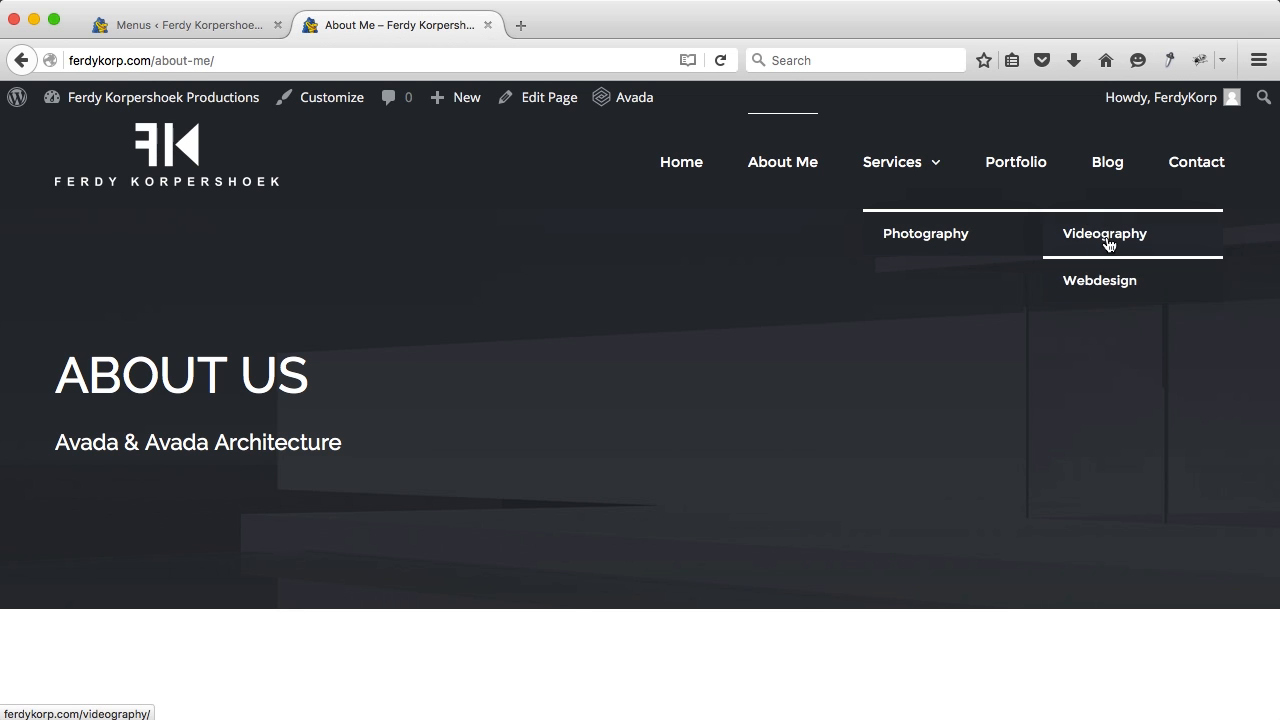
Step: Move Photography, Videography and Webdesign to top level, remove Services, and save the menu
click(191, 28)
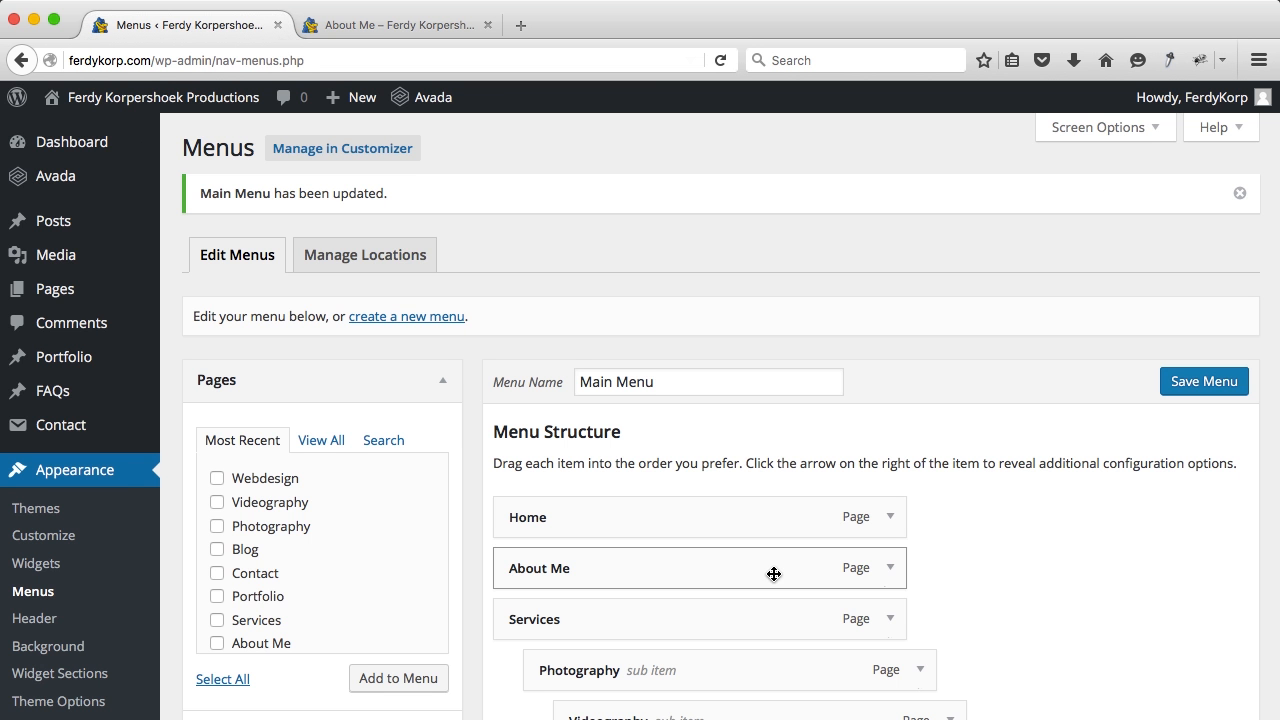
scroll(771, 572, down, 5)
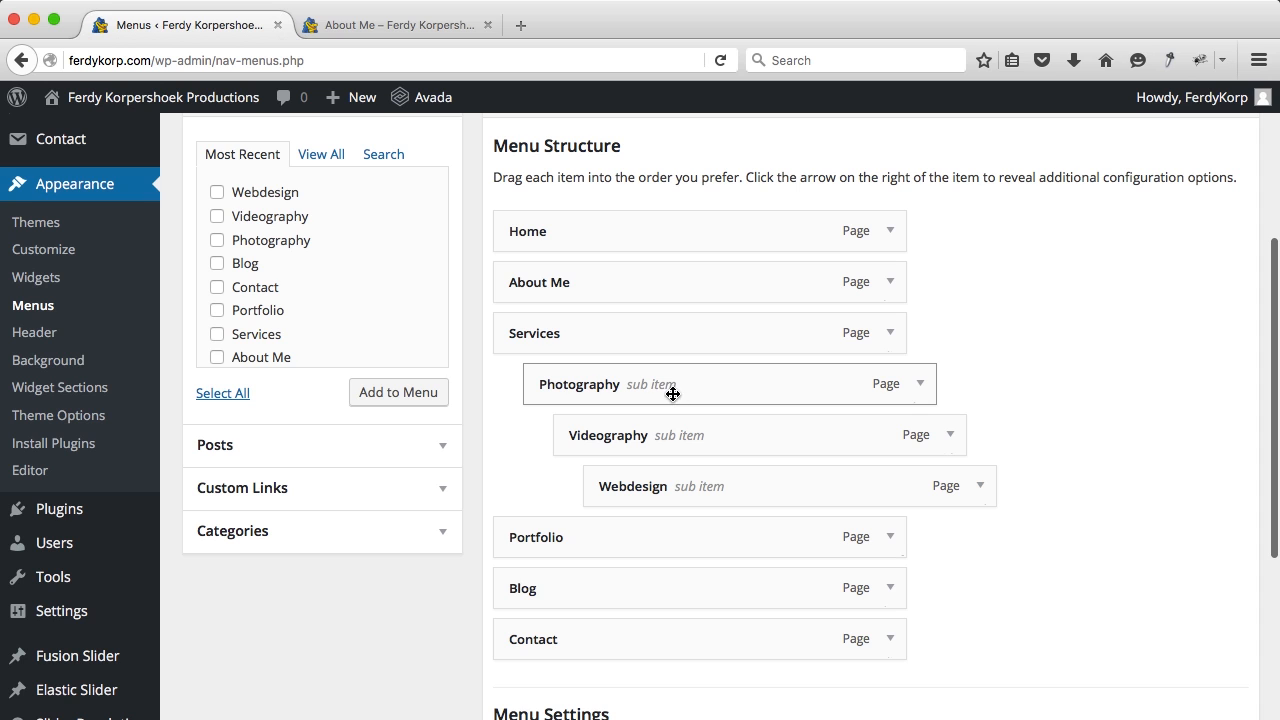
drag(570, 387, 538, 386)
drag(530, 440, 529, 489)
click(890, 333)
scroll(567, 440, down, 2)
click(518, 572)
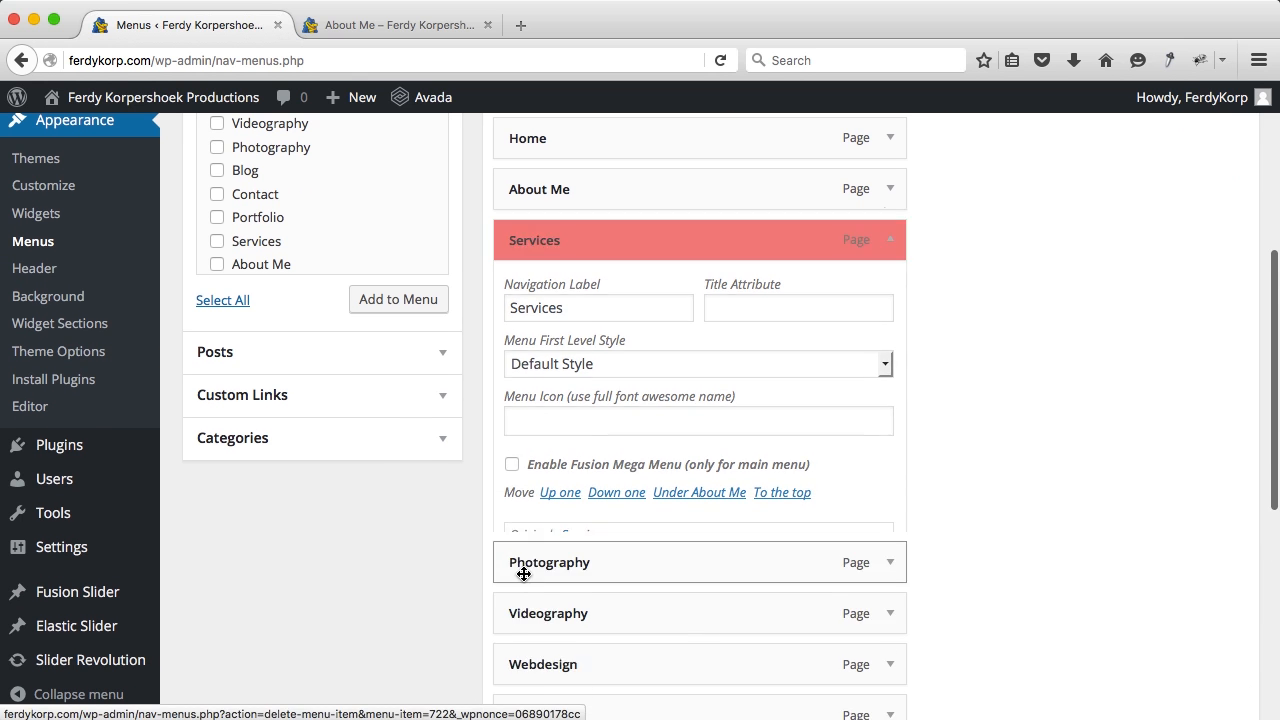
scroll(960, 503, up, 6)
click(1166, 310)
Step: Reload the live About Me page and homepage to check the flattened menu
click(385, 25)
key(super+r)
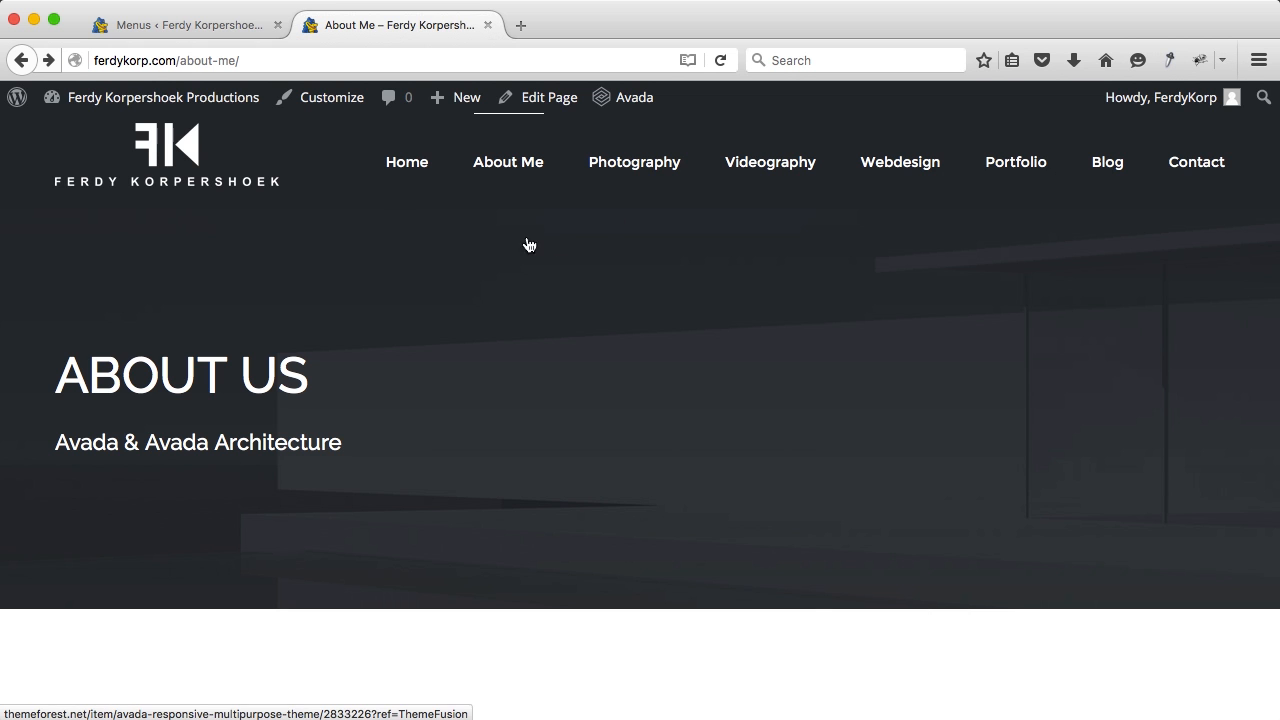
click(166, 168)
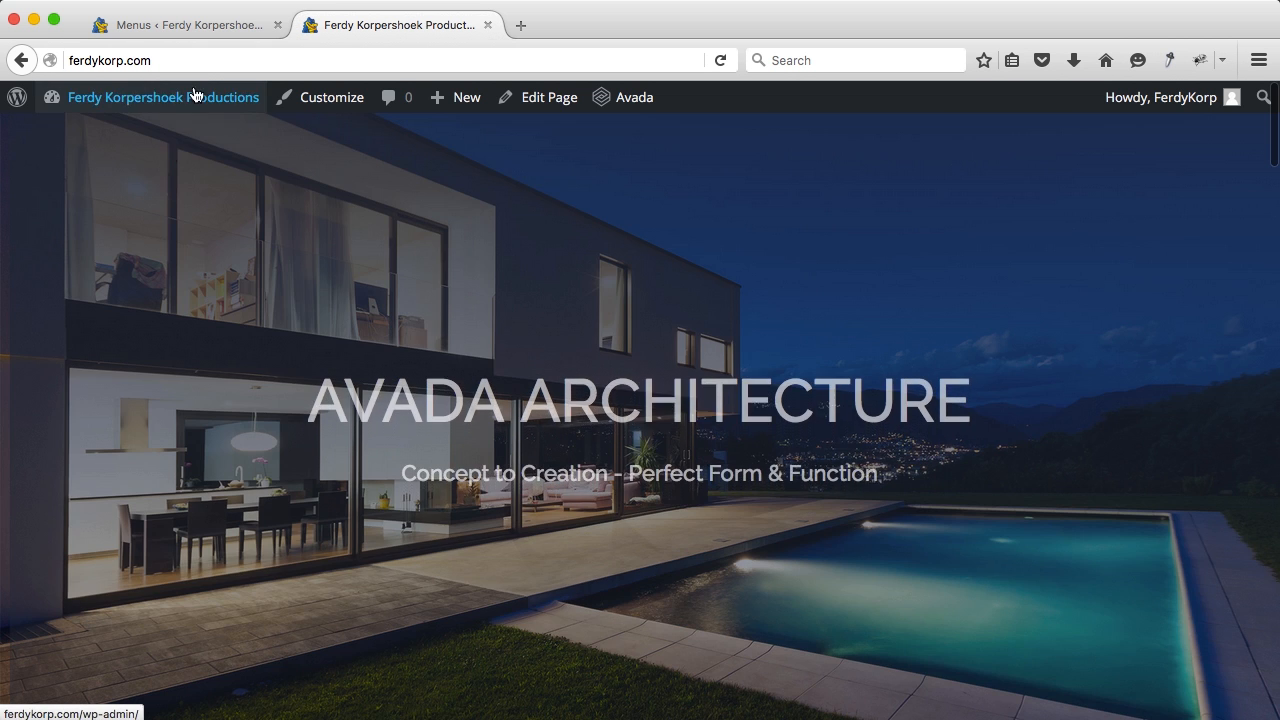
click(212, 27)
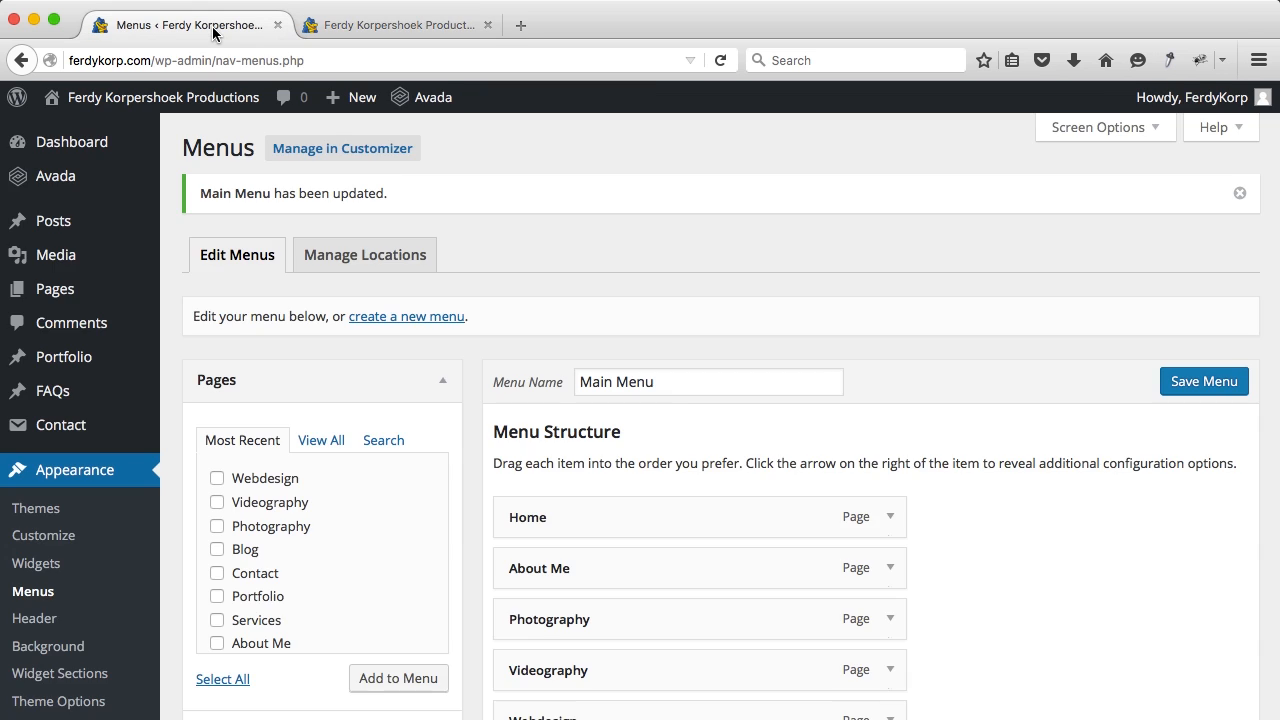
scroll(668, 388, down, 3)
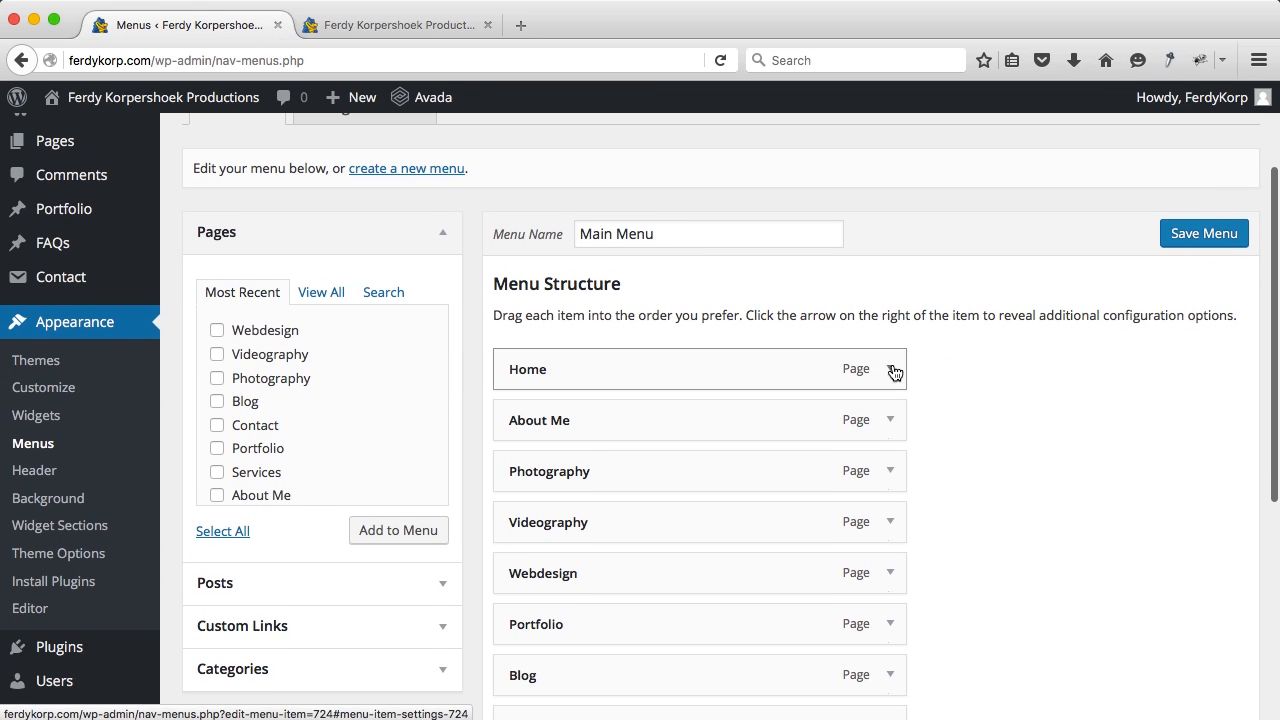
click(526, 27)
text(apple.com)
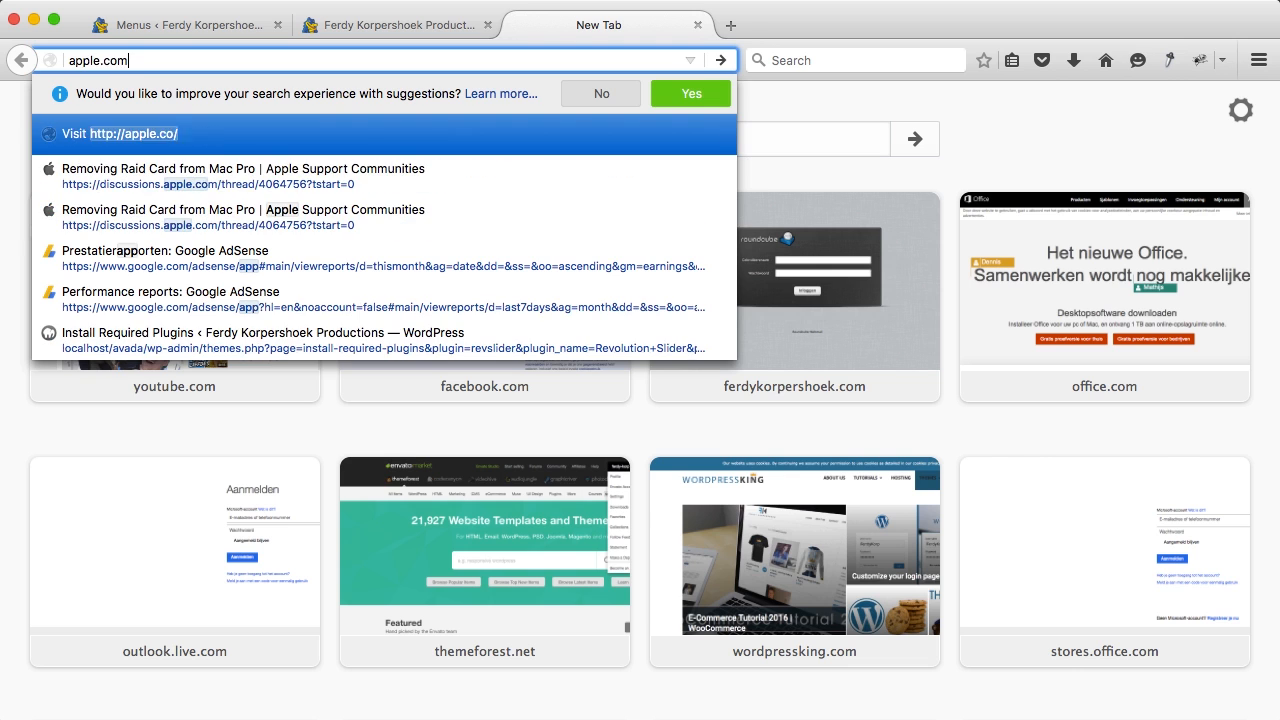
key(Return)
click(261, 107)
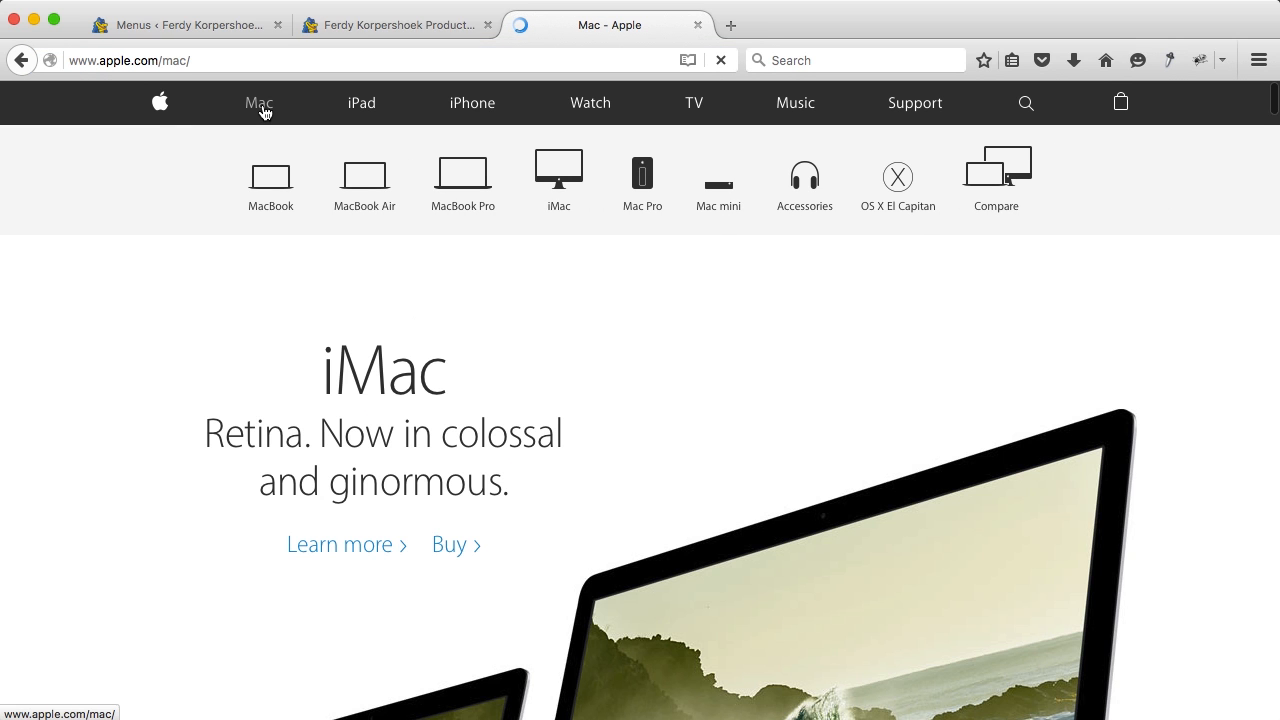
click(159, 108)
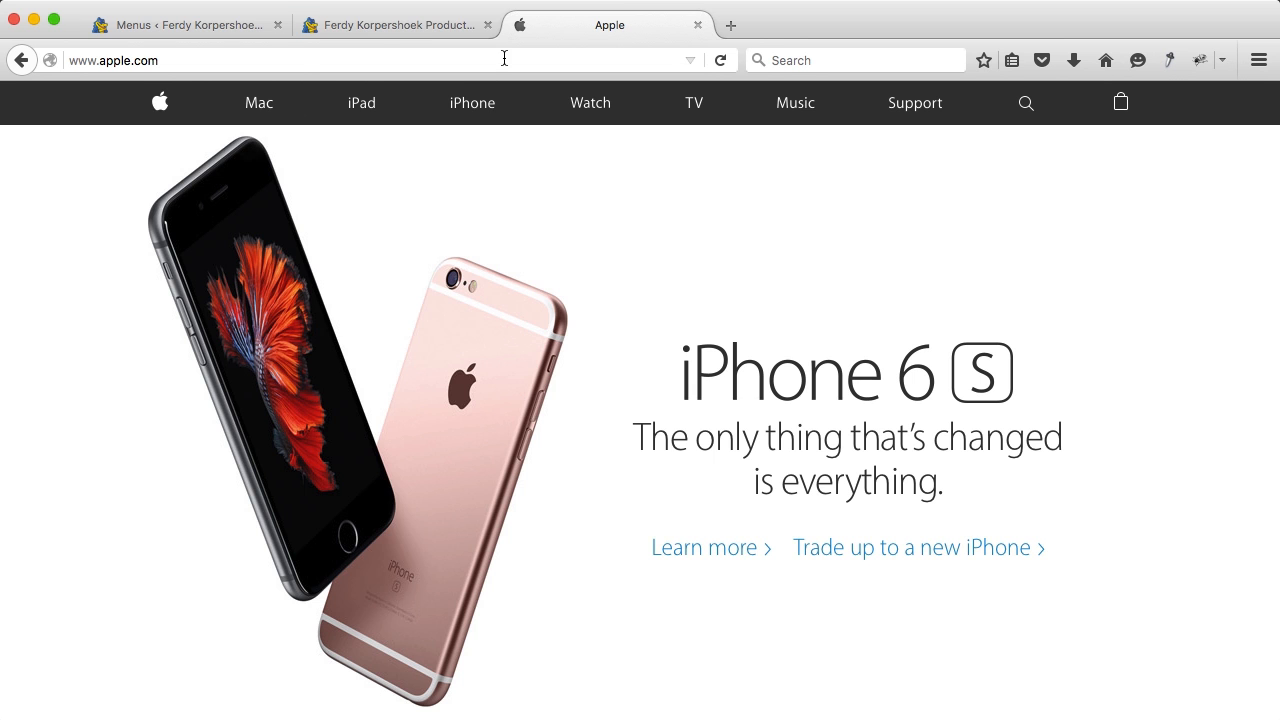
key(super+w)
scroll(959, 485, down, 1)
click(888, 334)
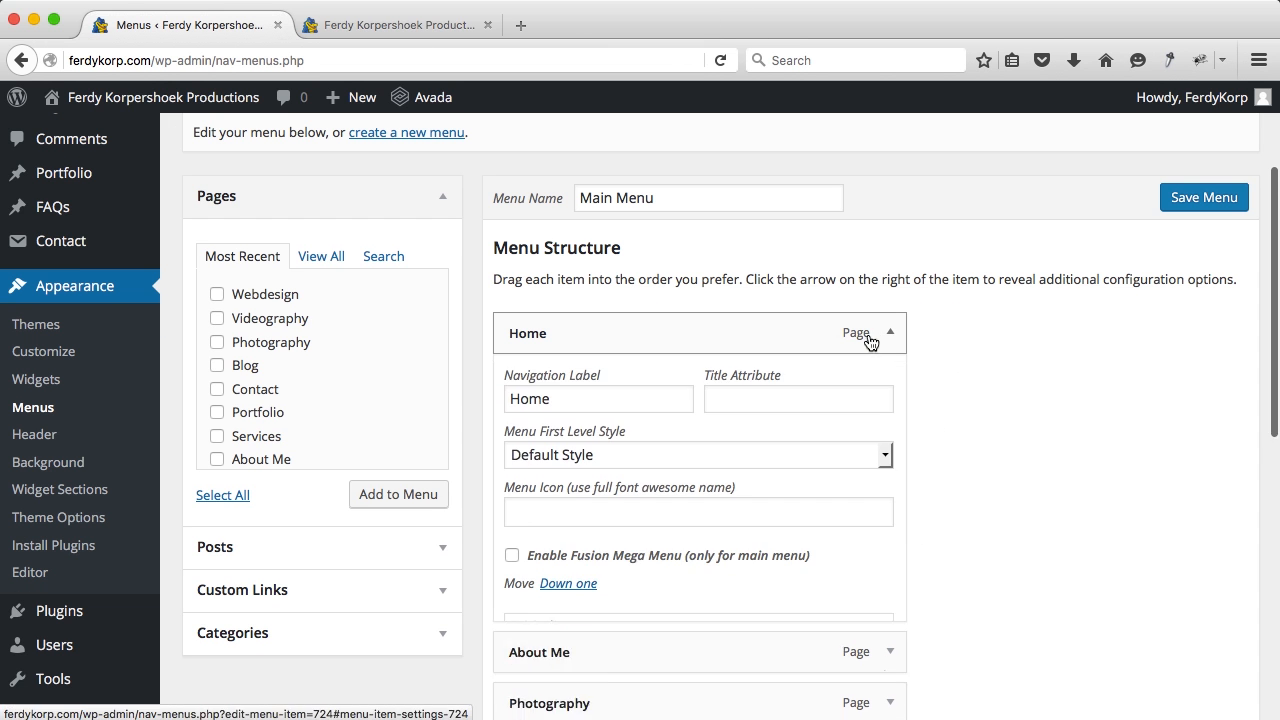
Step: Remove the Home item from the Main Menu
scroll(689, 391, down, 4)
click(530, 525)
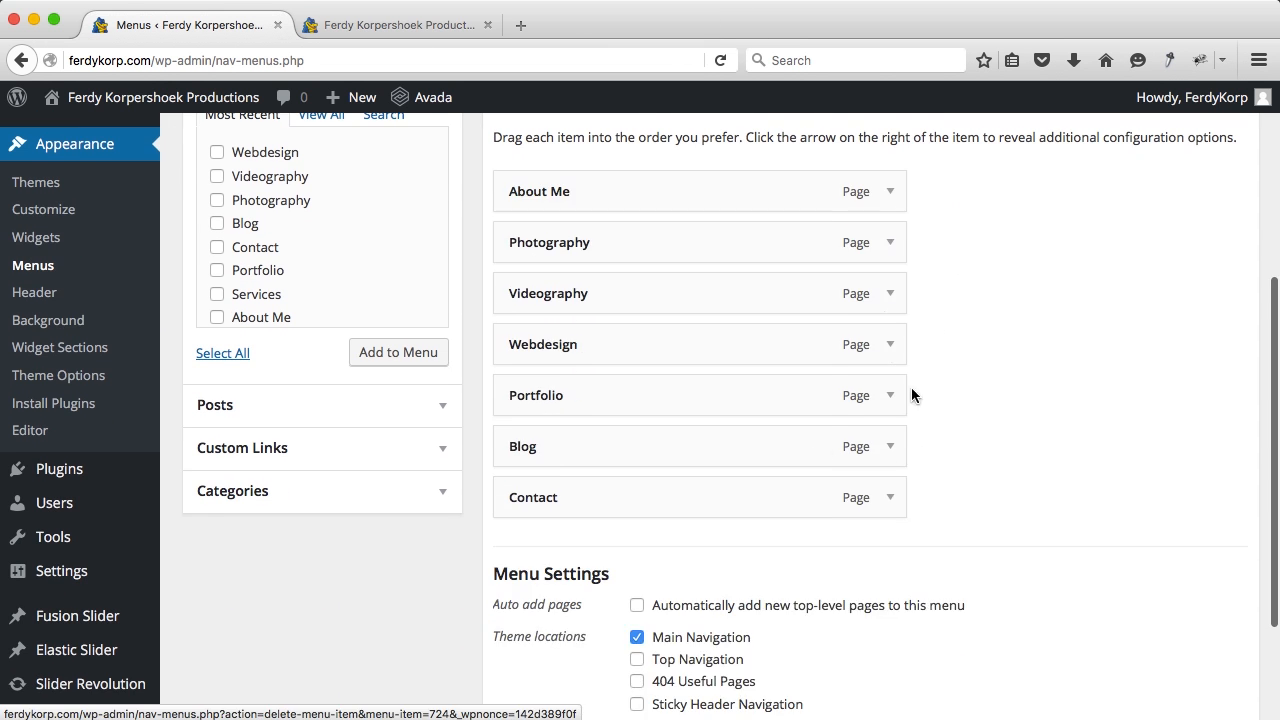
scroll(960, 380, up, 5)
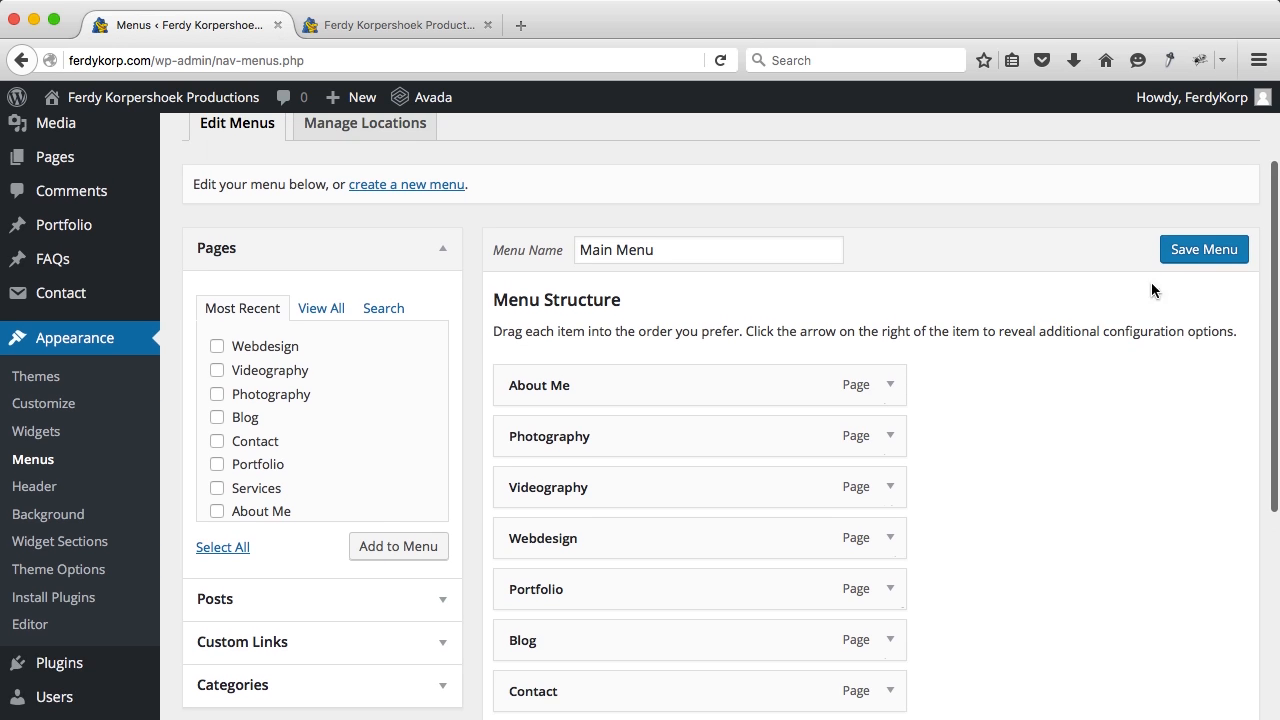
Step: Change the About Me navigation label to ABOUT ME, save, and check it on the live site
click(887, 392)
scroll(618, 431, down, 1)
click(546, 409)
key(super+a)
text(ABOUT)
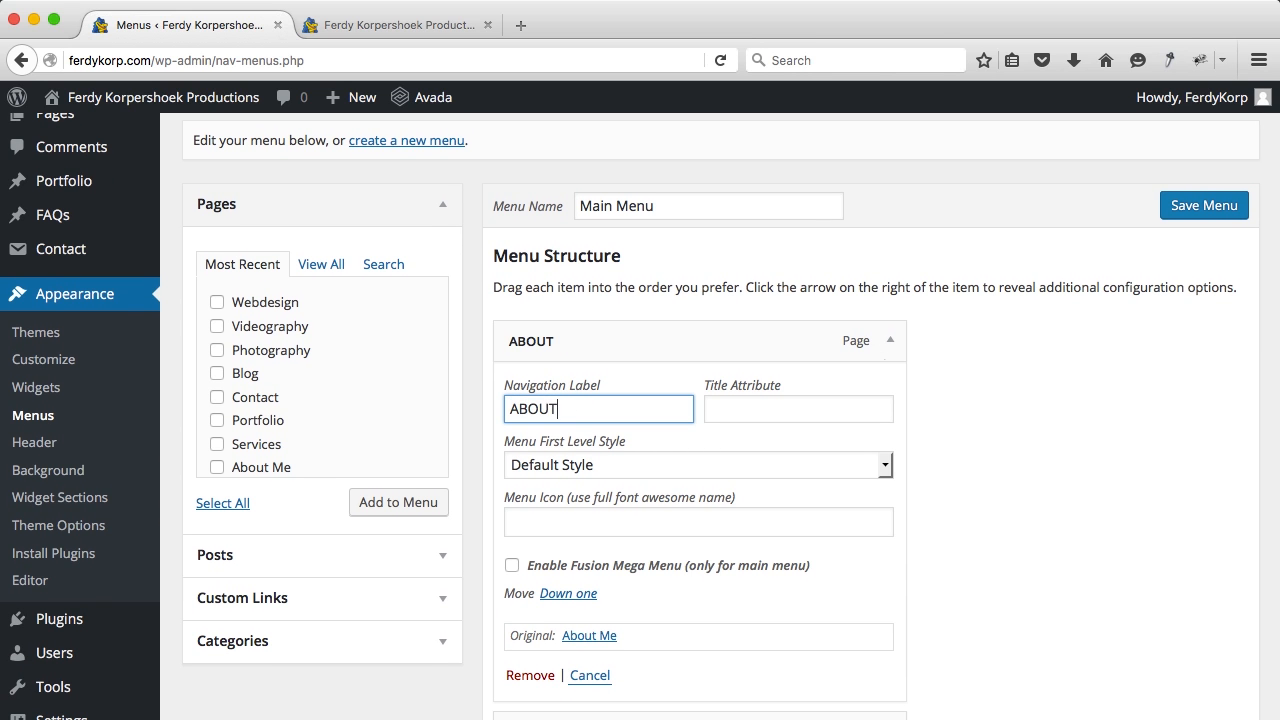
click(1206, 214)
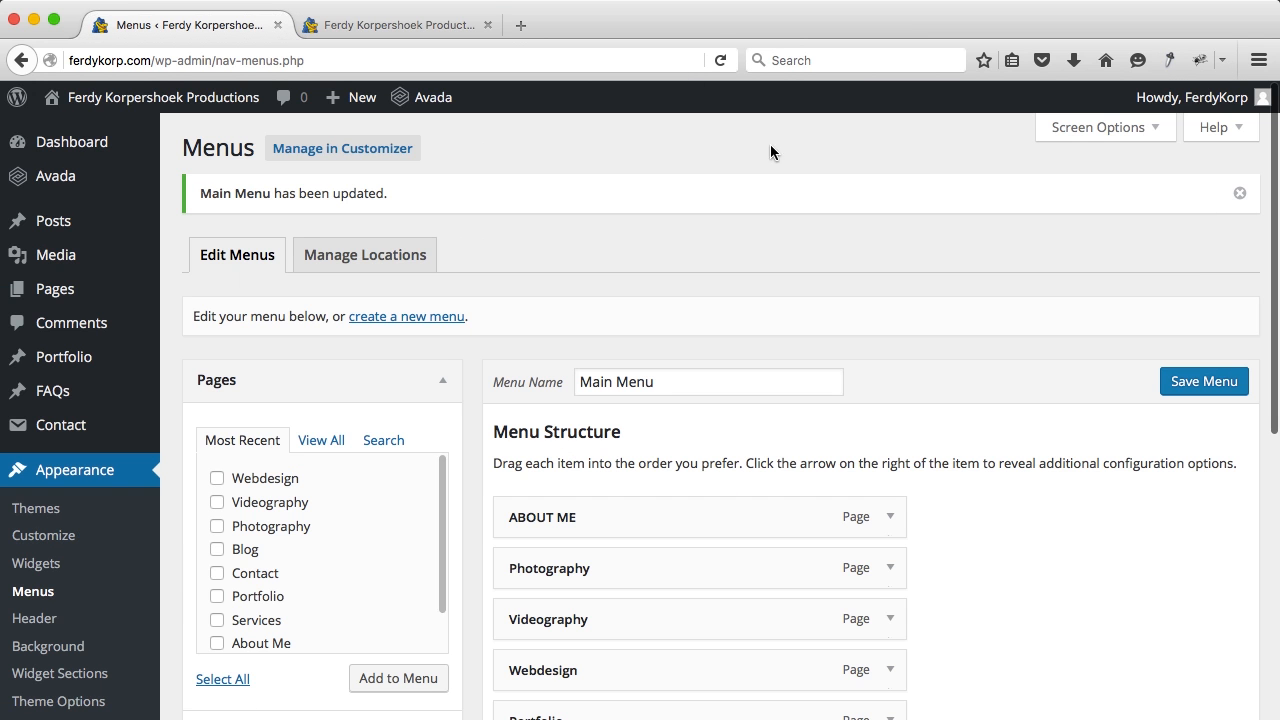
click(378, 27)
key(super+r)
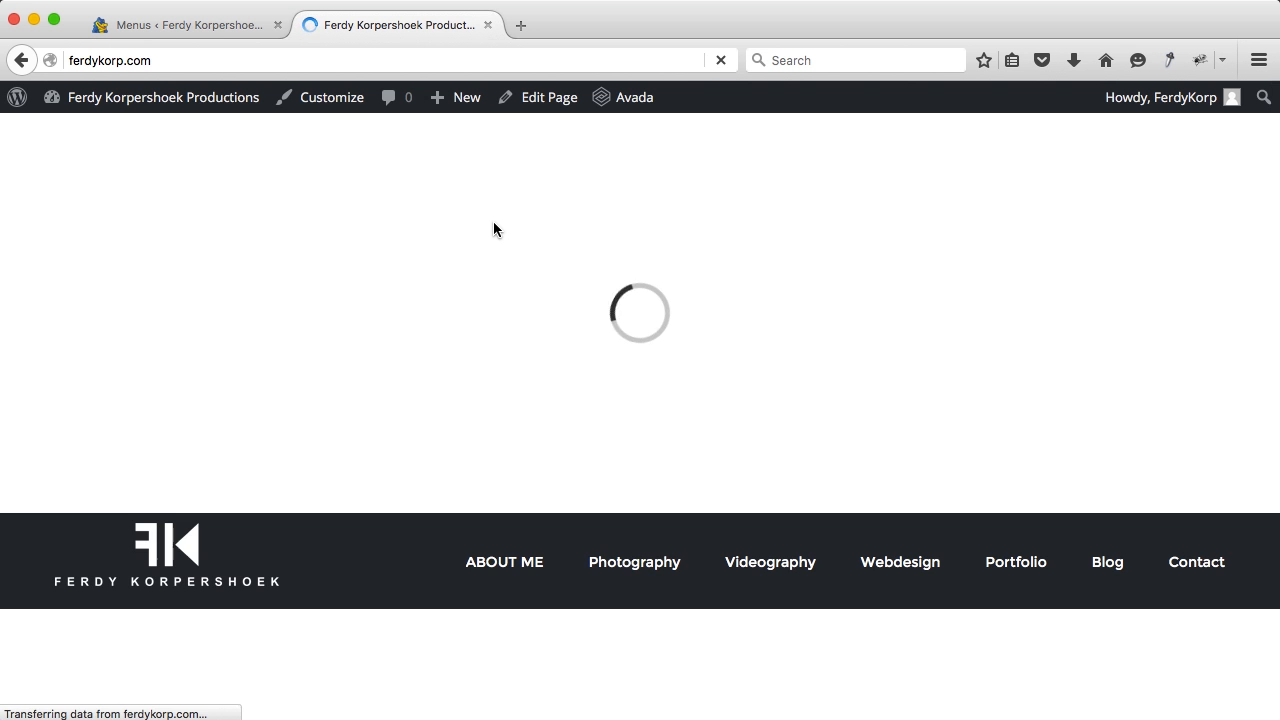
scroll(494, 231, down, 2)
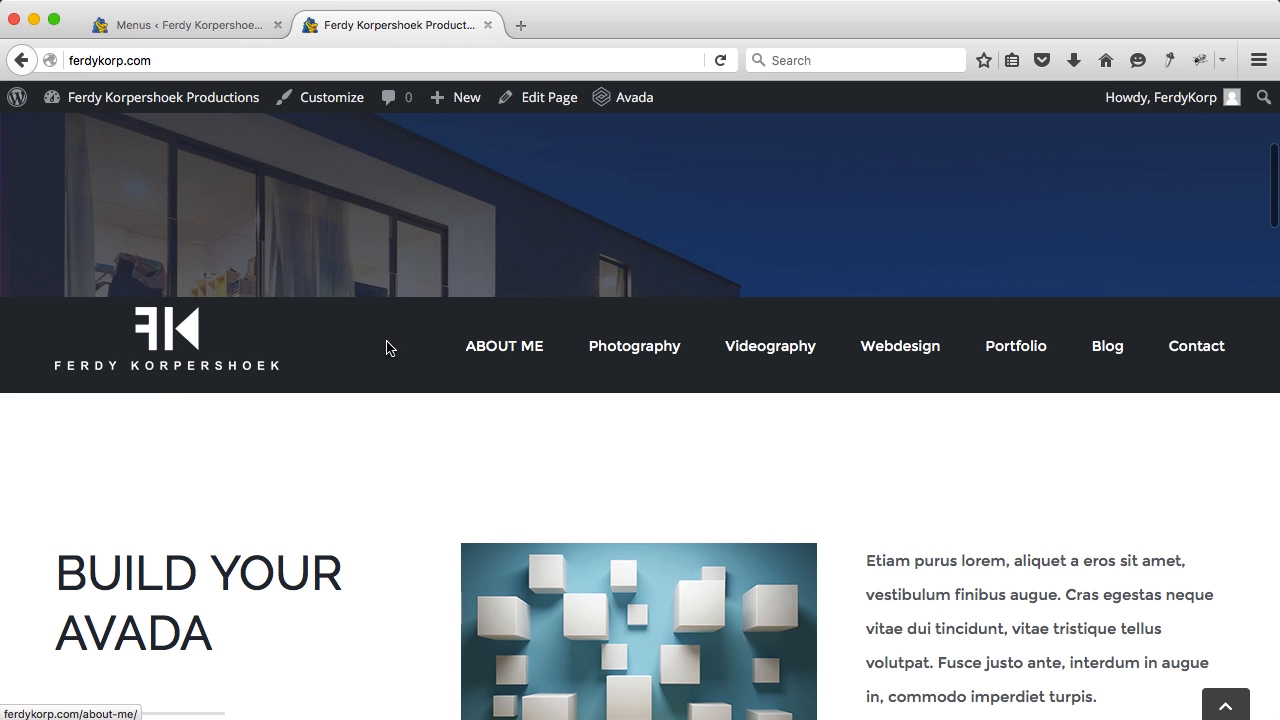
Step: Restore the navigation label to About Me and save the menu
click(218, 25)
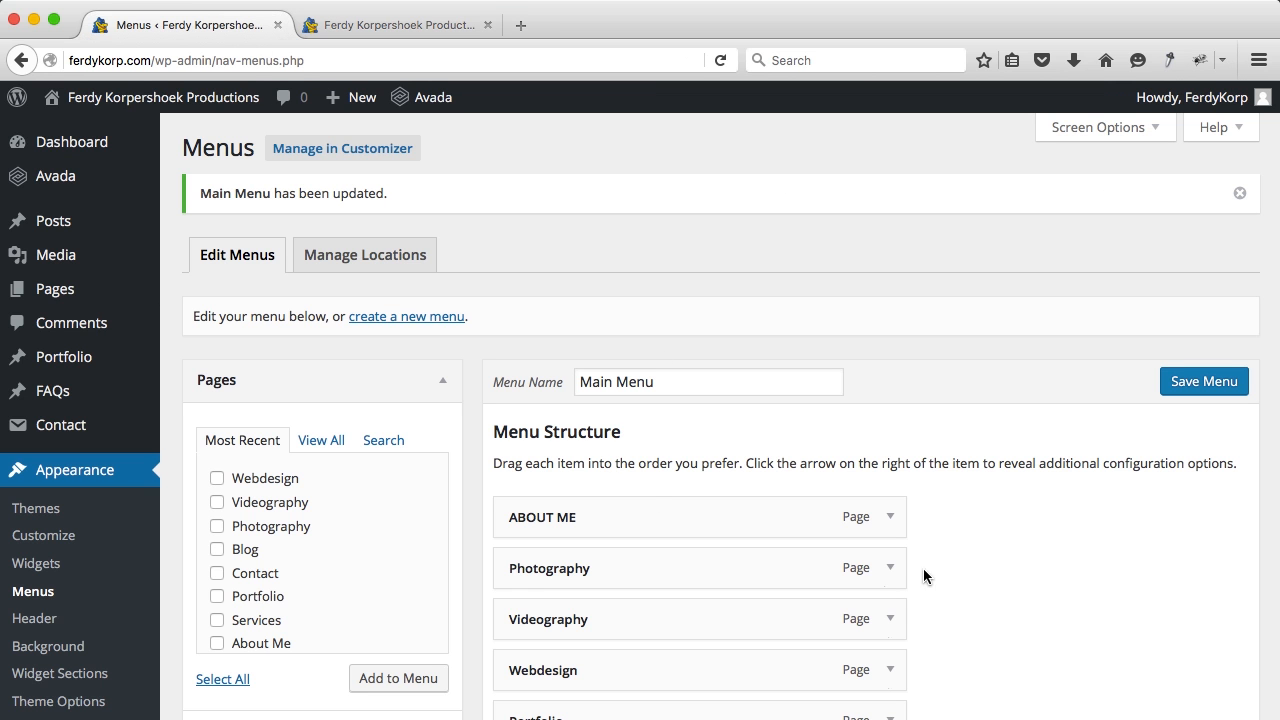
click(889, 517)
scroll(710, 455, down, 3)
click(580, 420)
triple_click(580, 420)
text(About Me)
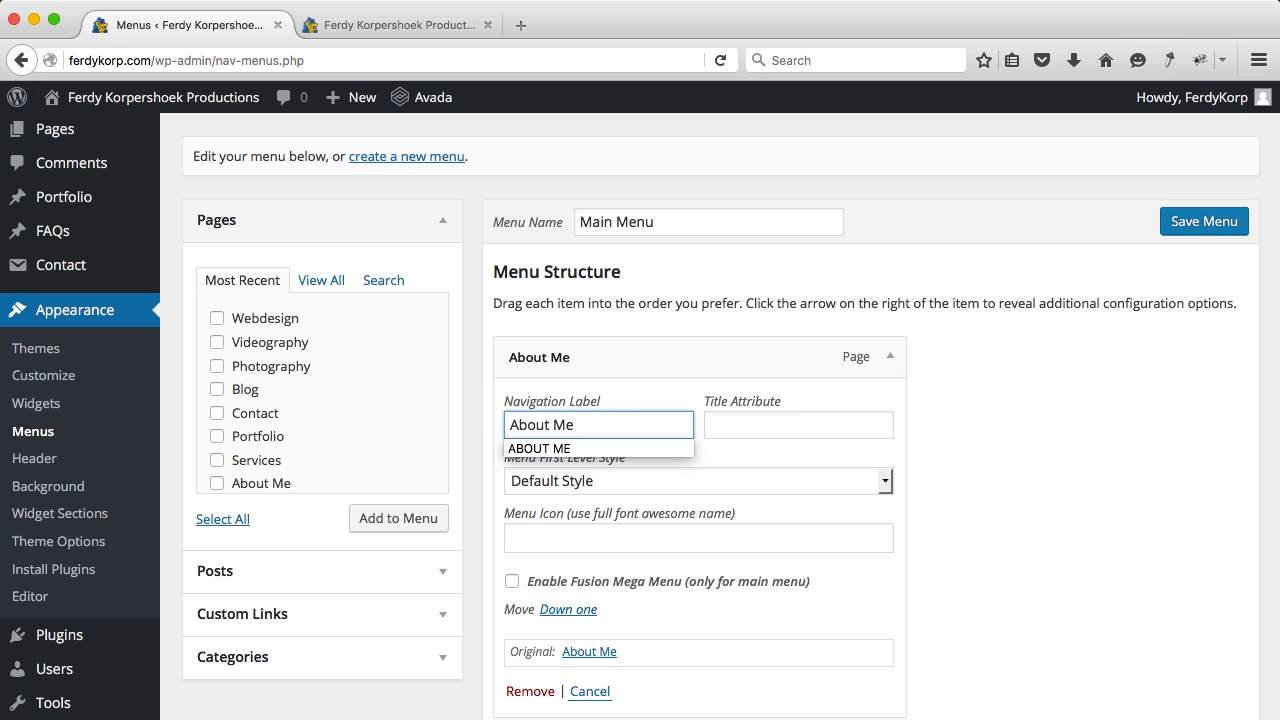
click(1187, 221)
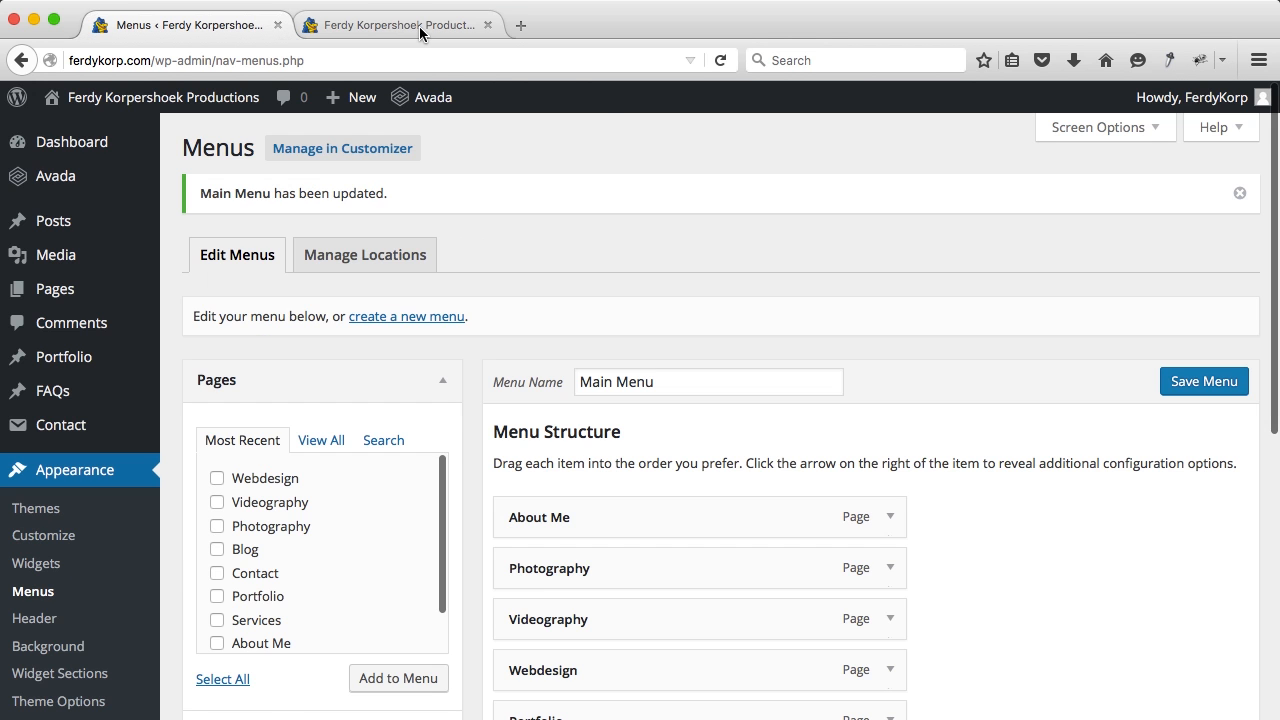
click(419, 26)
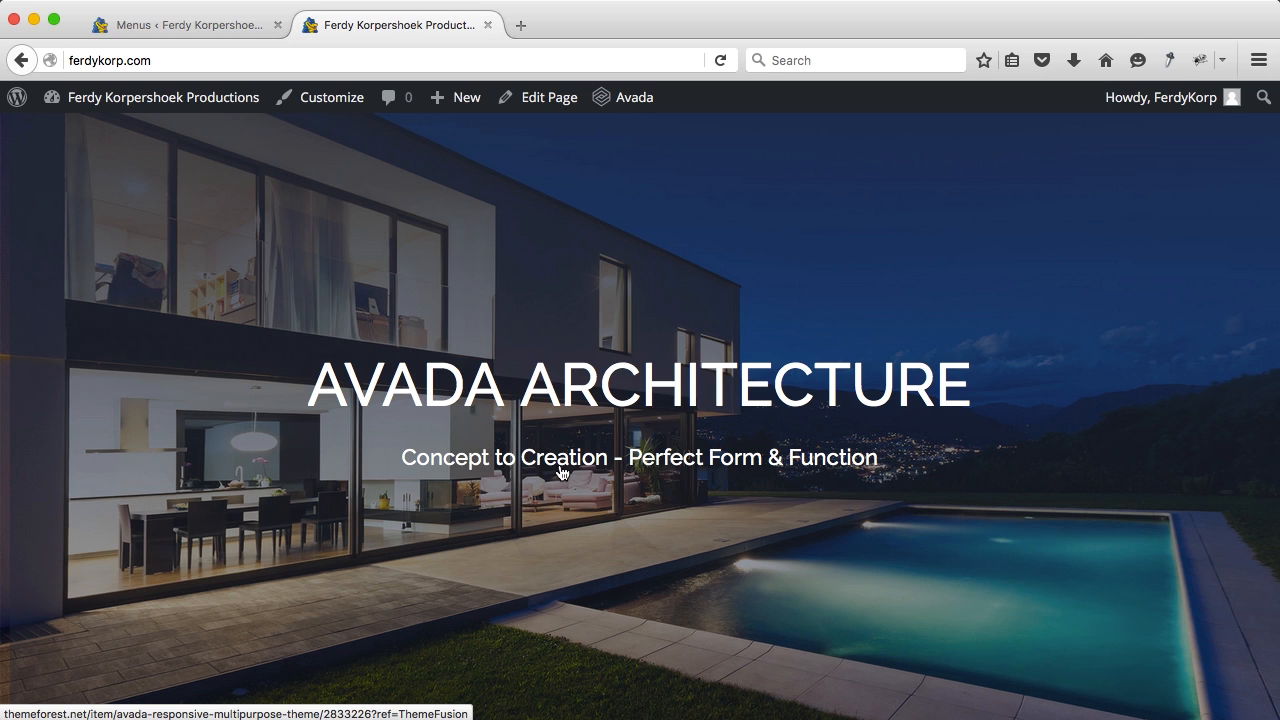
click(178, 25)
mouse_move(100, 446)
scroll(80, 420, down, 5)
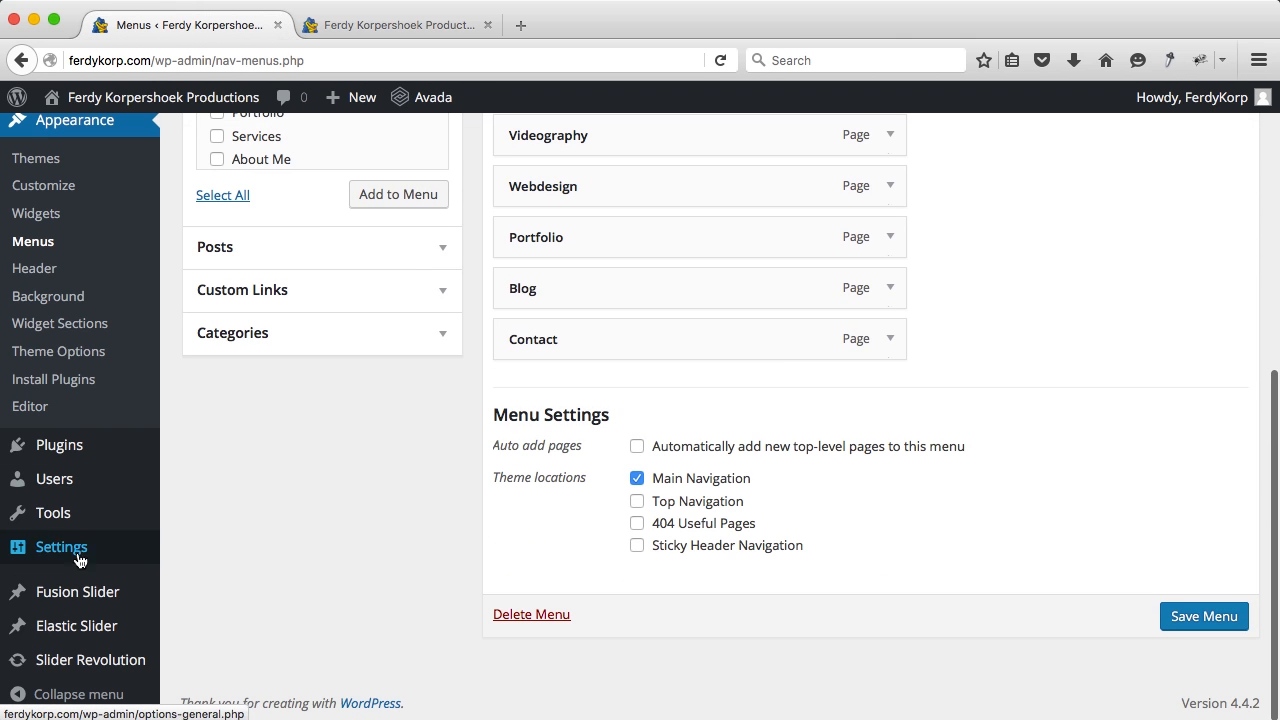
Step: Open the Home slide from the Fusion slides list and remove its featured house image
click(84, 594)
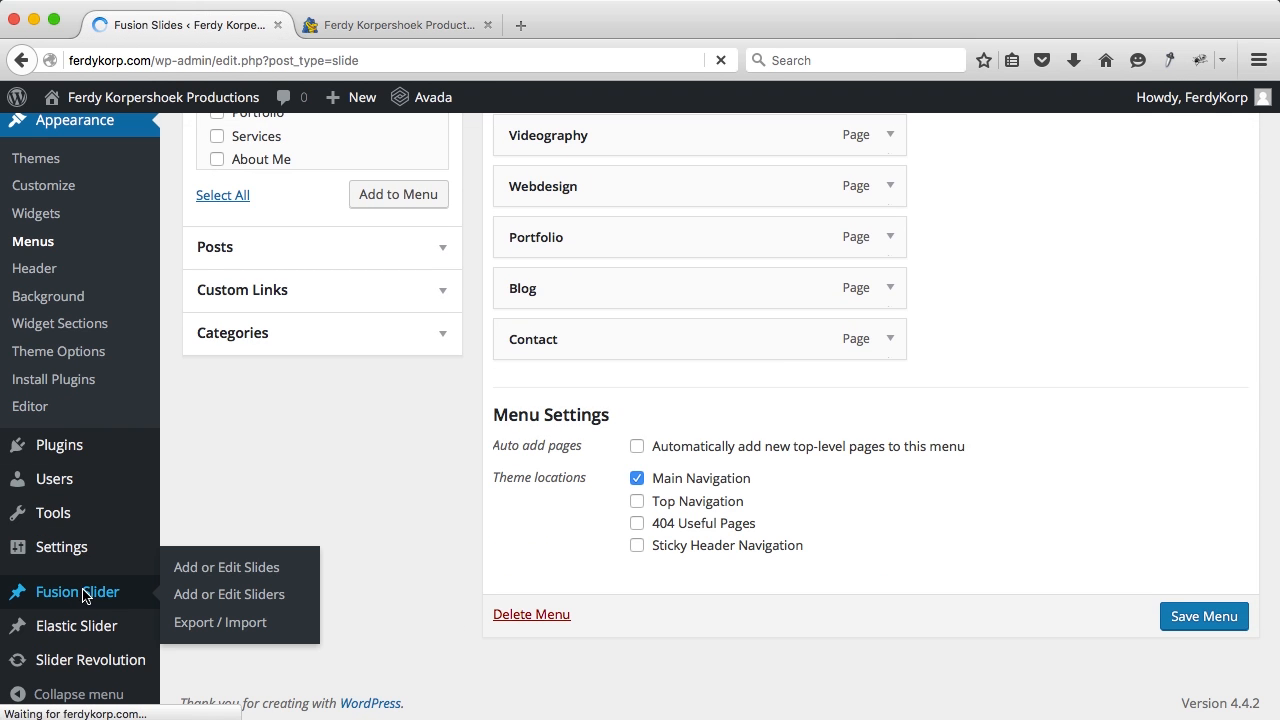
scroll(400, 494, down, 10)
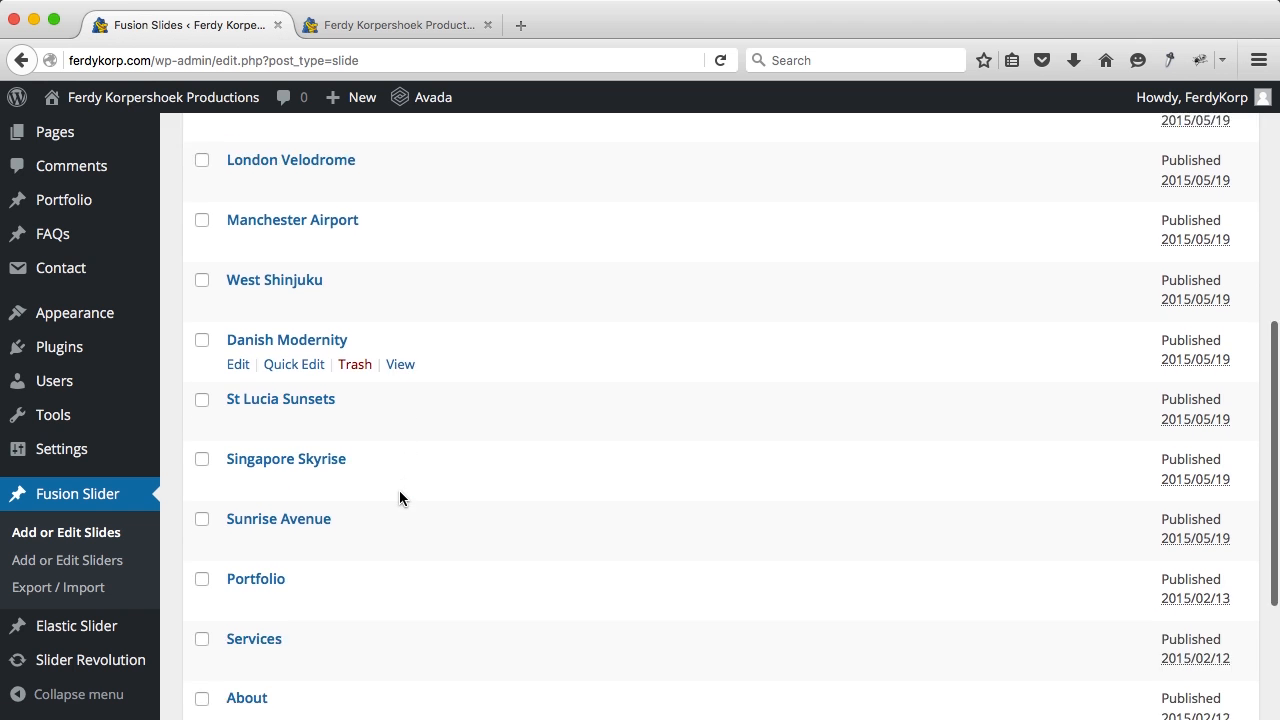
click(244, 518)
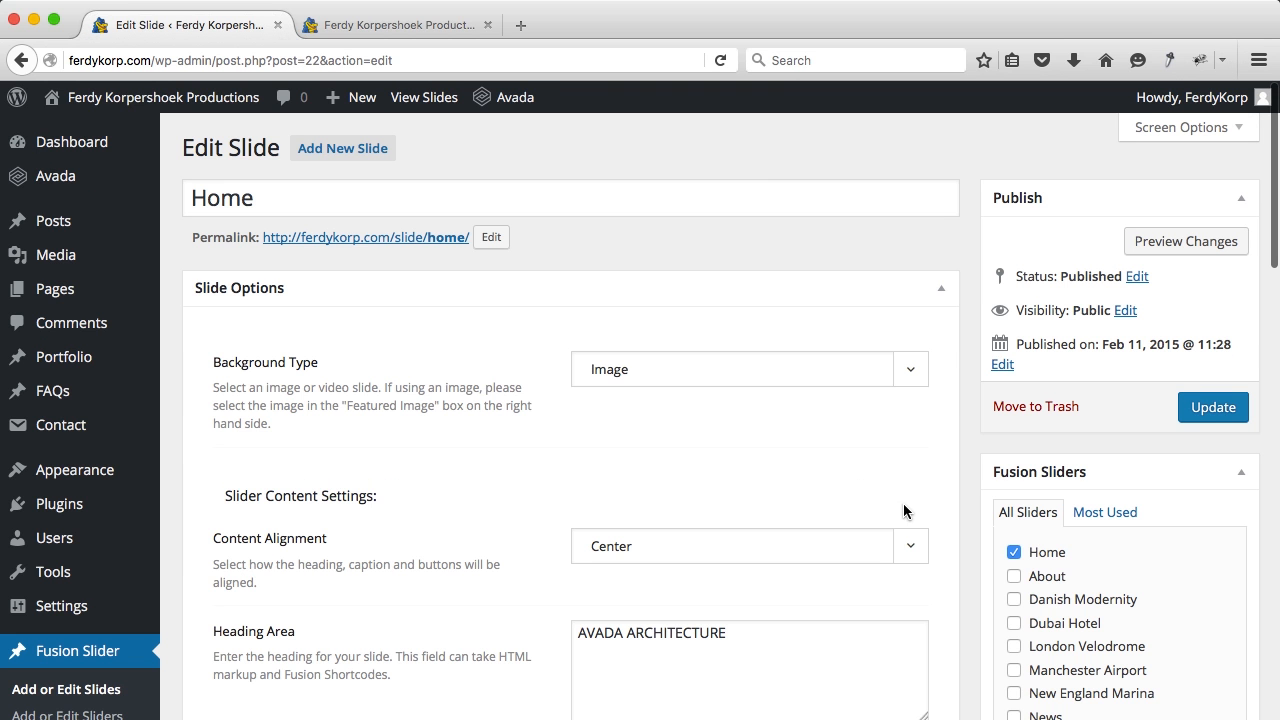
scroll(993, 483, down, 1)
scroll(993, 483, down, 5)
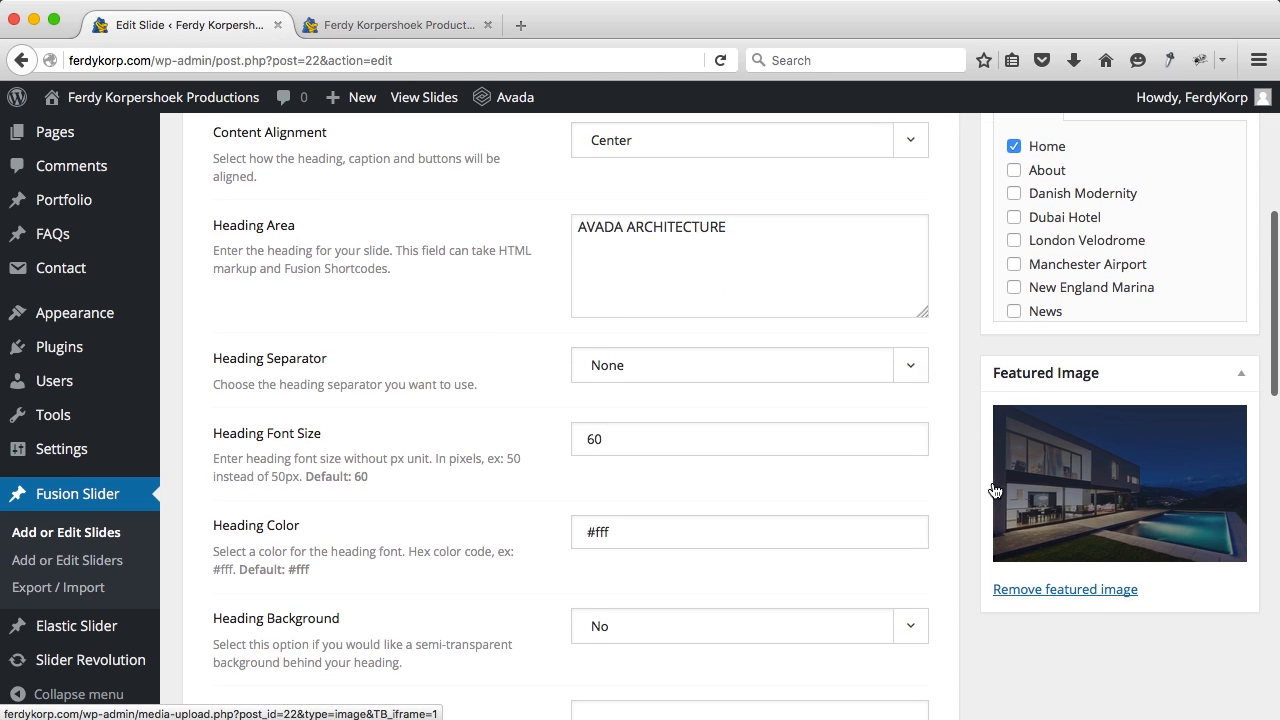
click(1060, 589)
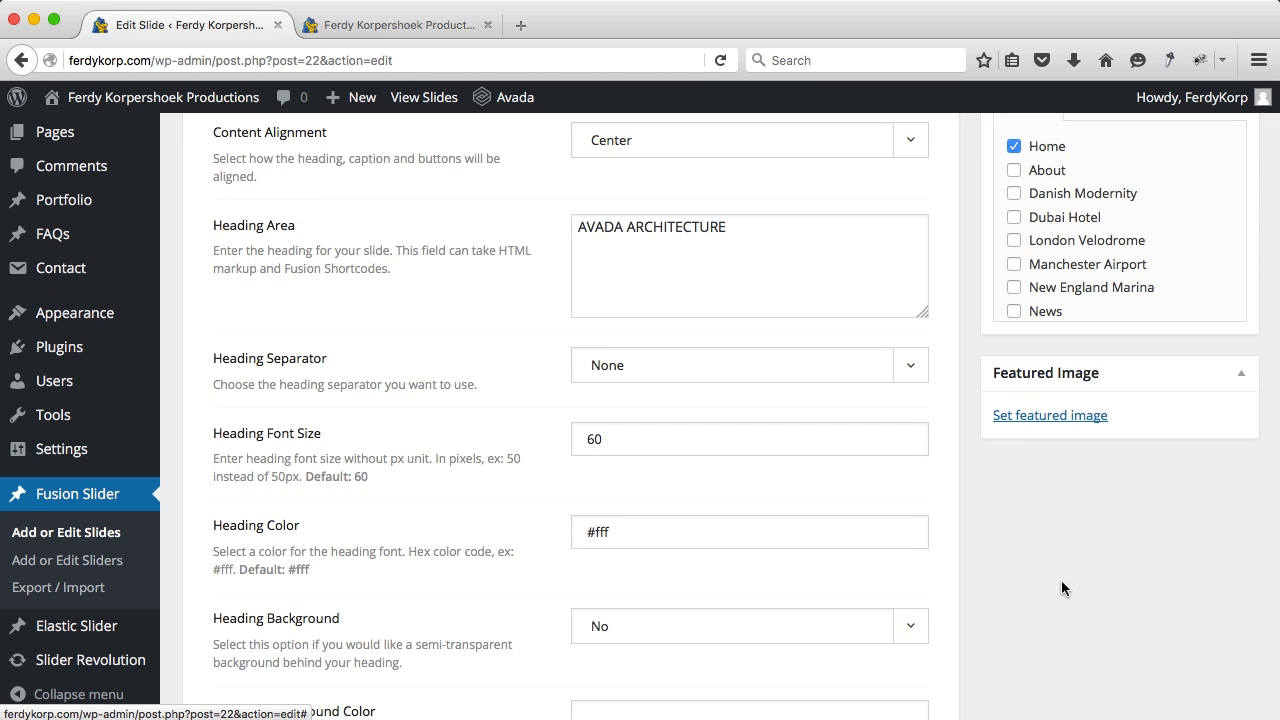
Step: Upload the Maassluis harbour night photo from Desktop/Avada/01. Home as the featured image
click(1024, 421)
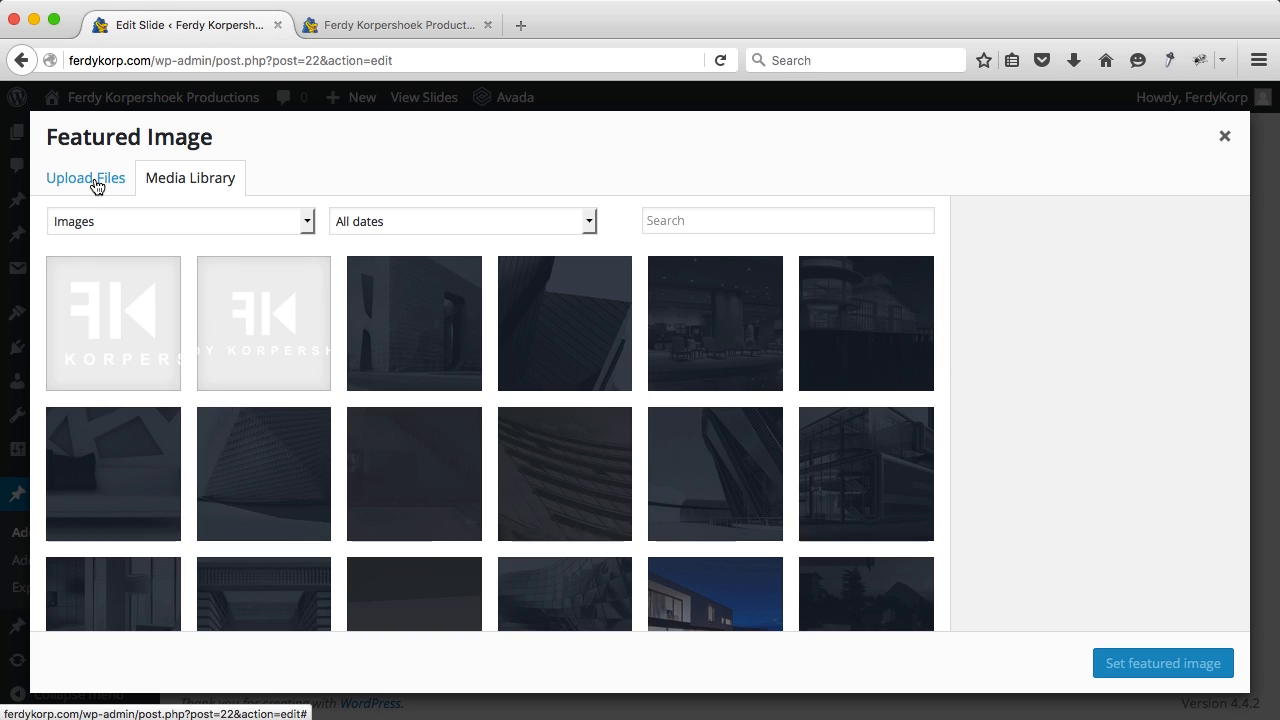
click(97, 183)
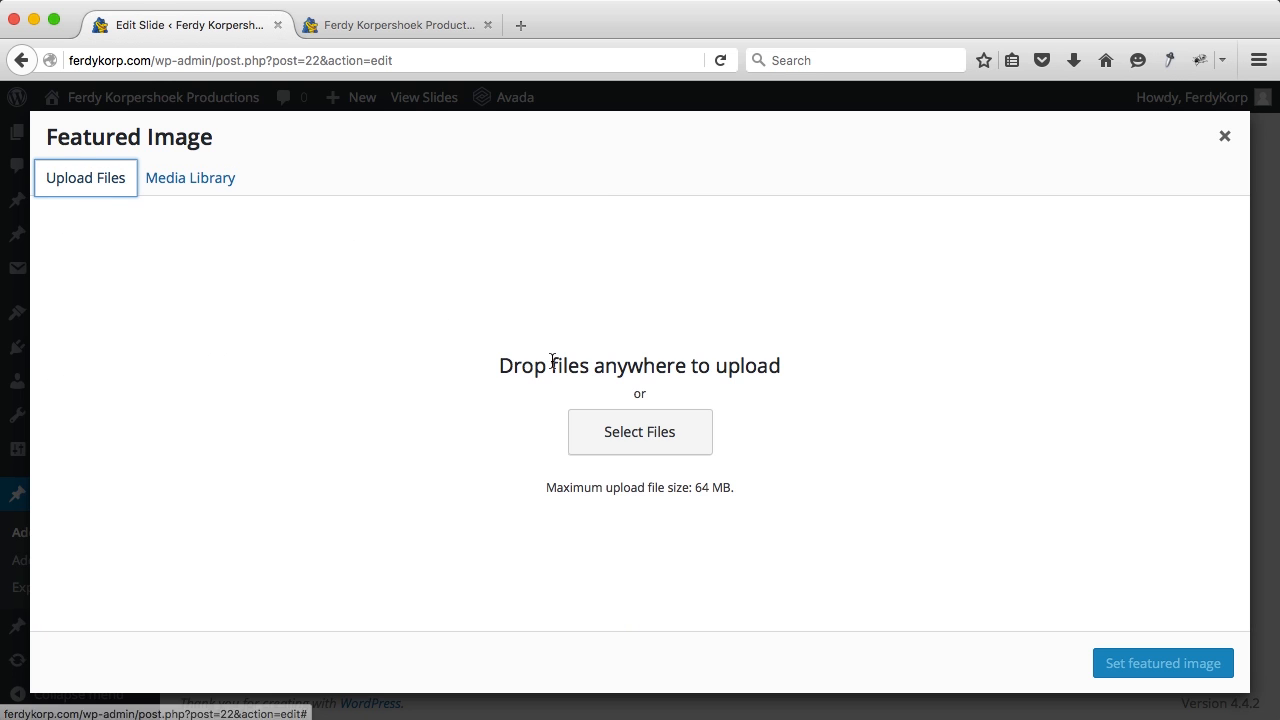
click(640, 436)
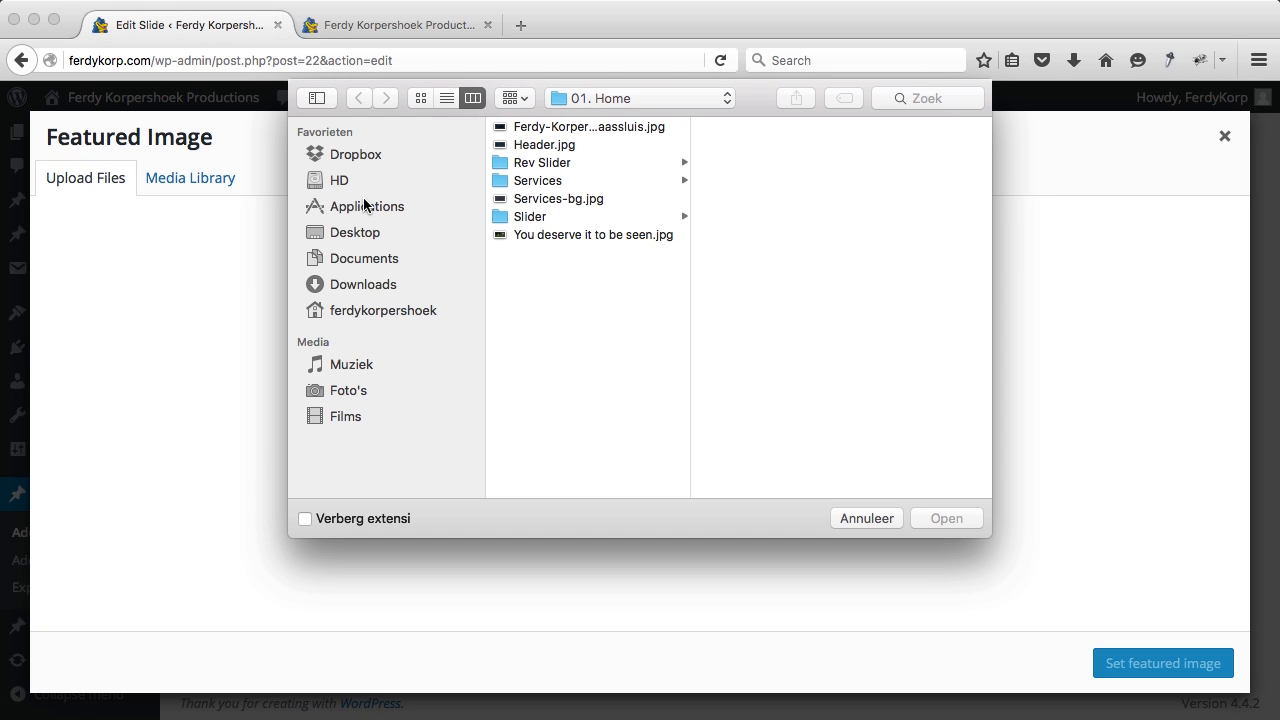
click(362, 238)
click(573, 129)
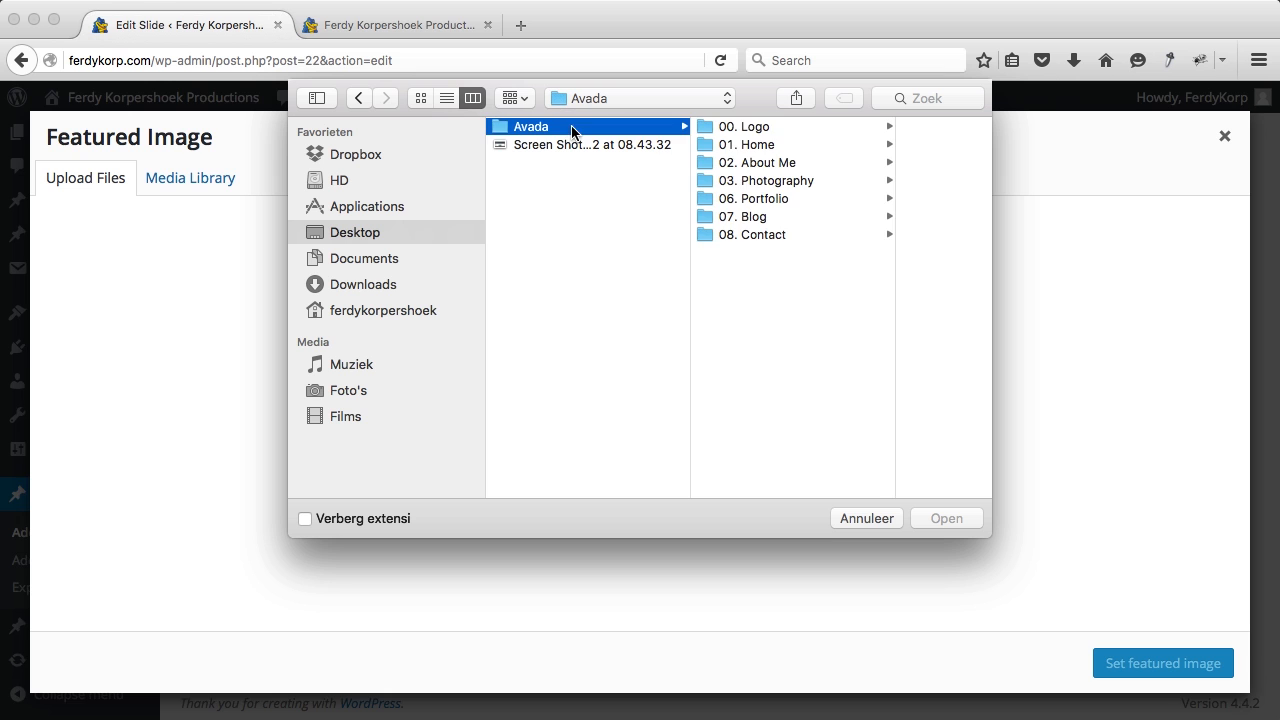
click(743, 147)
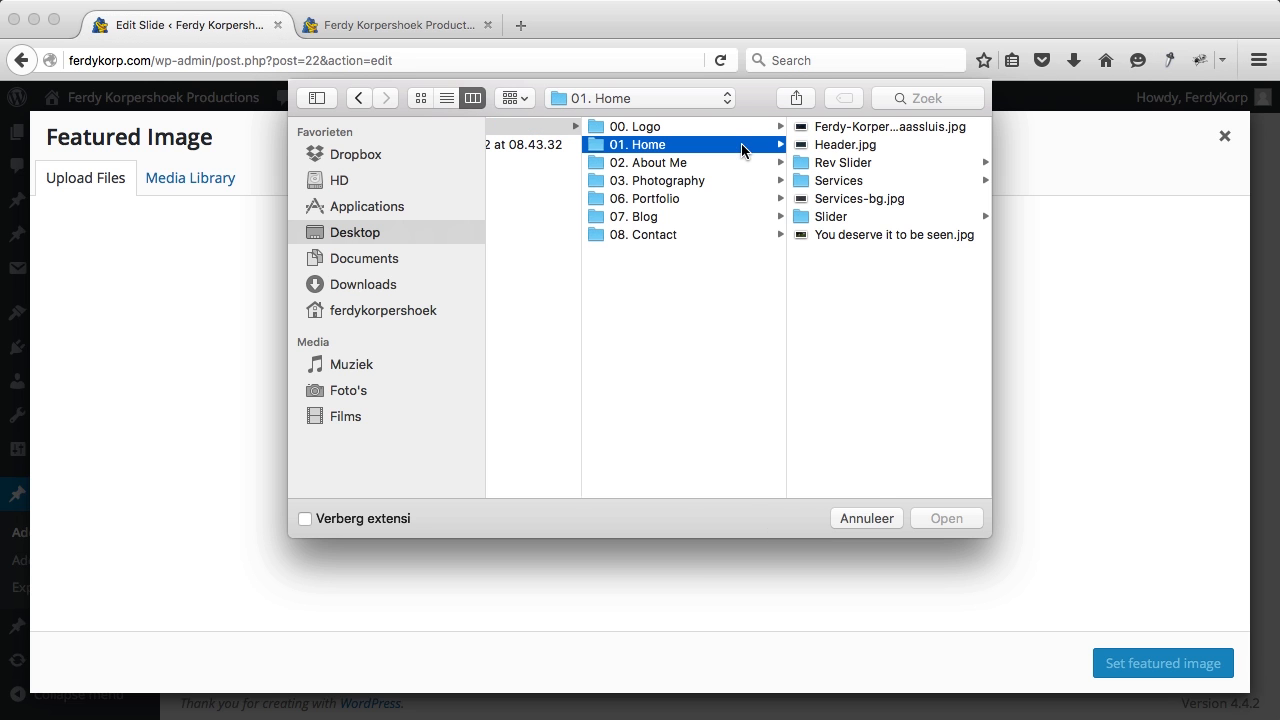
click(836, 128)
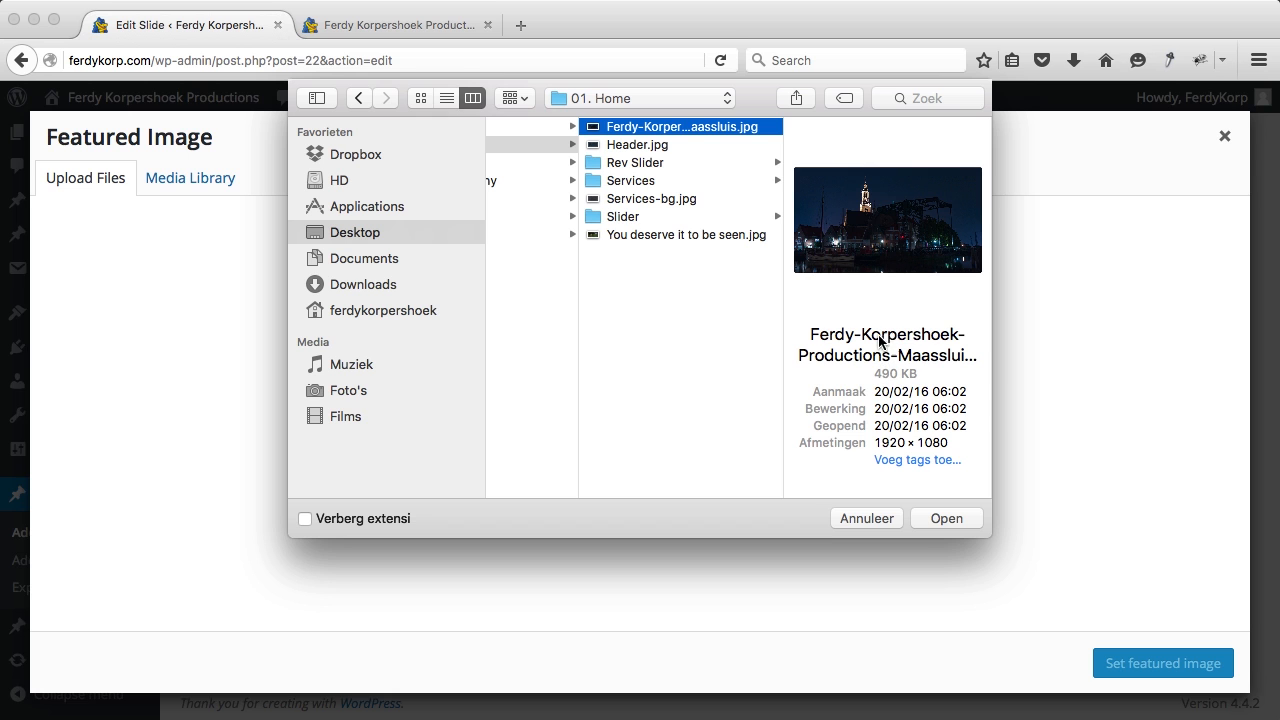
click(941, 517)
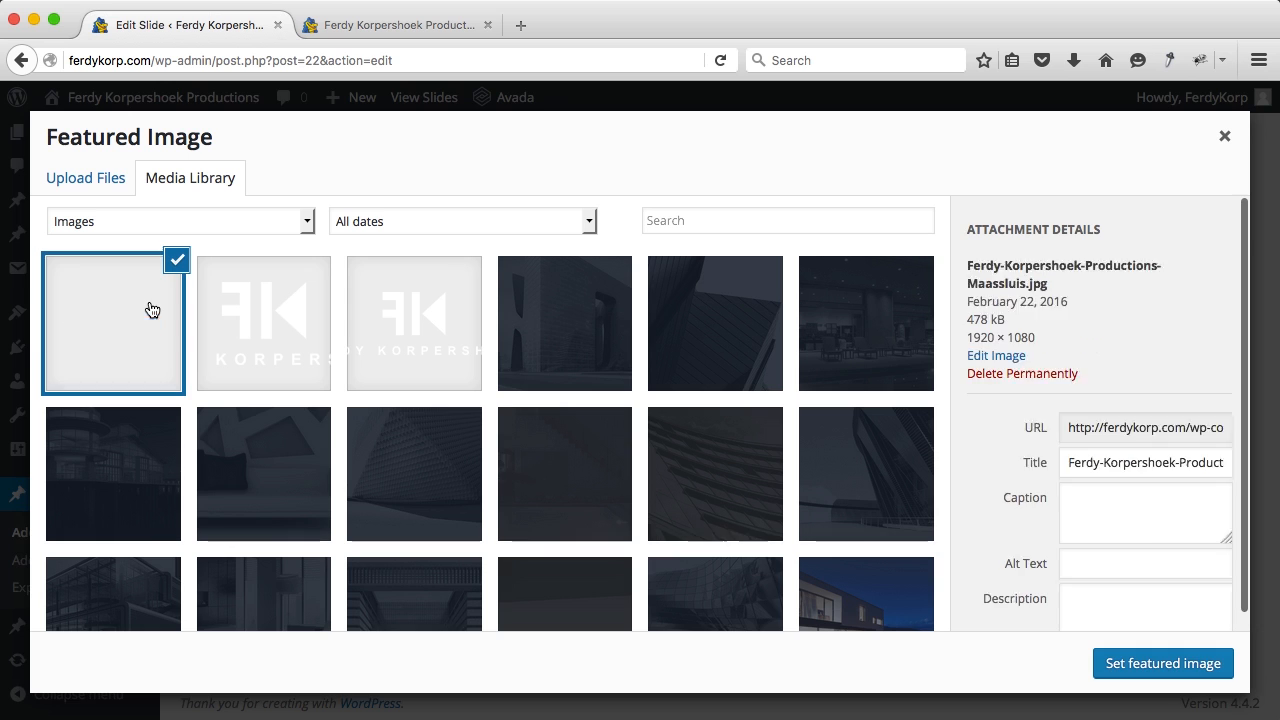
Step: Remove the hyphens from the image title, copy it into Alt Text, and set the featured image
click(1103, 530)
key(BackSpace)
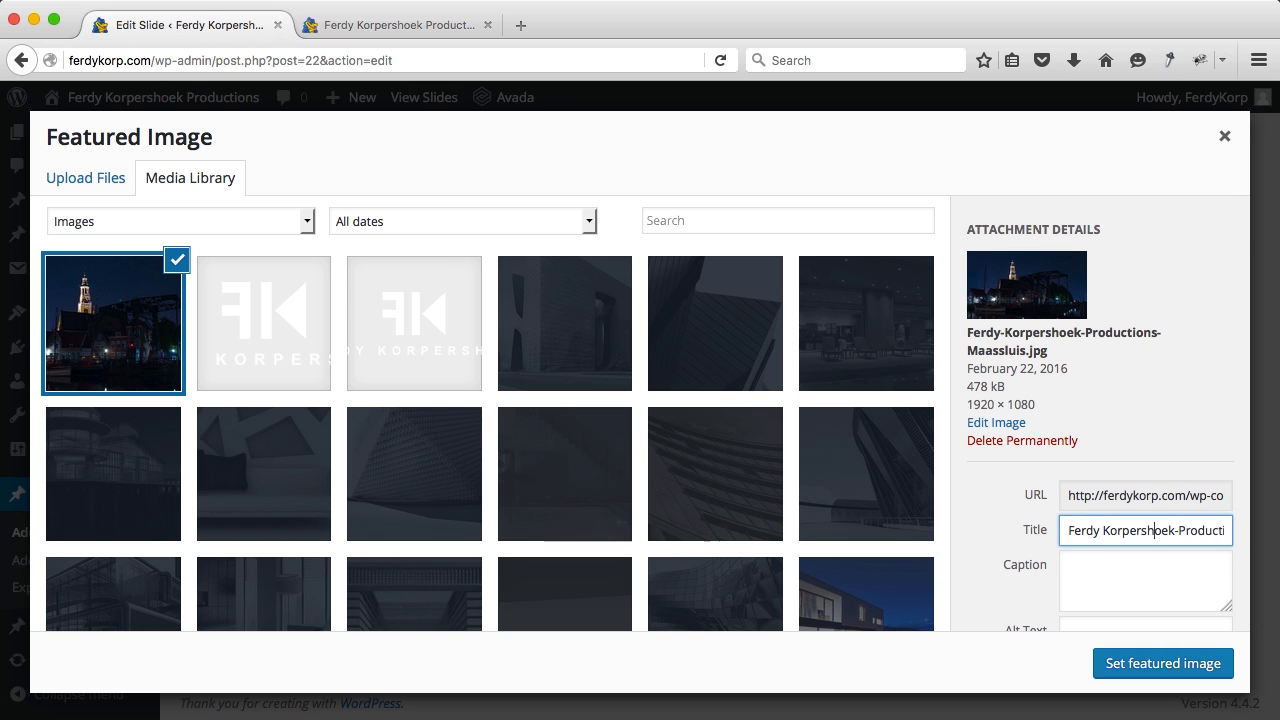
key(Right)
key(Right)
key(Right)
key(Right)
key(Right)
key(Right)
key(Right)
key(Right)
key(Right)
key(Right)
key(Right)
key(ctrl+a)
key(ctrl+c)
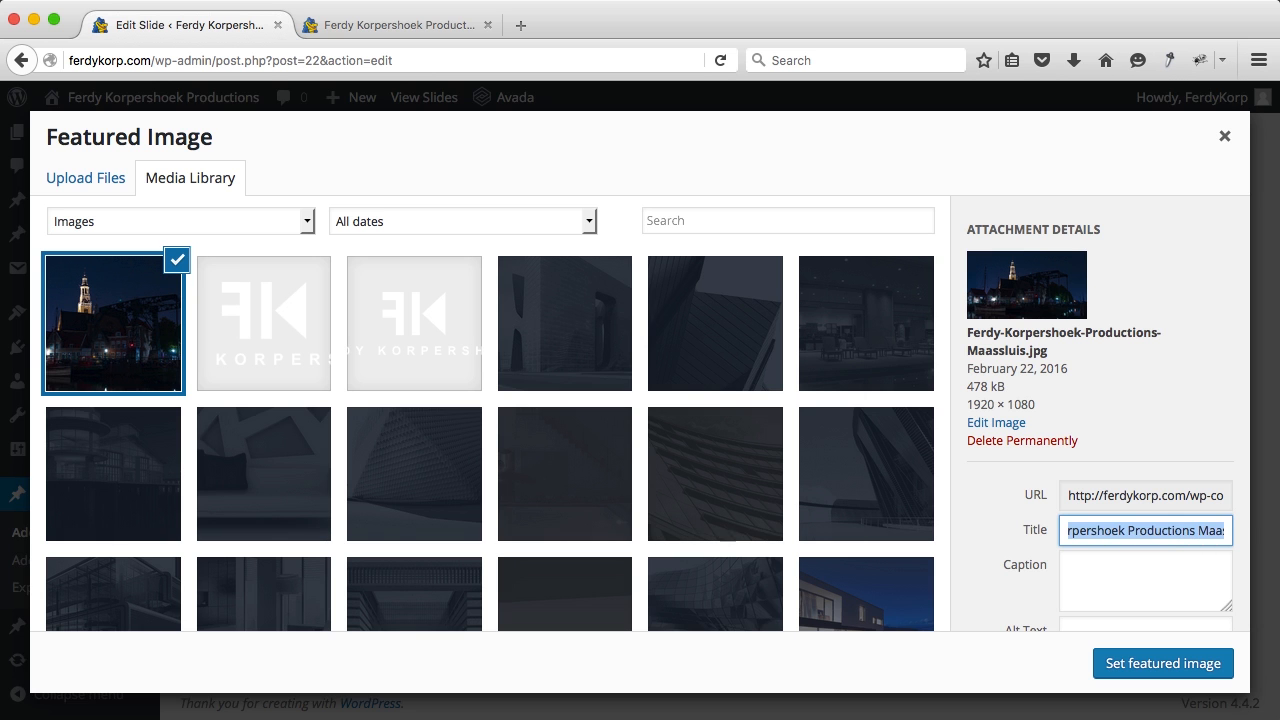
key(Tab)
key(Tab)
key(ctrl+v)
click(1150, 663)
scroll(870, 415, up, 5)
Step: Replace the slide's Heading Area text with the company name
scroll(870, 415, down, 3)
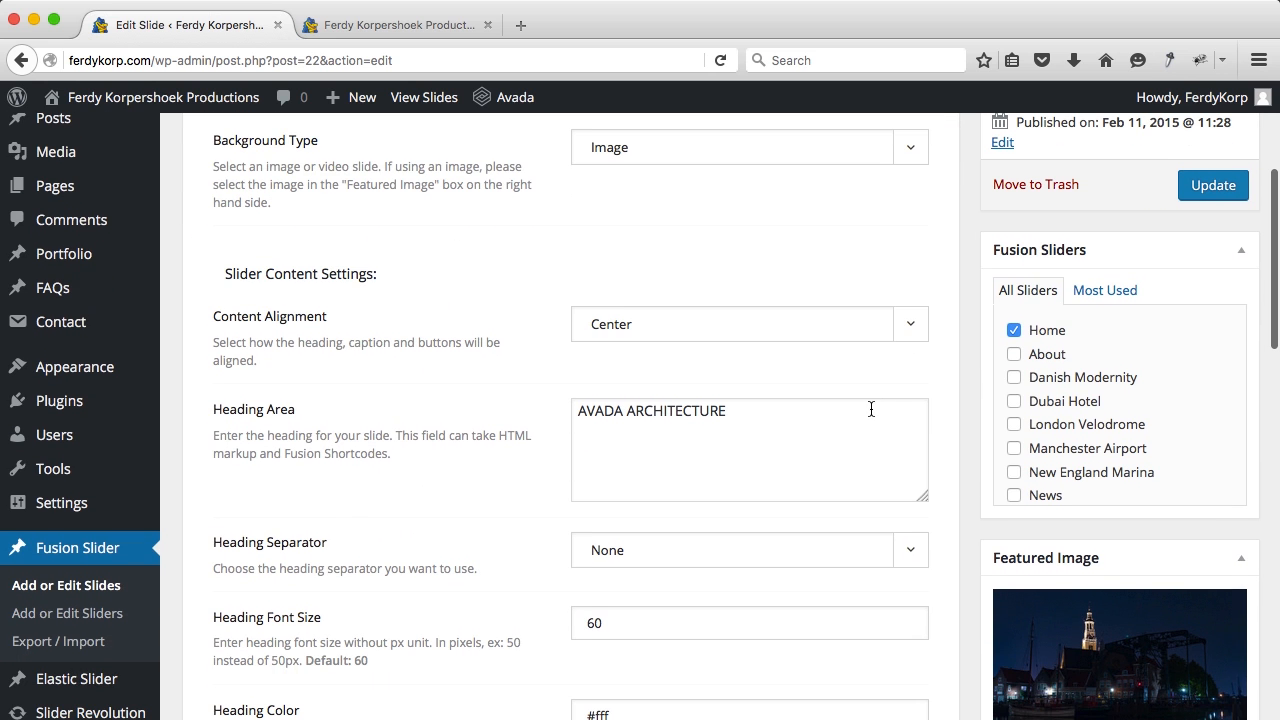
scroll(640, 334, down, 1)
click(646, 370)
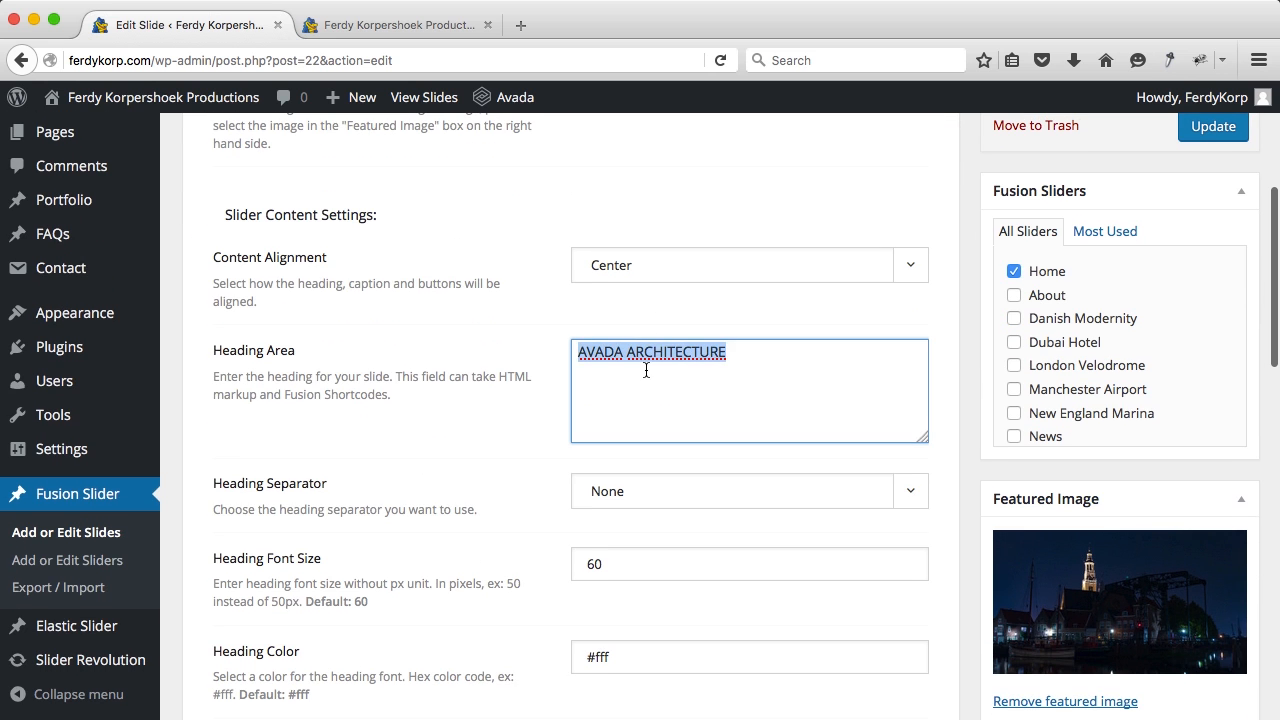
key(super+a)
text(Ferd)
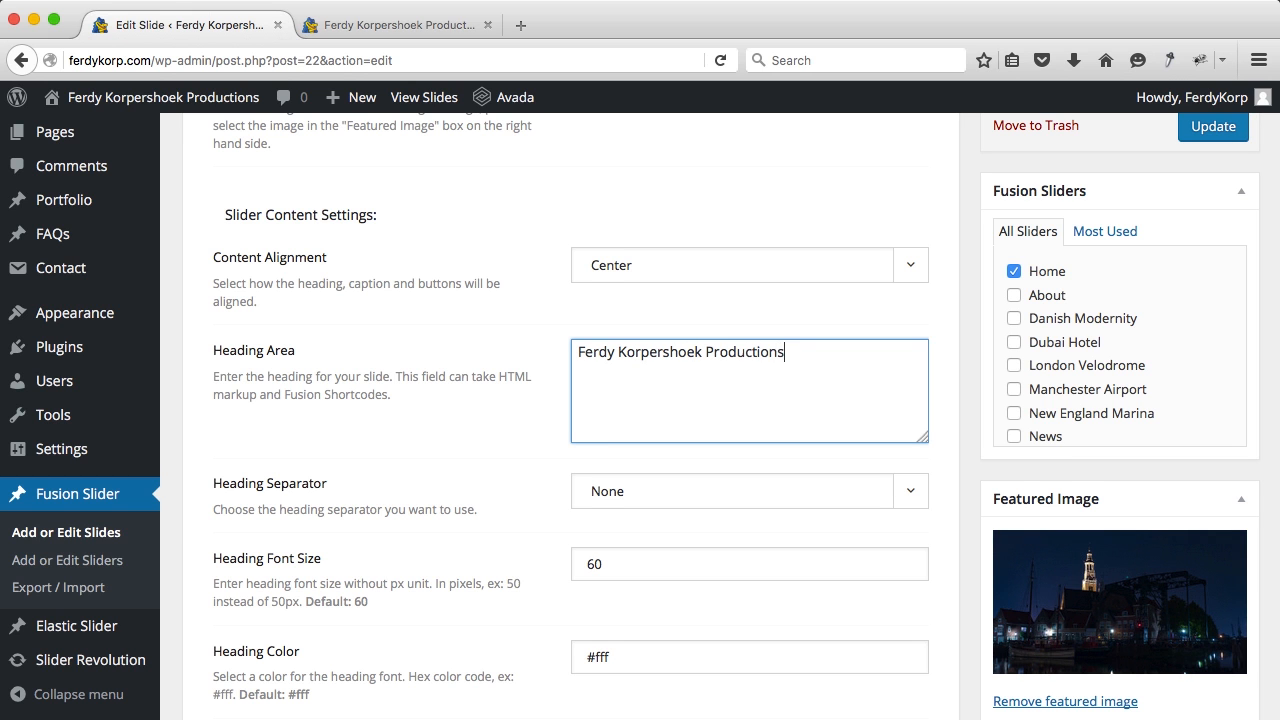
Step: Clear the old Caption Area text and set the caption font size to 35
scroll(640, 400, down, 3)
scroll(579, 340, down, 2)
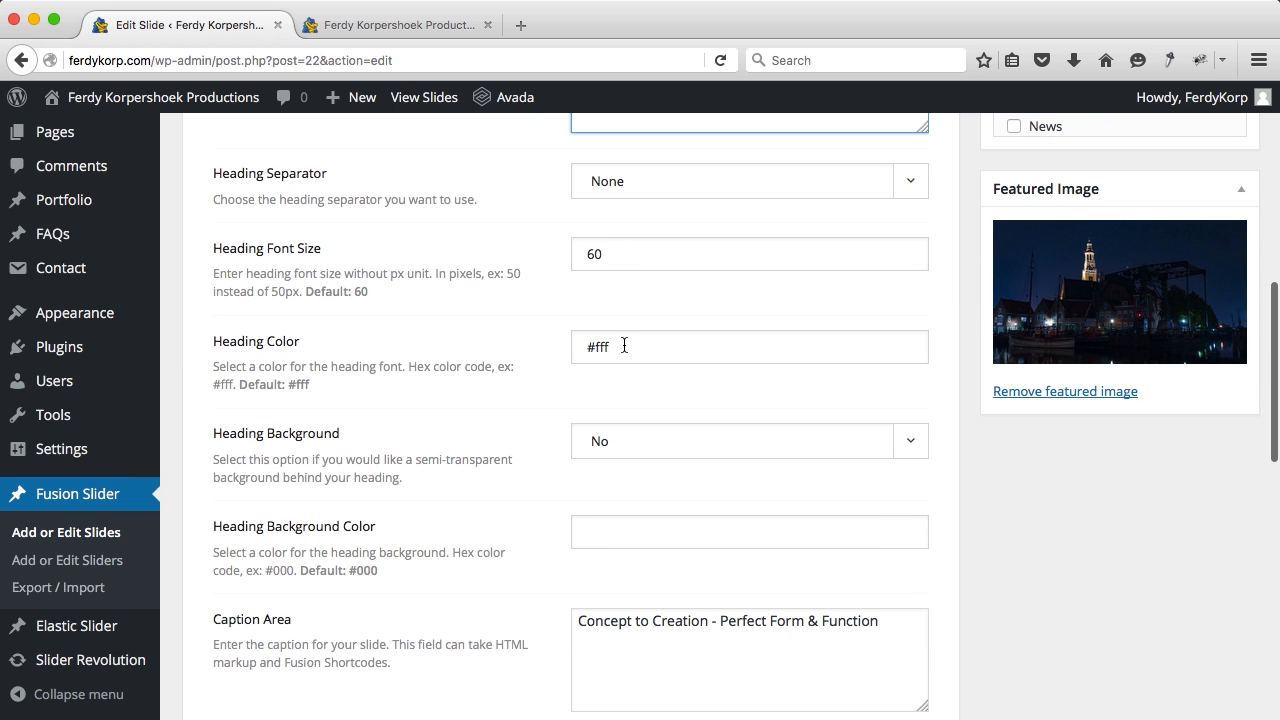
scroll(624, 345, down, 2)
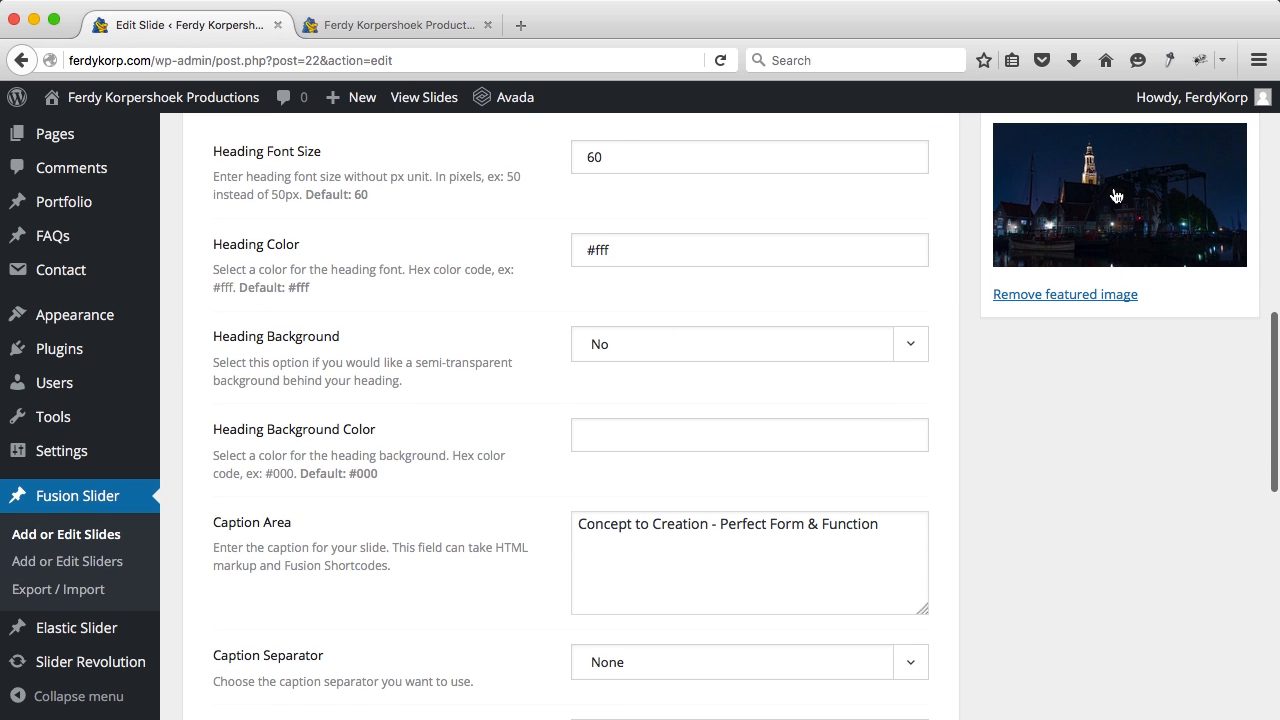
scroll(734, 283, down, 3)
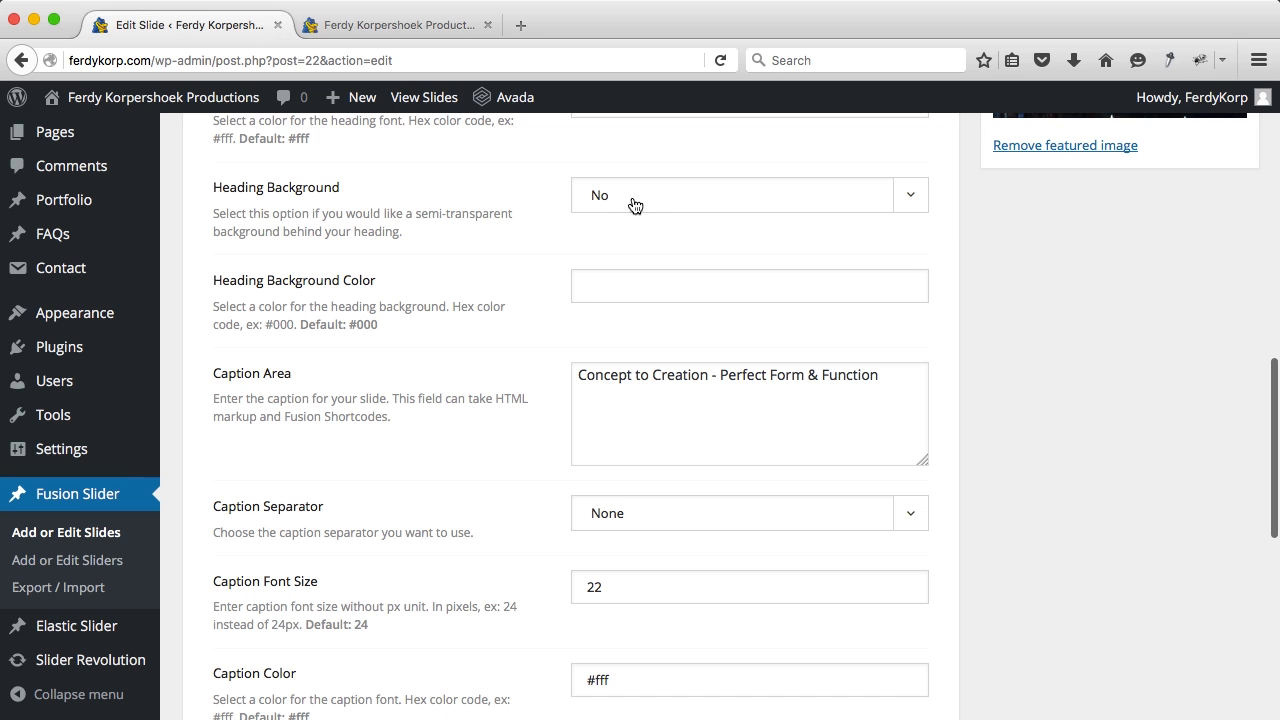
scroll(598, 262, down, 3)
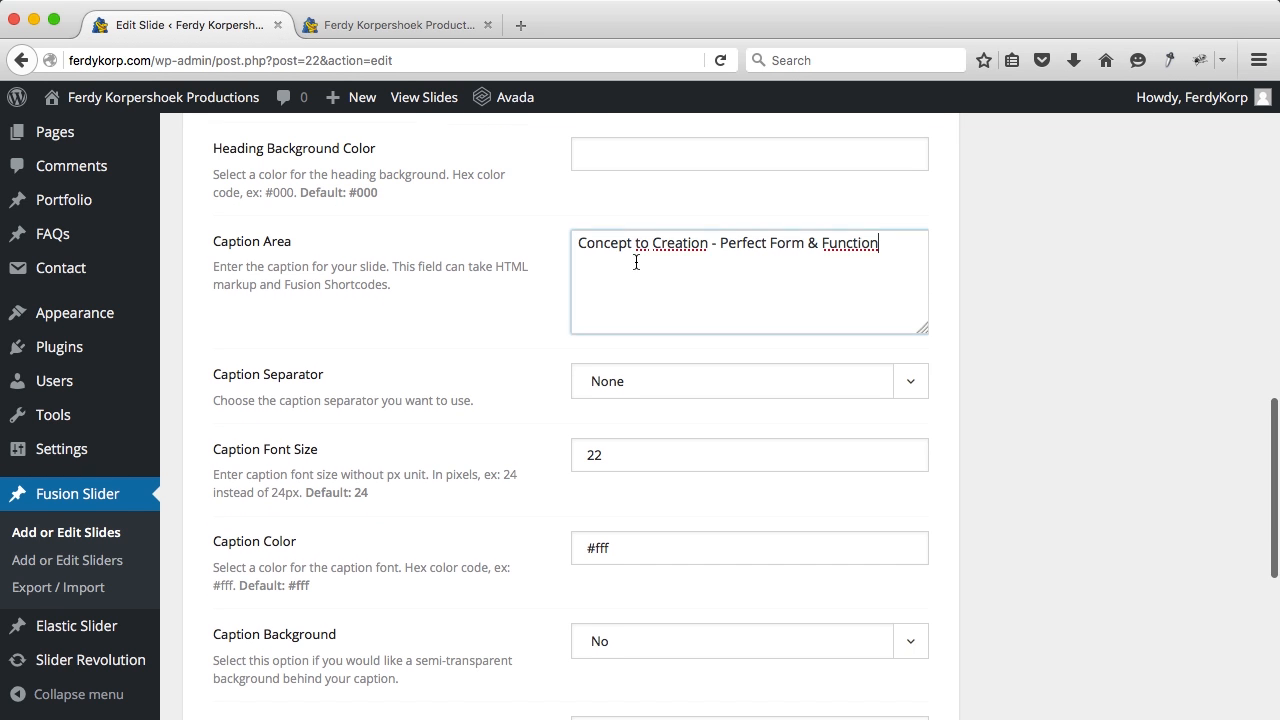
click(634, 262)
key(super+a)
key(BackSpace)
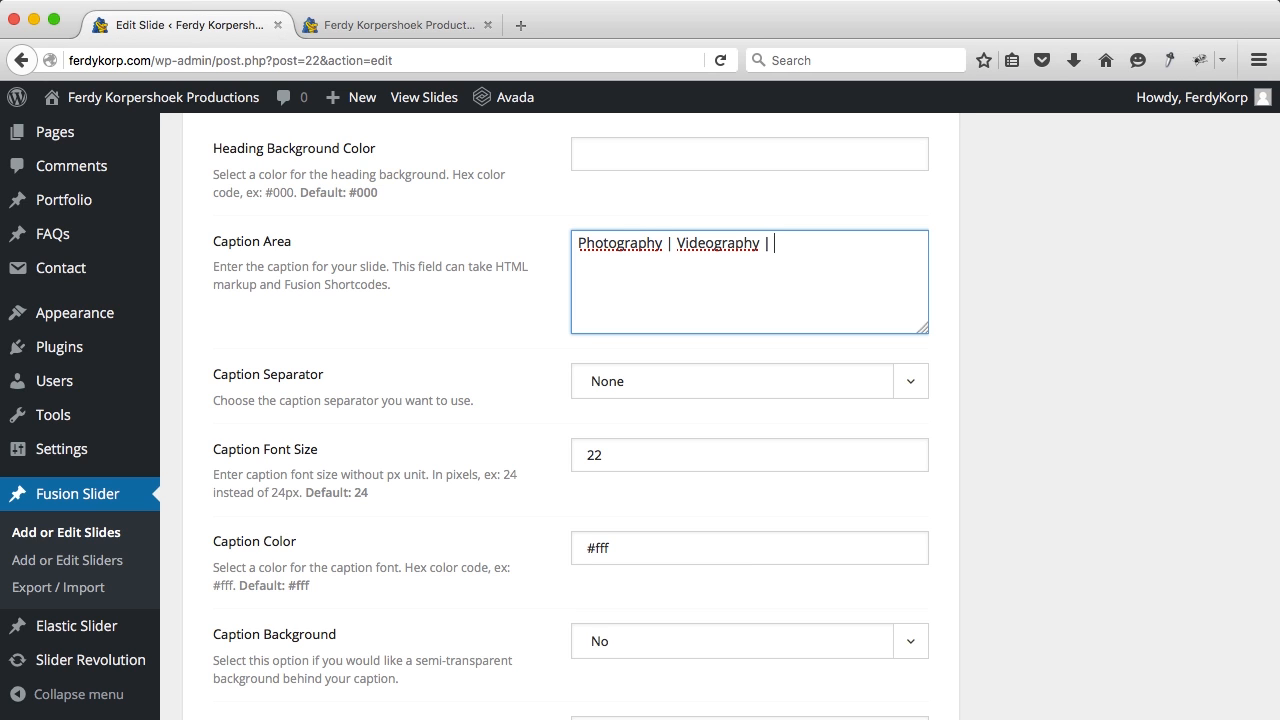
scroll(745, 420, down, 3)
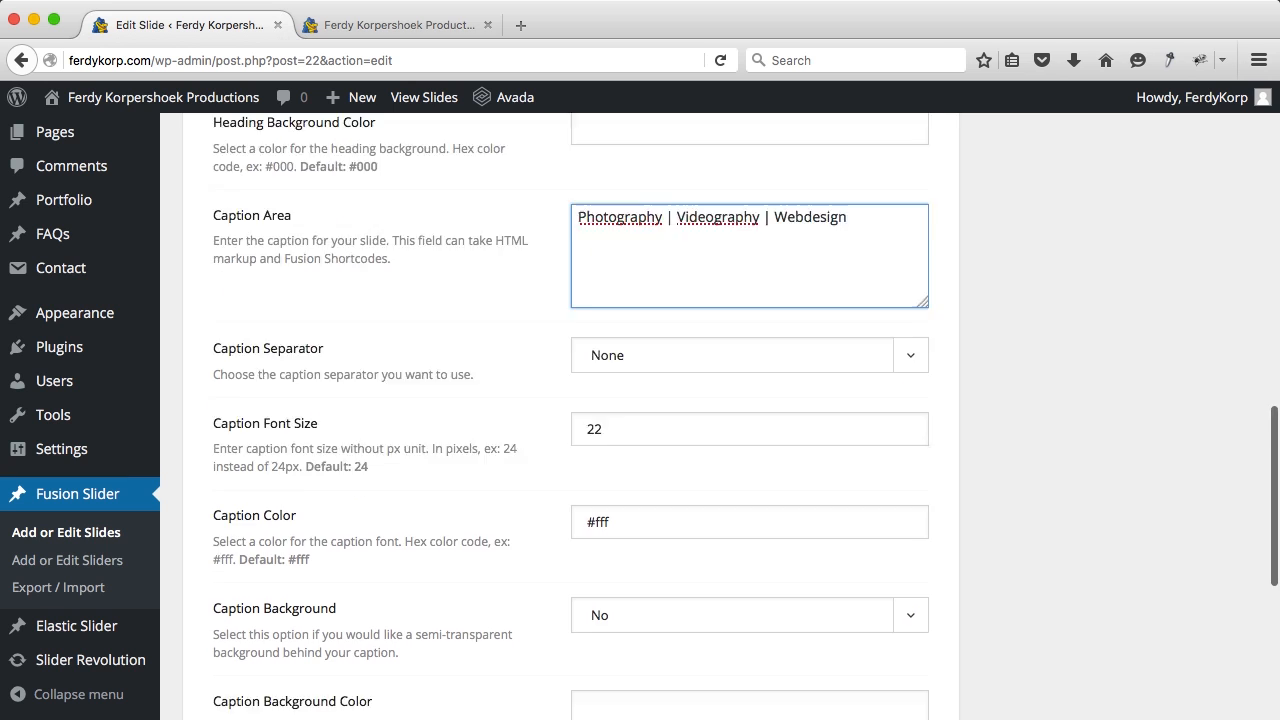
drag(620, 332, 576, 330)
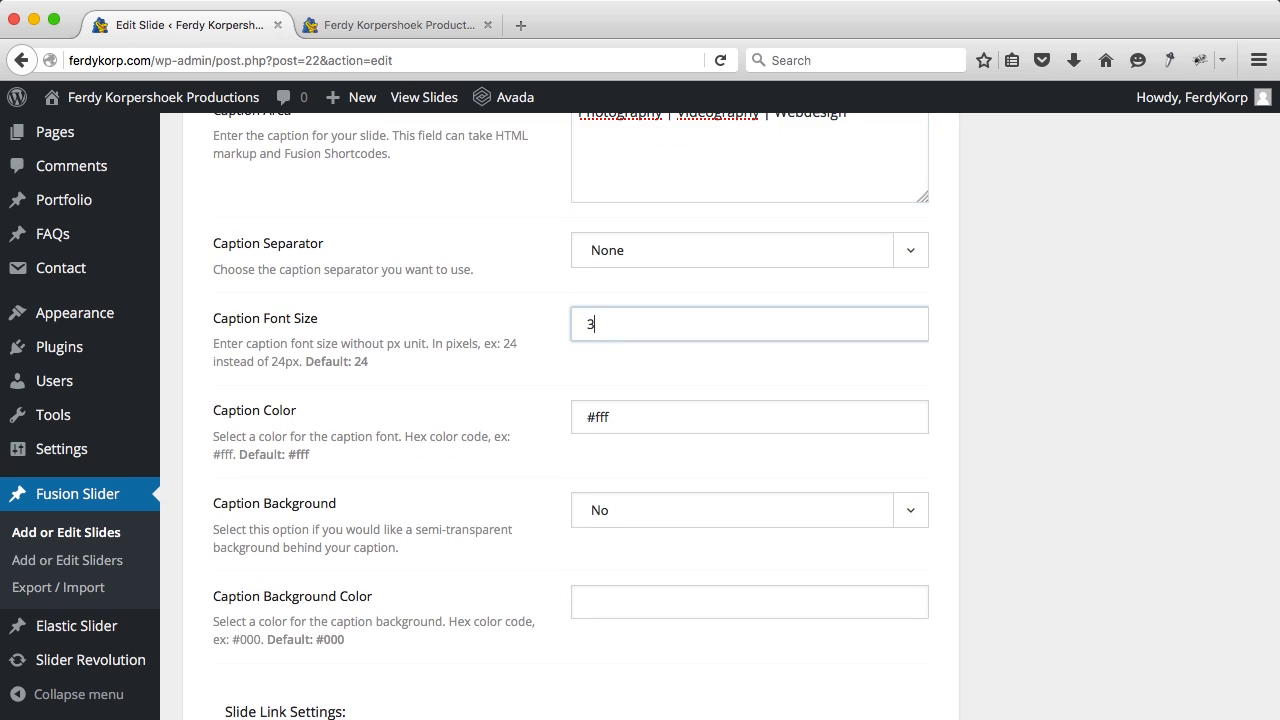
text(35)
Step: Keep the Full Slide link type, set the slide link to #, and open it in the same window
scroll(631, 420, down, 6)
scroll(630, 428, down, 2)
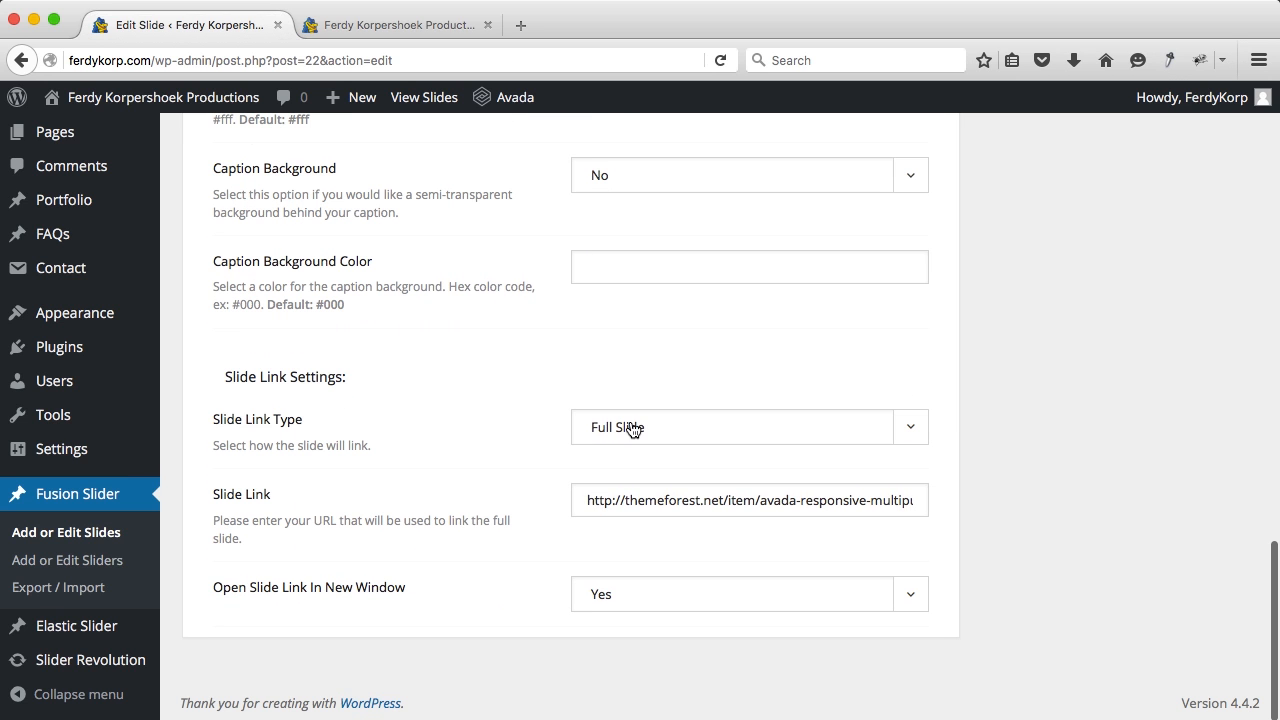
click(649, 438)
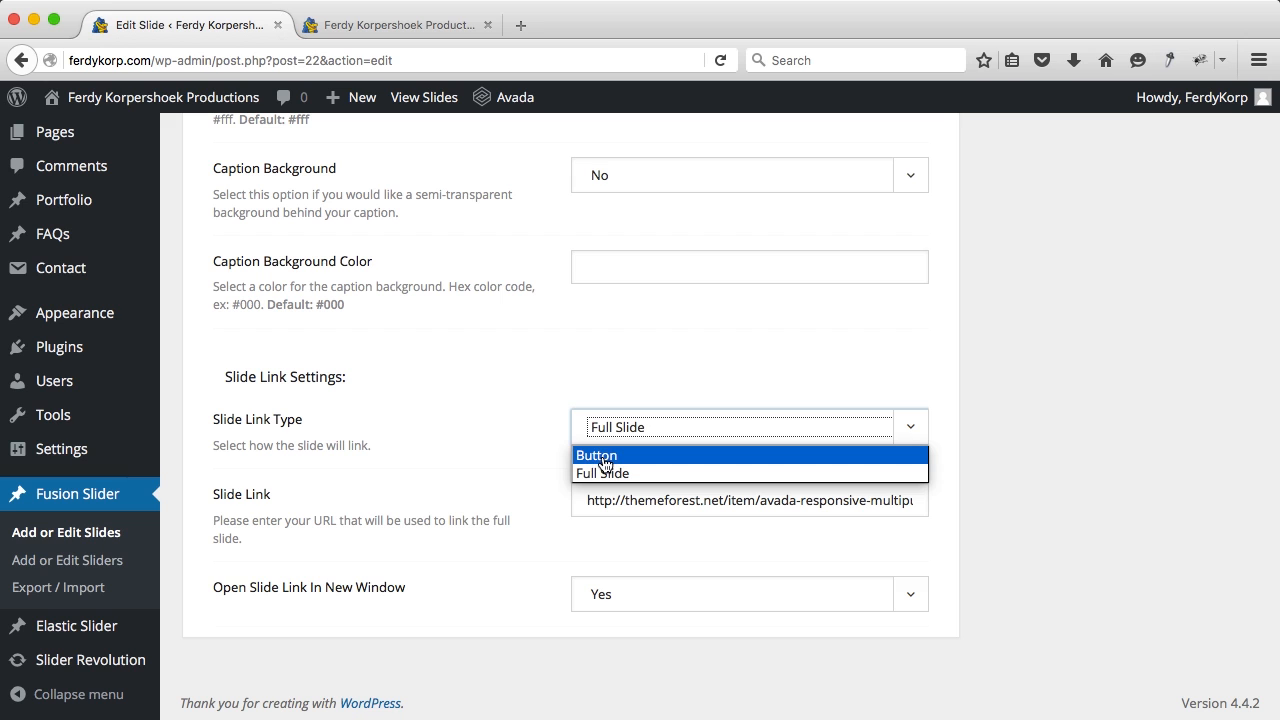
click(542, 450)
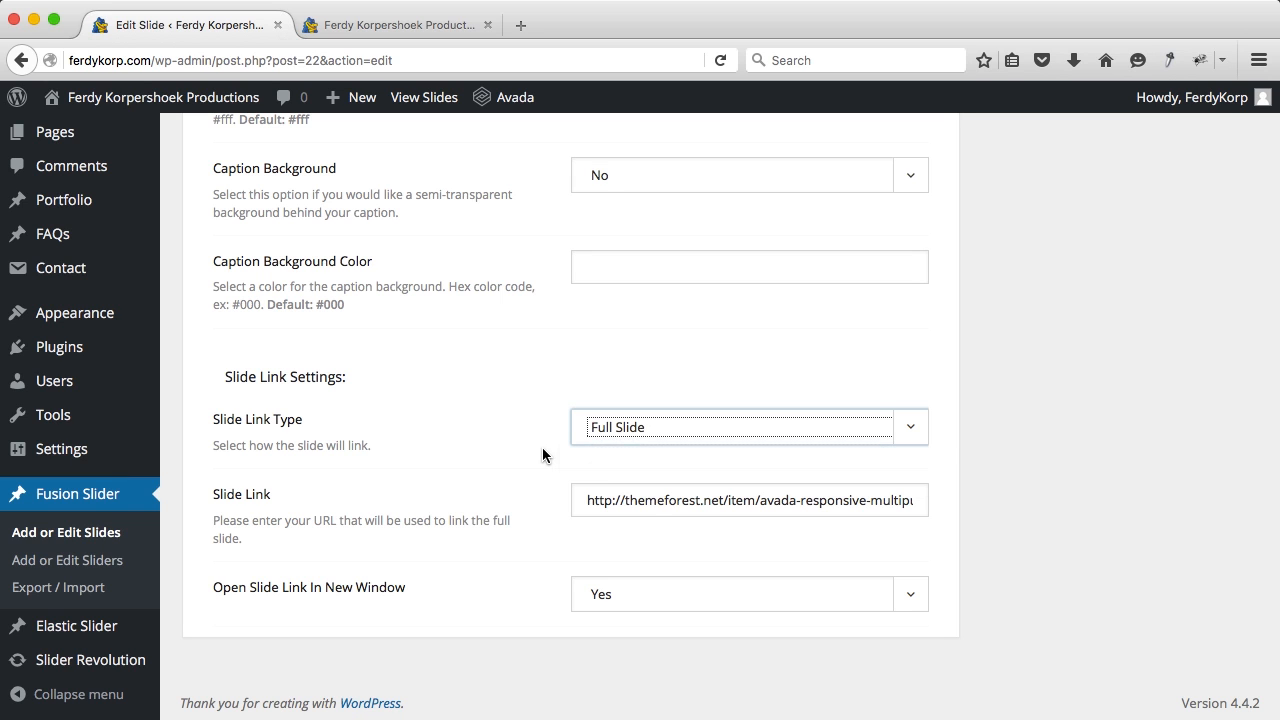
click(655, 500)
triple_click(655, 500)
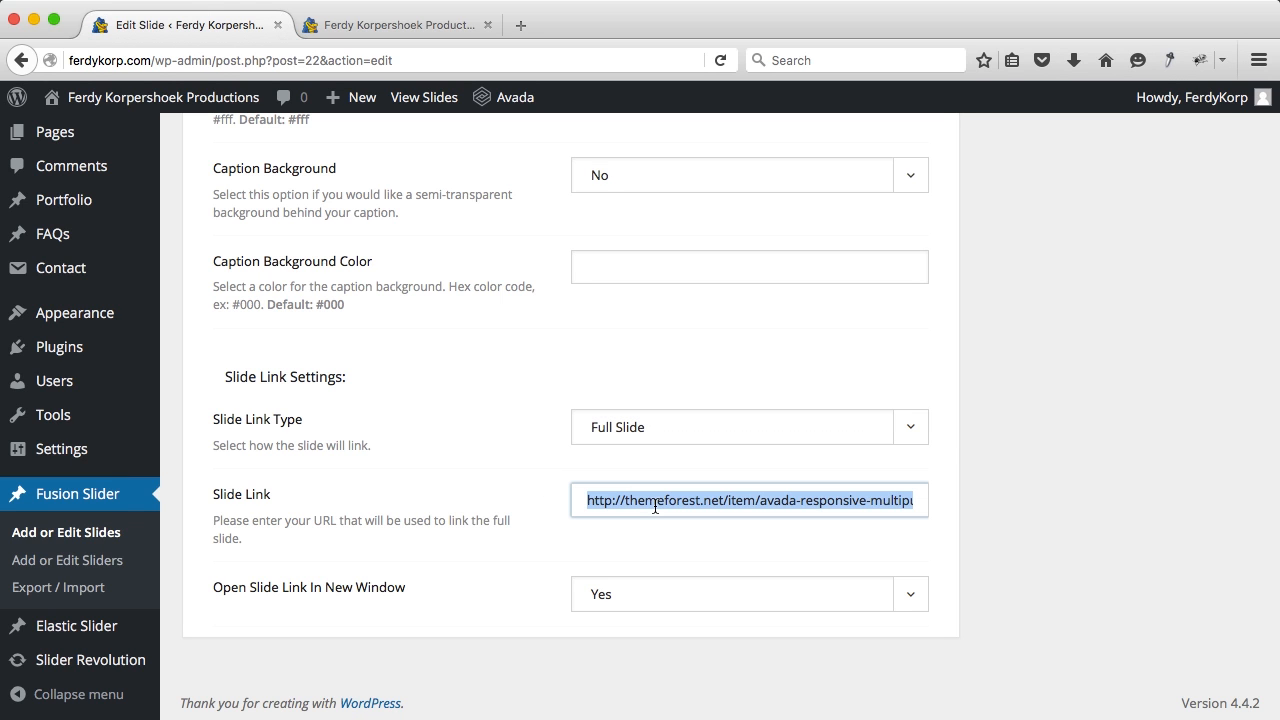
text(#)
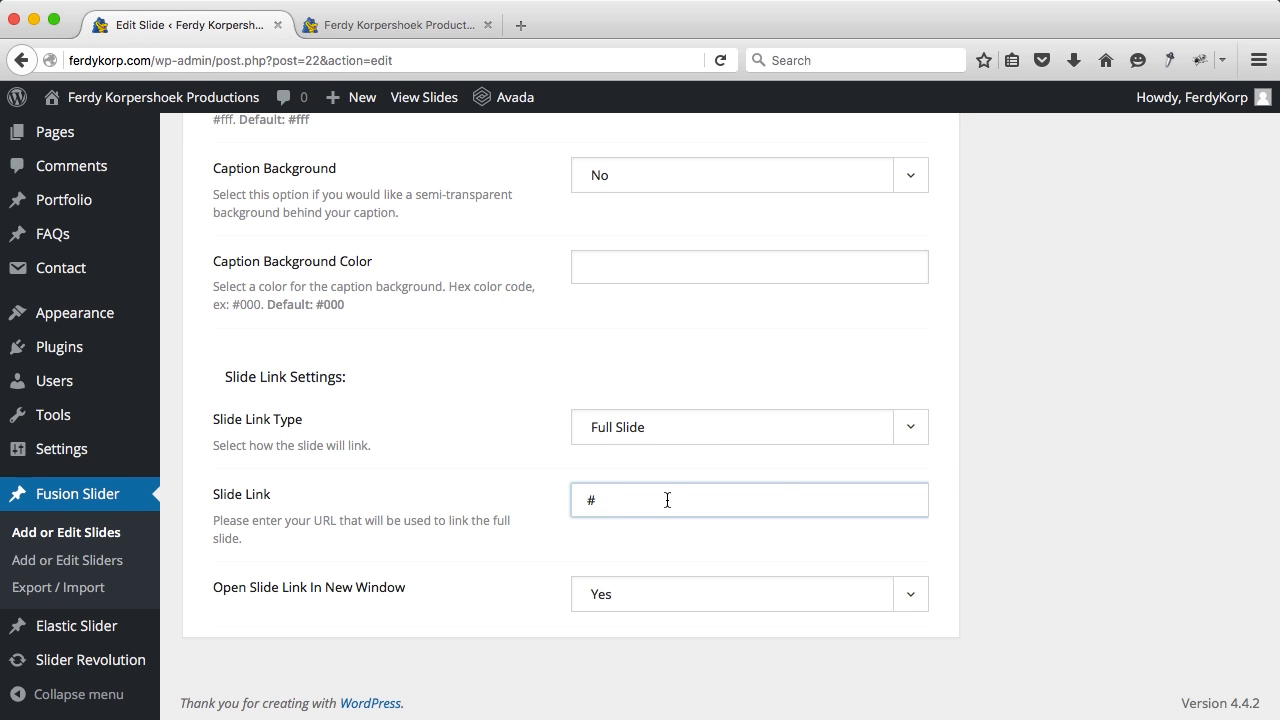
scroll(779, 484, up, 2)
scroll(762, 490, down, 2)
click(646, 596)
click(613, 645)
Step: Update the Home slide, then switch to the live site's home page tab
scroll(823, 476, up, 10)
scroll(824, 478, up, 5)
click(1181, 407)
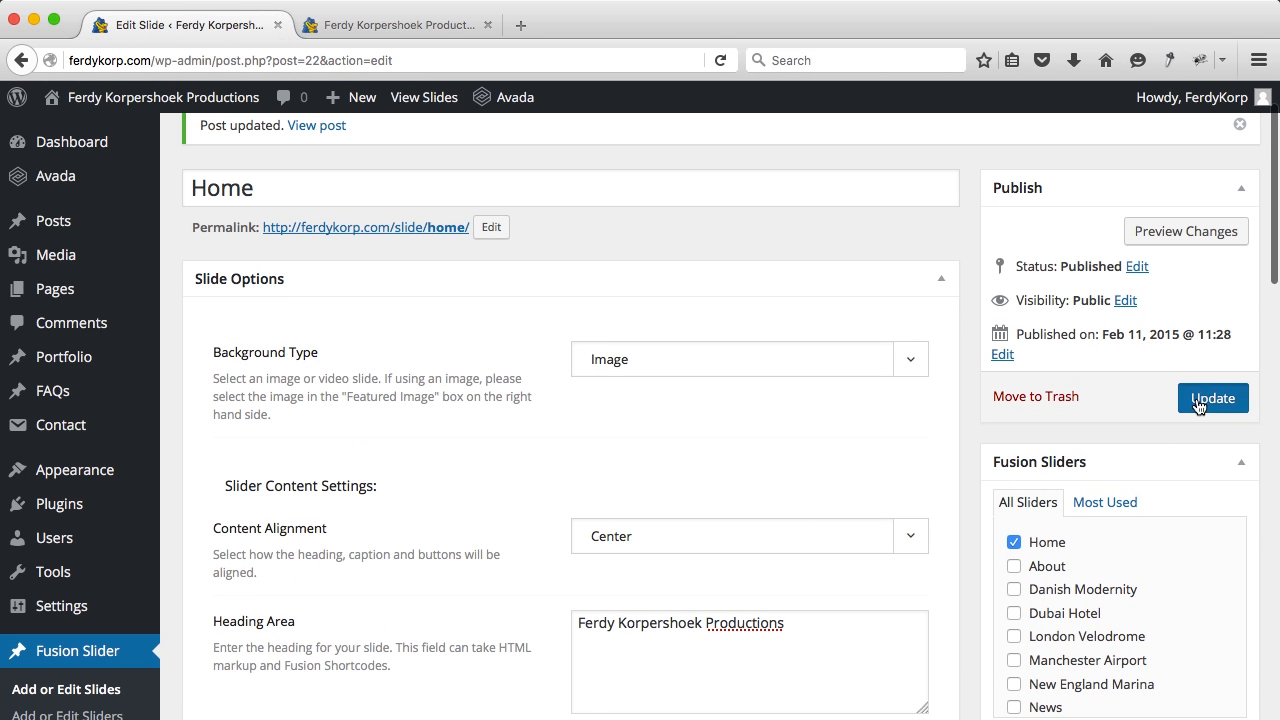
click(371, 36)
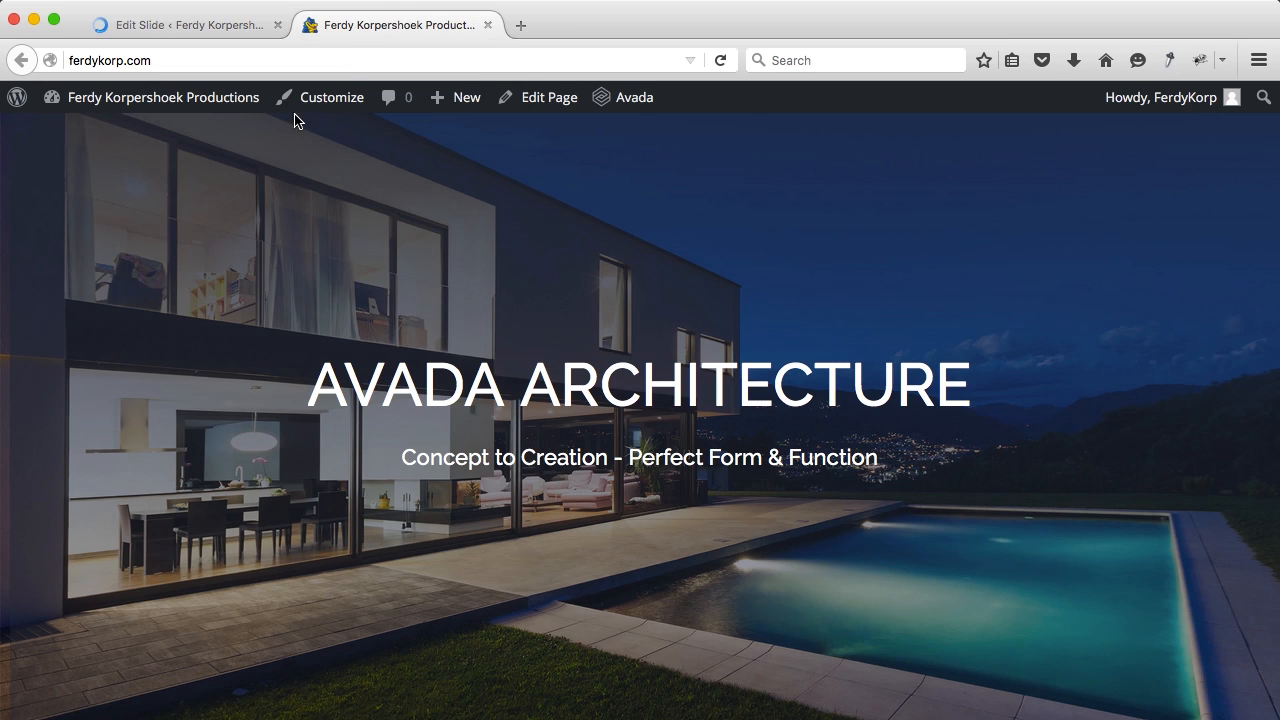
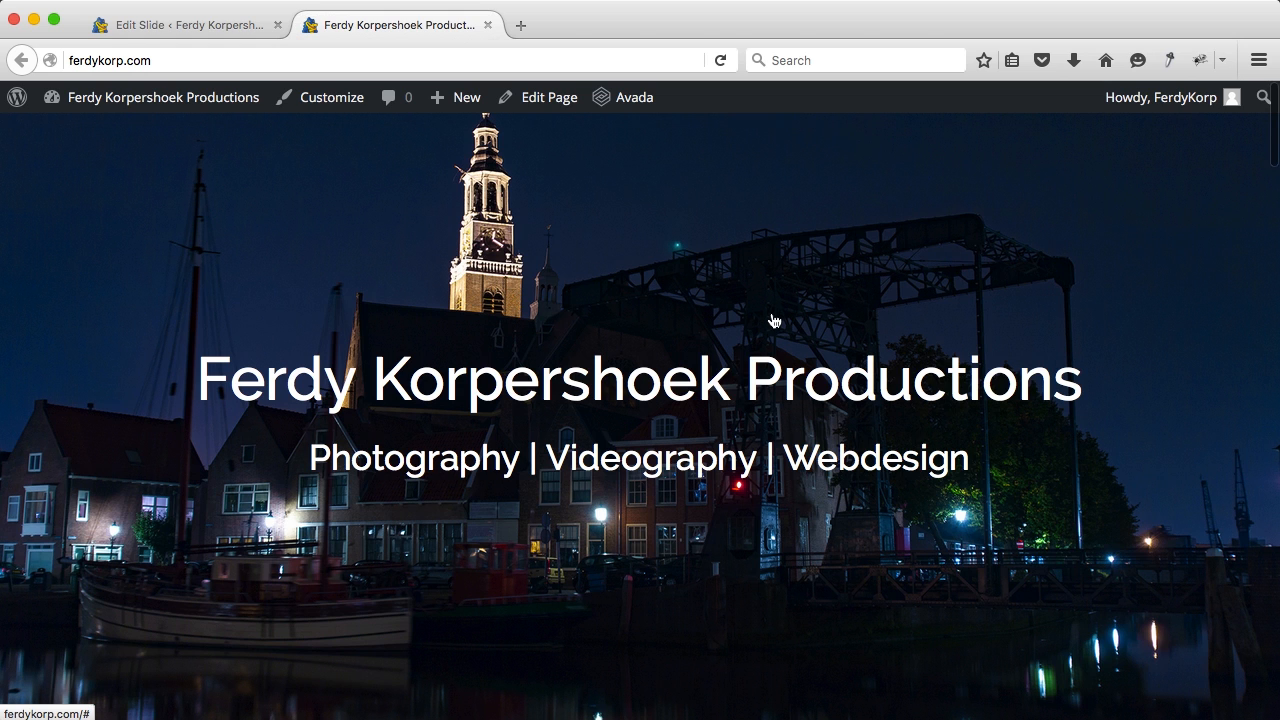
Step: Search Google for 'avada demos' in a new tab and open the Avada demo listing
scroll(773, 320, down, 5)
scroll(773, 320, down, 3)
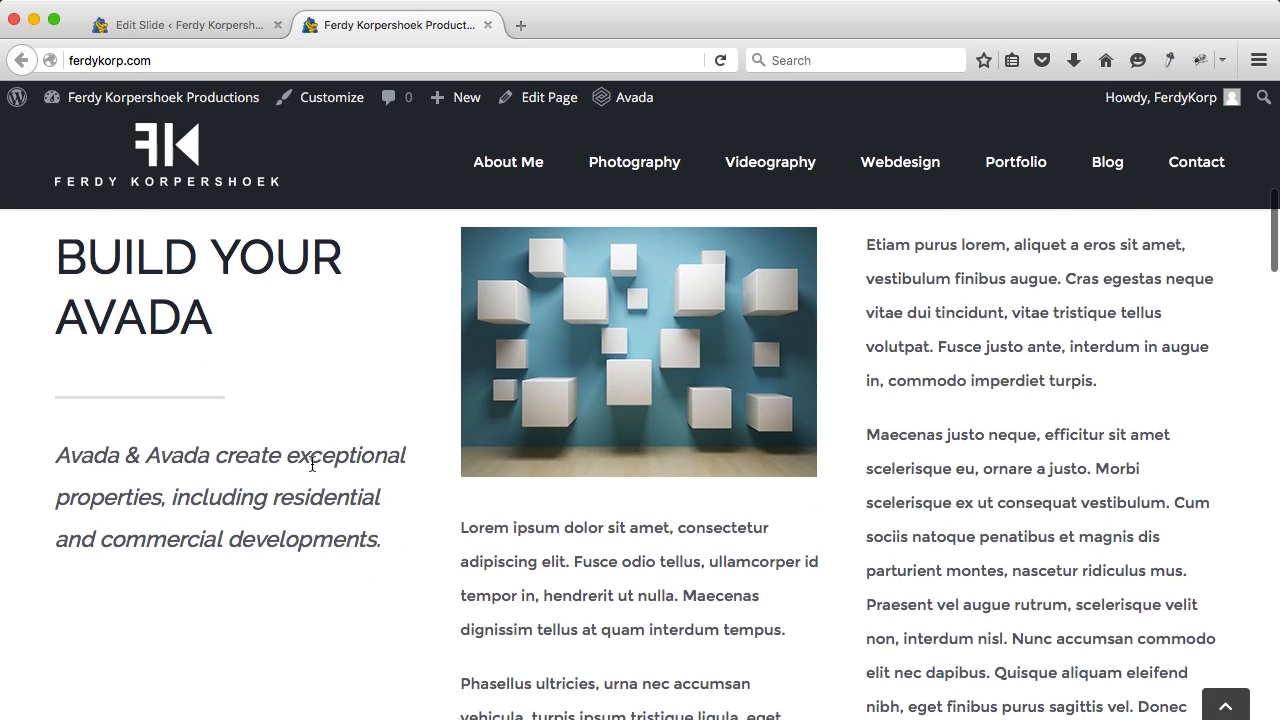
scroll(312, 465, down, 10)
scroll(312, 465, up, 15)
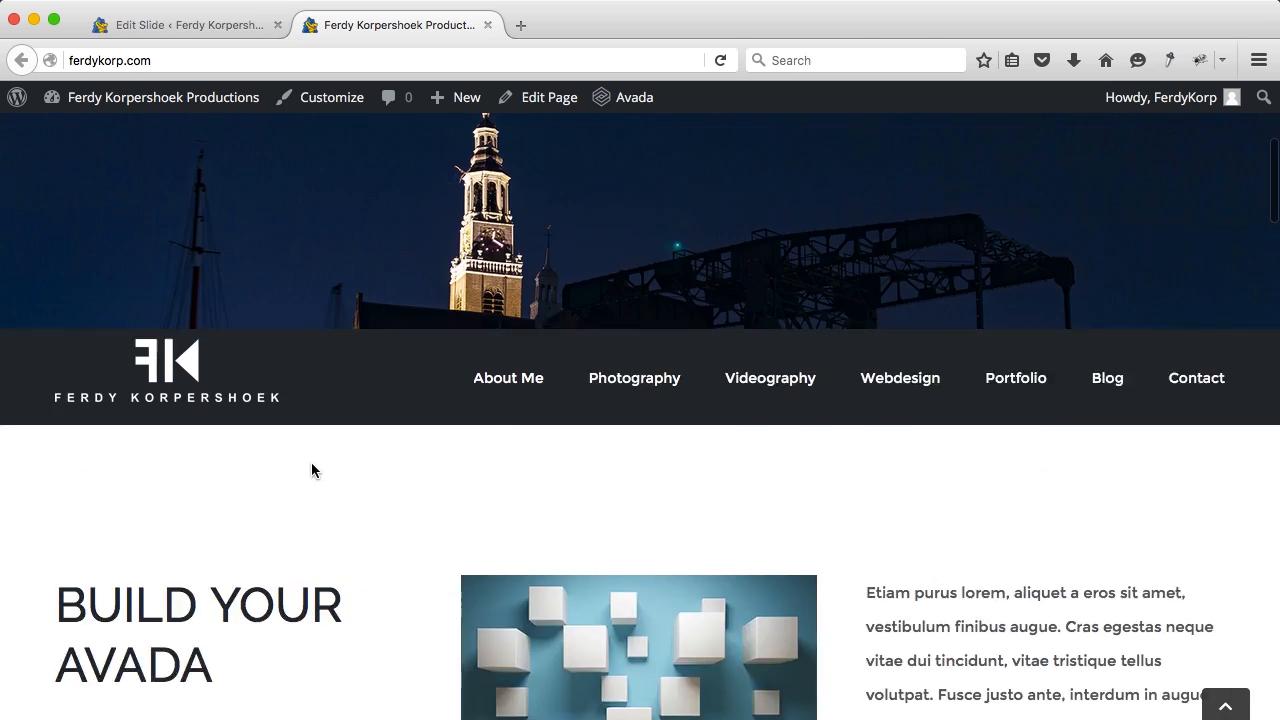
click(521, 25)
text(avada demos)
key(Return)
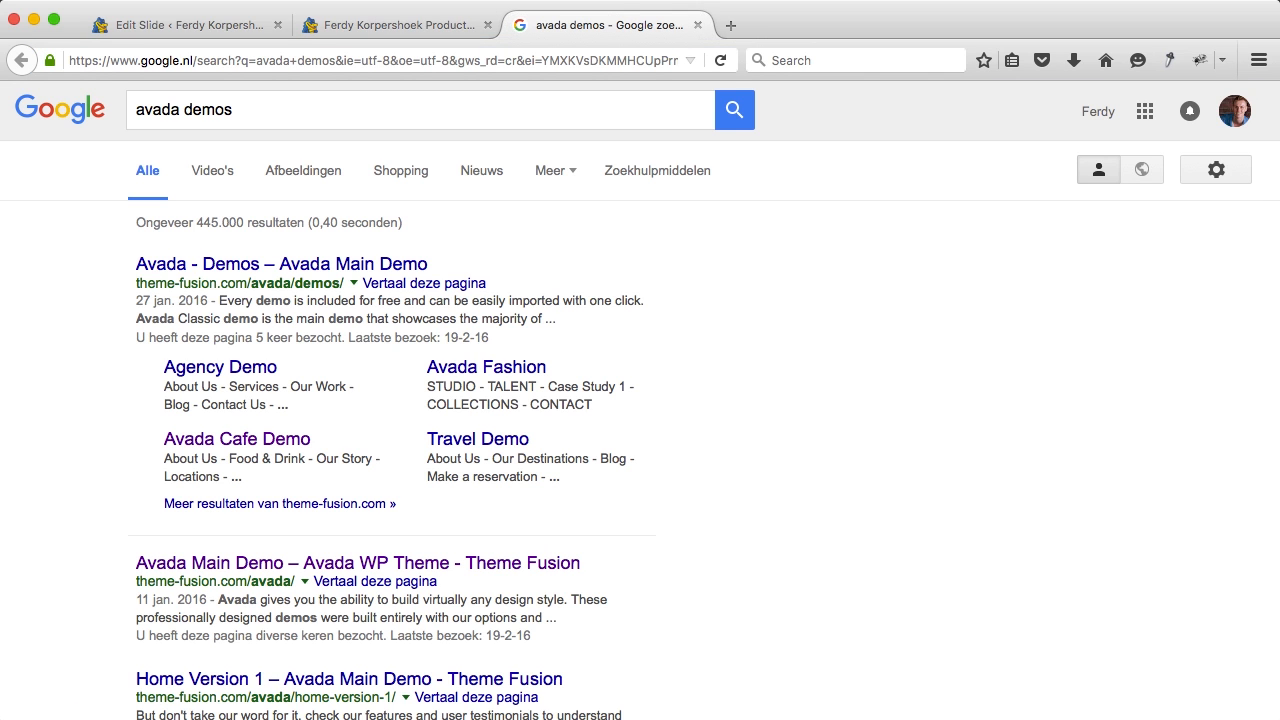
click(276, 268)
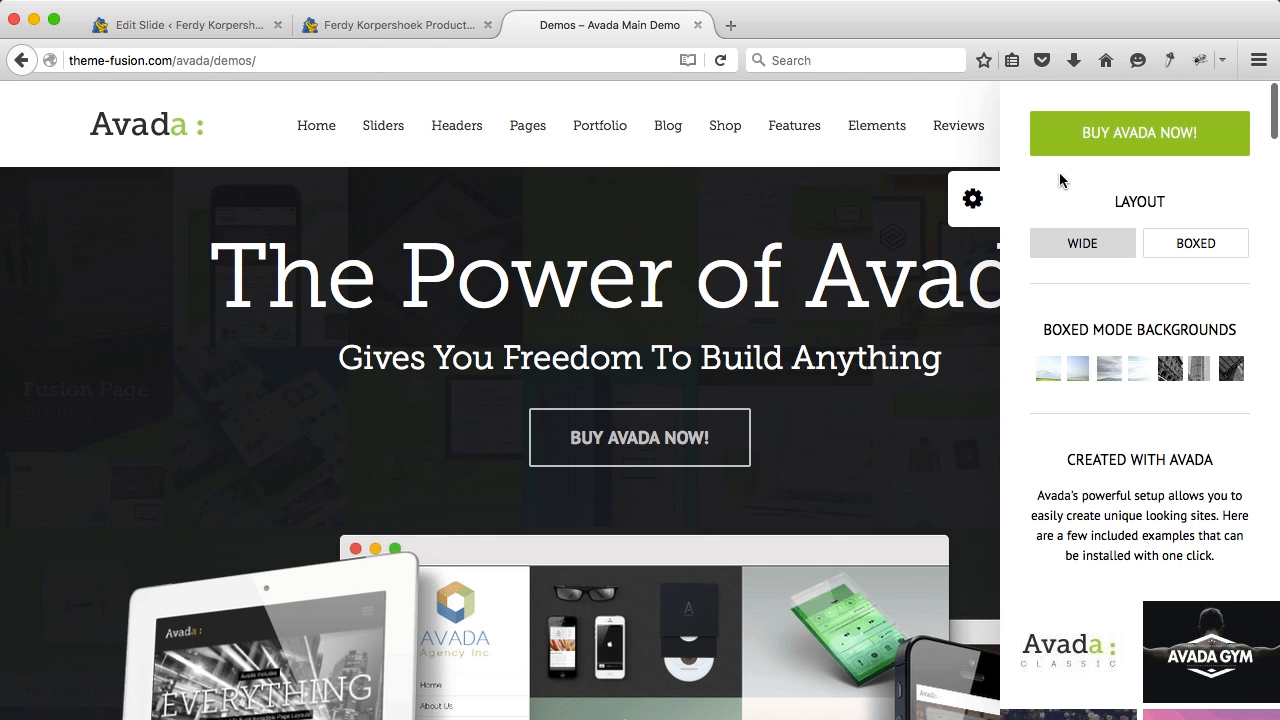
Step: Open the Home Version 1 demo from the Home menu and scroll through it
click(975, 200)
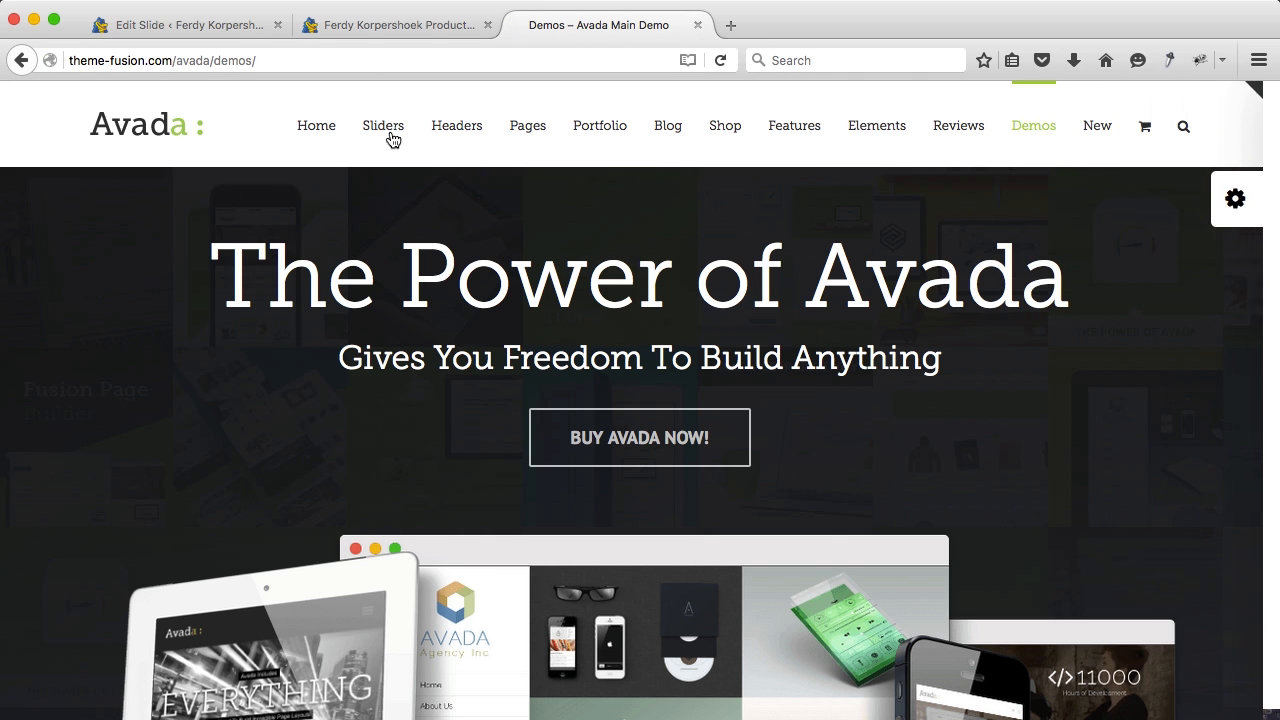
mouse_move(313, 127)
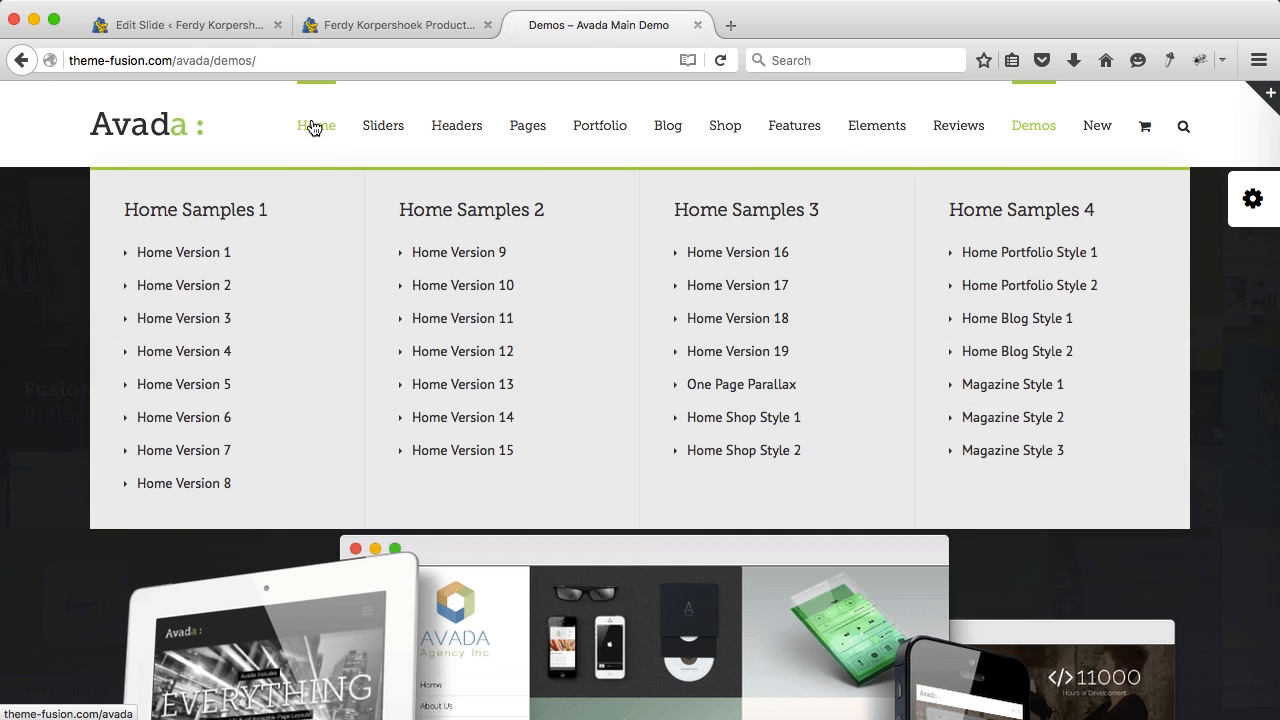
click(195, 262)
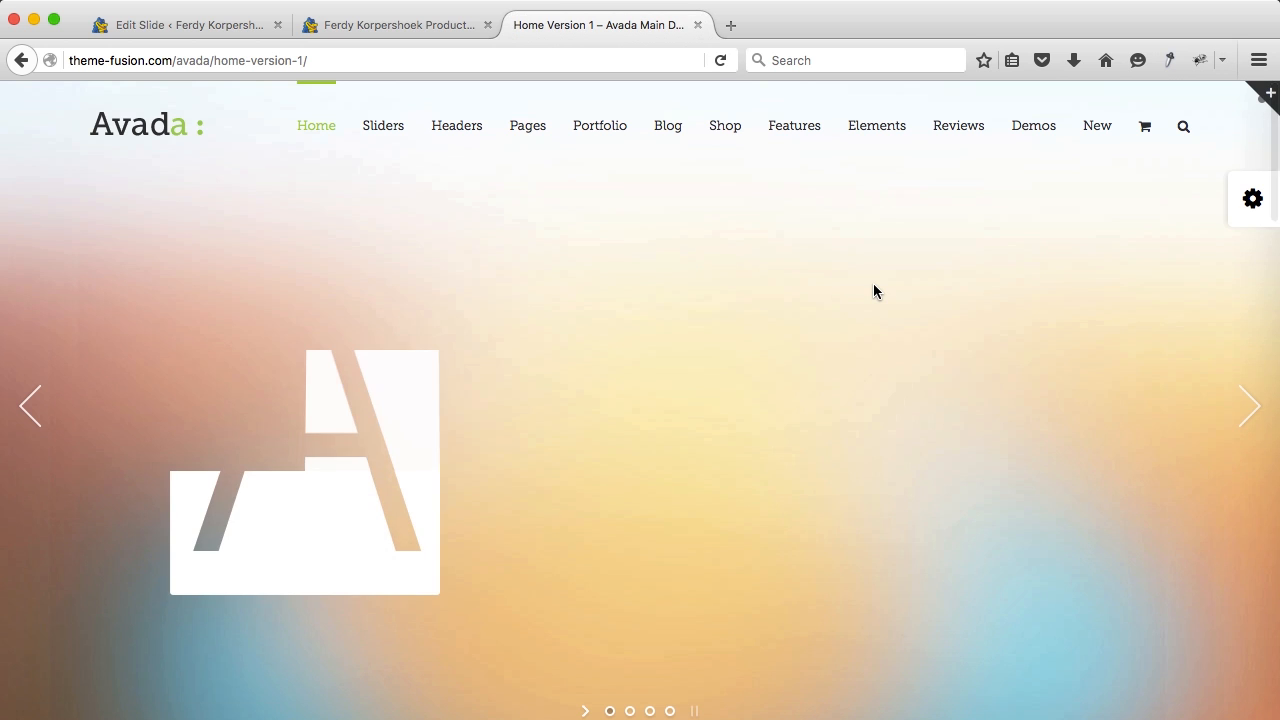
scroll(873, 288, down, 6)
scroll(873, 290, down, 8)
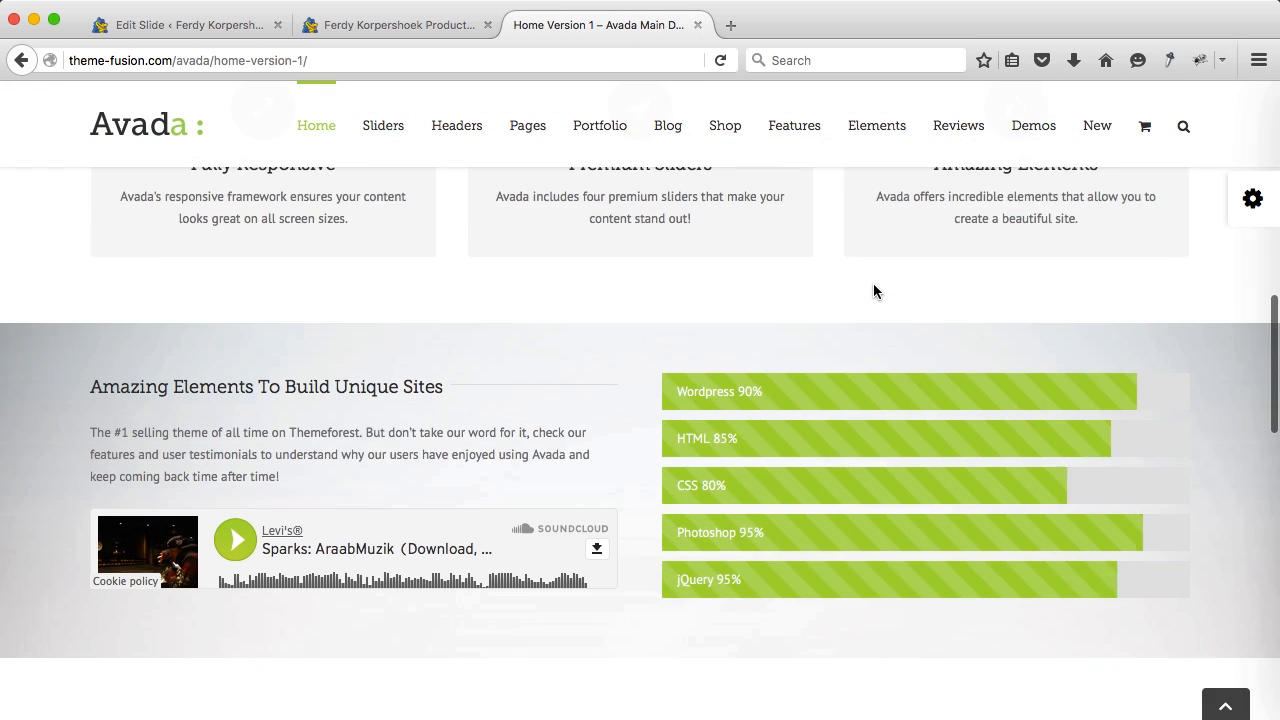
scroll(873, 291, down, 2)
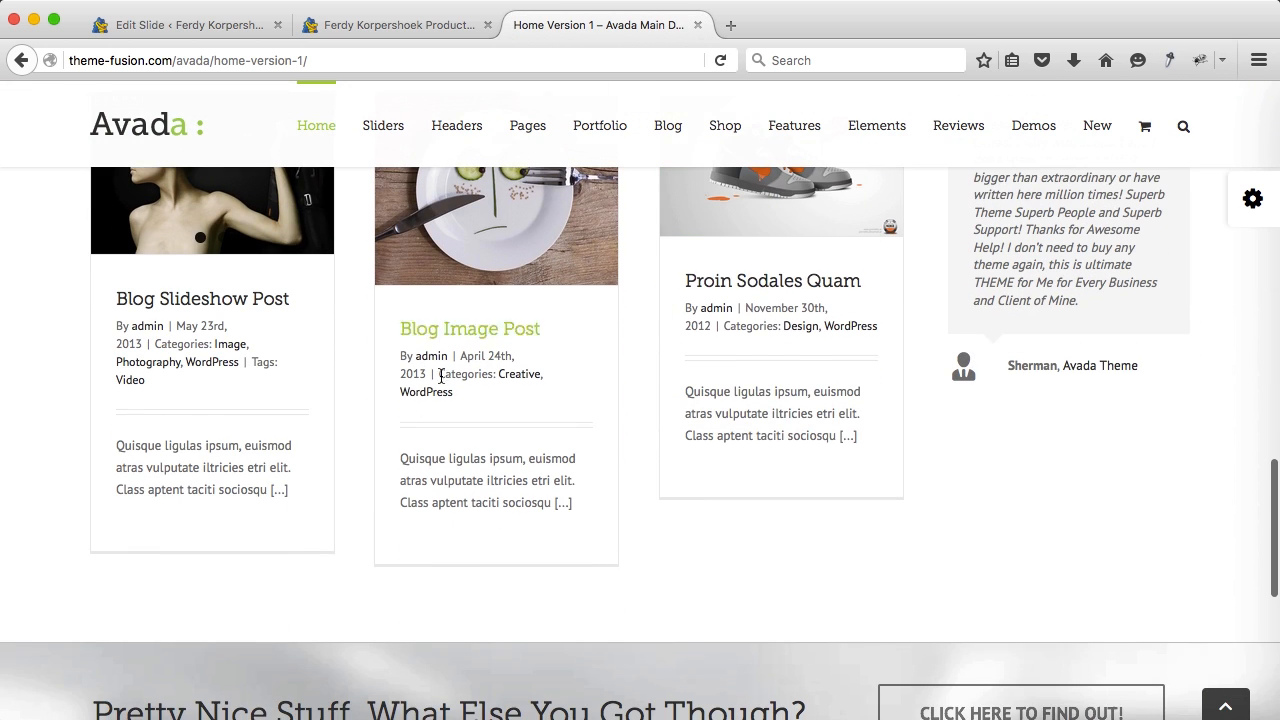
scroll(717, 286, down, 4)
scroll(718, 287, up, 6)
scroll(718, 286, up, 6)
scroll(566, 500, down, 2)
scroll(549, 502, up, 5)
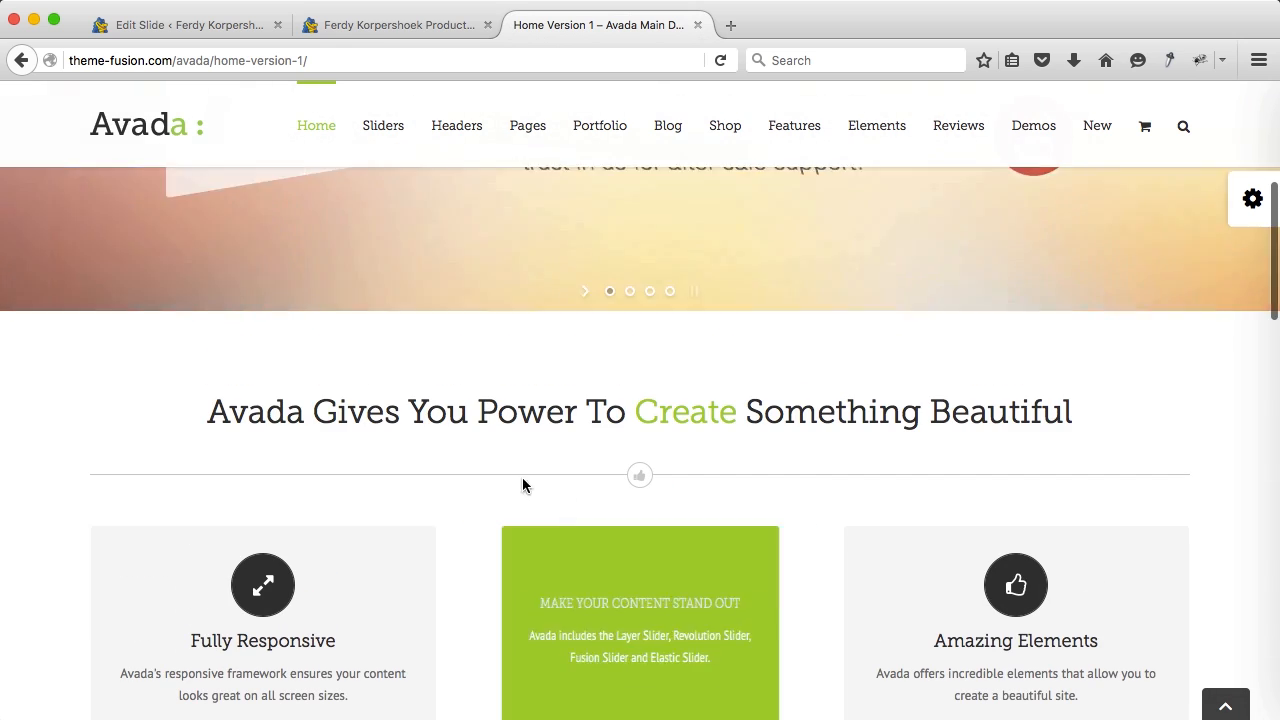
Step: Open the Home Version 3 demo, review its three feature boxes, then return to ferdykorp.com
mouse_move(330, 127)
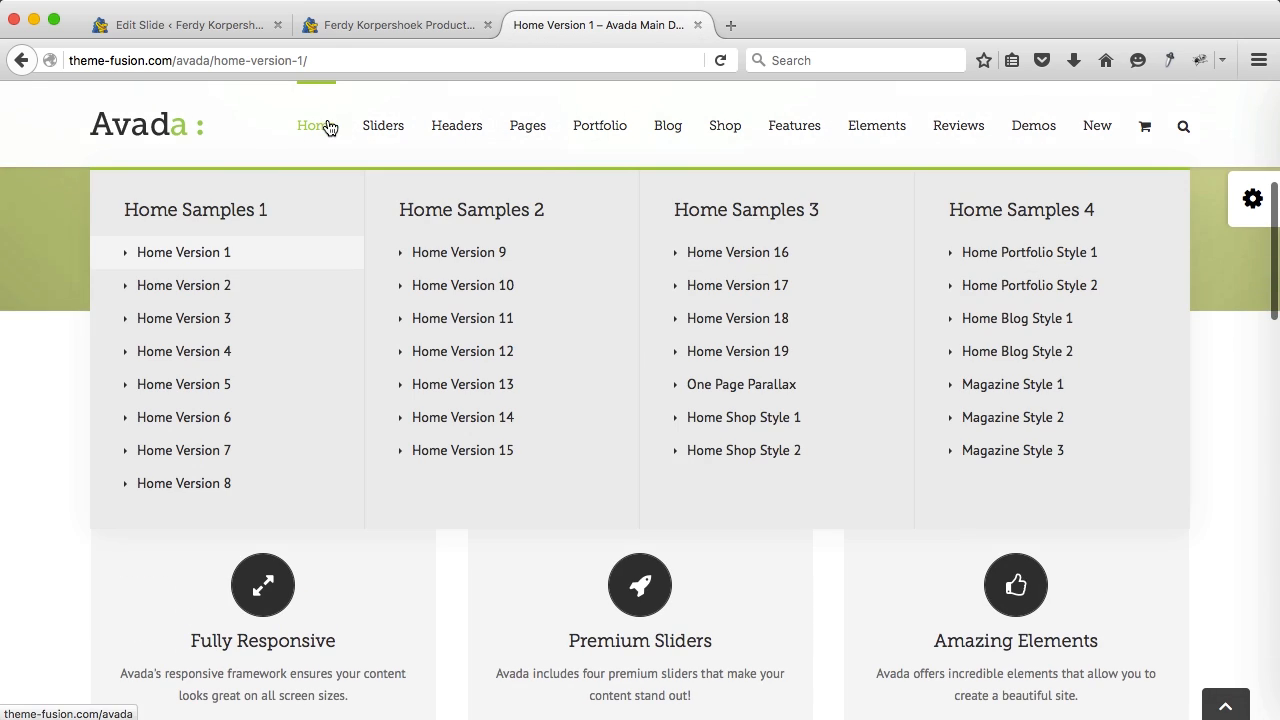
click(210, 320)
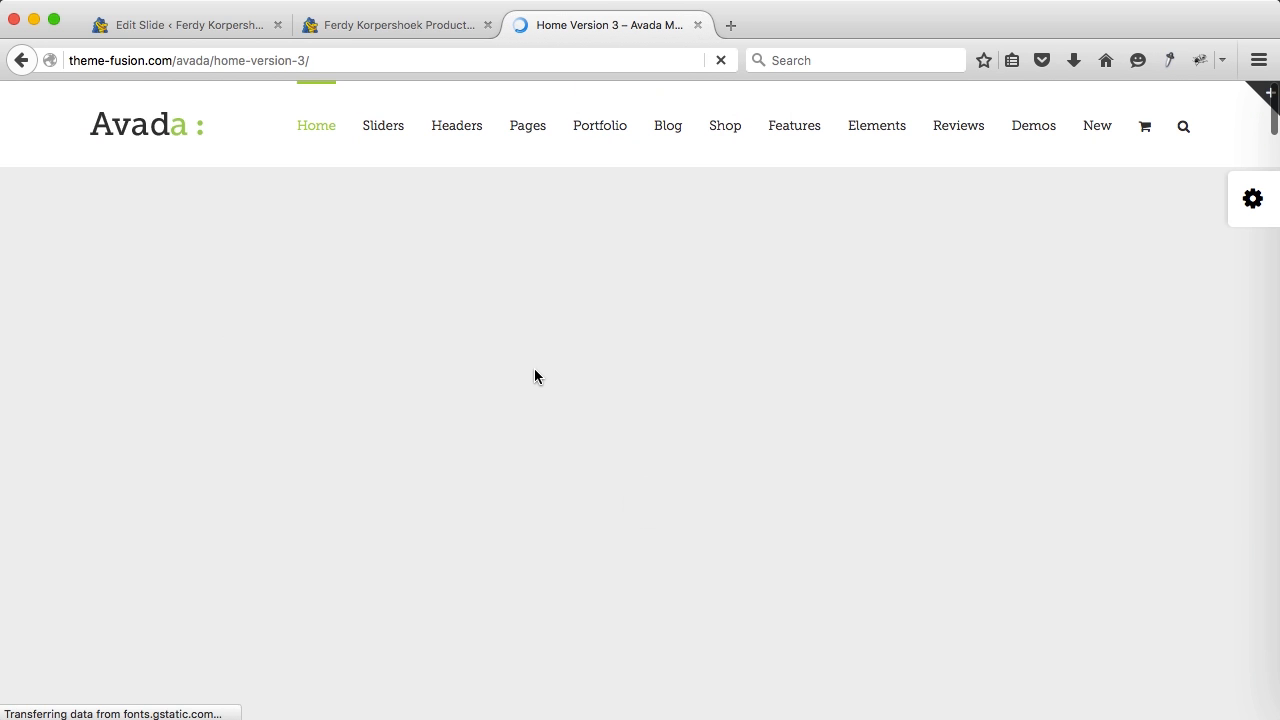
scroll(534, 376, down, 5)
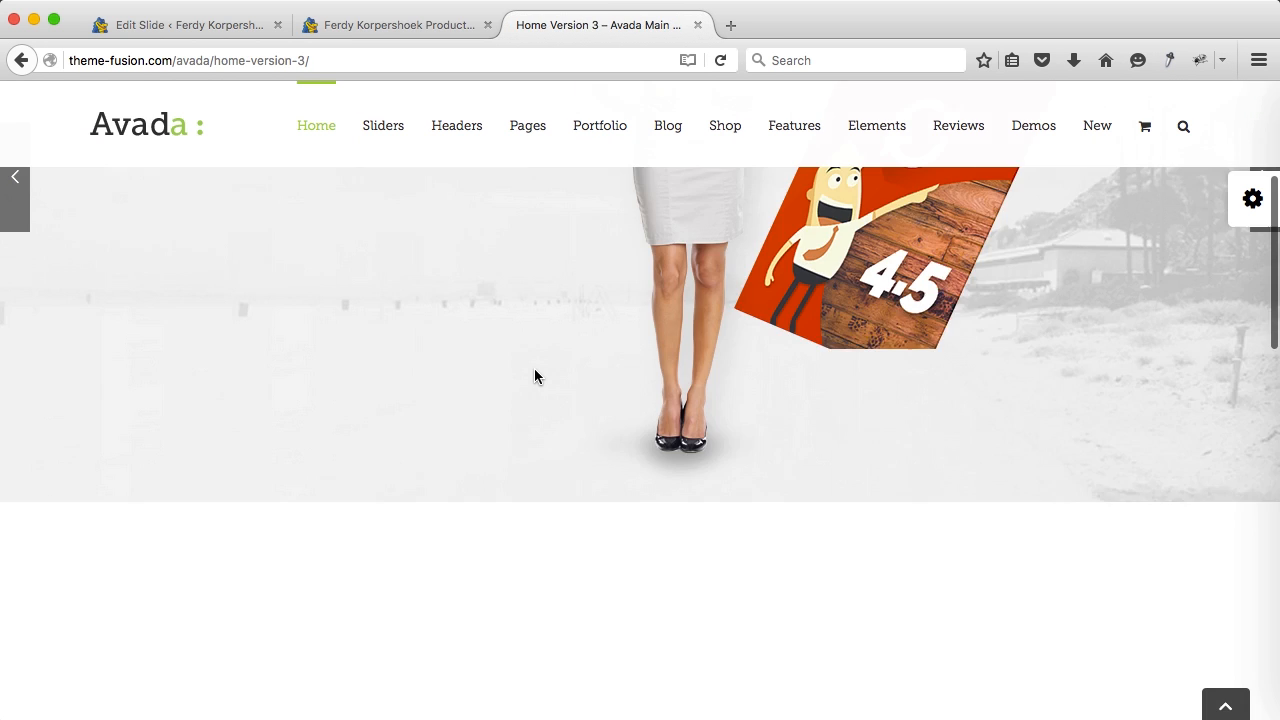
scroll(534, 376, down, 3)
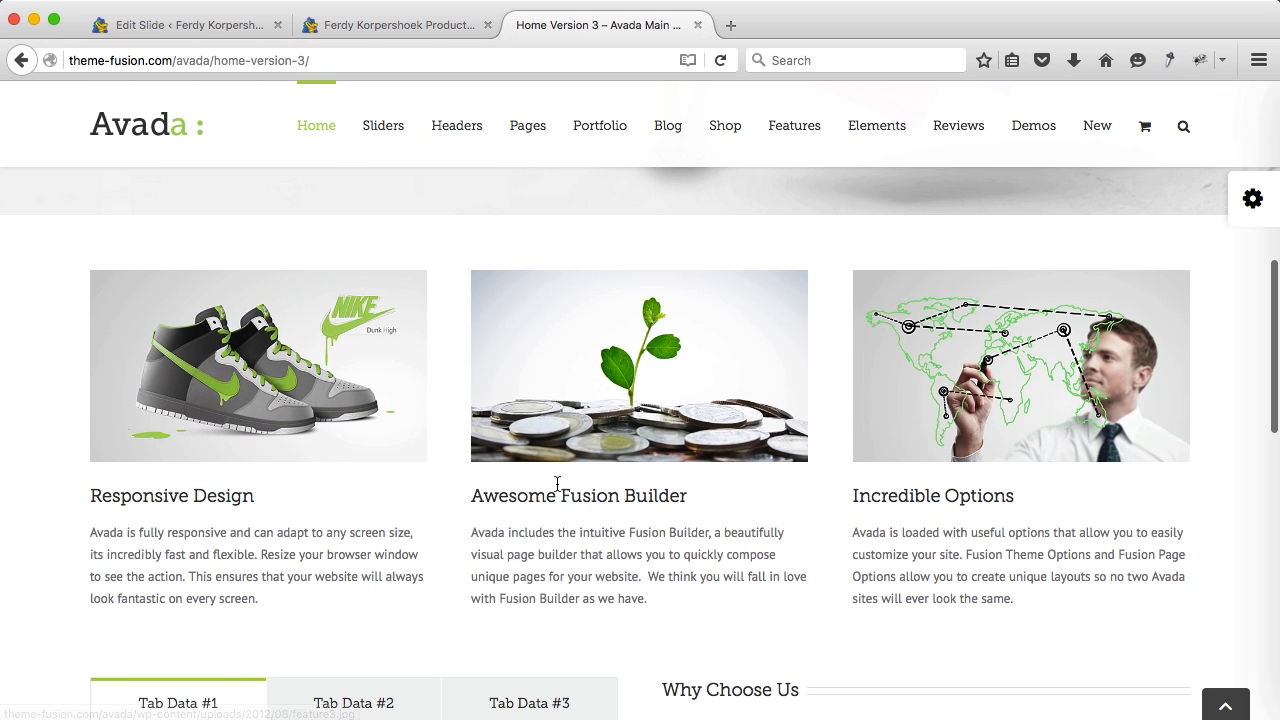
scroll(686, 374, down, 1)
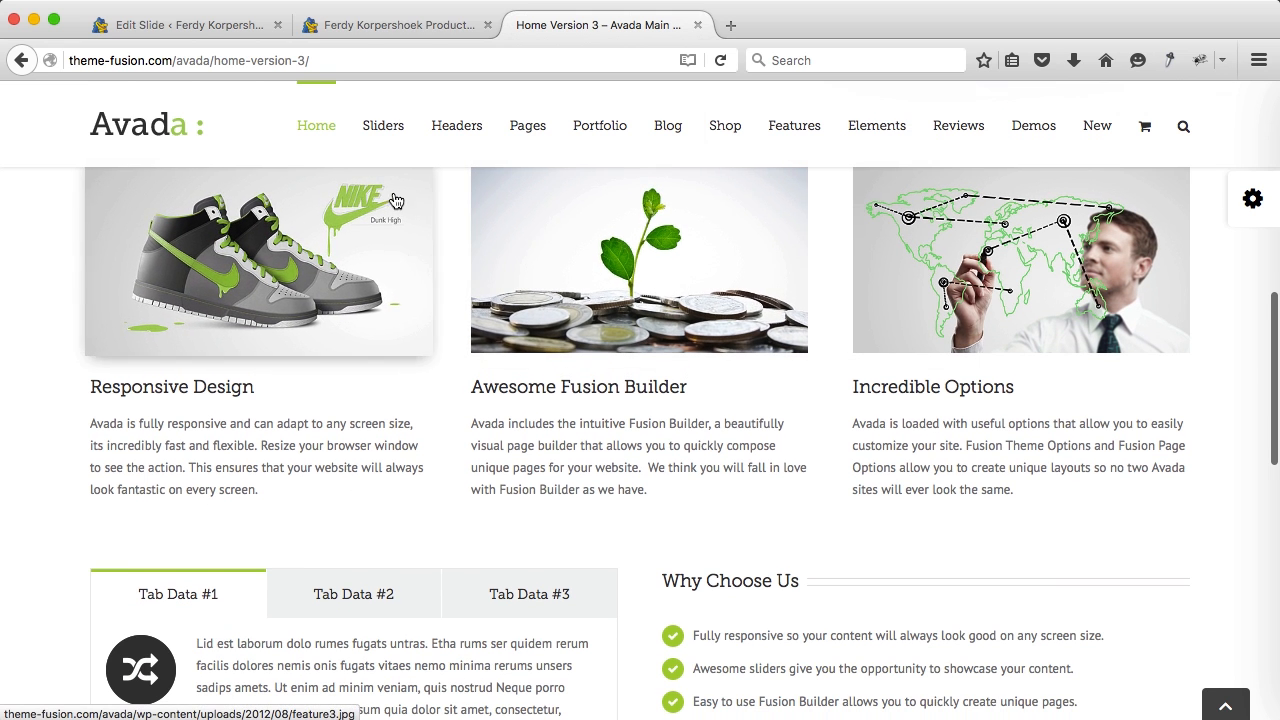
click(389, 28)
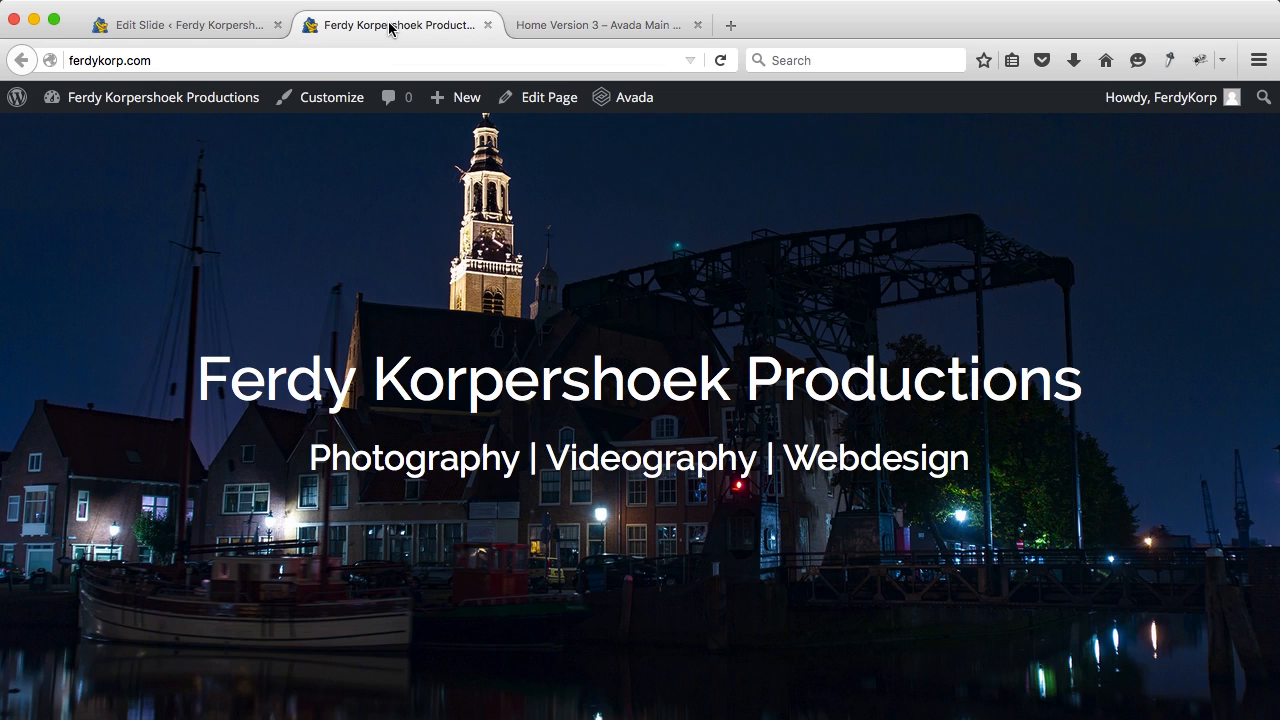
Step: From the Home page editor, start a new page titled TEMP
click(556, 102)
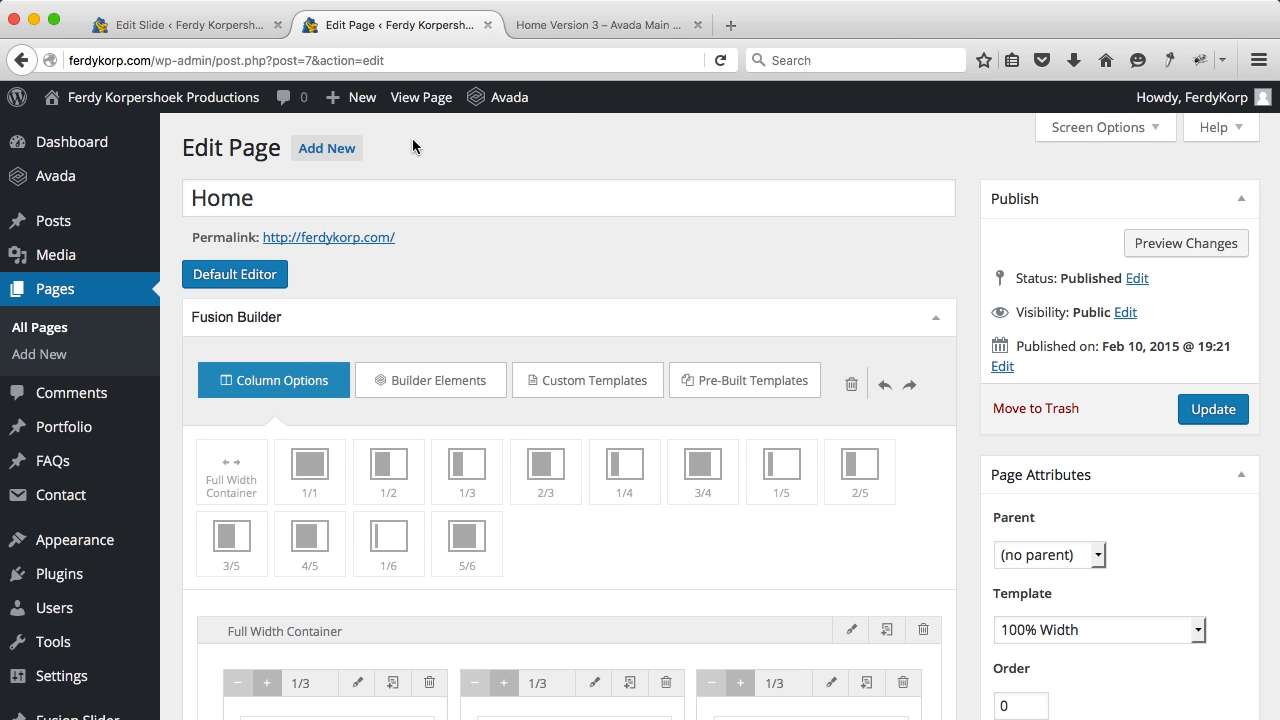
super+click(330, 153)
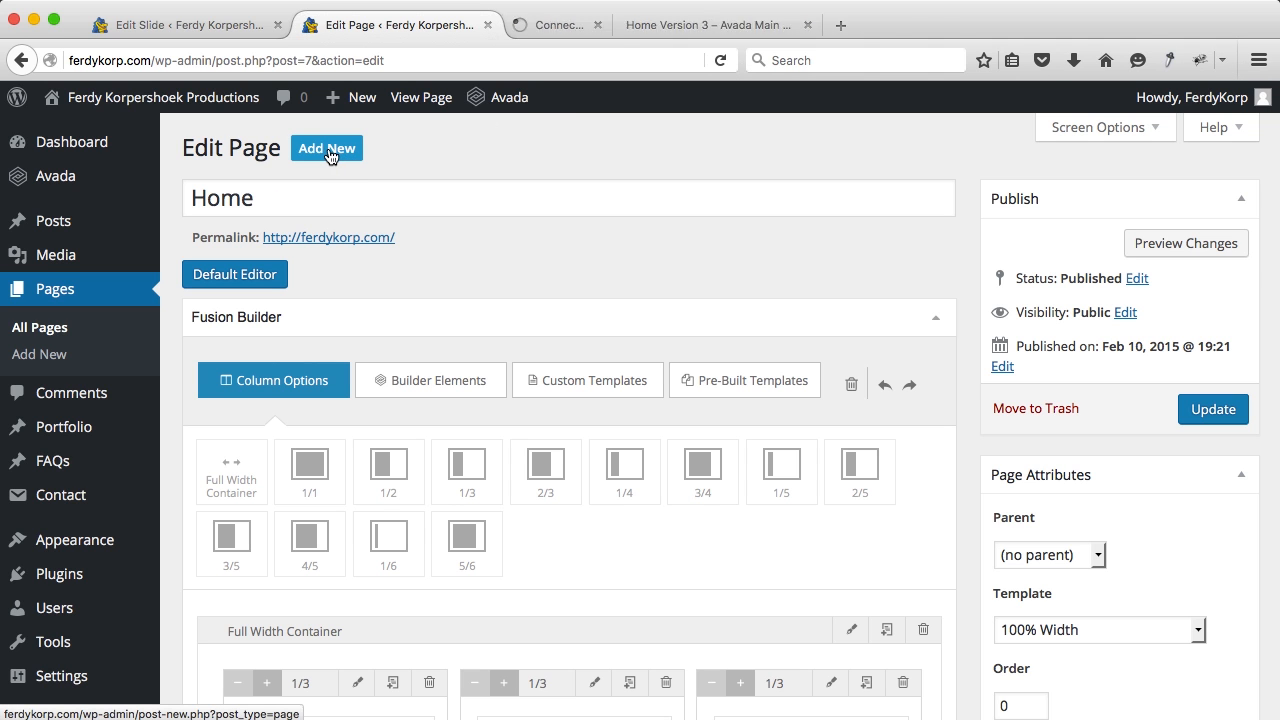
click(614, 28)
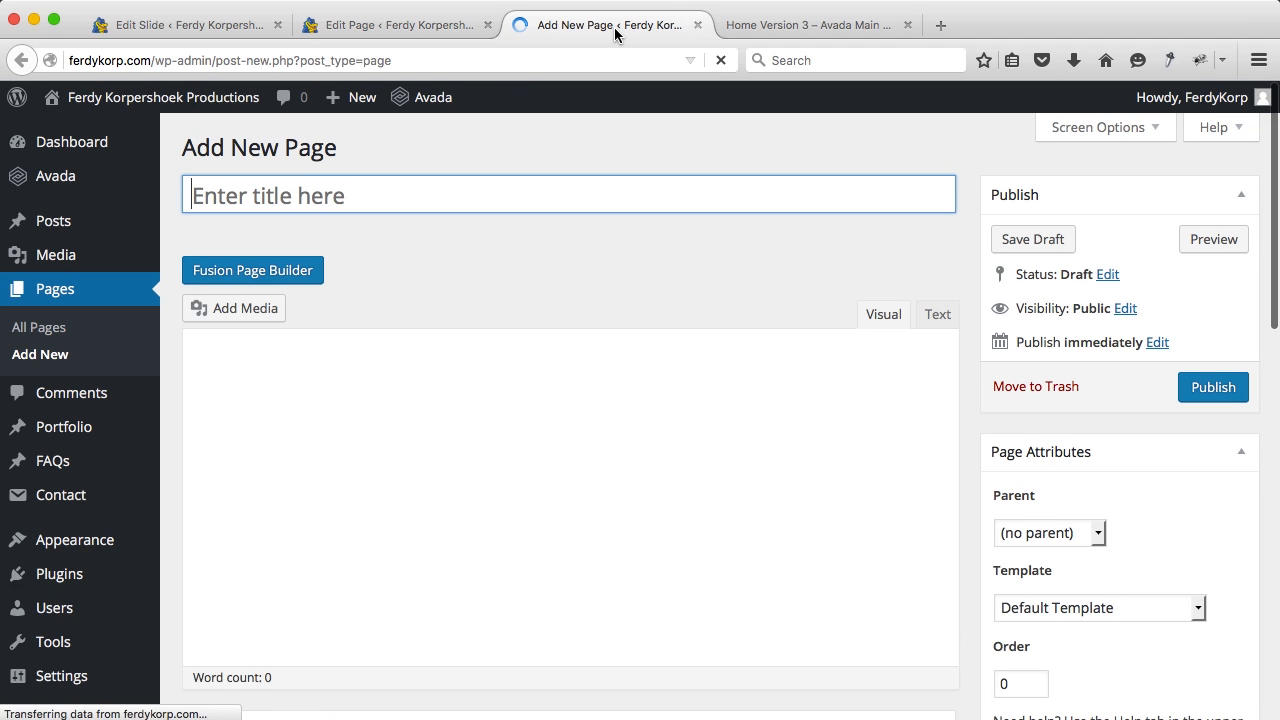
text(TEMP)
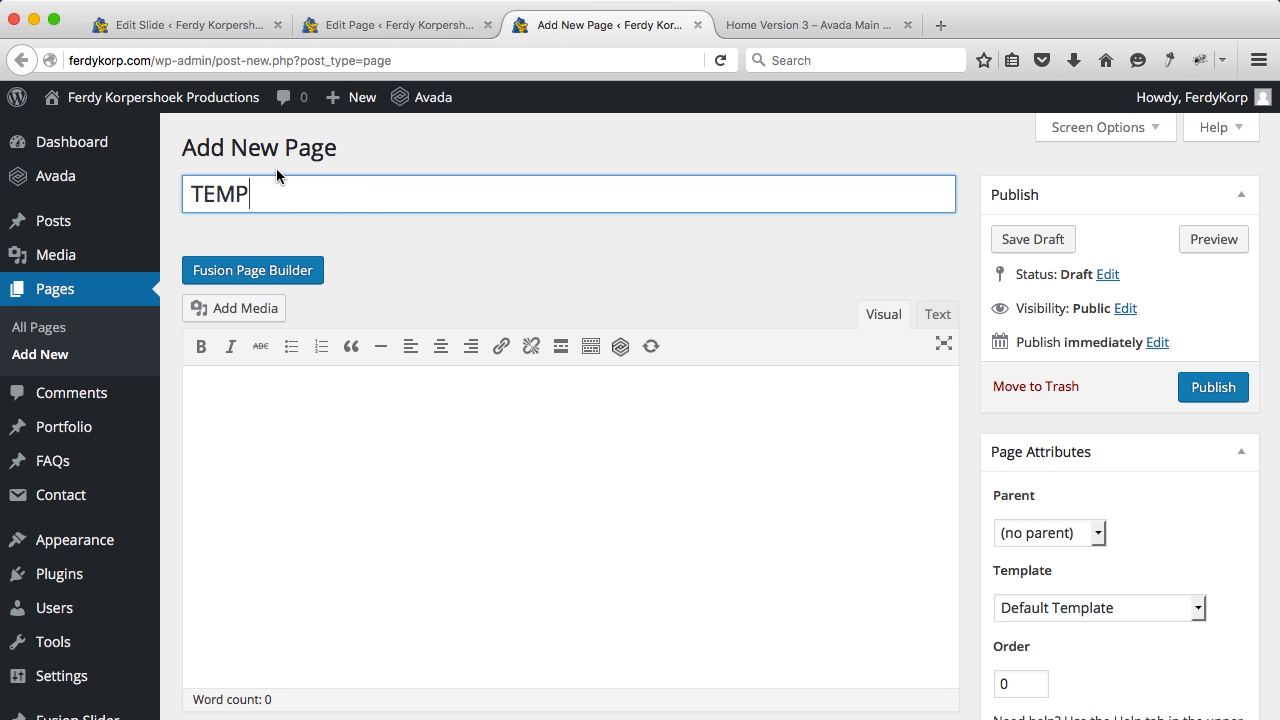
scroll(362, 188, down, 1)
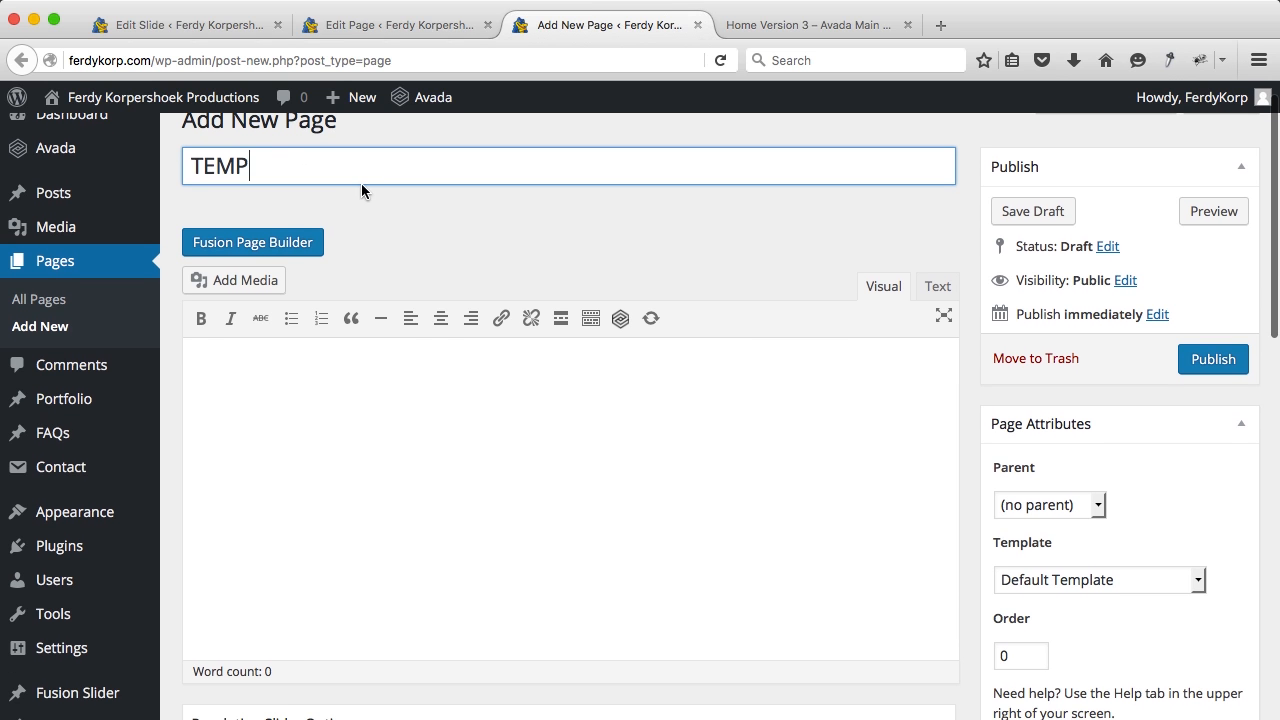
Step: Switch TEMP to Fusion Page Builder and load the Home 3 pre-built template
click(236, 248)
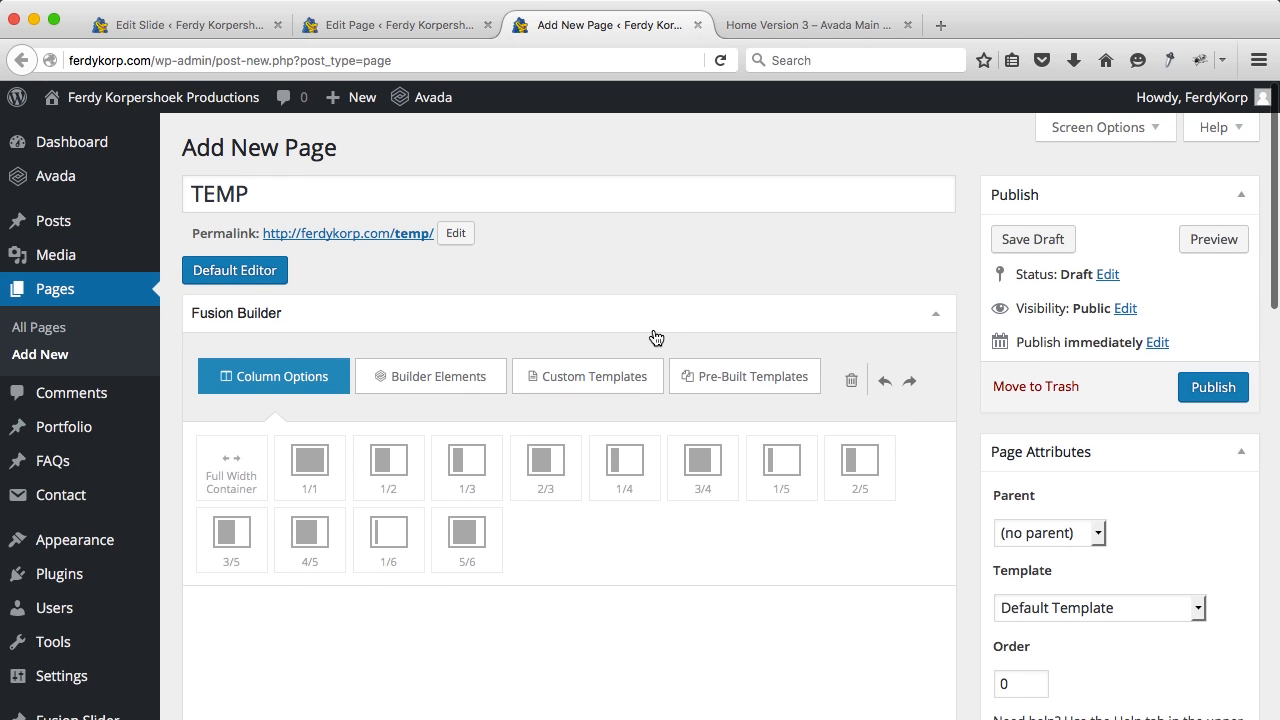
click(714, 375)
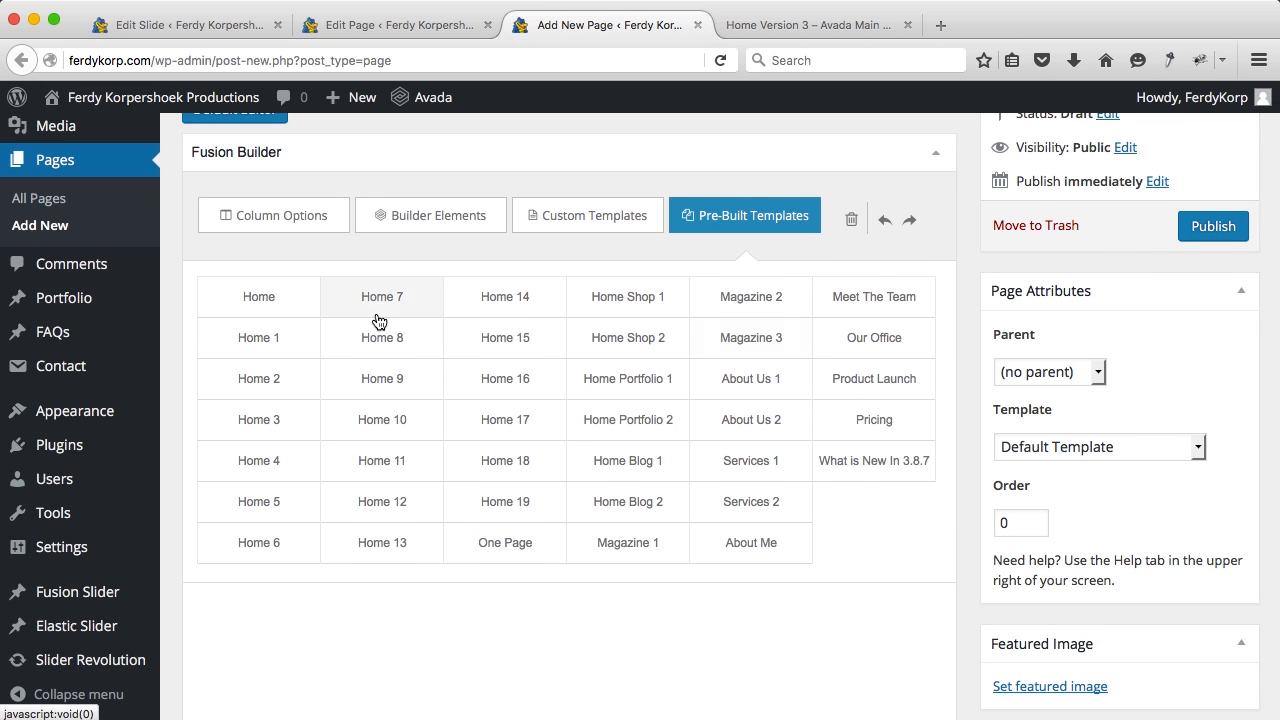
click(806, 28)
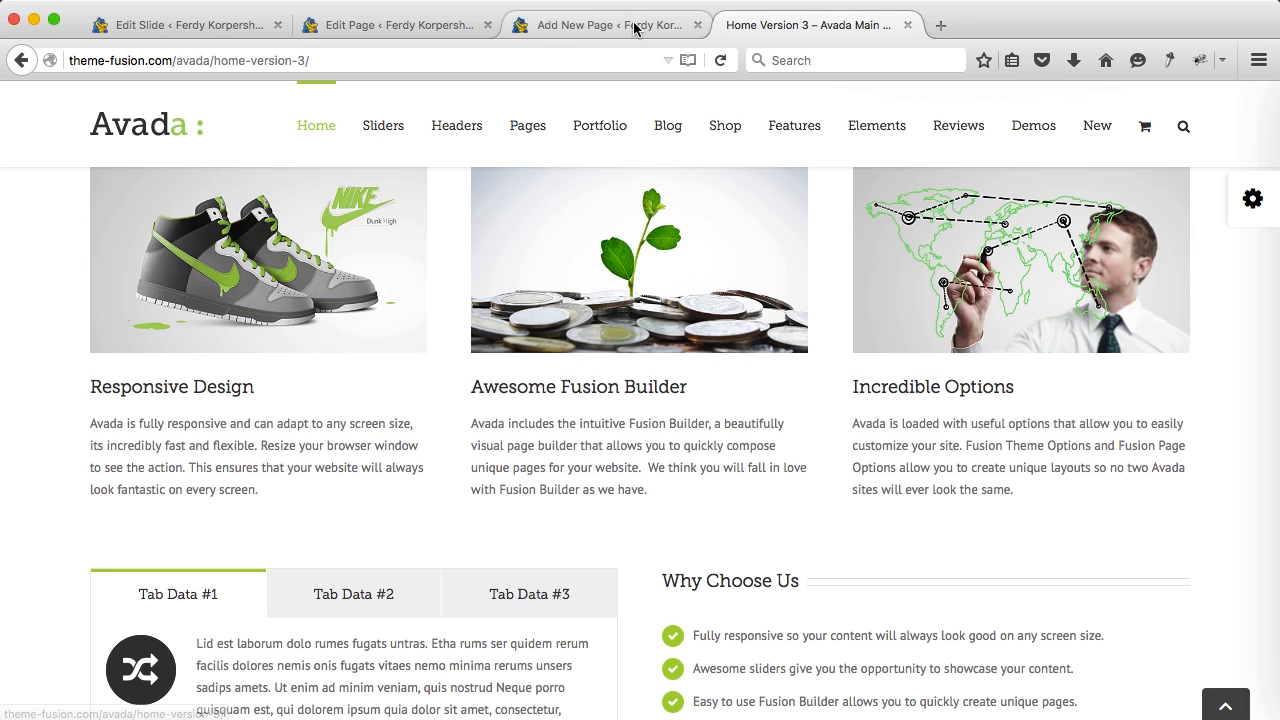
click(634, 29)
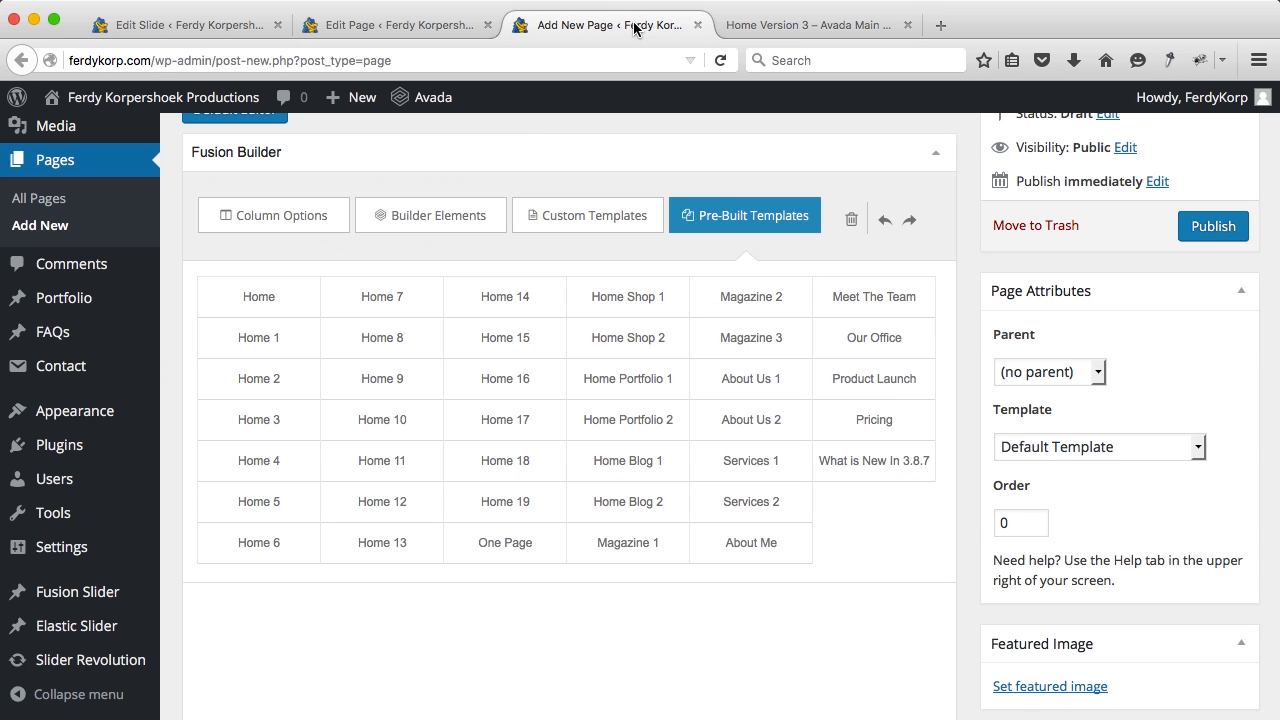
click(275, 424)
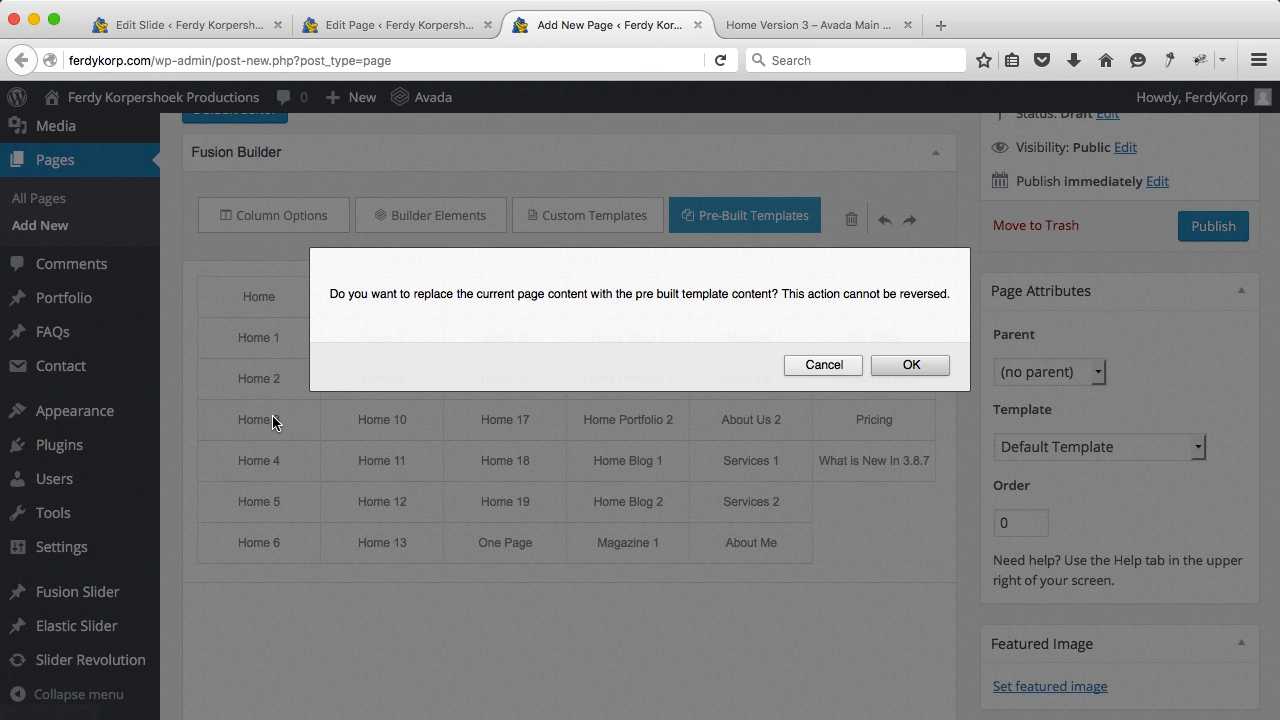
click(910, 365)
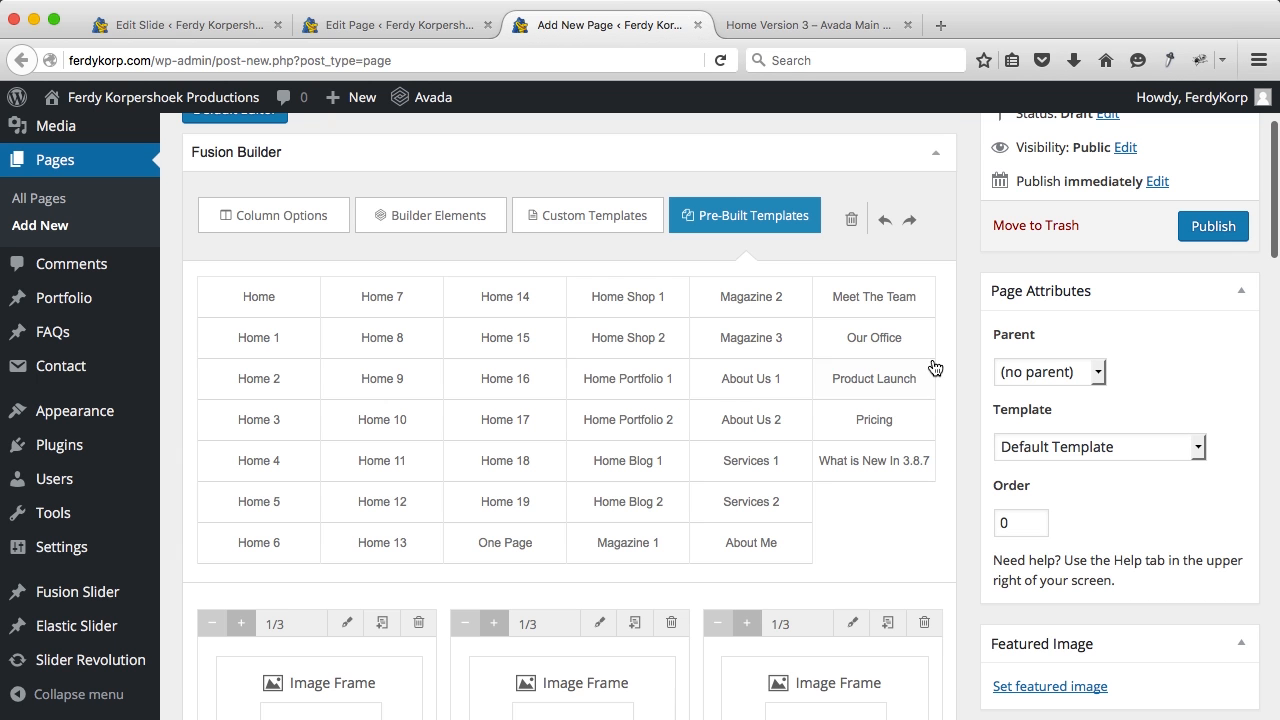
Step: Delete the separator, Why Choose Us and Tabs columns, Our Happy Clients title and Image Carousel
scroll(792, 354, down, 5)
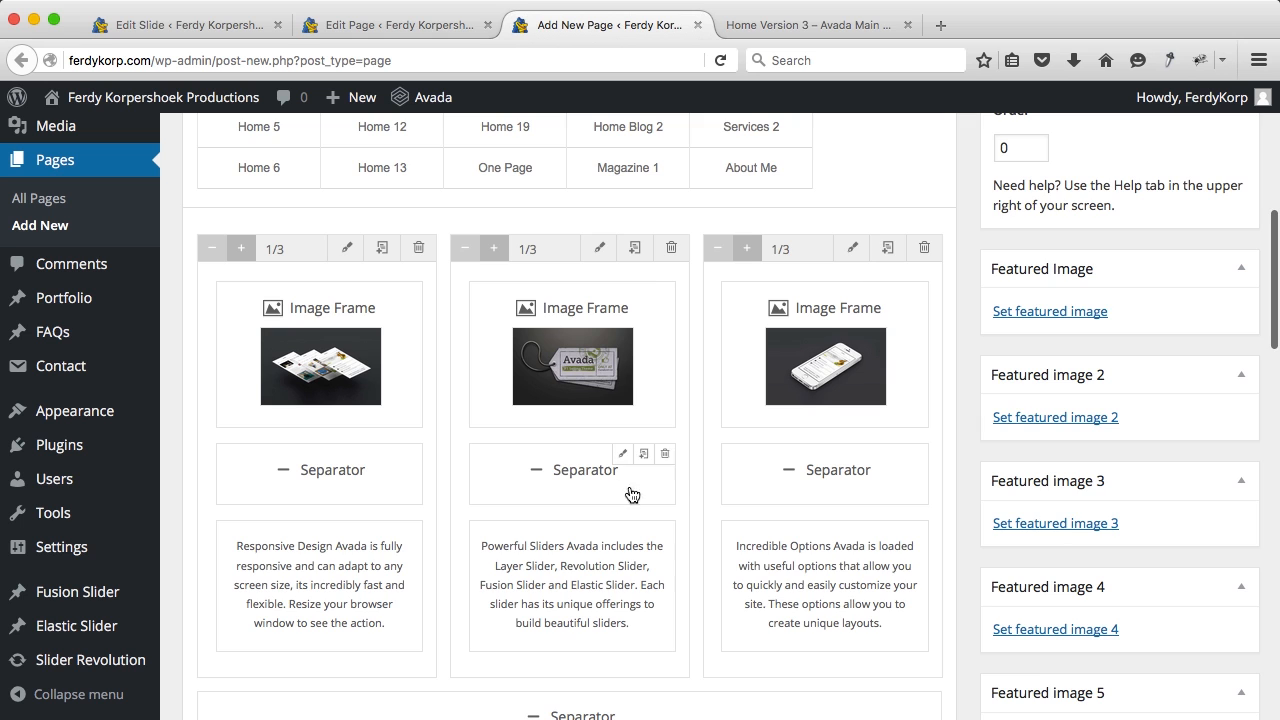
scroll(680, 477, down, 4)
scroll(682, 478, down, 2)
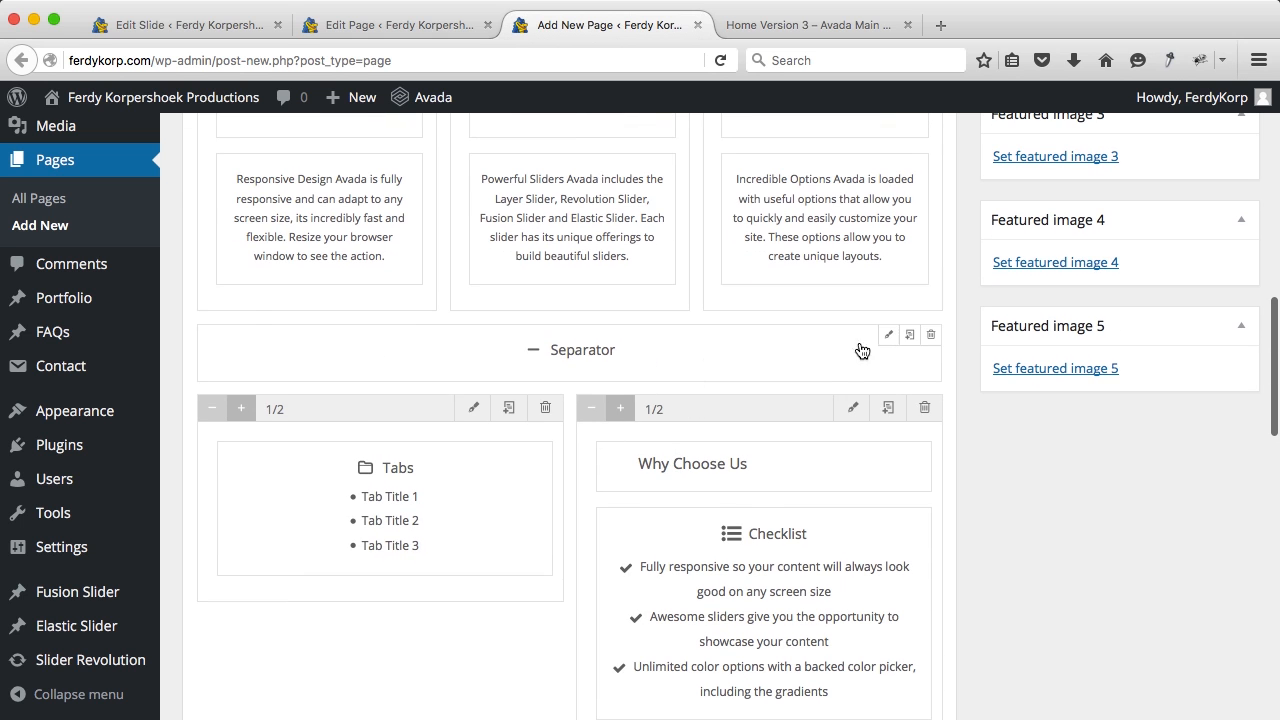
click(930, 336)
click(926, 340)
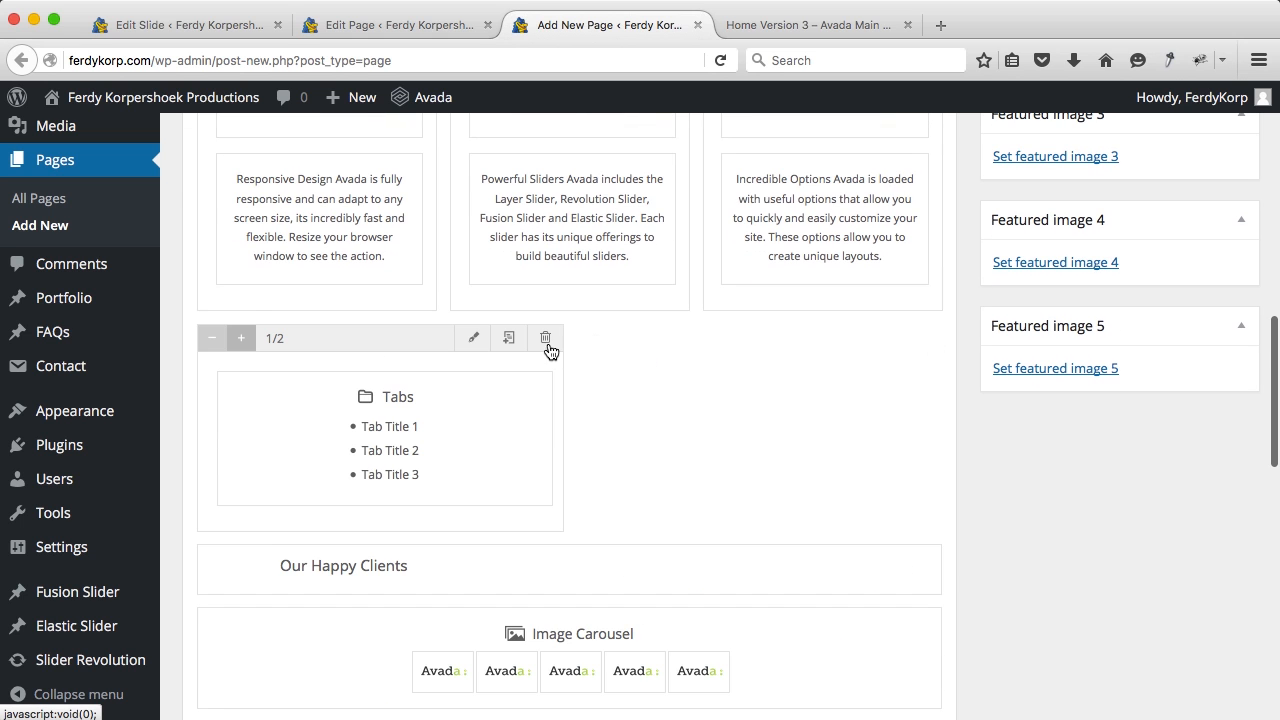
click(537, 345)
click(929, 336)
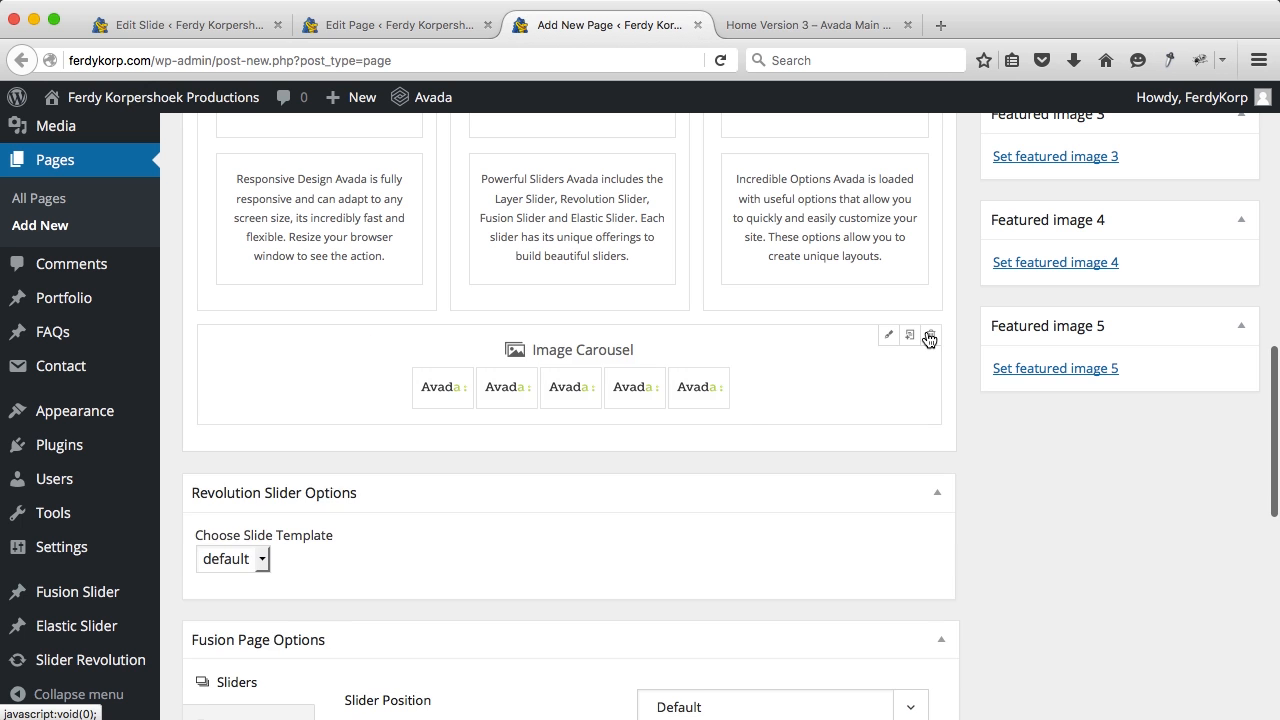
click(930, 337)
Step: Copy all of TEMP's shortcode from the Default Editor's Text view
scroll(904, 270, up, 5)
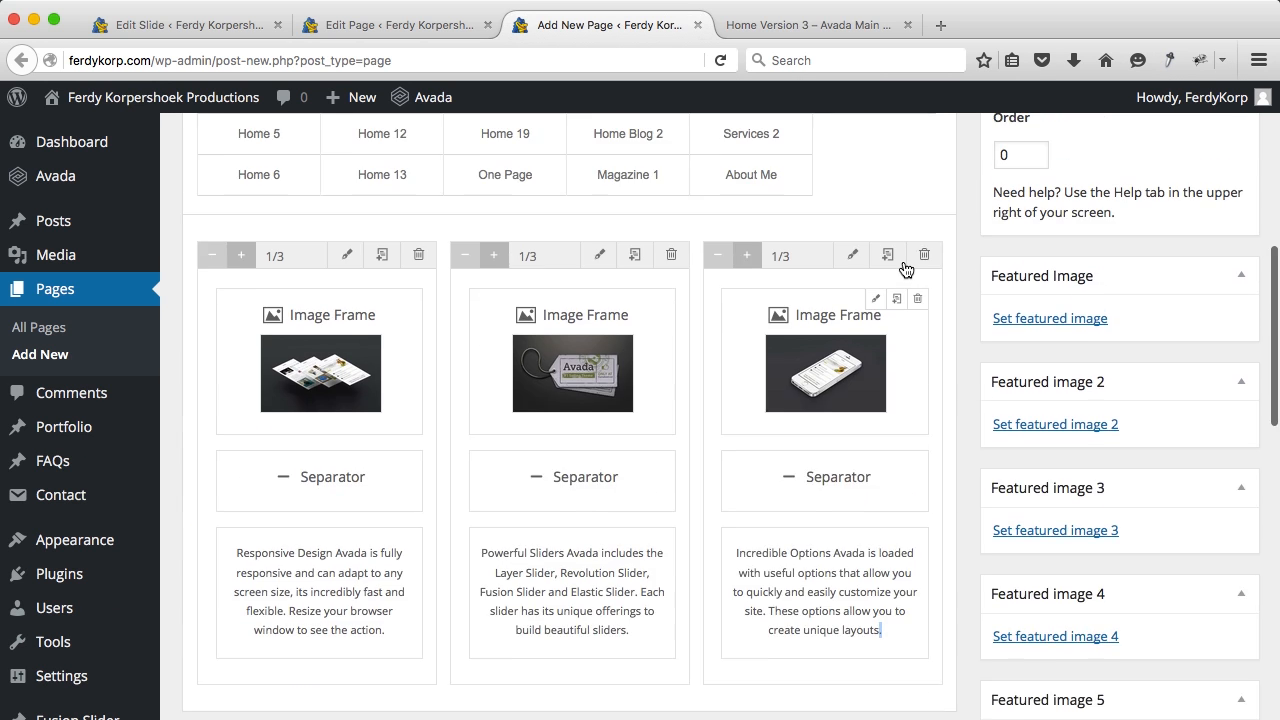
scroll(906, 270, up, 4)
click(252, 160)
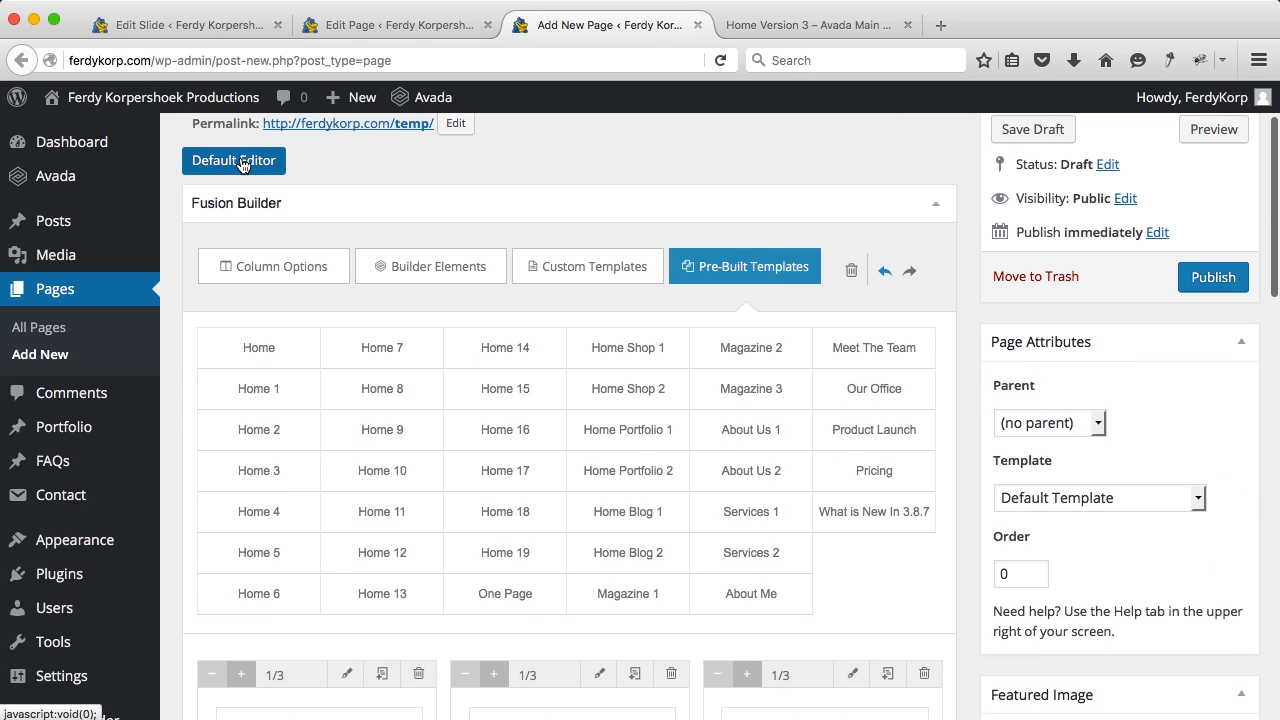
click(938, 204)
click(735, 352)
key(ctrl+a)
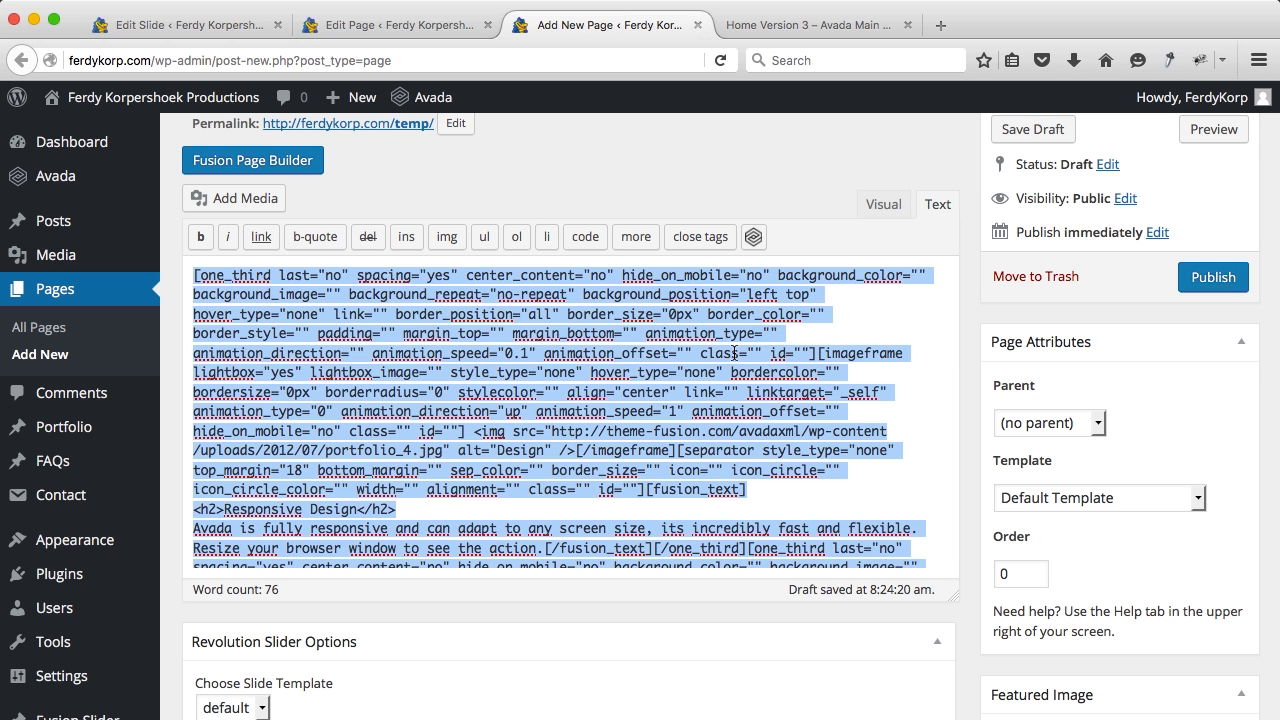
Step: Paste the template shortcode over the Home page's text content, update, and view the page
click(431, 28)
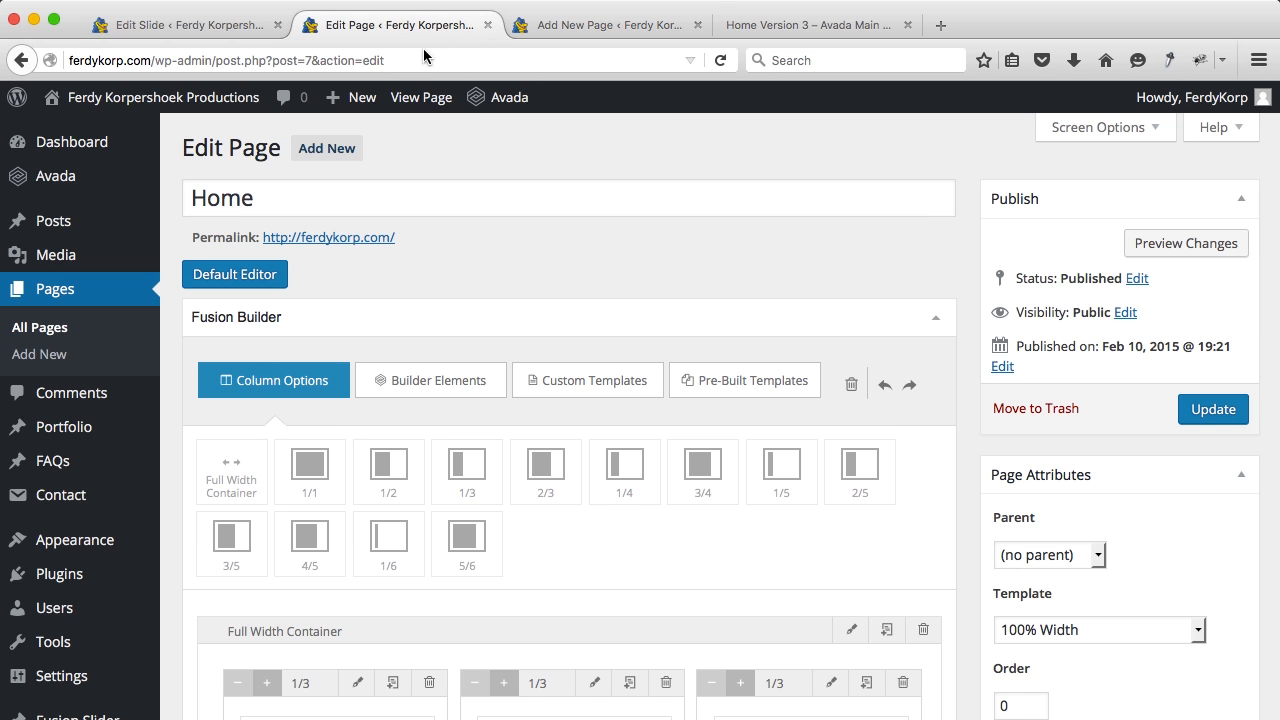
click(251, 285)
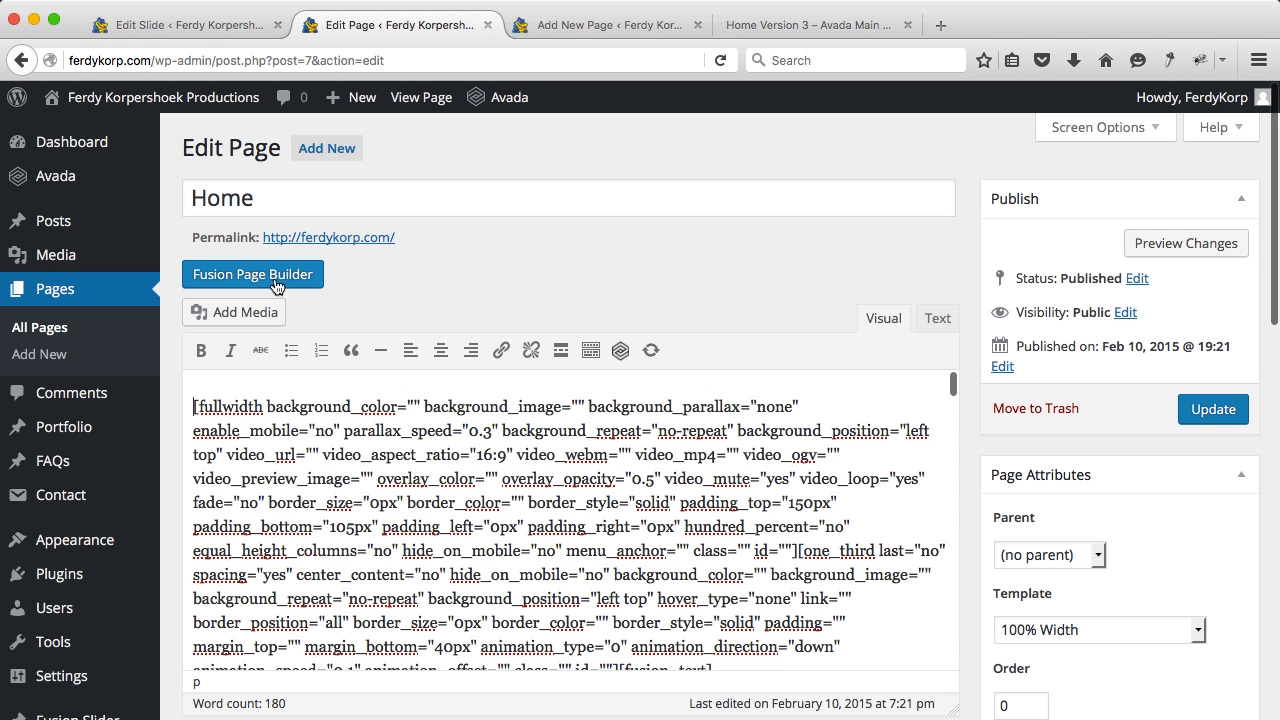
click(935, 320)
click(763, 428)
key(ctrl+a)
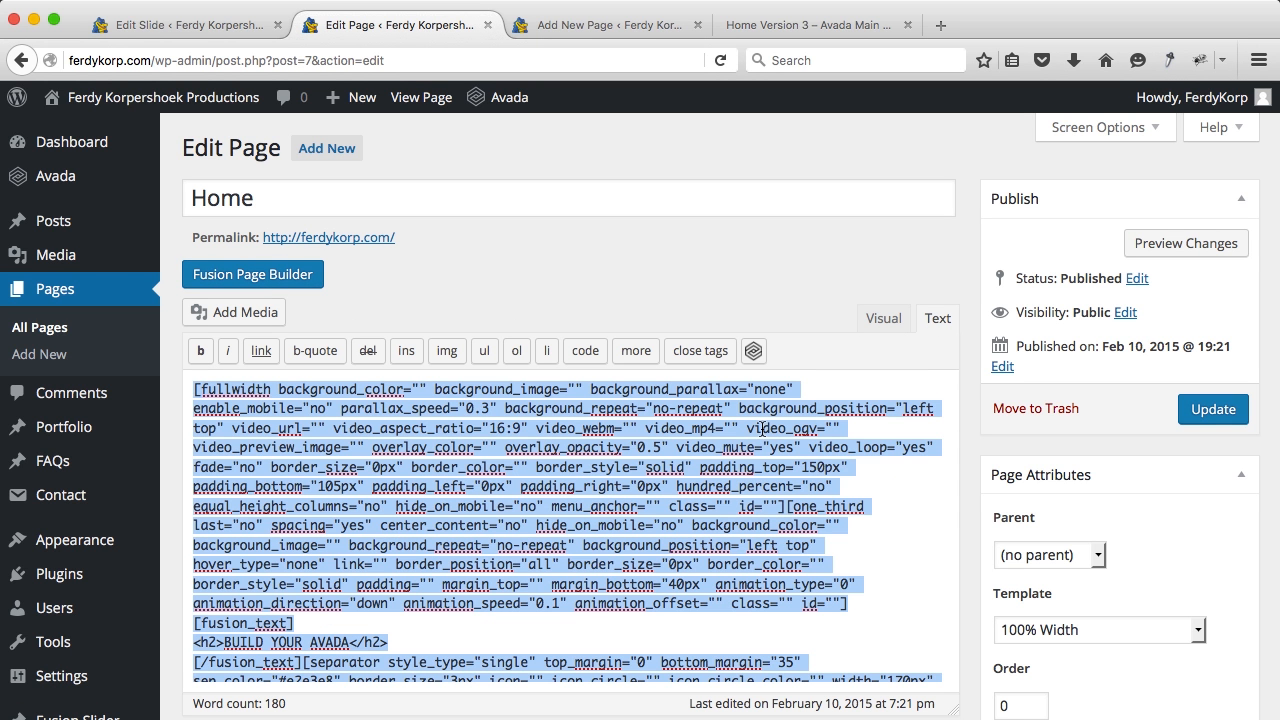
key(super+v)
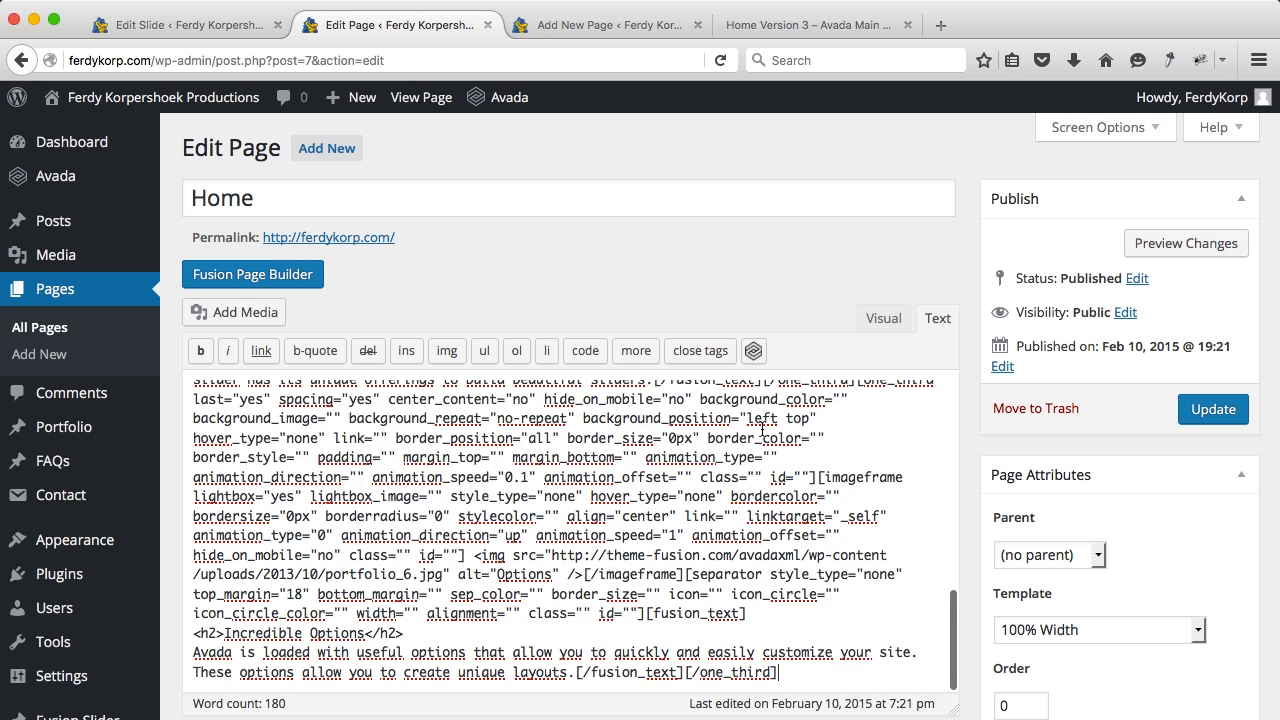
click(1226, 411)
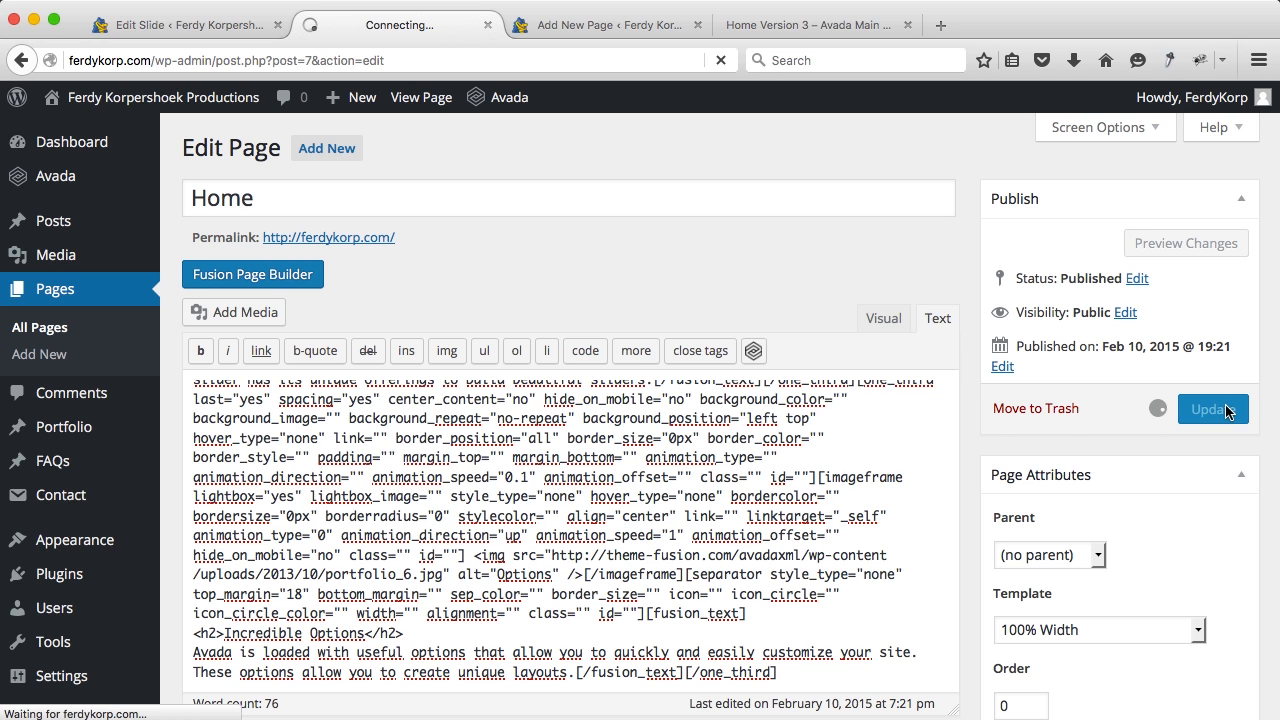
super+click(420, 97)
Step: Review the three feature columns on the live homepage, then reopen the Home editor in Fusion Page Builder
click(577, 27)
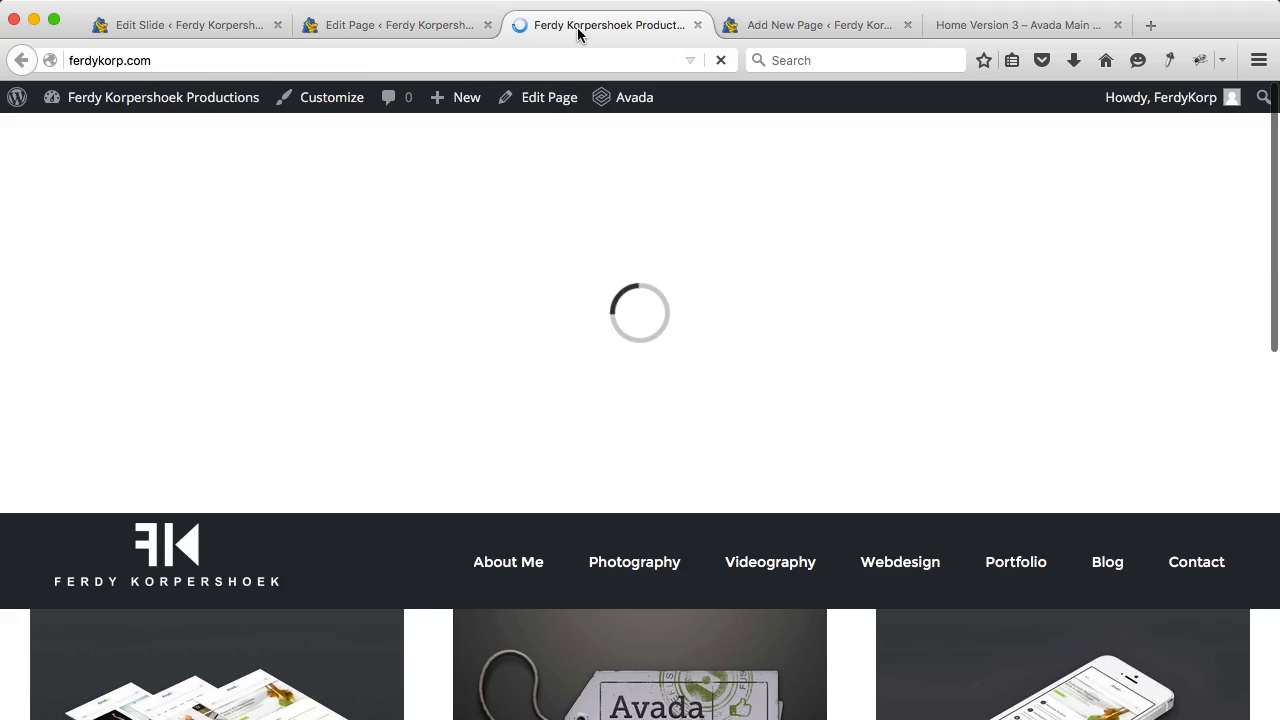
scroll(466, 307, down, 10)
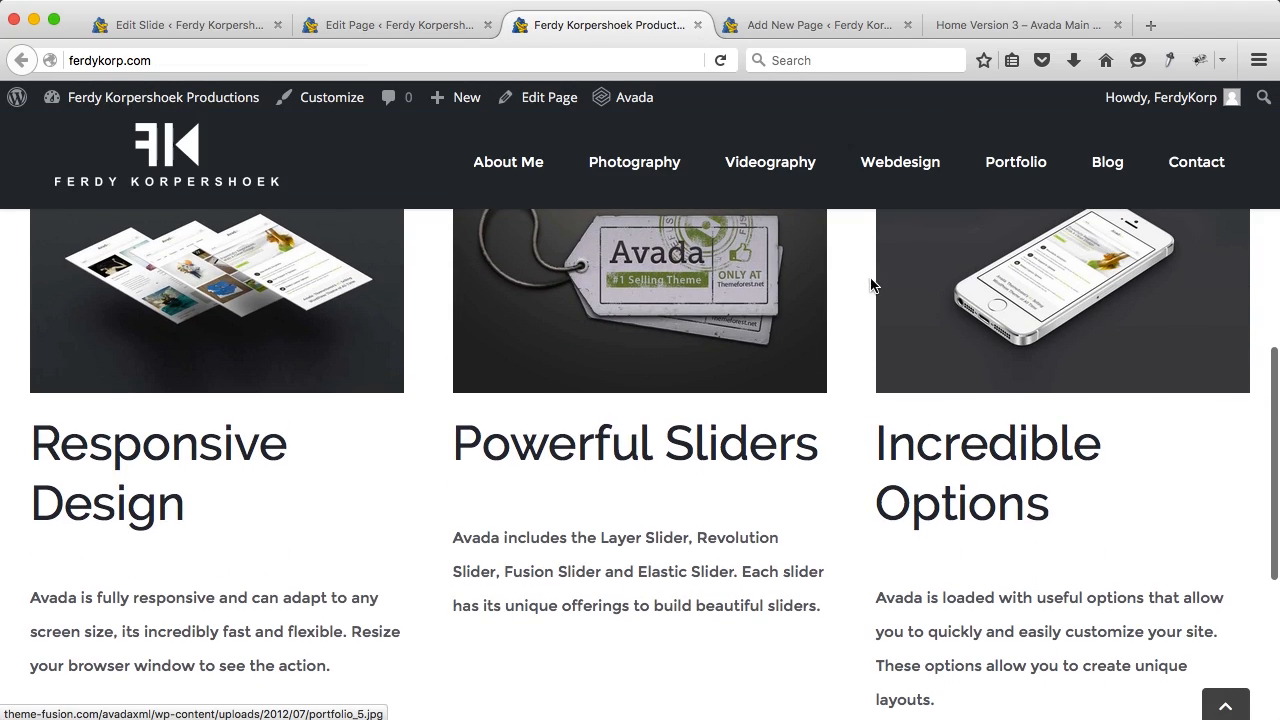
scroll(880, 290, down, 4)
scroll(940, 310, up, 5)
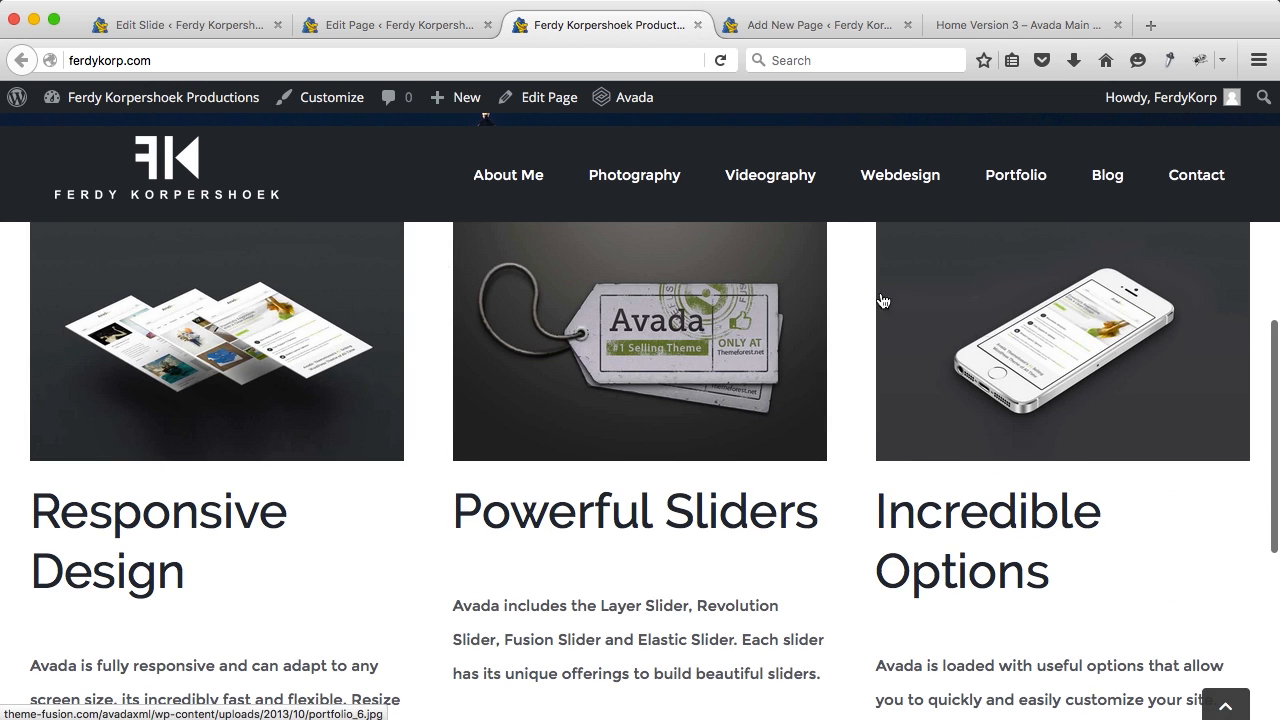
scroll(314, 314, up, 3)
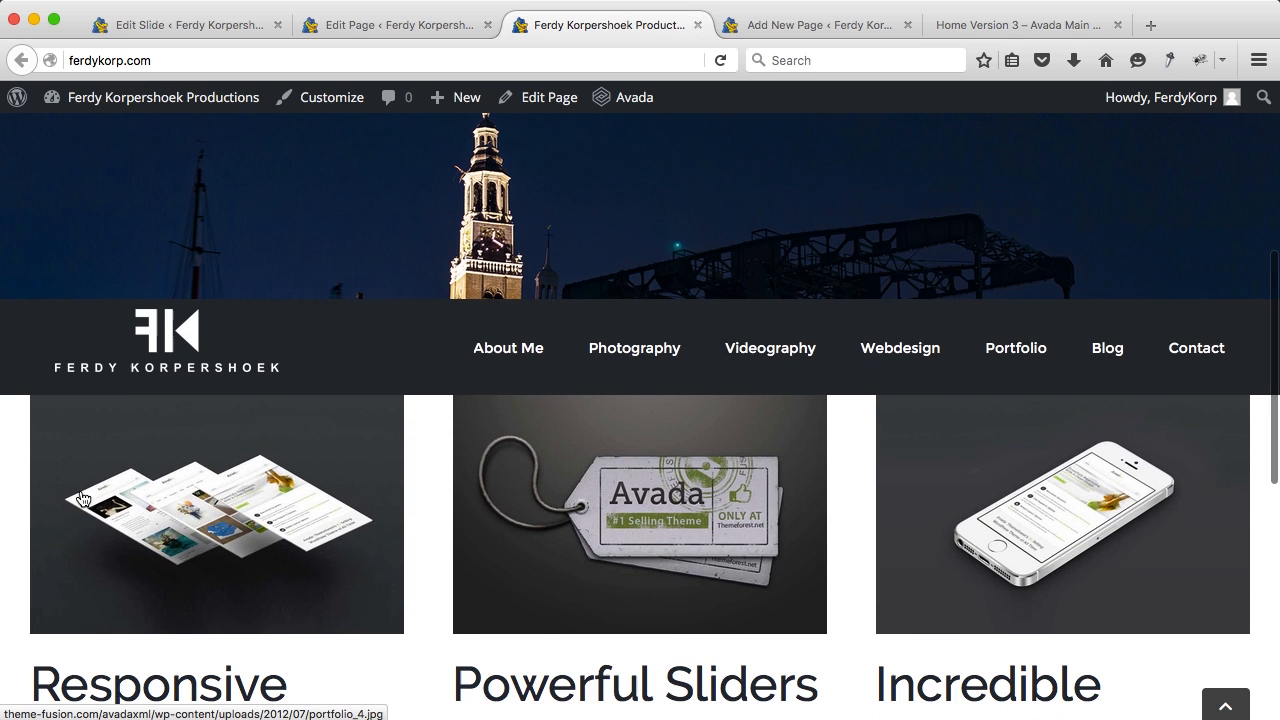
scroll(102, 538, down, 3)
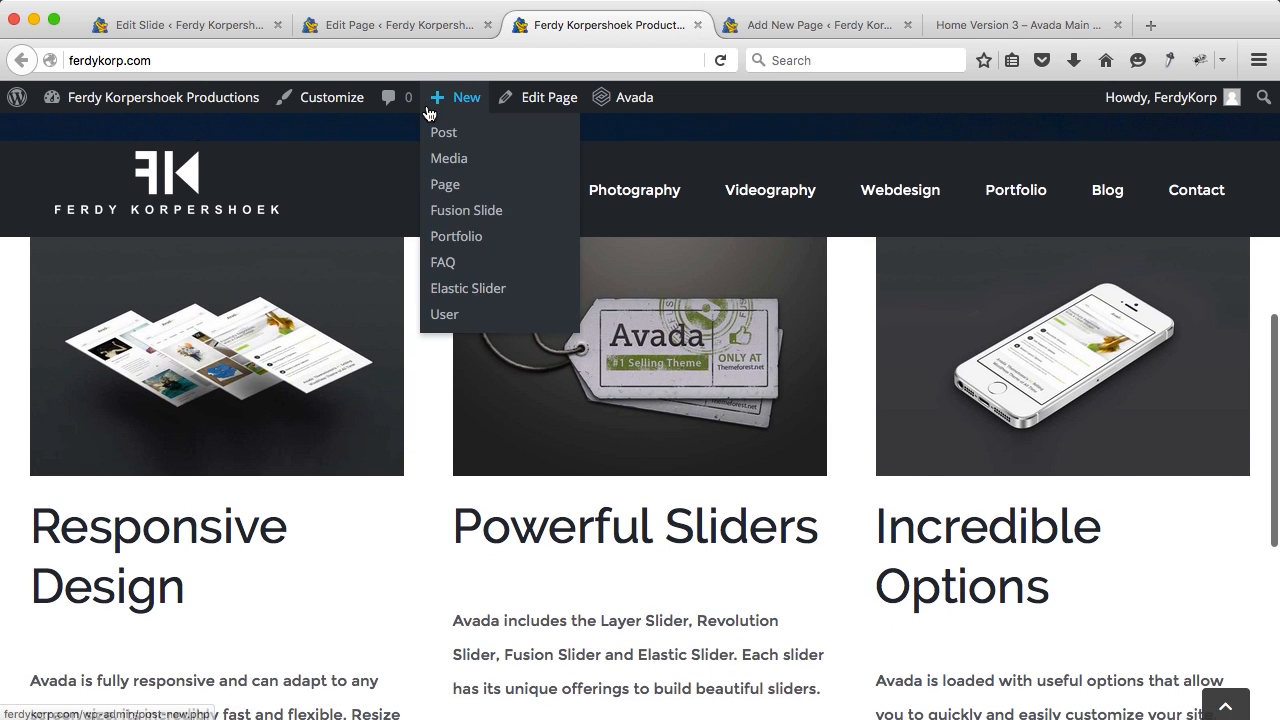
click(407, 27)
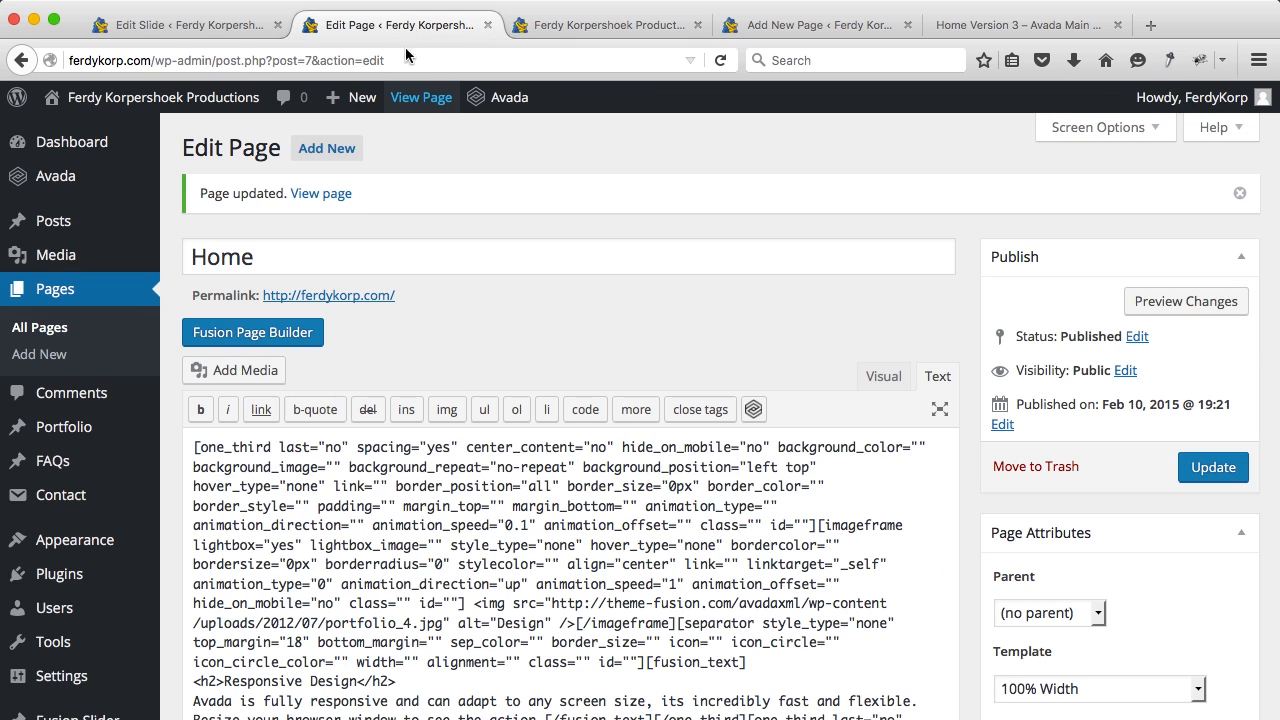
click(266, 334)
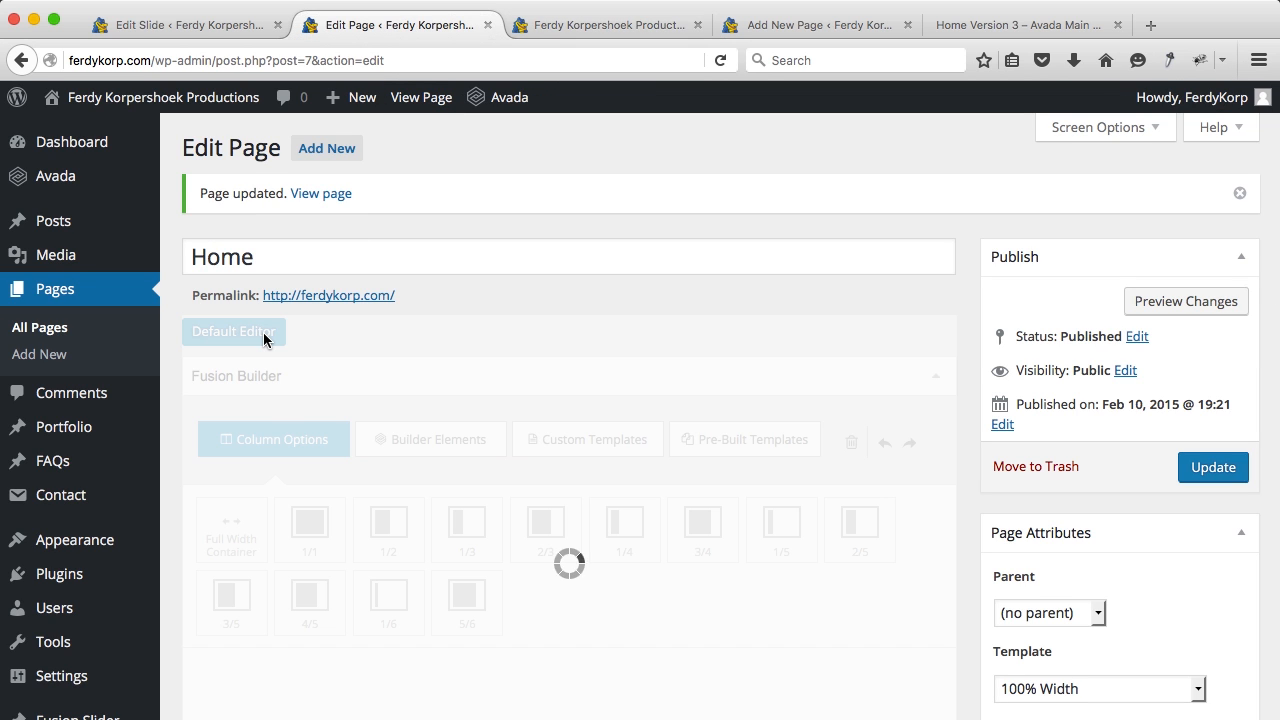
Step: Move the Responsive Design column into the Full Width Container, delete Powerful Sliders and Incredible Options, and update
scroll(558, 360, down, 5)
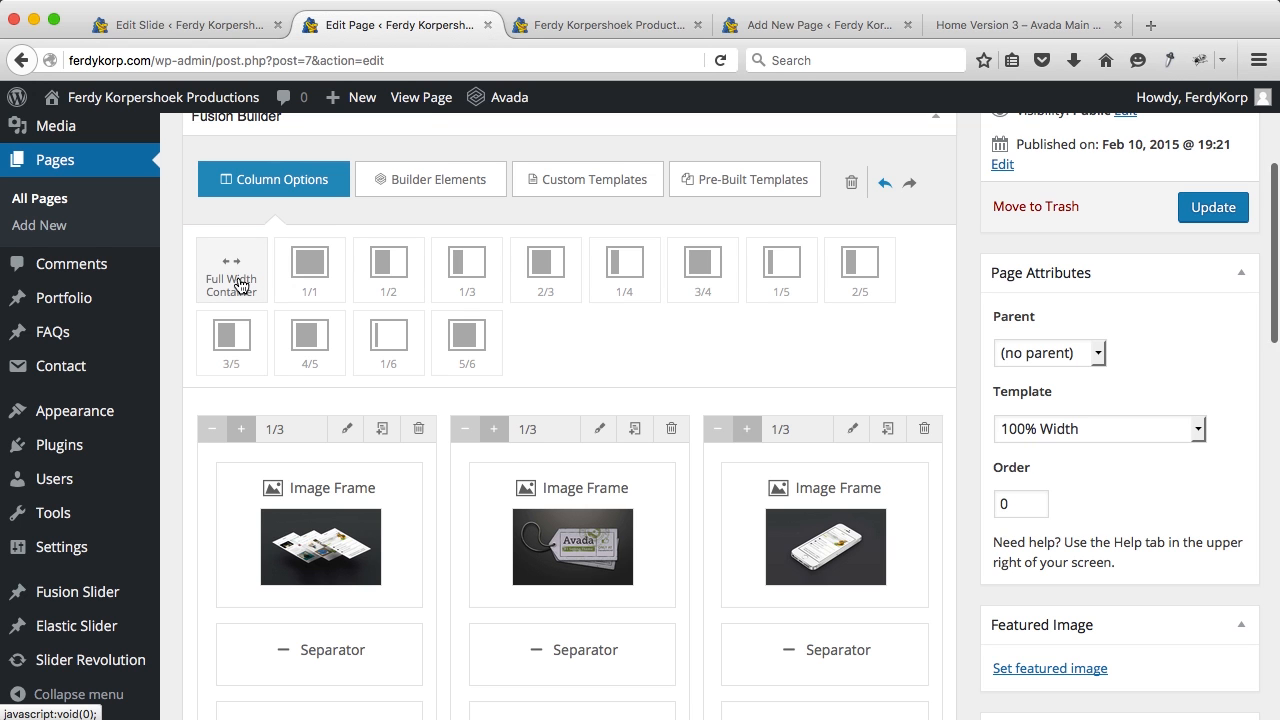
scroll(506, 364, down, 7)
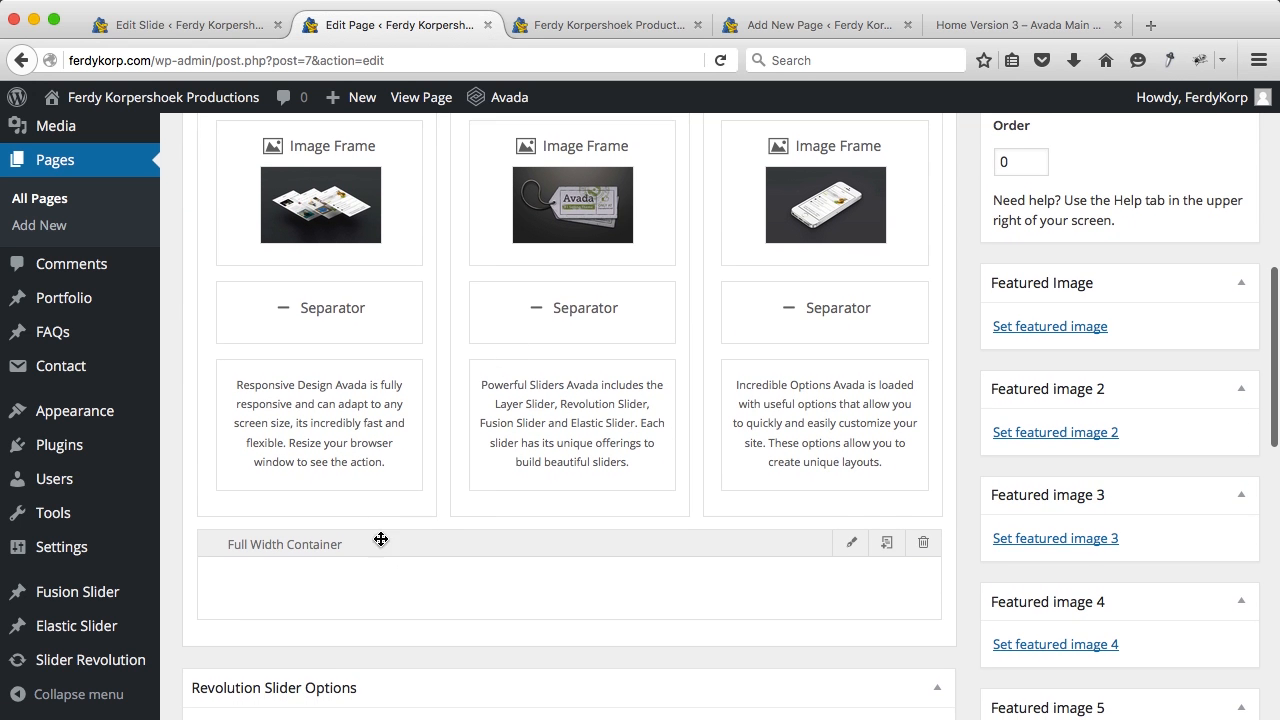
scroll(330, 327, up, 3)
scroll(330, 327, down, 1)
drag(297, 171, 300, 700)
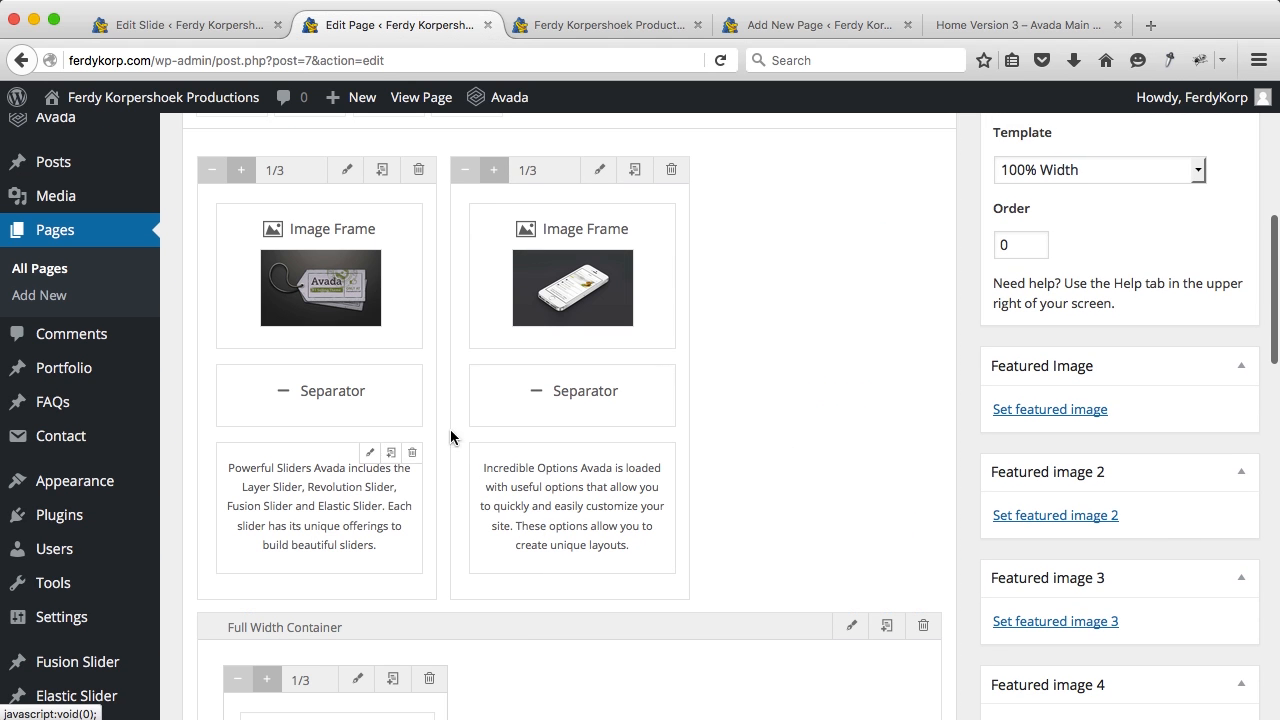
click(419, 170)
click(419, 170)
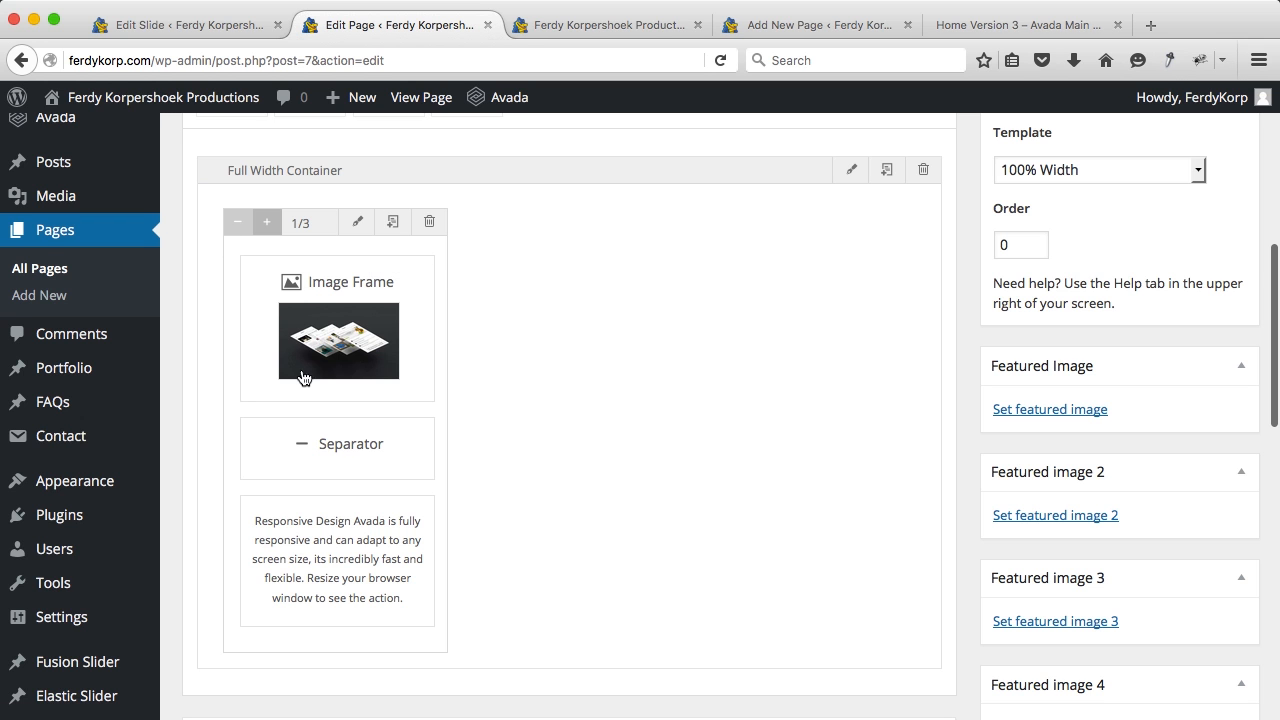
scroll(659, 312, up, 3)
click(1196, 192)
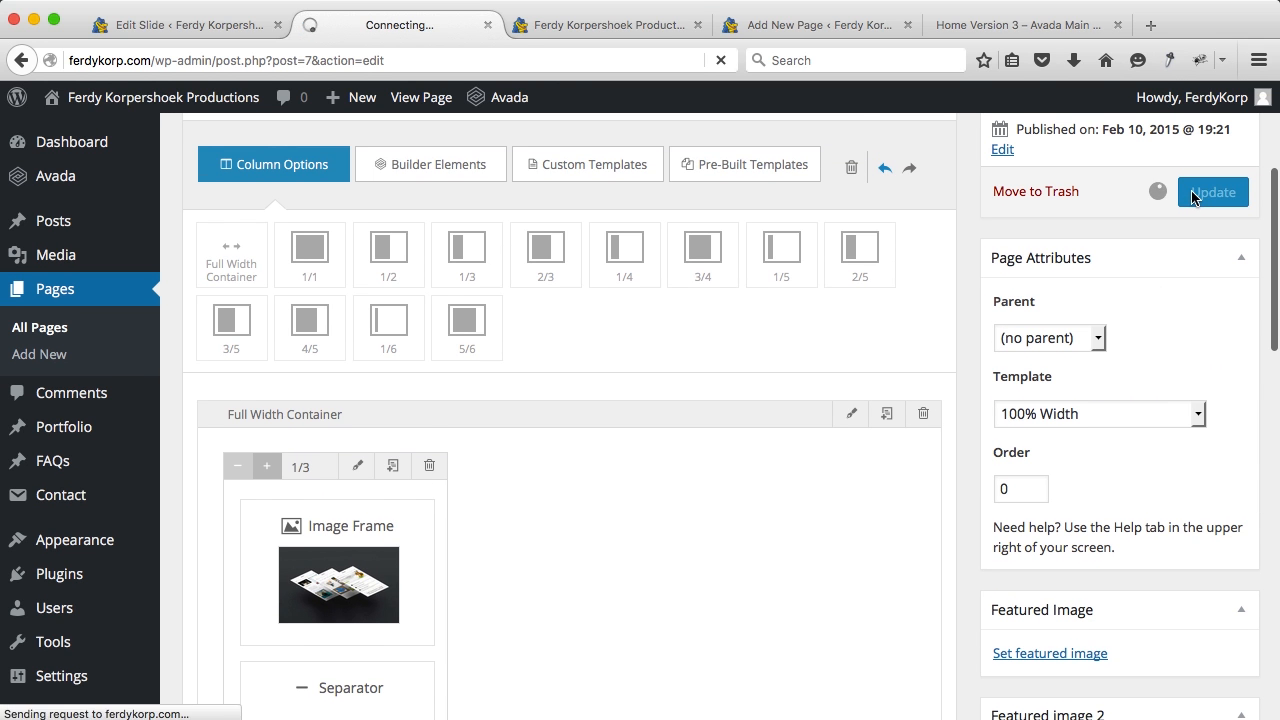
Step: Reload the live homepage to check the single Responsive Design column, then return to the editor
click(582, 27)
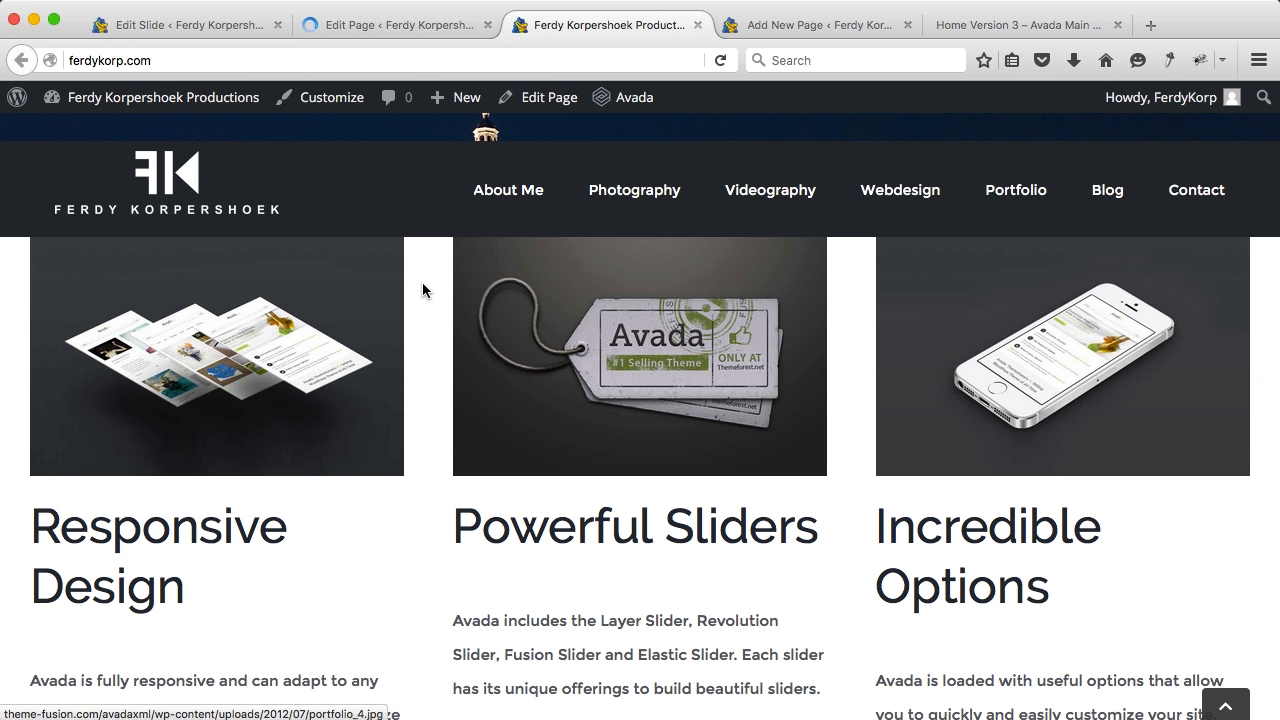
key(super+r)
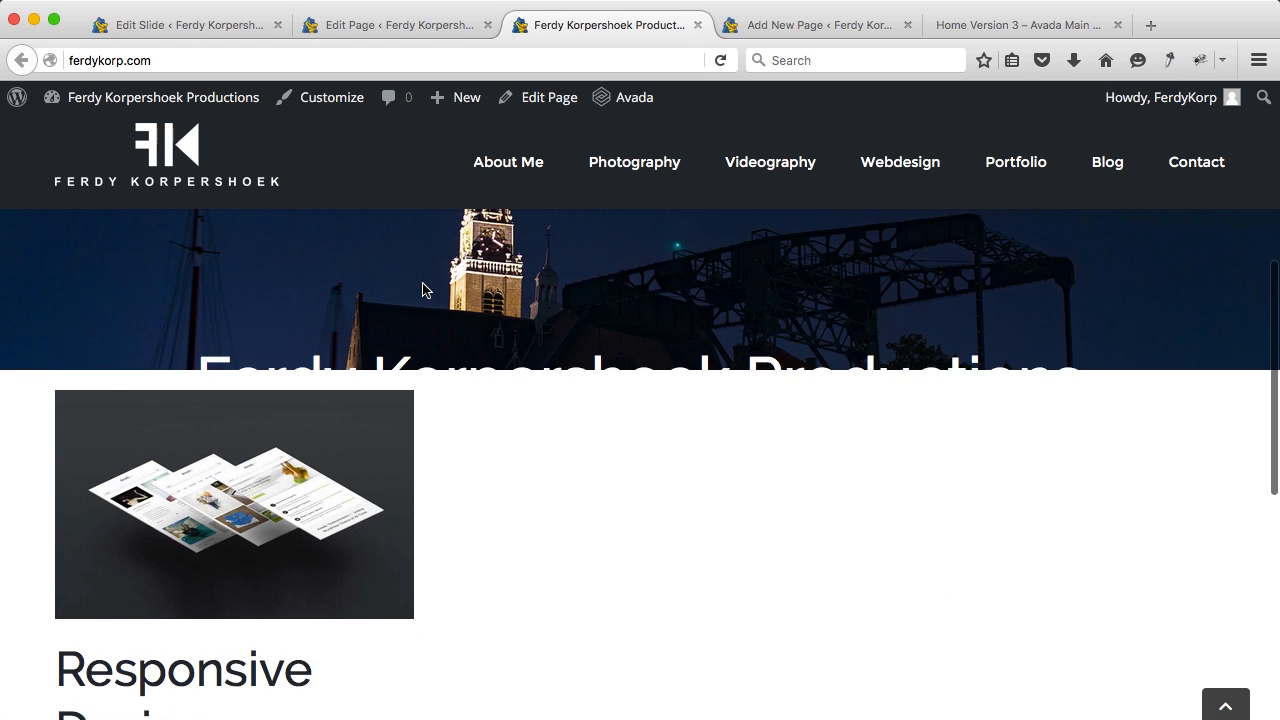
scroll(400, 280, down, 3)
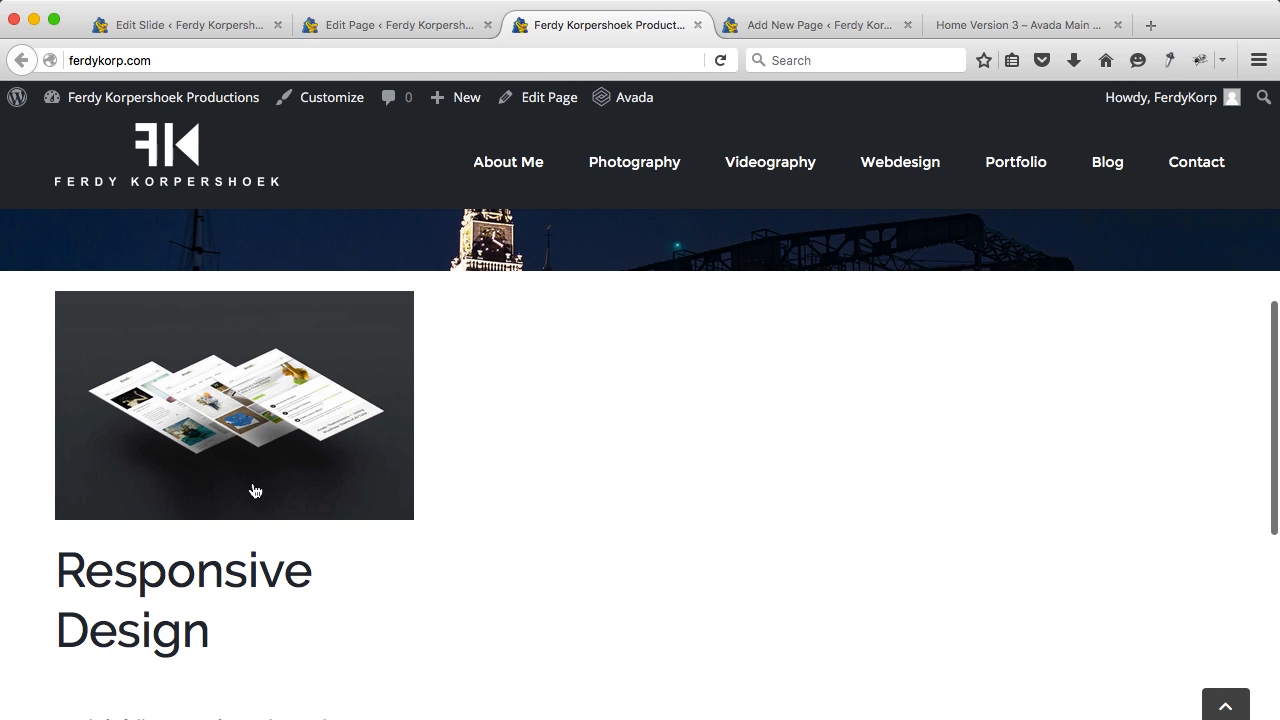
scroll(95, 443, down, 4)
drag(67, 391, 214, 452)
click(214, 452)
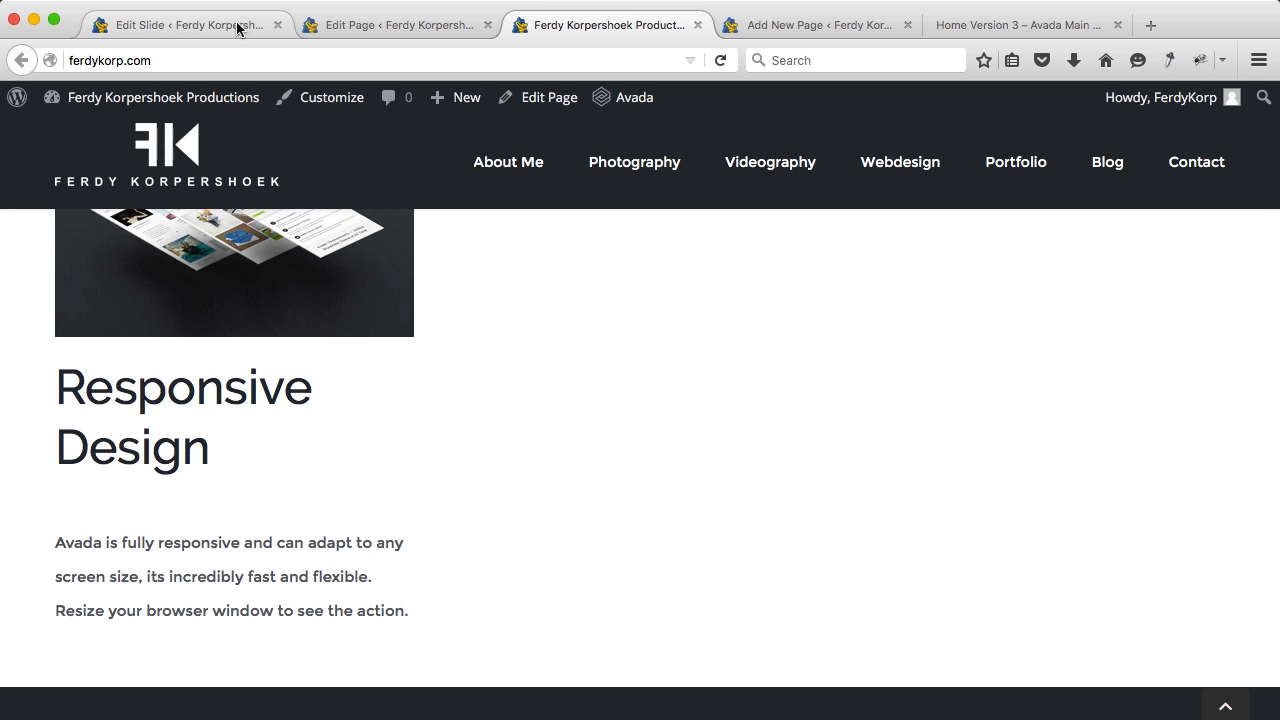
click(358, 31)
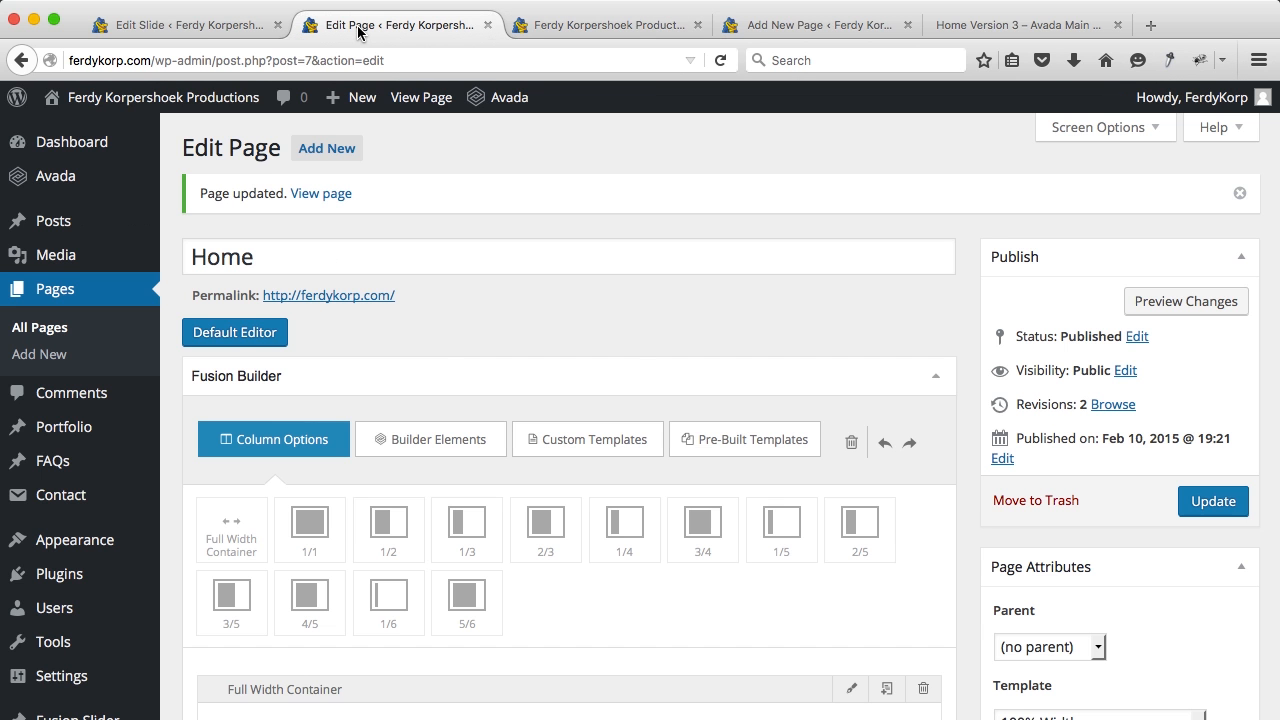
Step: Open the Image Frame settings and start uploading a replacement image from the computer
scroll(432, 364, down, 10)
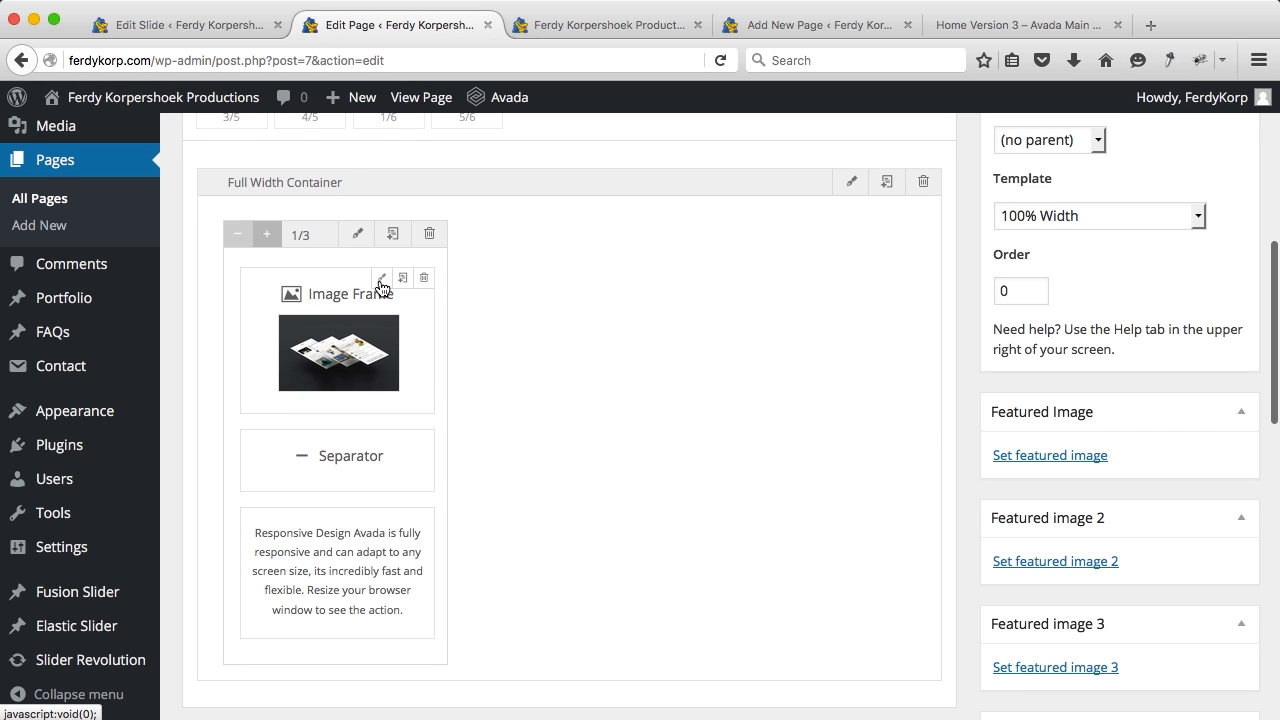
click(381, 278)
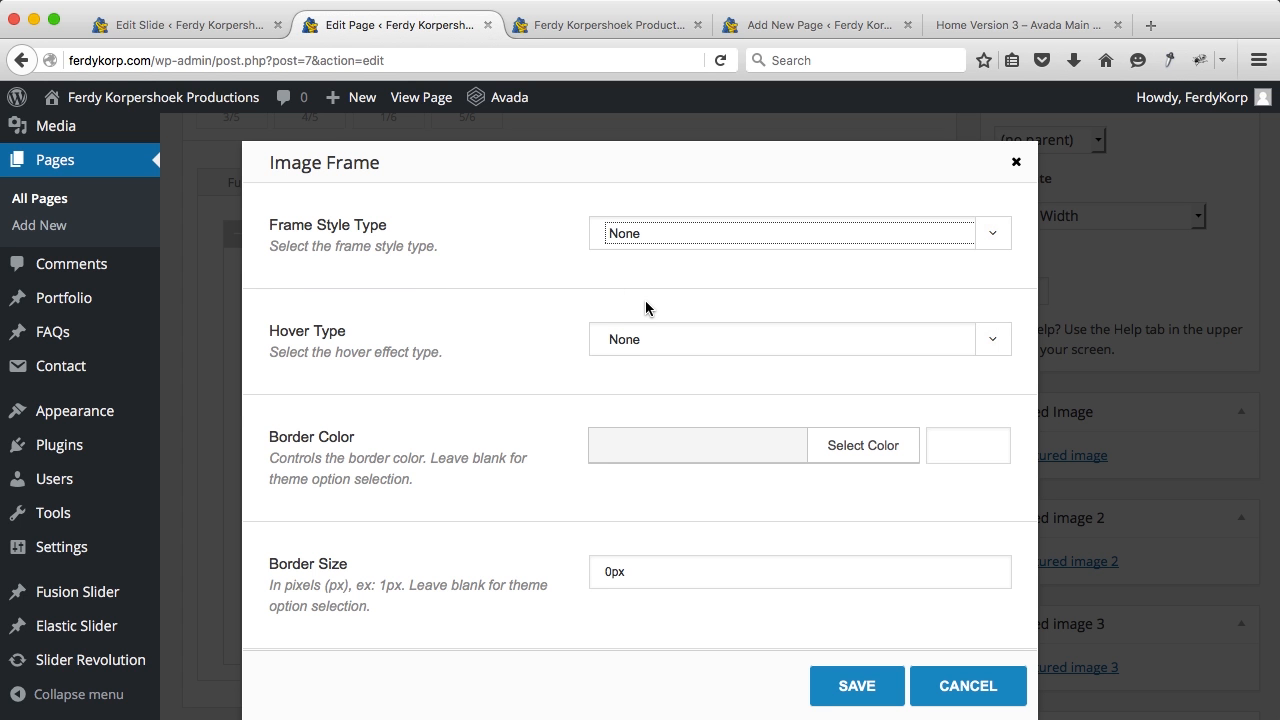
scroll(645, 308, down, 10)
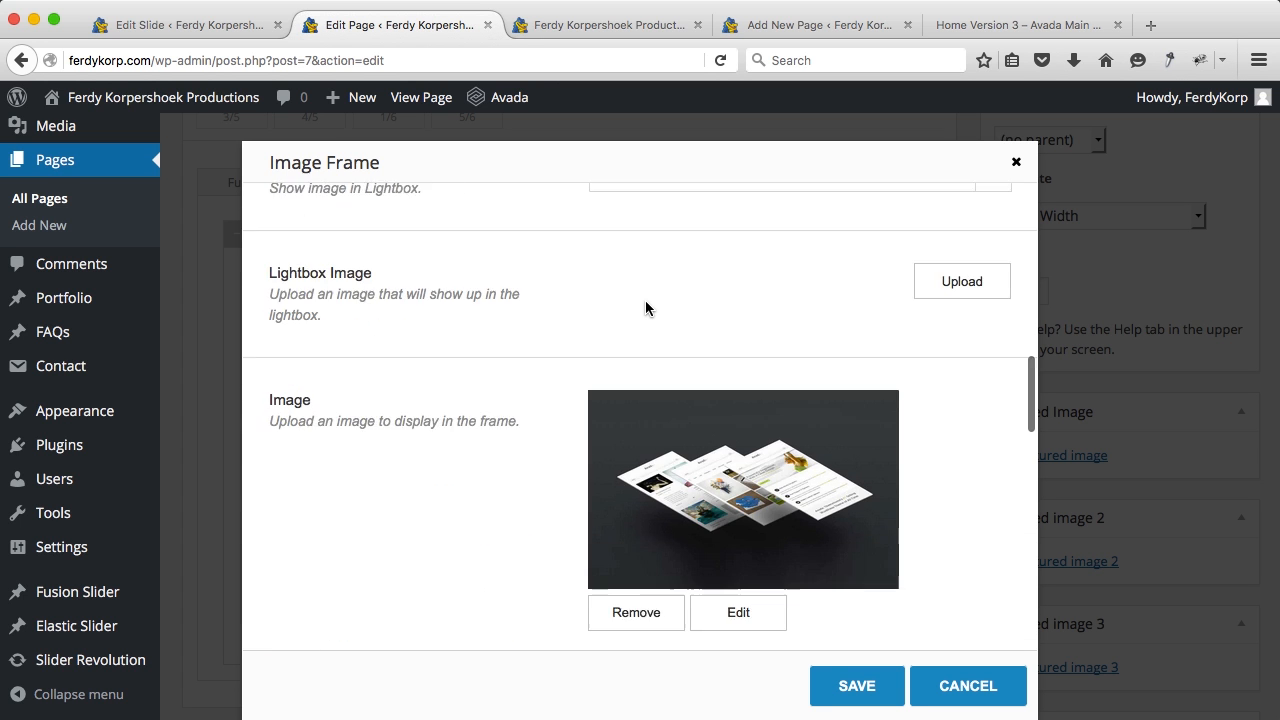
scroll(645, 308, down, 5)
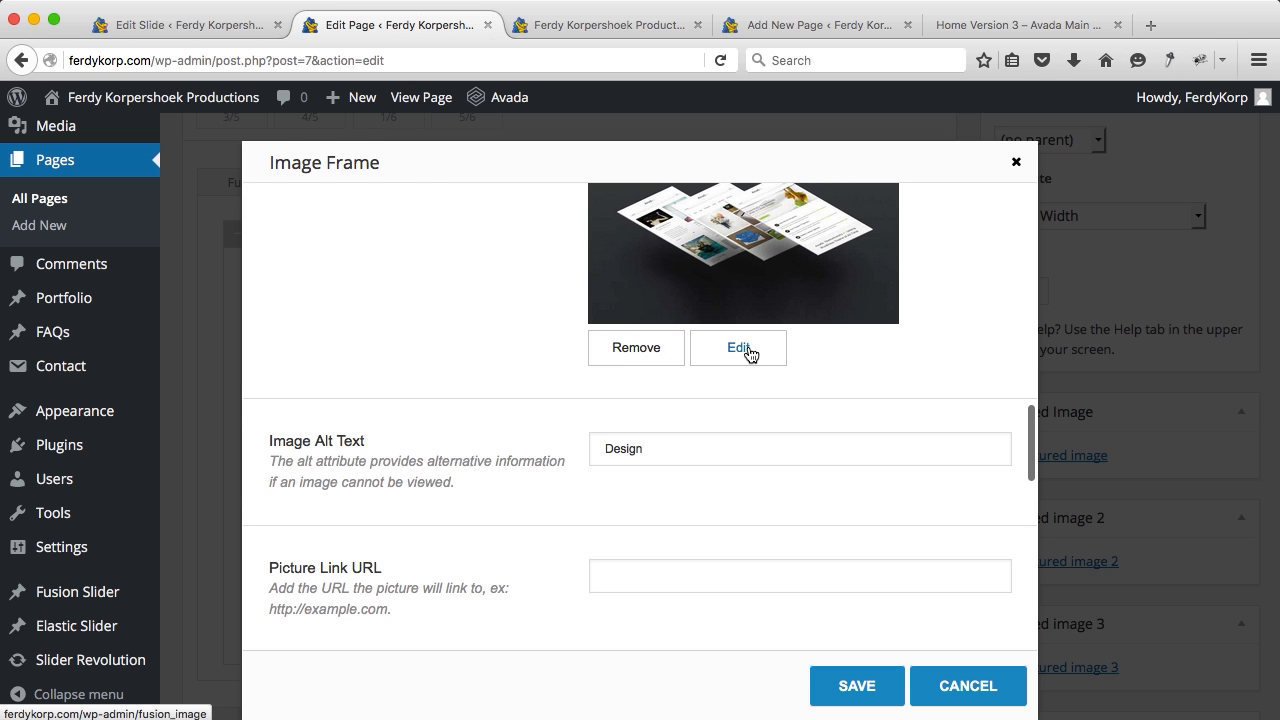
click(741, 350)
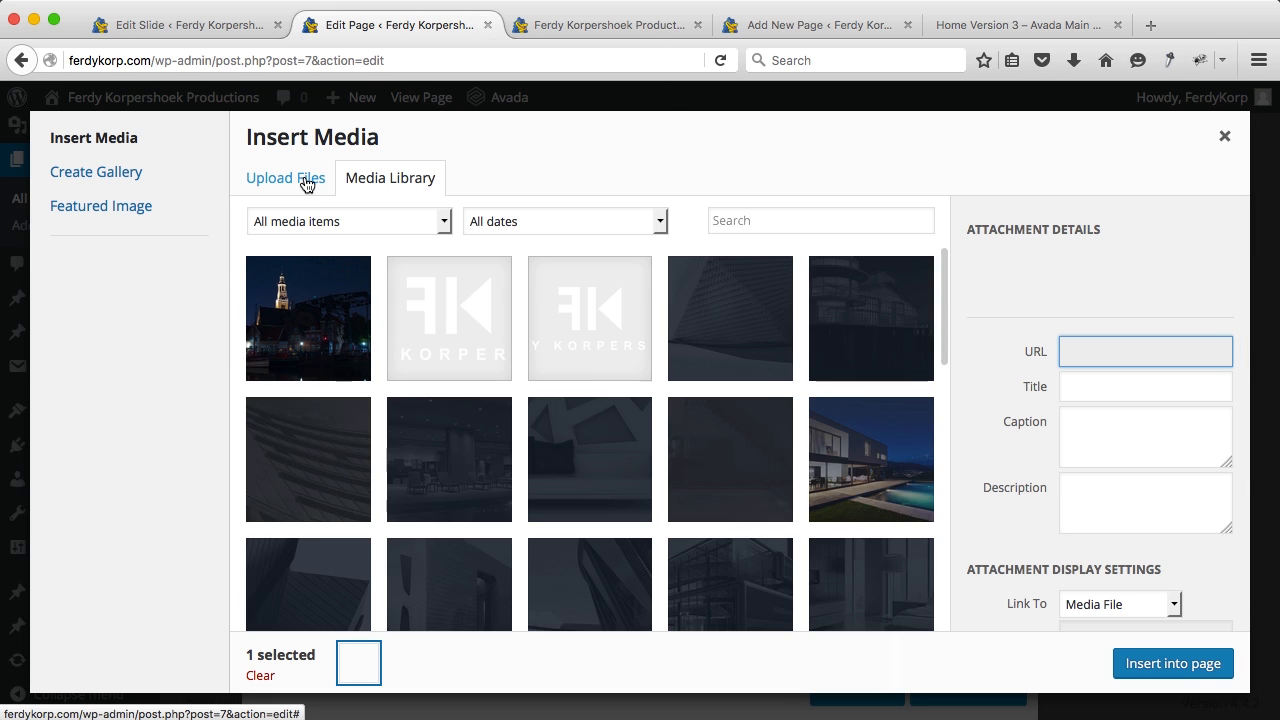
click(308, 185)
click(717, 436)
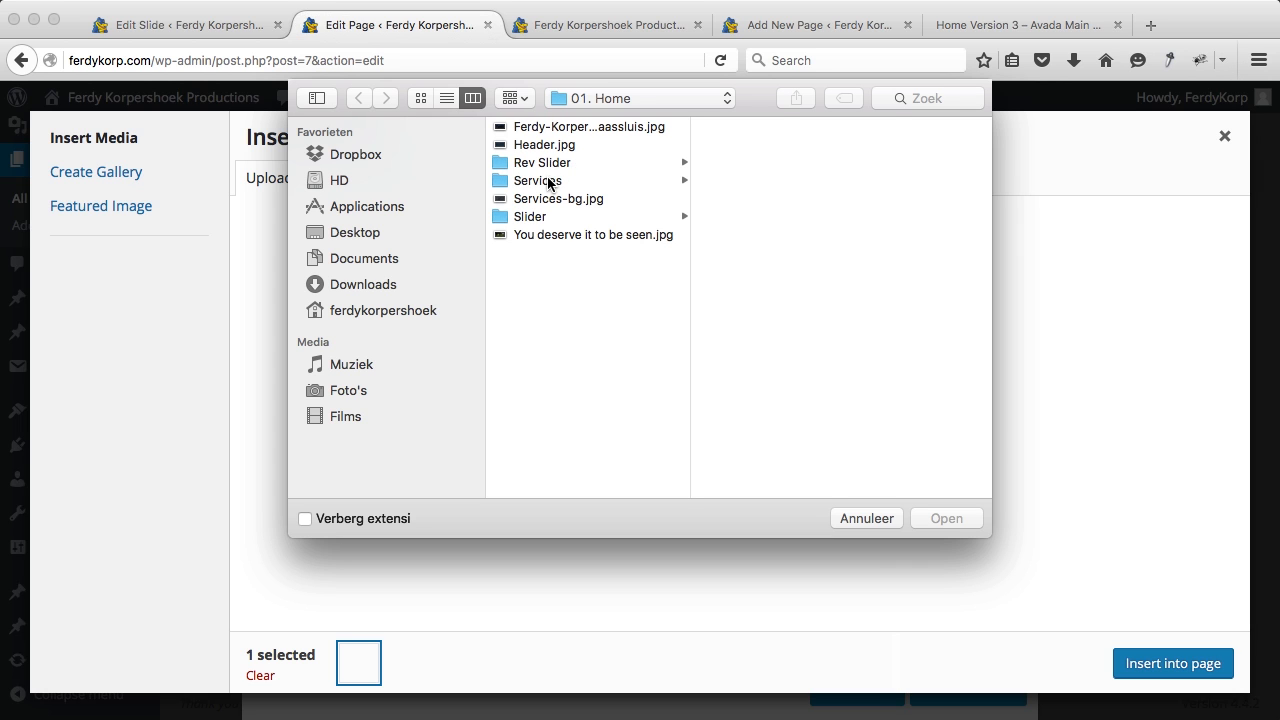
Step: Upload Rotterdam-Weddingphotography.jpg from the Services > Photography folder
click(550, 184)
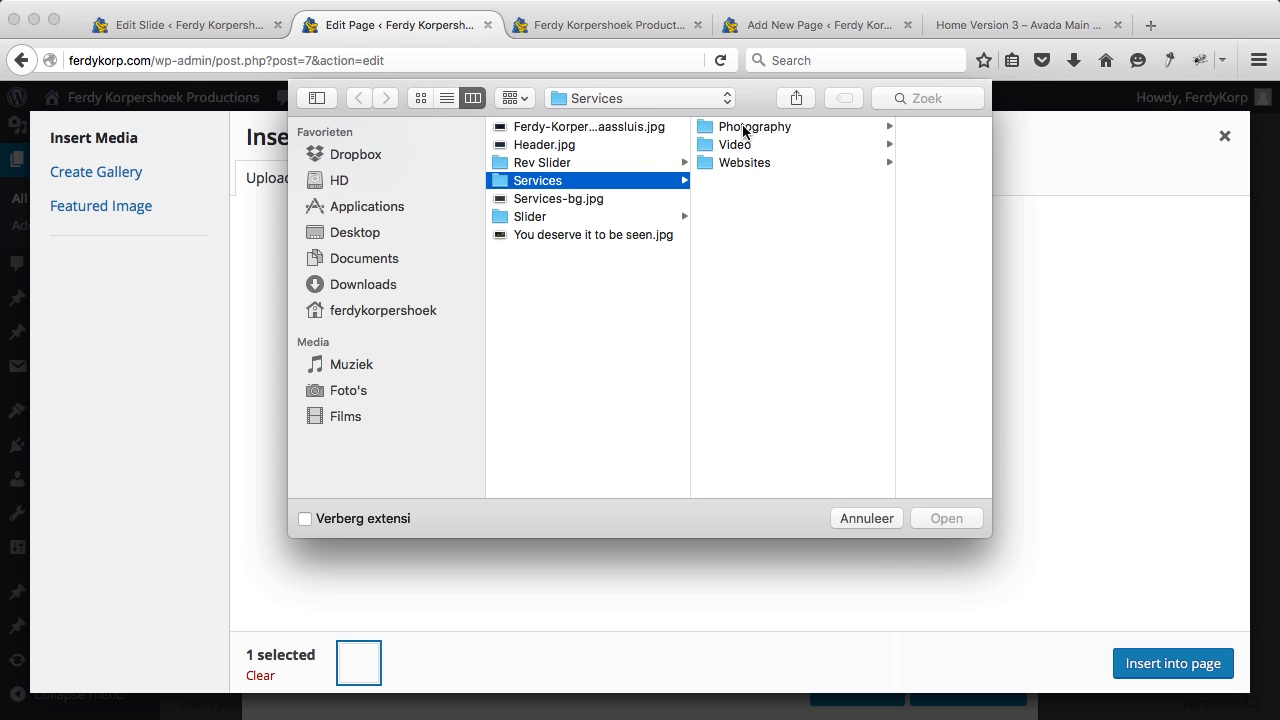
click(744, 128)
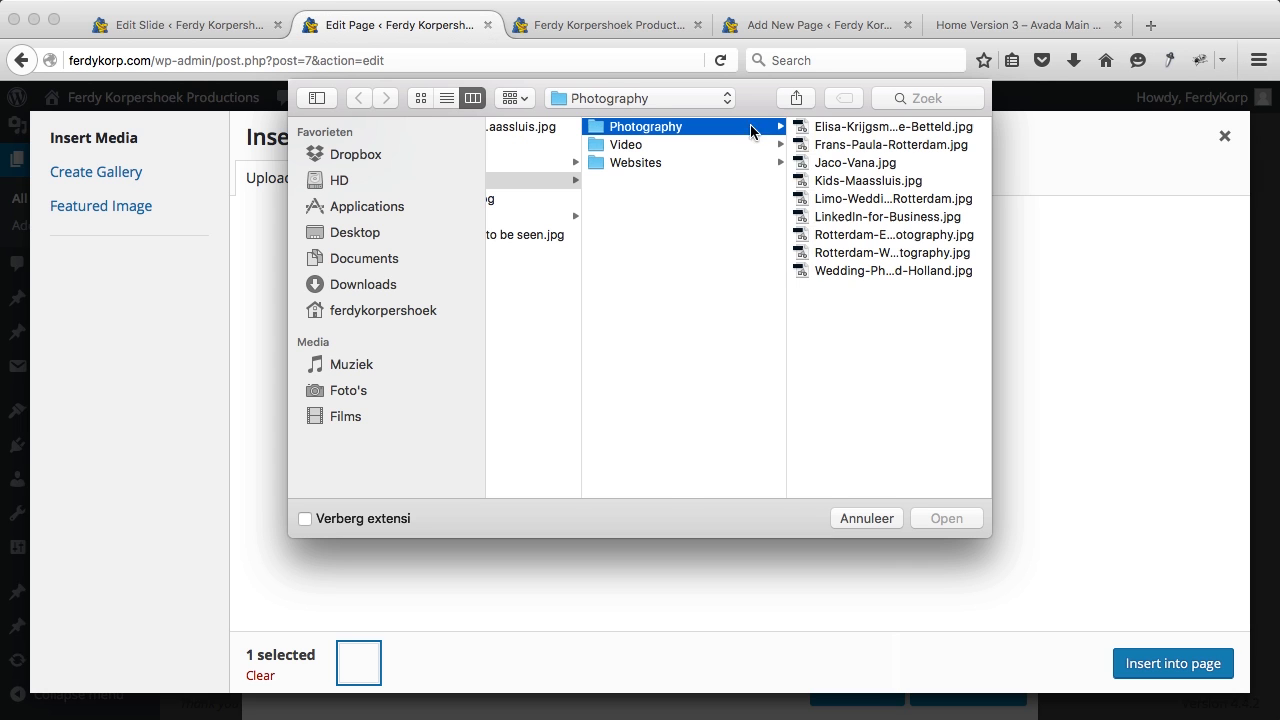
click(846, 238)
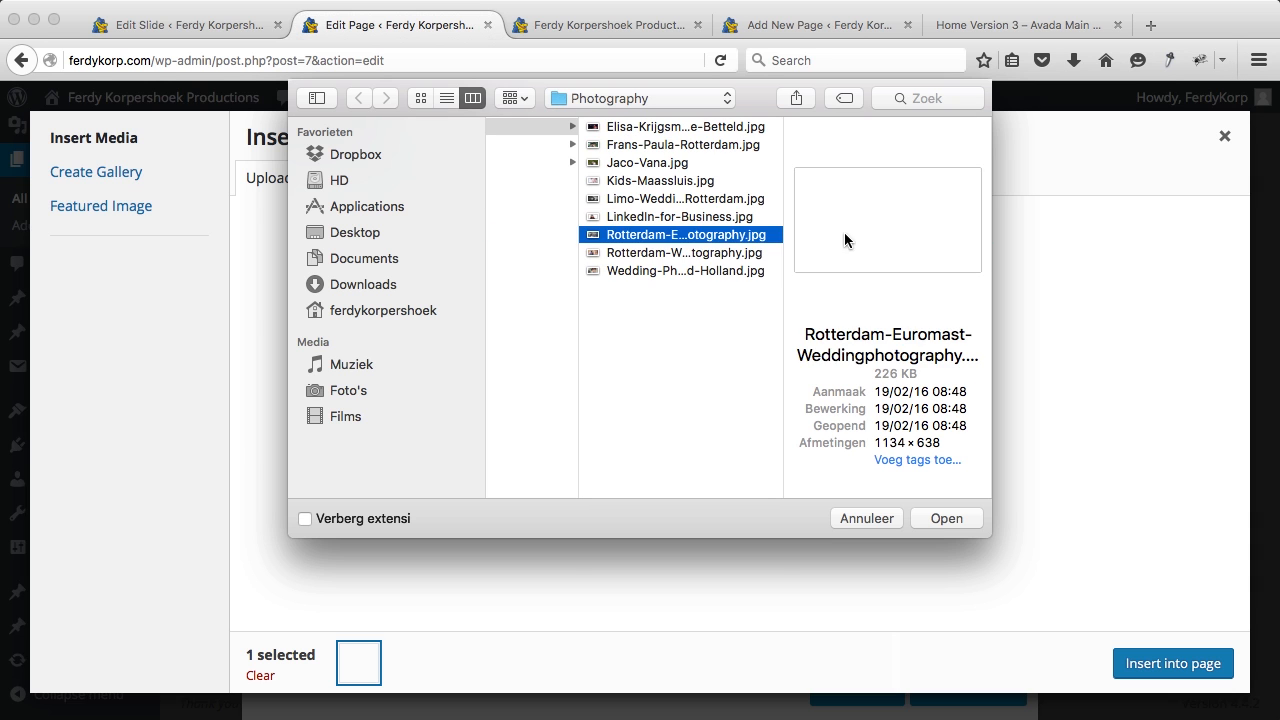
key(Down)
key(Down)
key(Up)
key(Up)
key(Up)
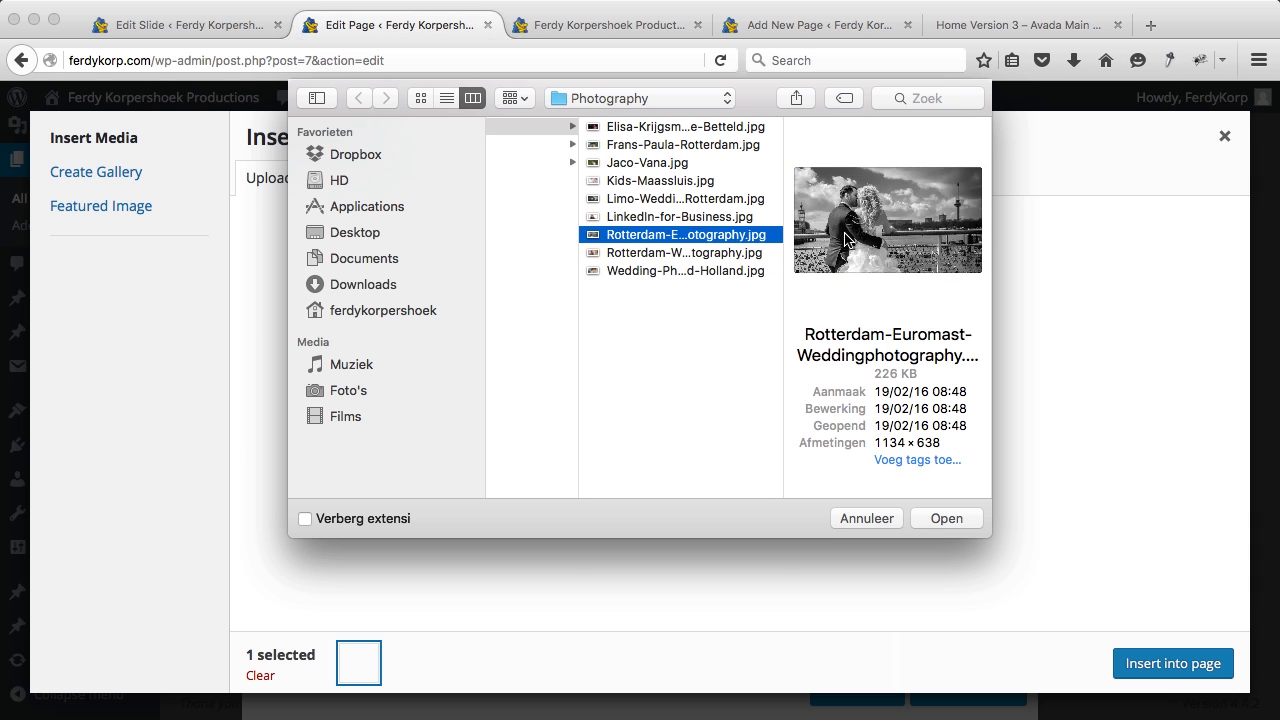
key(Up)
key(Up)
key(Up)
key(Up)
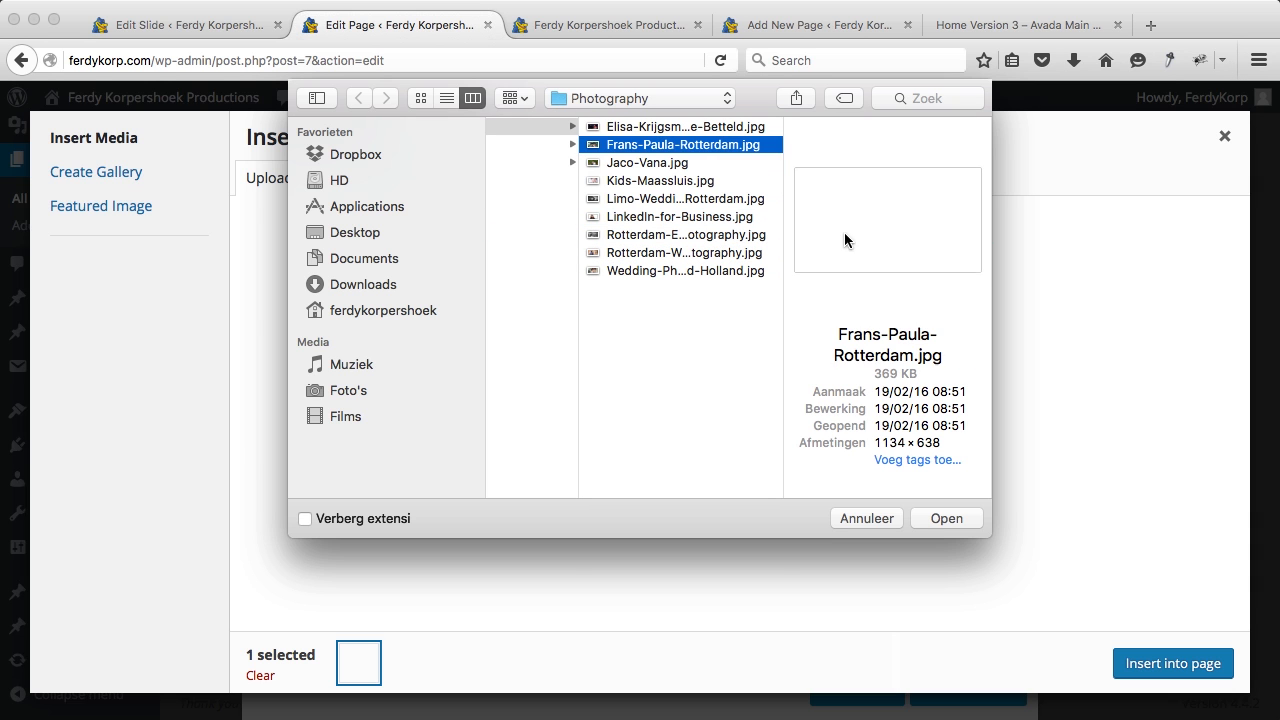
click(675, 242)
key(Down)
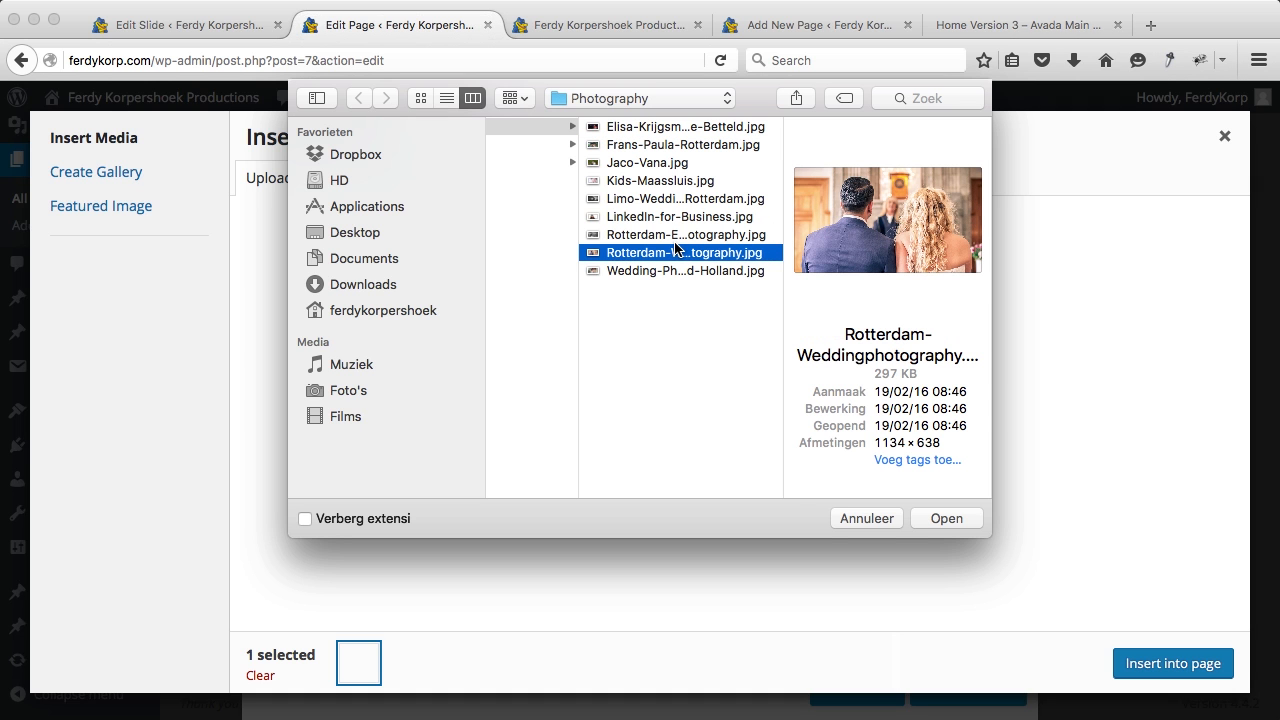
click(948, 520)
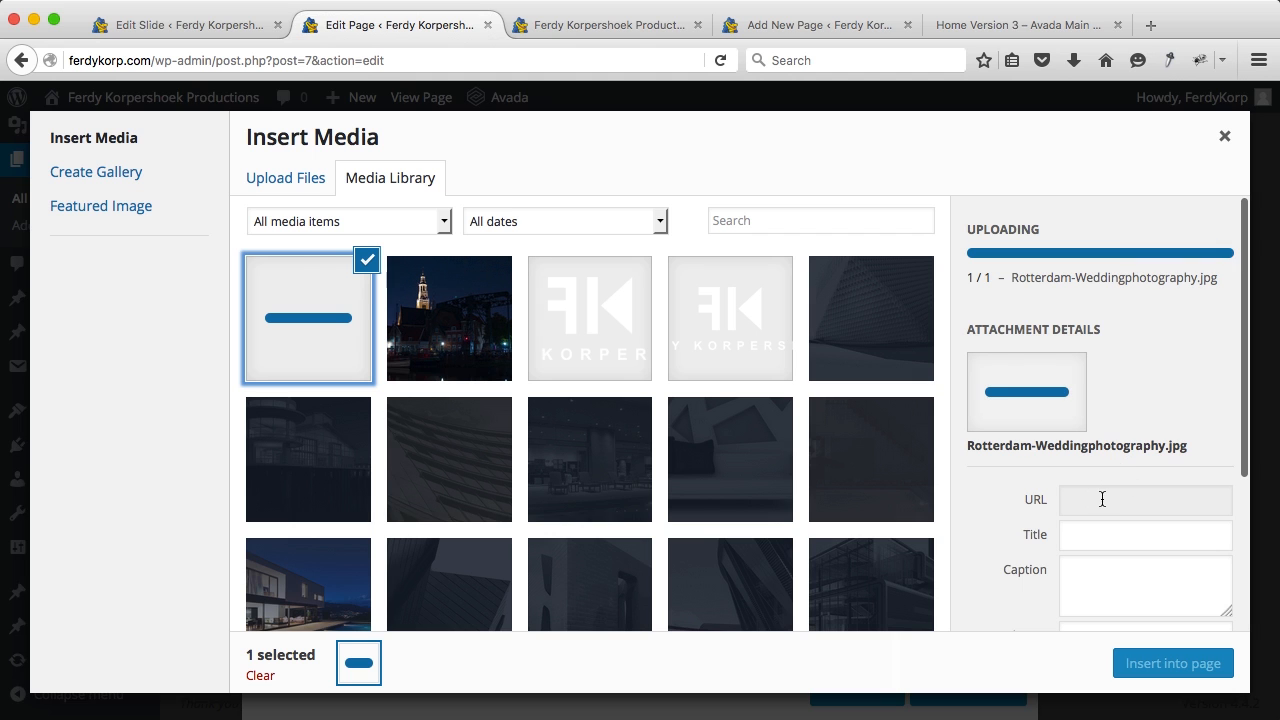
Step: Set the photo's title and alt text to 'Rotterdam Weddingphotography' and insert it into the frame
click(1135, 500)
key(BackSpace)
key(Right)
key(Right)
key(Right)
key(Right)
key(Right)
key(Right)
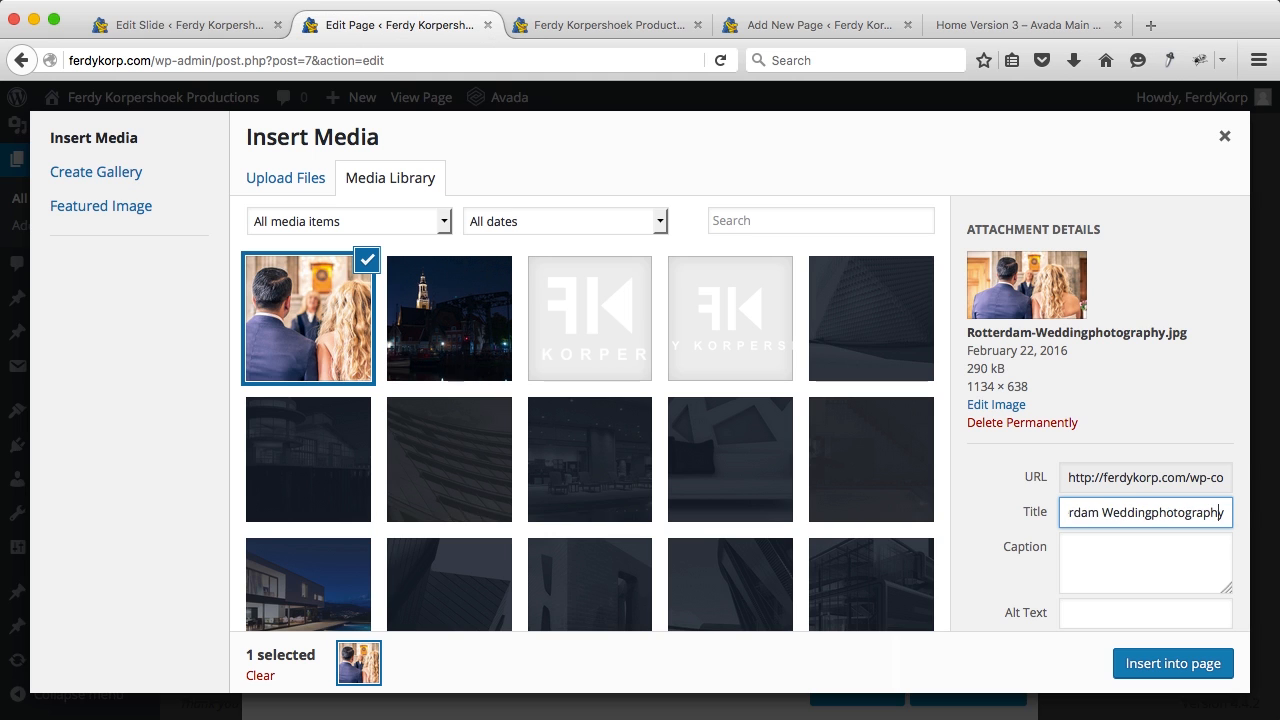
key(super+a)
key(super+c)
scroll(1109, 555, down, 2)
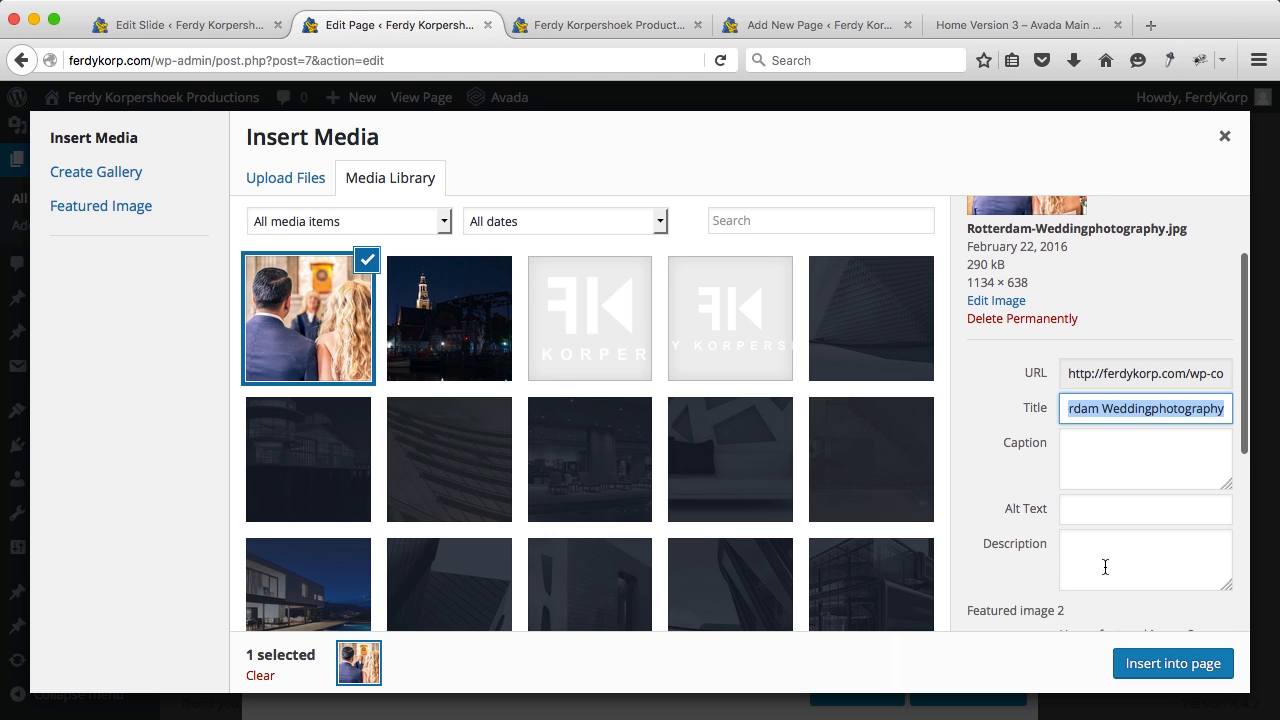
click(1116, 507)
key(super+v)
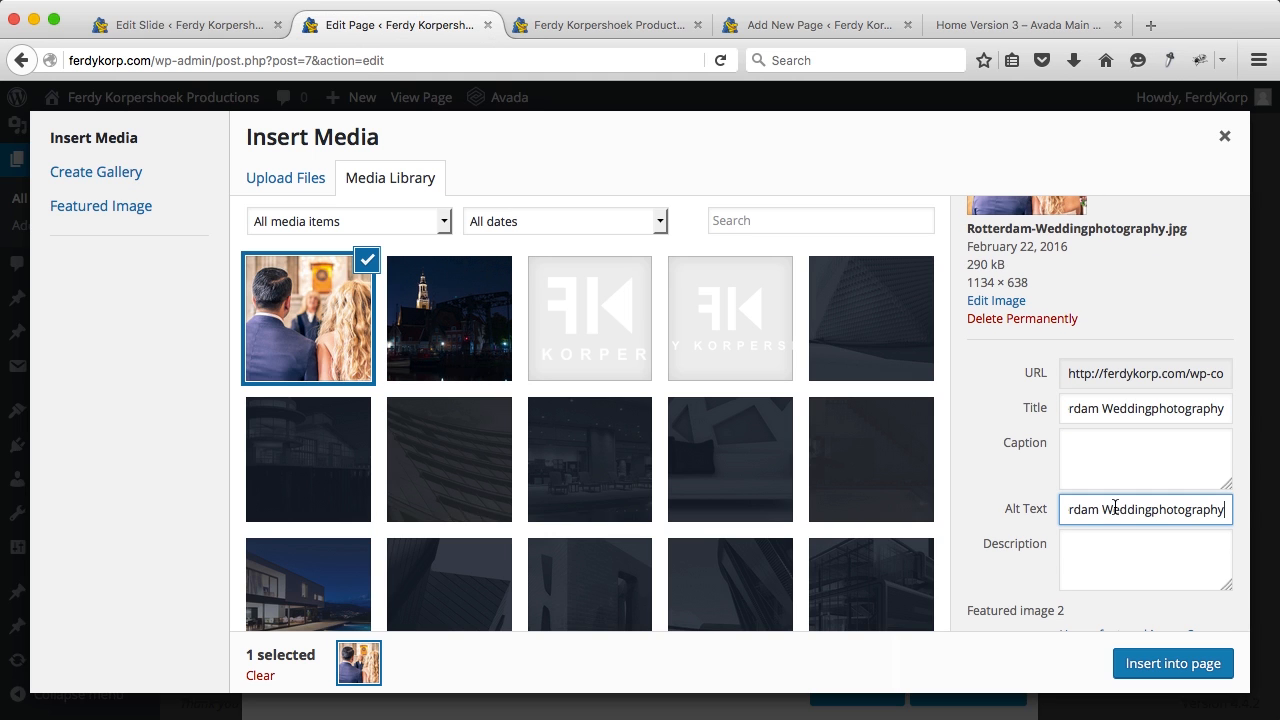
click(1157, 665)
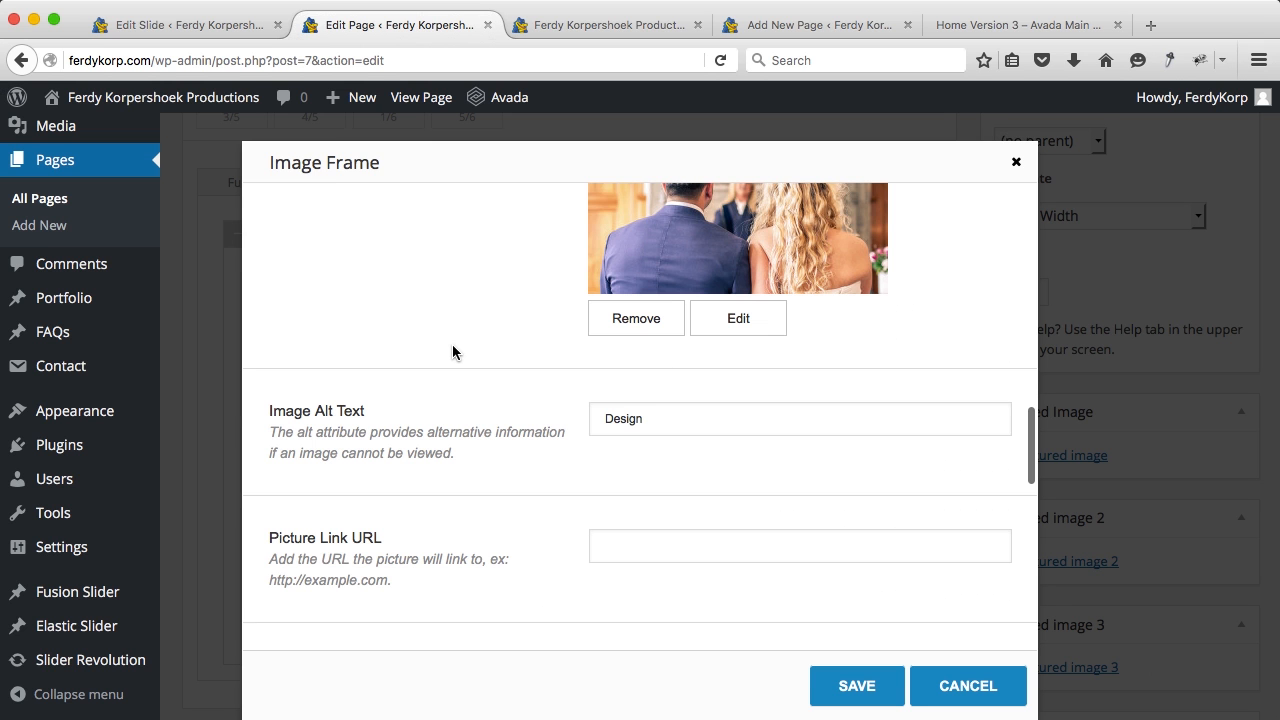
Step: Set the Image Frame hover effect to Zoom In, turn the lightbox off, and select the old 'Design' alt text
scroll(452, 346, up, 10)
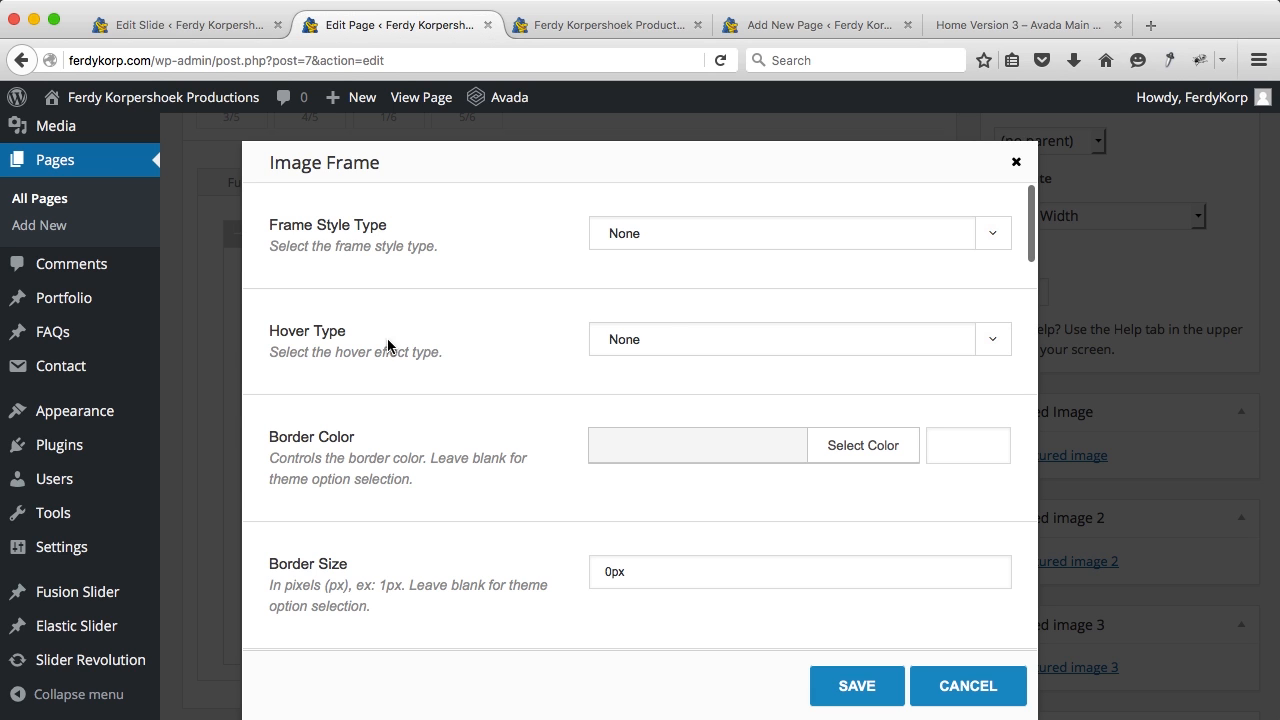
click(659, 339)
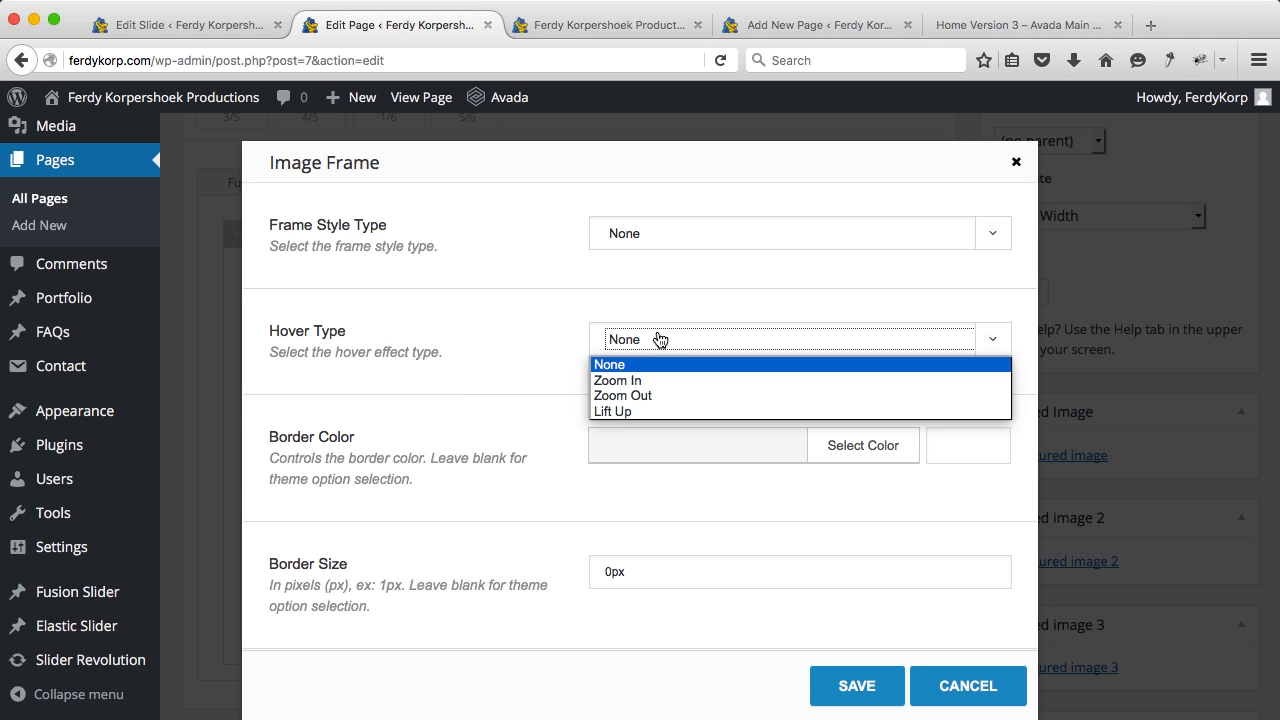
click(629, 381)
scroll(549, 388, down, 3)
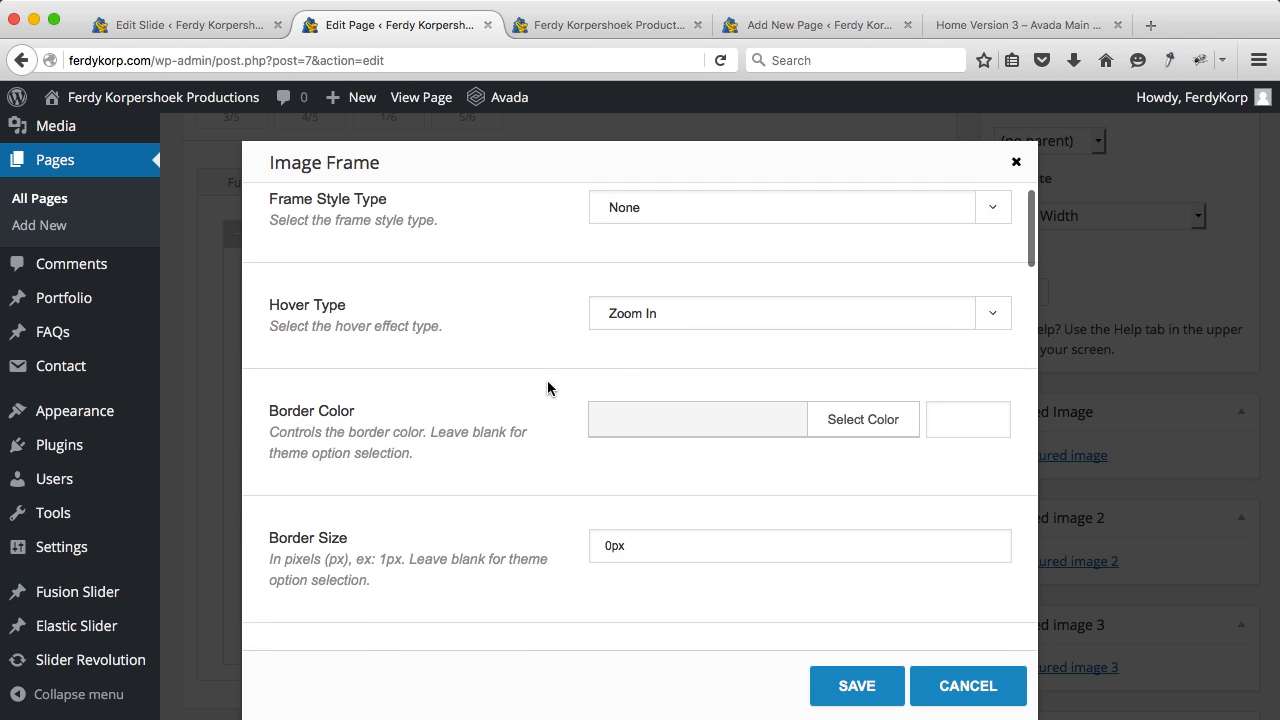
scroll(549, 388, down, 10)
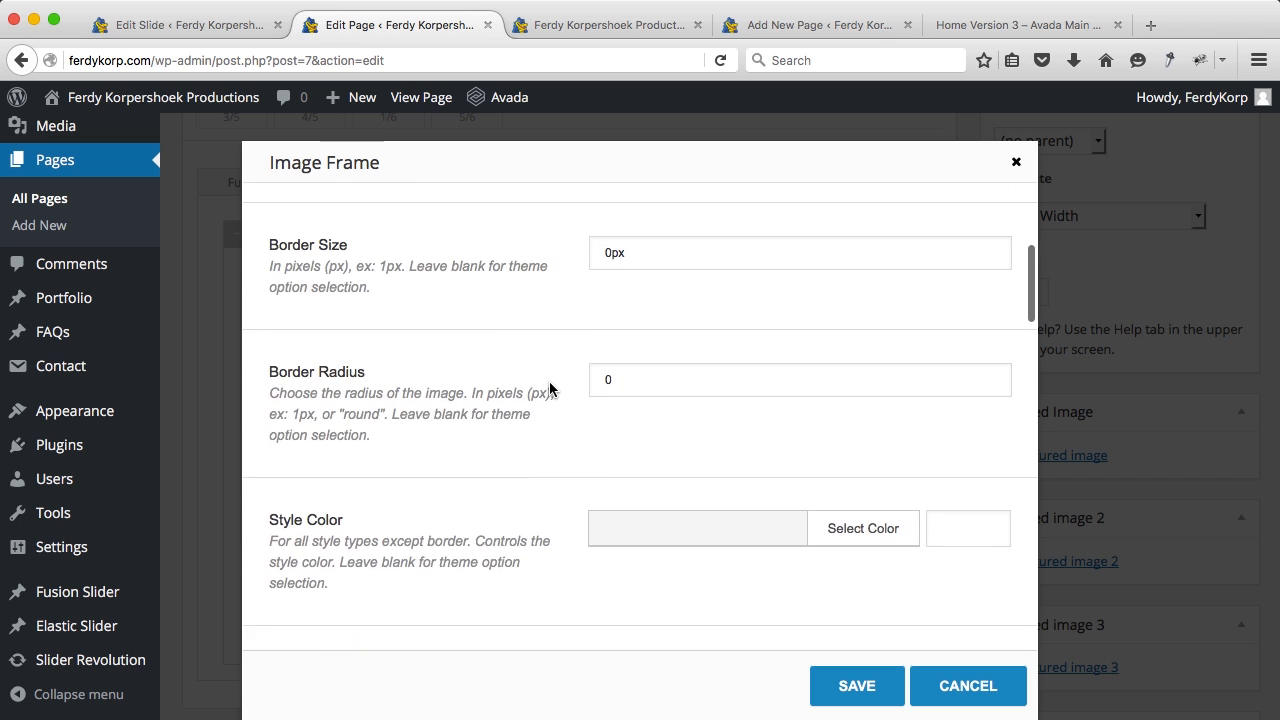
scroll(549, 388, down, 3)
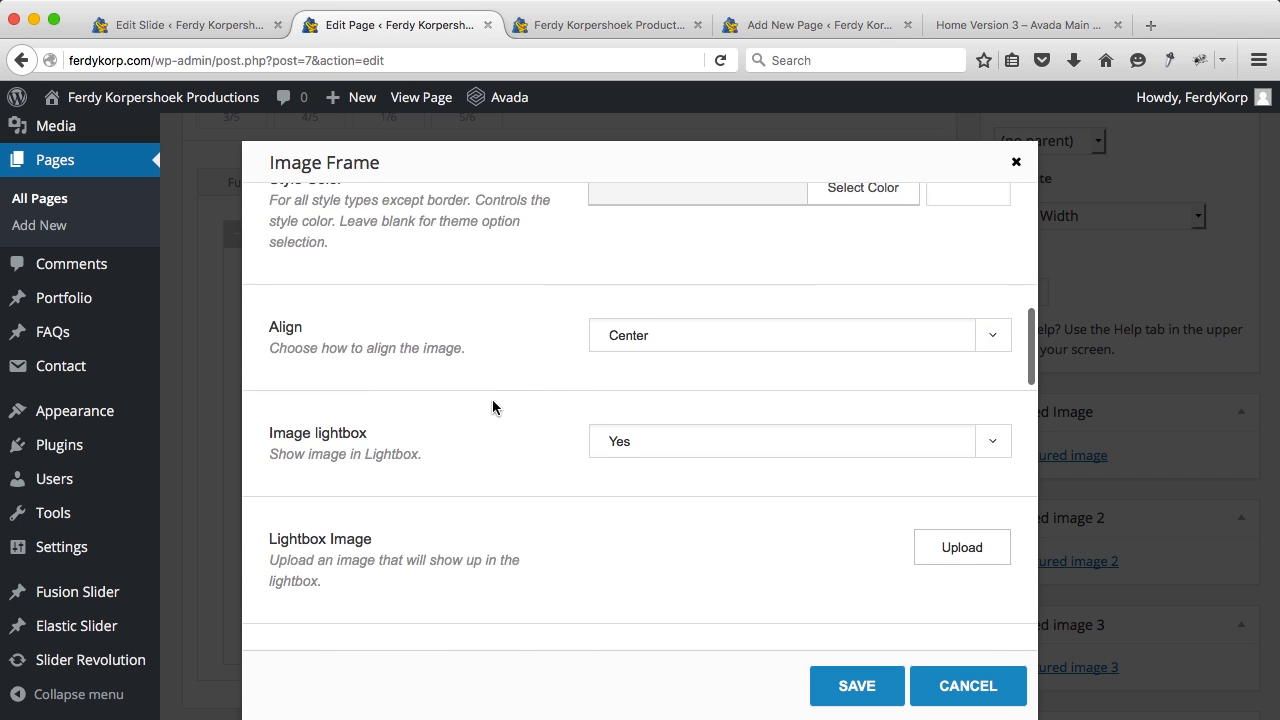
scroll(492, 407, down, 3)
click(620, 333)
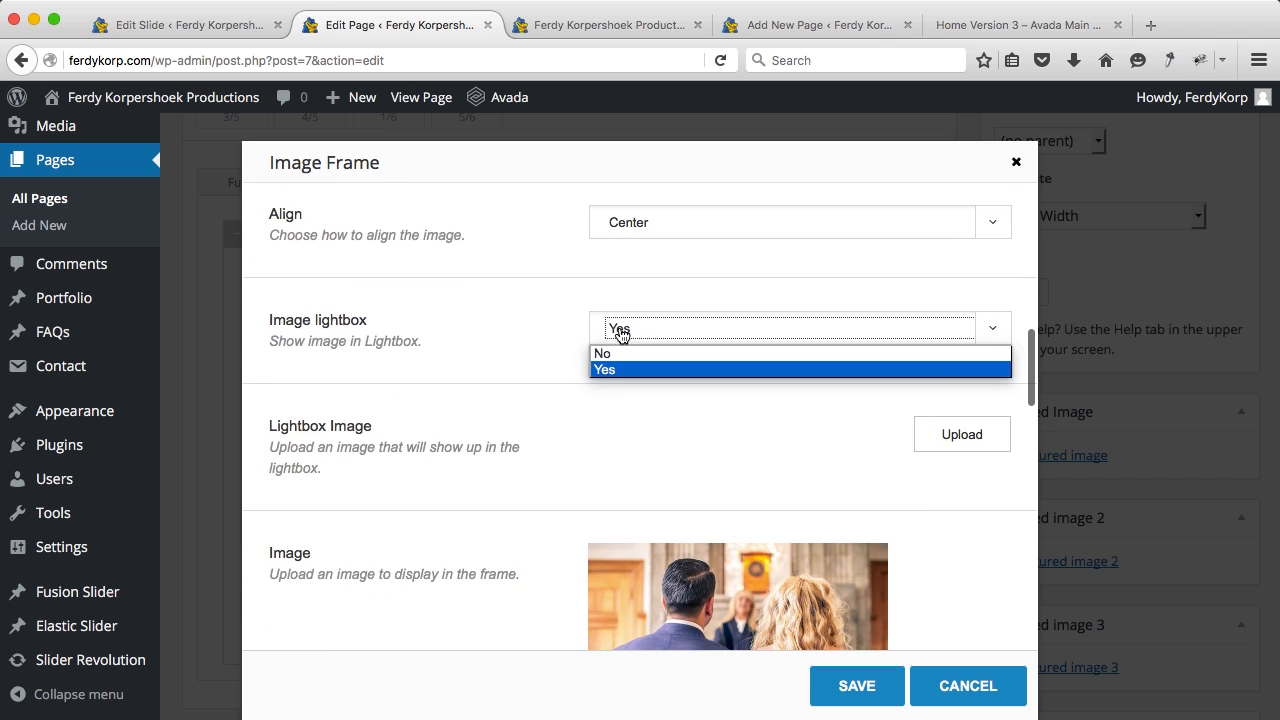
click(612, 356)
scroll(567, 398, down, 5)
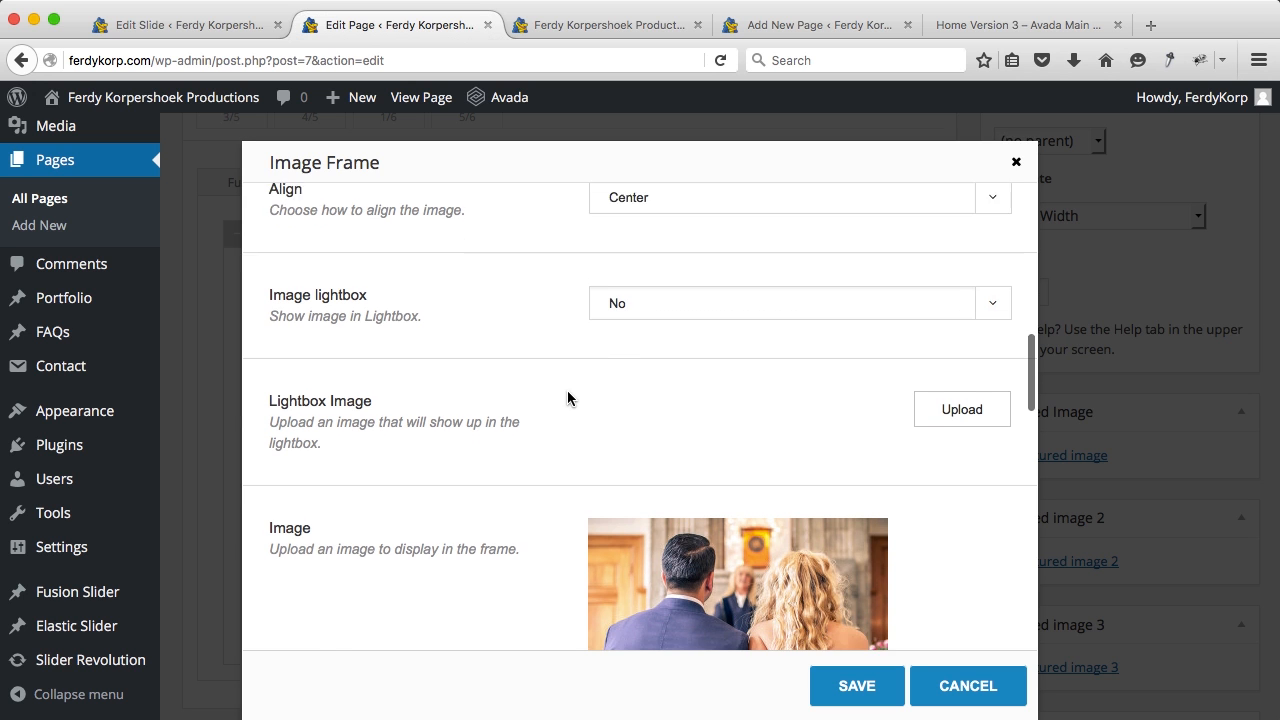
scroll(546, 433, down, 5)
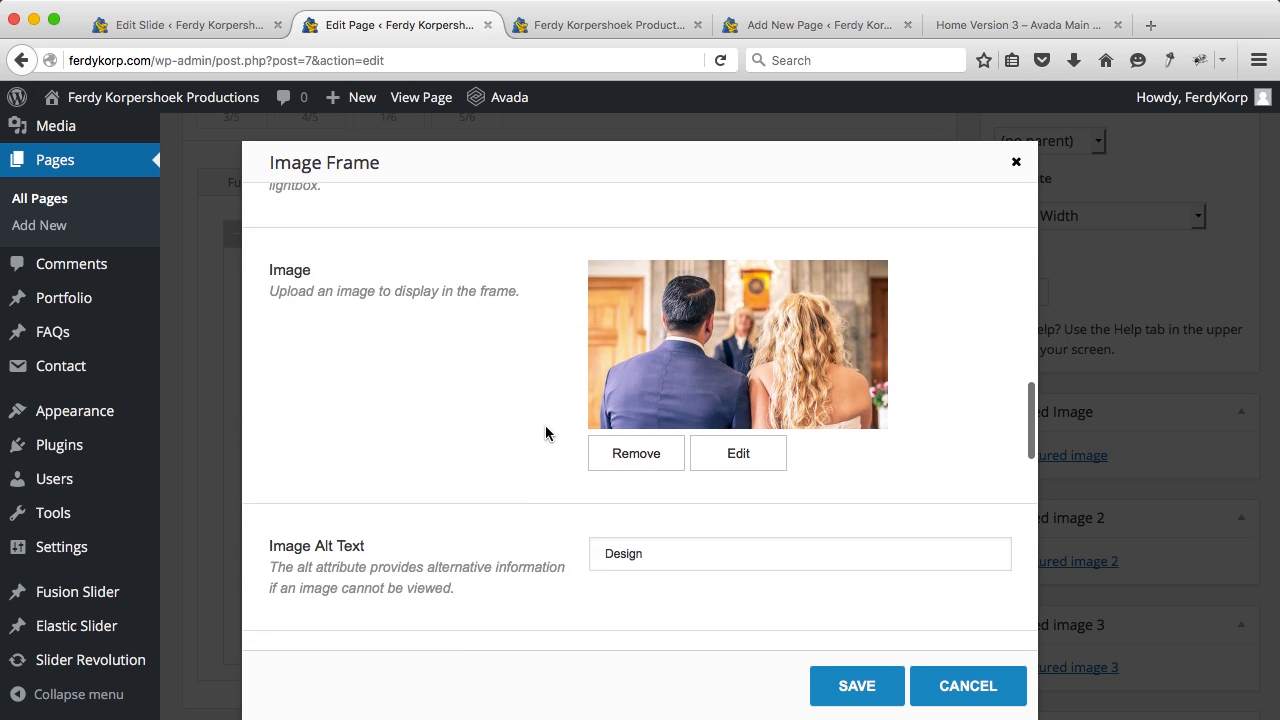
double_click(636, 378)
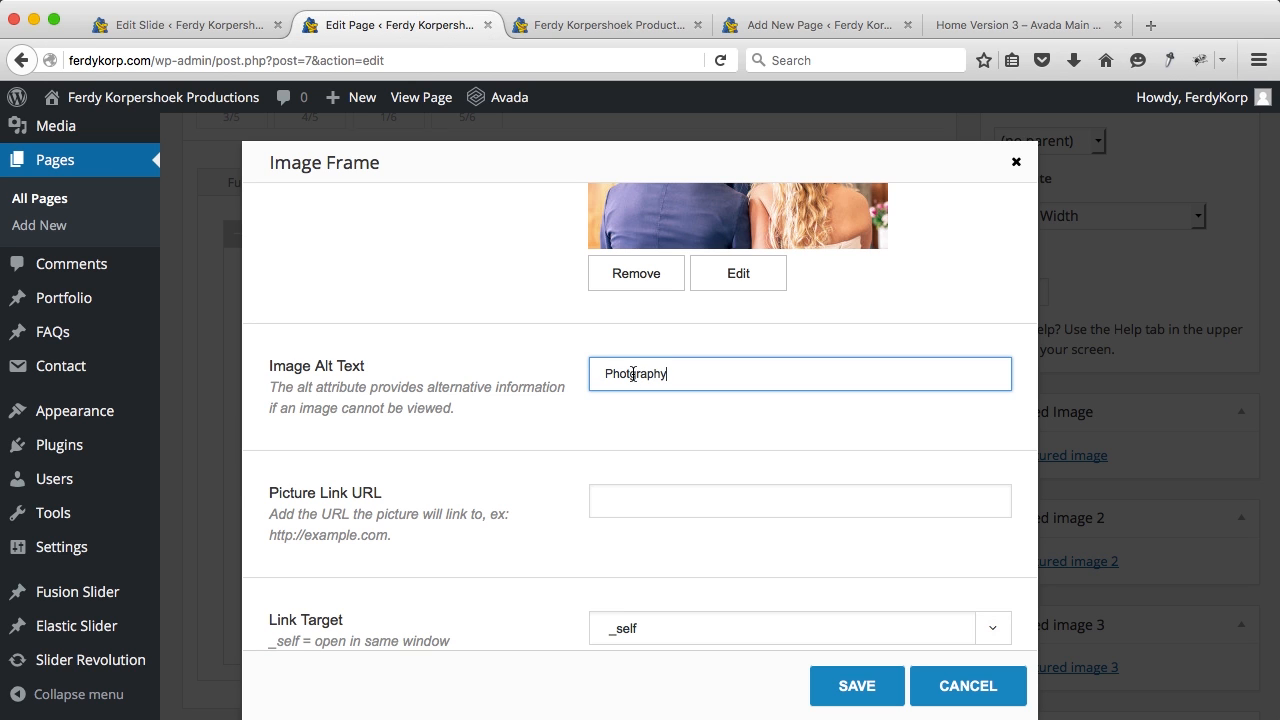
scroll(578, 352, down, 3)
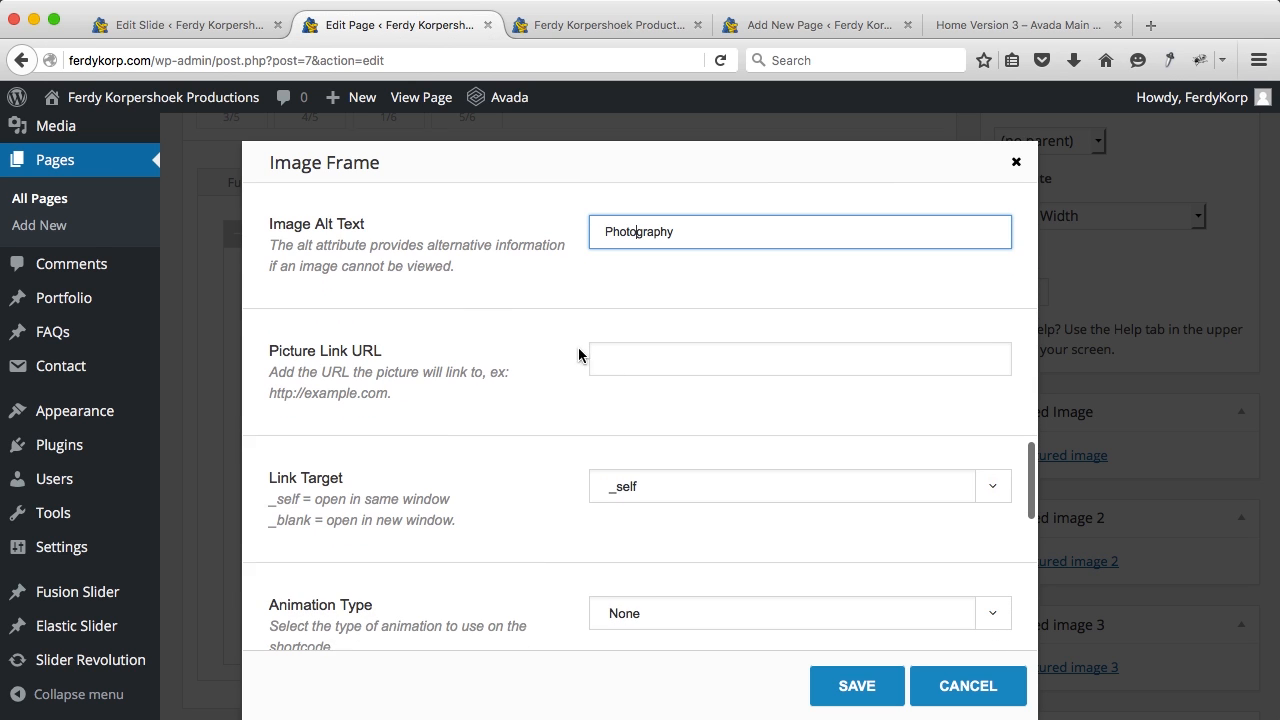
Step: Link the image to the site's Photography page address
click(584, 26)
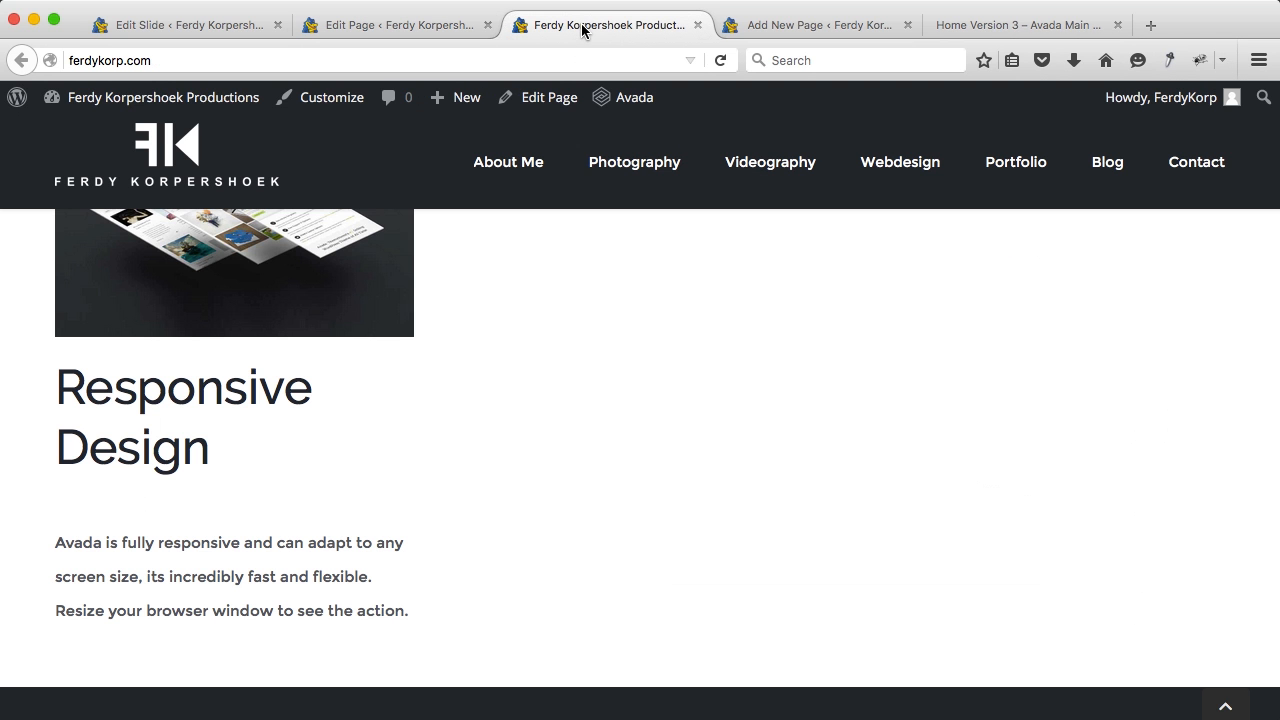
click(621, 176)
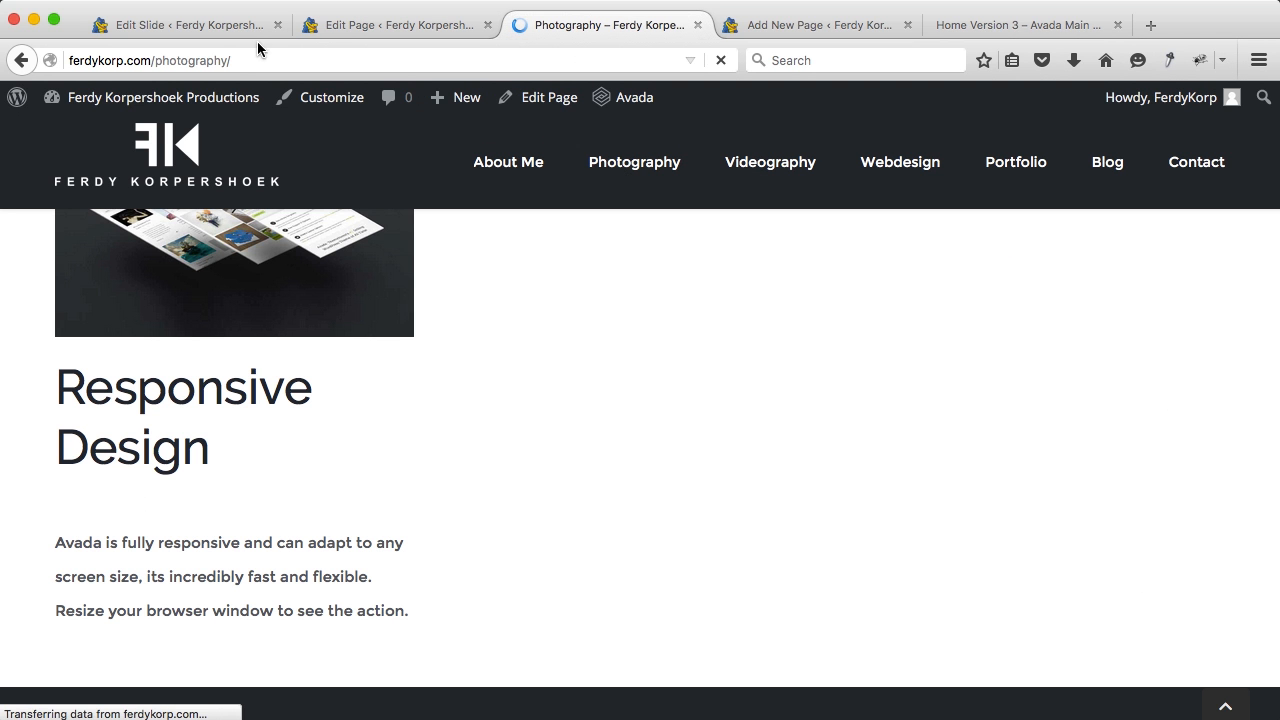
click(215, 62)
key(super+c)
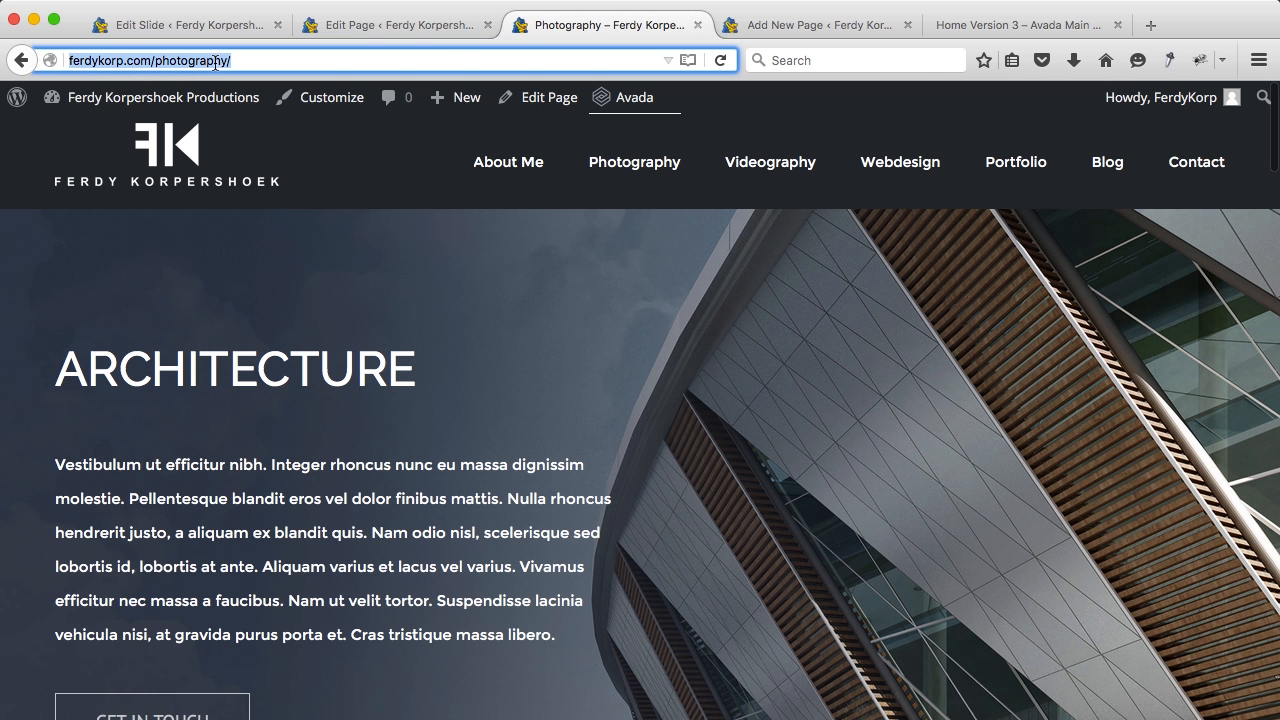
click(440, 25)
click(619, 358)
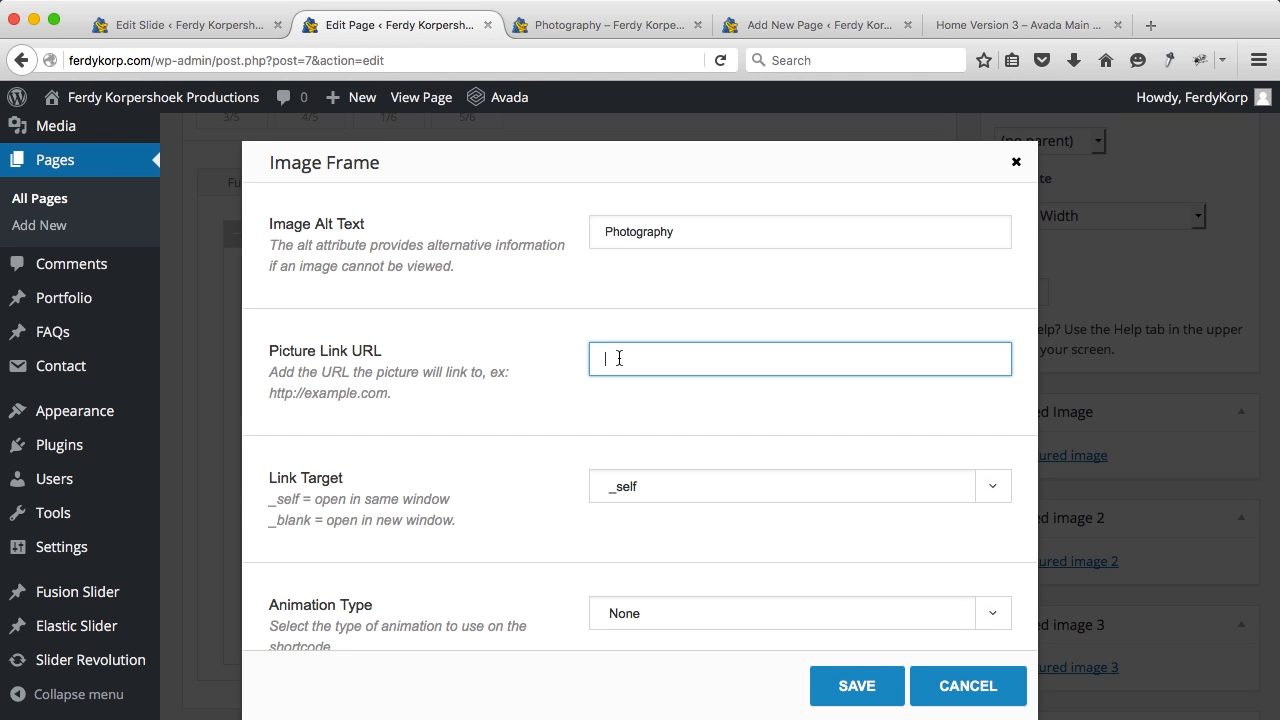
key(super+v)
scroll(555, 375, down, 5)
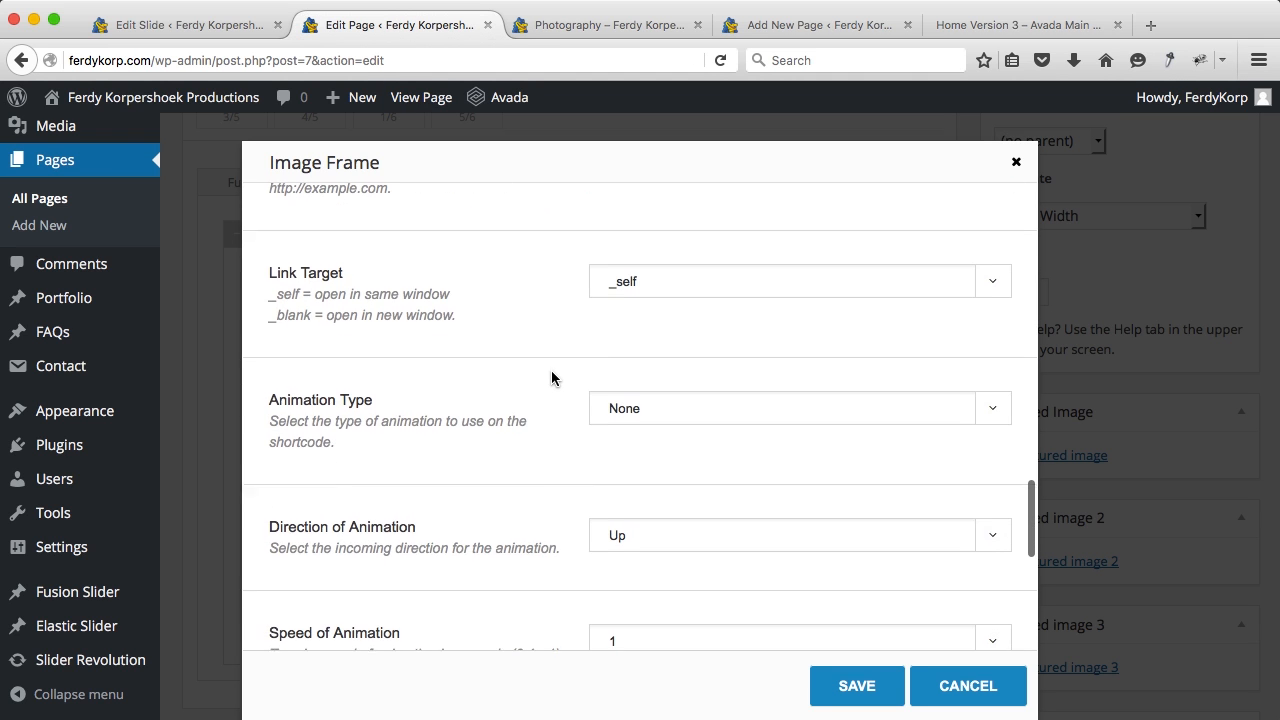
Step: Give the image a Fade animation, Static direction and 0.5-second speed, then save and update Home
click(630, 418)
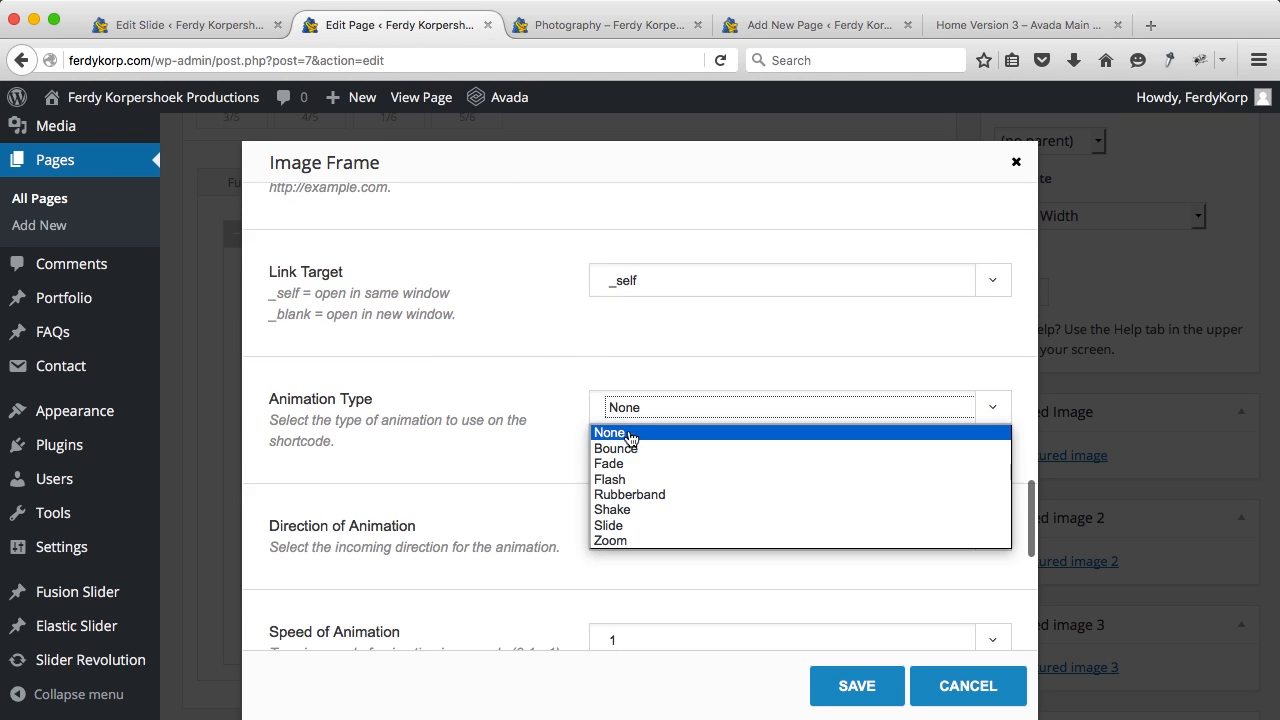
click(612, 464)
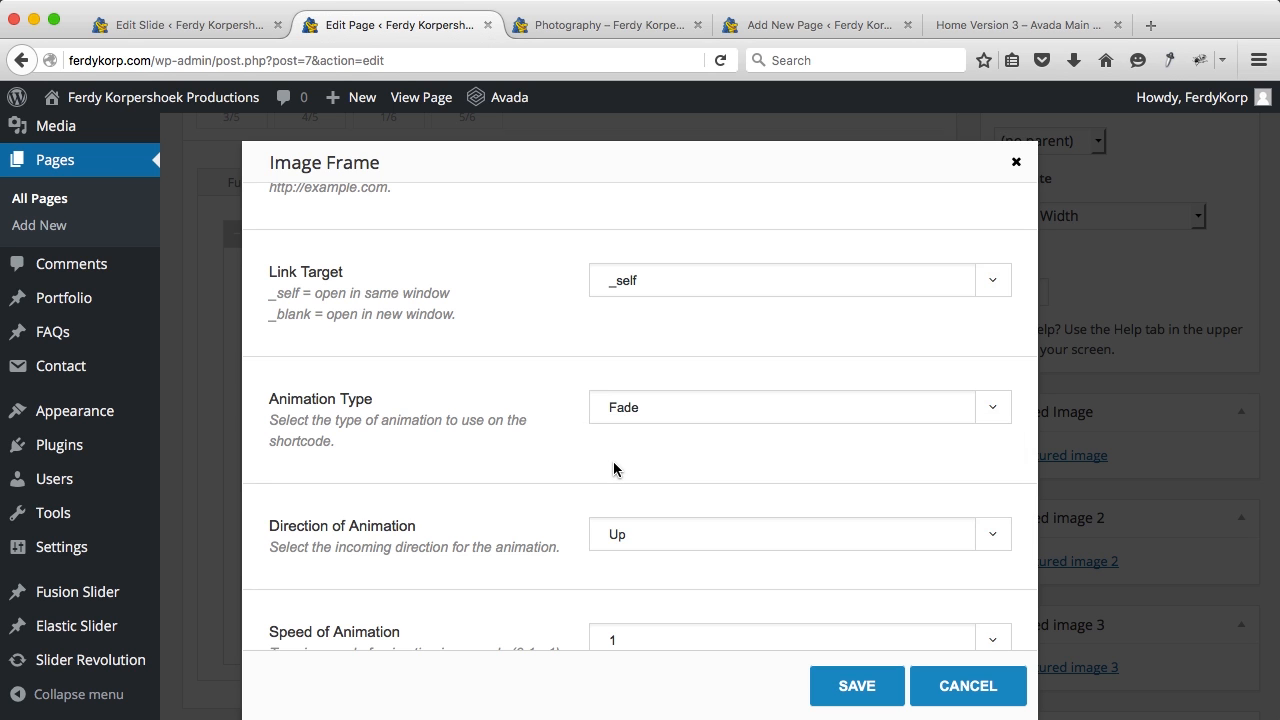
scroll(614, 466, down, 4)
click(638, 384)
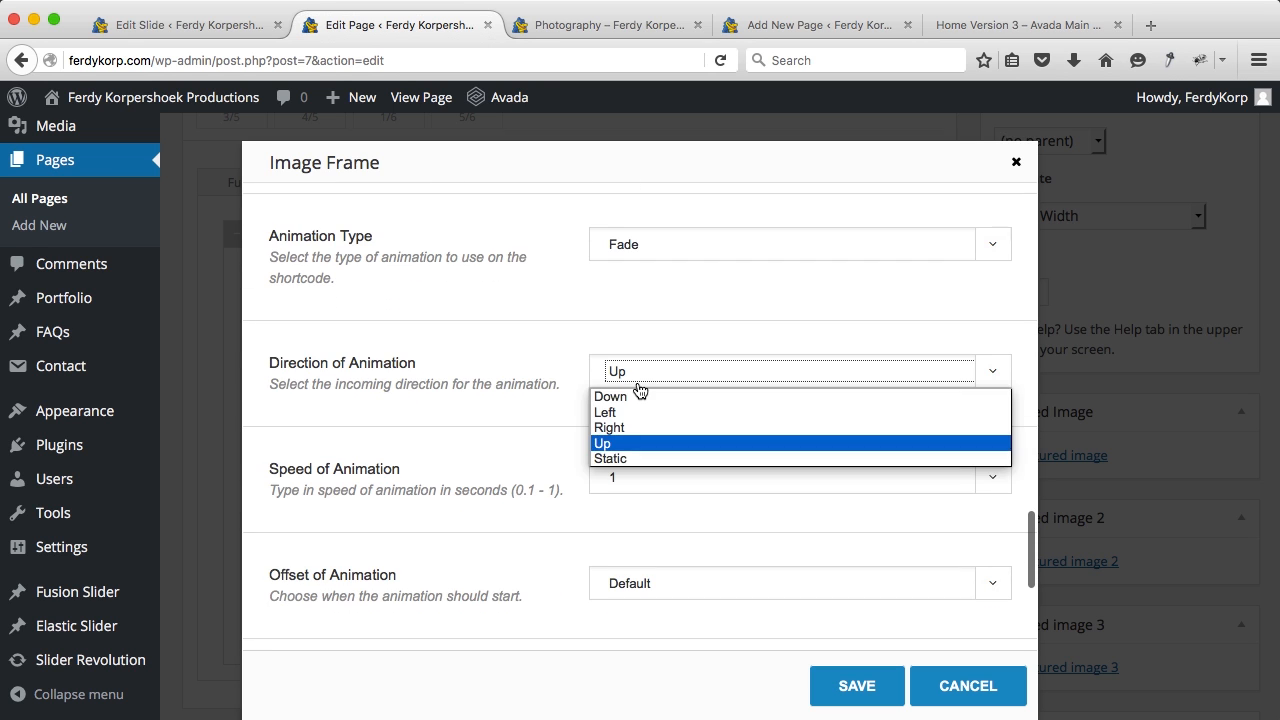
click(615, 460)
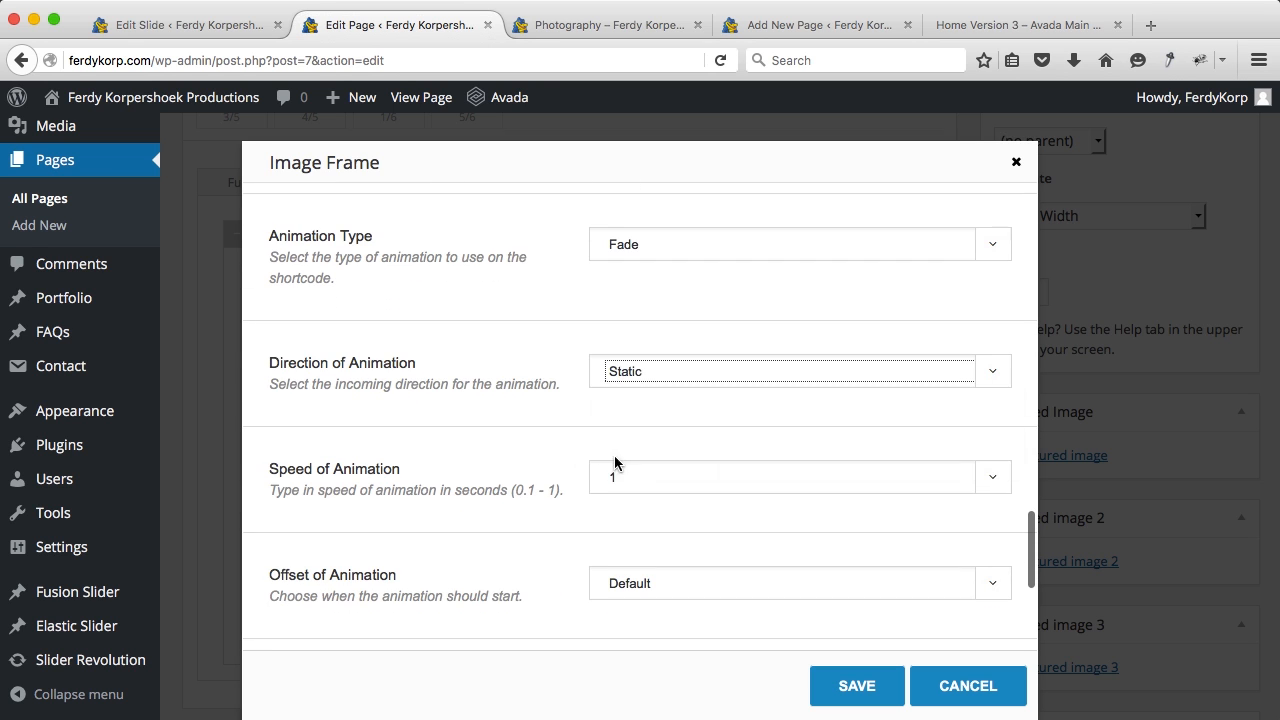
scroll(554, 346, down, 4)
click(638, 347)
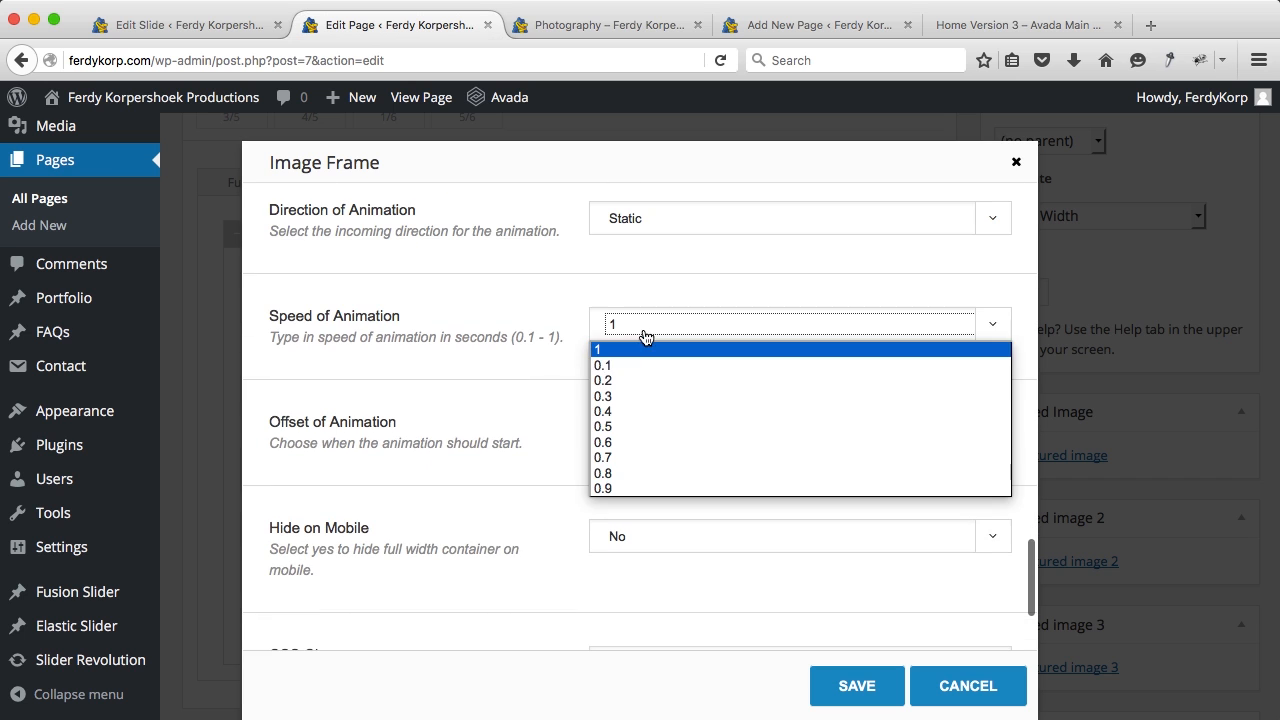
click(628, 431)
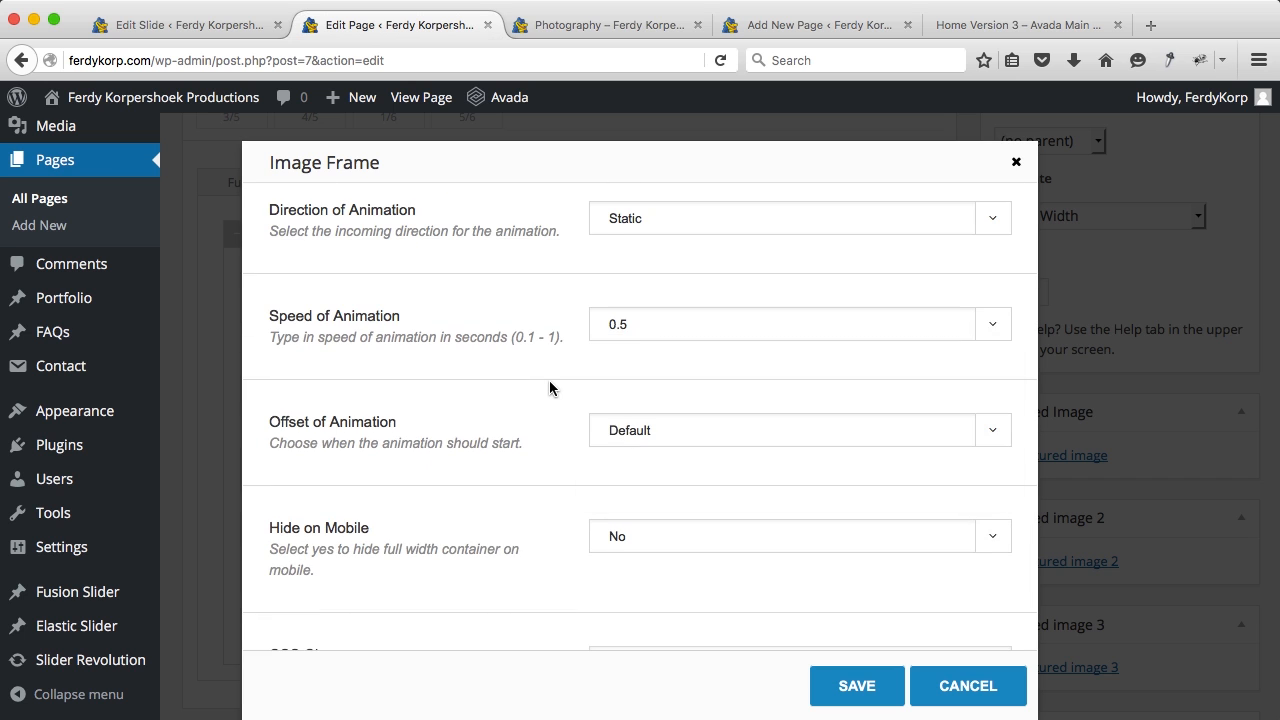
scroll(549, 388, down, 2)
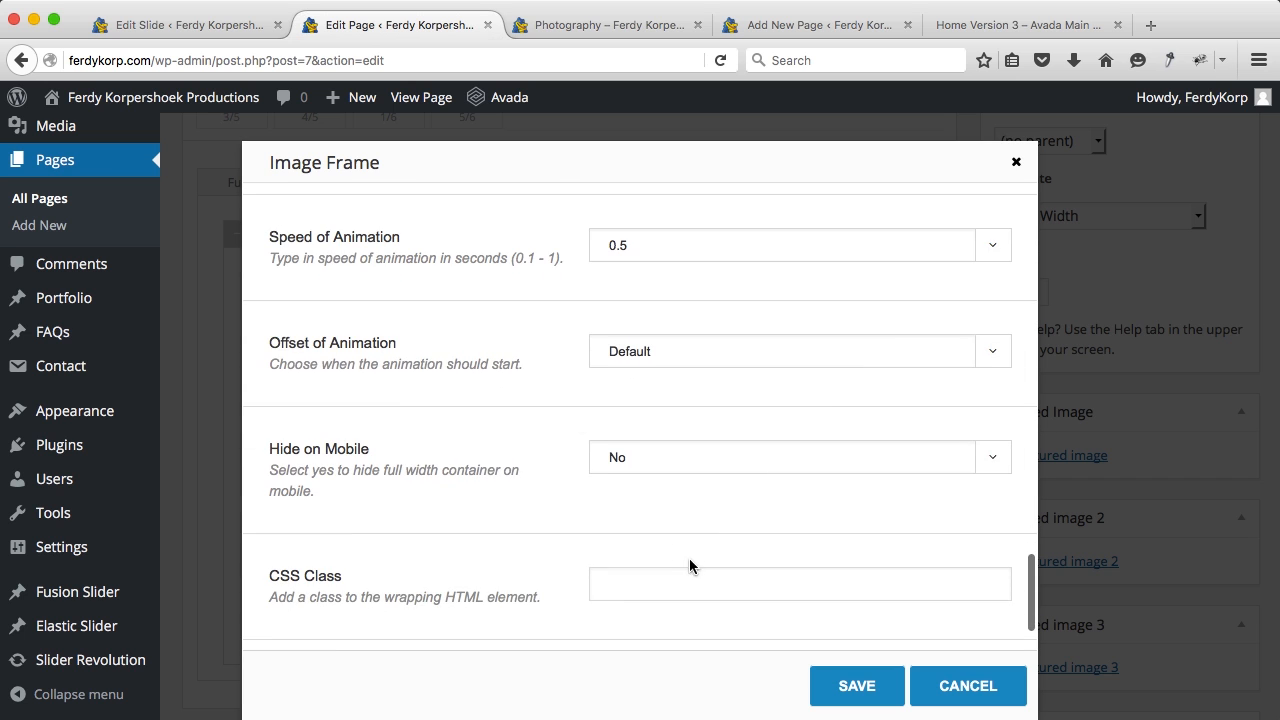
click(856, 685)
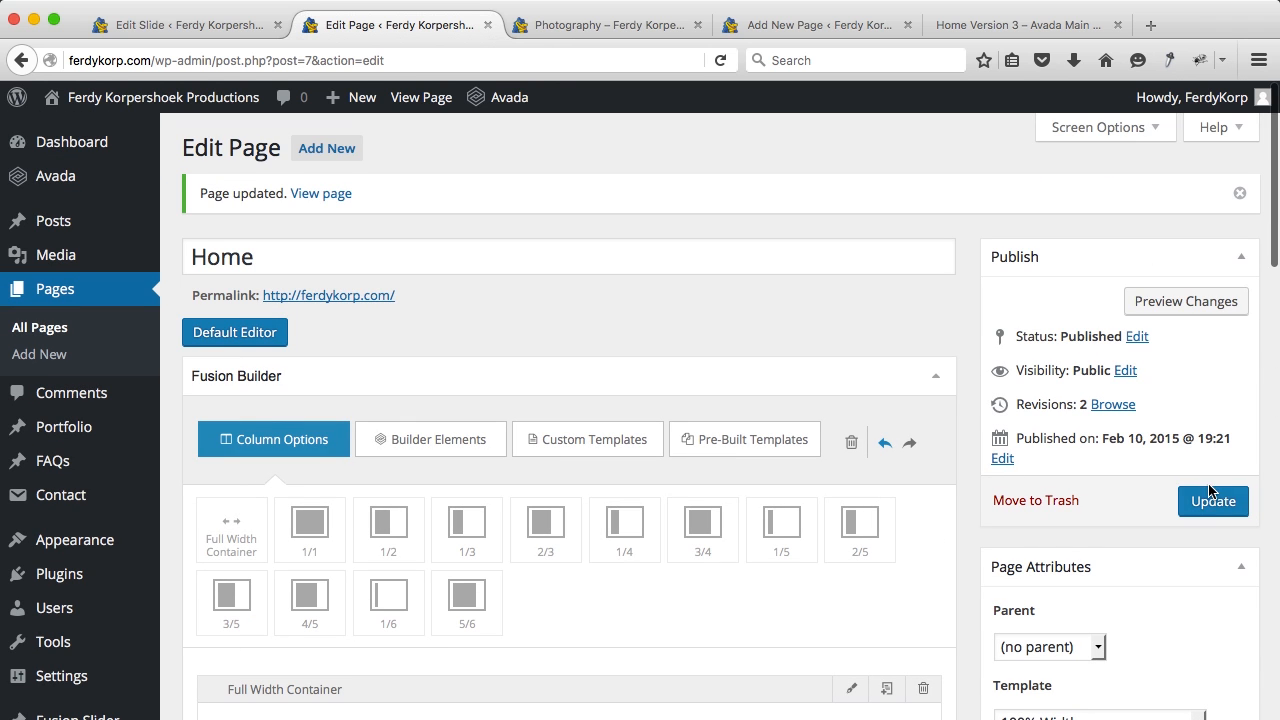
click(1212, 500)
Step: Check the reloaded live home page, then return to the Home slide's Edit Slide screen
click(572, 30)
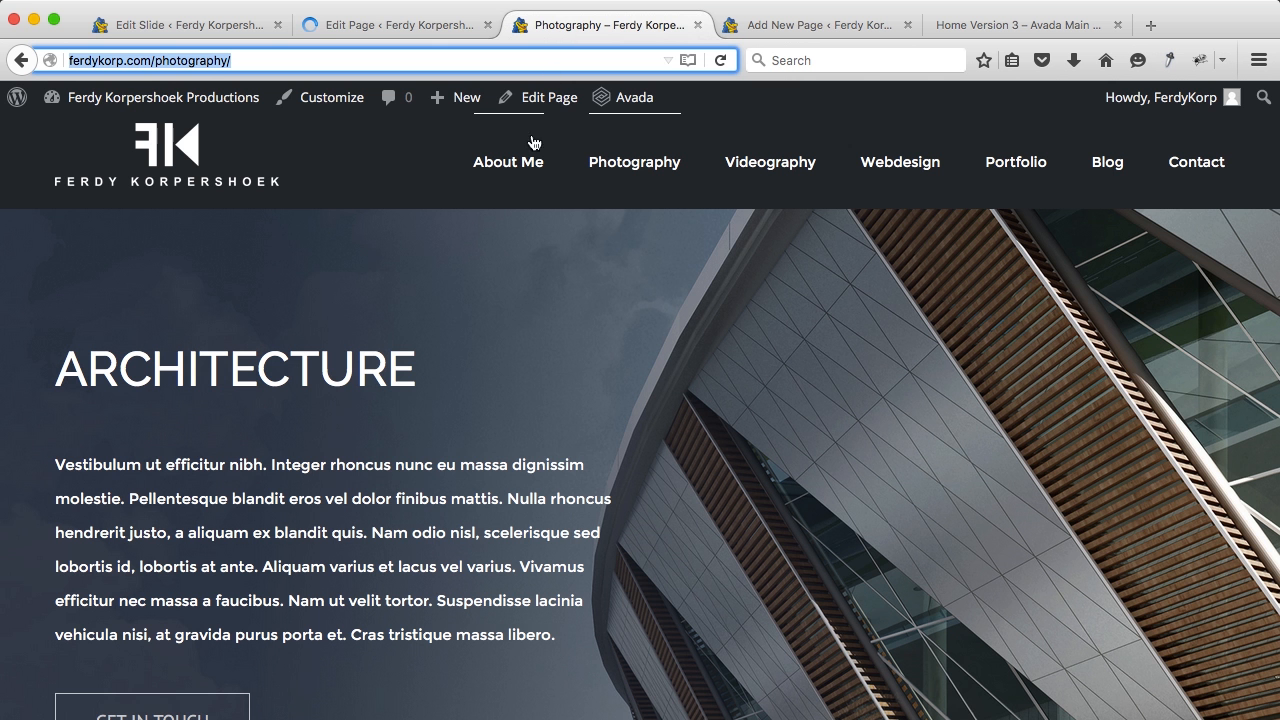
click(190, 147)
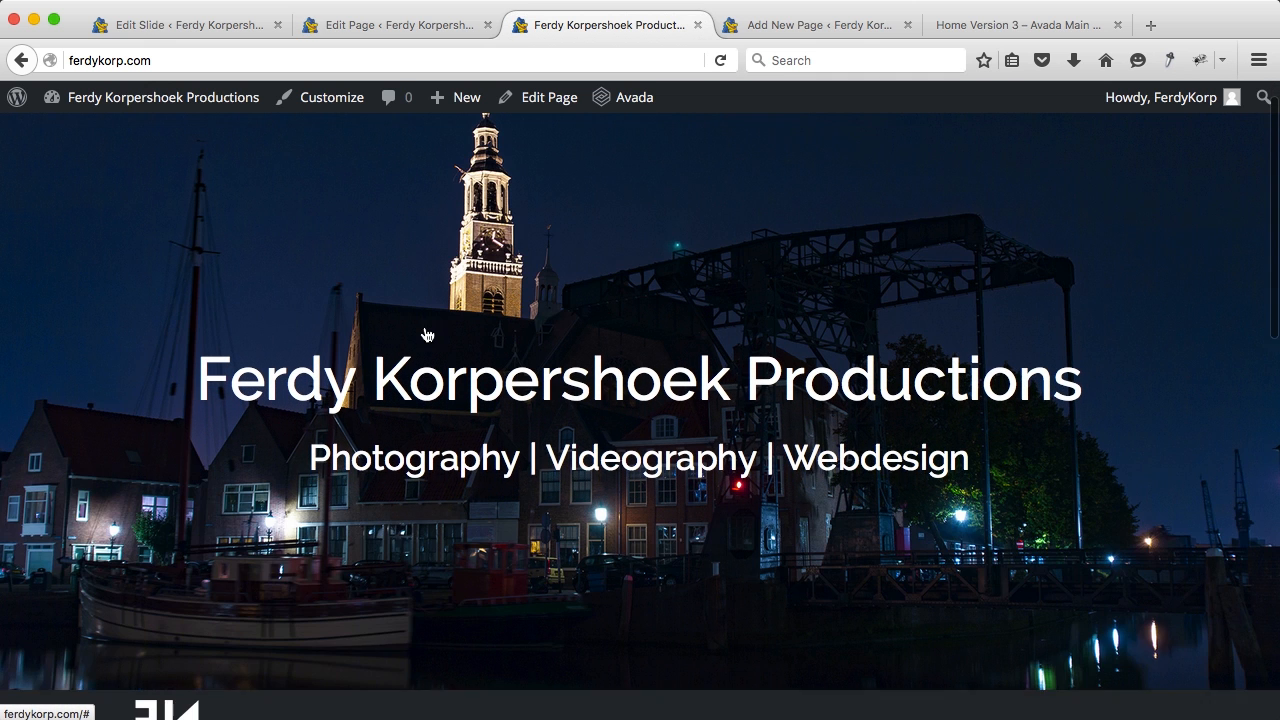
scroll(426, 334, down, 10)
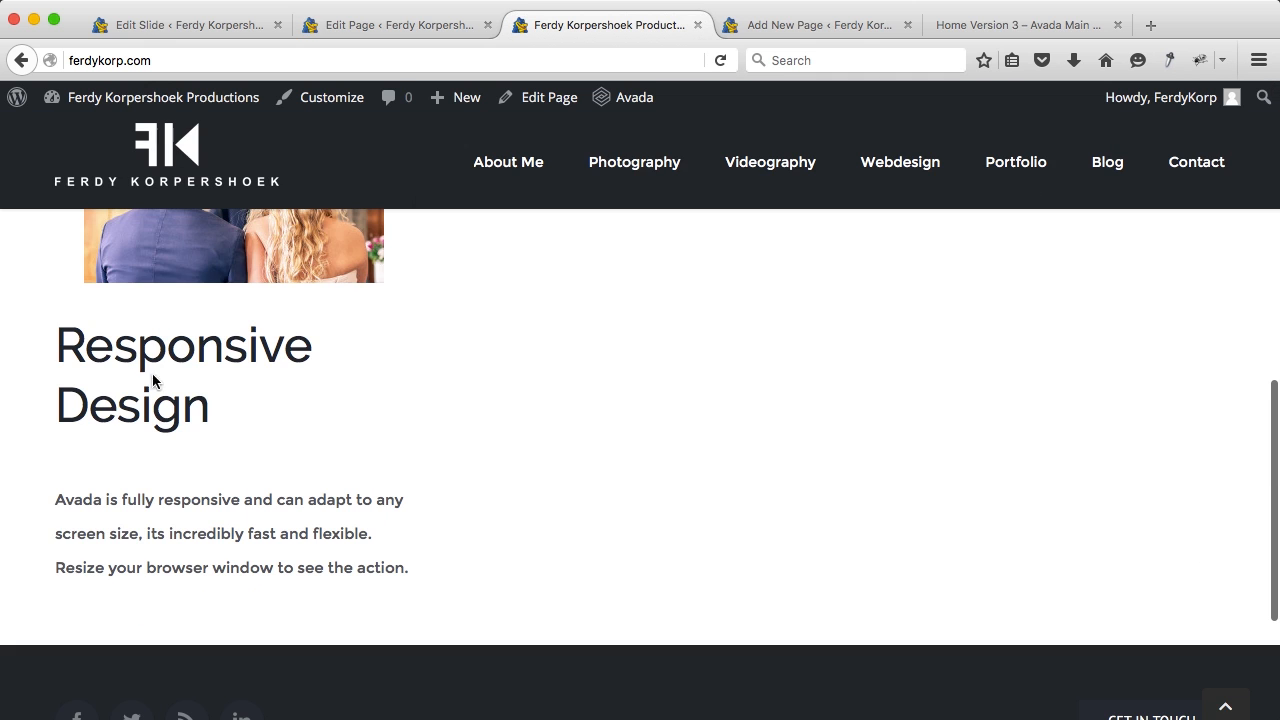
click(155, 24)
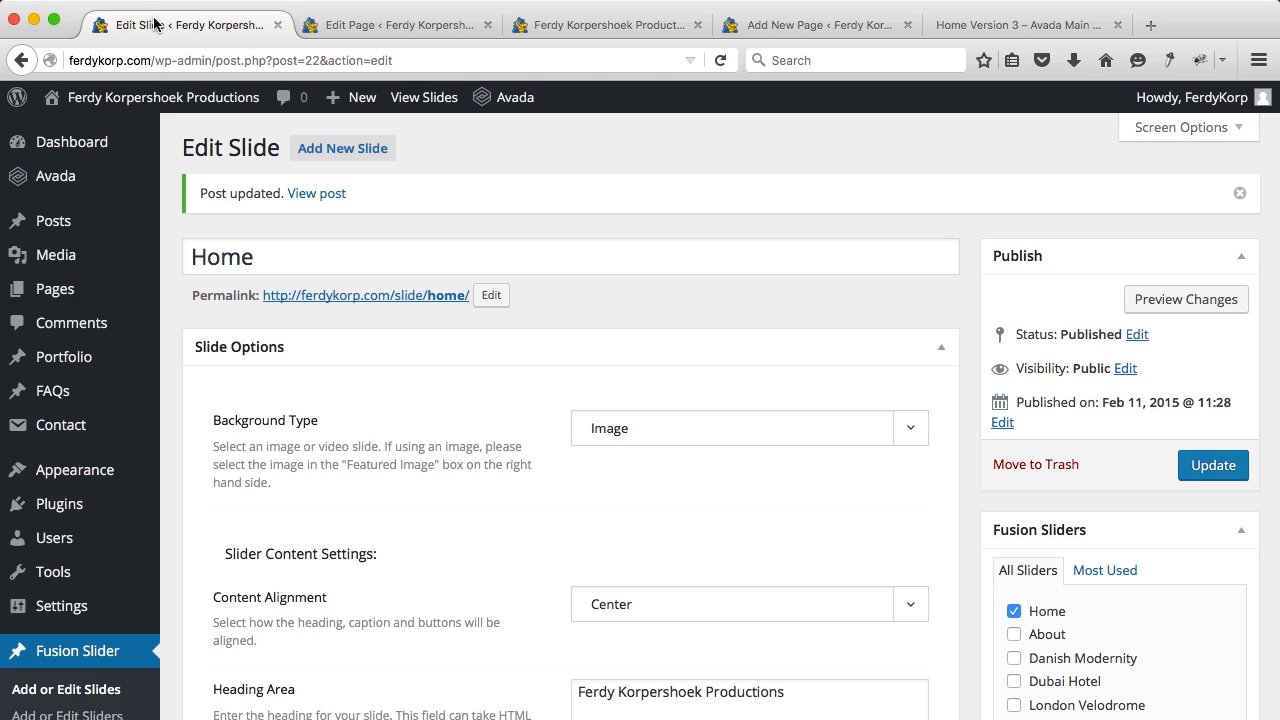
Step: Open the Avada Theme Options typography settings and expand Font Sizes
mouse_move(111, 195)
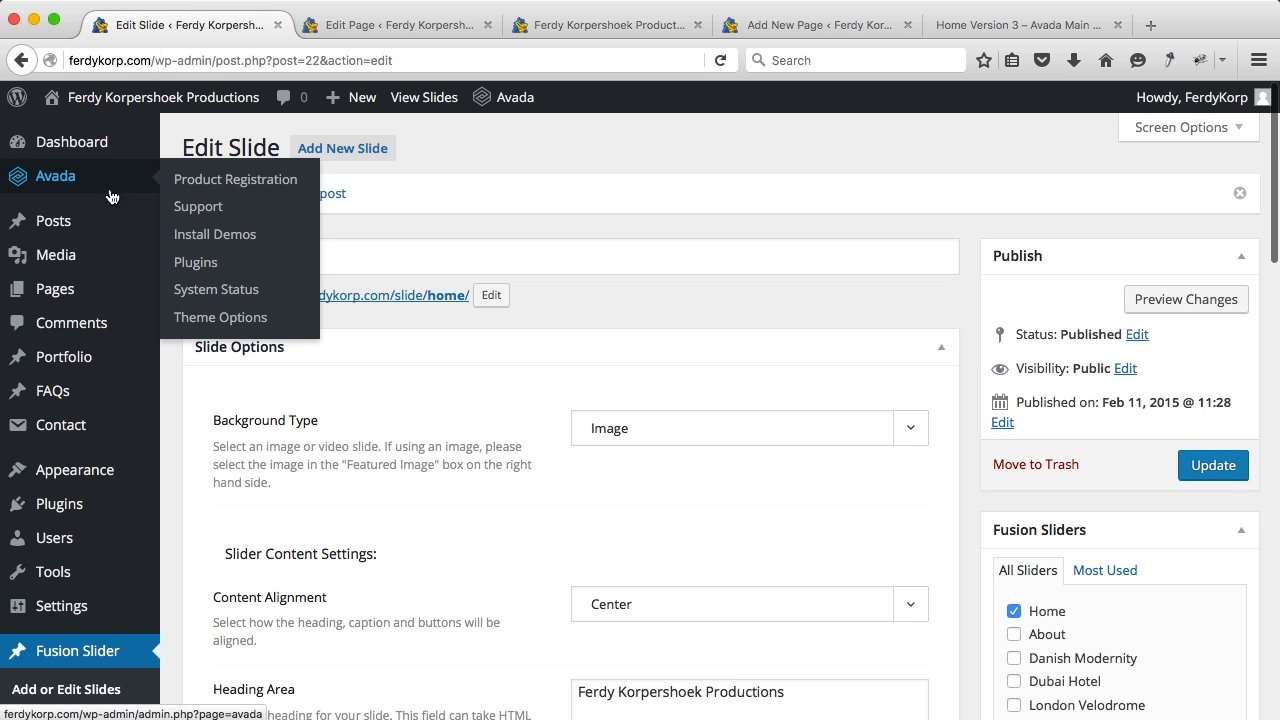
click(218, 320)
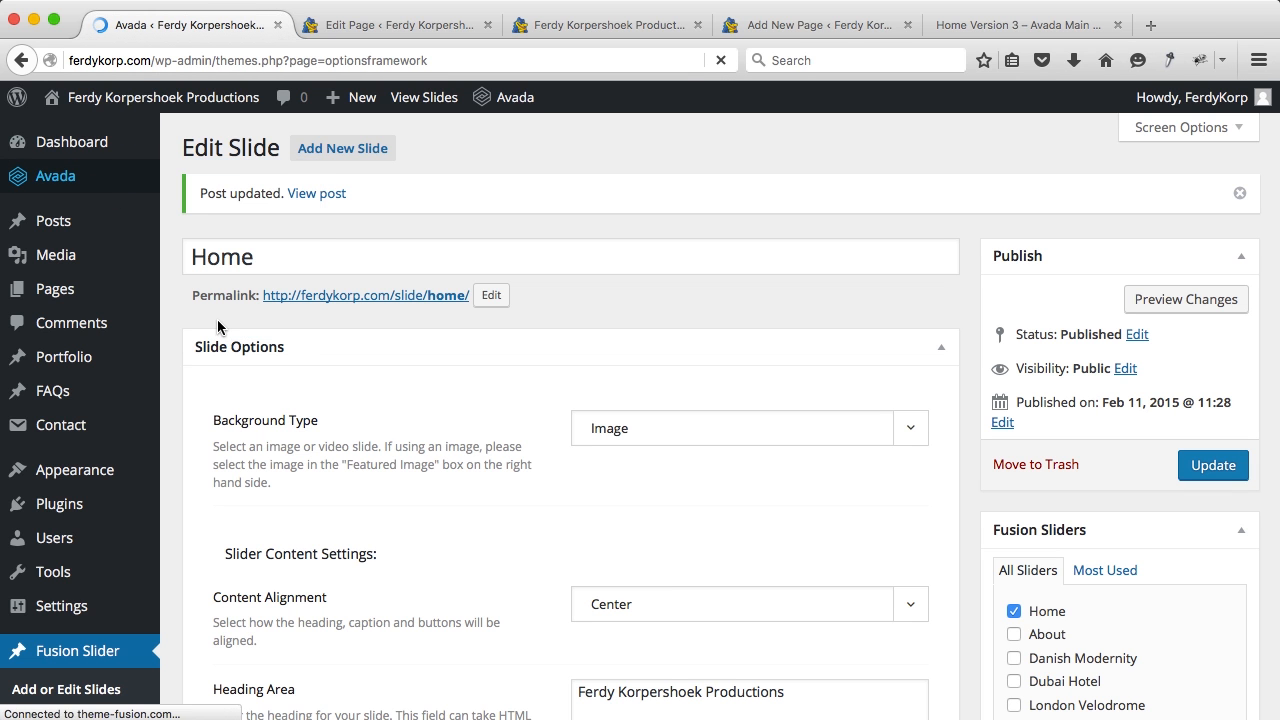
scroll(250, 415, down, 5)
scroll(255, 419, down, 1)
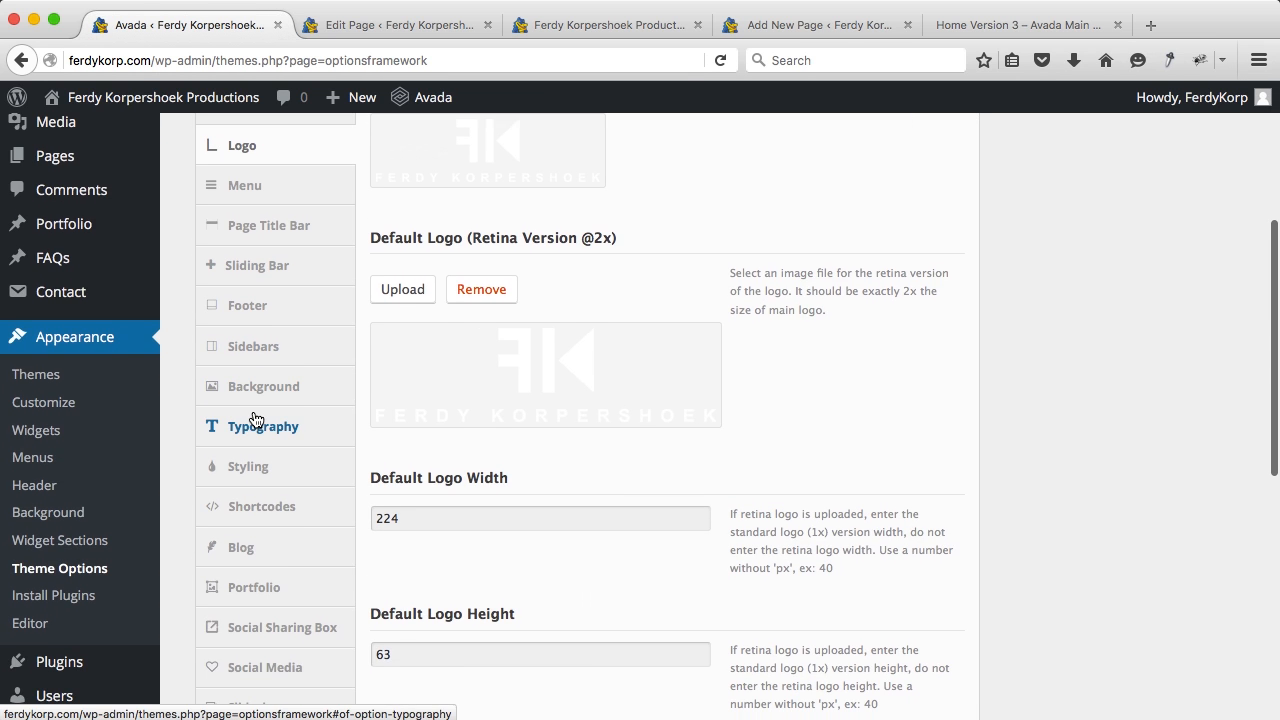
click(253, 438)
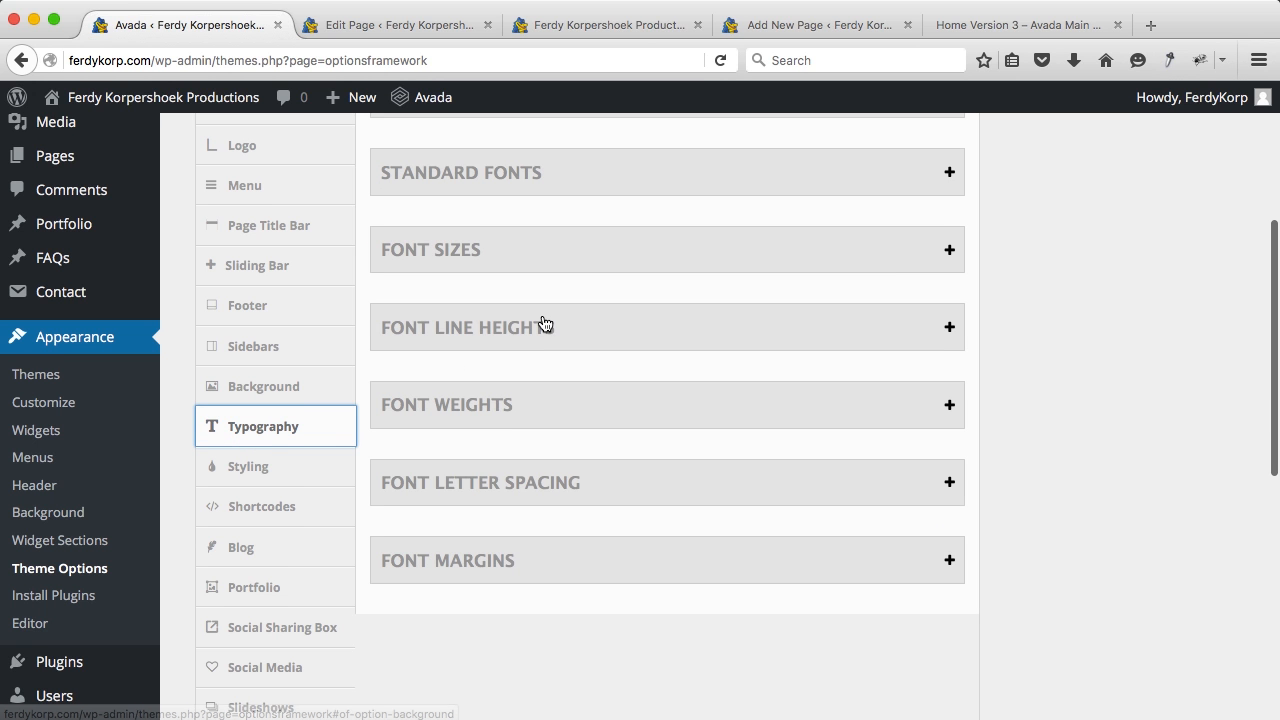
scroll(520, 290, up, 2)
click(493, 287)
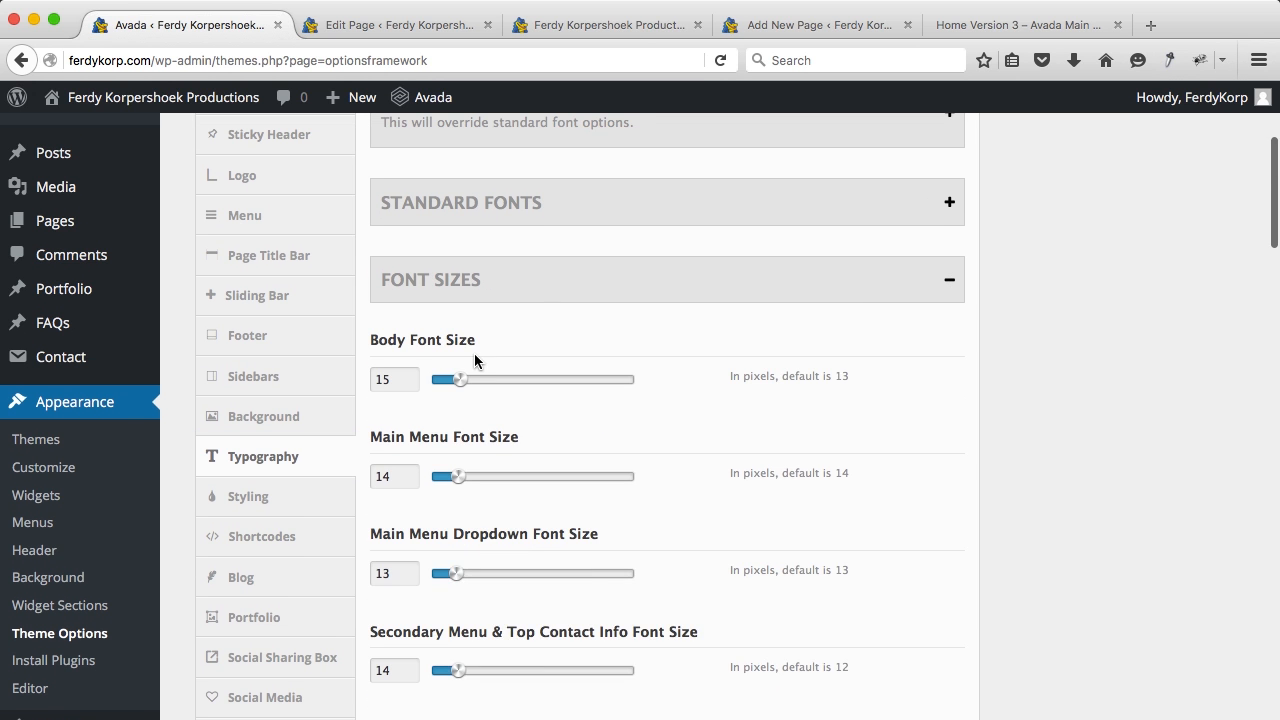
scroll(474, 358, down, 6)
scroll(474, 358, down, 10)
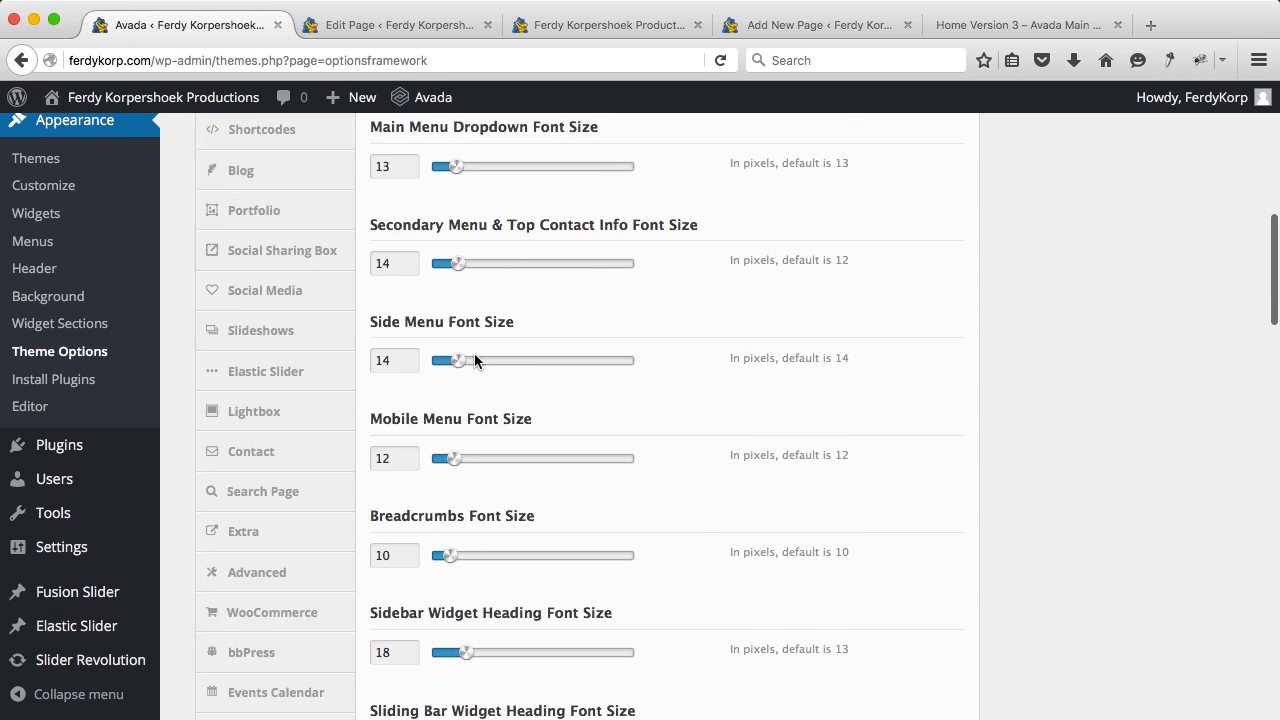
scroll(475, 360, down, 5)
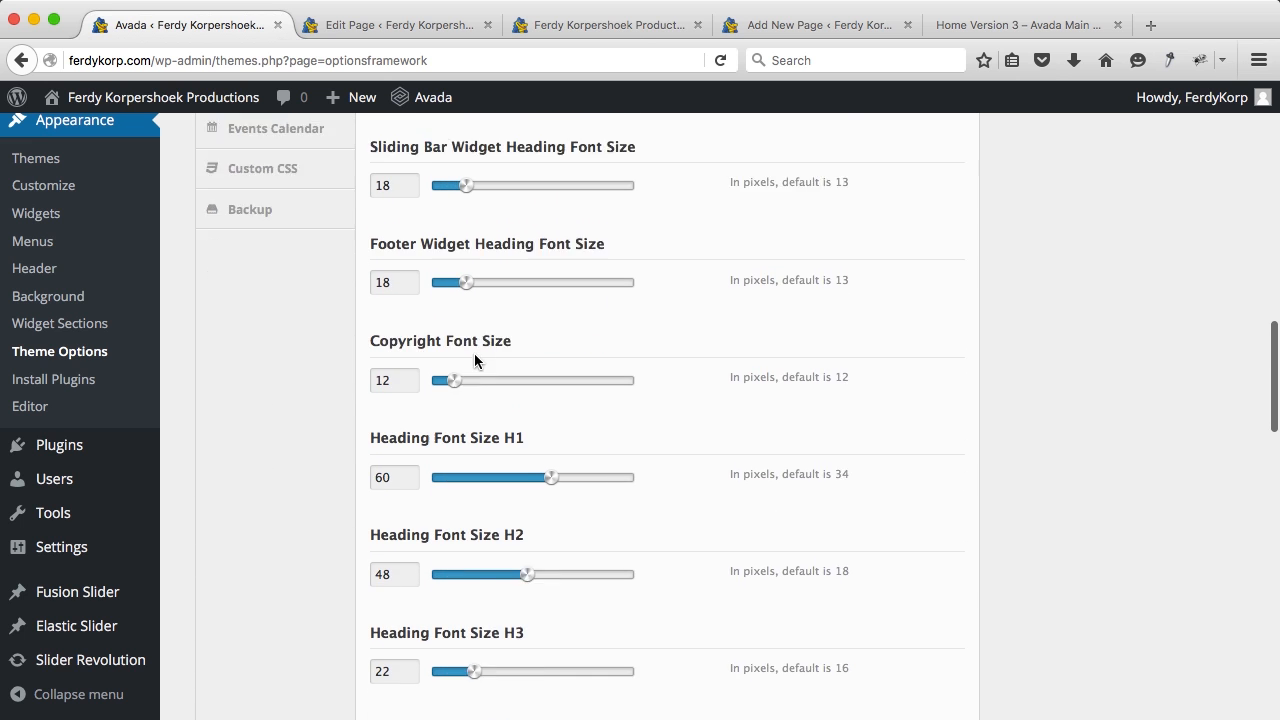
Step: Set Heading Font Size H1 through H6 to 25 px each
double_click(405, 343)
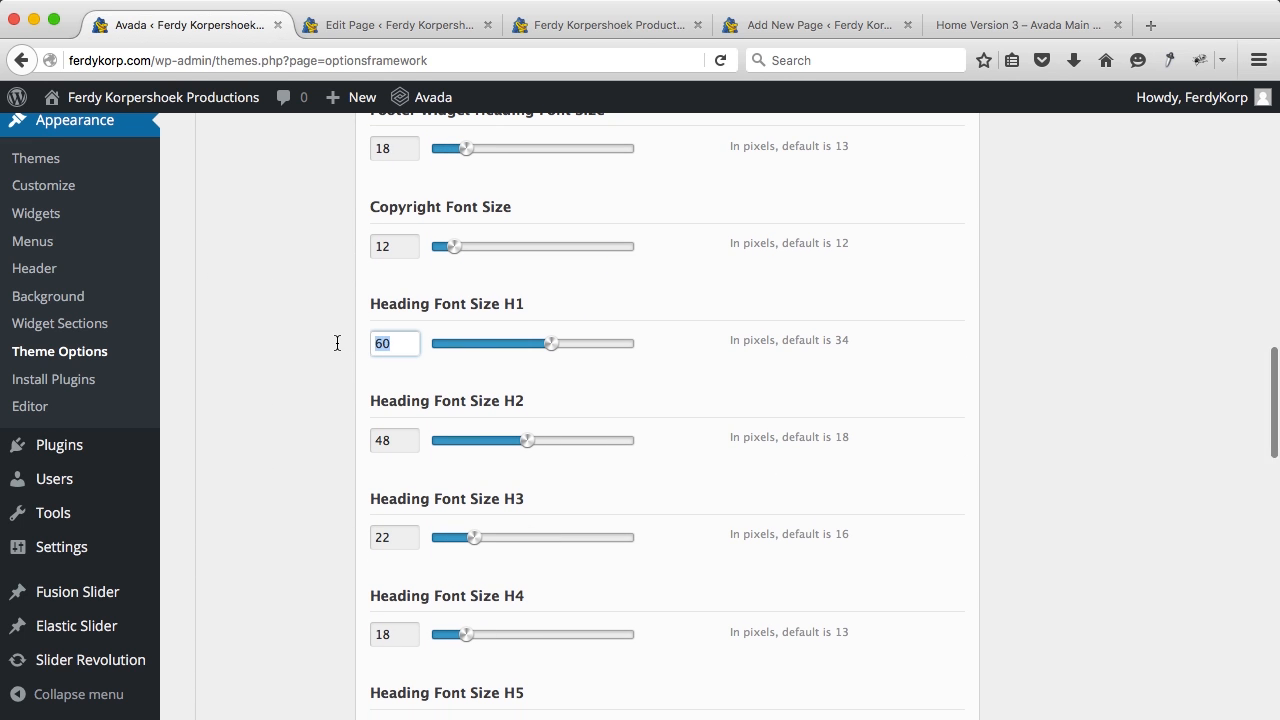
click(401, 440)
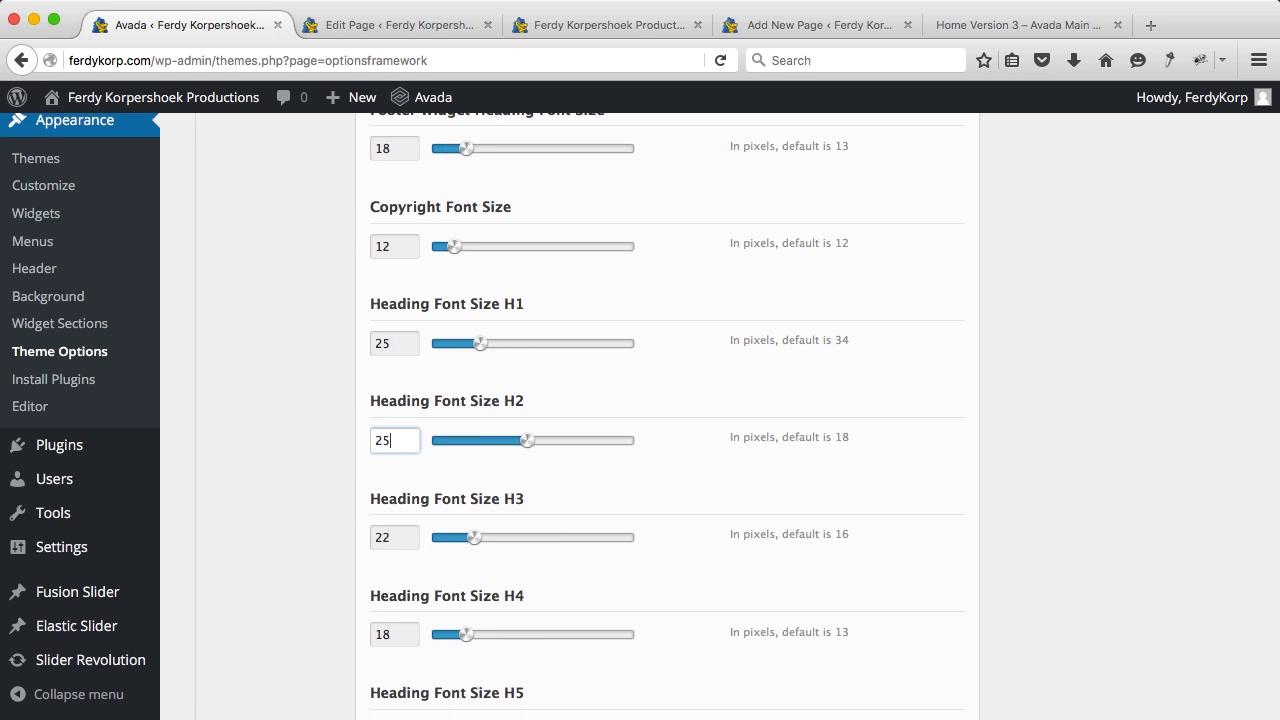
scroll(640, 410, down, 2)
double_click(393, 450)
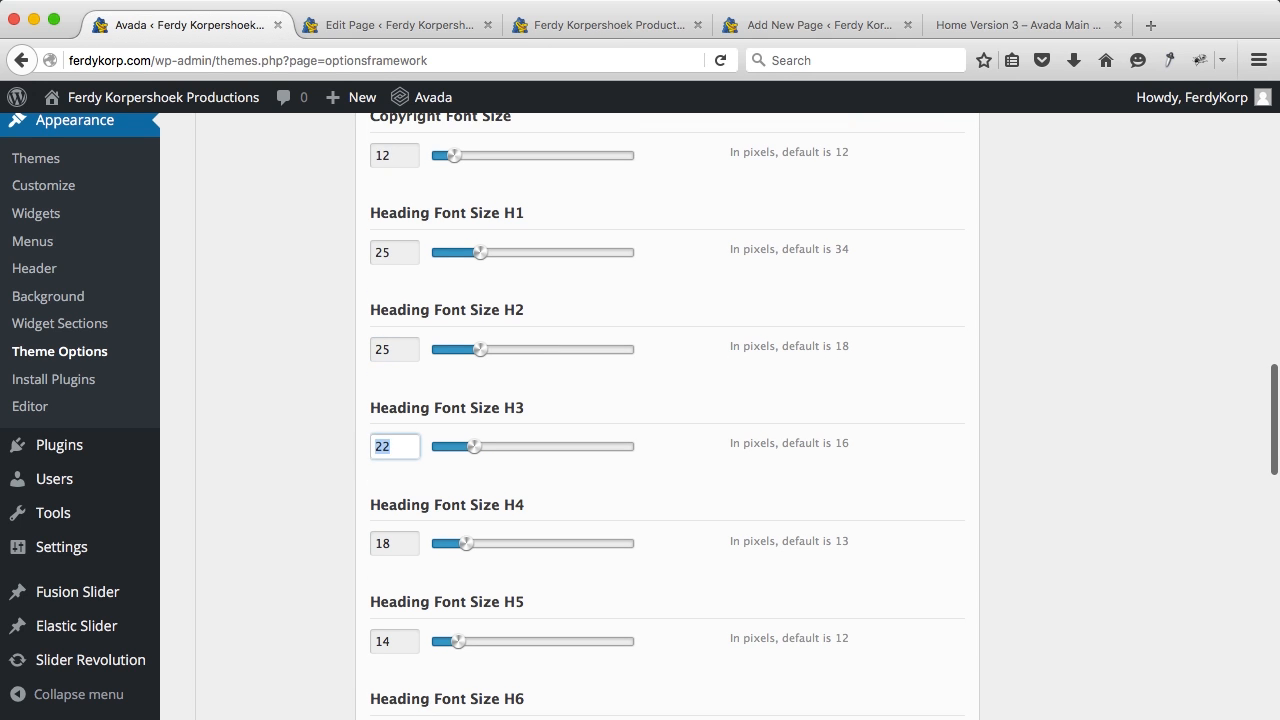
scroll(415, 477, down, 2)
double_click(405, 476)
scroll(413, 508, down, 2)
click(390, 491)
scroll(370, 516, down, 3)
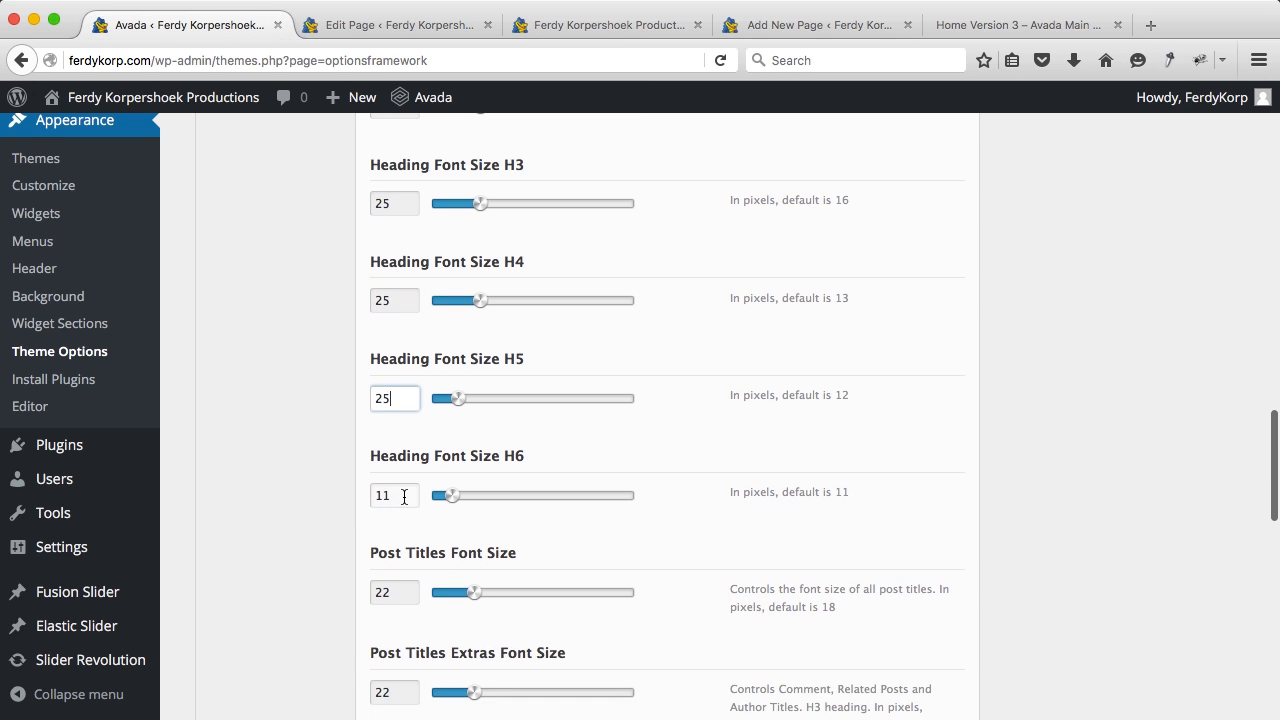
double_click(398, 496)
text(25)
scroll(416, 506, up, 20)
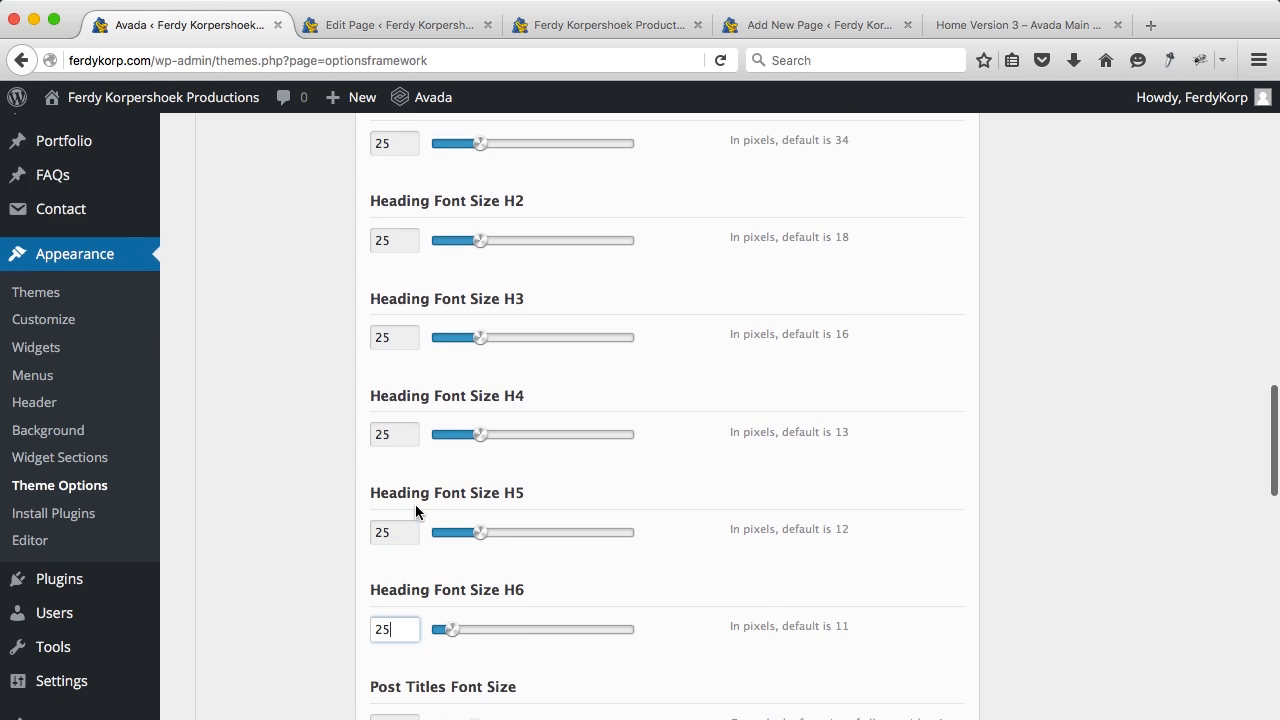
scroll(415, 506, up, 10)
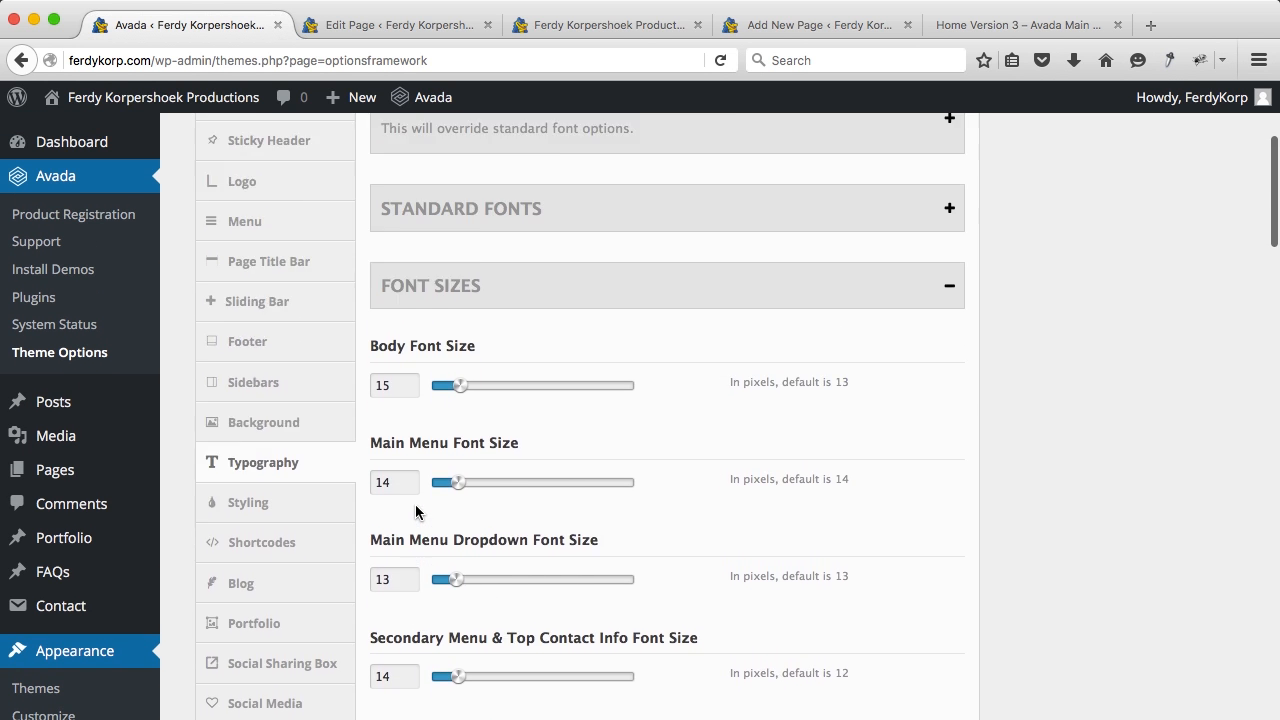
click(565, 25)
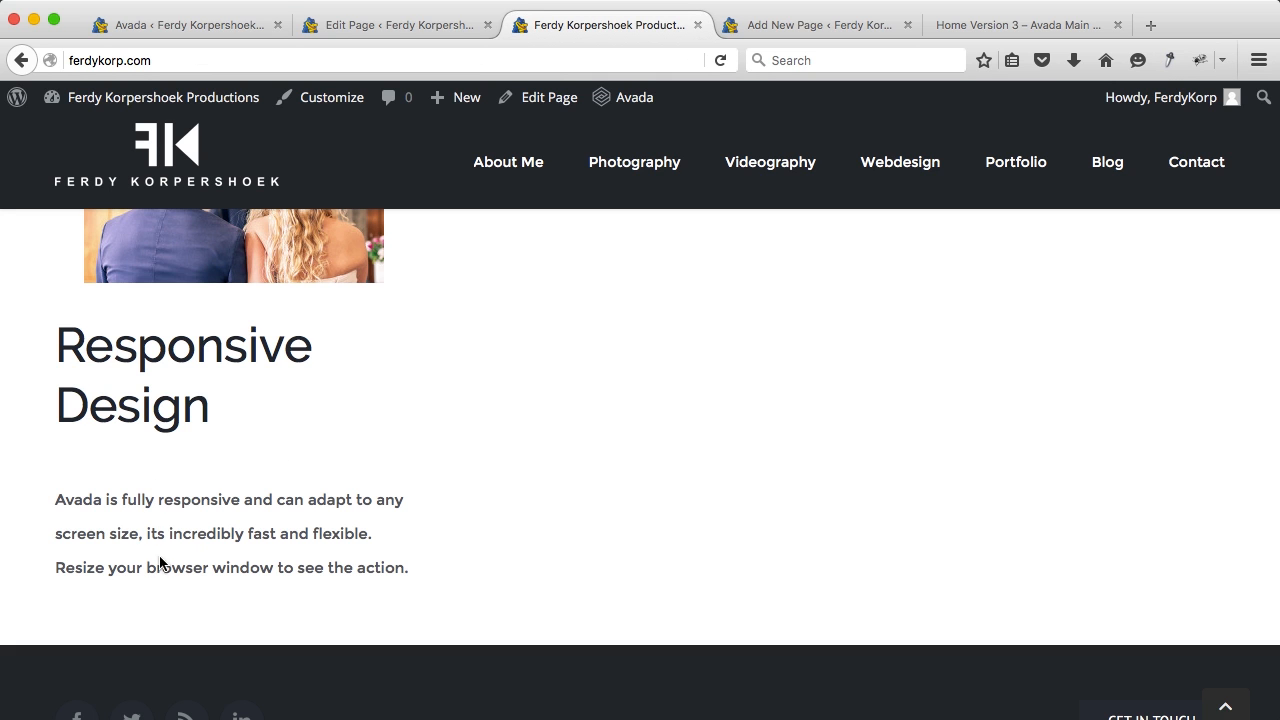
click(222, 26)
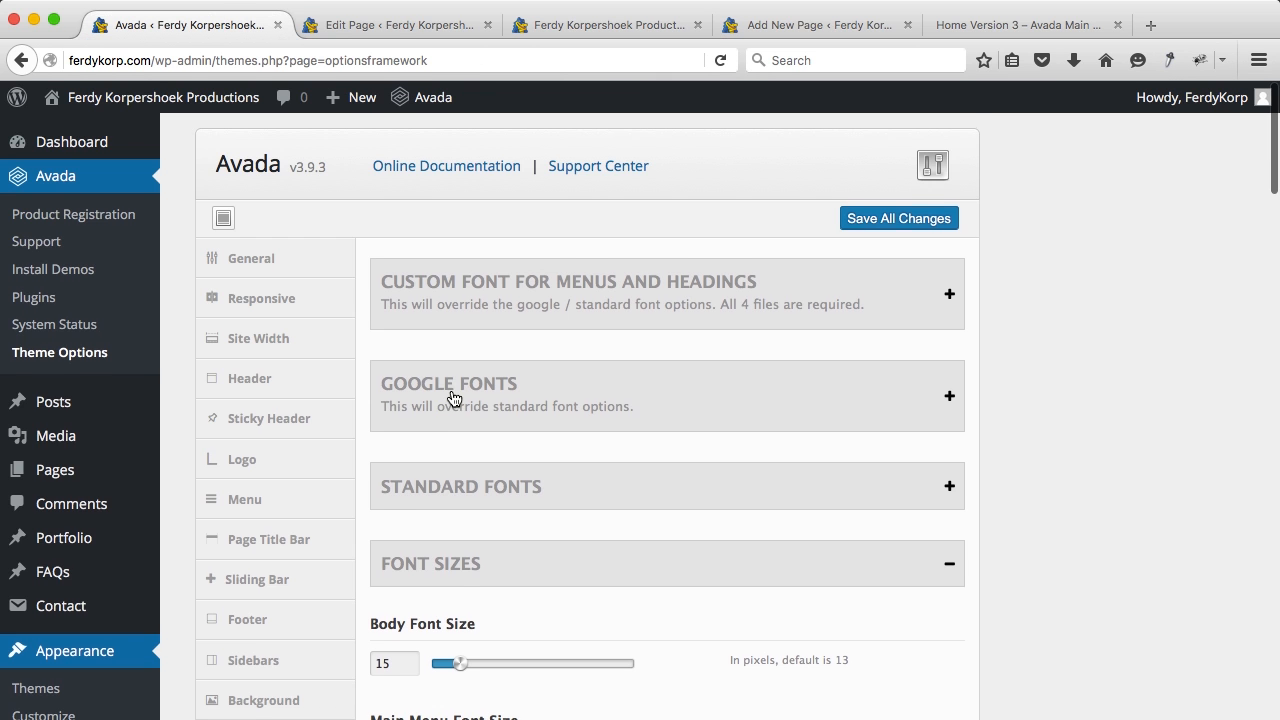
Step: Collapse Font Sizes and expand the font line height settings
scroll(452, 397, down, 4)
click(466, 368)
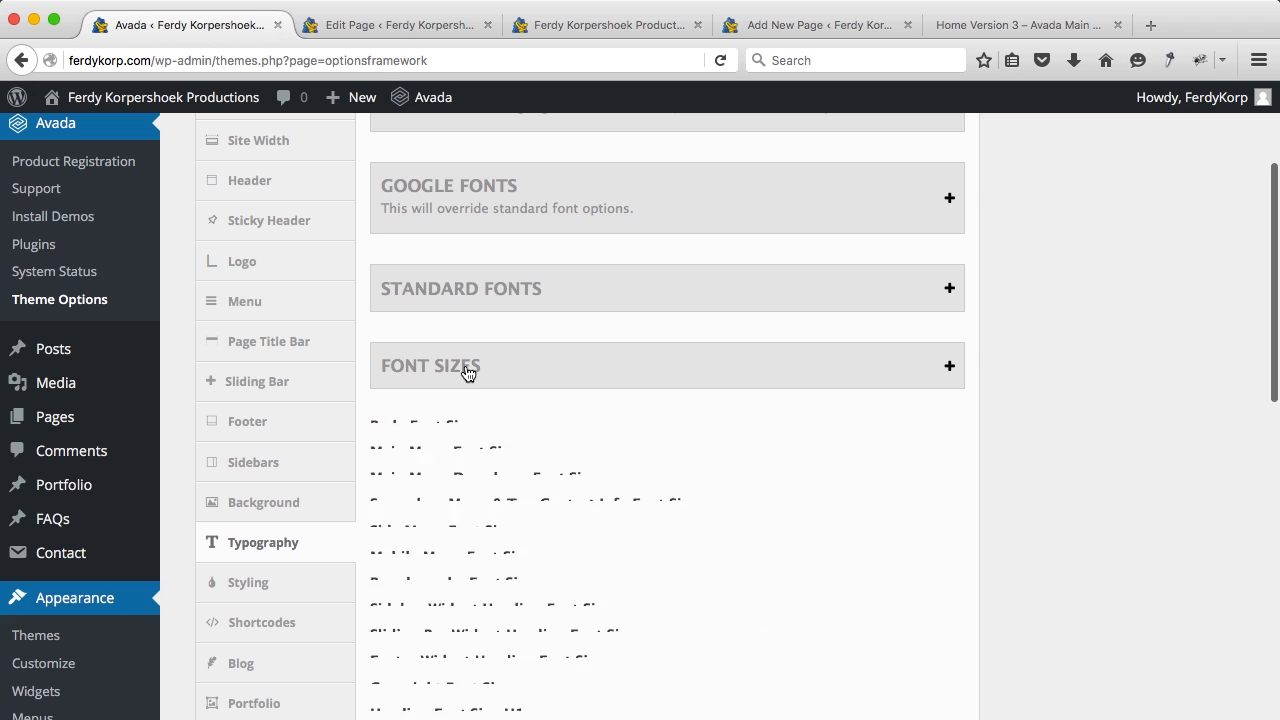
click(451, 445)
scroll(451, 457, down, 4)
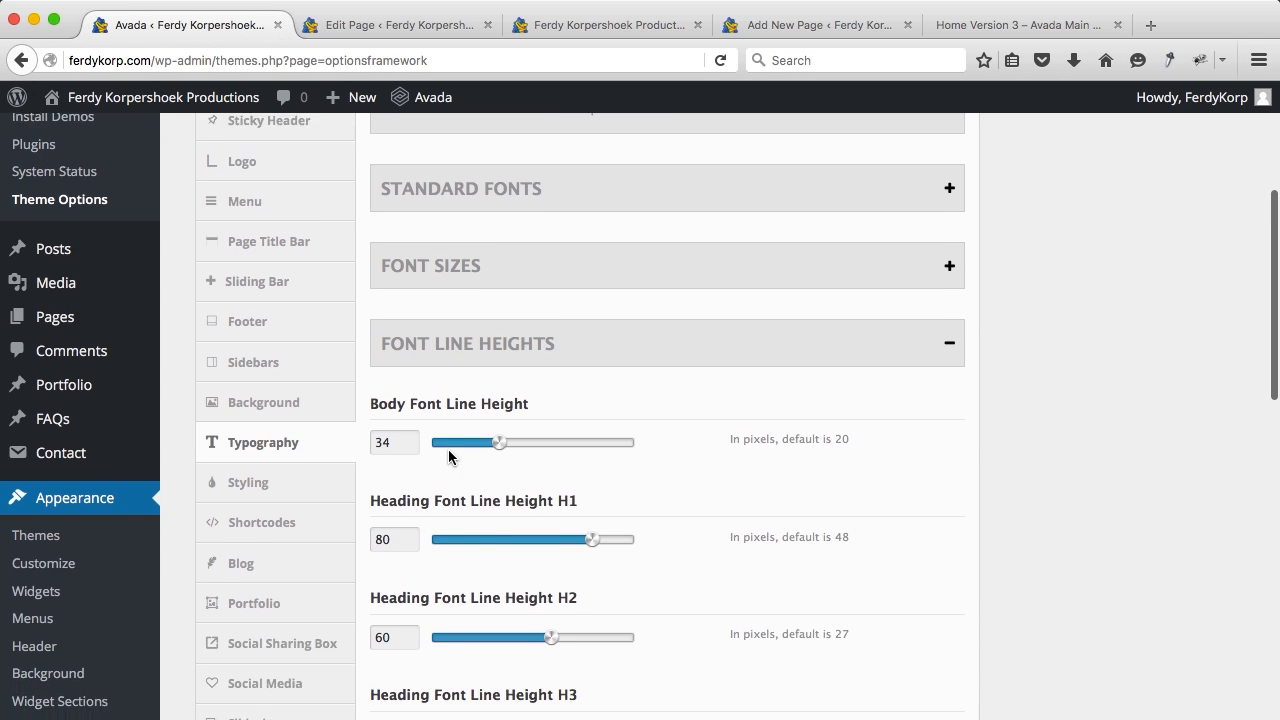
click(405, 353)
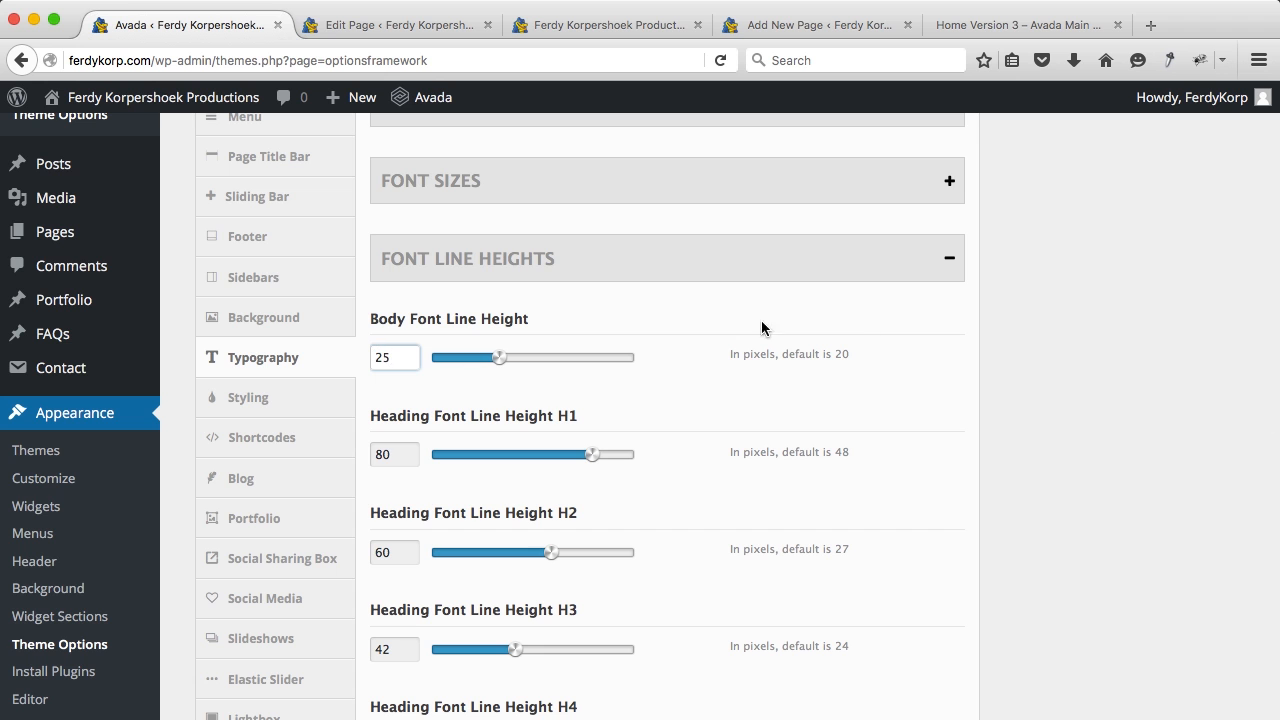
scroll(560, 334, up, 8)
scroll(649, 573, down, 12)
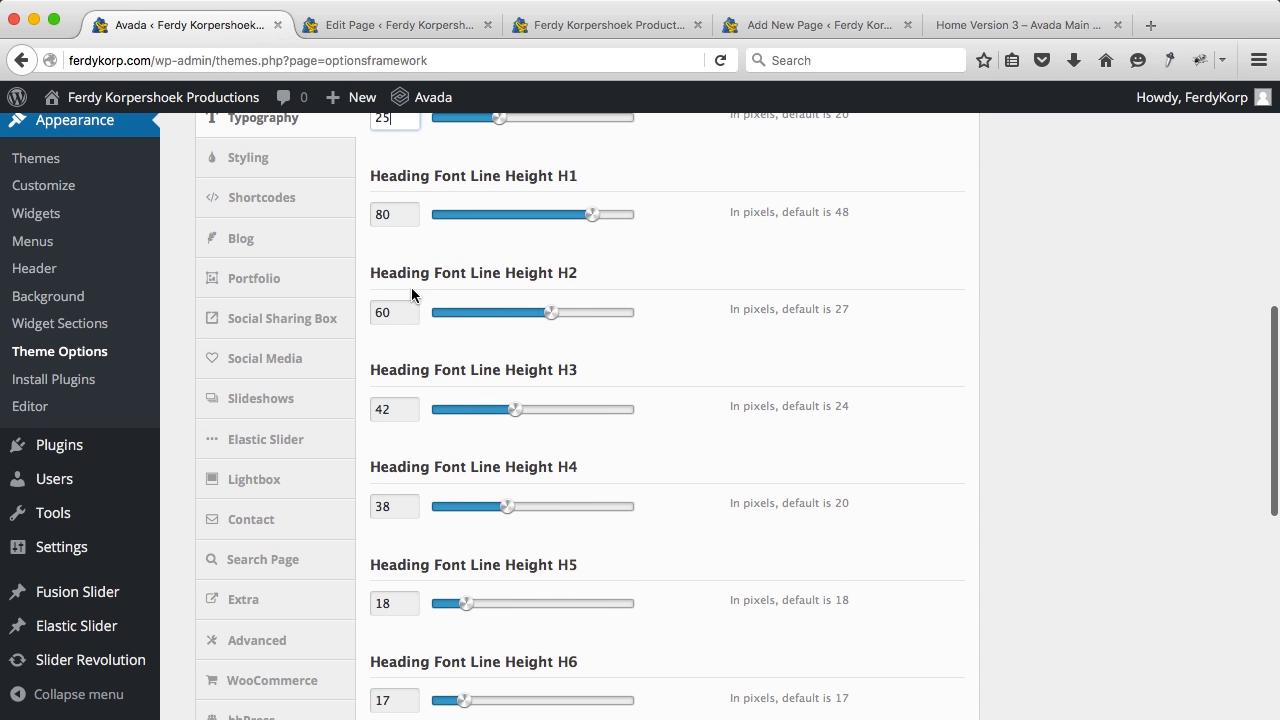
Step: Set the H2 through H6 heading line heights to 30
drag(399, 314, 340, 318)
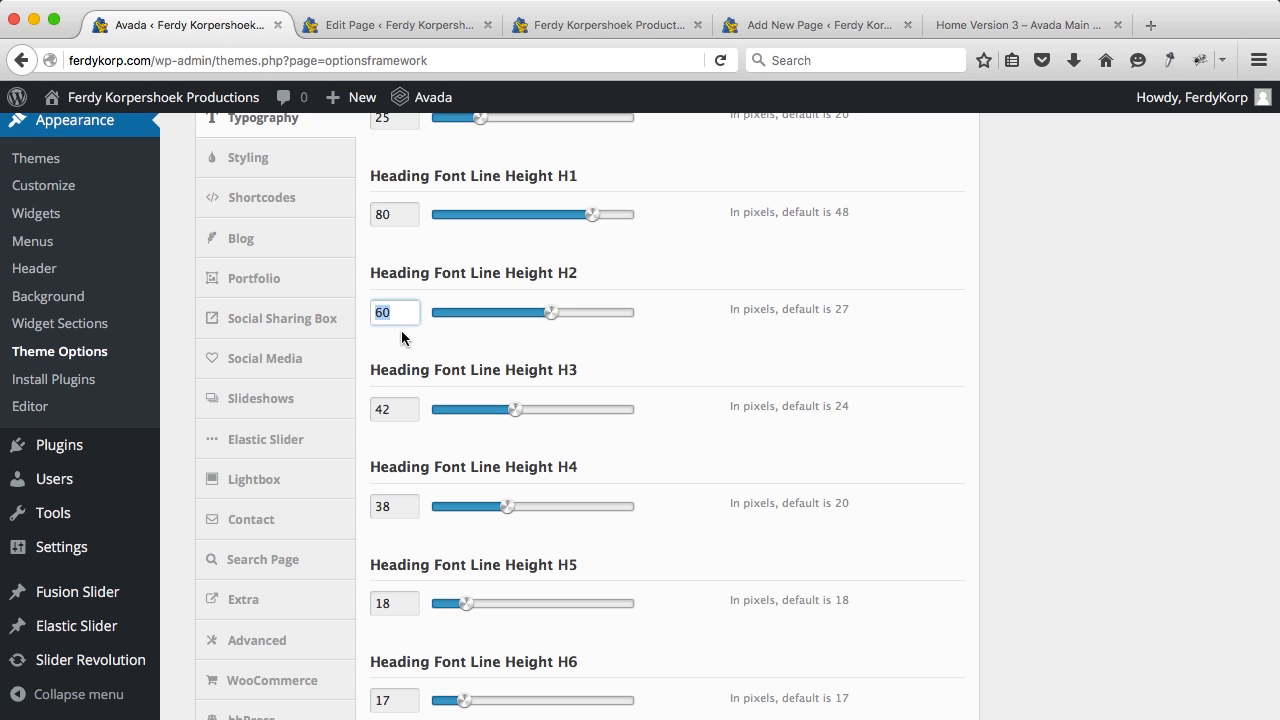
text(30)
drag(400, 409, 356, 410)
text(30)
drag(404, 504, 300, 518)
text(30)
scroll(415, 520, down, 3)
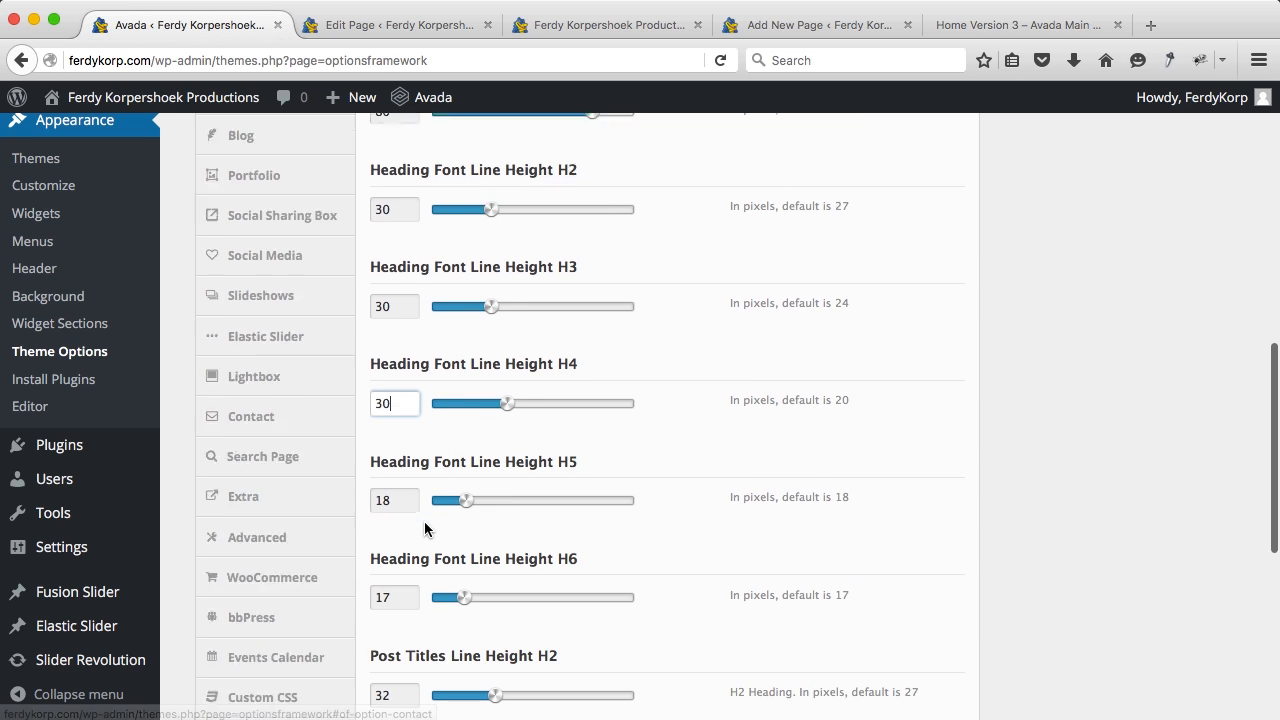
drag(403, 471, 360, 477)
text(30)
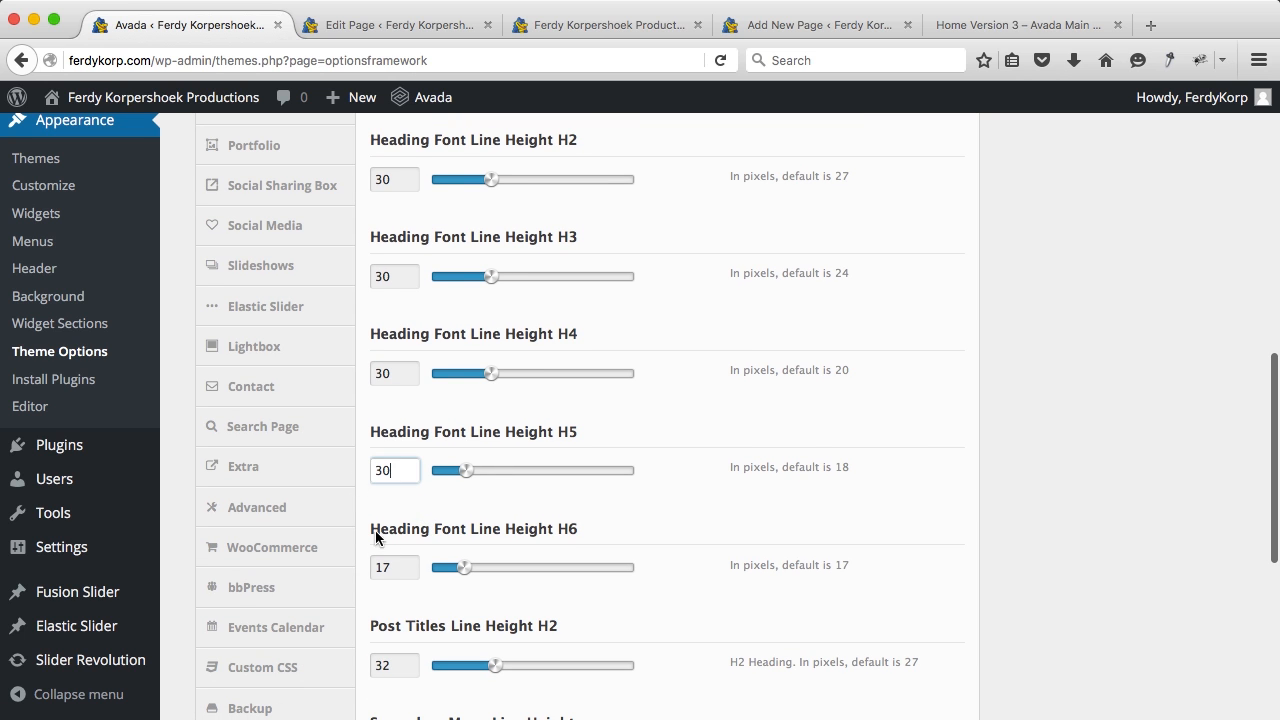
drag(391, 566, 358, 571)
text(30)
scroll(410, 560, down, 4)
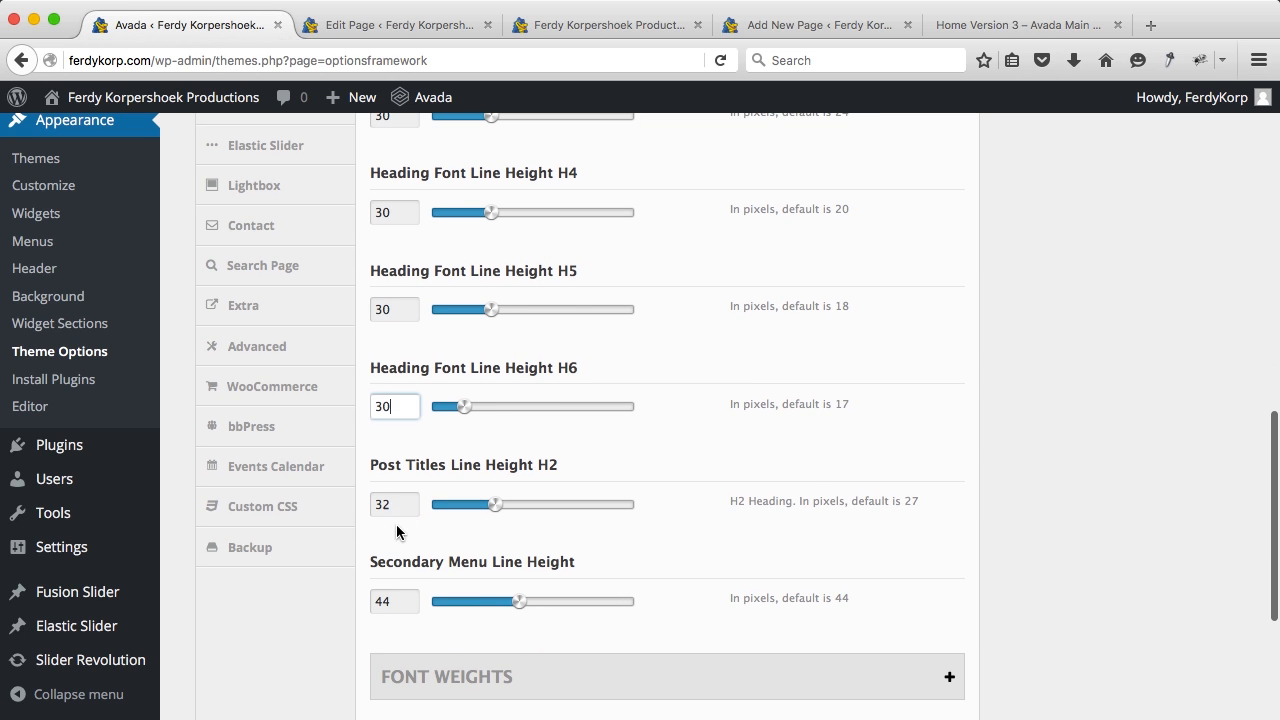
drag(397, 504, 367, 507)
text(30)
scroll(440, 450, down, 2)
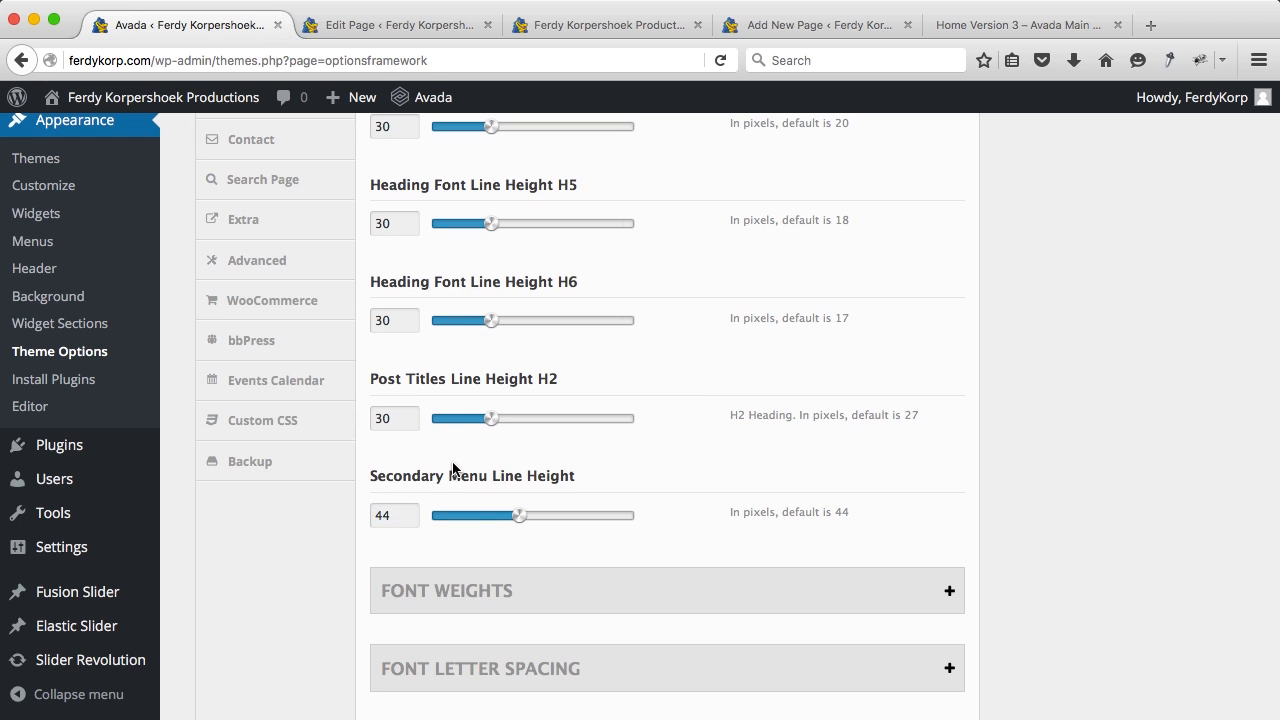
scroll(814, 376, up, 20)
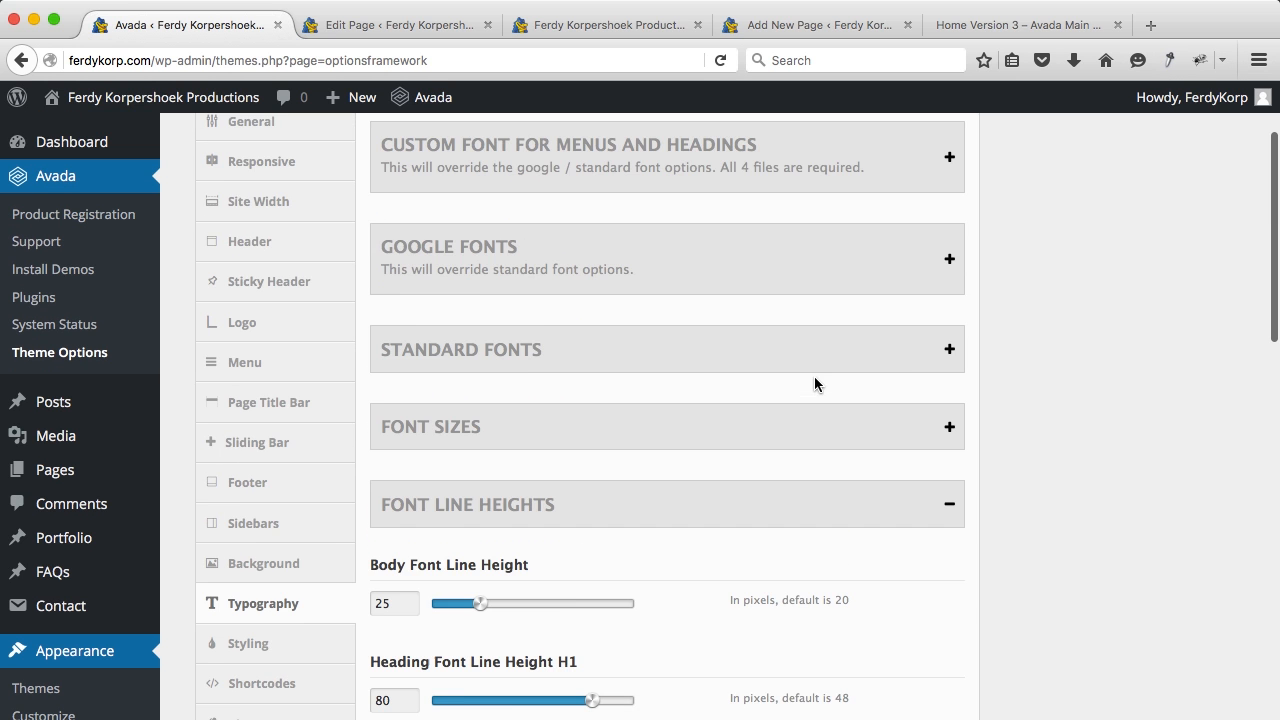
scroll(902, 320, up, 3)
Step: Save all theme option changes and reload the live home page
click(903, 217)
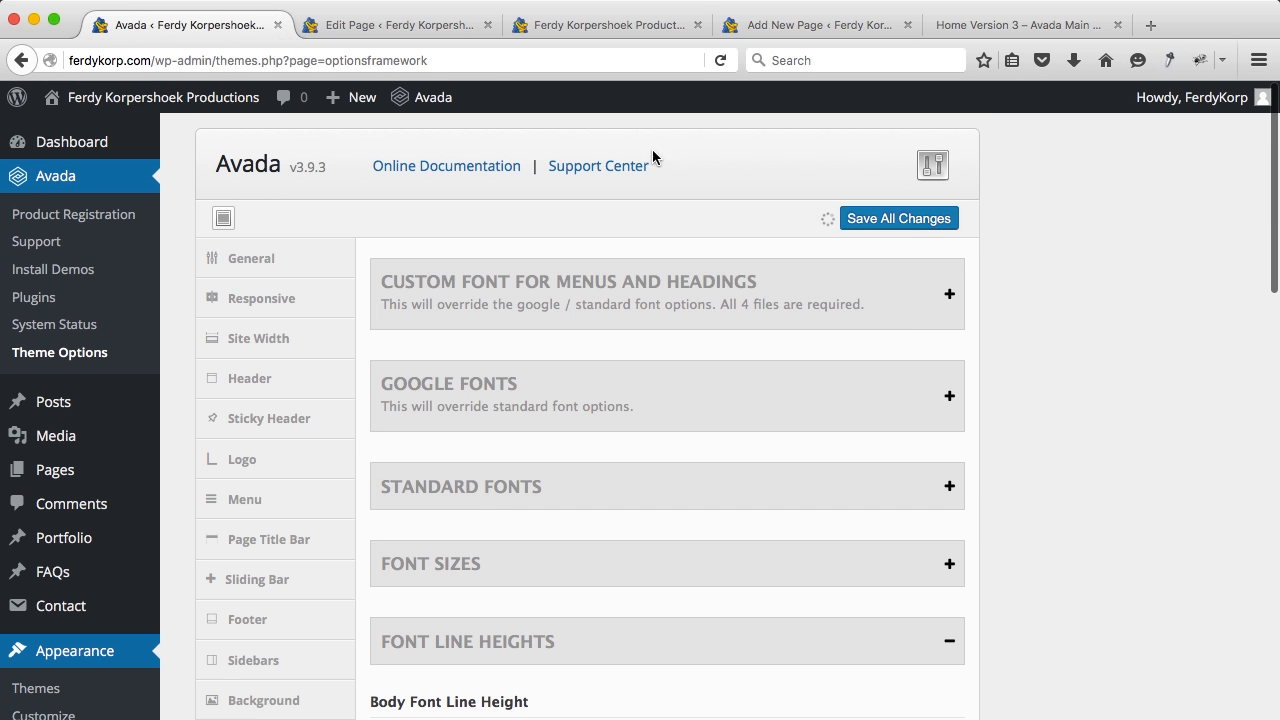
click(578, 25)
key(super+r)
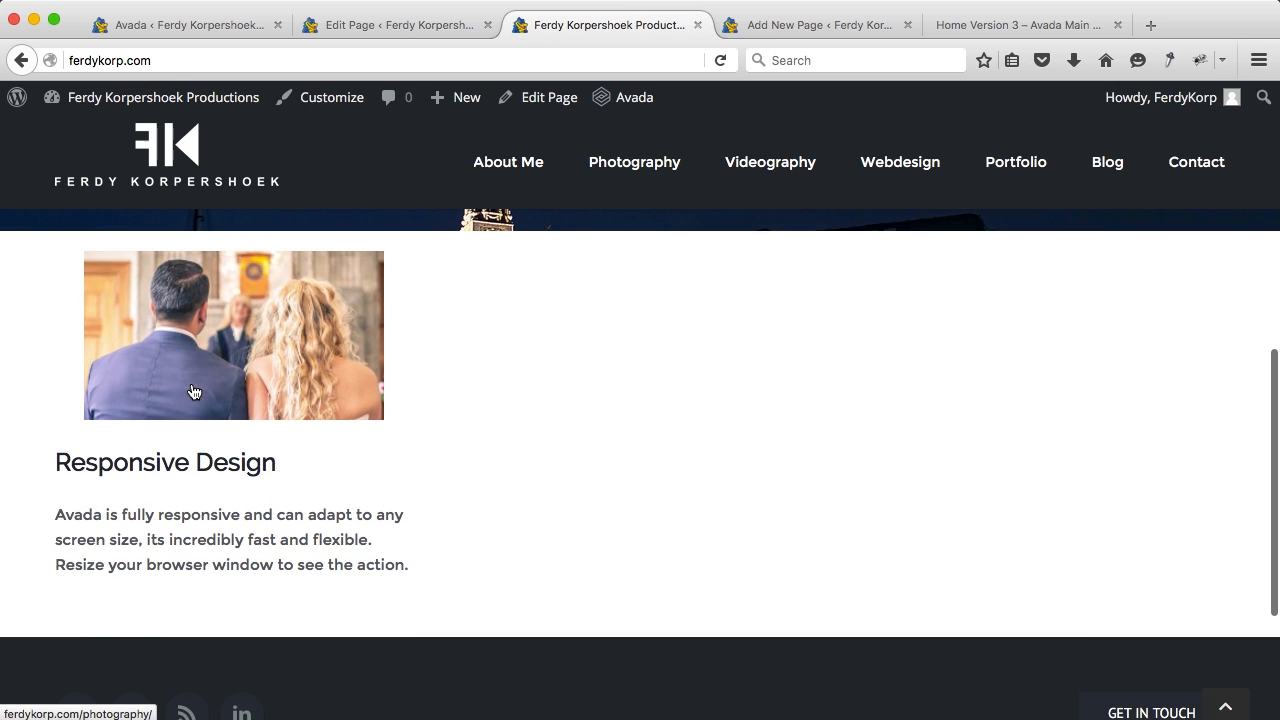
Step: Go back to the Home page editor and scroll to the column's Image Frame, Separator and text block
click(376, 25)
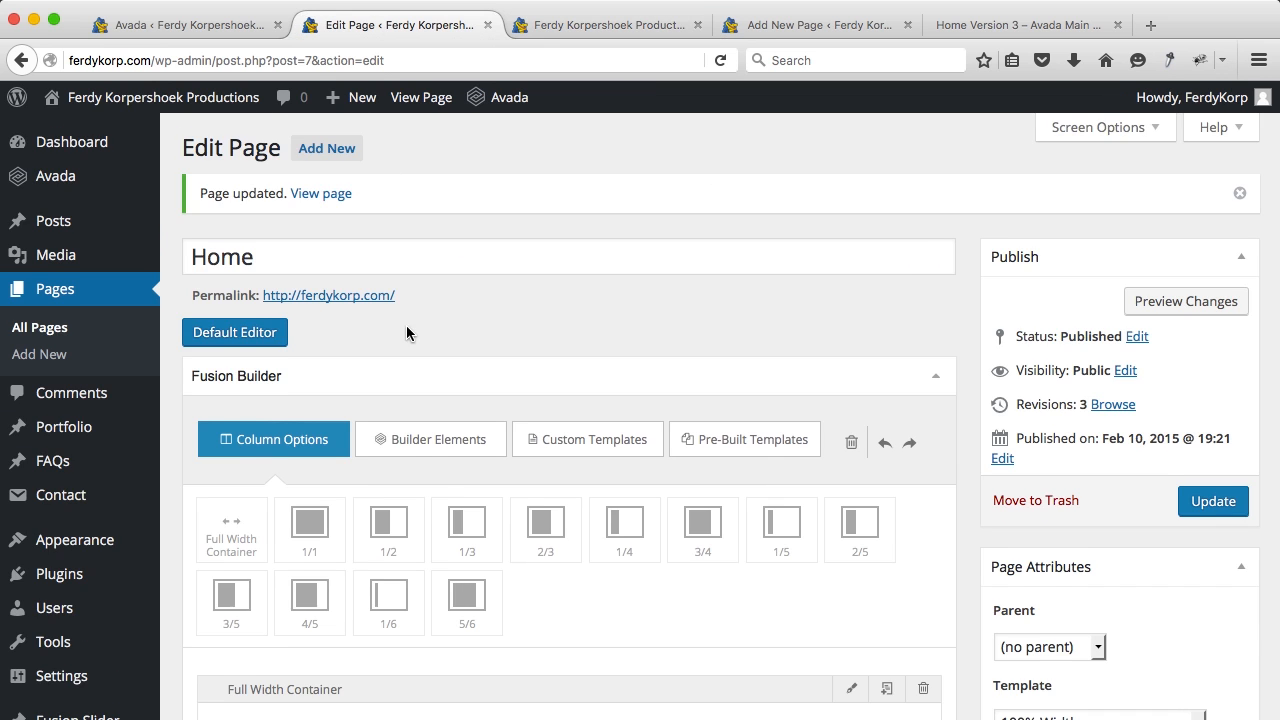
scroll(406, 333, down, 5)
scroll(406, 370, down, 3)
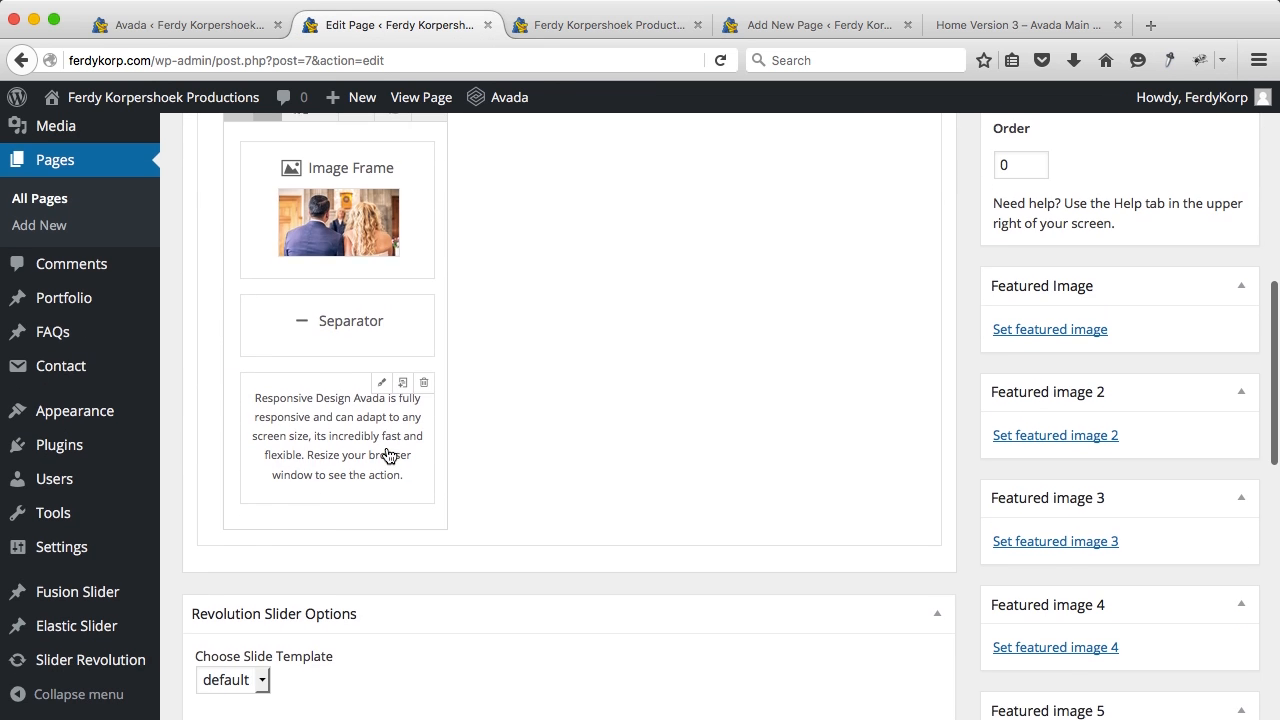
Step: Centre the text block and replace its heading with 'Photography' and its paragraph with new text
click(384, 382)
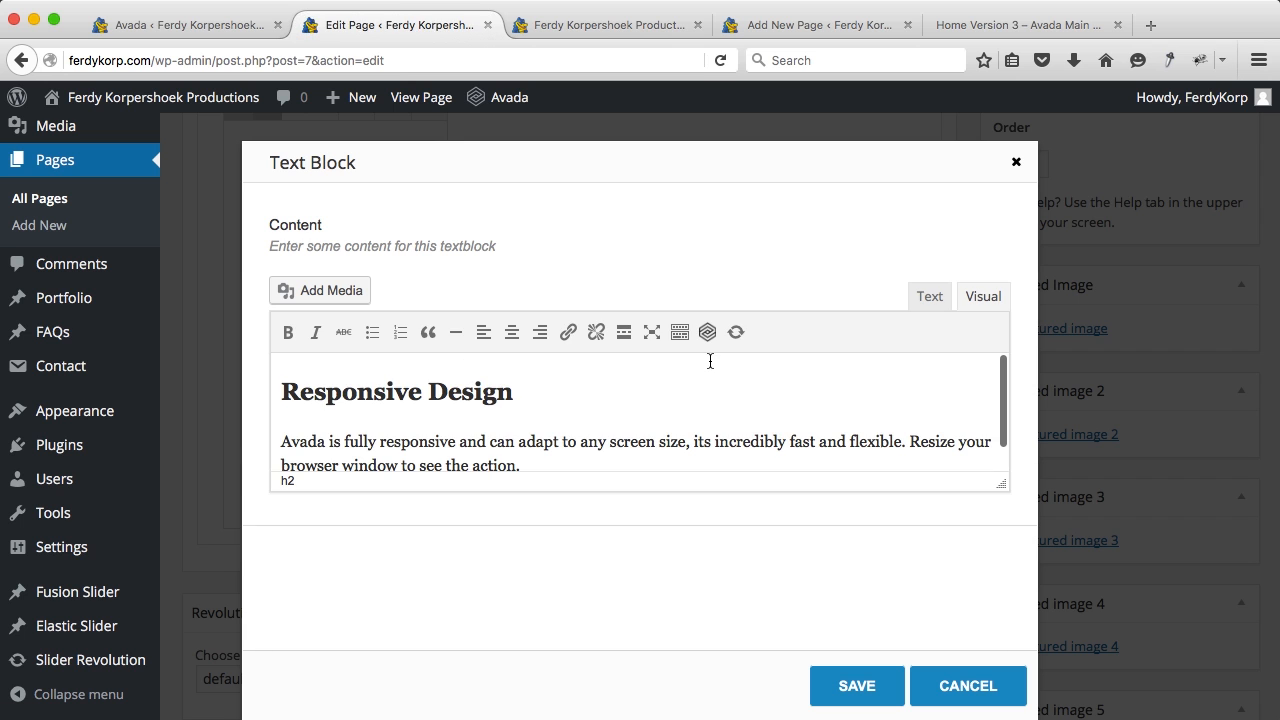
click(671, 383)
key(super+a)
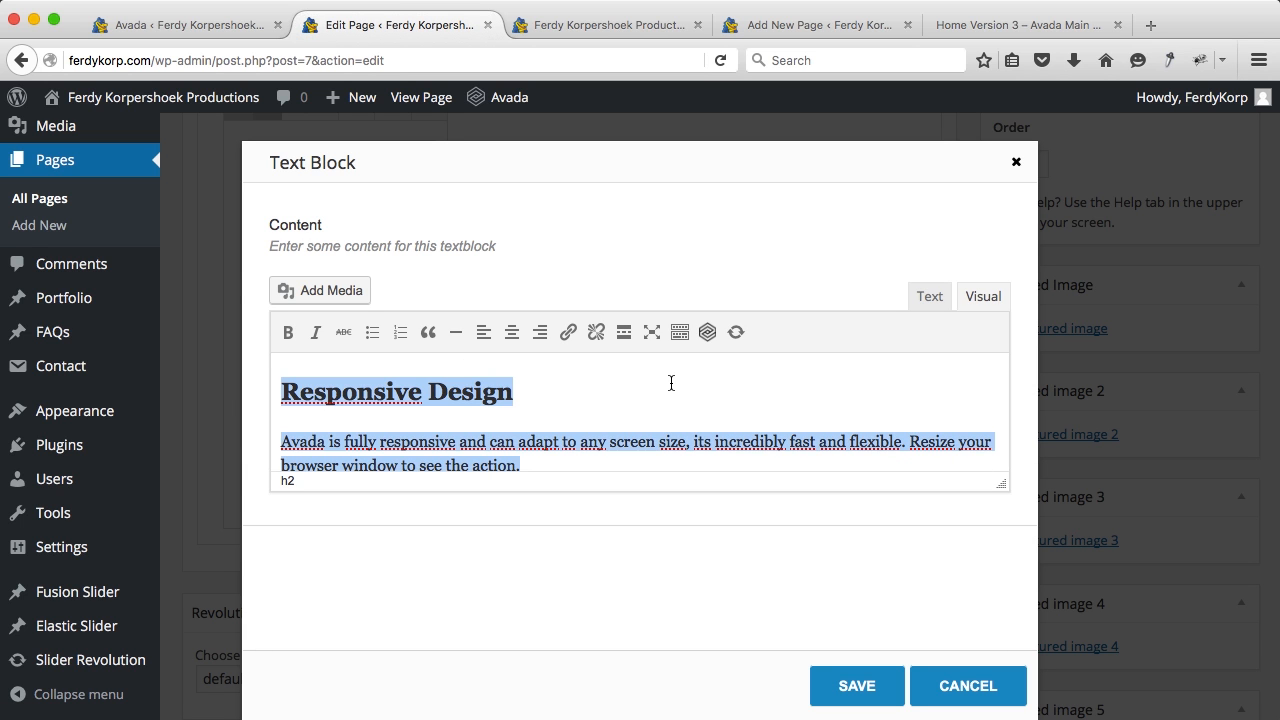
click(512, 333)
drag(757, 391, 532, 391)
text(Photography)
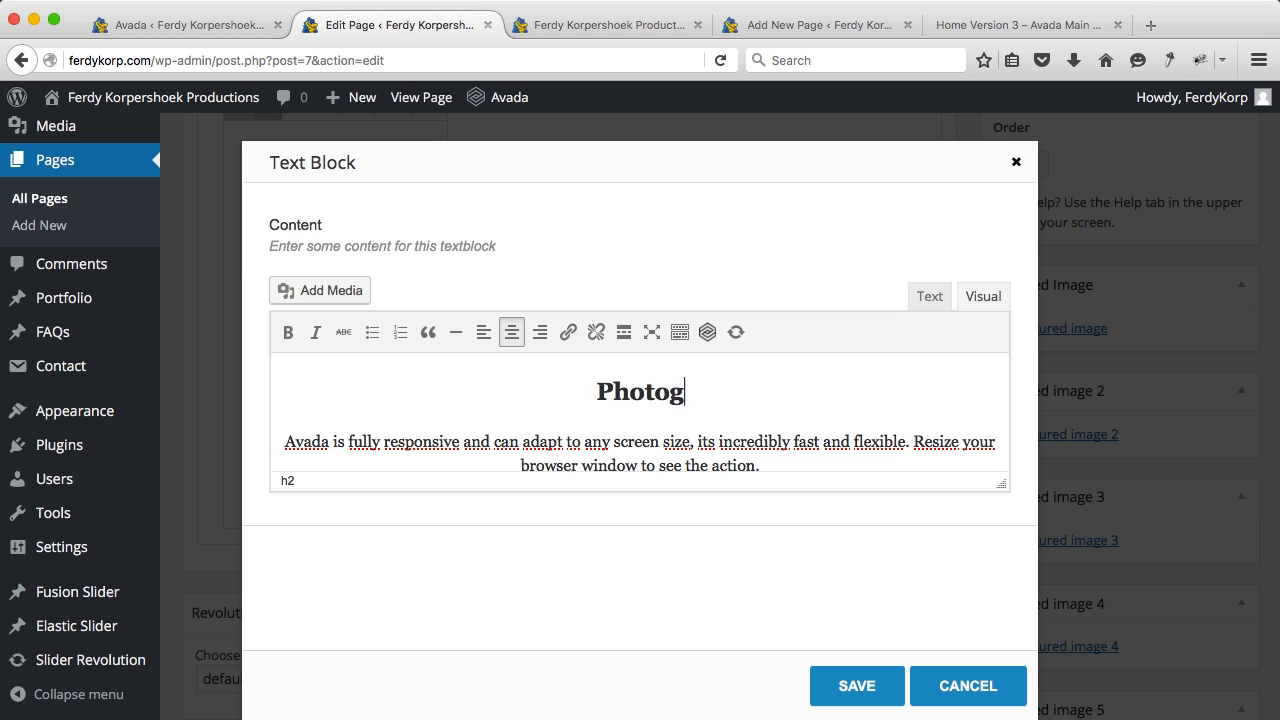
drag(772, 467, 311, 441)
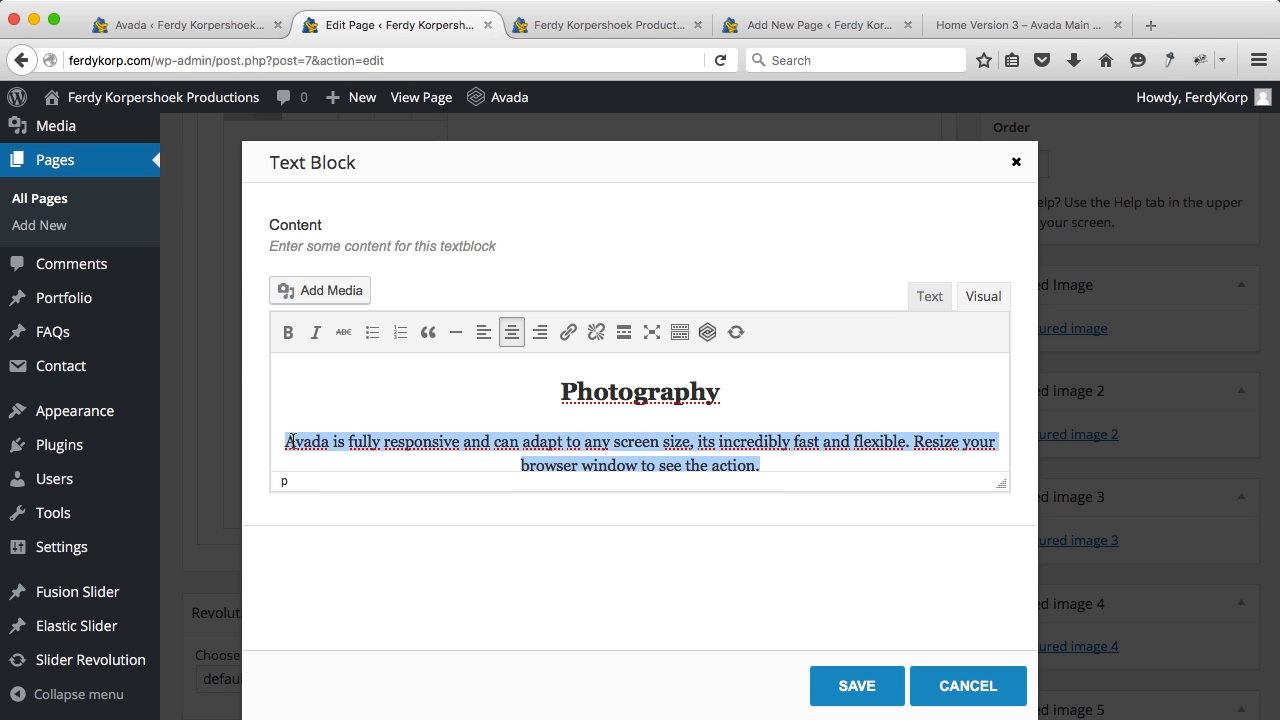
text(I love to make pictures! A wedding, portrait shoot, loveshoot, a building. No matter what, I love to do my job! Take a look at my portfolio and let me know I I can be of any assistance to you!)
Step: Save the text block and update the Home page
click(842, 678)
scroll(1000, 400, up, 5)
click(1197, 276)
click(630, 25)
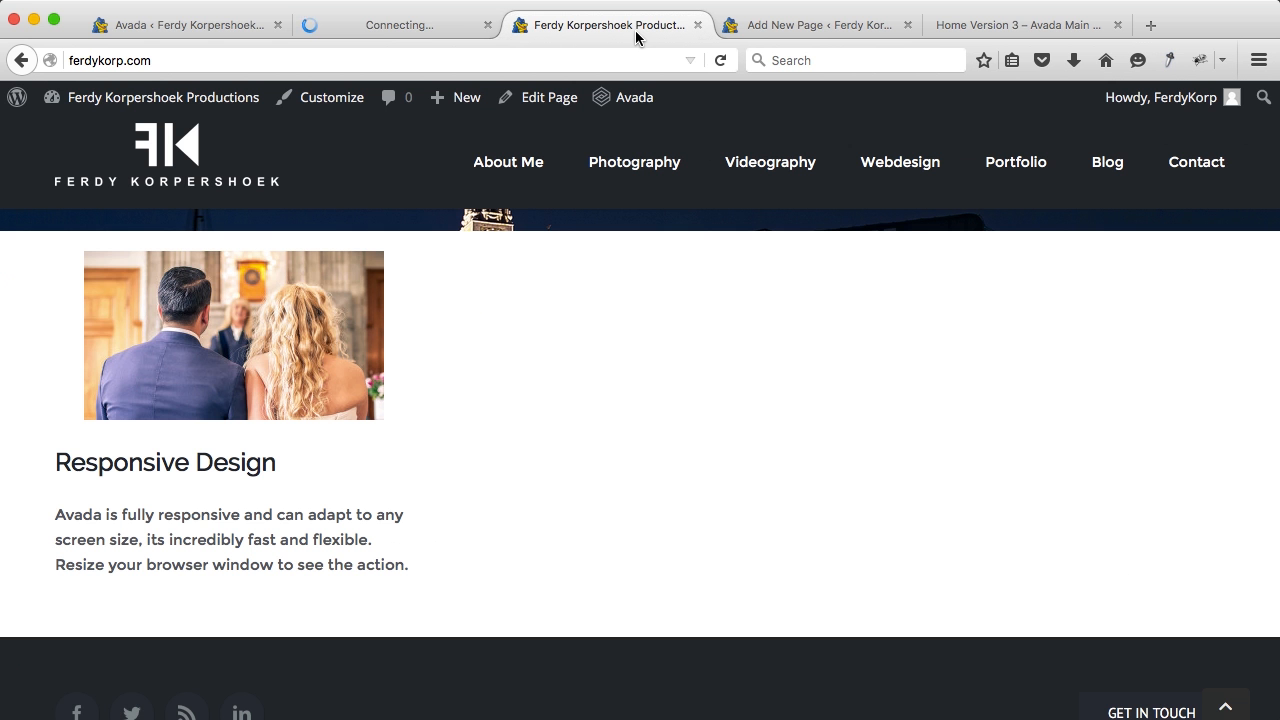
Step: Reload the live home page and scroll to the centred Photography column under the wedding photo
key(super+r)
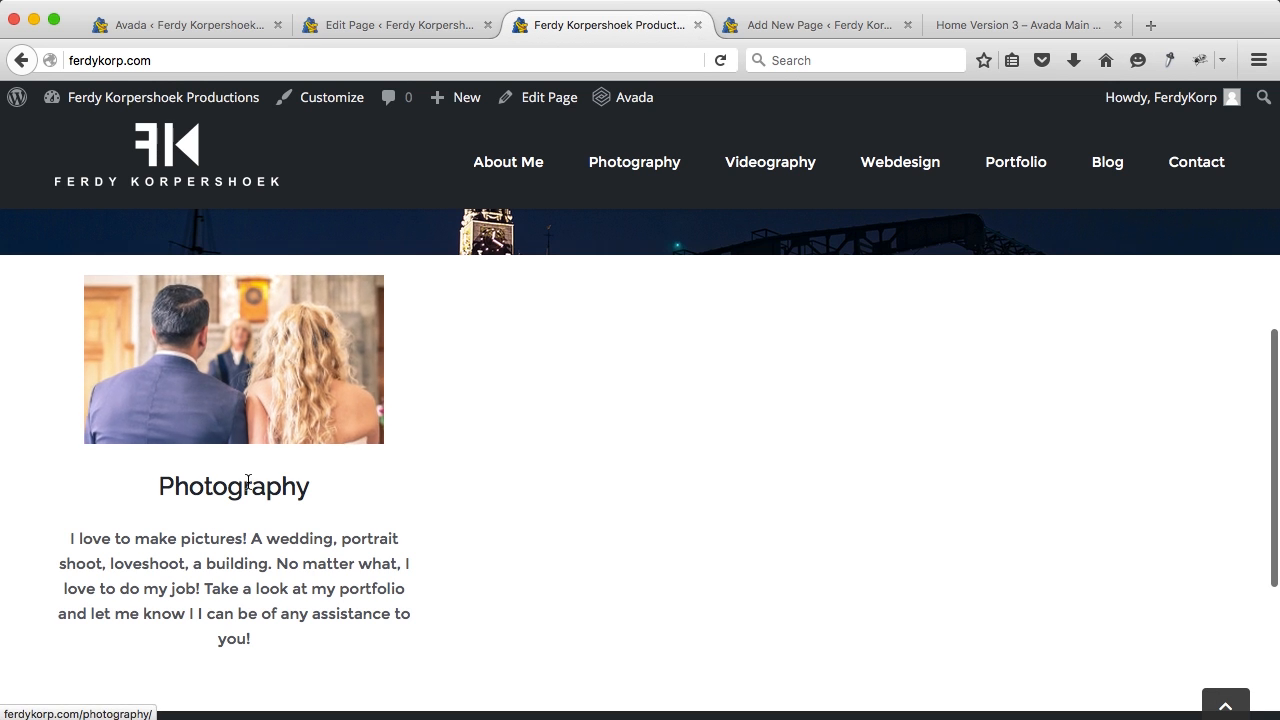
scroll(186, 562, down, 1)
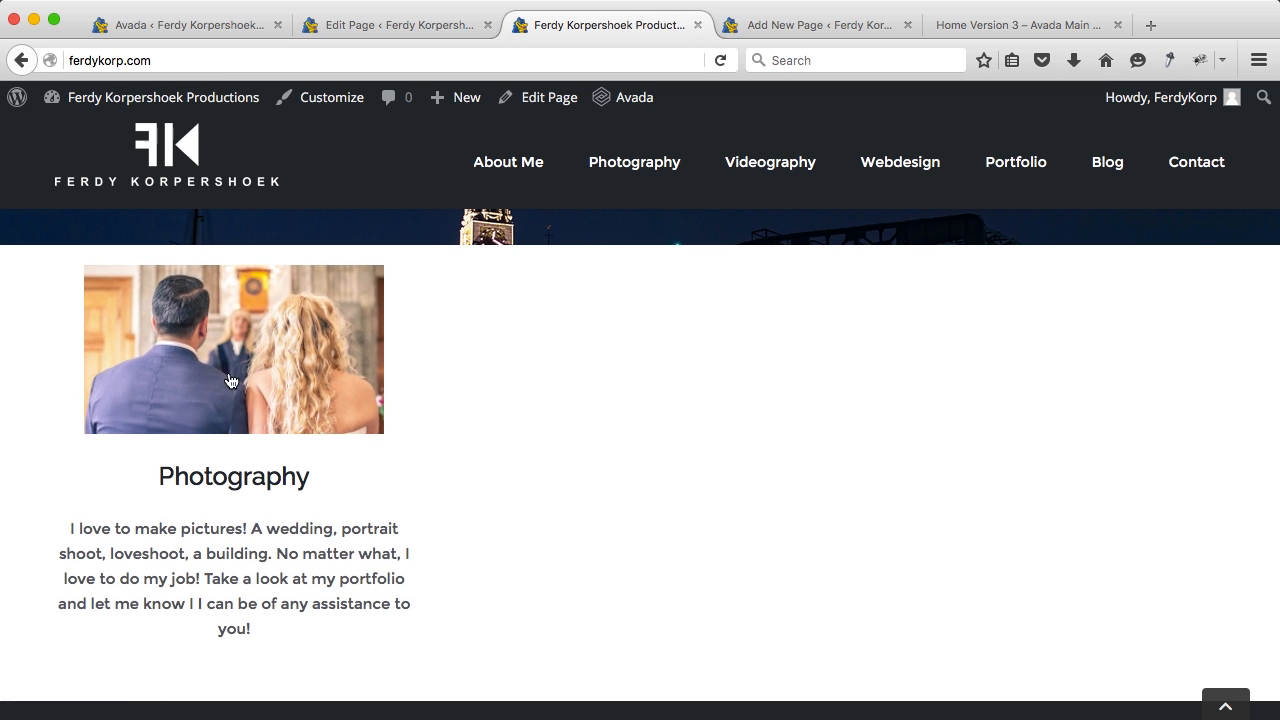
scroll(264, 384, down, 1)
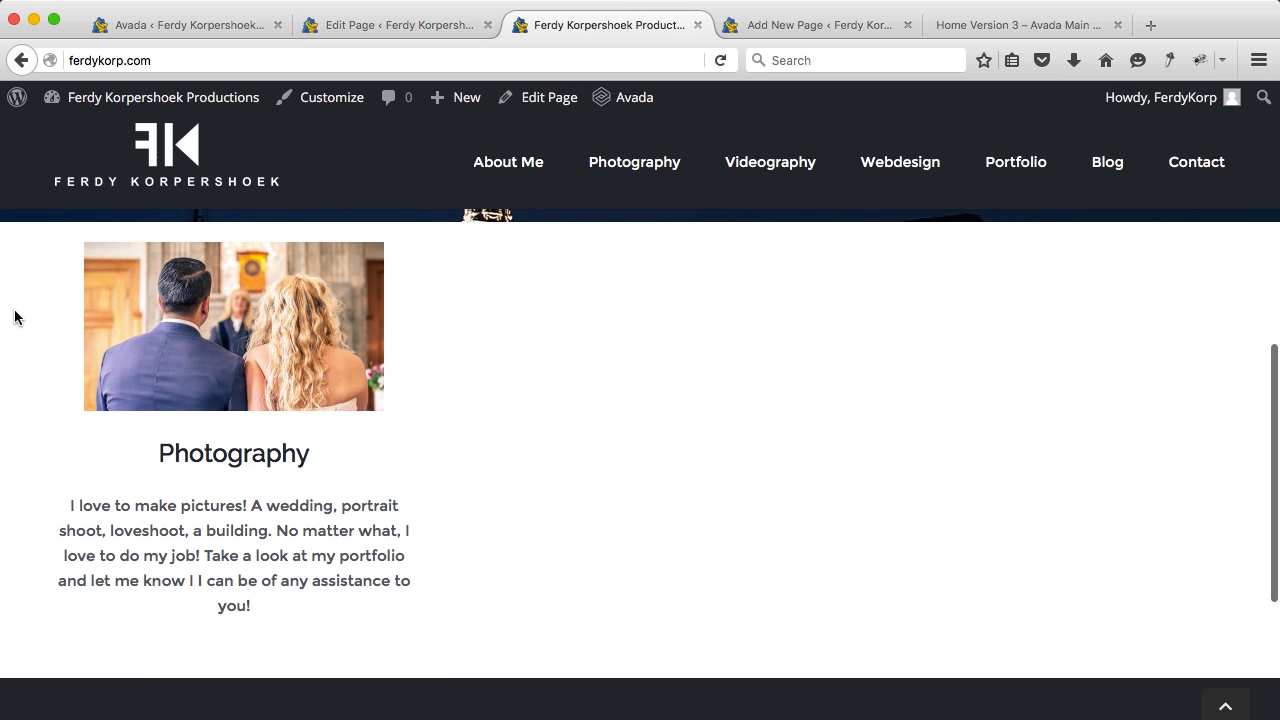
Step: Change Heading Font Size H1 to 35 and save all theme option changes
click(185, 27)
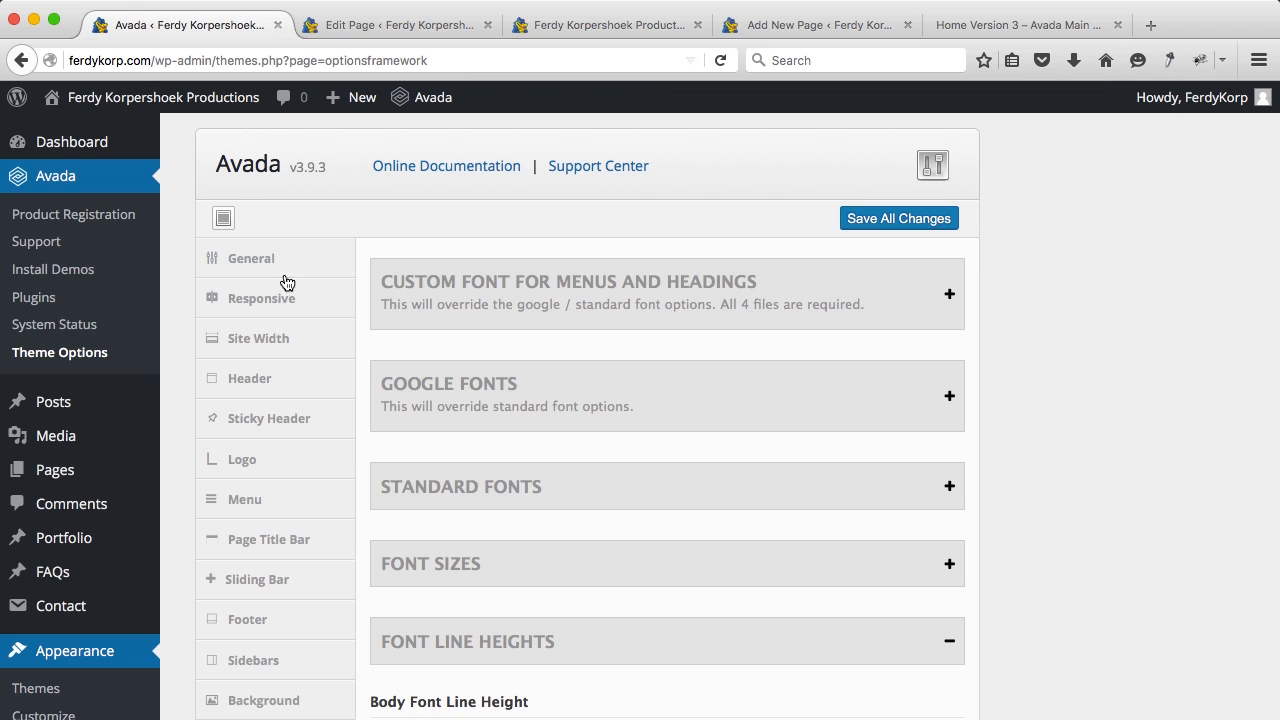
click(500, 568)
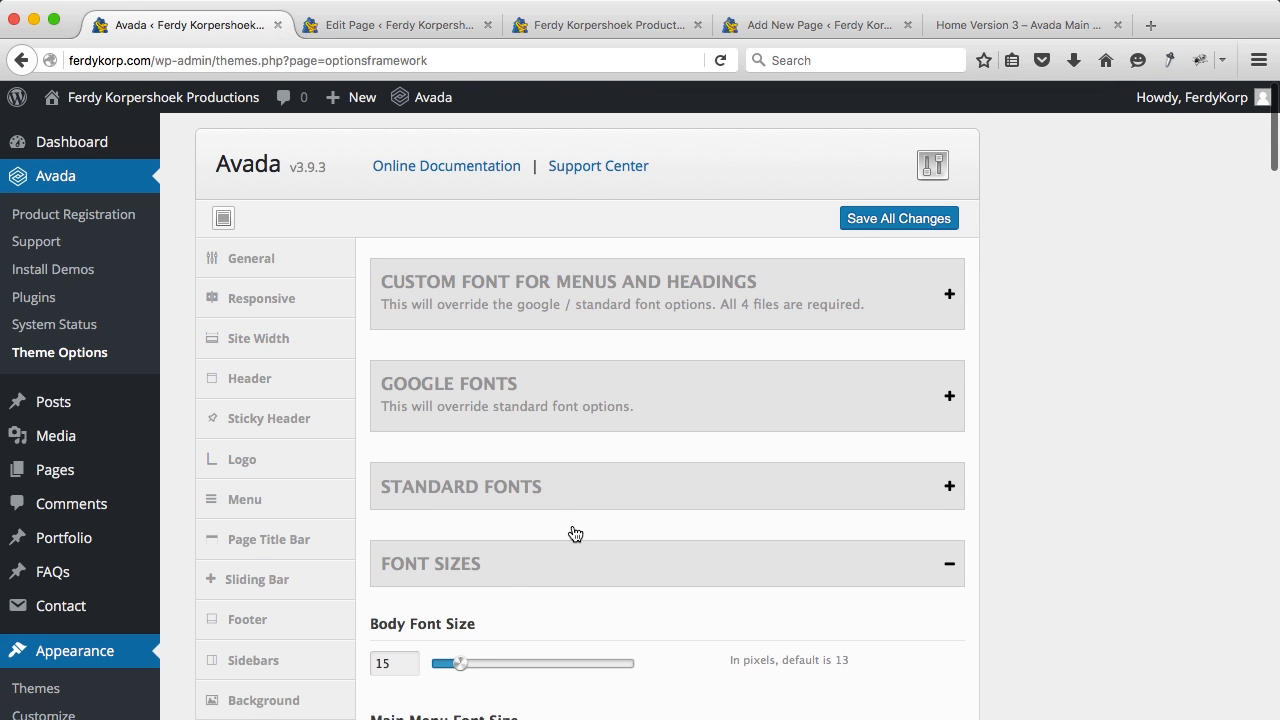
scroll(557, 537, down, 15)
scroll(493, 421, down, 1)
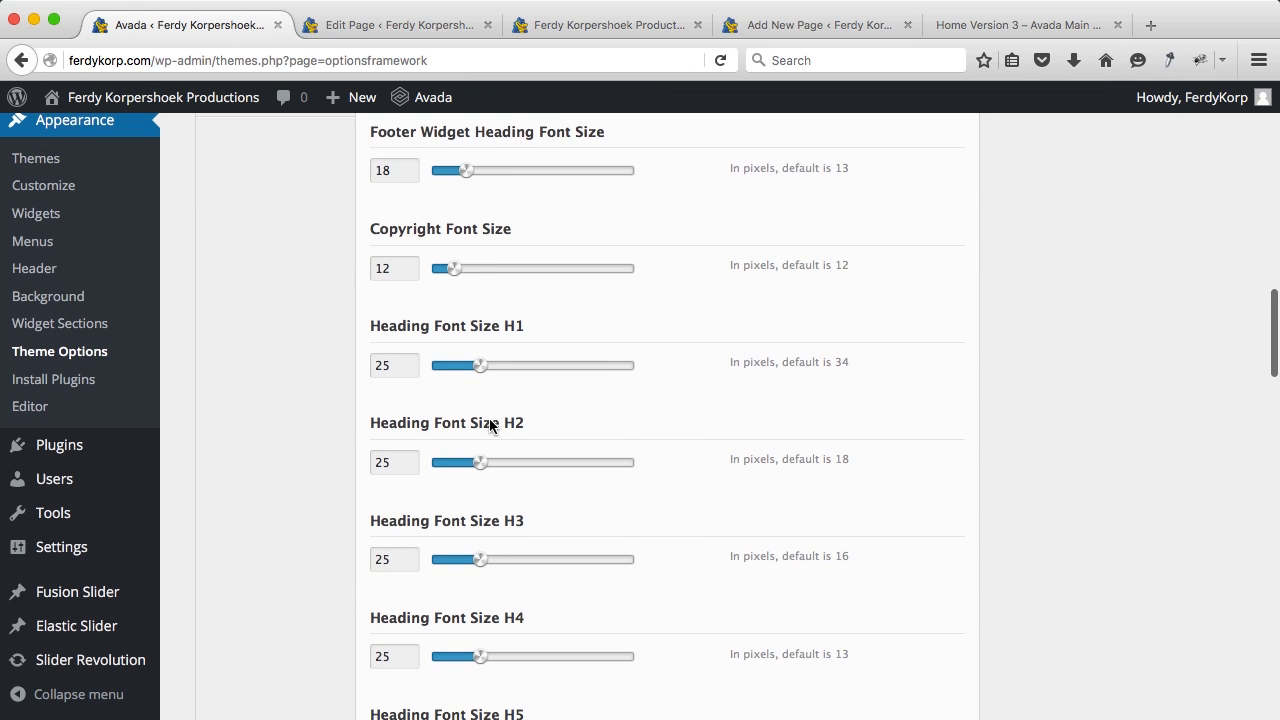
drag(402, 365, 323, 370)
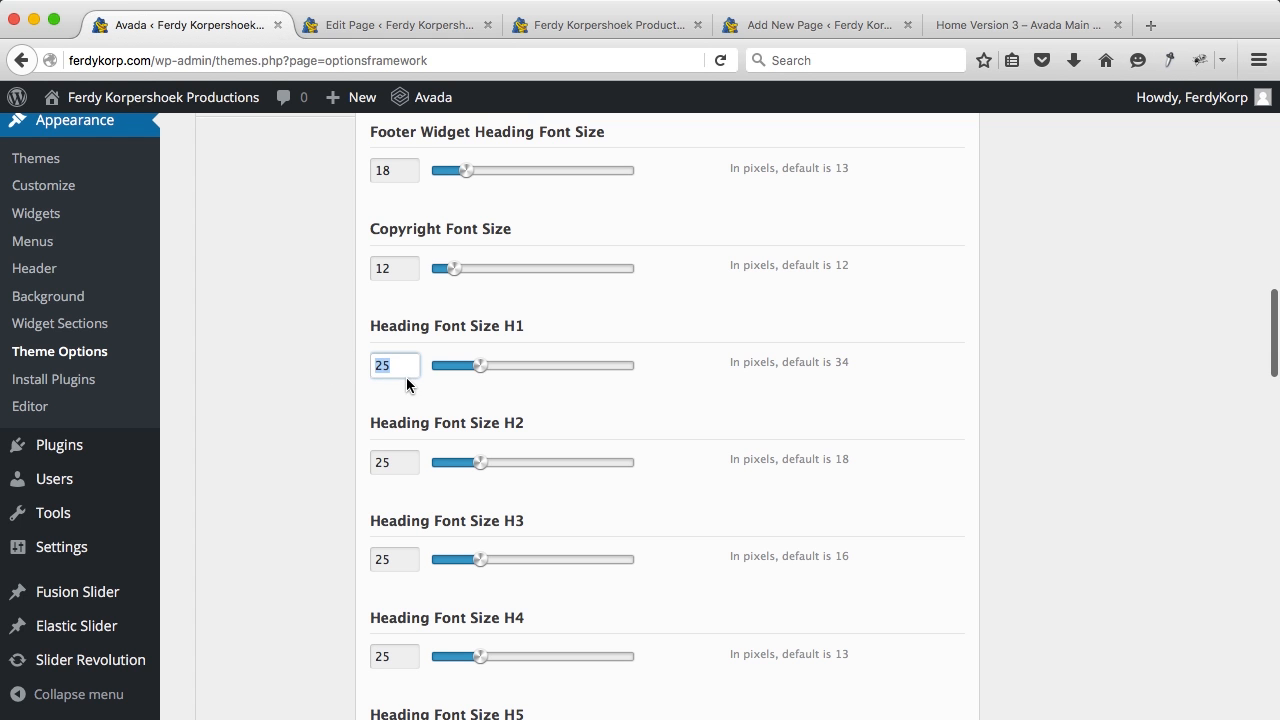
text(35)
scroll(809, 271, up, 16)
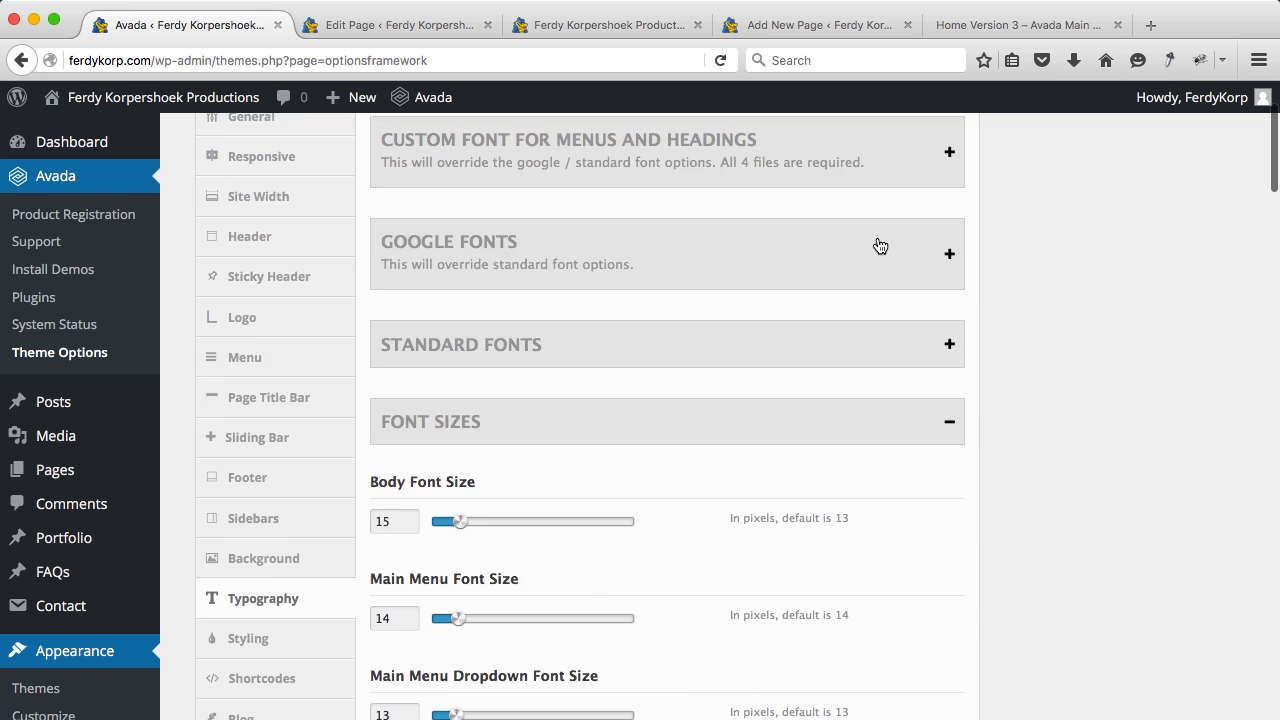
click(880, 220)
Step: Give the Full Width Container a black background colour and save it
click(421, 25)
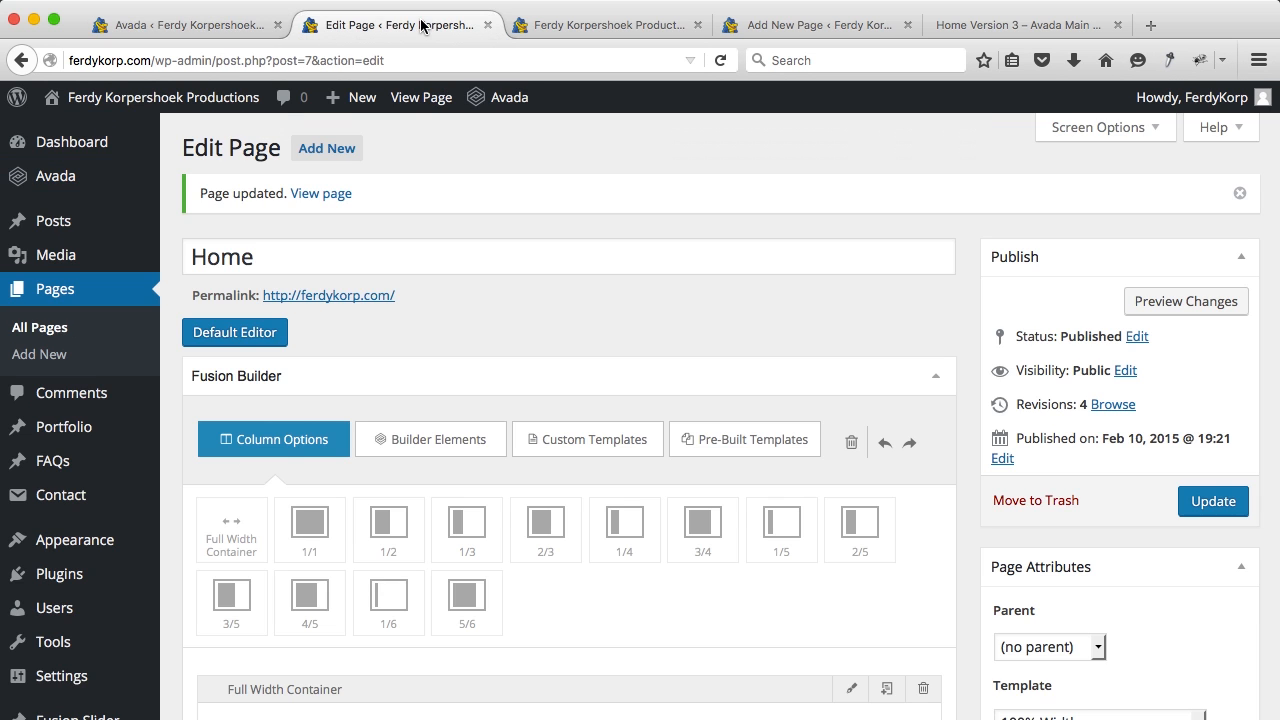
scroll(480, 423, down, 5)
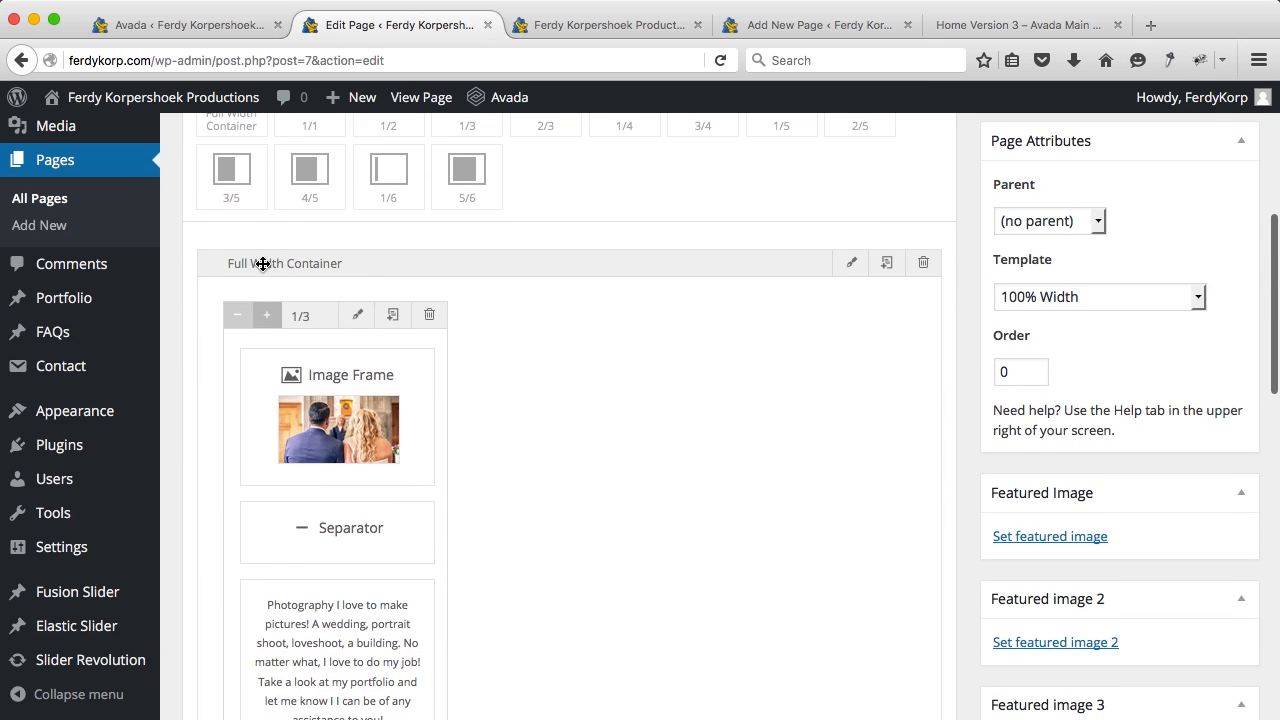
click(855, 265)
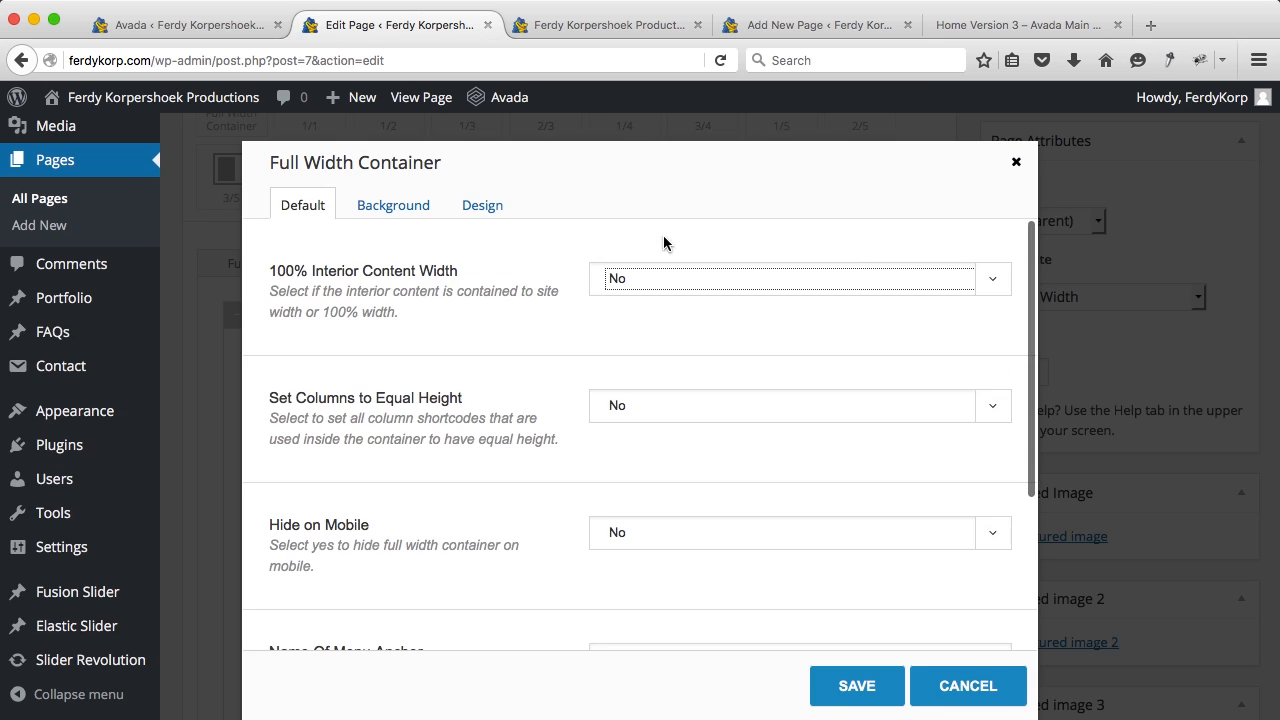
click(395, 208)
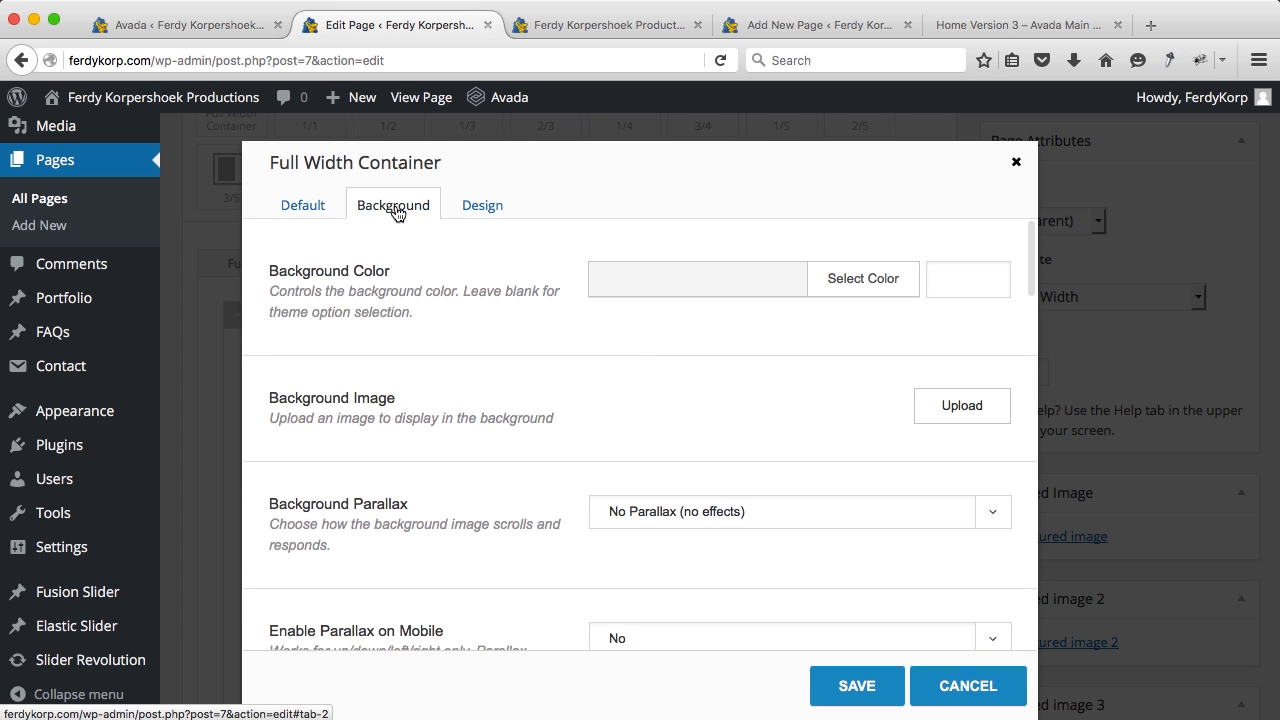
click(863, 273)
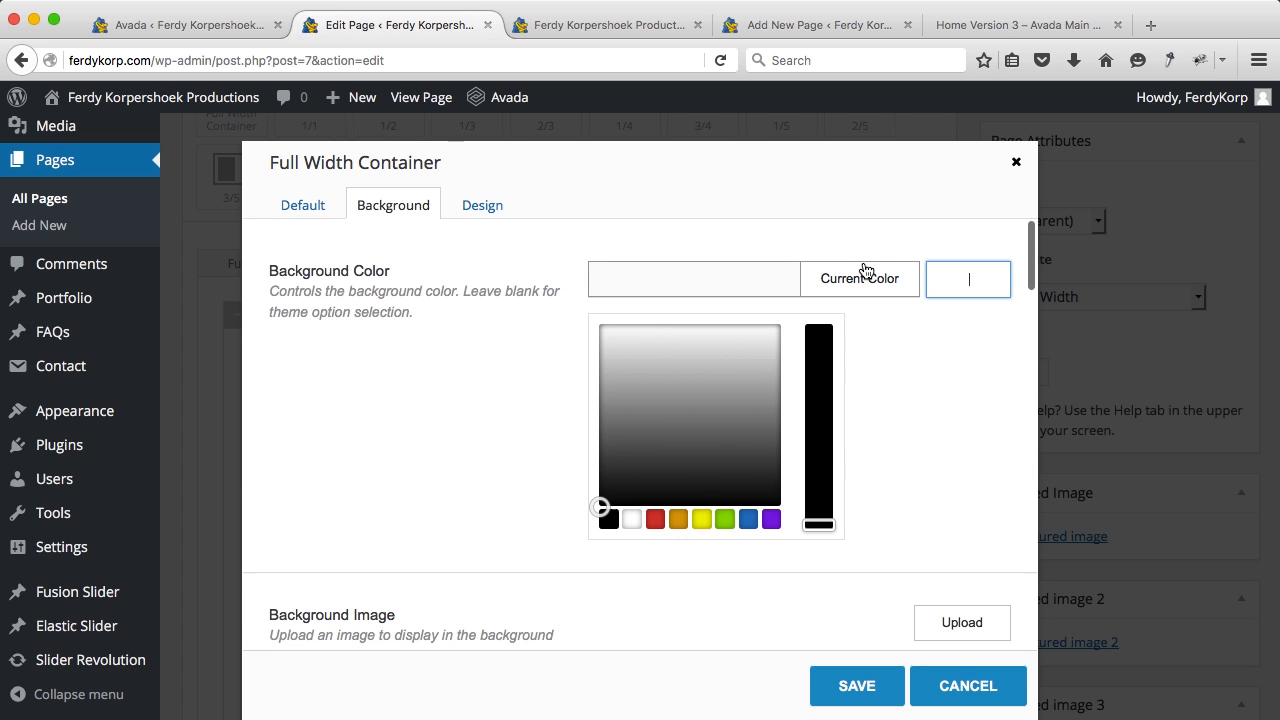
click(611, 522)
click(846, 680)
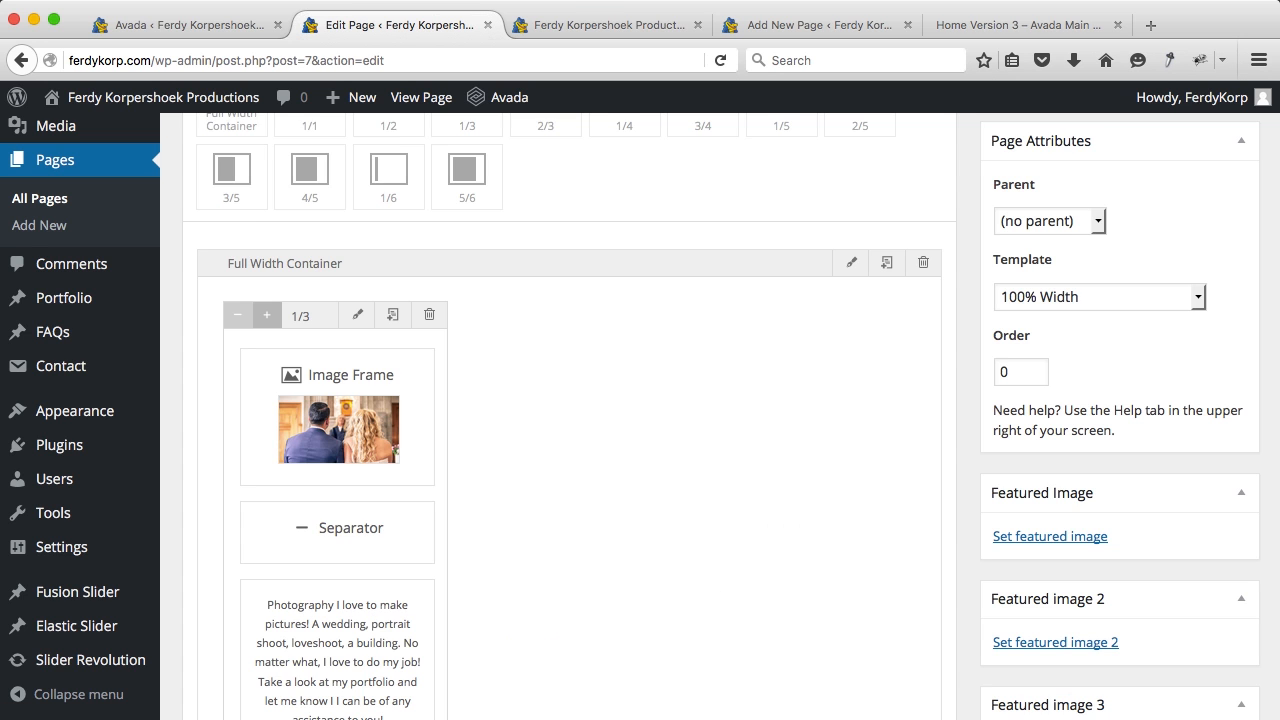
Step: Update the Home page and view the black section on the live site
click(588, 22)
click(455, 26)
scroll(1049, 349, up, 5)
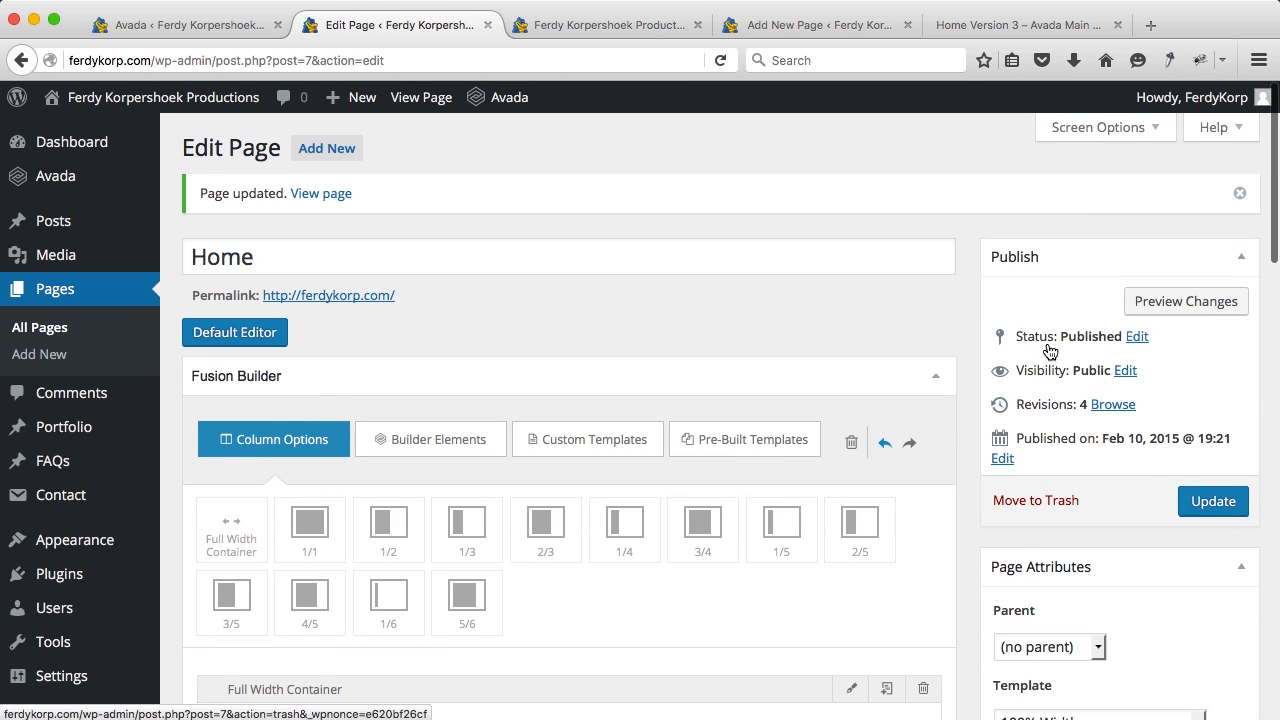
click(1199, 504)
click(606, 25)
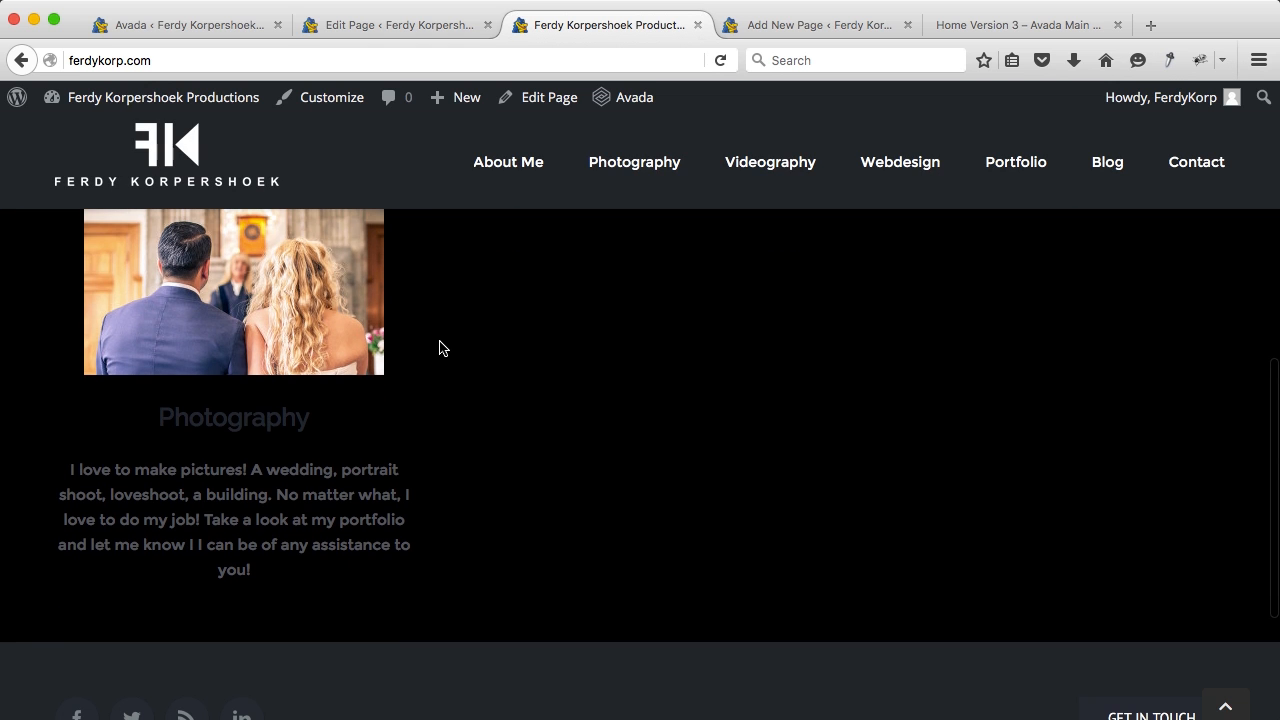
click(411, 27)
Step: Clear the Full Width Container's black background colour
scroll(621, 325, down, 5)
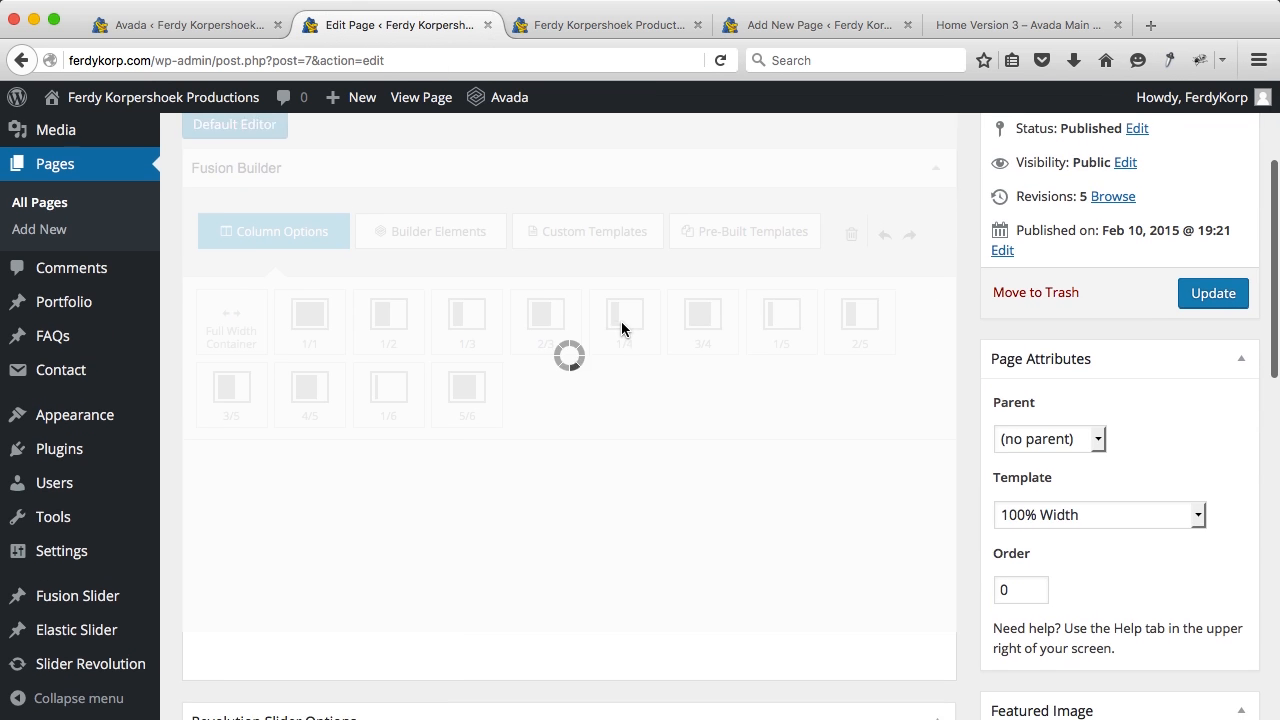
scroll(621, 328, down, 1)
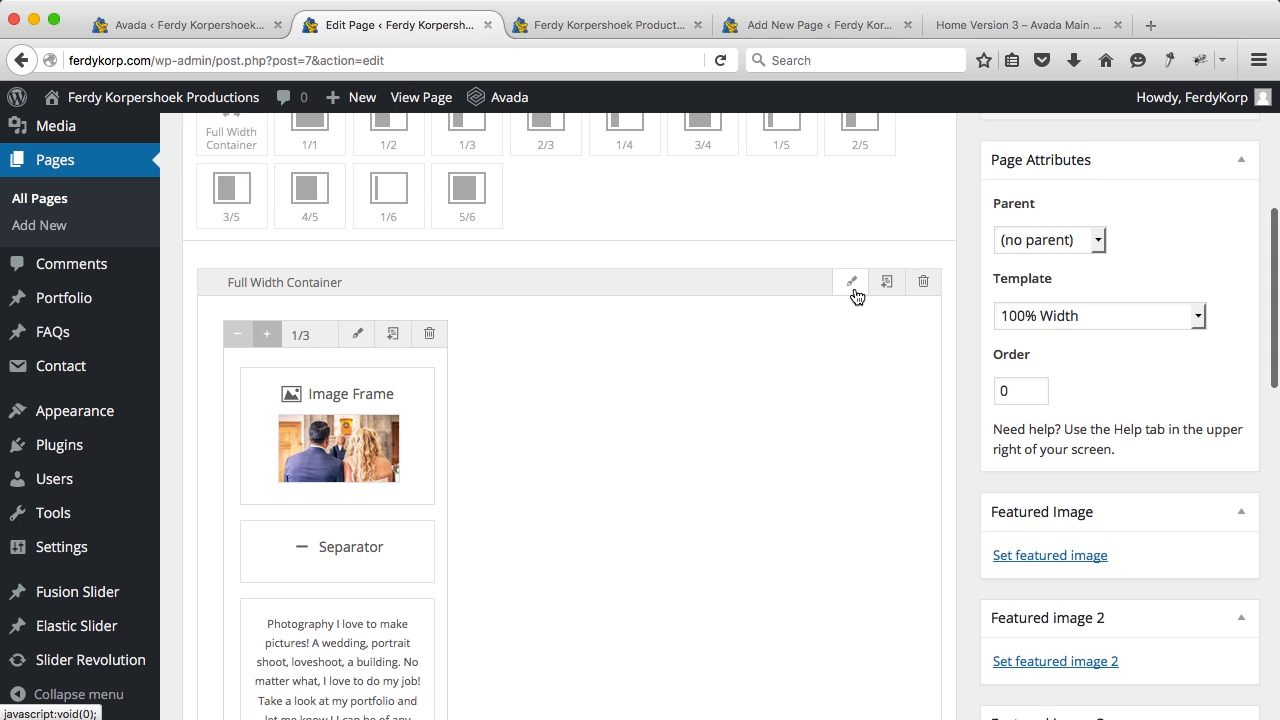
click(851, 286)
click(394, 207)
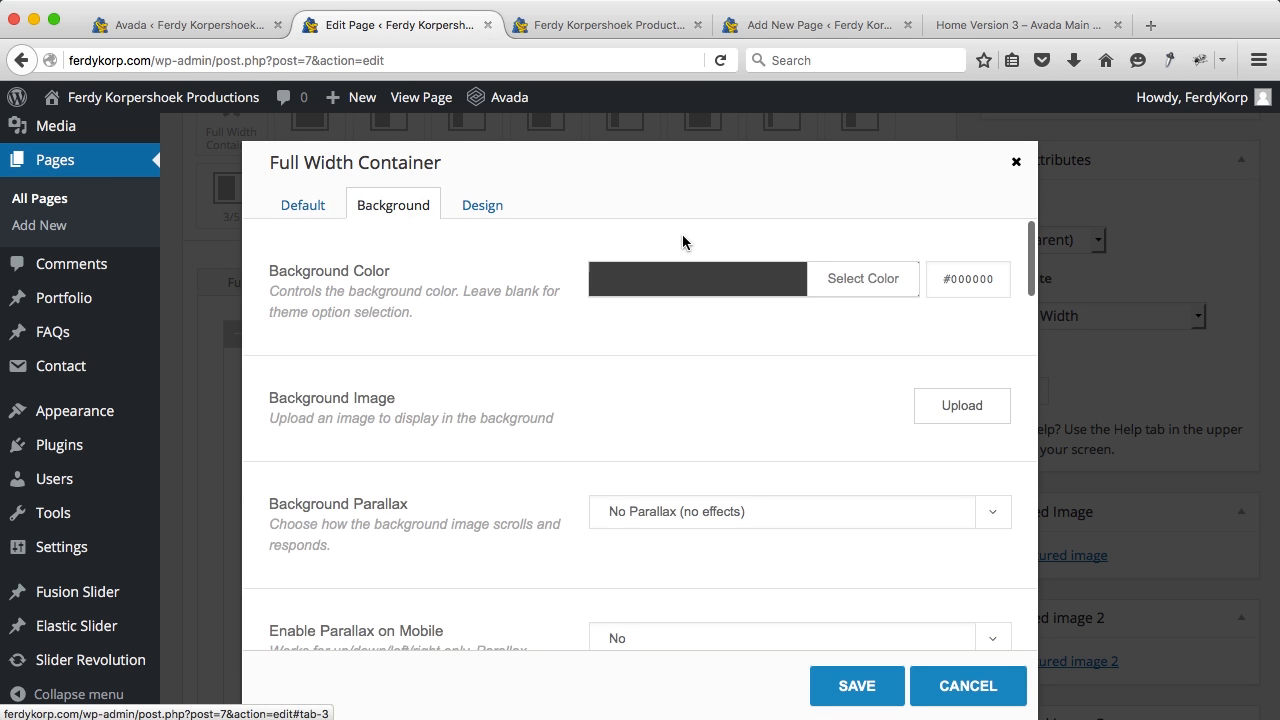
click(954, 286)
key(BackSpace)
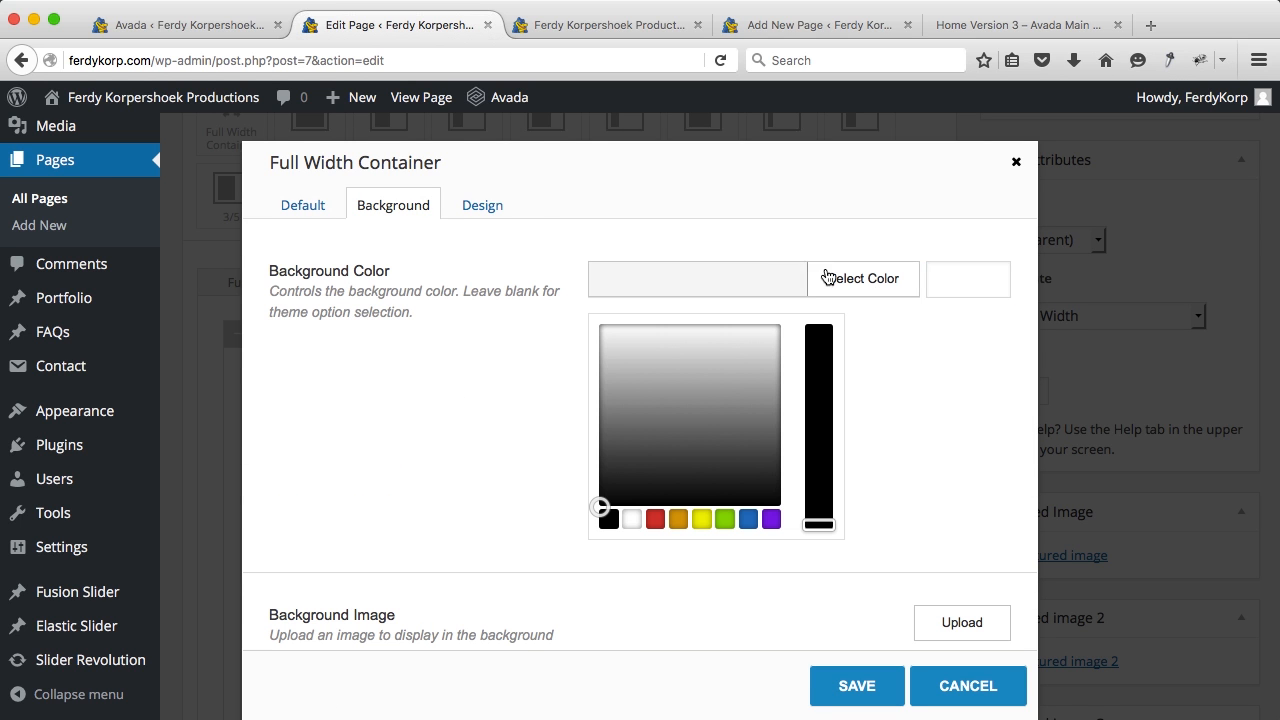
click(808, 278)
scroll(806, 283, down, 5)
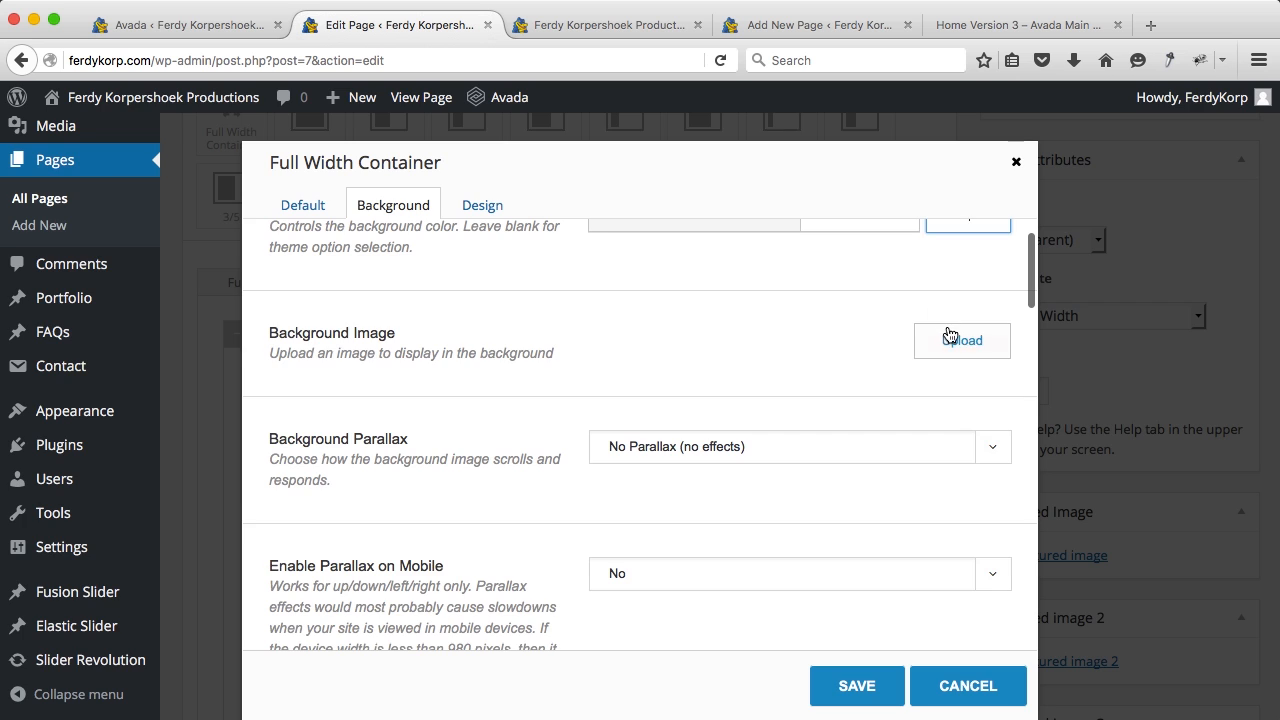
Step: Upload Services-bg.jpg and insert it at full size (2920 × 1643) as the container background image
click(948, 340)
click(300, 176)
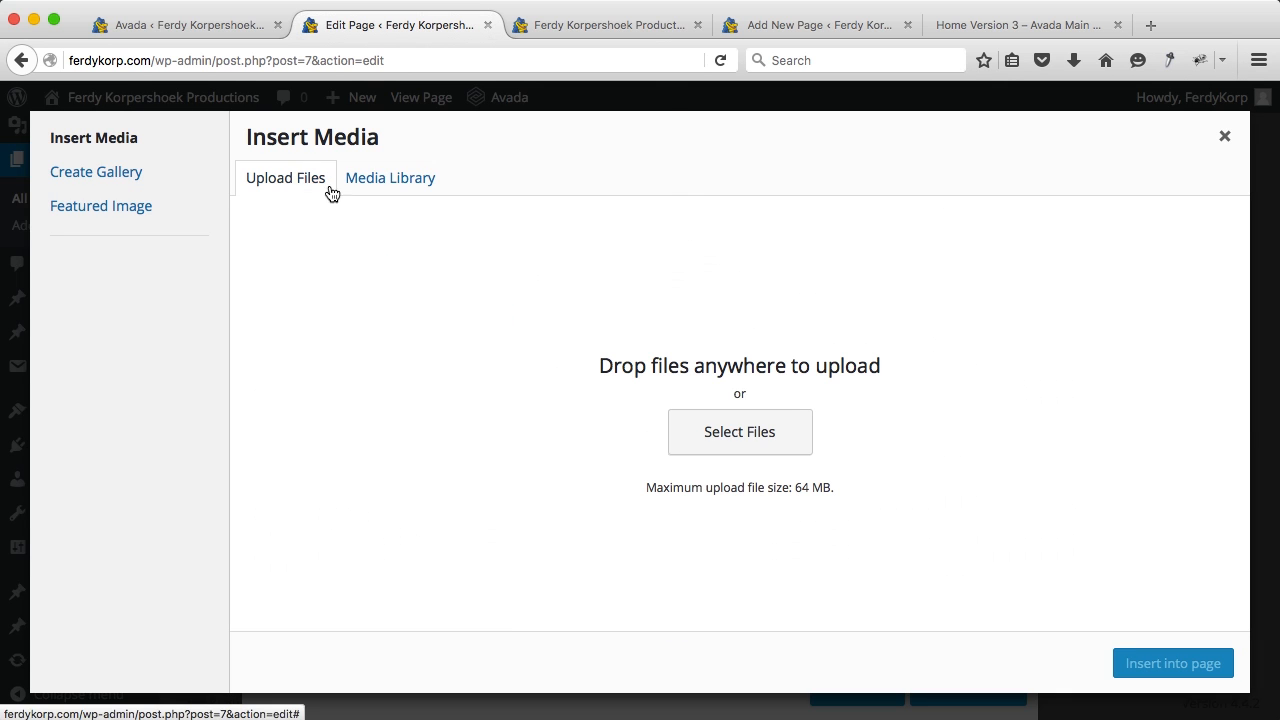
click(704, 424)
click(857, 199)
click(955, 515)
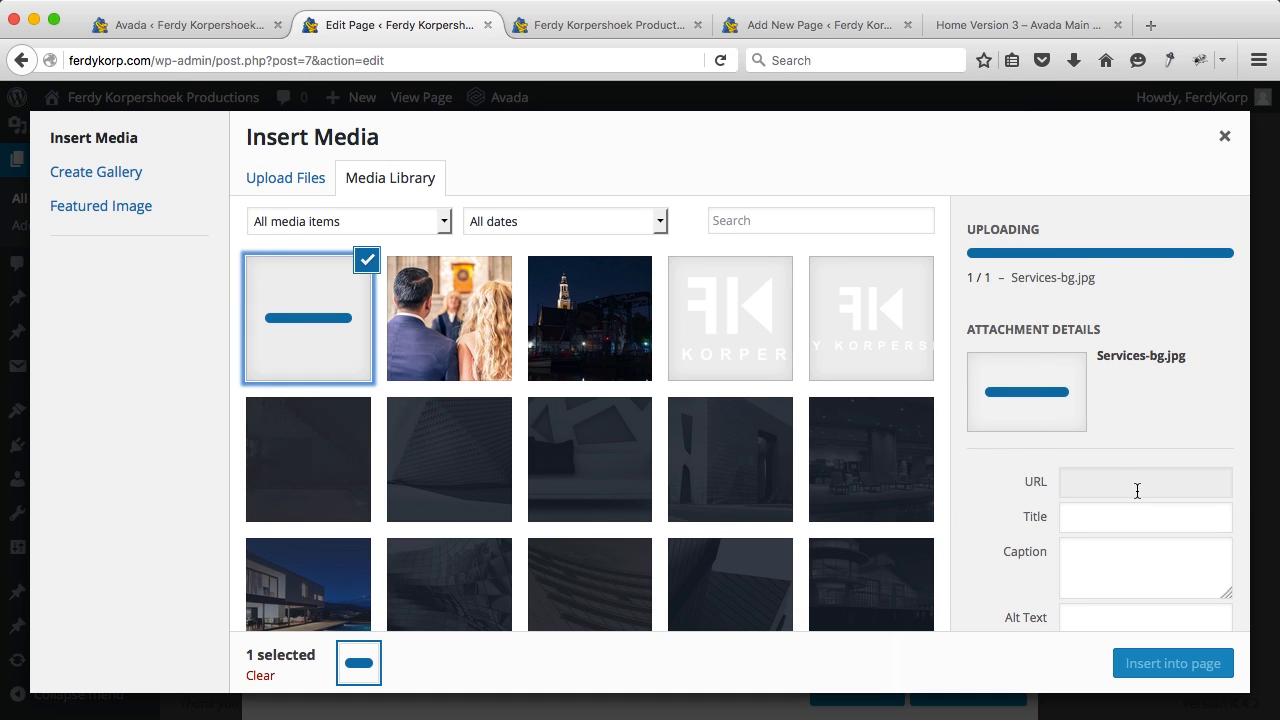
scroll(1137, 492, down, 5)
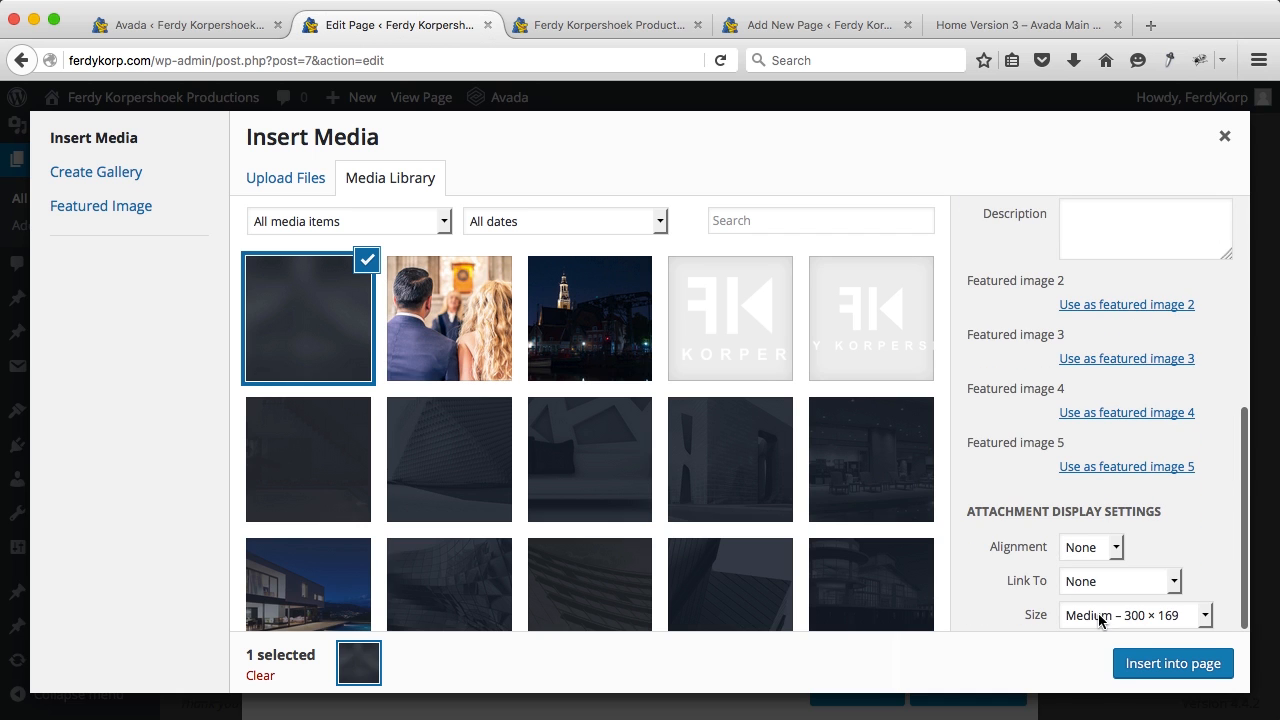
click(1100, 616)
click(1097, 688)
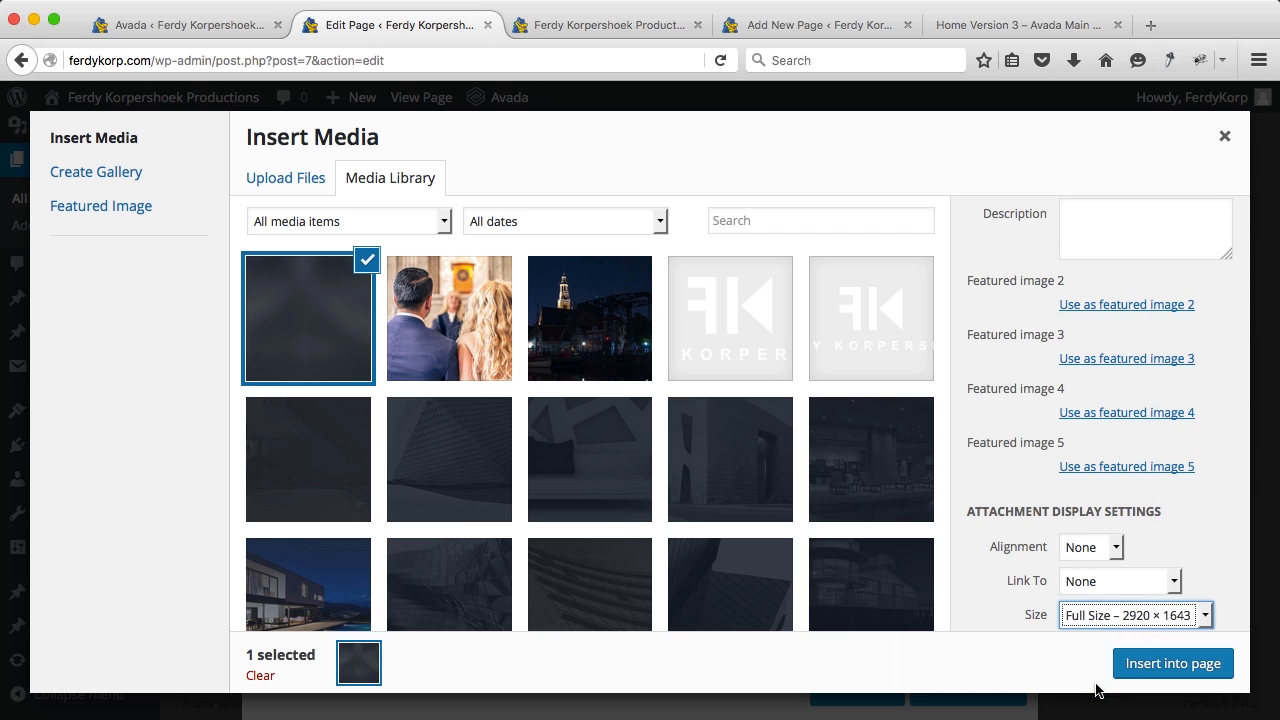
click(1157, 666)
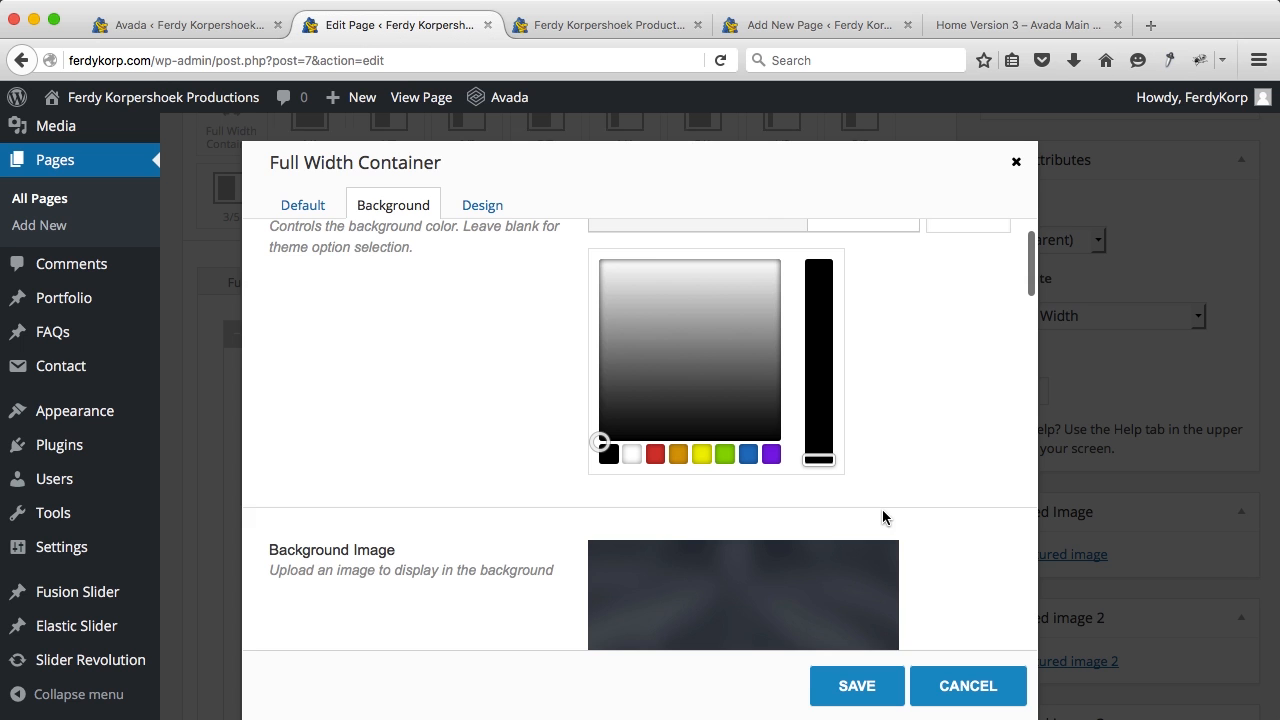
Step: Save the container, update the Home page, and reload the live site to check it
scroll(884, 517, down, 4)
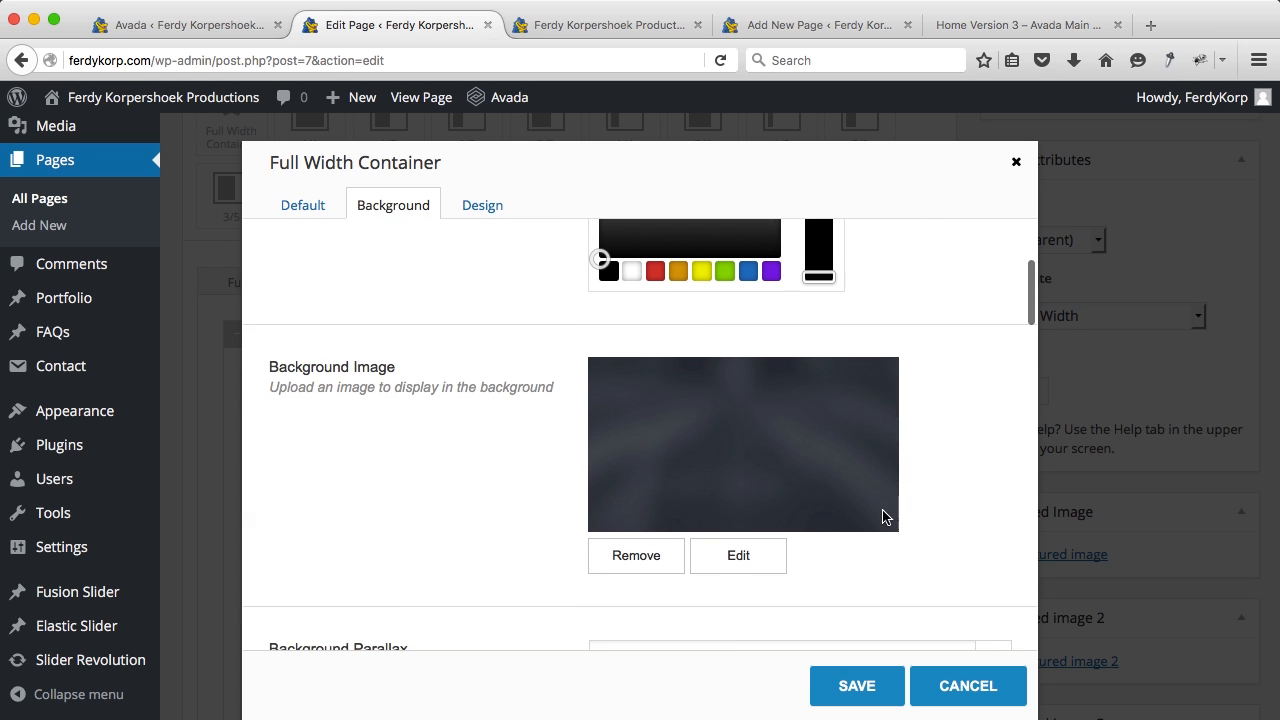
click(857, 685)
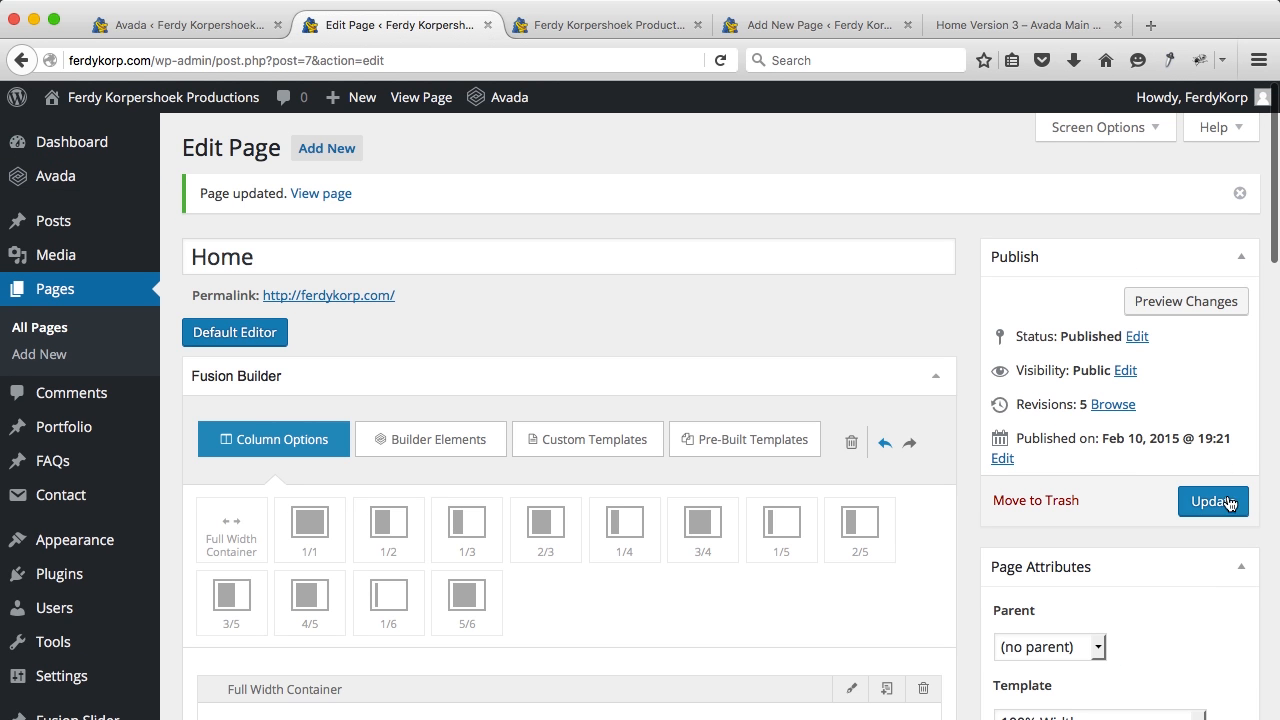
click(1212, 501)
click(580, 30)
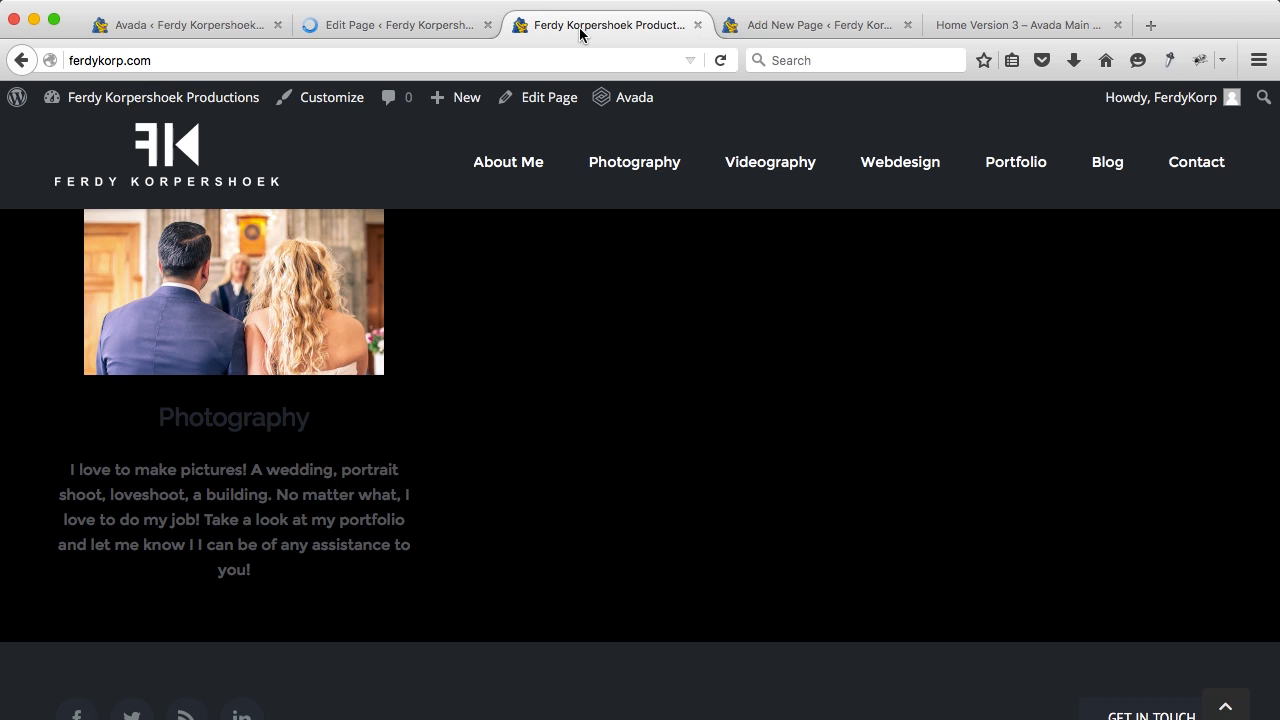
key(super+r)
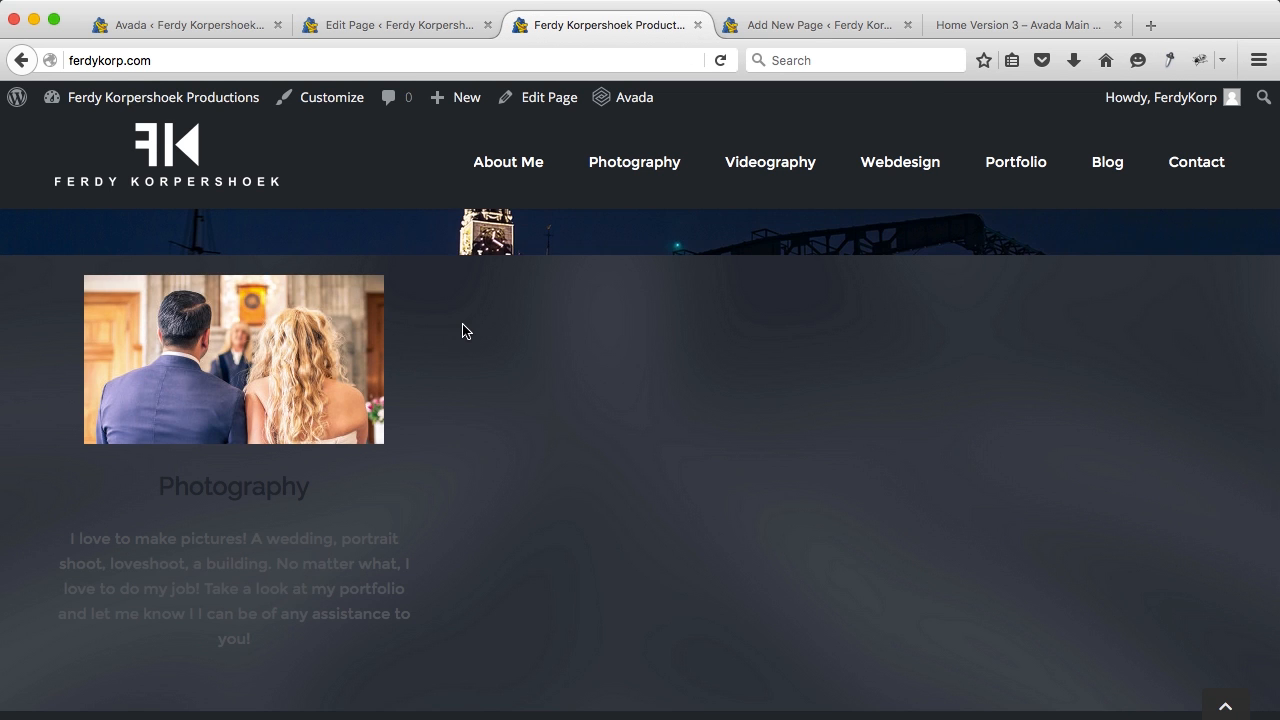
scroll(462, 331, down, 1)
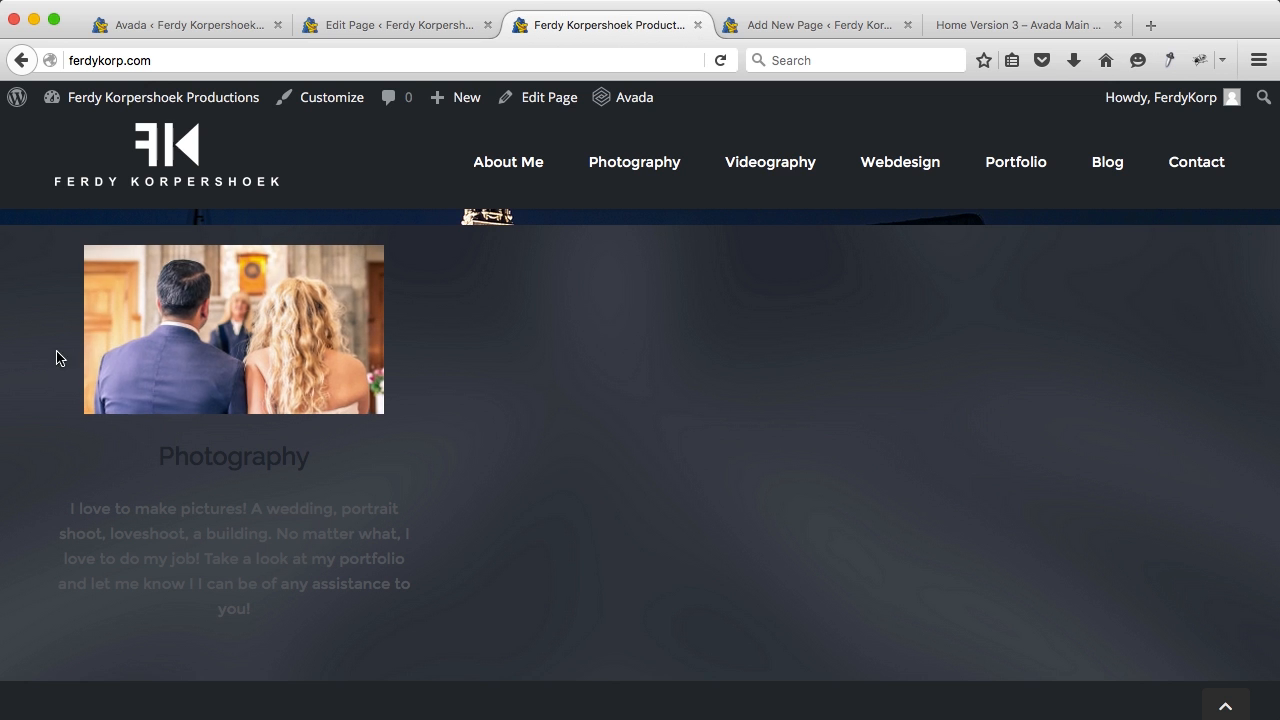
Step: Give the Photography column a white background colour
click(371, 25)
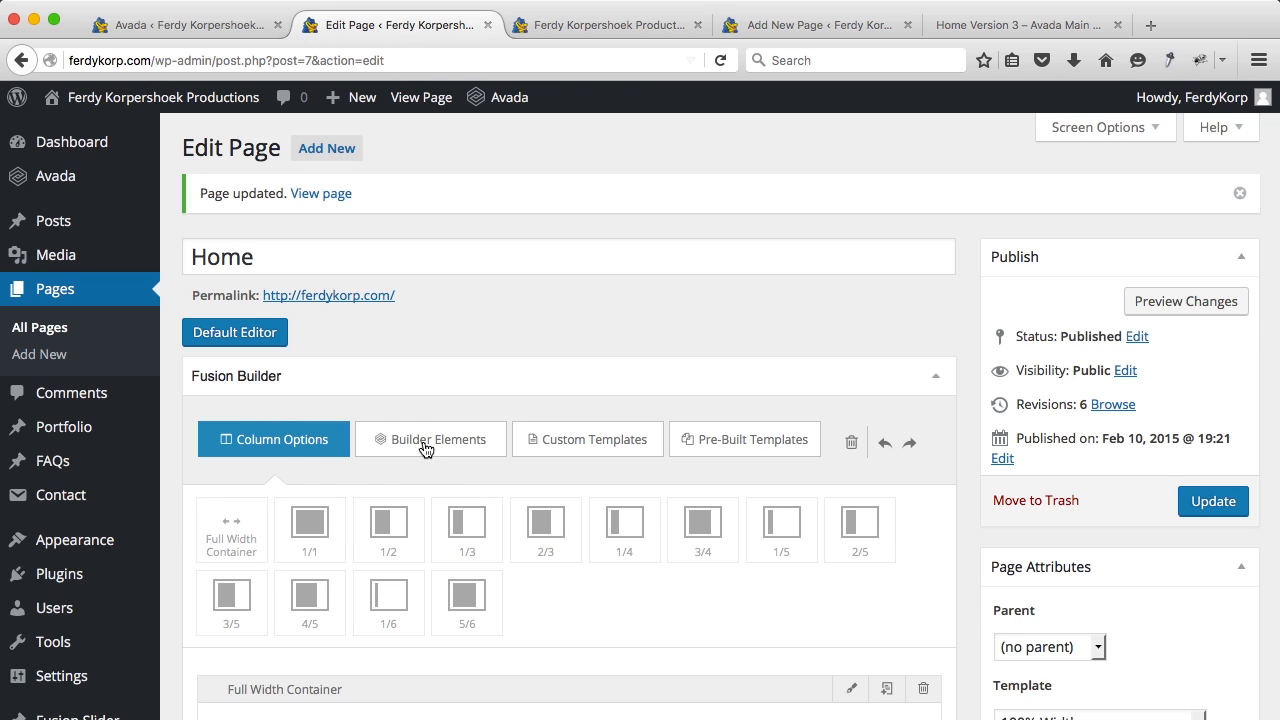
scroll(433, 480, down, 5)
scroll(380, 330, down, 2)
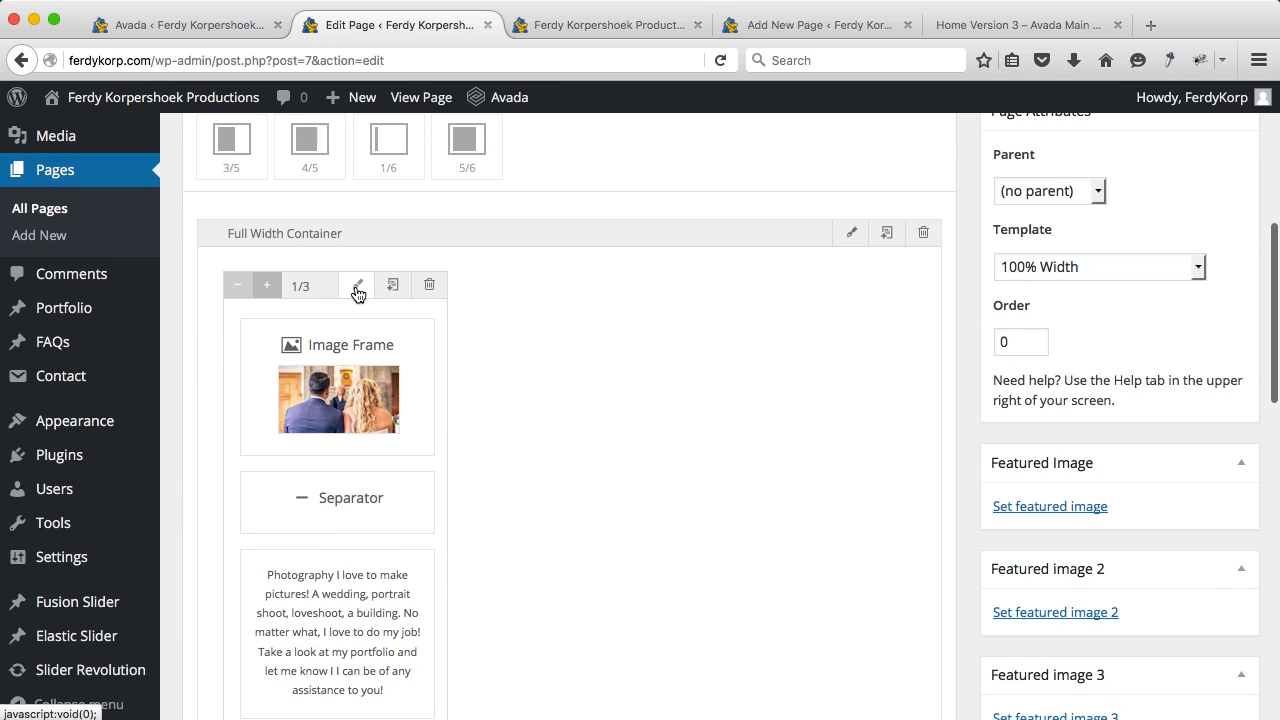
click(357, 288)
scroll(637, 315, down, 3)
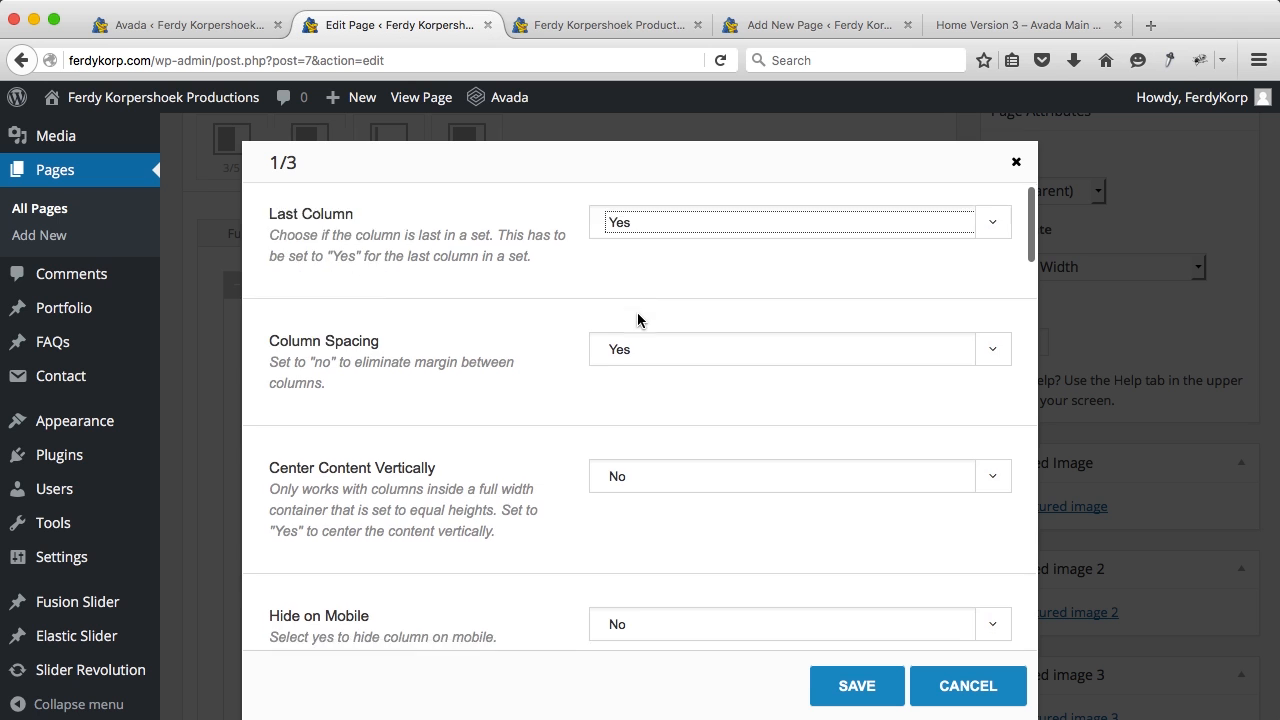
scroll(638, 320, down, 4)
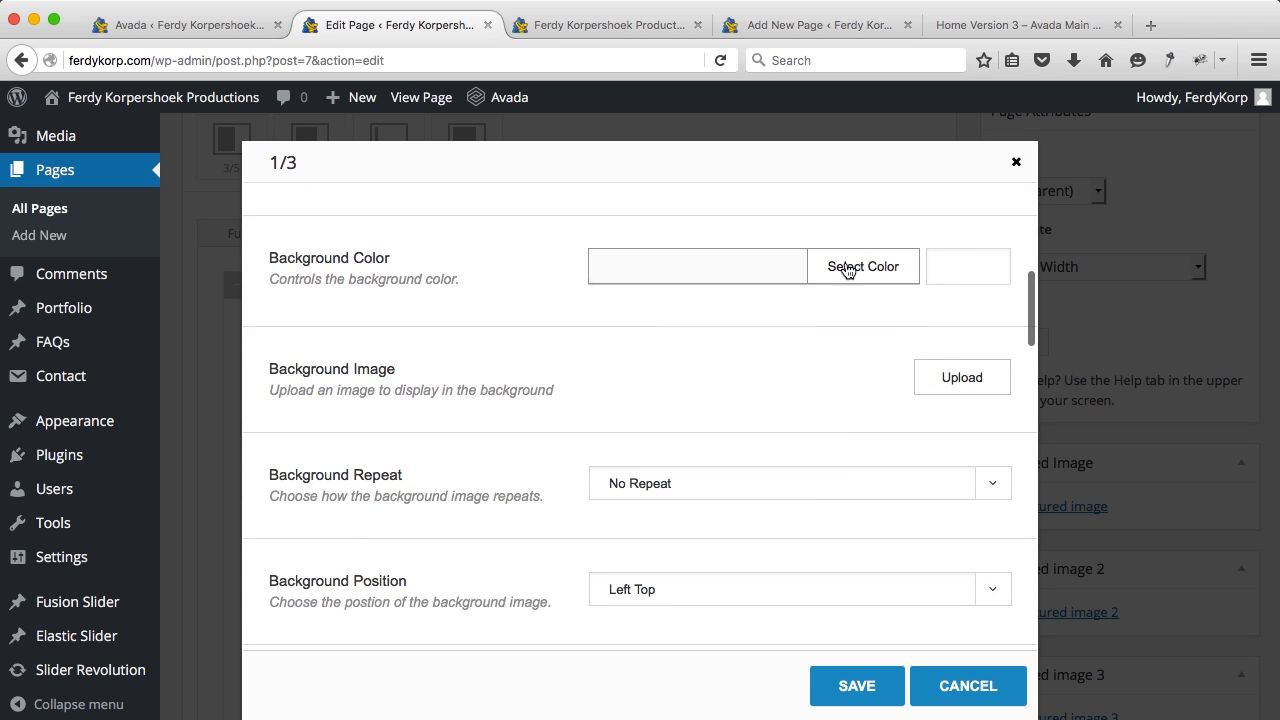
click(958, 258)
click(628, 509)
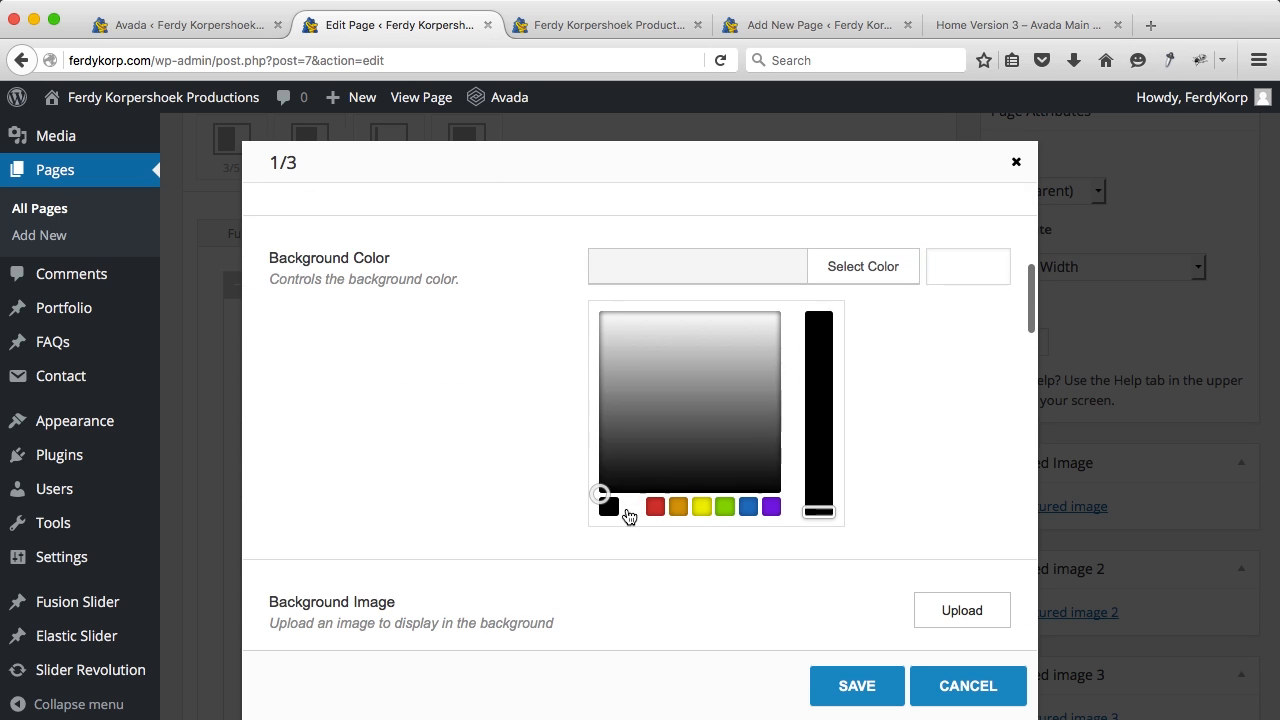
Step: Set the column padding to 5px, save the column, and update the Home page
scroll(933, 387, down, 5)
scroll(933, 387, down, 5)
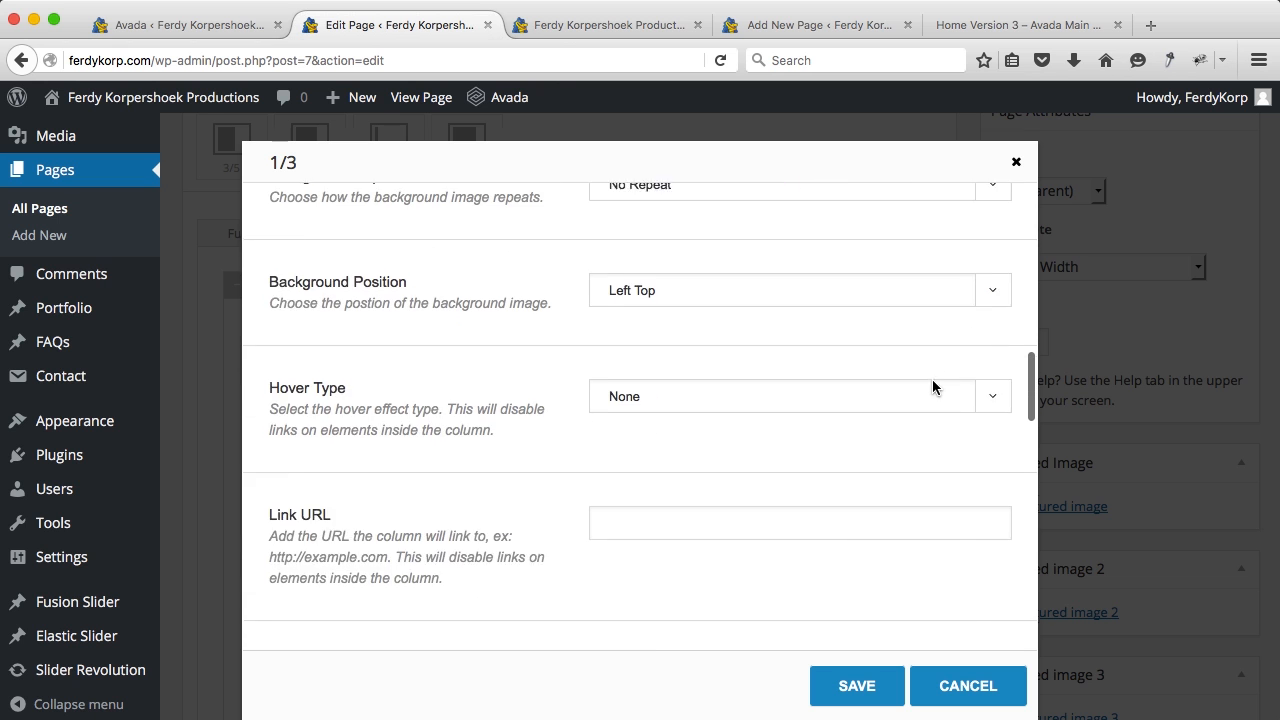
scroll(933, 387, up, 2)
scroll(933, 387, down, 5)
scroll(933, 381, down, 7)
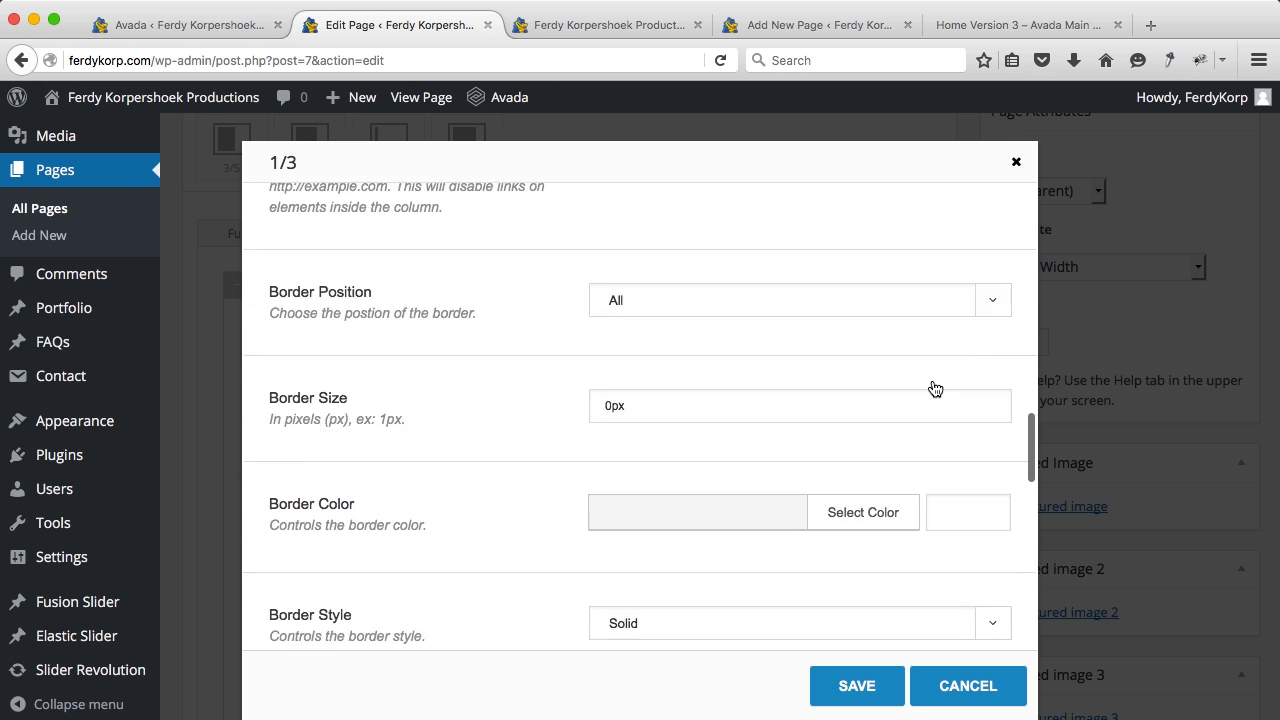
click(737, 406)
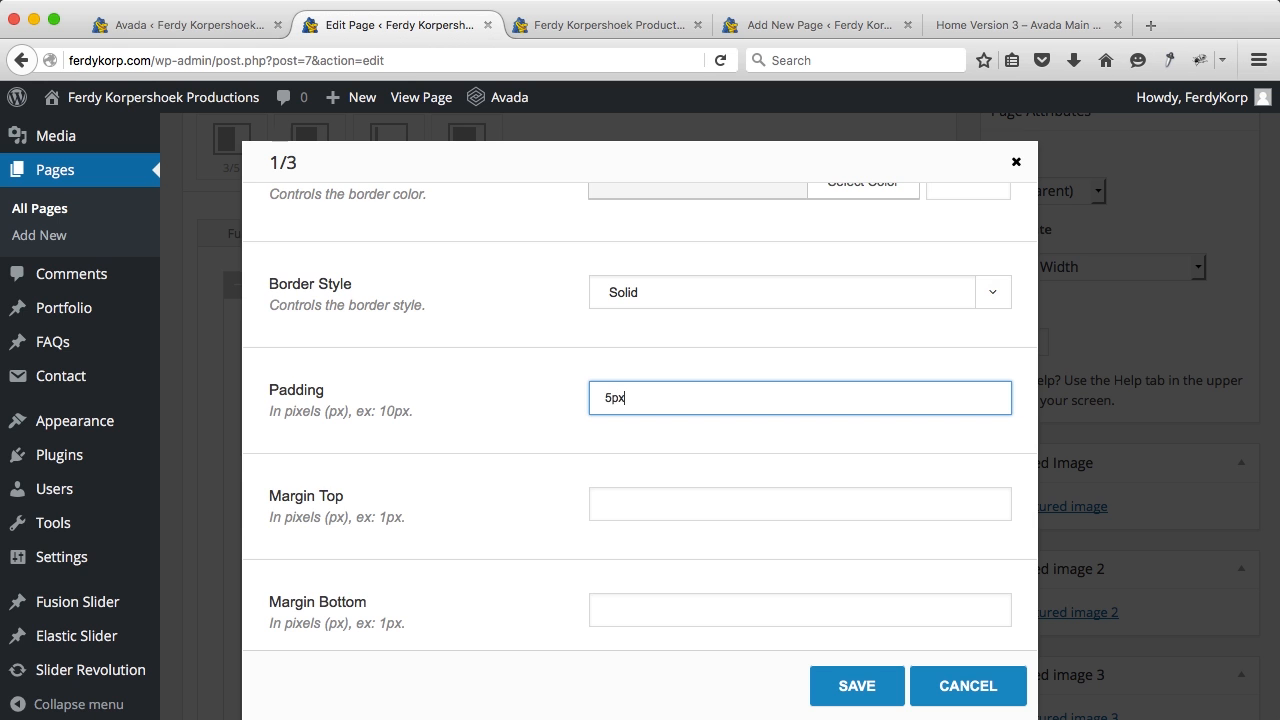
scroll(723, 422, down, 10)
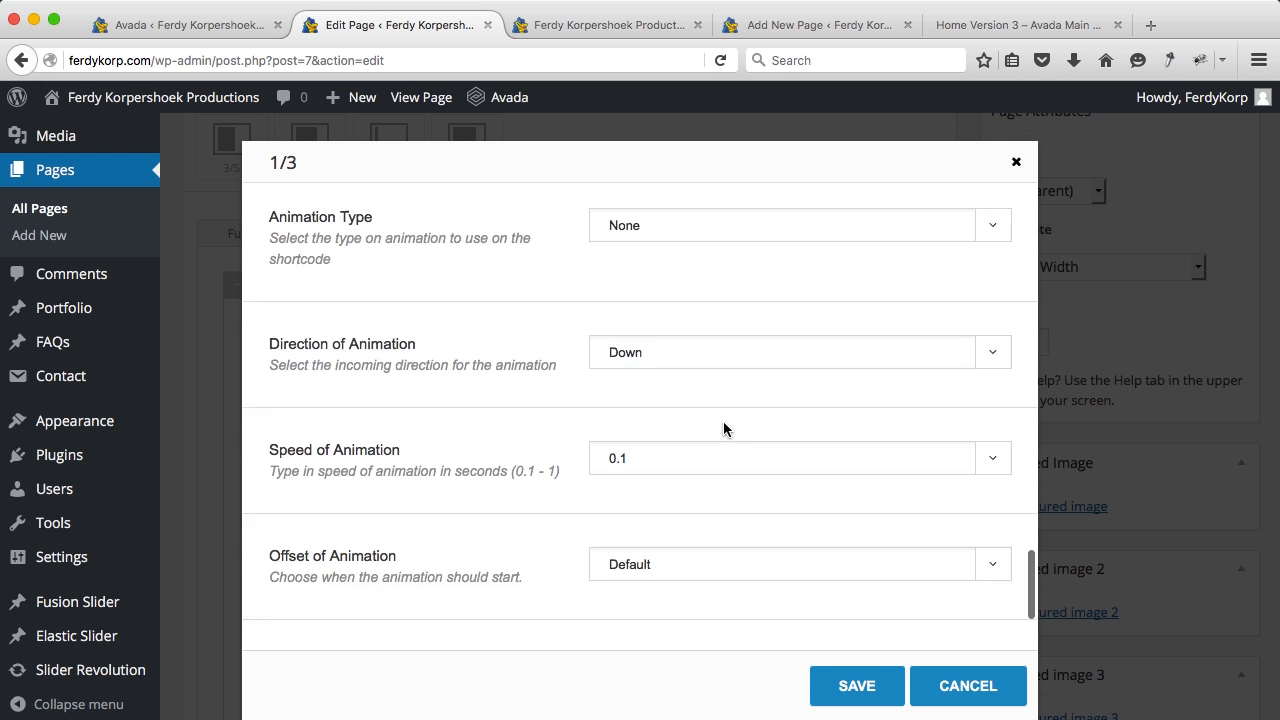
click(853, 686)
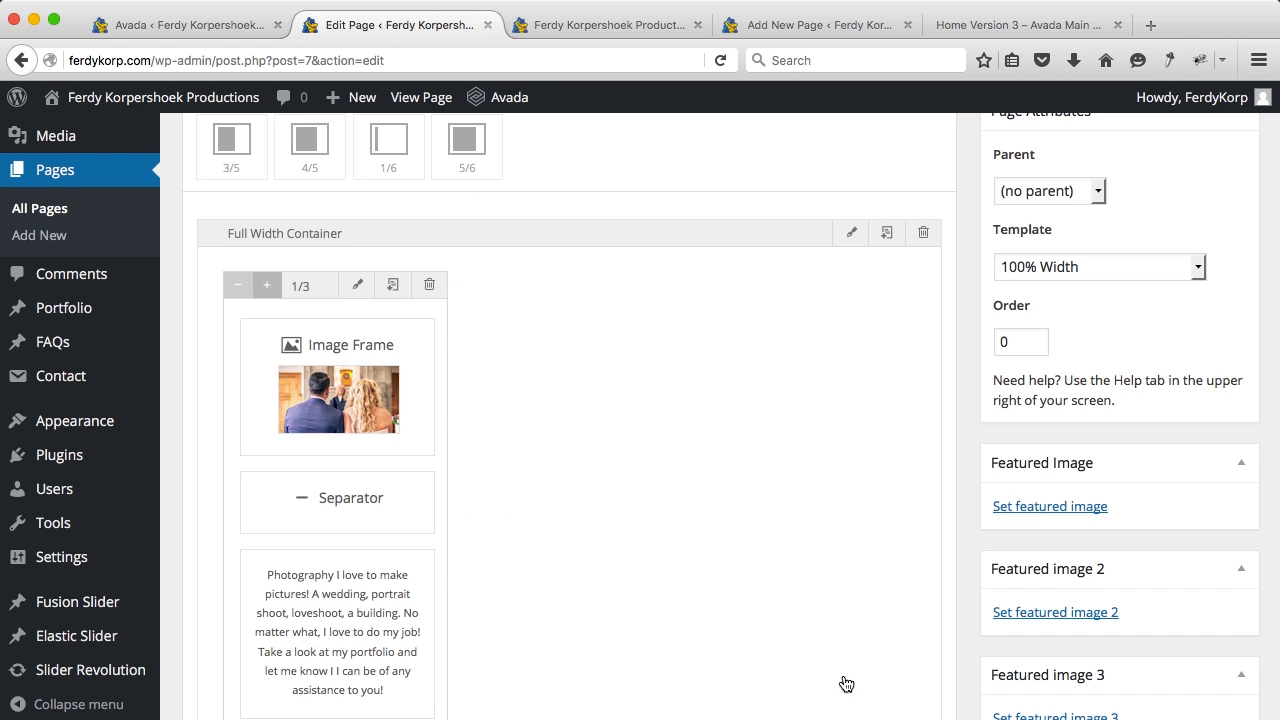
scroll(1061, 503, up, 5)
click(1210, 505)
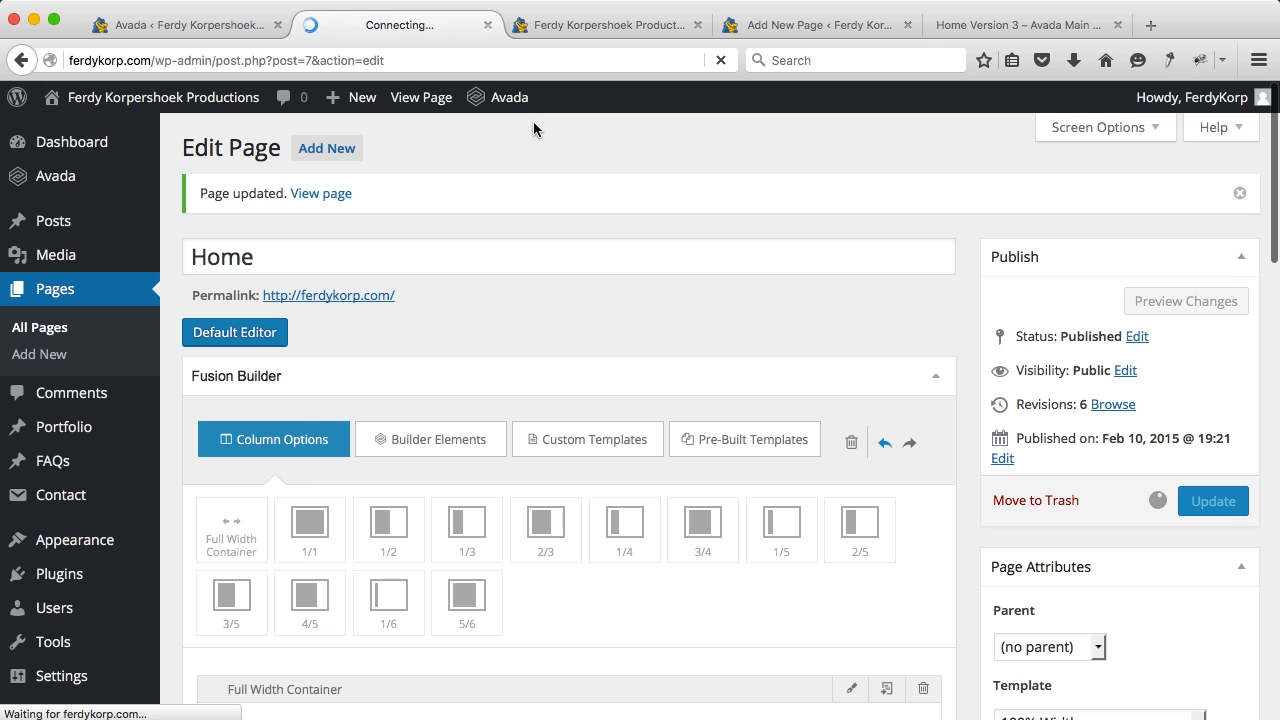
click(570, 20)
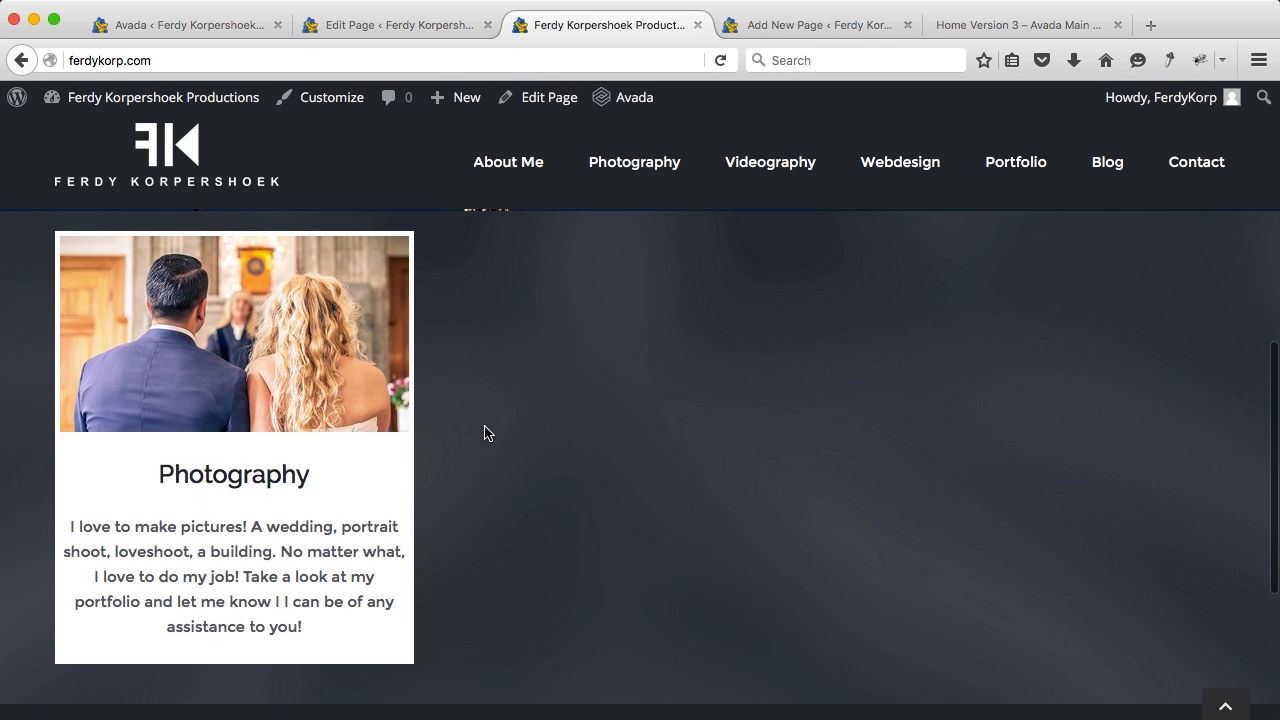
click(205, 340)
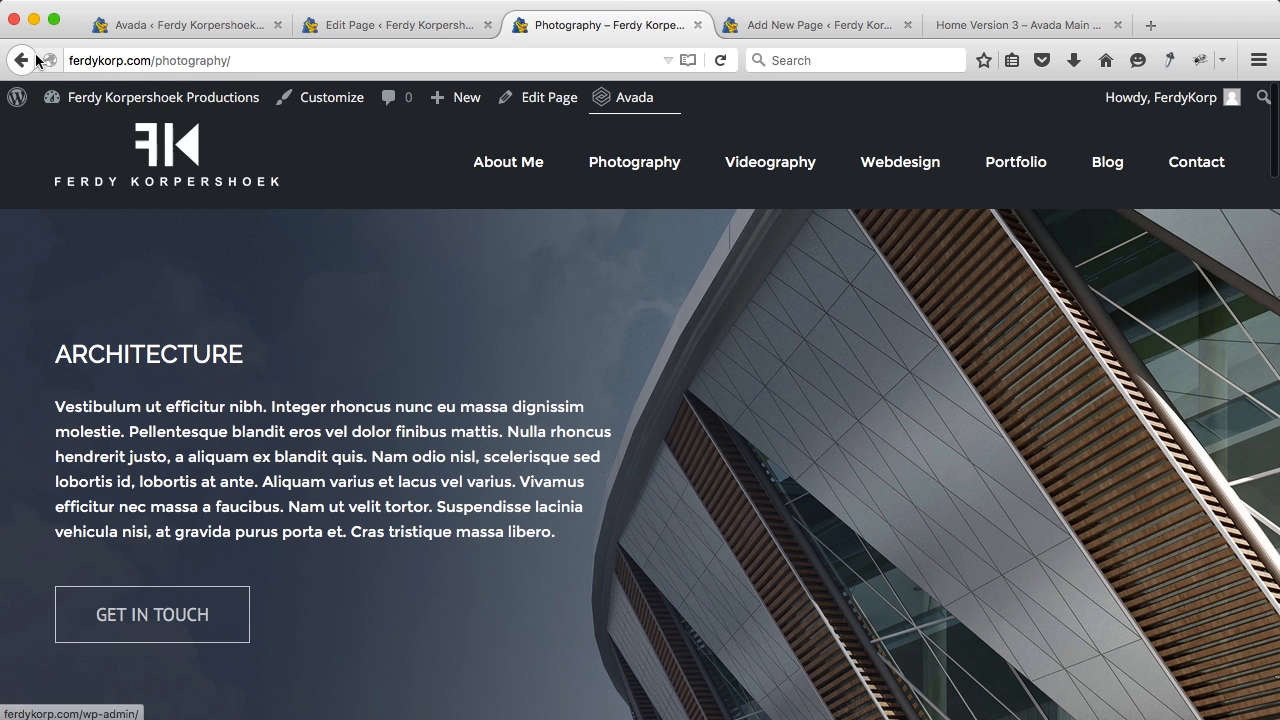
click(22, 60)
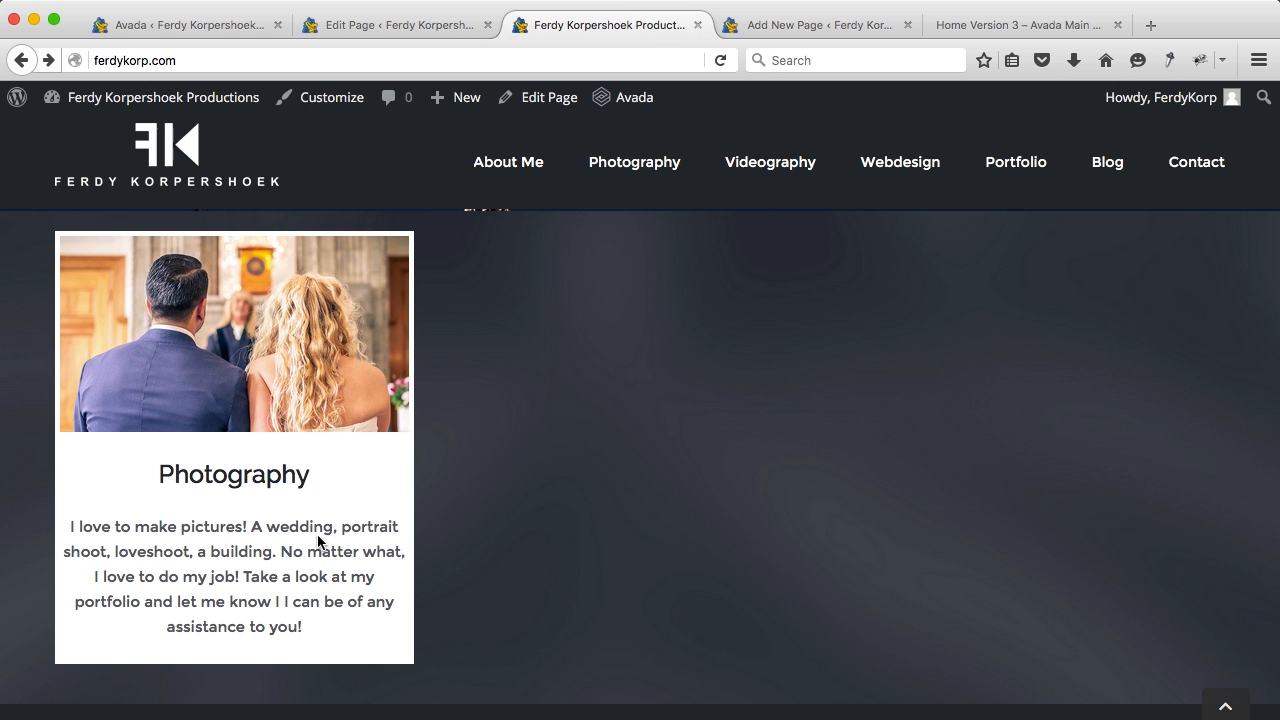
click(376, 27)
scroll(457, 500, down, 5)
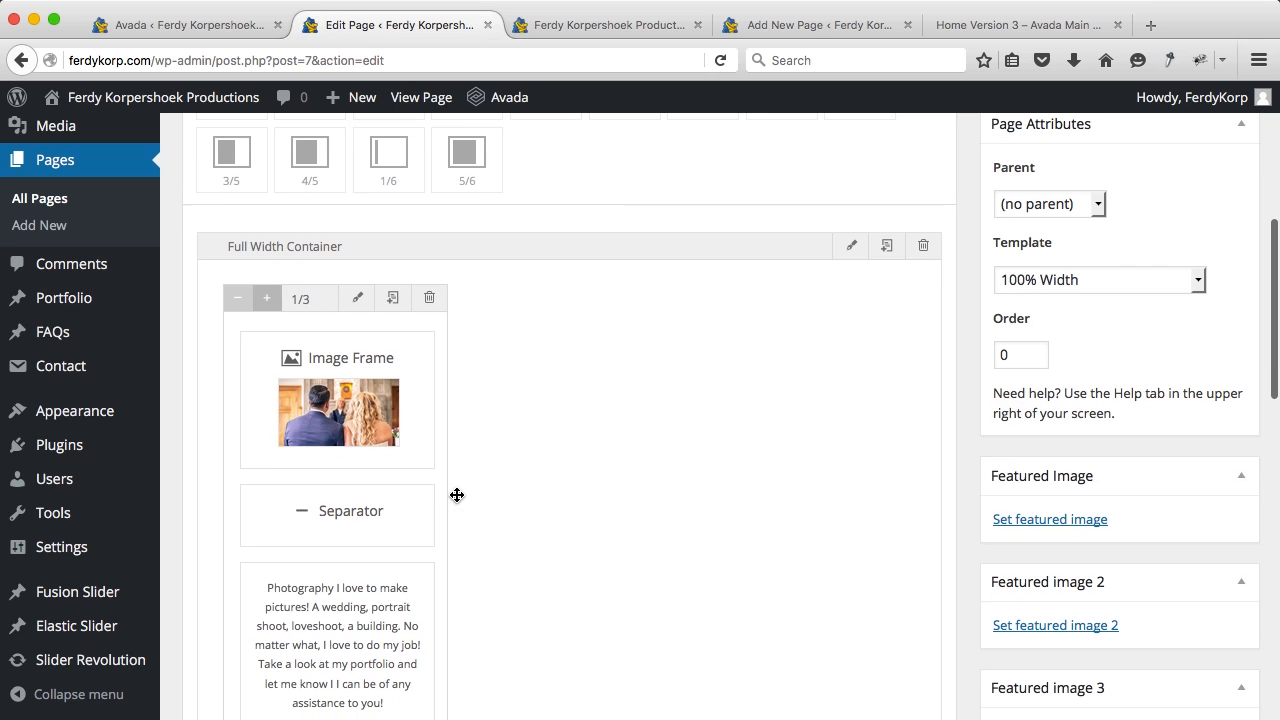
Step: Duplicate the Photography column twice, then set the middle image's alt text and link to Videography
click(395, 302)
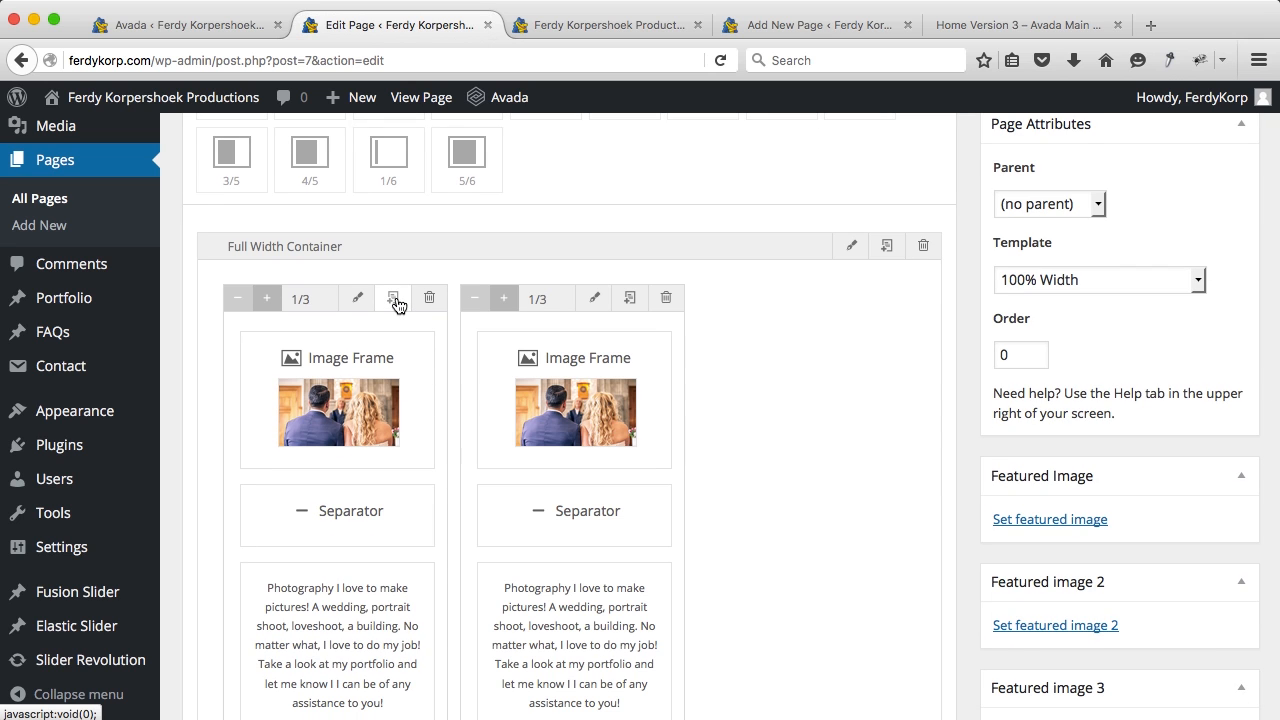
click(630, 300)
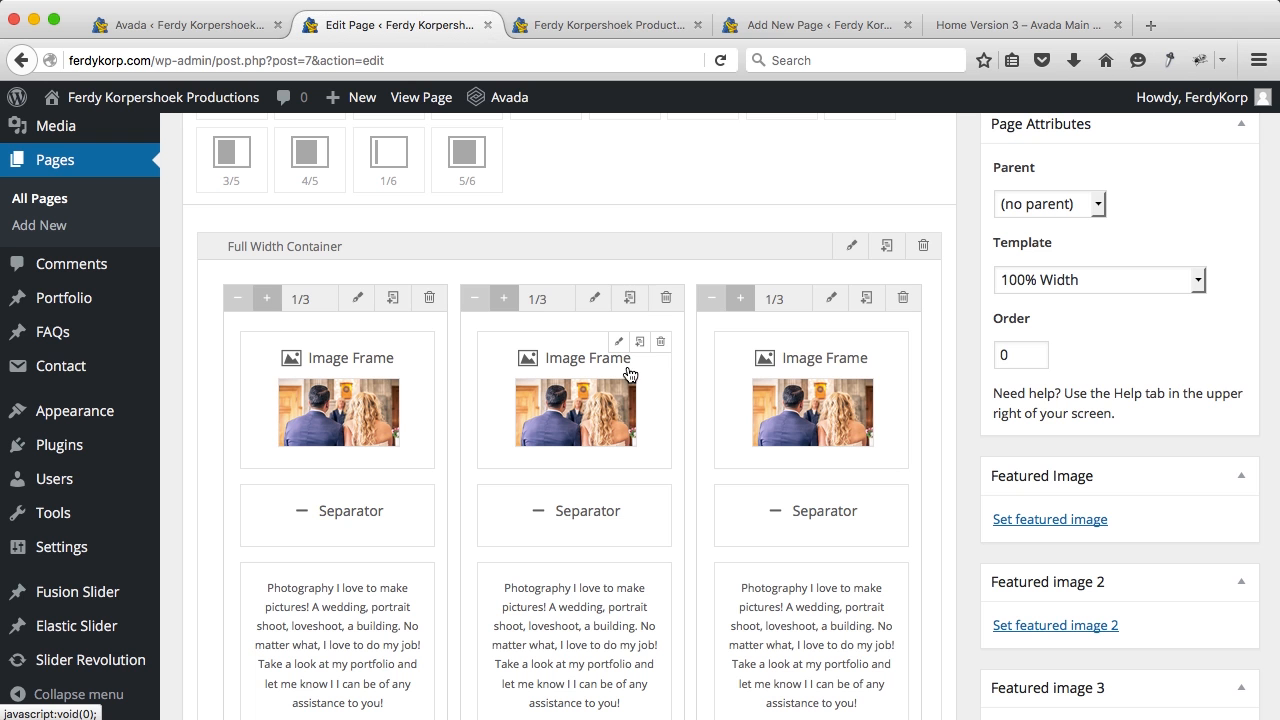
click(618, 343)
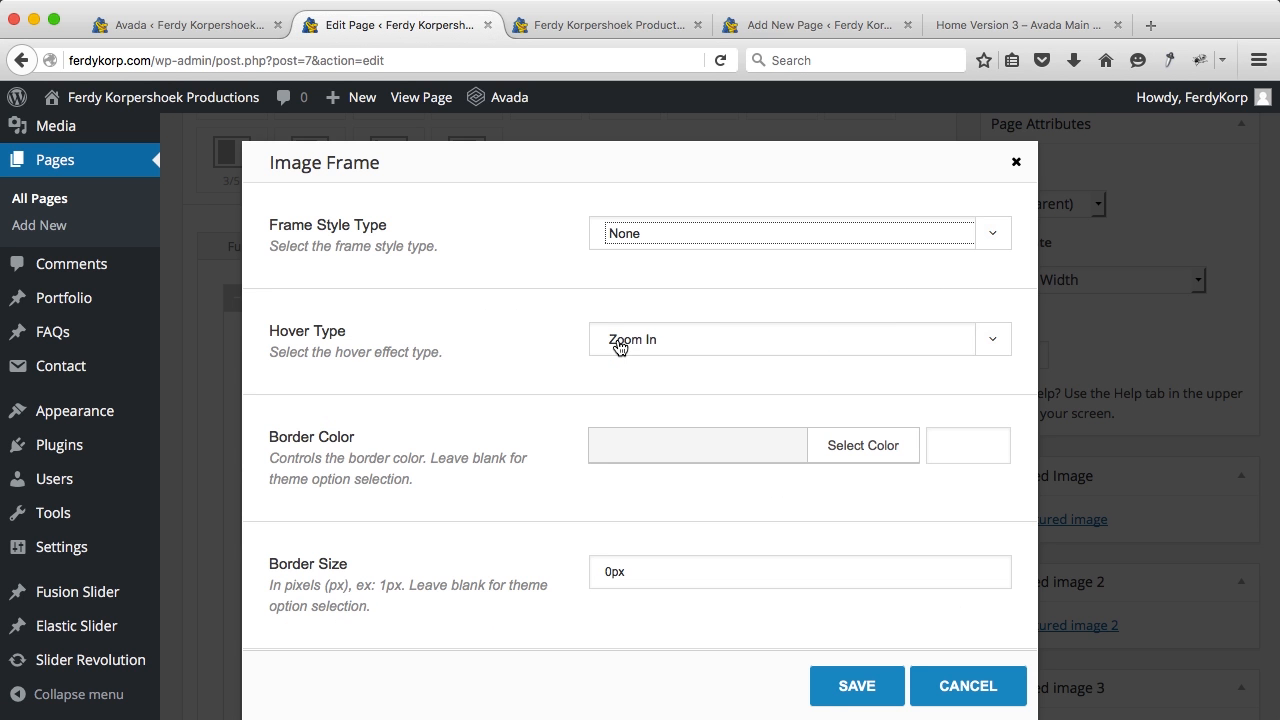
scroll(616, 345, down, 5)
scroll(618, 346, down, 11)
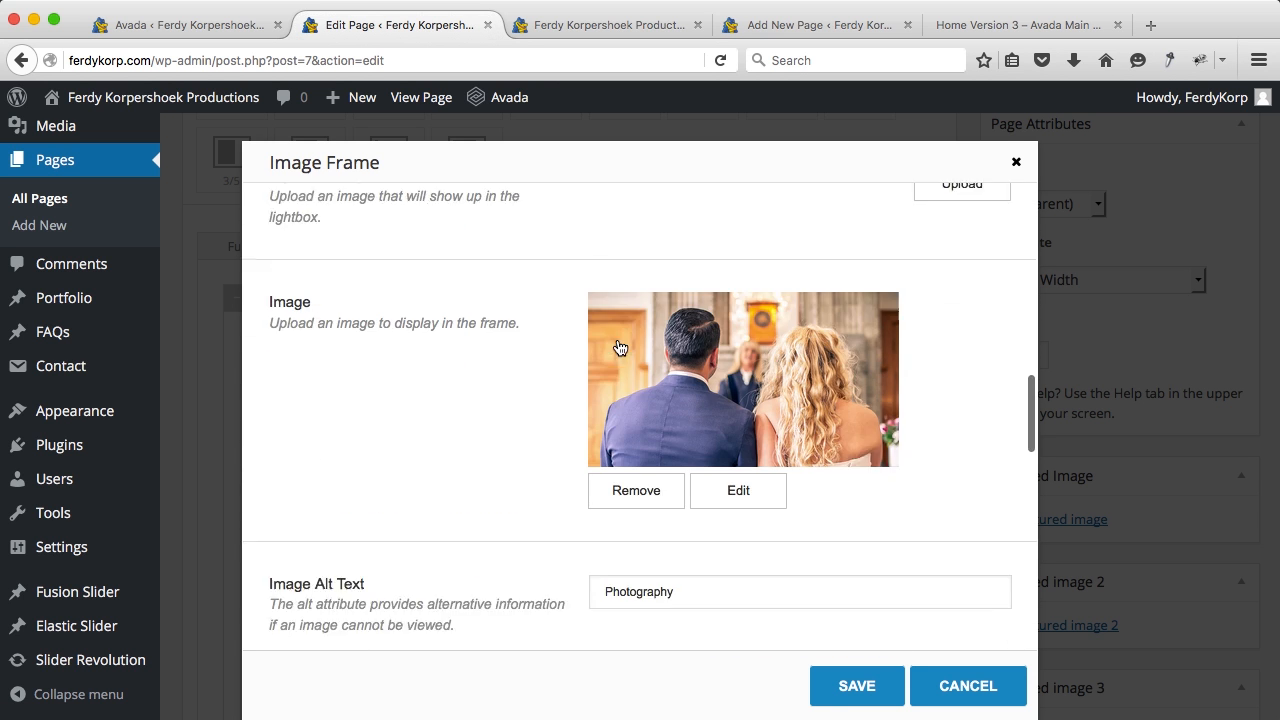
double_click(653, 277)
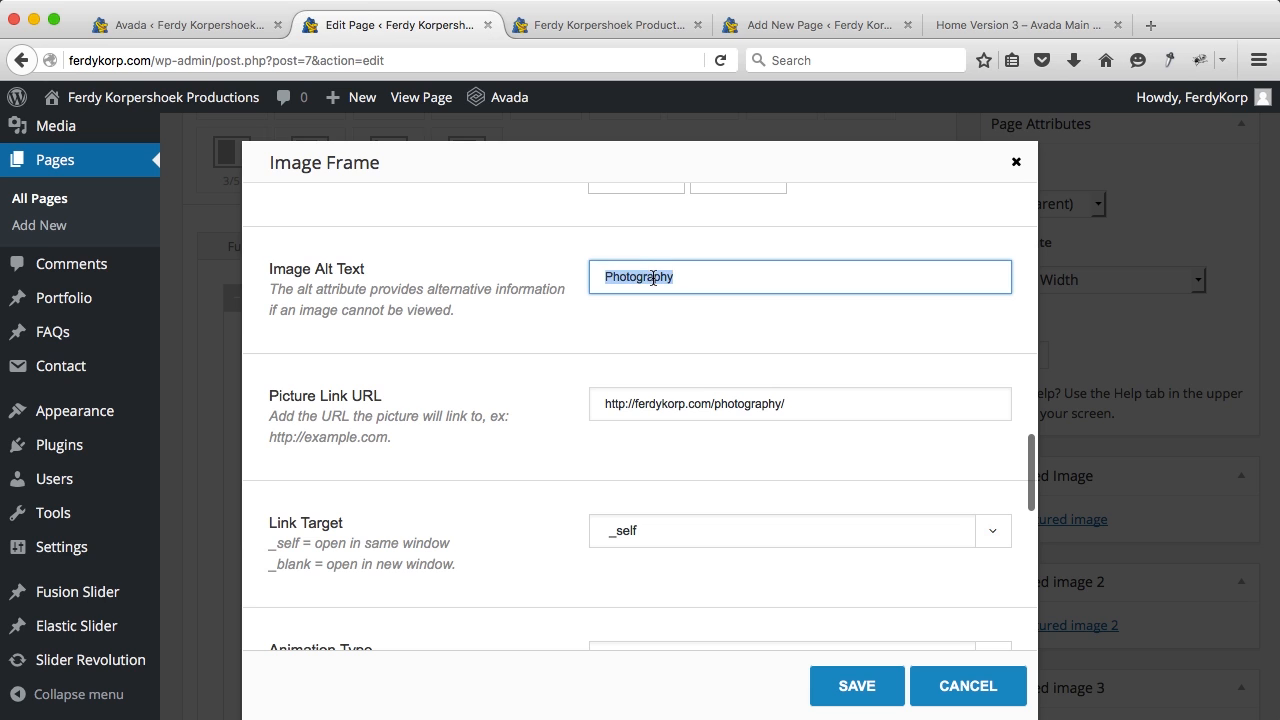
text(Vide)
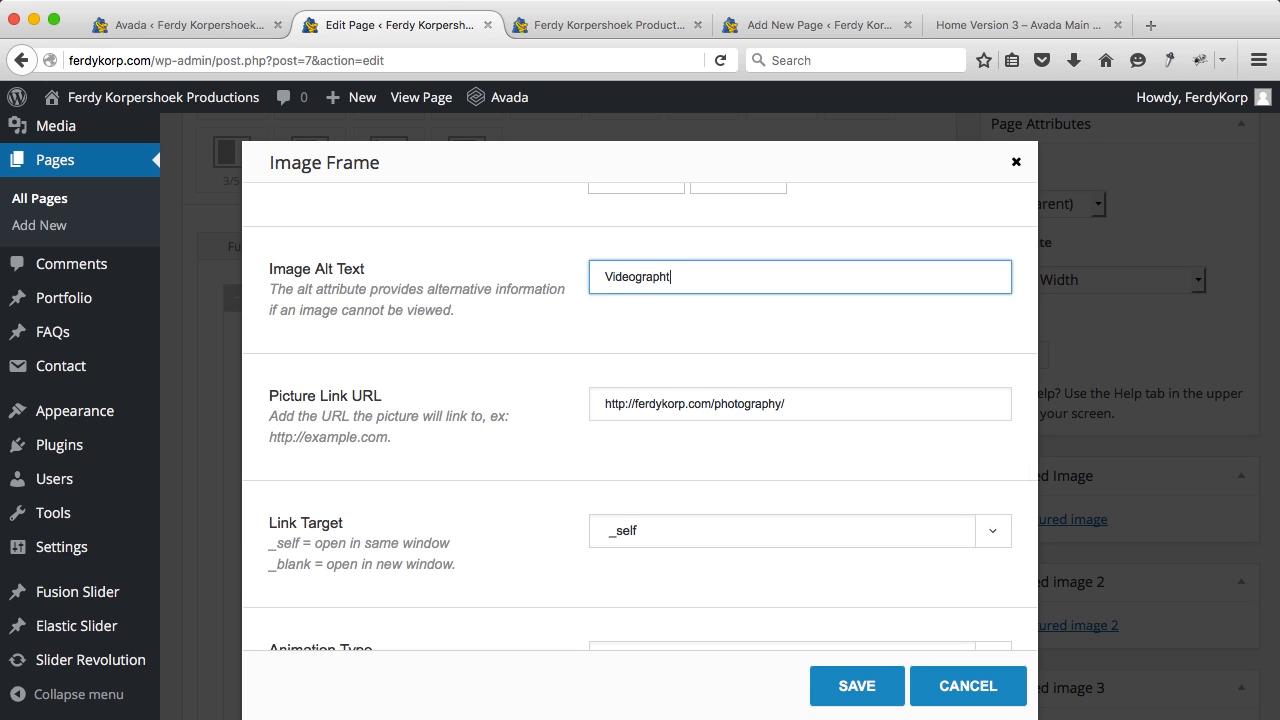
key(super+a)
key(super+c)
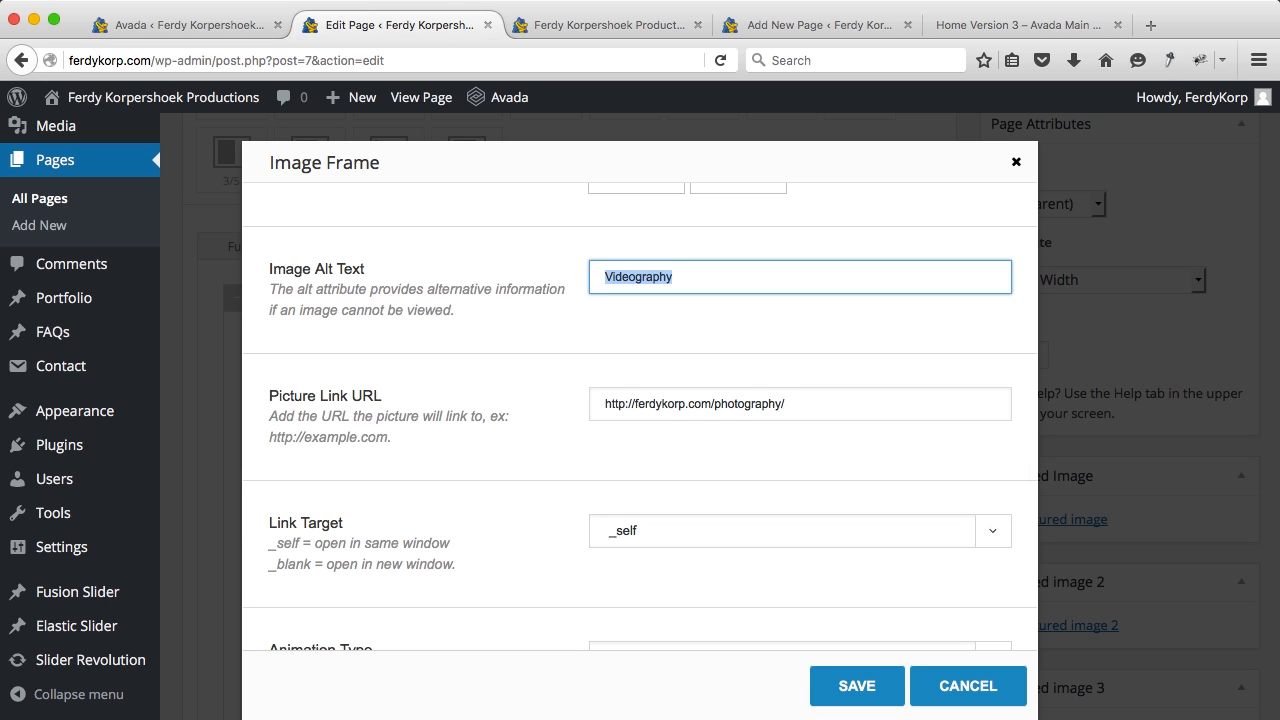
drag(717, 403, 777, 402)
key(super+v)
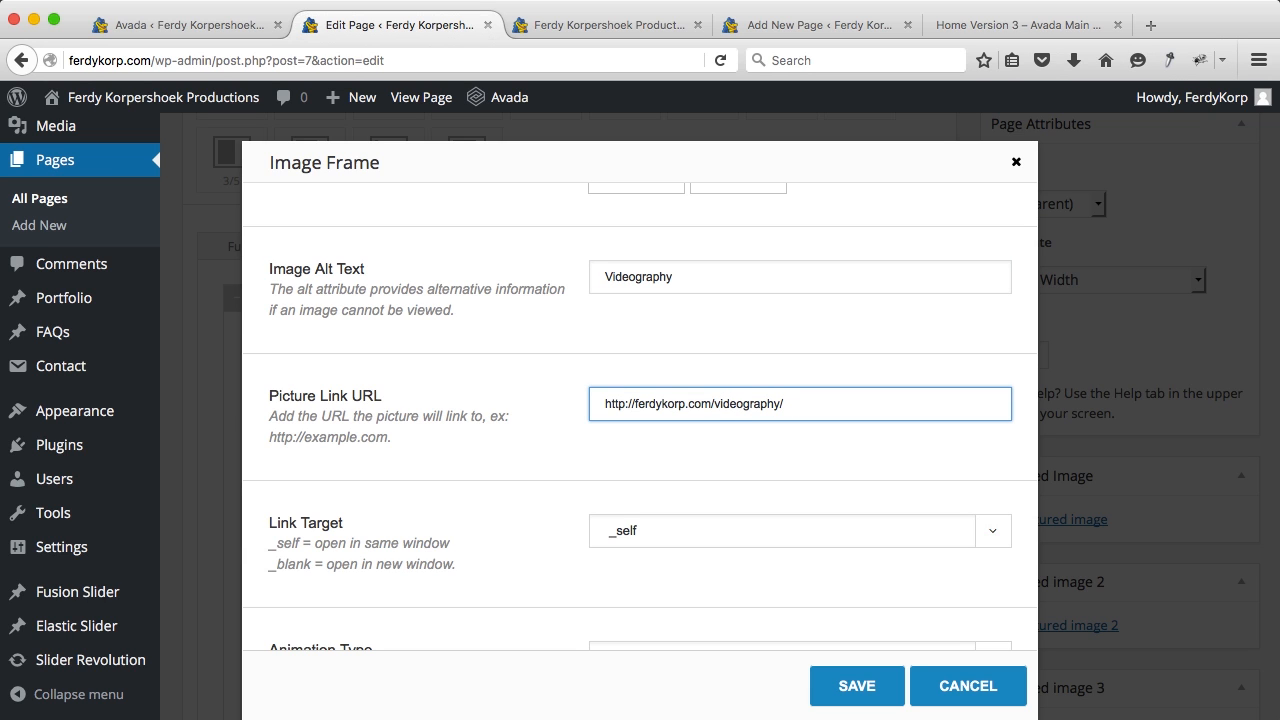
click(758, 366)
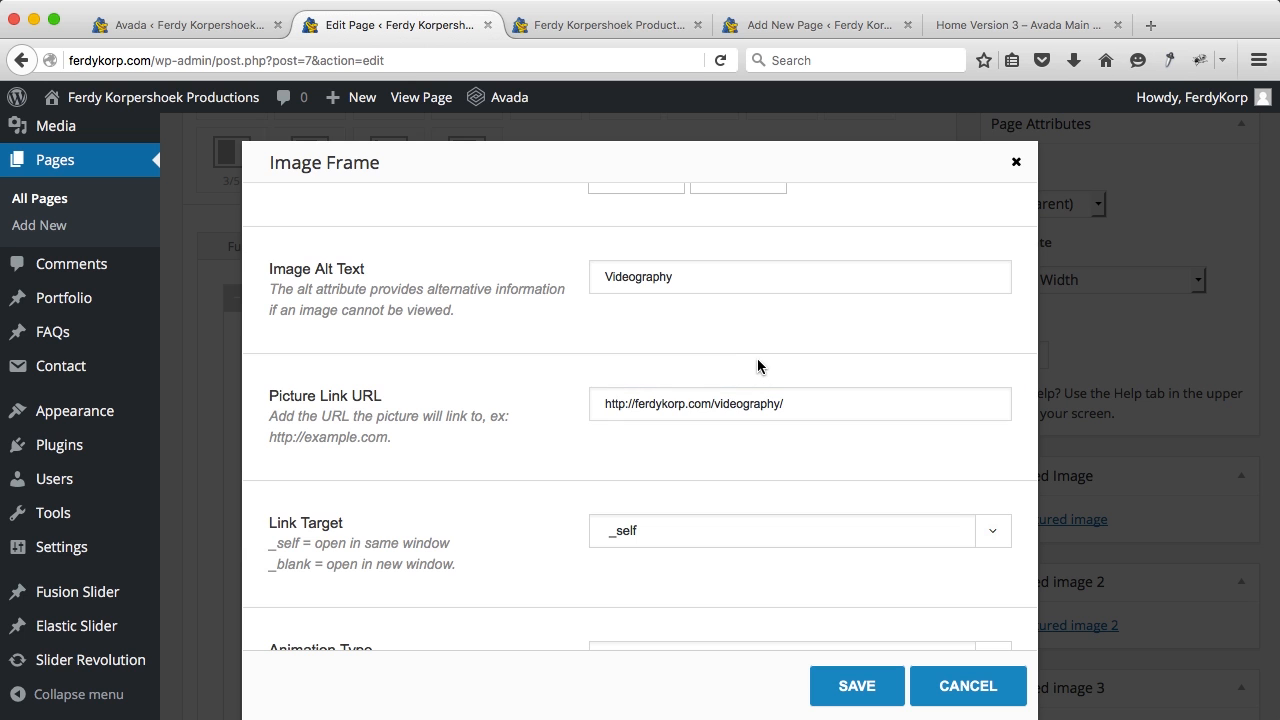
scroll(766, 352, up, 5)
Step: Upload Video.jpg from Services/Video, insert it into the middle image frame, and save
click(737, 396)
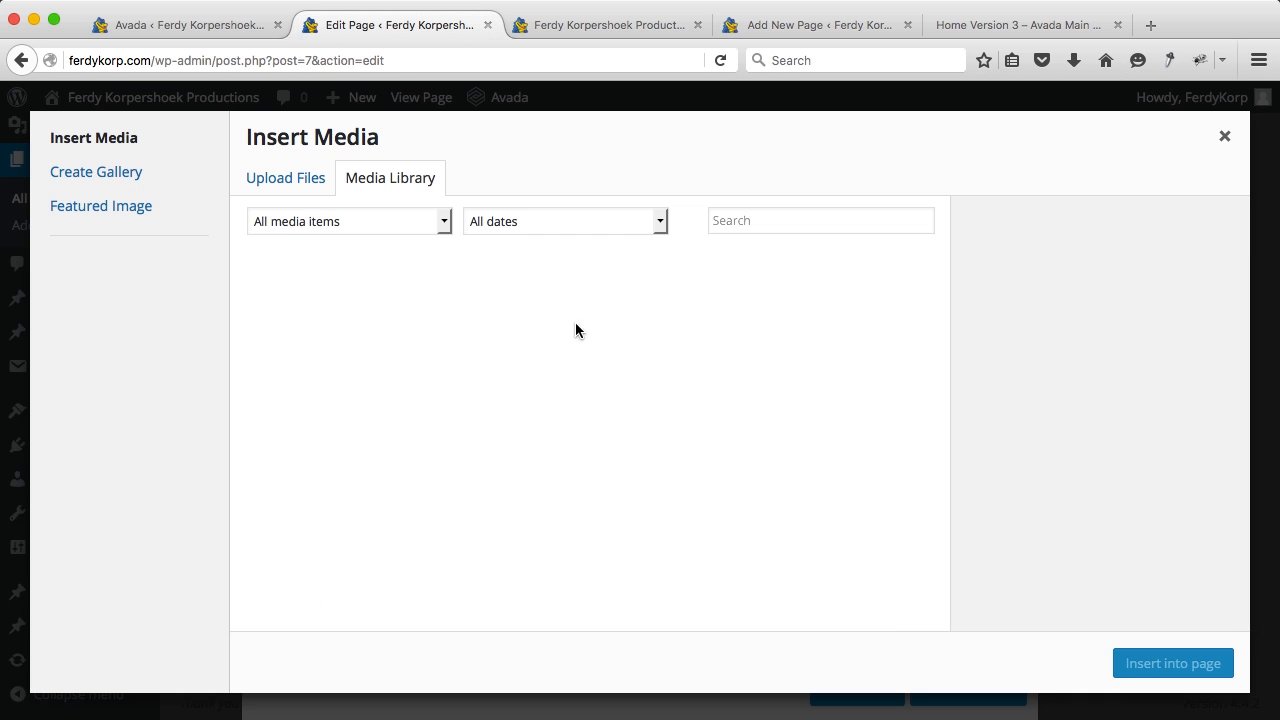
click(289, 184)
click(711, 434)
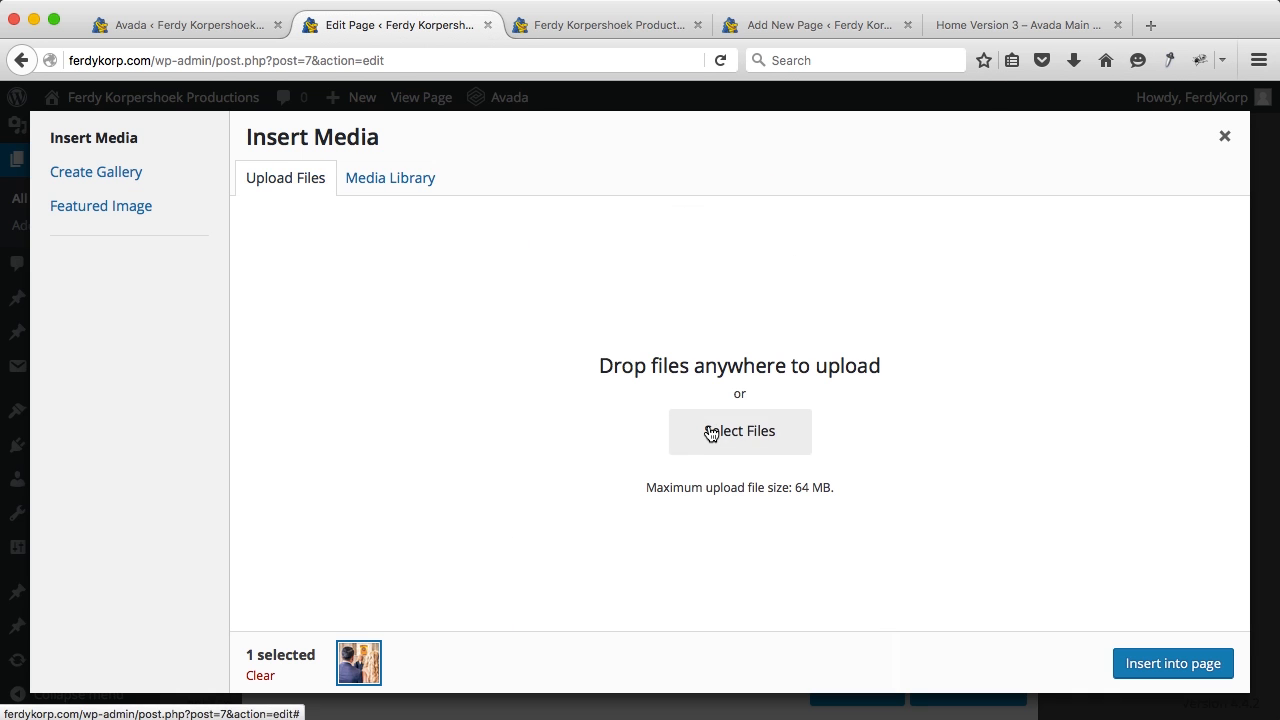
click(810, 179)
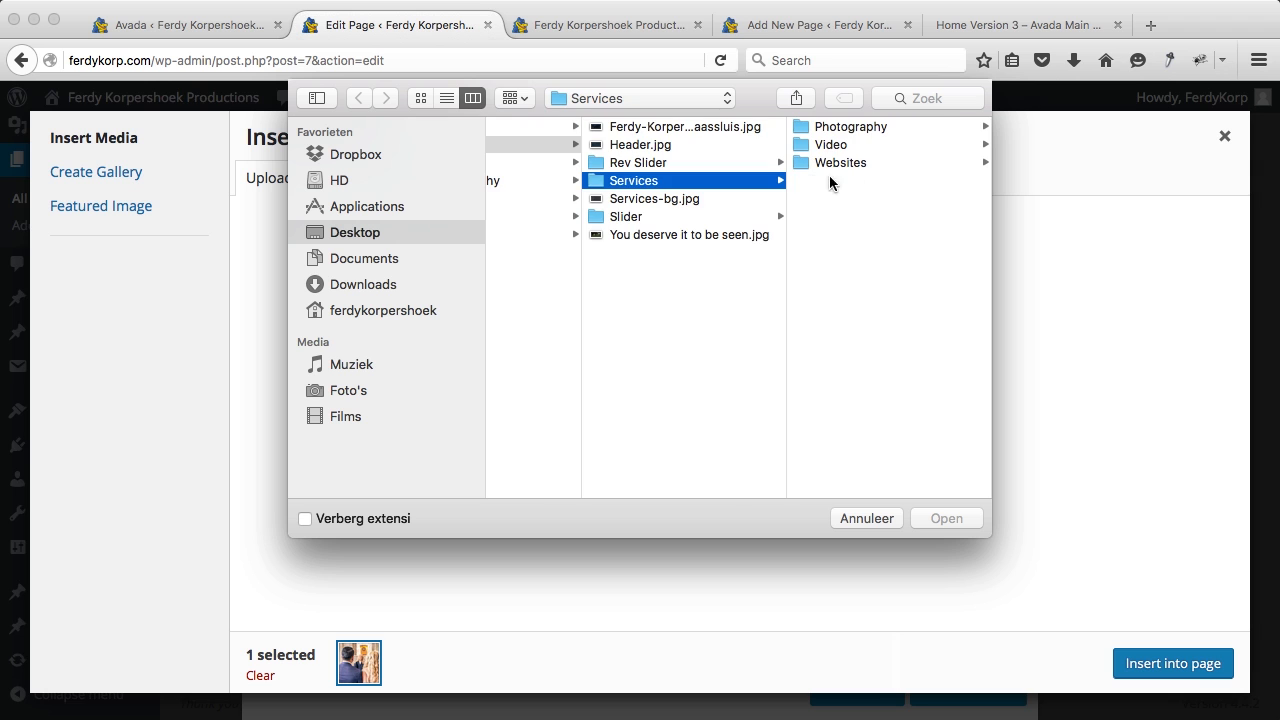
click(858, 145)
click(857, 129)
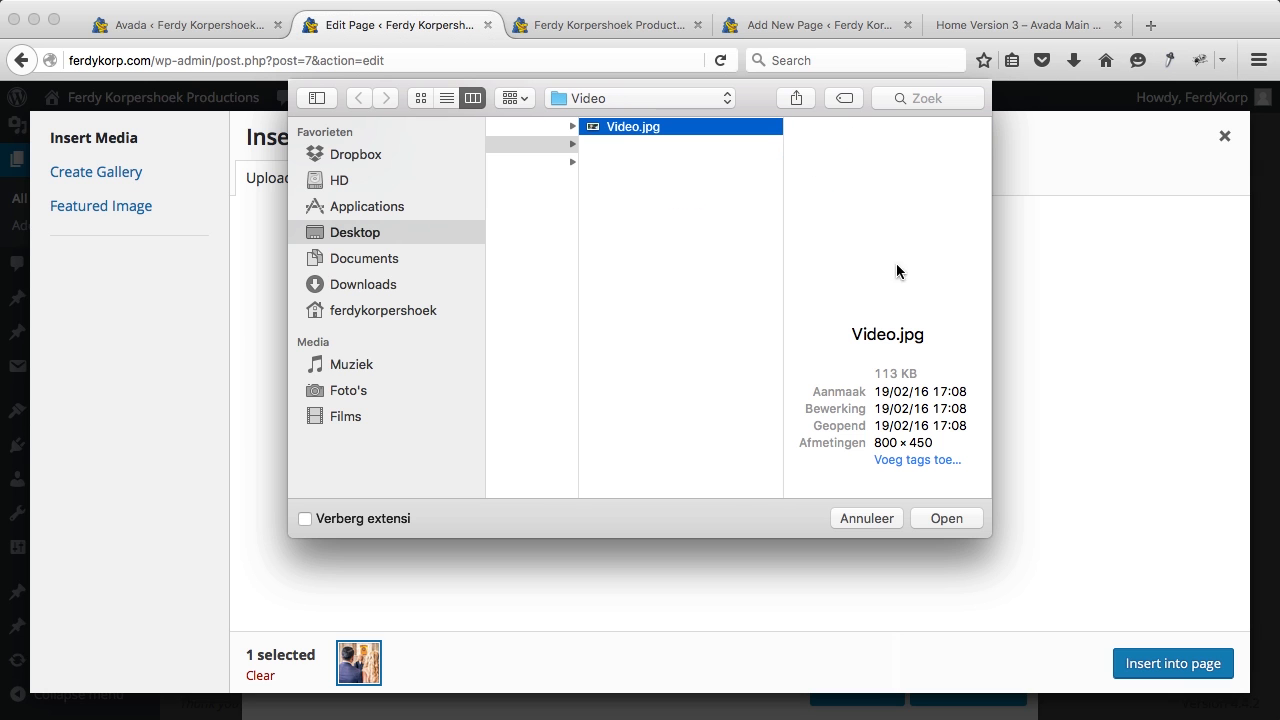
click(946, 518)
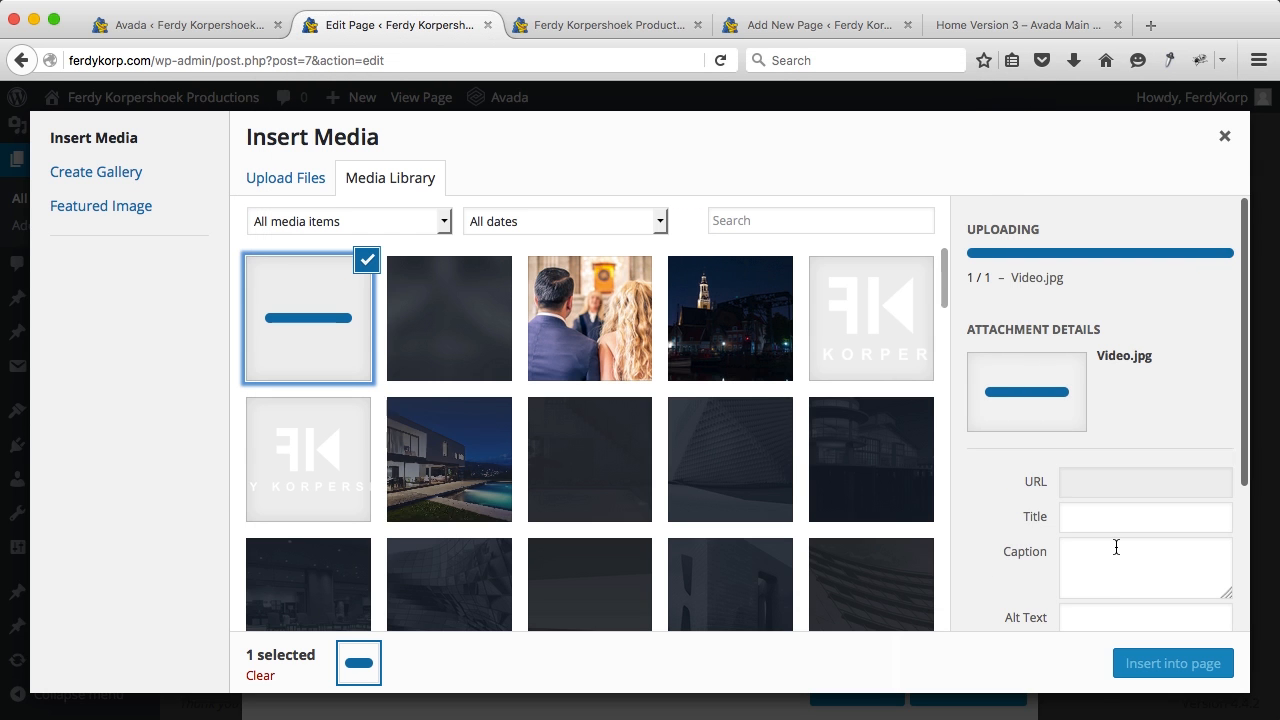
scroll(1116, 547, down, 5)
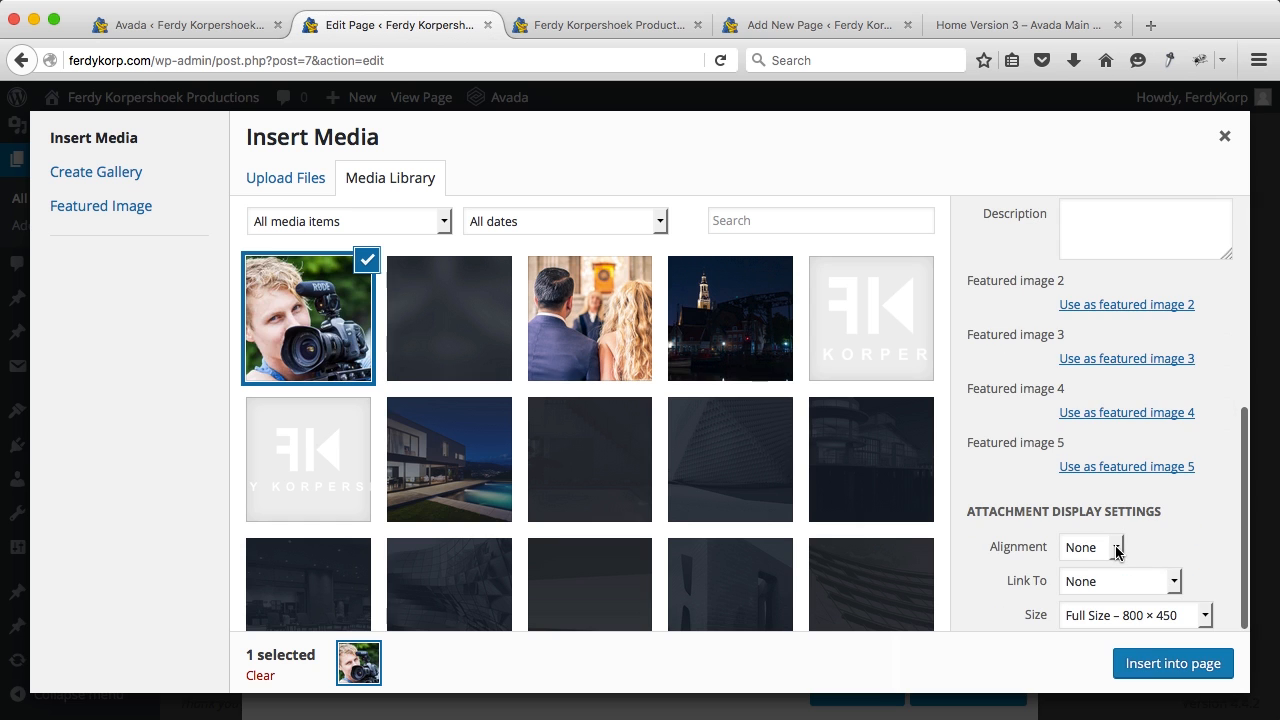
click(1145, 673)
scroll(700, 480, down, 2)
click(828, 678)
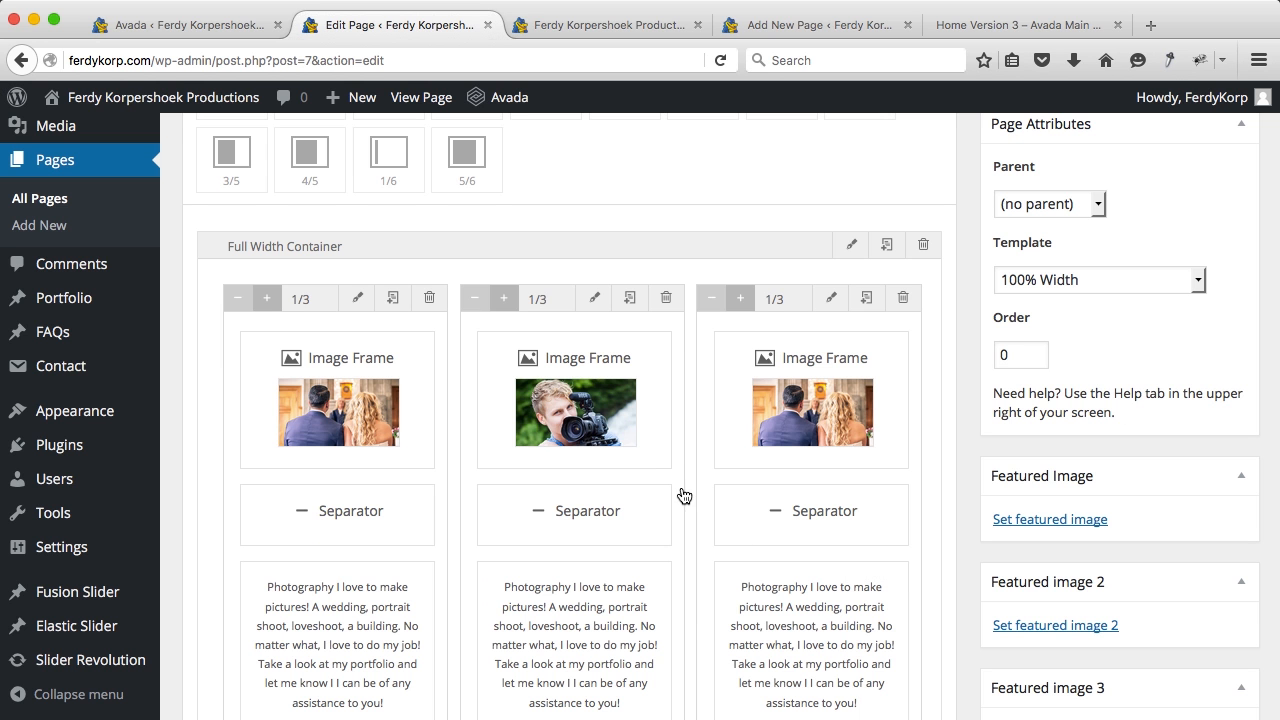
Step: Retitle the middle text block 'Videography' and replace its paragraph with the new filming text
click(617, 573)
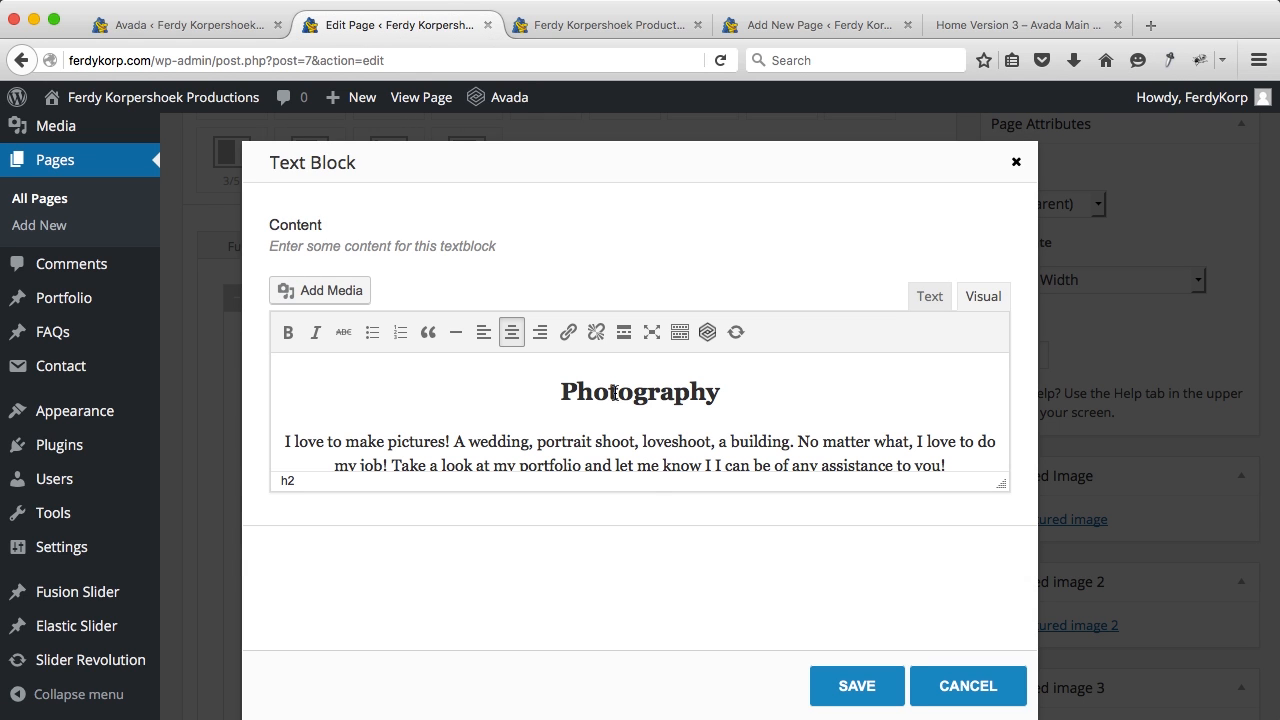
drag(629, 391, 561, 391)
text(Video)
drag(874, 462, 288, 445)
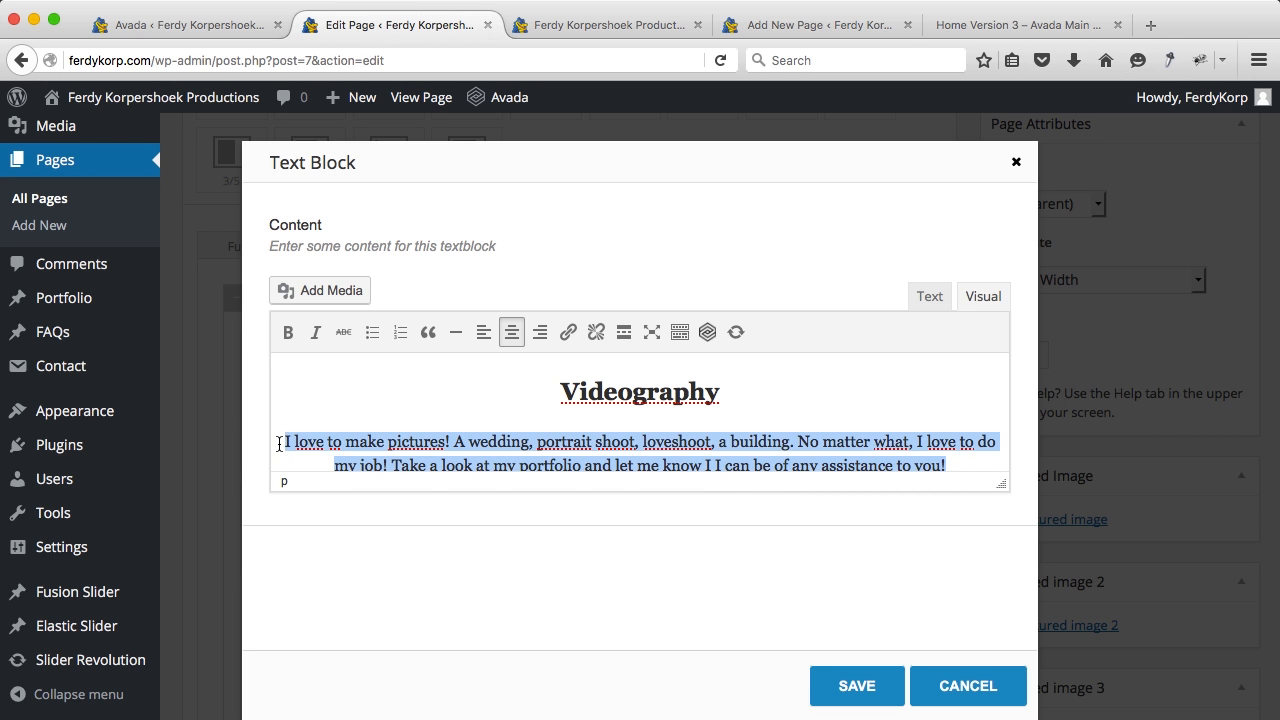
text(Do you have something you want to be filmed? Here is the right place to search for a videographer. I film weddings, business video's and more. You name it, I can film it!)
click(857, 686)
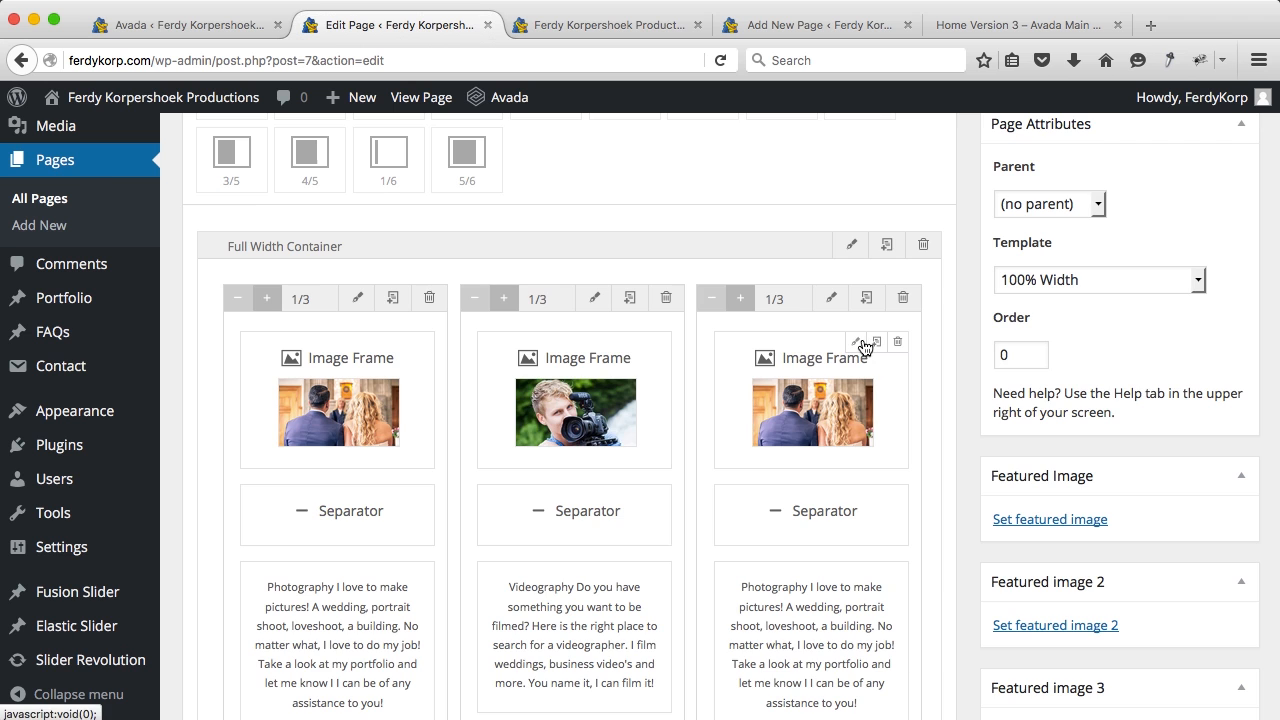
Step: Set the third image frame's alt text to Webdesign and its link to ferdykorp.com/webdesign/
click(862, 344)
scroll(660, 314, down, 3)
scroll(650, 374, down, 10)
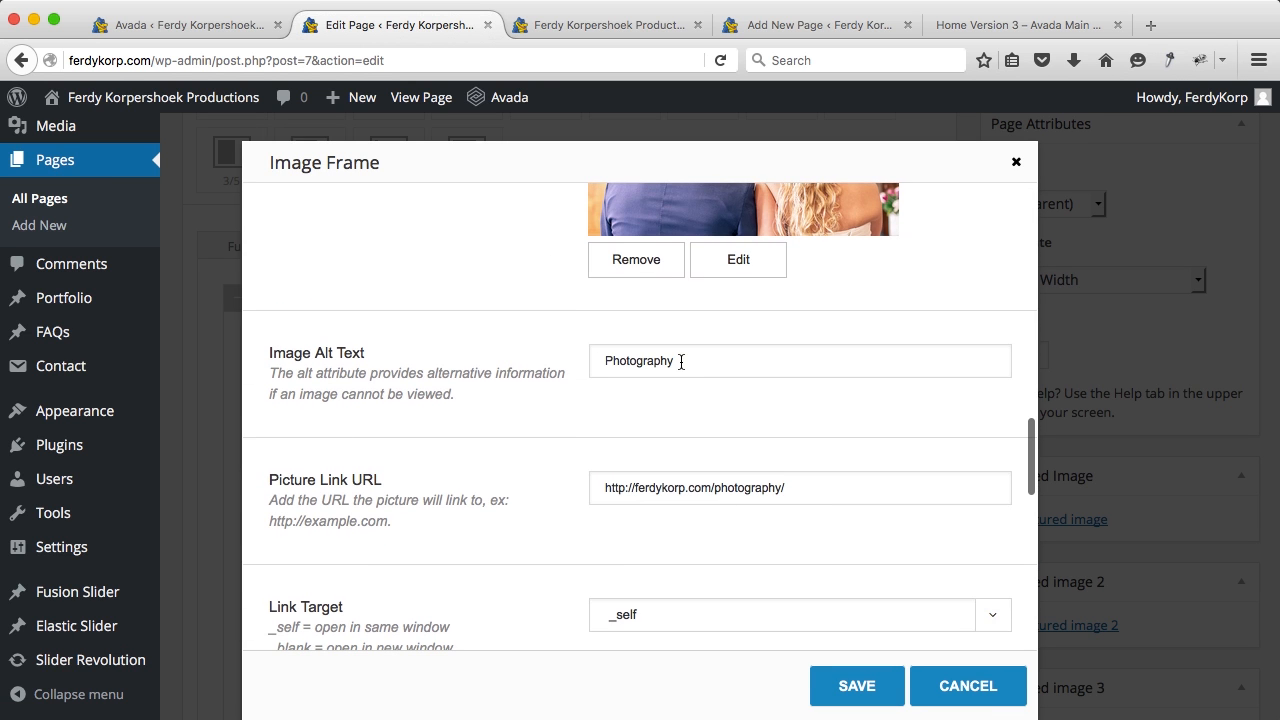
double_click(681, 361)
text(Webdesi)
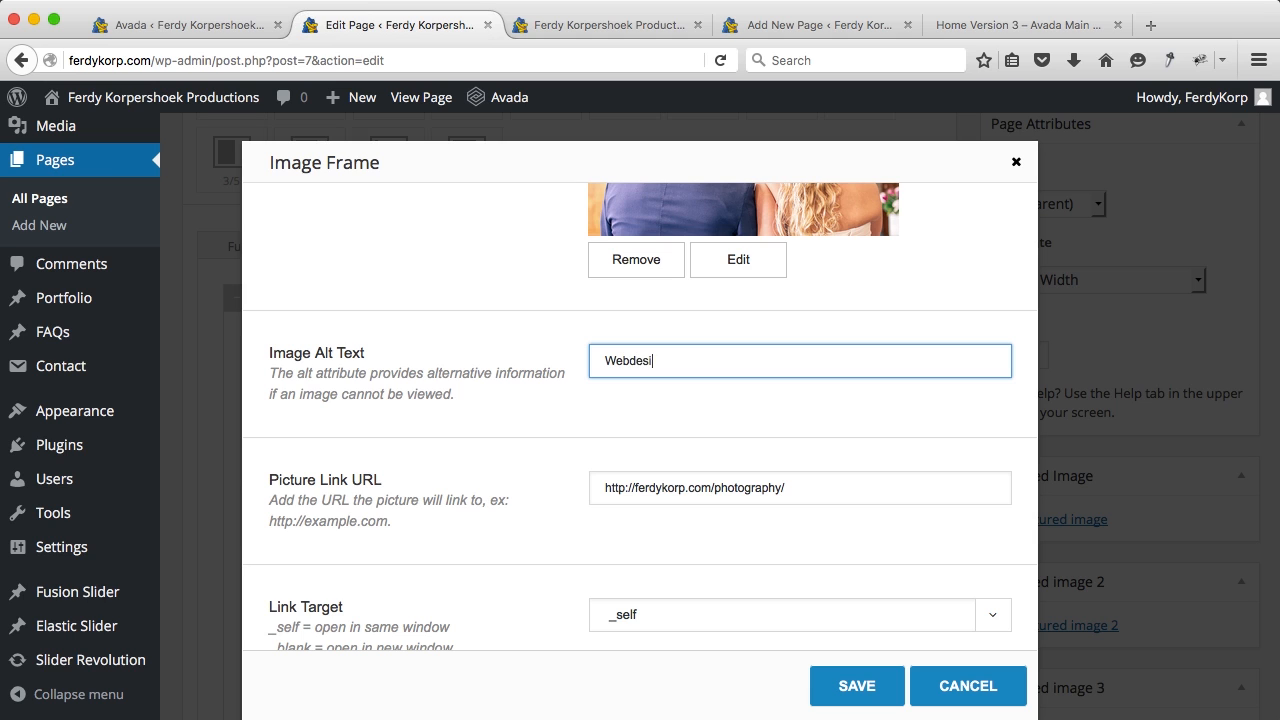
text(gn)
key(super+a)
key(super+c)
drag(793, 492, 707, 492)
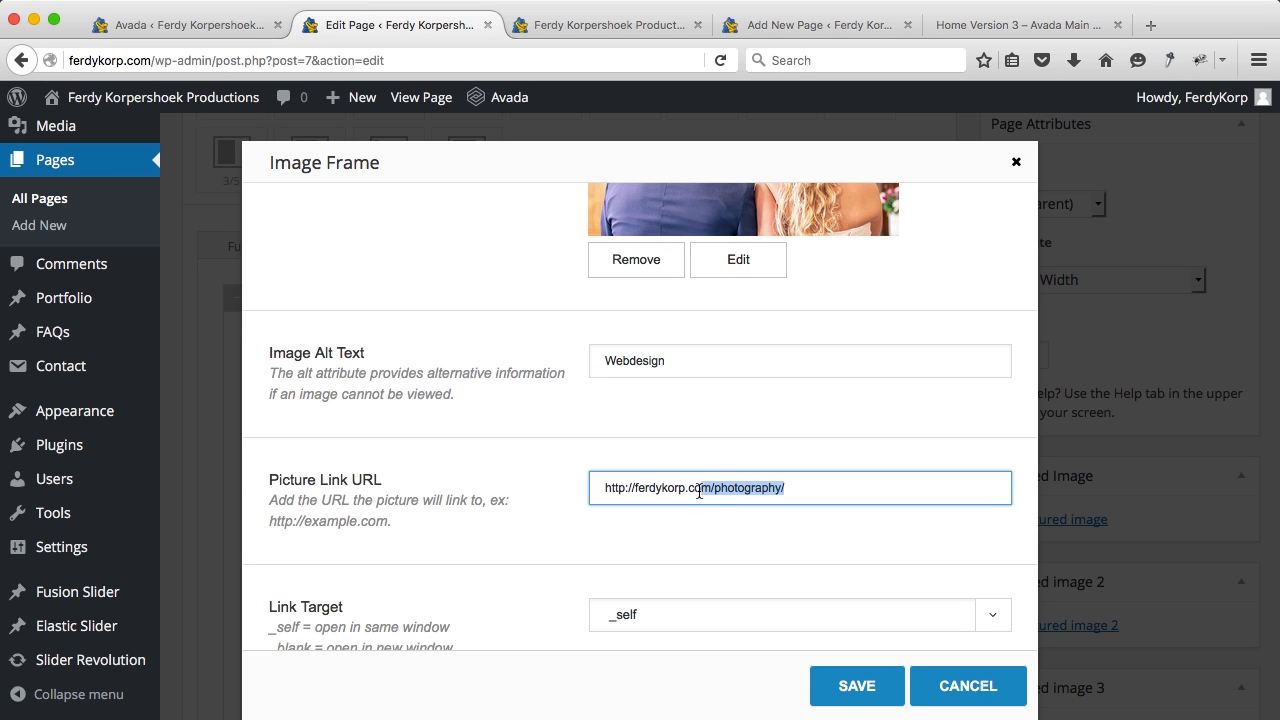
key(super+v)
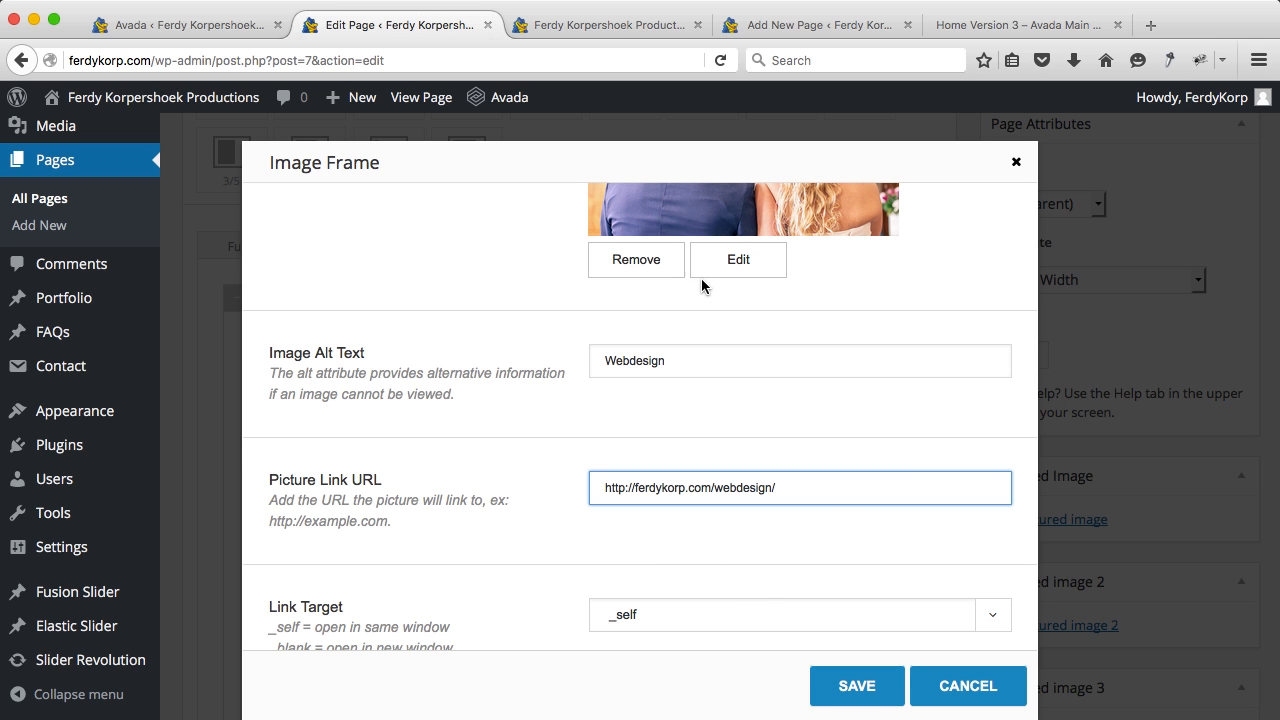
Step: Pick ferdykorpershoekmedia.jpg from the Services/Websites folder for upload, previewing it first
click(737, 260)
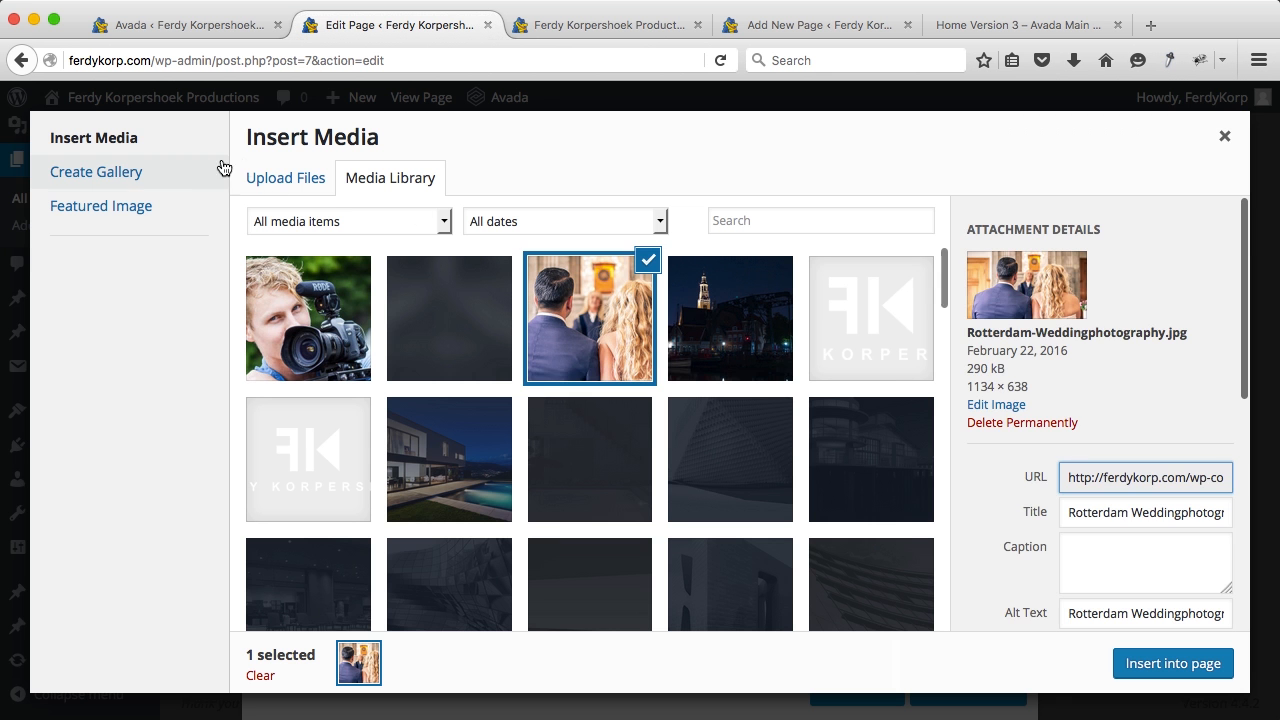
click(259, 178)
click(737, 426)
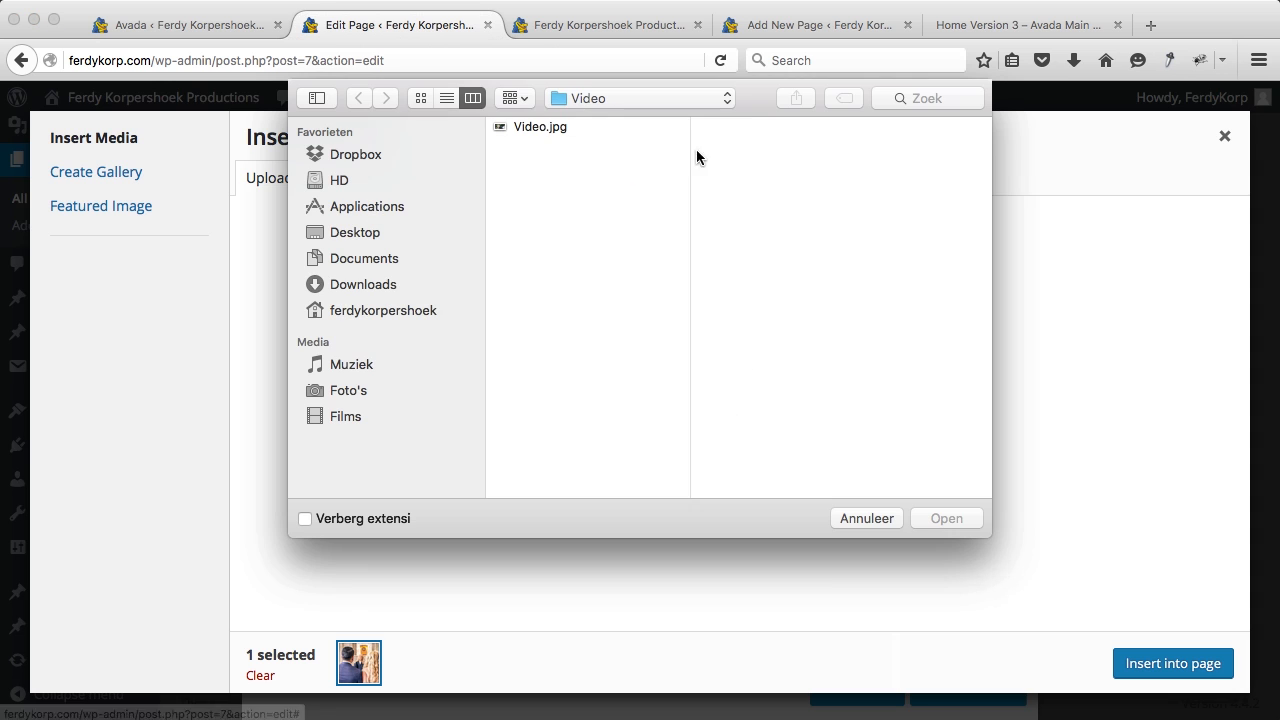
click(597, 100)
click(597, 117)
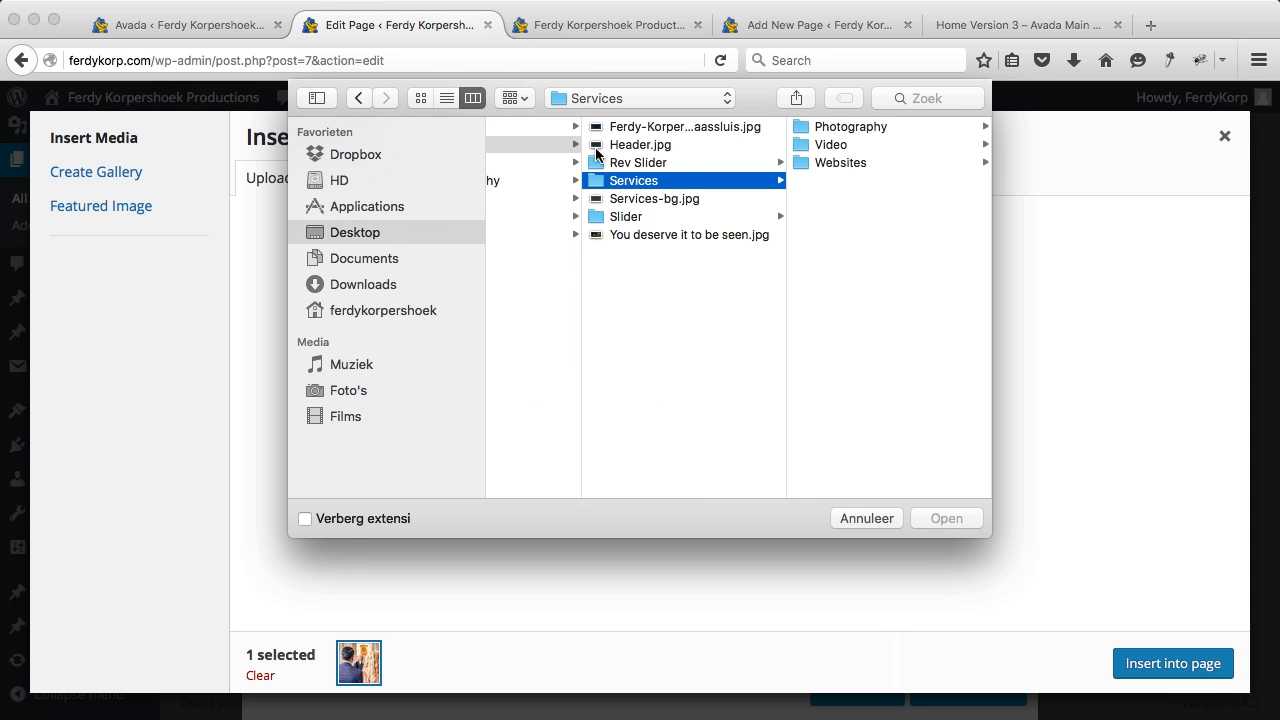
click(811, 146)
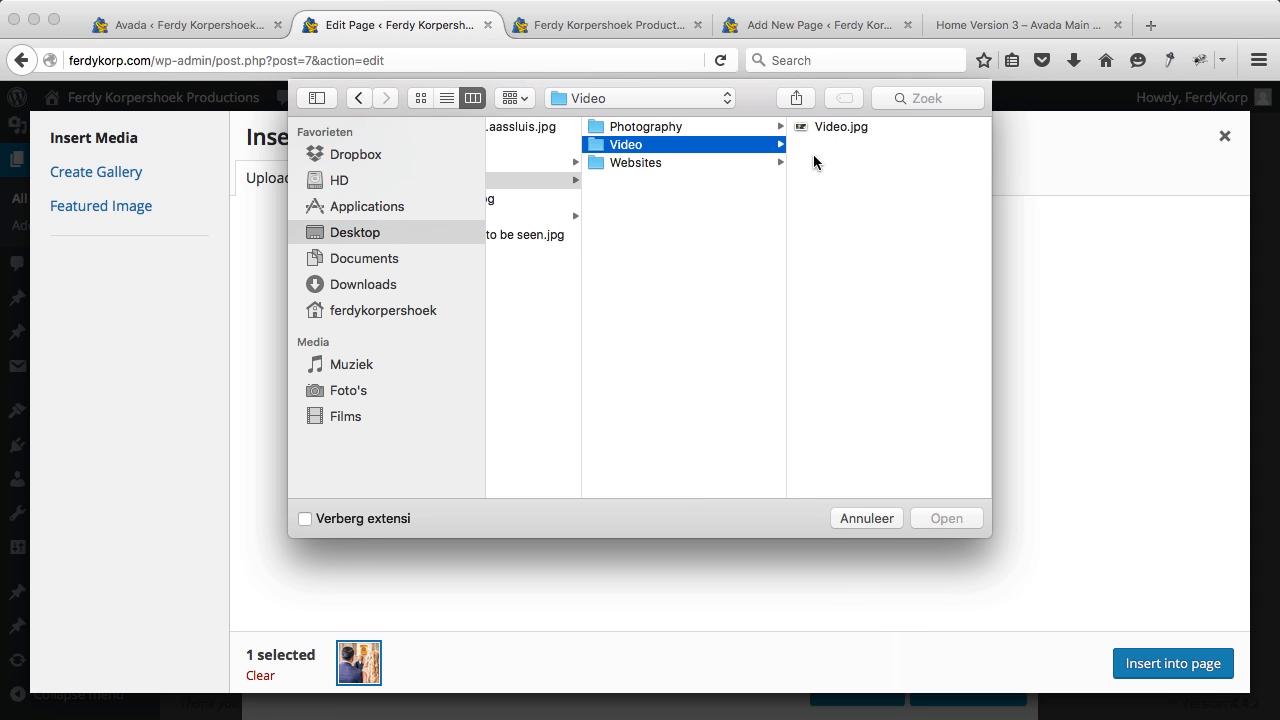
click(740, 164)
click(834, 128)
key(space)
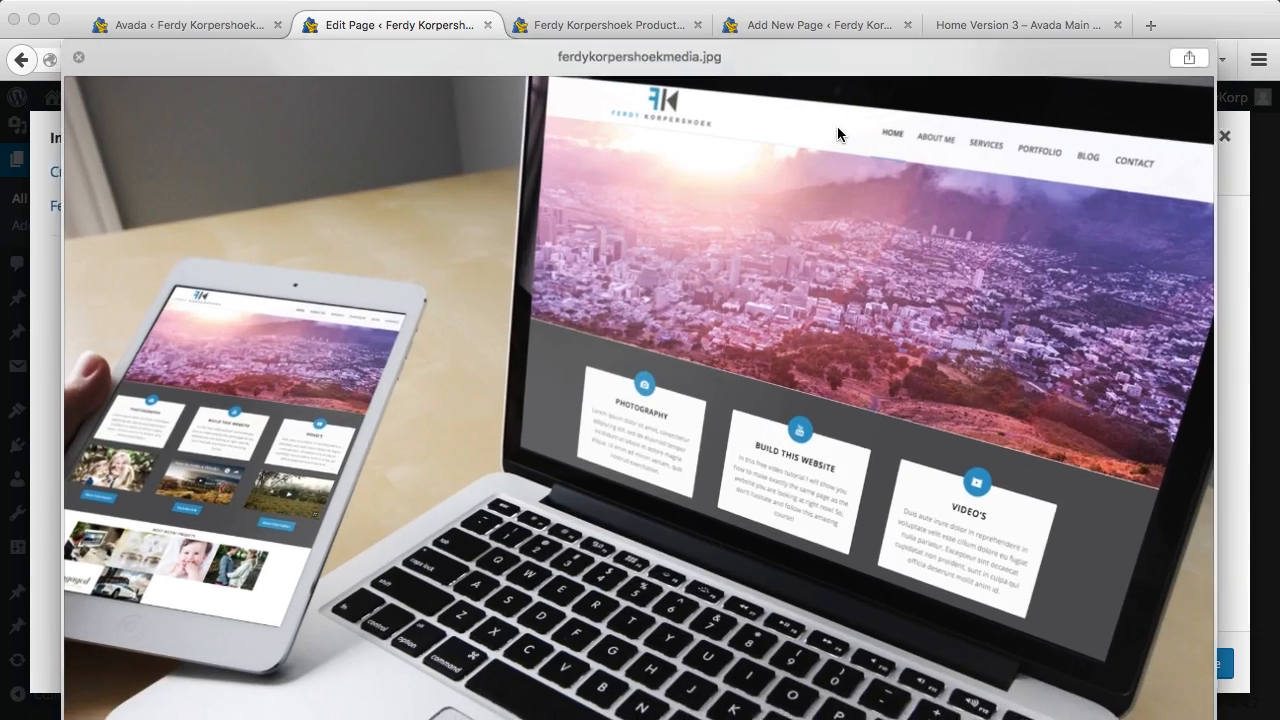
key(Down)
key(Up)
key(space)
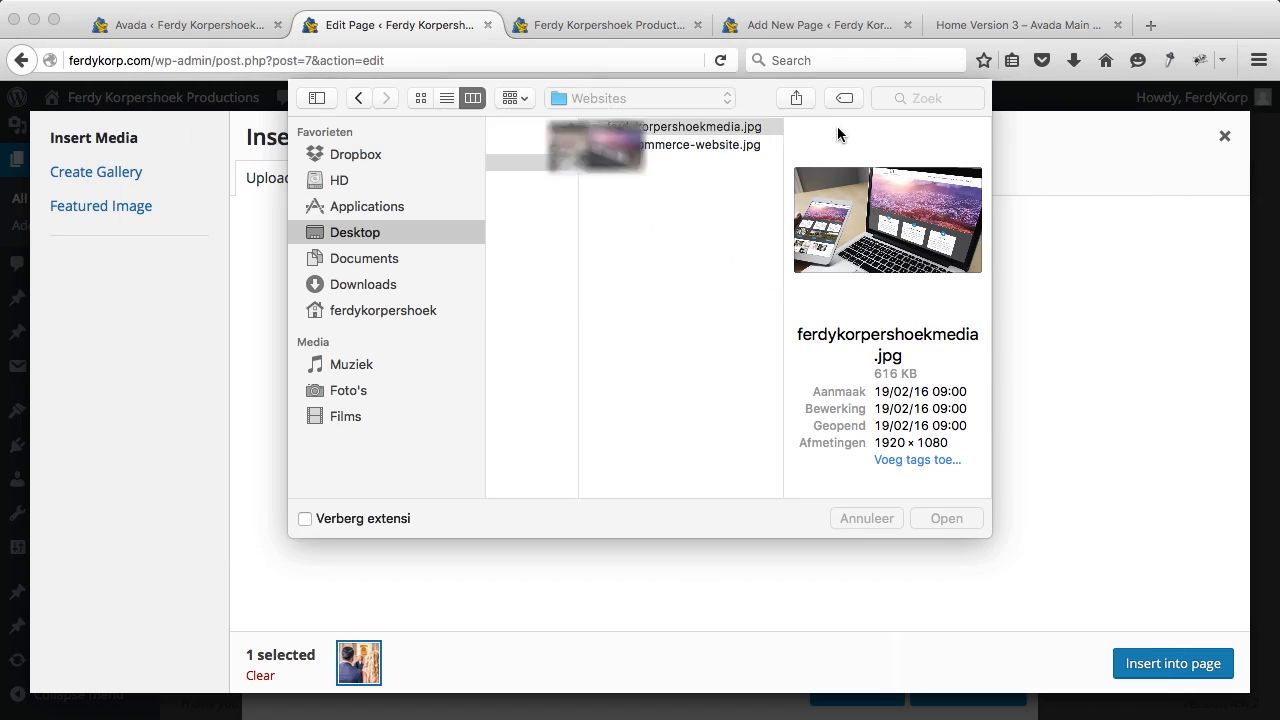
Step: Upload the laptop photo, insert it into the third image frame, and save
click(946, 519)
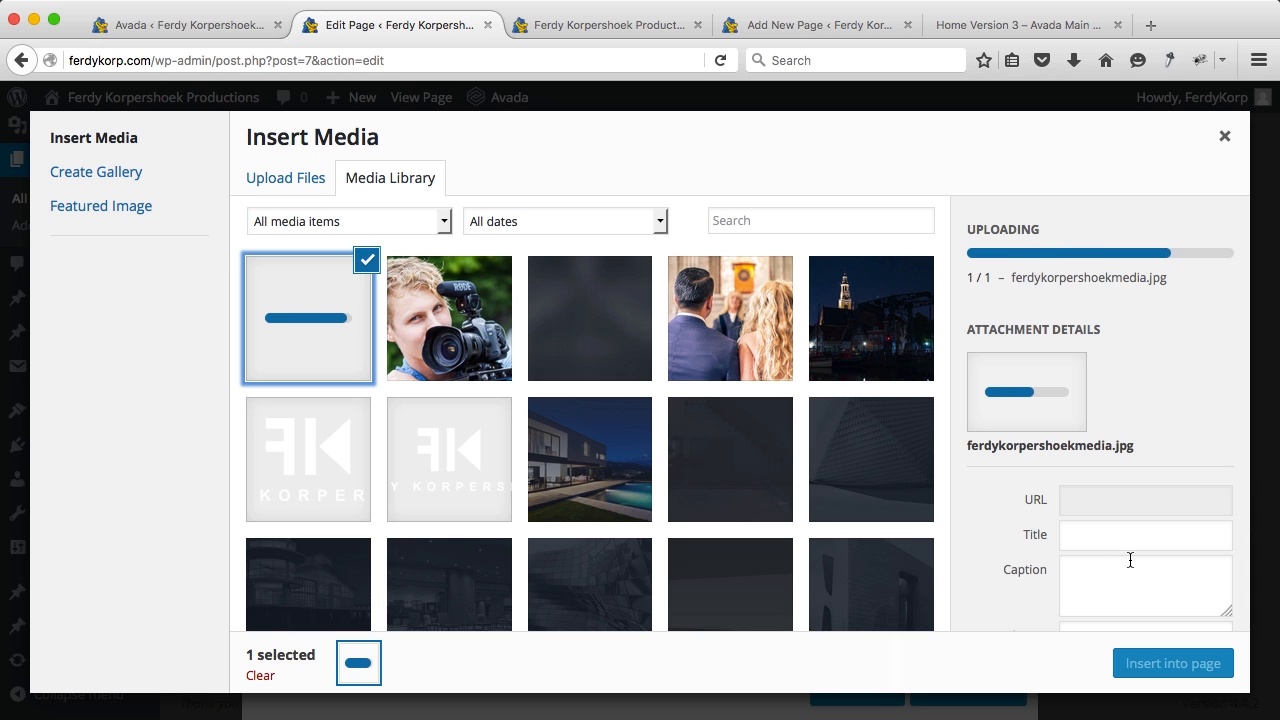
scroll(1129, 432, down, 5)
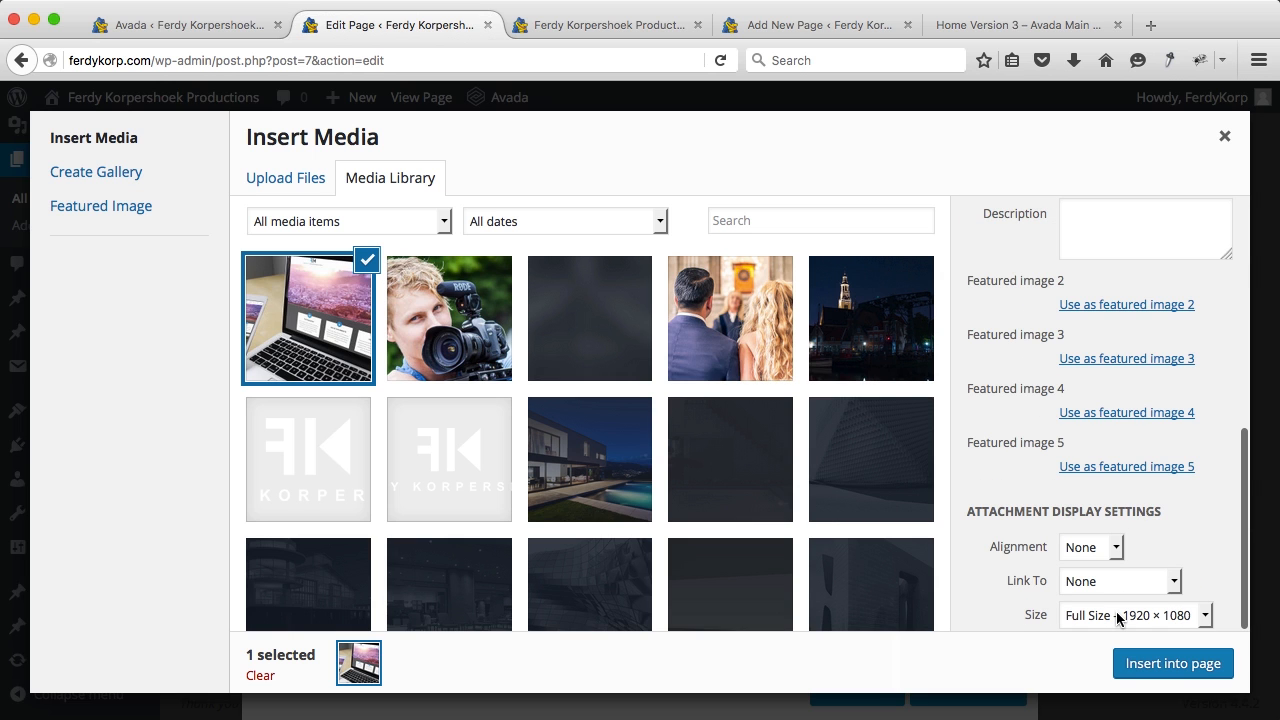
click(1157, 667)
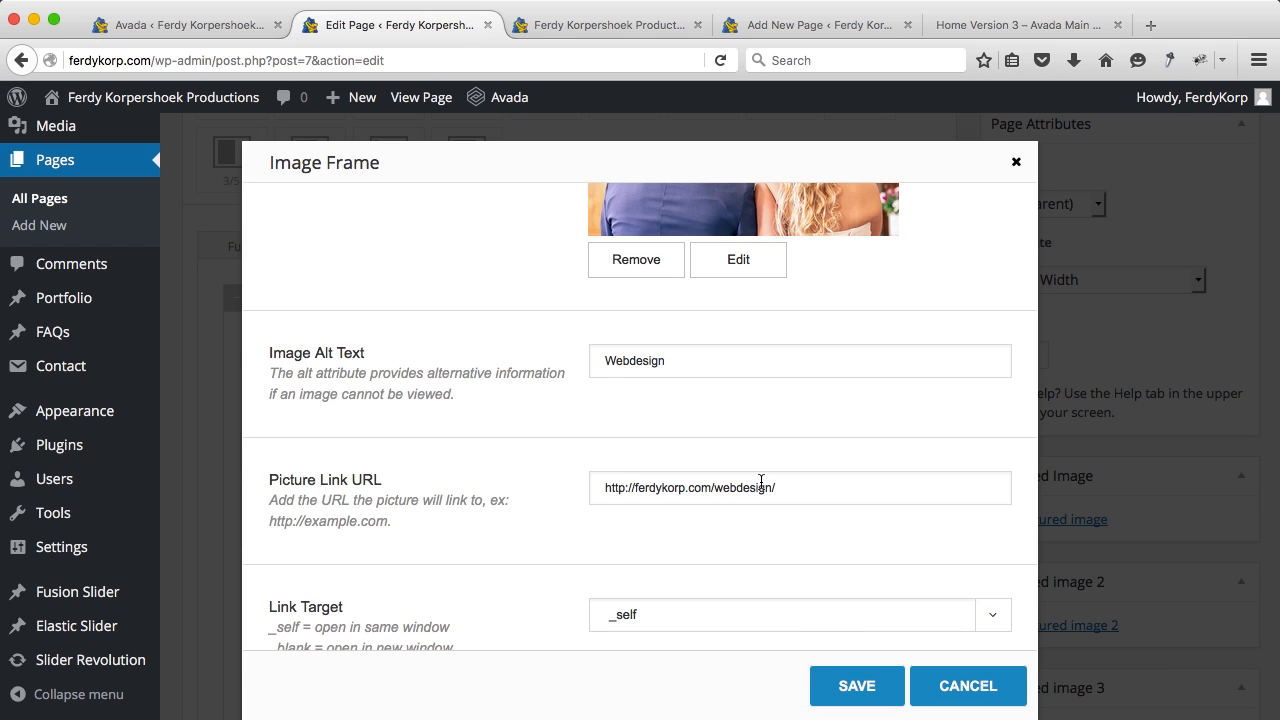
click(838, 685)
Step: Retitle the third text block 'Webdesign', paste the reworded paragraph, and update the Home page
scroll(843, 594, down, 5)
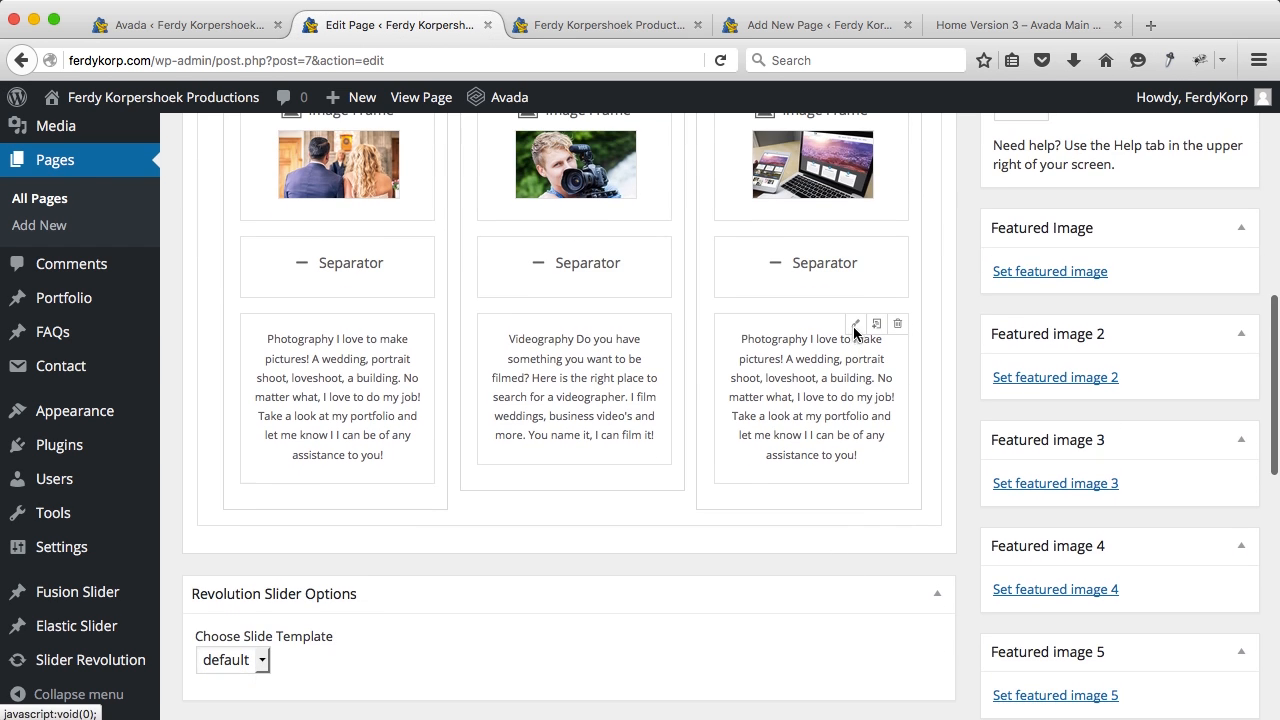
click(855, 328)
drag(716, 391, 560, 392)
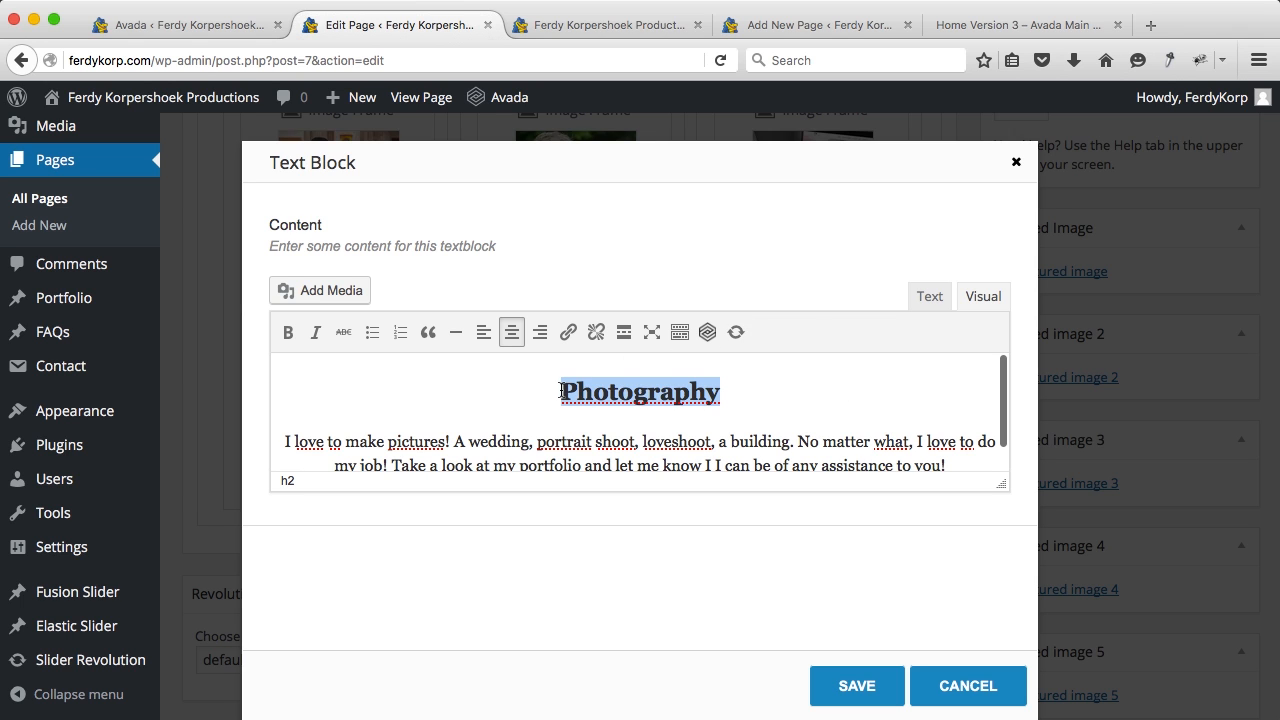
text(Webdesign)
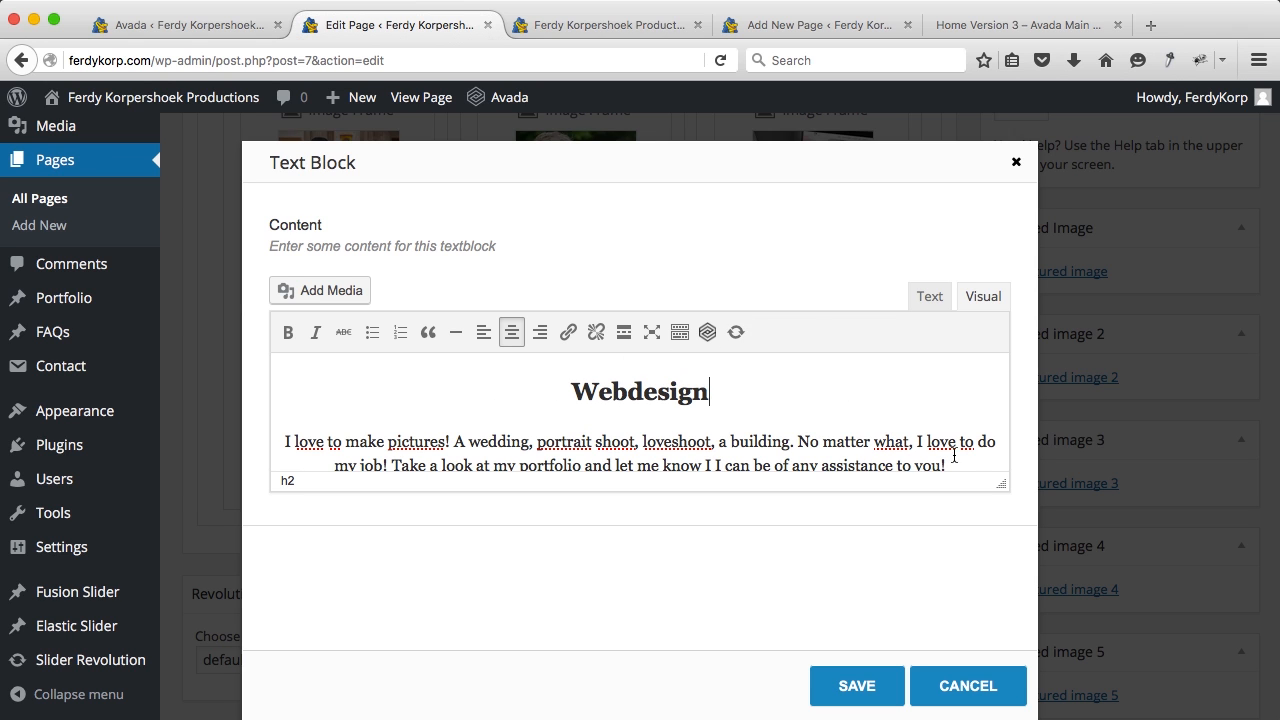
drag(960, 465, 288, 440)
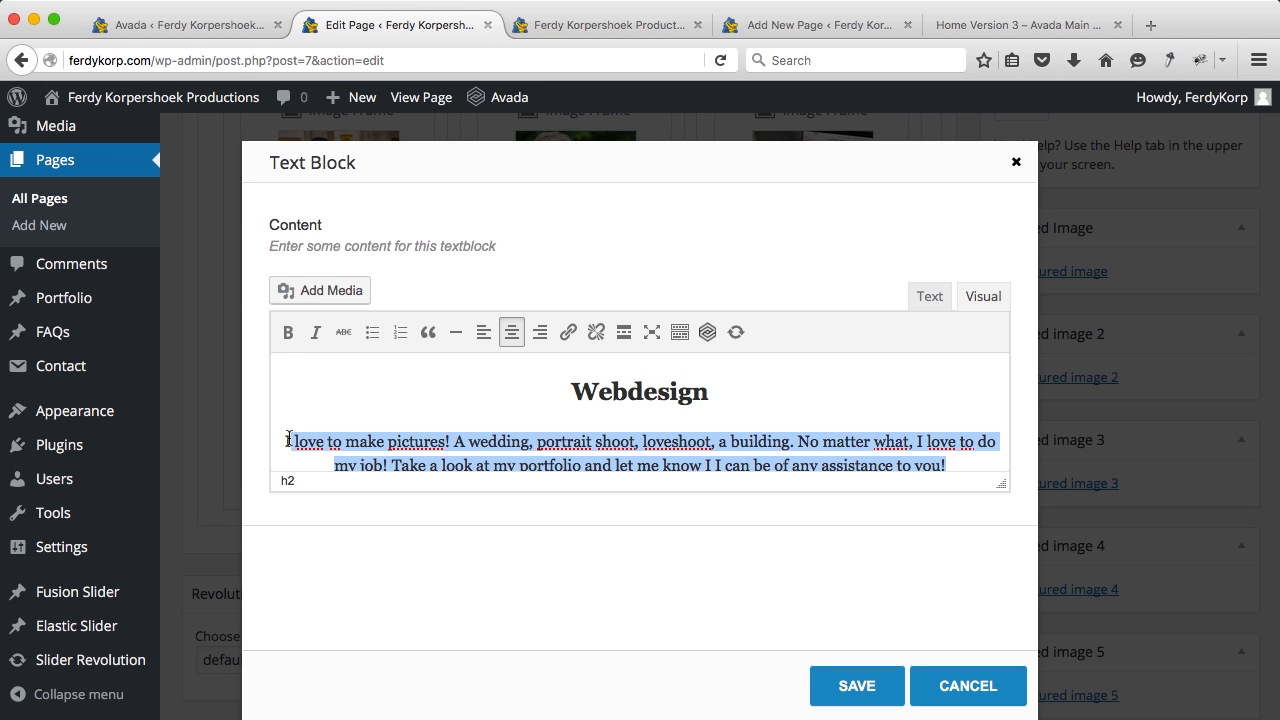
text(I love to make pictures! From a wedding to a building. No matter what, I love to do my job! Take a look at my portfolio and let me know I I can be of any assistance to you!)
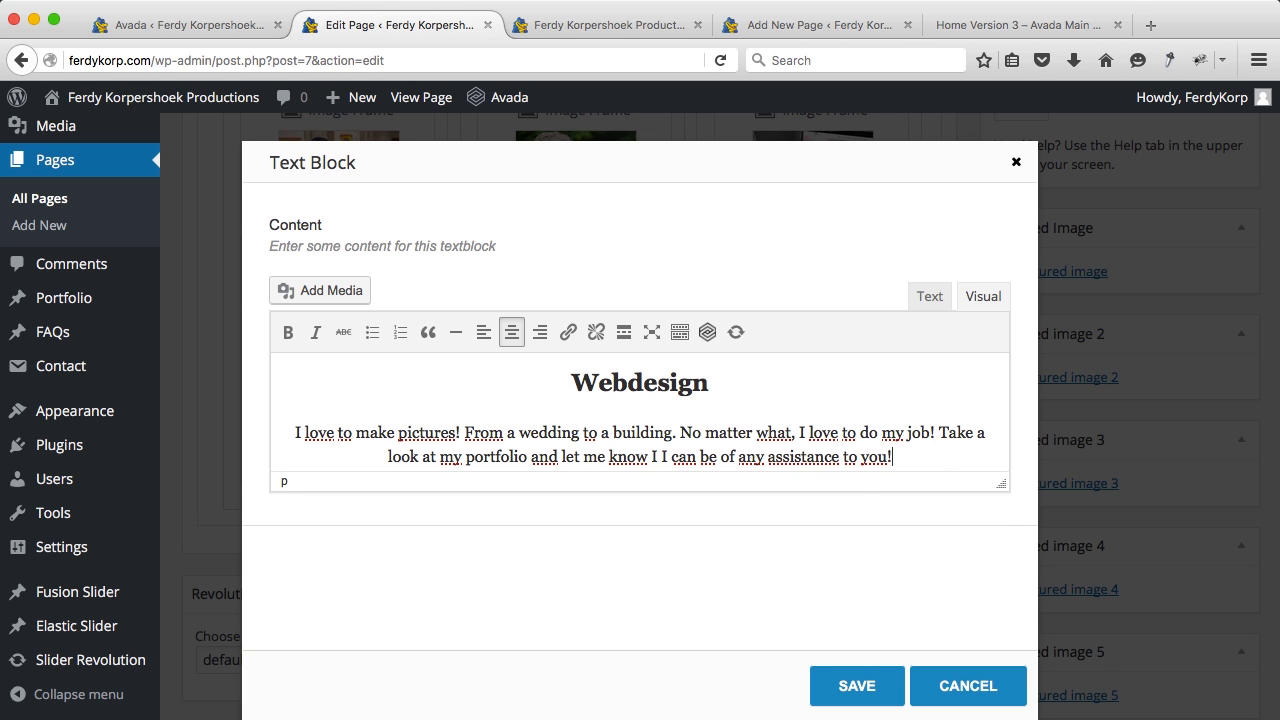
click(884, 672)
scroll(1083, 457, up, 5)
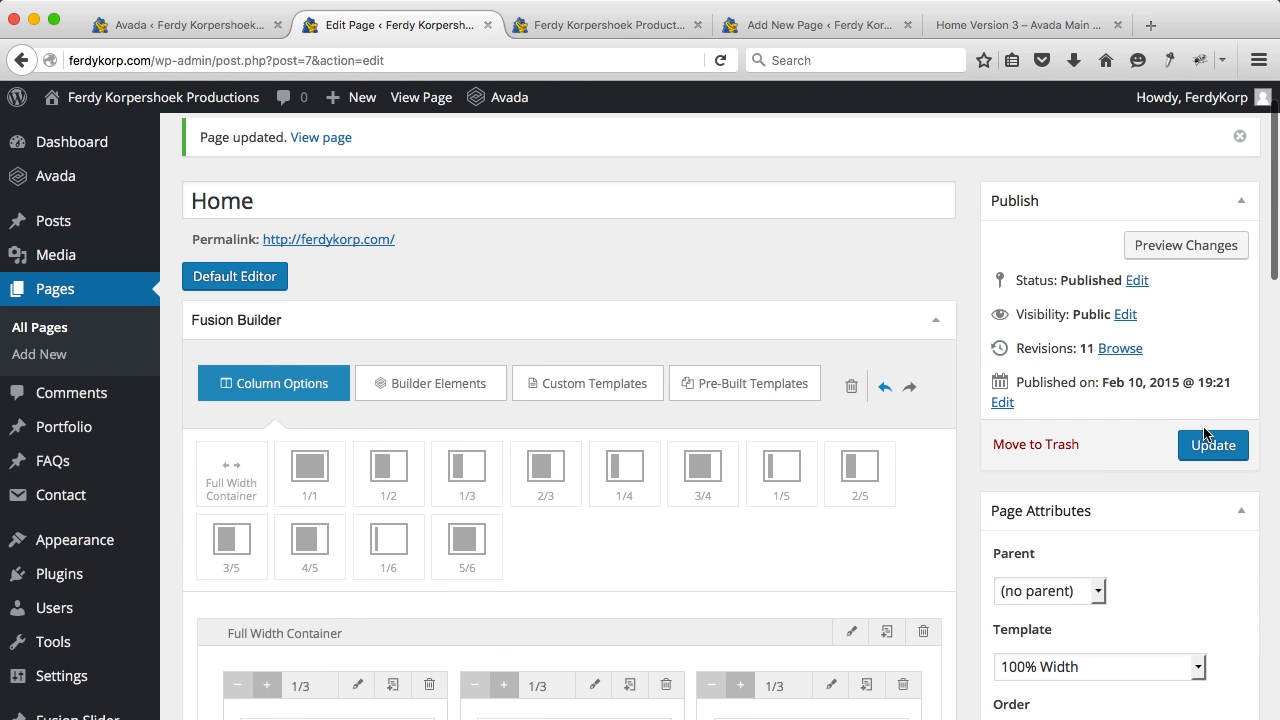
click(1214, 443)
click(569, 25)
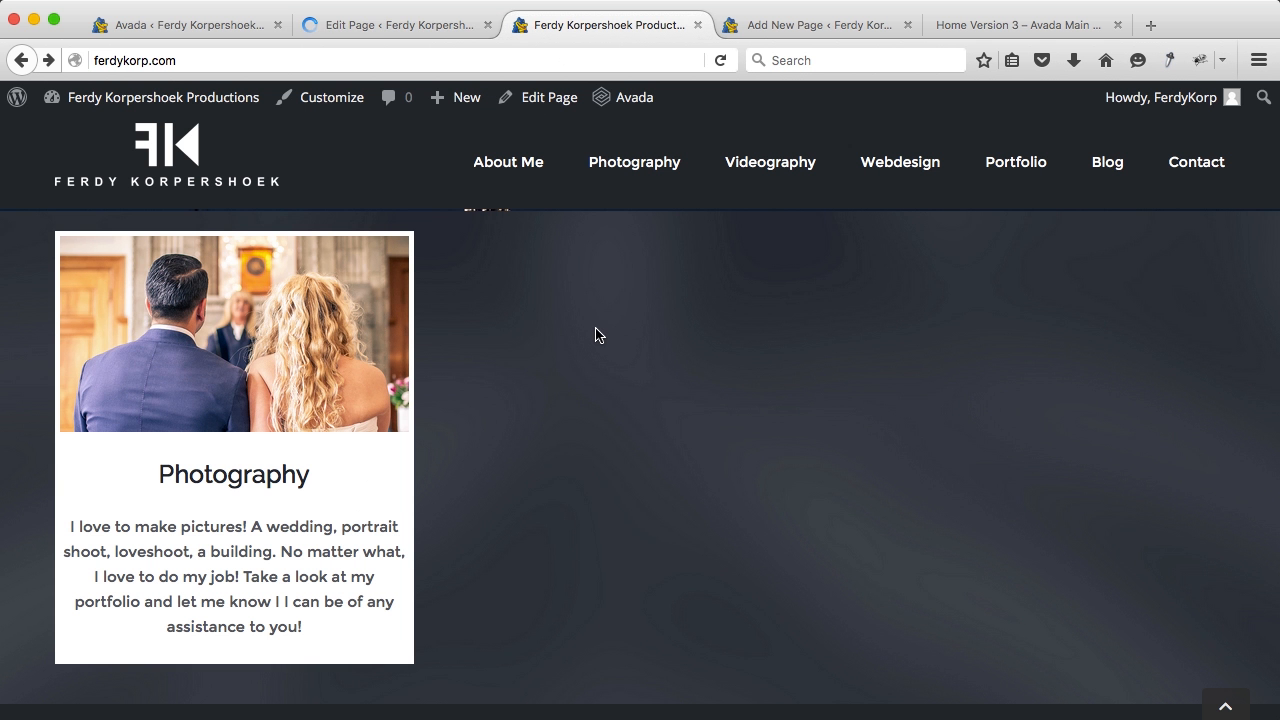
key(super+r)
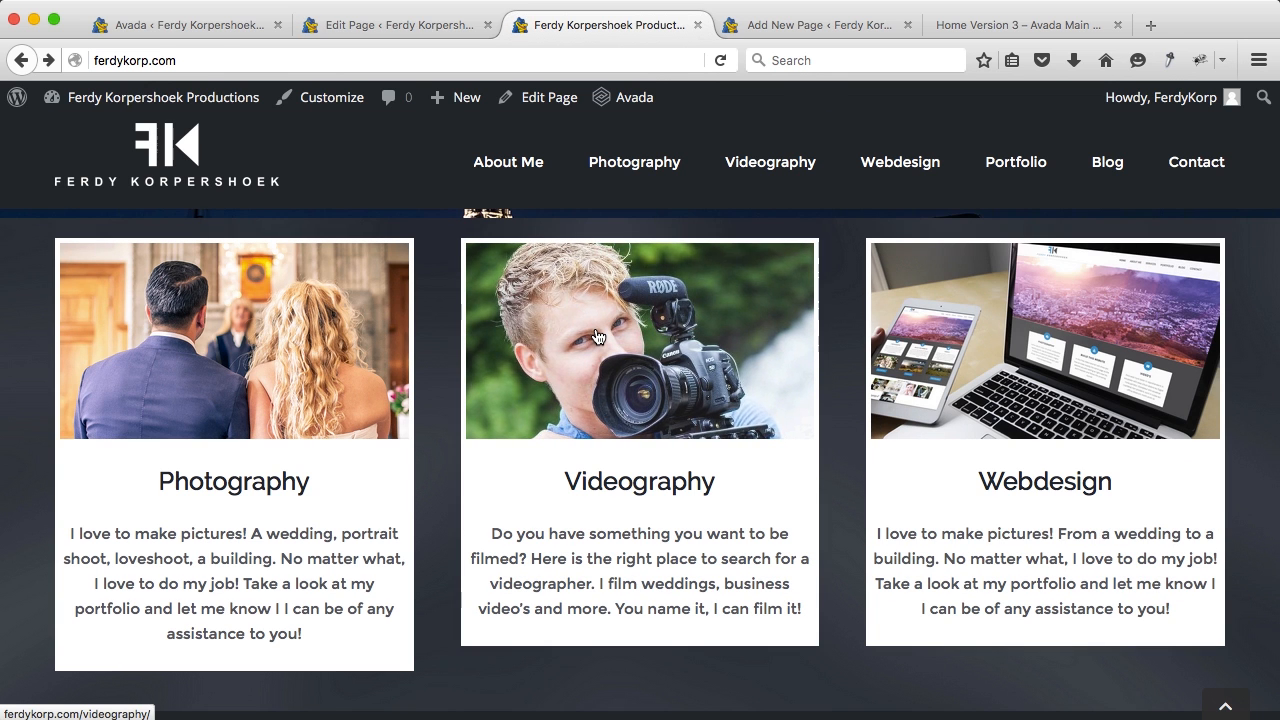
scroll(823, 357, down, 1)
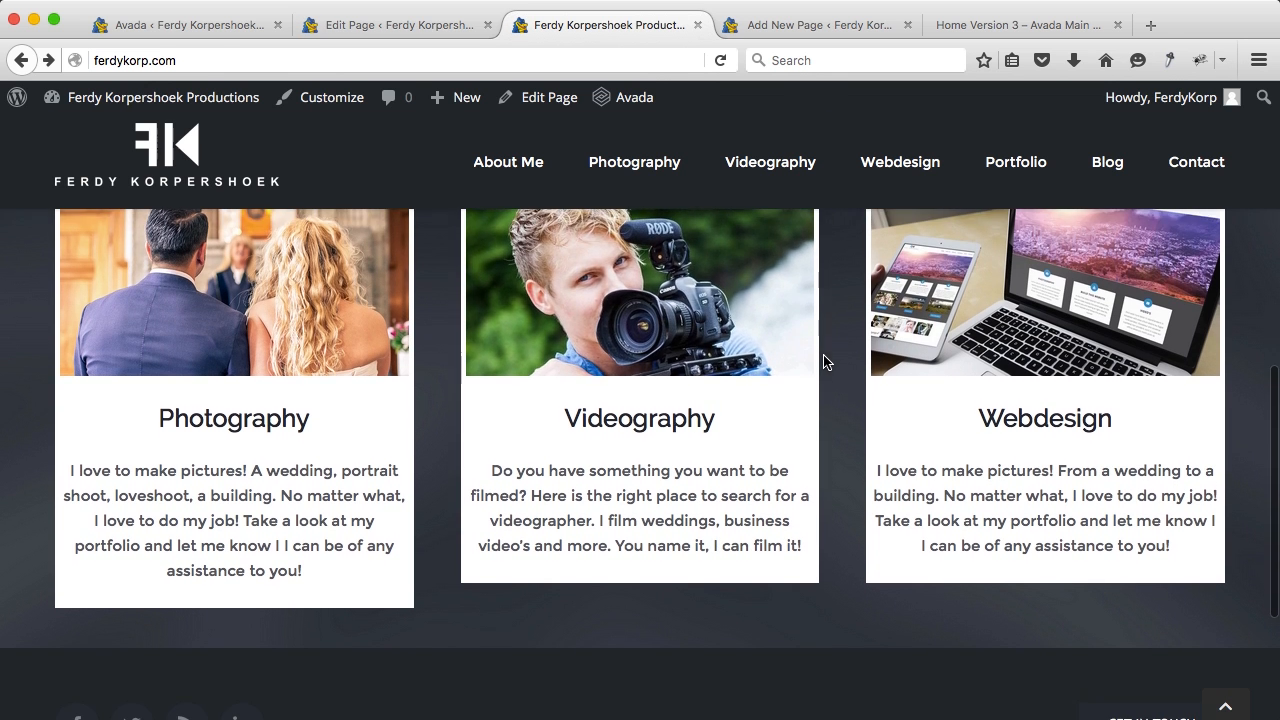
click(391, 27)
scroll(493, 445, down, 5)
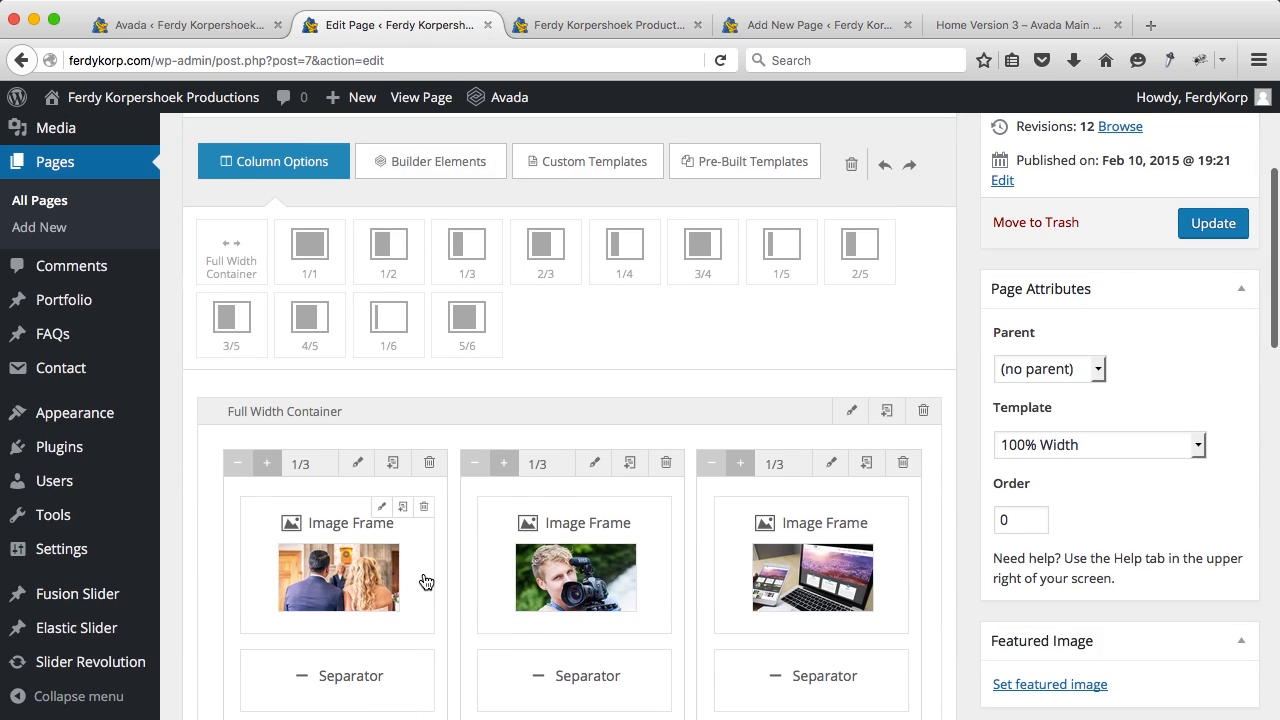
Step: Delete 'loveshoot' from the Photography paragraph, save the block, and update the Home page
scroll(423, 580, down, 3)
click(385, 532)
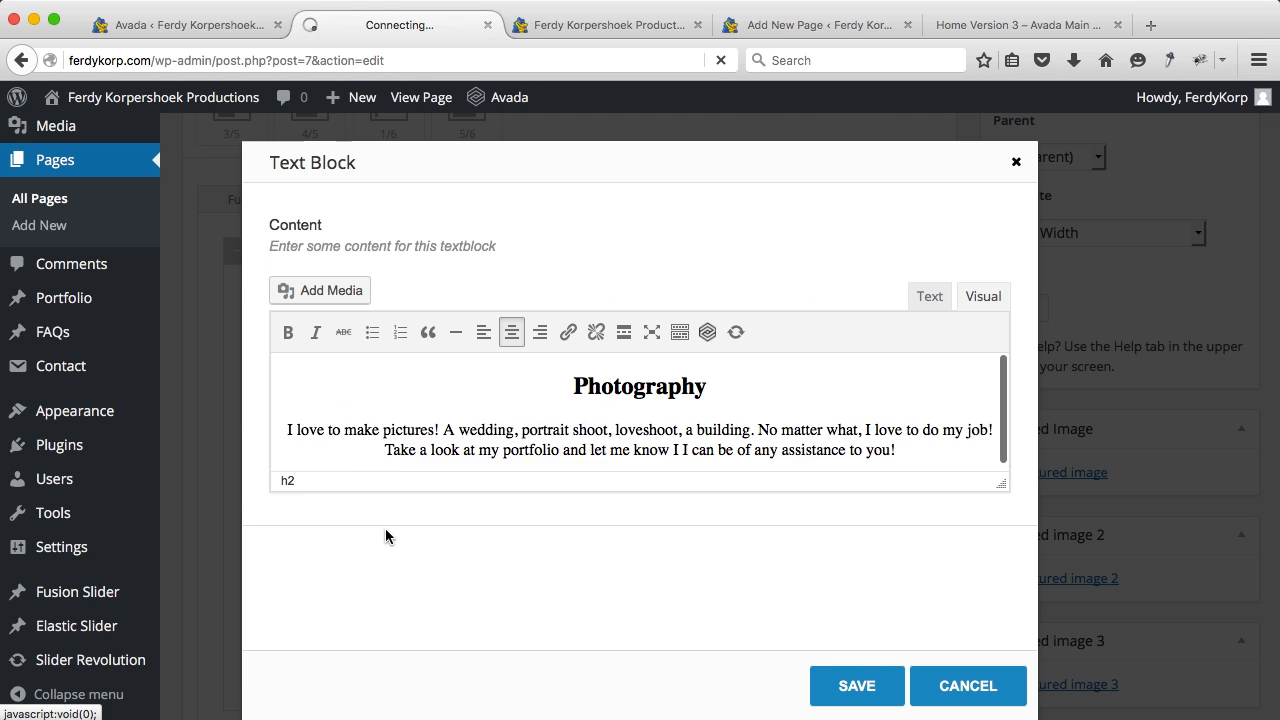
scroll(560, 431, down, 1)
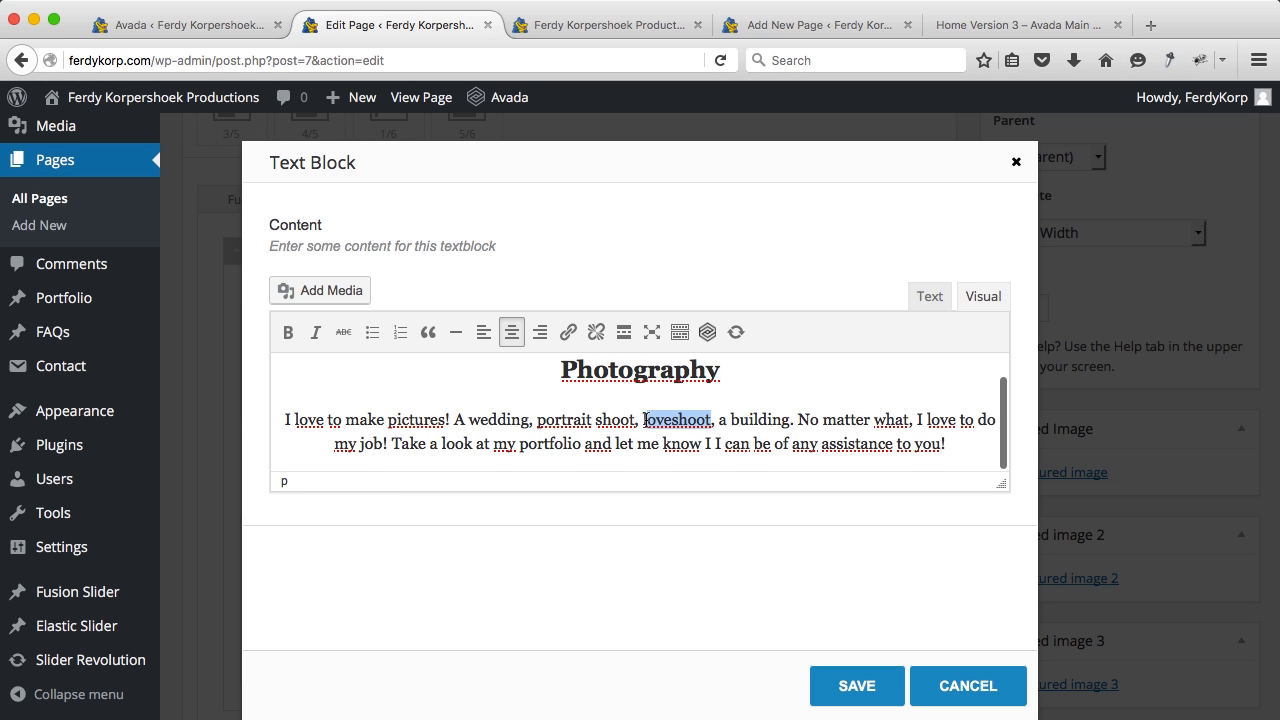
key(BackSpace)
key(BackSpace)
key(BackSpace)
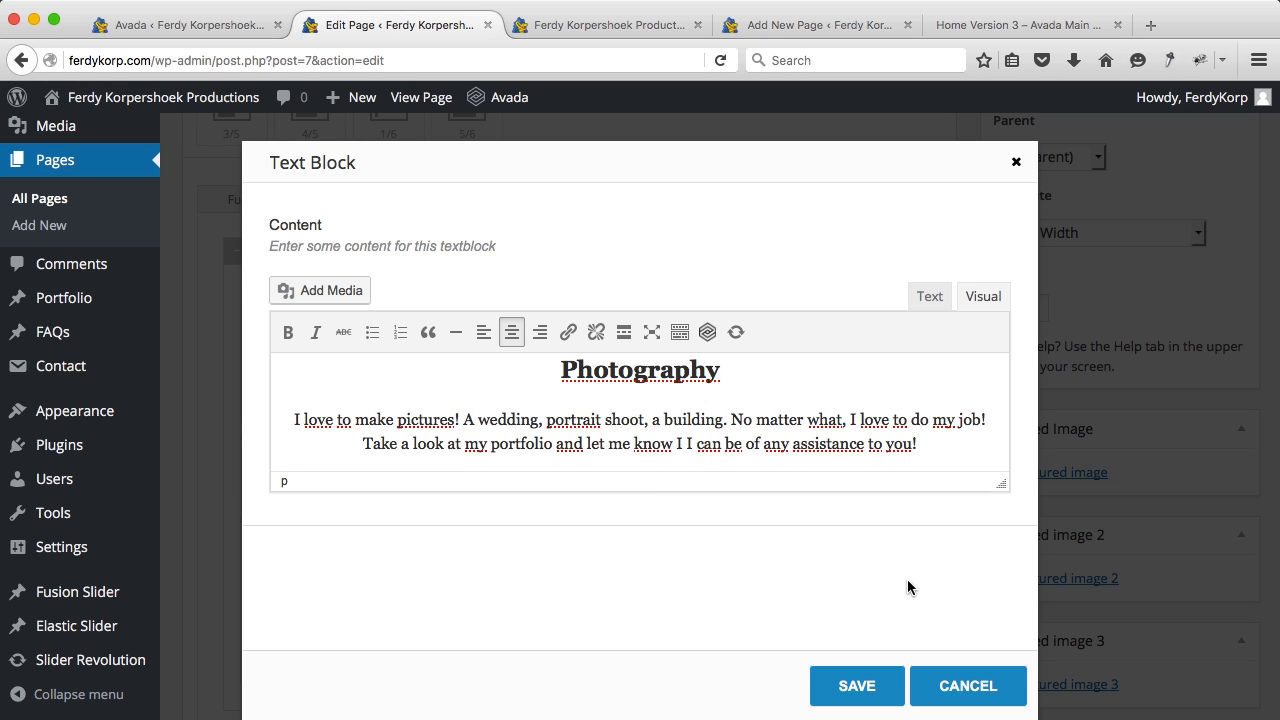
click(866, 670)
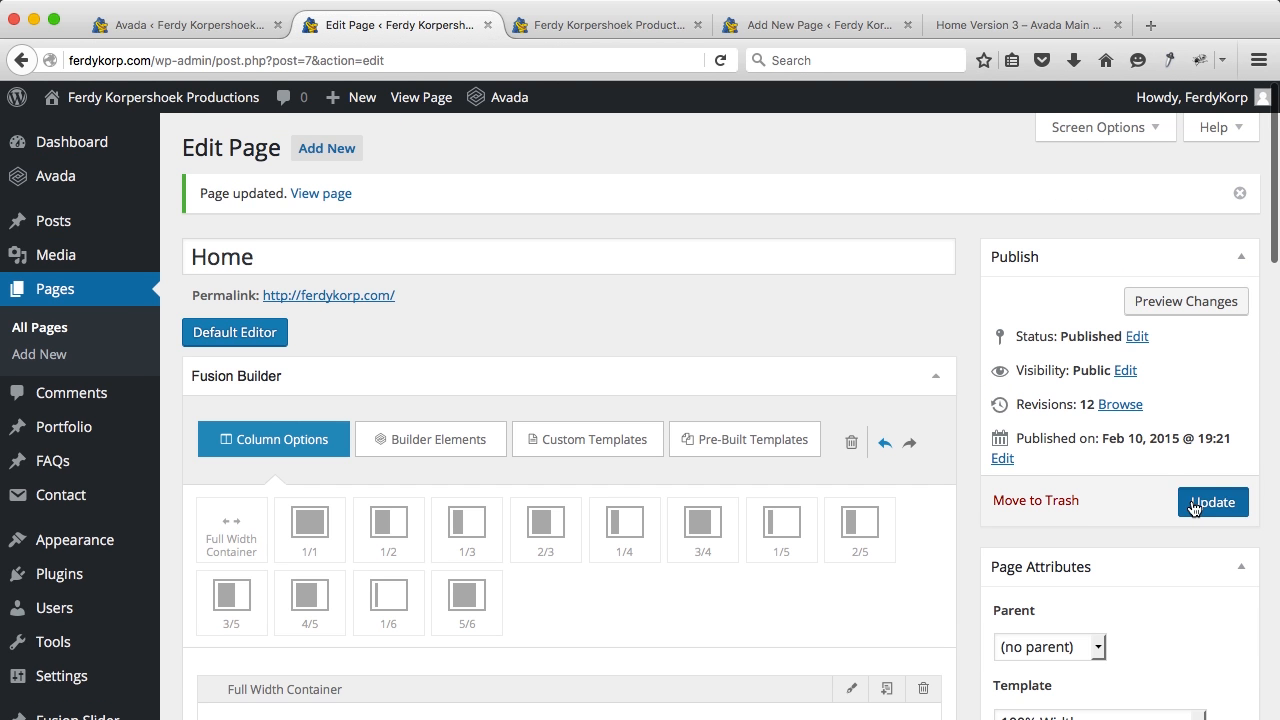
click(1194, 508)
Step: On the live site, open the Photography, Videography and Webdesign cards in new tabs, check them, and close them
click(586, 22)
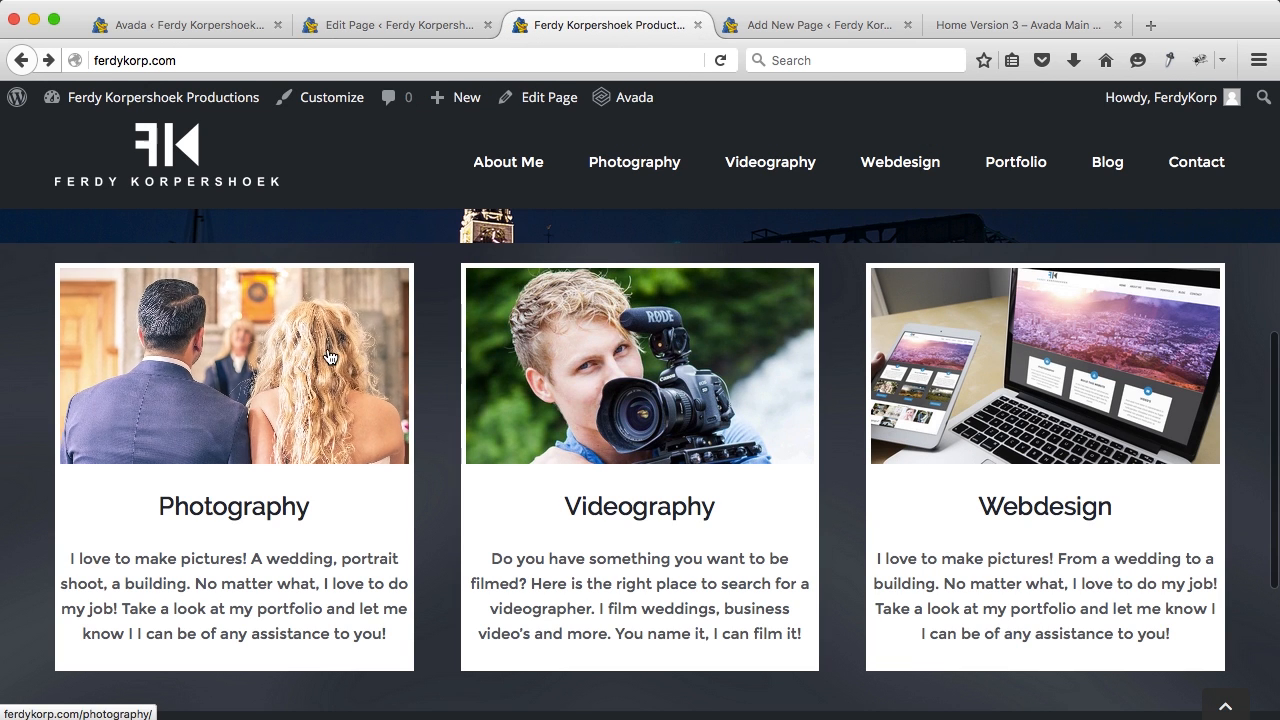
super+click(330, 357)
super+click(630, 350)
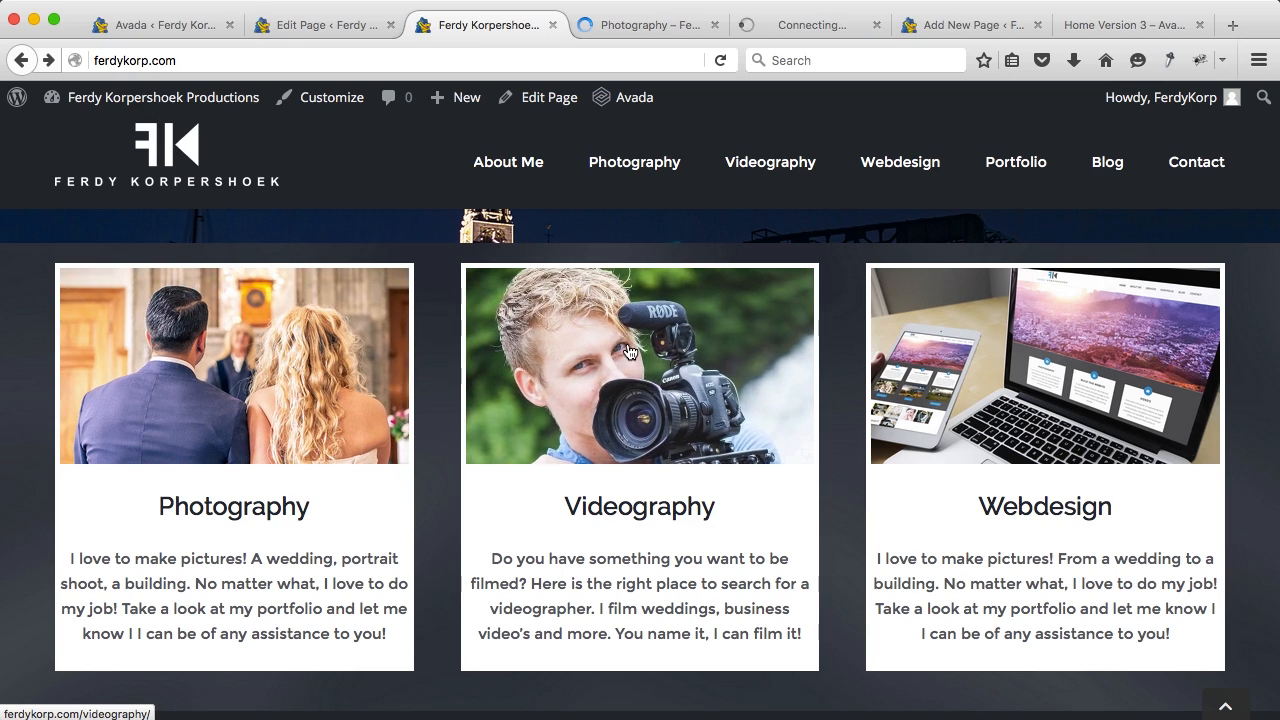
super+click(980, 355)
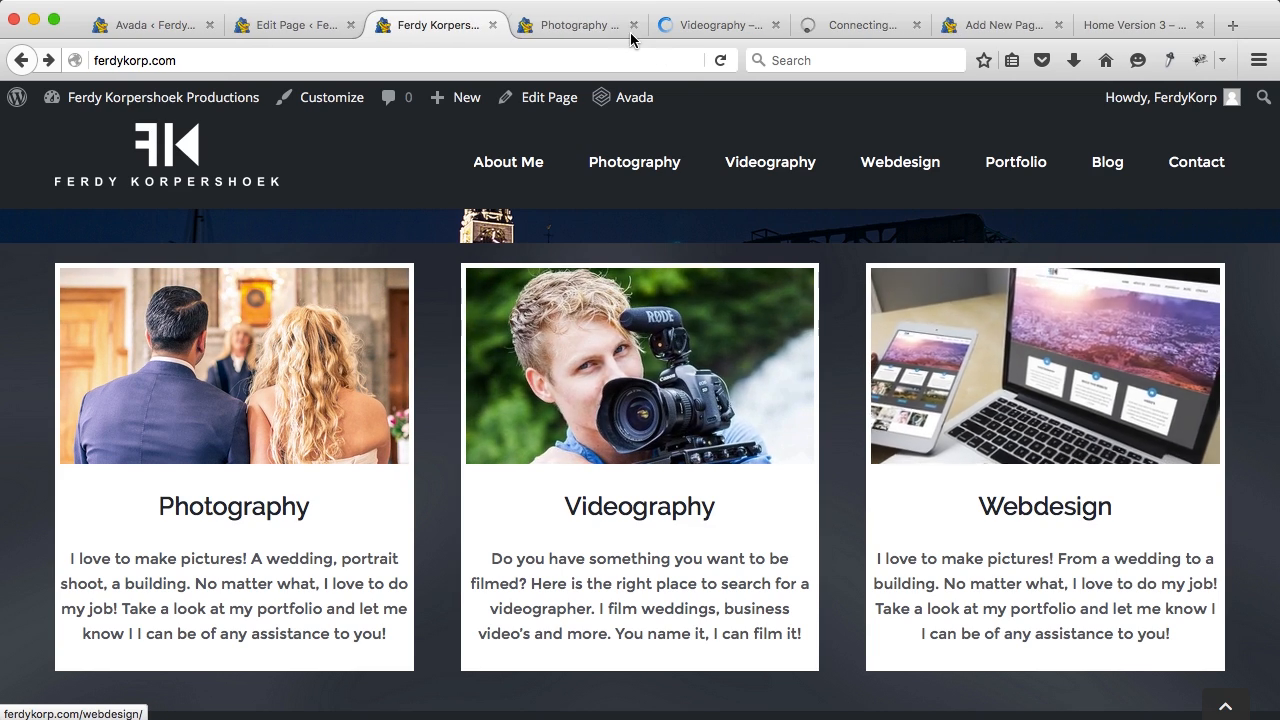
click(606, 27)
click(631, 26)
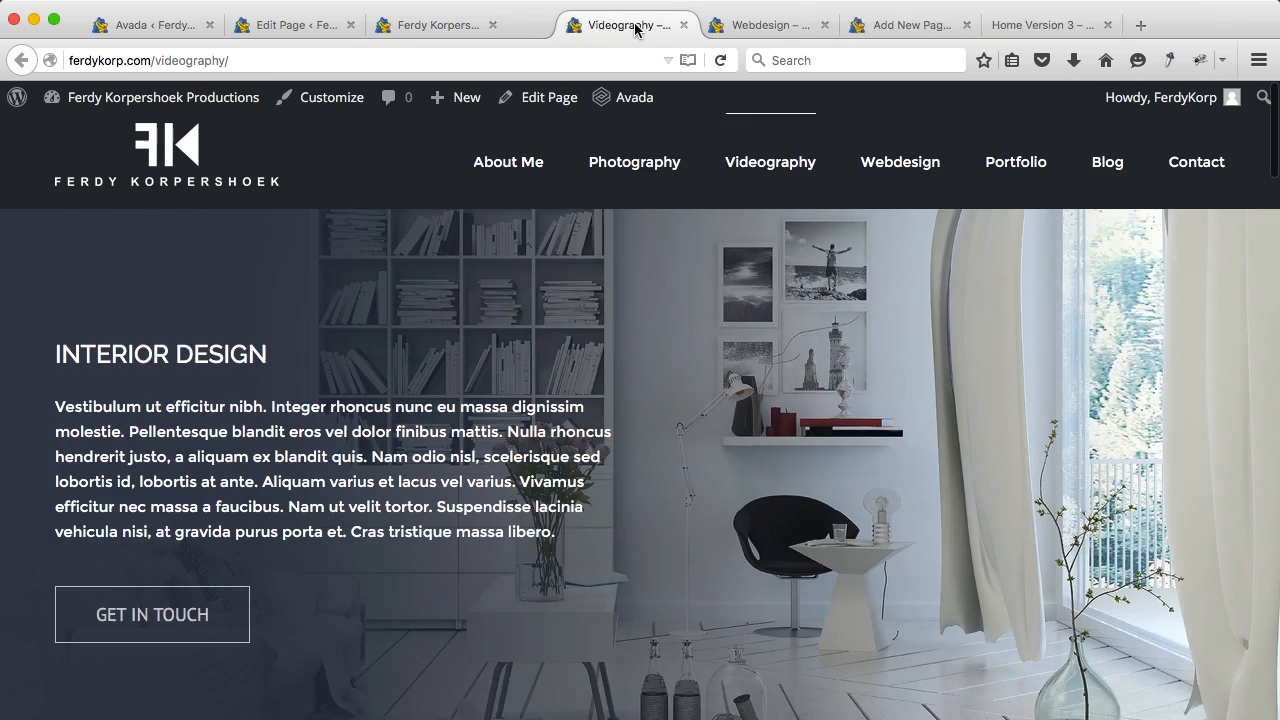
click(634, 26)
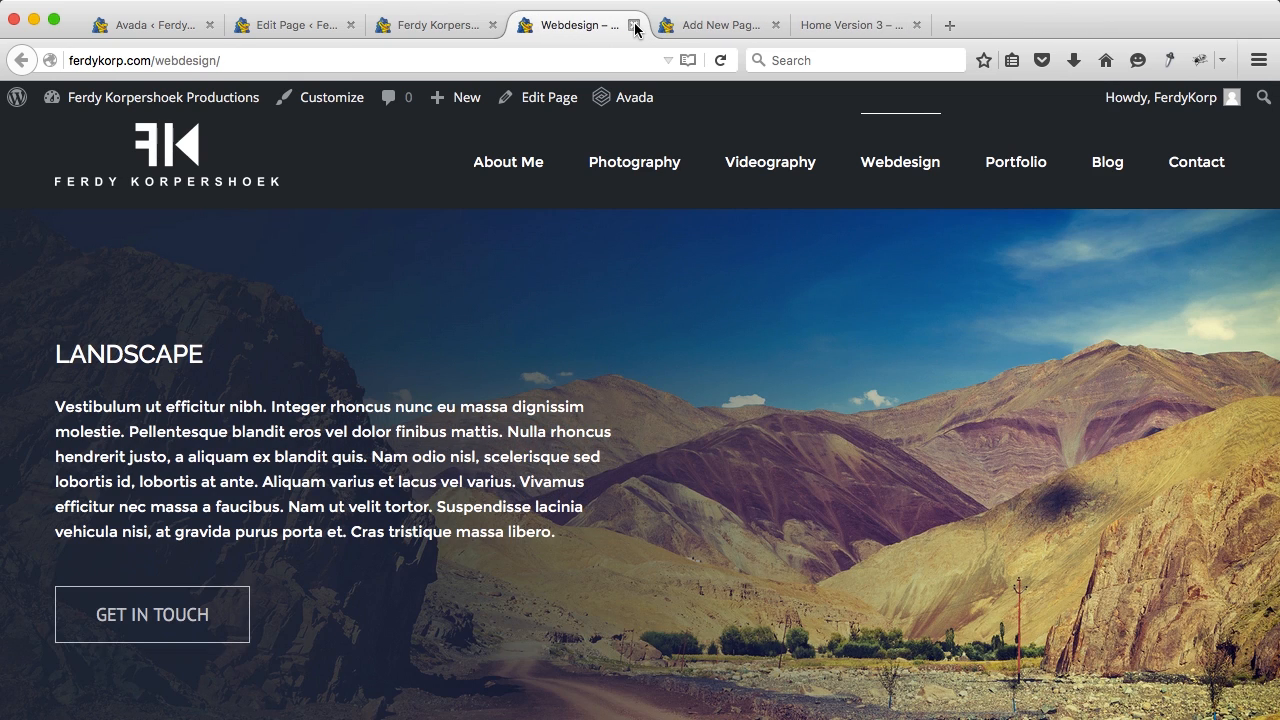
click(634, 26)
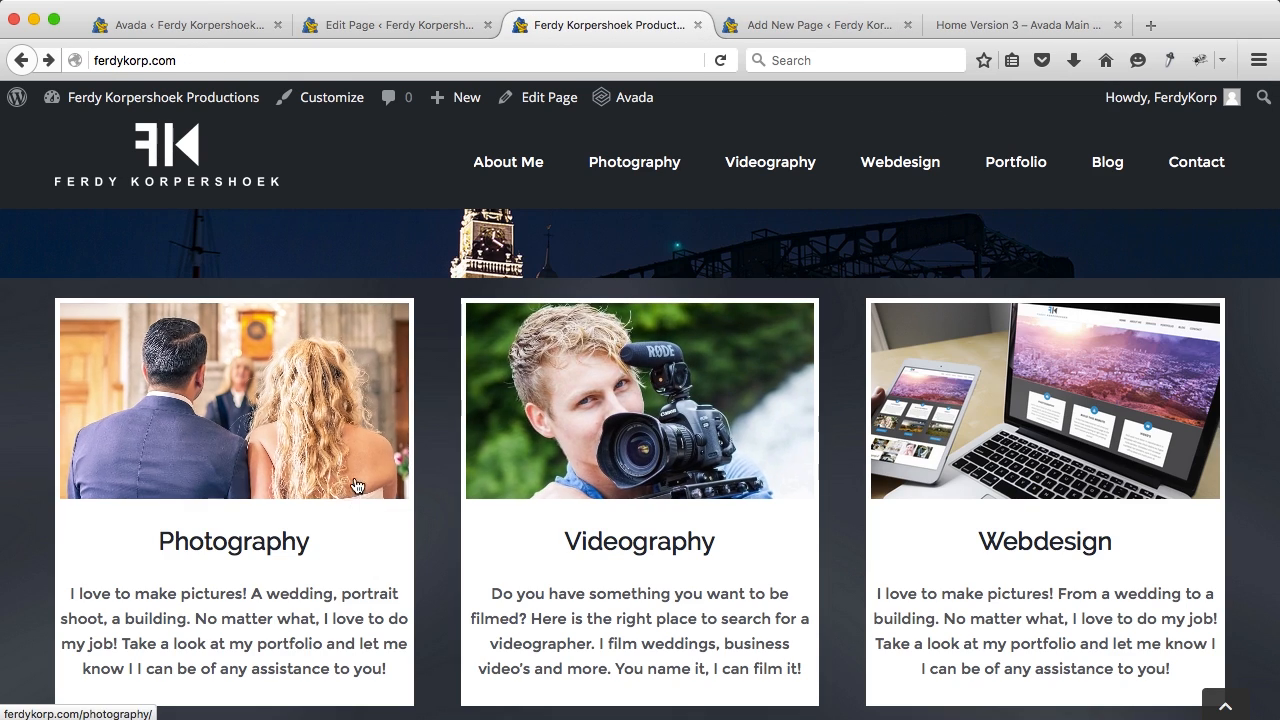
scroll(440, 484, down, 2)
scroll(440, 482, up, 1)
scroll(440, 480, down, 2)
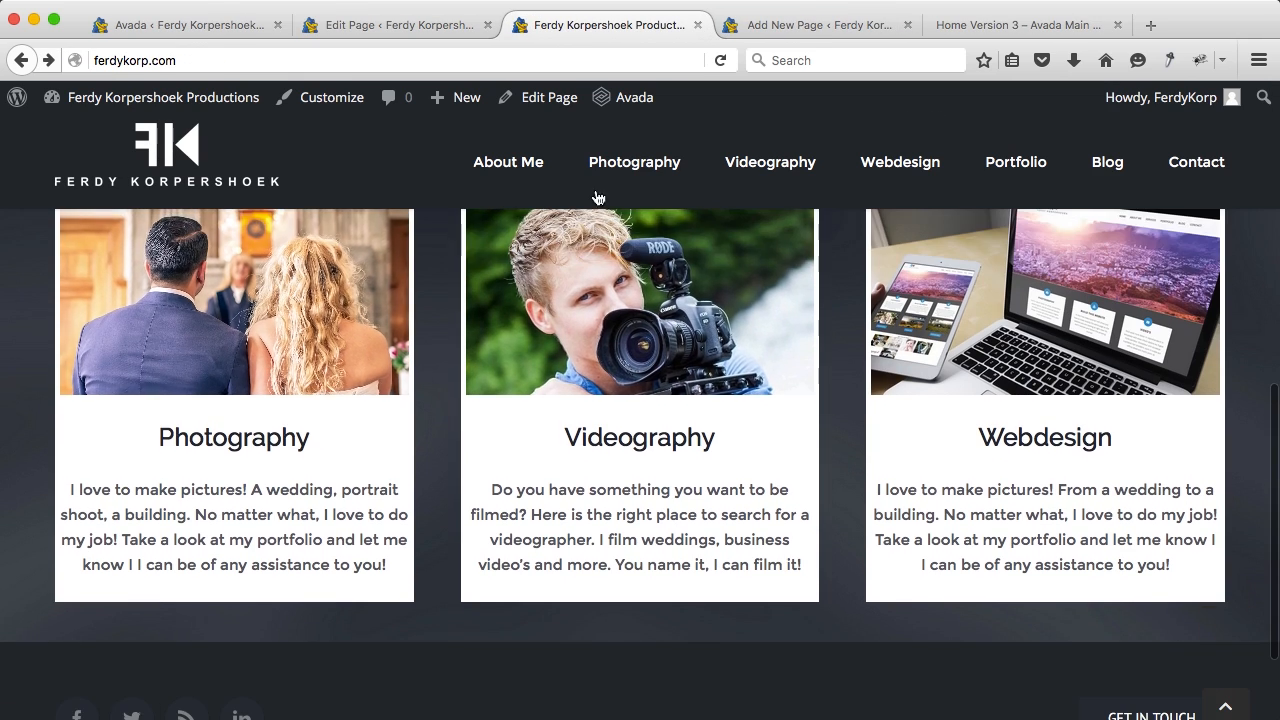
Step: Open Avada's Home Version 4 demo from the Home menu
click(986, 28)
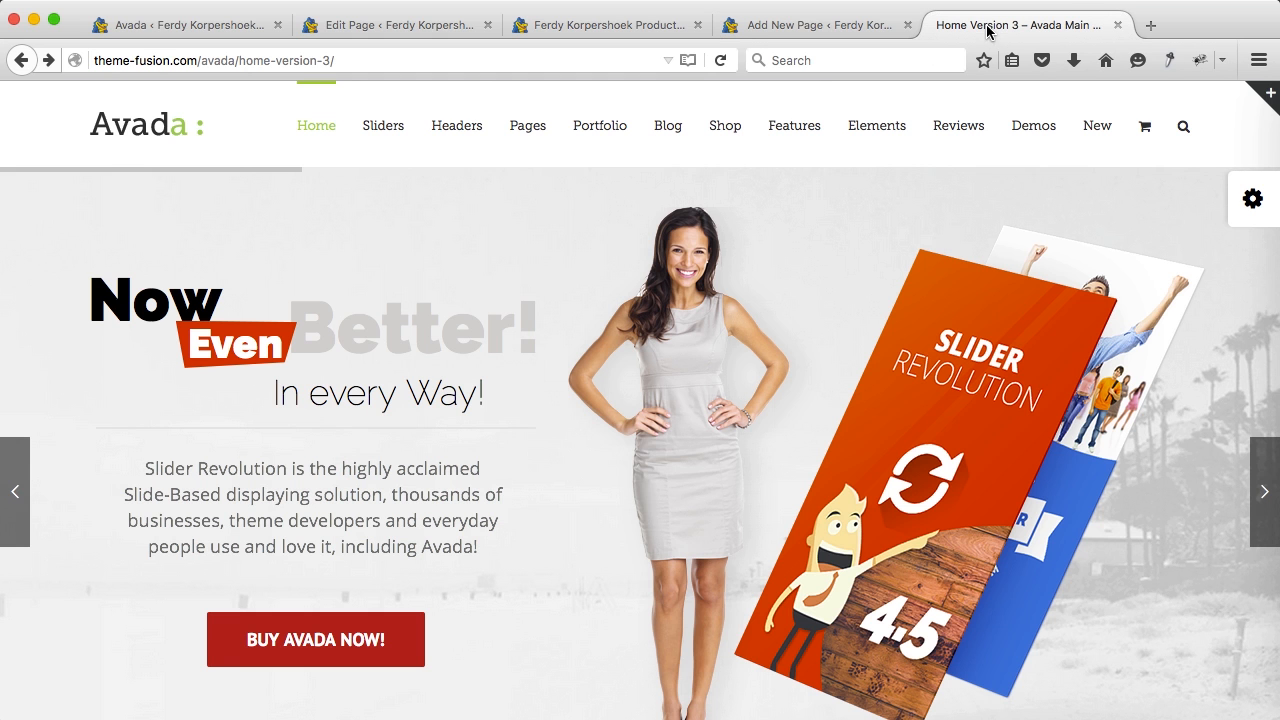
mouse_move(322, 135)
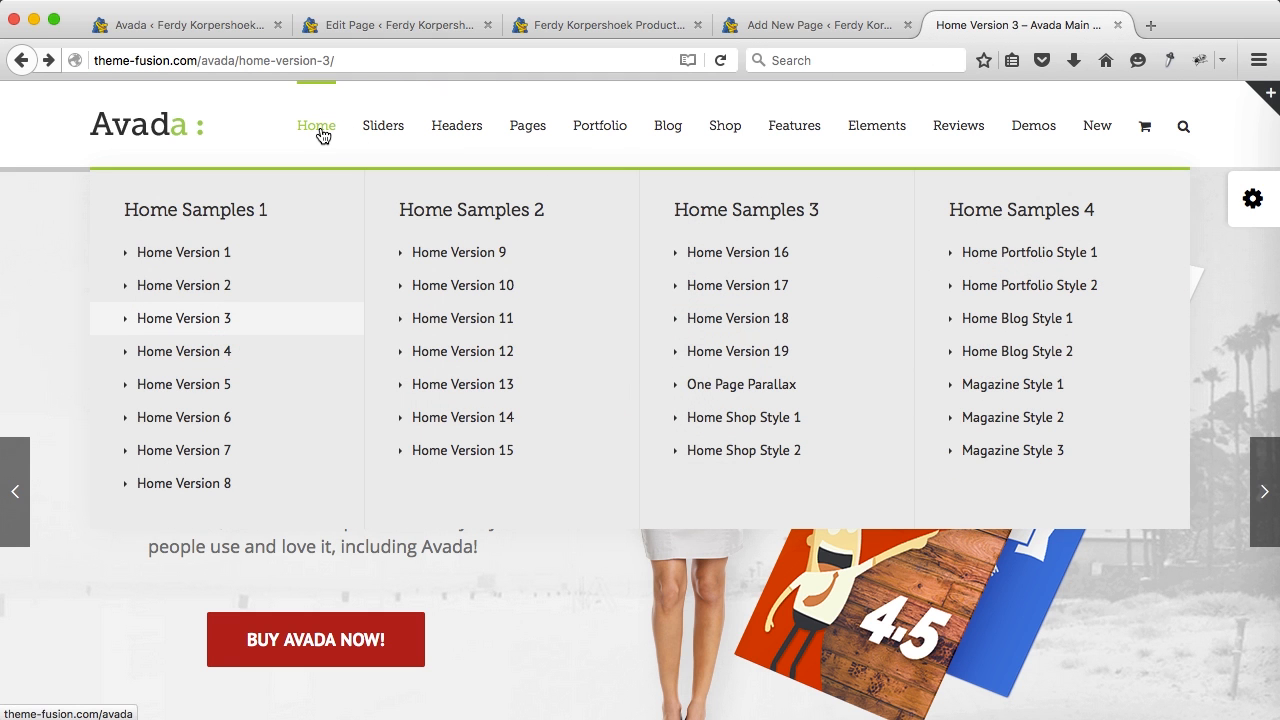
click(190, 351)
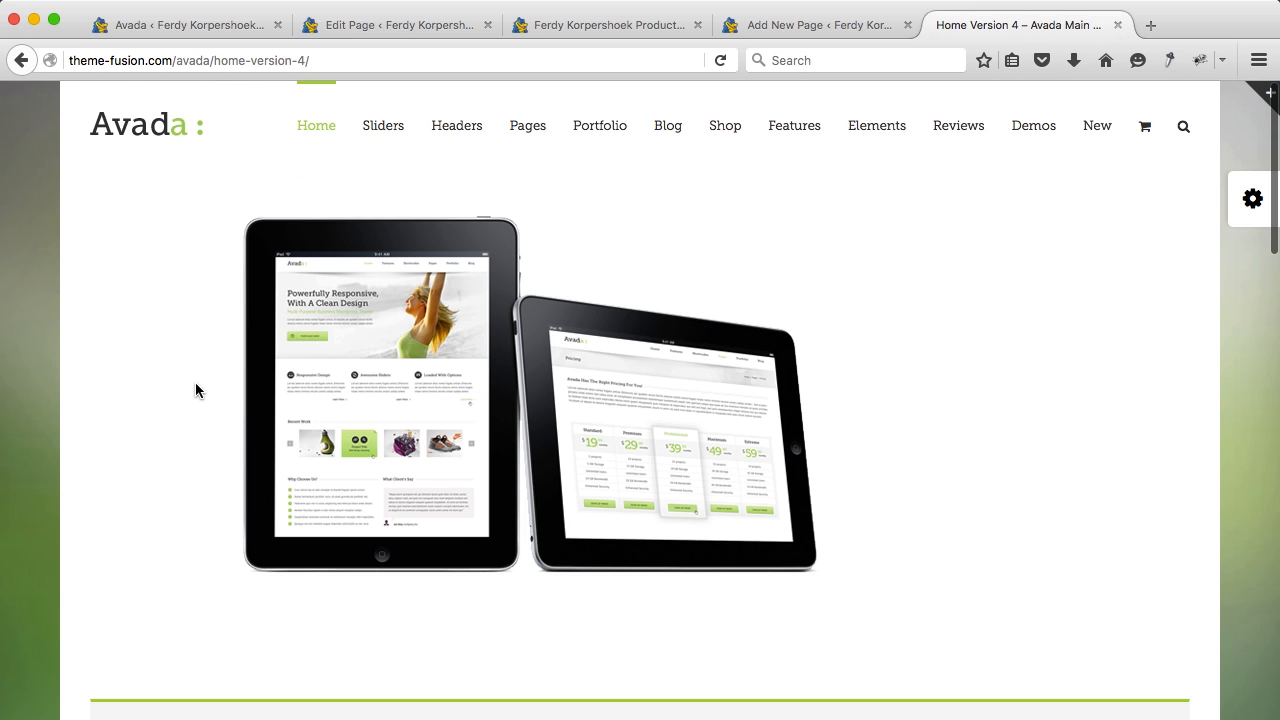
scroll(196, 390, down, 10)
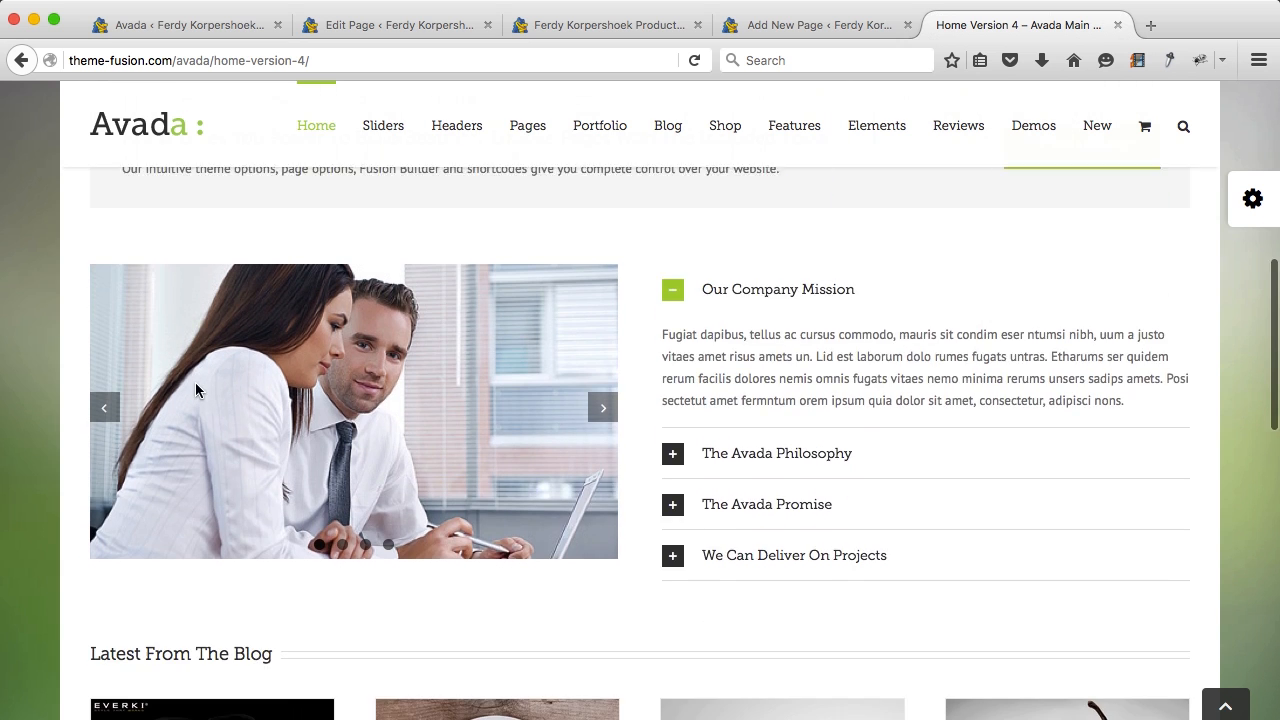
scroll(195, 382, up, 2)
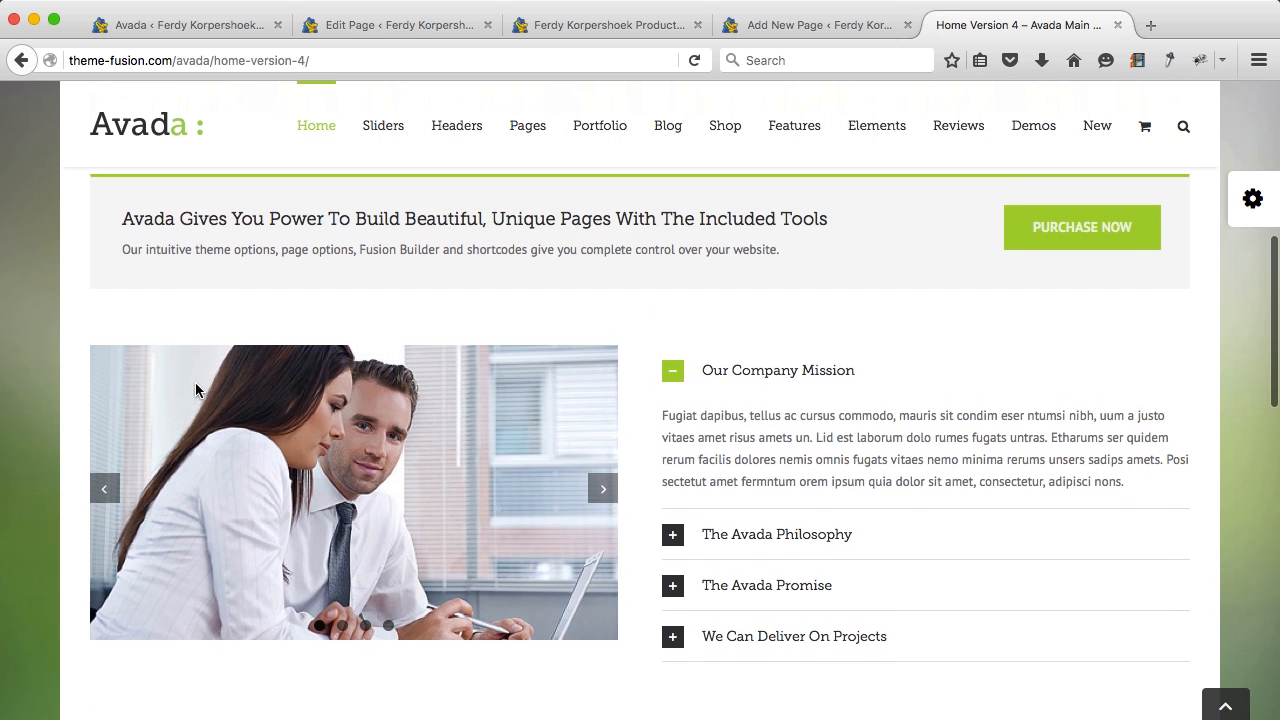
Step: Try the demo's slider arrows, video and toggles, then return to the TEMP page editor
click(106, 489)
click(106, 489)
click(106, 489)
click(350, 490)
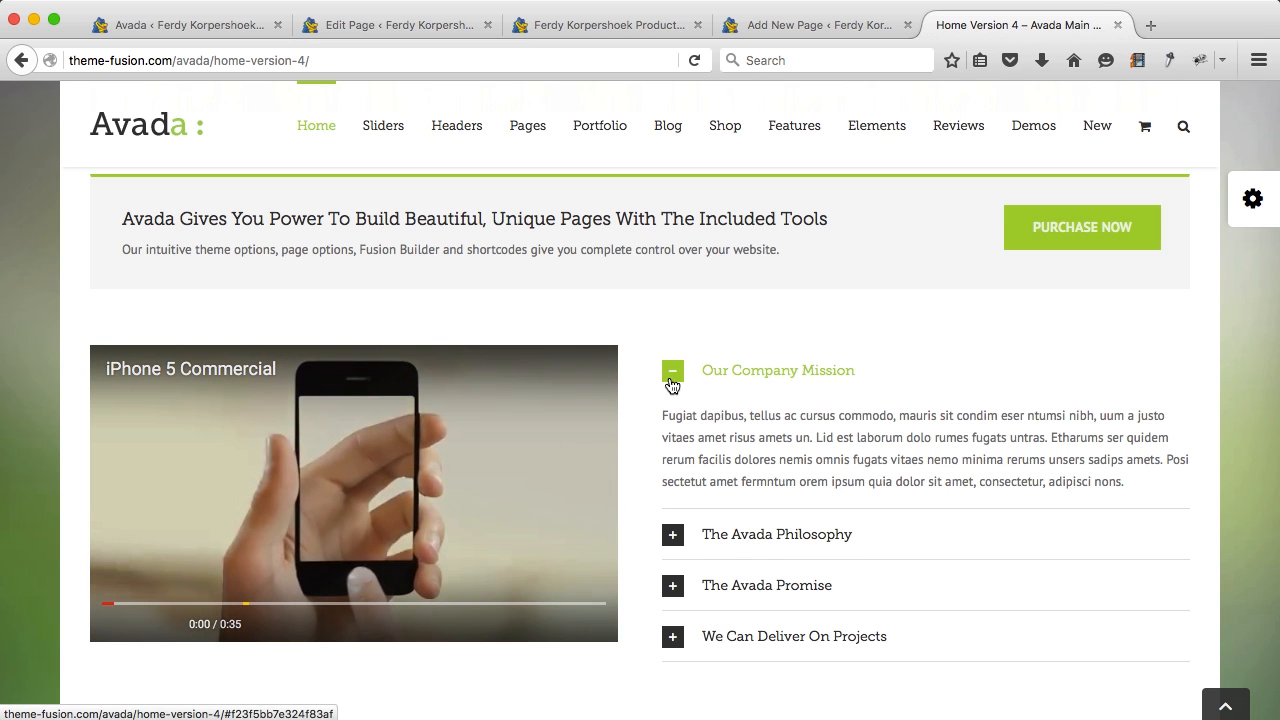
click(672, 382)
click(673, 423)
click(676, 440)
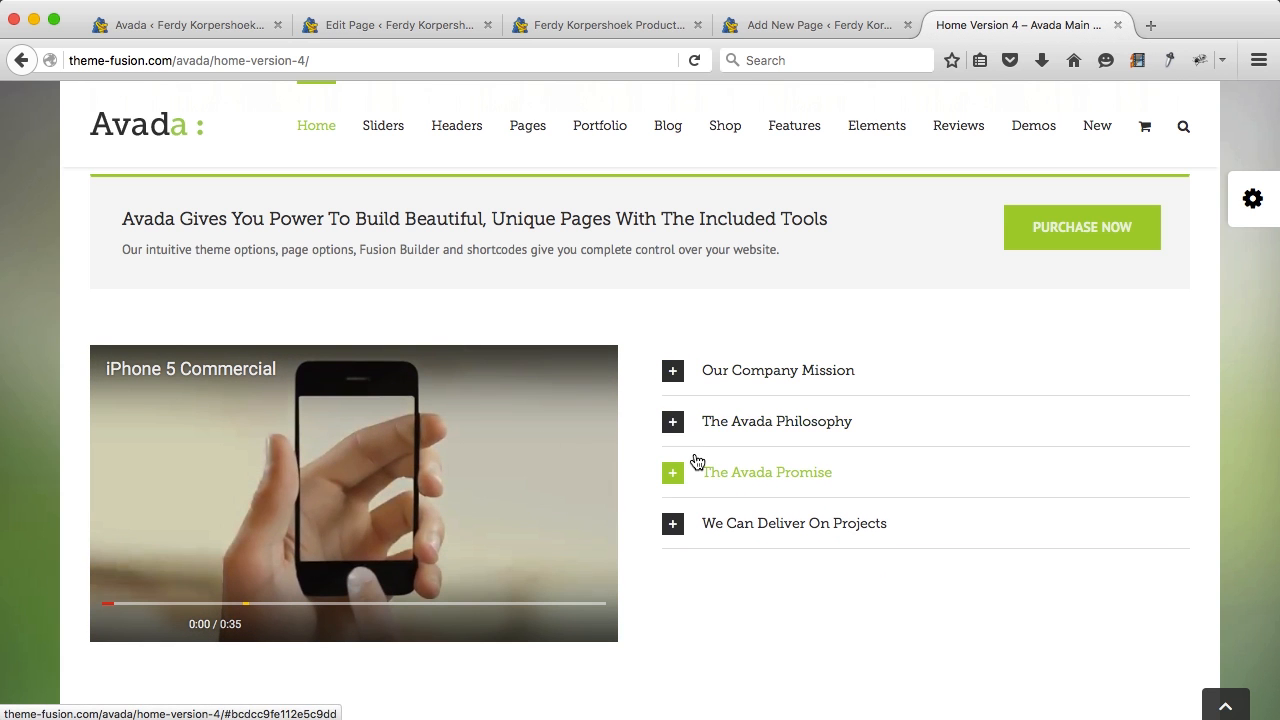
click(815, 30)
scroll(518, 366, up, 2)
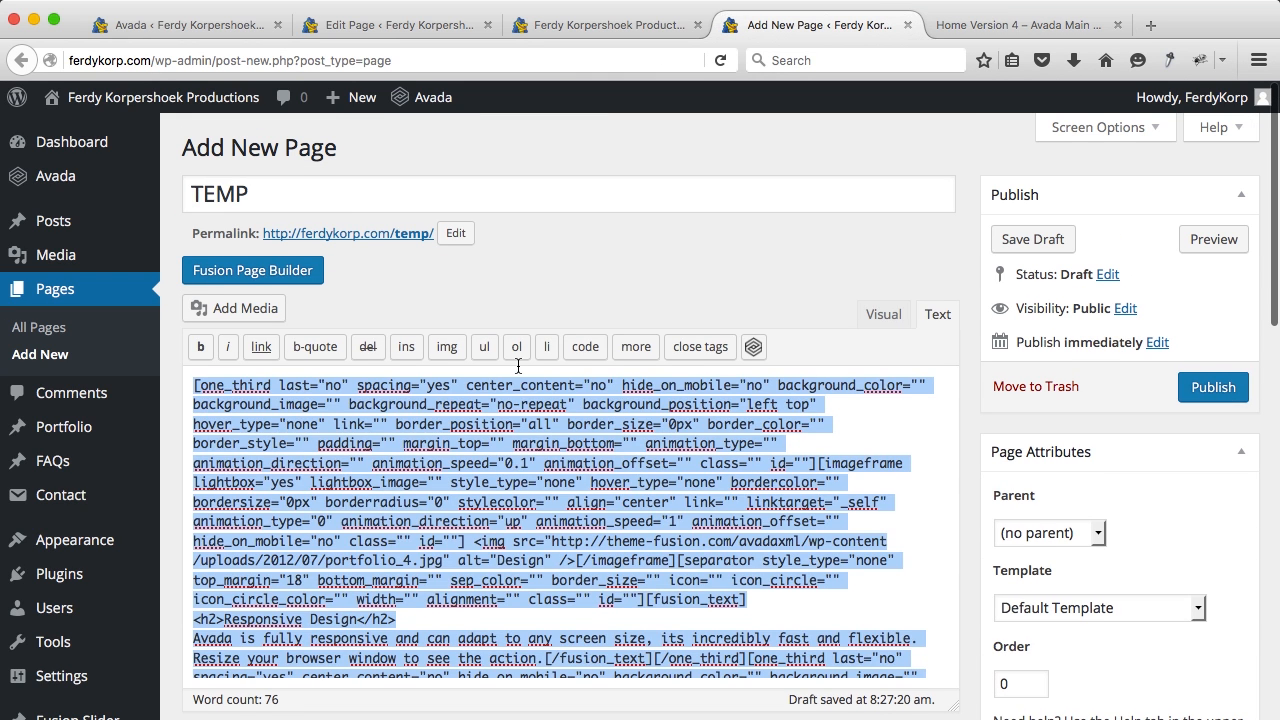
Step: Load the Home 4 pre-built template into the TEMP page's visual builder
click(512, 460)
click(250, 271)
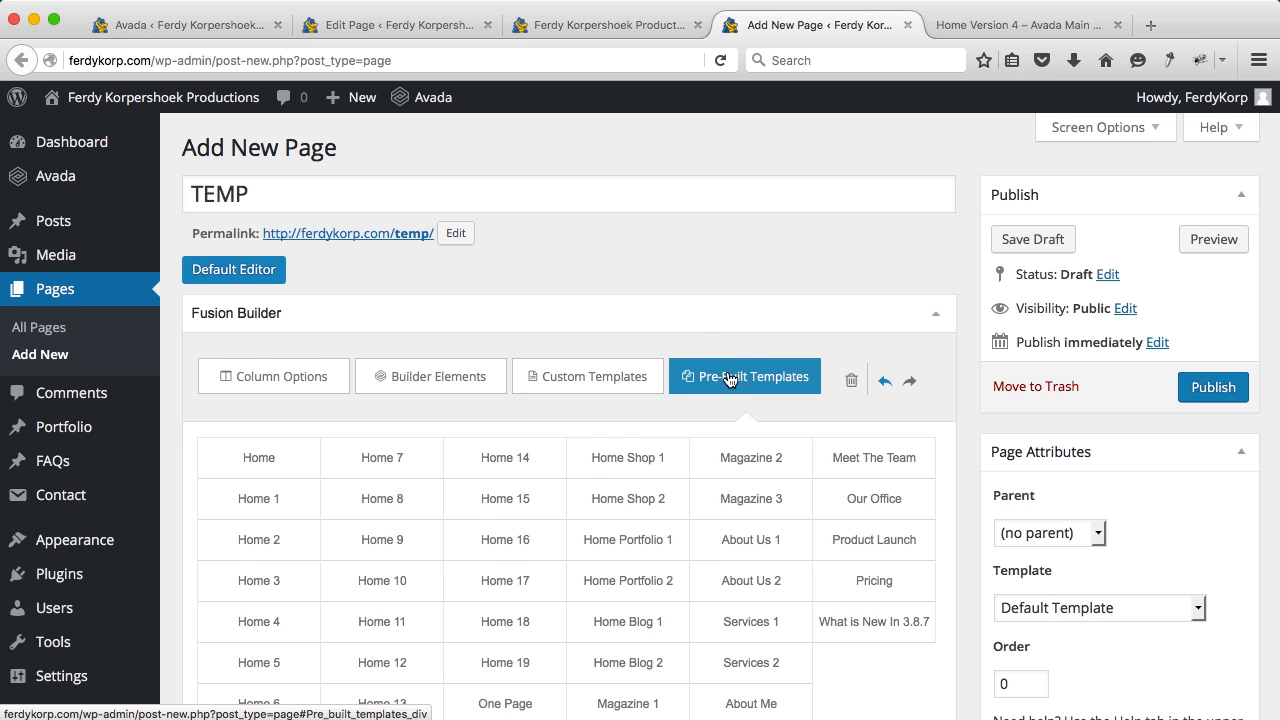
scroll(724, 370, down, 2)
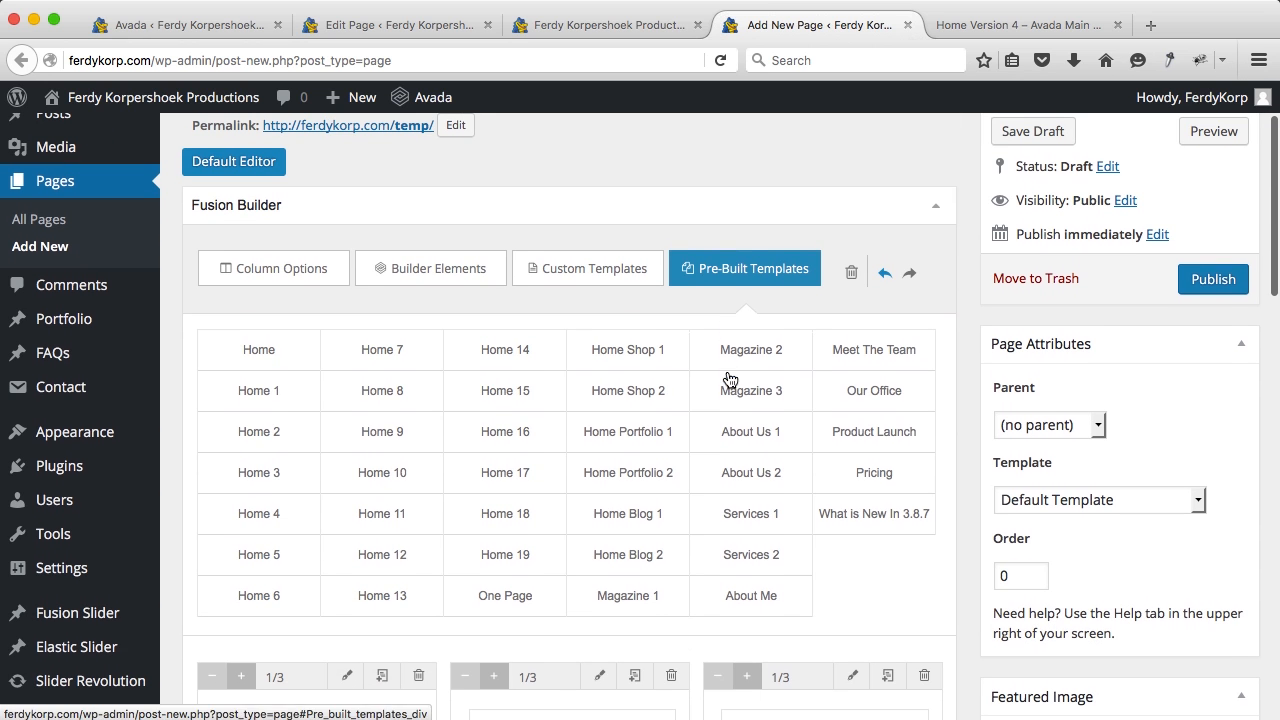
click(271, 515)
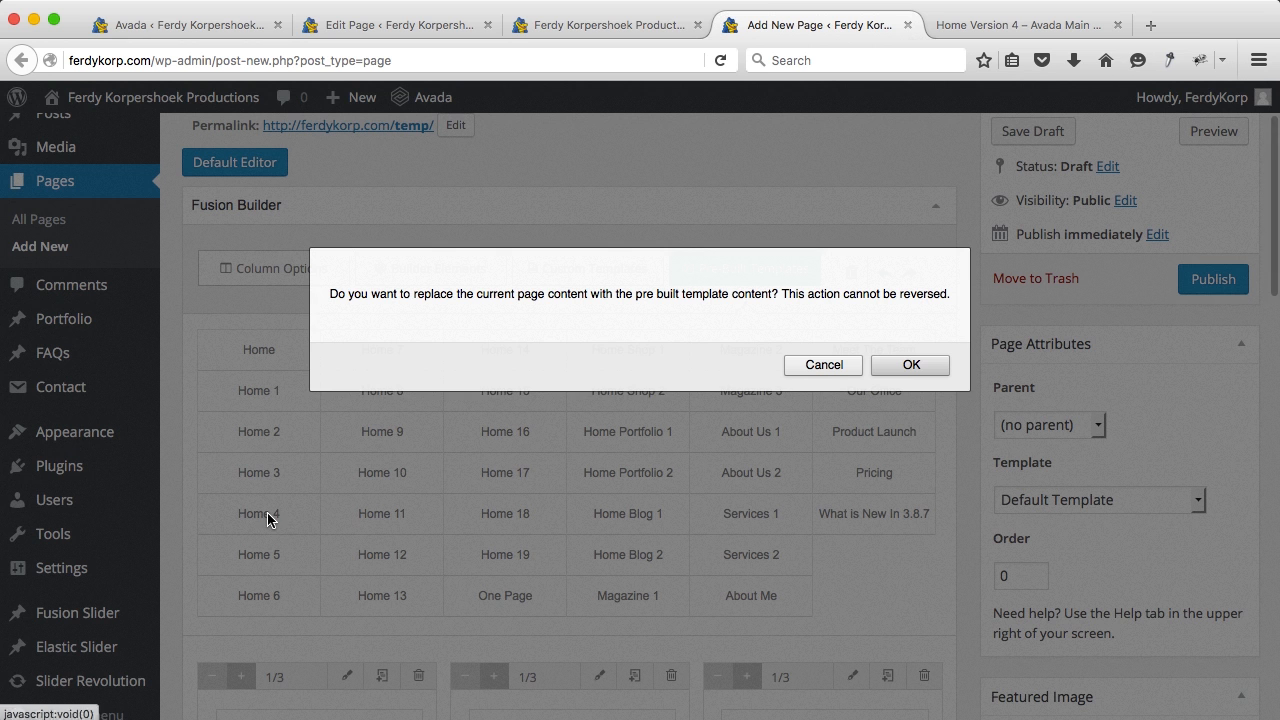
click(924, 369)
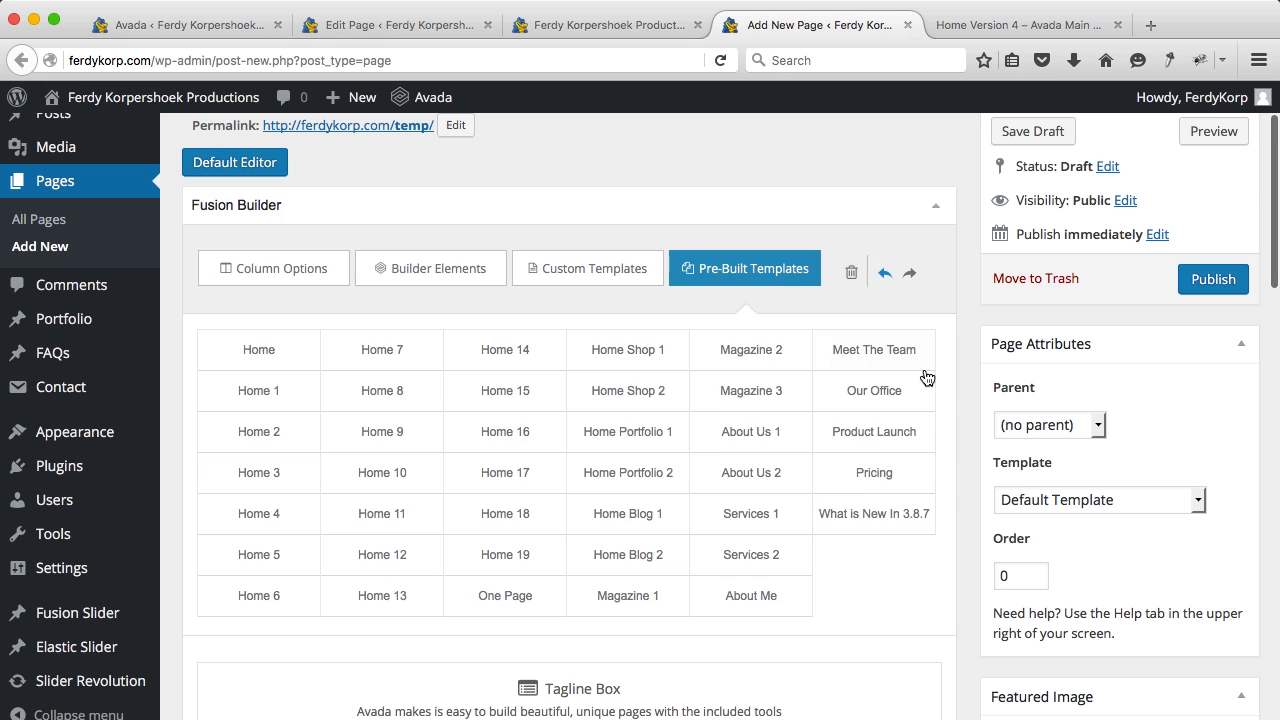
Step: Delete the Tagline Box, Separator, Latest From The Blog and Blog elements
scroll(924, 375, down, 5)
scroll(923, 374, up, 2)
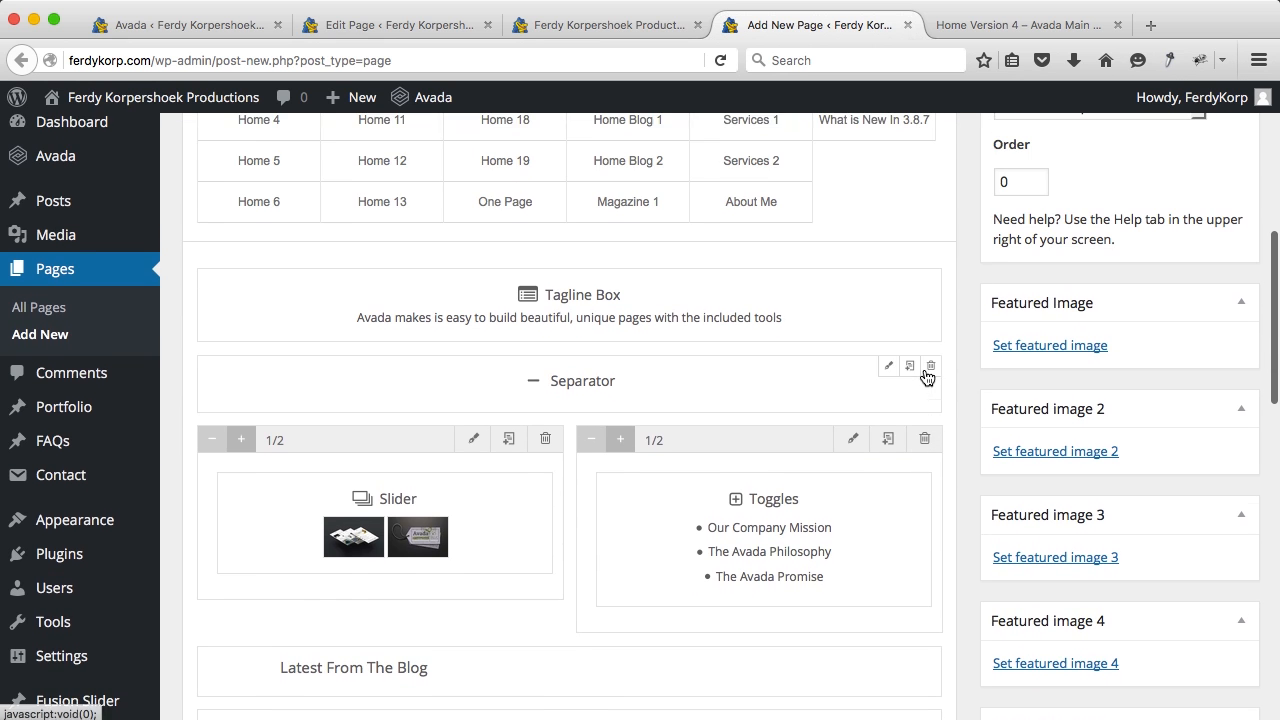
click(930, 277)
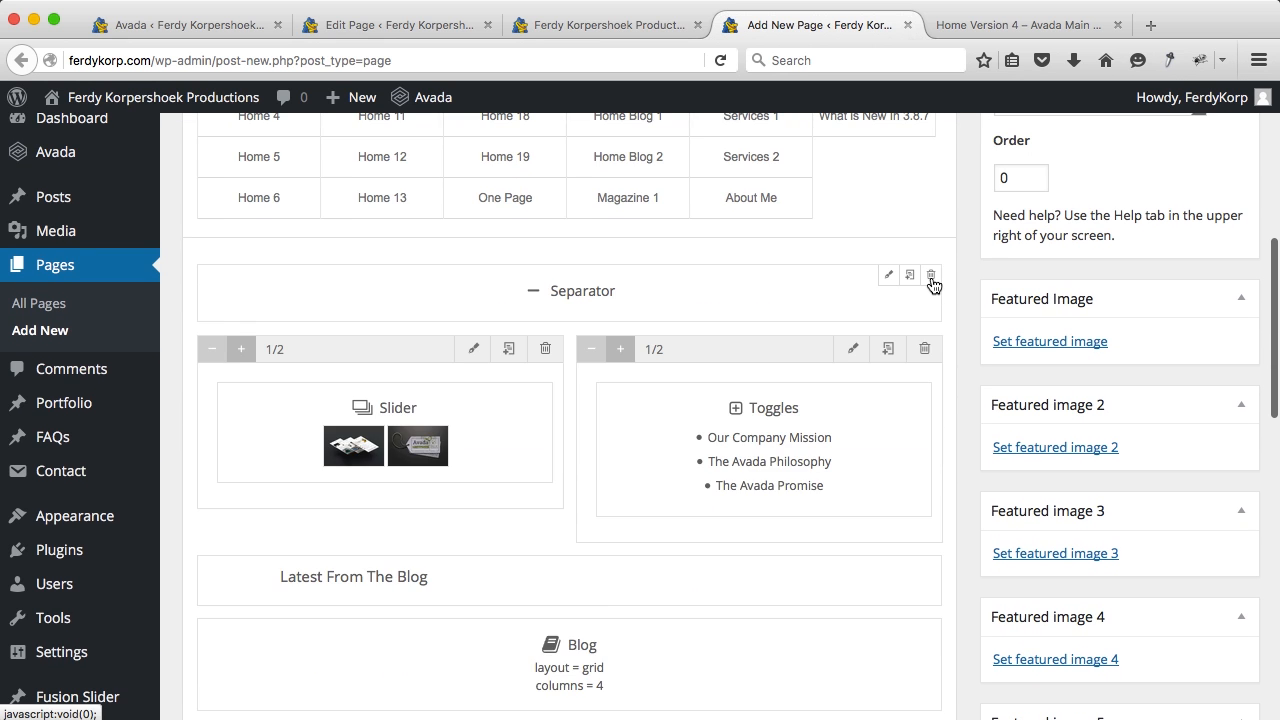
click(930, 278)
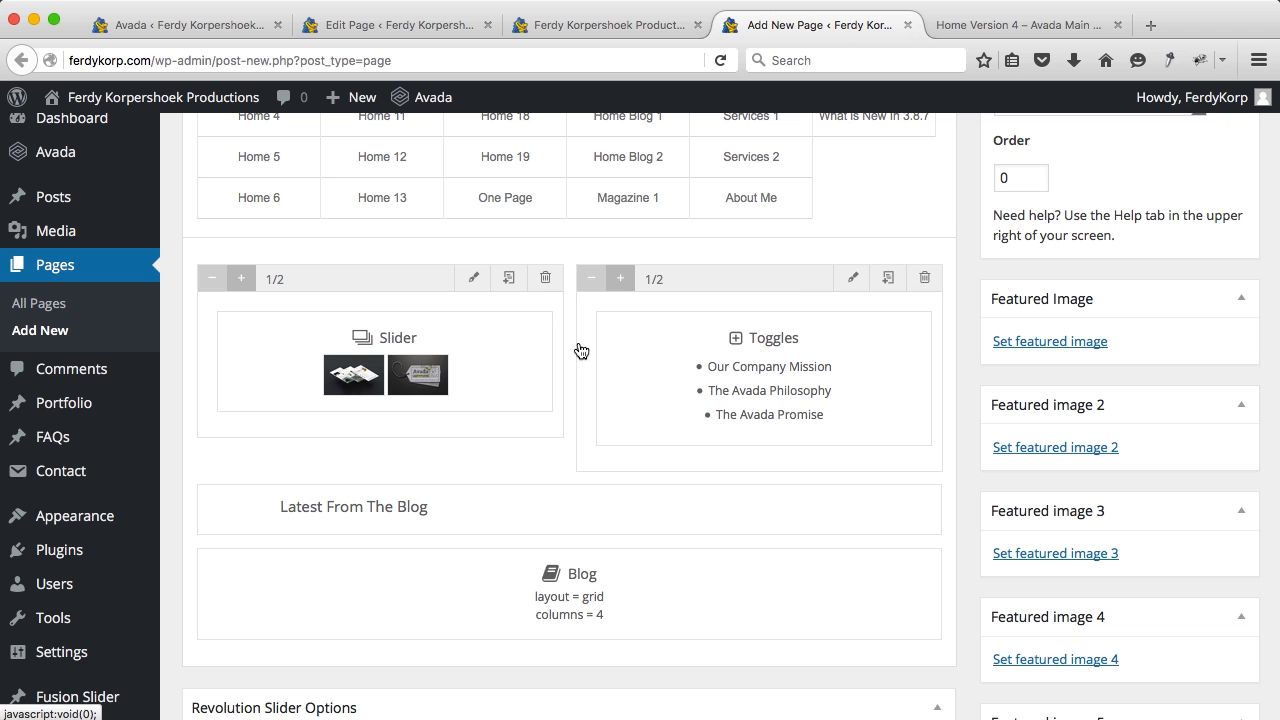
click(932, 497)
click(932, 498)
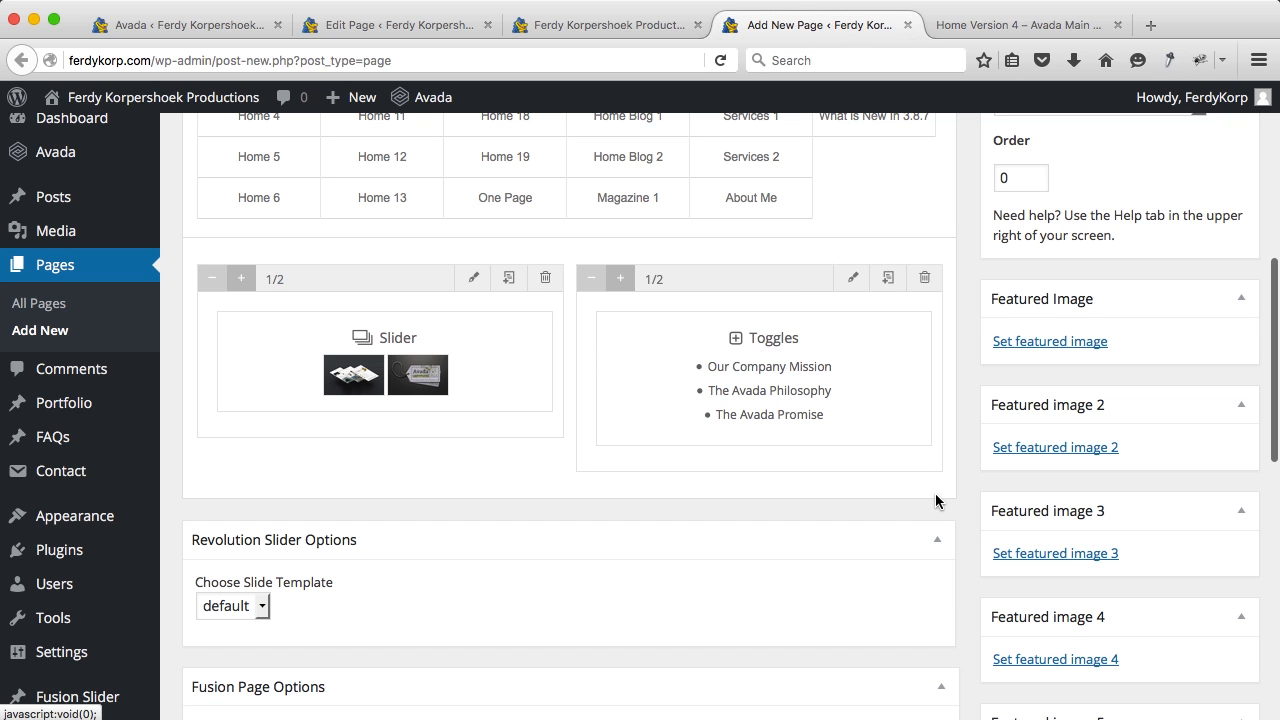
scroll(903, 451, up, 8)
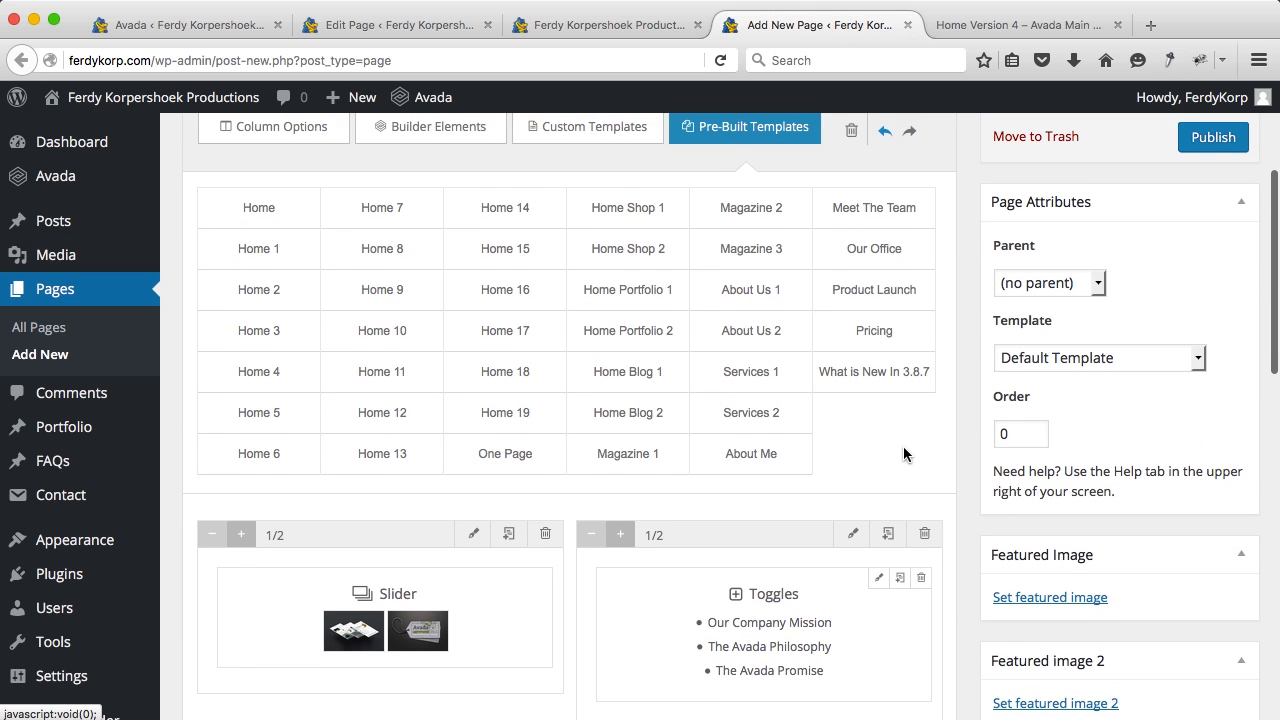
scroll(387, 407, up, 1)
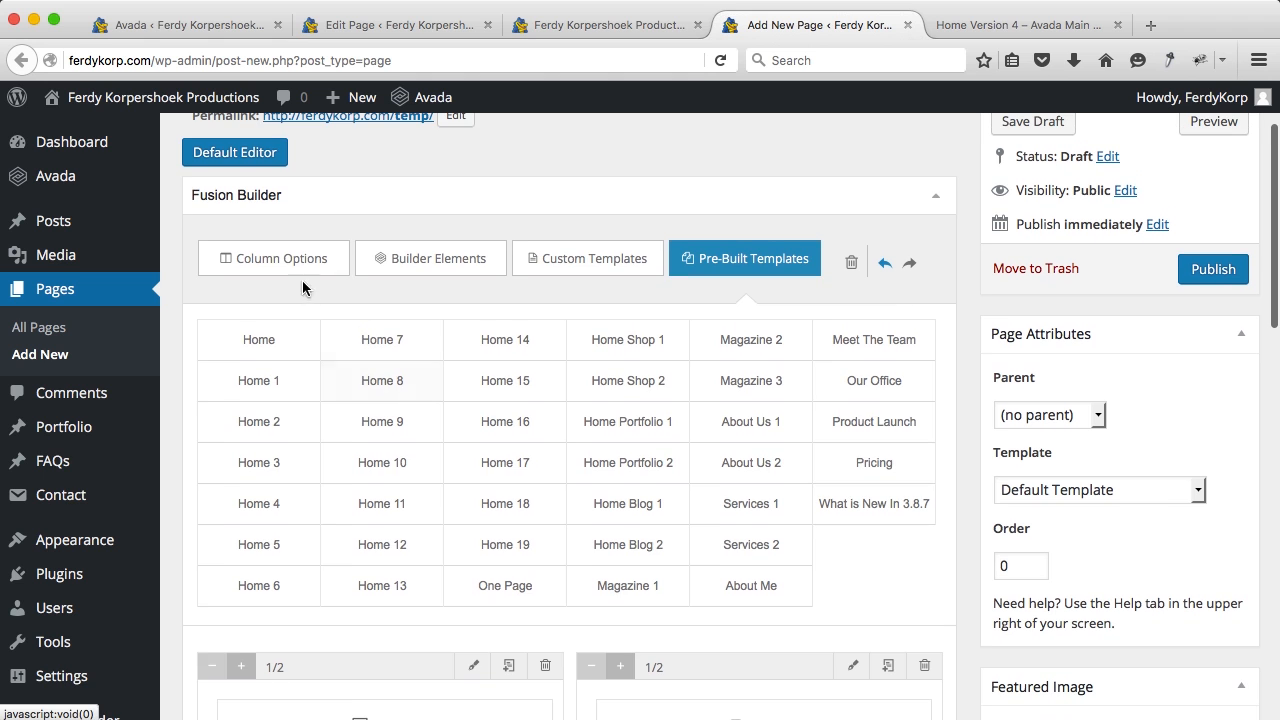
Step: Add a Full Width Container and move the Slider and Toggles columns into it side by side
click(288, 257)
click(233, 362)
scroll(234, 375, down, 5)
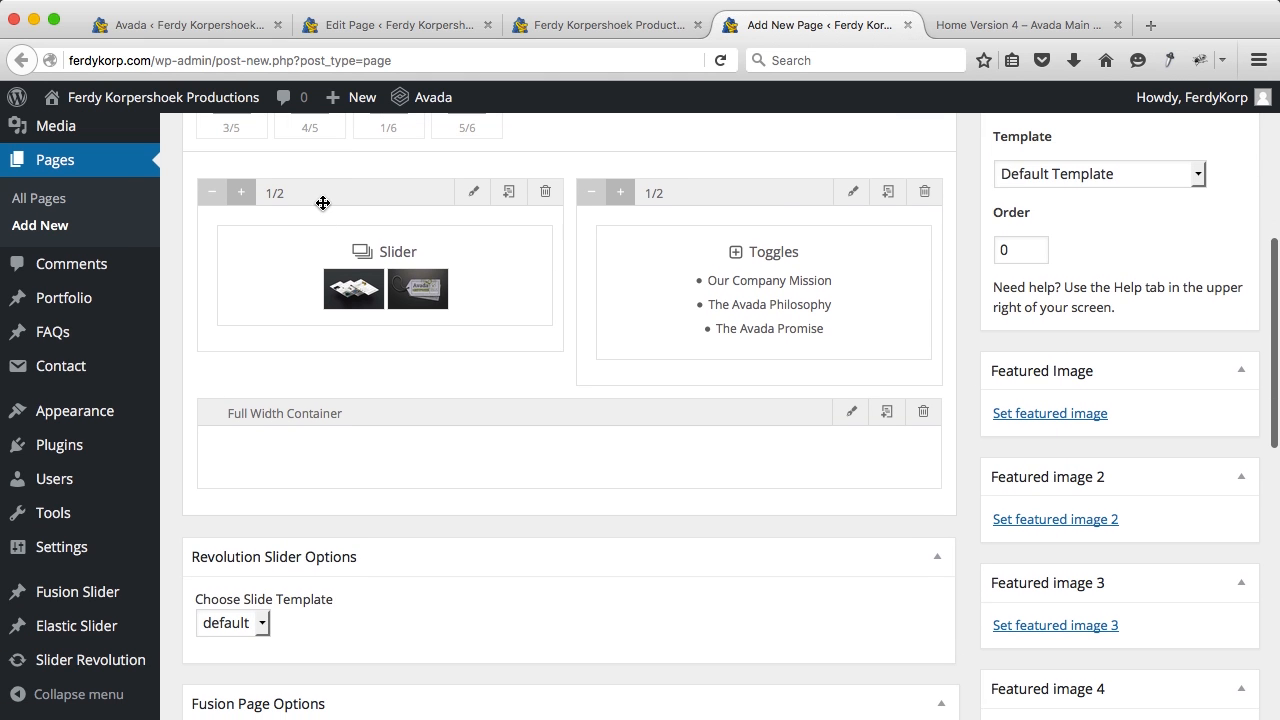
drag(324, 193, 336, 453)
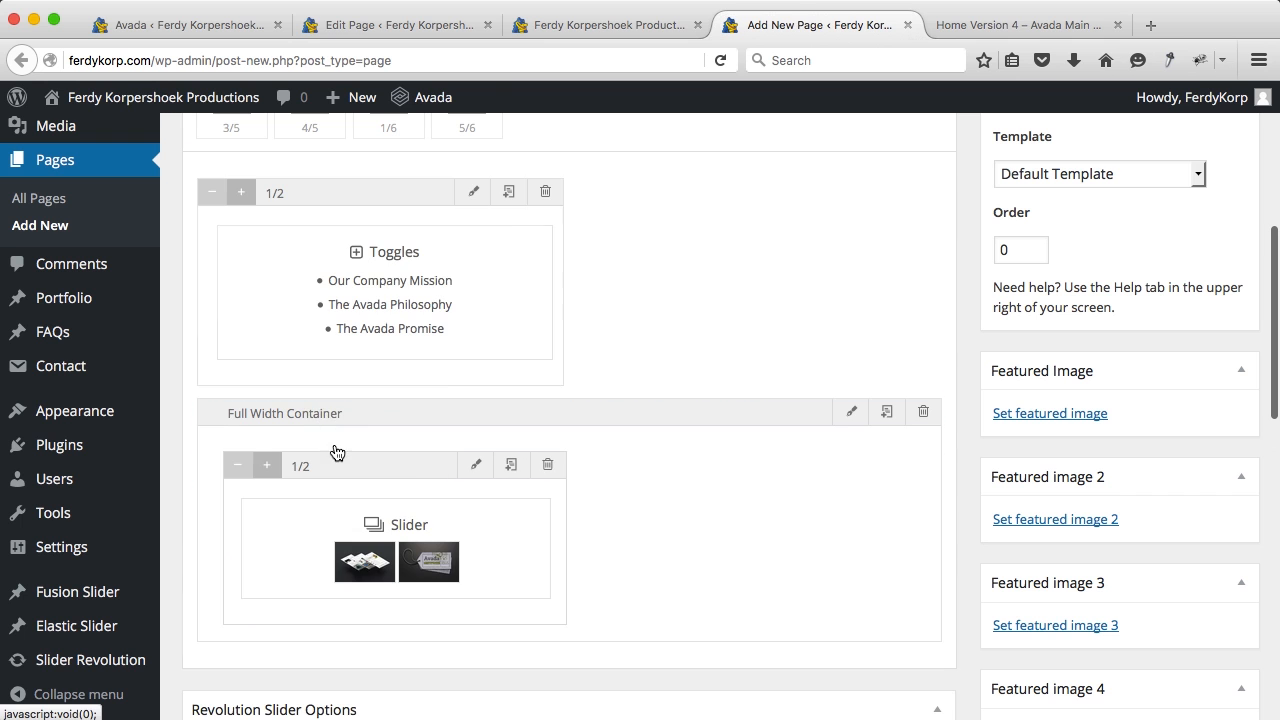
drag(417, 219, 729, 529)
scroll(649, 397, up, 8)
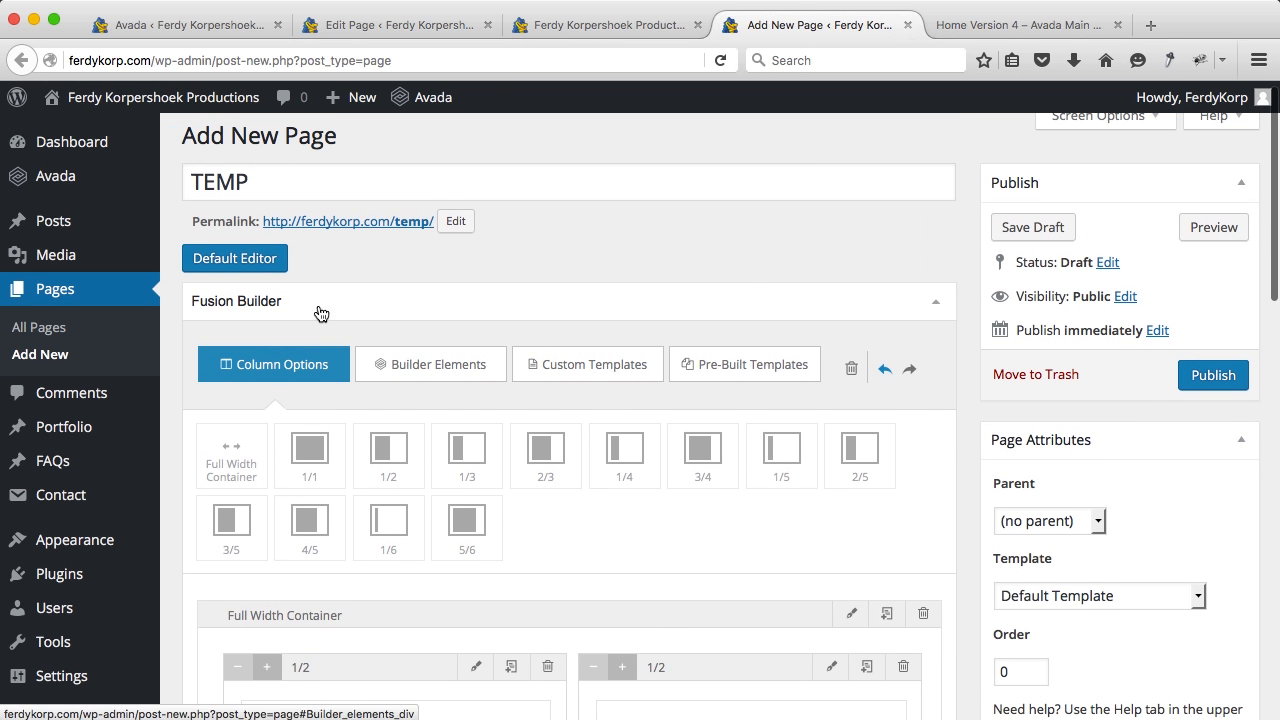
Step: Switch to the shortcode editor and select all of the shortcode
click(259, 264)
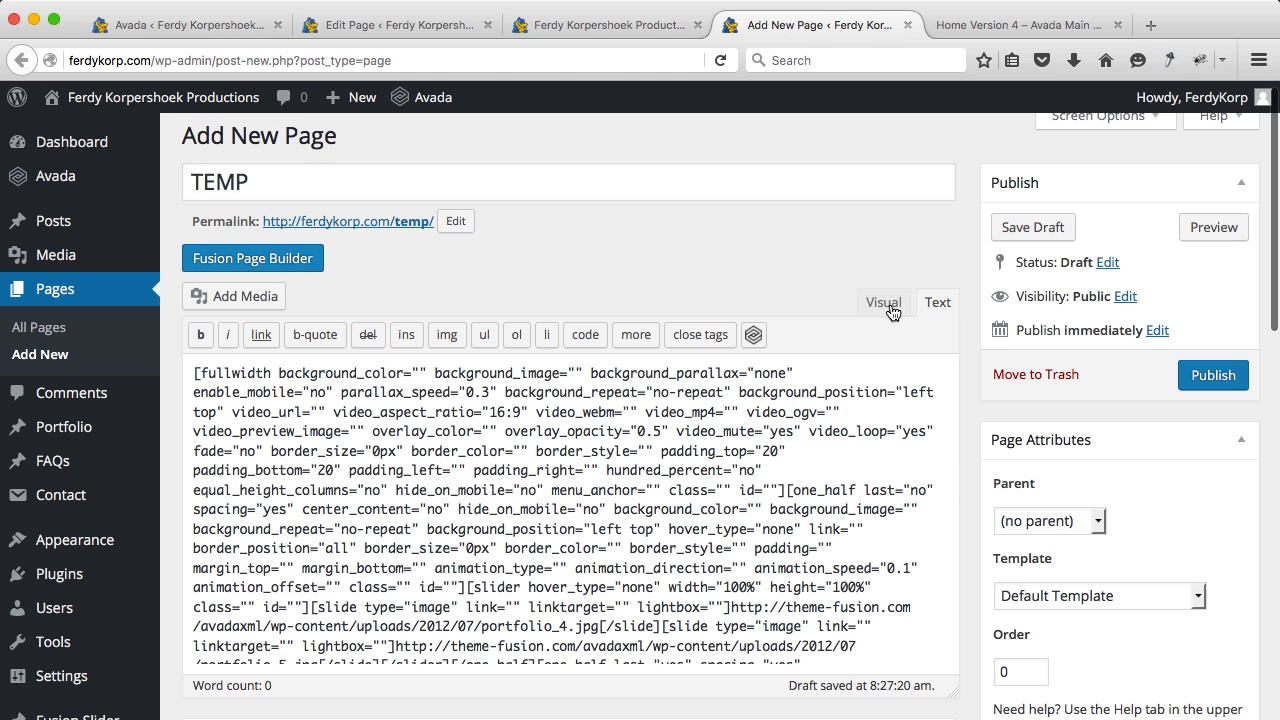
click(849, 427)
key(ctrl+a)
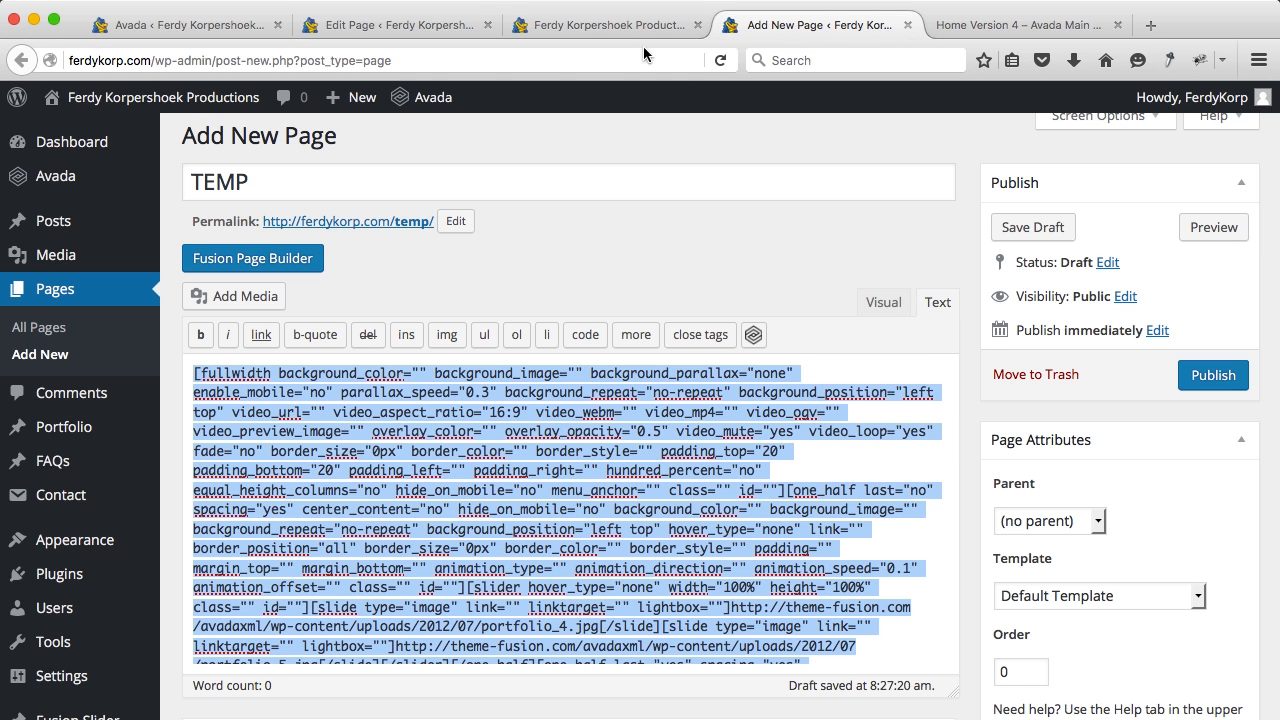
Step: Show the Home page's raw shortcode in the Text editor
click(417, 28)
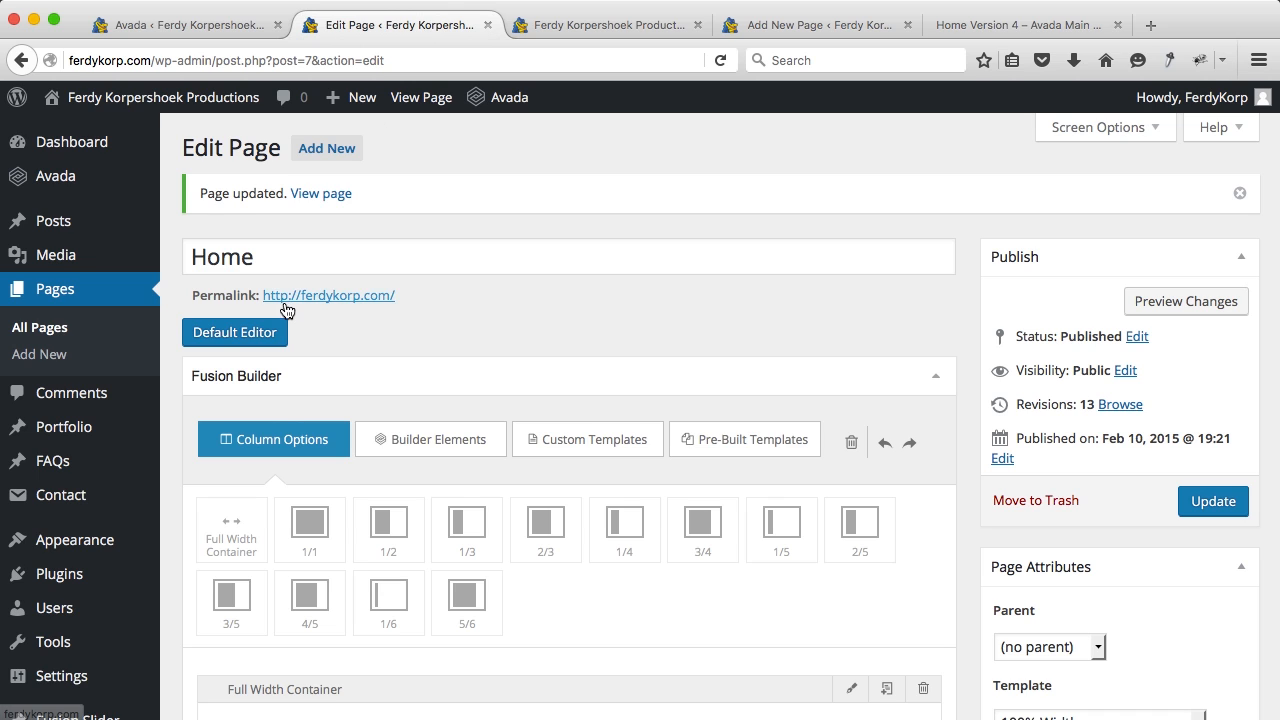
scroll(286, 311, down, 2)
click(233, 253)
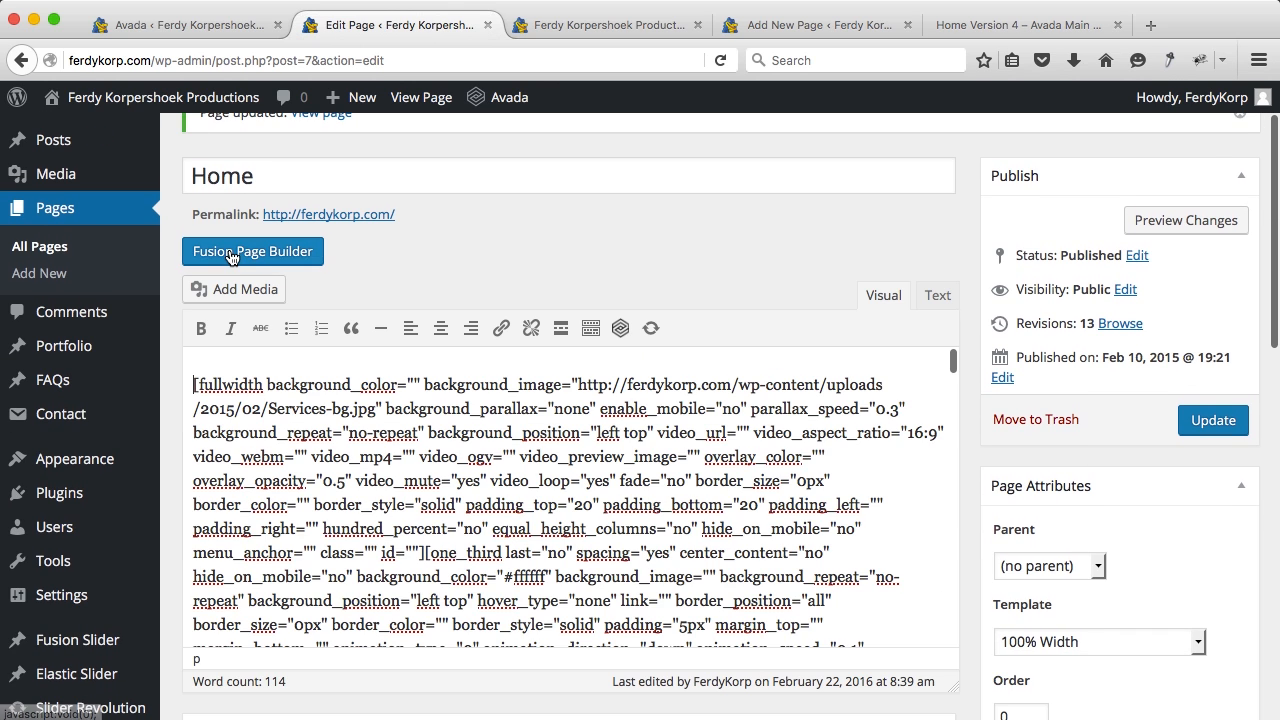
click(938, 295)
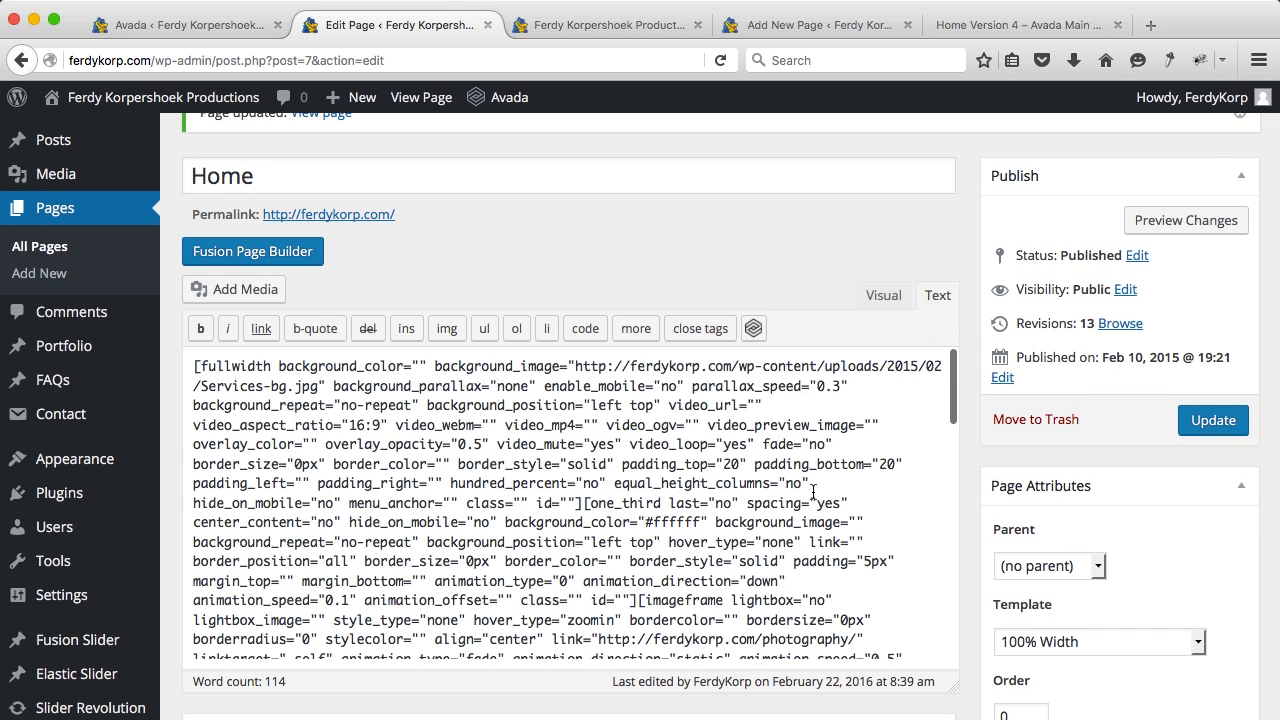
scroll(813, 493, down, 10)
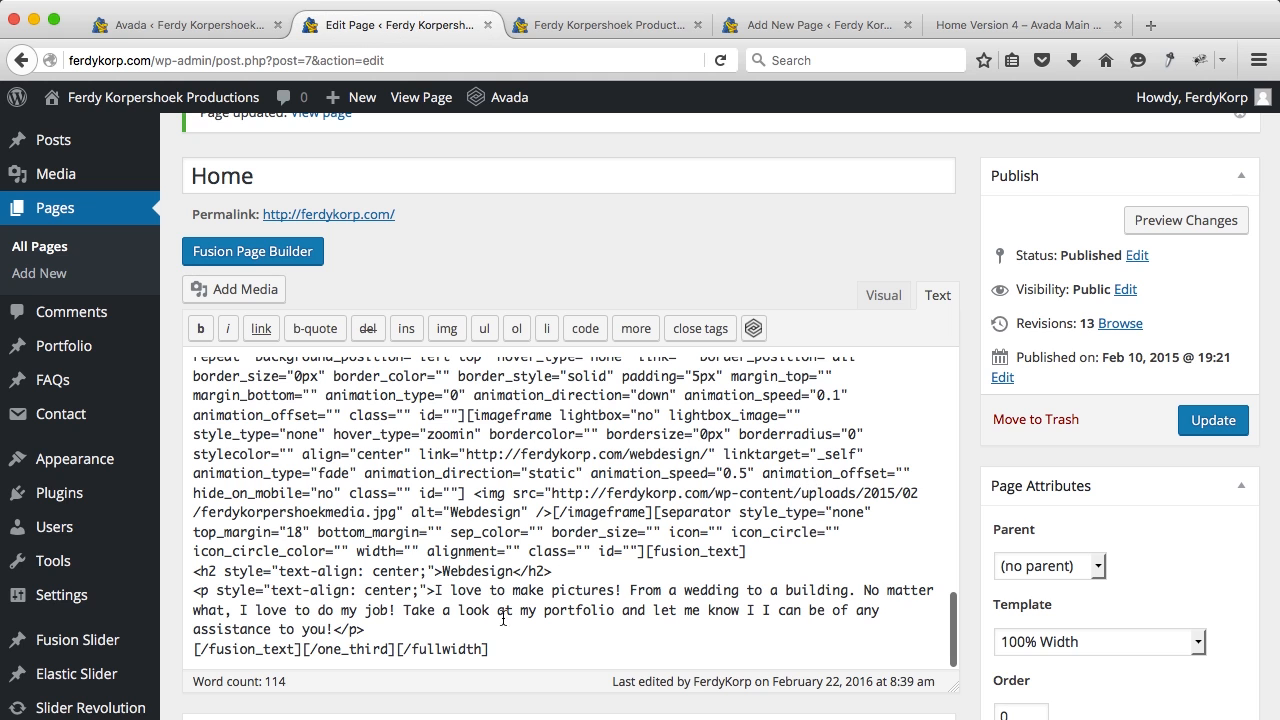
Step: Paste the slider-and-toggles shortcode after the last [/fullwidth] and update the Home page
click(504, 646)
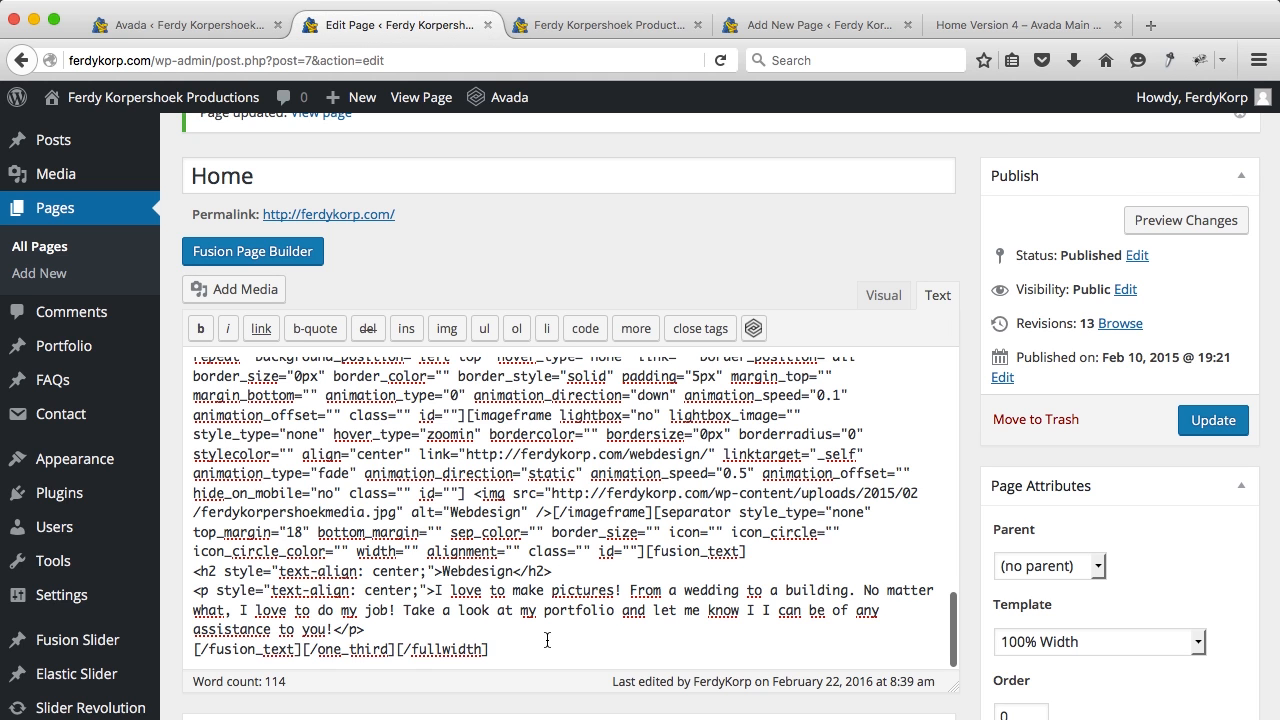
key(Return)
key(super+v)
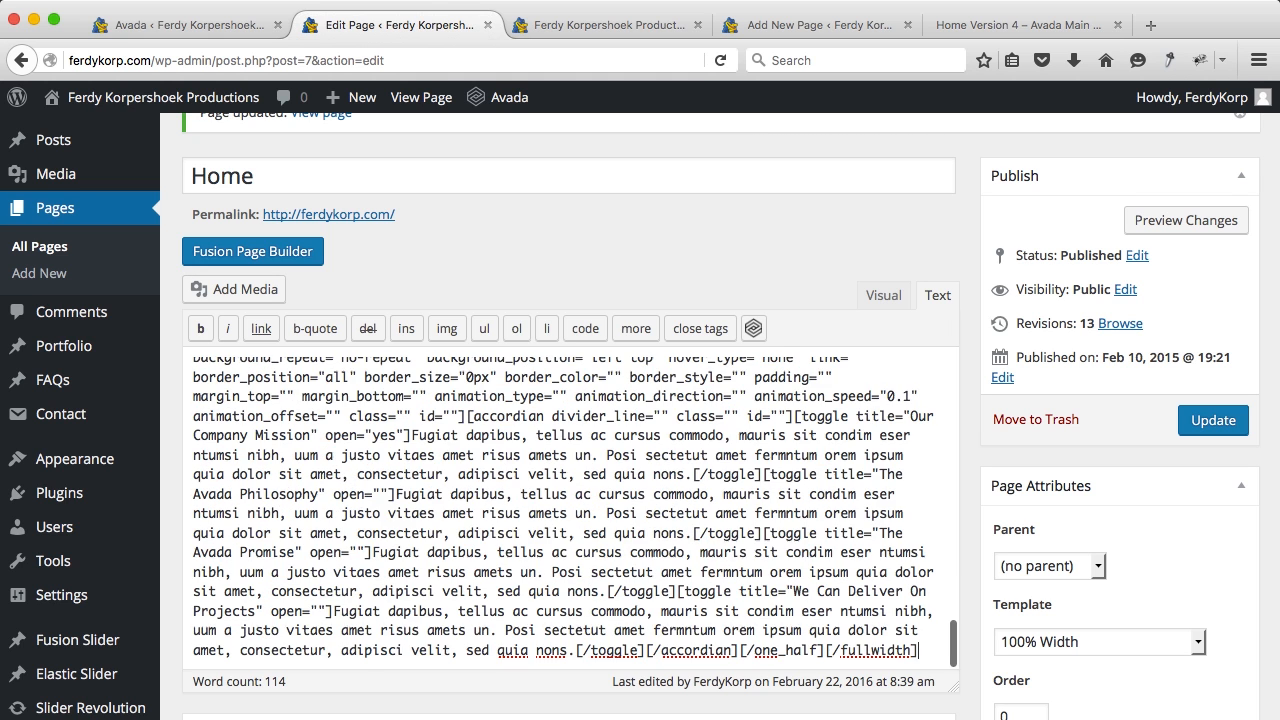
click(1210, 422)
click(656, 36)
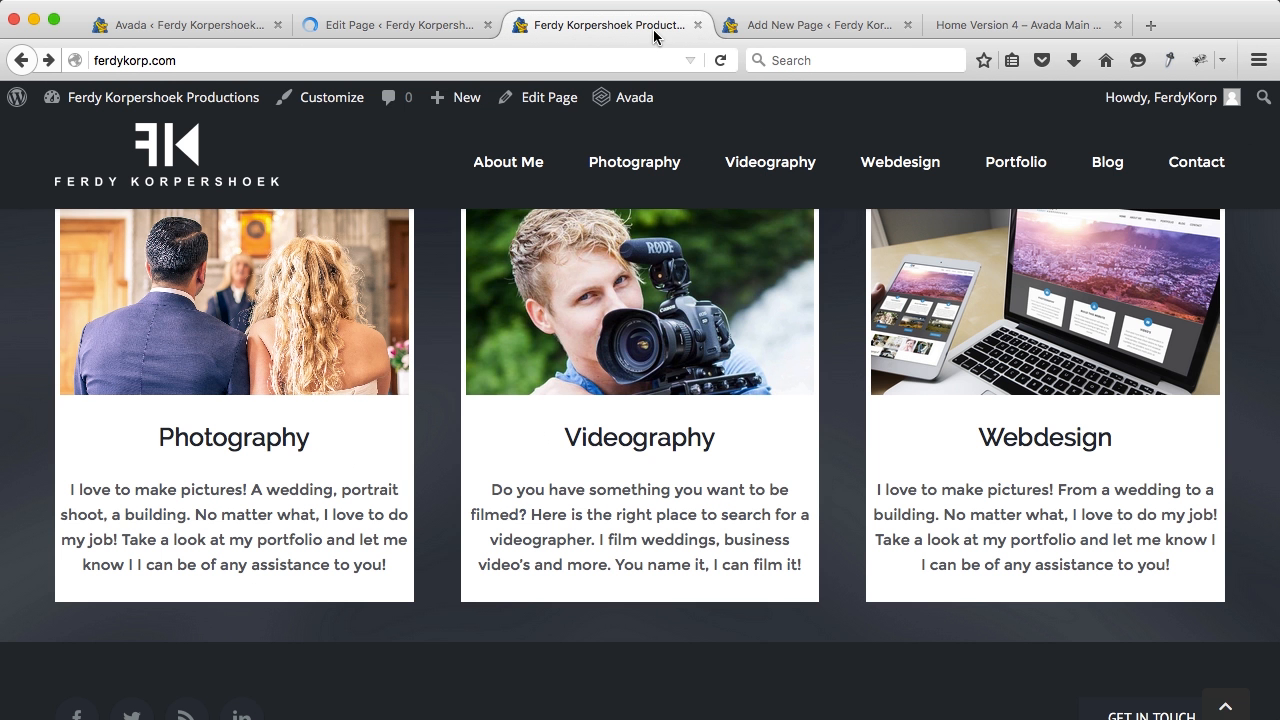
Step: Reload the live home page, view the new slider, and collapse the Our Company Mission toggle
key(super+r)
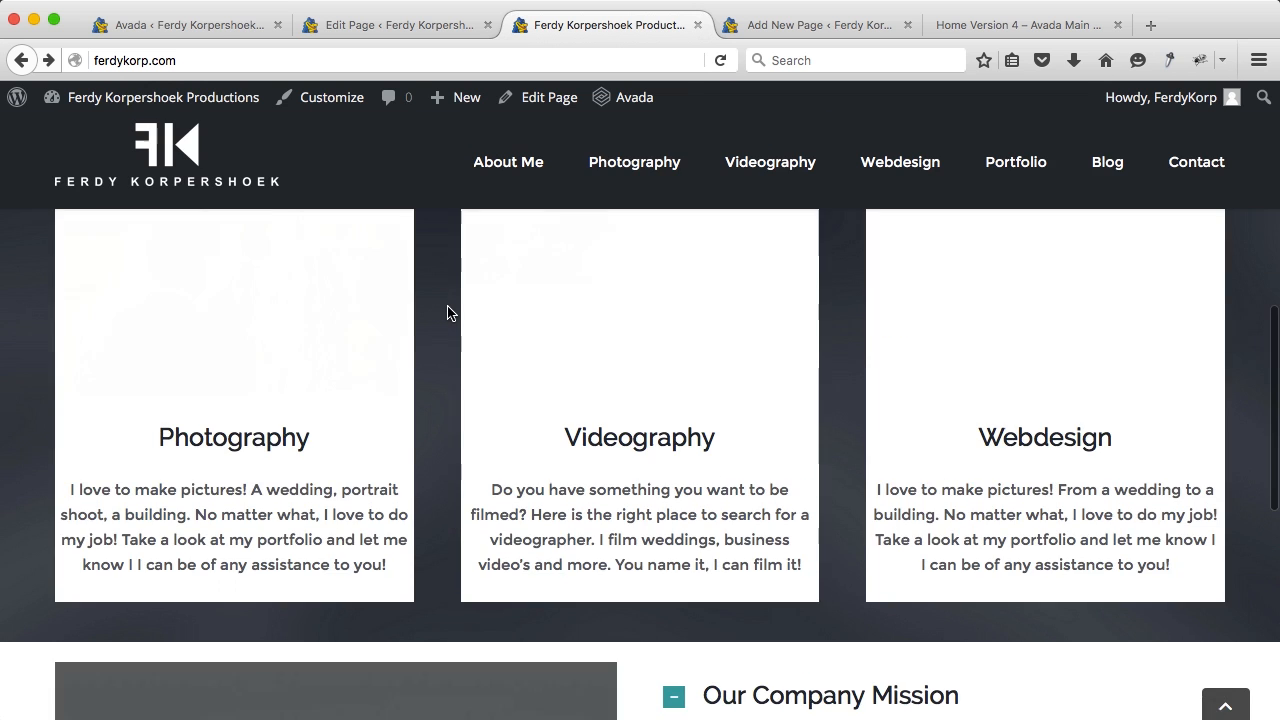
scroll(447, 313, down, 3)
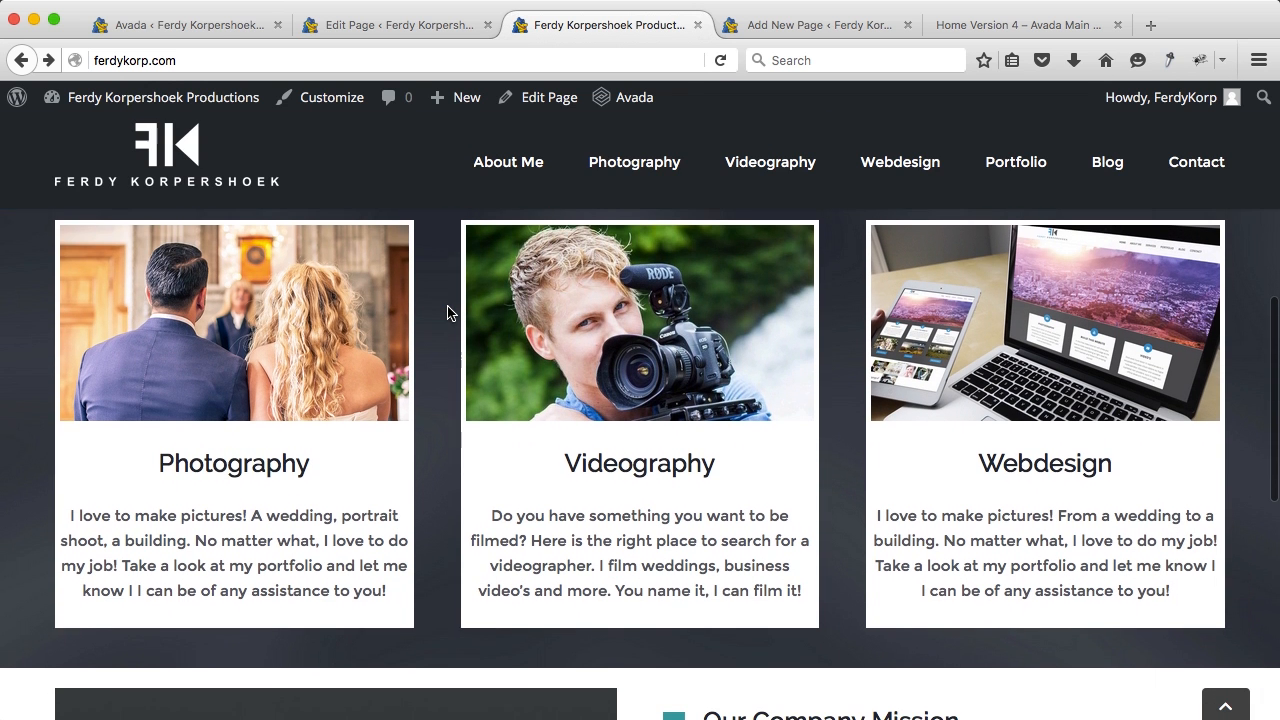
scroll(447, 313, down, 10)
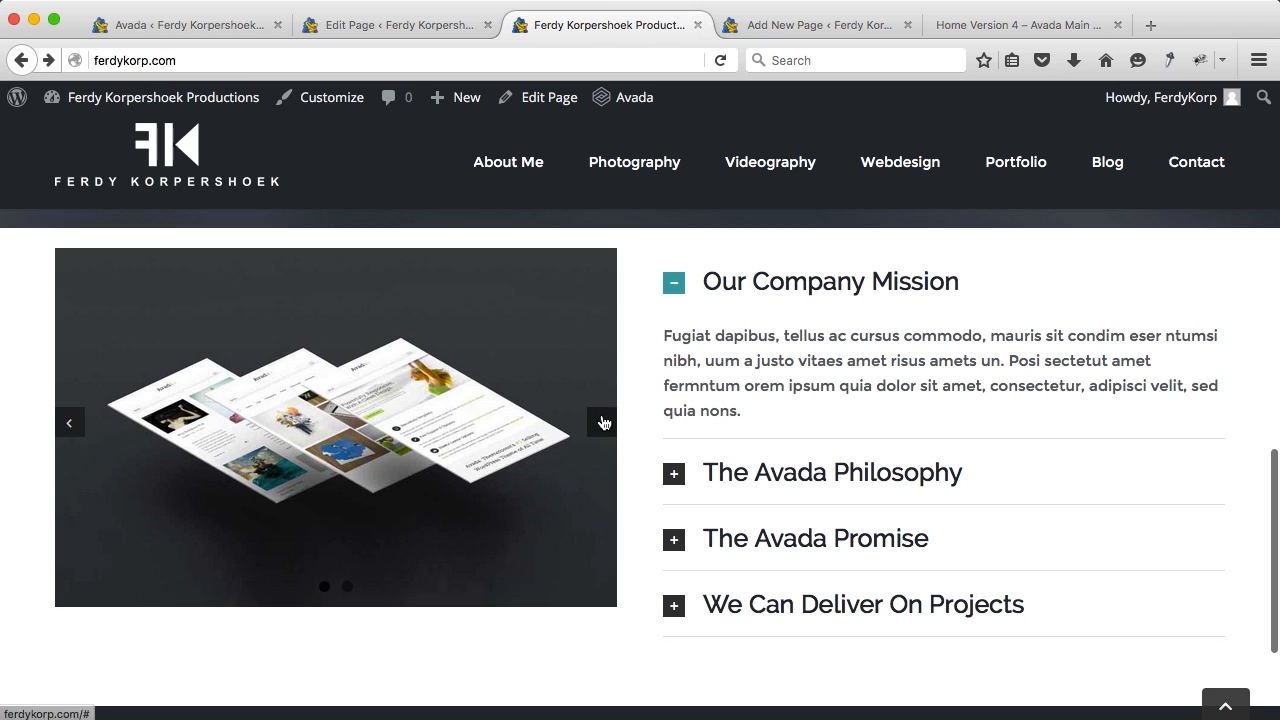
click(692, 302)
scroll(645, 400, down, 4)
scroll(634, 434, up, 2)
scroll(634, 434, up, 7)
scroll(634, 434, down, 2)
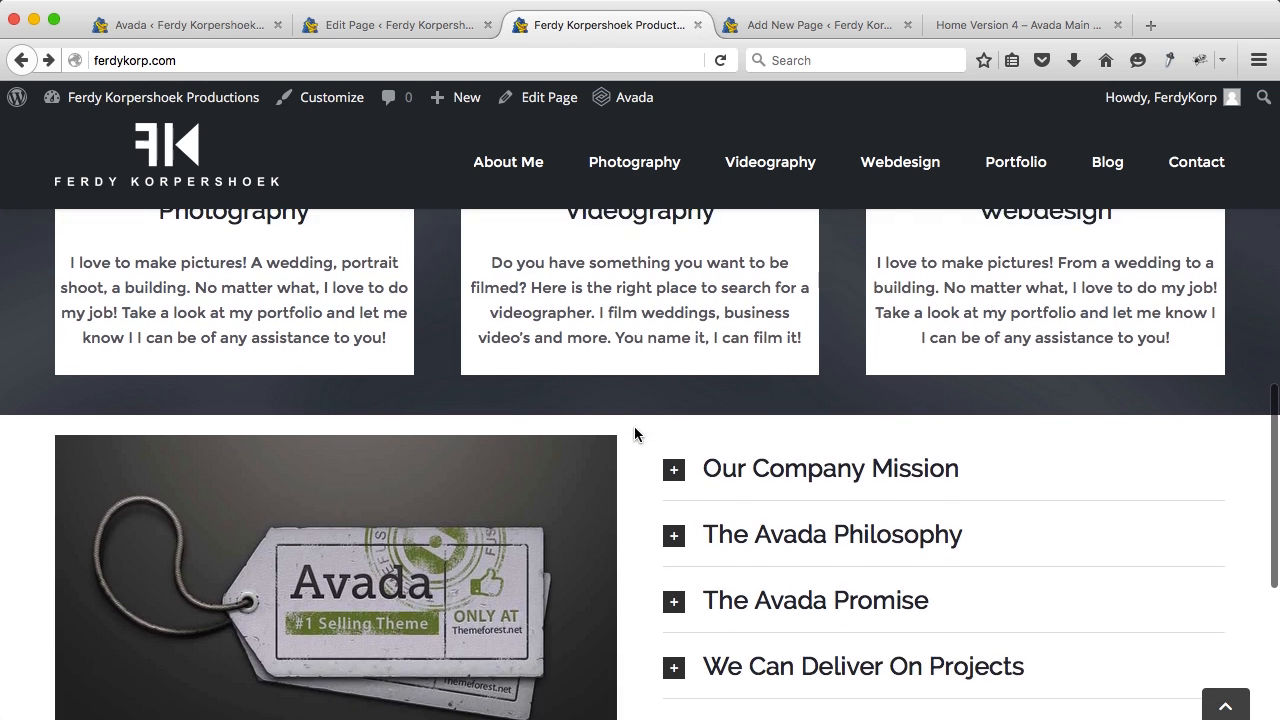
scroll(634, 434, up, 9)
scroll(634, 434, down, 3)
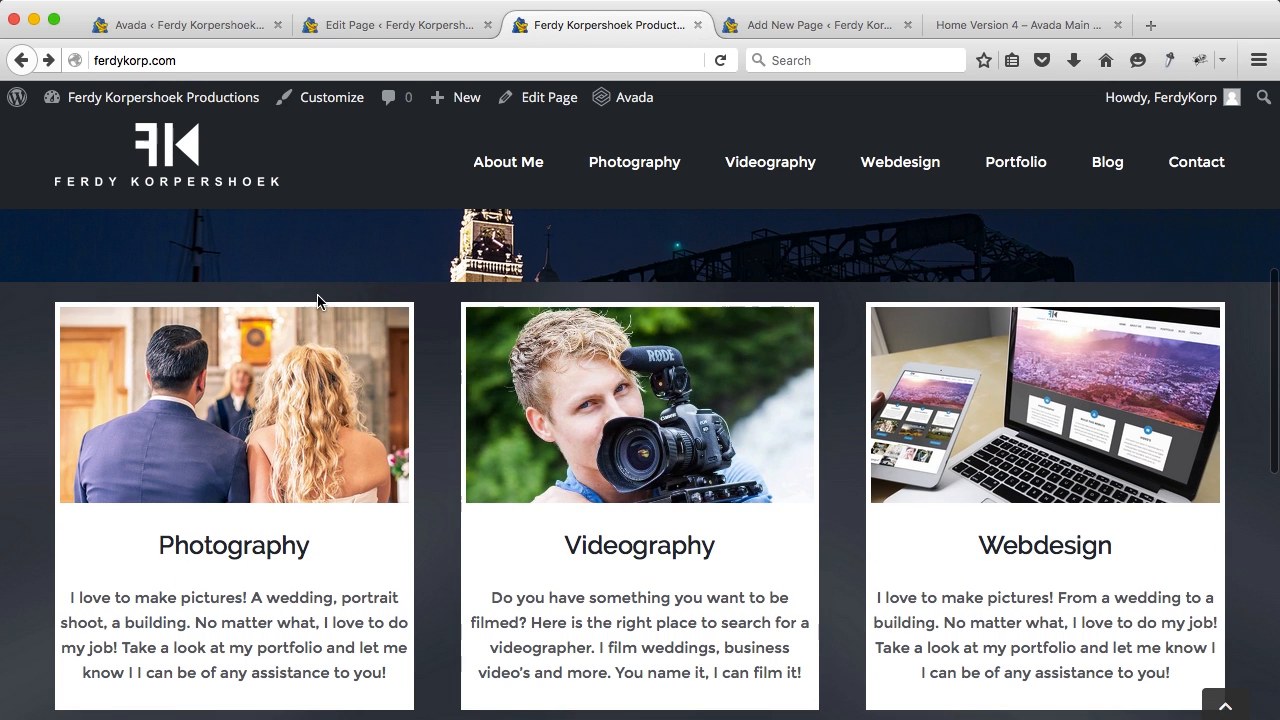
Step: Reopen the Home page in Fusion Page Builder and open the service columns container's Design settings
click(370, 22)
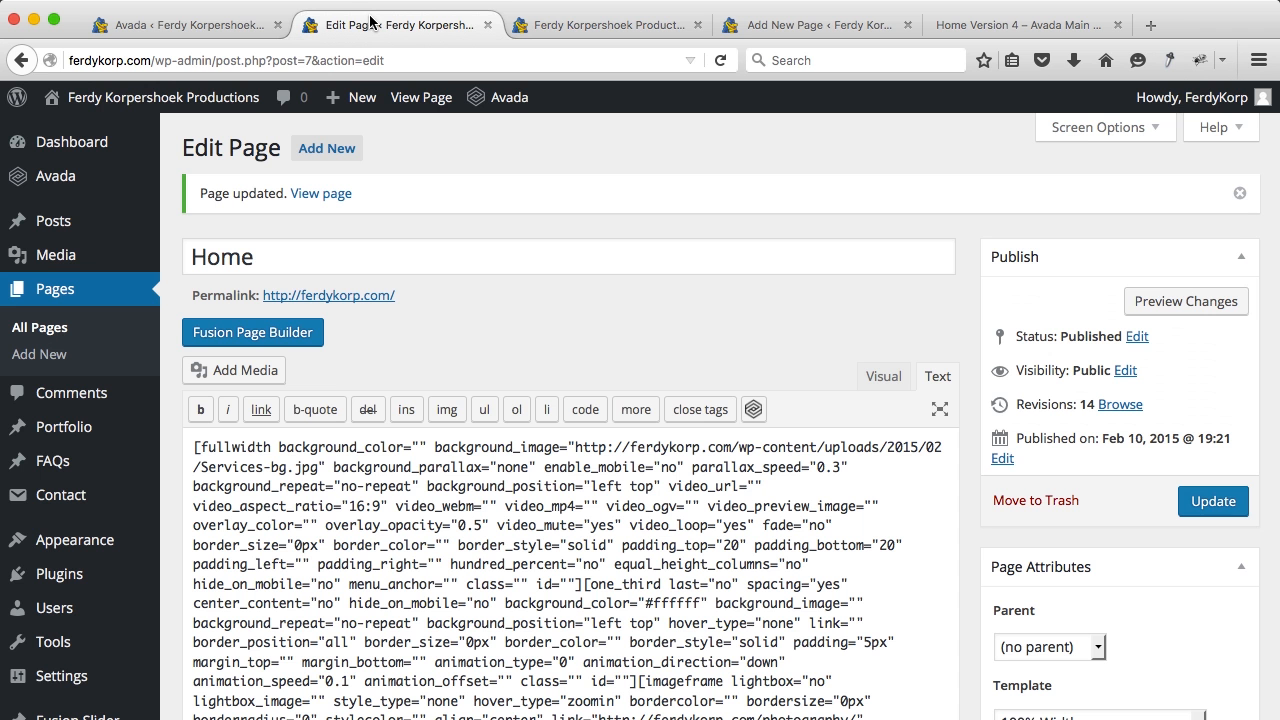
click(286, 333)
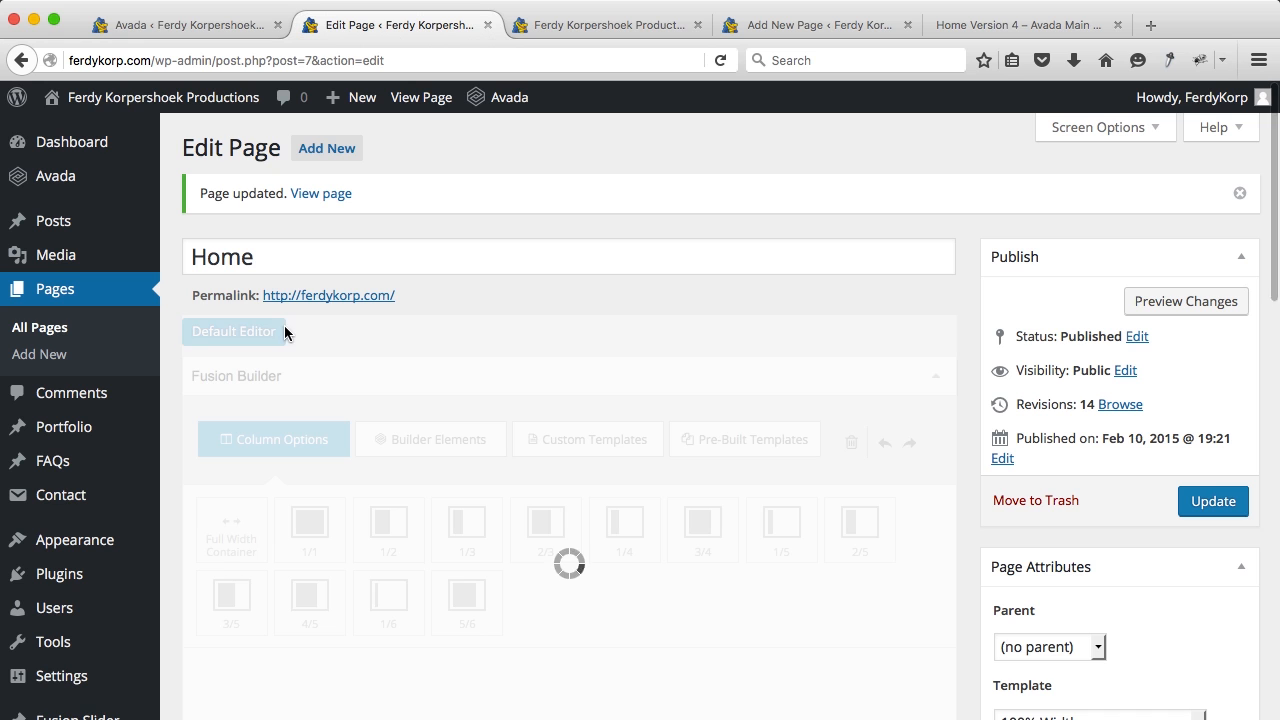
scroll(692, 344, down, 8)
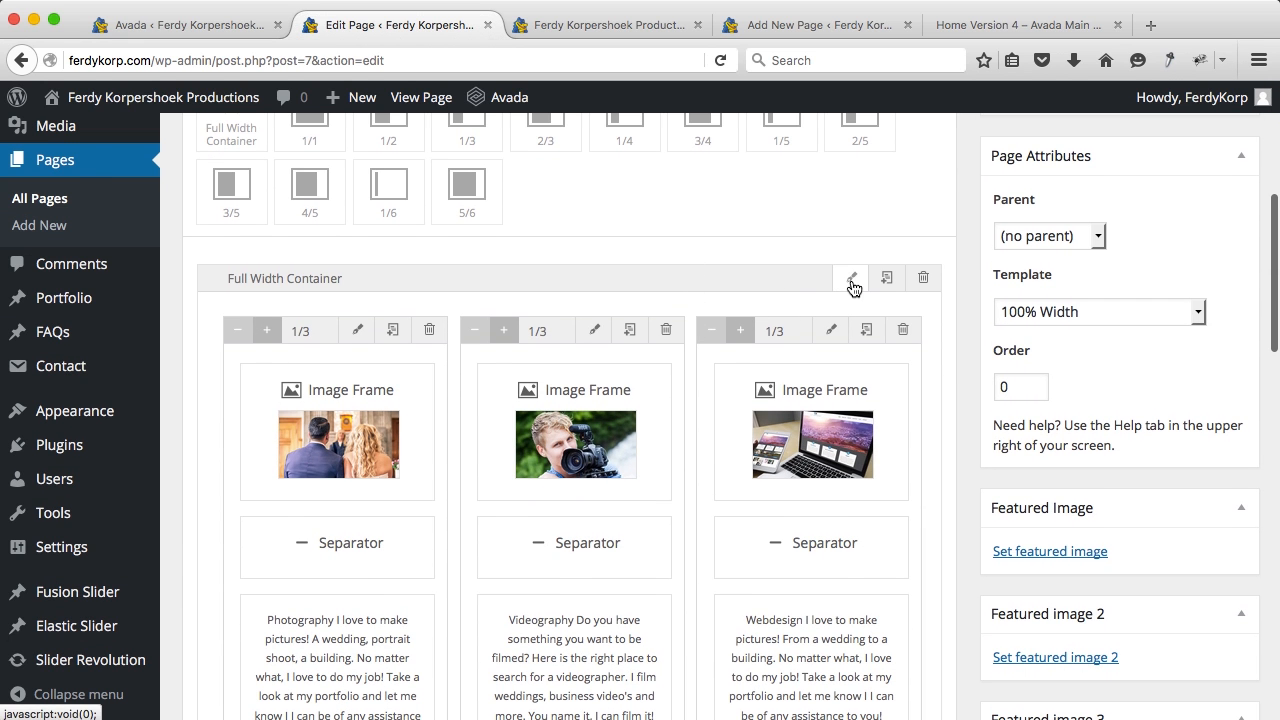
click(852, 288)
click(489, 206)
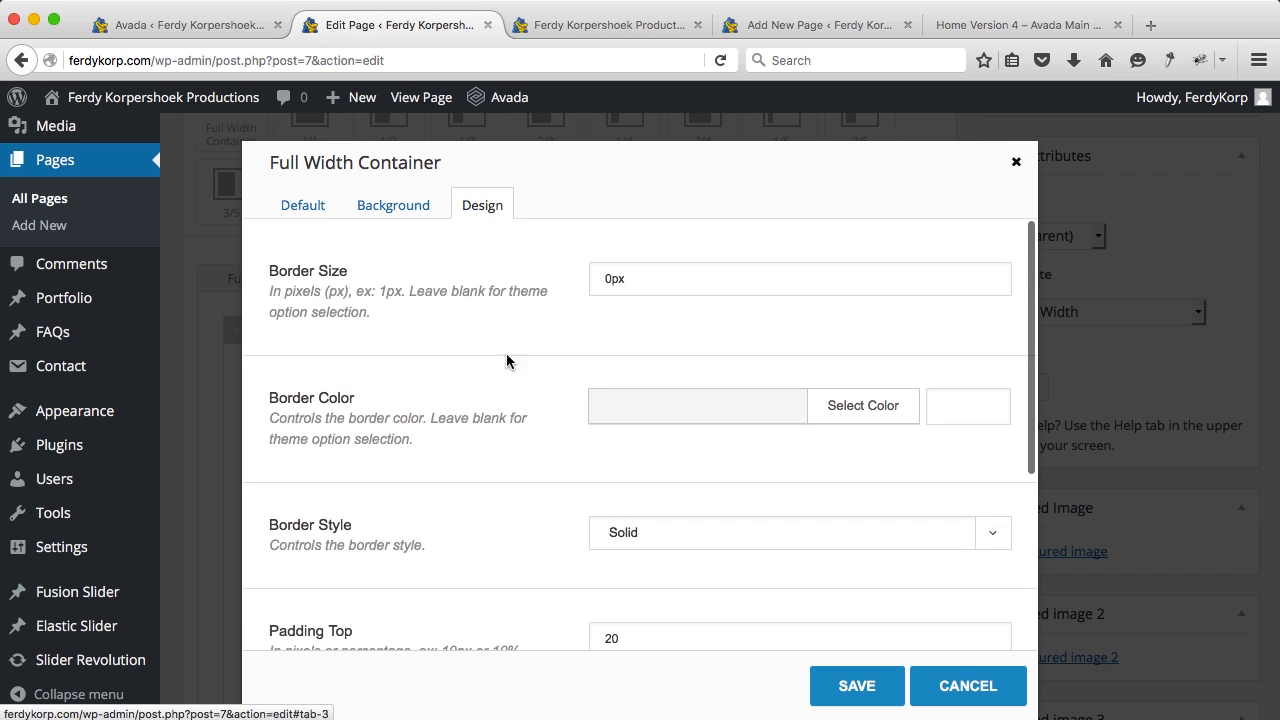
scroll(537, 466, down, 5)
Step: Set the container's top and bottom padding to 50, update the Home page, and view the live site
click(642, 341)
text(50)
key(Tab)
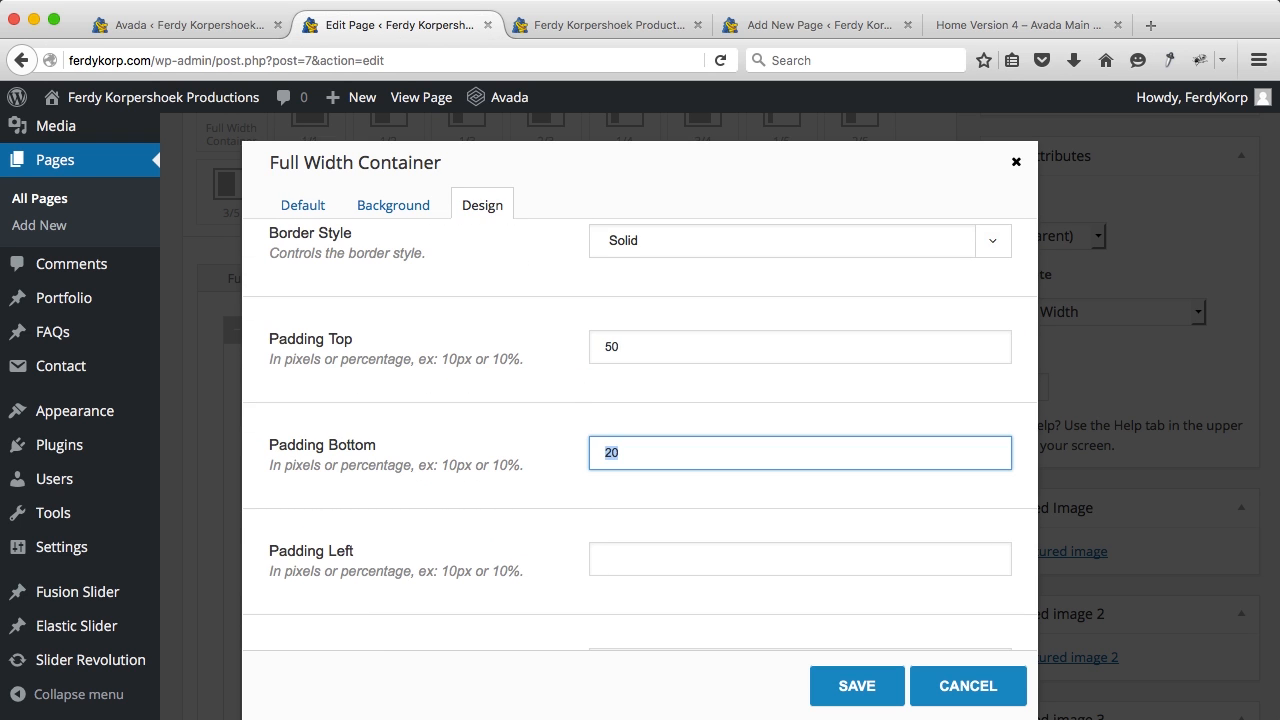
key(Tab)
click(826, 673)
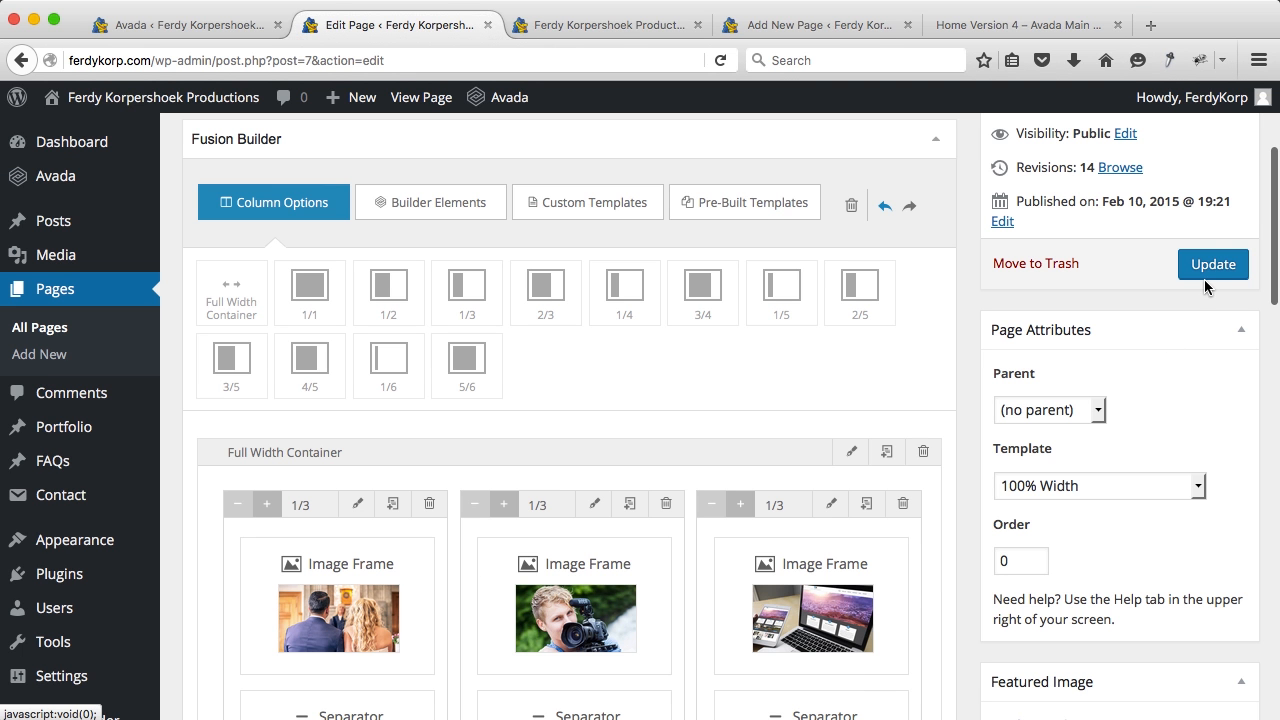
click(1212, 264)
click(610, 25)
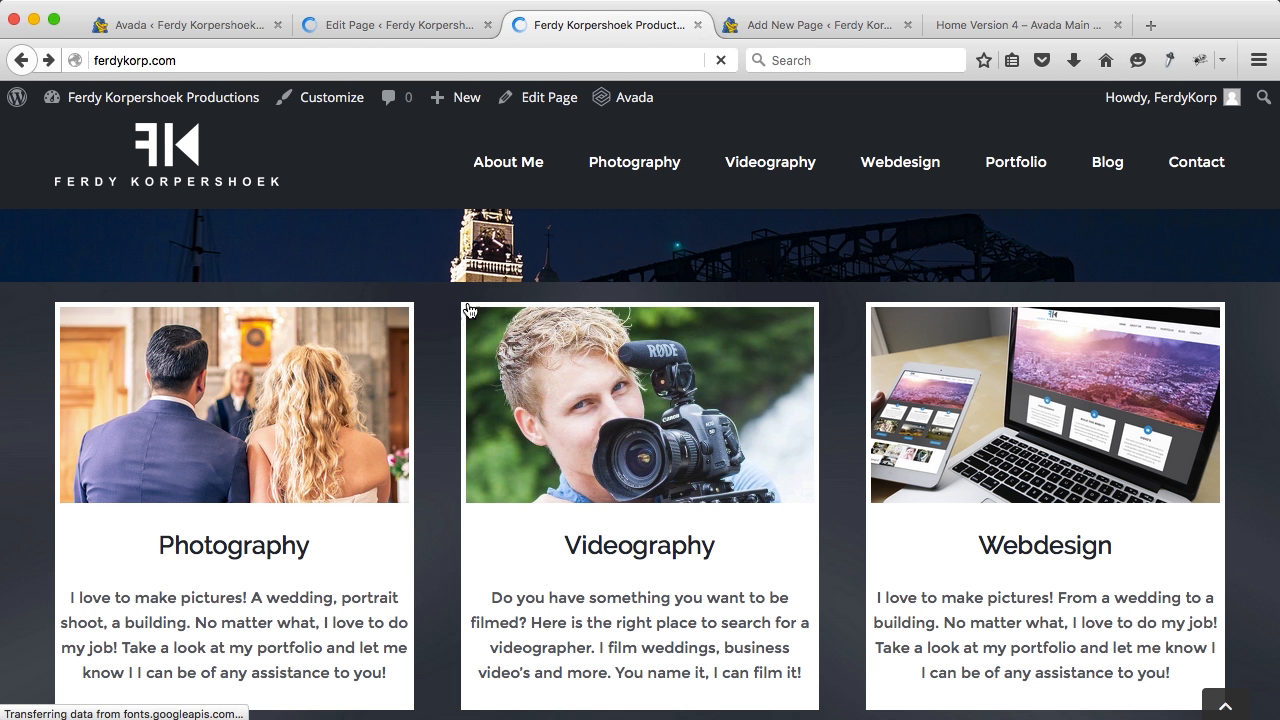
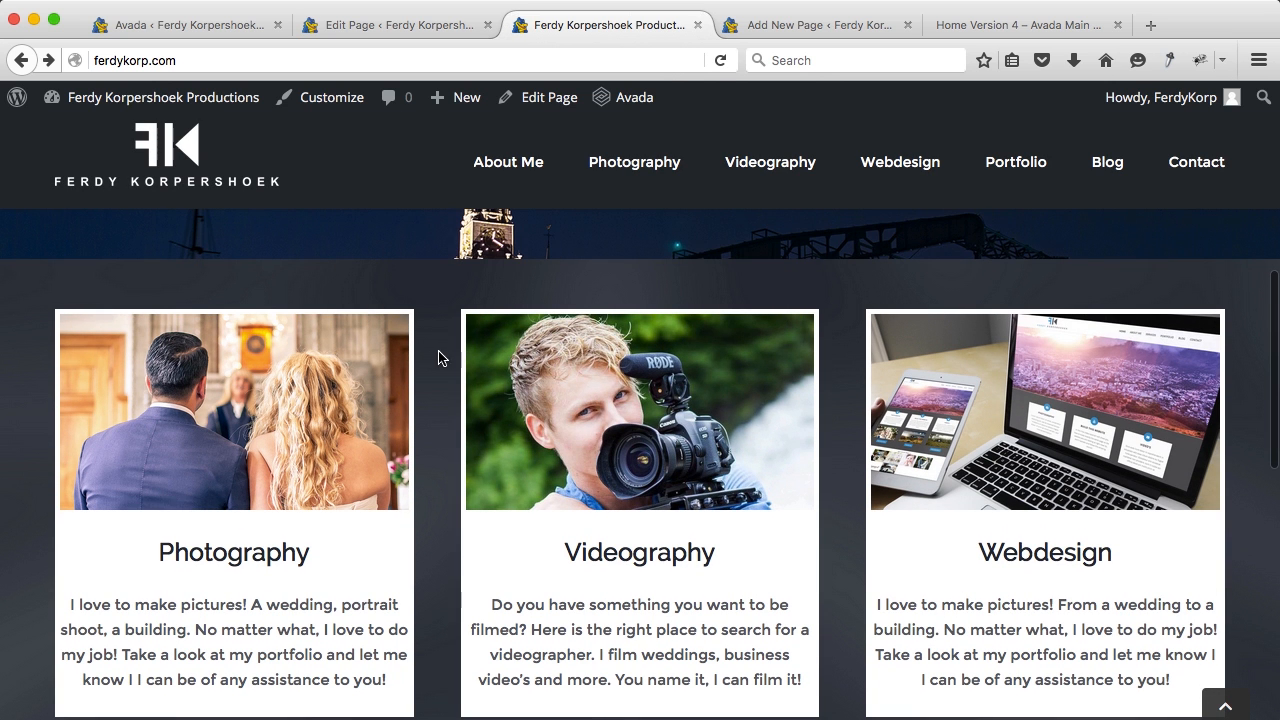
Step: Compare the live front page with the Home page editor, then scroll to the Slider and Toggles container
scroll(443, 358, down, 3)
scroll(443, 358, up, 2)
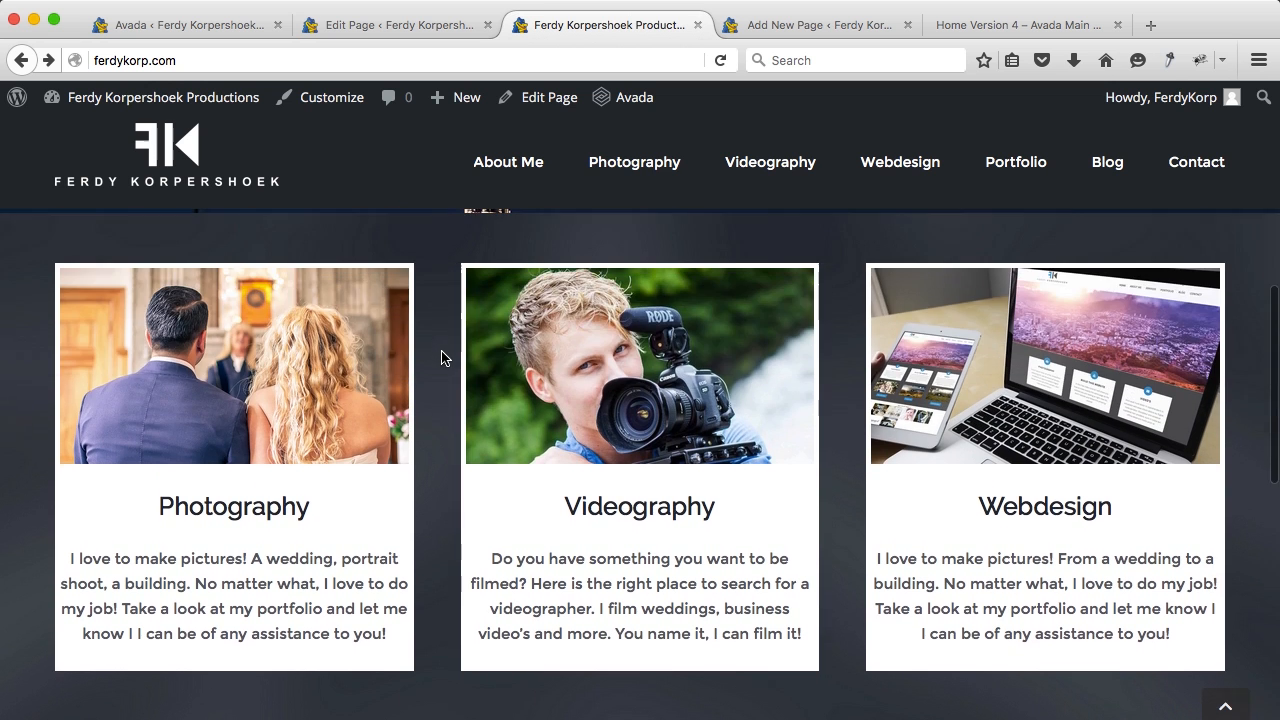
scroll(443, 358, down, 2)
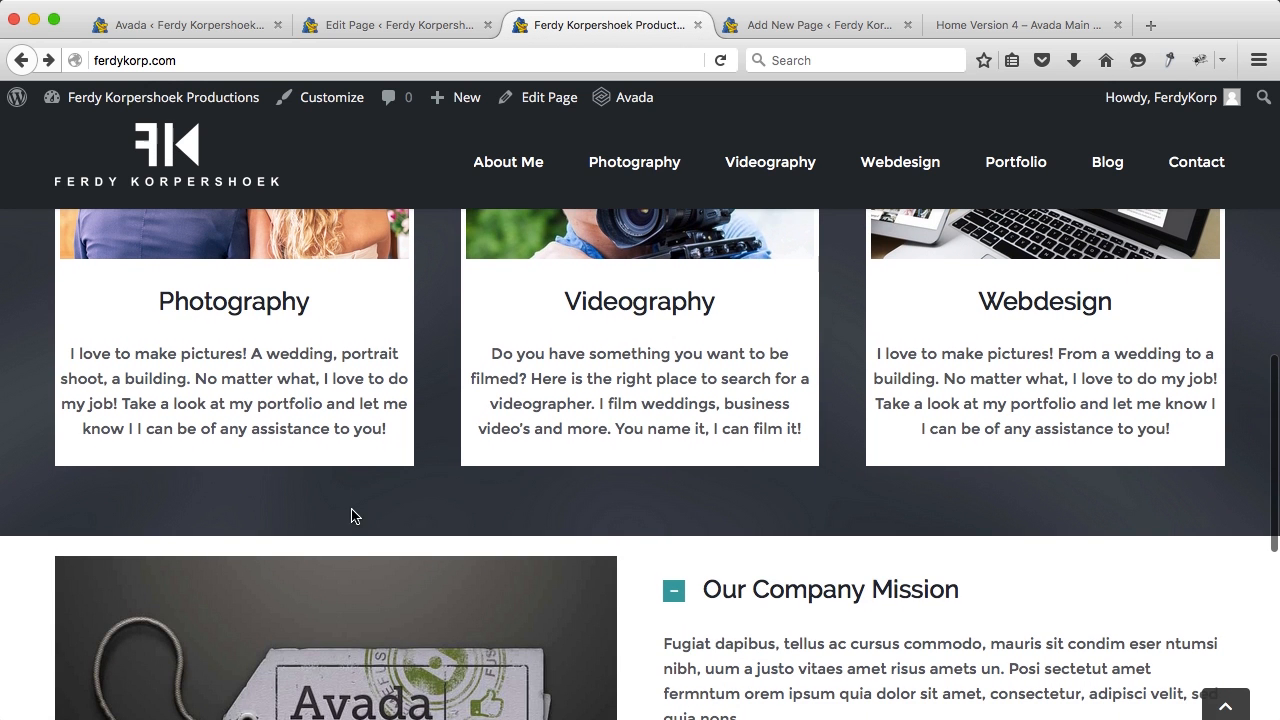
click(358, 28)
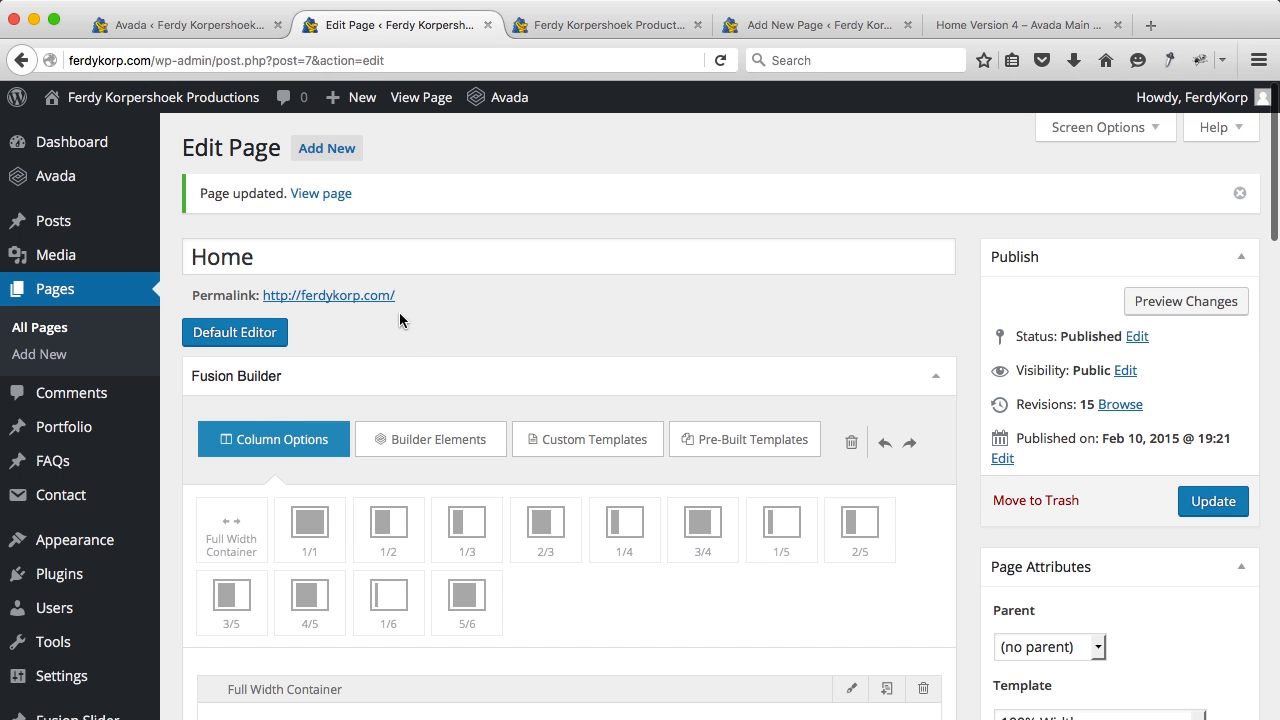
click(603, 30)
scroll(480, 443, down, 5)
scroll(480, 443, up, 2)
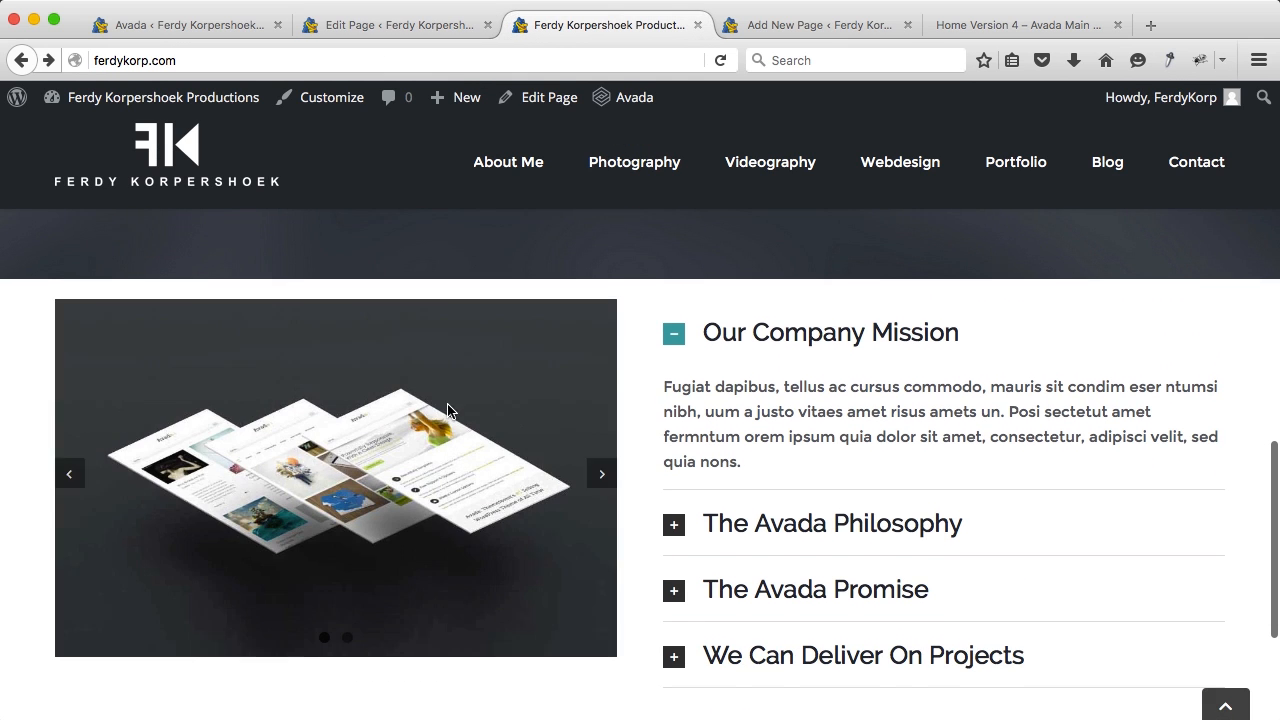
click(414, 25)
scroll(405, 326, down, 5)
scroll(405, 326, down, 5)
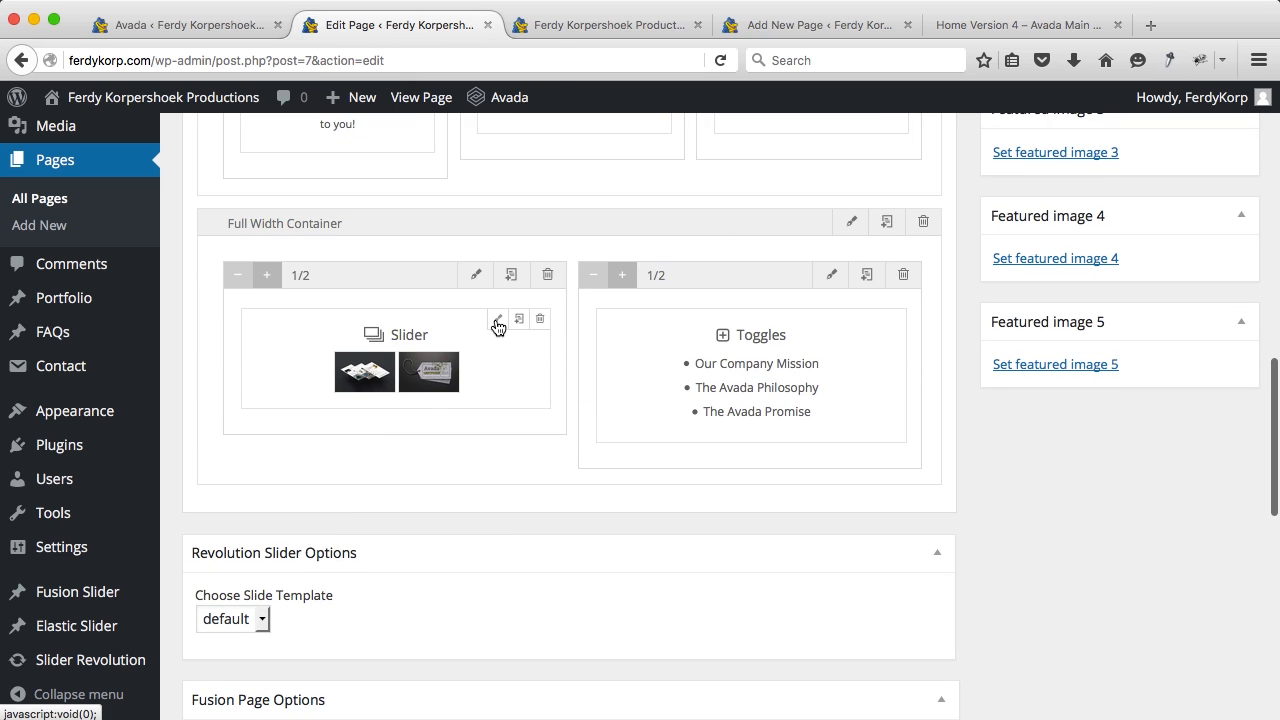
Step: In the Slider element, expand Slider Item 1 and remove its current image
click(497, 321)
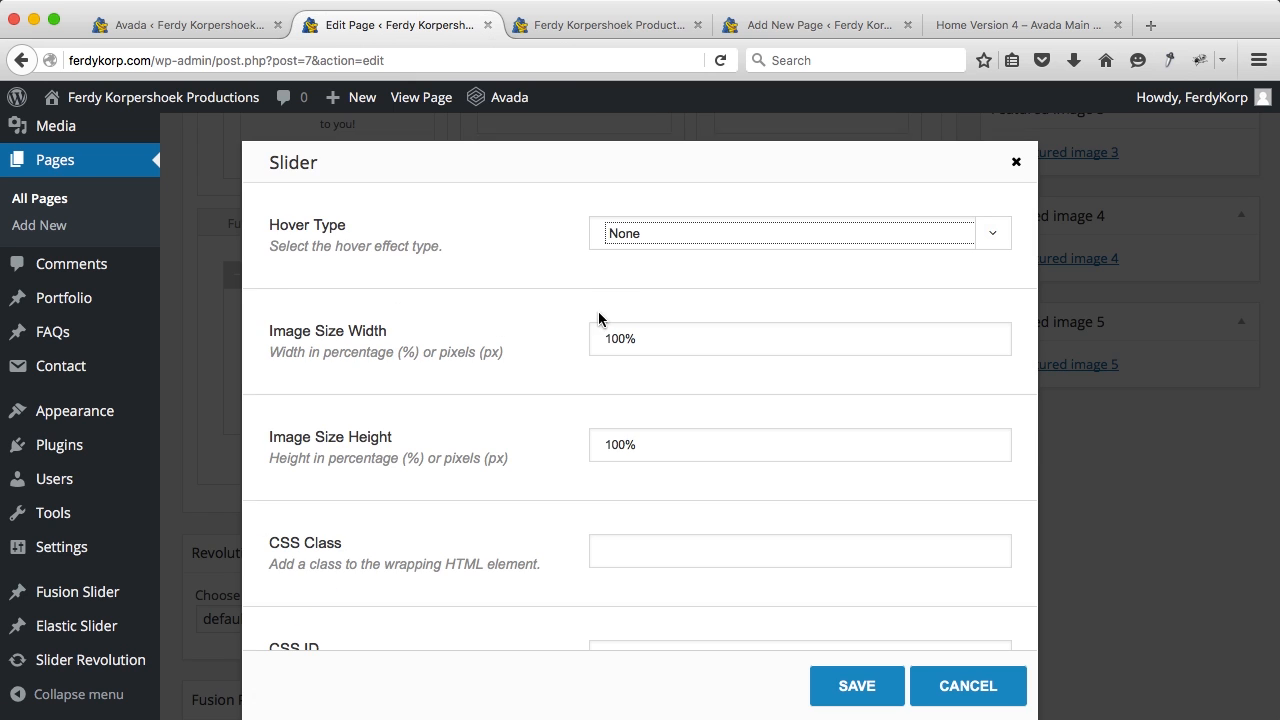
scroll(598, 318, down, 5)
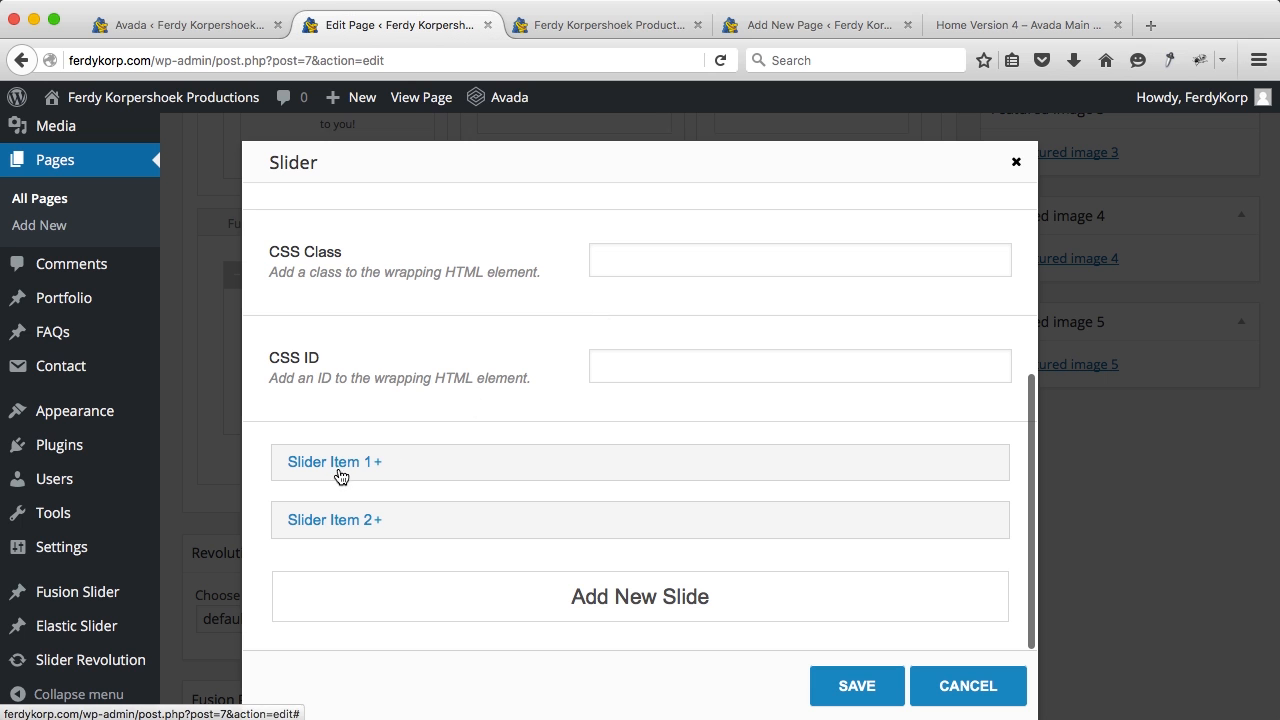
click(340, 478)
scroll(653, 437, down, 5)
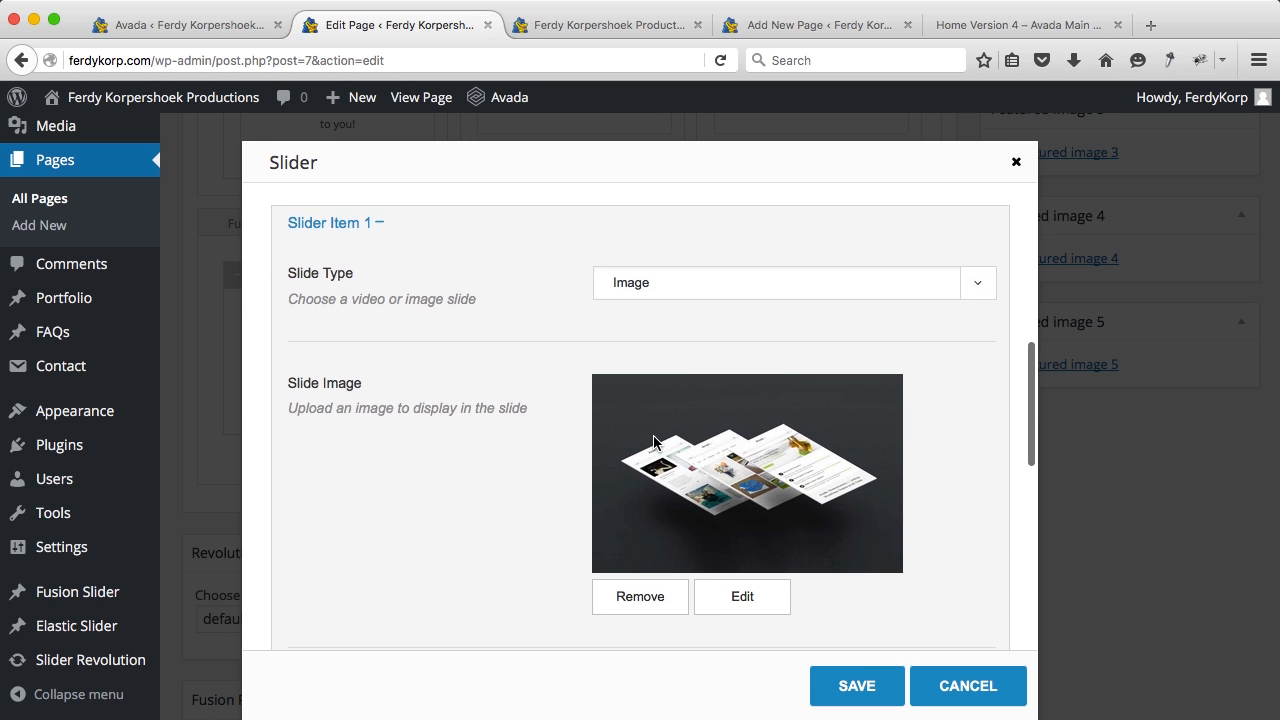
click(626, 496)
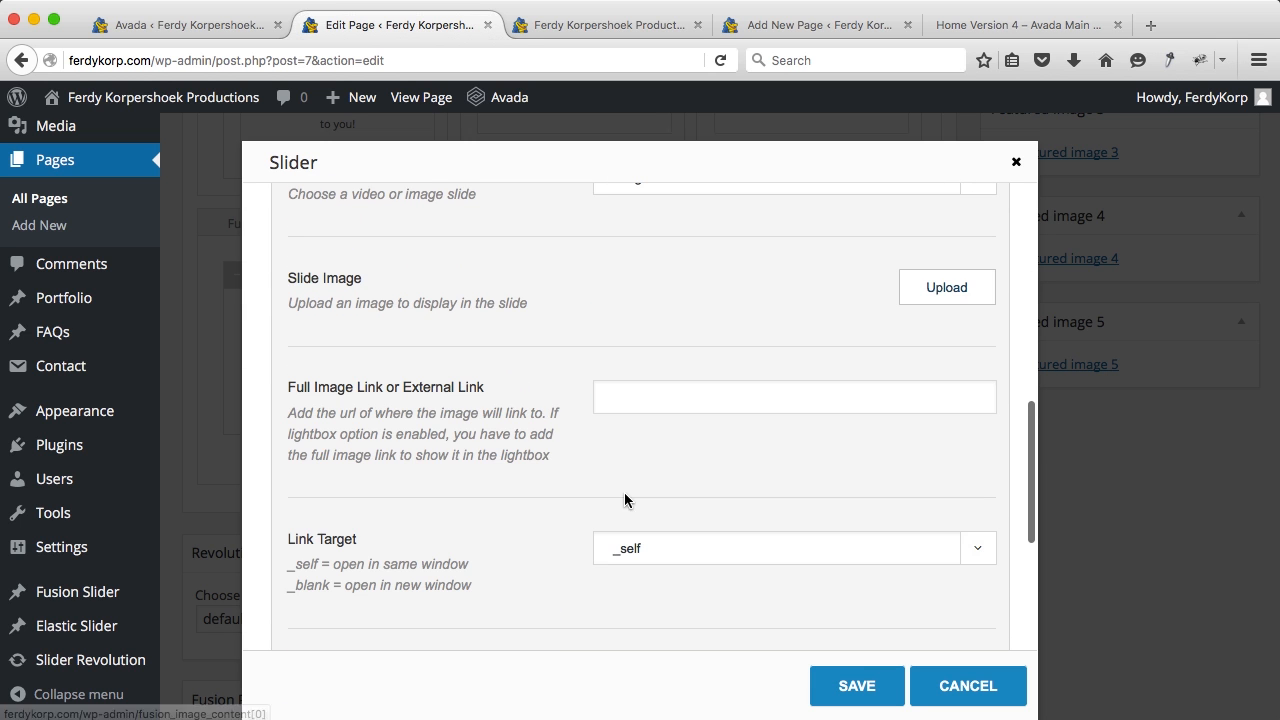
Step: Upload Loveshoot-Forest-Westland.jpg and the two portrait photos from the Slider folder
click(940, 290)
click(286, 185)
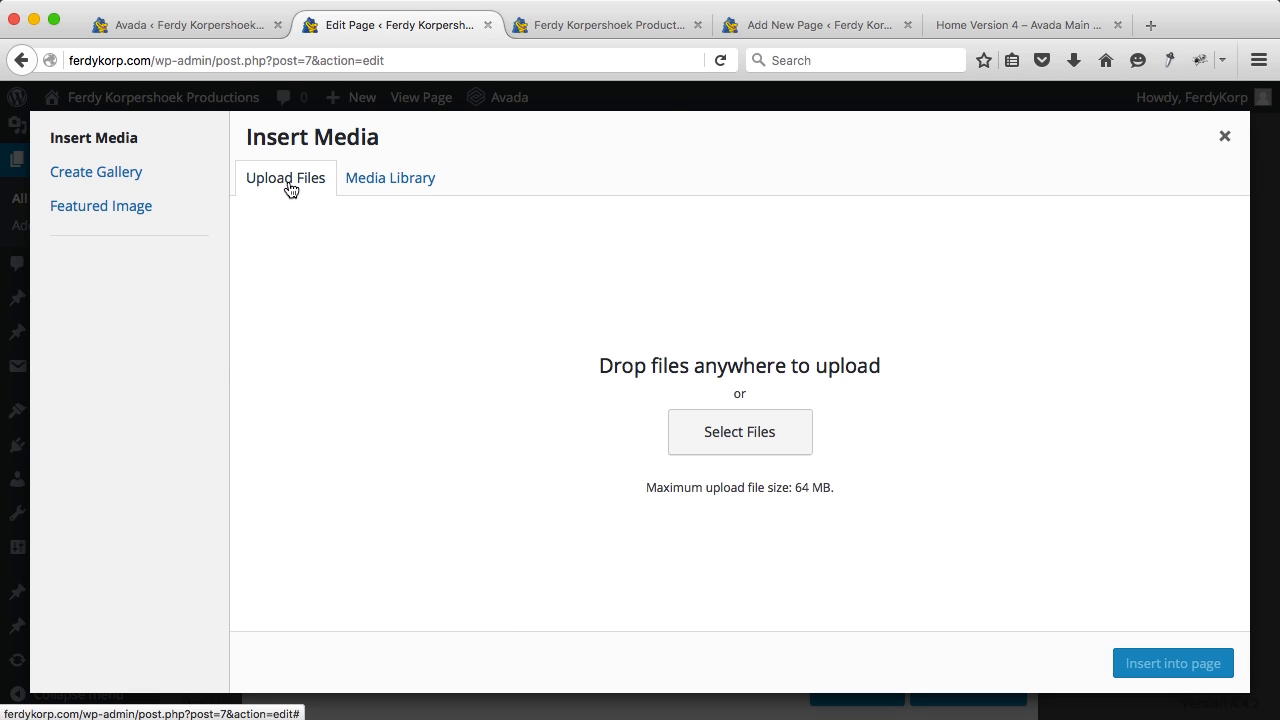
click(728, 450)
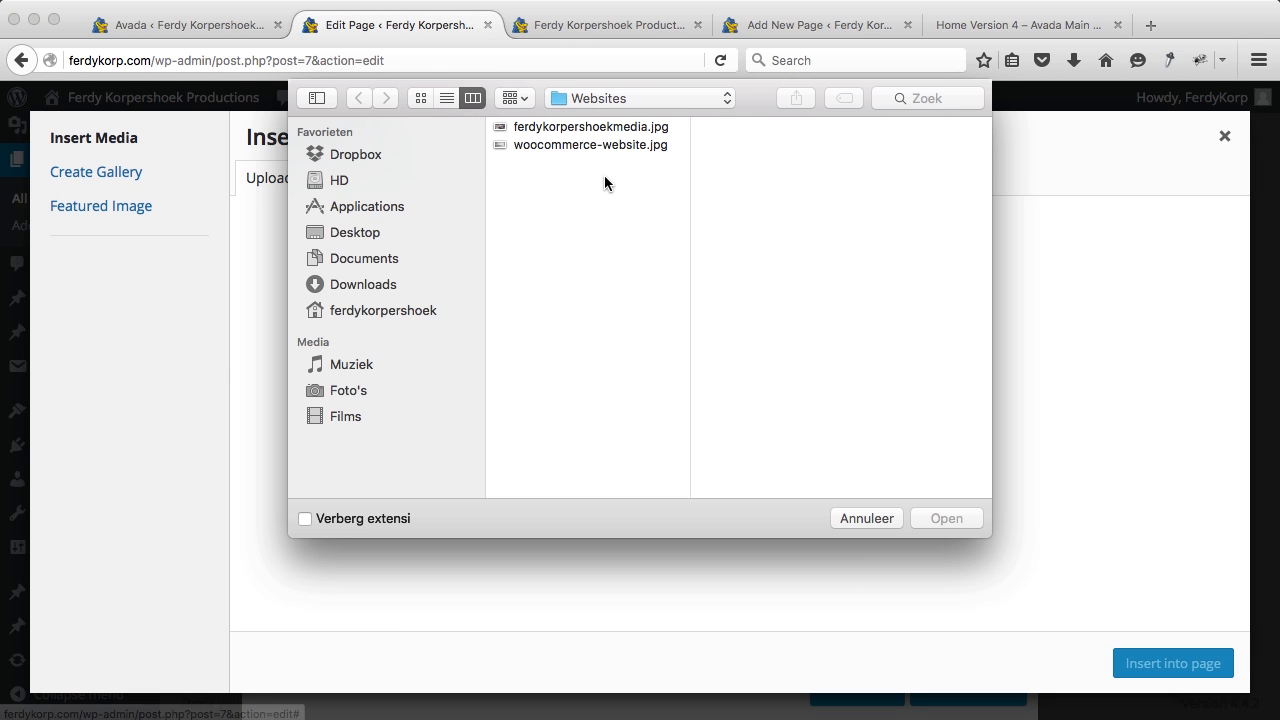
click(595, 98)
click(593, 118)
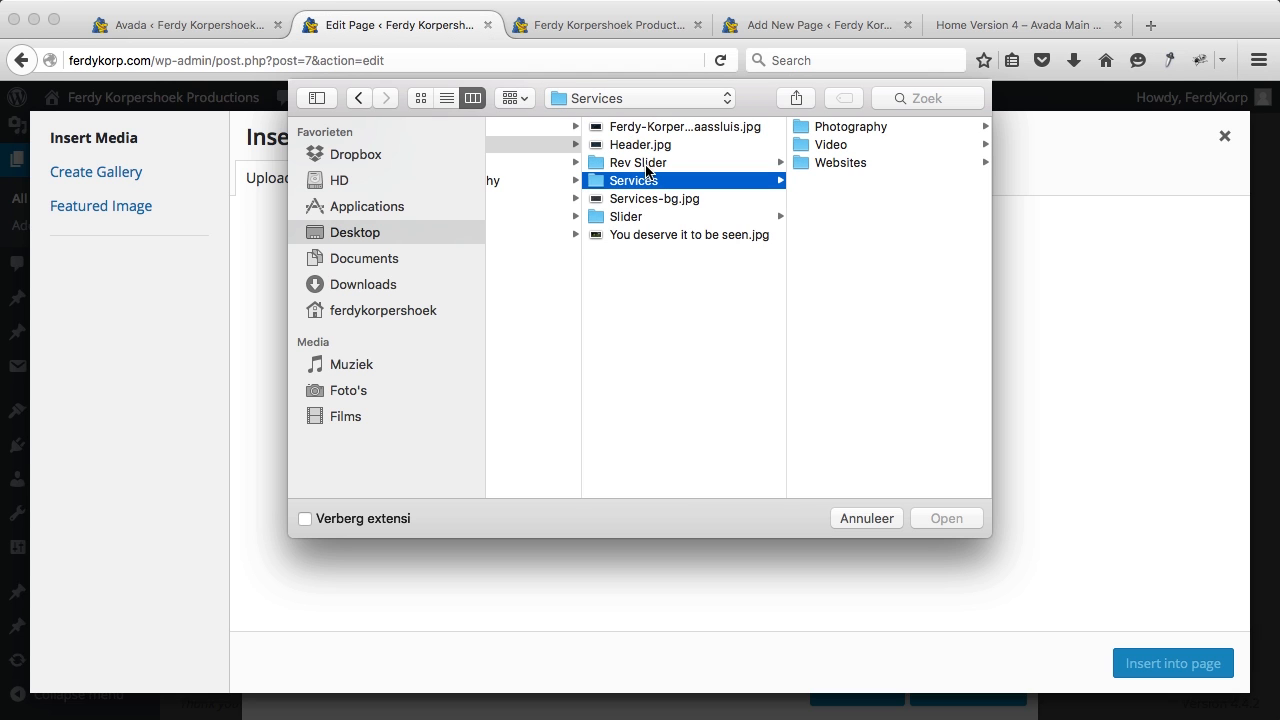
click(631, 218)
click(839, 130)
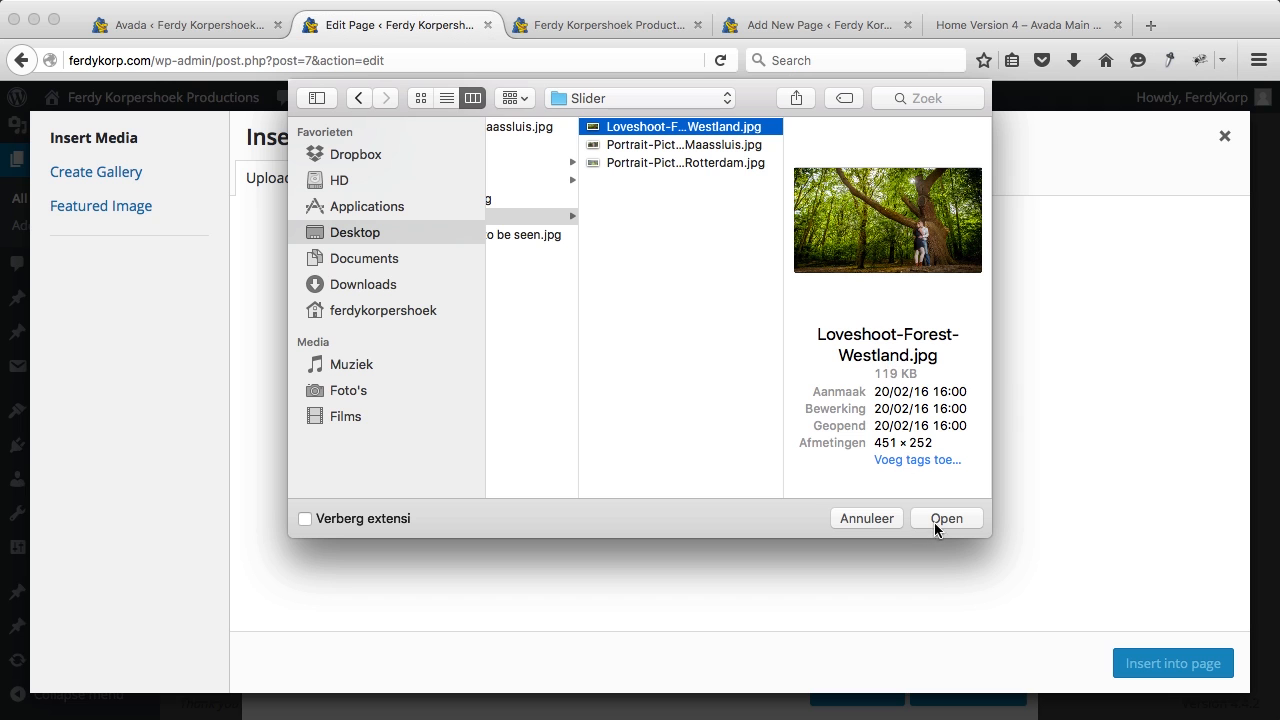
shift+click(727, 164)
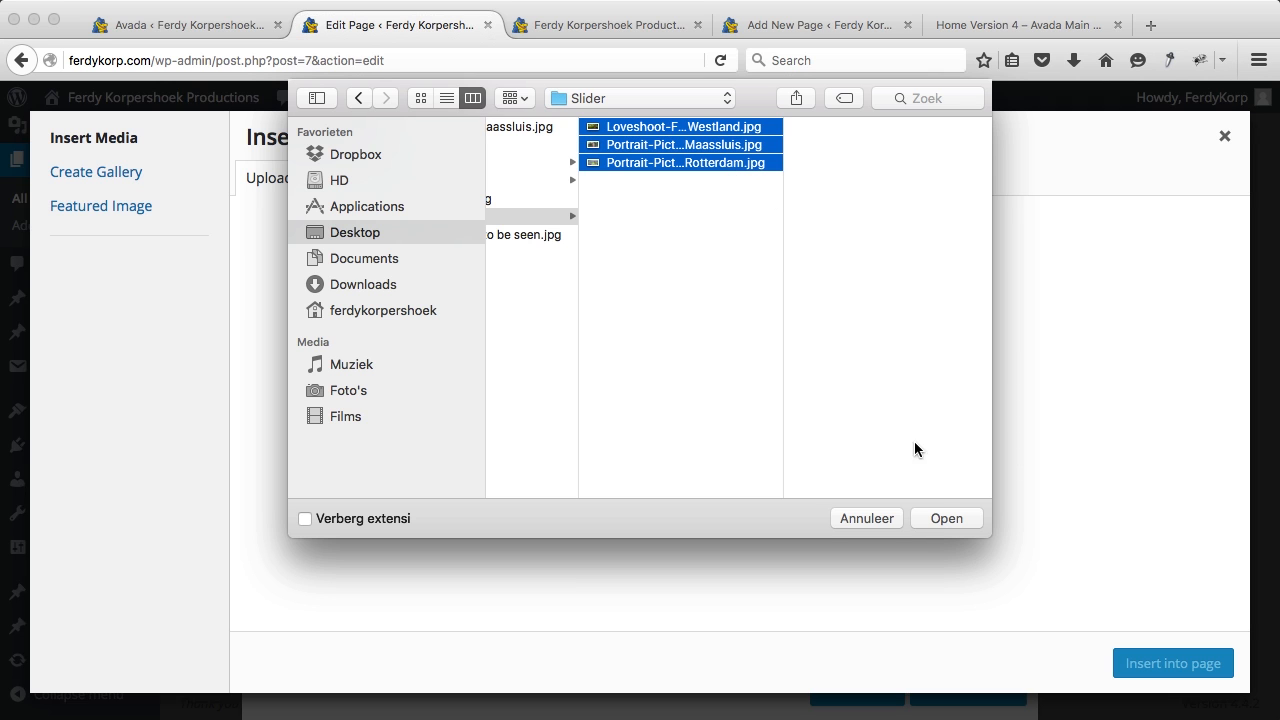
click(945, 518)
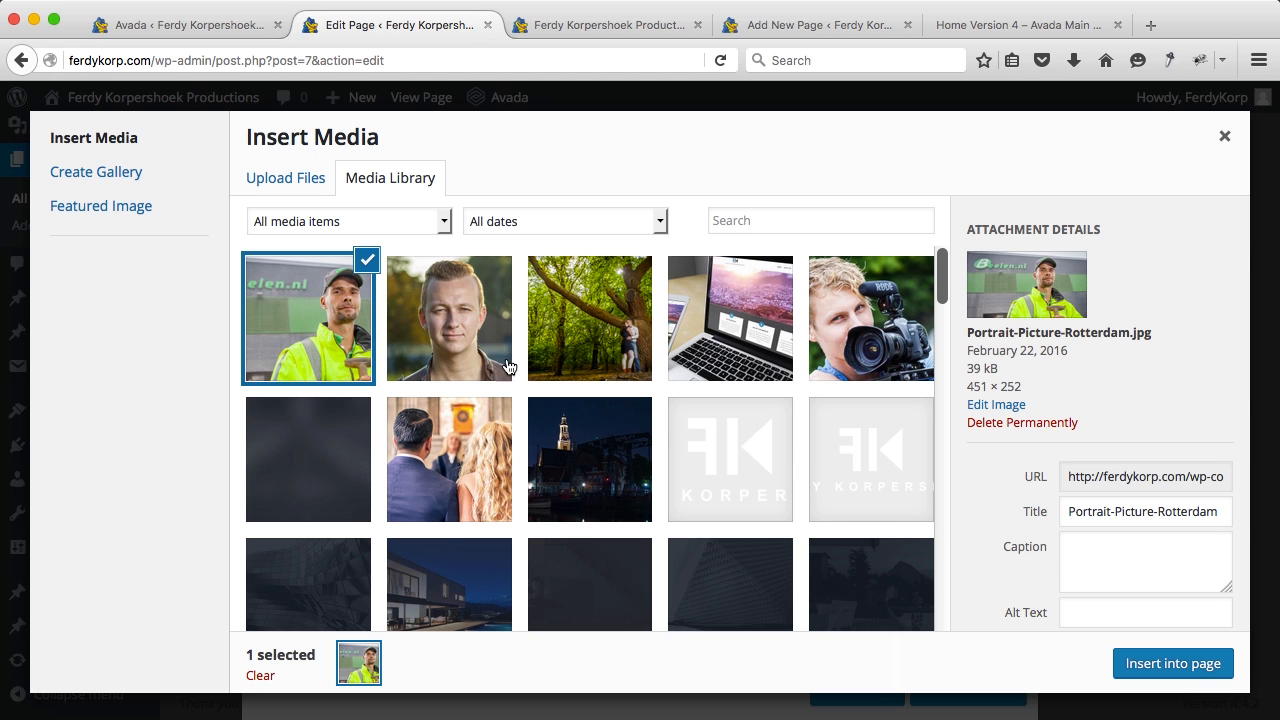
Step: Insert Portrait-Picture-Rotterdam.jpg as the first slide's image
scroll(1157, 626, down, 5)
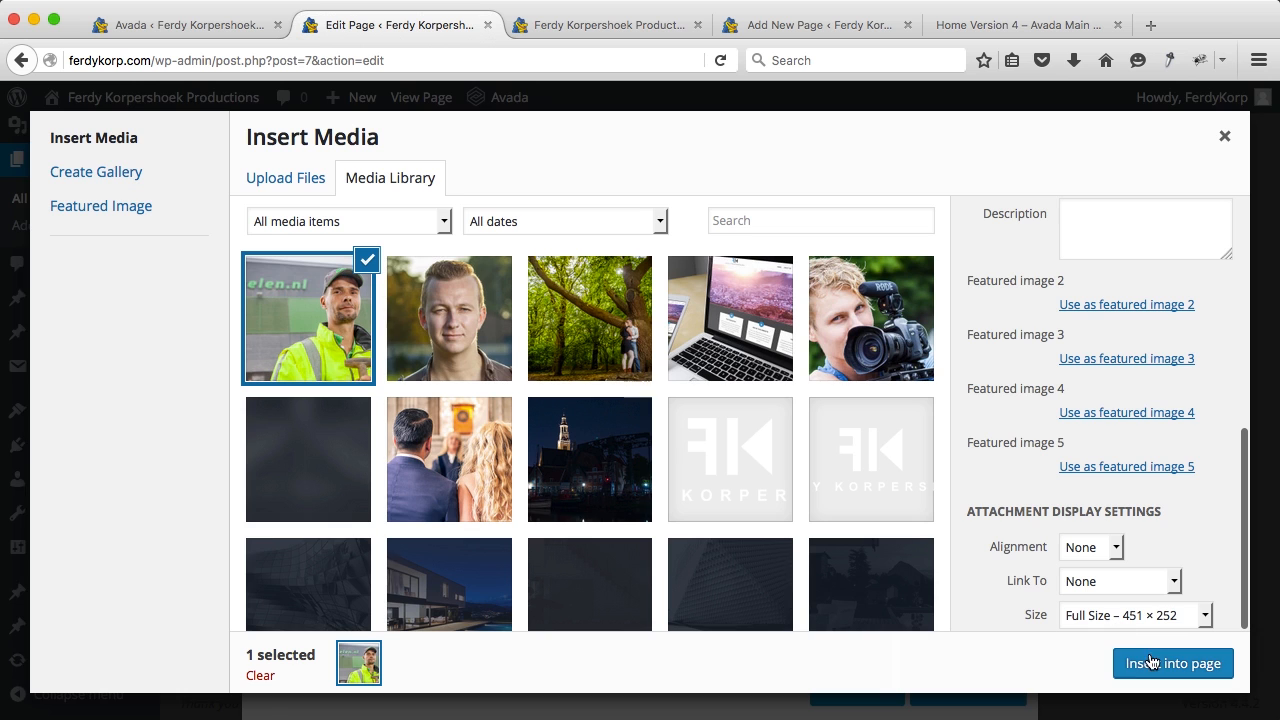
click(1150, 661)
scroll(785, 540, down, 2)
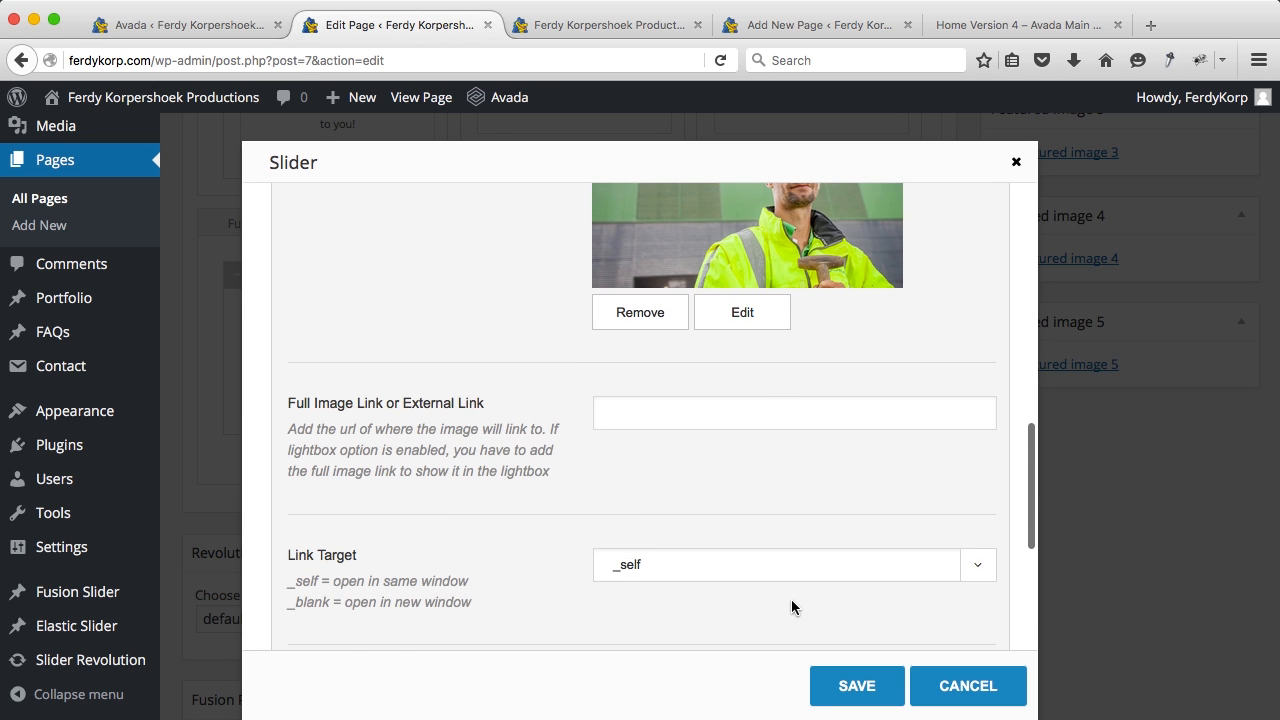
Step: Replace slide 2's image with the Portrait-Picture-Maassluis photo
scroll(791, 607, down, 3)
click(352, 528)
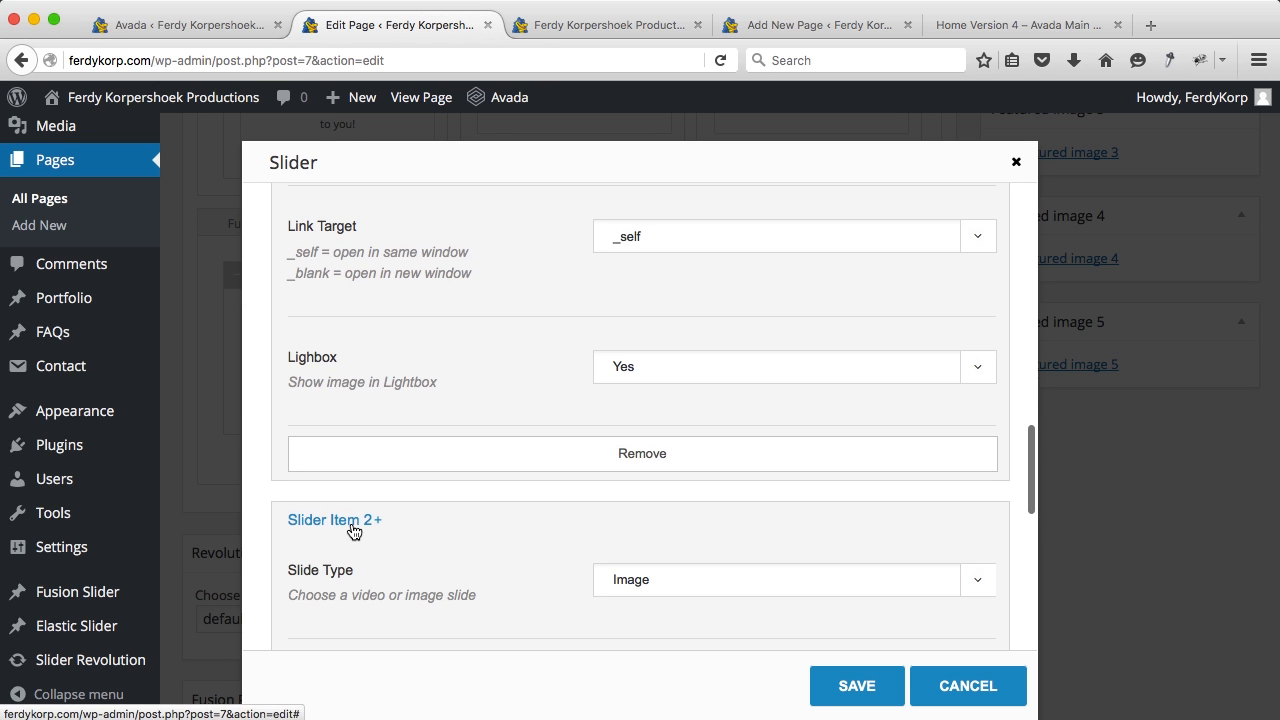
scroll(517, 531, down, 5)
click(744, 550)
click(445, 317)
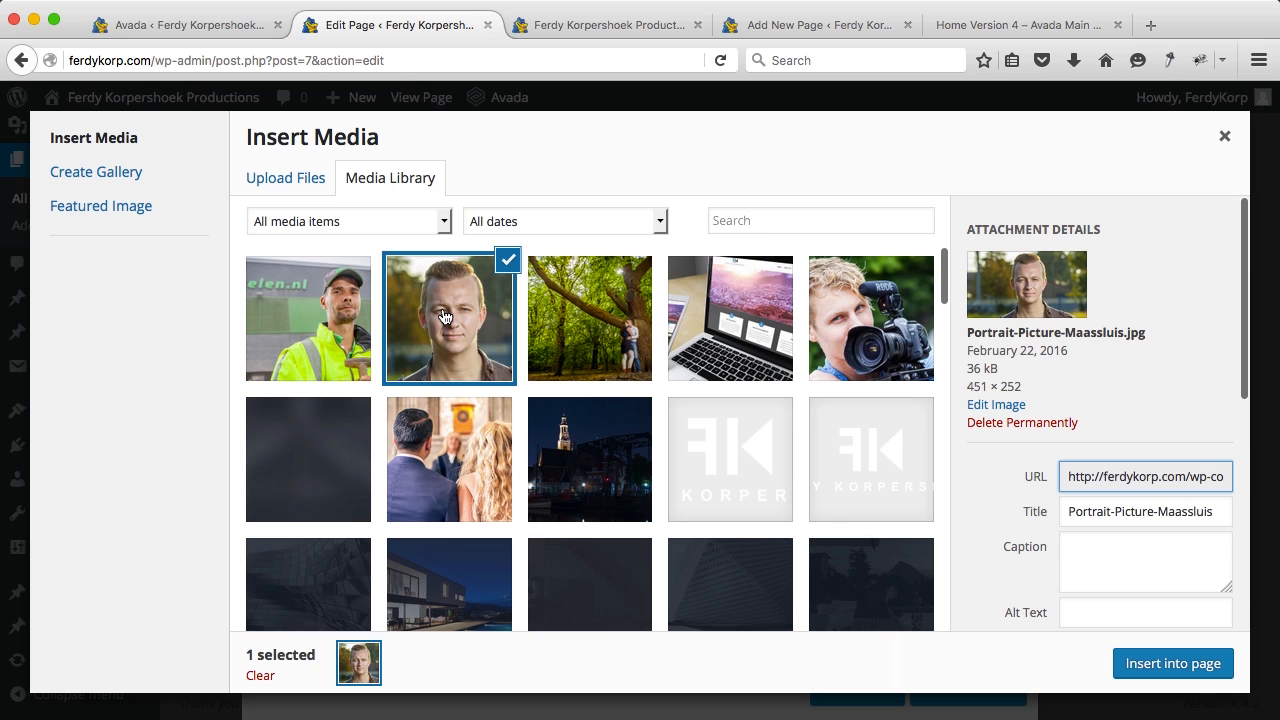
click(1217, 680)
scroll(830, 480, down, 5)
Step: Add a third slide using the forest loveshoot image
click(620, 598)
scroll(622, 605, down, 1)
click(366, 519)
scroll(638, 549, down, 1)
scroll(638, 549, down, 4)
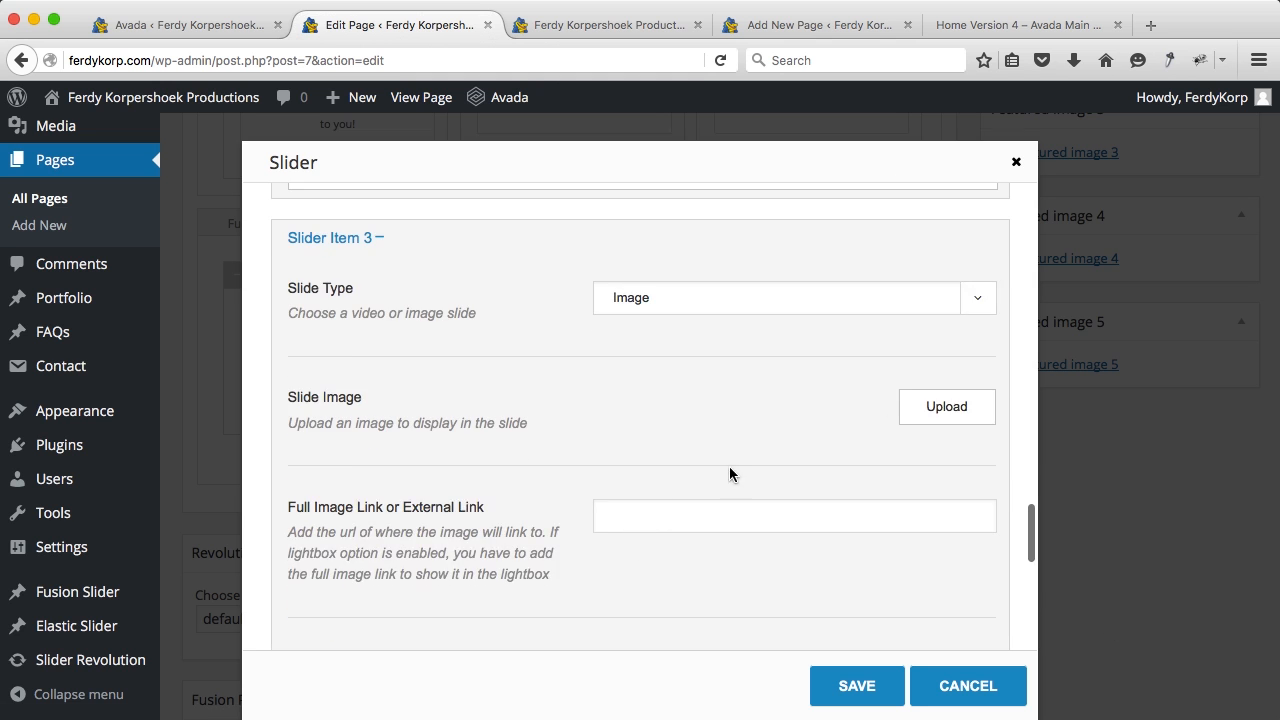
click(943, 406)
click(555, 326)
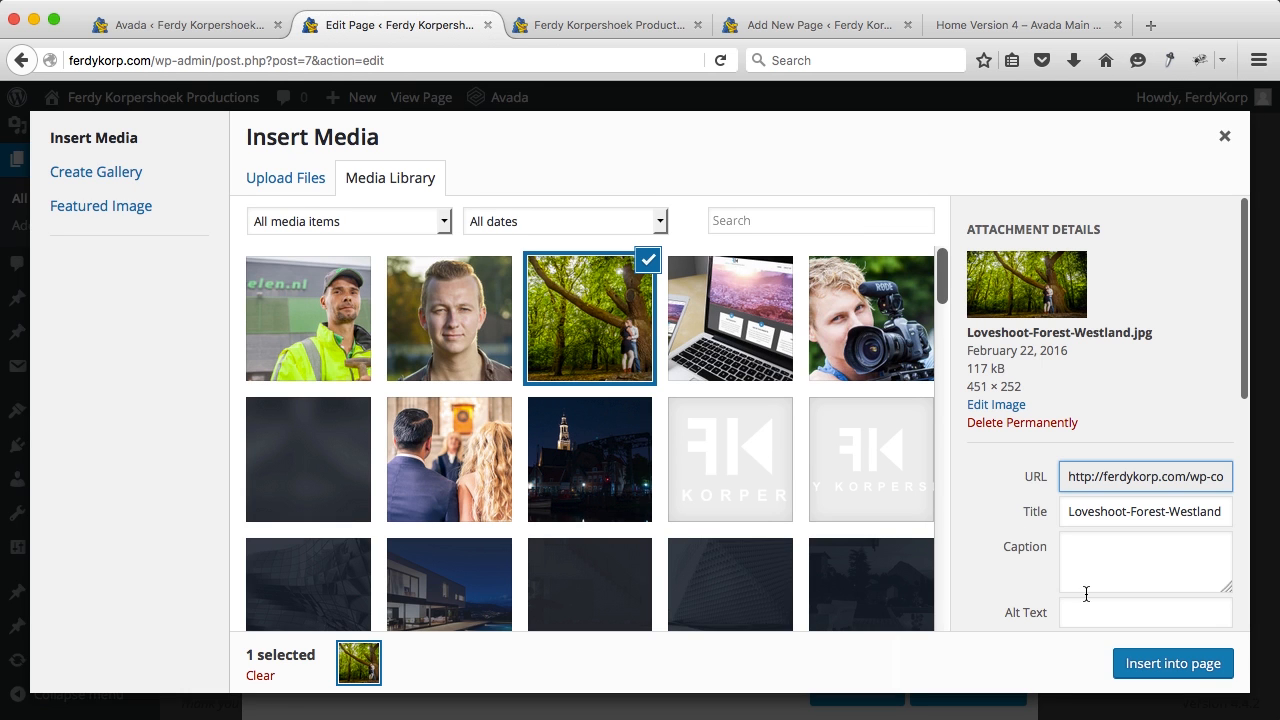
click(1150, 667)
scroll(673, 449, down, 10)
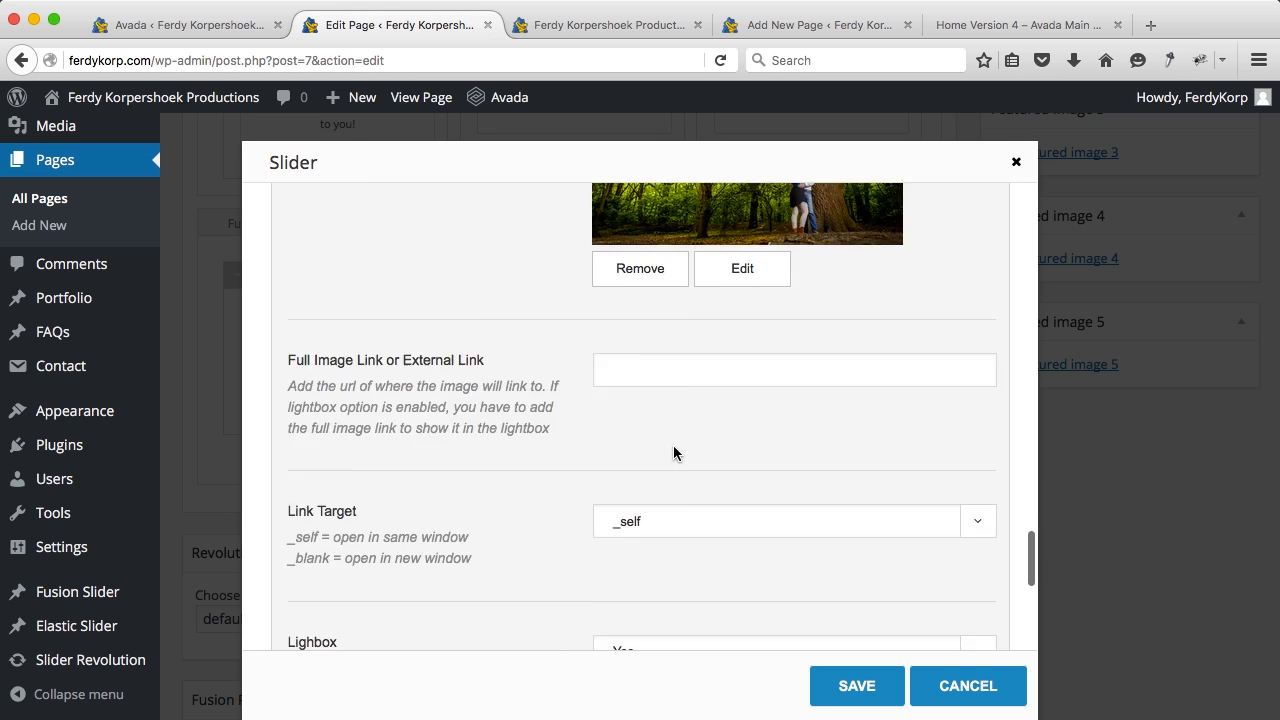
Step: Add a fourth slide of type Video with a YouTube shortcode template
click(606, 596)
click(346, 521)
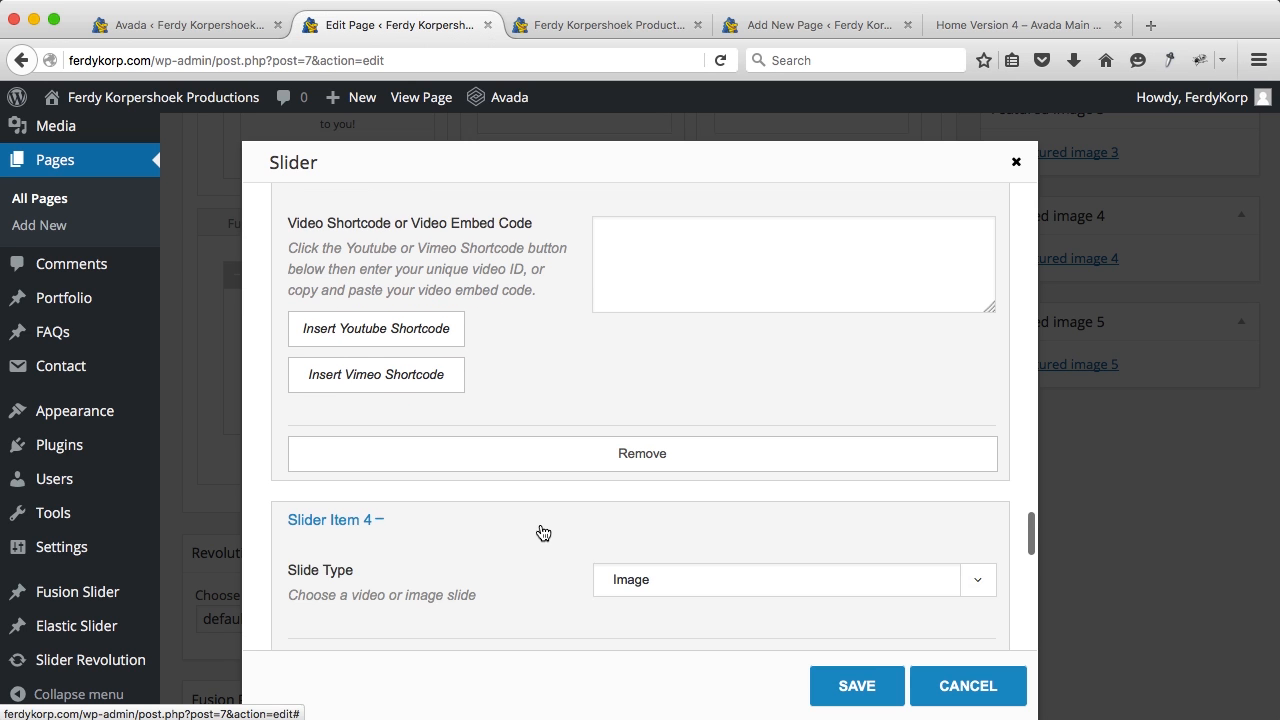
scroll(500, 531, down, 1)
click(632, 444)
click(616, 481)
scroll(544, 462, down, 3)
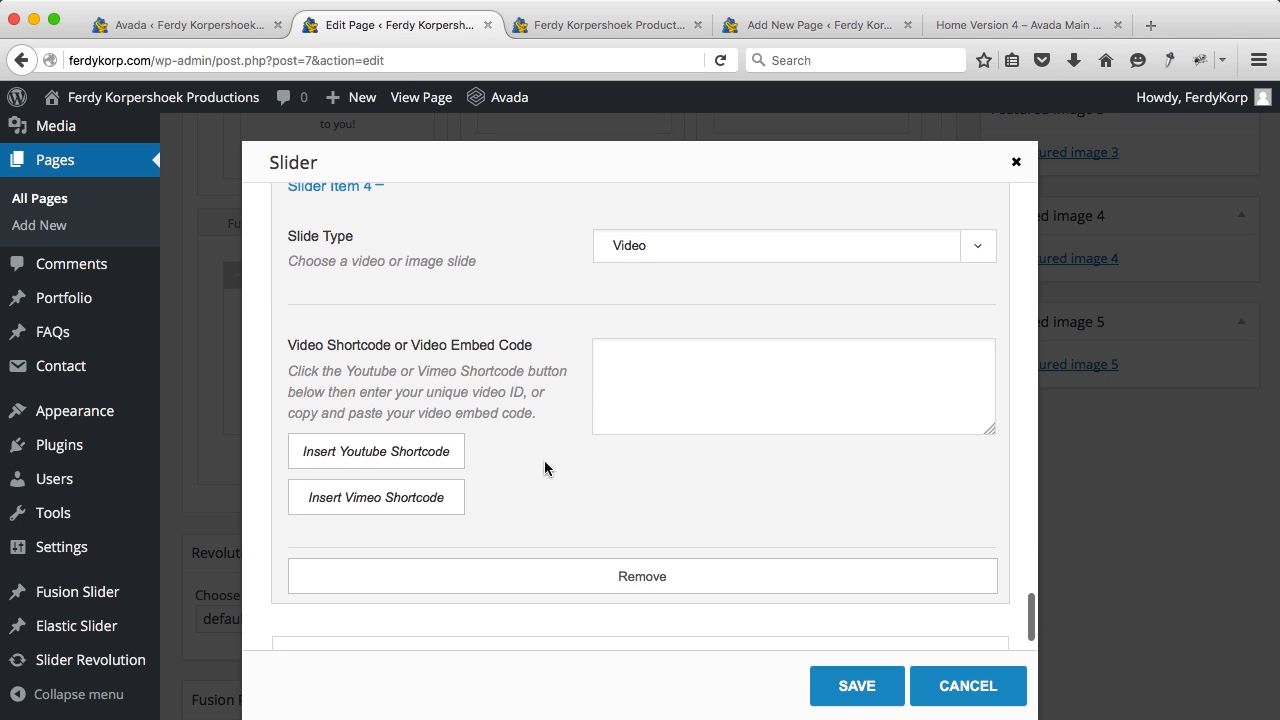
click(408, 451)
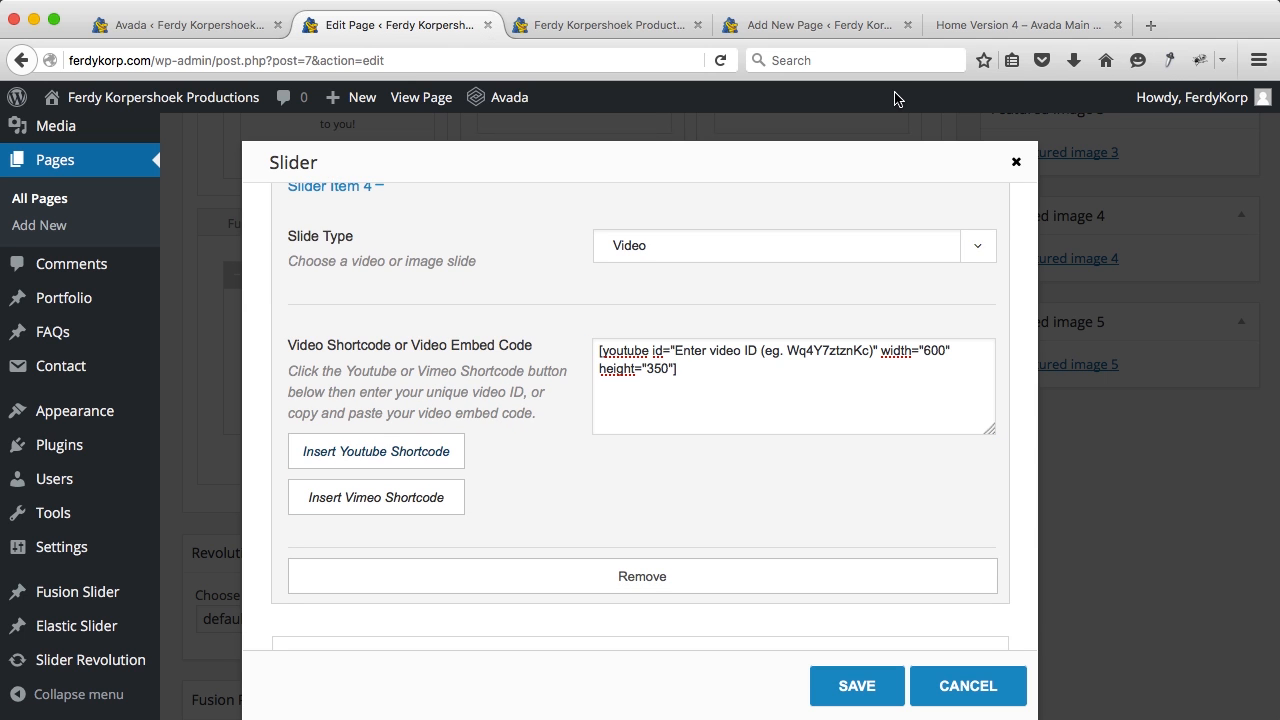
Step: Copy the WooCommerce tutorial's video ID from its YouTube address, then close the YouTube tab
click(1146, 26)
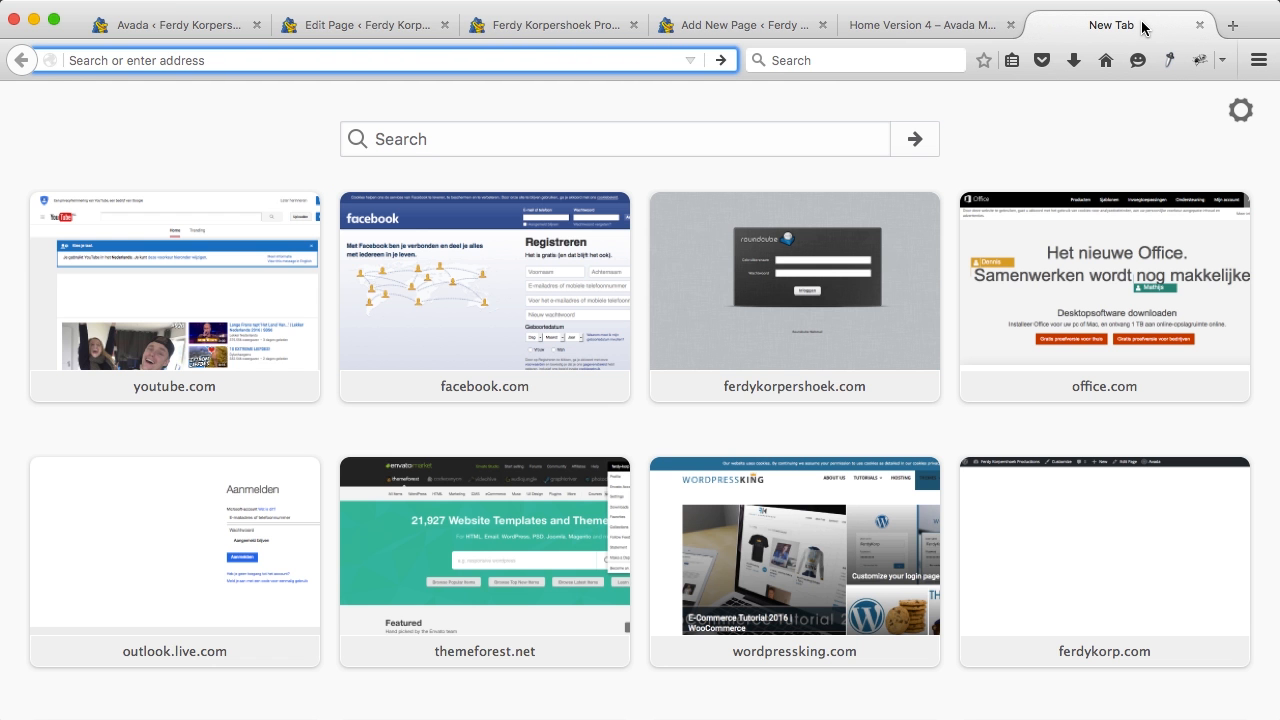
text(youtube.com/)
key(Return)
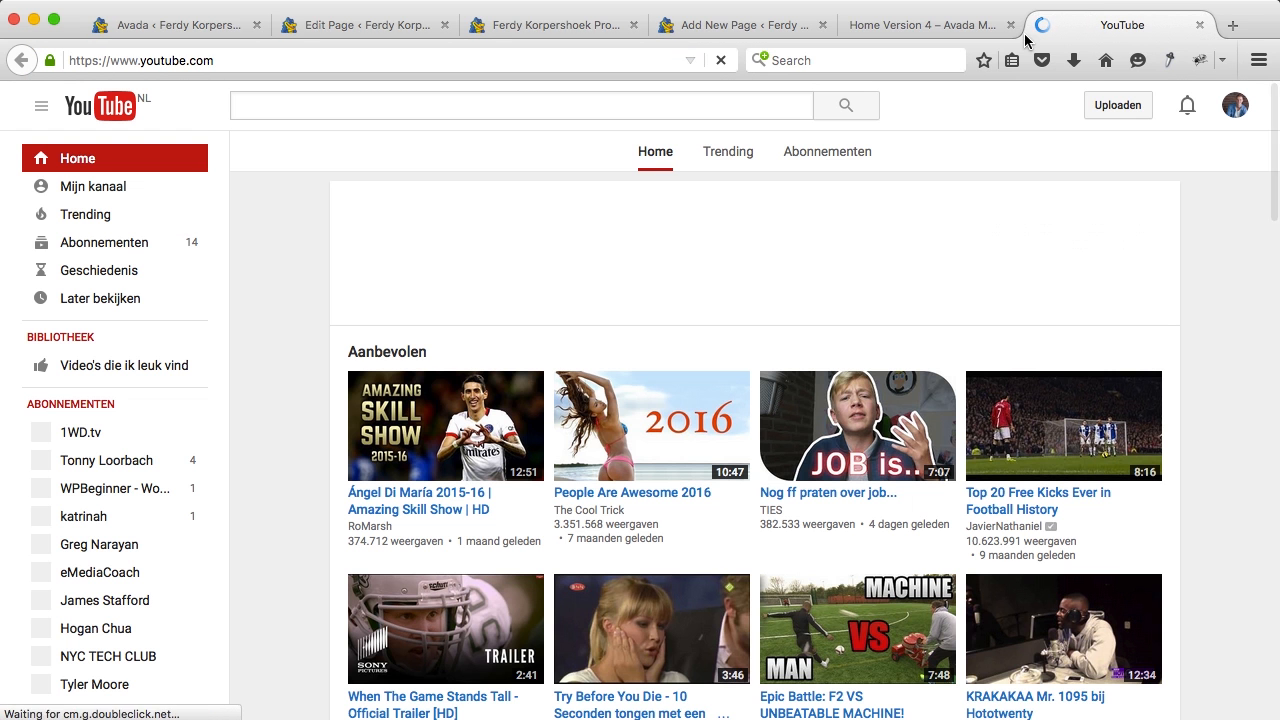
click(138, 193)
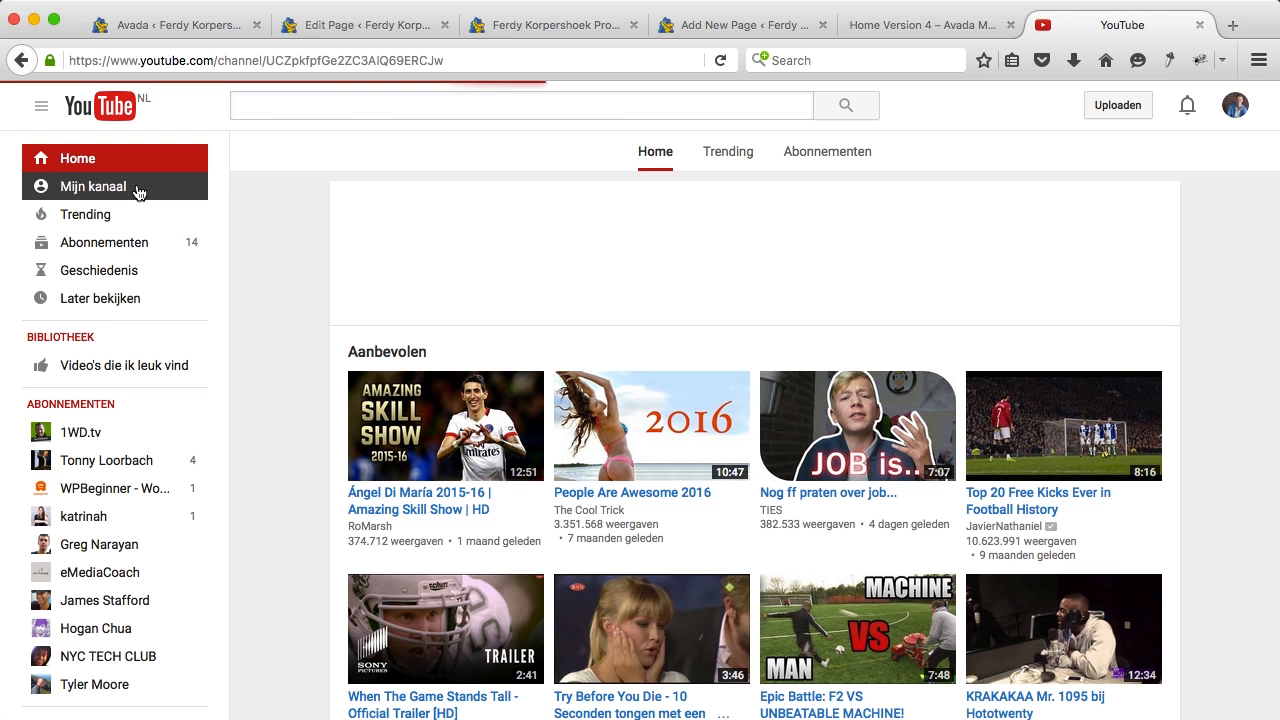
scroll(729, 424, down, 5)
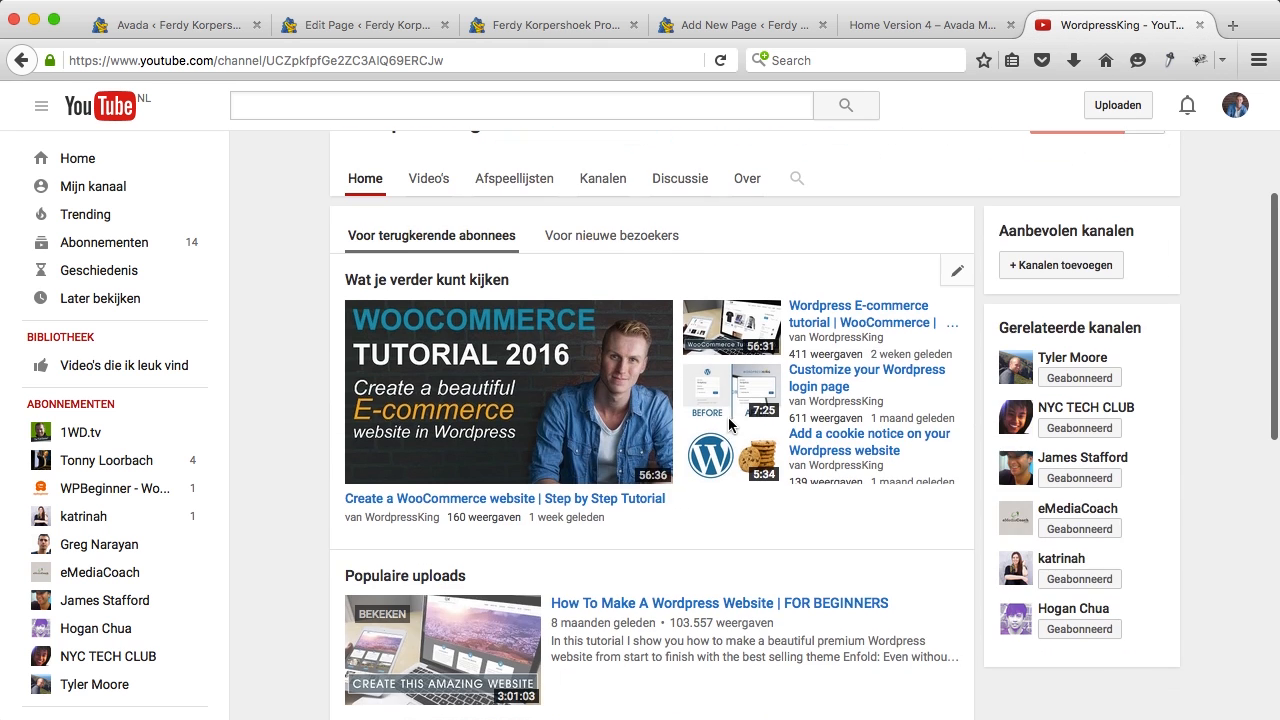
click(503, 497)
click(363, 58)
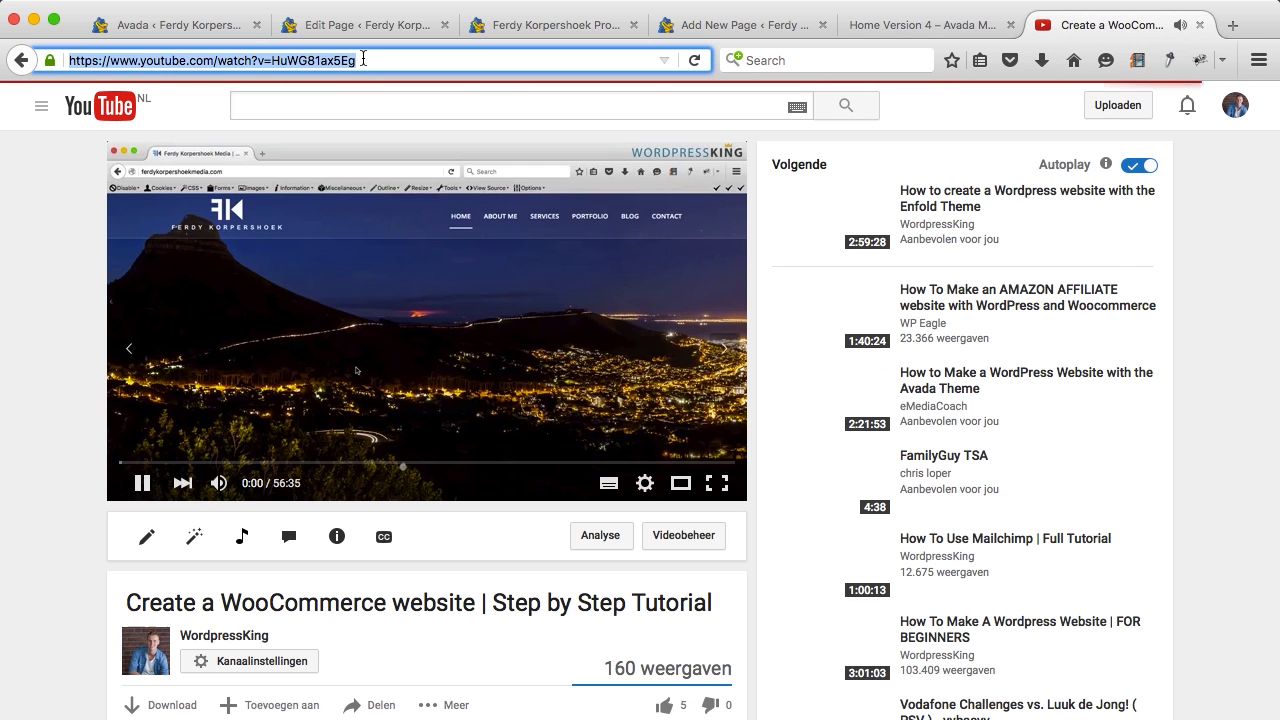
click(373, 59)
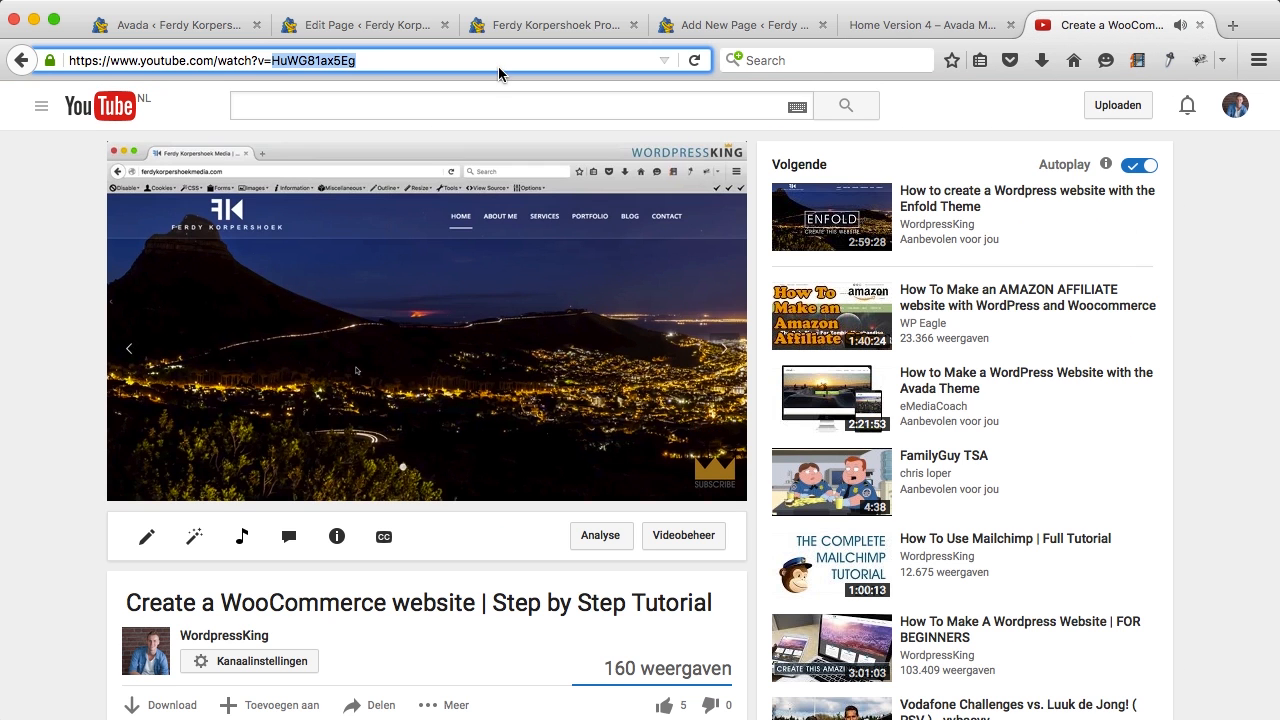
click(1200, 26)
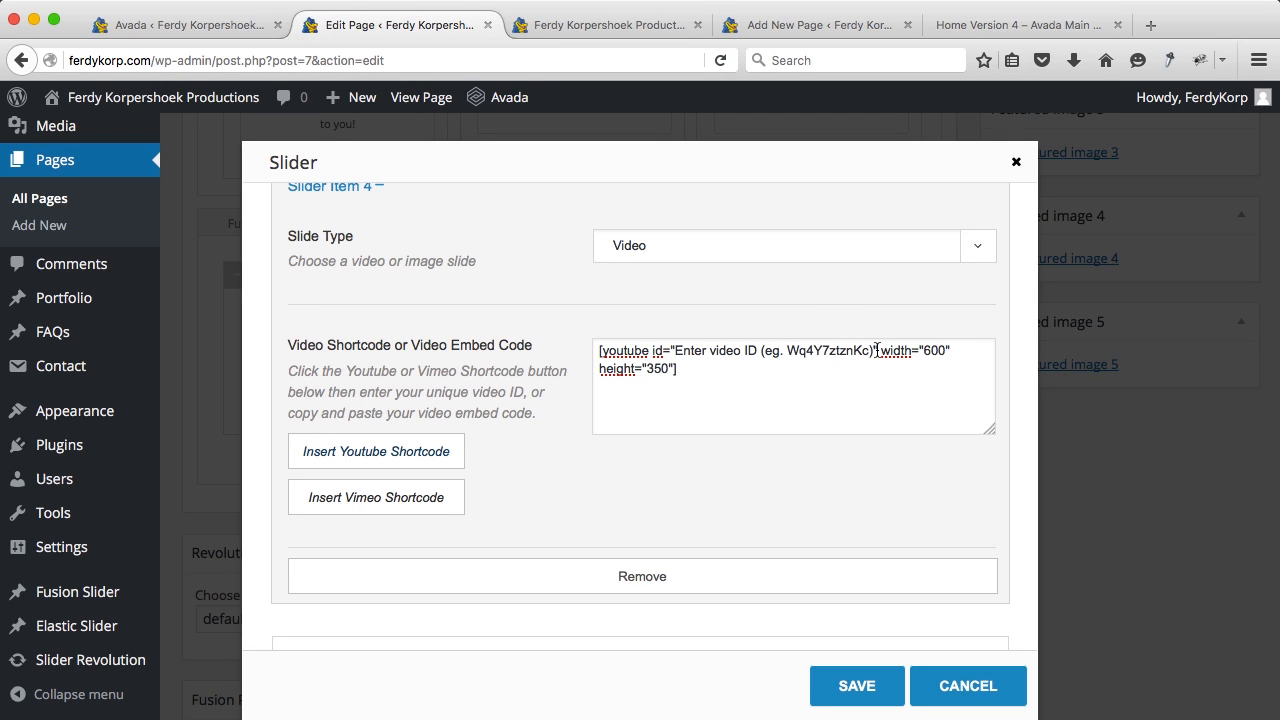
Step: Put video ID HuWG81ax5Eg into slide 4's shortcode, save the slider, and open Toggles settings
drag(875, 349, 818, 347)
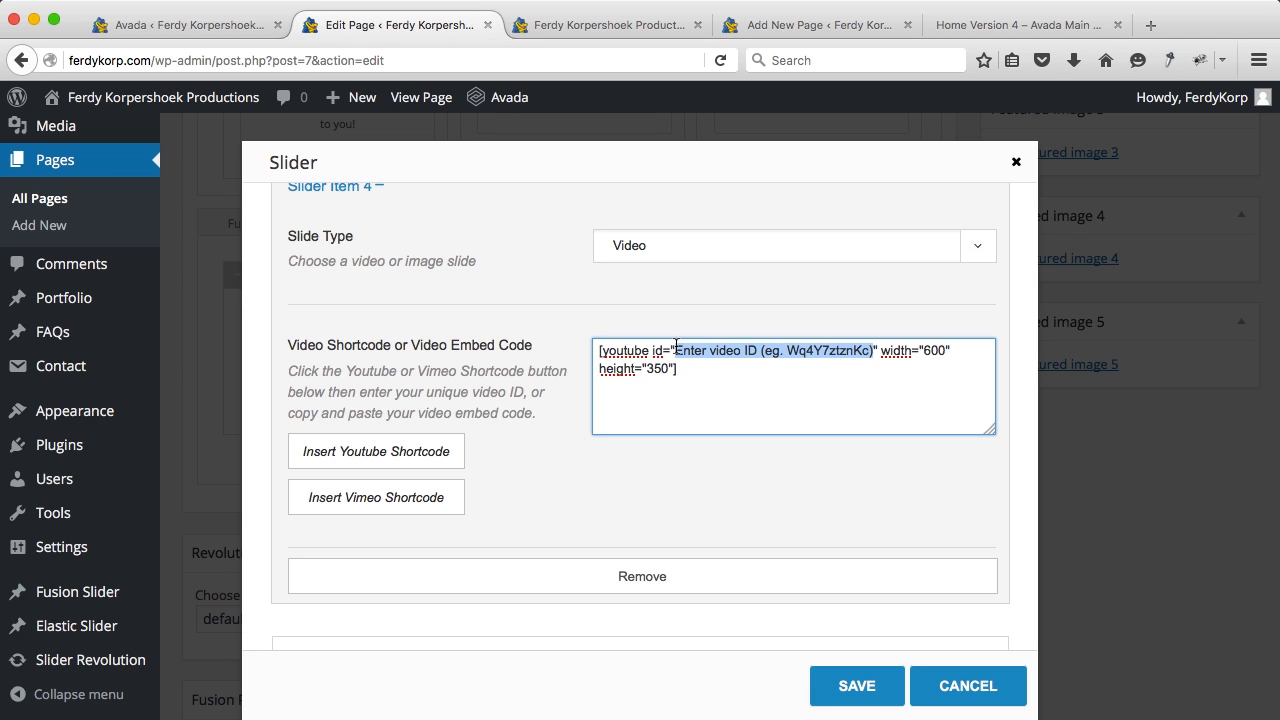
text(HuWG81ax5Eg)
click(858, 680)
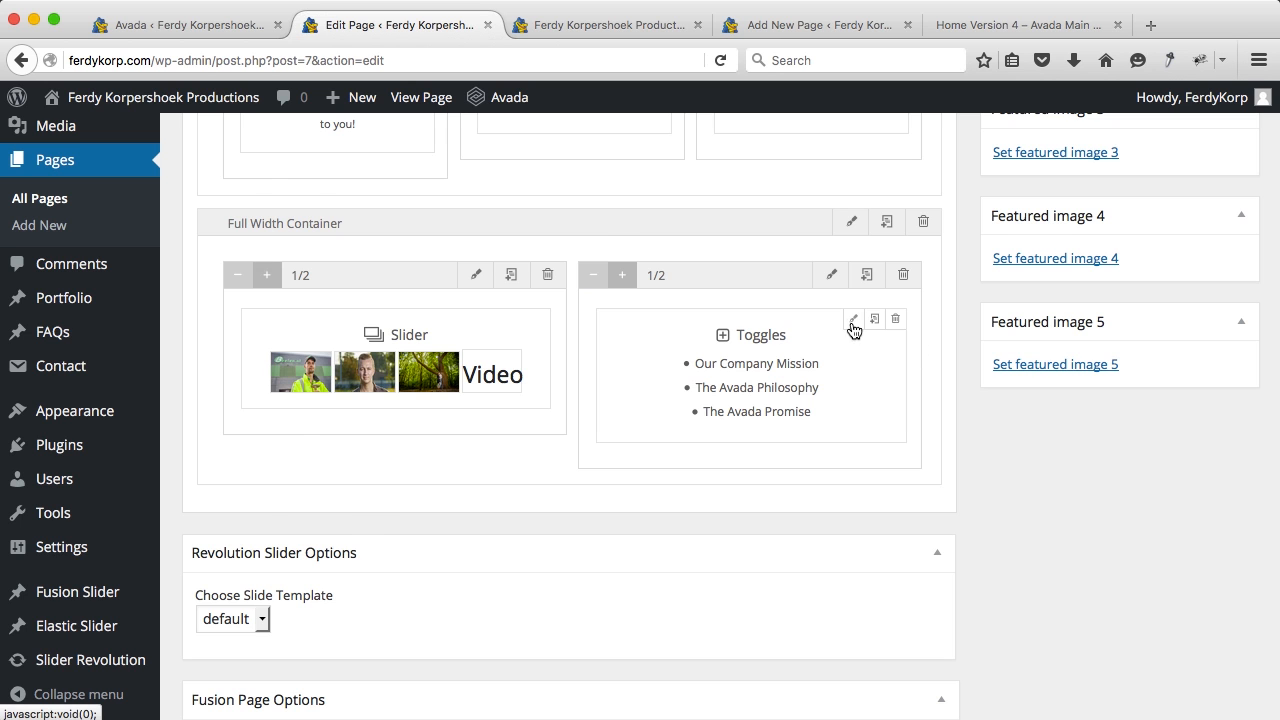
click(853, 322)
scroll(544, 340, down, 4)
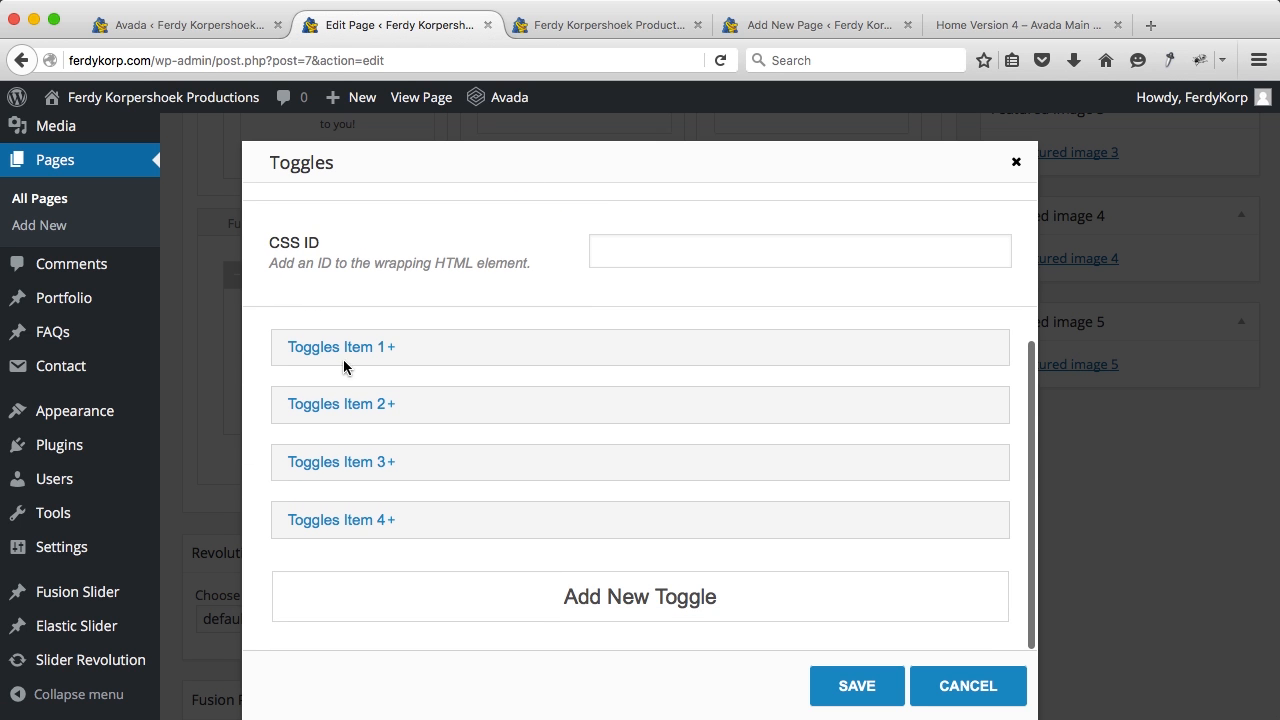
Step: Retitle the first toggle 'I love speed' and paste in its new description
click(338, 350)
triple_click(689, 404)
text(I love speed)
scroll(689, 404, down, 5)
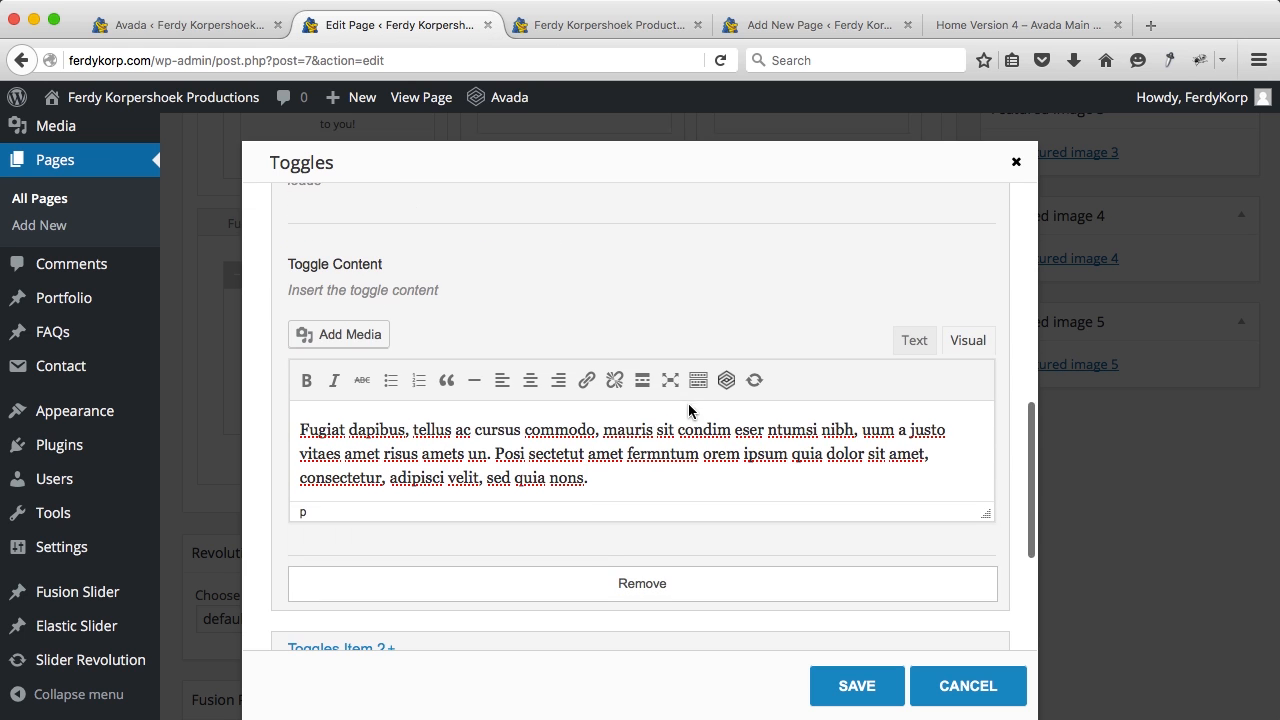
triple_click(612, 441)
text(I work fast. When there is a new project I want to show the first result asap without losing quality in the process.)
scroll(612, 443, down, 3)
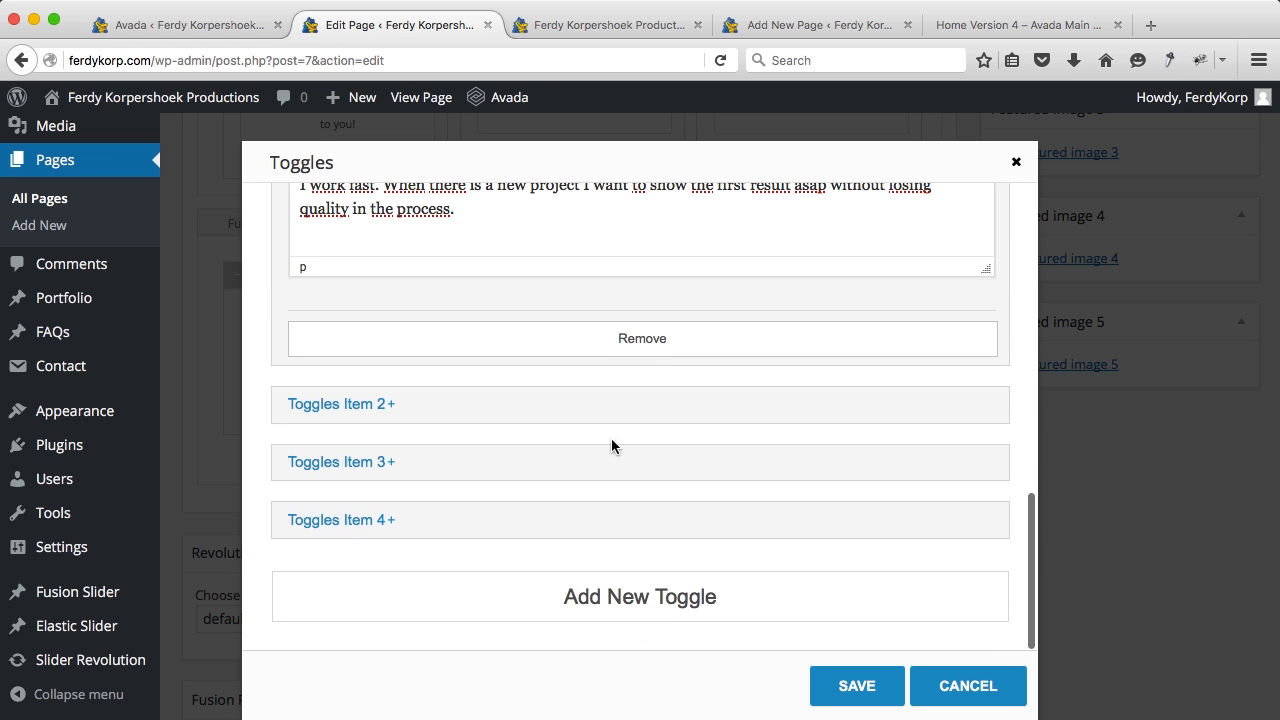
Step: Retitle the second toggle 'I love perfection' and paste in its description
click(338, 404)
triple_click(689, 463)
text(I love perfection)
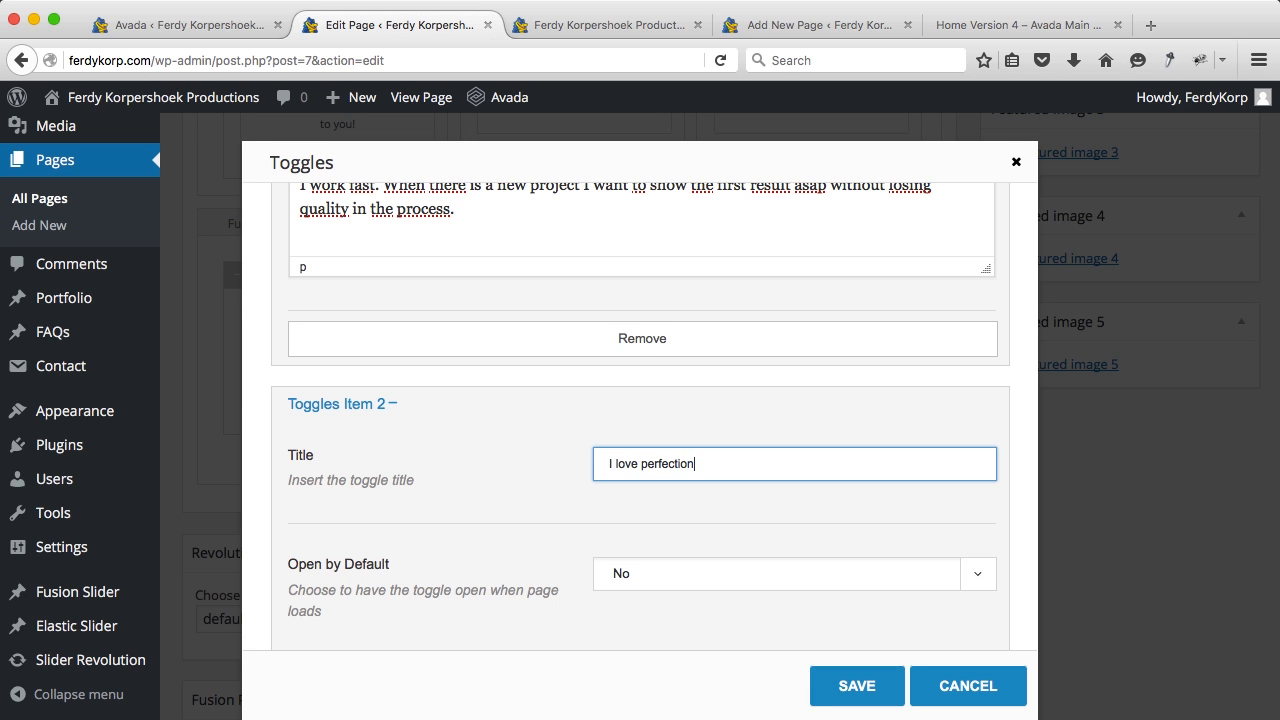
scroll(624, 482, down, 5)
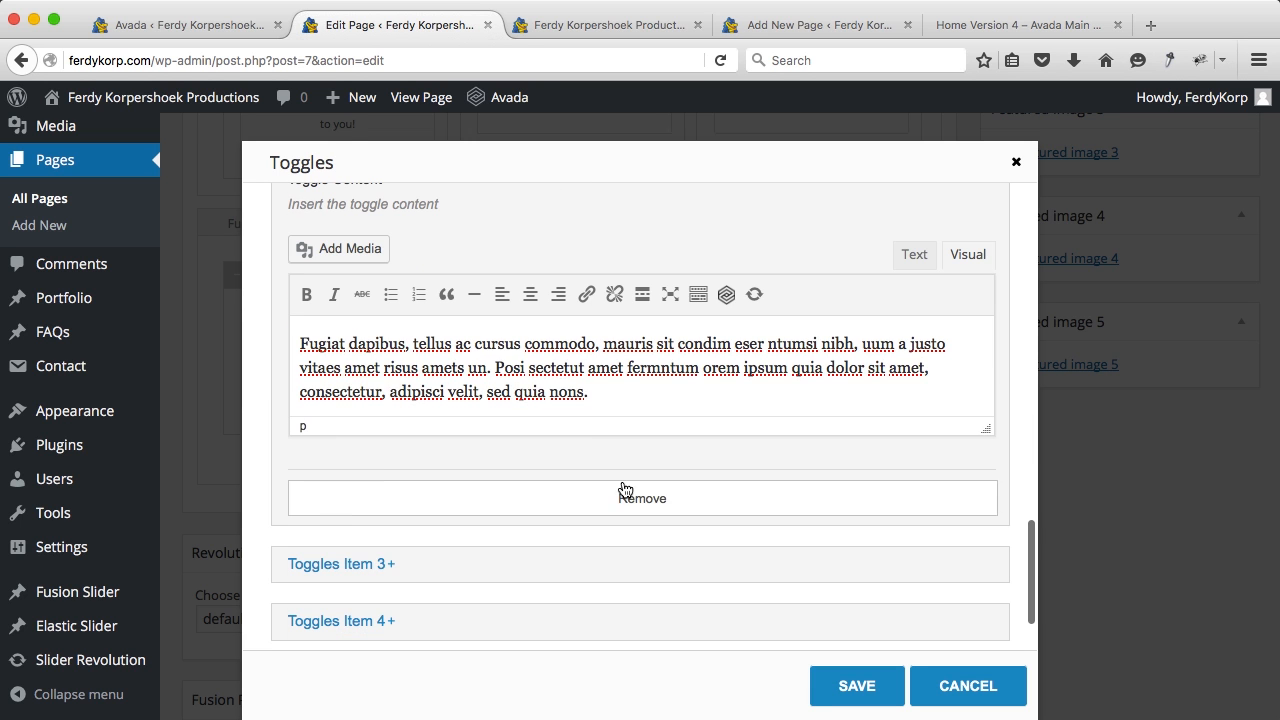
triple_click(575, 388)
text(I don’t want to deliver medium quality in my photo’s, video’s and websites. It must create a ‘wow’ feeling at the people who see the result. So I will give you the best of myself!)
scroll(405, 465, down, 2)
Step: Retitle the third toggle 'I love being cheap' and paste in its description
click(400, 480)
scroll(742, 374, down, 3)
triple_click(693, 325)
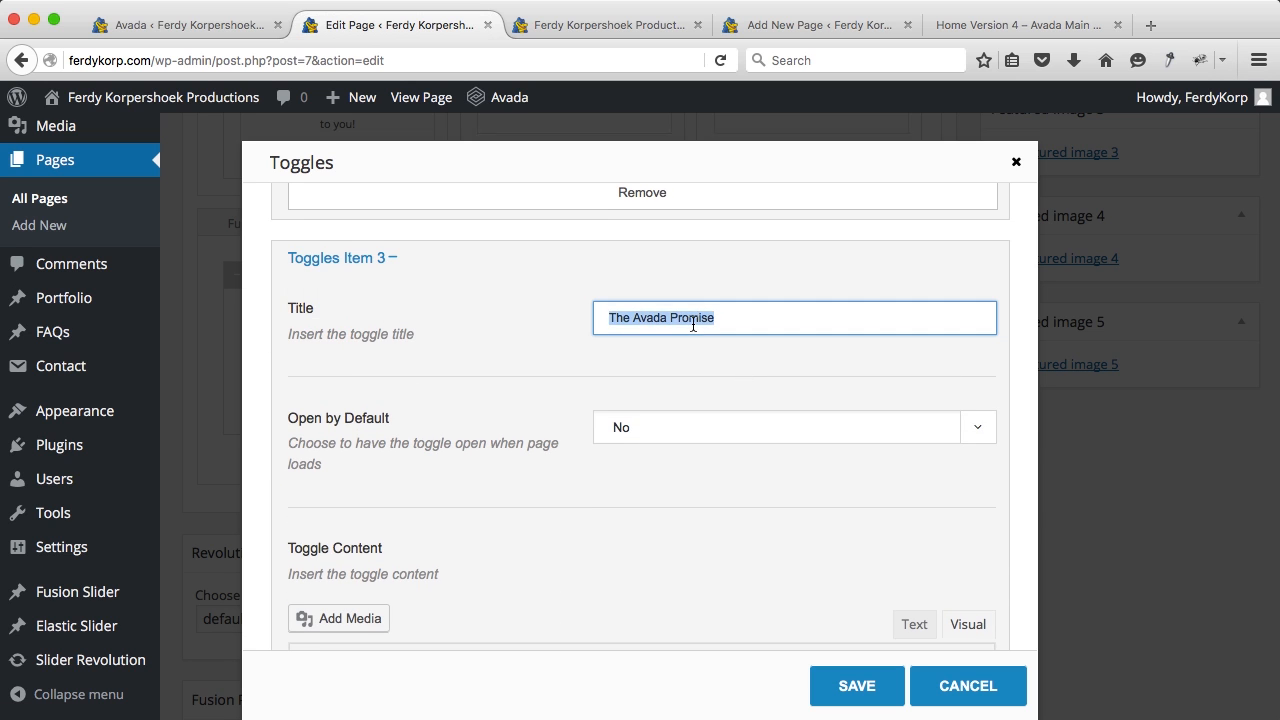
text(I love being cheap)
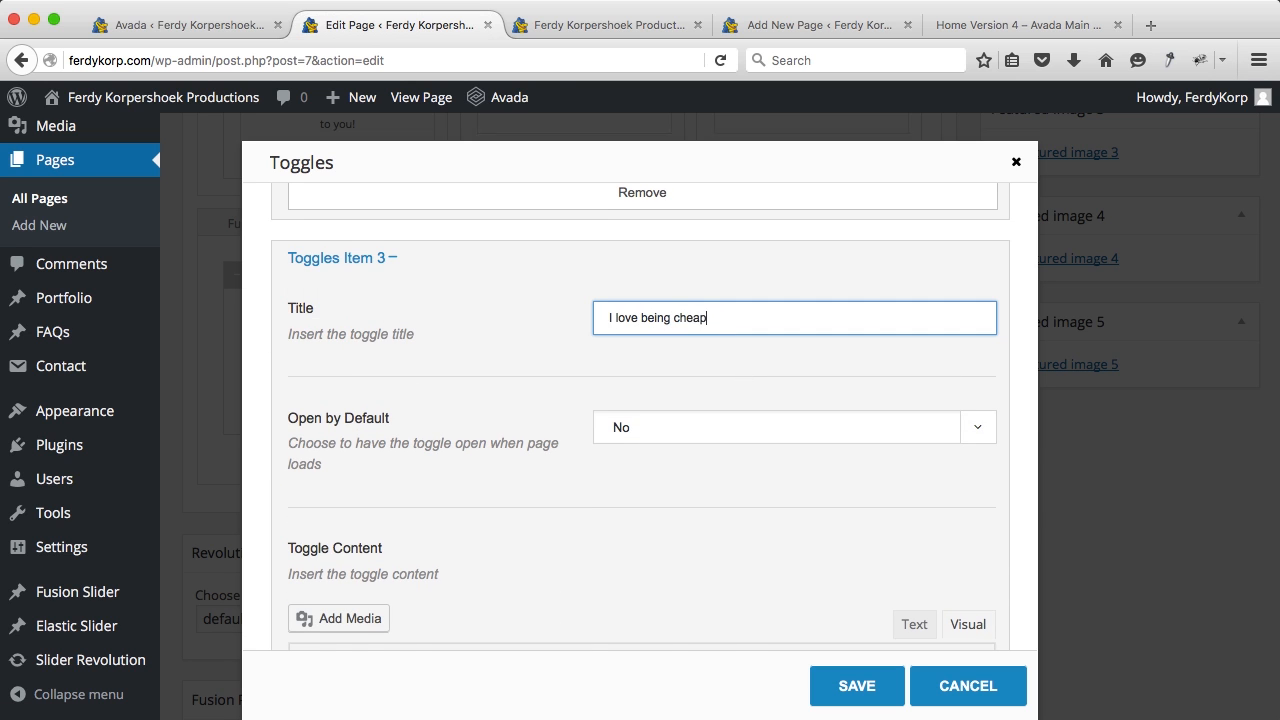
scroll(629, 423, down, 5)
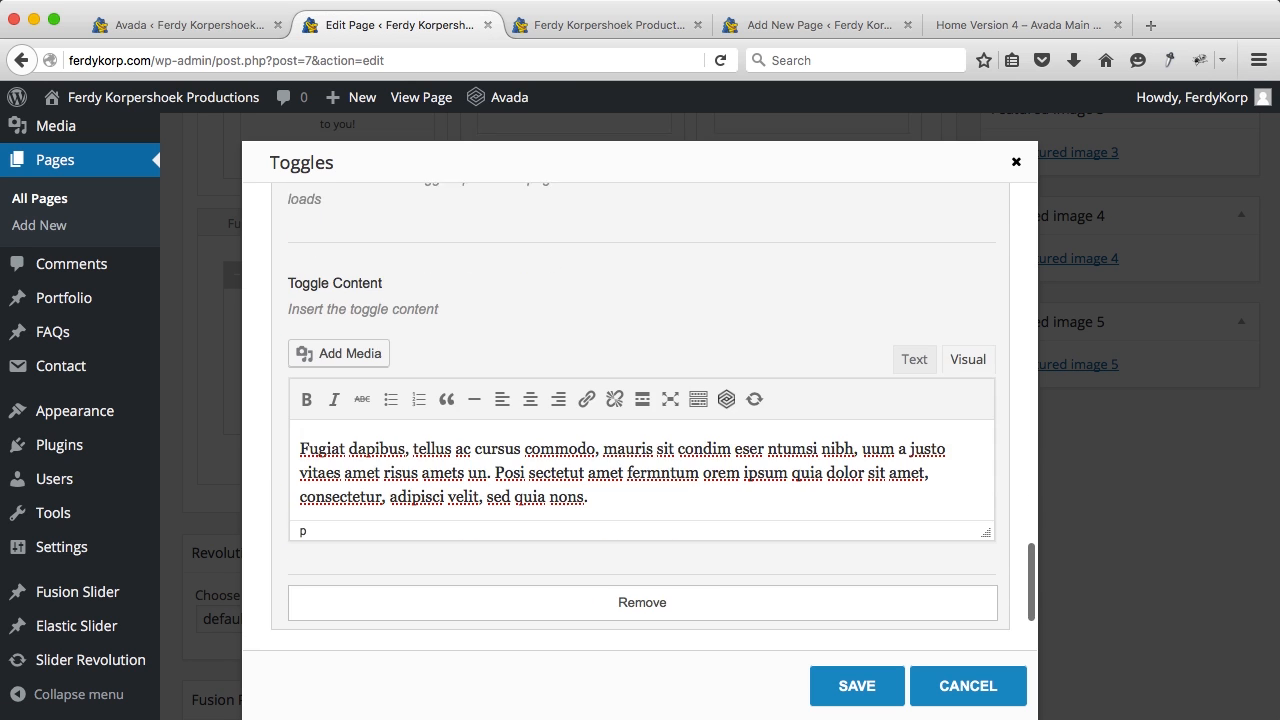
triple_click(628, 457)
text(I am cheap compared to my competition. My wife works, we have an awesome life and as long we have enough and can help someone else we are doing fine.)
scroll(626, 455, down, 3)
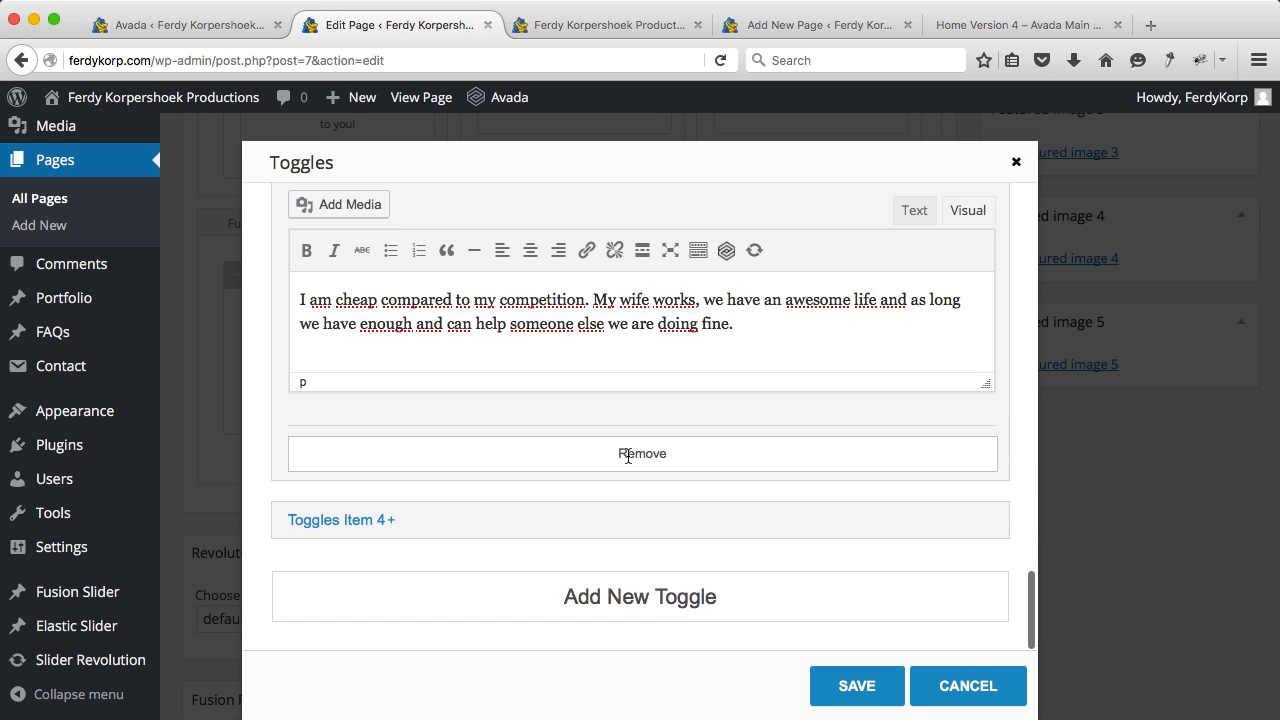
Step: Retitle the fourth toggle 'I love to have contact' and paste its 12-hour reply text
click(425, 528)
scroll(586, 512, down, 3)
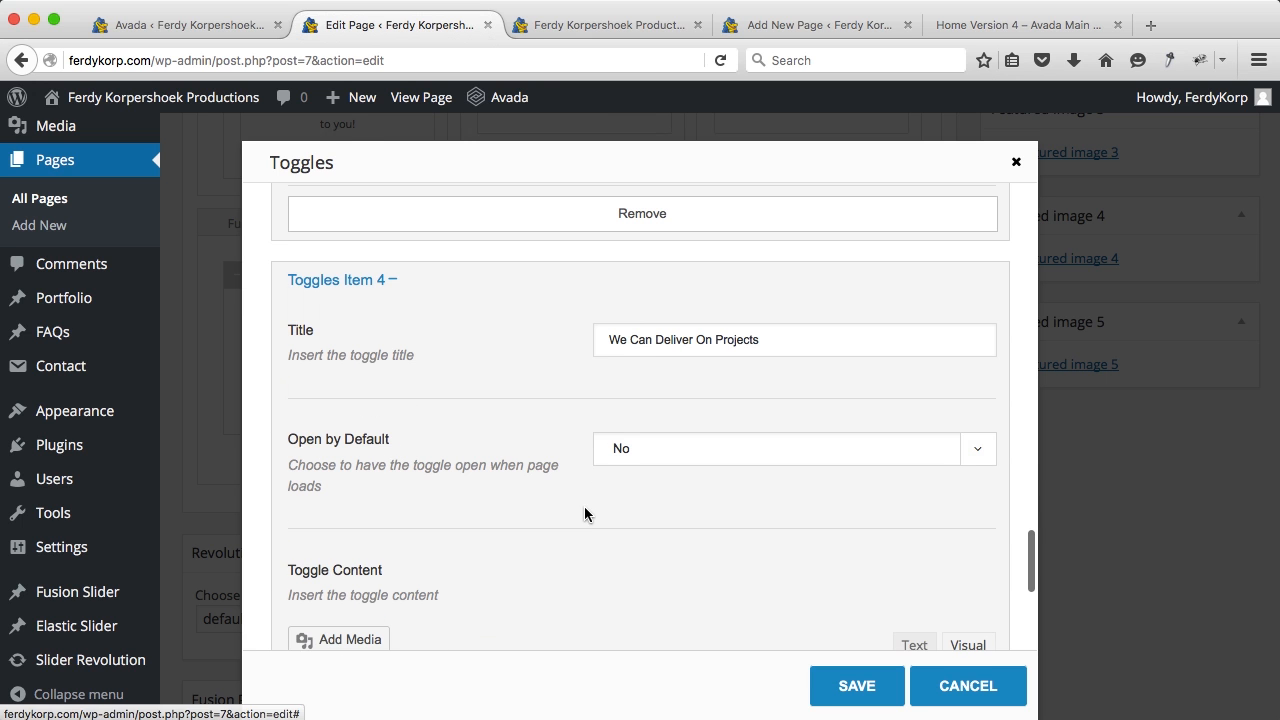
triple_click(663, 338)
text(I love)
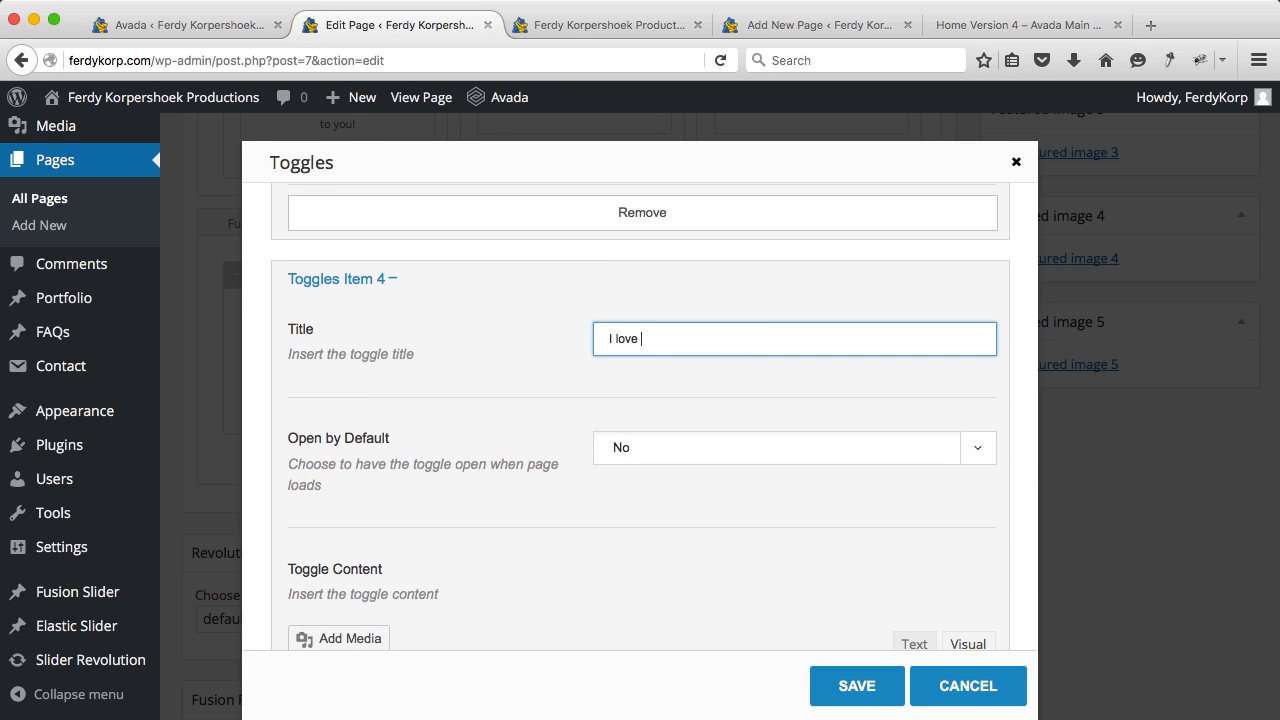
text( to have contact)
scroll(664, 420, down, 4)
triple_click(664, 441)
text(You always can call me or mail me. I do my best tot answer within 12 hours.)
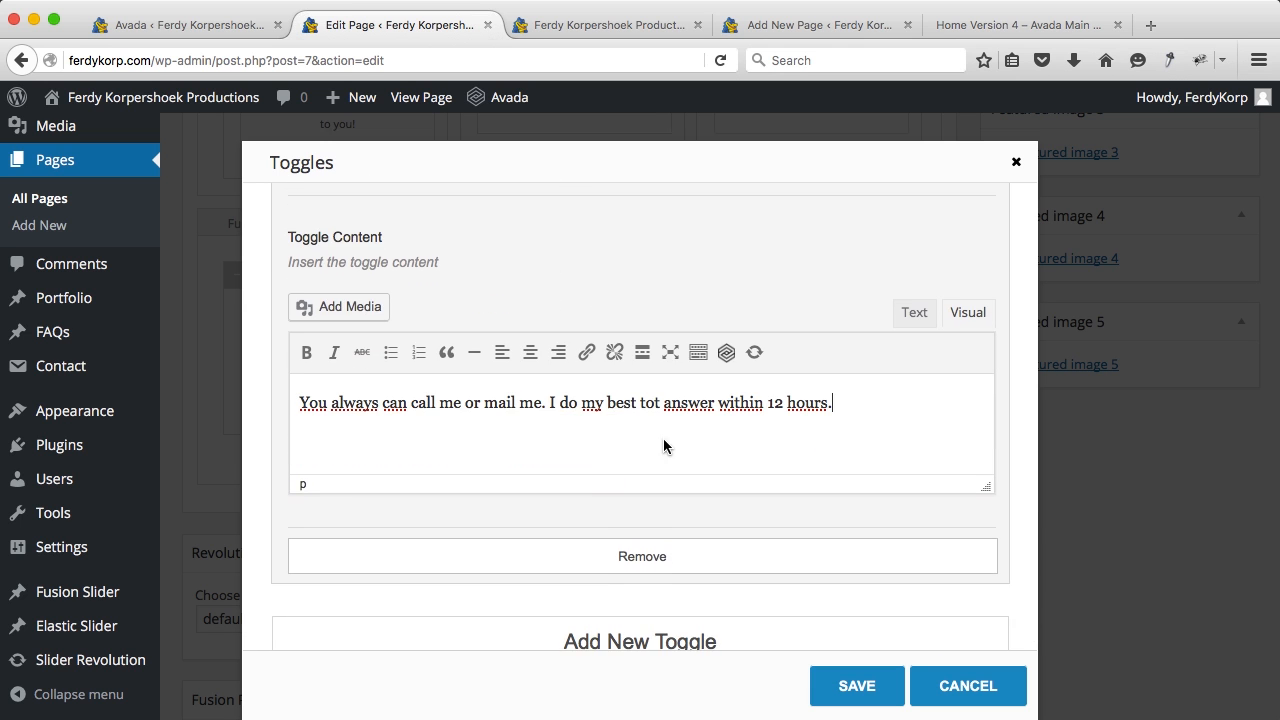
Step: Save the Toggles element and update the Home page
click(840, 686)
scroll(989, 528, up, 10)
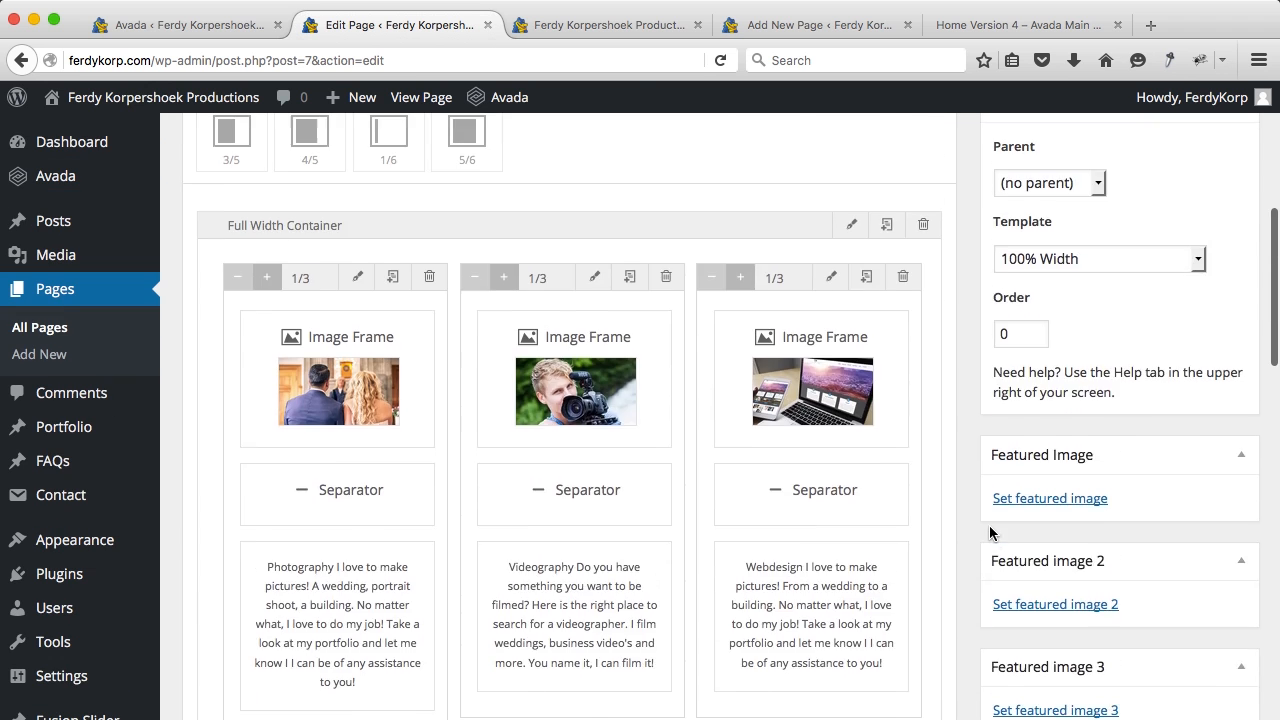
scroll(989, 532, up, 5)
click(1190, 432)
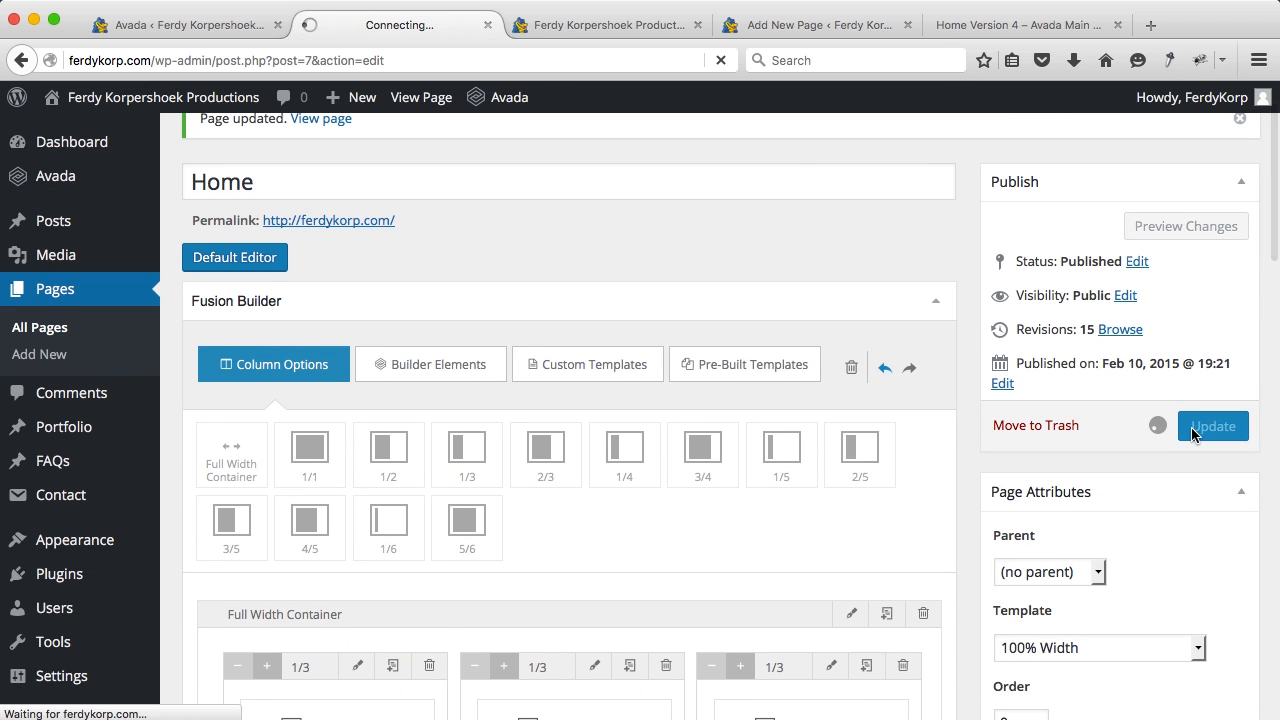
click(603, 25)
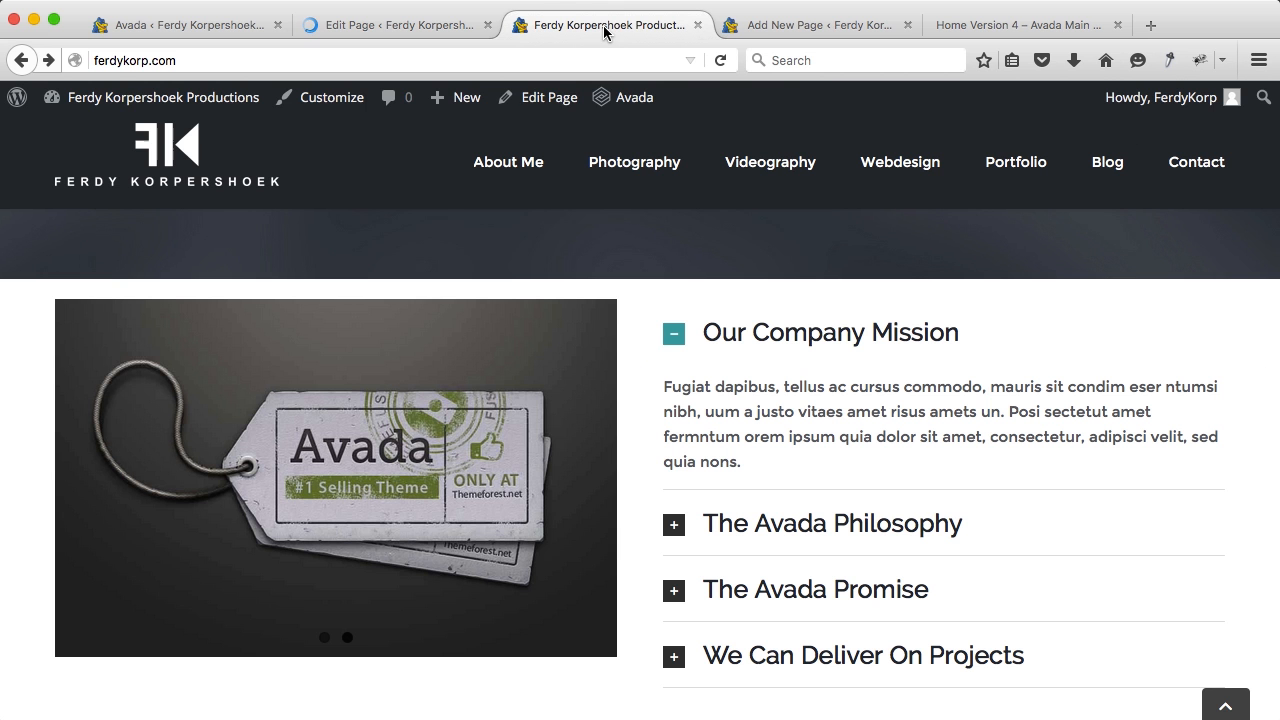
key(super+r)
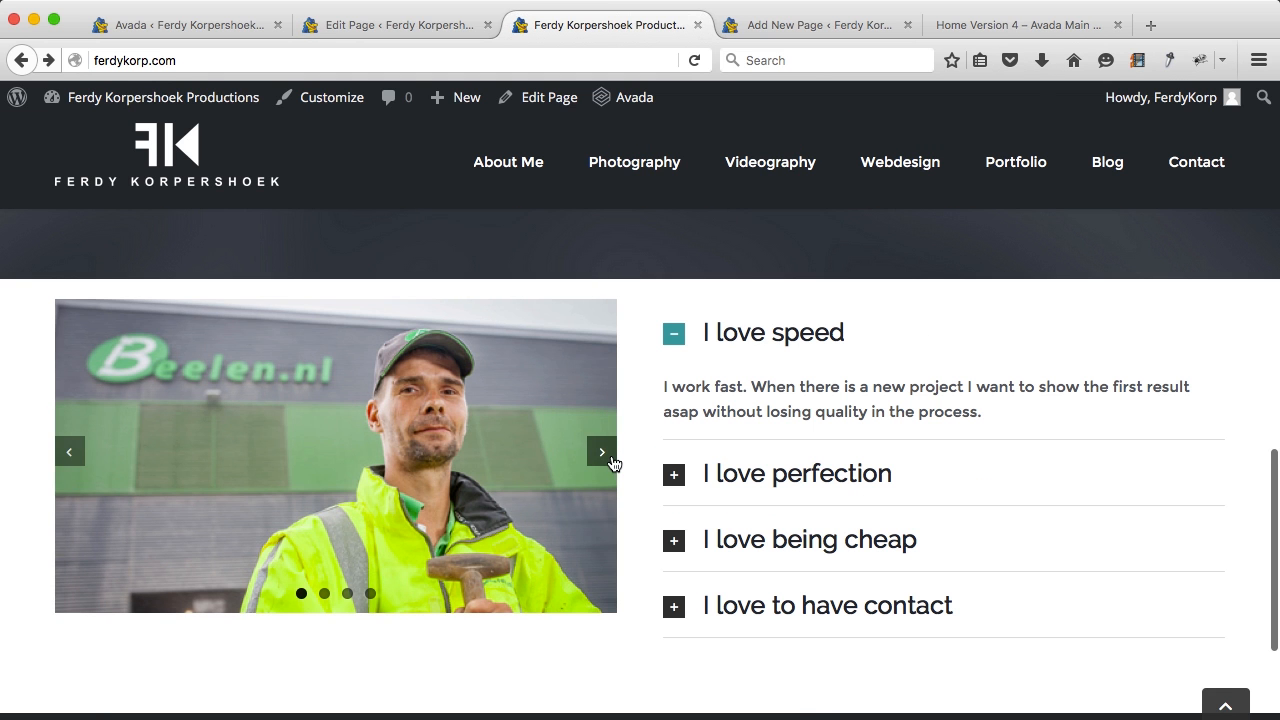
click(601, 452)
click(601, 452)
click(601, 452)
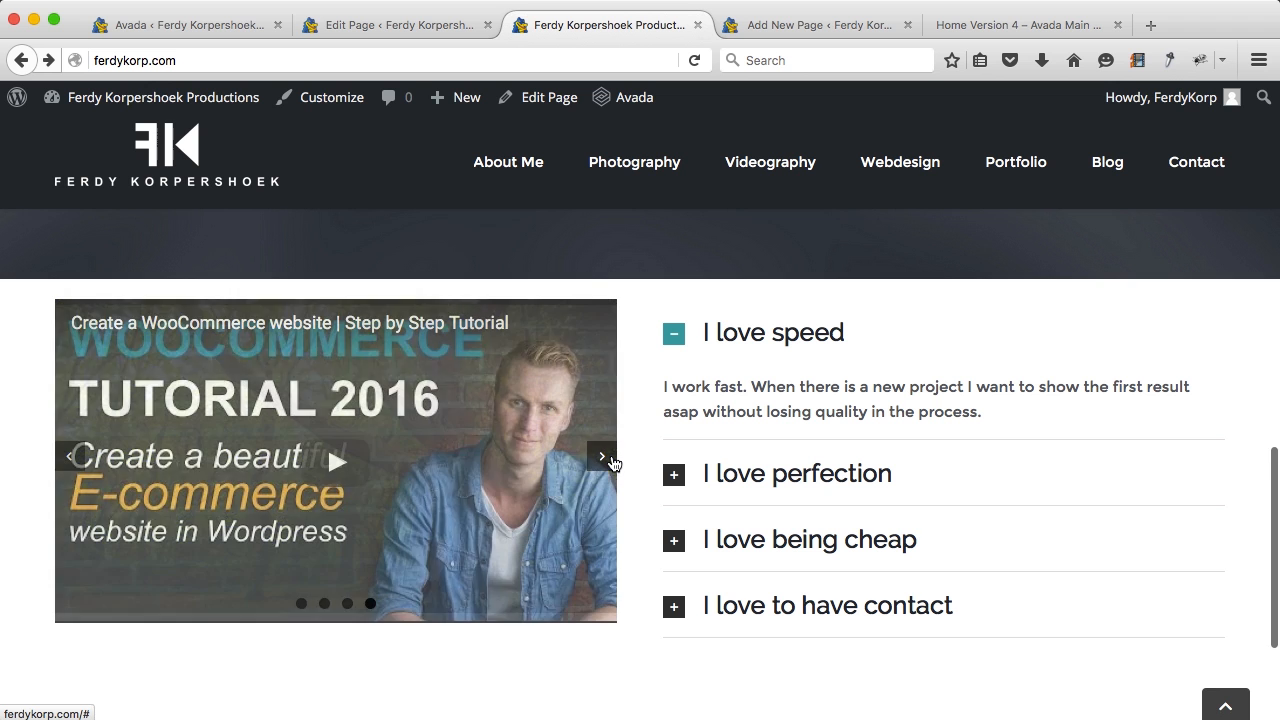
click(340, 458)
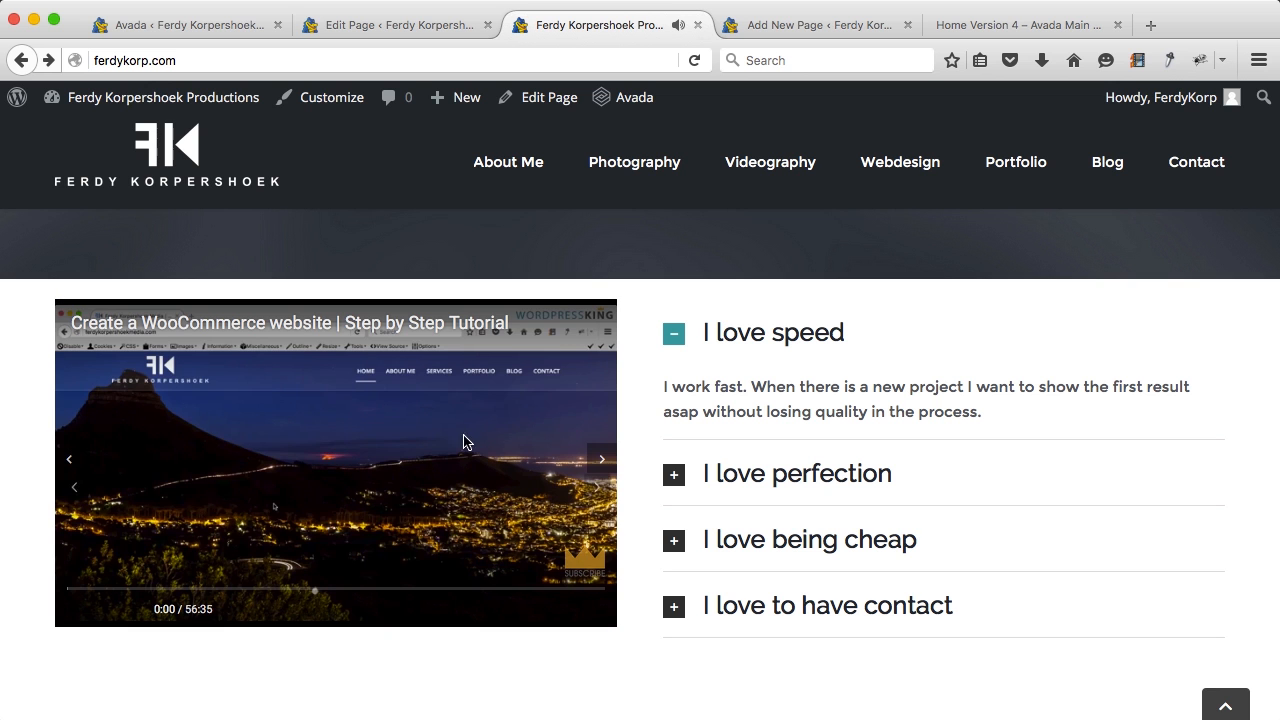
click(676, 348)
click(676, 399)
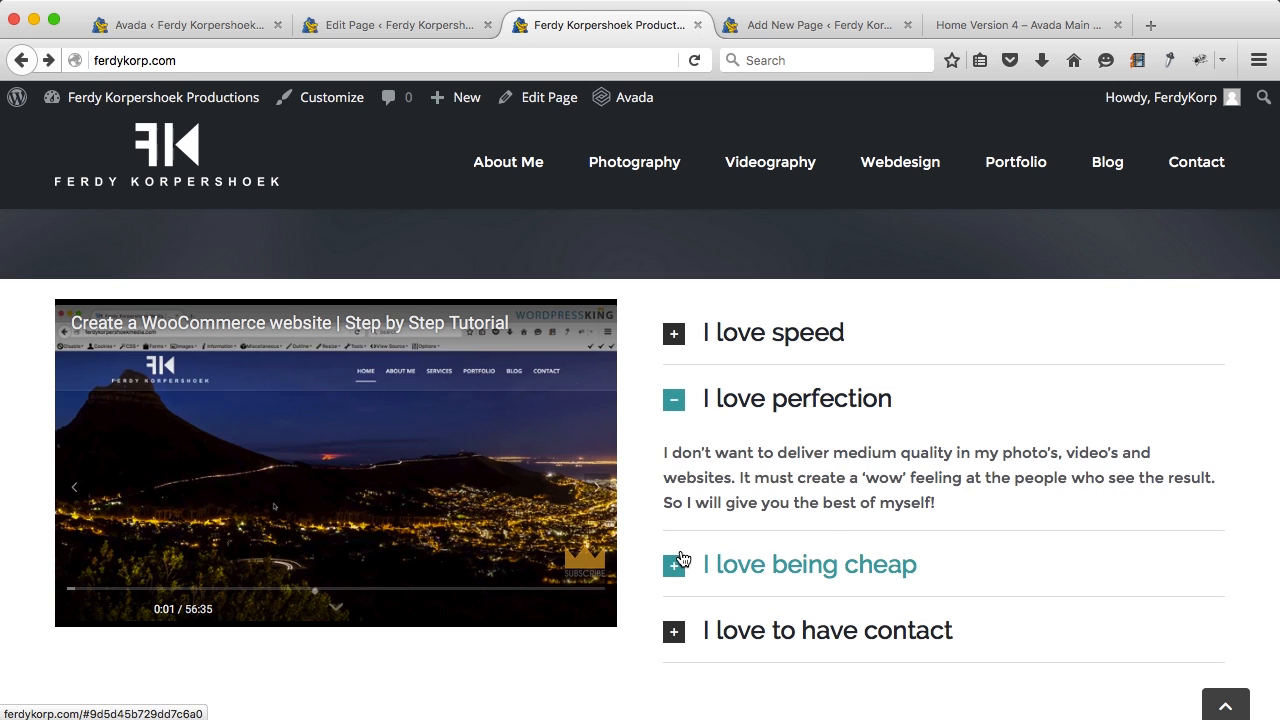
click(680, 560)
click(674, 625)
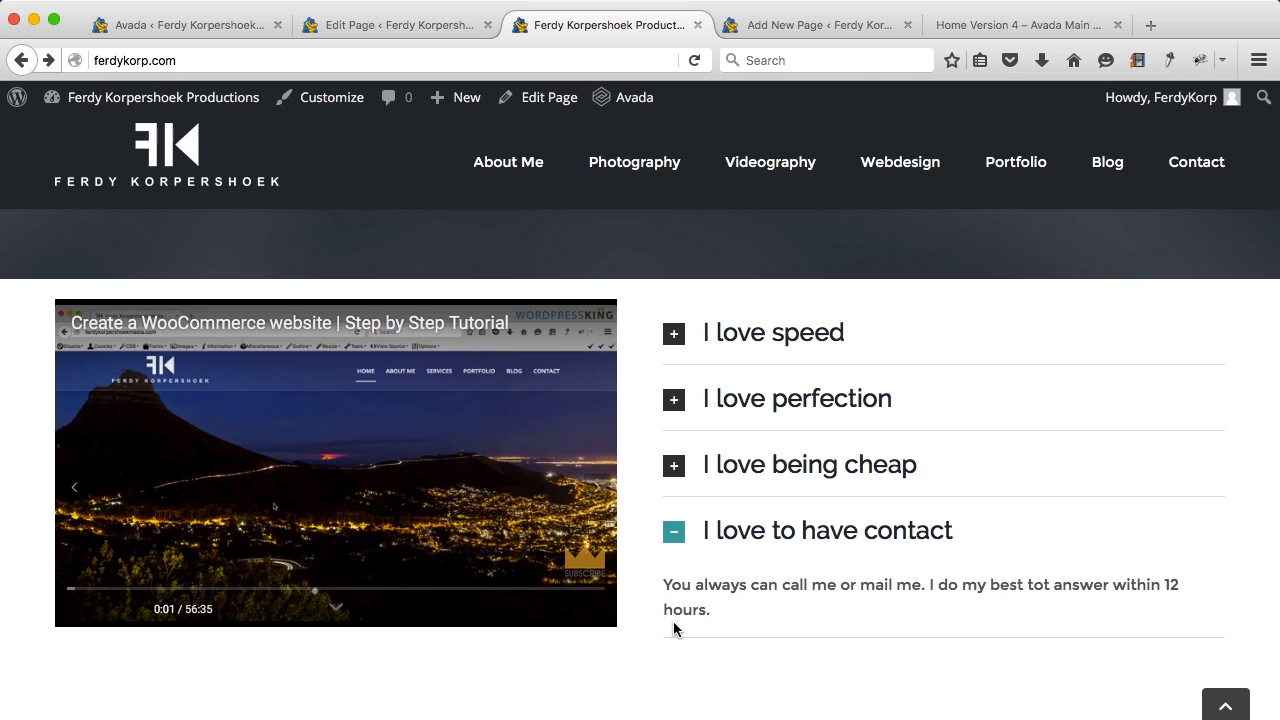
click(688, 335)
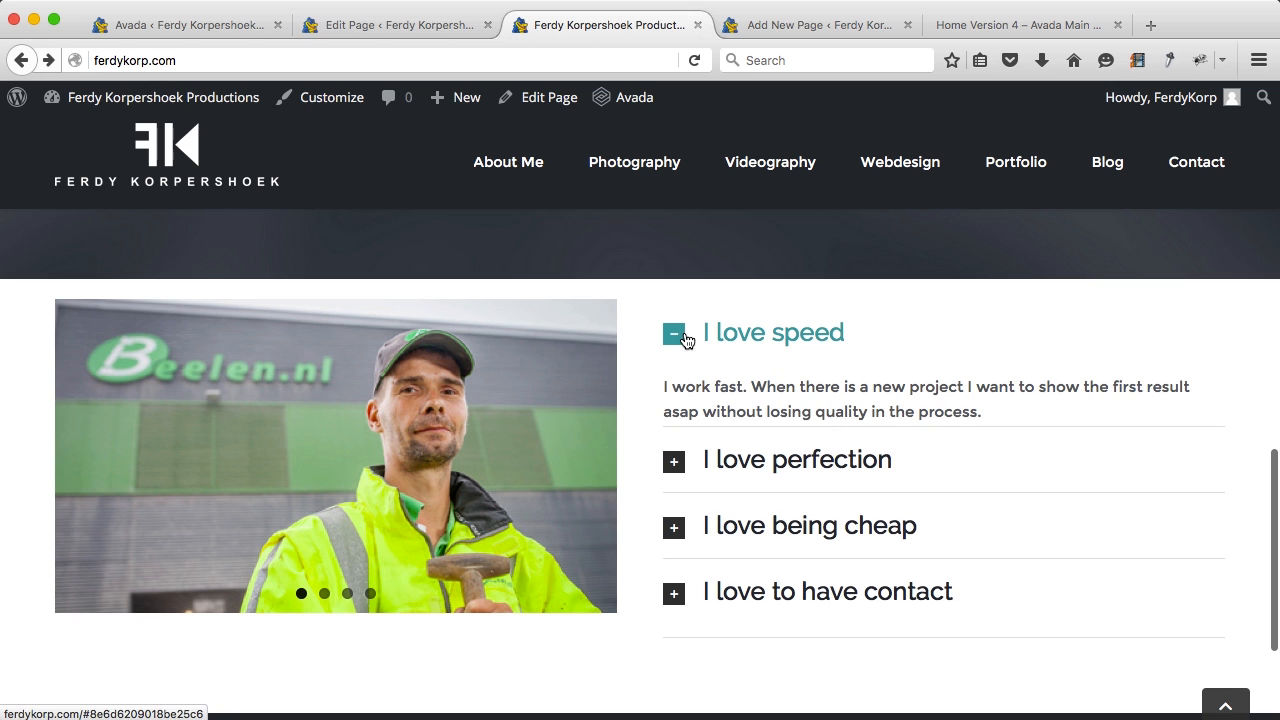
click(395, 25)
scroll(735, 395, down, 10)
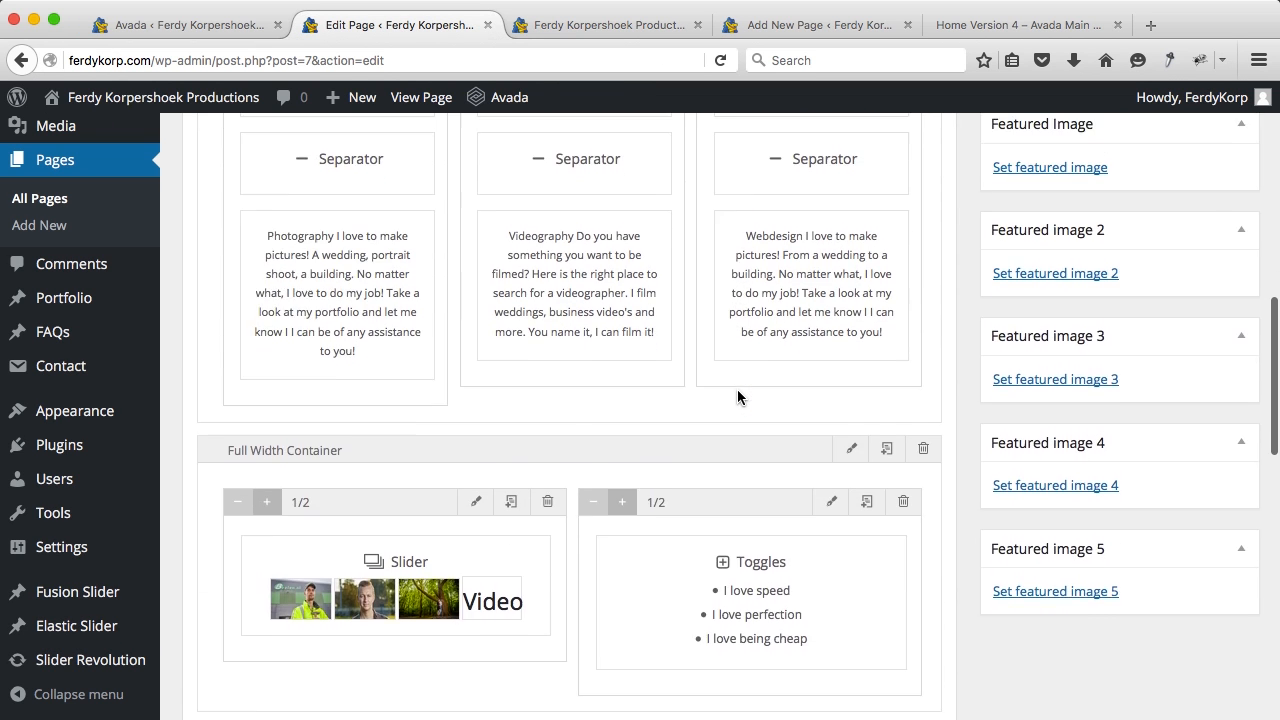
Step: Confirm the I love speed toggle has Open by Default set to Yes, then close the Toggles dialog
scroll(740, 390, down, 3)
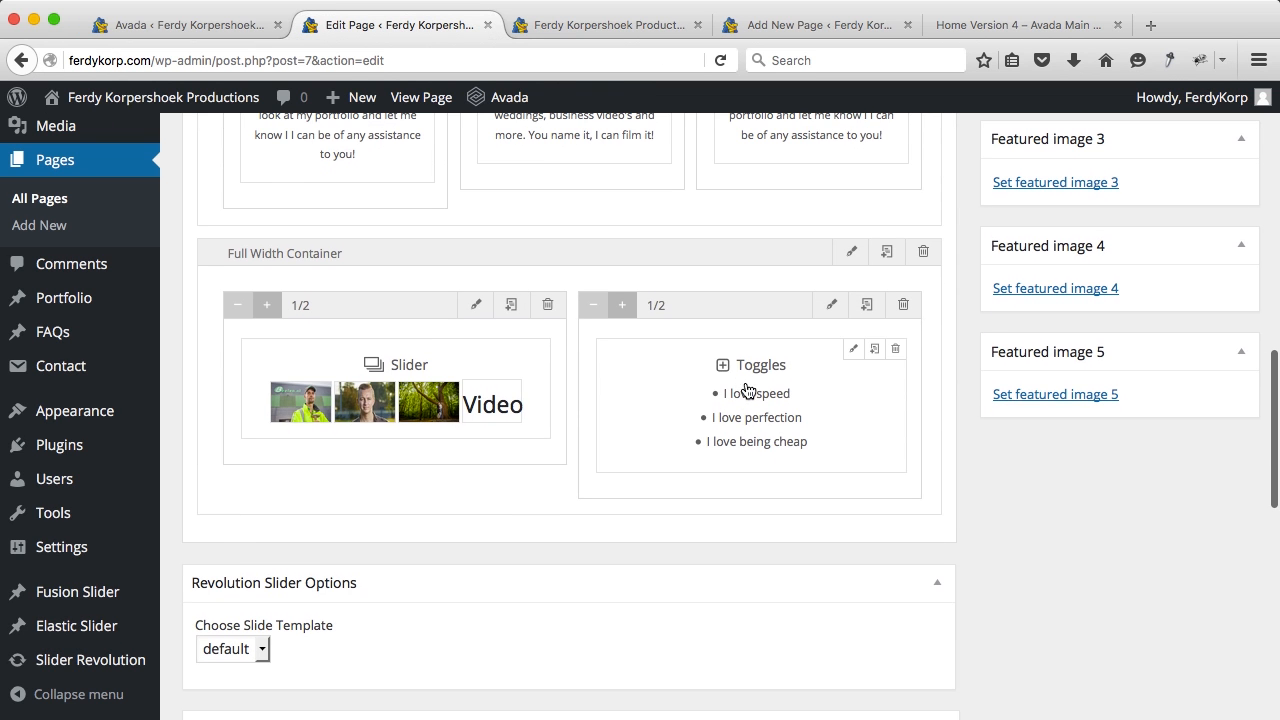
click(856, 350)
scroll(497, 366, down, 2)
click(357, 459)
scroll(563, 430, down, 3)
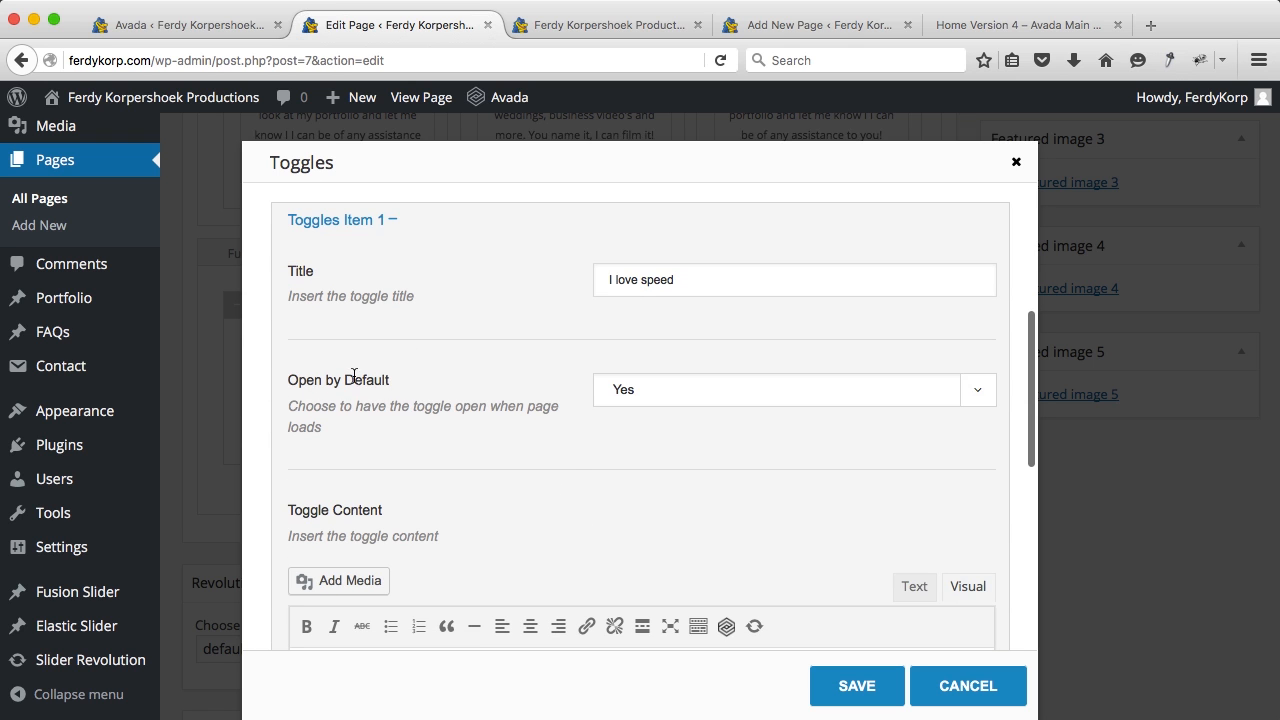
click(1016, 162)
Step: Browse the live homepage, briefly visiting the Videography page and returning
click(628, 36)
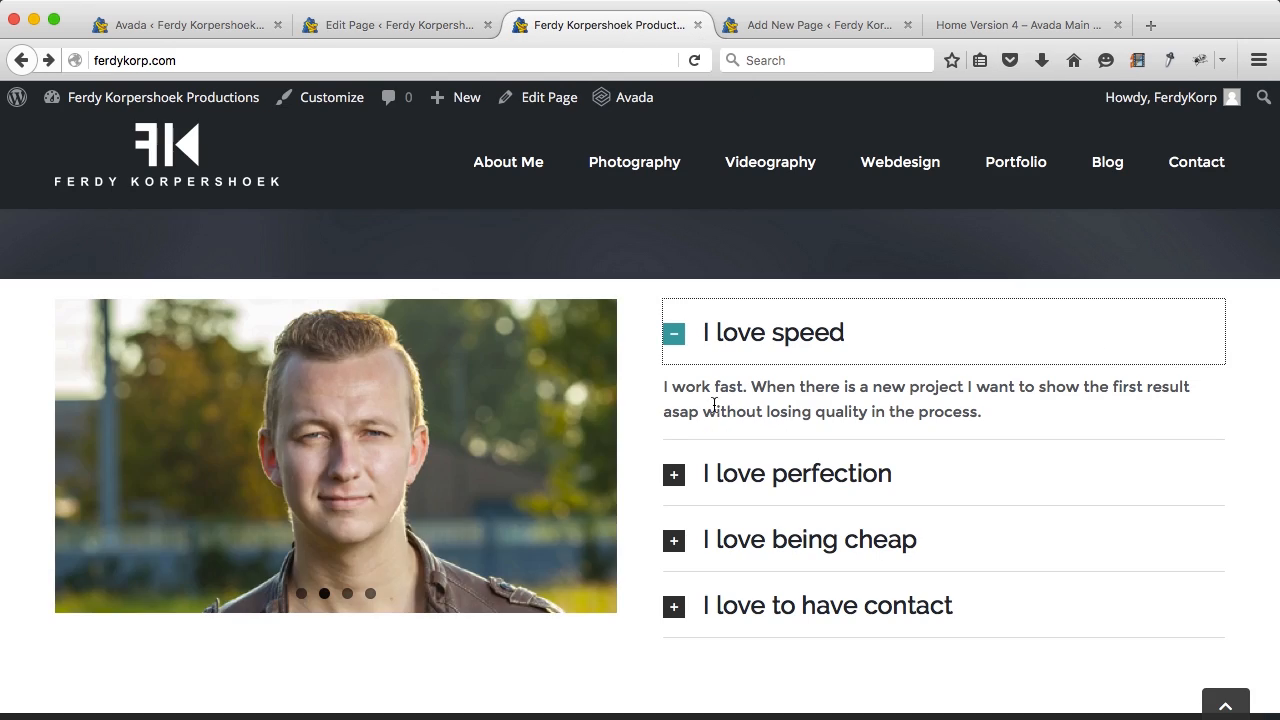
scroll(645, 424, down, 2)
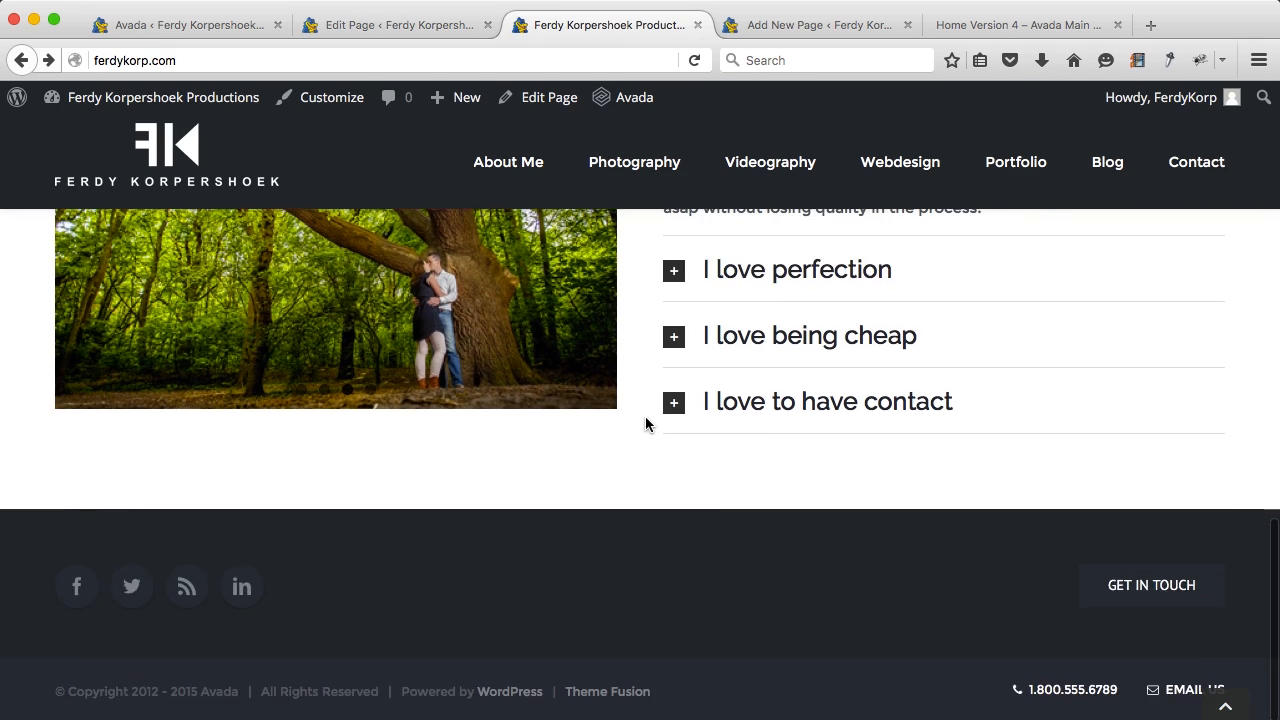
scroll(646, 420, up, 10)
scroll(646, 430, up, 3)
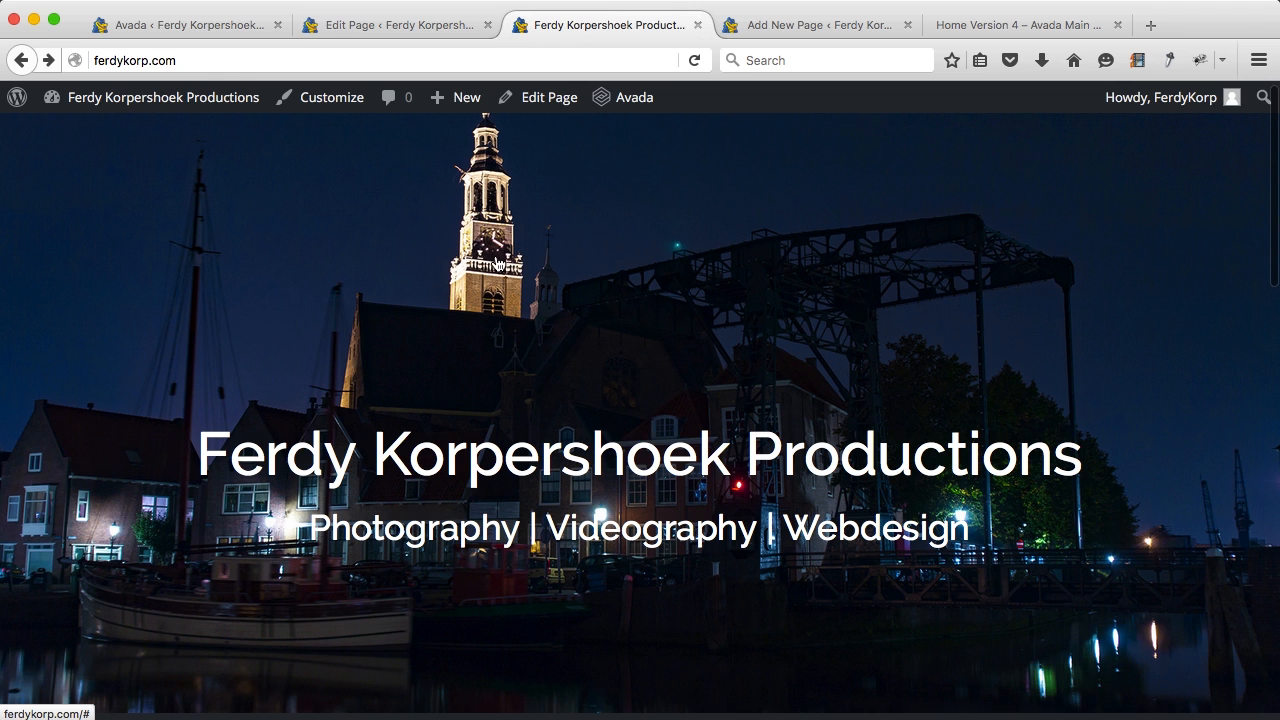
scroll(566, 261, down, 3)
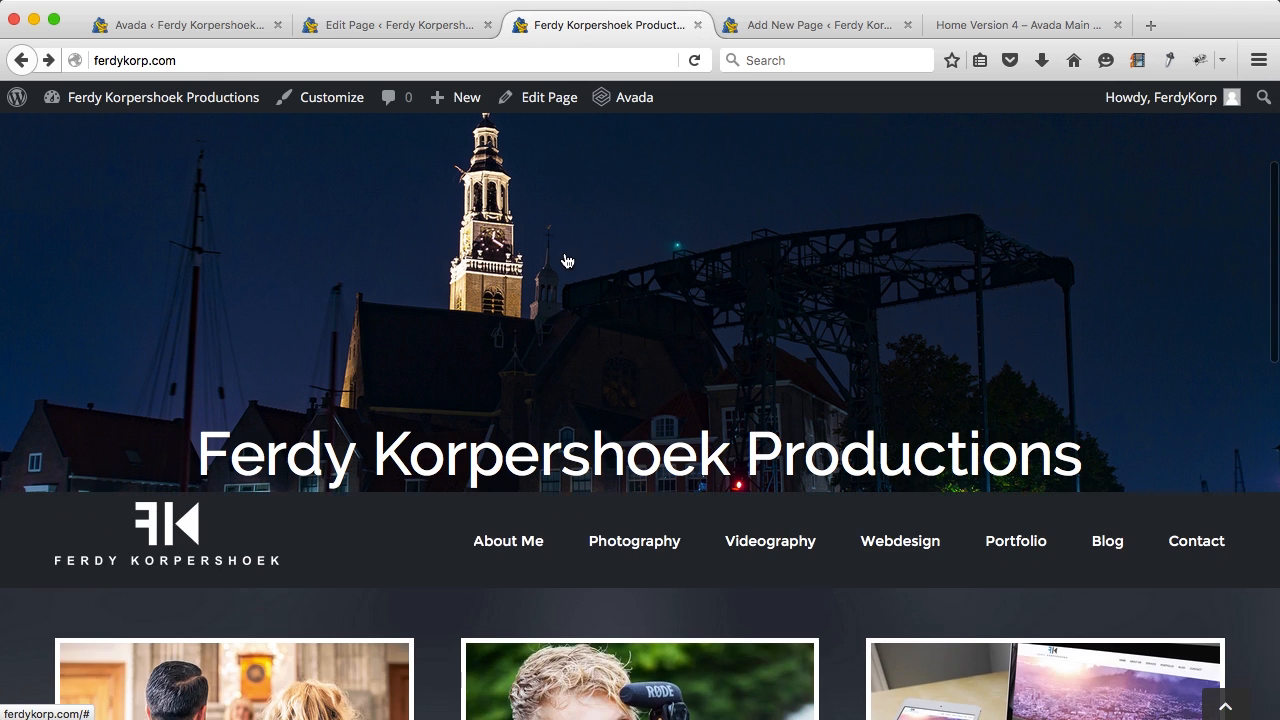
scroll(600, 470, up, 3)
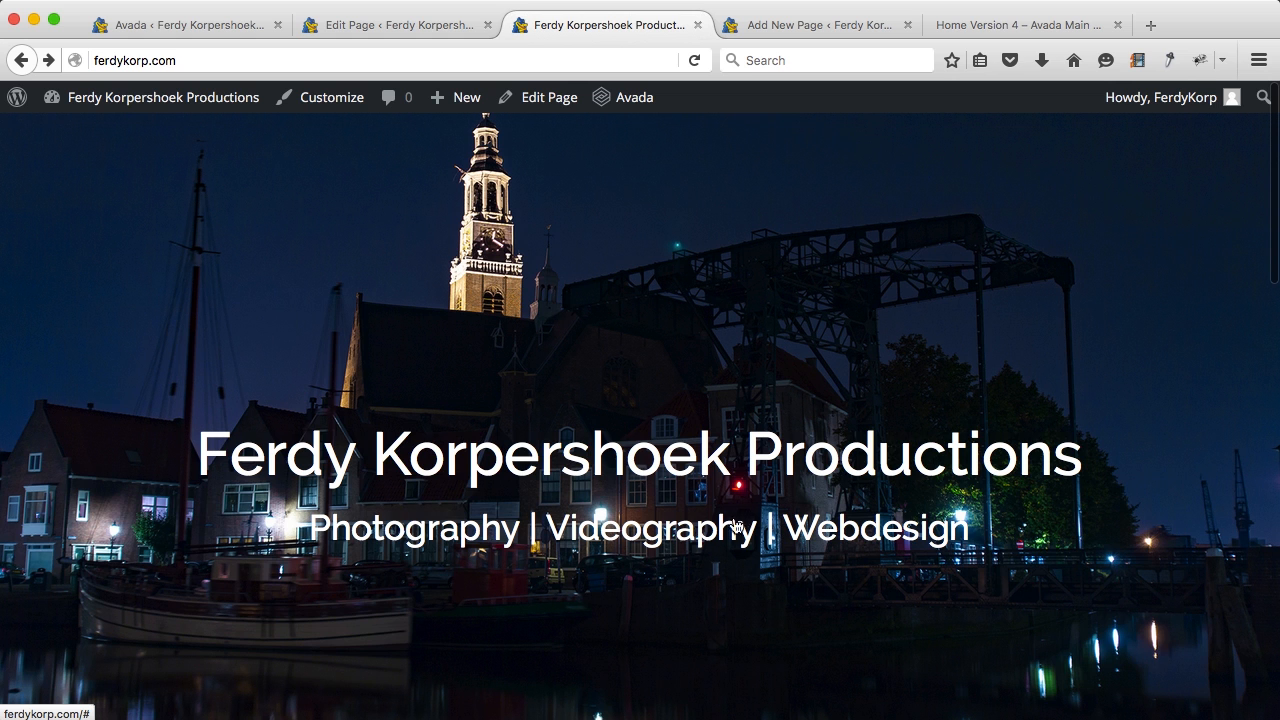
scroll(793, 463, down, 3)
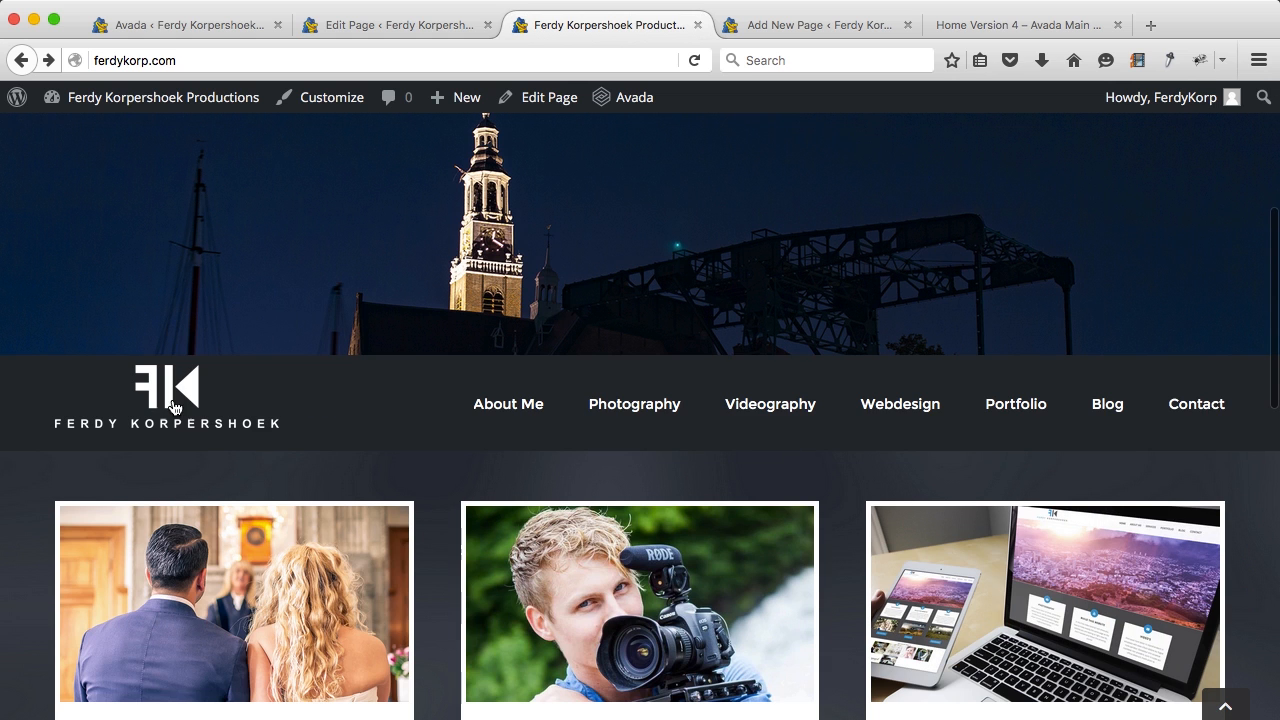
scroll(863, 403, down, 3)
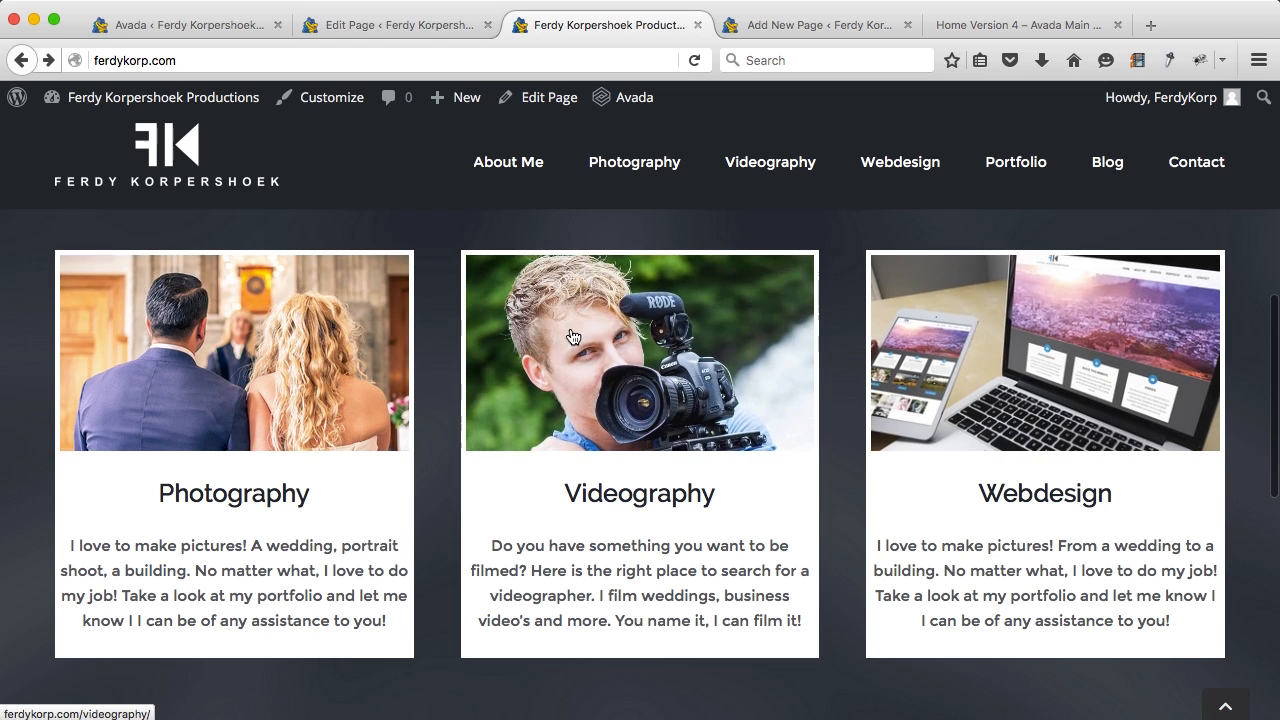
scroll(580, 320, down, 2)
click(581, 277)
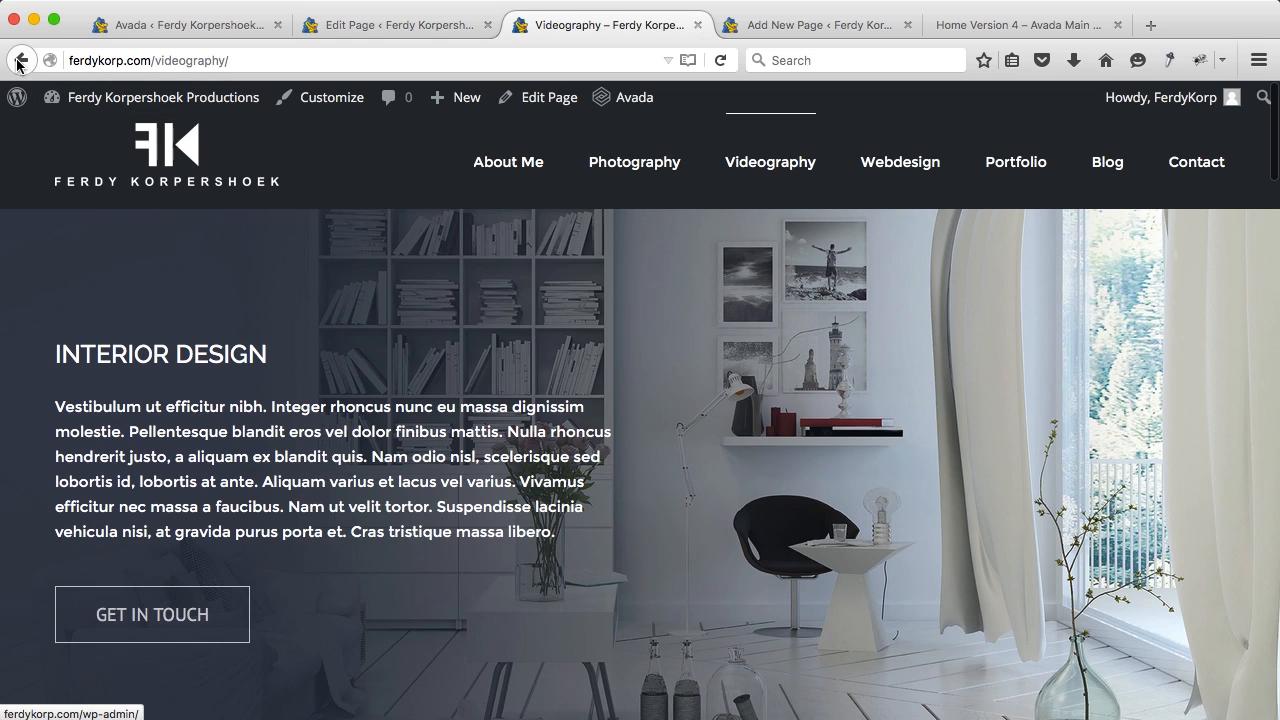
click(21, 60)
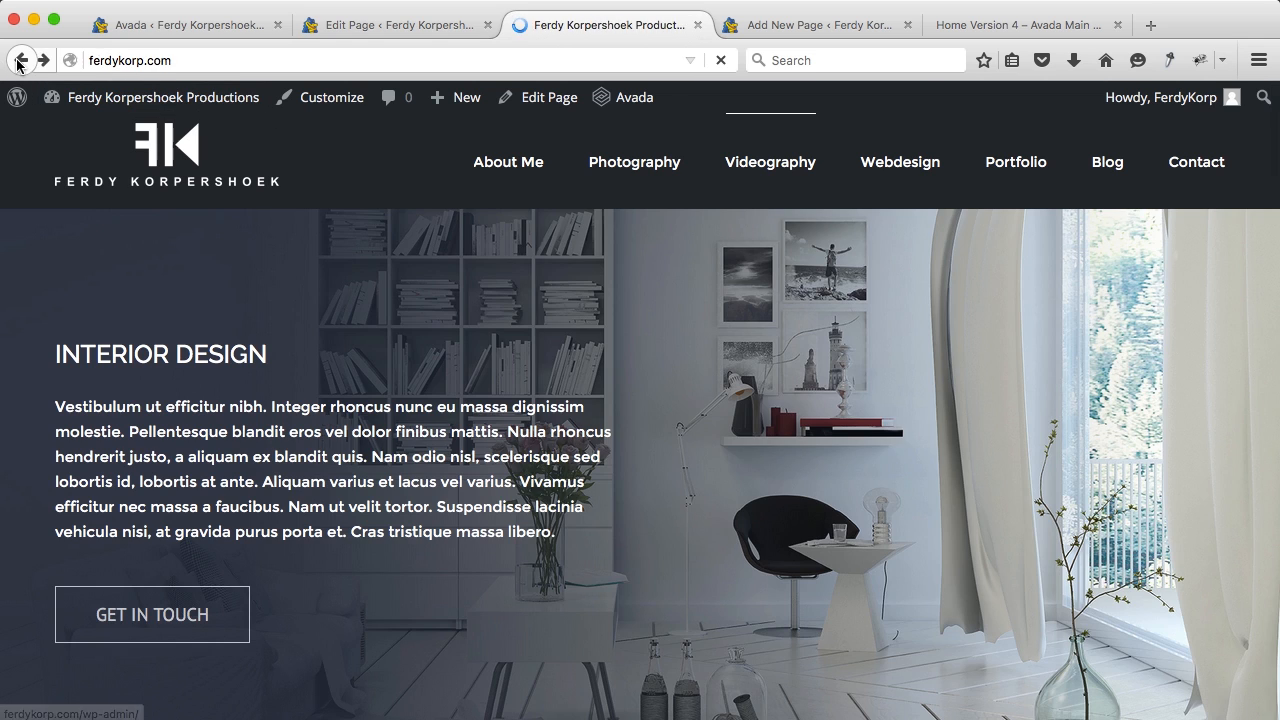
scroll(558, 381, down, 5)
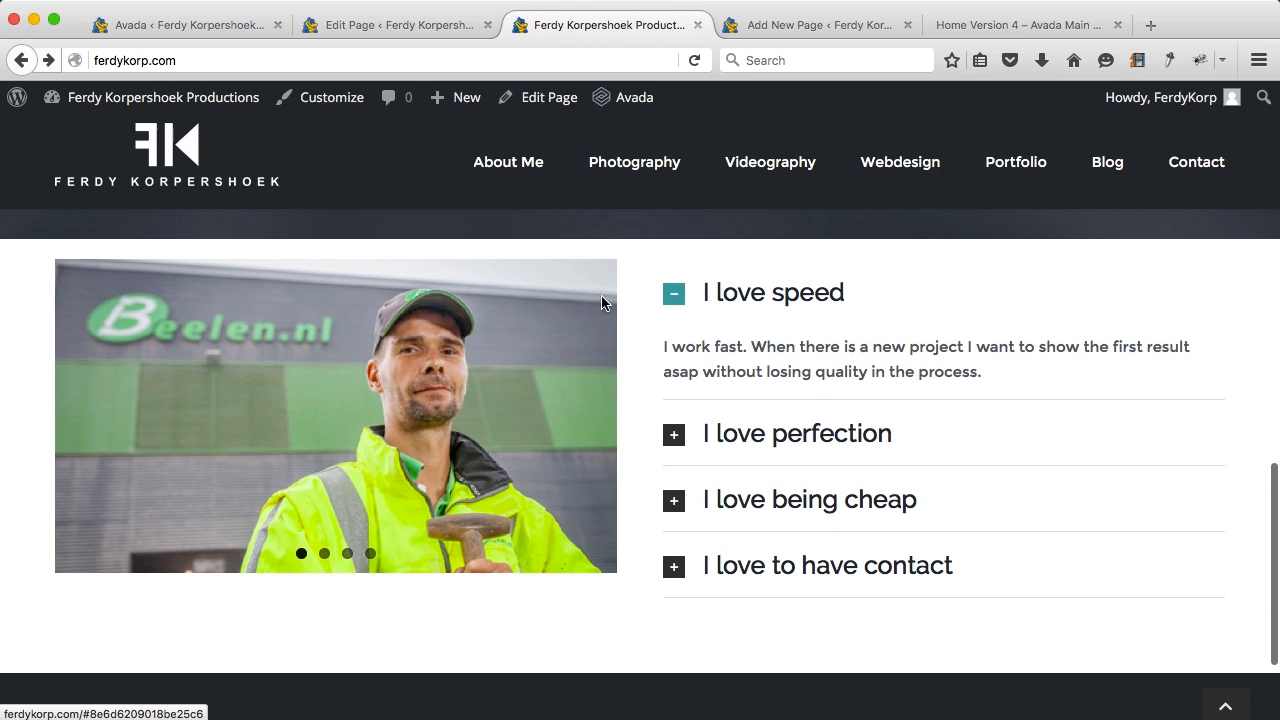
Step: Test the portrait slider arrow and open or close each of the four I love toggles
click(600, 410)
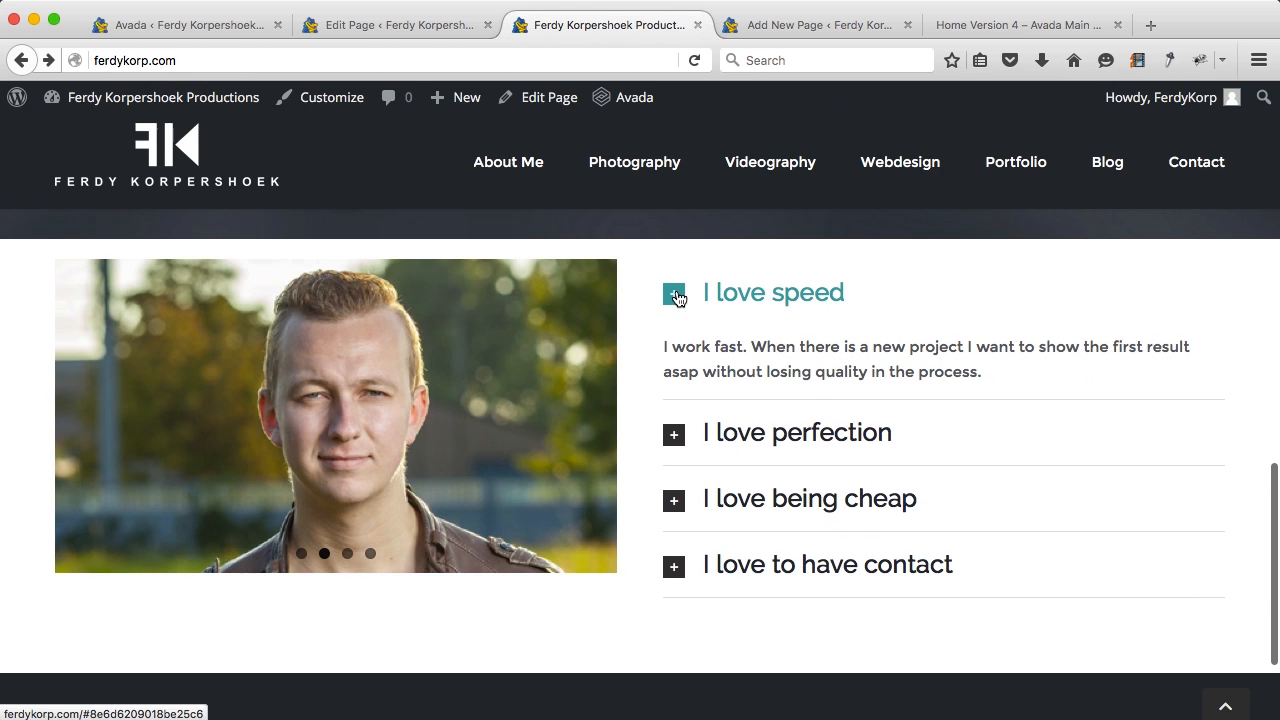
click(677, 297)
click(672, 358)
click(674, 523)
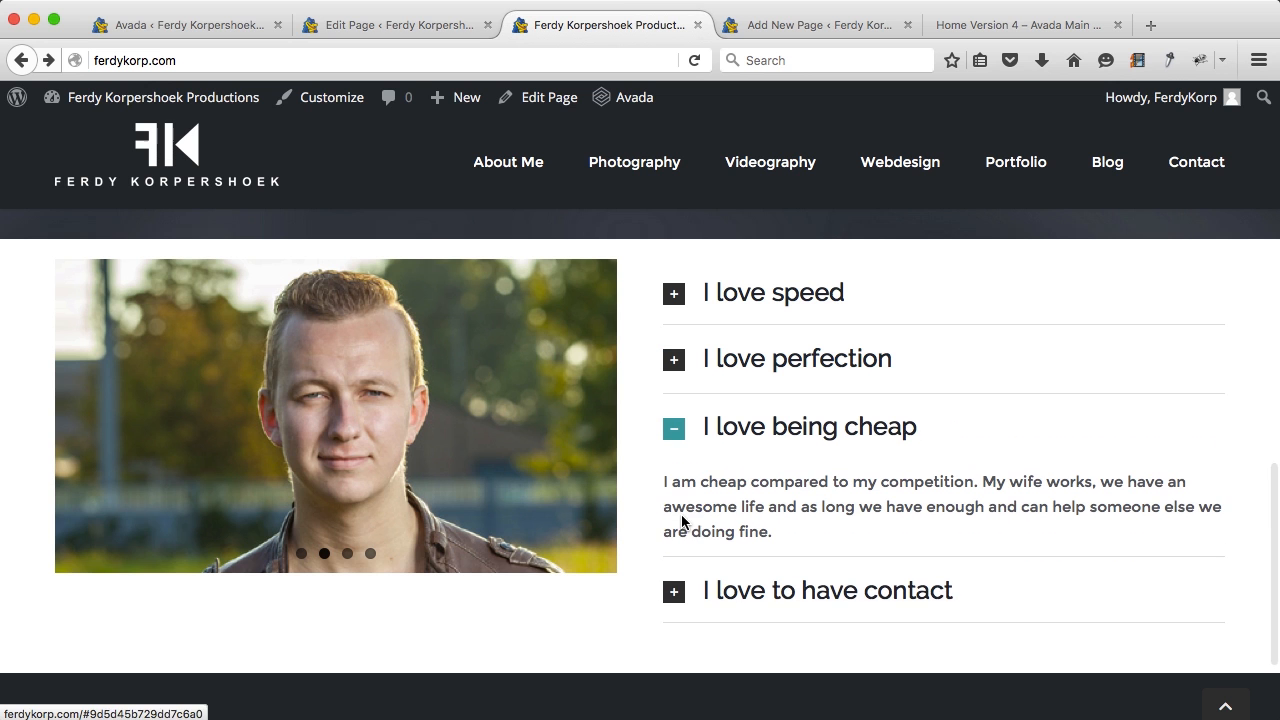
click(680, 590)
scroll(680, 586, down, 3)
scroll(683, 586, up, 3)
scroll(553, 597, down, 3)
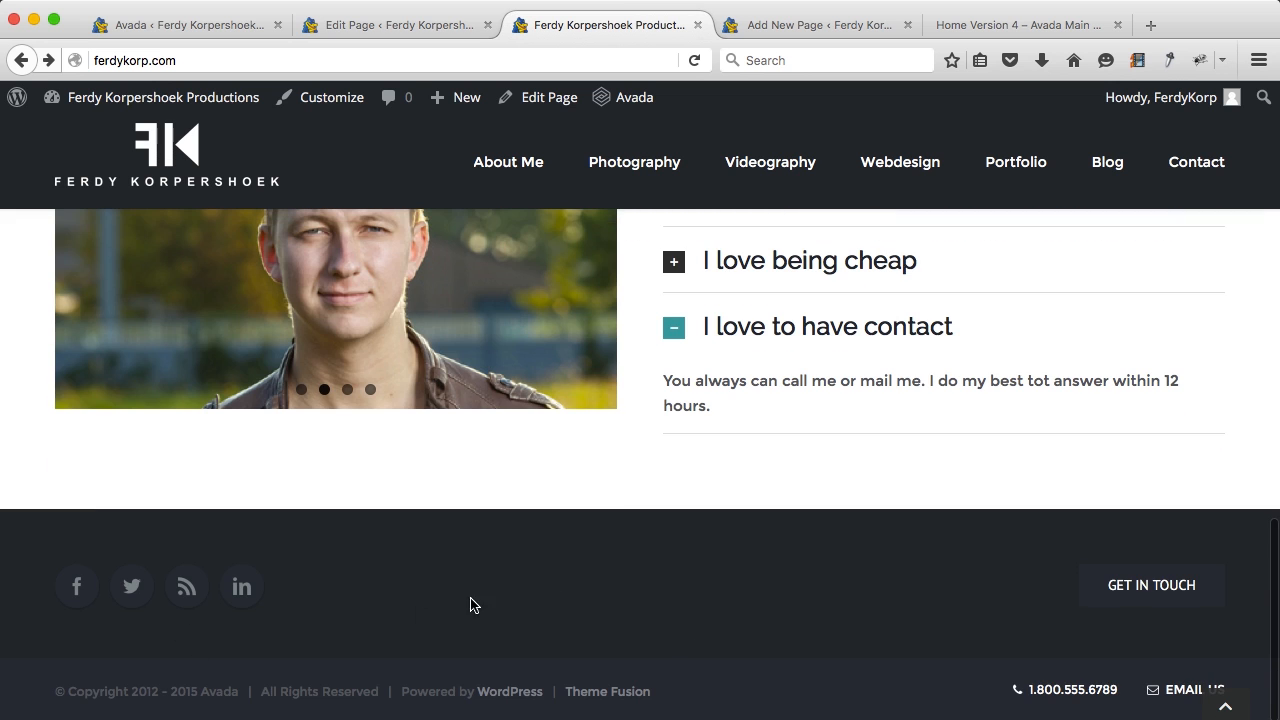
scroll(686, 556, up, 15)
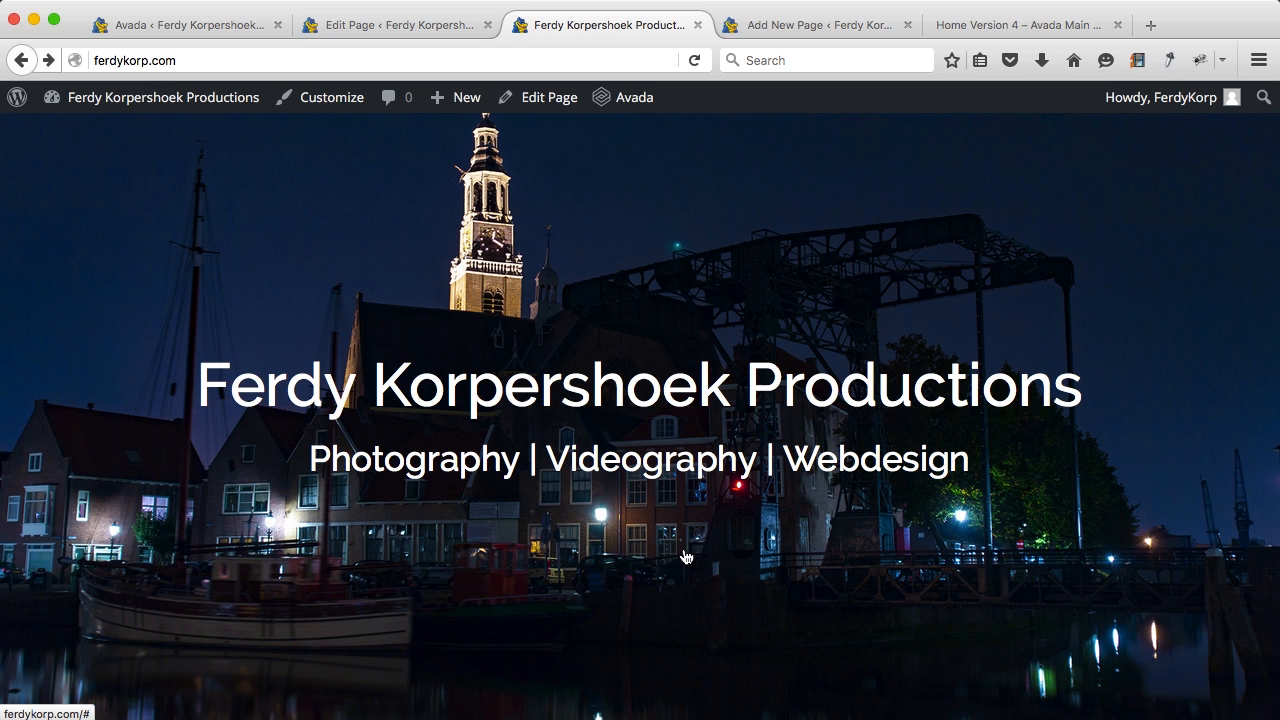
scroll(622, 522, down, 2)
Step: Go to the About Me page, close the two old tabs, and open it in the editor
click(492, 603)
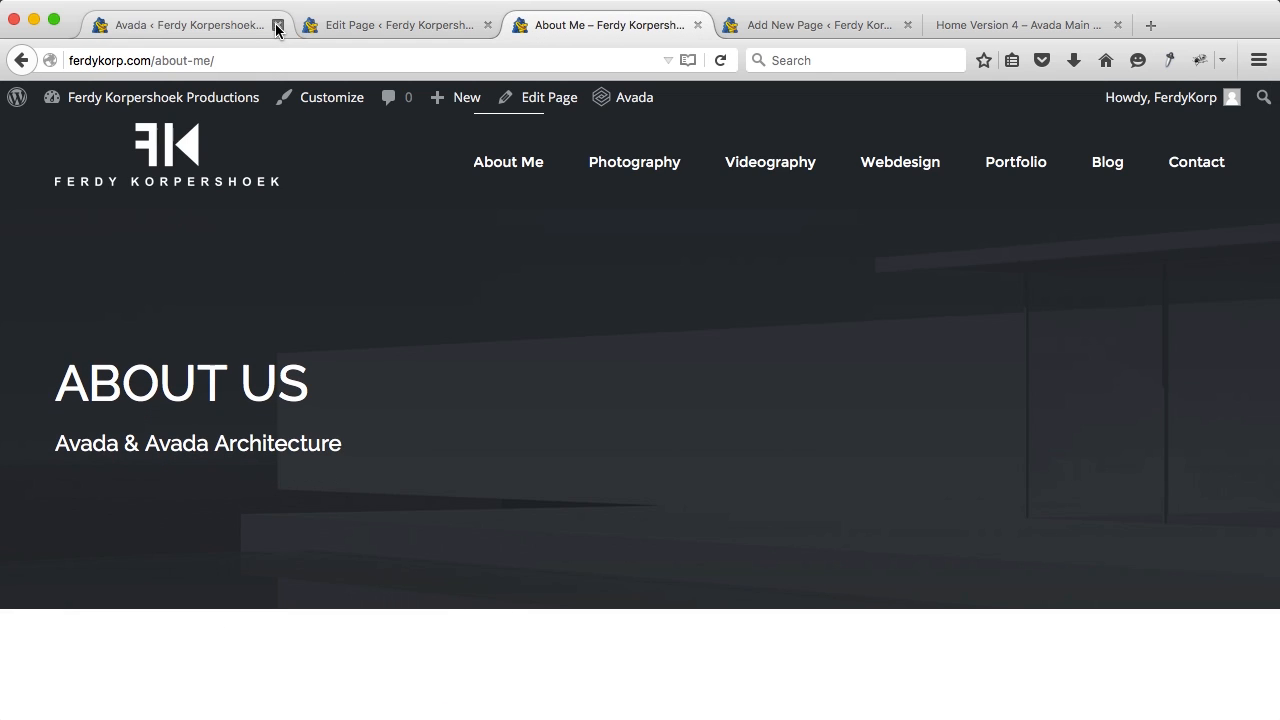
click(278, 25)
click(278, 25)
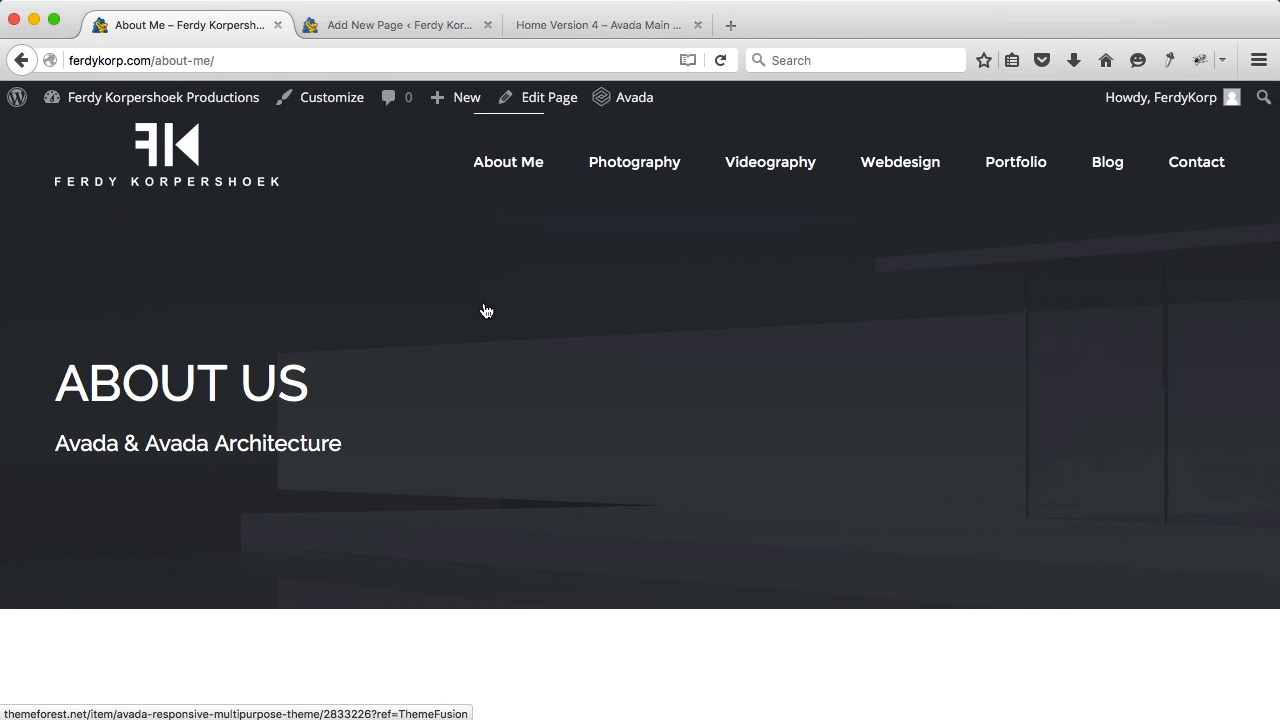
click(550, 108)
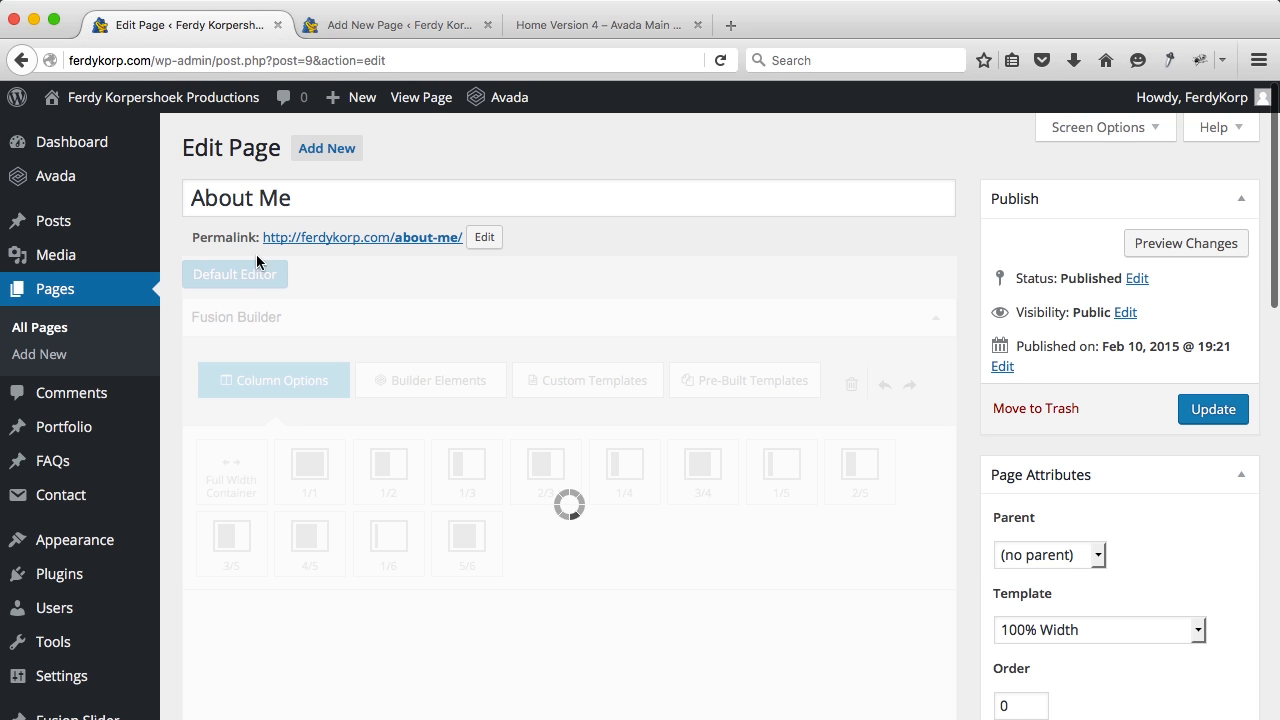
Step: Preview the About Me page in a new tab, then return to its editor
super+click(424, 98)
click(414, 25)
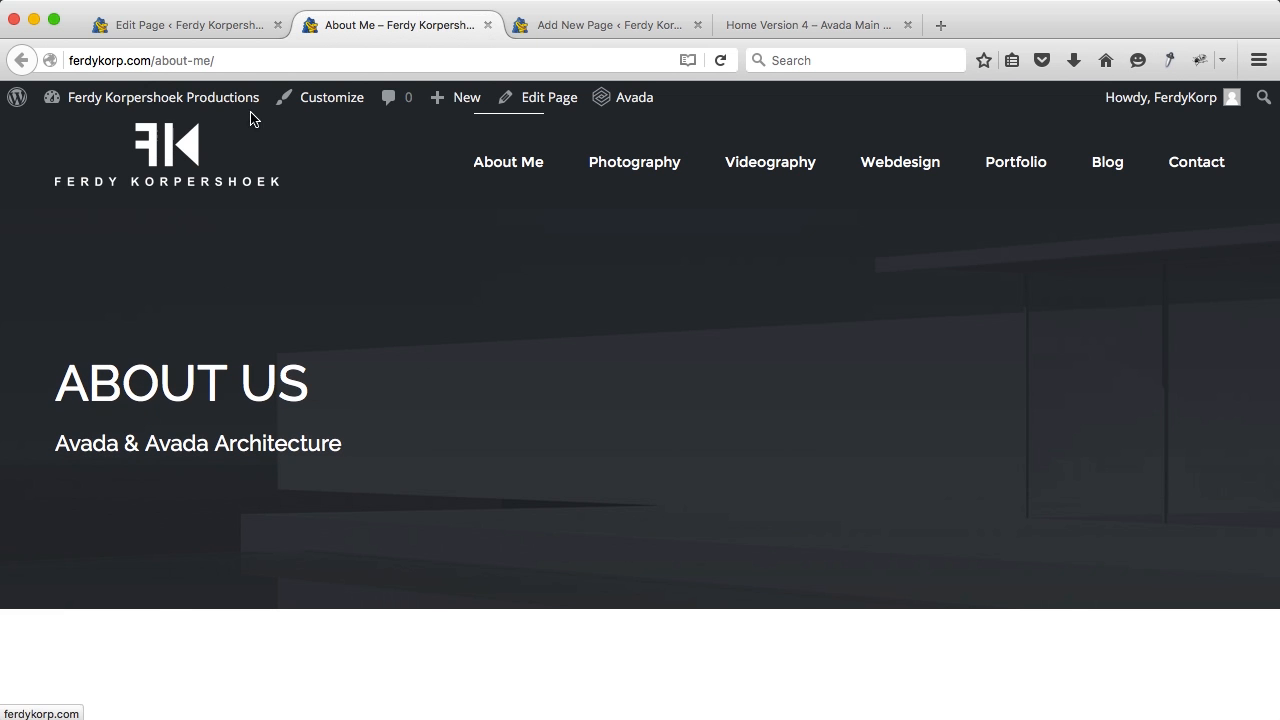
click(223, 27)
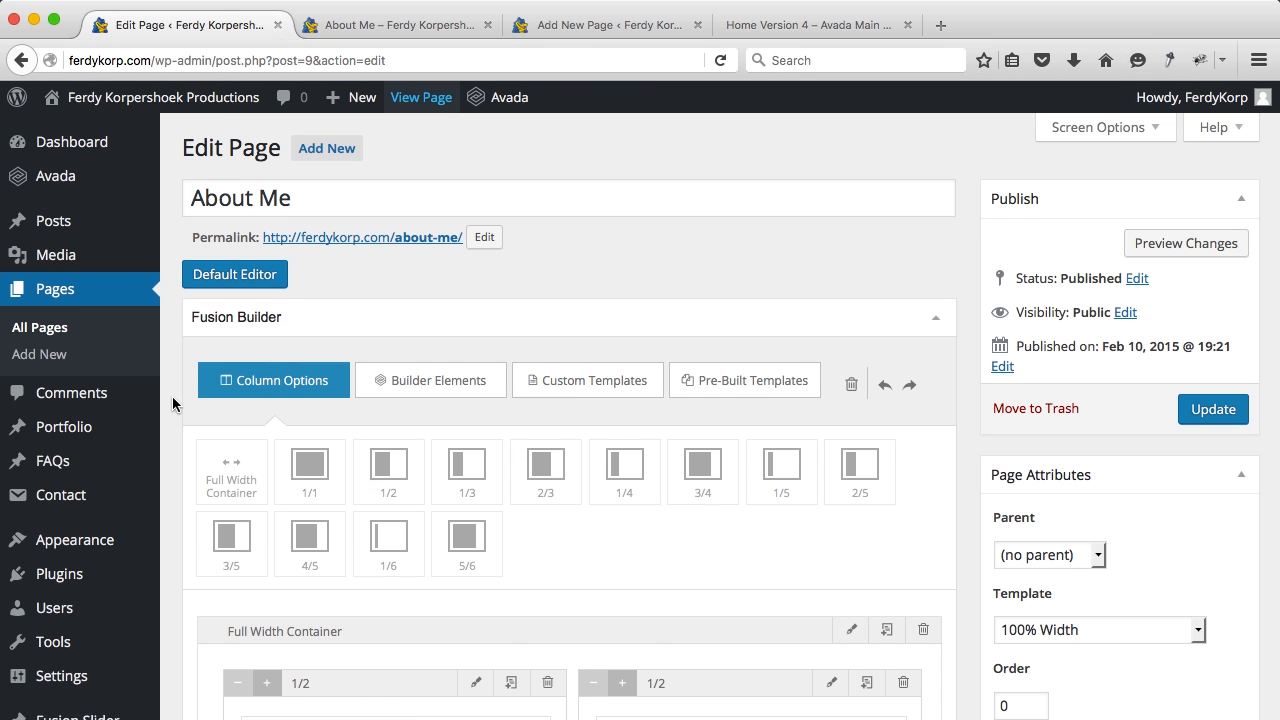
Step: Set the page's Fusion Slider Type to No Slider
scroll(172, 396, down, 15)
scroll(172, 396, down, 15)
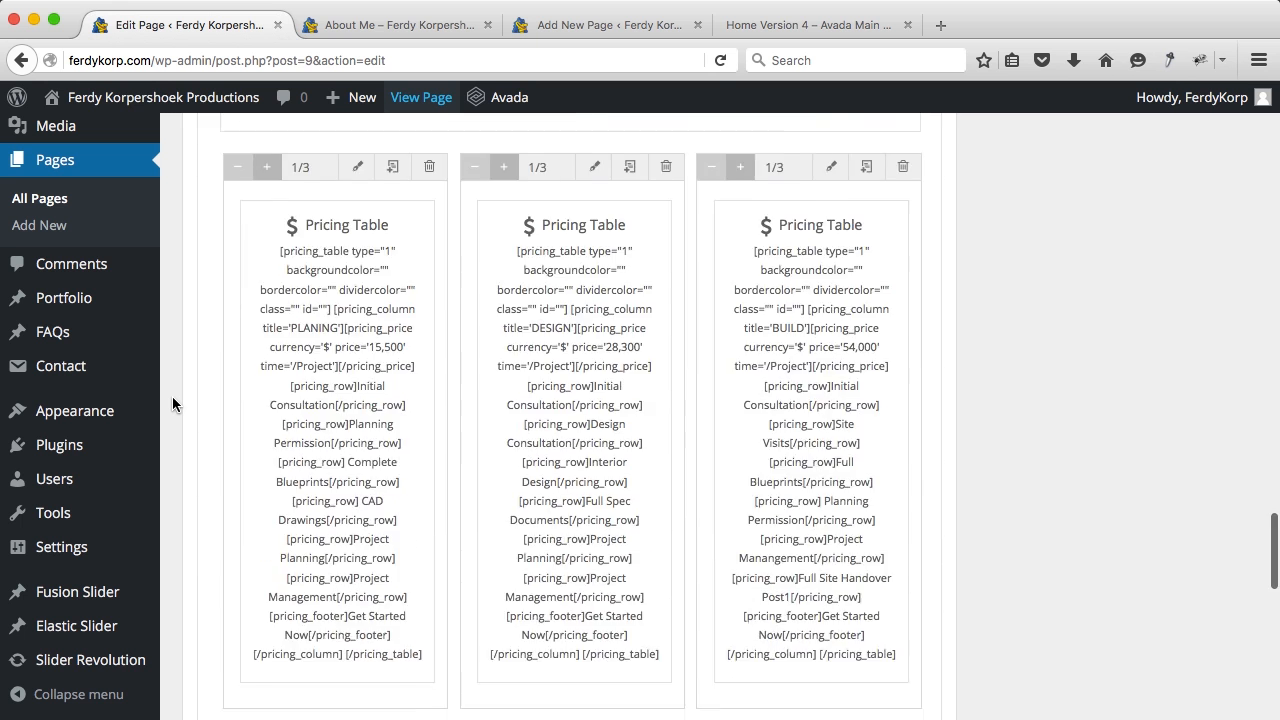
scroll(172, 396, down, 10)
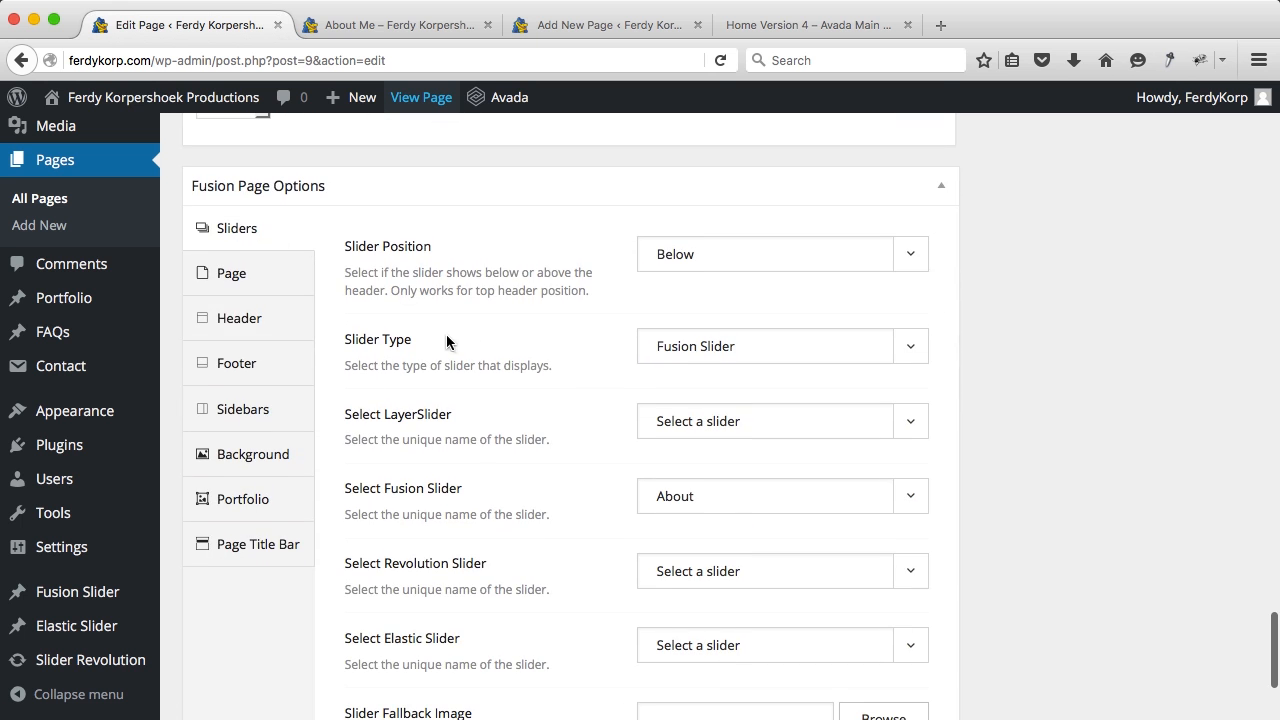
click(677, 348)
click(675, 372)
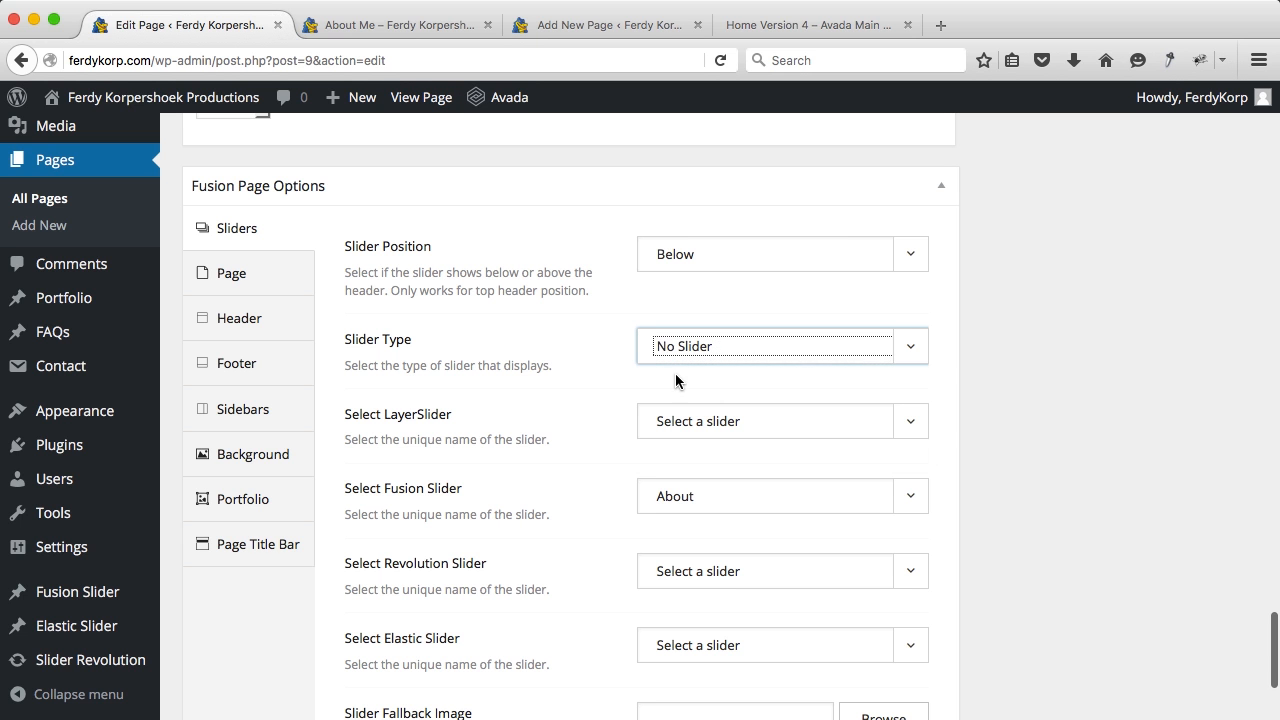
Step: In the default editor's Text view, delete all page content and update the page
scroll(1119, 362, up, 20)
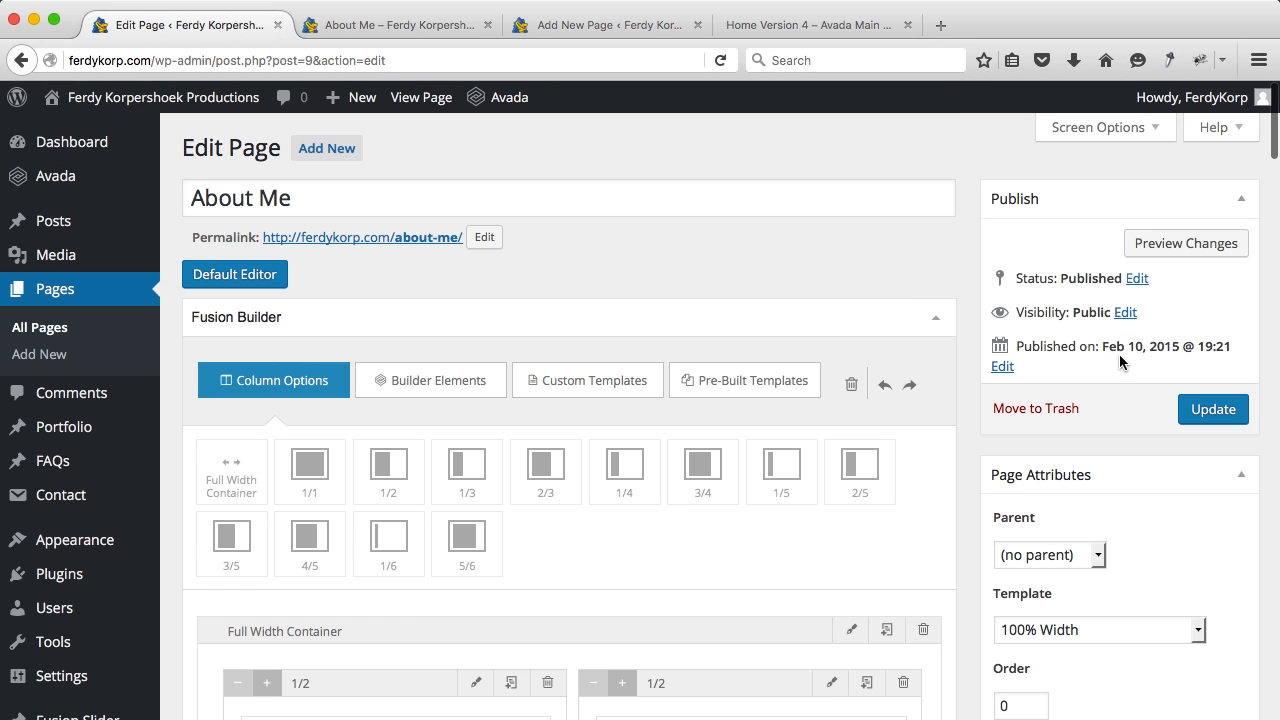
scroll(960, 378, down, 1)
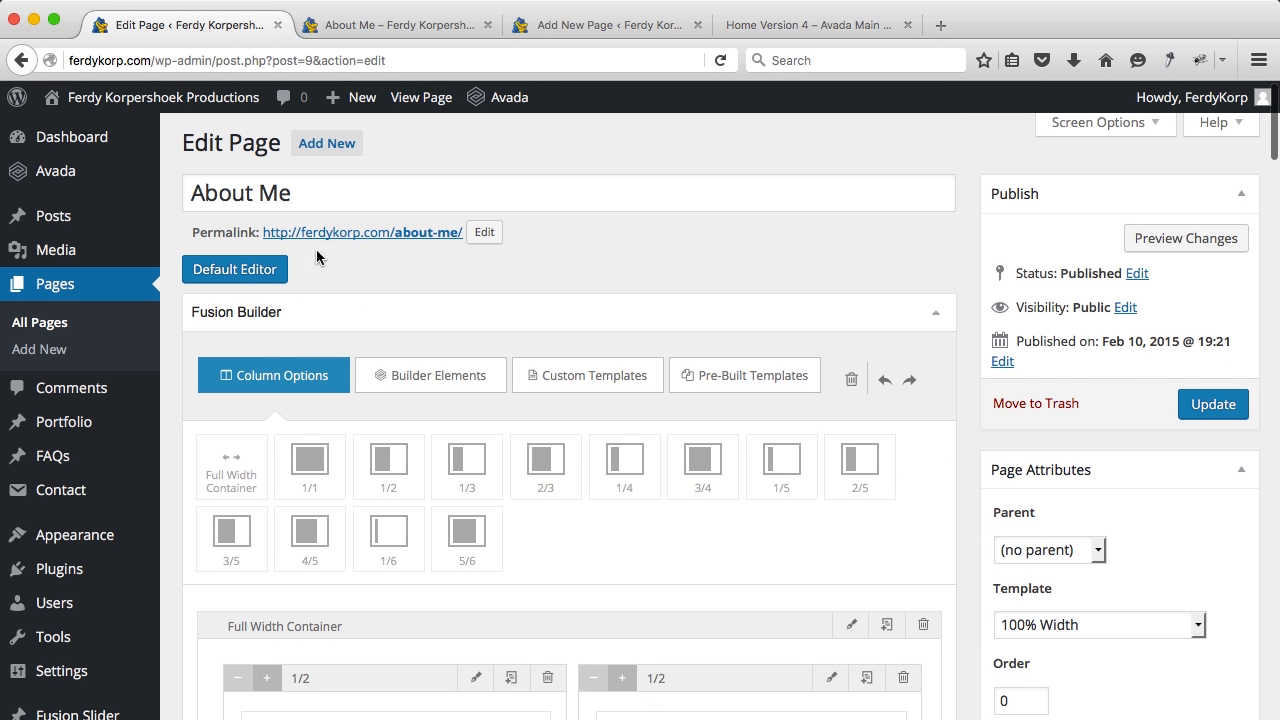
click(248, 270)
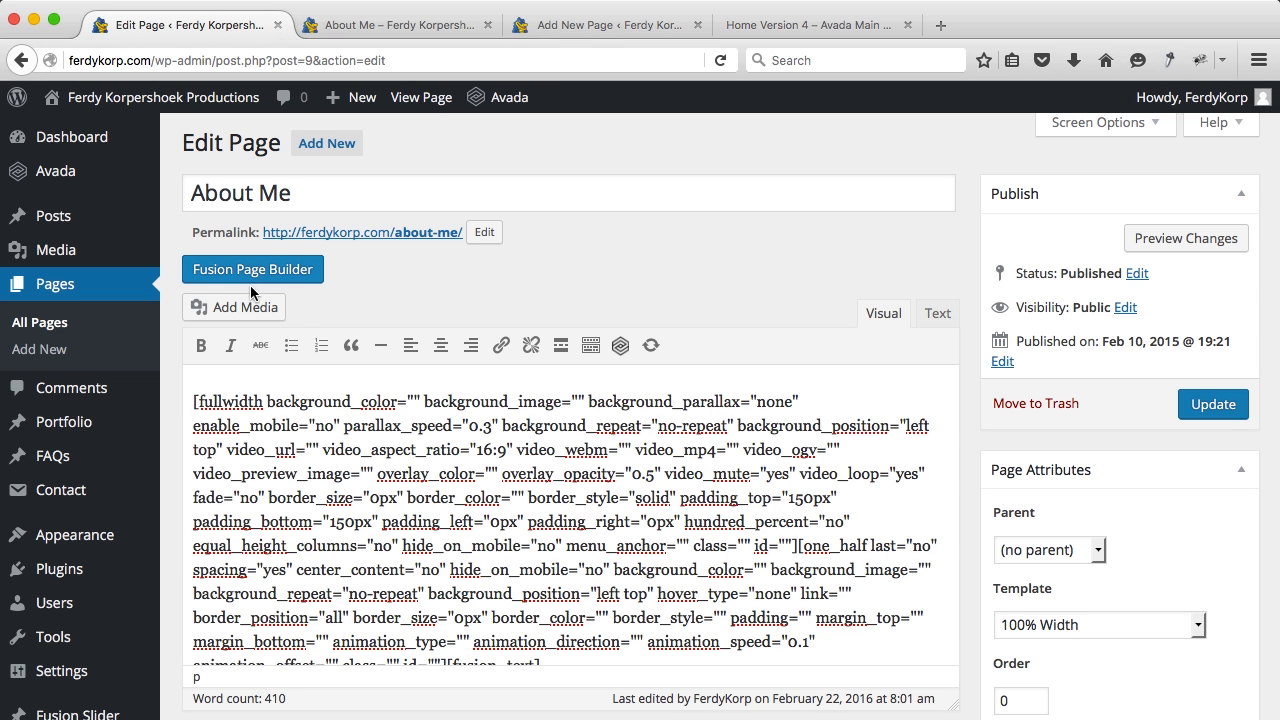
click(952, 316)
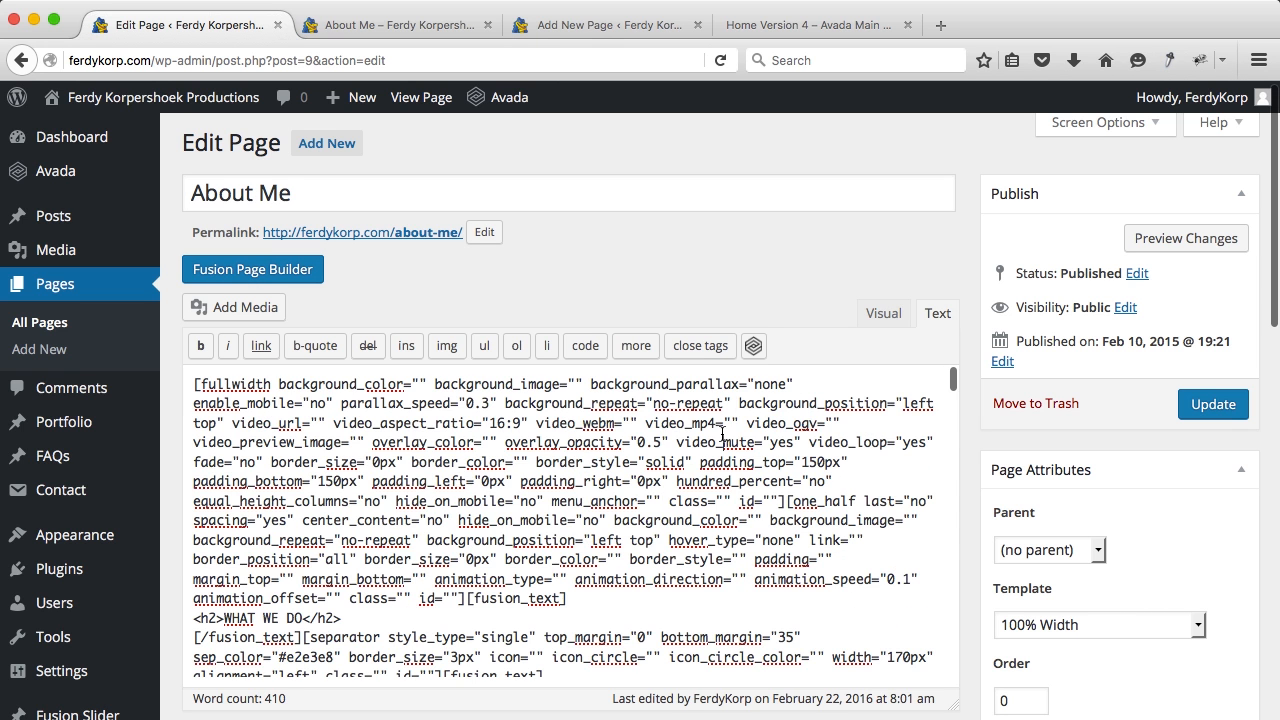
key(ctrl+a)
key(BackSpace)
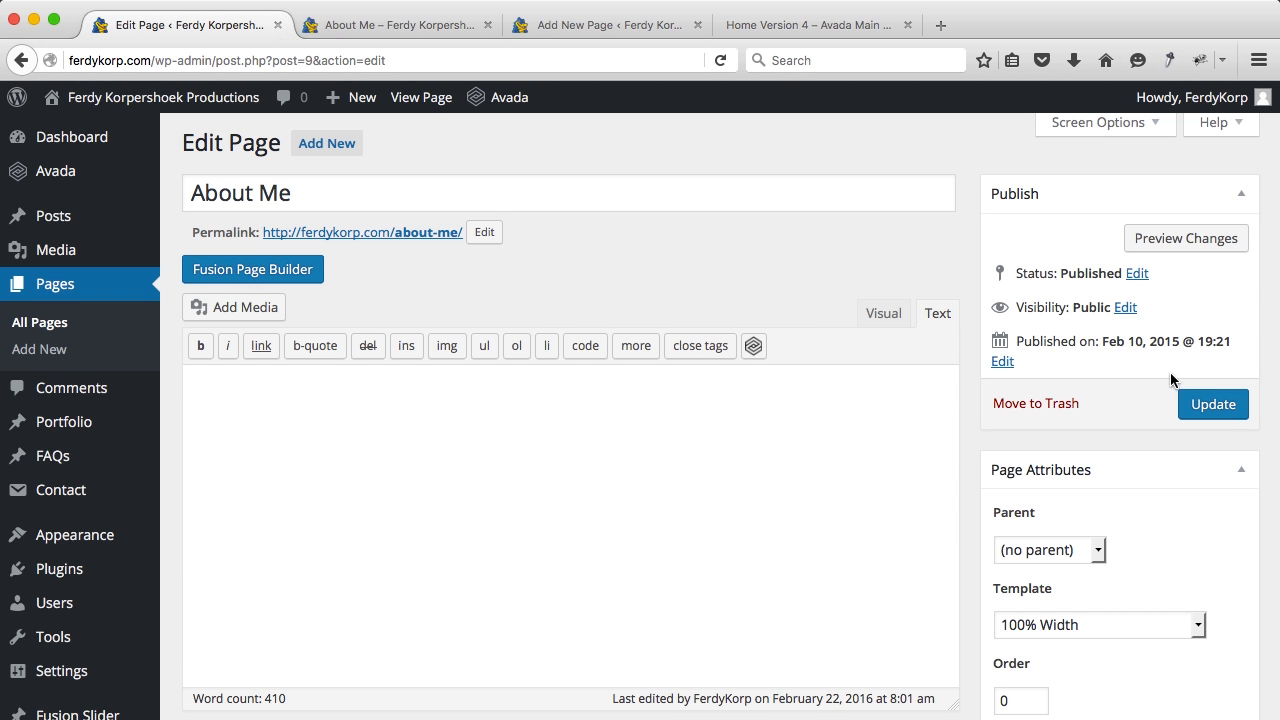
click(1198, 401)
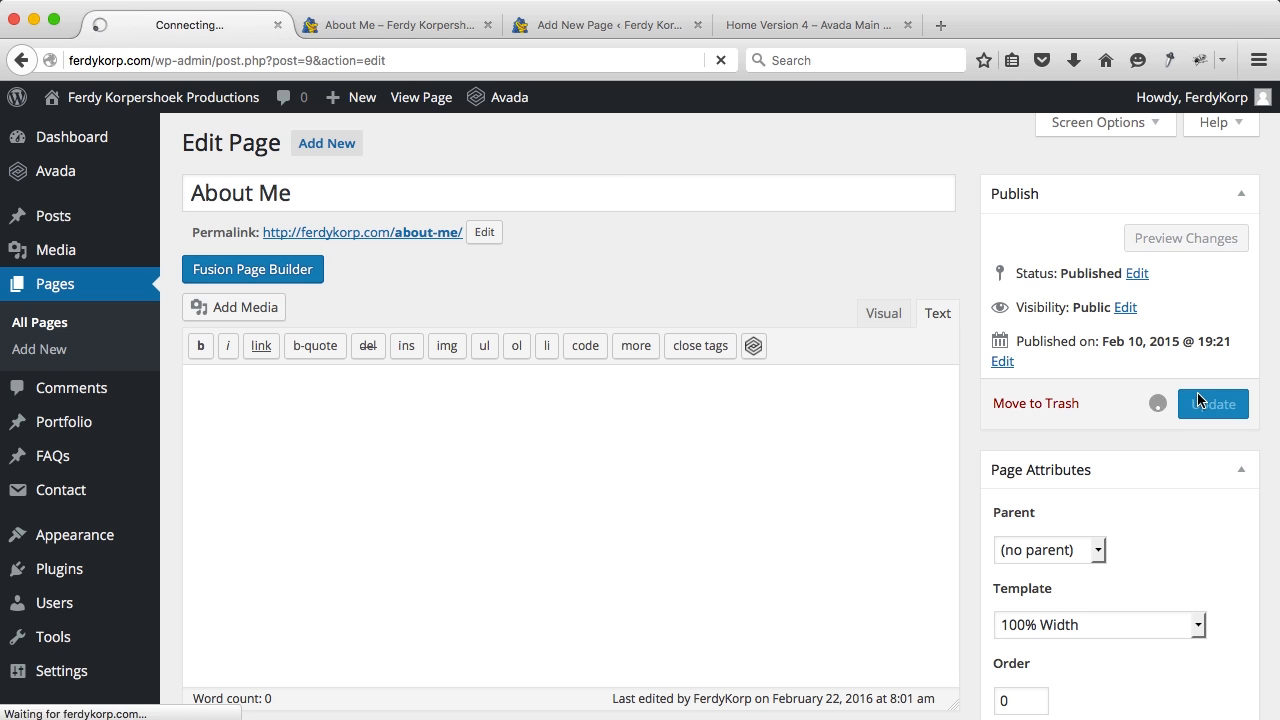
Step: Glance at the live About Me page, then return to the Edit Page tab
click(397, 26)
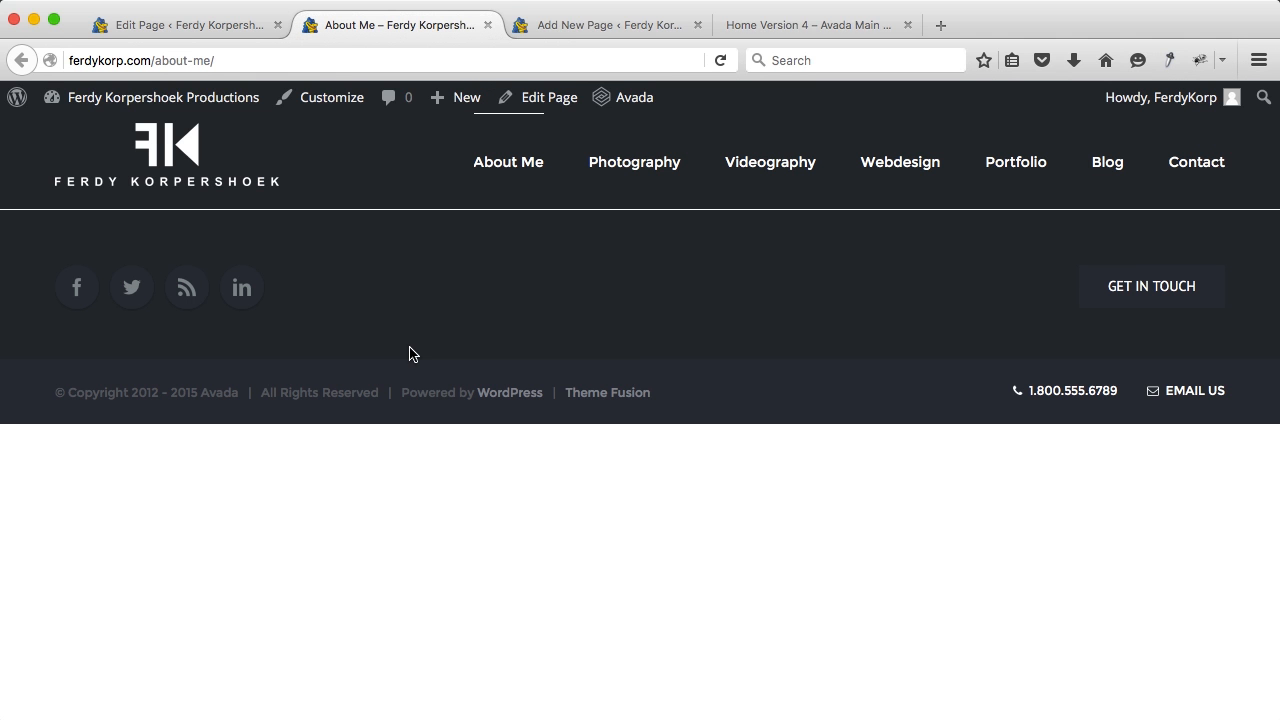
click(188, 30)
Step: In Fusion Page Builder, add a full-width container with 2/3 and 1/3 columns
click(243, 332)
scroll(413, 348, down, 5)
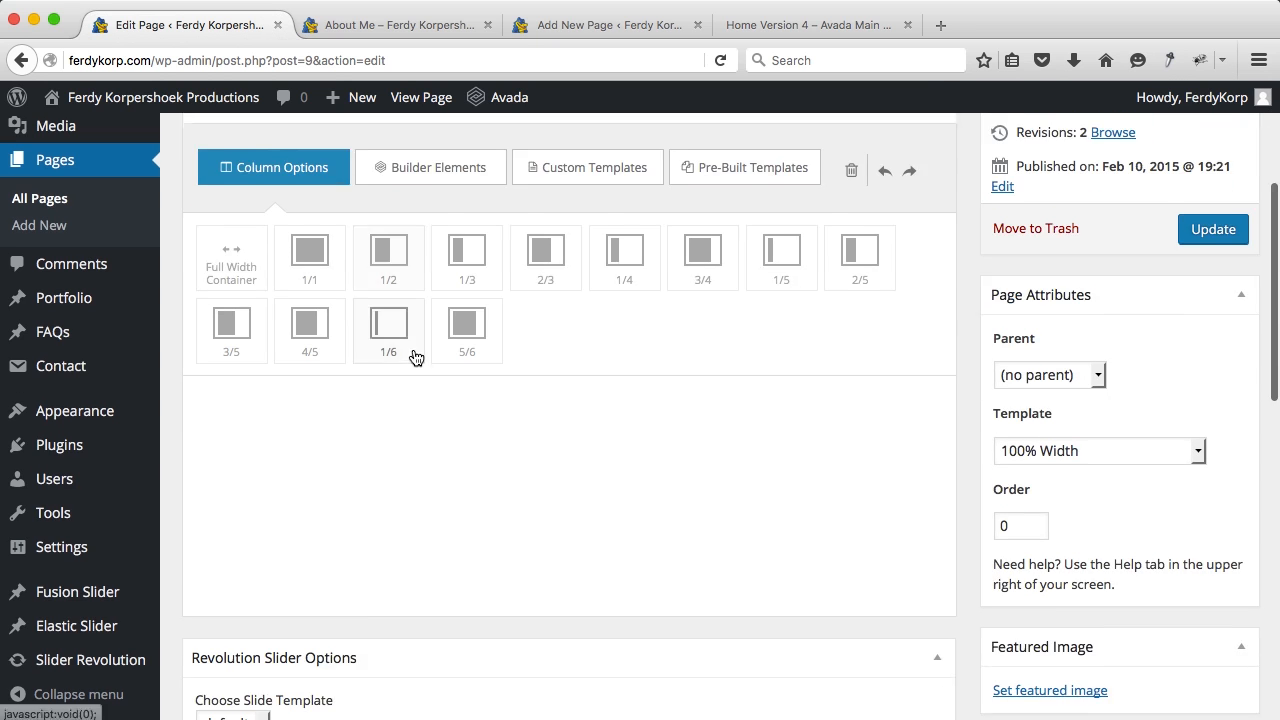
click(242, 264)
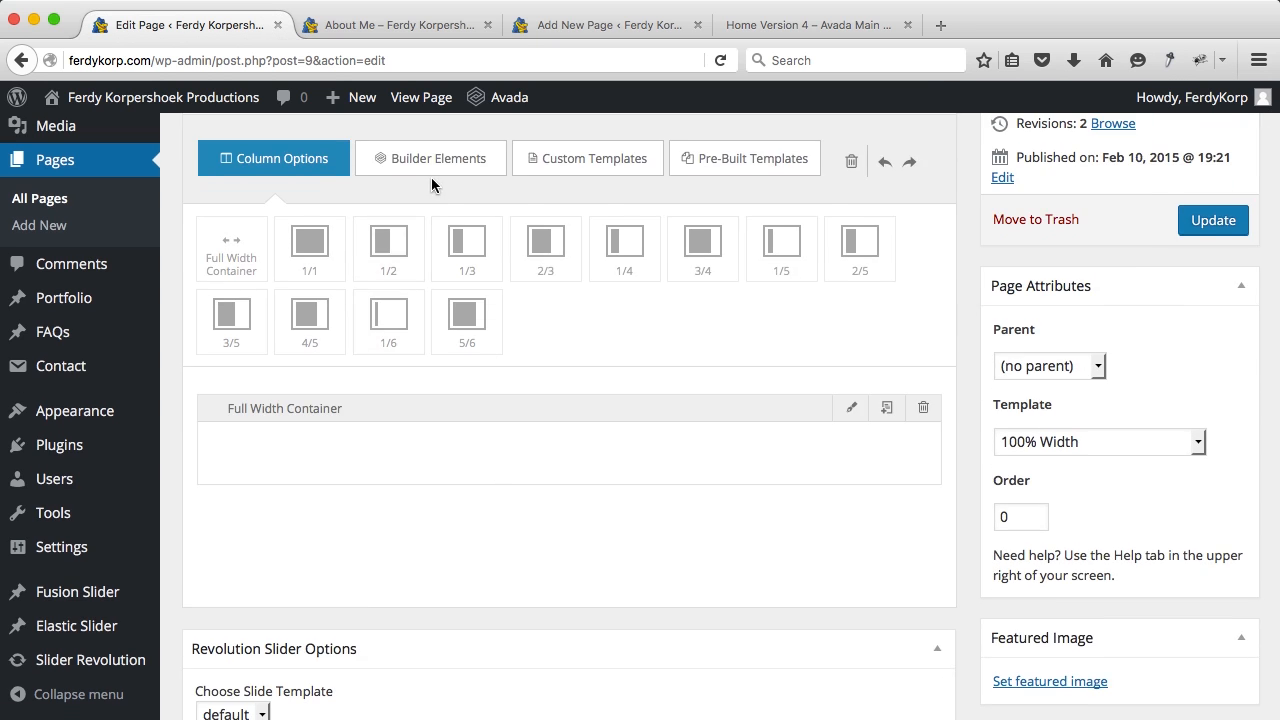
scroll(409, 363, down, 1)
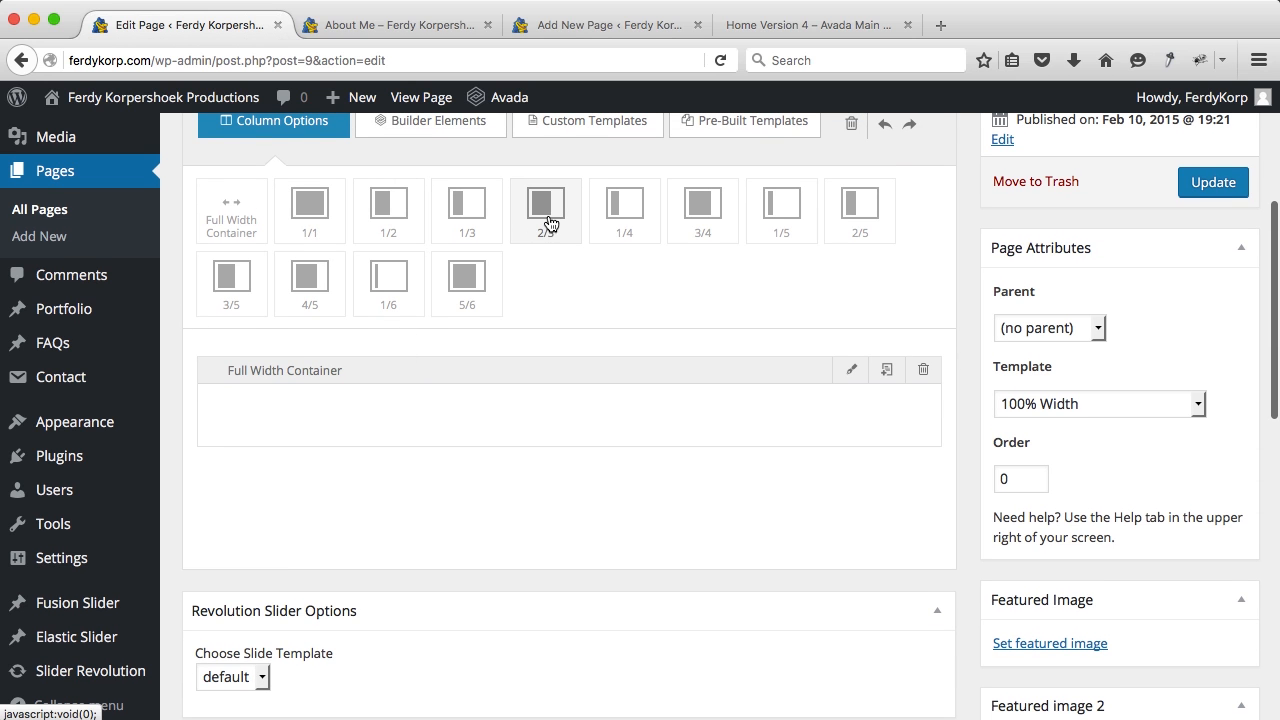
drag(549, 222, 330, 418)
drag(464, 227, 737, 455)
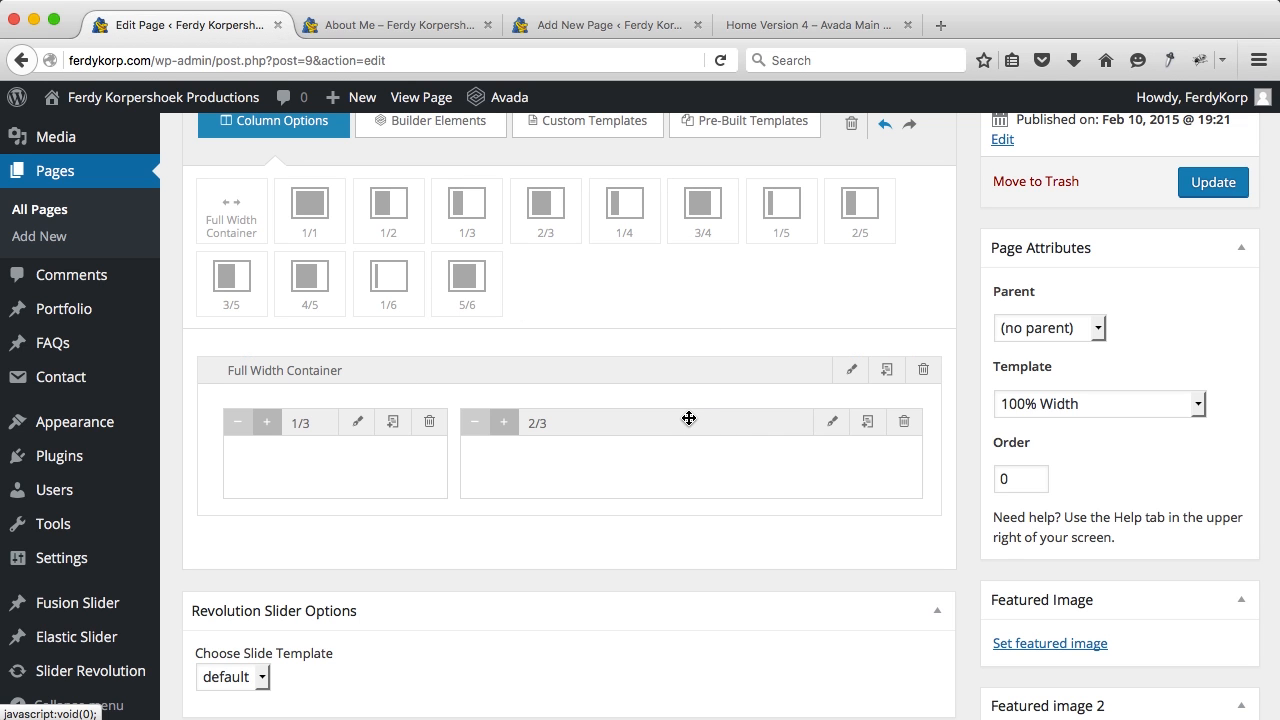
Step: Move the 2/3 column before the 1/3 column and drop a Text Block into it
click(457, 130)
scroll(494, 411, down, 5)
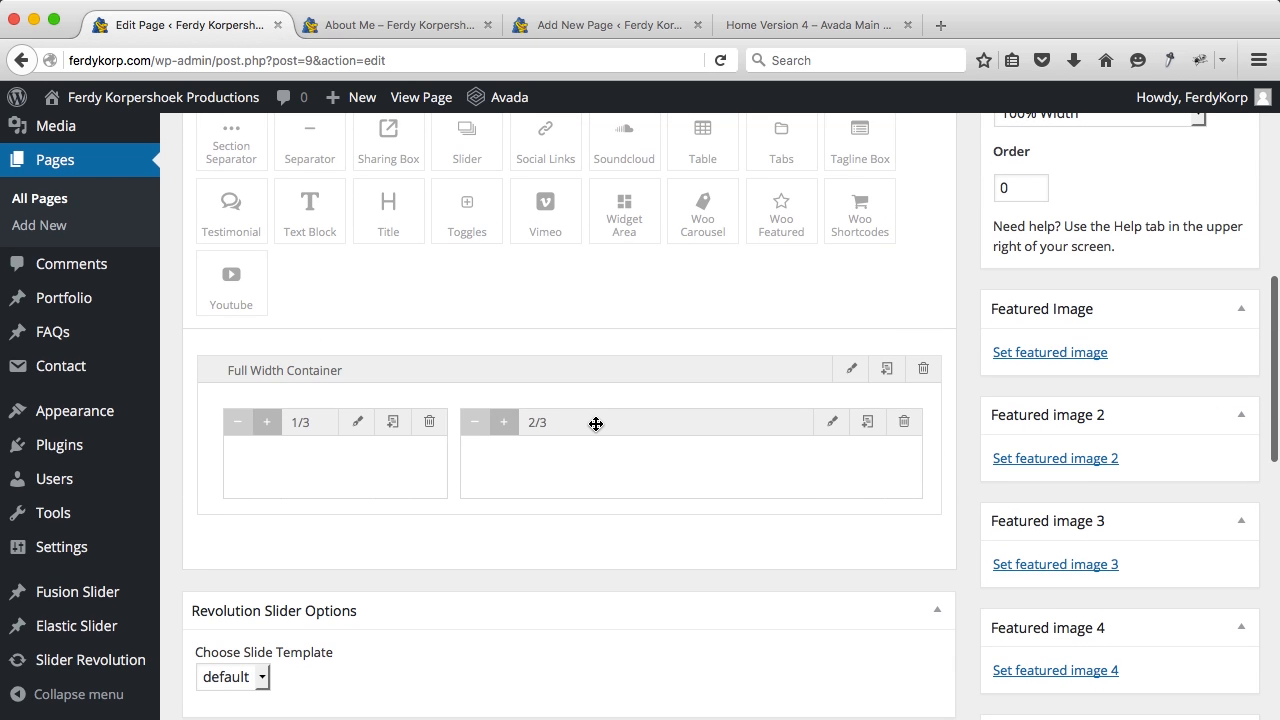
drag(597, 424, 209, 434)
scroll(583, 415, up, 3)
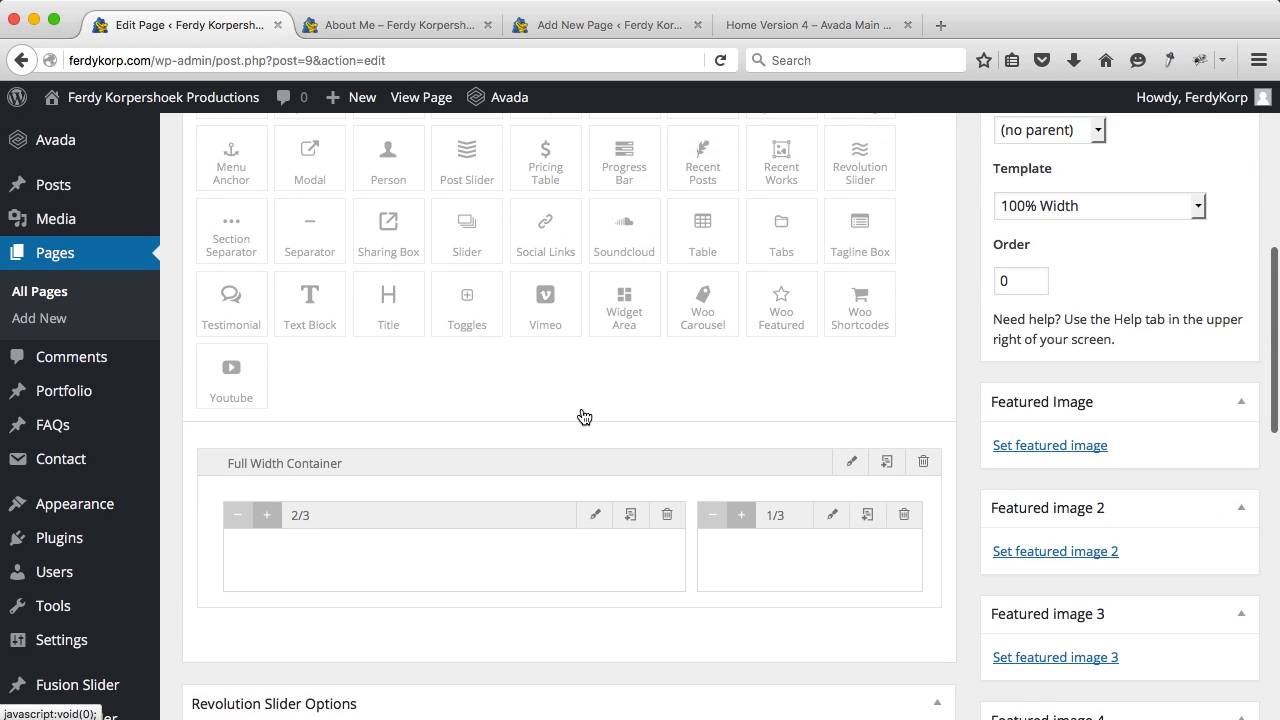
scroll(543, 297, up, 2)
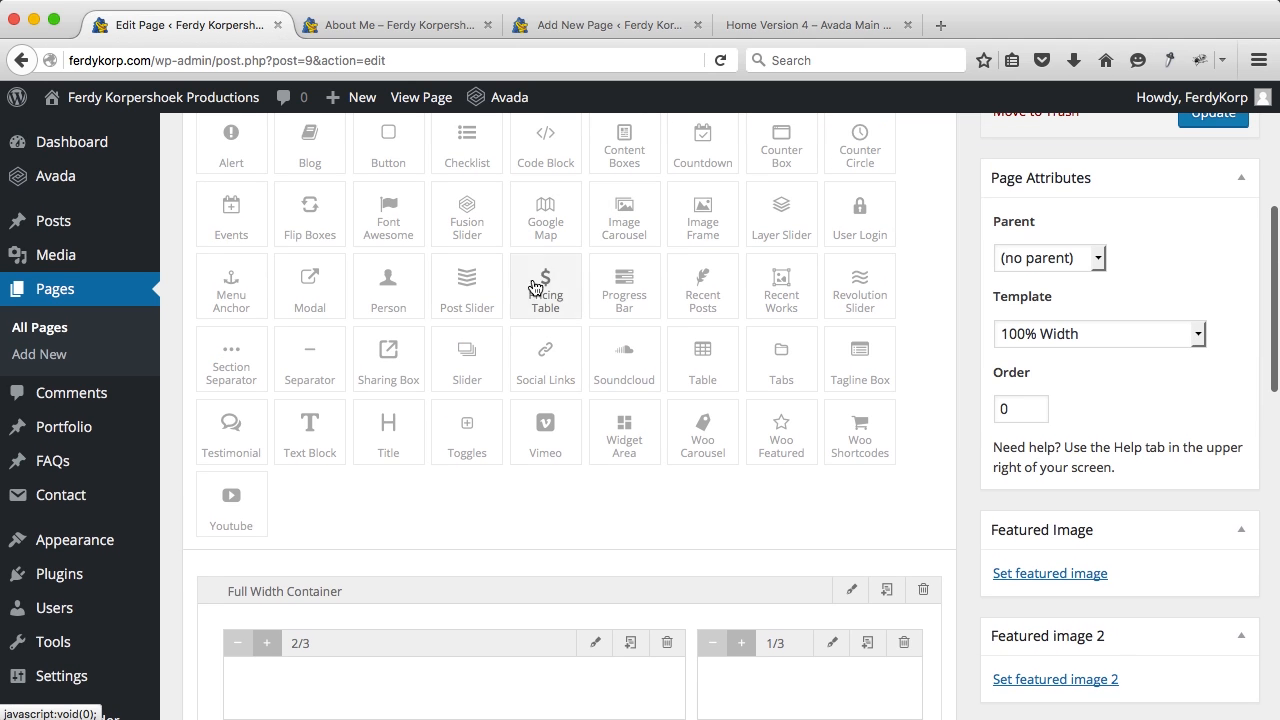
scroll(475, 290, up, 1)
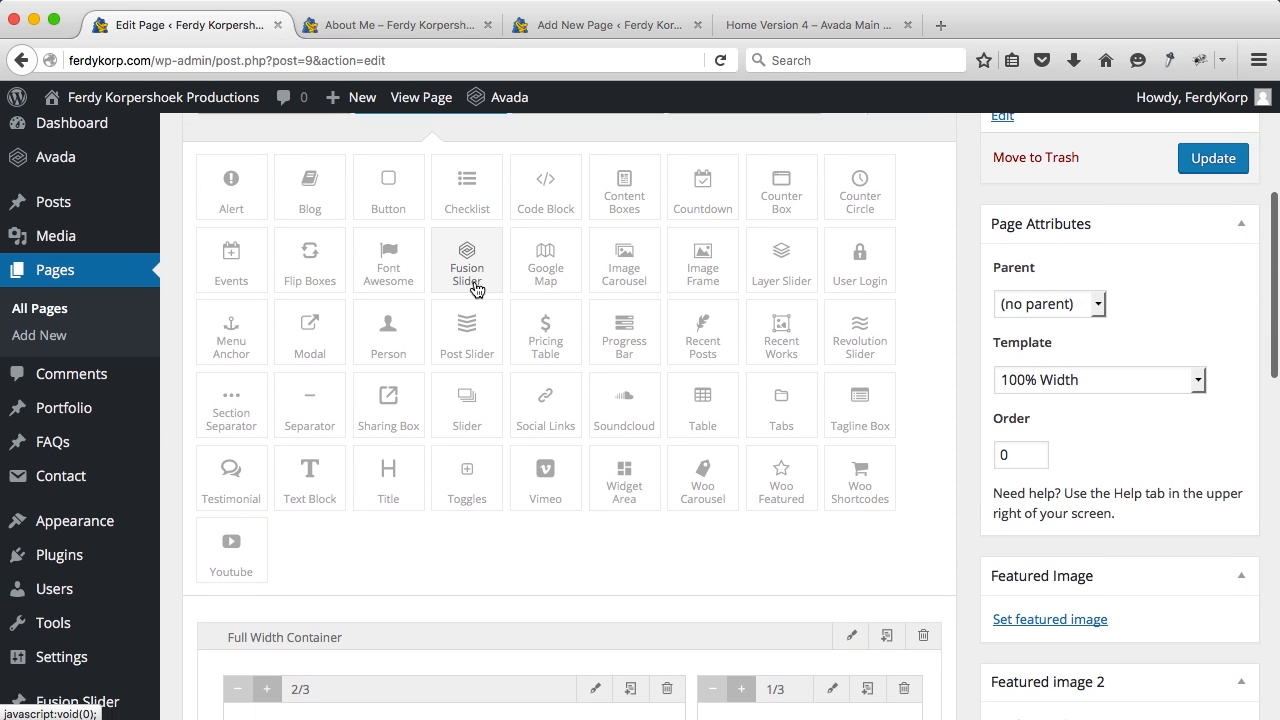
scroll(475, 290, down, 4)
scroll(476, 289, down, 3)
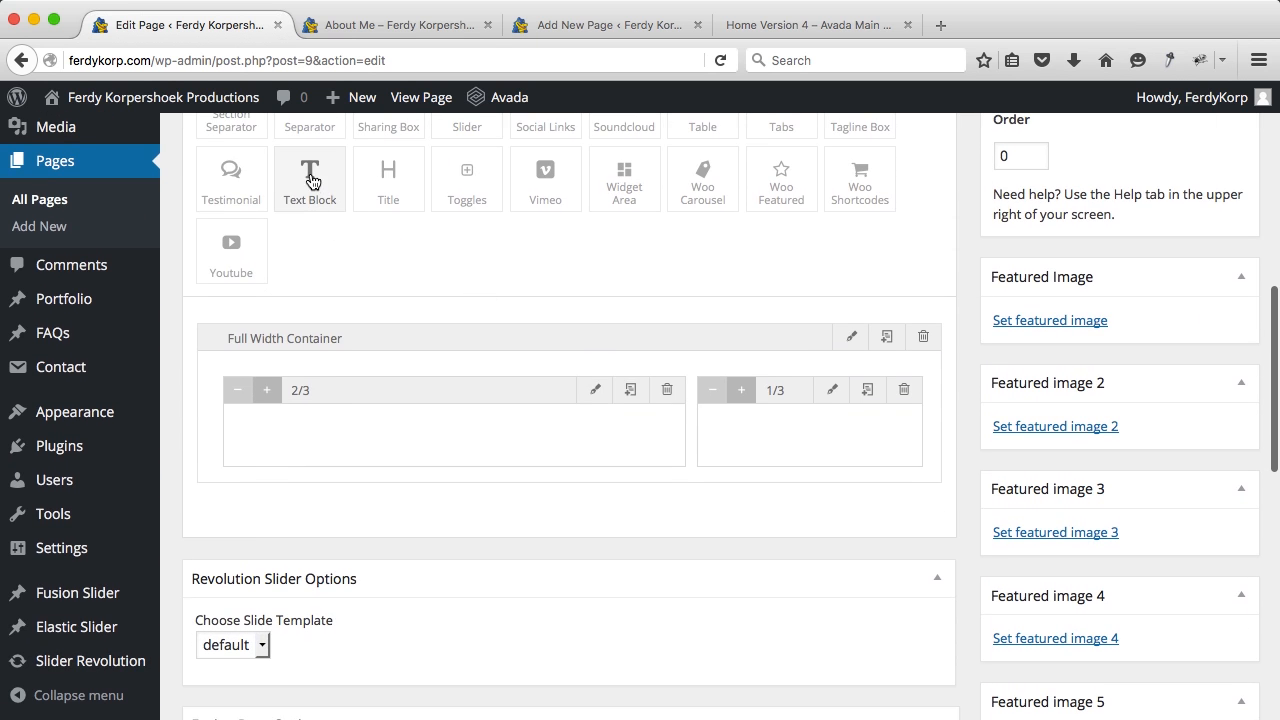
drag(308, 178, 310, 440)
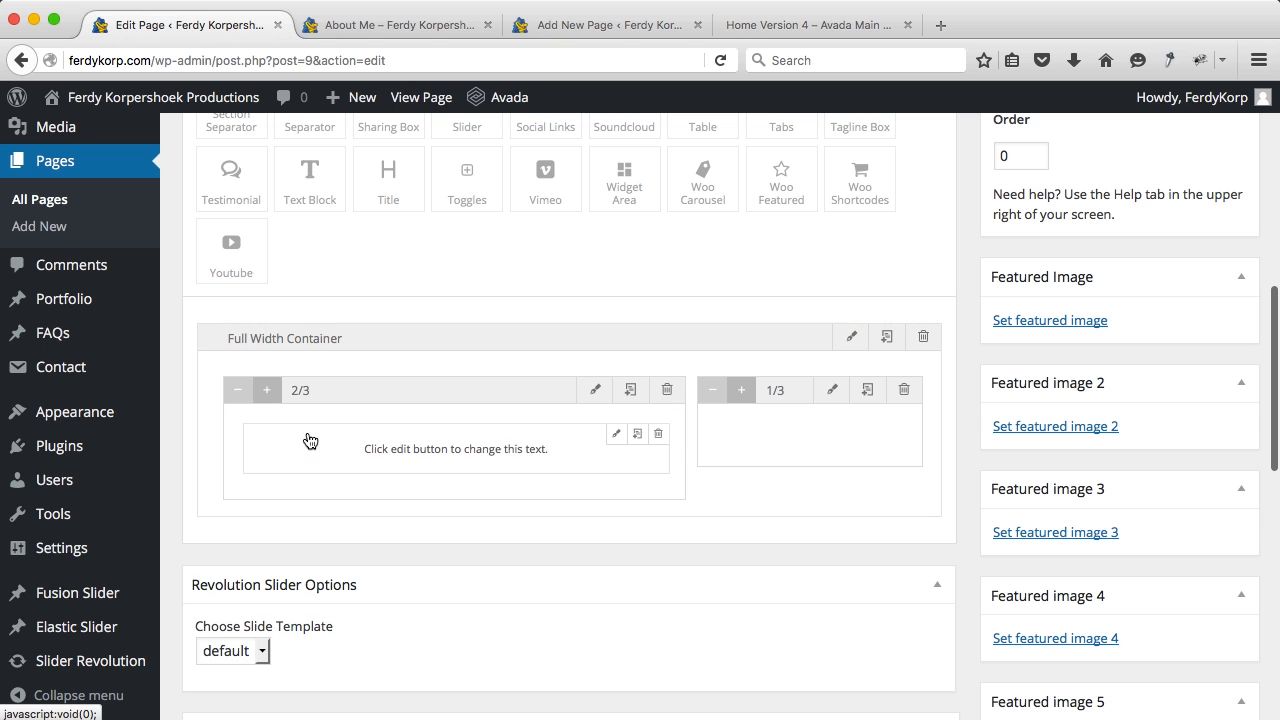
Step: Replace the Text Block's placeholder with the pasted 'Hi there,' bio
click(615, 435)
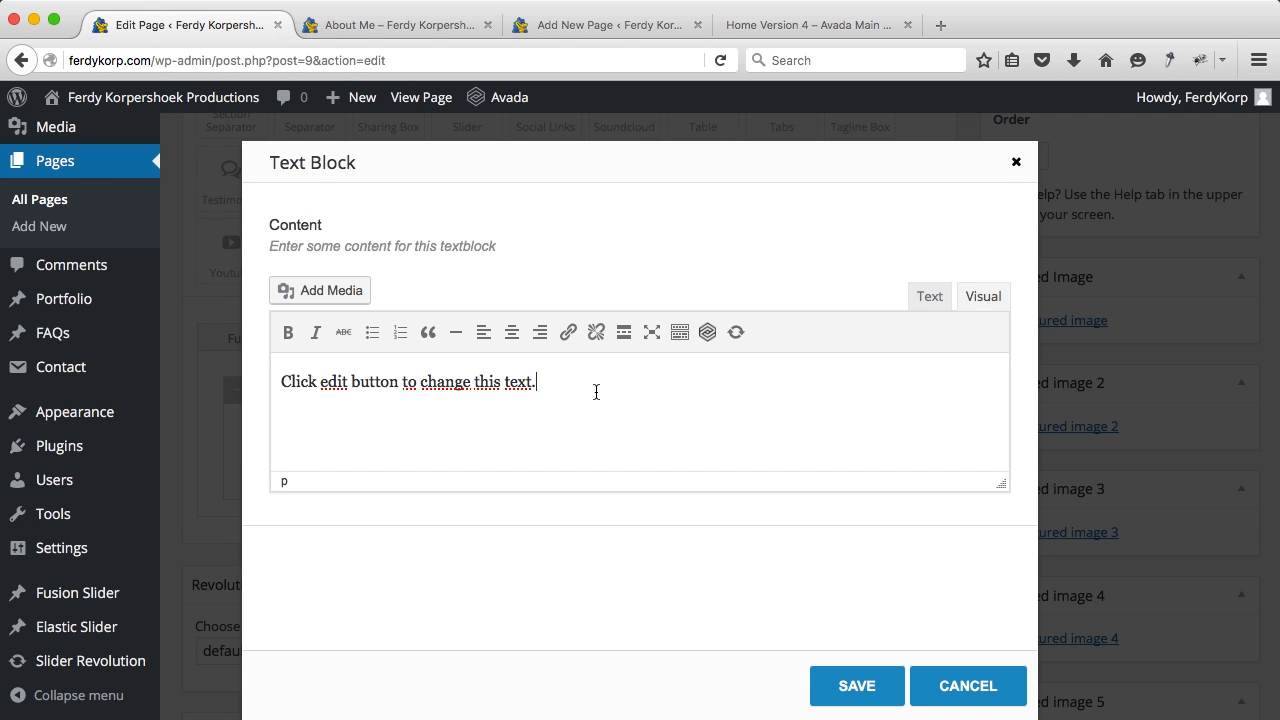
triple_click(549, 392)
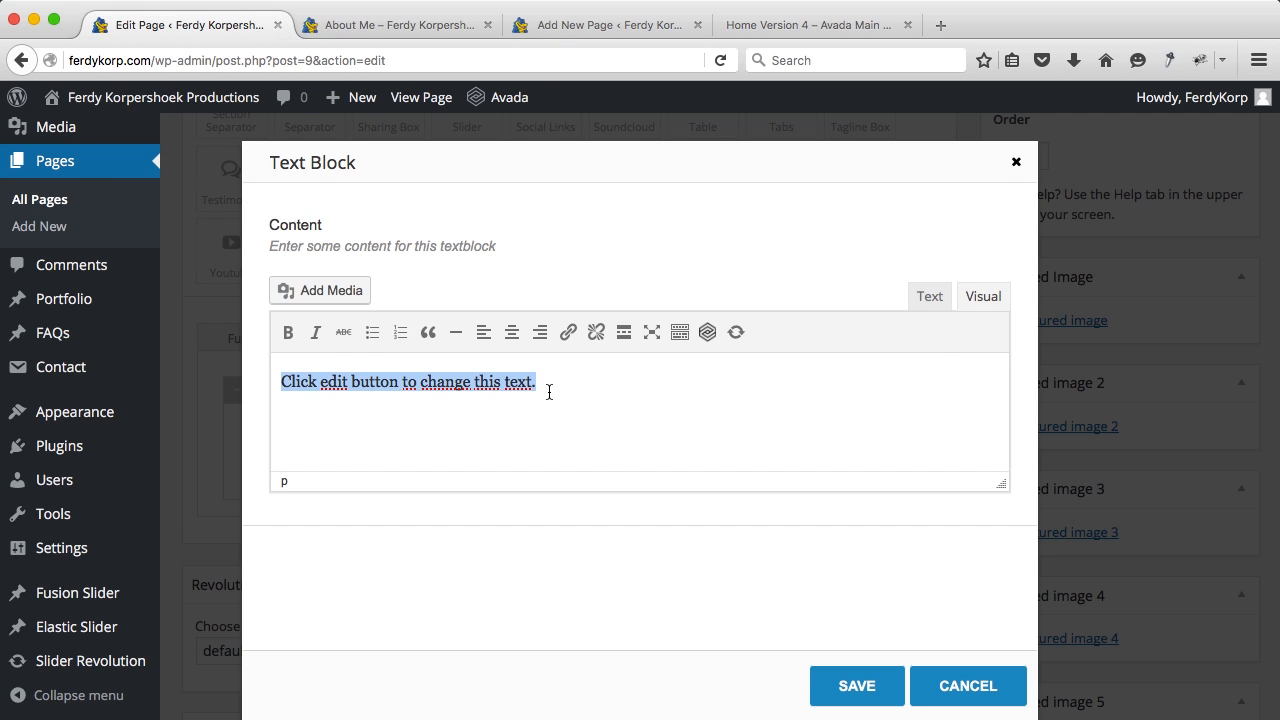
key(super+v)
scroll(549, 392, up, 5)
scroll(549, 392, down, 5)
scroll(417, 392, up, 5)
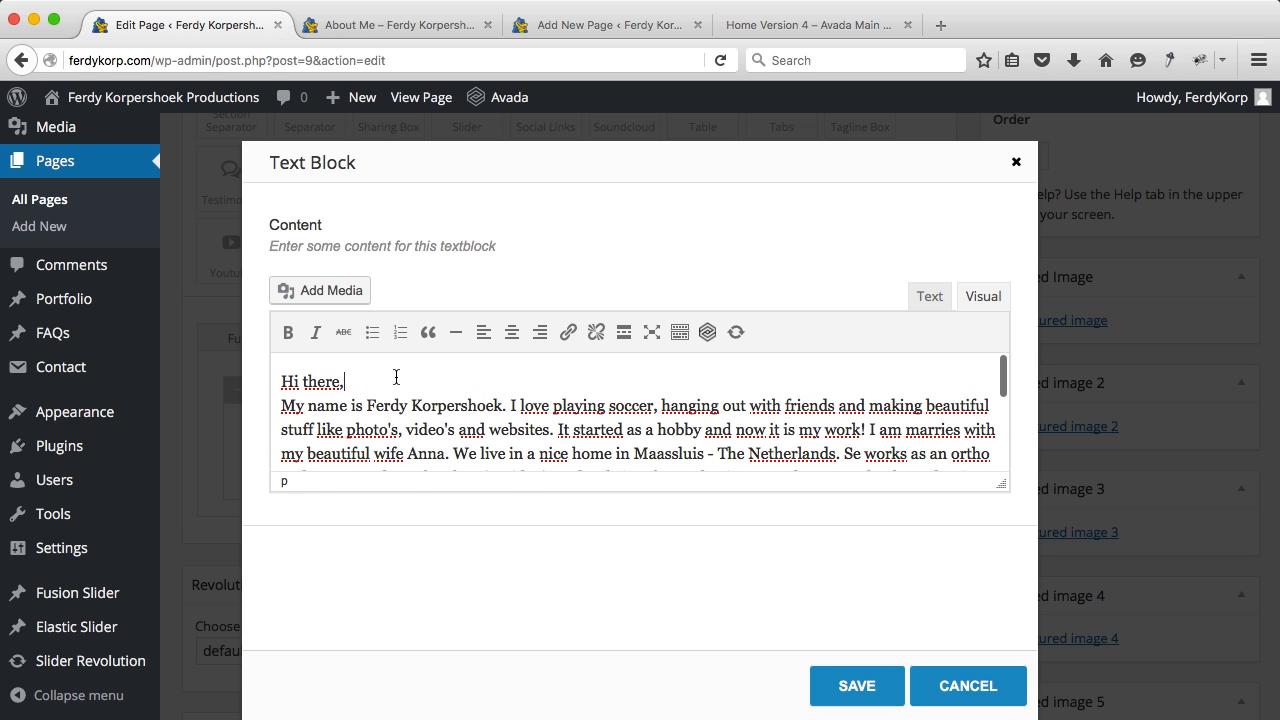
key(Return)
key(BackSpace)
Step: Break the bio into paragraphs at 'I love quality' and after 'experience!', then save
scroll(493, 395, down, 3)
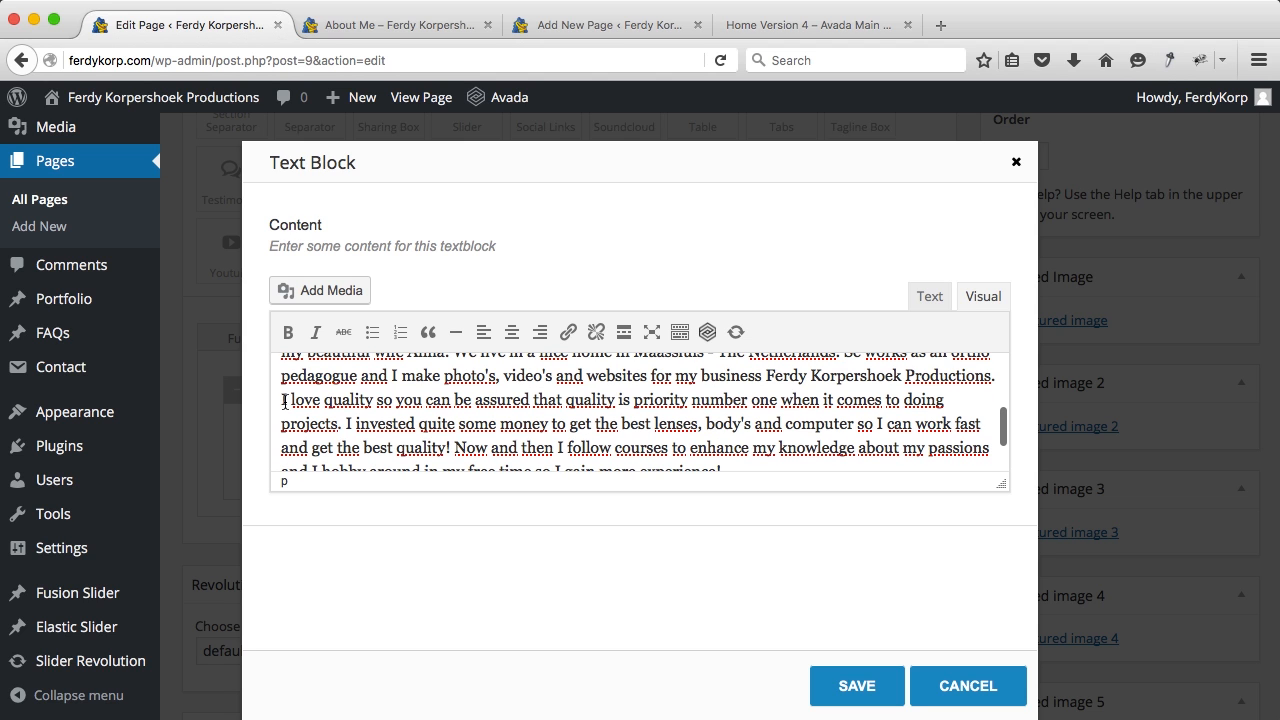
click(281, 400)
key(Return)
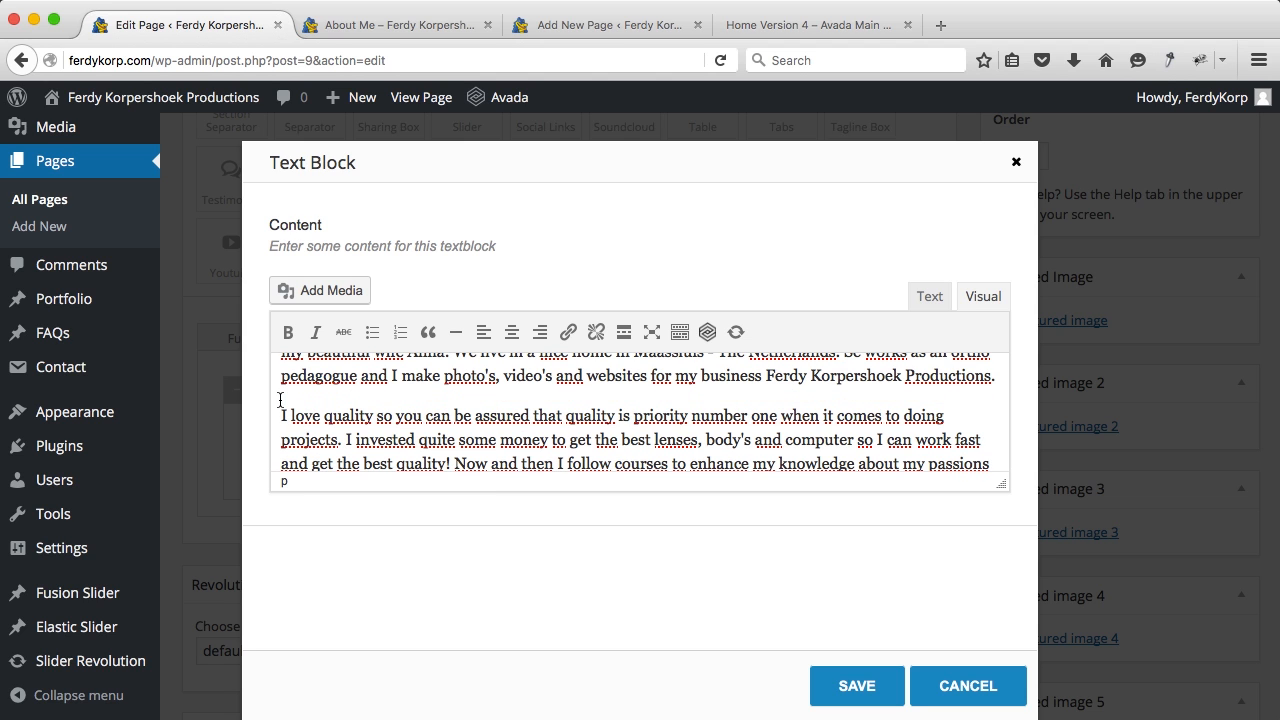
scroll(281, 400, down, 2)
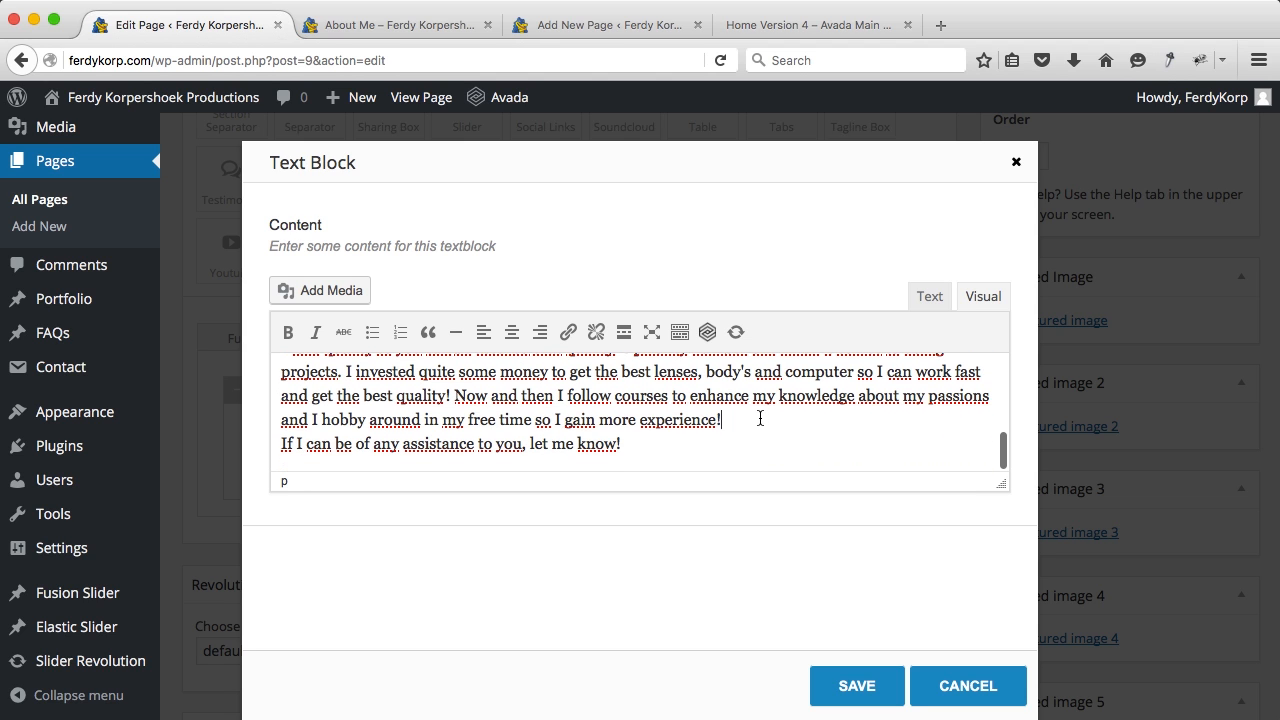
key(Return)
scroll(760, 418, down, 1)
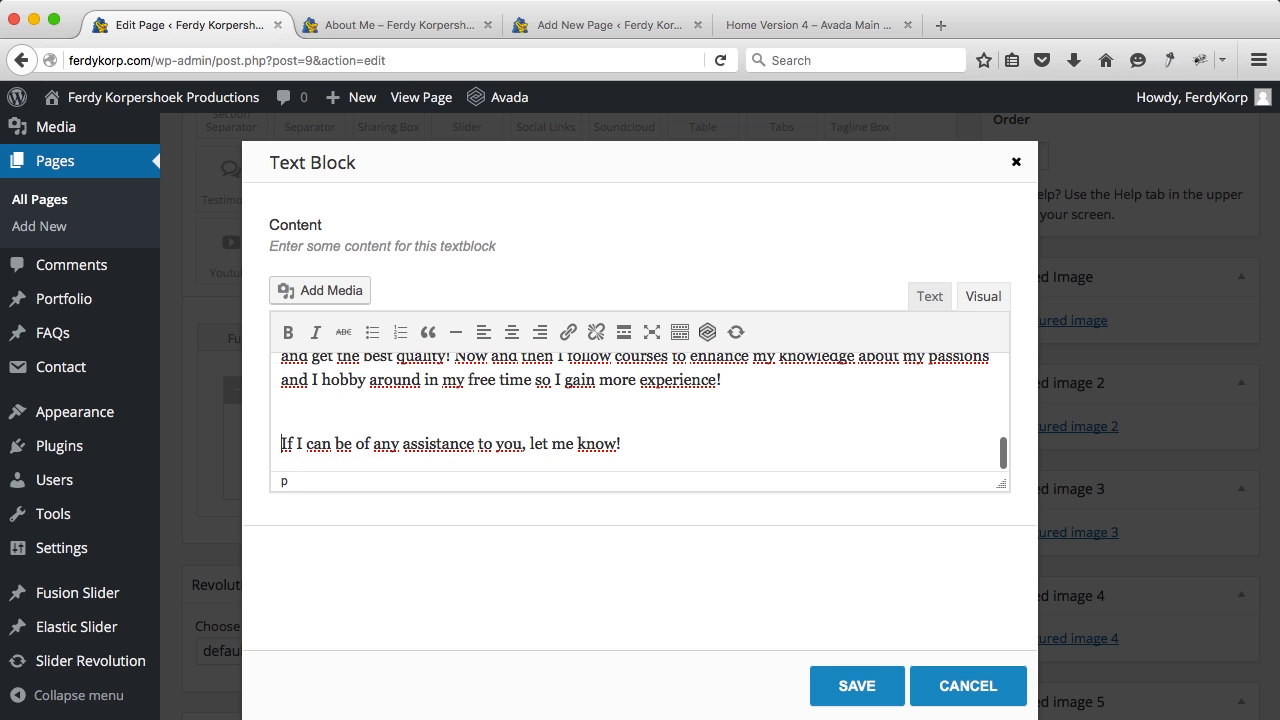
key(BackSpace)
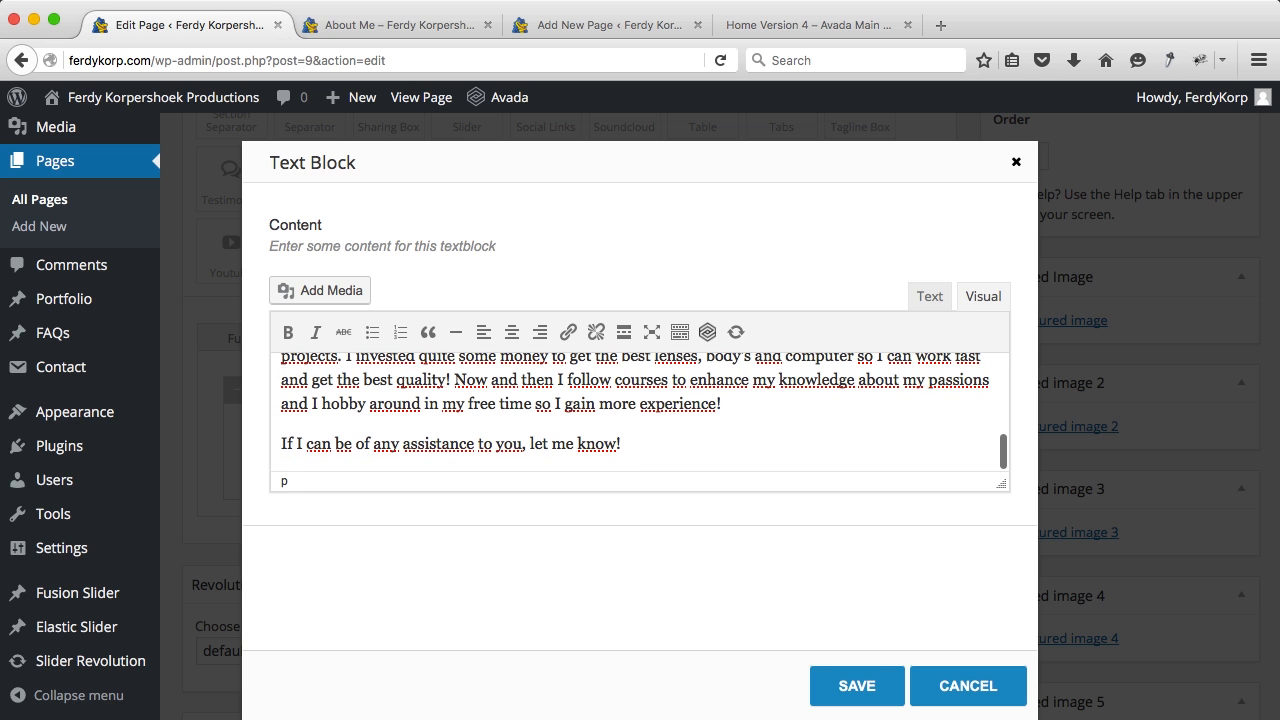
click(860, 683)
Step: Drag a Person element into the 1/3 column
scroll(817, 508, down, 5)
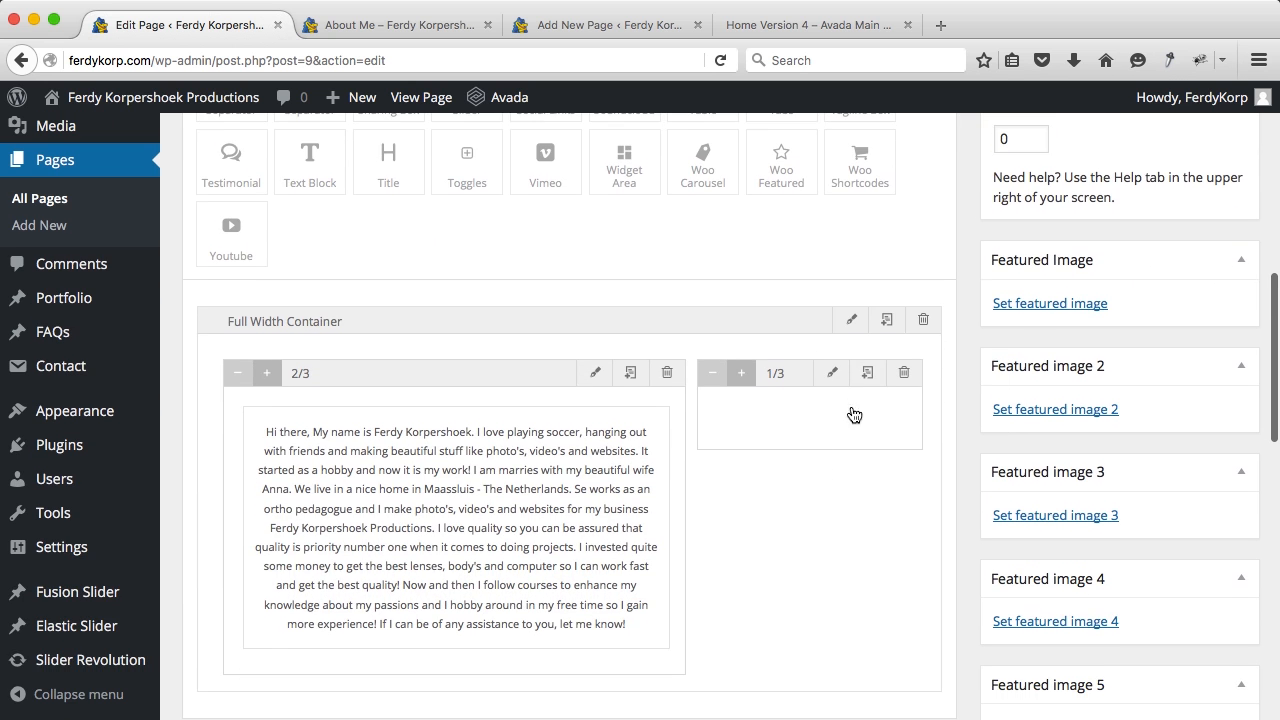
scroll(864, 459, up, 4)
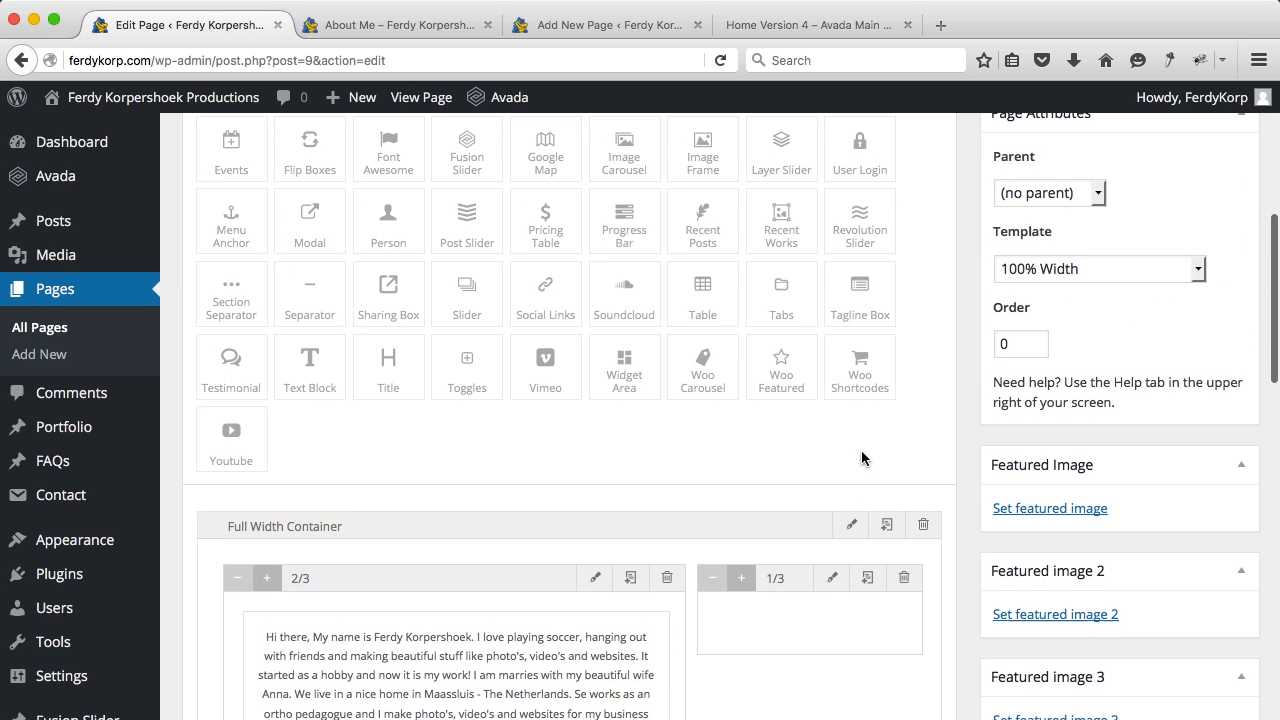
scroll(857, 459, down, 1)
scroll(857, 459, up, 1)
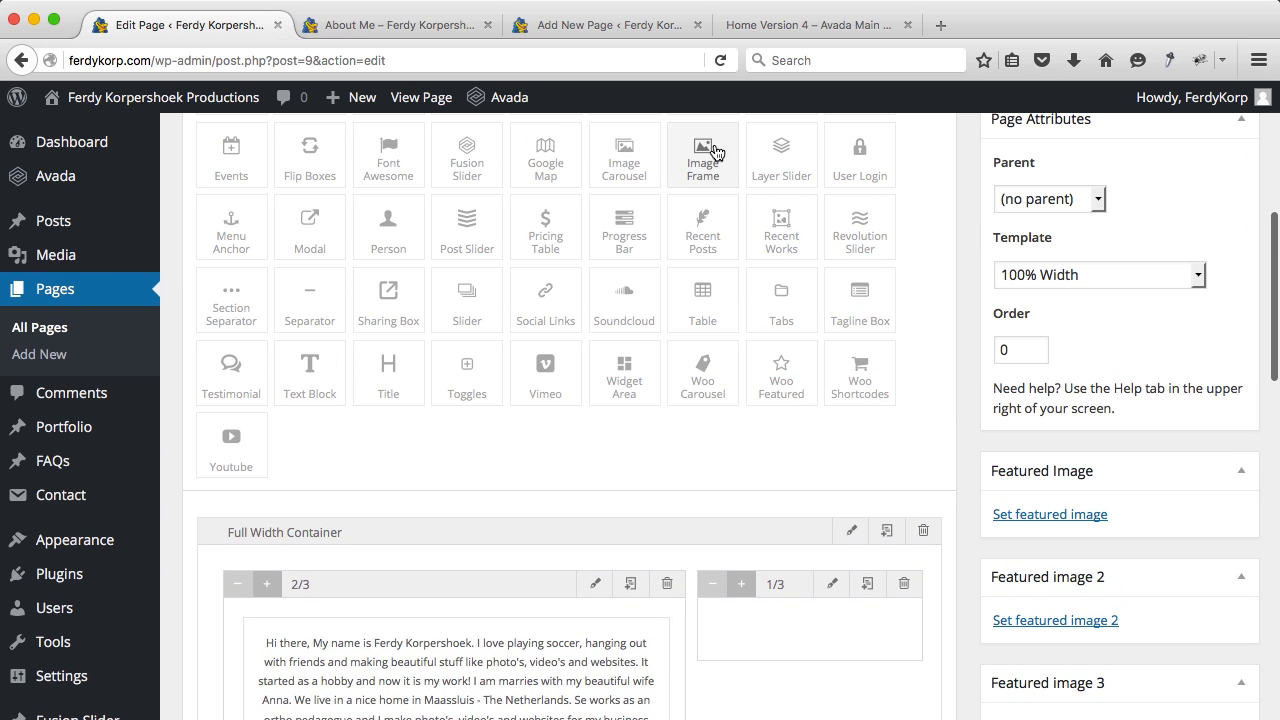
drag(388, 228, 820, 649)
Step: Enter the person's full name in the Person settings and start choosing a picture
scroll(808, 648, down, 1)
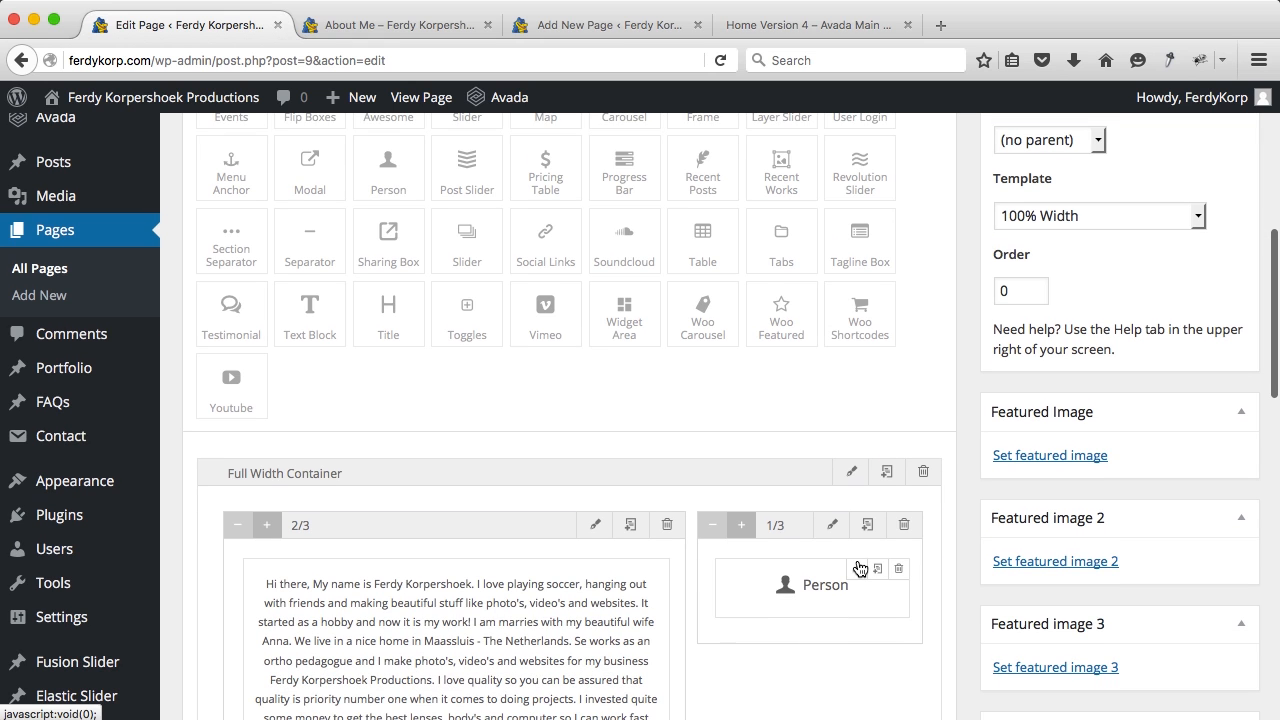
click(858, 569)
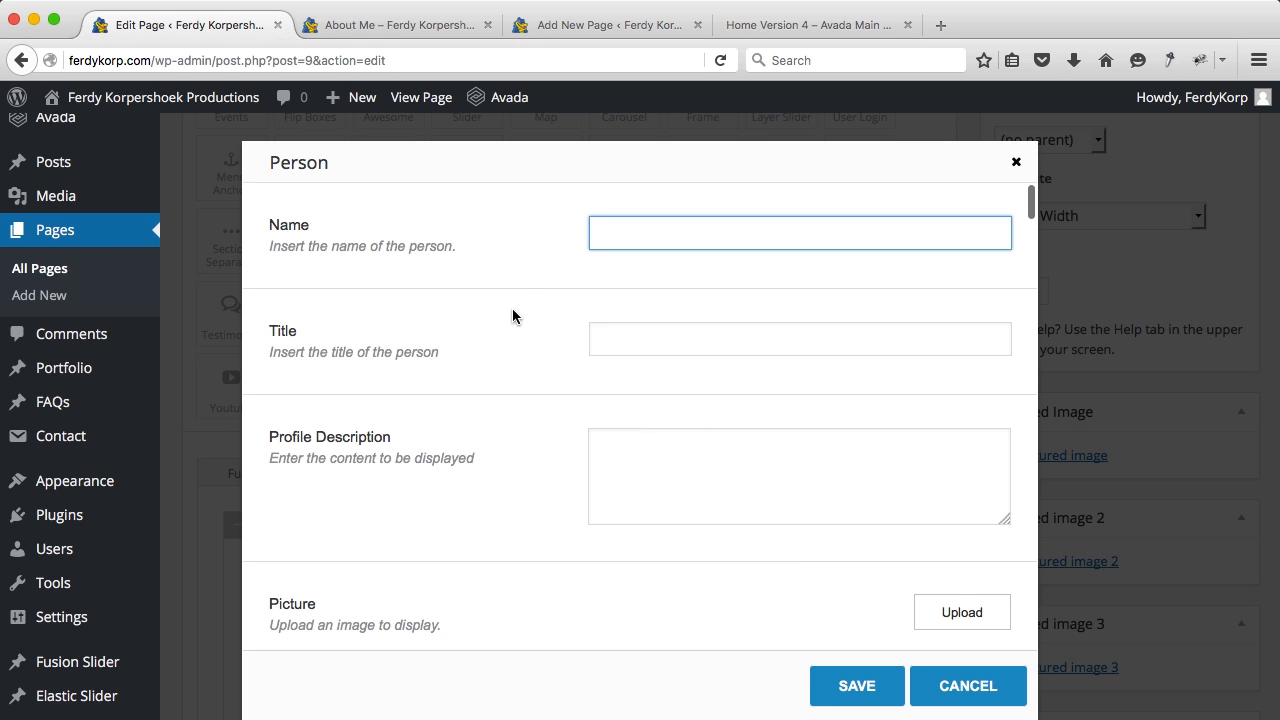
text(Ferdy Korpershoek)
key(Tab)
scroll(640, 420, down, 3)
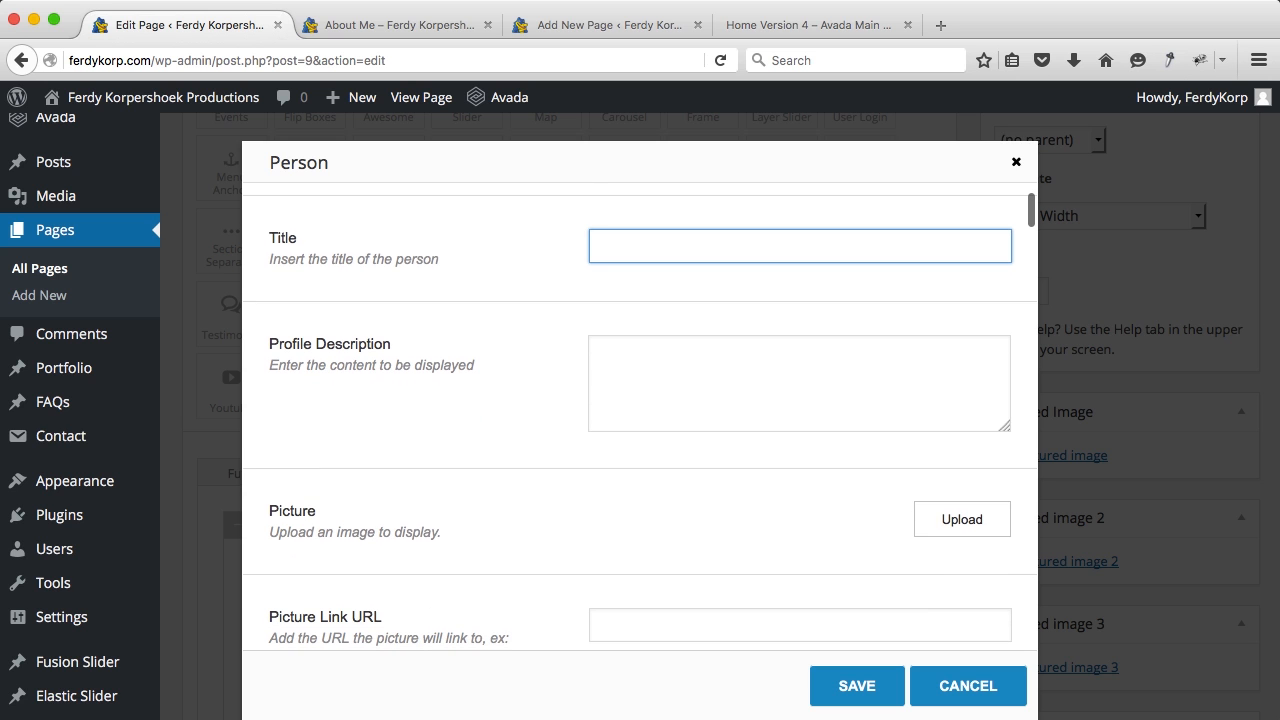
scroll(640, 420, down, 1)
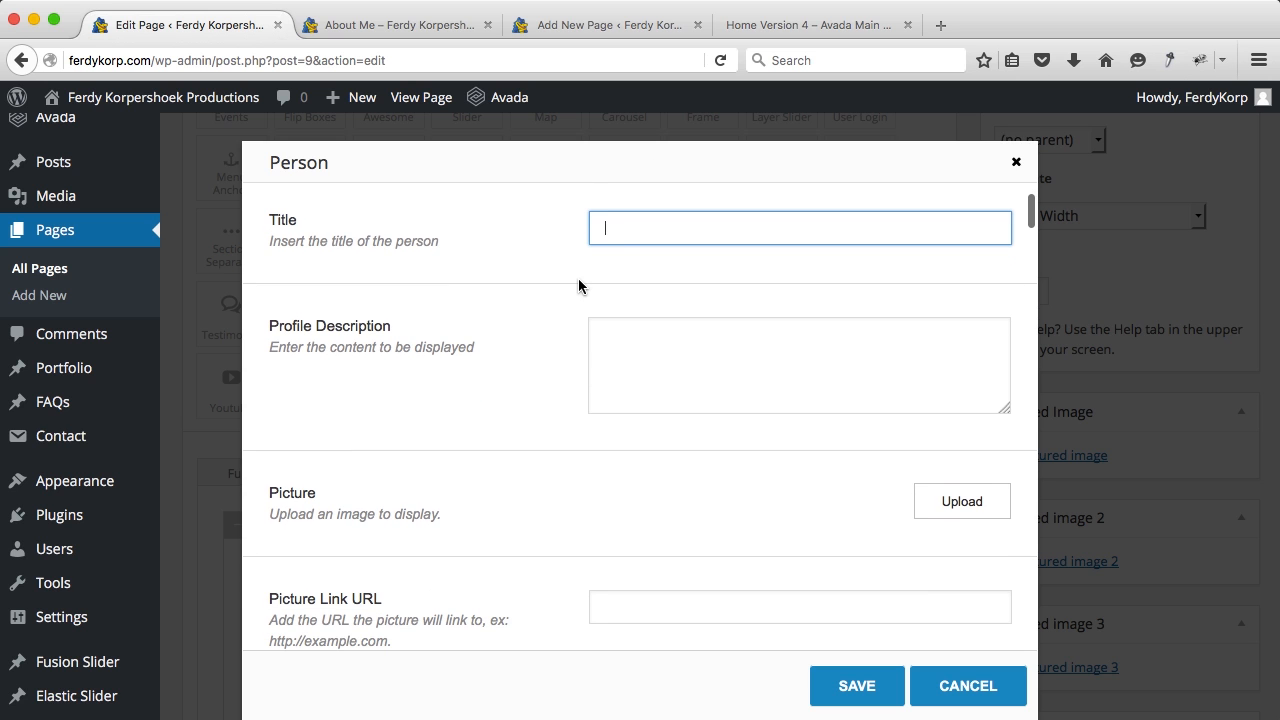
scroll(578, 286, down, 5)
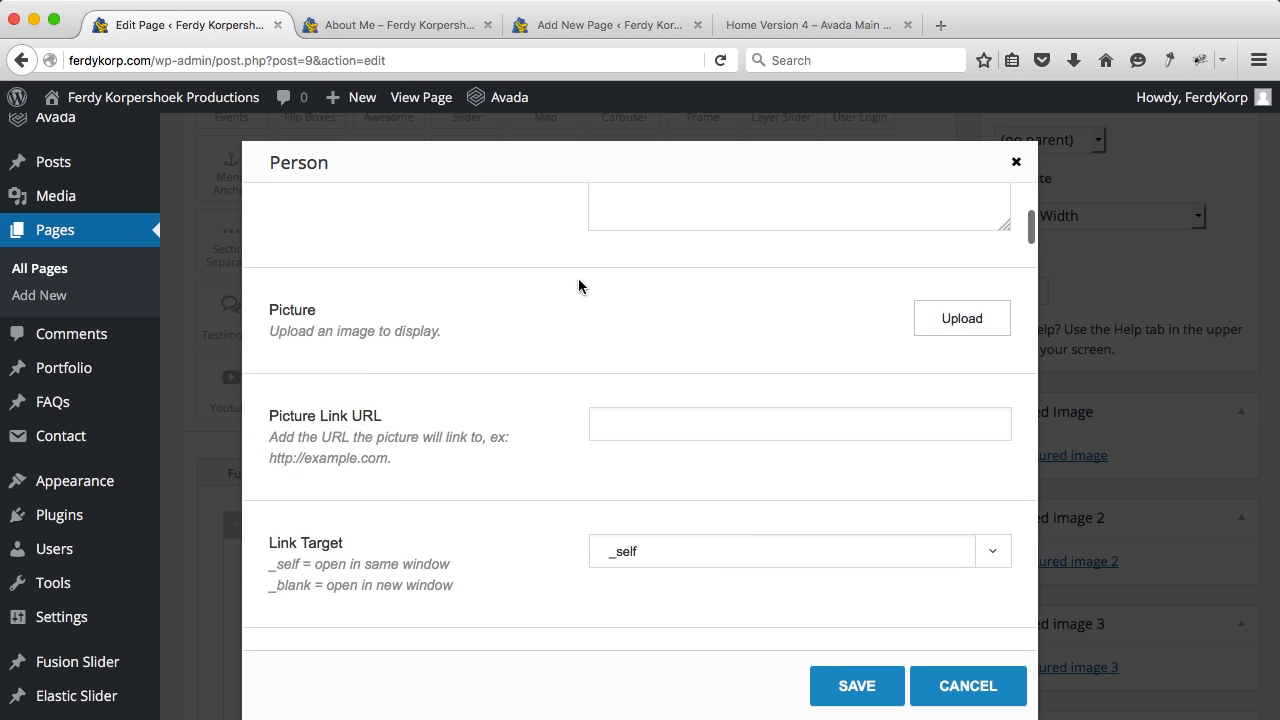
click(952, 321)
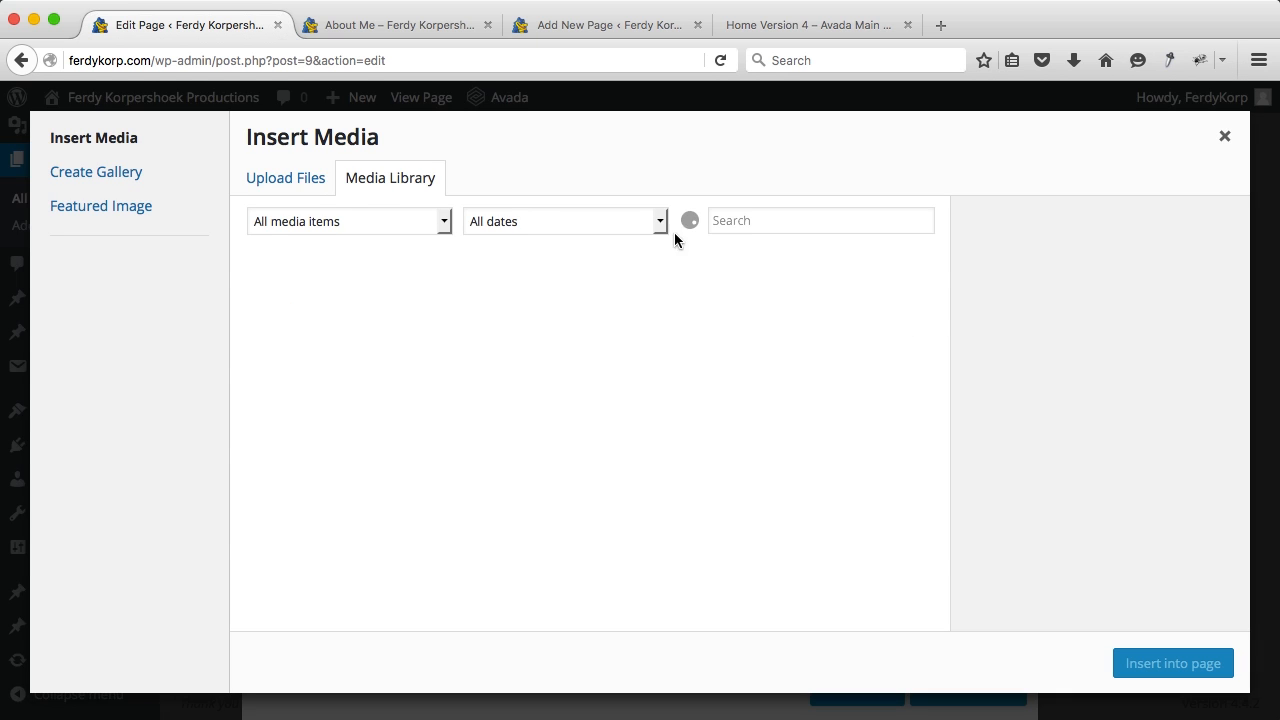
Step: Upload the portrait JPG from Avada > 02. About Me and insert it as the Person picture
click(308, 186)
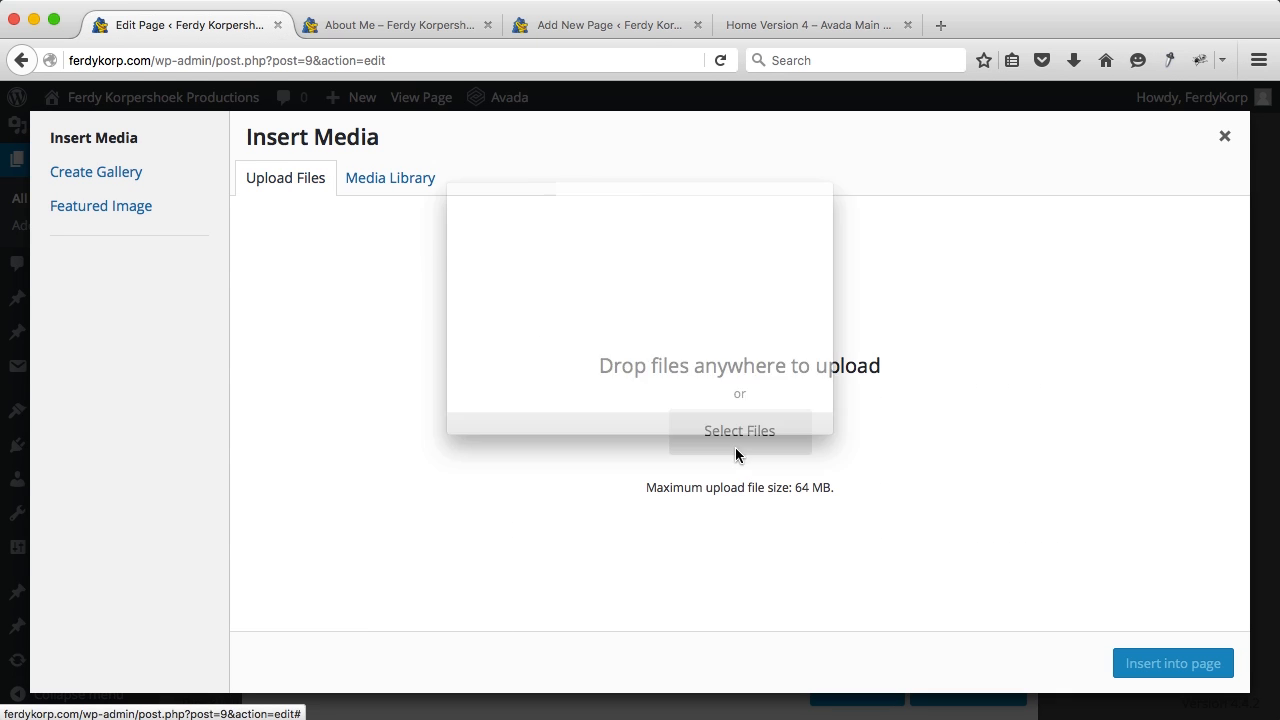
click(739, 452)
click(615, 99)
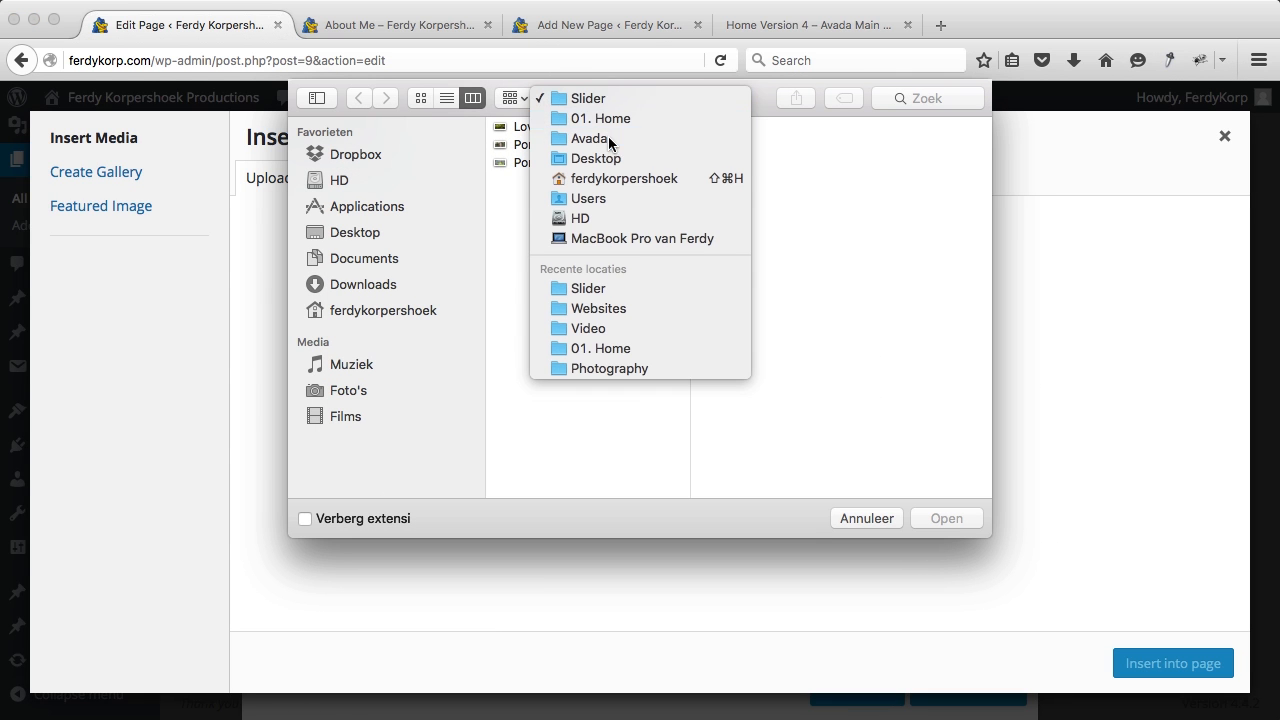
click(608, 136)
click(765, 160)
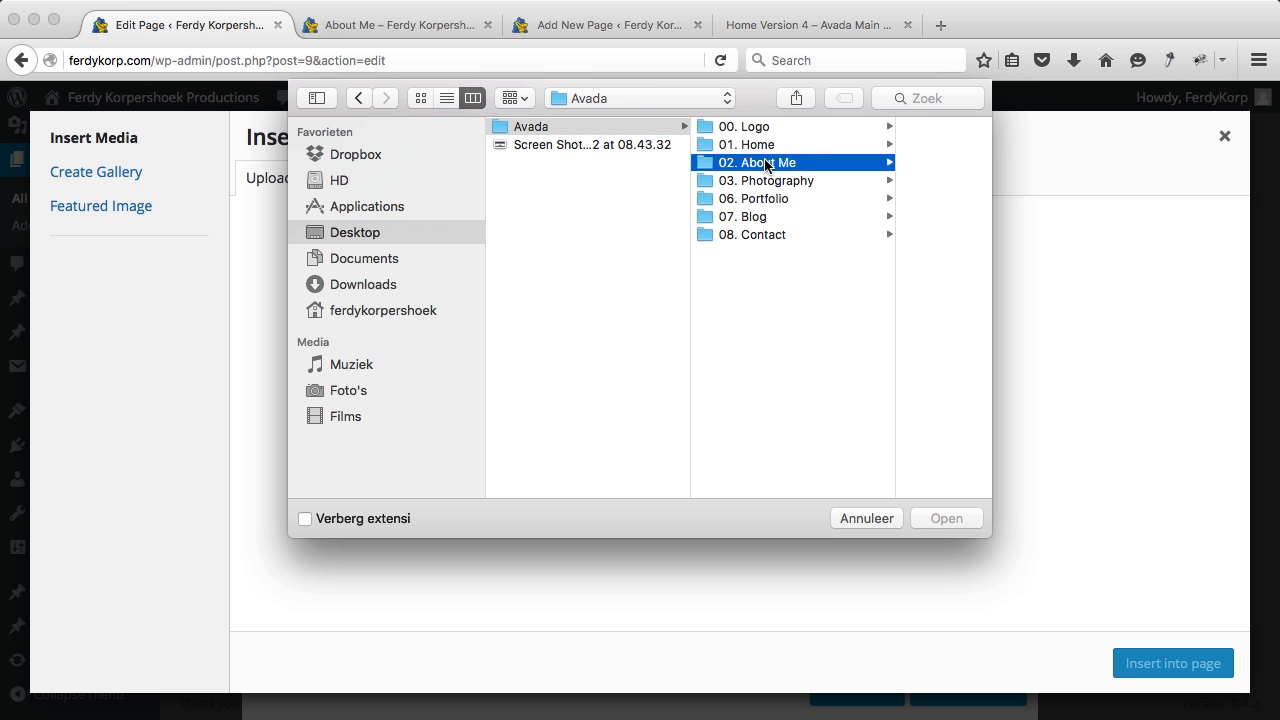
click(847, 134)
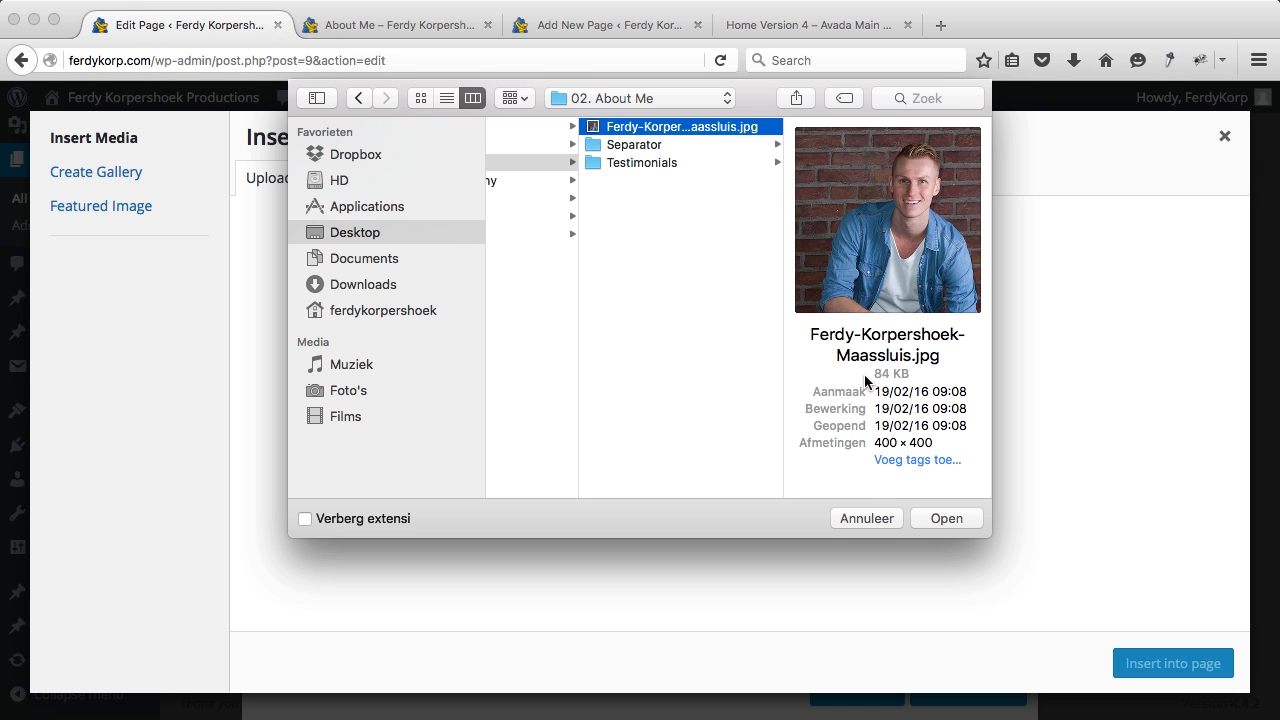
click(947, 515)
scroll(1108, 412, down, 10)
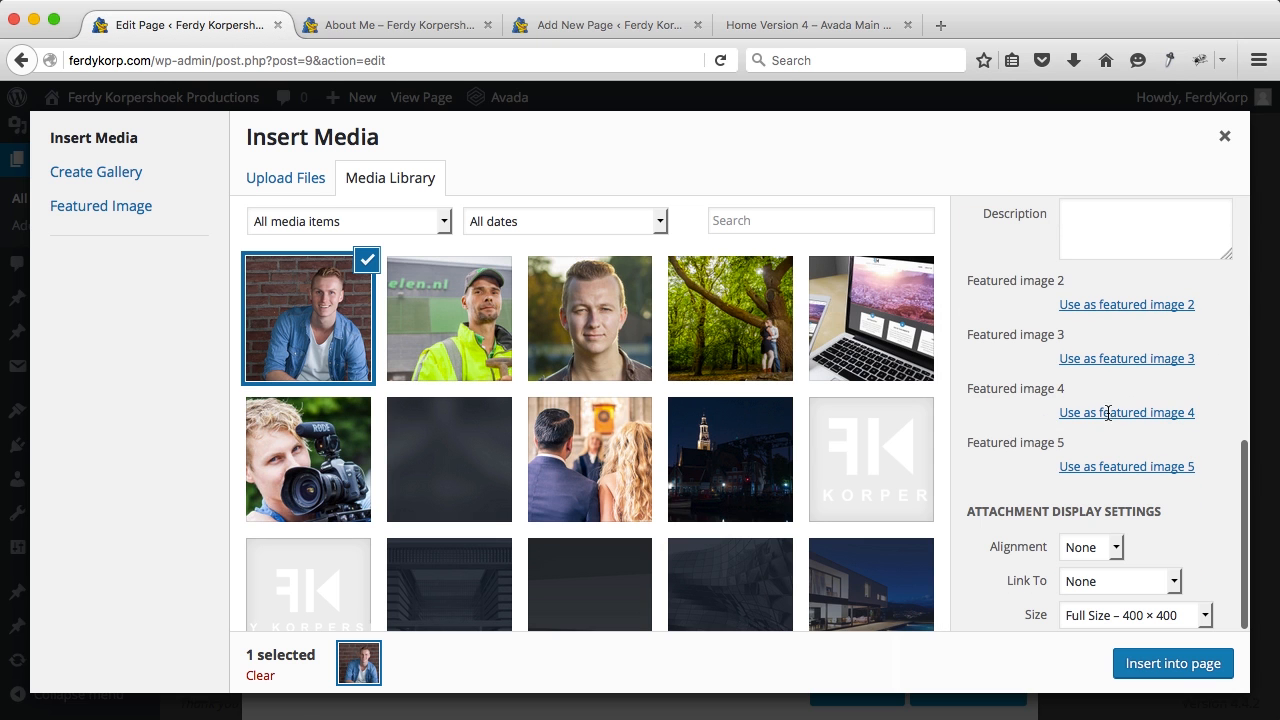
click(1148, 664)
Step: Set the Person's Hover Type to Lift Up and Content Alignment to Center
scroll(348, 390, up, 5)
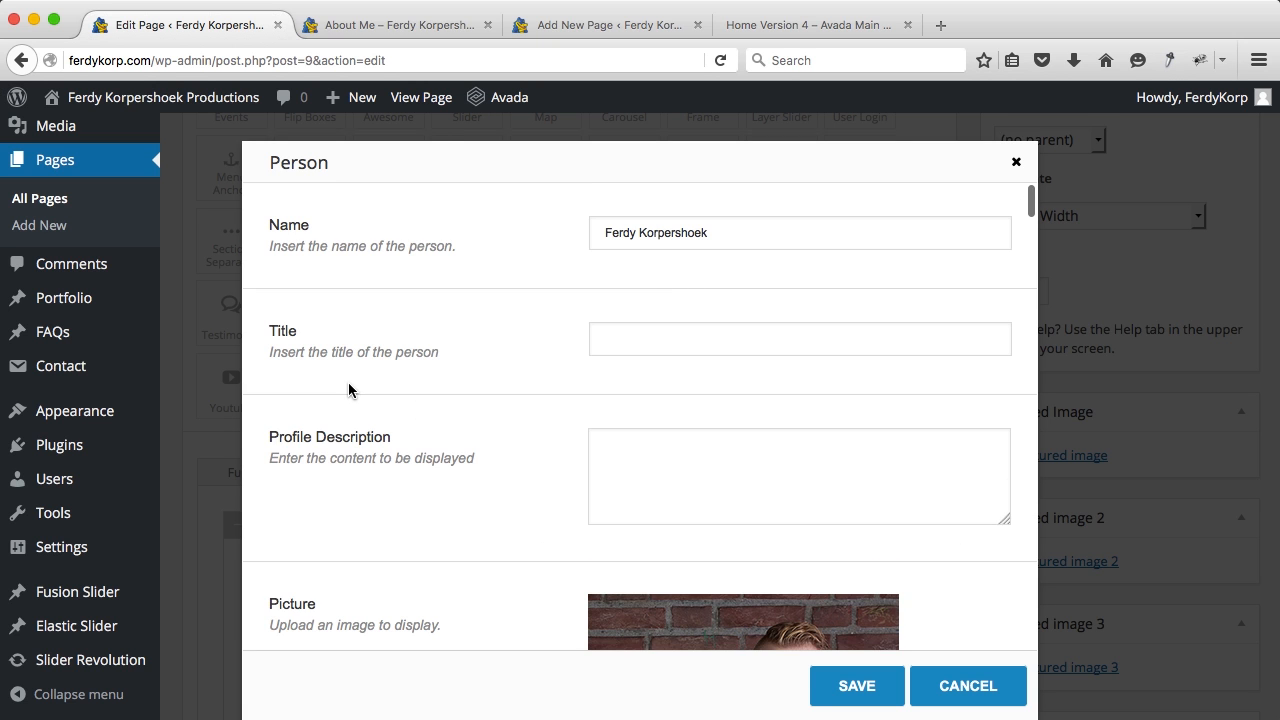
scroll(475, 349, down, 10)
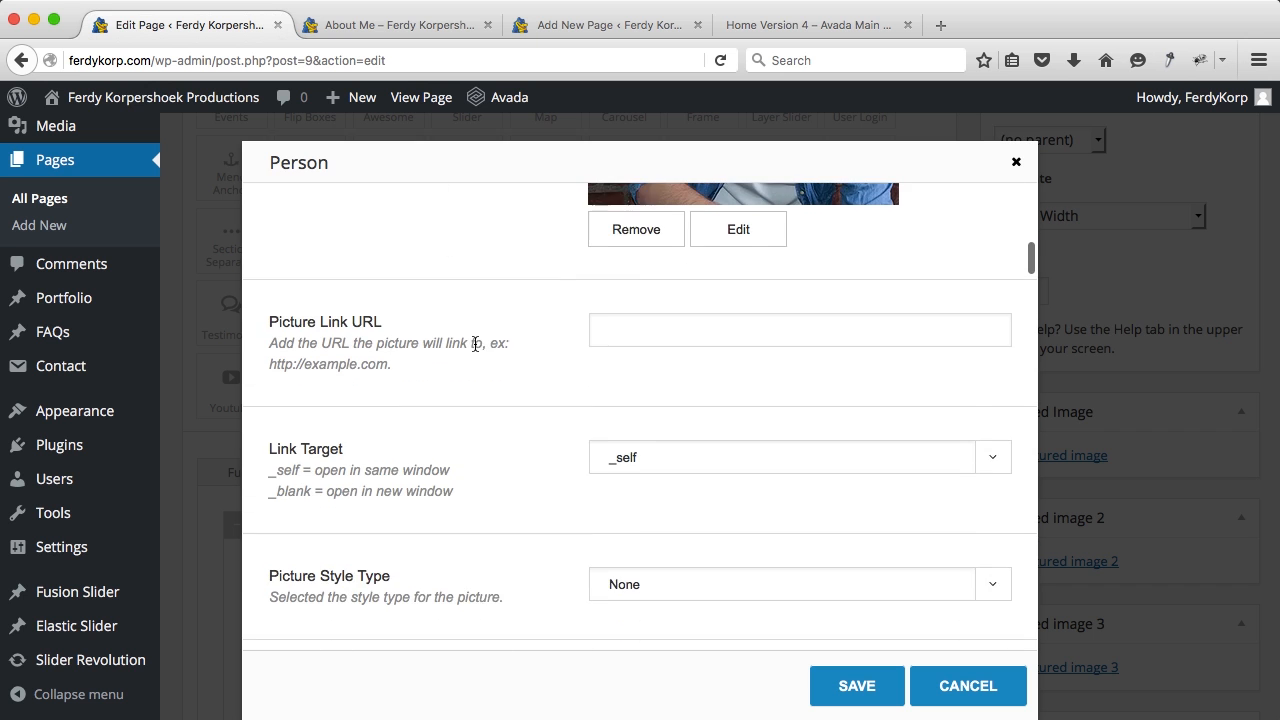
scroll(475, 345, down, 7)
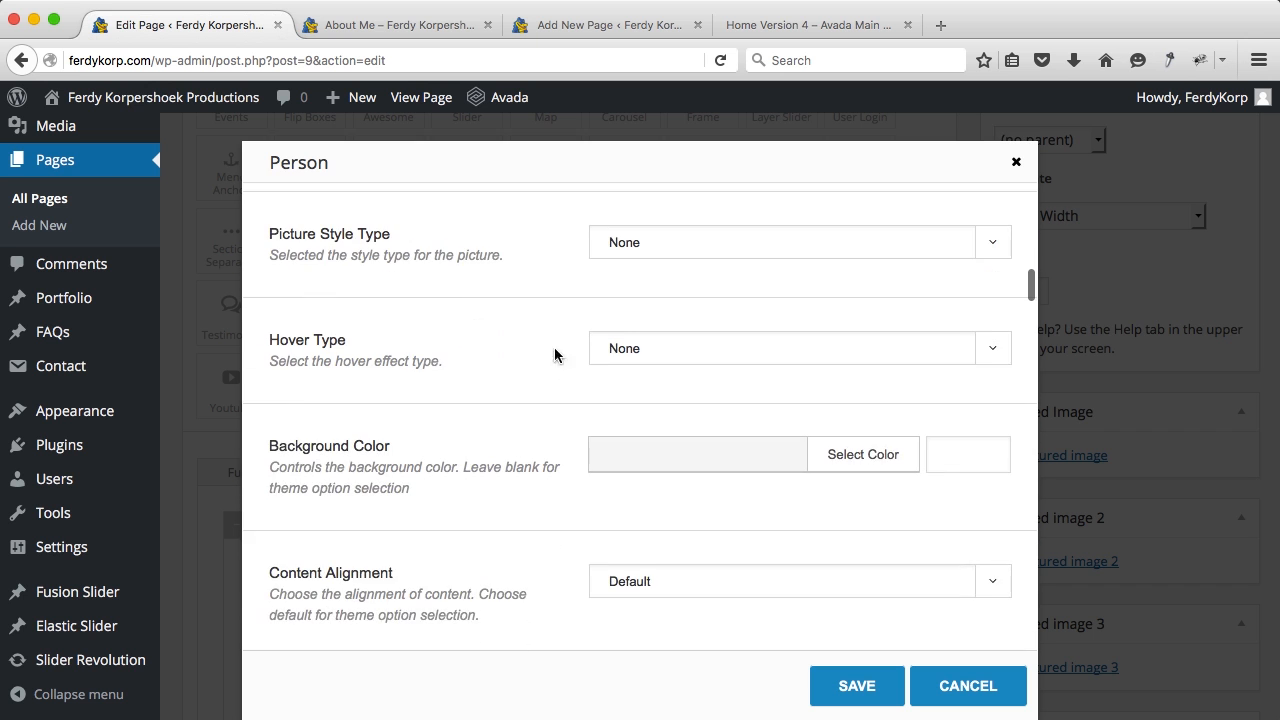
click(620, 356)
click(618, 420)
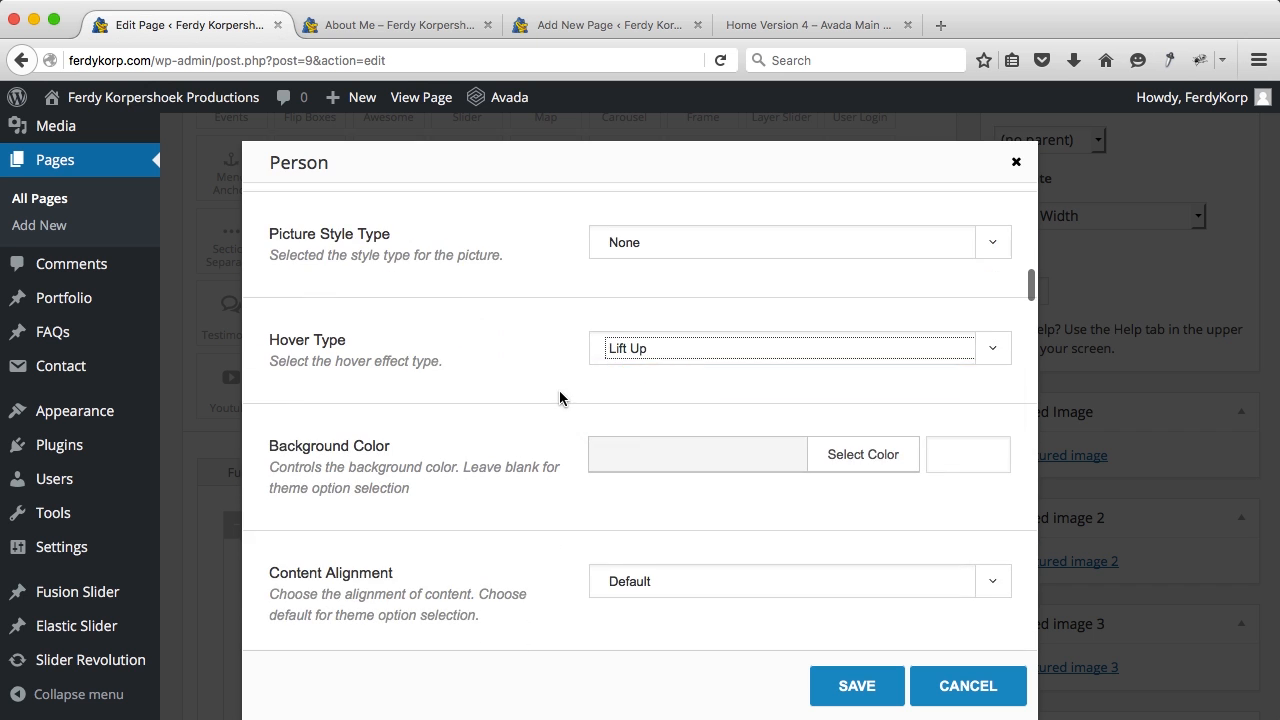
scroll(560, 398, down, 1)
scroll(560, 398, down, 3)
click(618, 362)
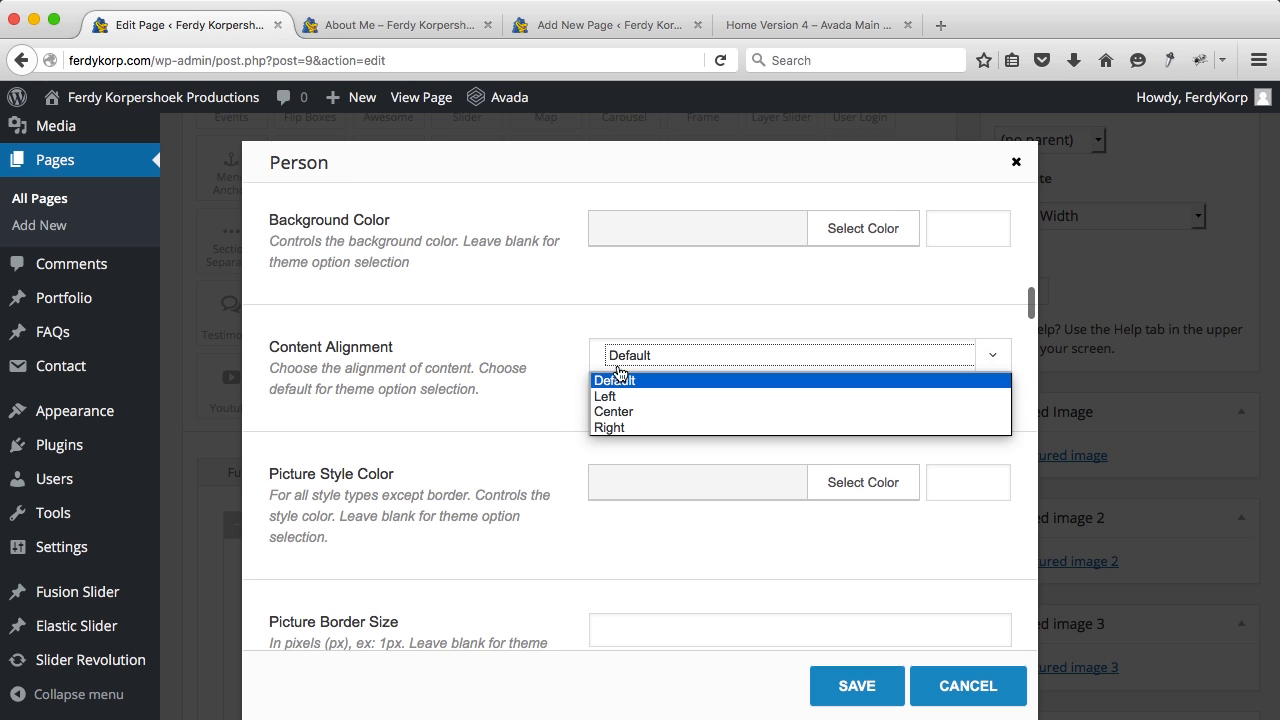
click(618, 412)
Step: Fill in the contact e-mail address field and move on to Facebook Link
scroll(559, 381, down, 8)
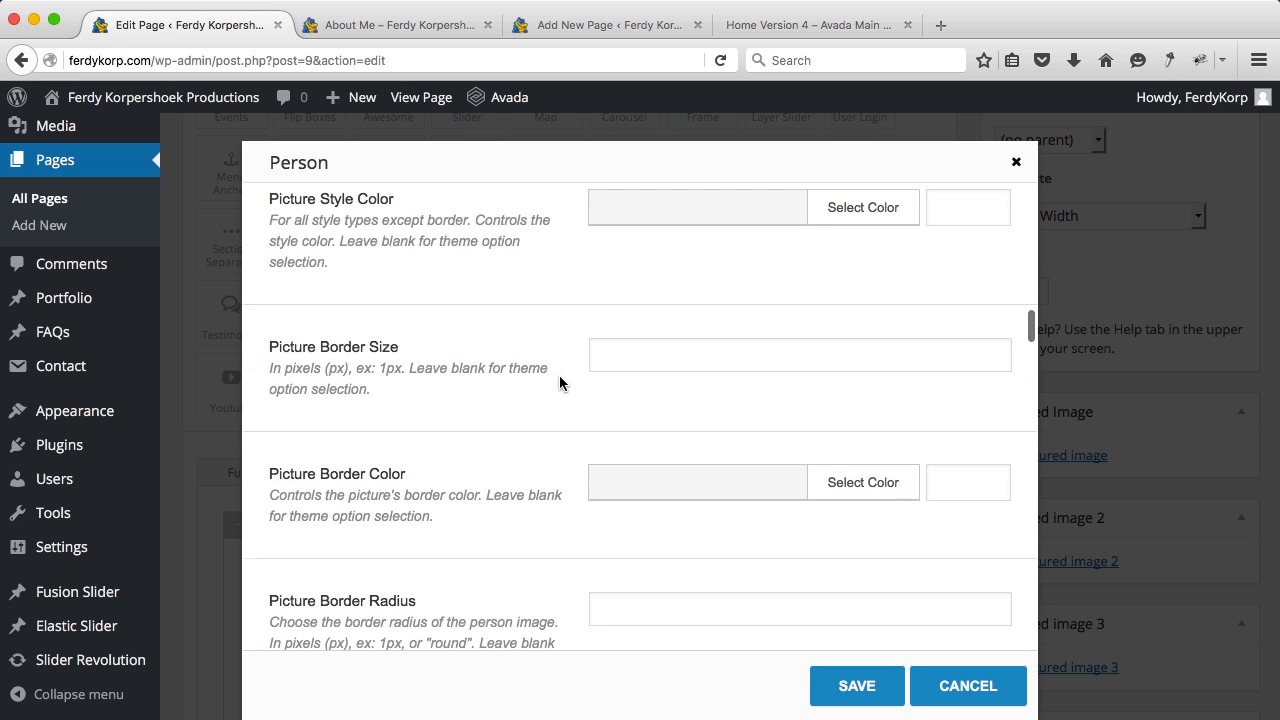
scroll(560, 383, down, 2)
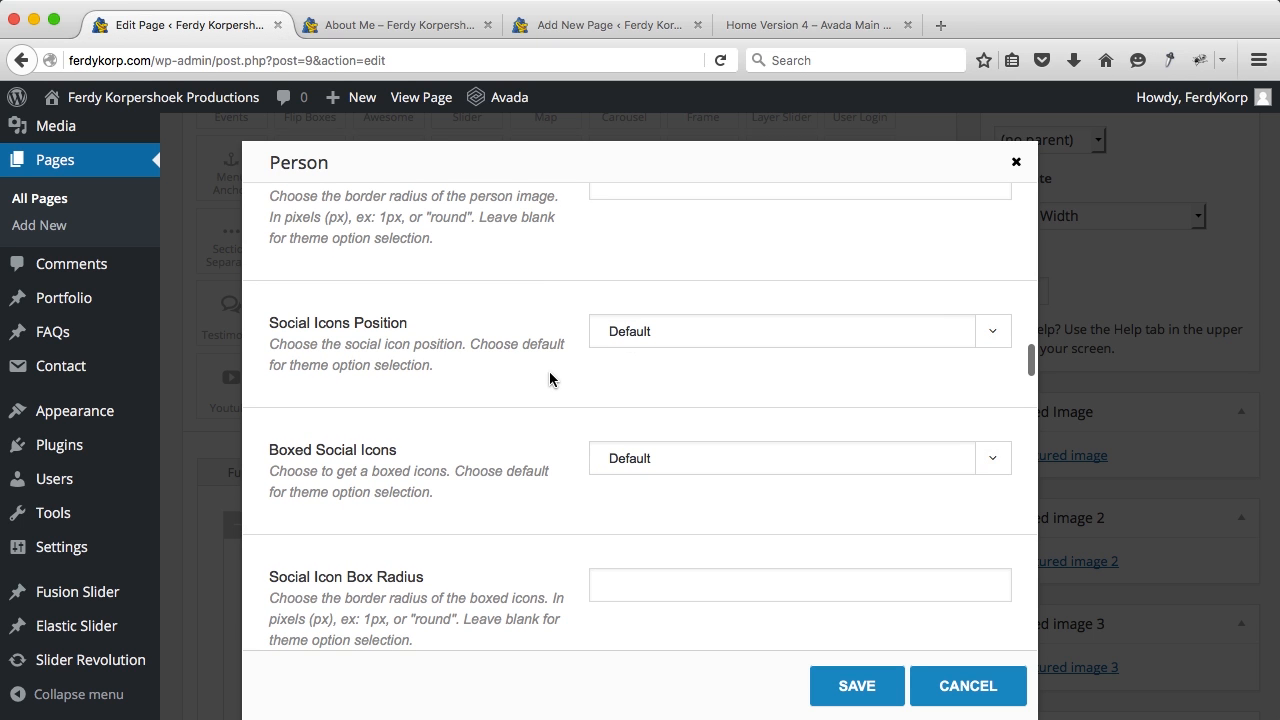
scroll(544, 380, down, 5)
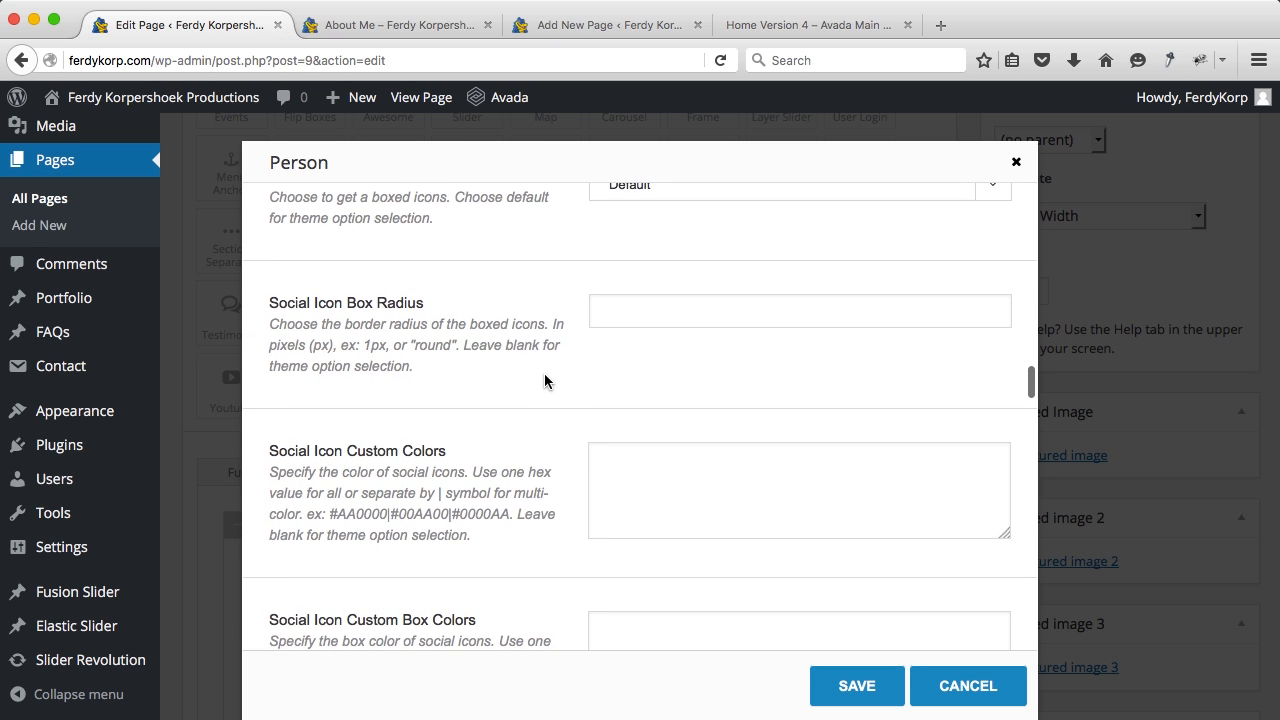
scroll(544, 380, down, 8)
scroll(544, 381, down, 2)
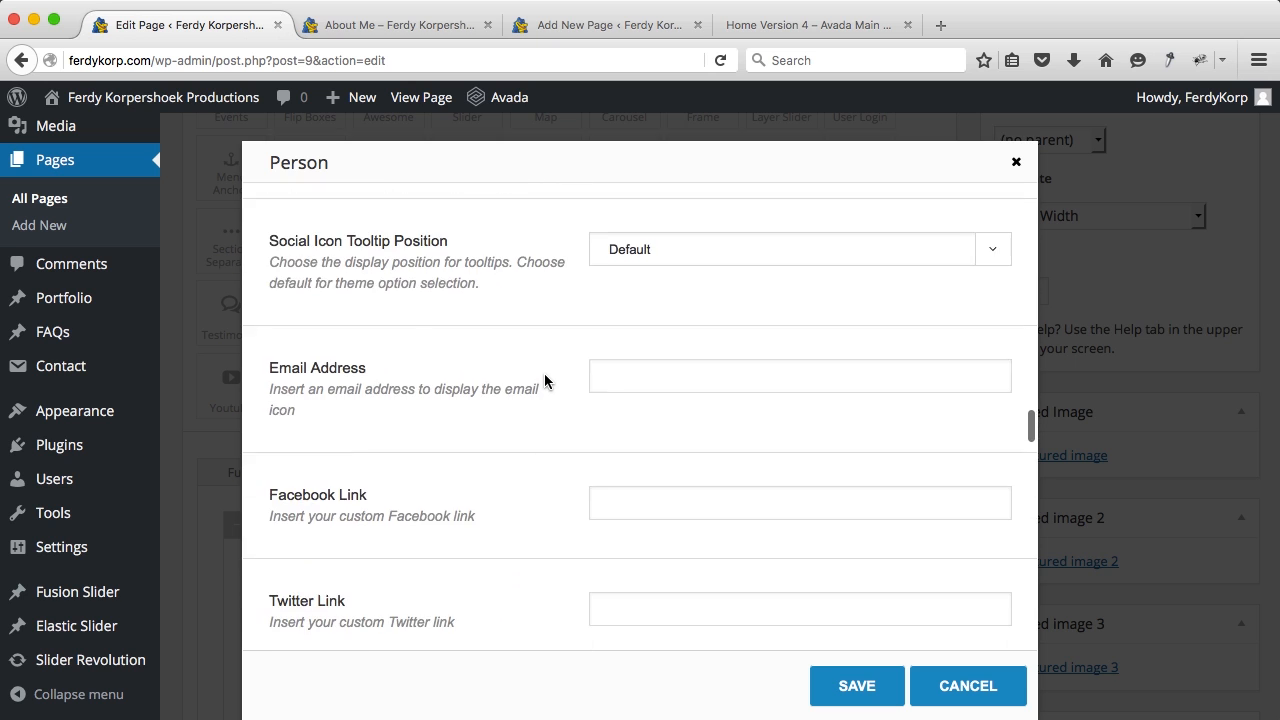
click(662, 390)
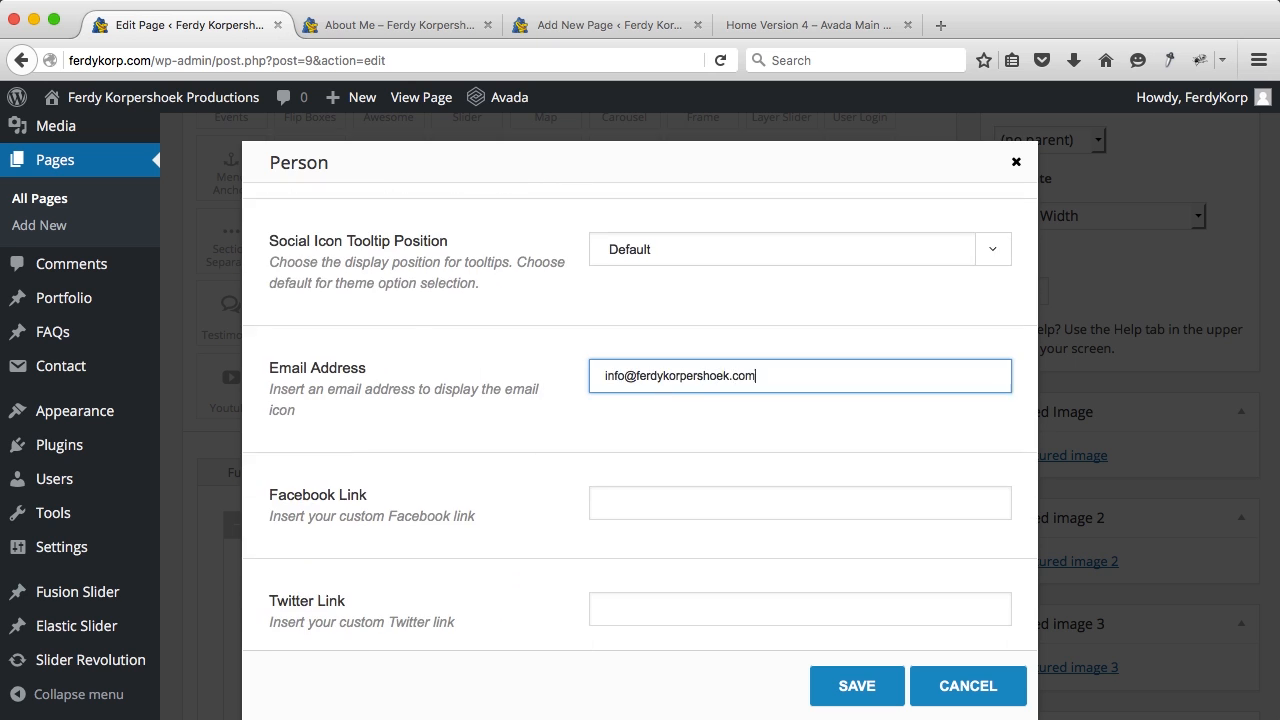
key(Tab)
scroll(640, 418, down, 3)
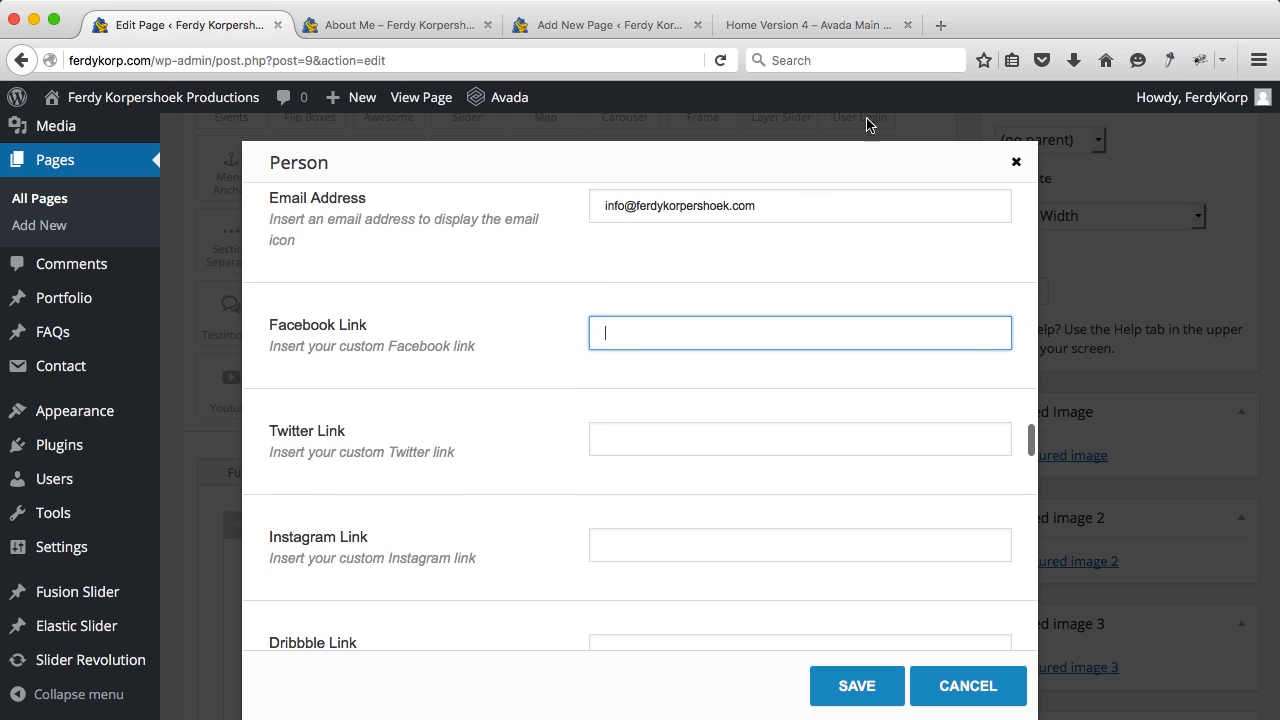
Step: Load facebook.com in a new browser tab
click(943, 24)
text(facebook.com/)
key(Return)
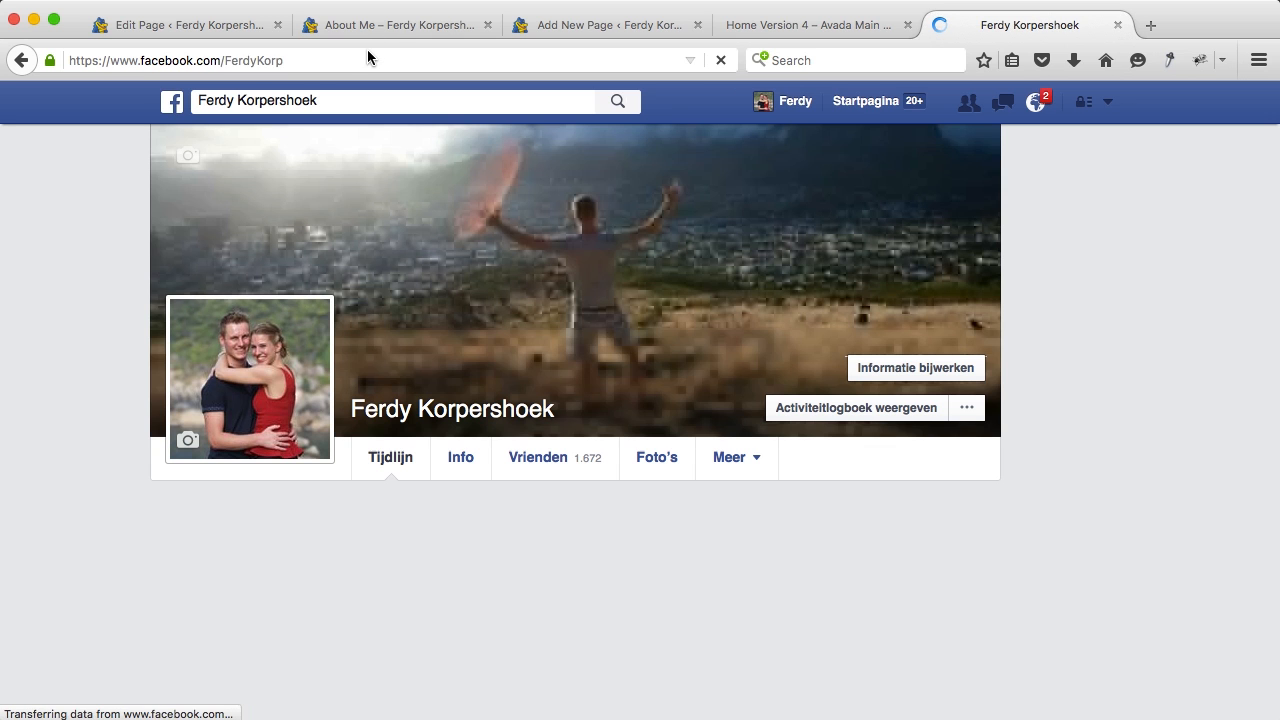
Step: Copy the Facebook profile URL into the Person's Facebook Link field
click(367, 52)
key(super+c)
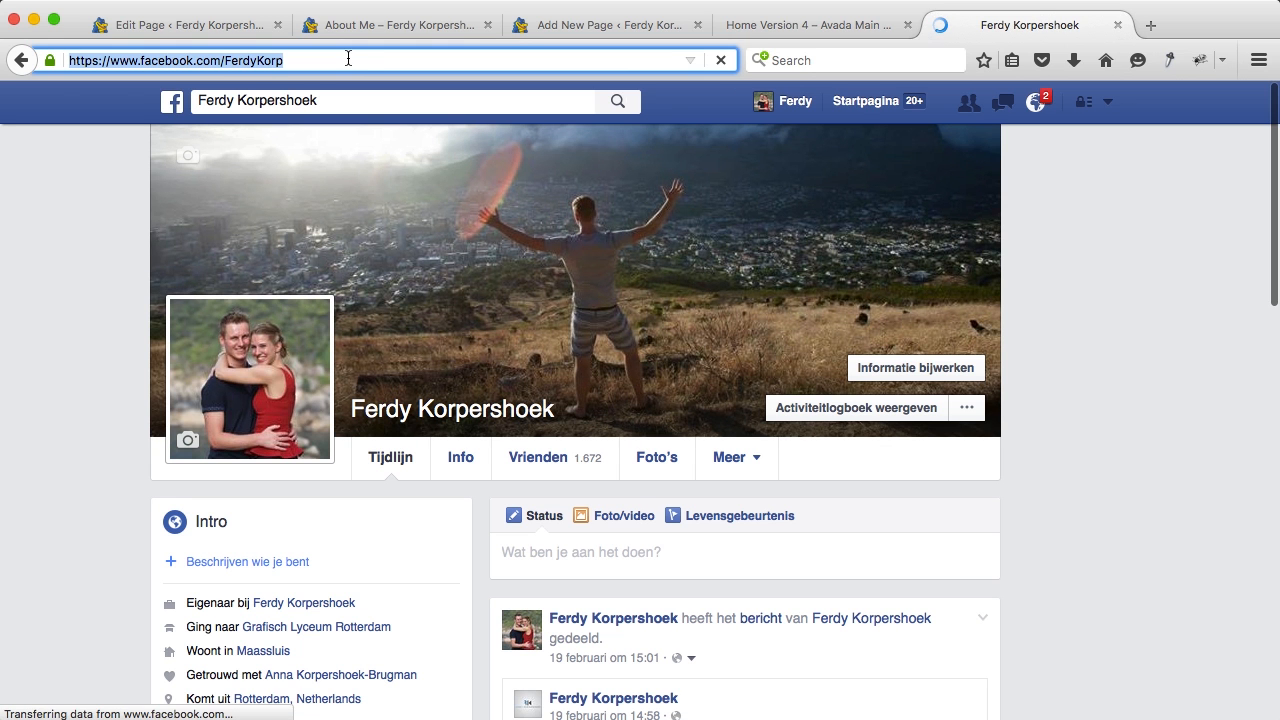
click(1117, 24)
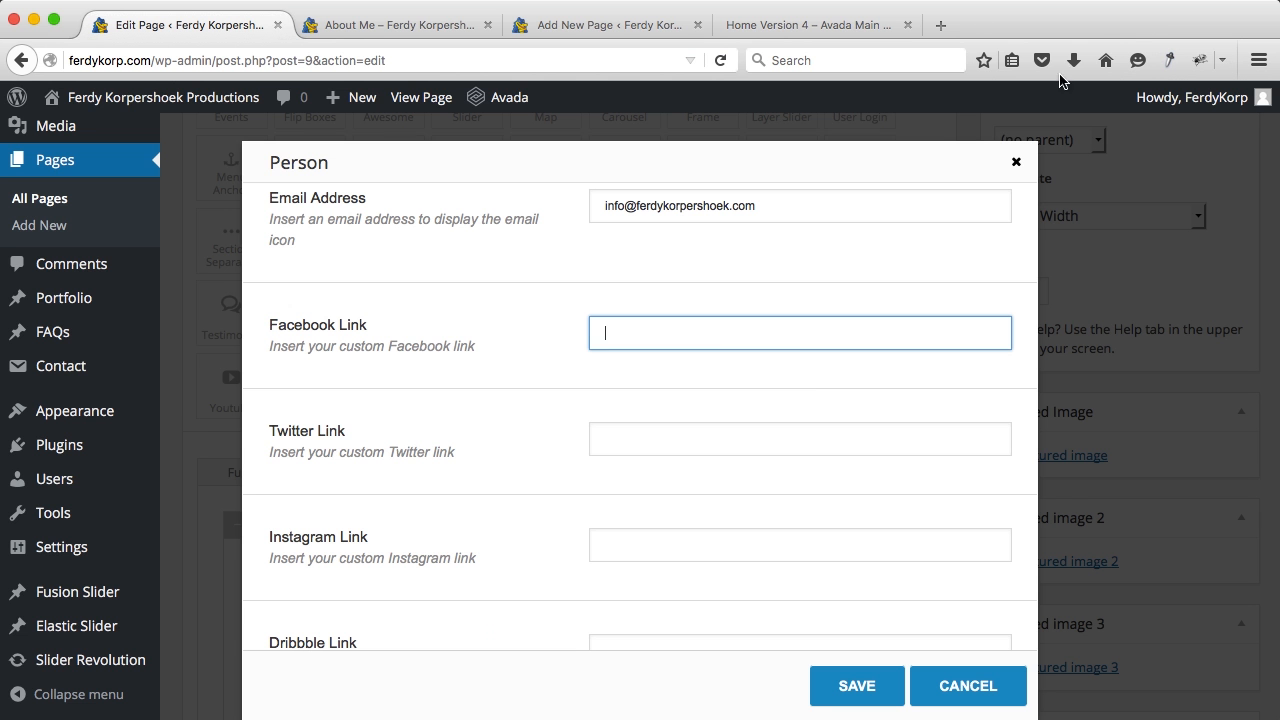
key(super+v)
scroll(711, 343, down, 2)
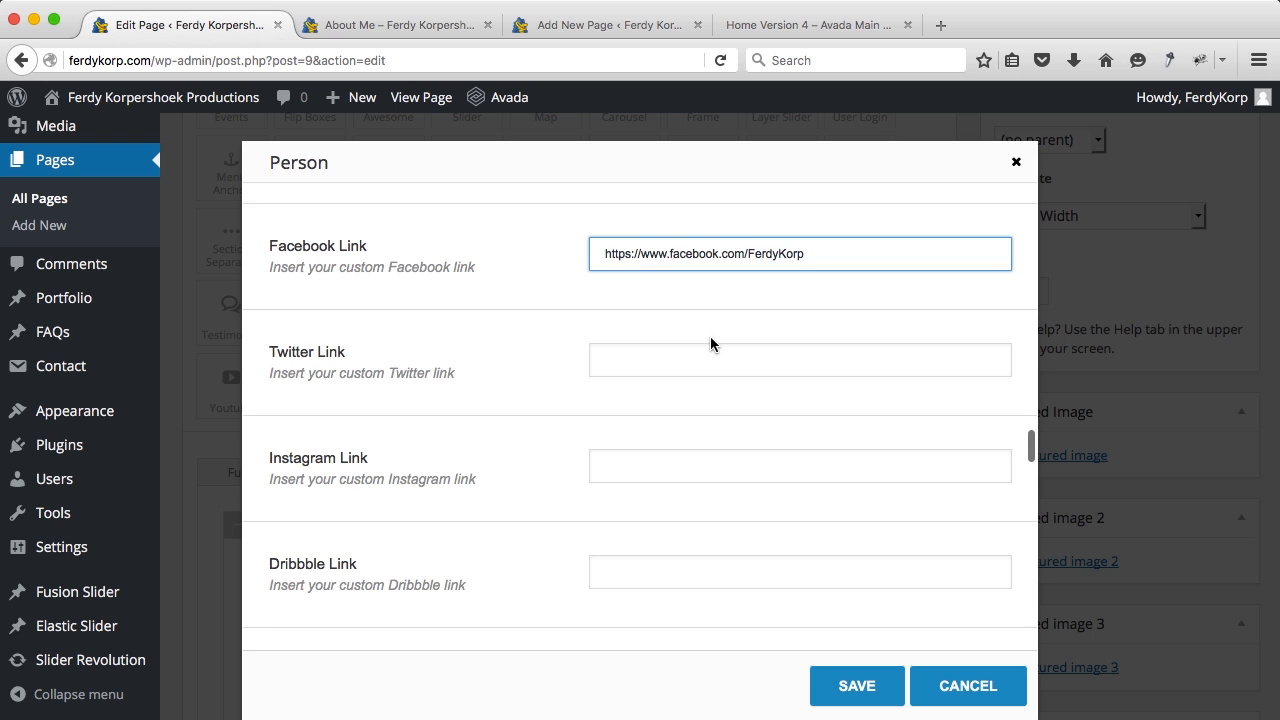
scroll(711, 343, up, 1)
click(711, 343)
Step: Save the Person element settings and update the About Me page
scroll(646, 432, down, 2)
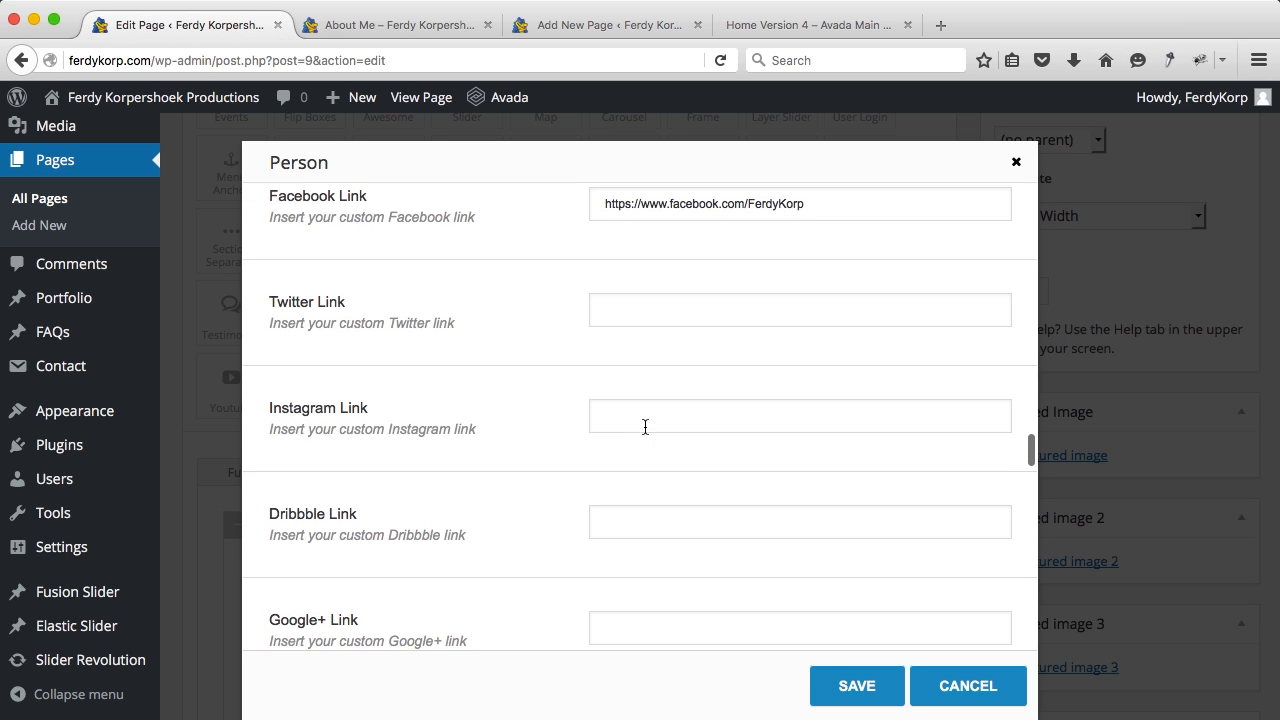
click(837, 684)
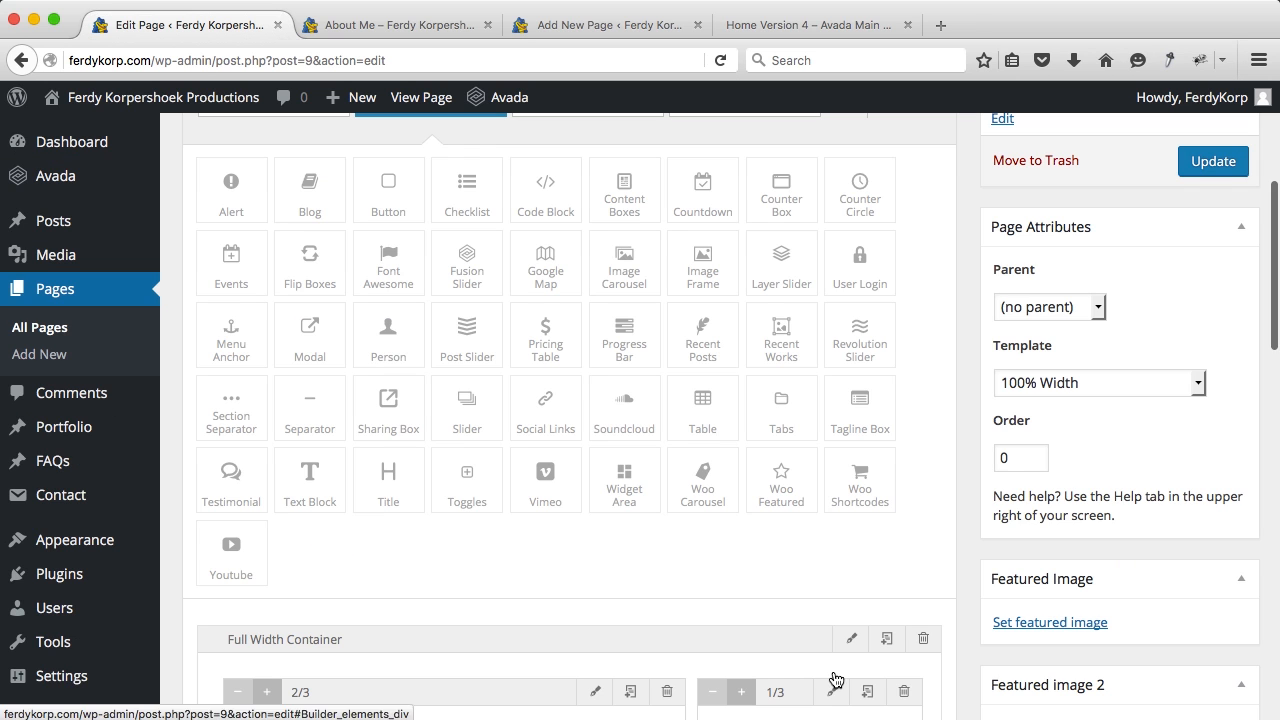
click(1211, 163)
Step: Reload the live About Me page to check the bio and Person card, then return to the editor
click(411, 28)
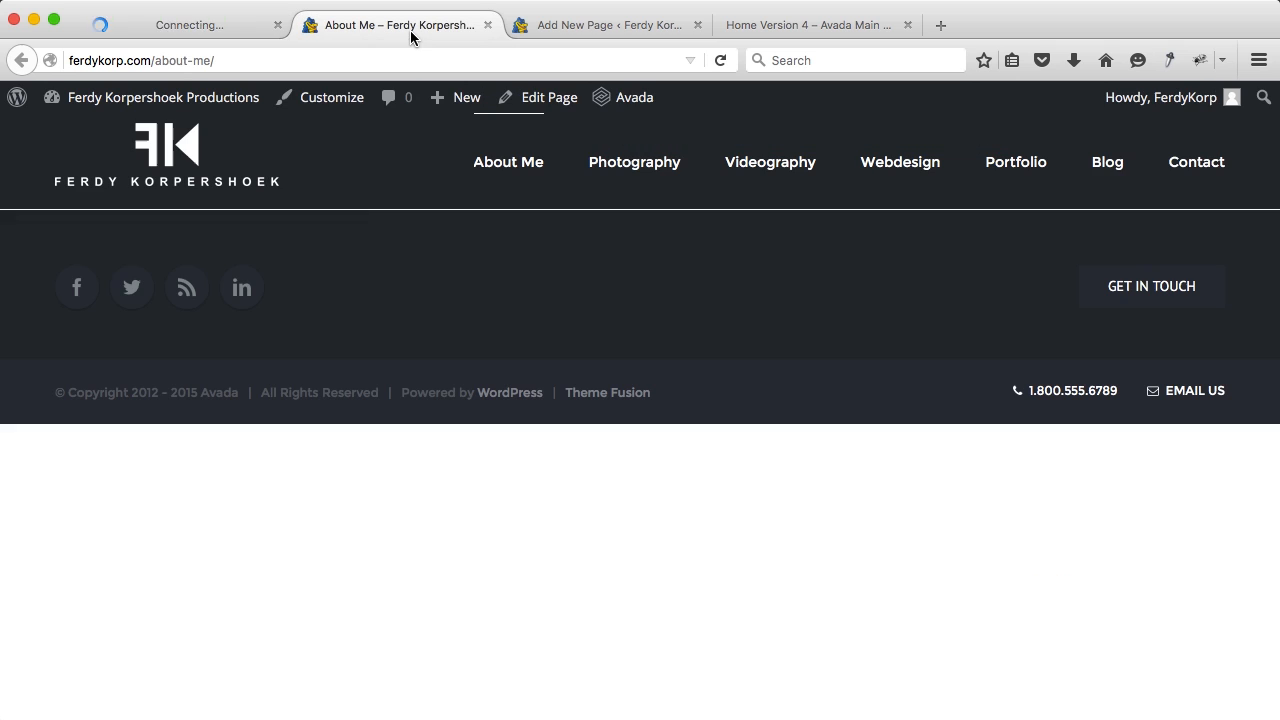
key(super+r)
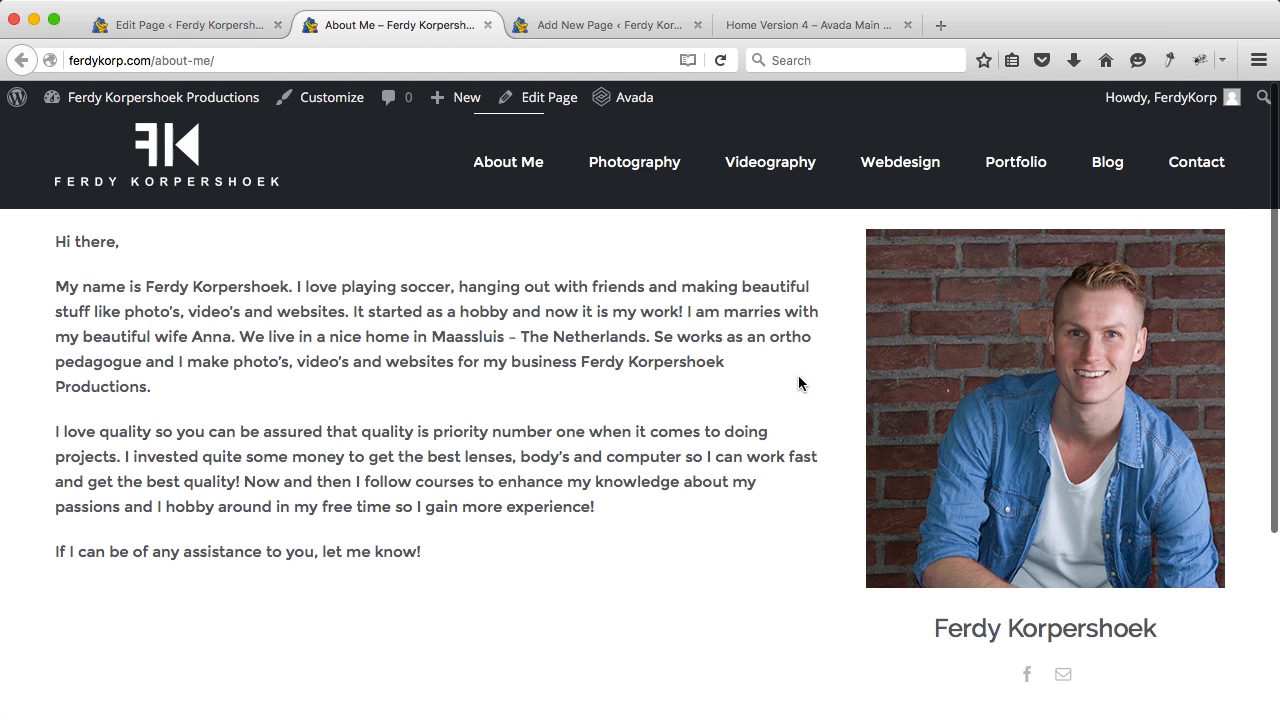
scroll(1010, 480, down, 2)
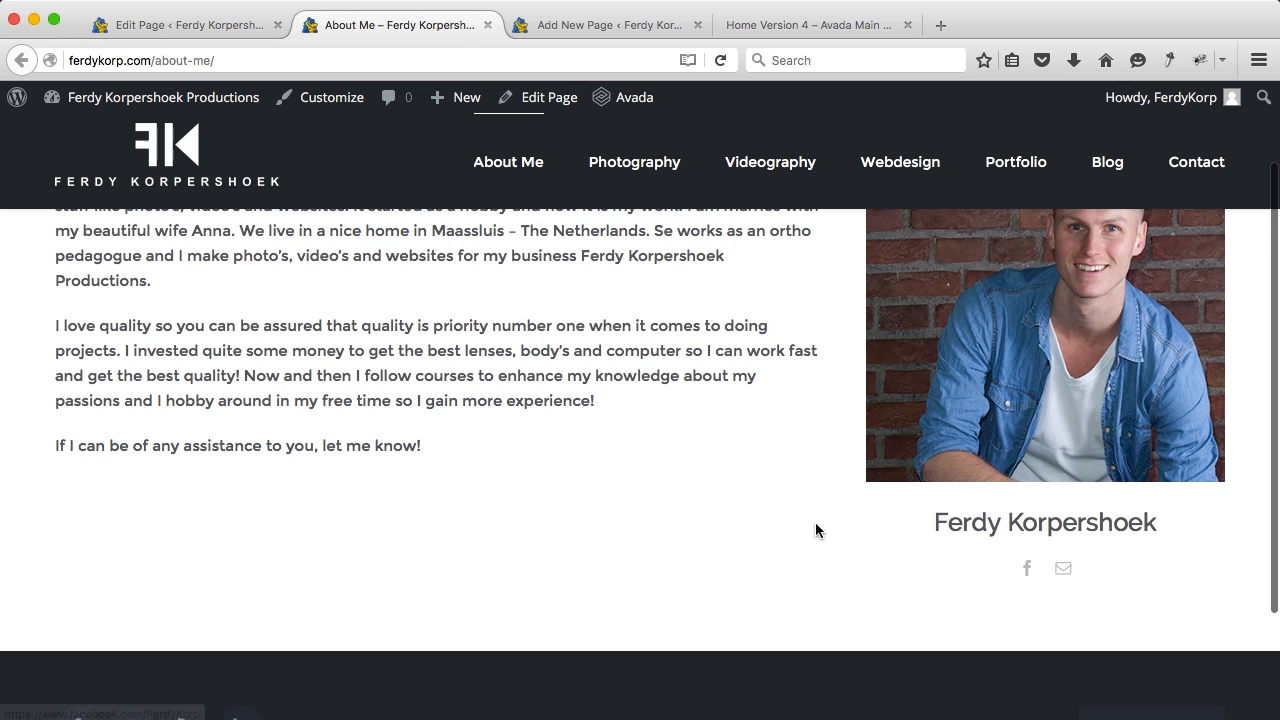
scroll(815, 530, down, 3)
scroll(814, 526, up, 5)
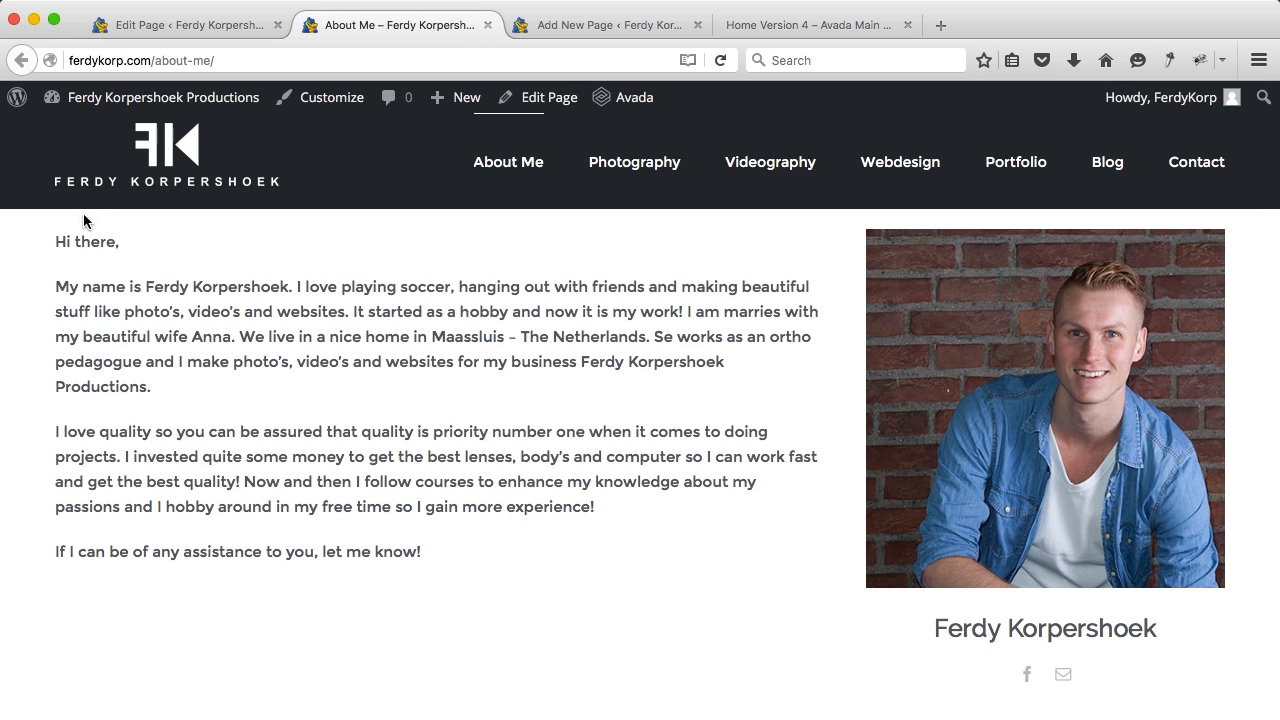
click(177, 34)
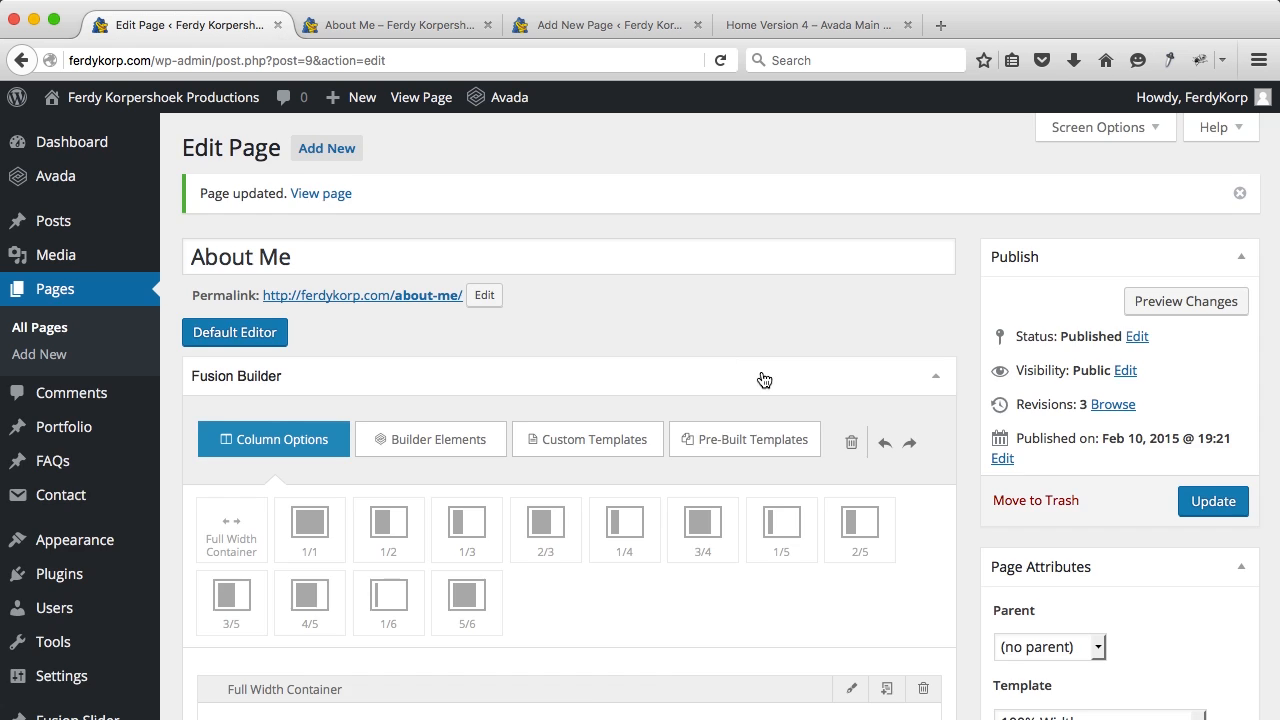
Step: Set the full-width container's top padding to 40, save it, and update the page
scroll(763, 379, down, 5)
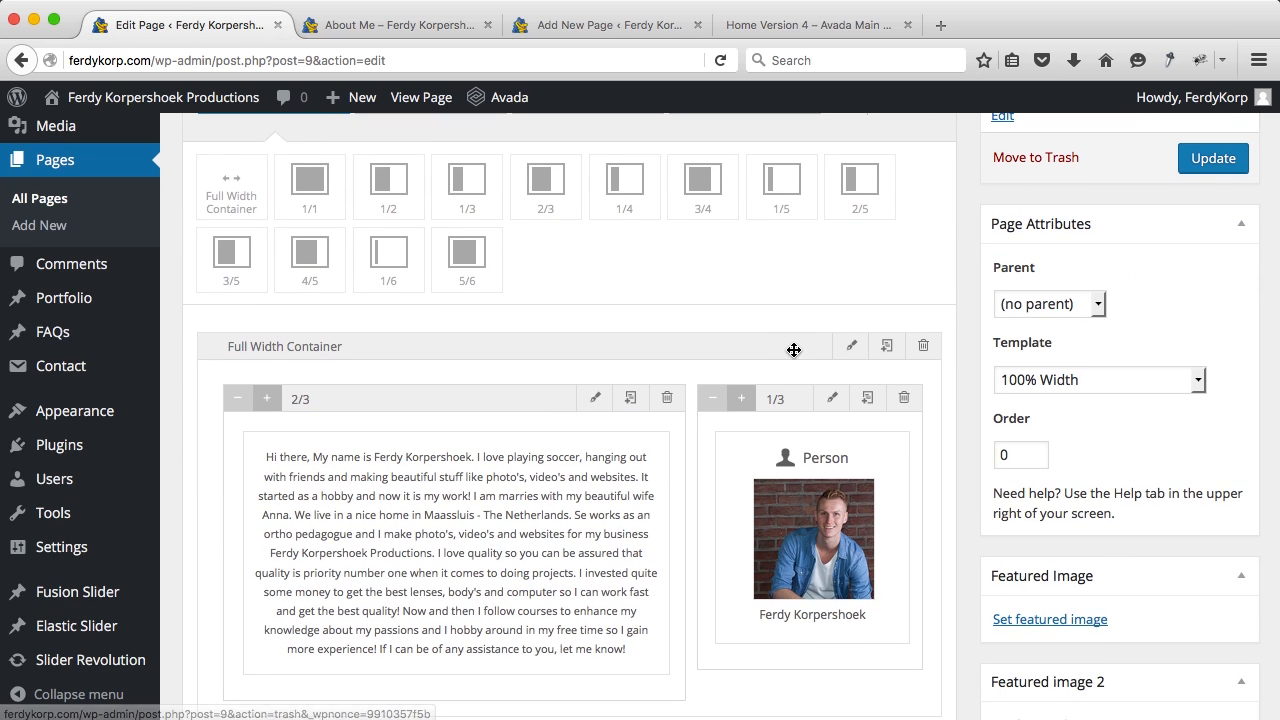
click(852, 349)
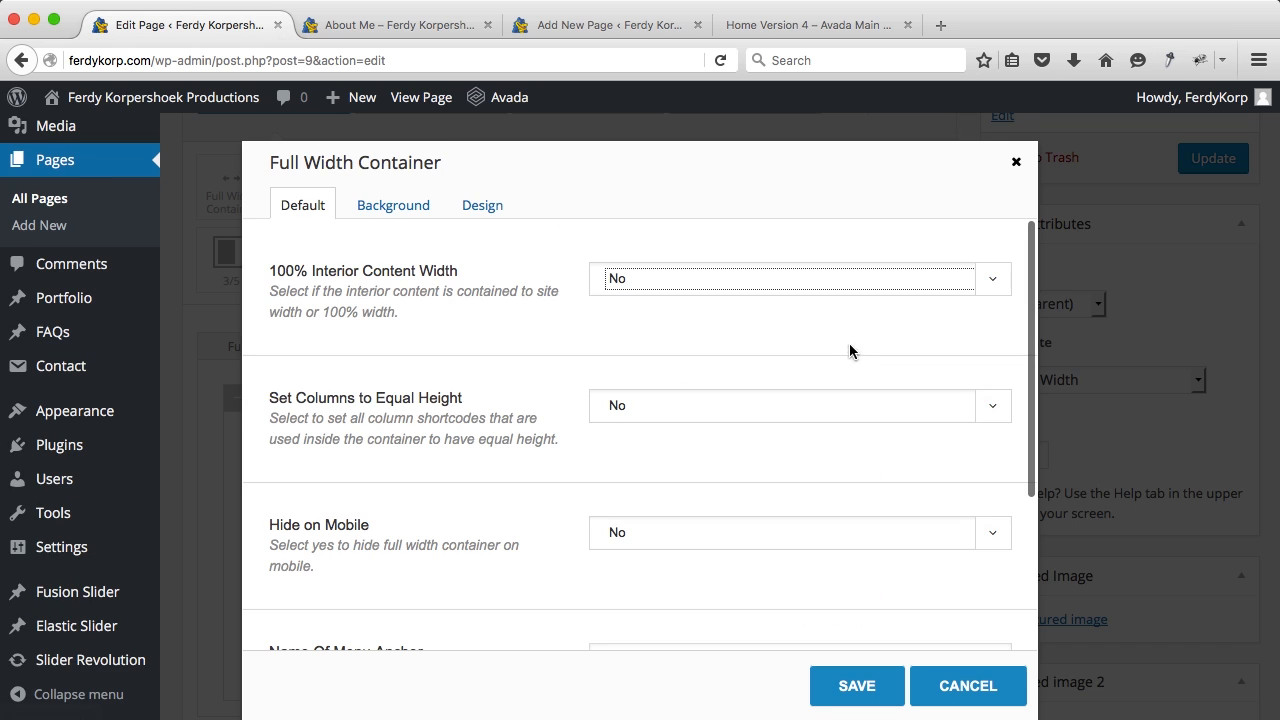
click(480, 206)
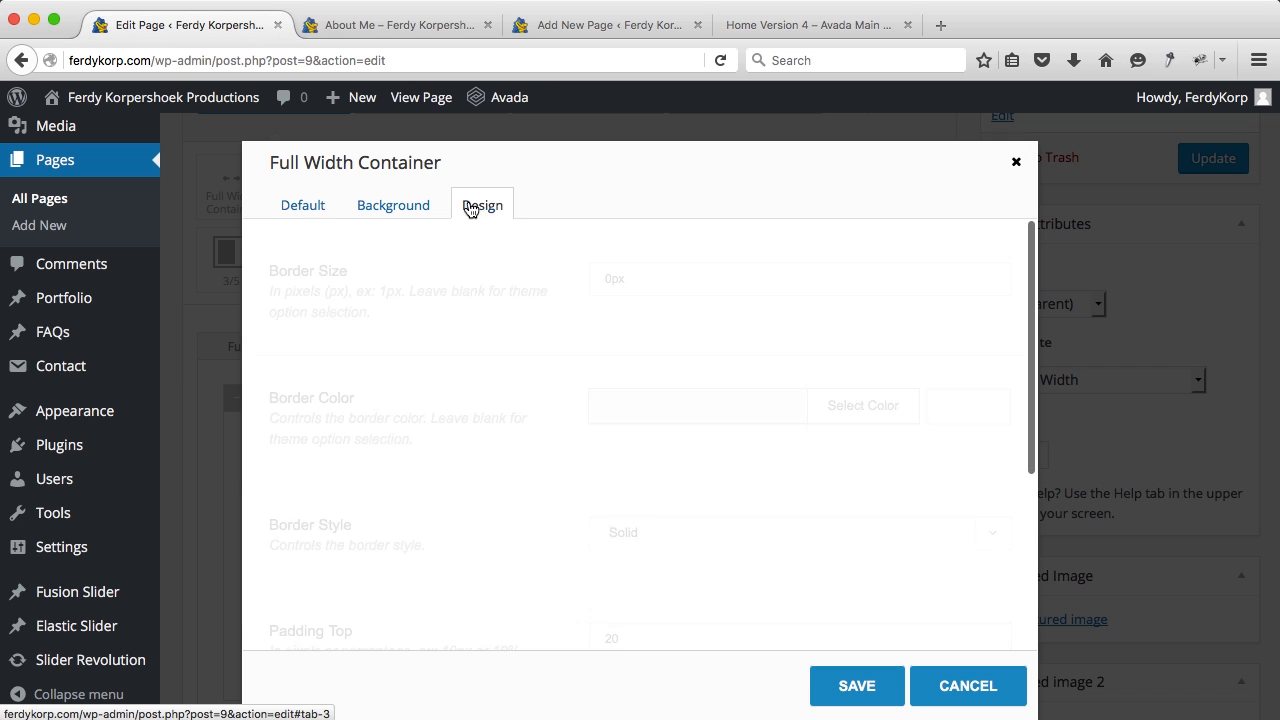
scroll(536, 360, down, 3)
click(600, 362)
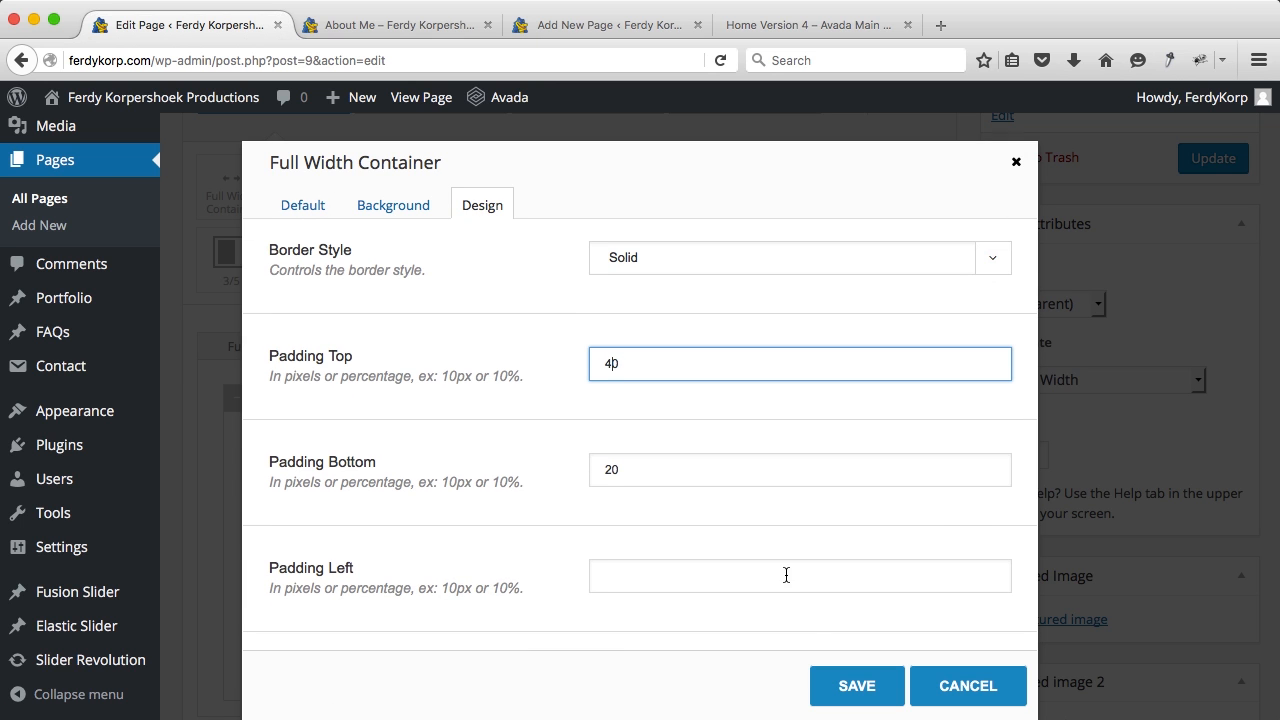
click(829, 685)
click(1207, 160)
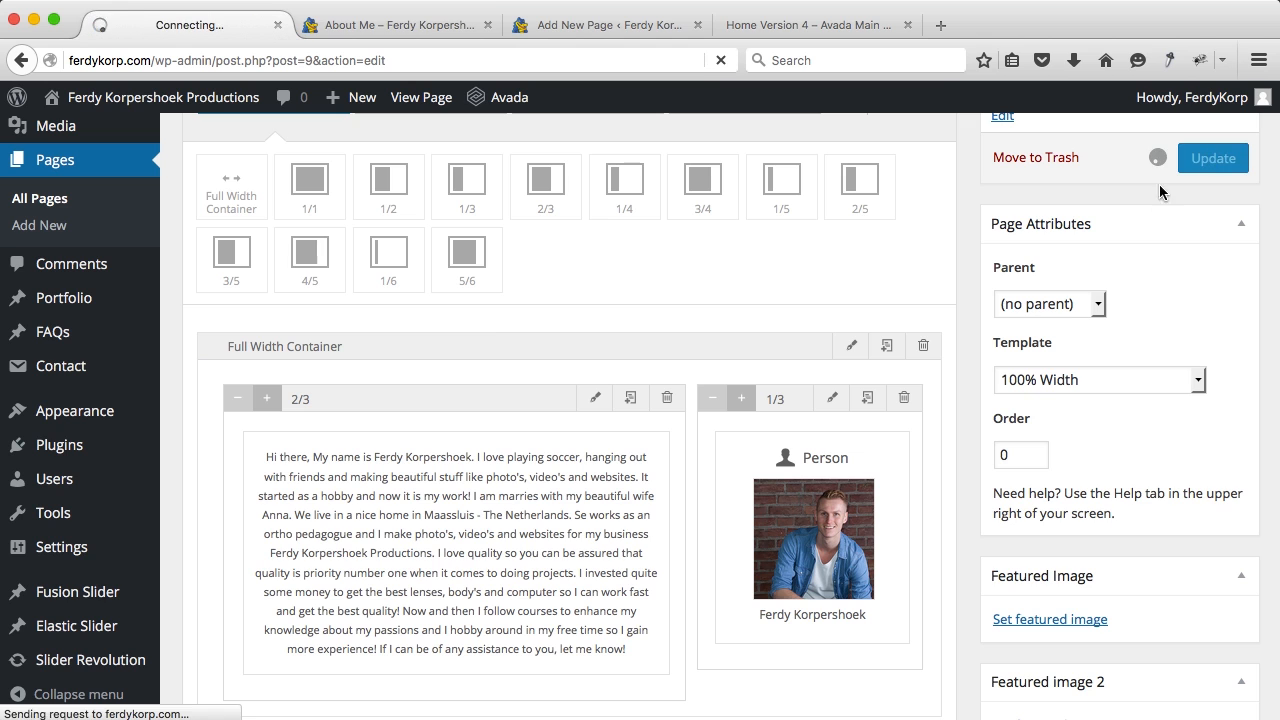
Step: Check the padding change on the live About Me page, then return to the editor
click(418, 26)
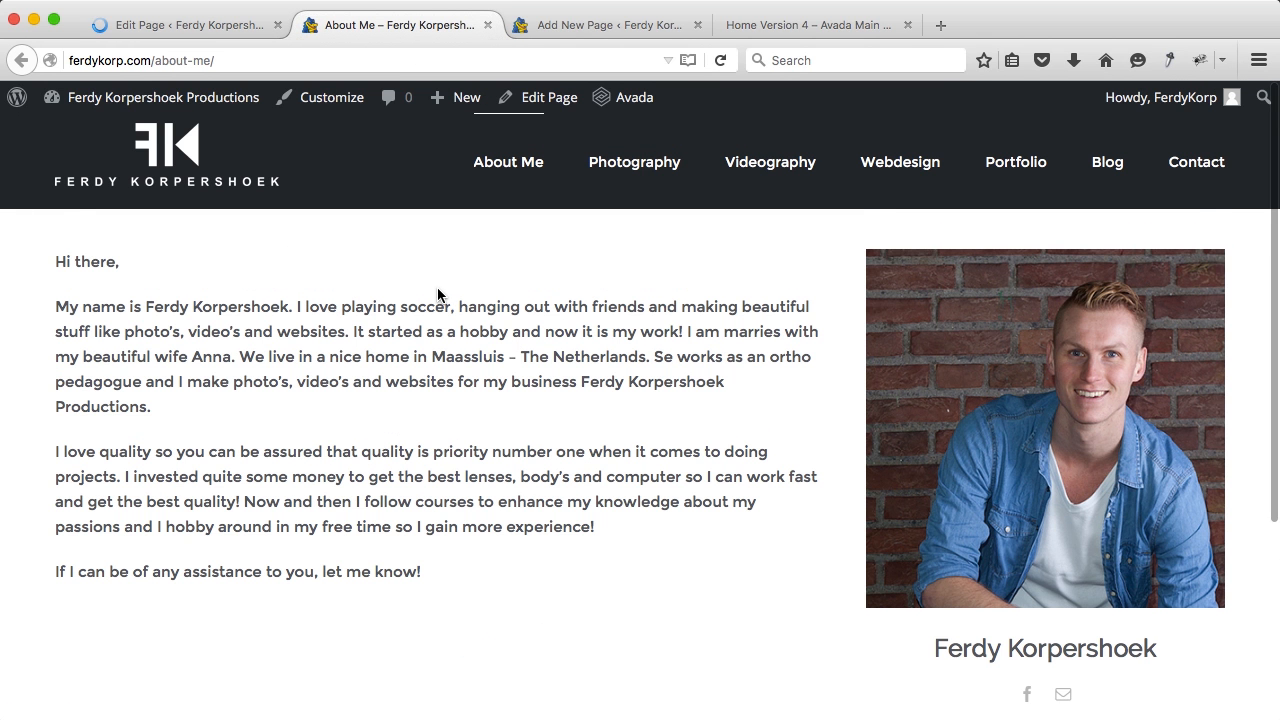
scroll(437, 289, down, 5)
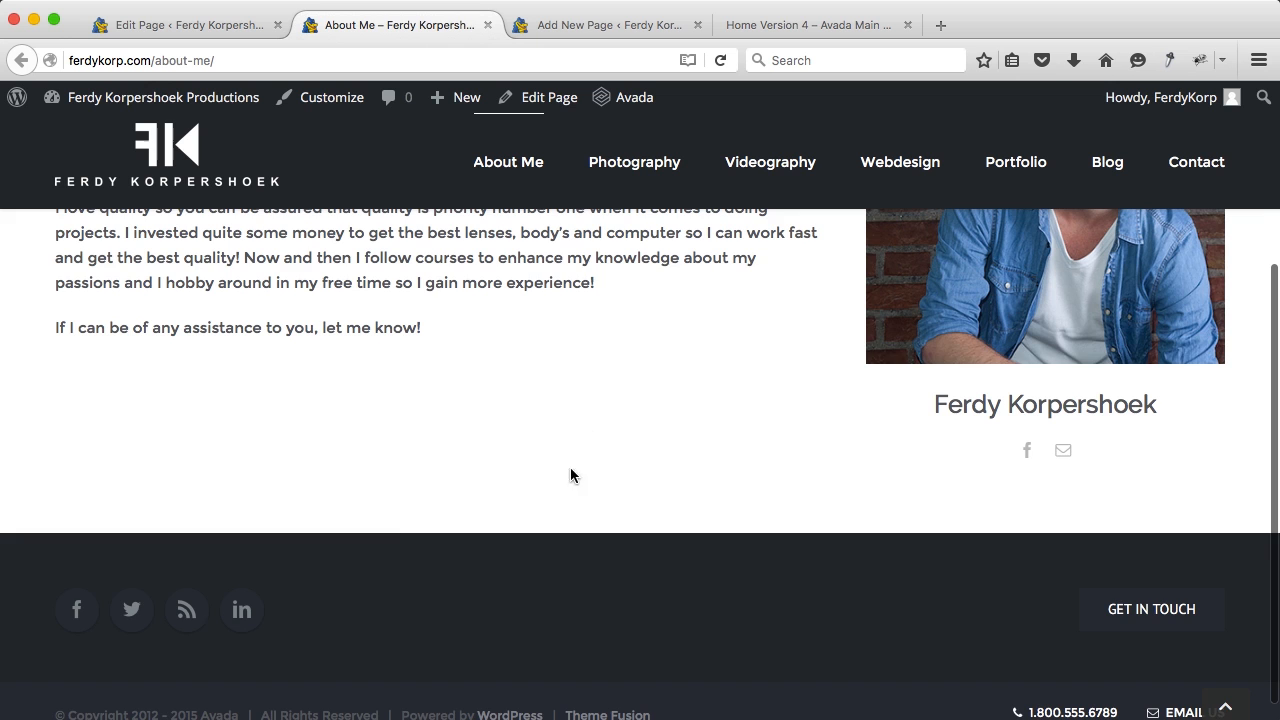
scroll(593, 436, up, 3)
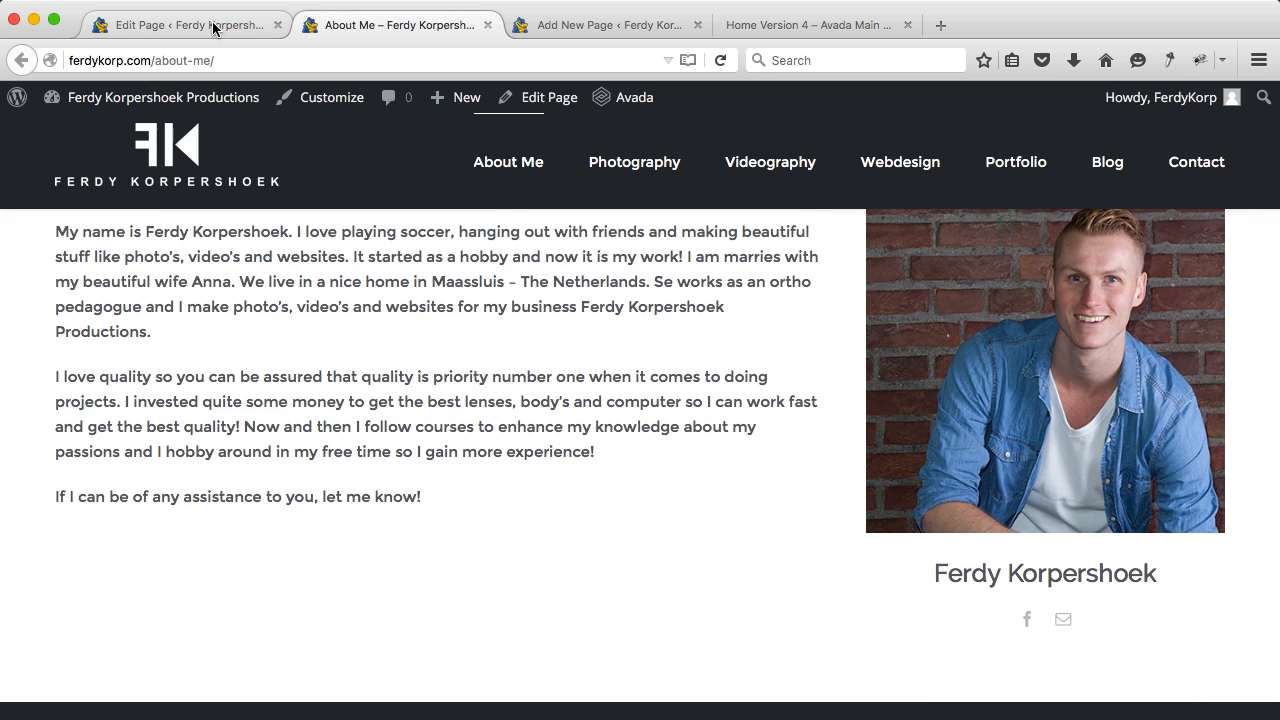
click(214, 28)
scroll(337, 338, down, 4)
scroll(335, 341, down, 2)
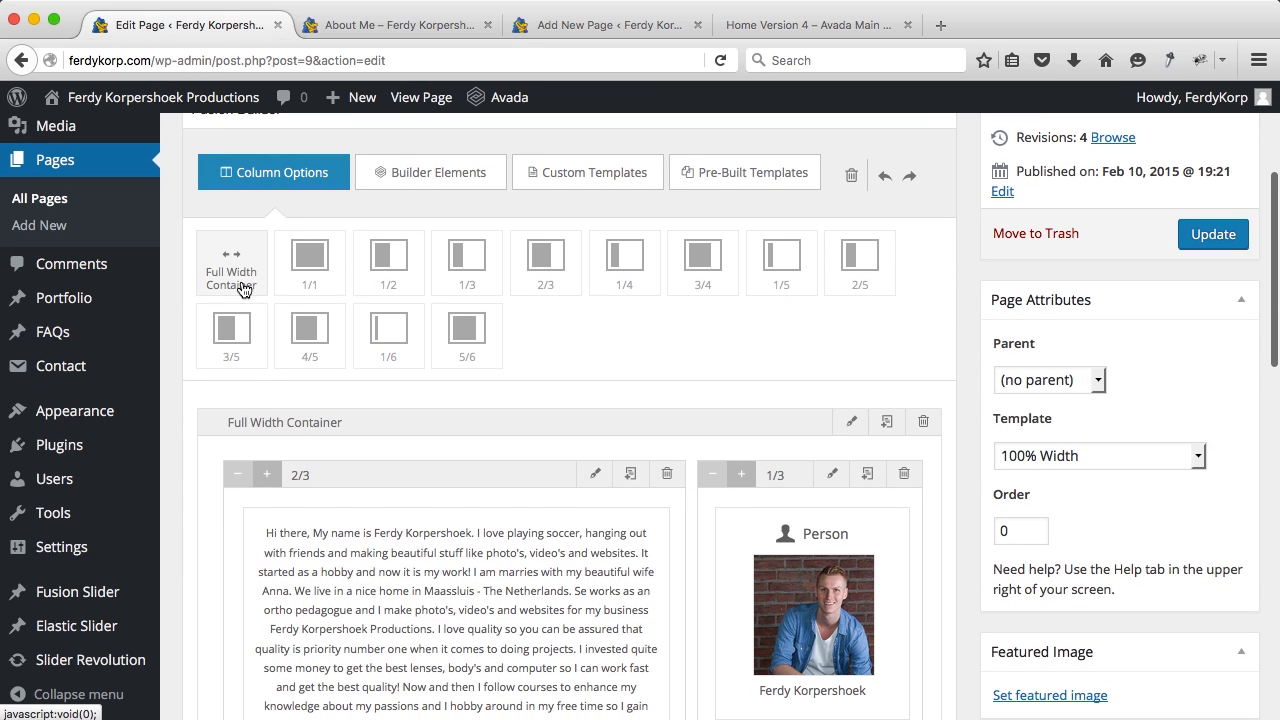
Step: Add a second full-width container below the bio and open its background image upload picker
click(242, 279)
scroll(402, 410, down, 7)
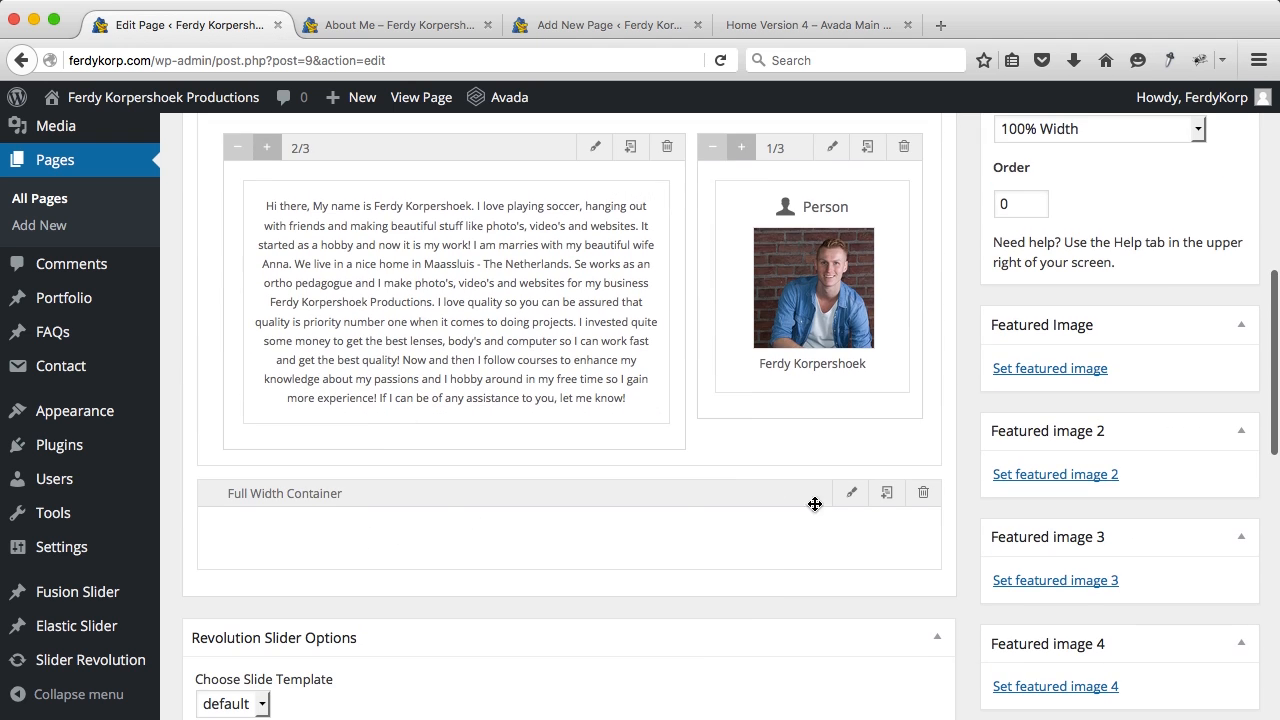
click(852, 497)
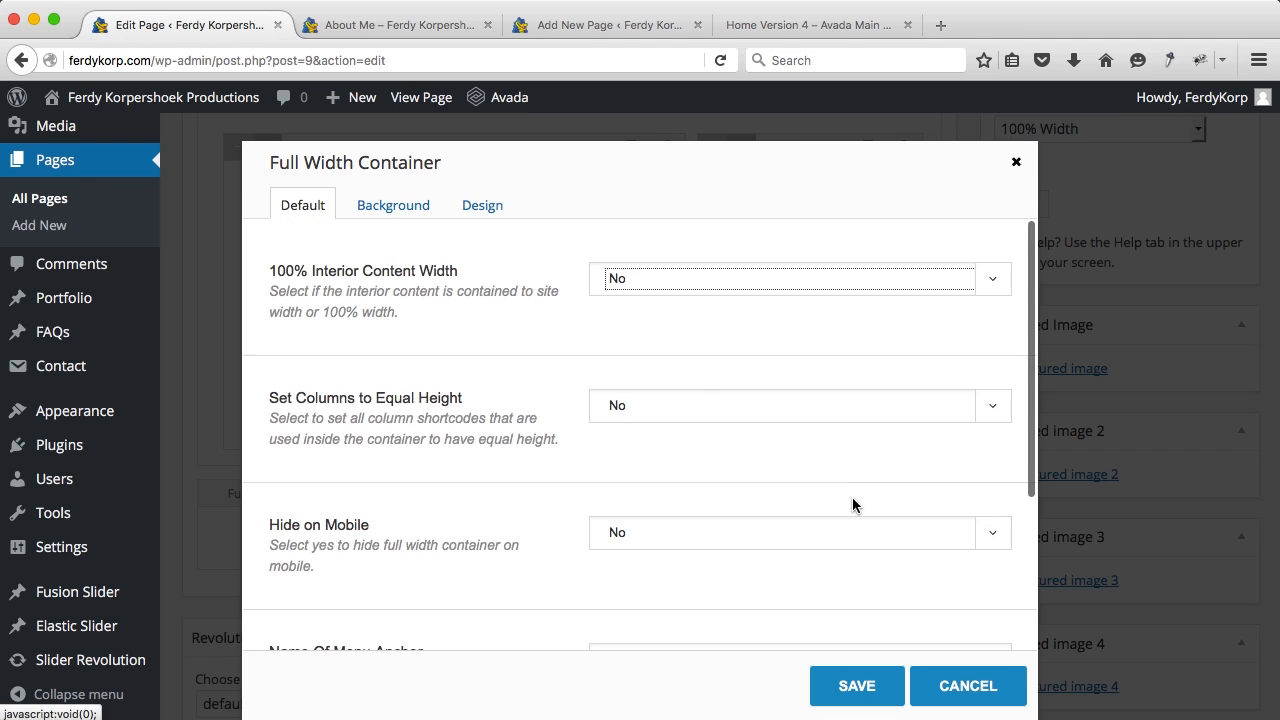
click(400, 212)
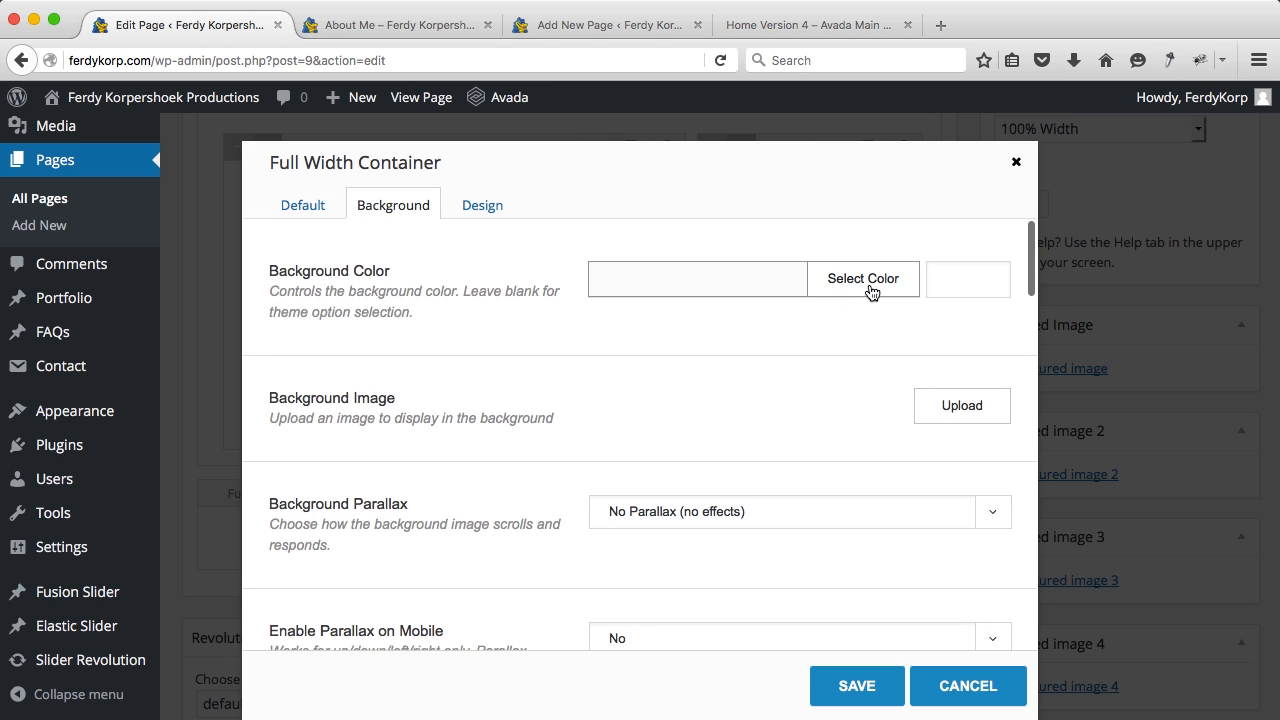
click(948, 402)
click(265, 184)
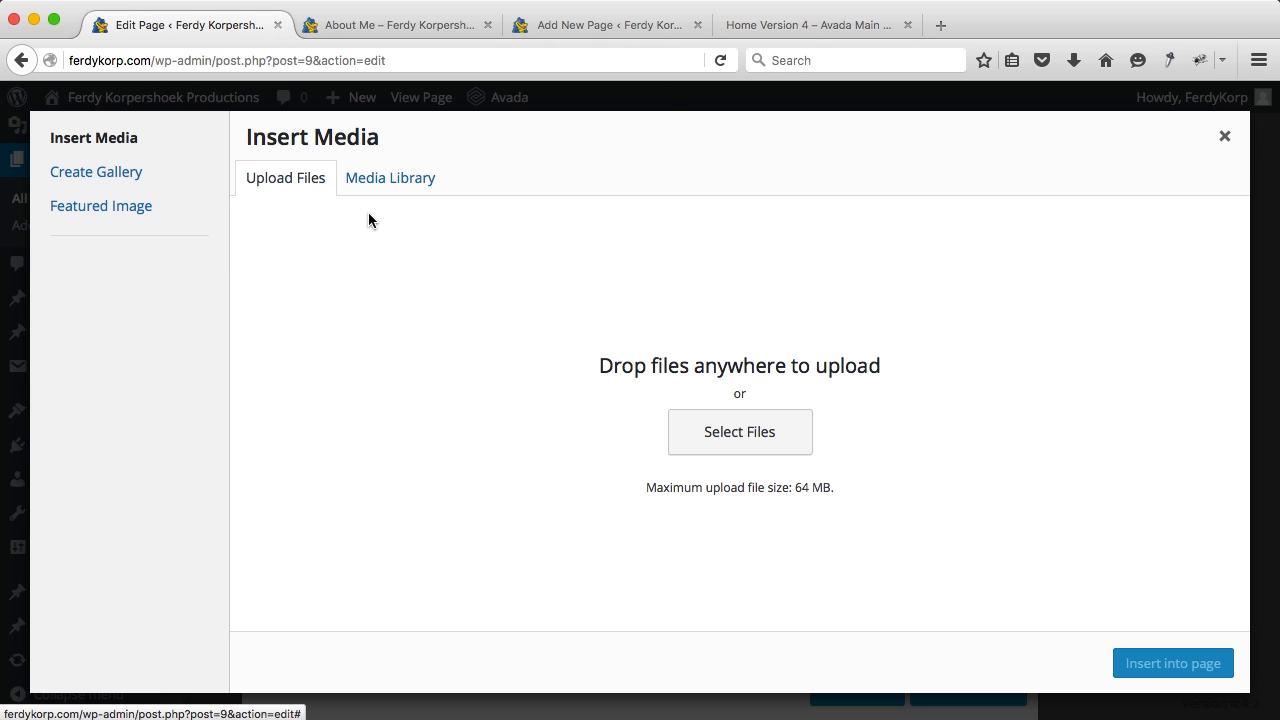
Step: Upload Loveshoot-Maassluis.jpg from the Separator folder and insert it as the container's background image
click(751, 445)
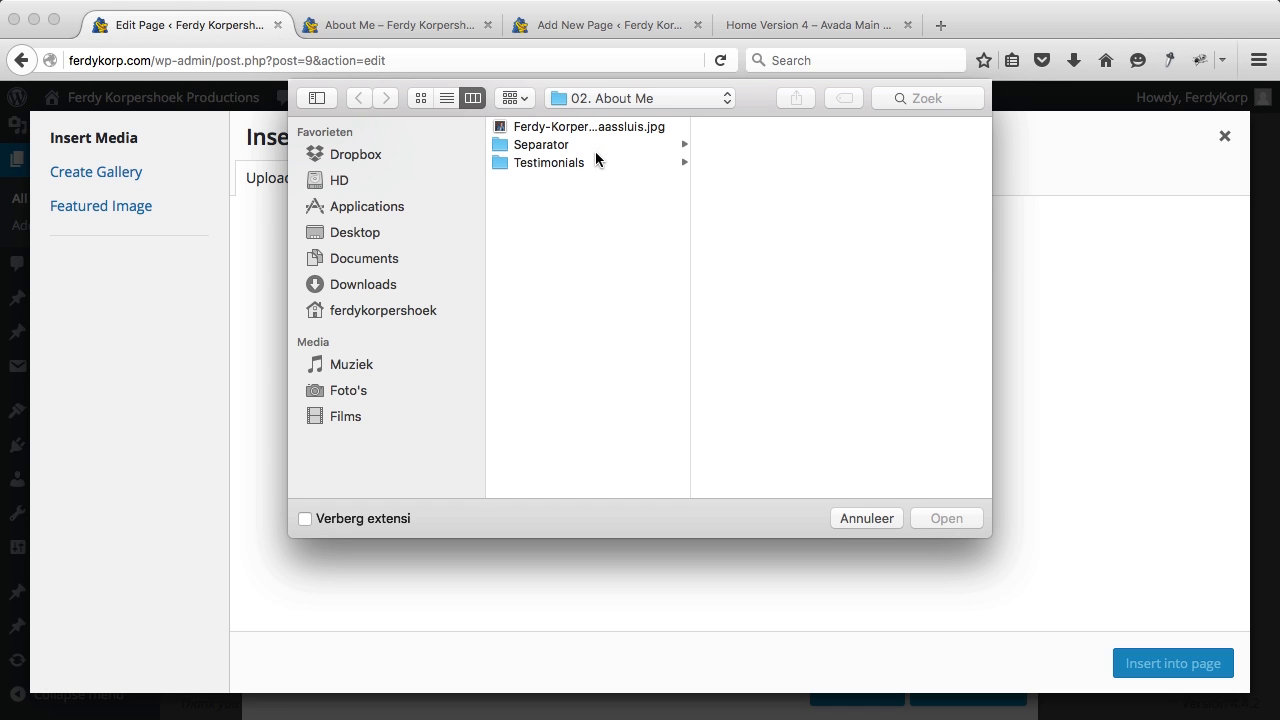
click(560, 145)
click(758, 127)
key(Down)
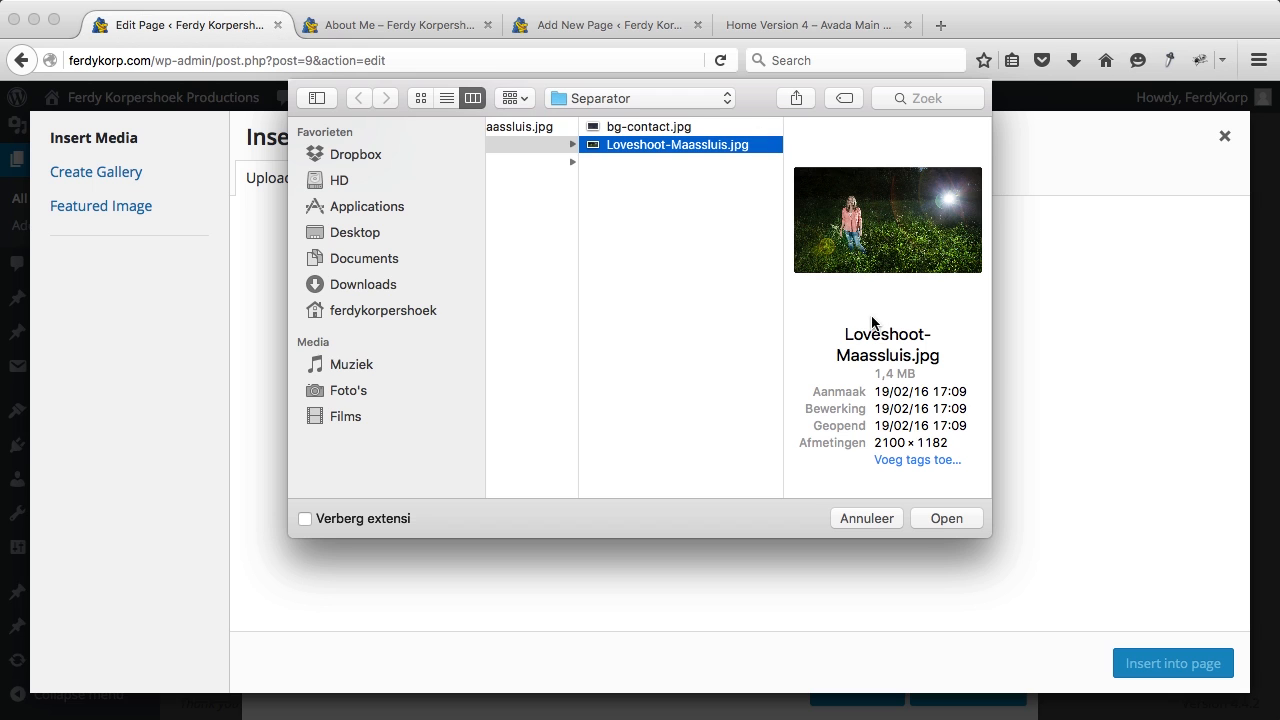
click(940, 519)
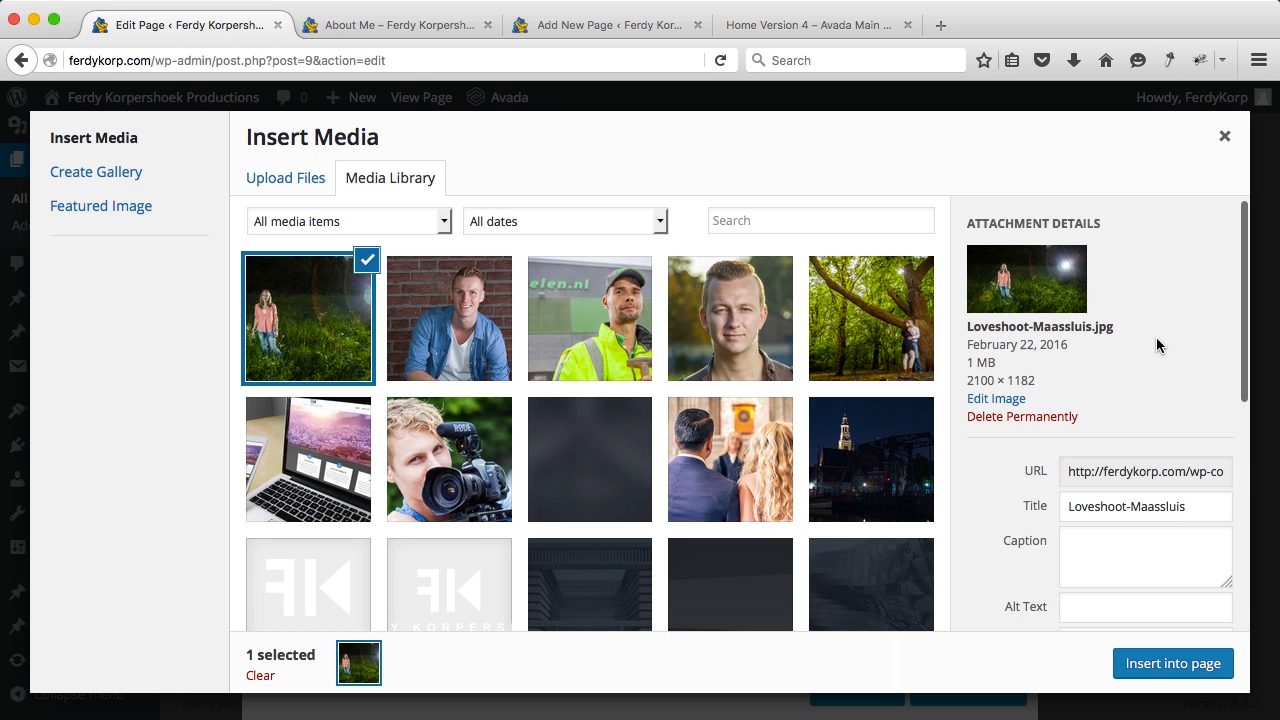
scroll(1156, 338, down, 5)
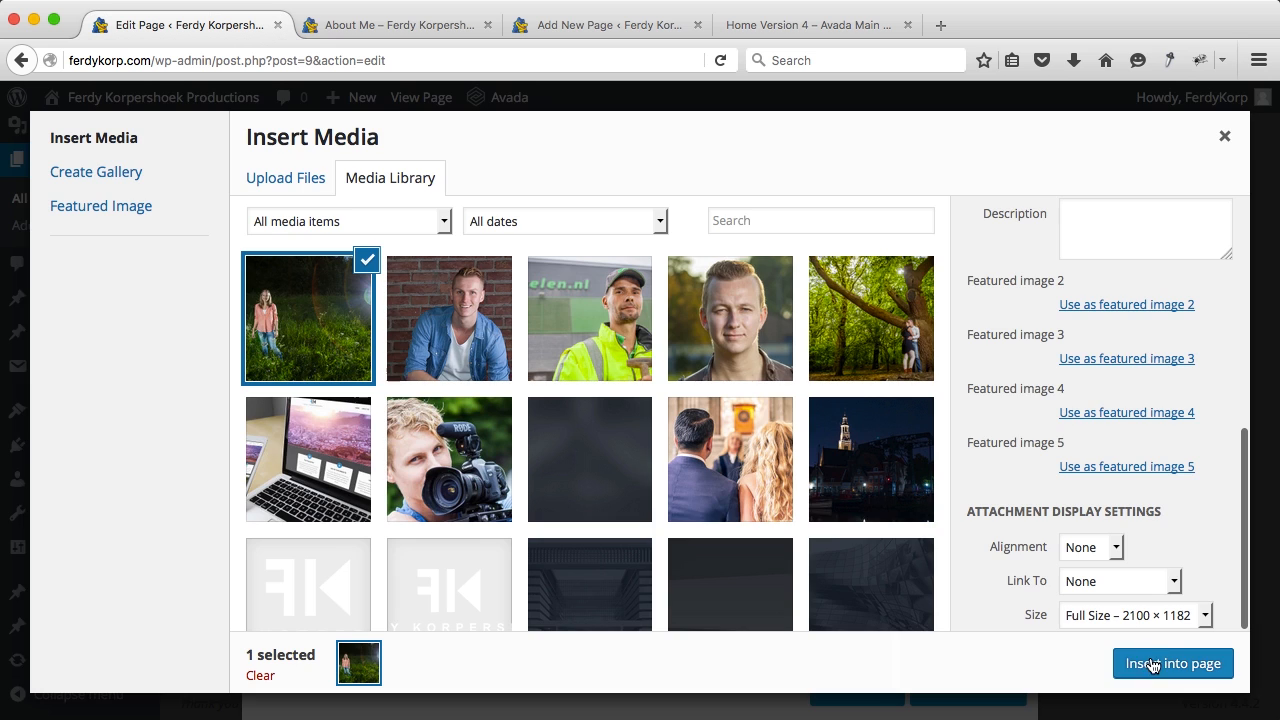
click(1152, 664)
scroll(501, 467, down, 3)
Step: Give the photo background Up parallax at speed 0.6, Center Center position, then save and update the page
scroll(501, 467, down, 4)
click(653, 334)
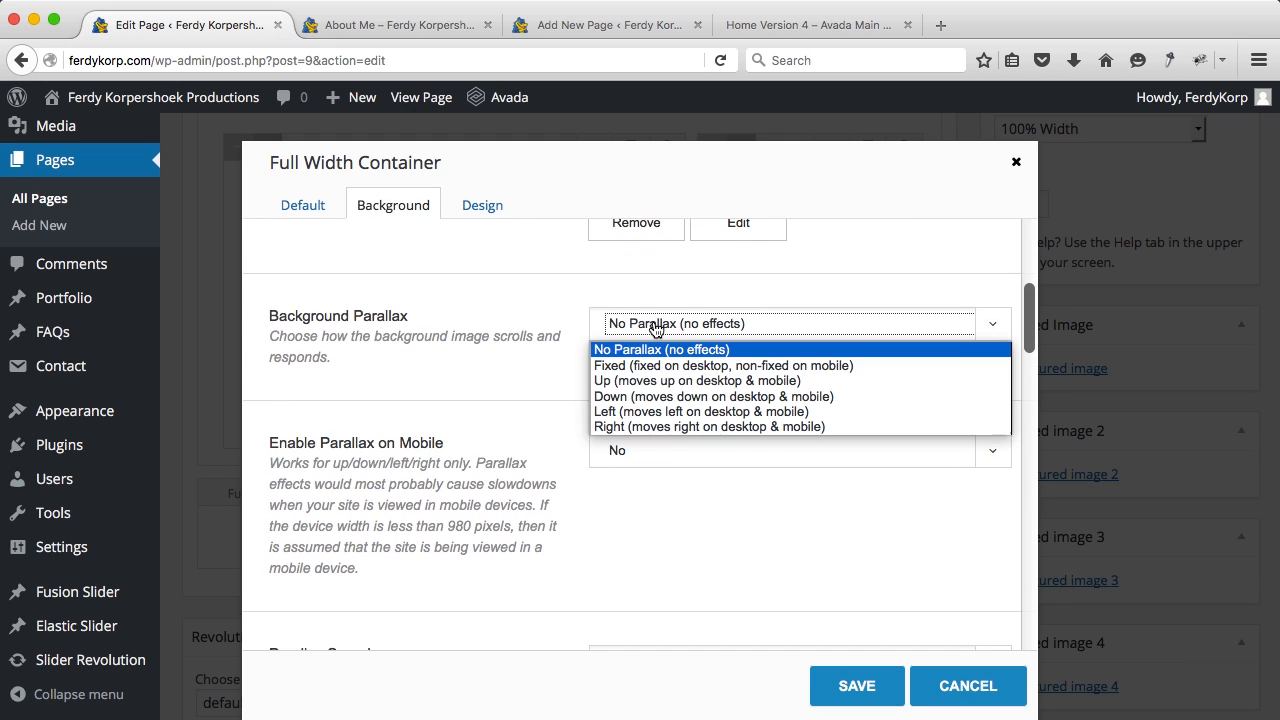
click(637, 381)
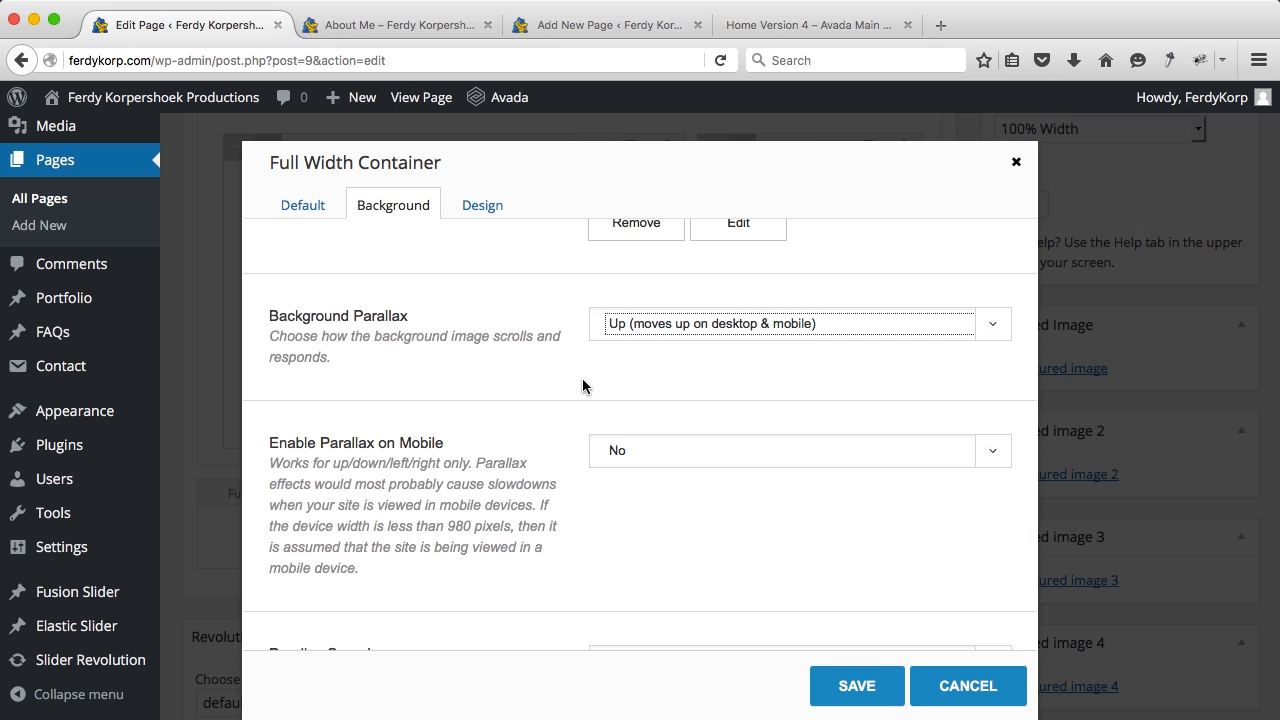
scroll(586, 386, down, 5)
click(617, 387)
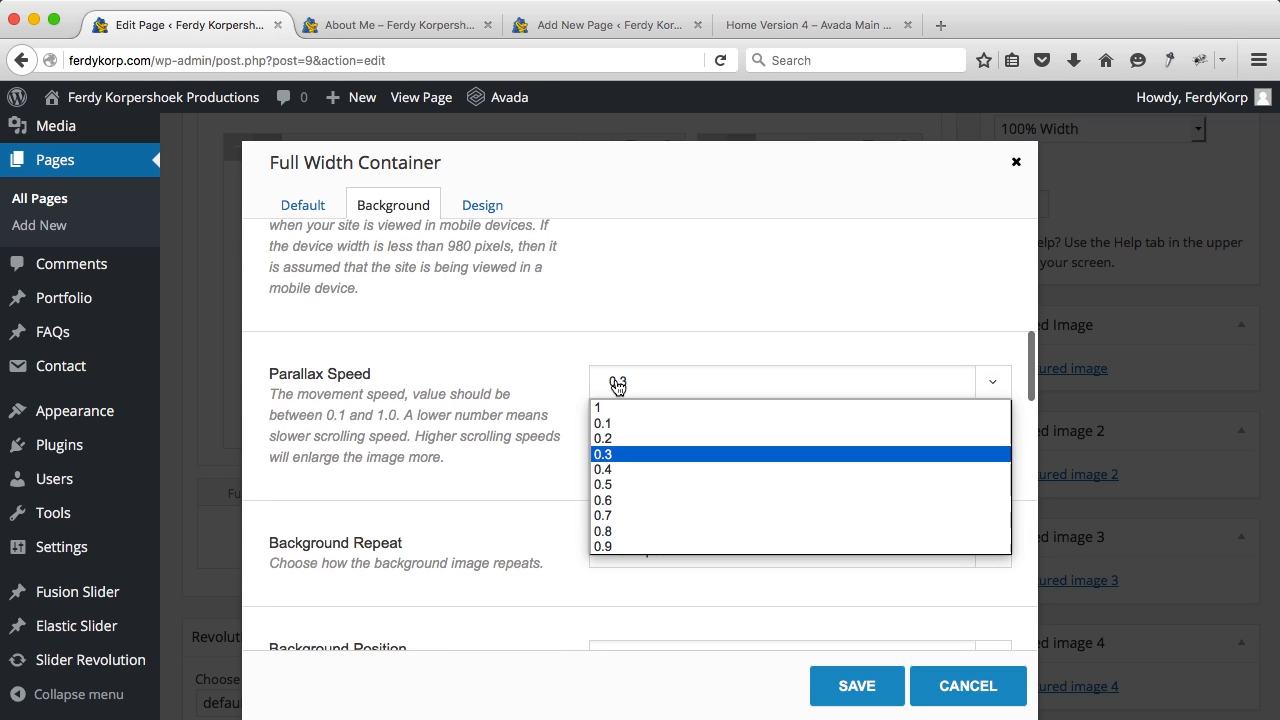
click(621, 499)
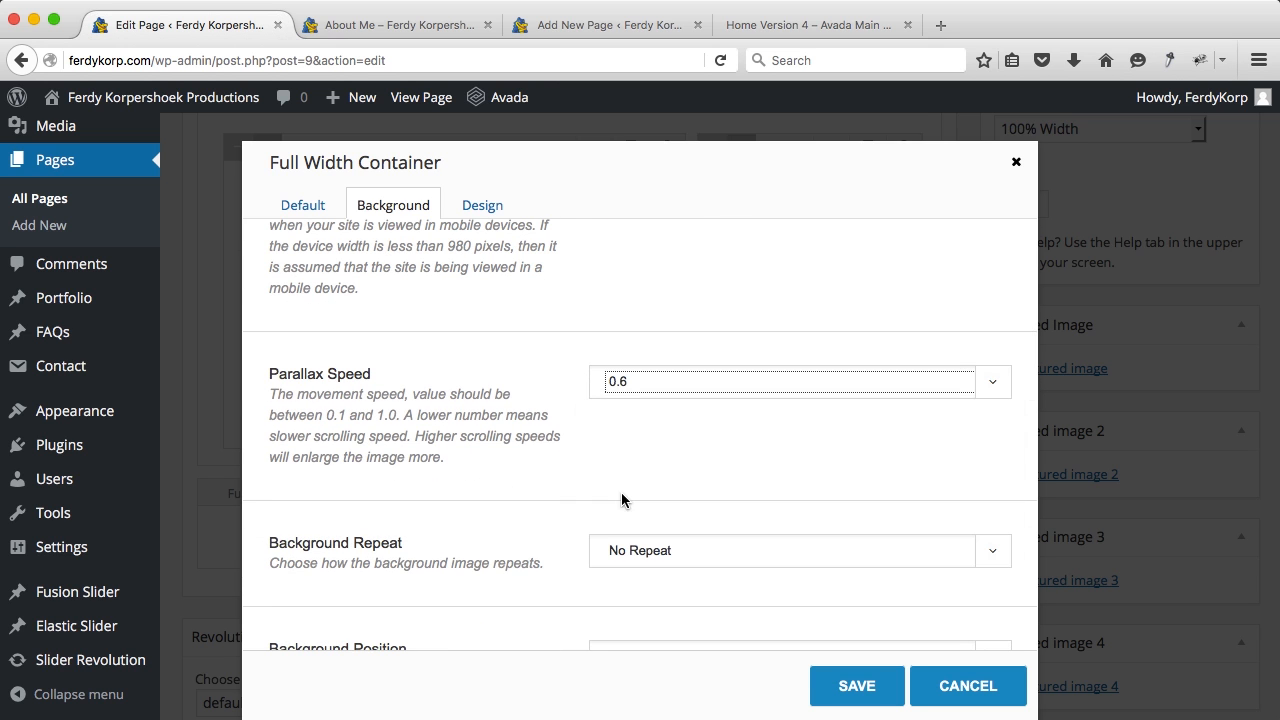
scroll(584, 470, down, 5)
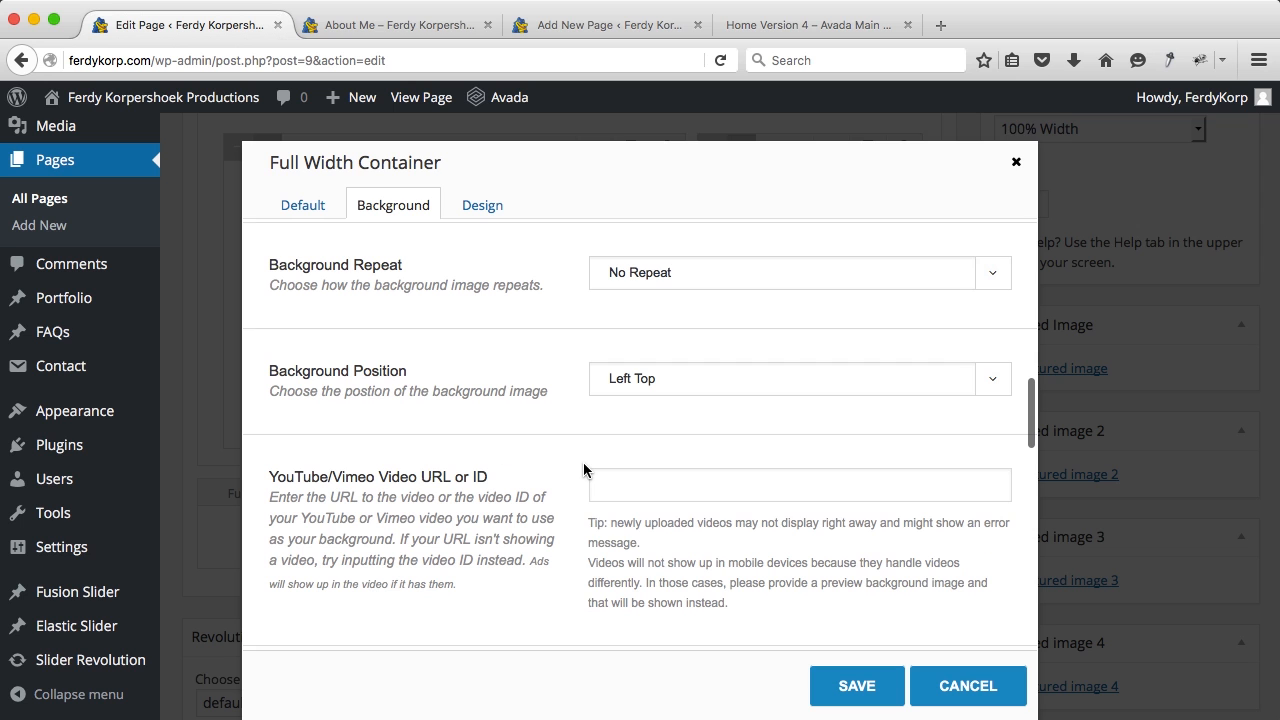
click(636, 394)
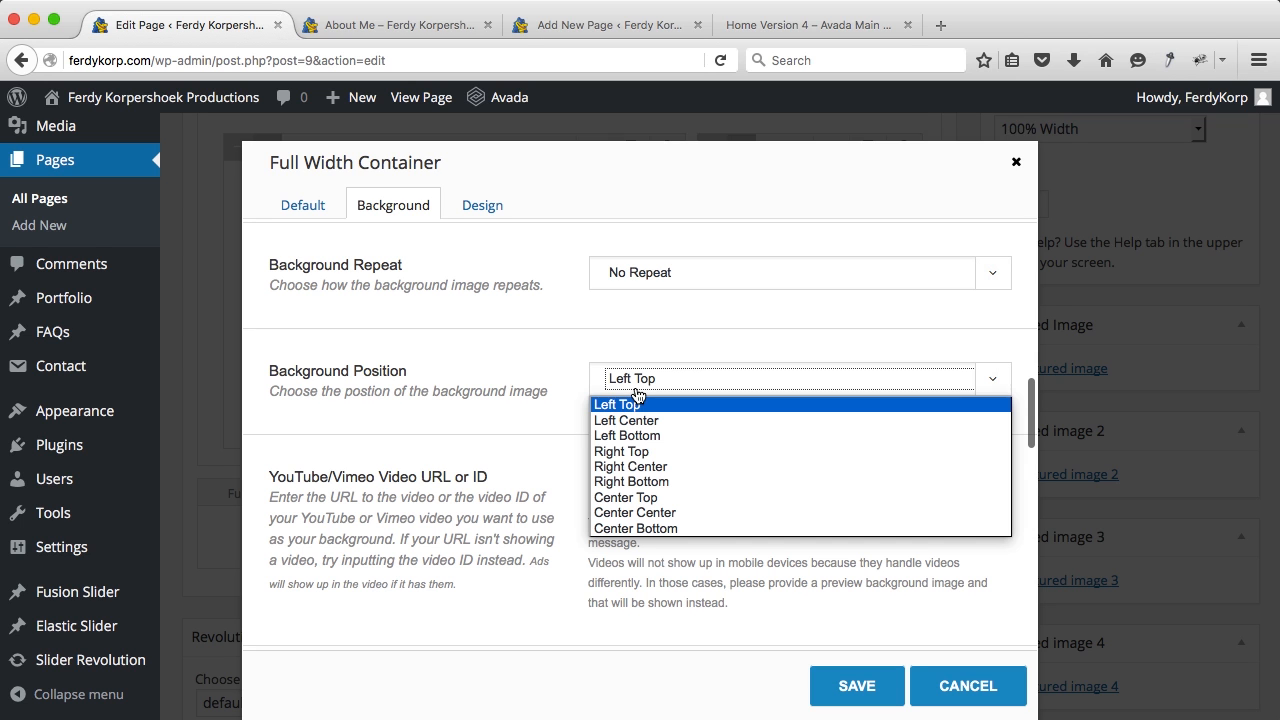
click(636, 513)
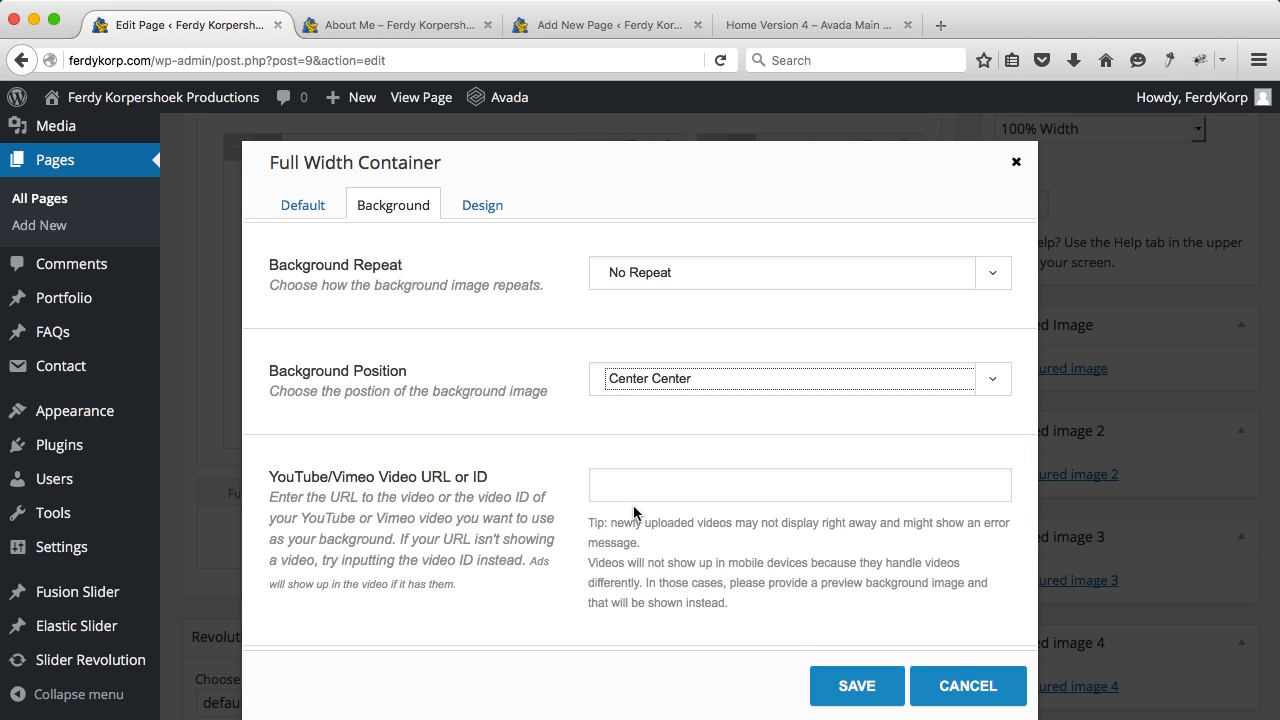
scroll(795, 638, down, 4)
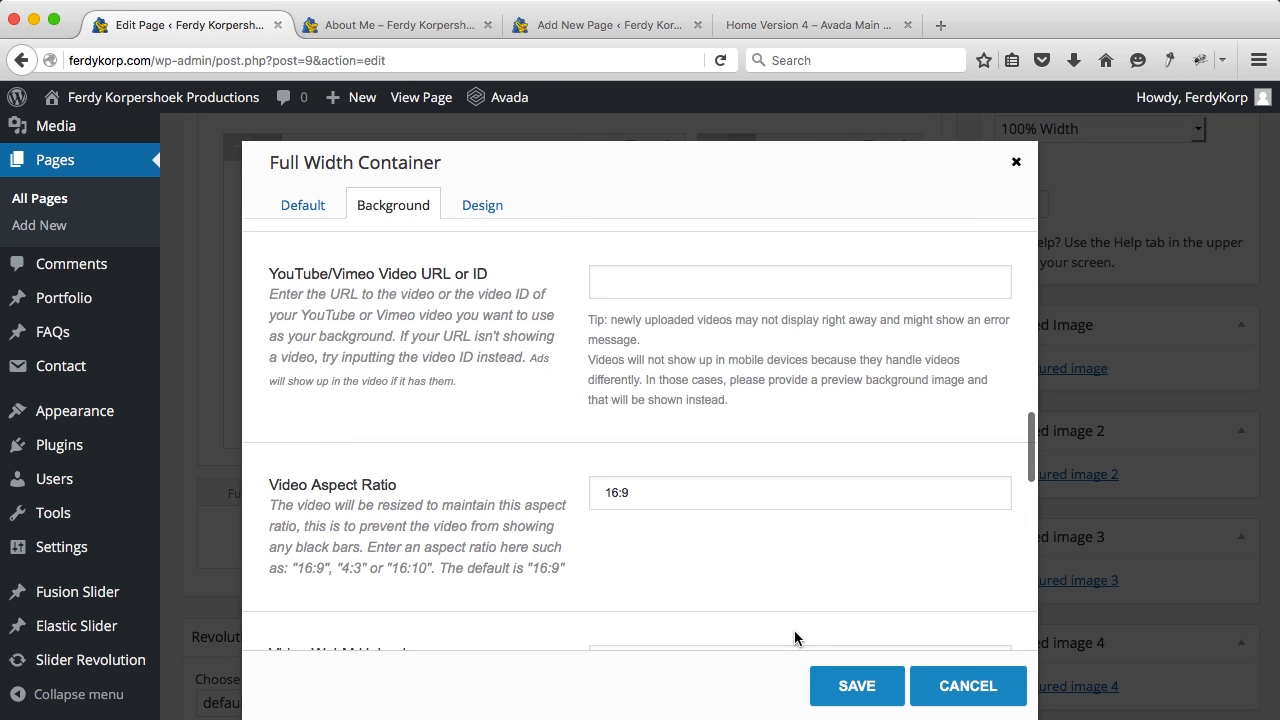
click(834, 686)
scroll(1060, 408, up, 5)
click(1230, 338)
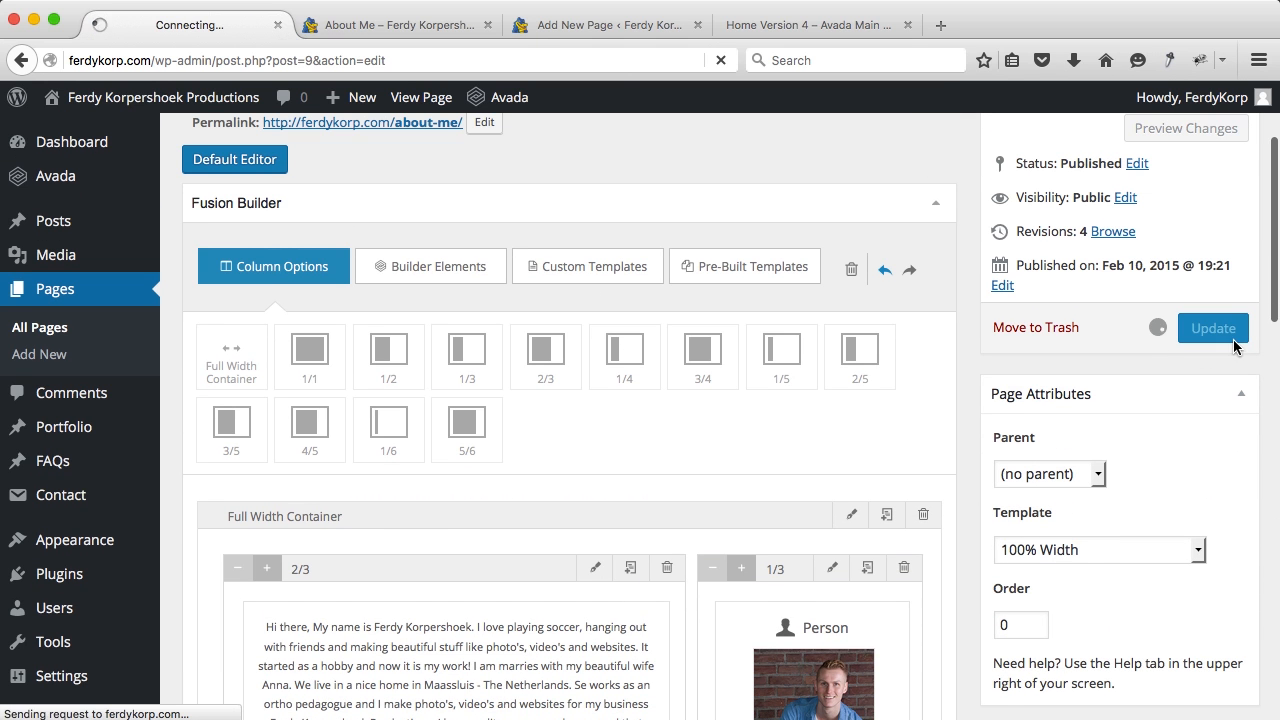
Step: Reload the live About Me page to check the night-photo band, then return to the editor
click(386, 22)
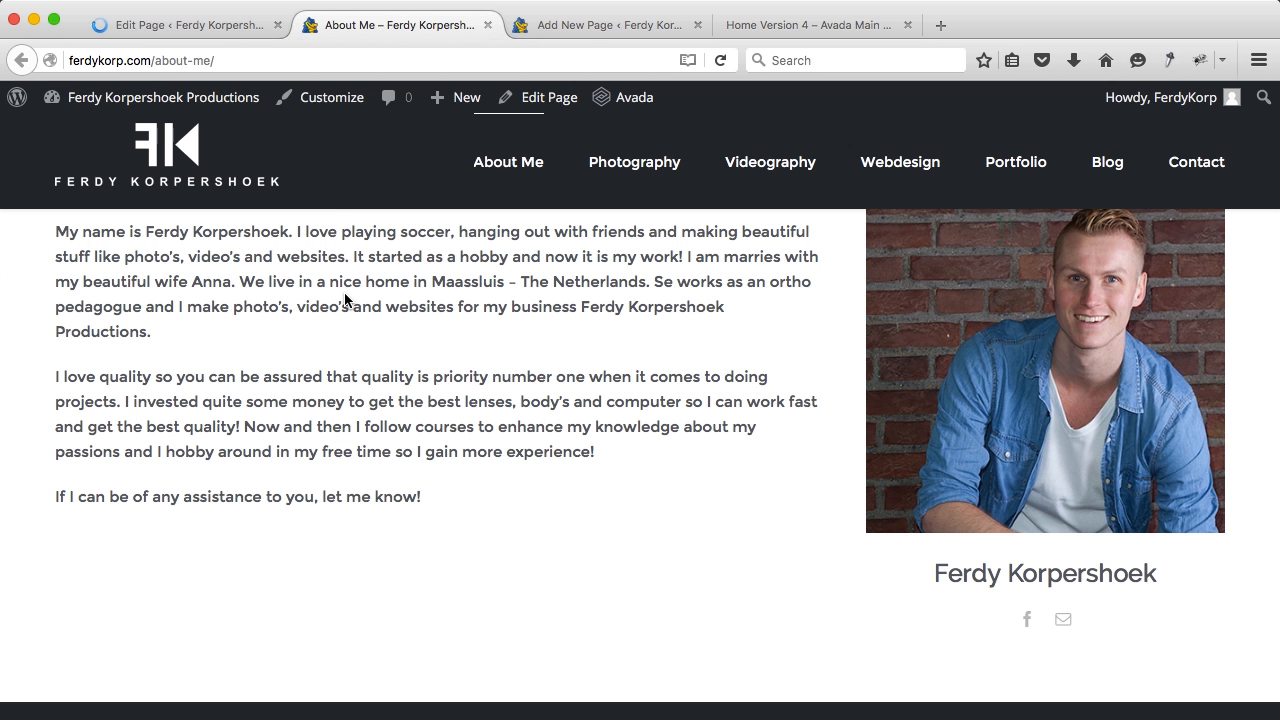
key(super+r)
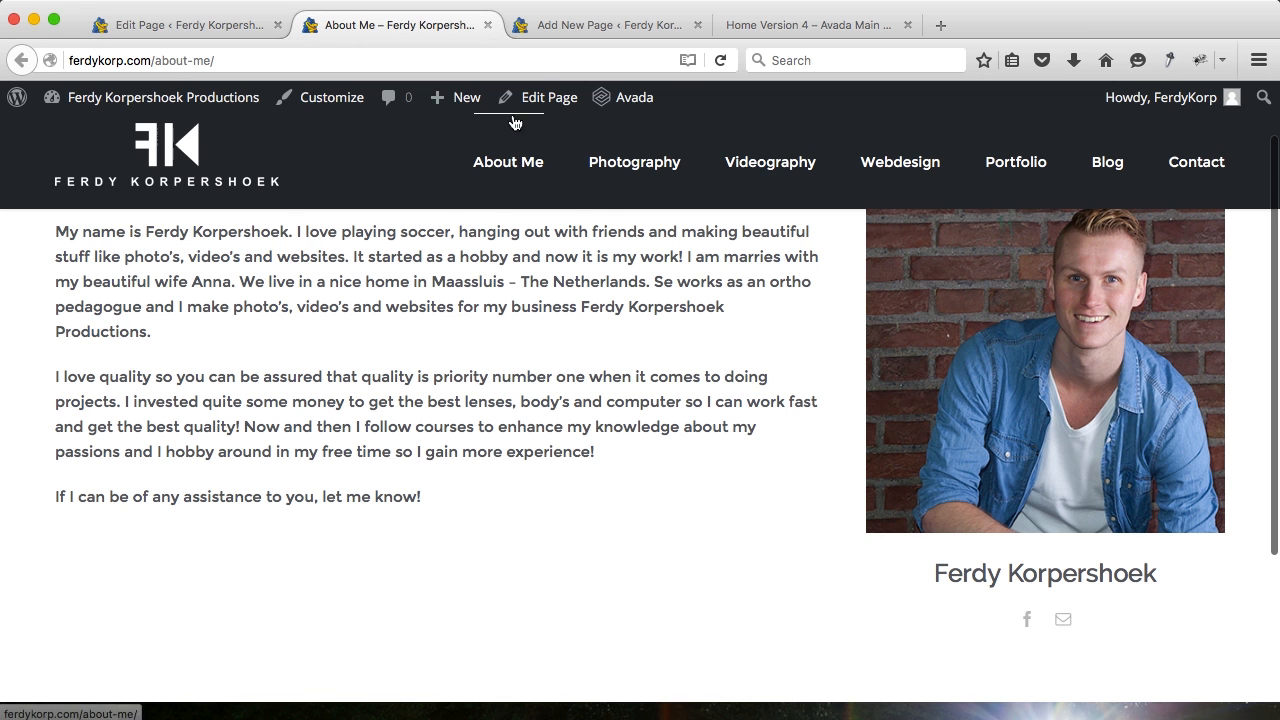
scroll(506, 417, down, 5)
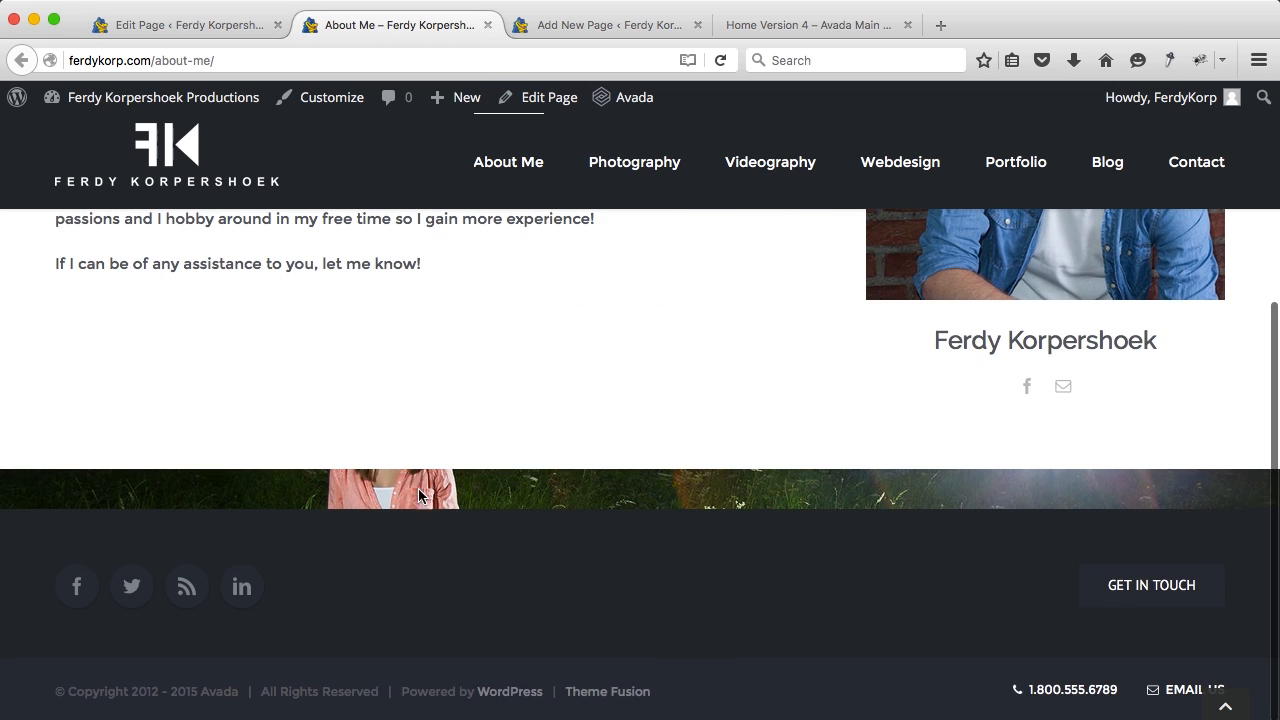
click(212, 28)
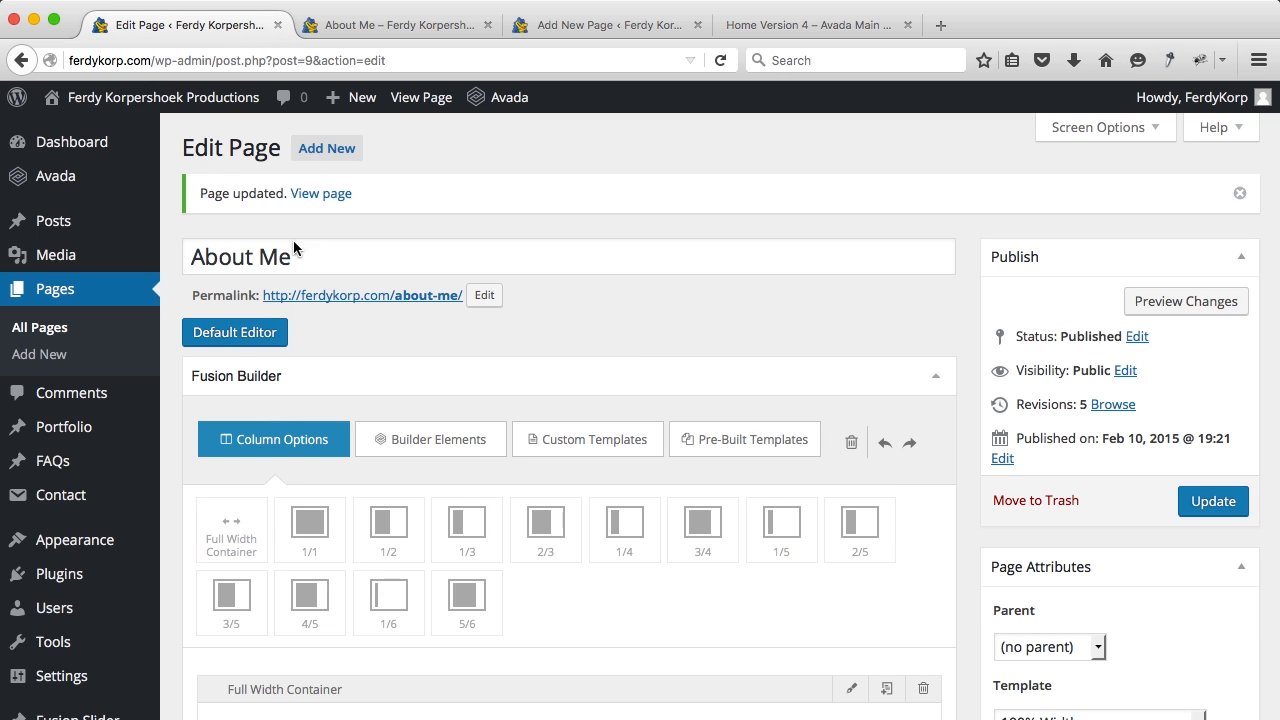
Step: Set the photo container's Padding Top and Padding Bottom to 150 and save
scroll(494, 537, down, 2)
scroll(494, 537, down, 10)
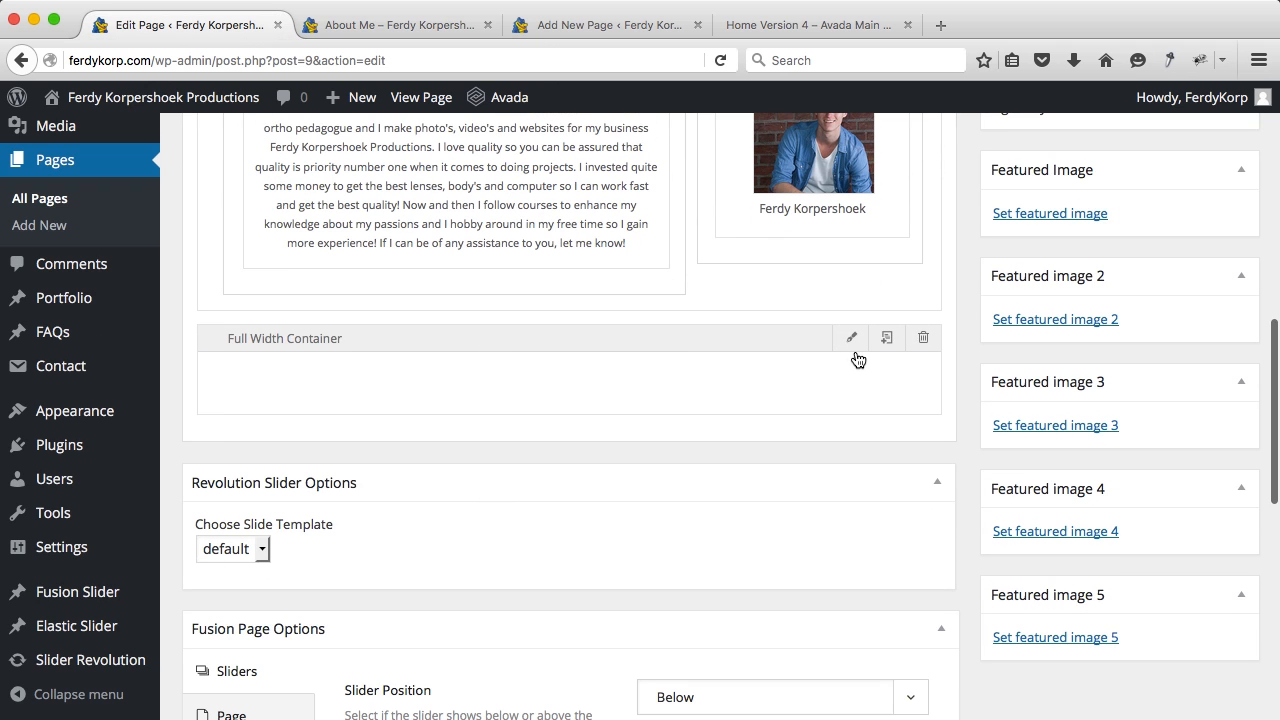
click(851, 343)
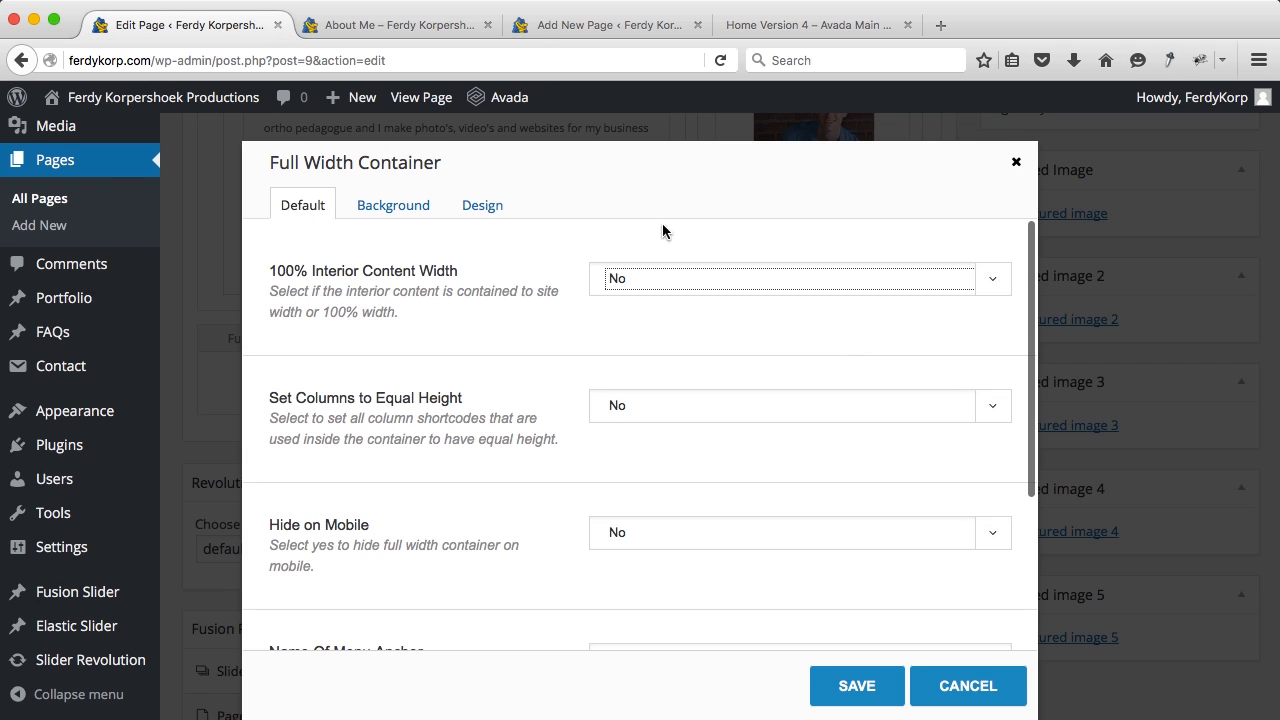
click(482, 204)
scroll(680, 522, down, 5)
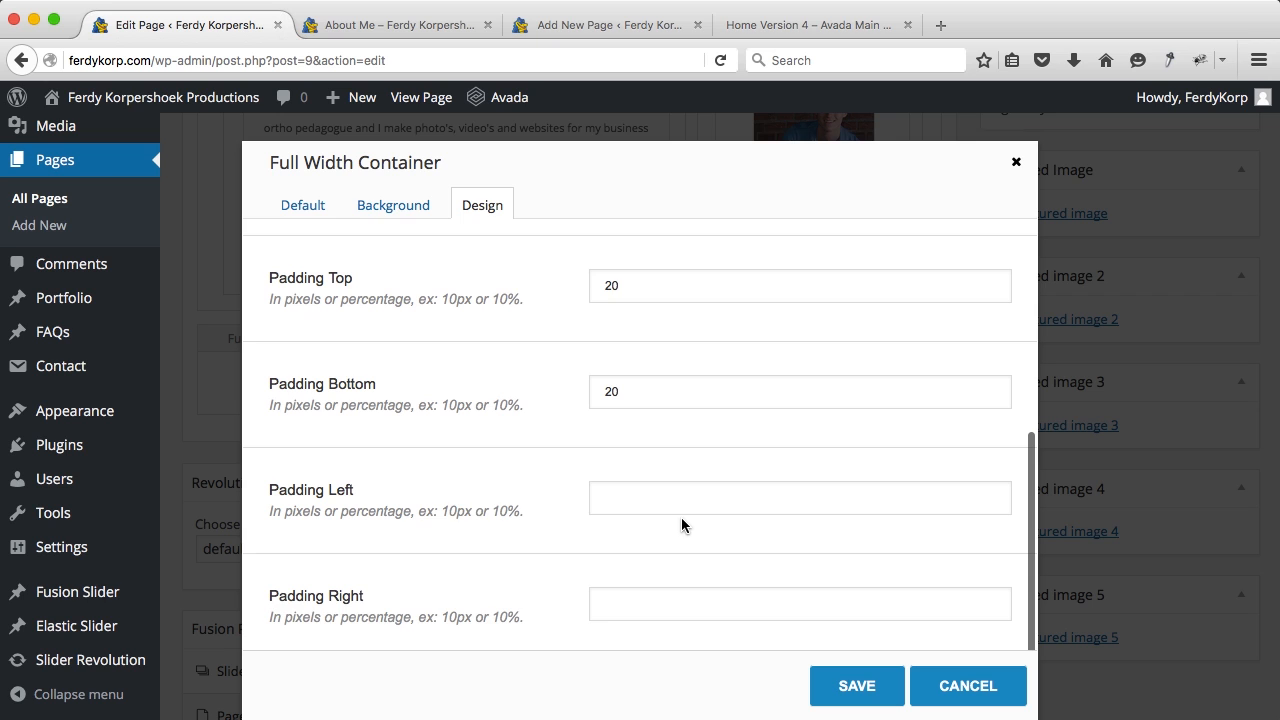
scroll(681, 522, up, 1)
drag(640, 316, 519, 318)
text(150)
key(Tab)
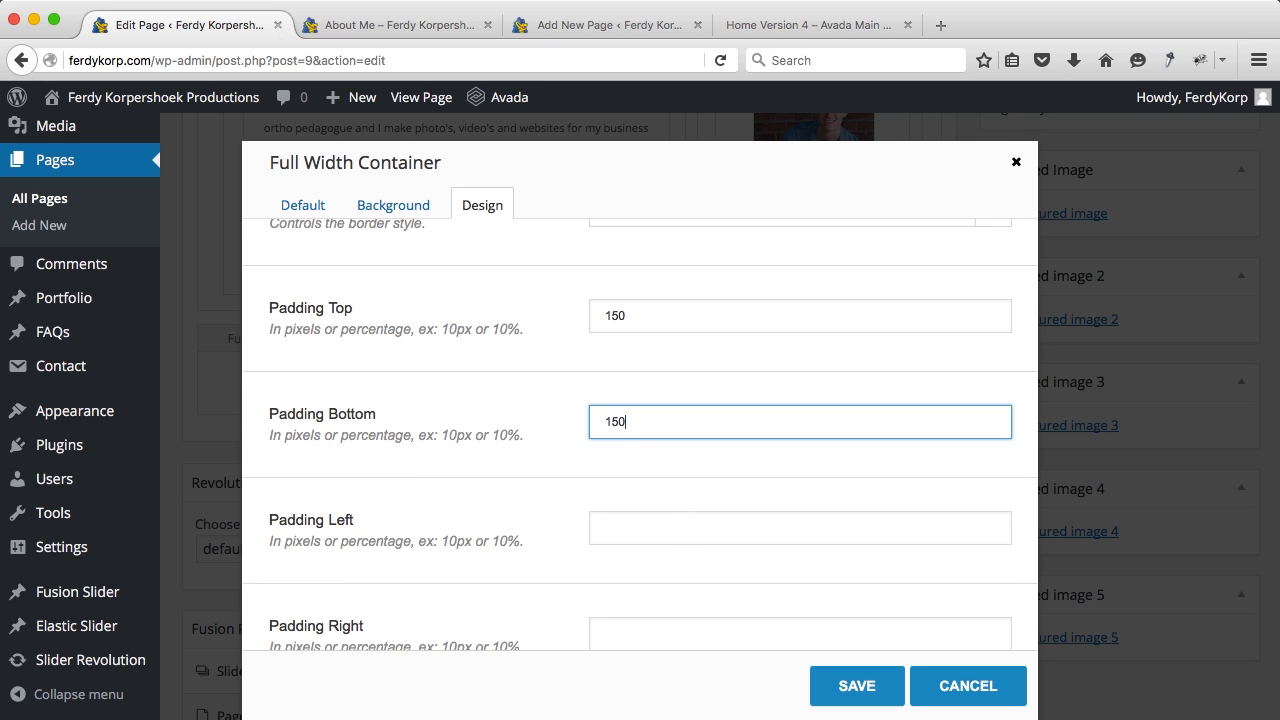
scroll(755, 413, down, 1)
click(840, 681)
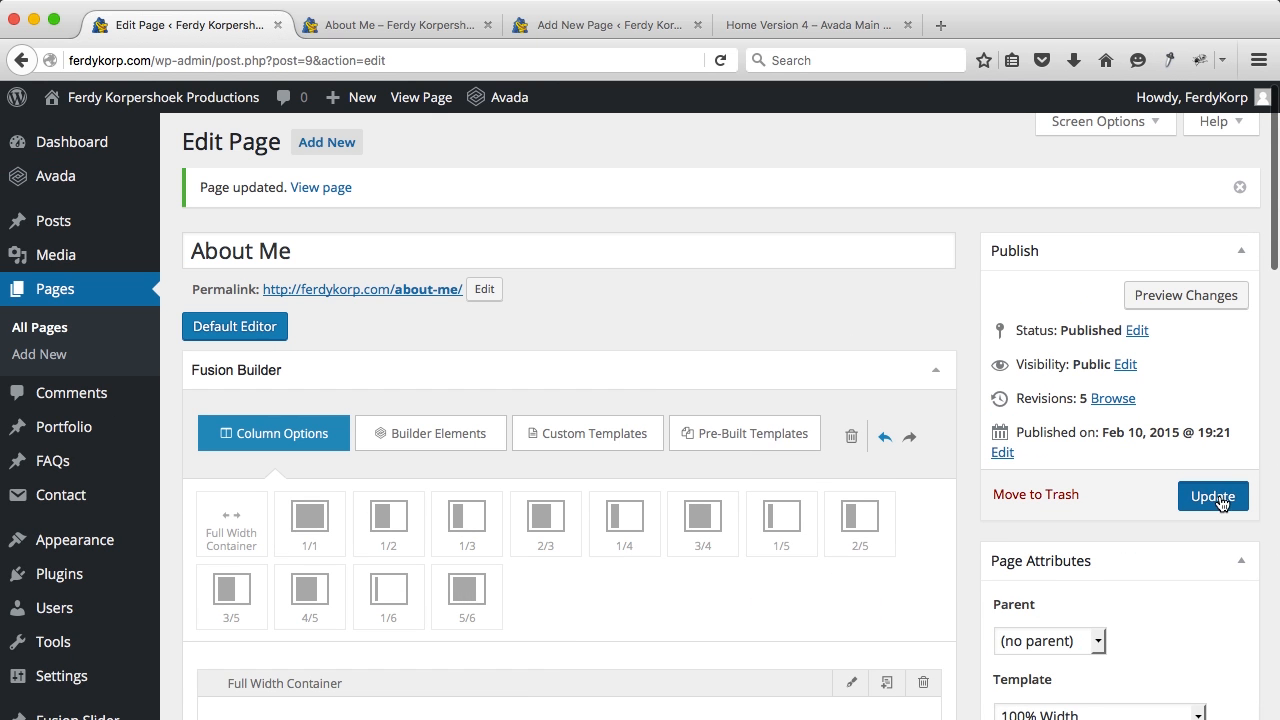
Step: Update the page, check the taller night-photo band on the live About Me page, and return to the editor
click(1214, 496)
click(426, 30)
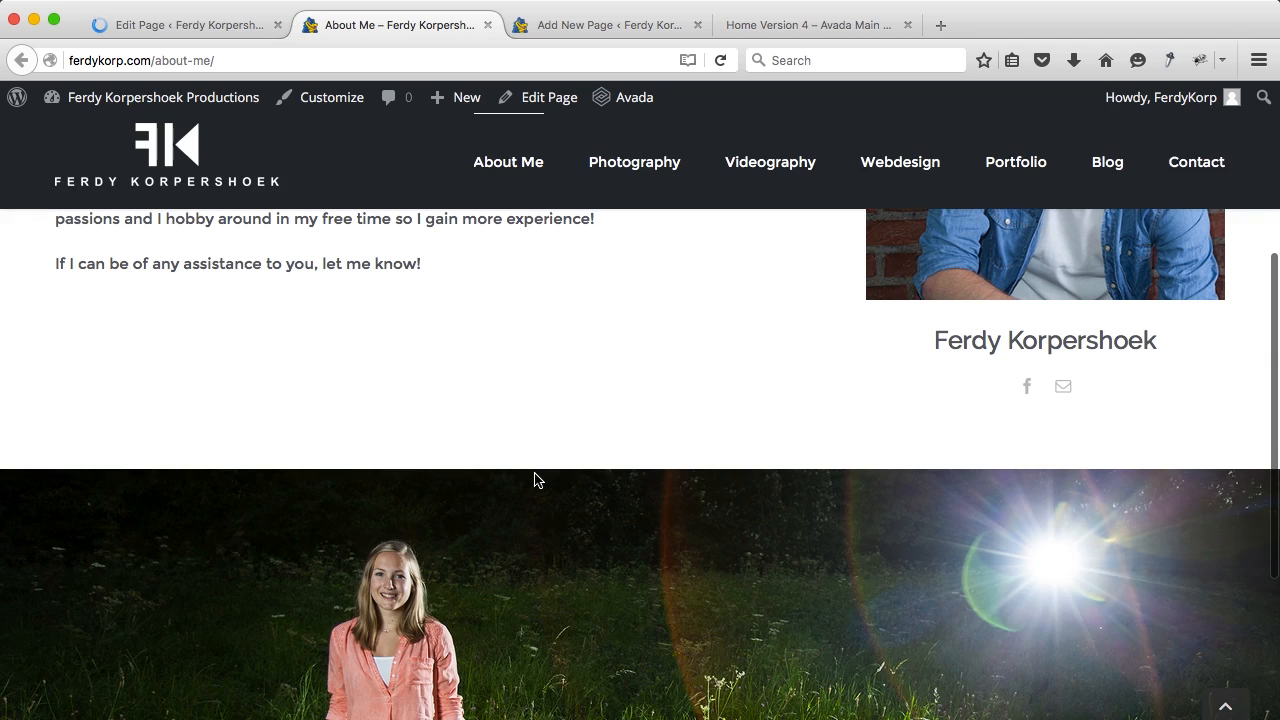
scroll(534, 480, down, 3)
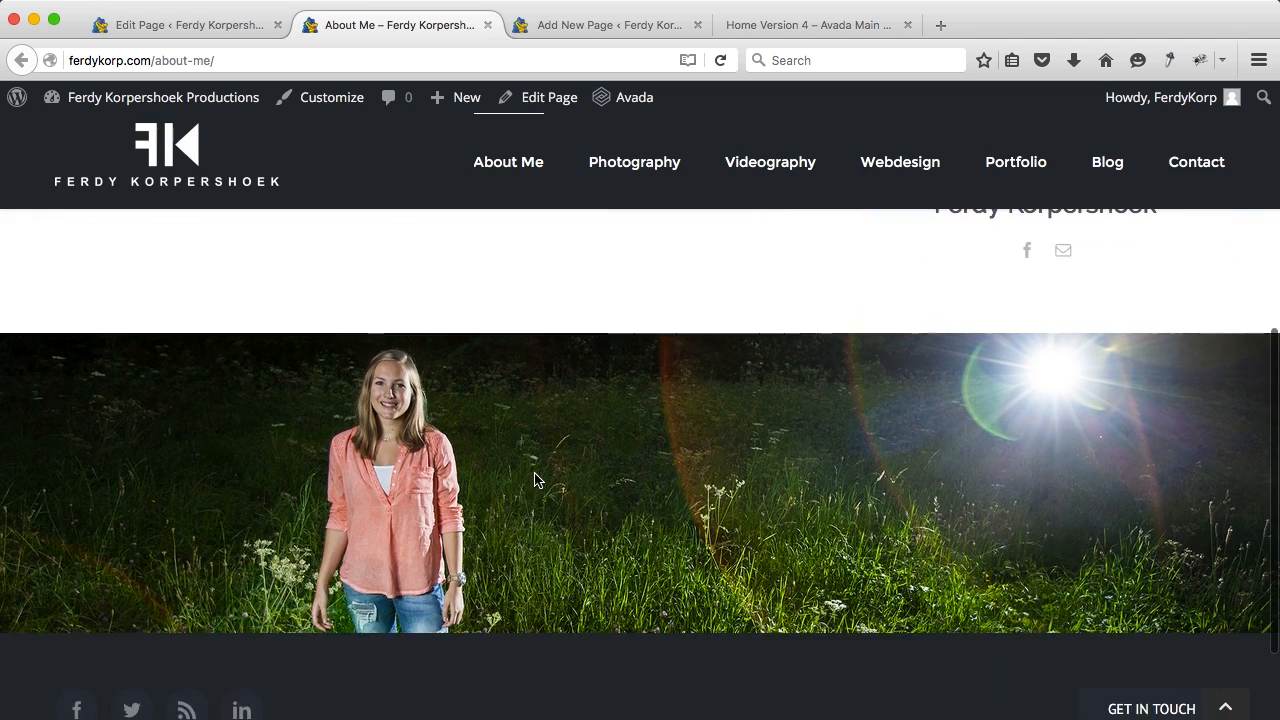
scroll(534, 480, up, 3)
scroll(534, 480, down, 5)
scroll(534, 480, up, 3)
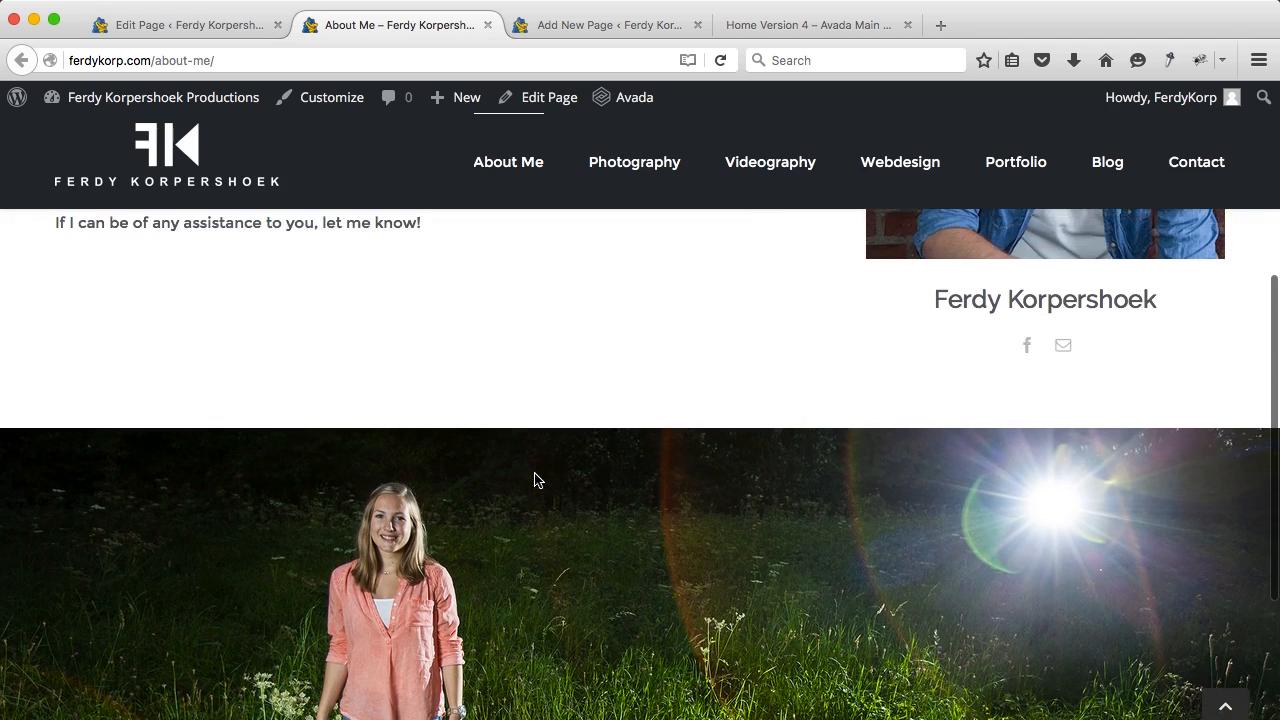
scroll(534, 480, down, 3)
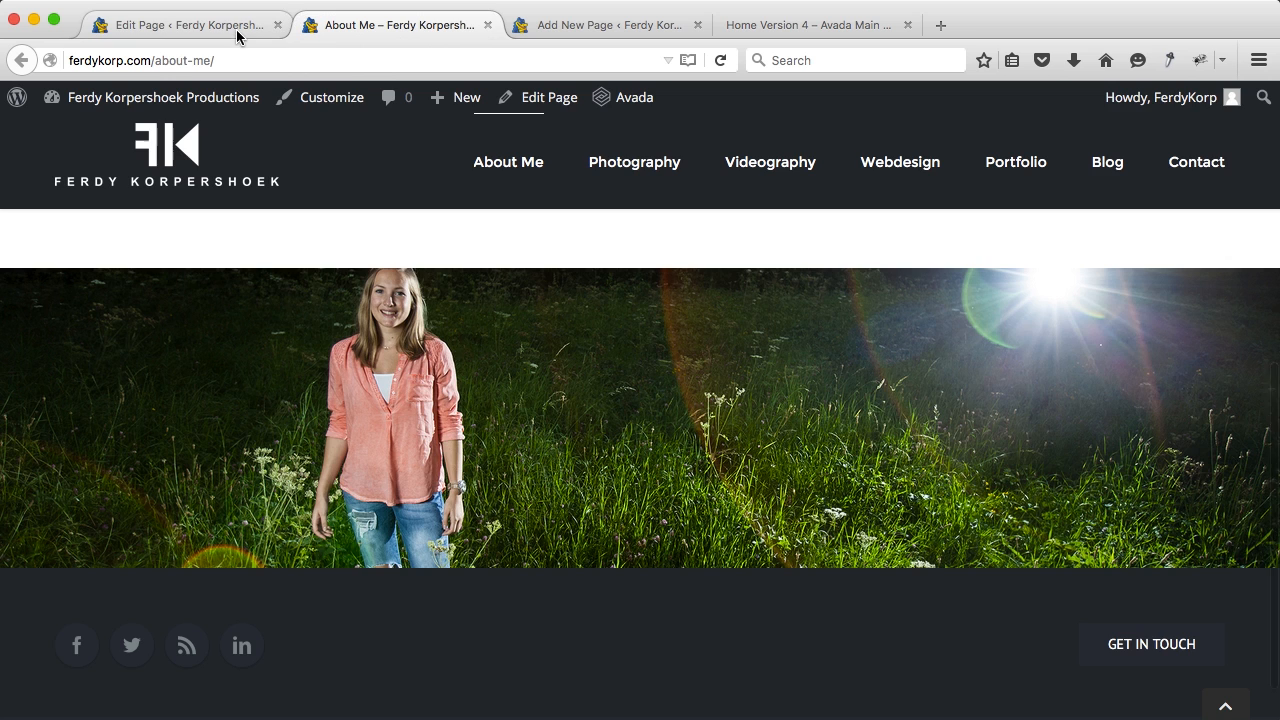
click(230, 25)
scroll(701, 505, down, 5)
scroll(701, 508, down, 3)
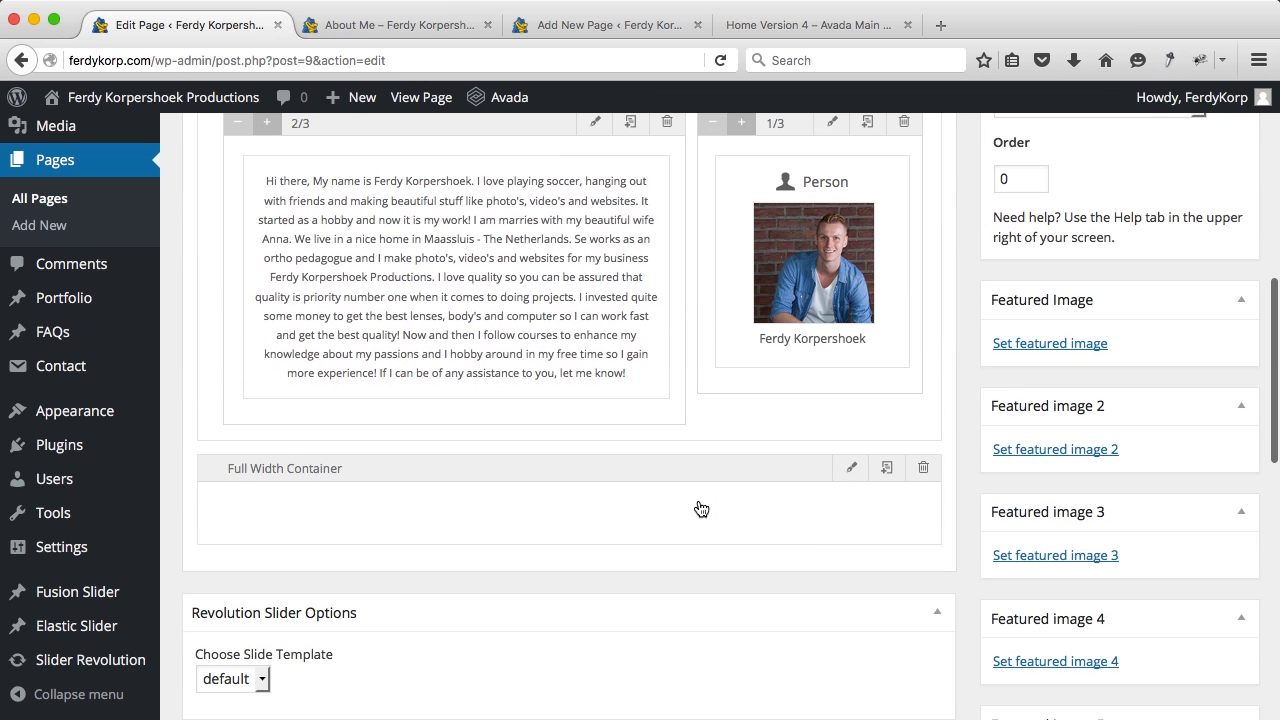
Step: Lower the photo container's background parallax speed from 0.6 to 0.3 and save
click(847, 472)
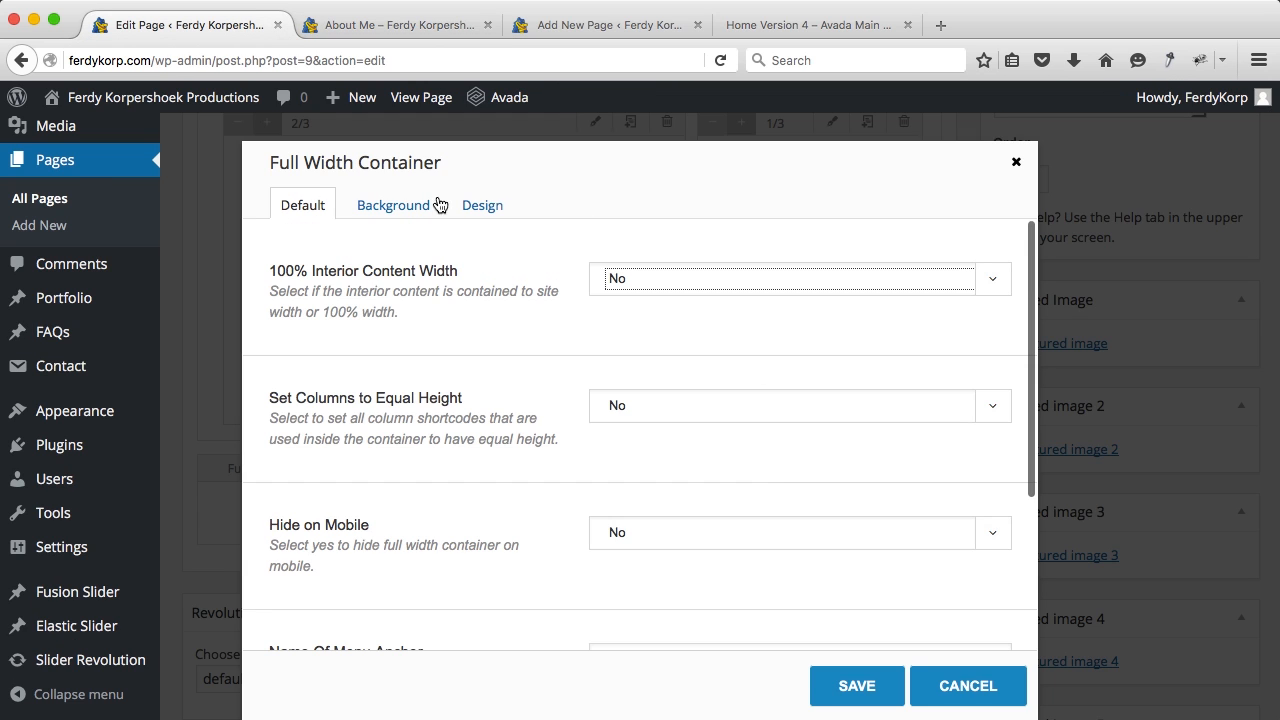
click(396, 207)
scroll(658, 462, down, 4)
scroll(658, 462, down, 5)
click(660, 438)
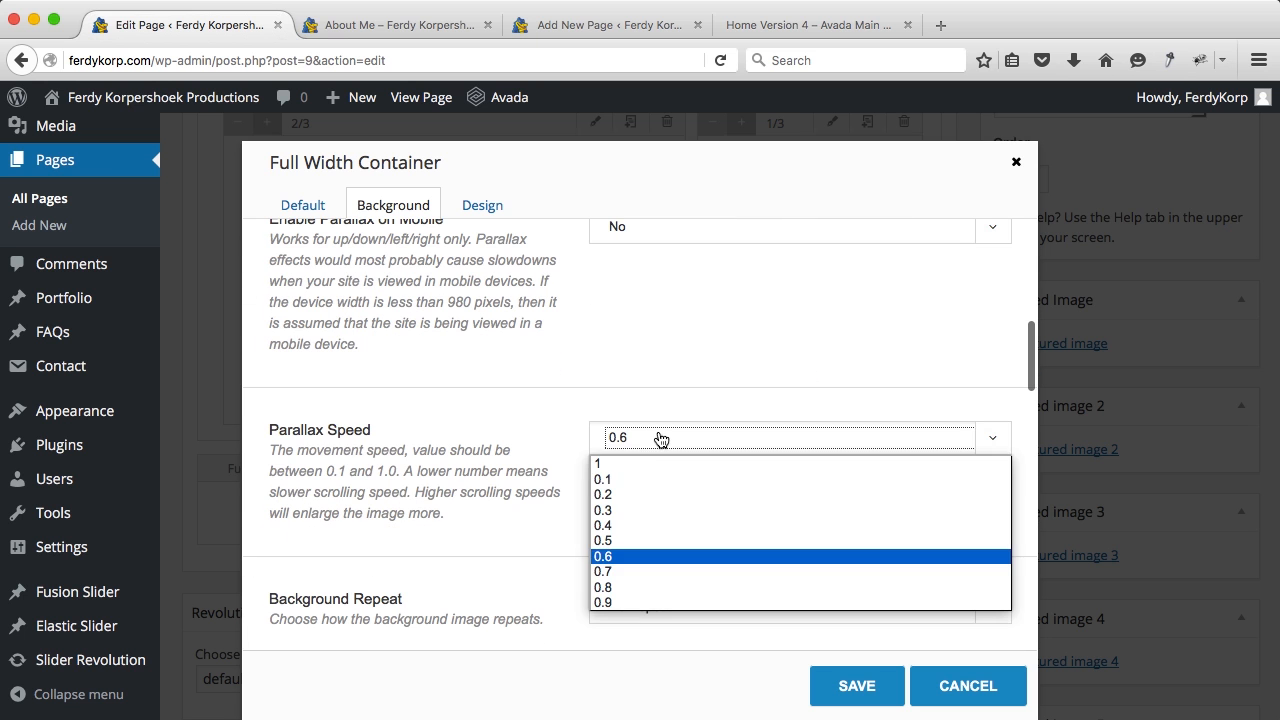
click(626, 511)
click(820, 684)
scroll(586, 460, up, 4)
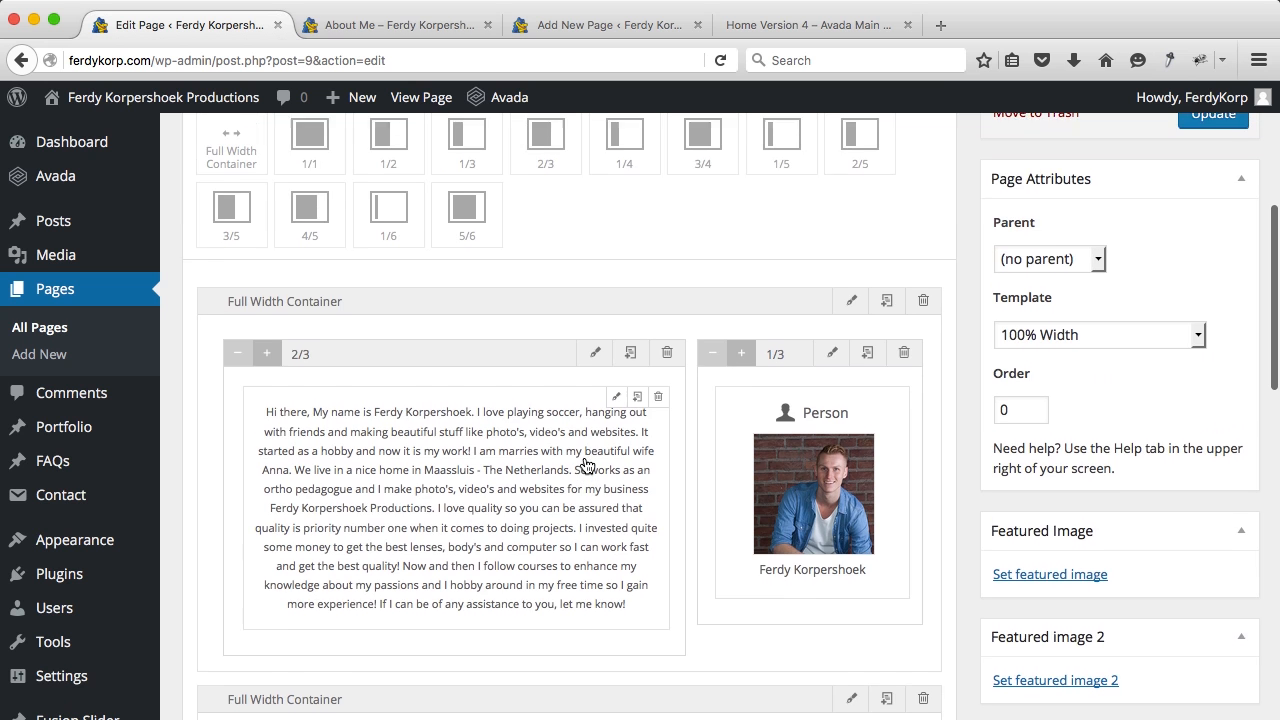
scroll(397, 294, up, 3)
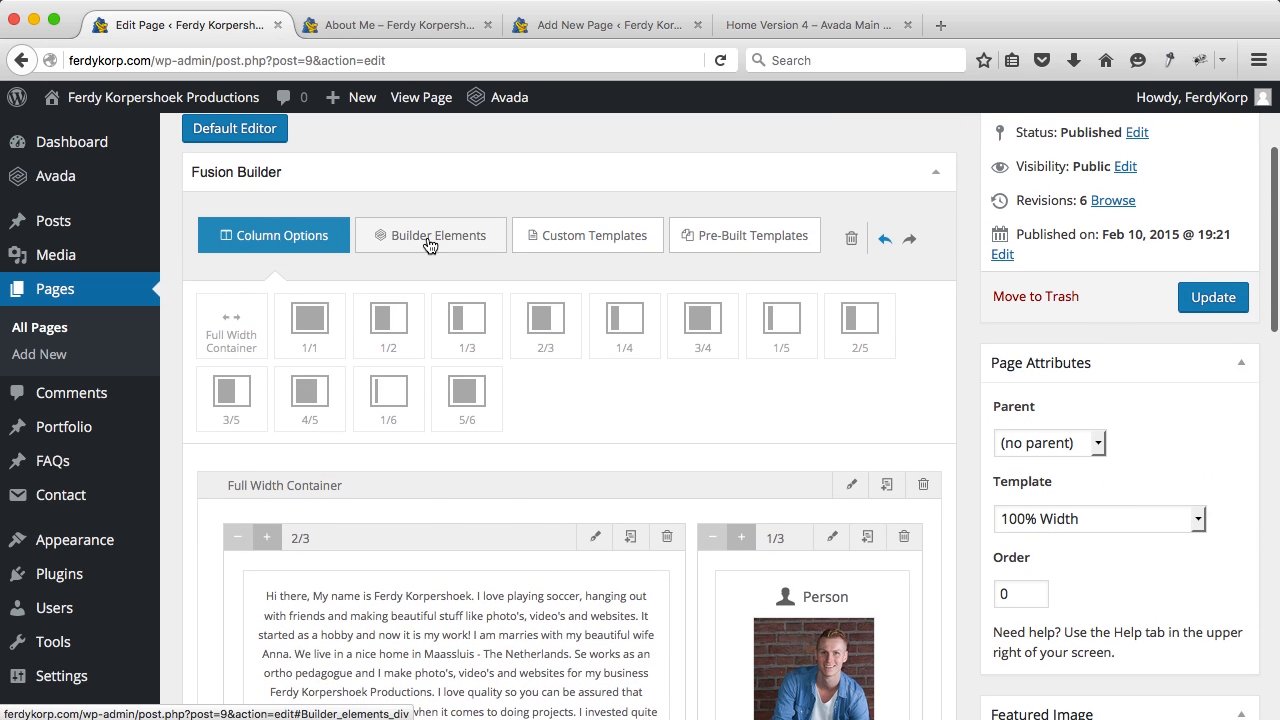
Step: Drag a Title element from Builder Elements into the photo section container
click(428, 244)
scroll(400, 380, down, 8)
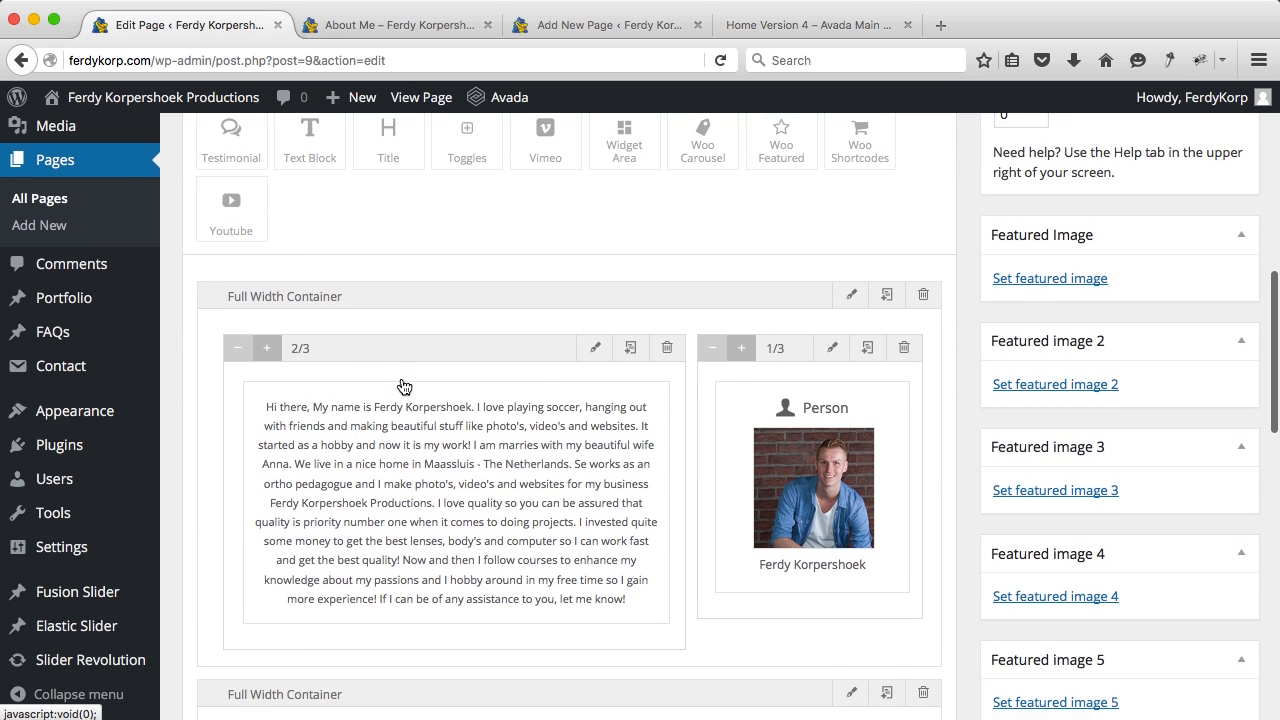
drag(389, 134, 418, 490)
scroll(471, 523, down, 5)
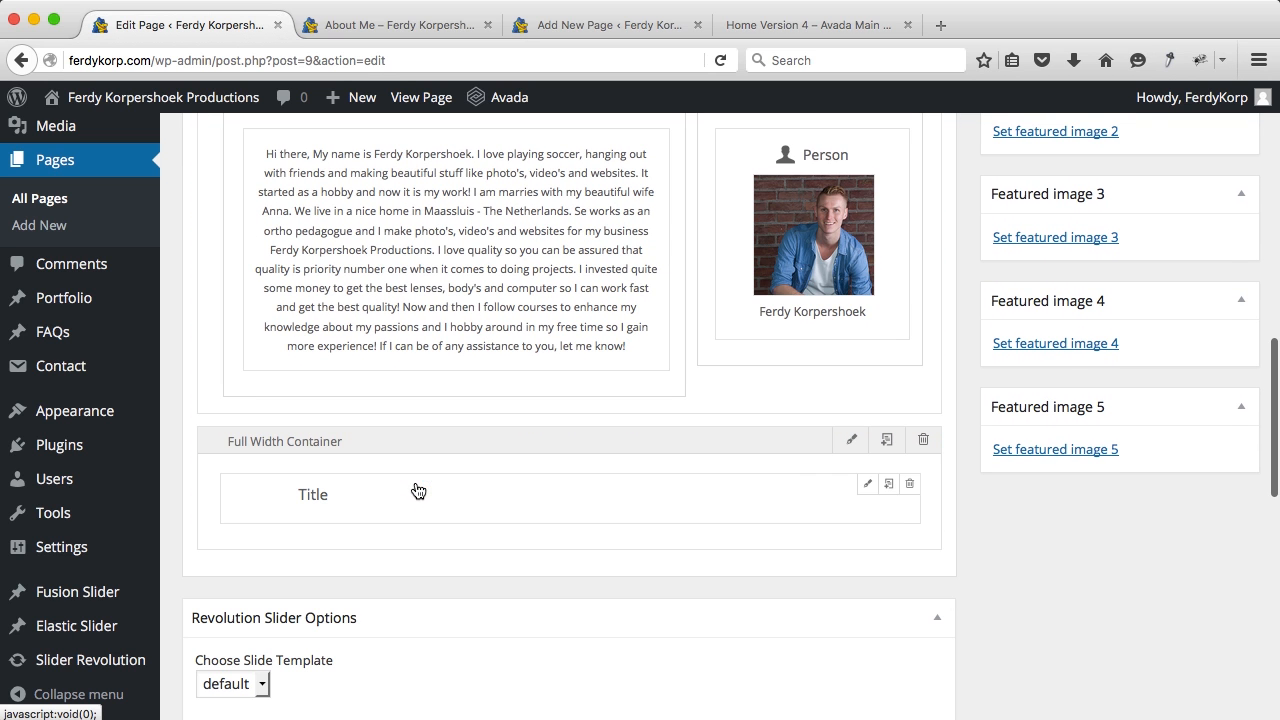
Step: Centre the title, enter 'You deserve it to be seen', save it and update the page
click(868, 485)
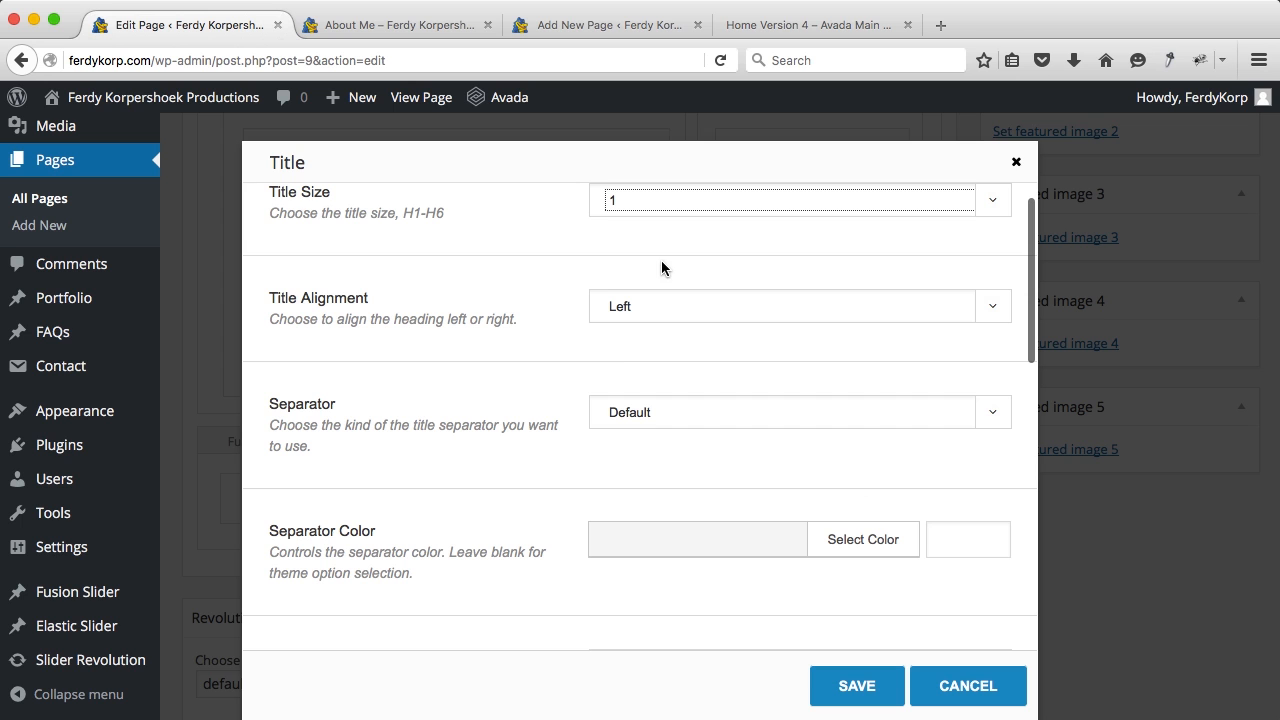
click(648, 316)
click(644, 346)
click(525, 343)
click(615, 210)
click(495, 222)
scroll(495, 222, down, 3)
scroll(495, 228, down, 5)
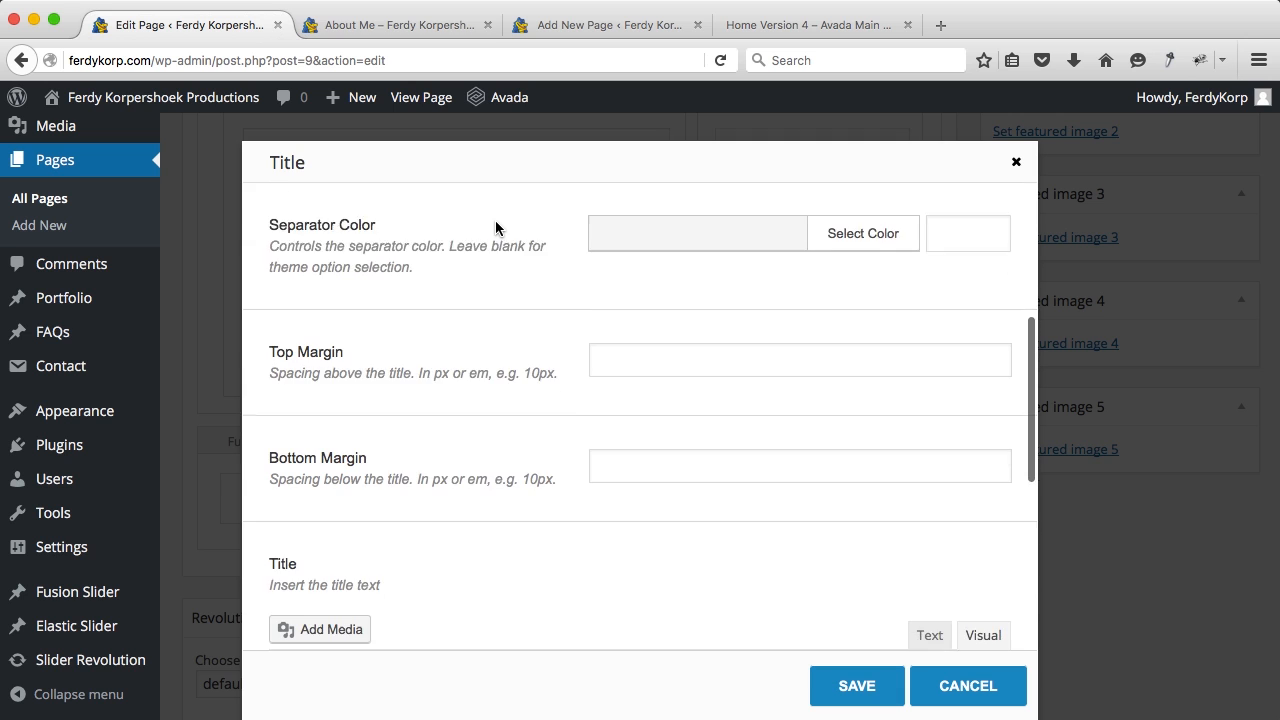
text(You deserve it to be seen)
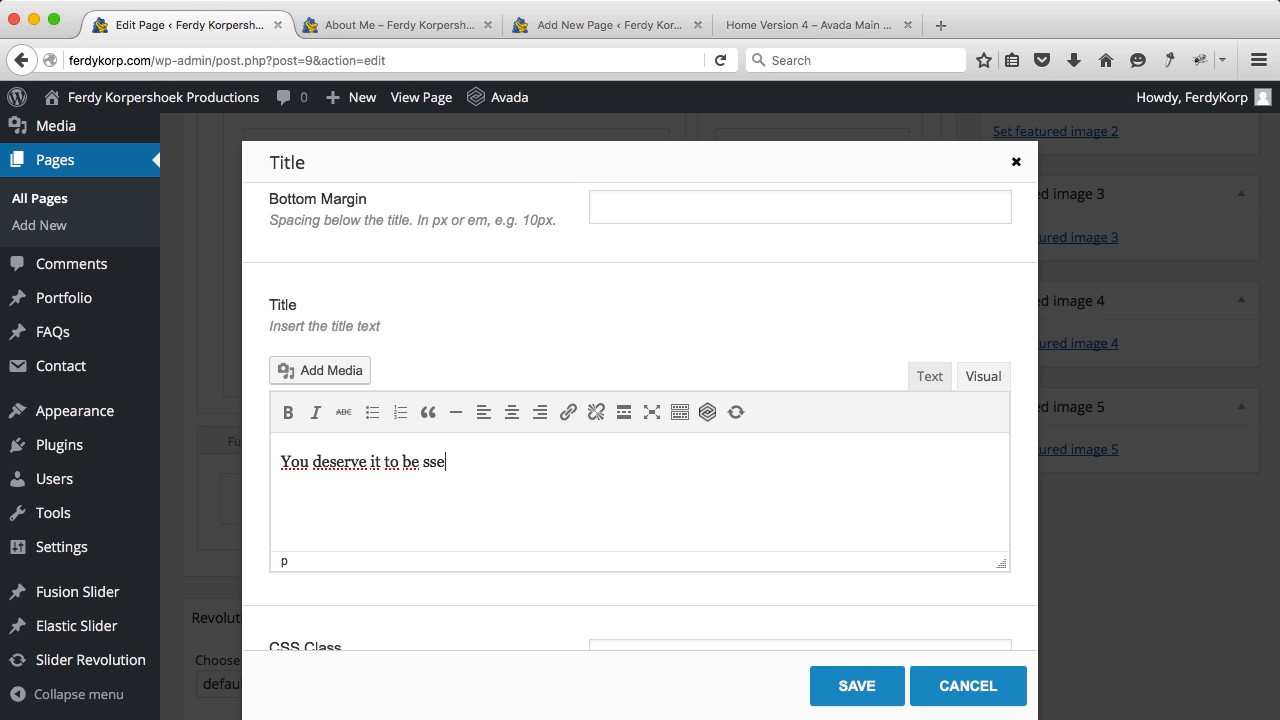
click(850, 686)
scroll(1150, 420, up, 5)
click(1213, 412)
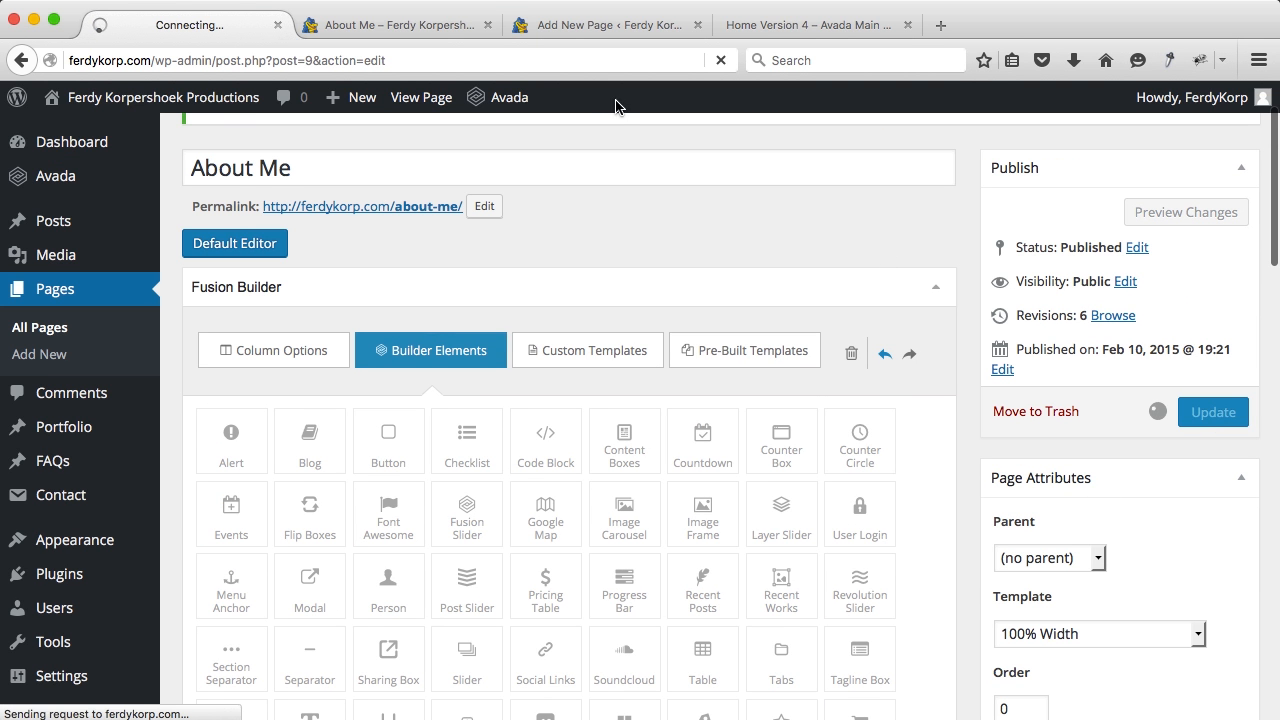
Step: Reload the live About Me page to check the 'You deserve it to be seen' title, then return to the editor
click(420, 26)
key(super+r)
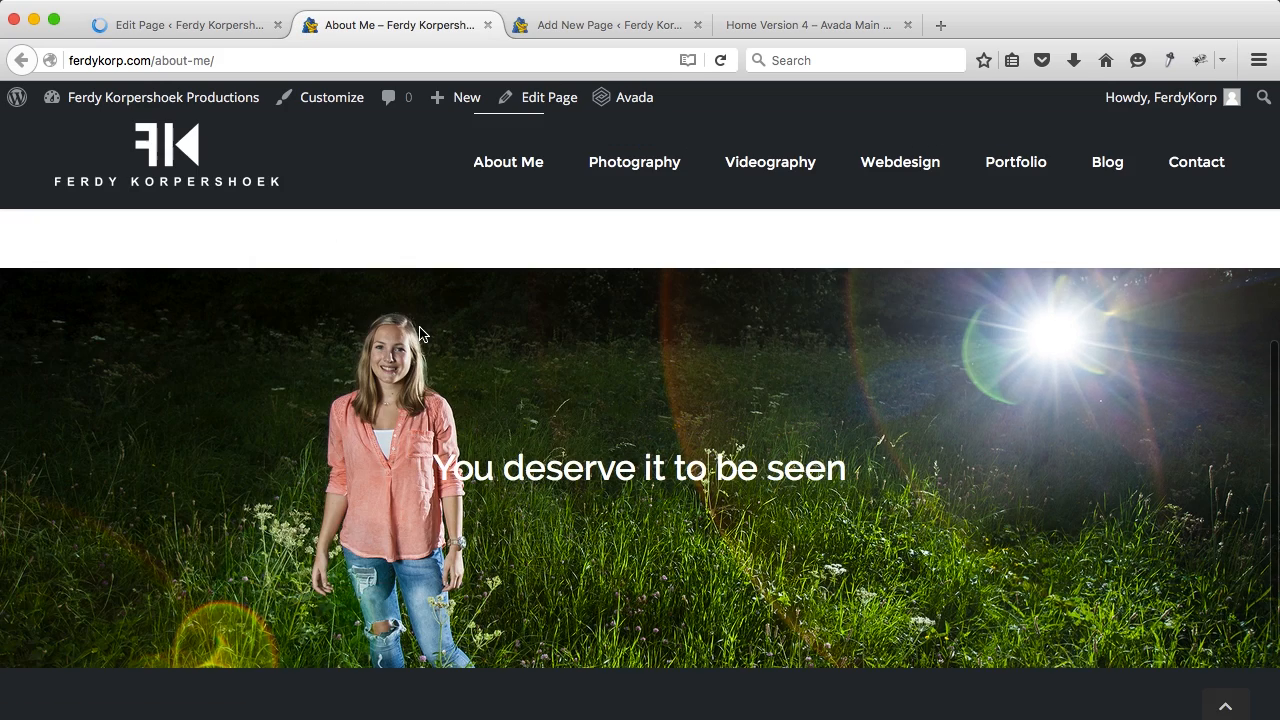
scroll(451, 378, down, 3)
scroll(451, 378, up, 5)
scroll(451, 378, down, 3)
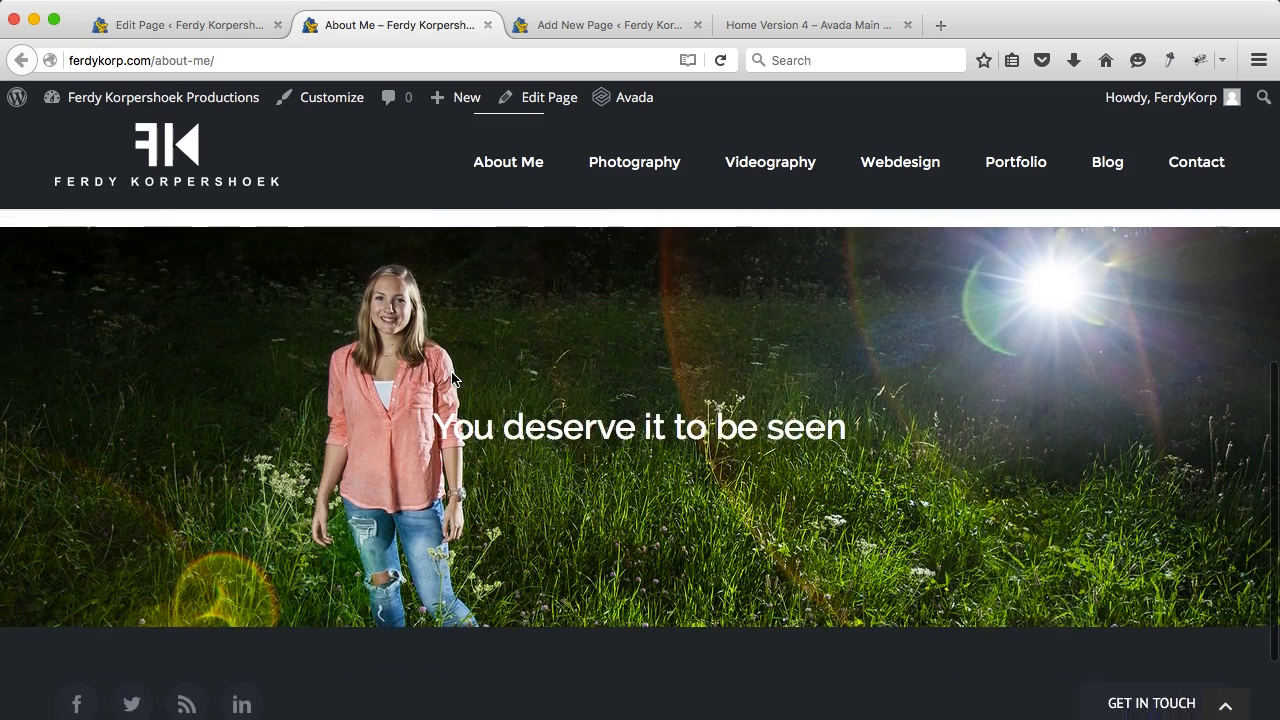
scroll(451, 378, up, 5)
scroll(451, 378, up, 2)
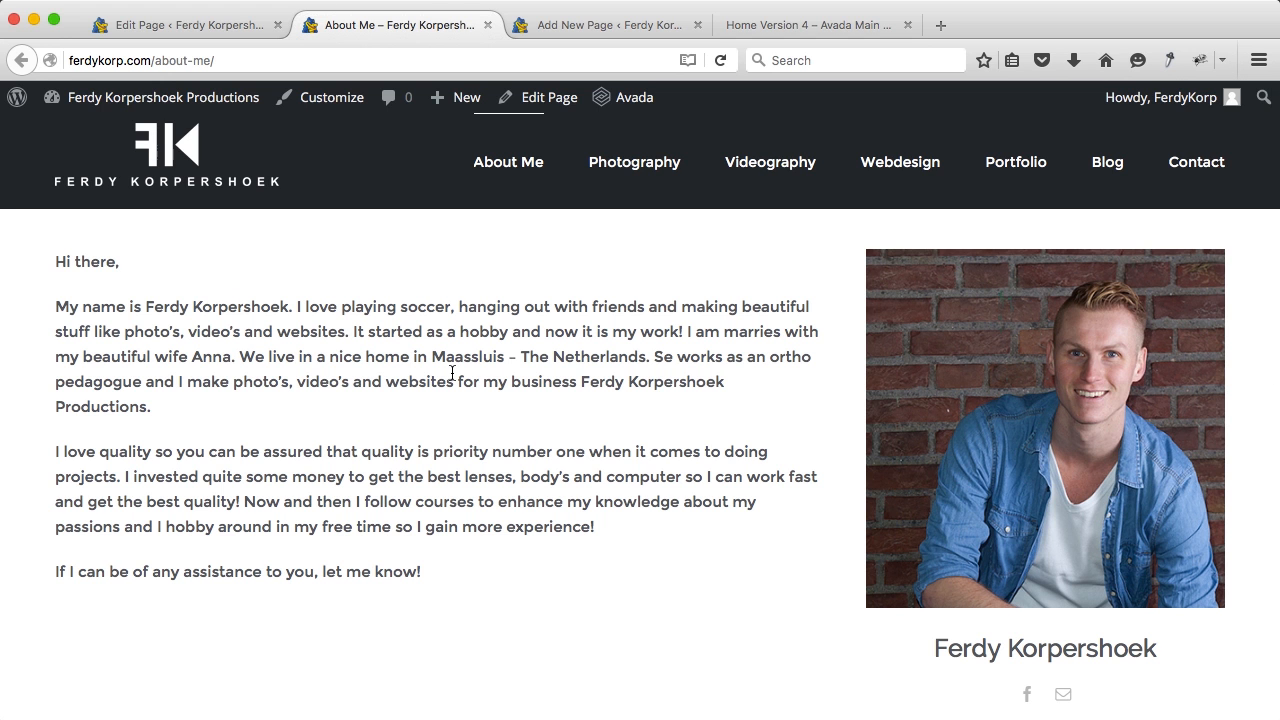
scroll(452, 372, down, 4)
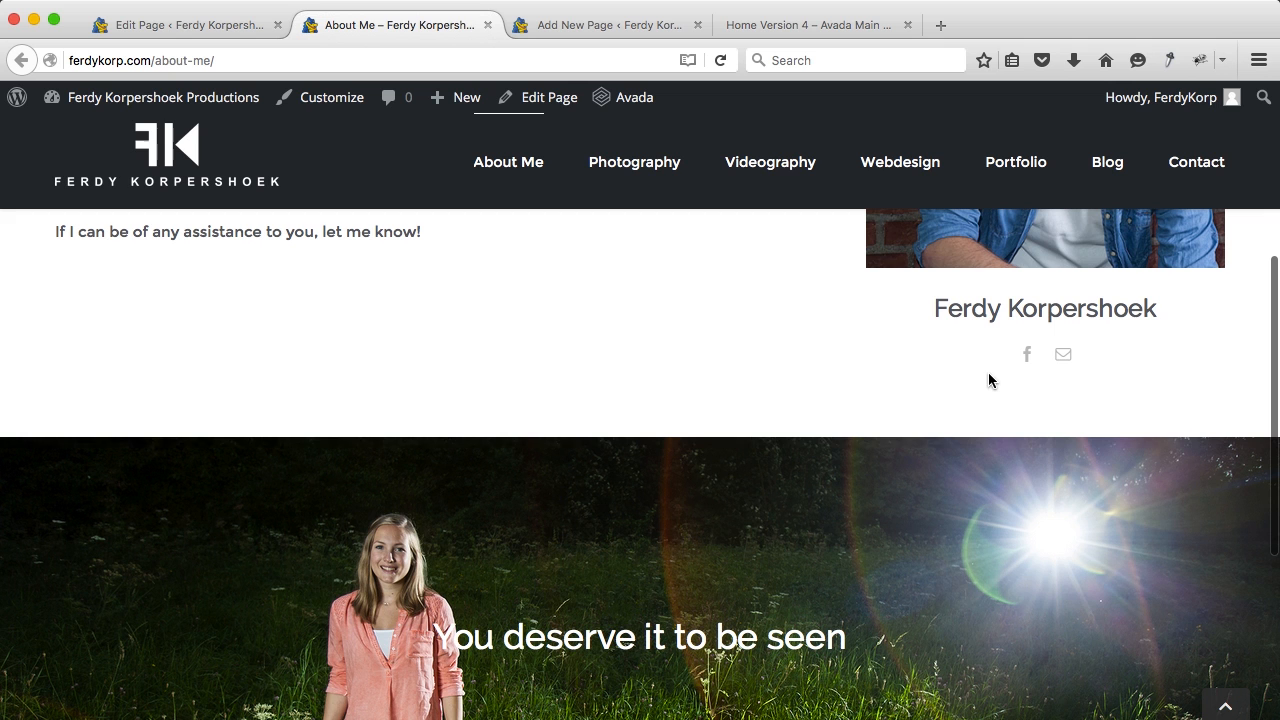
click(180, 24)
scroll(569, 352, down, 5)
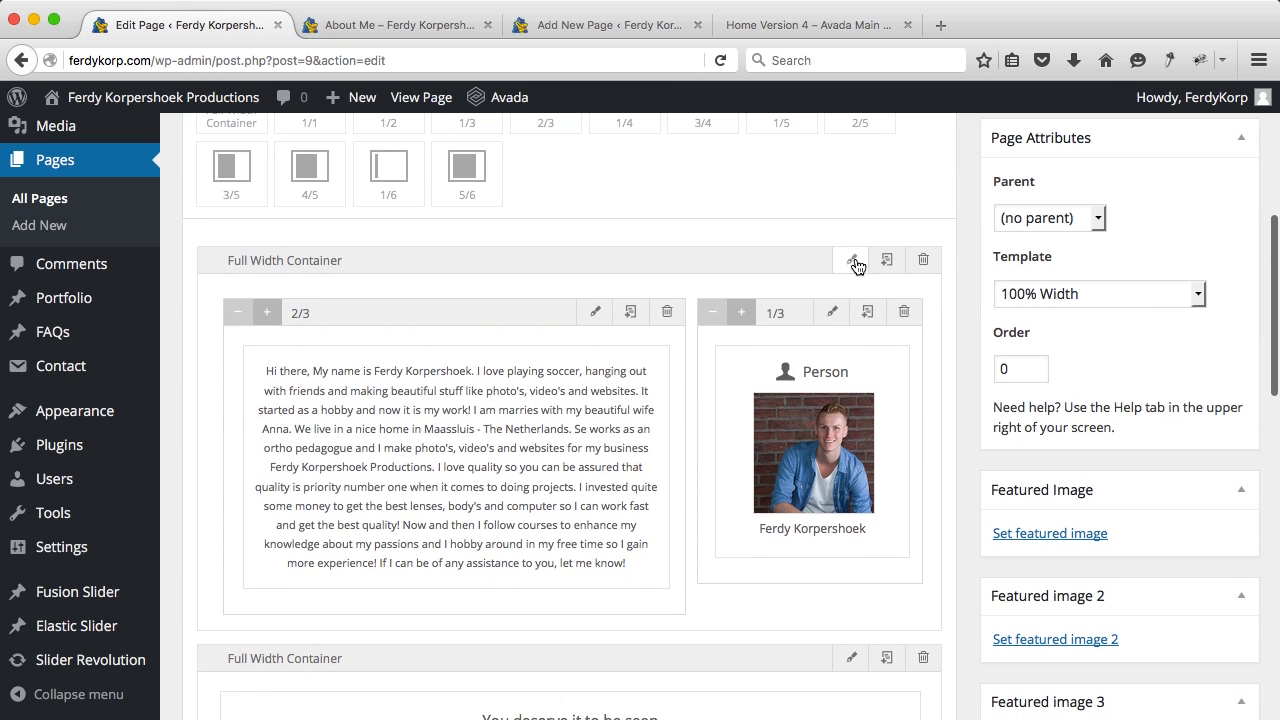
click(853, 262)
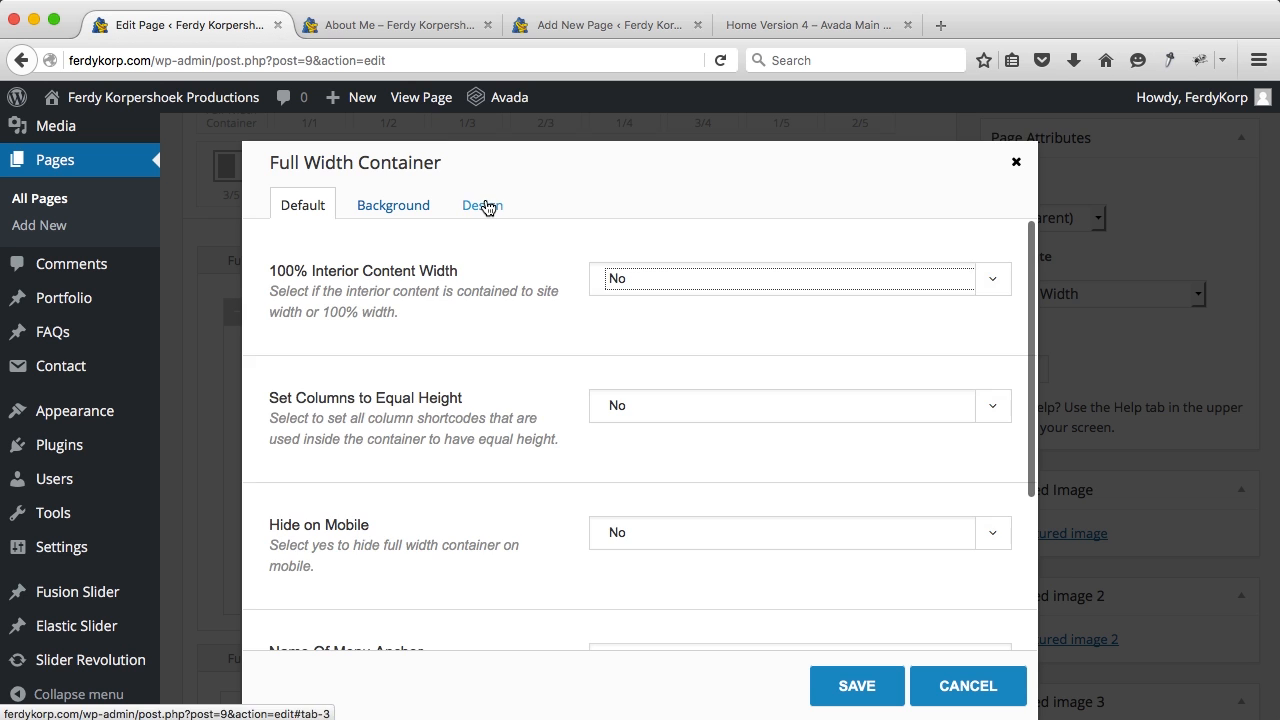
click(484, 205)
scroll(557, 434, down, 4)
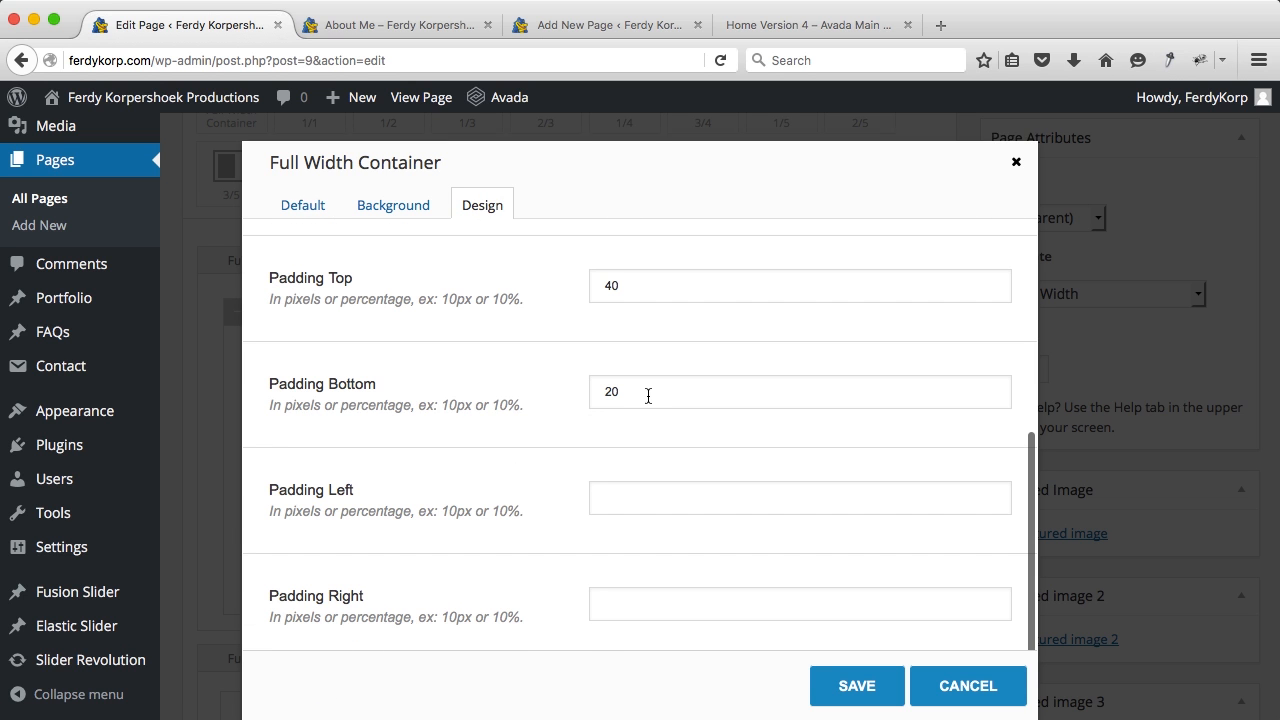
double_click(651, 396)
text(0)
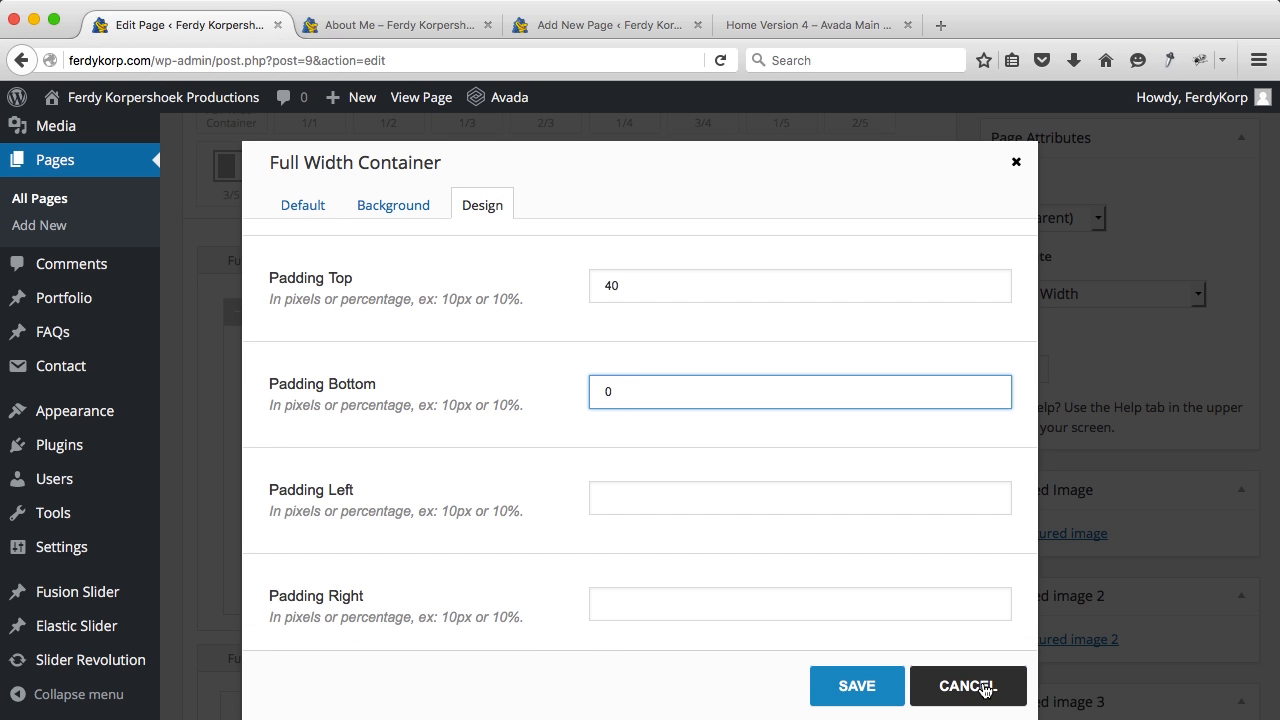
click(859, 686)
scroll(849, 423, down, 4)
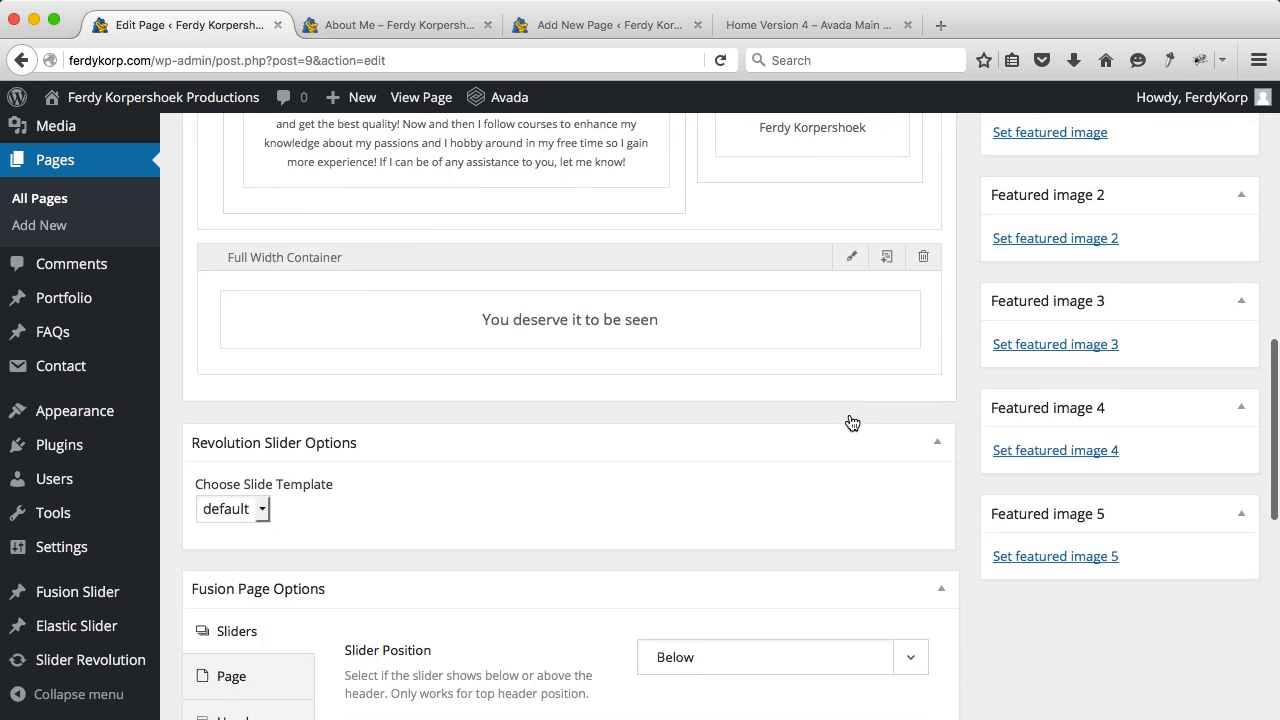
scroll(880, 420, up, 8)
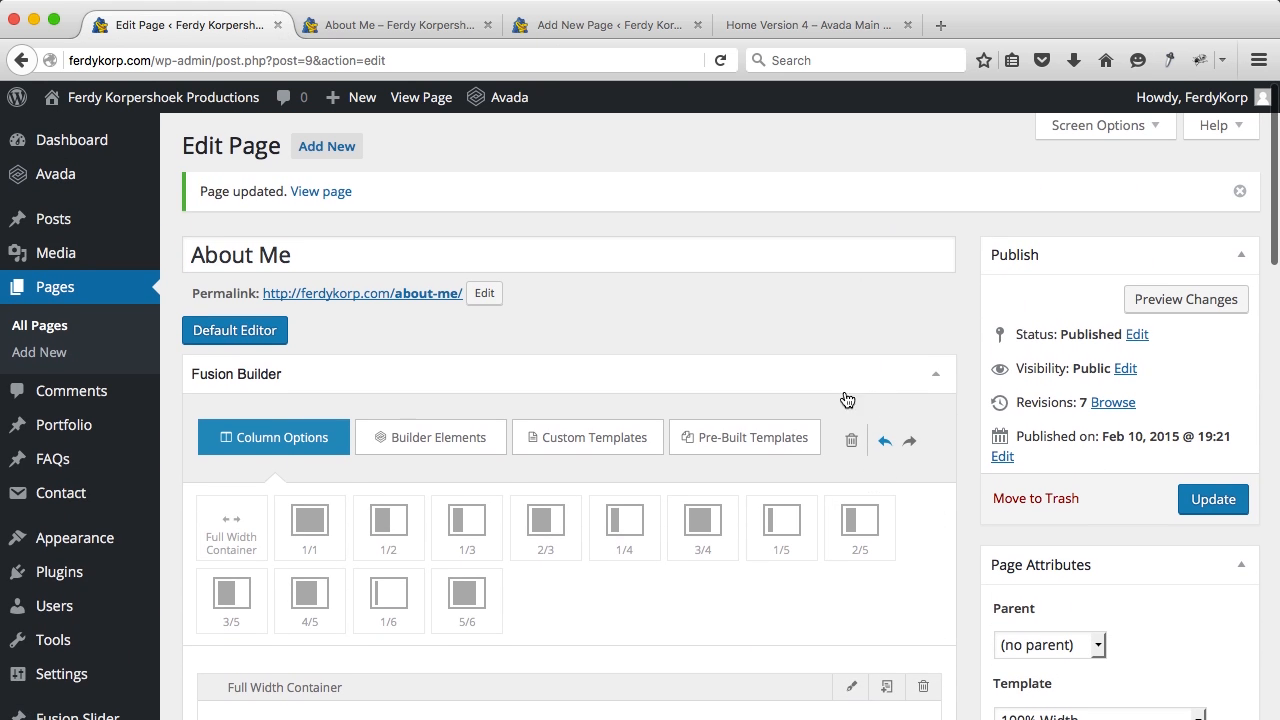
Step: Open Avada's Home Version 16 demo and scroll to its three-card testimonials section for reference
click(792, 30)
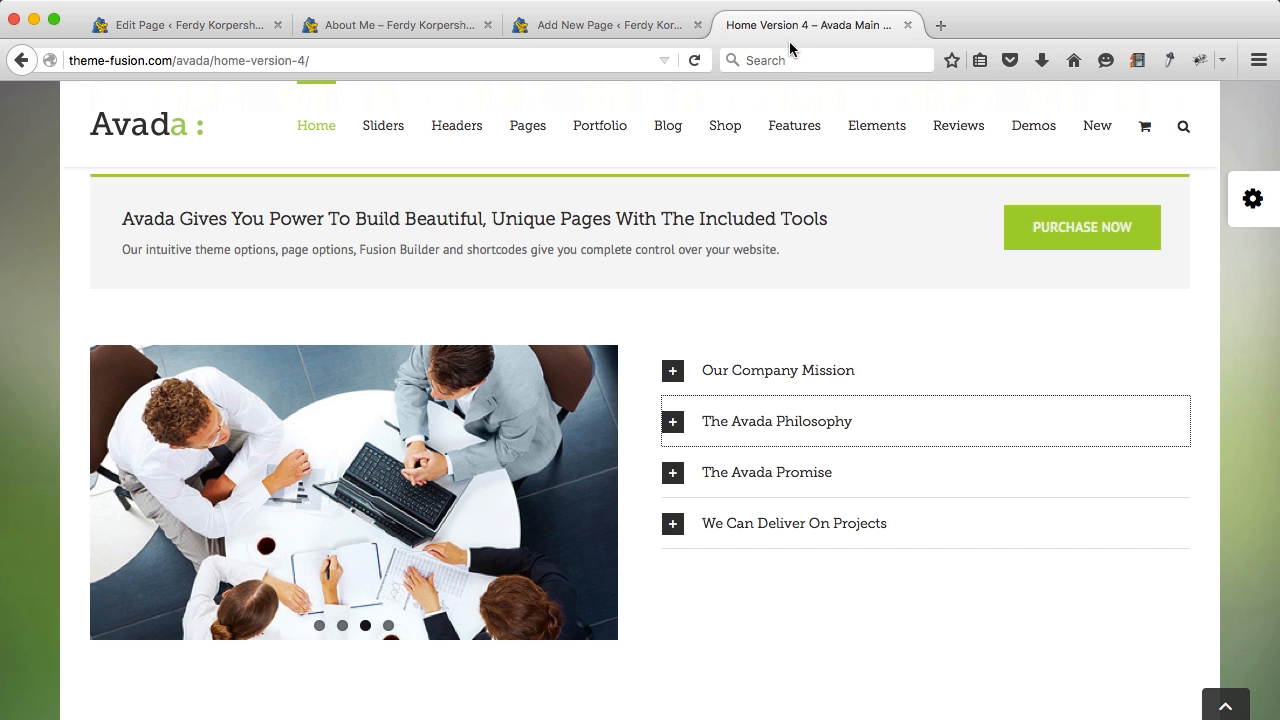
mouse_move(318, 120)
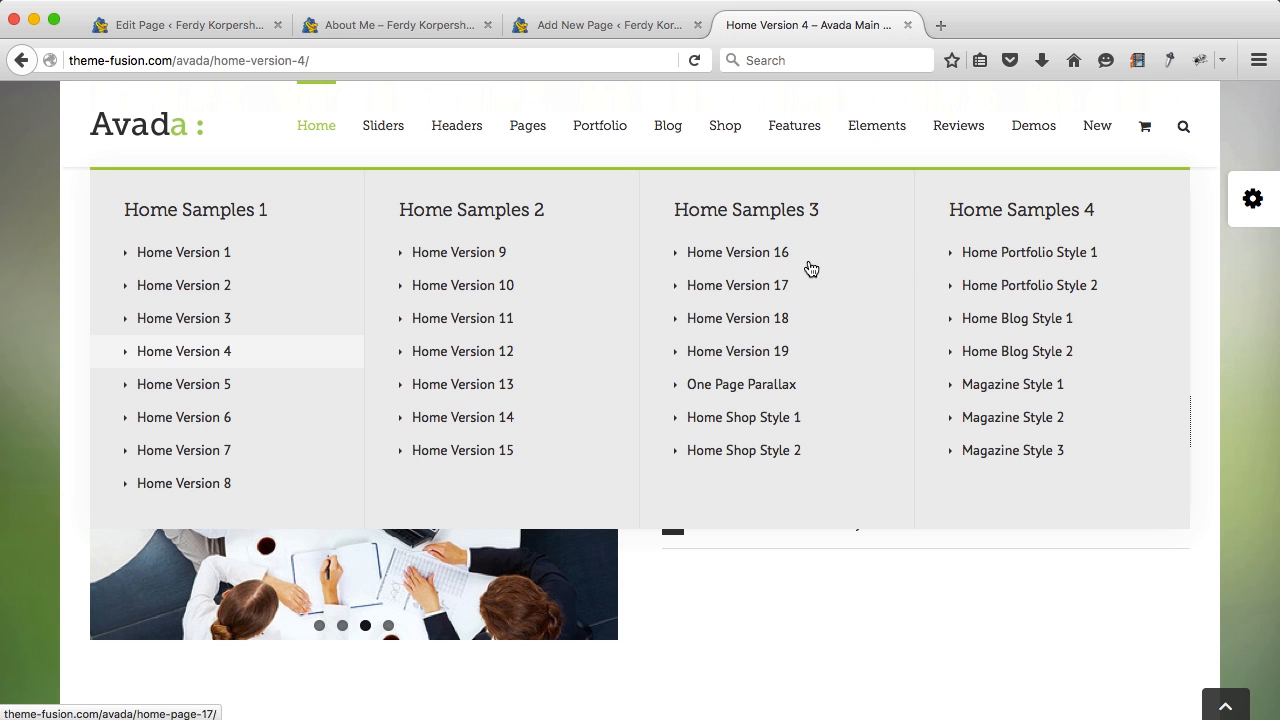
click(783, 259)
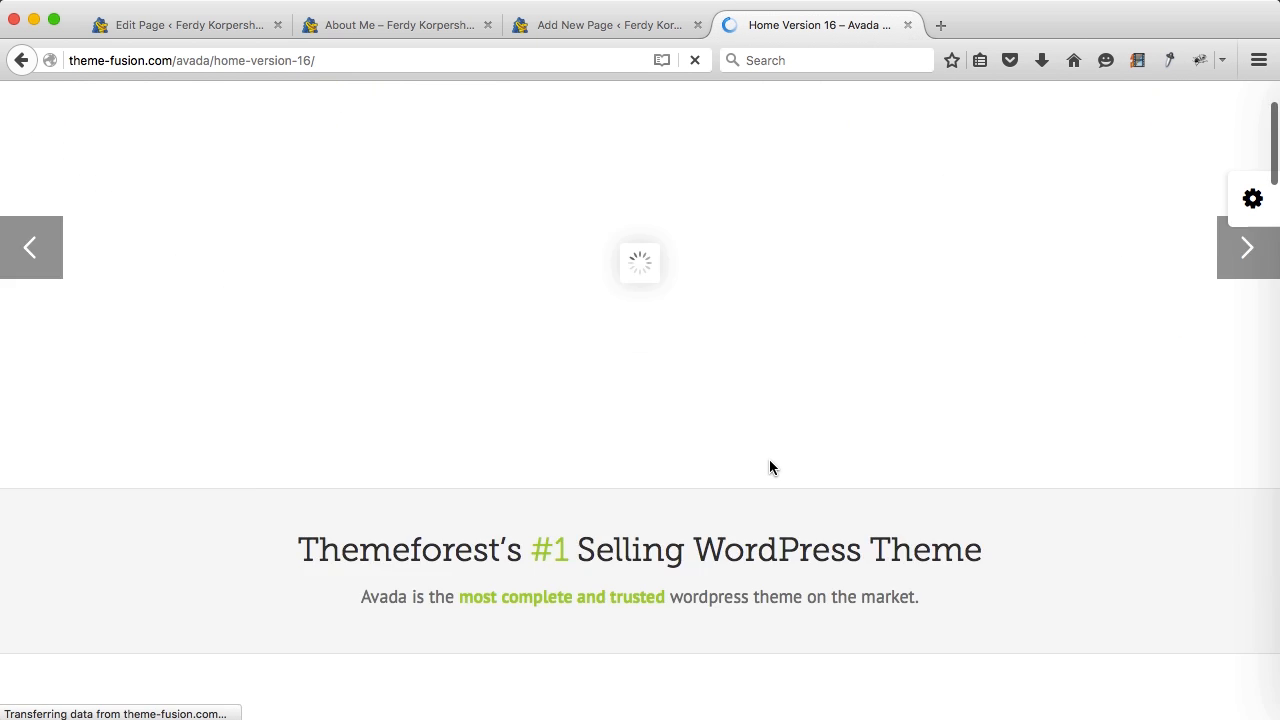
scroll(769, 467, down, 15)
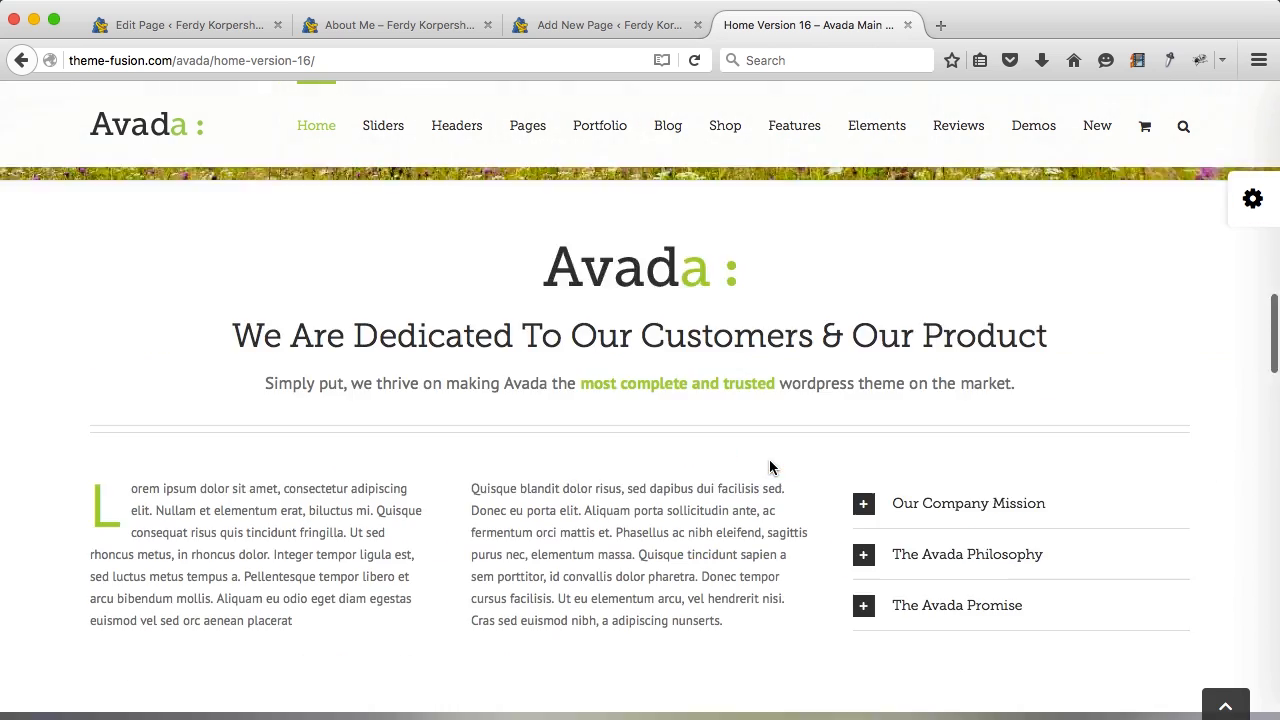
scroll(769, 467, down, 15)
scroll(769, 467, down, 5)
scroll(769, 467, up, 2)
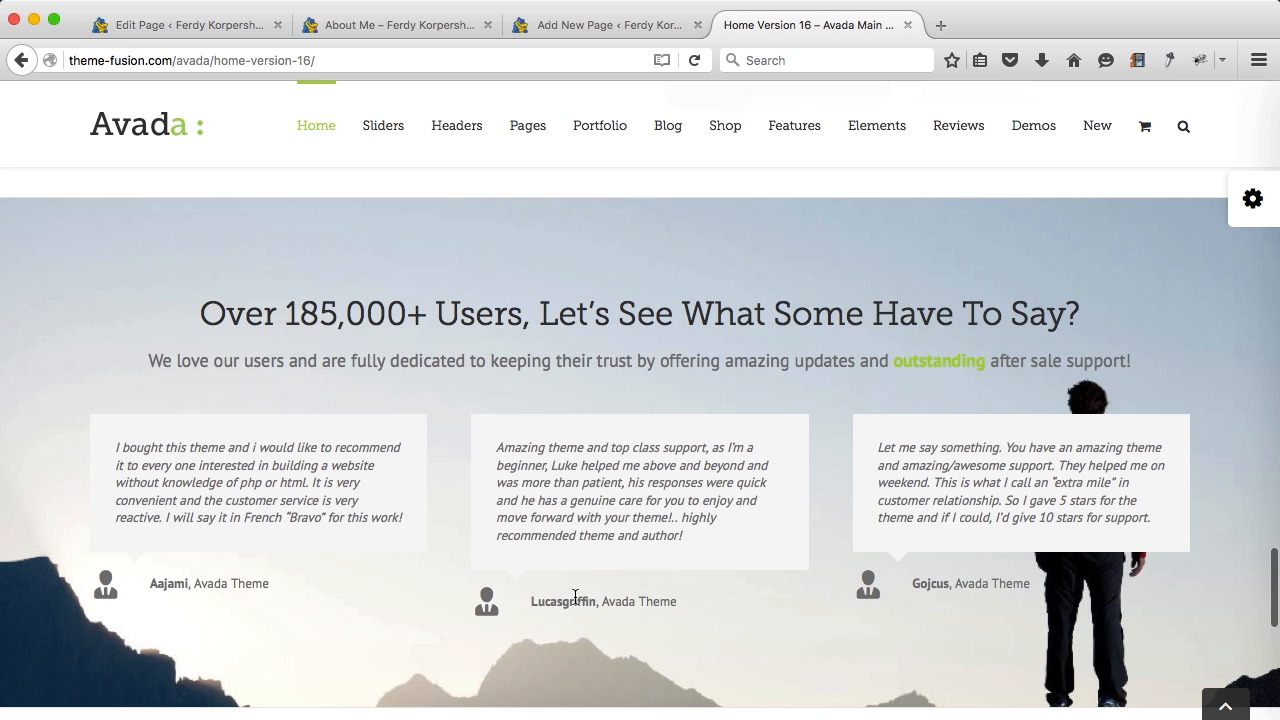
scroll(463, 596, up, 2)
scroll(463, 596, down, 5)
scroll(463, 596, up, 4)
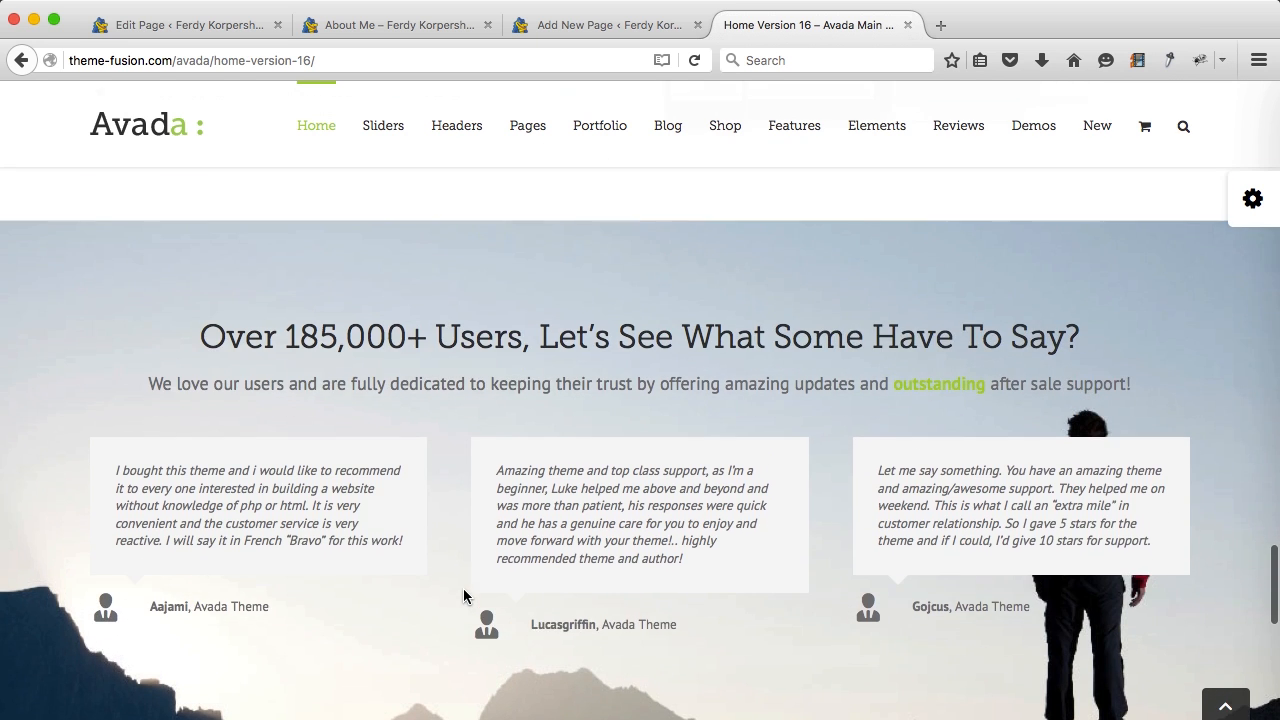
scroll(463, 592, down, 3)
scroll(463, 592, up, 1)
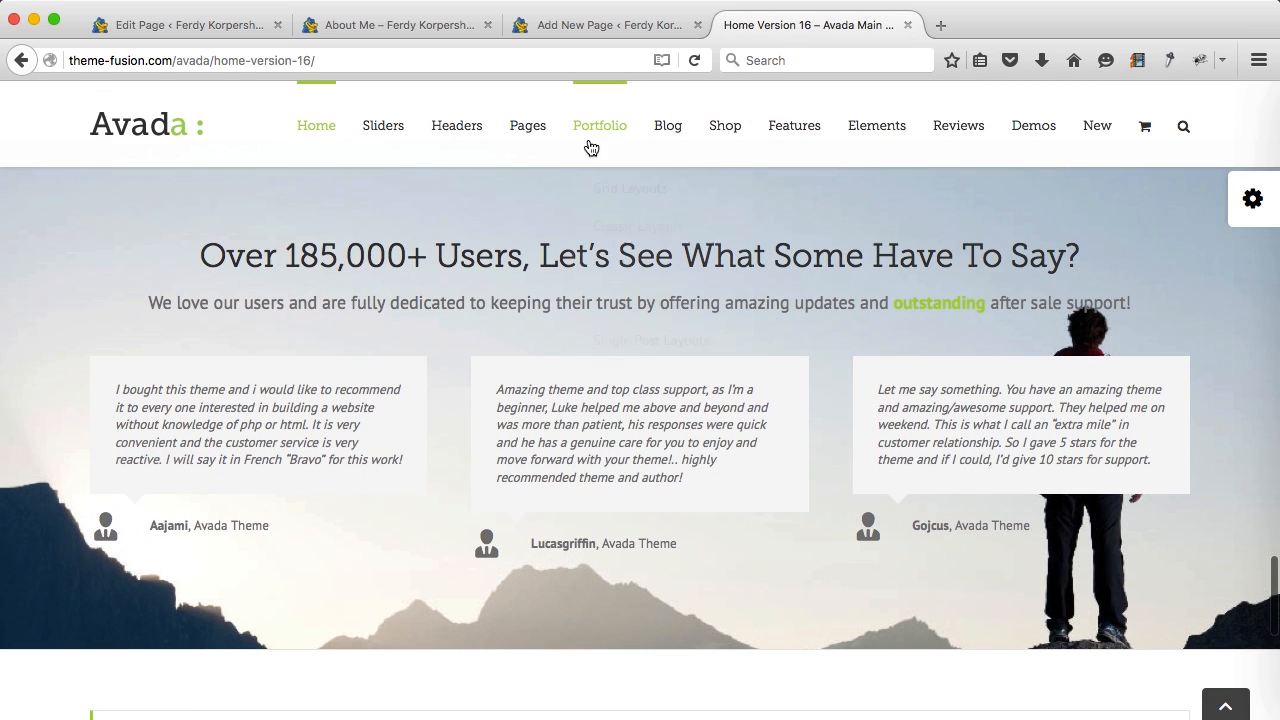
Step: Clear the TEMP draft and load the Home 16 pre-built template in Fusion Builder
click(577, 25)
key(BackSpace)
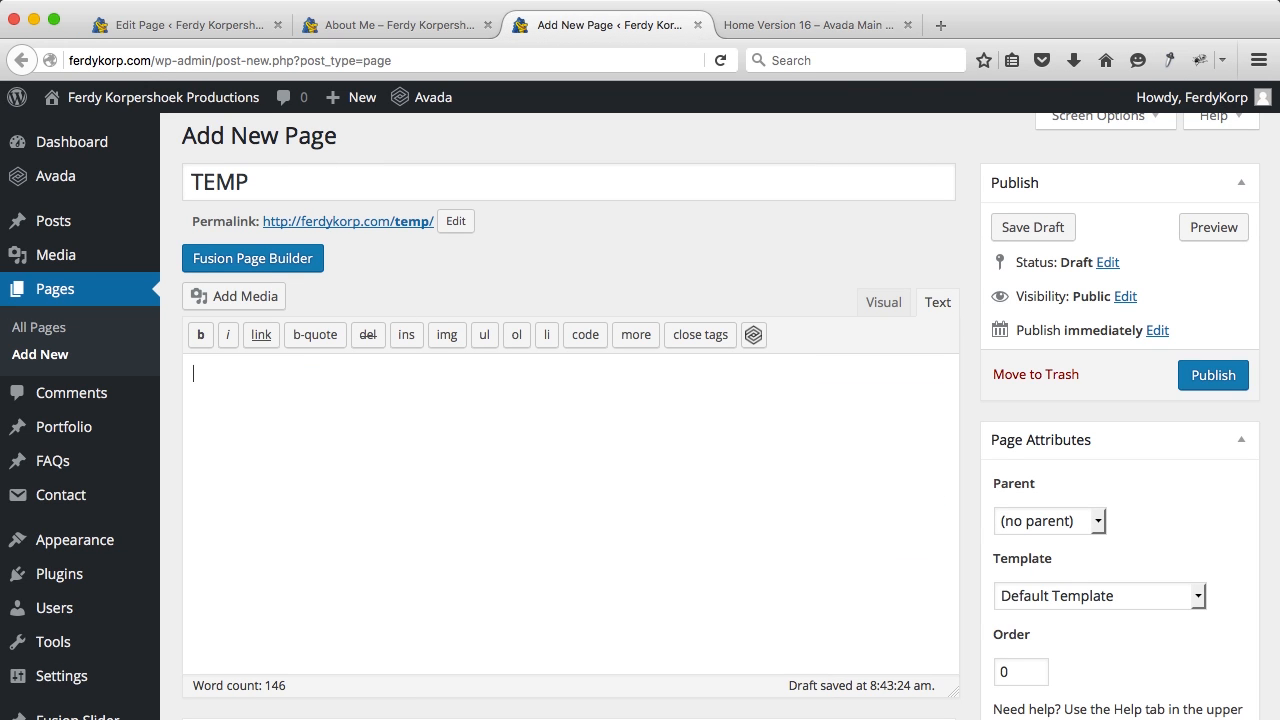
click(293, 262)
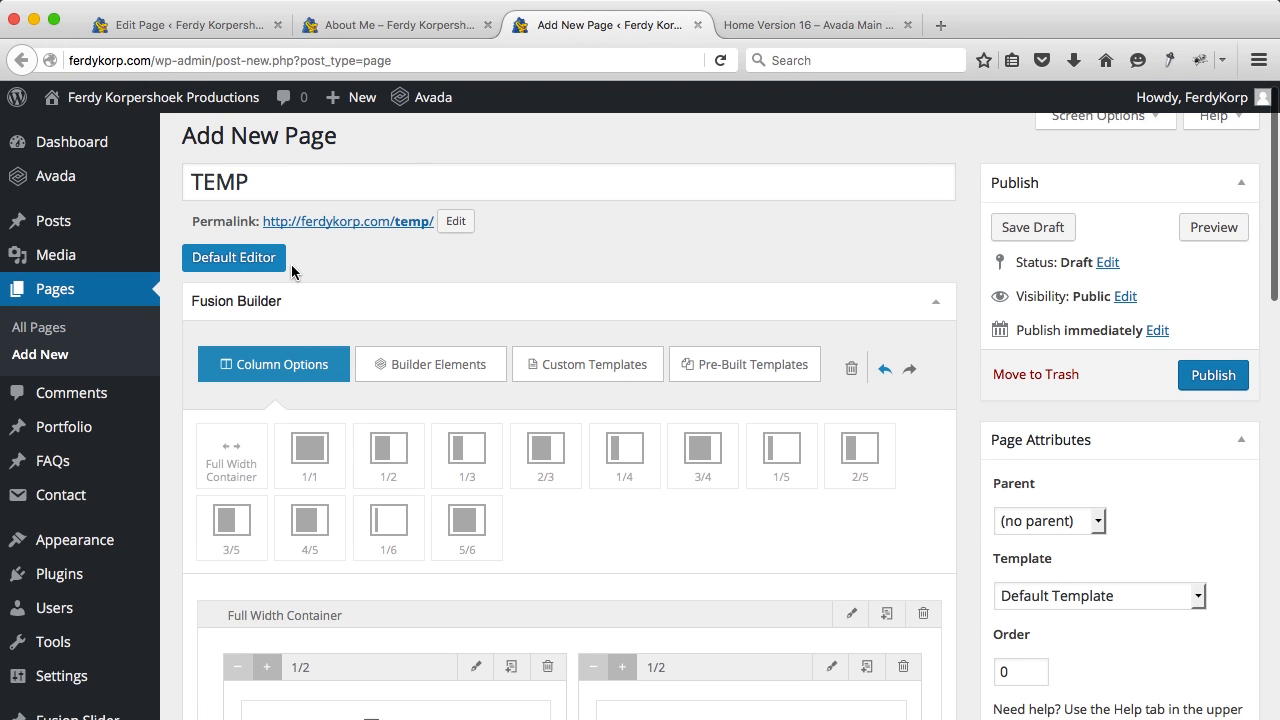
click(721, 369)
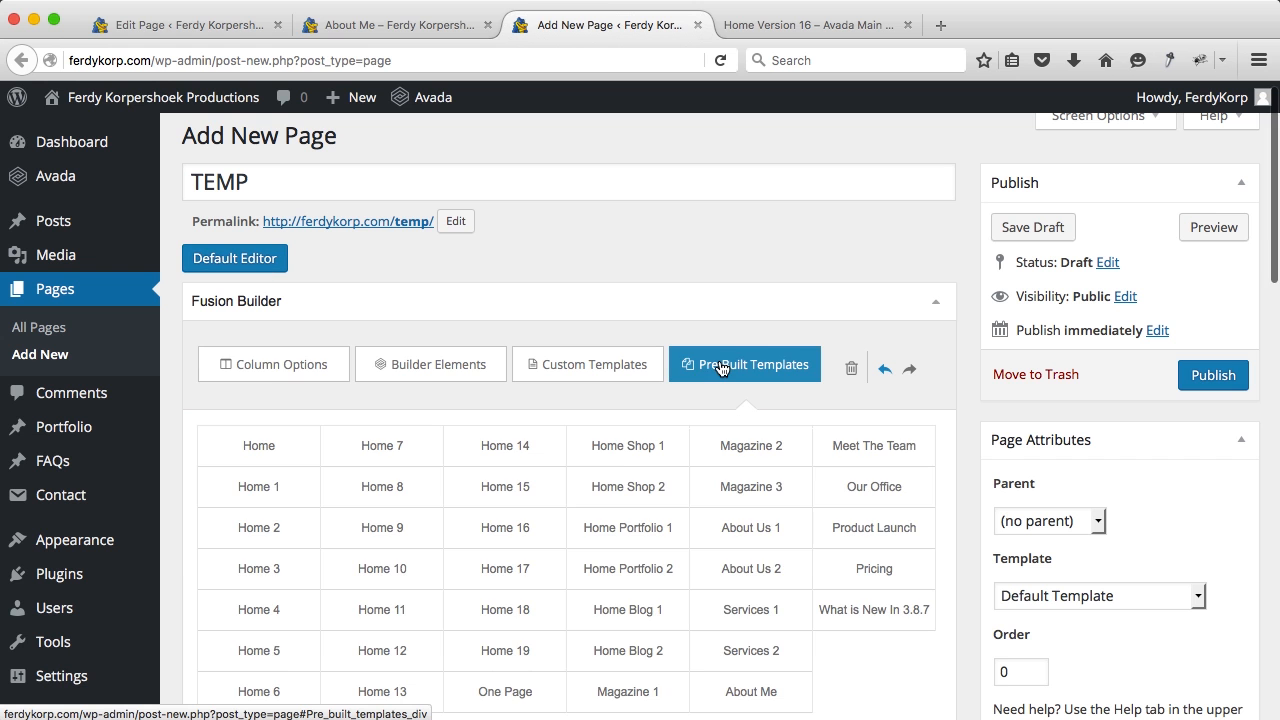
click(514, 540)
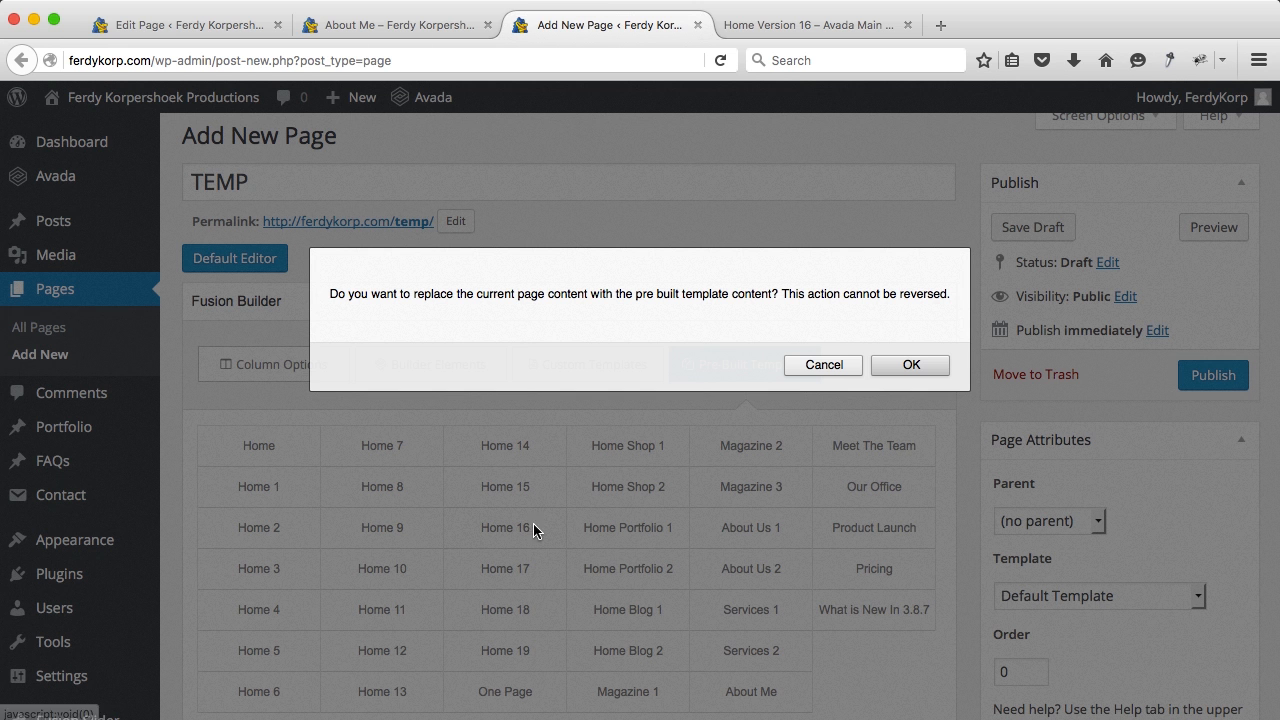
click(934, 372)
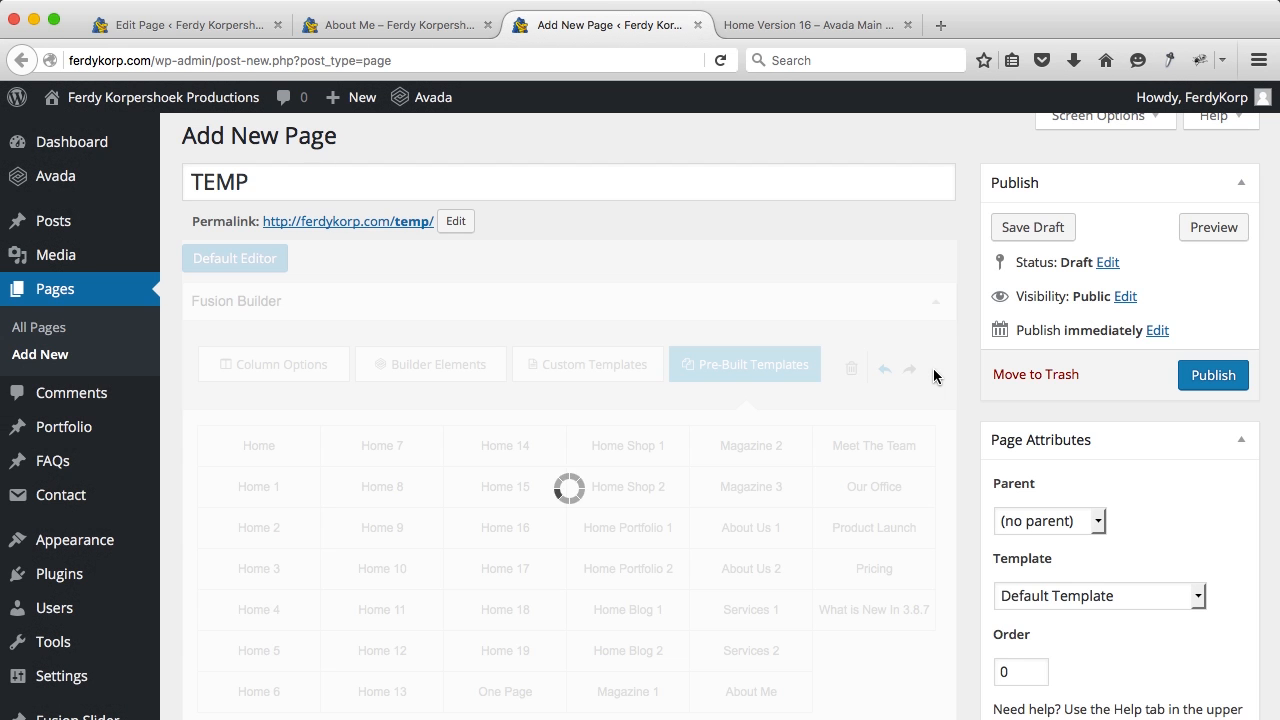
Step: Delete the content-box, parallax, intro, video, tools and tagline containers, leaving only testimonials
scroll(931, 300, down, 10)
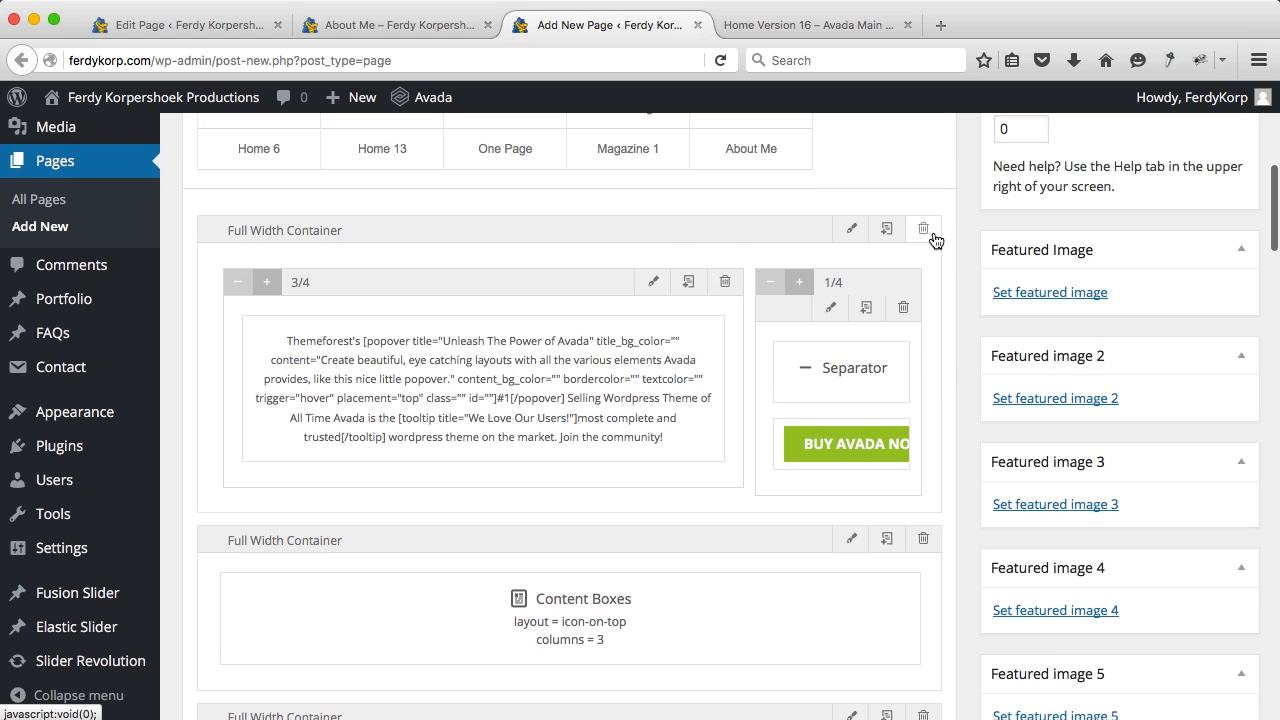
click(924, 230)
click(924, 230)
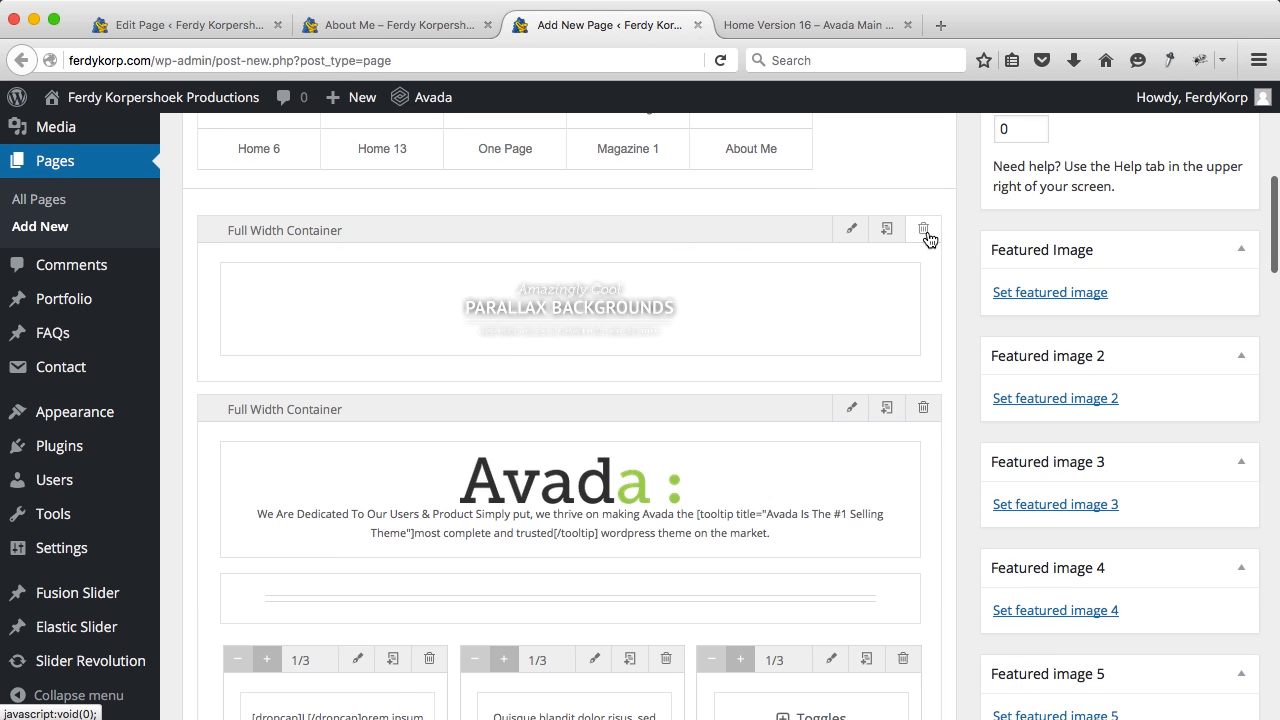
click(924, 230)
click(924, 230)
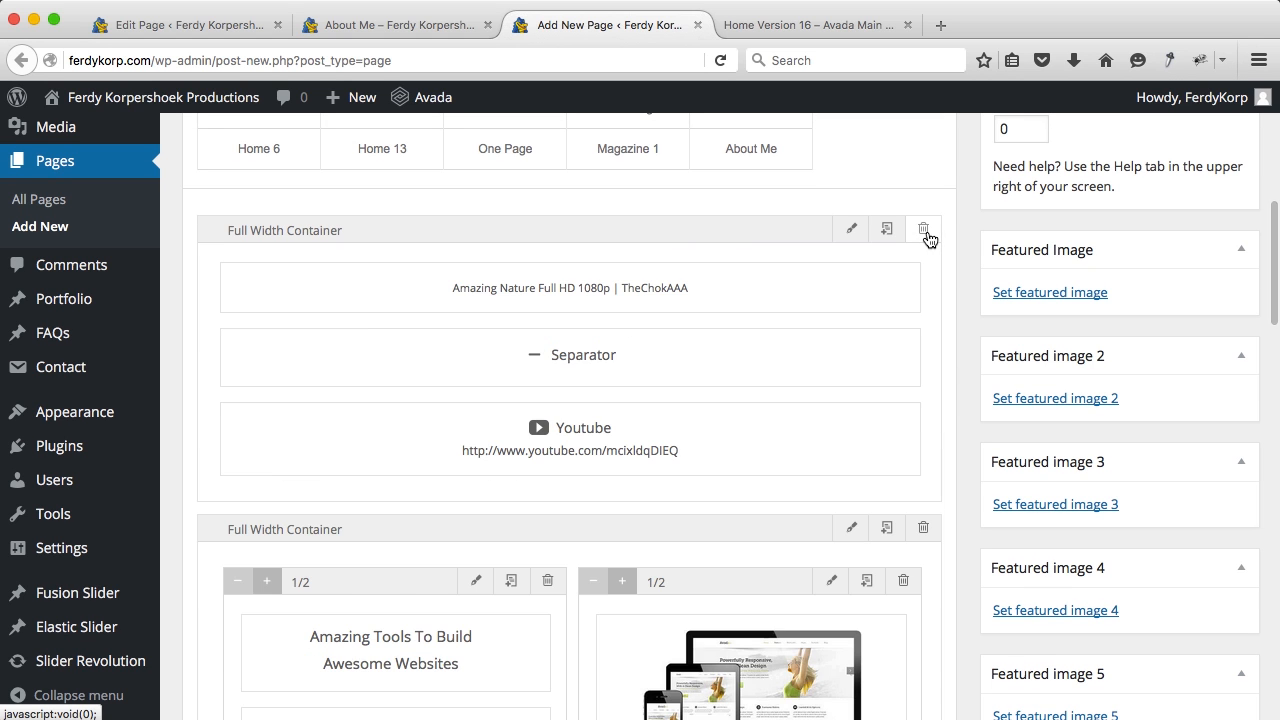
click(924, 230)
click(924, 230)
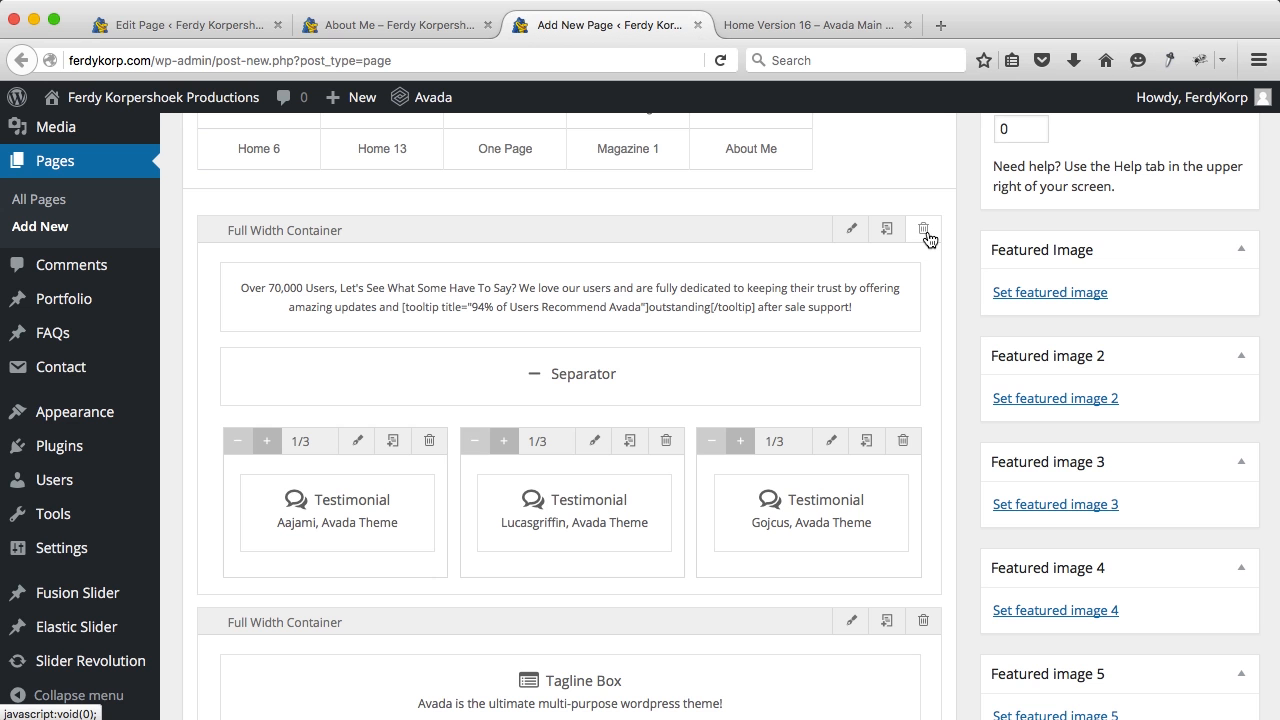
scroll(710, 355, down, 5)
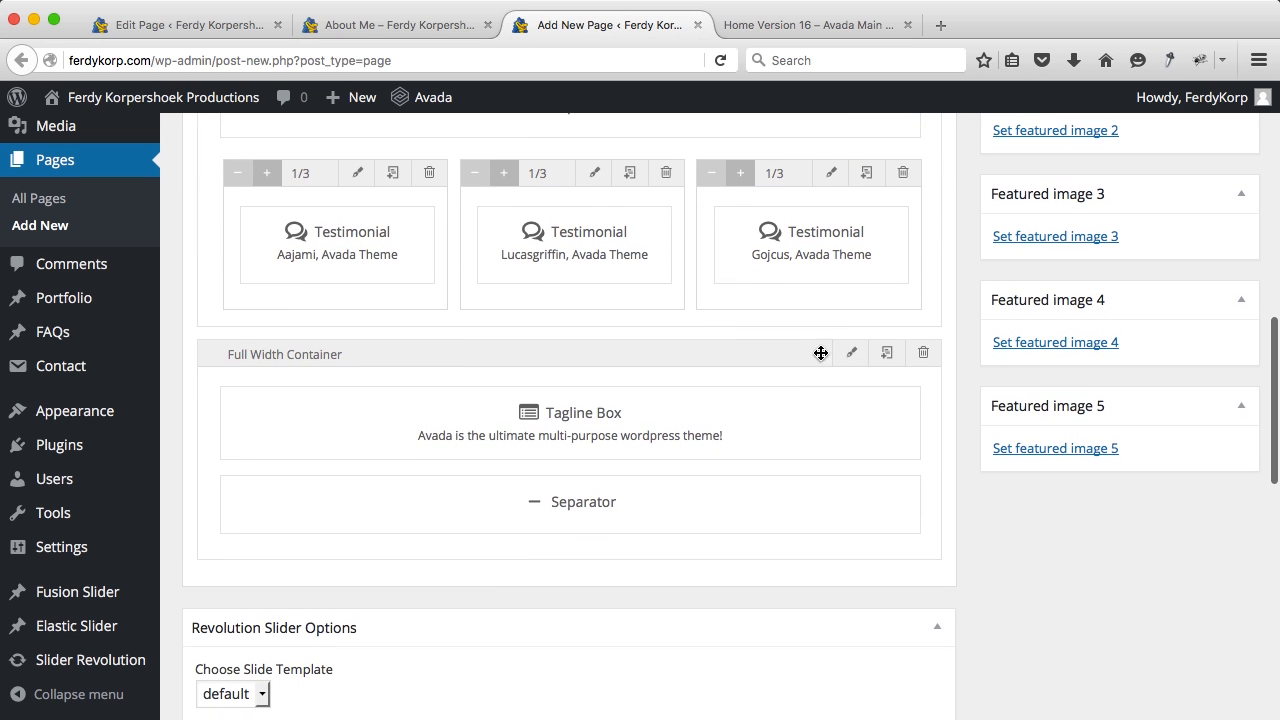
click(923, 356)
scroll(923, 362, up, 5)
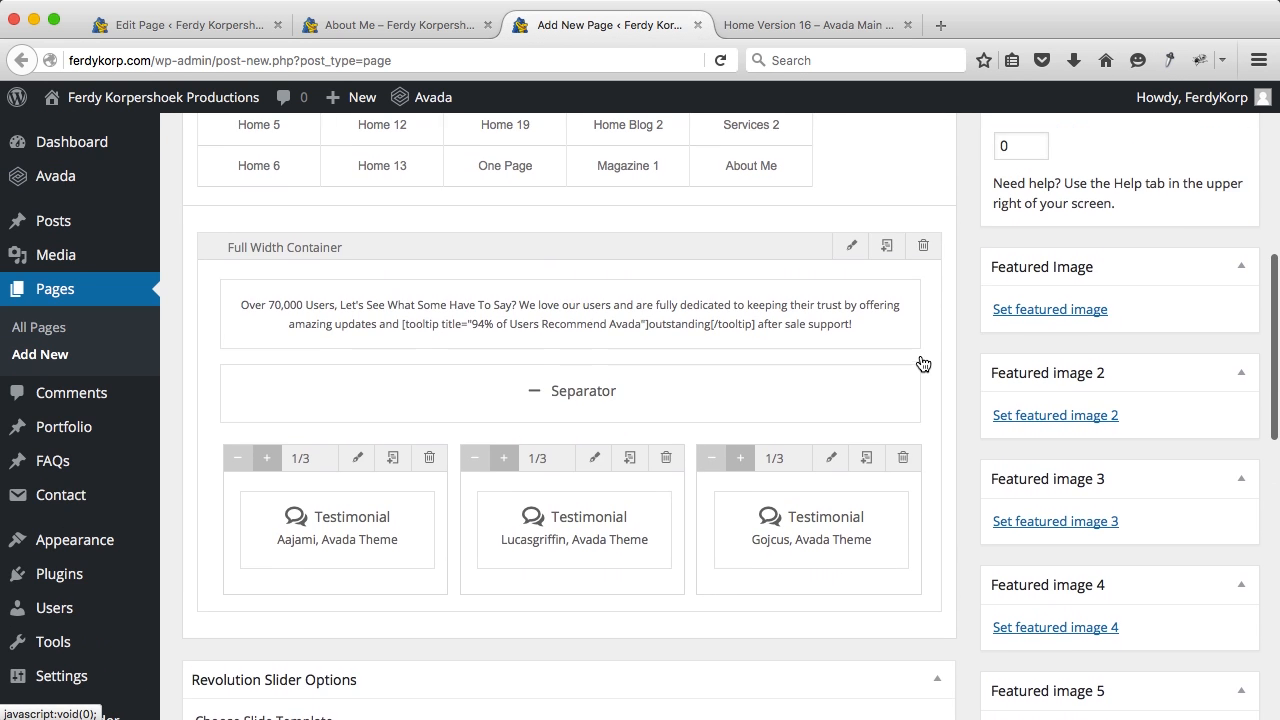
scroll(923, 363, up, 9)
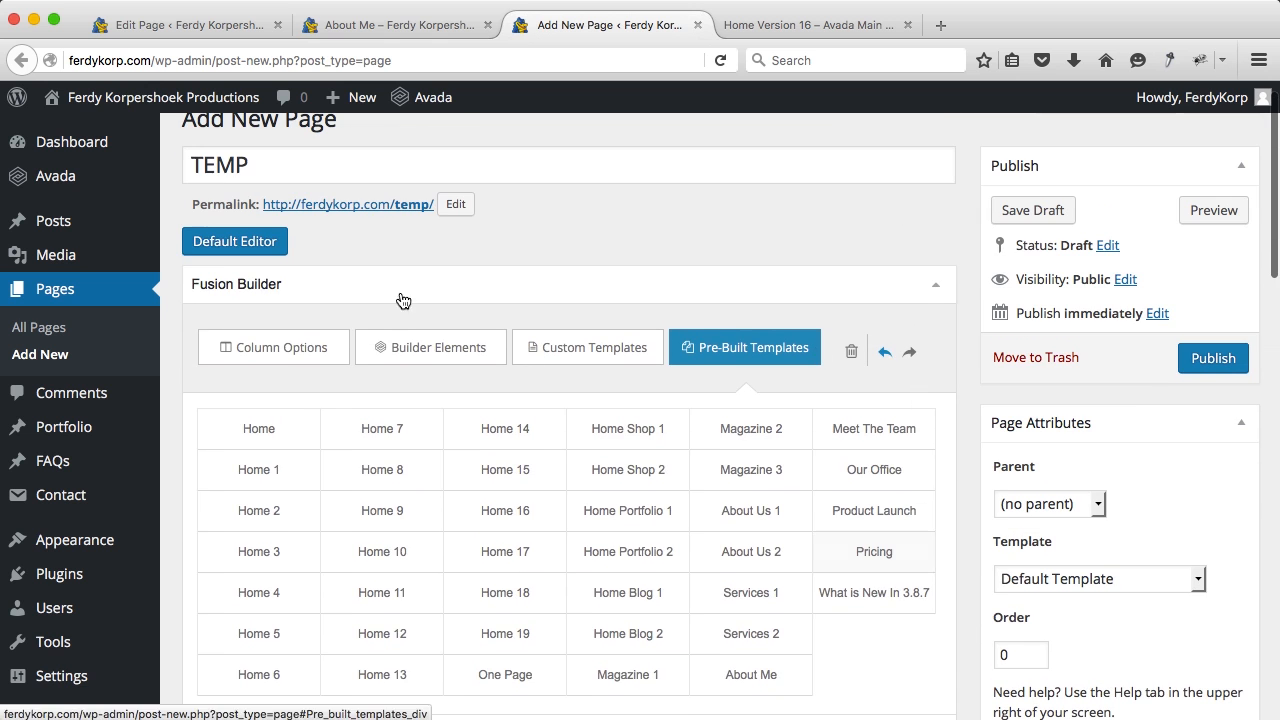
Step: Copy the TEMP page's testimonials shortcode from the Default Editor
click(239, 252)
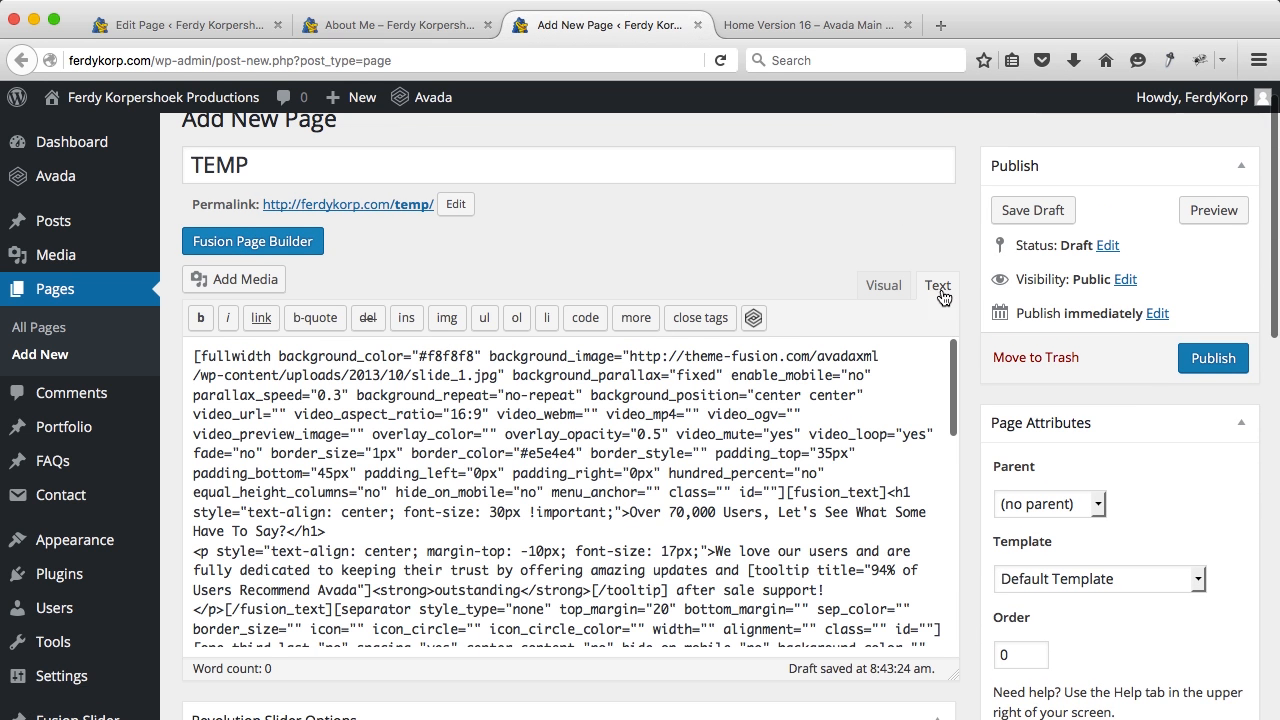
key(super+a)
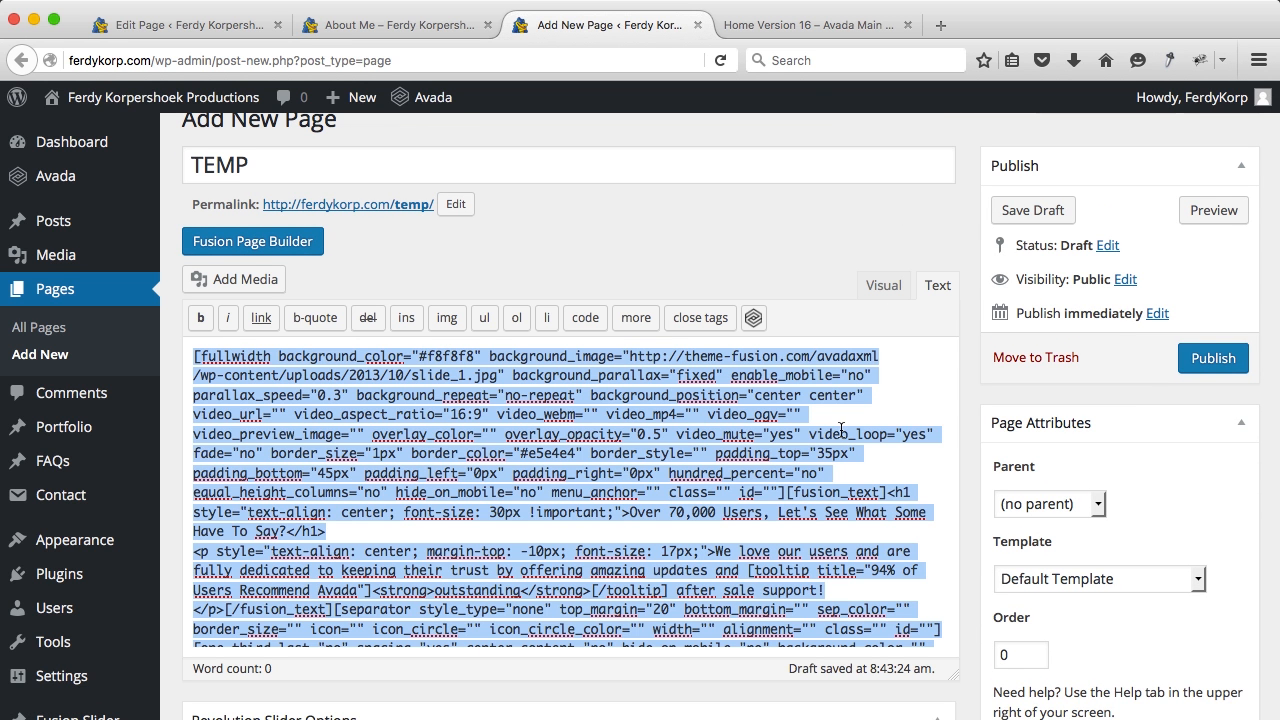
click(424, 30)
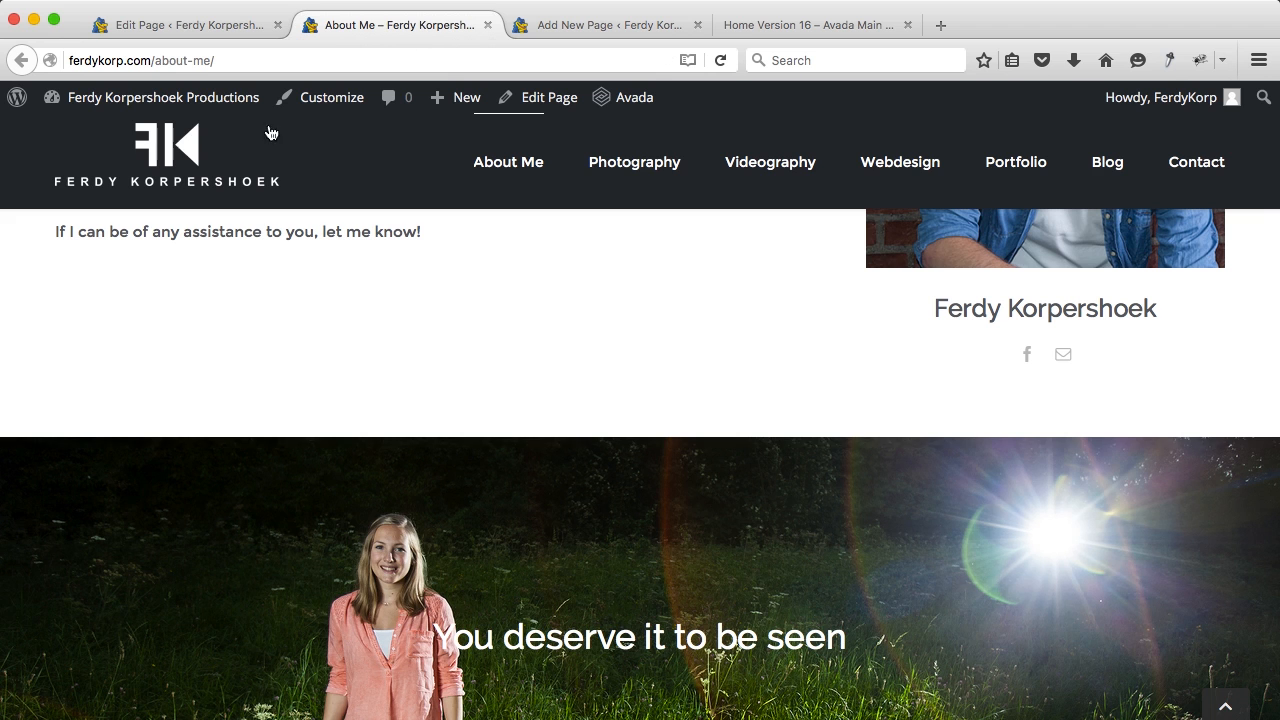
Step: Paste the shortcode on a new line at the end of the About Me page's Text view
click(198, 30)
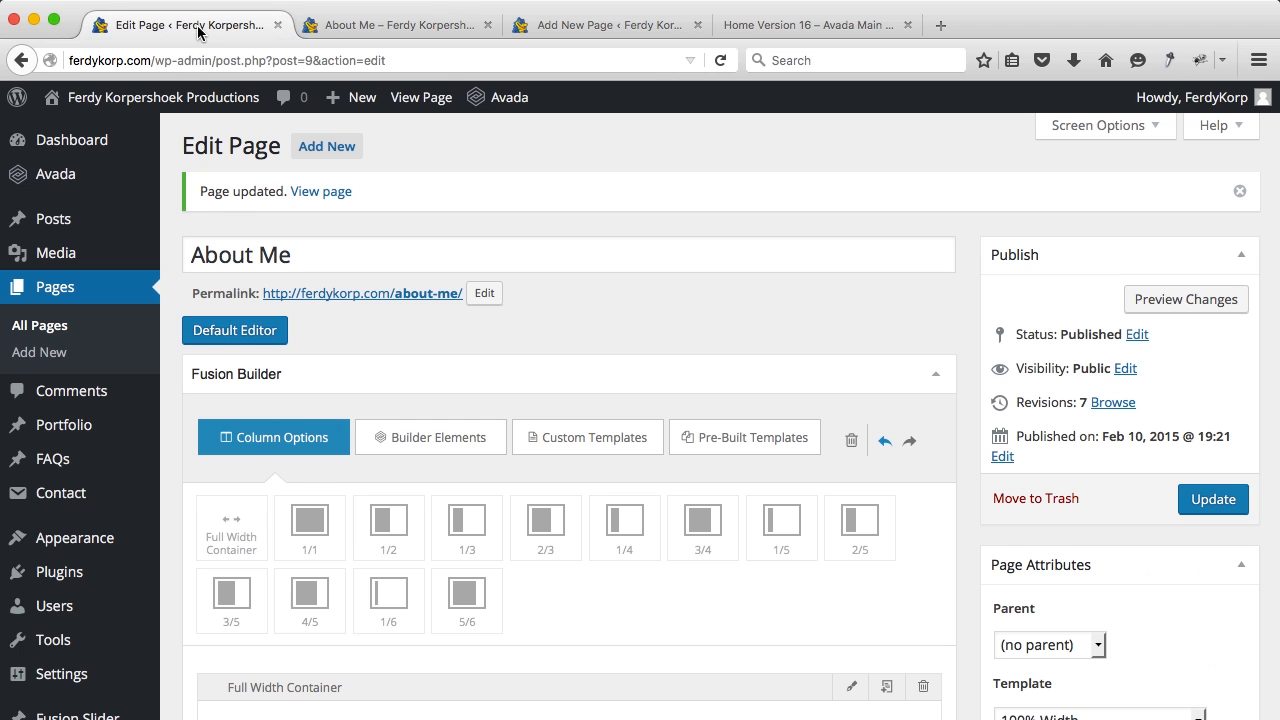
click(229, 338)
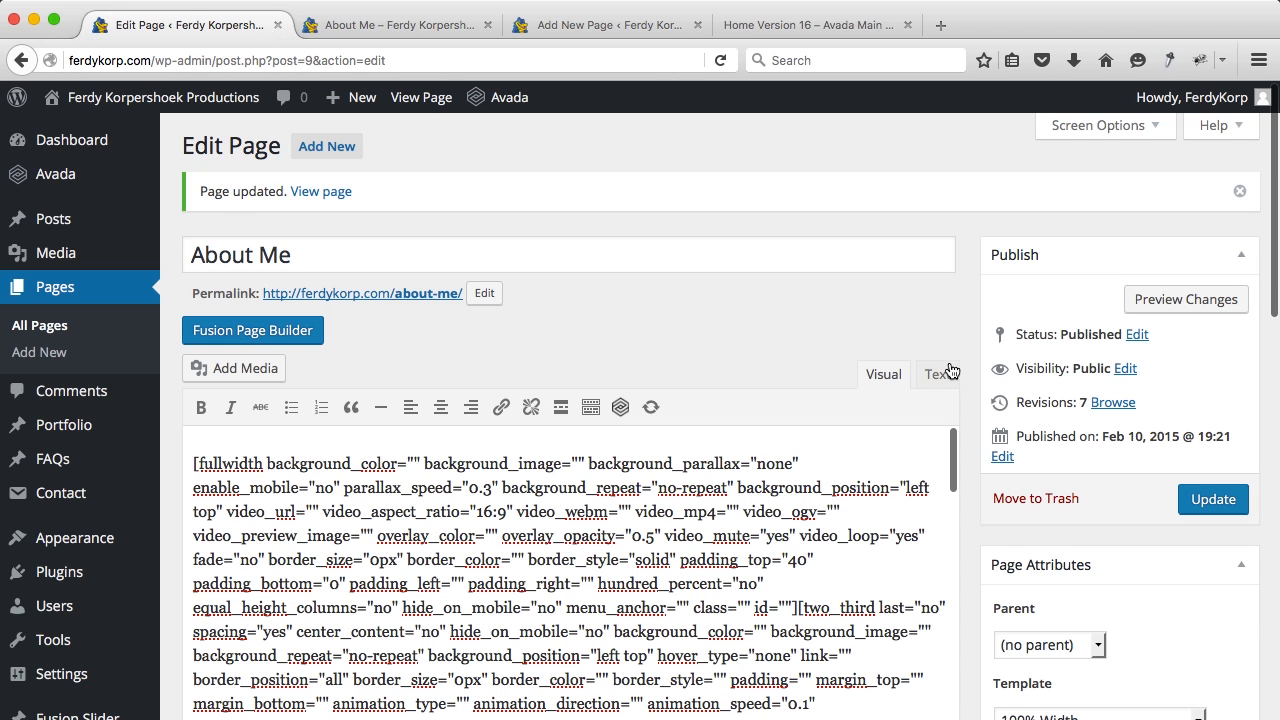
click(940, 375)
scroll(765, 517, down, 5)
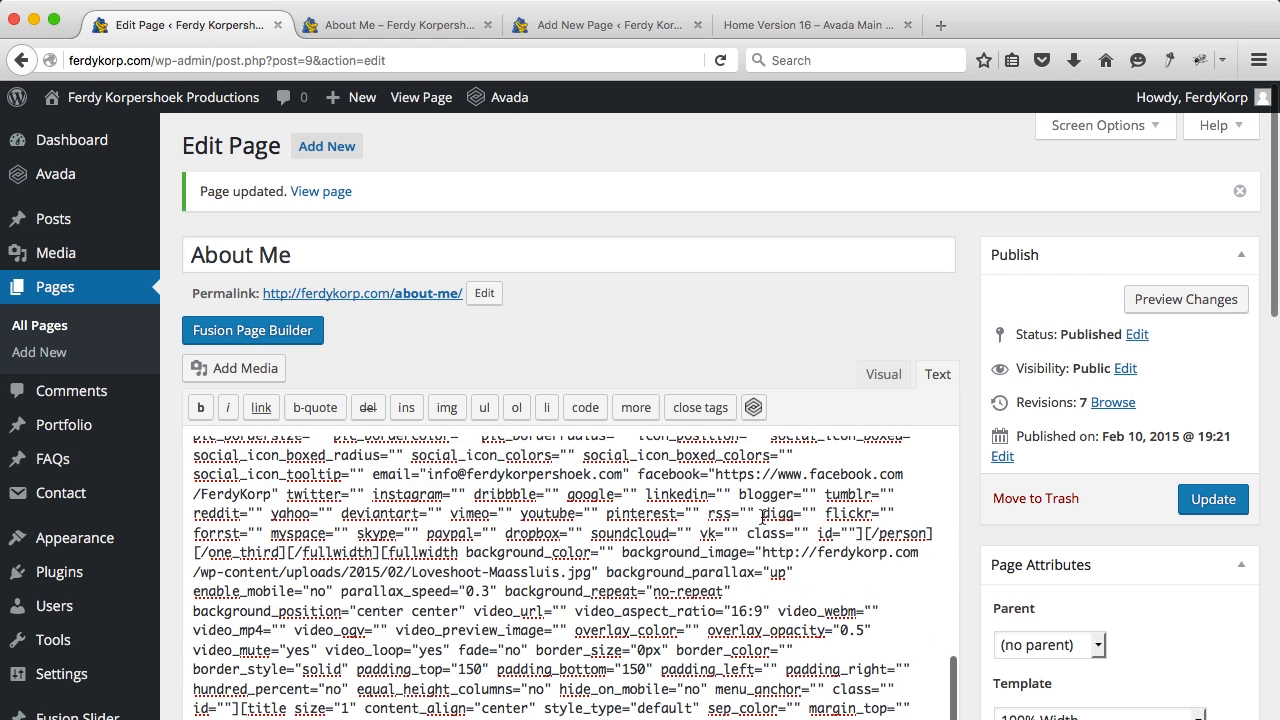
scroll(773, 516, down, 6)
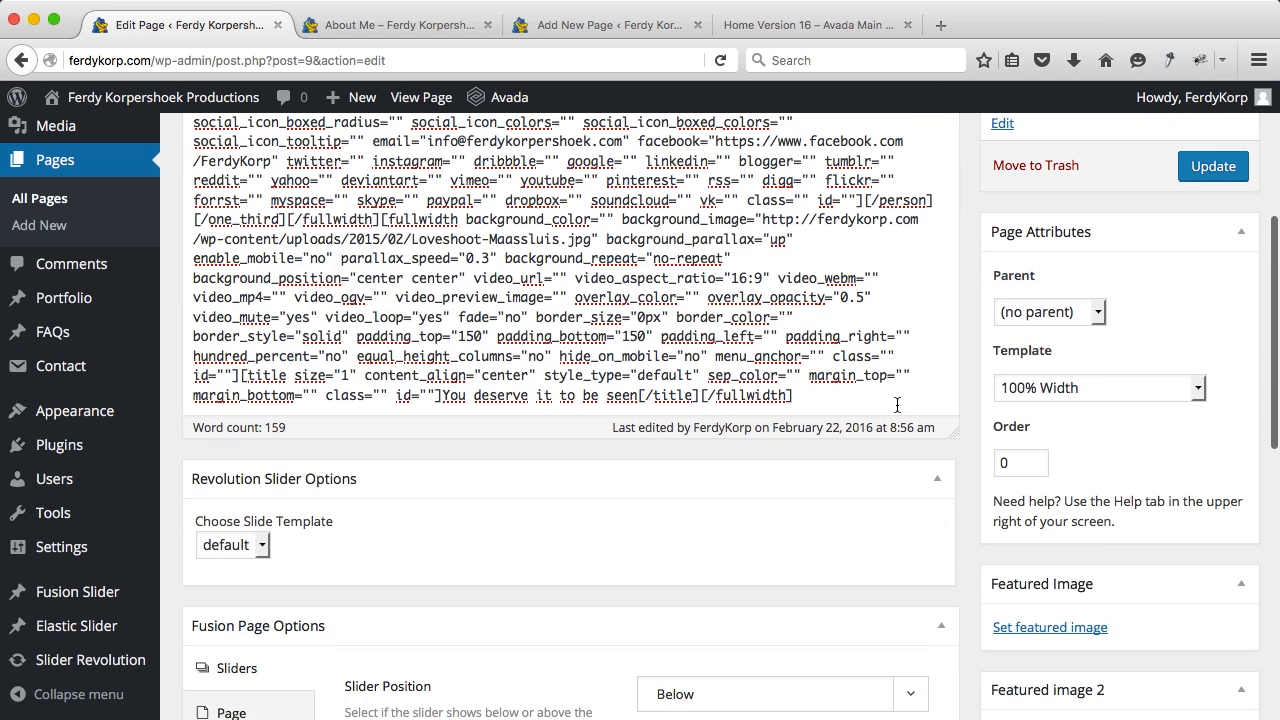
key(Return)
key(super+v)
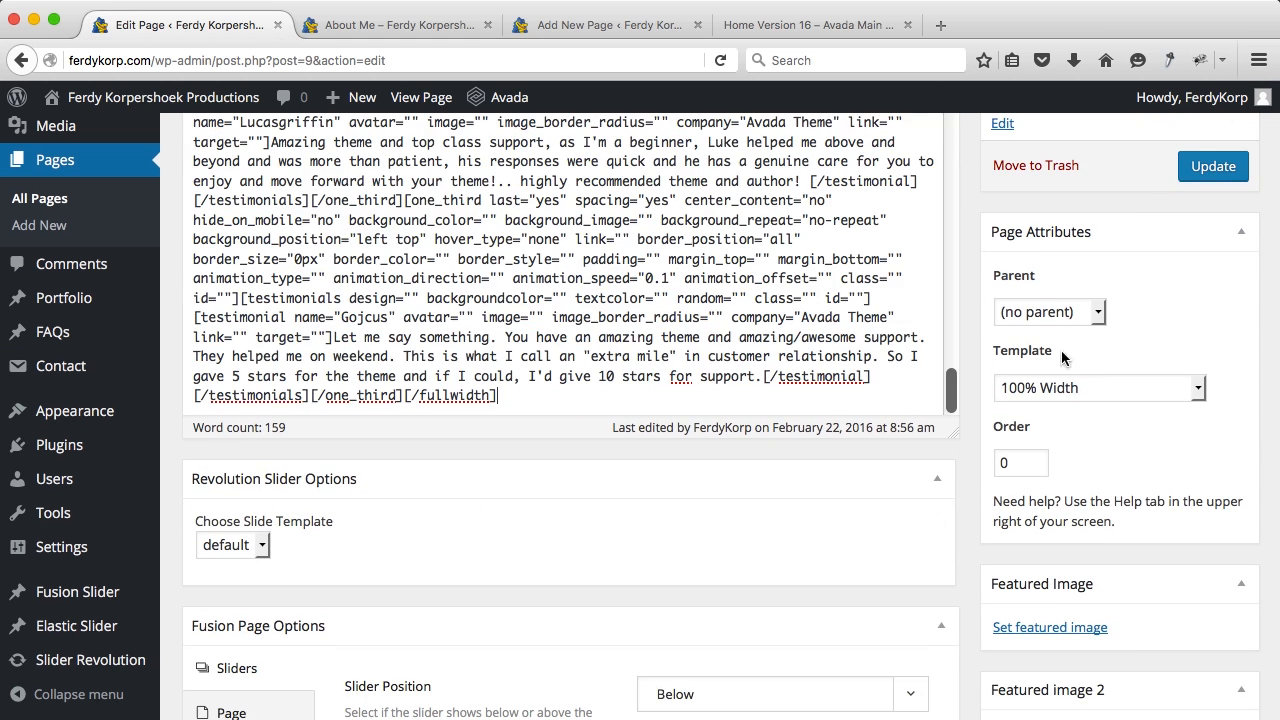
scroll(835, 257, up, 5)
scroll(835, 257, up, 5)
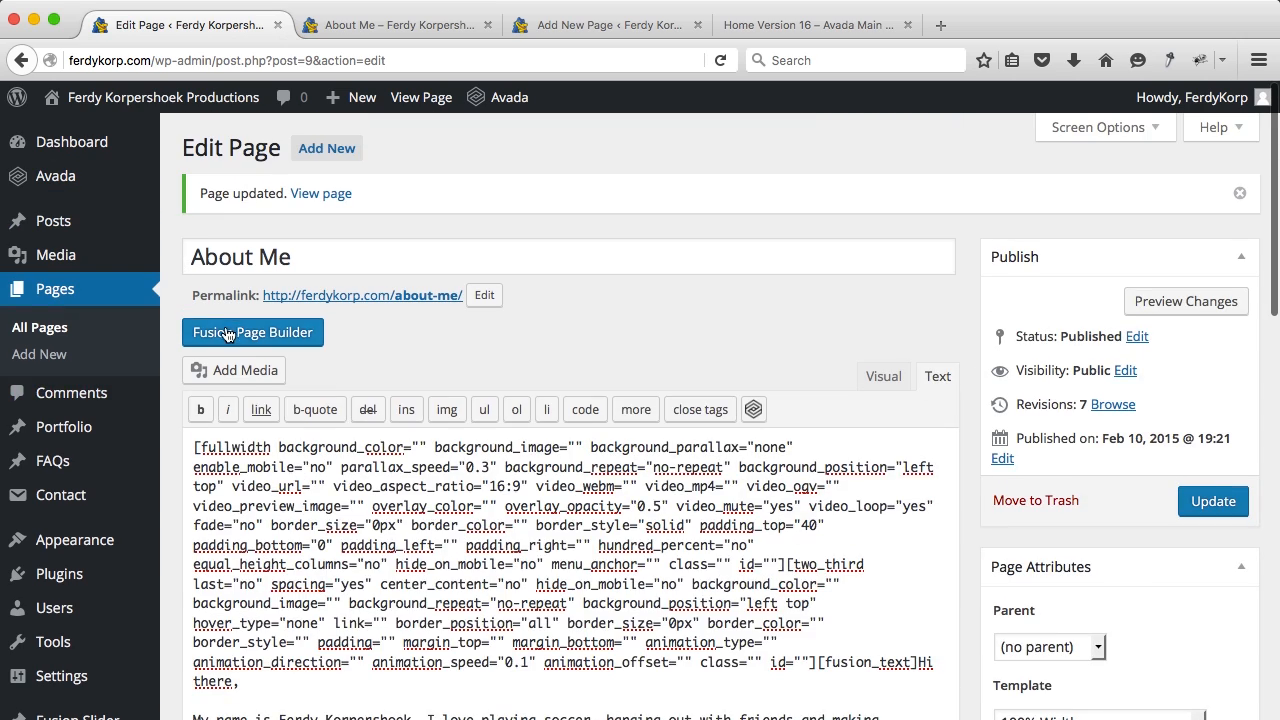
Step: Delete the separator above the testimonials section in the visual builder
click(226, 333)
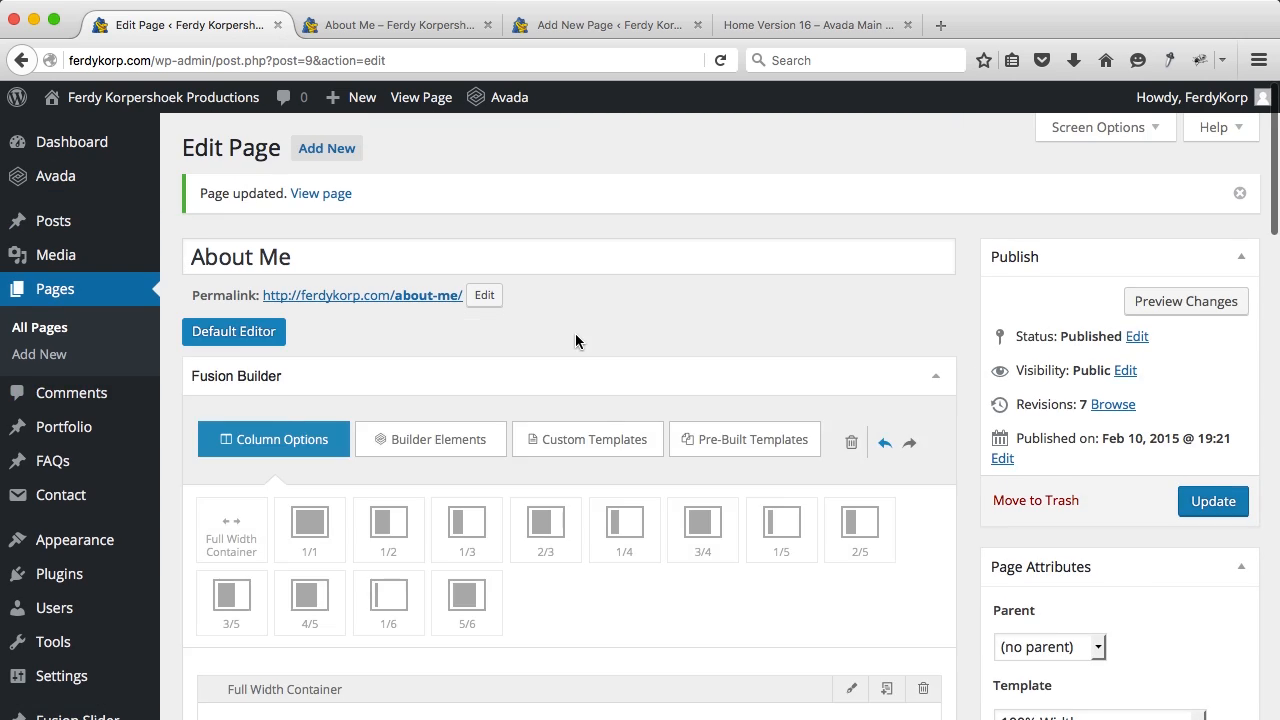
scroll(575, 337, down, 10)
scroll(577, 342, down, 3)
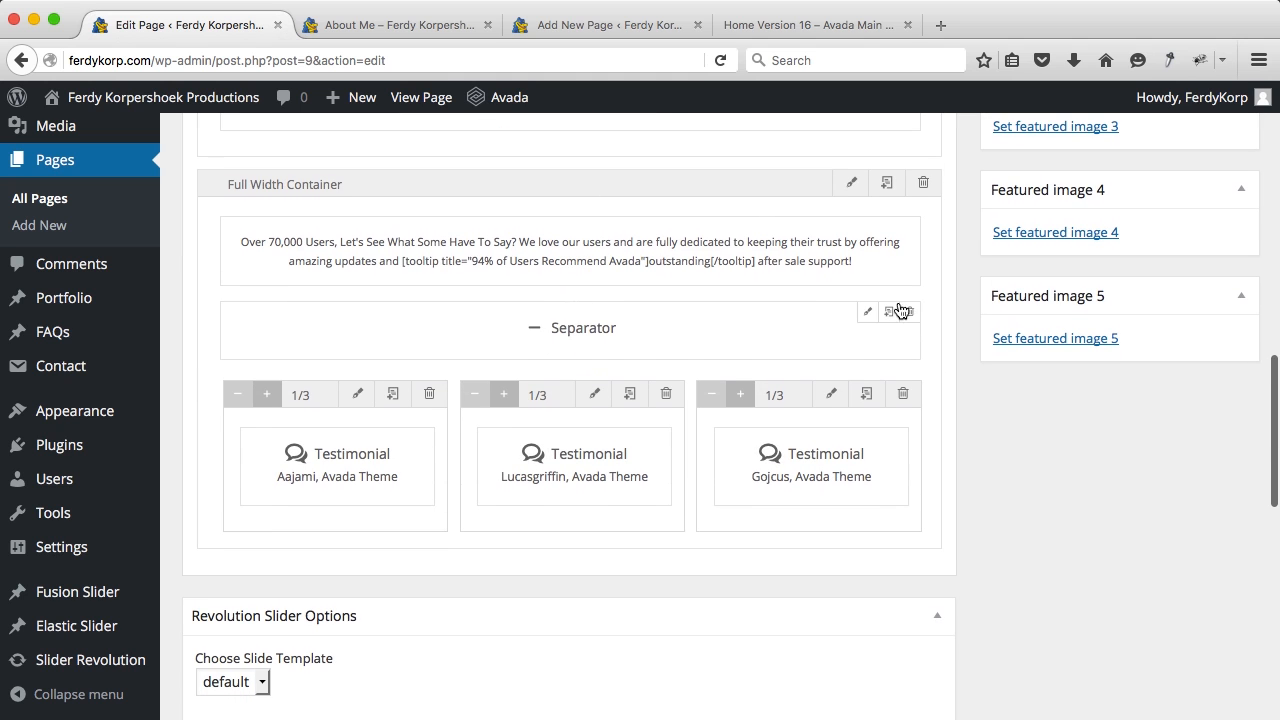
click(908, 311)
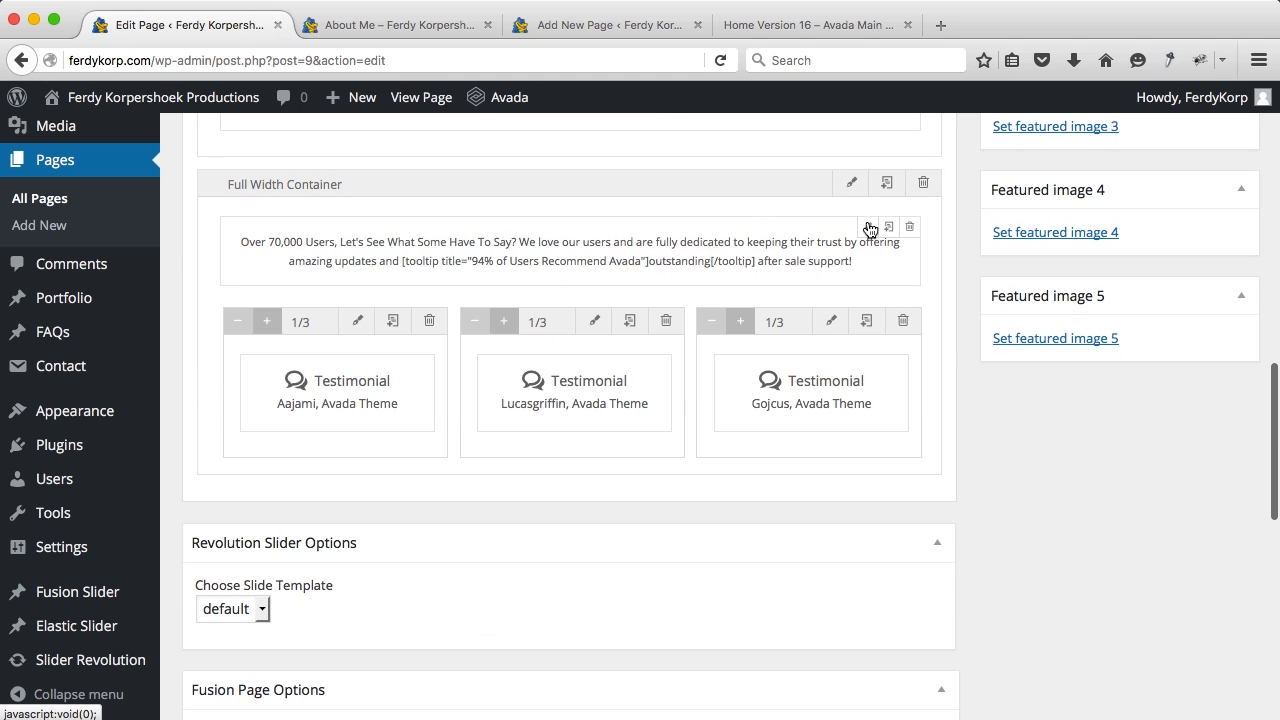
Step: Replace 'Over 70,000 Users' in the intro heading with 'I have quite a lot happy costomers'
click(868, 228)
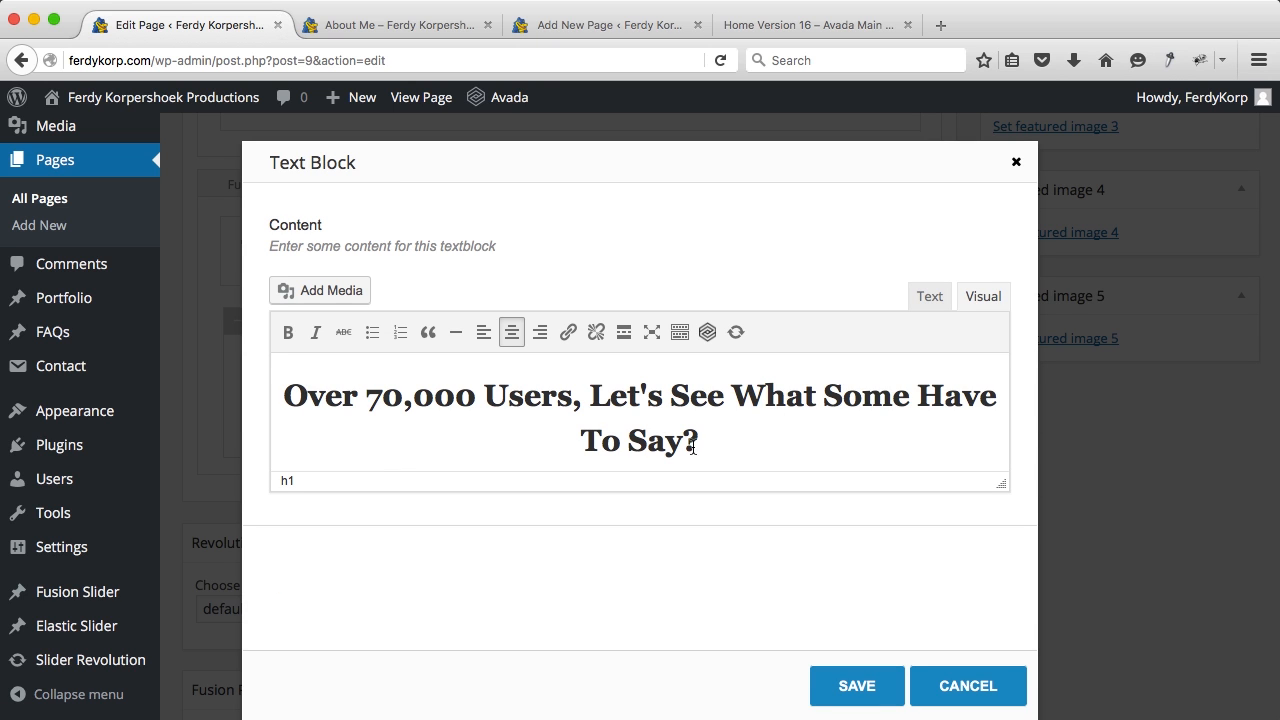
drag(699, 444, 634, 432)
drag(573, 398, 289, 384)
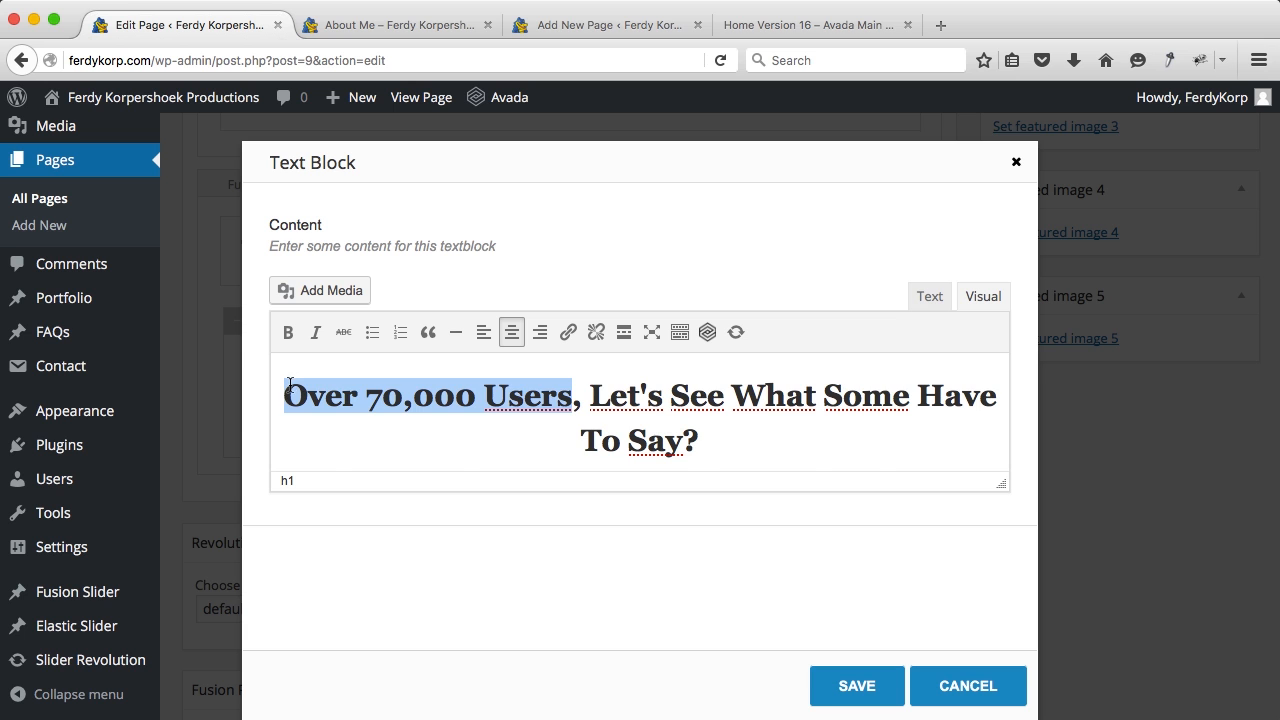
text(I have quit)
text(e a lot )
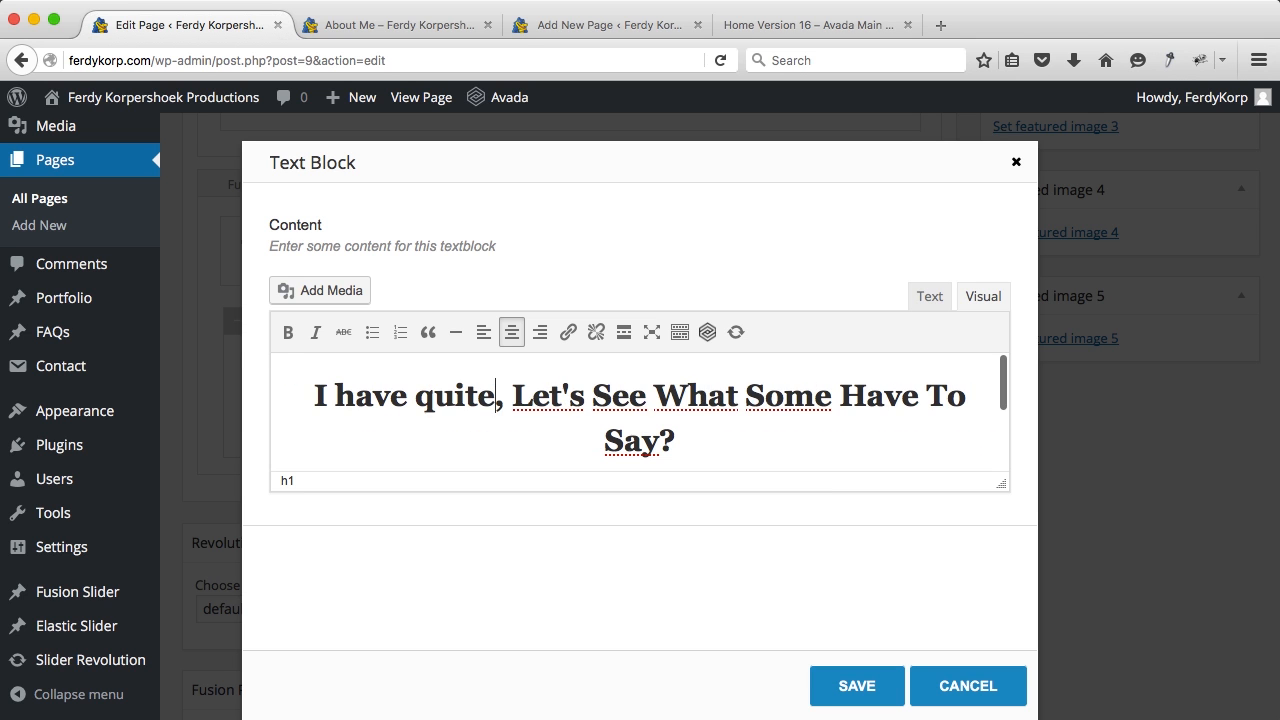
text(happy cosu)
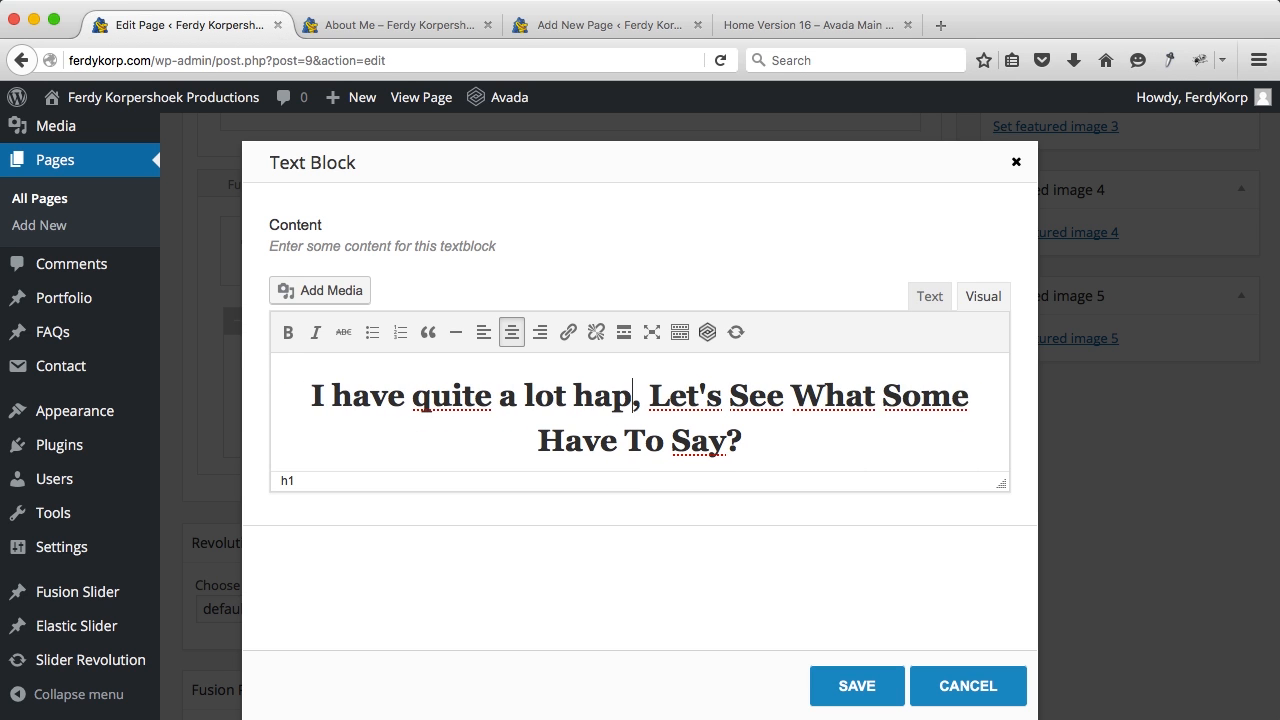
key(BackSpace)
text(tomeer)
key(BackSpace)
key(BackSpace)
text(rs)
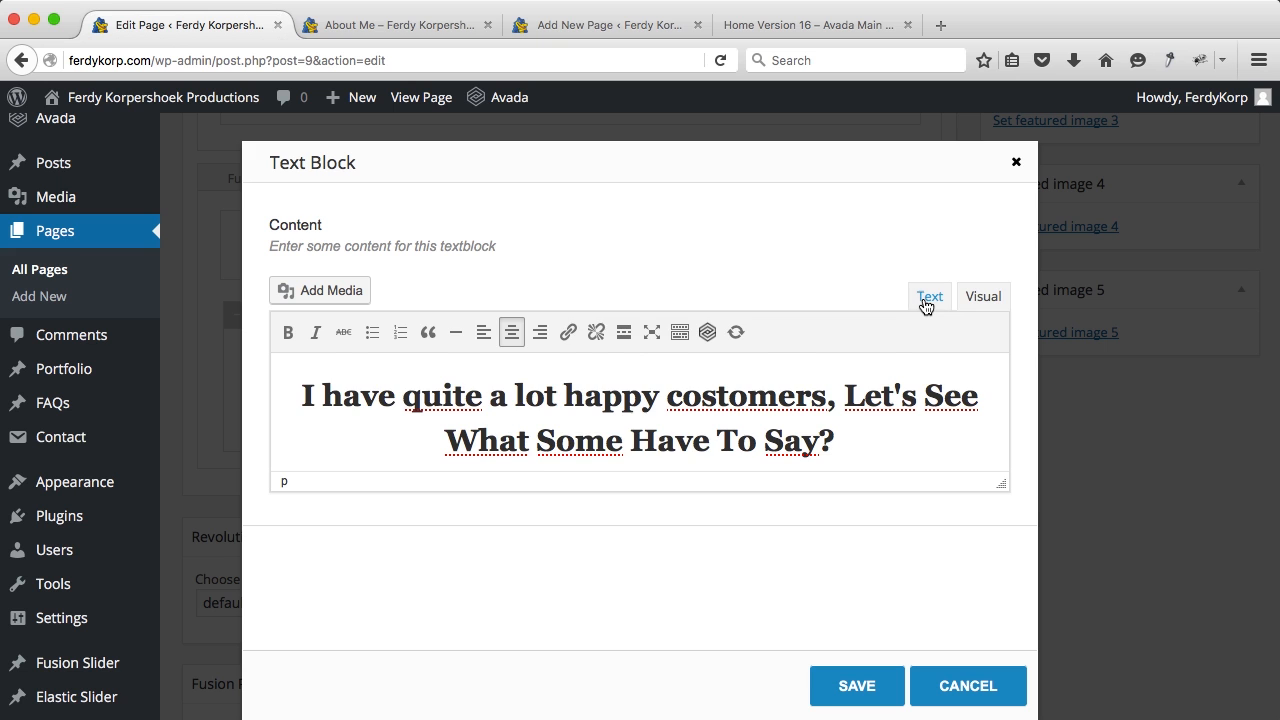
Step: Delete the paragraph under the heading in the Text view and save the text block
click(928, 297)
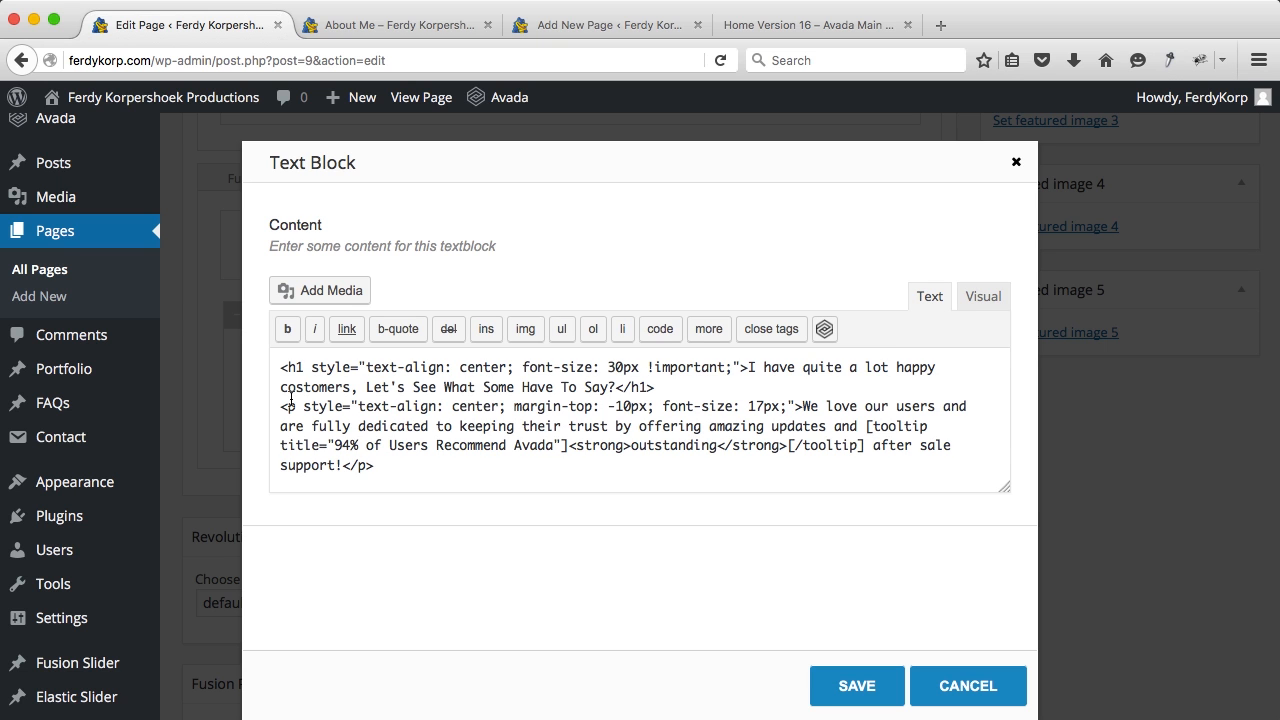
drag(281, 406, 387, 464)
key(BackSpace)
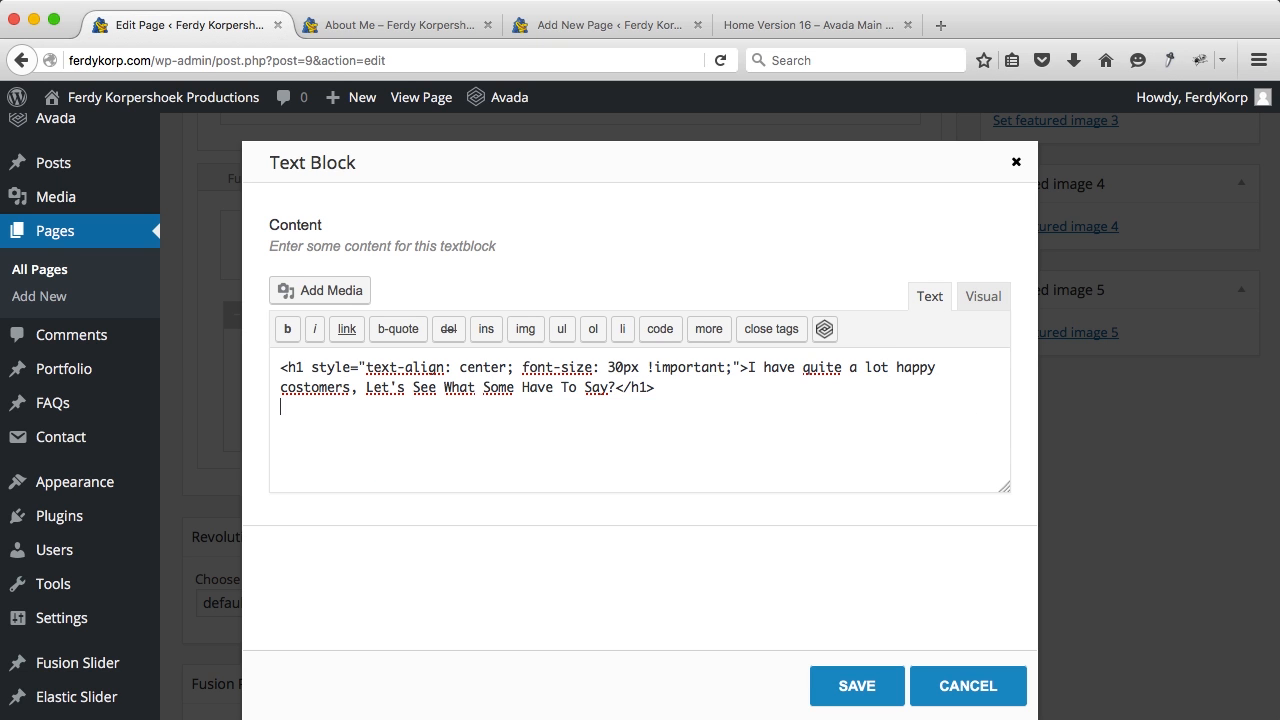
click(829, 684)
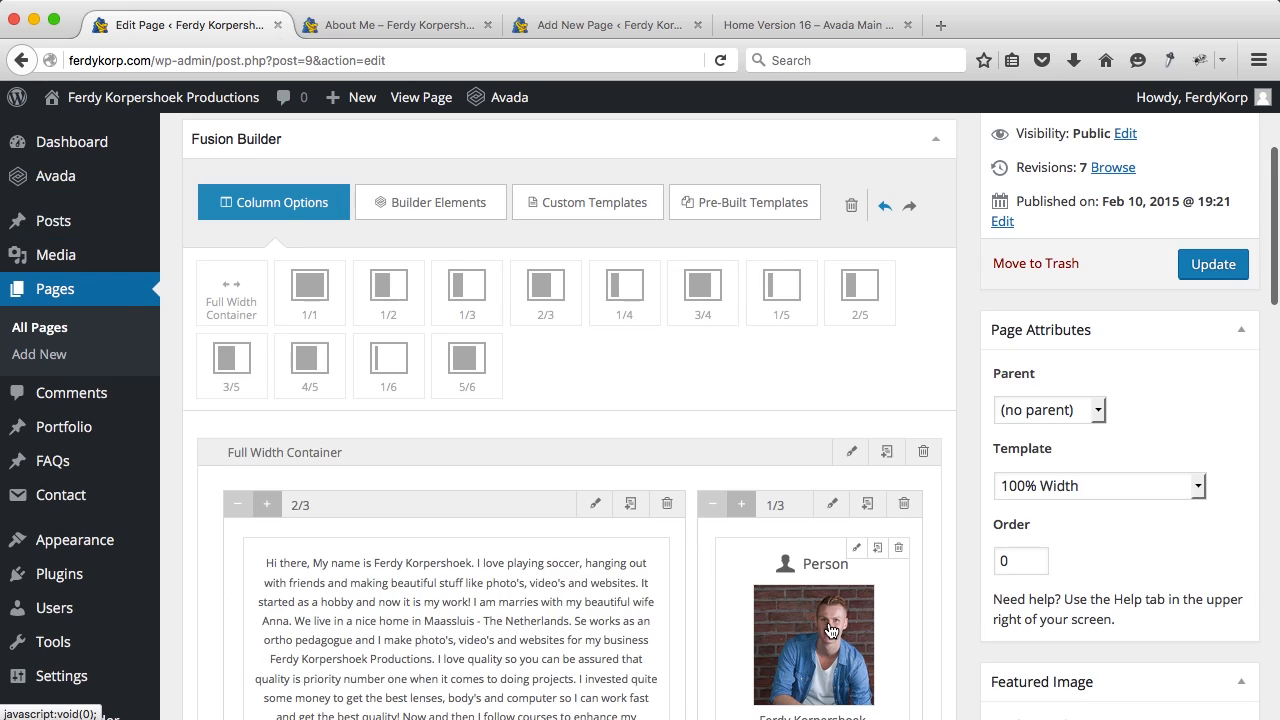
Step: Narrow the three testimonial columns from 1/3 to 1/4 and clone the third as a fourth
scroll(643, 459, down, 8)
scroll(643, 459, down, 1)
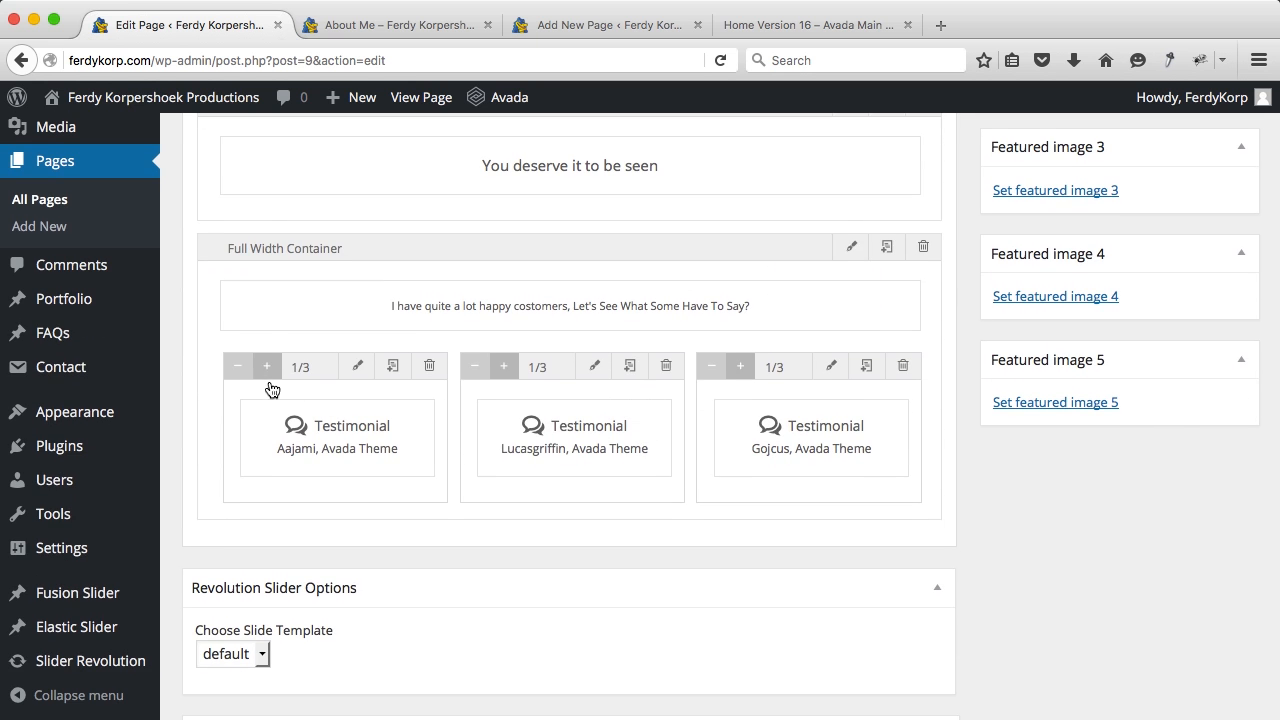
click(238, 374)
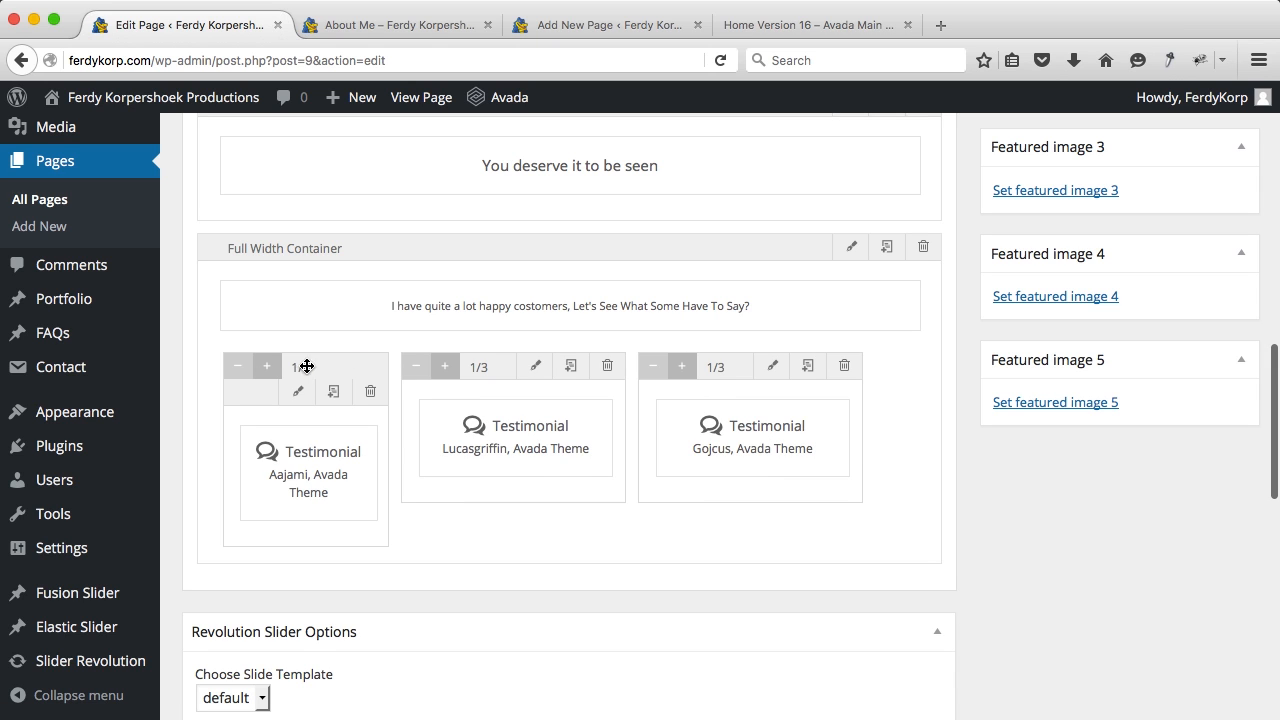
click(410, 374)
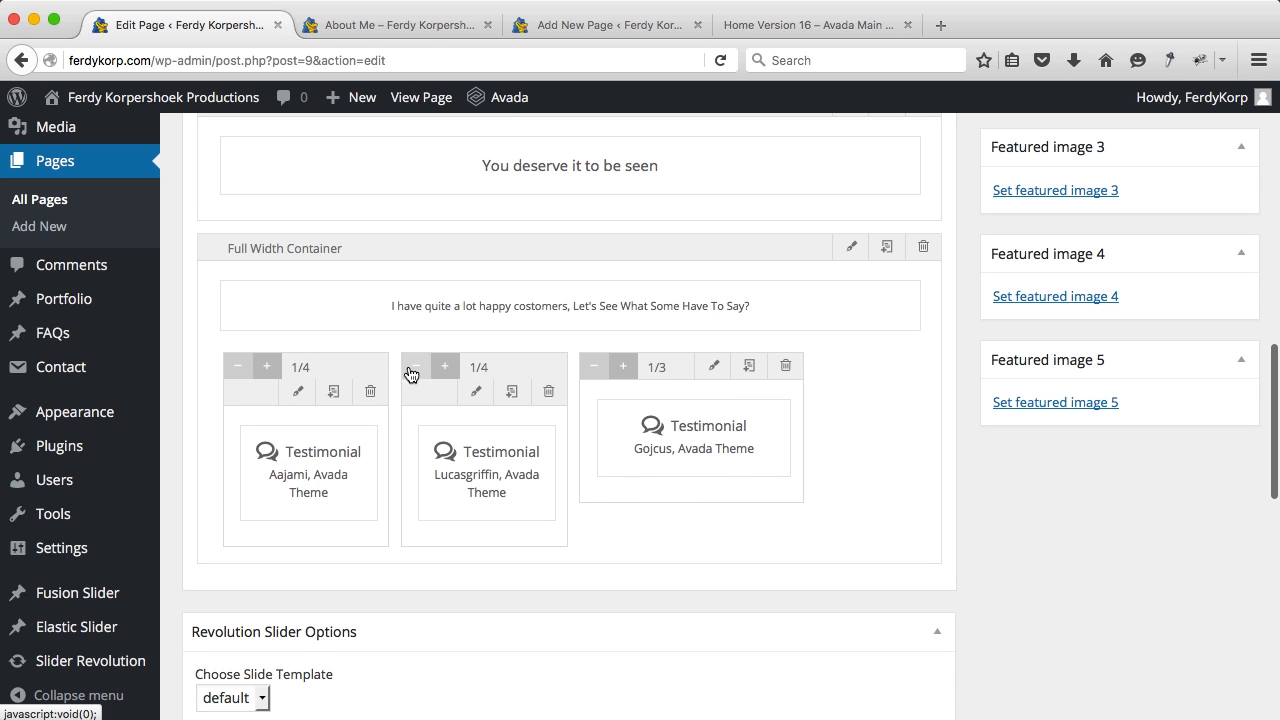
click(589, 372)
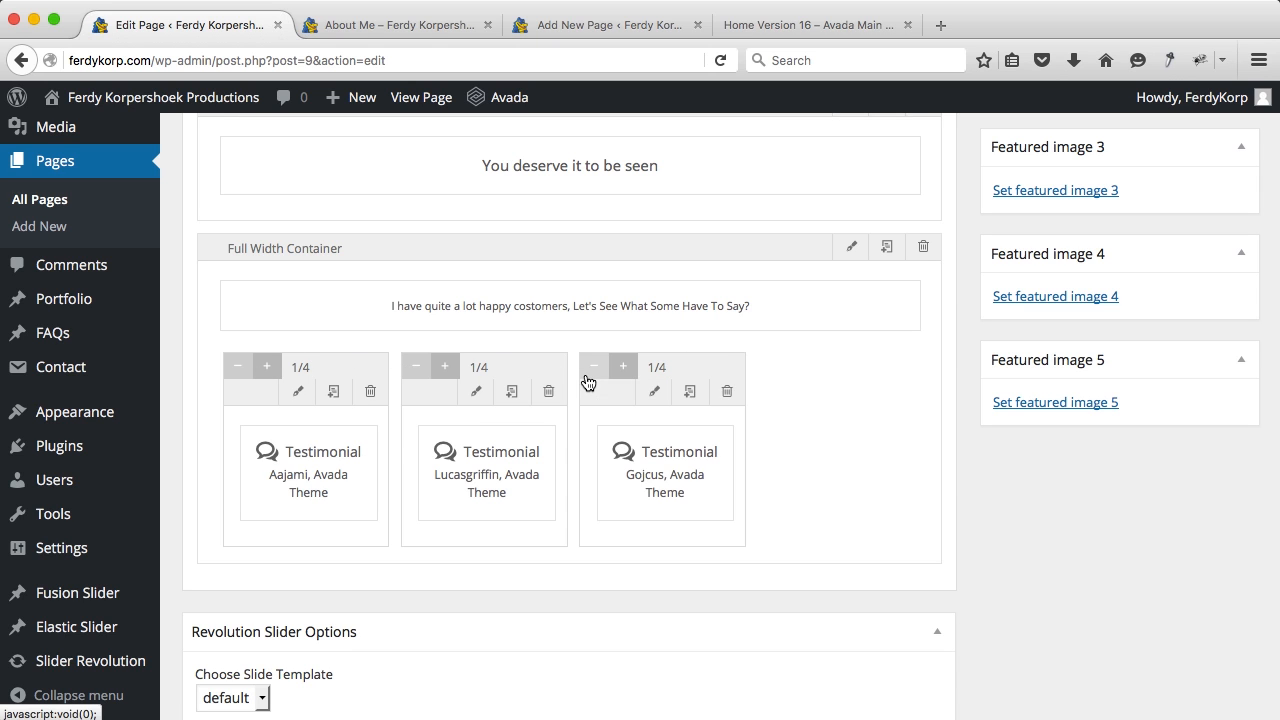
click(693, 396)
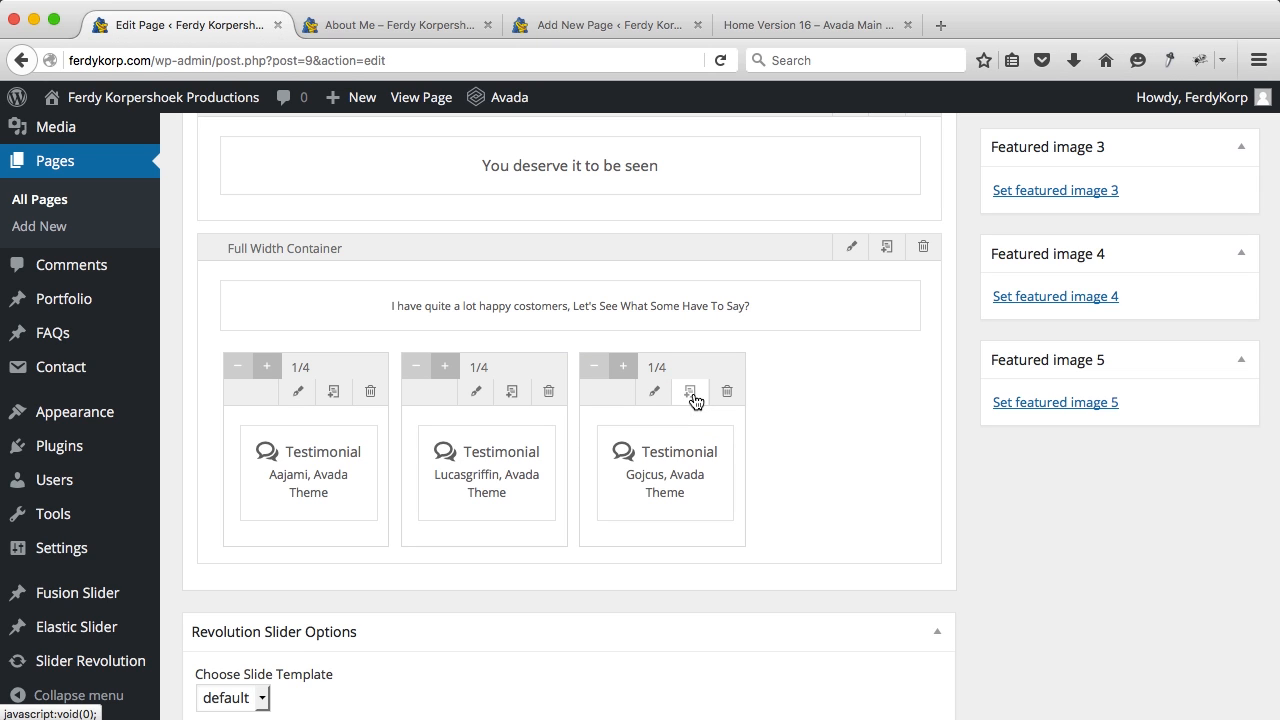
mouse_move(354, 447)
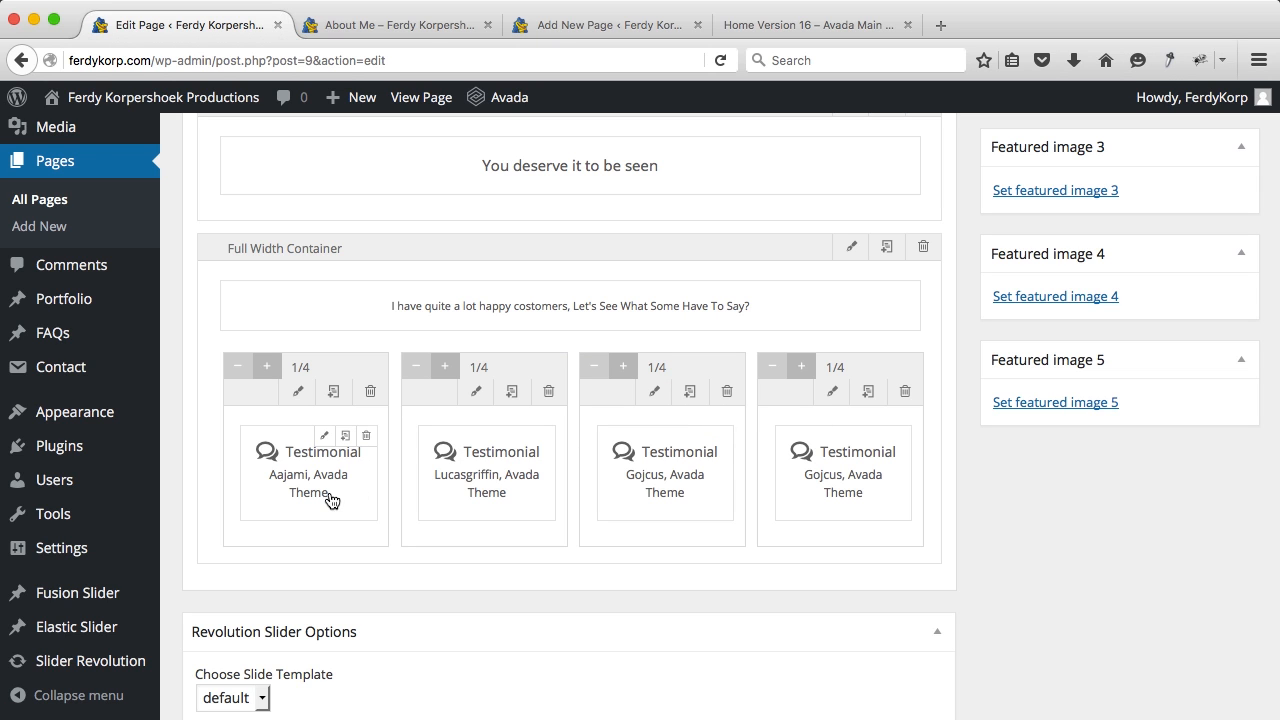
Step: Enter a new person's name in the first testimonial item and set its avatar to Image
click(325, 440)
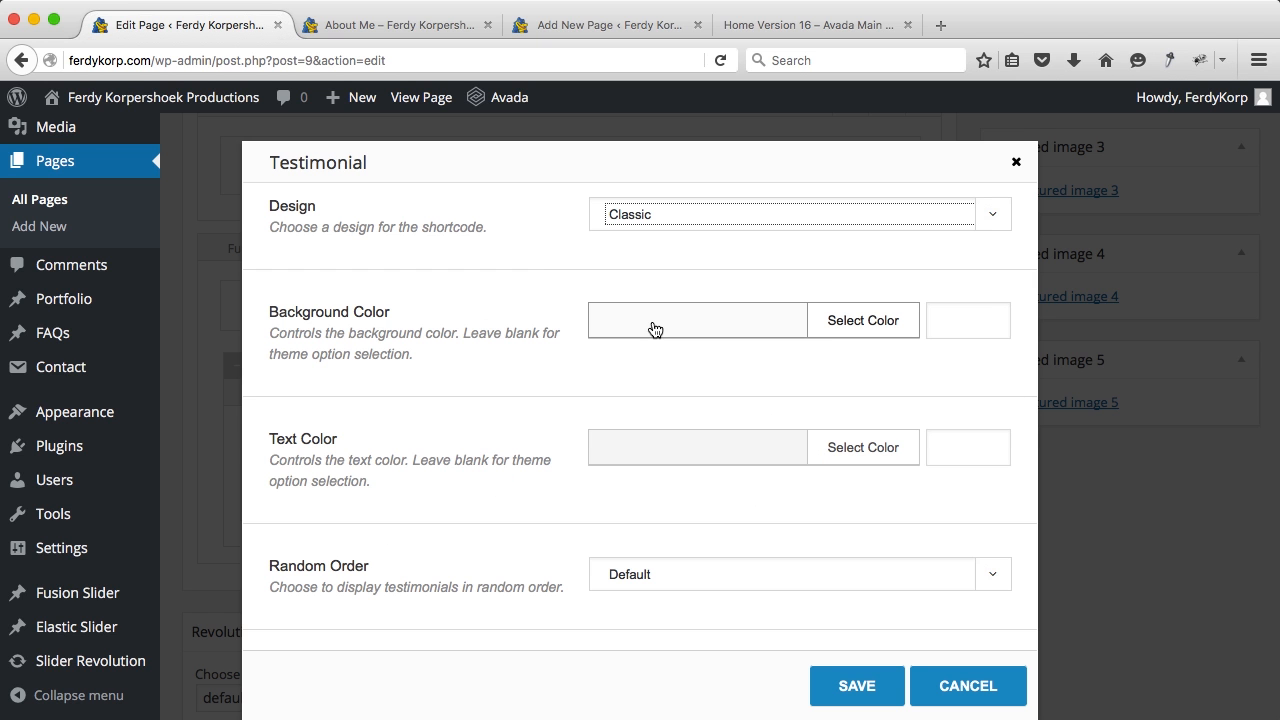
scroll(652, 322, down, 5)
click(355, 521)
scroll(357, 528, down, 3)
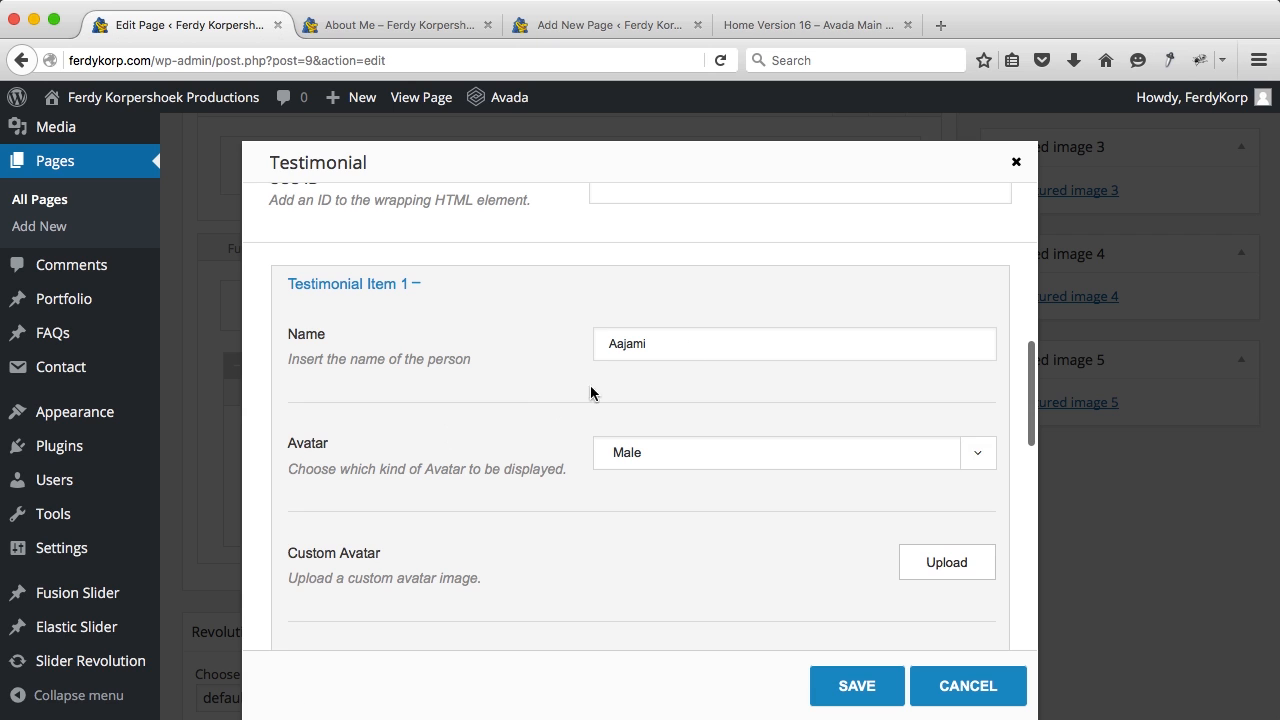
click(672, 340)
double_click(670, 341)
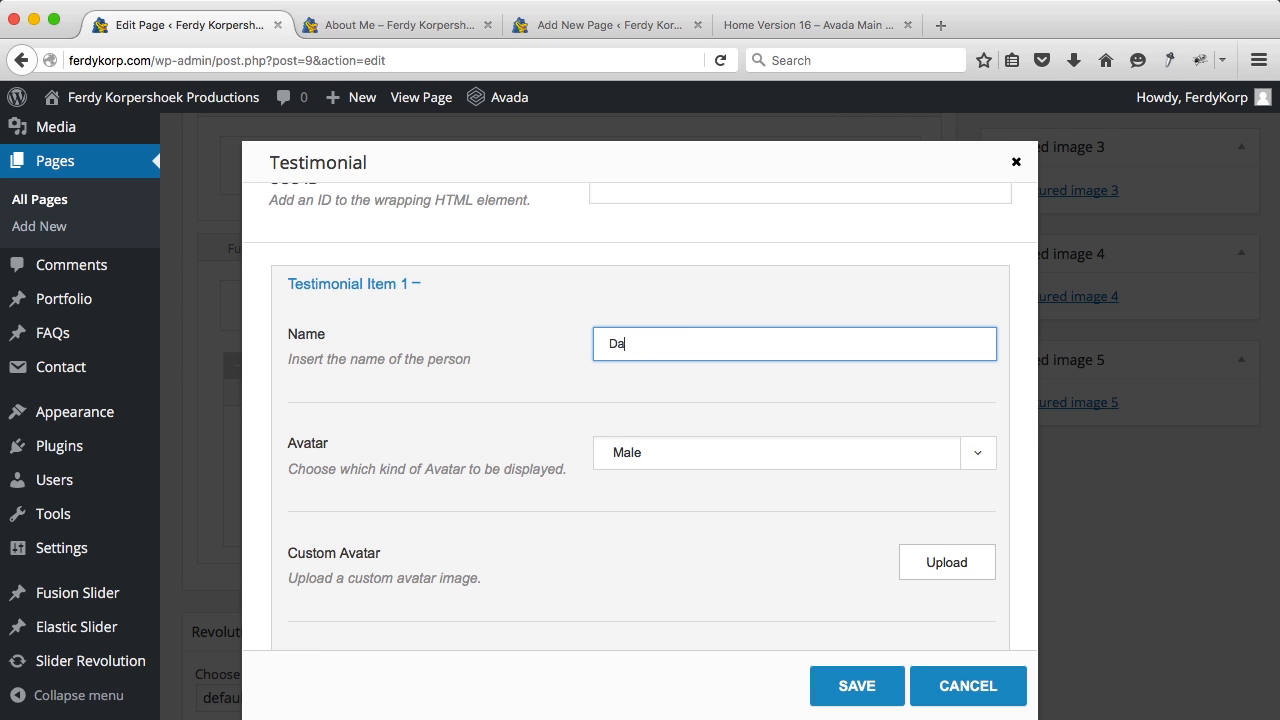
text(Danny)
scroll(605, 445, down, 1)
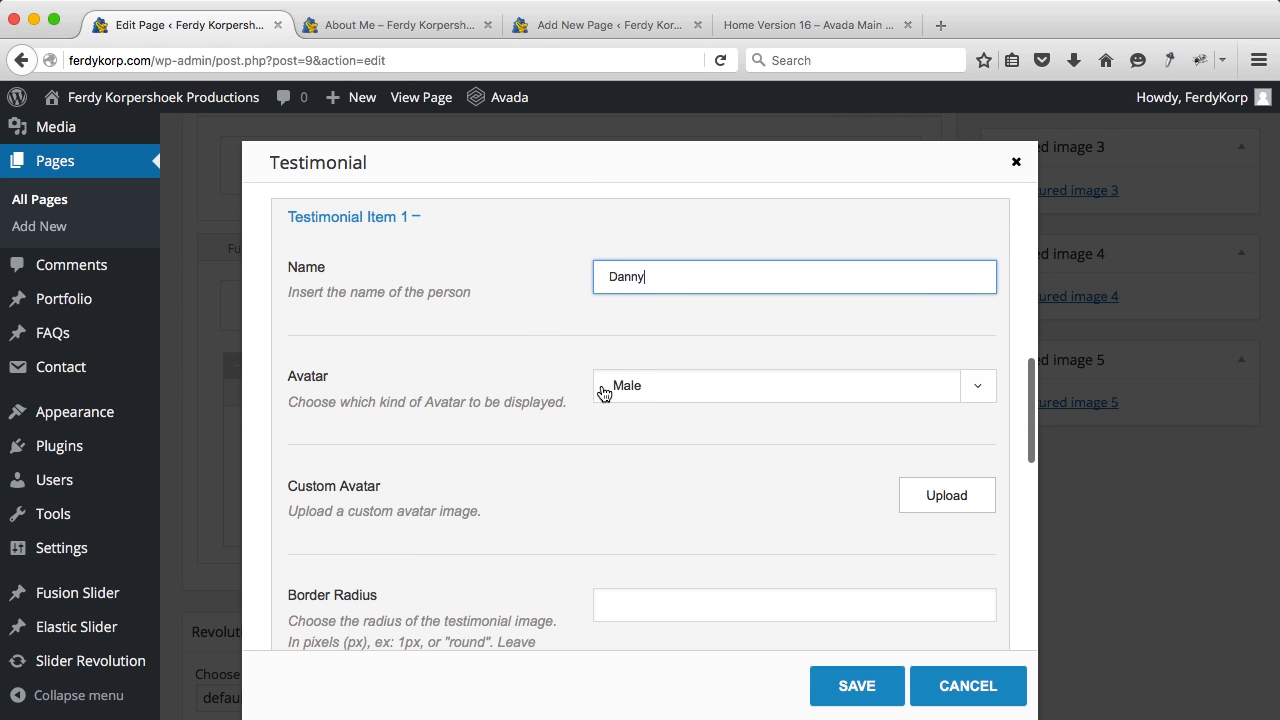
click(628, 388)
click(626, 446)
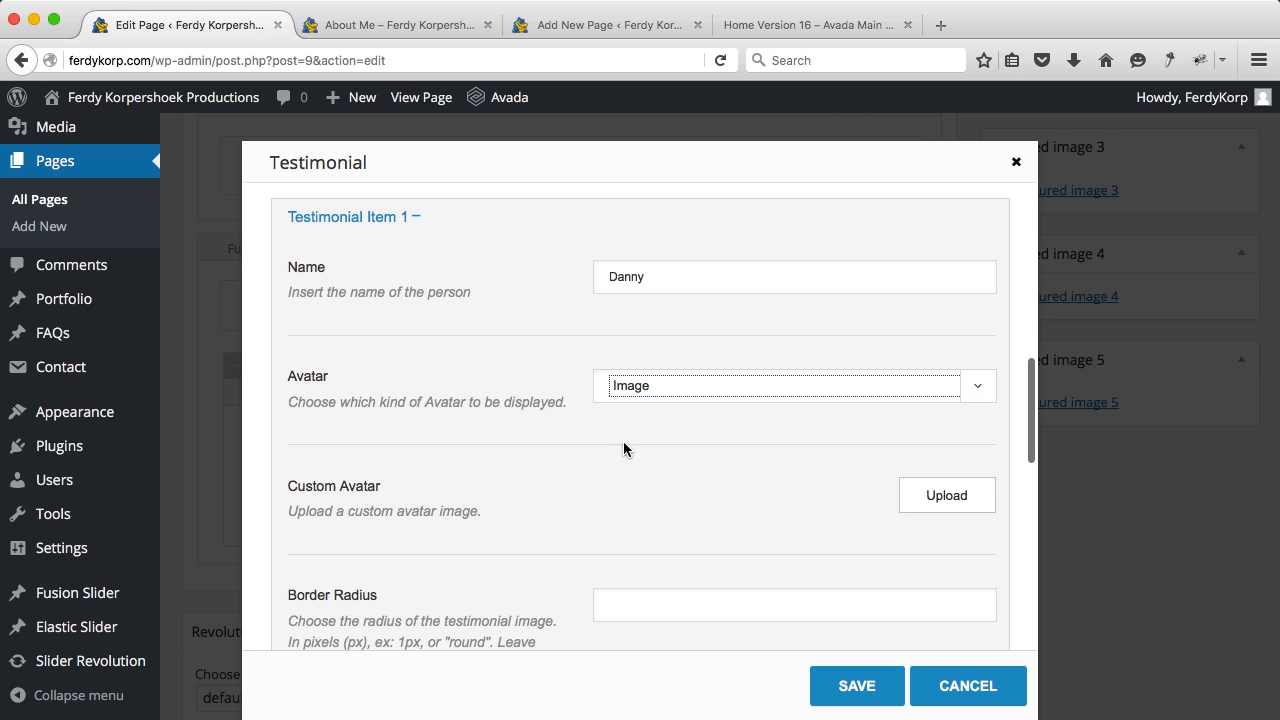
Step: Upload four portrait photos from Avada/02. About Me/Testimonials to the media library
click(934, 500)
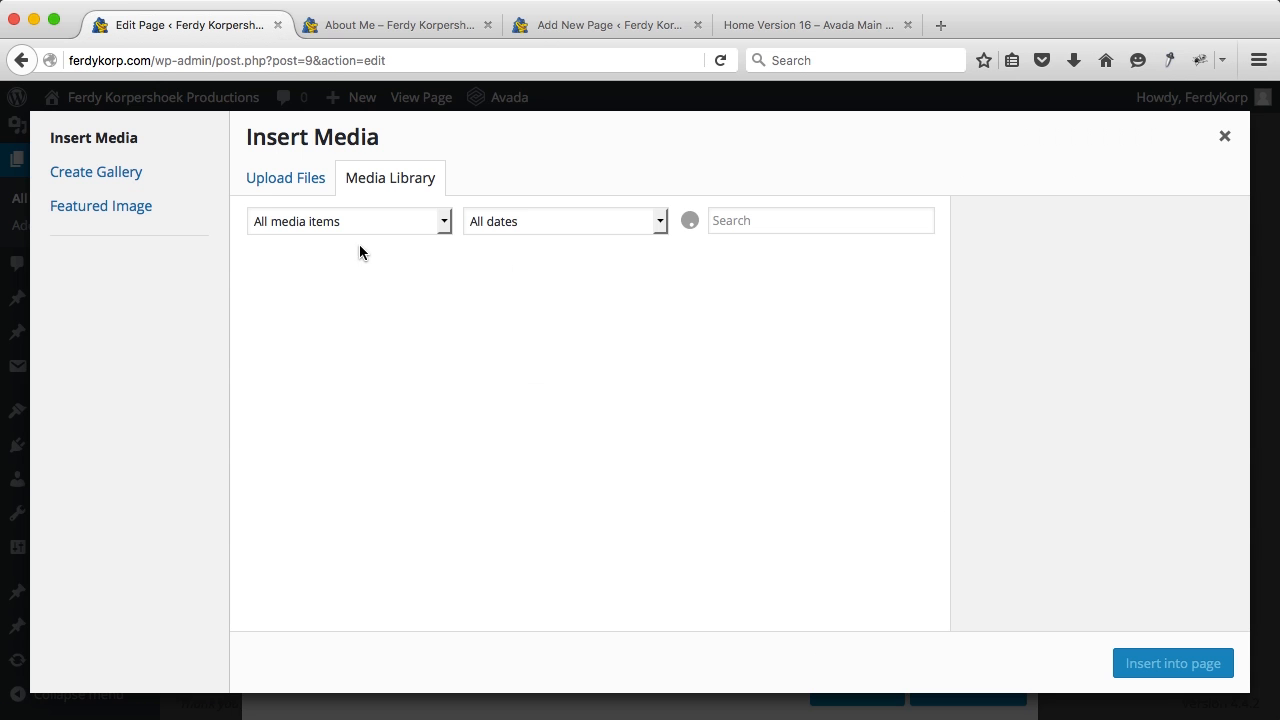
click(290, 188)
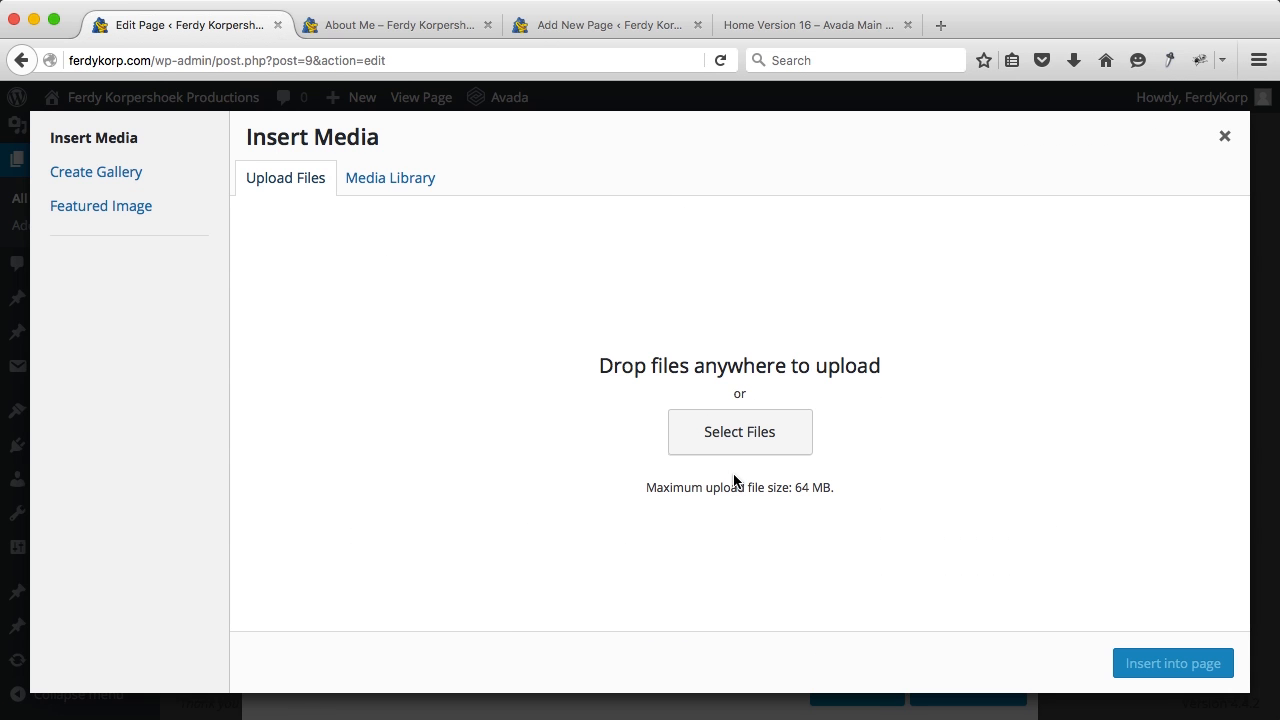
click(760, 440)
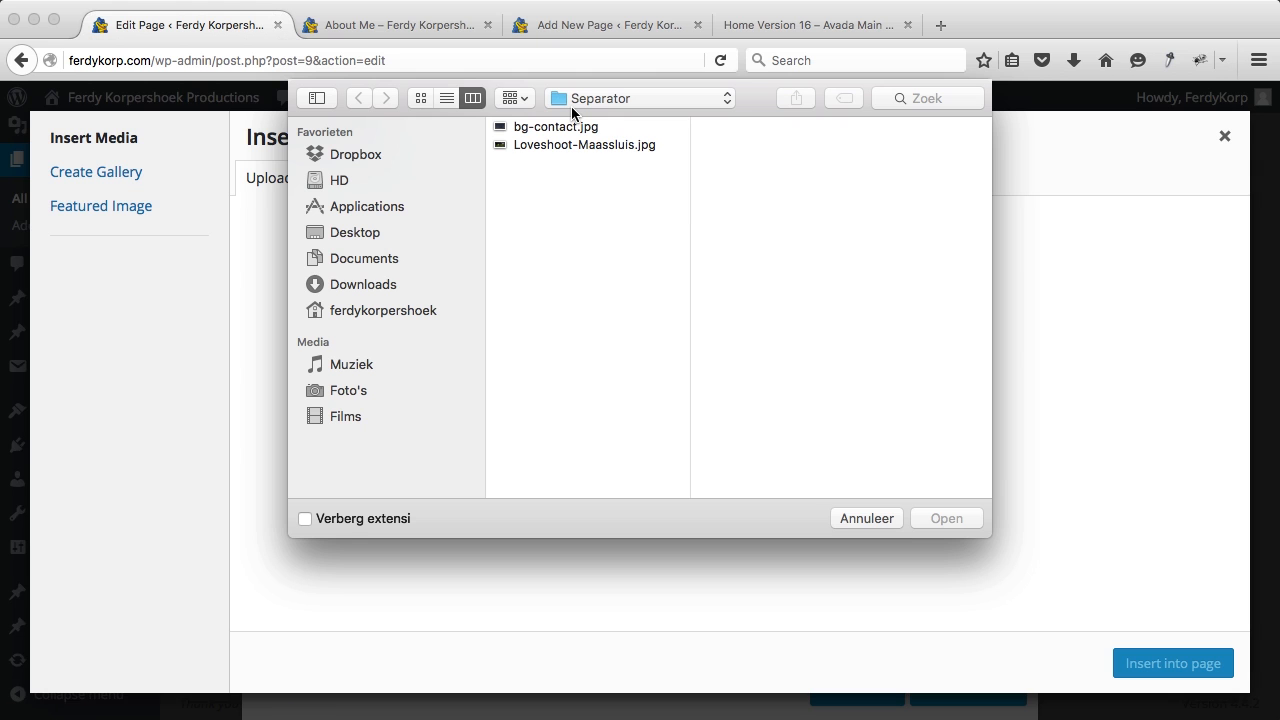
click(571, 104)
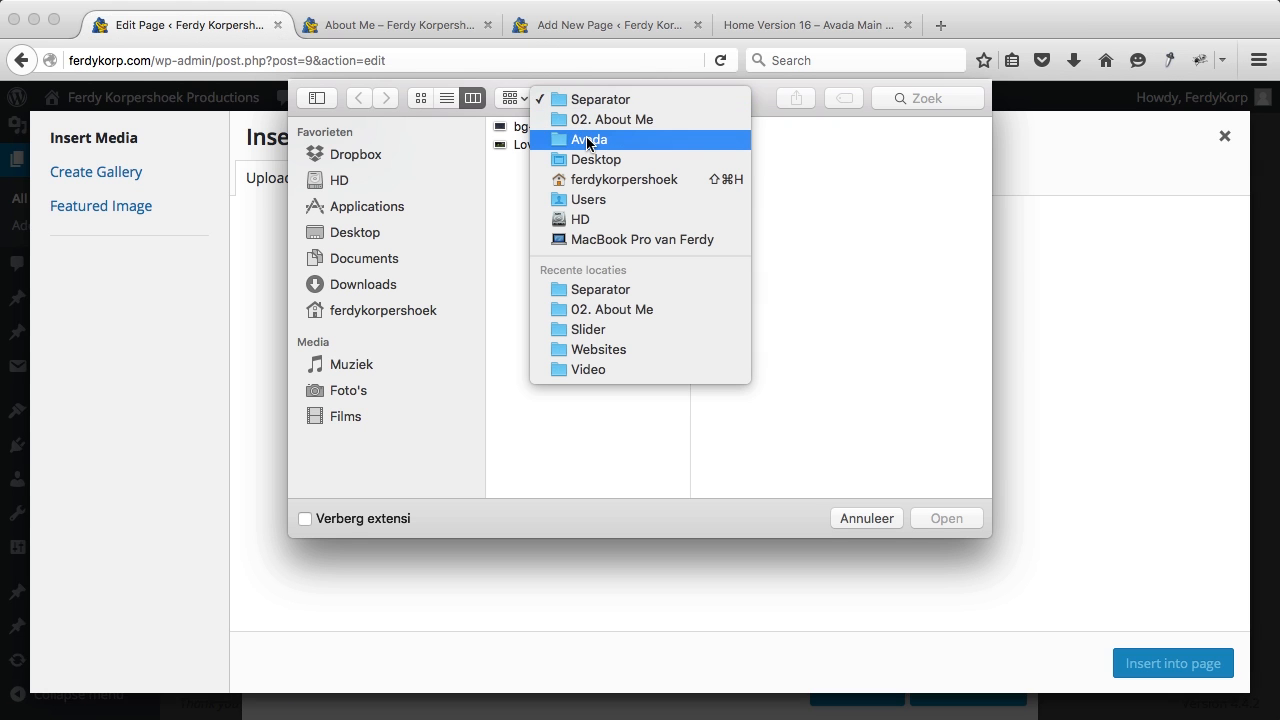
click(588, 138)
click(757, 163)
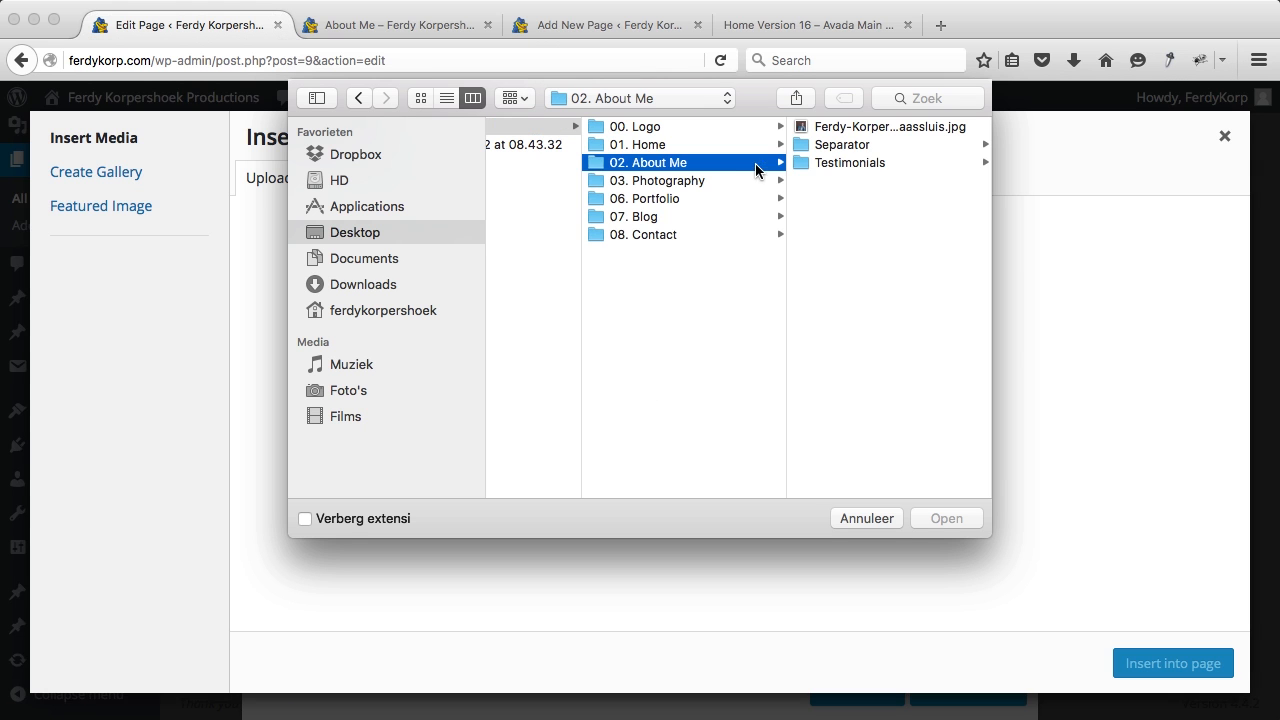
click(844, 163)
click(847, 128)
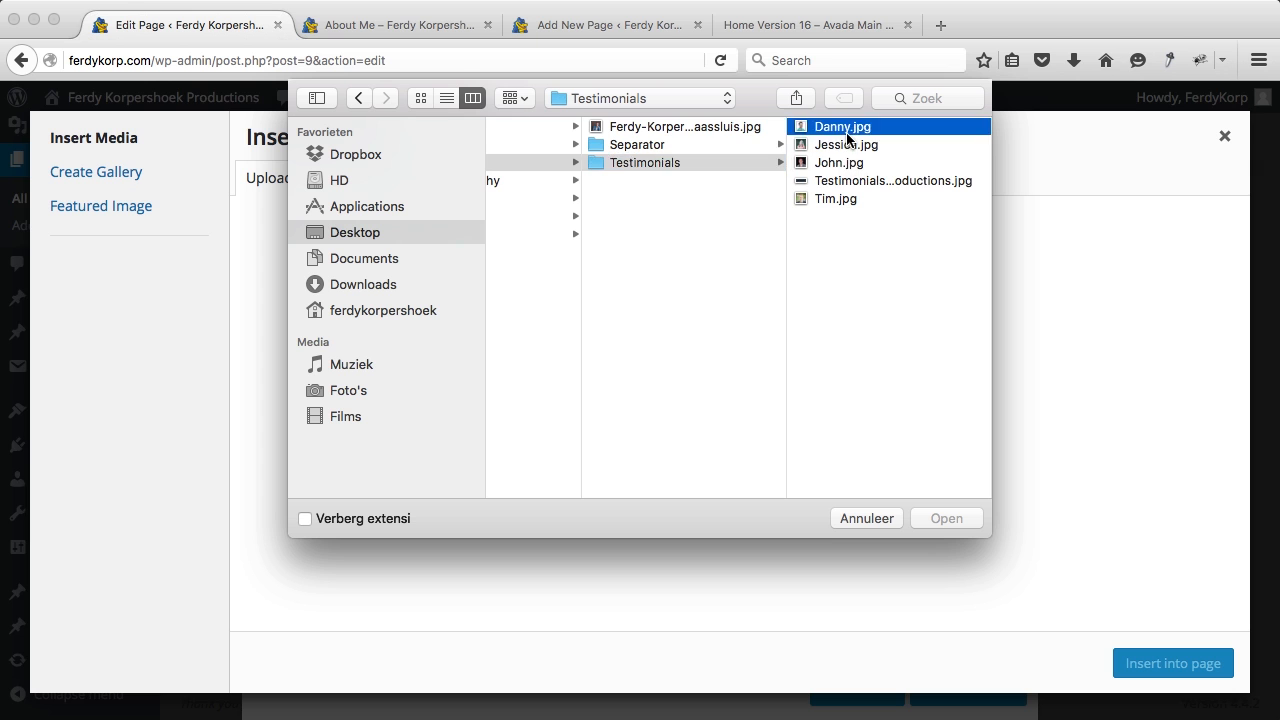
super+click(752, 150)
super+click(682, 162)
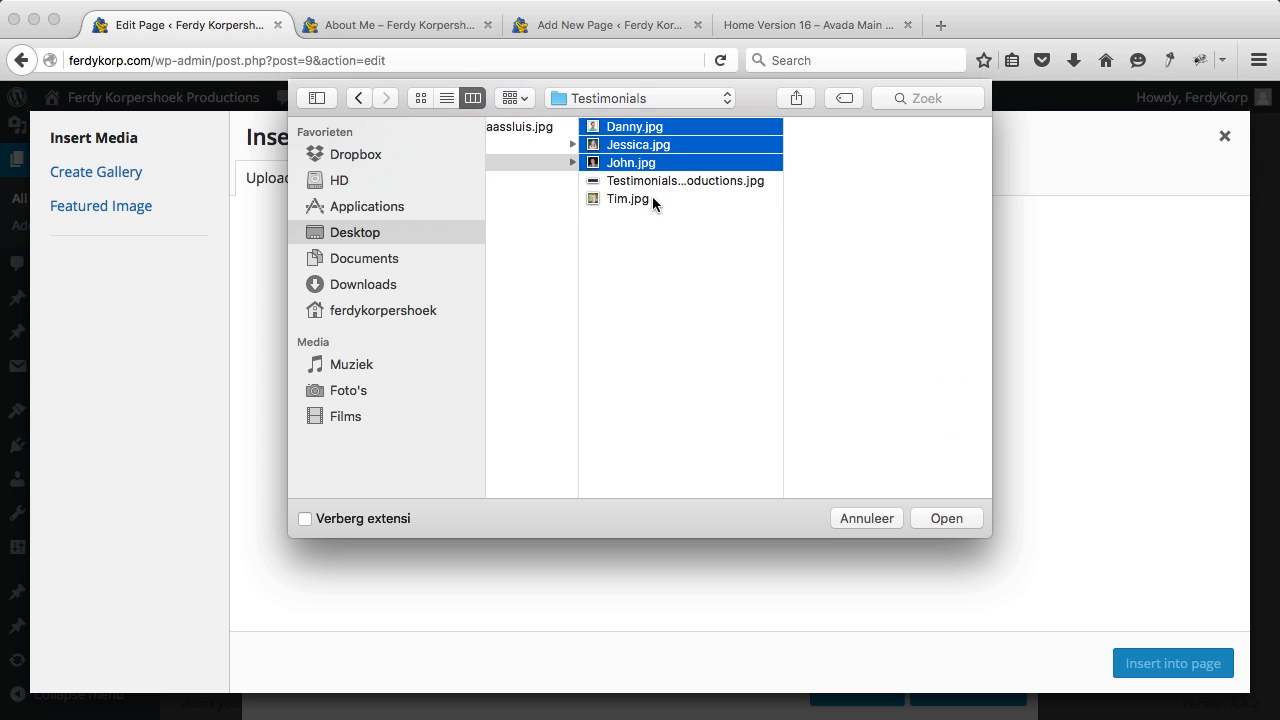
super+click(652, 200)
click(945, 518)
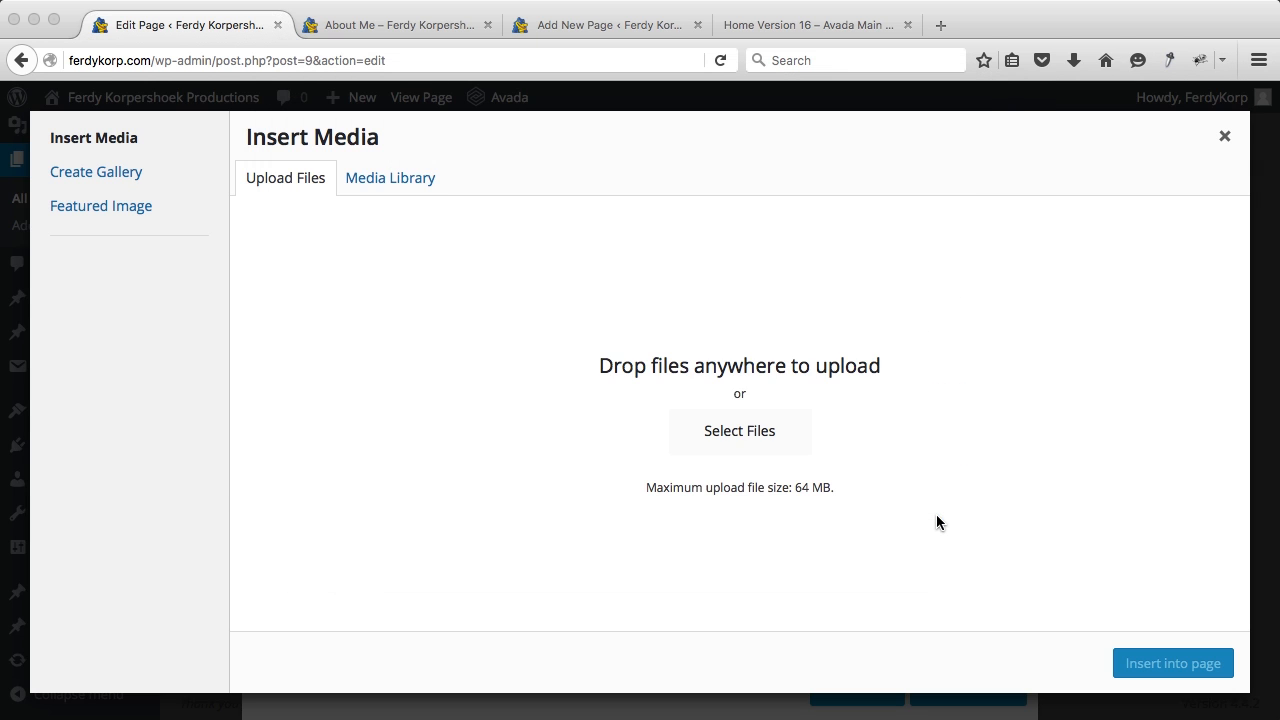
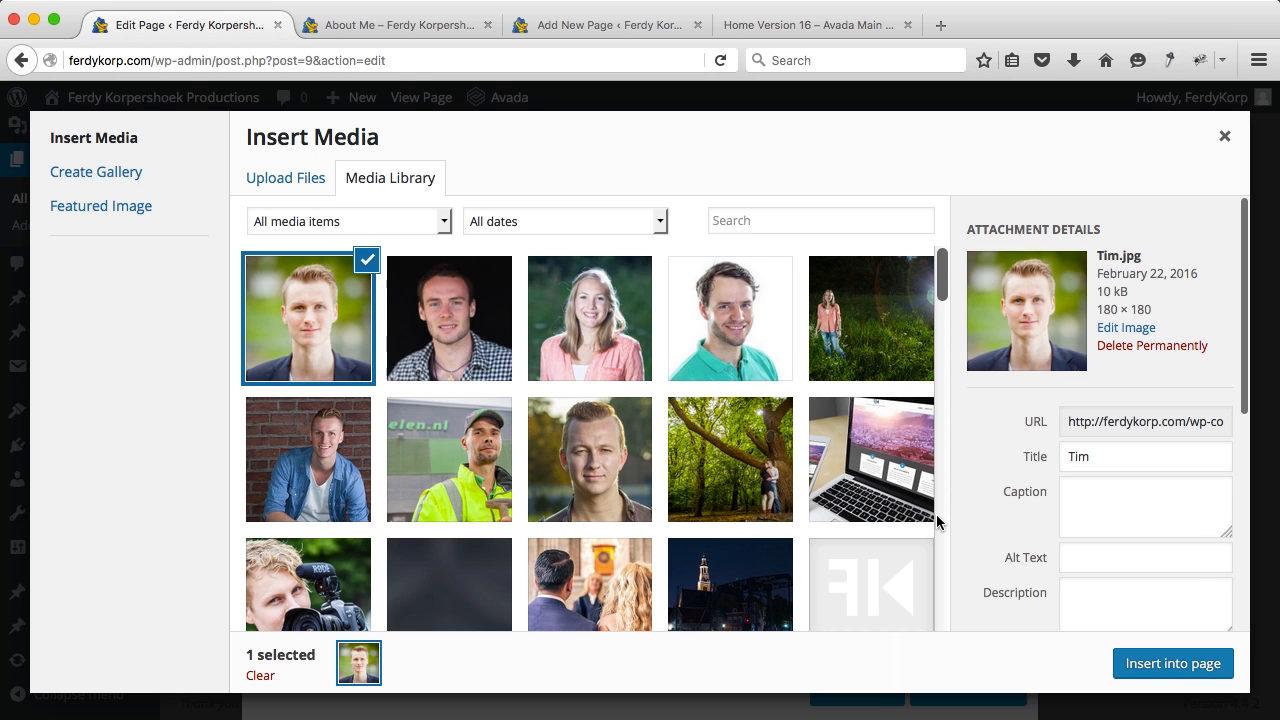
Step: Set the first testimonial's avatar to the teal-shirt portrait from the media library
click(753, 320)
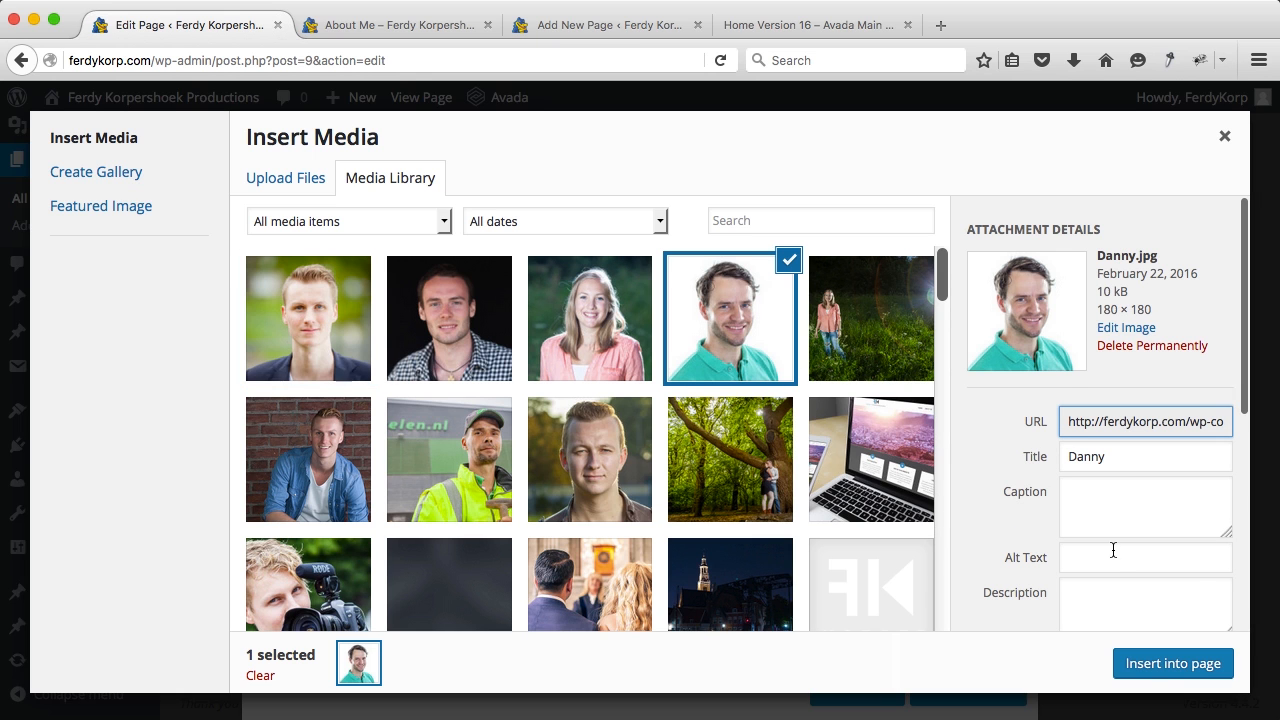
click(1160, 663)
scroll(772, 476, down, 3)
scroll(770, 470, down, 8)
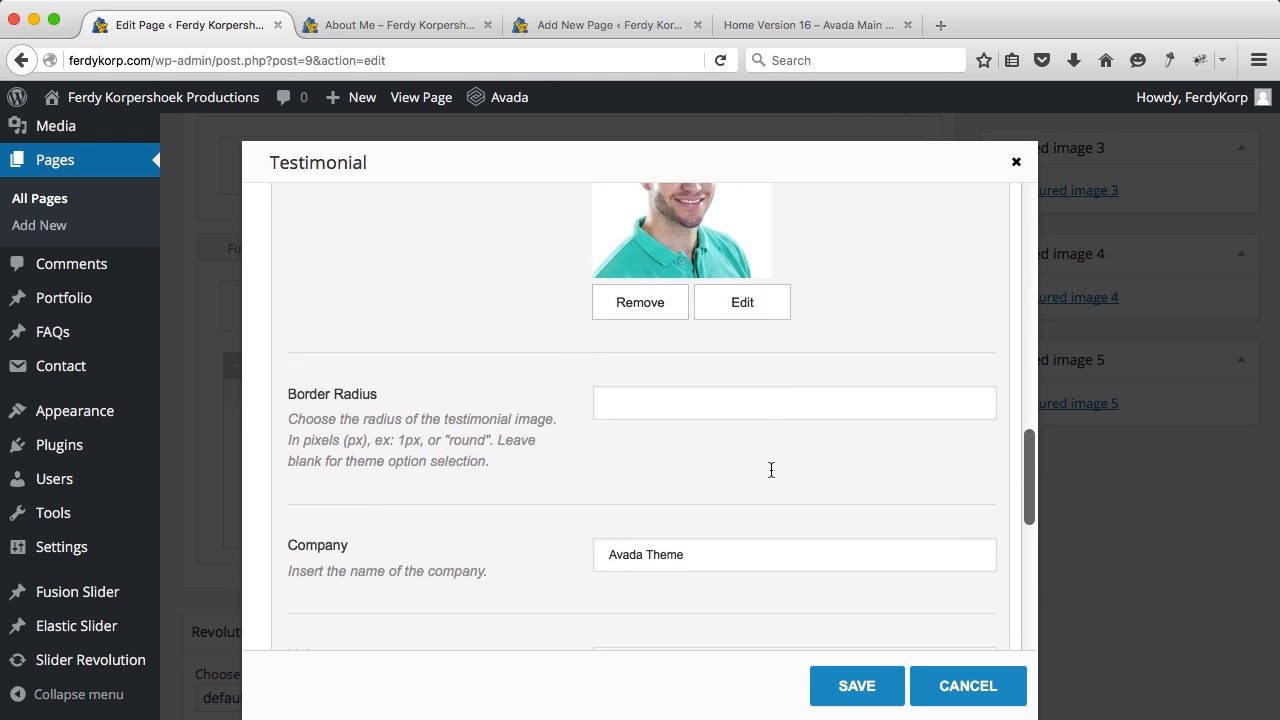
Step: Clear the first testimonial's company, paste in new review text, and save it
click(706, 397)
triple_click(706, 397)
key(BackSpace)
scroll(706, 397, down, 2)
scroll(647, 352, down, 1)
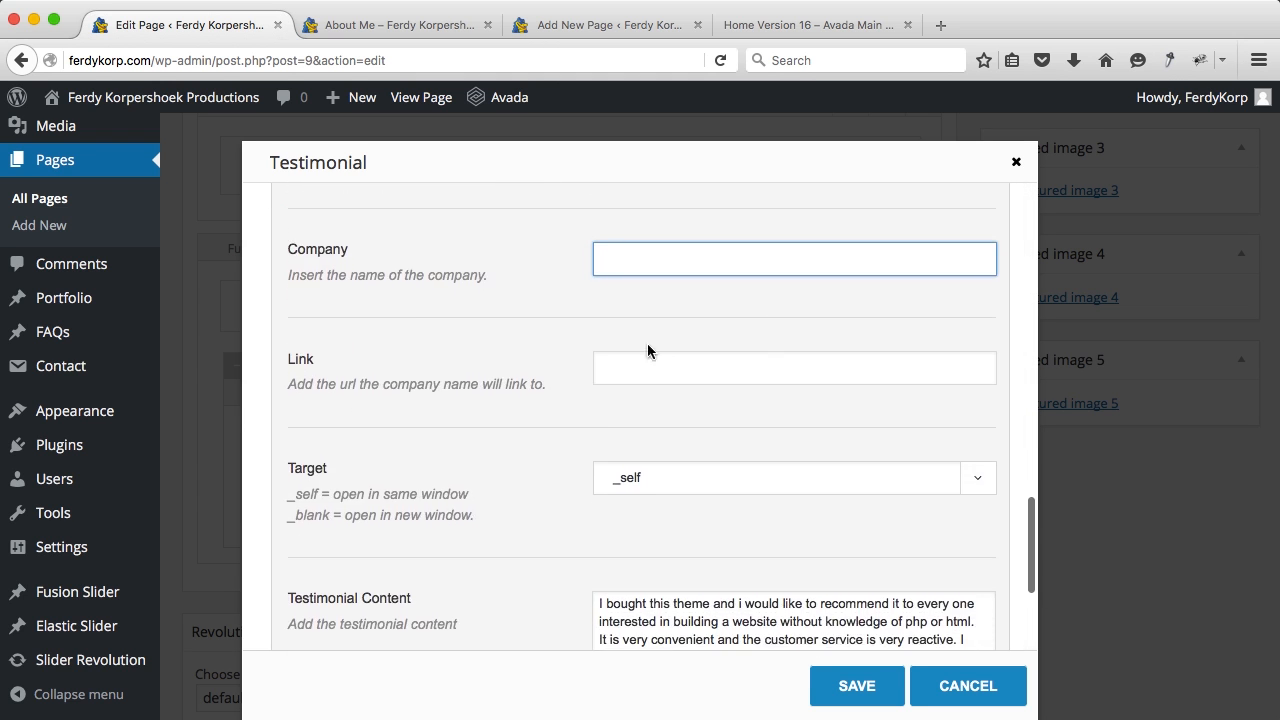
scroll(628, 480, down, 2)
triple_click(650, 487)
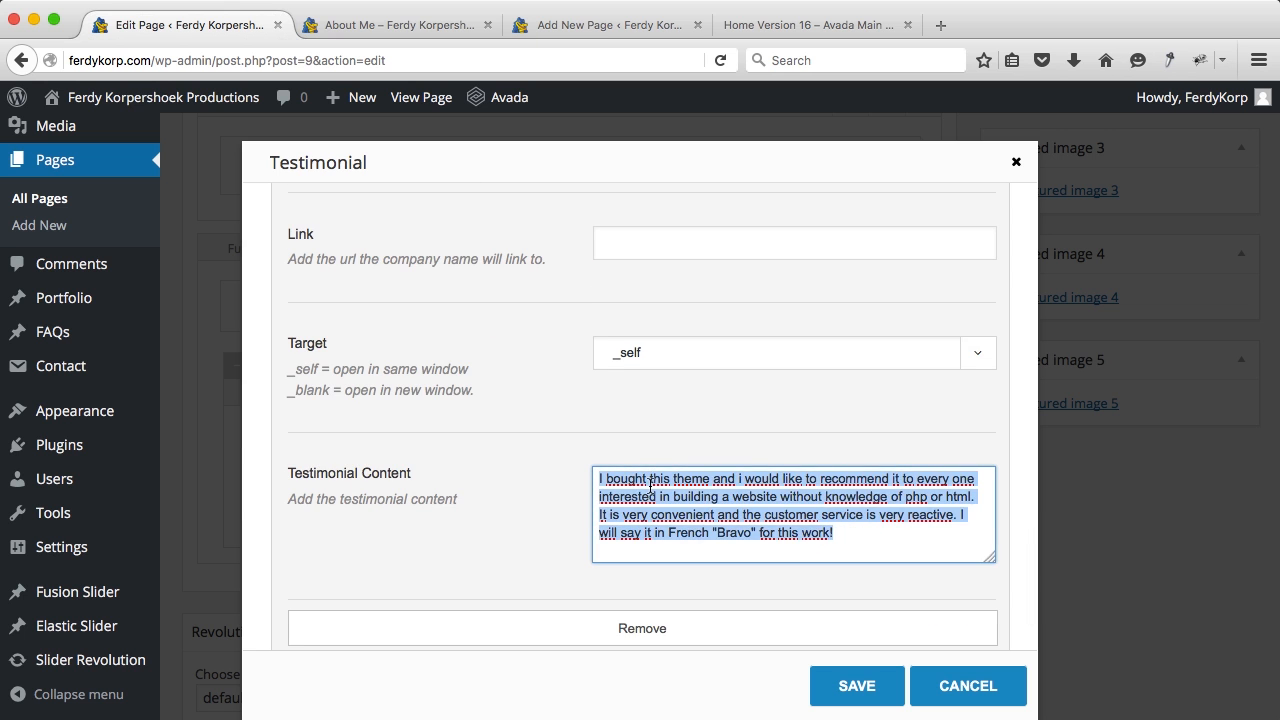
text(Ferdy took a portrait picture for me in his mobile studio. I was amazed at the quality. It was a joy to meet Ferdy and I am very happy with the picture. Thanks!)
click(852, 686)
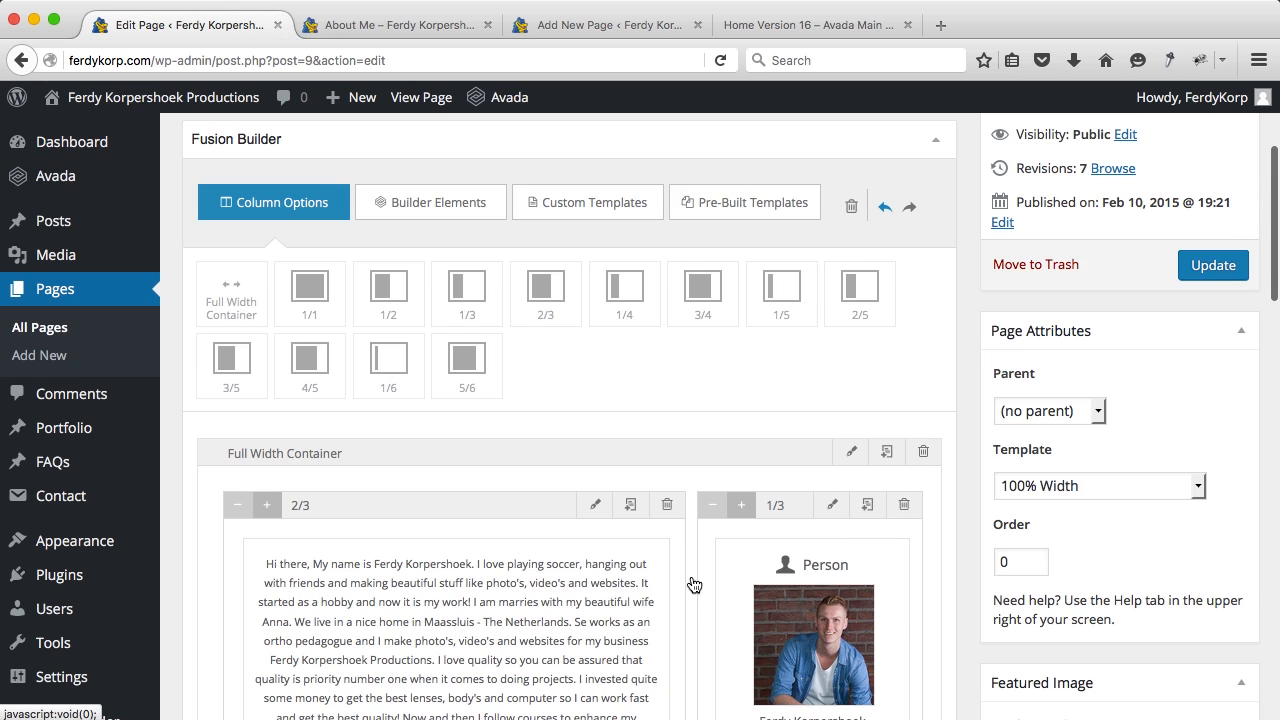
Step: Replace the second testimonial's reviewer name with a new name
scroll(691, 584, down, 10)
scroll(691, 583, up, 3)
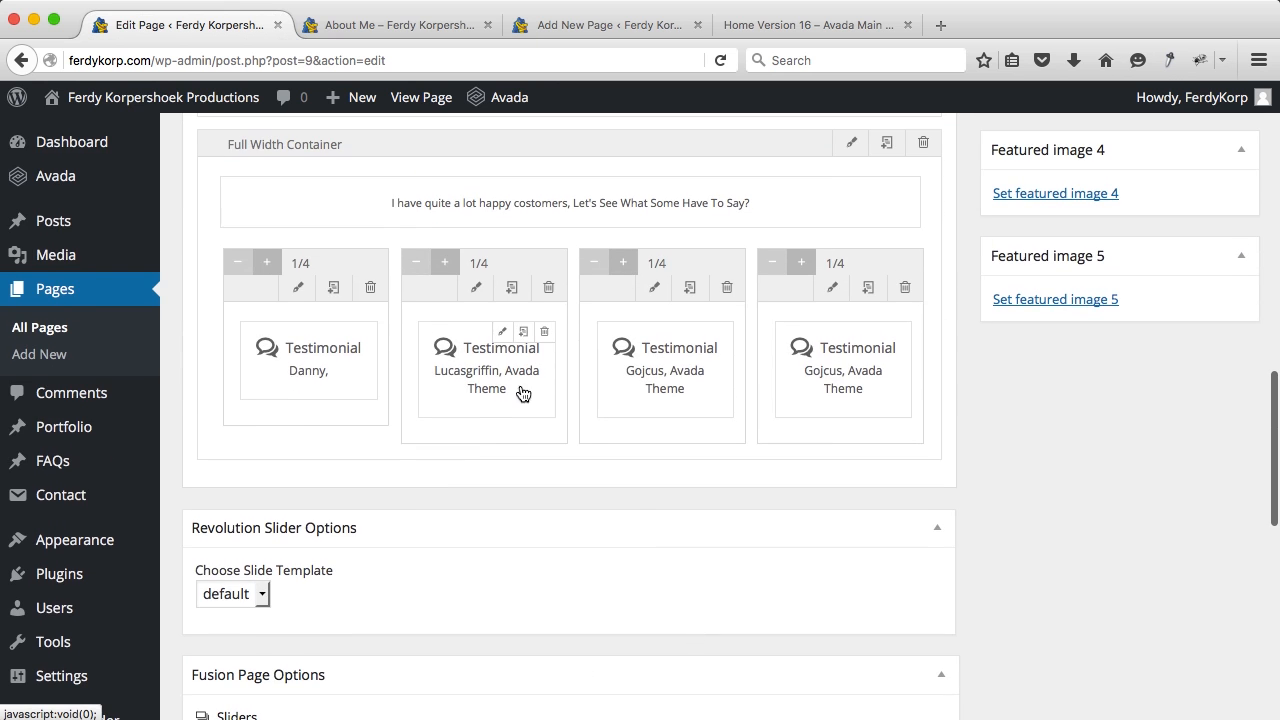
click(506, 332)
scroll(651, 374, down, 5)
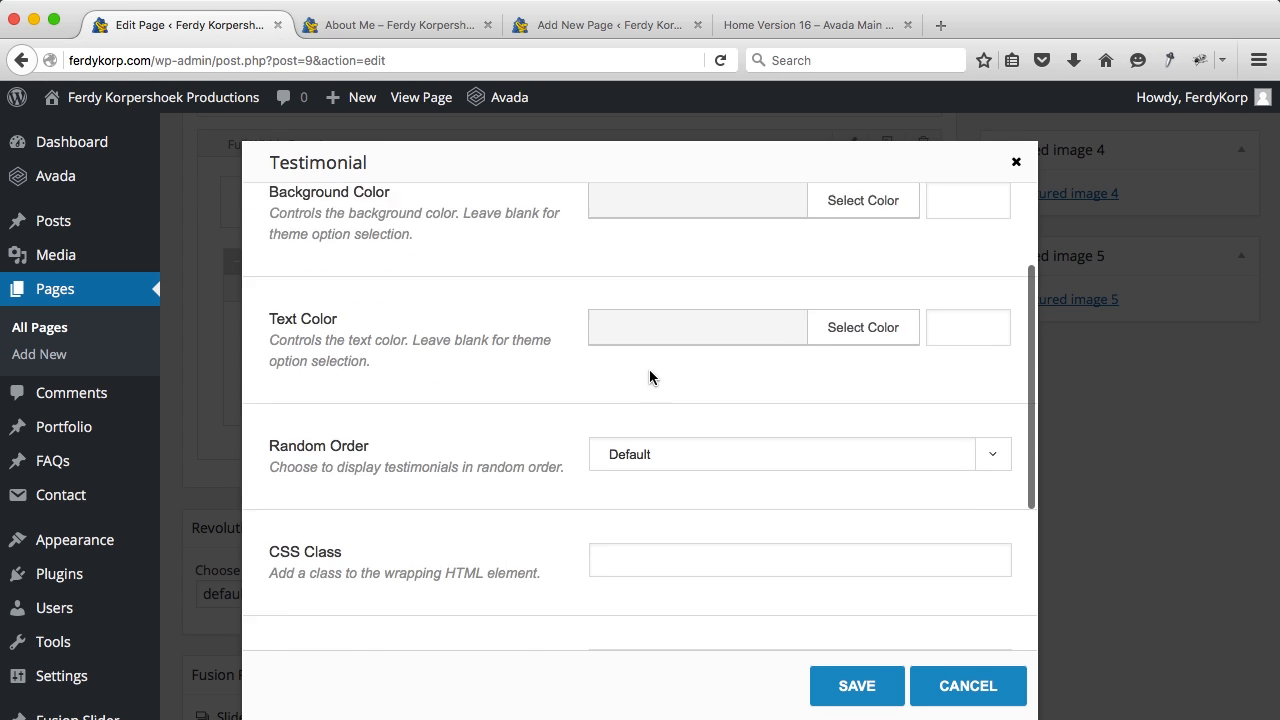
click(374, 520)
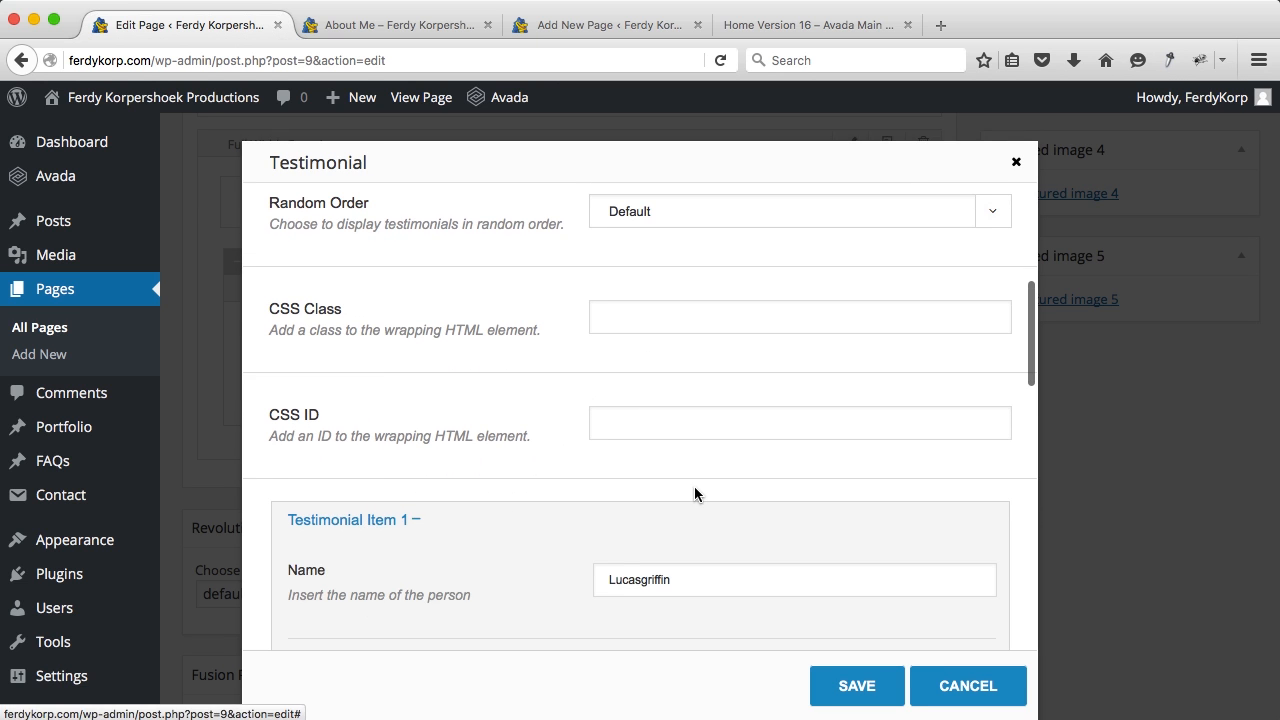
scroll(690, 470, down, 3)
double_click(670, 390)
text(Jessica)
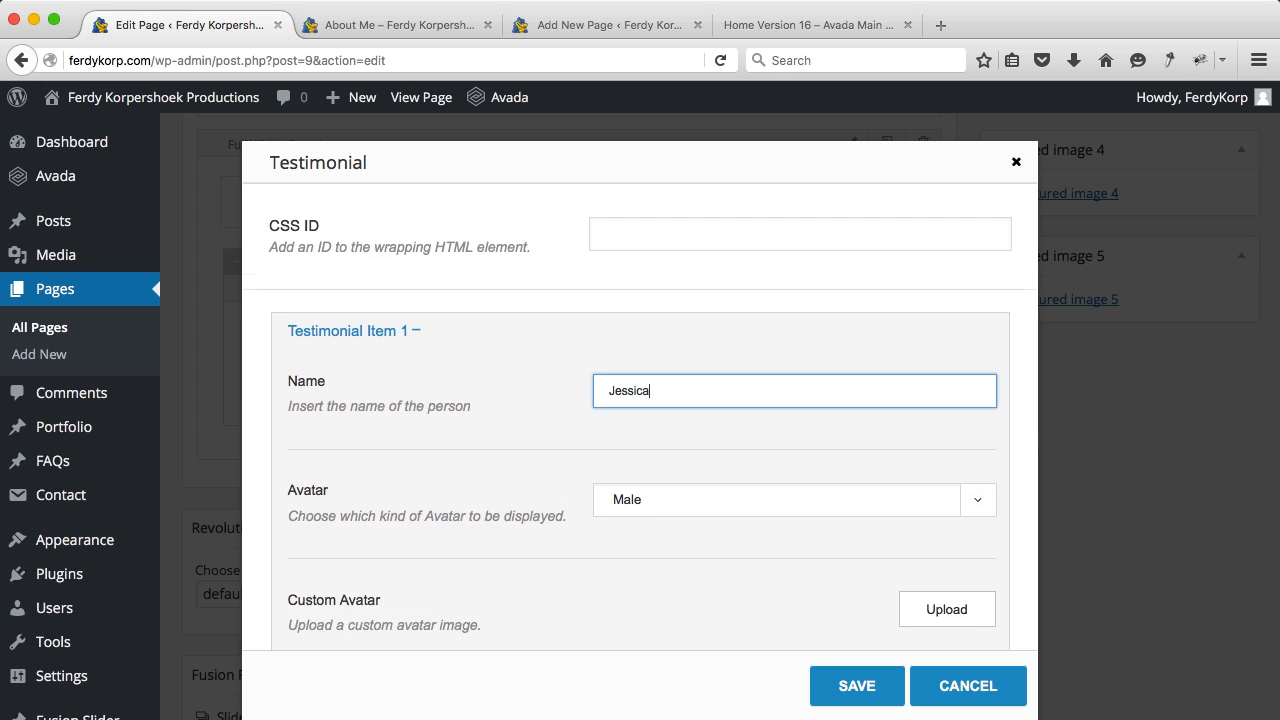
Step: Set the second testimonial's avatar to a custom image: the woman's portrait
scroll(670, 400, down, 3)
click(670, 370)
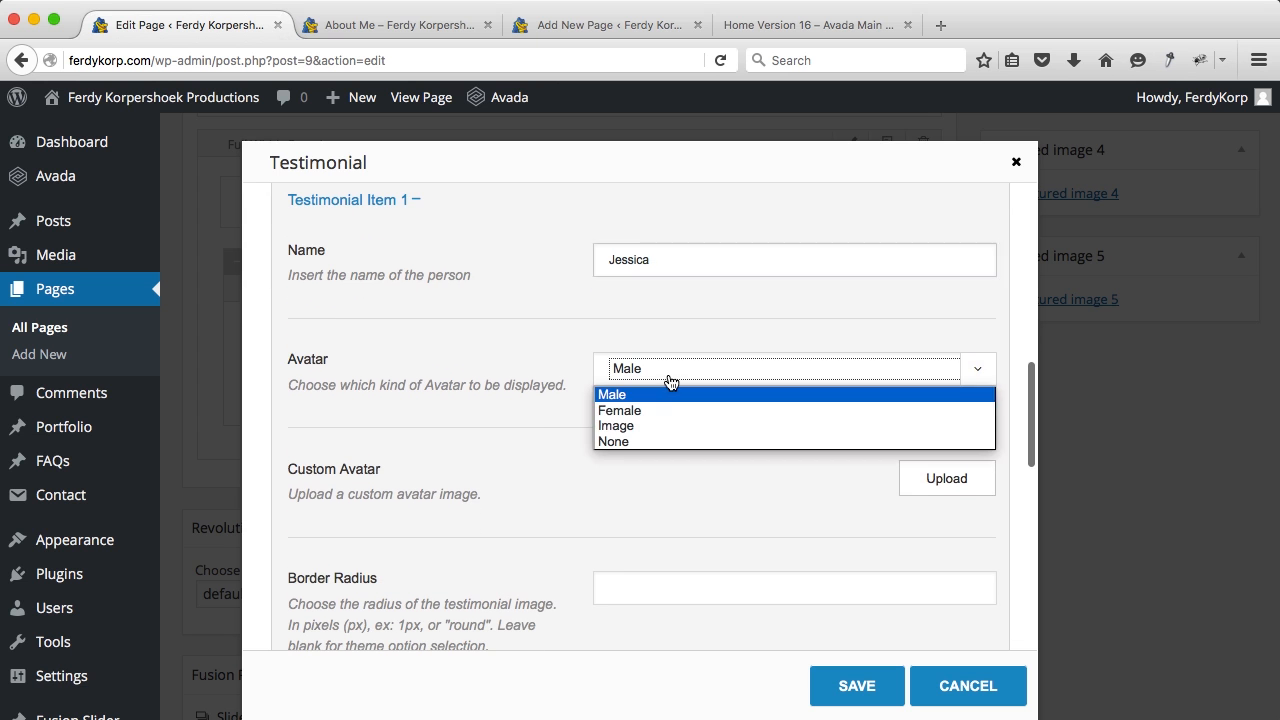
click(645, 430)
click(923, 484)
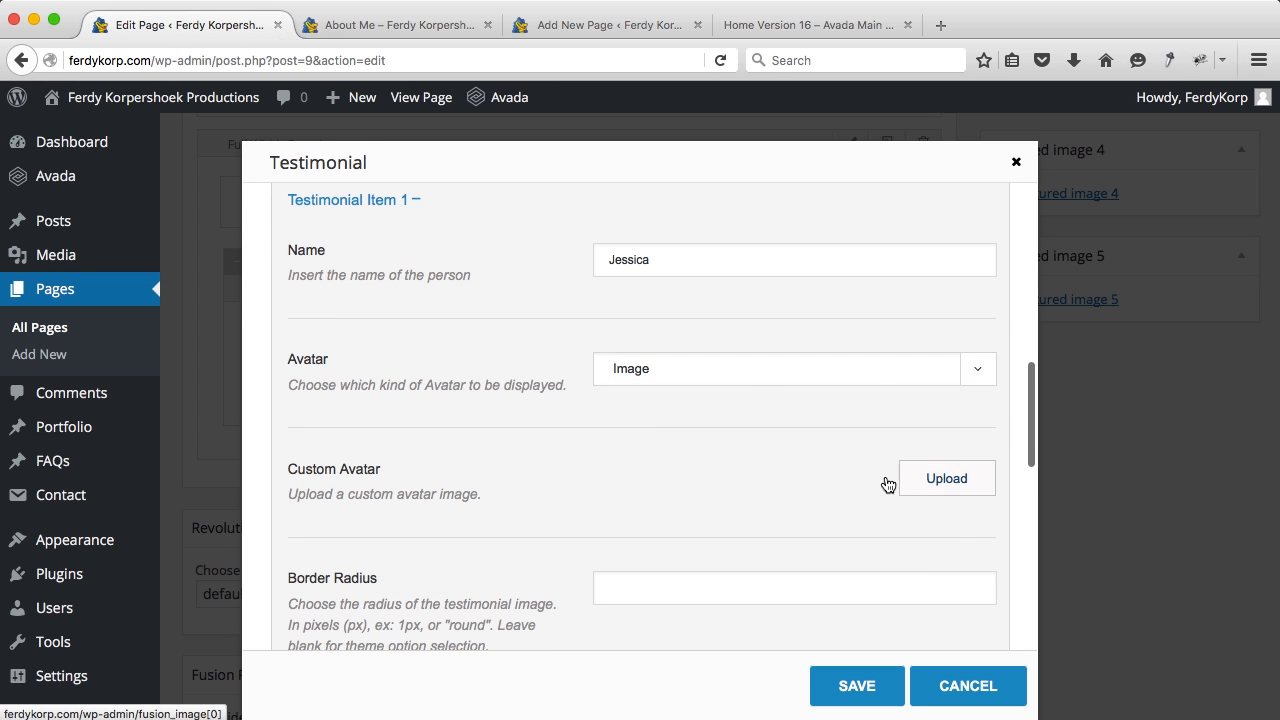
click(585, 333)
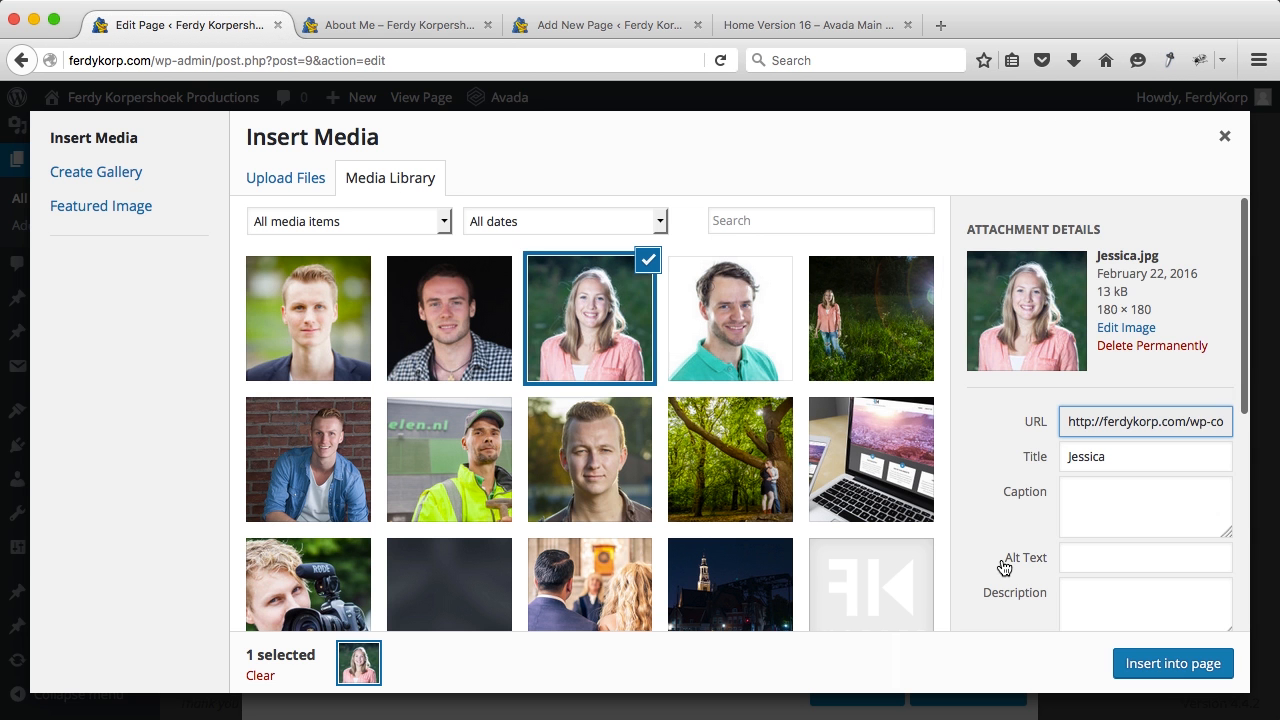
click(1148, 664)
Step: Paste the woods photoshoot review as the second testimonial's content and save
scroll(848, 471, down, 10)
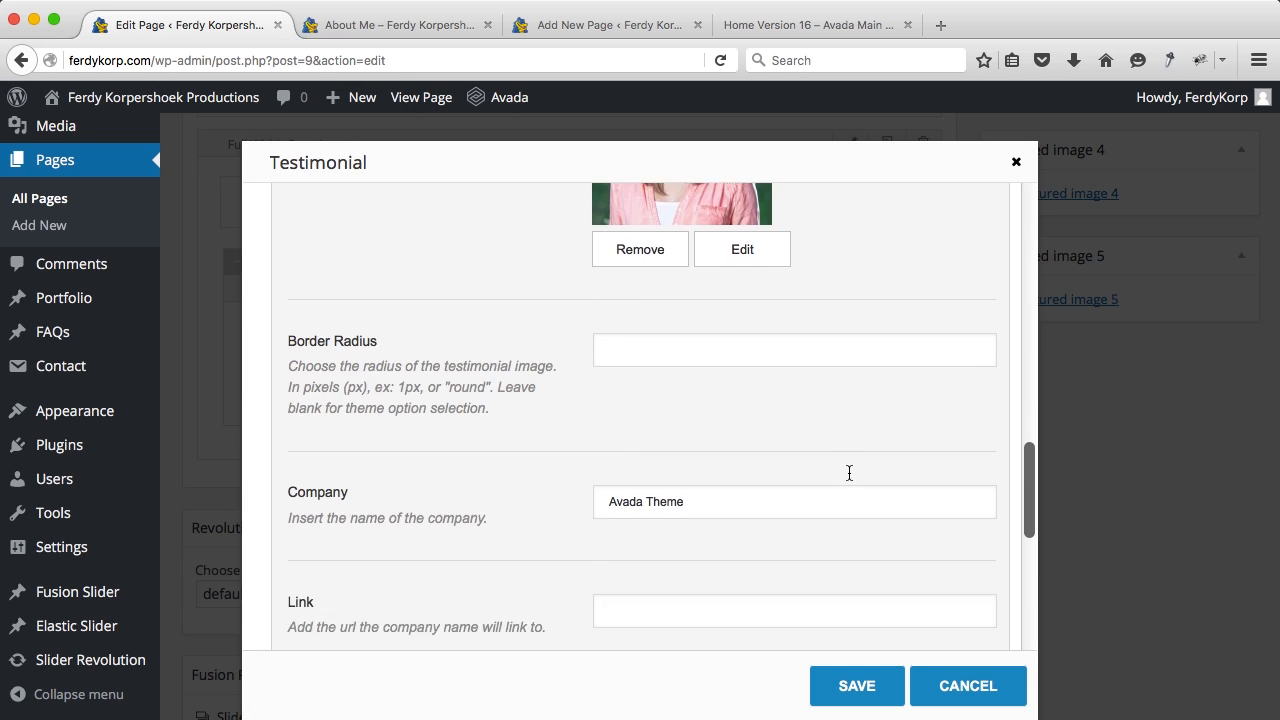
scroll(849, 473, down, 5)
triple_click(836, 490)
text(We went to the woods to take some pictures. It was very dark but with the lightning Ferdy (and Anna his wife) could me some beautiful pictures! I still get compliments on Facebook for them!)
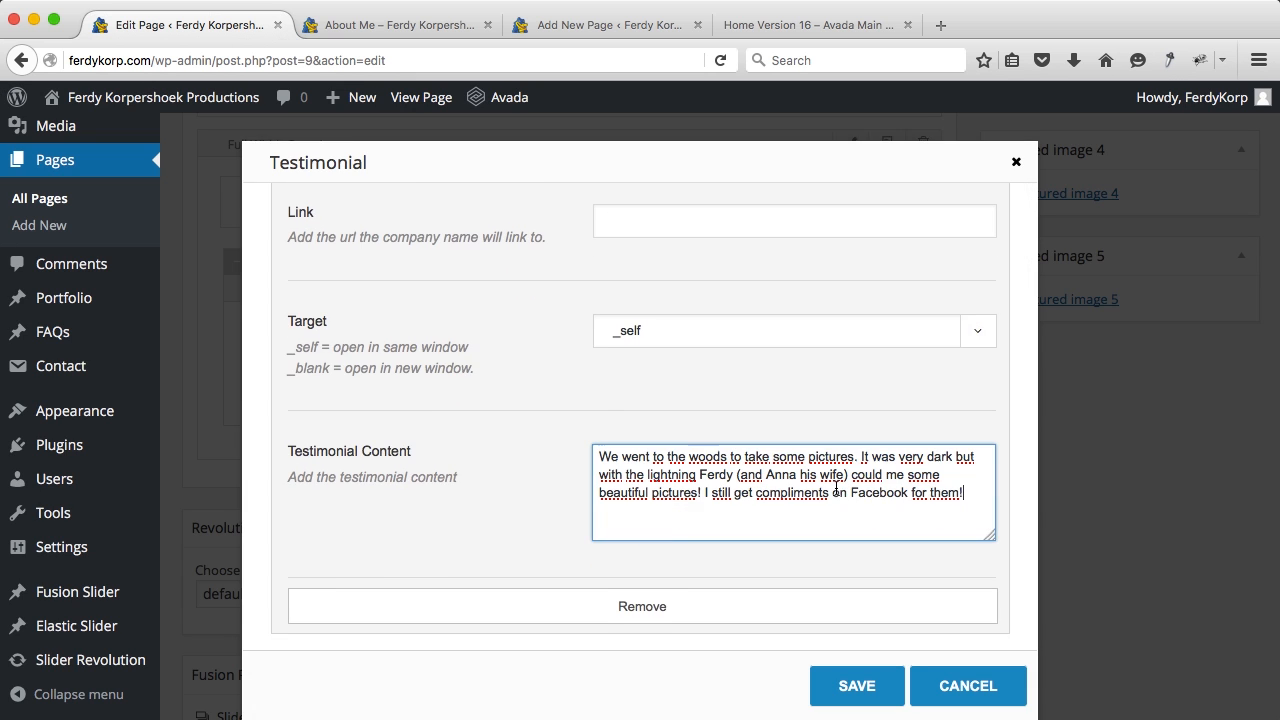
click(830, 664)
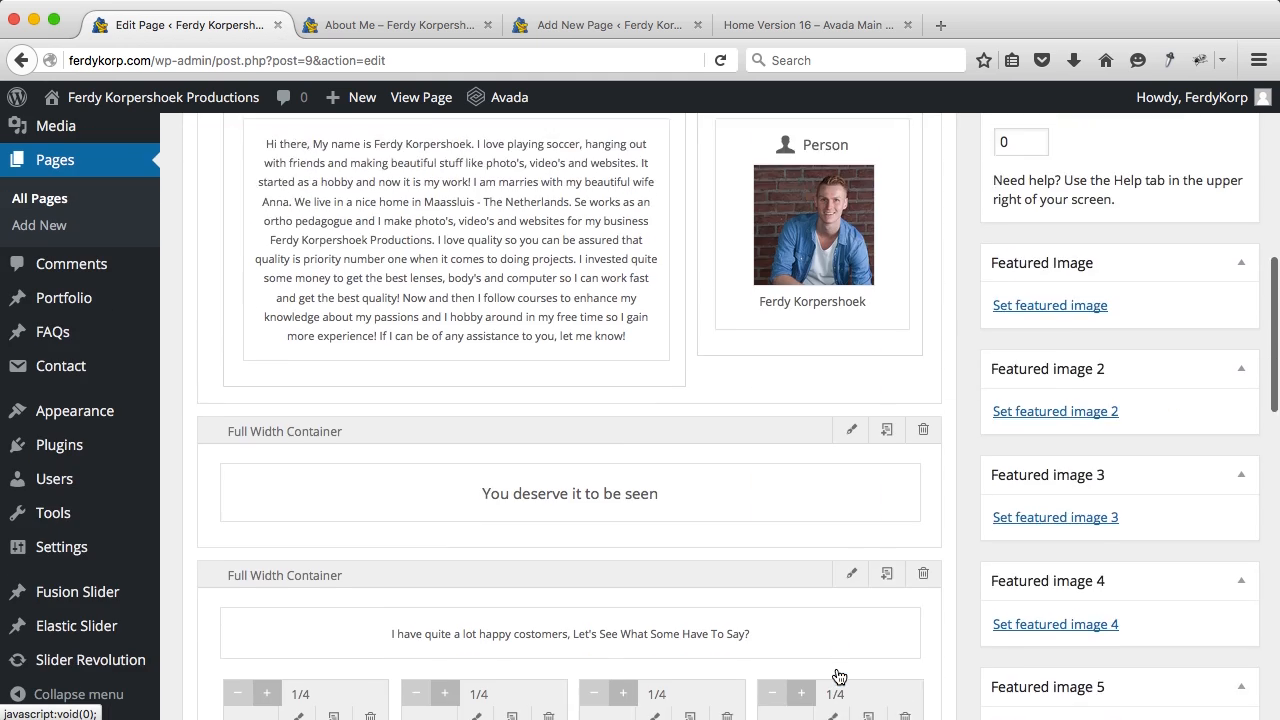
Step: Replace the third testimonial's reviewer name with a new name
scroll(760, 448, down, 4)
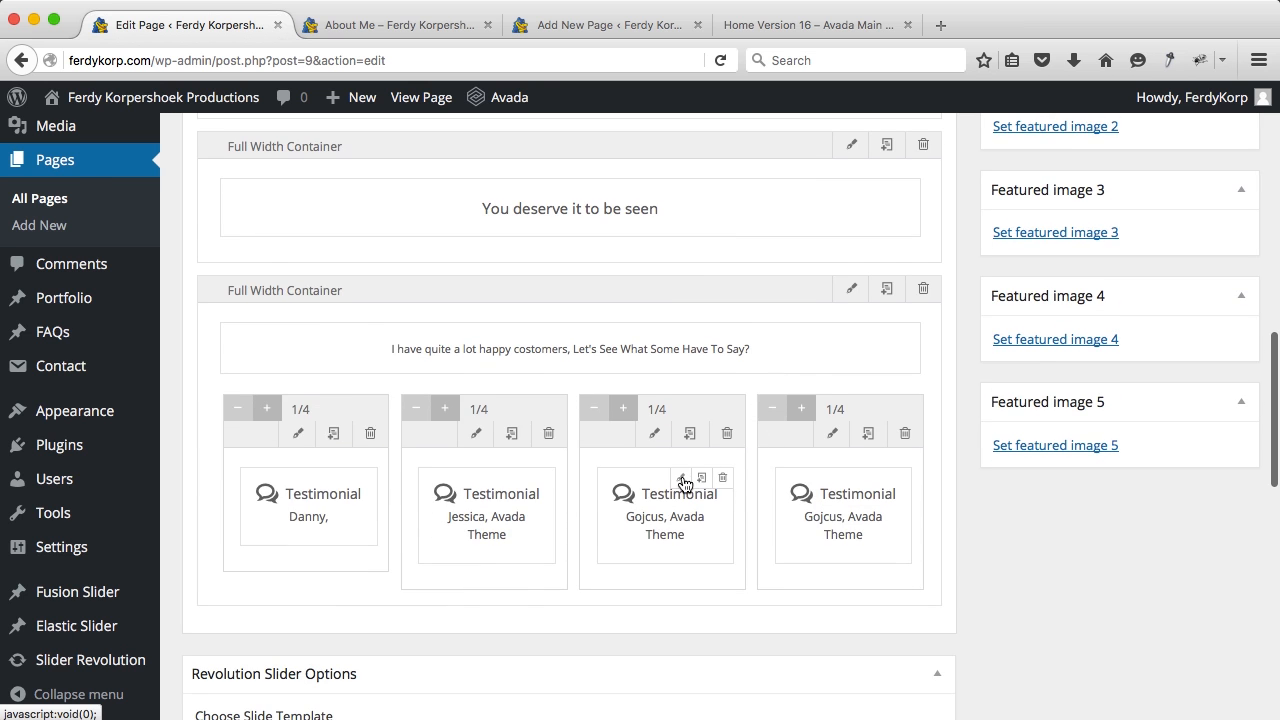
click(682, 478)
scroll(744, 440, down, 5)
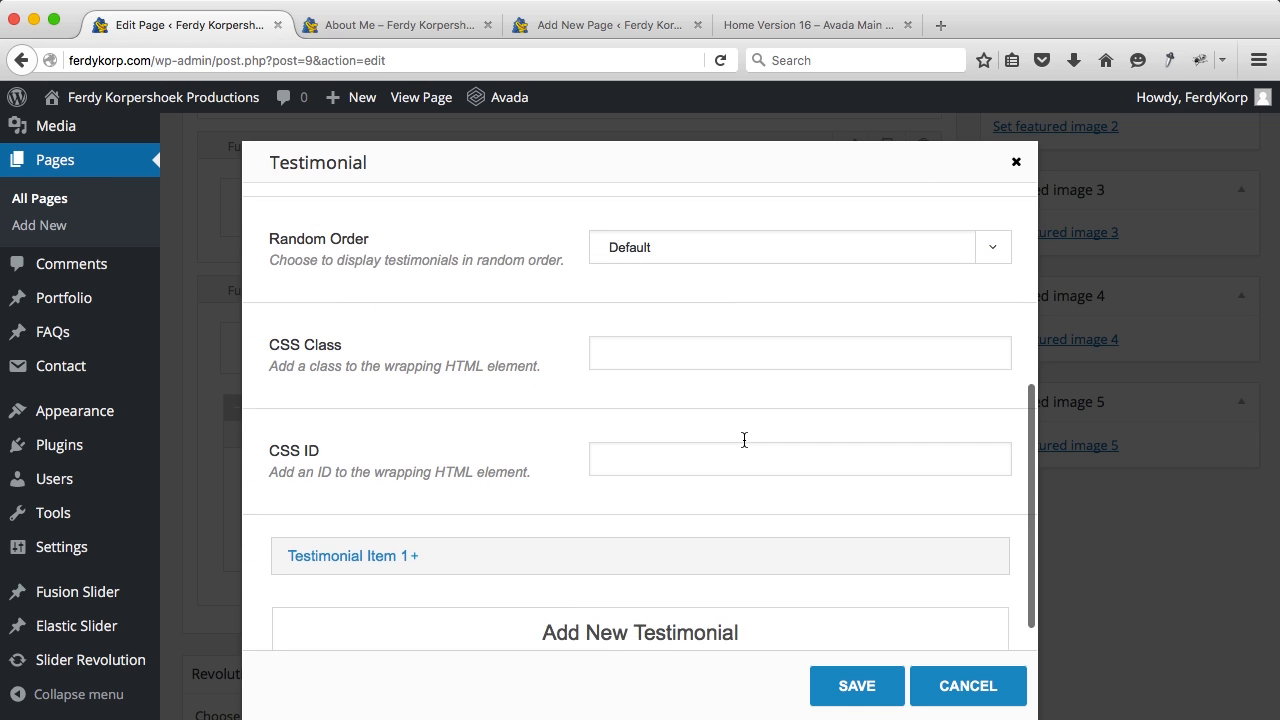
click(351, 526)
scroll(697, 499, down, 3)
double_click(654, 430)
text(John)
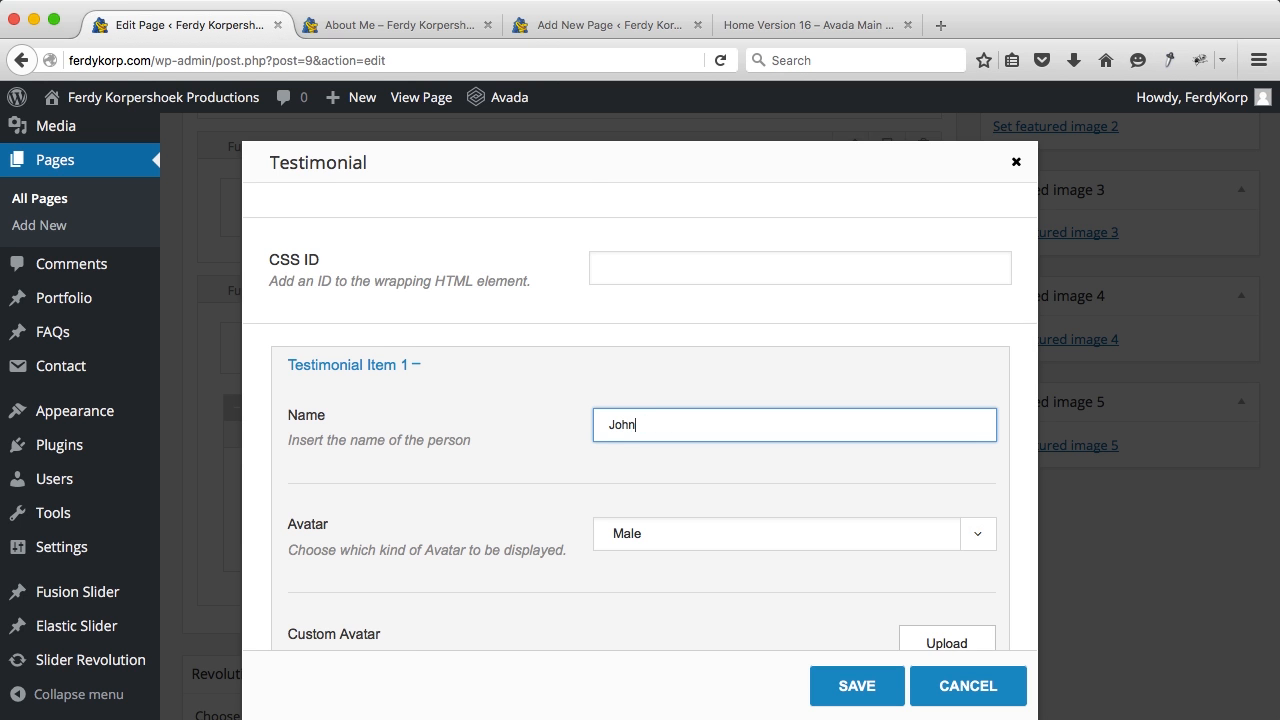
Step: Set the third testimonial's avatar to a custom image: the dark-background portrait
scroll(626, 394, down, 3)
click(626, 388)
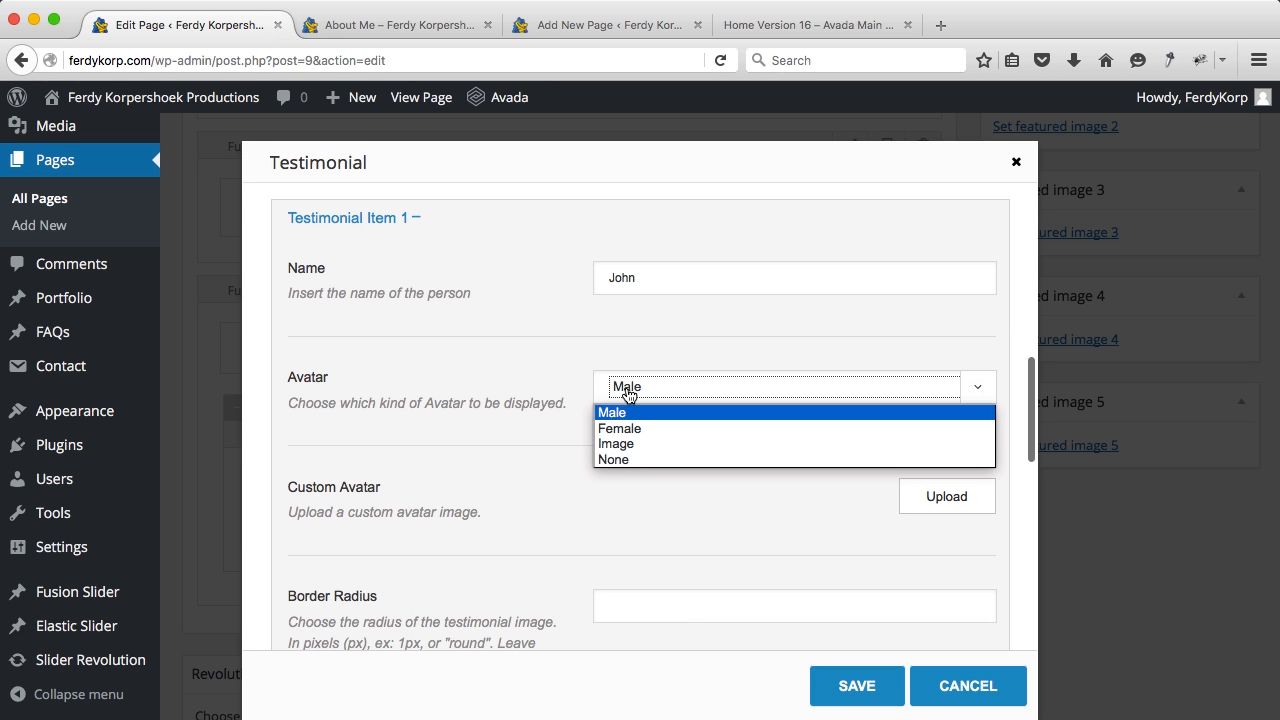
click(630, 444)
click(918, 497)
click(449, 330)
click(1160, 664)
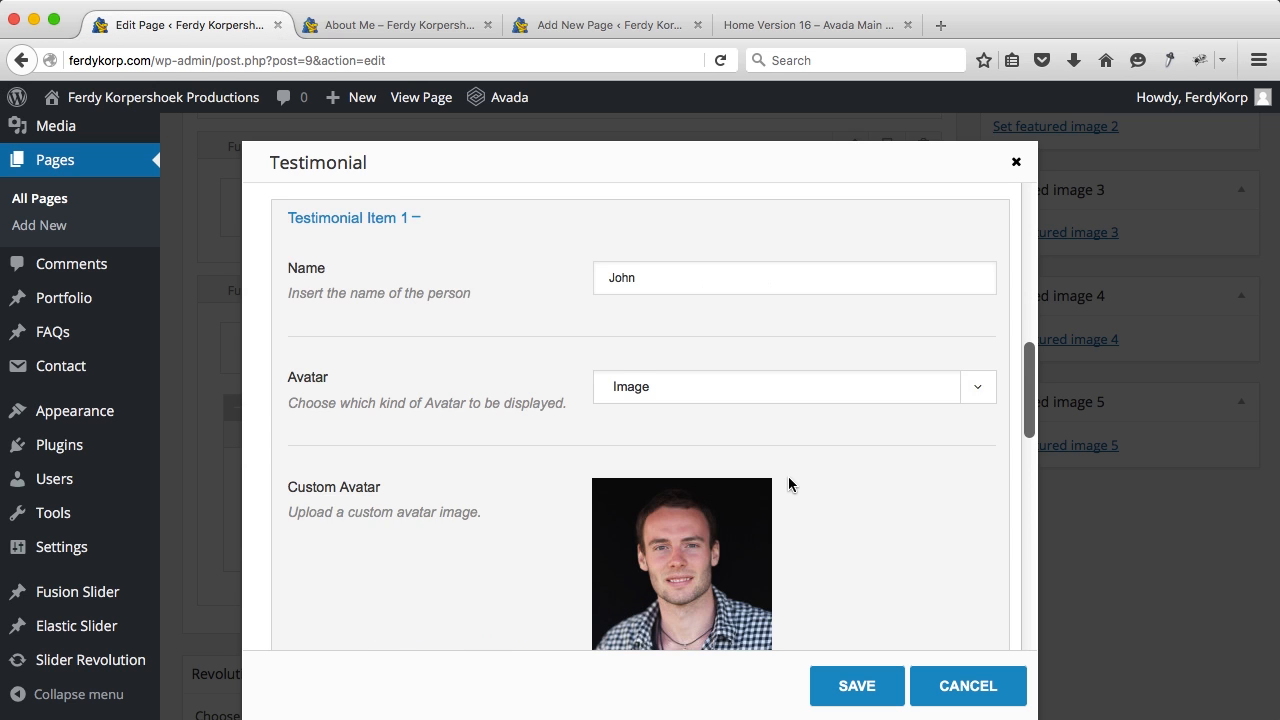
Step: Clear the third testimonial's company, paste the photography project review, and save
scroll(788, 476, down, 8)
click(711, 431)
key(super+a)
key(BackSpace)
scroll(711, 431, down, 5)
click(703, 509)
key(super+a)
text(Professional and friendly! That are the 2 words to come to mind when I think about the photography project we did at our business. We got the pictures soon and they were quite impressive! And cheap!)
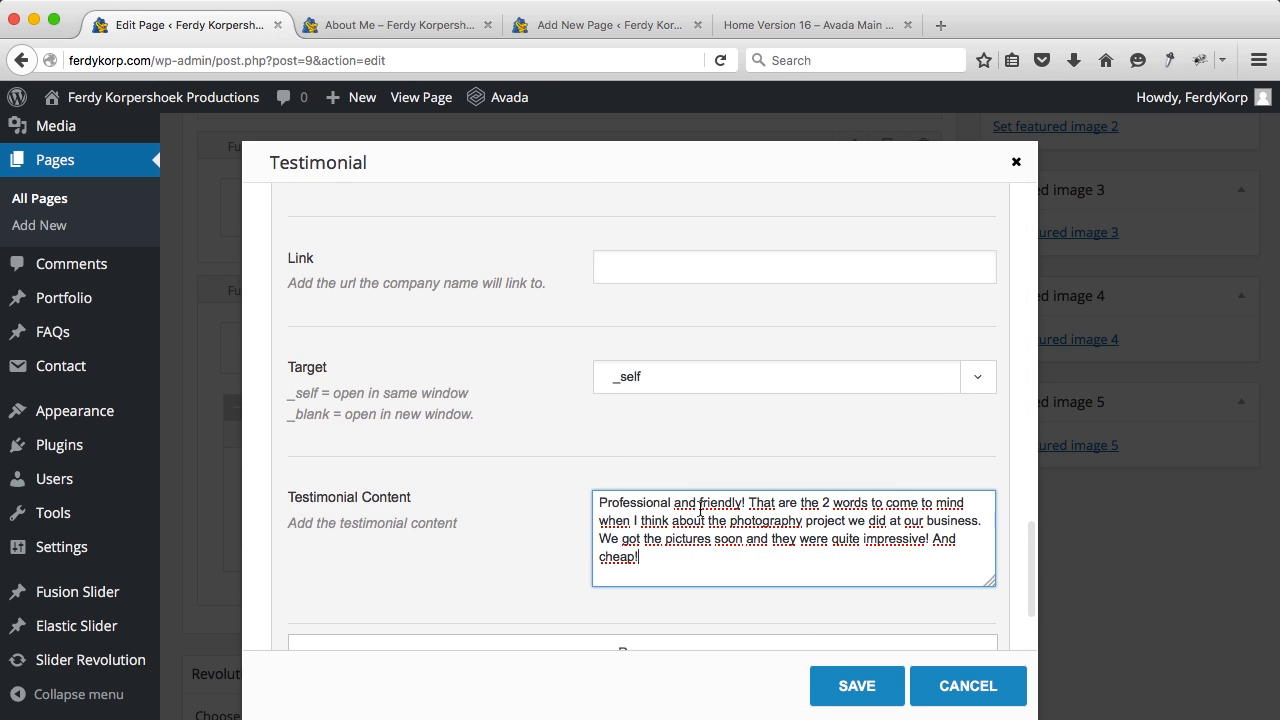
click(854, 693)
scroll(886, 571, down, 10)
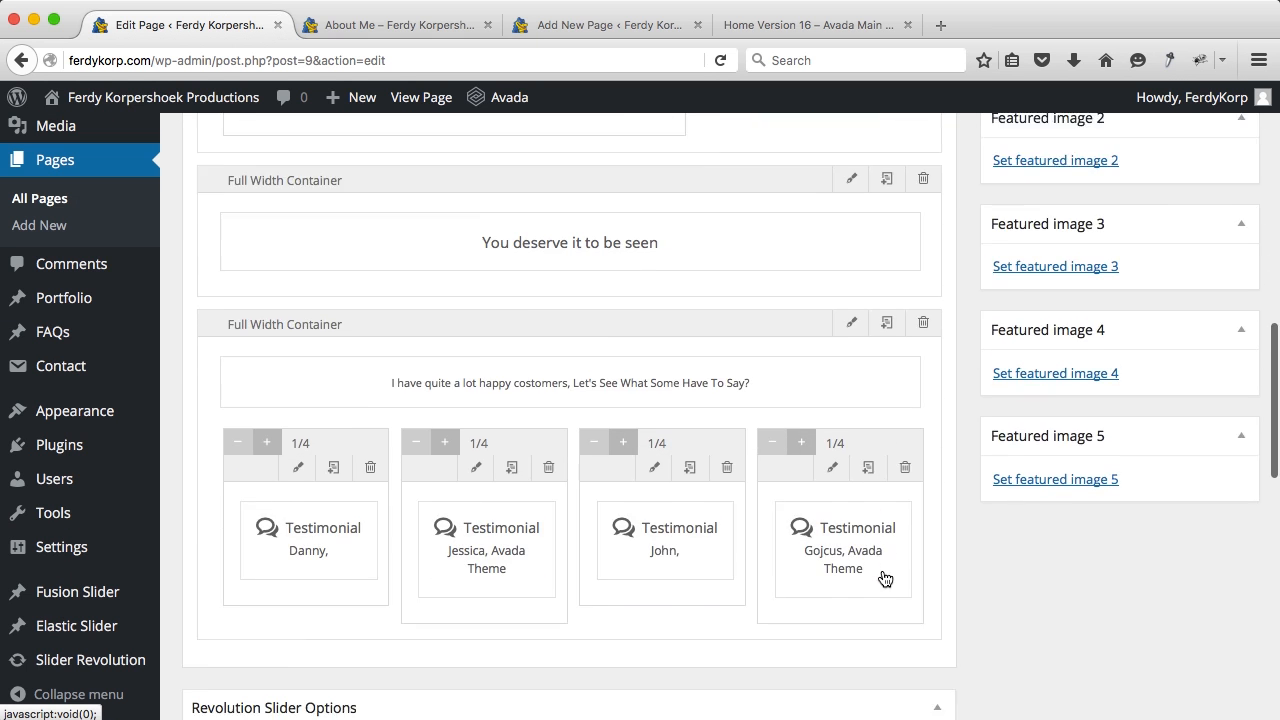
Step: Replace the fourth testimonial's reviewer name with a new name
click(864, 436)
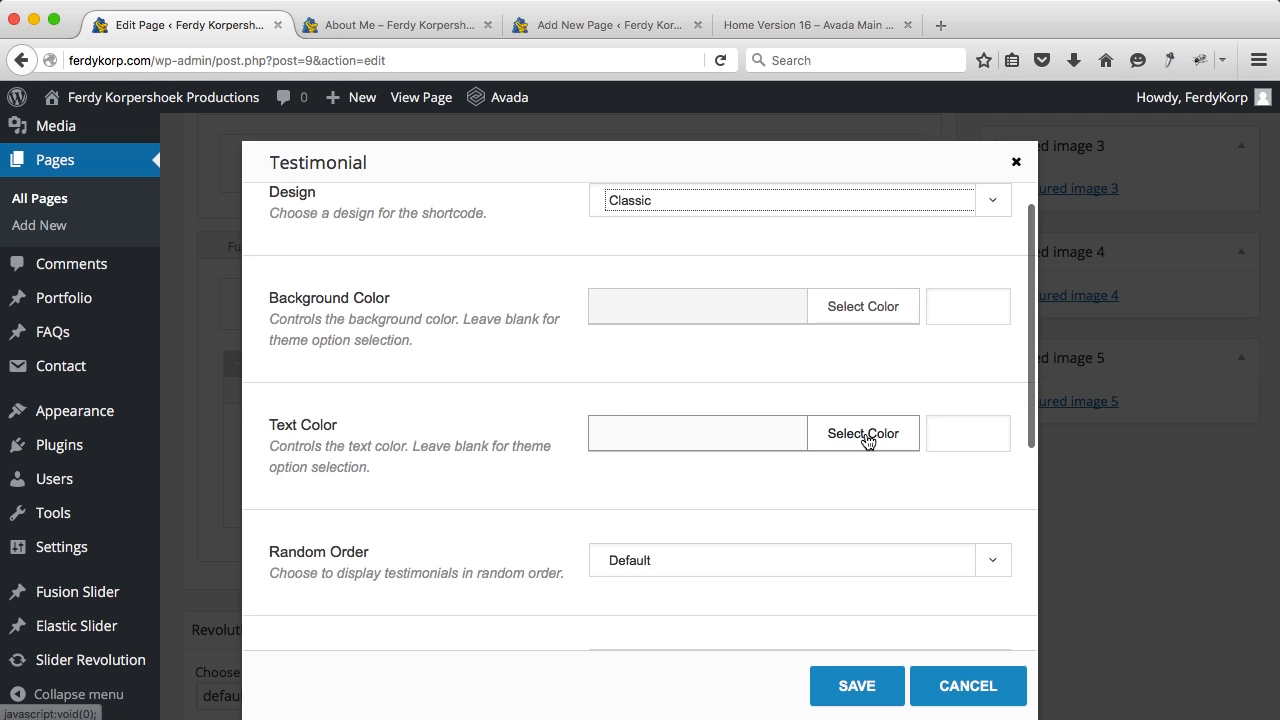
scroll(674, 479, down, 7)
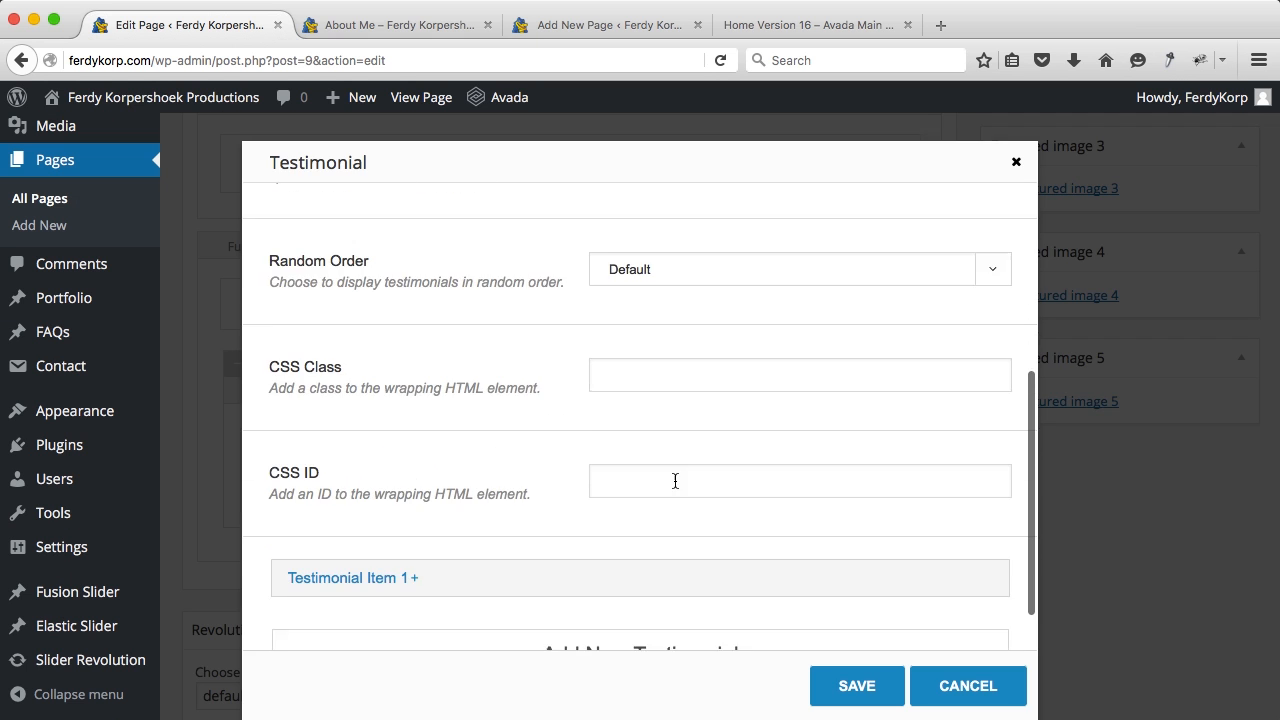
click(392, 519)
click(712, 578)
double_click(700, 580)
text(Tim)
Step: Set the fourth testimonial's avatar to a custom image: the green-background portrait
scroll(643, 456, down, 5)
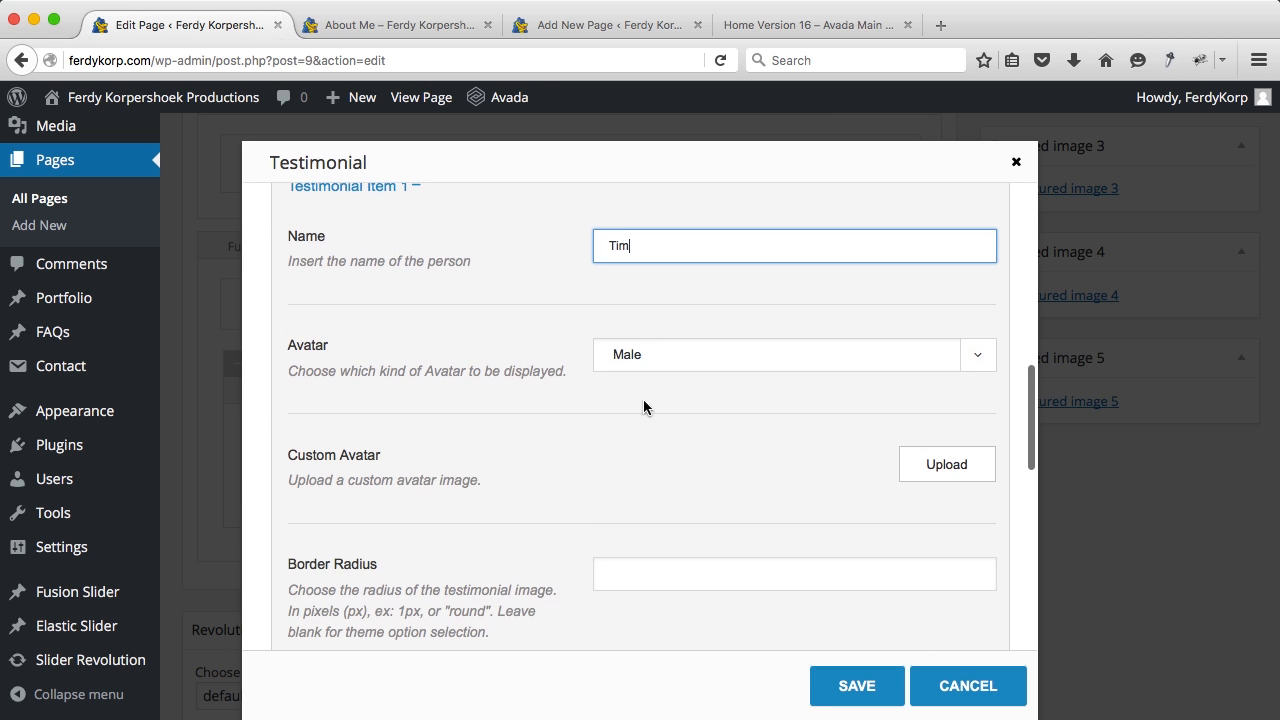
click(655, 377)
click(643, 417)
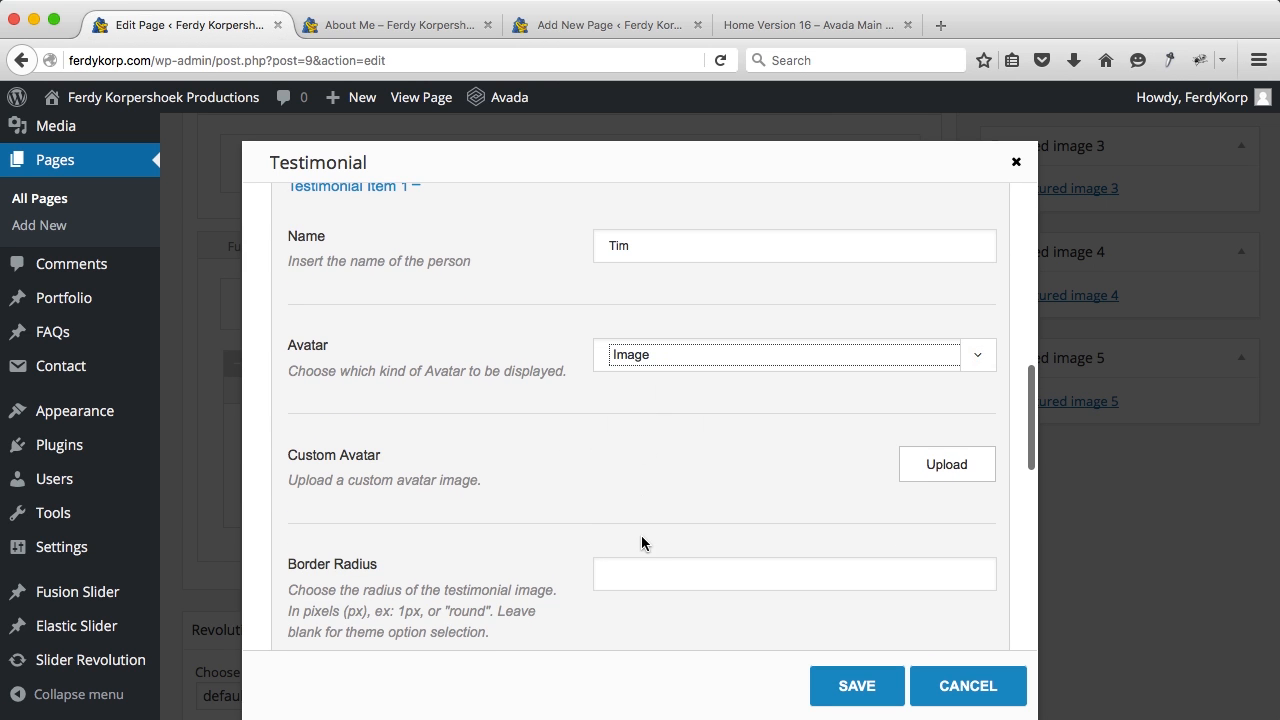
scroll(643, 550, down, 1)
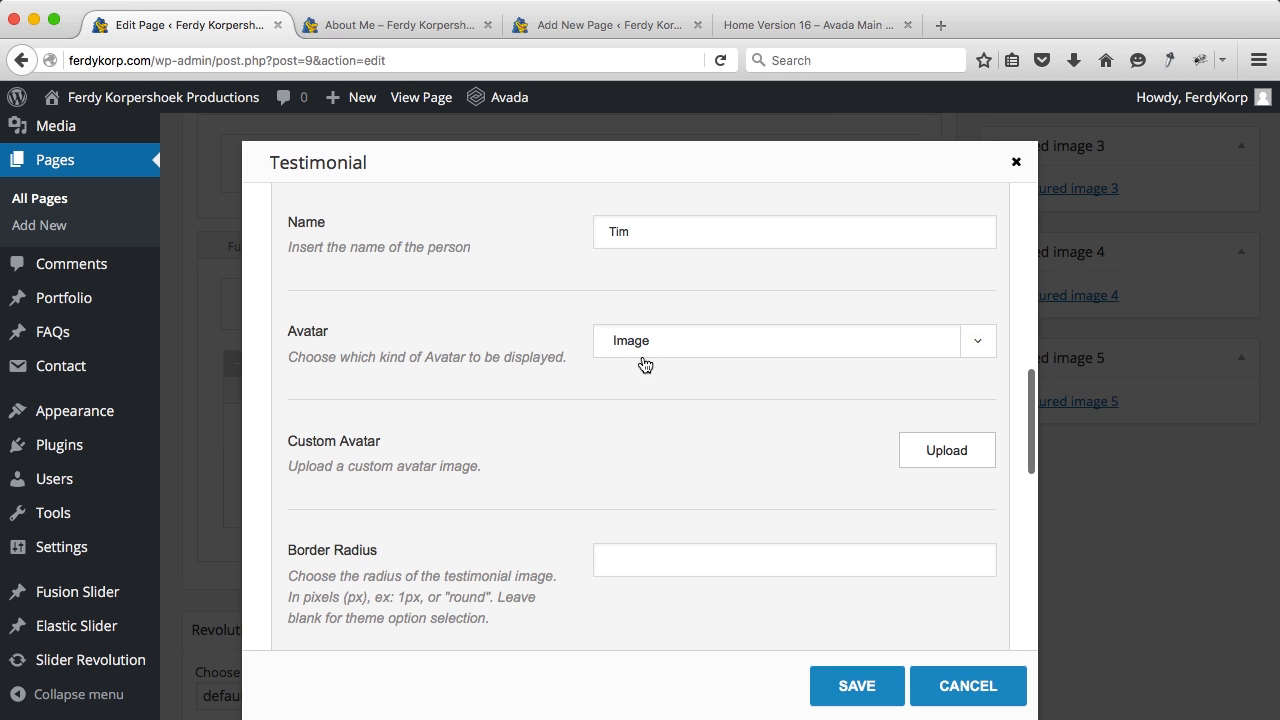
click(912, 452)
click(940, 449)
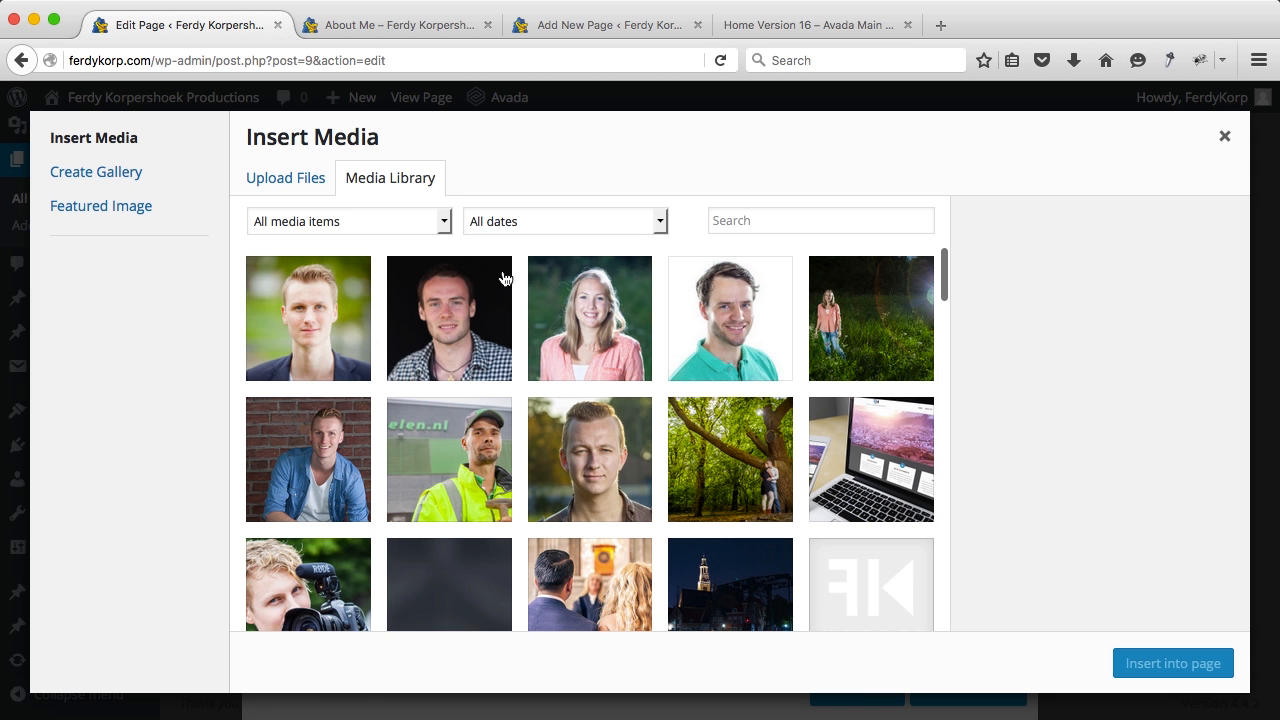
click(301, 317)
click(1147, 667)
Step: Paste a new portrait-photography review over the fourth testimonial's old text
scroll(800, 485, down, 6)
triple_click(670, 413)
scroll(675, 407, down, 5)
triple_click(675, 407)
text(It was a privilege to work with Ferdy! He did a great job making beautiful portrait pictures in our company. Thanks!)
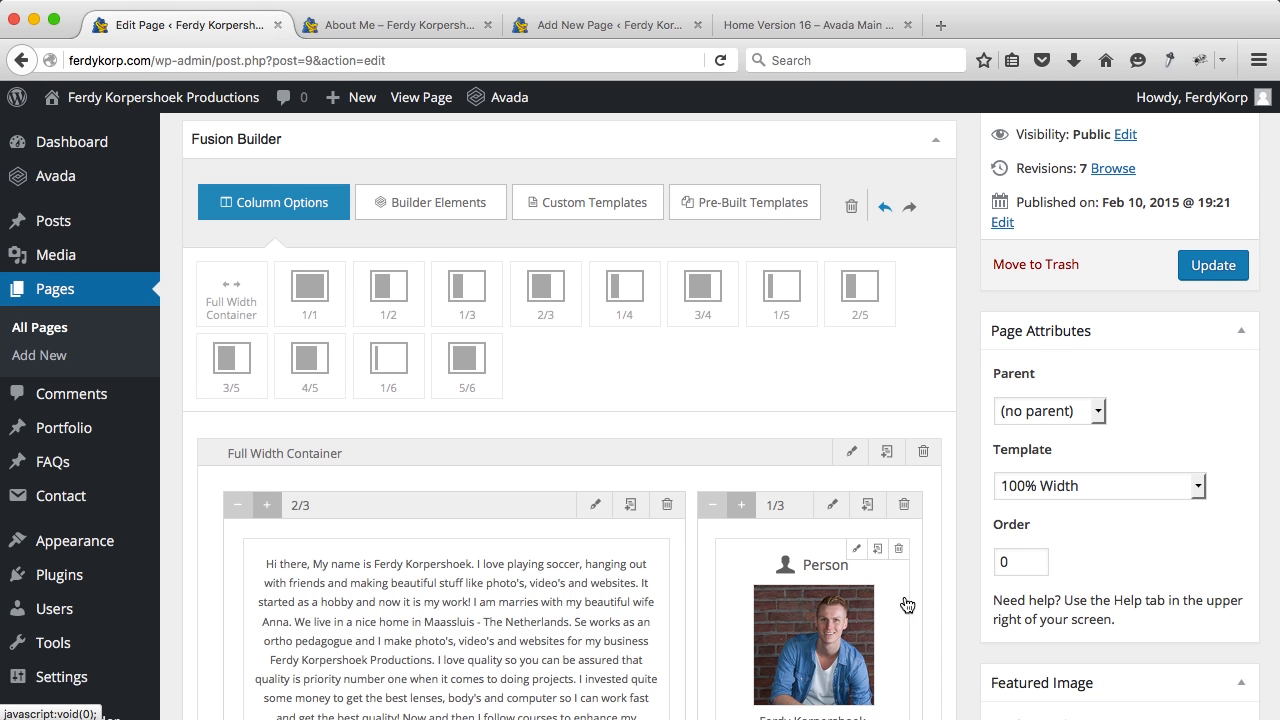
Step: Update the About Me page and check all four testimonials on the reloaded live page
click(1197, 268)
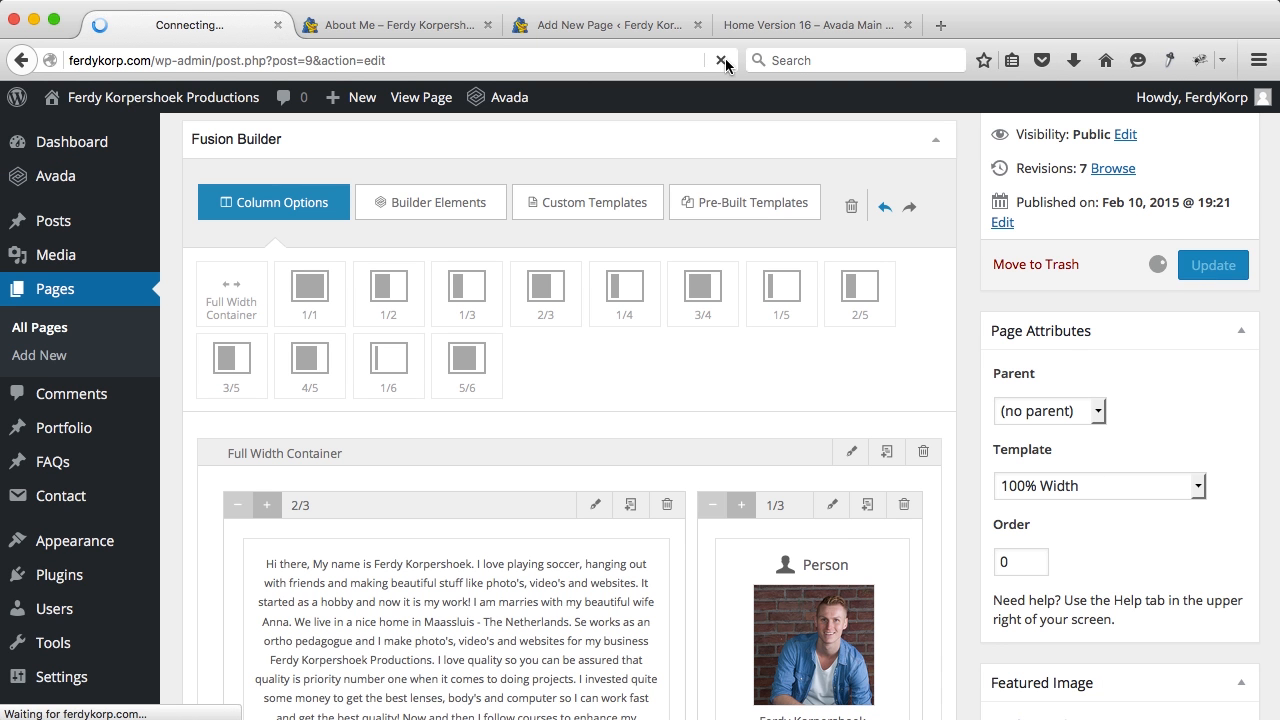
click(398, 25)
key(super+r)
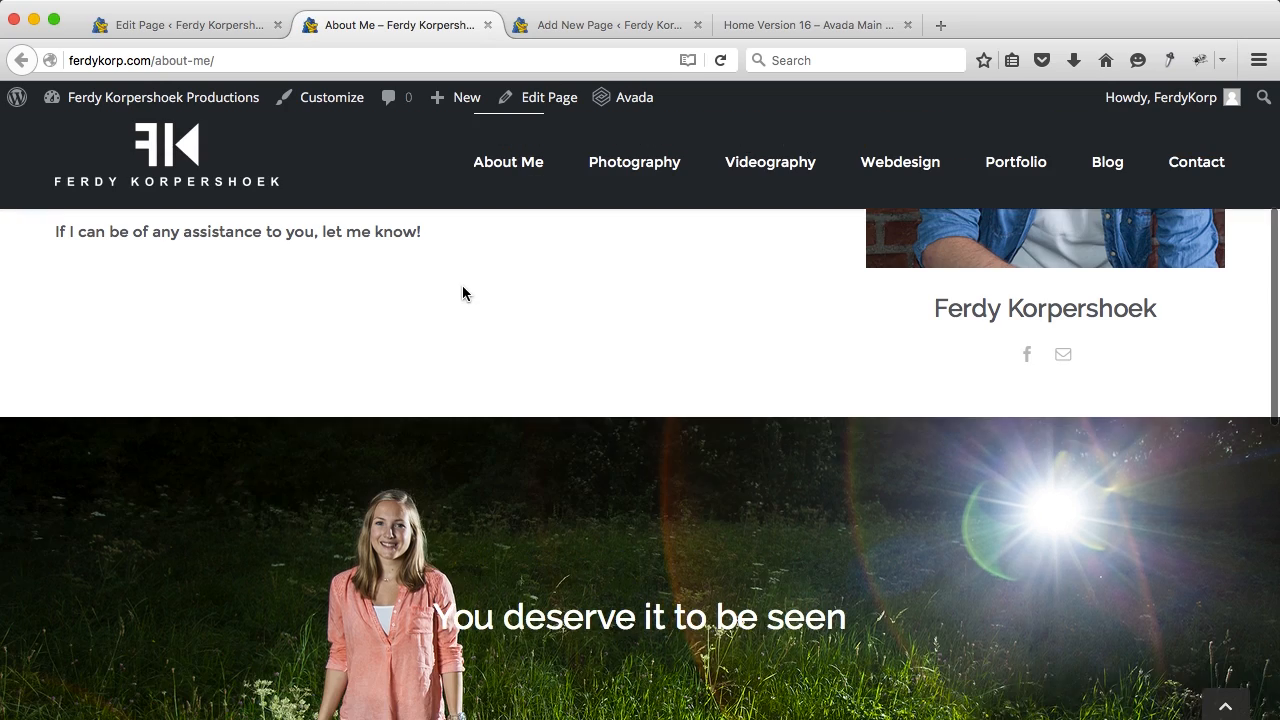
scroll(462, 293, down, 5)
scroll(462, 293, down, 2)
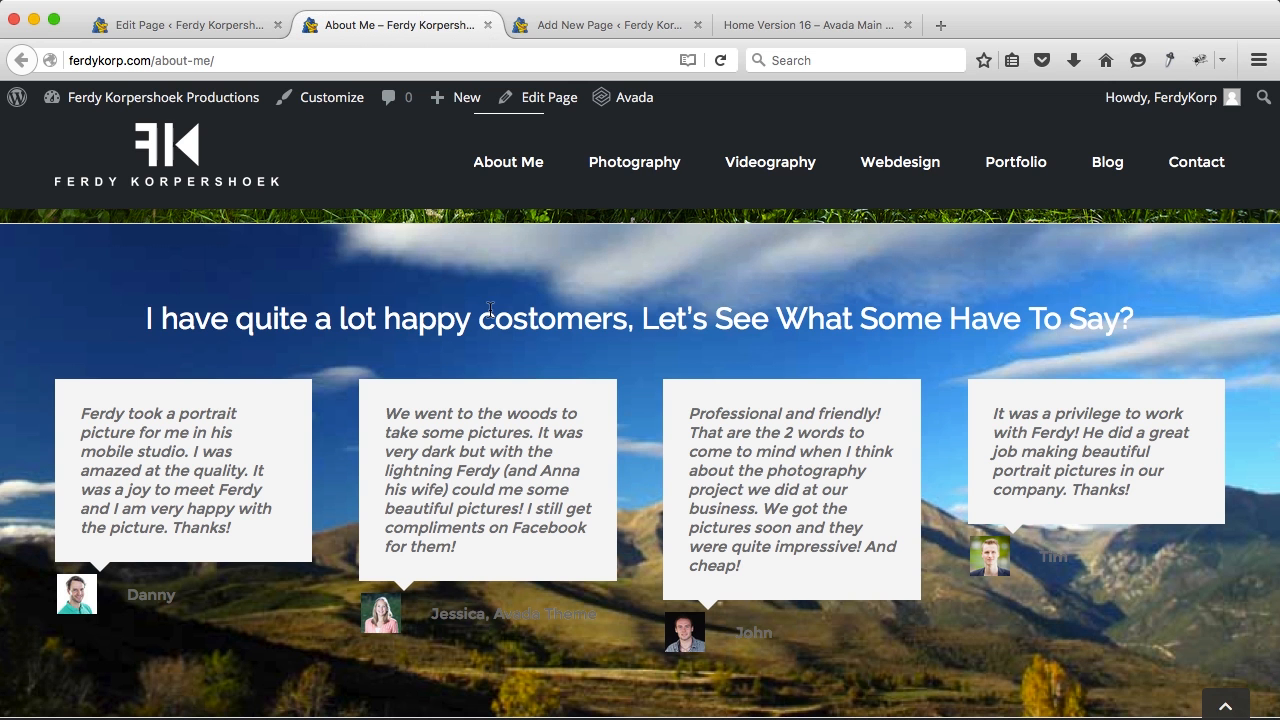
scroll(277, 375, down, 1)
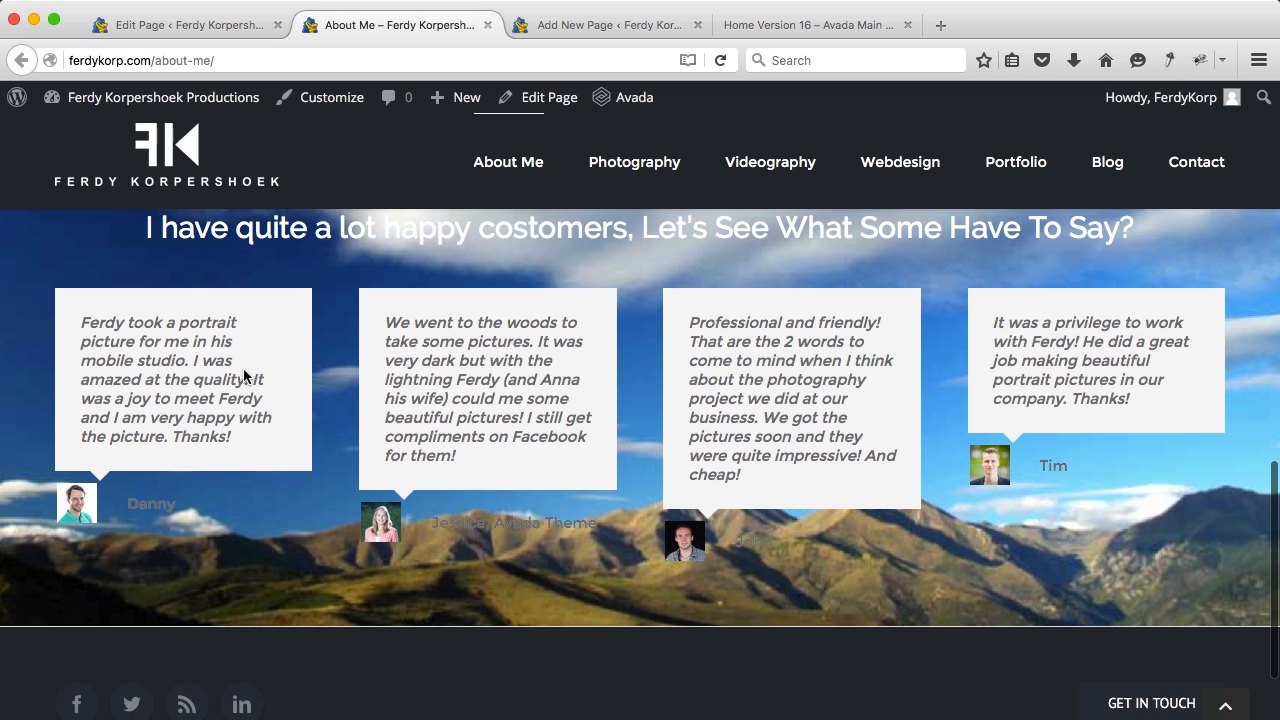
scroll(594, 457, up, 1)
scroll(594, 457, down, 1)
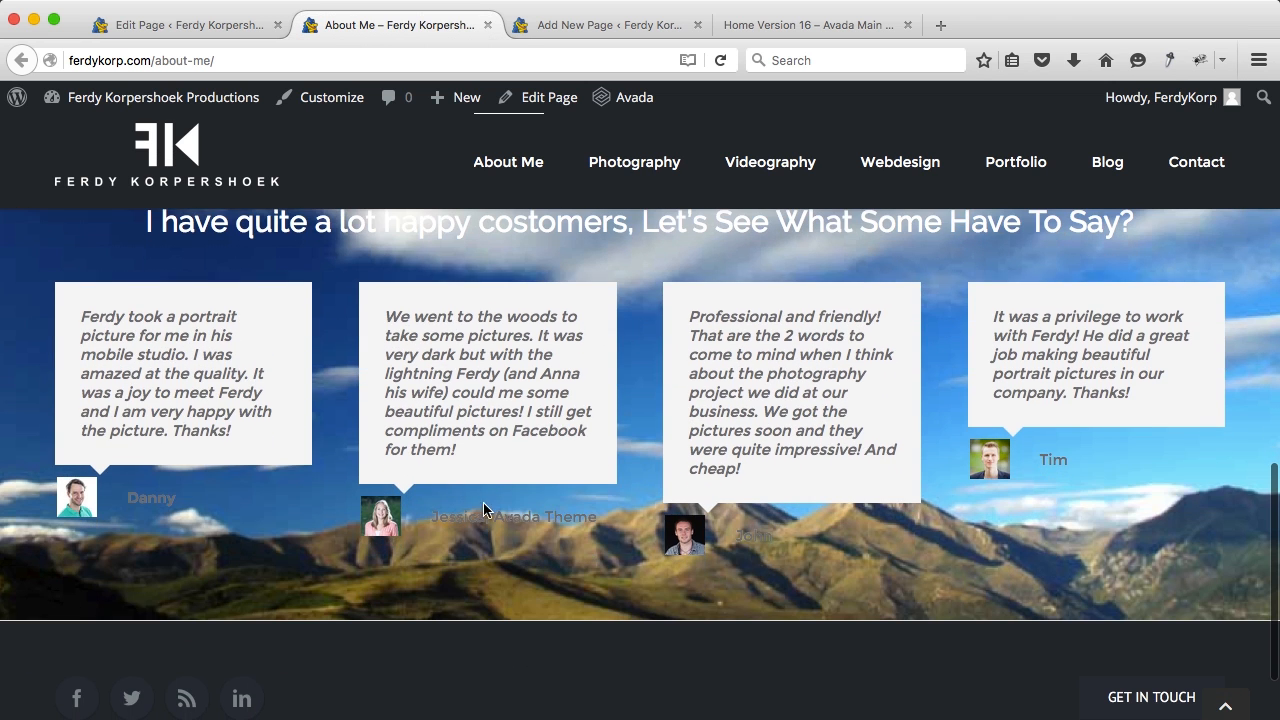
scroll(568, 514, down, 1)
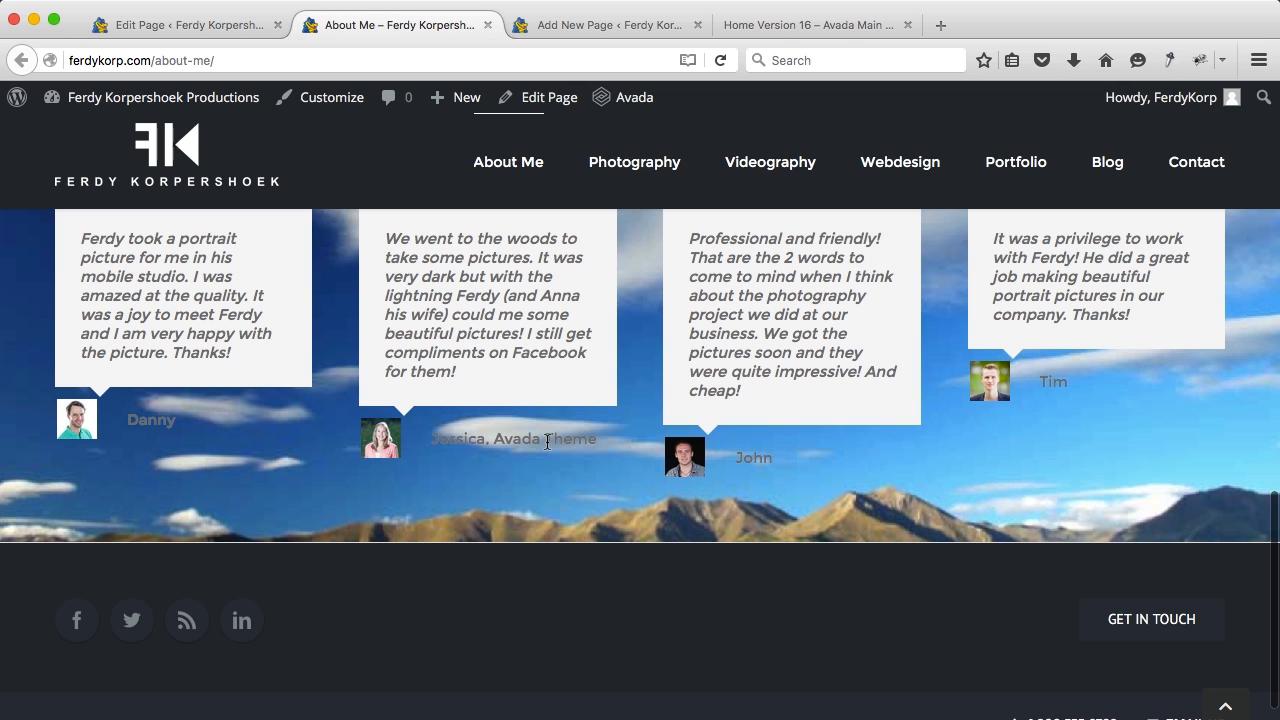
click(218, 30)
Step: Open the background settings of the testimonials Full Width Container
scroll(566, 409, down, 10)
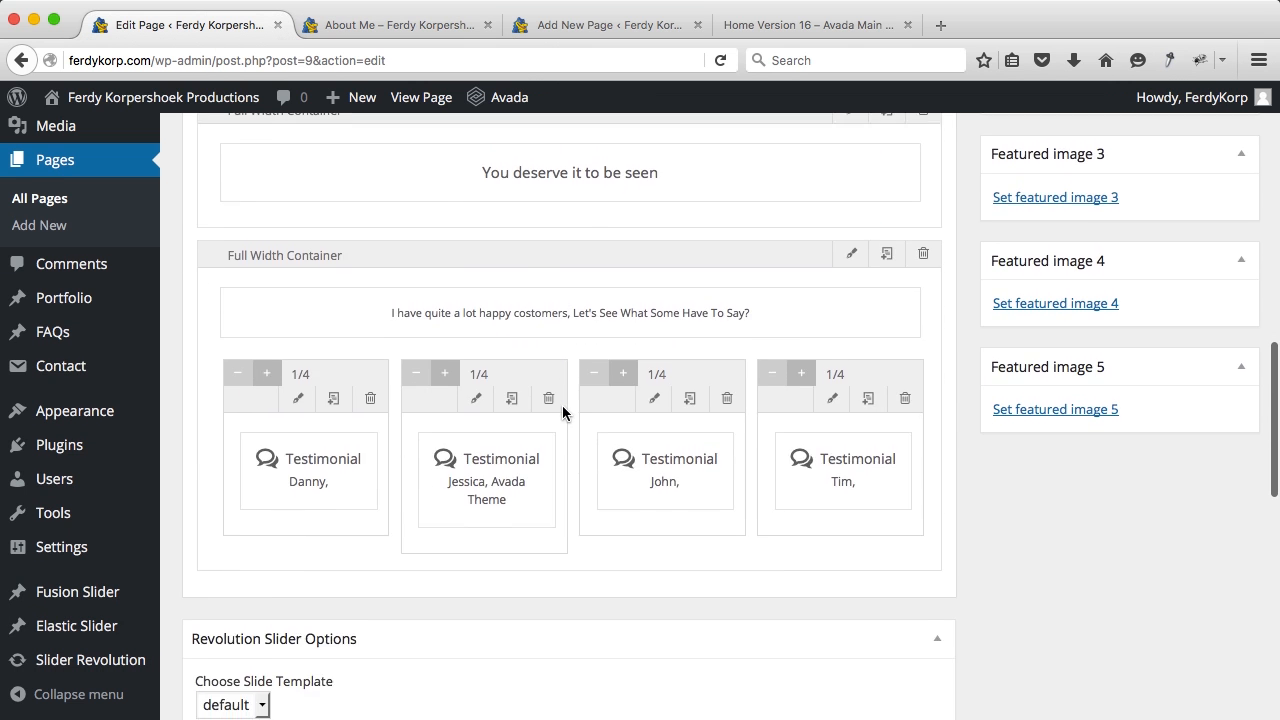
scroll(814, 229, up, 2)
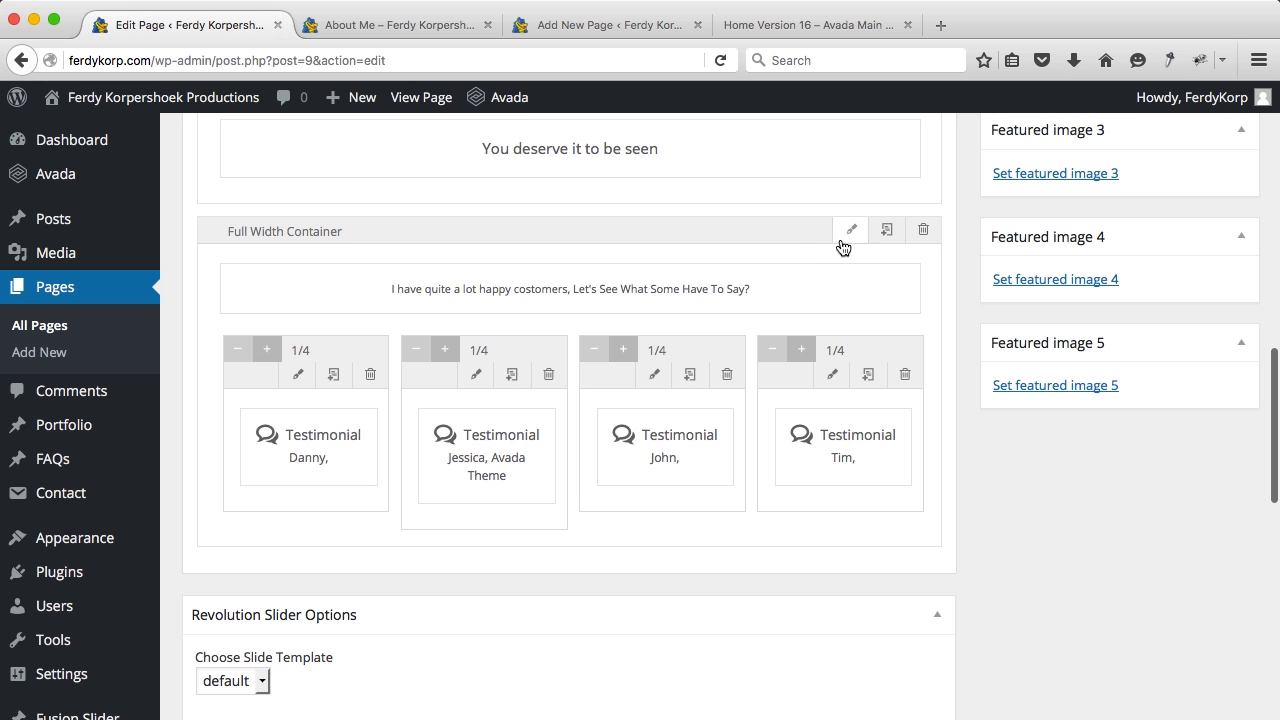
click(846, 241)
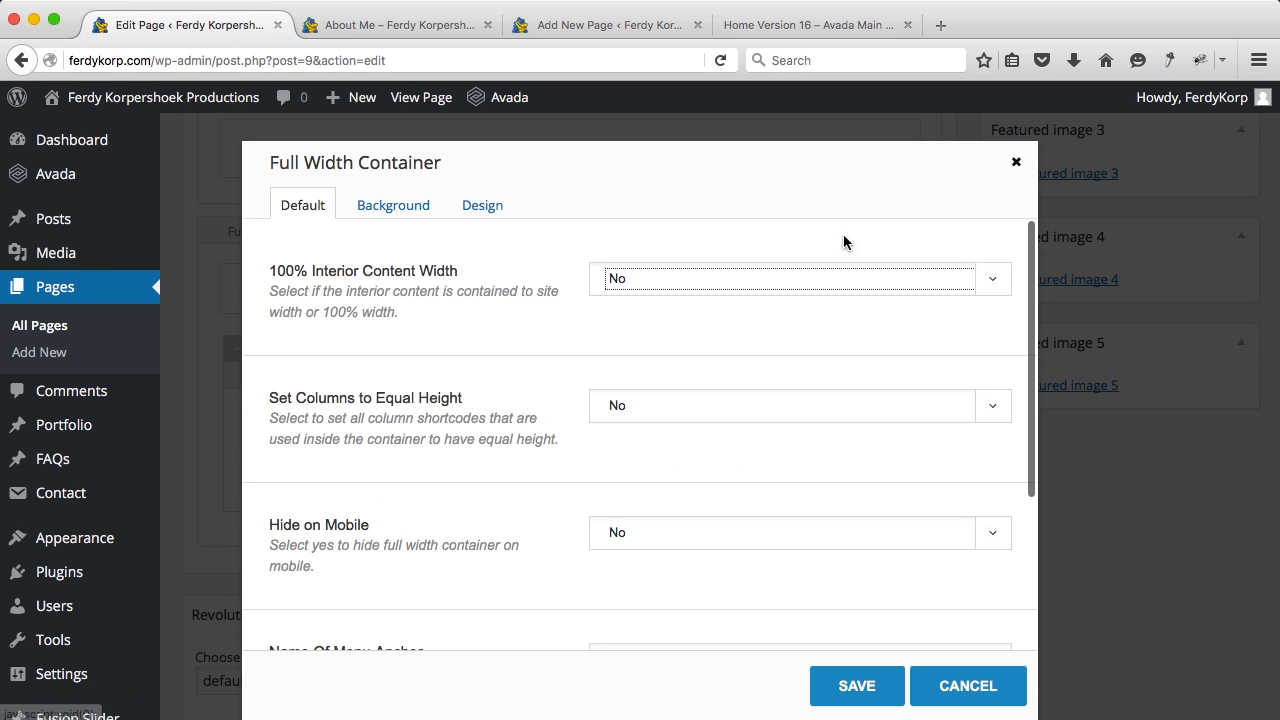
click(407, 207)
scroll(512, 255, down, 1)
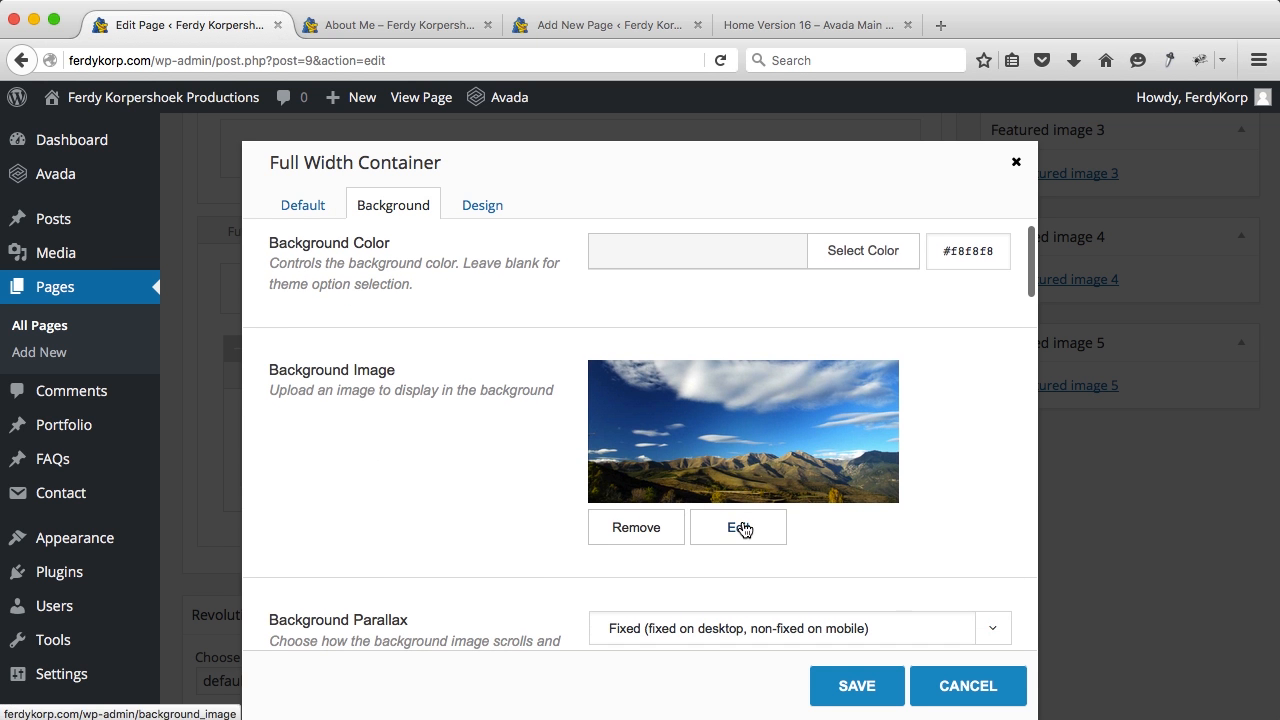
Step: Upload Testimonials-Ferdy-Korpershoek-Productions.jpg as the container background, save, and open the heading text block
click(737, 525)
click(266, 177)
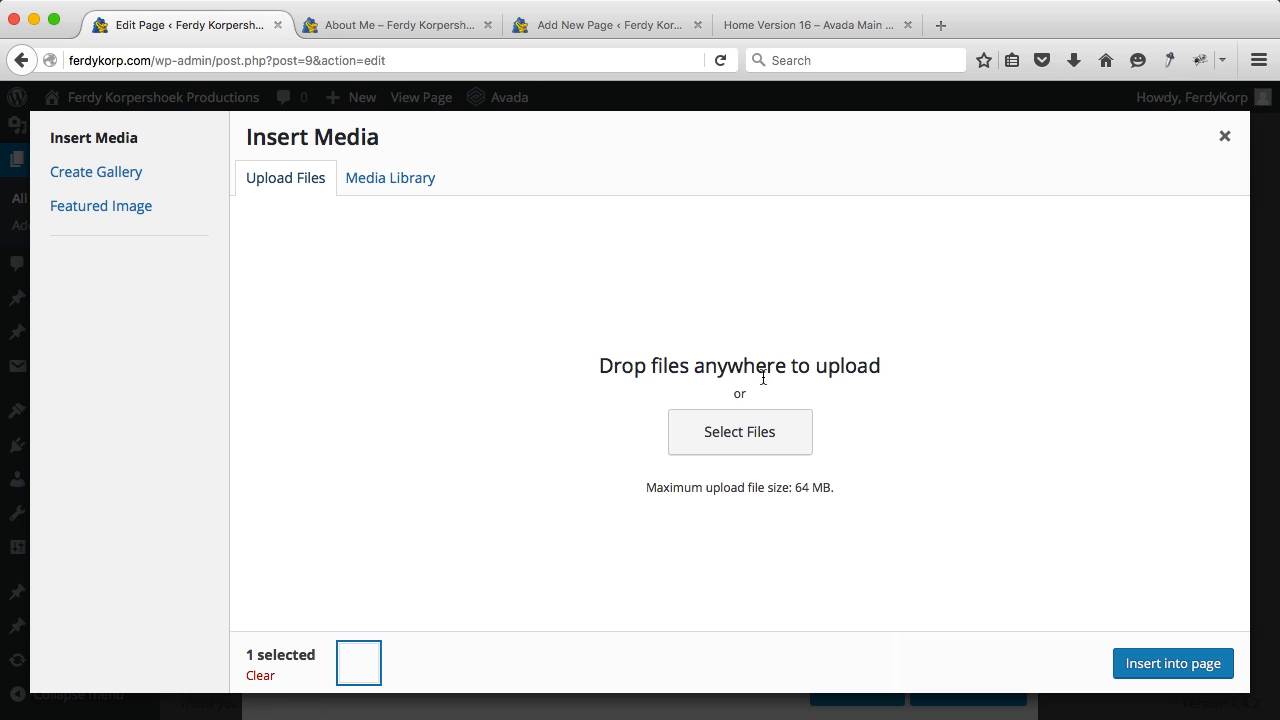
click(738, 427)
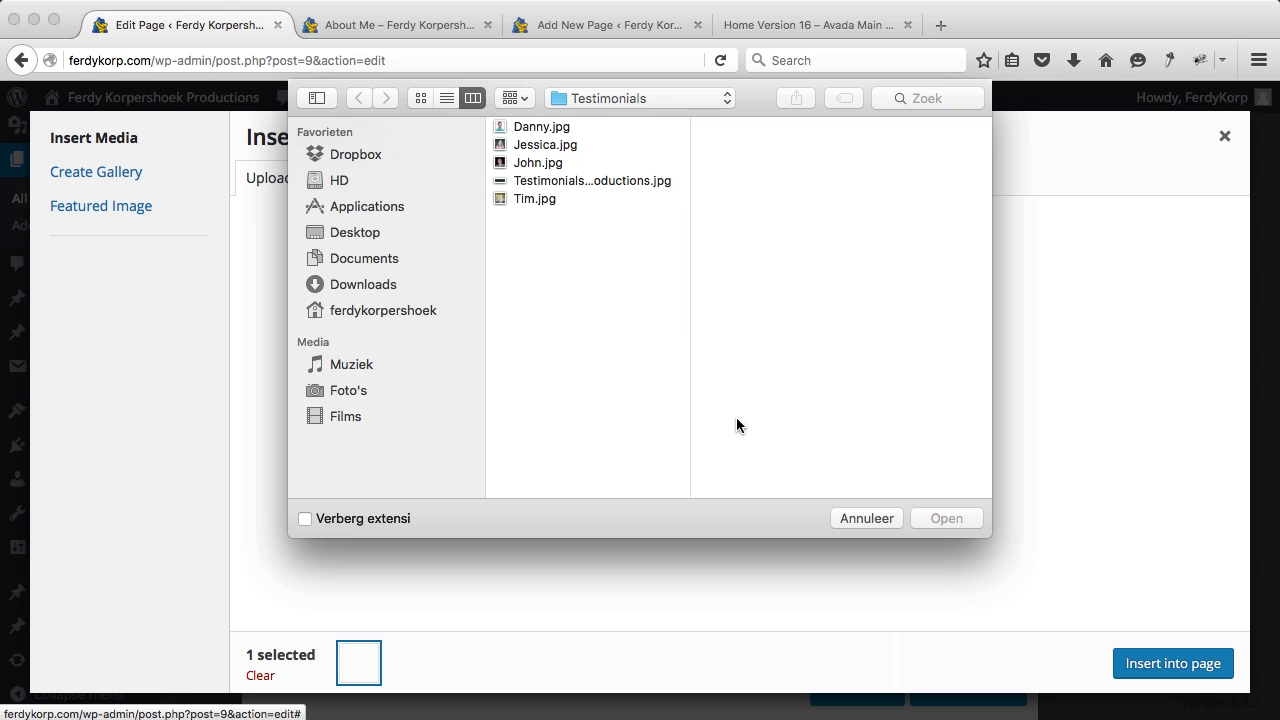
click(600, 180)
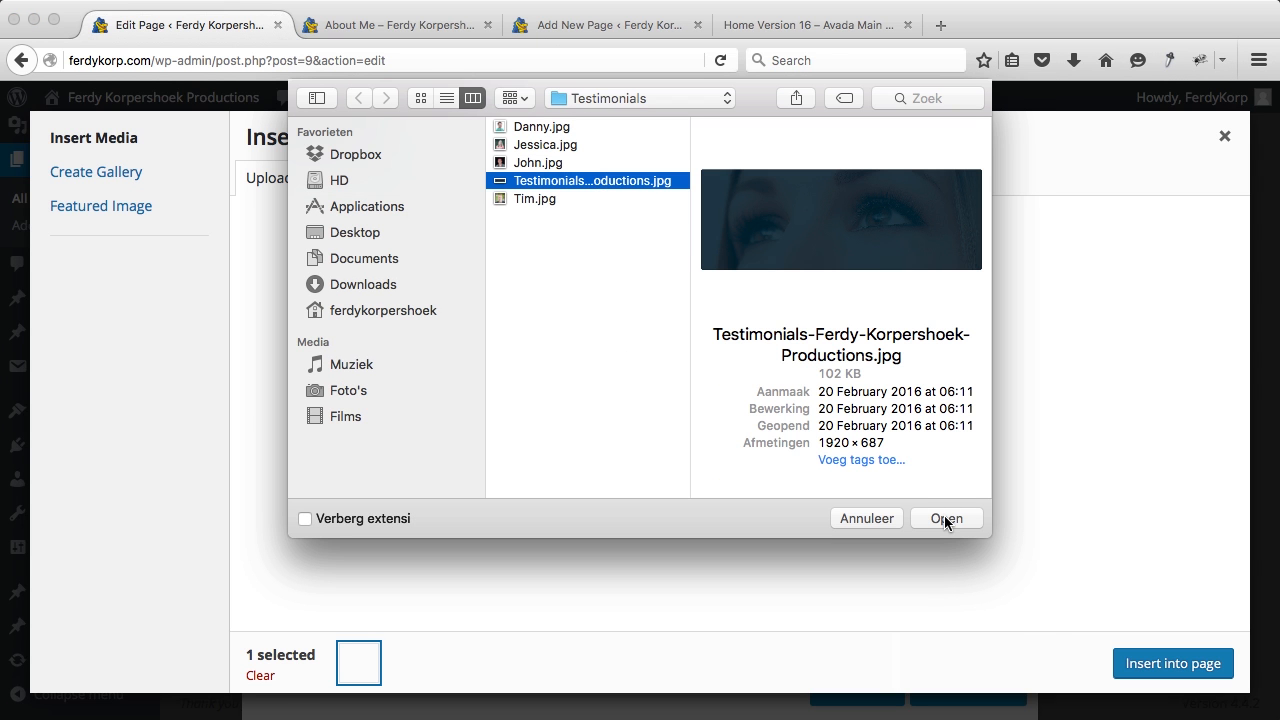
click(944, 518)
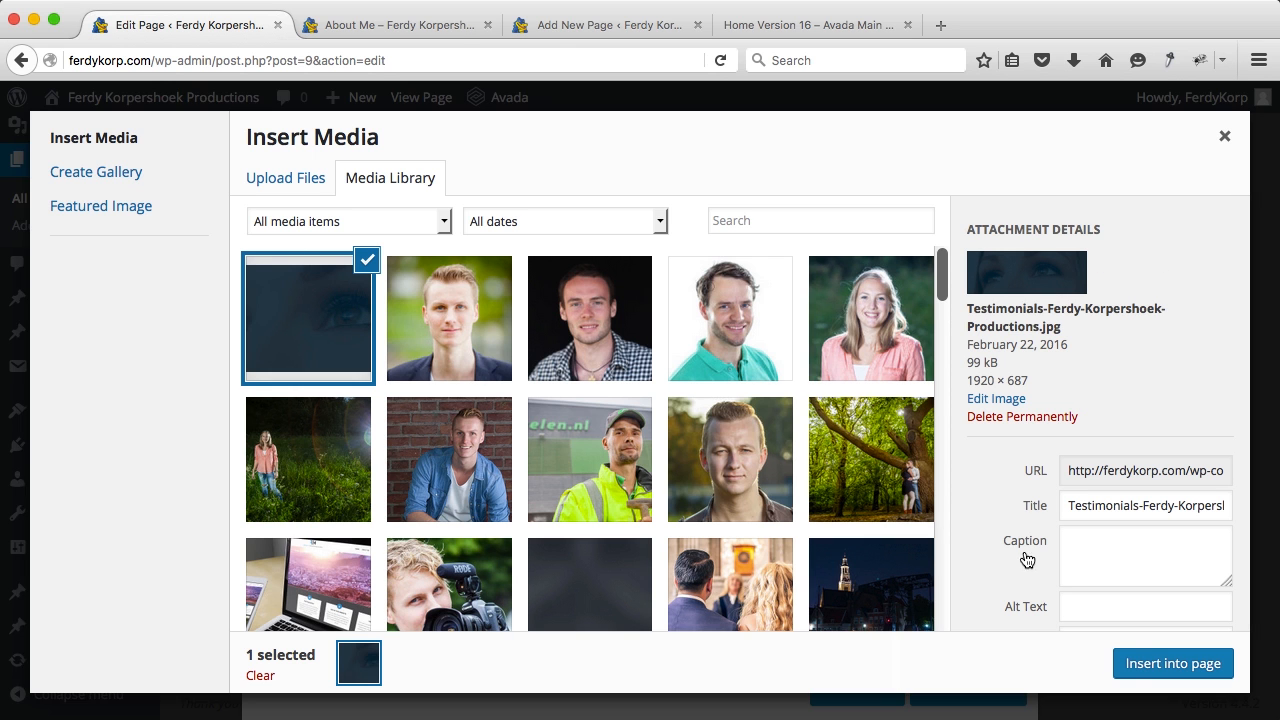
click(1155, 662)
scroll(810, 454, down, 2)
click(857, 686)
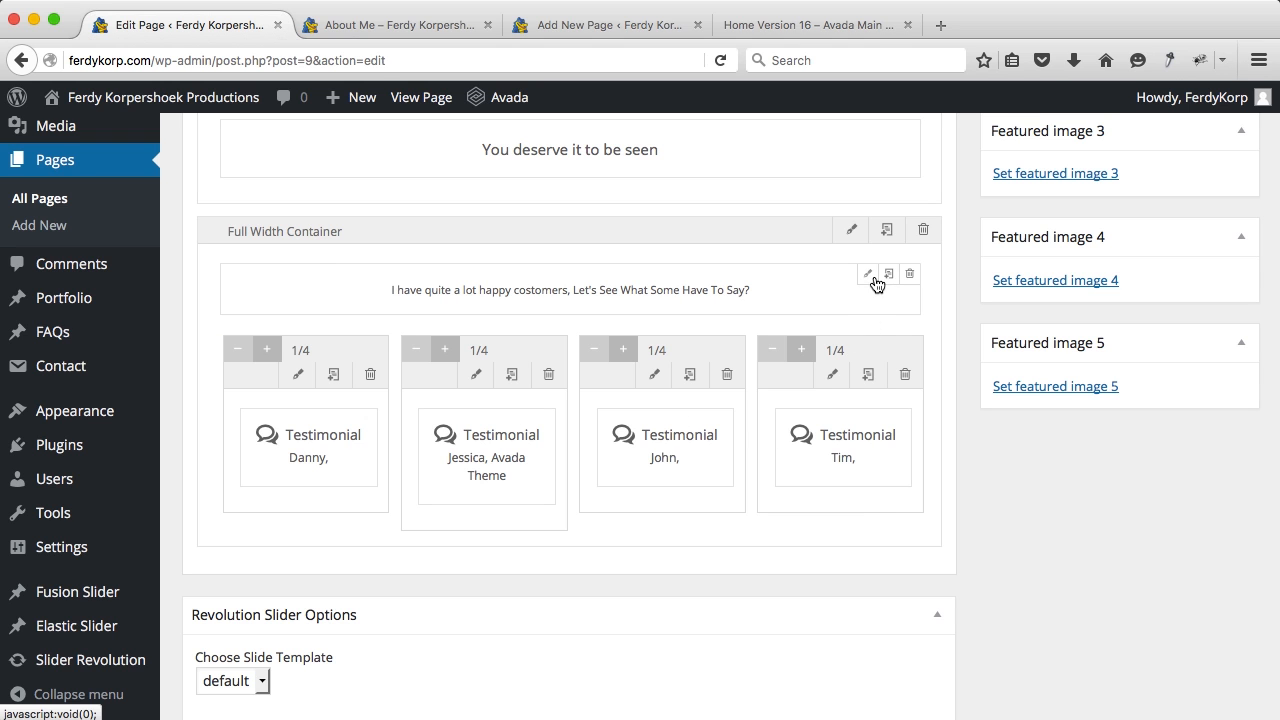
click(871, 278)
Step: Insert ' of' after 'lot' in the heading so it reads 'a lot of happy costomers', and save
click(558, 402)
text(of)
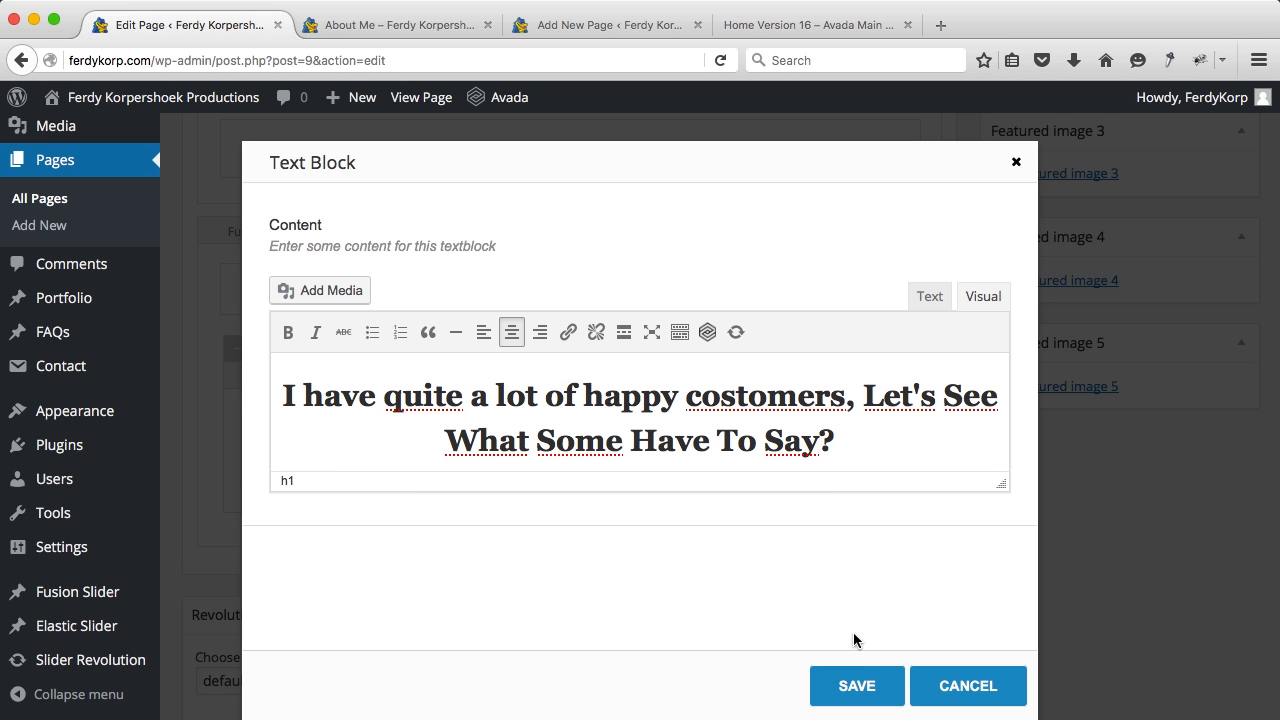
click(857, 680)
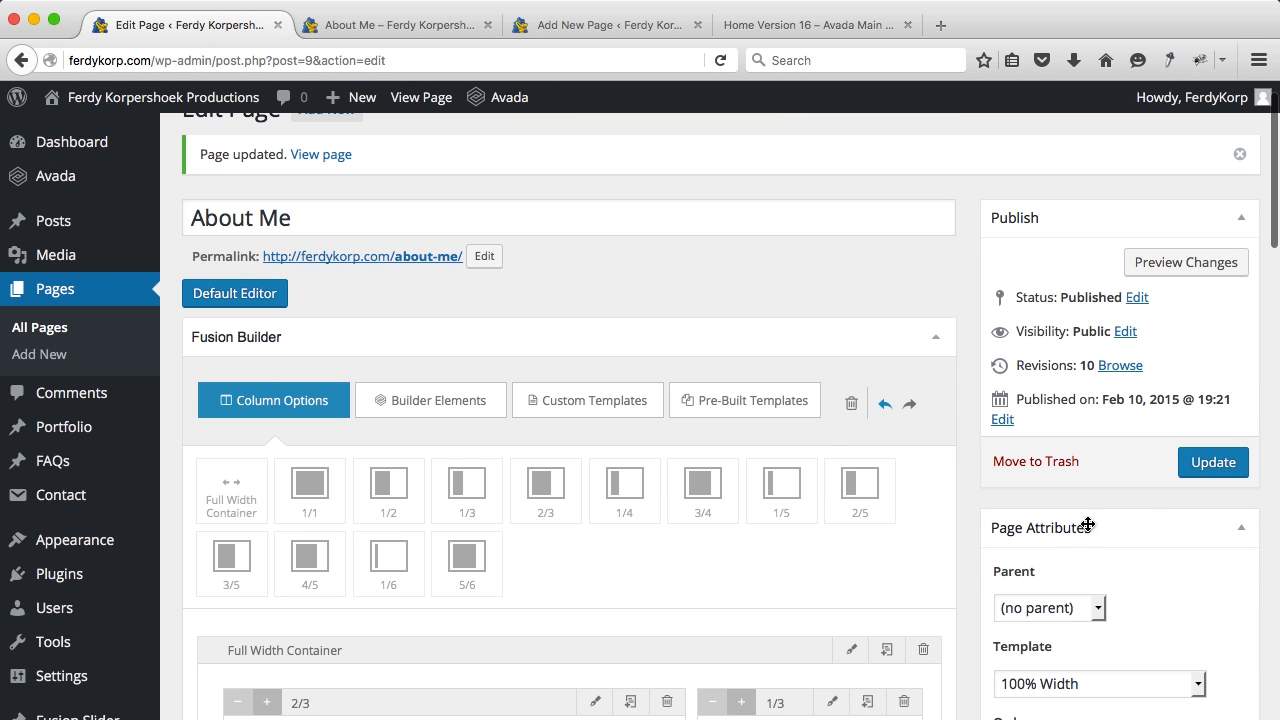
Step: Update the page and check the new testimonials background on the live About Me page
click(1199, 470)
click(400, 25)
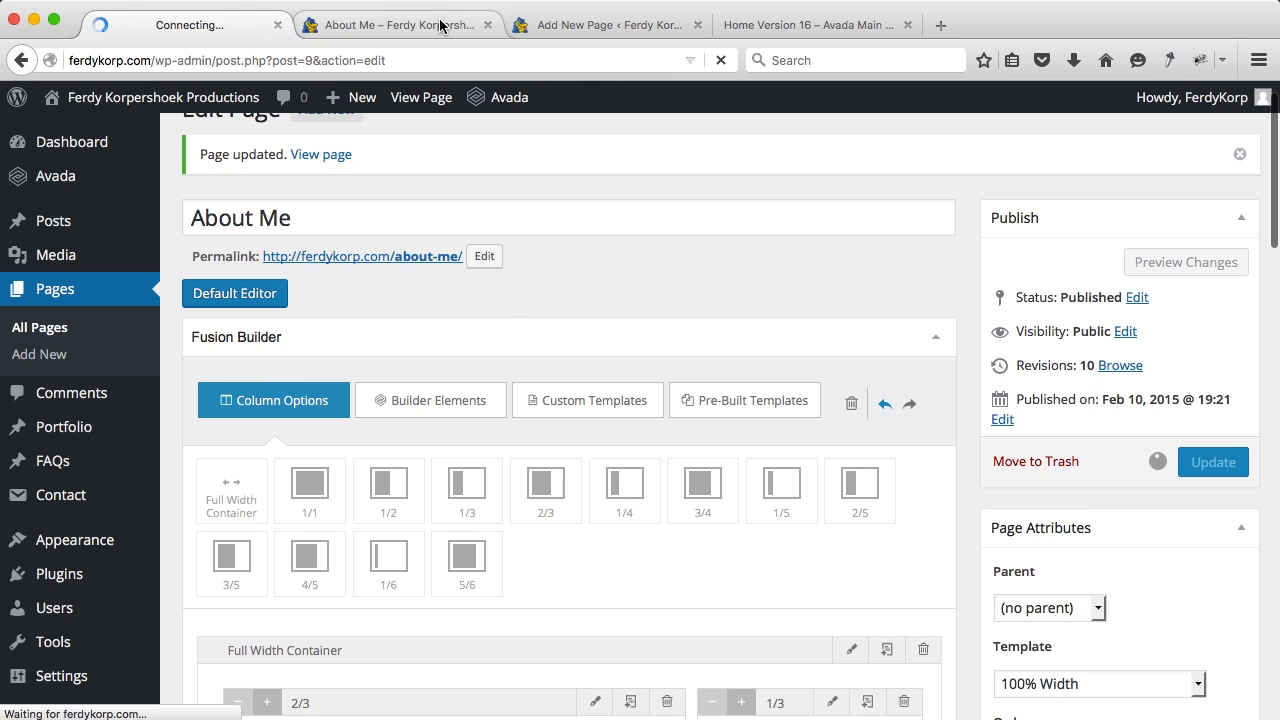
double_click(498, 467)
click(608, 491)
scroll(608, 491, up, 1)
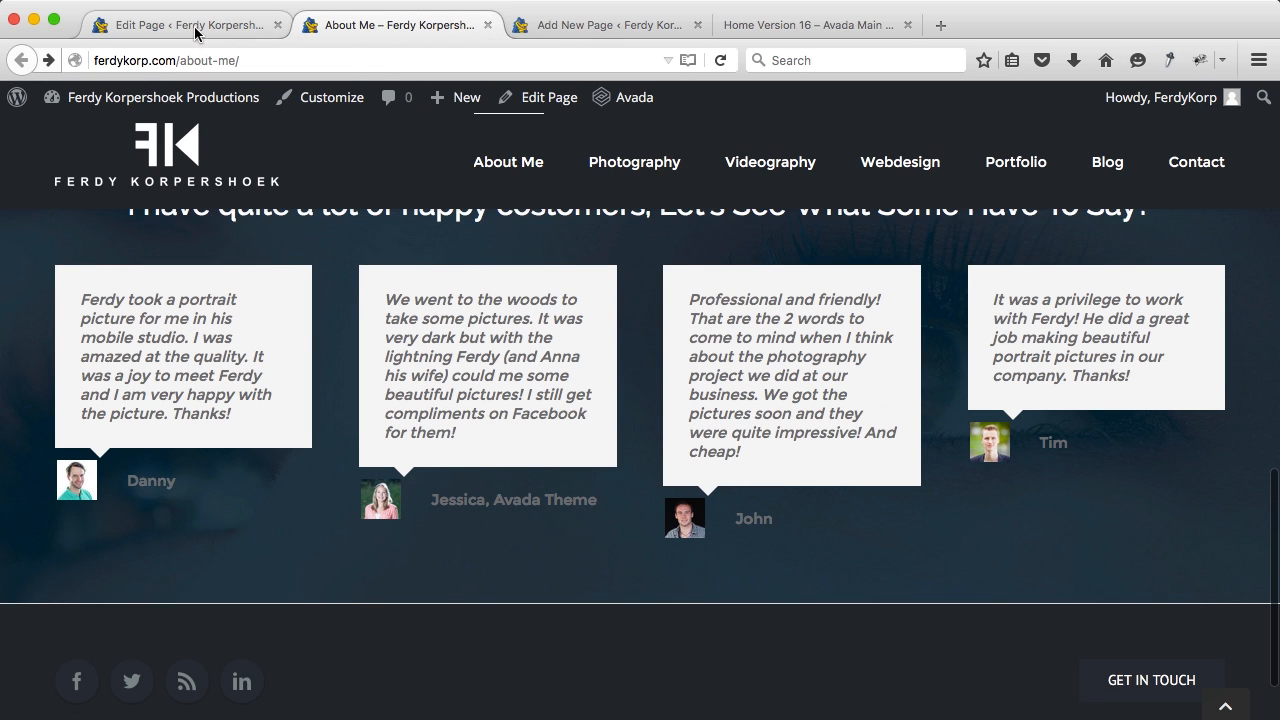
click(194, 25)
scroll(531, 450, down, 5)
scroll(531, 450, down, 6)
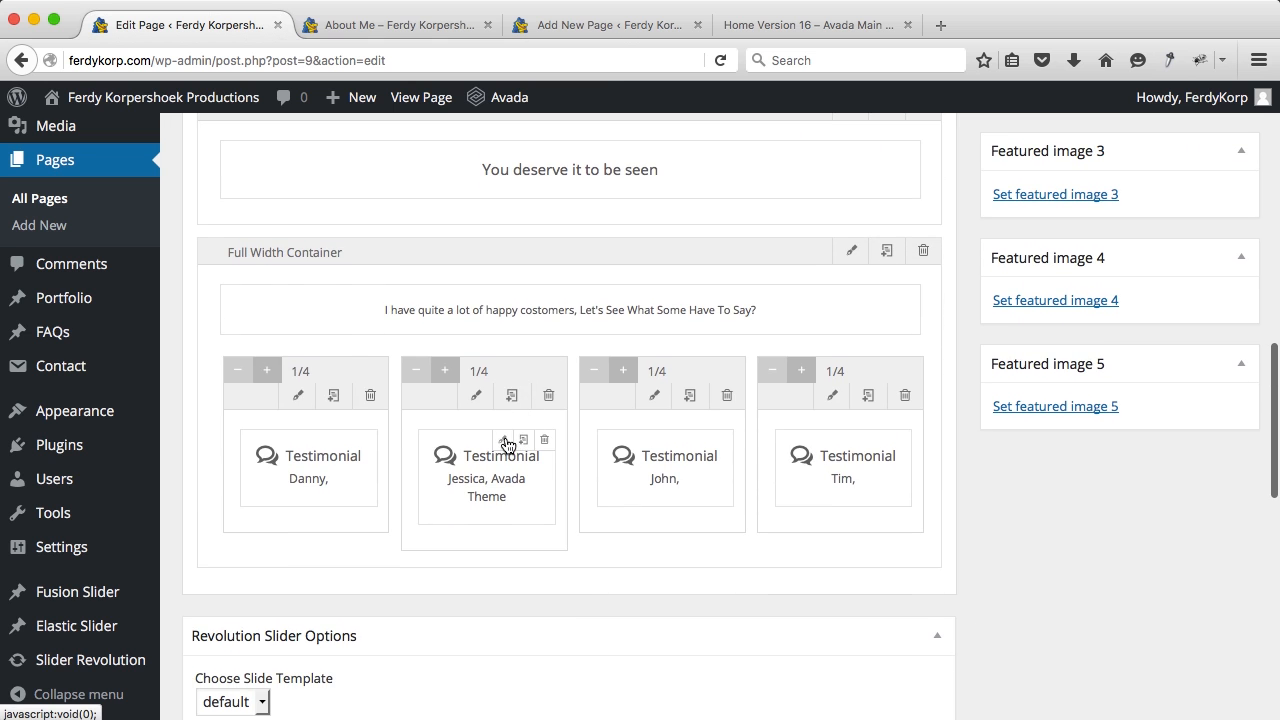
Step: Set the second testimonial's company name to Jessica.com
click(504, 441)
scroll(505, 440, down, 5)
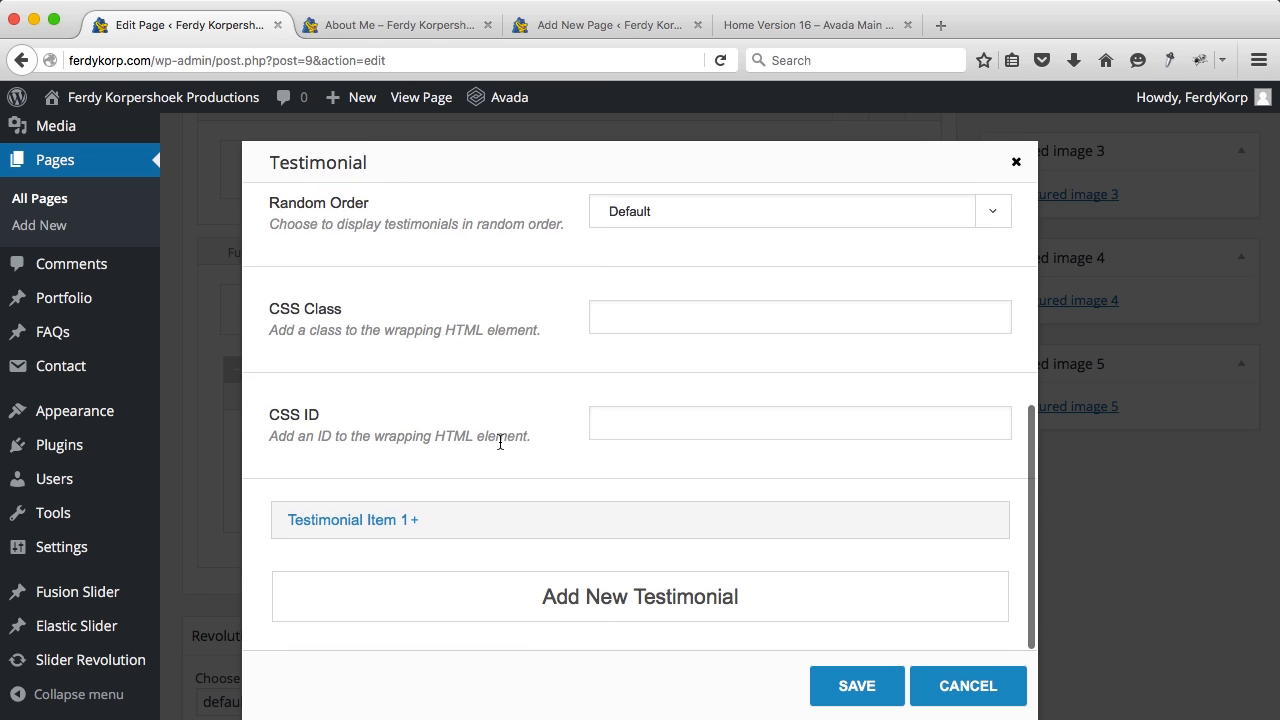
click(371, 524)
scroll(603, 495, down, 5)
scroll(603, 497, down, 5)
triple_click(656, 314)
text(Jessica.com)
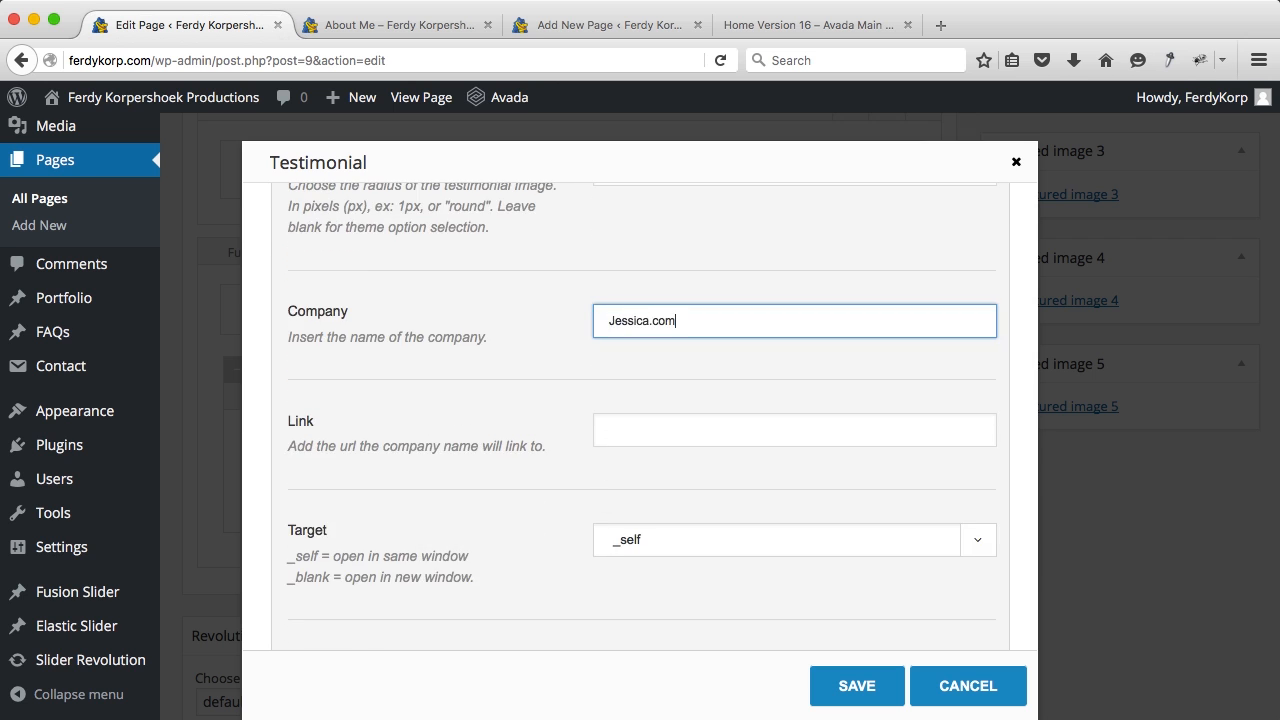
click(653, 420)
text(http://jessica.com)
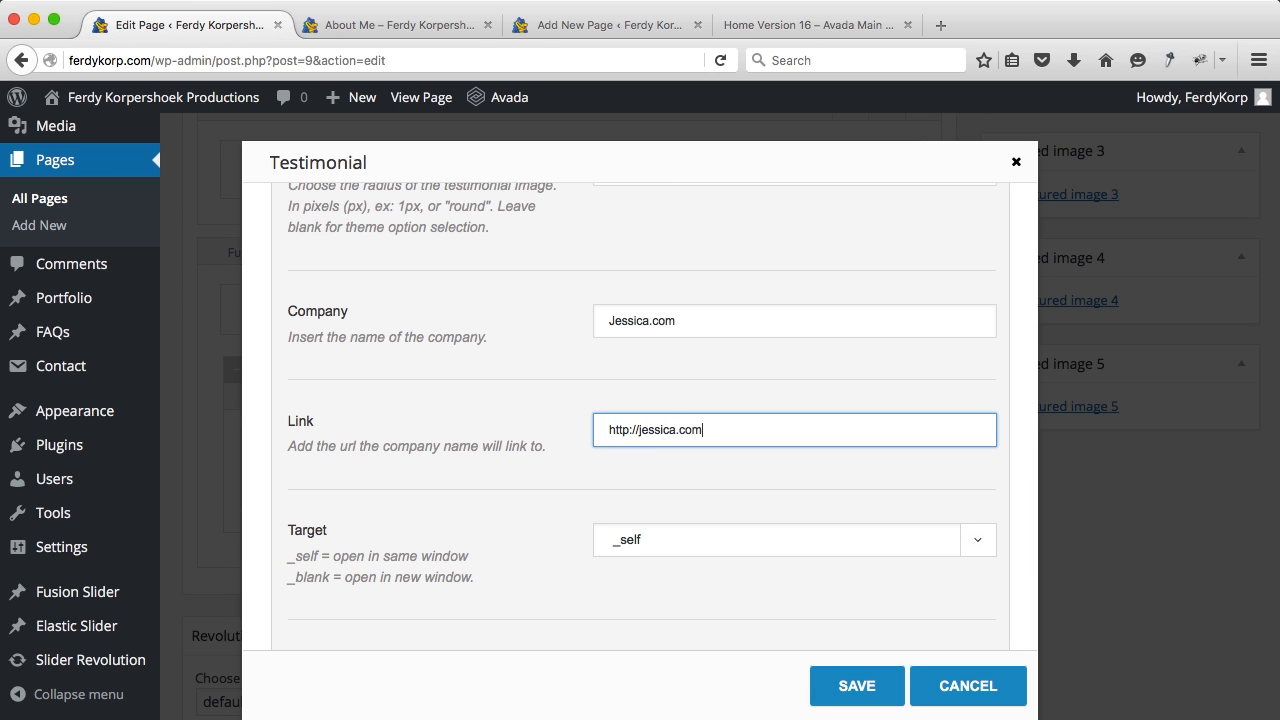
scroll(584, 404, down, 5)
click(641, 341)
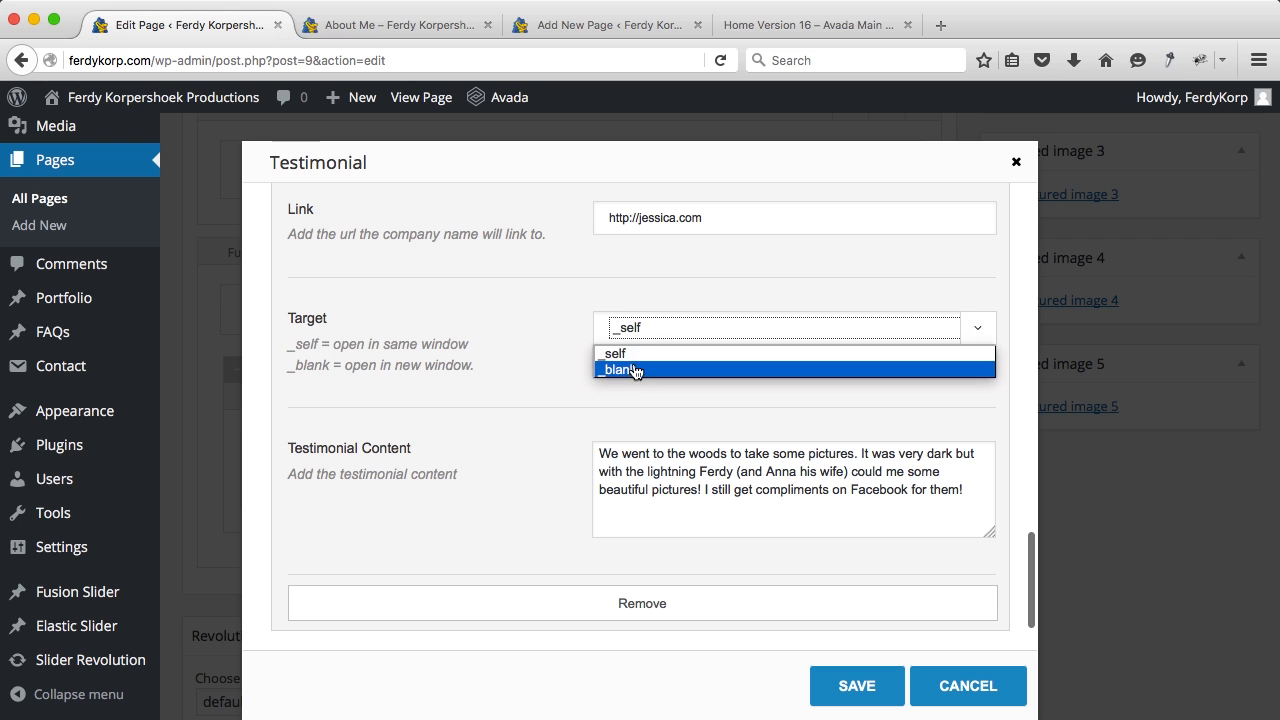
click(634, 368)
click(840, 688)
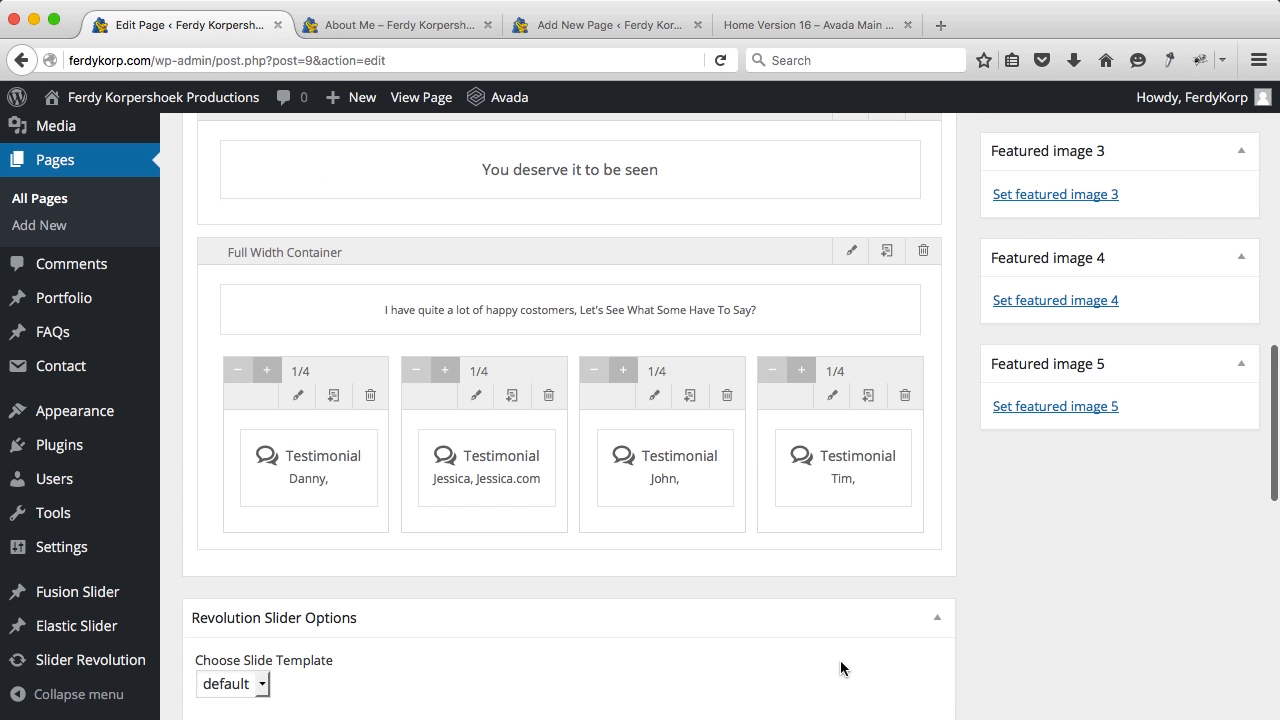
scroll(977, 395, up, 10)
Step: Update the page and verify the live Jessica.com link opens jessica.com in a new tab
click(1198, 408)
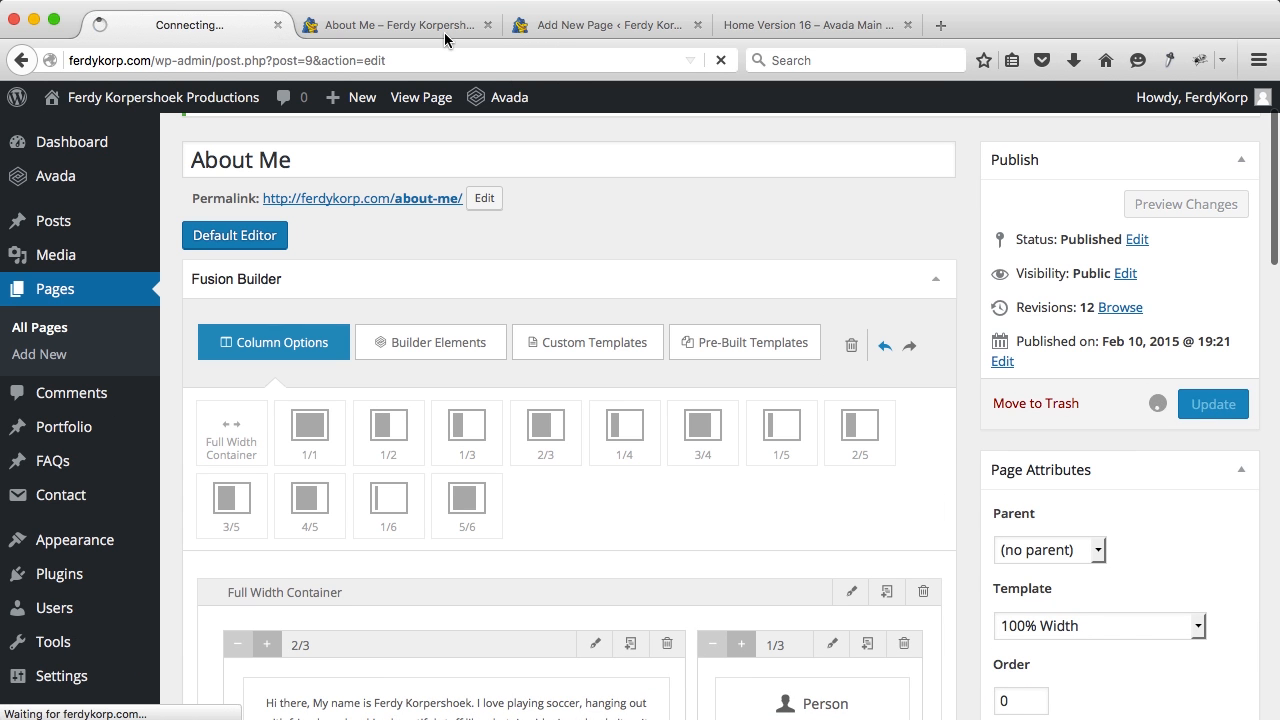
click(400, 25)
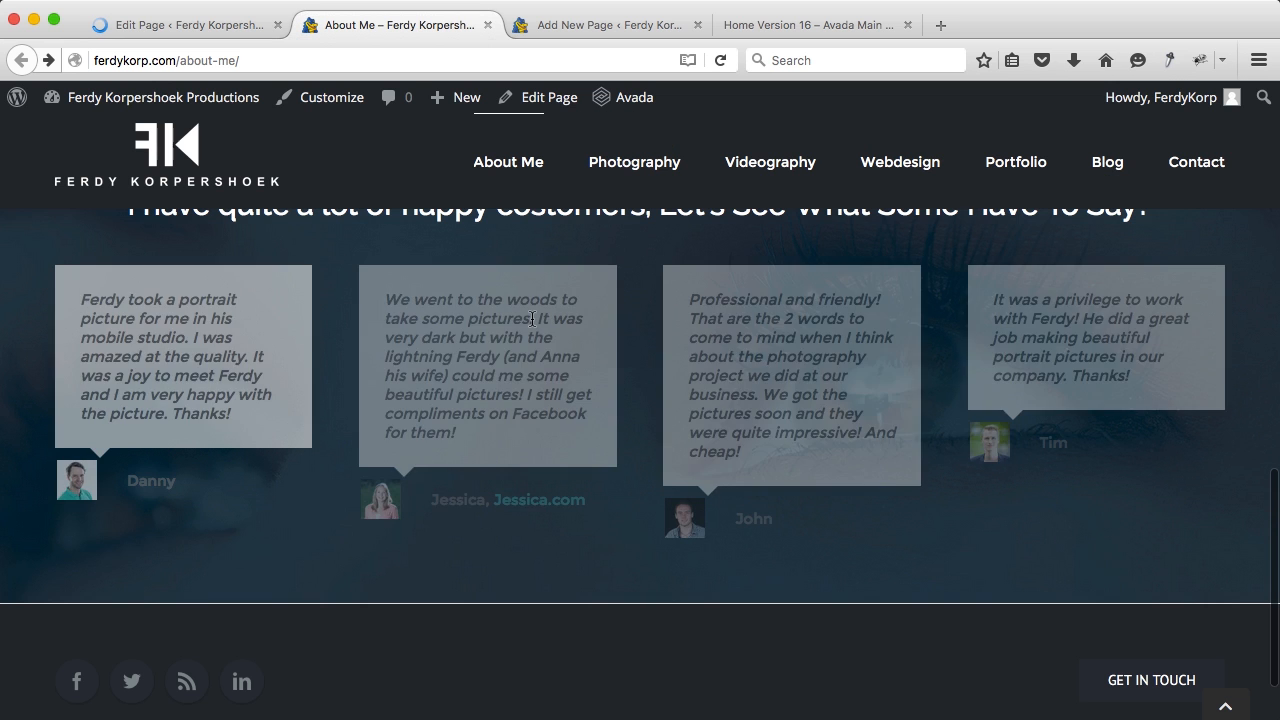
click(537, 498)
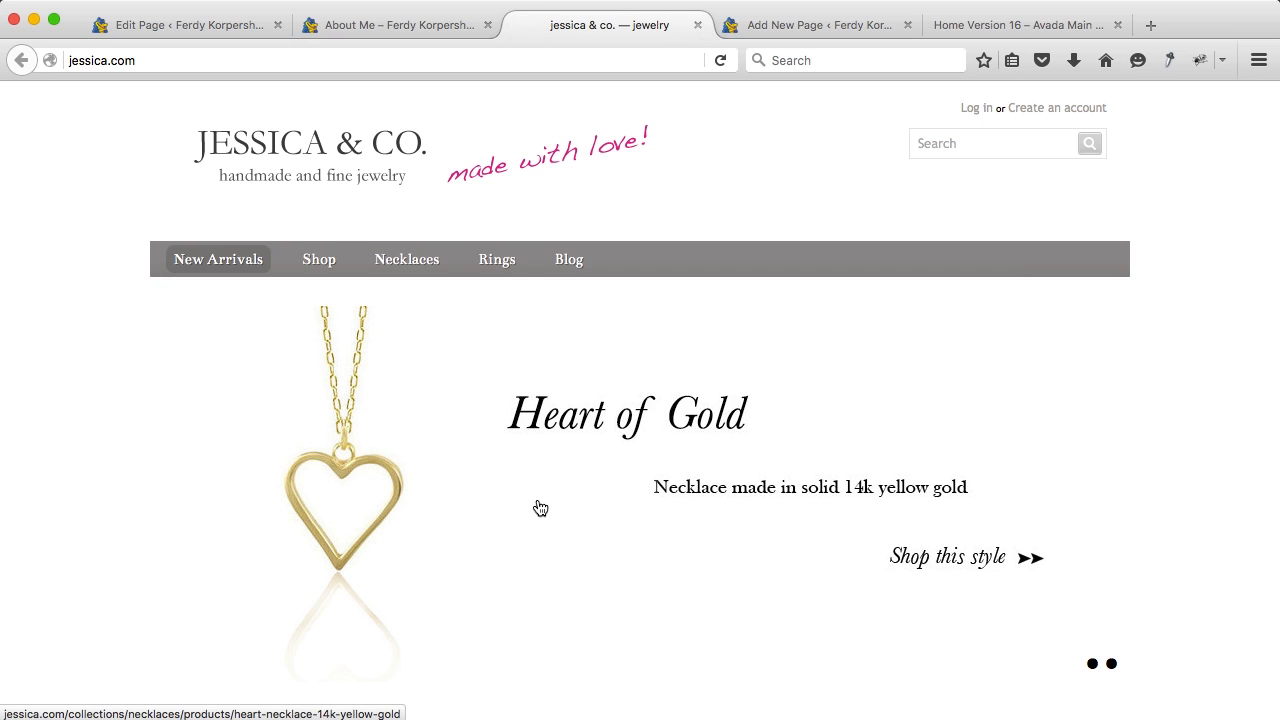
click(698, 26)
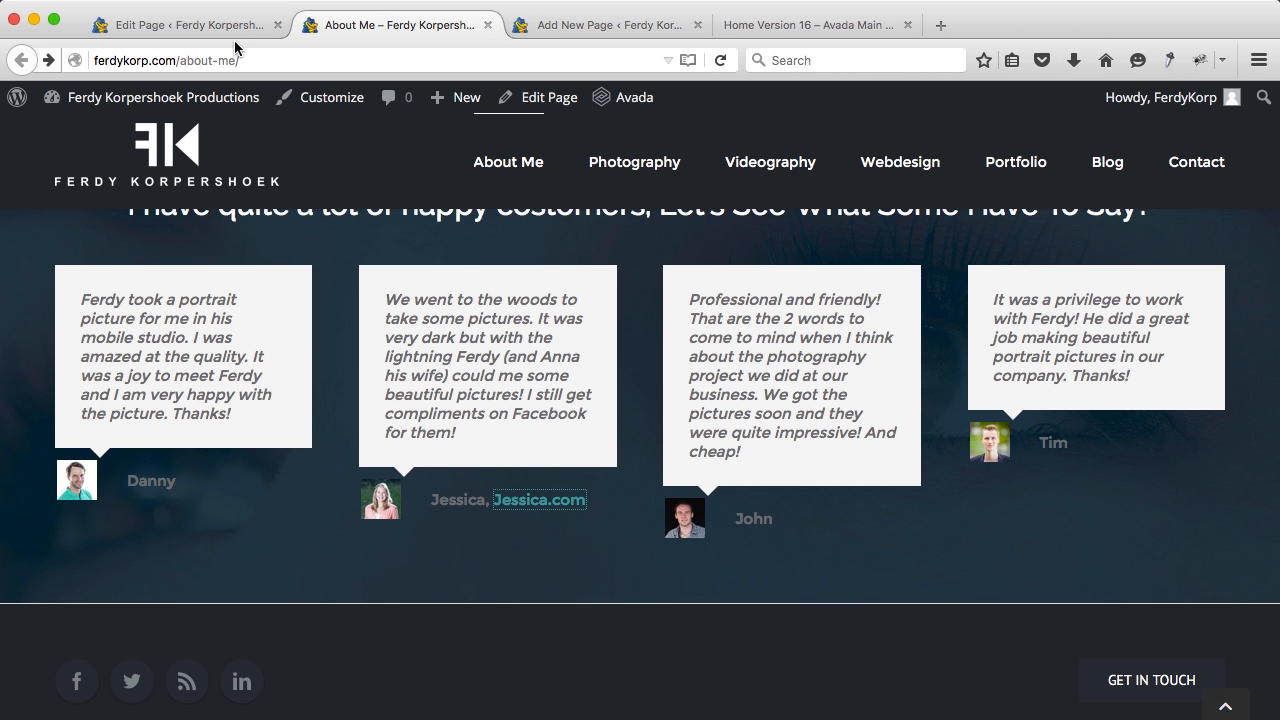
Step: Review the live testimonials, then go back to the About Me page's builder containers
scroll(514, 335, down, 2)
scroll(514, 337, up, 7)
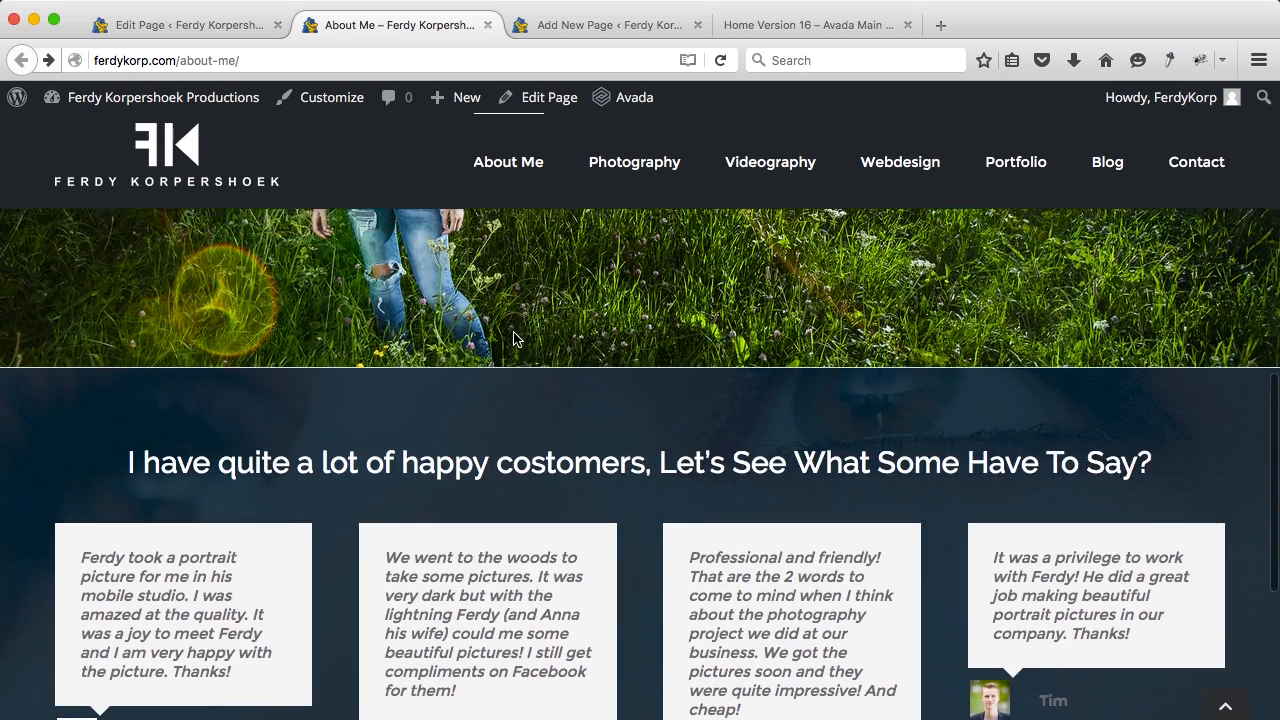
scroll(514, 337, down, 4)
scroll(514, 337, up, 3)
scroll(512, 330, down, 2)
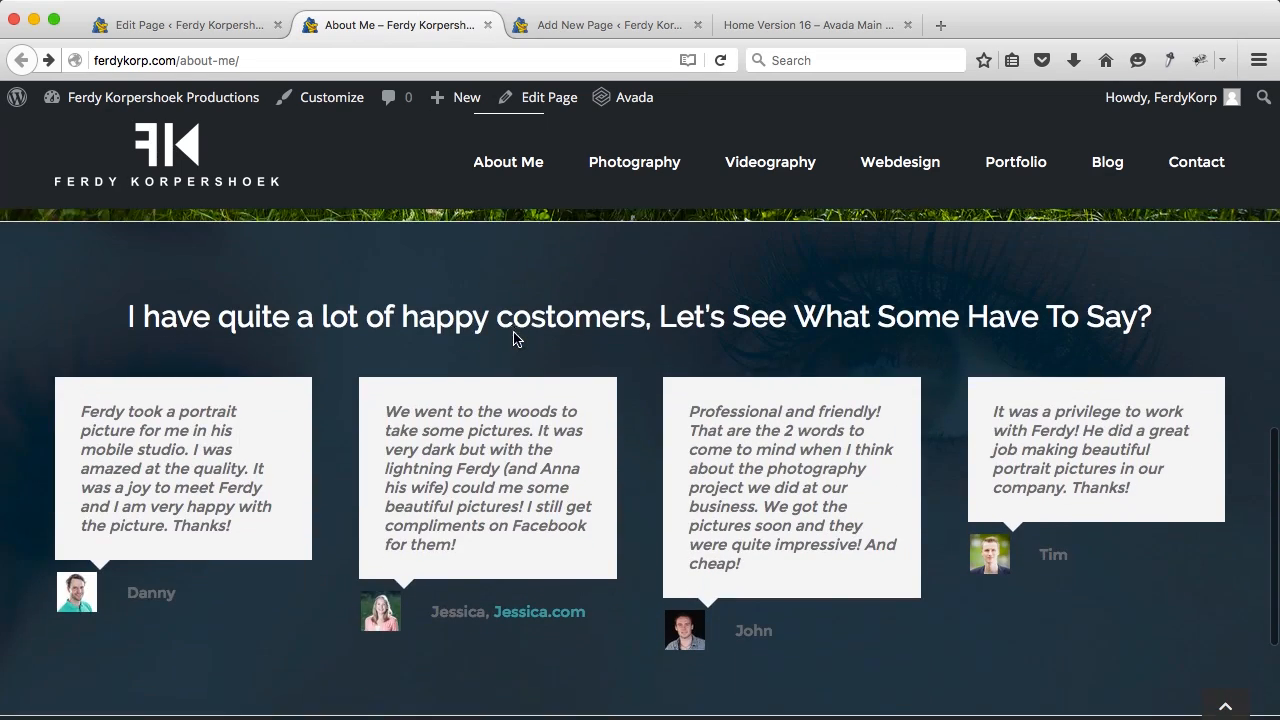
click(190, 24)
scroll(490, 407, down, 10)
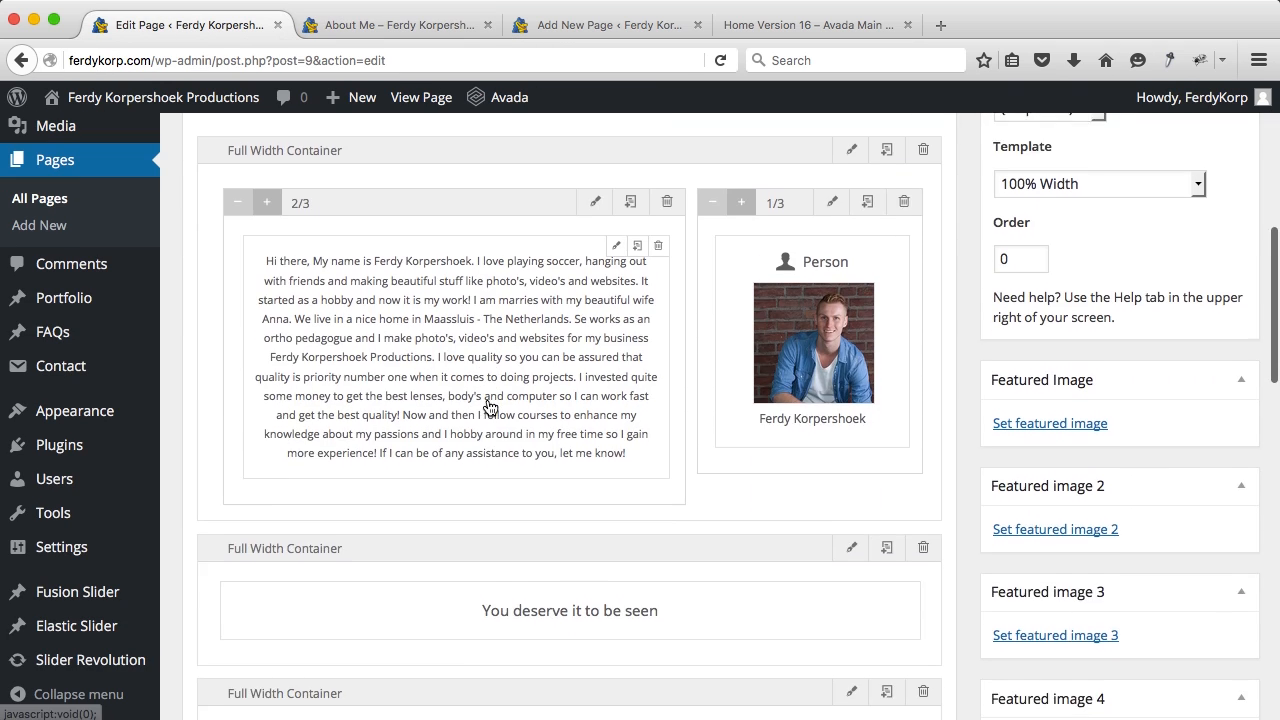
Step: Give the testimonials container's background Left parallax at speed 0.5 and save
scroll(490, 405, down, 8)
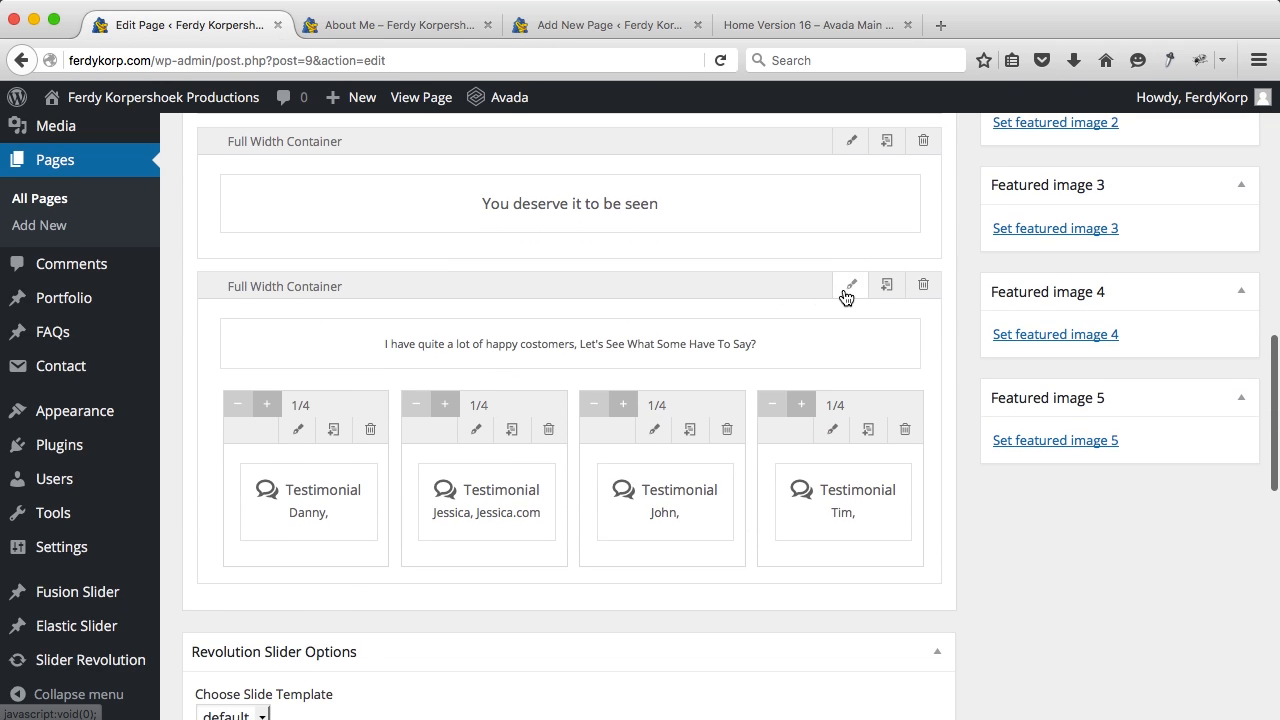
click(846, 294)
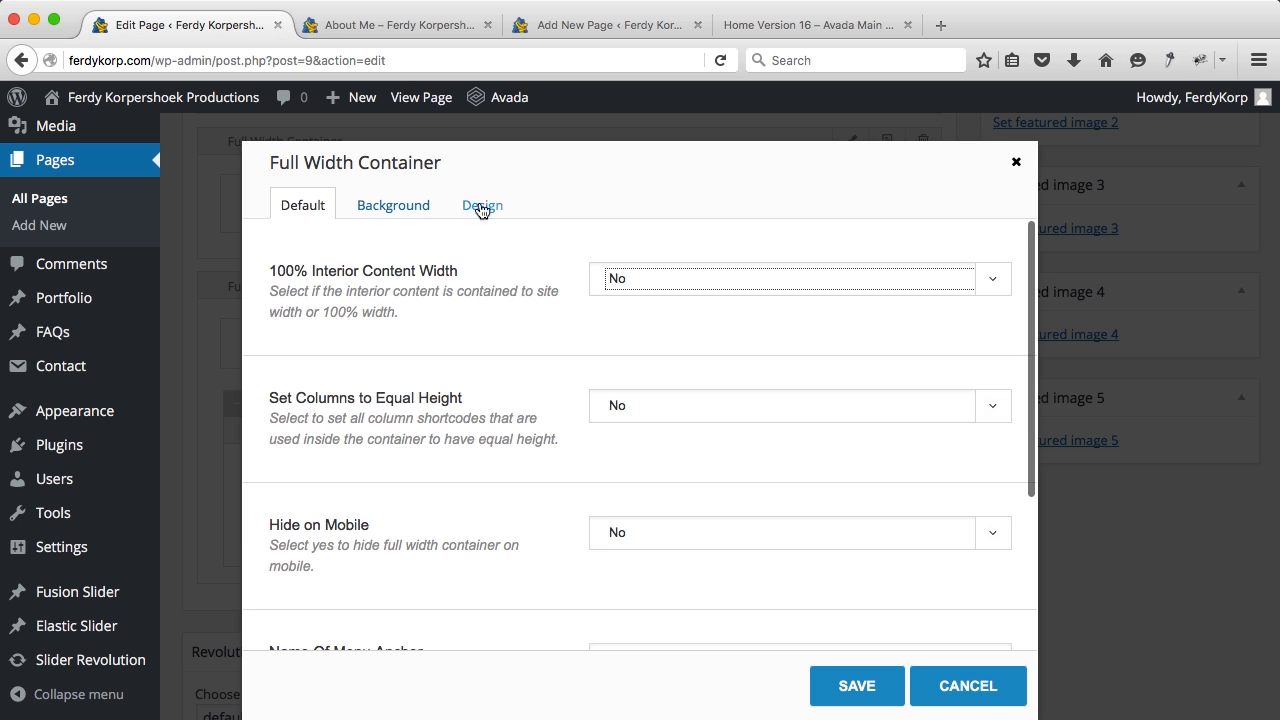
click(406, 210)
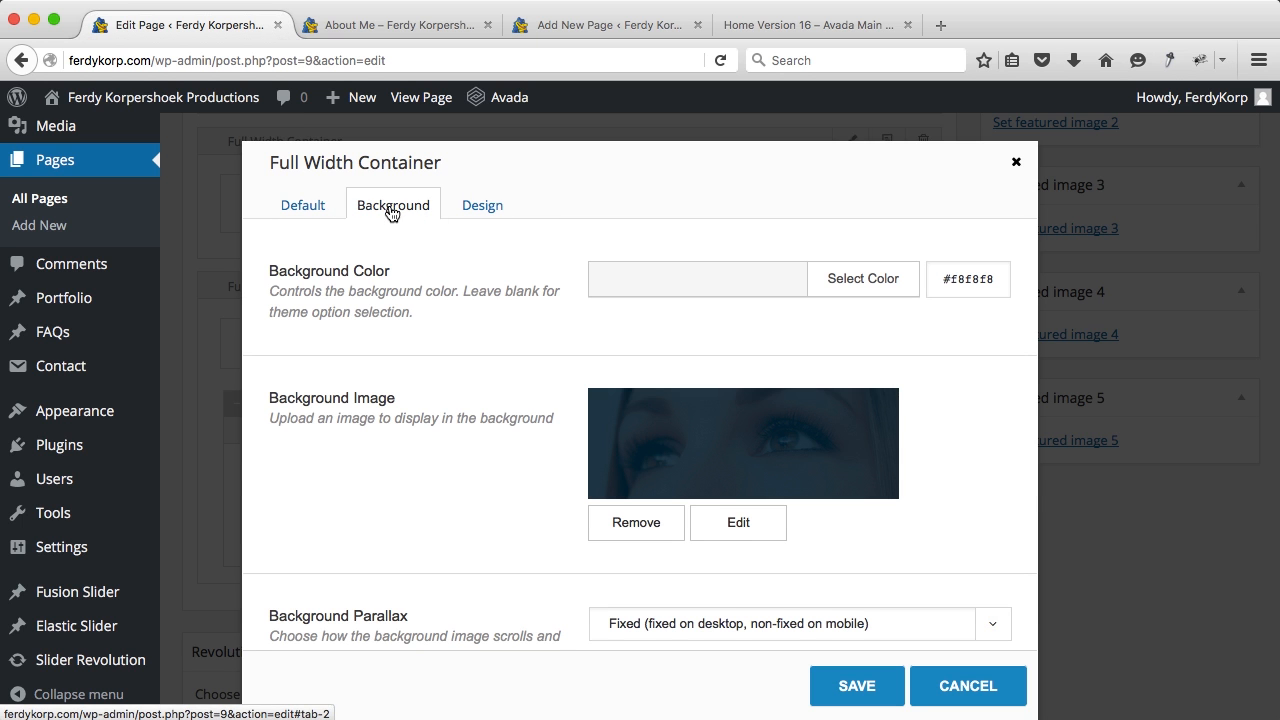
scroll(551, 394, down, 5)
click(637, 351)
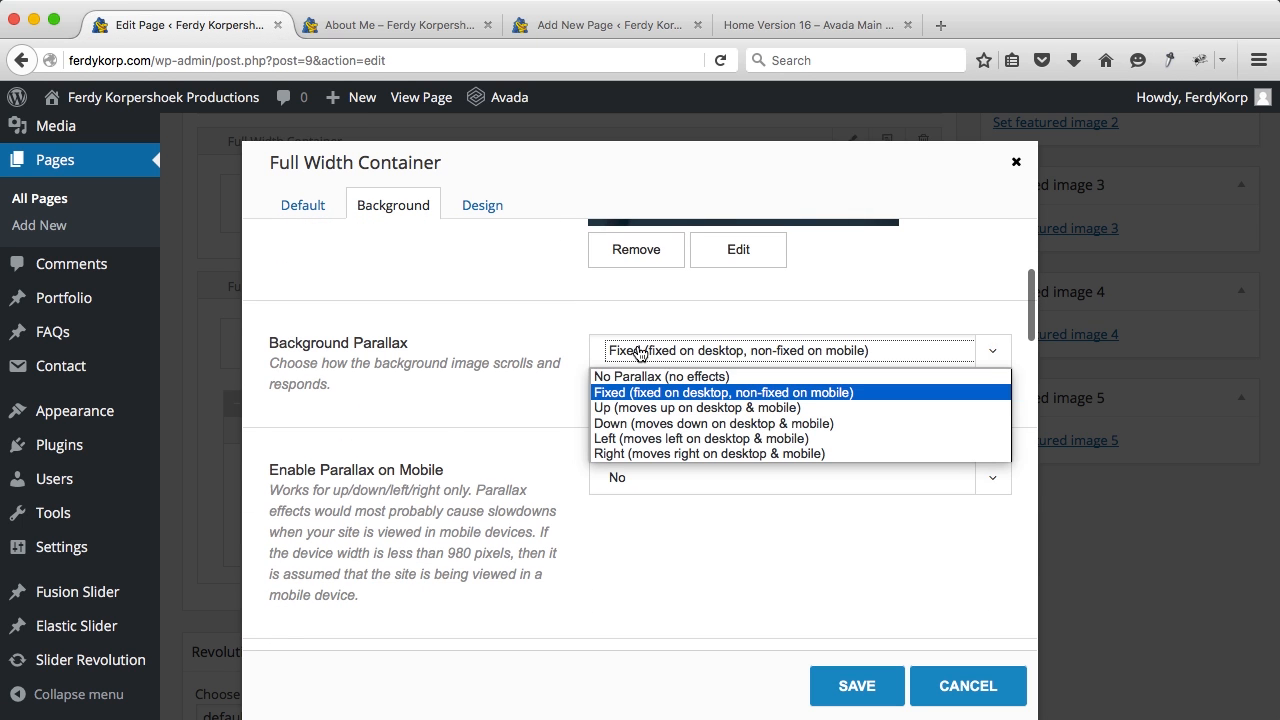
click(631, 441)
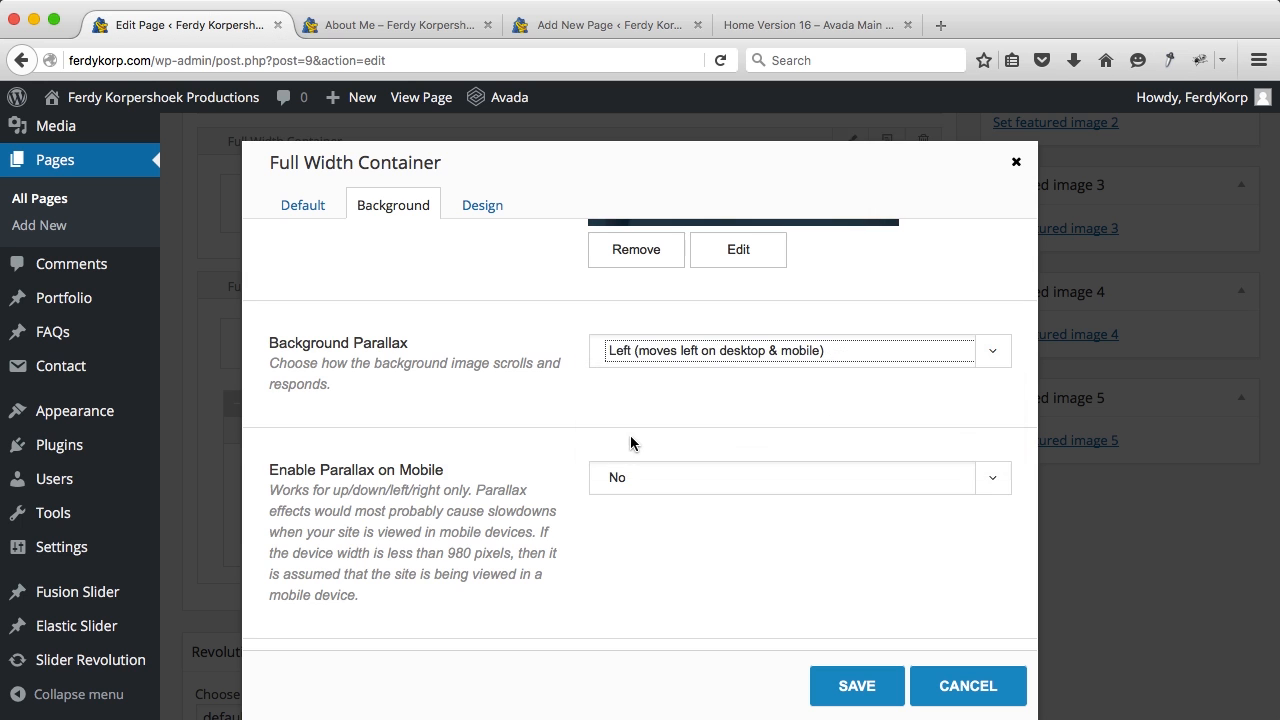
scroll(630, 430, down, 5)
click(648, 397)
click(632, 503)
click(829, 686)
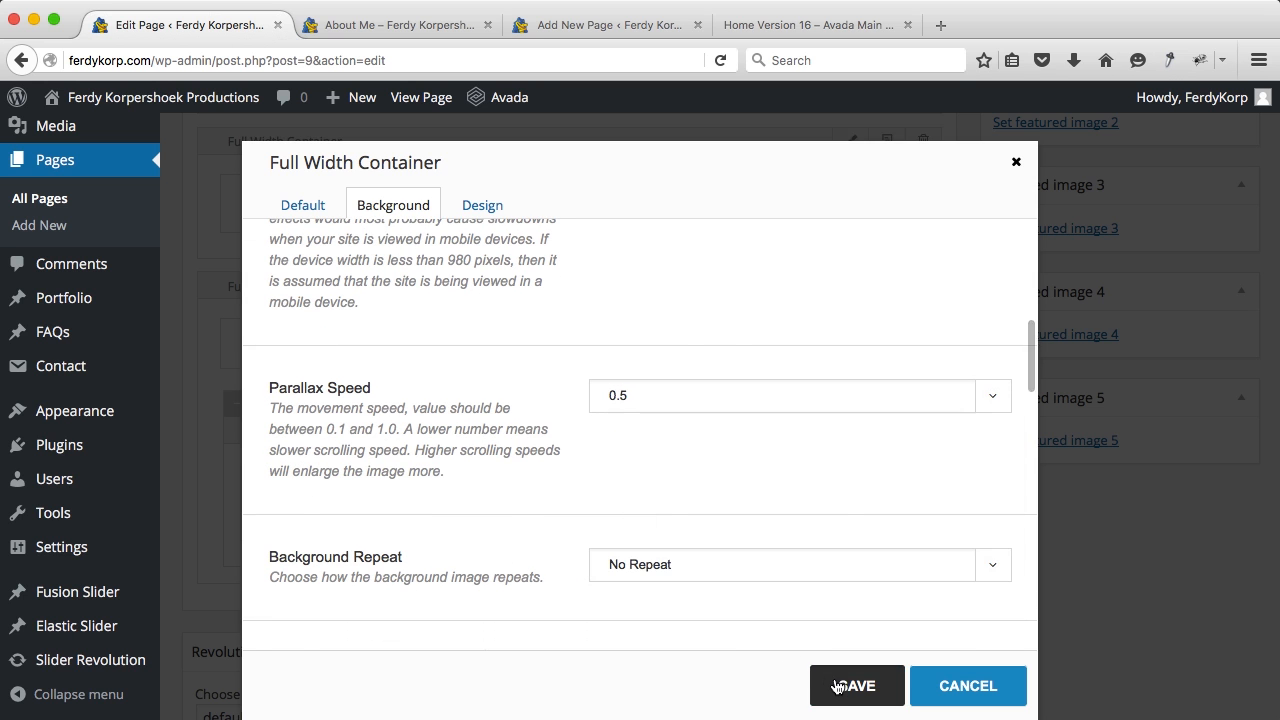
Step: Update the About Me page and reload its live tab
scroll(1021, 516, up, 10)
click(1200, 432)
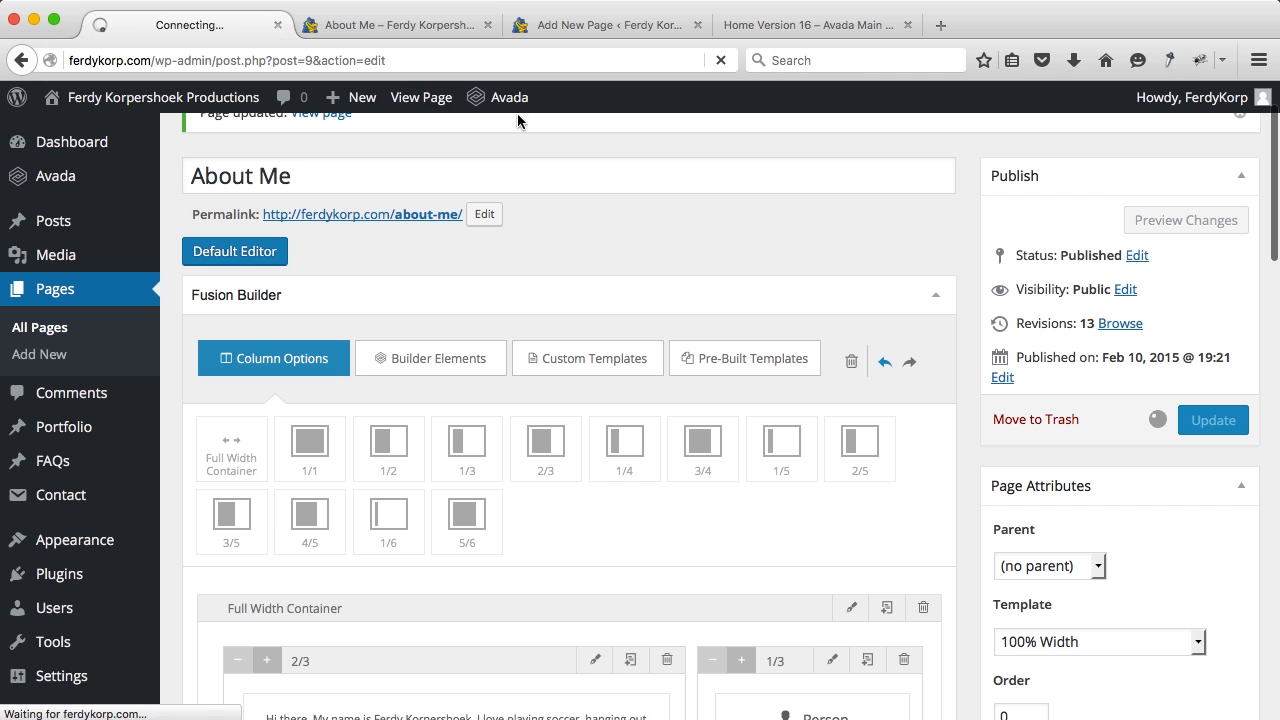
click(340, 26)
key(super+r)
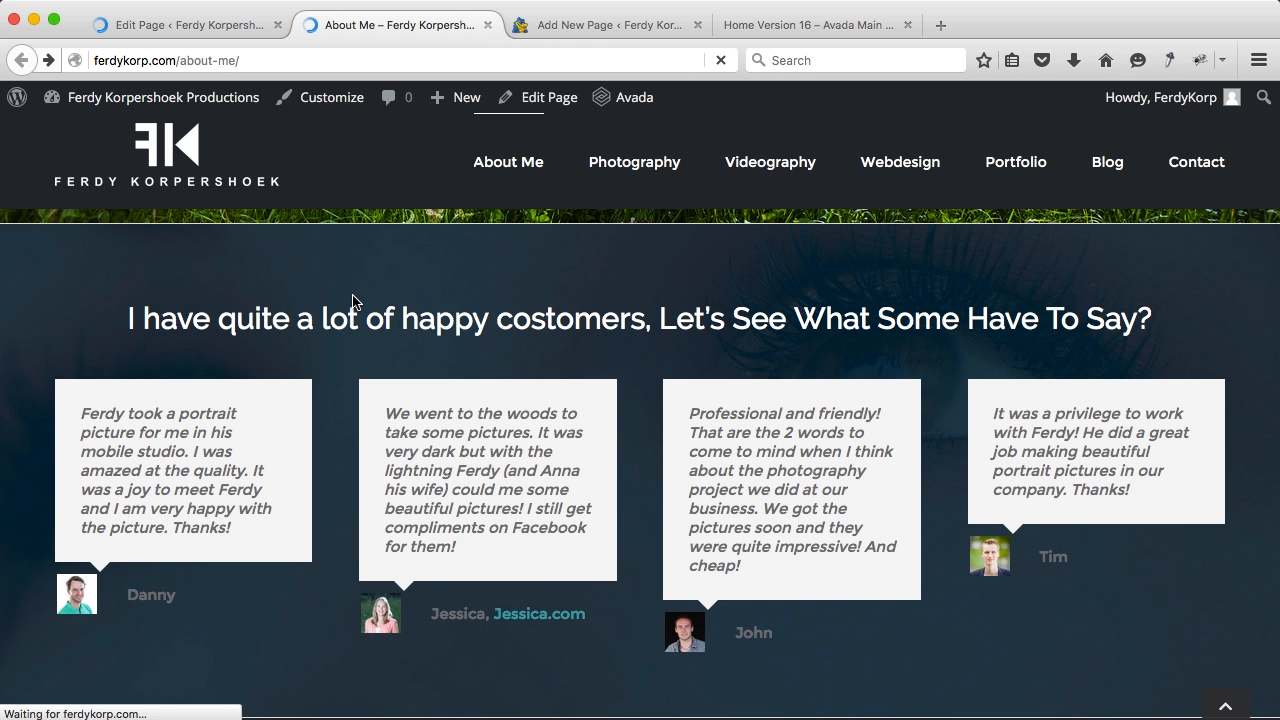
Step: Scroll through the reloaded About Me page to check the parallax testimonials
scroll(352, 303, down, 3)
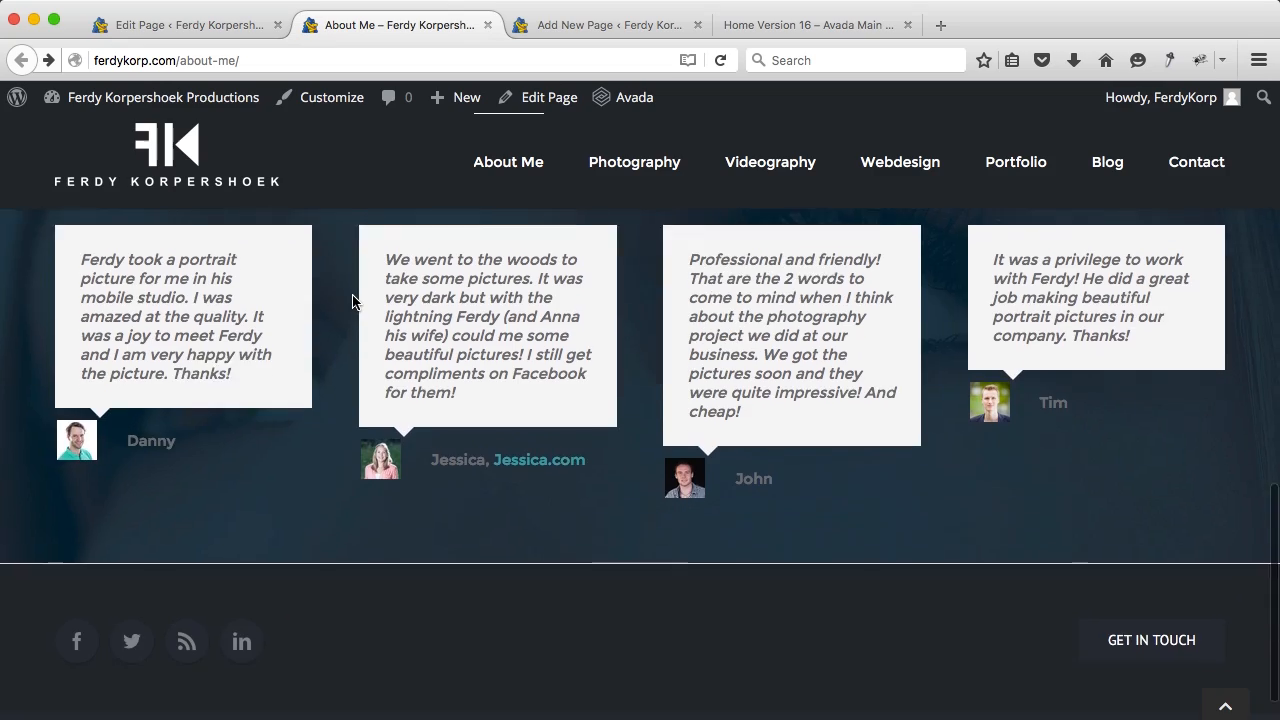
scroll(352, 303, up, 5)
scroll(352, 303, down, 3)
scroll(352, 303, down, 3)
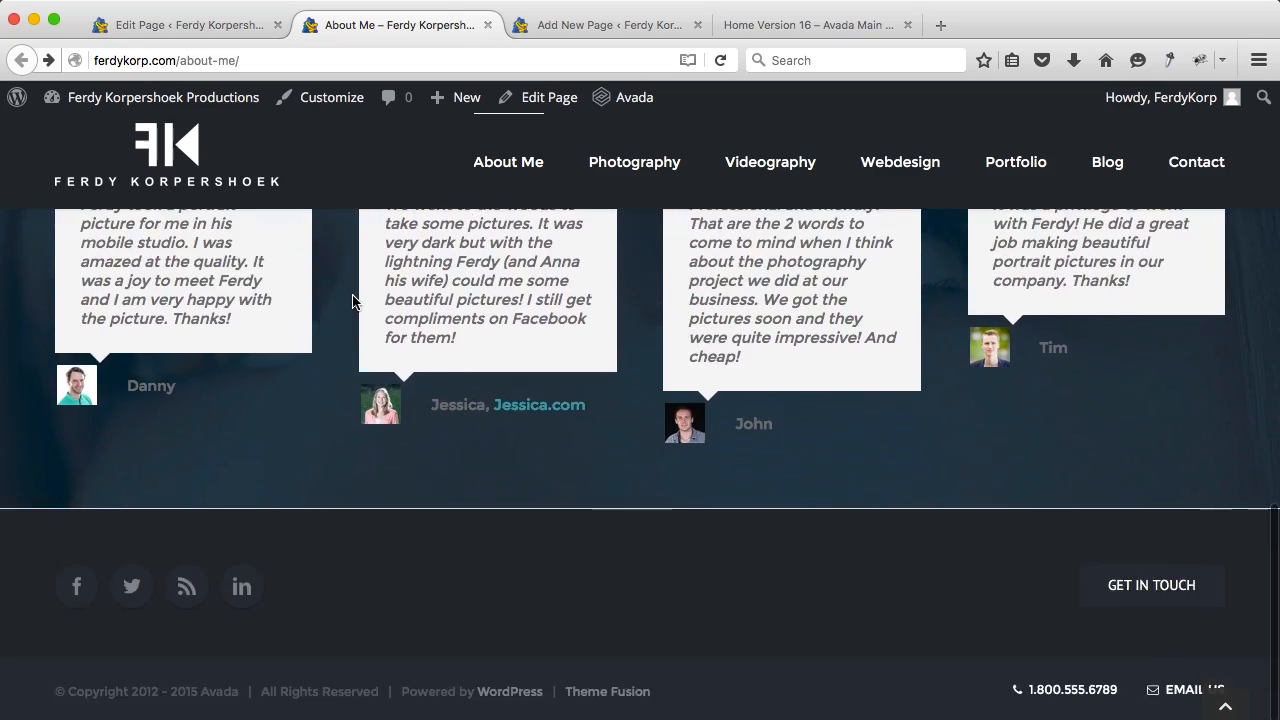
scroll(352, 303, up, 6)
scroll(352, 303, up, 5)
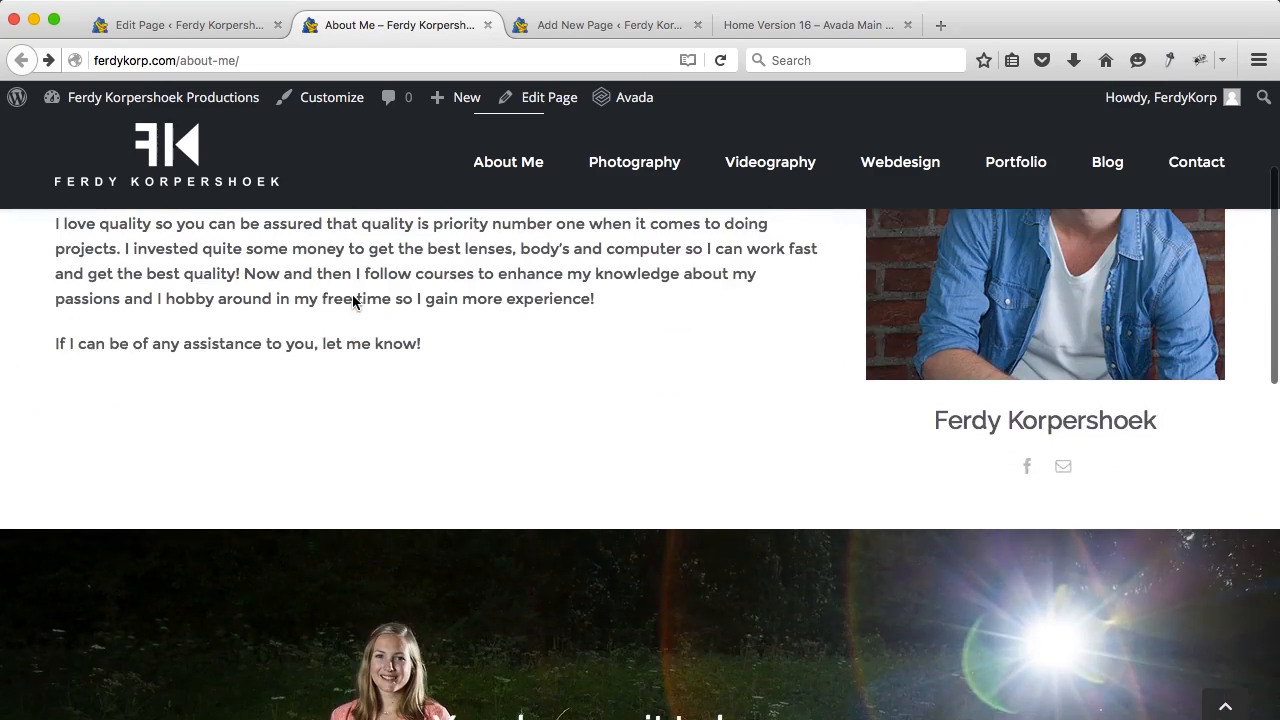
scroll(353, 297, down, 3)
scroll(353, 297, down, 2)
scroll(353, 300, up, 5)
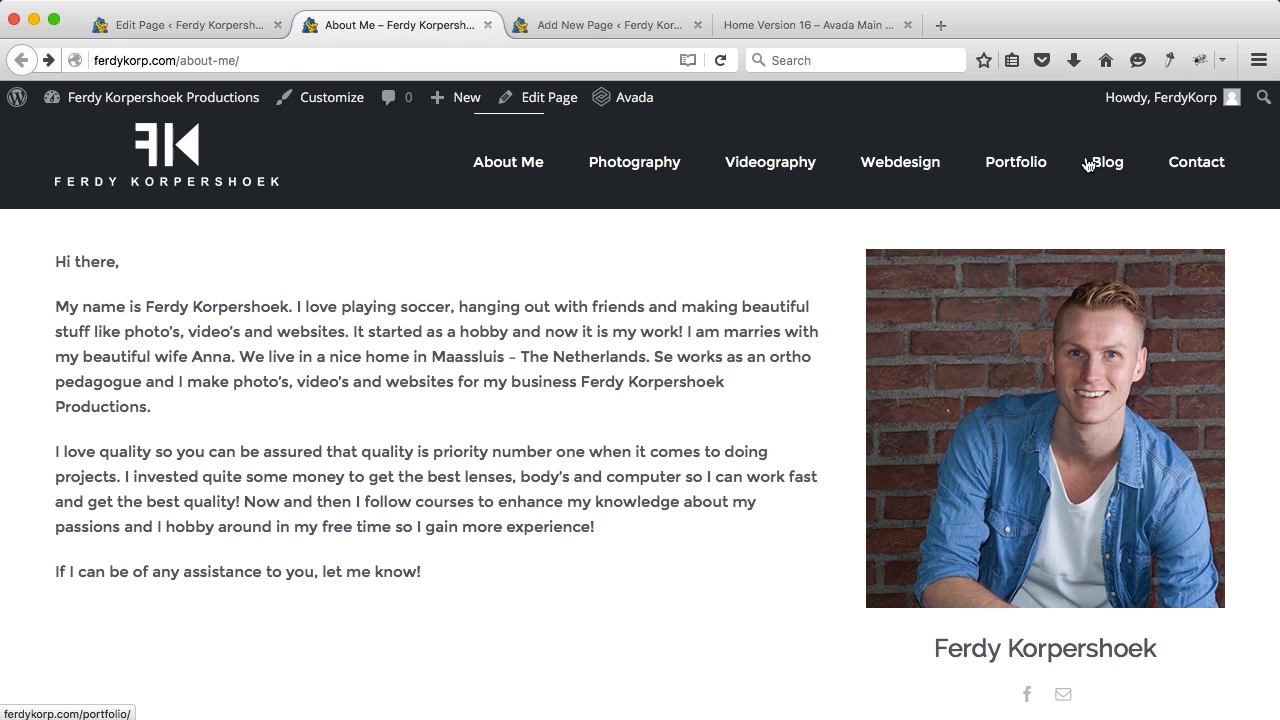
Step: Go to the Contact page from the site menu and look over its form and map
click(1197, 171)
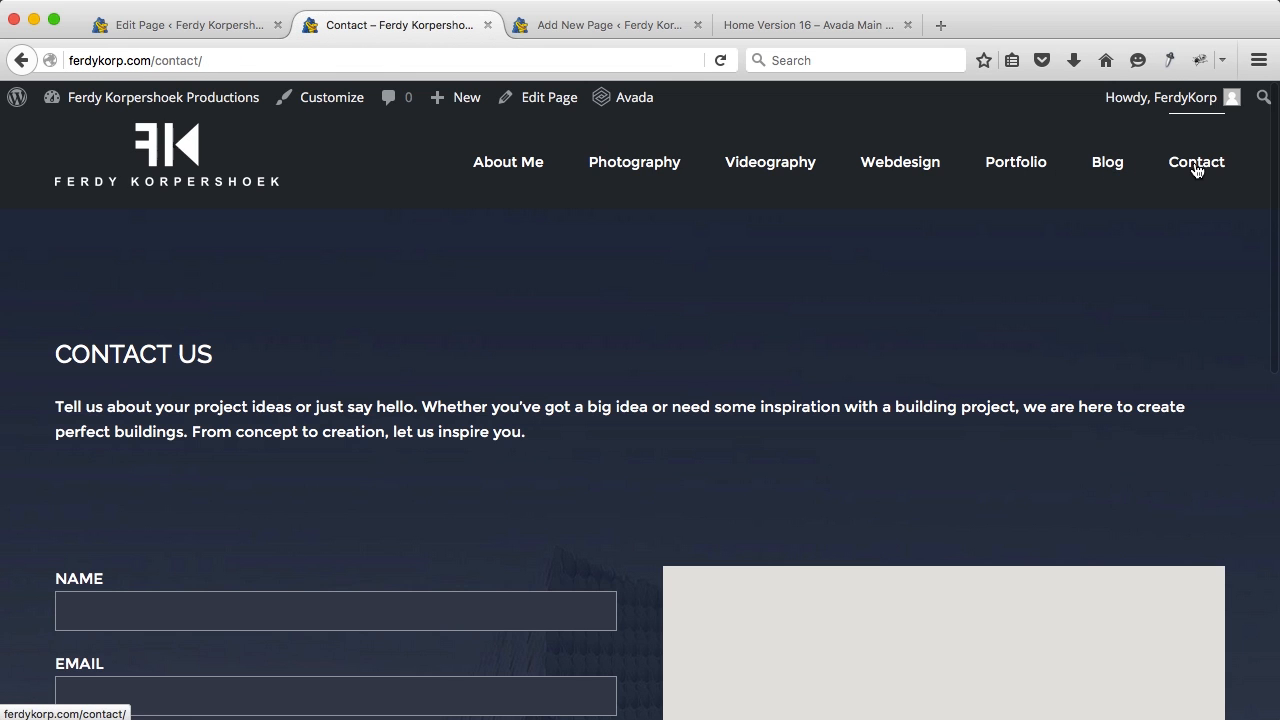
scroll(634, 315, down, 3)
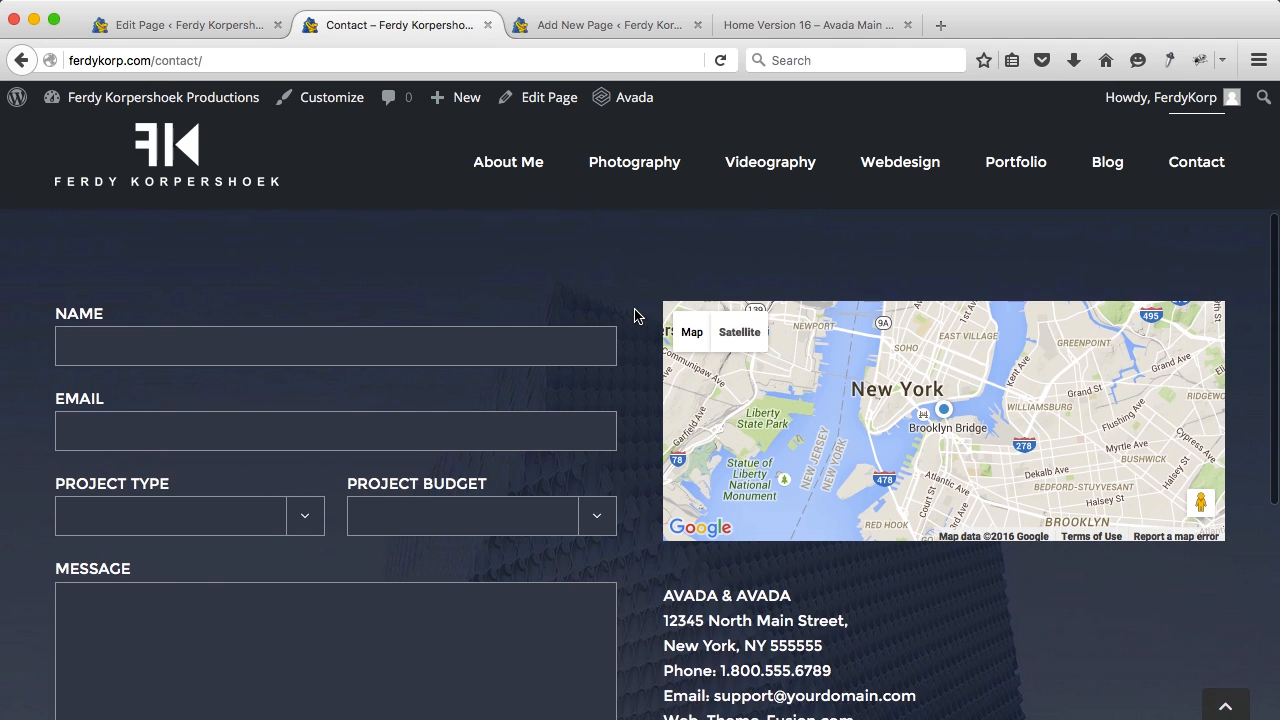
scroll(634, 315, down, 4)
scroll(634, 315, up, 3)
scroll(634, 315, up, 5)
scroll(634, 315, down, 1)
scroll(634, 315, up, 1)
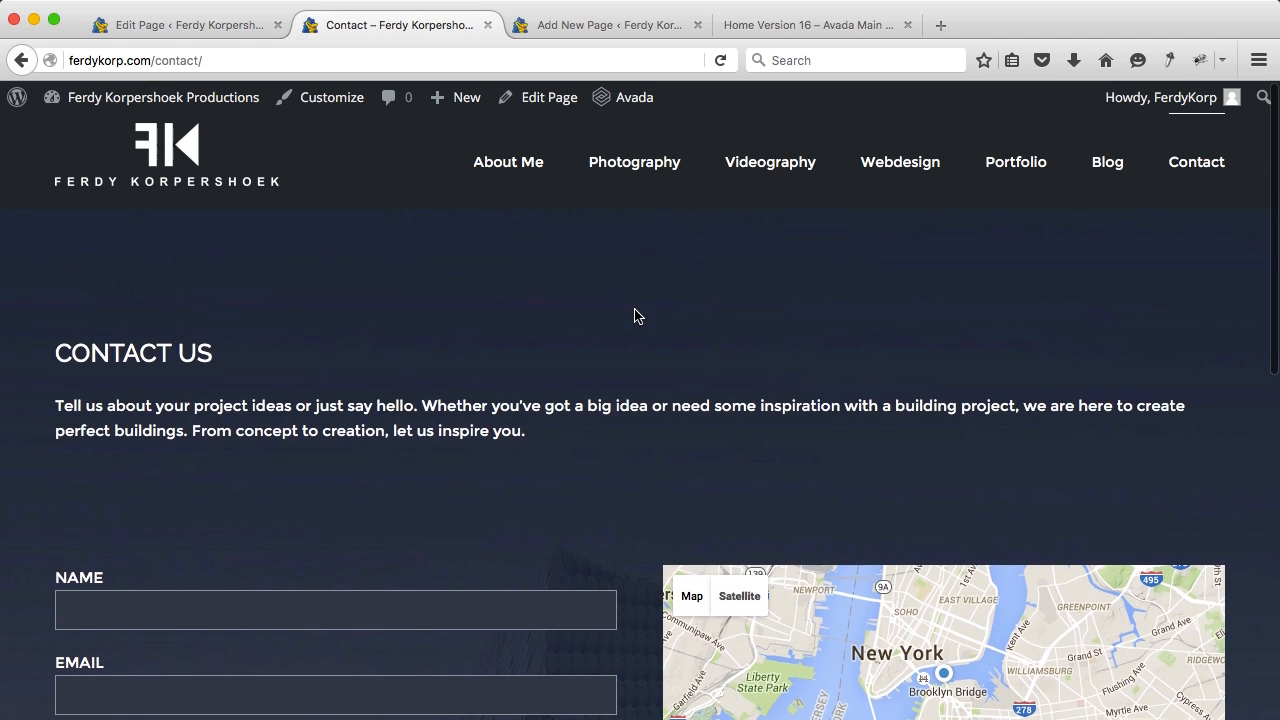
Step: Open the Contact page in the editor and close the Avada demo and unsaved Add New Page tabs
click(548, 99)
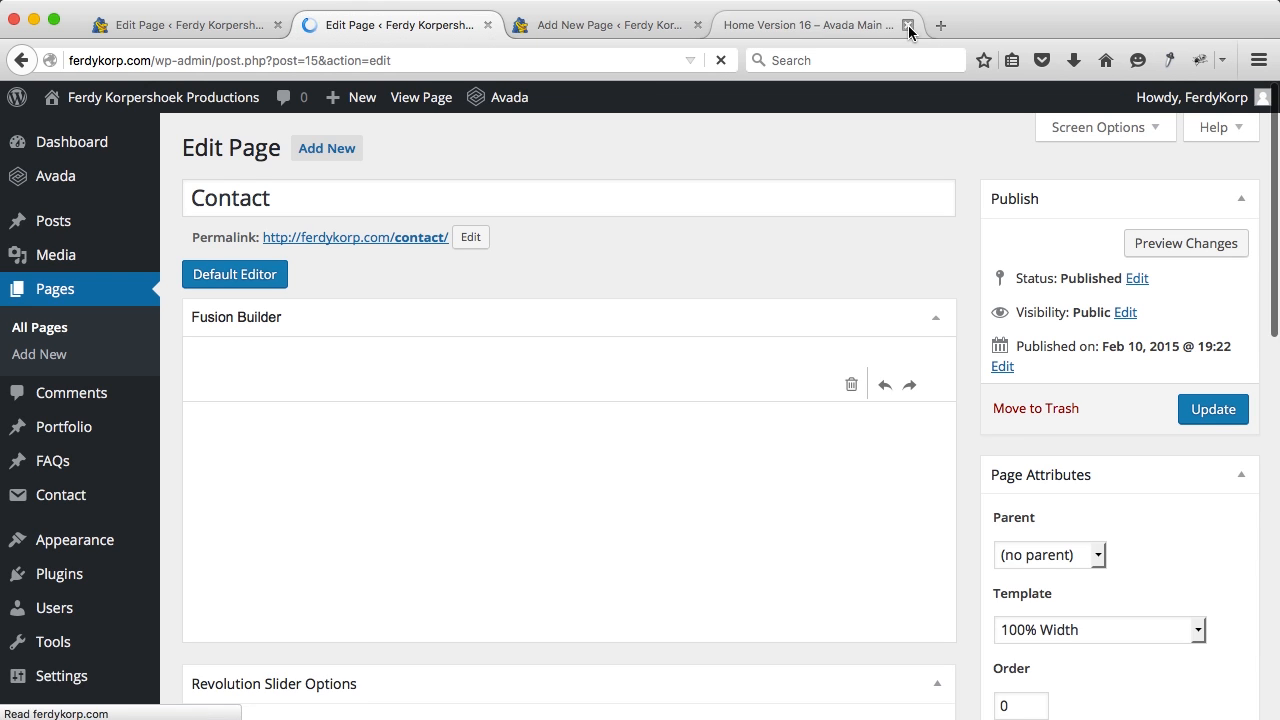
click(908, 25)
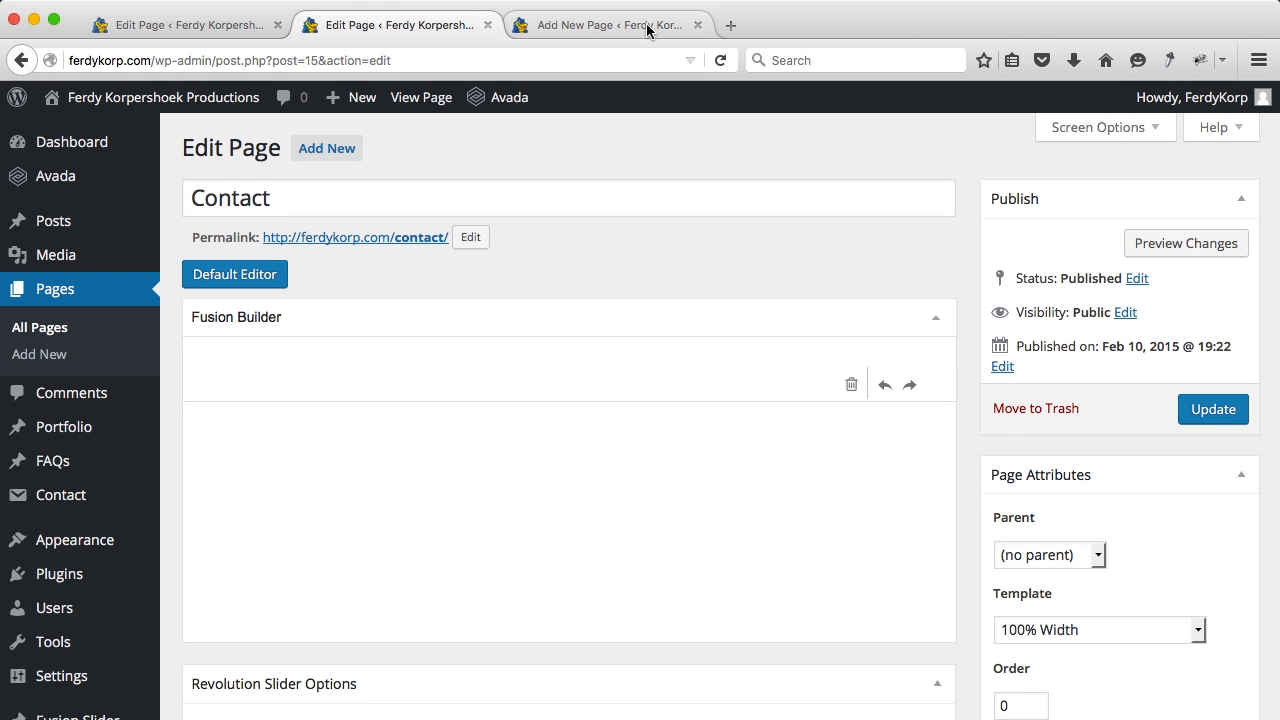
click(697, 26)
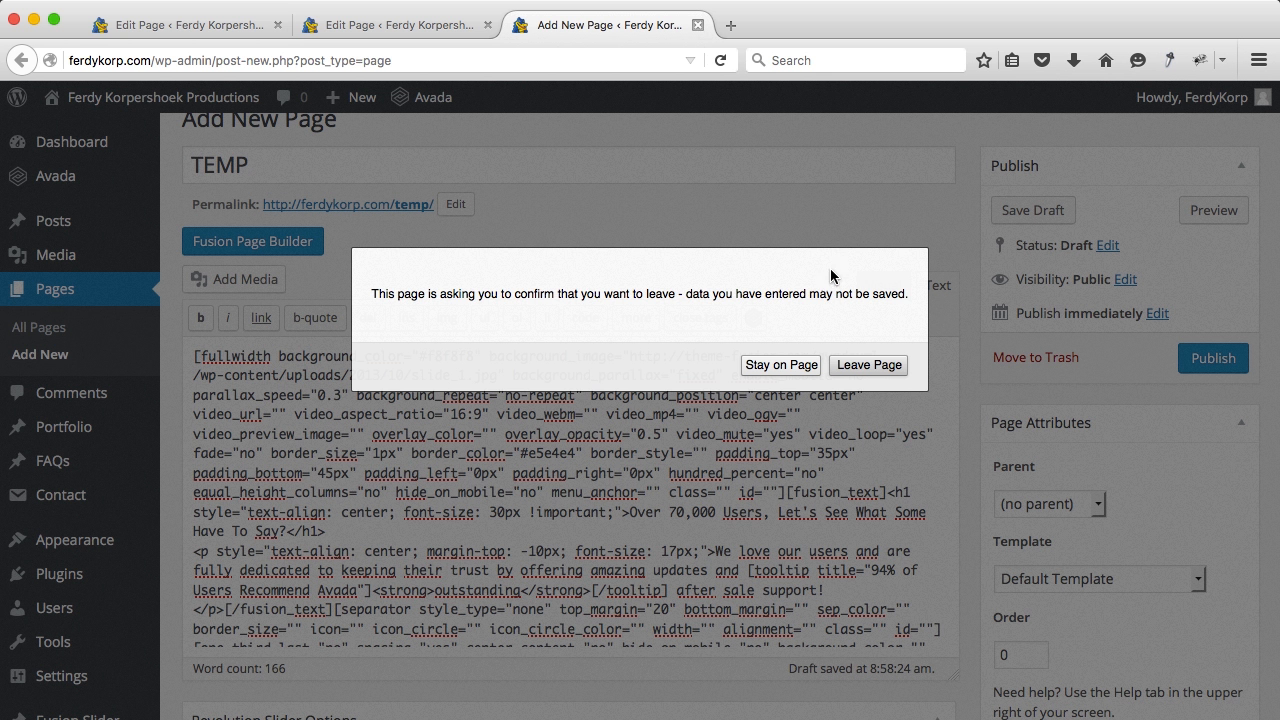
click(870, 363)
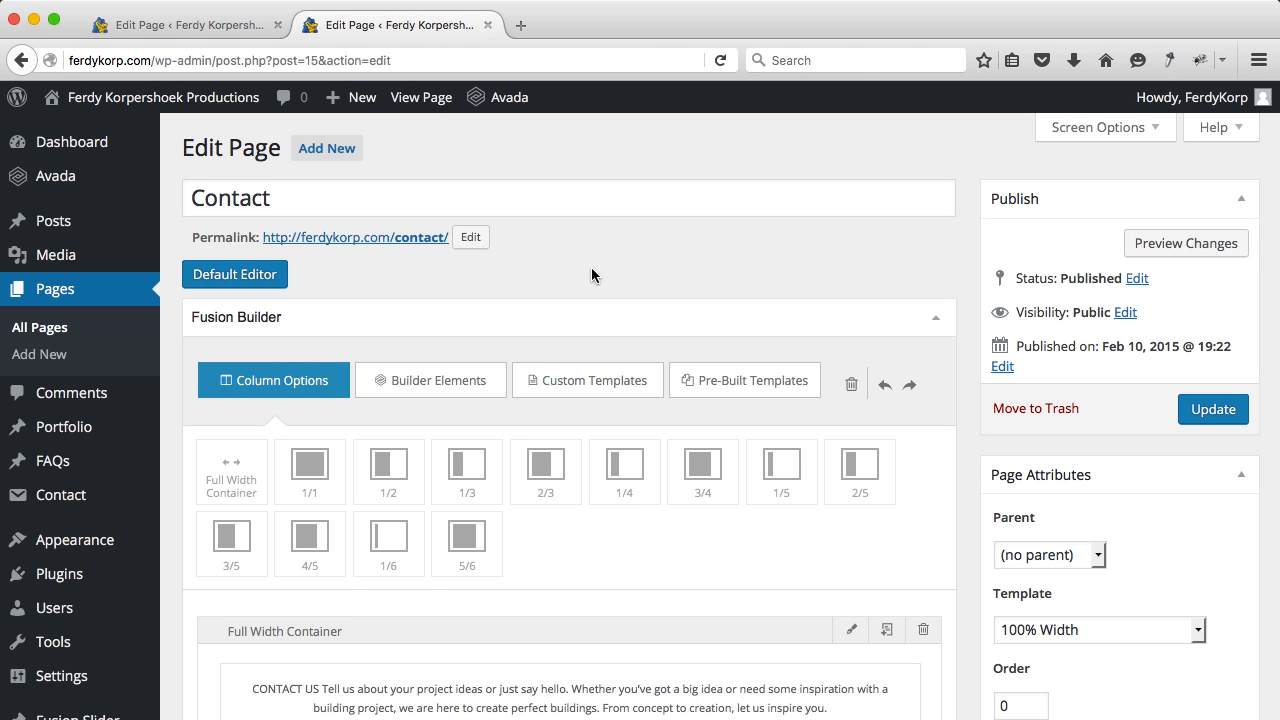
scroll(591, 268, down, 5)
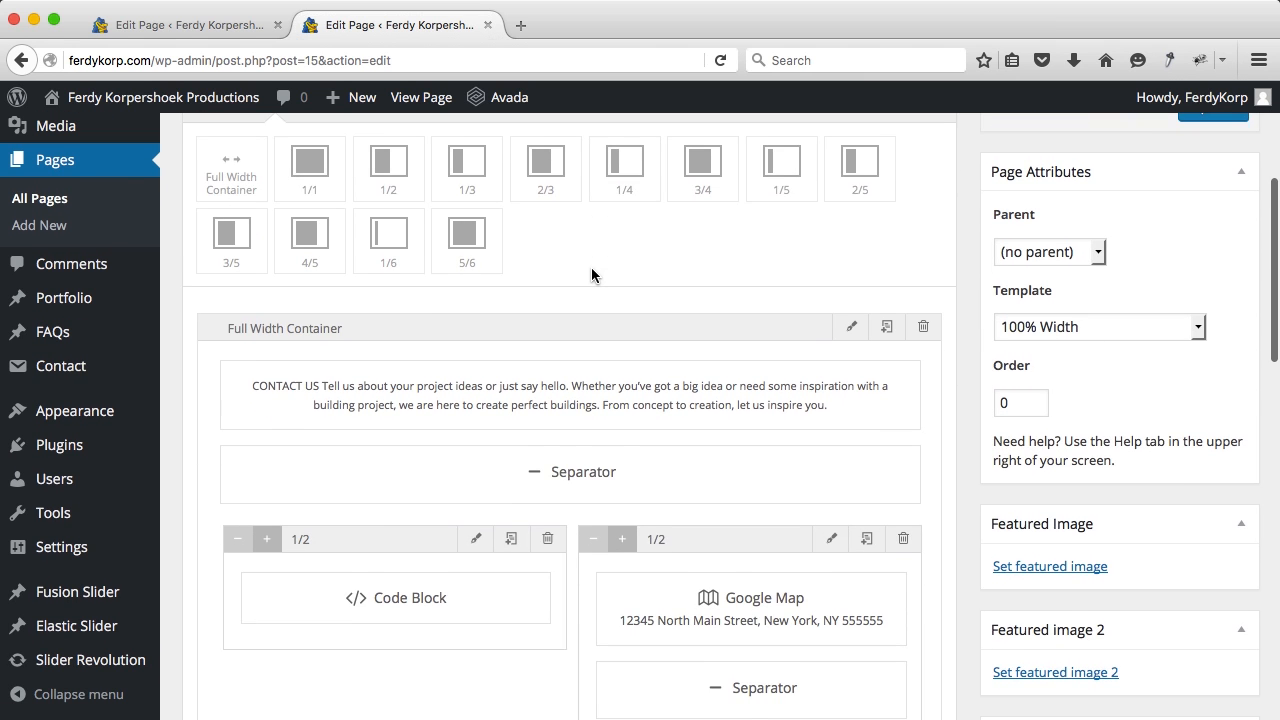
scroll(591, 267, down, 2)
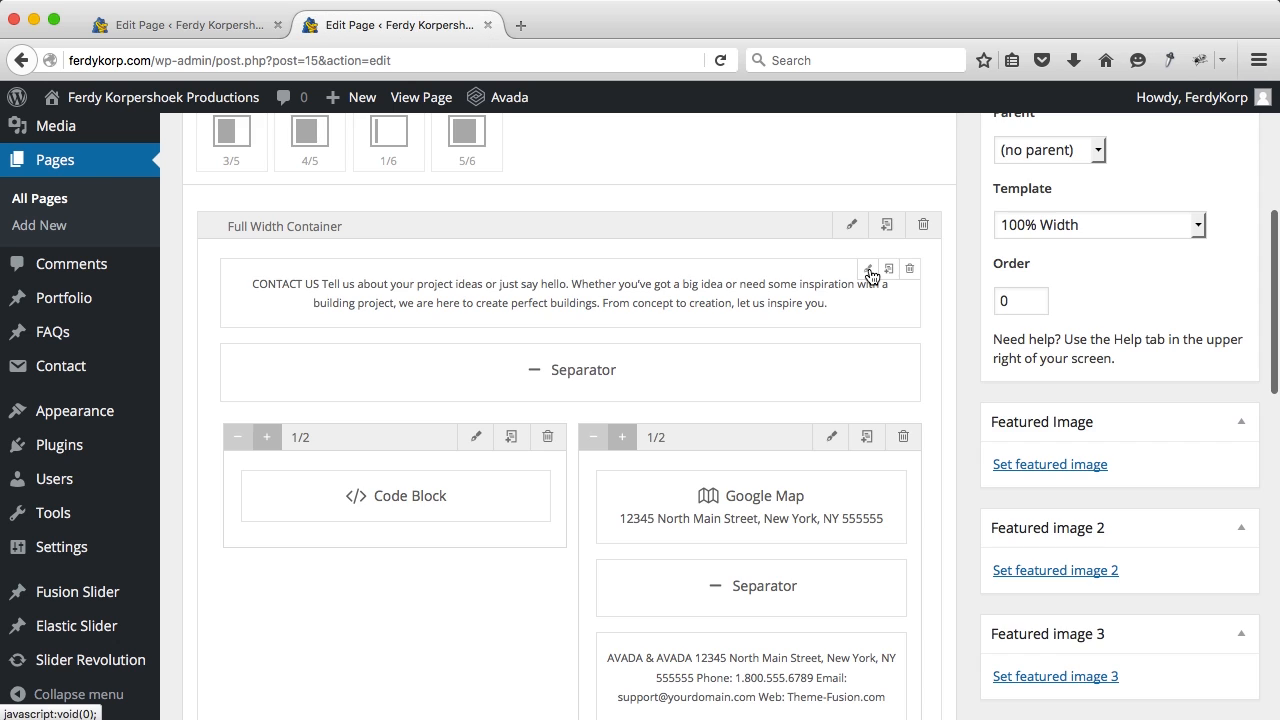
Step: Remove the CONTACT US heading from the top text block's HTML source
click(869, 272)
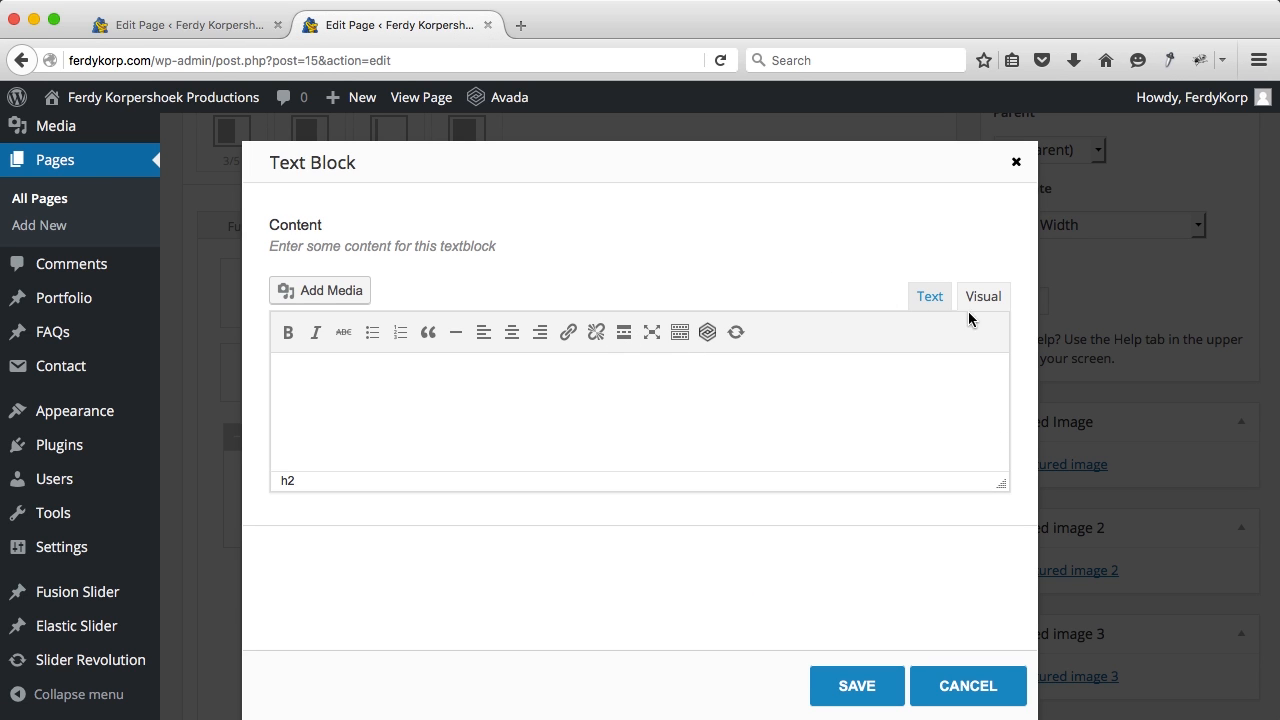
click(930, 297)
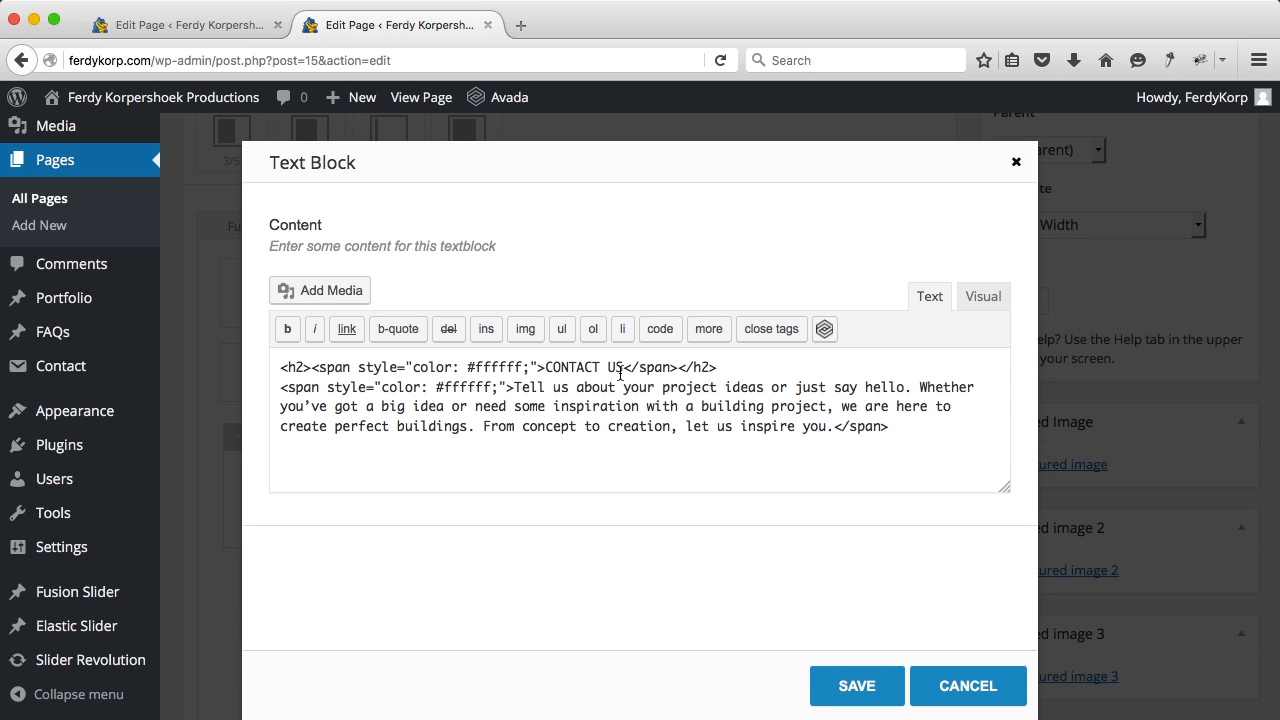
drag(769, 367, 316, 366)
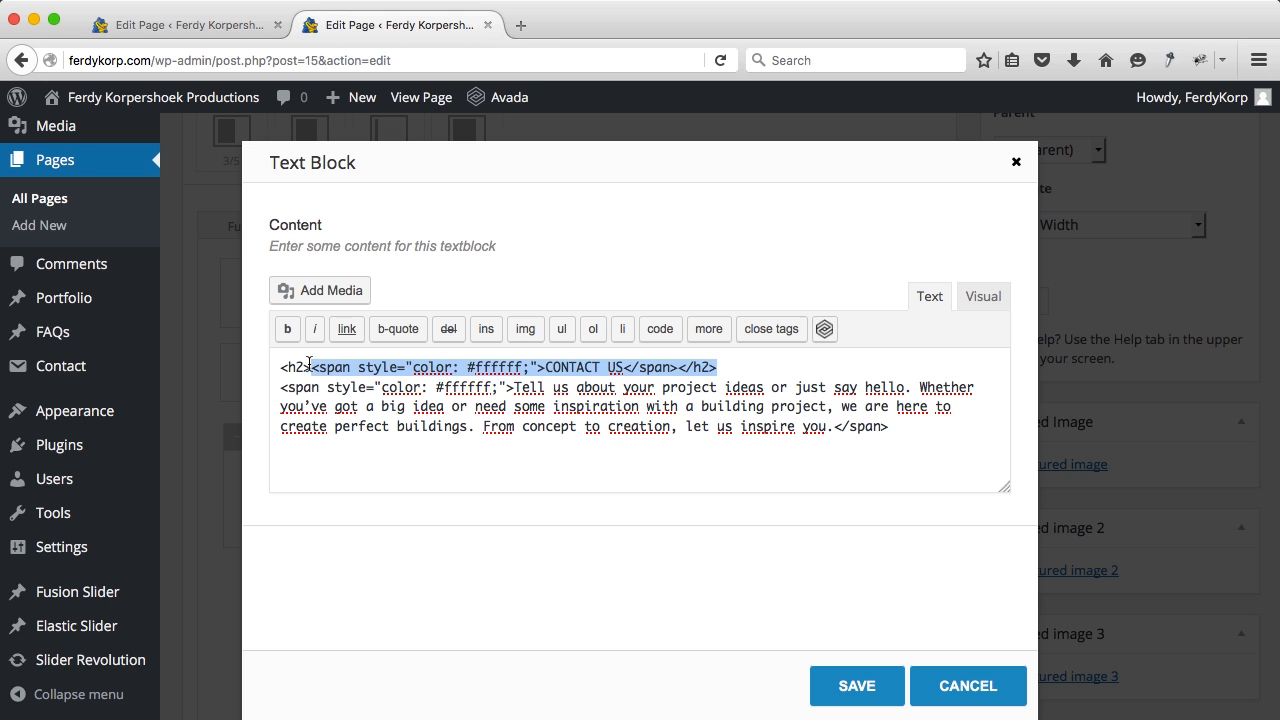
key(BackSpace)
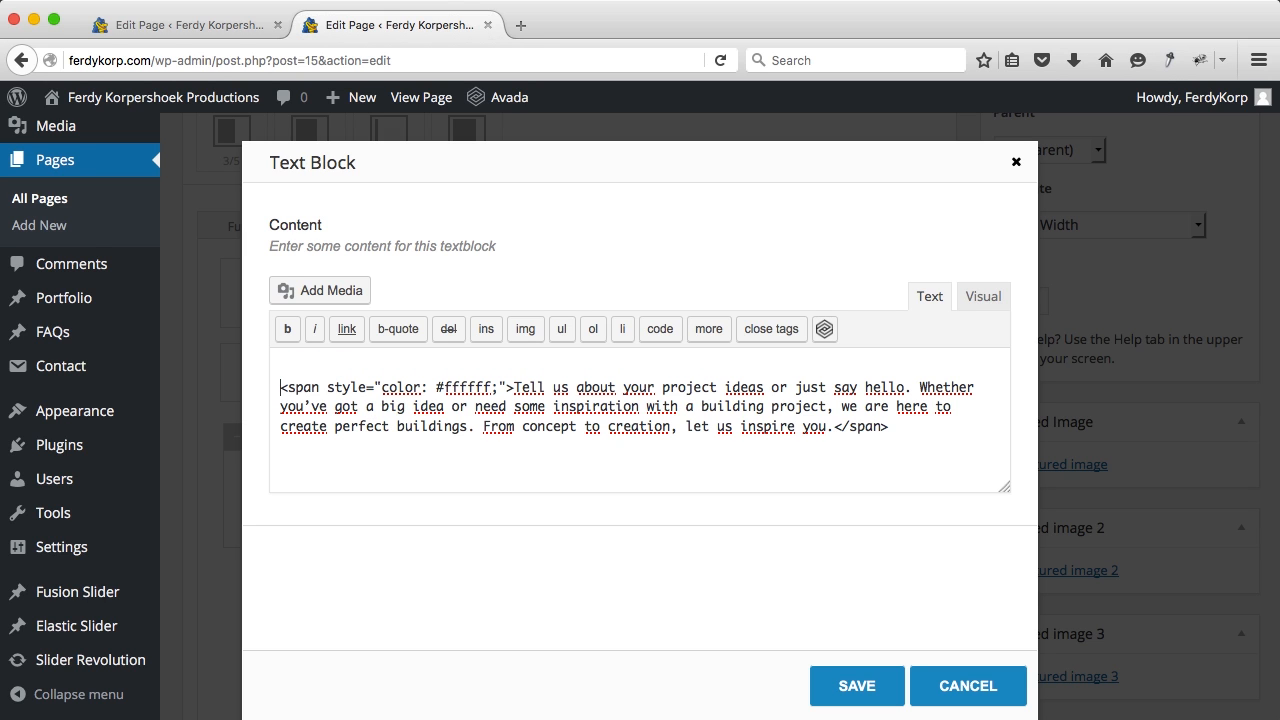
key(BackSpace)
Step: Replace the intro paragraph with "If I can be of any assistance to you, please don't hassiate to contact me ;)" and save
drag(833, 411, 523, 360)
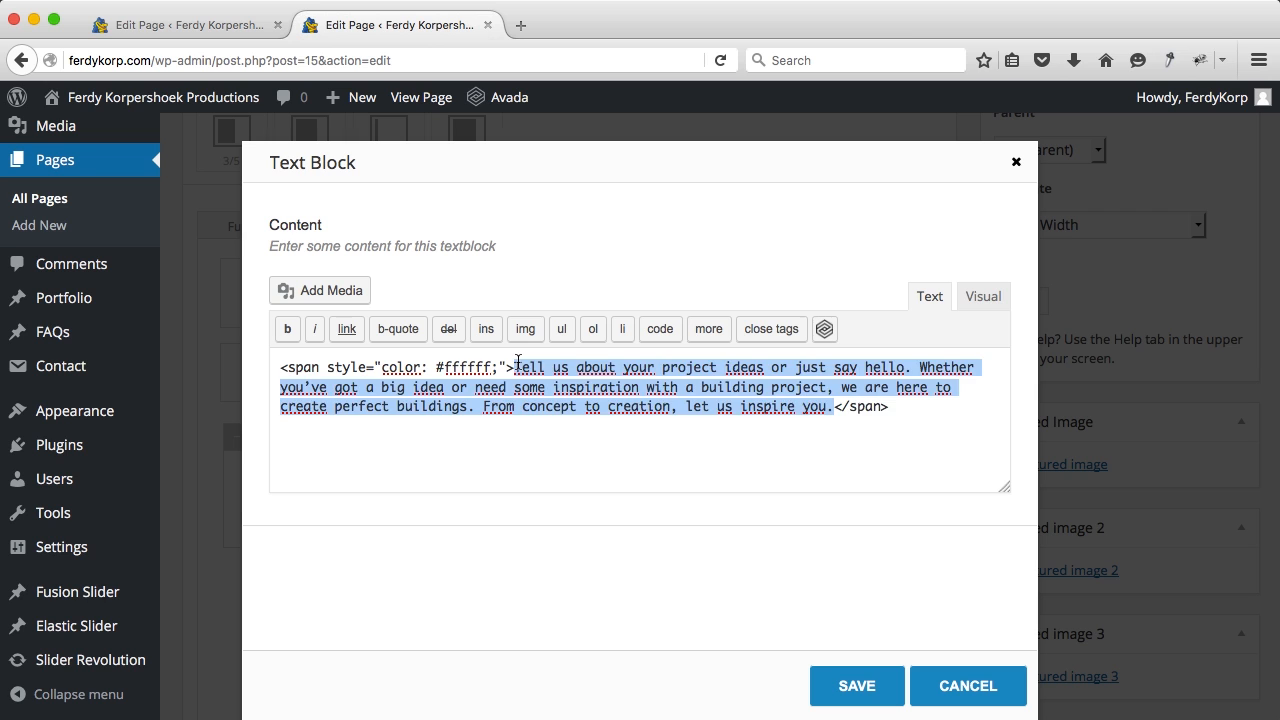
text(If we can be of any assistanc)
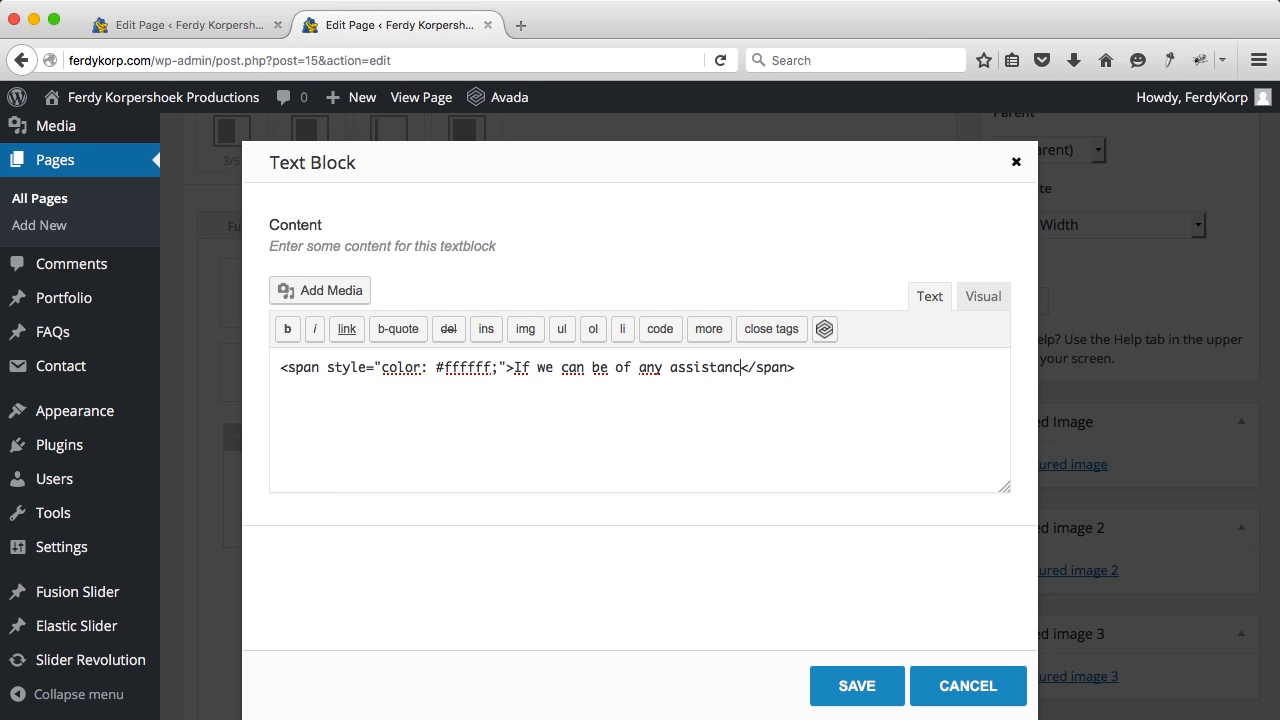
click(552, 369)
key(BackSpace)
key(BackSpace)
text(I can be )
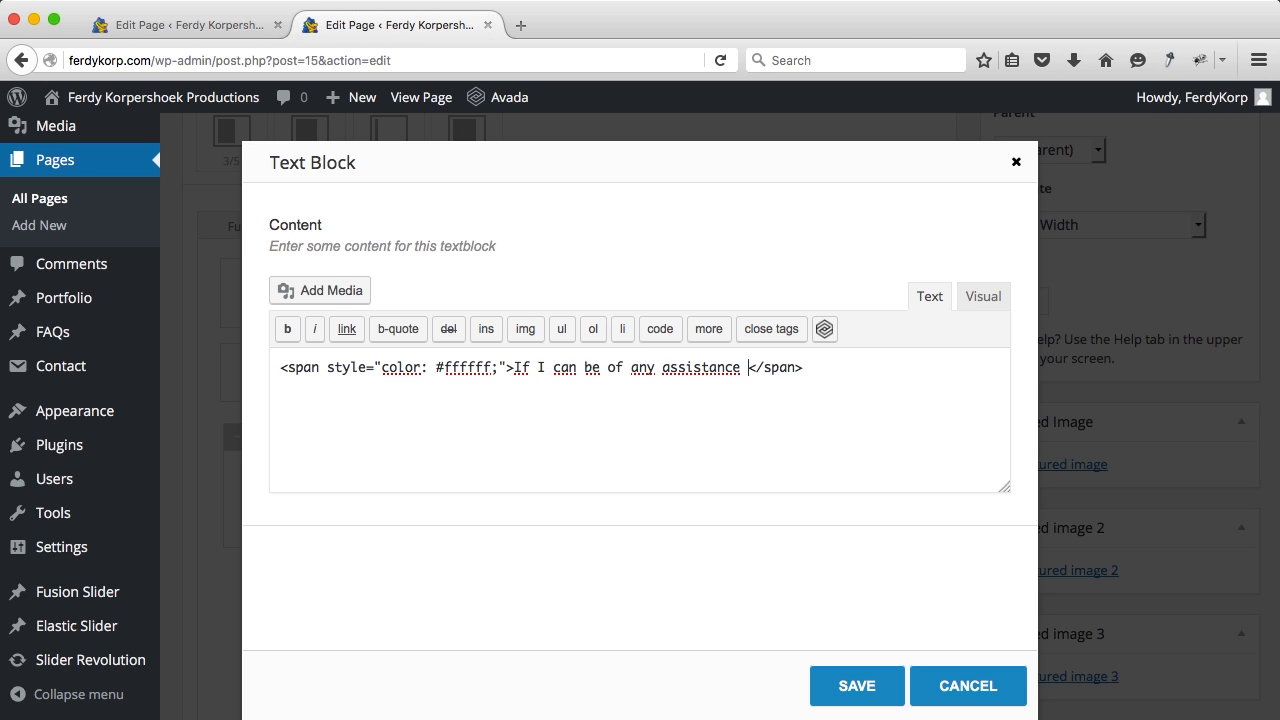
text(of any assistance to you, please )
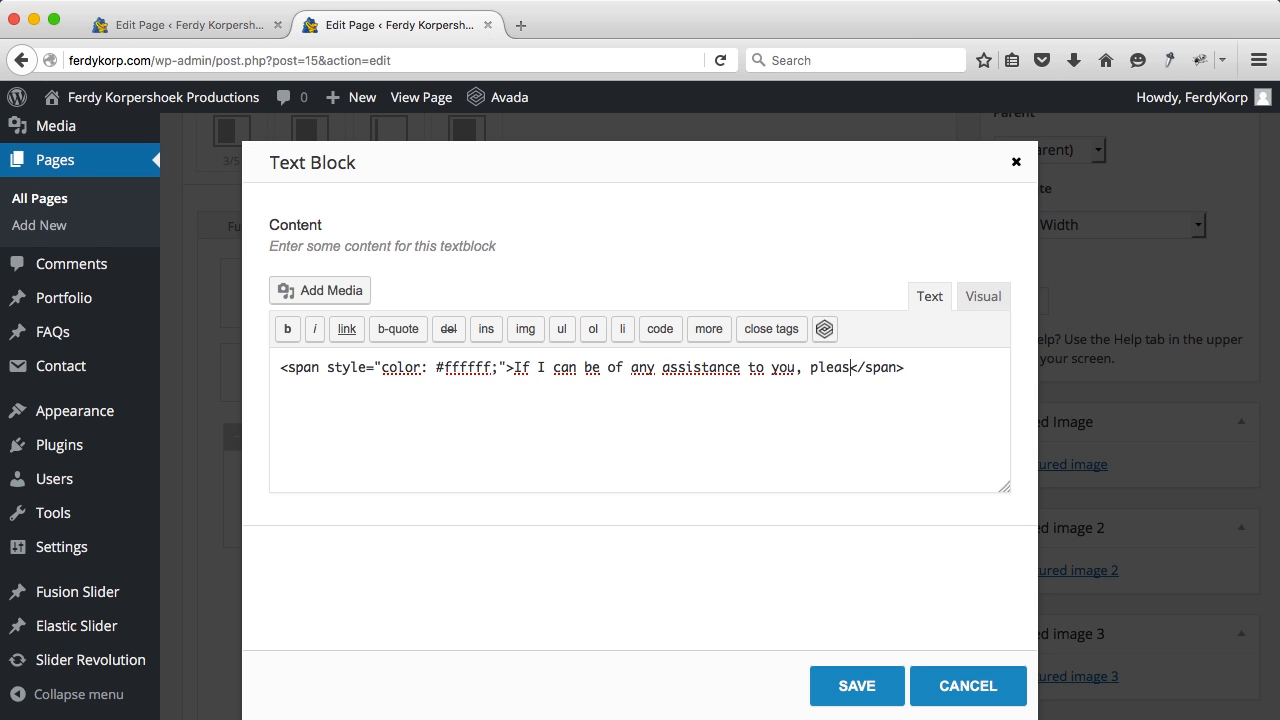
text(don't hassiat)
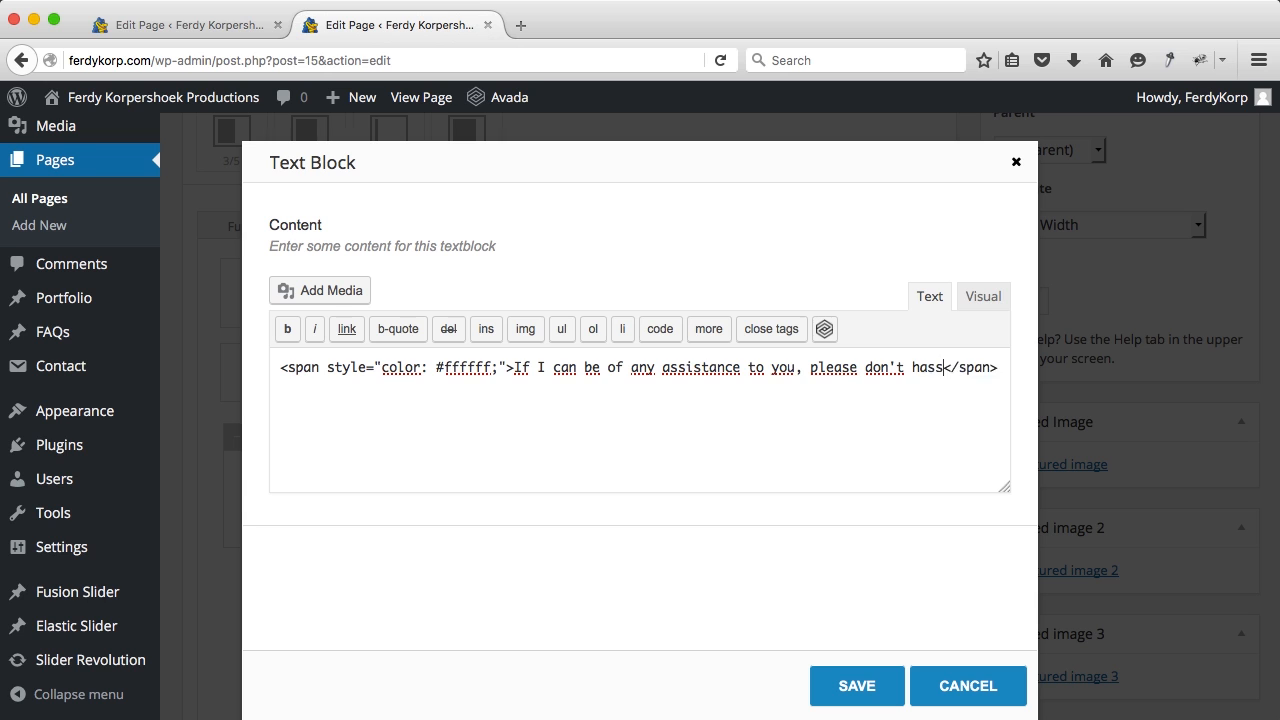
text(e to)
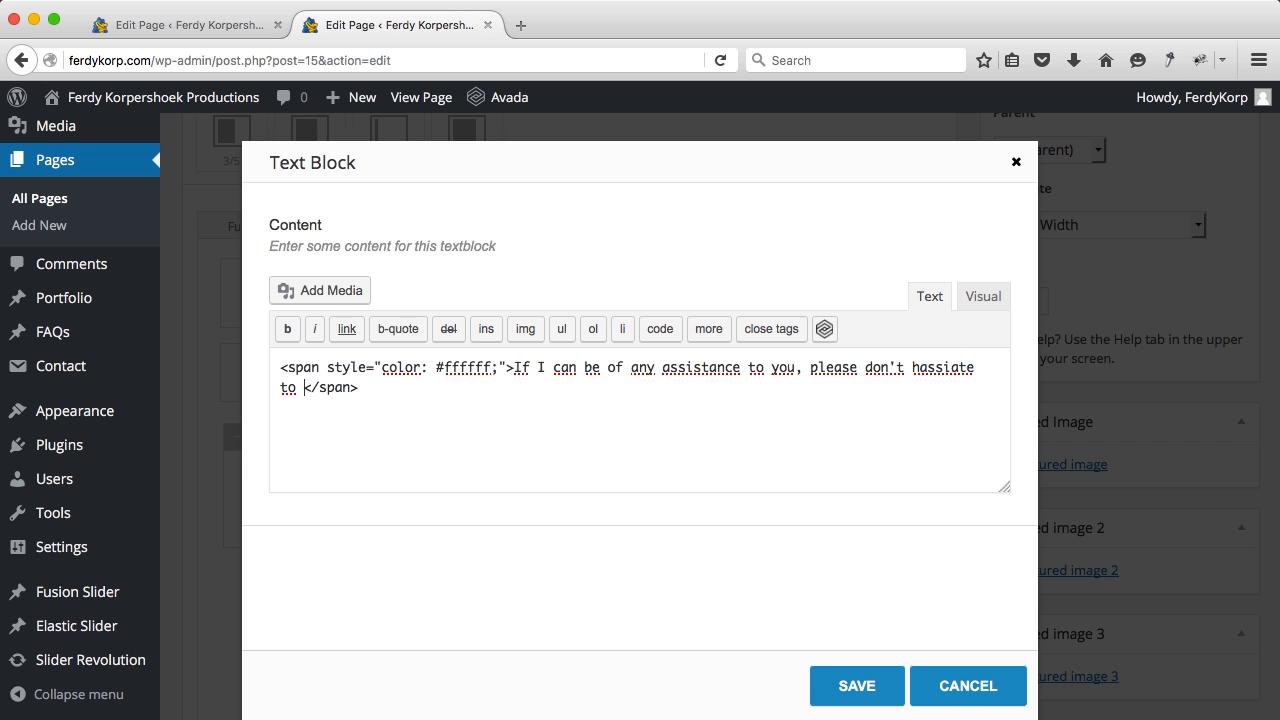
text(contact me ;))
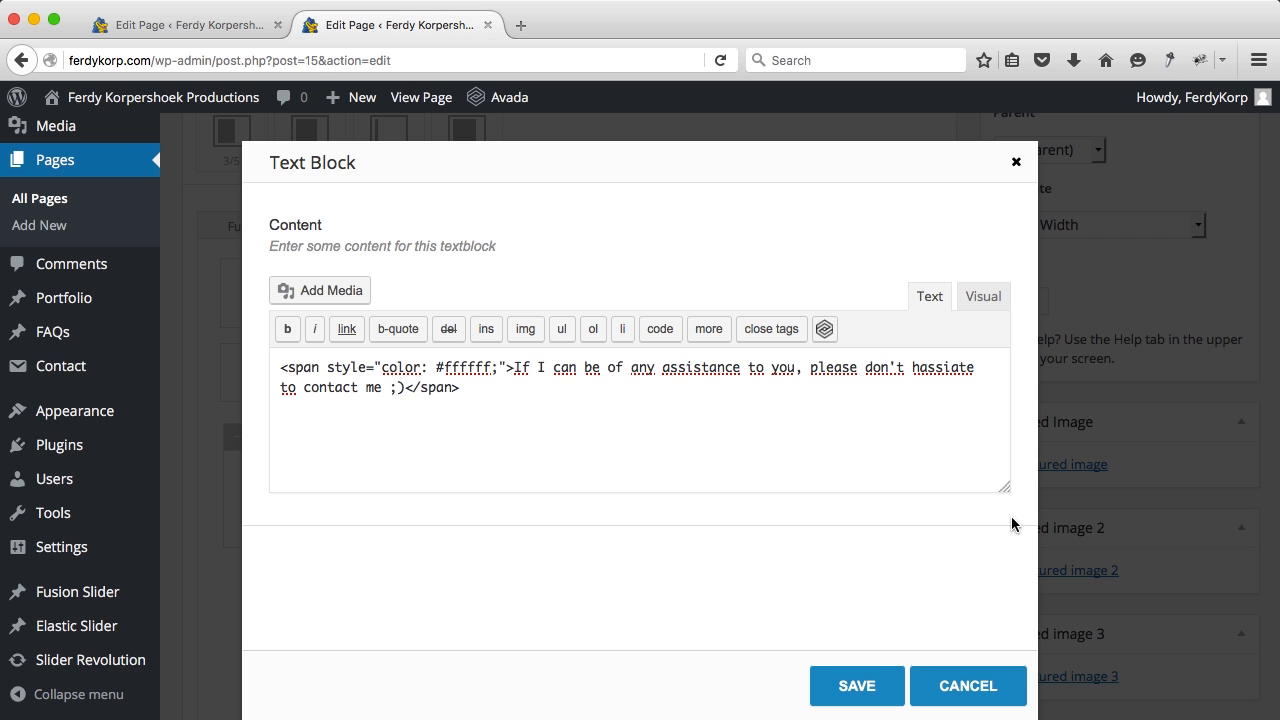
click(846, 686)
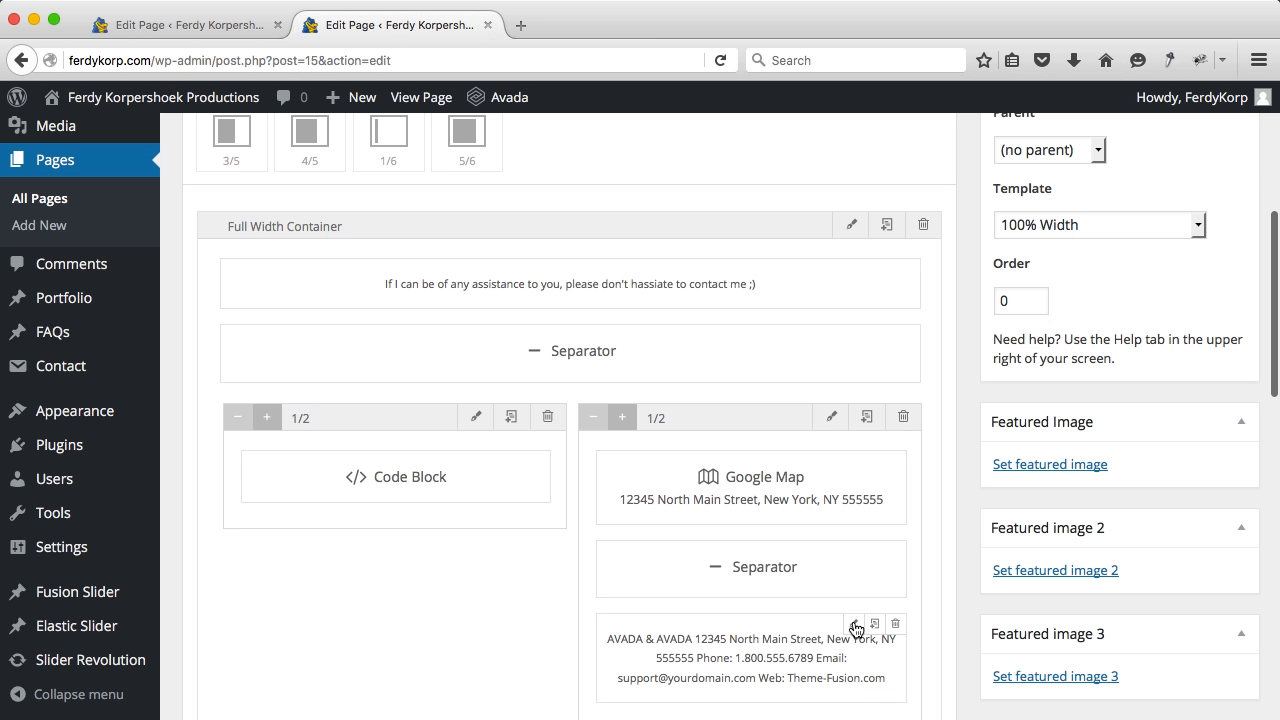
Step: Set the full-width container's top and bottom padding to 30px and save
click(848, 228)
scroll(587, 410, down, 5)
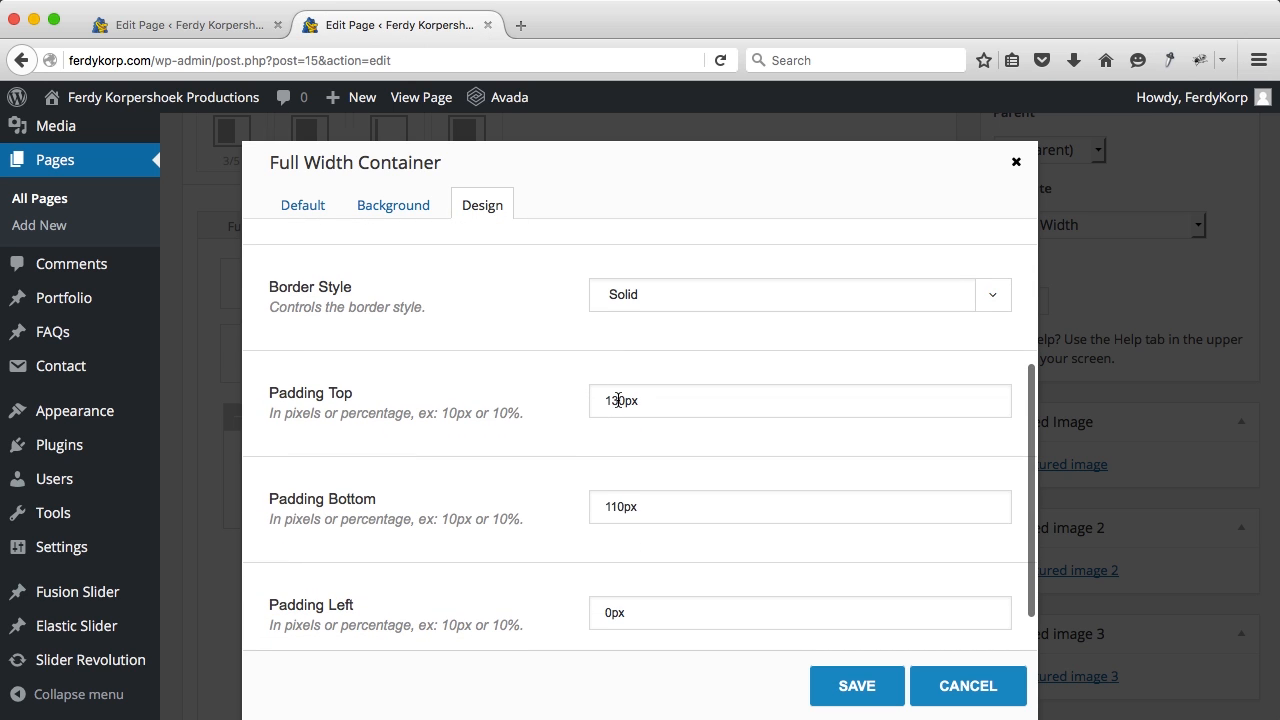
drag(618, 400, 578, 400)
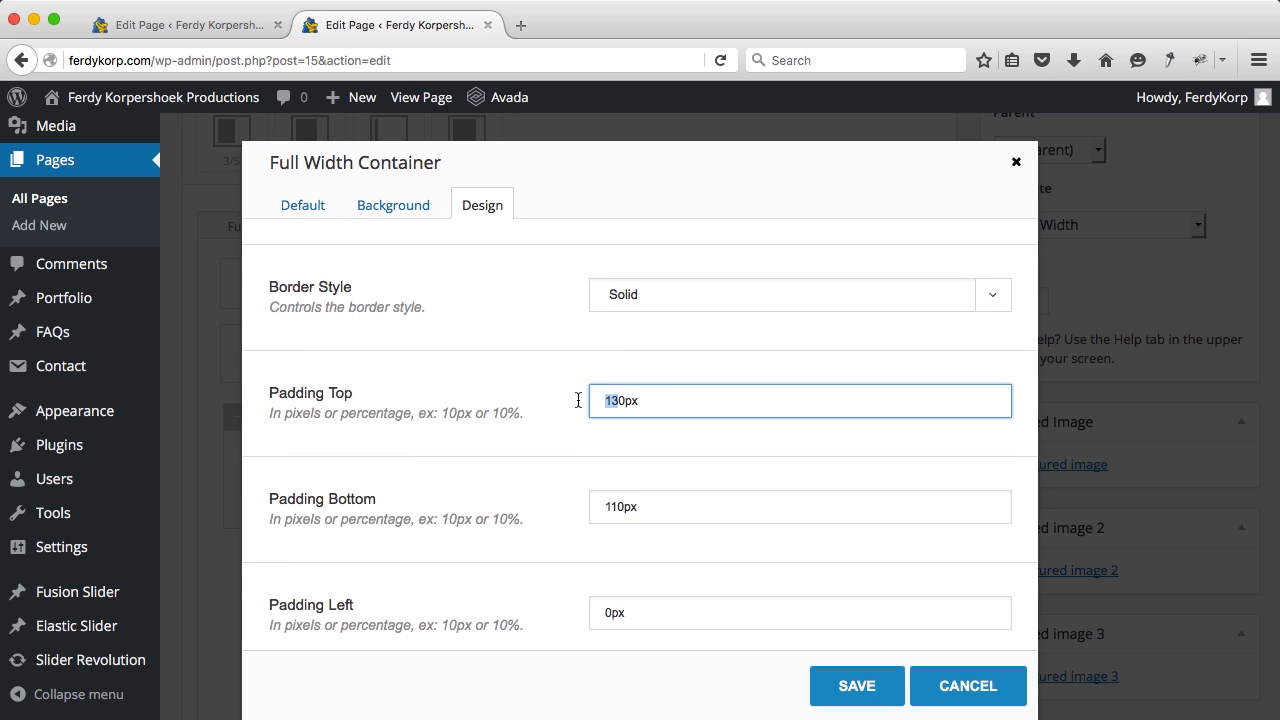
text(3)
drag(616, 500, 590, 503)
text(3)
click(842, 674)
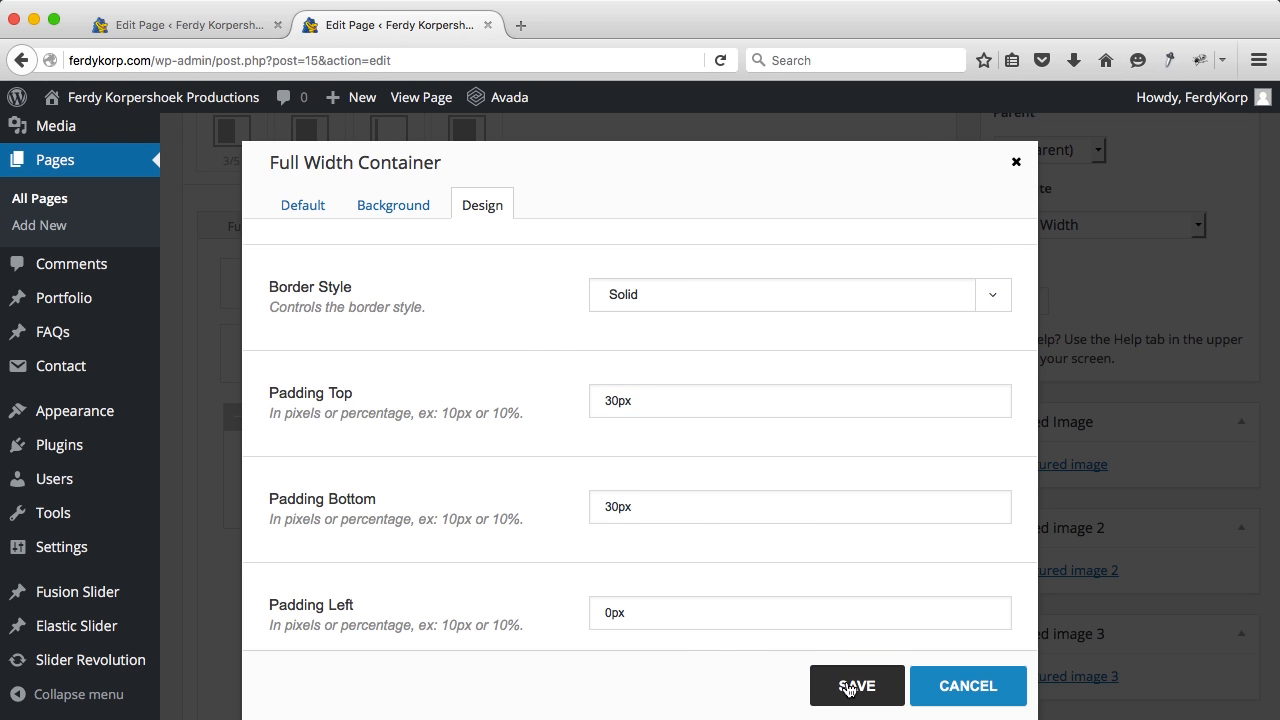
scroll(968, 510, up, 4)
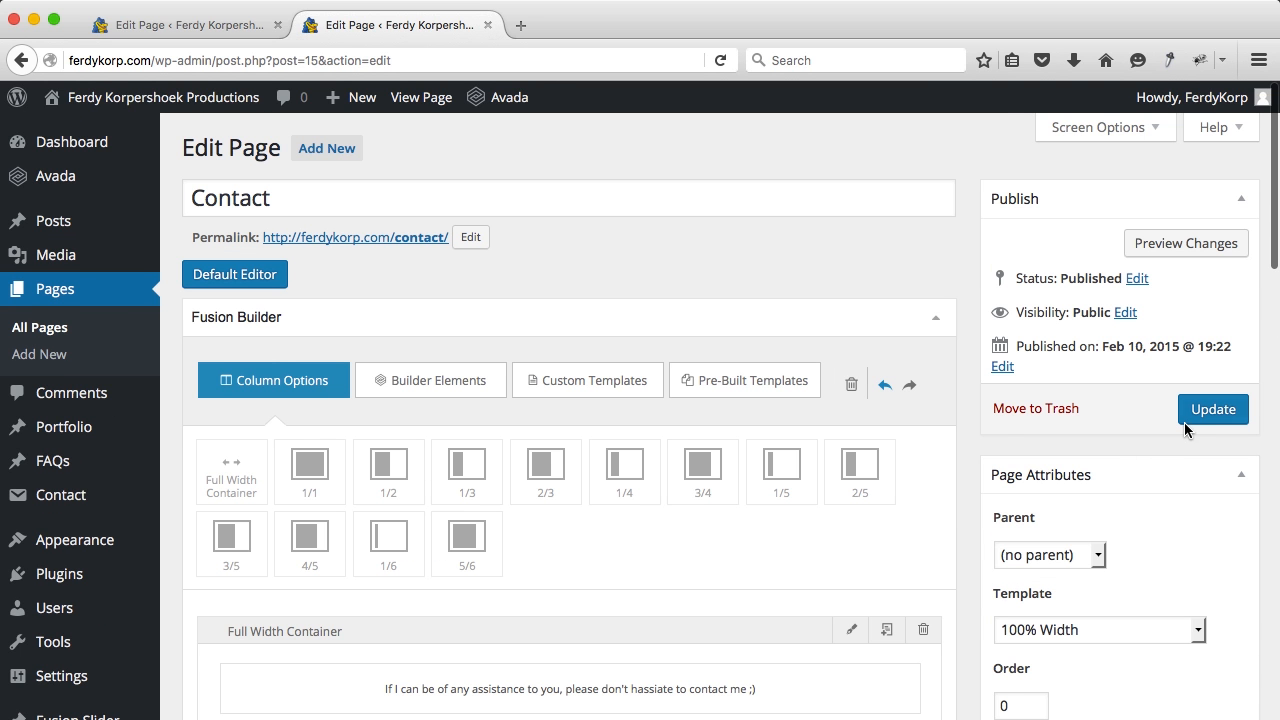
Step: Delete the separator below the intro text block
scroll(998, 437, down, 5)
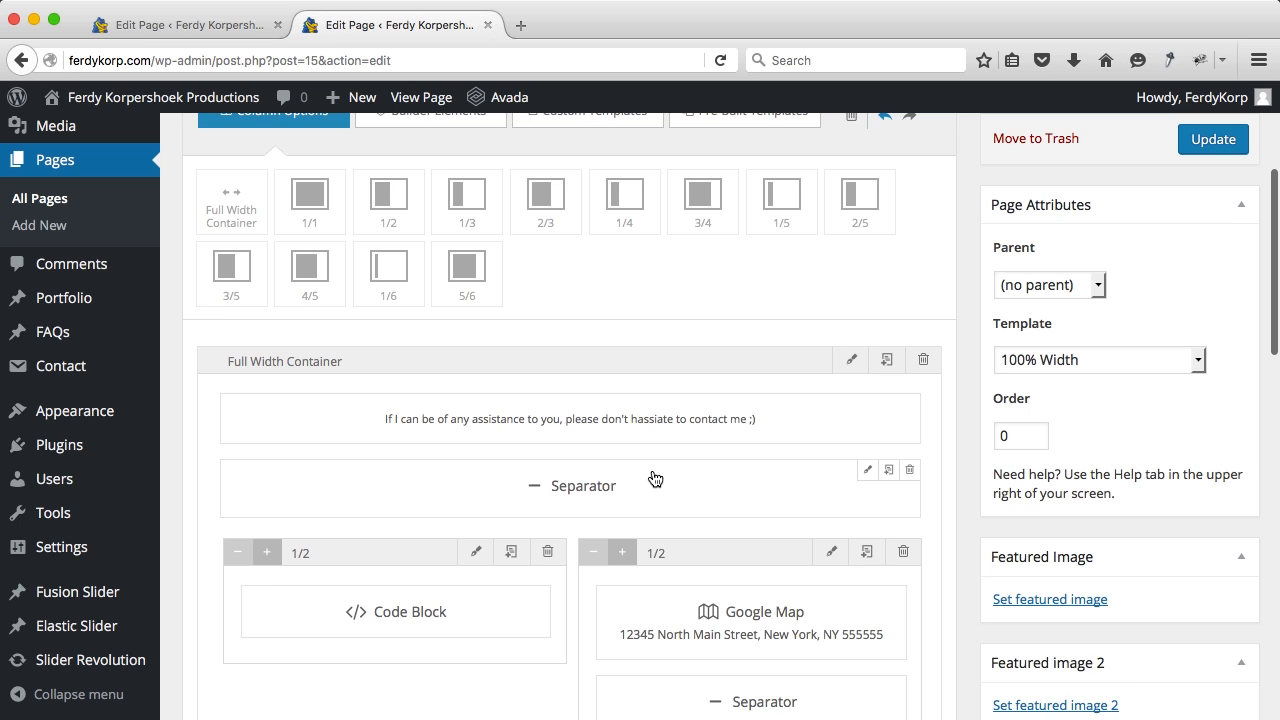
scroll(692, 473, down, 1)
click(909, 439)
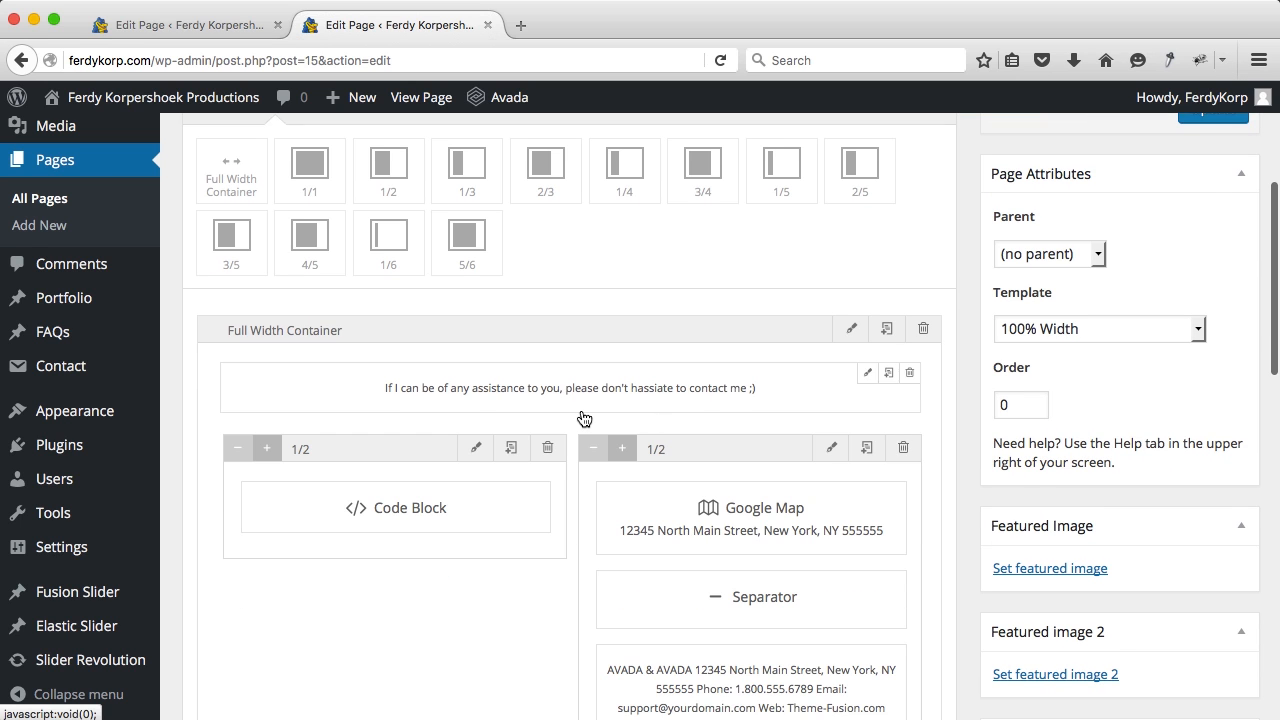
scroll(590, 420, down, 2)
scroll(584, 418, down, 1)
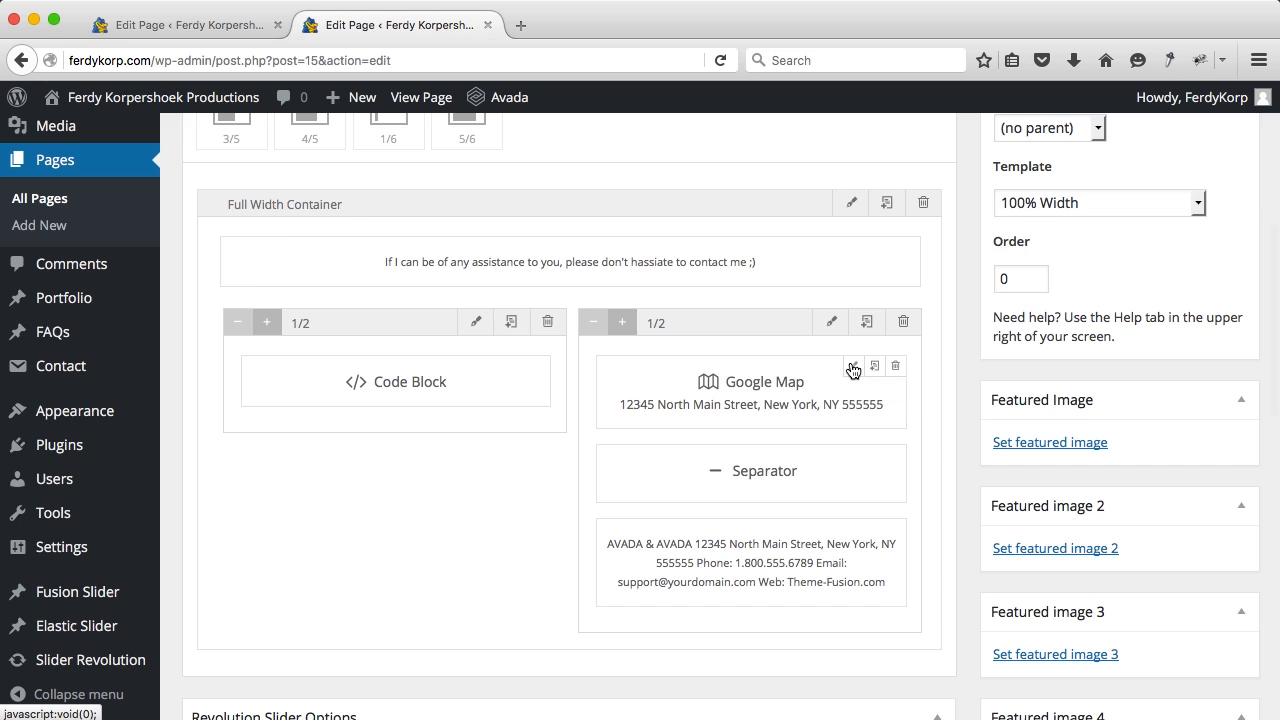
Step: Open the Google Map element and preview the live Contact page in a new tab
click(849, 369)
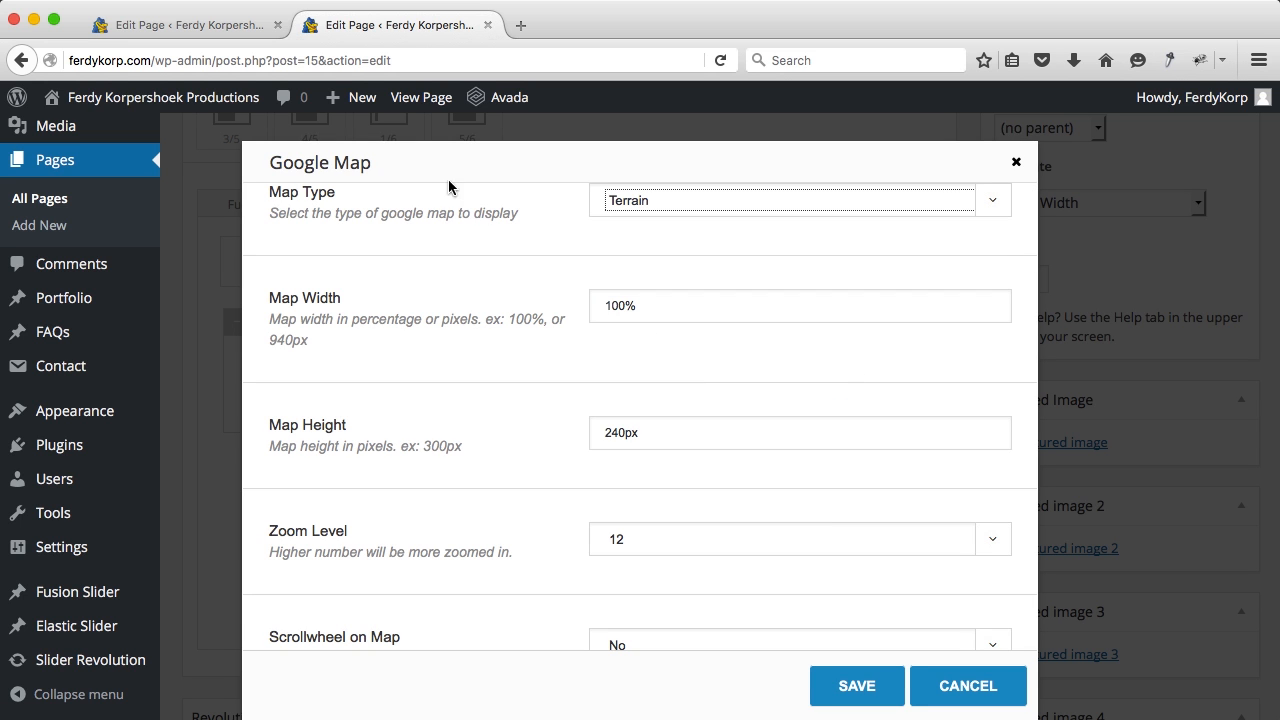
super+click(421, 97)
click(576, 28)
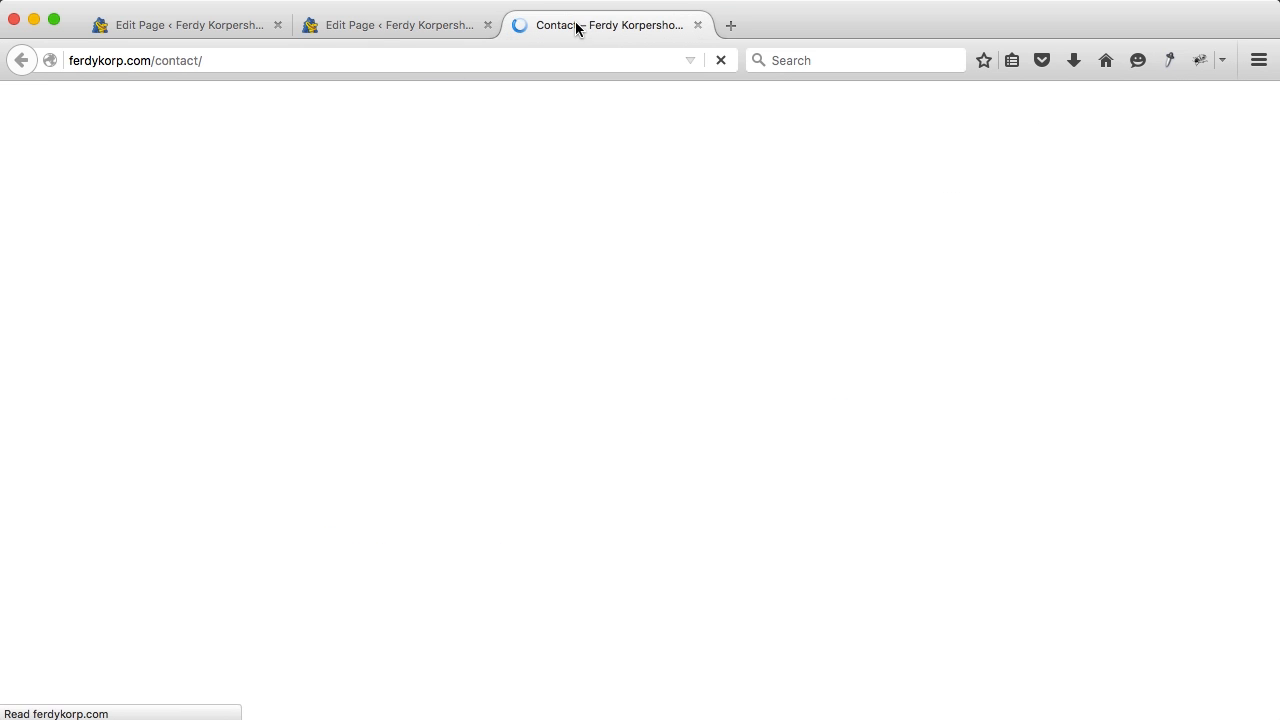
scroll(530, 260, down, 5)
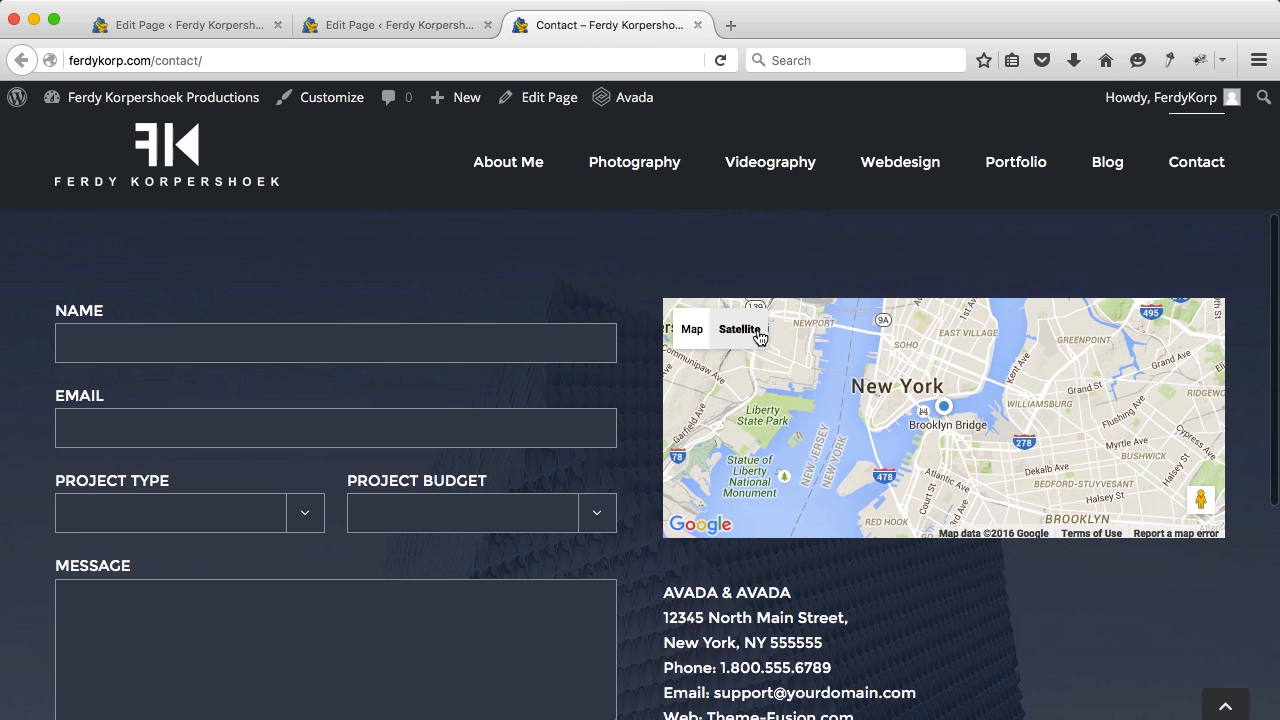
click(405, 25)
Step: Replace the demo New York map address with the new Dutch street address and save
scroll(622, 403, down, 15)
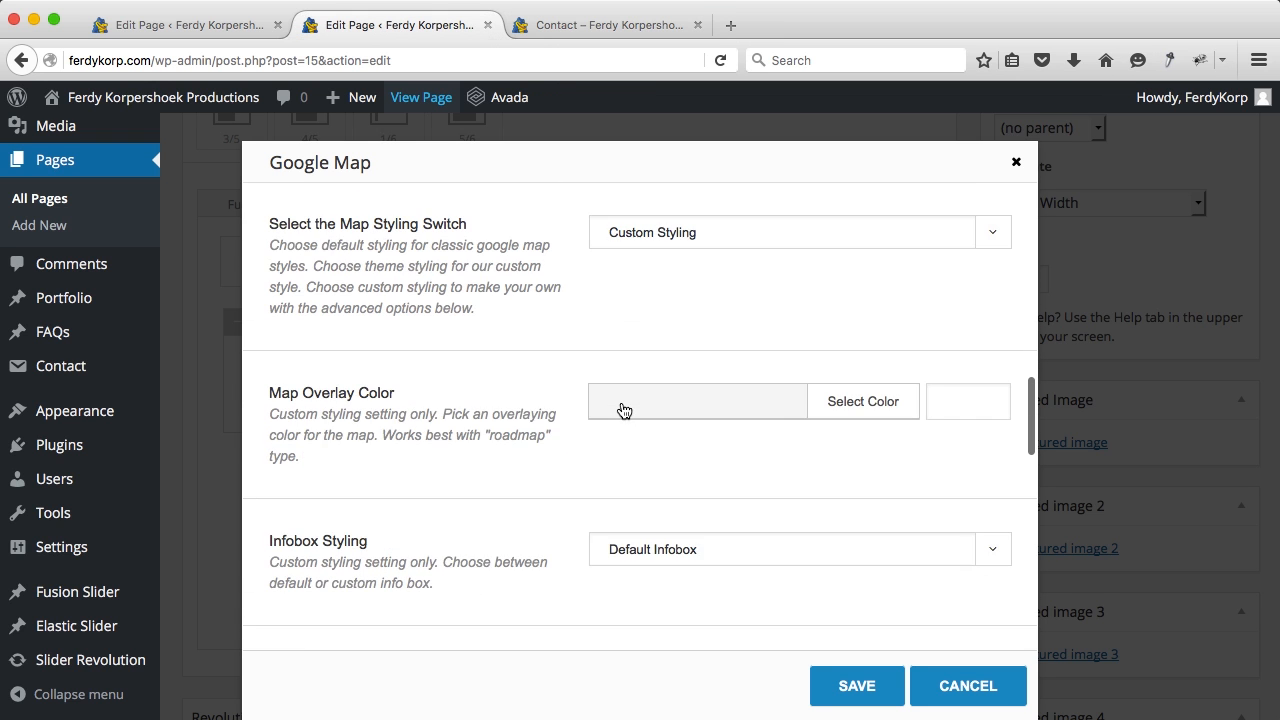
scroll(622, 409, down, 8)
scroll(622, 406, down, 5)
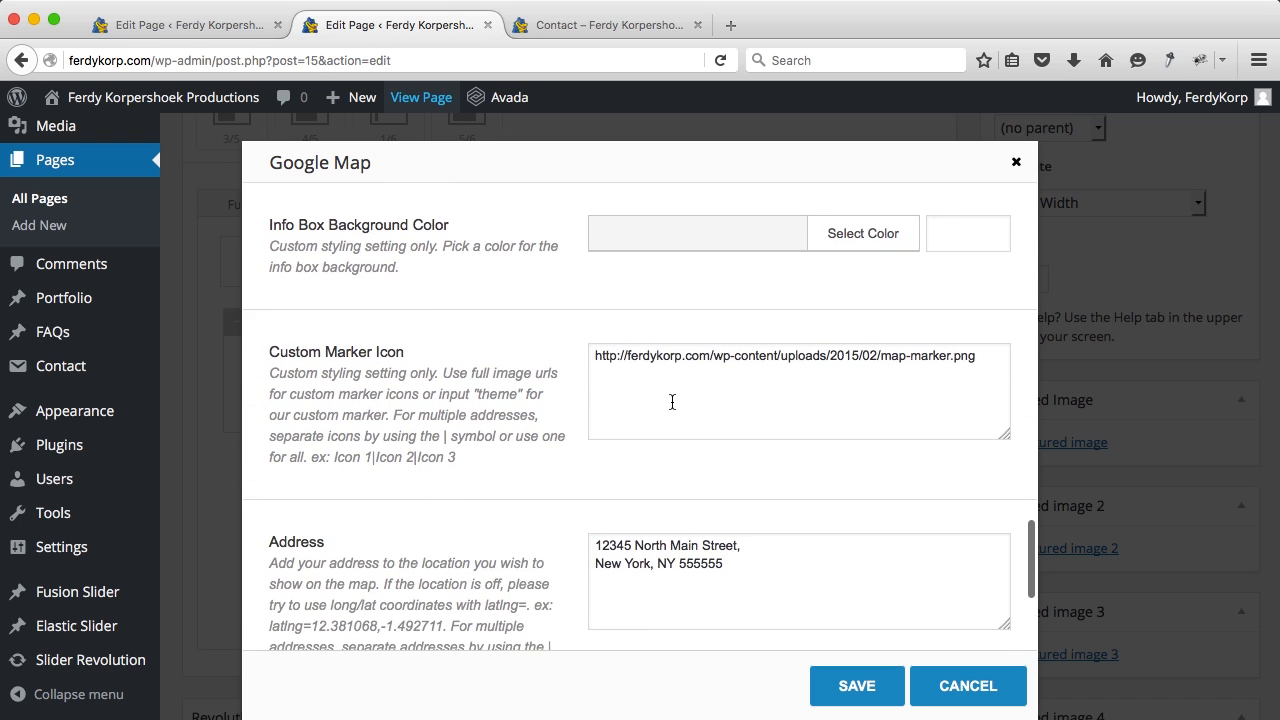
scroll(672, 402, down, 4)
click(694, 371)
key(super+a)
text(Ja)
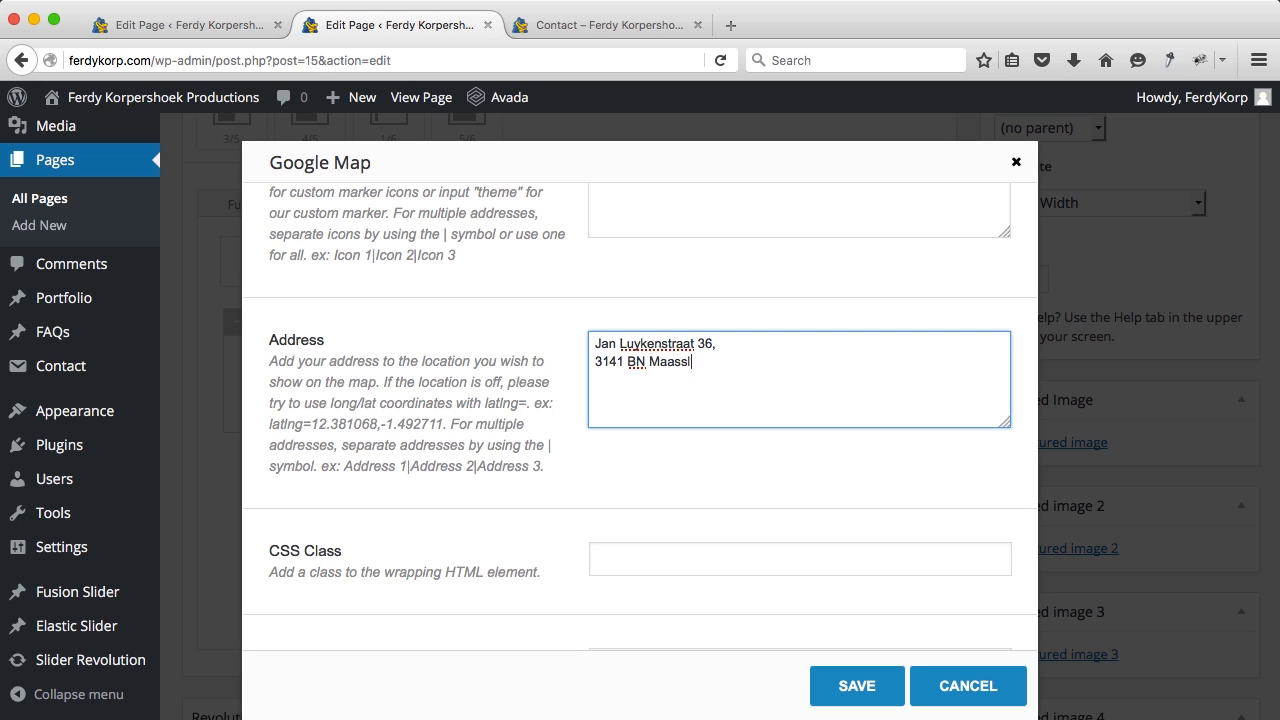
click(850, 686)
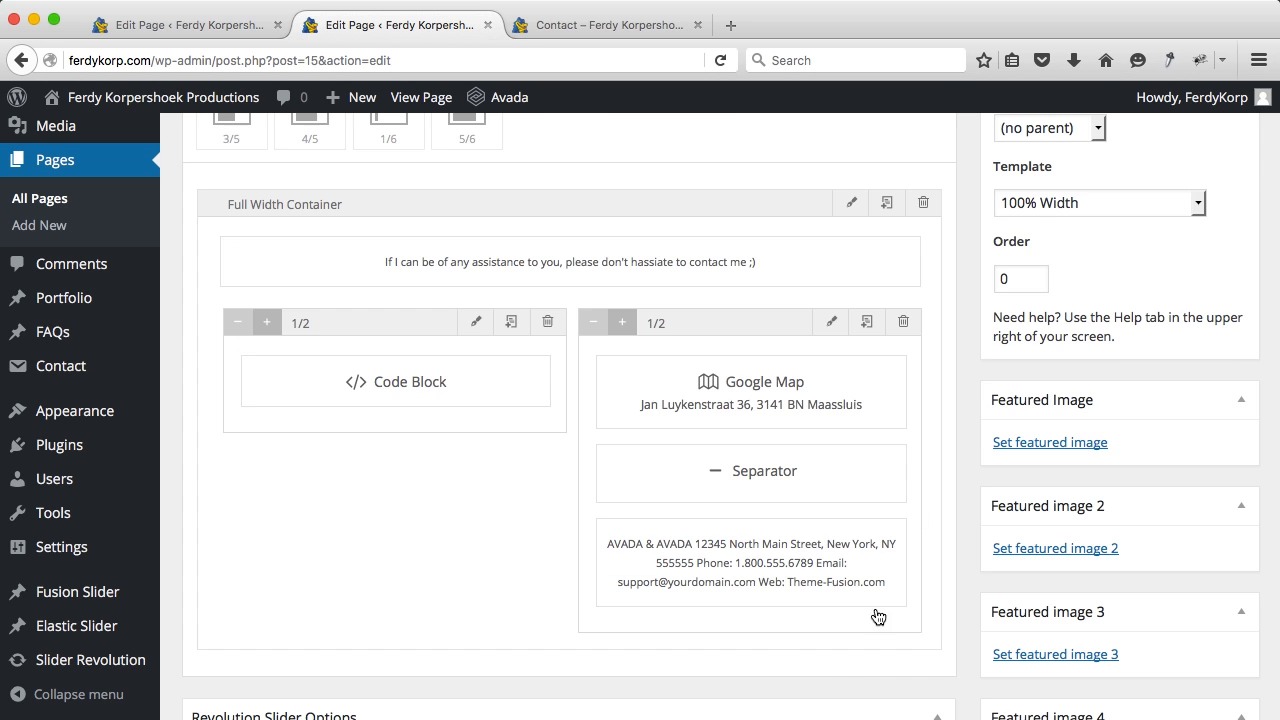
Step: Update the Contact page, reload the live tab to see the Maassluis map, and close the extra editor tab
scroll(982, 386, up, 3)
click(1190, 412)
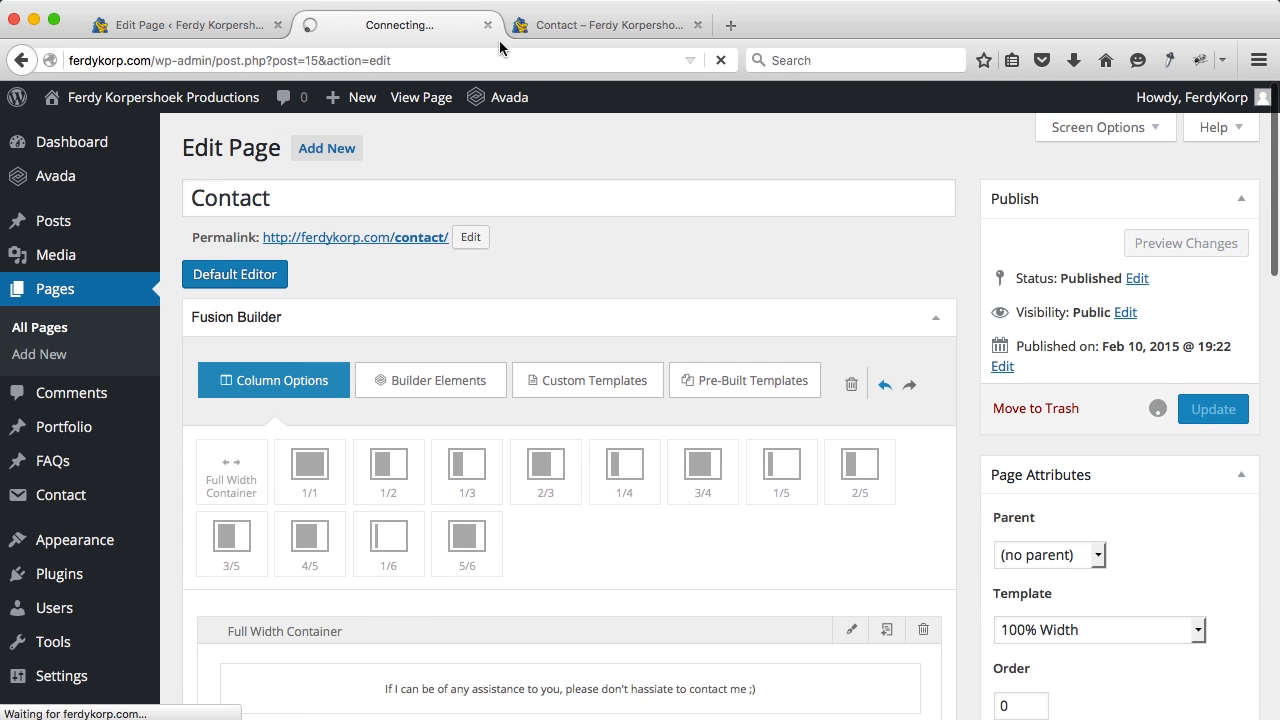
click(560, 27)
key(super+r)
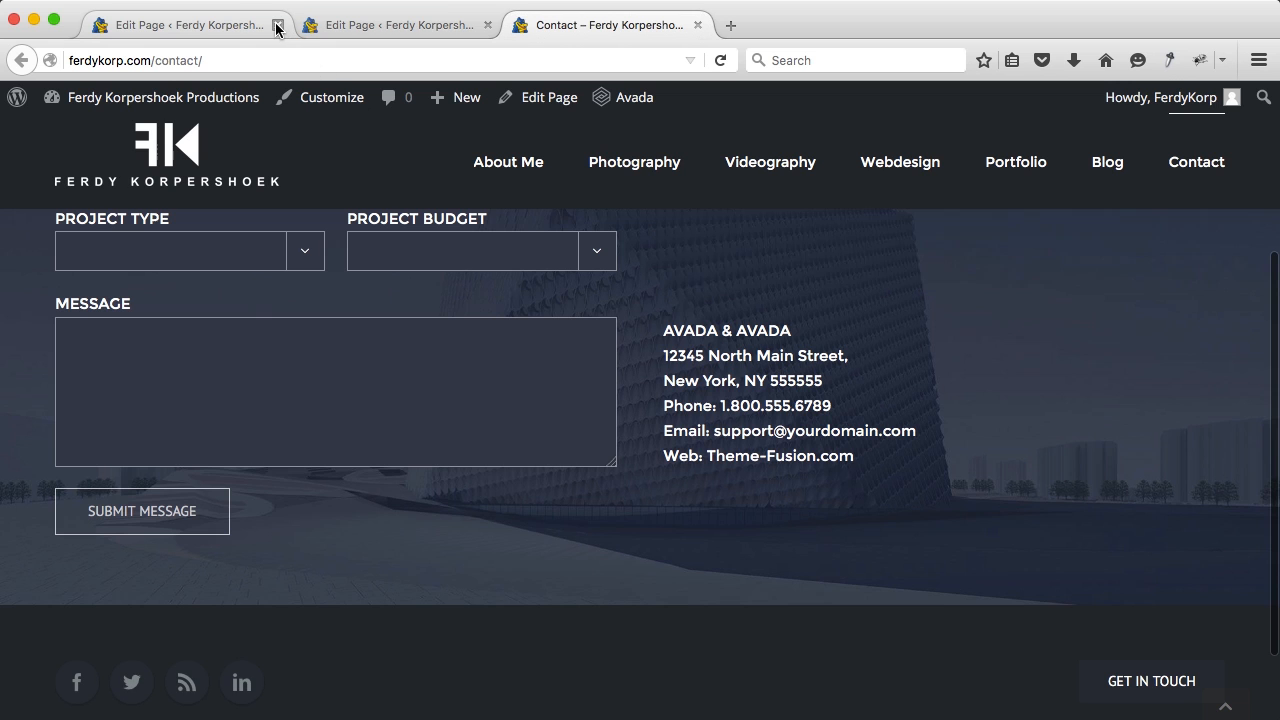
click(278, 25)
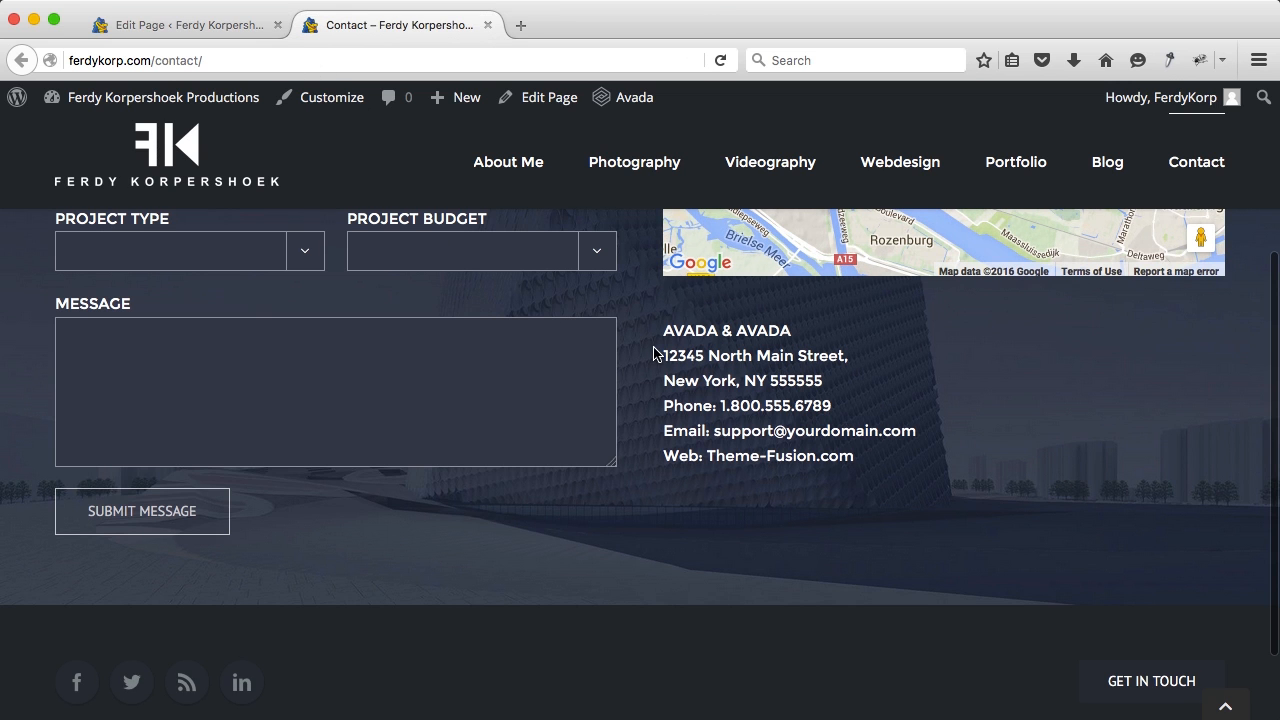
scroll(655, 353, up, 3)
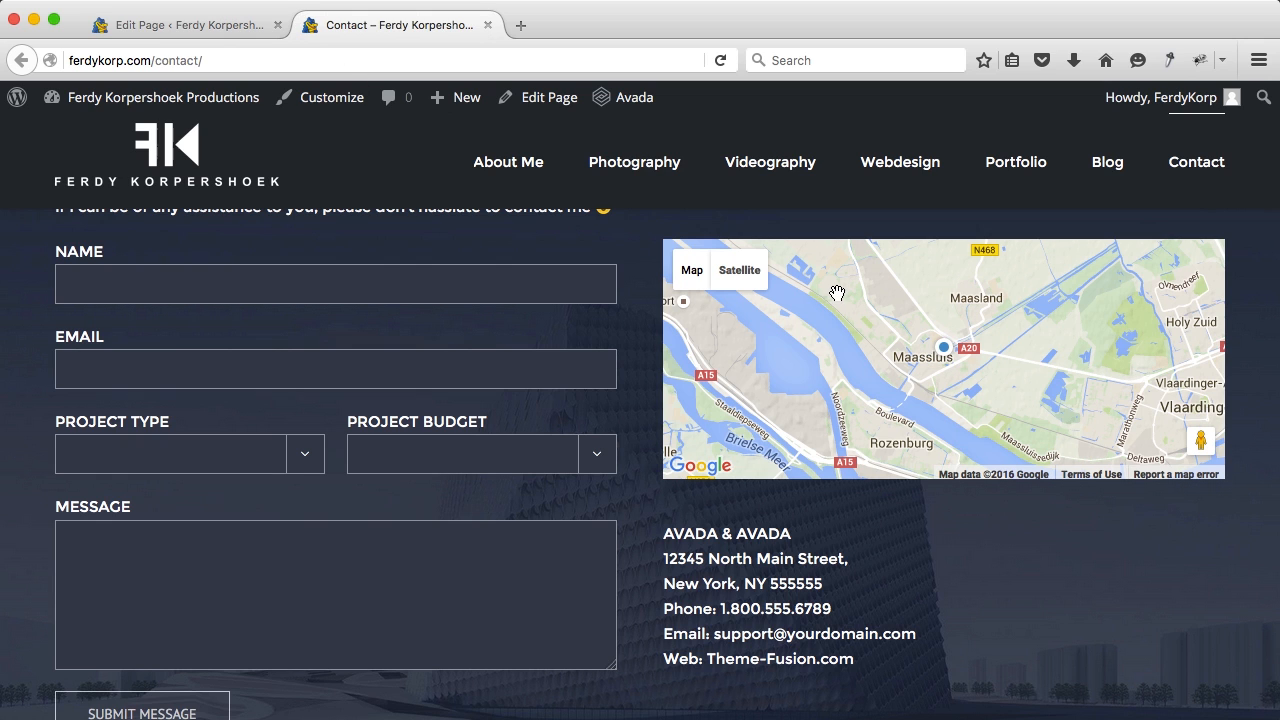
click(203, 28)
scroll(891, 478, down, 2)
scroll(891, 478, down, 9)
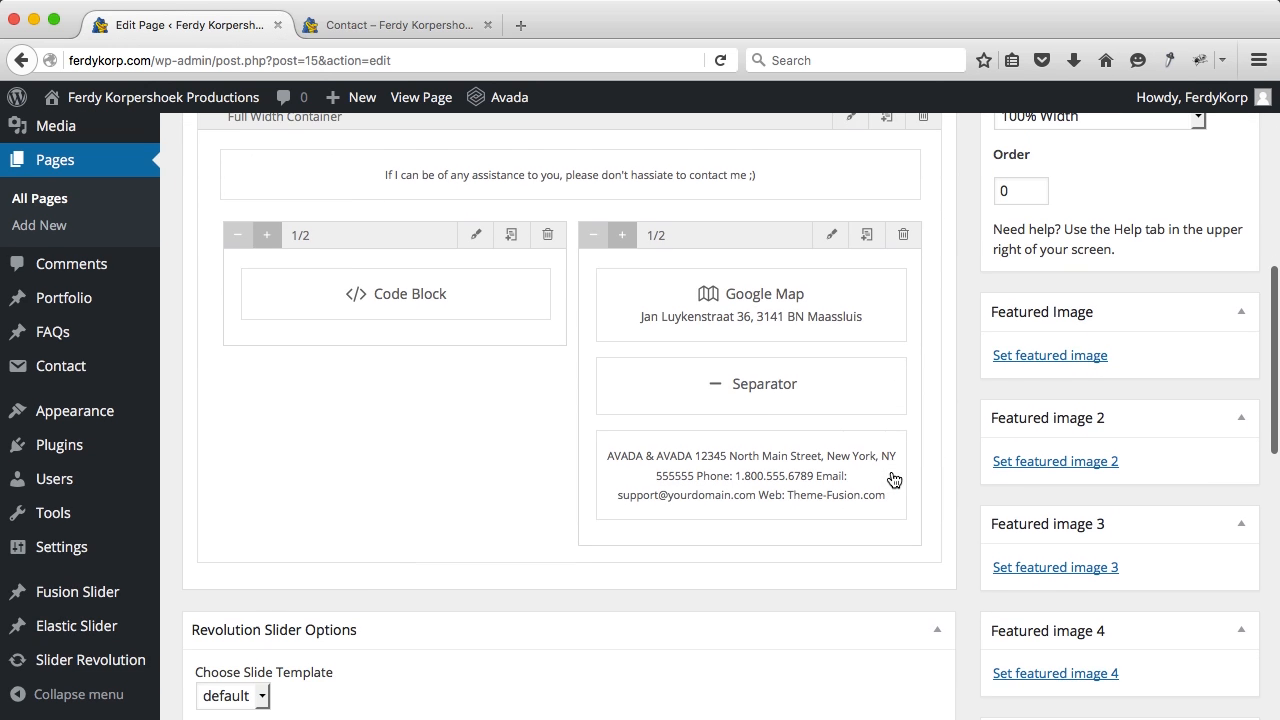
Step: Change the Google Map to zoom level 18 and Satellite map type, then save
click(849, 281)
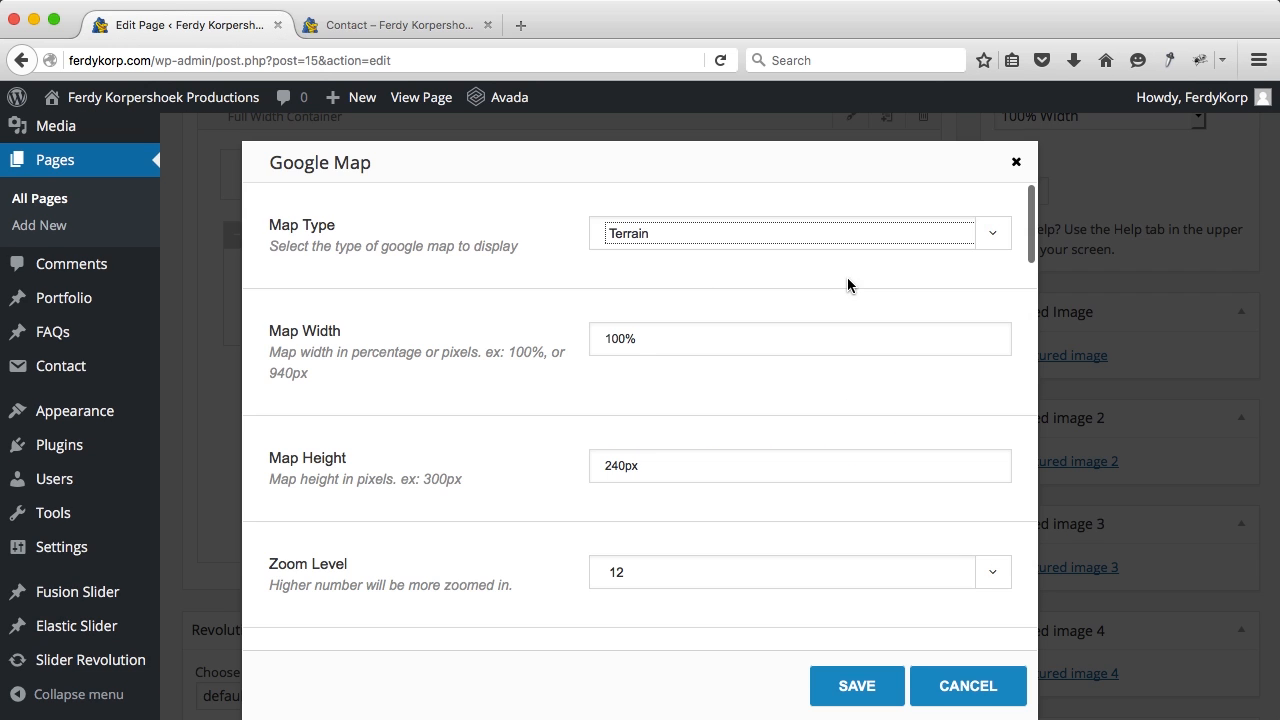
scroll(739, 336, down, 3)
scroll(739, 336, down, 1)
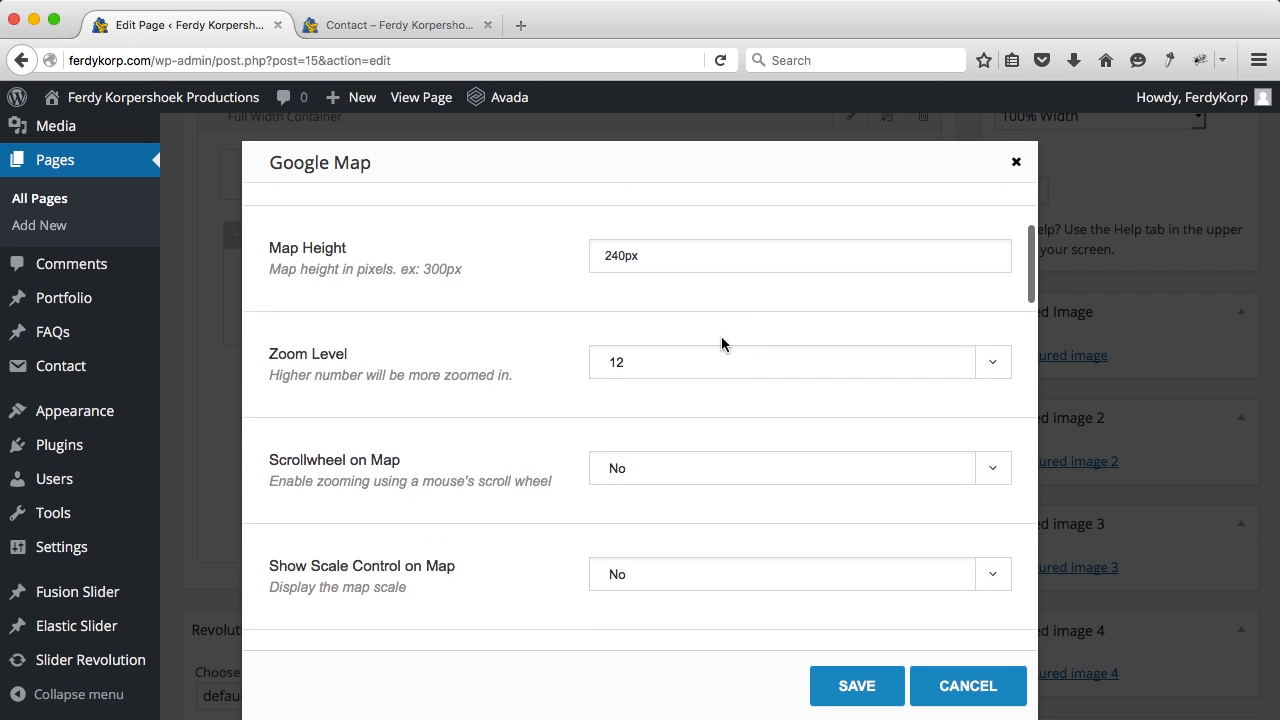
click(694, 361)
scroll(656, 573, down, 1)
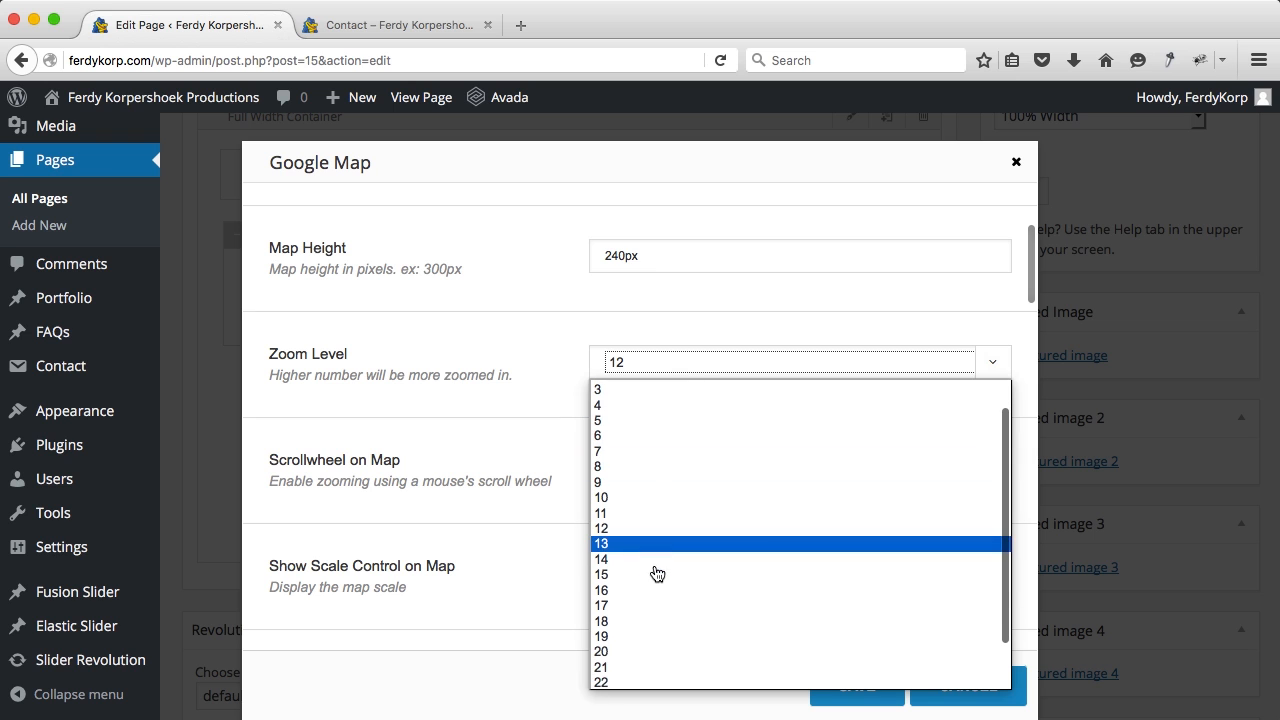
click(612, 620)
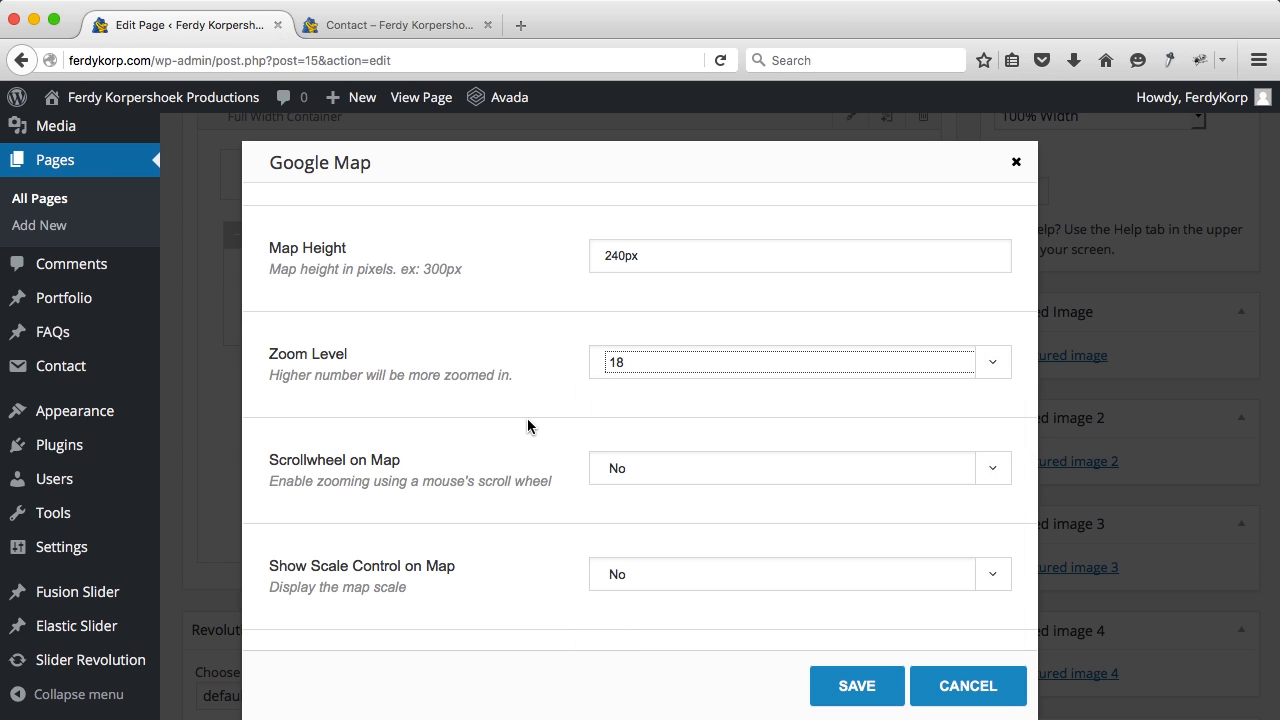
scroll(527, 424, down, 1)
scroll(527, 424, up, 3)
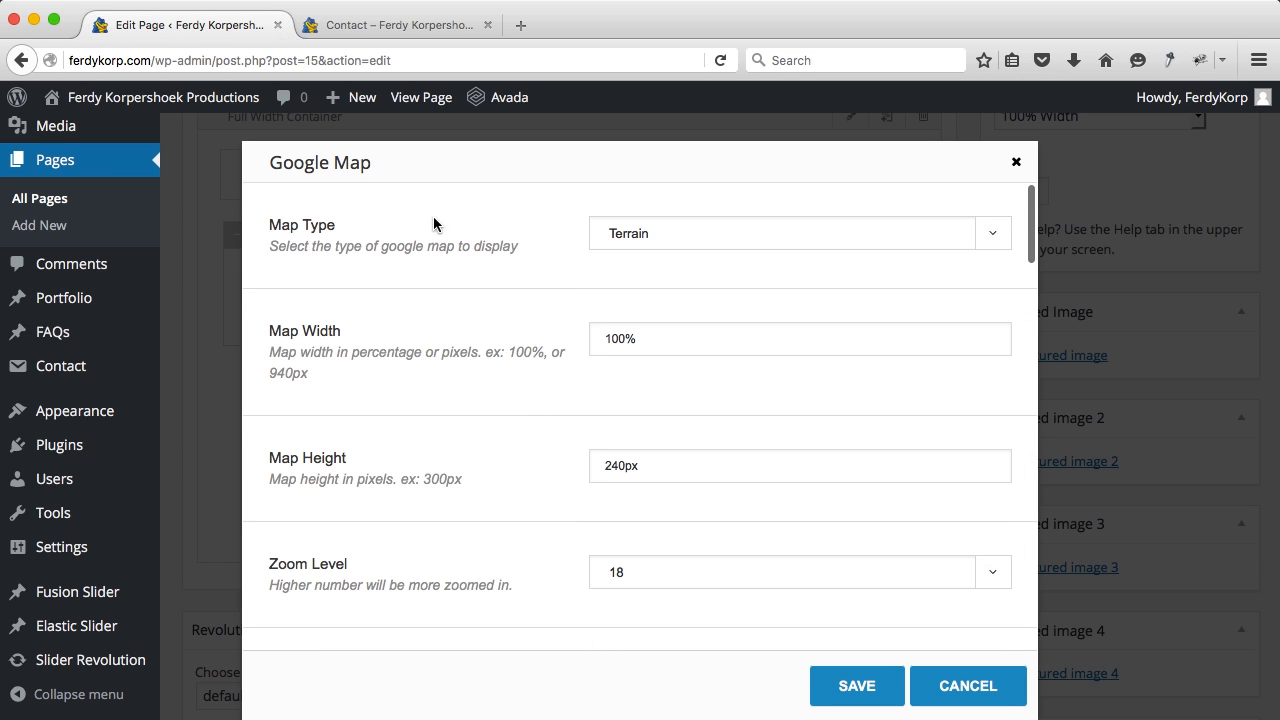
click(650, 242)
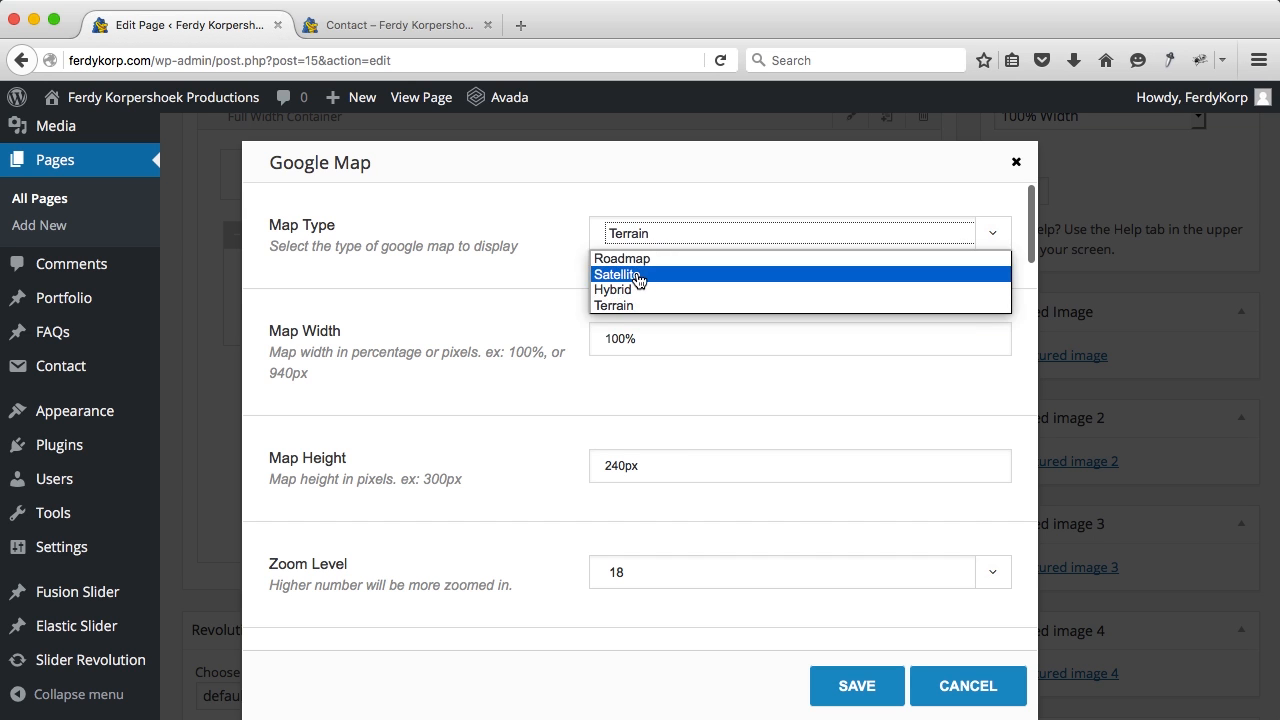
click(638, 276)
click(833, 688)
Step: Delete the Separator element and open the address text block's HTML source
mouse_move(894, 410)
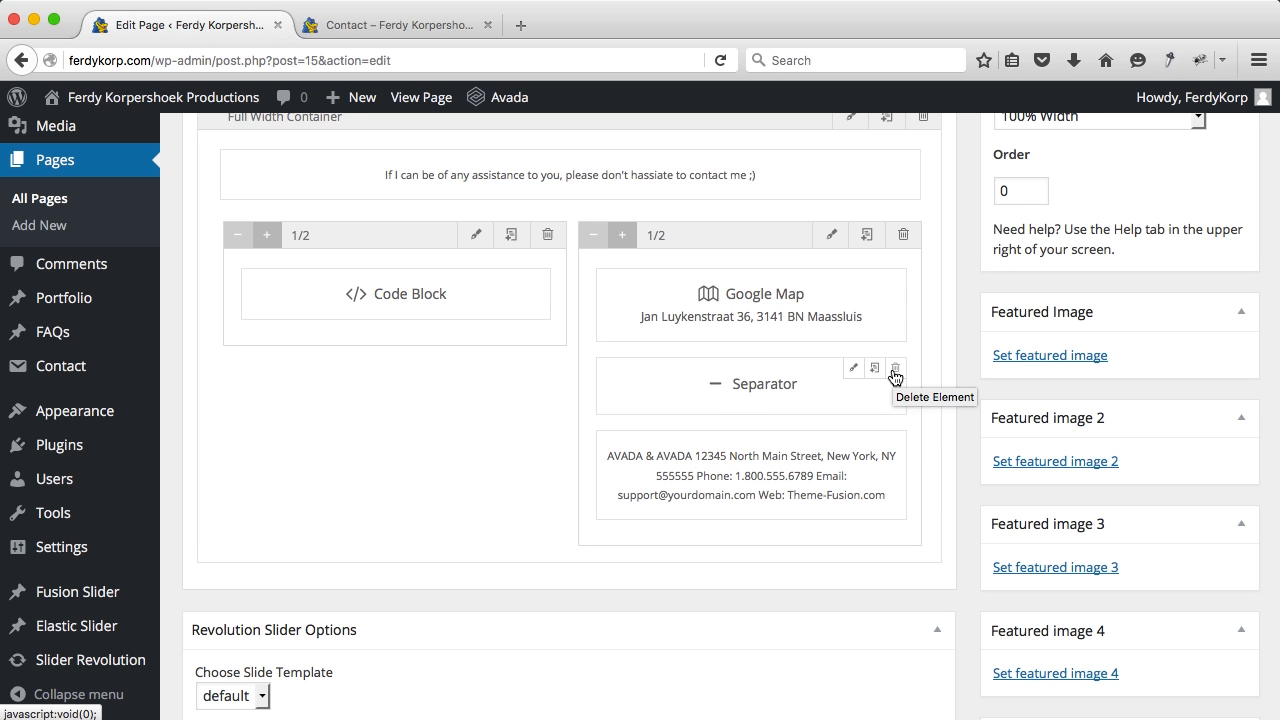
click(894, 376)
click(850, 372)
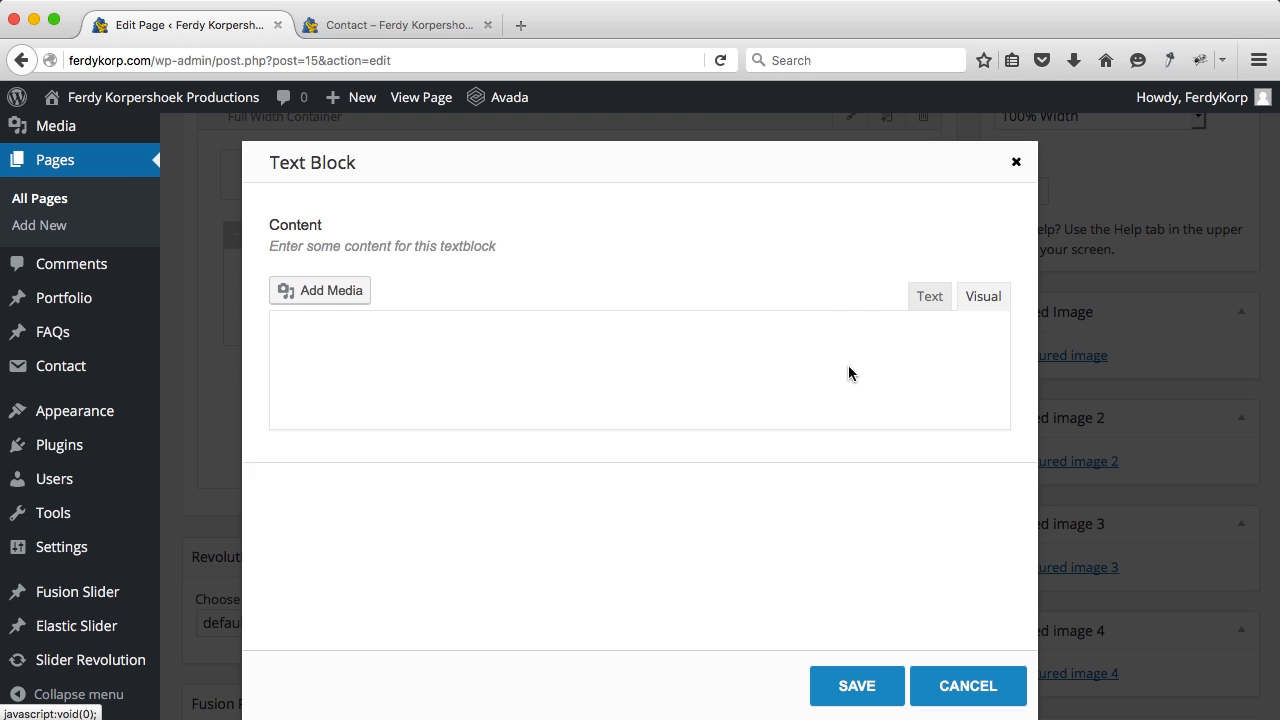
click(929, 299)
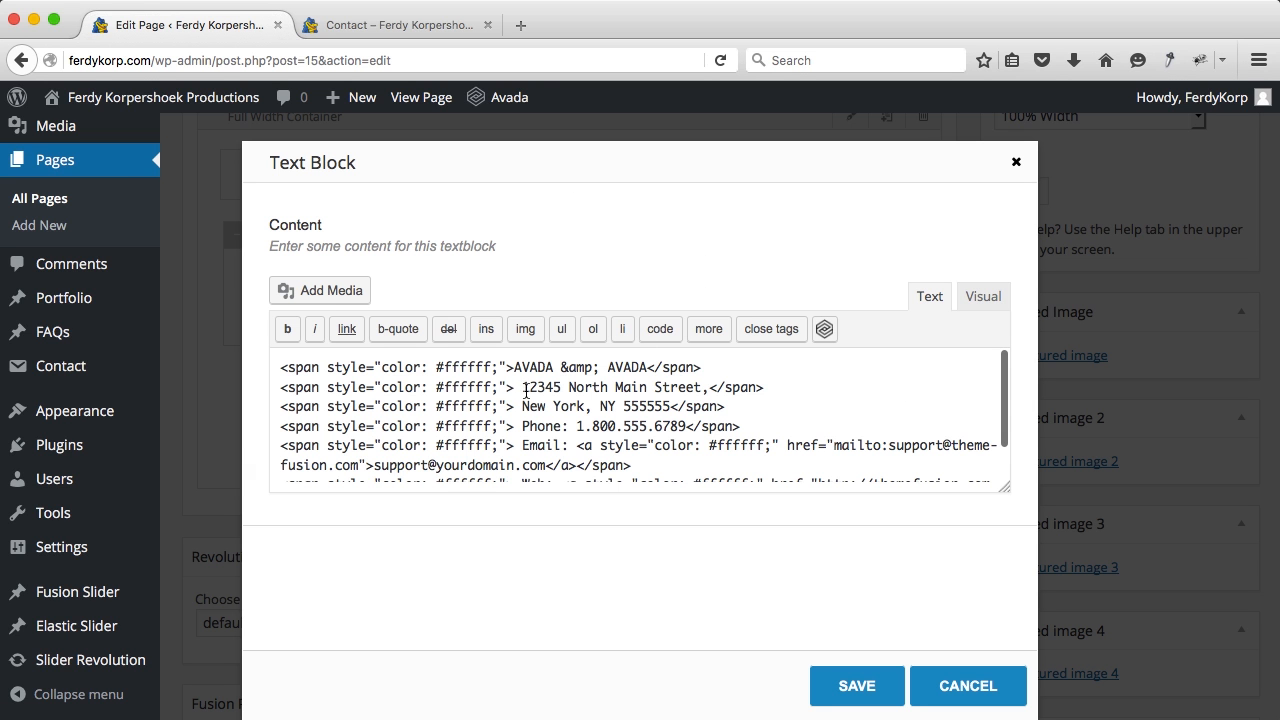
Step: Replace the address block's source with the studio's contact details HTML, save, and update the page
drag(279, 368, 501, 366)
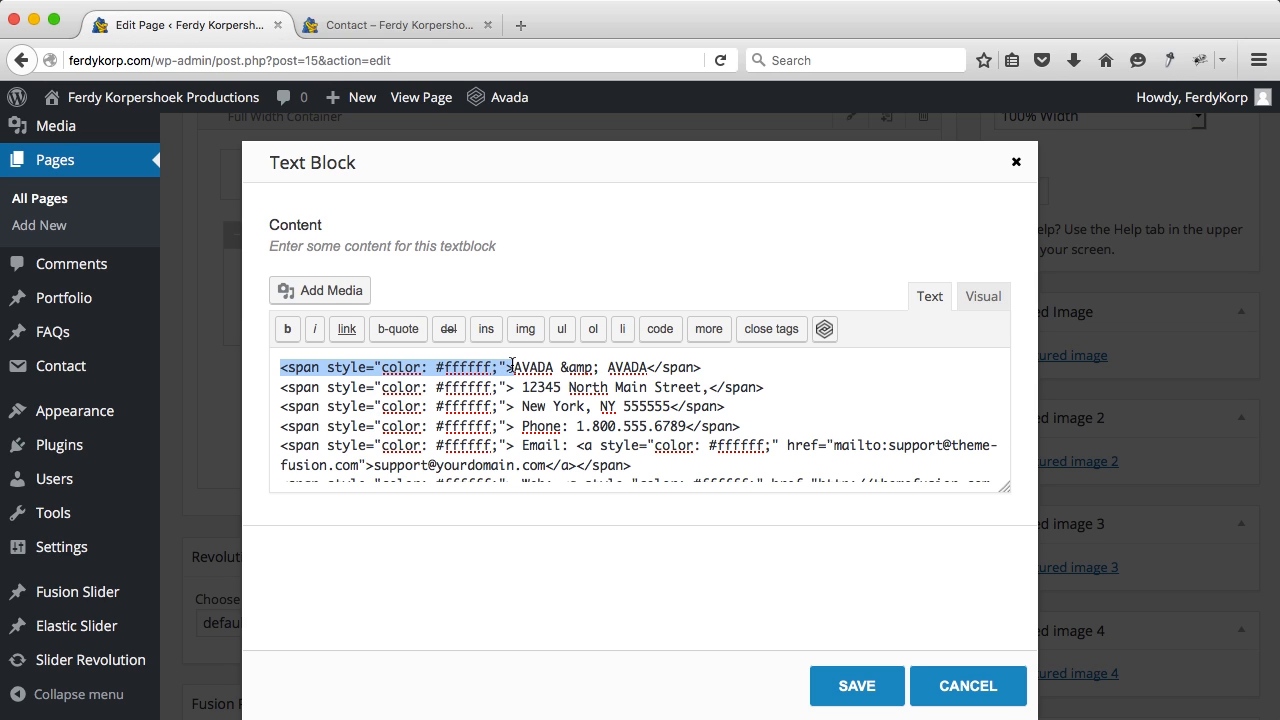
click(511, 367)
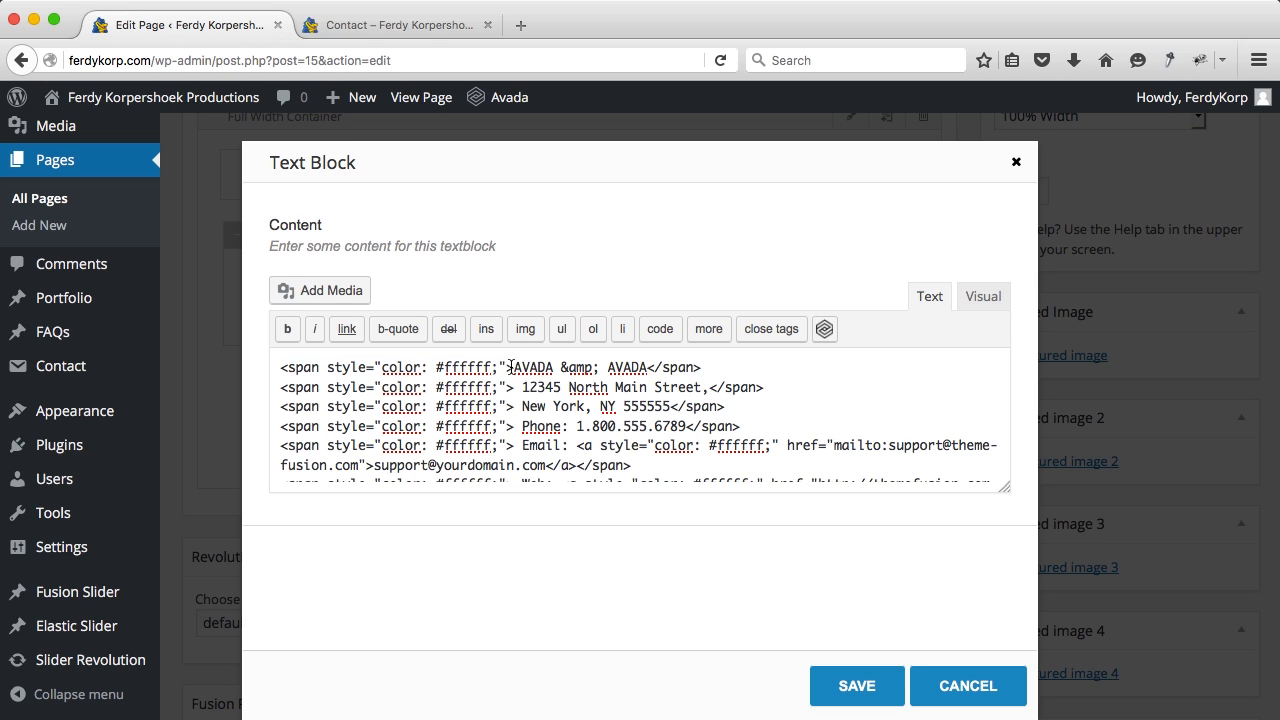
drag(511, 367, 270, 377)
click(433, 376)
key(ctrl+a)
key(ctrl+v)
scroll(585, 380, up, 3)
scroll(590, 376, down, 2)
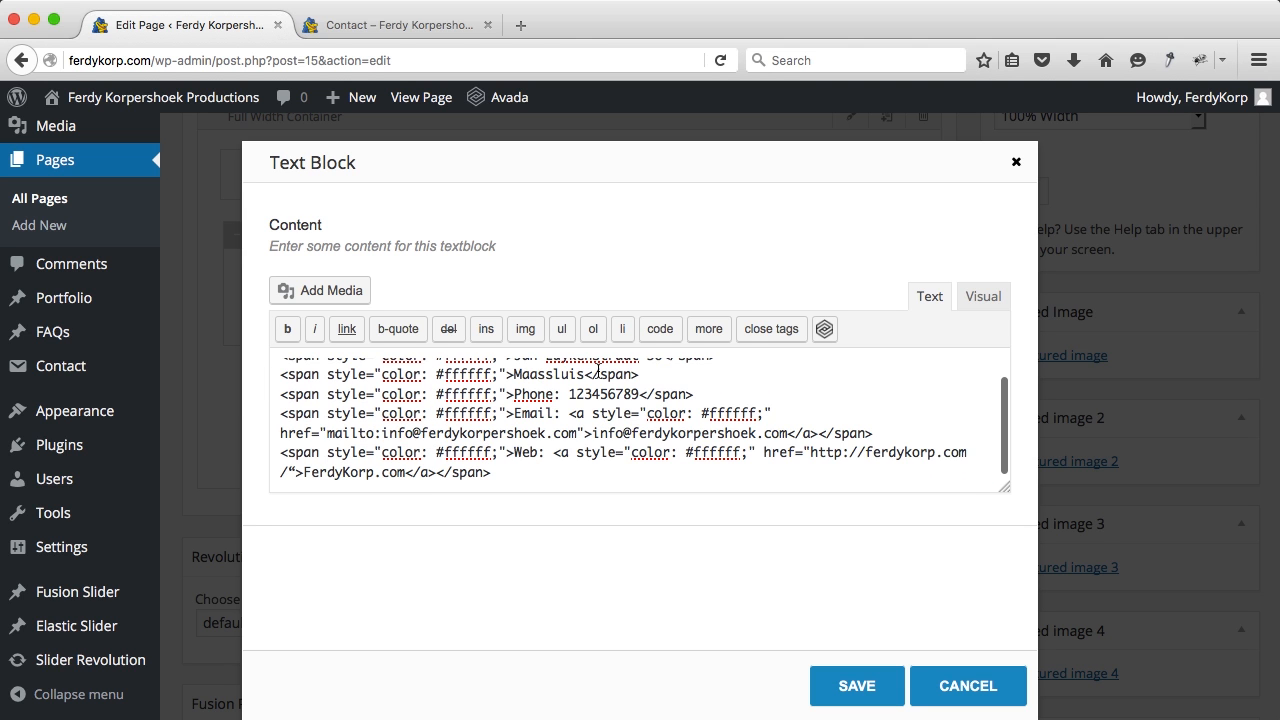
click(845, 675)
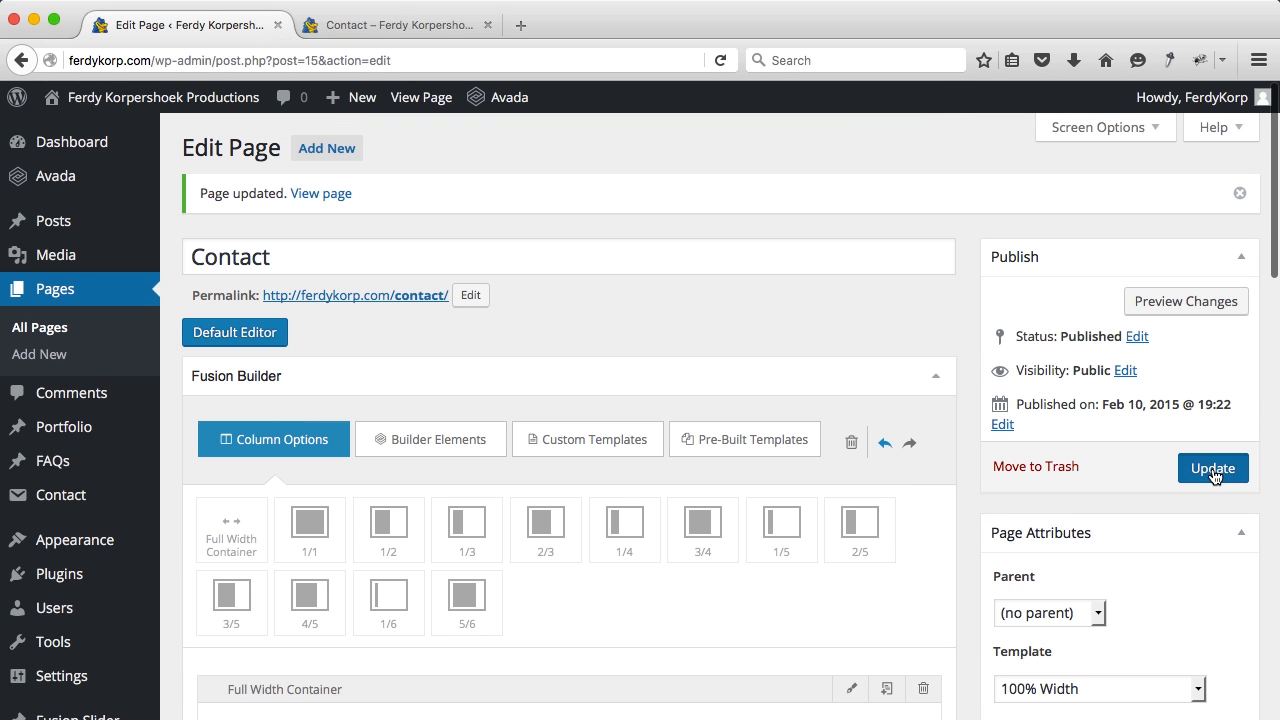
click(1214, 472)
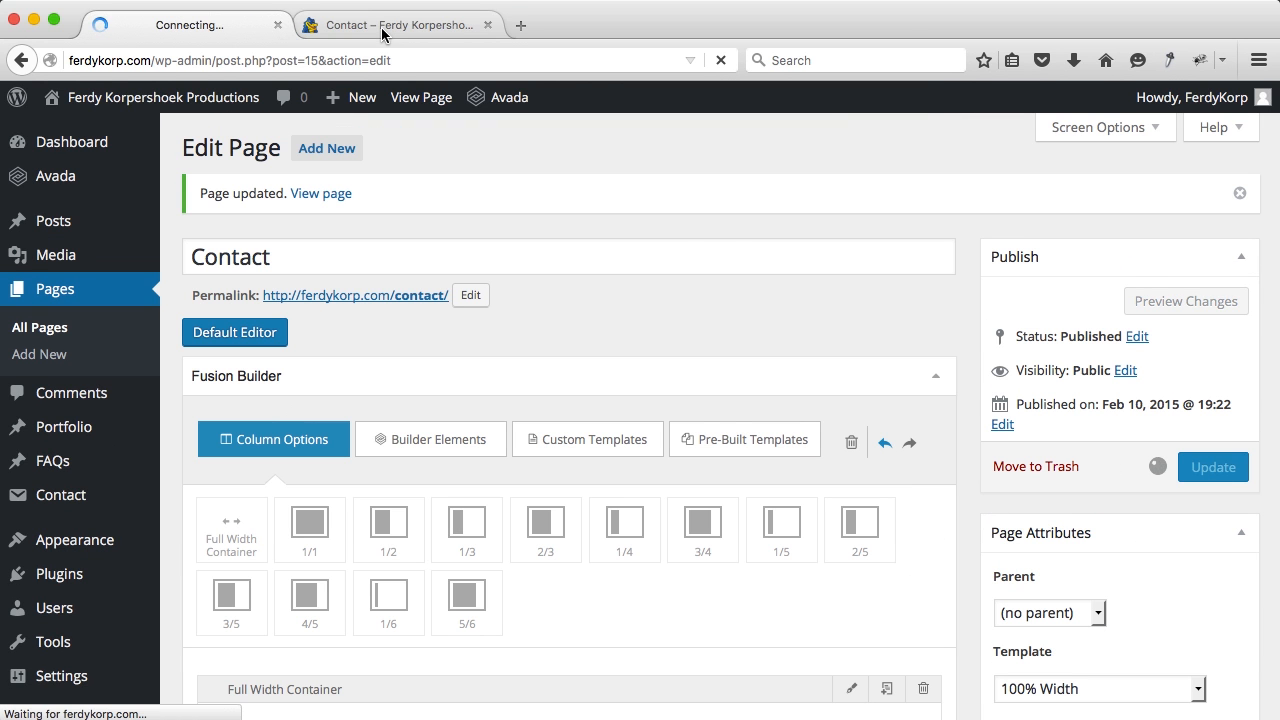
Step: Reload the live Contact page and fill in name, INTERIOR DESIGN project type, budget and message
click(383, 30)
key(super+r)
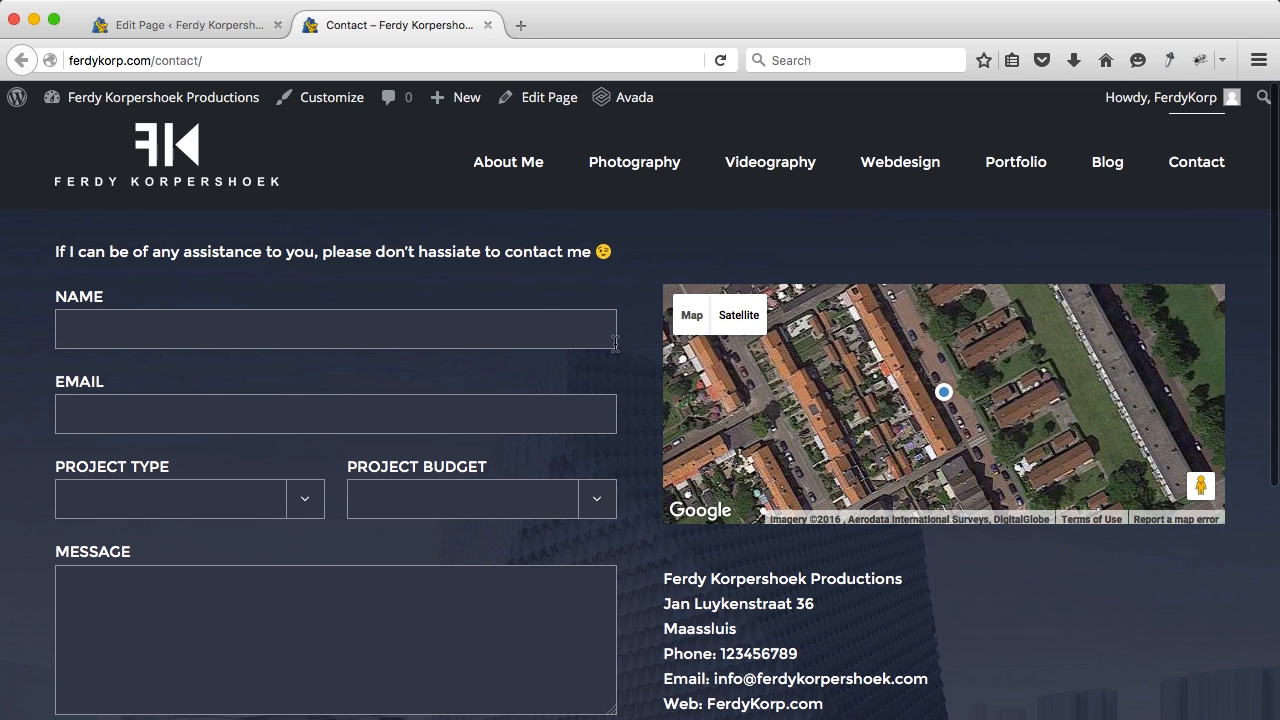
text(Ferdy)
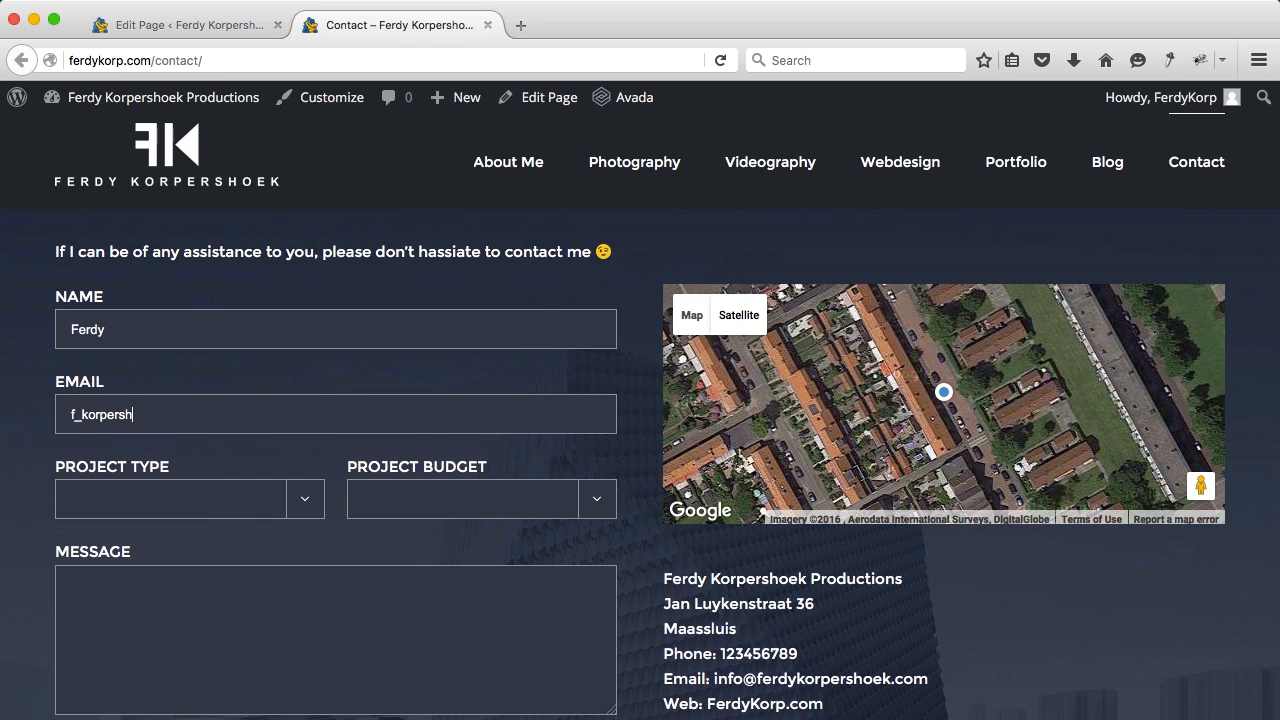
text(com)
key(Tab)
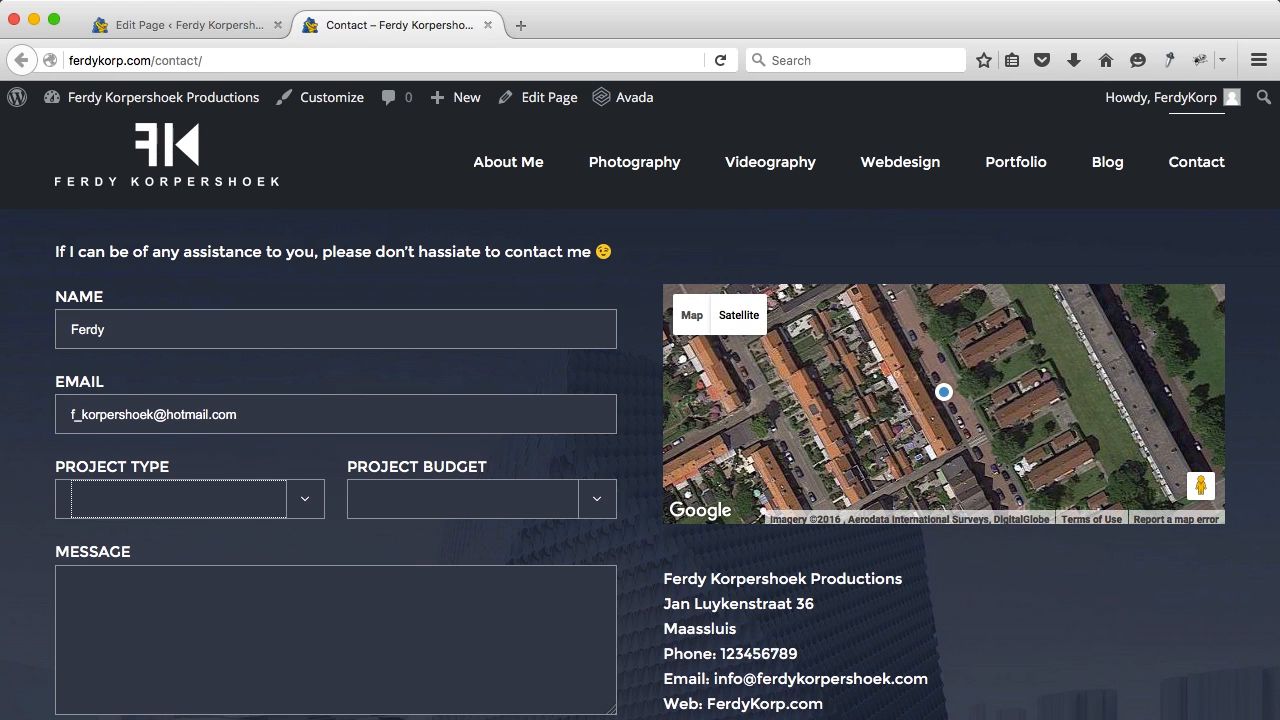
key(Down)
key(Tab)
key(Down)
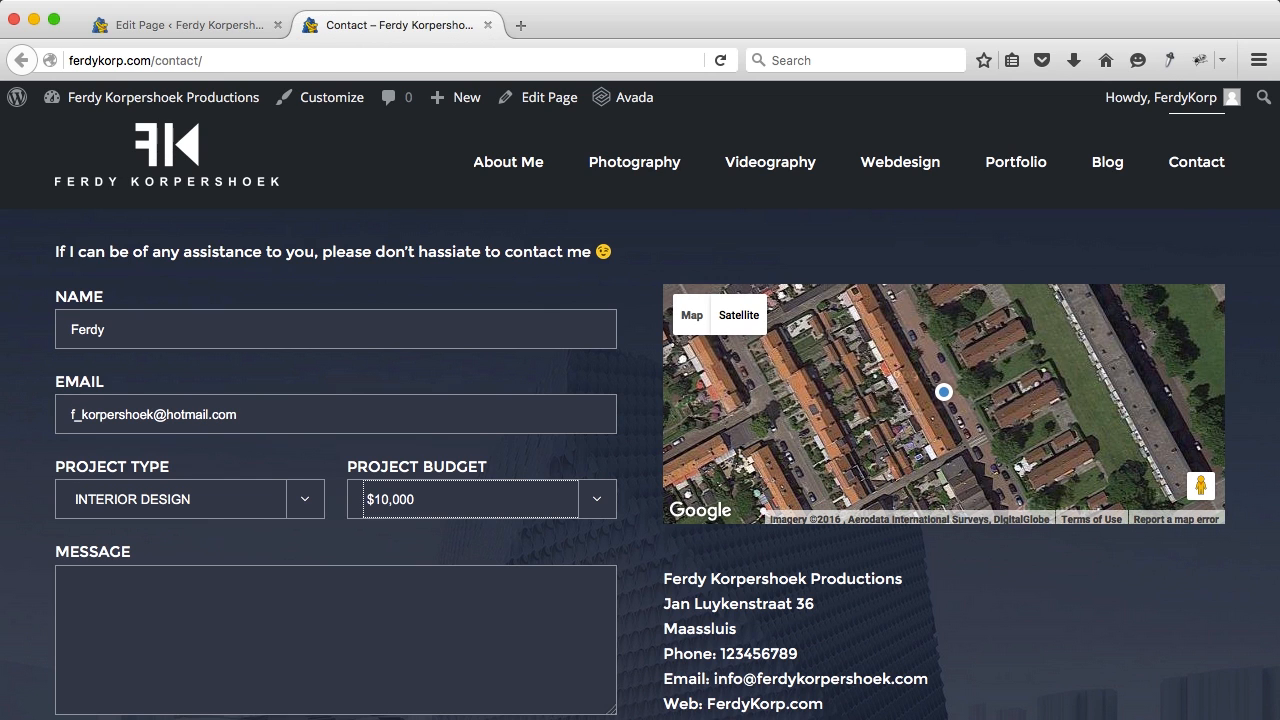
key(Tab)
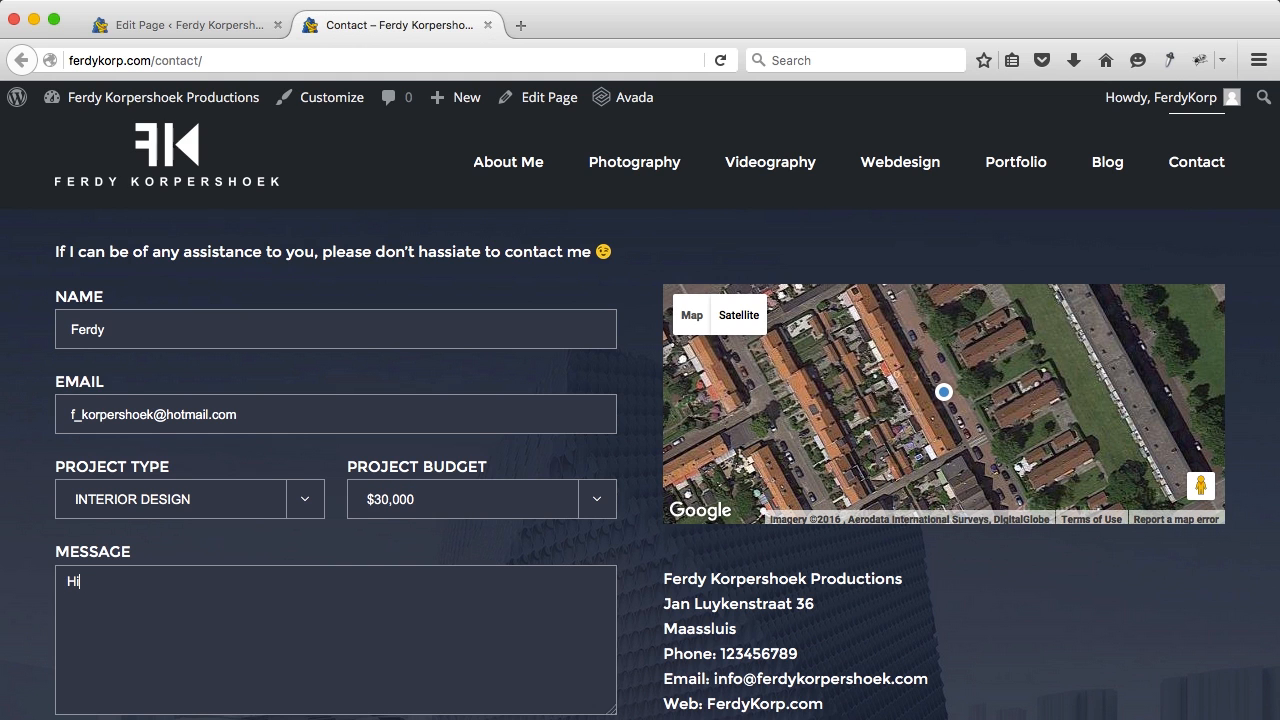
Step: Submit the test message and go back to the page editor
scroll(130, 329, down, 5)
click(114, 479)
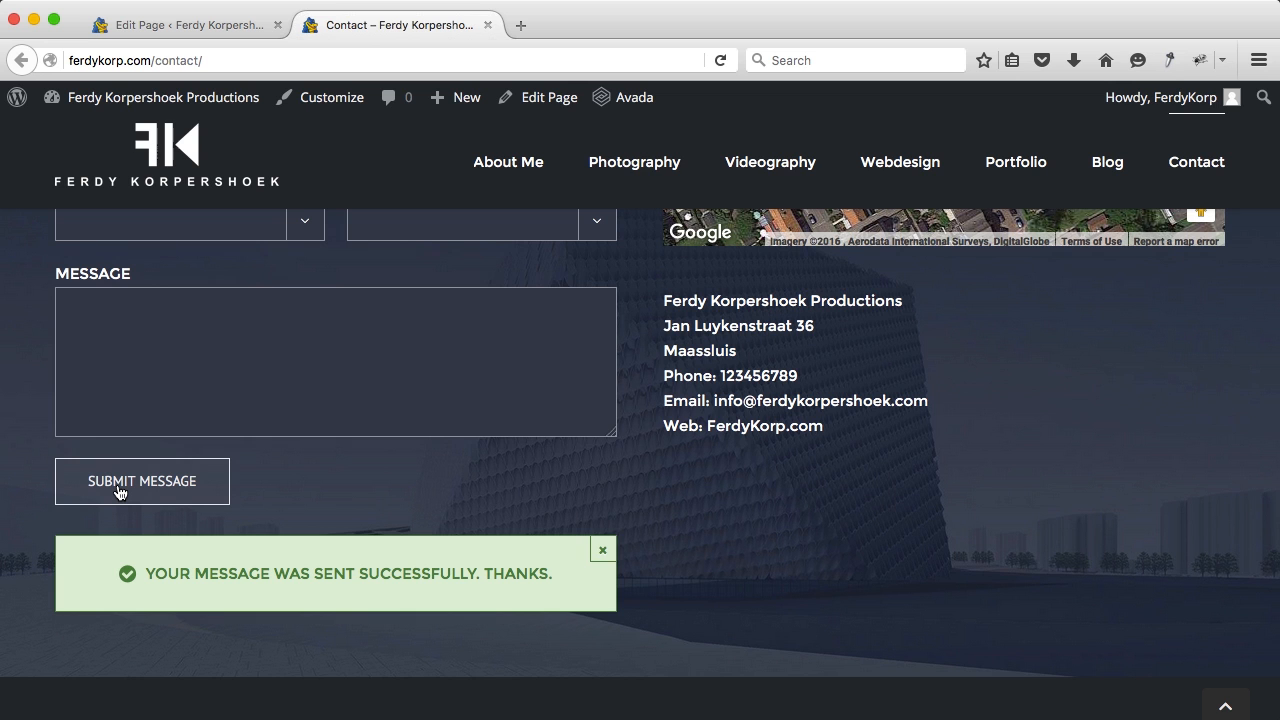
scroll(283, 470, up, 3)
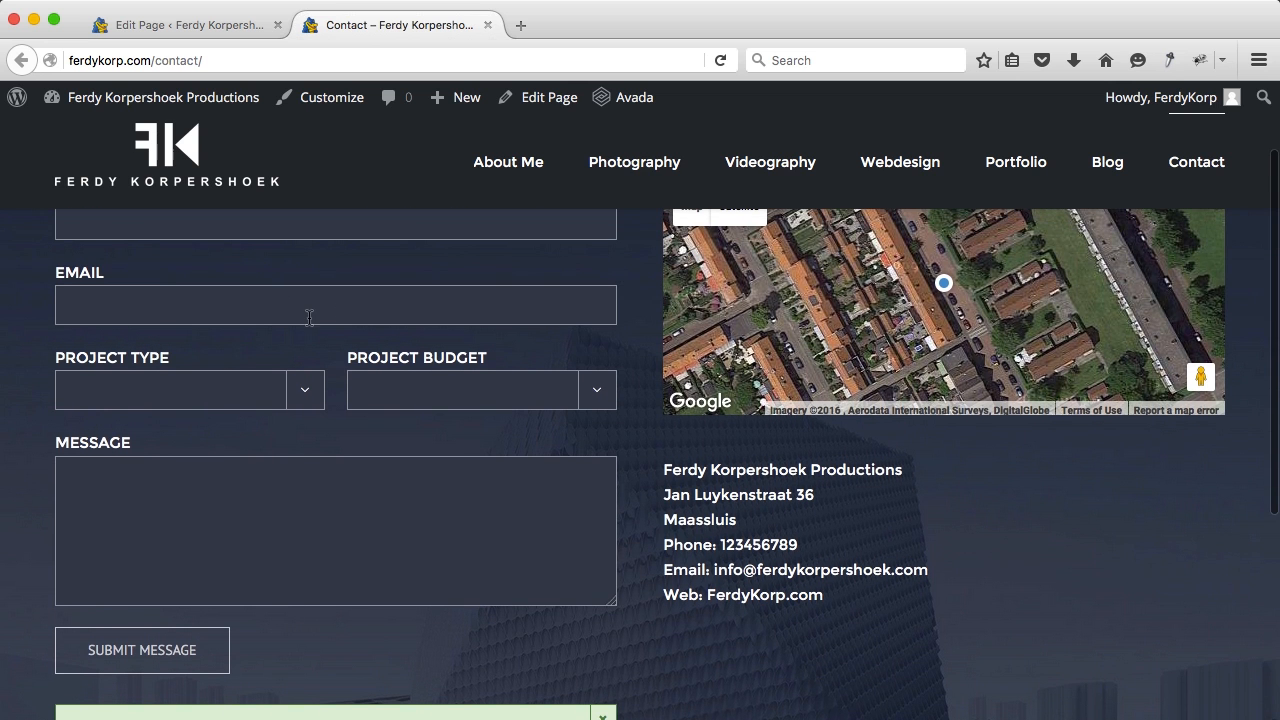
scroll(309, 318, up, 2)
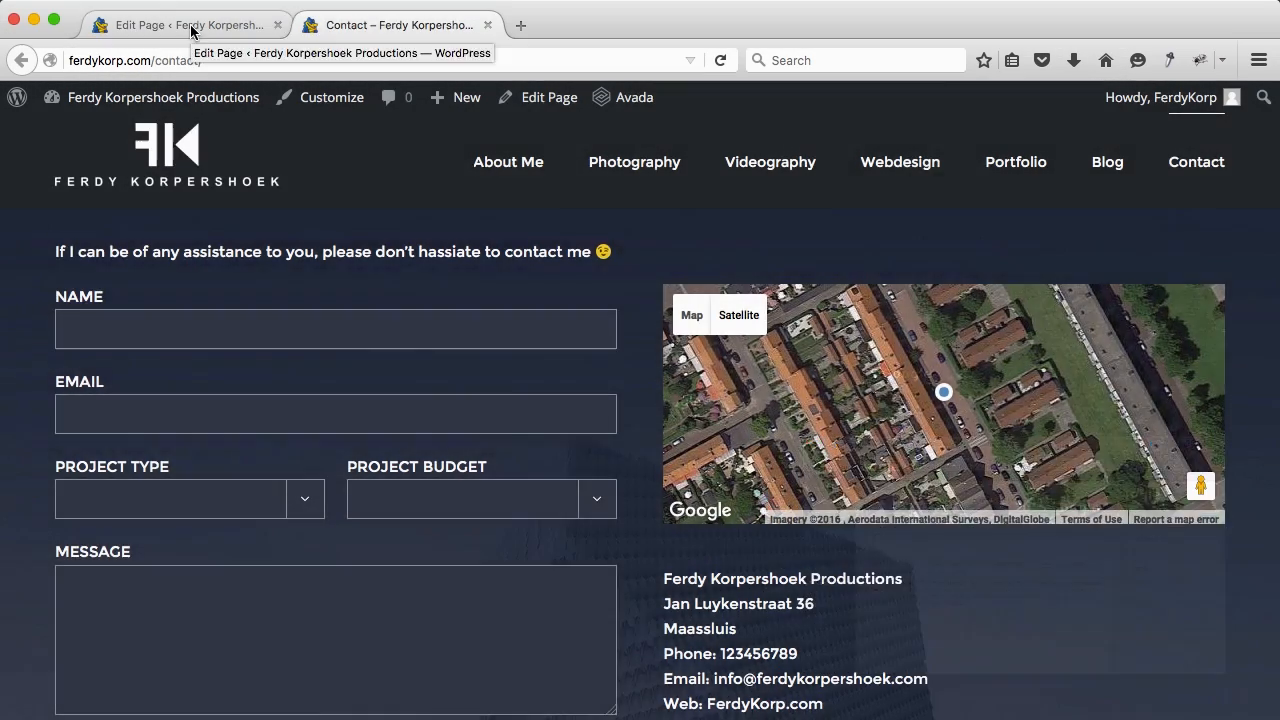
click(191, 31)
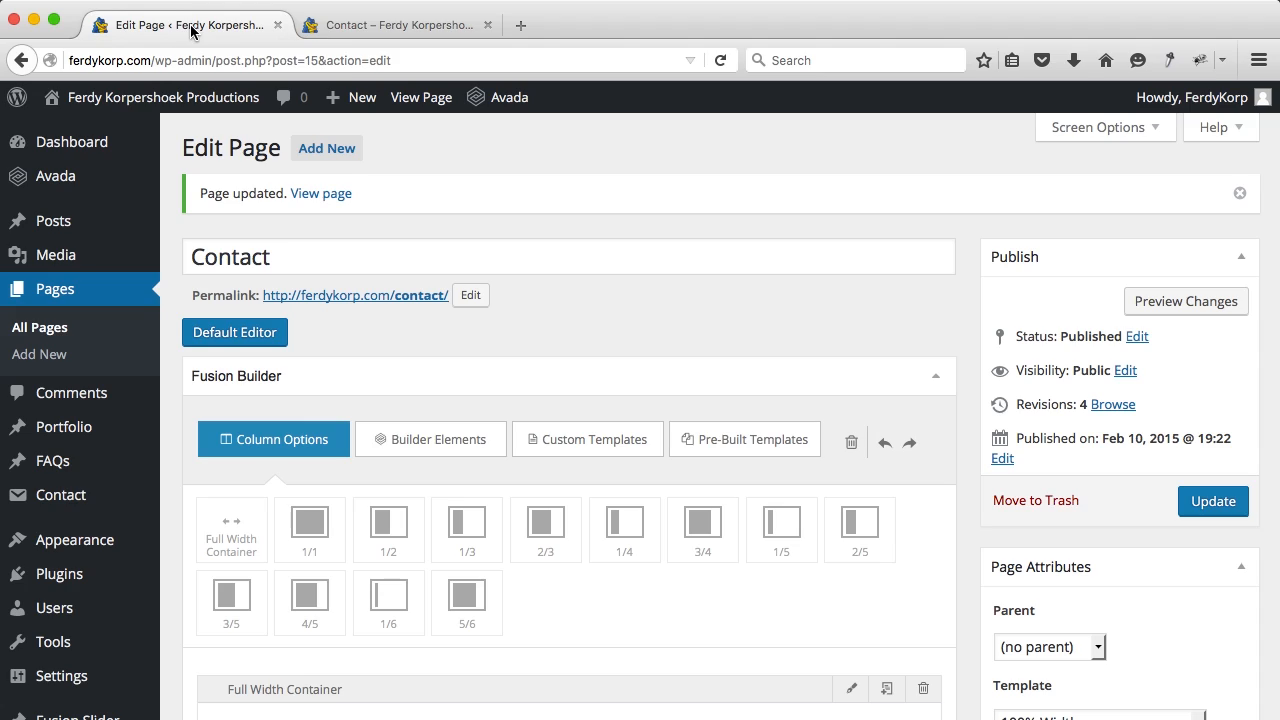
Step: Open Contact form 1 and show its Mail settings
mouse_move(128, 433)
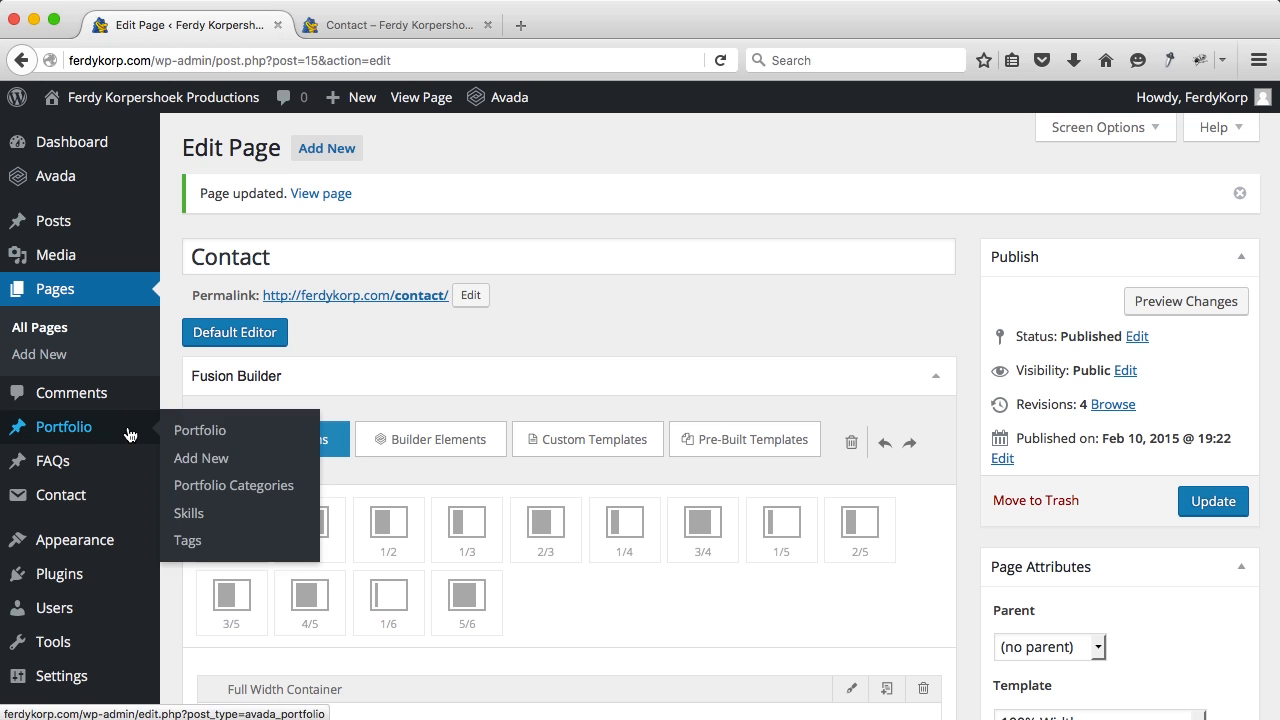
click(62, 505)
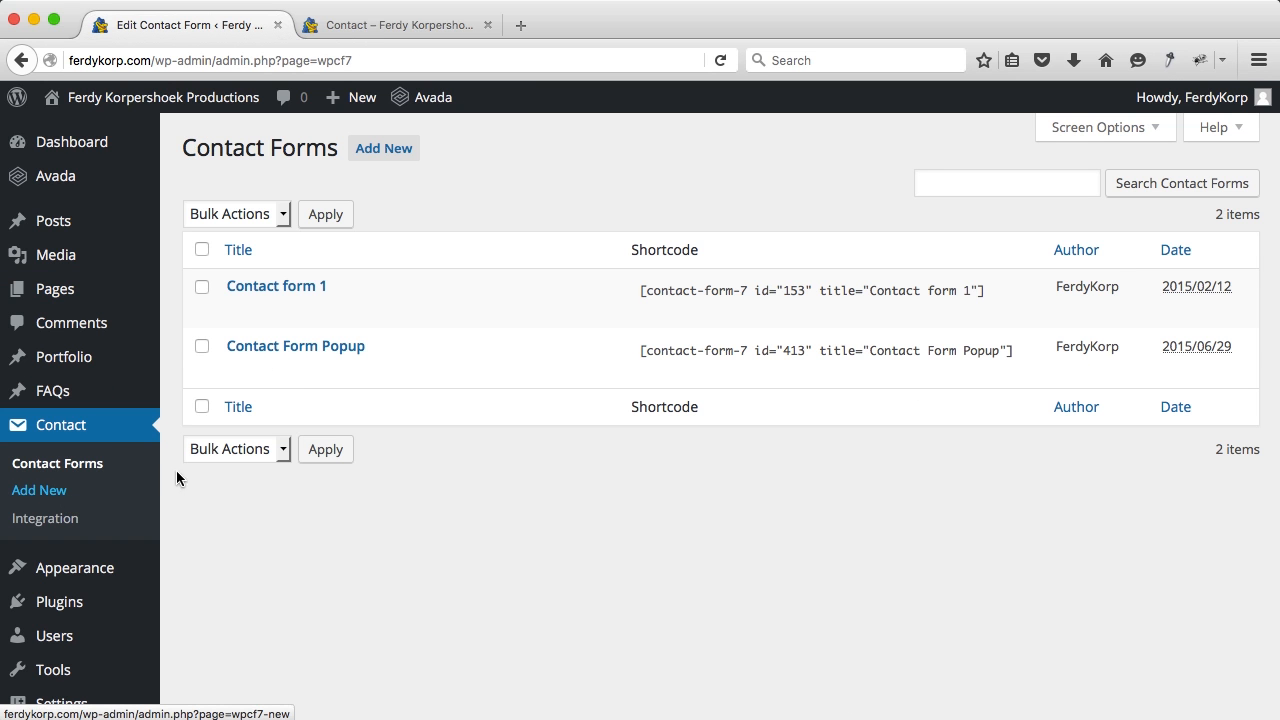
click(296, 290)
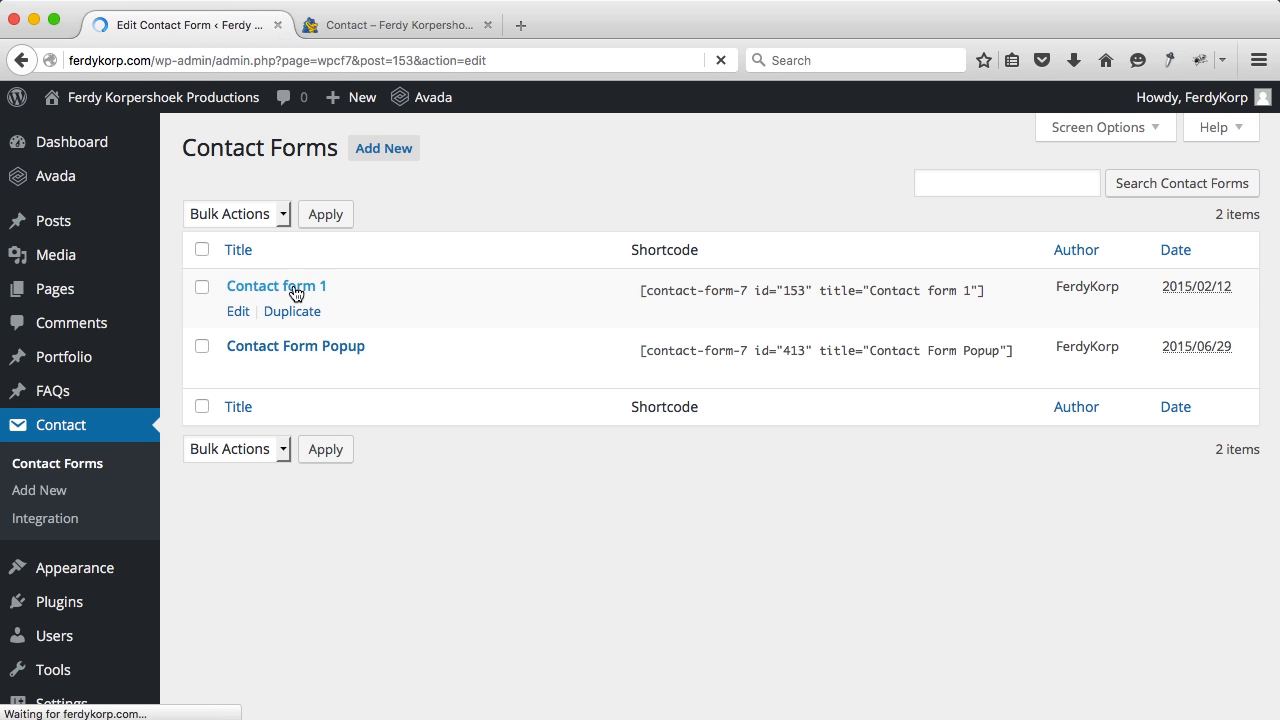
scroll(443, 420, down, 4)
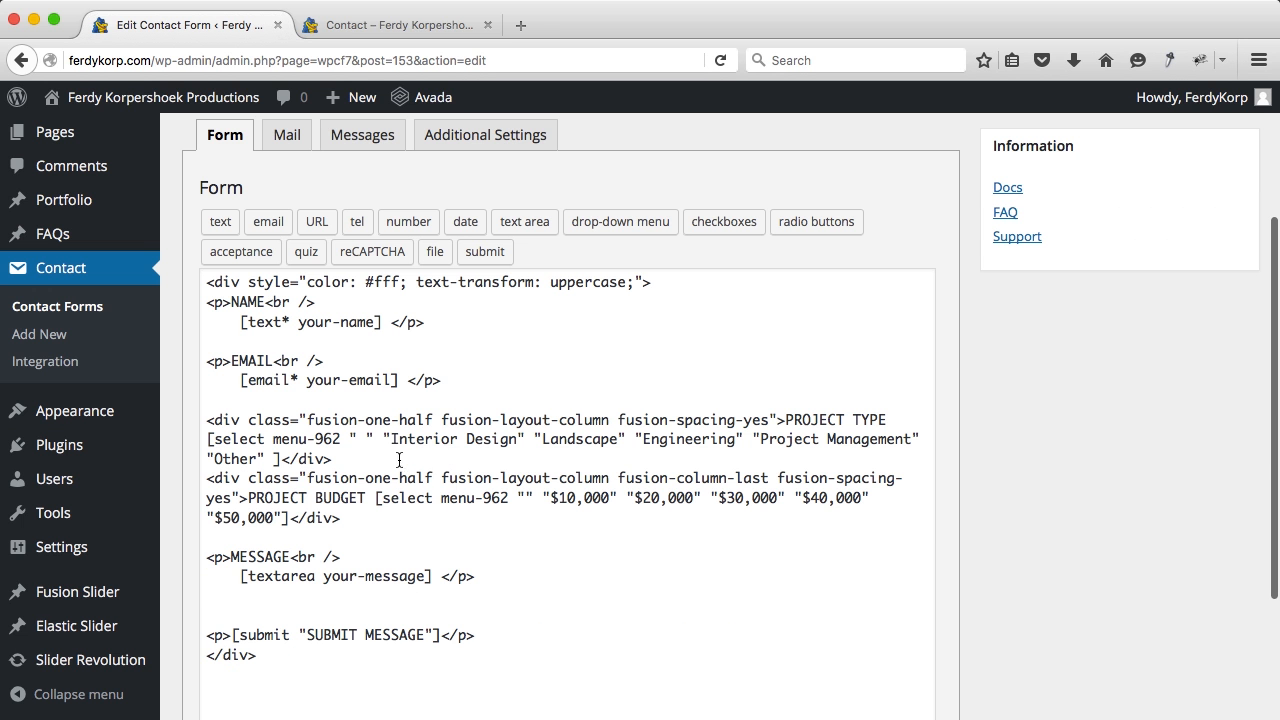
scroll(463, 464, up, 1)
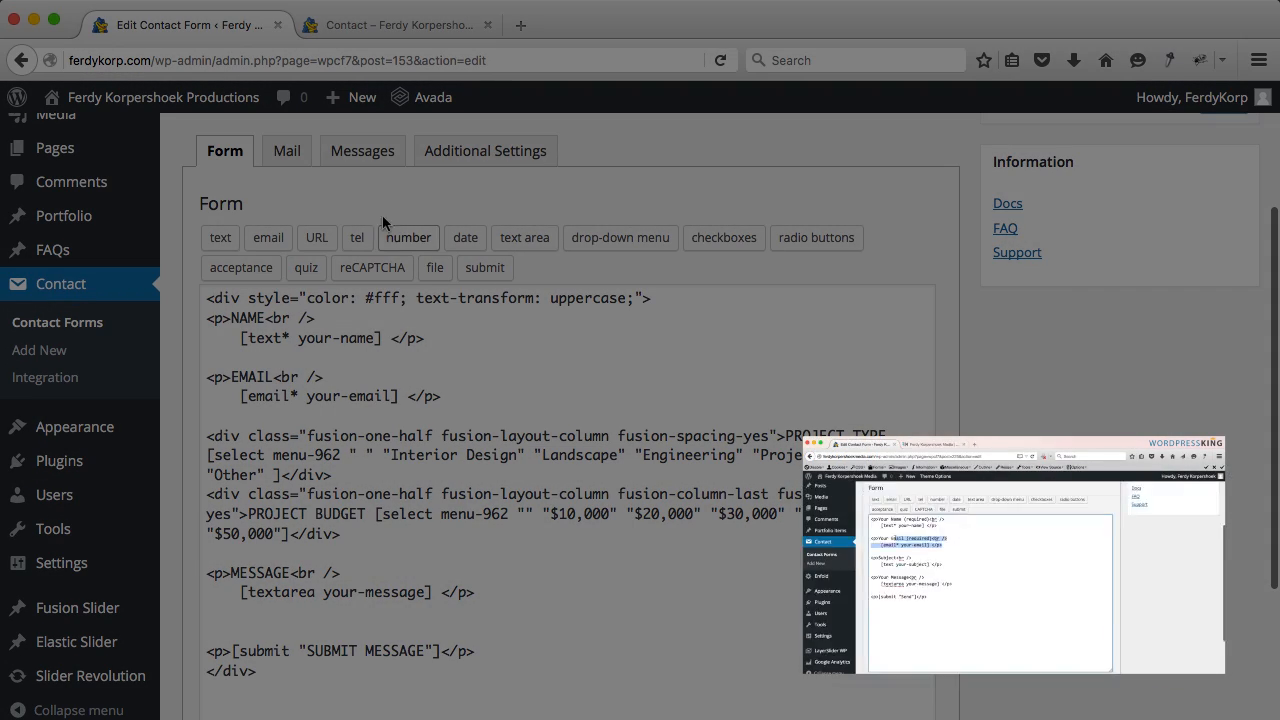
click(287, 152)
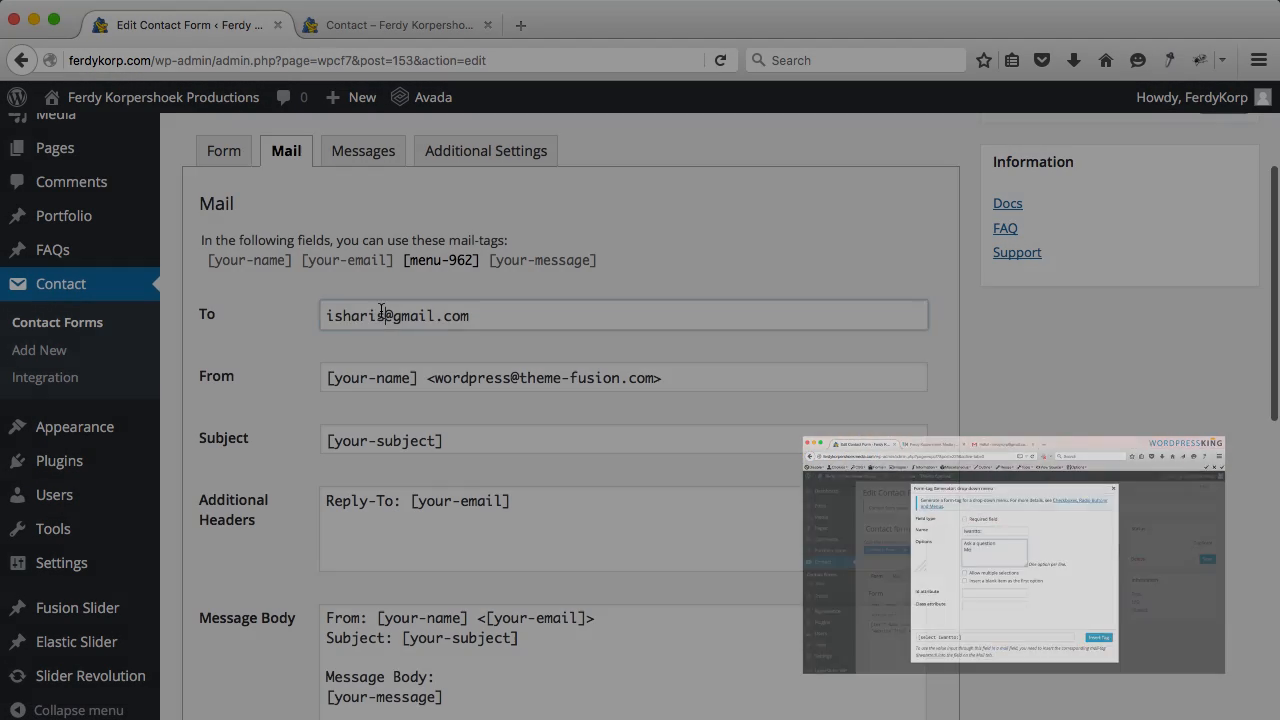
Step: Replace the From sender with the site's contact address and save the form
triple_click(381, 314)
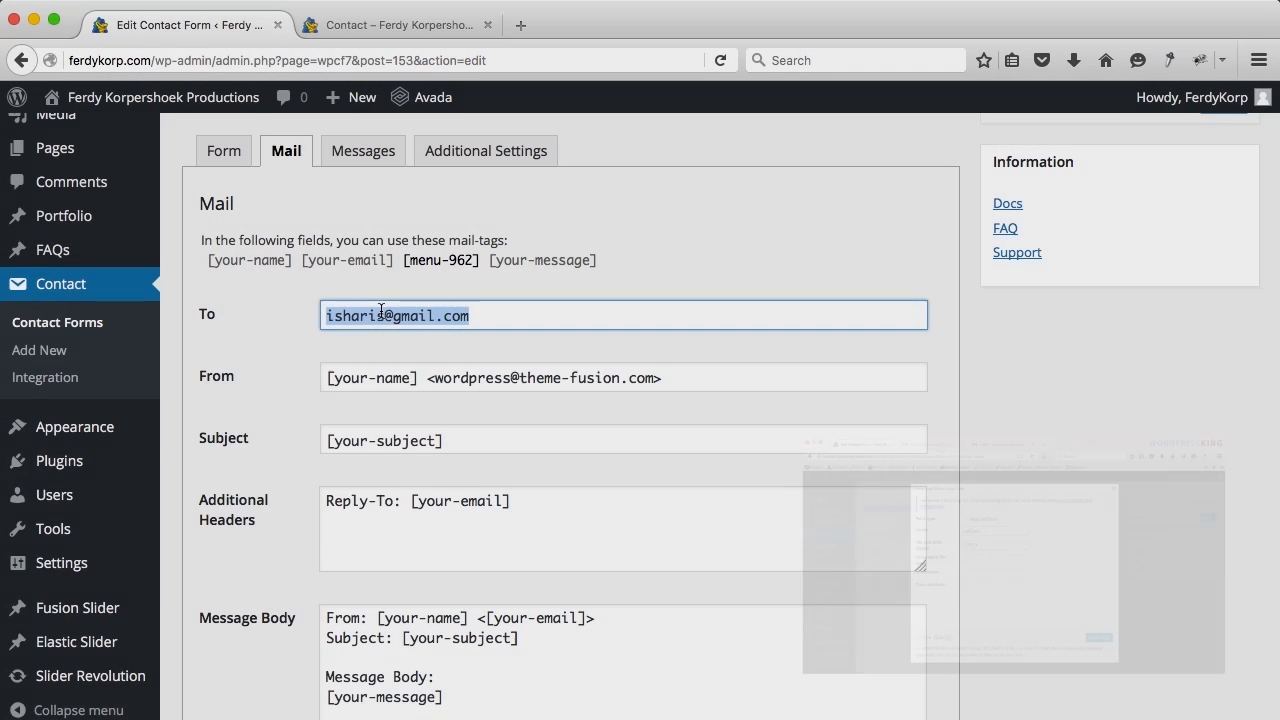
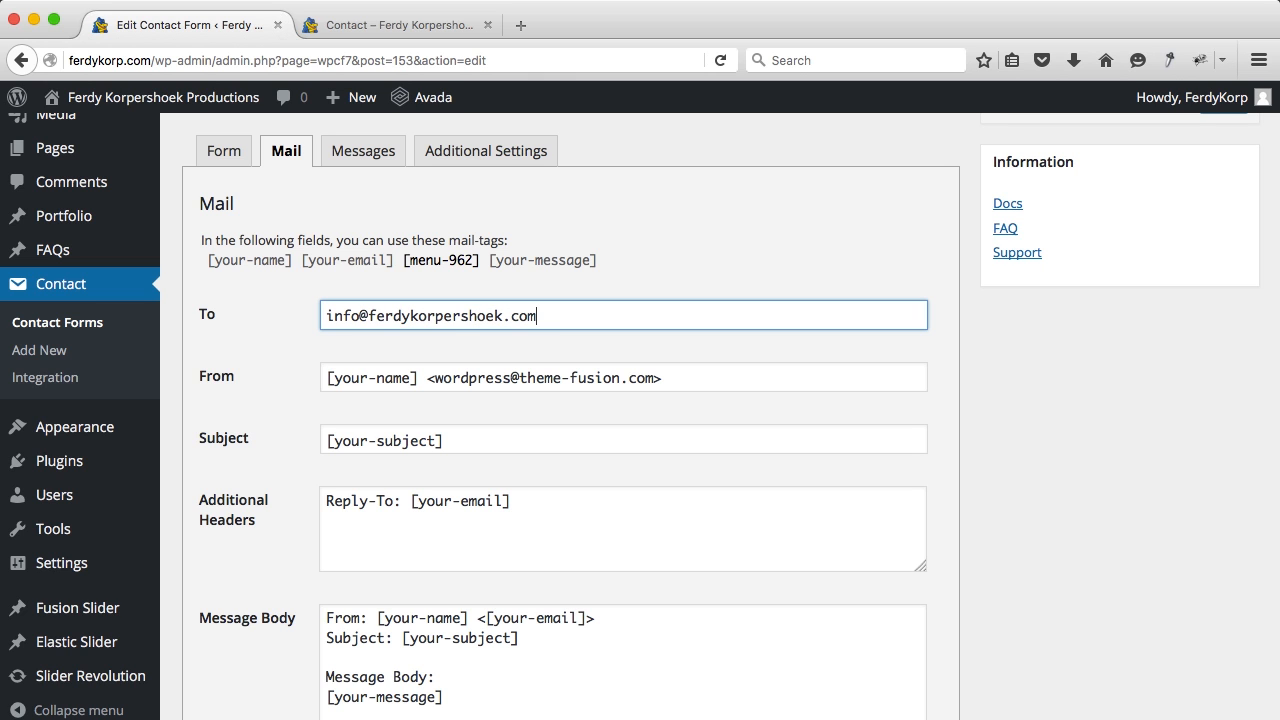
key(super+a)
key(super+c)
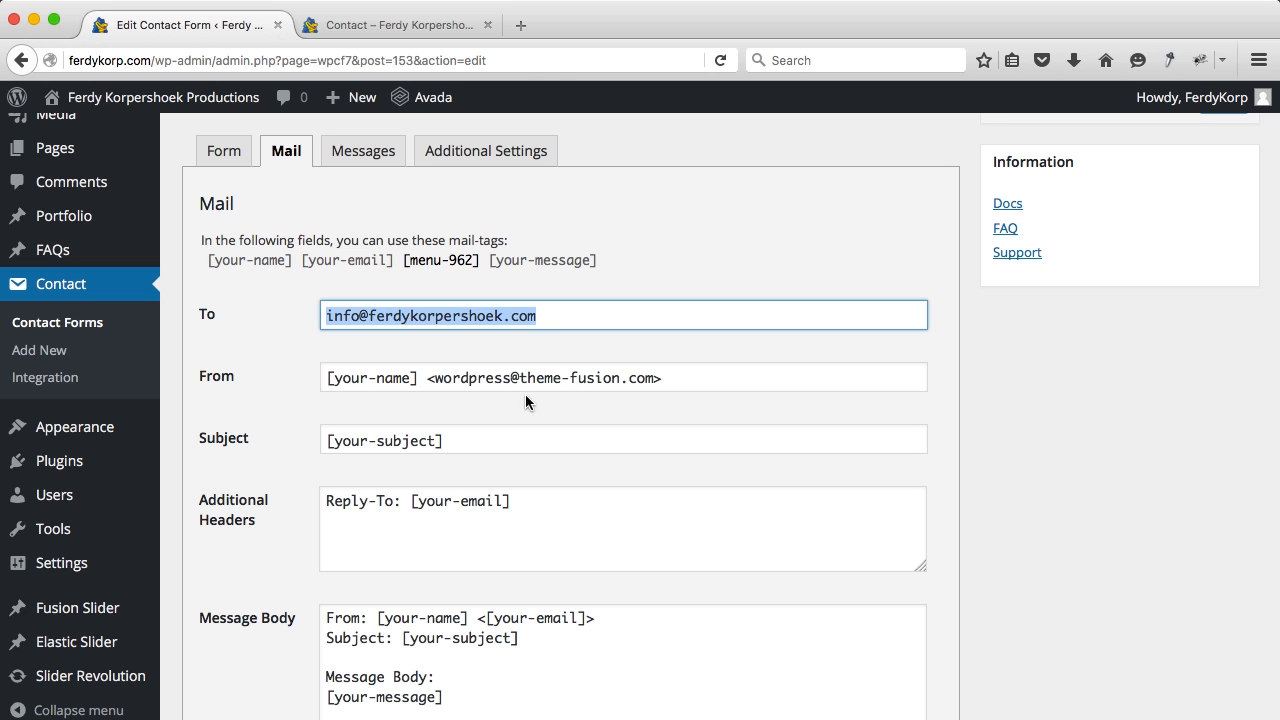
drag(655, 383, 453, 372)
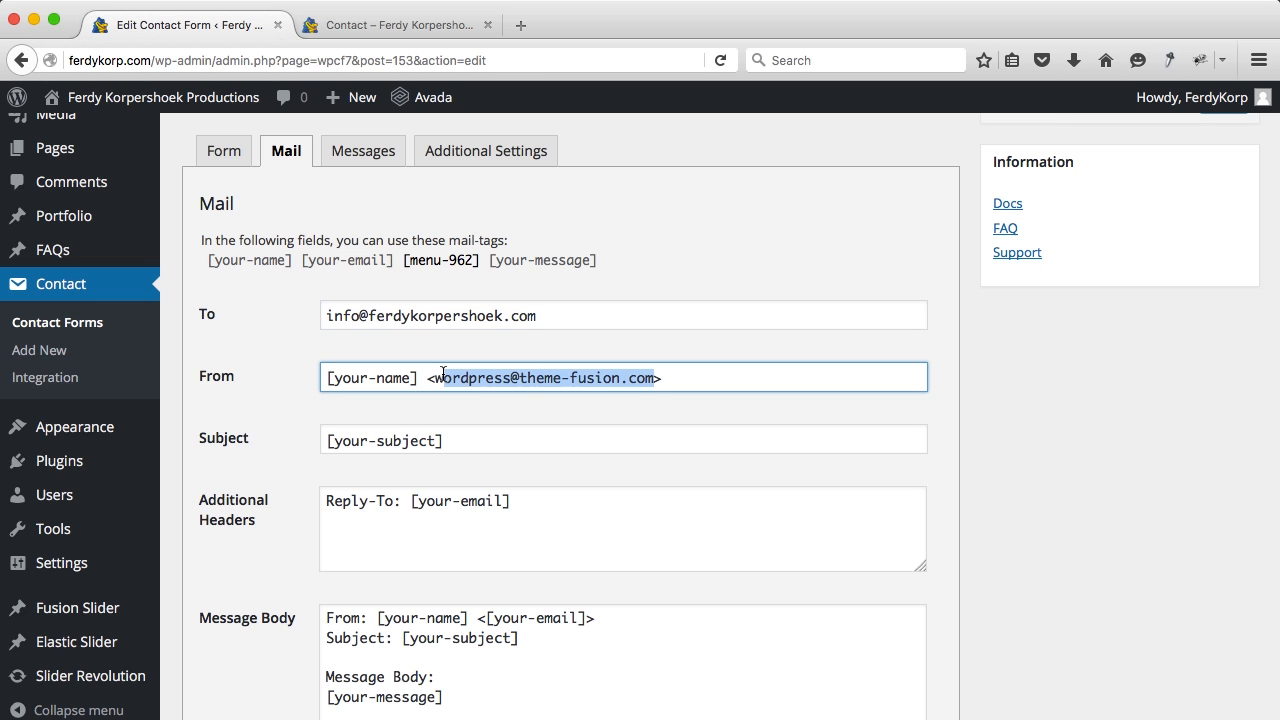
key(BackSpace)
key(BackSpace)
key(super+v)
scroll(779, 407, up, 5)
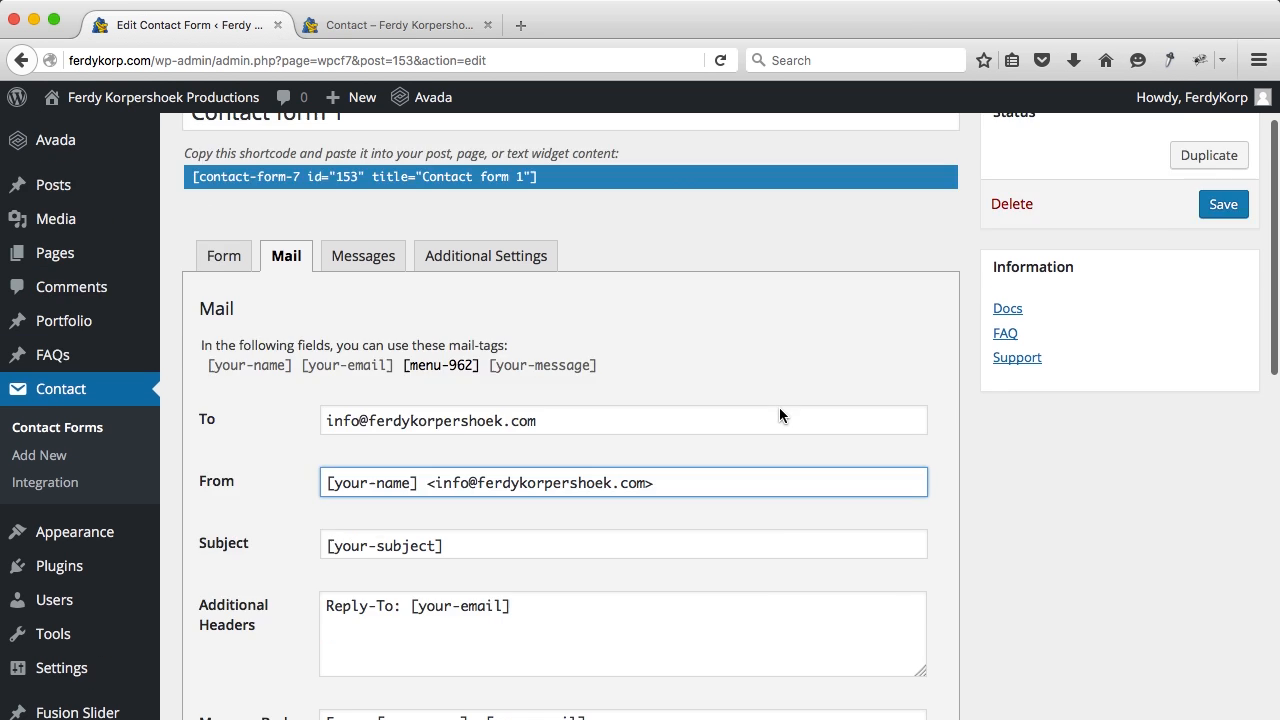
click(1208, 298)
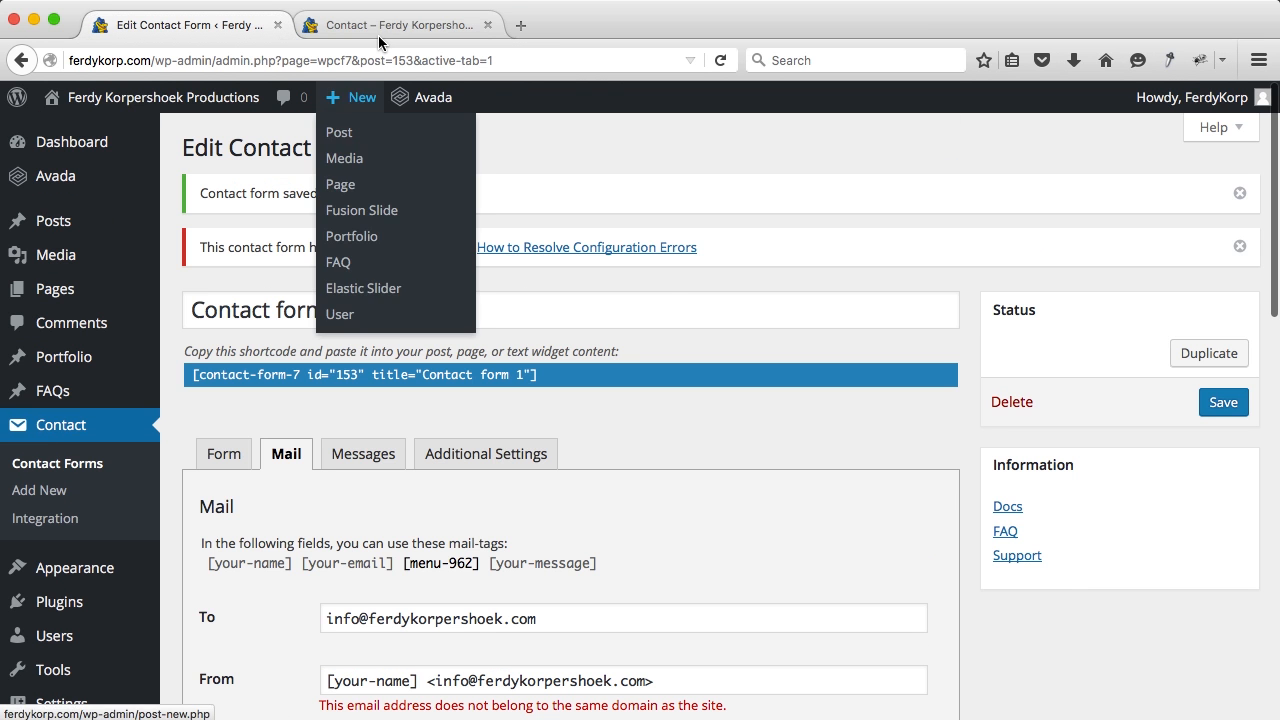
Step: Switch to the live Contact page and open it for editing
click(378, 35)
scroll(507, 273, down, 4)
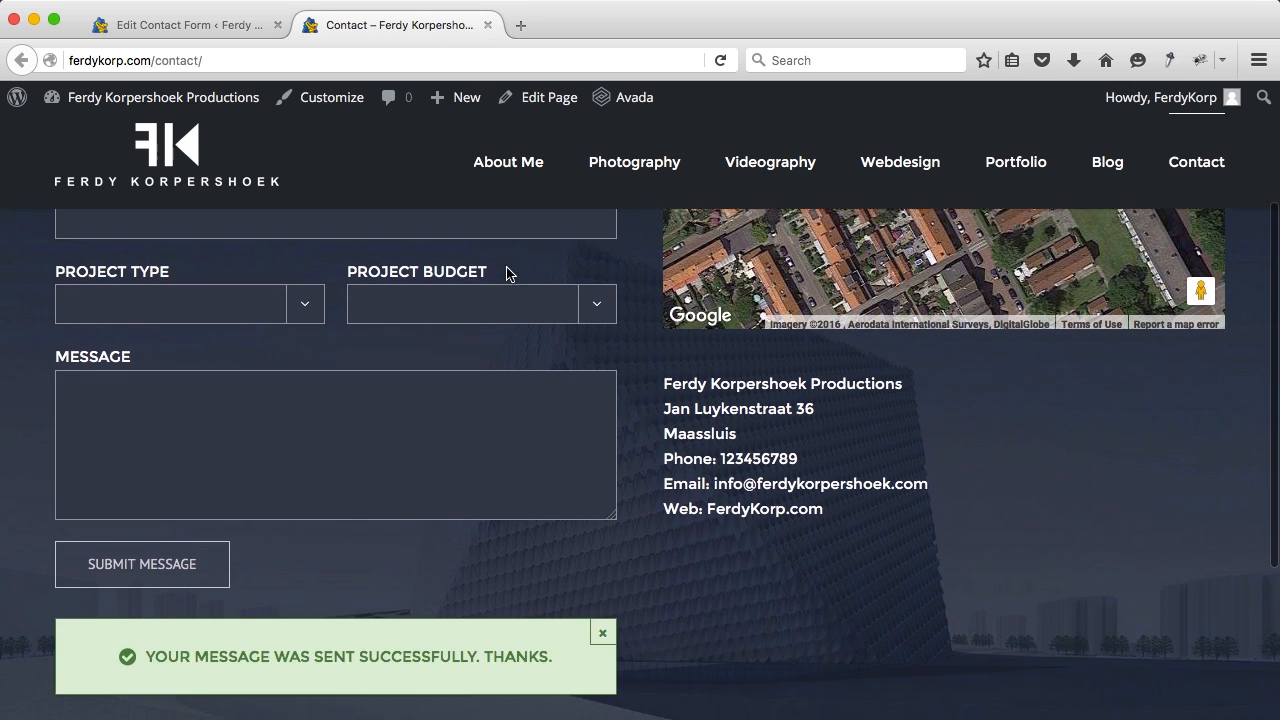
scroll(507, 273, up, 3)
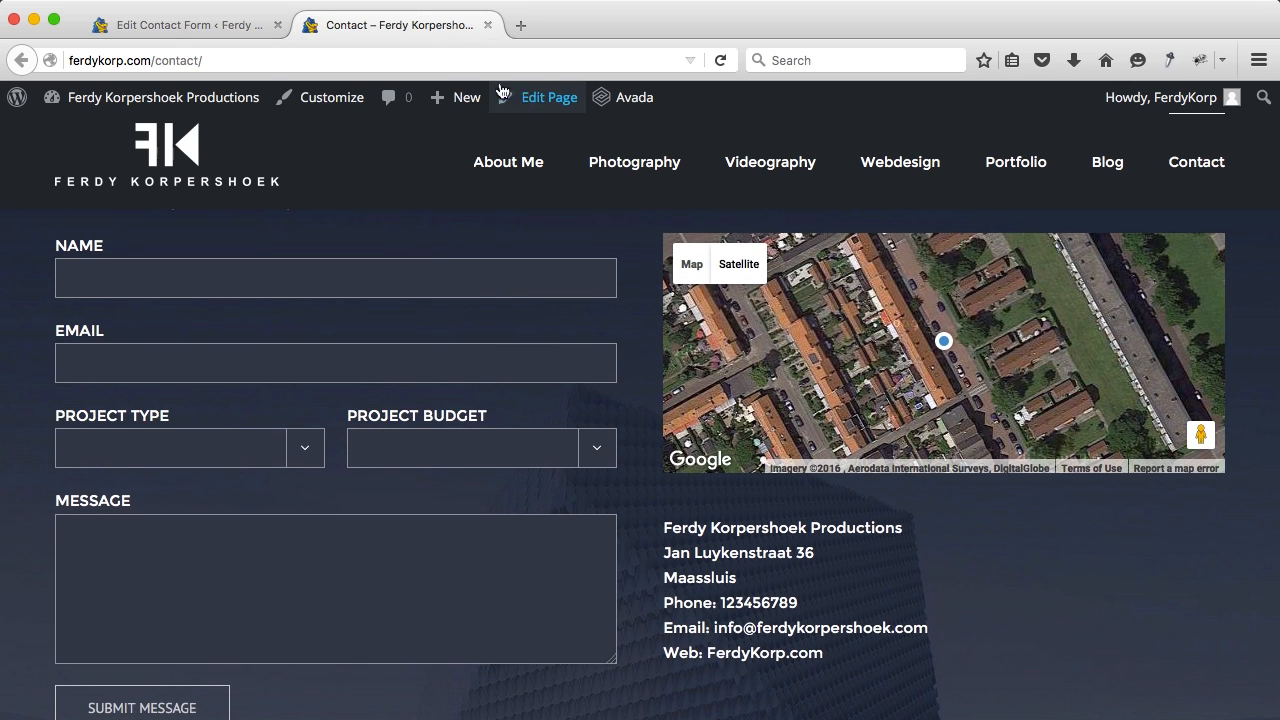
click(537, 98)
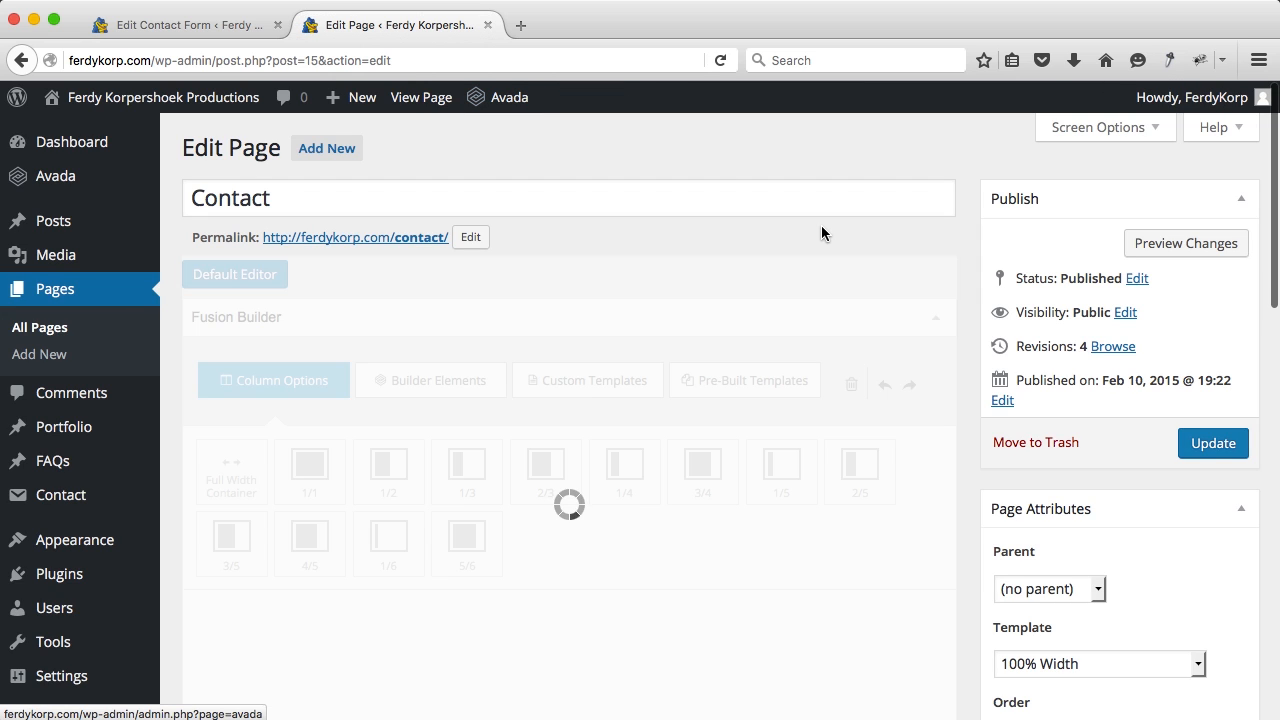
Step: Open the full-width section's background options to replace its background image
scroll(821, 233, down, 5)
scroll(821, 233, down, 1)
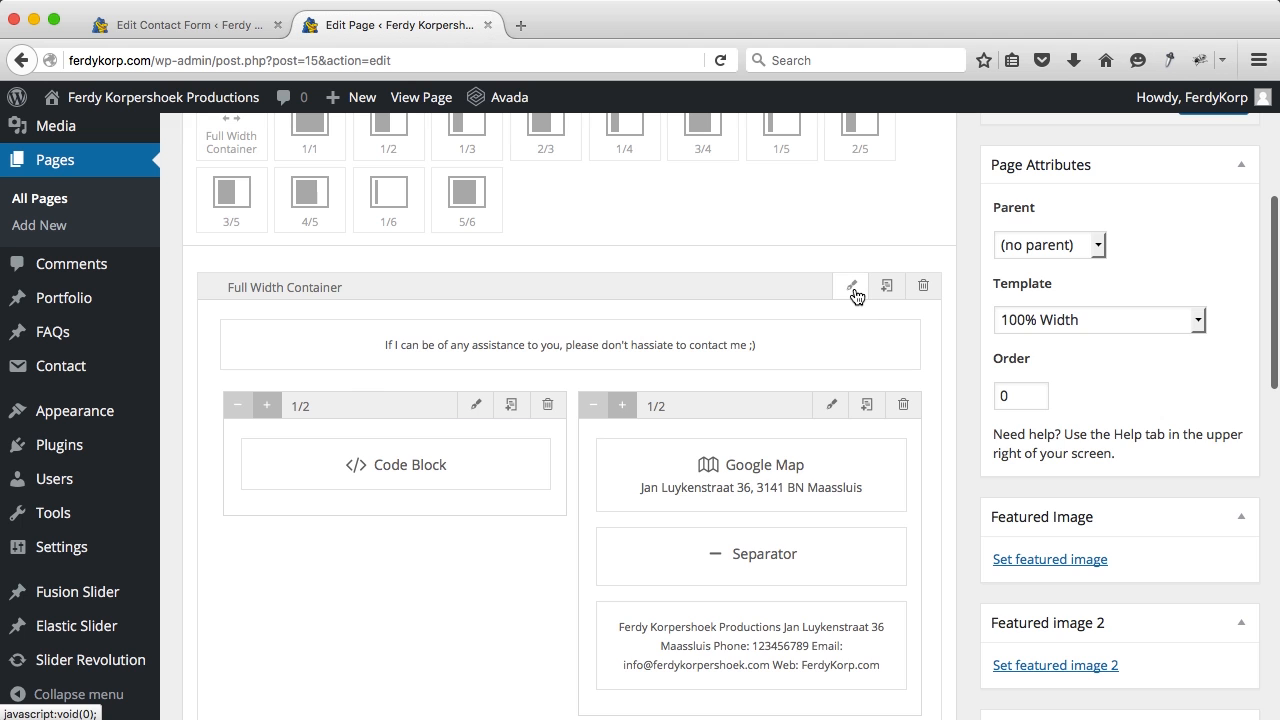
click(853, 291)
click(423, 208)
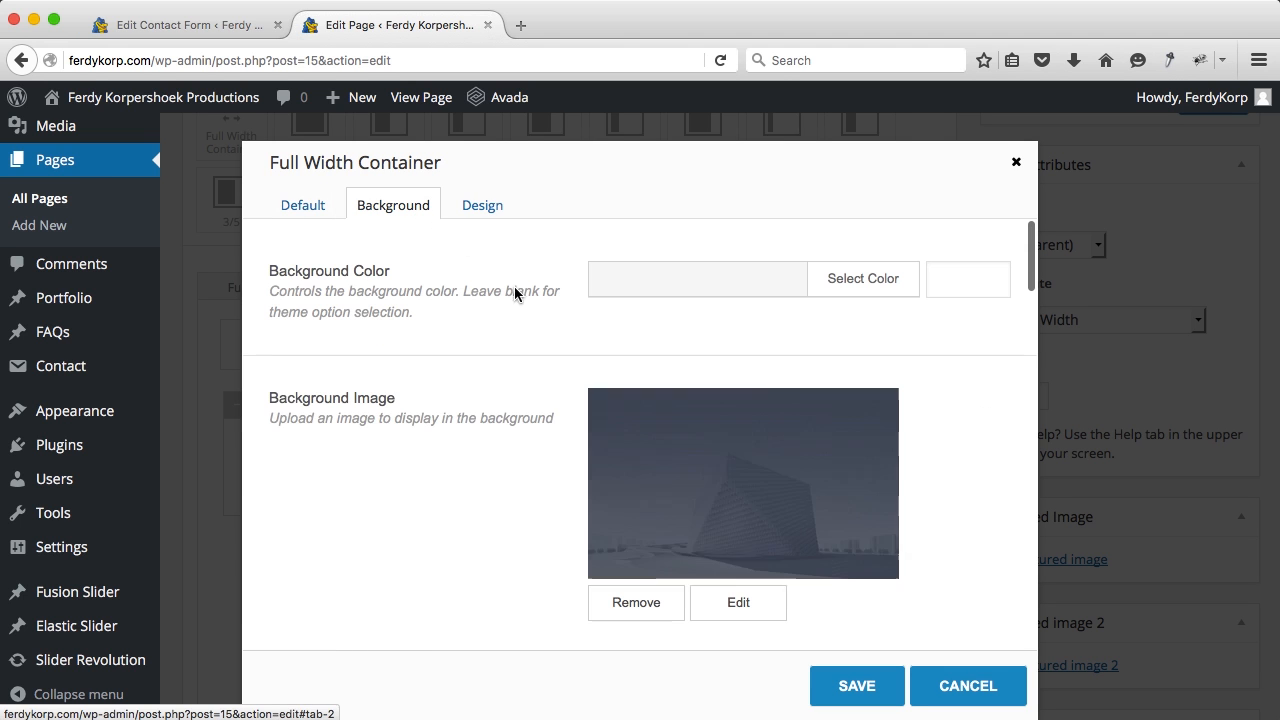
scroll(708, 486, down, 1)
click(710, 534)
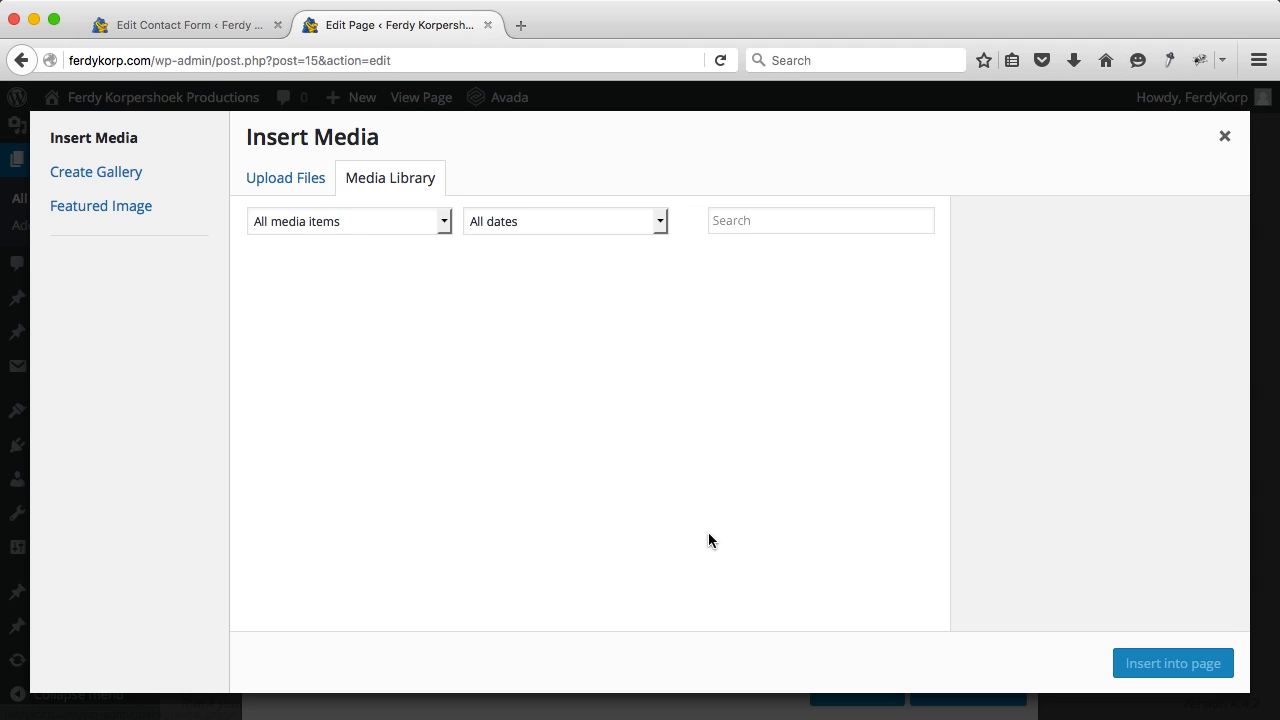
Step: Upload bg-contact.jpg from the Avada '08. Contact' folder and set it as the section background
click(296, 180)
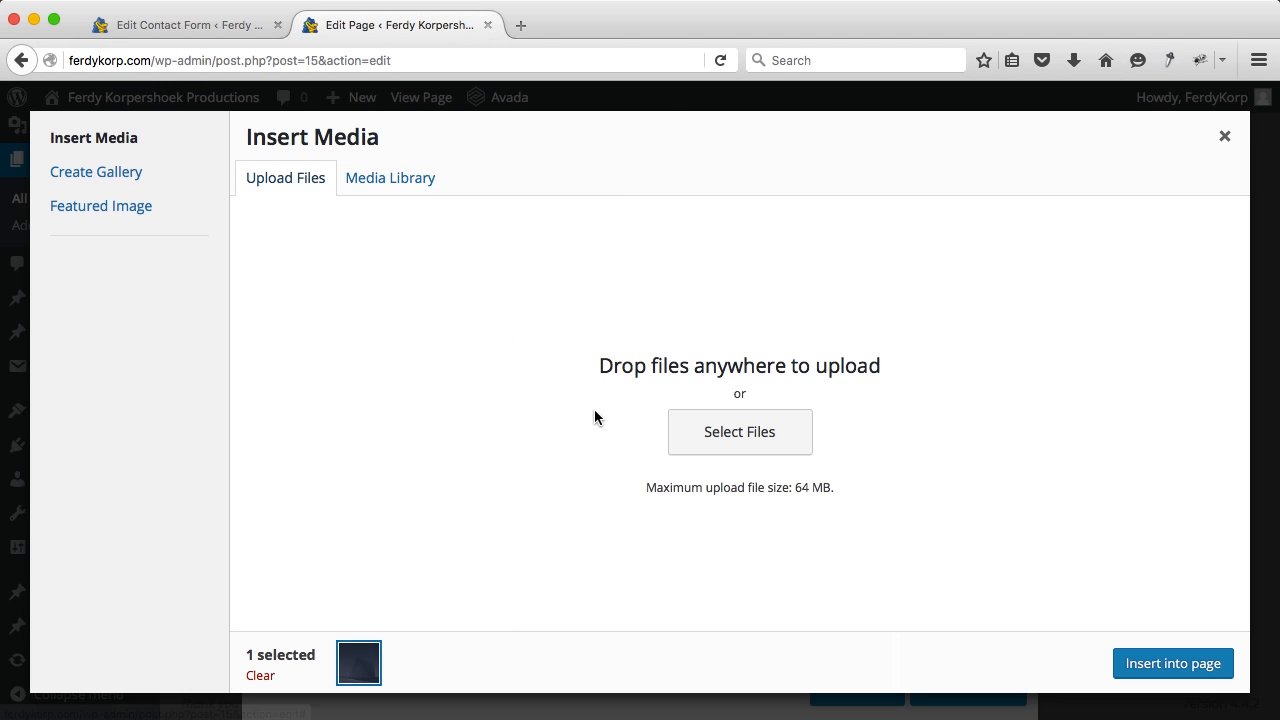
click(789, 455)
click(610, 98)
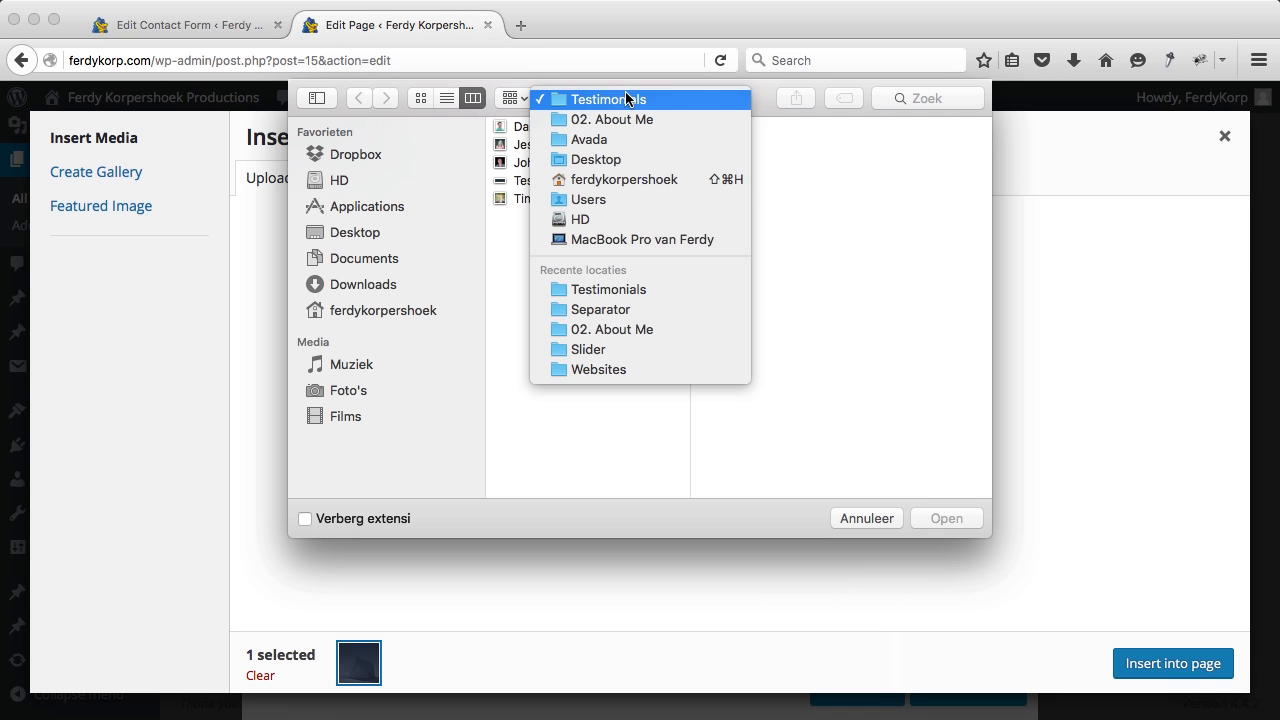
click(604, 139)
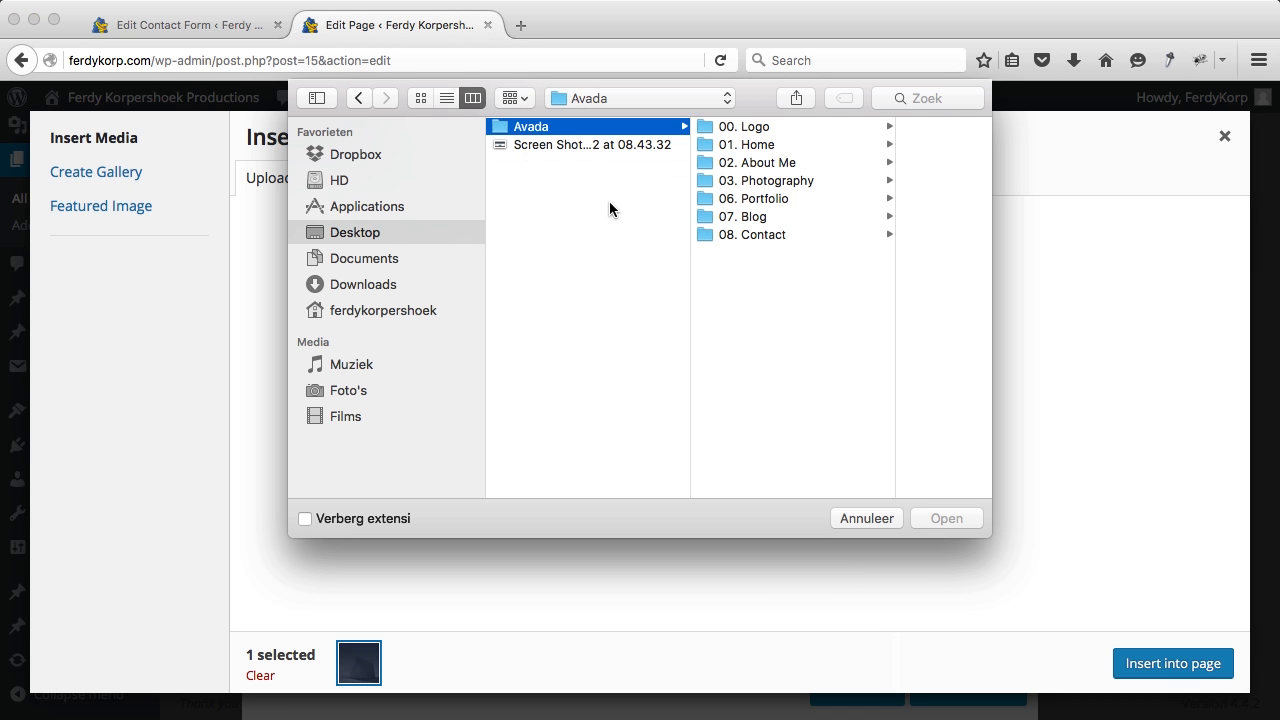
click(750, 236)
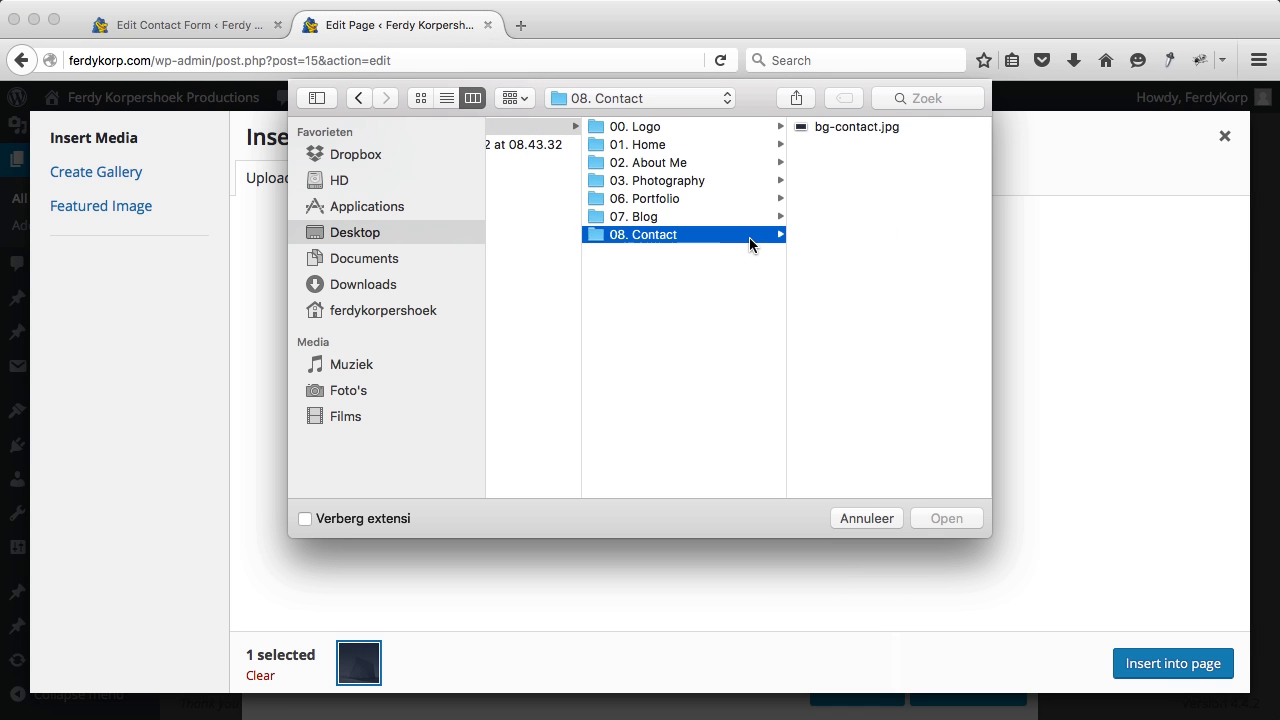
click(860, 128)
click(939, 515)
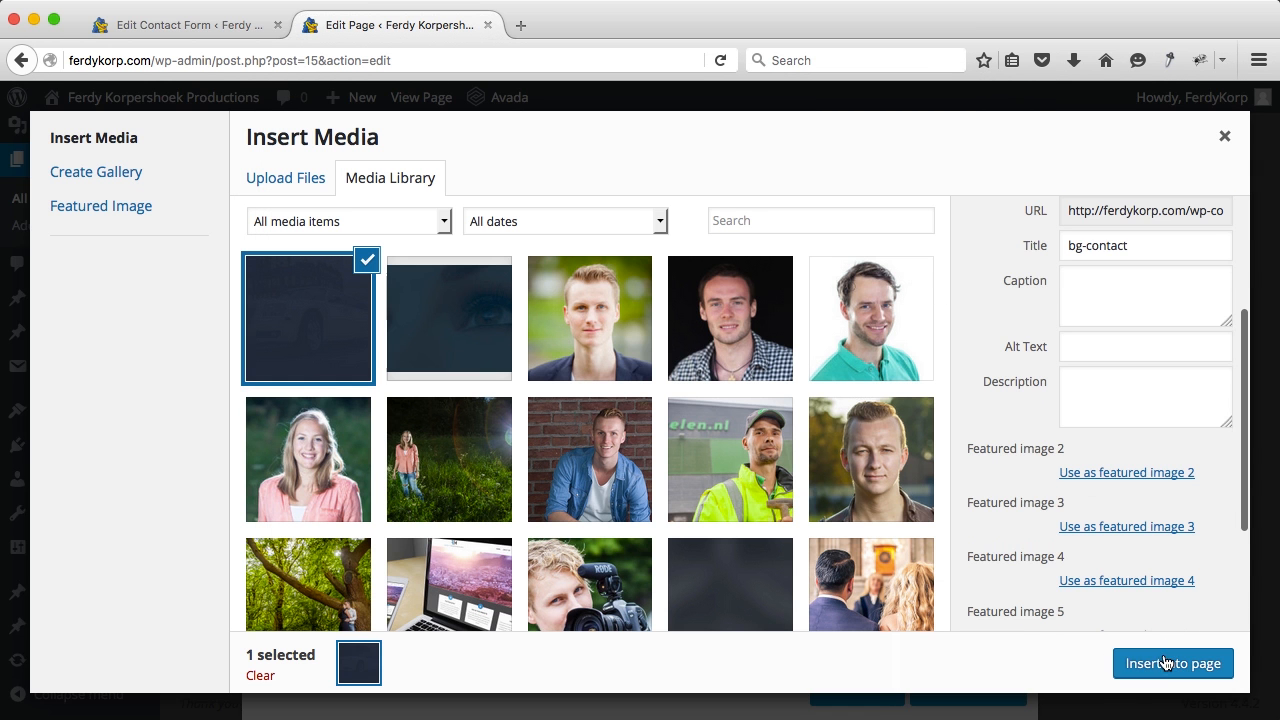
click(1165, 665)
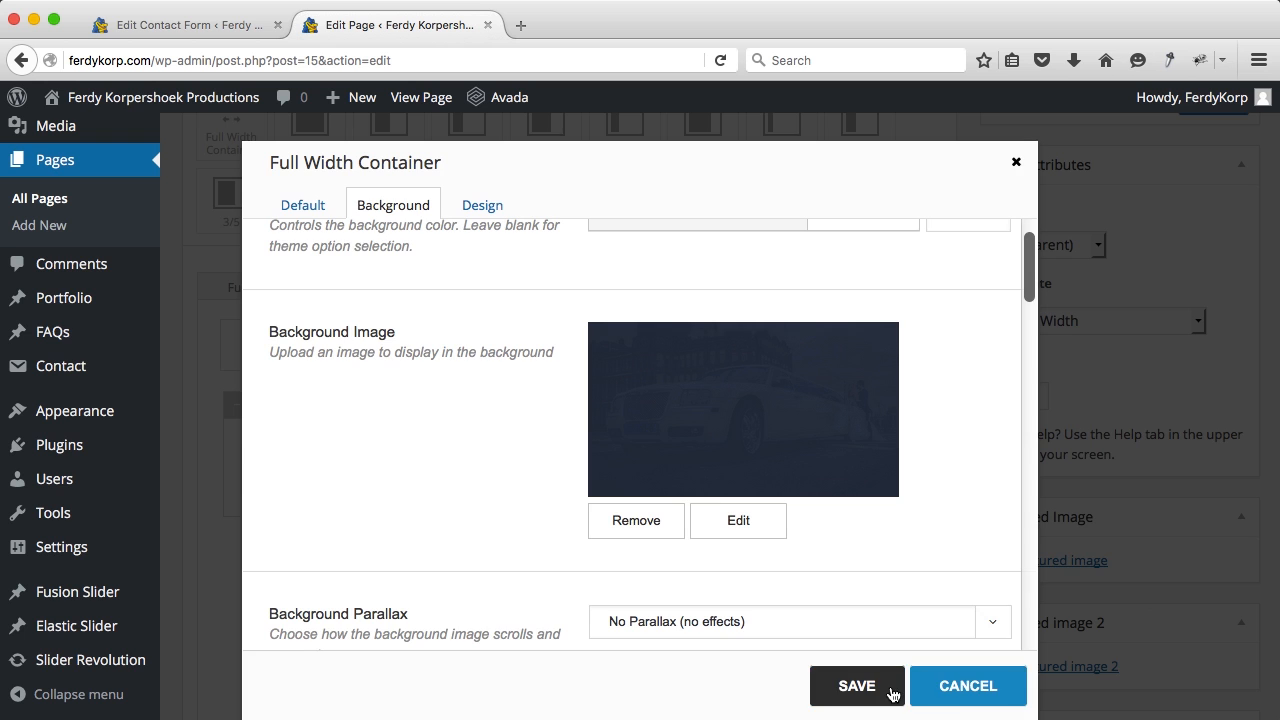
Step: Save the background setting, update the Contact page, and view it live
click(894, 689)
scroll(1057, 413, up, 2)
scroll(1057, 413, up, 3)
click(1190, 443)
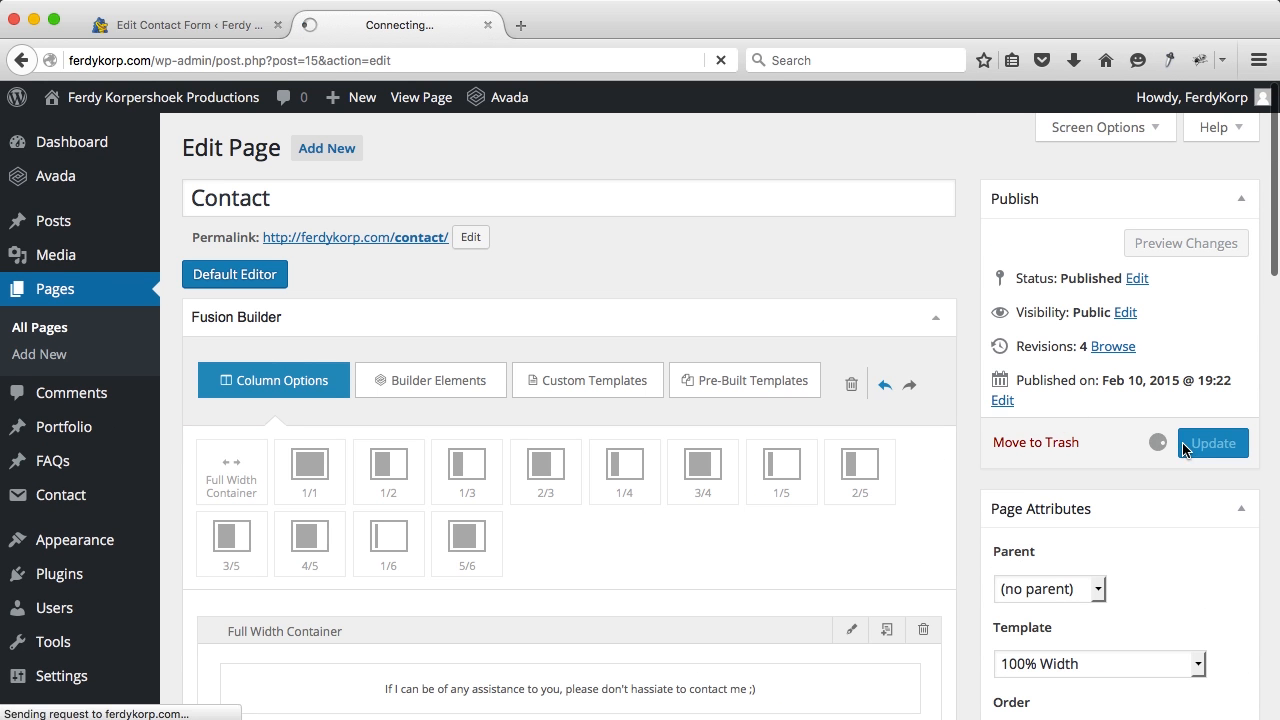
super+click(423, 101)
click(571, 33)
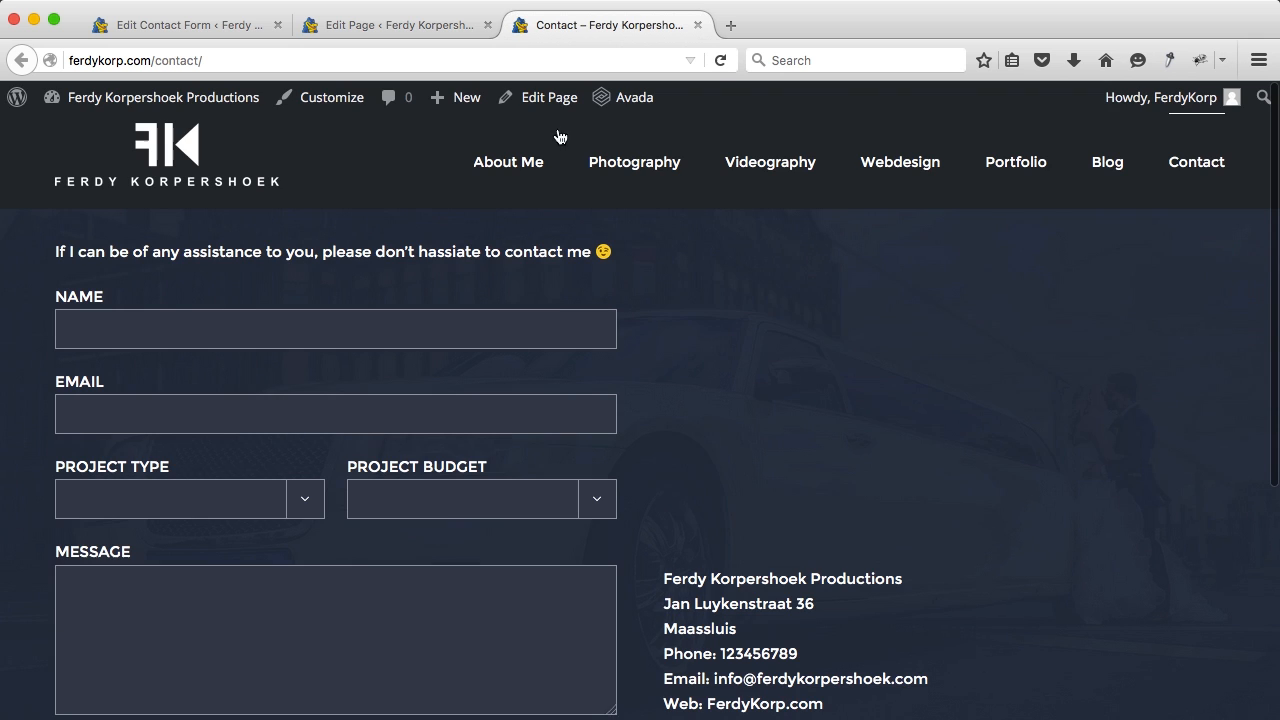
scroll(628, 303, down, 5)
scroll(628, 303, up, 5)
scroll(628, 303, down, 5)
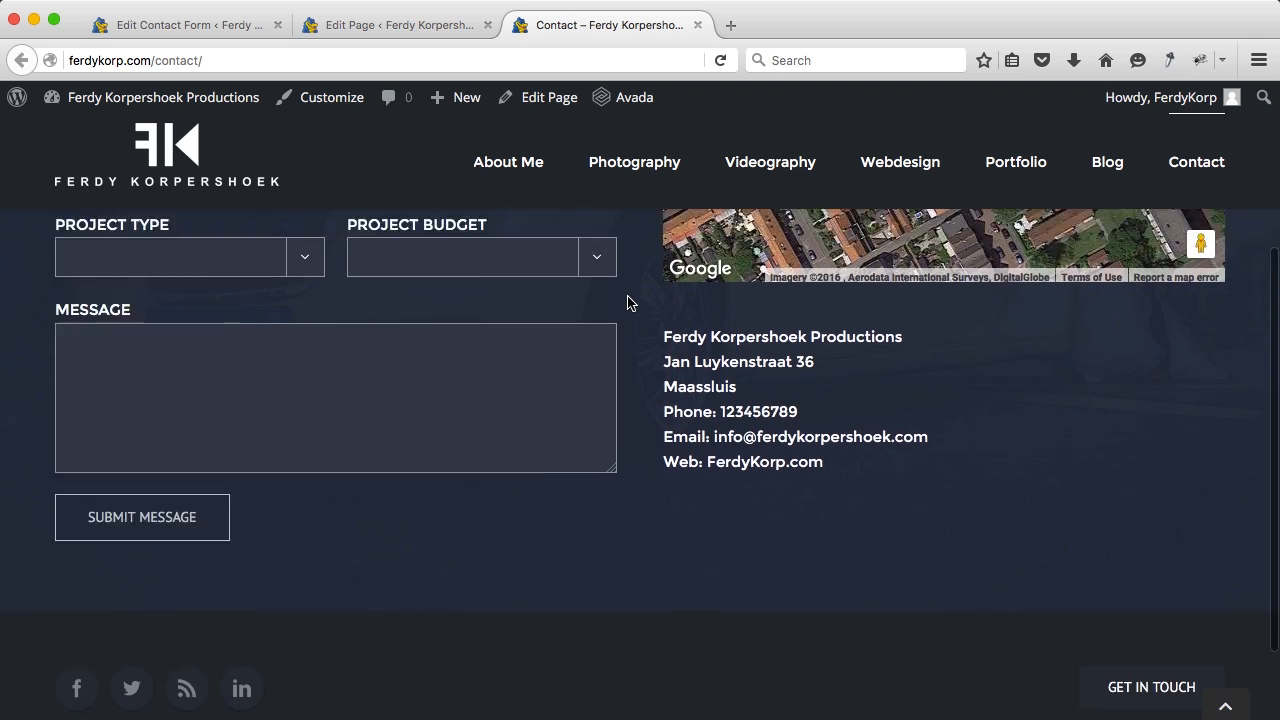
scroll(628, 303, up, 5)
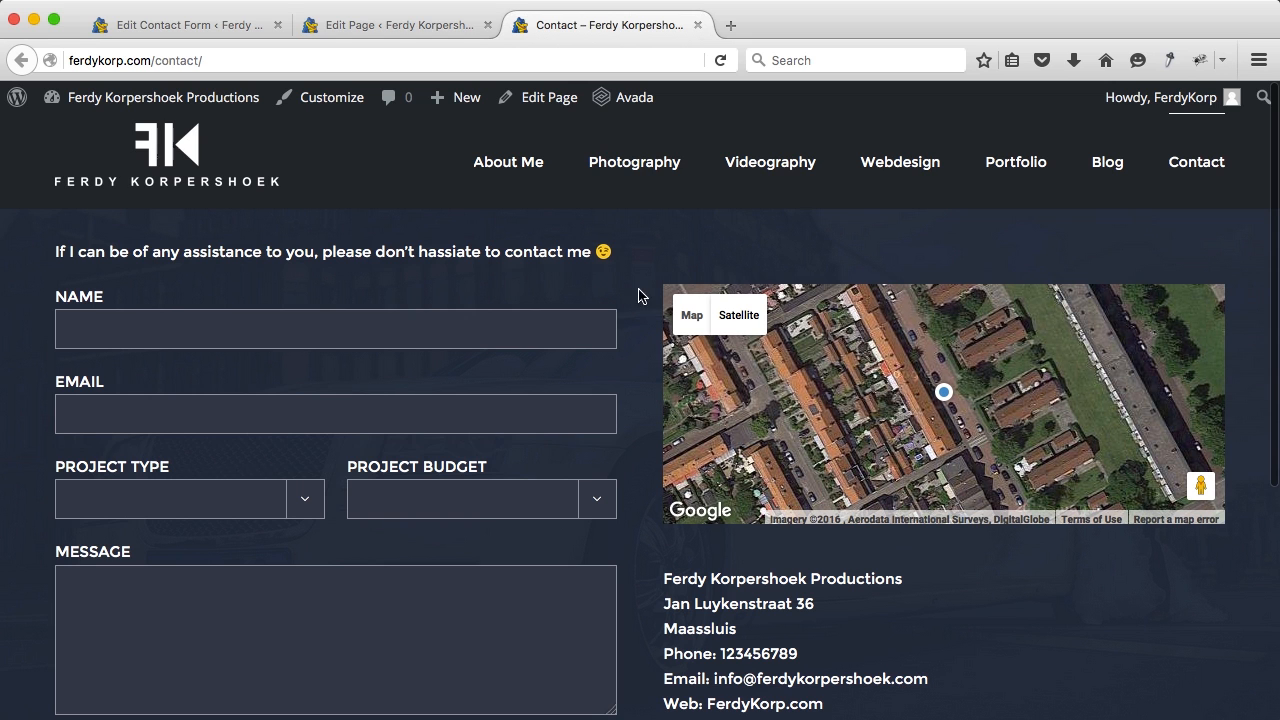
Step: Go to the Blog page and preview the first post's enlarged image
click(1113, 180)
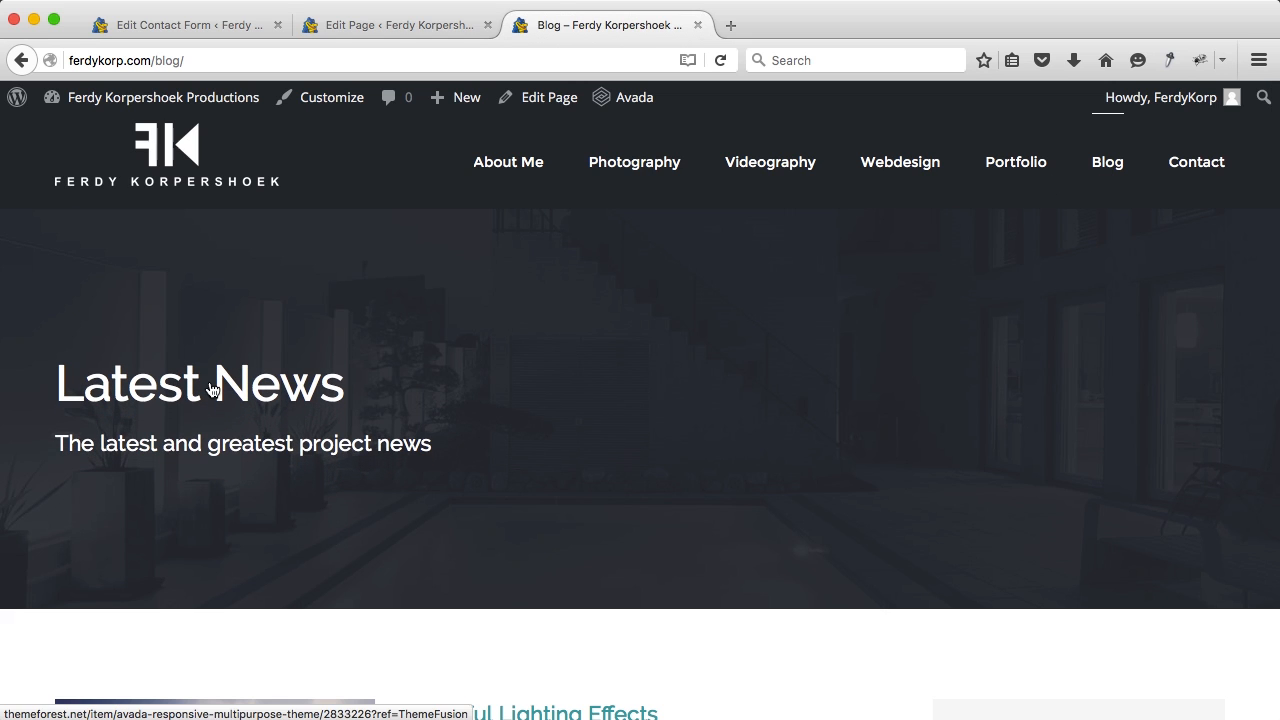
scroll(467, 377, down, 7)
scroll(467, 377, up, 2)
scroll(467, 376, down, 1)
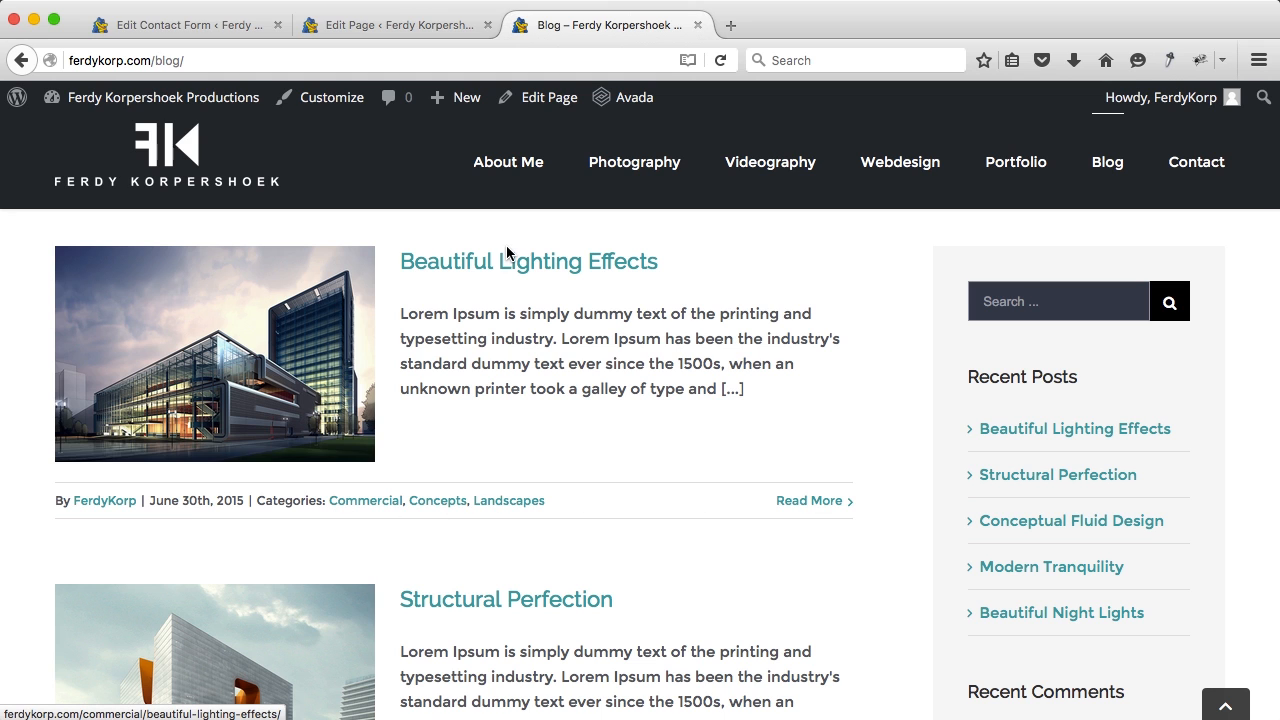
mouse_move(291, 332)
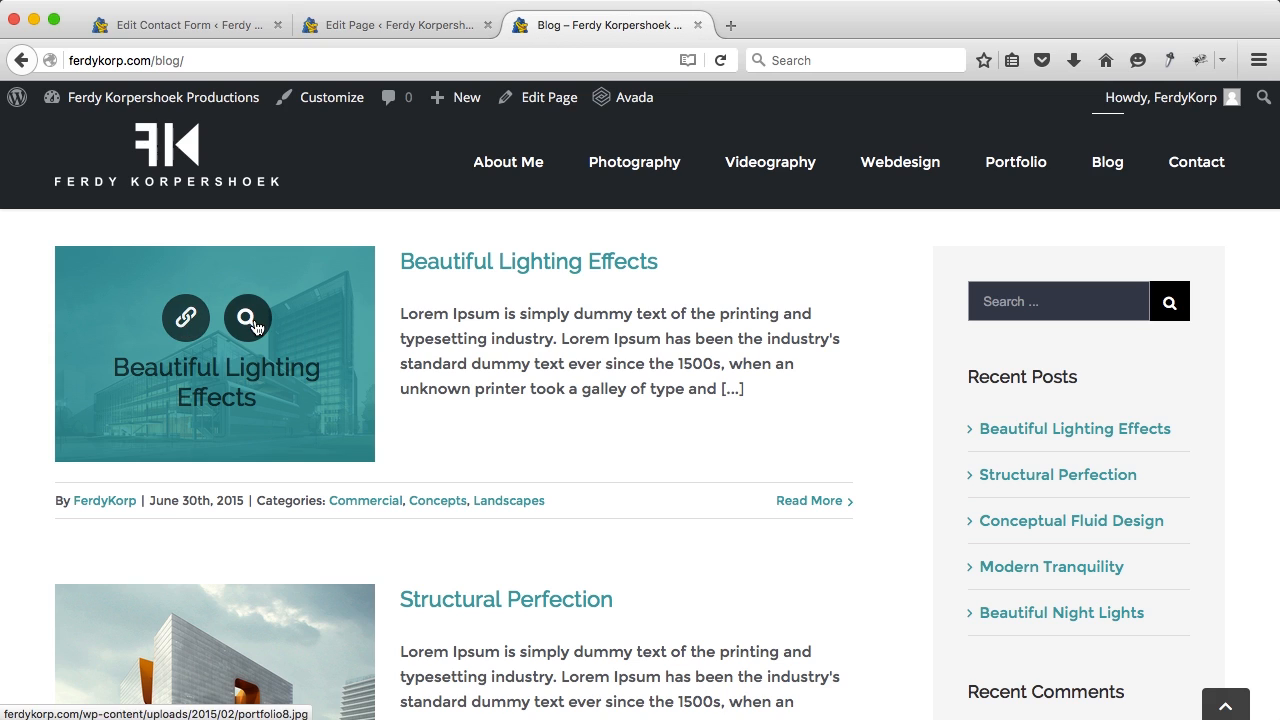
click(251, 318)
key(Escape)
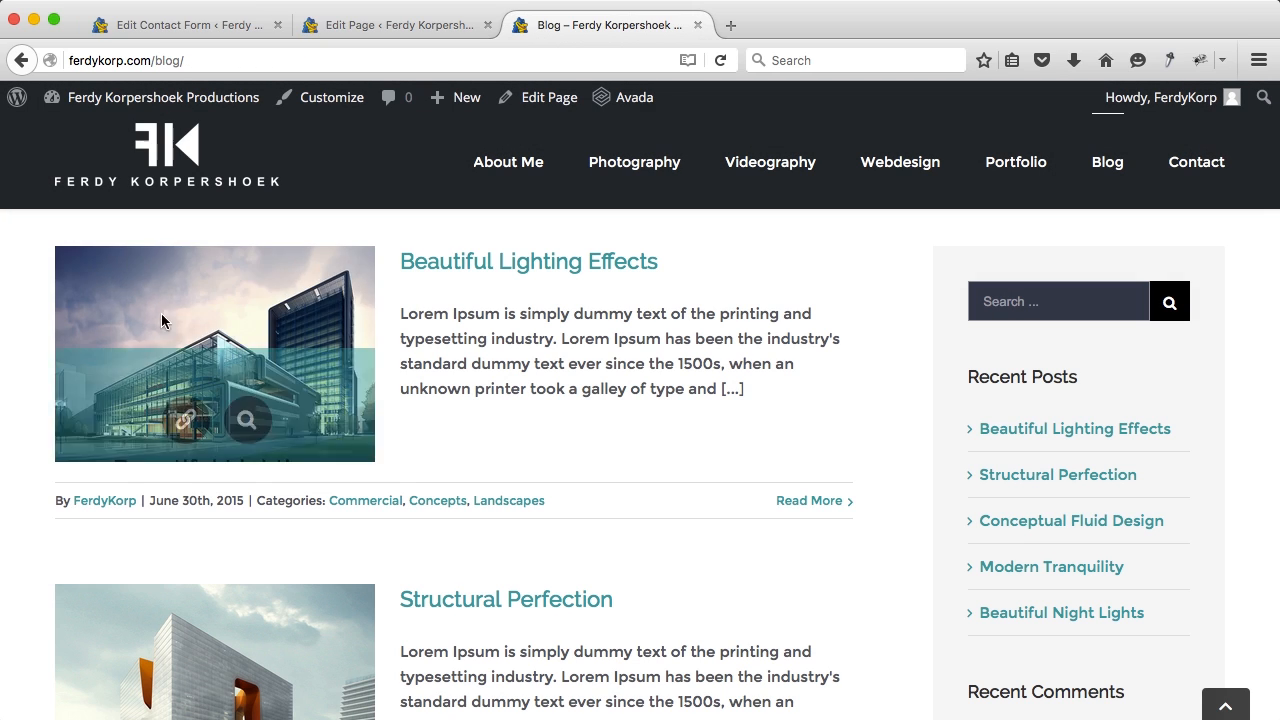
Step: Review the Beautiful Lighting Effects post and its sidebar, then return to the contact form editor
click(183, 328)
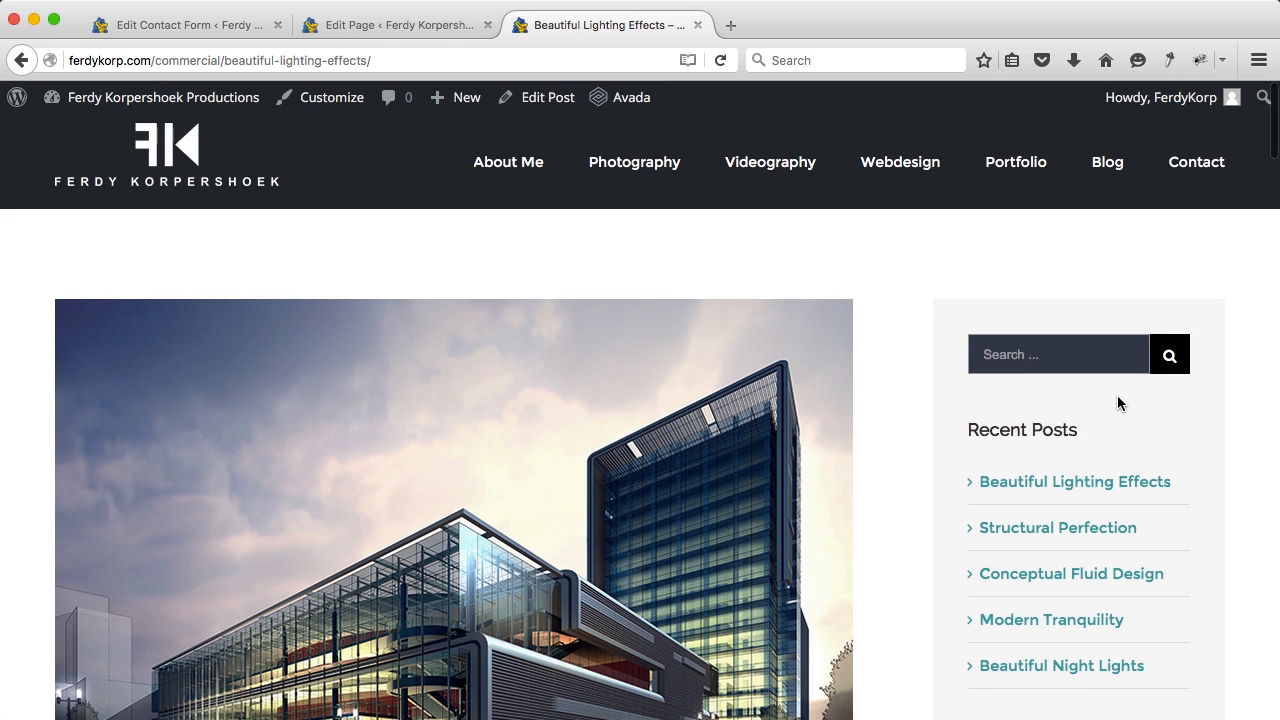
scroll(1120, 390, down, 1)
scroll(1092, 334, down, 5)
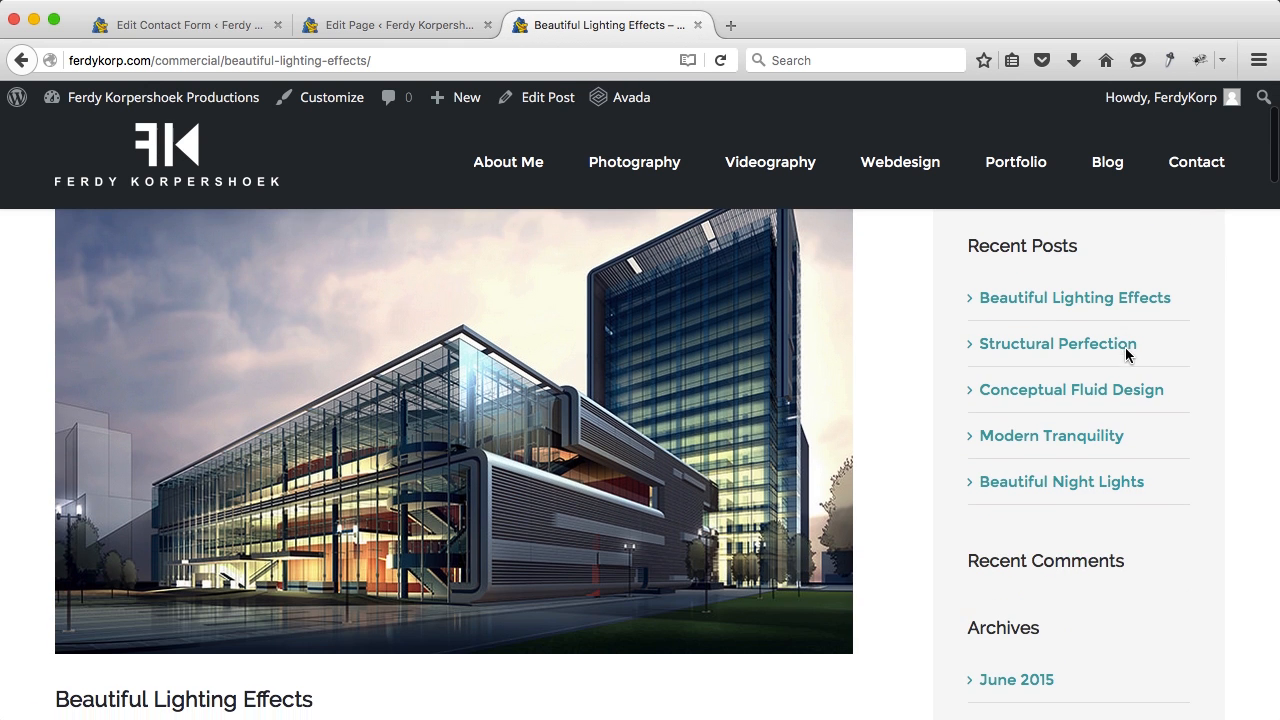
scroll(1015, 495, down, 6)
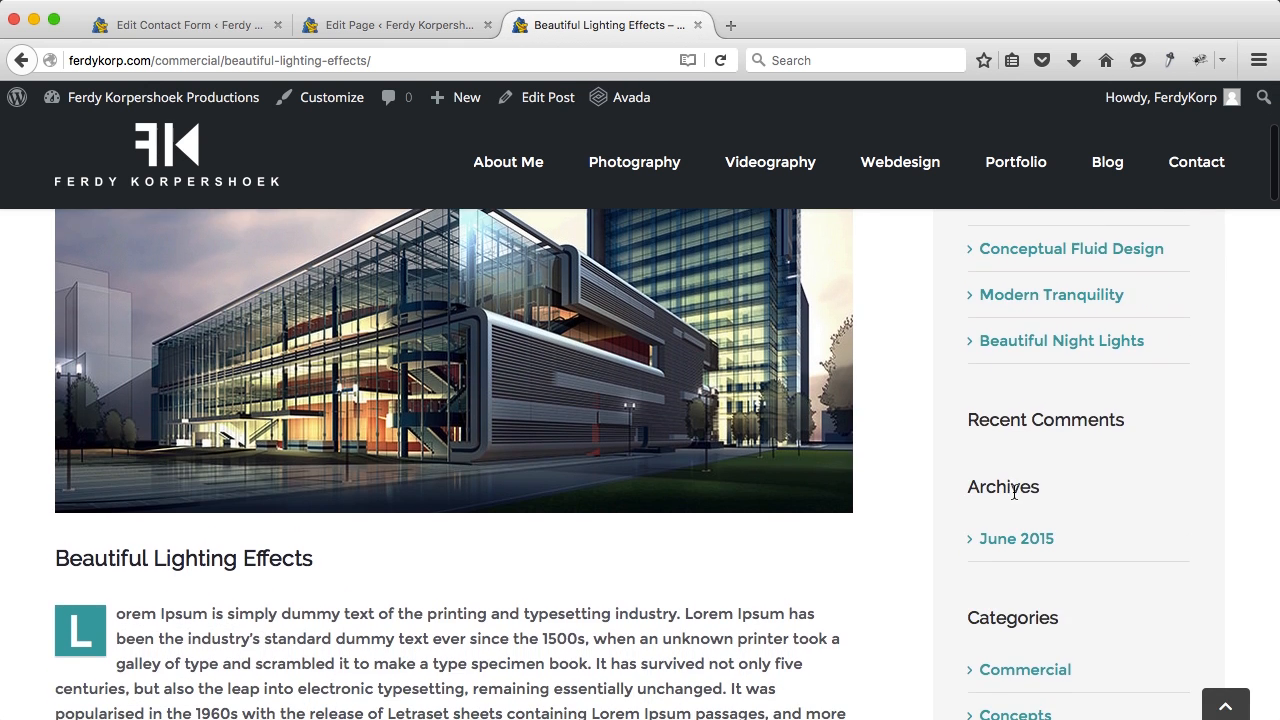
scroll(1005, 487, down, 20)
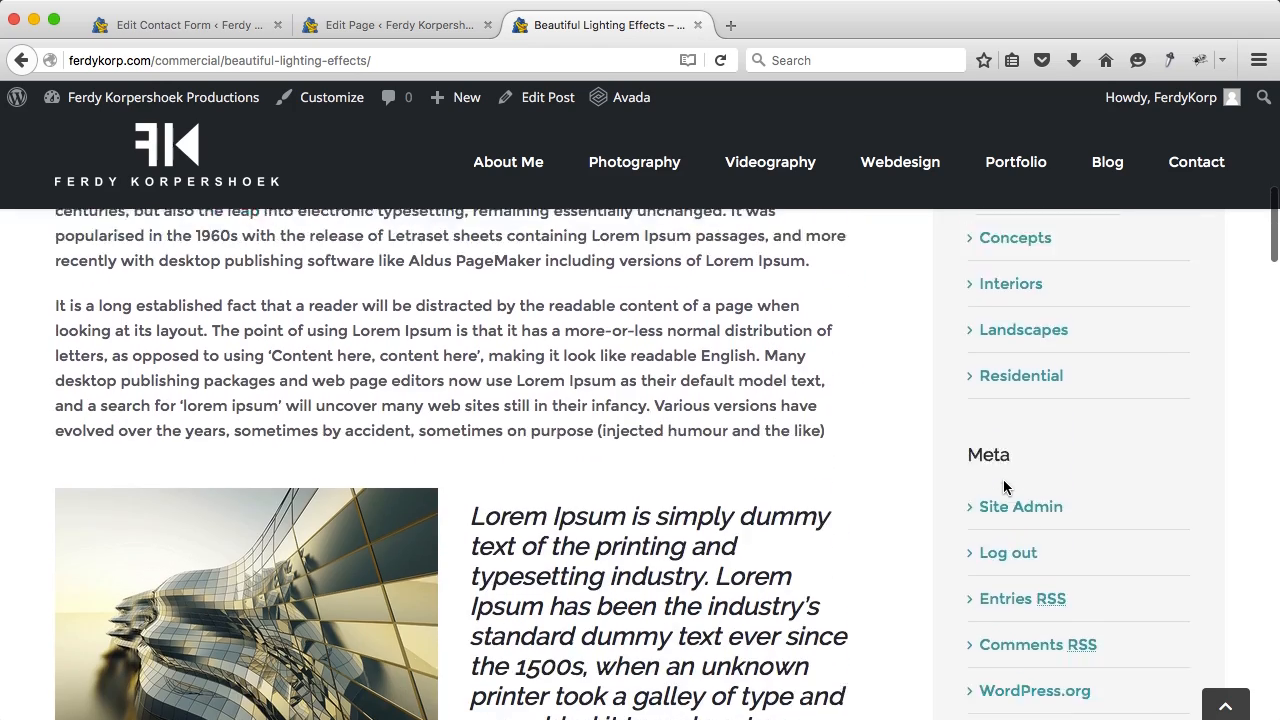
scroll(1005, 487, up, 20)
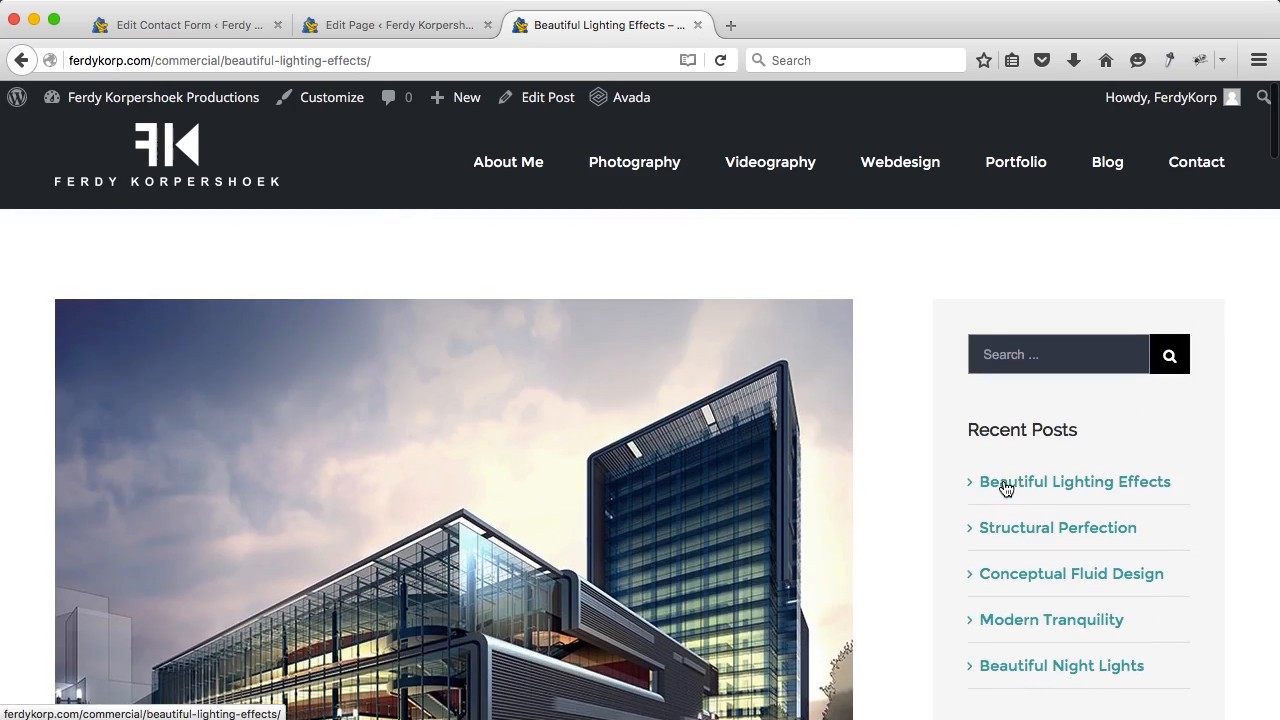
scroll(1028, 509, down, 9)
scroll(1028, 509, up, 10)
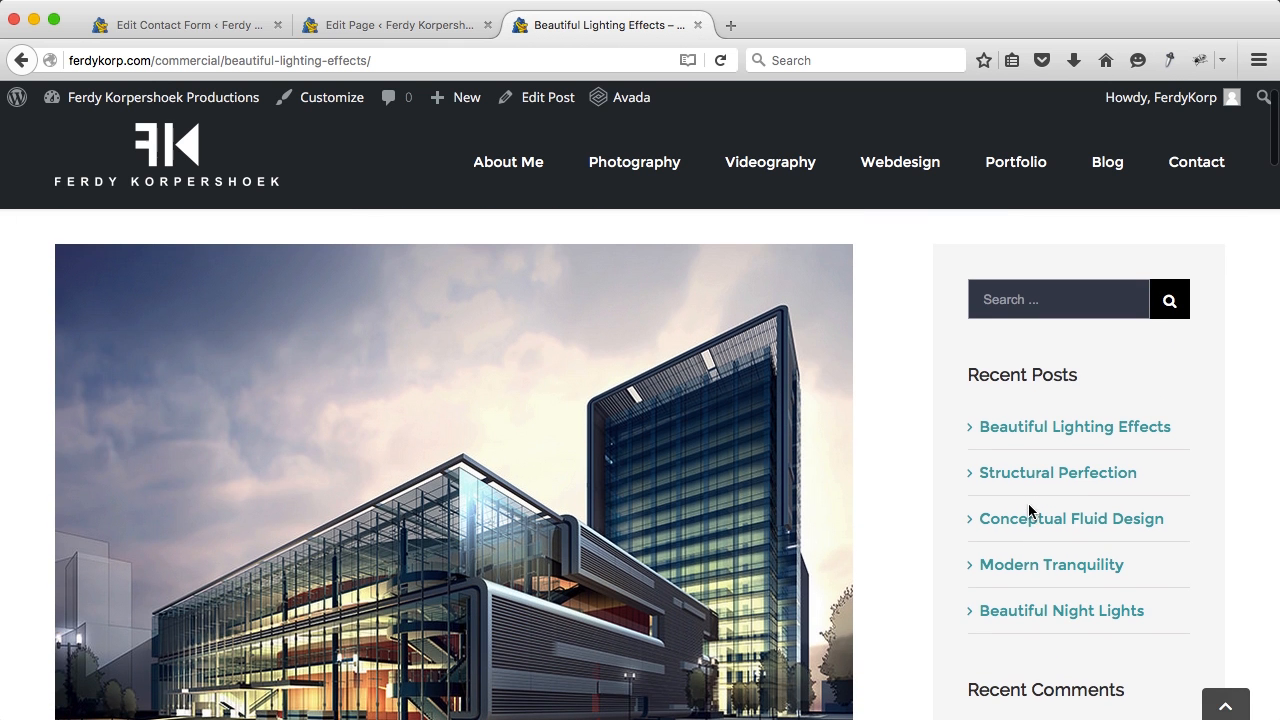
click(201, 23)
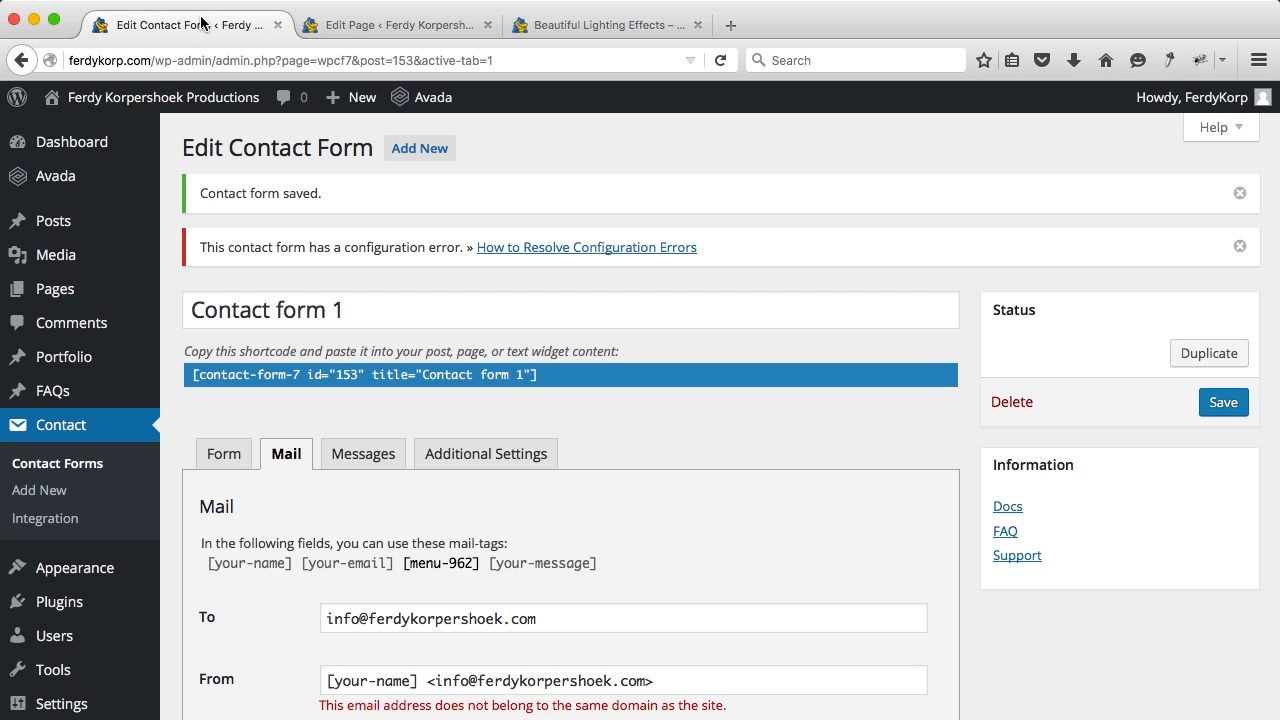
Step: Open the Widgets admin page and compare it against the live post's sidebar
scroll(50, 330, down, 3)
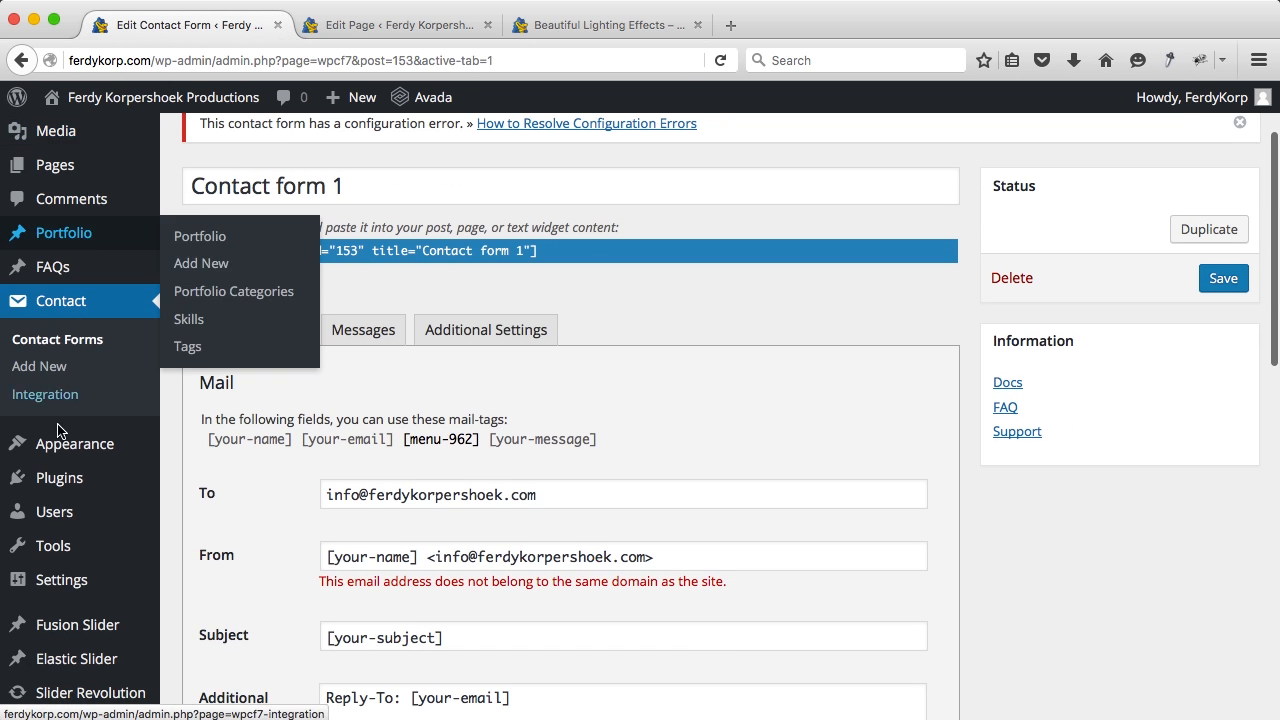
mouse_move(40, 445)
click(228, 471)
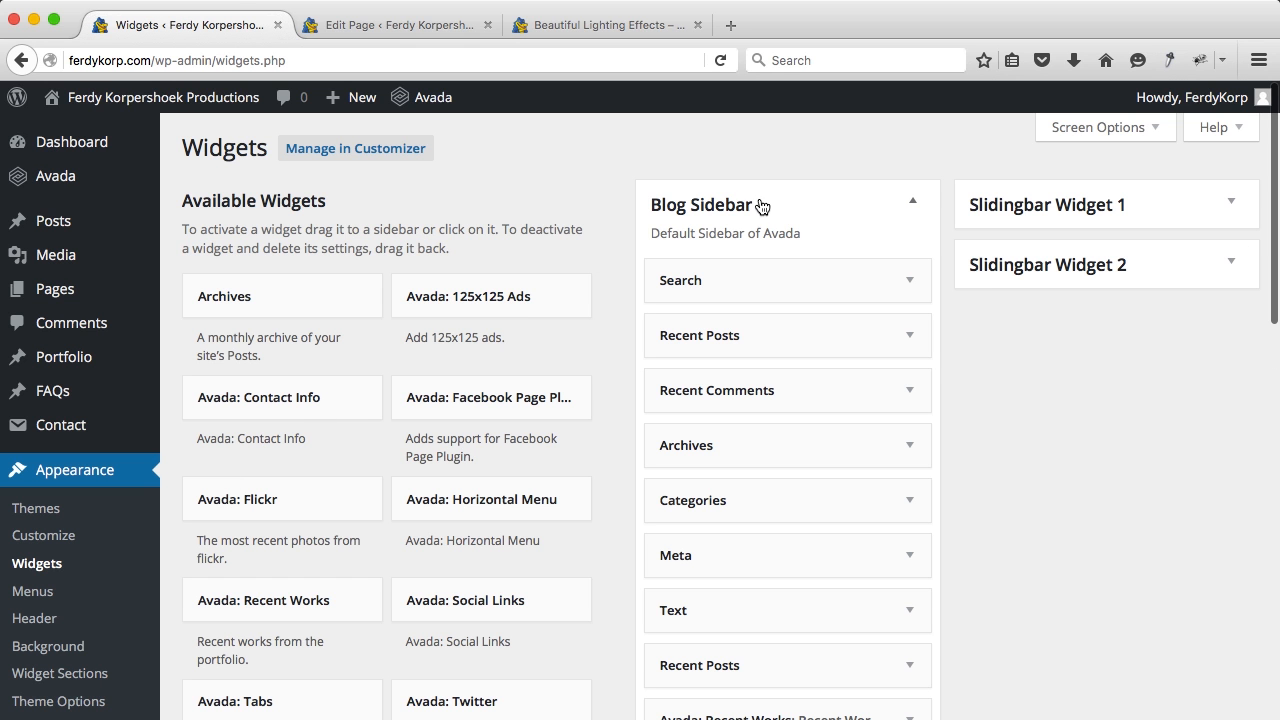
scroll(756, 227, down, 2)
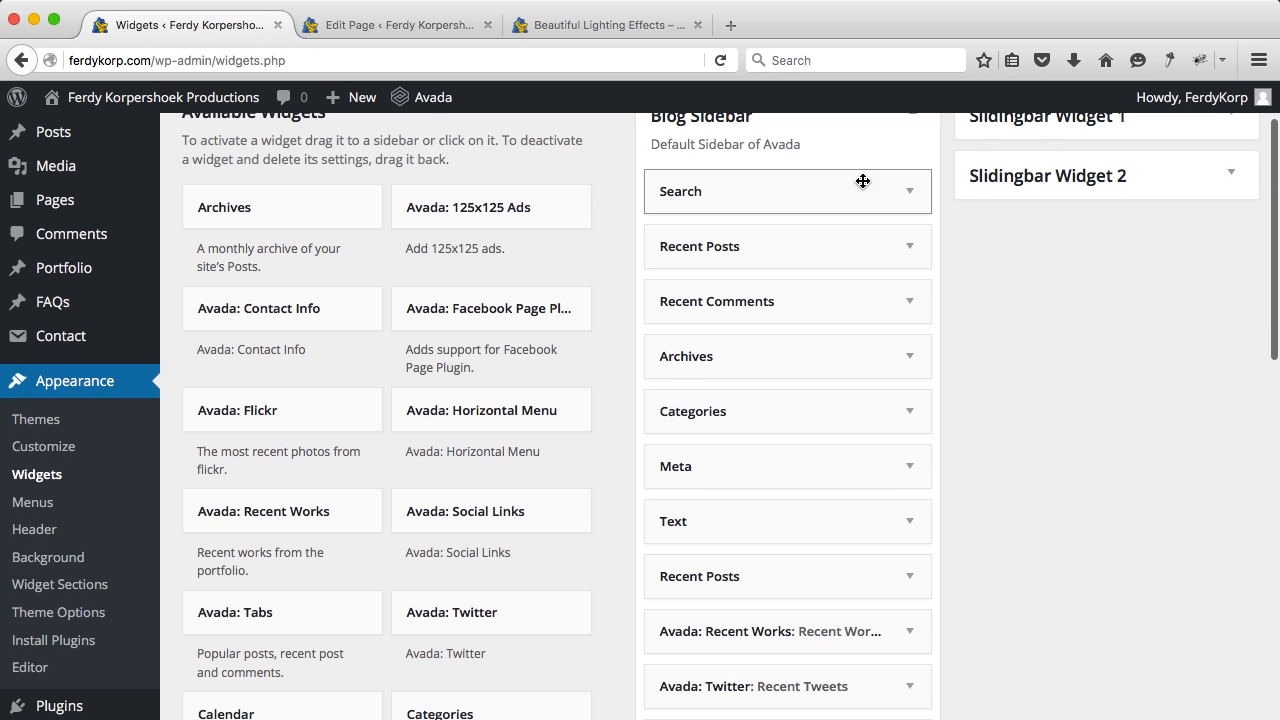
click(599, 31)
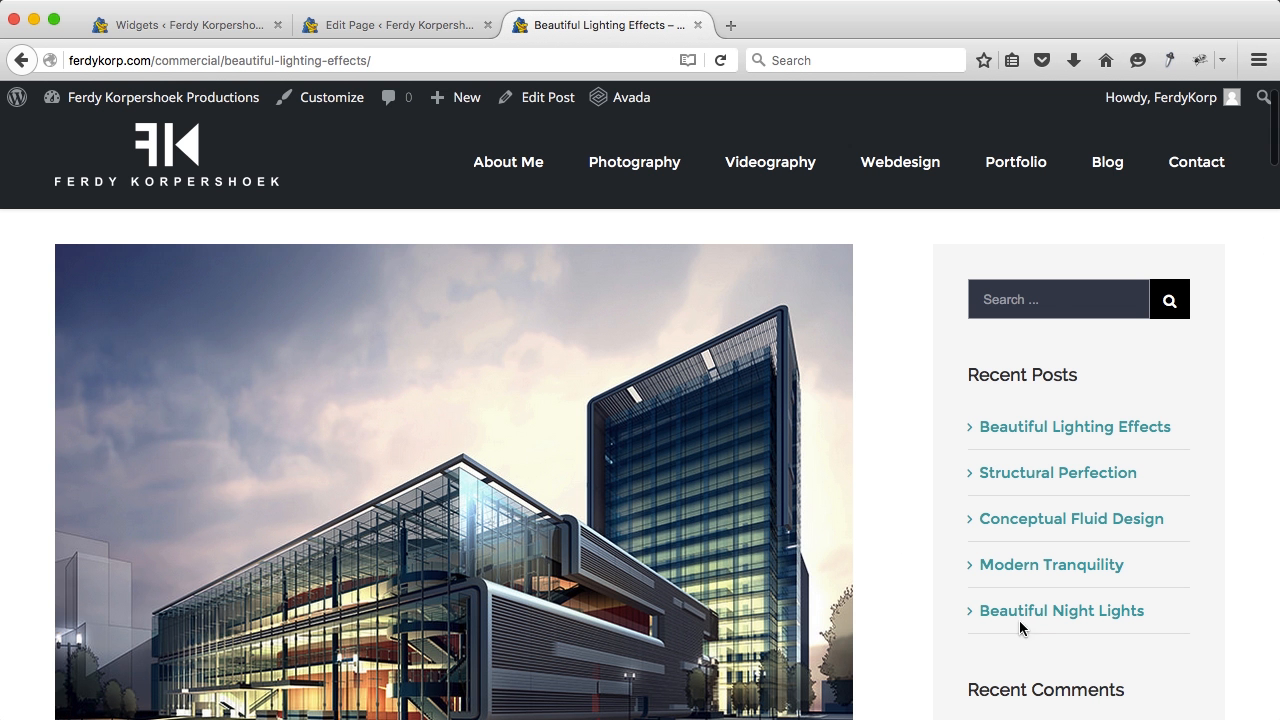
click(234, 28)
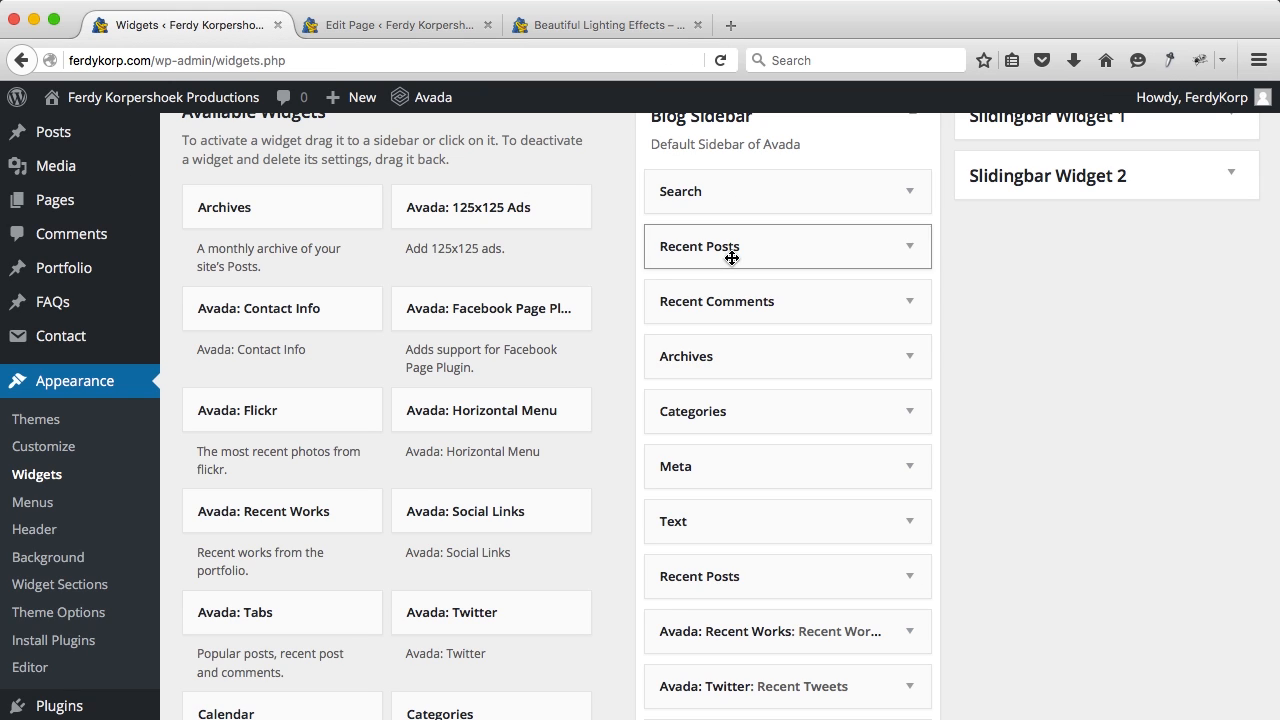
Step: Delete the Search, Recent Comments, Archives, Meta and Text widgets from the Blog Sidebar
click(909, 195)
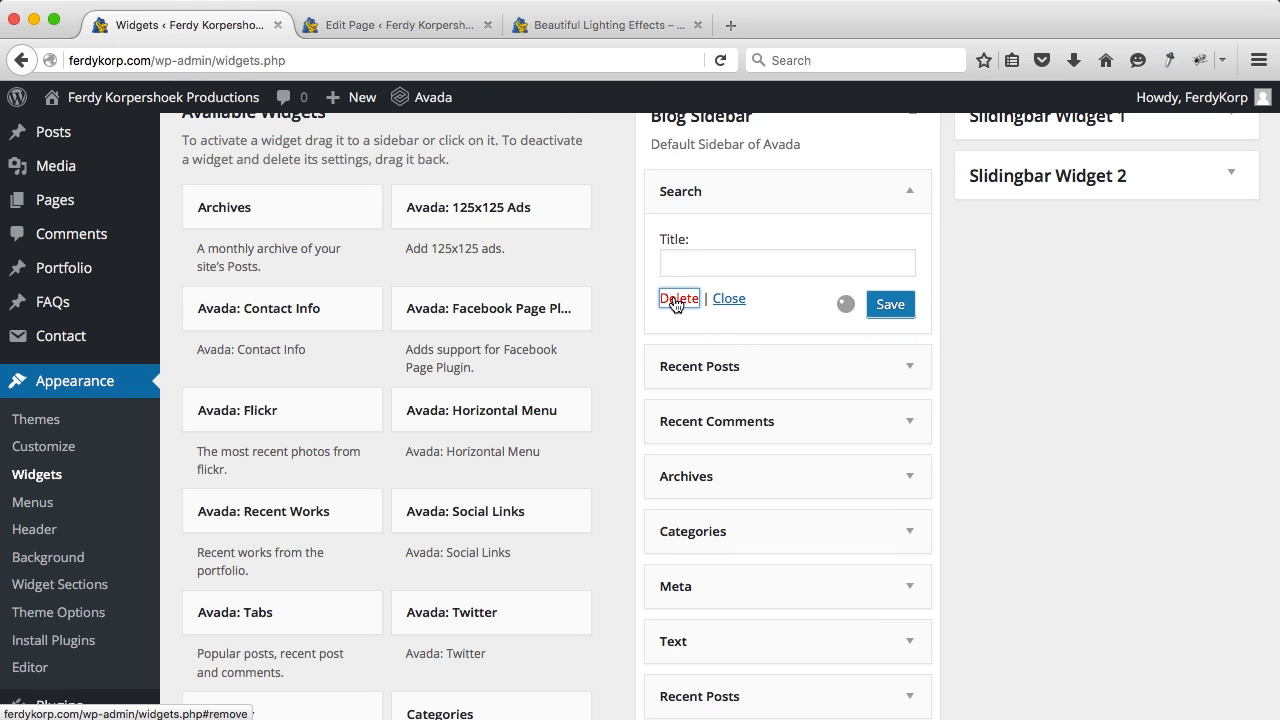
click(678, 298)
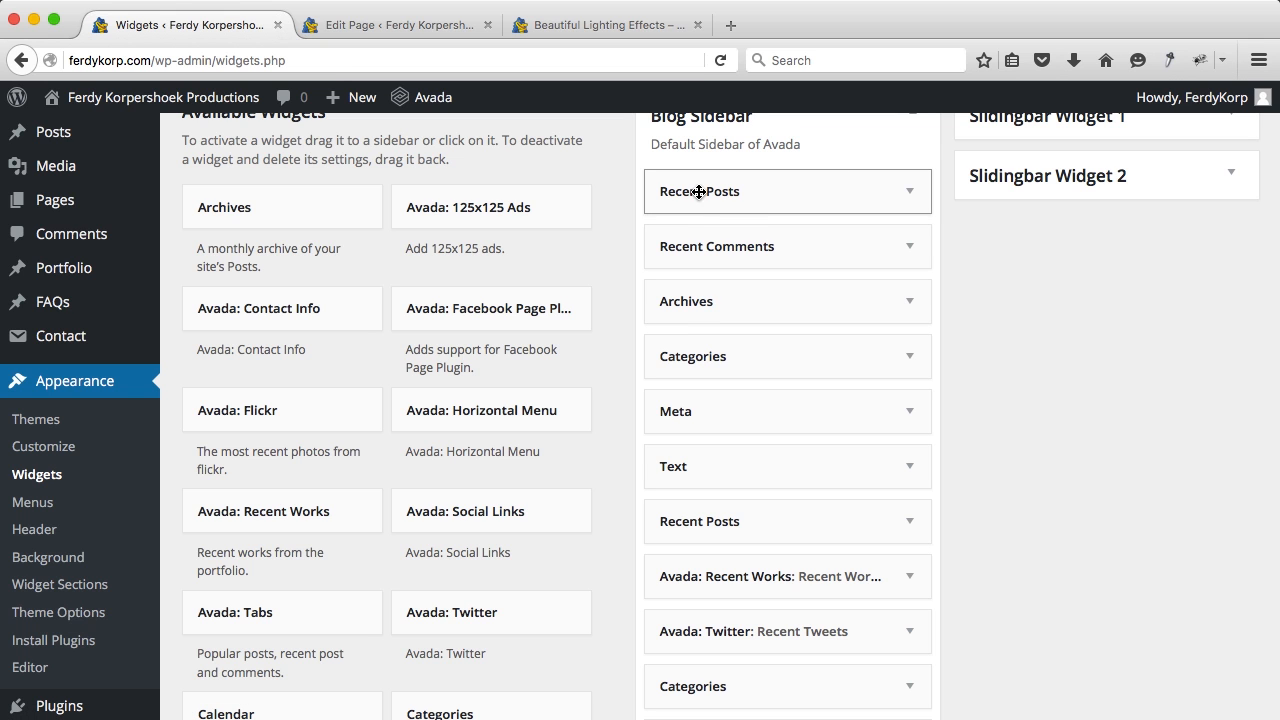
click(910, 247)
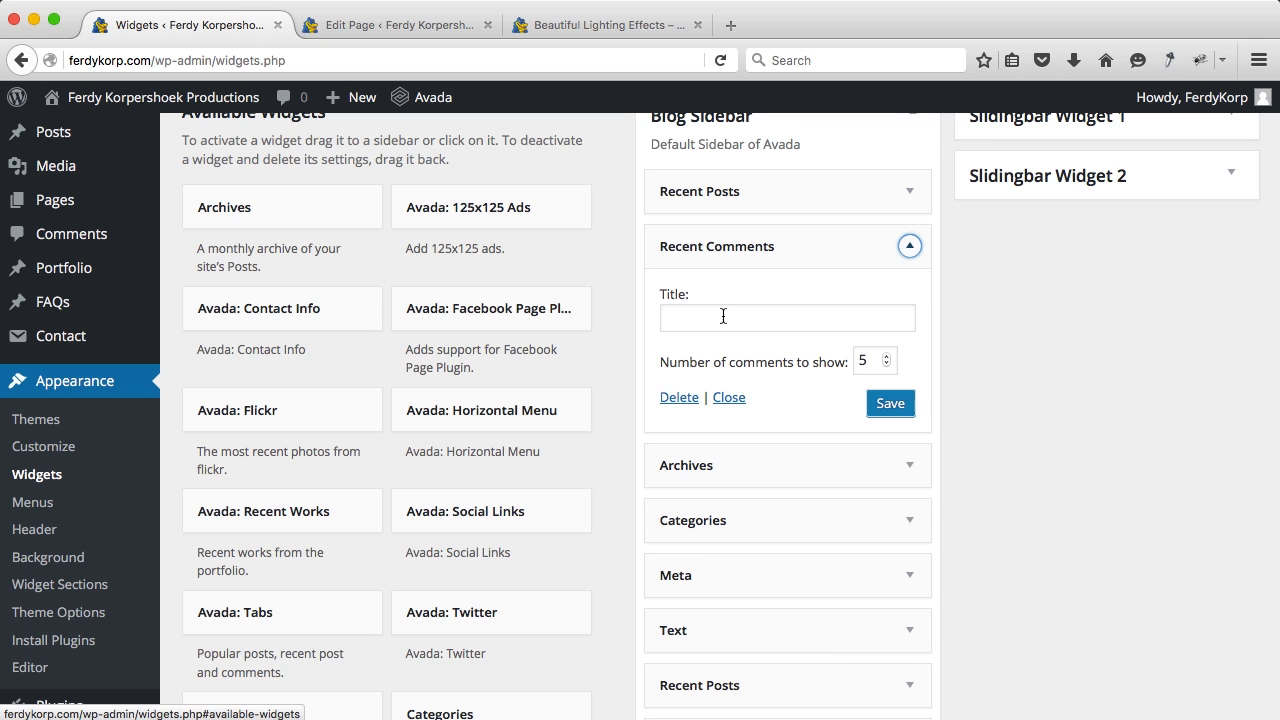
click(916, 249)
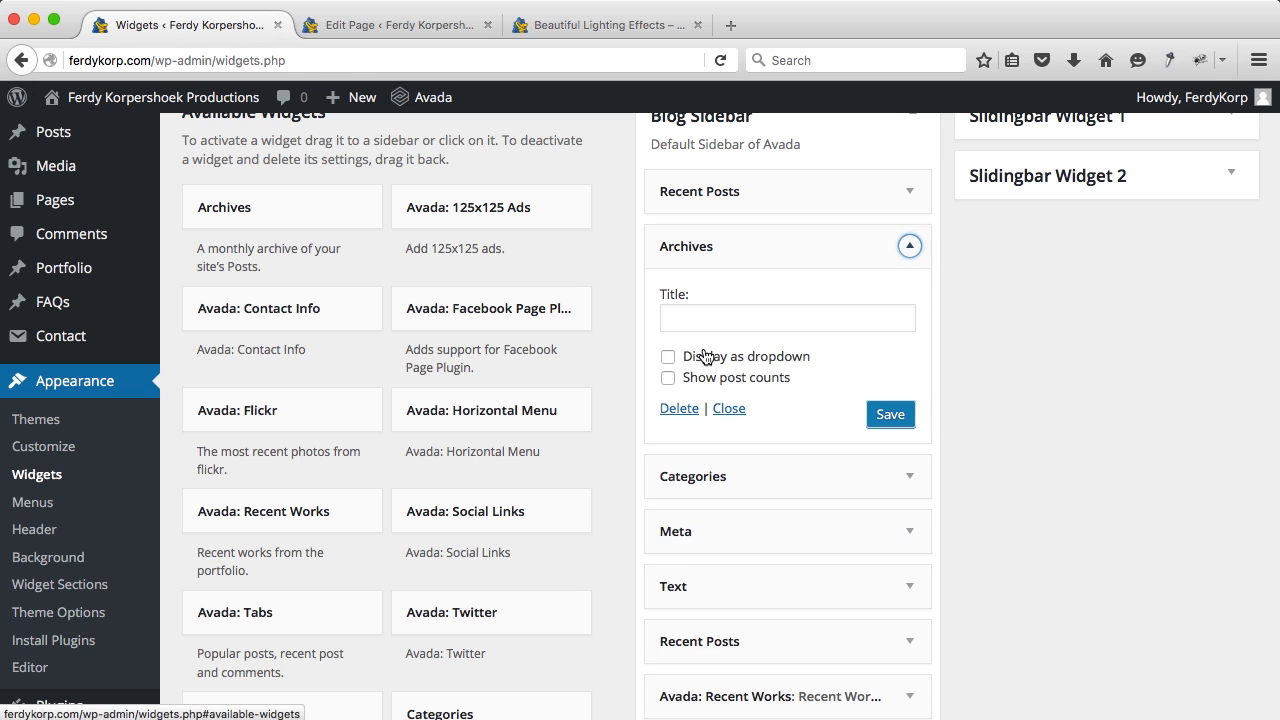
click(668, 412)
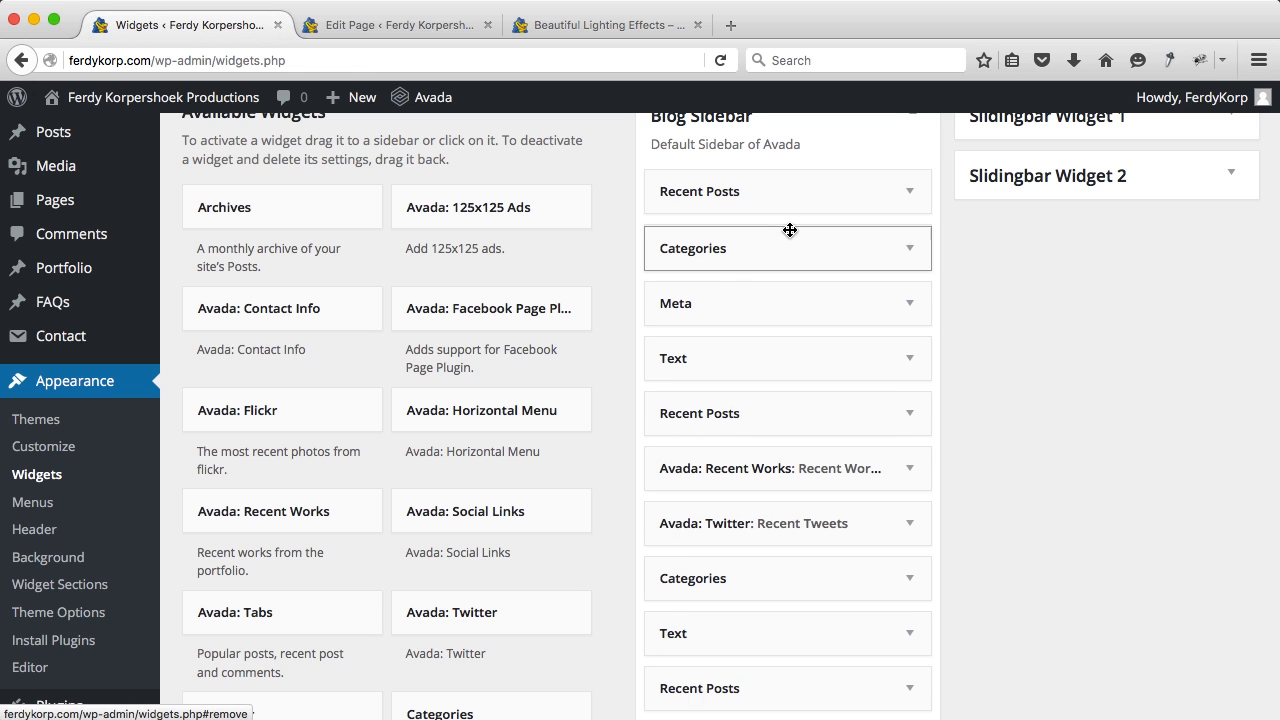
click(867, 298)
click(679, 408)
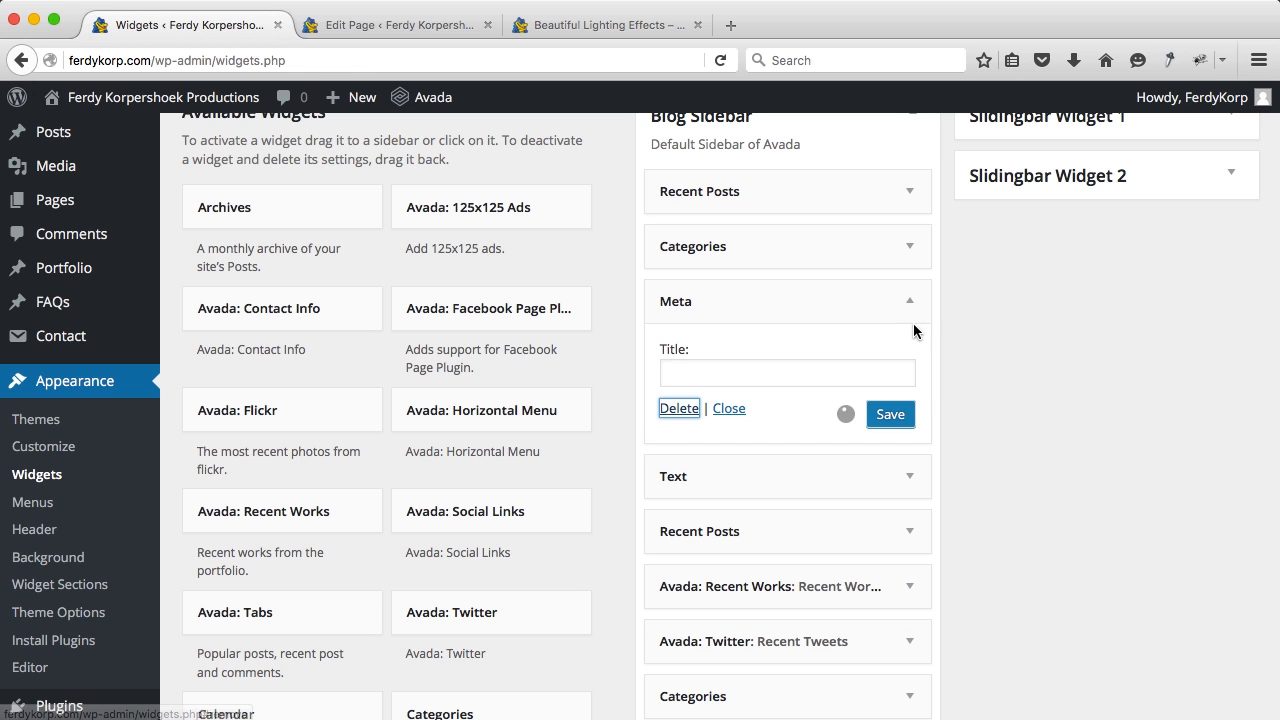
click(912, 305)
scroll(625, 545, down, 2)
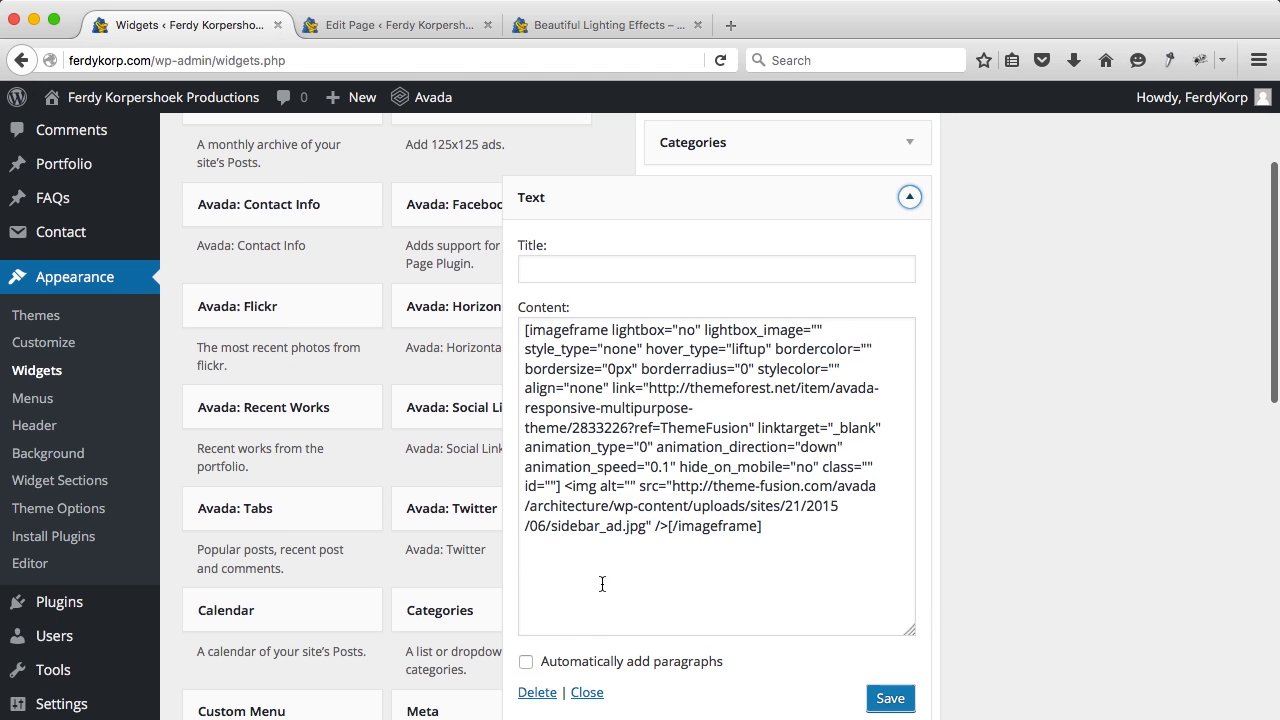
click(540, 692)
Step: Delete the duplicate Recent Posts, Avada: Recent Works, Avada: Twitter and leftover duplicate widgets
click(907, 322)
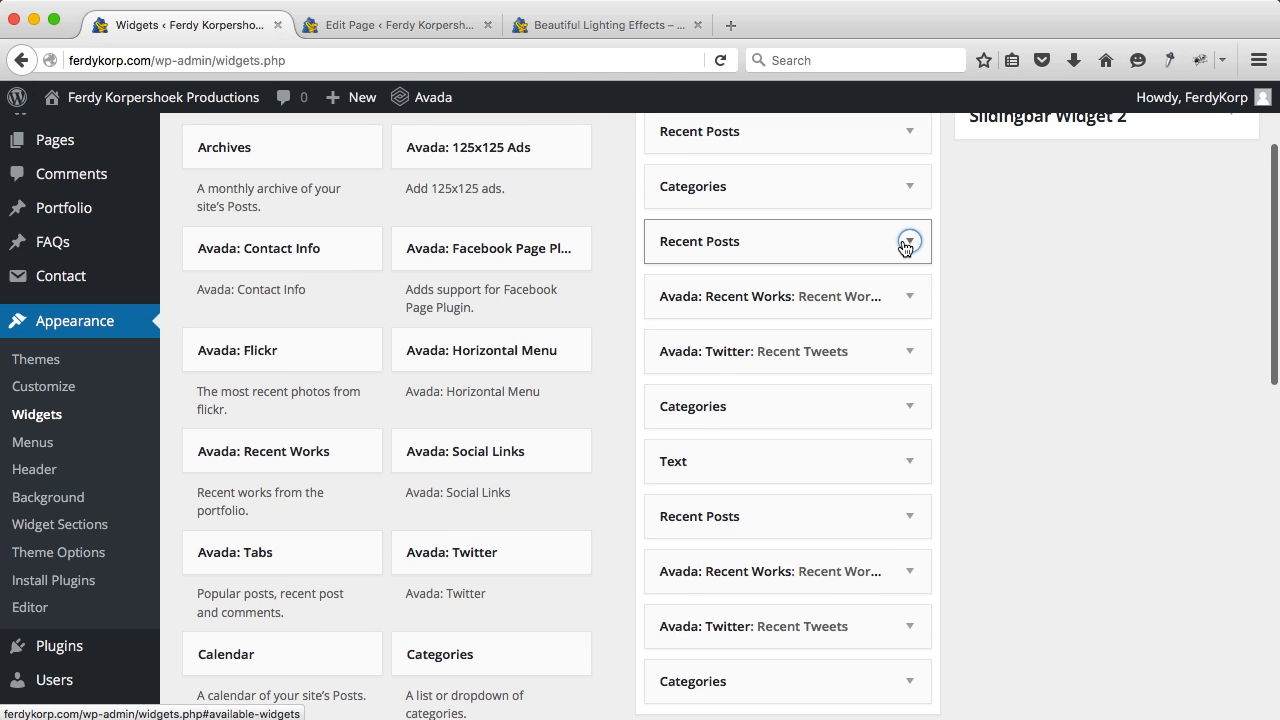
scroll(690, 405, down, 1)
click(681, 380)
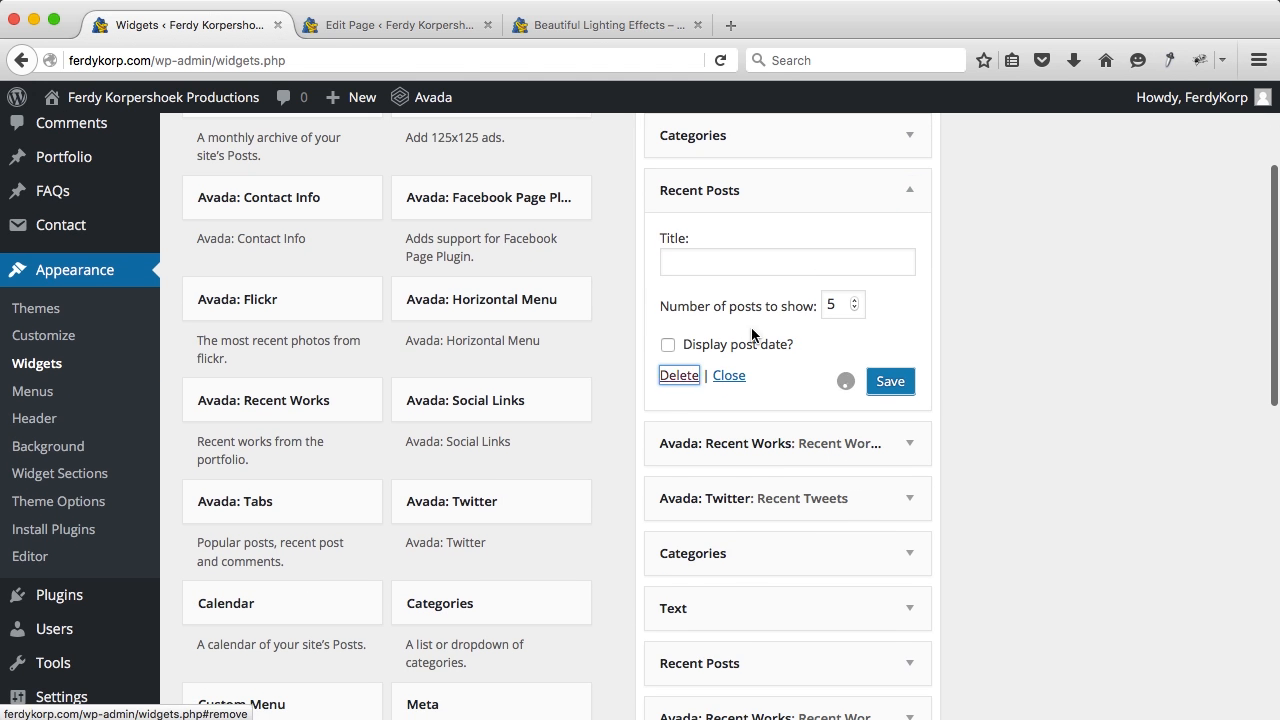
click(907, 198)
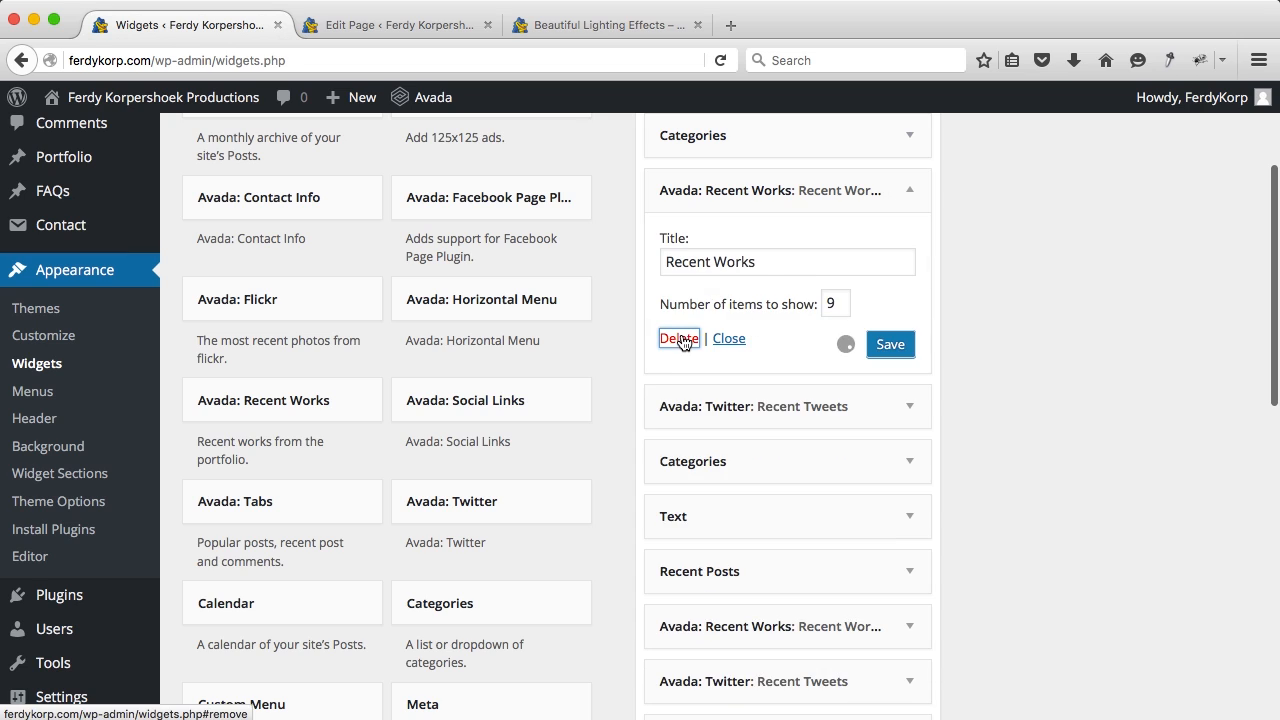
click(677, 340)
click(880, 190)
click(676, 238)
click(908, 417)
click(685, 396)
click(910, 212)
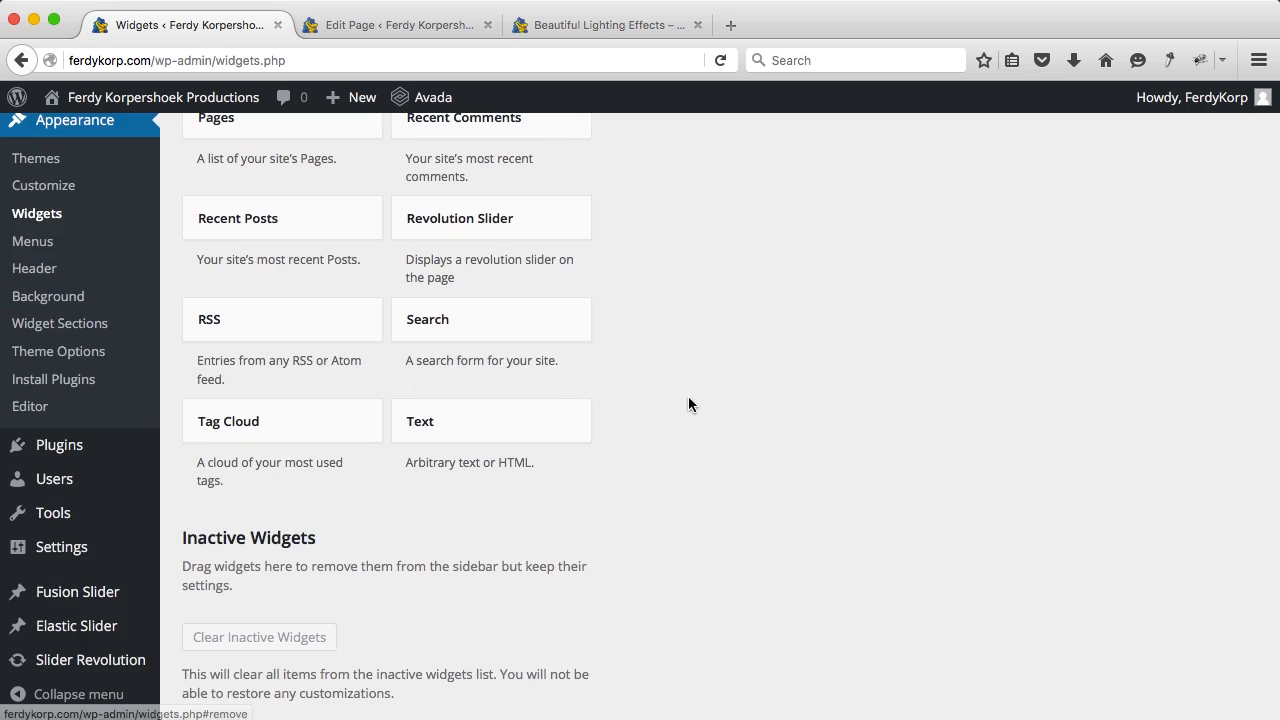
click(676, 397)
click(913, 393)
click(680, 536)
Step: Delete the last duplicate Recent Posts and Text widgets, then inspect the extra Categories widget
click(909, 340)
click(681, 526)
click(909, 284)
scroll(909, 284, down, 3)
click(545, 510)
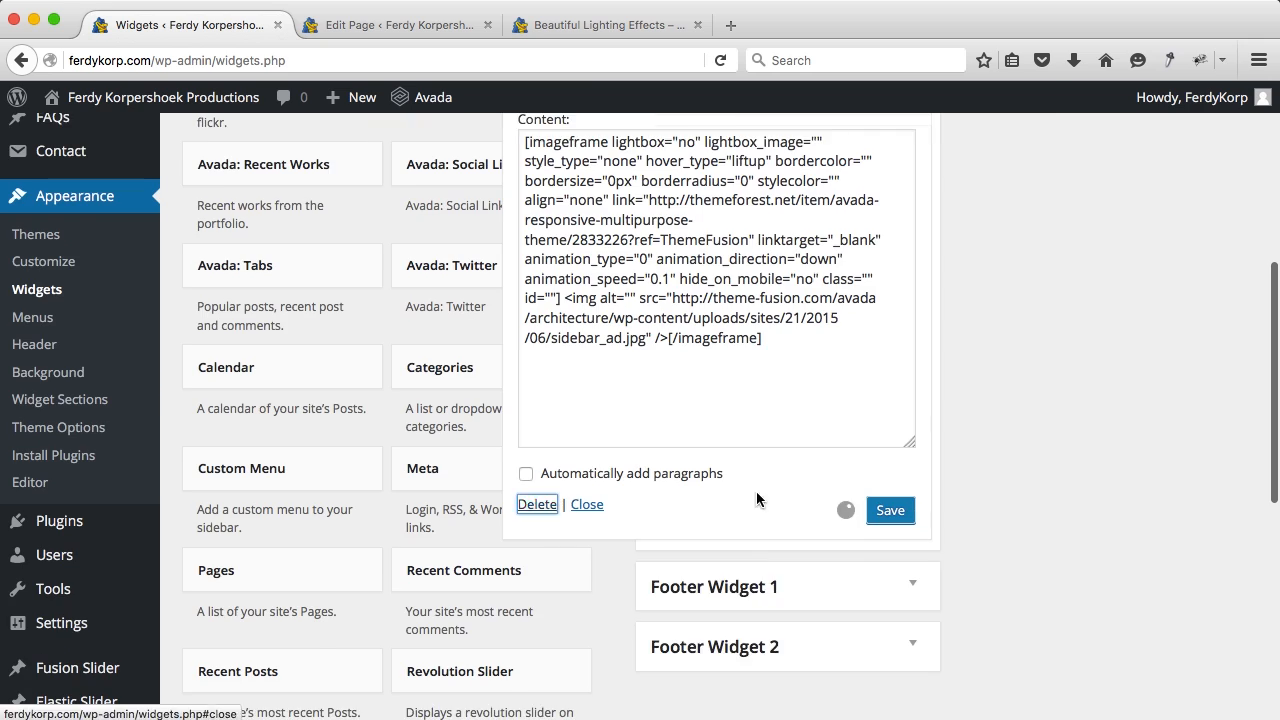
scroll(903, 406, up, 5)
click(899, 401)
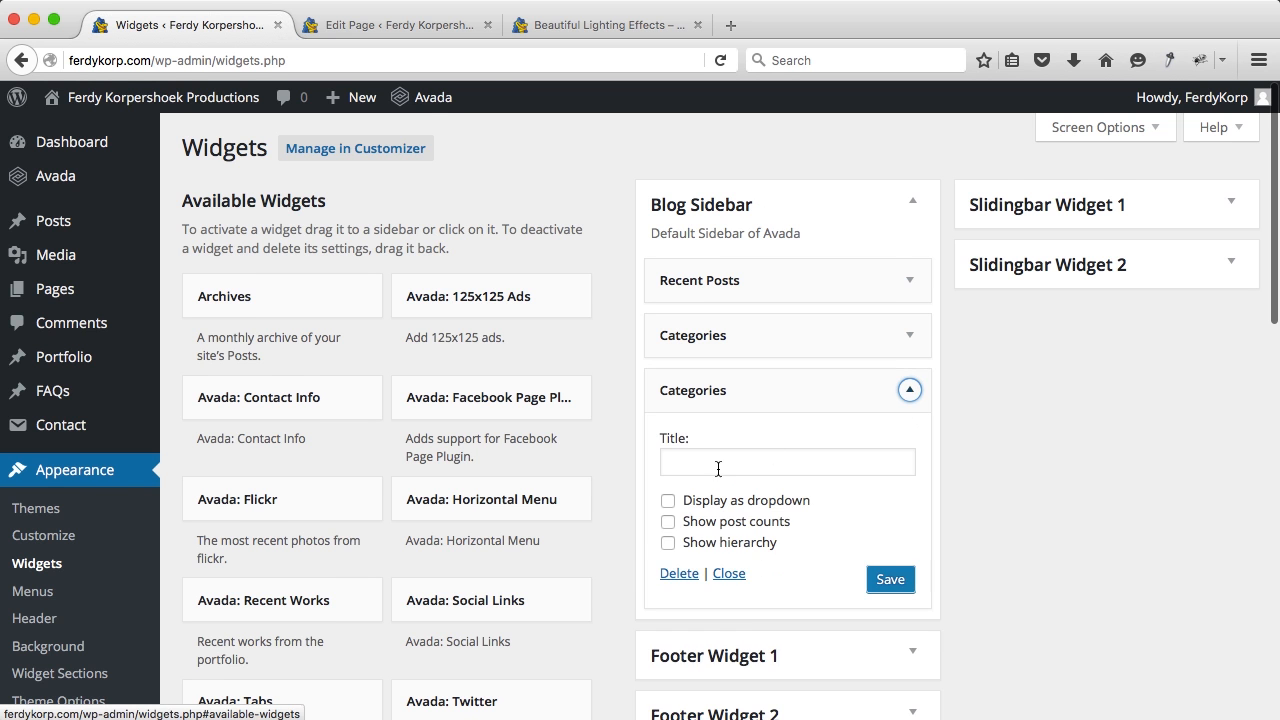
scroll(713, 476, down, 3)
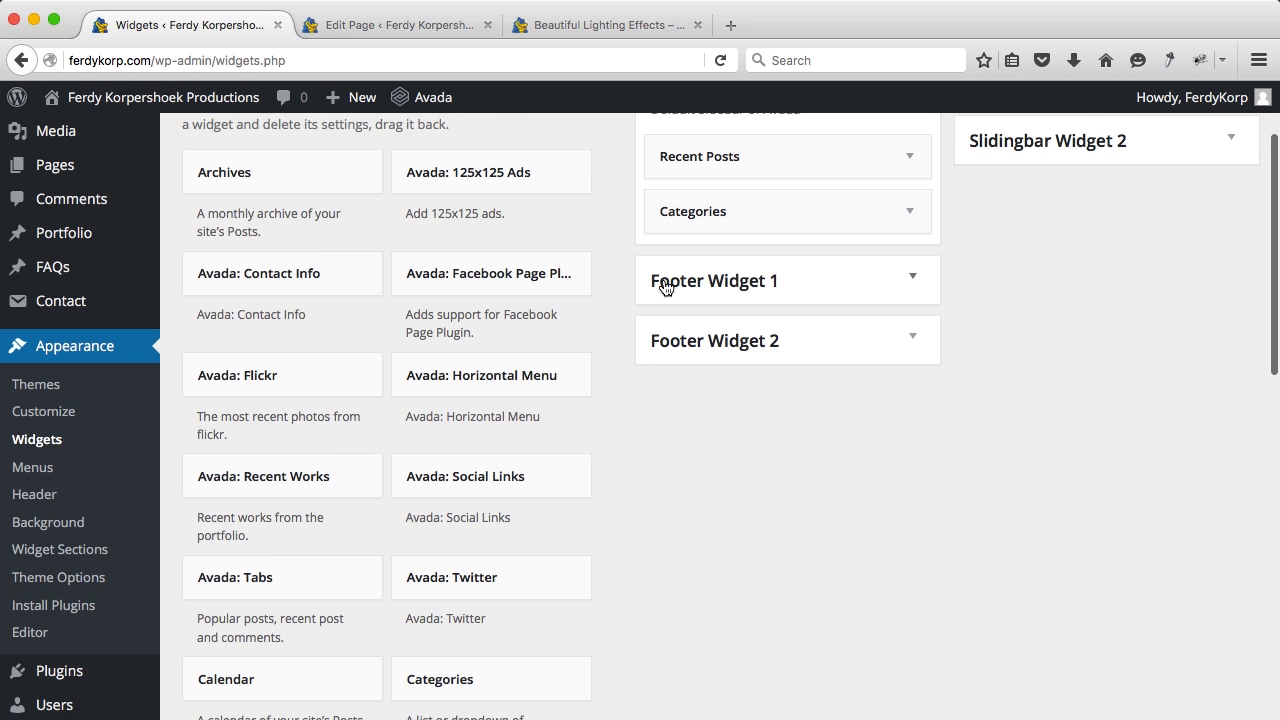
scroll(667, 289, up, 1)
Step: Confirm the live post and Blog page sidebars show only Recent Posts and Categories
click(618, 25)
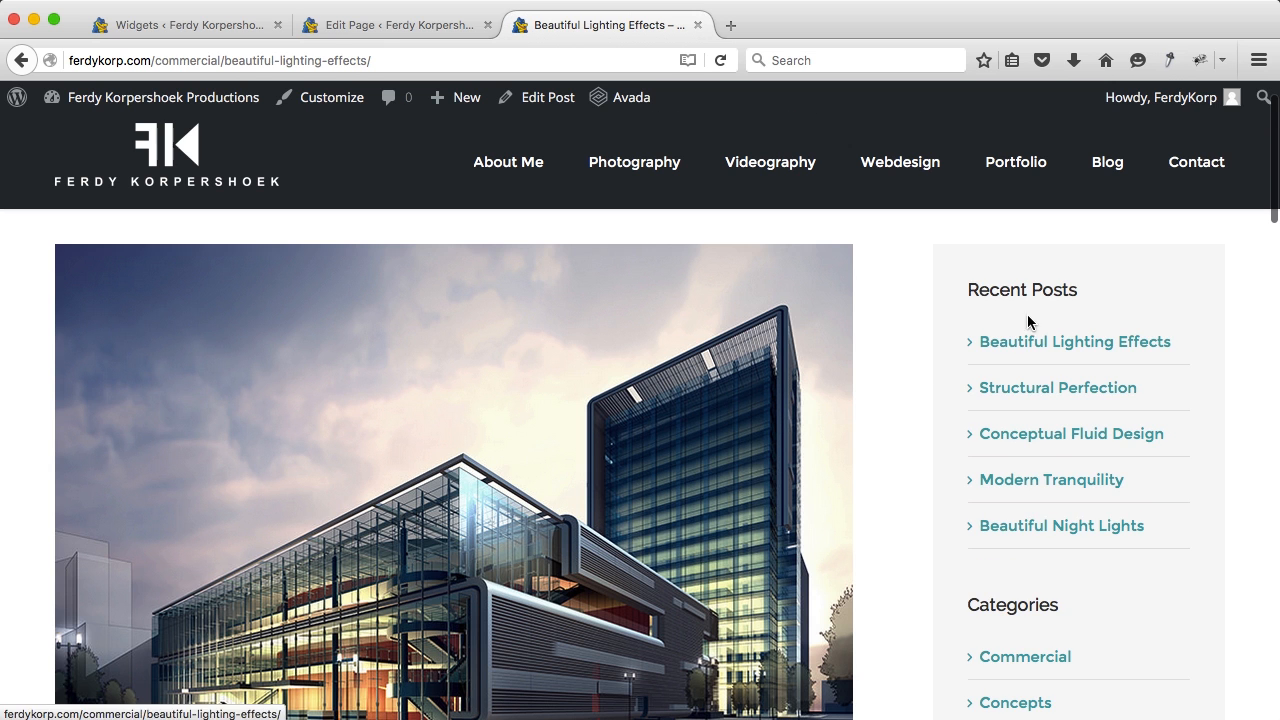
scroll(914, 309, down, 1)
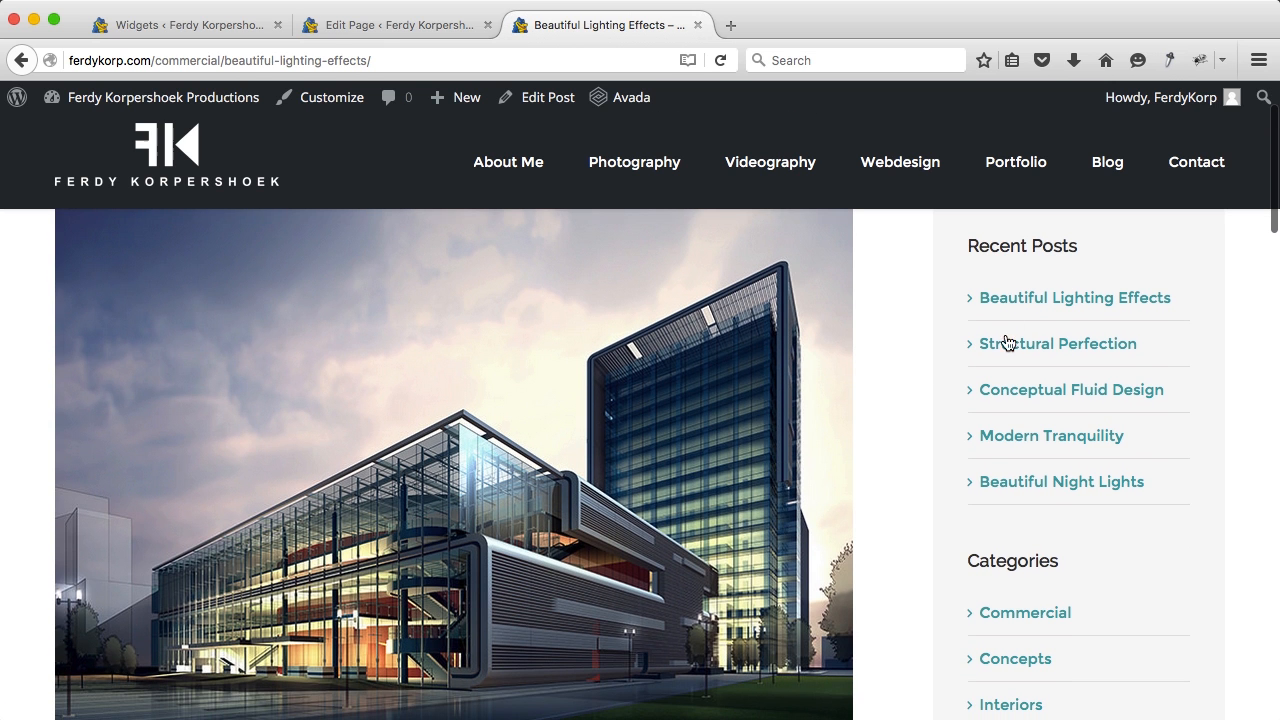
scroll(986, 523, down, 4)
scroll(991, 520, down, 1)
scroll(1041, 201, up, 7)
click(1117, 171)
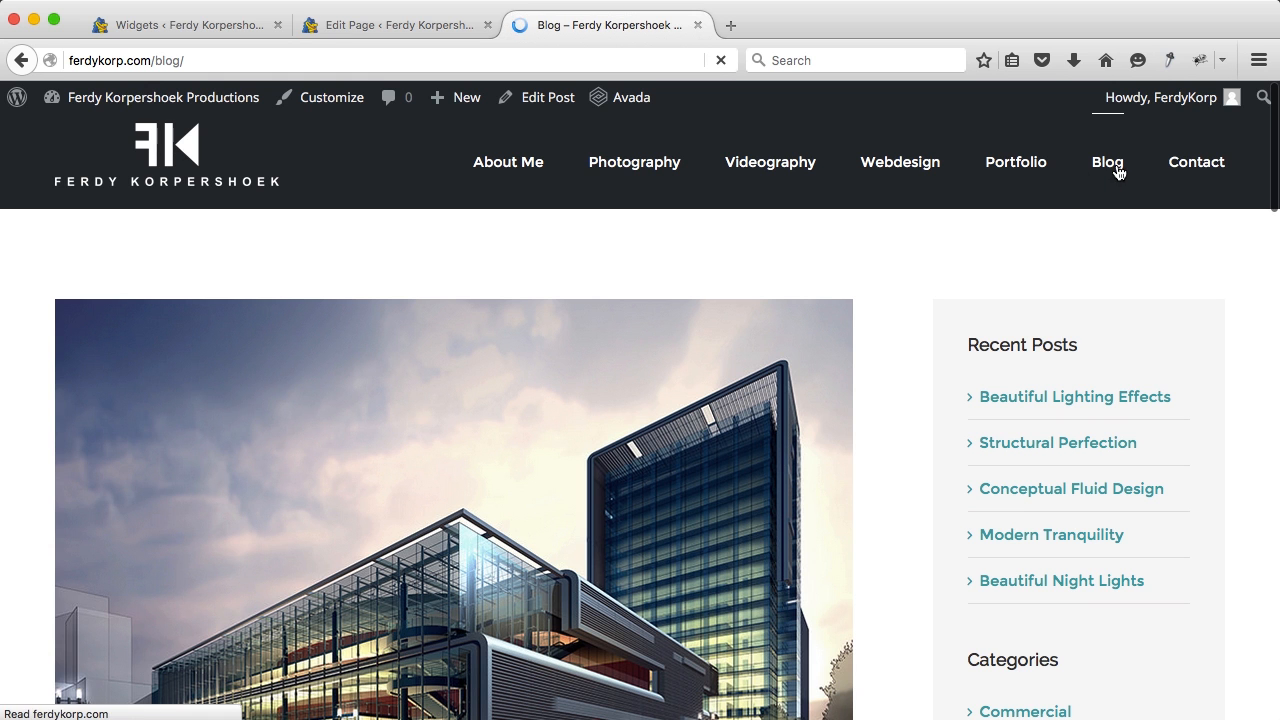
scroll(991, 474, down, 5)
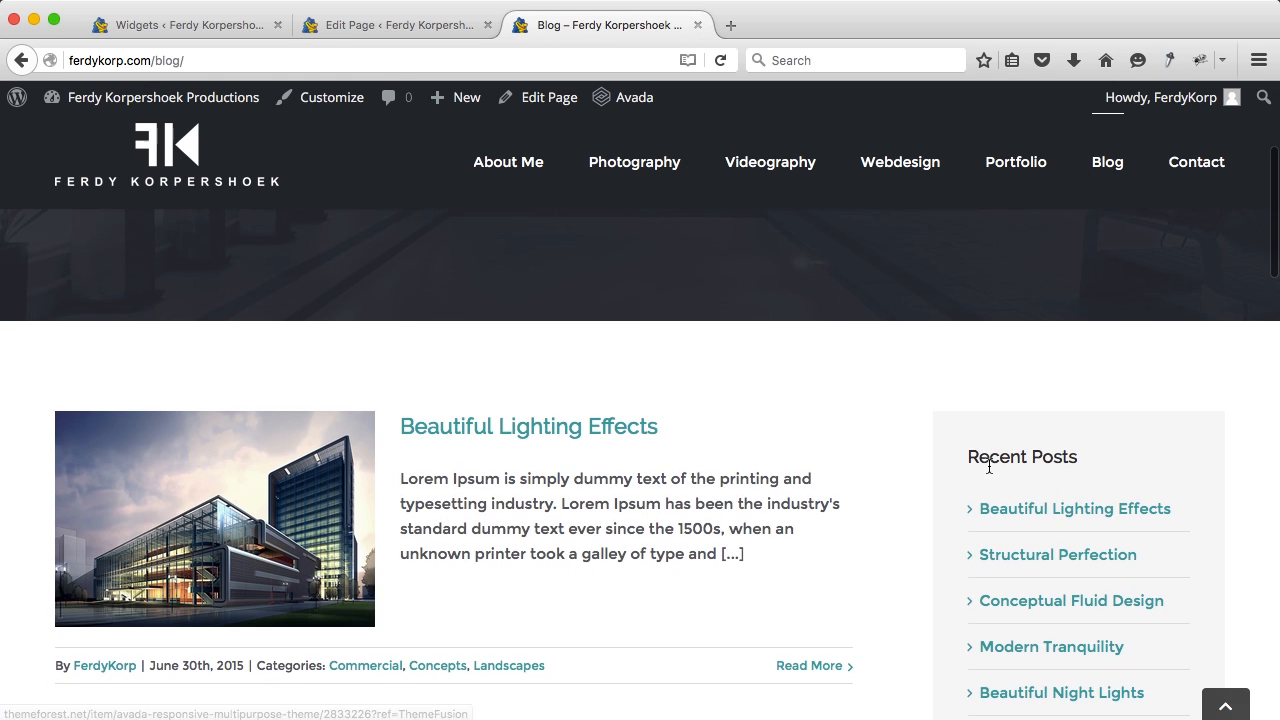
scroll(988, 470, down, 4)
scroll(988, 472, up, 4)
scroll(990, 474, down, 7)
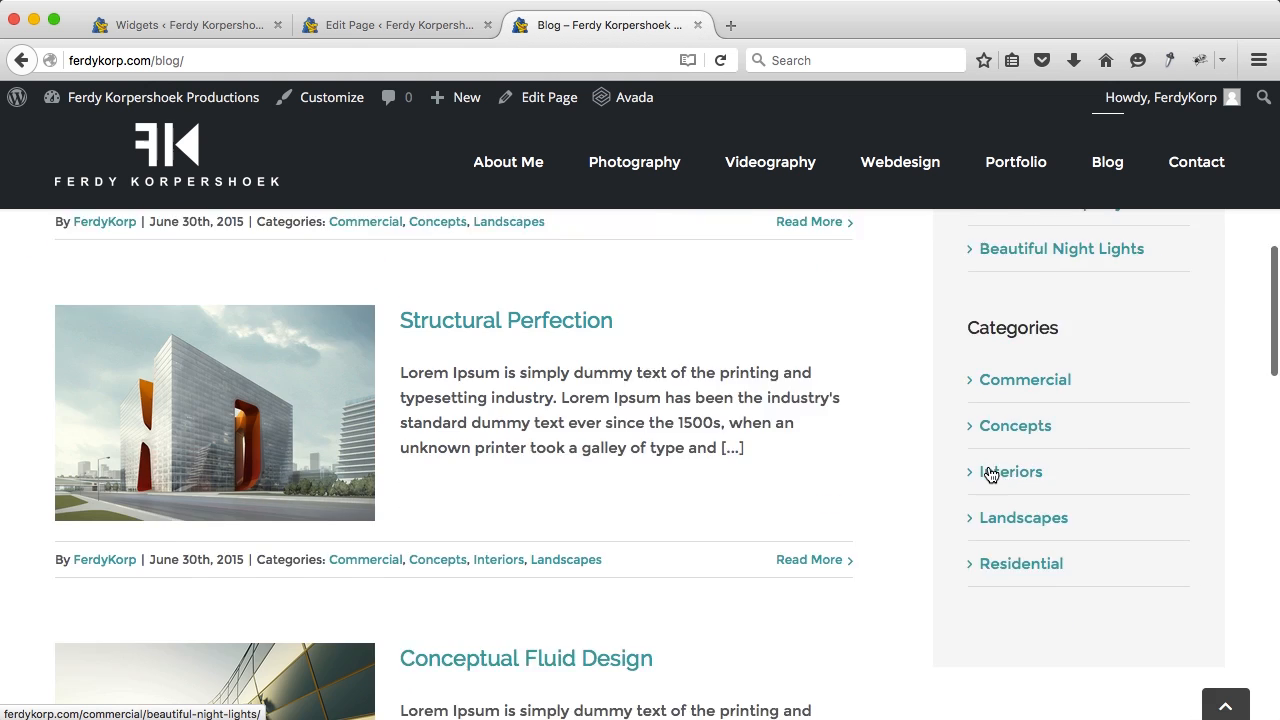
scroll(988, 474, down, 5)
scroll(988, 474, up, 8)
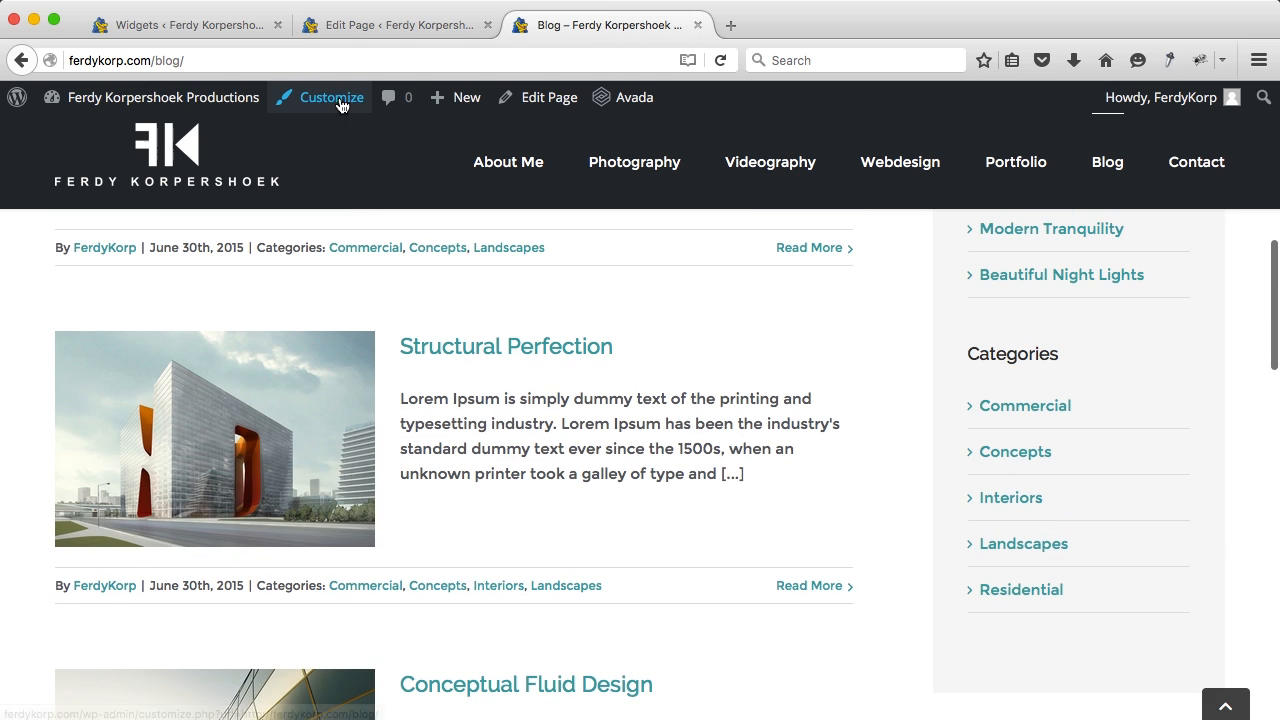
Step: Close the page-editing tab and return to the Widgets admin page
middle_click(318, 24)
click(209, 32)
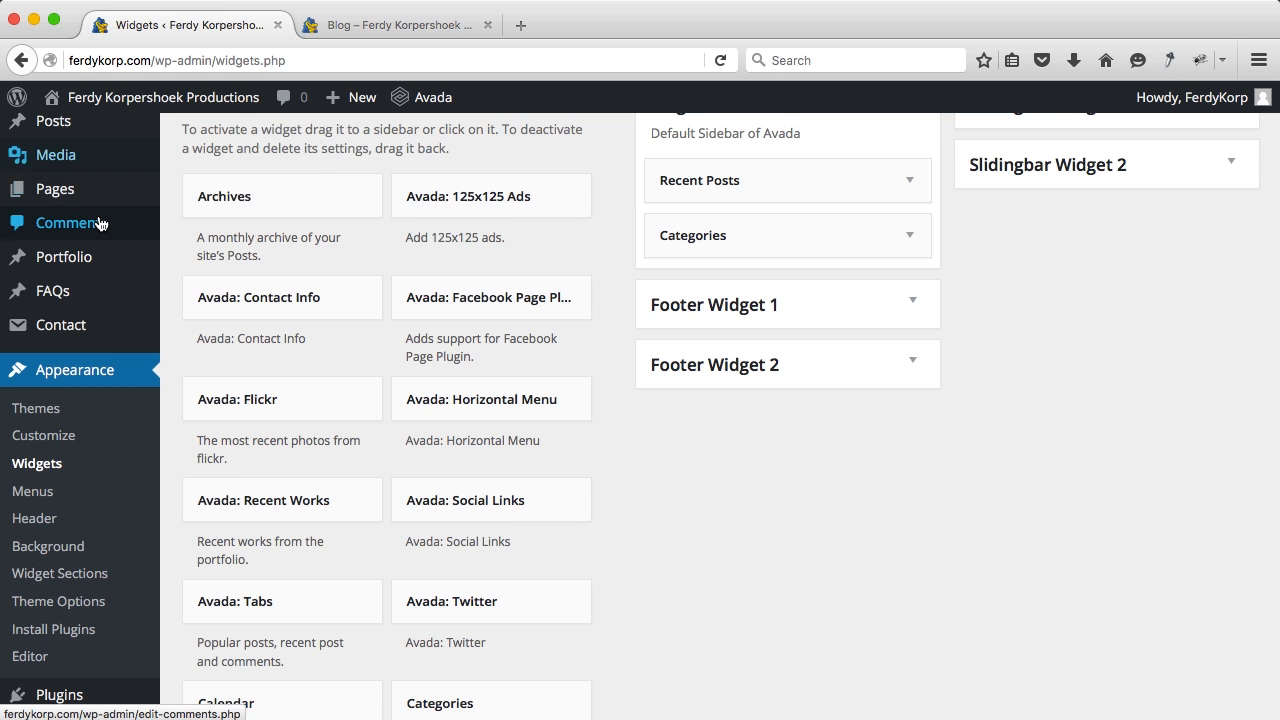
scroll(23, 220, up, 2)
Step: Select all six demo posts and bulk-move them to the Trash
click(53, 221)
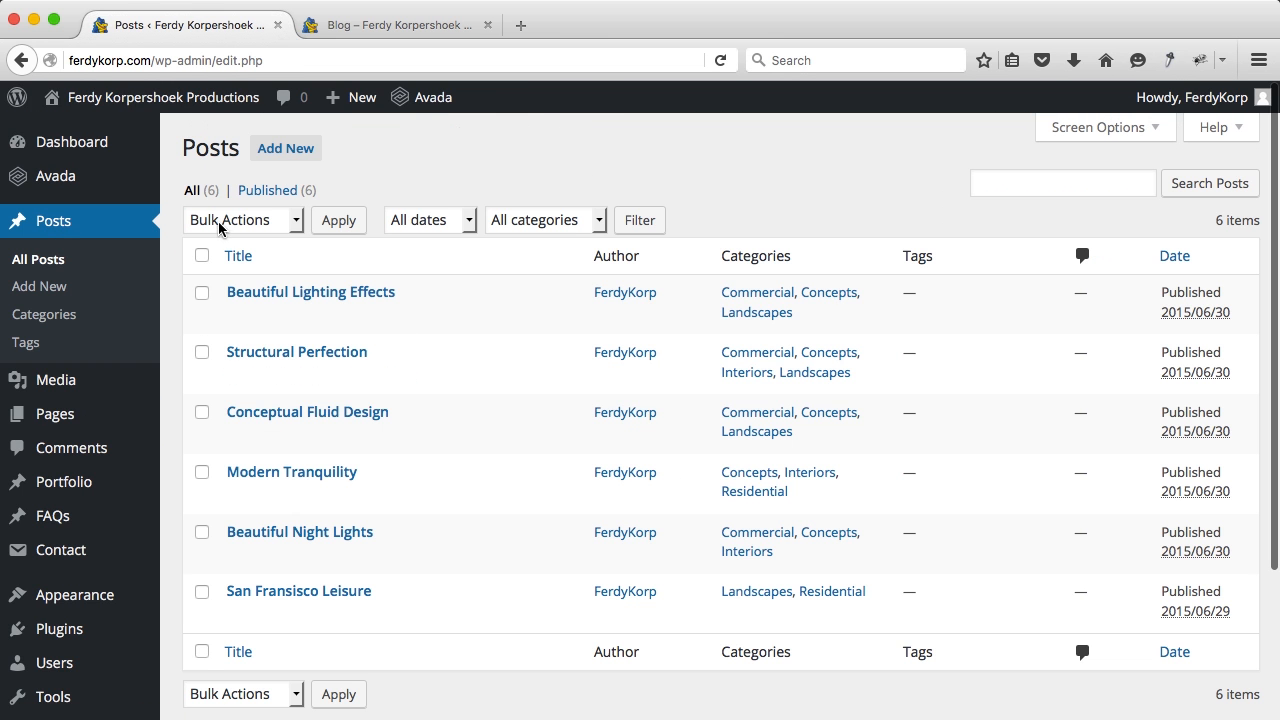
click(201, 258)
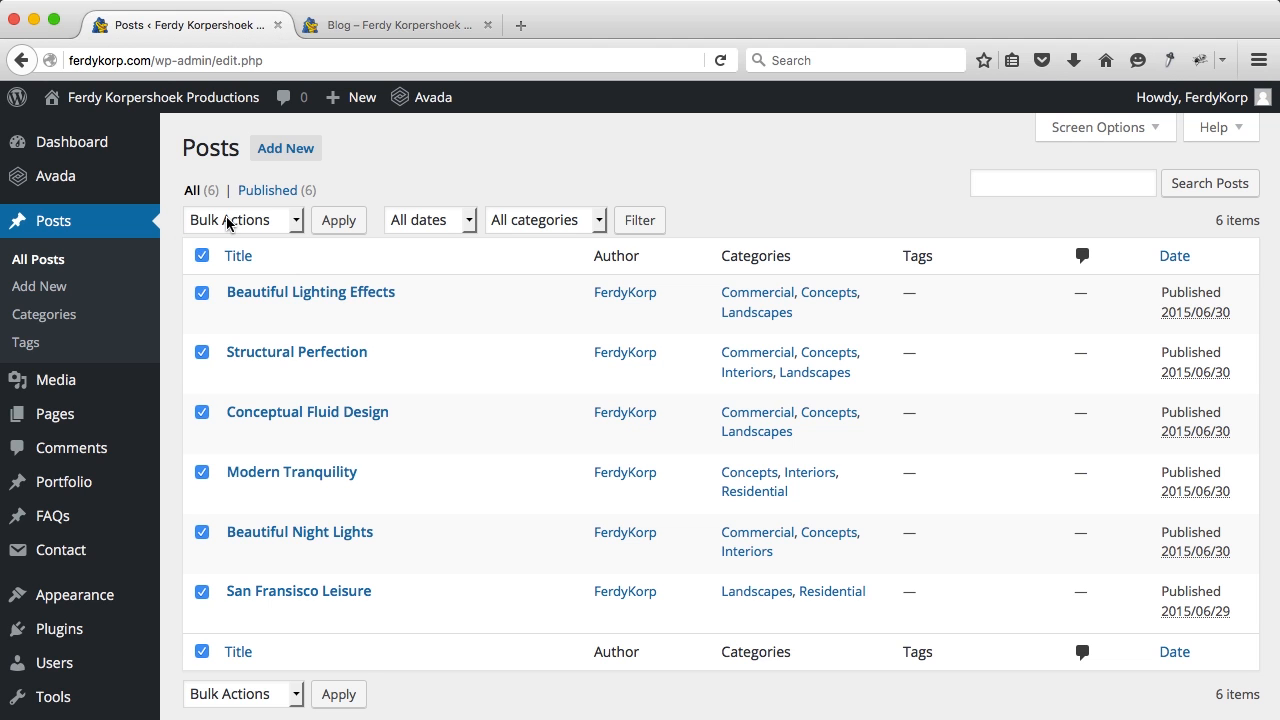
click(228, 222)
click(223, 285)
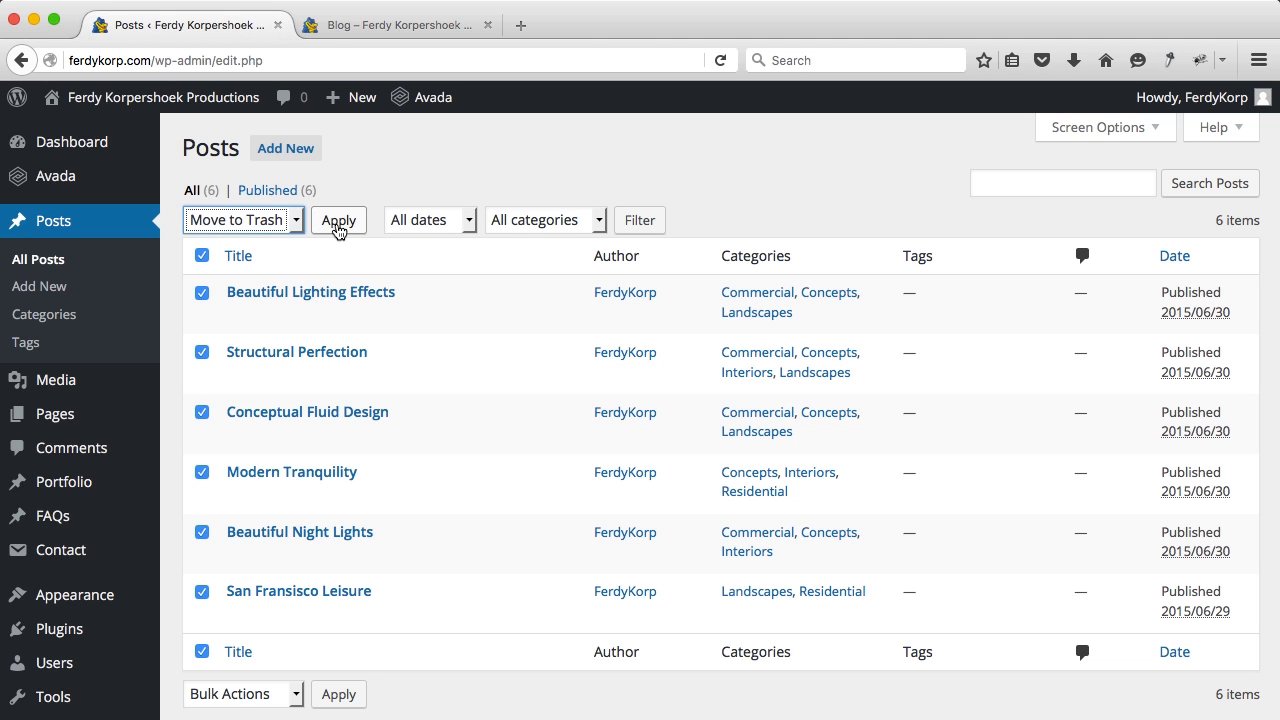
click(338, 221)
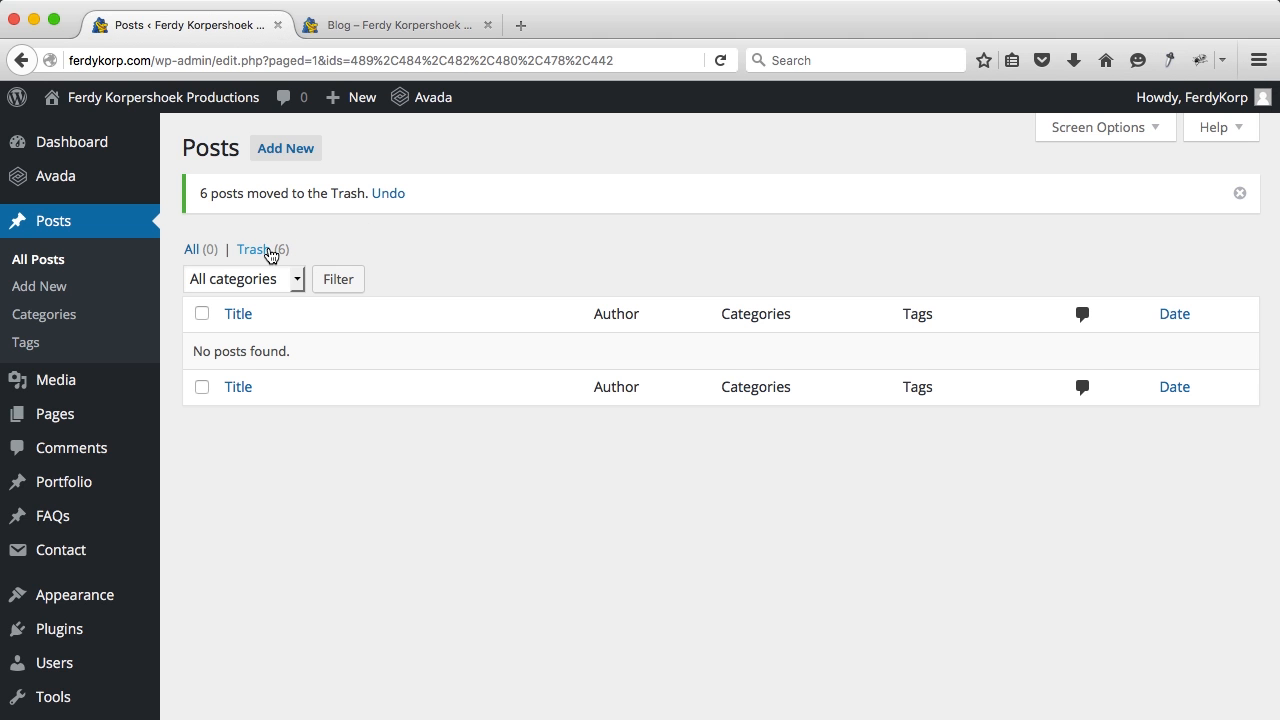
Step: Empty the Trash to permanently delete the posts, then go to Posts > Categories
click(272, 252)
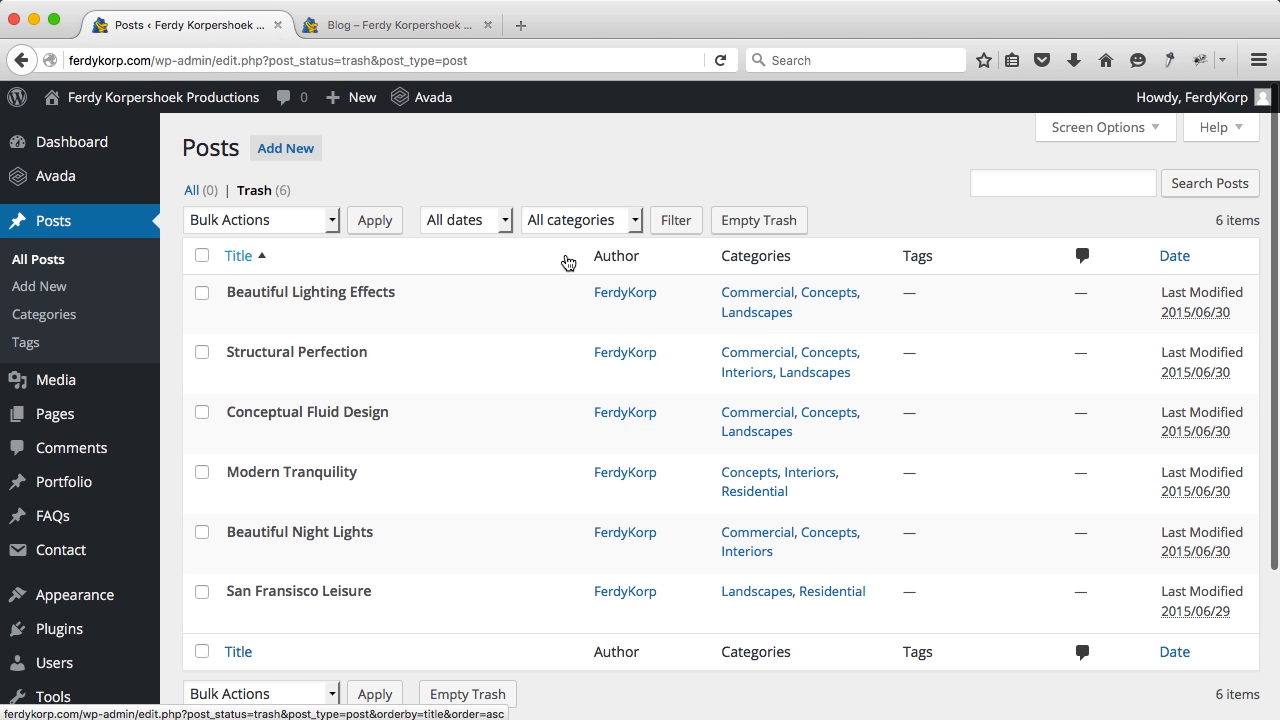
click(753, 224)
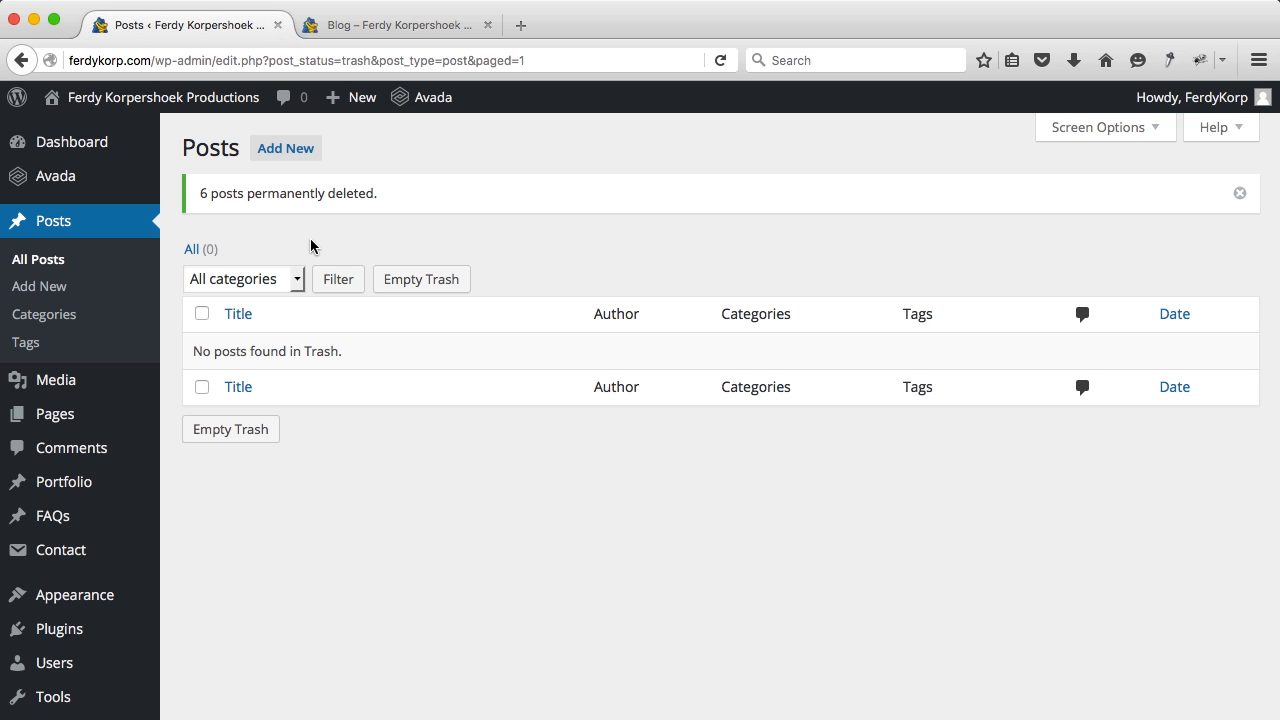
click(68, 317)
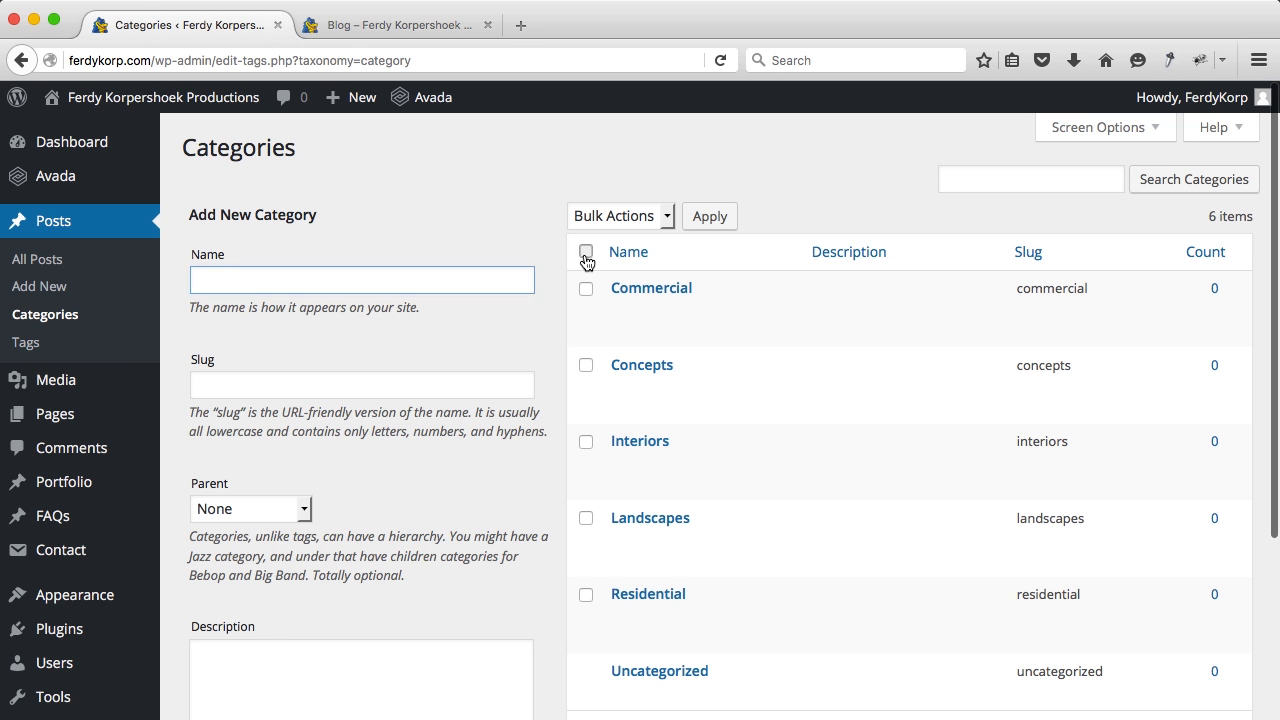
Step: Bulk-delete all the demo categories
click(587, 253)
click(630, 218)
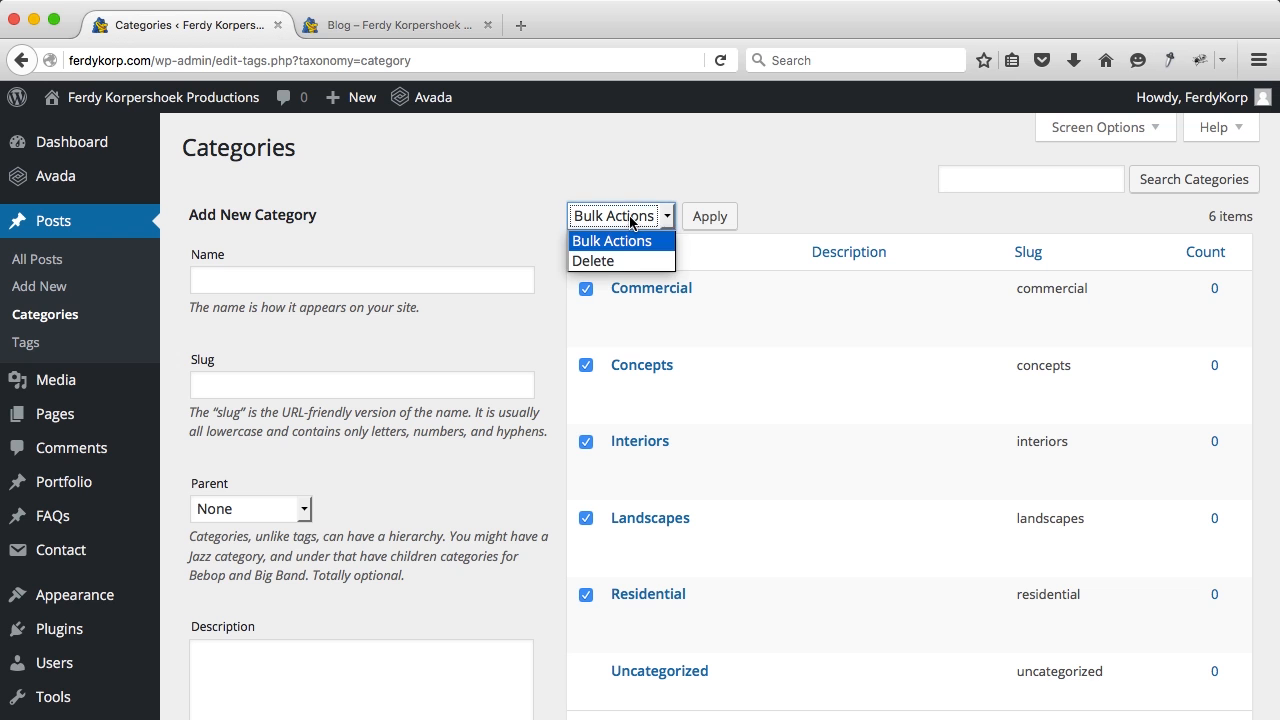
click(615, 263)
click(710, 217)
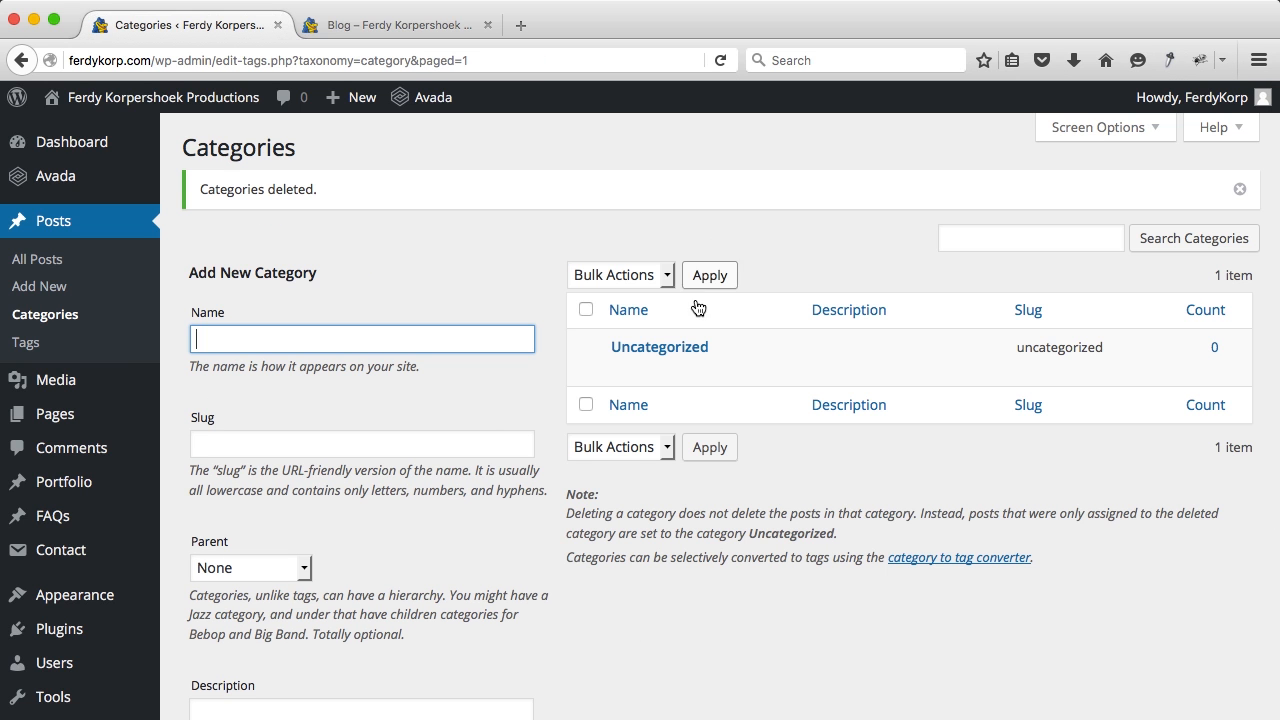
Step: Rename Uncategorized to Blog with slug blog and save it
click(648, 352)
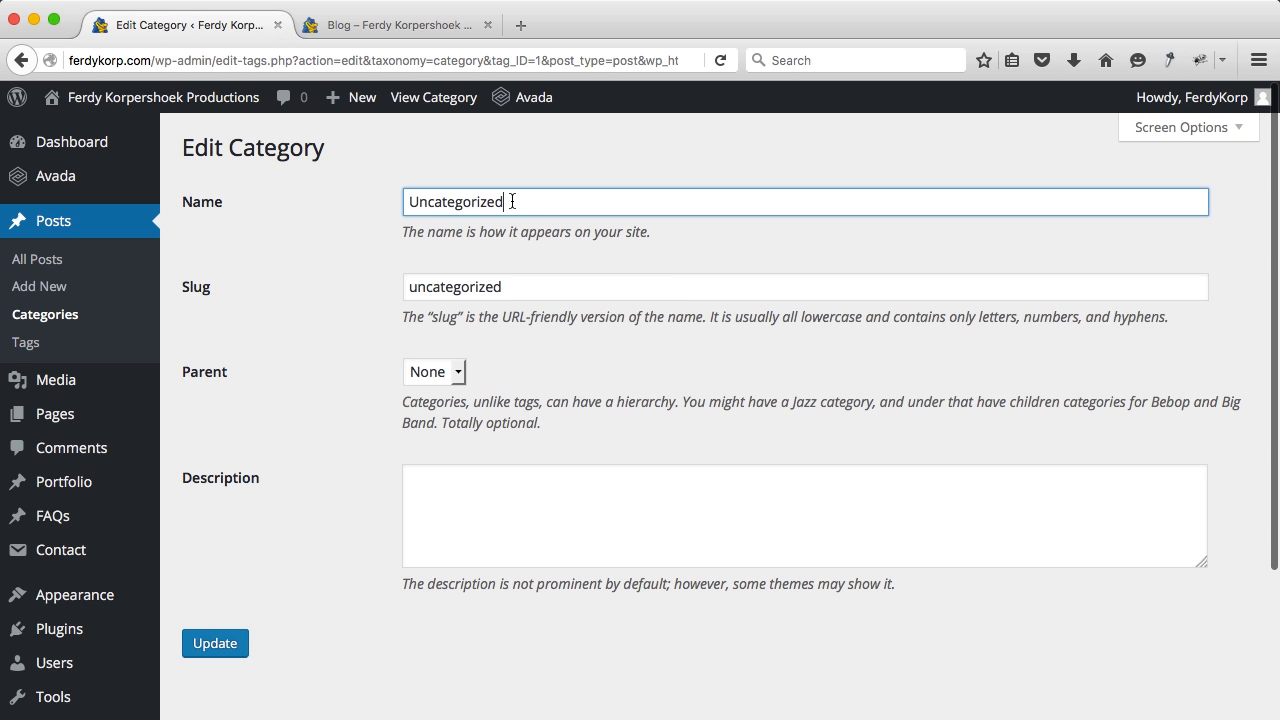
double_click(512, 201)
text(Blog)
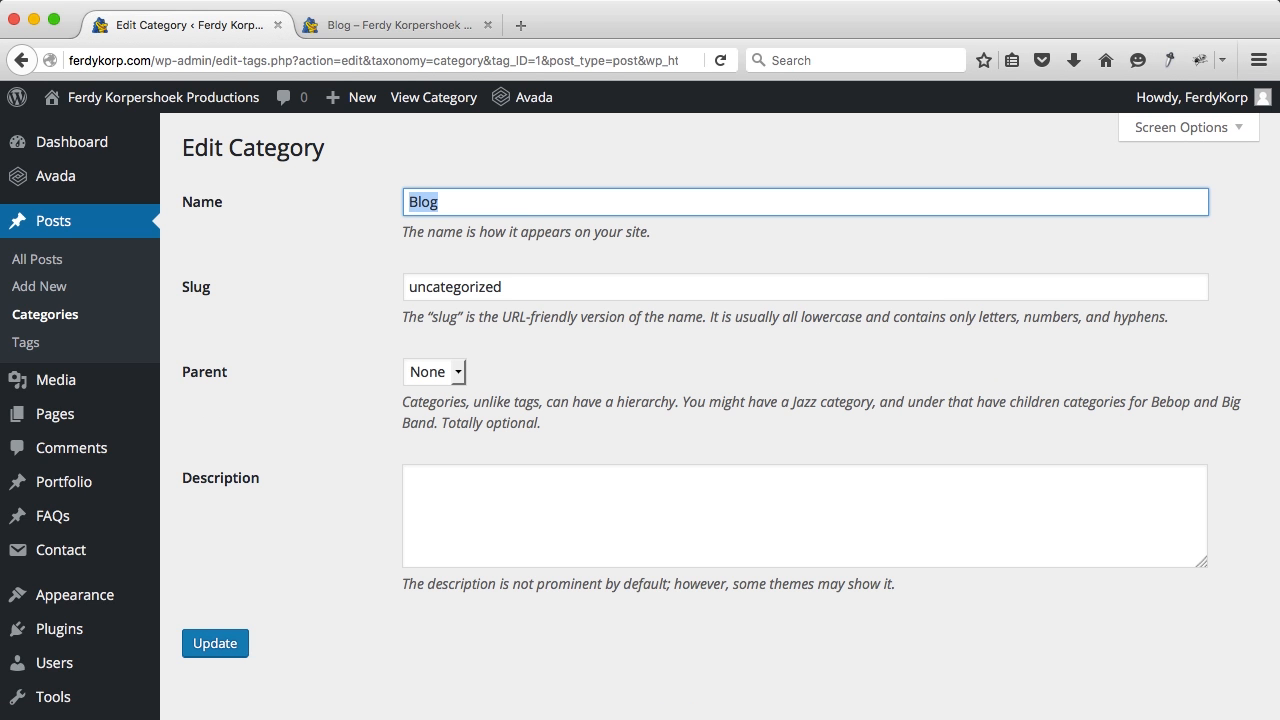
click(515, 287)
double_click(515, 287)
text(Blog)
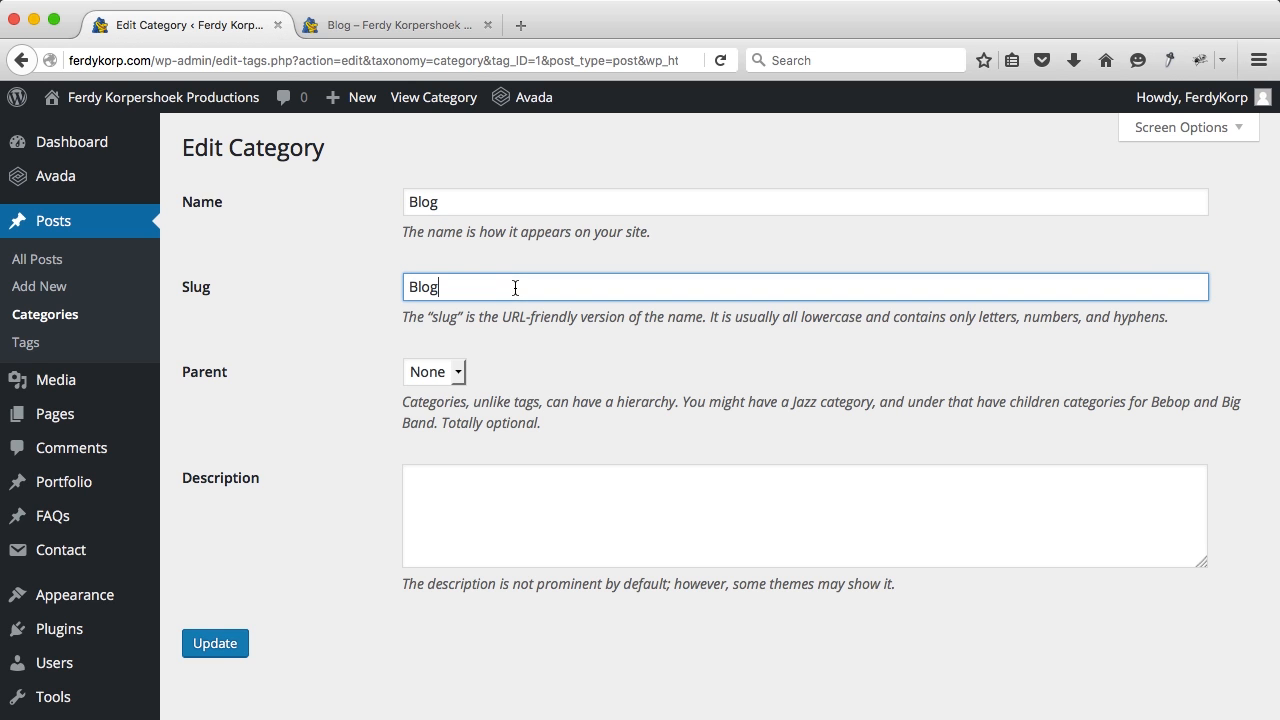
click(215, 644)
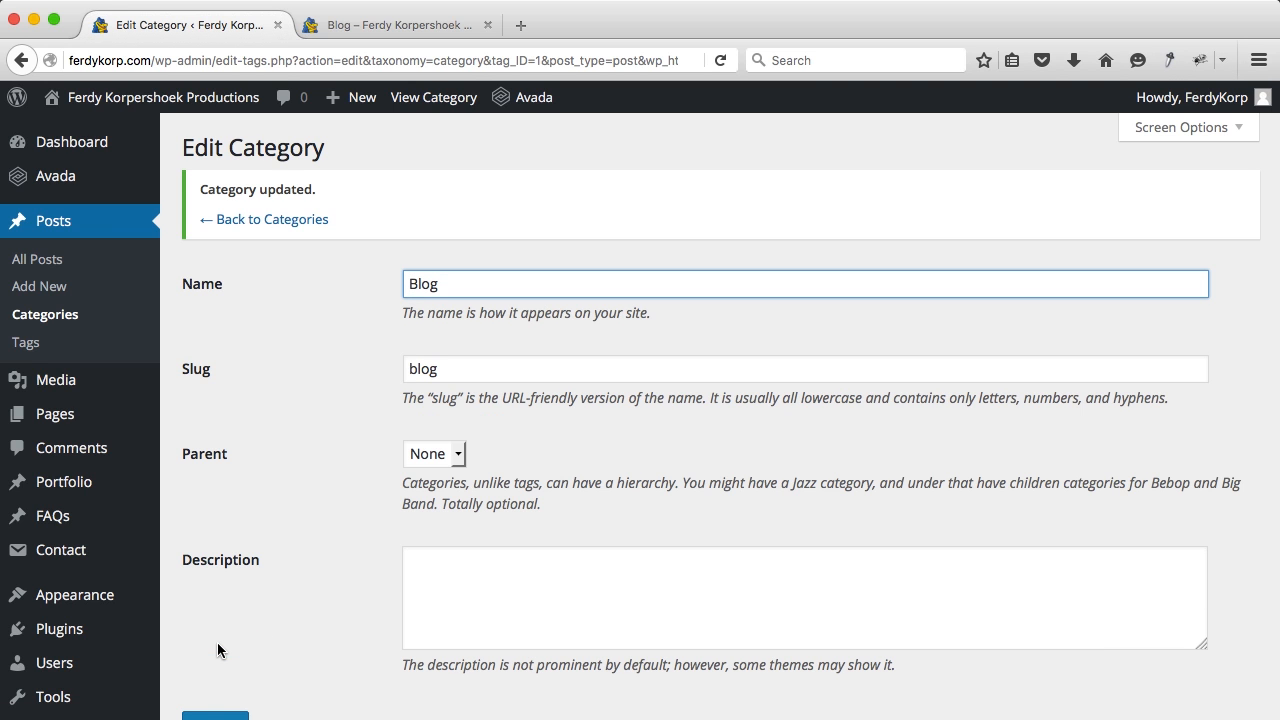
click(255, 223)
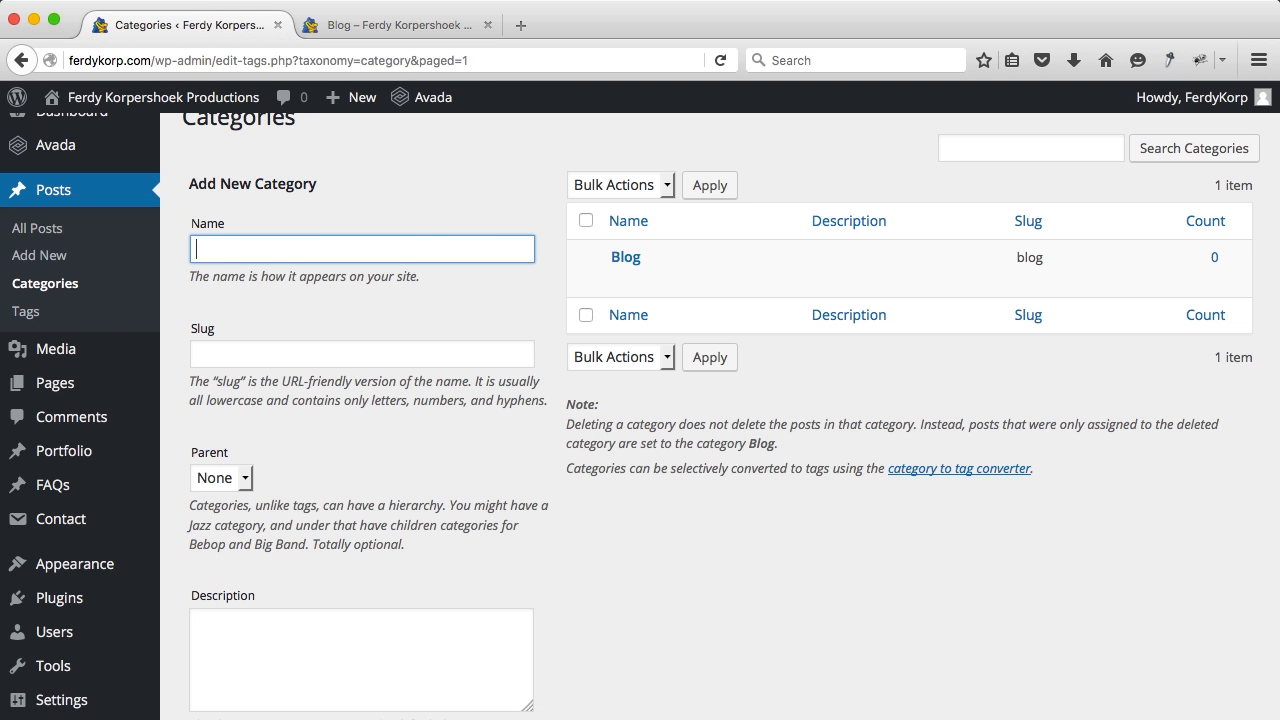
Step: Add 'Private' as a new category with Blog as its parent
text(Private)
scroll(459, 367, down, 4)
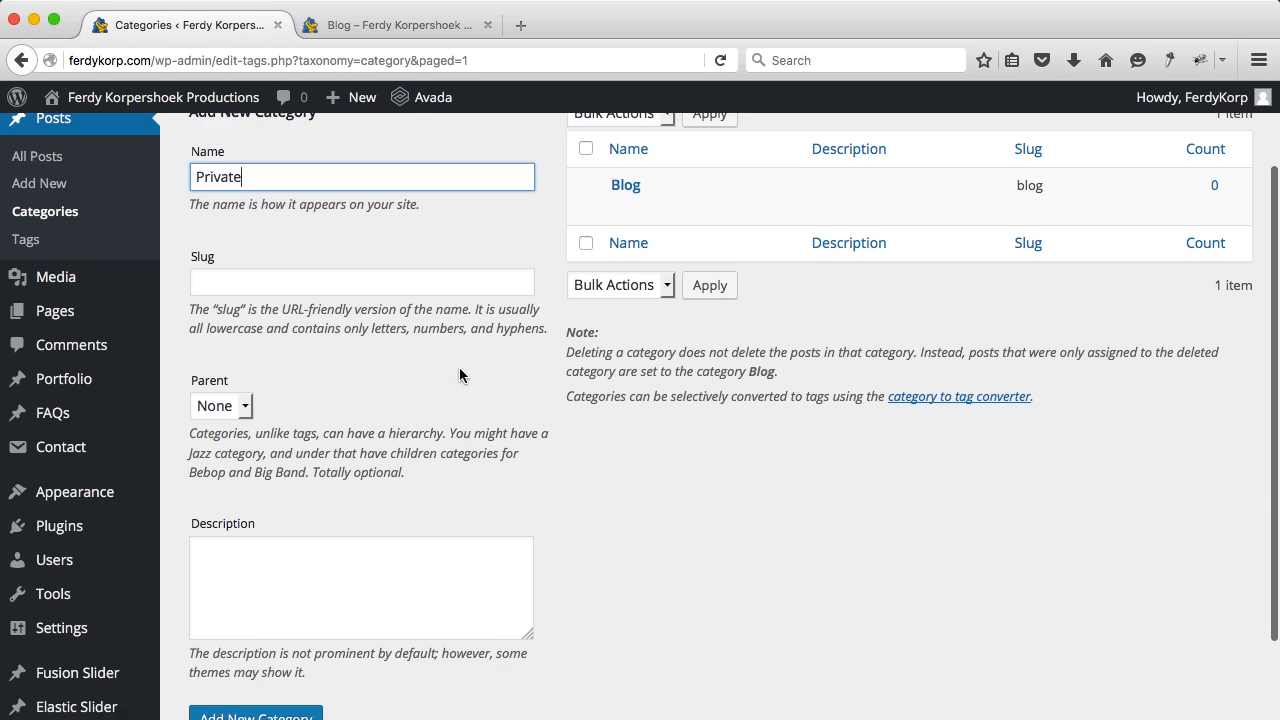
click(241, 320)
click(228, 362)
click(270, 638)
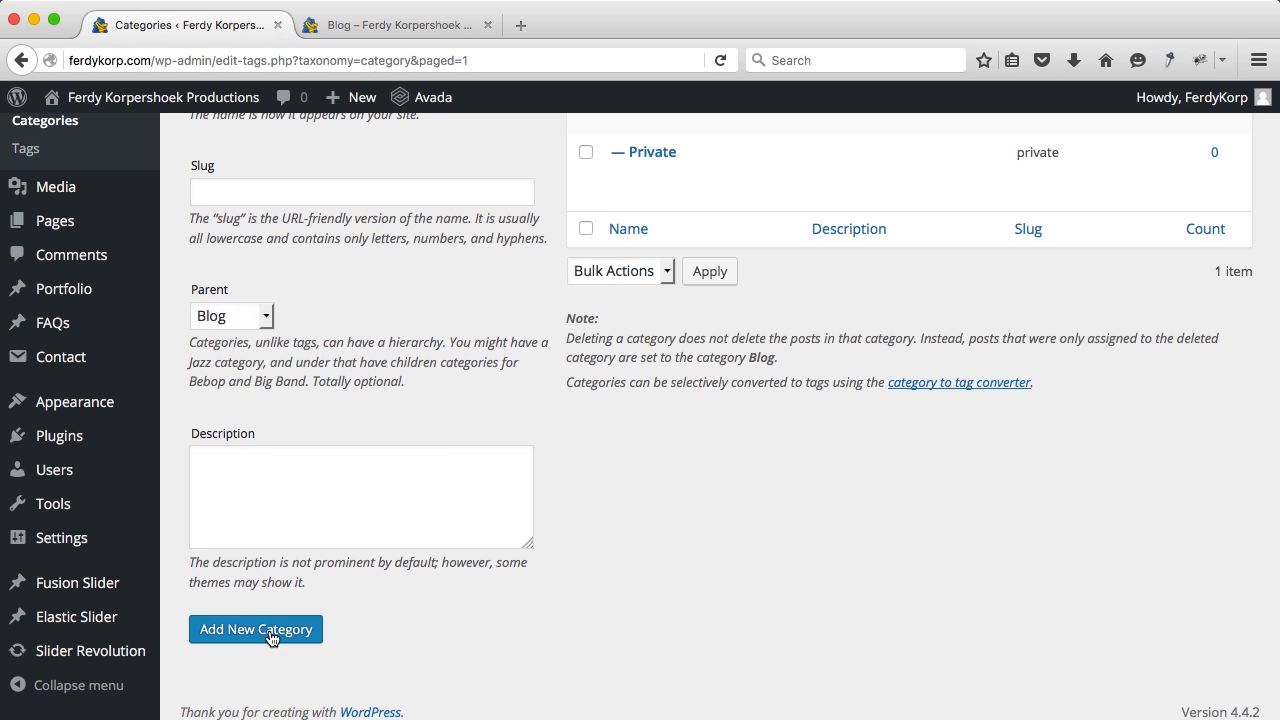
Step: Add 'Photography' and 'Videography' as subcategories of Blog
scroll(310, 569, up, 4)
click(249, 271)
text(Photograp)
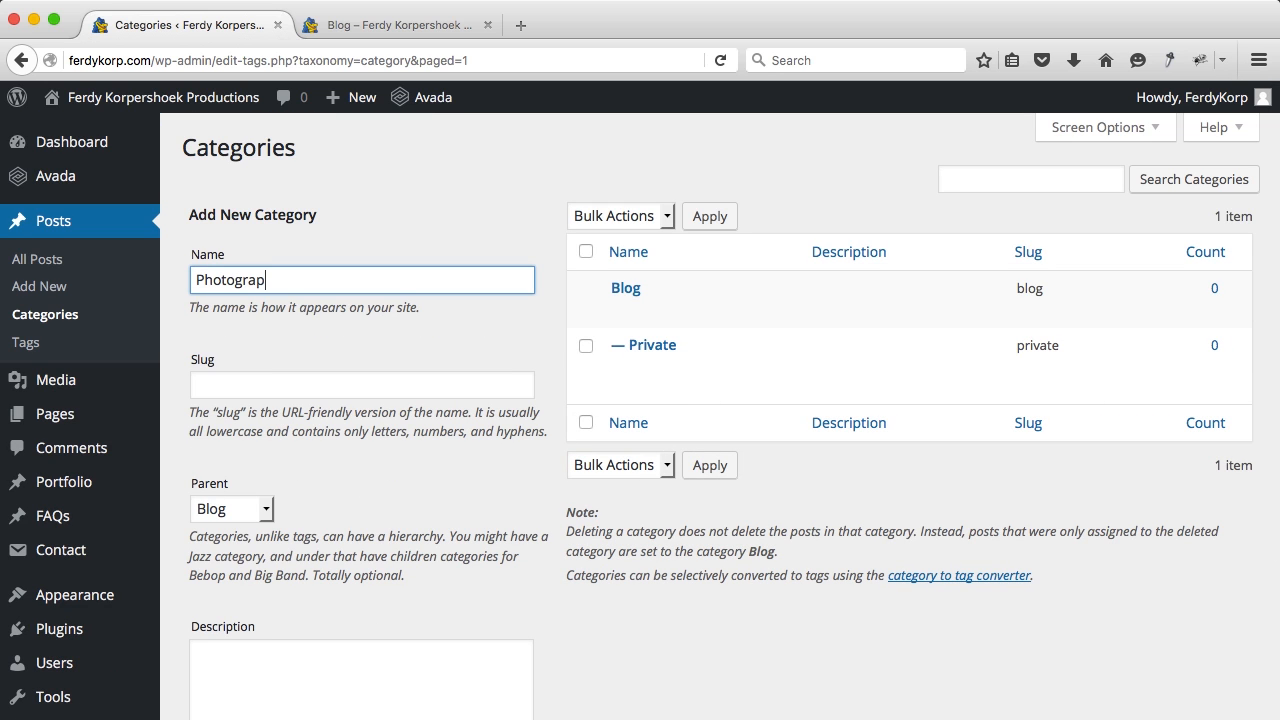
scroll(250, 298, down, 4)
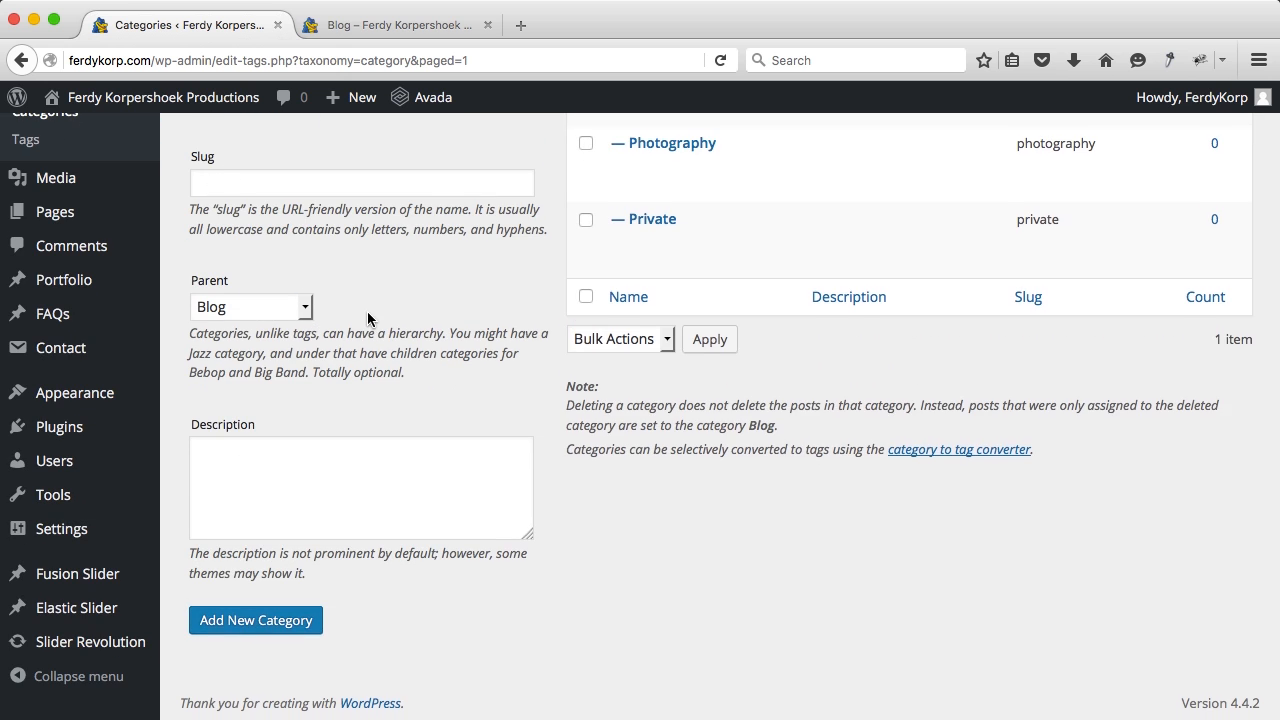
scroll(369, 320, up, 4)
click(322, 288)
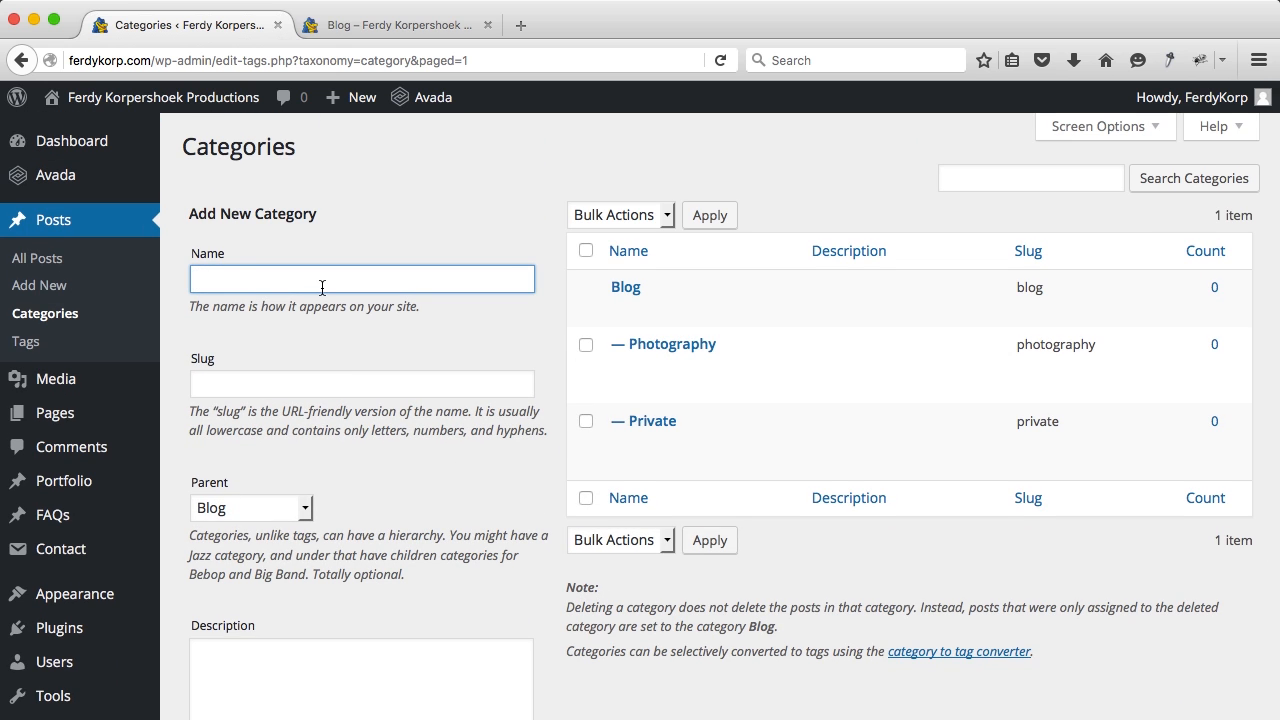
scroll(640, 400, down, 4)
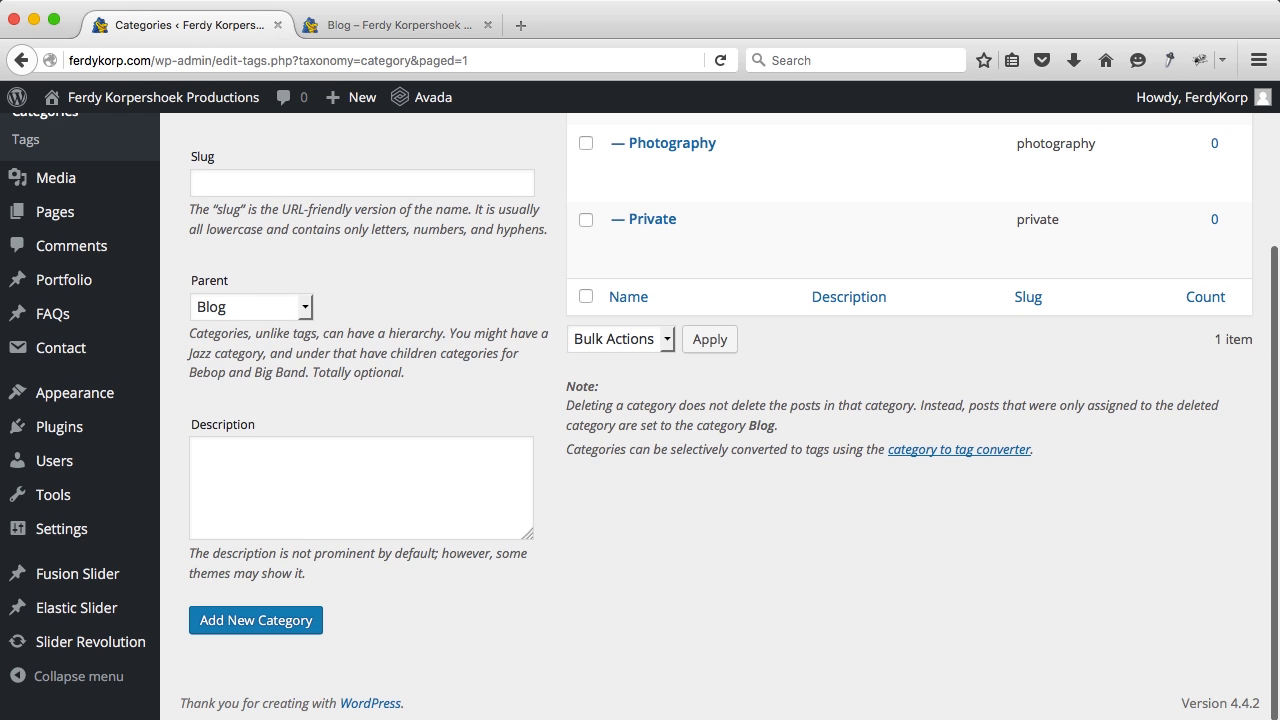
click(264, 617)
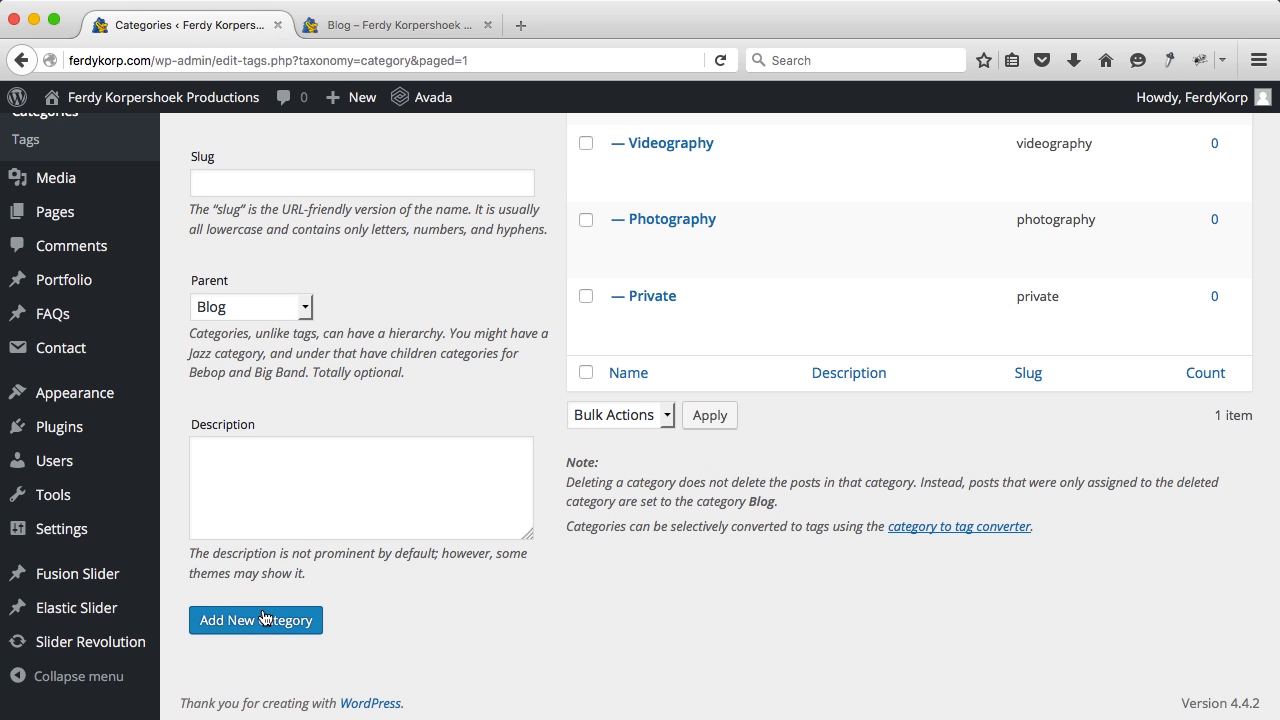
Step: Add 'Webdesign' as a subcategory of Blog
scroll(292, 258, up, 4)
click(252, 268)
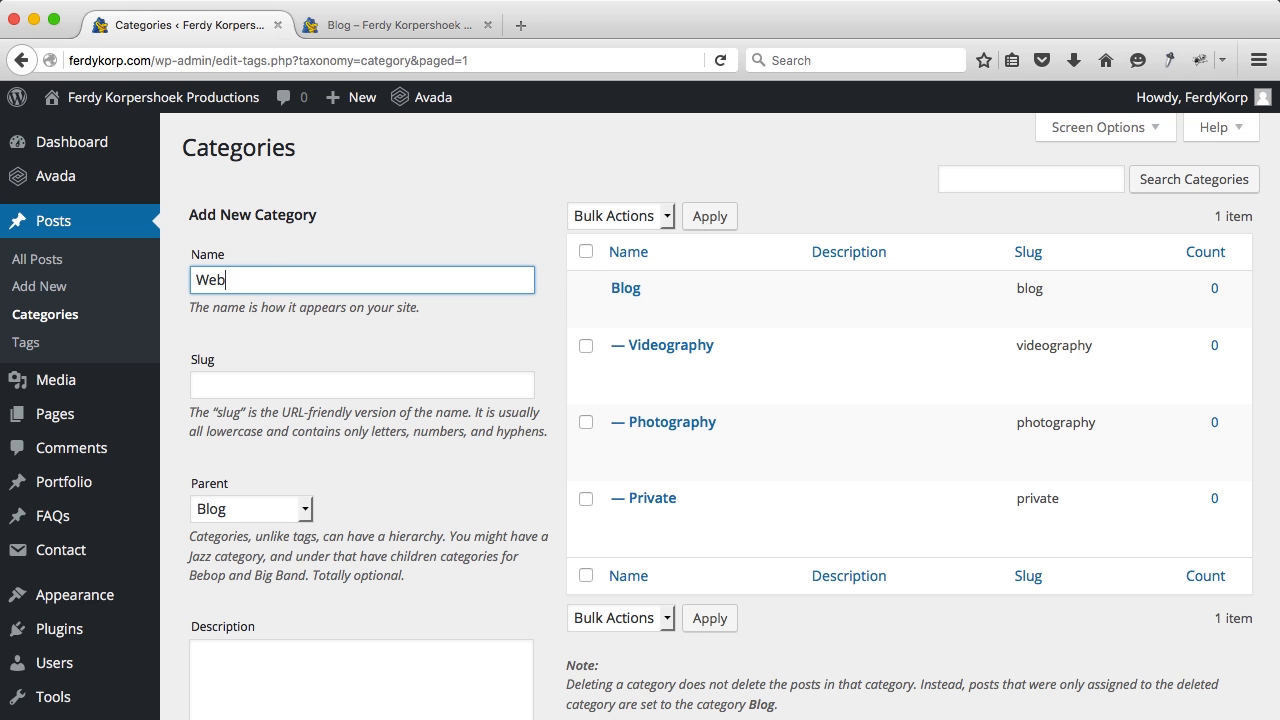
scroll(700, 400, down, 4)
click(213, 612)
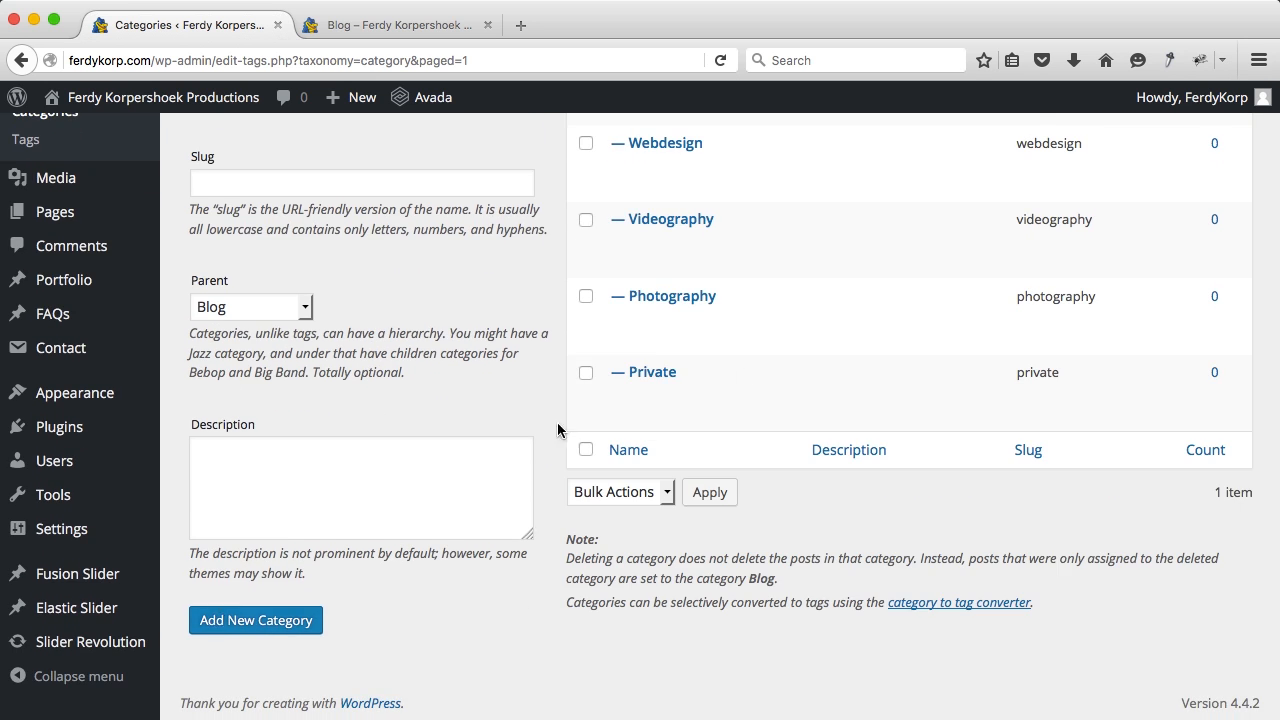
scroll(848, 356, up, 3)
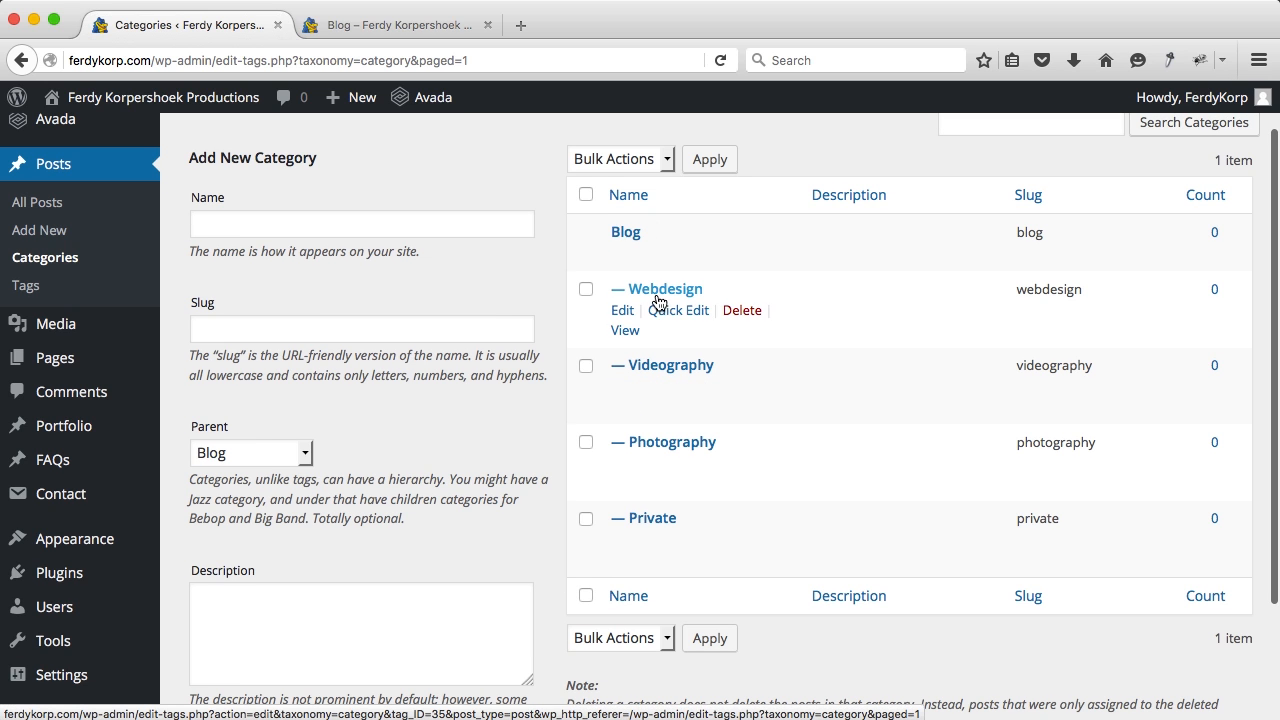
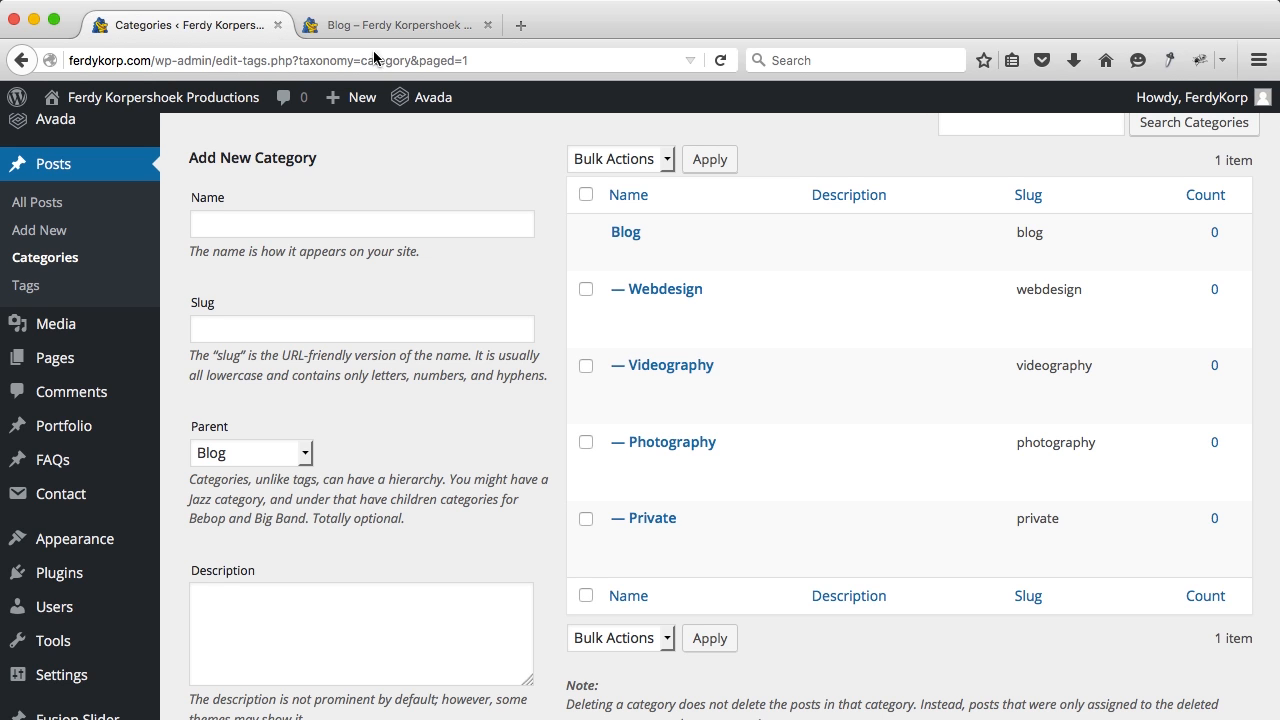
Step: Scroll the Categories list to review Blog and its four subcategories
scroll(701, 339, down, 3)
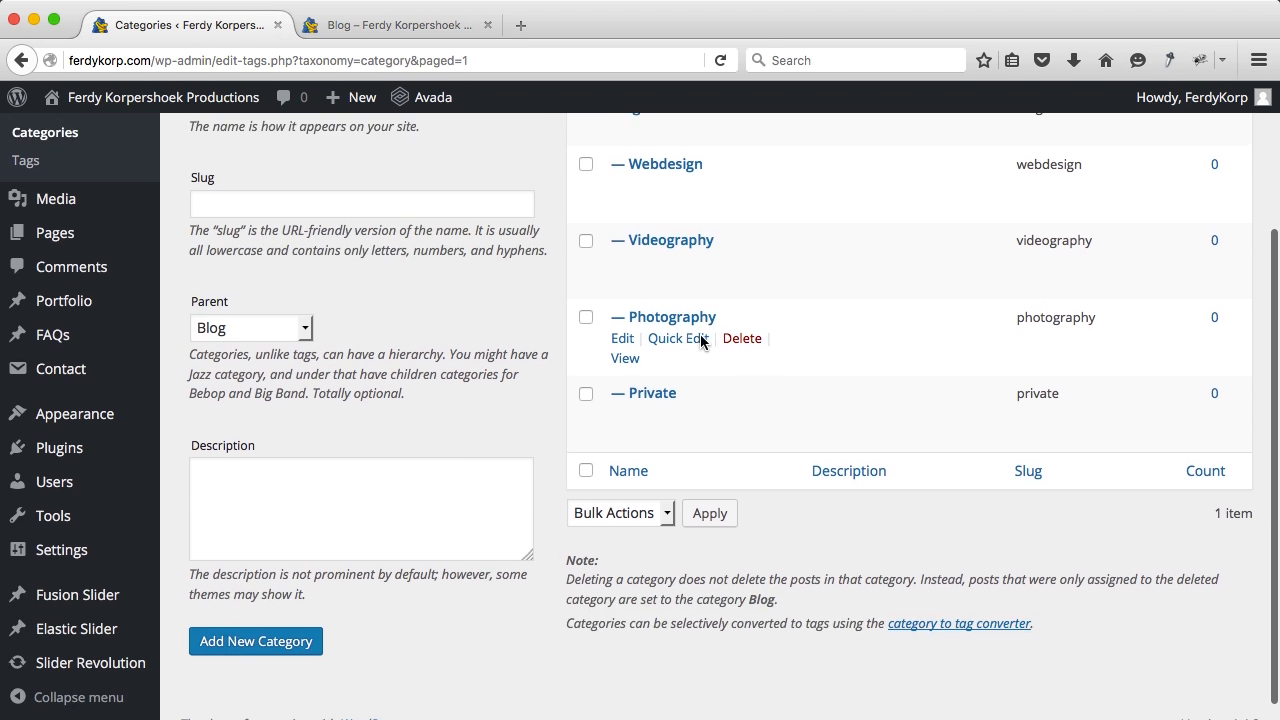
scroll(701, 341, up, 4)
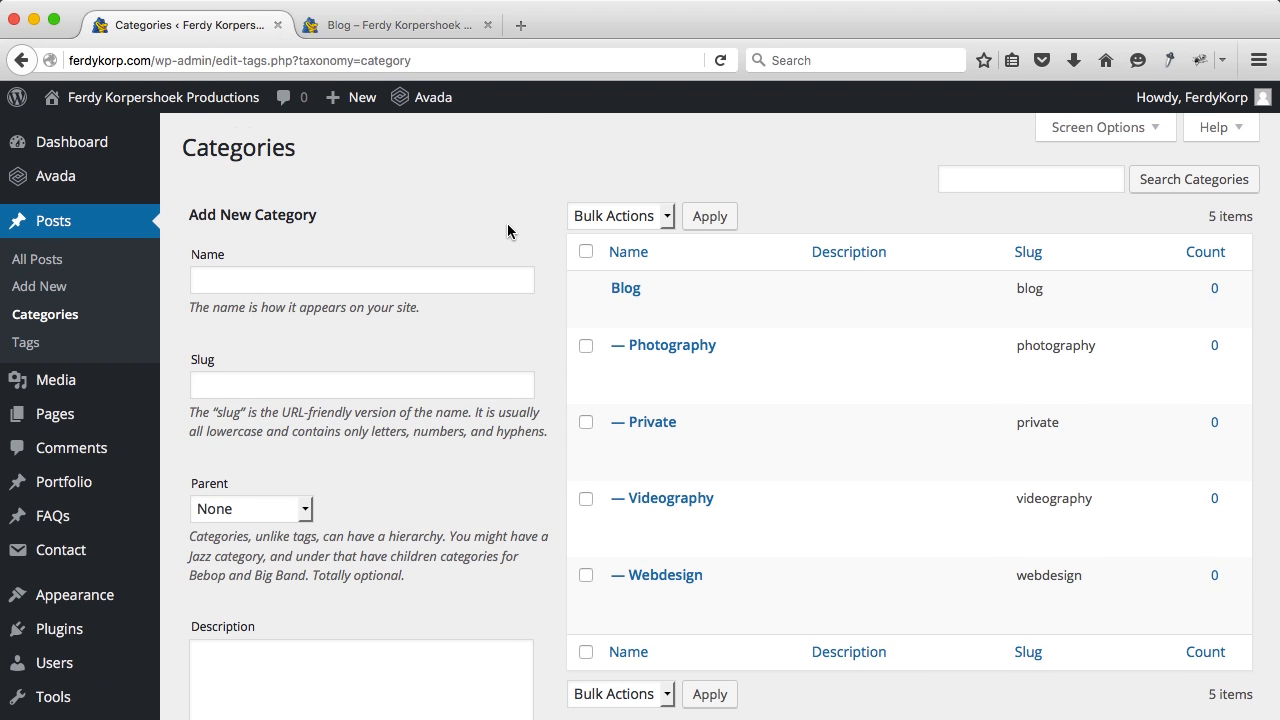
Step: Start a new post titled 'What a great honeymoon'
mouse_move(355, 100)
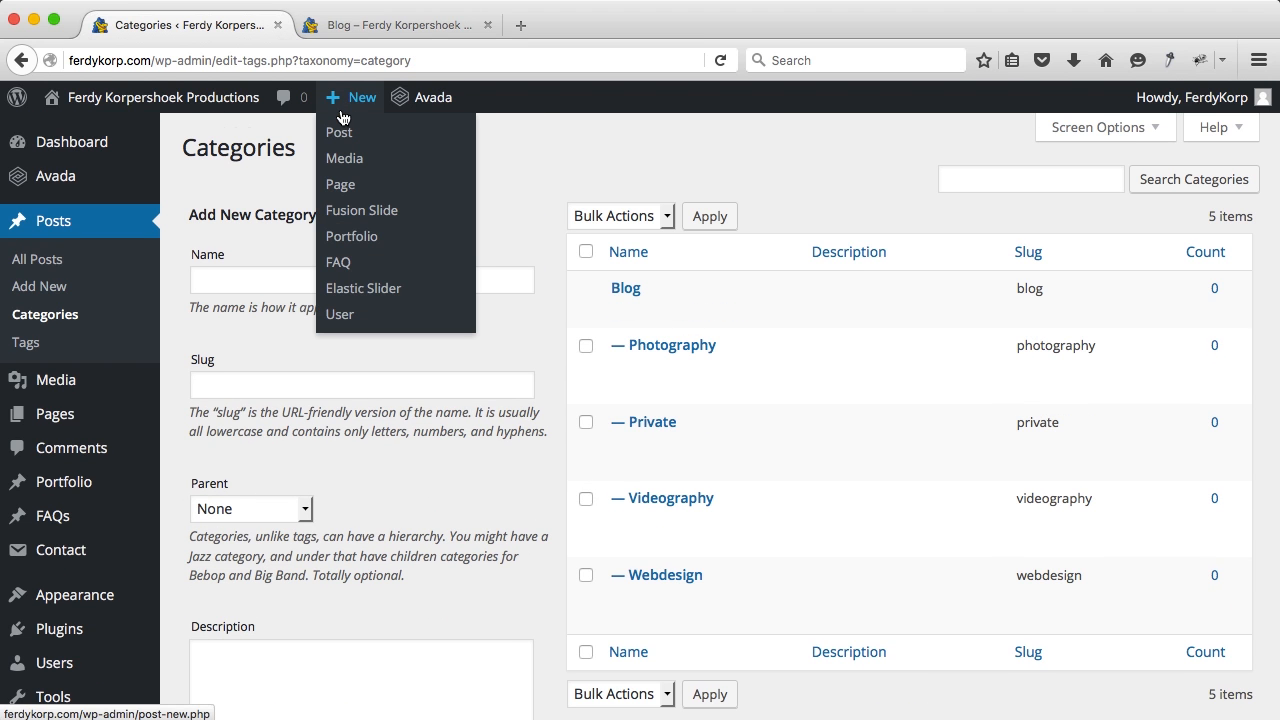
click(339, 133)
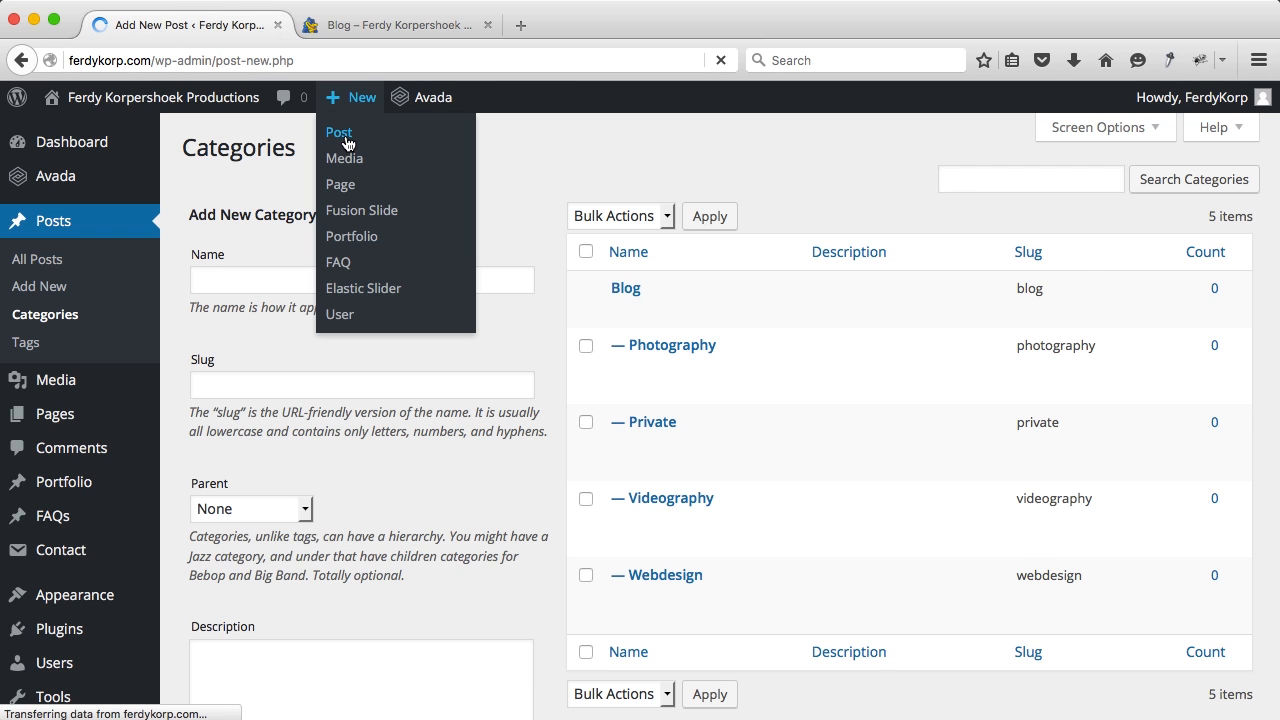
text(What)
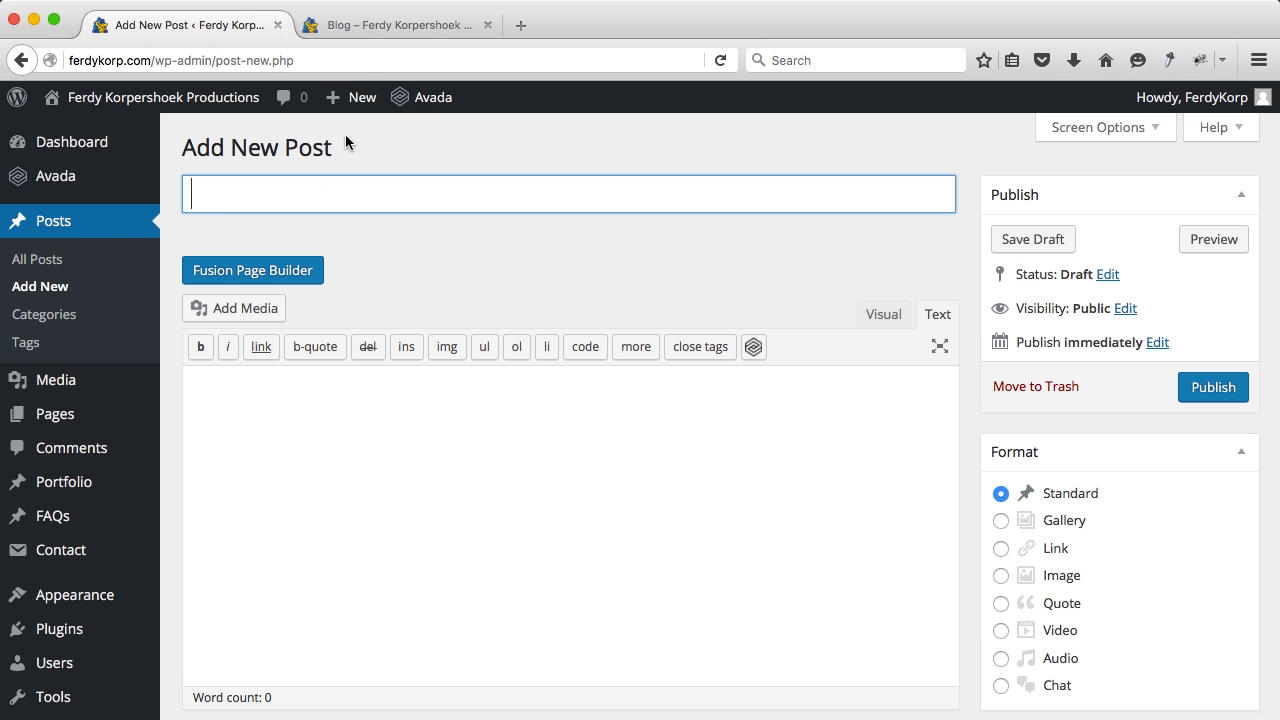
text( a great ho)
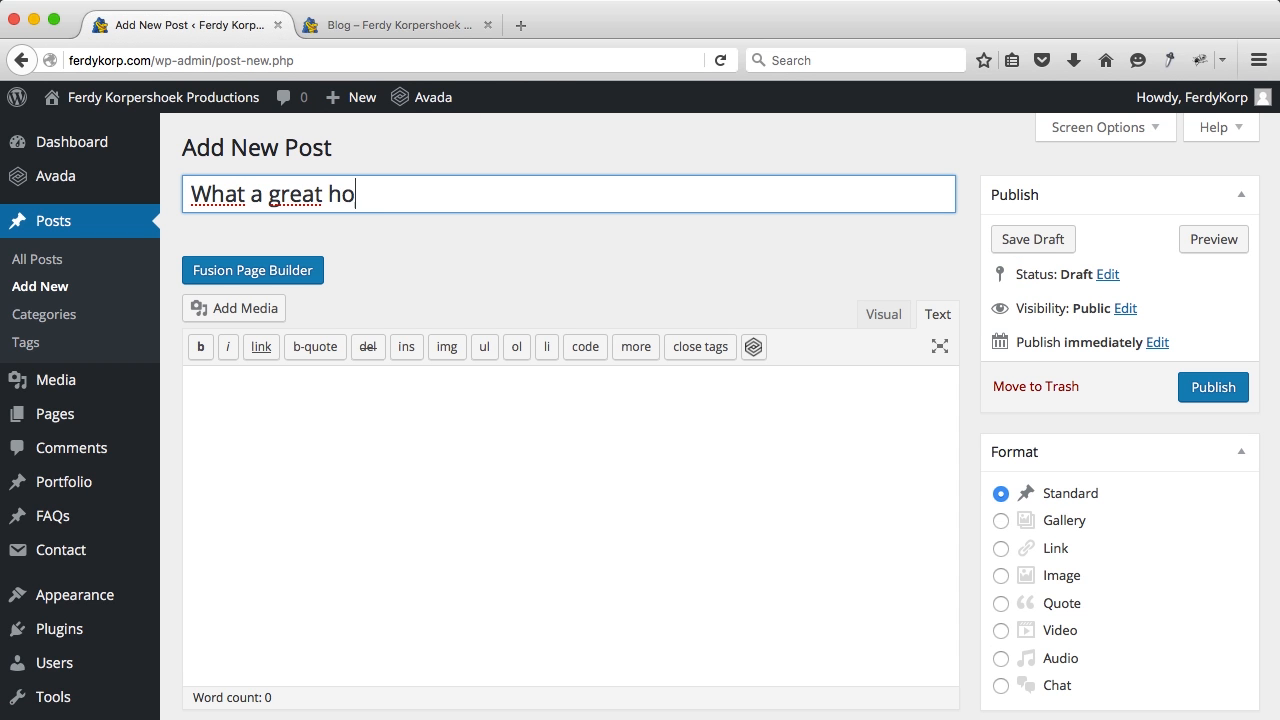
text(neymoon)
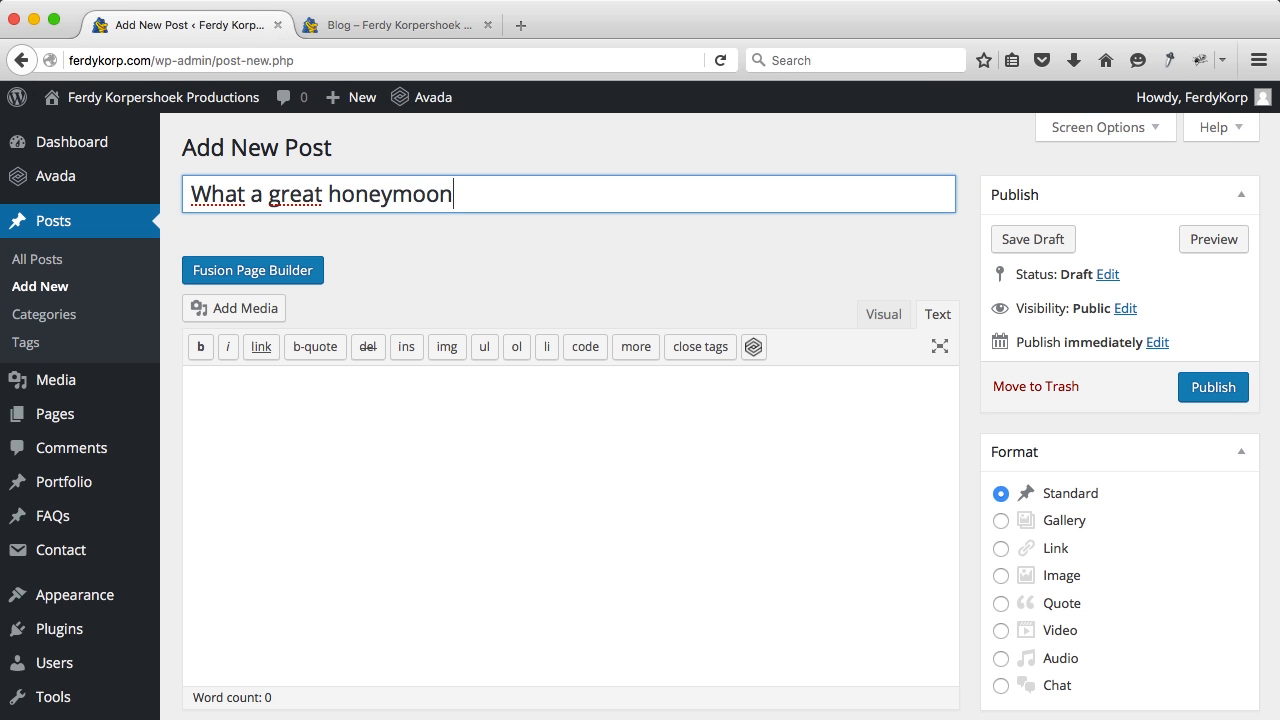
Step: File the post under the Private category and switch it to the Fusion Page Builder
scroll(772, 249, down, 5)
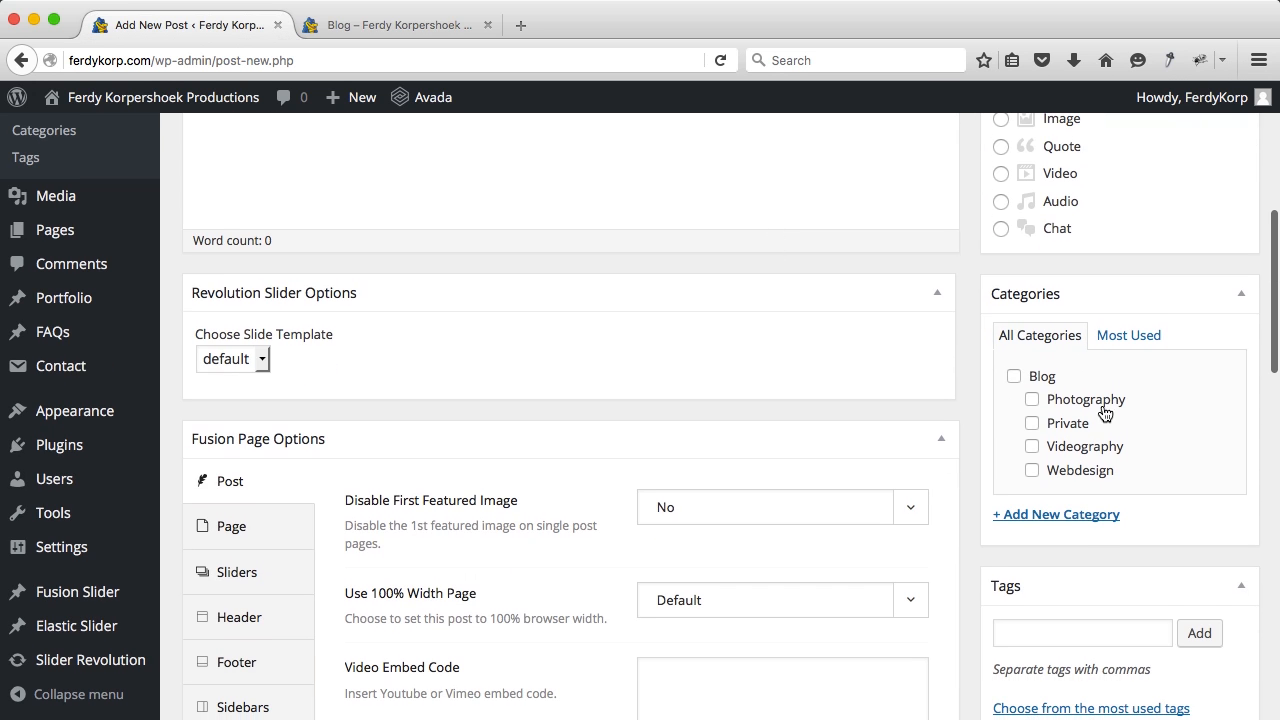
click(1031, 423)
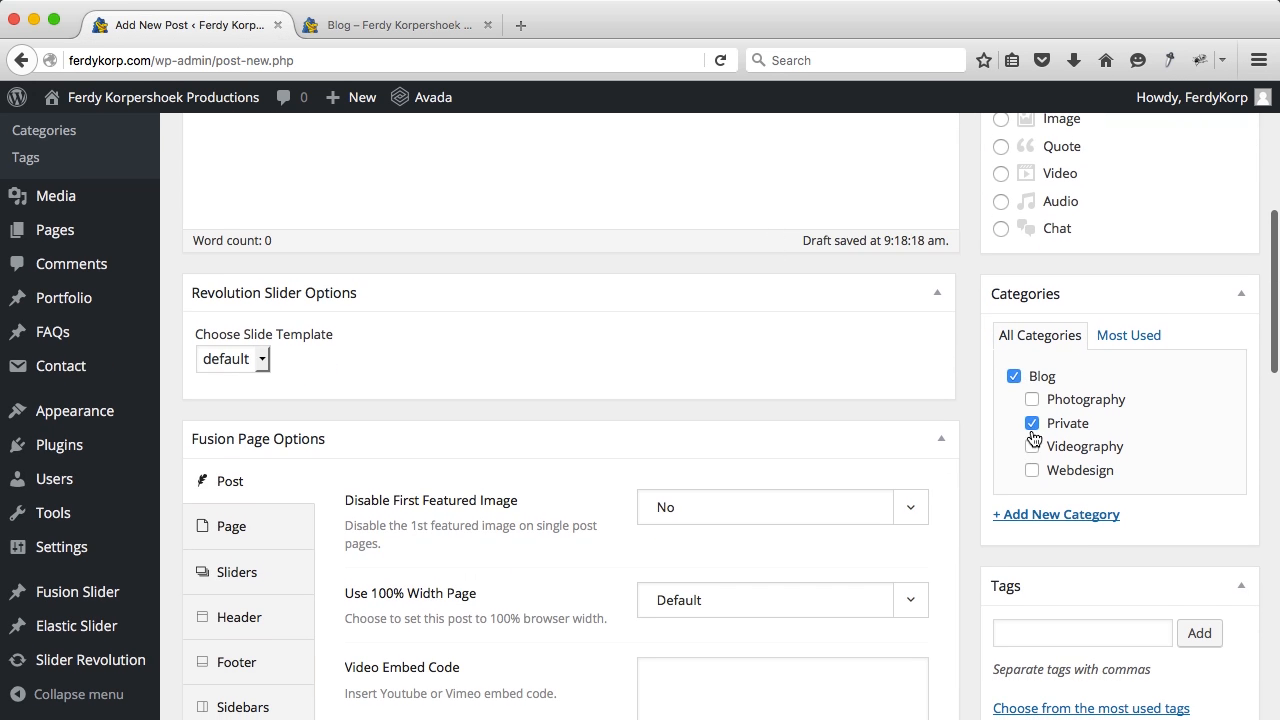
scroll(671, 278, up, 5)
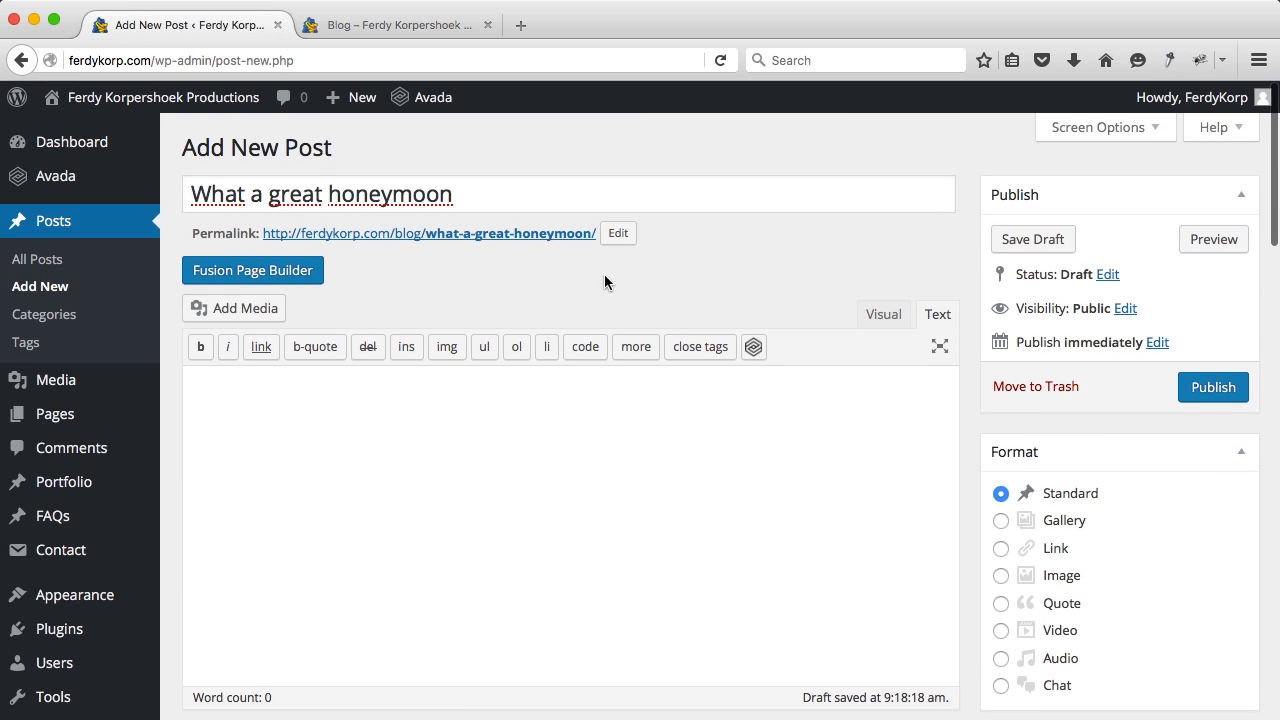
click(286, 275)
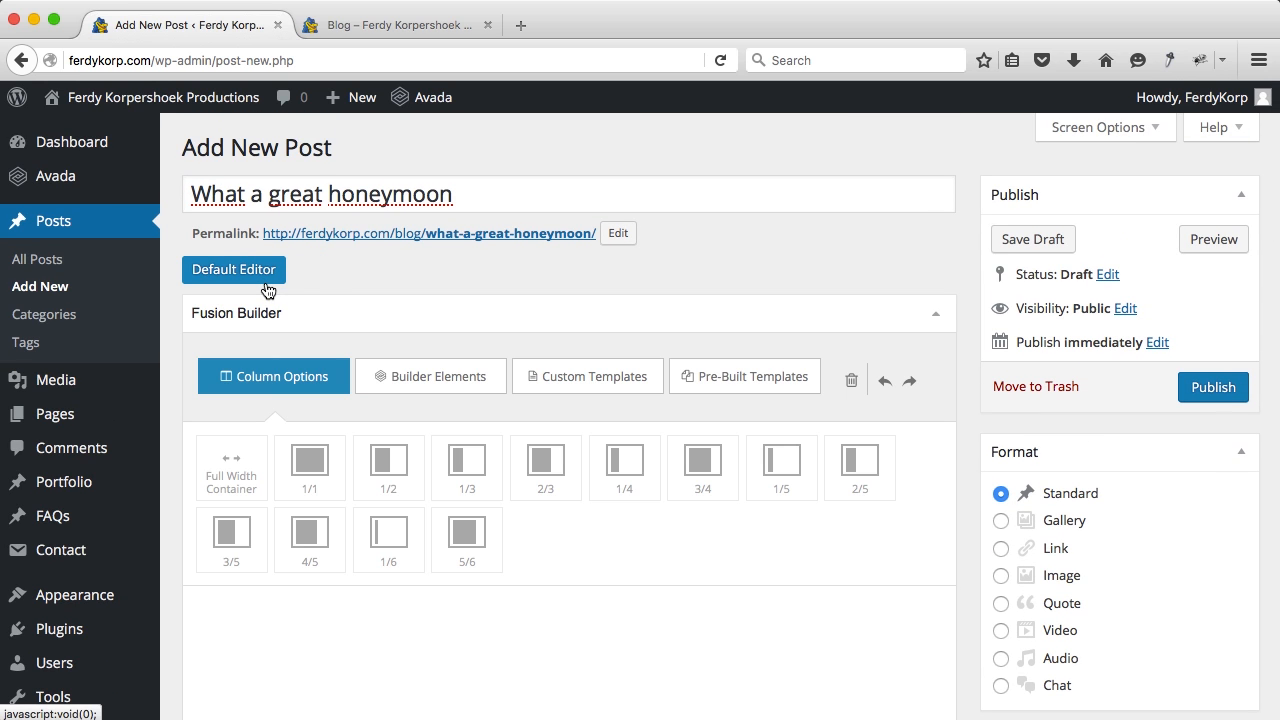
scroll(332, 290, down, 2)
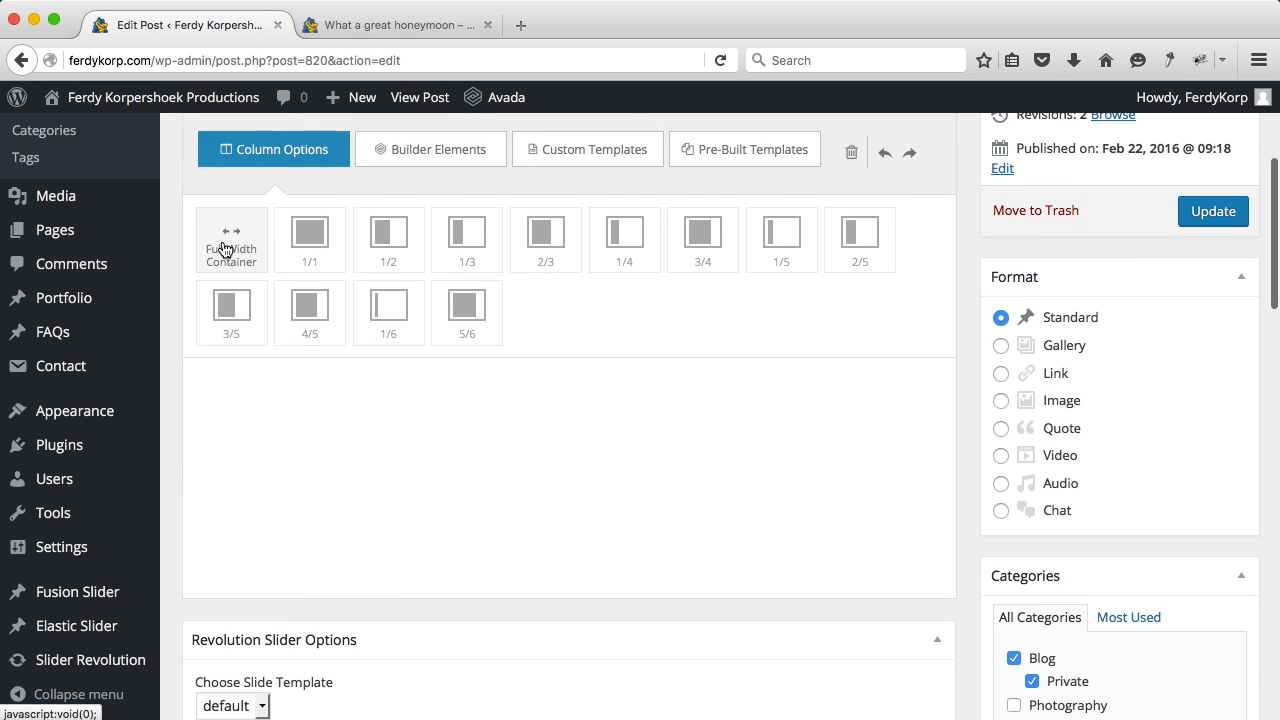
Step: Add a full-width container holding a text block, and open the block for editing
click(226, 249)
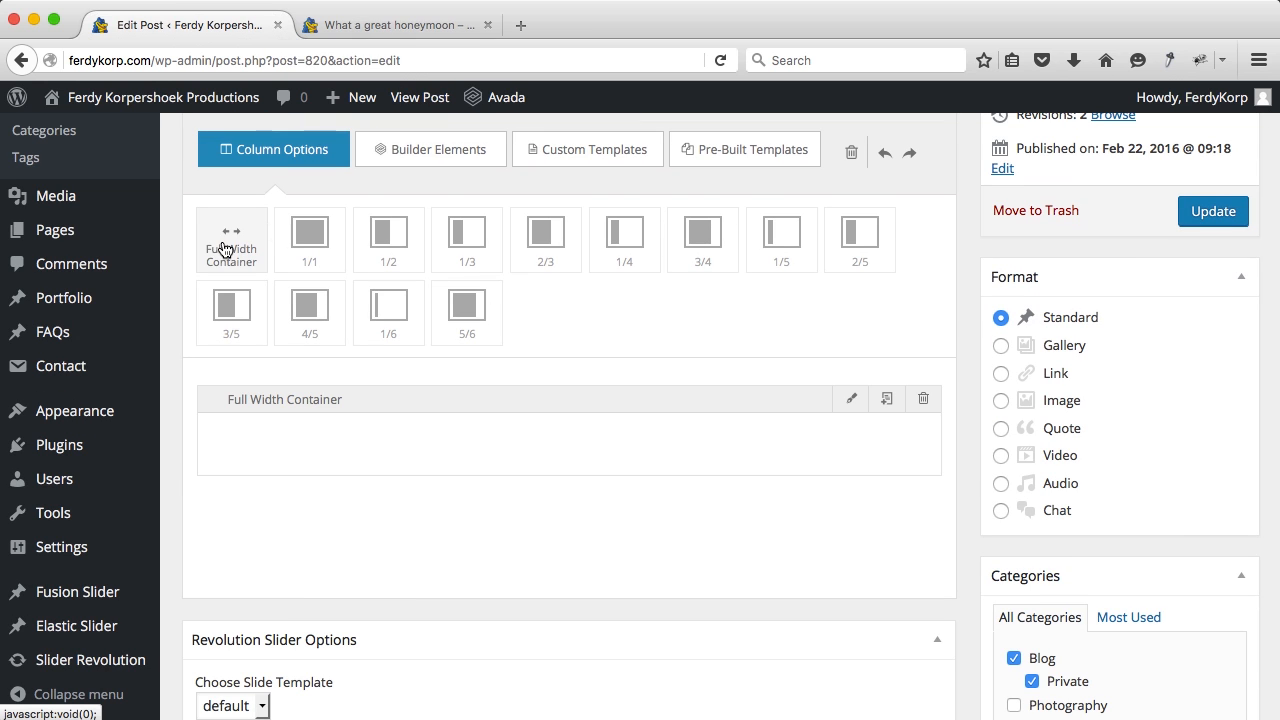
click(419, 151)
scroll(422, 345, down, 5)
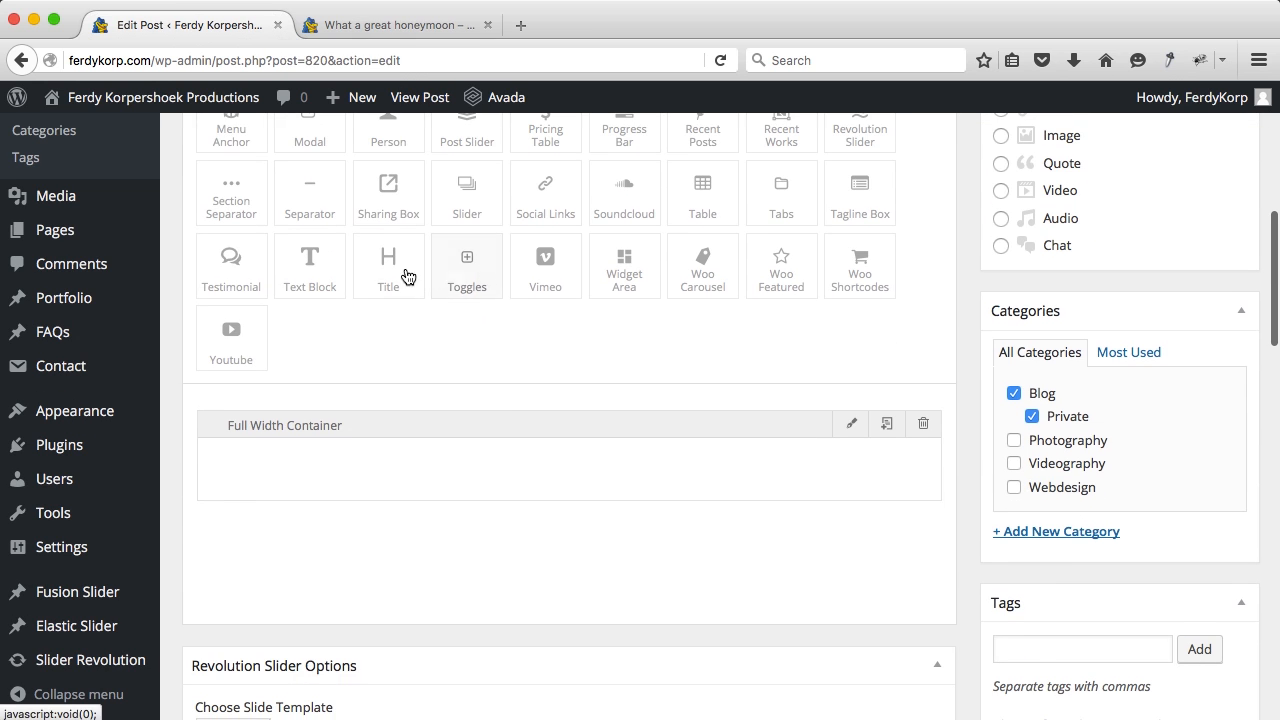
drag(310, 262, 300, 466)
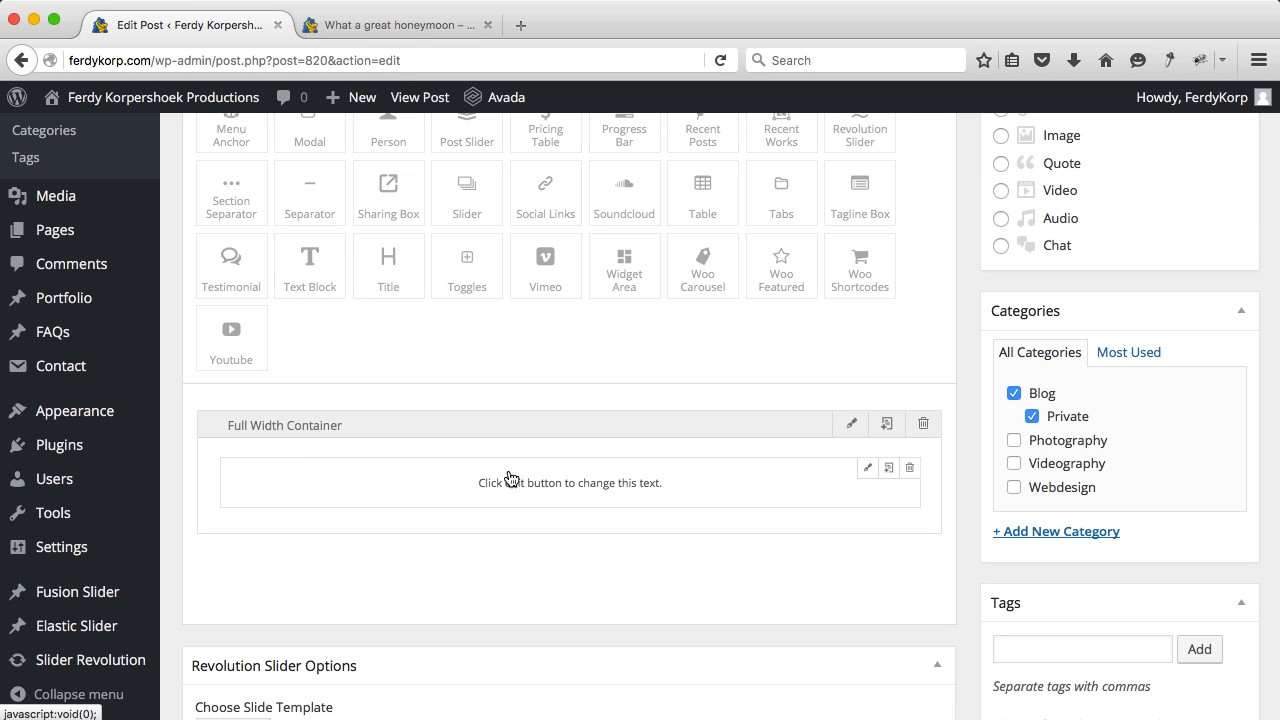
click(867, 470)
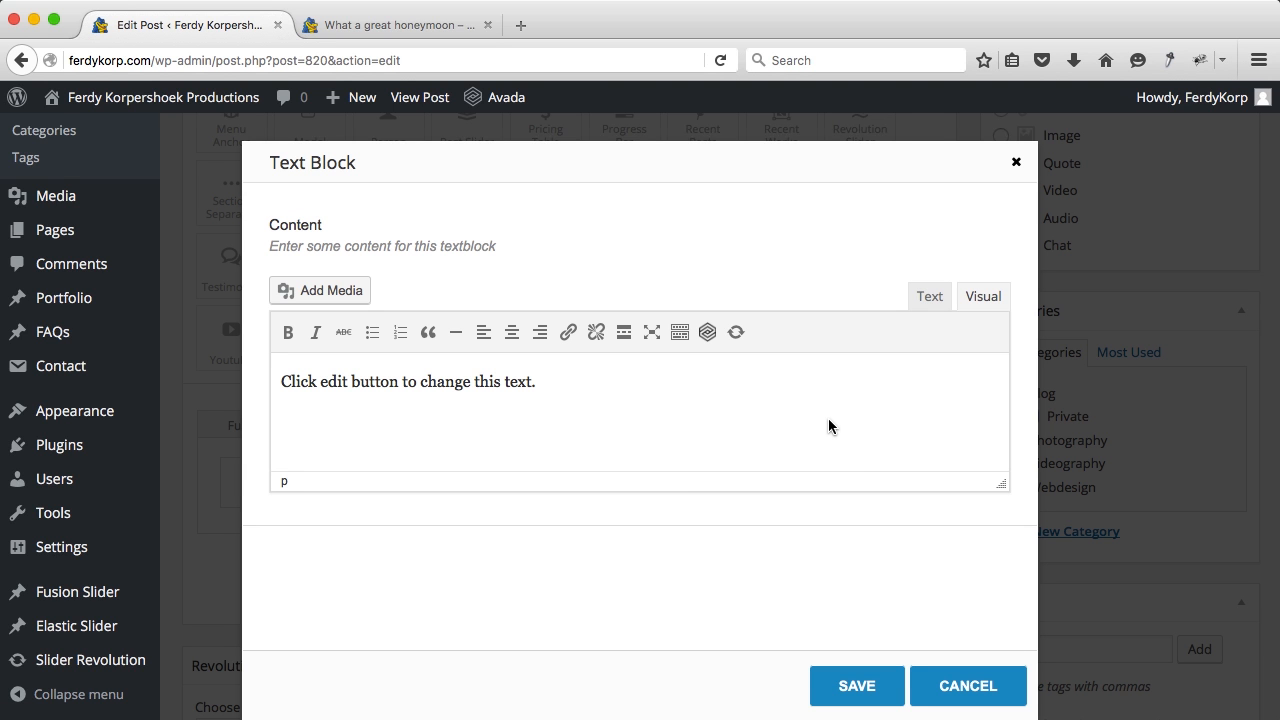
Step: Paste the dropcap honeymoon story, ending 'Here we show you some pictures!'
click(930, 297)
key(super+a)
text([dropcap color="" boxed="yes" boxed_radius="0px" class="" id=""]A[/dropcap]nna and I had the best day of our lives! On the 20th of november we said yes to each other! Since that day we are married! Thank God for this great day! After that we went on honeymoon to South Africa and did a wonderfull shoot with Peartrea! What a great guy and what a talent! Here we show you some pictures!)
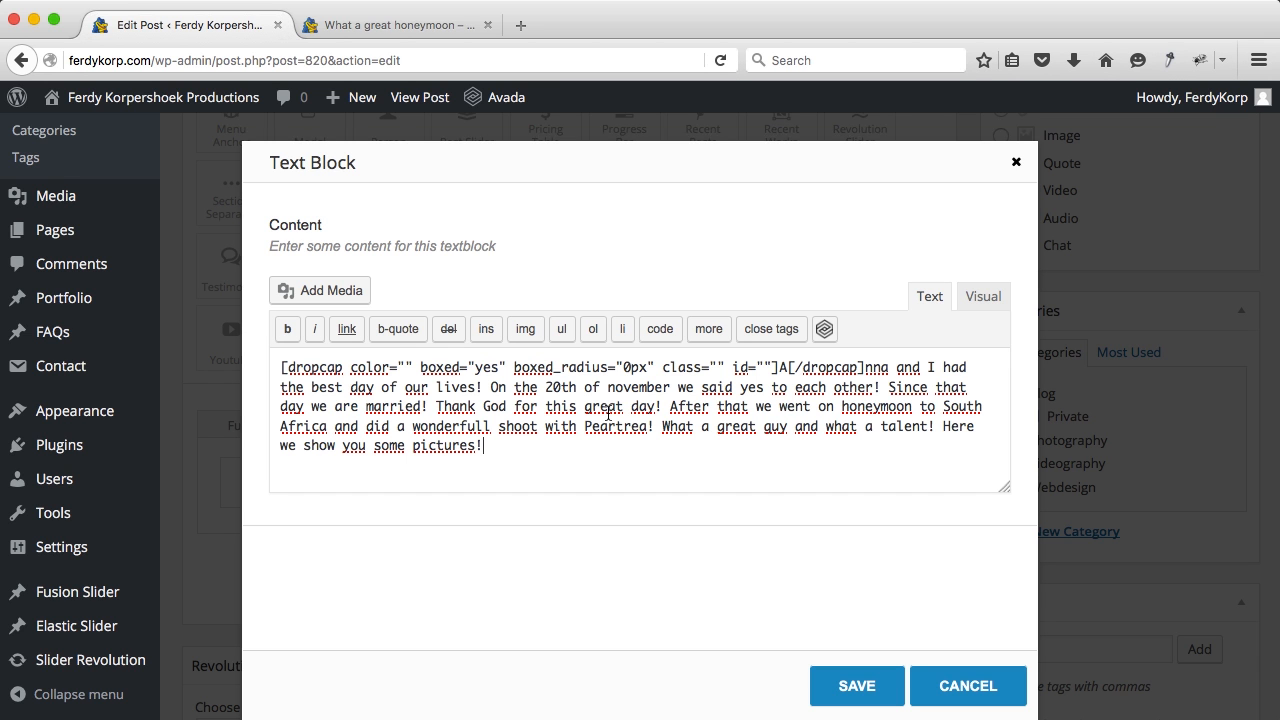
click(984, 297)
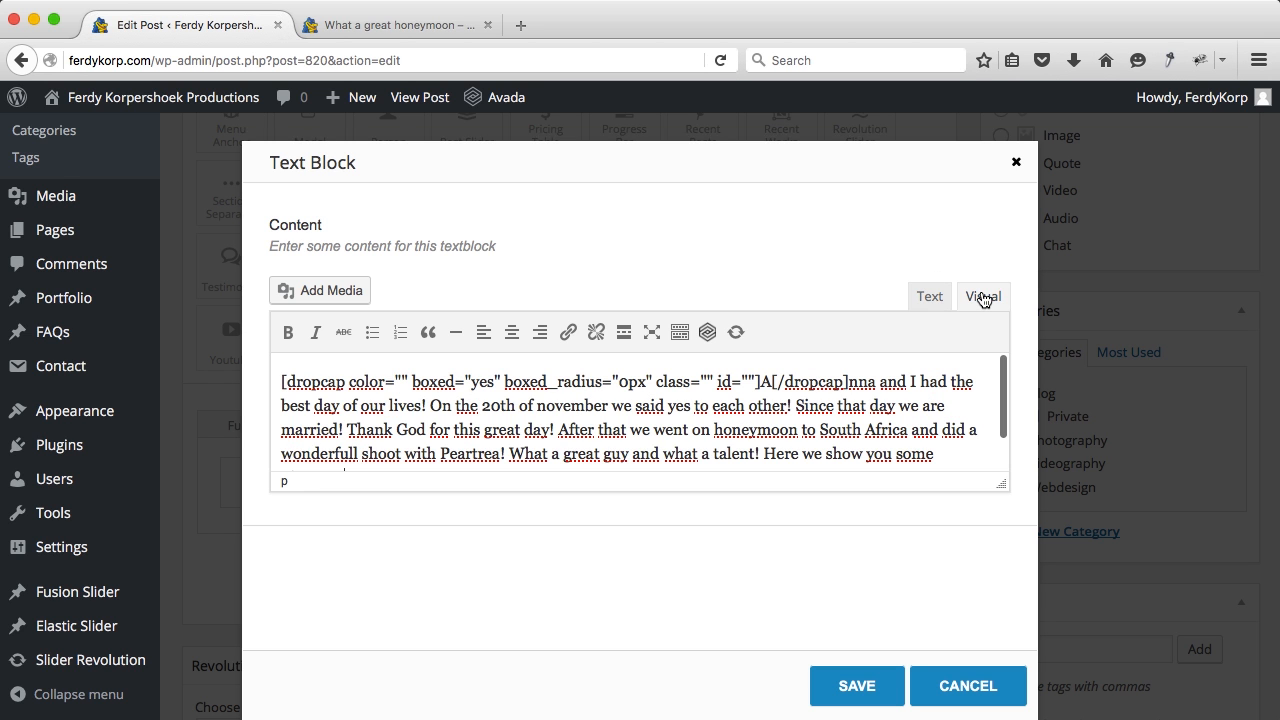
text(pictures!)
key(Return)
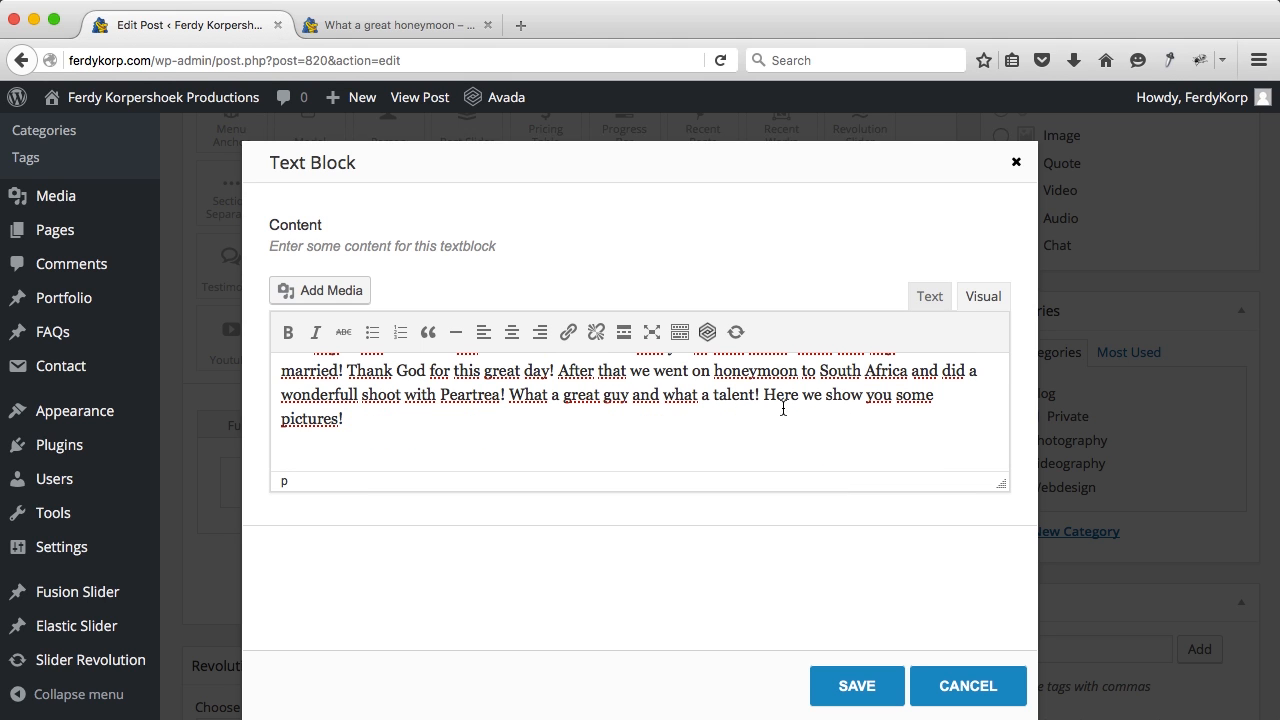
Step: Upload the eleven peartree photos from Avada/07. Blog/01. Blog 1 into the text block's media
click(298, 291)
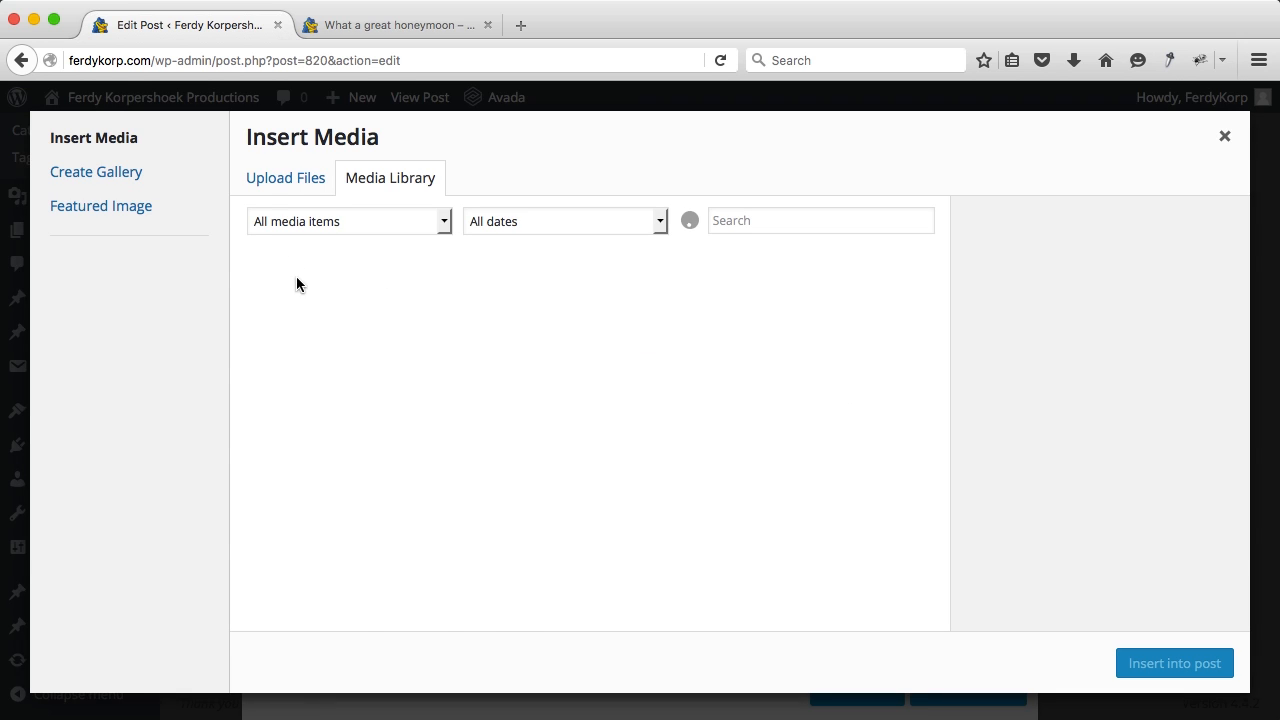
click(284, 189)
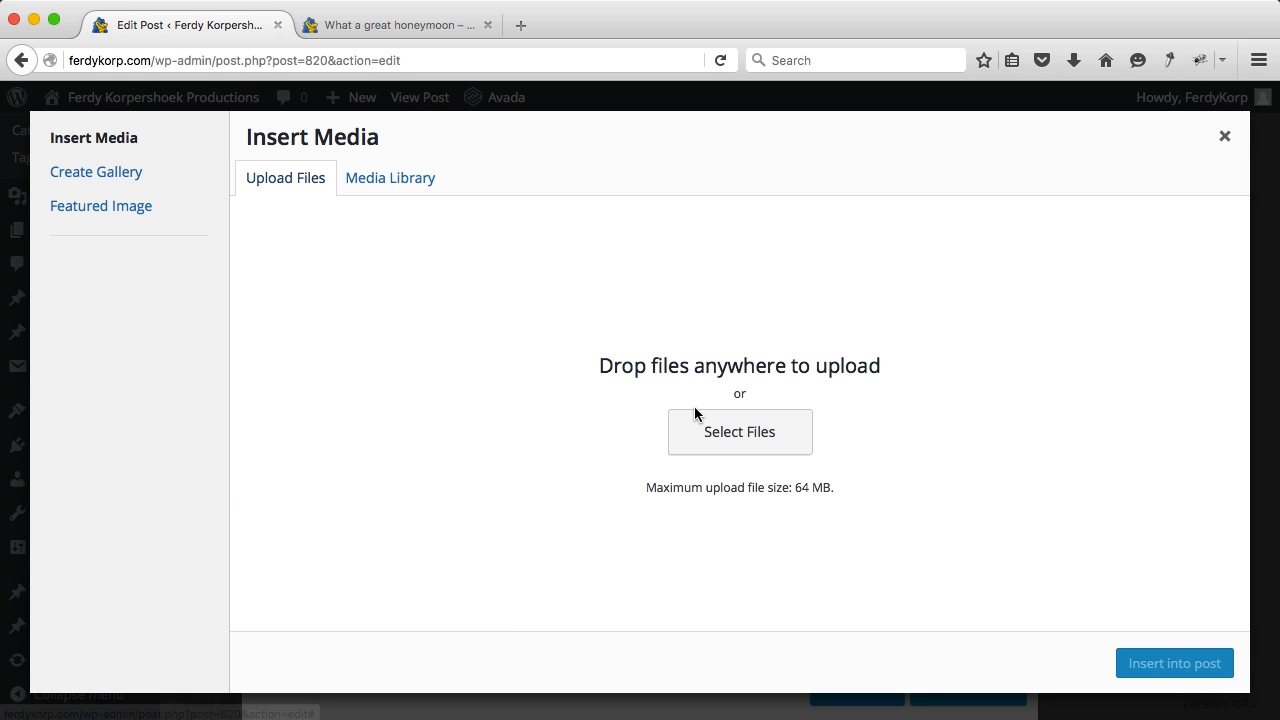
click(741, 431)
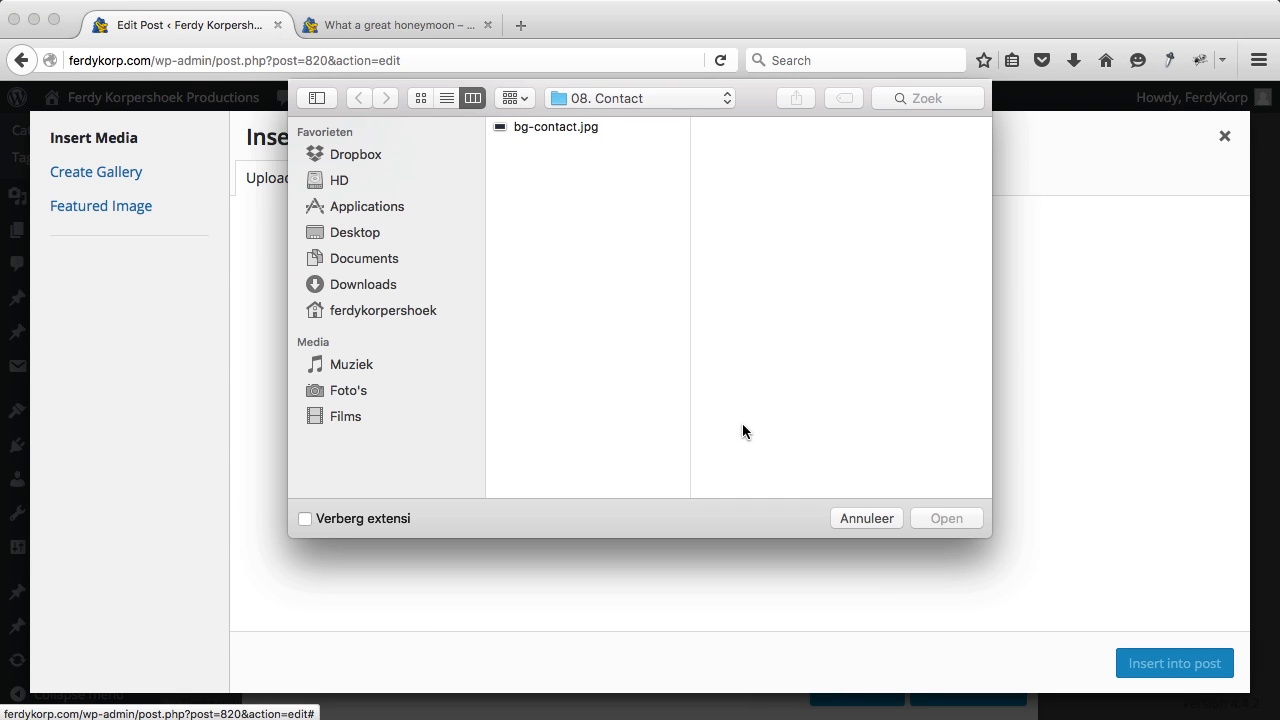
click(627, 97)
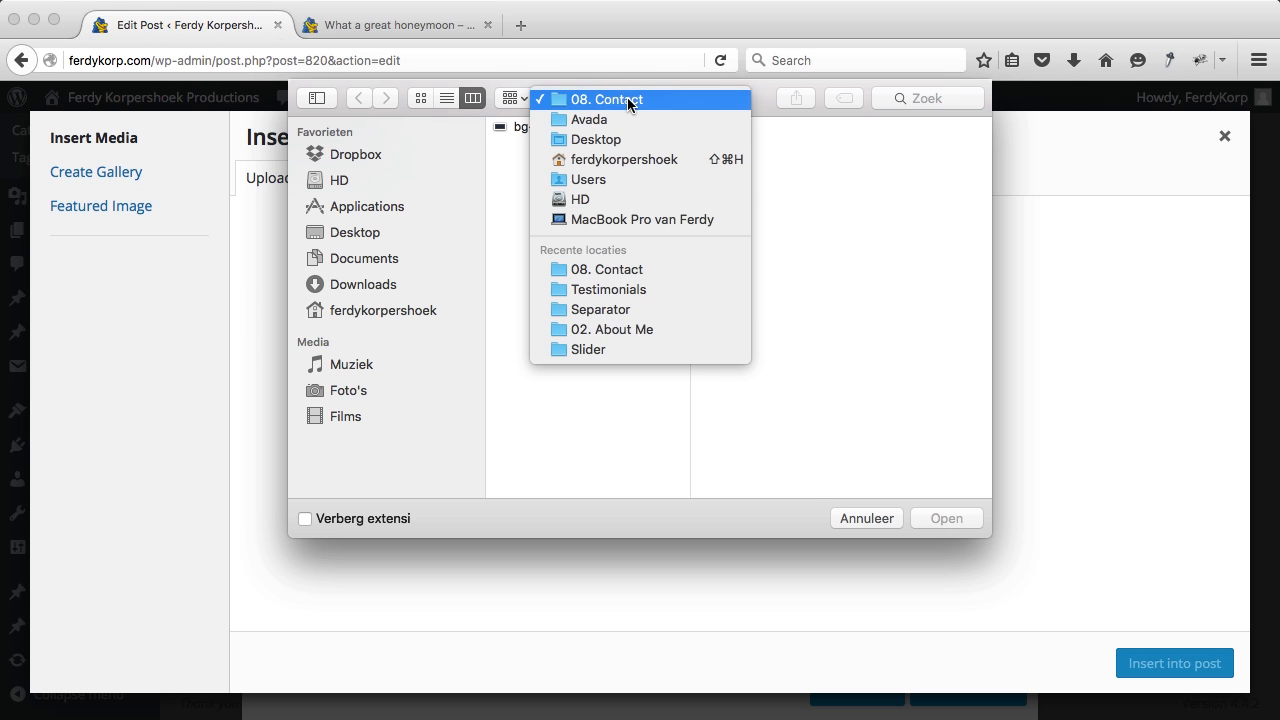
click(614, 120)
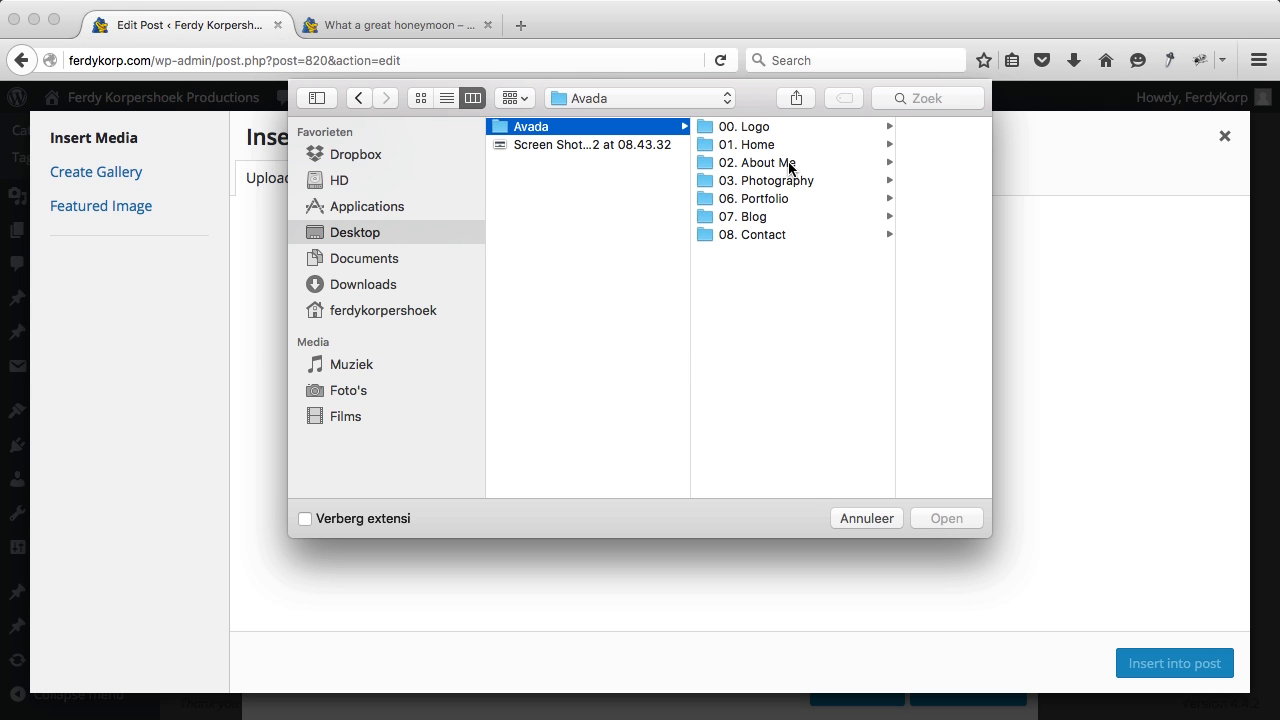
click(760, 216)
click(845, 127)
click(843, 128)
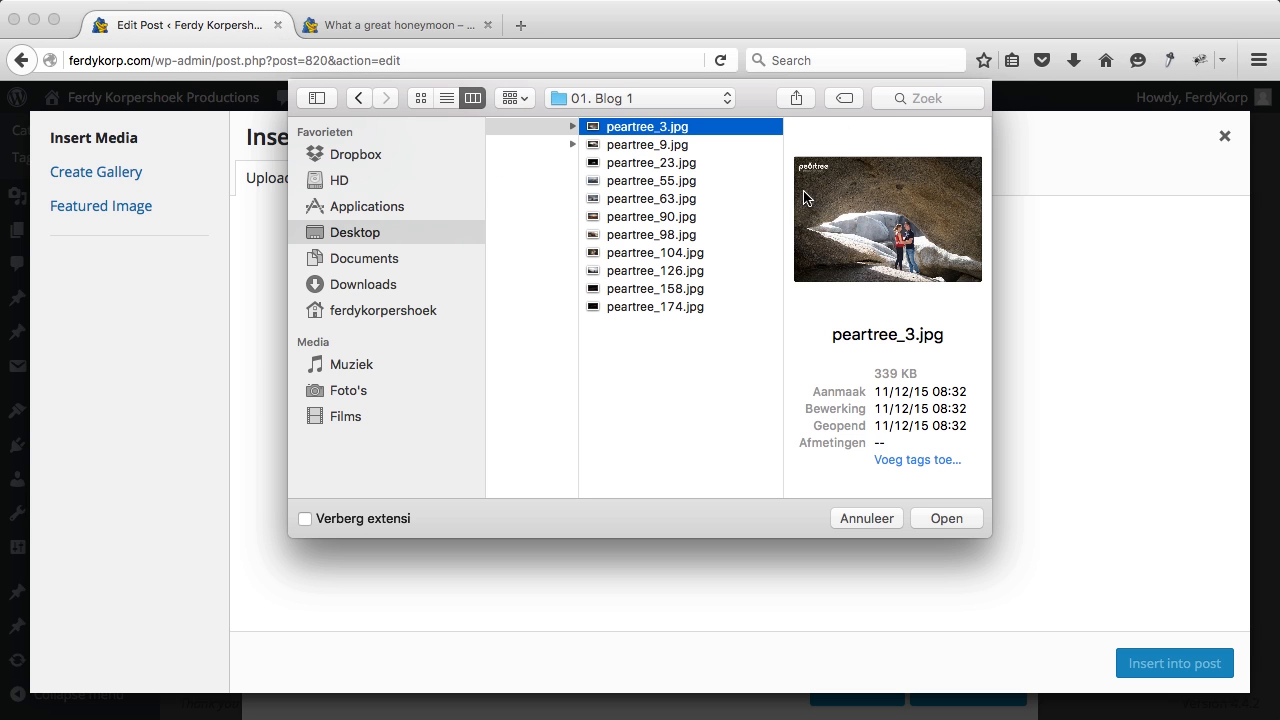
shift+click(684, 307)
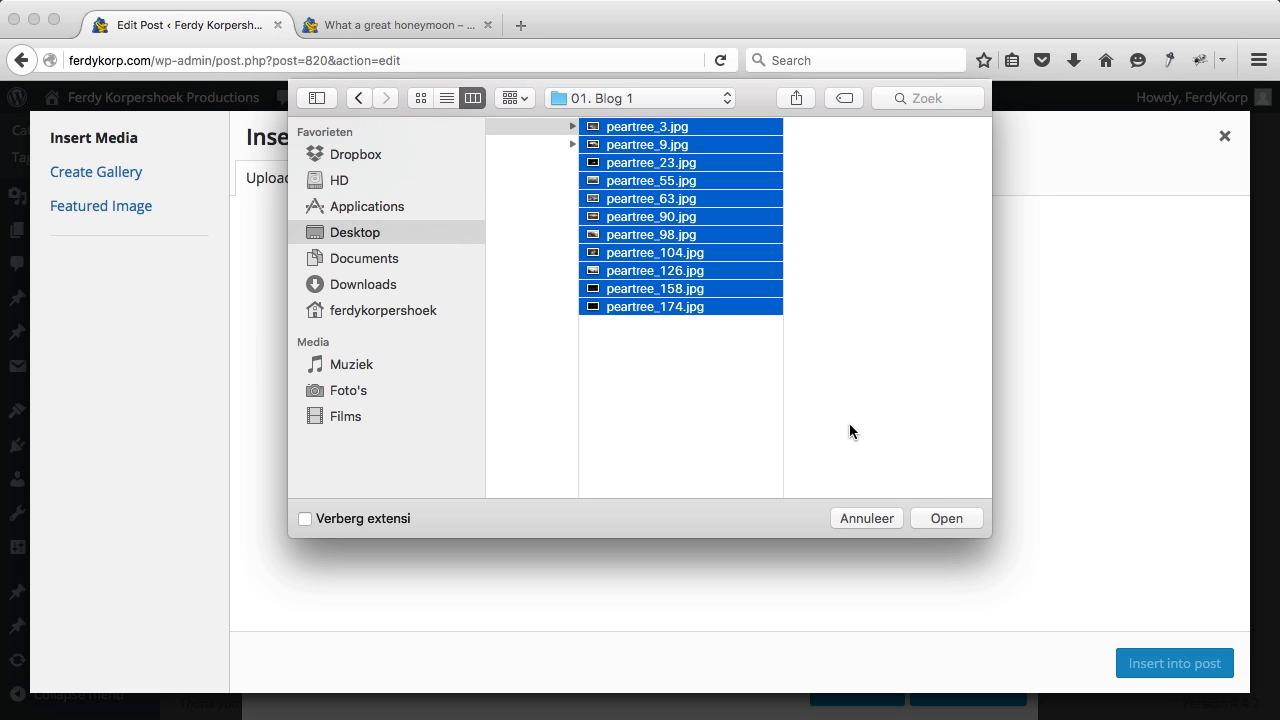
click(961, 521)
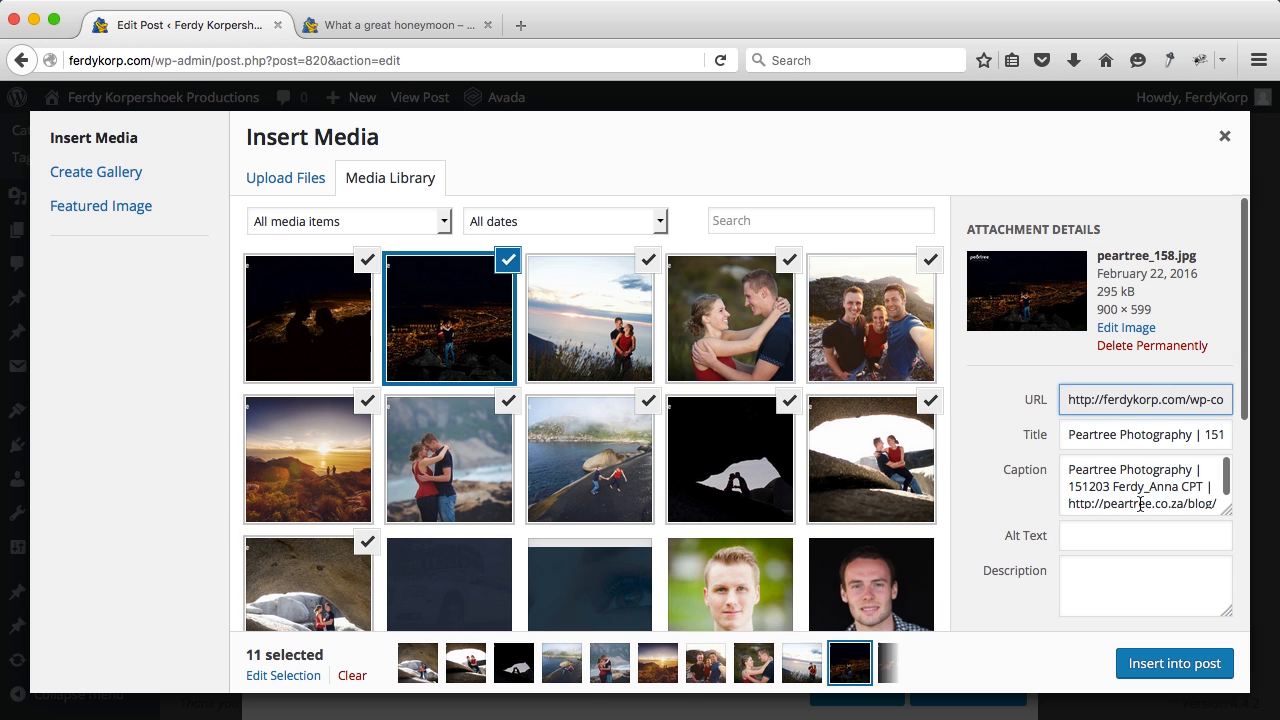
Step: Clear the caption and insert the photos centred at Full Size 900 × 599
click(1134, 465)
key(ctrl+a)
key(BackSpace)
scroll(1091, 537, down, 5)
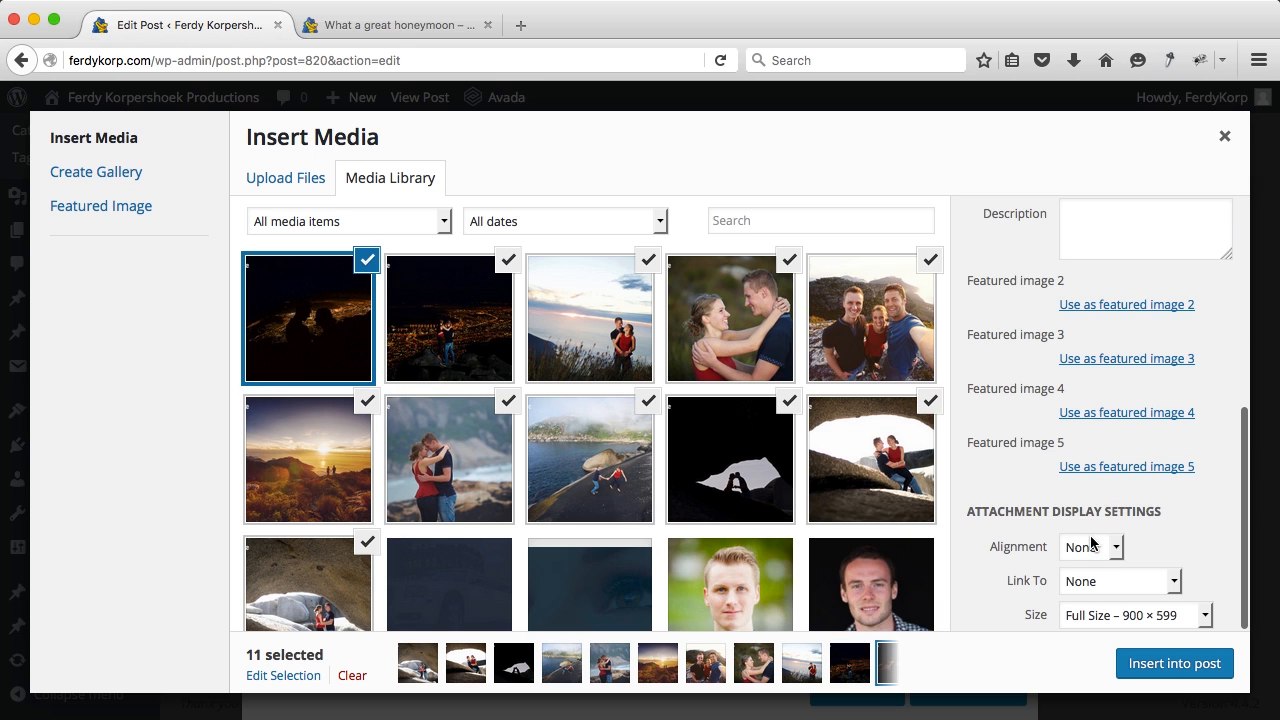
click(1085, 546)
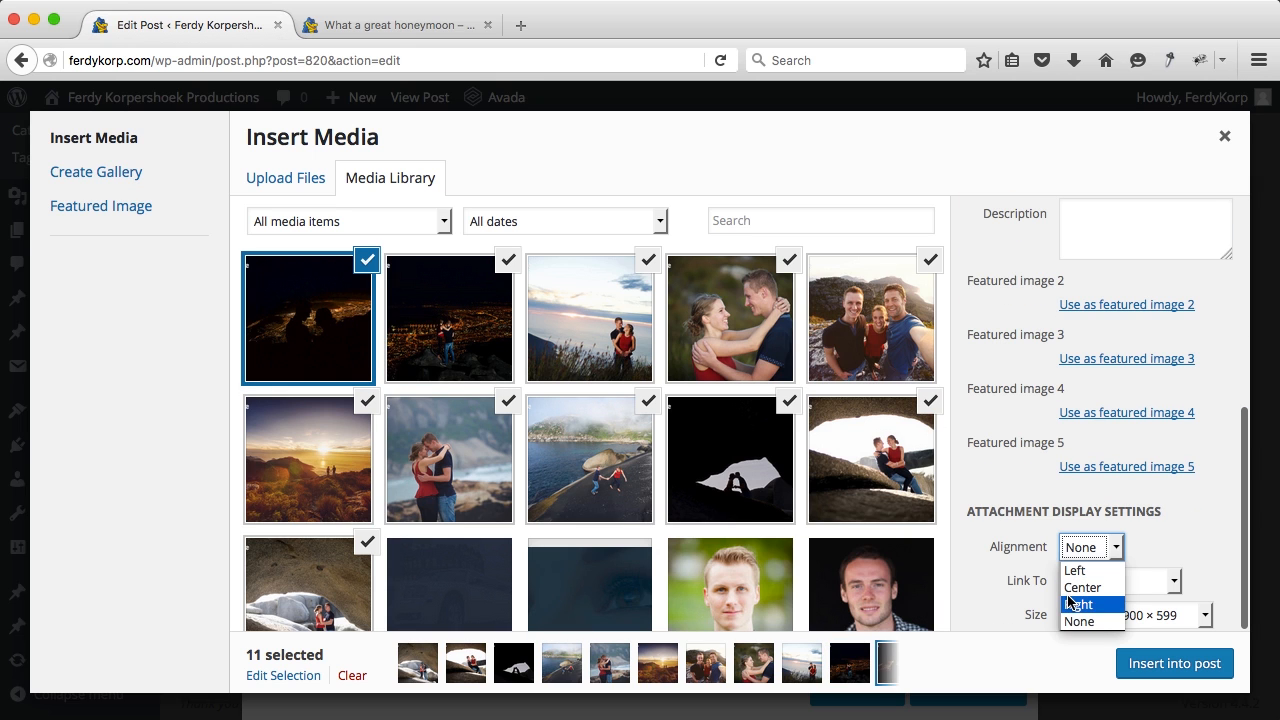
click(1070, 588)
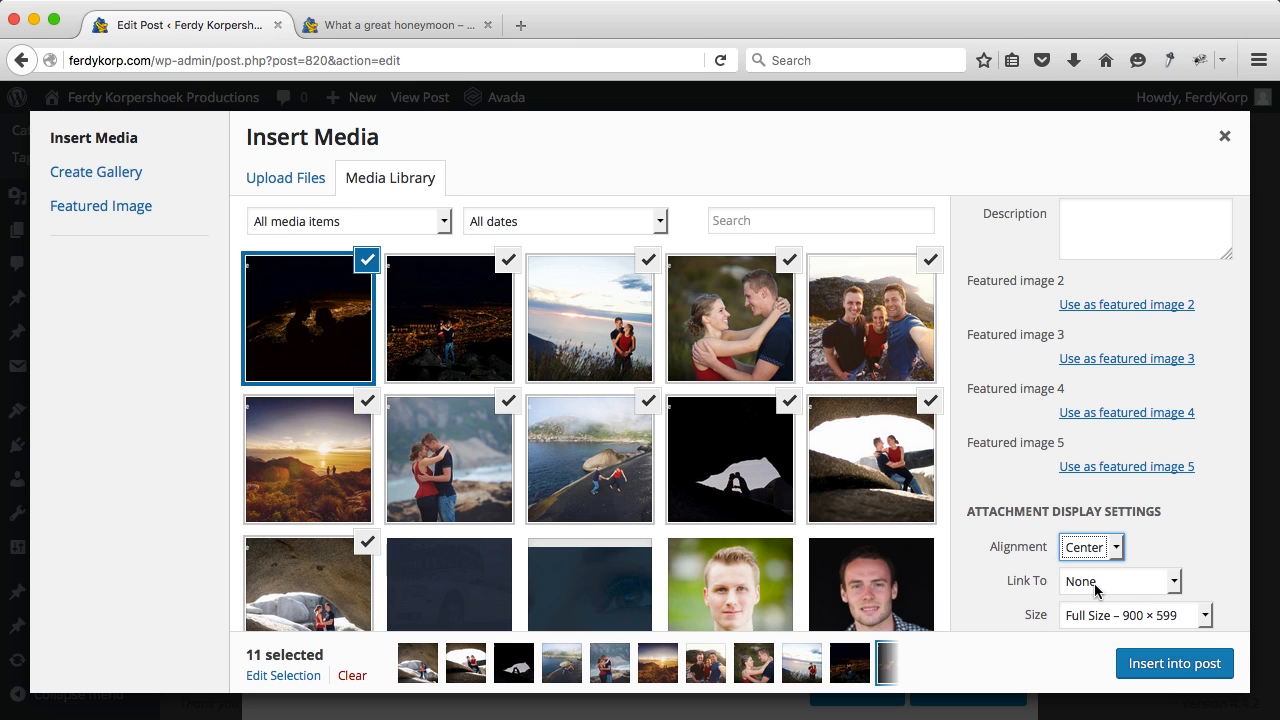
click(1099, 618)
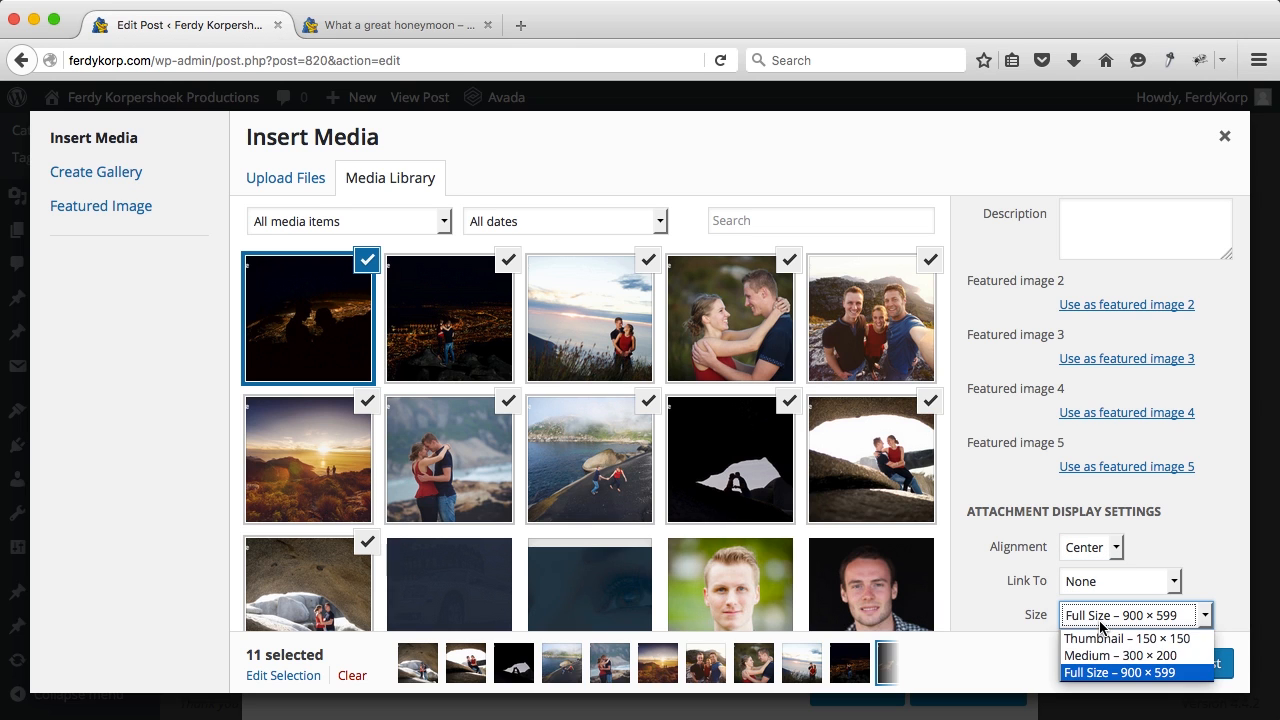
click(1097, 671)
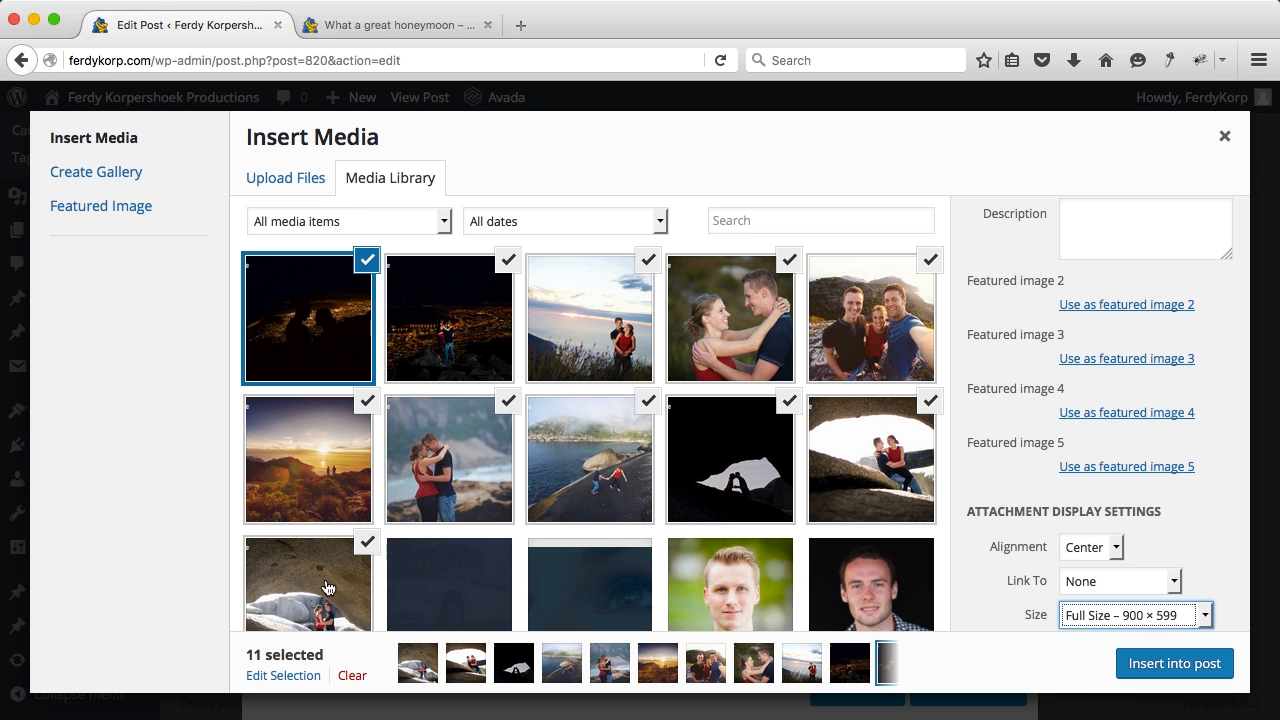
click(1167, 665)
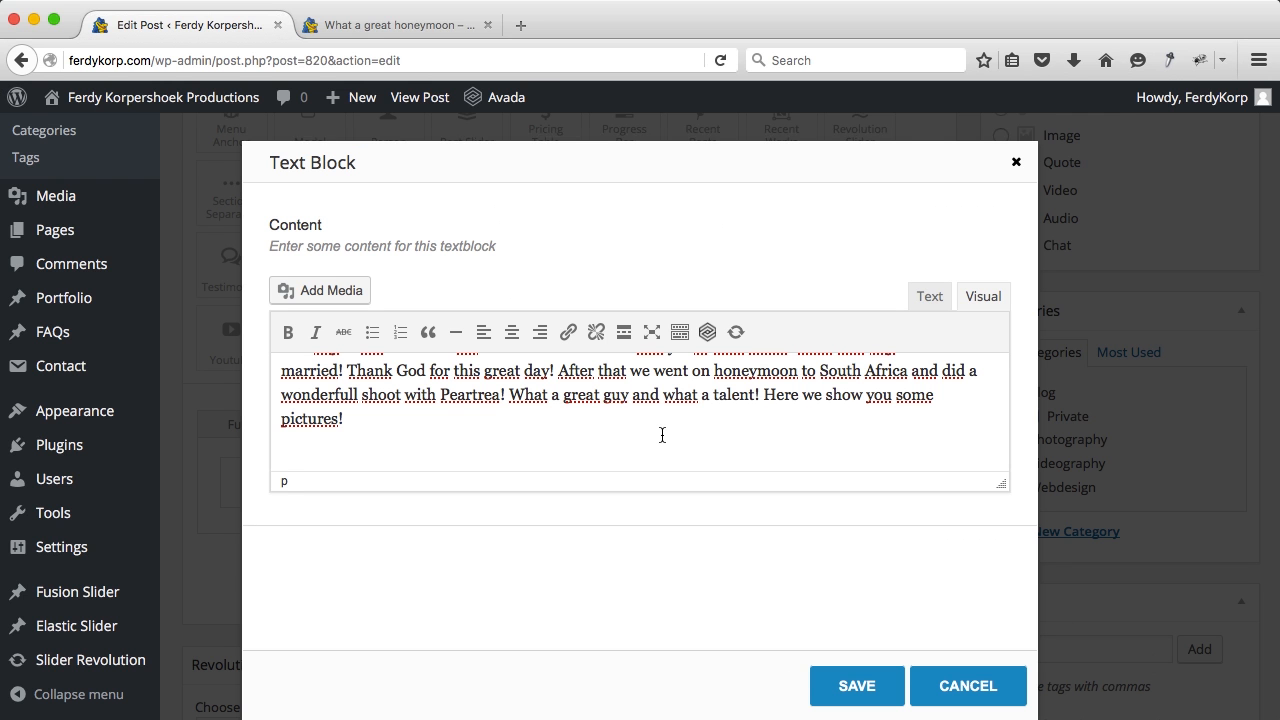
Step: Save the text block with the photos beneath the story
scroll(661, 433, down, 5)
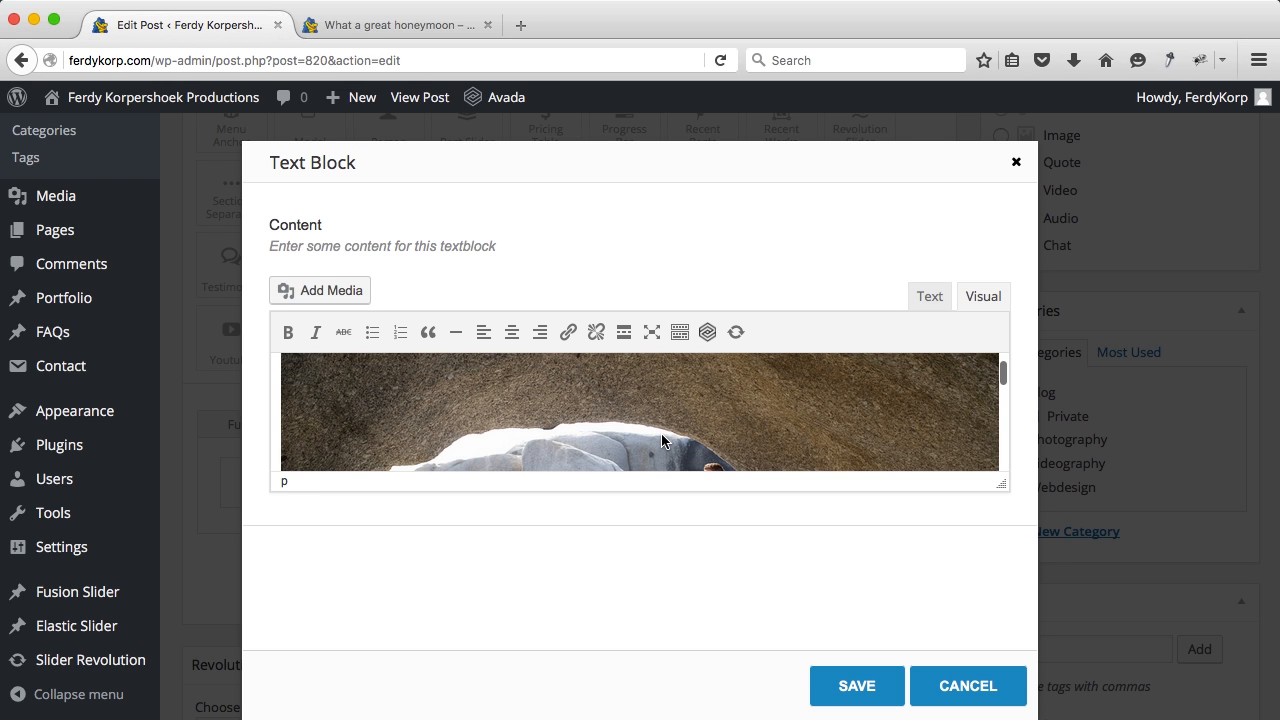
scroll(661, 437, down, 10)
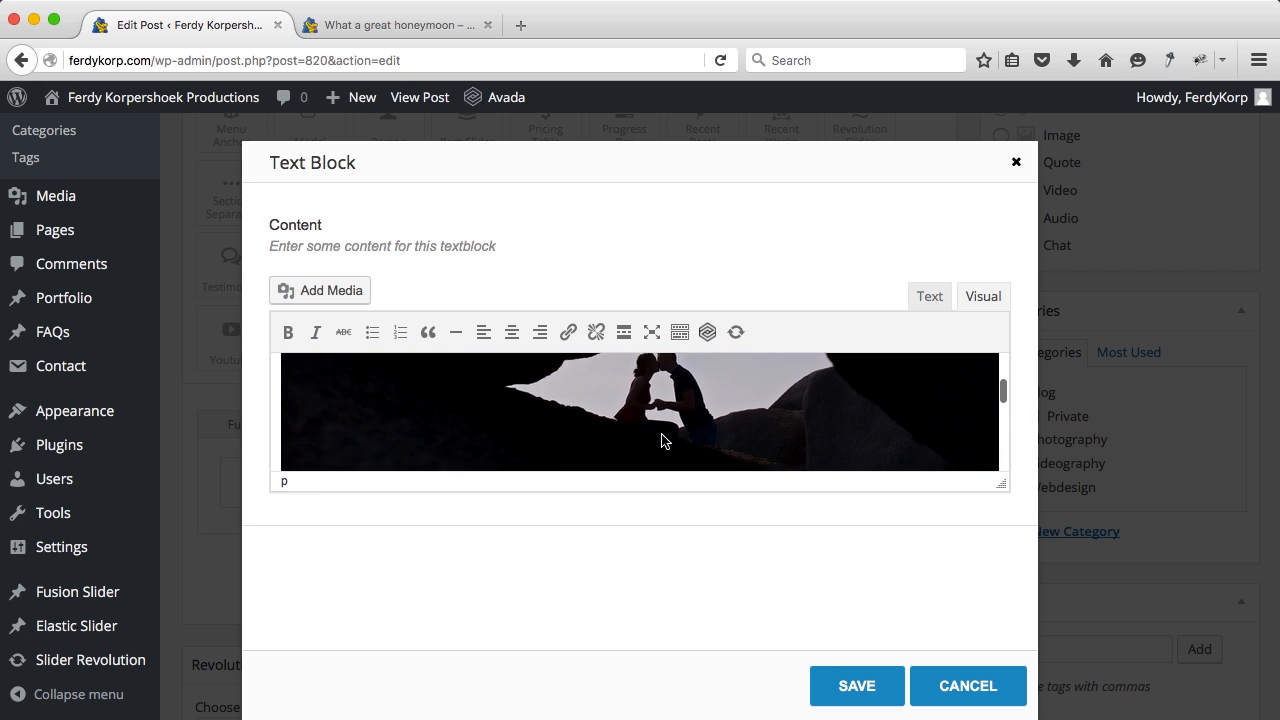
click(849, 686)
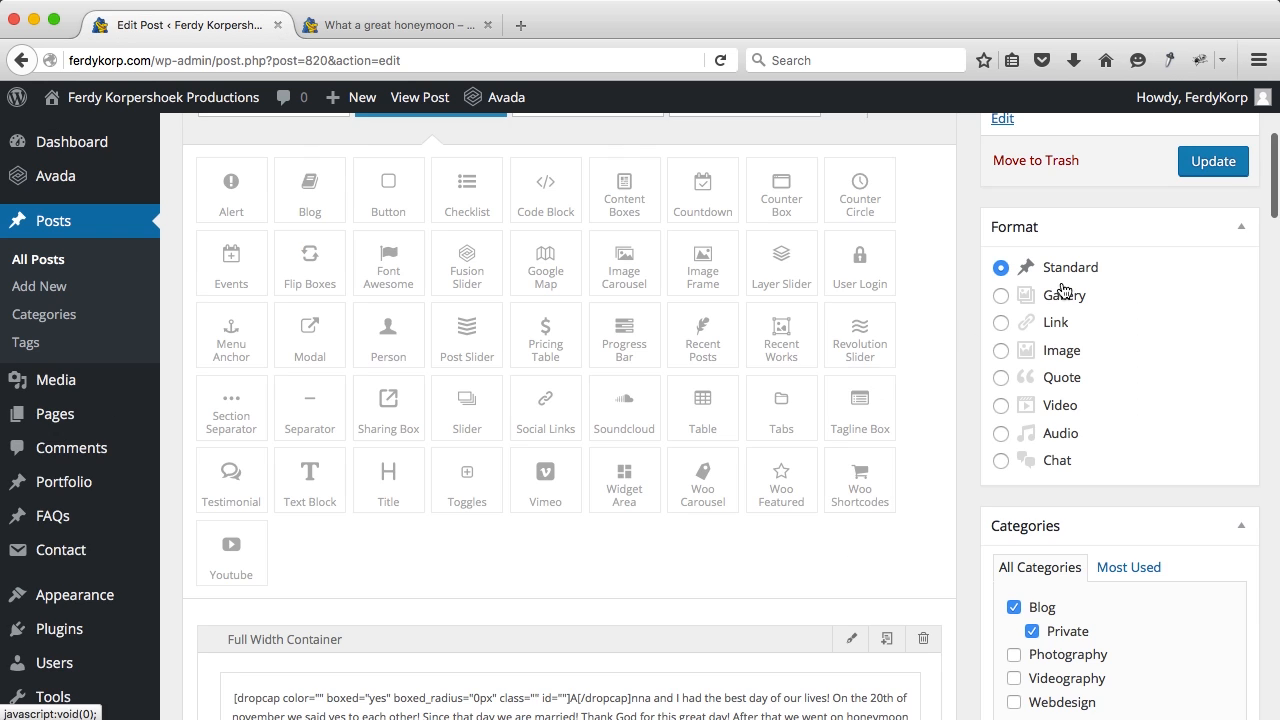
scroll(1075, 287, down, 15)
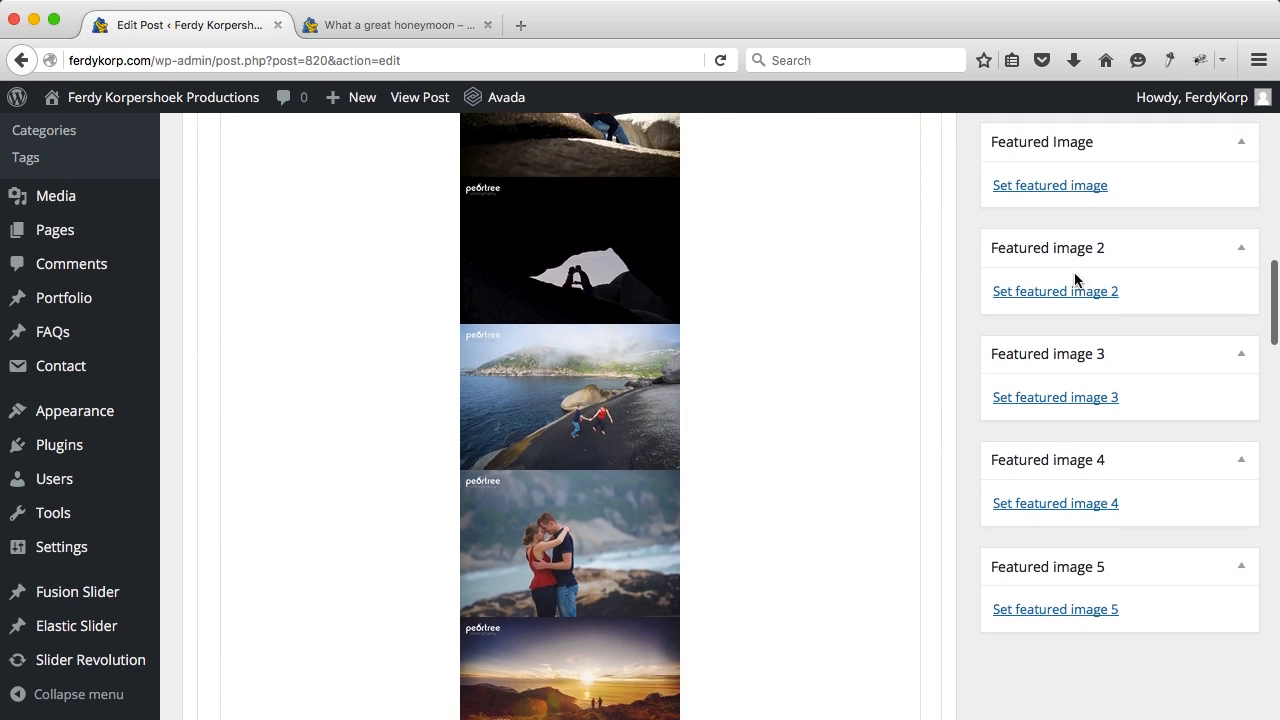
scroll(1071, 233, up, 1)
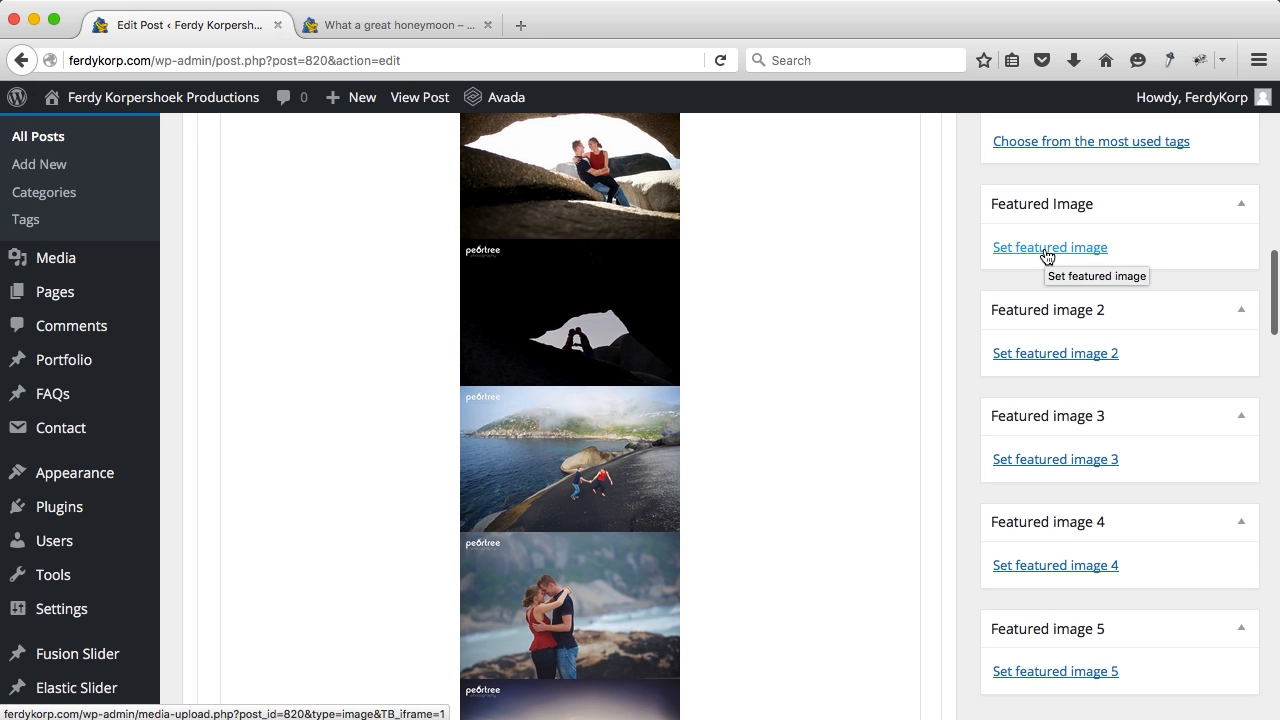
Step: Set the sunset photo from the media library as the post's featured image
click(1047, 252)
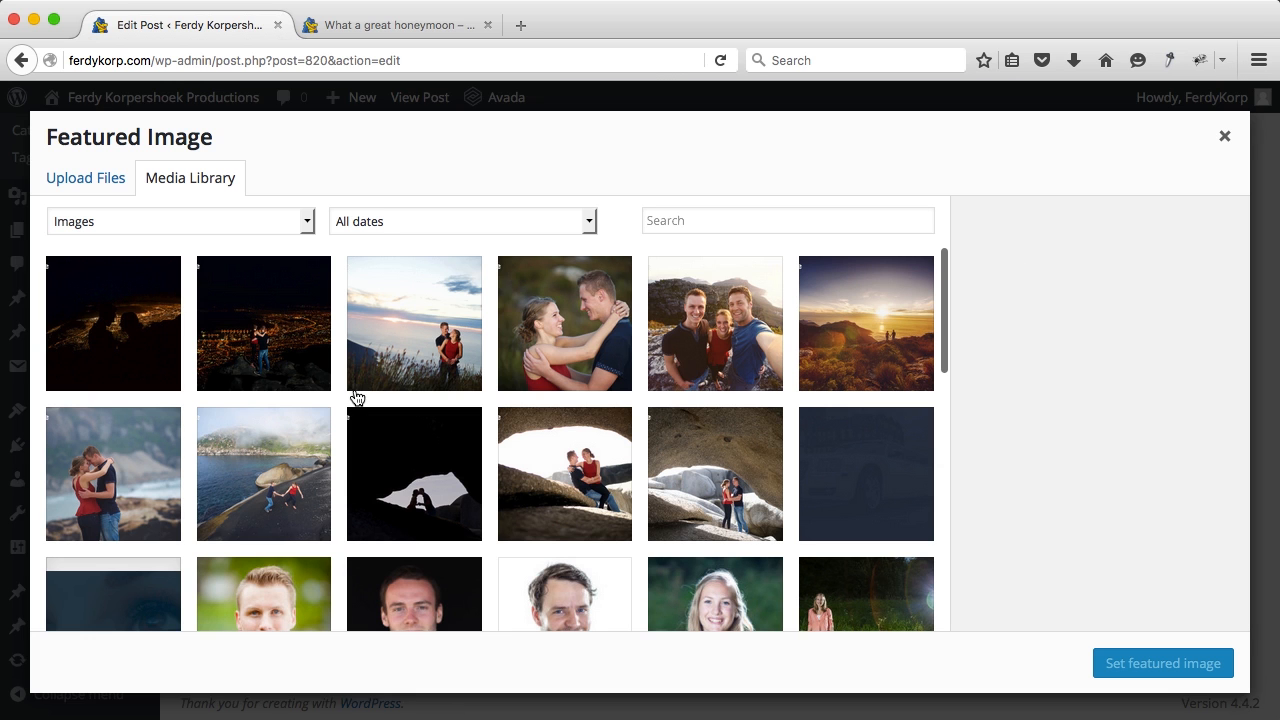
click(445, 338)
click(871, 327)
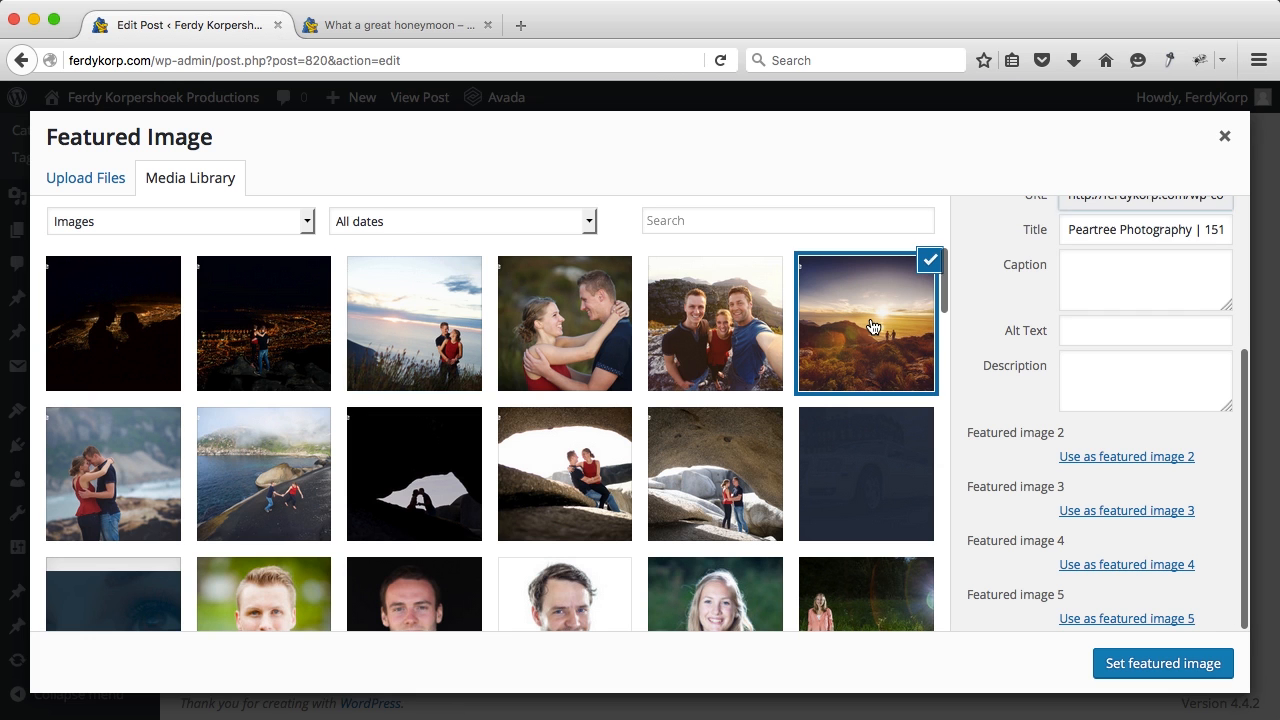
click(1143, 664)
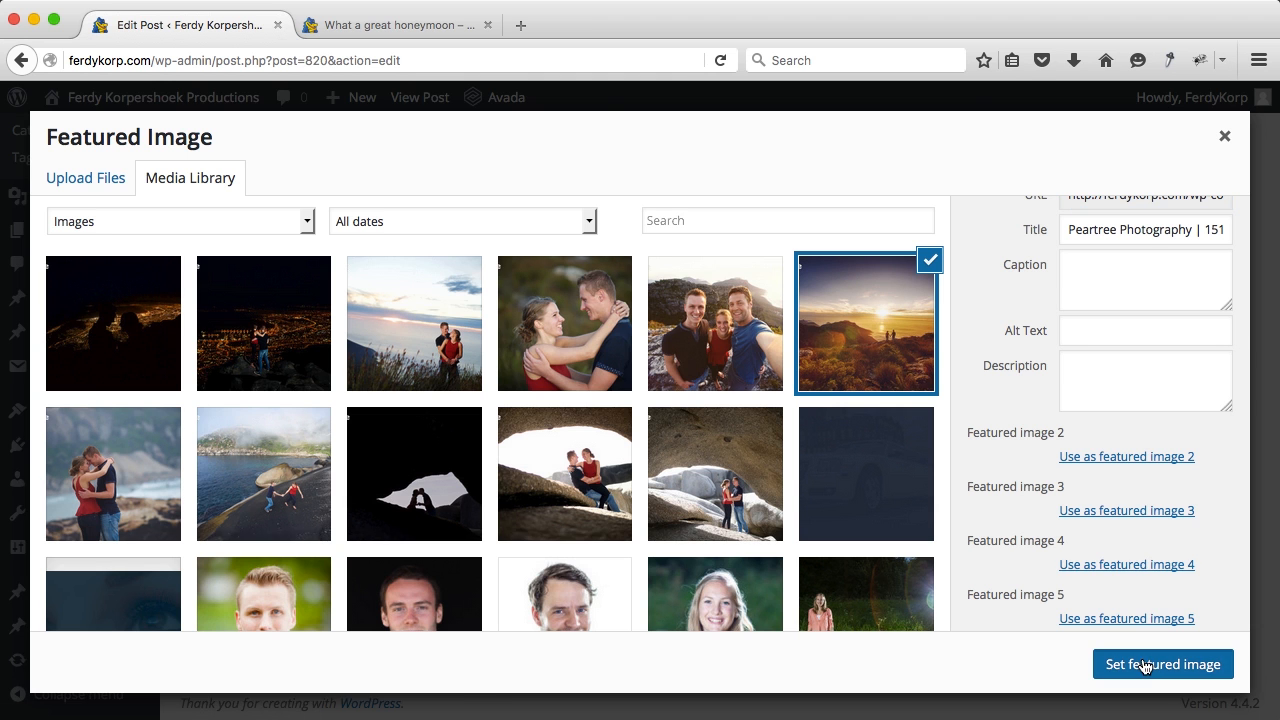
scroll(987, 484, up, 10)
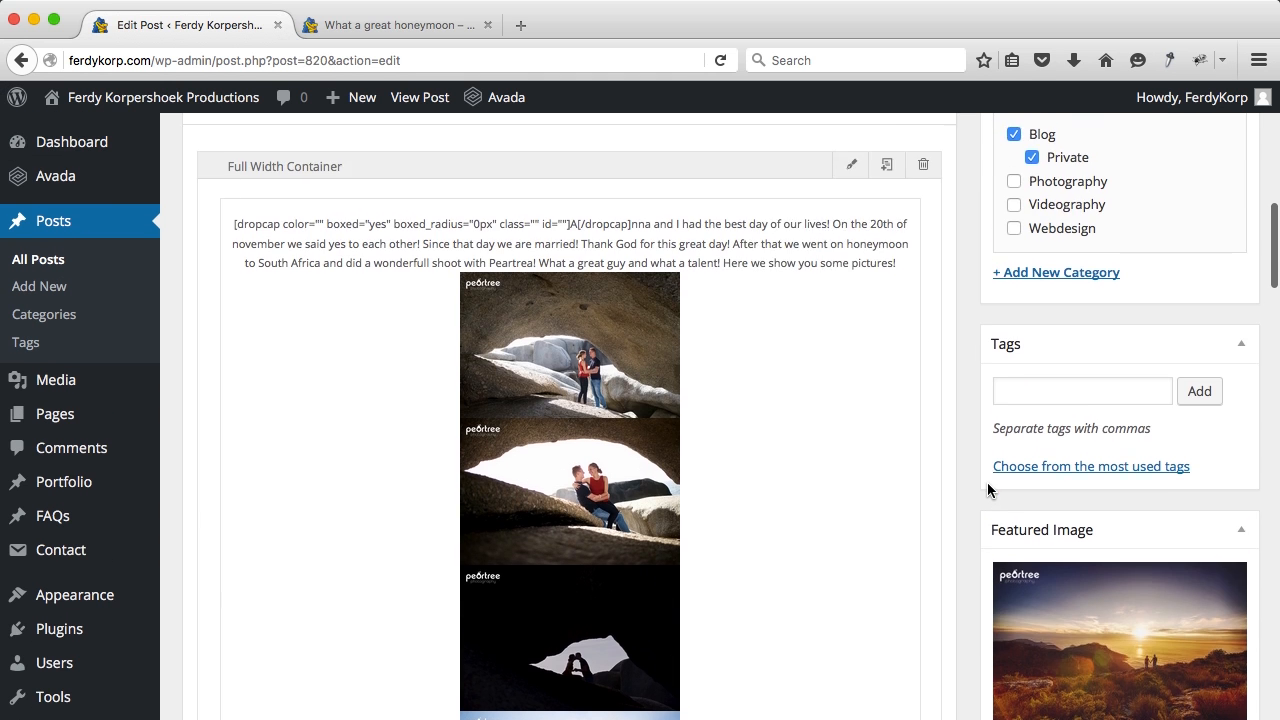
scroll(987, 482, up, 2)
scroll(987, 482, down, 10)
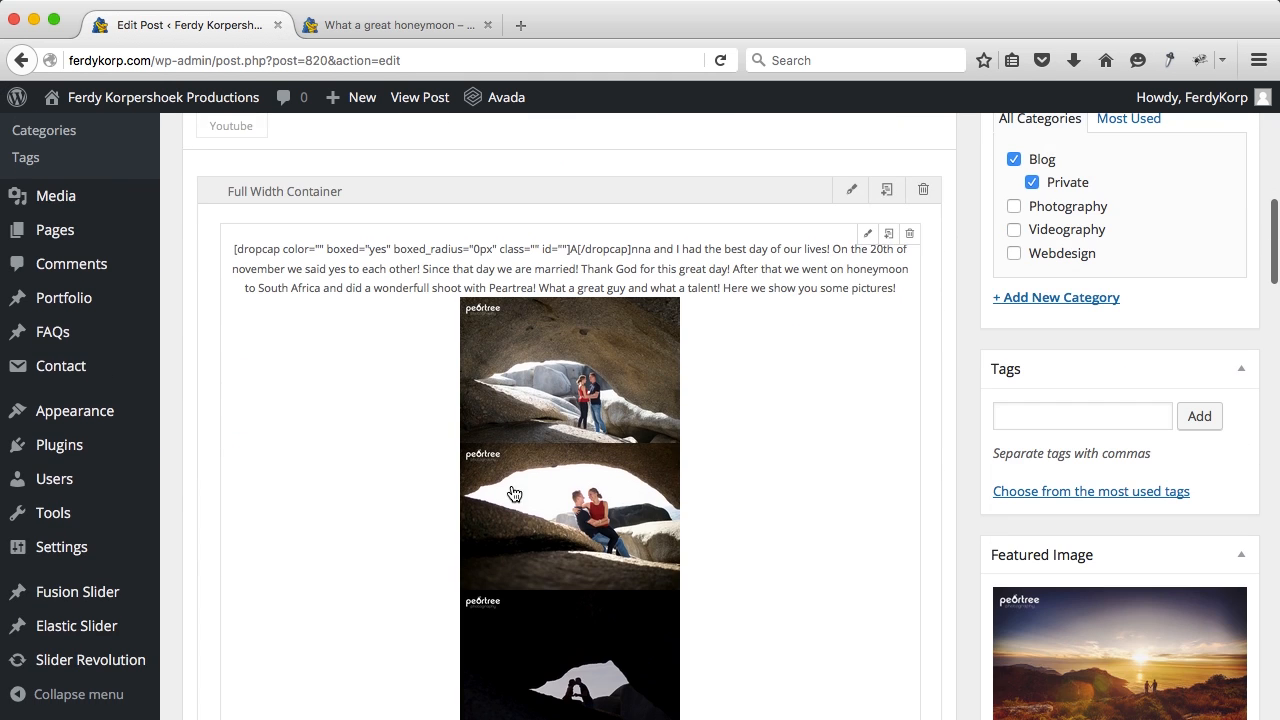
scroll(697, 363, down, 2)
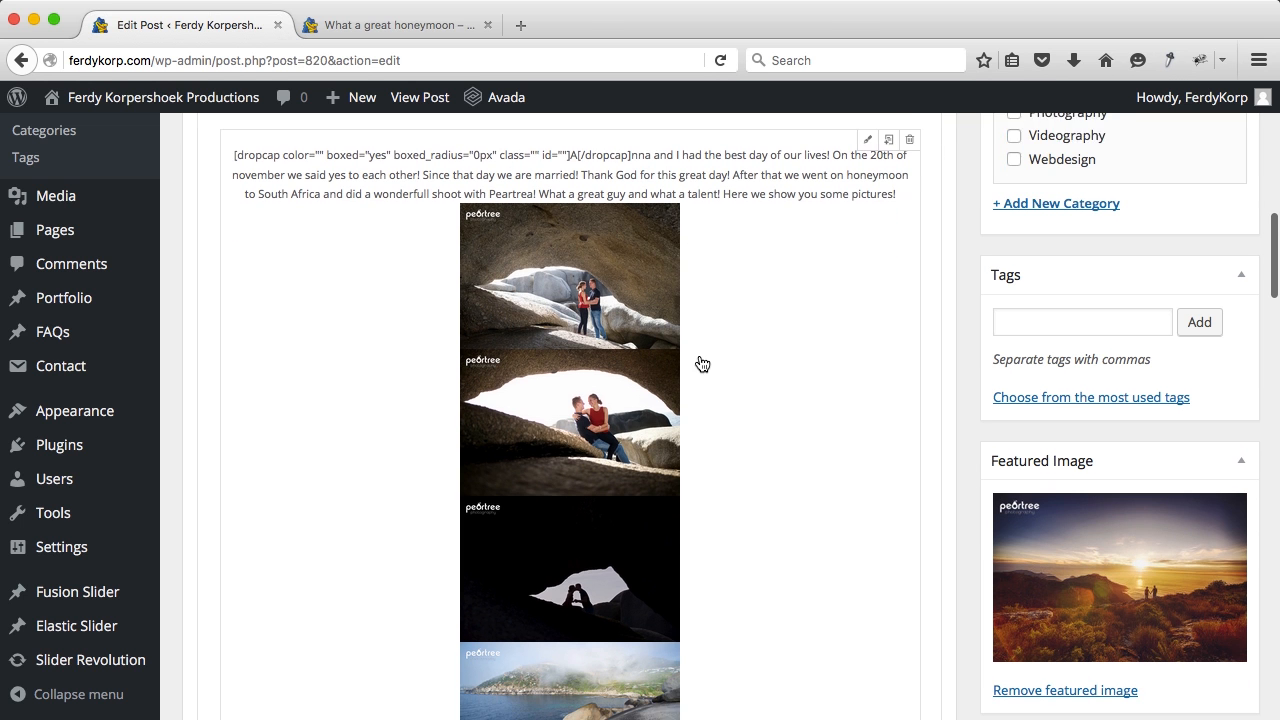
scroll(666, 349, down, 2)
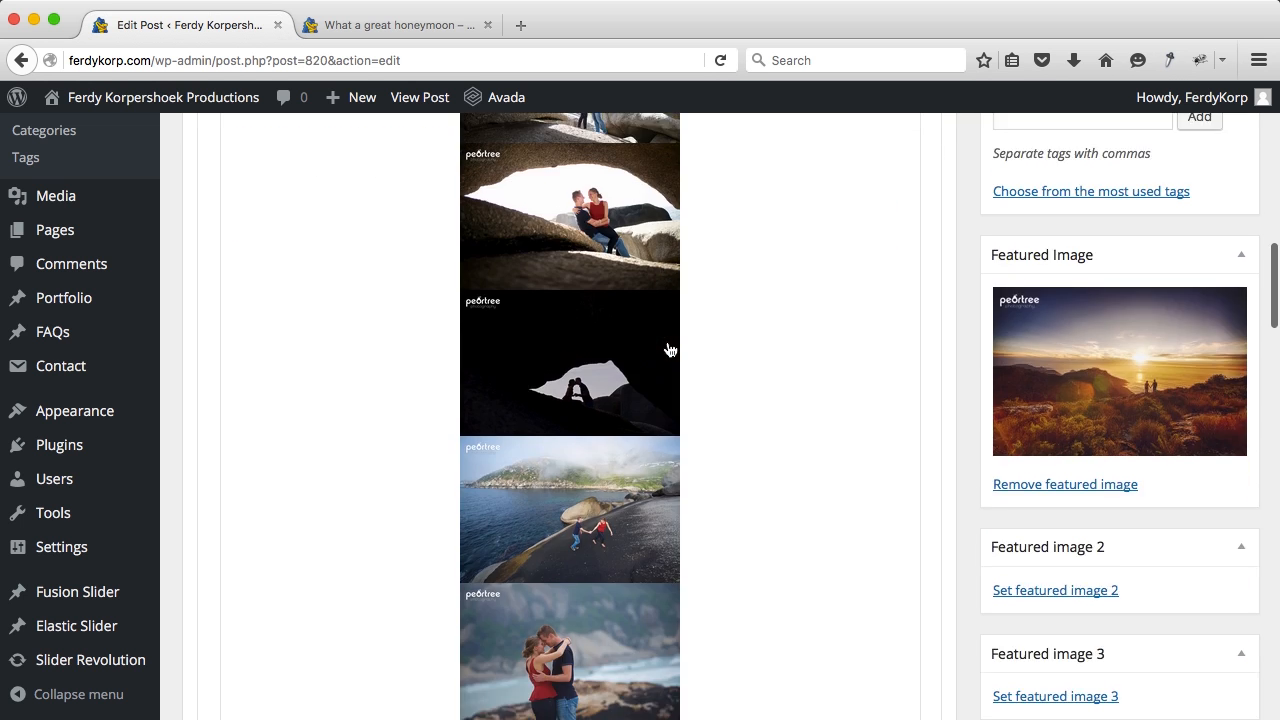
scroll(1047, 440, up, 5)
scroll(1047, 440, down, 5)
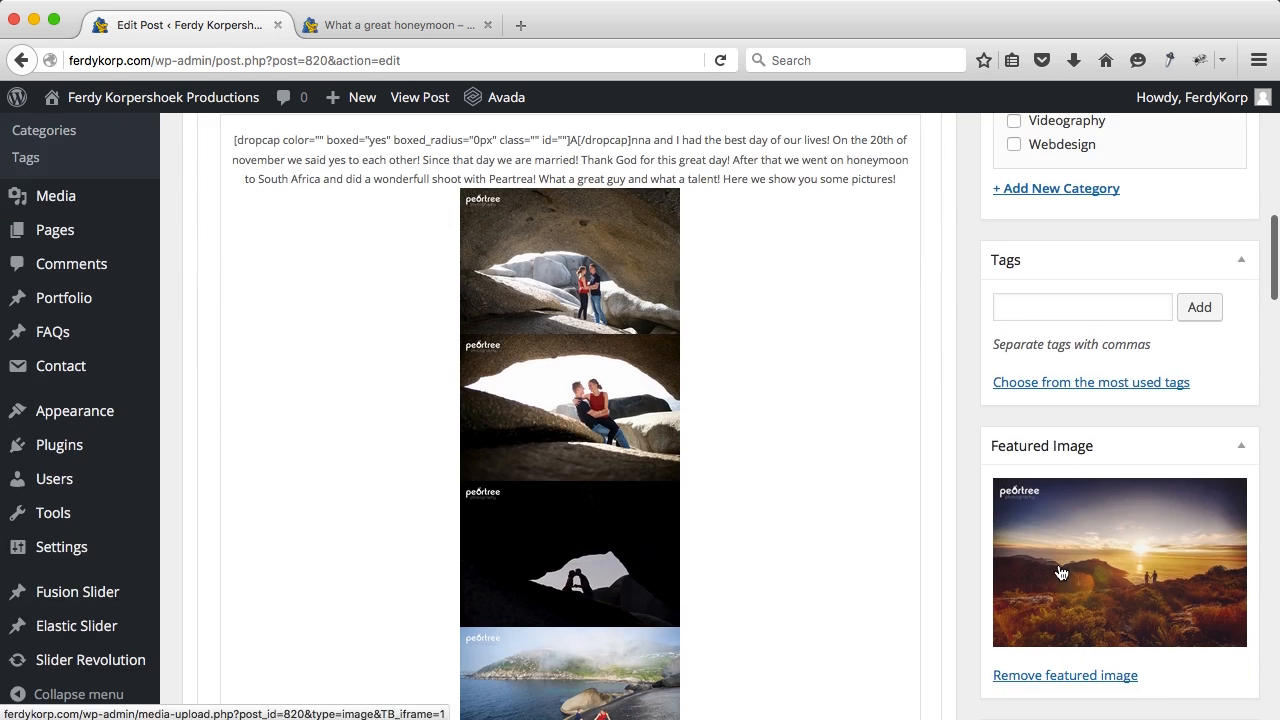
scroll(1060, 571, up, 7)
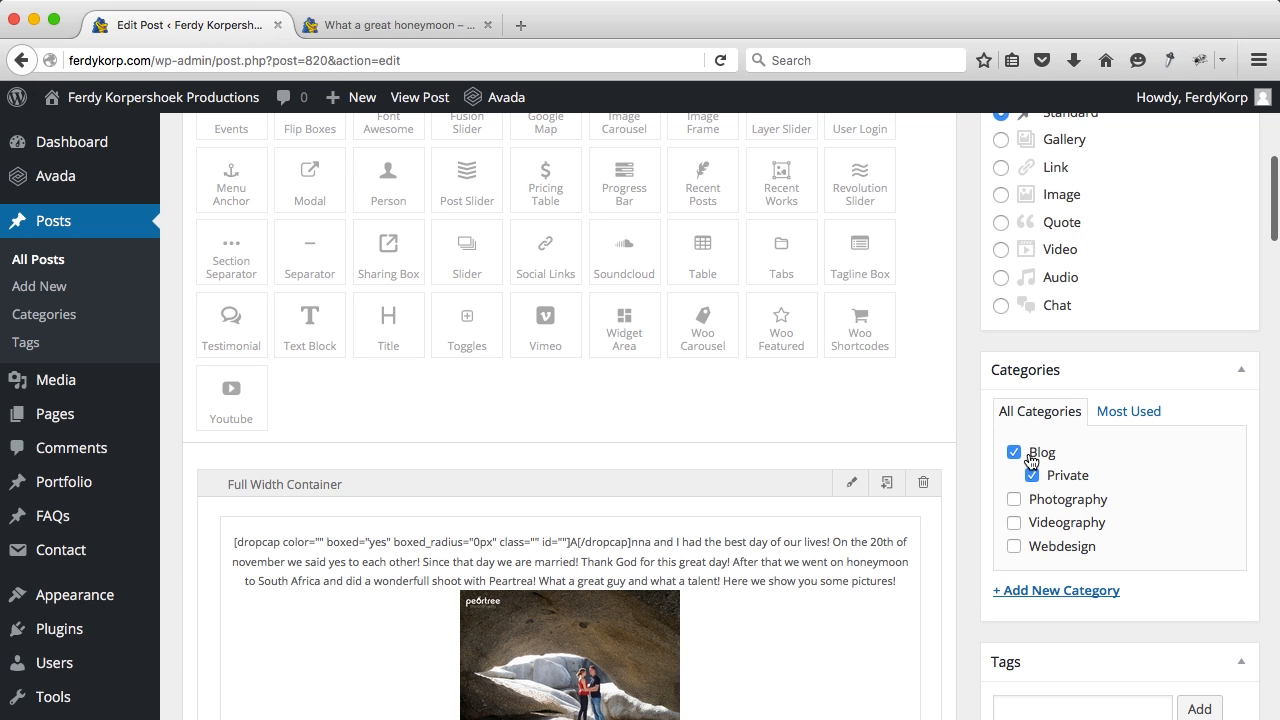
scroll(1052, 470, up, 5)
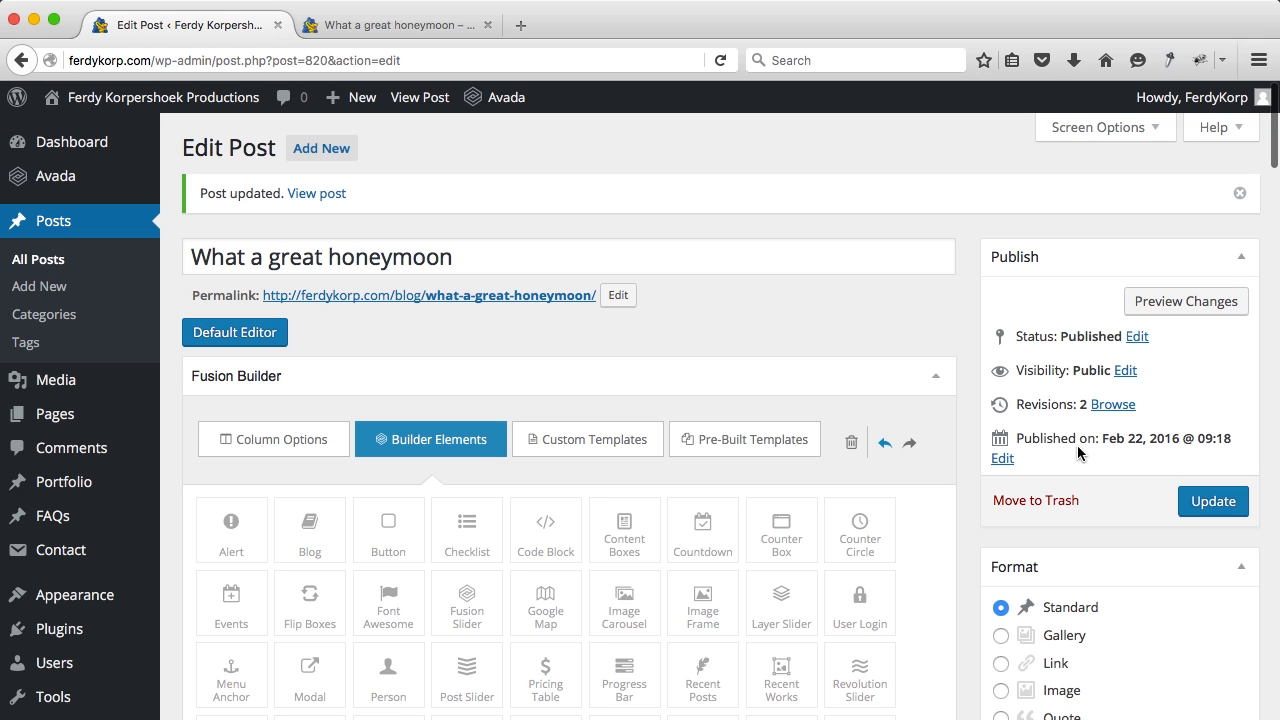
Step: Keep the publish date Feb 22, 2016 @ 09:18, update the post, and view it live
click(1002, 459)
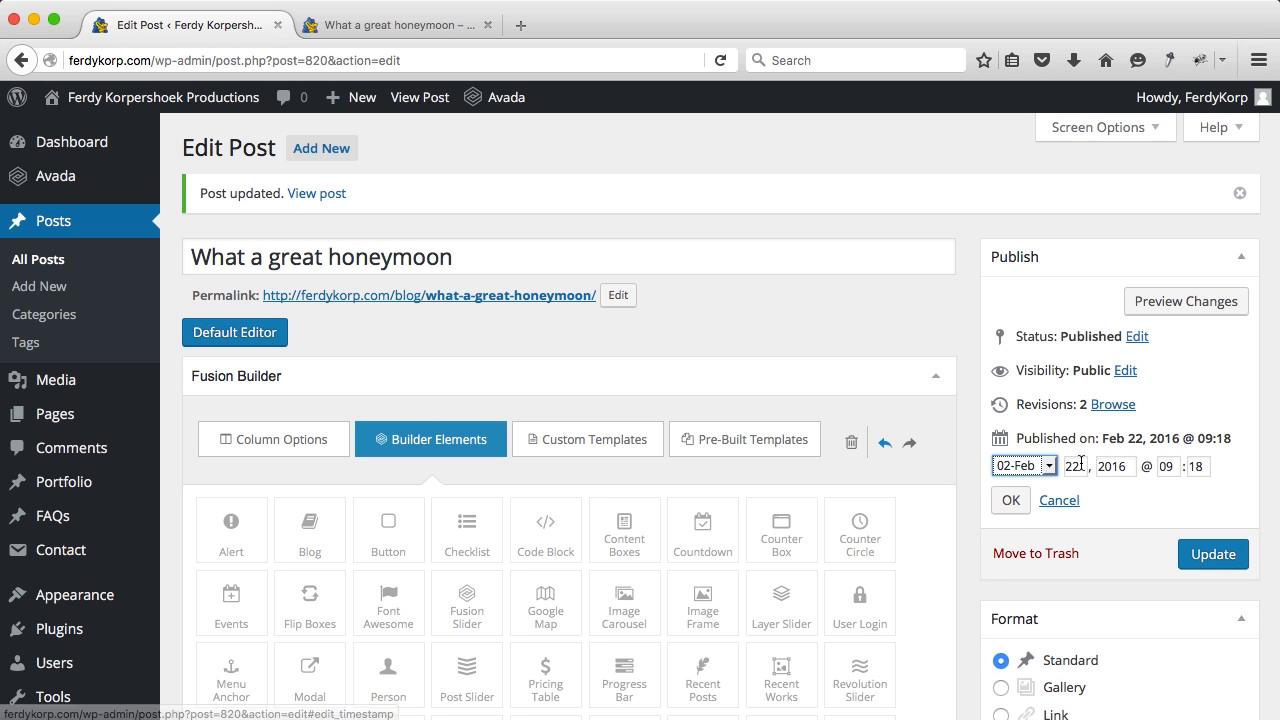
click(1079, 465)
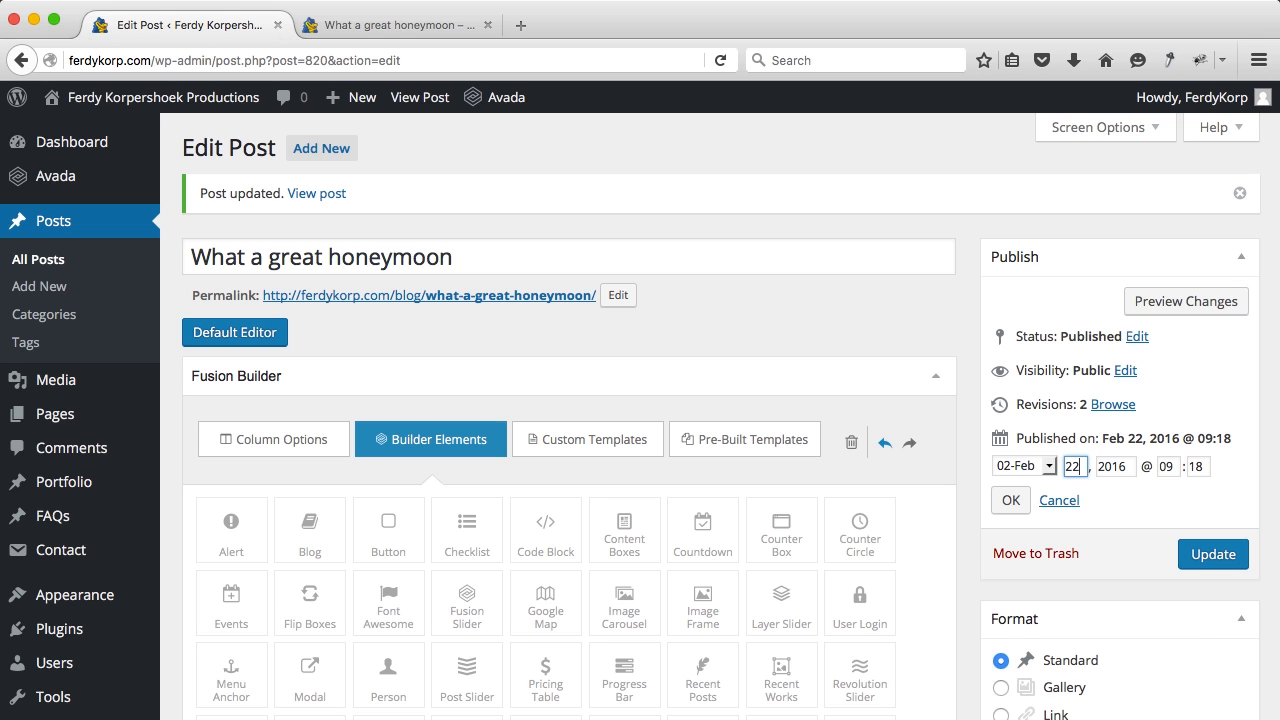
click(1010, 500)
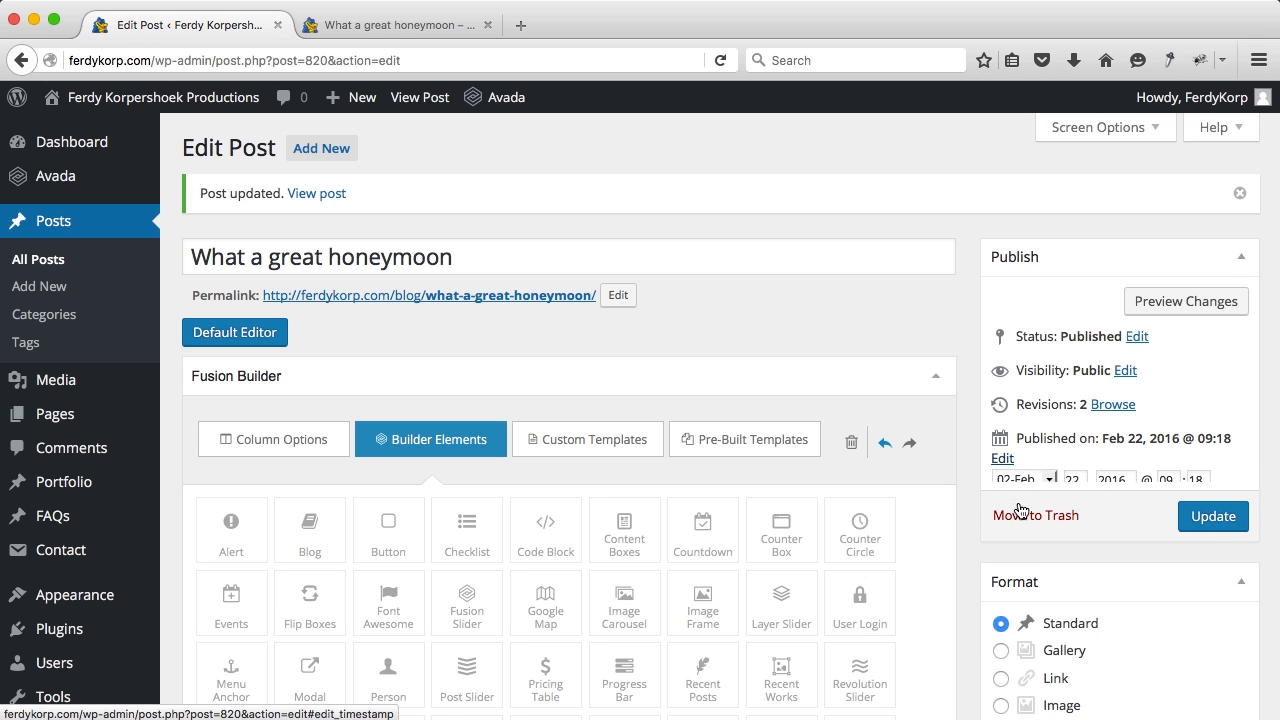
click(1217, 507)
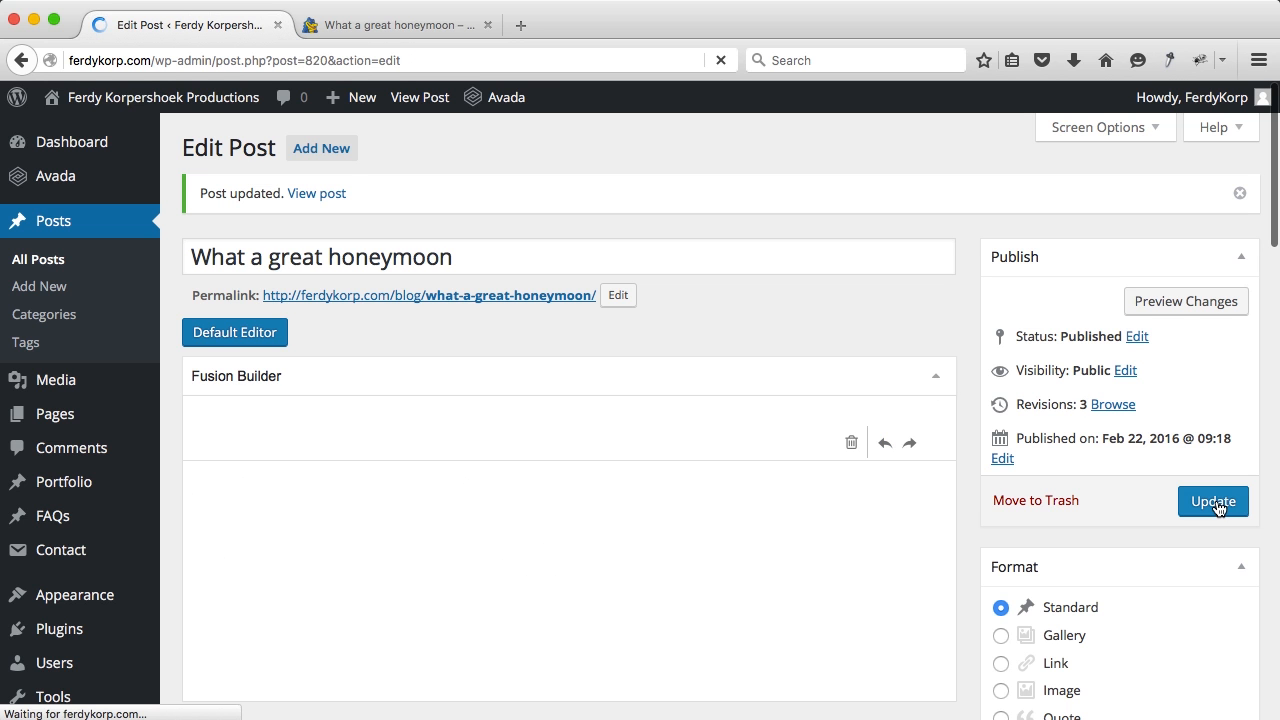
click(395, 25)
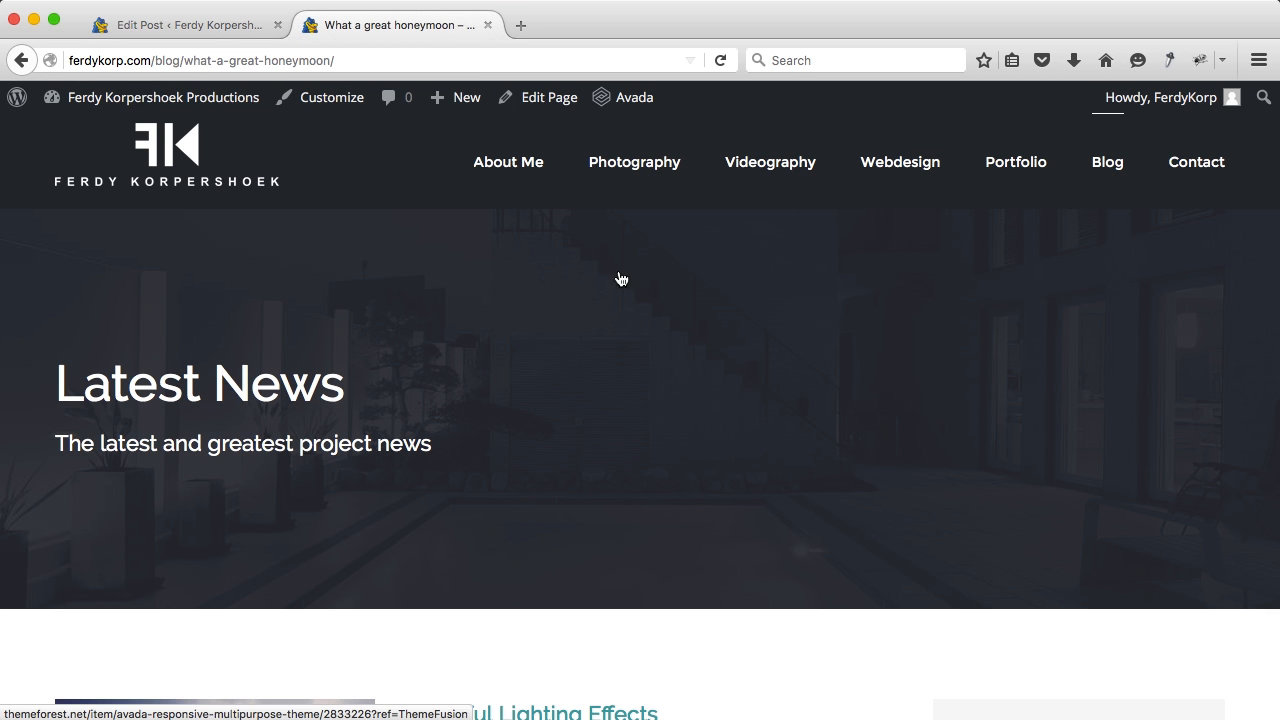
Step: Reload the live blog, read the full honeymoon post, then return to its editor
scroll(471, 374, down, 3)
key(super+r)
scroll(520, 449, down, 2)
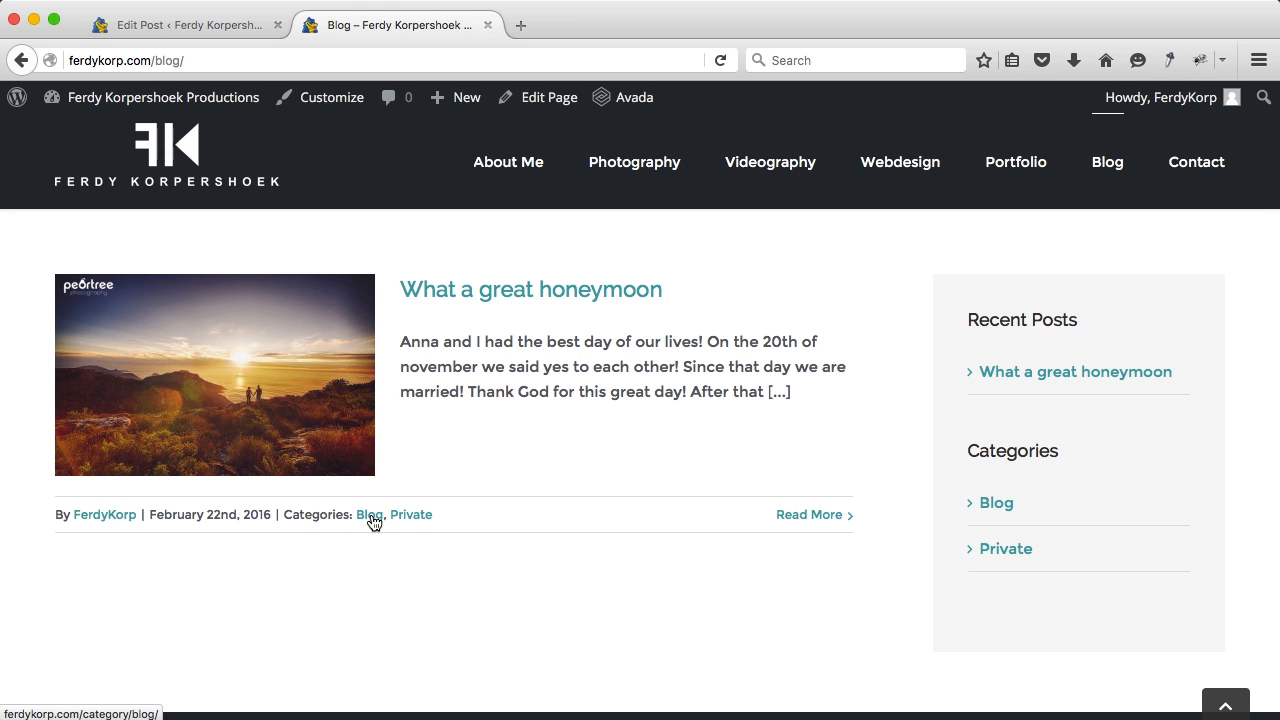
click(804, 515)
scroll(804, 520, down, 5)
scroll(804, 520, down, 15)
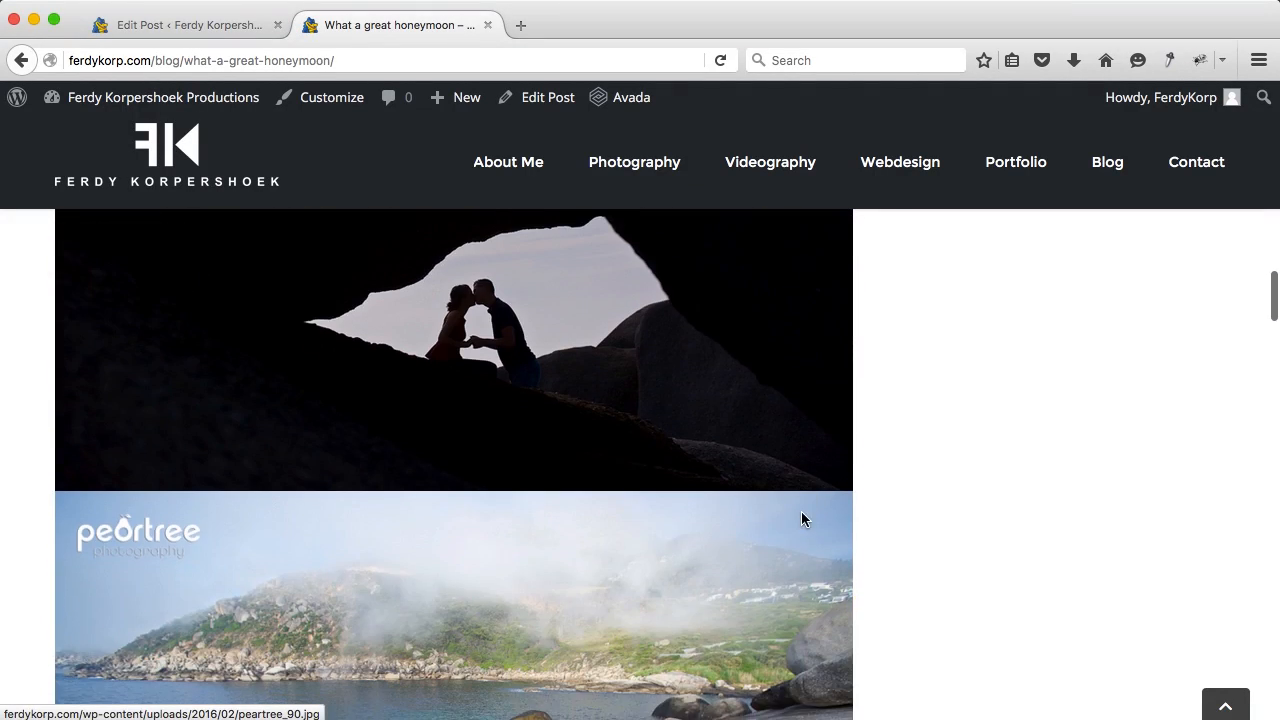
scroll(804, 520, up, 20)
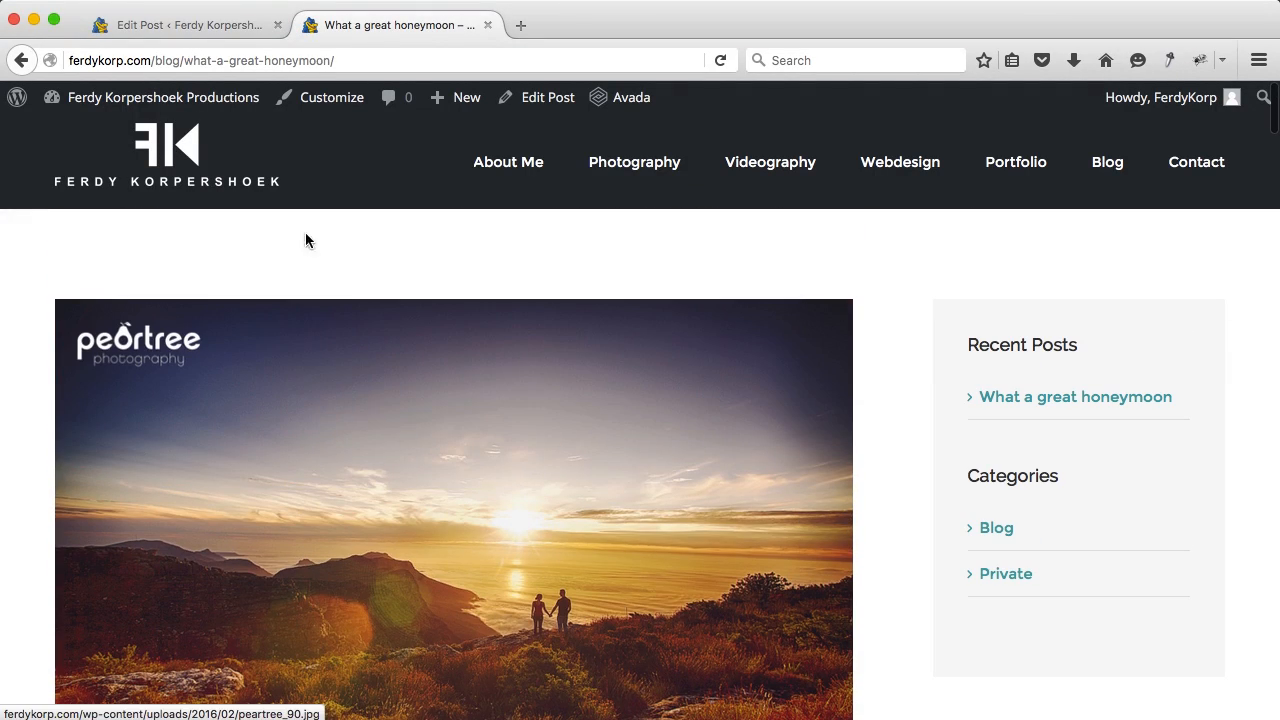
click(21, 60)
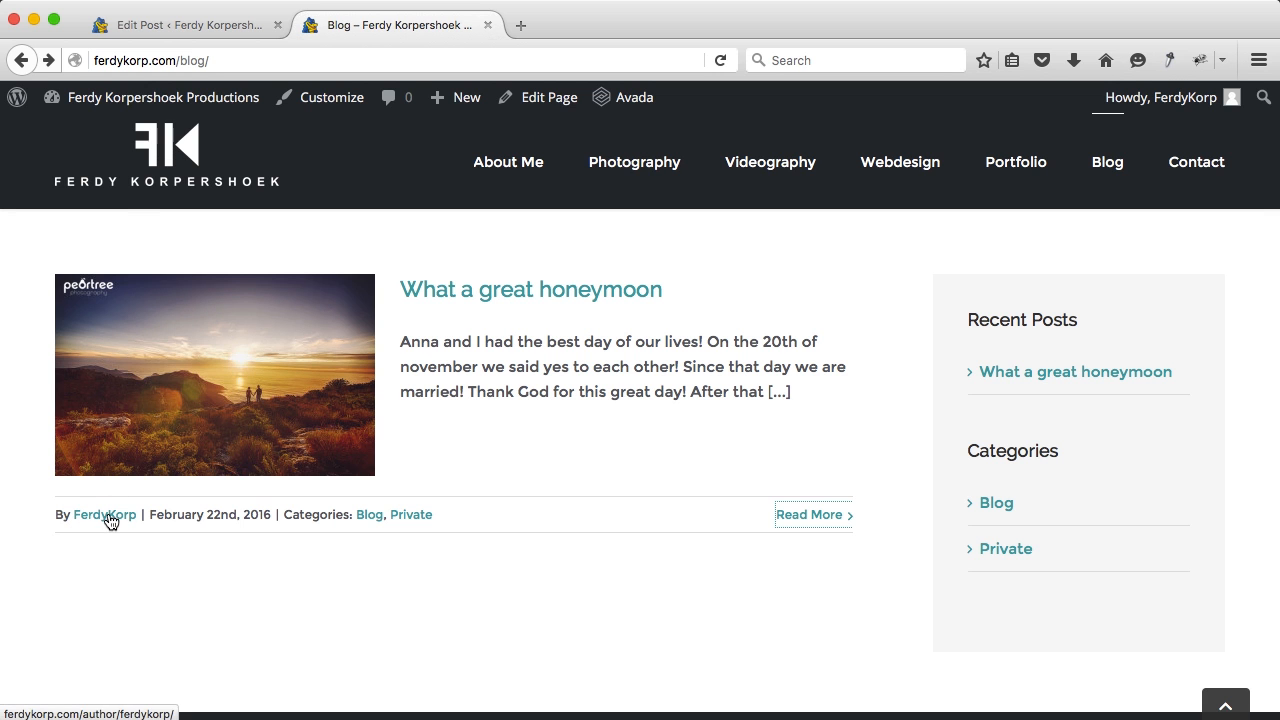
click(157, 28)
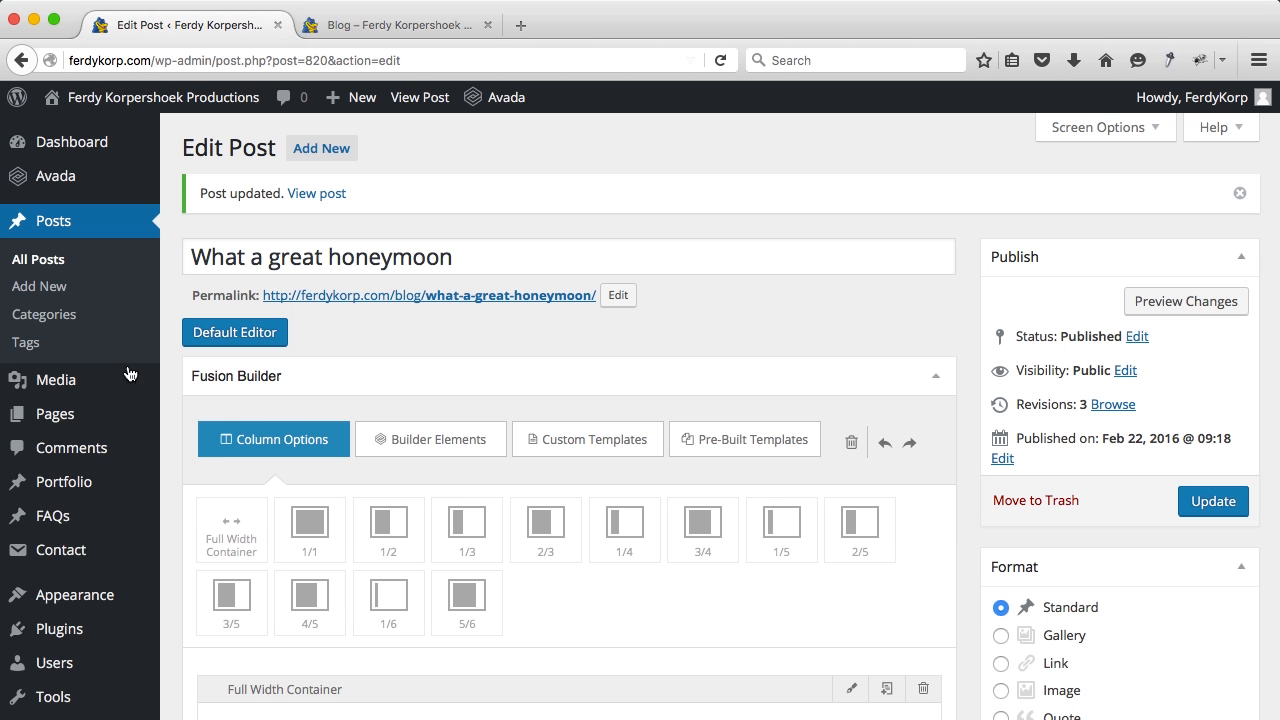
Step: Open Your Profile from the Users list and enter the user's first and last name
scroll(118, 440, down, 3)
mouse_move(60, 479)
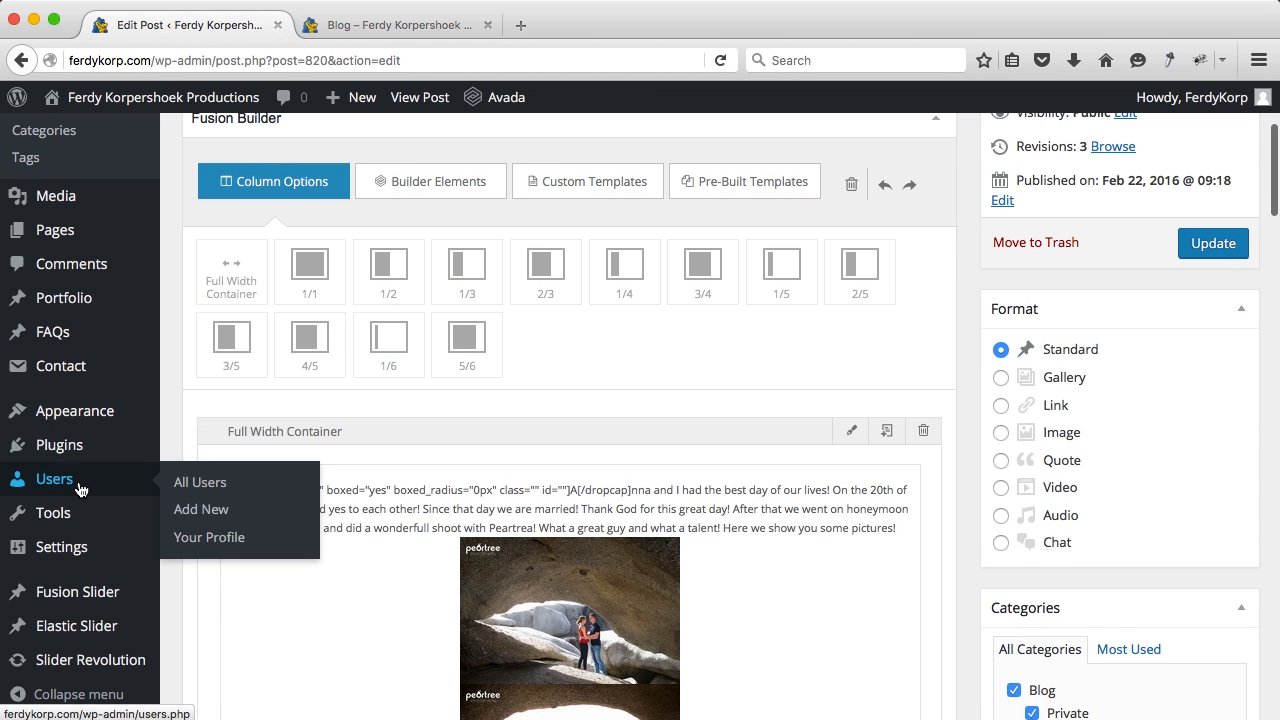
click(195, 484)
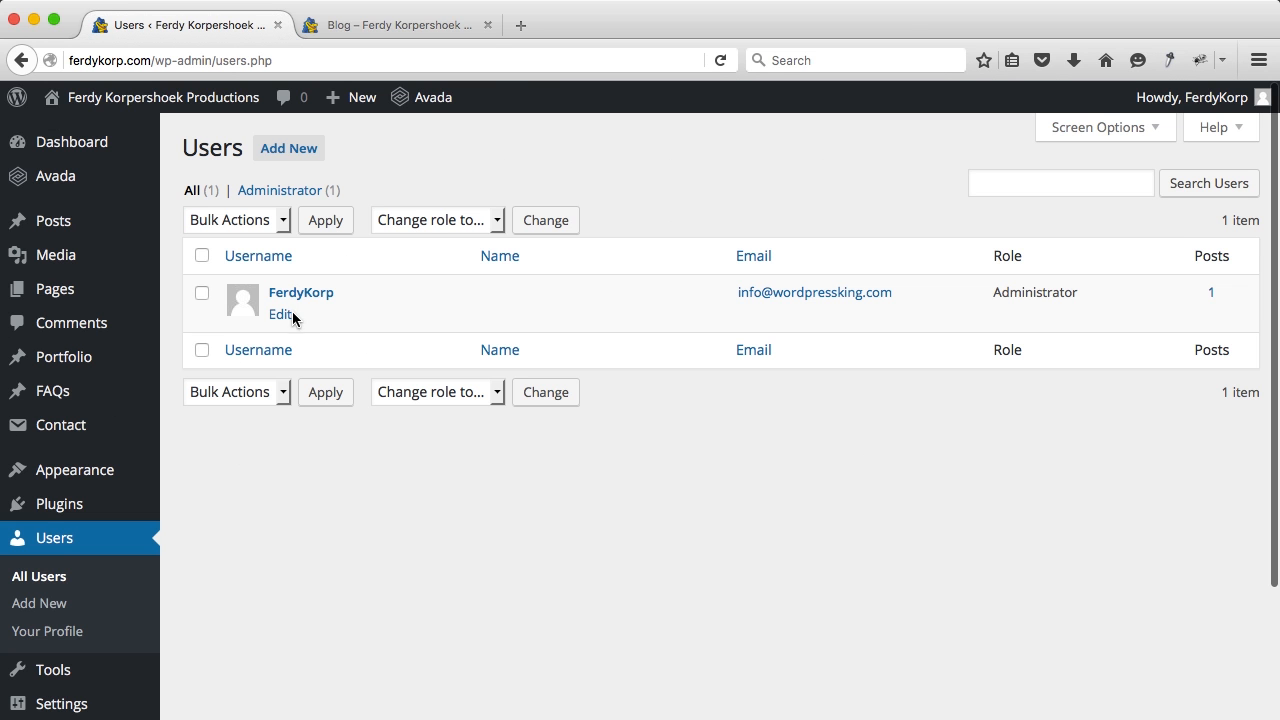
click(293, 294)
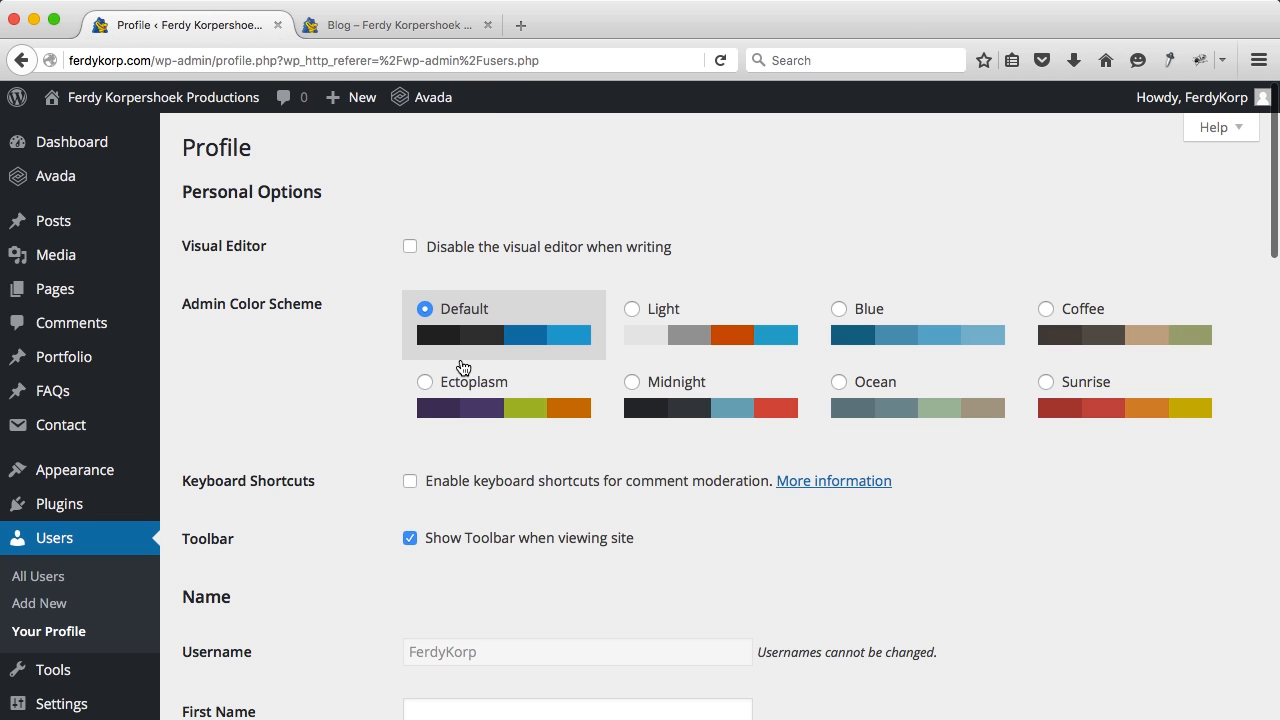
scroll(458, 360, down, 5)
click(452, 388)
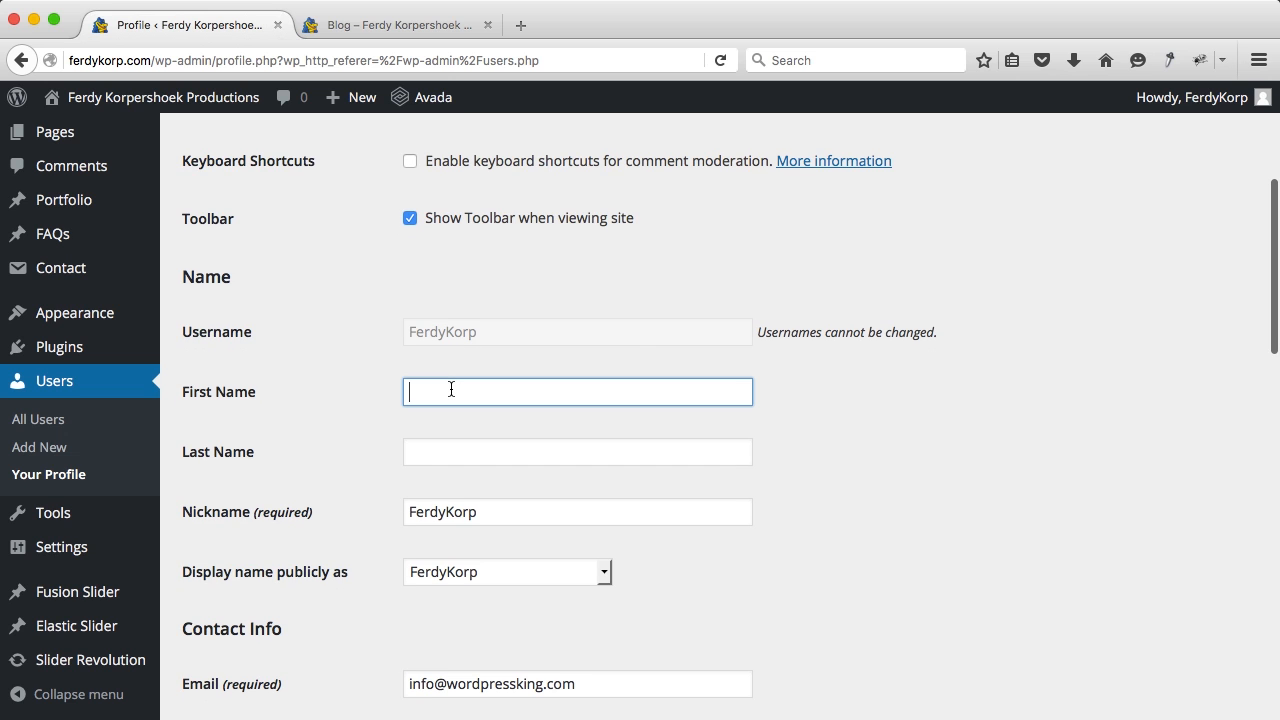
text(Ferdy)
key(Tab)
text(Ko)
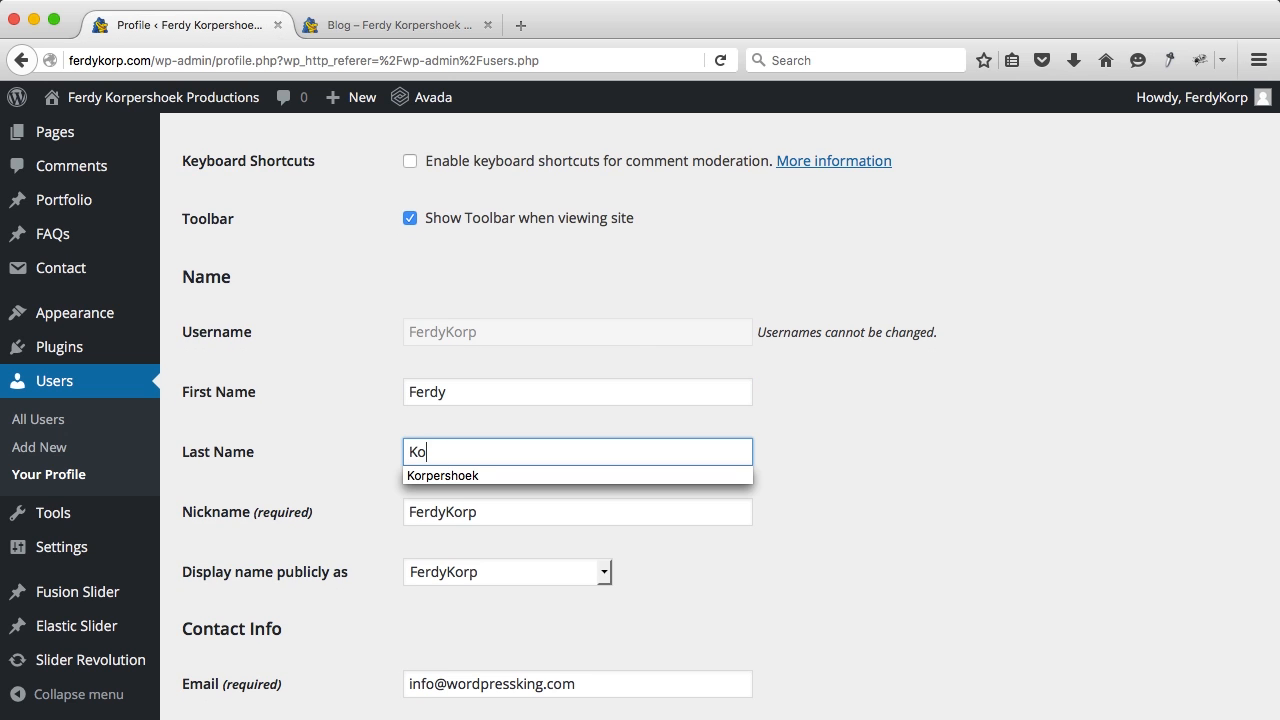
text(rpershoek)
key(Tab)
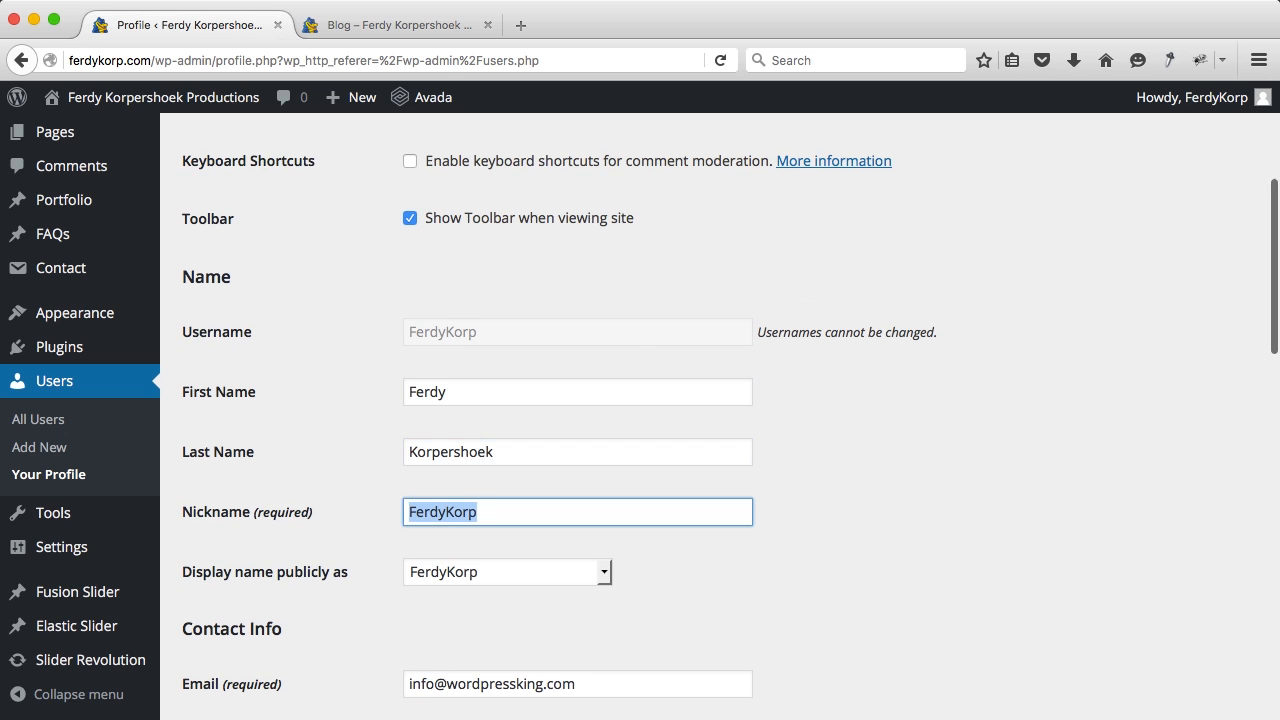
Step: Display the full name publicly, update the profile, and reload the live blog
scroll(700, 400, down, 3)
click(440, 396)
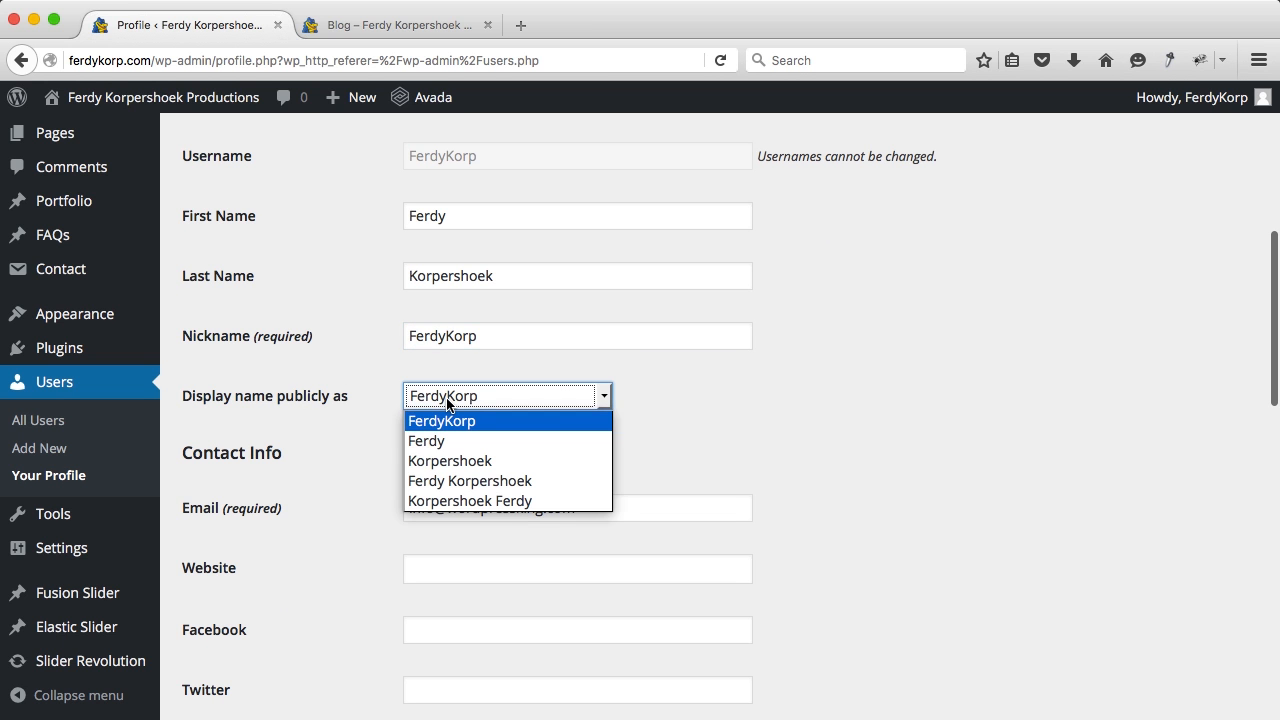
scroll(665, 446, down, 15)
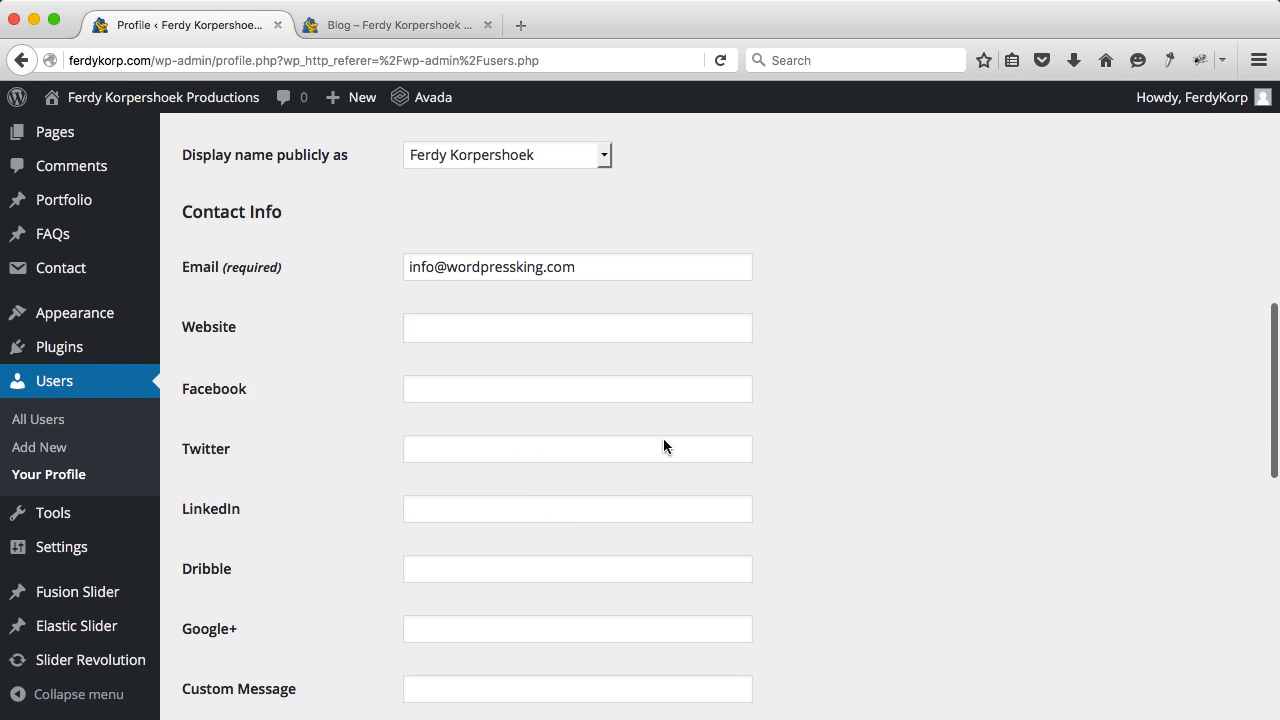
click(238, 622)
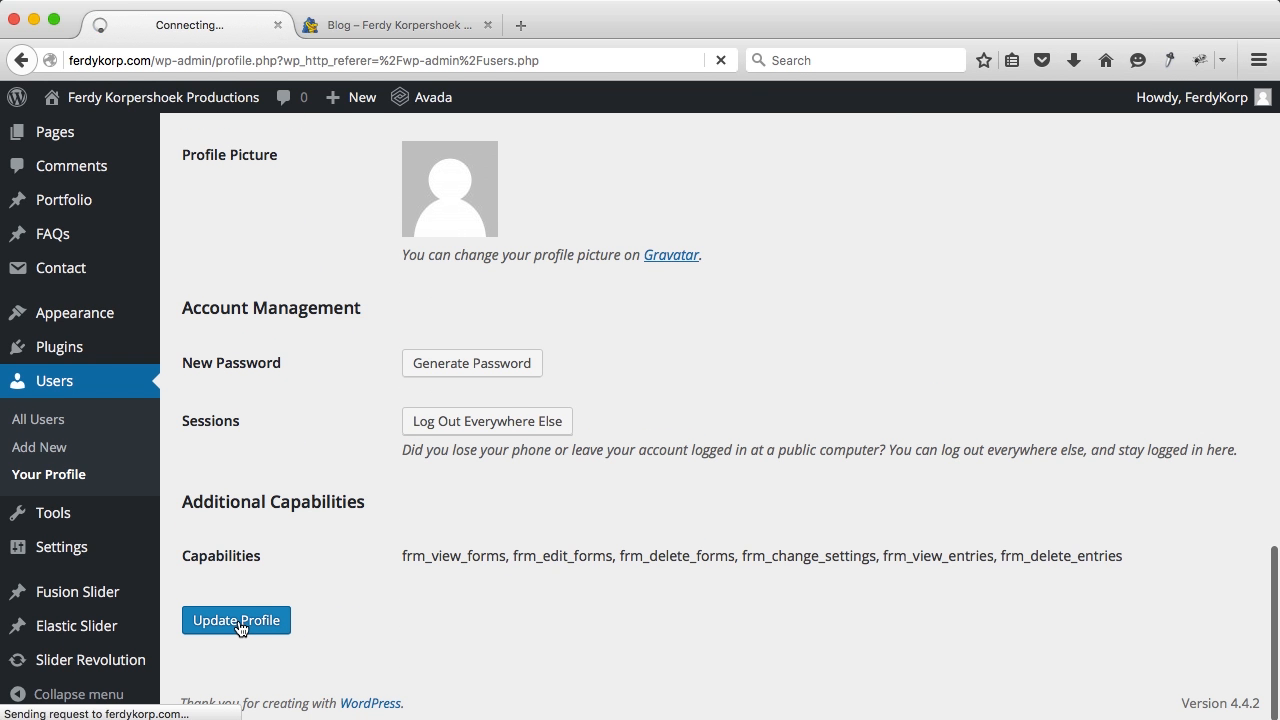
click(368, 37)
key(super+r)
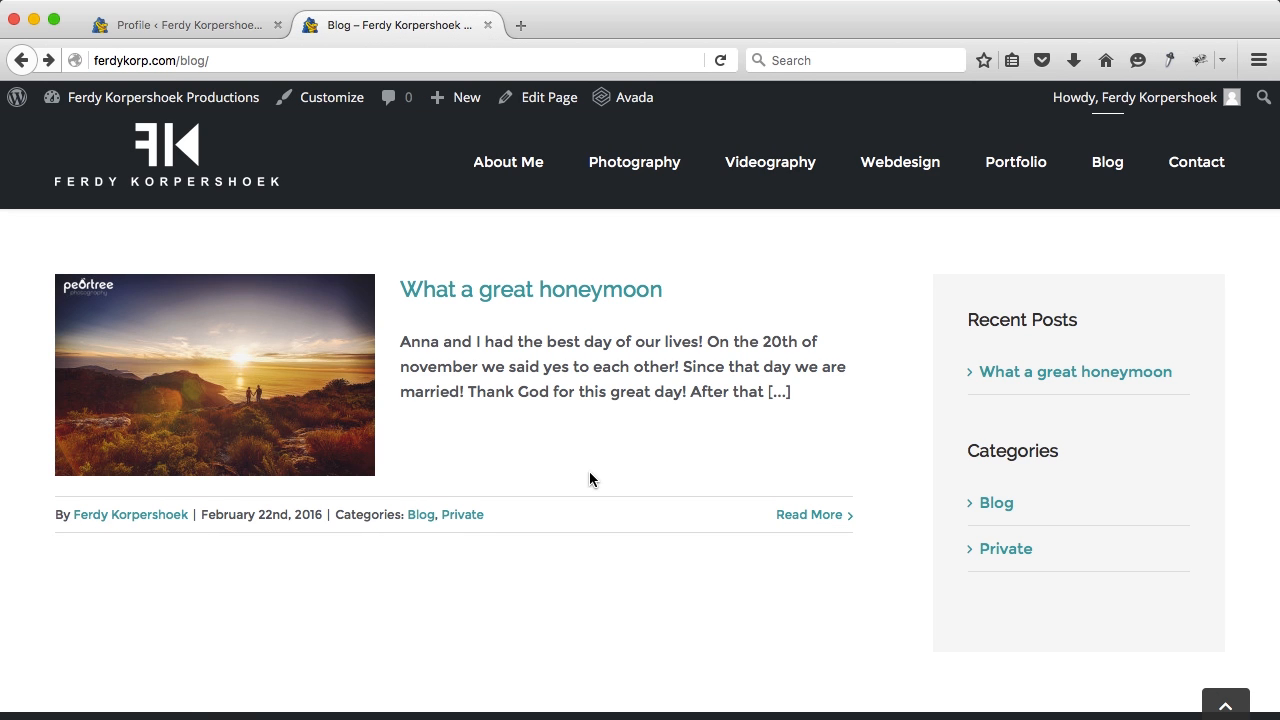
Step: Open the Blog page in the editor and set its Slider Type to No Slider
scroll(589, 475, up, 5)
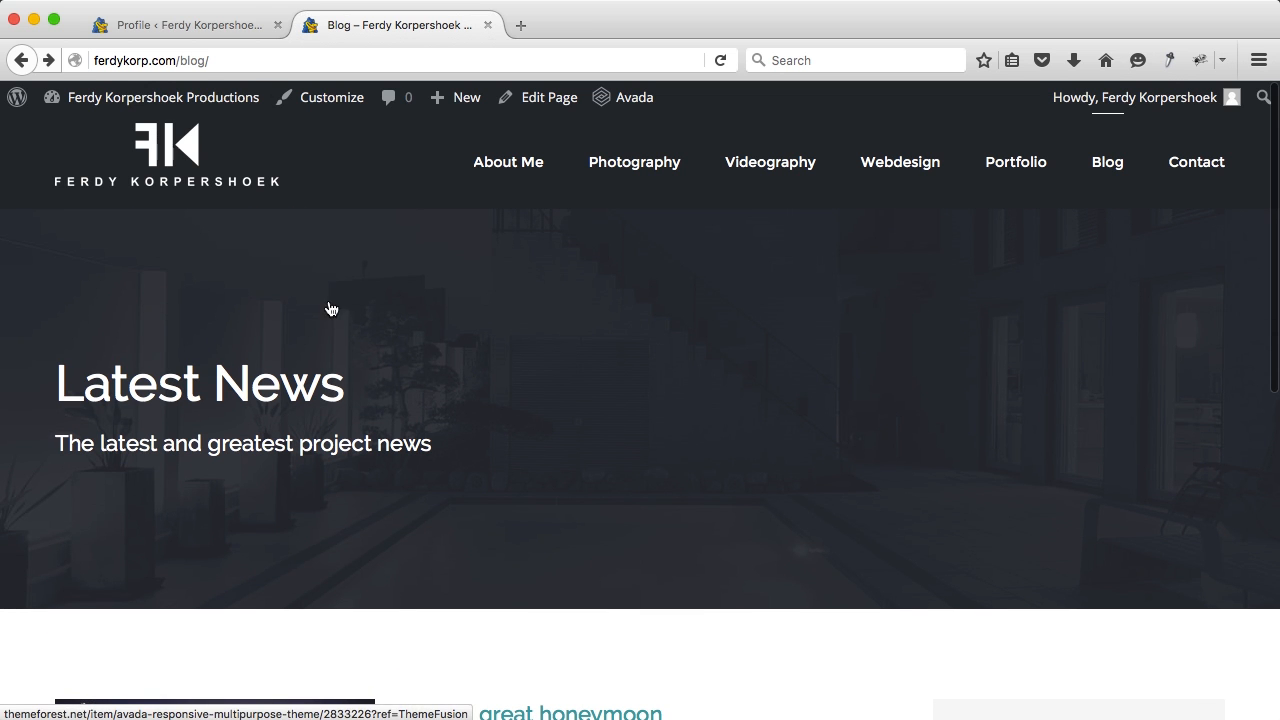
click(546, 97)
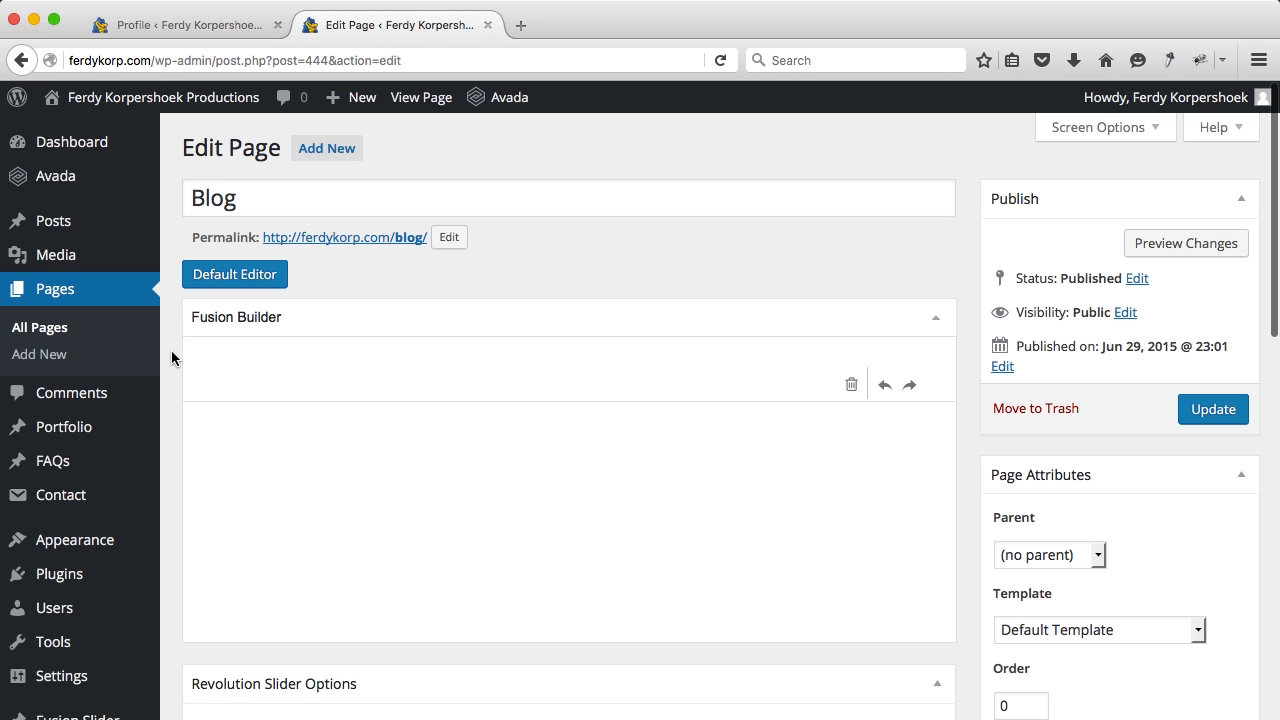
scroll(171, 350, down, 8)
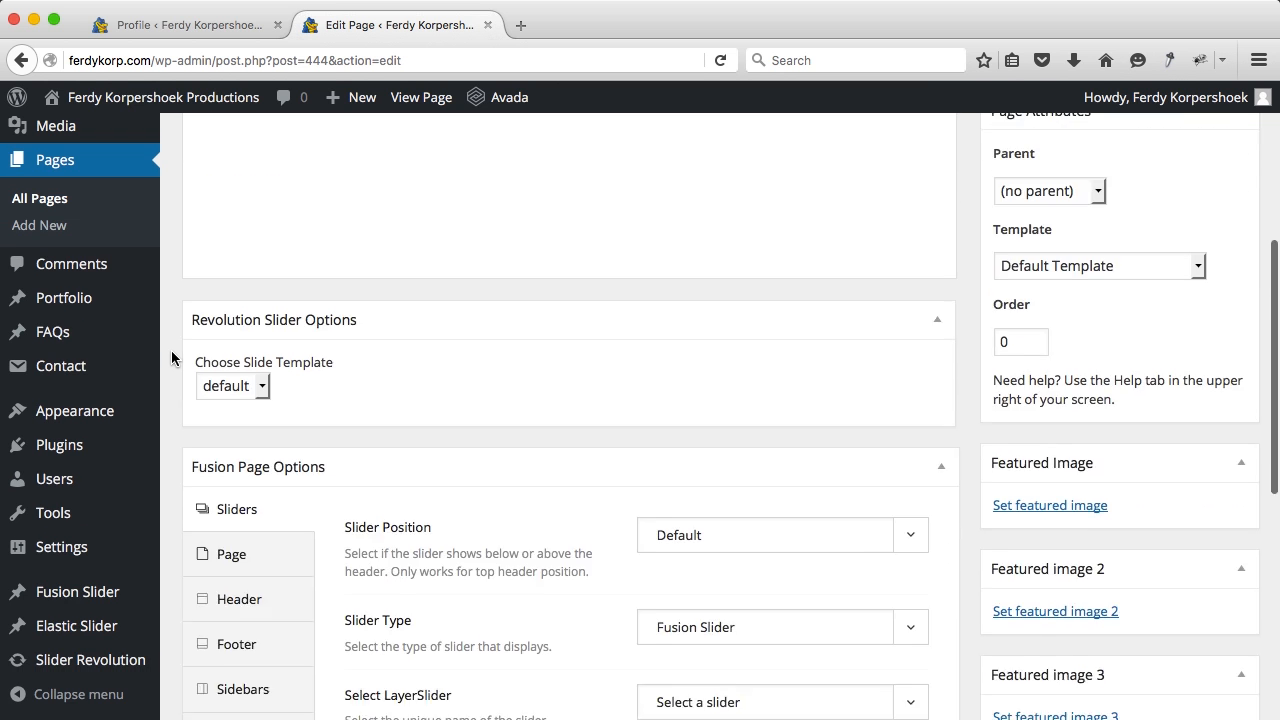
click(726, 340)
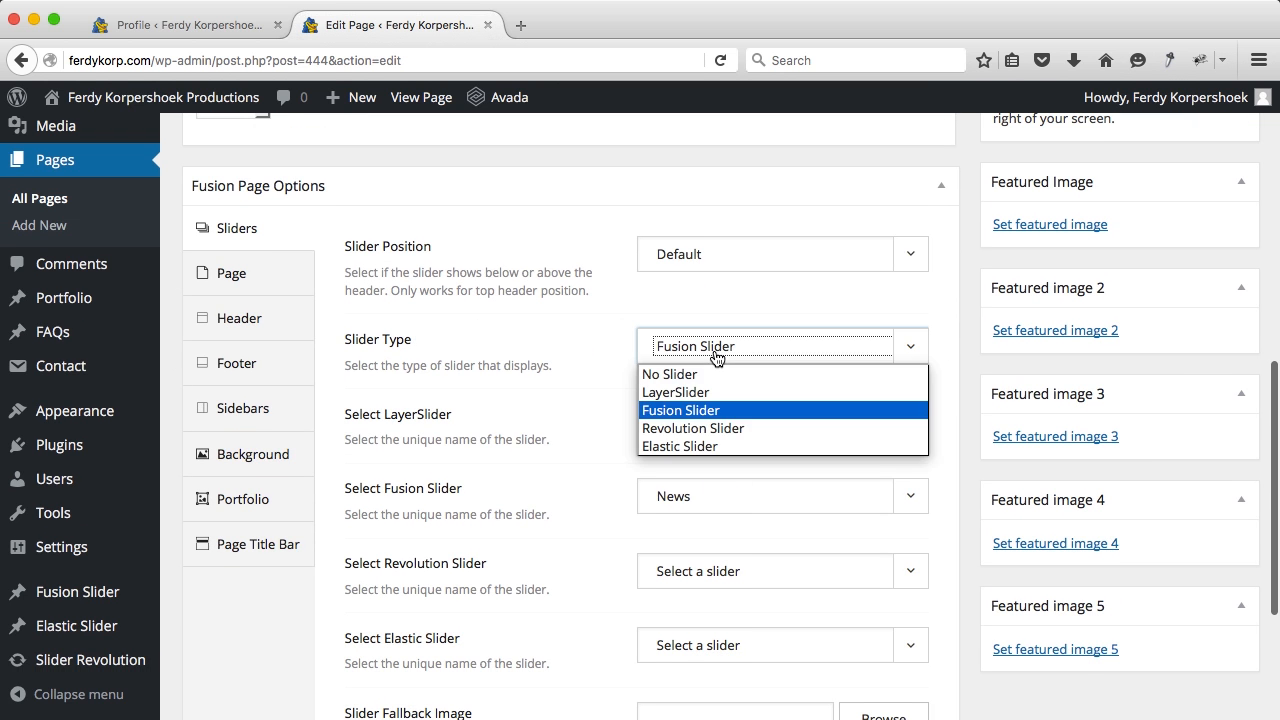
click(698, 374)
scroll(380, 260, up, 5)
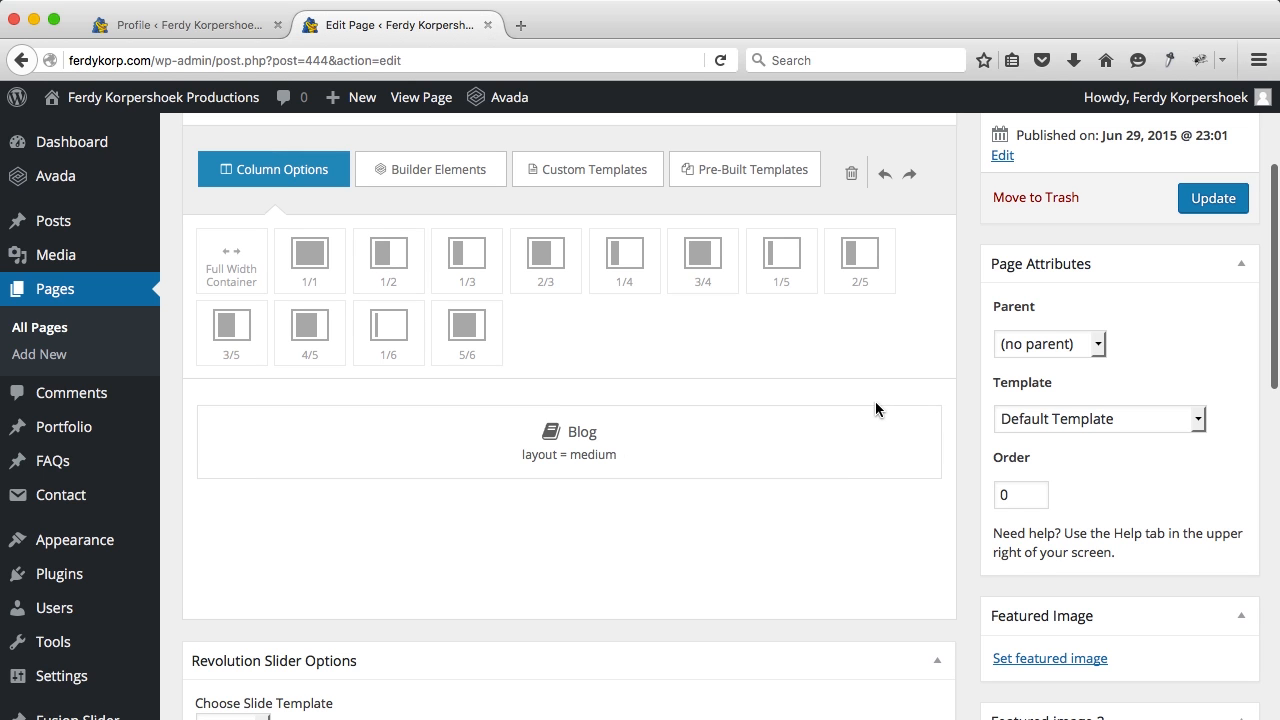
Step: Set the Blog element's layout to Timeline and Posts Per Page to All
click(888, 420)
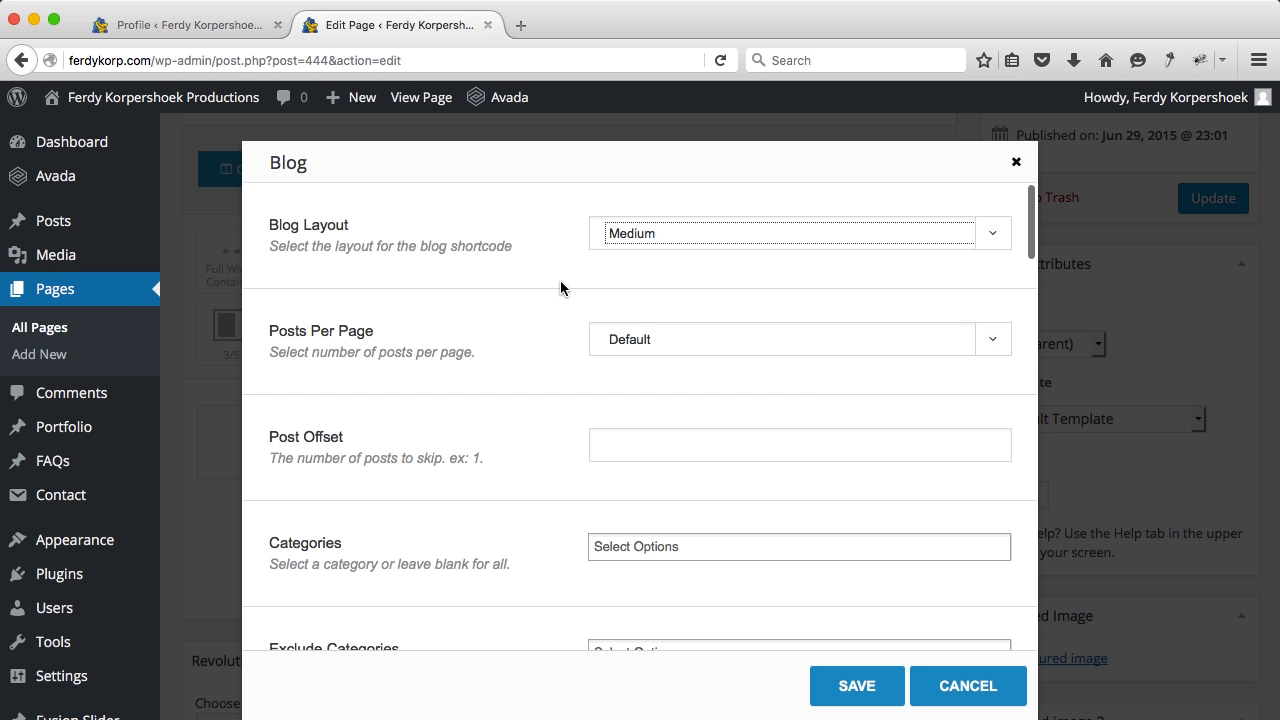
click(646, 244)
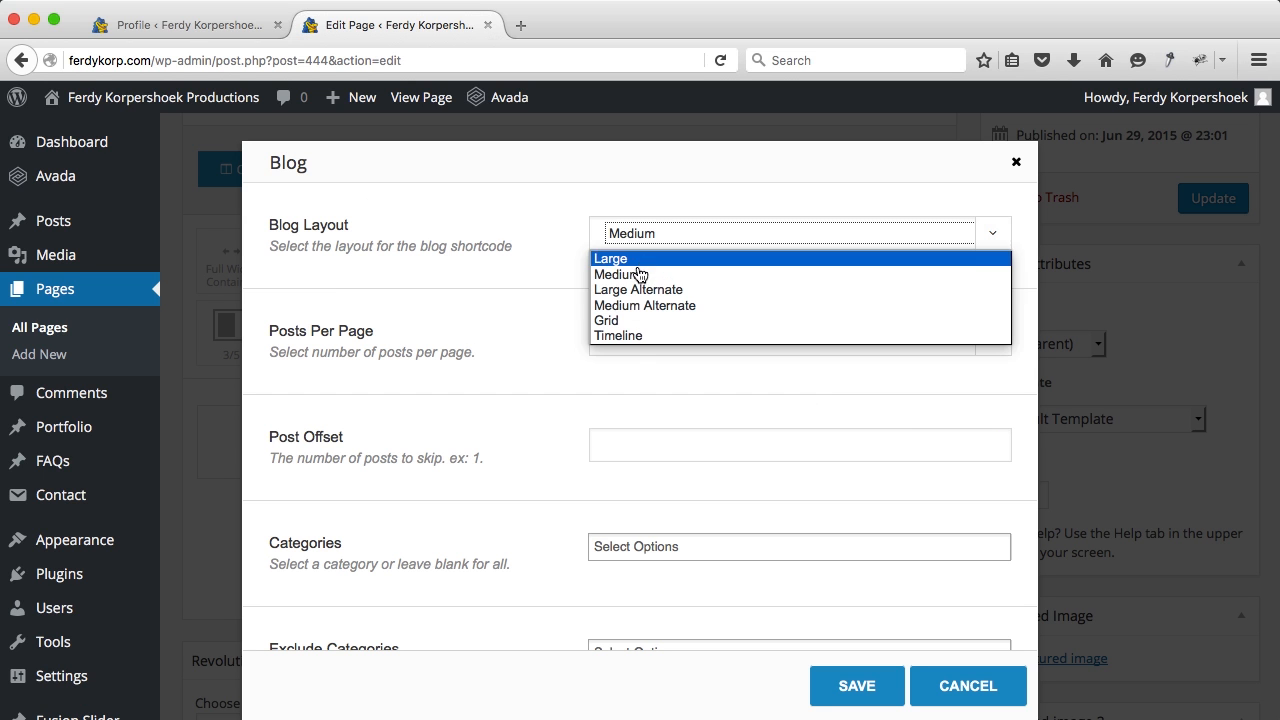
click(628, 262)
click(628, 238)
click(618, 336)
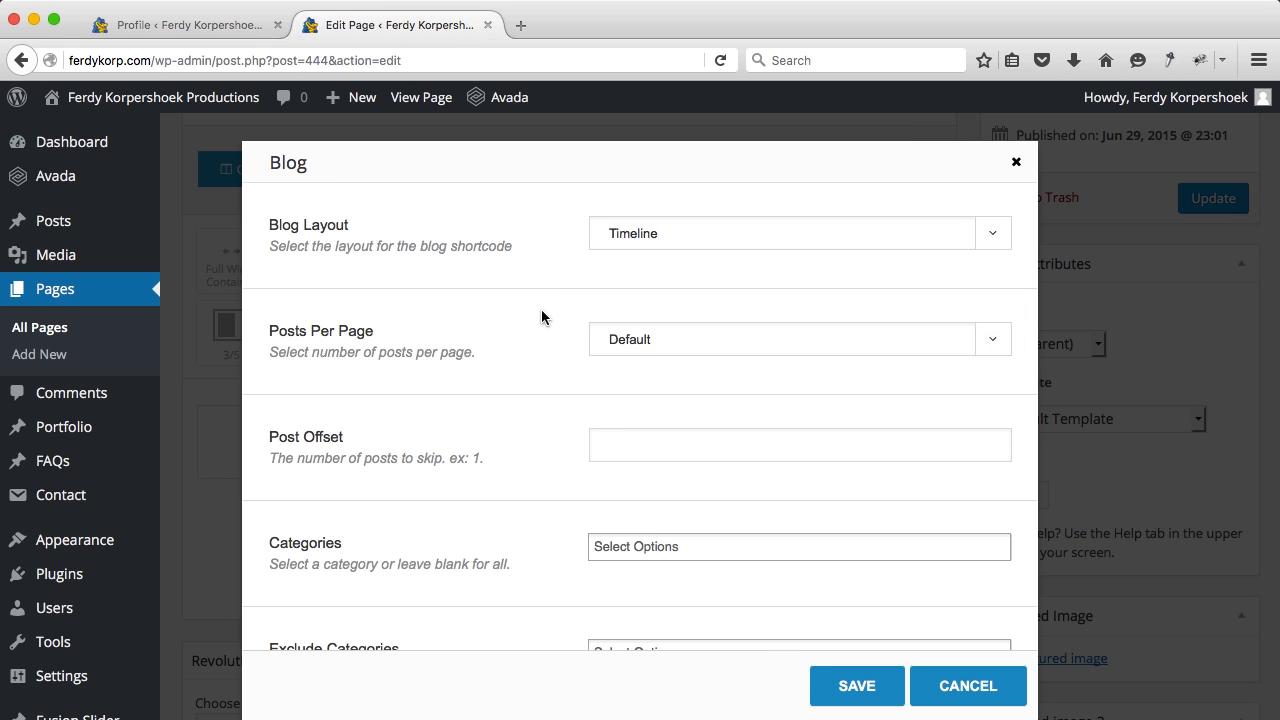
click(612, 340)
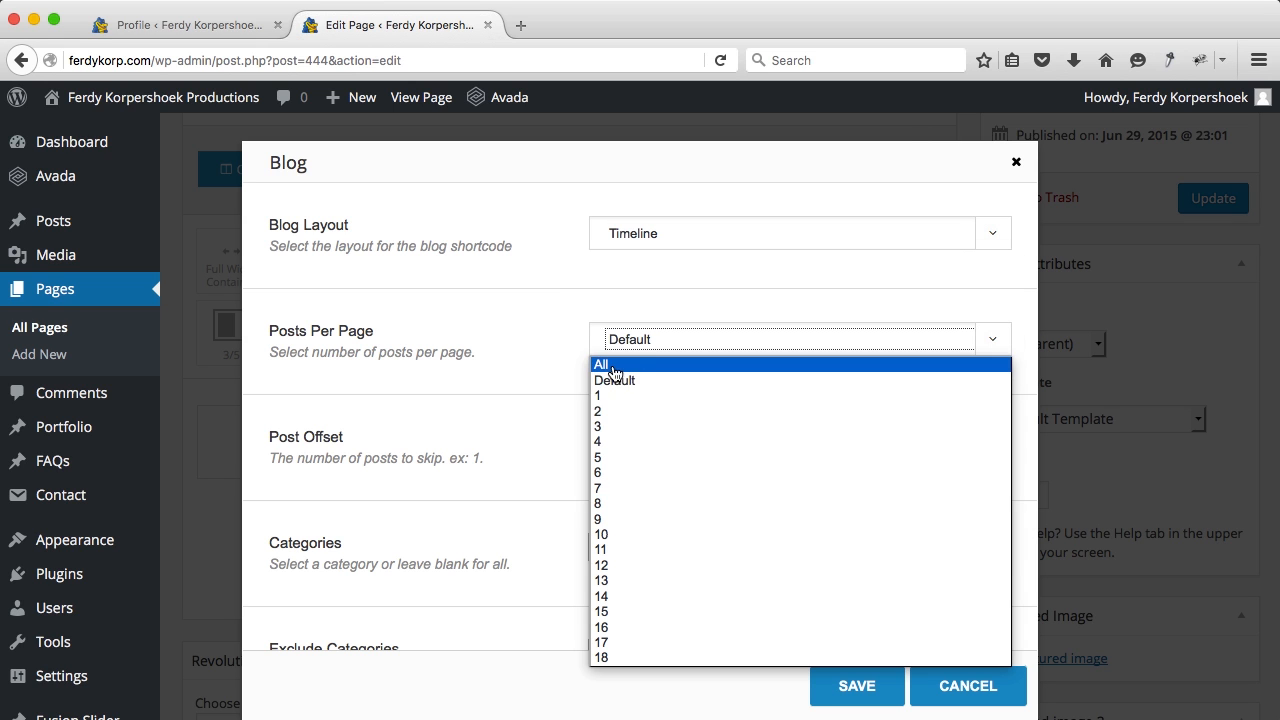
click(613, 367)
Step: Leave the post categories unset and keep post titles shown
scroll(551, 368, down, 5)
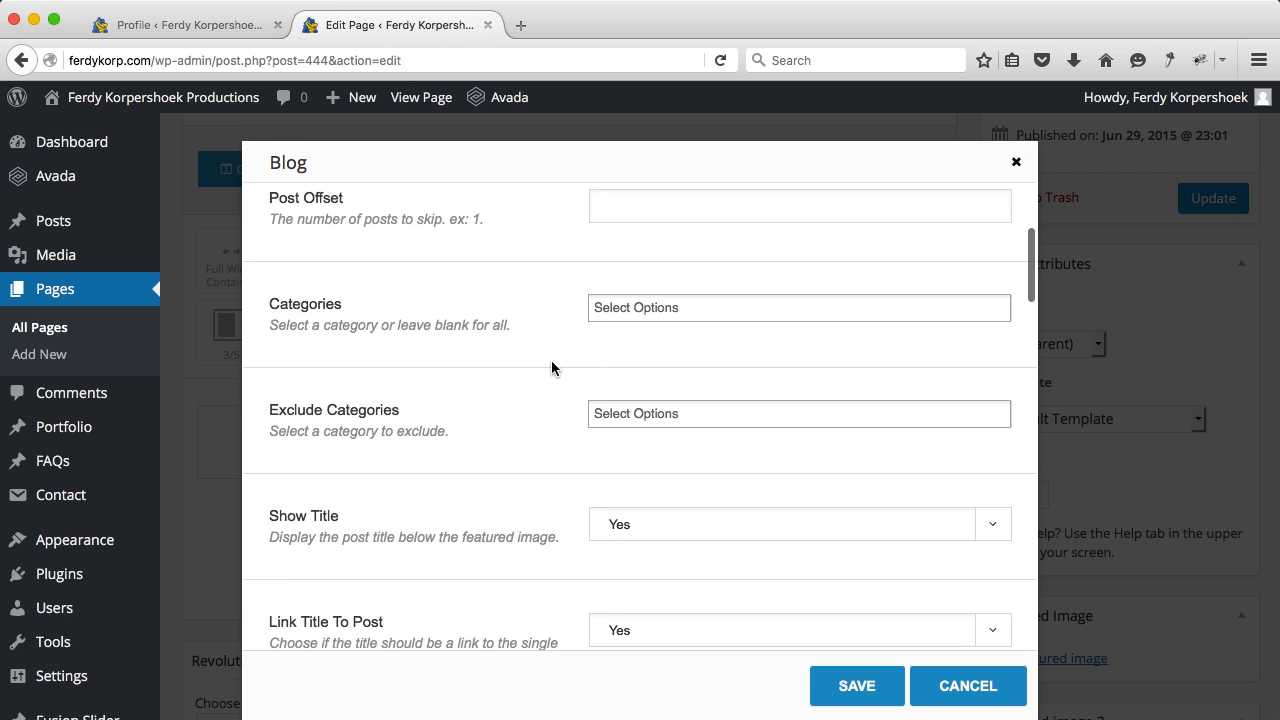
click(641, 305)
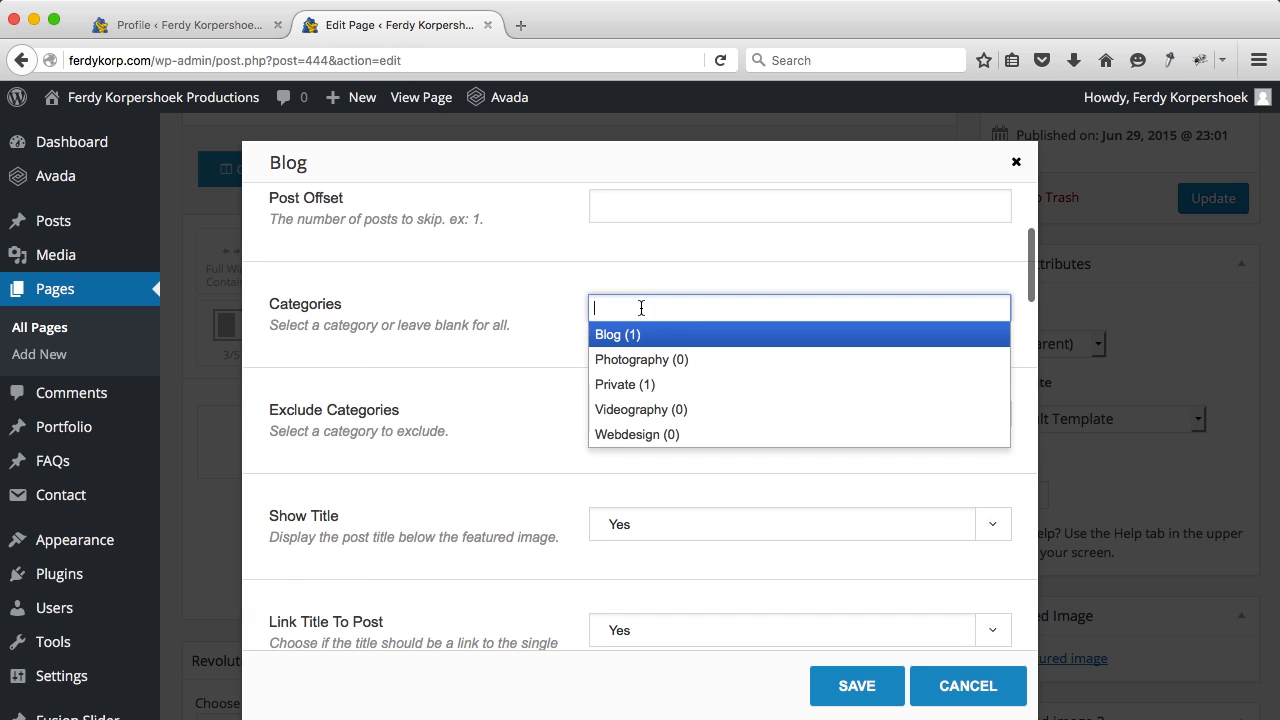
click(540, 366)
scroll(537, 366, down, 2)
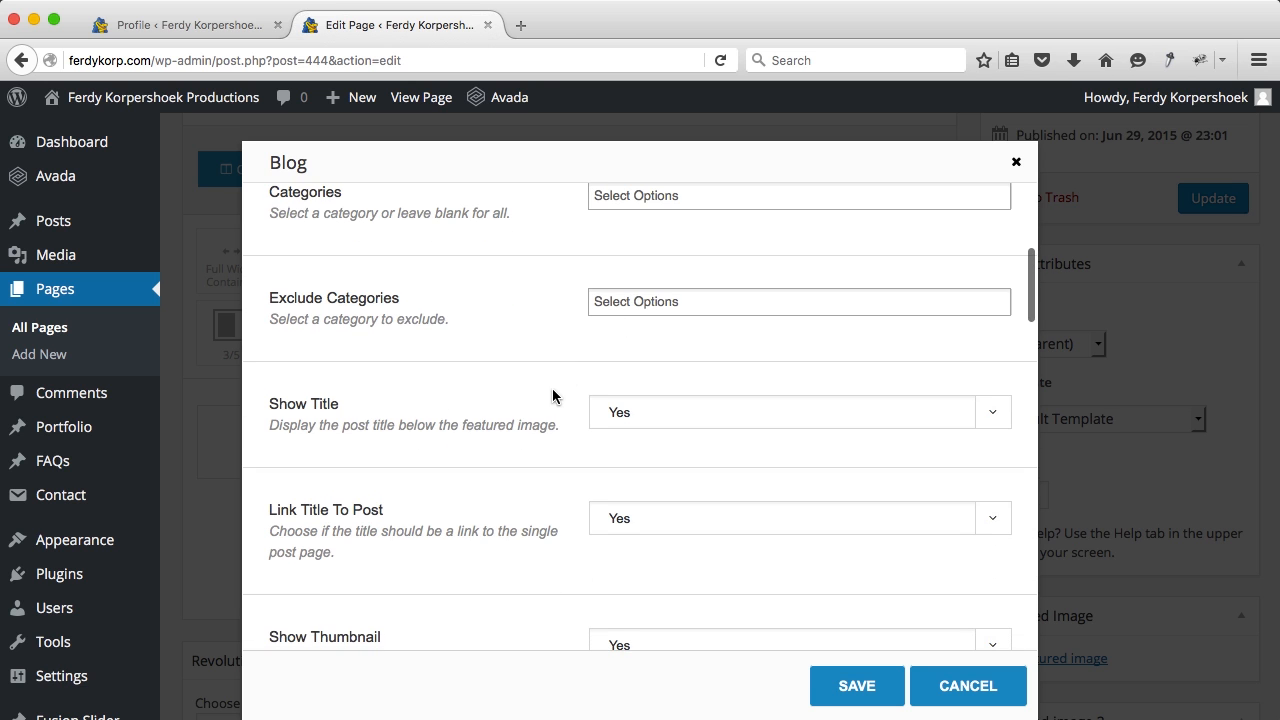
scroll(553, 396, down, 1)
click(622, 360)
click(550, 378)
Step: Set Show Excerpt to No, leaving excerpt length 35, and save the Blog element
scroll(544, 367, down, 1)
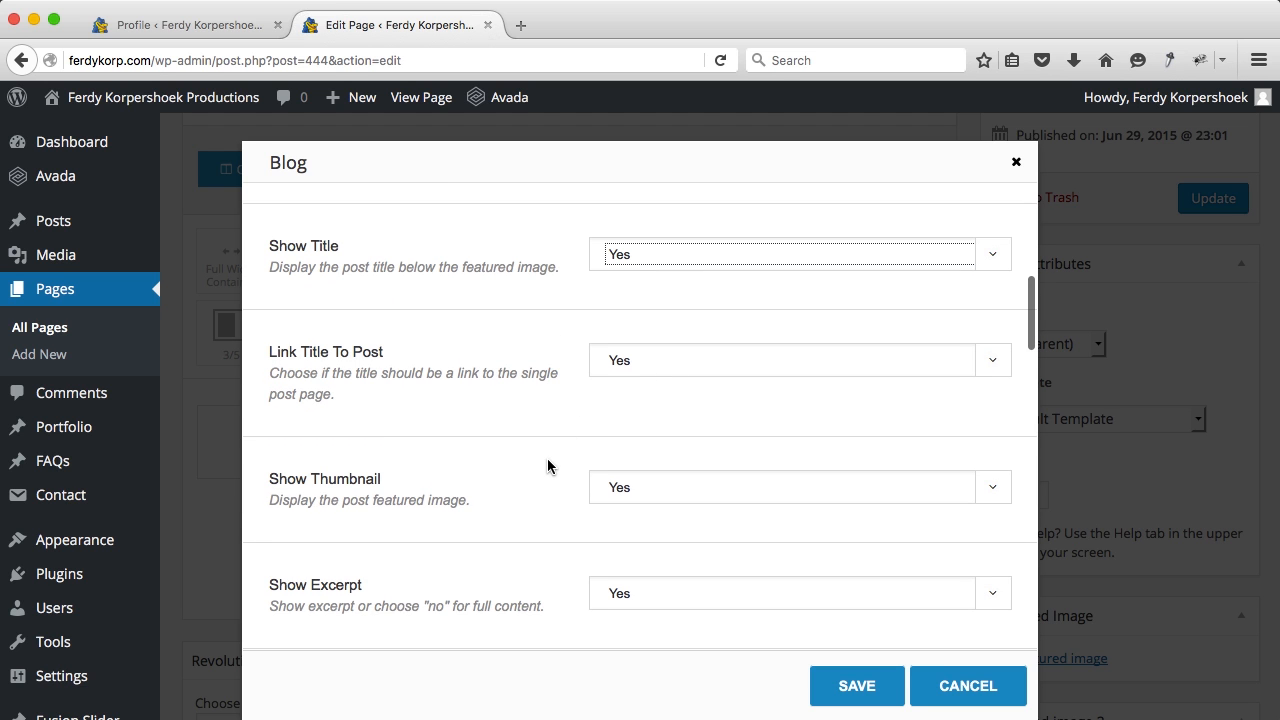
scroll(552, 456, down, 1)
scroll(612, 486, down, 2)
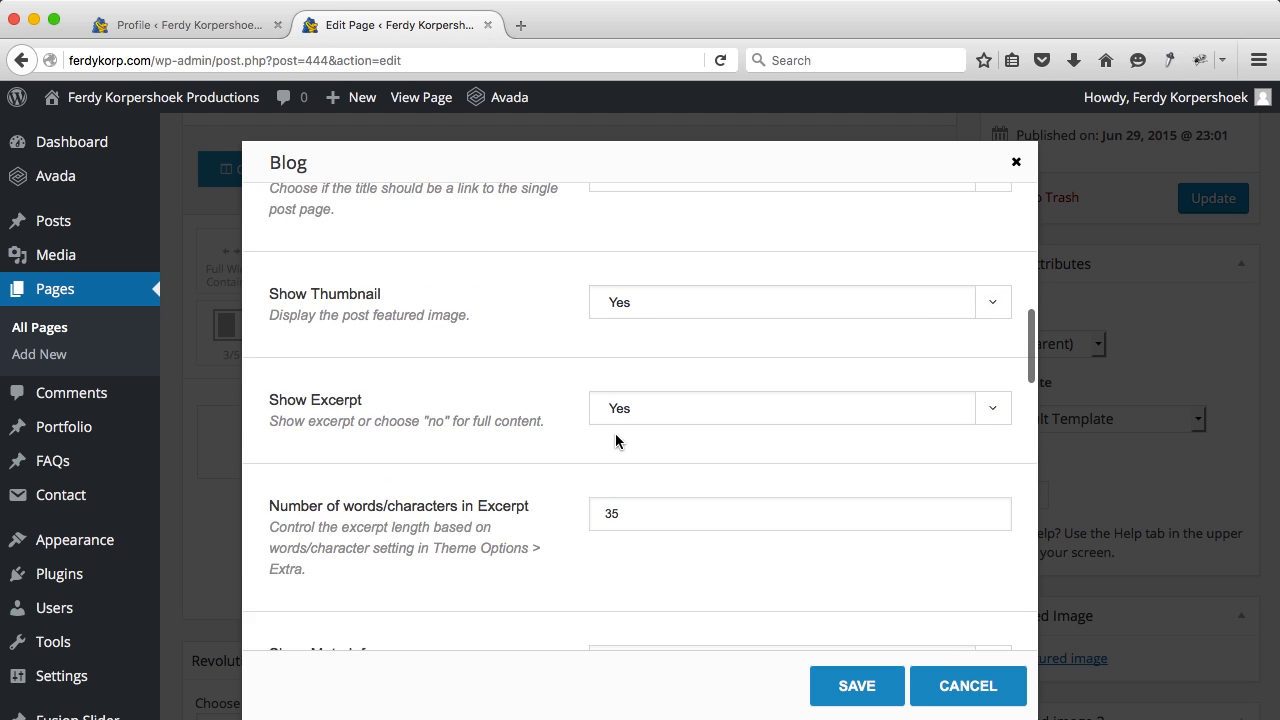
click(624, 428)
click(612, 453)
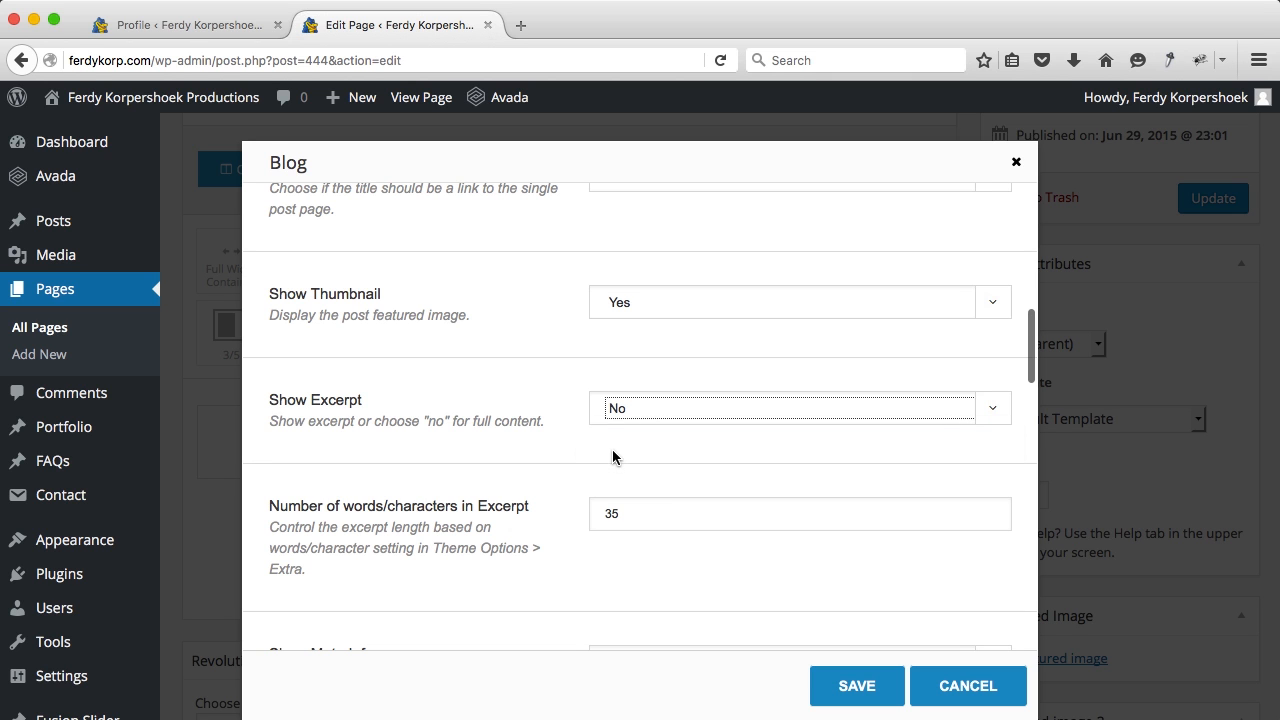
scroll(529, 420, down, 2)
click(624, 371)
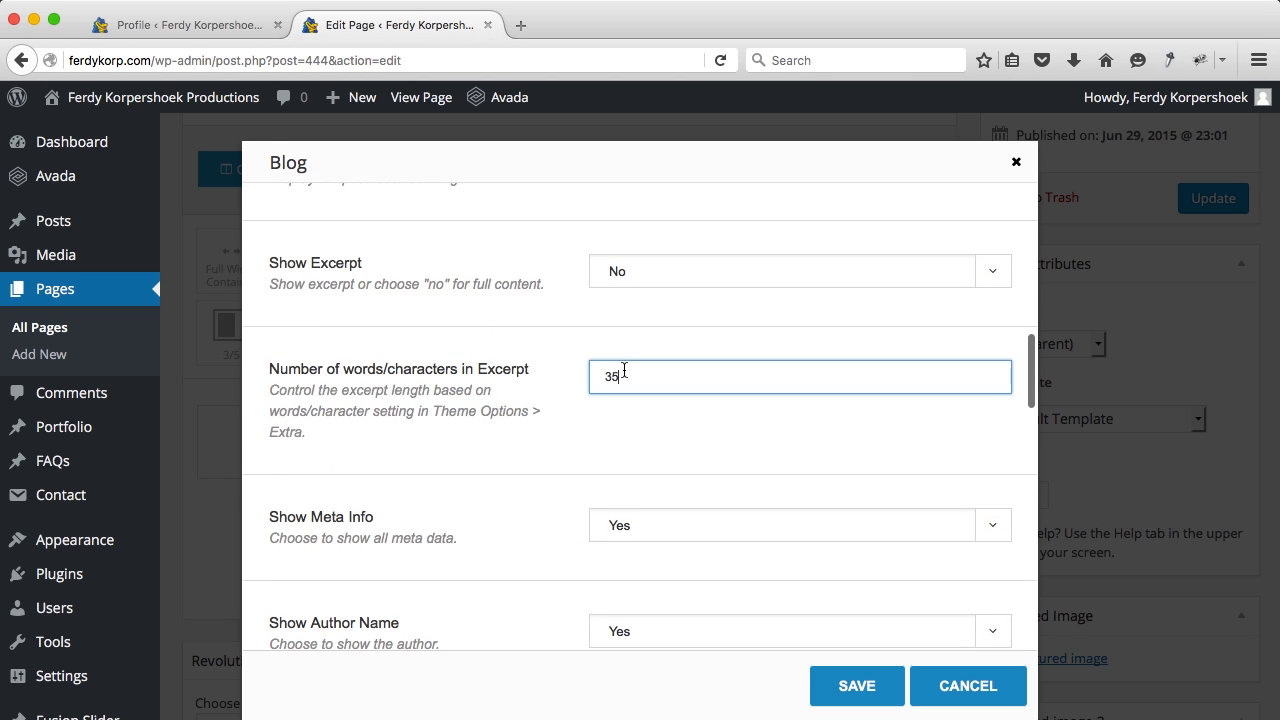
scroll(522, 410, down, 2)
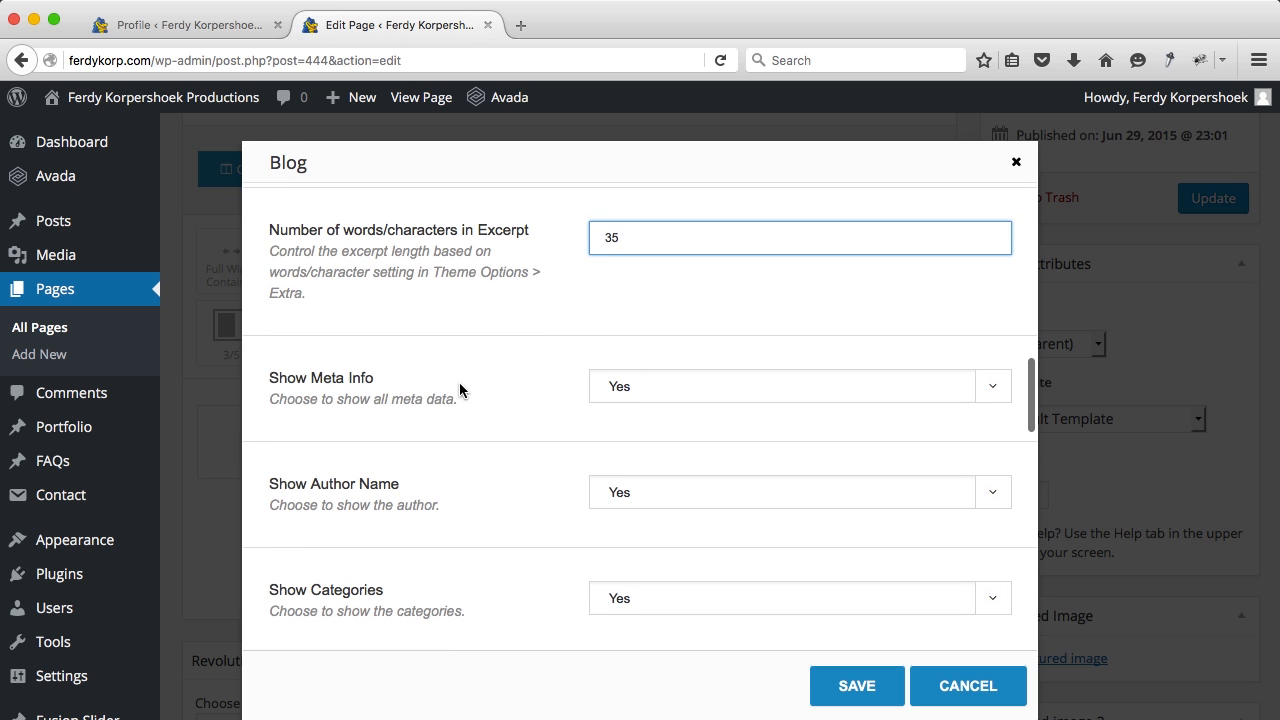
scroll(520, 460, down, 2)
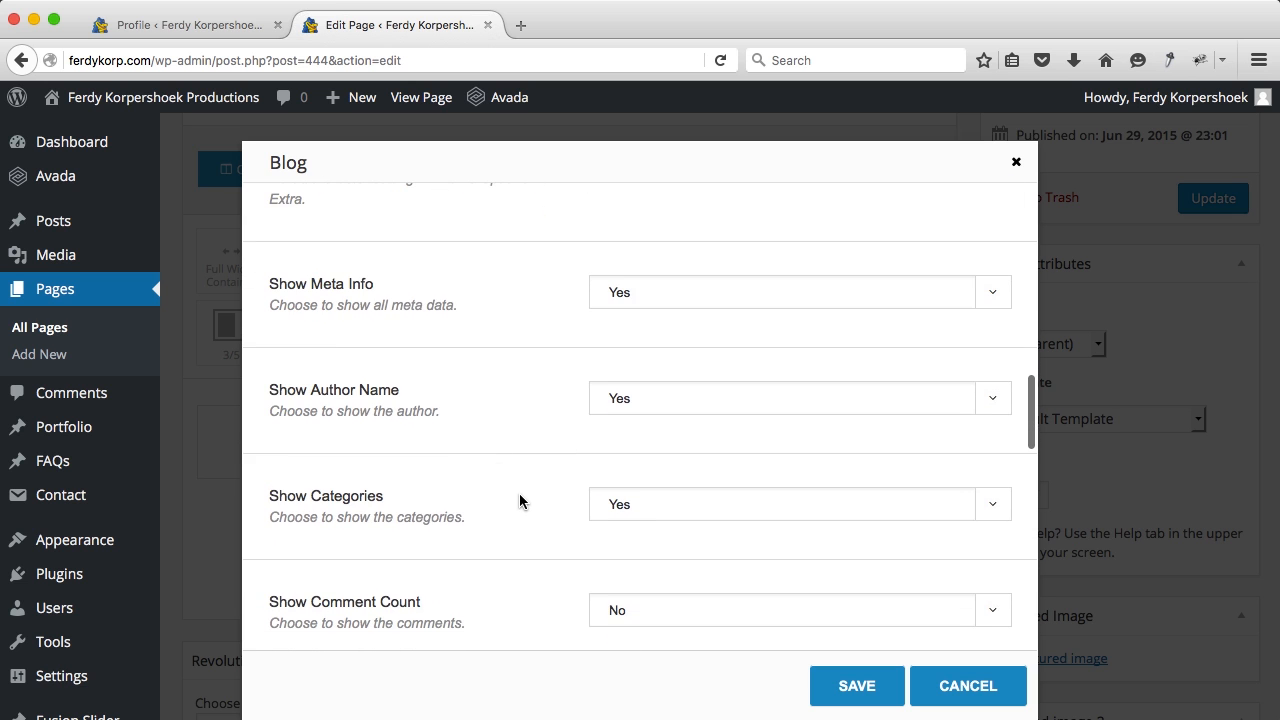
scroll(519, 501, down, 2)
scroll(535, 488, down, 1)
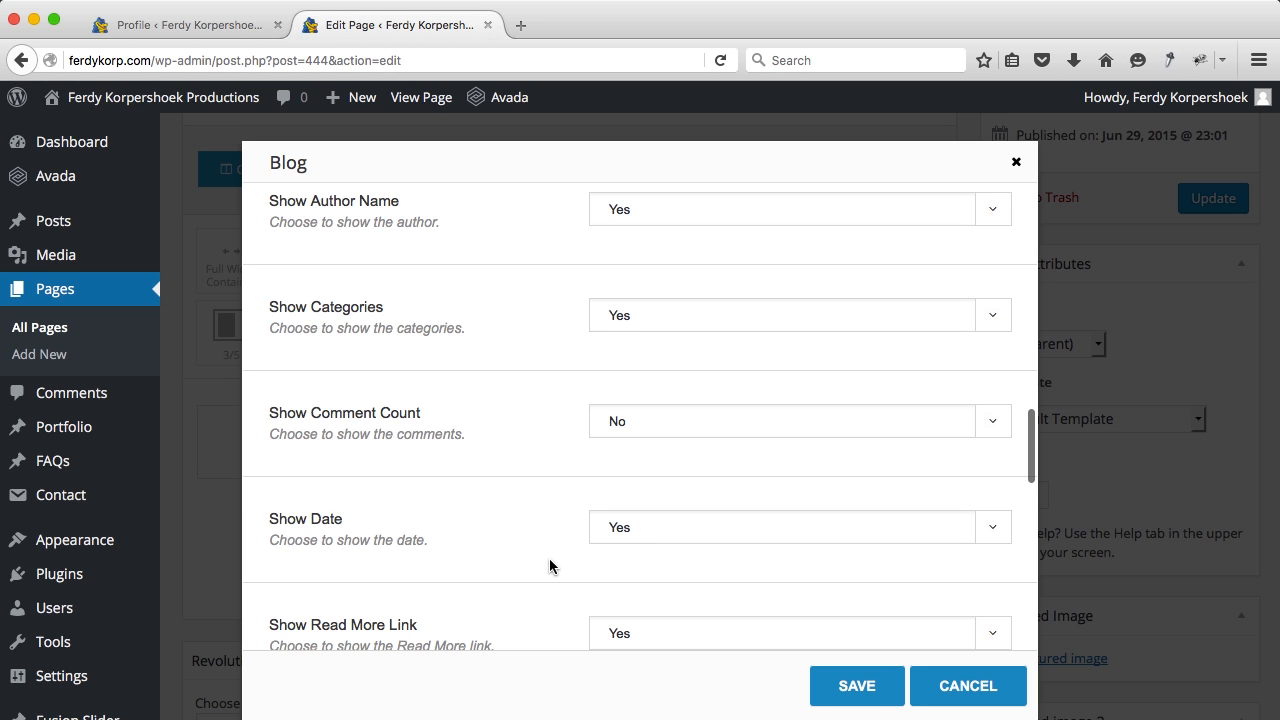
scroll(576, 553, down, 3)
scroll(535, 541, down, 10)
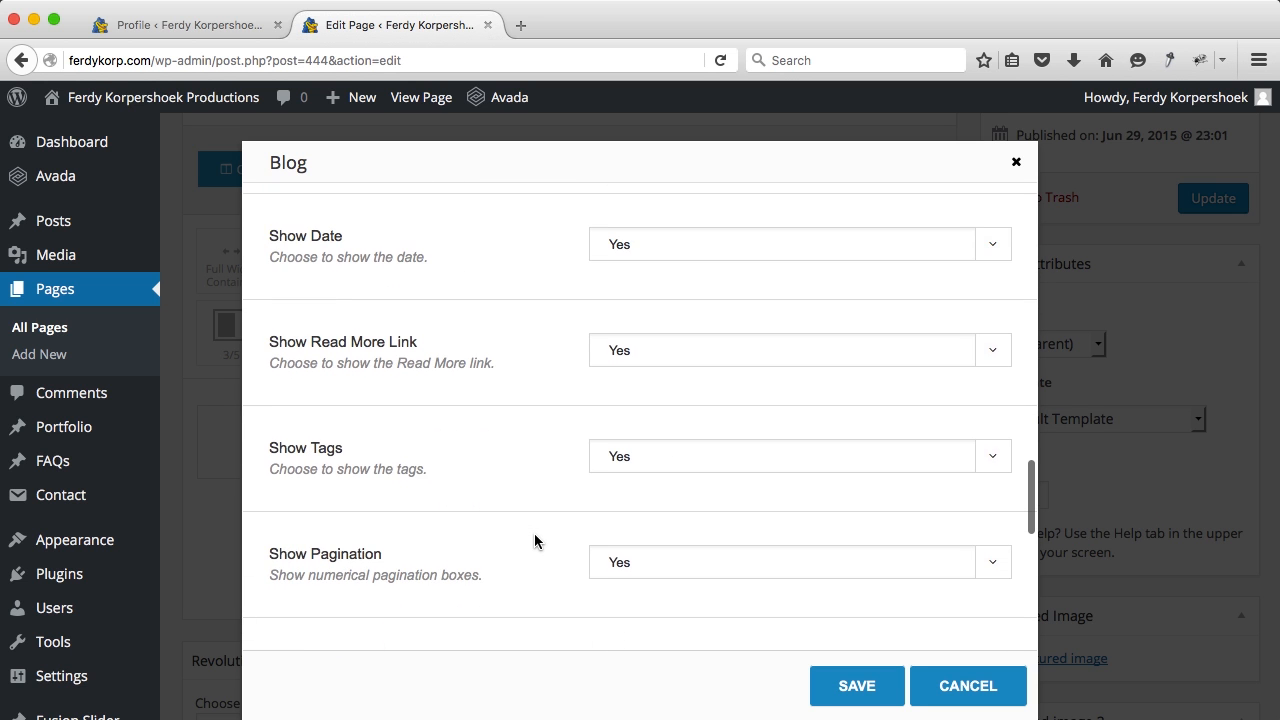
scroll(535, 541, down, 6)
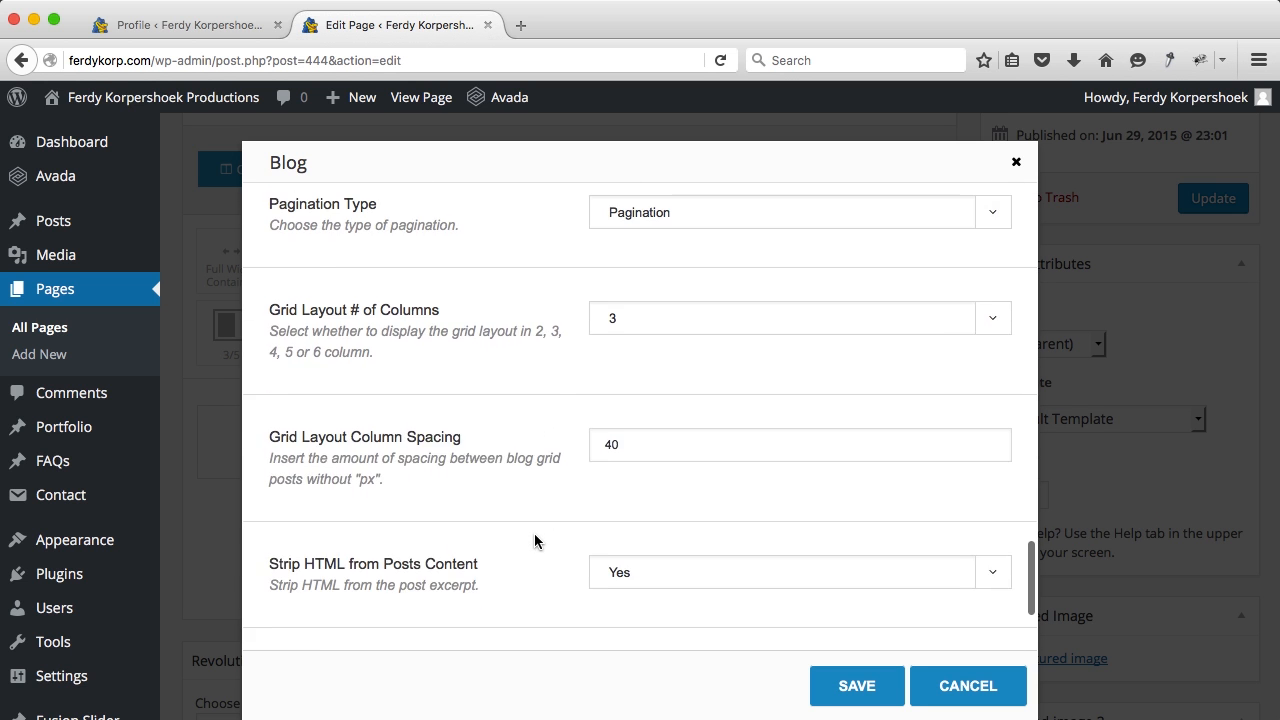
click(837, 680)
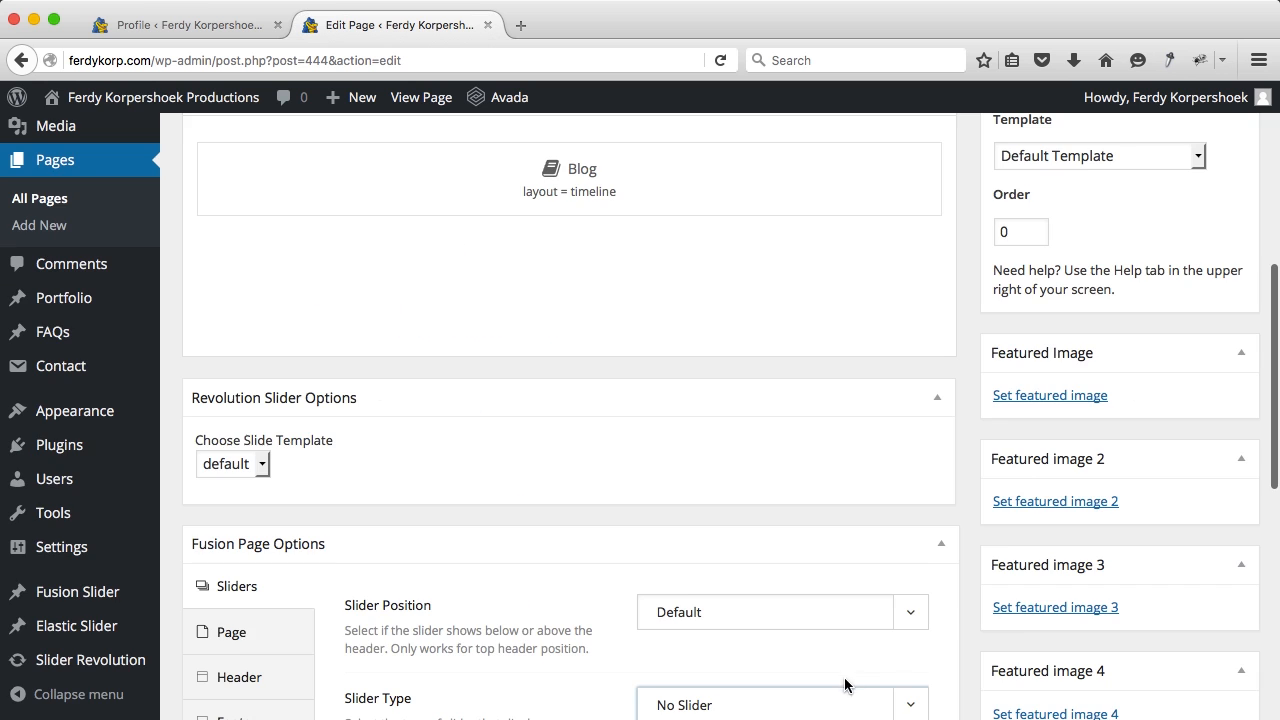
Step: Update the Blog page and open it live, closing the old editor tab
scroll(1165, 216, up, 5)
click(1211, 409)
super+click(410, 96)
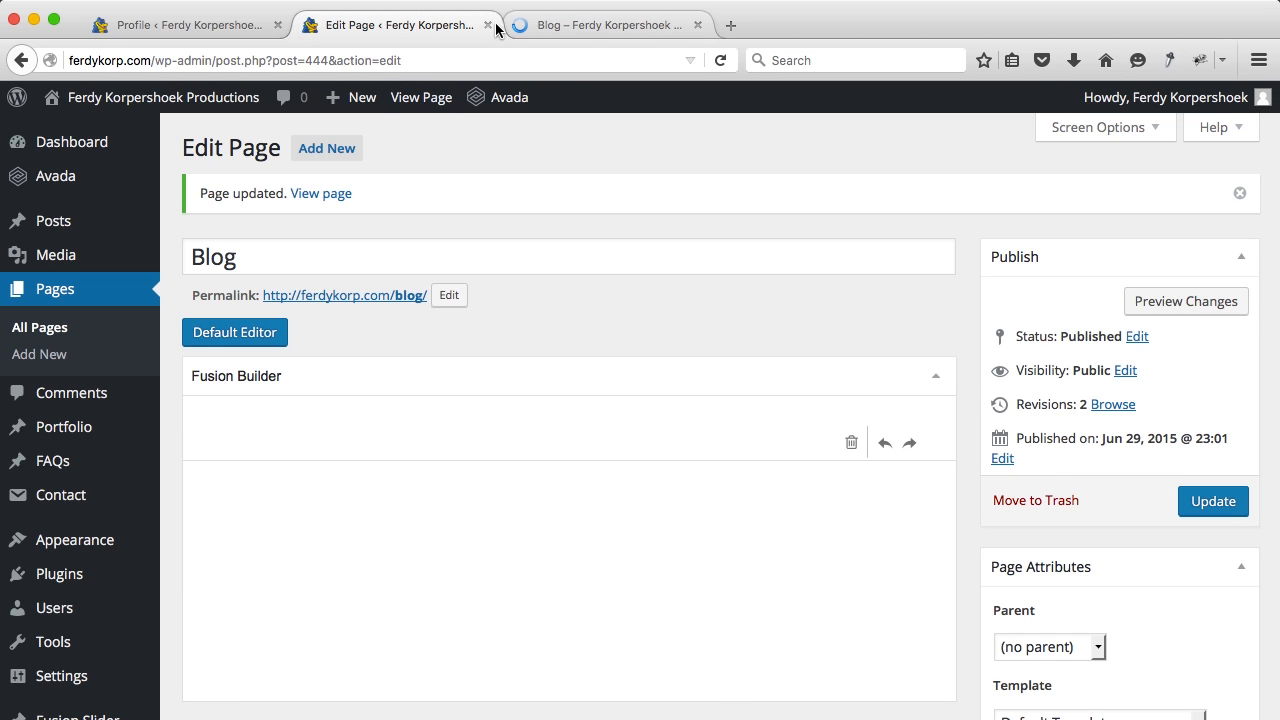
click(566, 24)
click(487, 25)
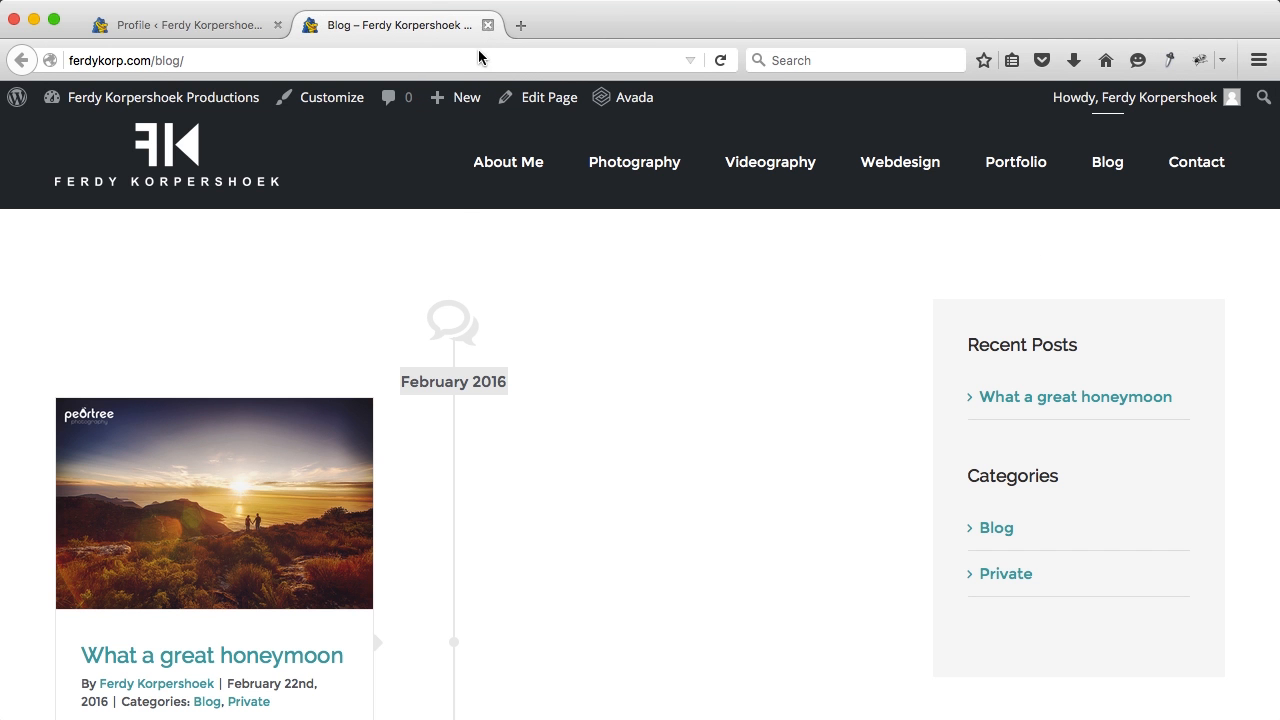
Step: Browse the live timeline blog, then return to the Blog page editor
scroll(450, 368, down, 2)
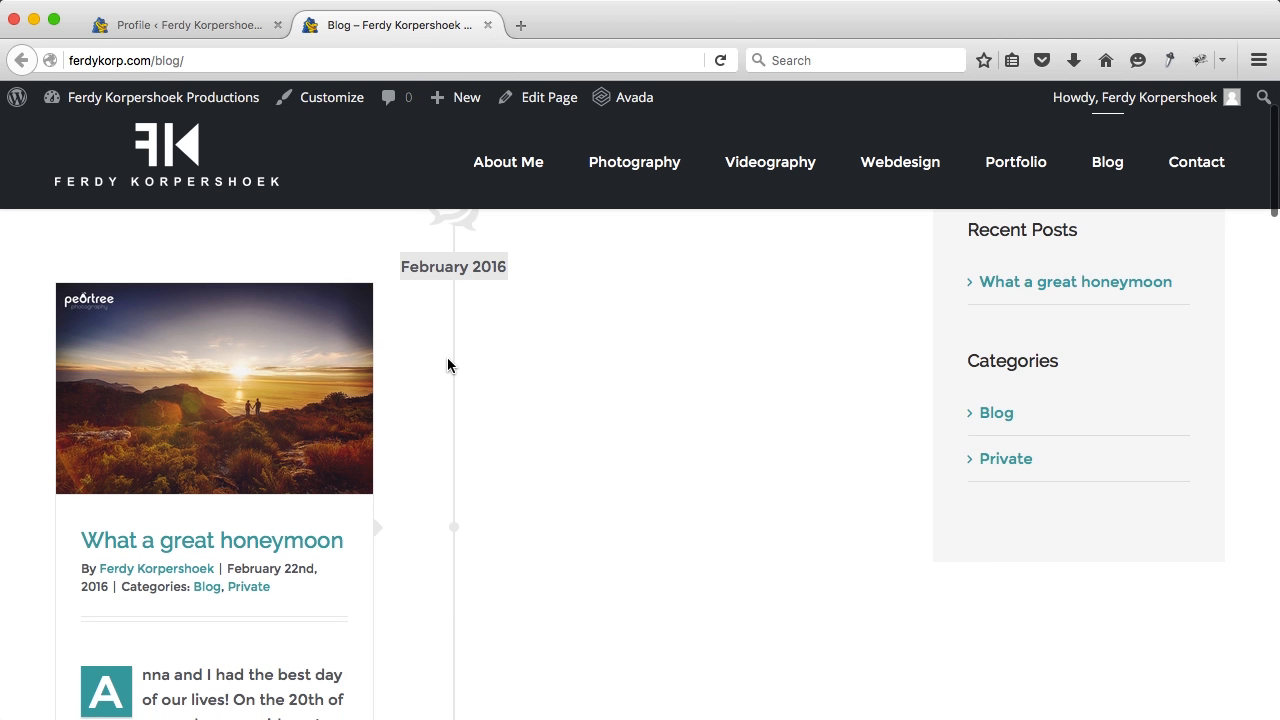
scroll(447, 365, up, 2)
scroll(447, 365, down, 8)
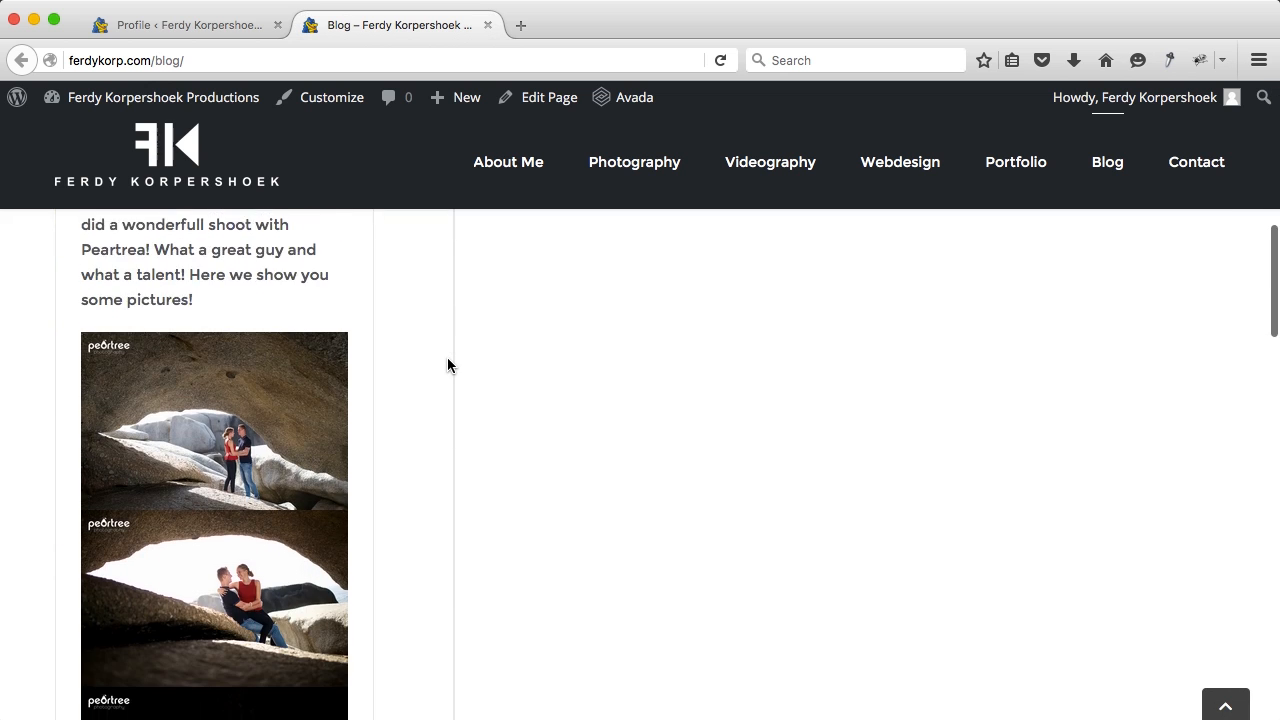
scroll(447, 365, down, 20)
scroll(447, 365, down, 3)
scroll(447, 365, up, 20)
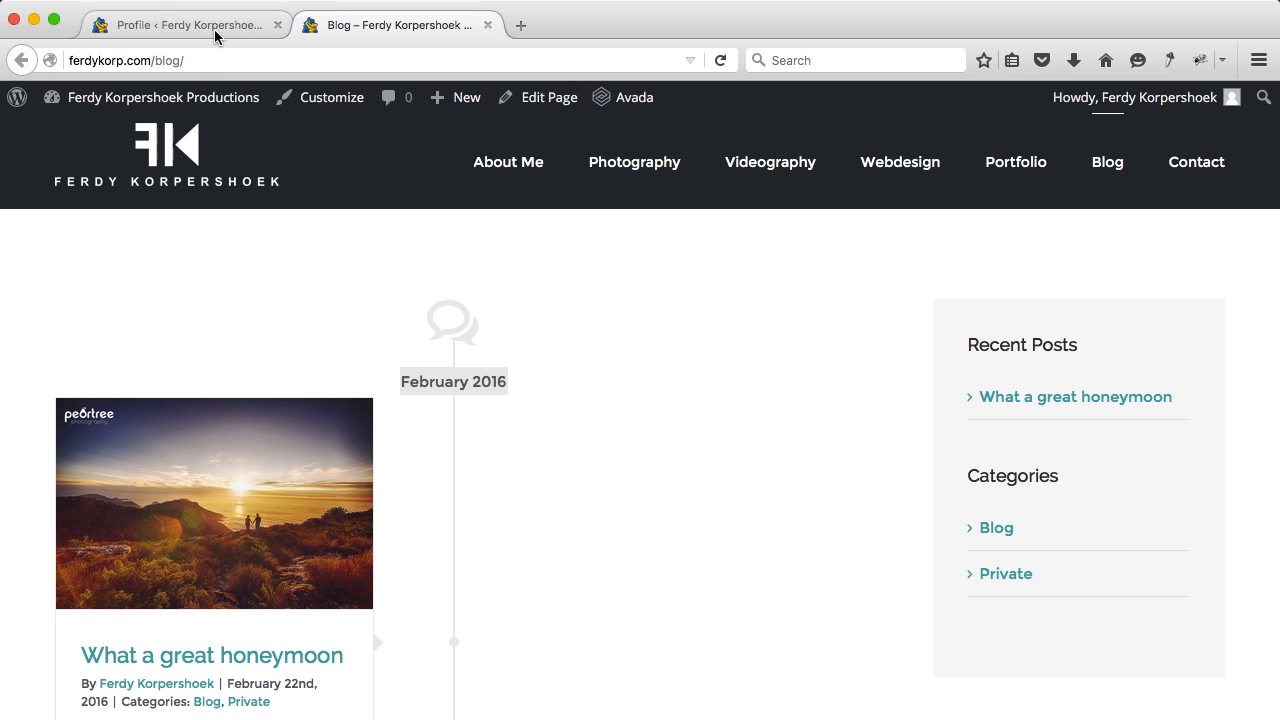
click(538, 106)
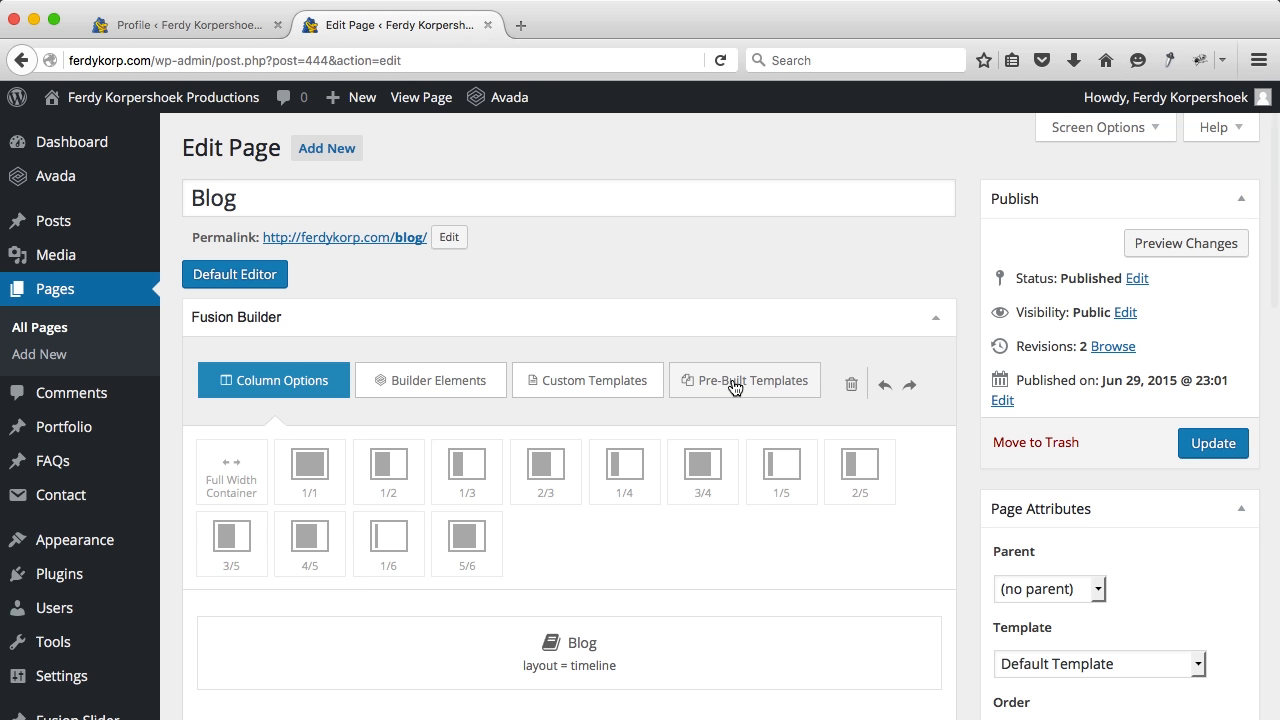
Step: Set the Blog element layout to Grid with Show Excerpt set to Yes, and save it
scroll(740, 480, down, 5)
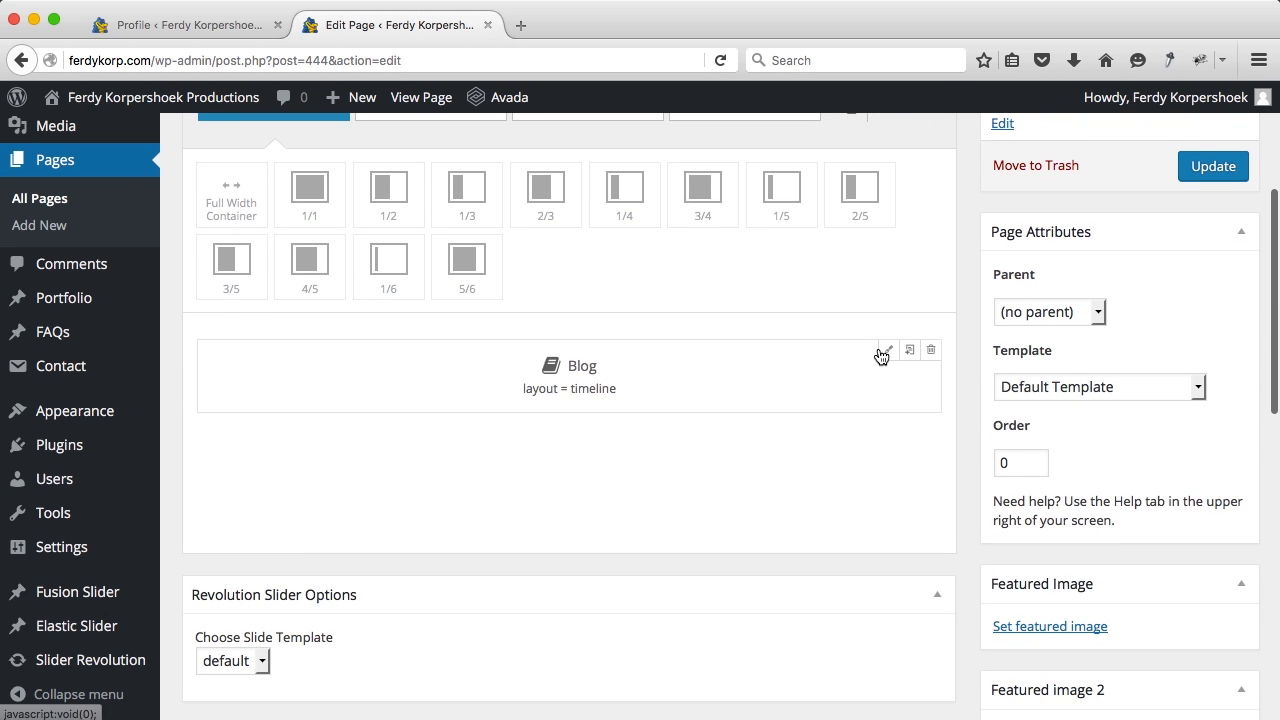
click(880, 354)
click(652, 245)
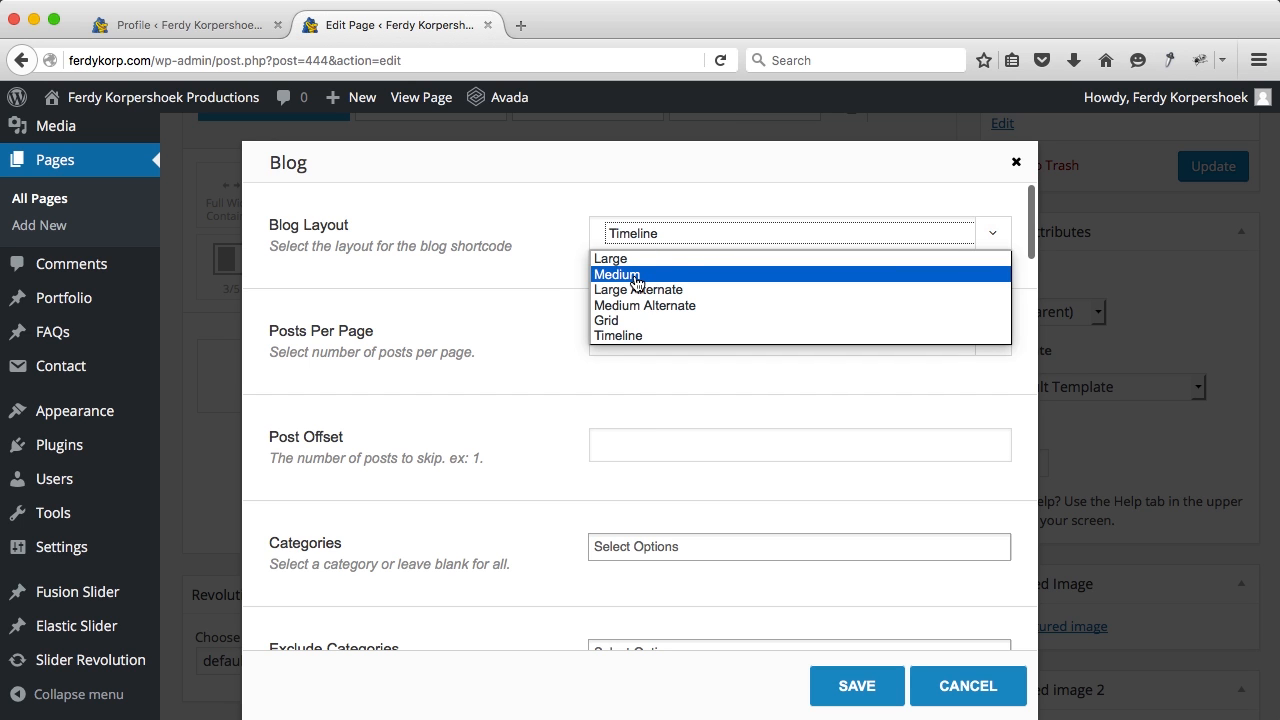
click(620, 321)
click(574, 314)
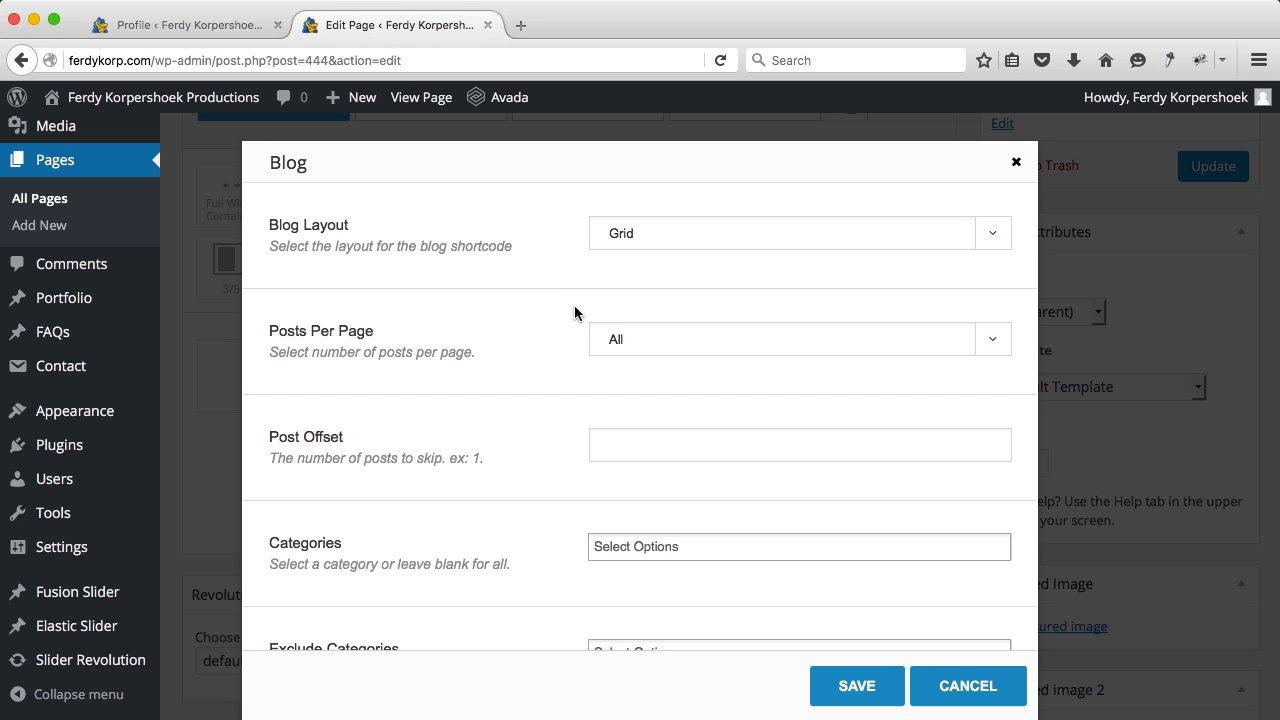
scroll(711, 478, down, 5)
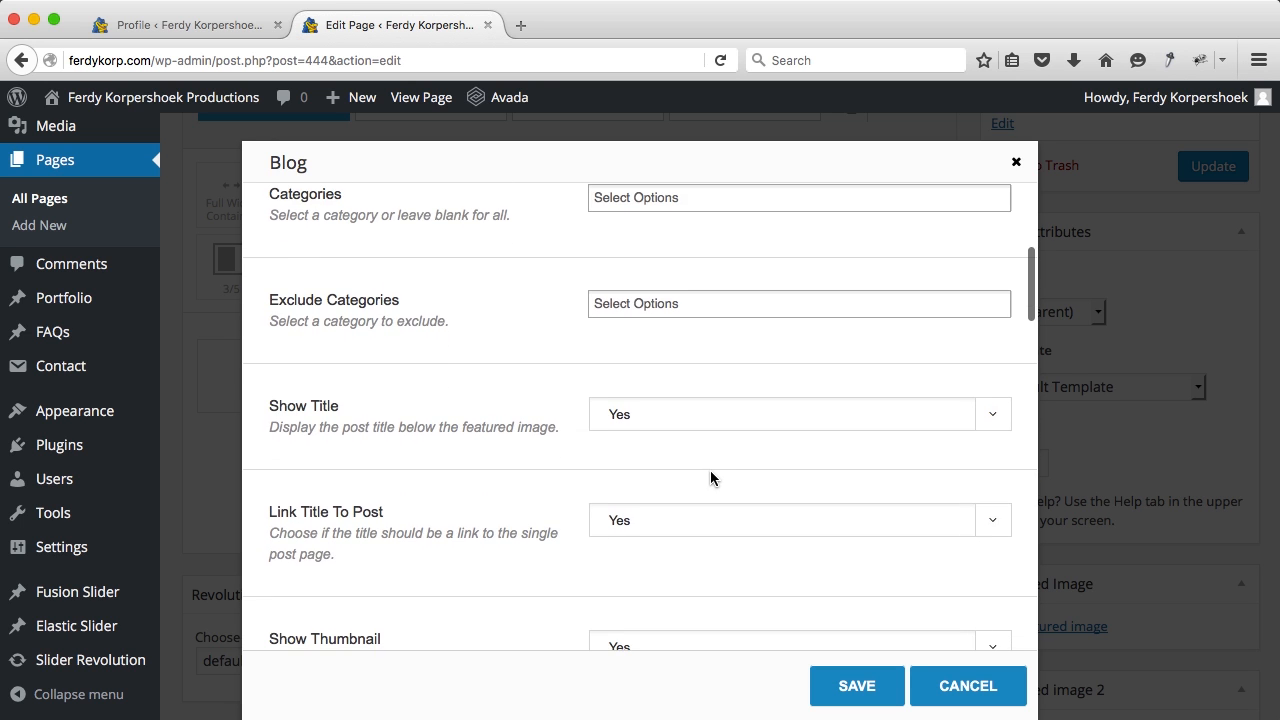
scroll(711, 478, down, 4)
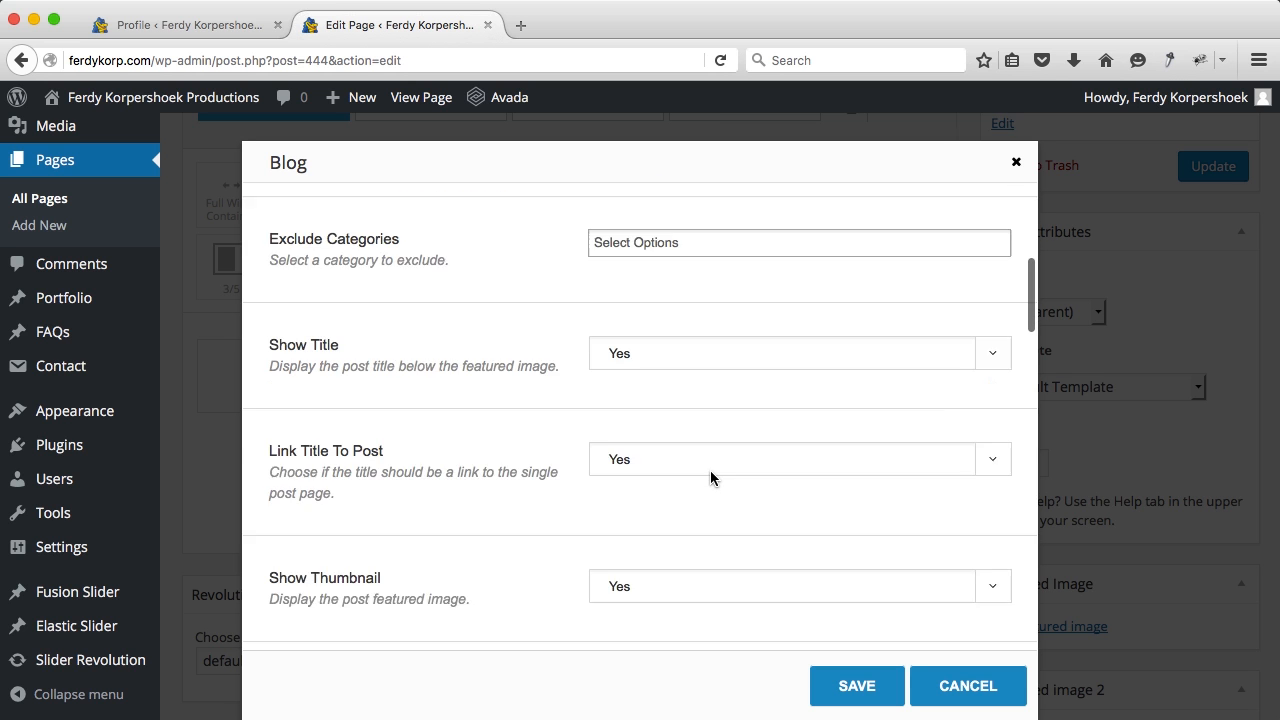
click(660, 426)
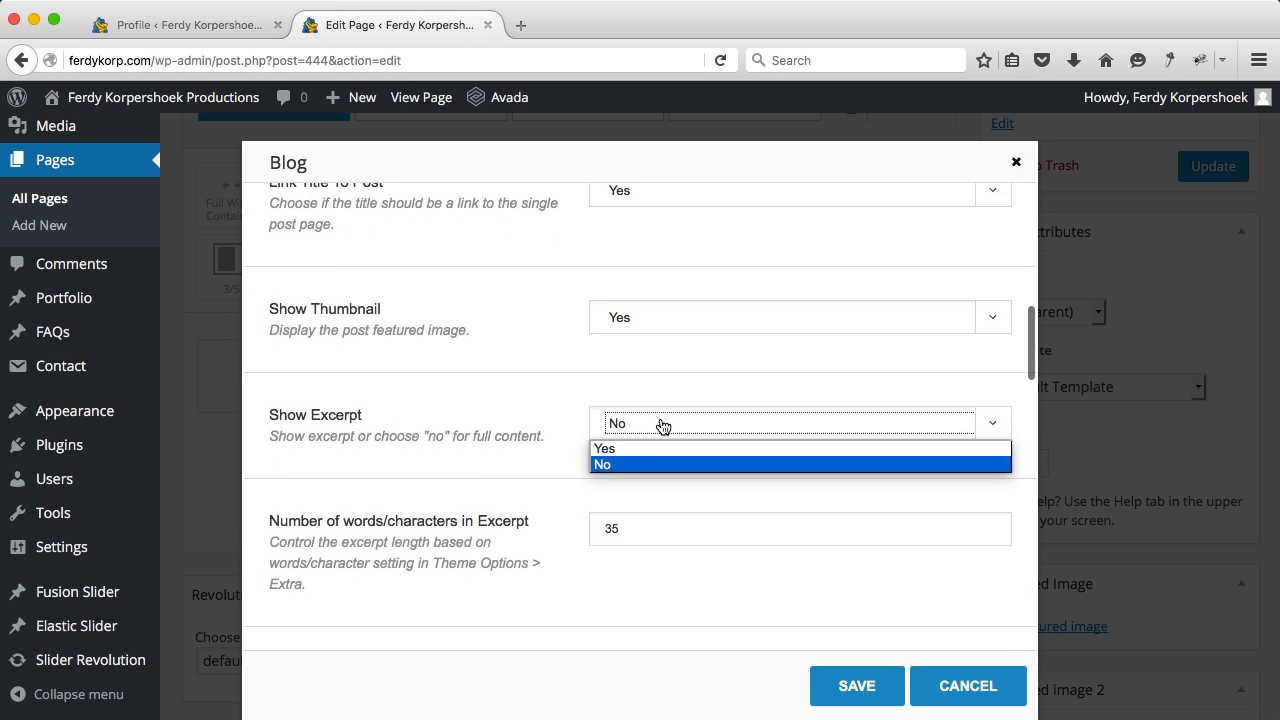
click(635, 446)
click(854, 698)
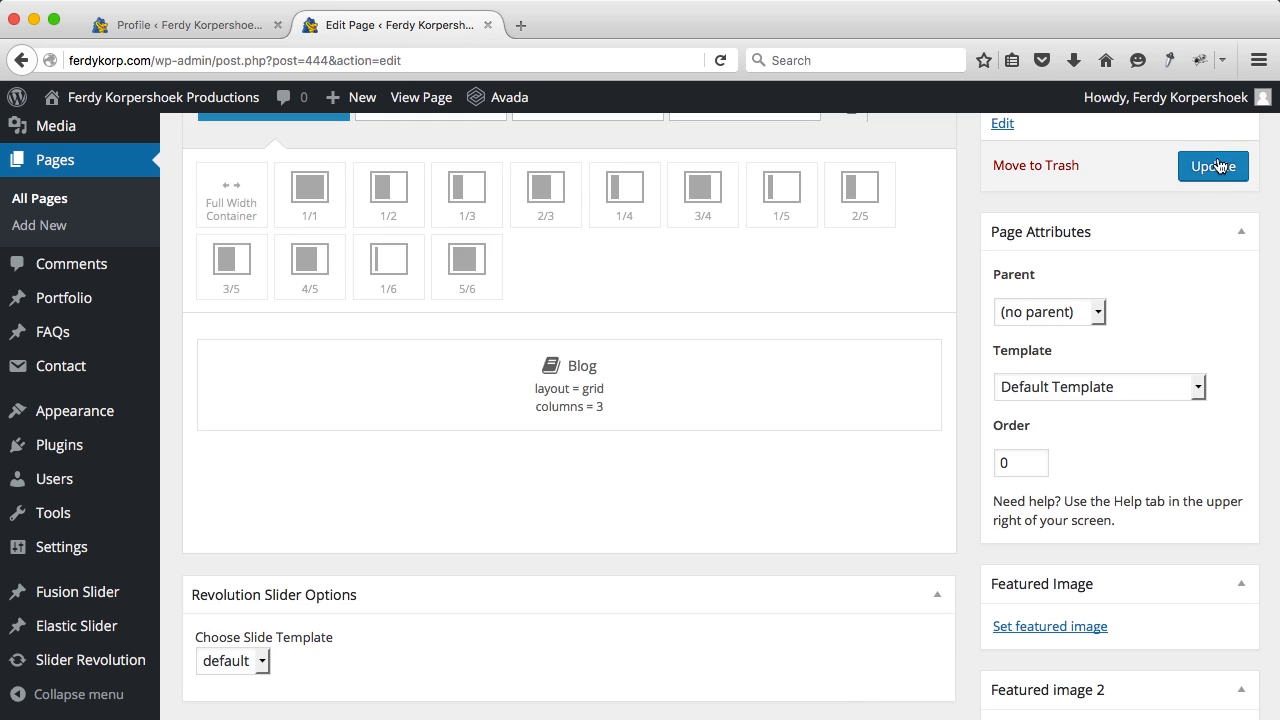
Step: Update the Blog page and view it live, closing the editor tab
click(1214, 168)
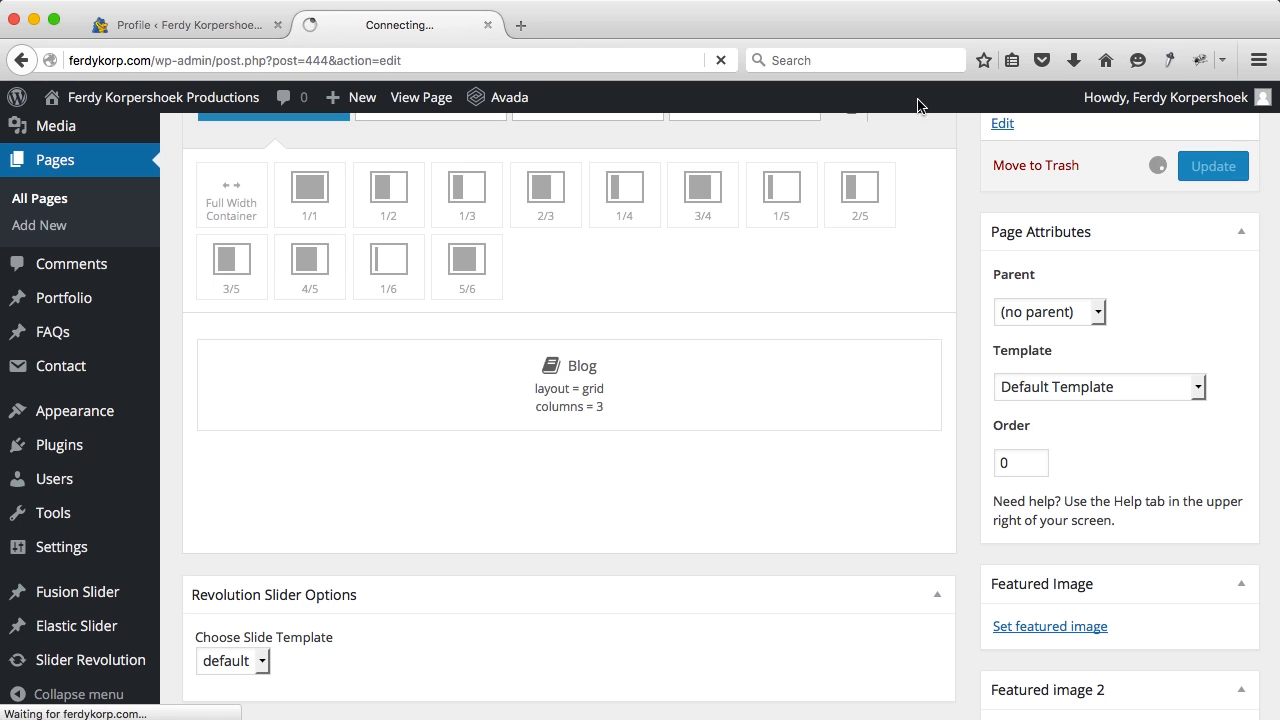
super+click(418, 97)
click(600, 25)
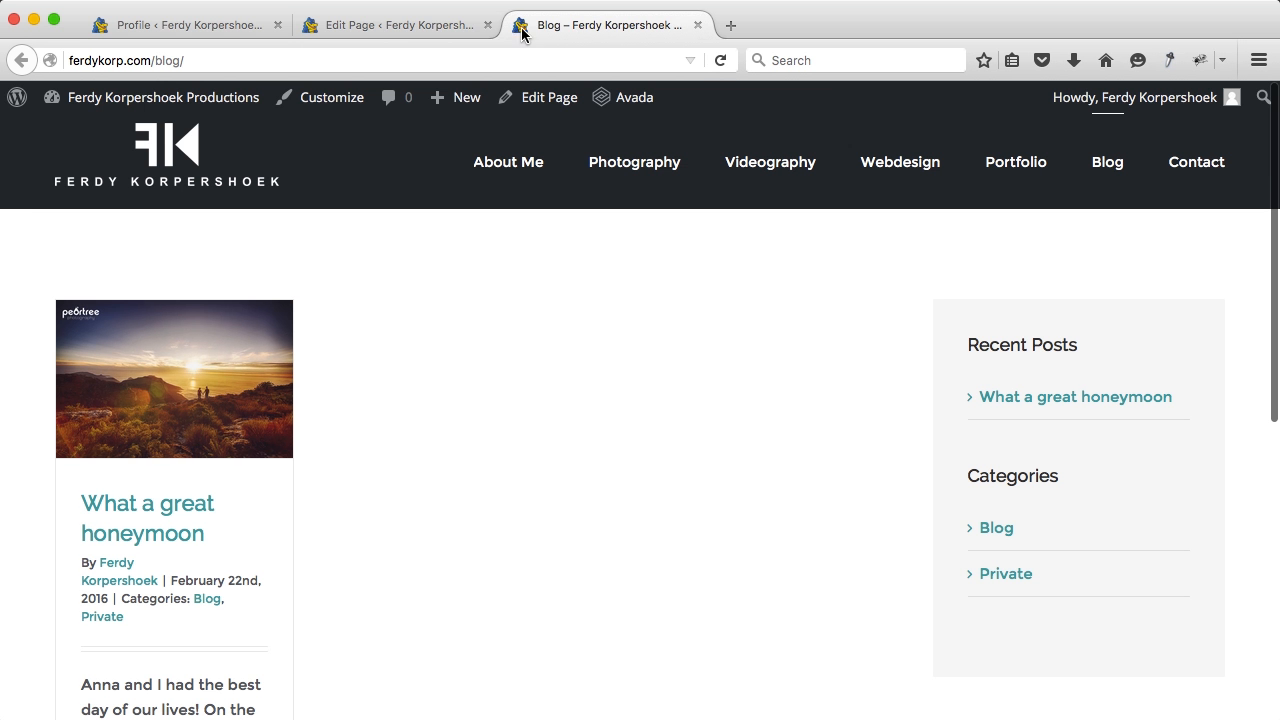
click(487, 25)
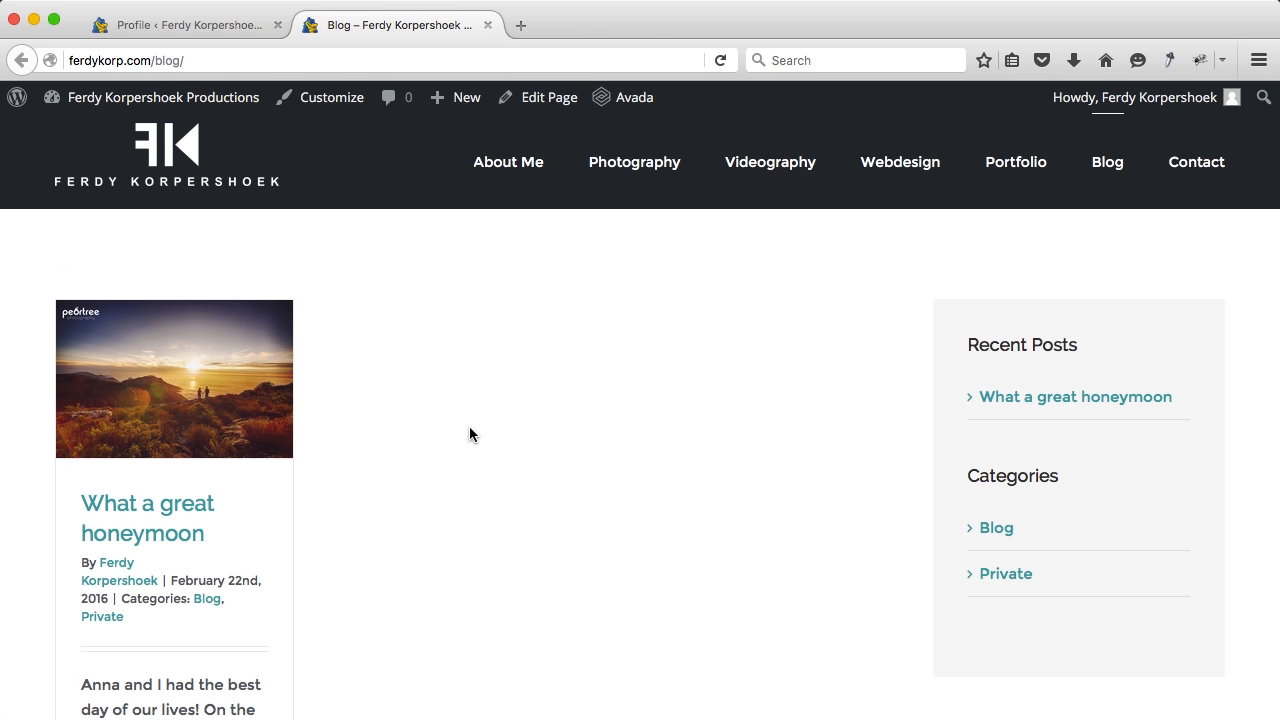
Step: Check the grid-layout blog live, then go back to editing the Blog page
scroll(470, 434, down, 3)
scroll(470, 434, down, 3)
scroll(470, 434, up, 4)
scroll(470, 434, down, 5)
scroll(470, 434, up, 5)
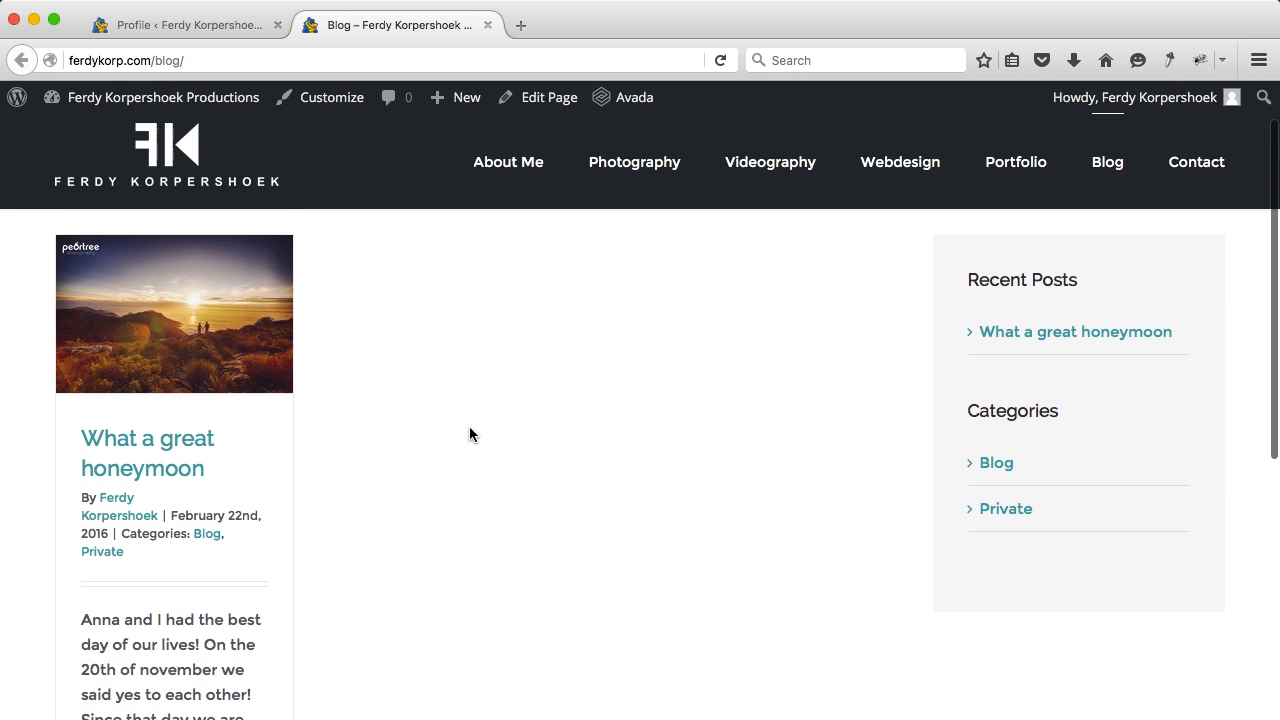
click(534, 99)
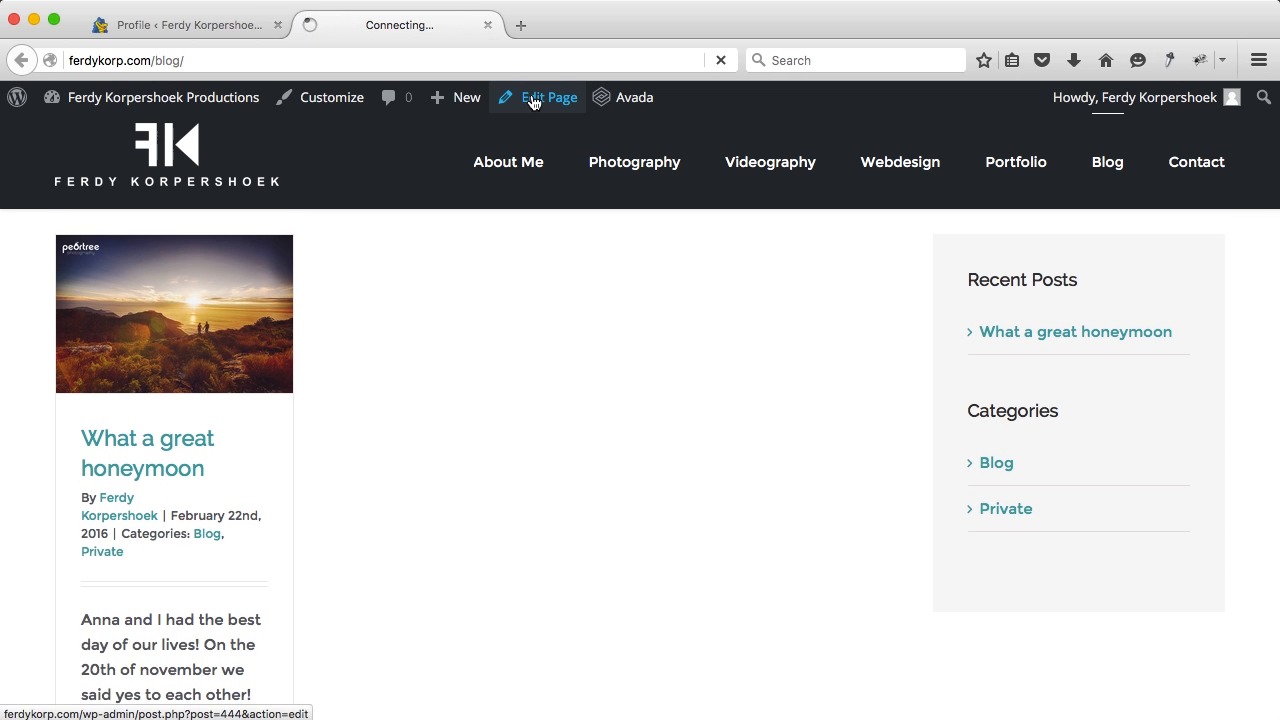
Step: Change the Blog element layout to Medium and save it
scroll(622, 331, down, 3)
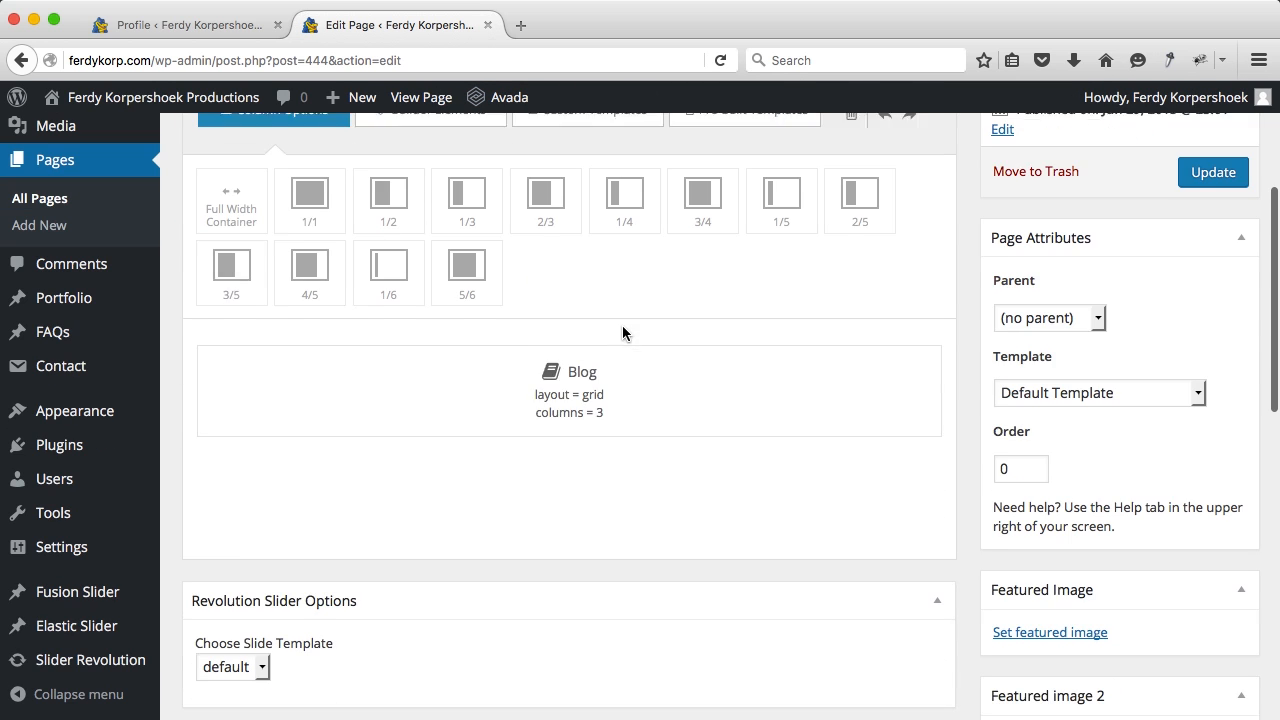
click(889, 352)
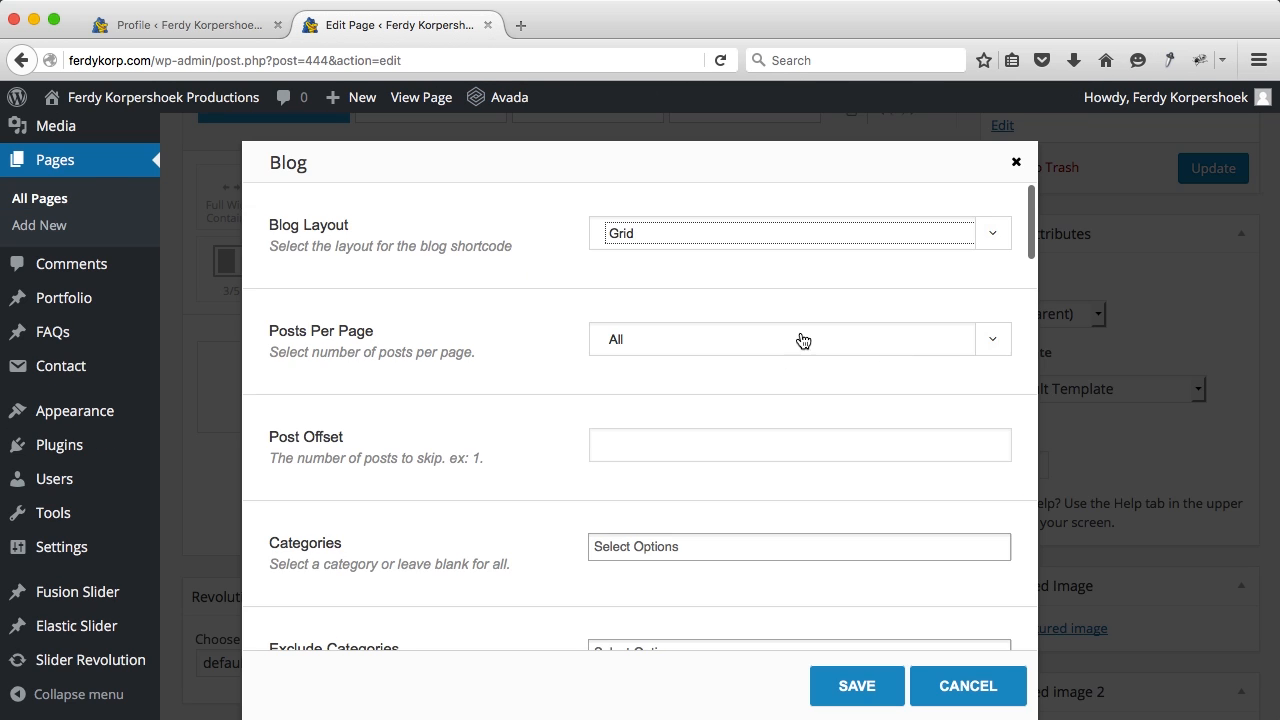
click(669, 252)
click(647, 276)
click(857, 686)
Step: Update the page, check the medium-layout blog live, then start a new post
click(1213, 168)
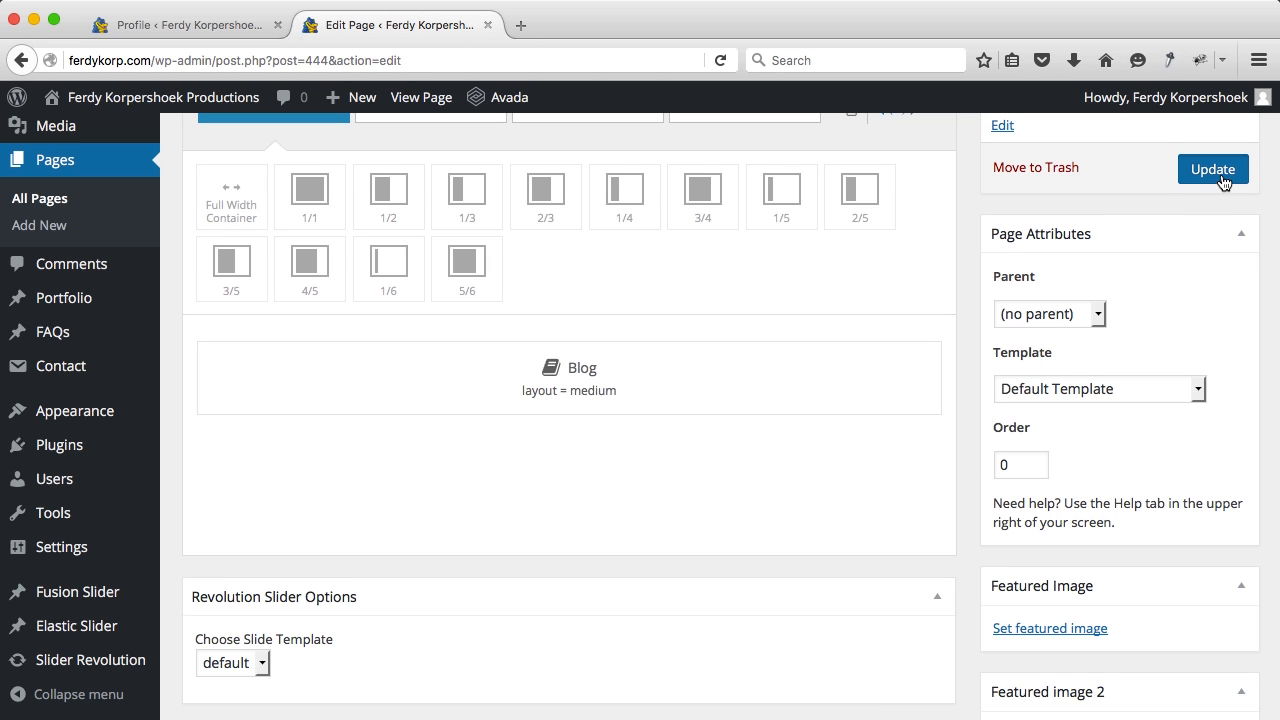
super+click(421, 100)
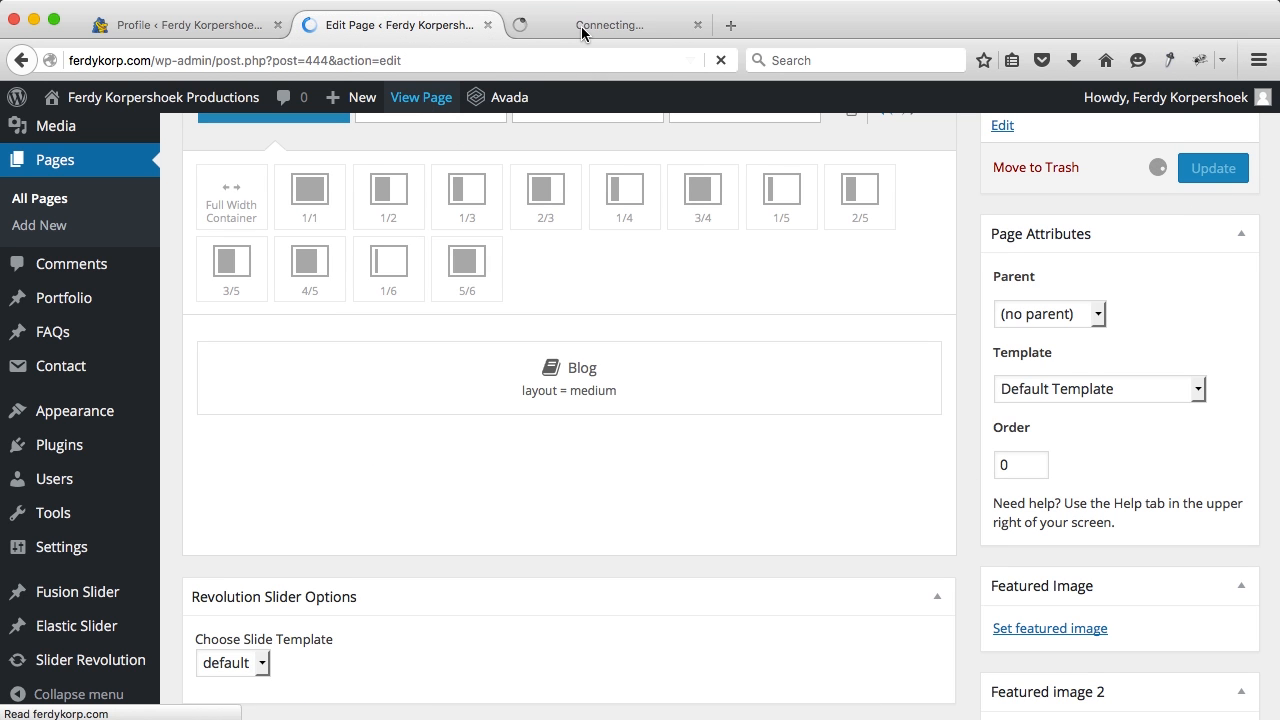
click(583, 30)
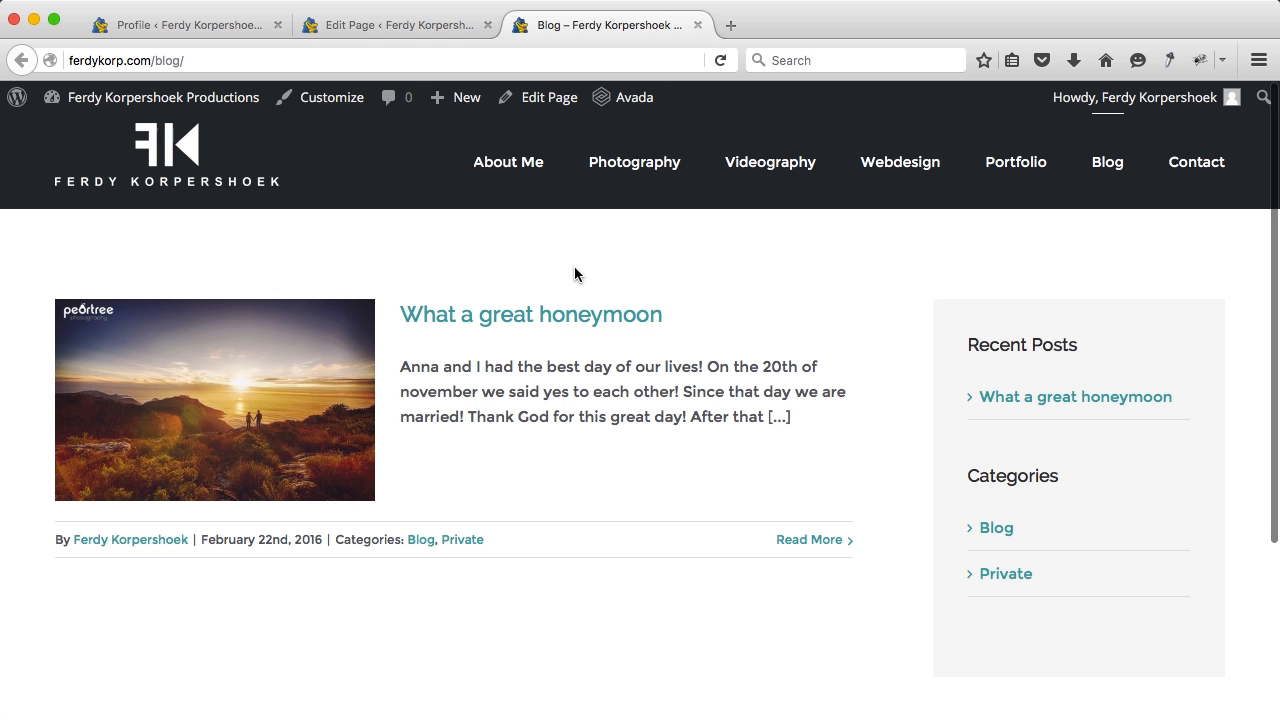
scroll(548, 389, down, 1)
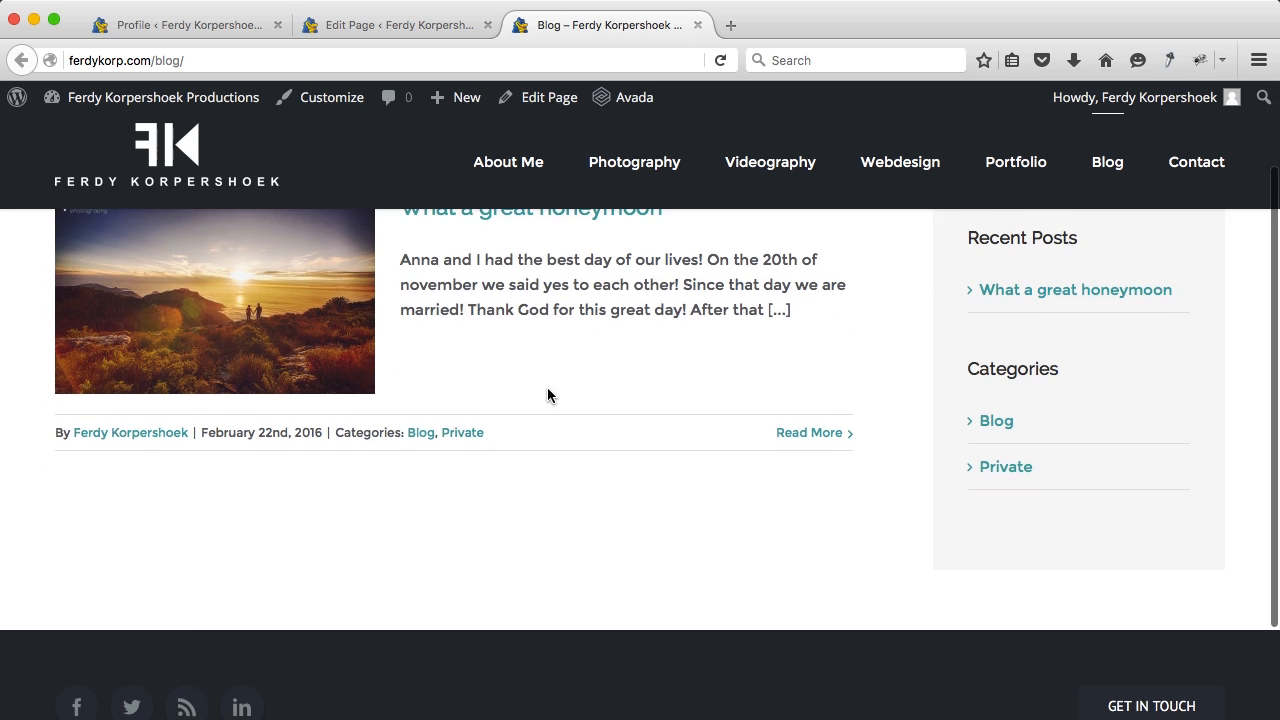
scroll(548, 389, up, 3)
mouse_move(463, 104)
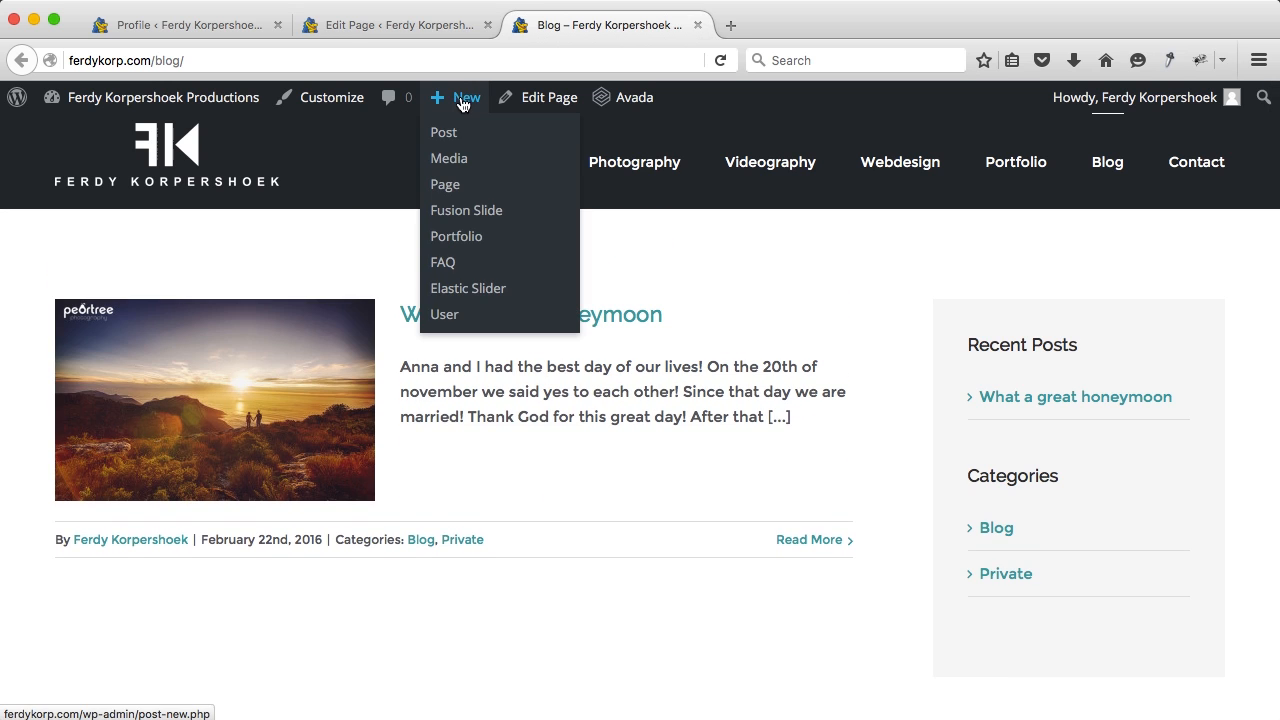
click(455, 138)
Step: Close the leftover tabs and title the new post 'Family shoot in the Westland Forest'
click(488, 25)
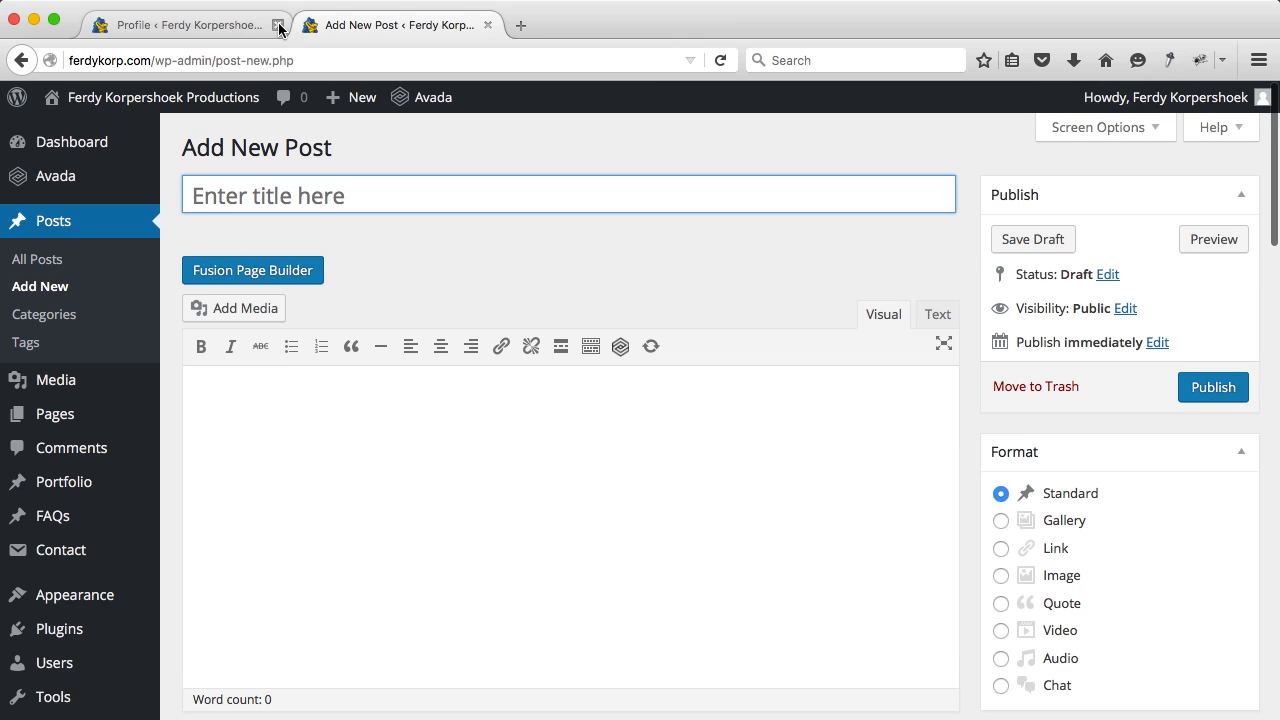
click(278, 25)
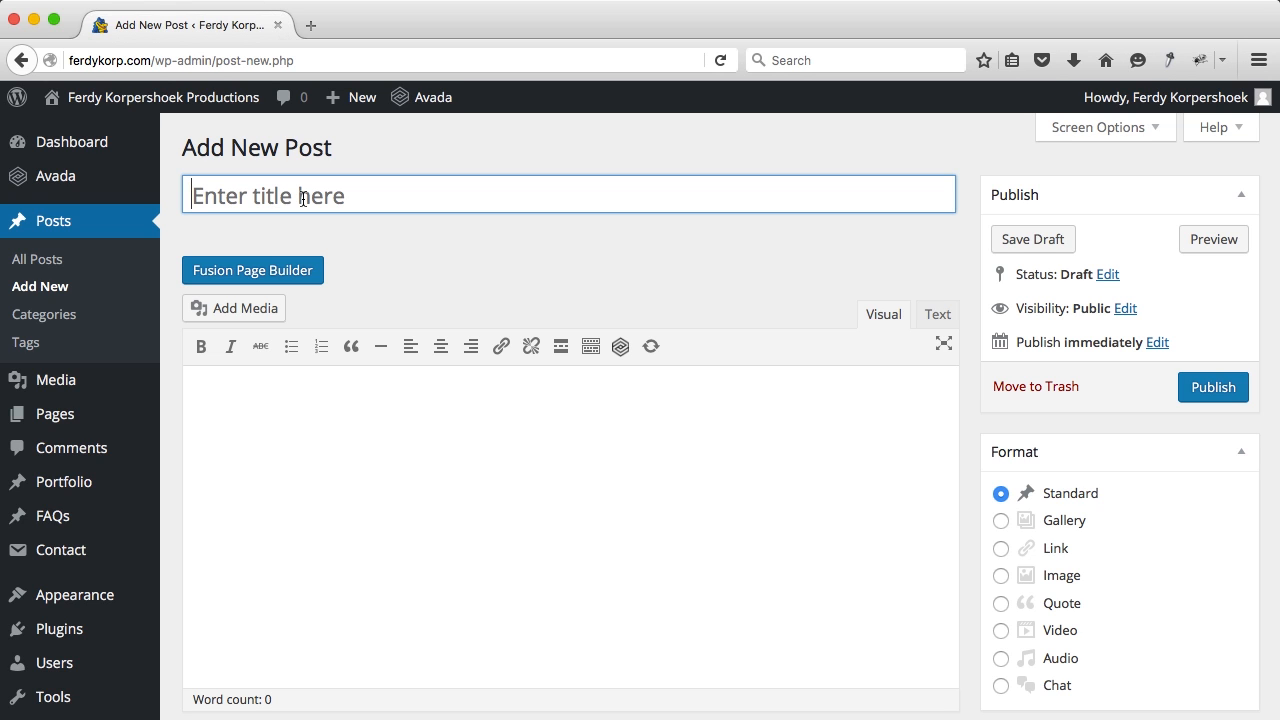
text(F)
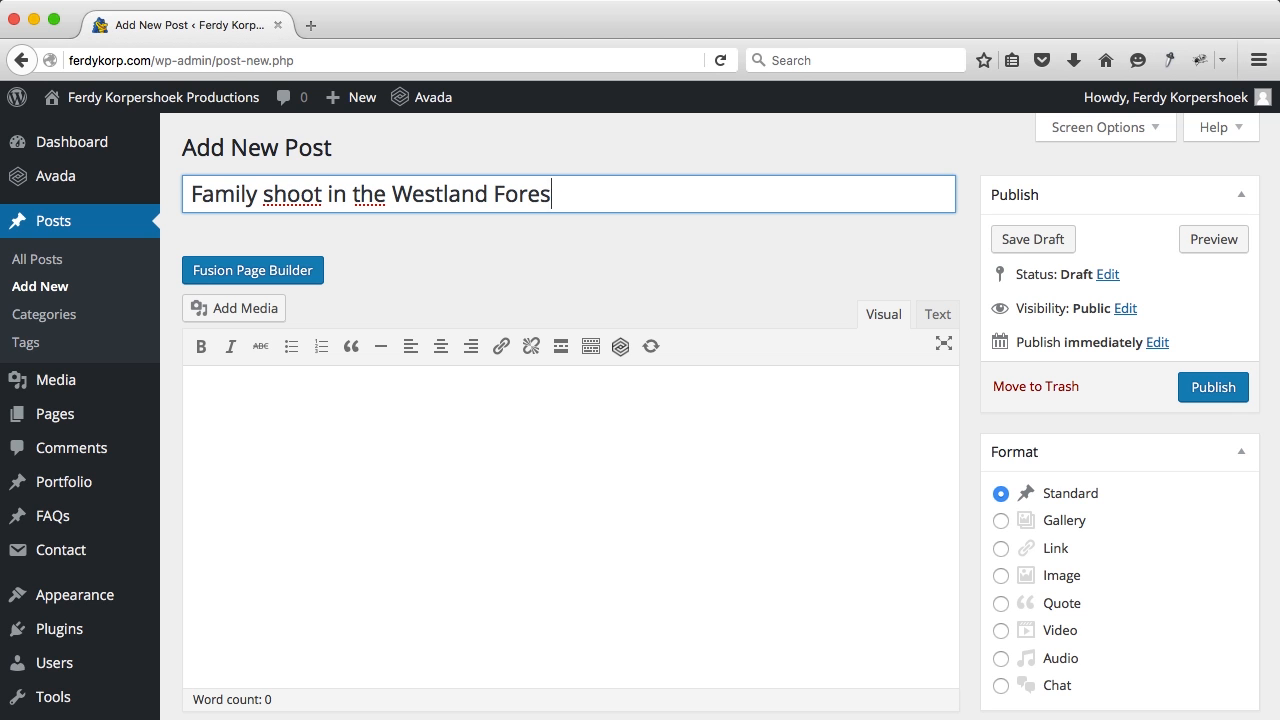
Step: Switch the post to the page builder and add a Full Width Container holding a Text Block
click(229, 278)
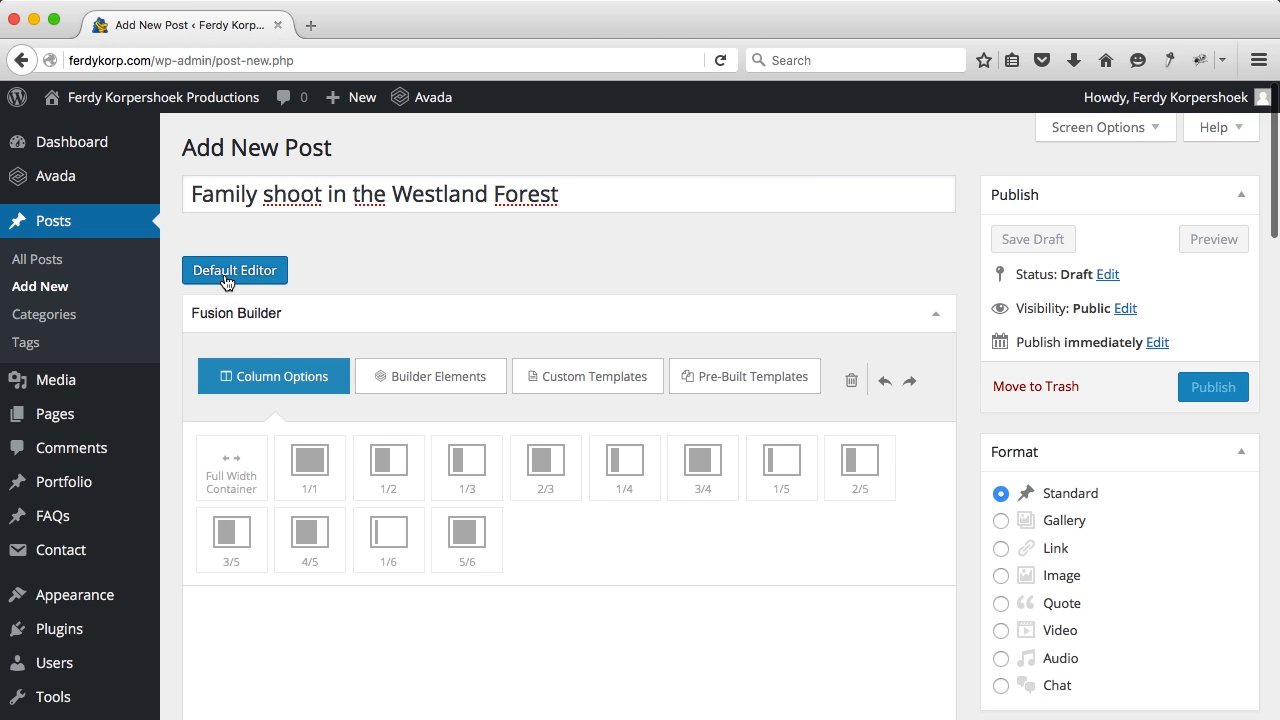
click(229, 474)
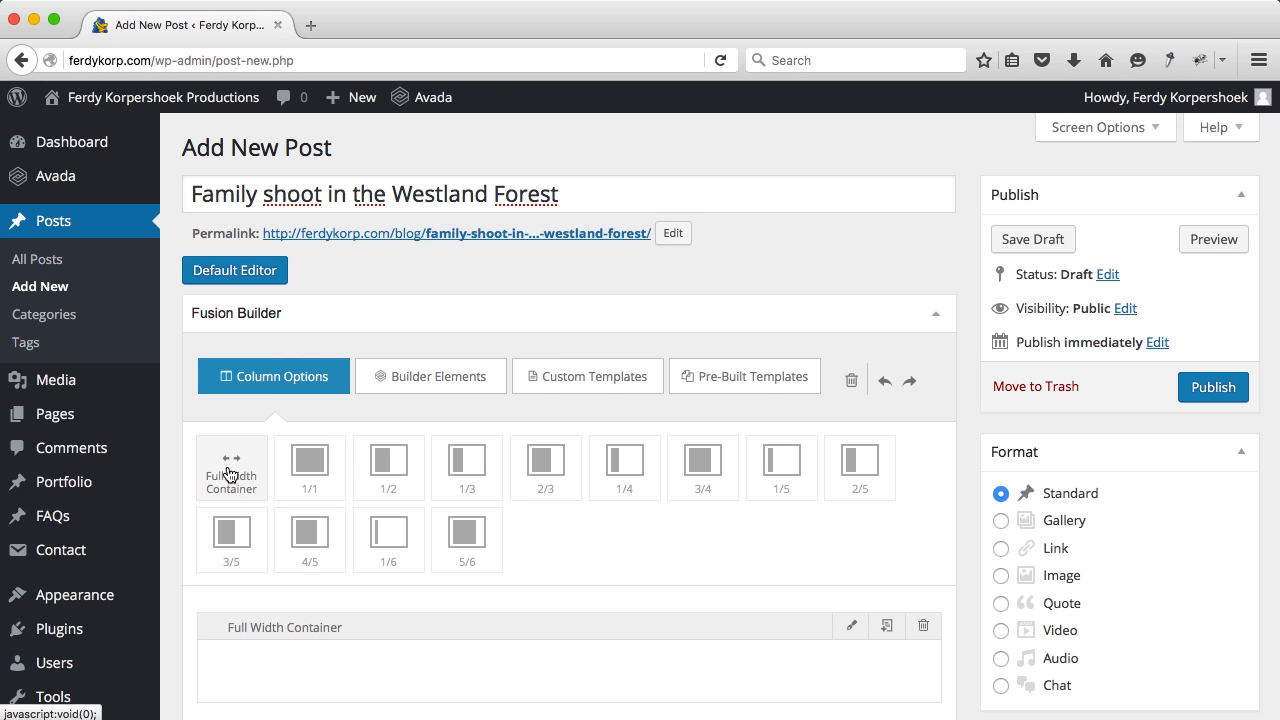
scroll(229, 470, down, 3)
click(460, 255)
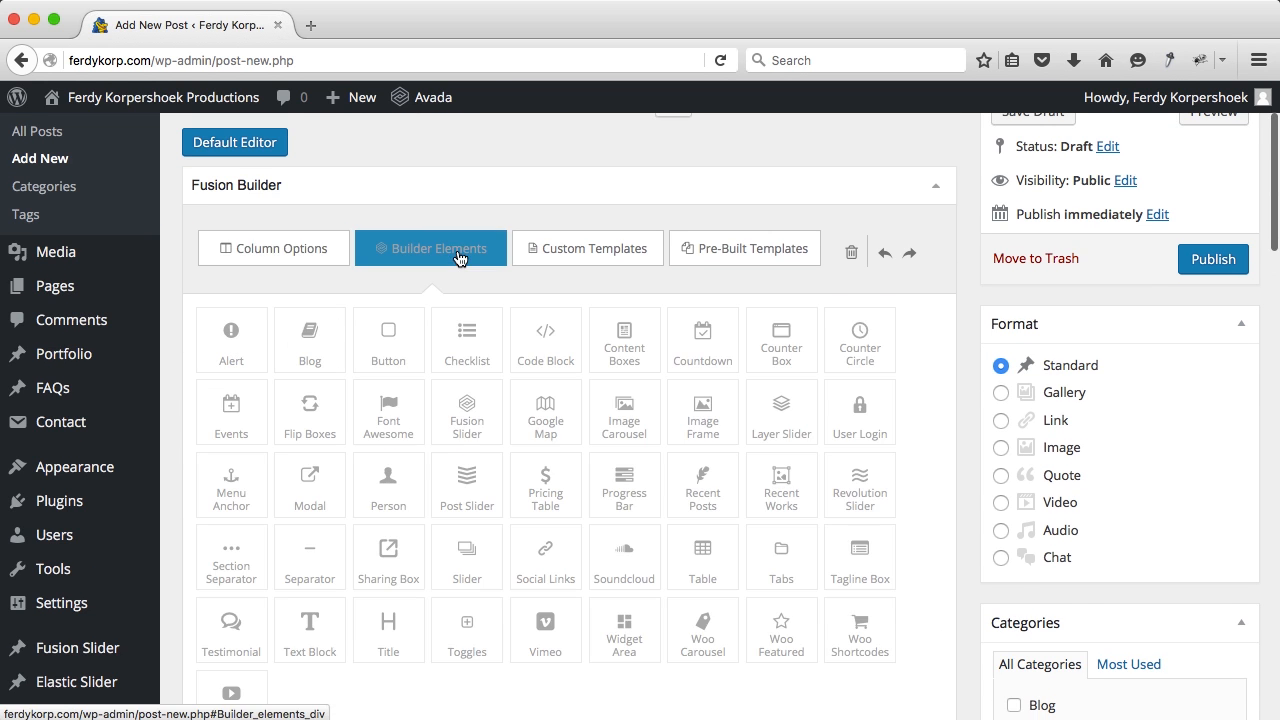
scroll(410, 371, down, 8)
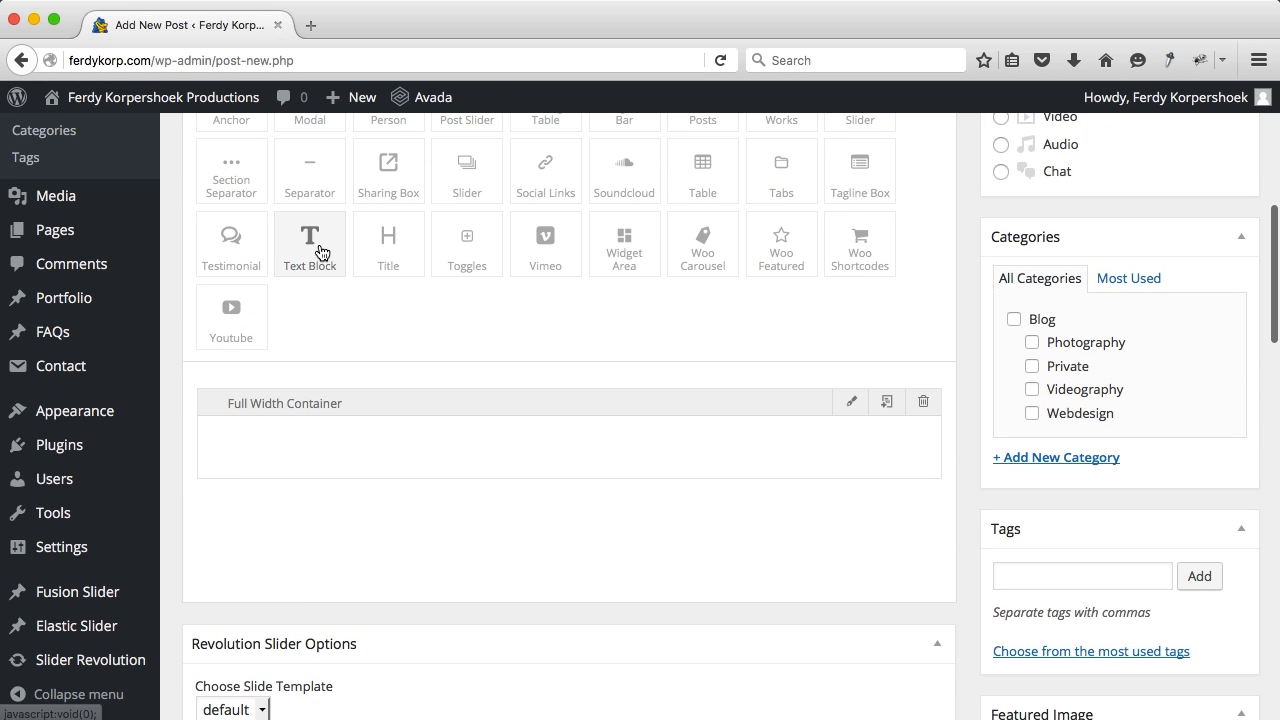
drag(320, 273, 323, 451)
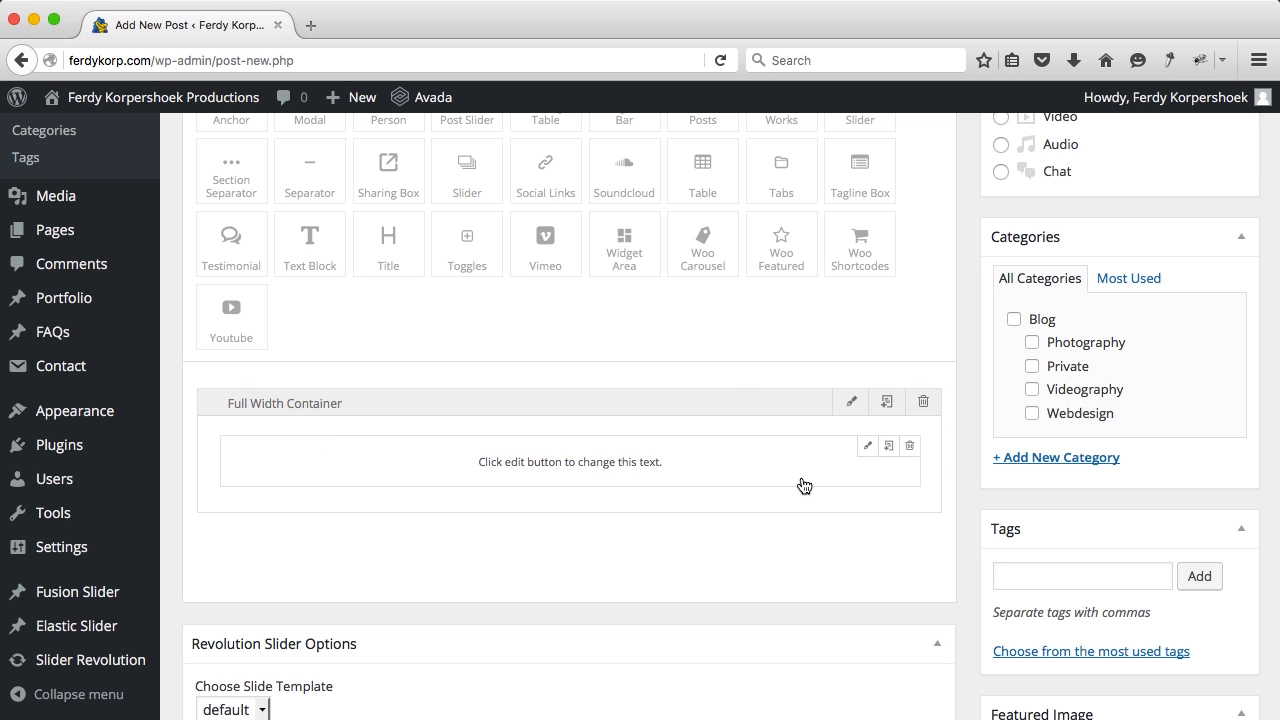
Step: Paste the post text into the text block and open the media upload view
click(865, 449)
key(super+a)
text(On this beautiful saturday we went to the forest to do a fotoshoot with this lovely family! Here are some pictures!)
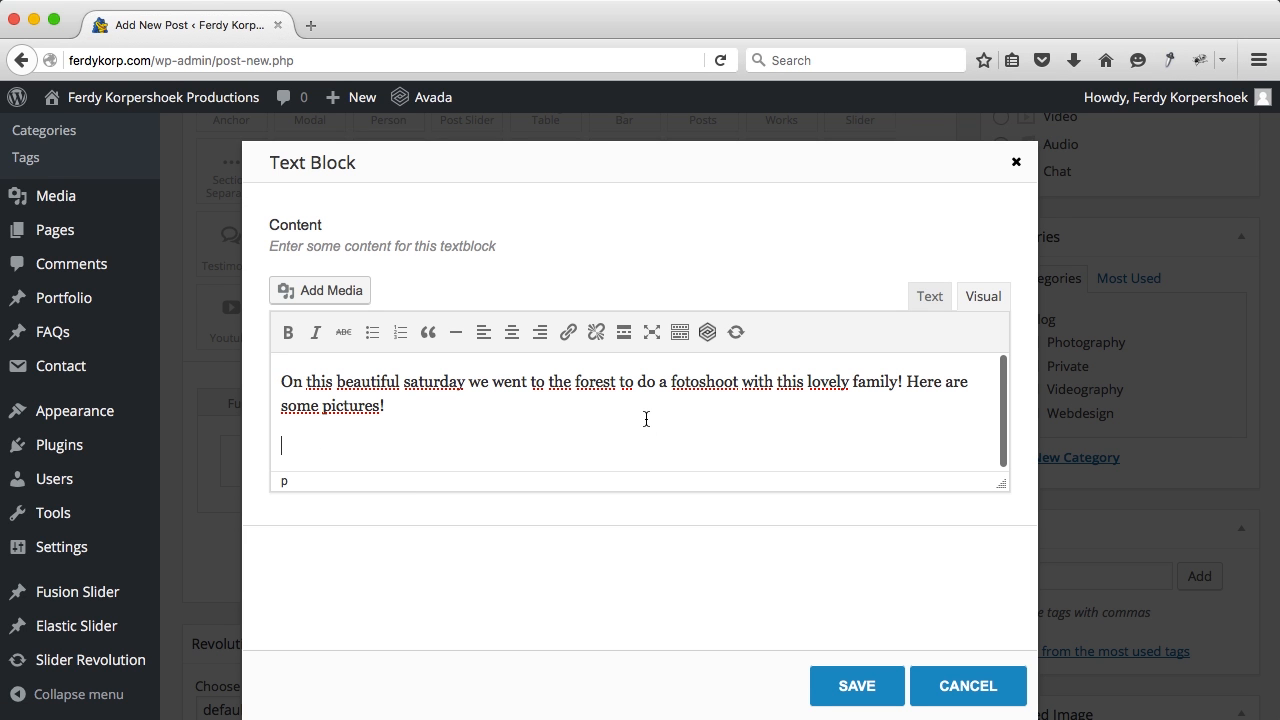
click(353, 288)
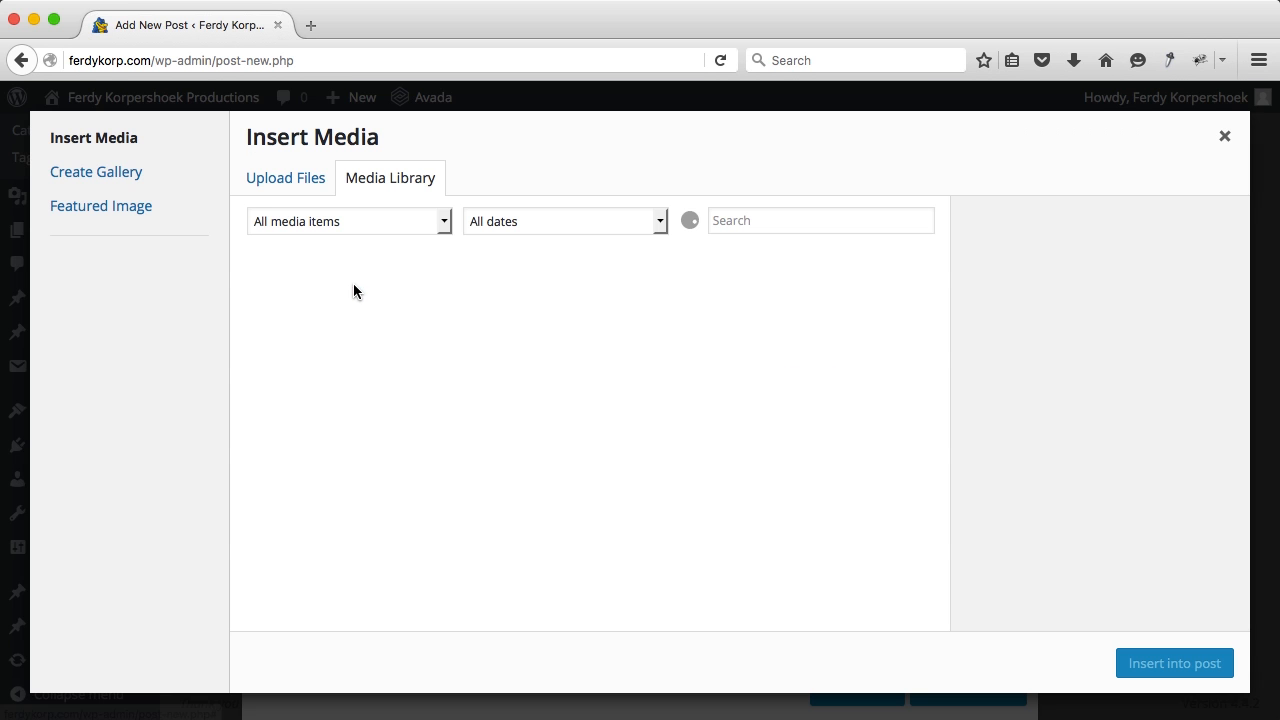
click(313, 186)
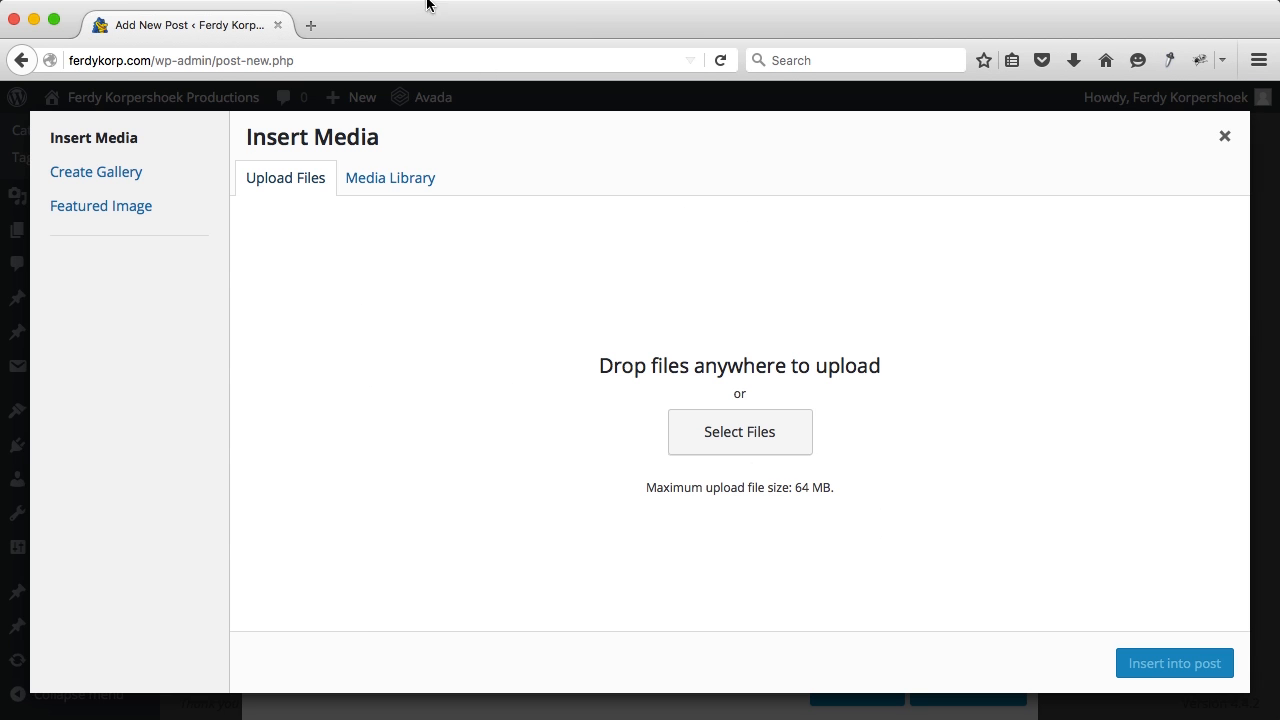
Step: Load ferdykorpershoek.com in a new browser tab
click(319, 28)
text(ferdykorpershoek.com/)
key(Return)
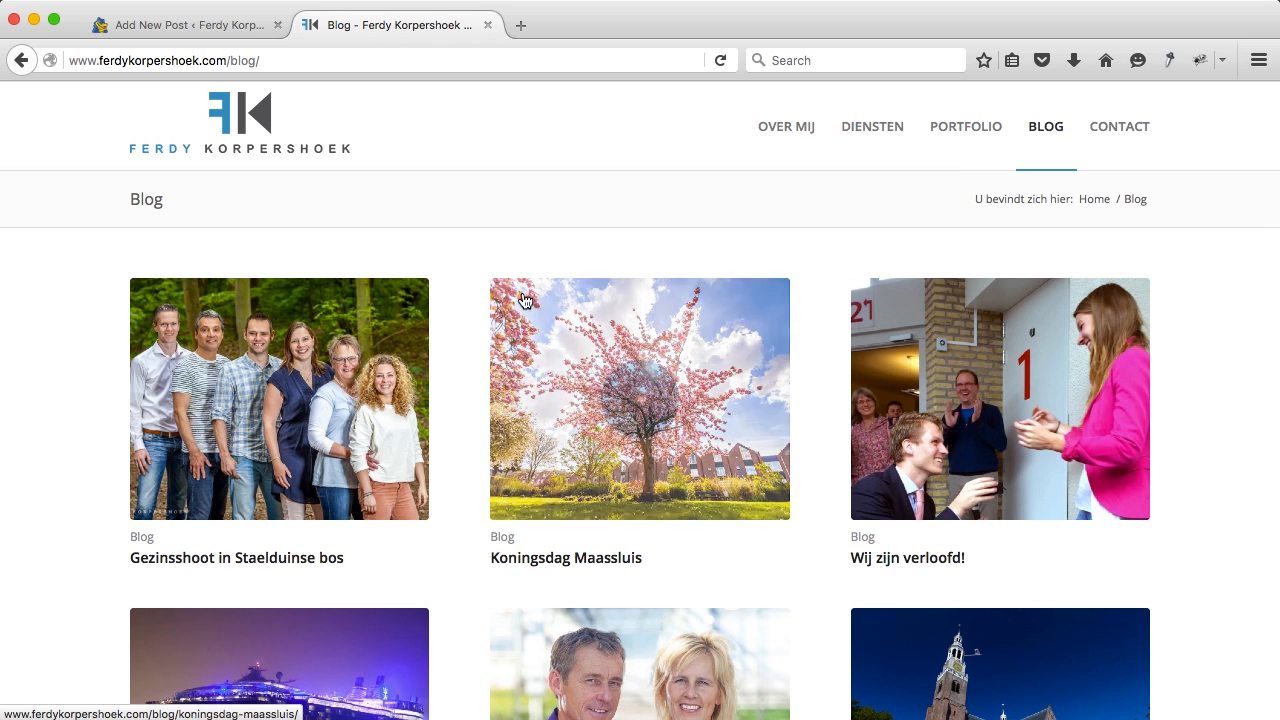
Step: Read the 'Gezinsshoot in Staelduinse bos' post on ferdykorpershoek.com, then close that tab
click(371, 424)
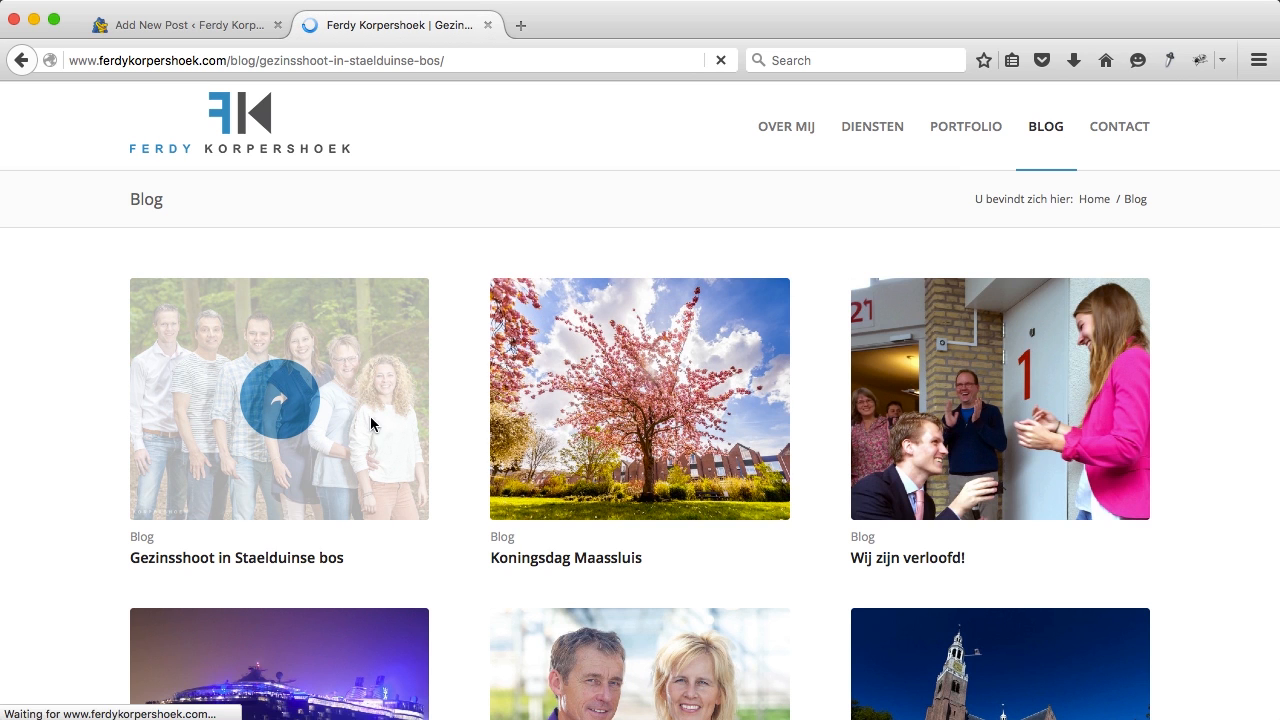
scroll(371, 420, down, 2)
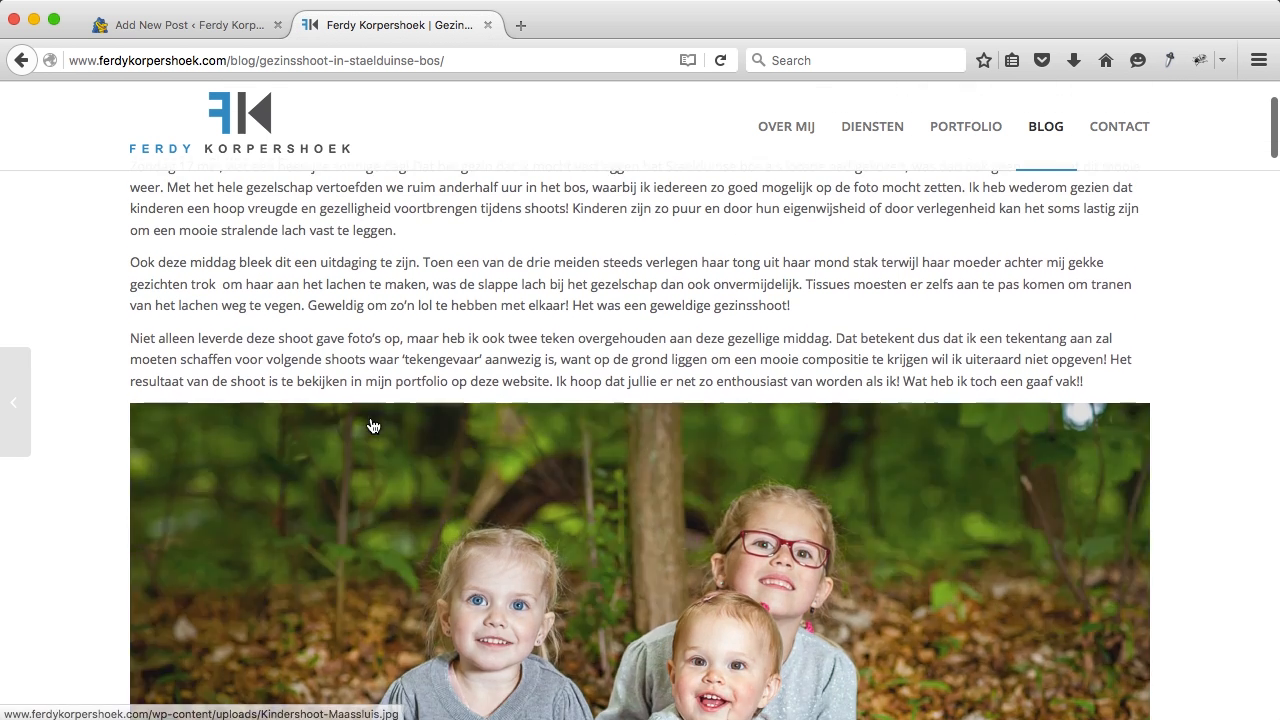
scroll(405, 352, down, 15)
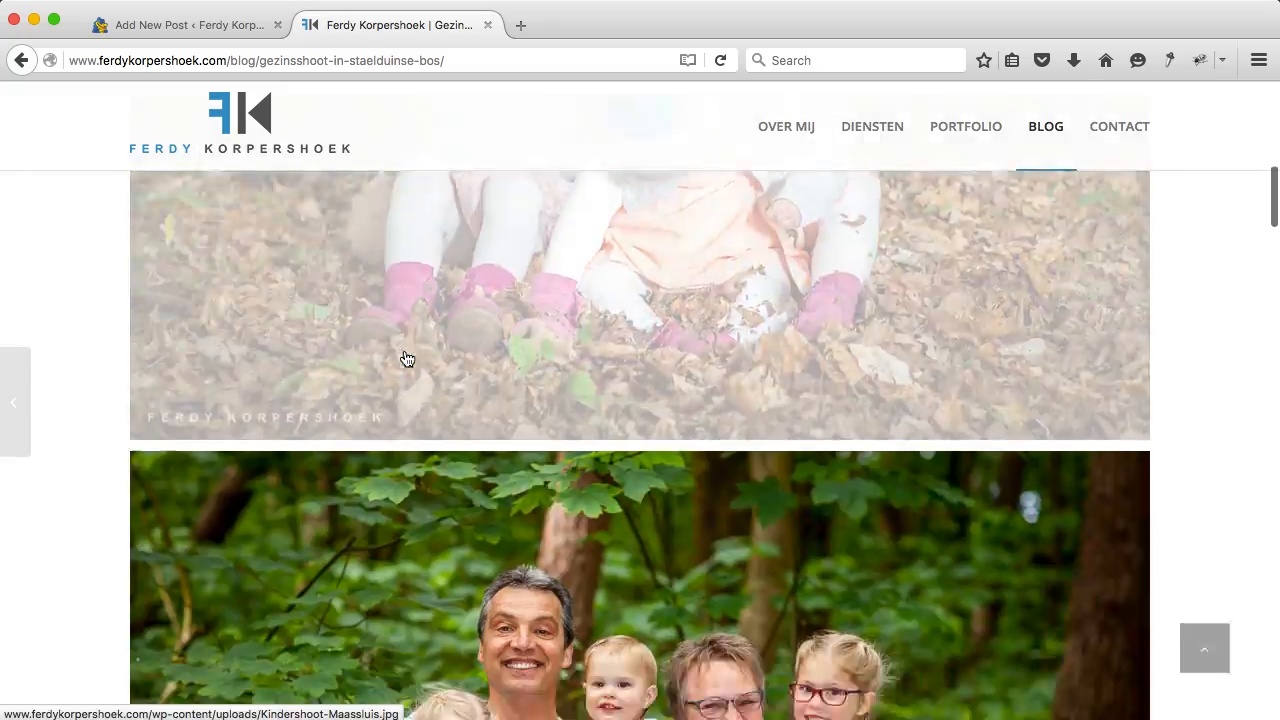
scroll(405, 357, up, 17)
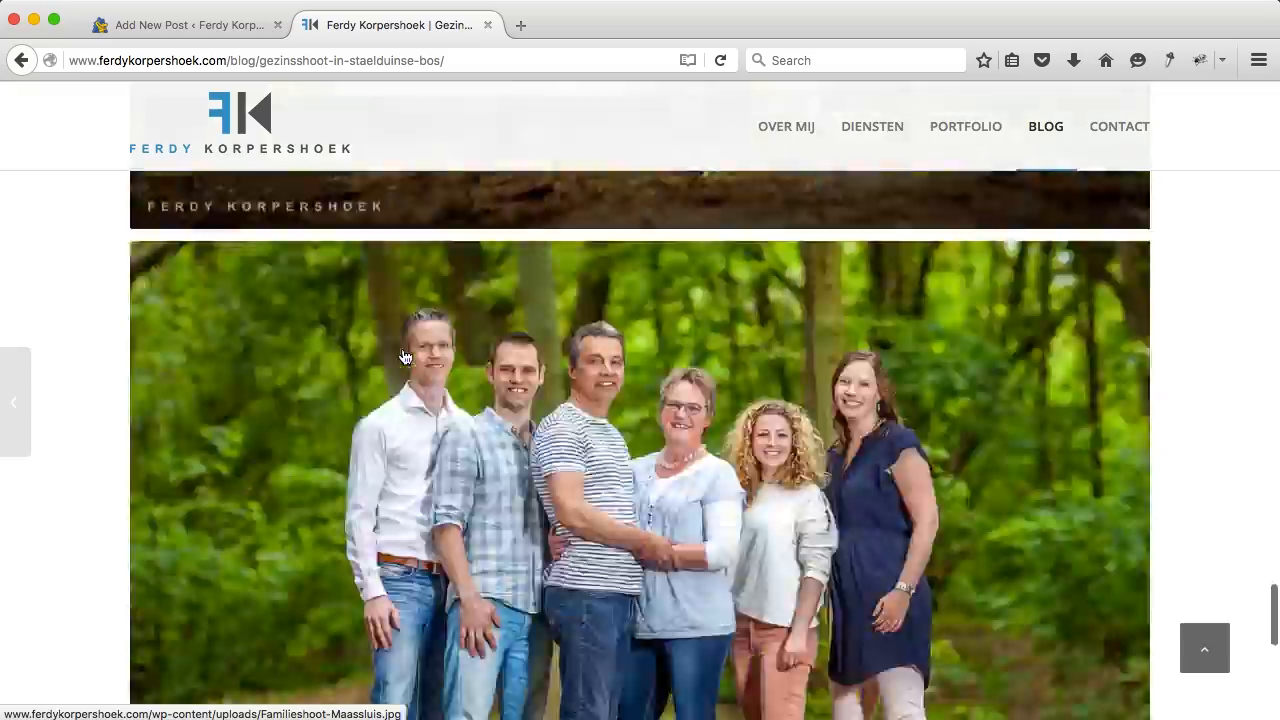
scroll(404, 350, down, 10)
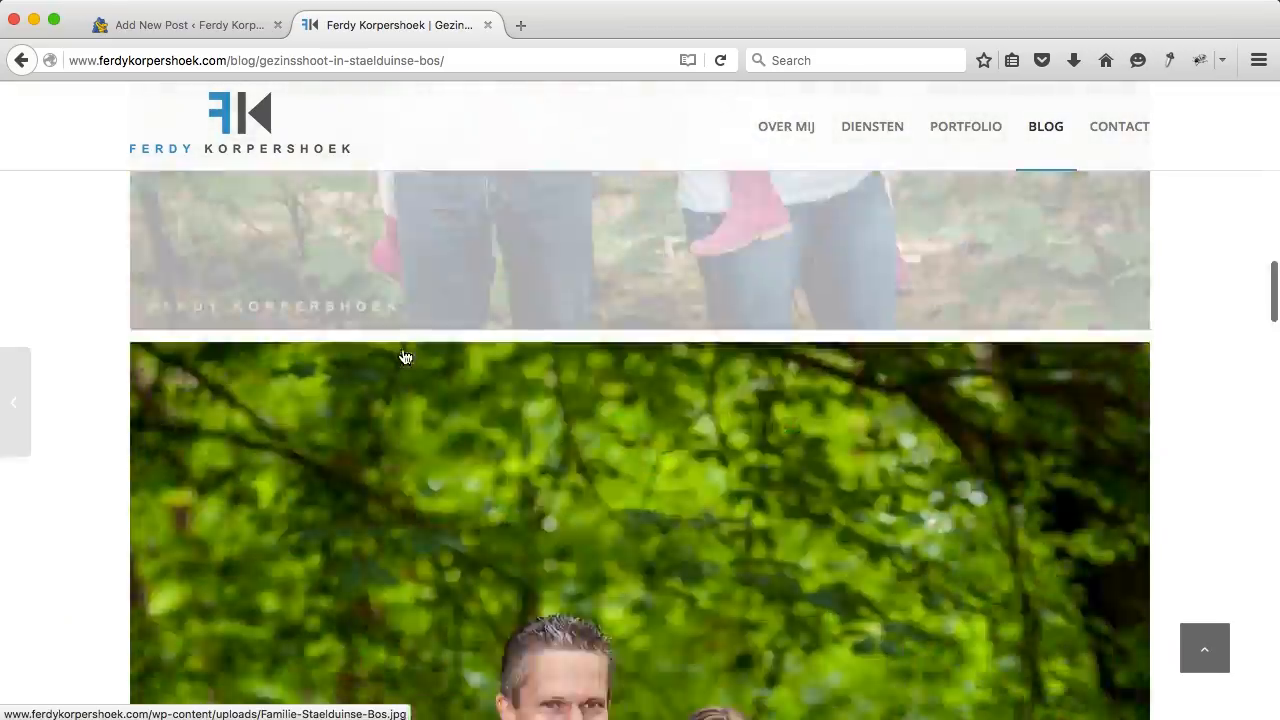
scroll(404, 352, up, 4)
click(487, 25)
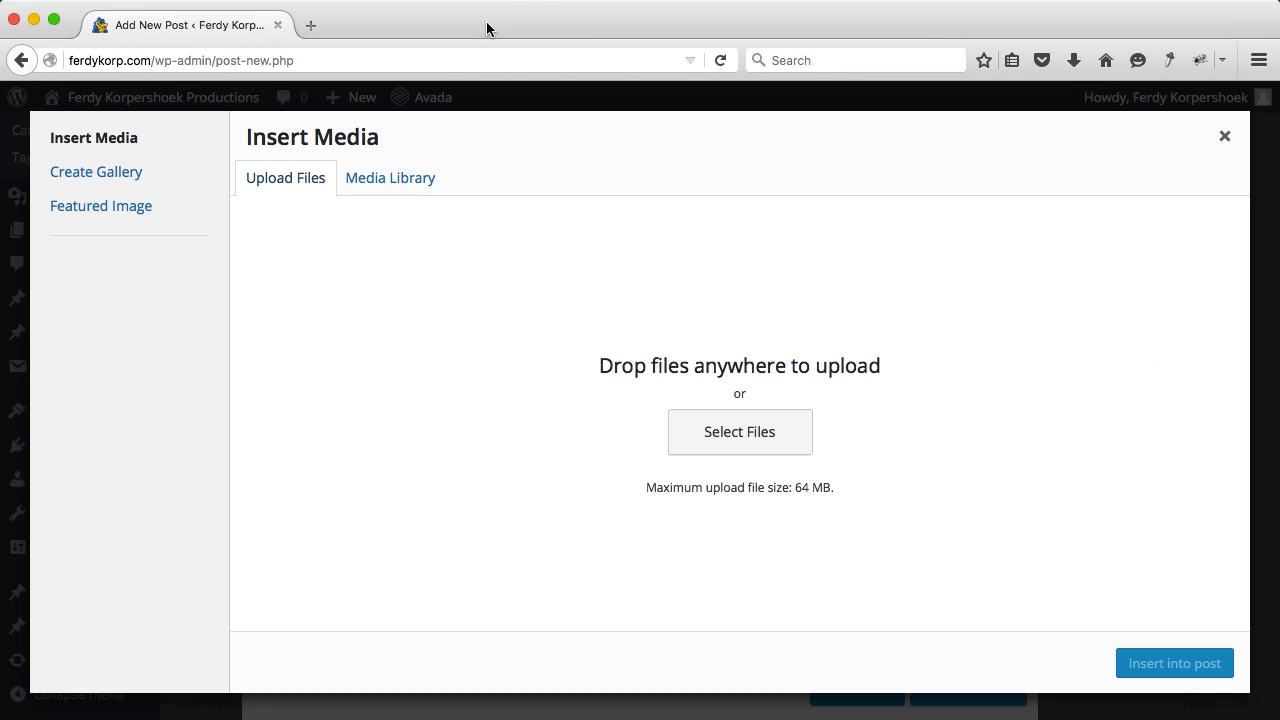
Step: Upload all six JPGs from the 02. Blog 2 folder and insert them into the text block
click(743, 447)
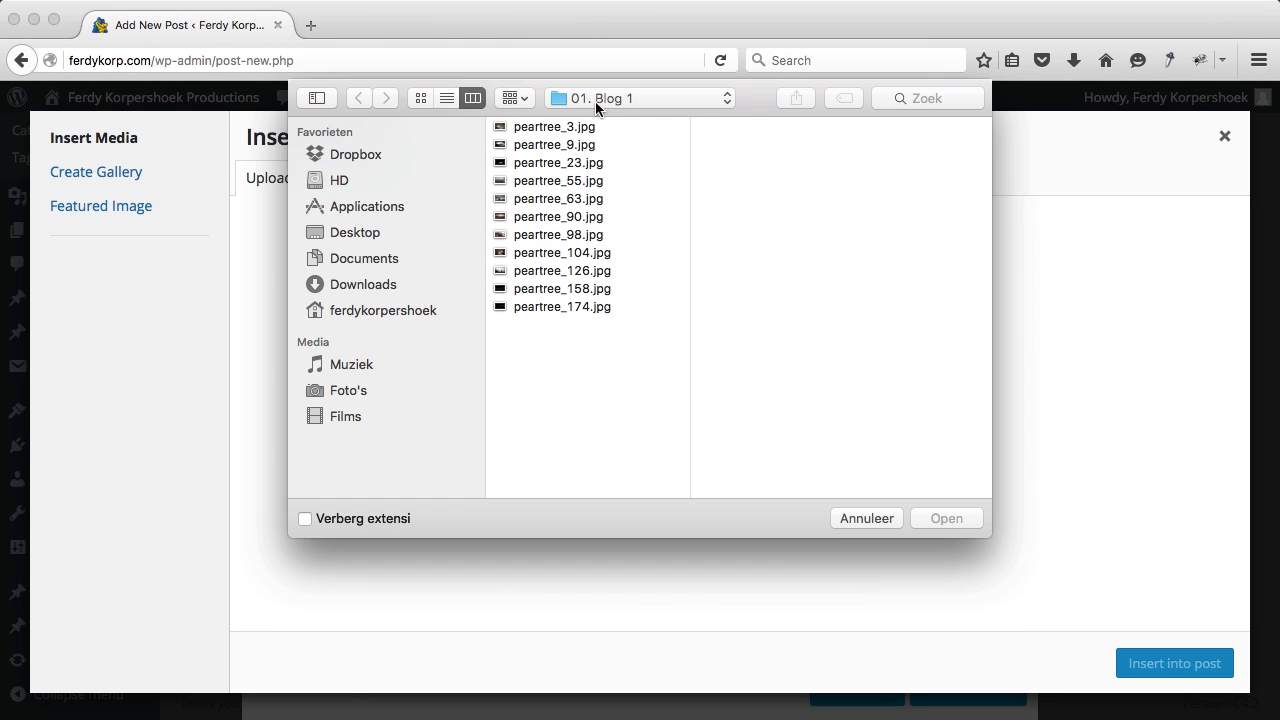
click(594, 98)
click(601, 121)
click(824, 143)
click(829, 126)
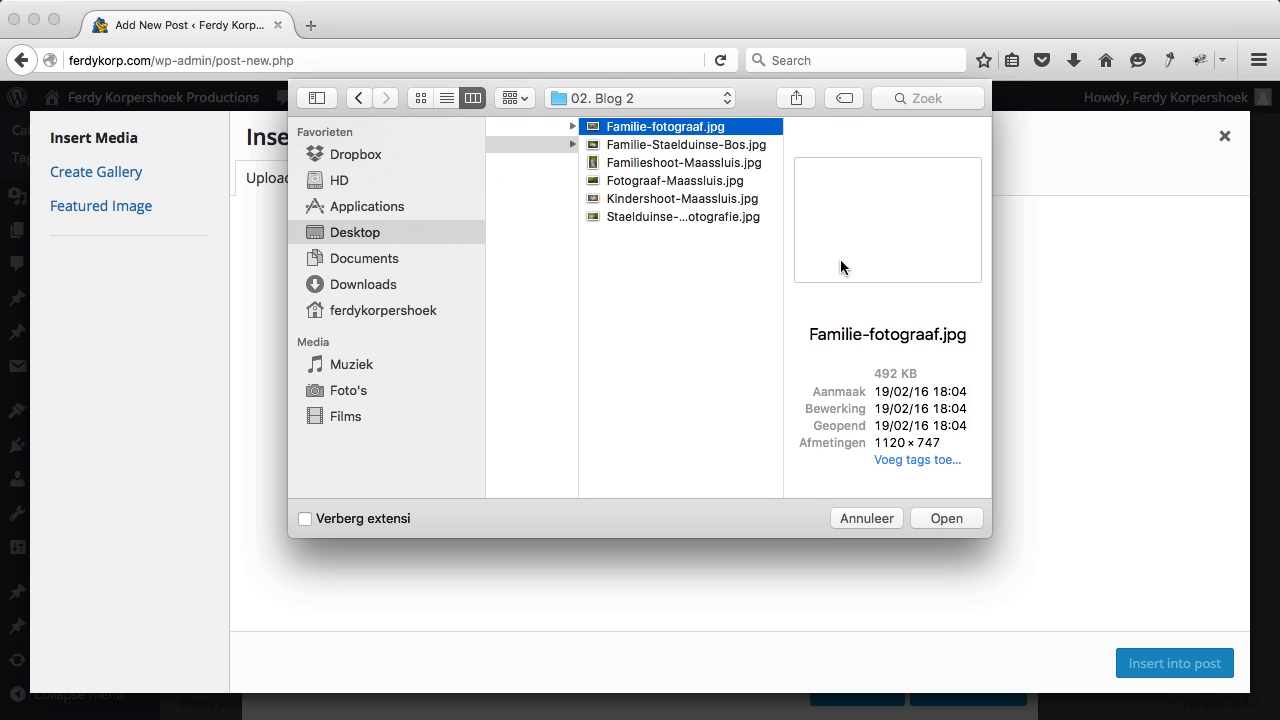
key(super+a)
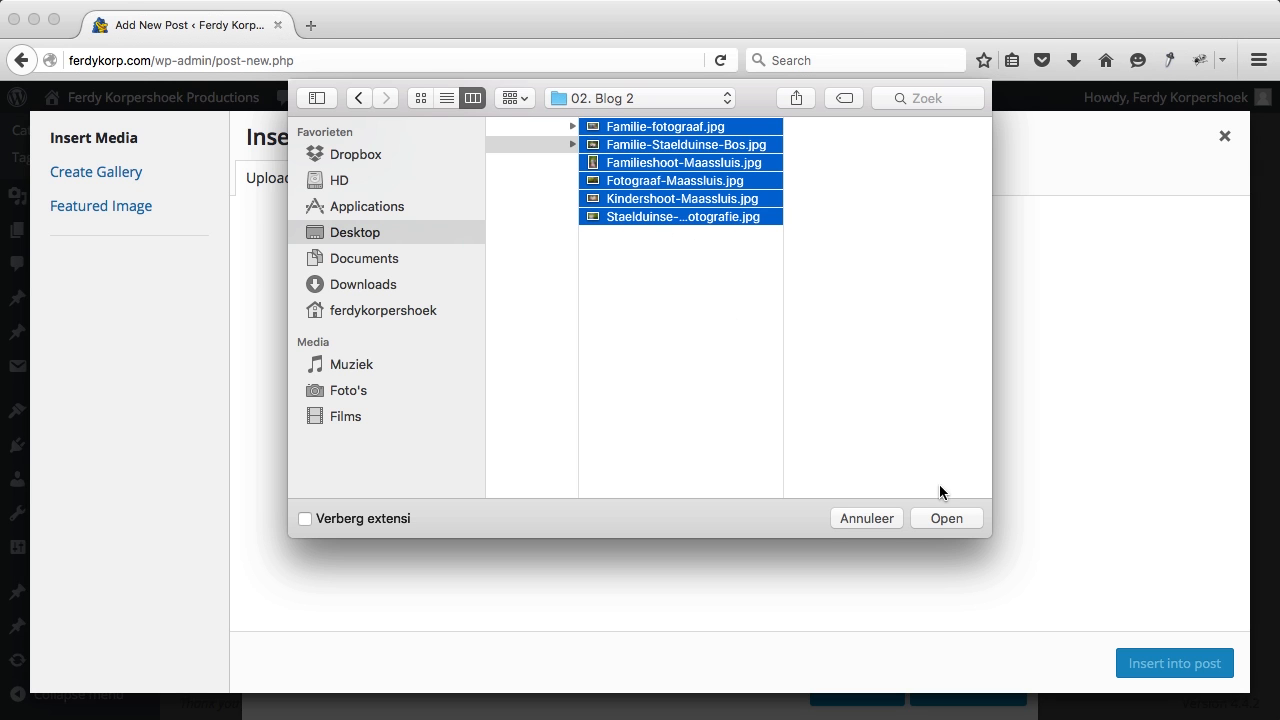
click(946, 513)
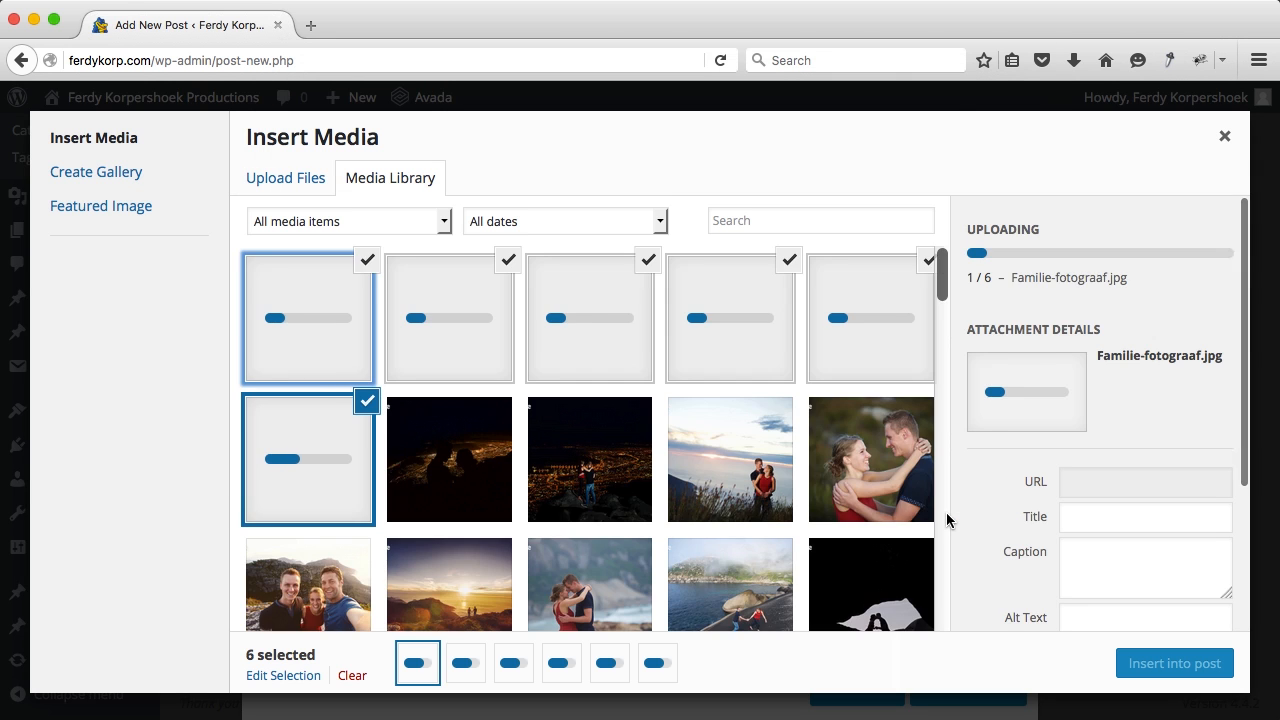
scroll(1193, 497, down, 10)
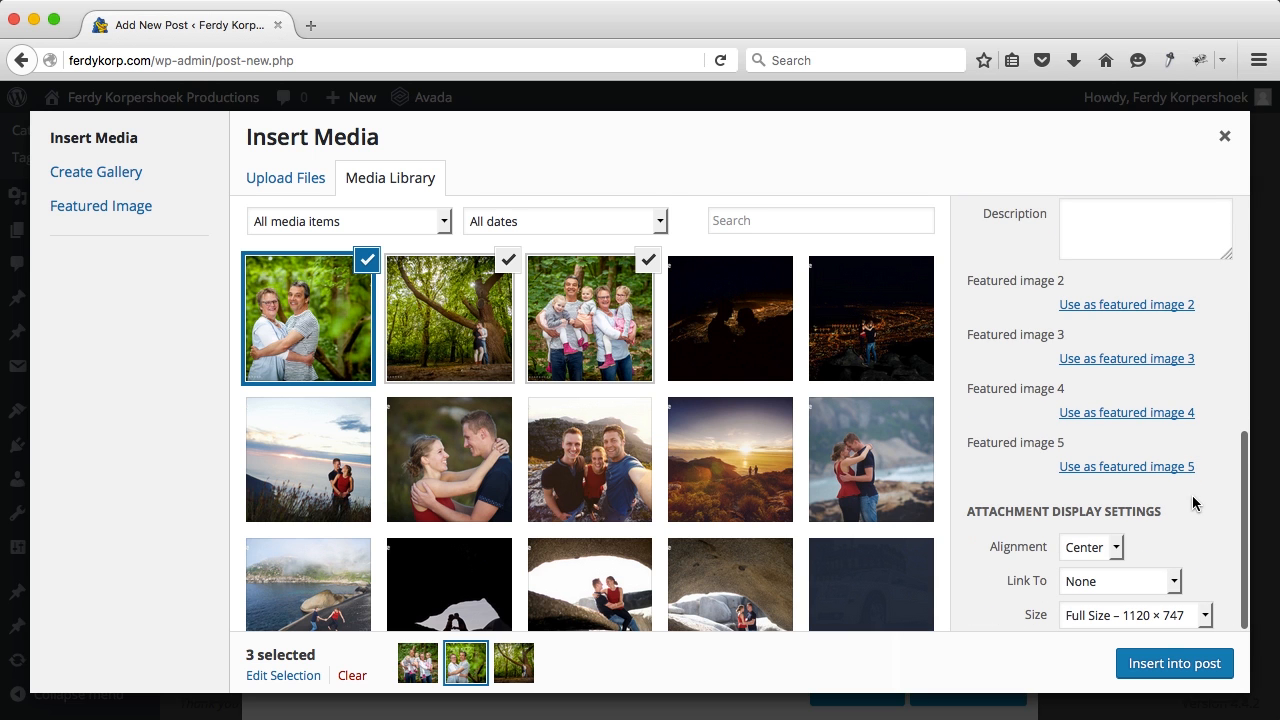
click(1158, 662)
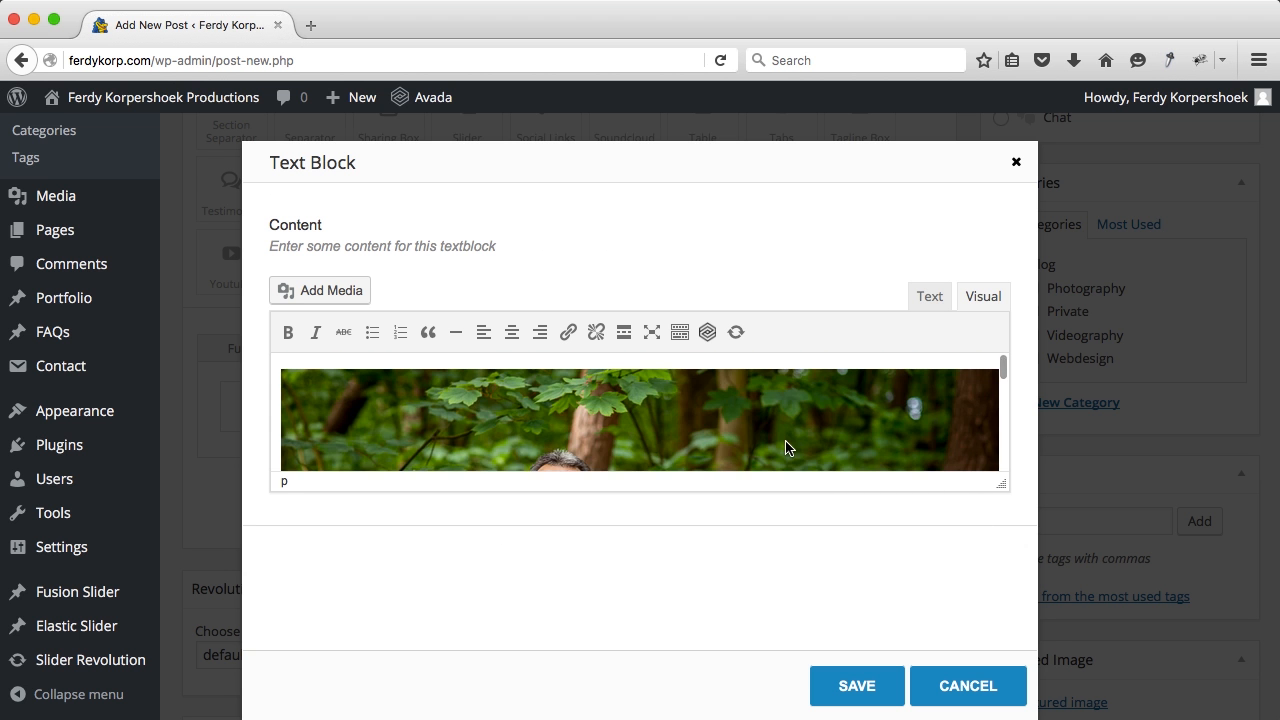
Step: Save the text block and file the post under Blog and Photography
scroll(786, 447, down, 3)
click(864, 665)
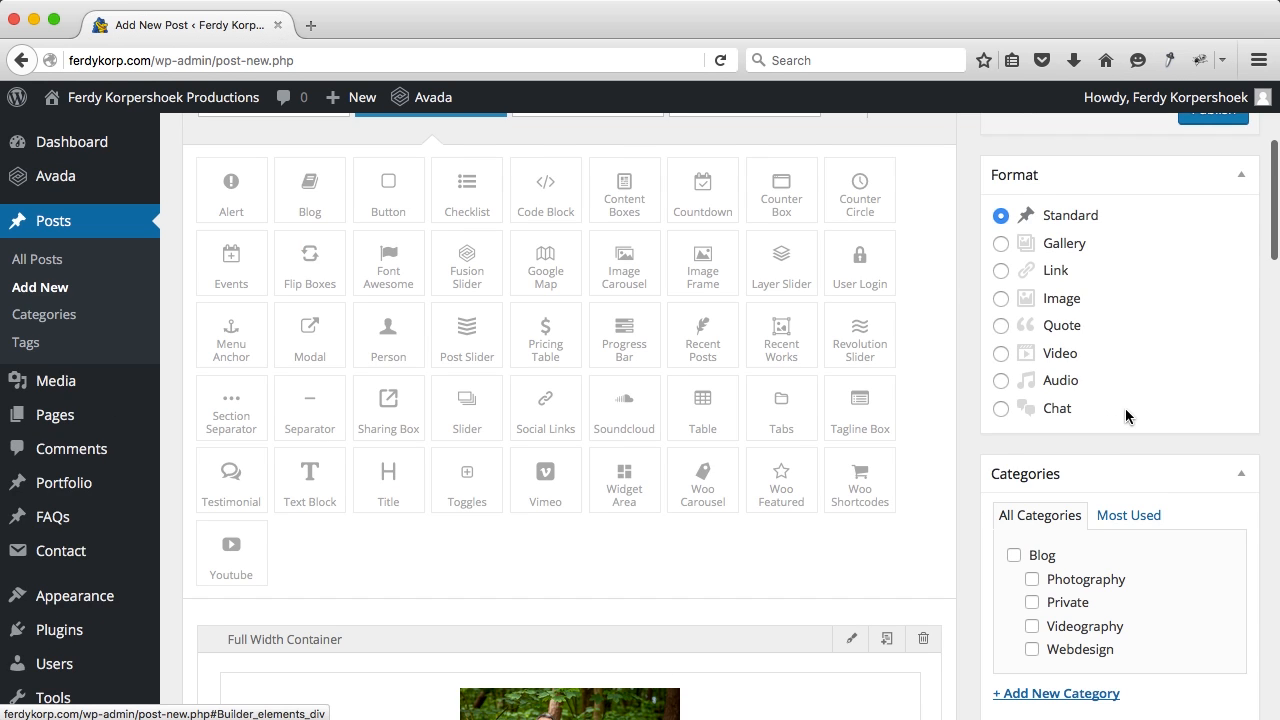
scroll(1008, 458, down, 2)
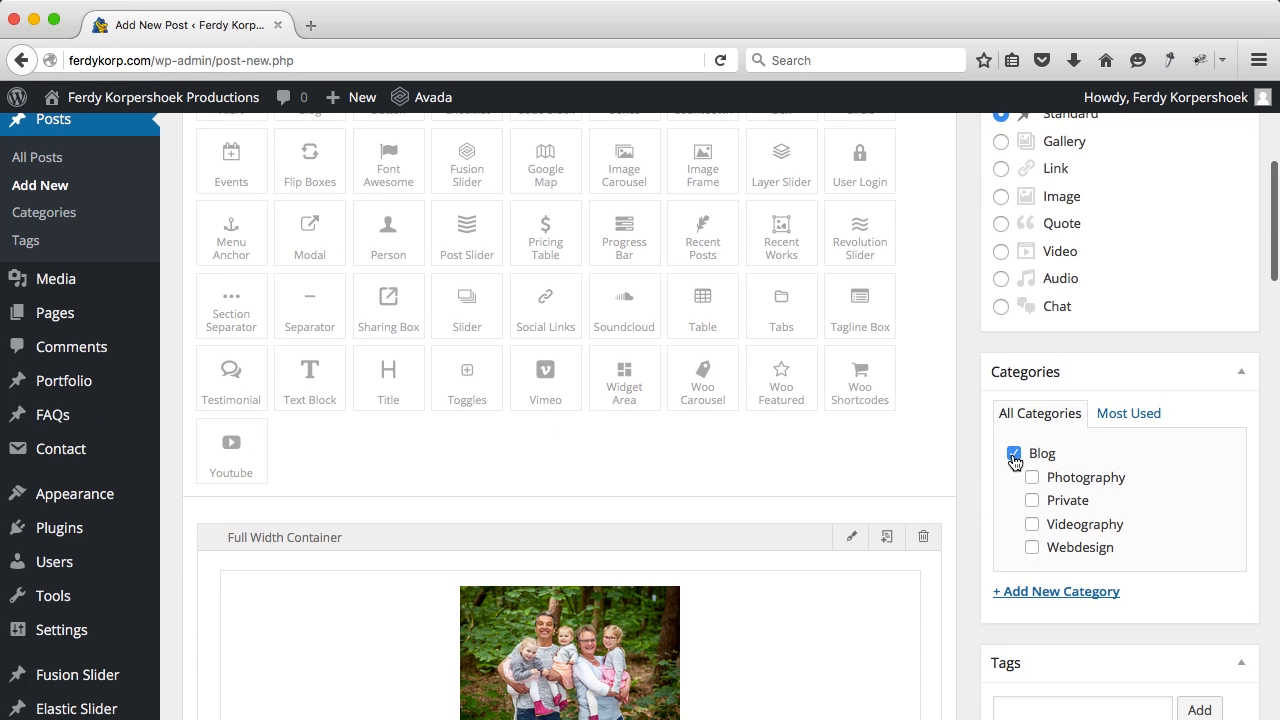
click(1033, 480)
scroll(1110, 476, down, 5)
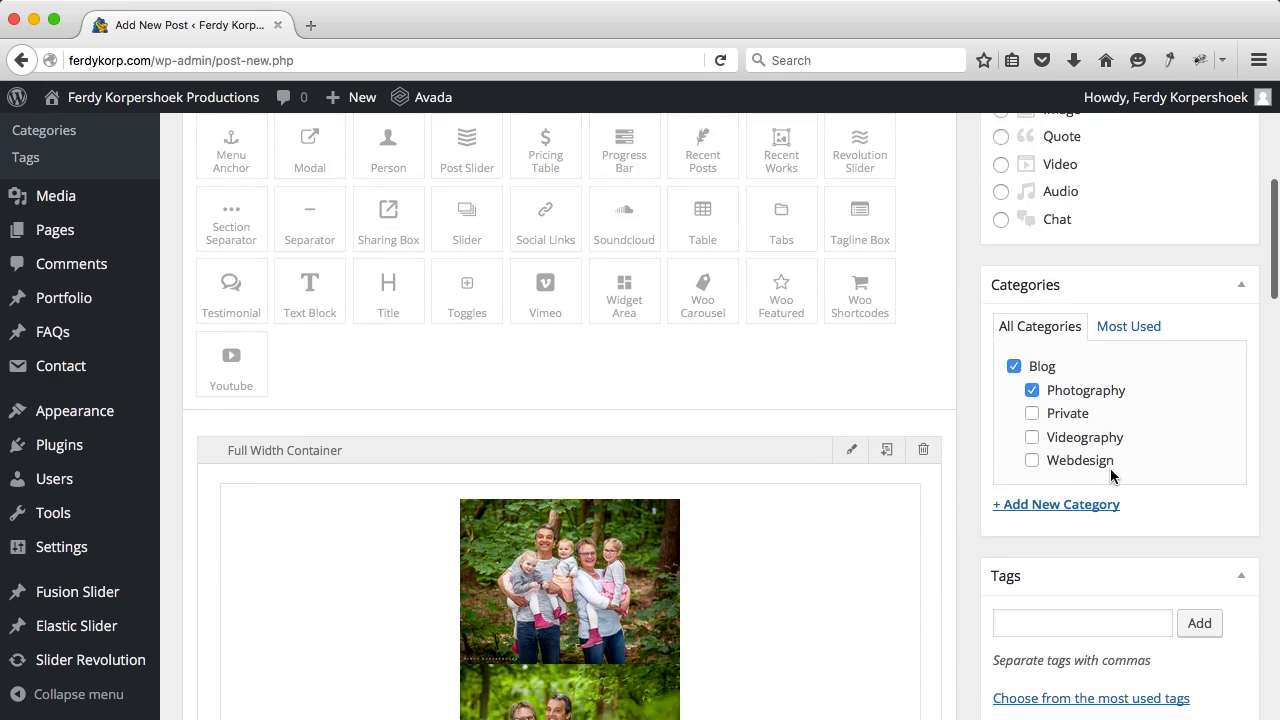
Step: Set Familie-Staelduinse-Bos as the featured image and publish the post
click(1070, 472)
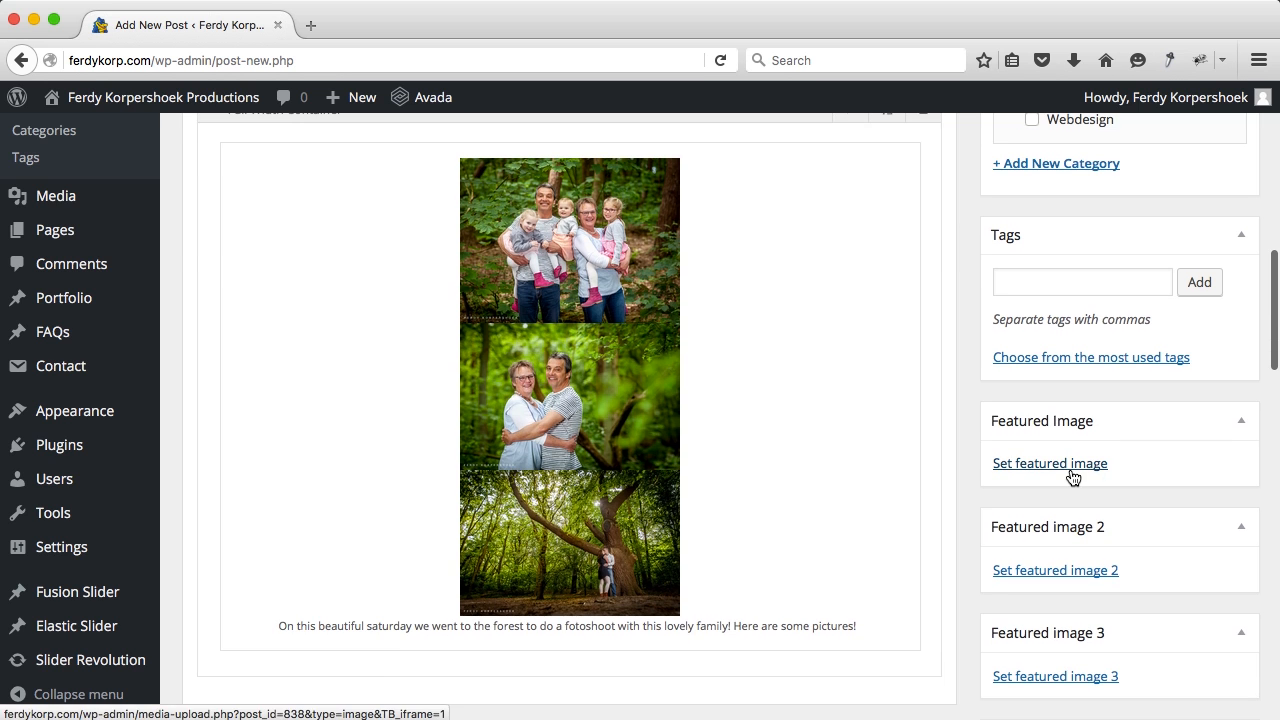
click(362, 336)
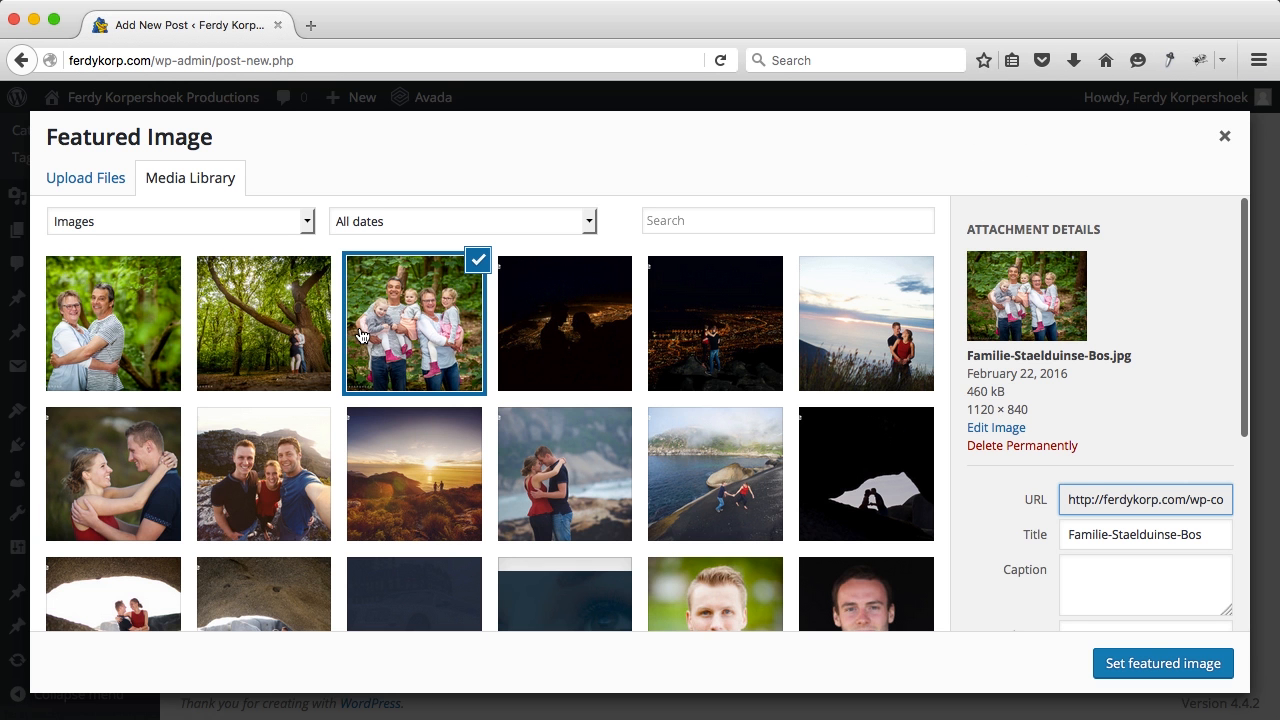
click(1165, 663)
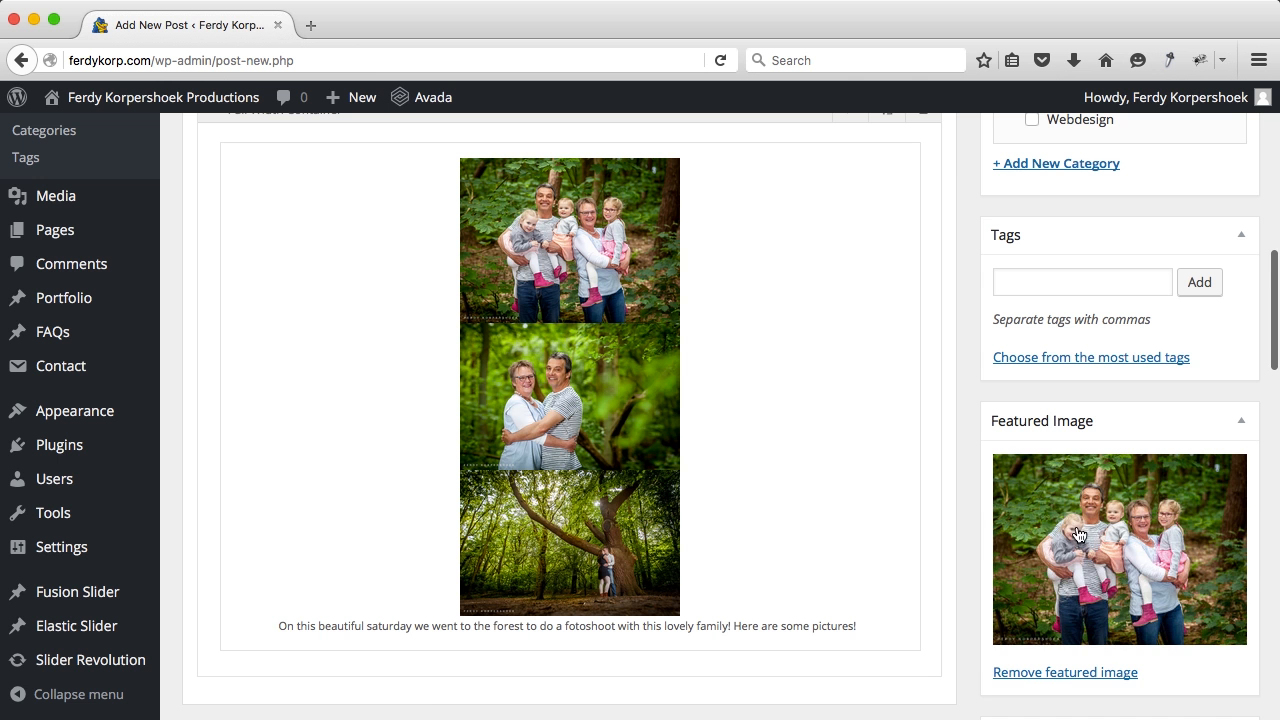
scroll(1058, 482, down, 4)
scroll(1058, 475, up, 10)
click(1211, 266)
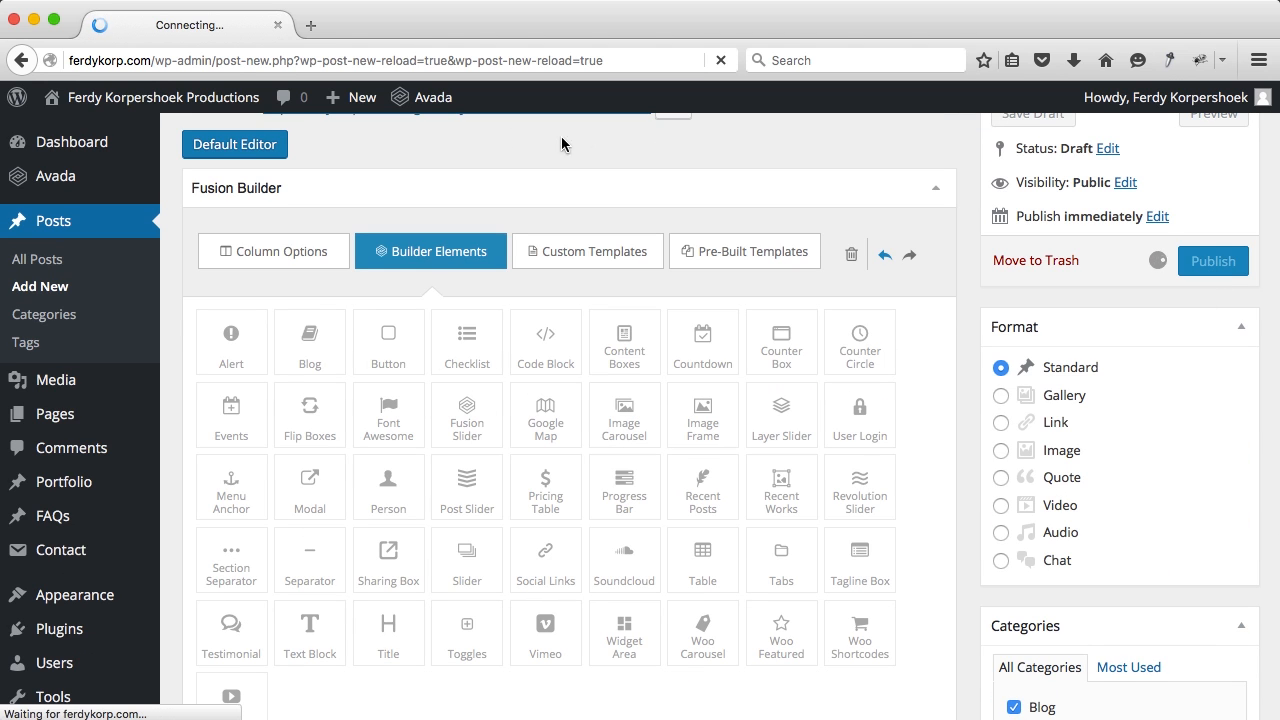
Step: Open the live site in a new tab and browse its blog page
super+click(234, 101)
click(402, 25)
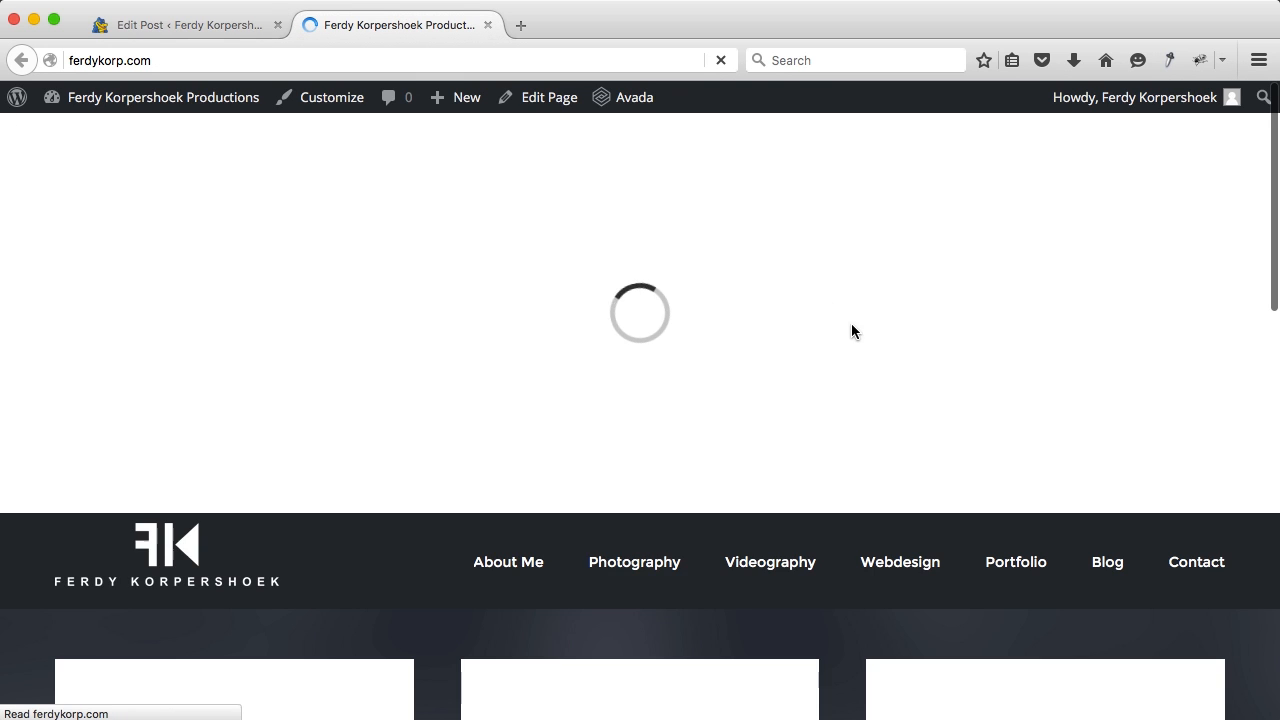
scroll(1010, 412, down, 3)
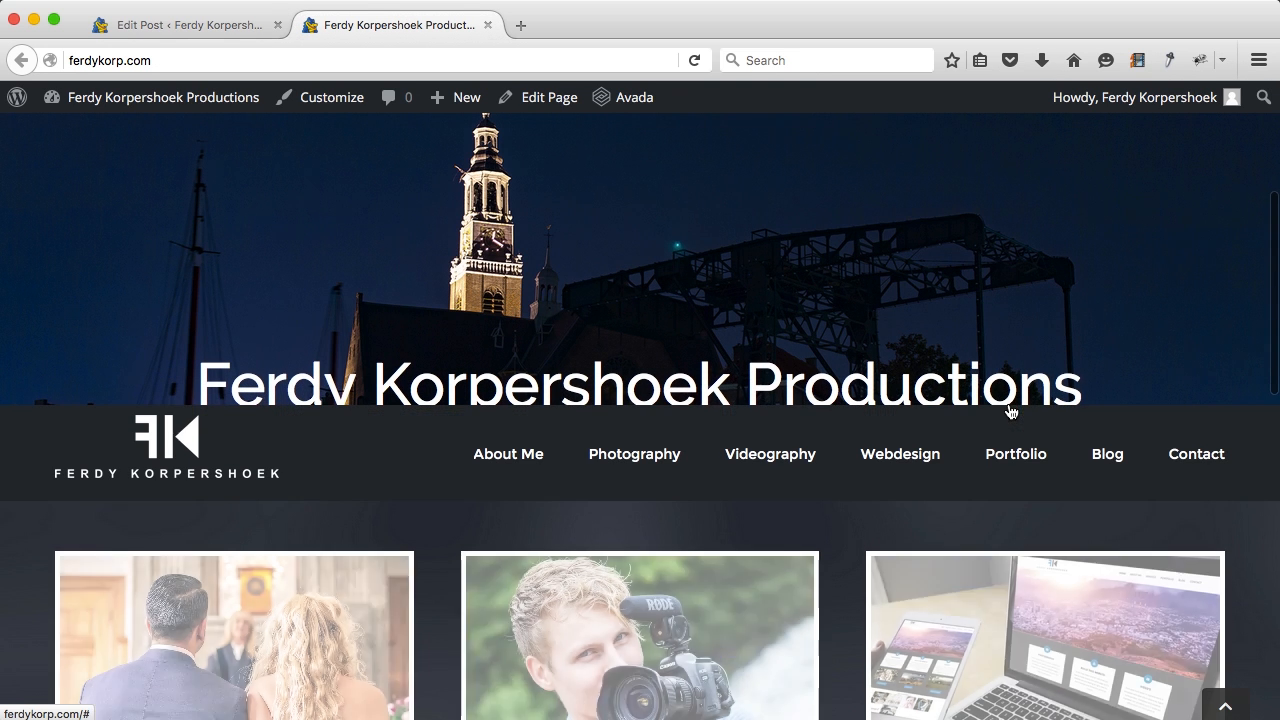
click(1104, 453)
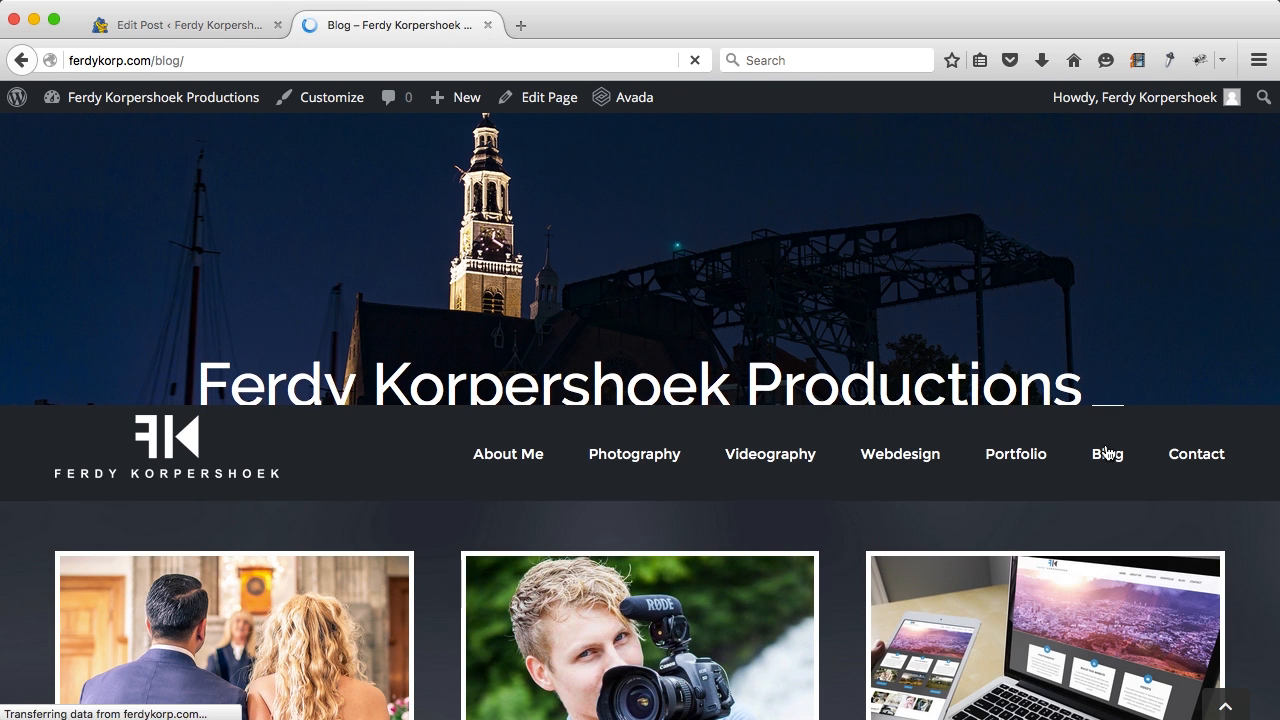
scroll(753, 385, down, 4)
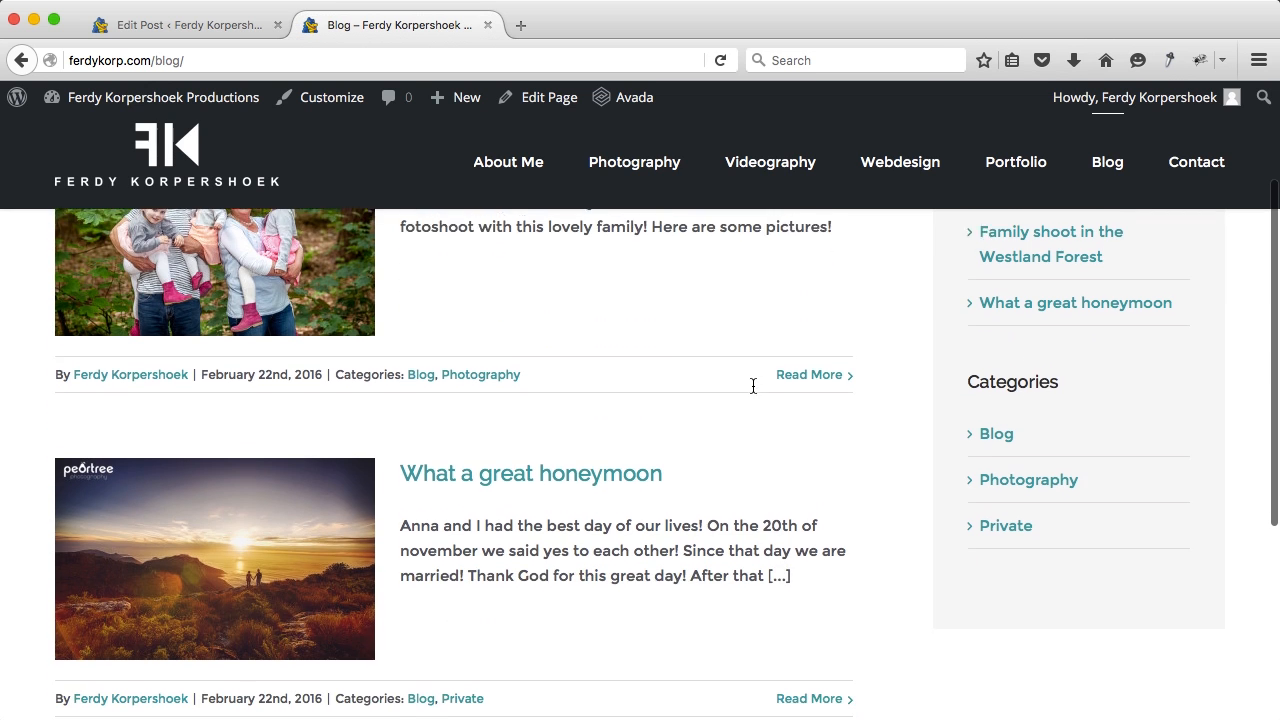
scroll(754, 386, up, 3)
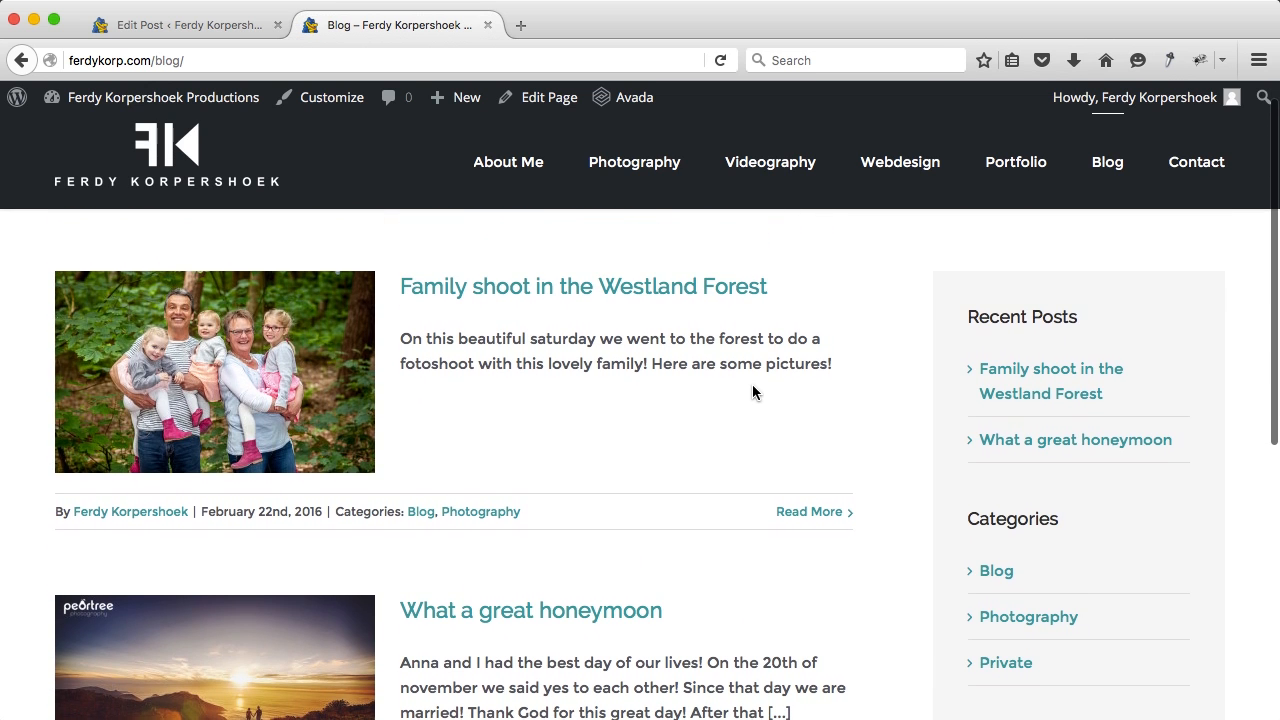
scroll(640, 362, down, 1)
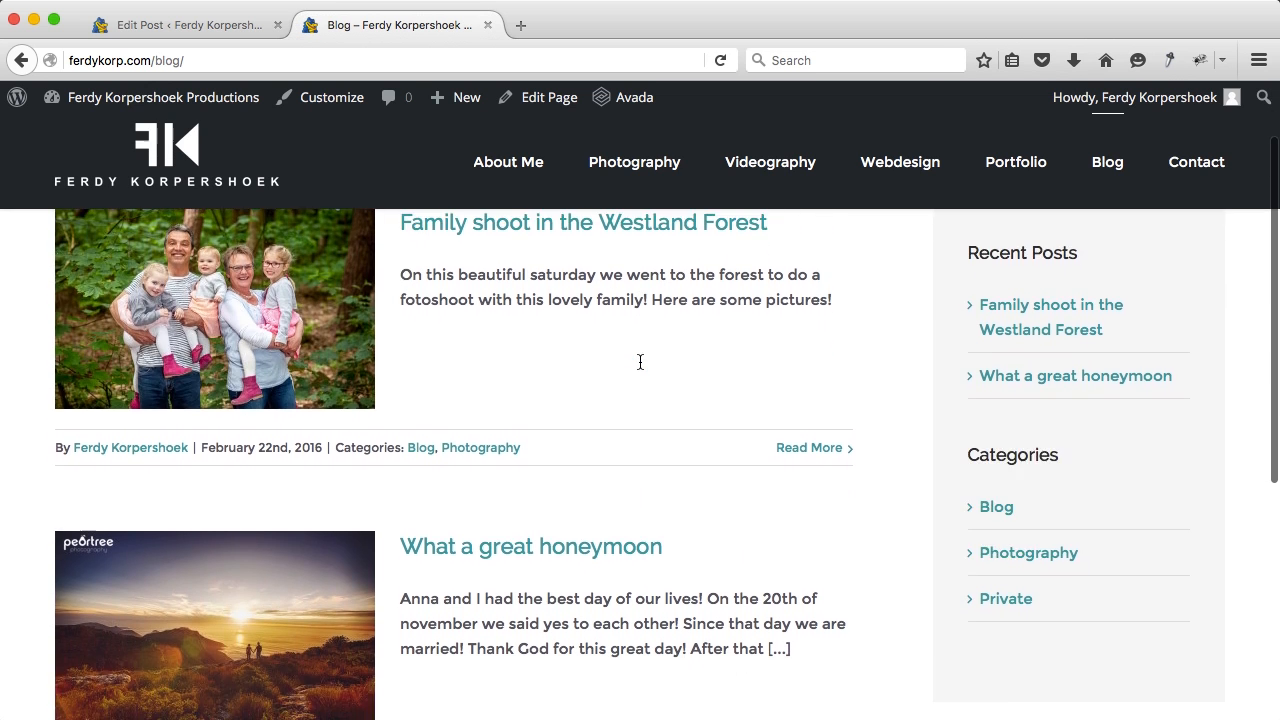
scroll(623, 400, down, 2)
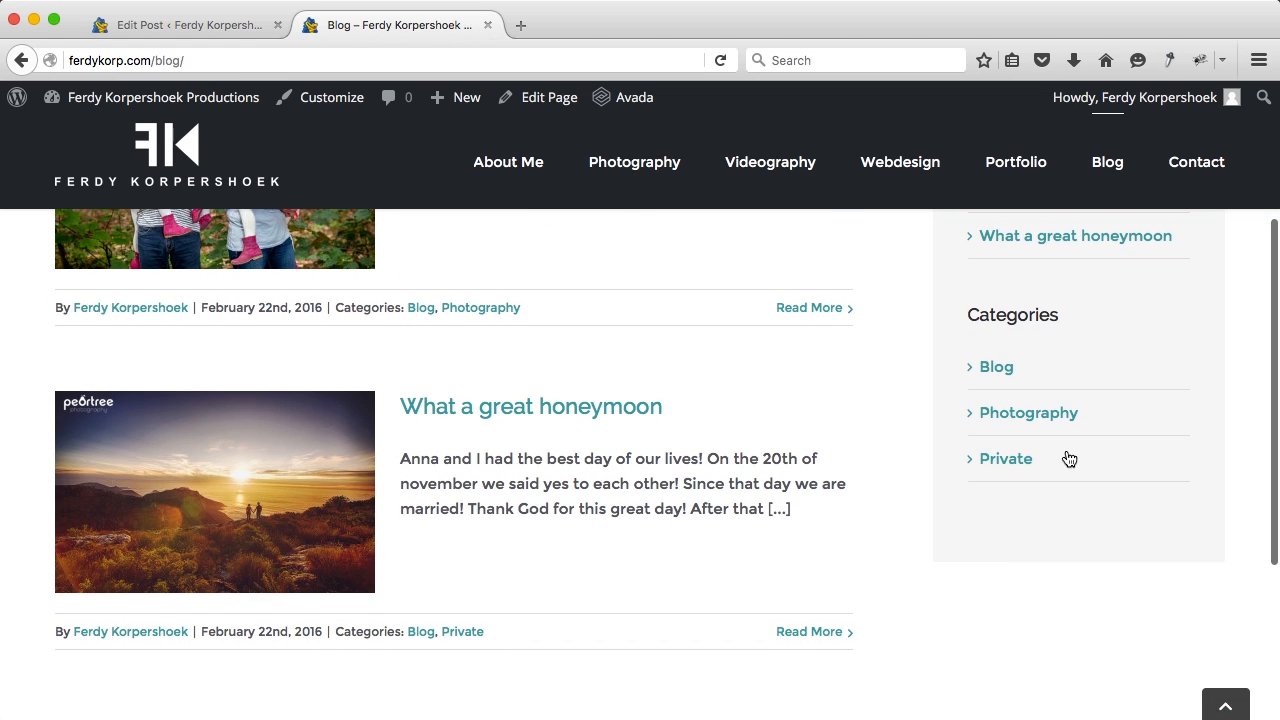
Step: Filter the blog by the Private, Photography and Blog categories
click(1034, 463)
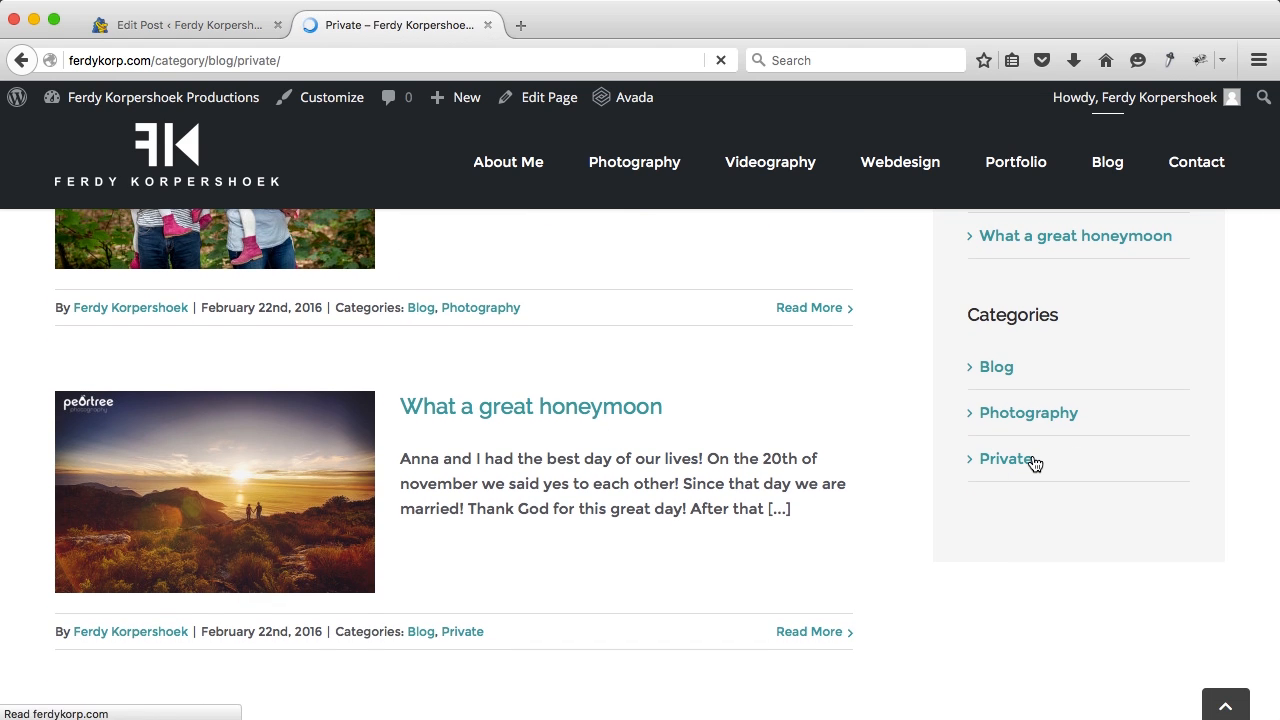
scroll(1016, 510, down, 2)
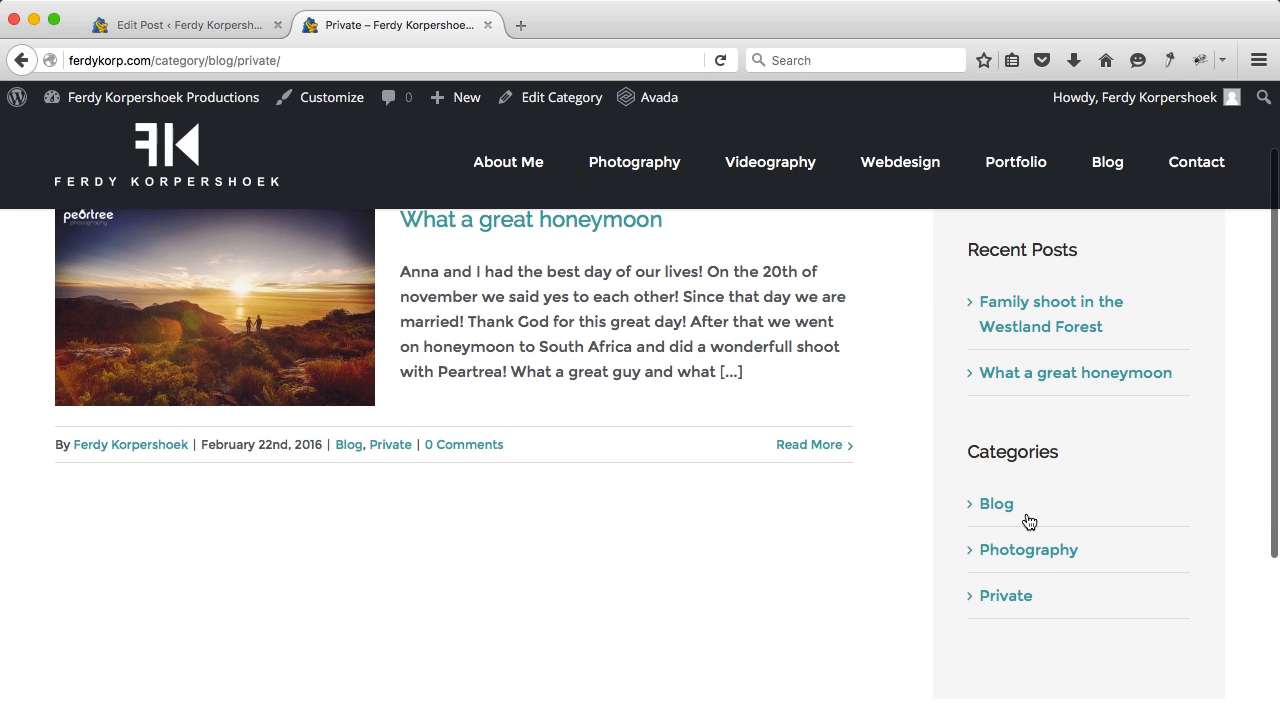
click(1029, 551)
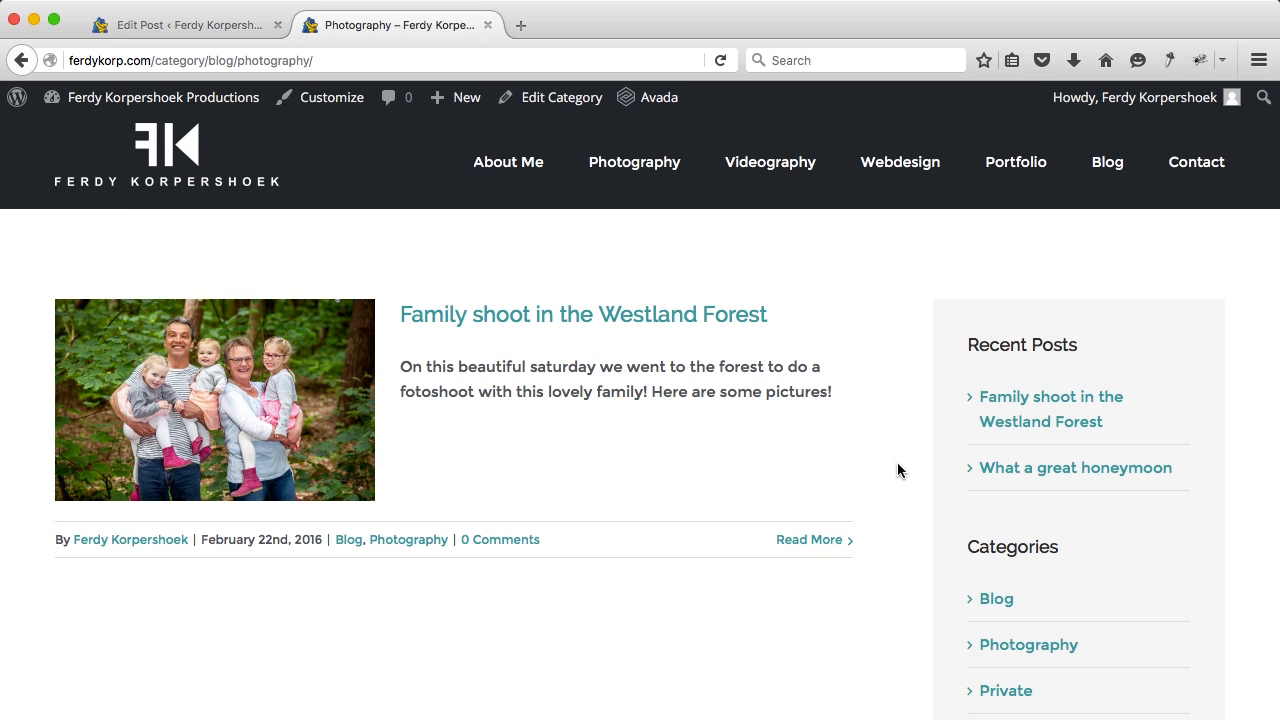
click(1015, 608)
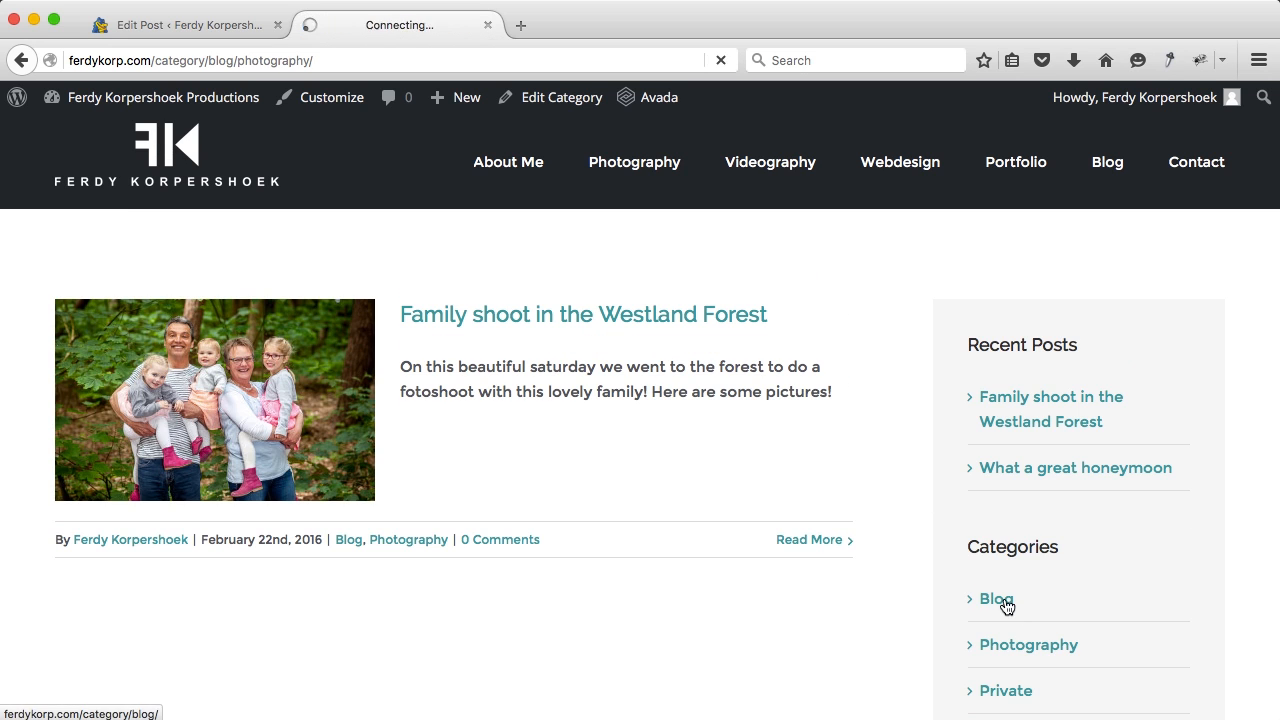
scroll(436, 459, down, 5)
scroll(436, 459, up, 5)
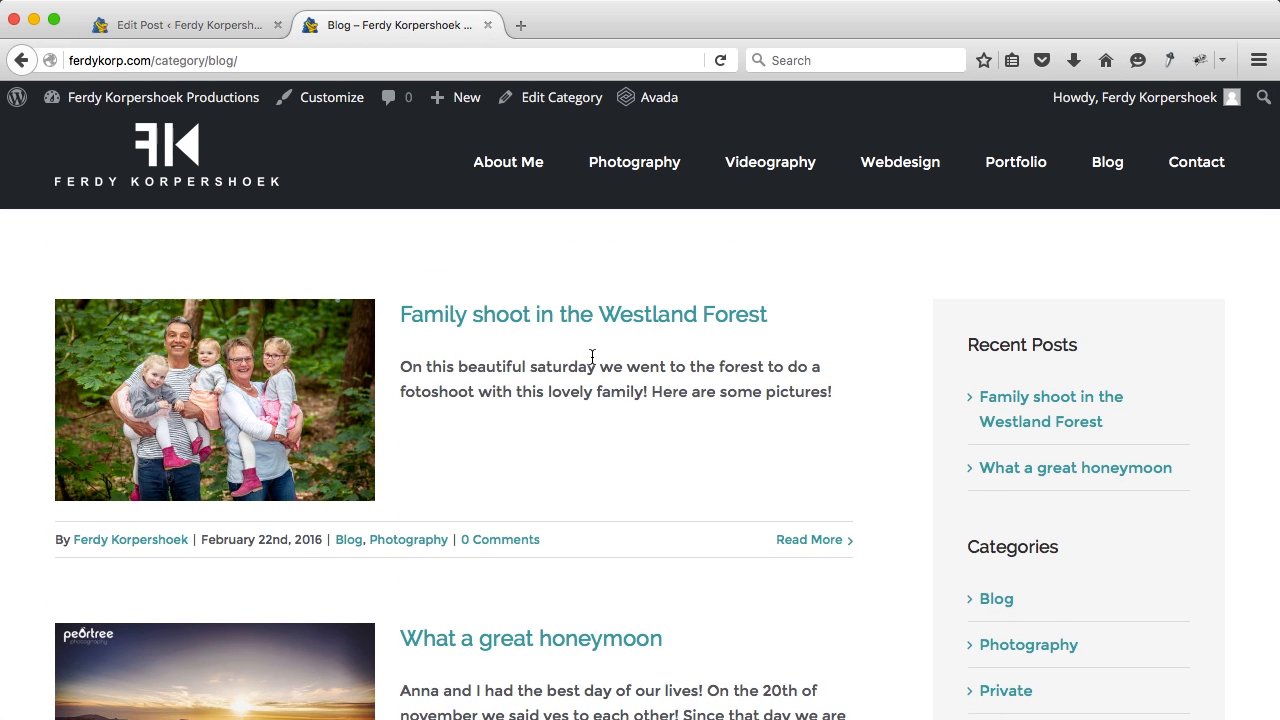
scroll(822, 441, down, 2)
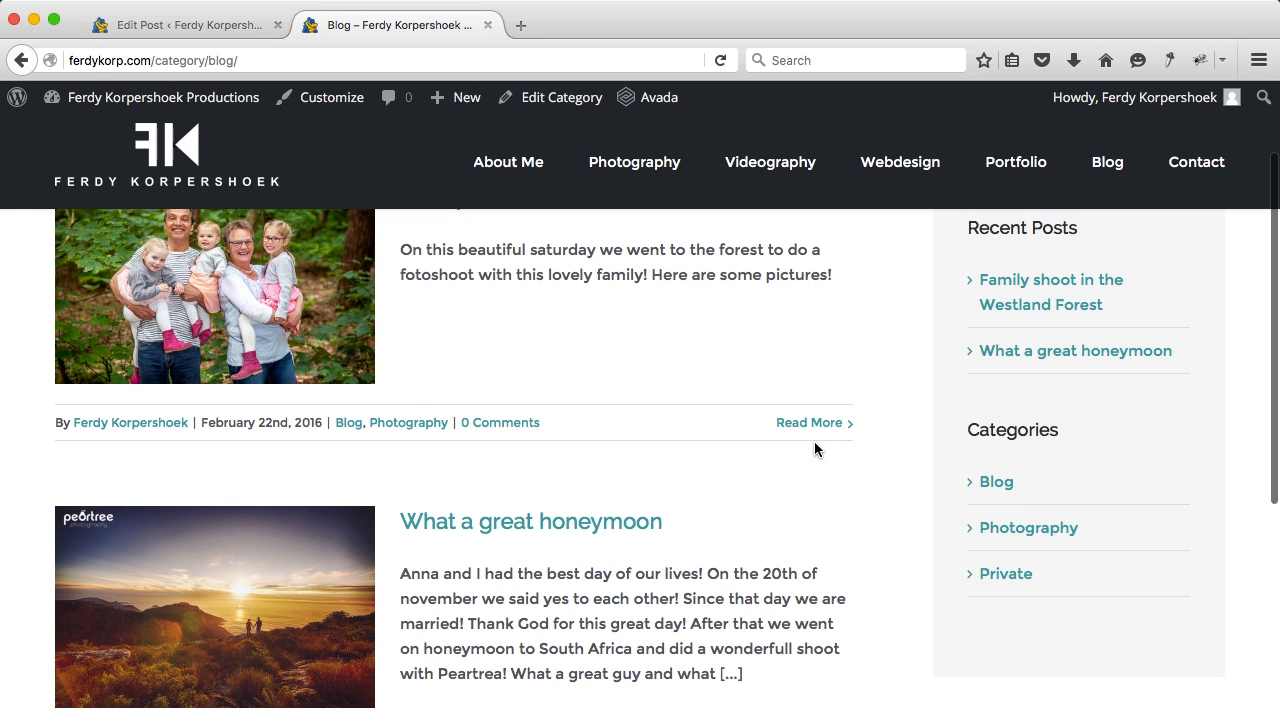
scroll(815, 505, up, 2)
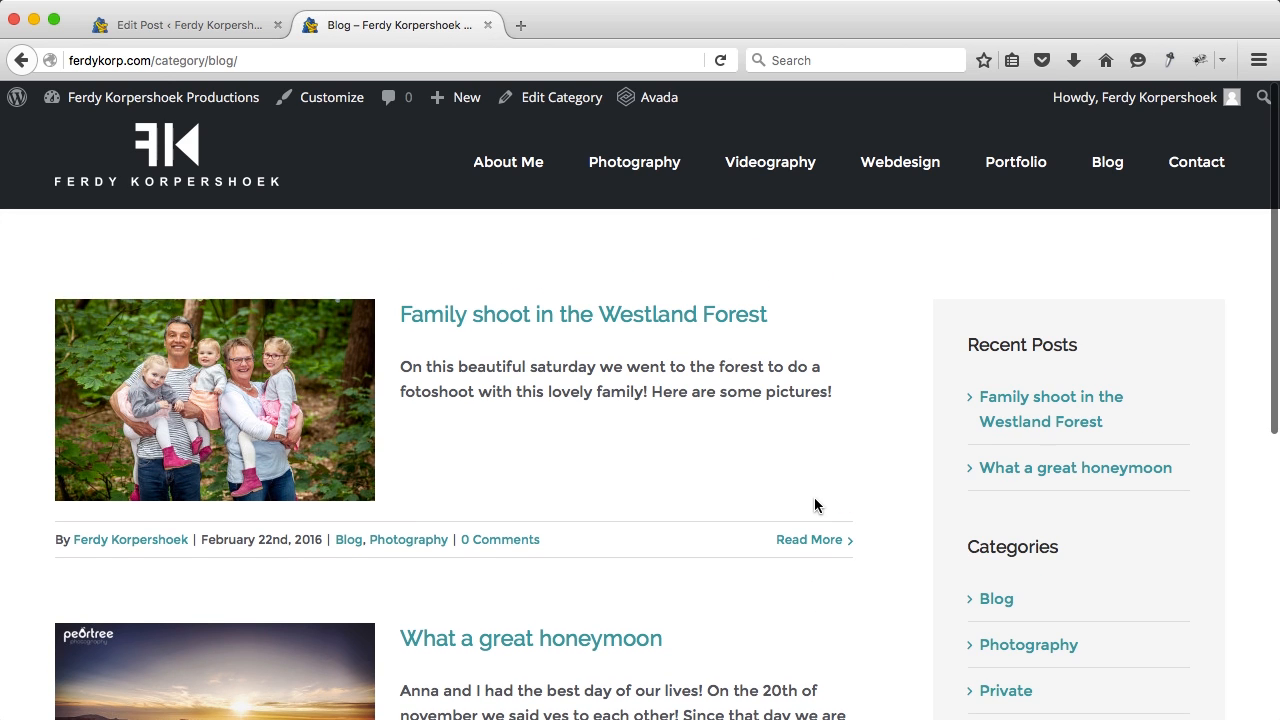
Step: Review the demo Portfolio page grid, then return to the post editor
click(1017, 175)
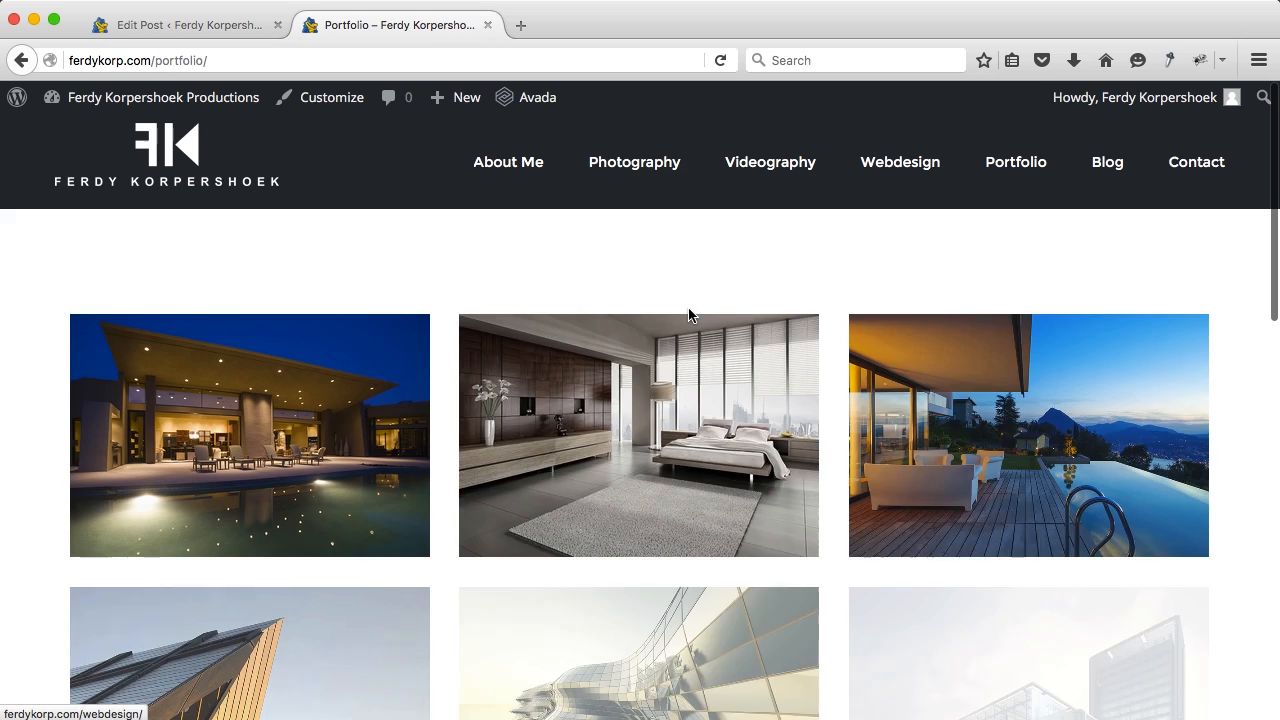
scroll(668, 323, down, 3)
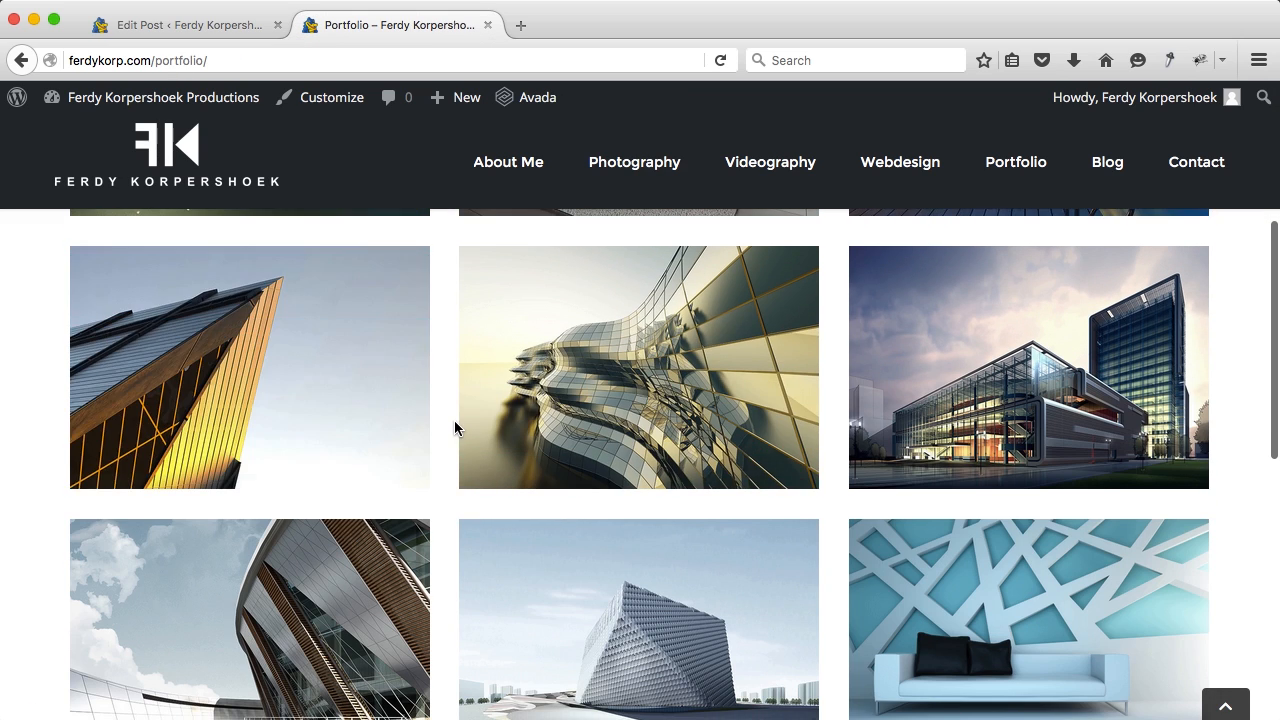
scroll(455, 428, down, 3)
scroll(455, 428, down, 1)
scroll(455, 428, up, 6)
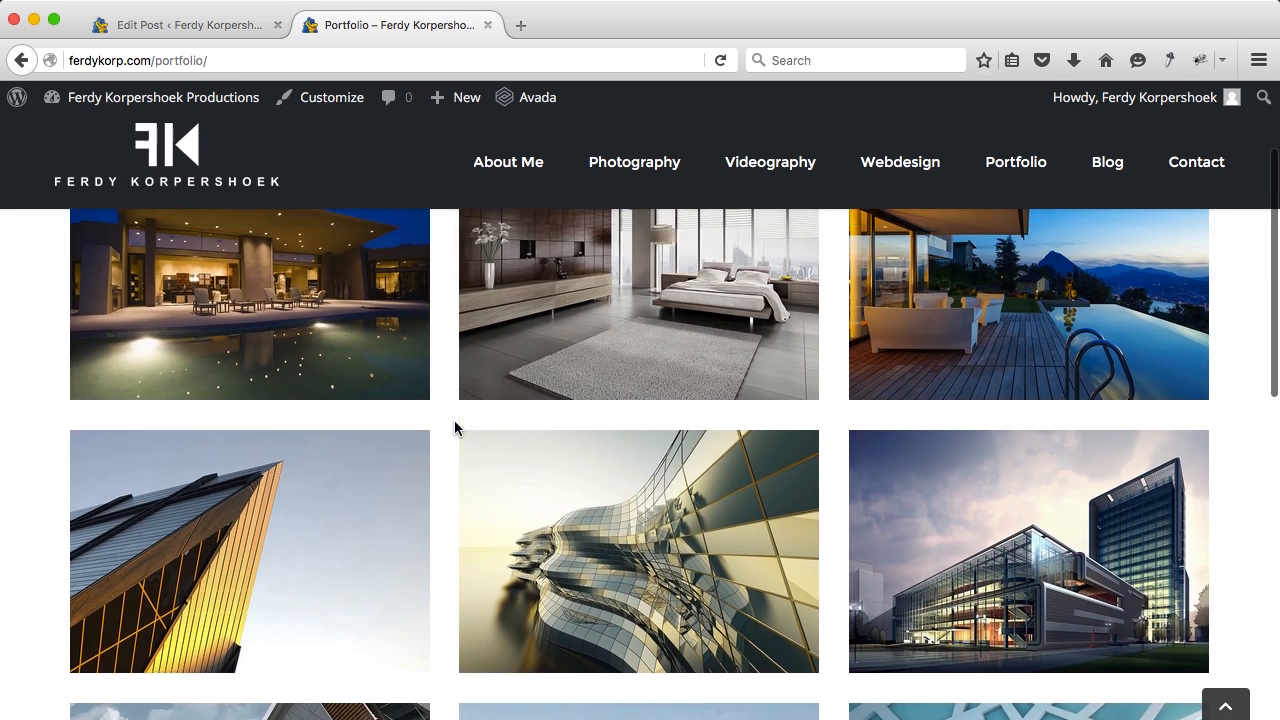
scroll(455, 428, up, 2)
scroll(455, 445, down, 9)
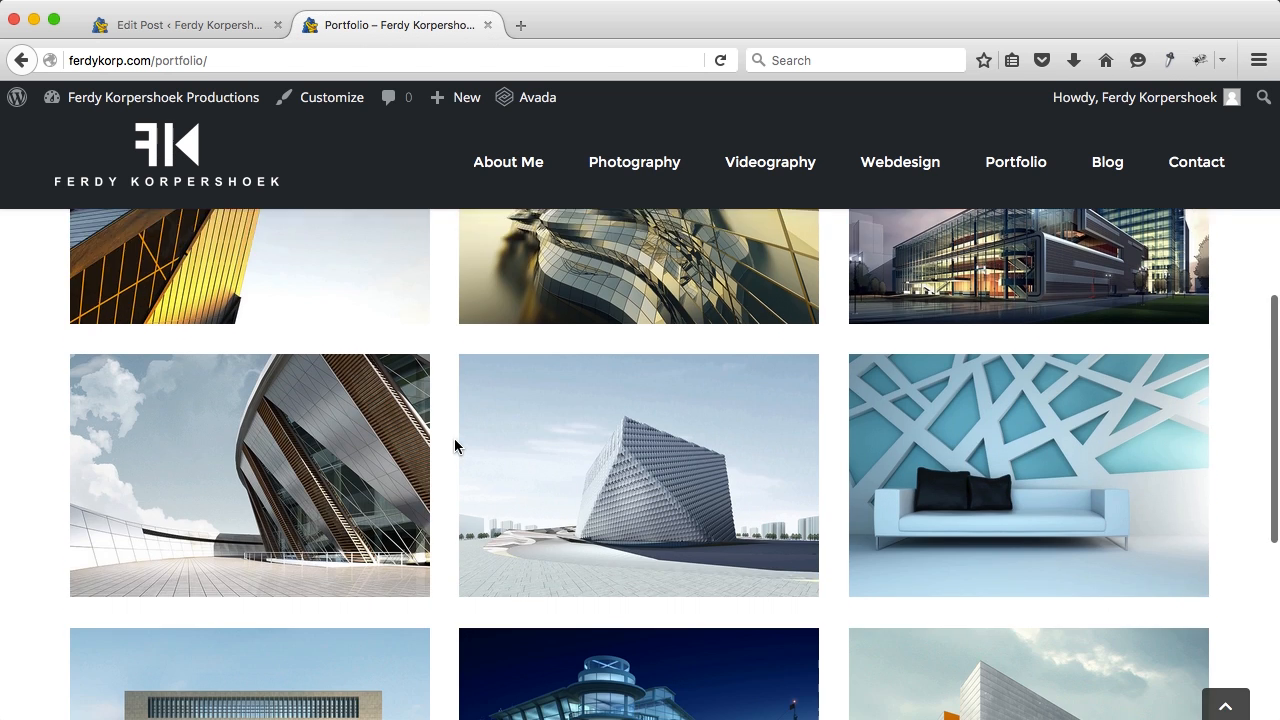
scroll(455, 445, up, 6)
scroll(455, 445, up, 4)
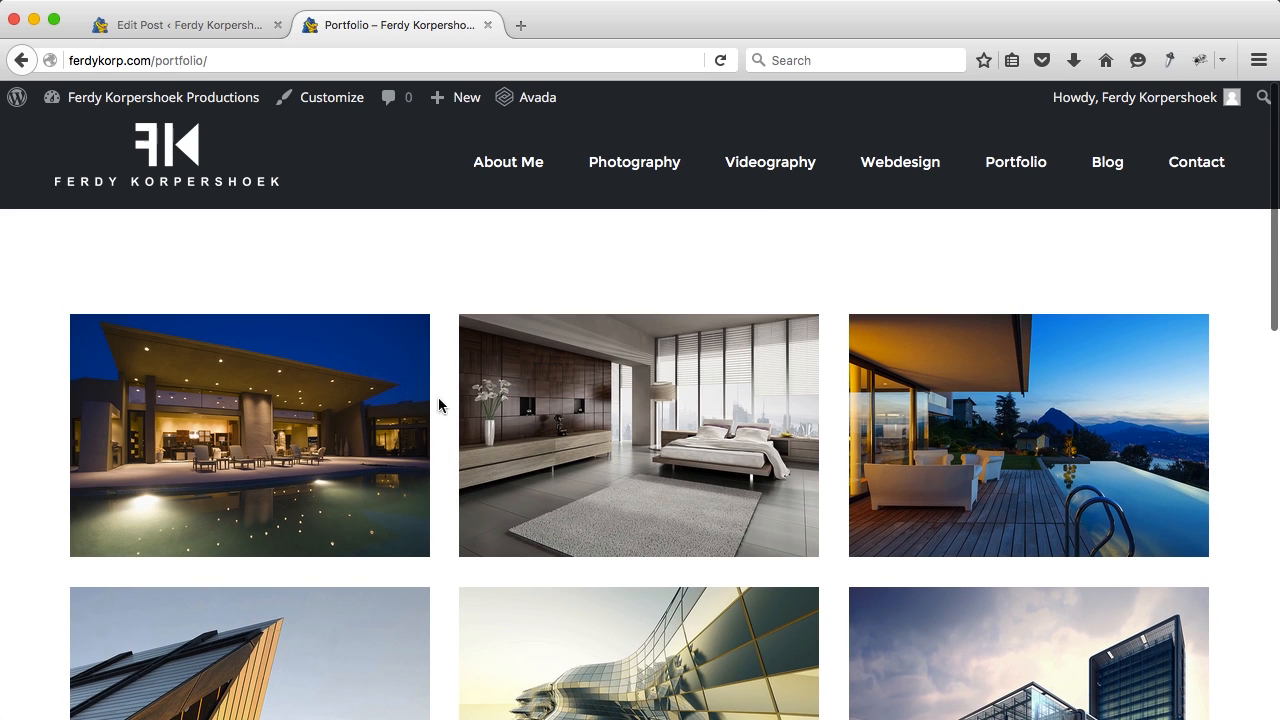
click(144, 32)
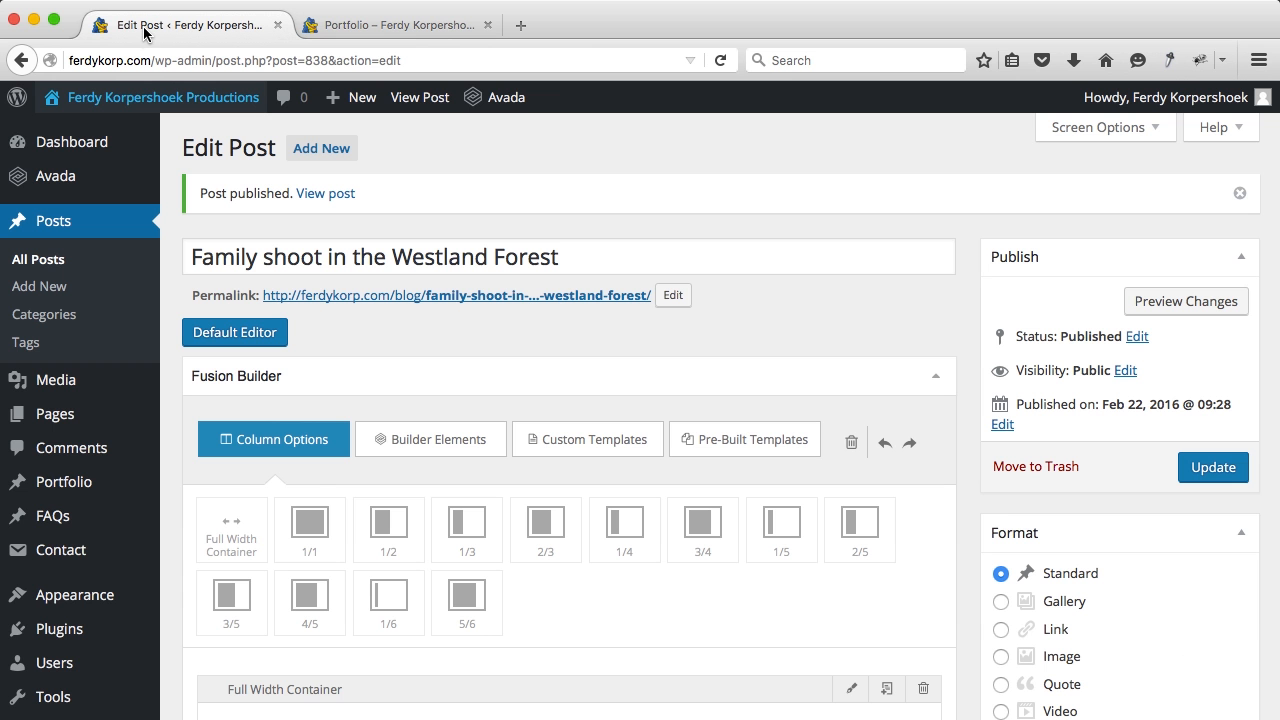
Step: Bulk-move all twelve portfolio items to the Trash
click(113, 490)
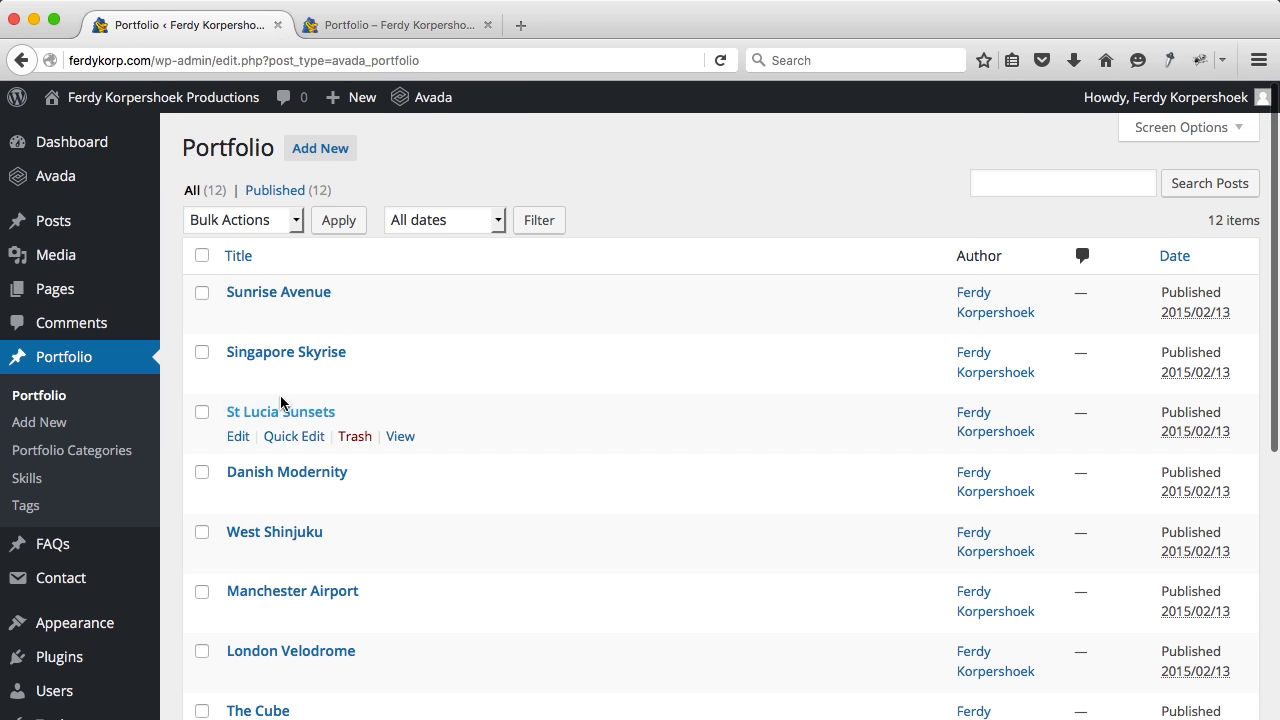
click(203, 257)
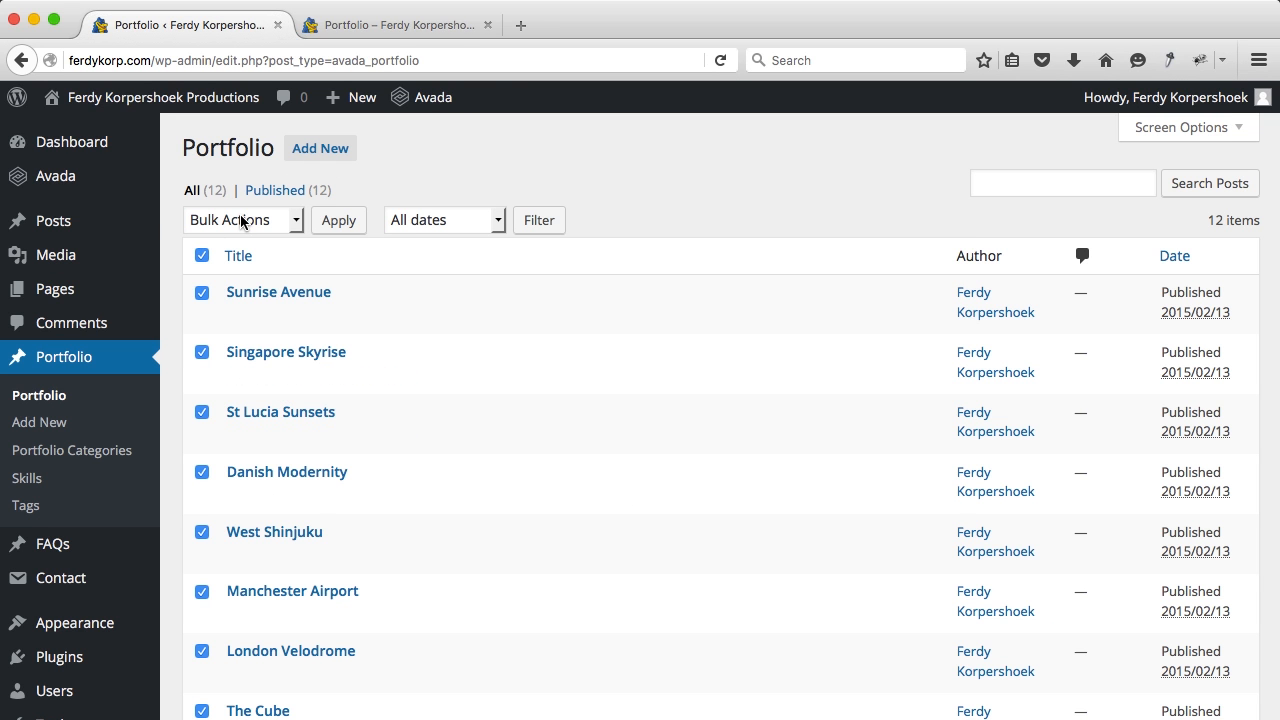
click(241, 221)
click(236, 283)
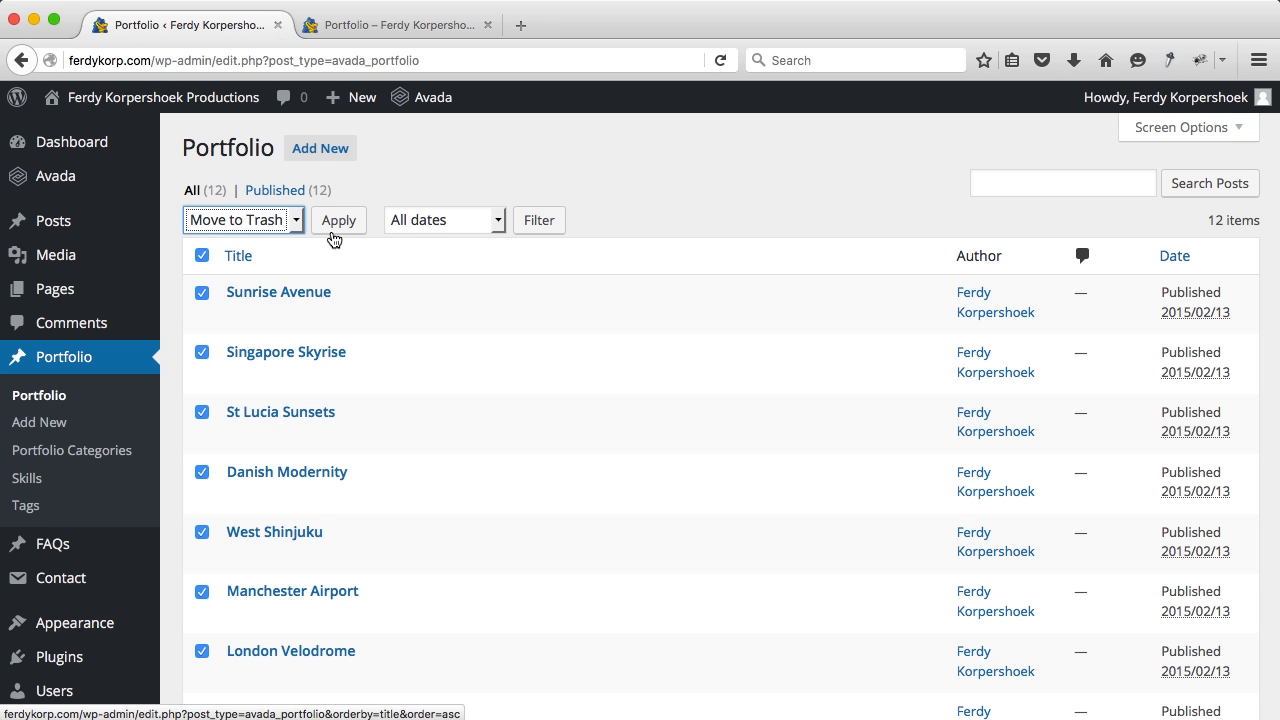
click(335, 228)
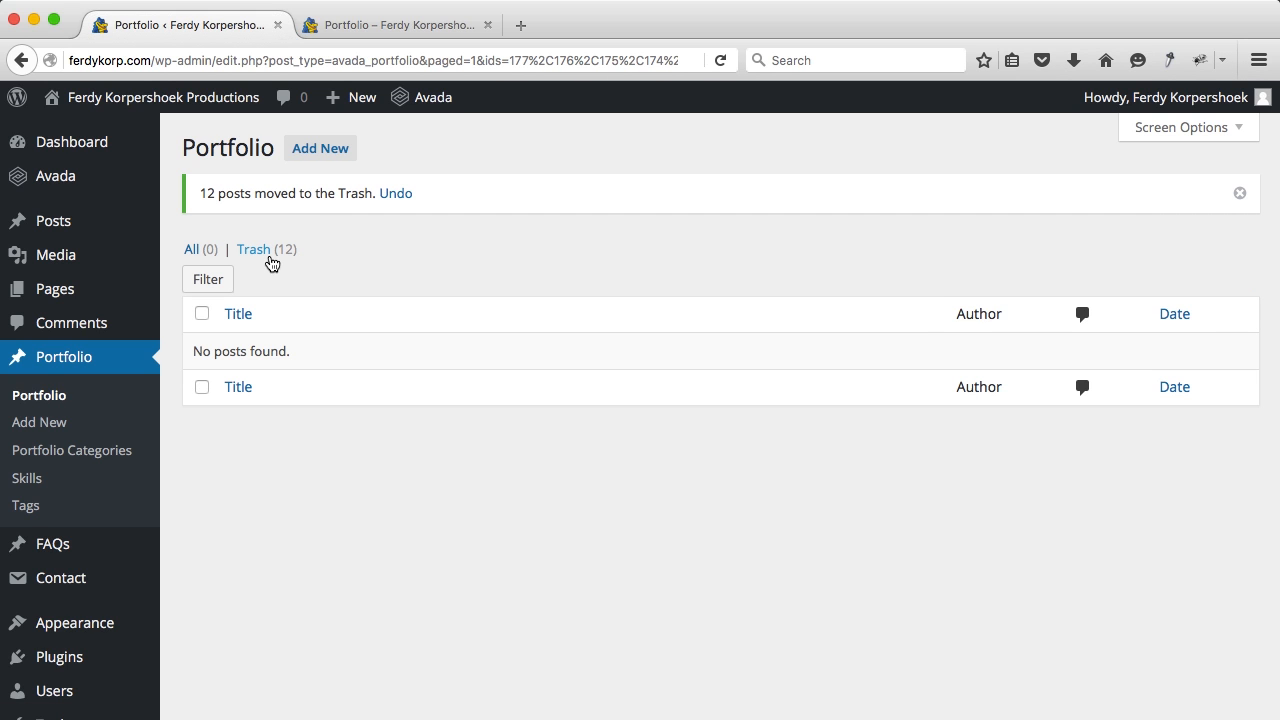
Step: Empty the portfolio Trash permanently, then open the live blog page
click(258, 251)
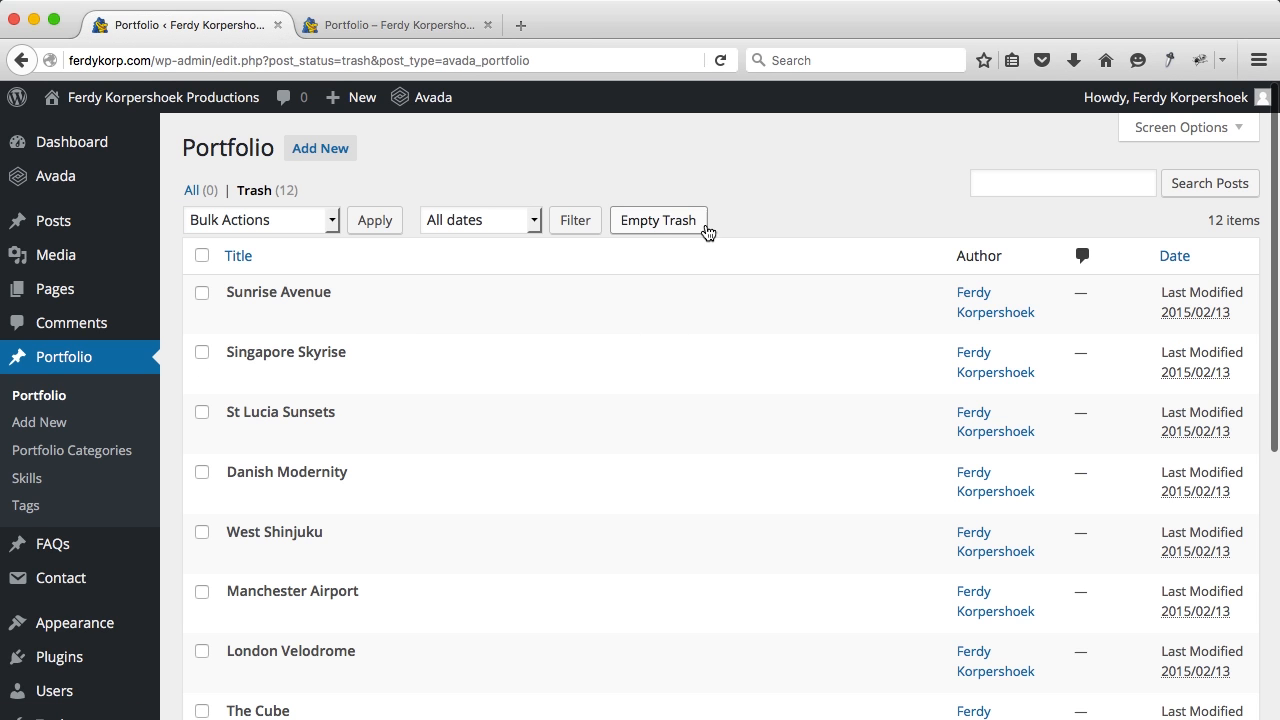
click(681, 229)
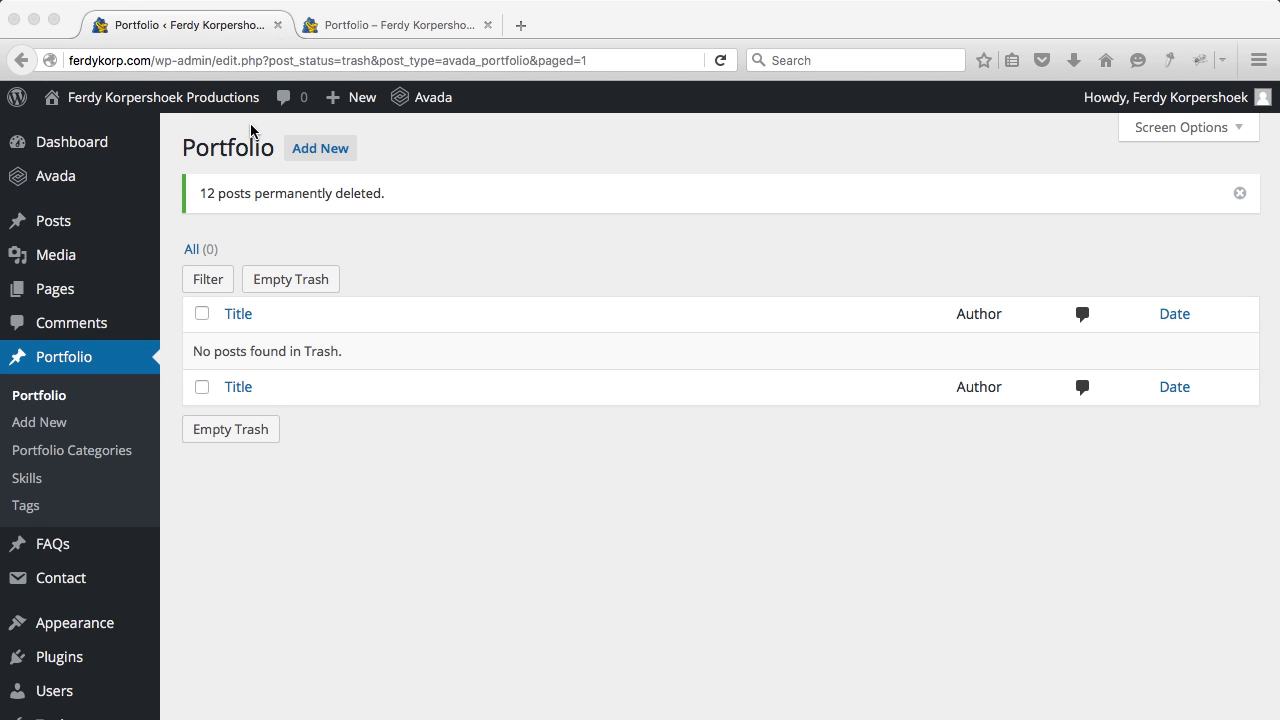
click(378, 30)
click(1107, 175)
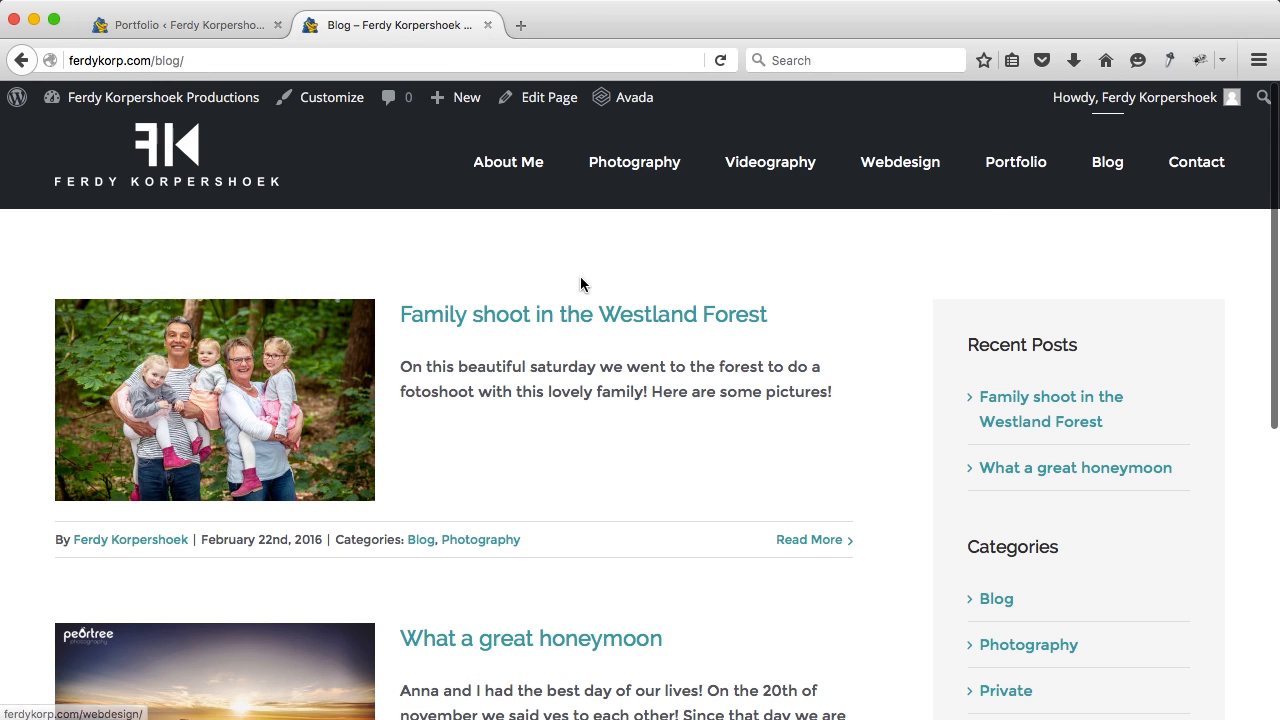
Step: Open the 'Family shoot in the Westland Forest' post, review its share box and related posts, and open the dashboard in a new tab
click(532, 316)
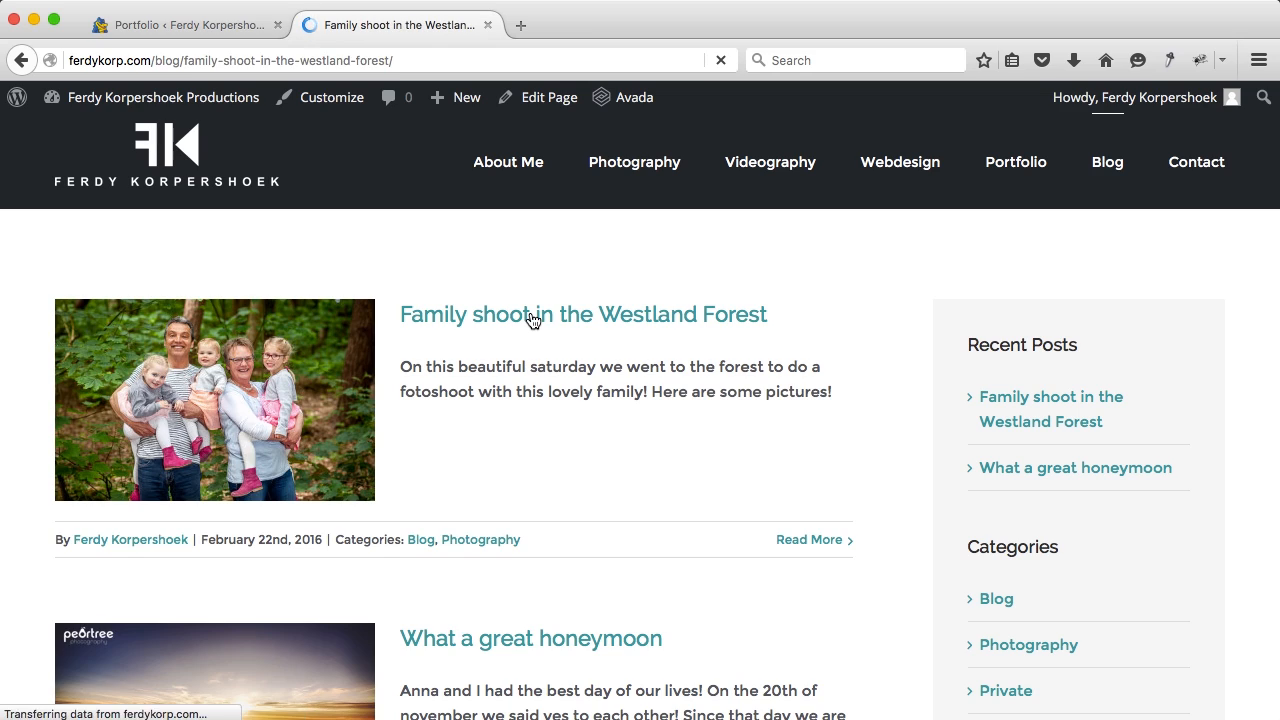
scroll(540, 380, down, 10)
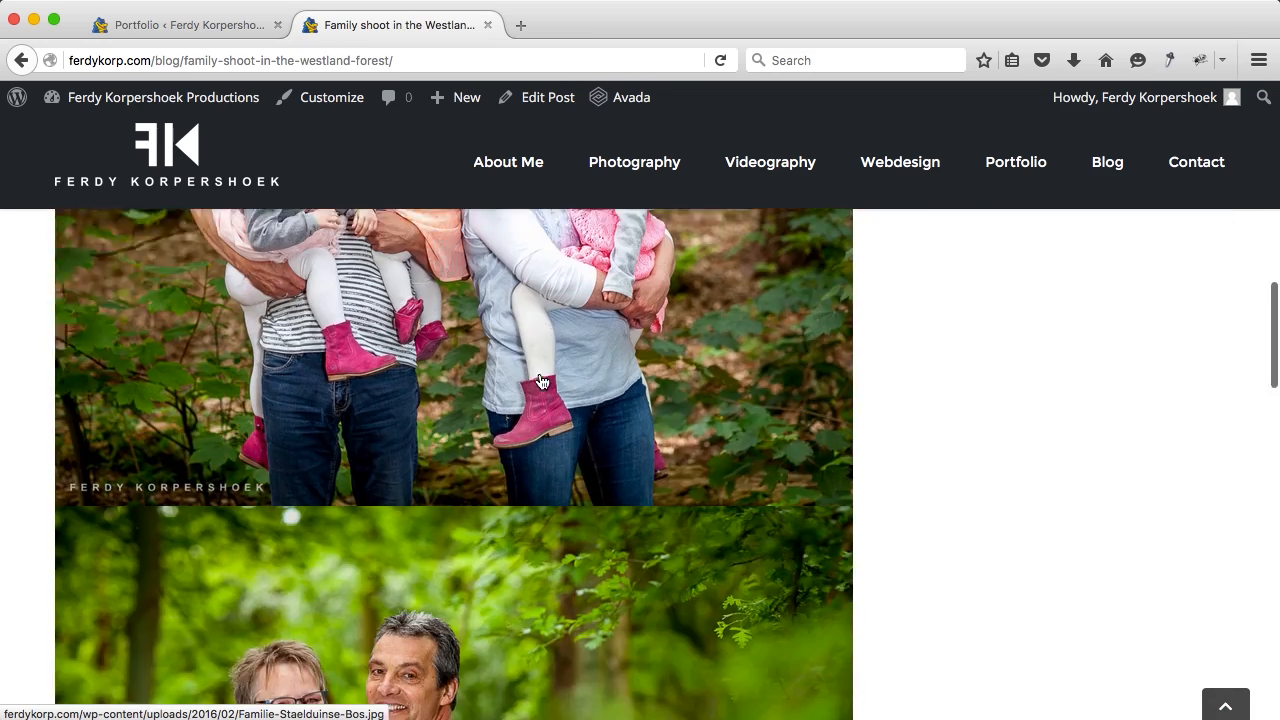
scroll(541, 382, down, 5)
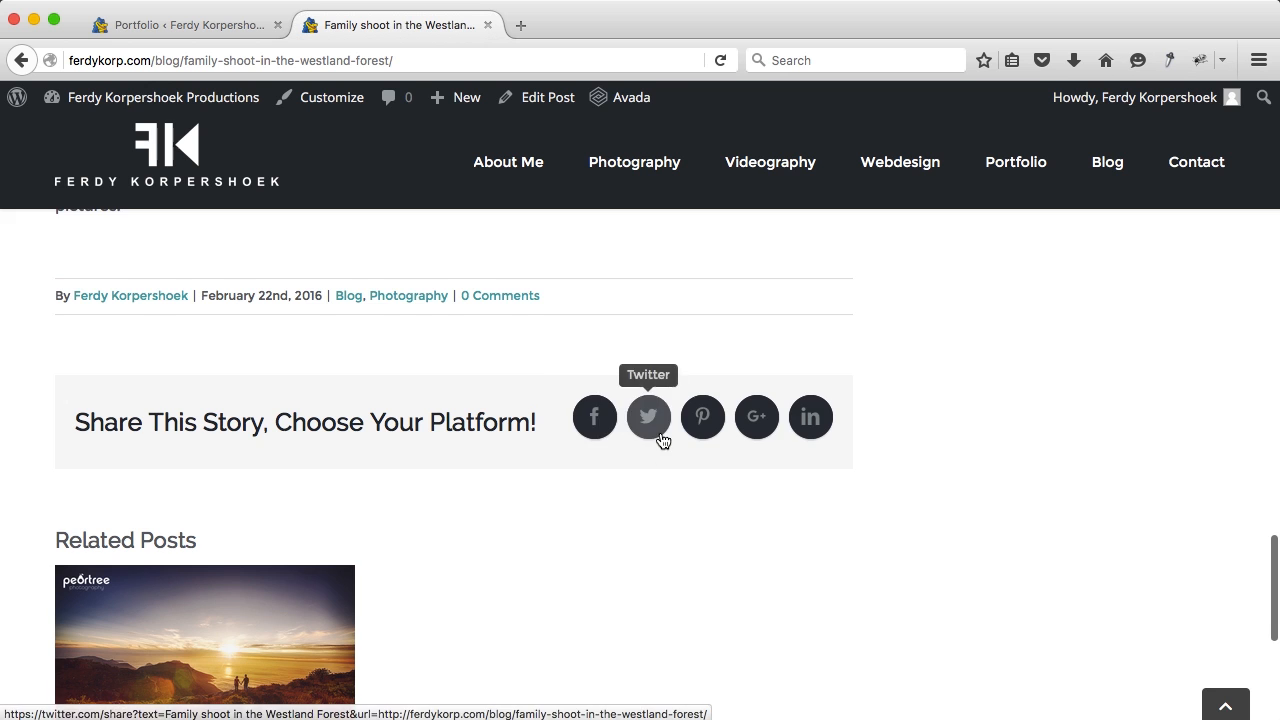
scroll(329, 454, down, 2)
scroll(258, 470, down, 2)
scroll(257, 463, up, 3)
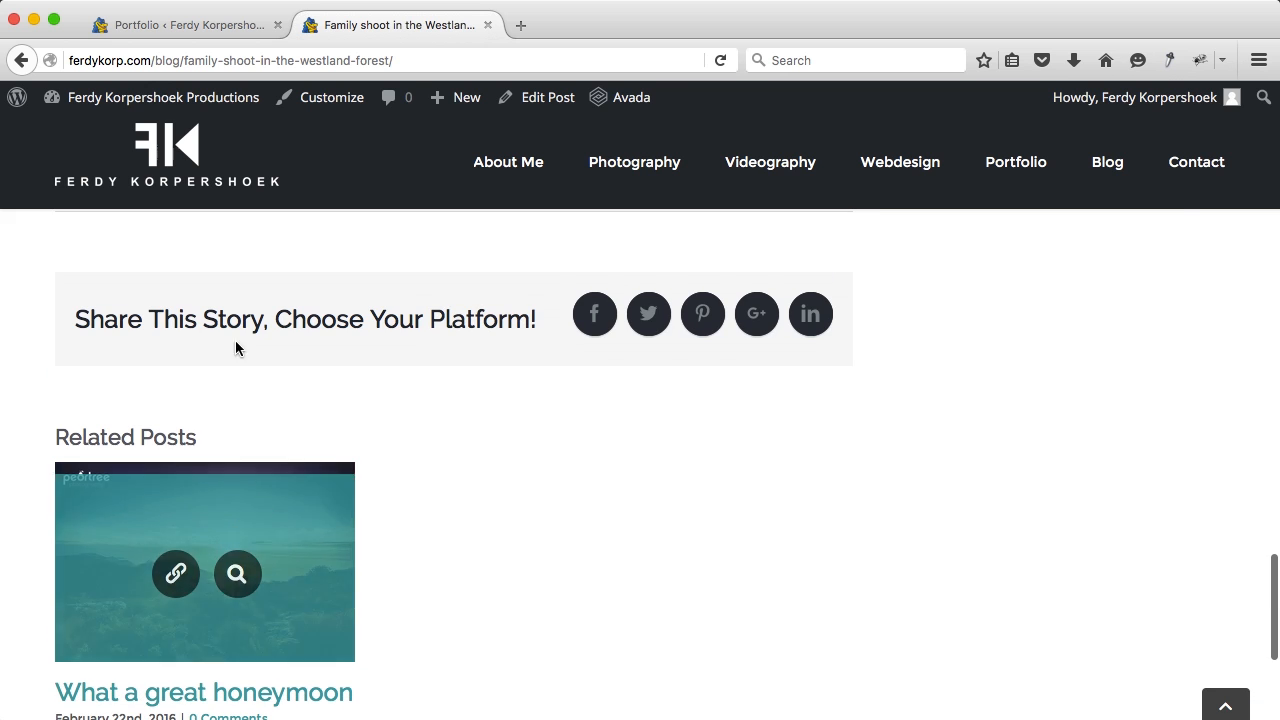
super+click(208, 100)
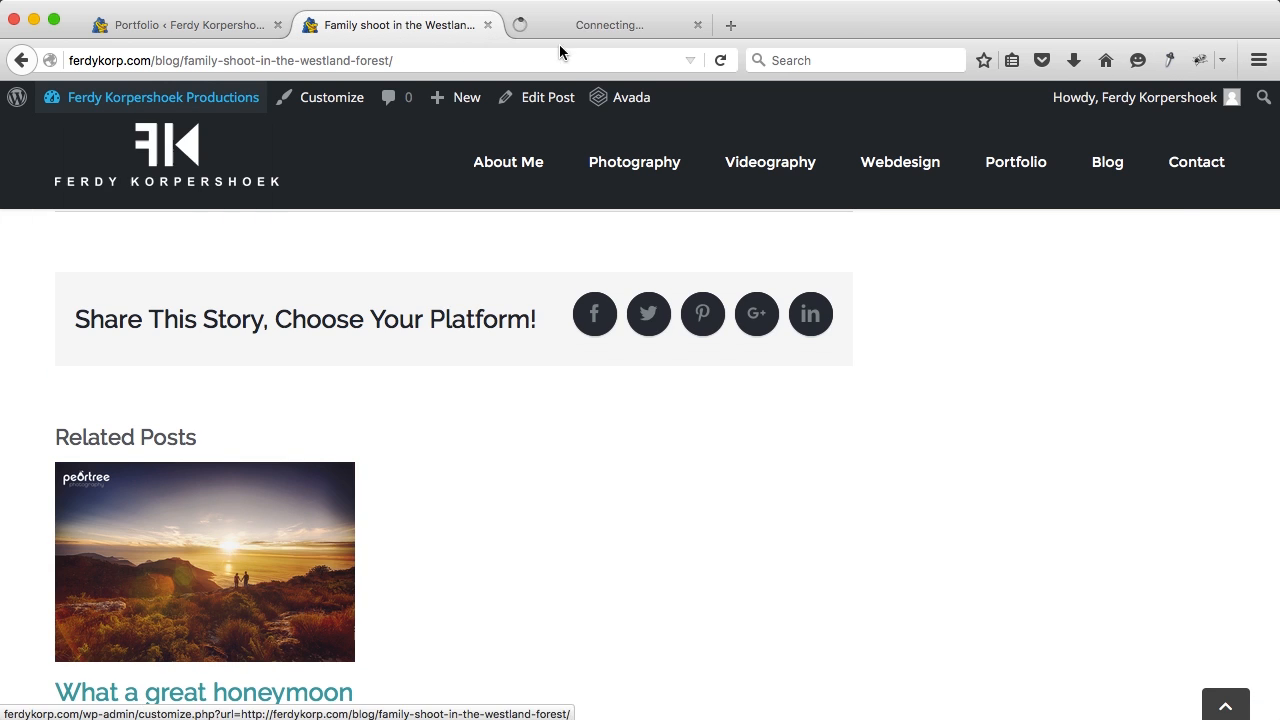
Step: Go to the Blog section of Avada Theme Options in the dashboard tab
click(593, 27)
mouse_move(77, 246)
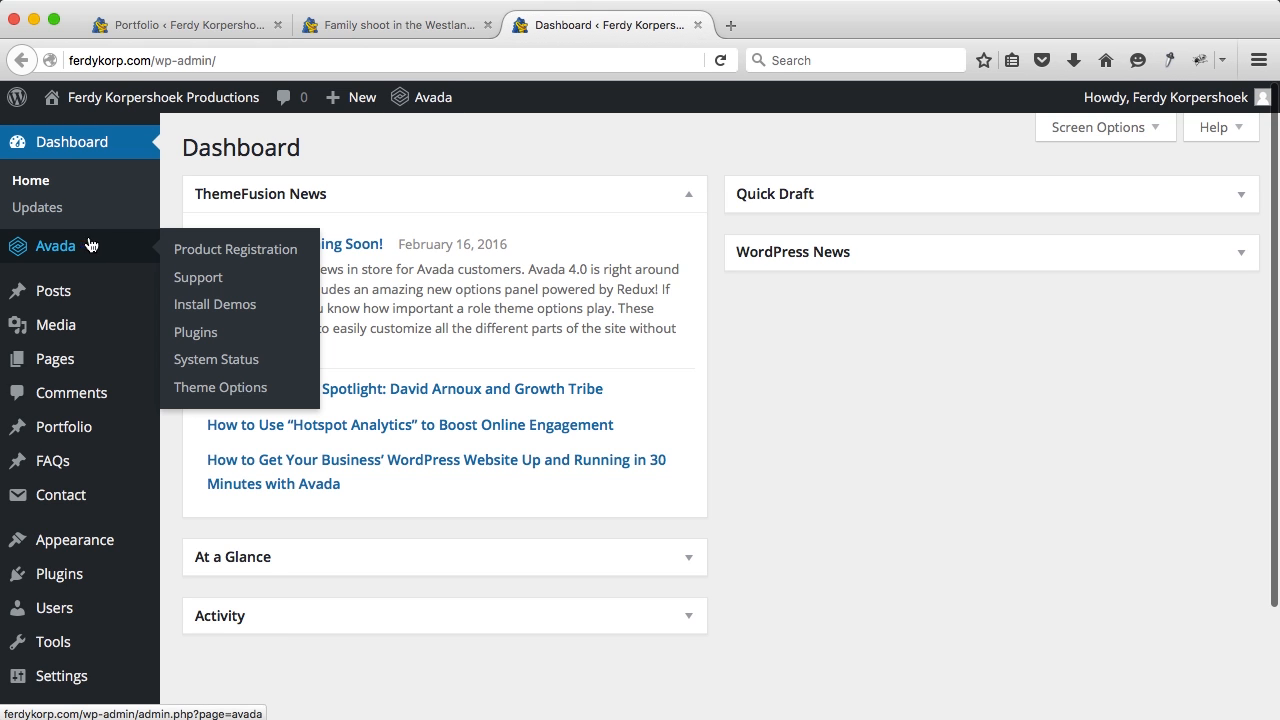
click(238, 388)
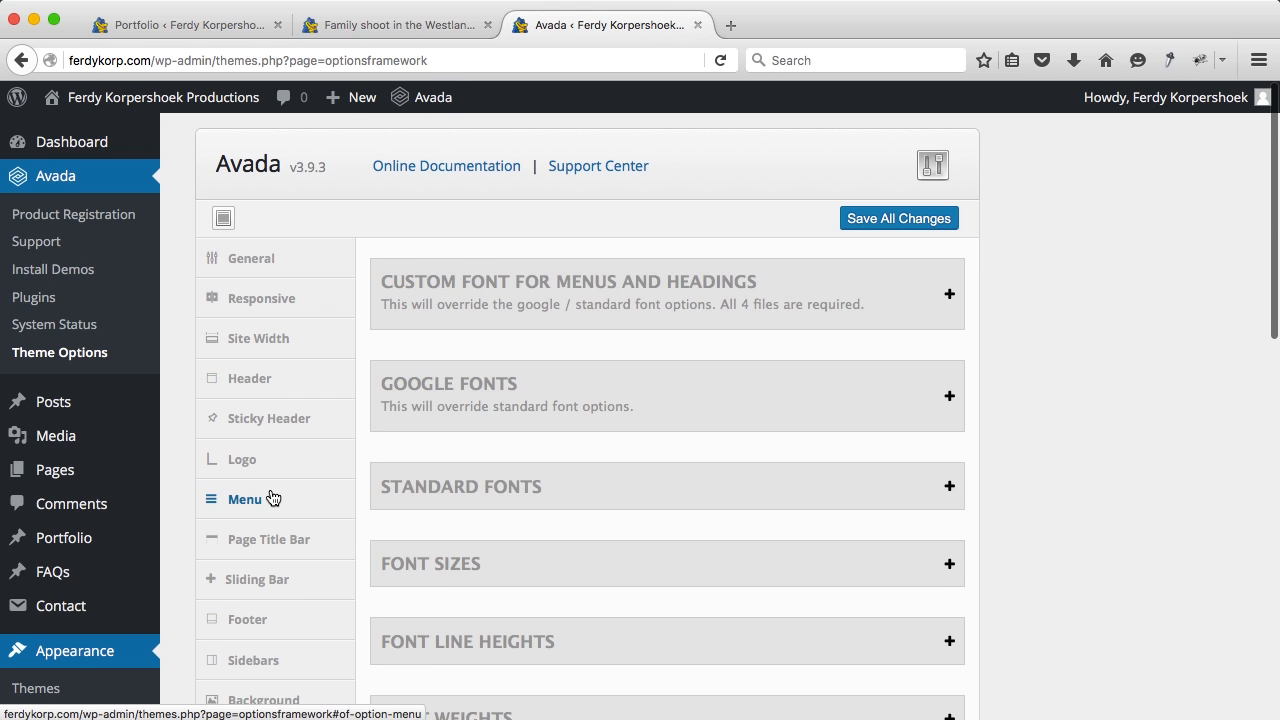
scroll(275, 494, down, 5)
click(268, 485)
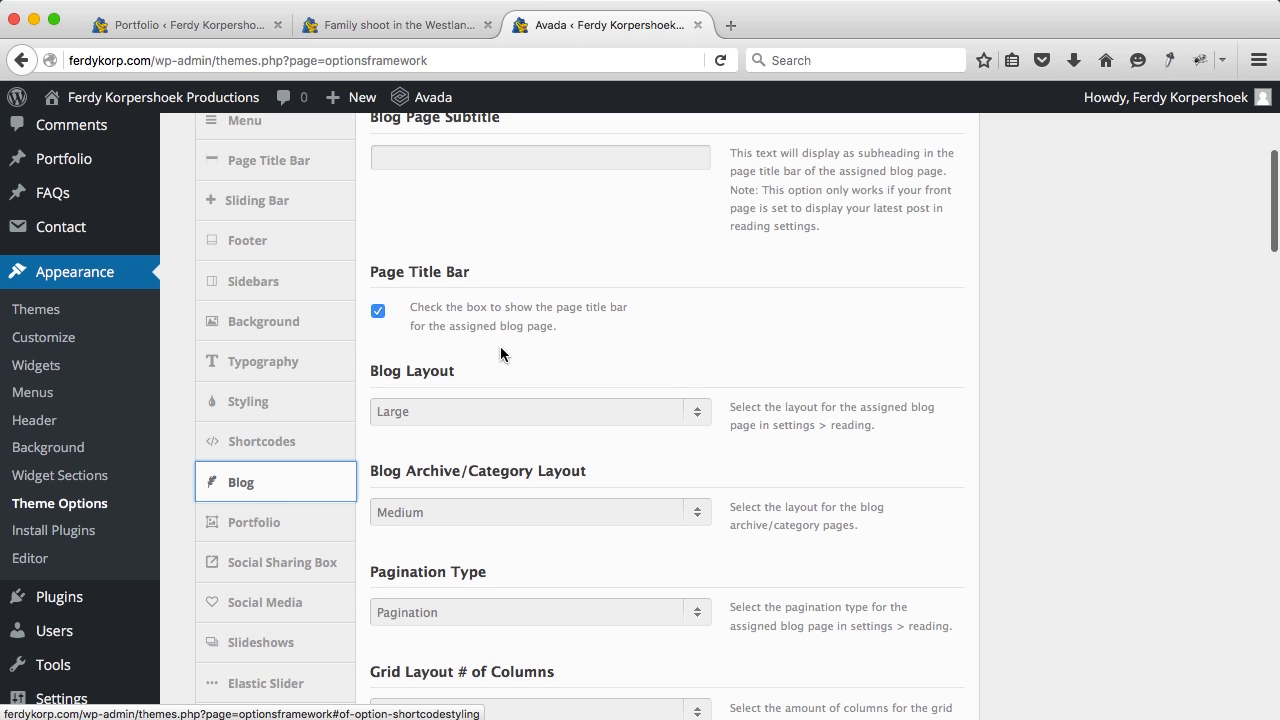
Step: Switch off Social Sharing Box and Related Posts and save all changes
scroll(452, 308, up, 3)
scroll(451, 307, down, 3)
scroll(450, 312, down, 4)
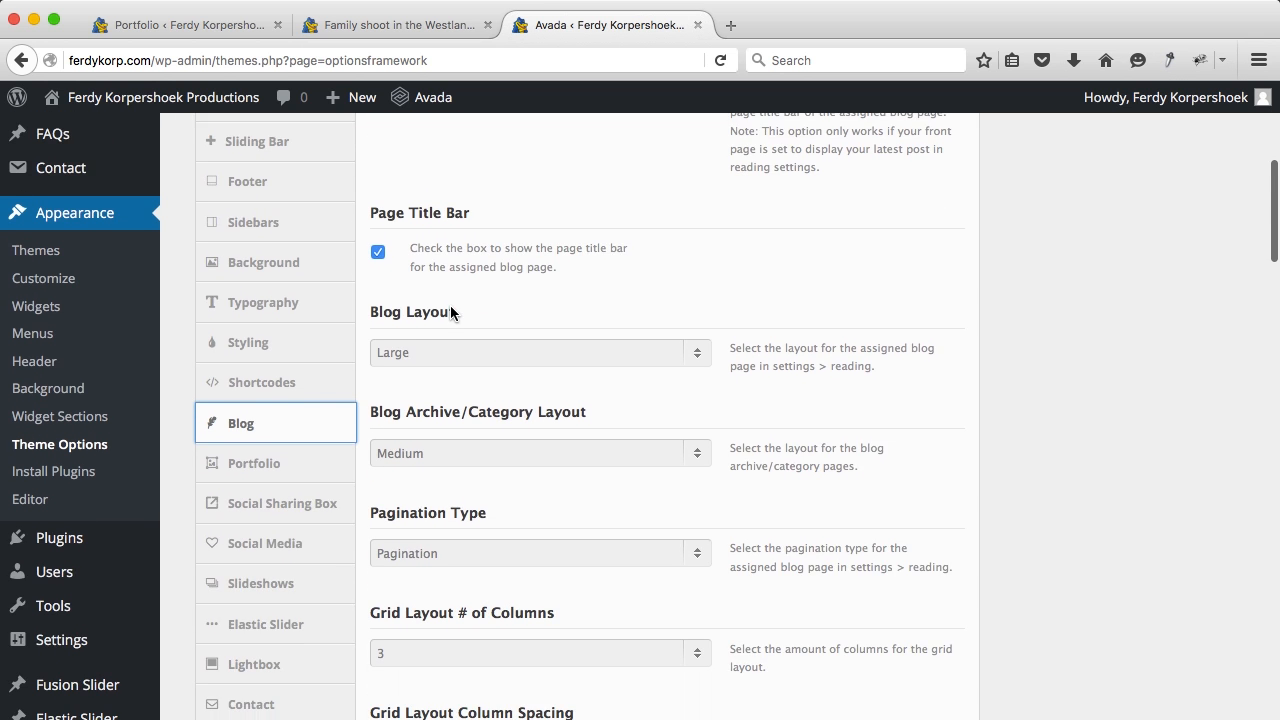
scroll(451, 314, down, 10)
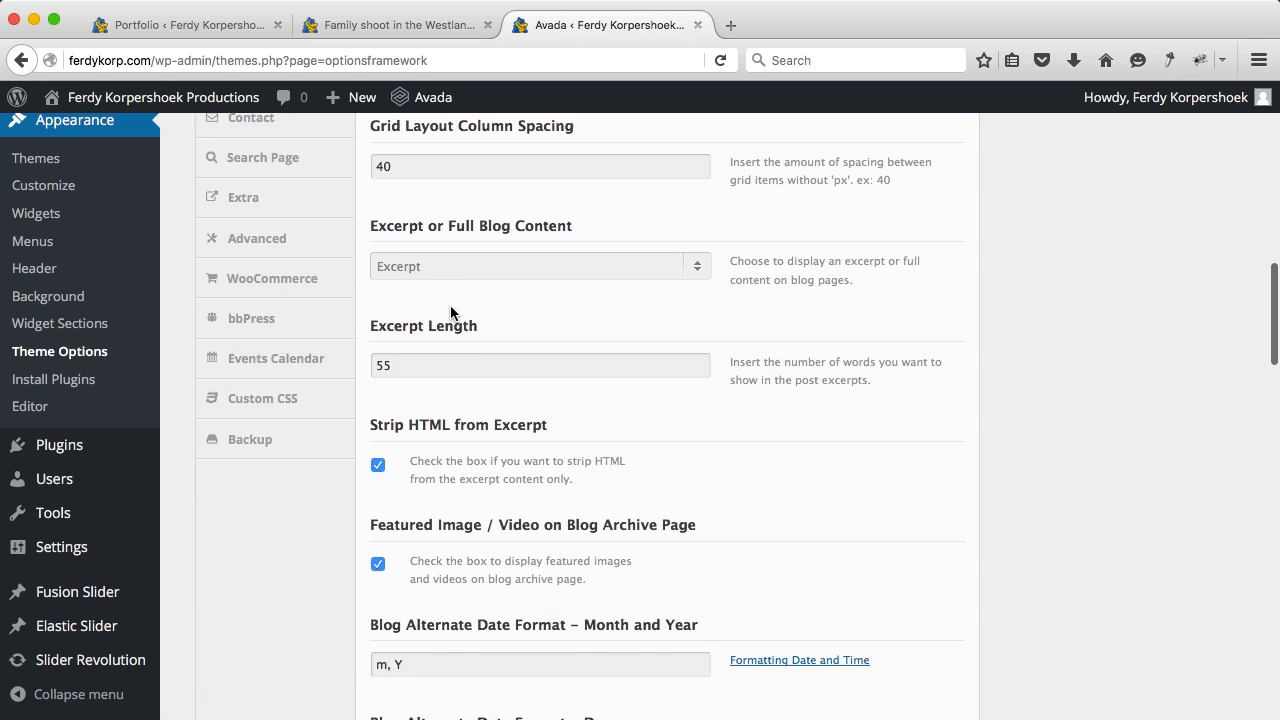
scroll(447, 307, down, 7)
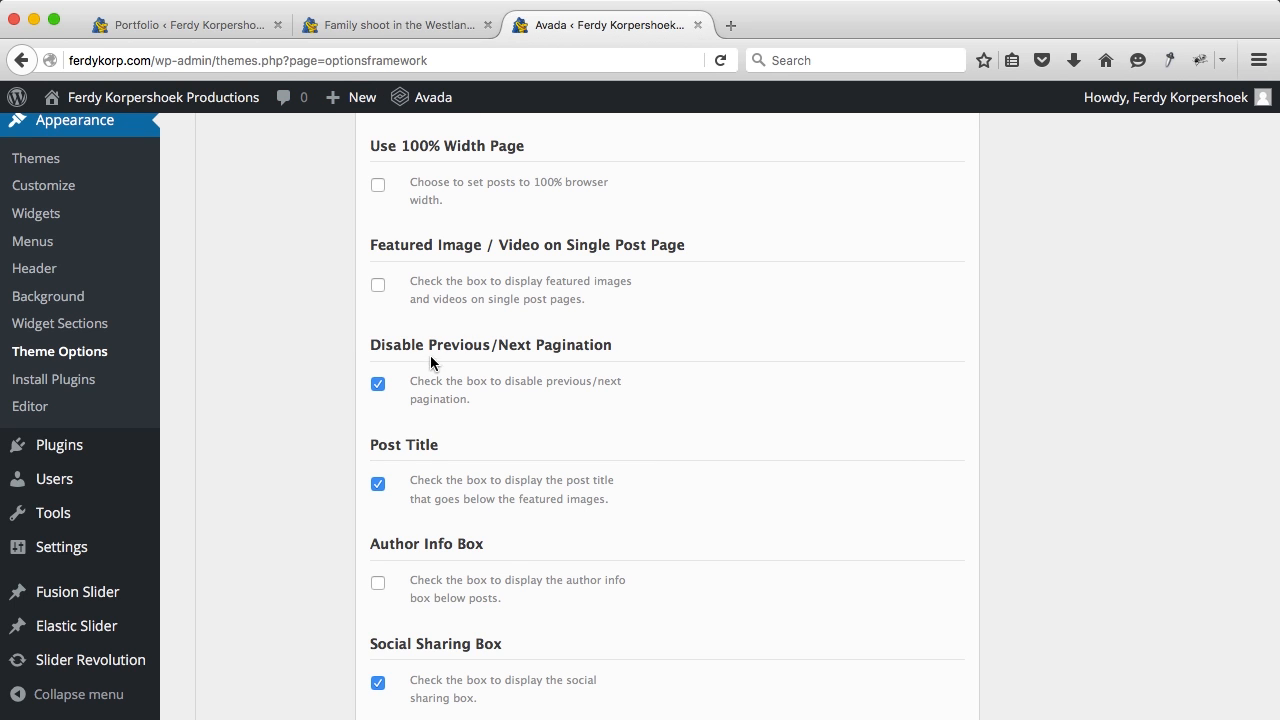
scroll(443, 334, down, 1)
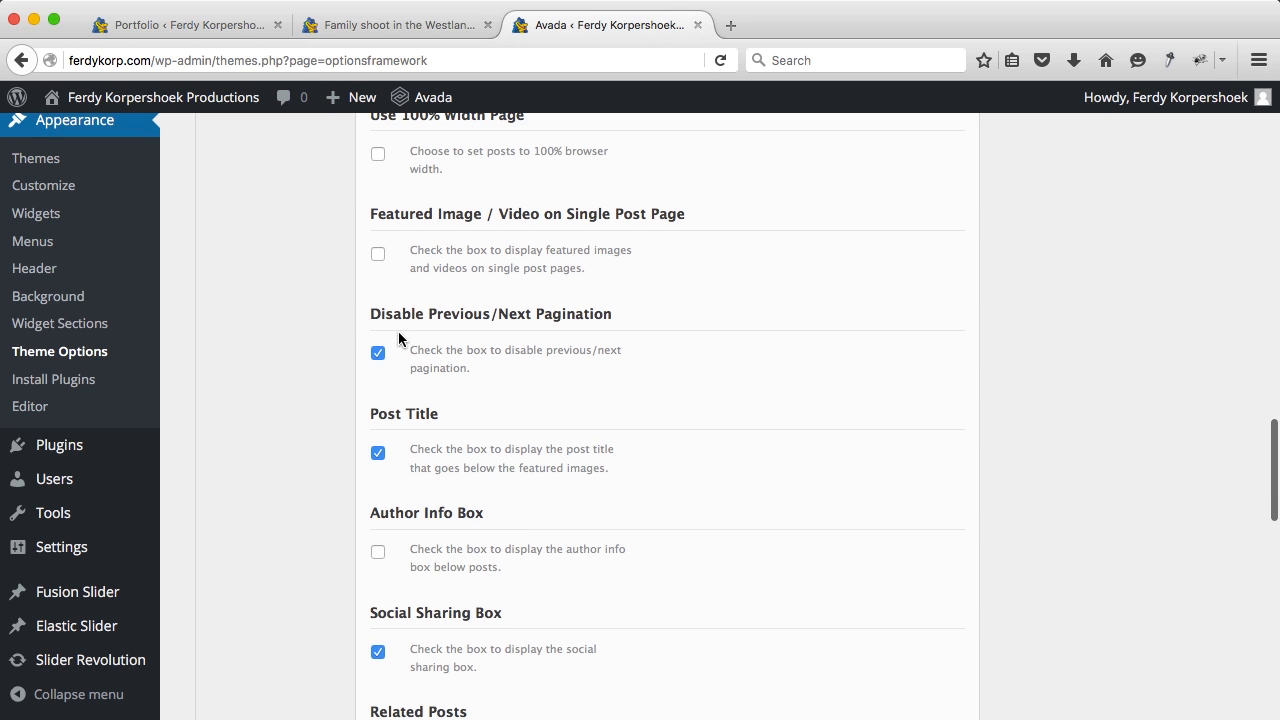
scroll(452, 359, down, 3)
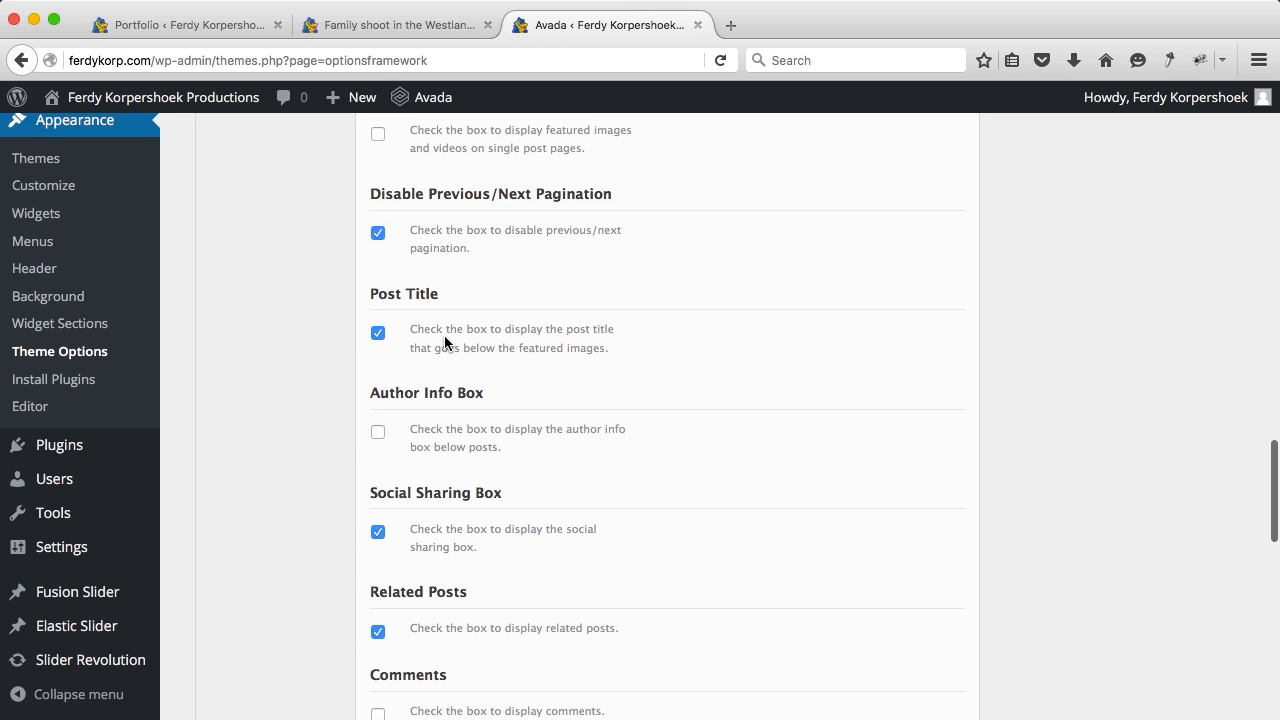
scroll(444, 335, down, 4)
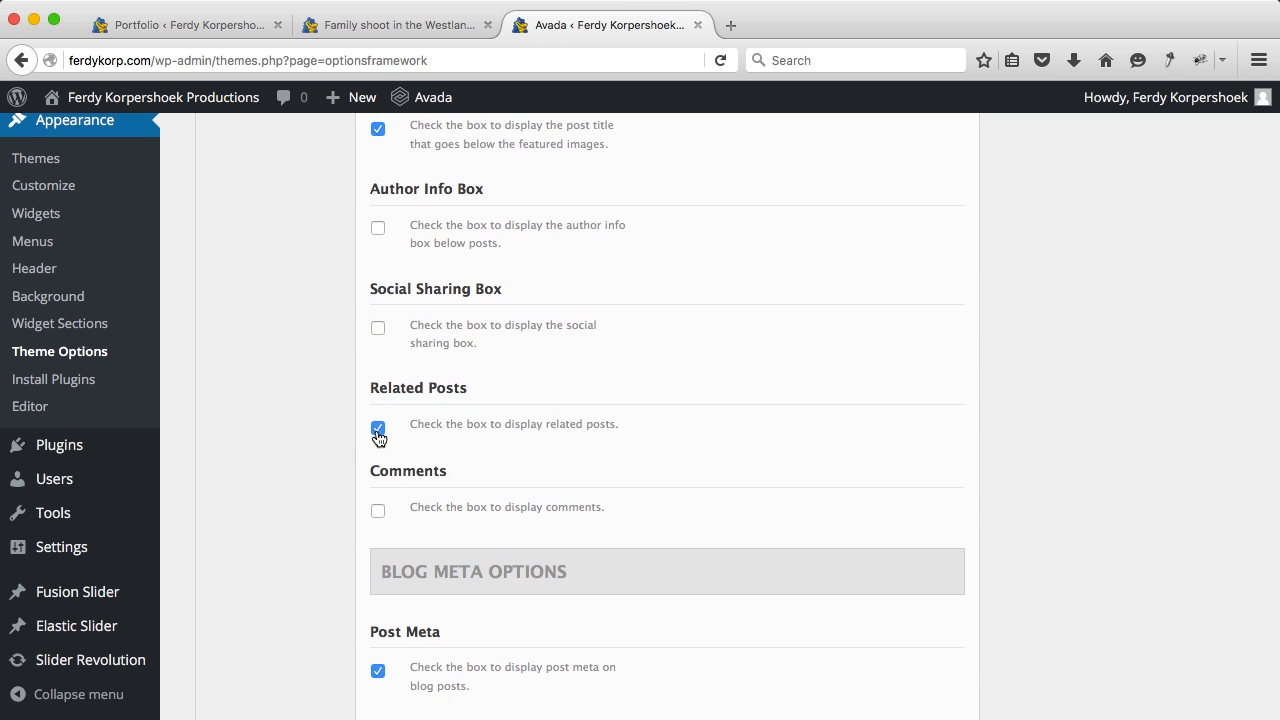
scroll(597, 410, down, 10)
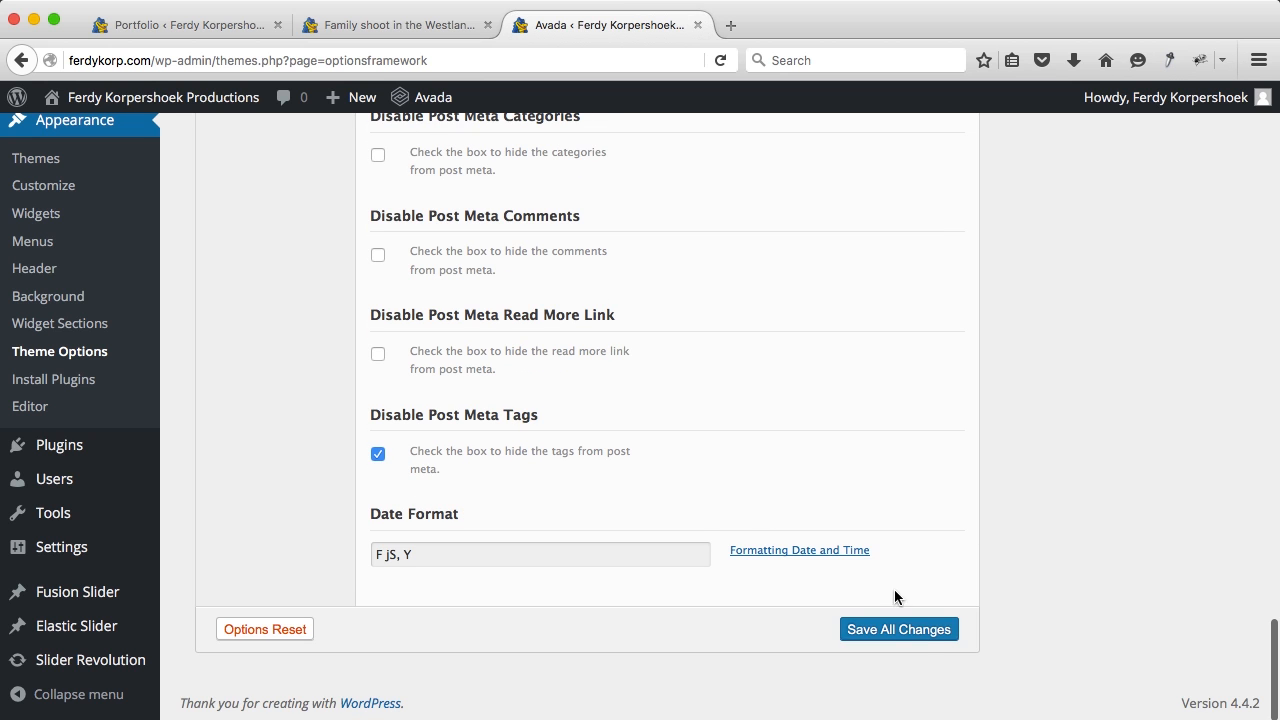
click(924, 636)
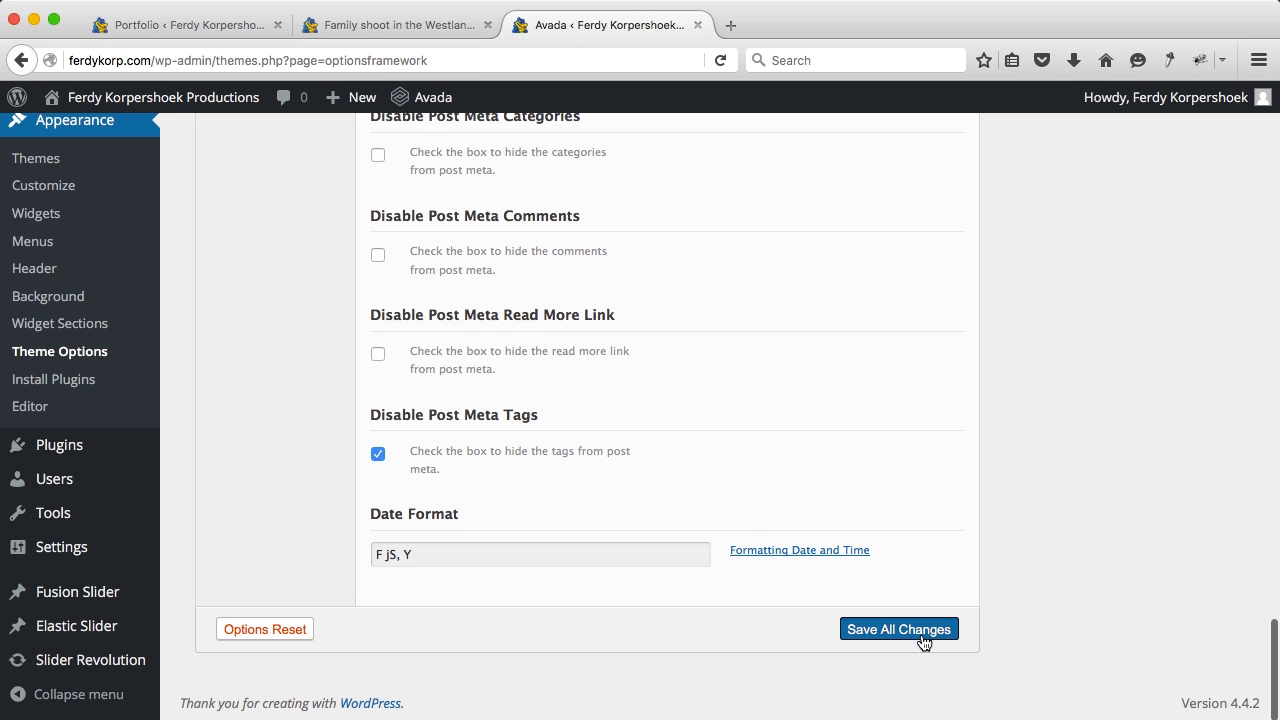
click(371, 26)
Step: Reload the Family shoot post and check that the share box and related posts are gone
key(super+r)
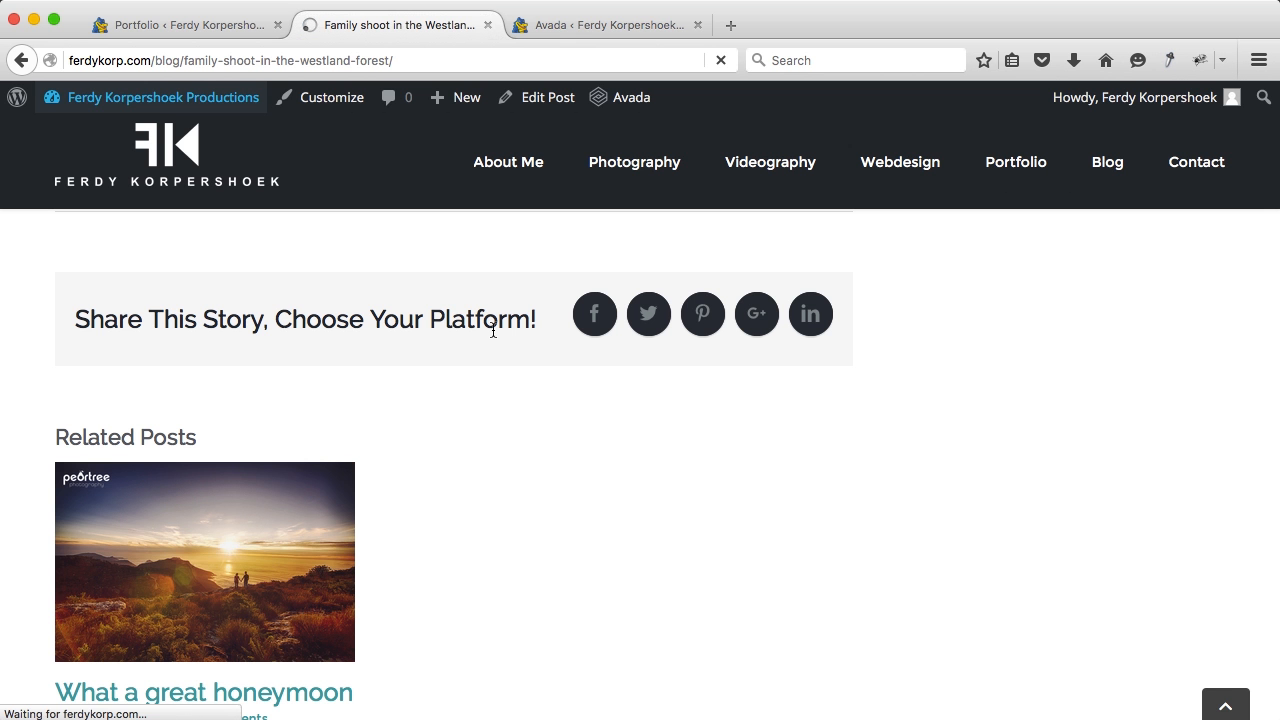
scroll(492, 330, up, 15)
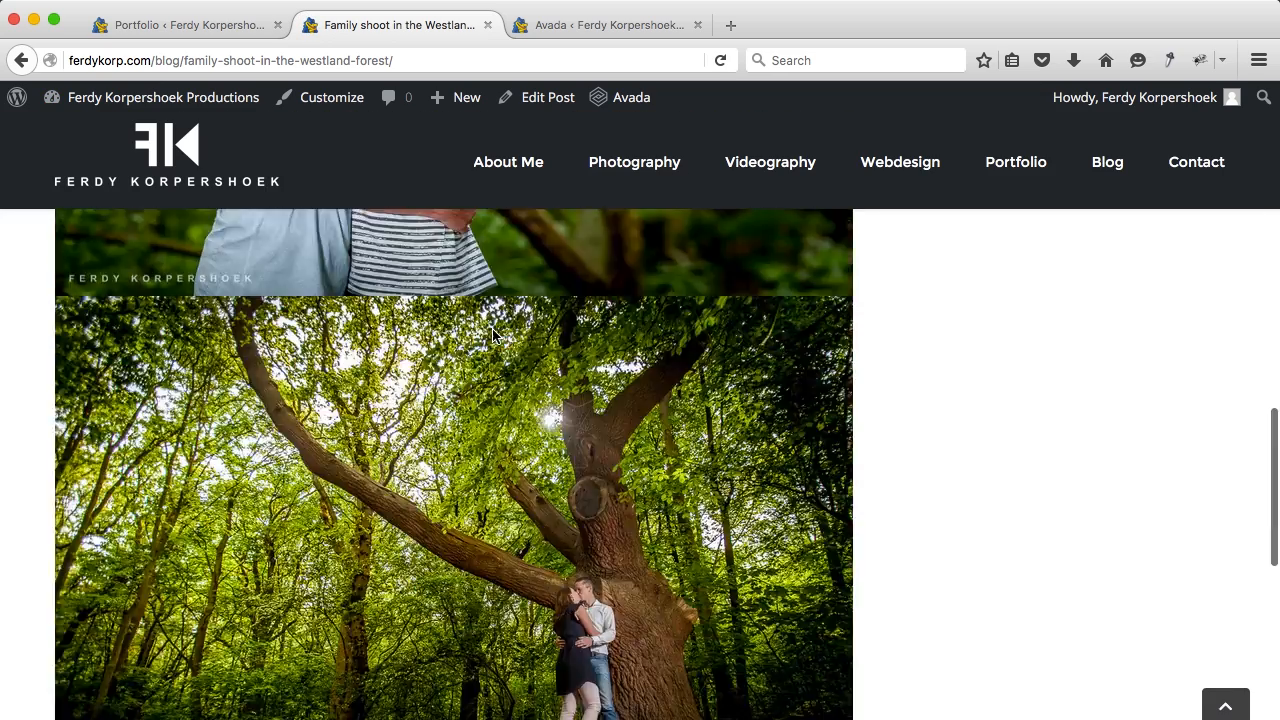
scroll(492, 330, down, 1)
scroll(492, 331, down, 2)
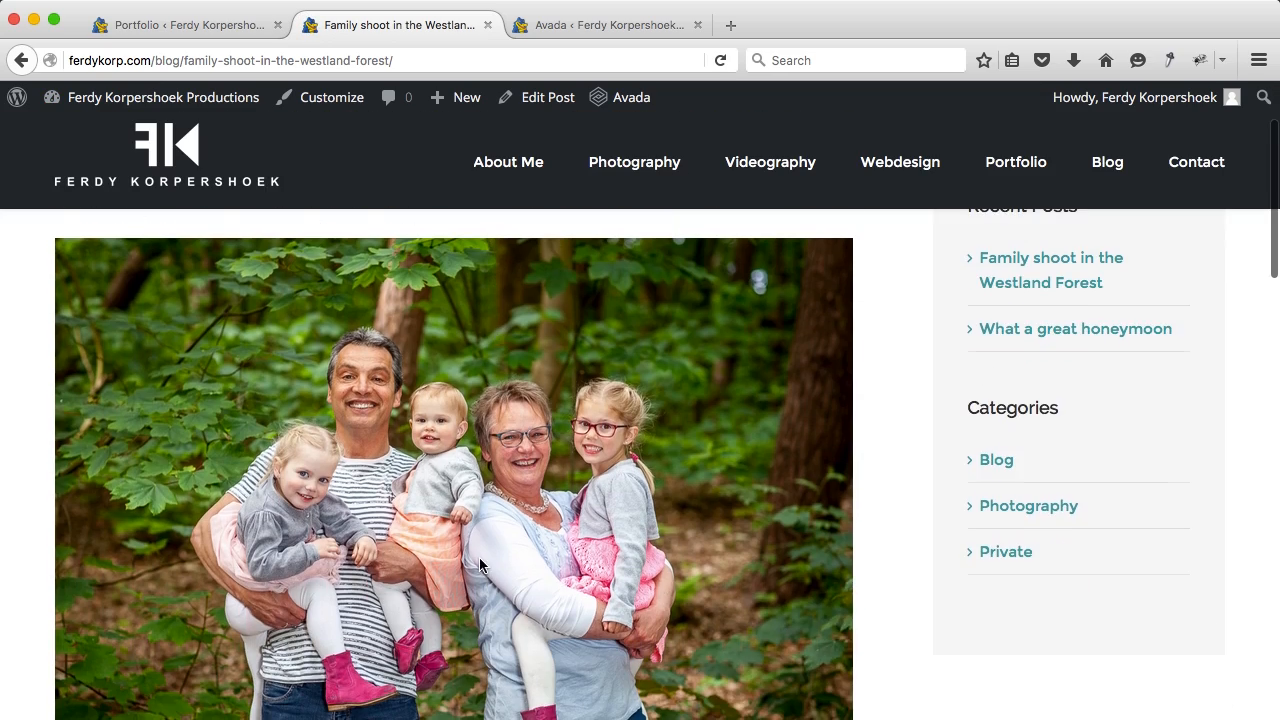
scroll(480, 560, down, 15)
scroll(480, 565, down, 10)
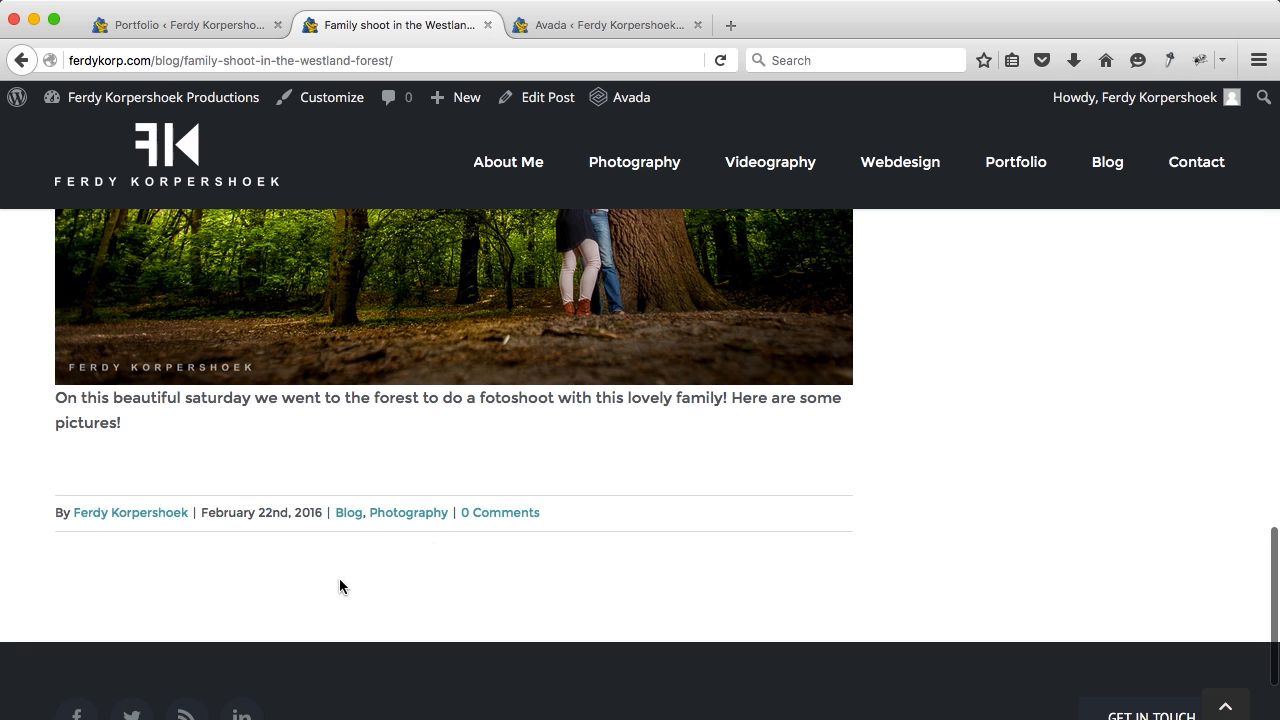
scroll(786, 530, up, 18)
scroll(511, 458, down, 3)
scroll(511, 458, up, 3)
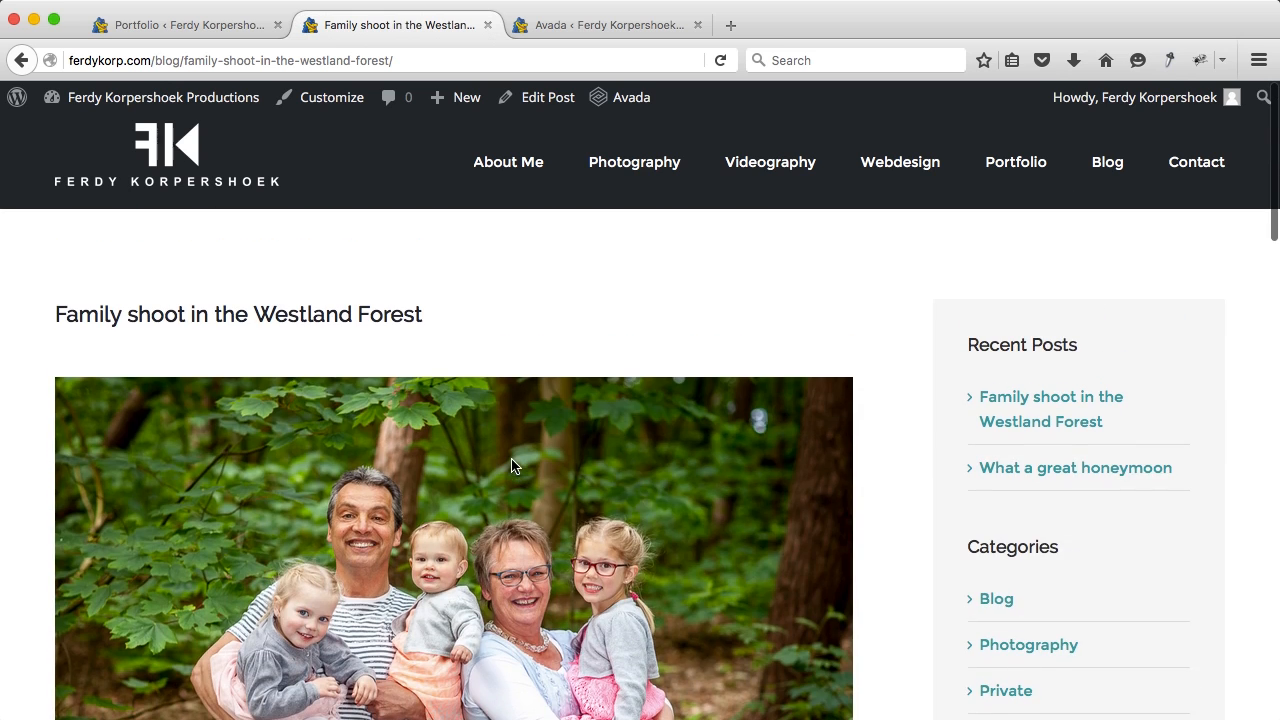
Step: Open and browse the 'What a great honeymoon' post
click(1055, 471)
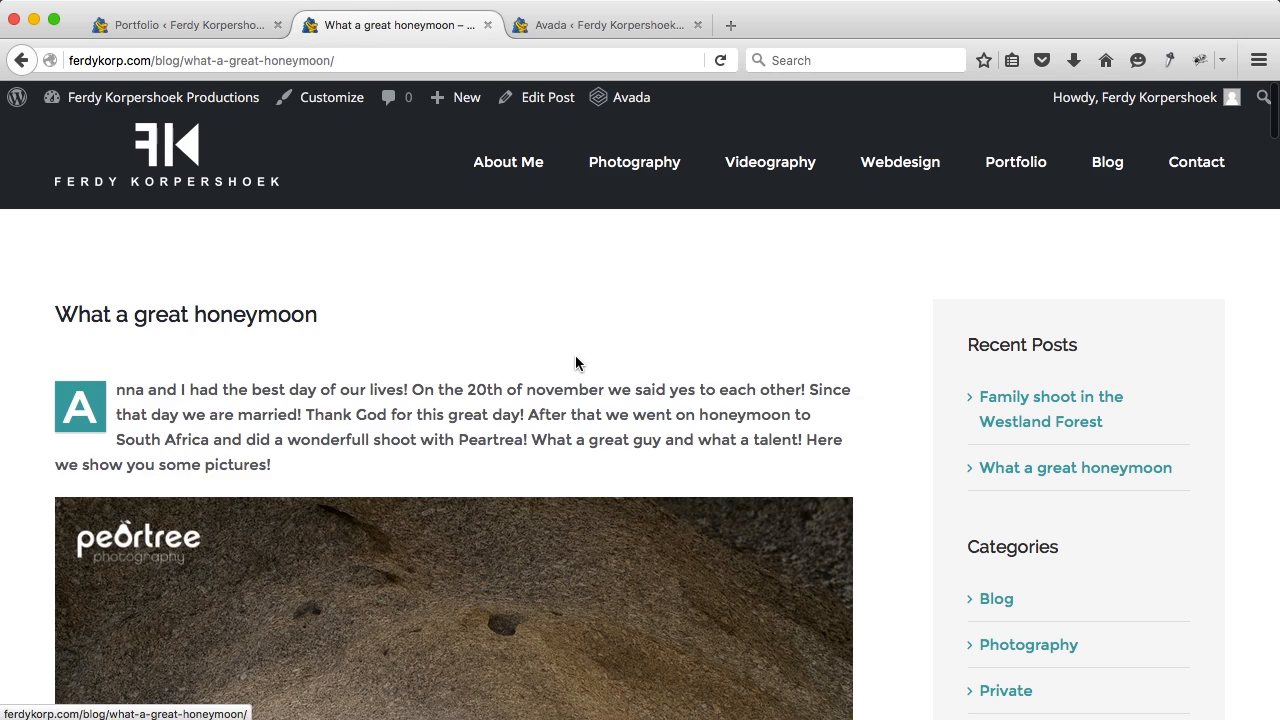
scroll(513, 436, down, 3)
scroll(513, 436, up, 3)
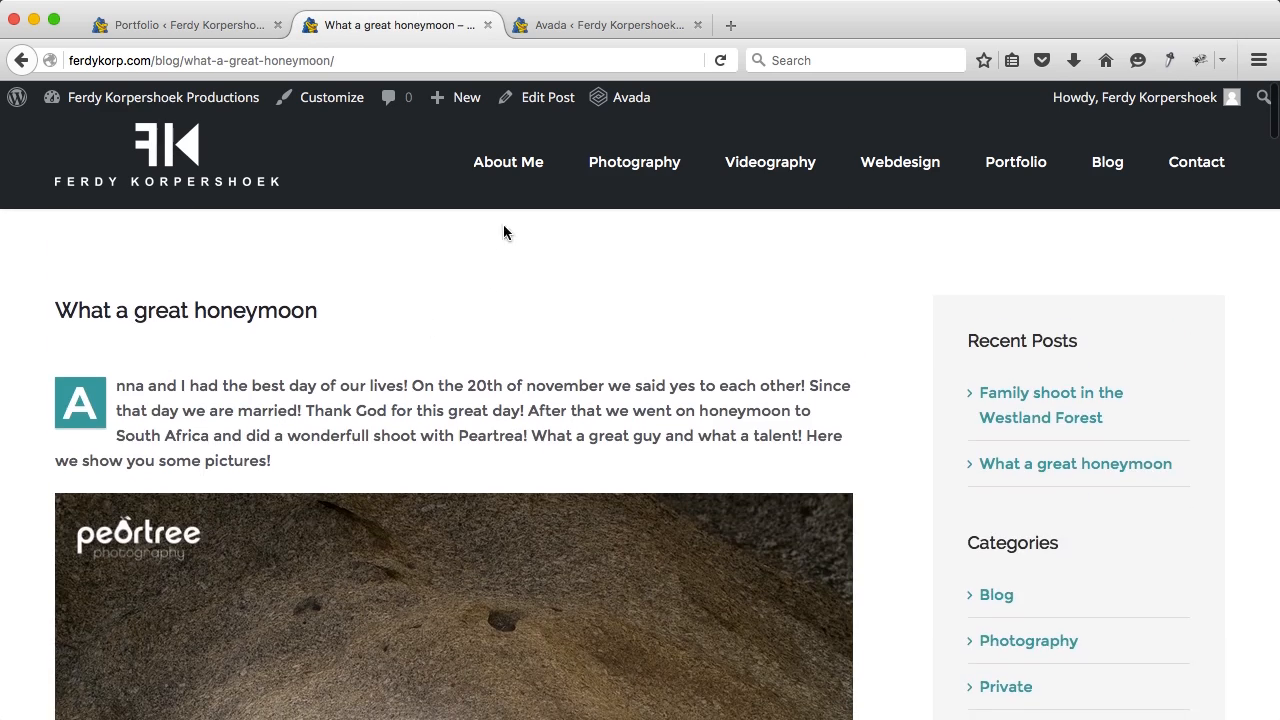
scroll(497, 344, down, 6)
scroll(510, 330, down, 2)
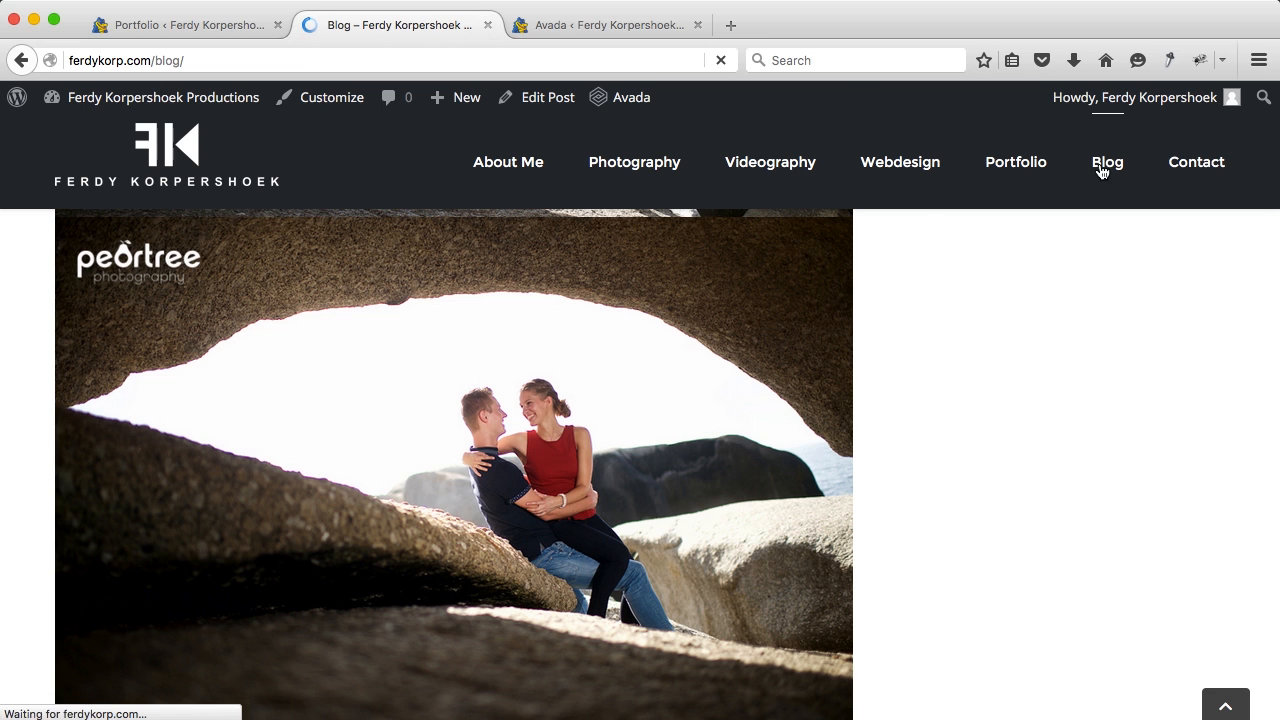
scroll(455, 550, down, 3)
scroll(898, 280, up, 3)
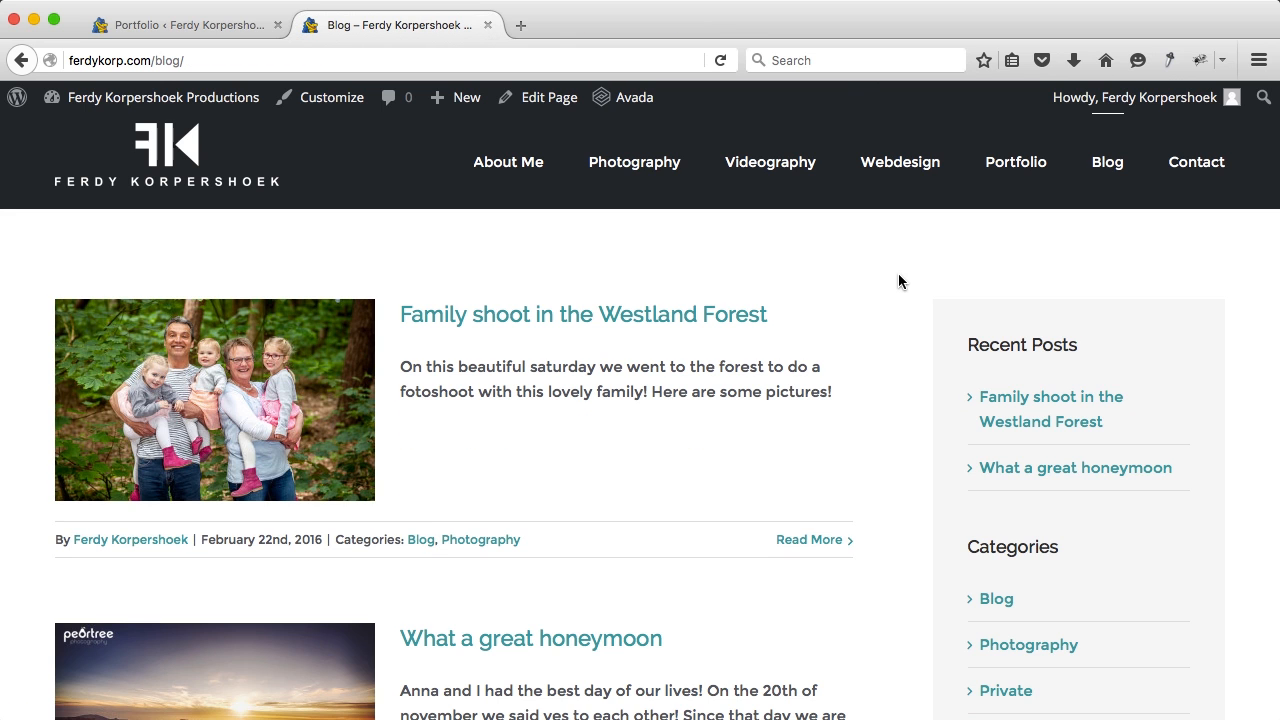
Step: Open the admin Dashboard in a new tab and switch to it
super+click(189, 97)
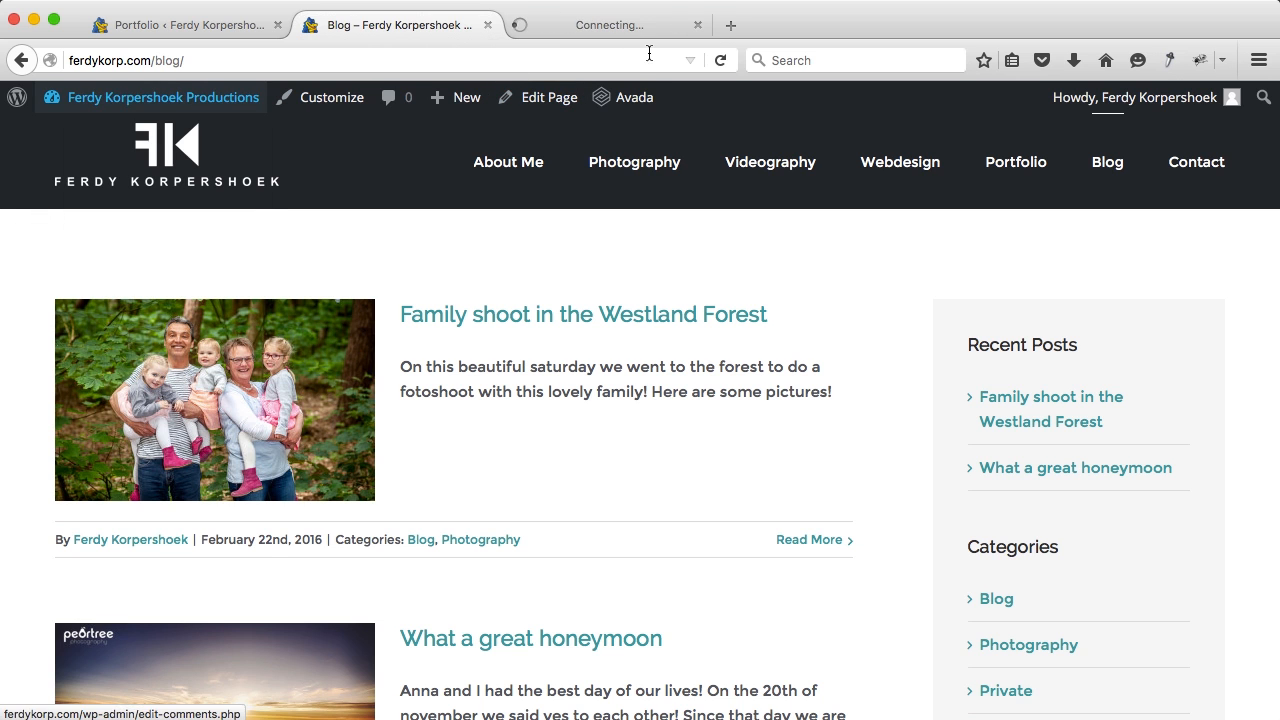
click(618, 33)
scroll(118, 496, down, 3)
scroll(118, 496, up, 3)
Step: Enable Comments in Avada Theme Options > Blog and save all changes
mouse_move(98, 245)
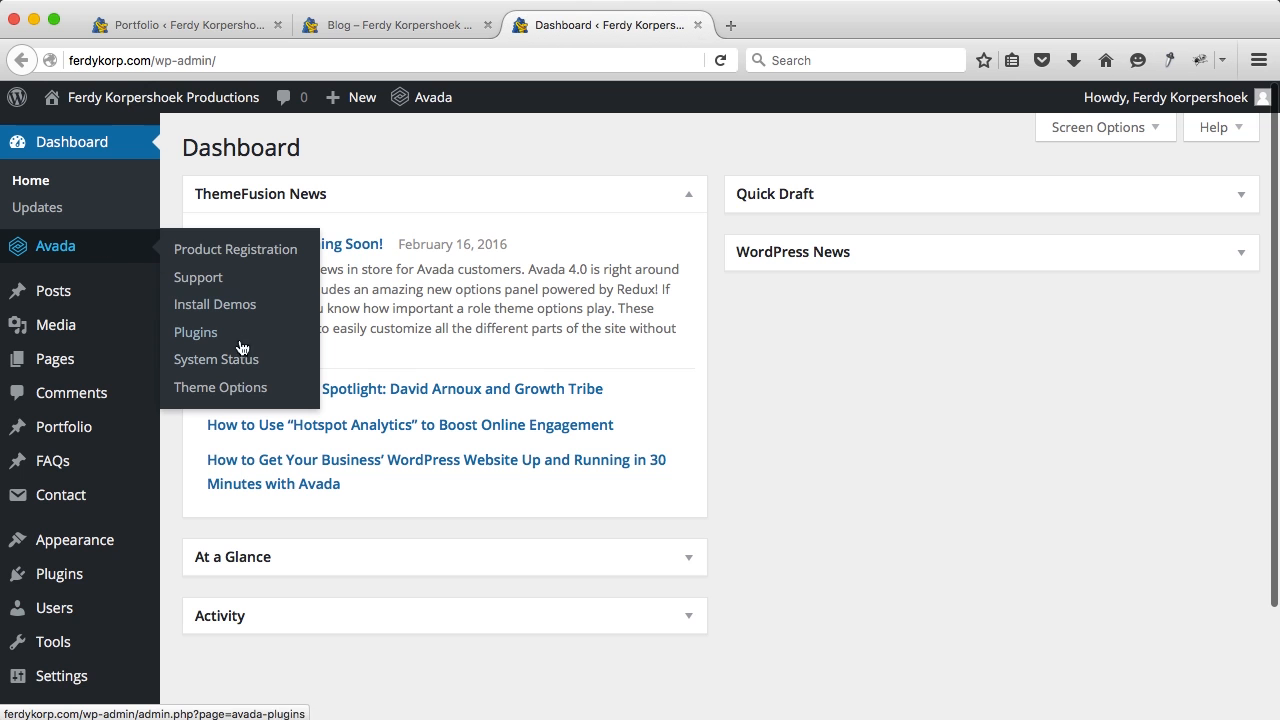
click(224, 388)
scroll(294, 400, down, 3)
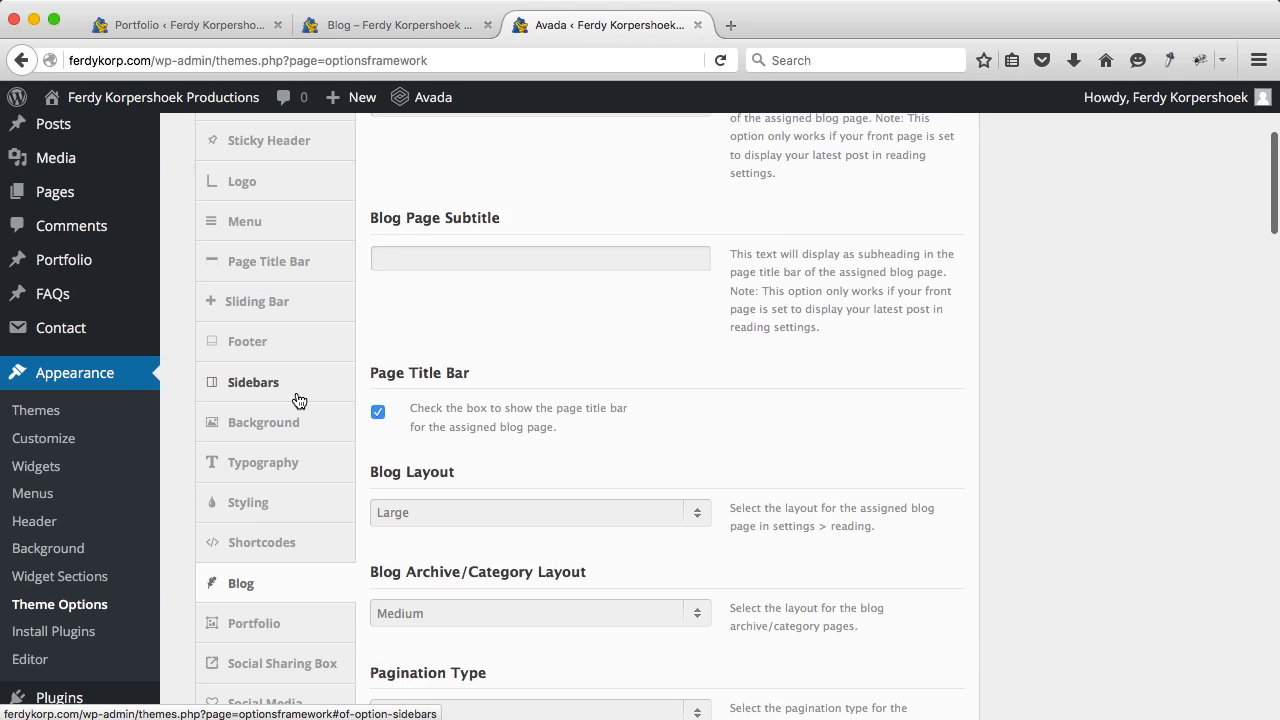
click(268, 526)
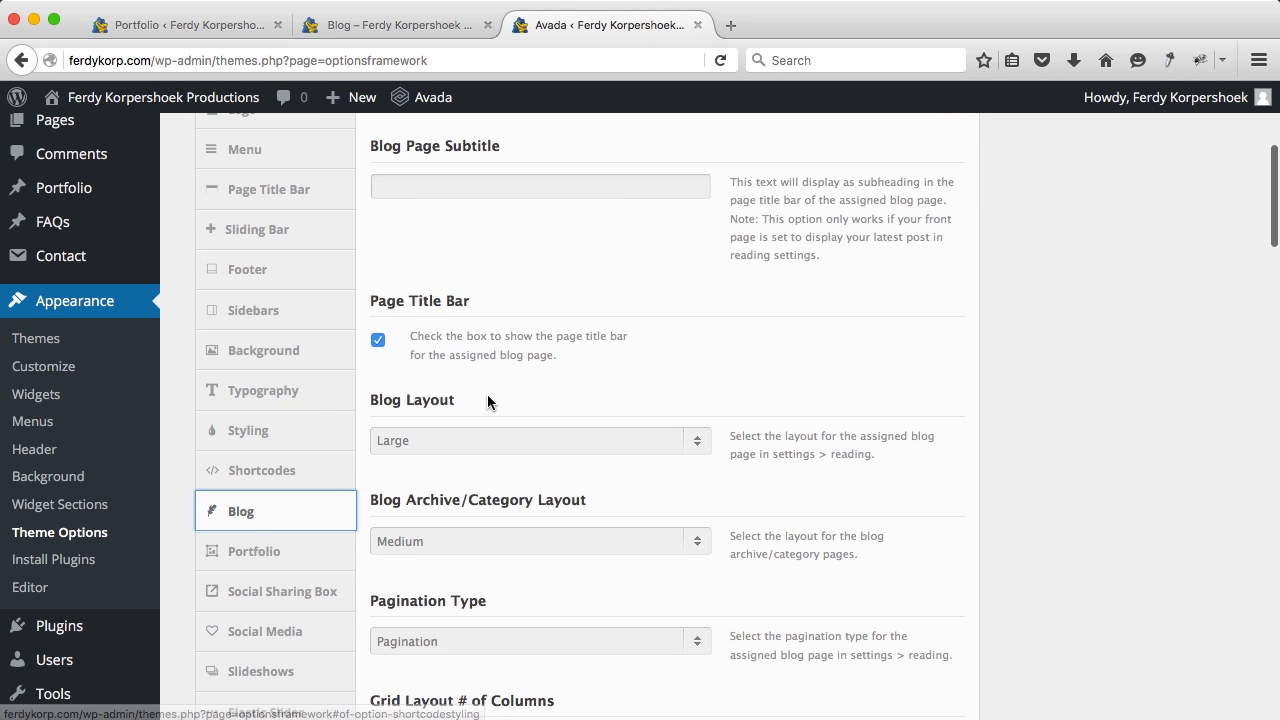
scroll(495, 300, down, 10)
scroll(495, 300, down, 4)
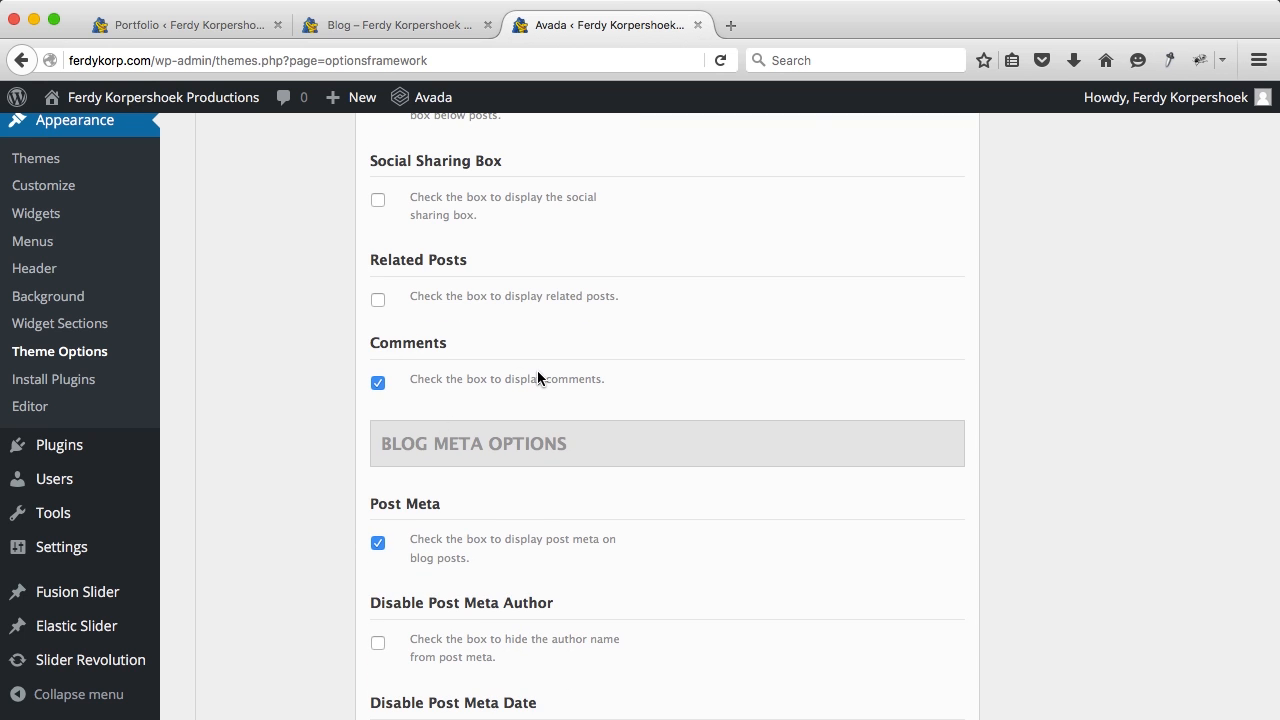
scroll(846, 454, up, 10)
click(907, 218)
click(409, 30)
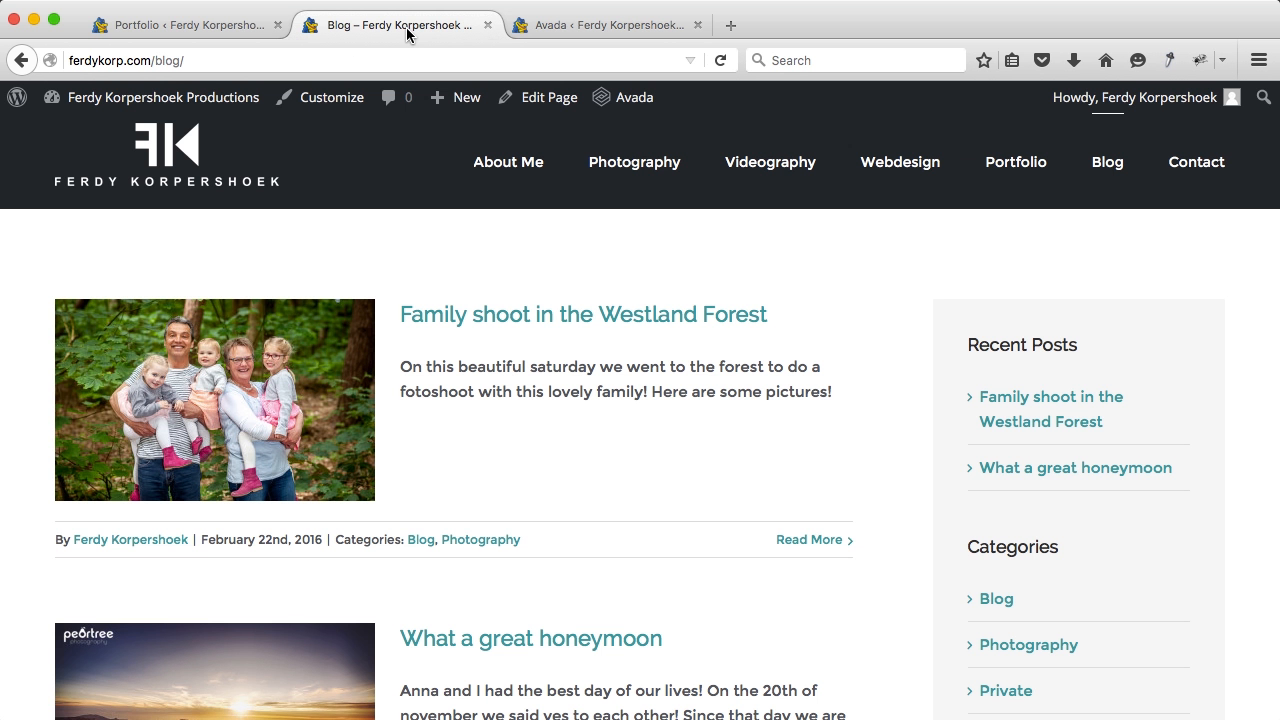
Step: Reload the blog and open the Family shoot post to confirm the Leave A Comment box appears
key(super+r)
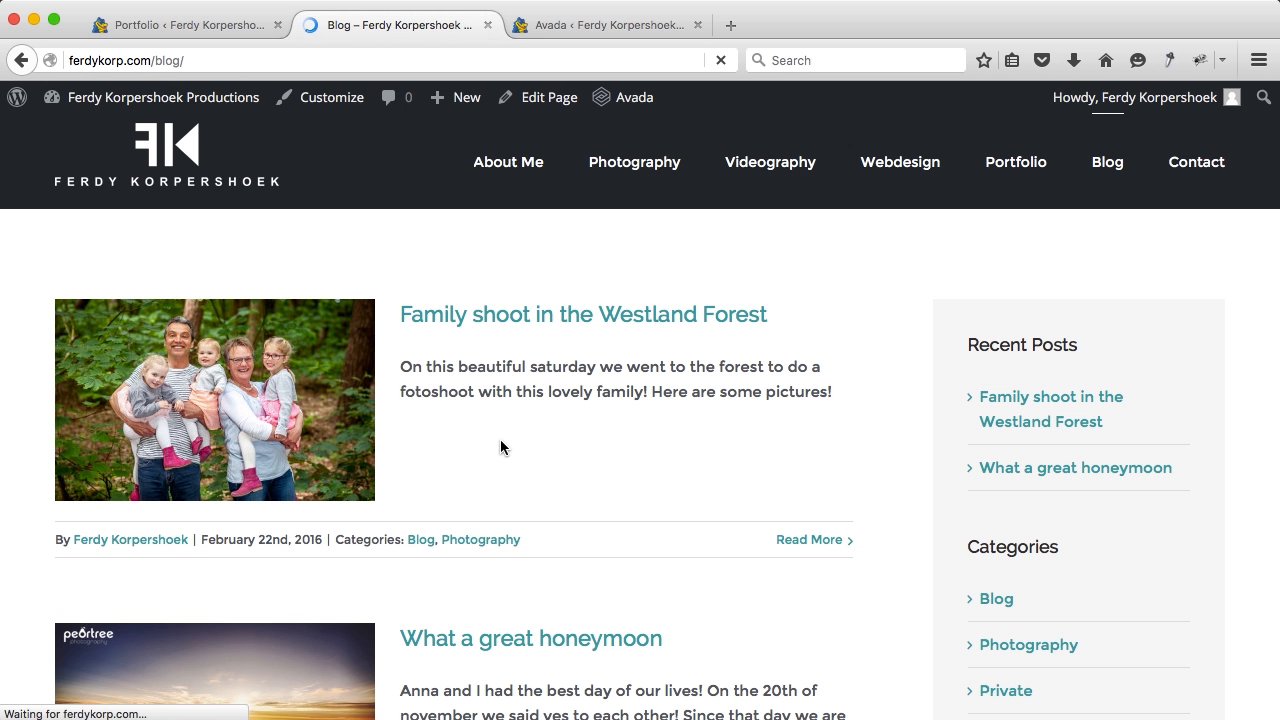
click(534, 326)
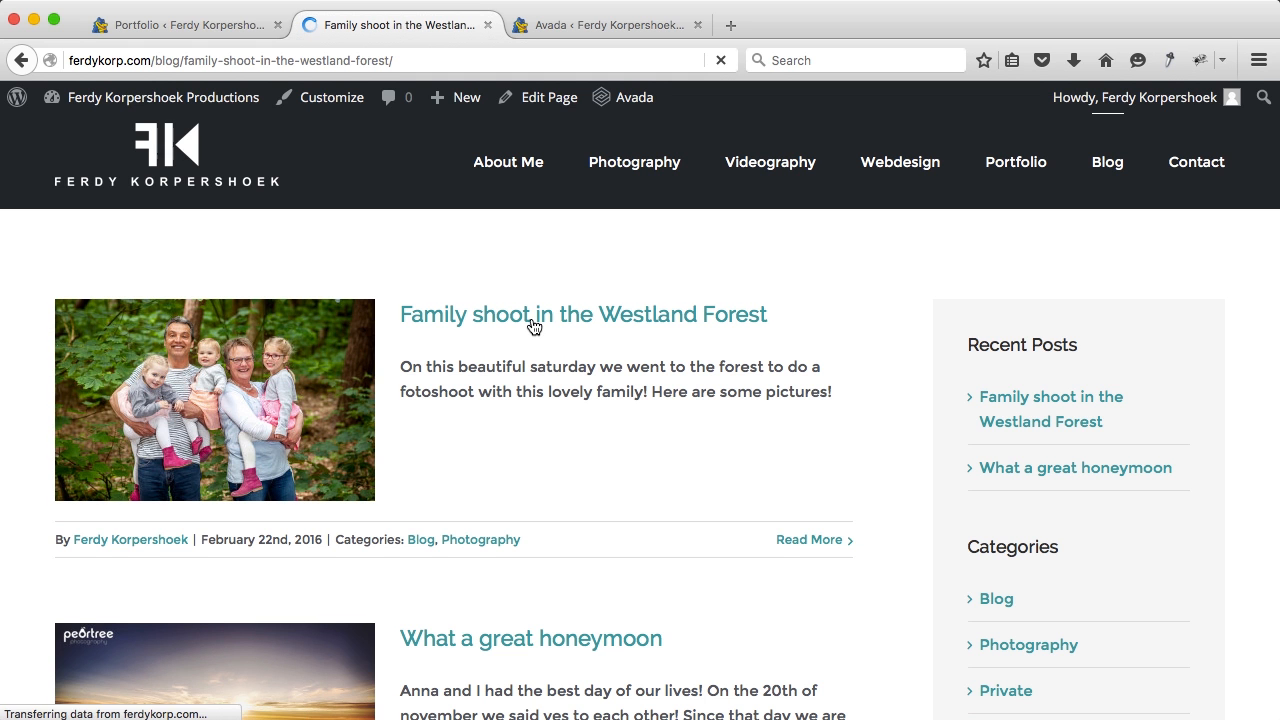
scroll(537, 406, down, 15)
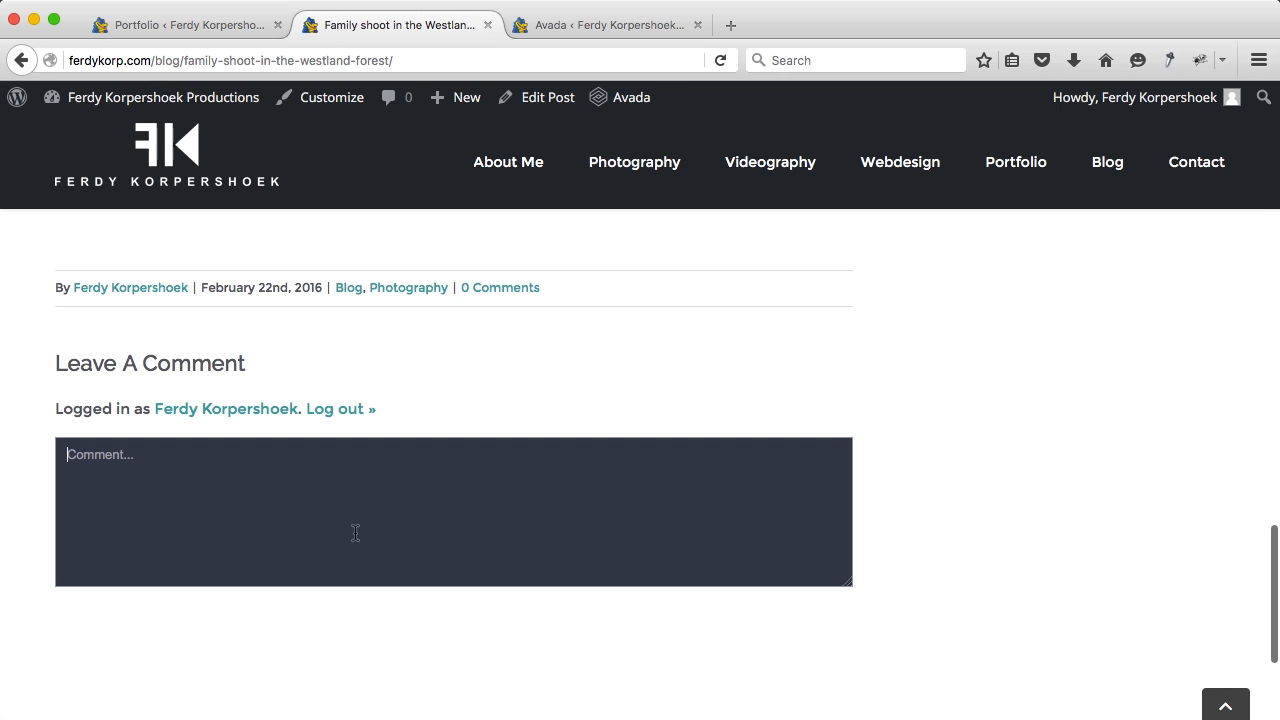
click(586, 28)
scroll(494, 528, down, 20)
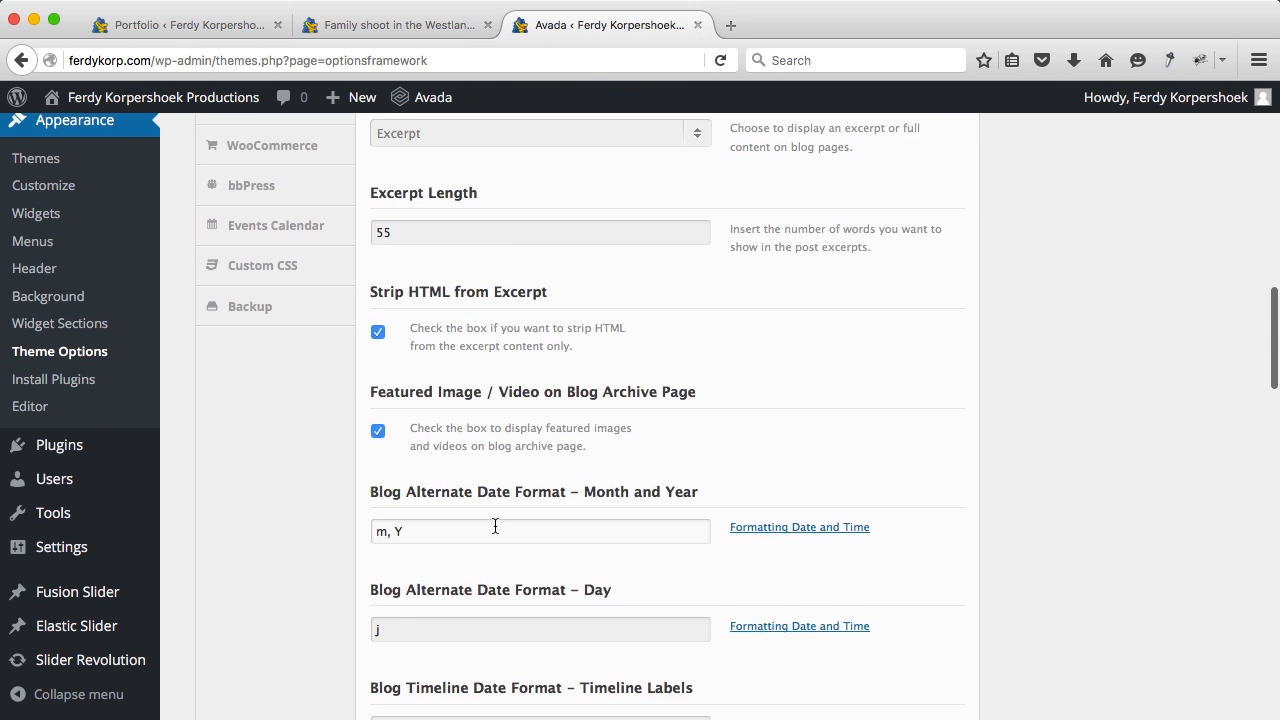
scroll(494, 530, down, 10)
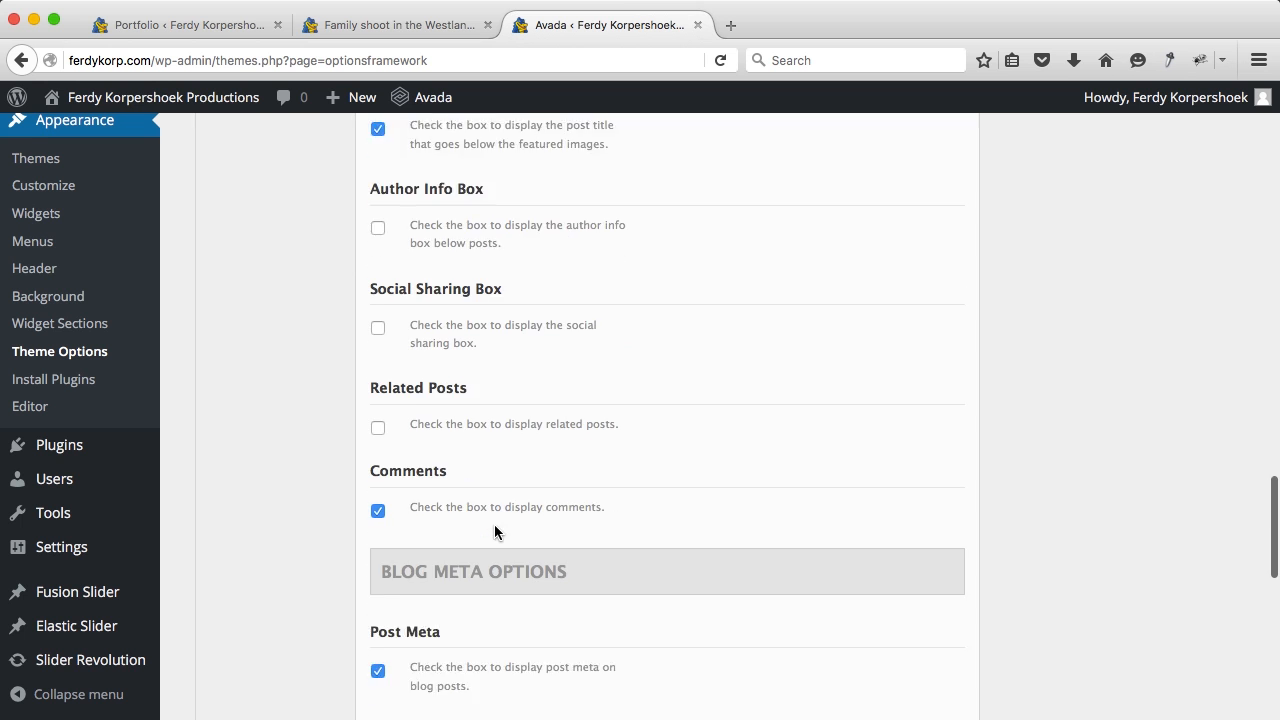
click(378, 374)
scroll(688, 300, up, 20)
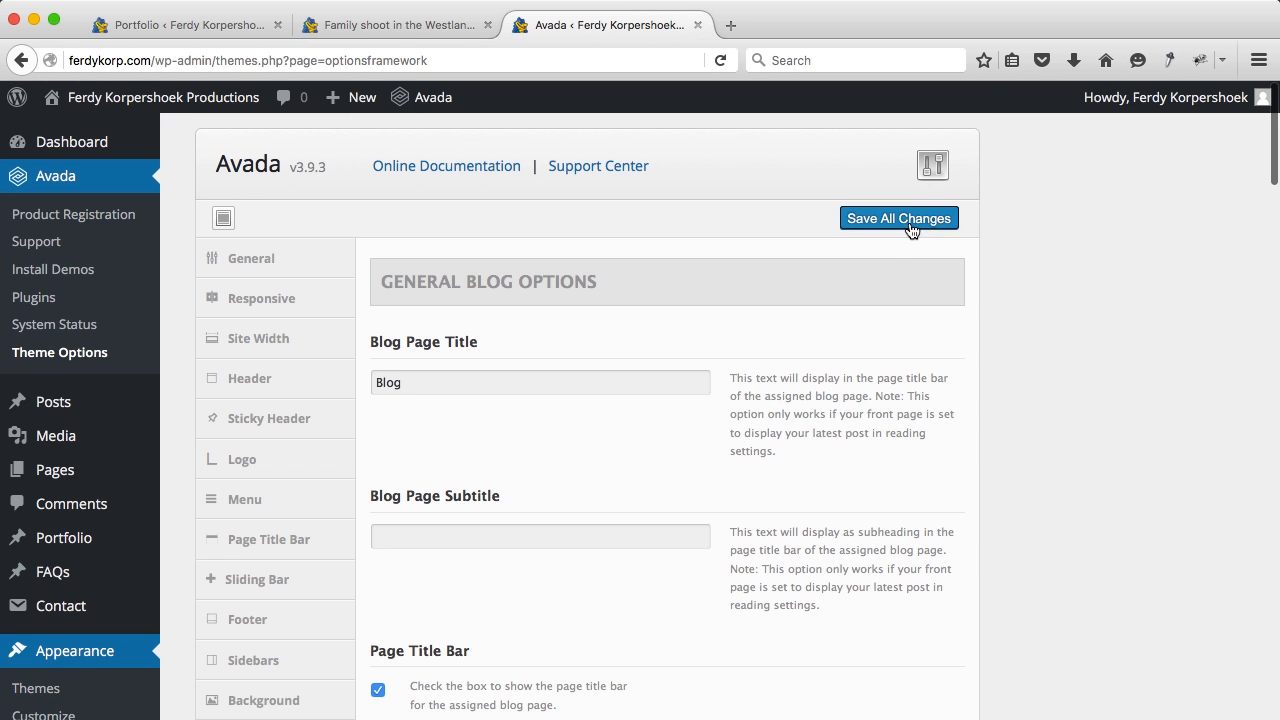
click(428, 22)
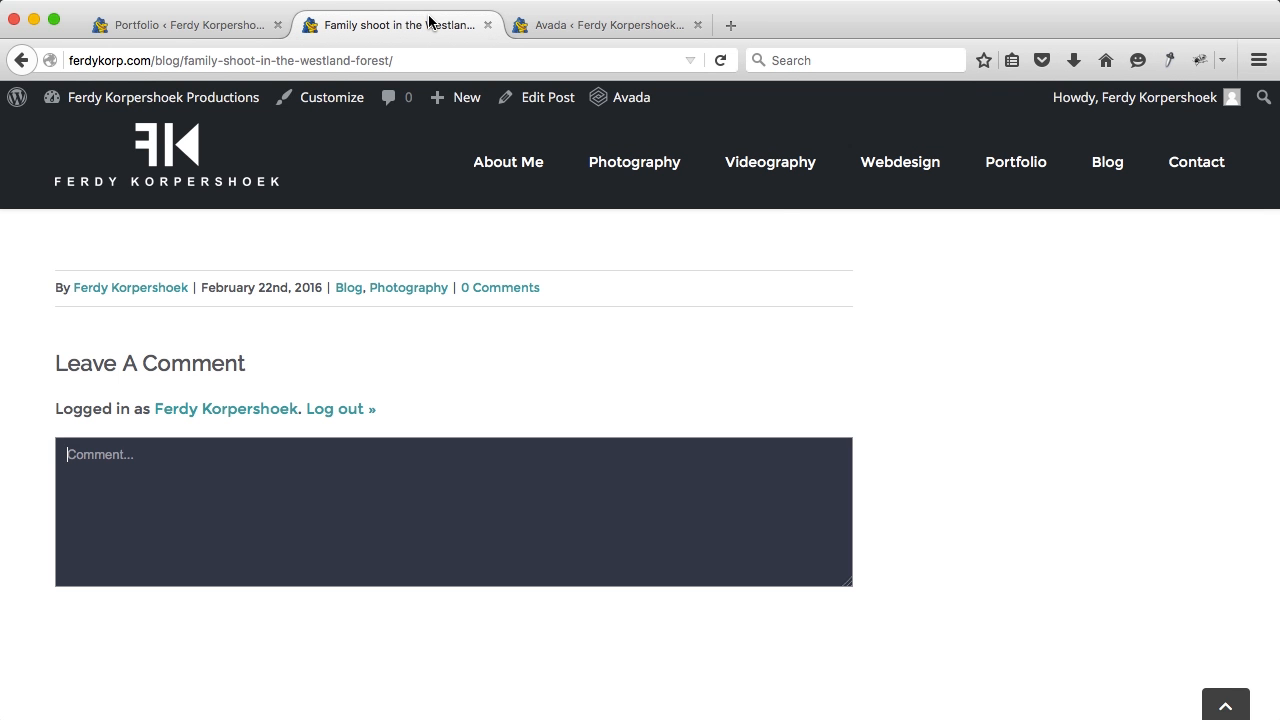
Step: Open the site's Portfolio page and close the theme options and Portfolio admin tabs
click(1040, 170)
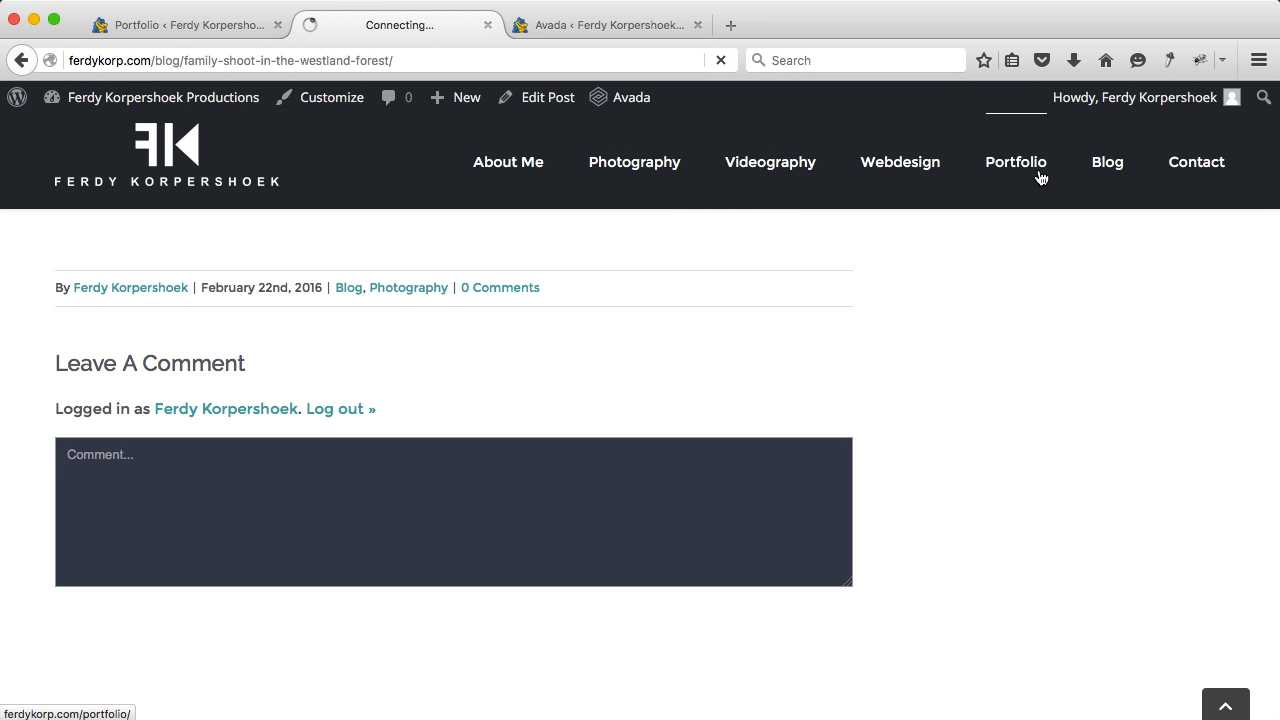
click(698, 25)
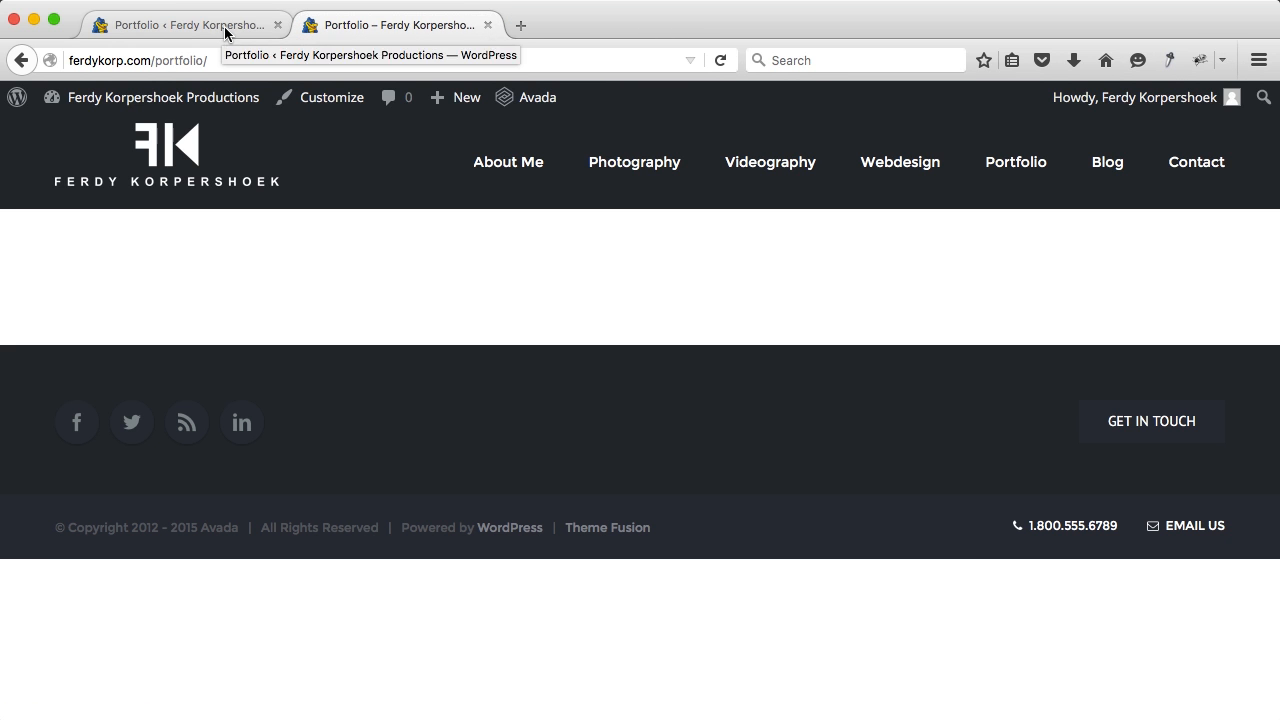
click(276, 25)
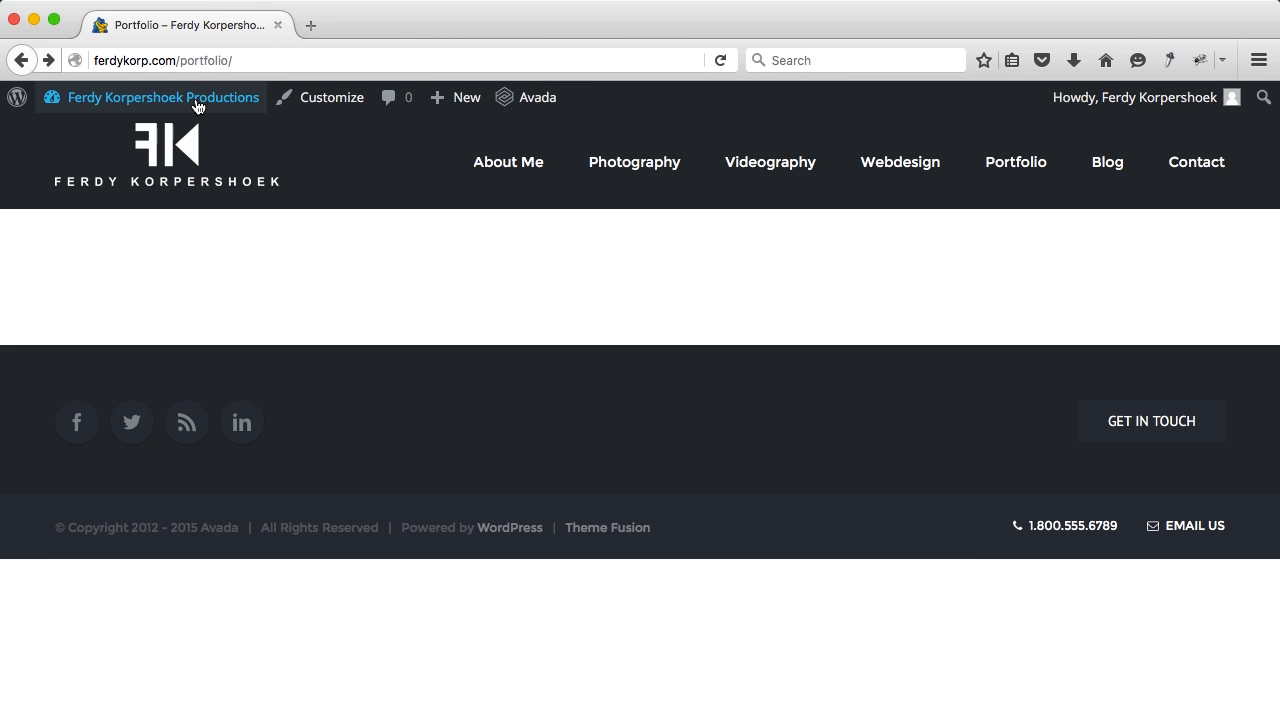
Step: Delete all four demo portfolio categories with the Delete bulk action
click(191, 100)
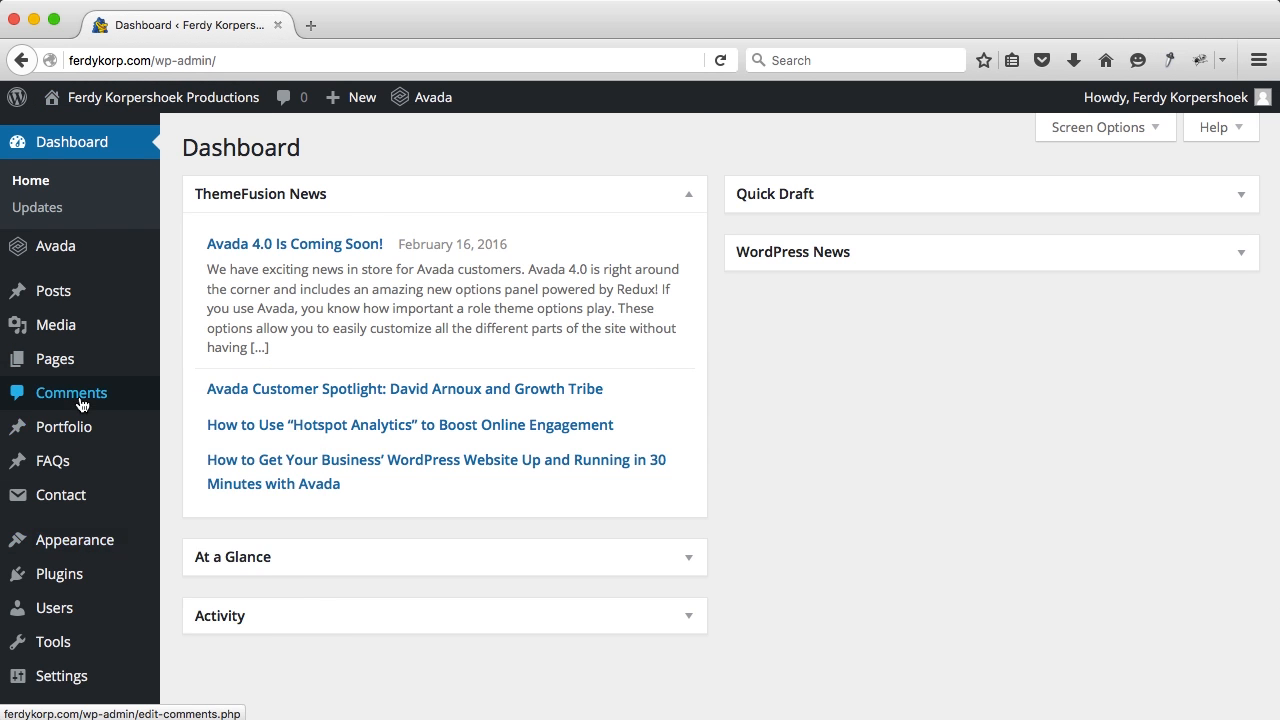
scroll(80, 405, down, 2)
mouse_move(81, 353)
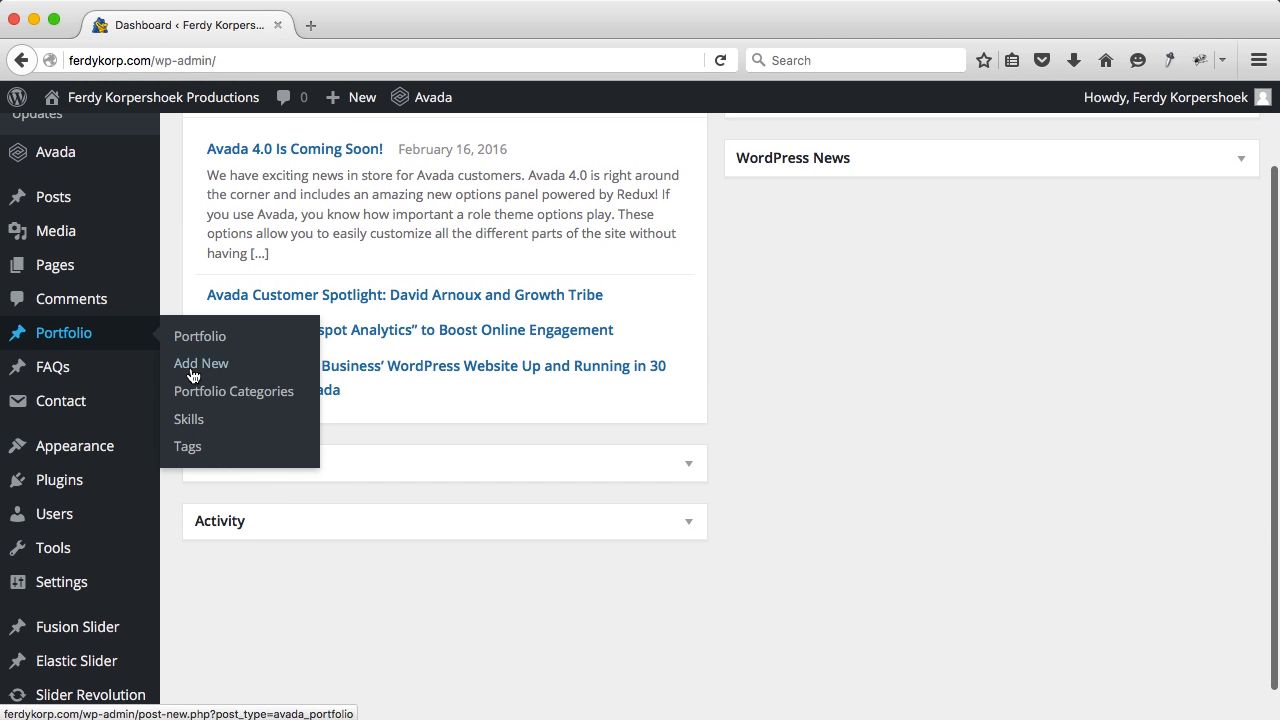
click(219, 394)
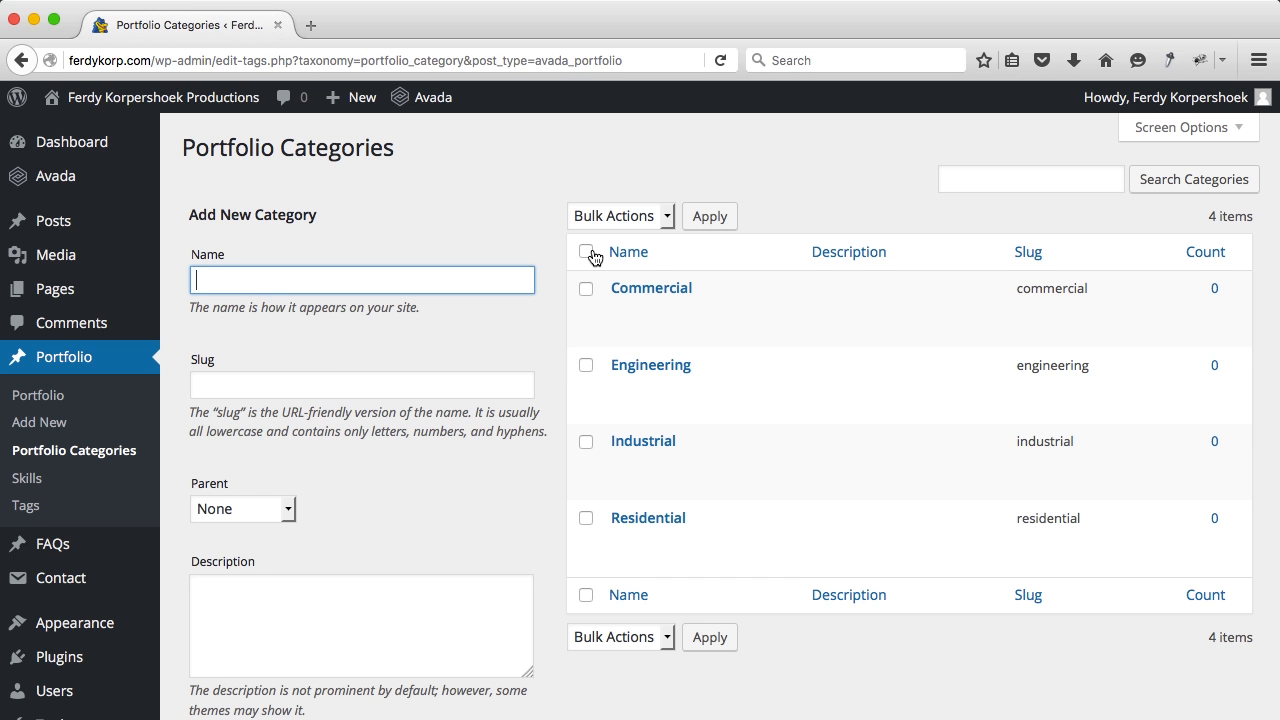
click(586, 252)
click(621, 214)
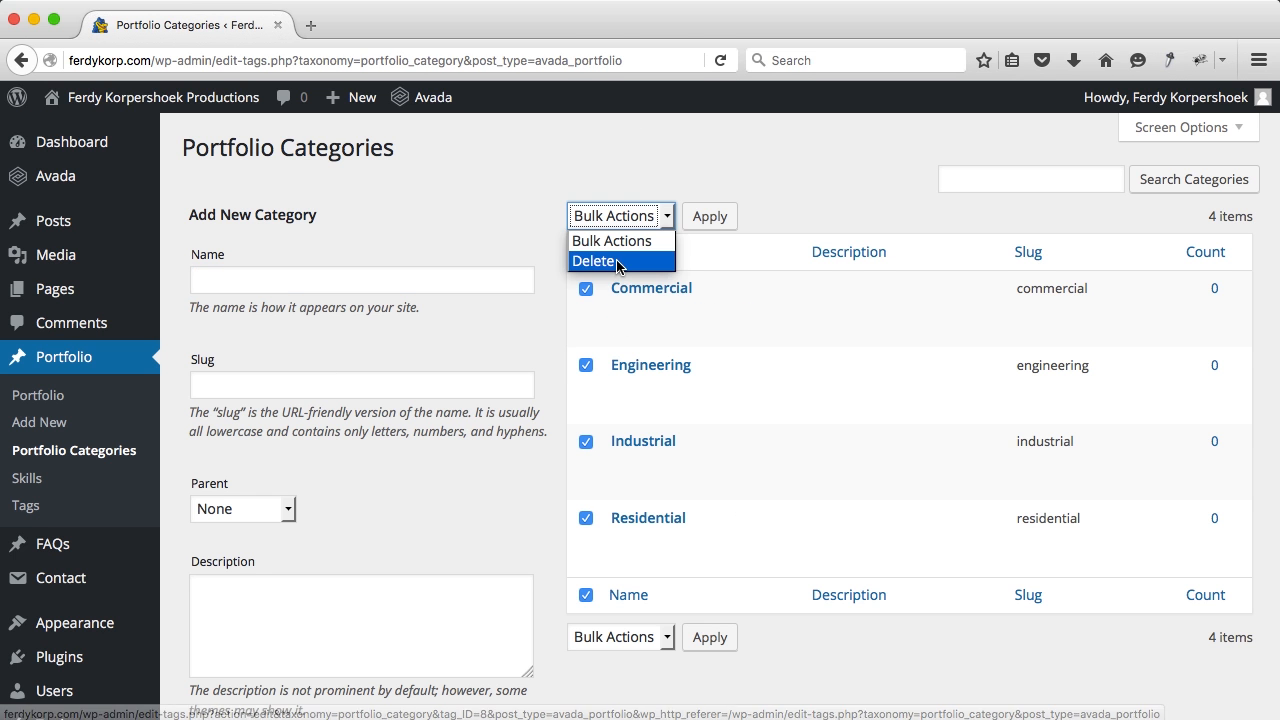
click(595, 261)
click(709, 218)
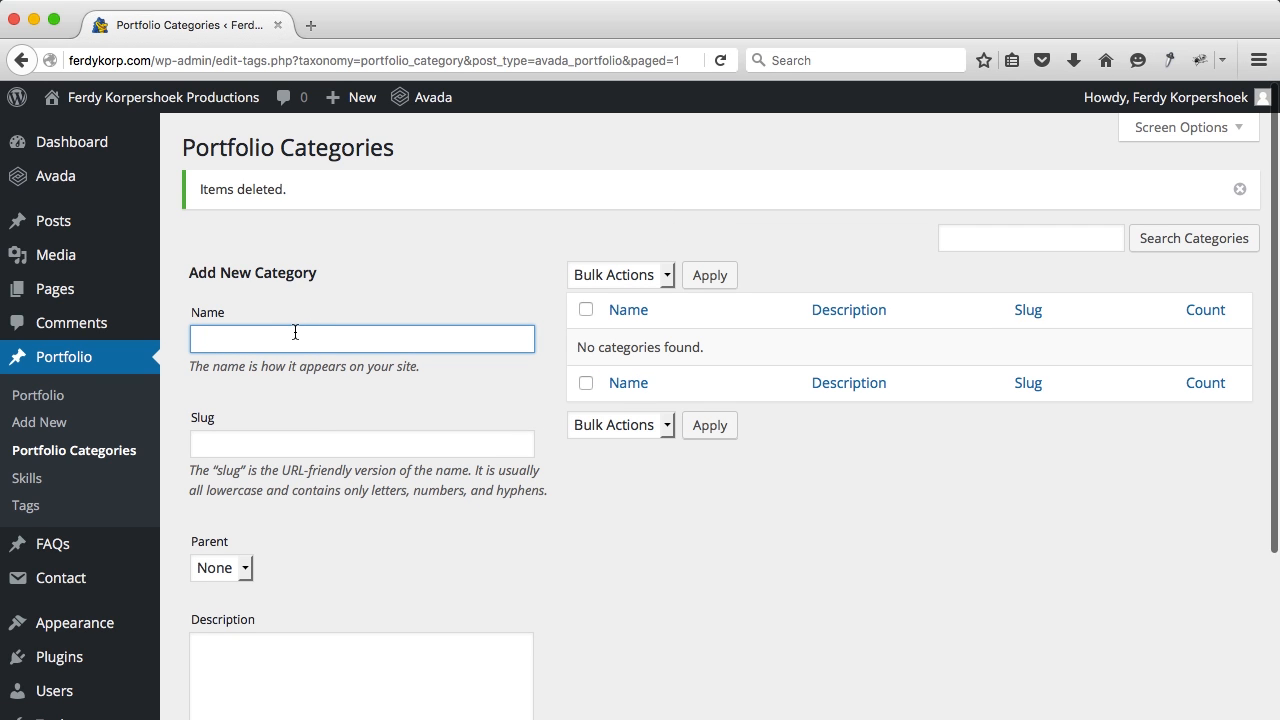
Step: Add the portfolio categories Photography, Videography and Webdesign
text(Photography)
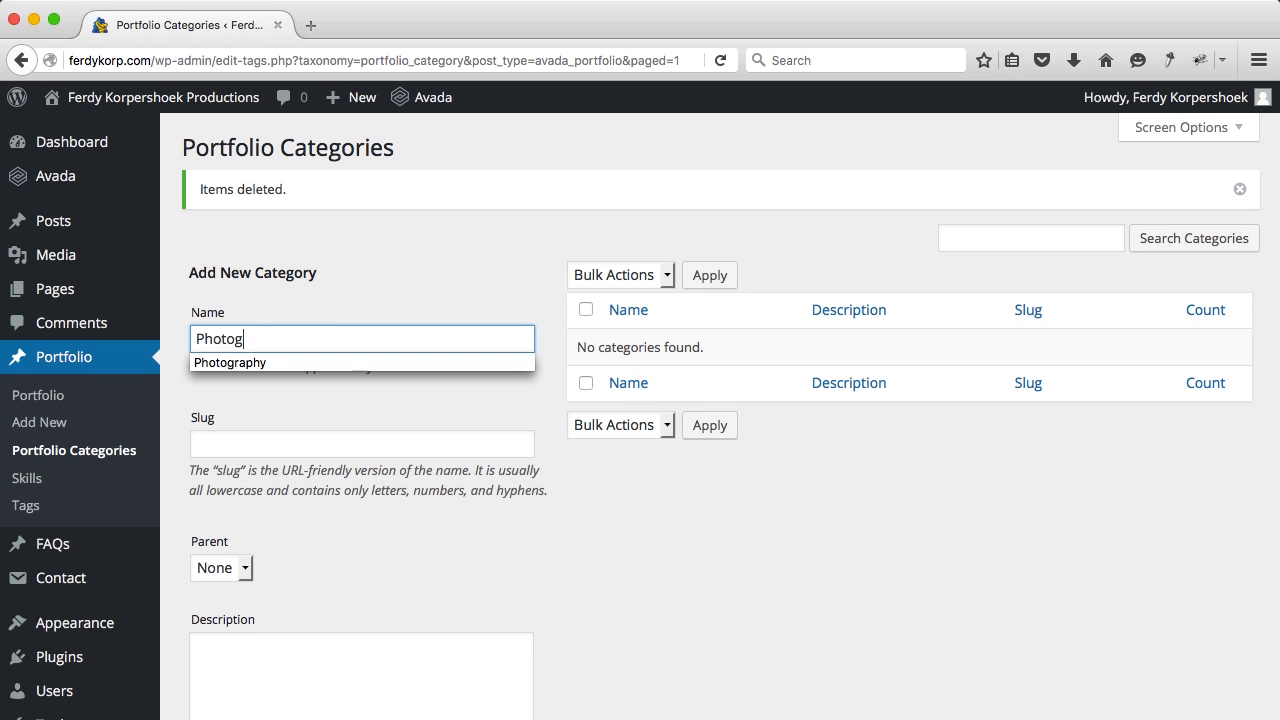
key(Tab)
scroll(295, 332, down, 3)
click(251, 605)
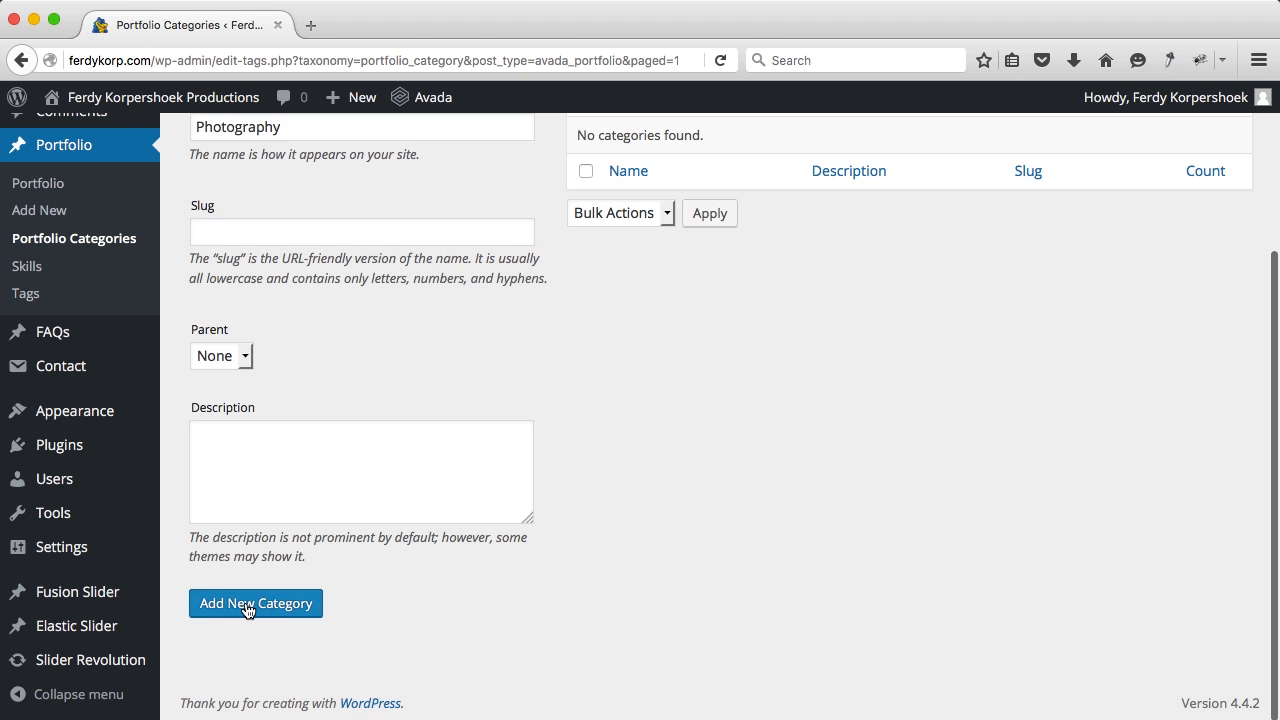
scroll(301, 356, up, 2)
click(210, 178)
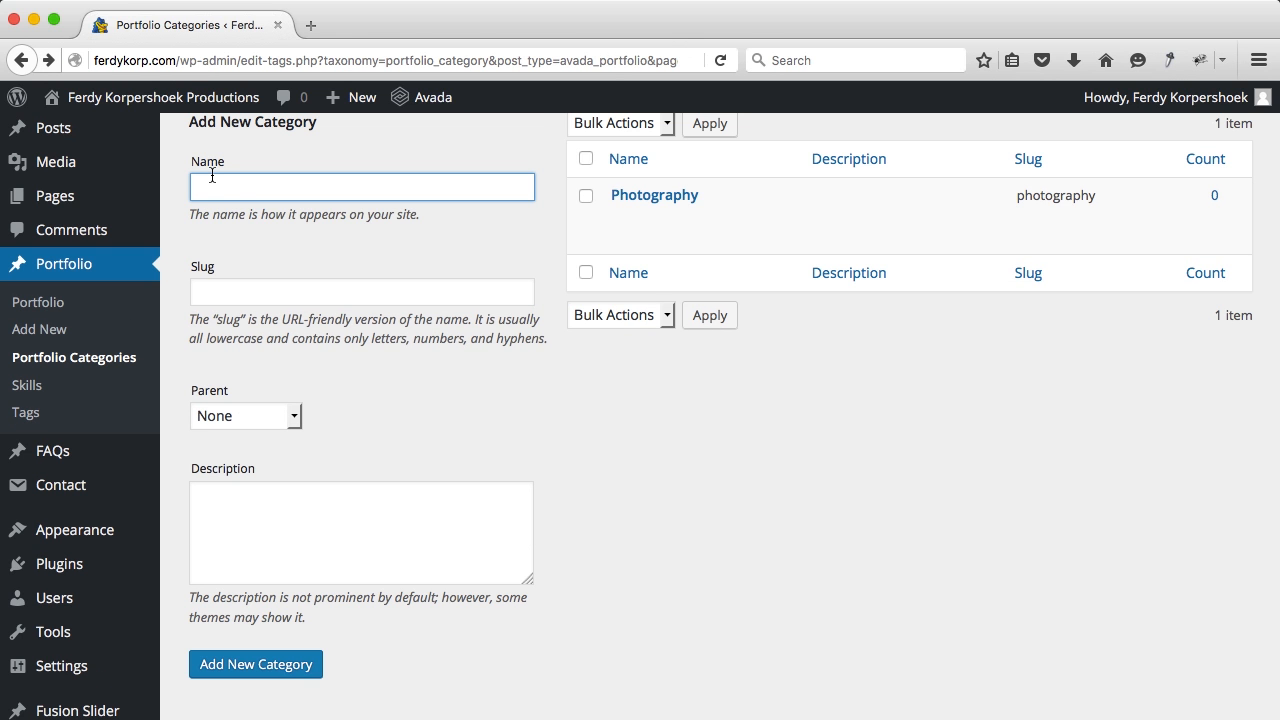
text(Vide)
key(Down)
key(Return)
key(Tab)
click(279, 674)
click(273, 189)
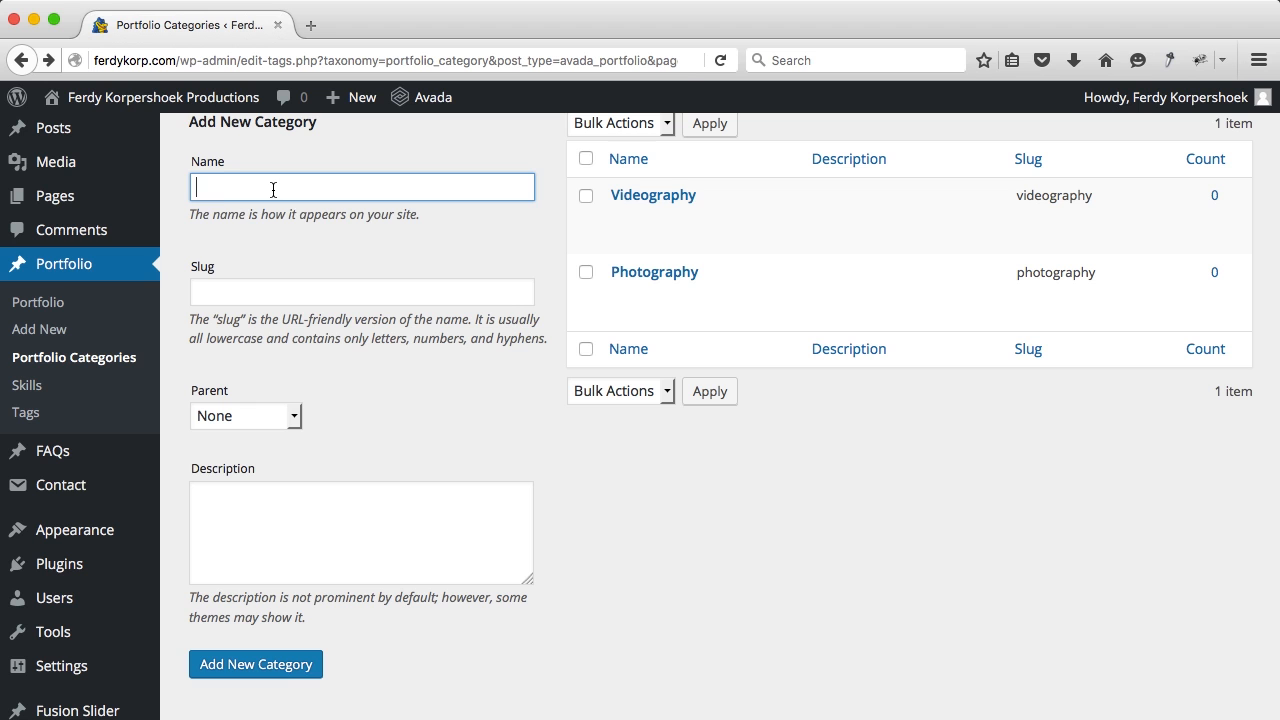
text(Web)
key(Down)
key(Return)
key(Tab)
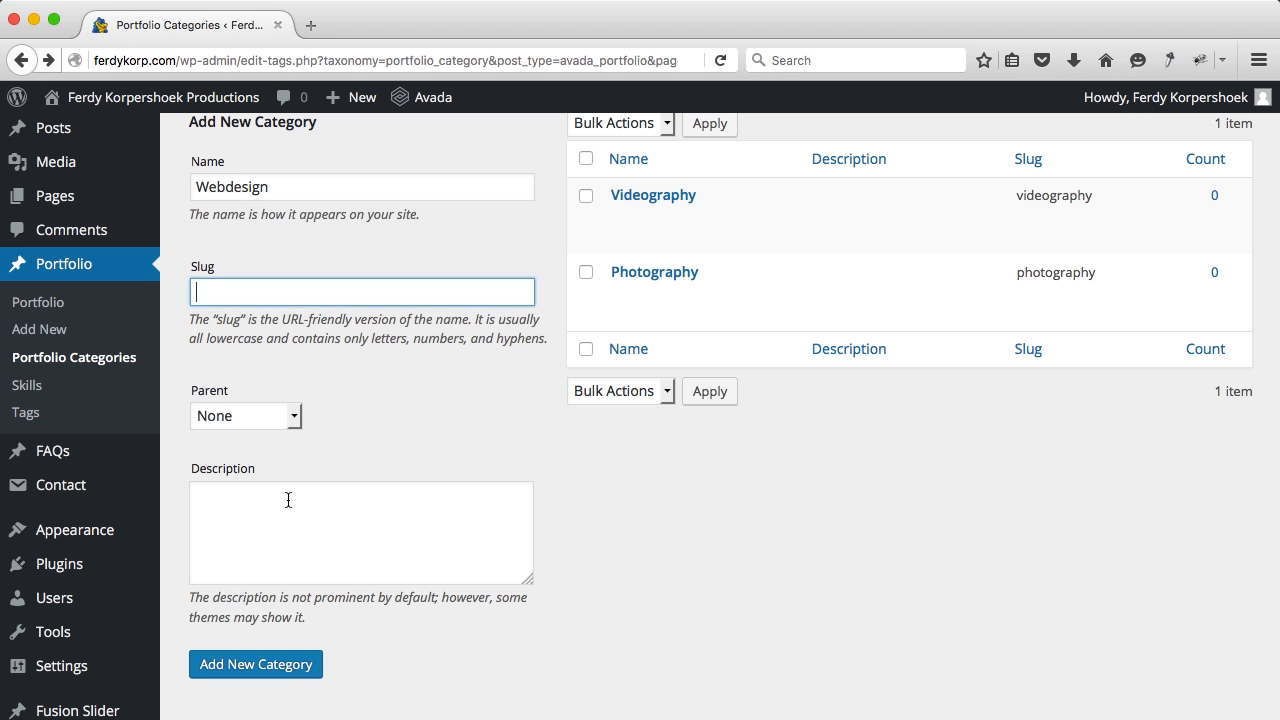
click(277, 660)
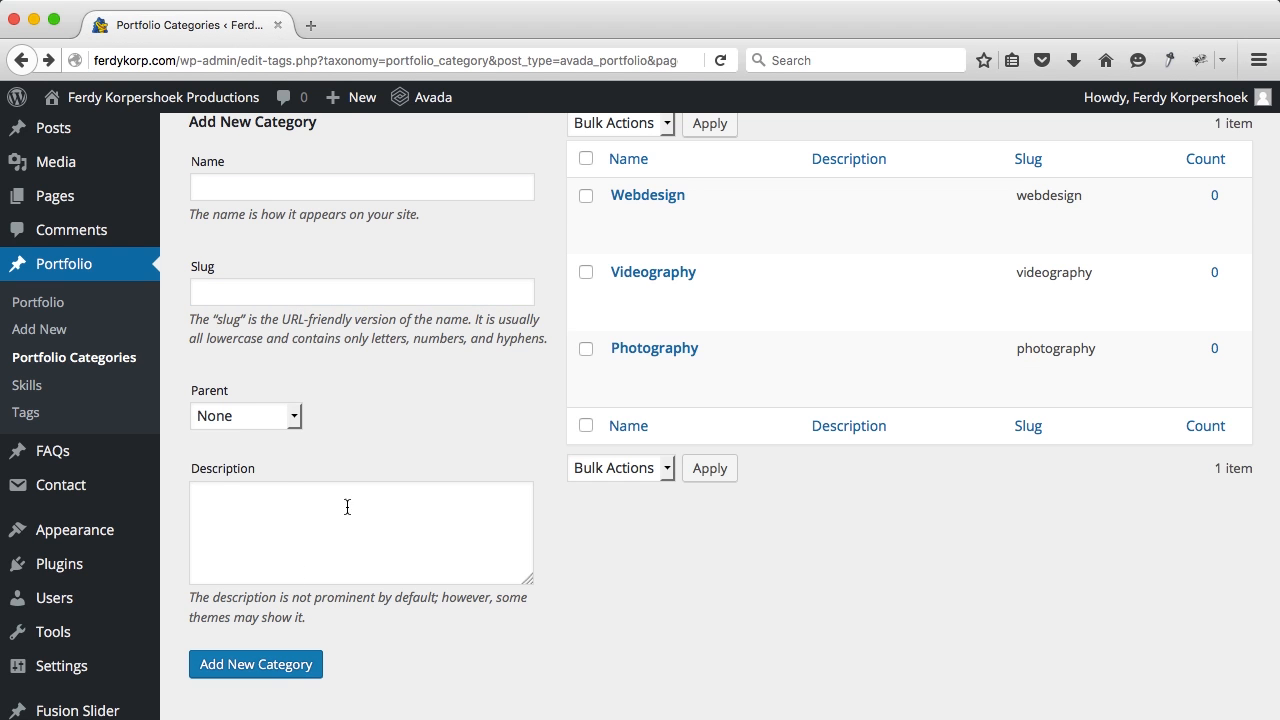
scroll(389, 464, up, 2)
Step: Create a new portfolio item titled 'Wedding' followed by the couple's names joined with '&'
mouse_move(355, 100)
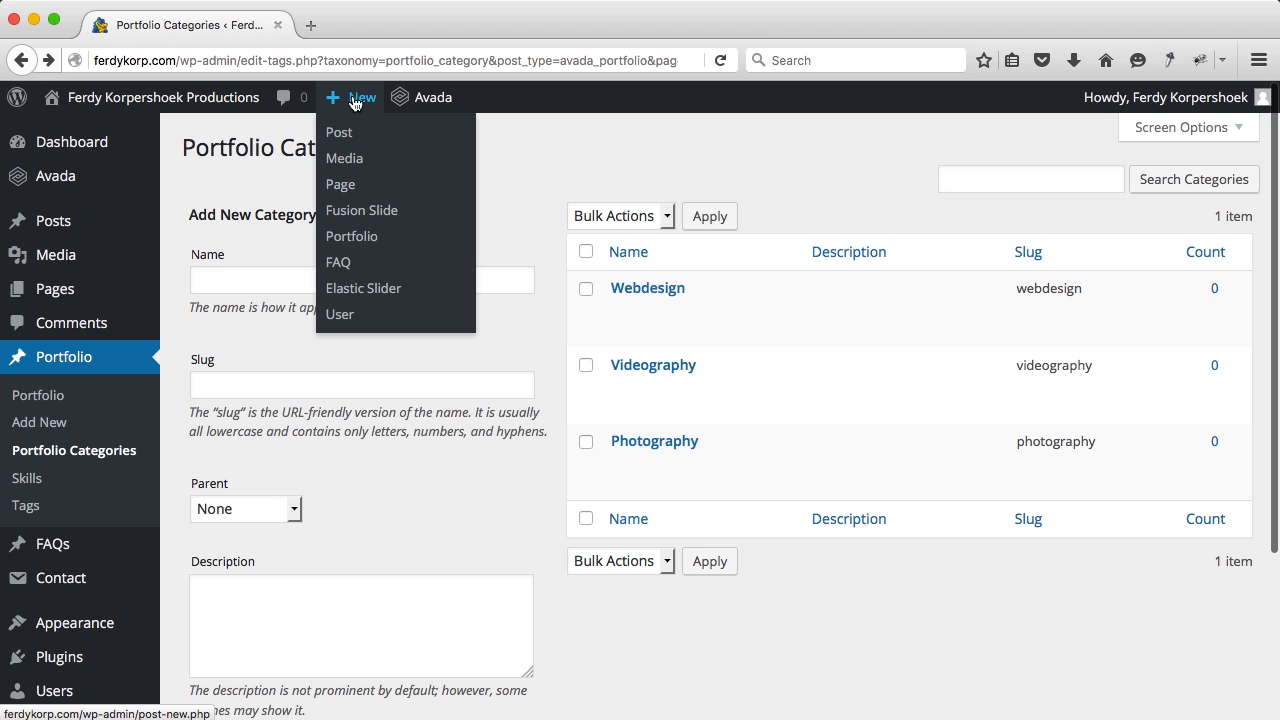
click(349, 240)
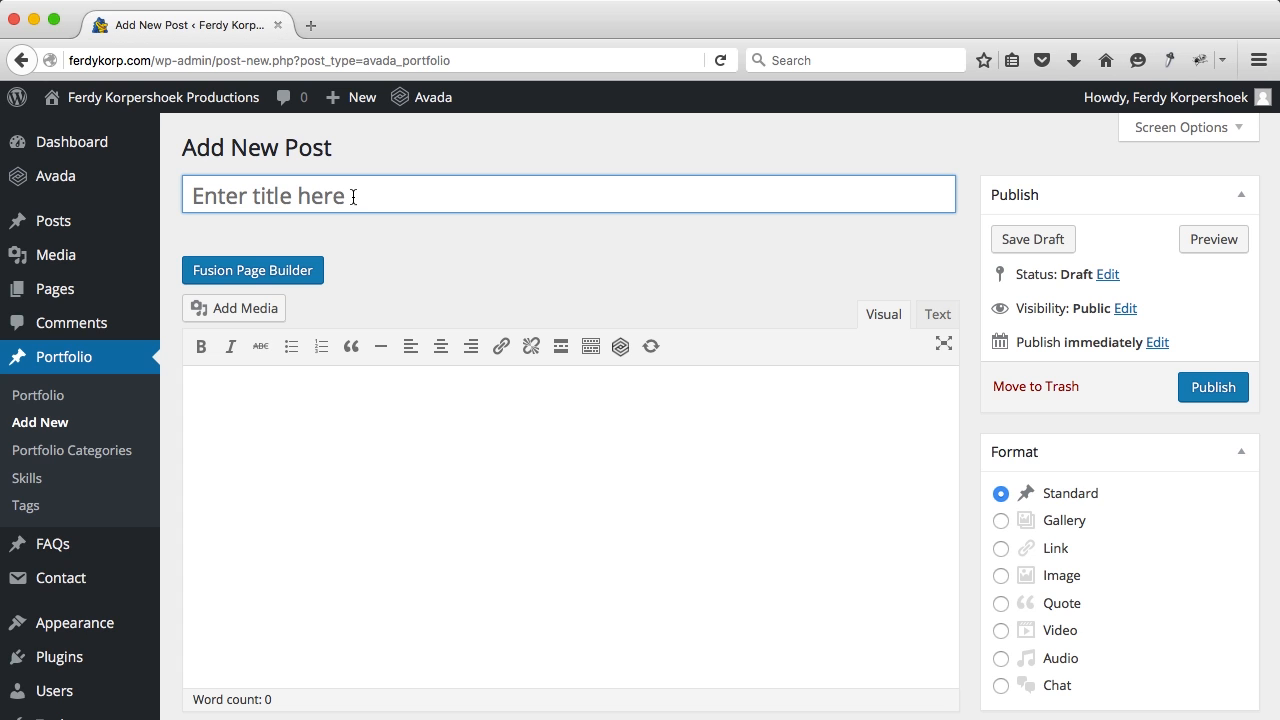
text(Wedding Arnout and Ayesha)
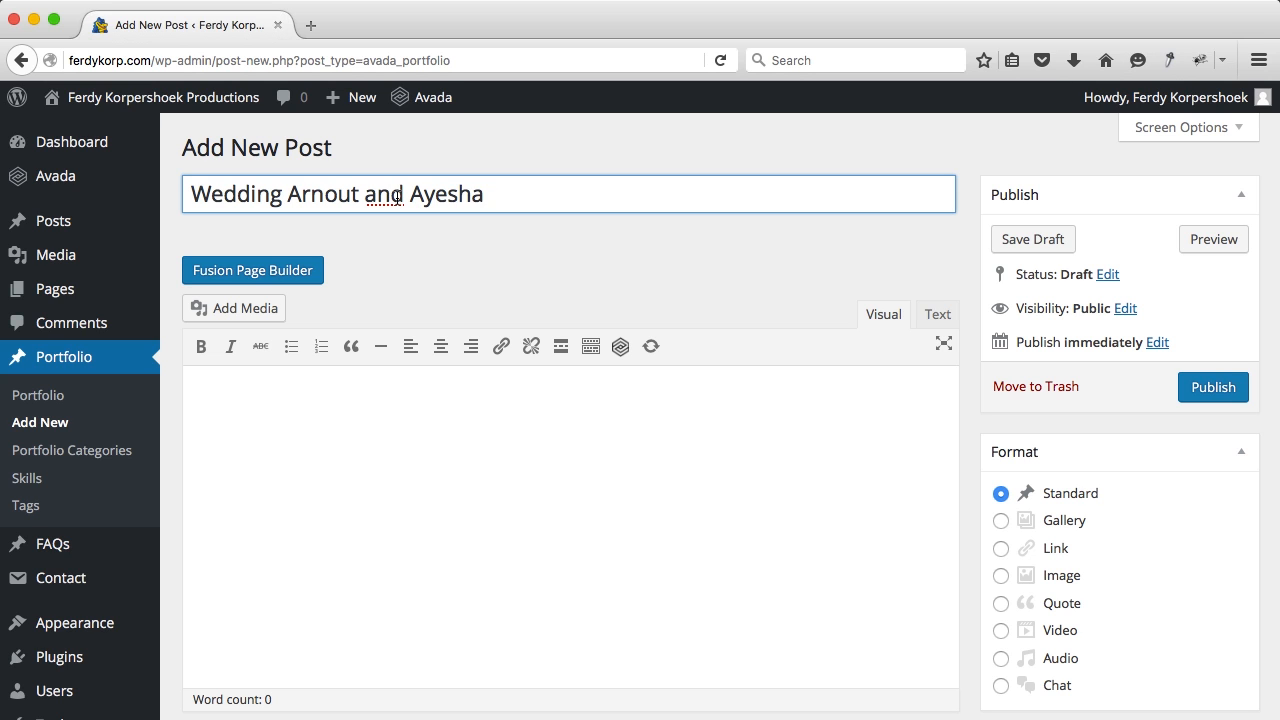
key(BackSpace)
key(BackSpace)
key(BackSpace)
text(&)
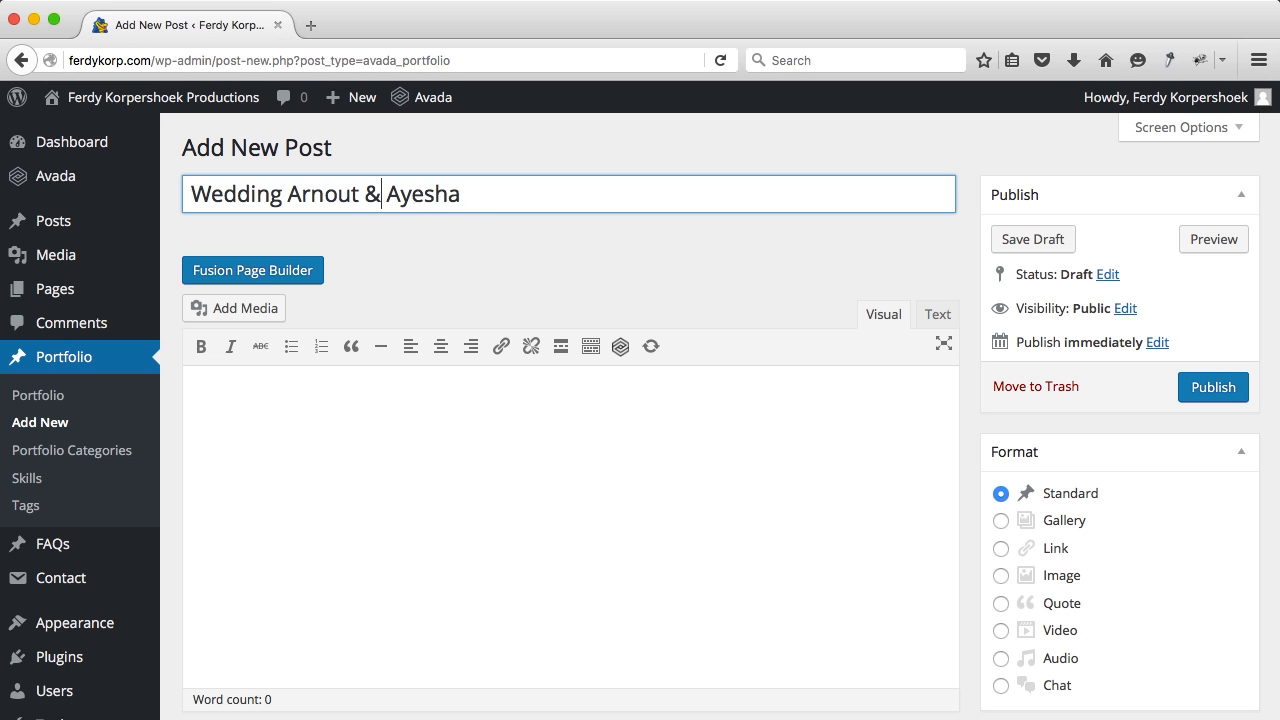
Step: In Fusion Page Builder, add a Full Width Container and drop a Text Block into it
click(305, 278)
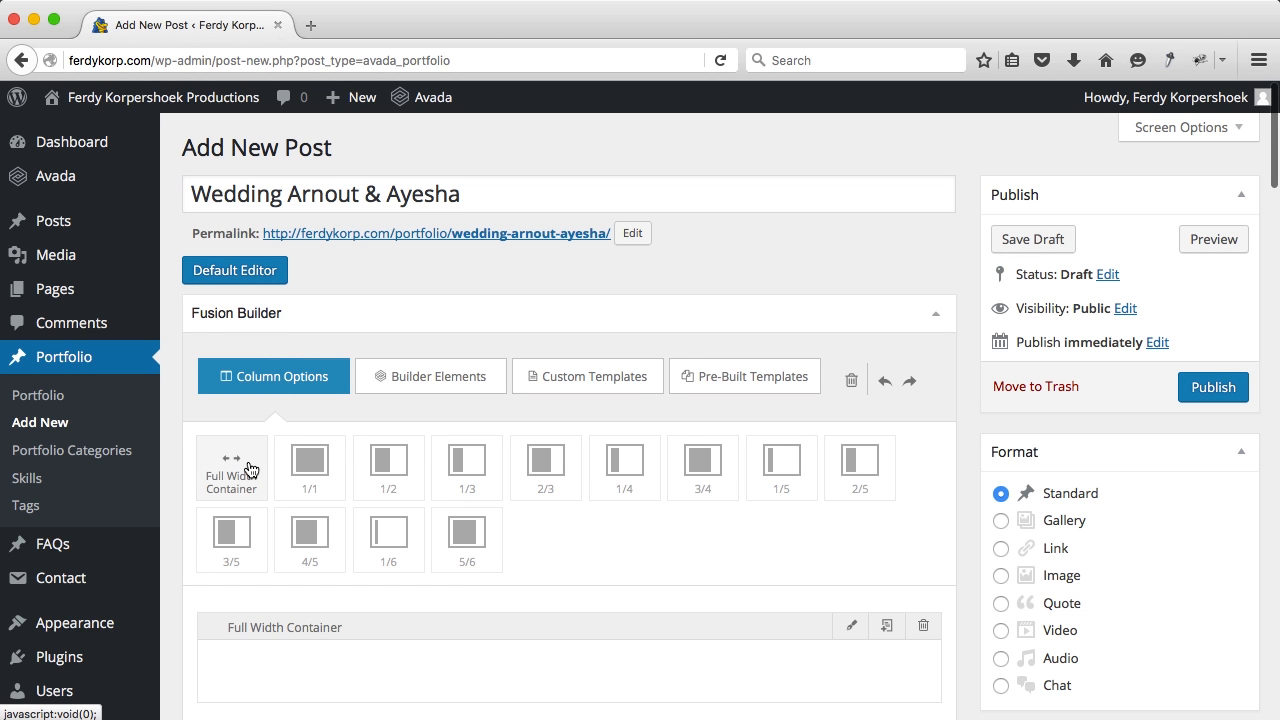
click(250, 470)
scroll(250, 466, down, 5)
click(449, 179)
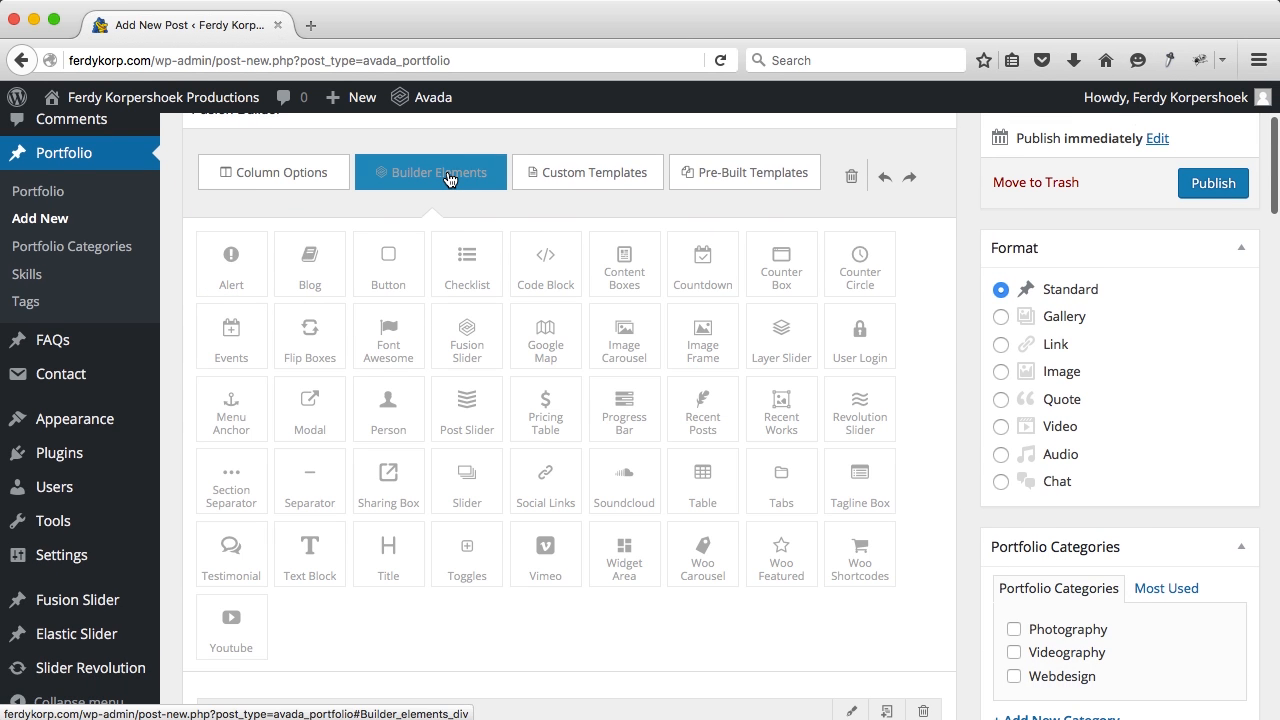
scroll(353, 538, down, 3)
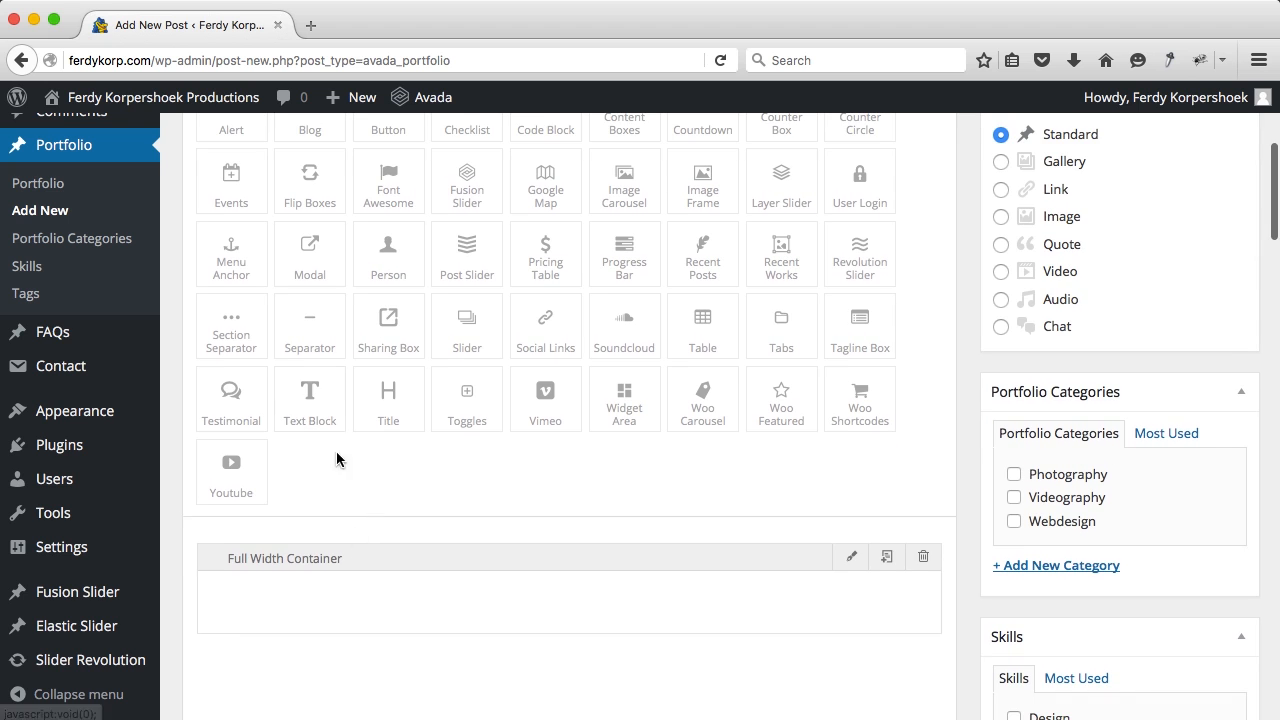
drag(323, 414, 309, 603)
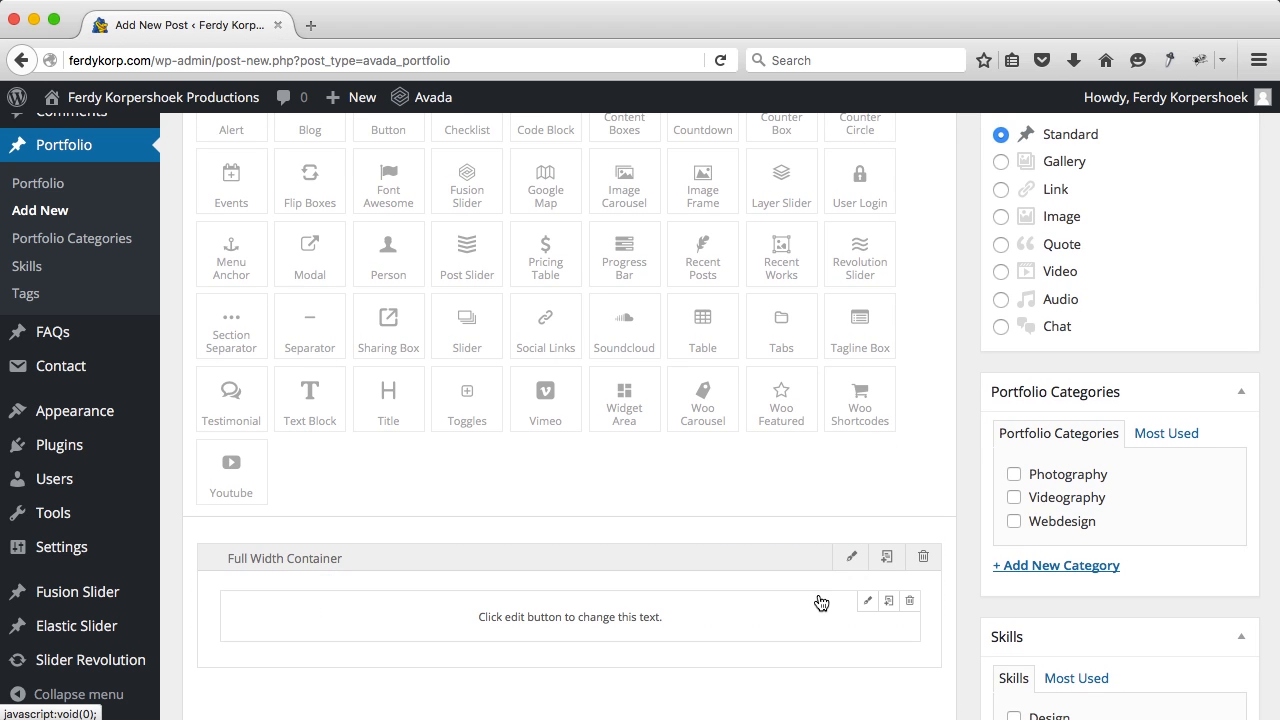
Step: Clear all placeholder text from the text block
click(867, 602)
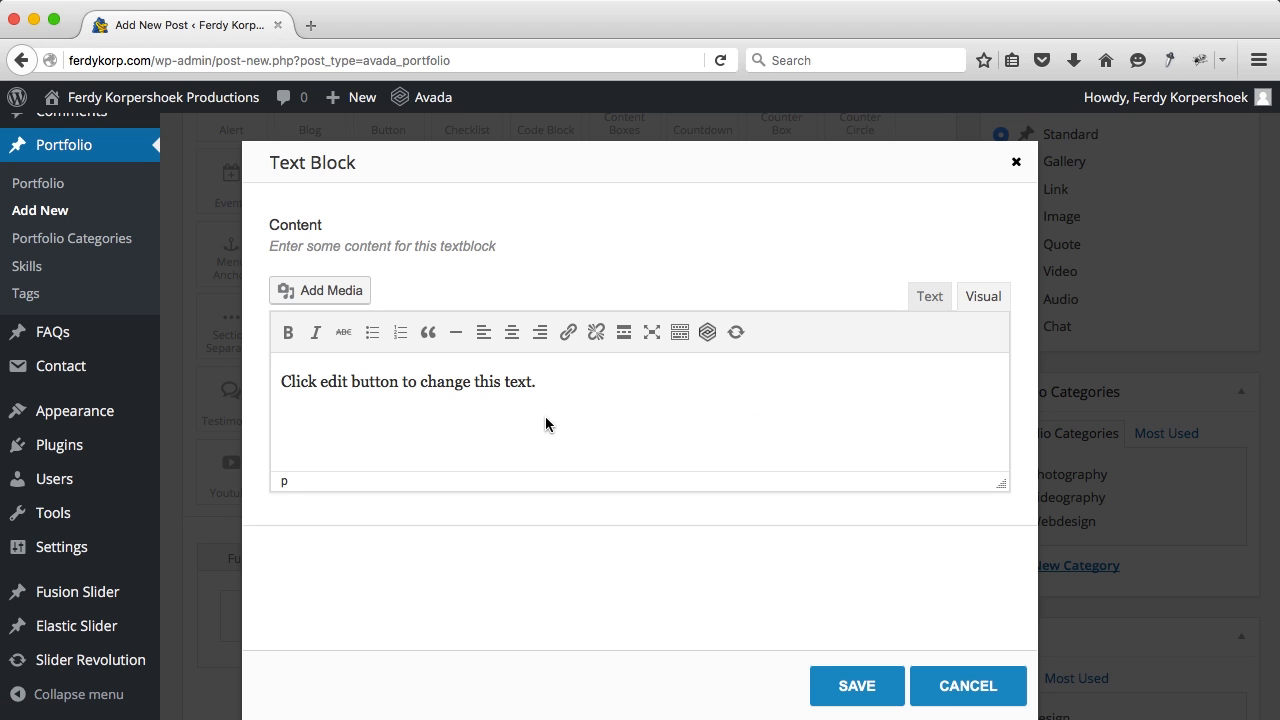
key(ctrl+a)
key(BackSpace)
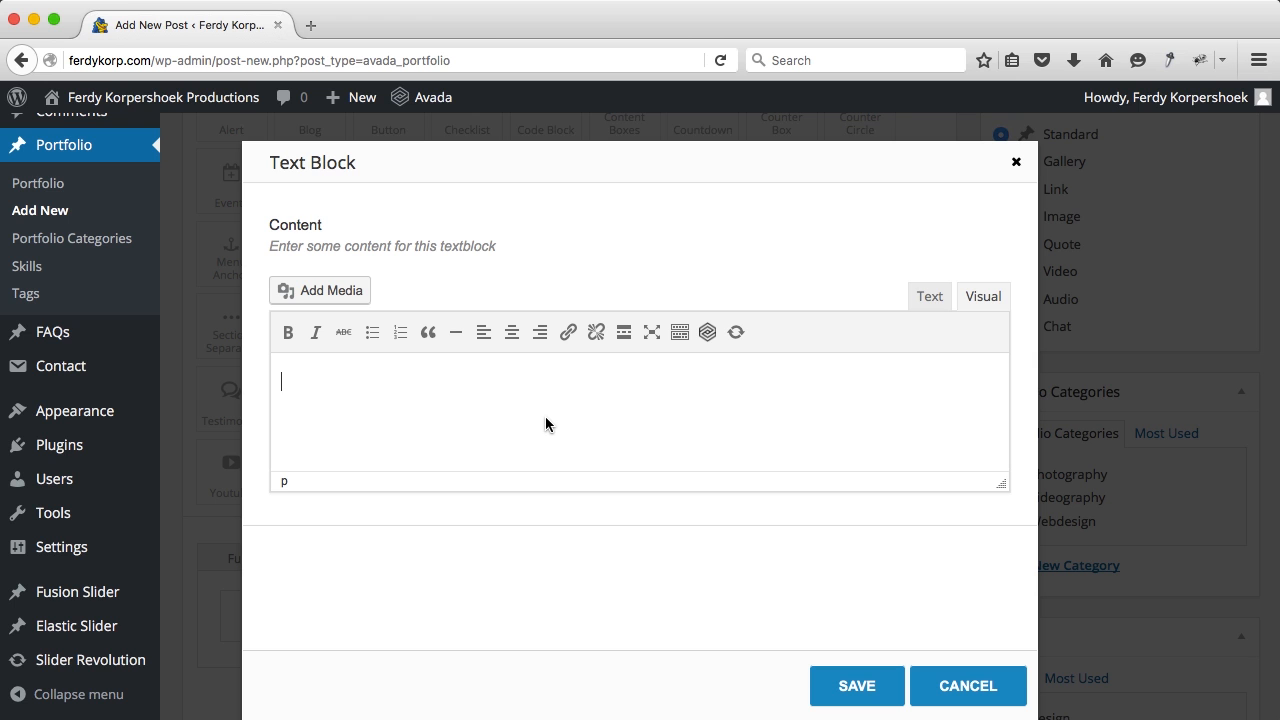
Step: Upload 11 photos from the couple's wedding folder under Avada > 06. Portfolio via Add Media
click(349, 291)
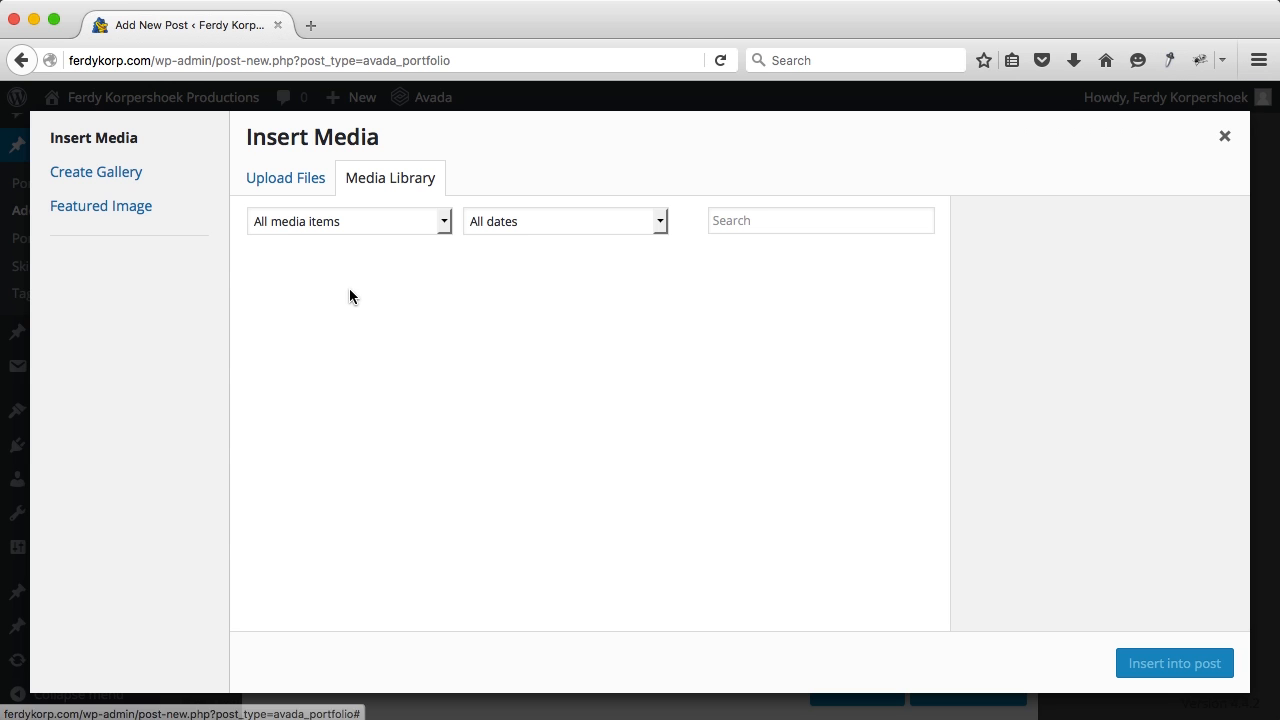
click(306, 188)
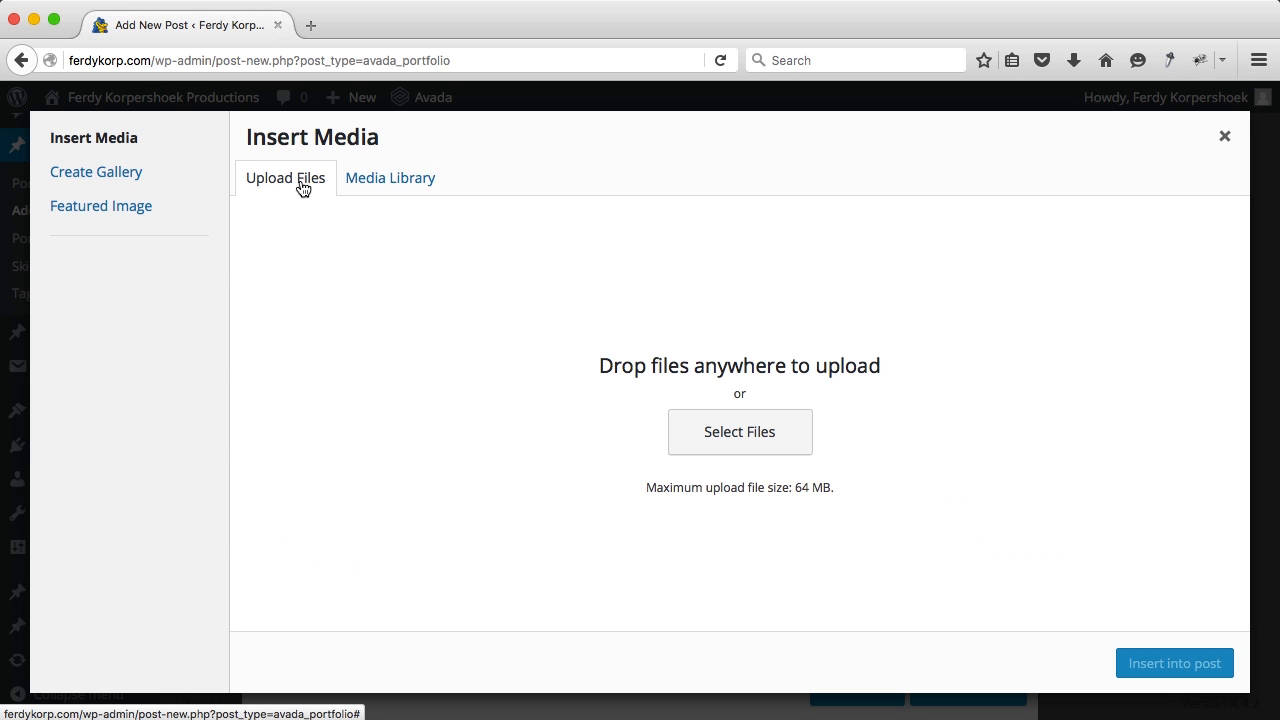
click(729, 438)
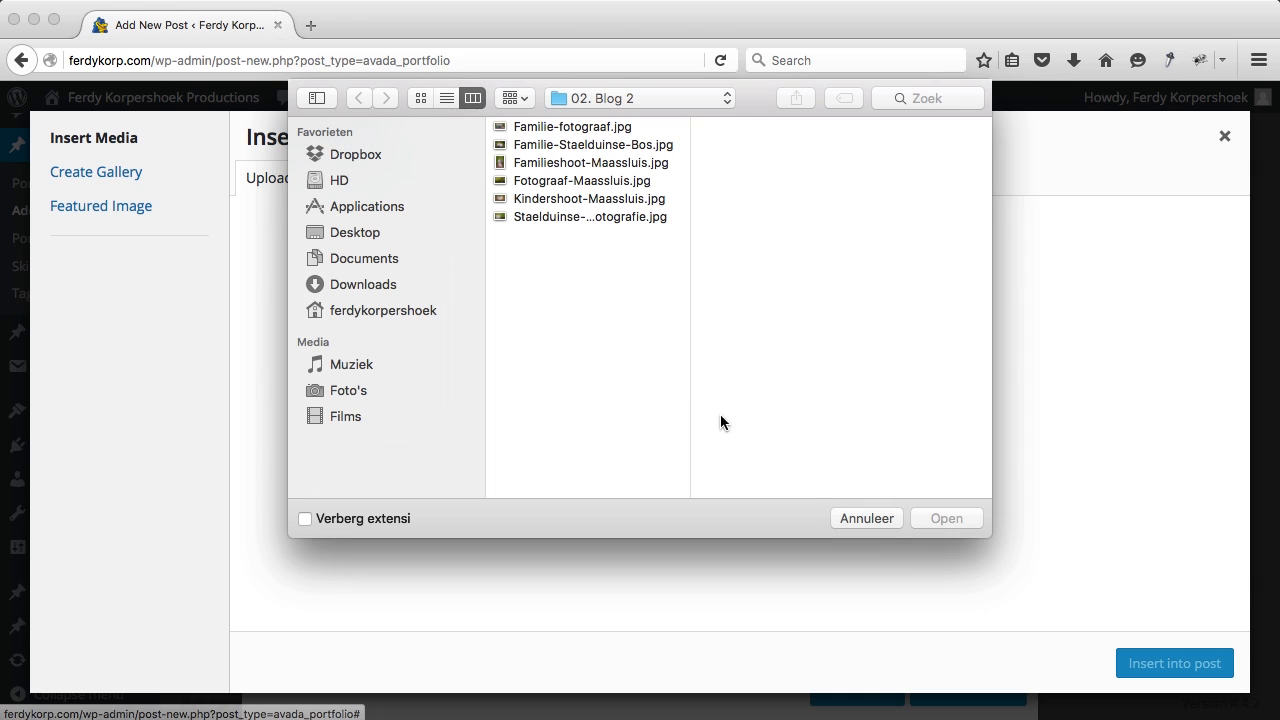
click(623, 95)
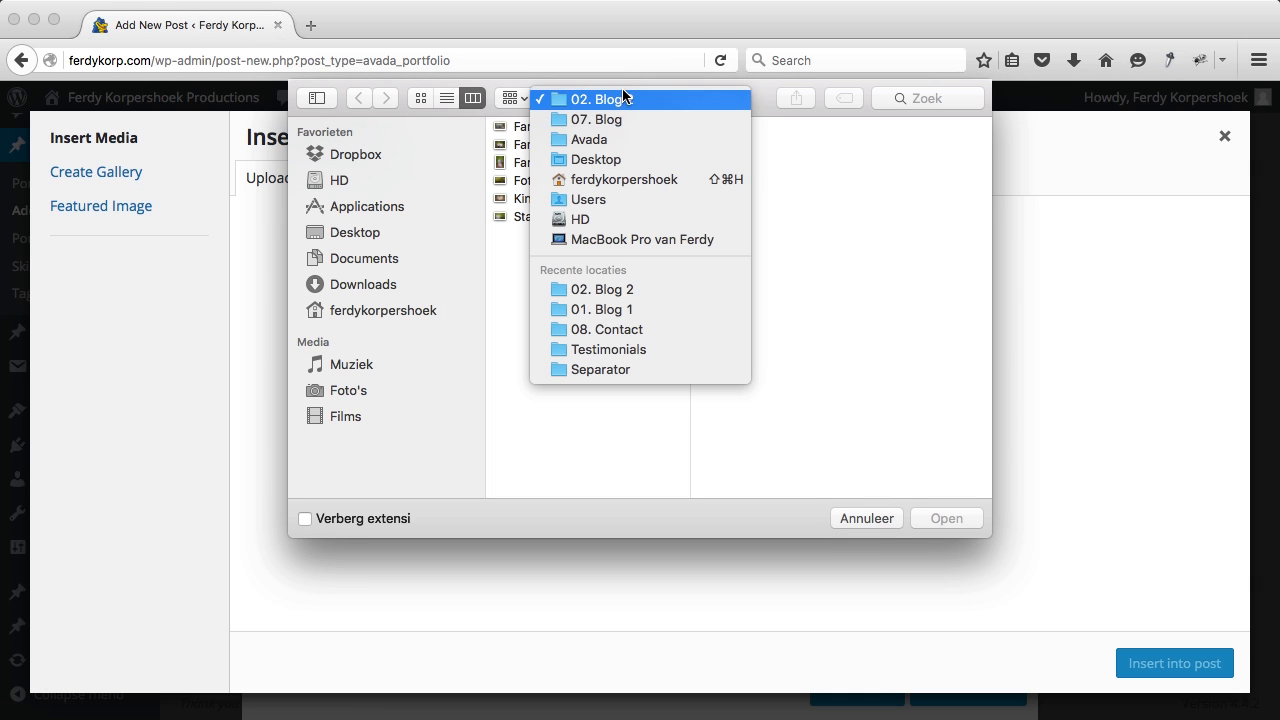
click(602, 139)
click(772, 199)
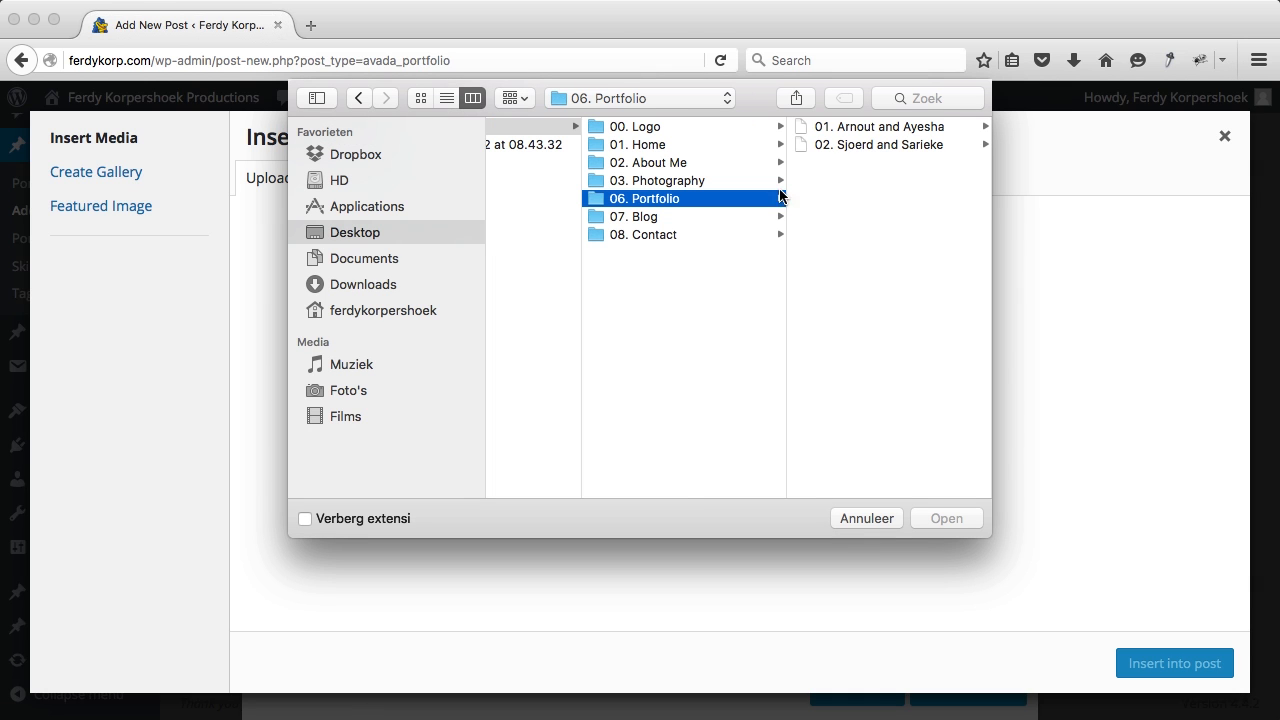
click(864, 131)
click(857, 128)
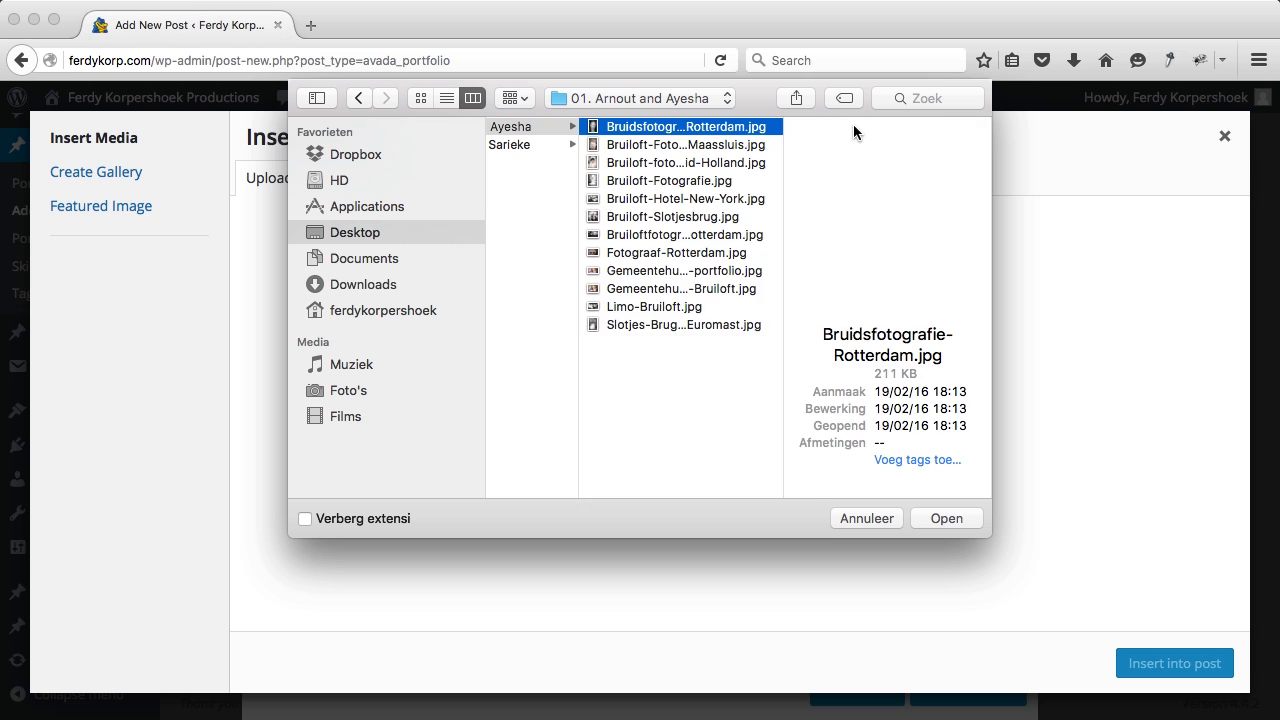
key(super+a)
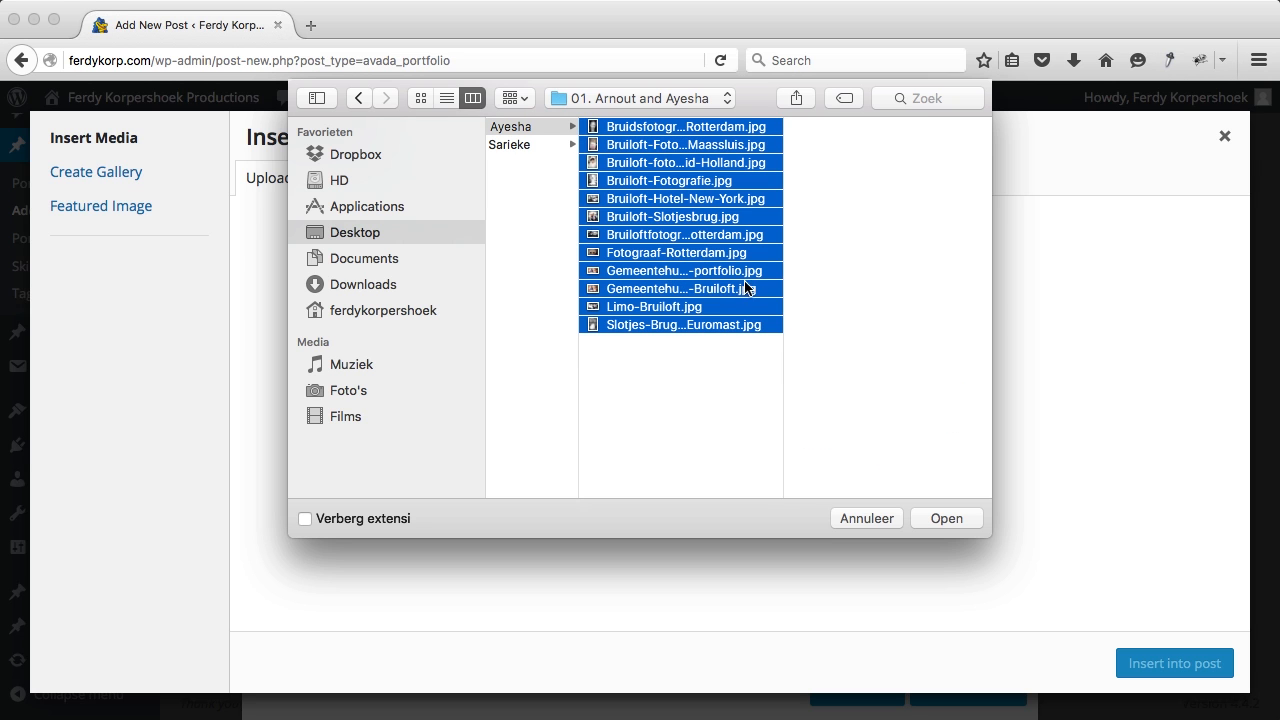
super+click(703, 277)
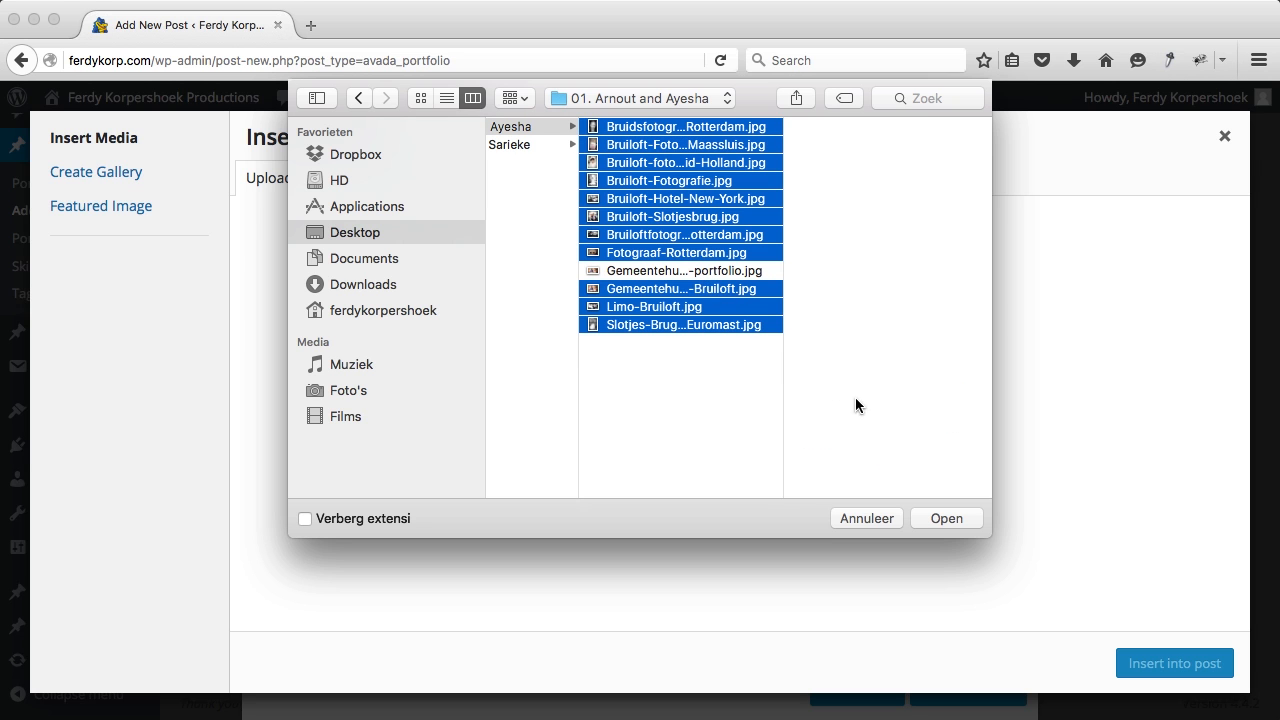
click(934, 516)
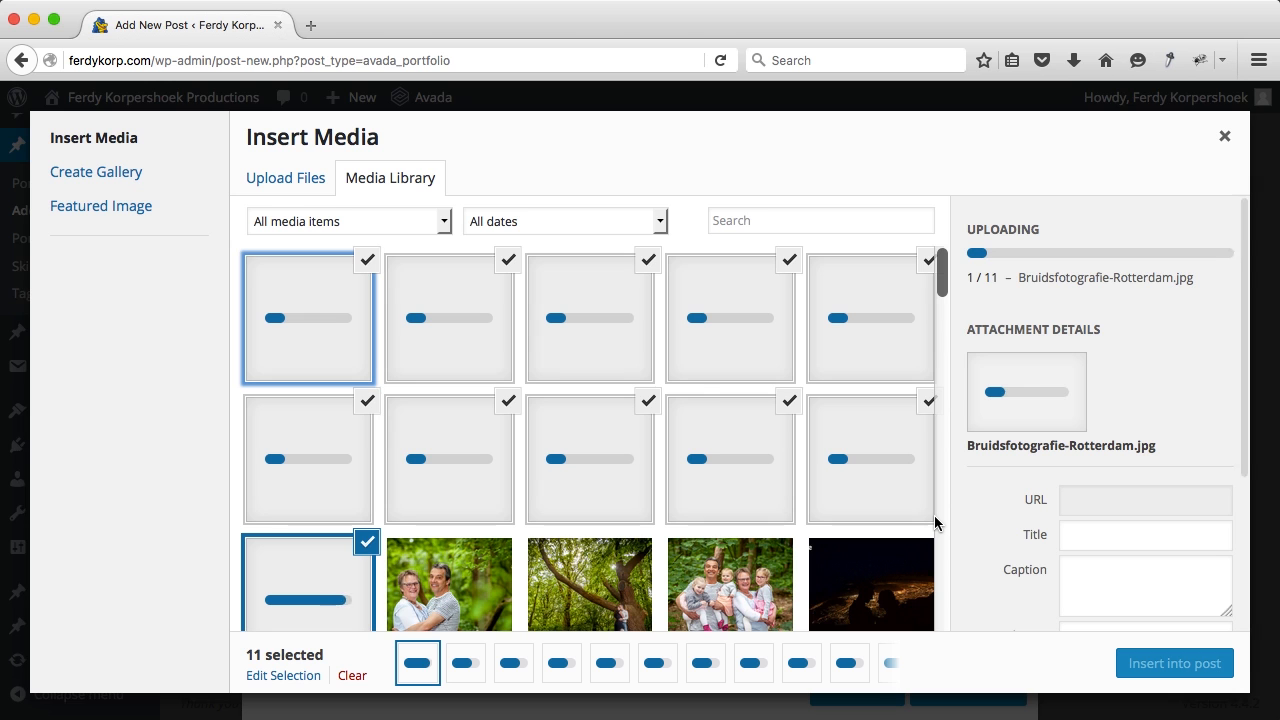
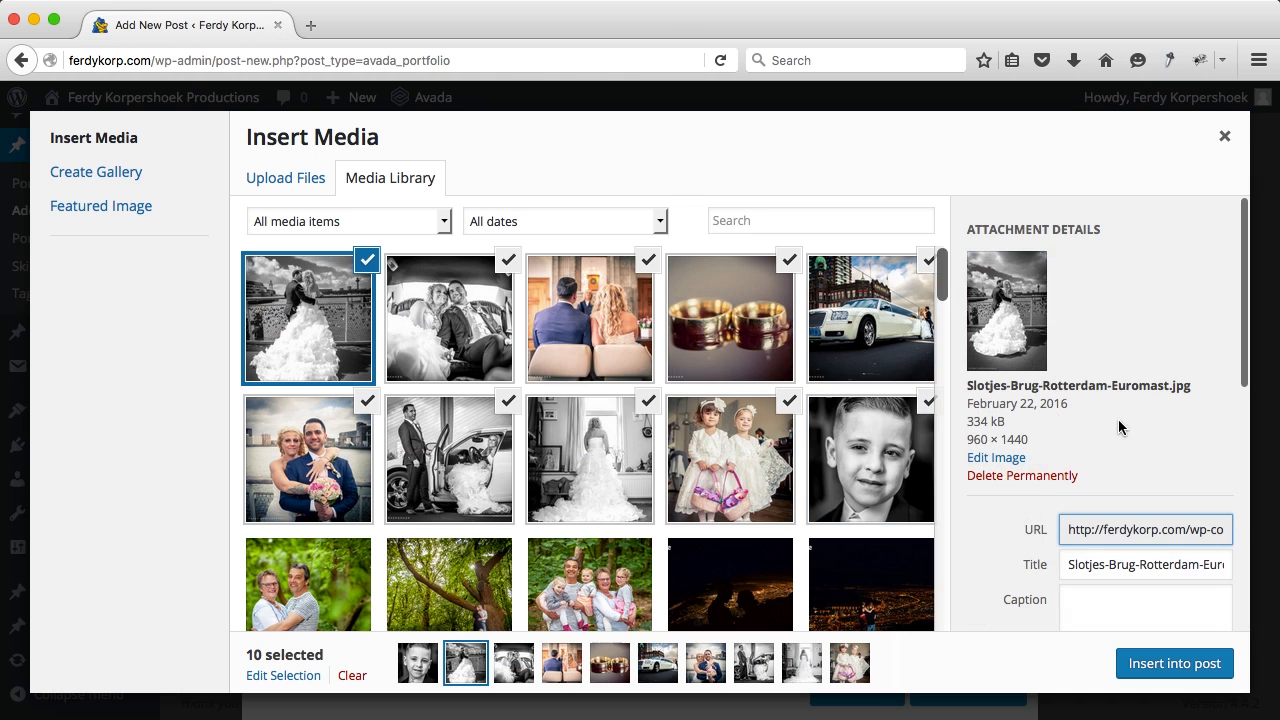
Step: Insert the ten selected wedding photos into the text block and save the block
scroll(1111, 423, down, 3)
scroll(1112, 425, down, 3)
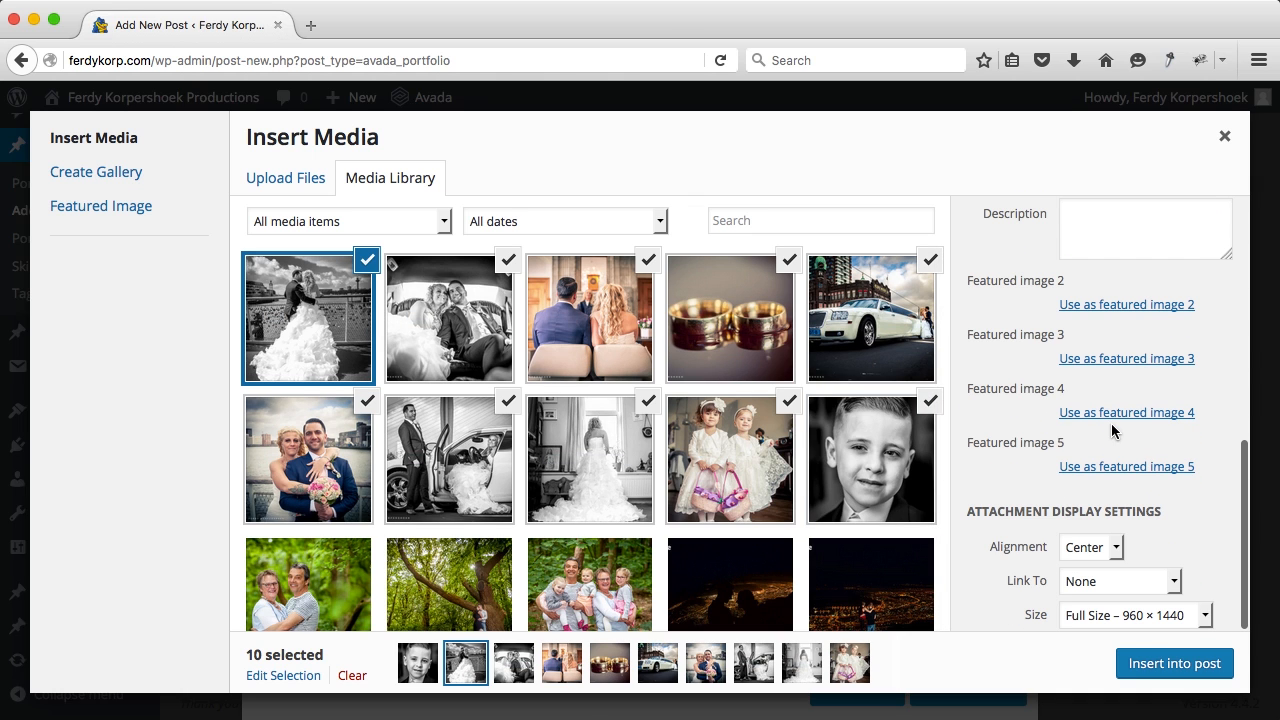
click(1168, 663)
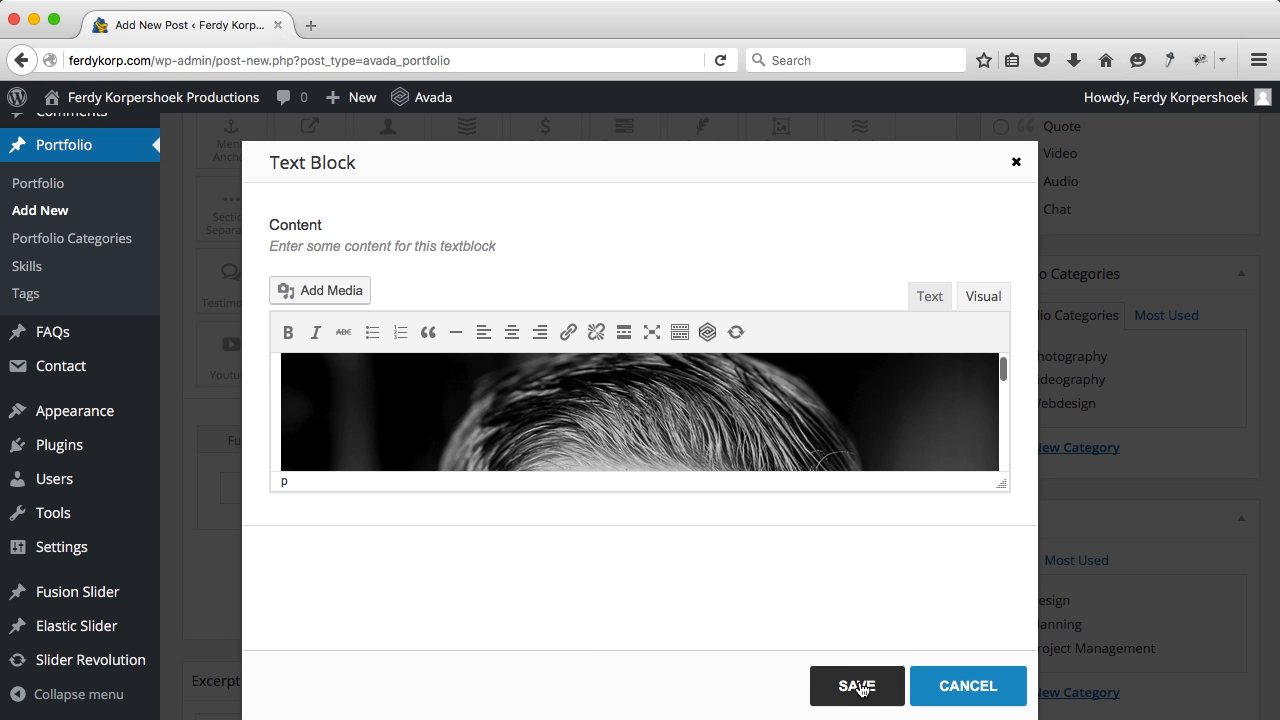
click(858, 686)
Step: Tick Photography and add a new 'weddings' category nested under Photography
scroll(1078, 354, down, 5)
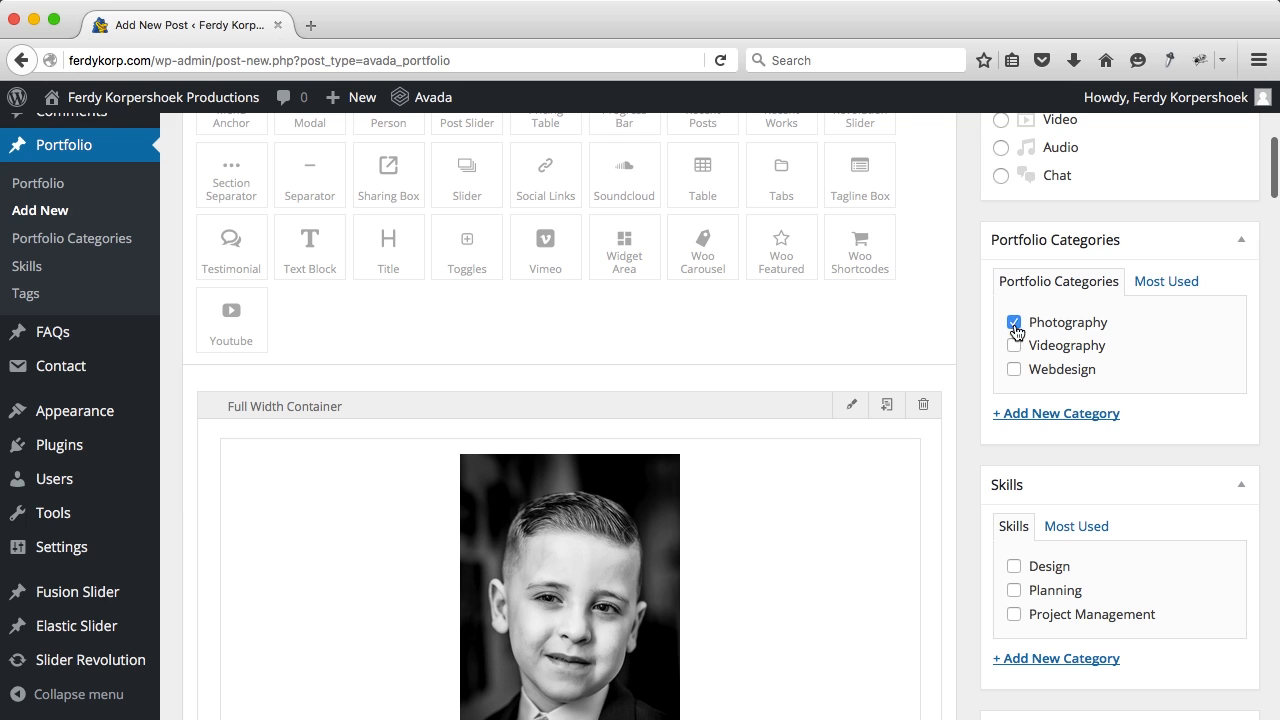
click(1040, 414)
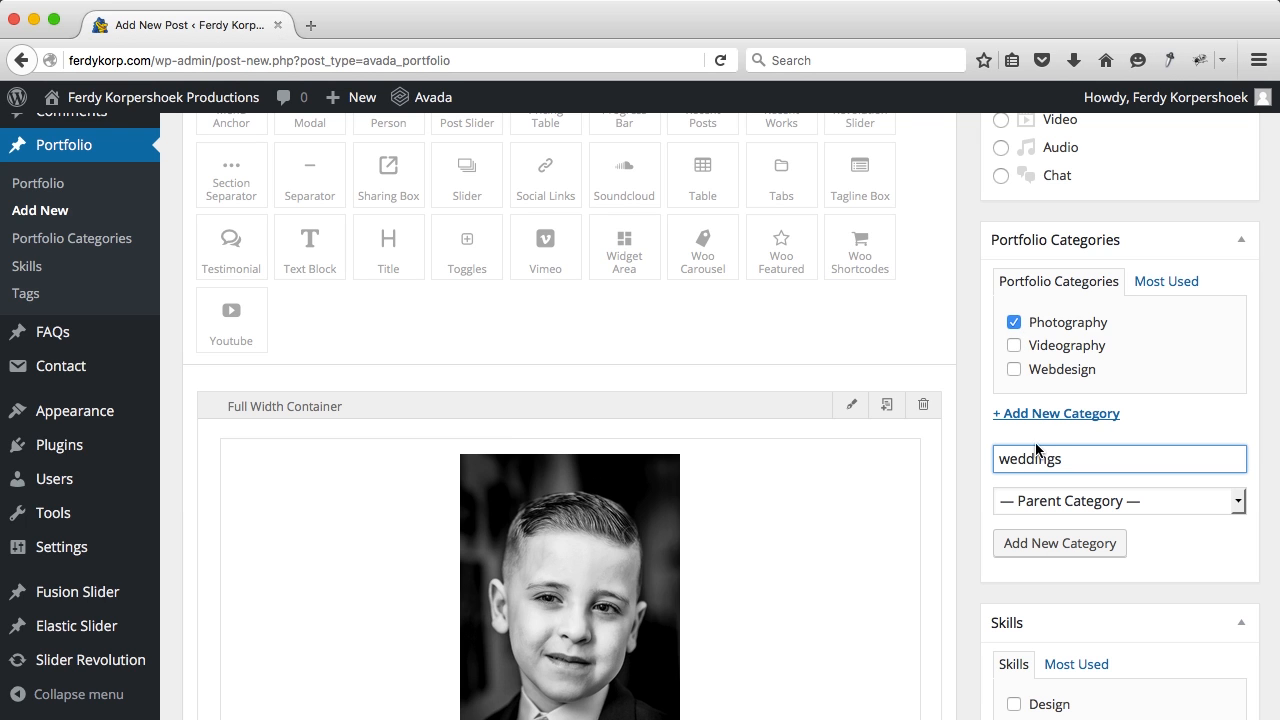
click(1049, 502)
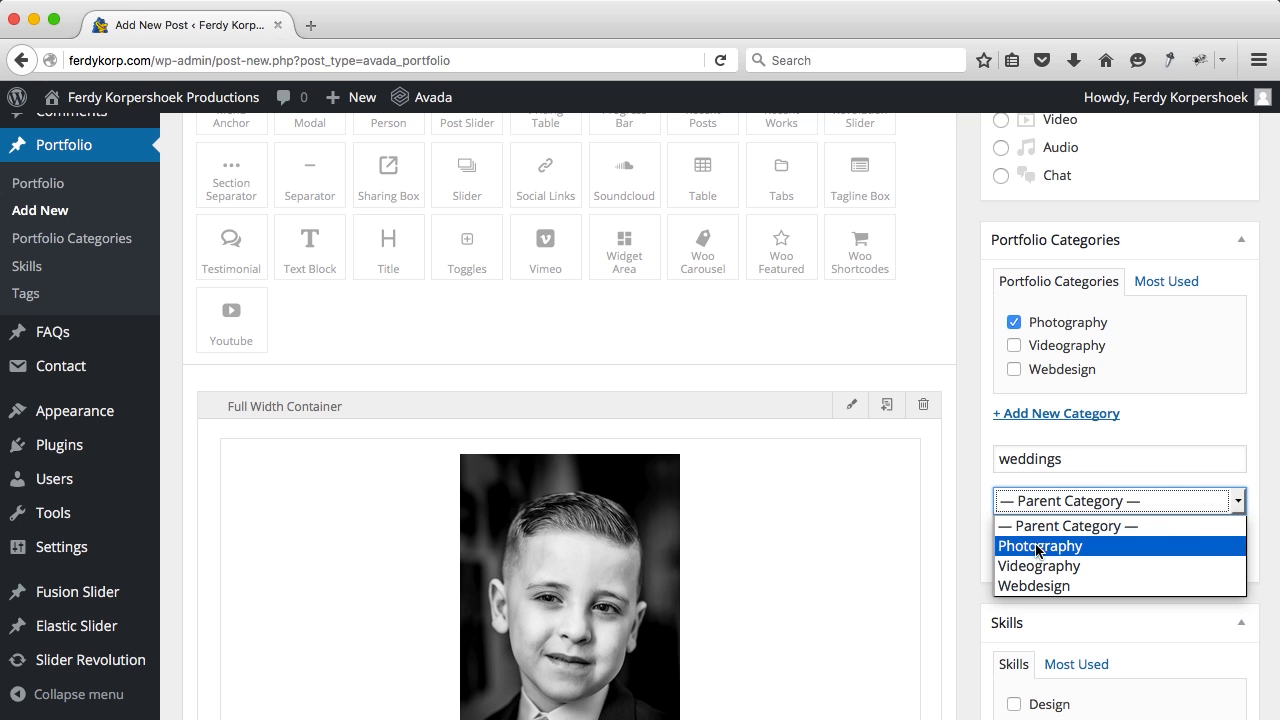
click(1040, 543)
click(1046, 545)
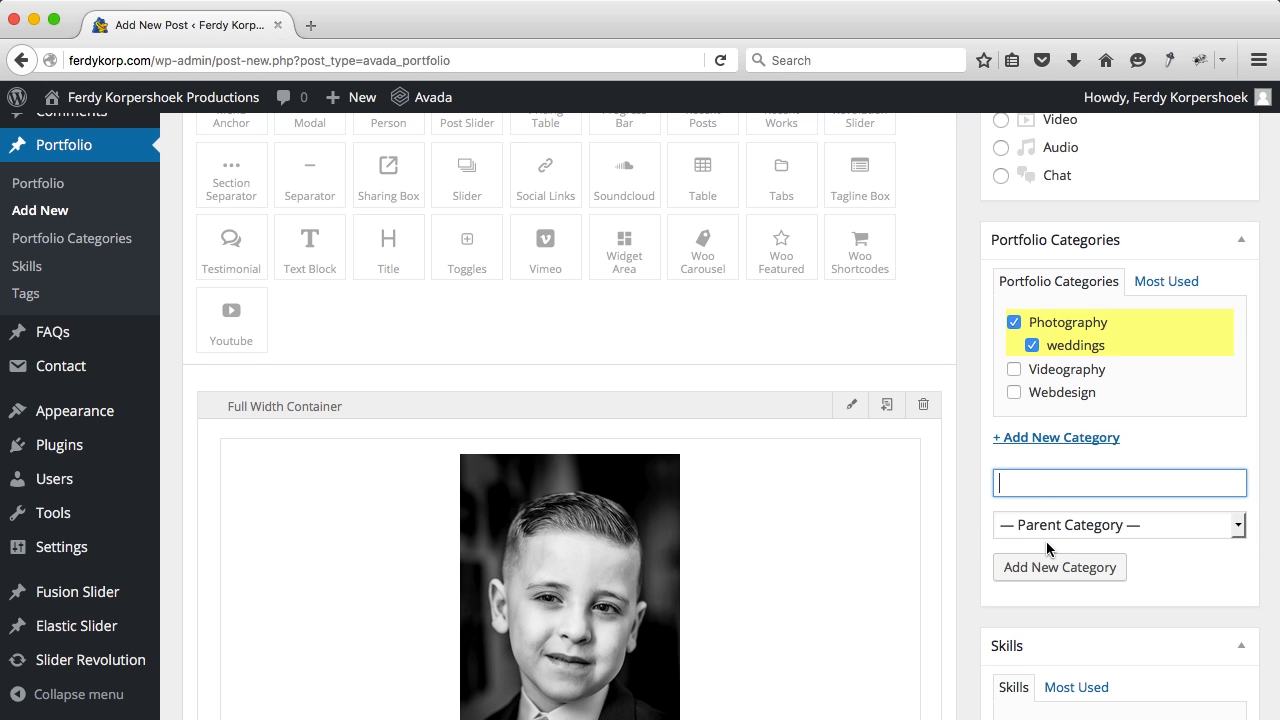
scroll(1126, 445, down, 10)
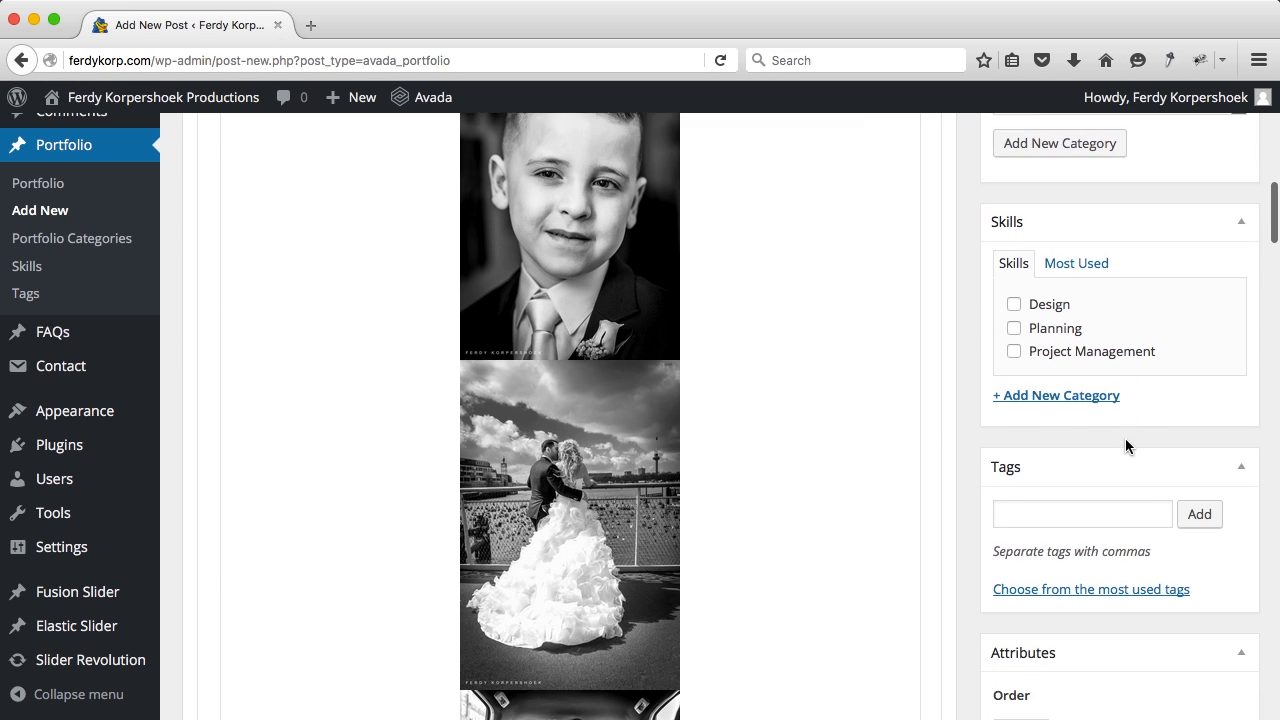
scroll(1126, 445, down, 3)
scroll(1128, 437, up, 1)
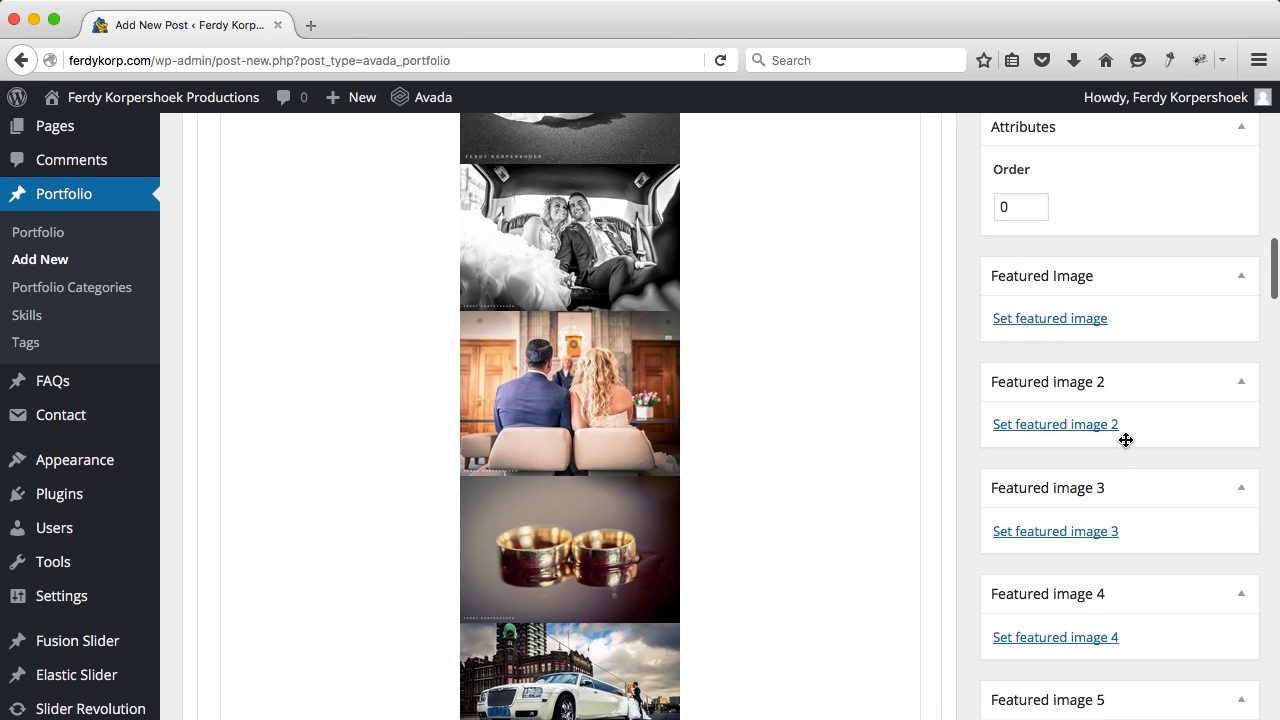
Step: Upload Gemeentehuis-Rotterdam-Bruiloft-portfolio.jpg and set it as the post's featured image
click(1054, 329)
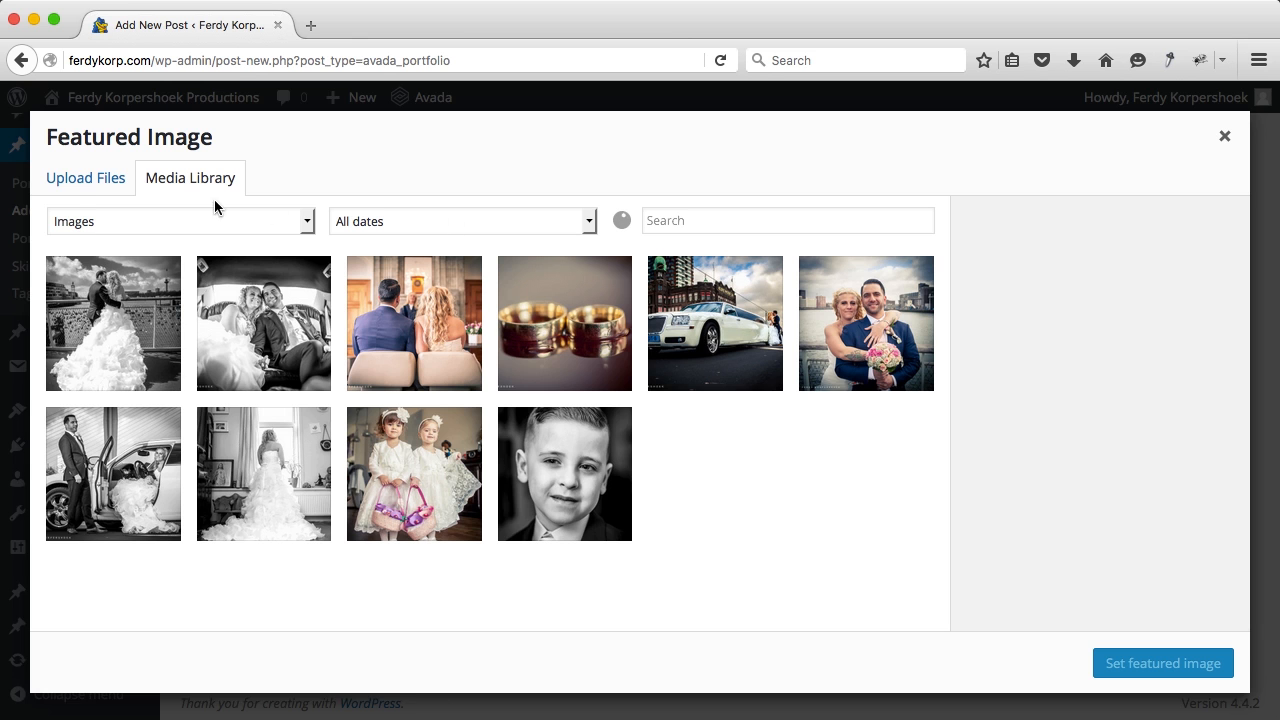
click(78, 180)
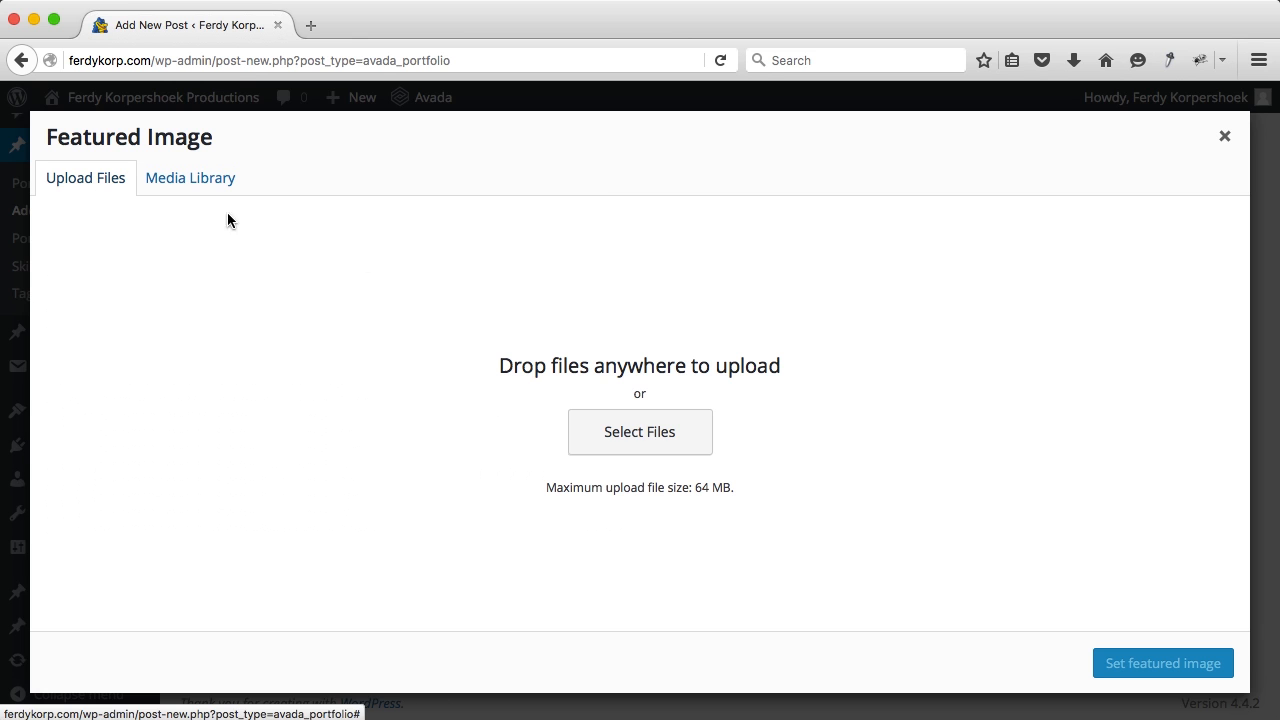
click(619, 431)
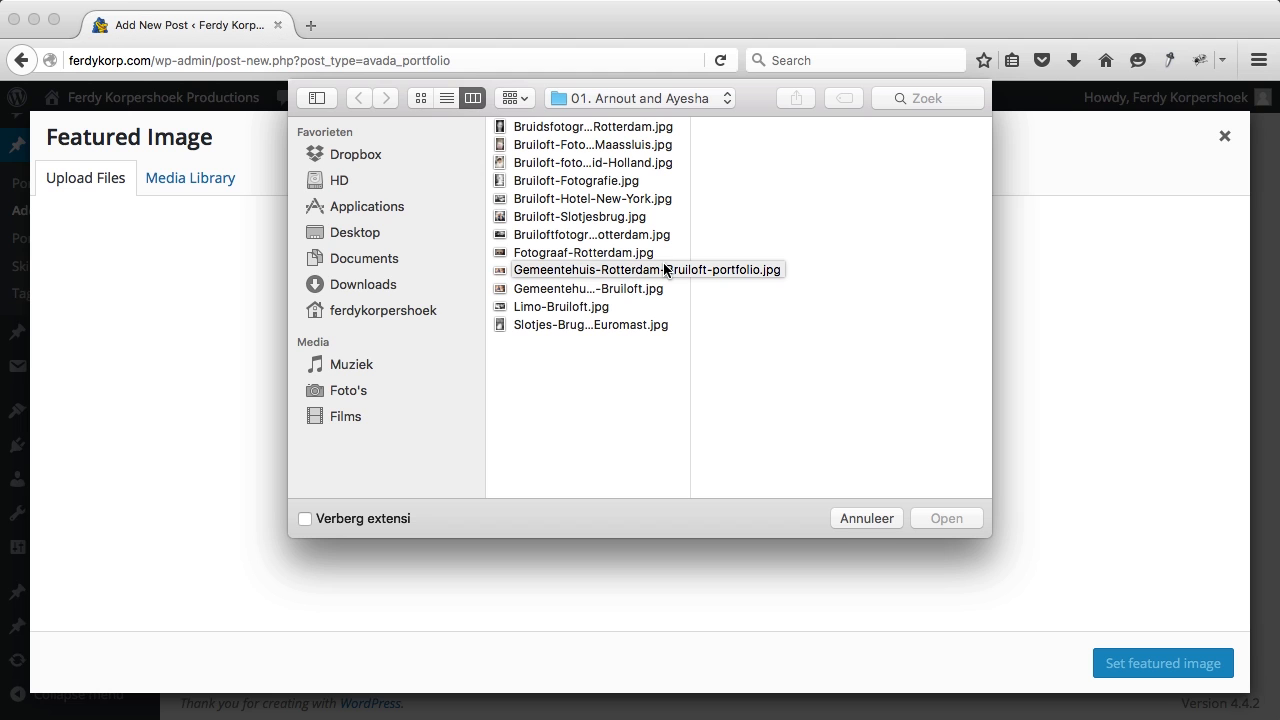
click(612, 271)
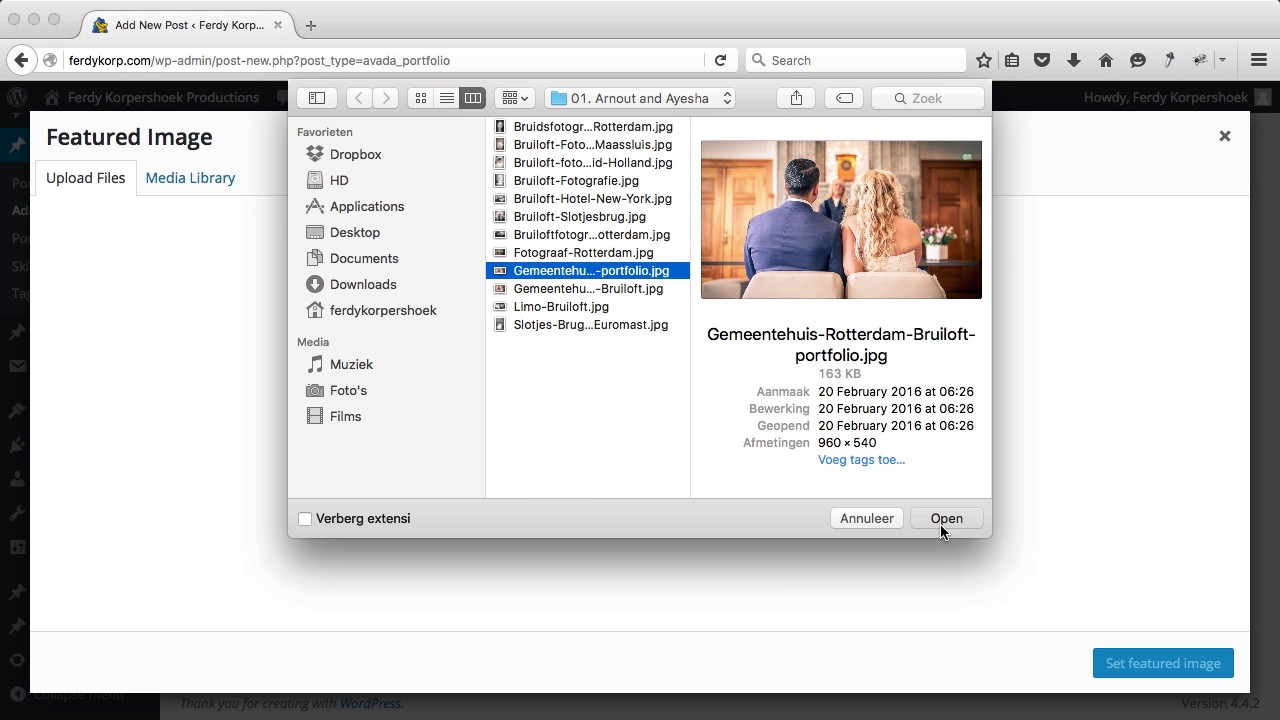
click(942, 522)
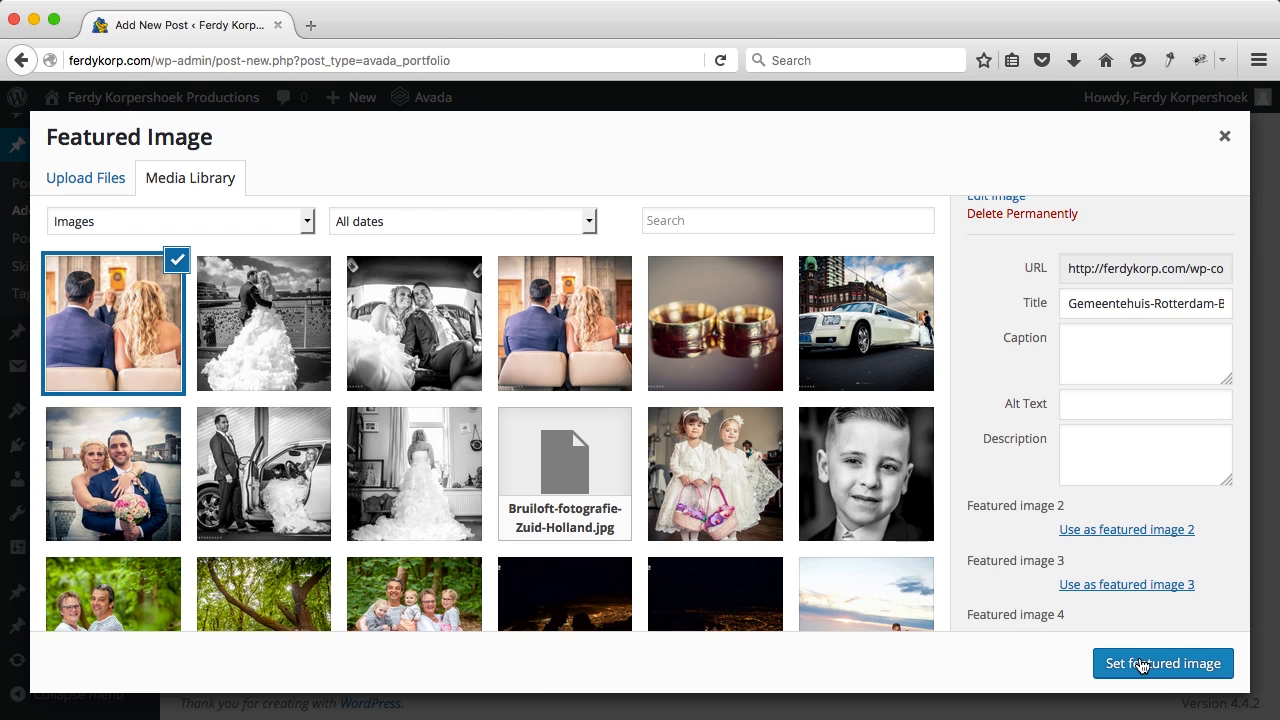
click(1138, 662)
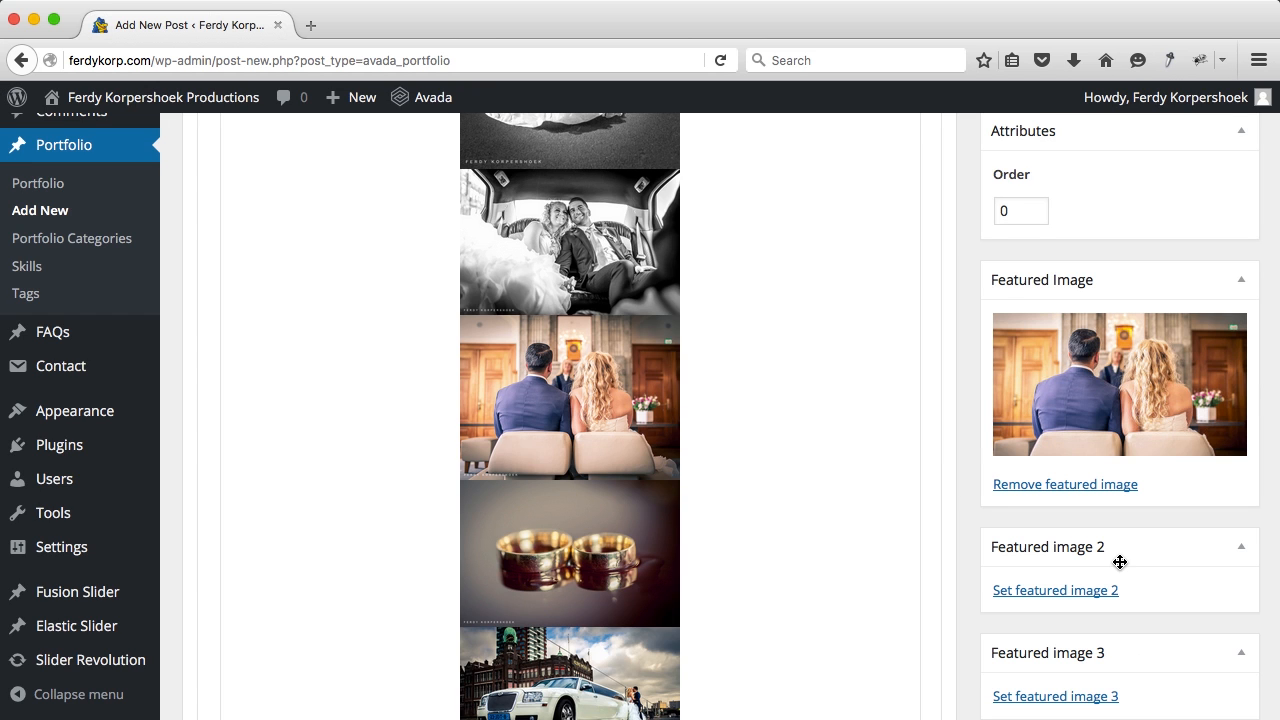
scroll(1121, 550, up, 8)
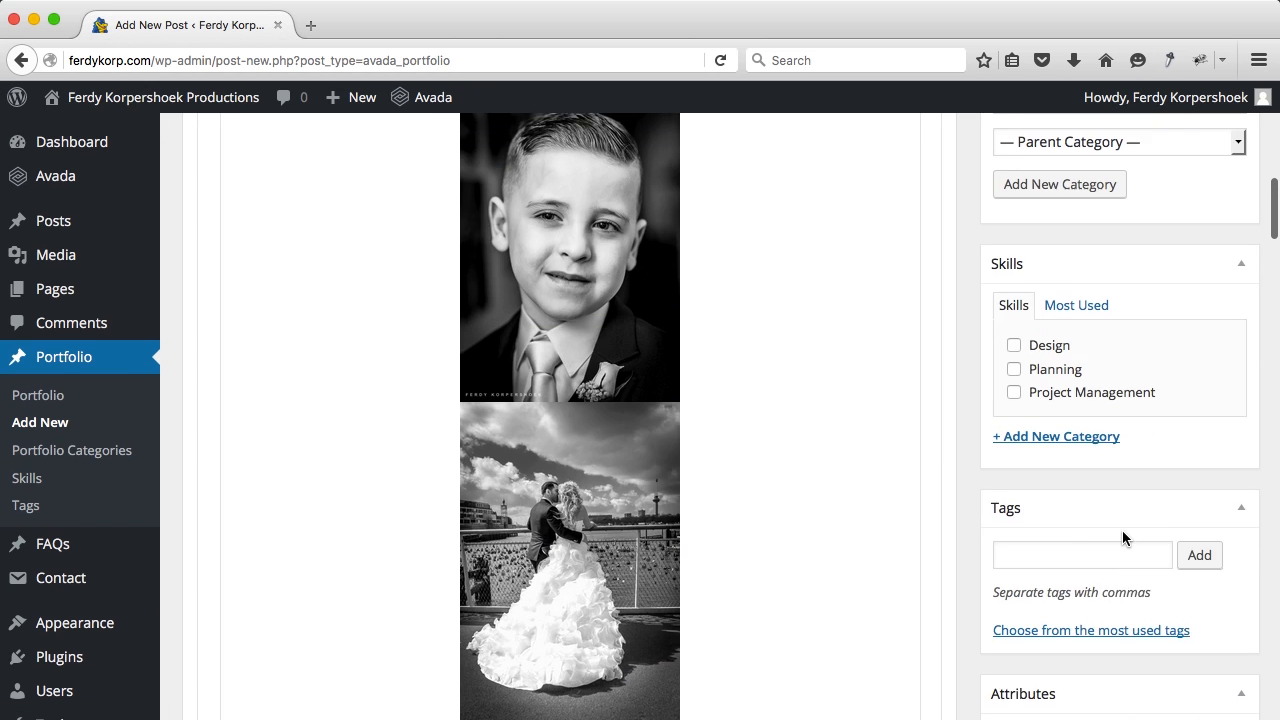
scroll(1122, 535, up, 5)
Step: Publish the portfolio post and go to the live site's Portfolio page
click(1196, 390)
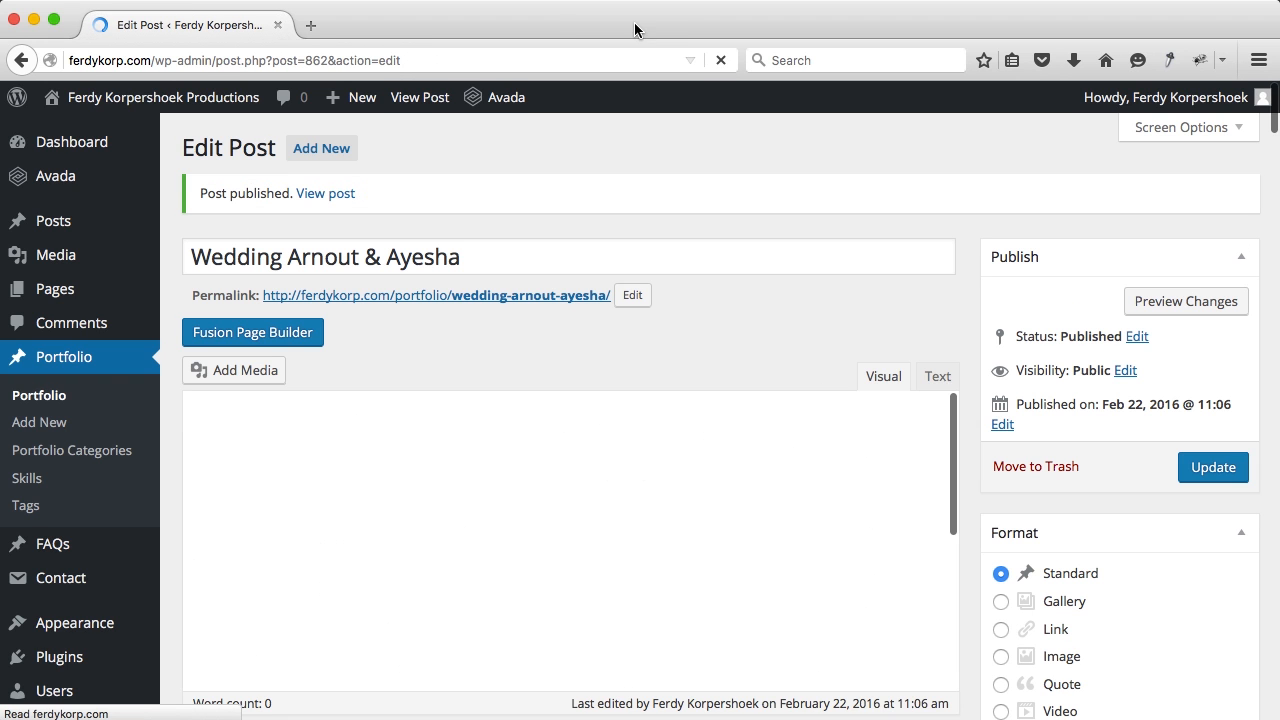
super+click(231, 97)
click(367, 30)
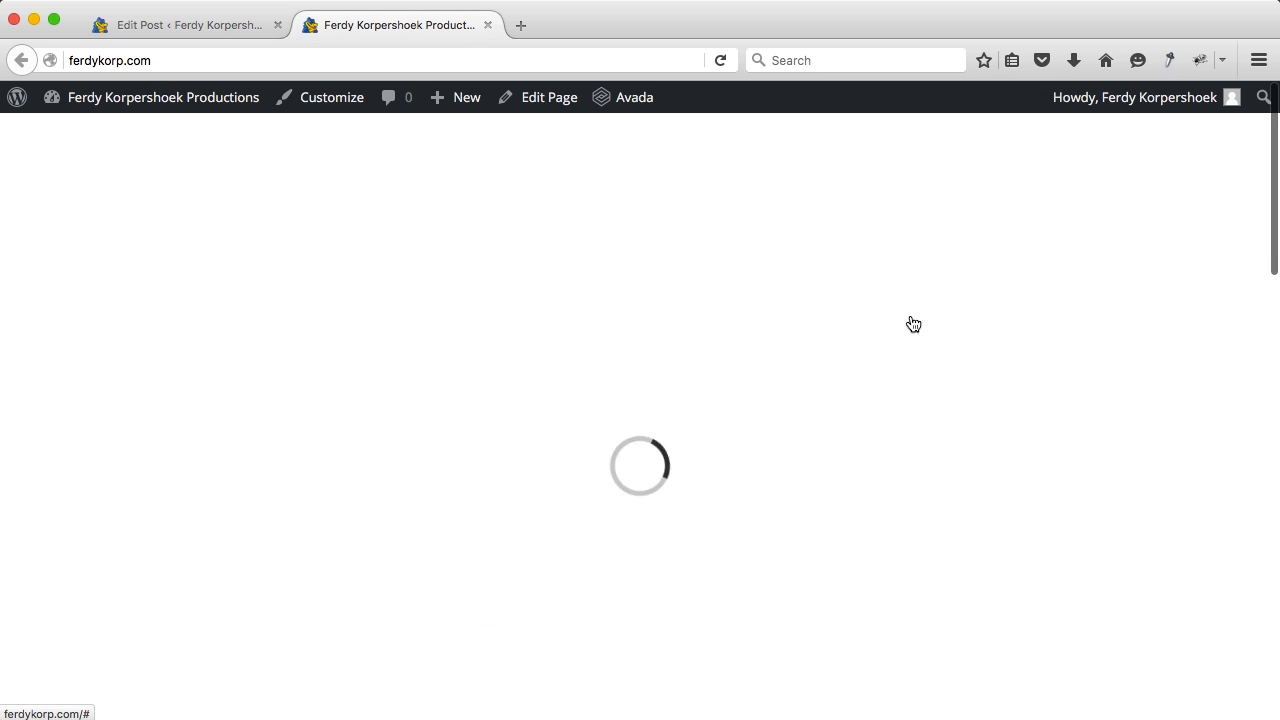
scroll(913, 332, down, 5)
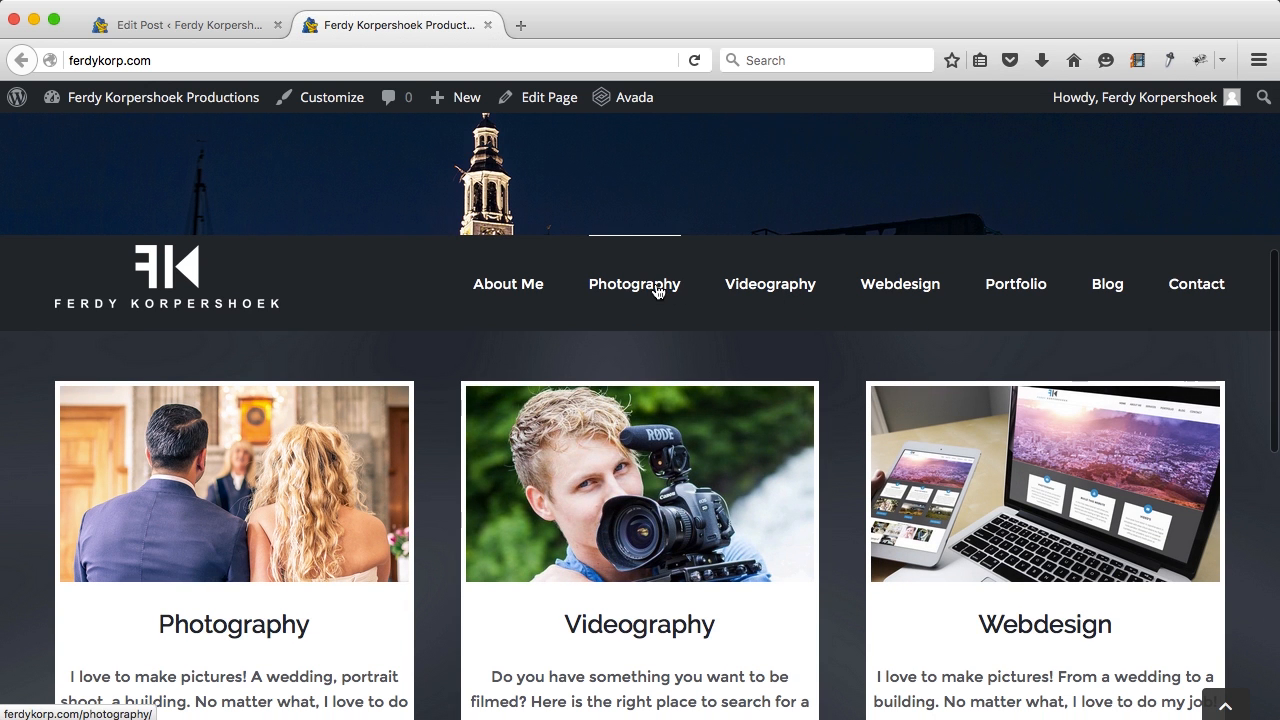
click(1006, 299)
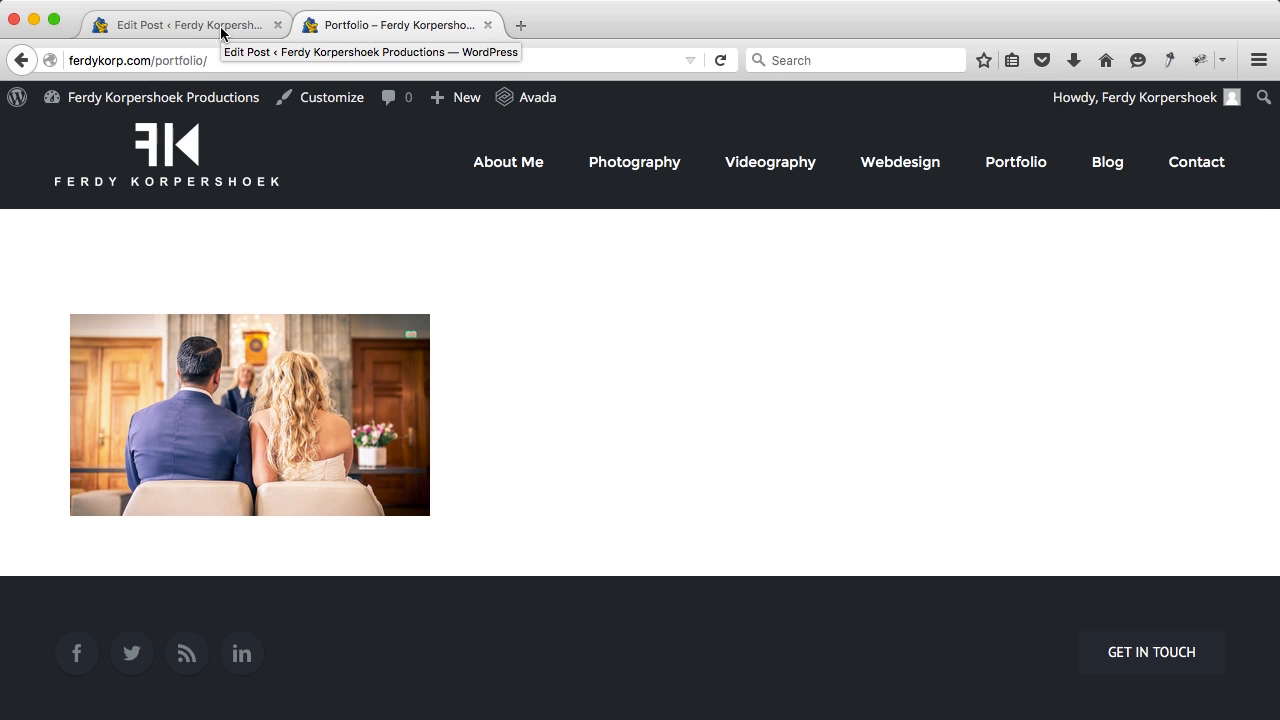
Step: Review the live wedding project page's photos and categories, then return to the editor
click(216, 383)
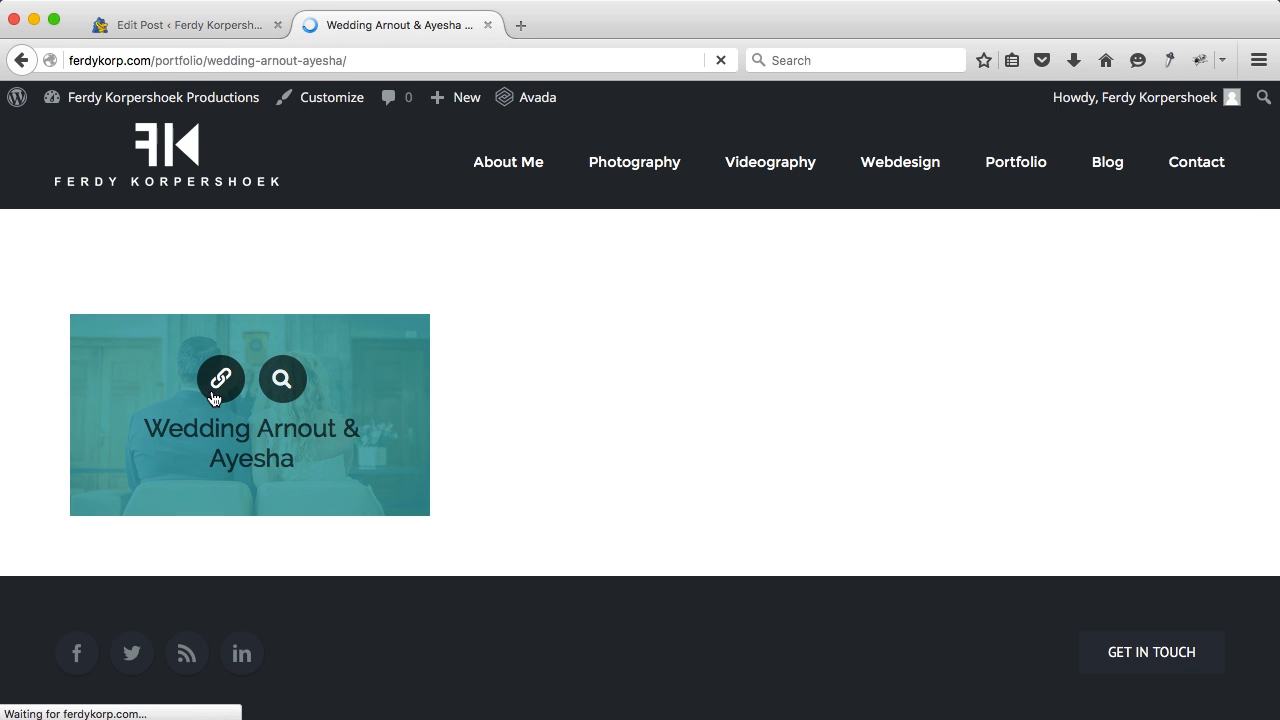
scroll(482, 389, down, 2)
scroll(482, 389, down, 10)
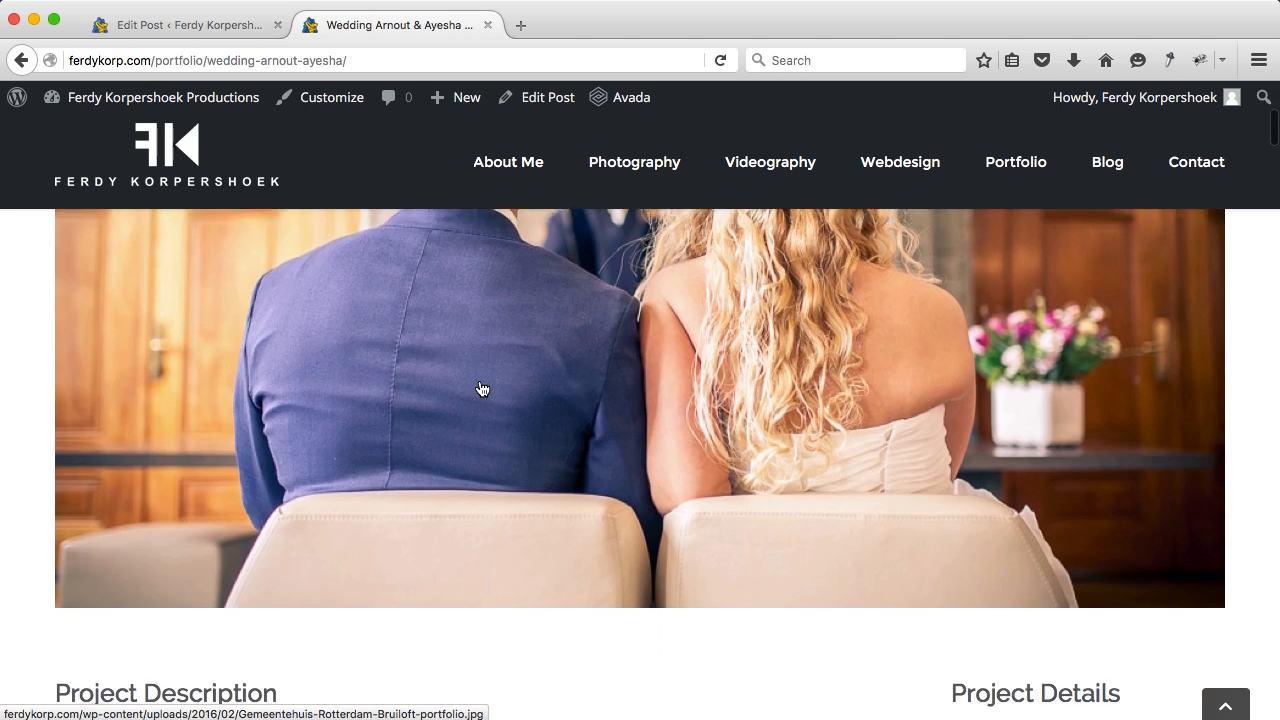
scroll(480, 389, up, 7)
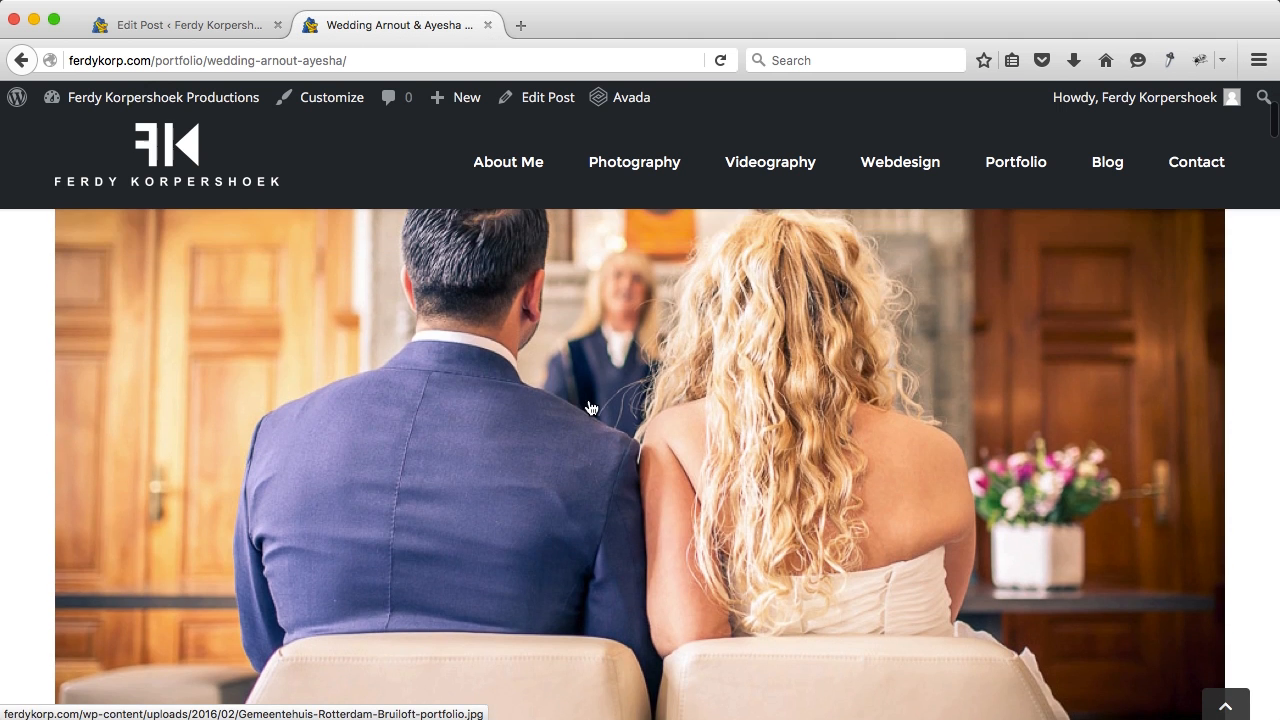
scroll(590, 407, down, 7)
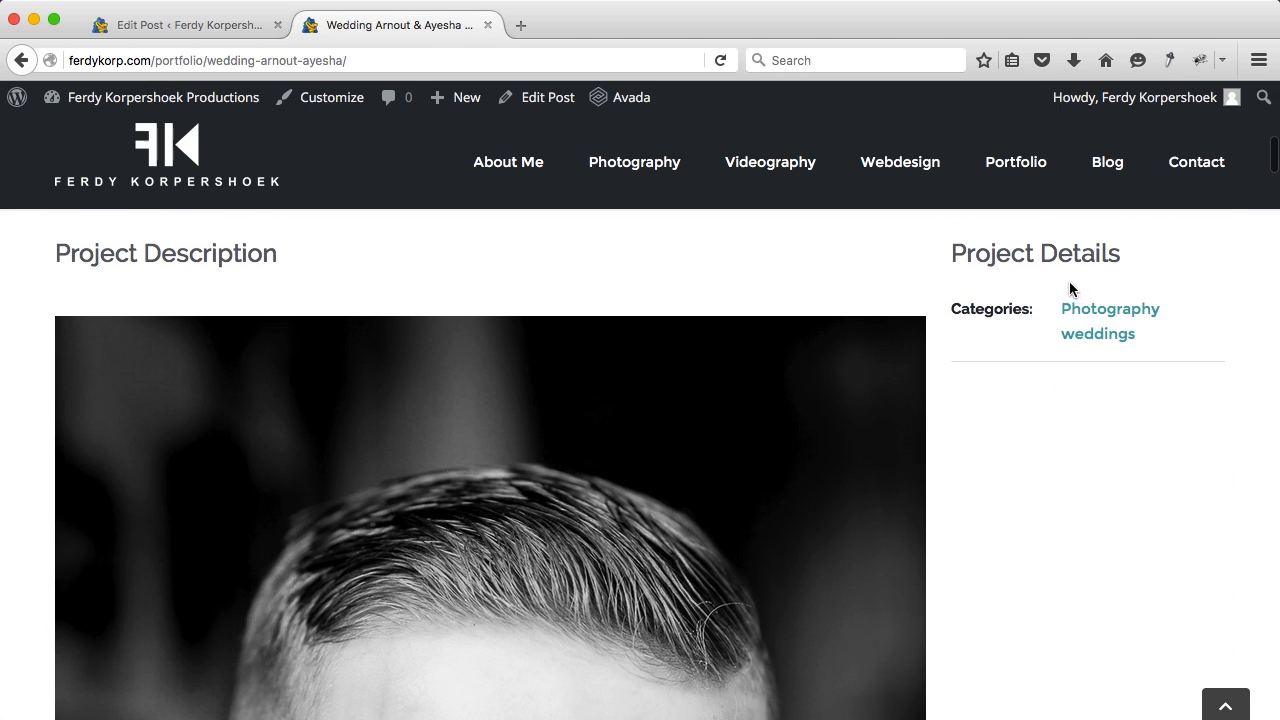
scroll(567, 470, down, 1)
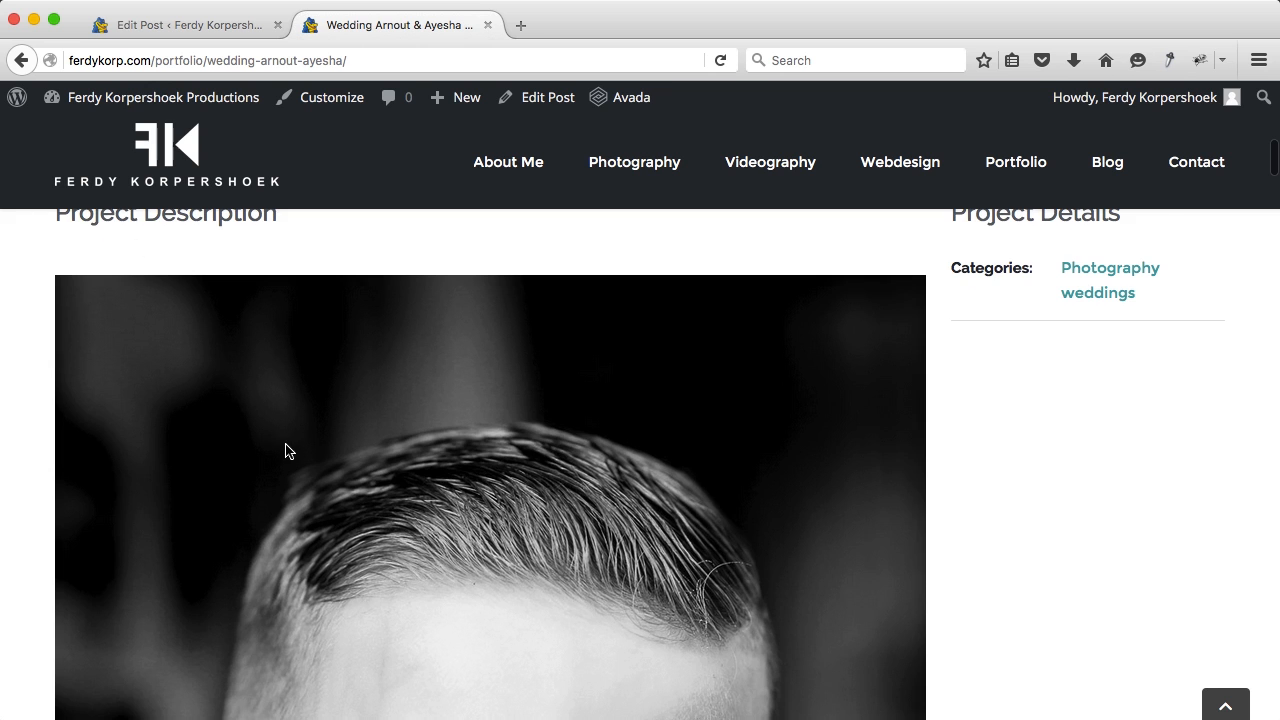
scroll(285, 449, down, 20)
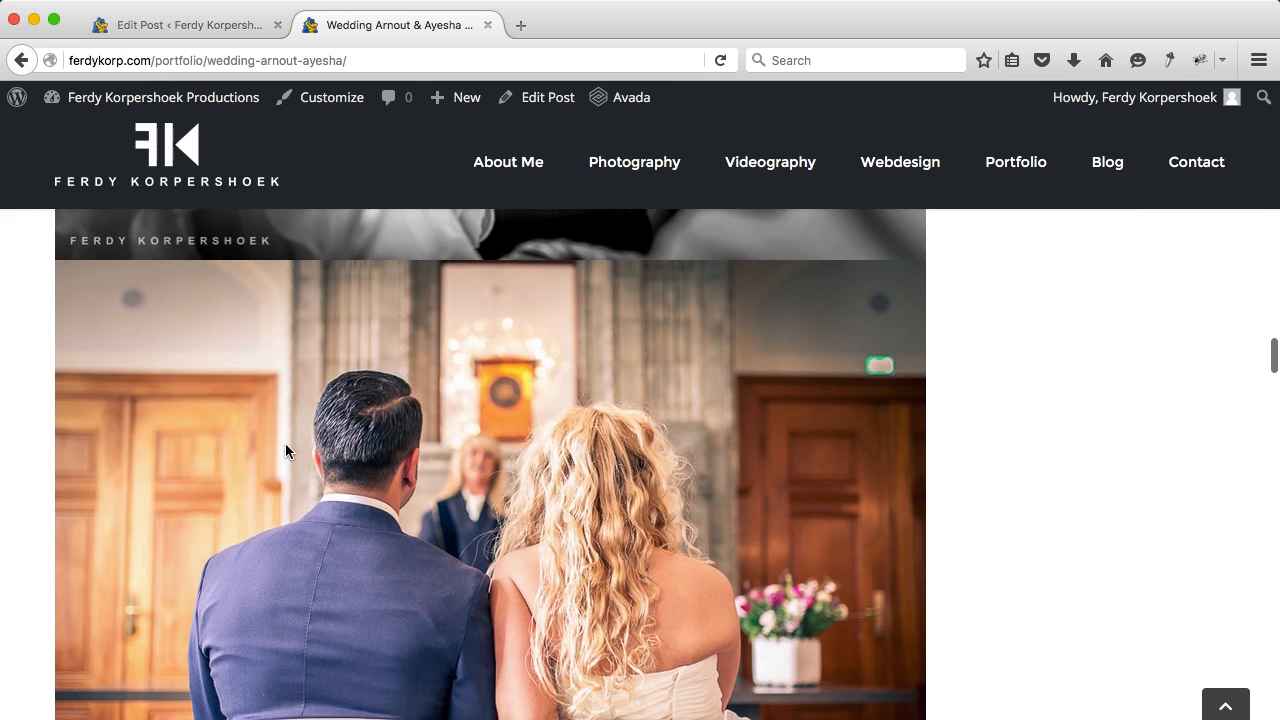
scroll(384, 460, down, 5)
scroll(383, 490, up, 3)
scroll(382, 494, up, 12)
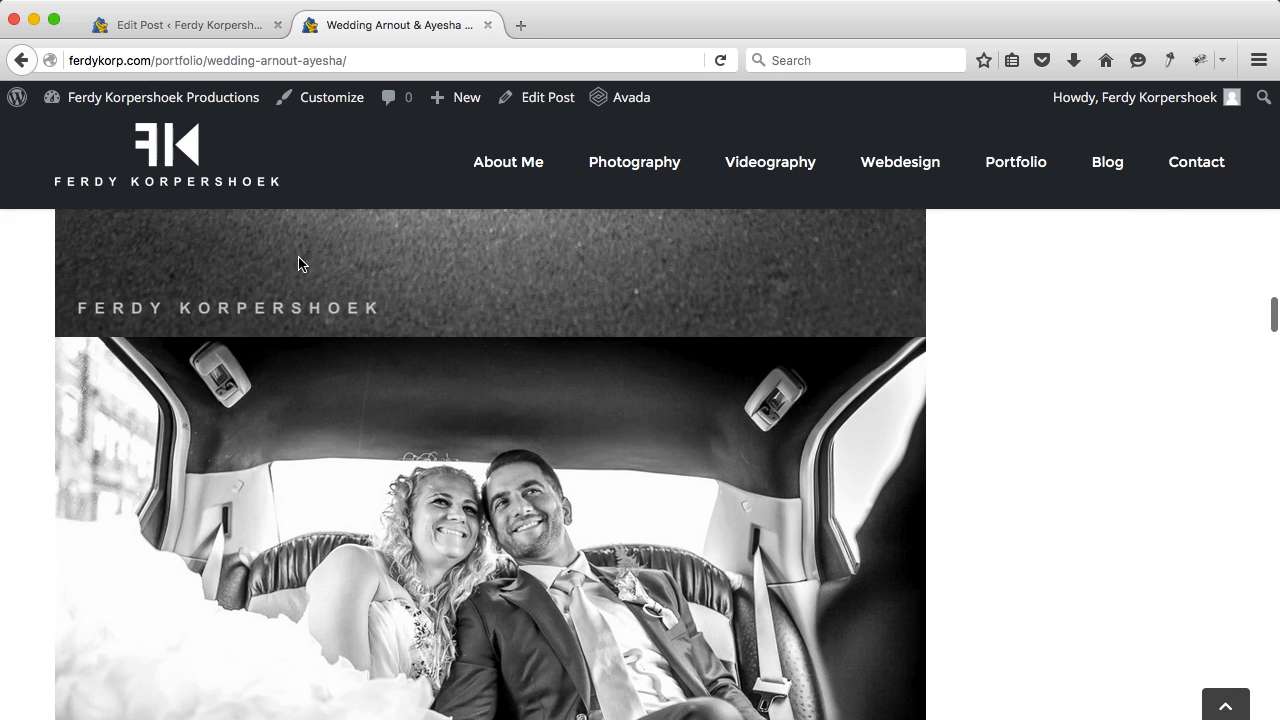
click(190, 25)
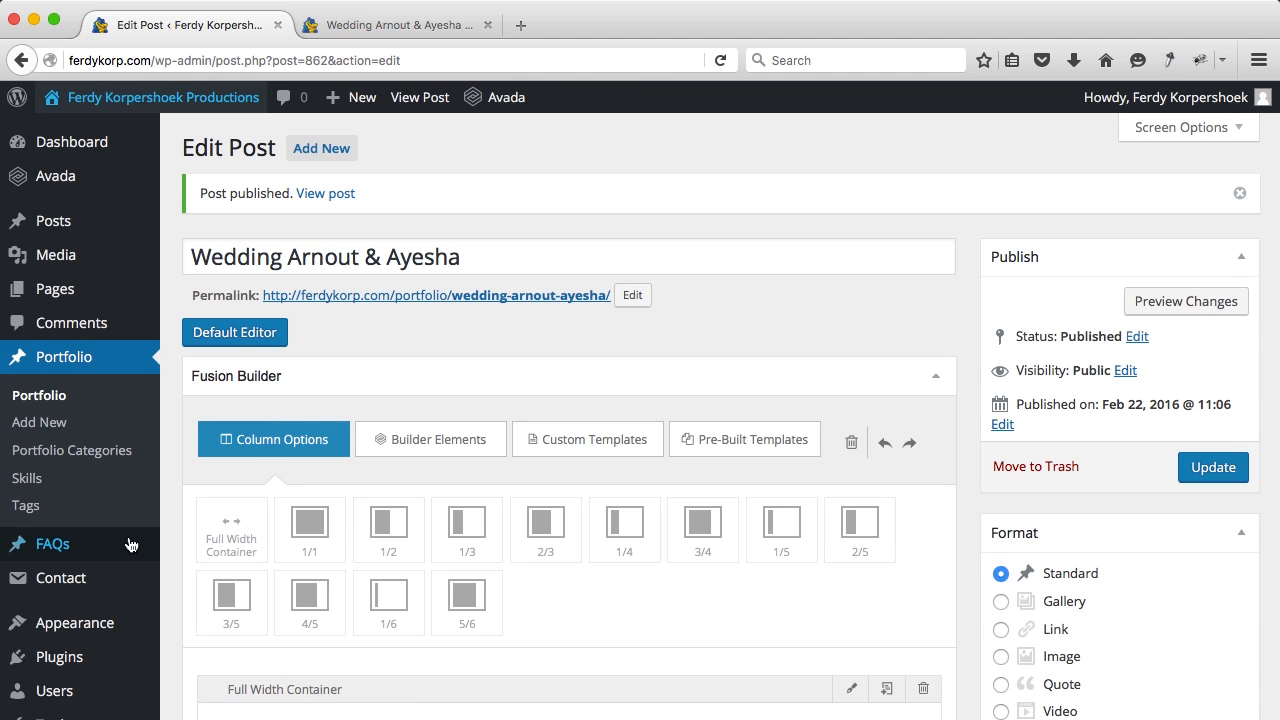
Step: Open Avada Theme Options in a new tab at the Portfolio settings
mouse_move(80, 177)
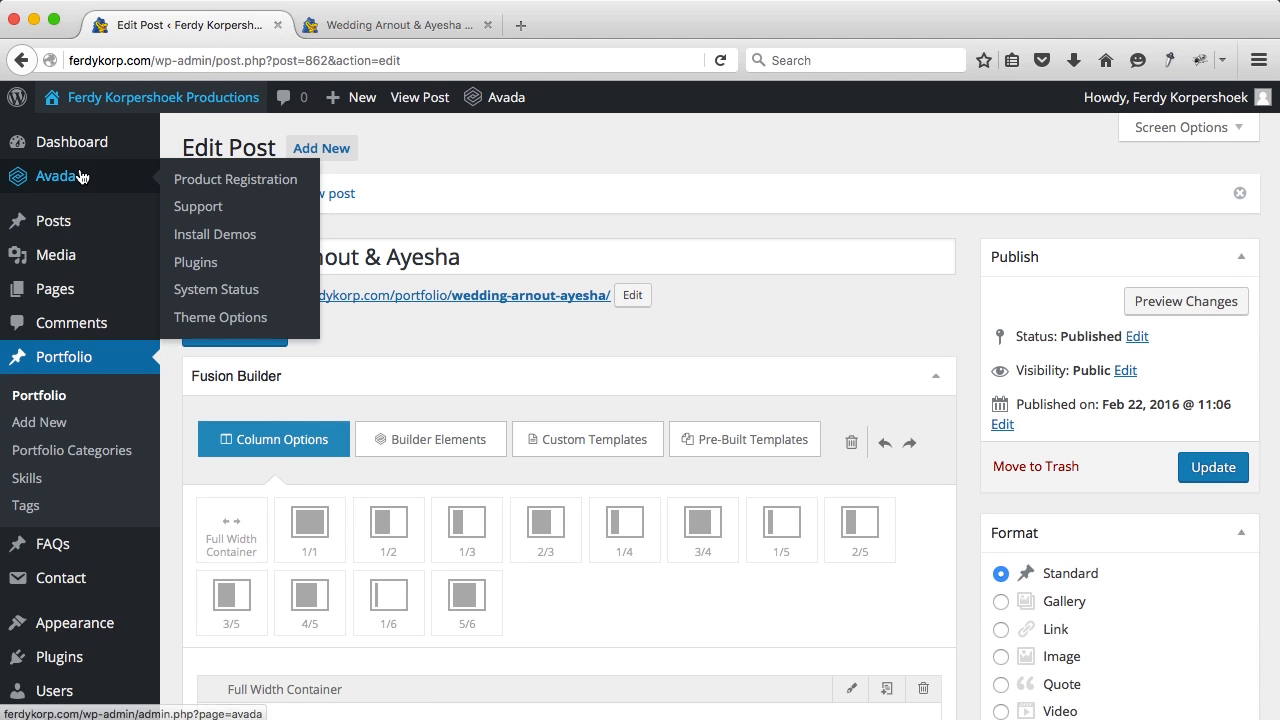
super+click(219, 318)
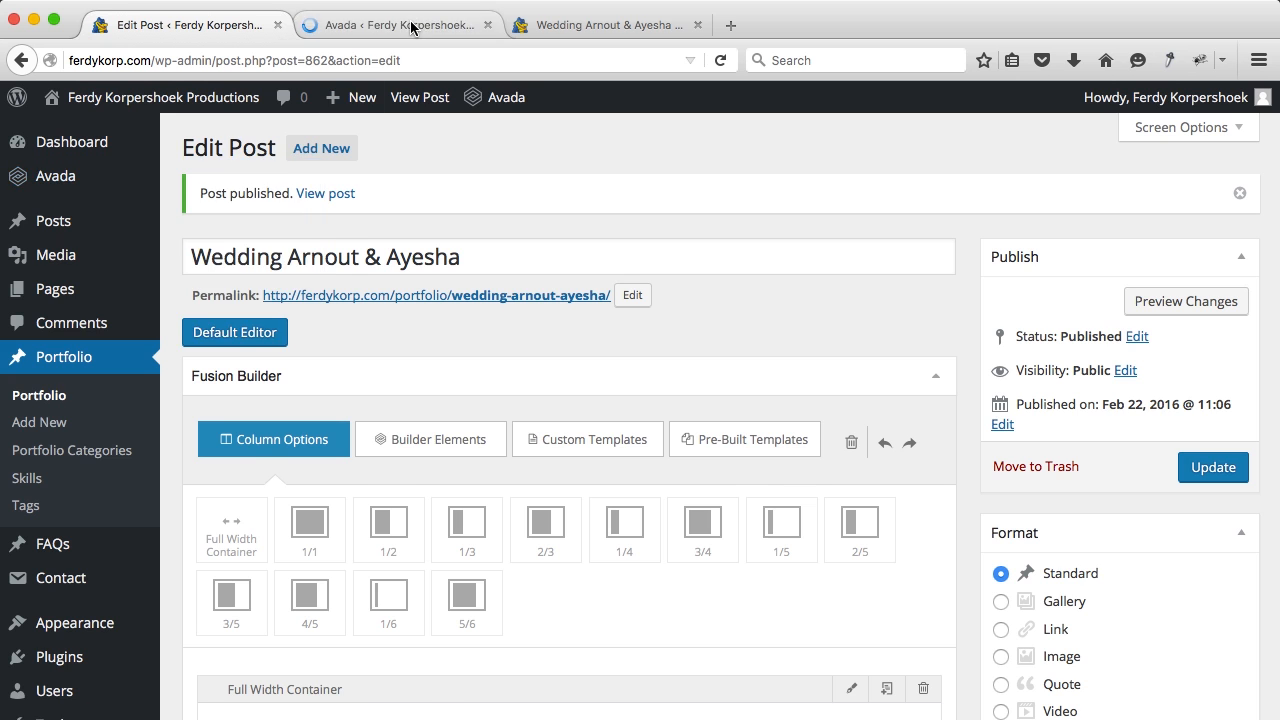
key(ctrl+Tab)
scroll(263, 444, down, 6)
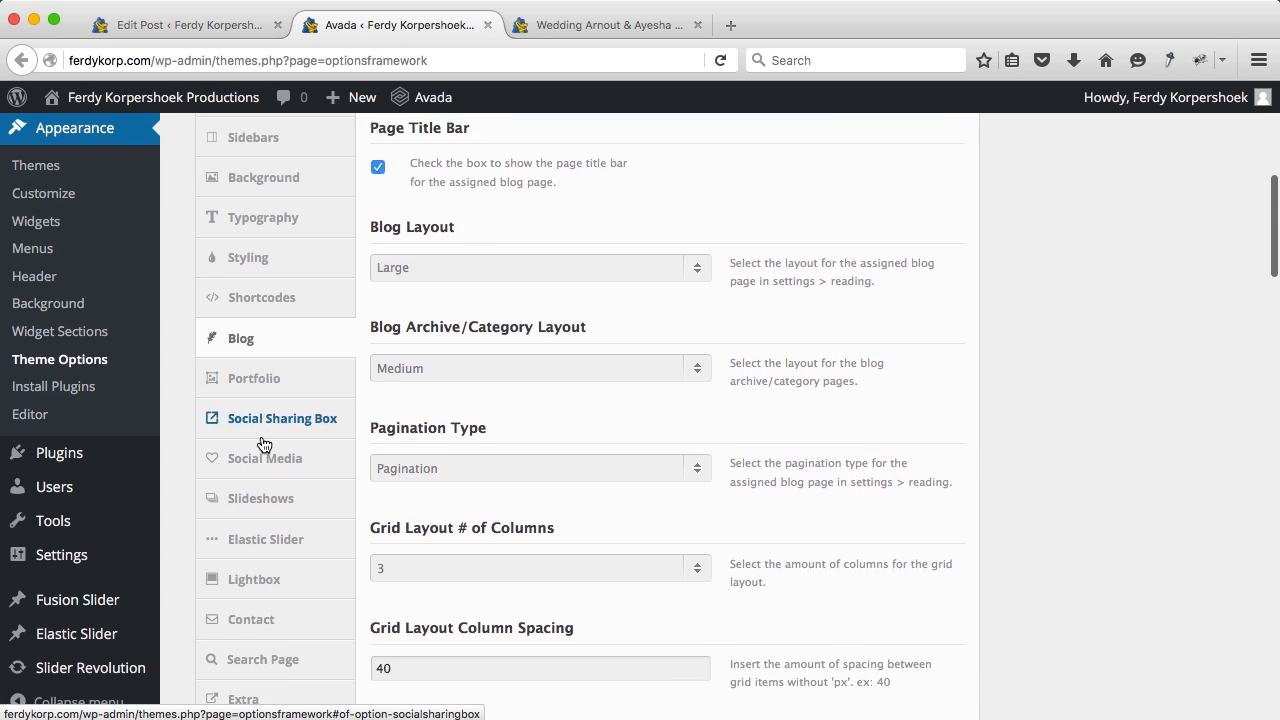
click(285, 326)
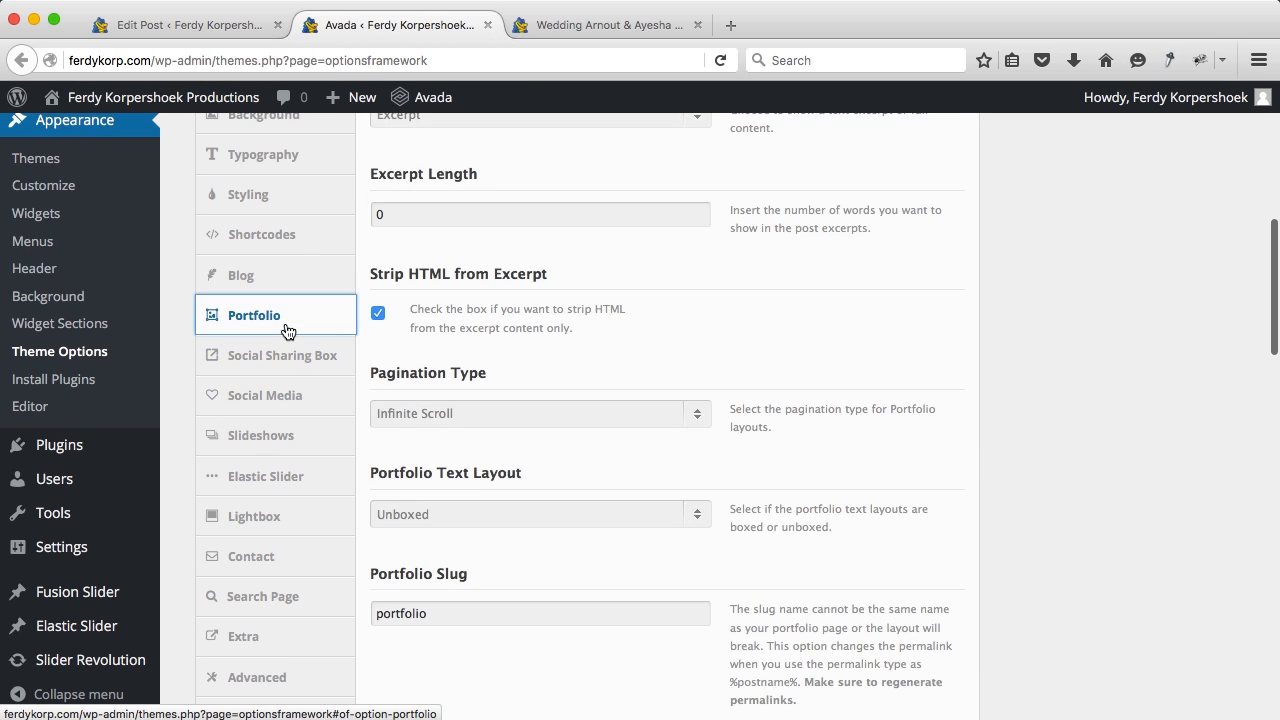
scroll(574, 276, up, 3)
scroll(574, 276, up, 3)
scroll(577, 278, down, 1)
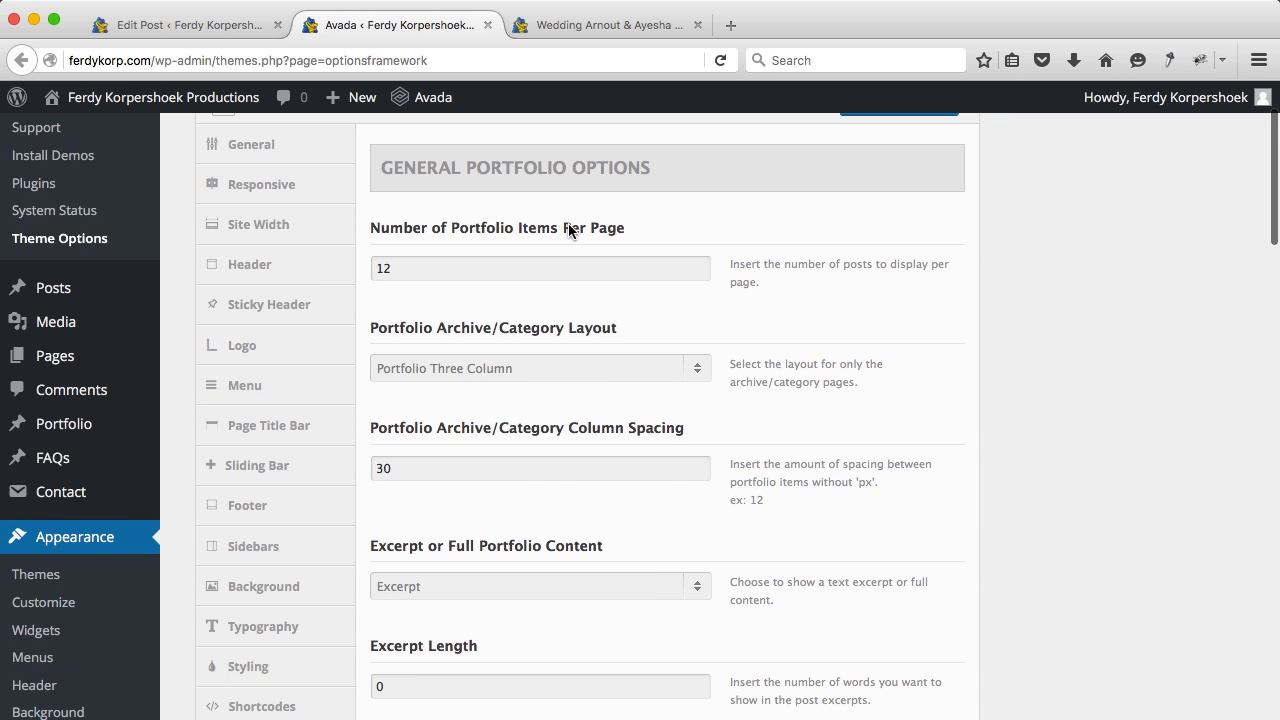
scroll(515, 315, down, 1)
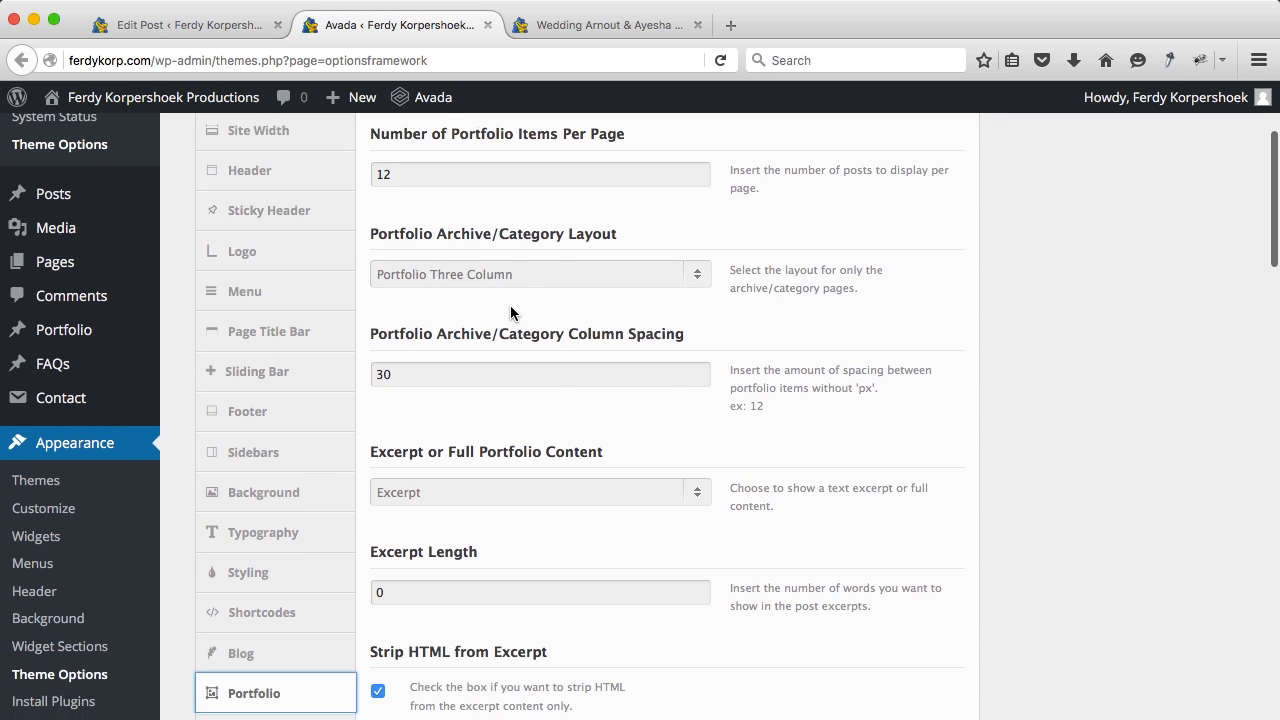
scroll(487, 343, down, 3)
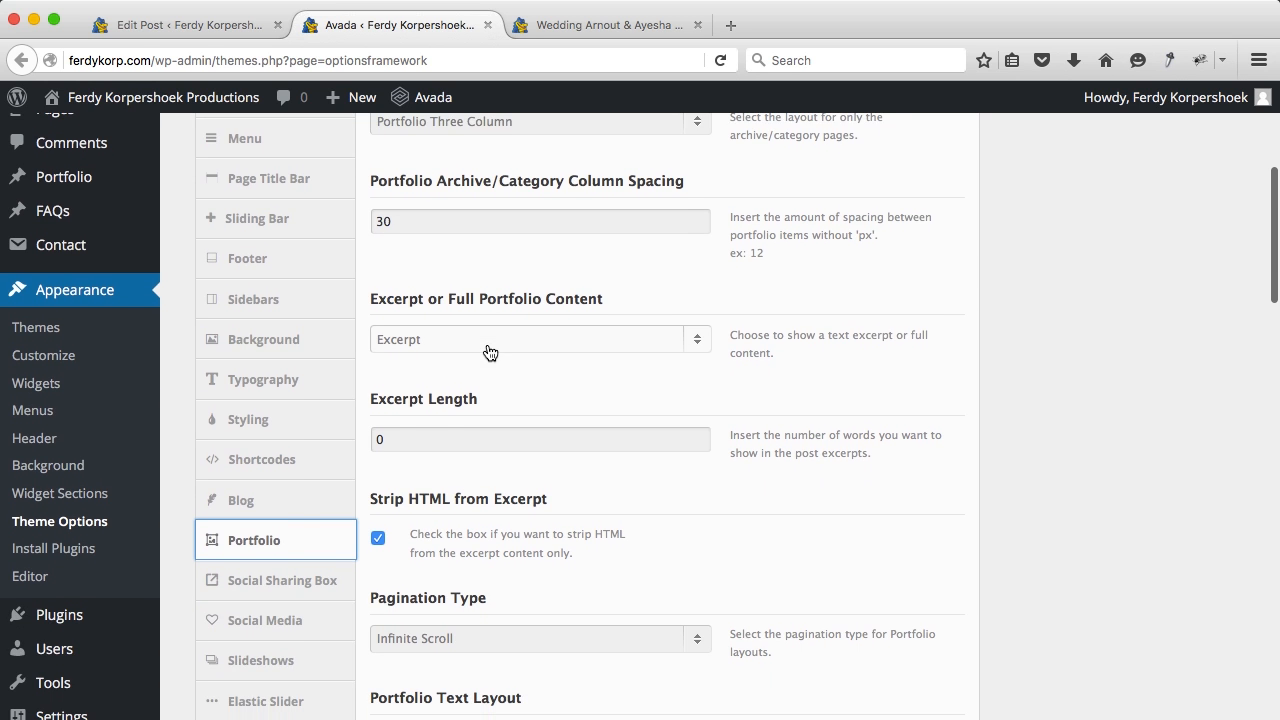
scroll(488, 344, down, 4)
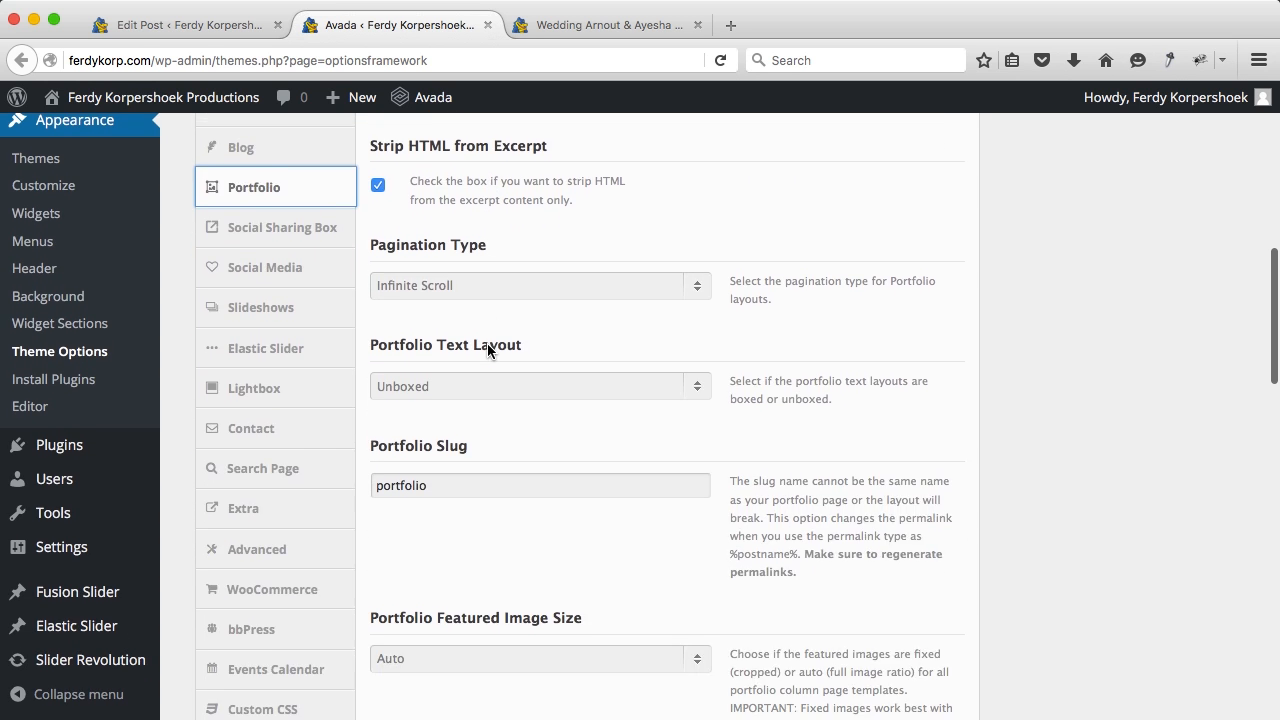
scroll(488, 345, down, 3)
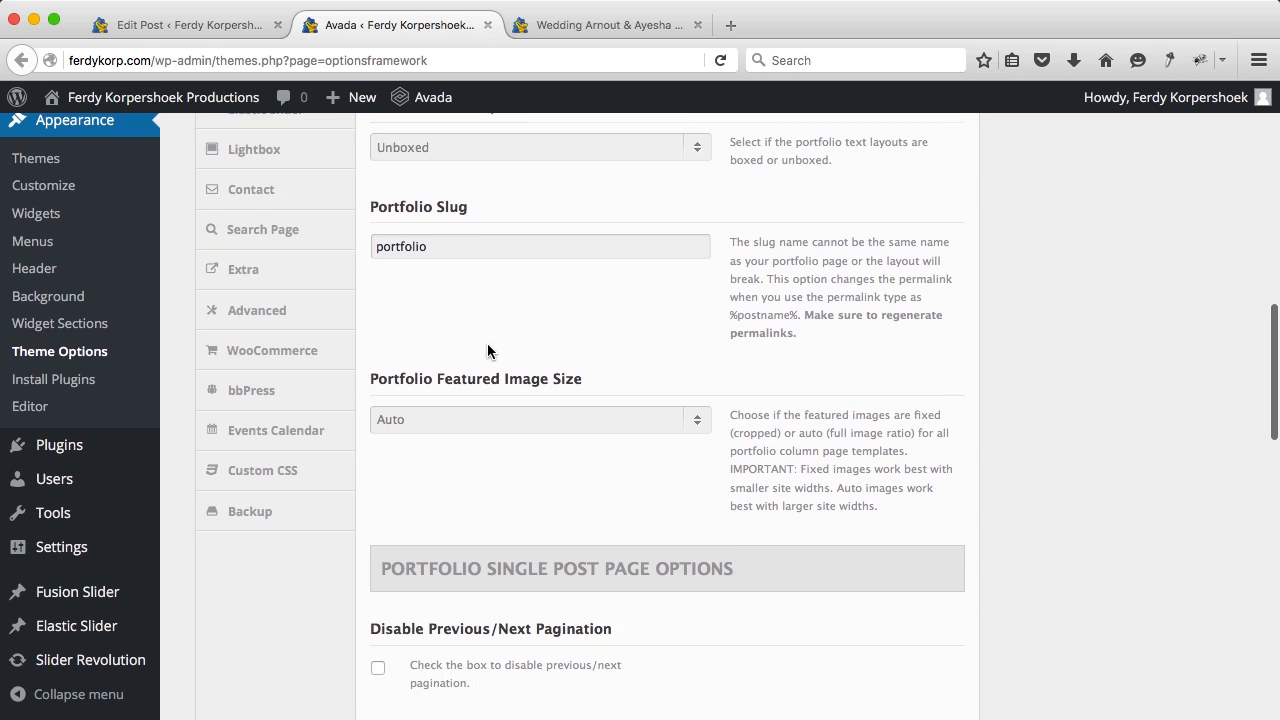
scroll(452, 283, down, 2)
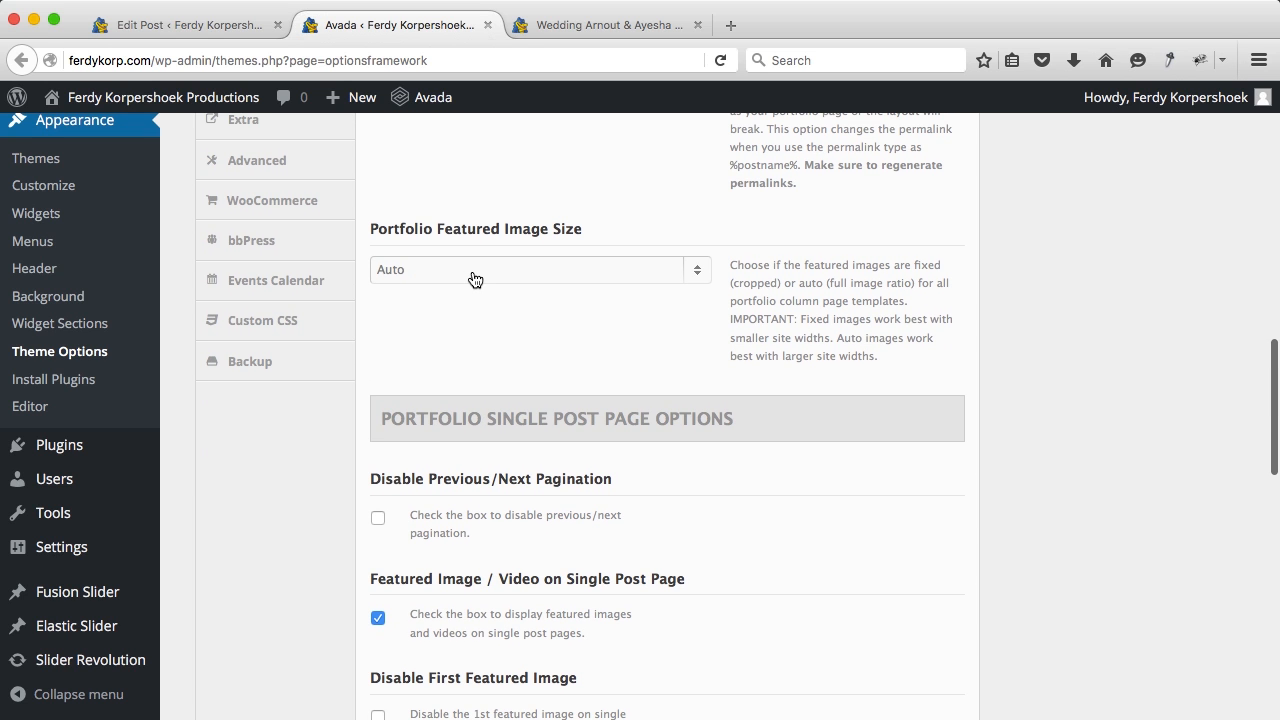
Step: Keep featured image size Auto, disable previous/next pagination, and save all changes
click(474, 279)
click(468, 336)
scroll(468, 336, down, 1)
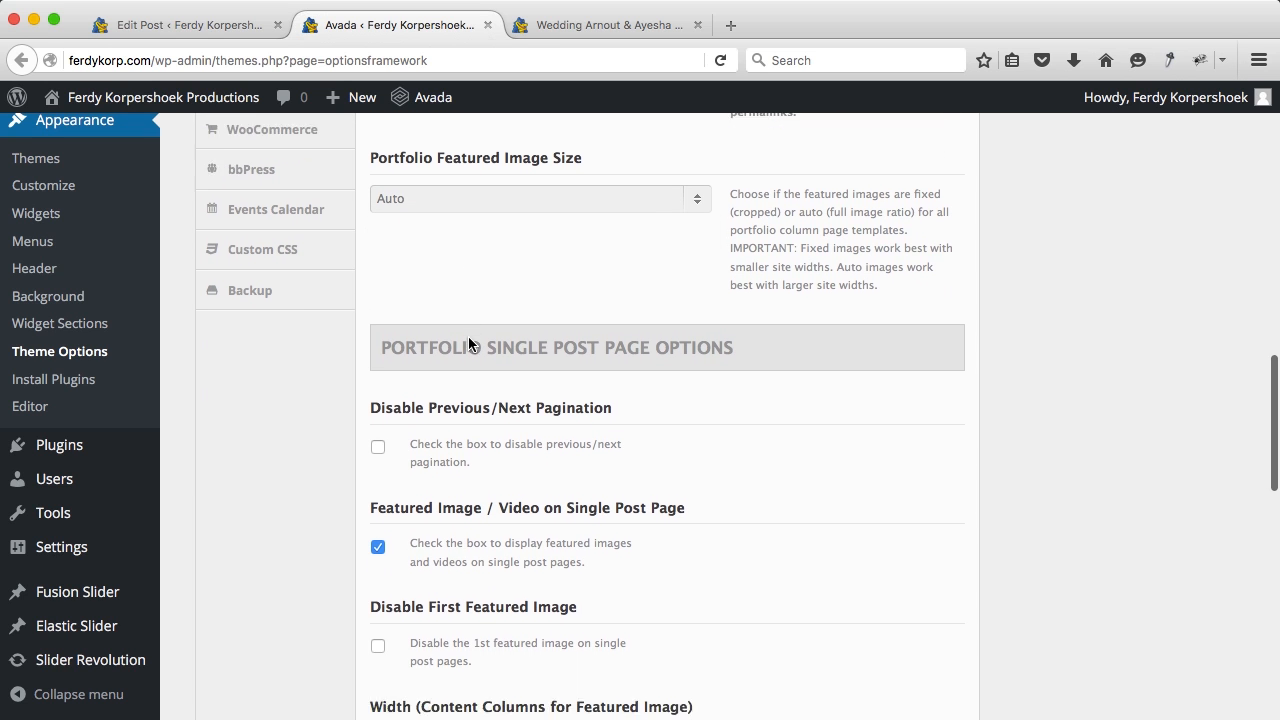
scroll(468, 344, down, 2)
click(378, 317)
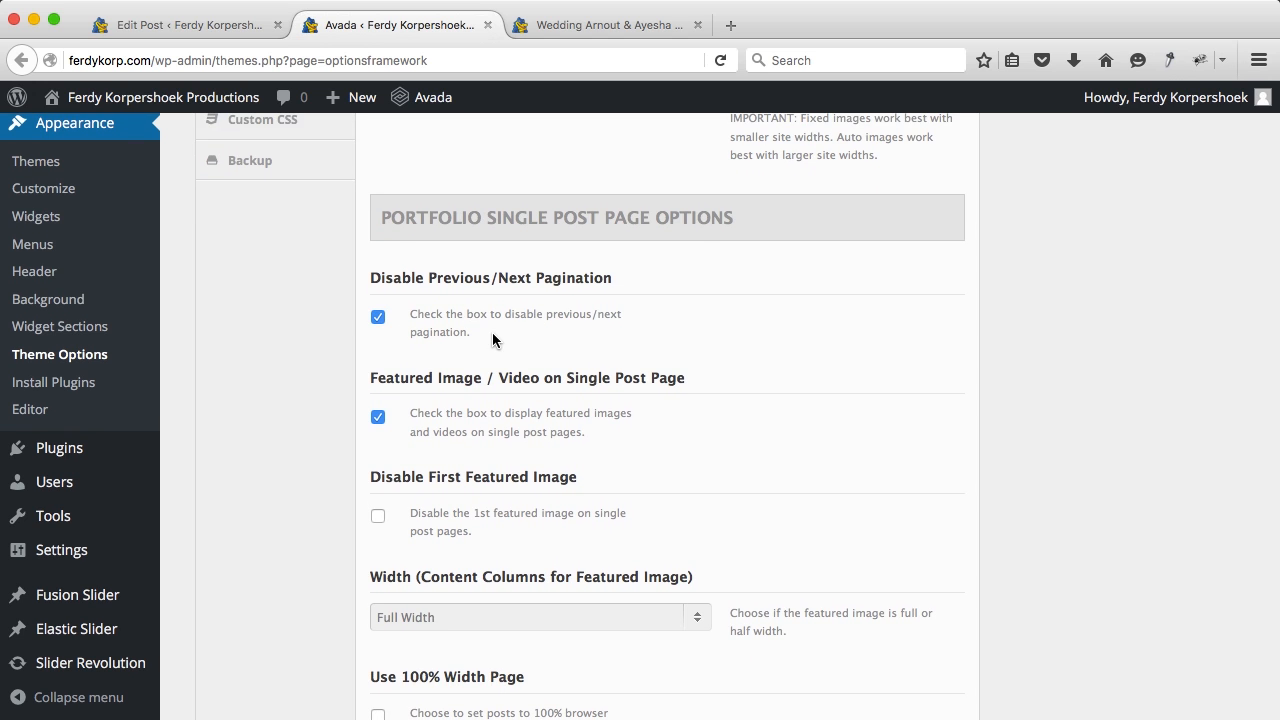
scroll(492, 332, down, 2)
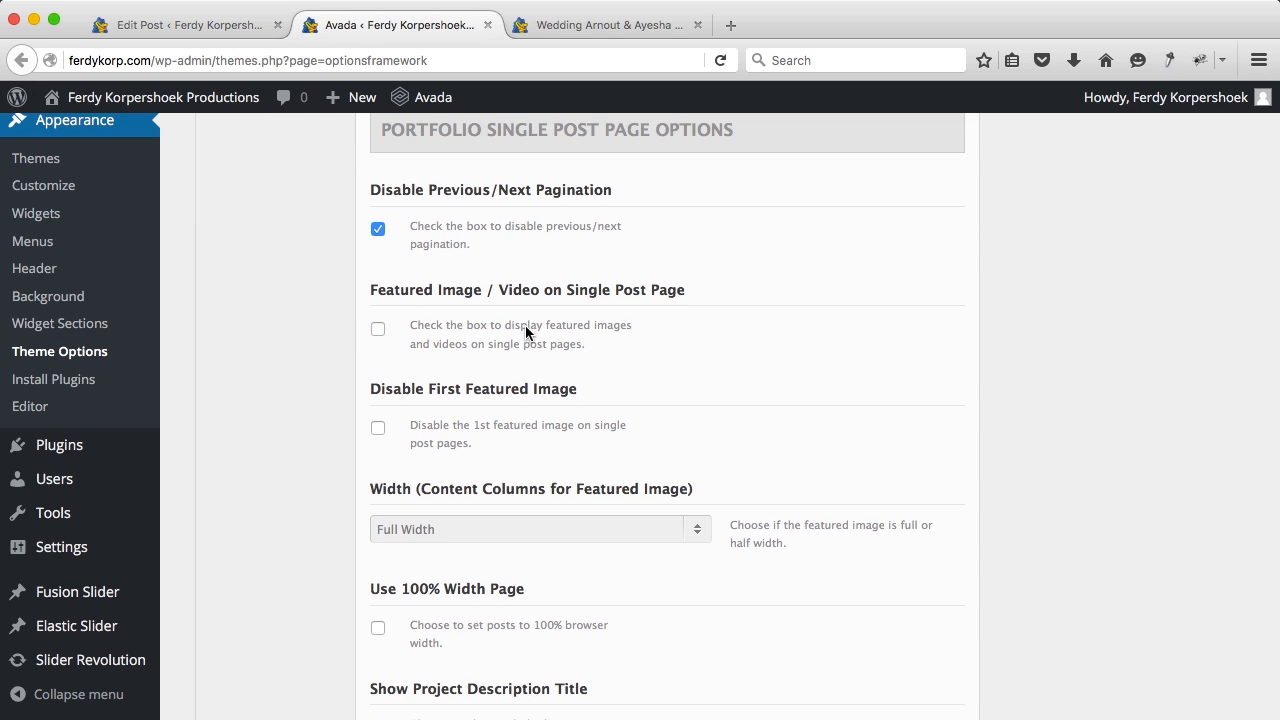
scroll(757, 385, up, 20)
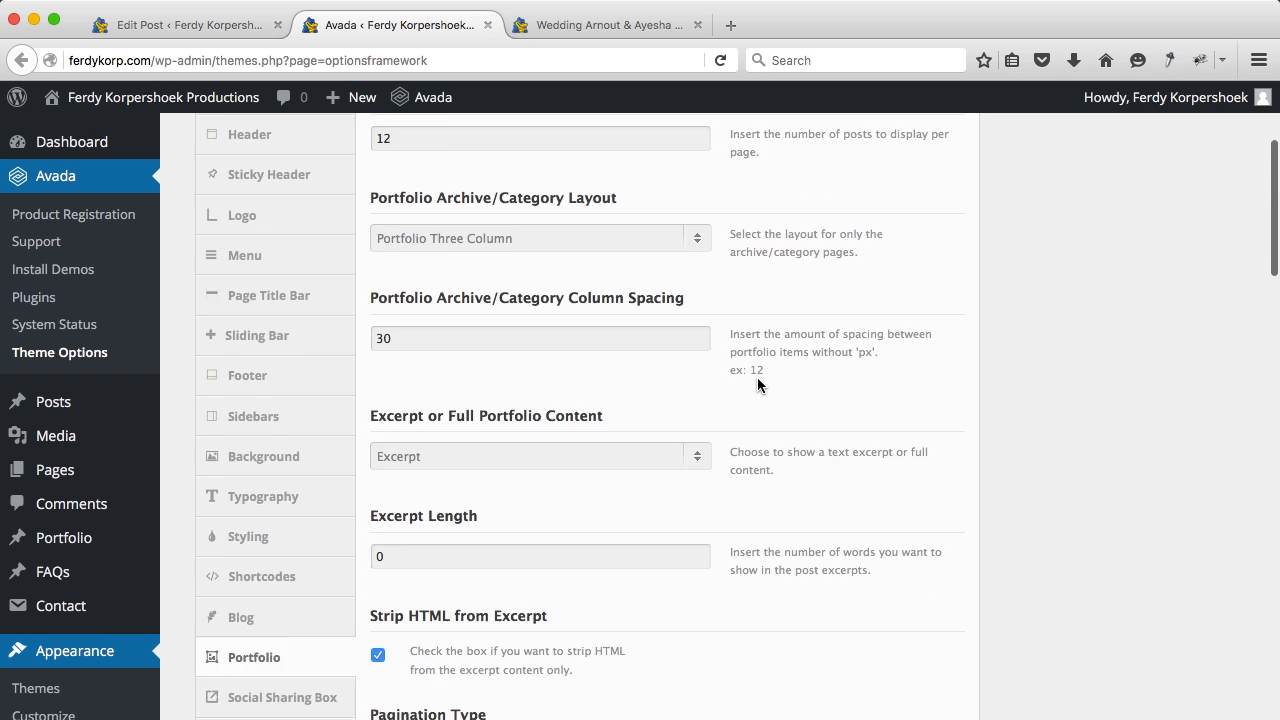
click(883, 218)
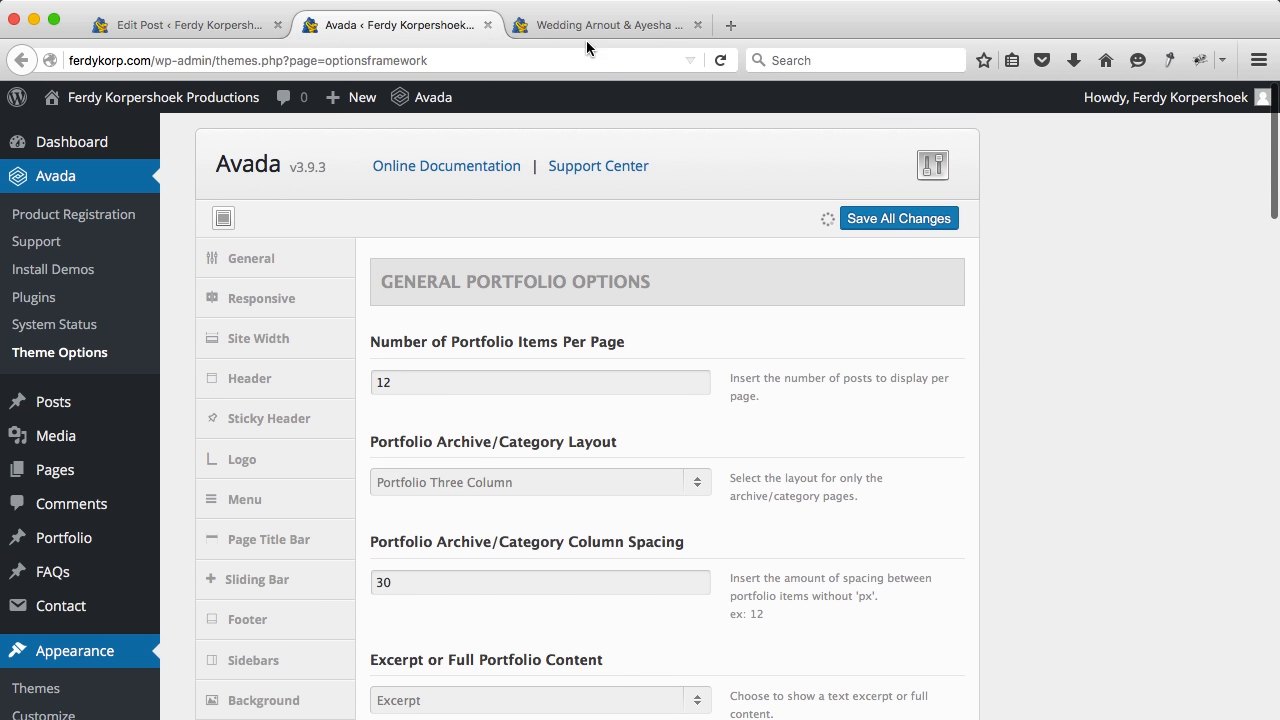
Step: Reload the wedding portfolio page to see the new settings
click(571, 25)
scroll(338, 324, down, 10)
scroll(338, 324, up, 10)
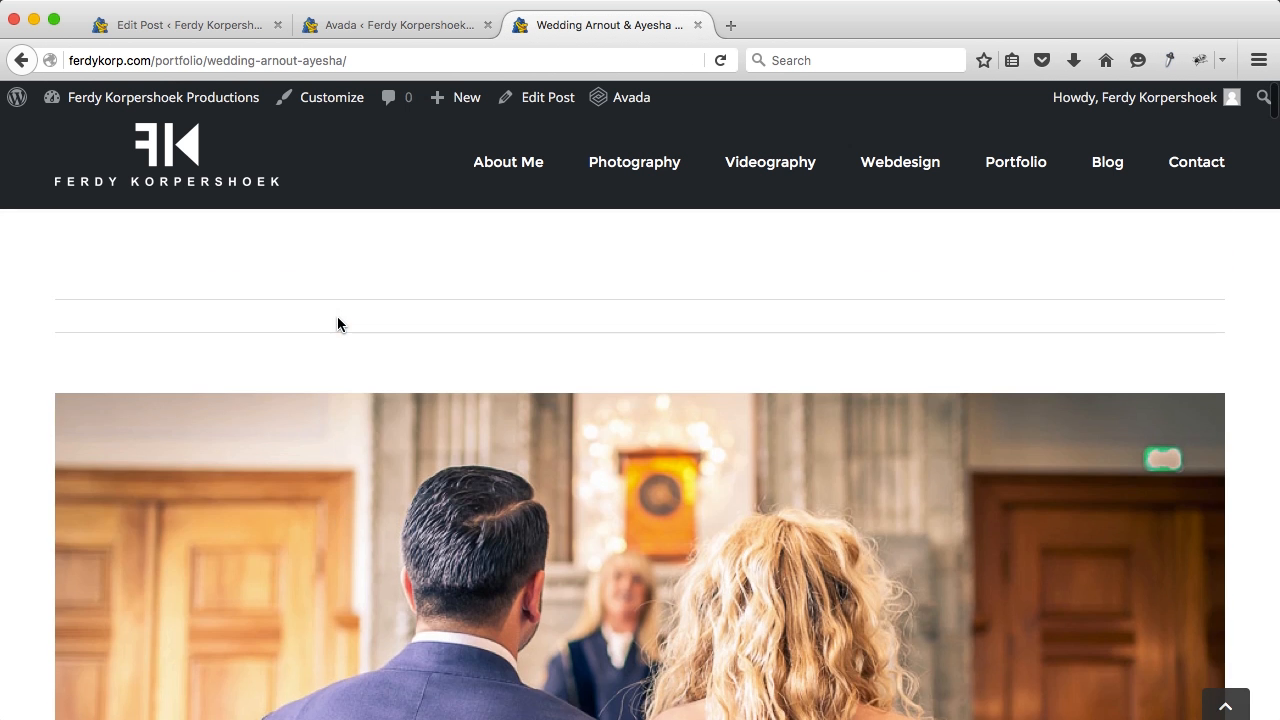
key(super+r)
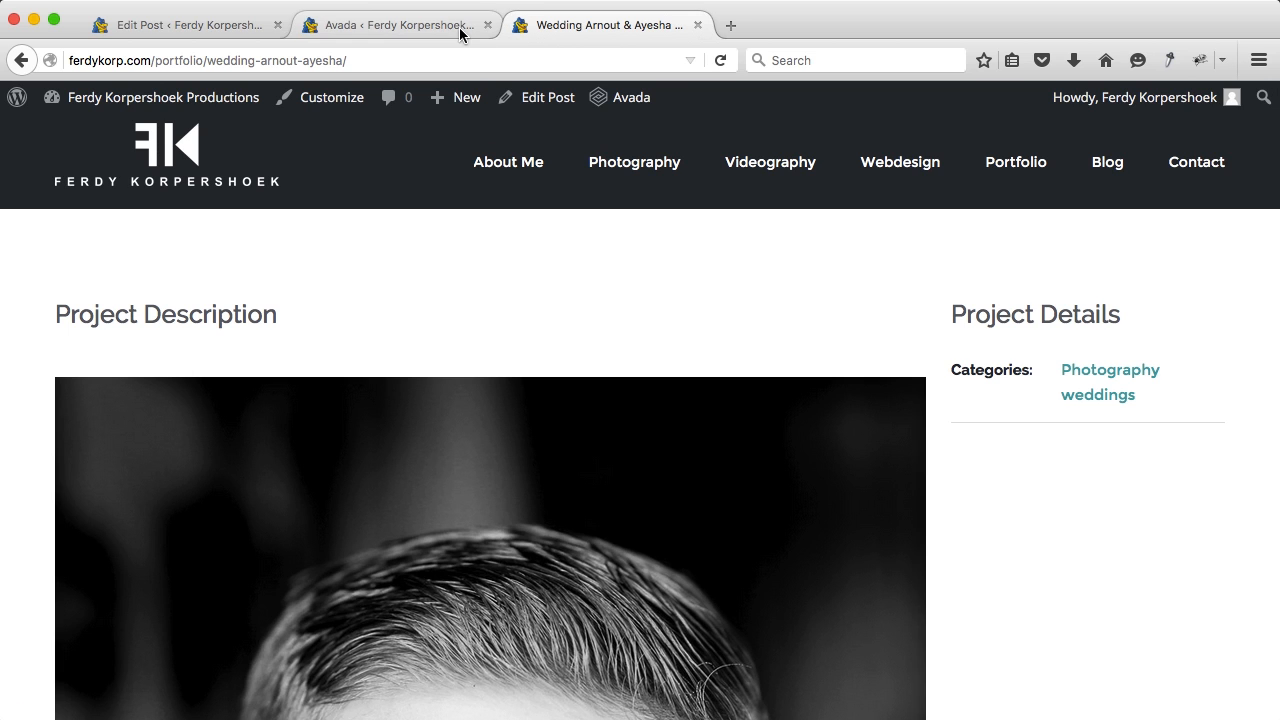
Step: Look through the Portfolio theme options again to review the settings
click(455, 32)
scroll(560, 393, down, 10)
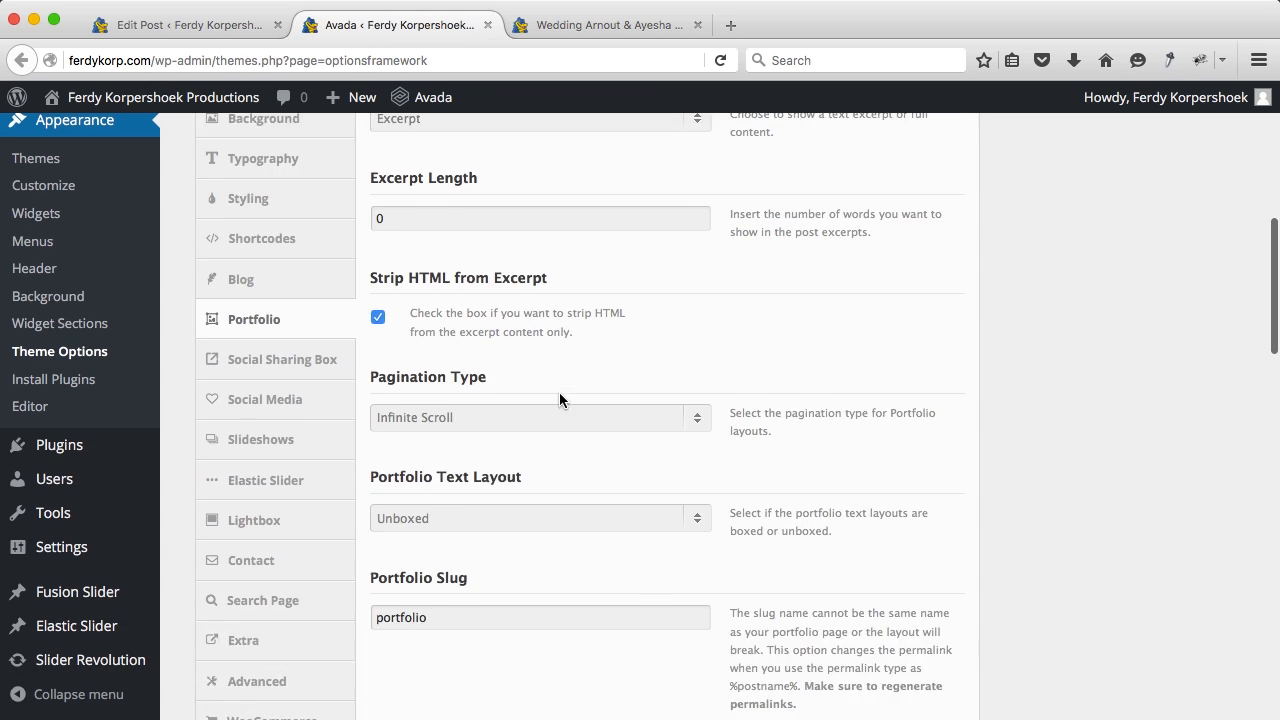
scroll(560, 393, down, 10)
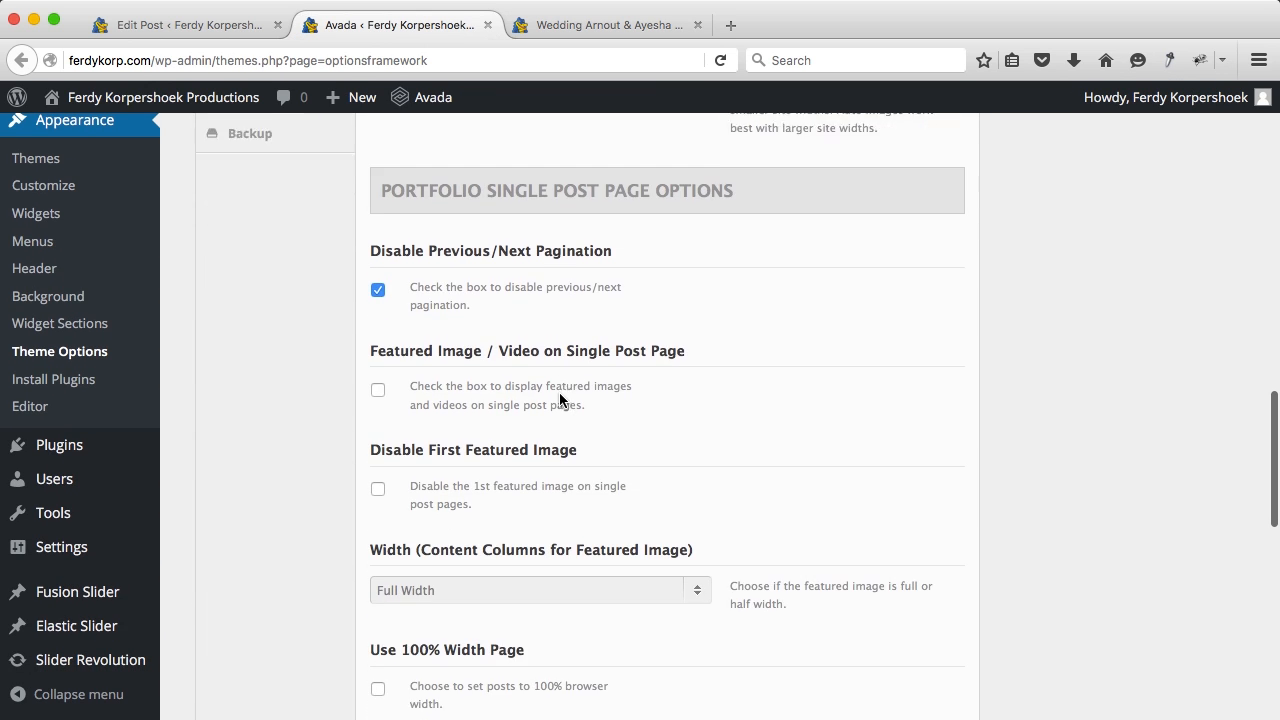
scroll(480, 400, down, 1)
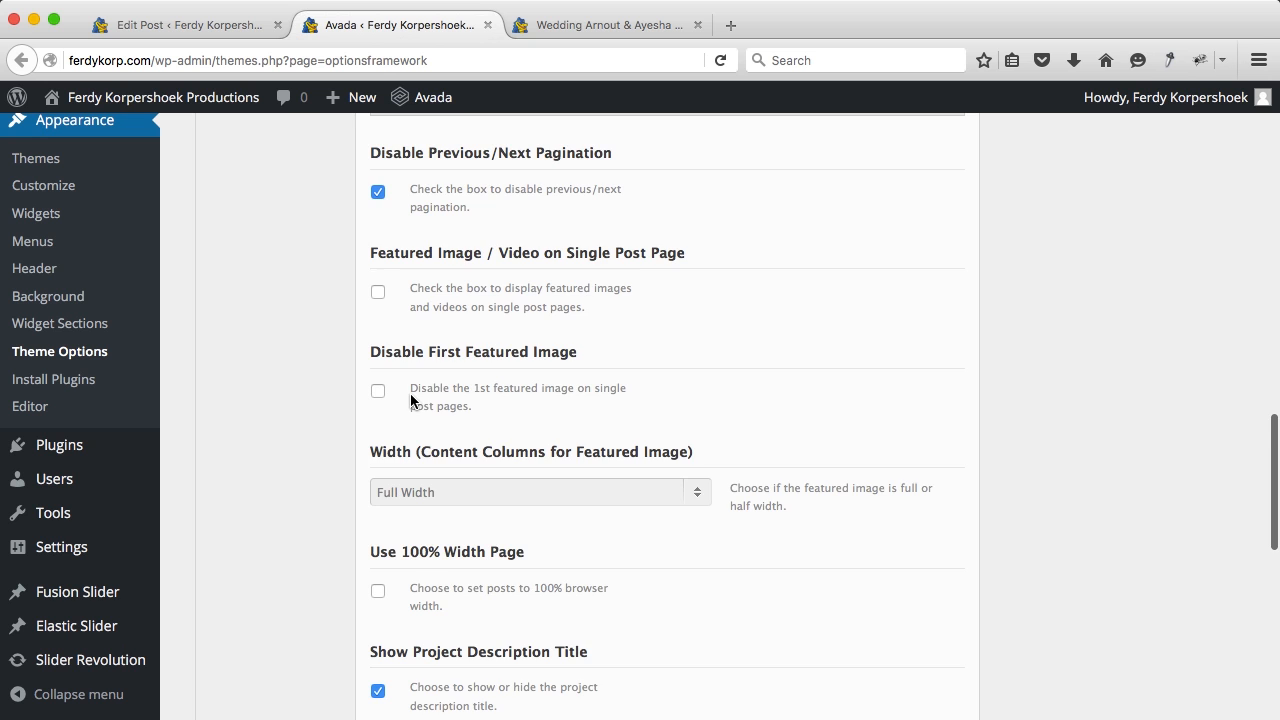
scroll(410, 400, down, 3)
scroll(410, 400, down, 2)
scroll(410, 400, down, 1)
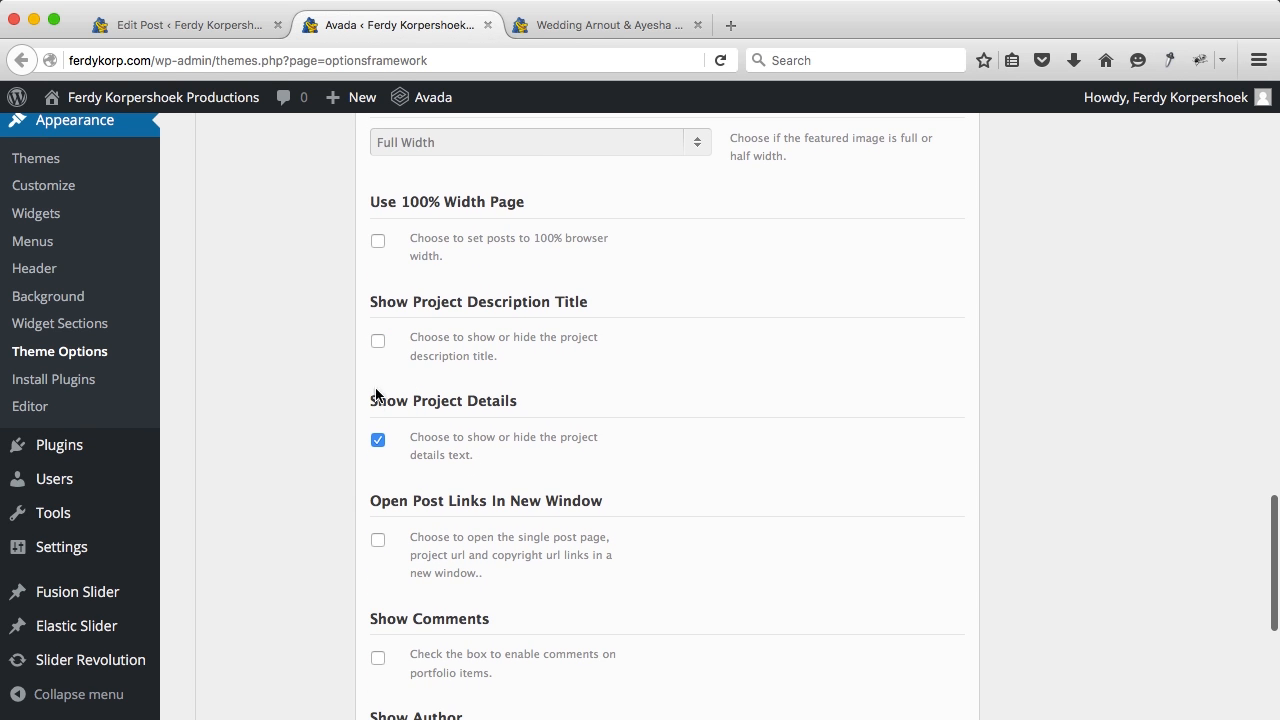
scroll(788, 401, up, 10)
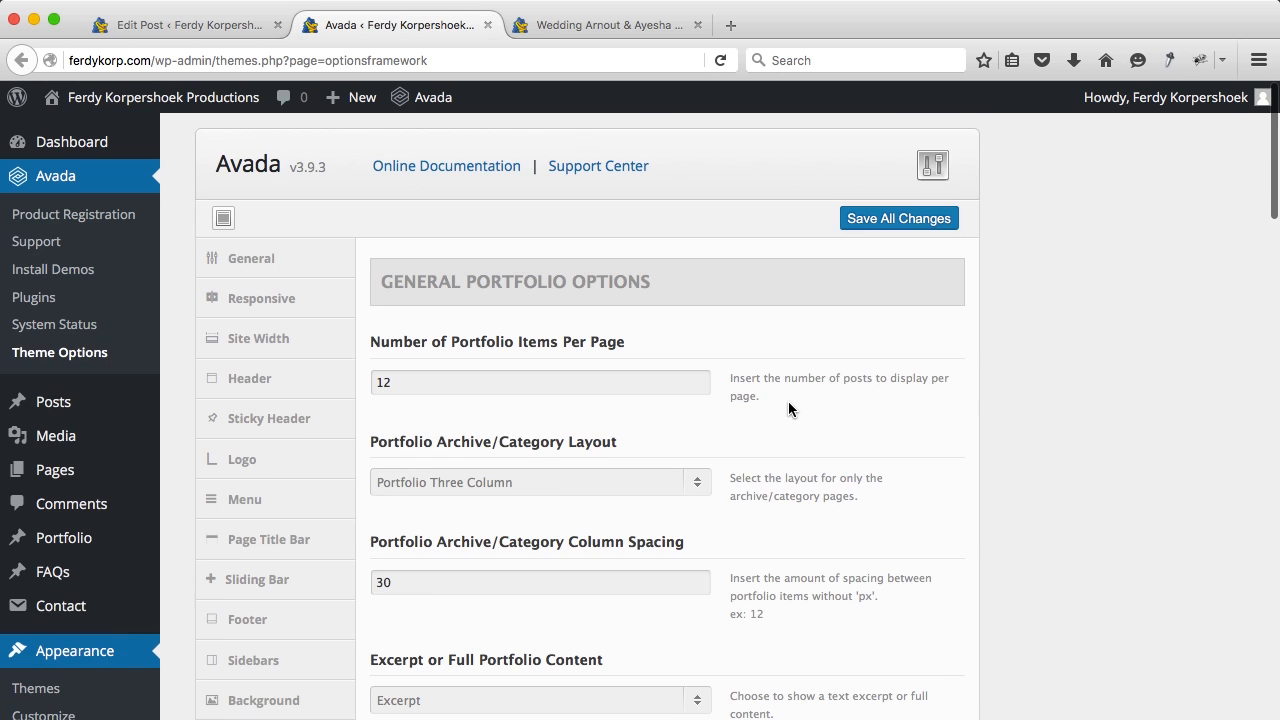
Step: Review the updated wedding portfolio page and return to its top
click(603, 24)
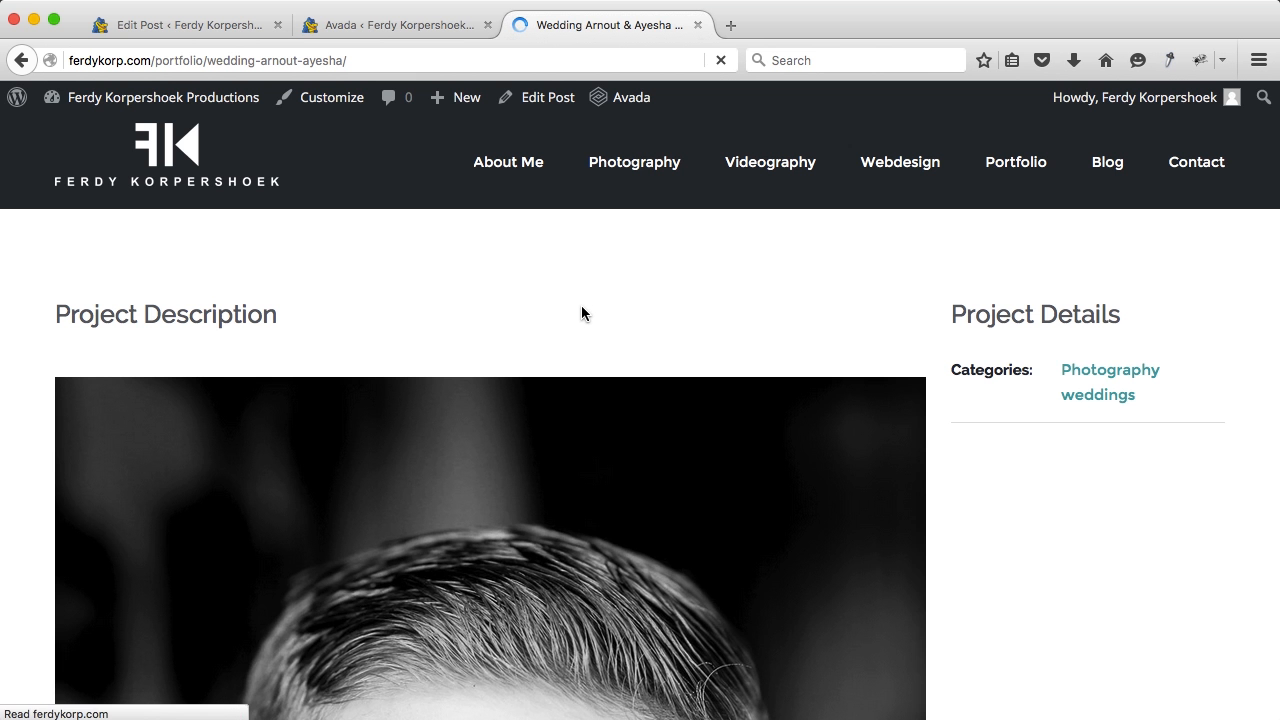
scroll(666, 368, down, 10)
scroll(666, 363, down, 15)
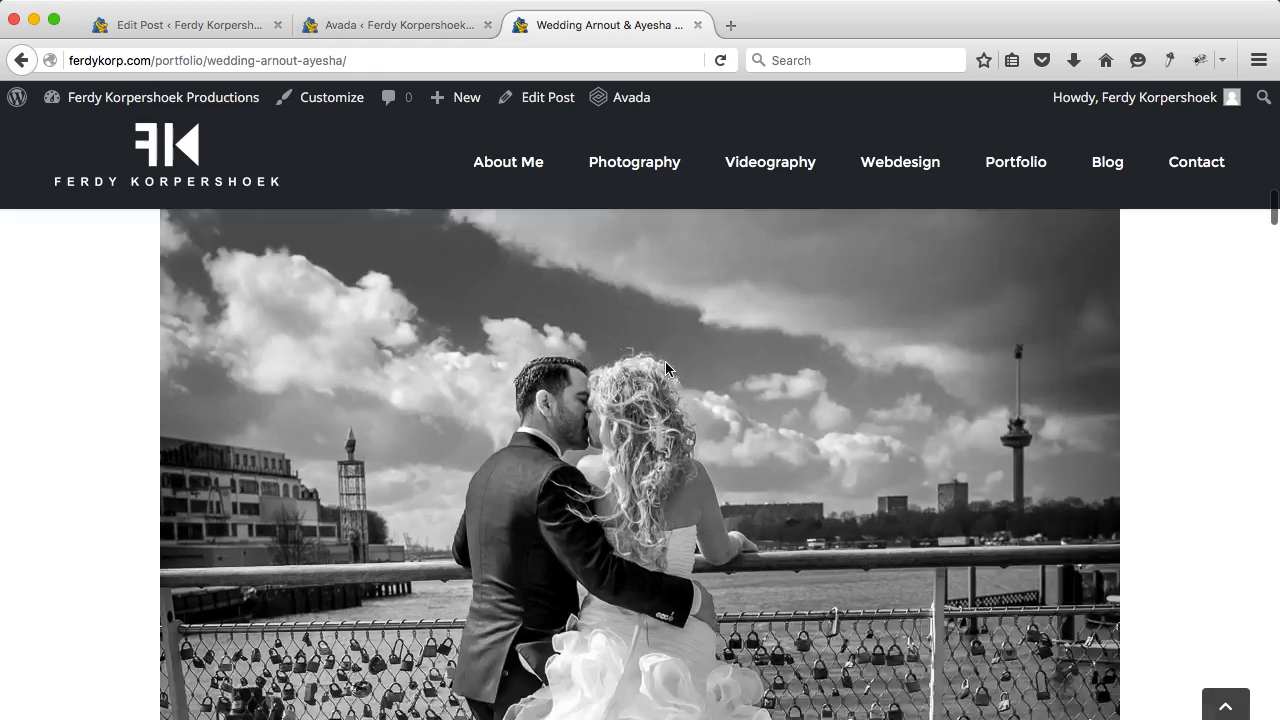
scroll(665, 368, up, 15)
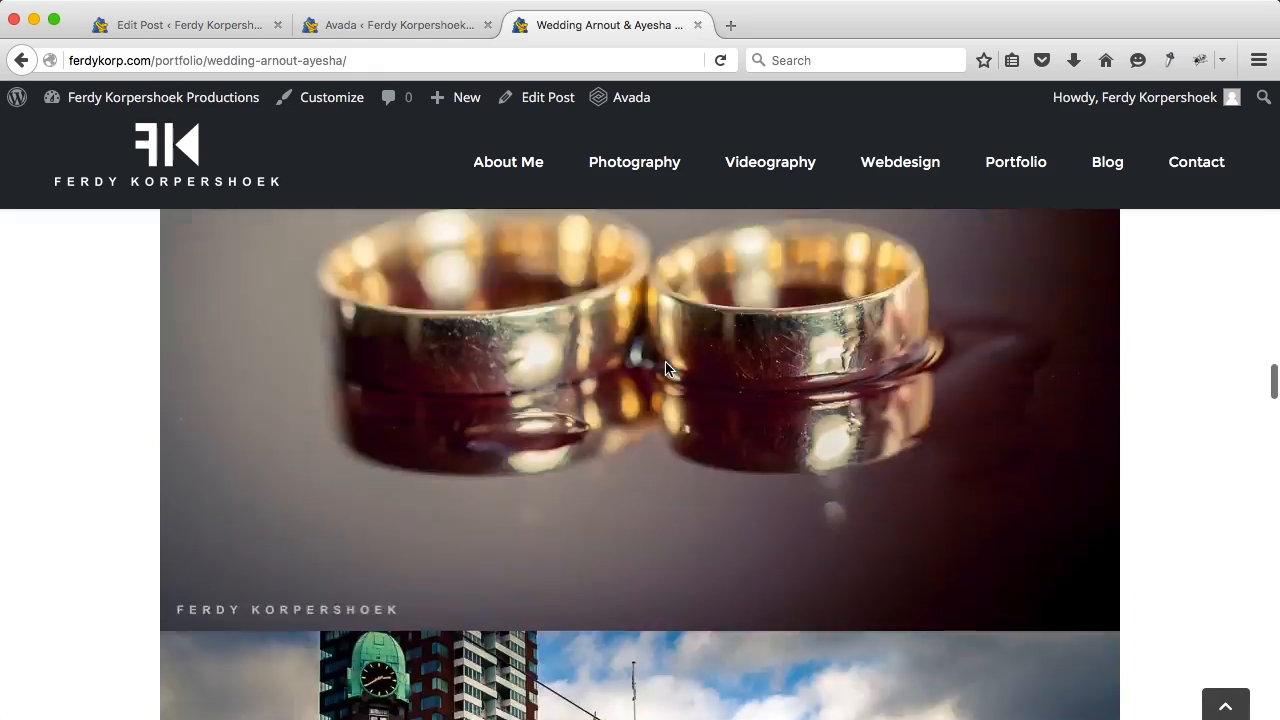
scroll(665, 370, down, 5)
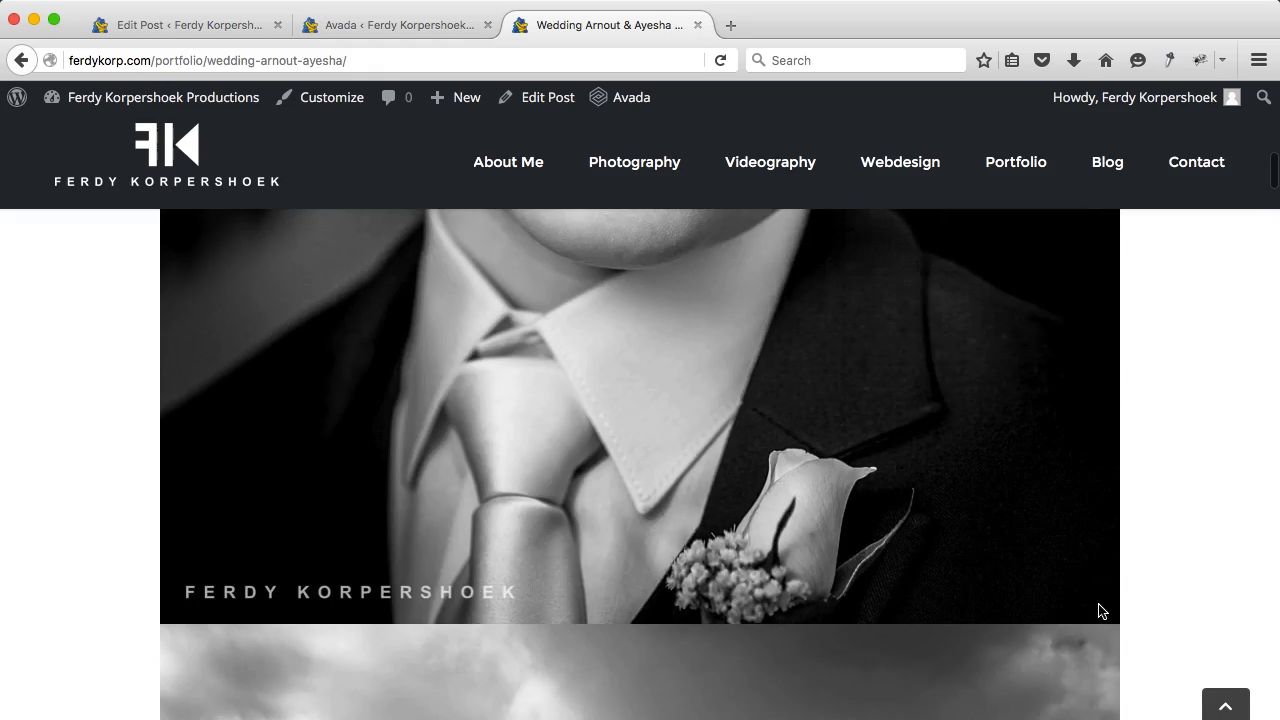
click(1225, 704)
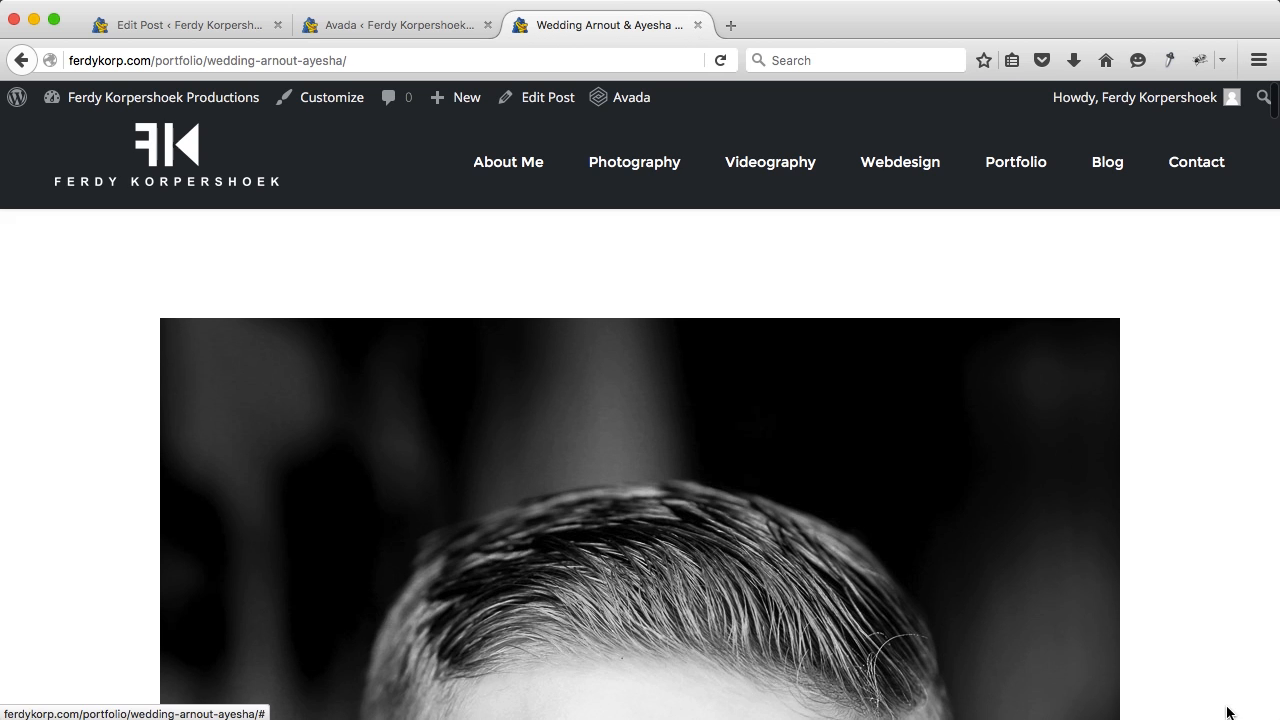
Step: Start a new portfolio item with a Vimeo element in a Full Width Container
mouse_move(455, 99)
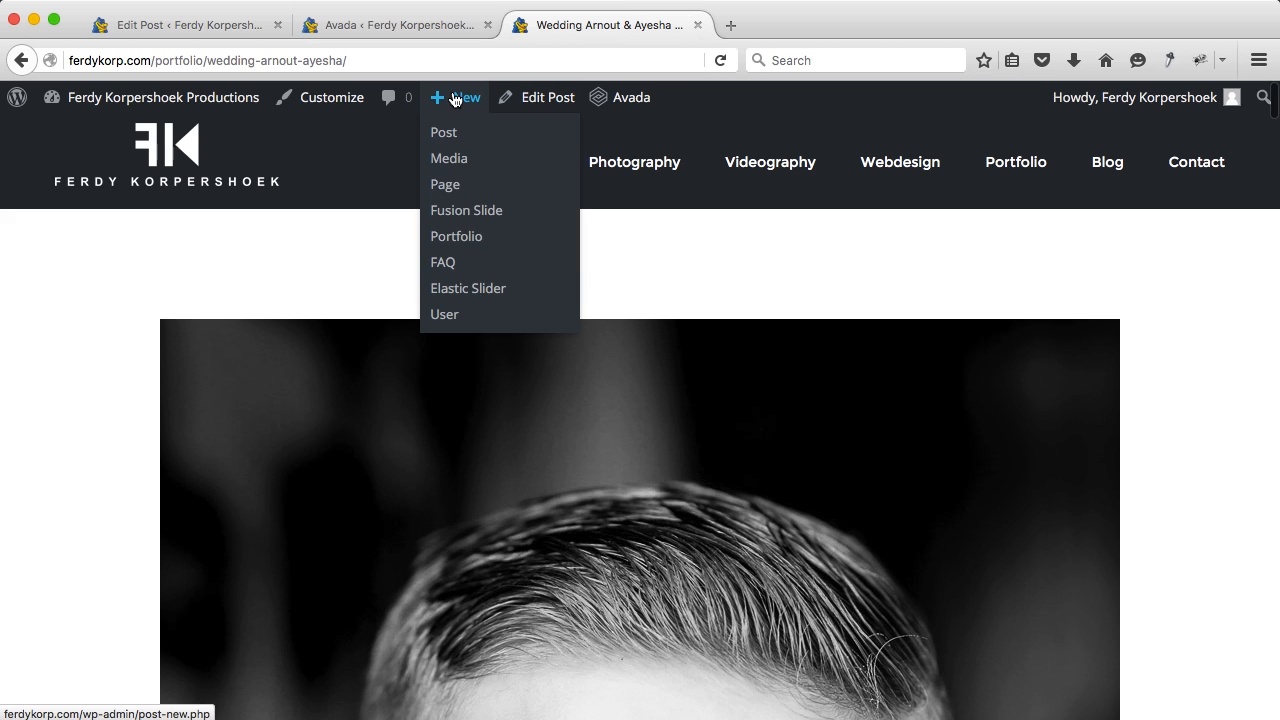
click(457, 238)
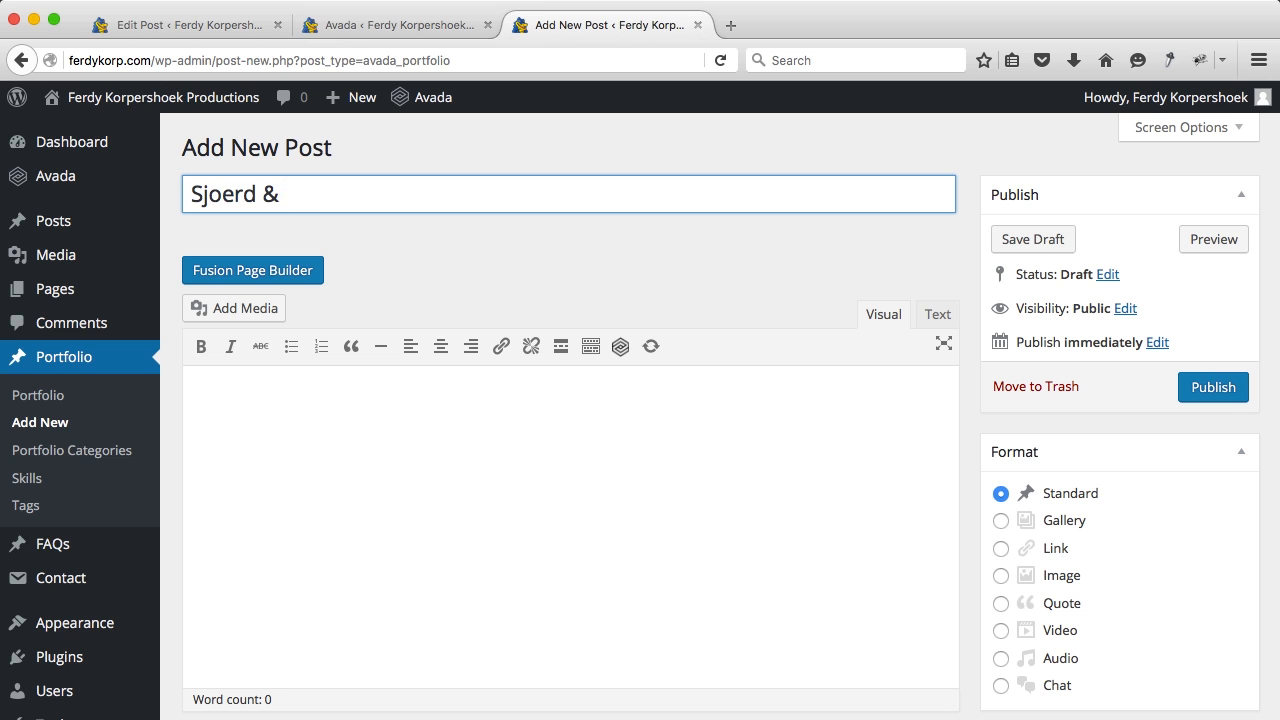
click(255, 270)
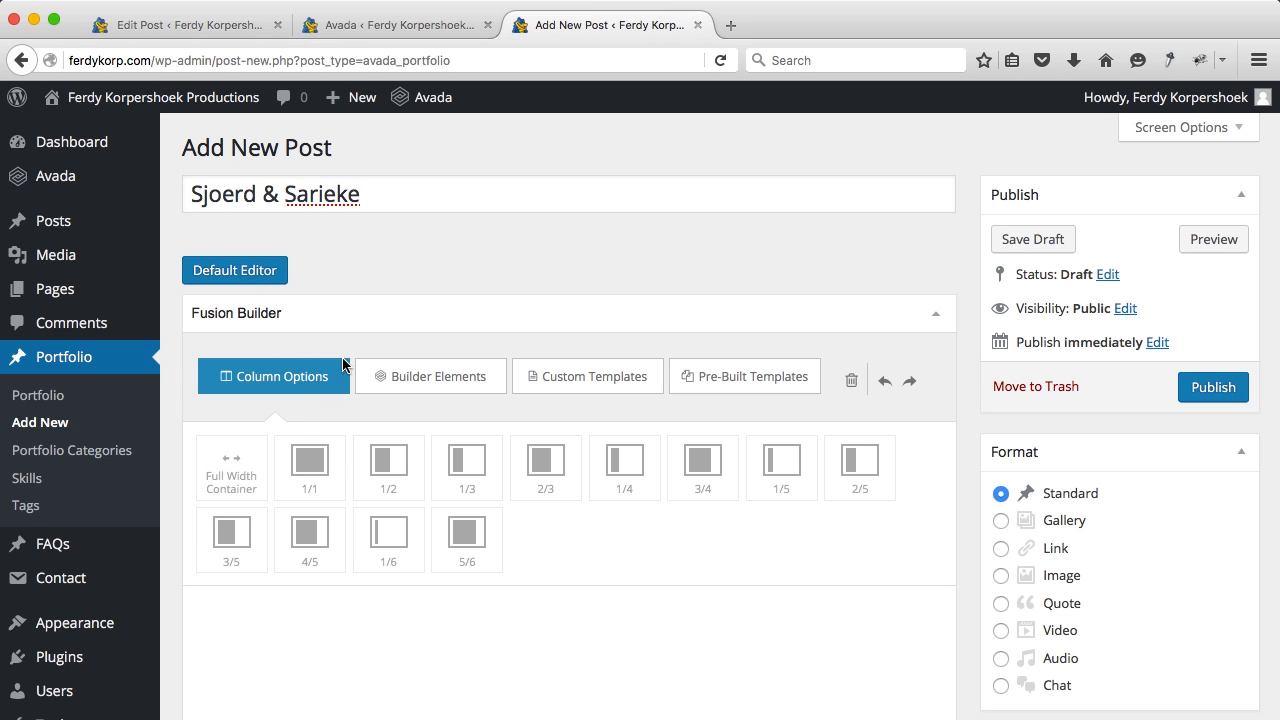
click(232, 467)
scroll(251, 430, down, 2)
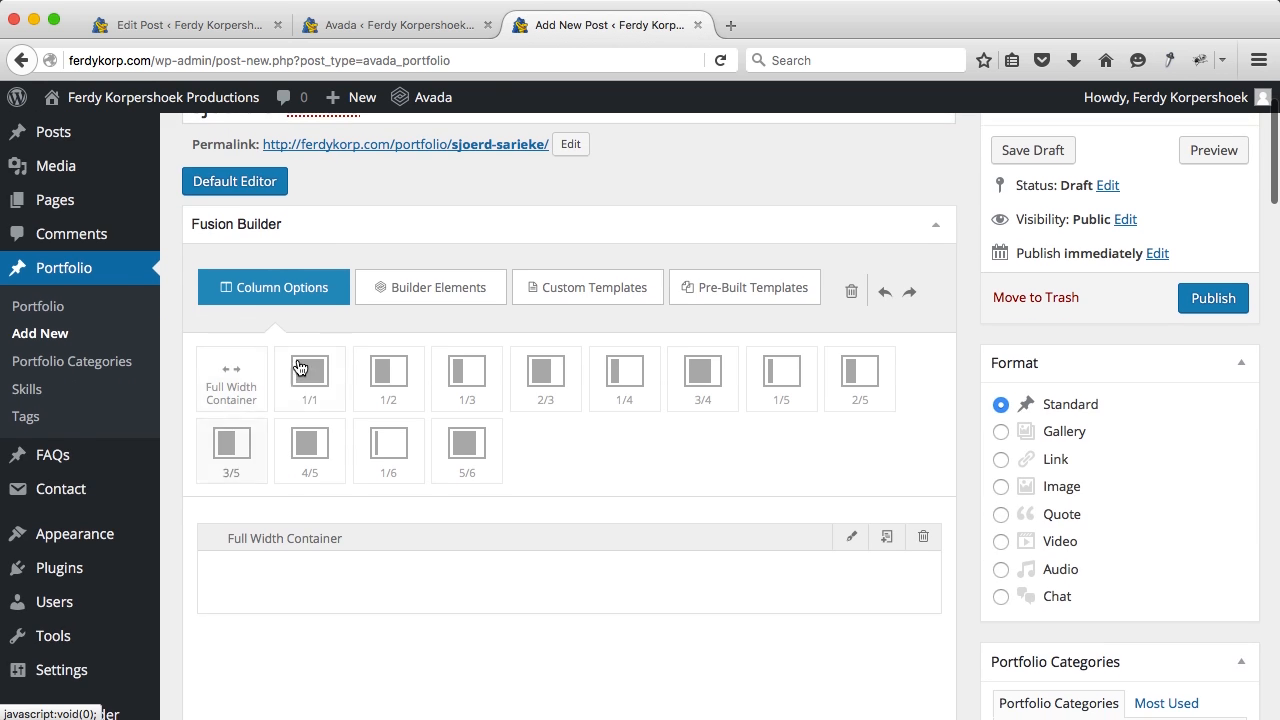
click(388, 288)
scroll(423, 474, down, 9)
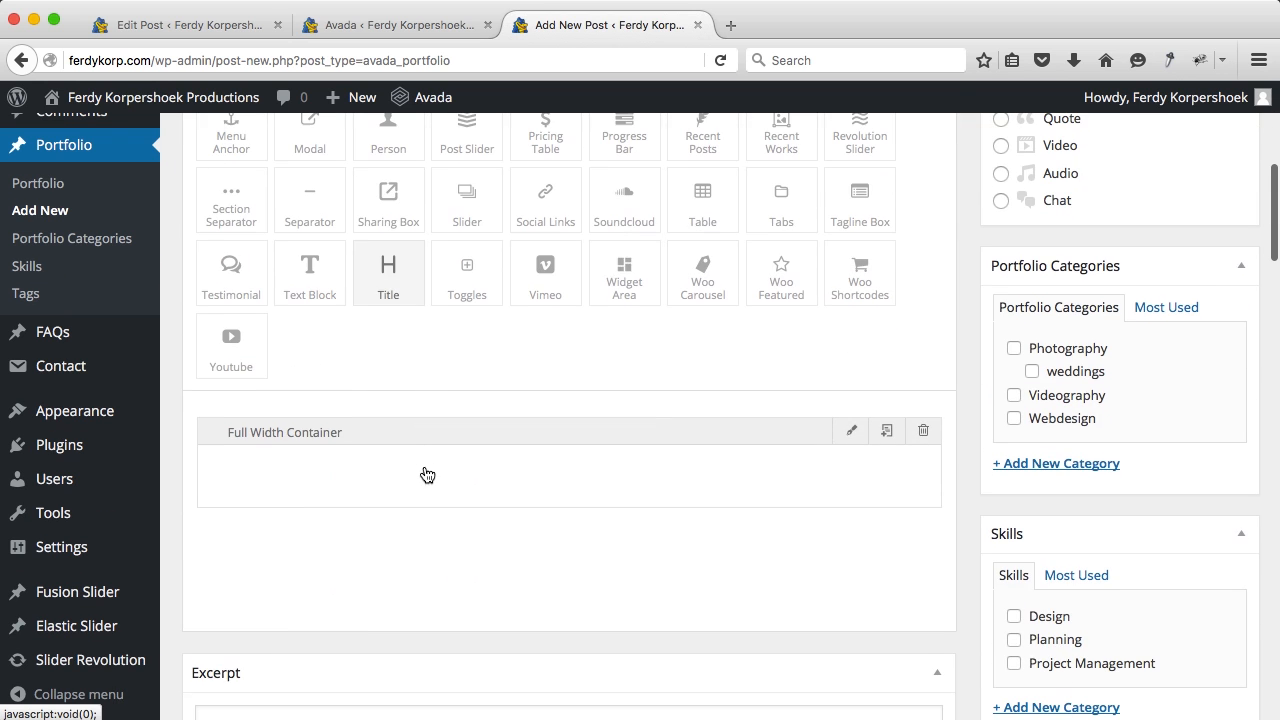
drag(565, 276, 425, 486)
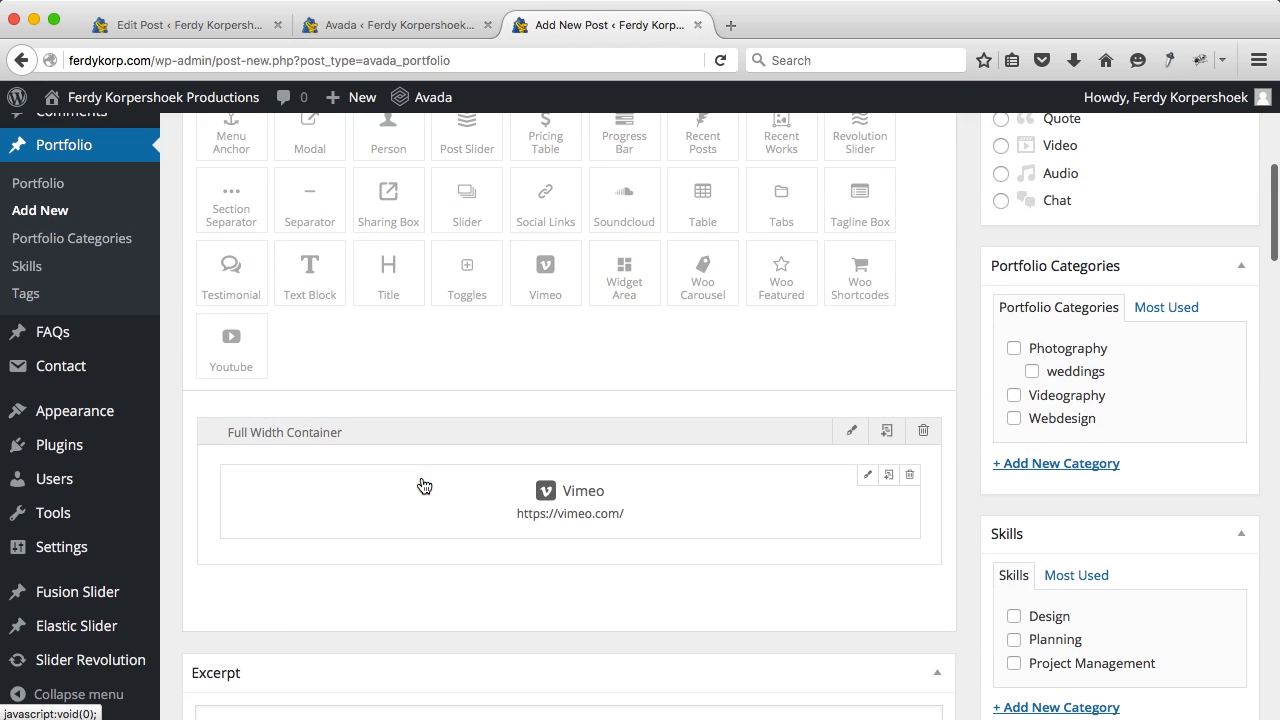
click(867, 477)
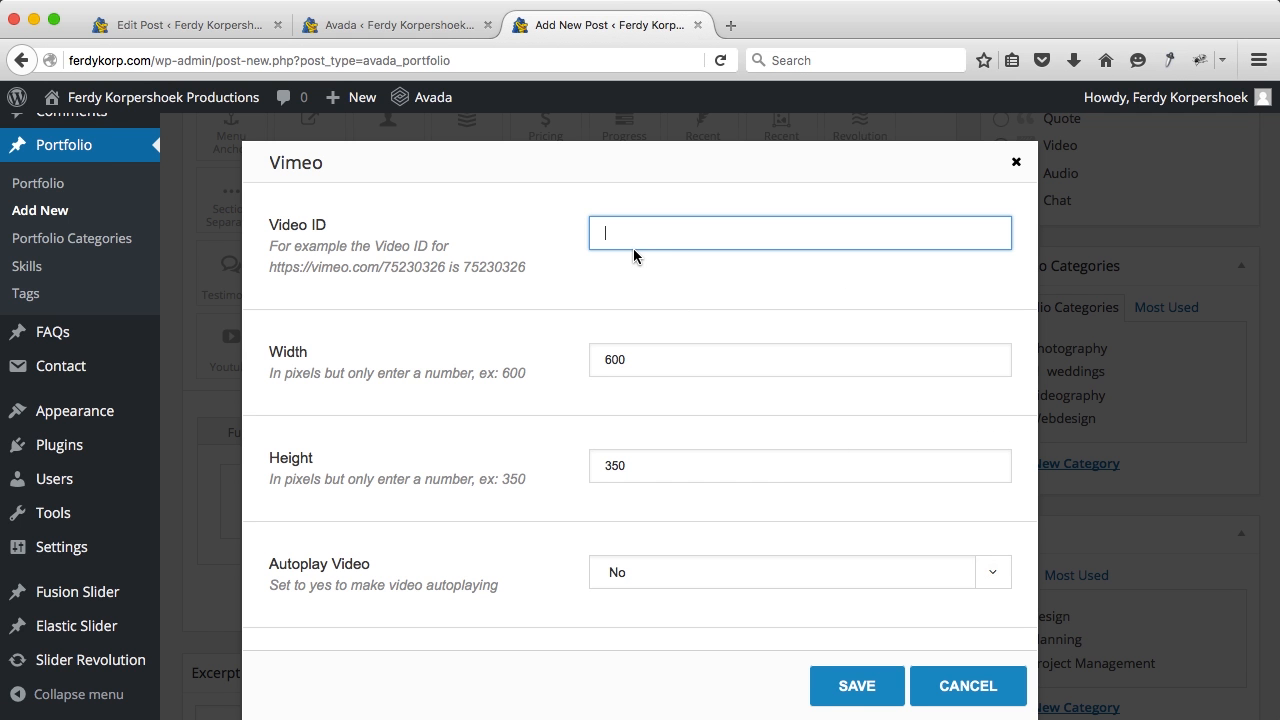
Step: Load the Vimeo video in a new tab, copy its ID, and close the tab
click(731, 25)
text(https://vimeo.com/139808674)
key(Return)
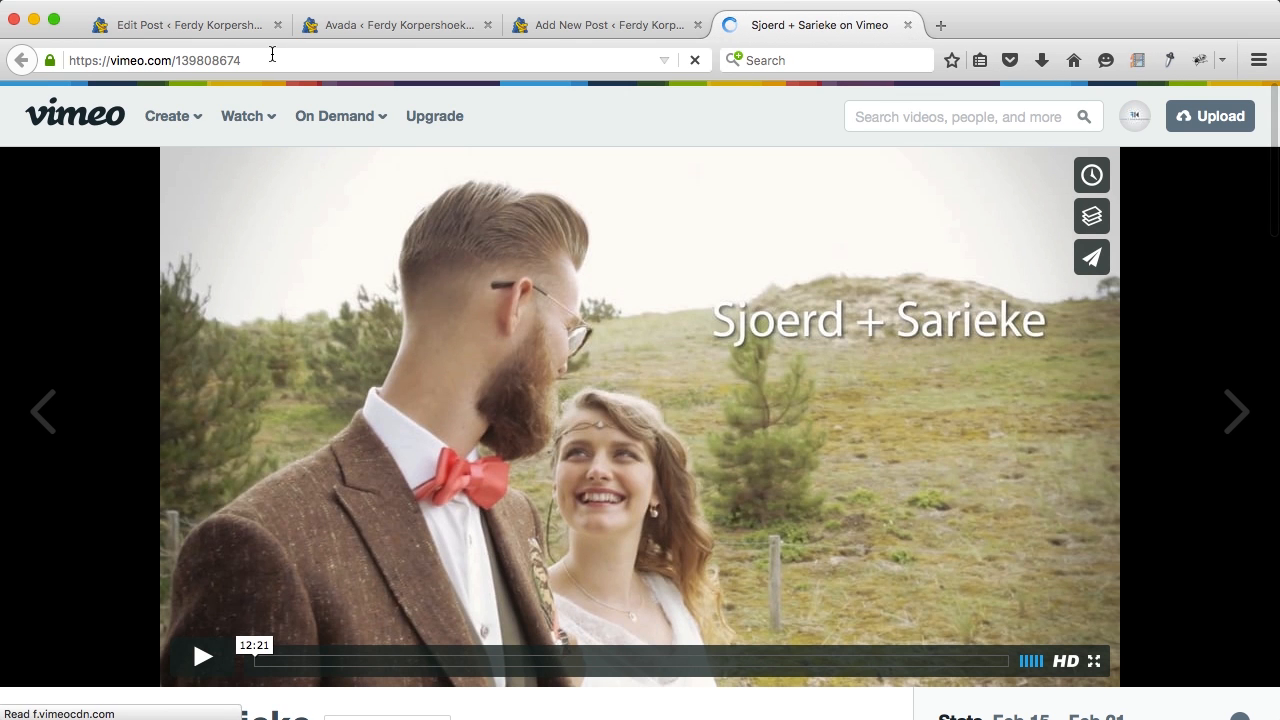
click(272, 54)
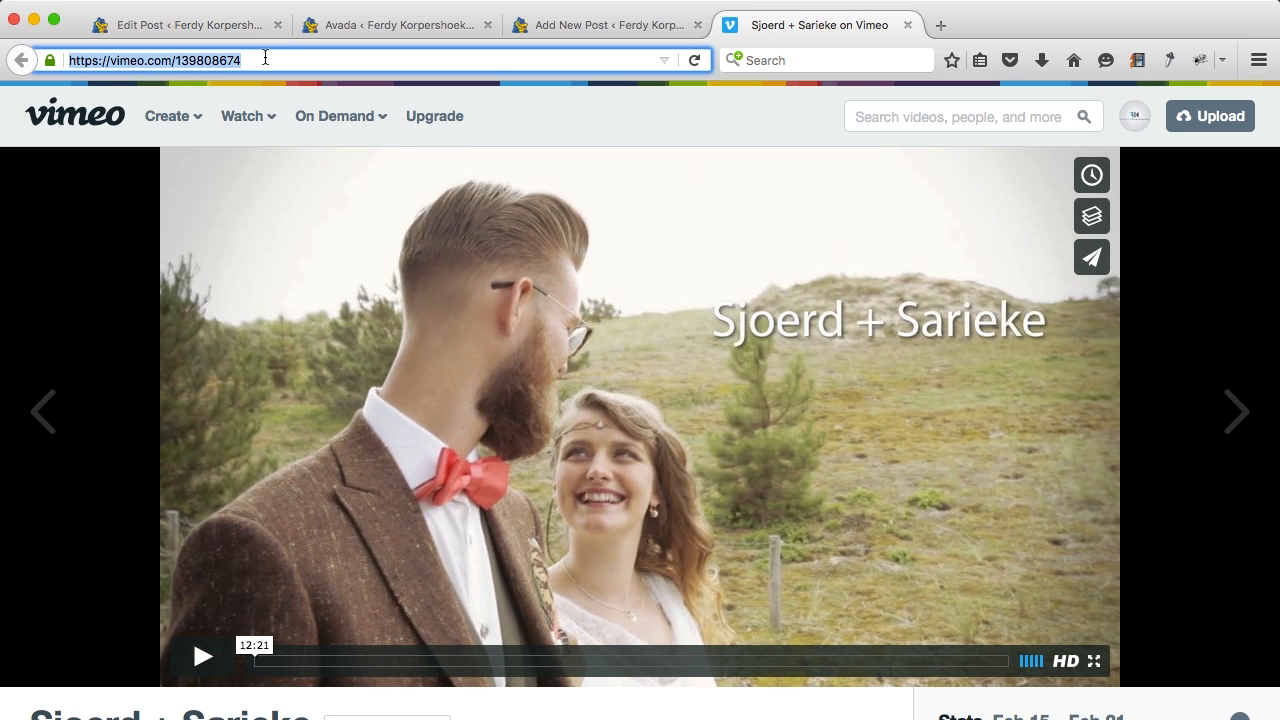
key(Return)
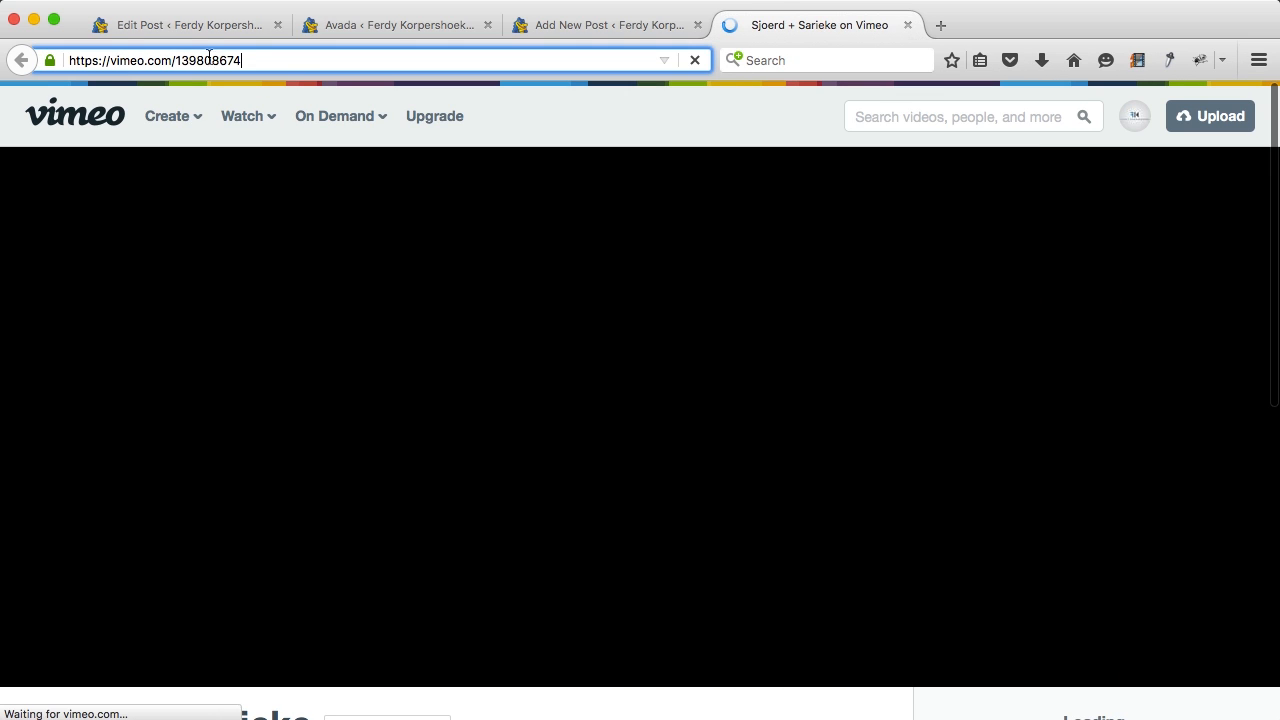
double_click(176, 57)
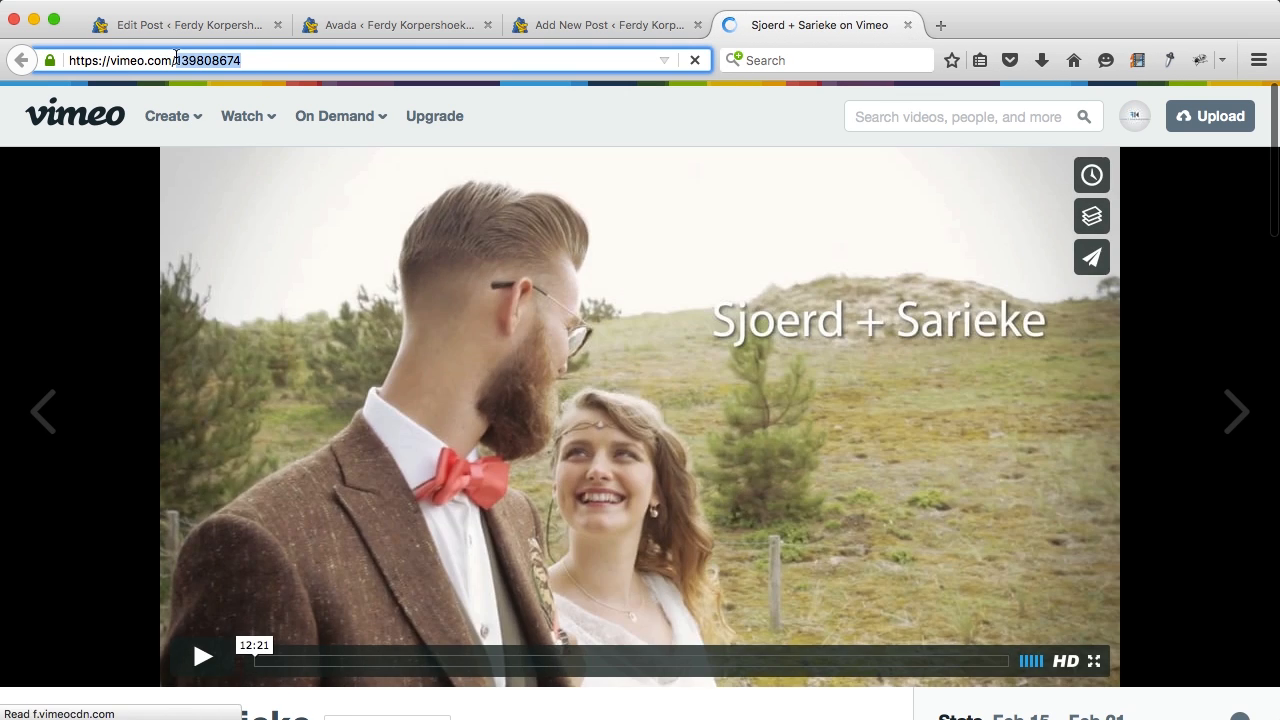
click(910, 27)
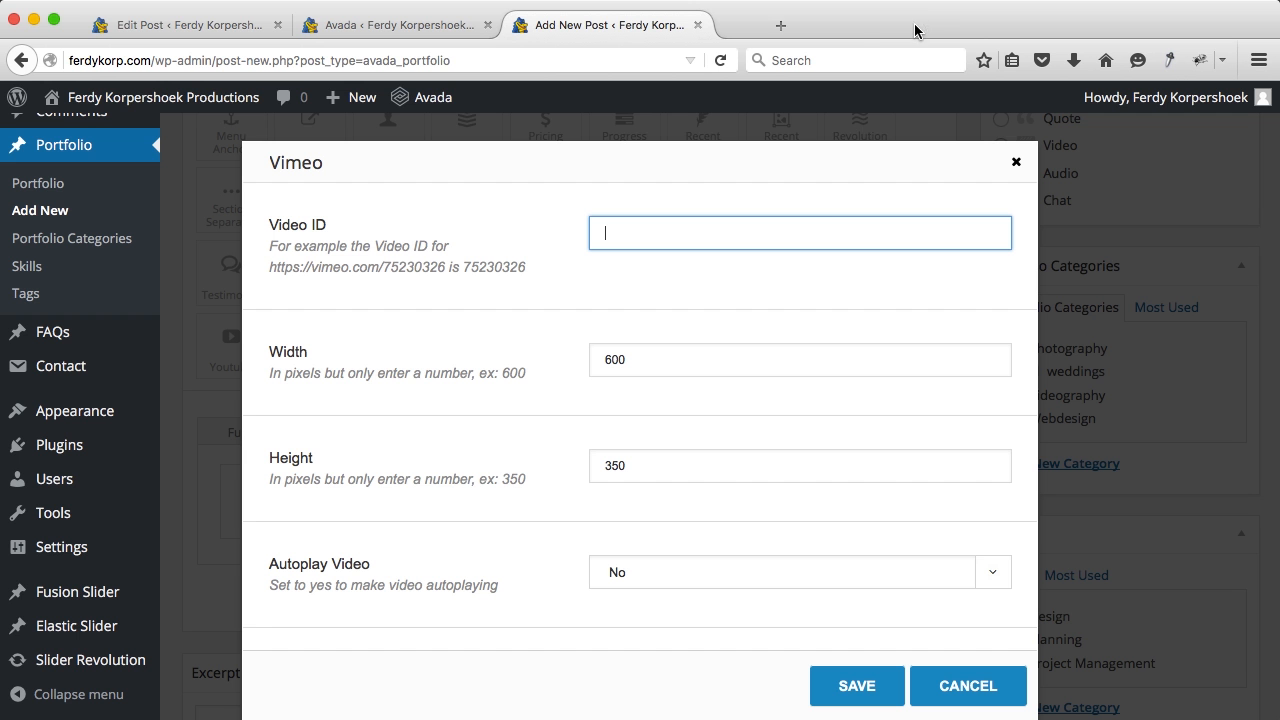
Step: Give the Vimeo element ID 139808674, size 960 by 540, autoplay on, and save
scroll(655, 350, down, 3)
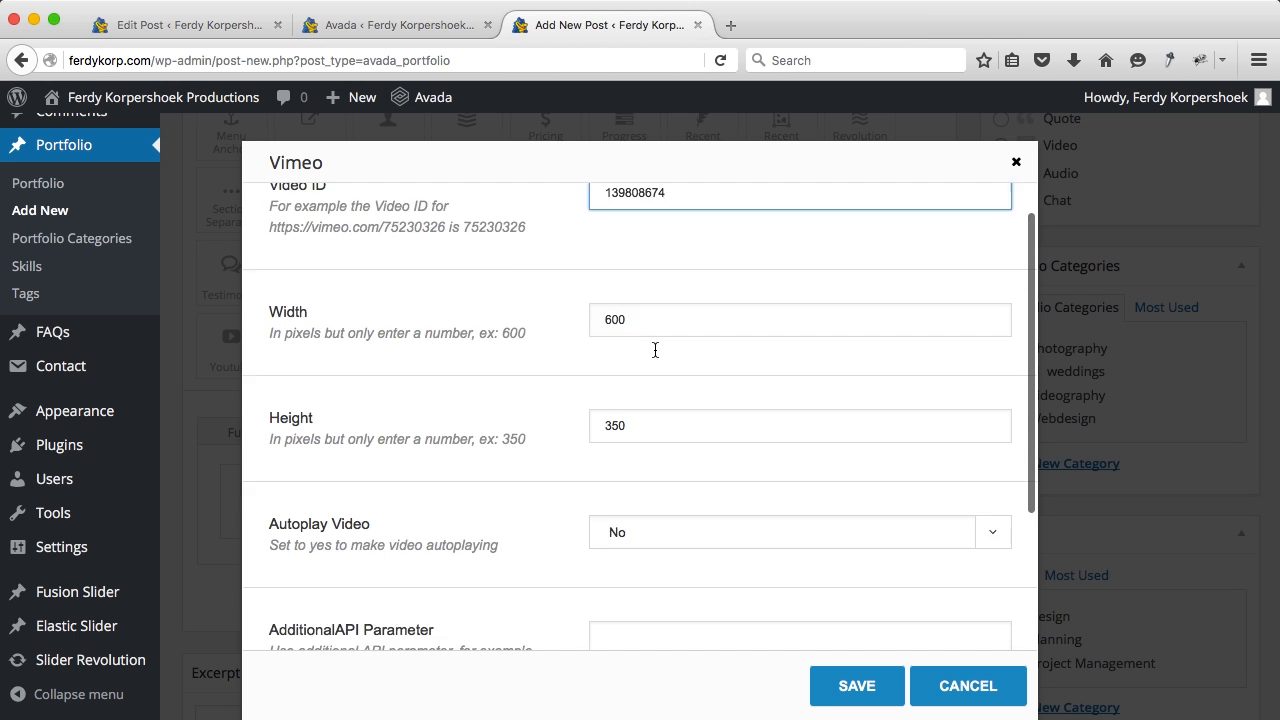
drag(656, 221, 560, 217)
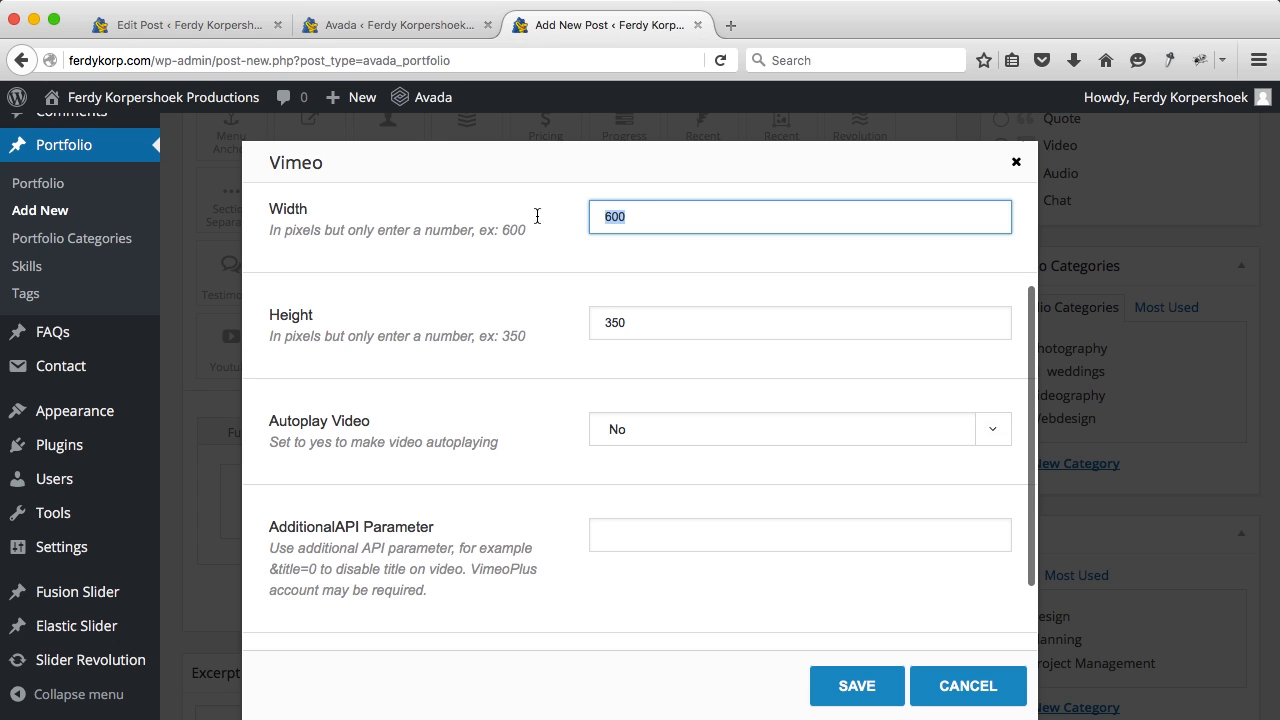
key(BackSpace)
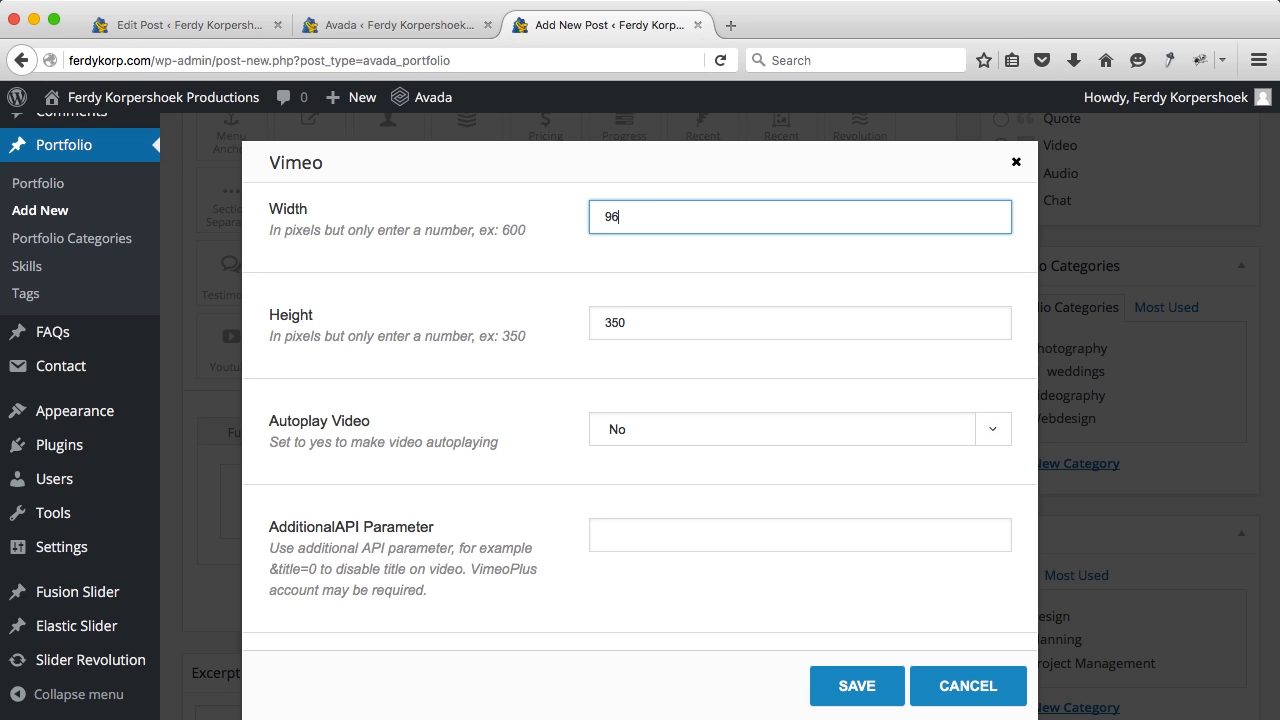
key(Tab)
key(Tab)
scroll(561, 373, down, 3)
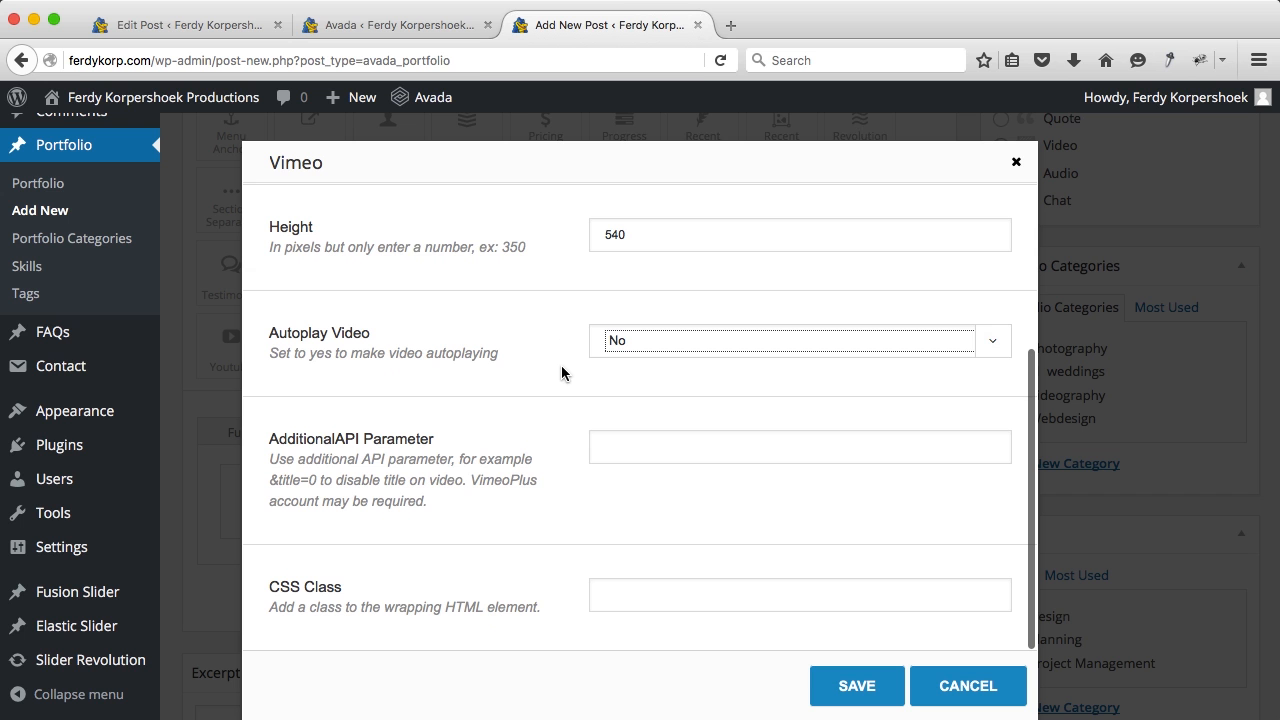
click(633, 355)
click(626, 381)
click(851, 686)
scroll(830, 480, down, 5)
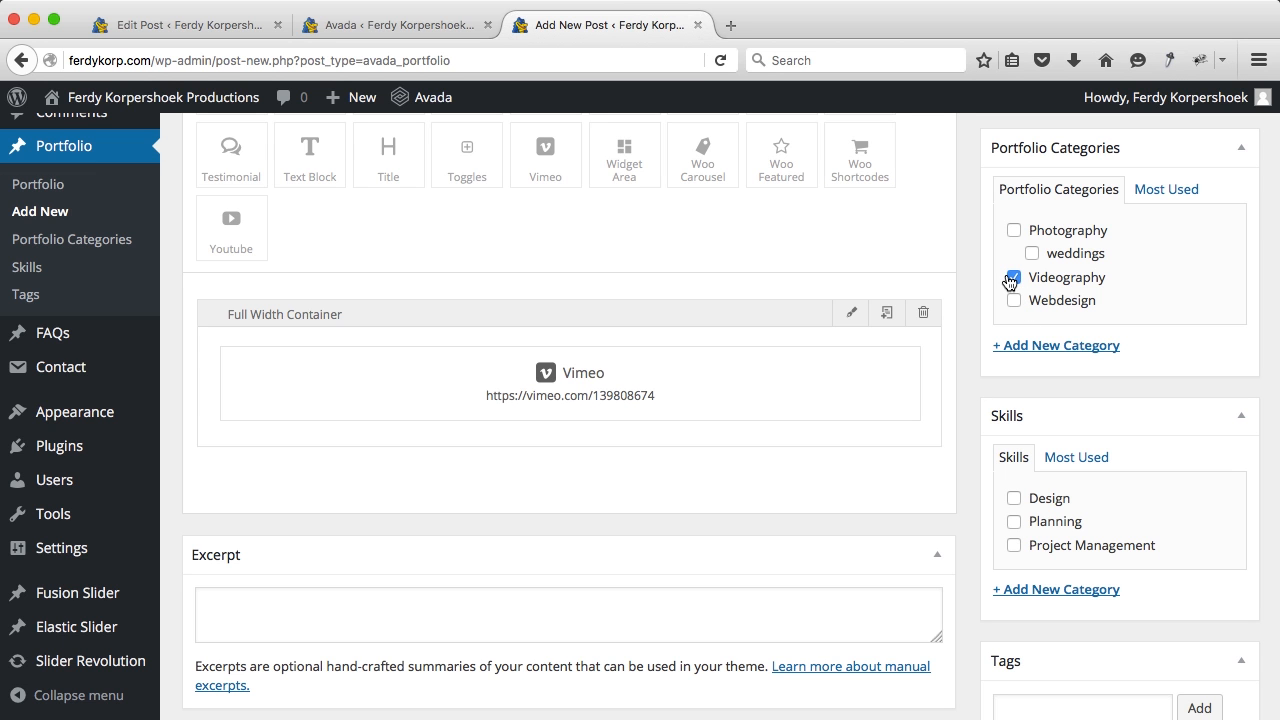
Step: Tick Videography and set Sjoerd_Sarieke.jpg from 02. Sjoerd and Sarieke as featured image
scroll(980, 543, down, 10)
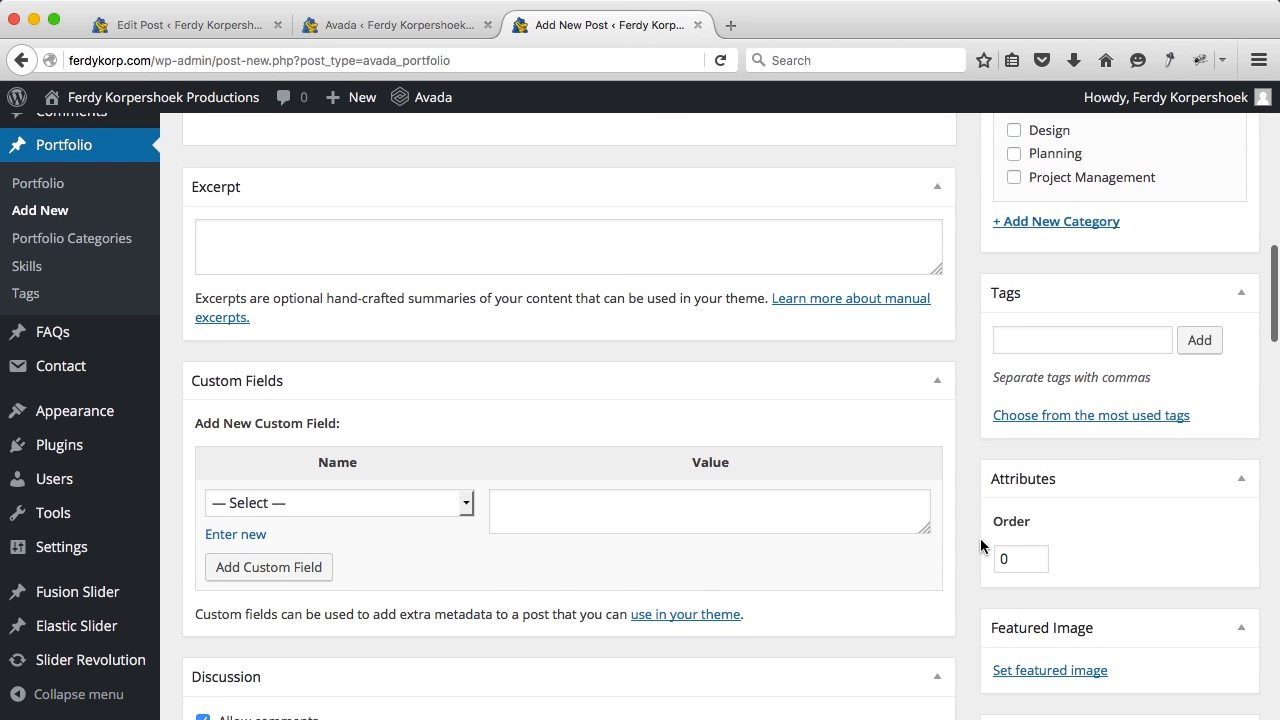
scroll(980, 545, down, 1)
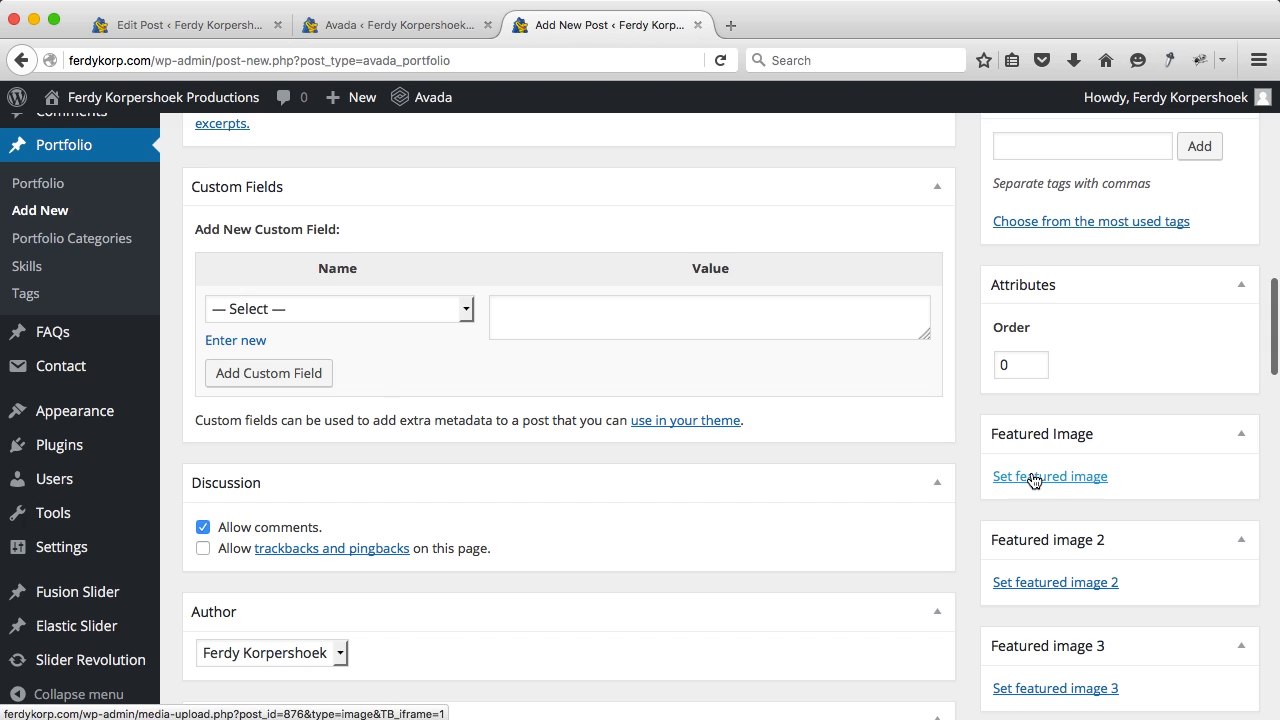
click(1035, 478)
click(64, 180)
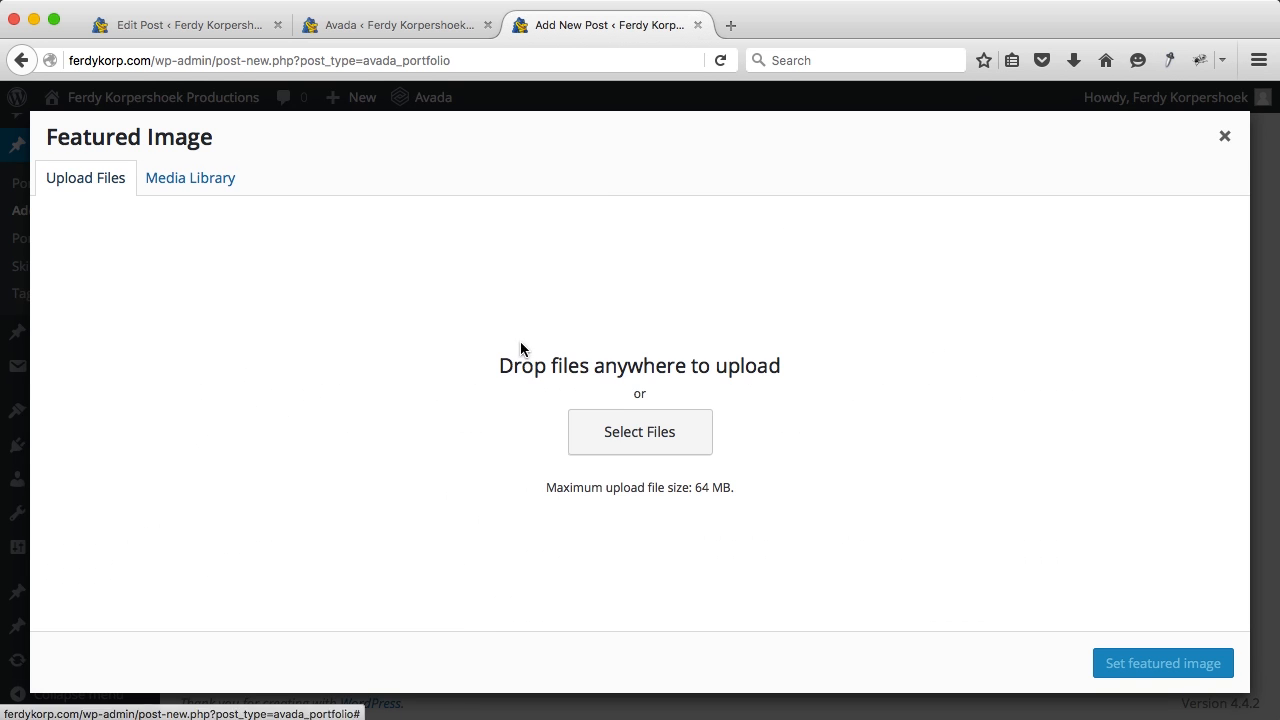
click(614, 430)
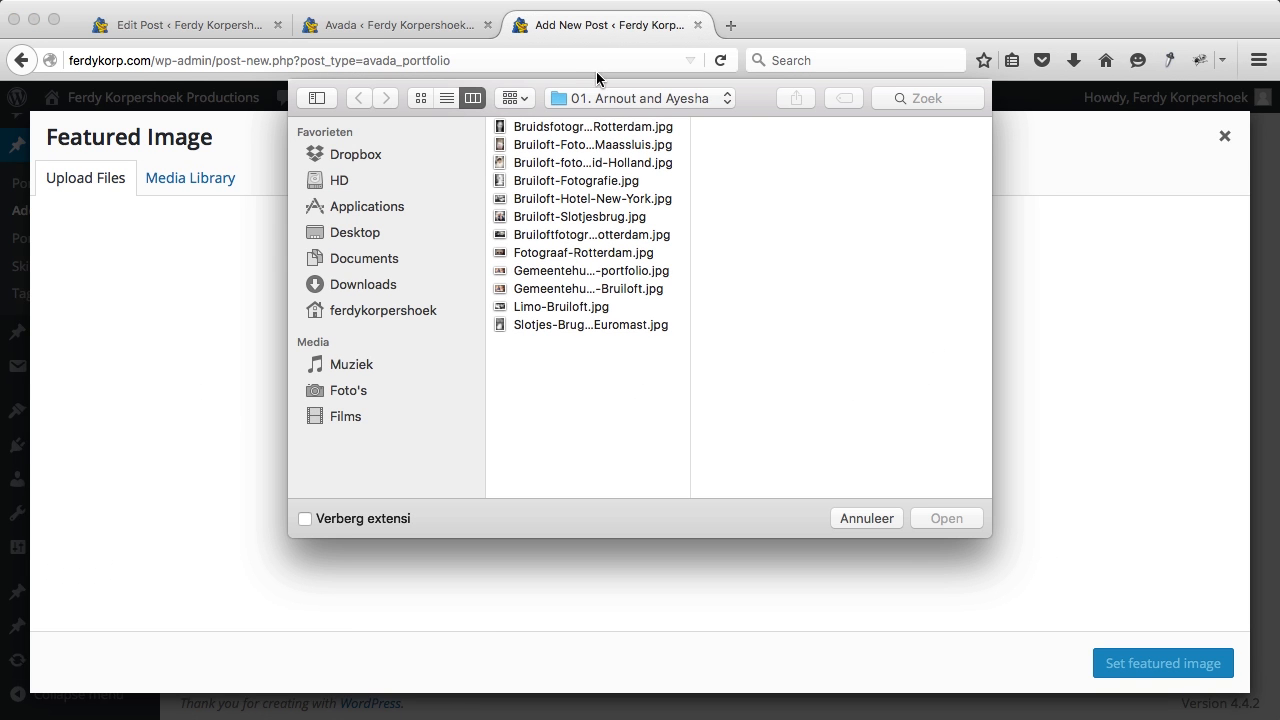
click(597, 100)
click(597, 118)
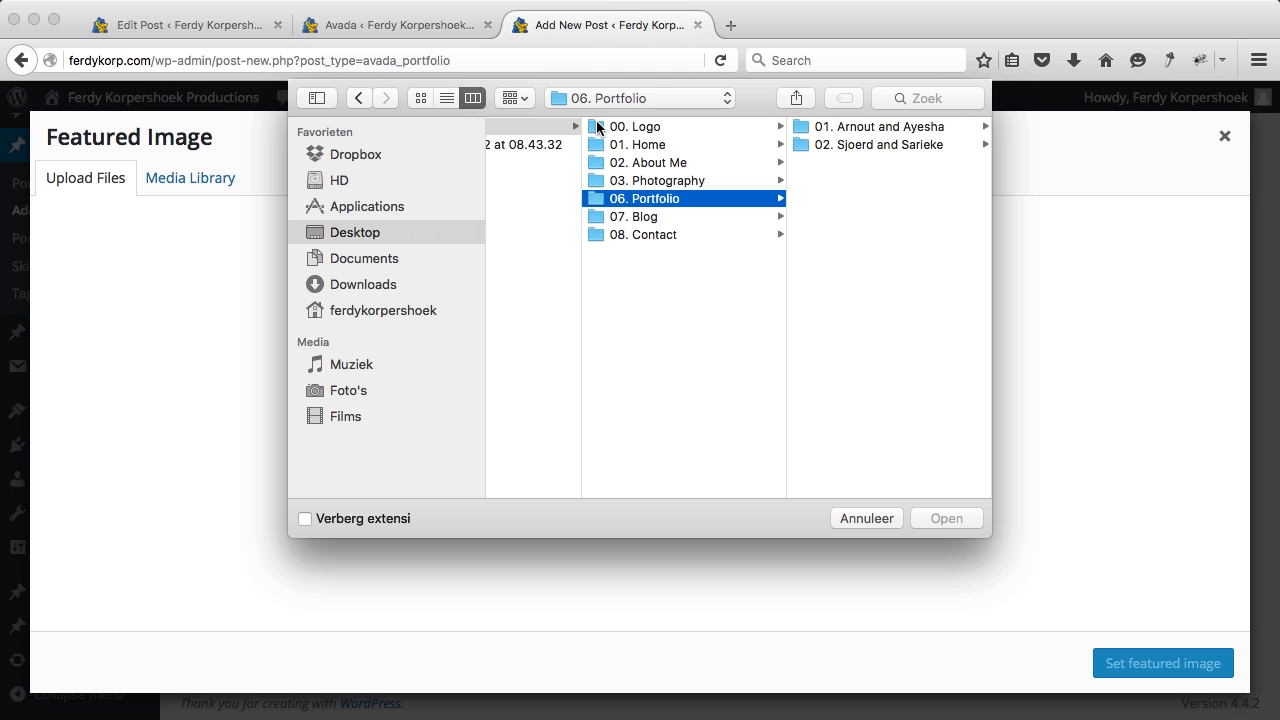
click(832, 144)
click(893, 130)
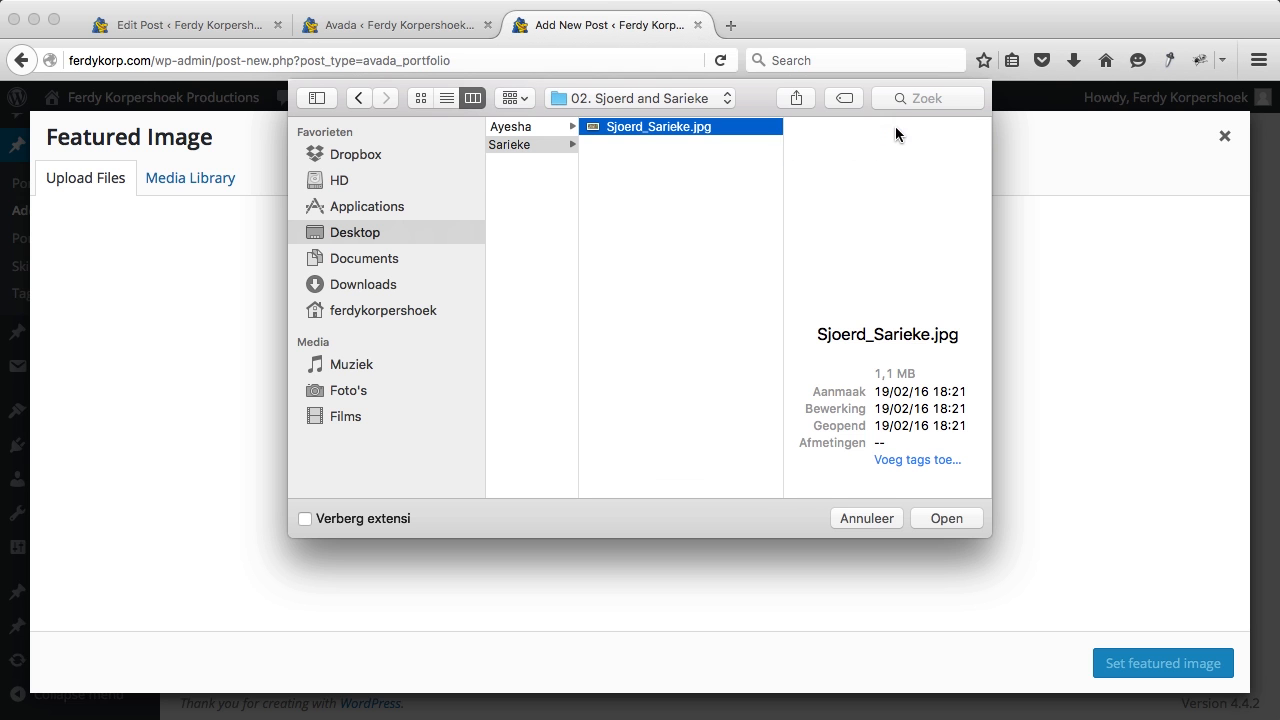
click(945, 518)
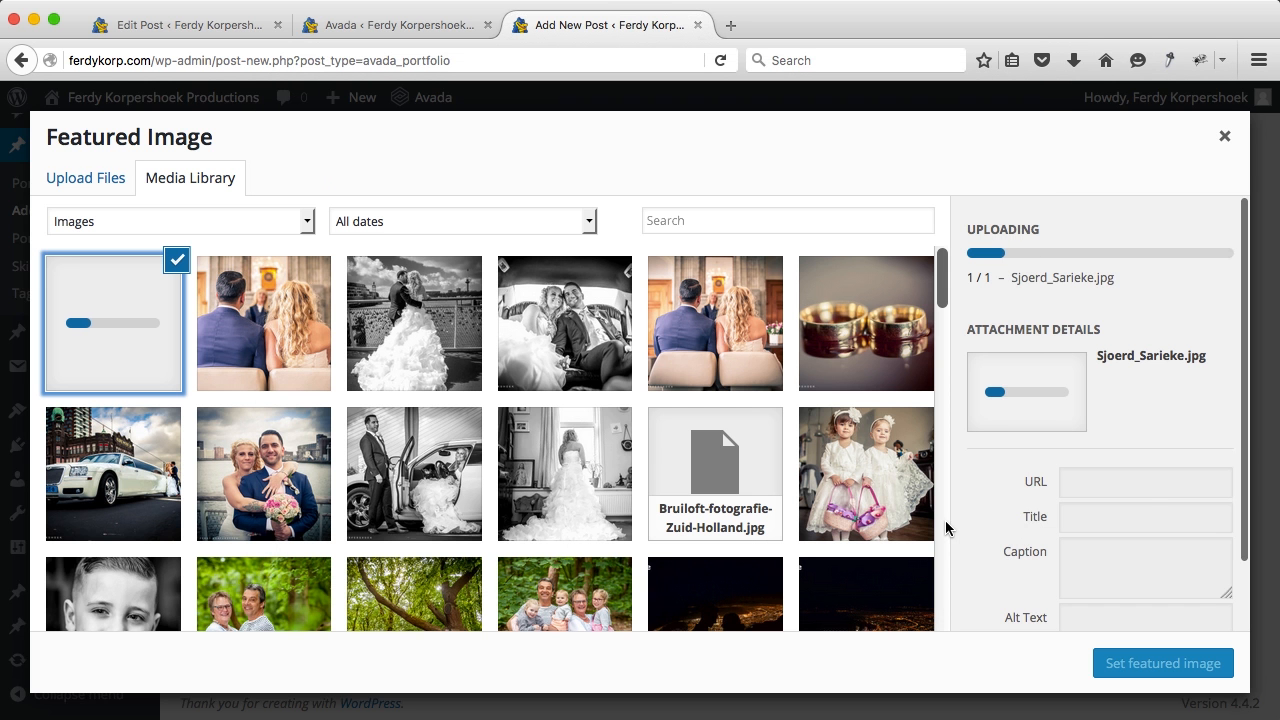
scroll(1148, 518, down, 2)
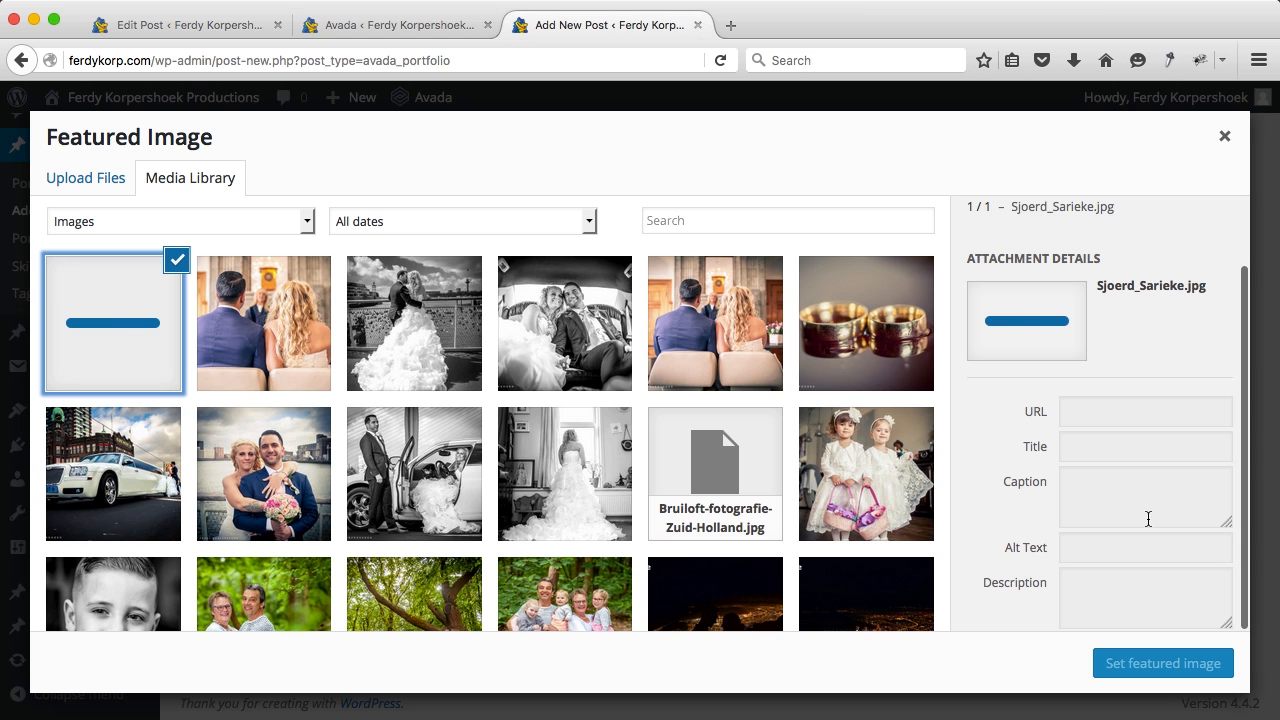
scroll(1148, 524, down, 4)
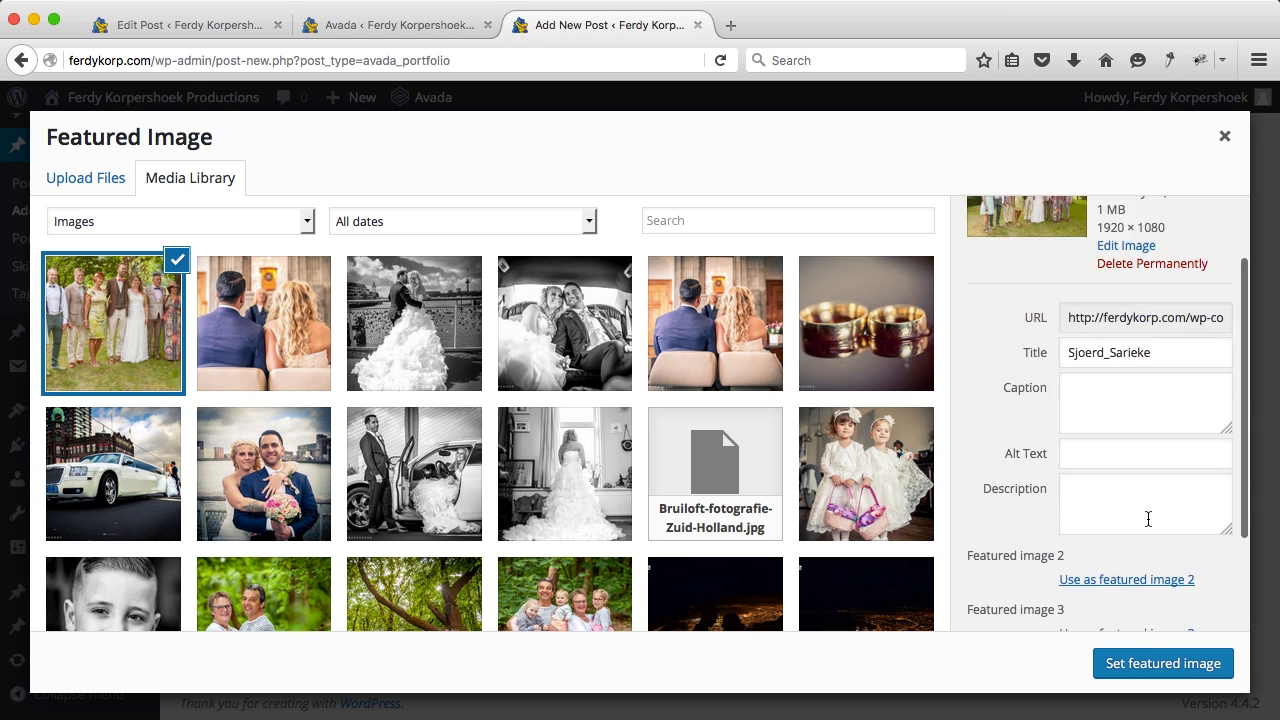
click(1147, 662)
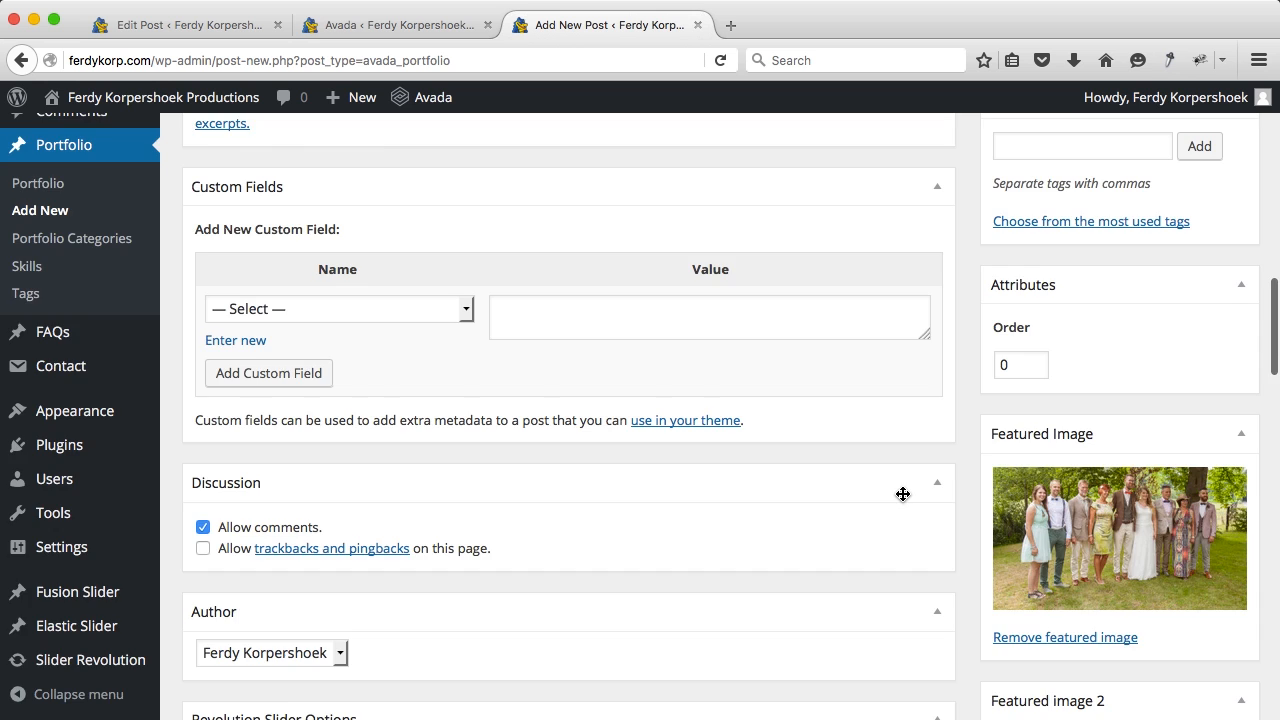
scroll(903, 494, up, 15)
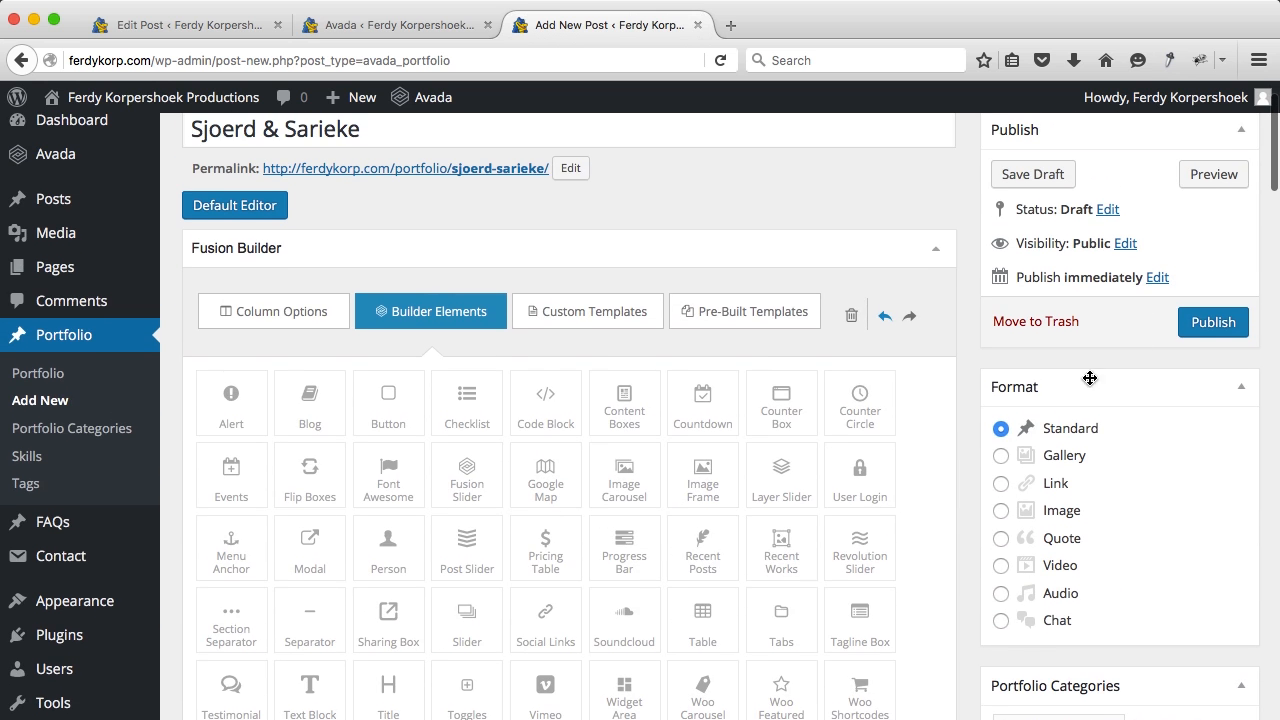
Step: Publish the Sjoerd & Sarieke portfolio item and close the extra Avada tab
click(1189, 334)
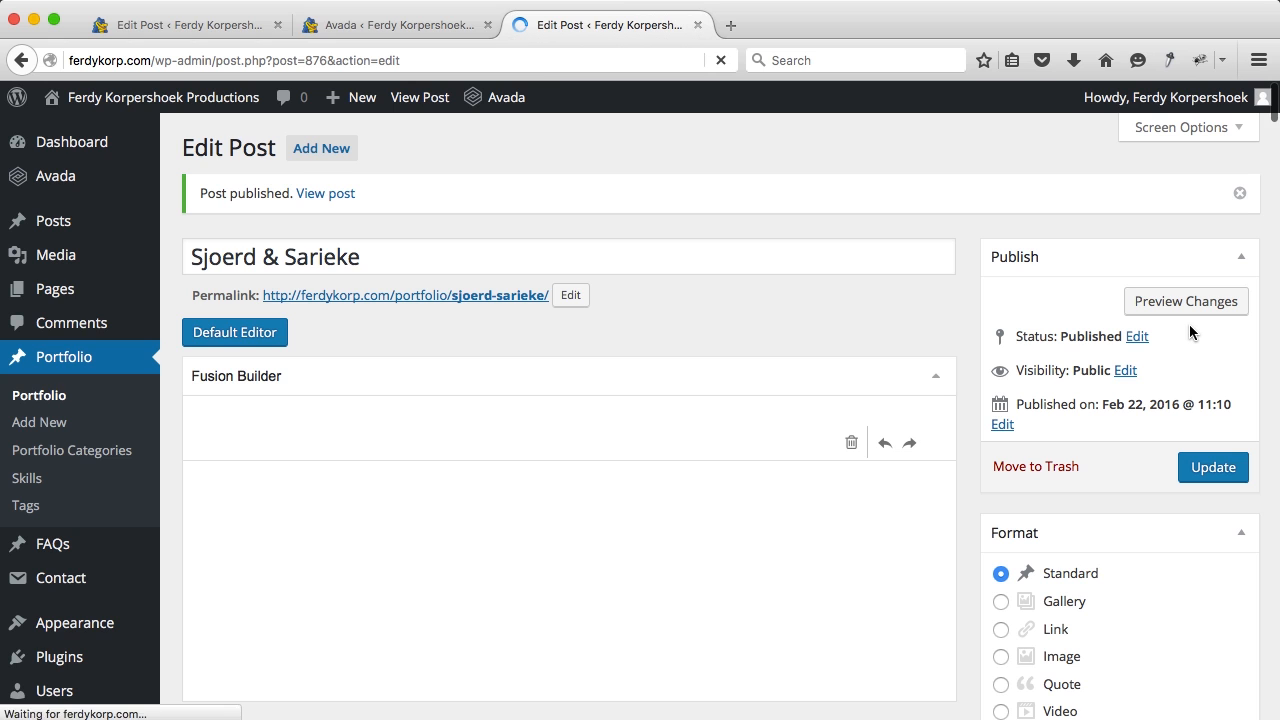
click(487, 25)
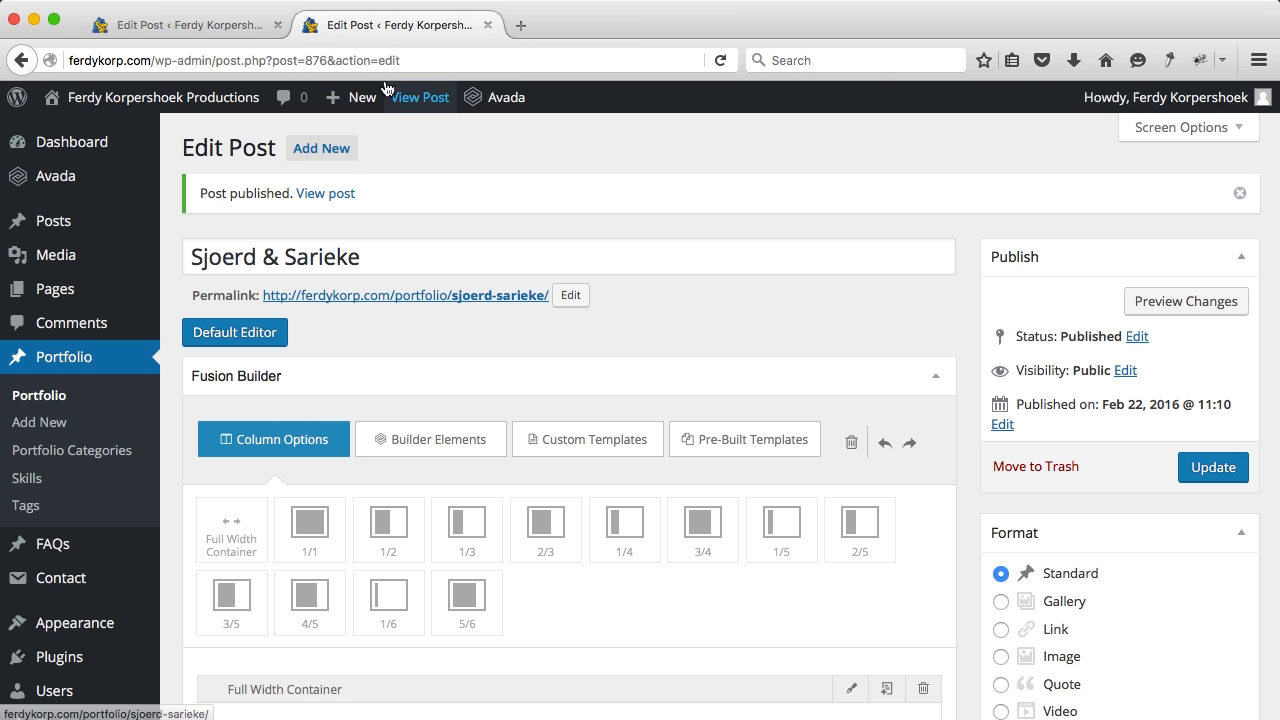
Step: Close the old edit tab and check the live Sjoerd & Sarieke page, pausing its video
click(278, 25)
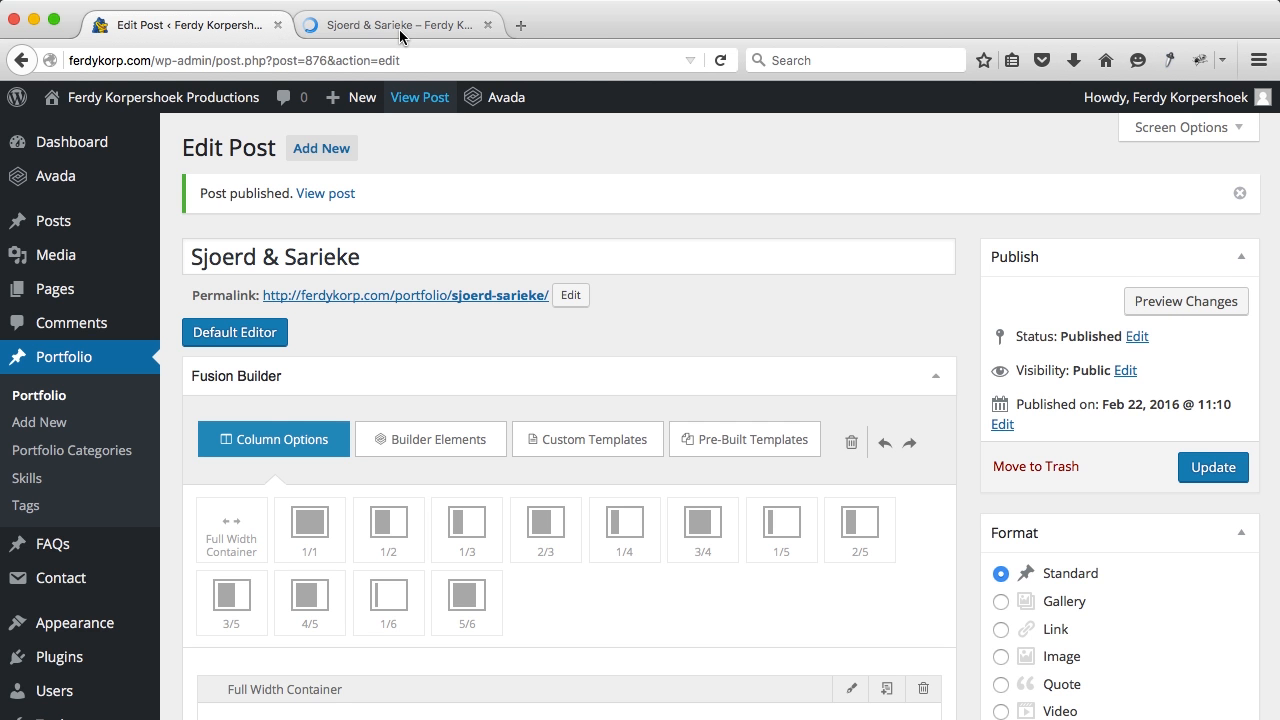
click(399, 29)
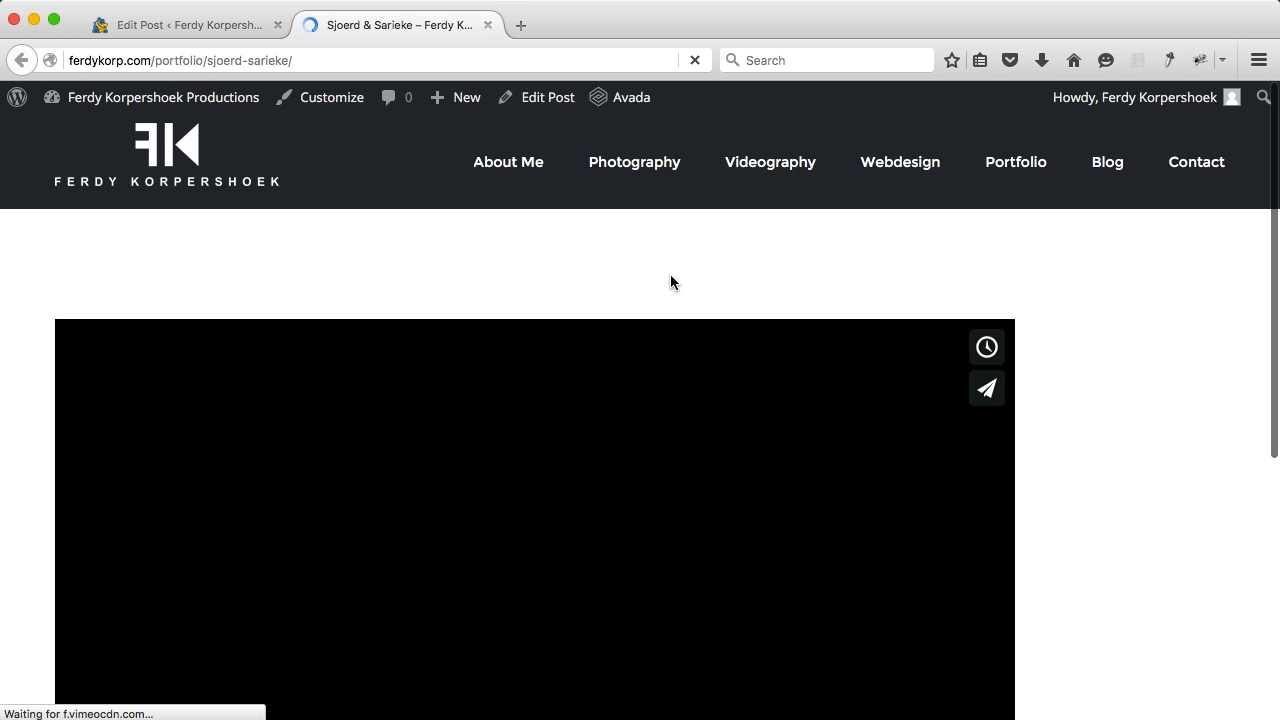
scroll(671, 276, down, 5)
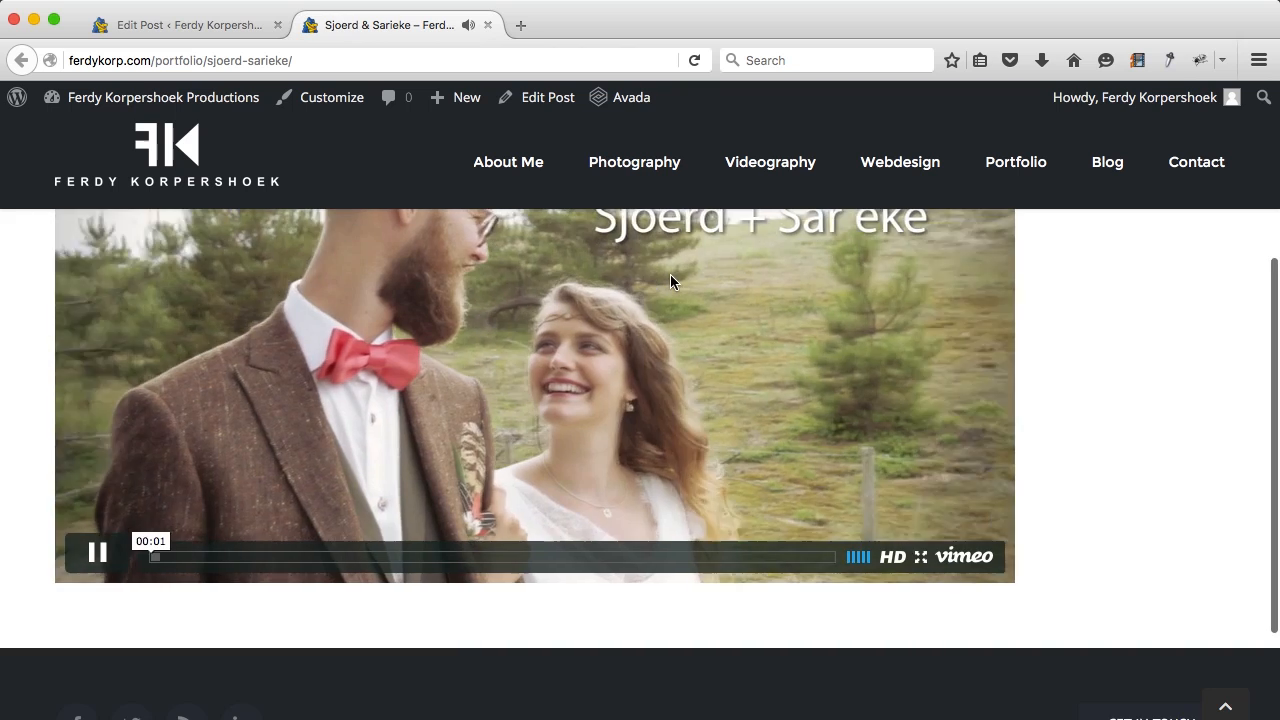
scroll(671, 276, up, 4)
scroll(671, 276, down, 1)
scroll(671, 276, down, 1)
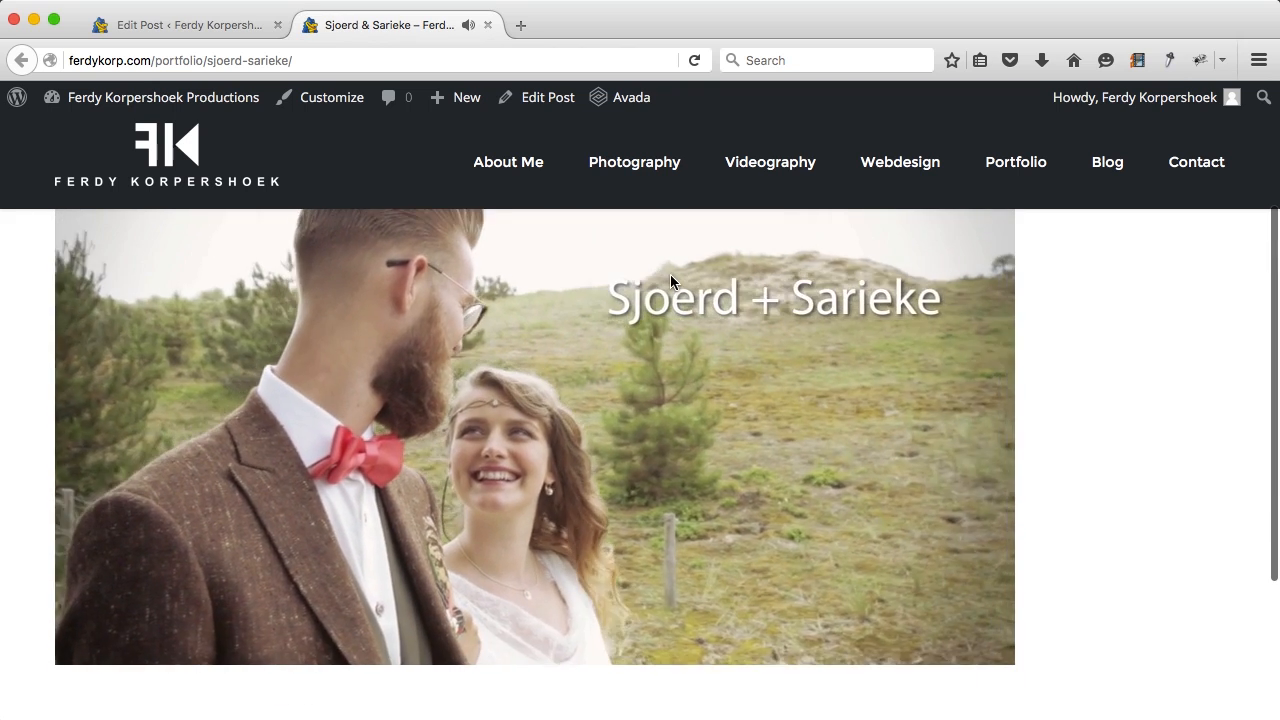
scroll(671, 276, up, 1)
scroll(671, 276, down, 1)
scroll(670, 281, down, 1)
click(97, 583)
scroll(617, 457, up, 5)
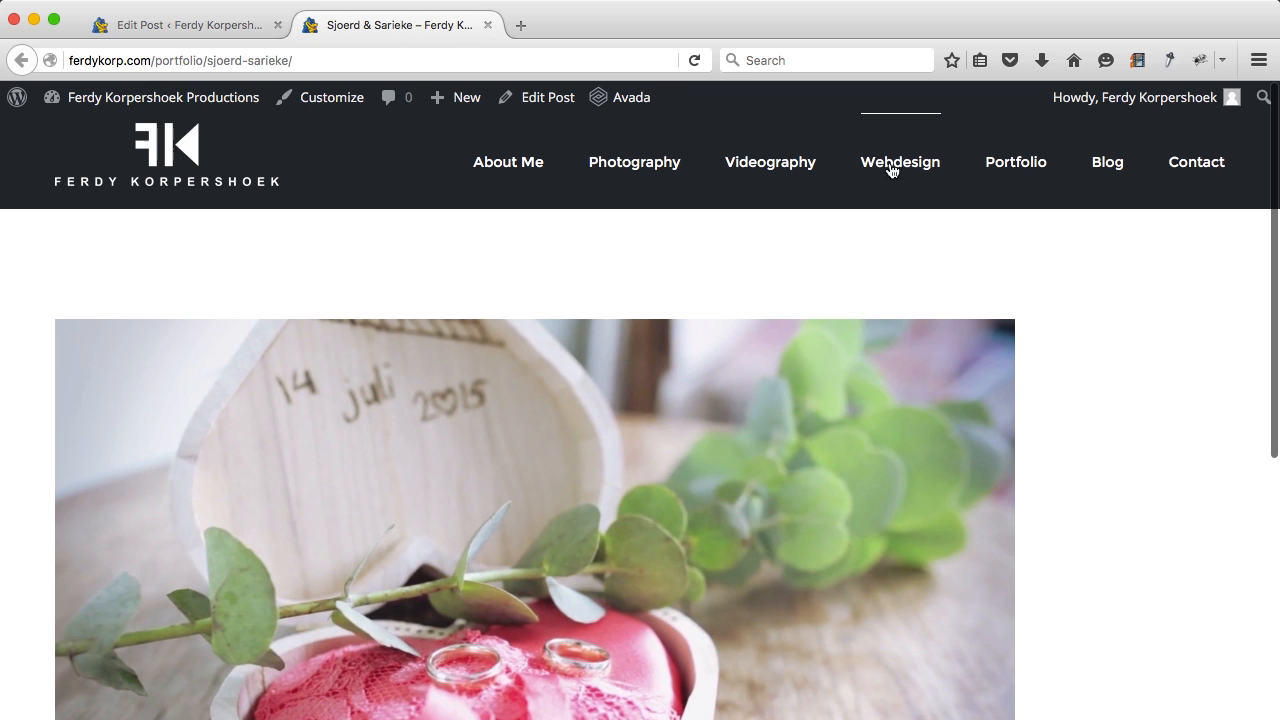
Step: View the live Portfolio page listing both projects, then return to the item's editor
click(1038, 162)
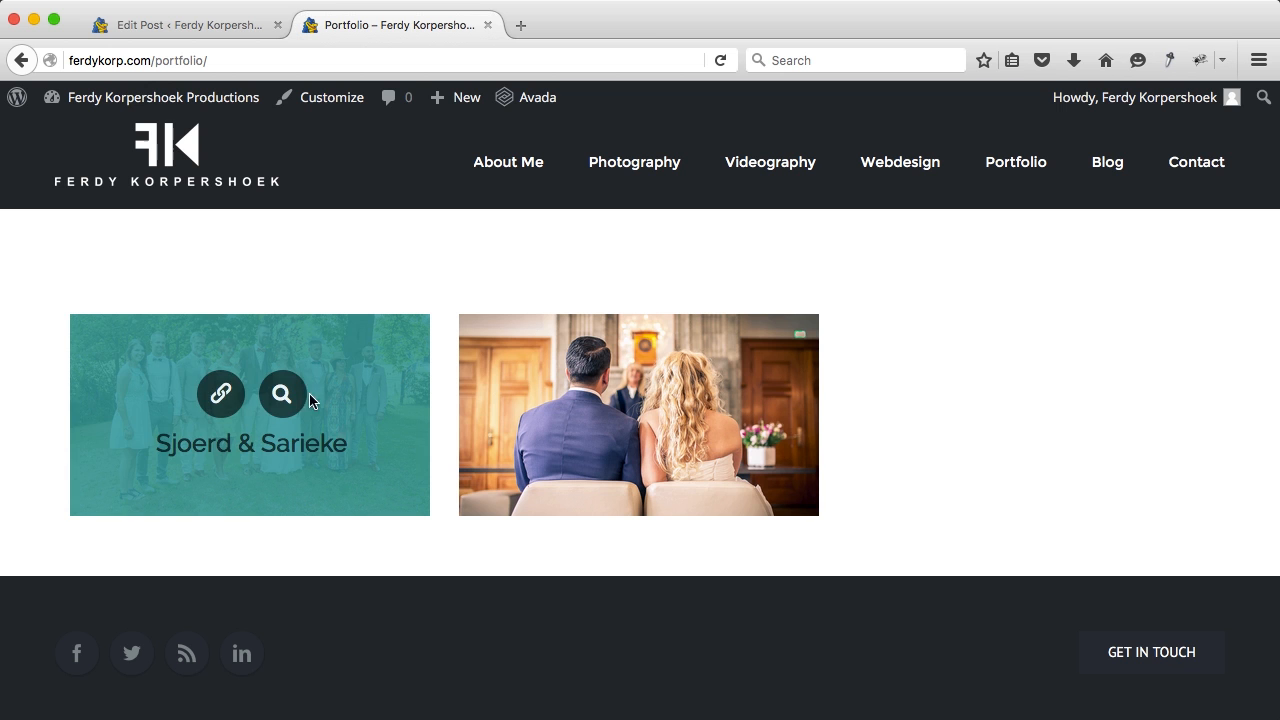
mouse_move(563, 370)
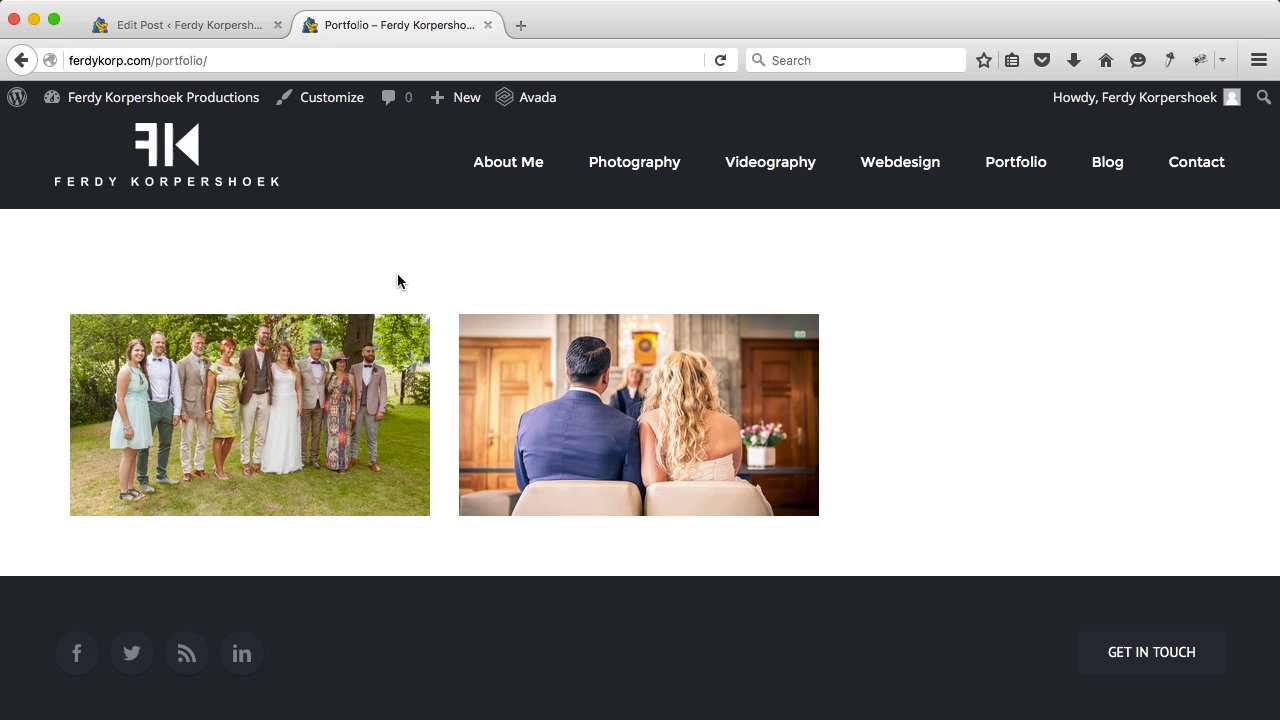
click(163, 30)
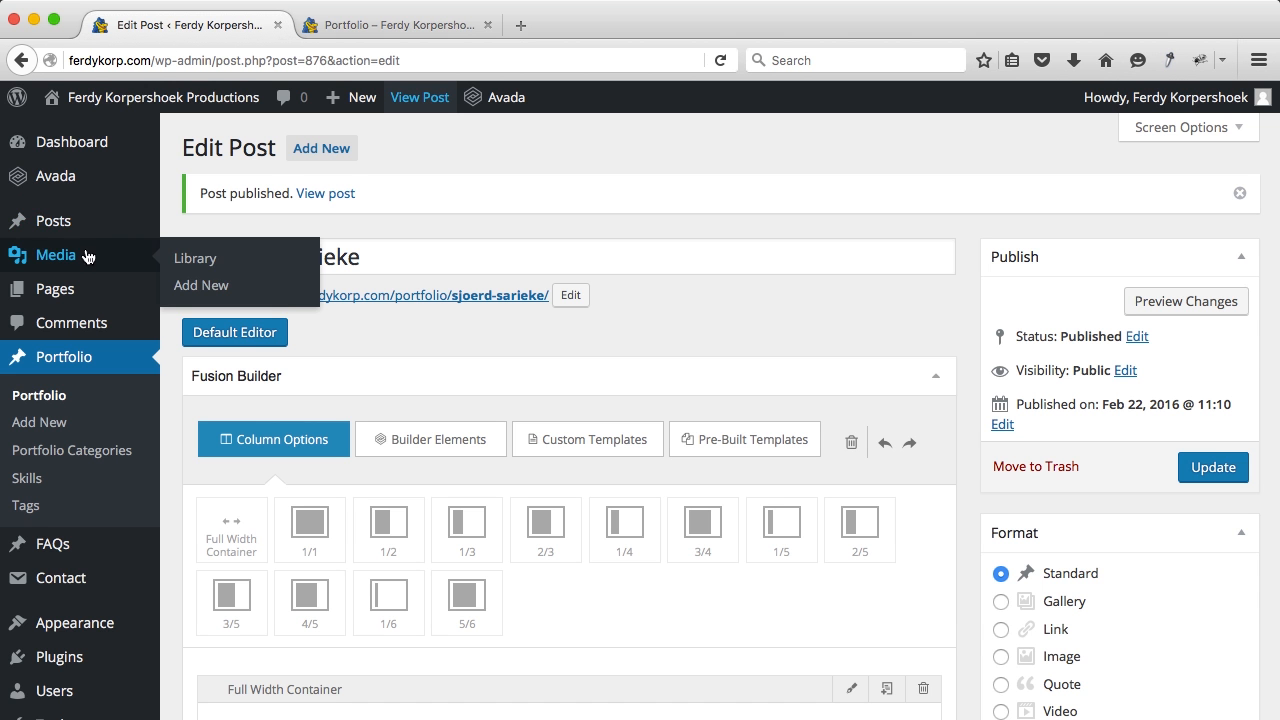
Step: Open the Portfolio page from the Pages list for editing
click(70, 300)
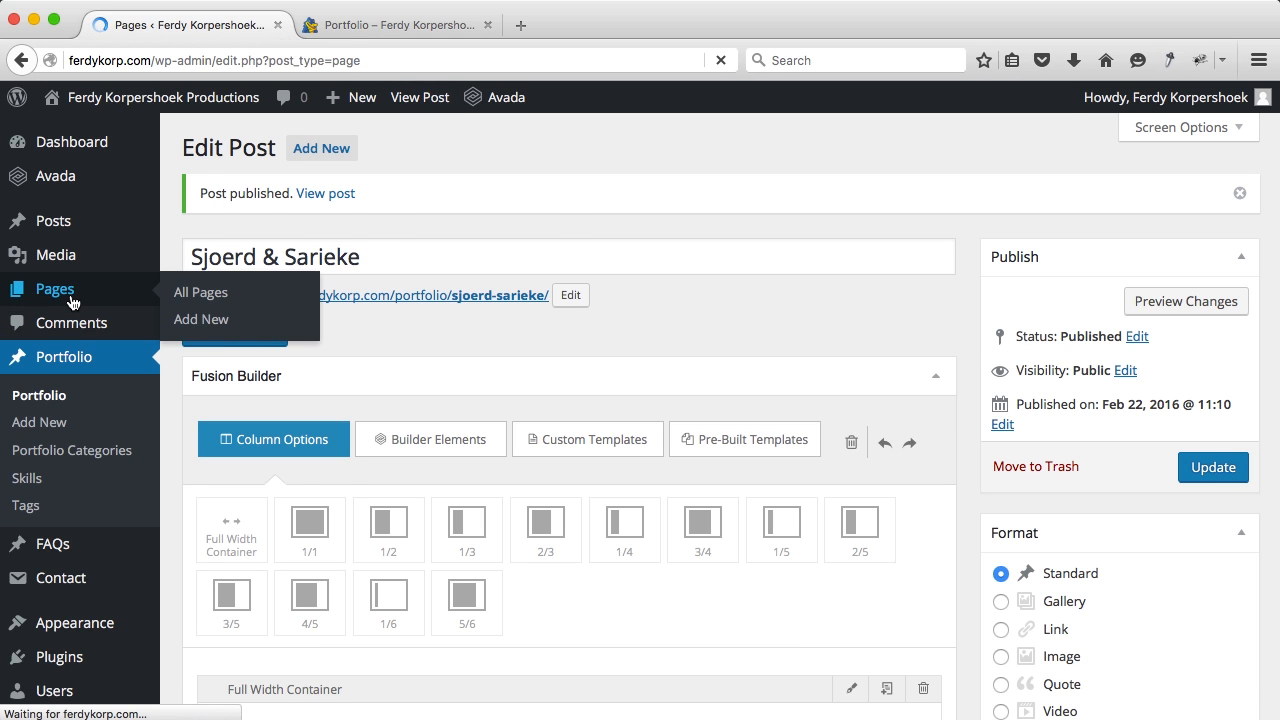
scroll(363, 404, down, 1)
scroll(363, 404, down, 3)
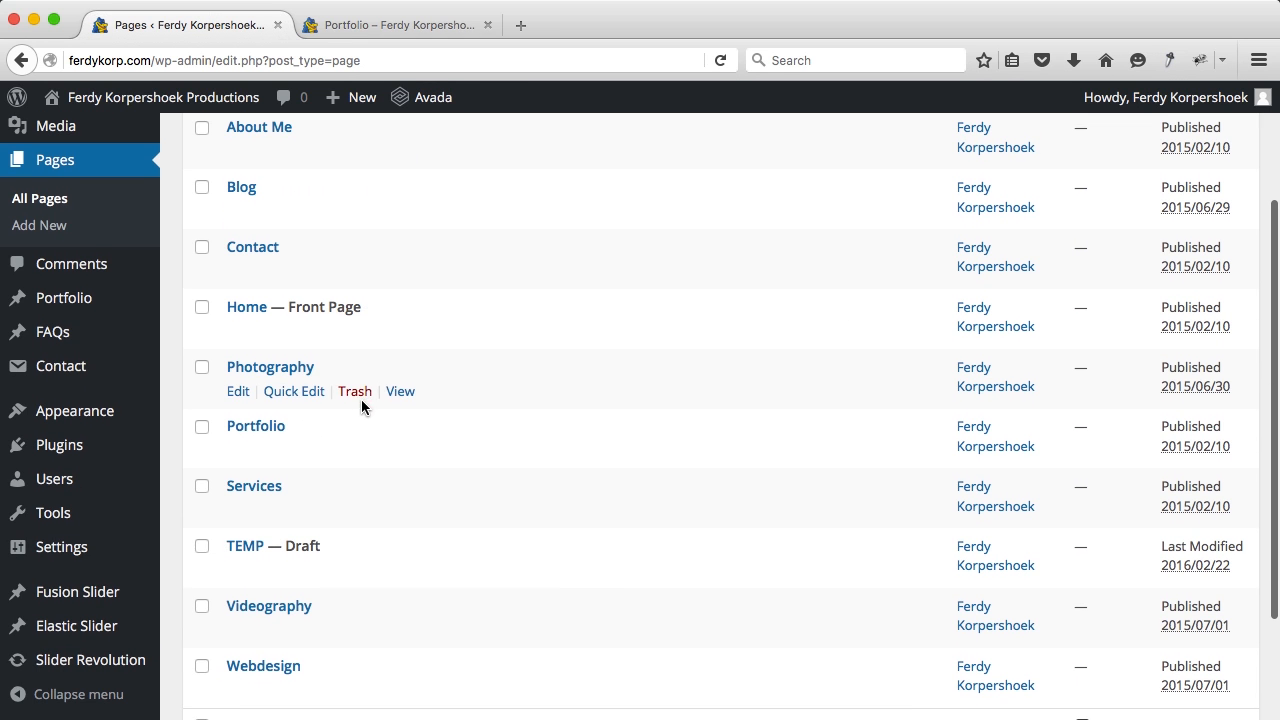
click(263, 428)
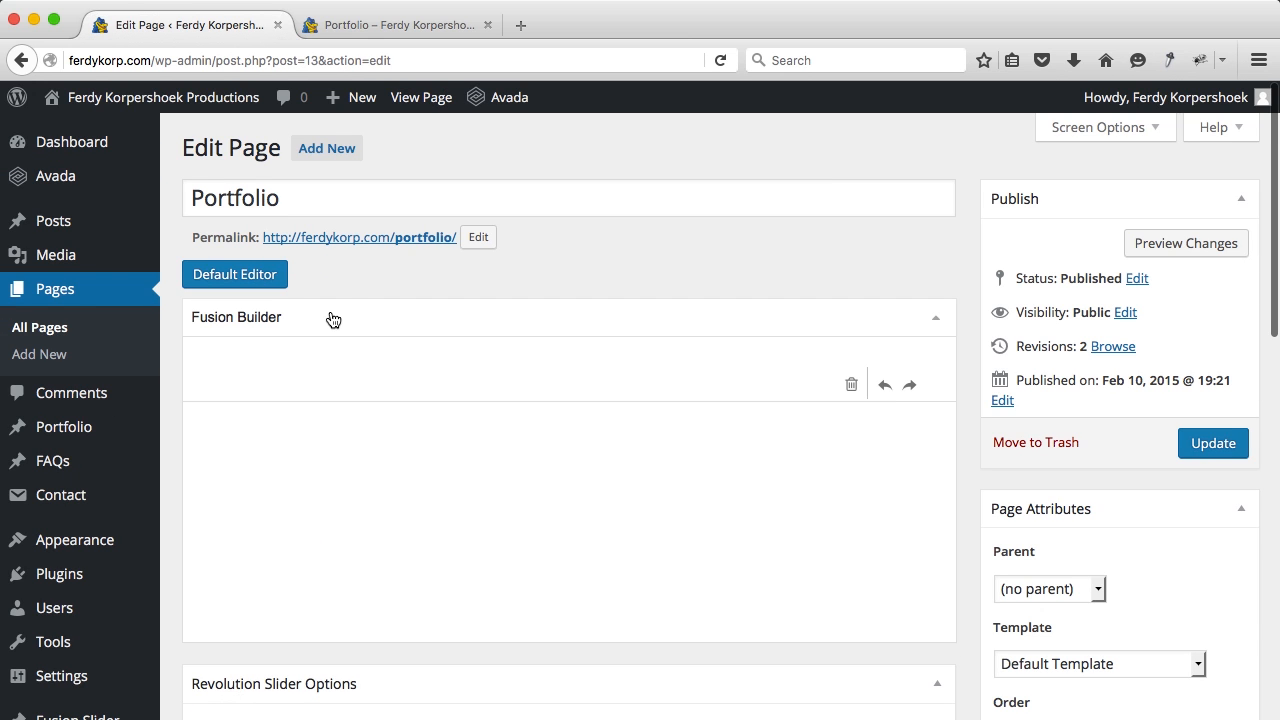
scroll(626, 403, down, 5)
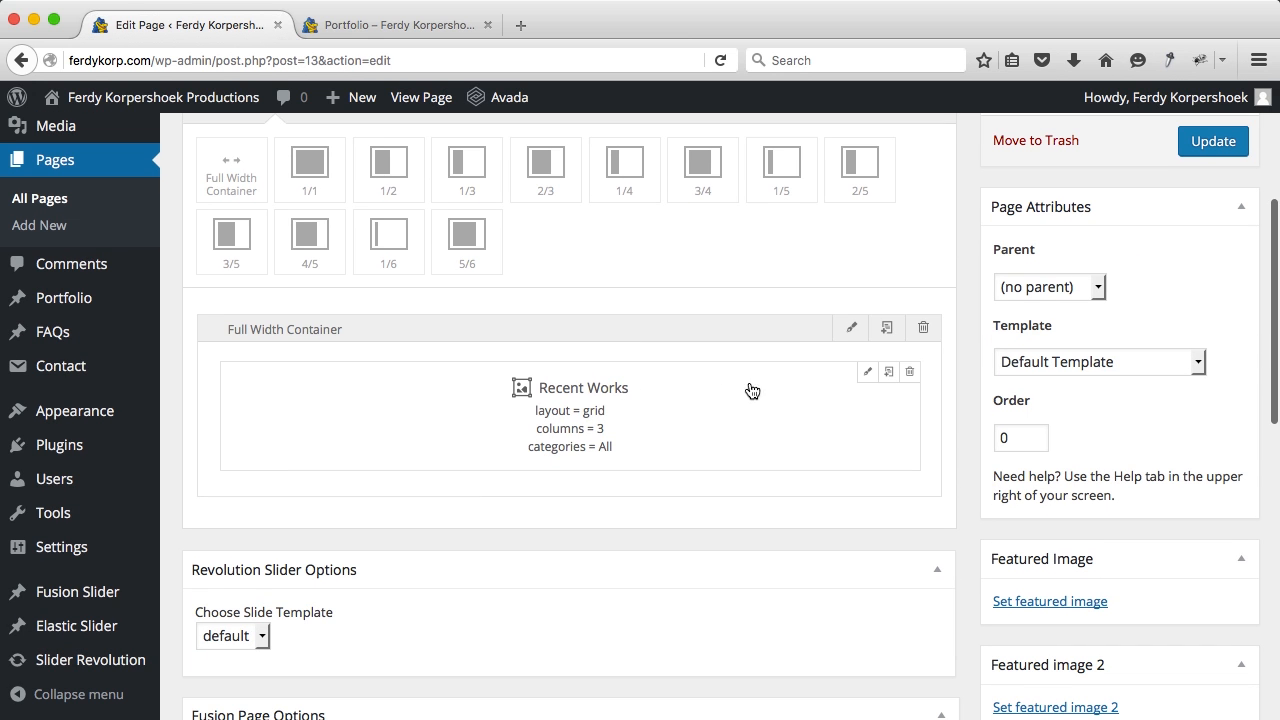
Step: Set the Recent Works element's Show Filters to Yes, save it, and update the page
click(868, 372)
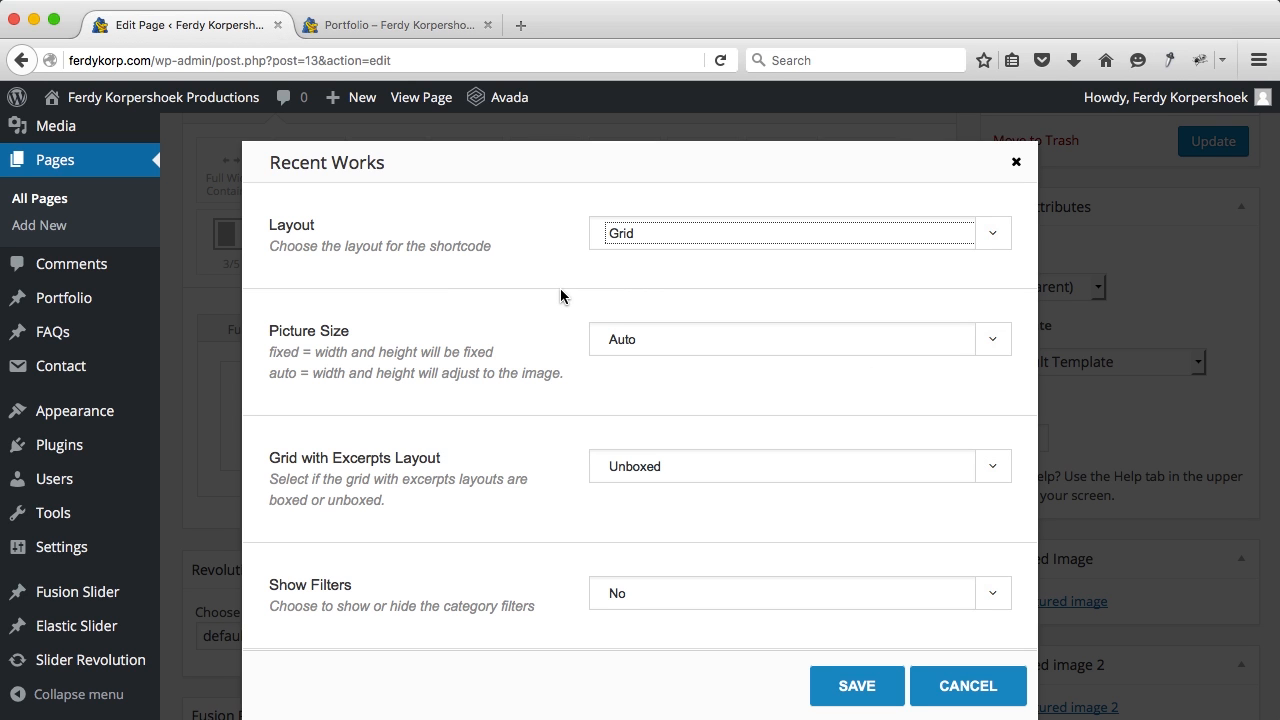
scroll(564, 352, down, 2)
scroll(564, 352, down, 3)
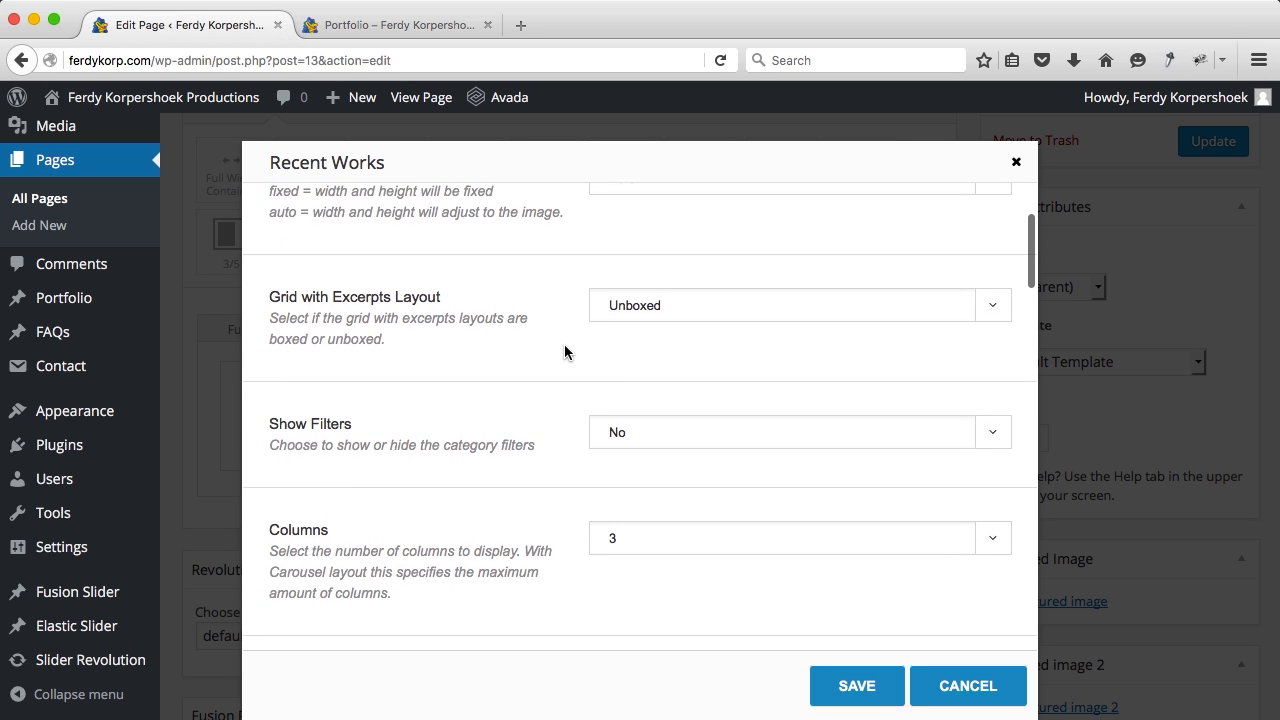
click(633, 368)
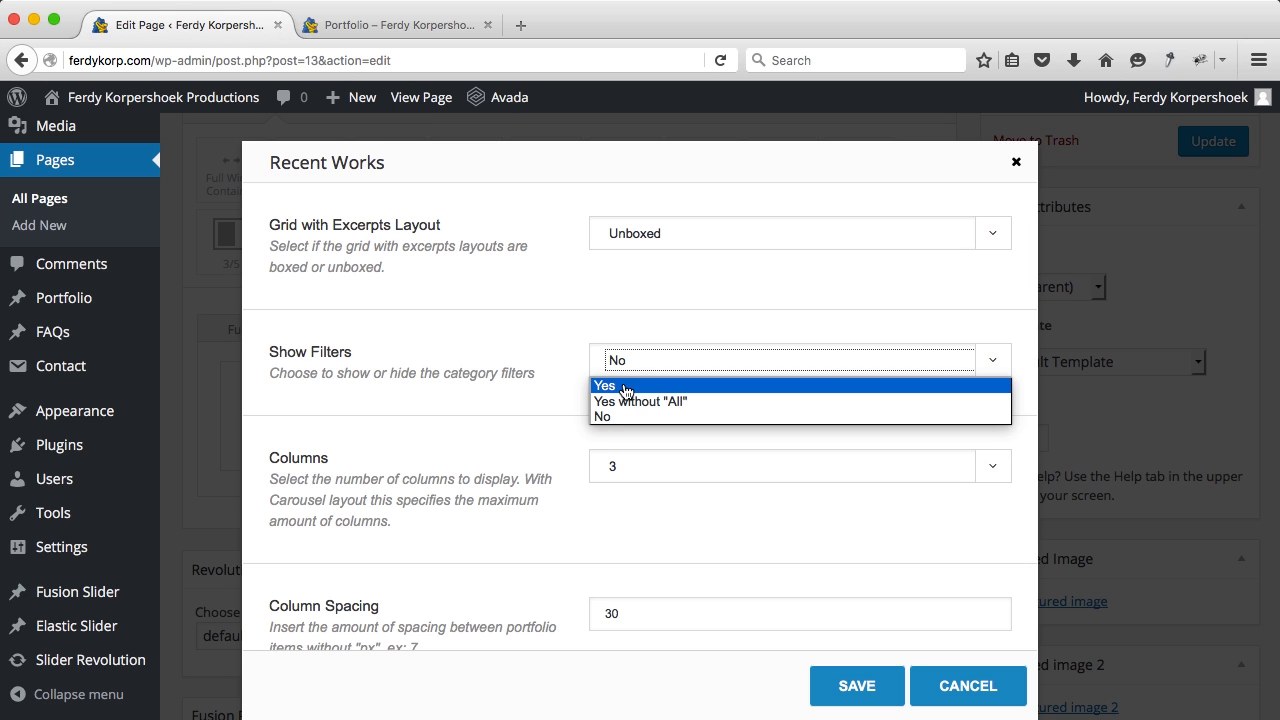
click(624, 386)
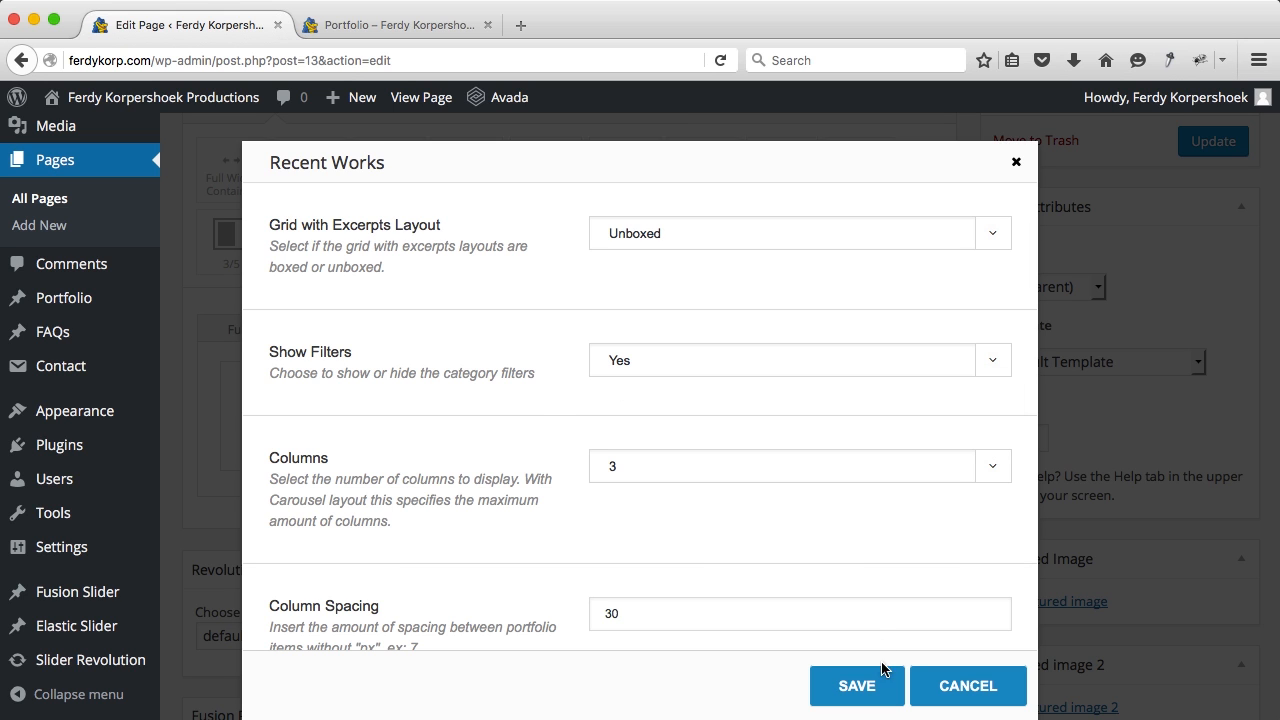
click(880, 670)
click(1227, 145)
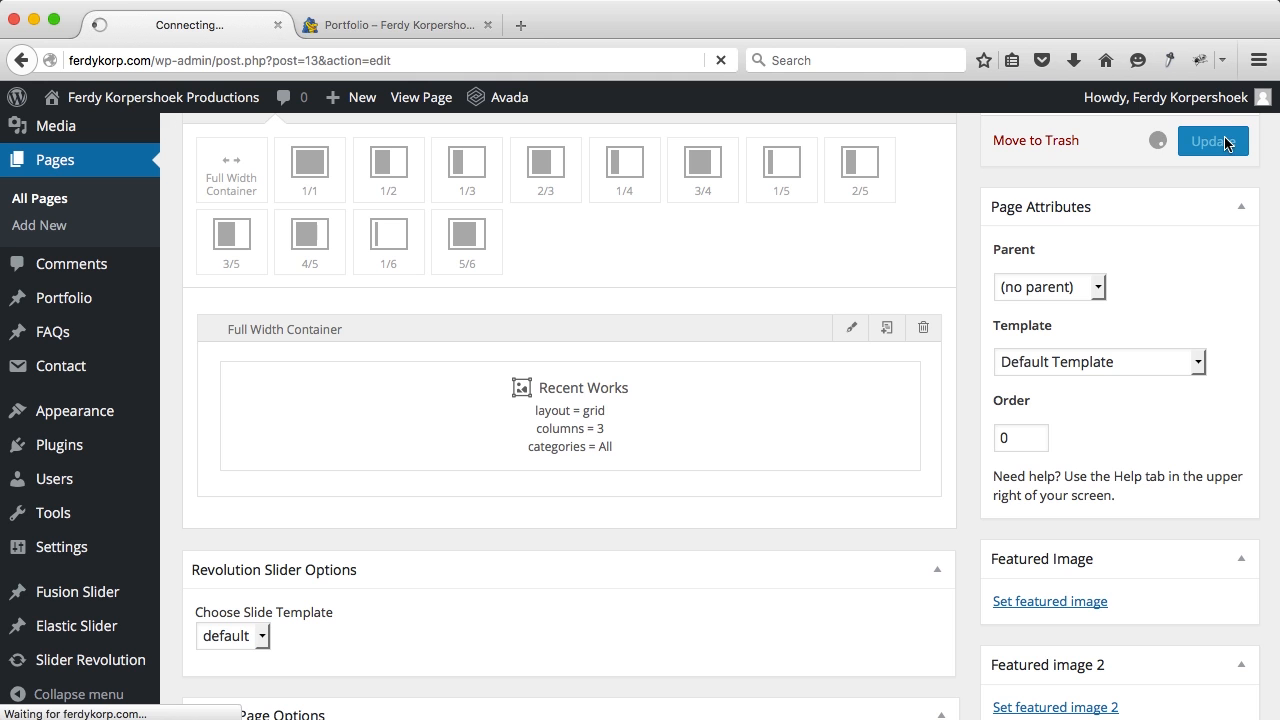
Step: Inspect the live Portfolio page's address and its portfolio slug
click(374, 26)
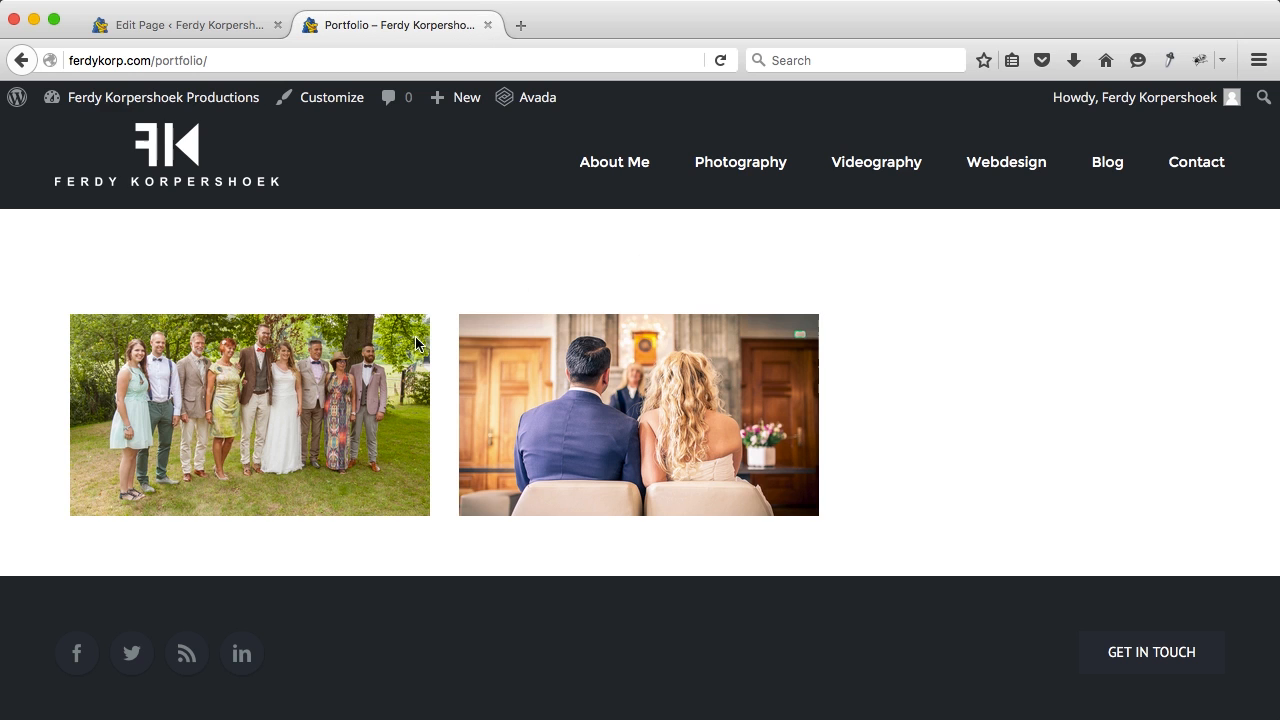
click(157, 62)
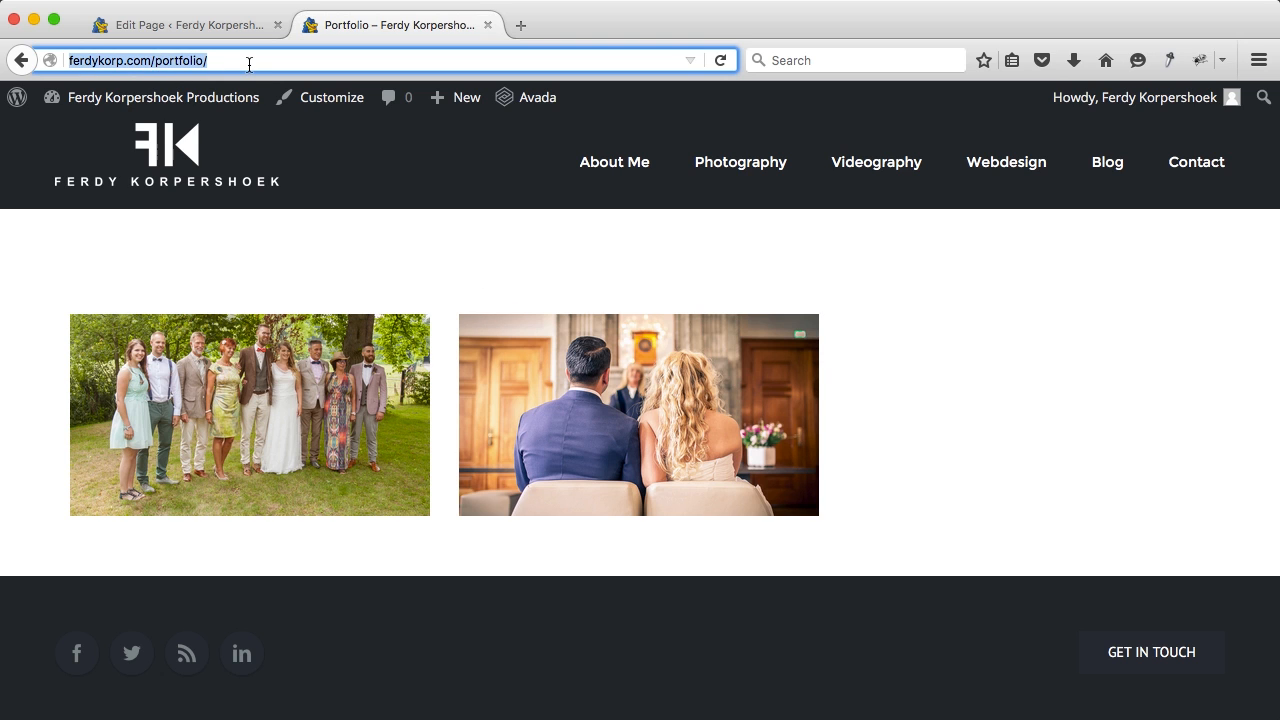
click(300, 222)
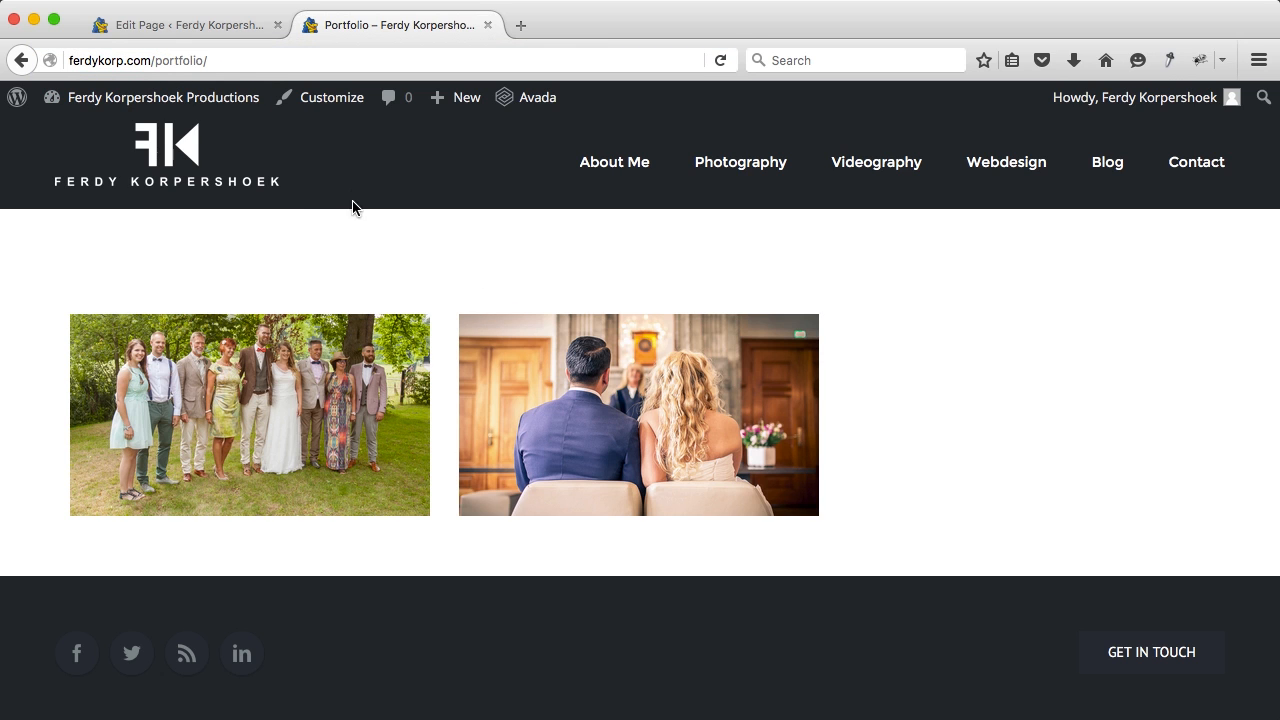
click(168, 61)
click(150, 61)
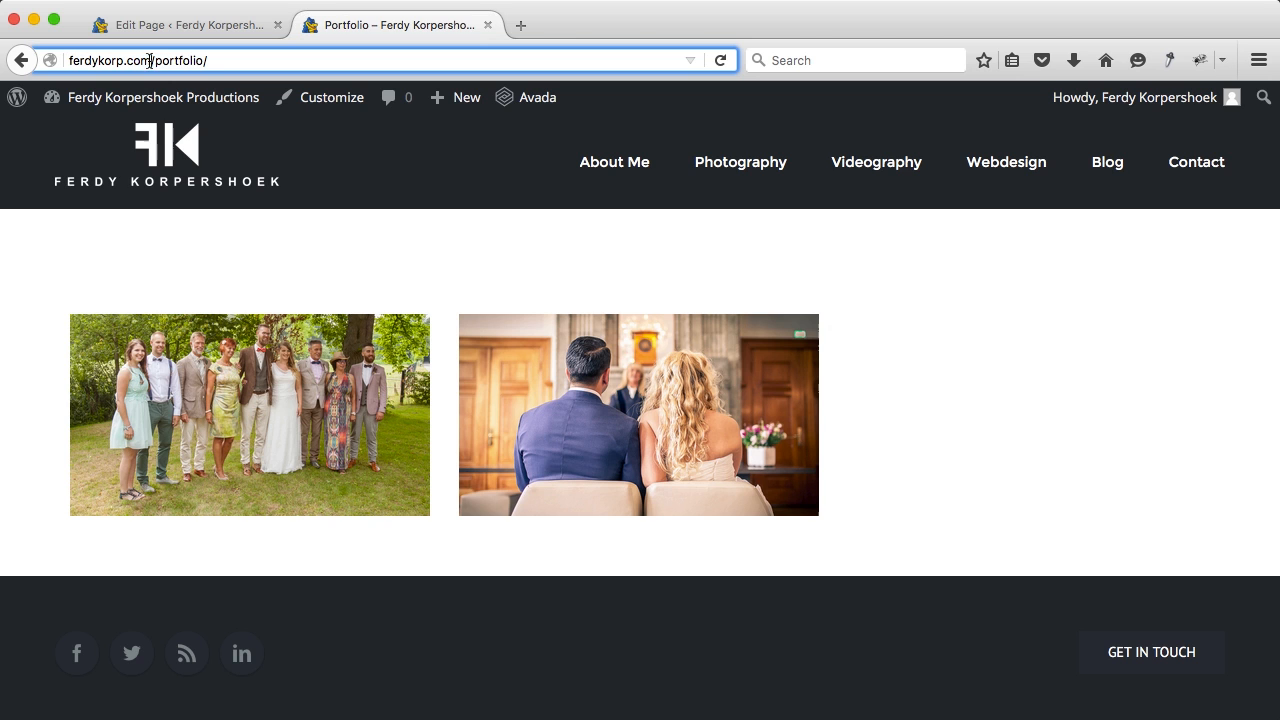
drag(175, 62, 208, 64)
click(236, 62)
click(328, 246)
Step: Change the permalink slug to my-portfolio and update the page
click(217, 26)
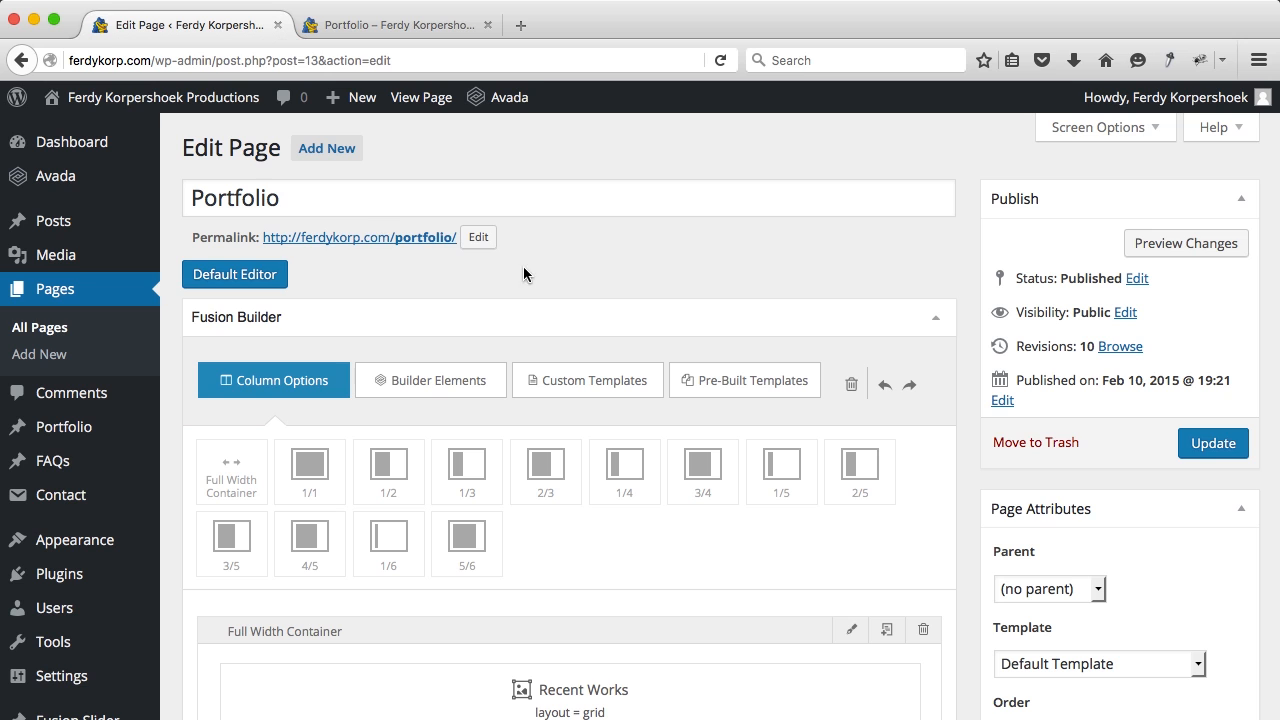
click(476, 237)
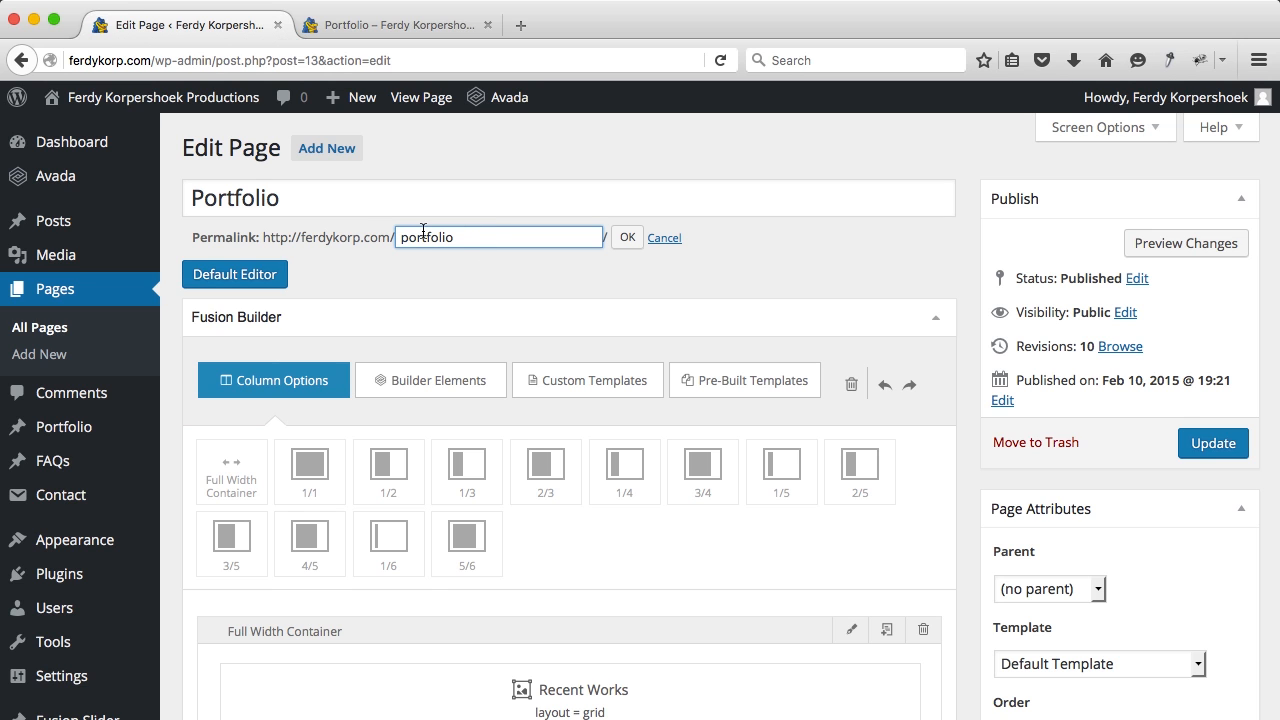
text(my-)
click(627, 237)
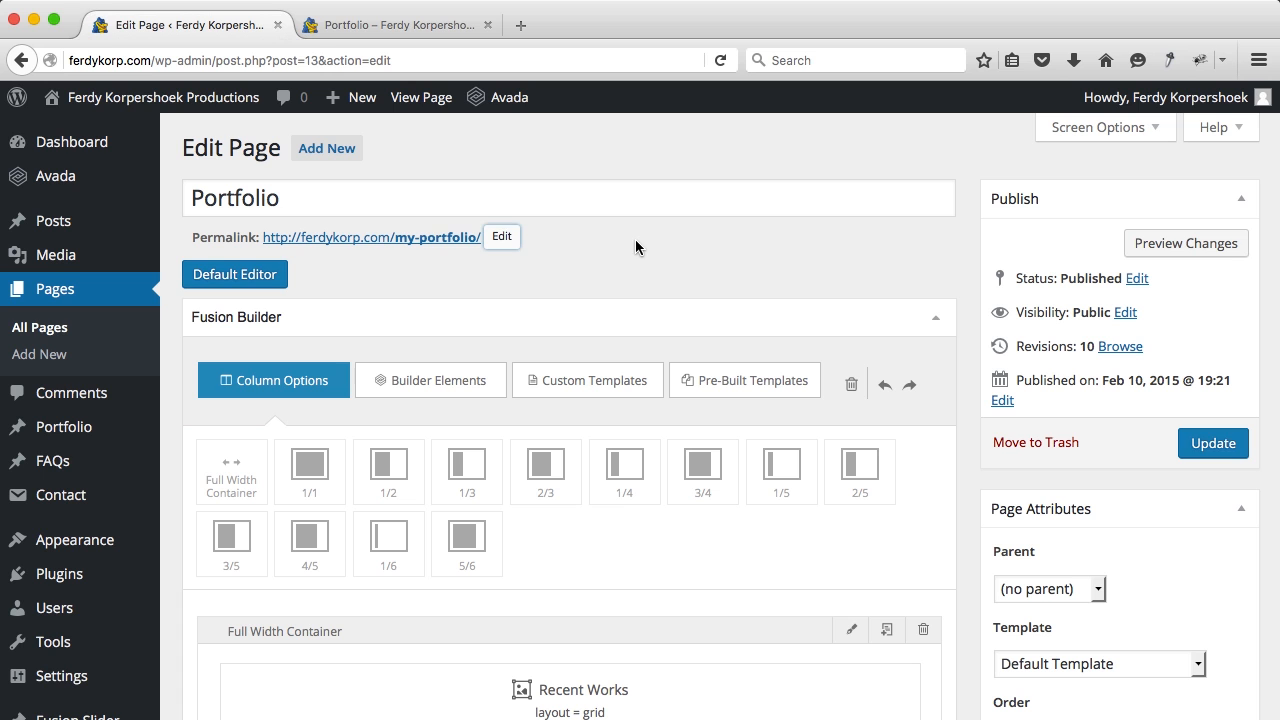
click(1224, 457)
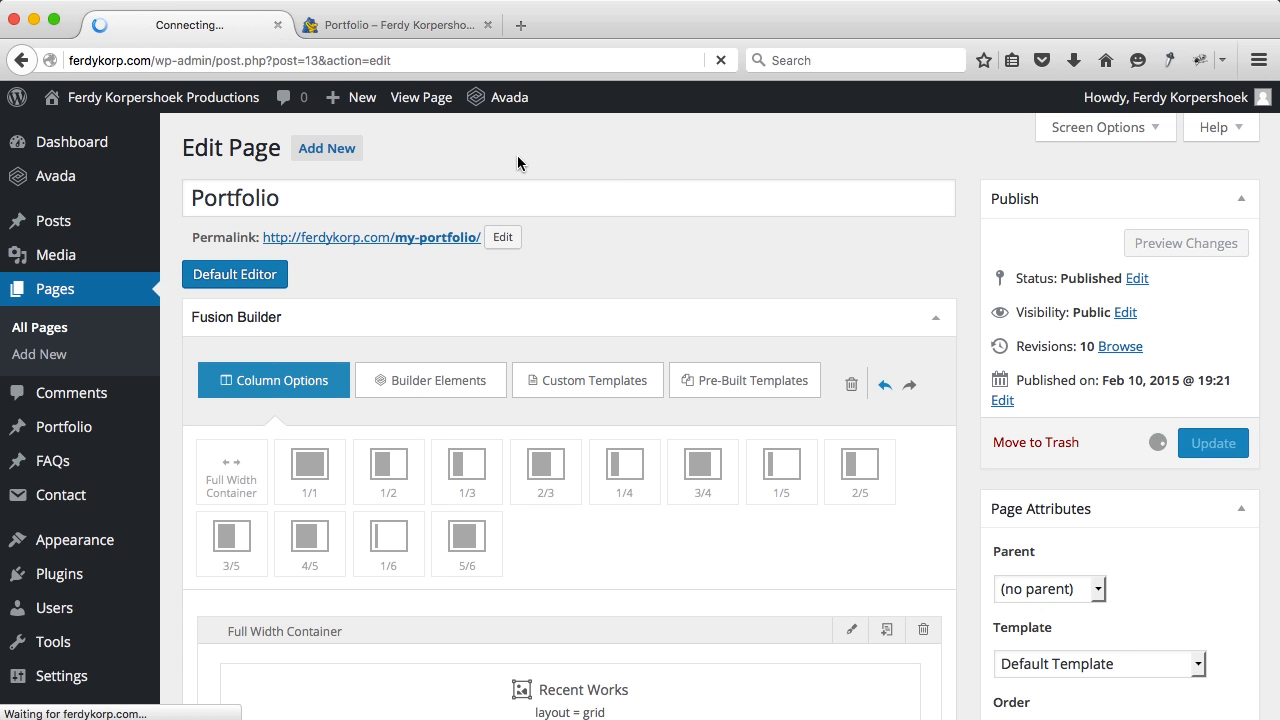
super+click(420, 99)
Step: Compare the new /my-portfolio/ page with the reloaded old portfolio tab, then close the duplicate
click(393, 25)
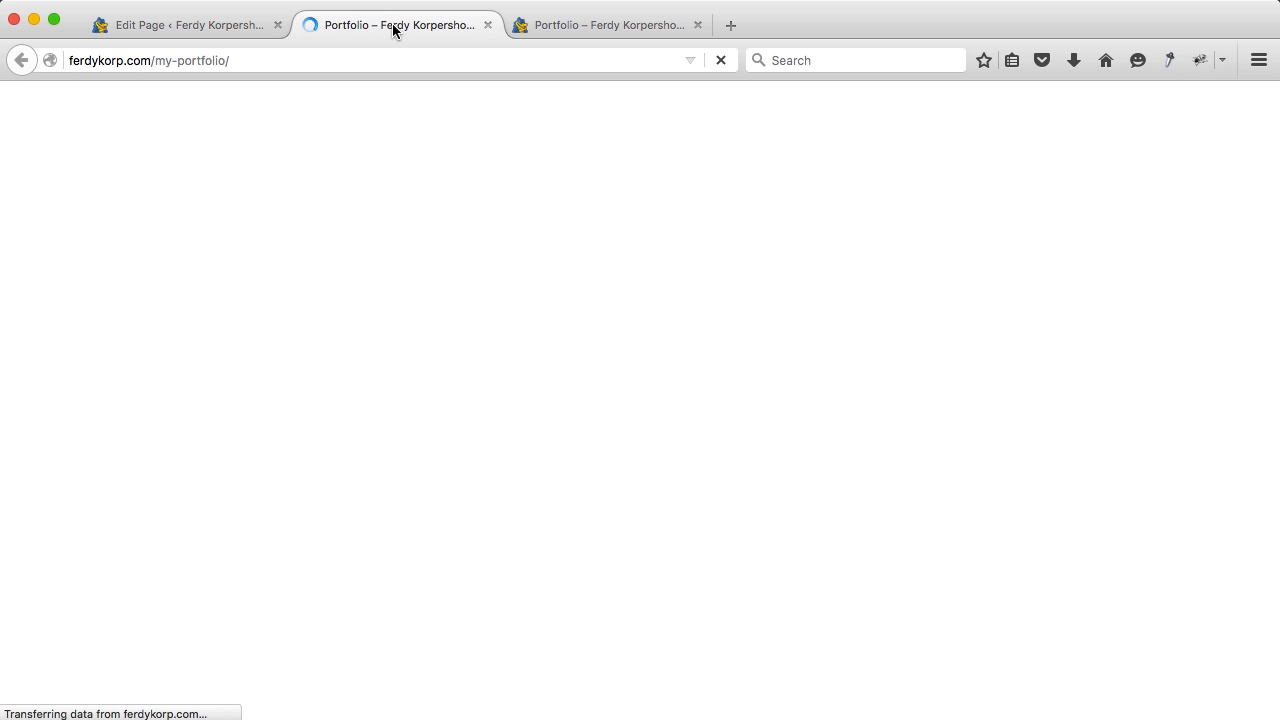
scroll(343, 400, down, 3)
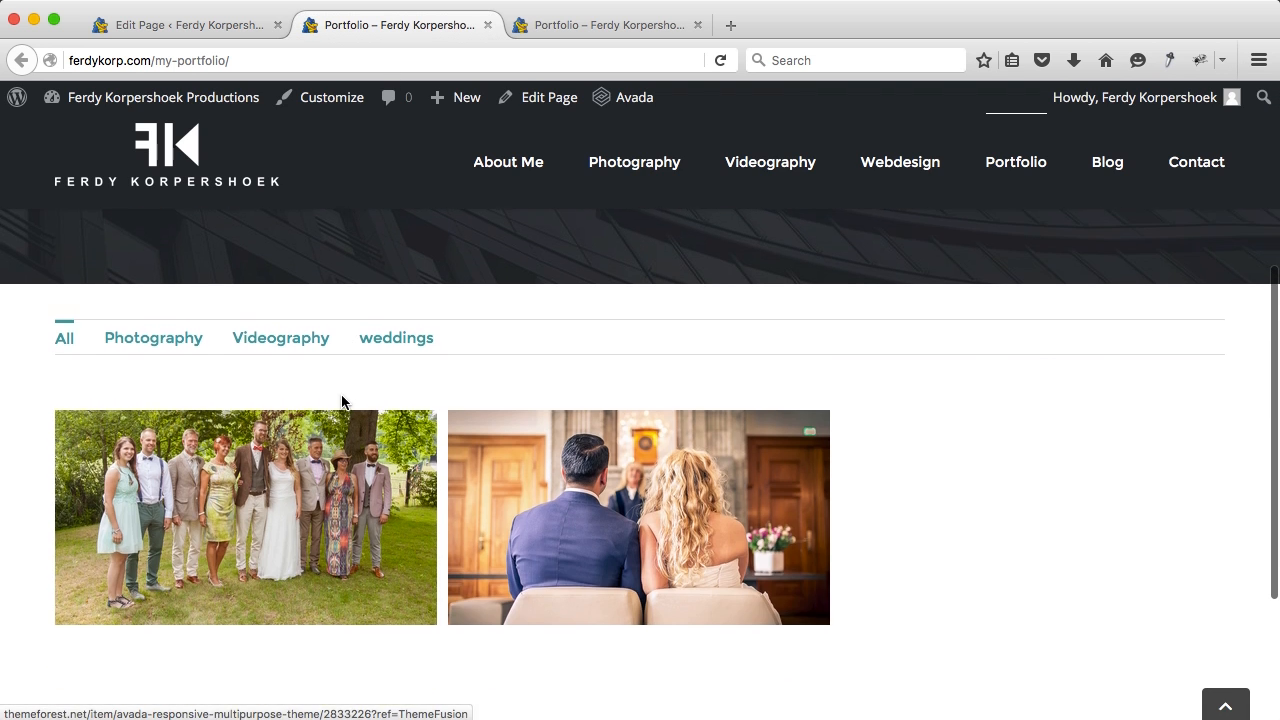
scroll(343, 402, up, 2)
click(597, 27)
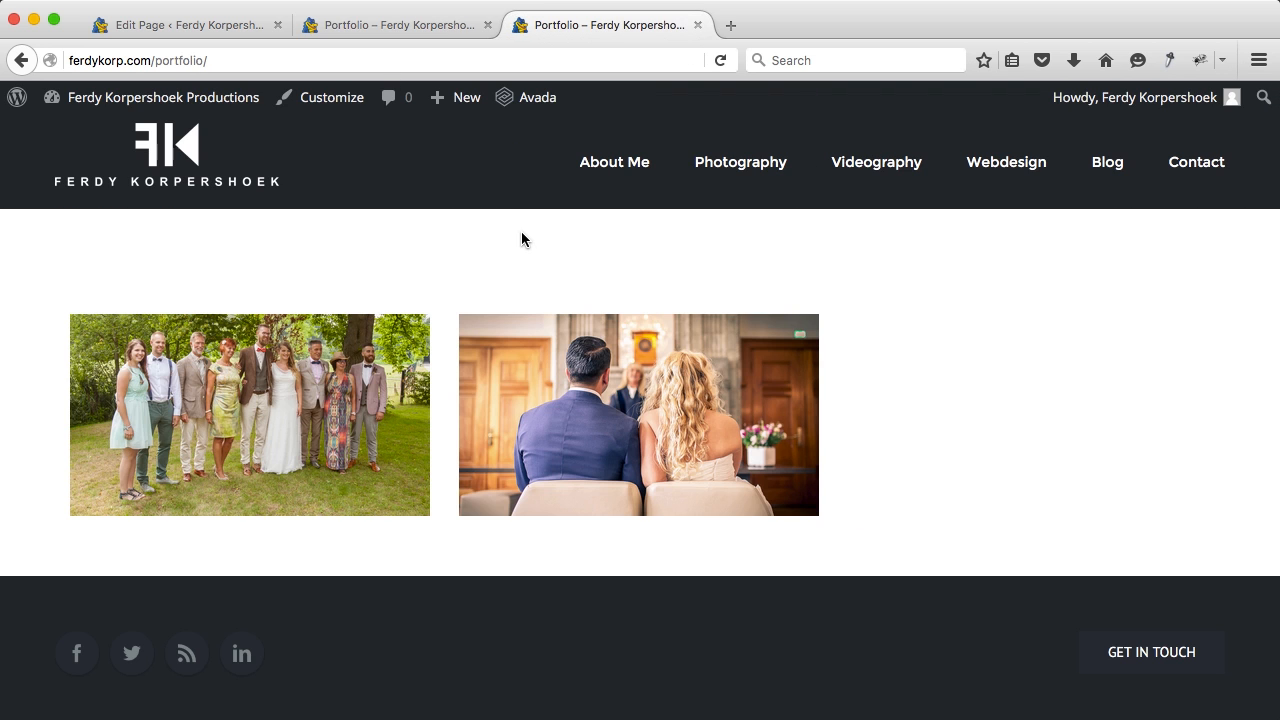
key(super+r)
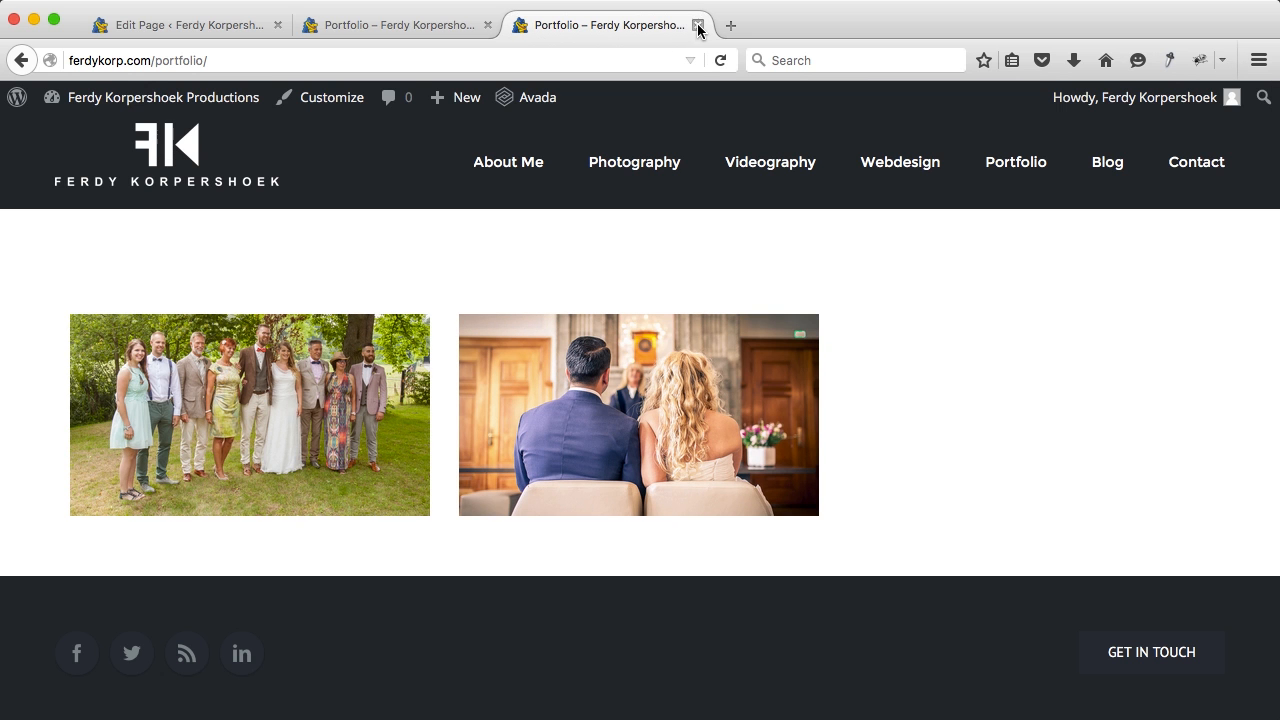
click(1004, 162)
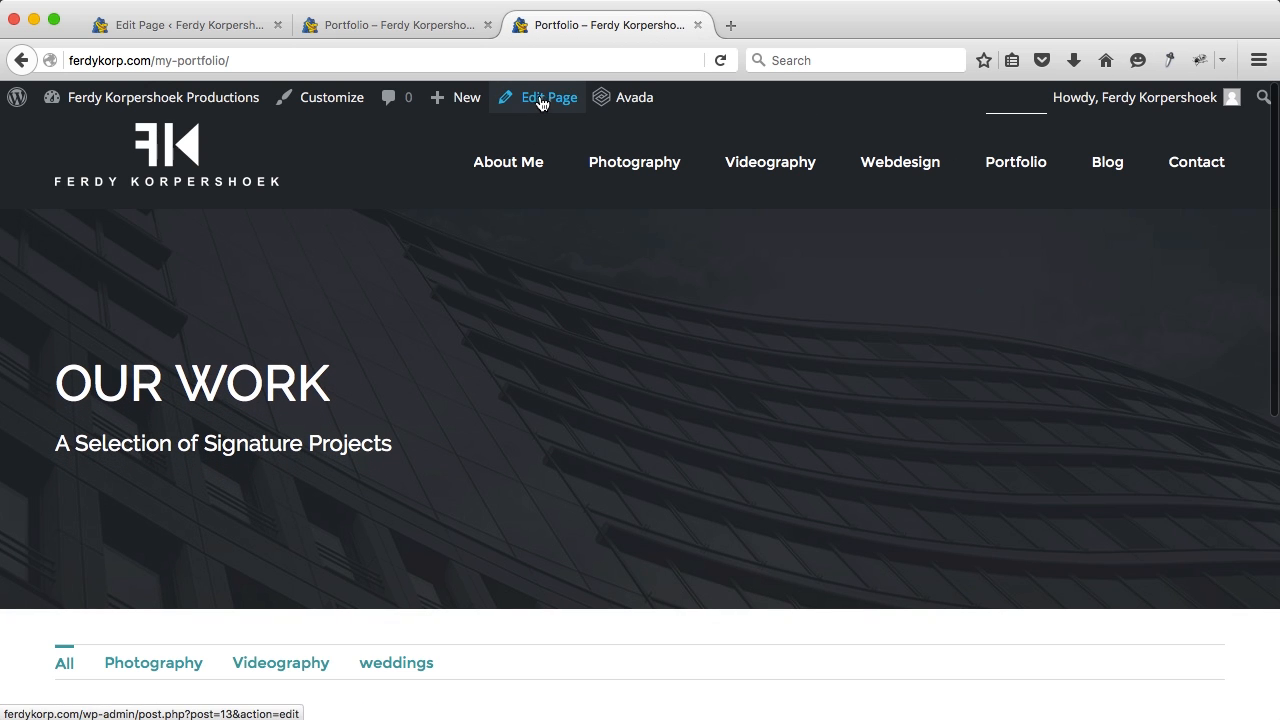
click(487, 25)
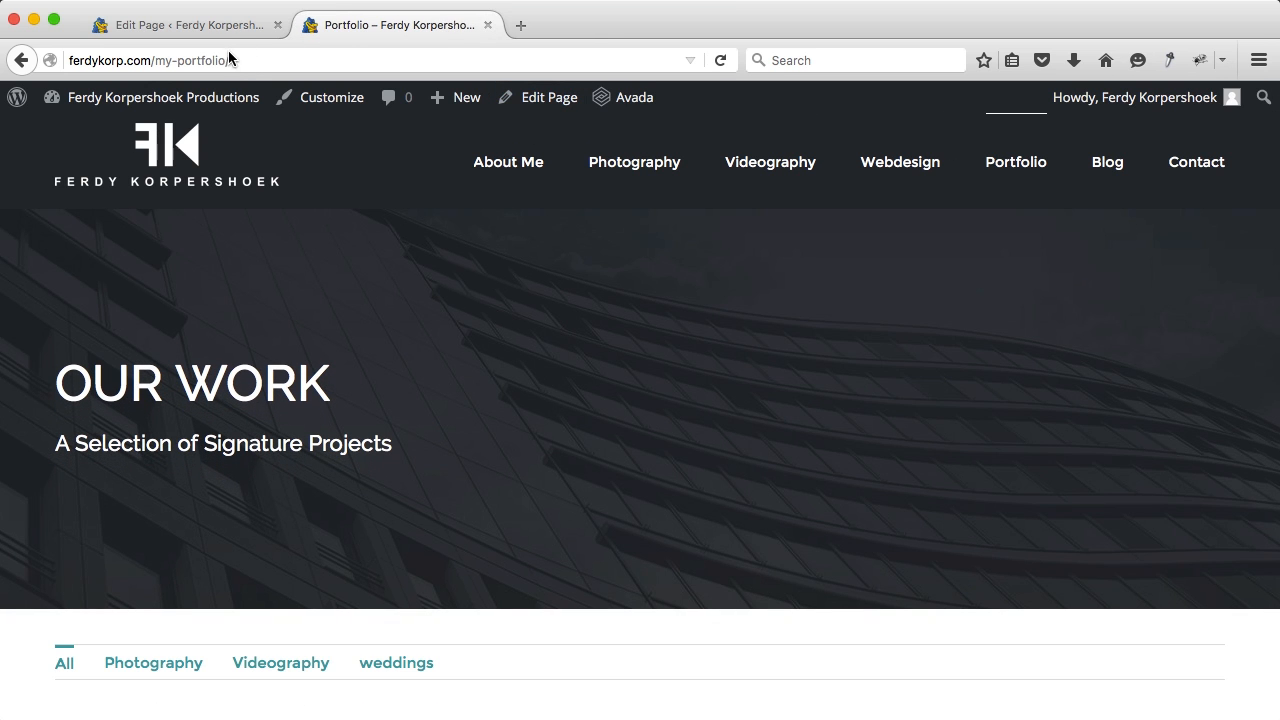
Step: Try the old portfolio address without my-, then open Portfolio from the site menu
click(173, 61)
click(173, 61)
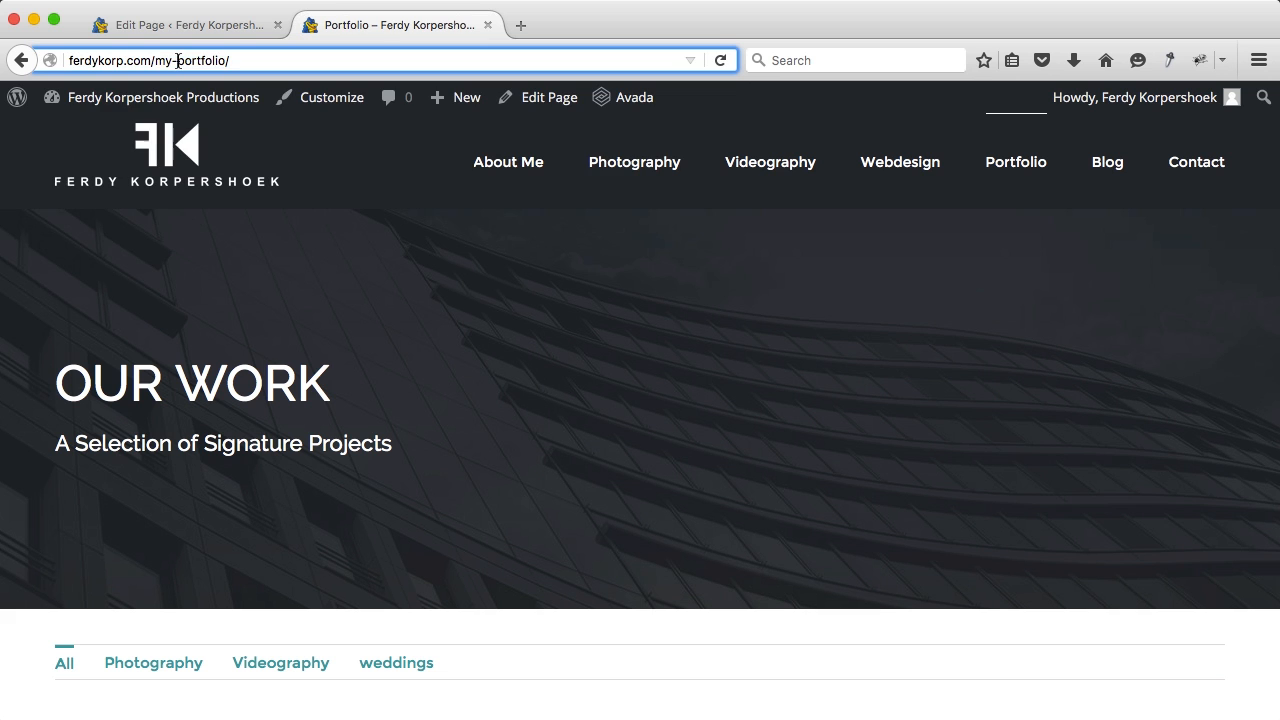
key(BackSpace)
key(BackSpace)
key(BackSpace)
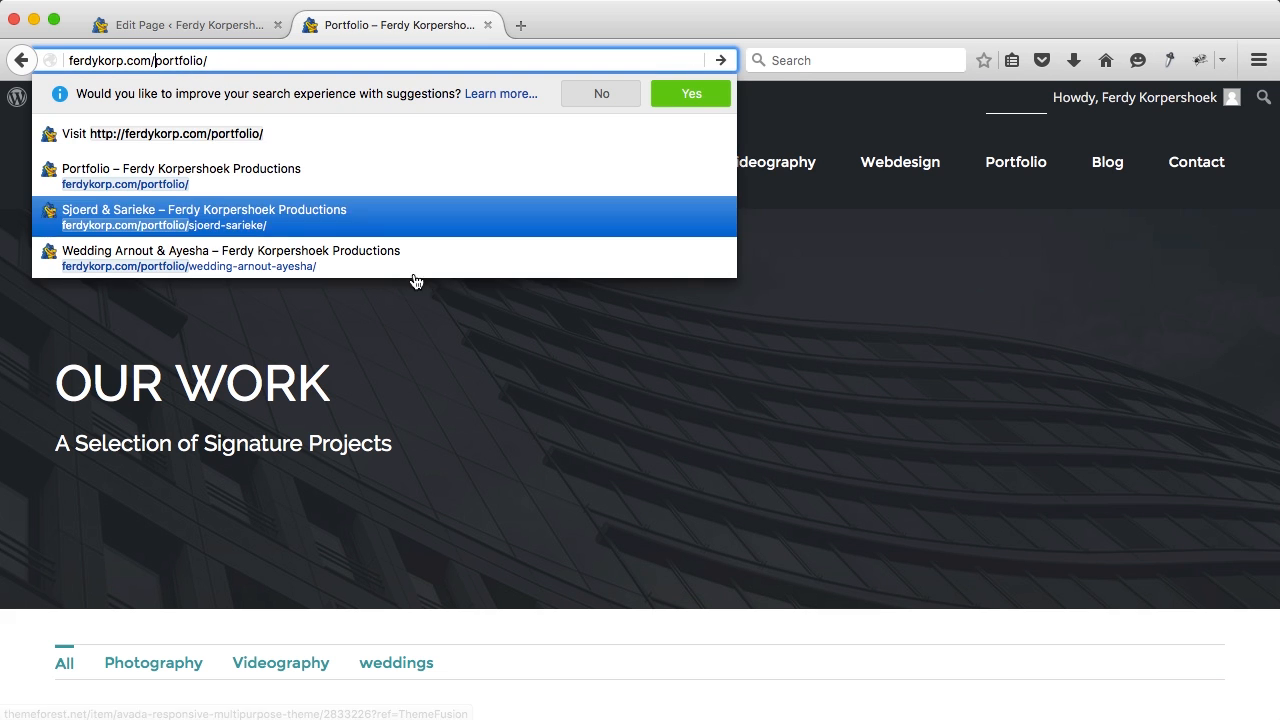
click(825, 113)
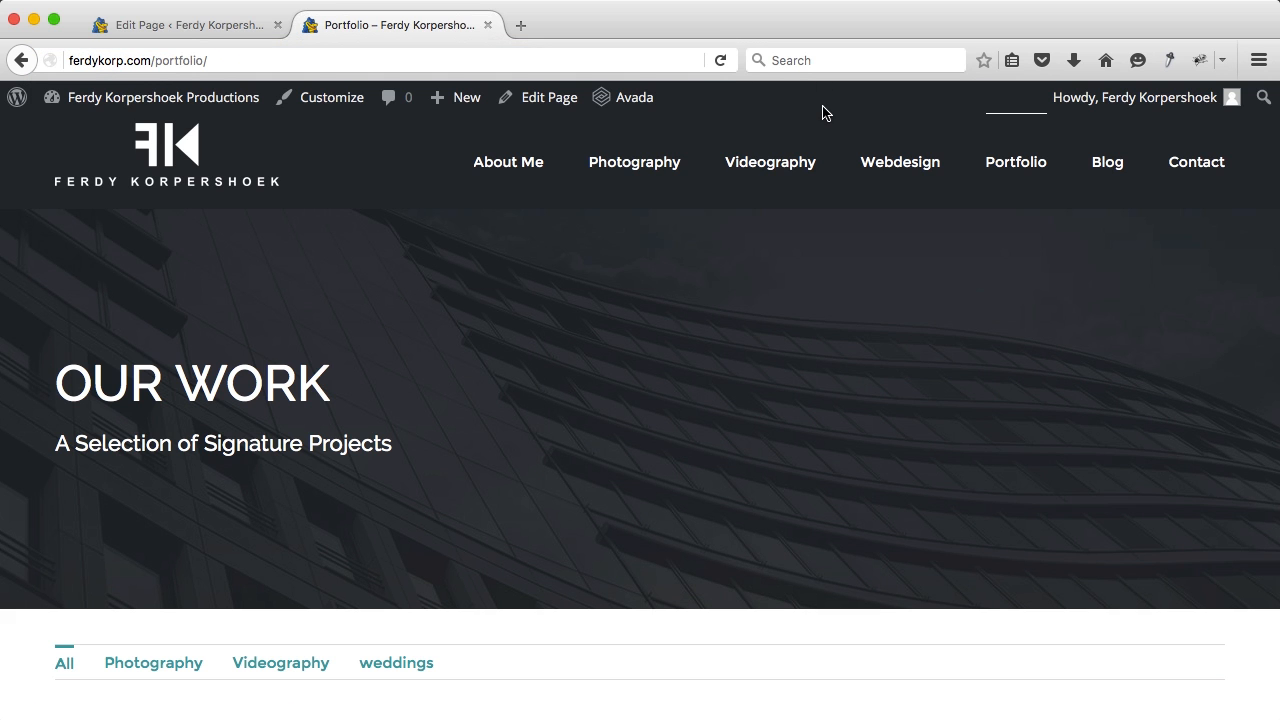
click(1007, 164)
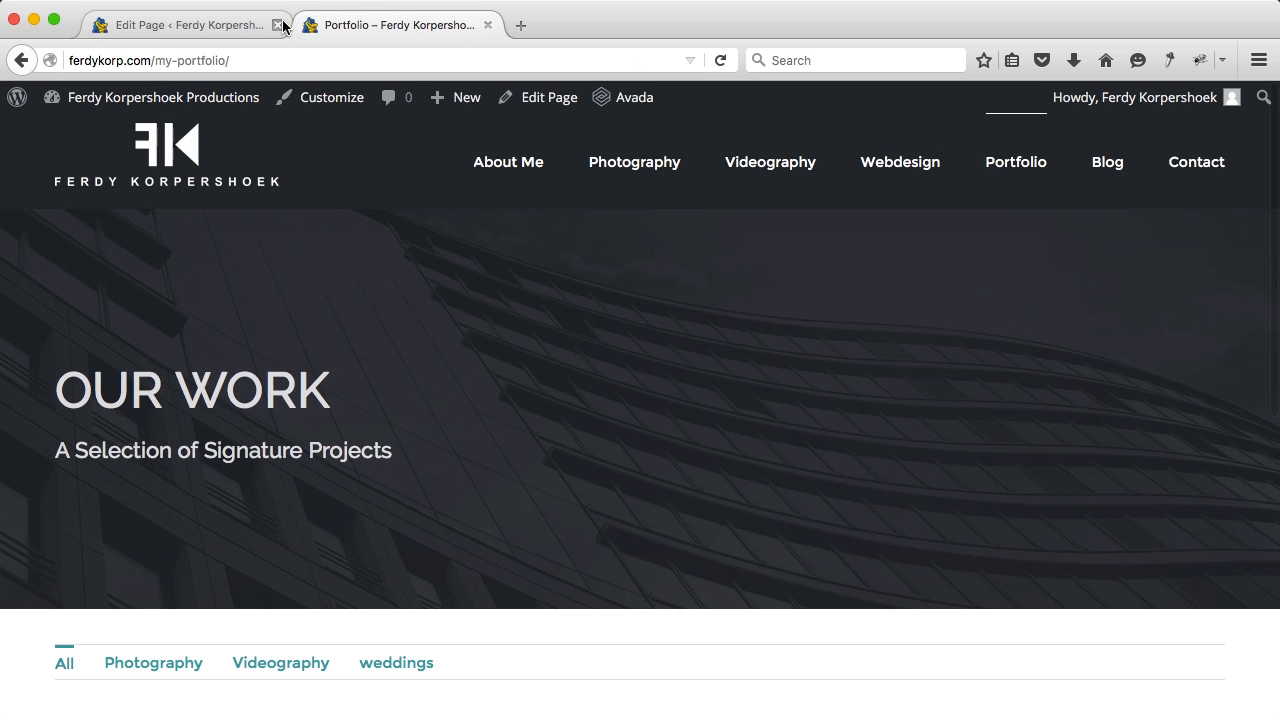
Step: Set the Portfolio page's Slider Type to No Slider, update it, and view it live
click(278, 25)
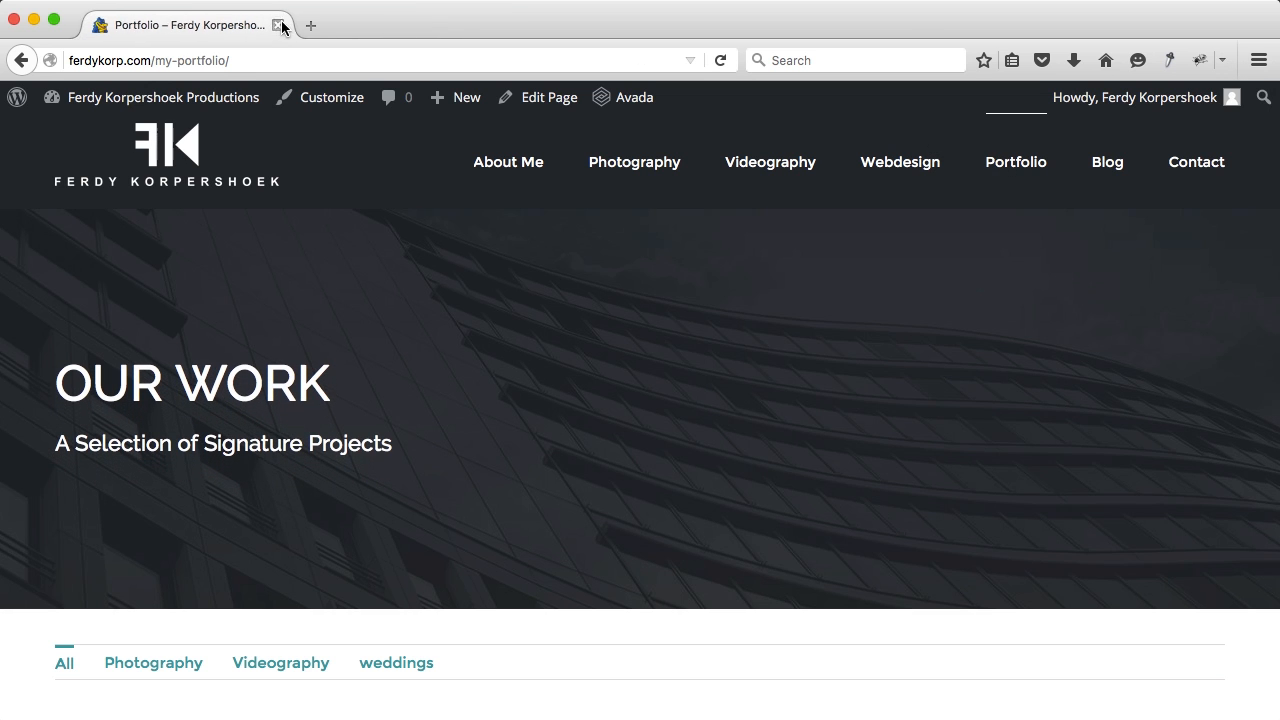
click(553, 98)
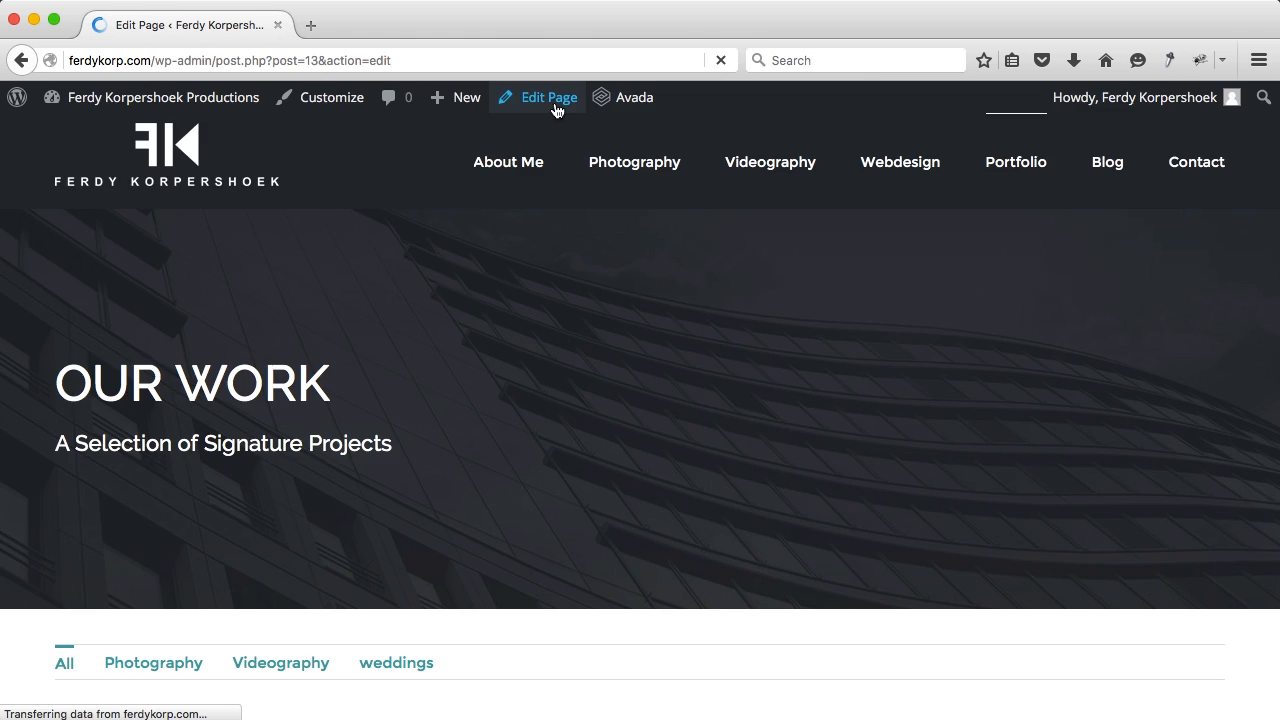
scroll(176, 302, down, 10)
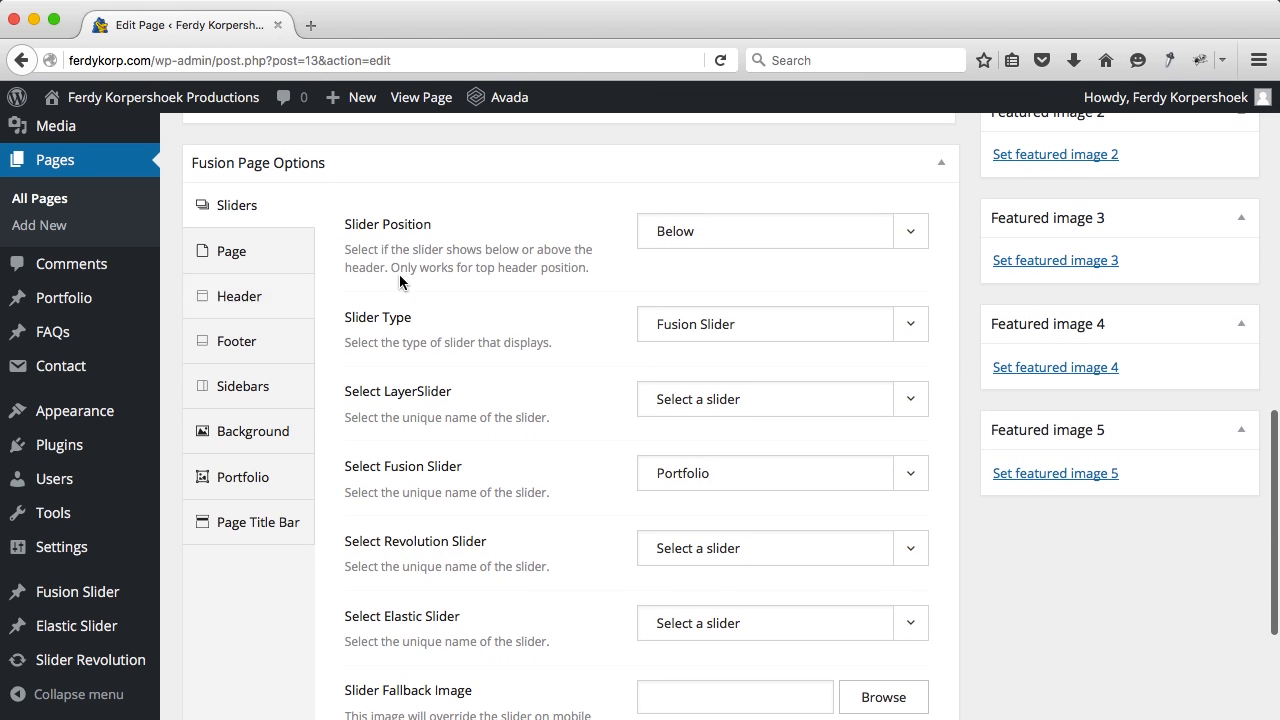
click(758, 322)
click(723, 352)
scroll(950, 297, up, 10)
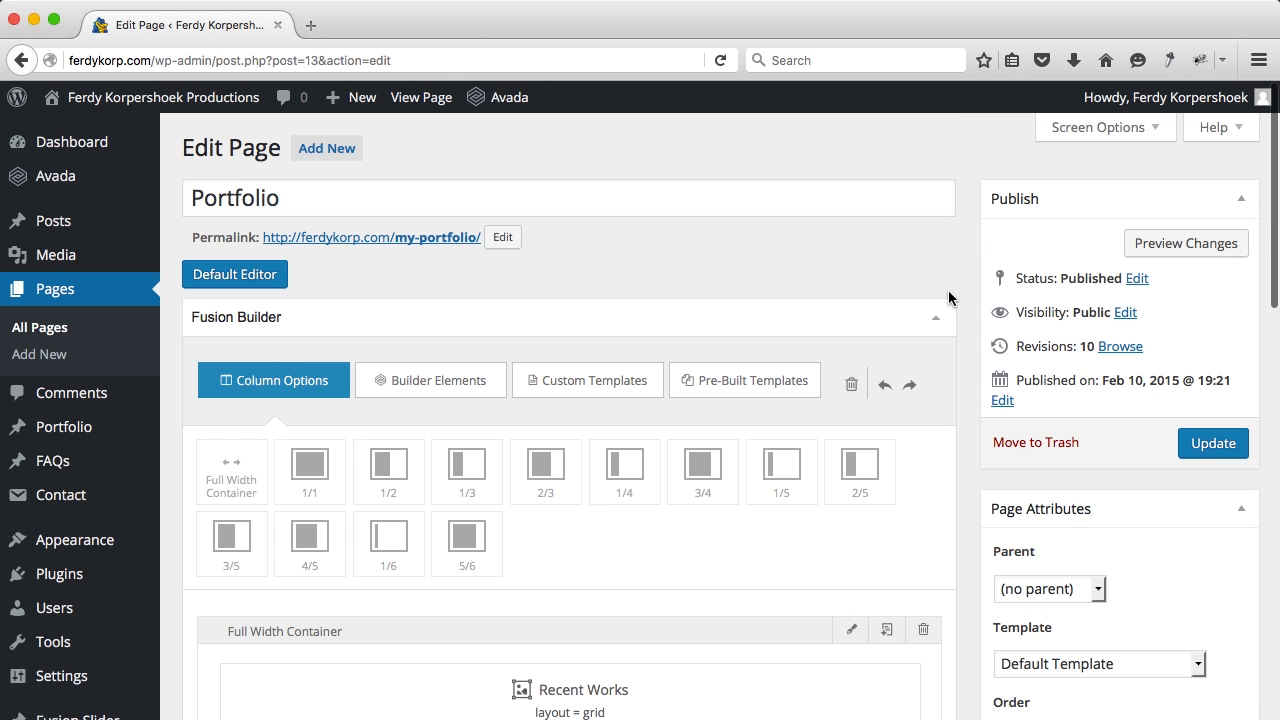
click(1210, 443)
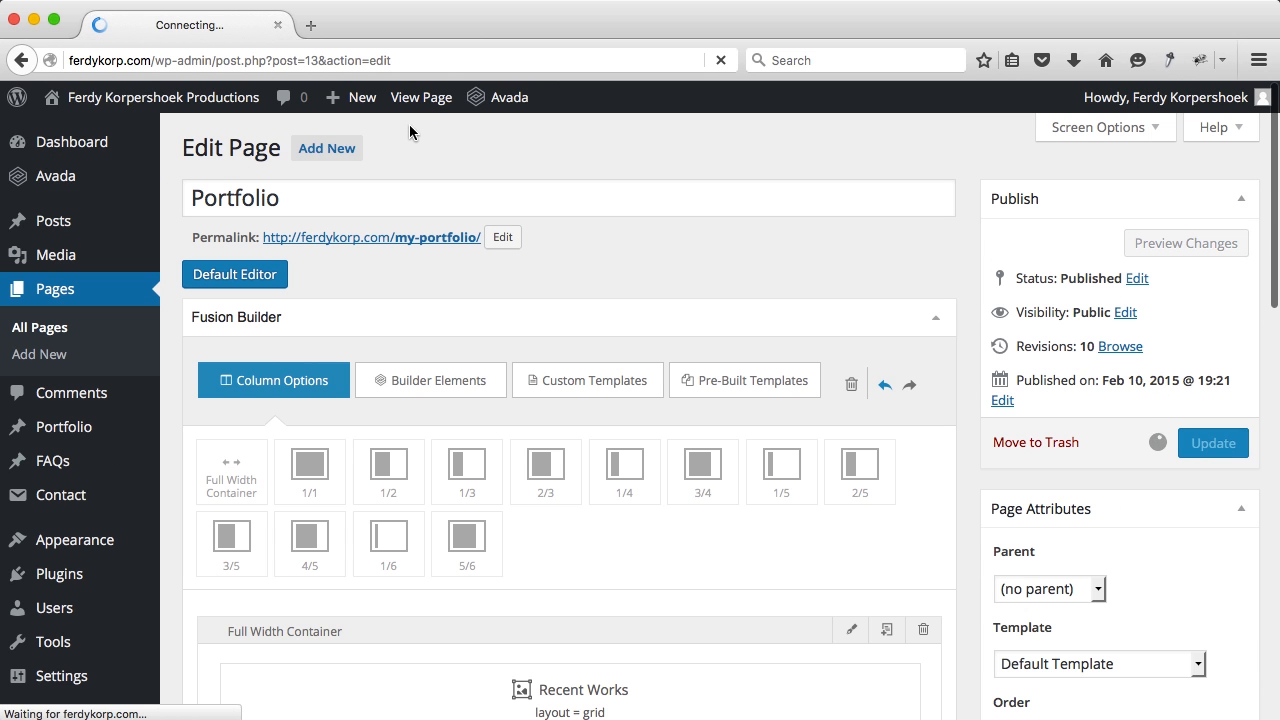
super+click(400, 92)
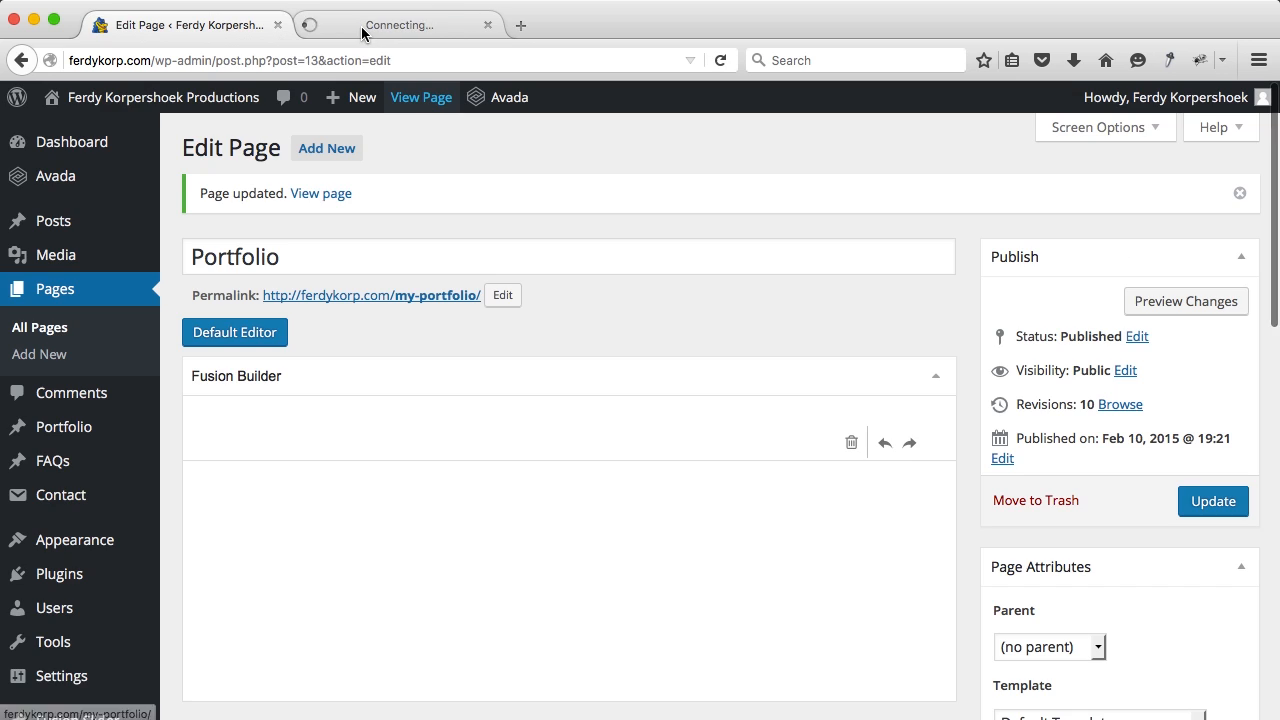
click(361, 26)
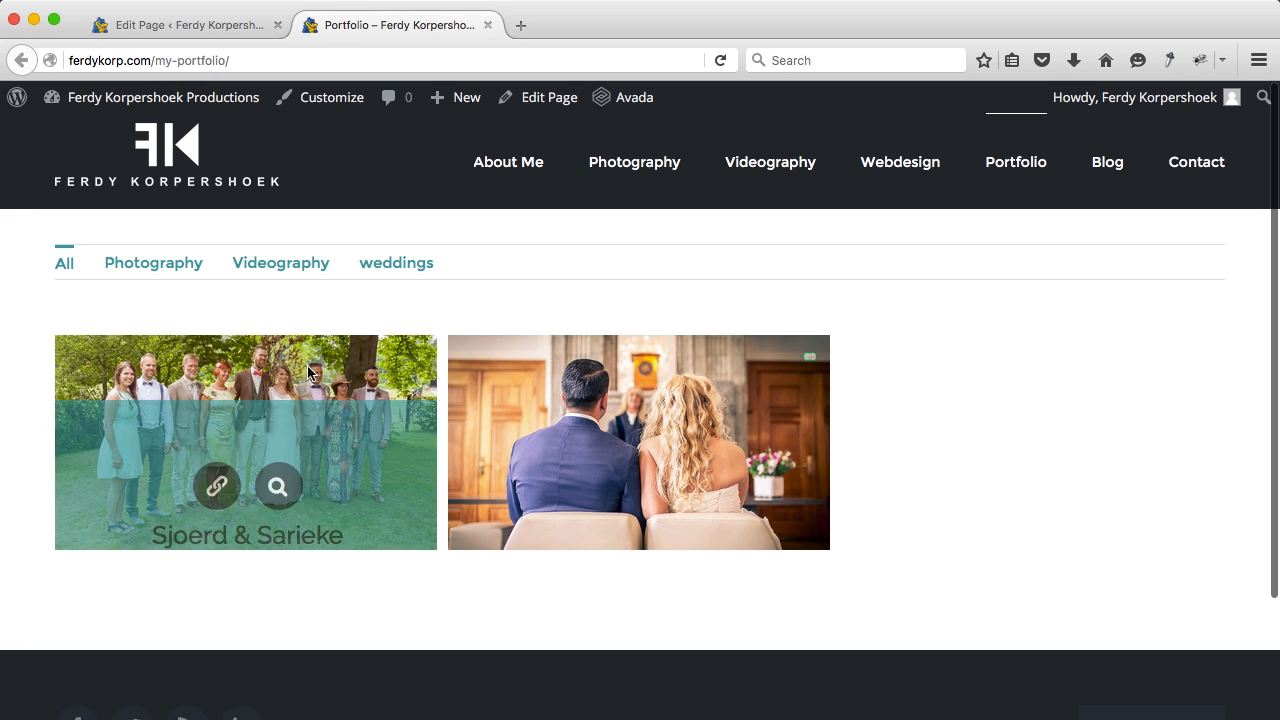
Step: Try the Photography, Videography and weddings filters, then return to All
click(156, 272)
click(257, 271)
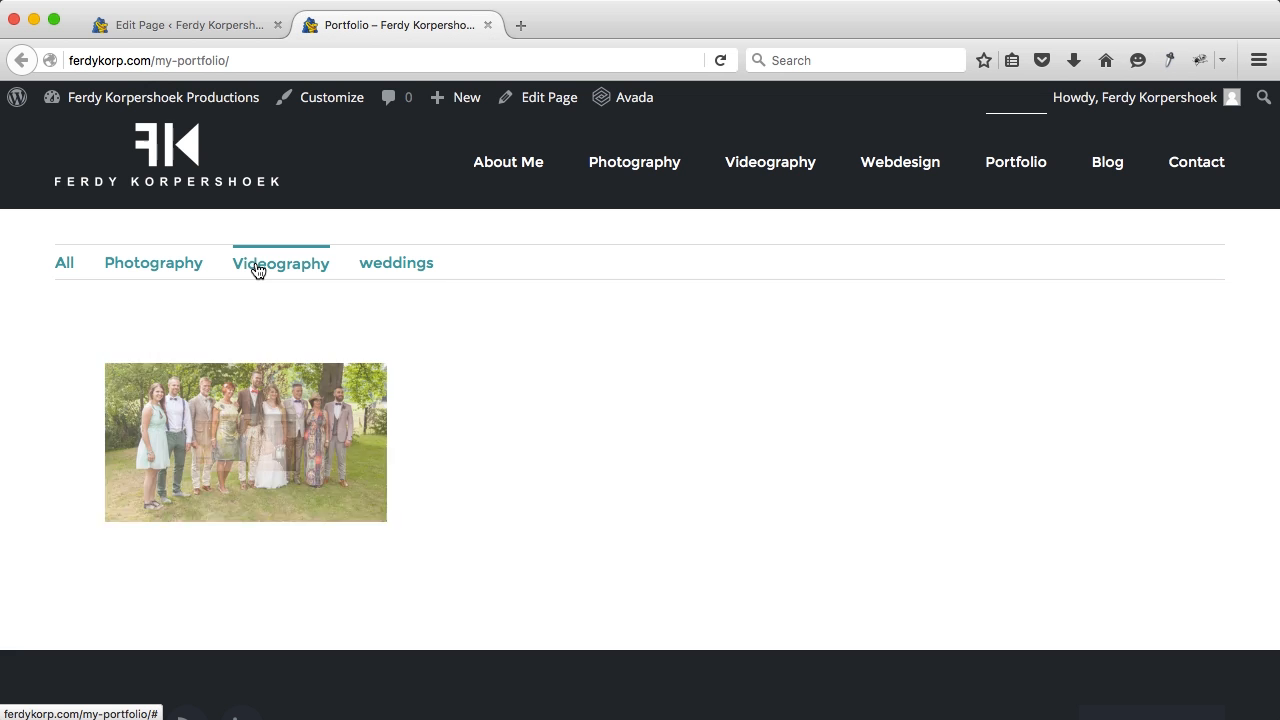
click(400, 265)
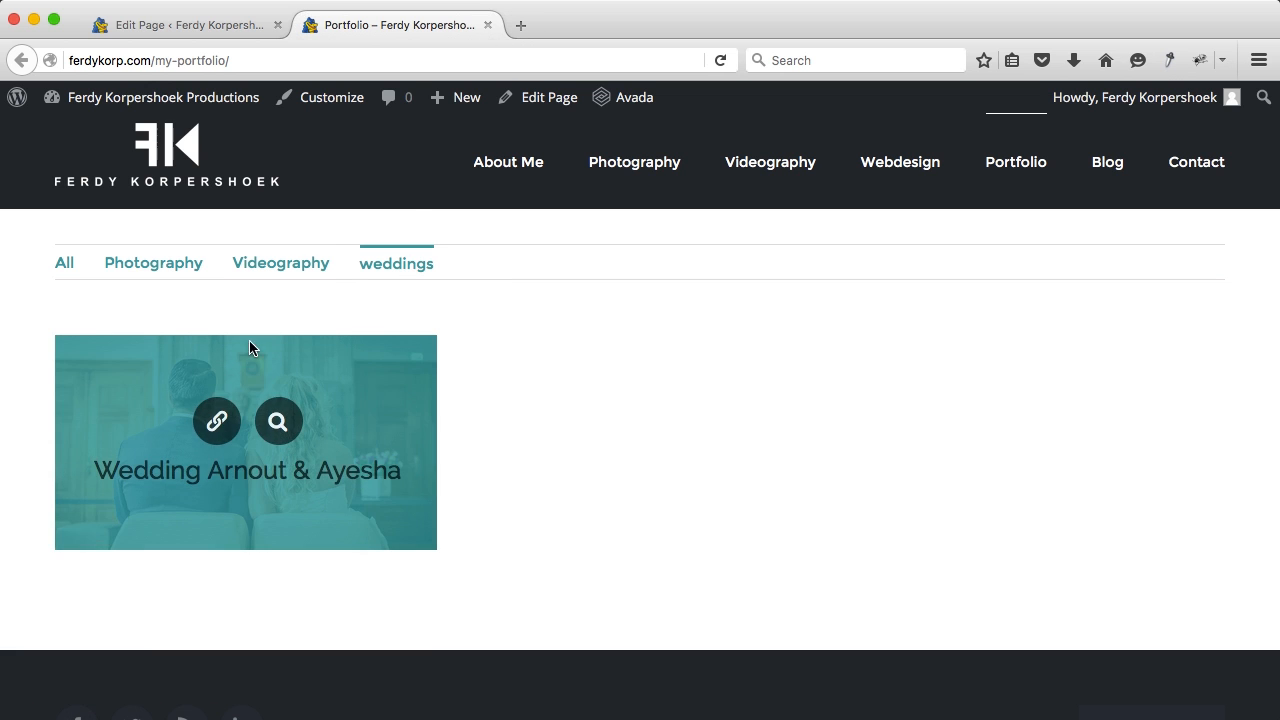
click(68, 266)
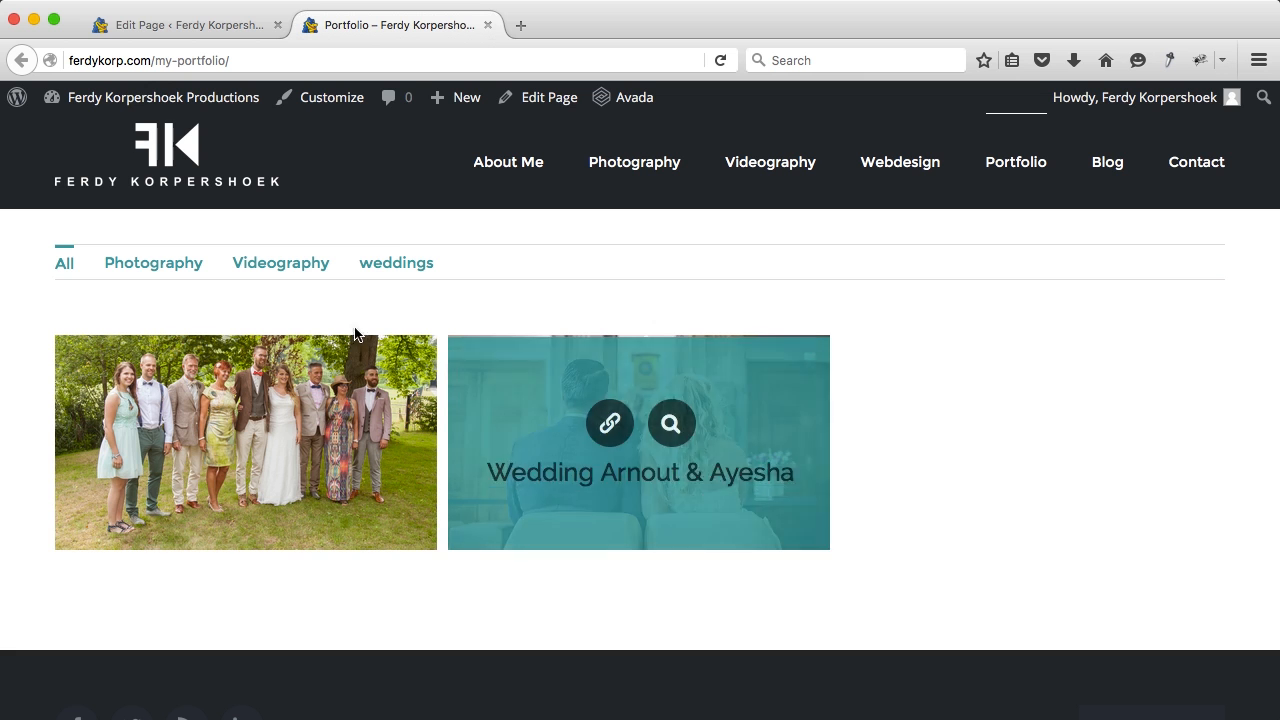
click(529, 29)
text(ferdykor)
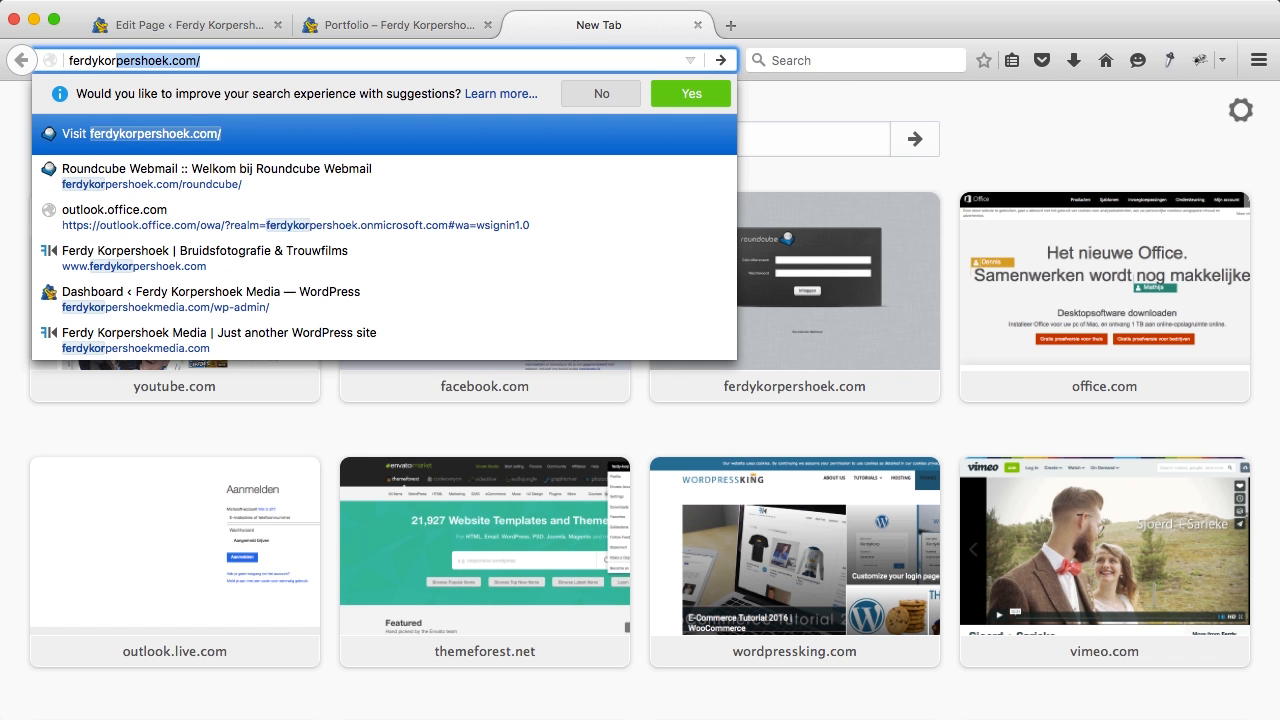
key(Return)
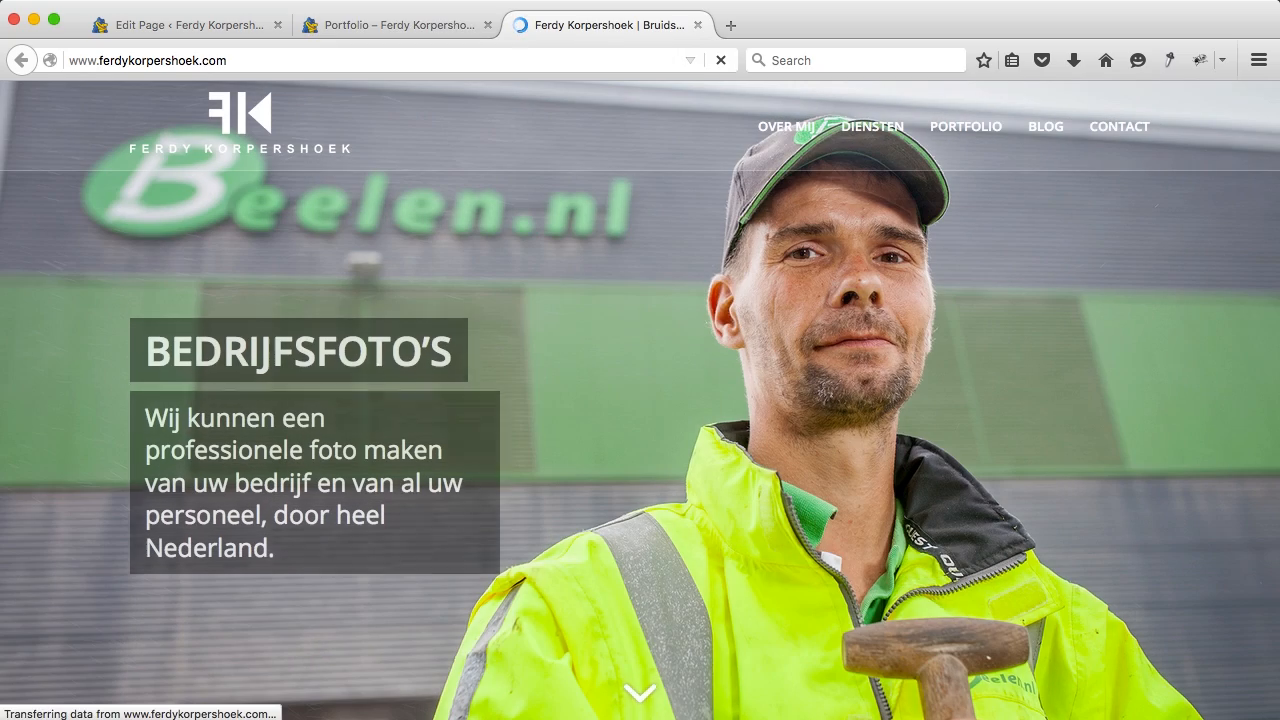
click(948, 130)
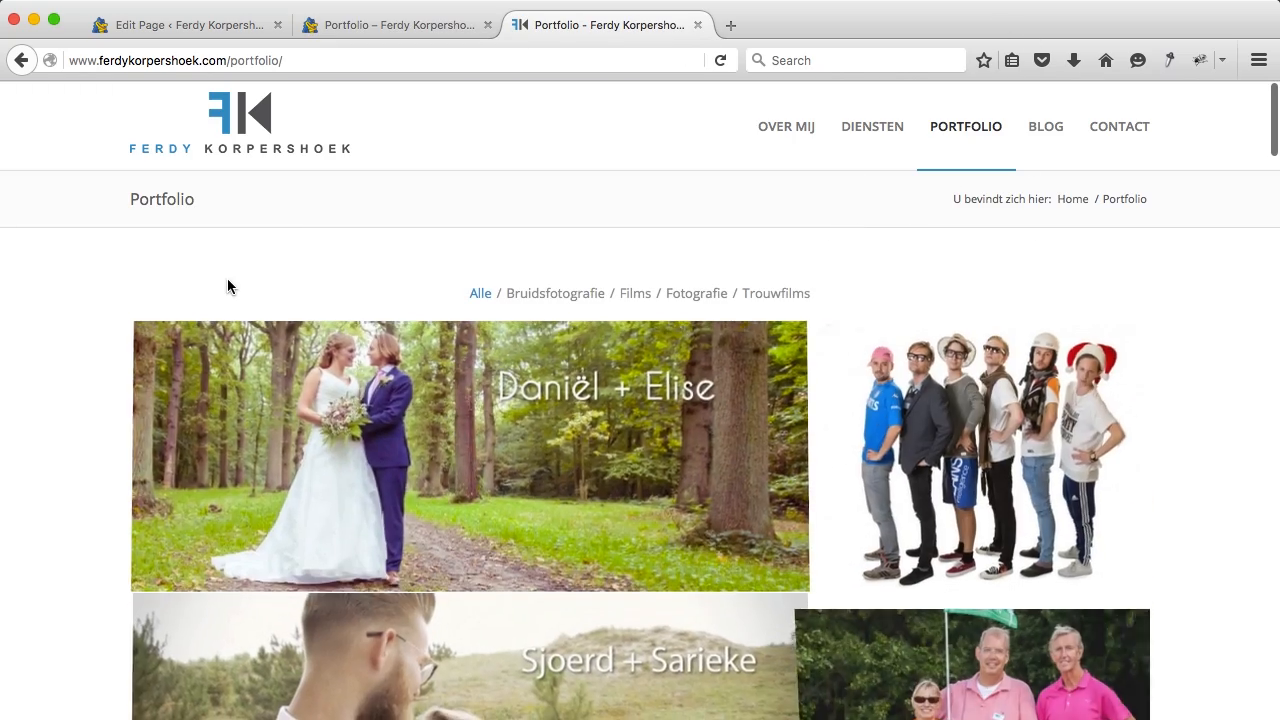
scroll(229, 286, down, 5)
scroll(229, 287, down, 10)
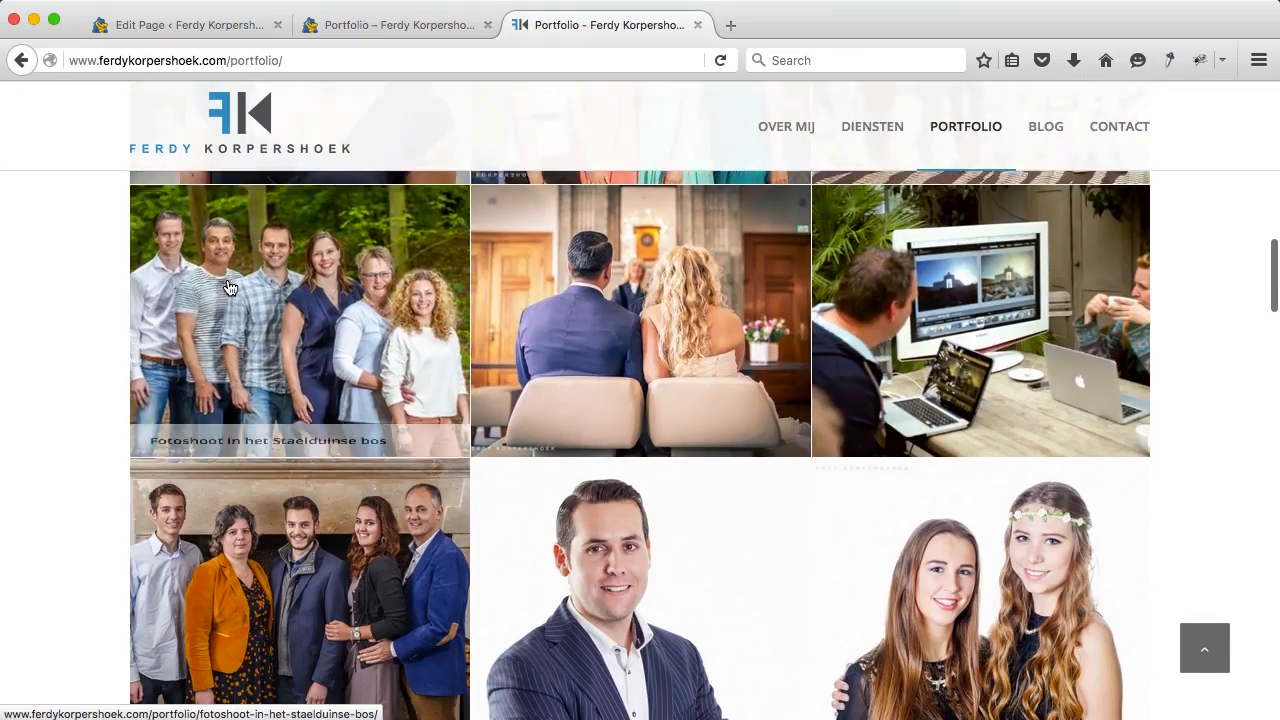
scroll(229, 287, down, 5)
scroll(229, 287, up, 20)
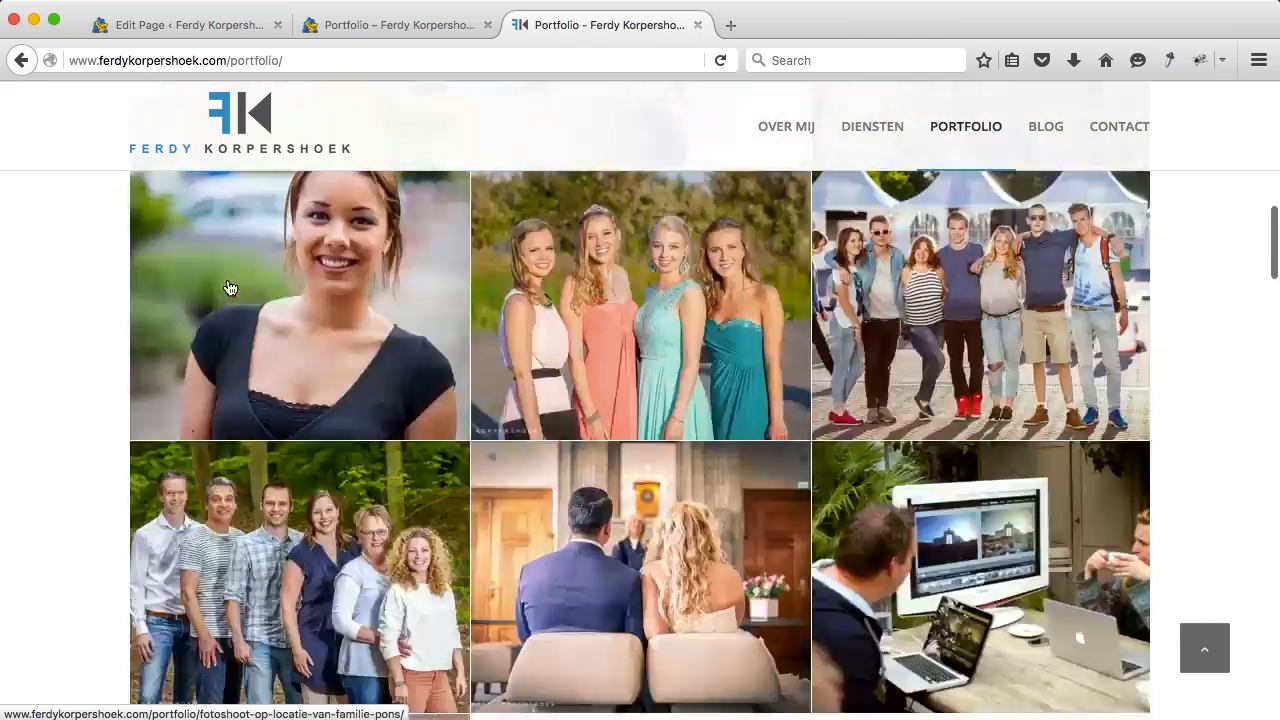
click(540, 294)
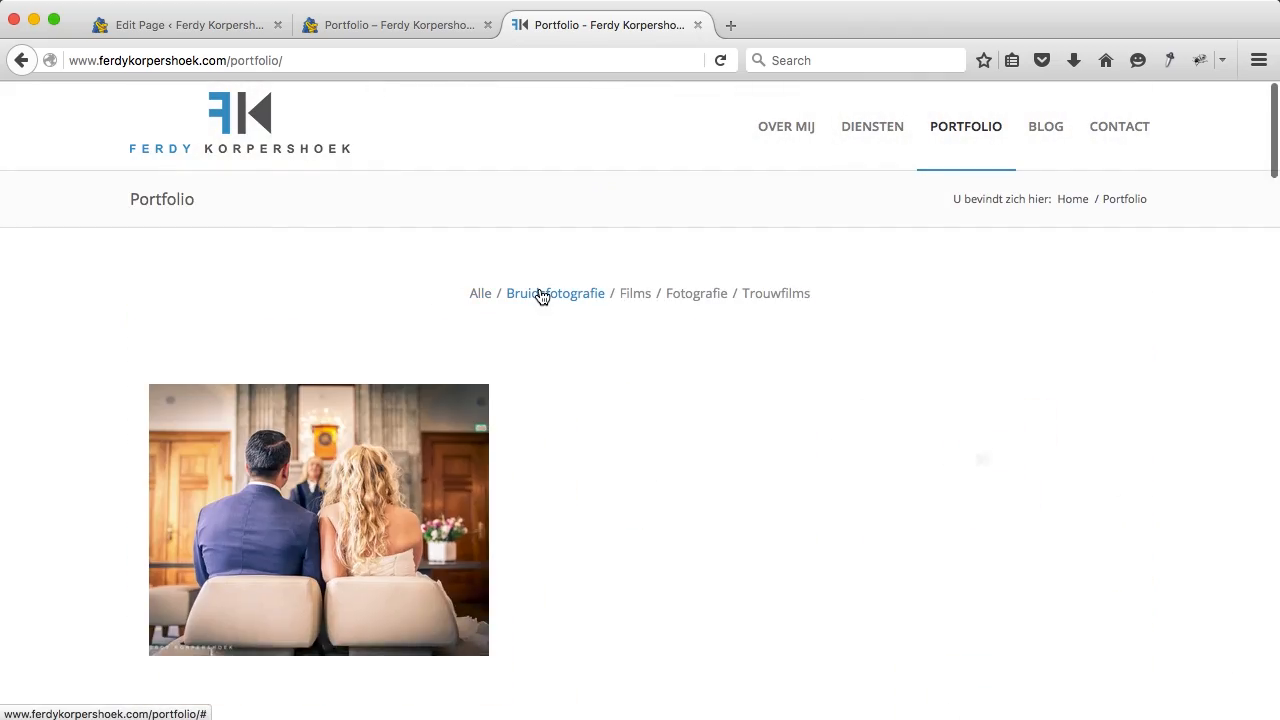
click(634, 294)
scroll(634, 298, down, 3)
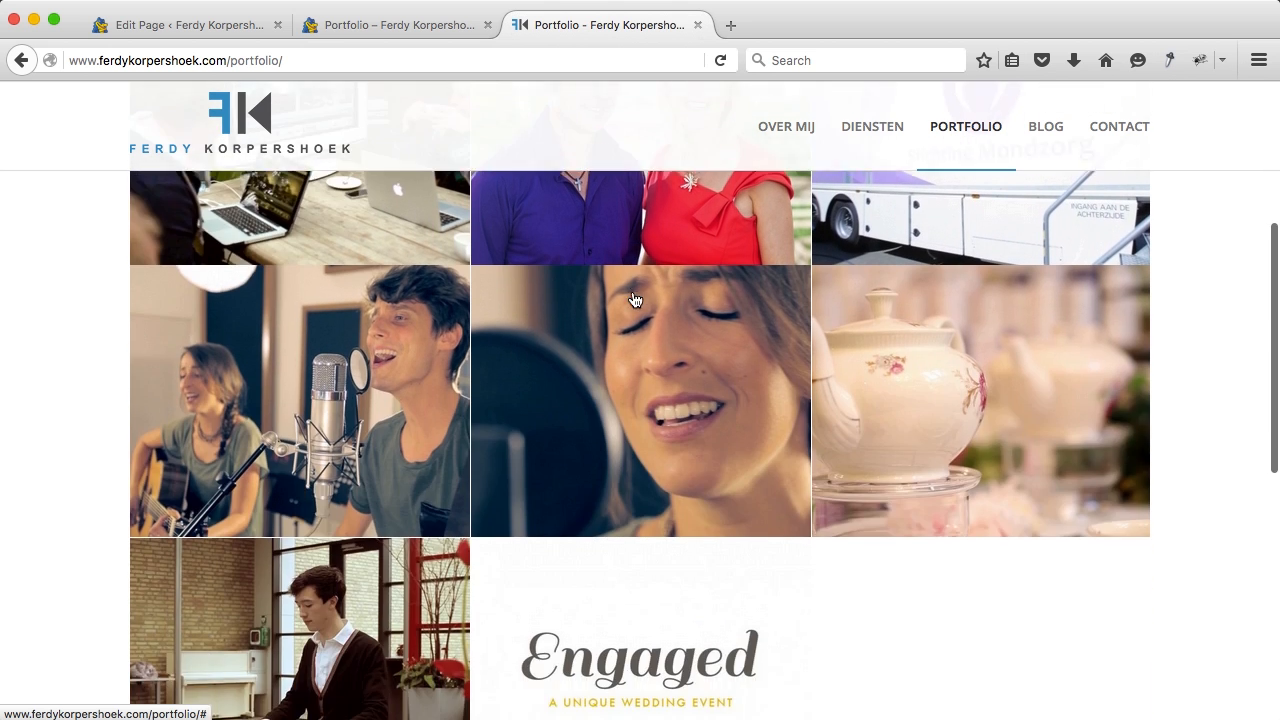
scroll(630, 297, up, 3)
click(691, 288)
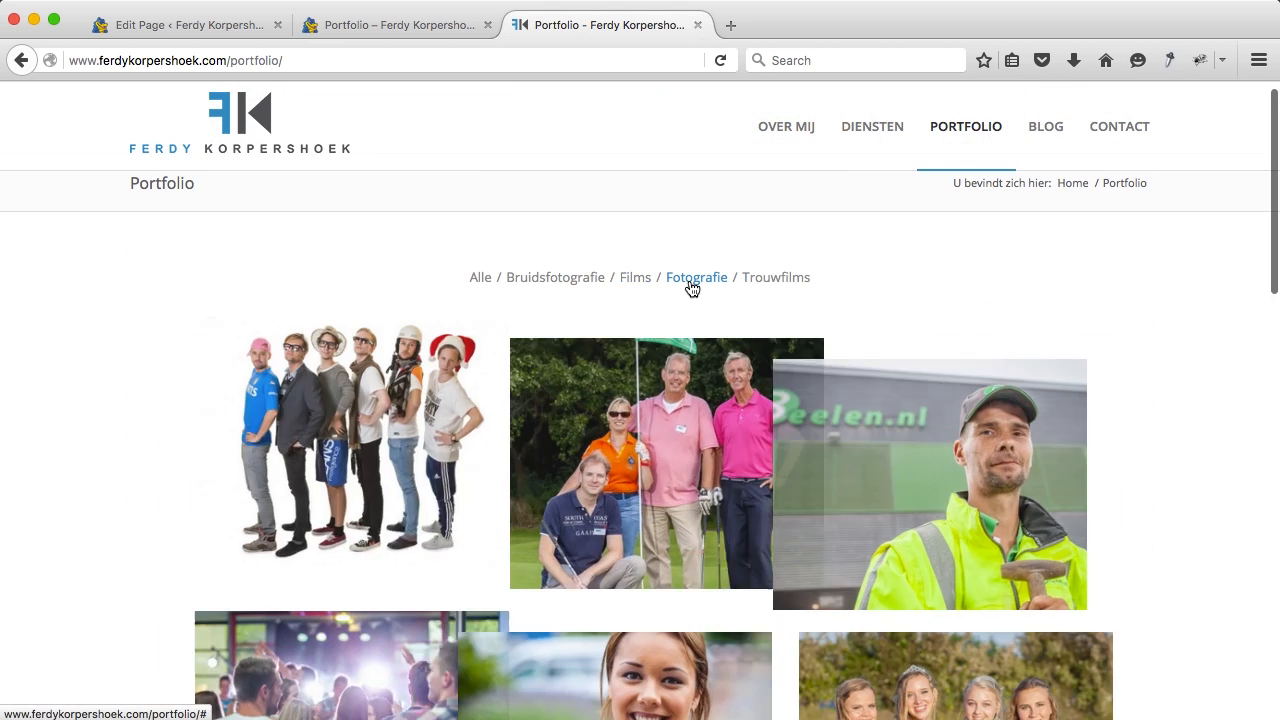
click(702, 389)
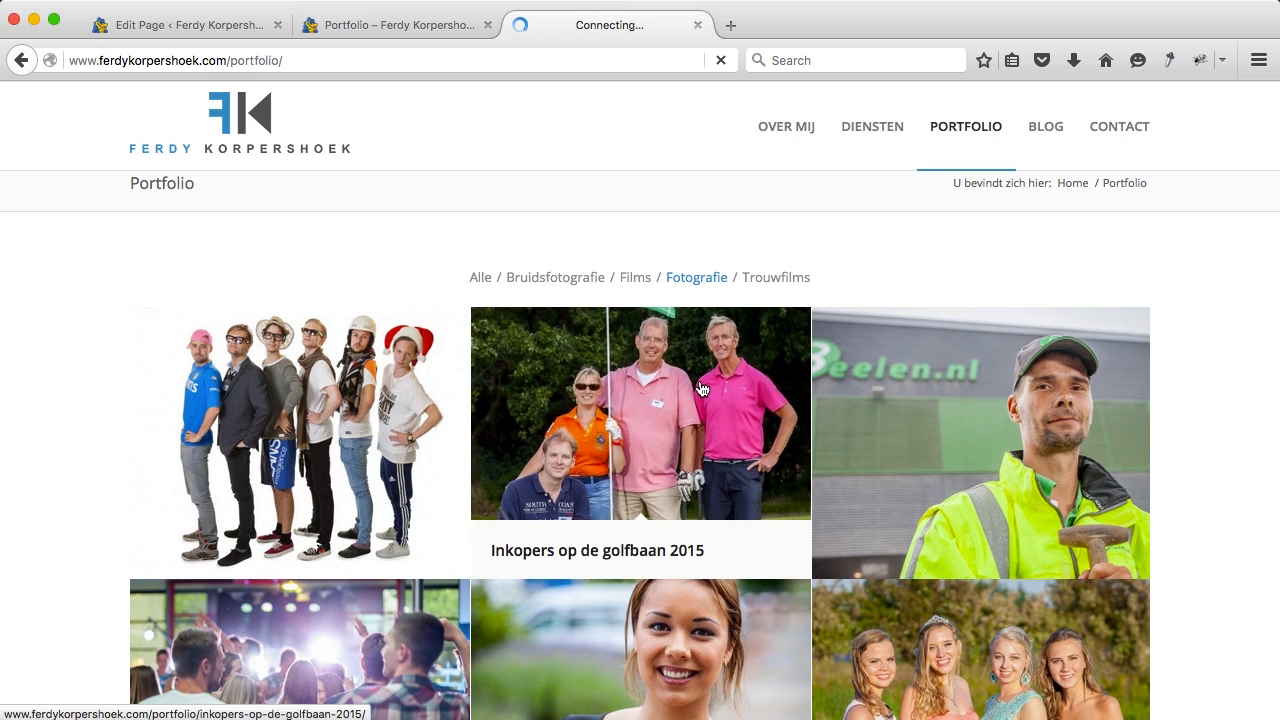
scroll(700, 383, down, 3)
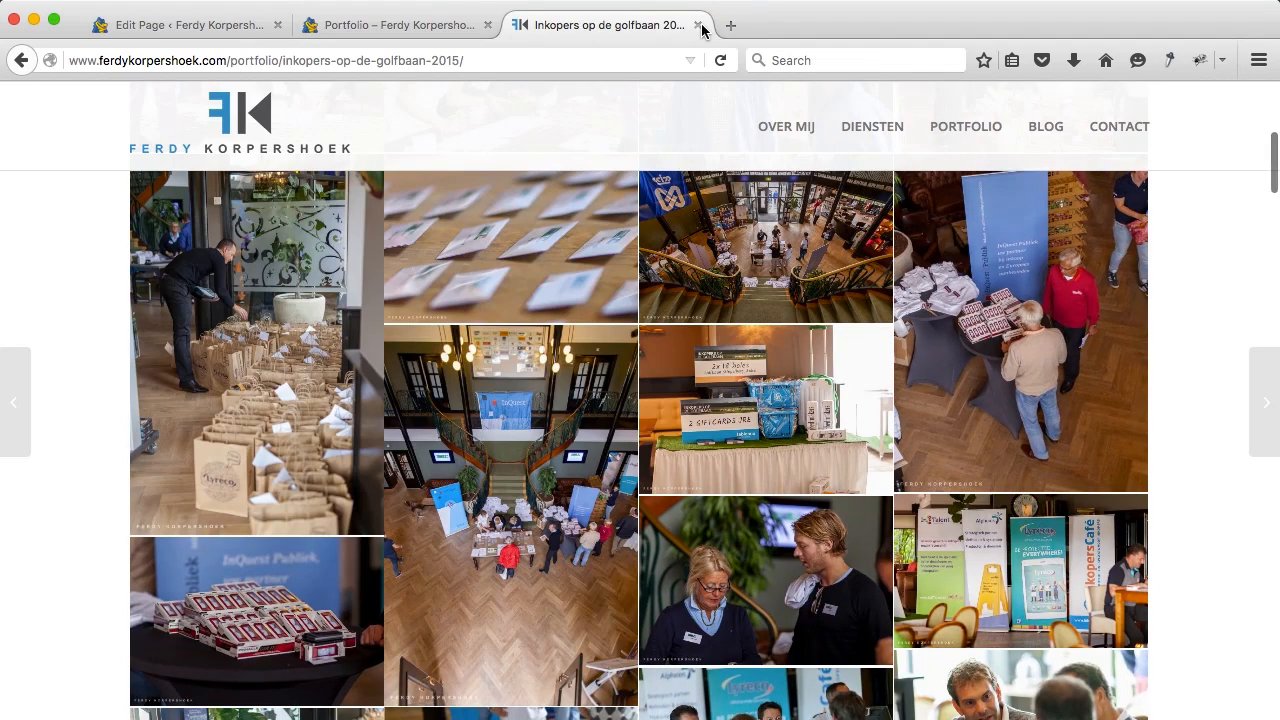
click(697, 25)
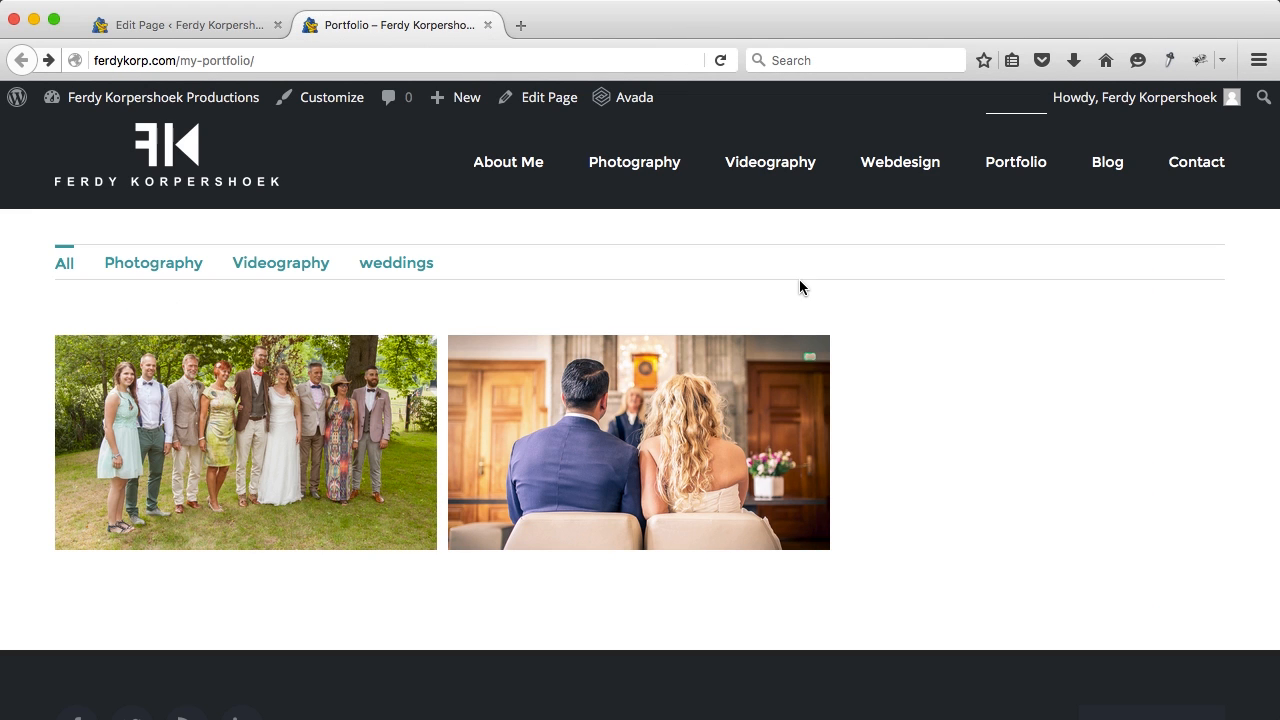
Step: Close the Portfolio tab and go to the Footer section of Avada Theme Options
scroll(799, 287, down, 3)
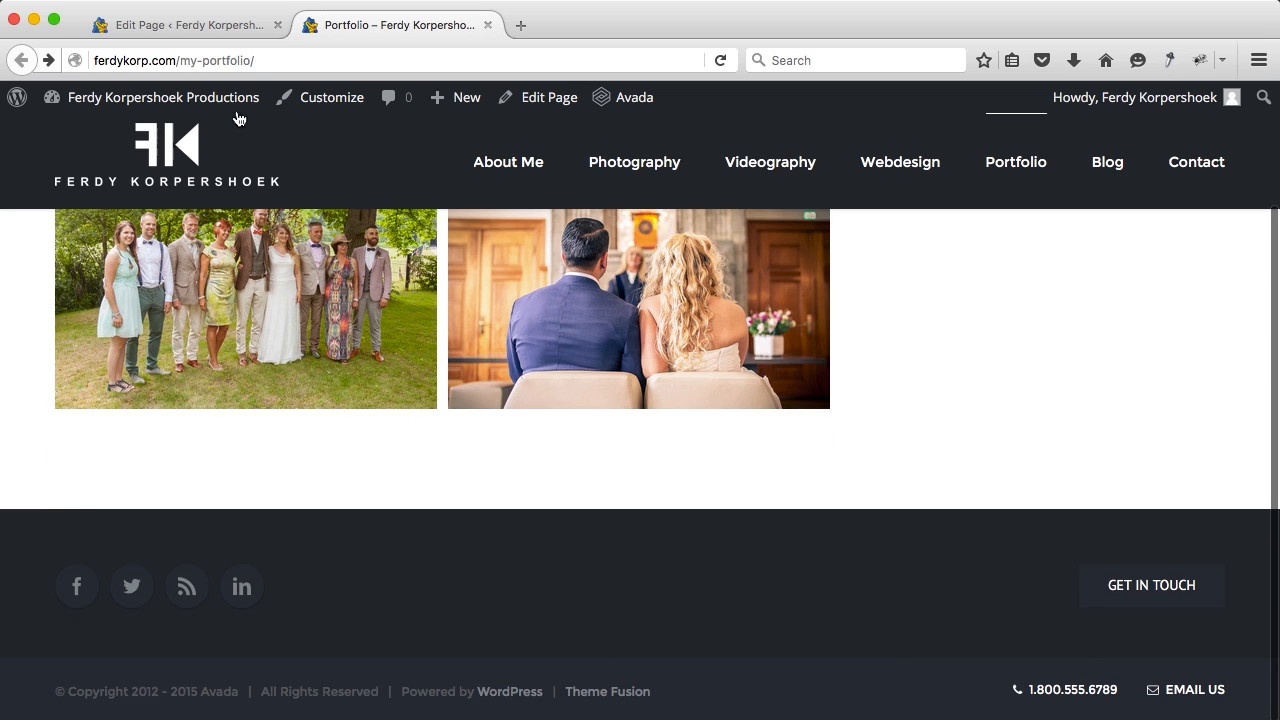
click(488, 25)
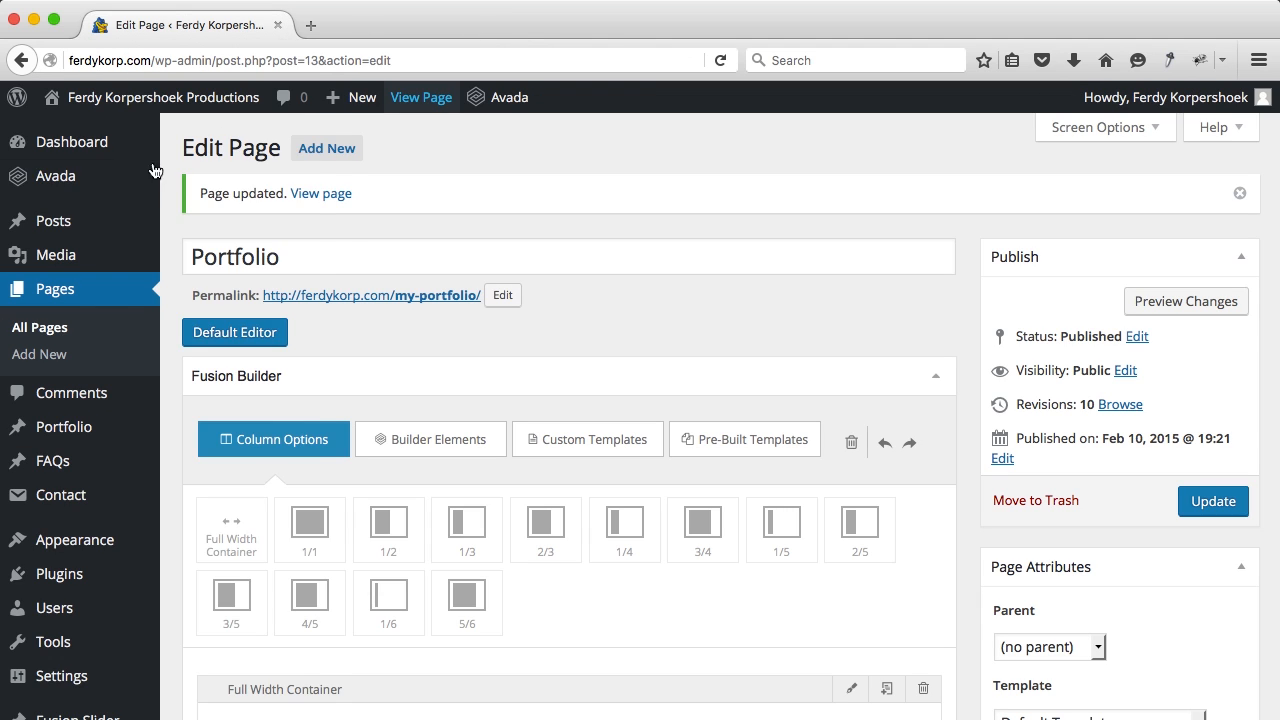
mouse_move(122, 184)
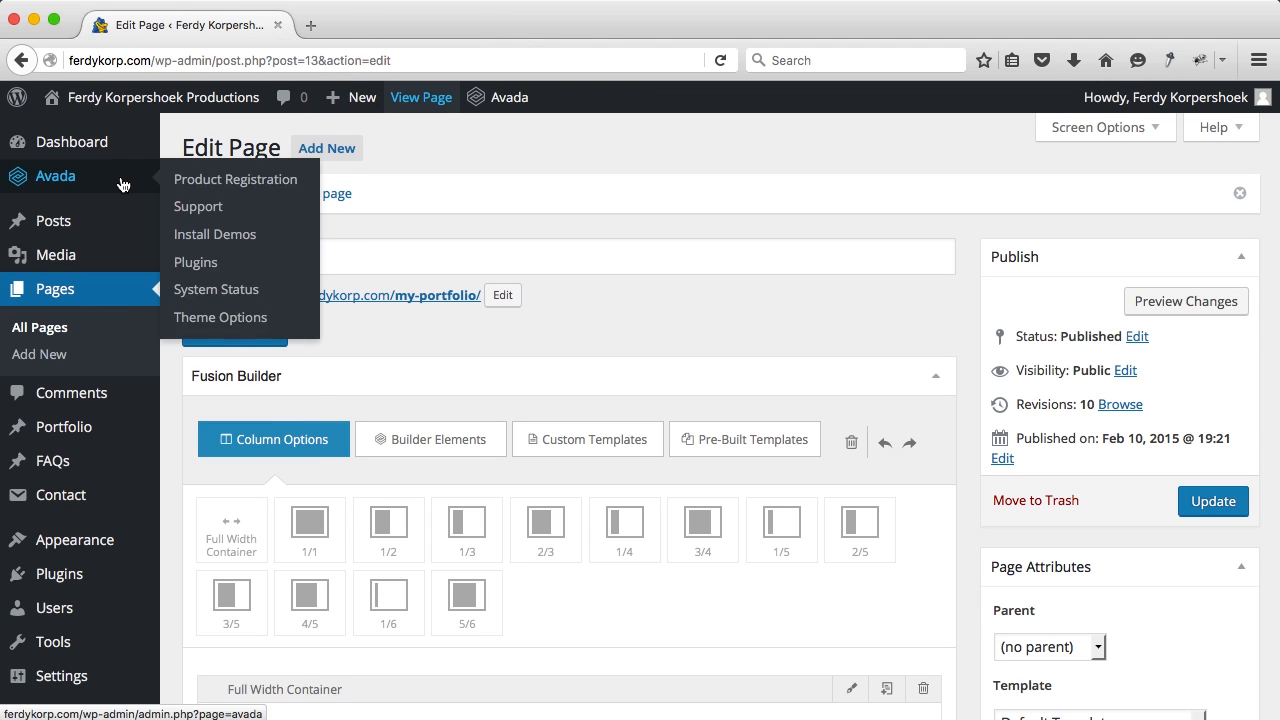
click(230, 320)
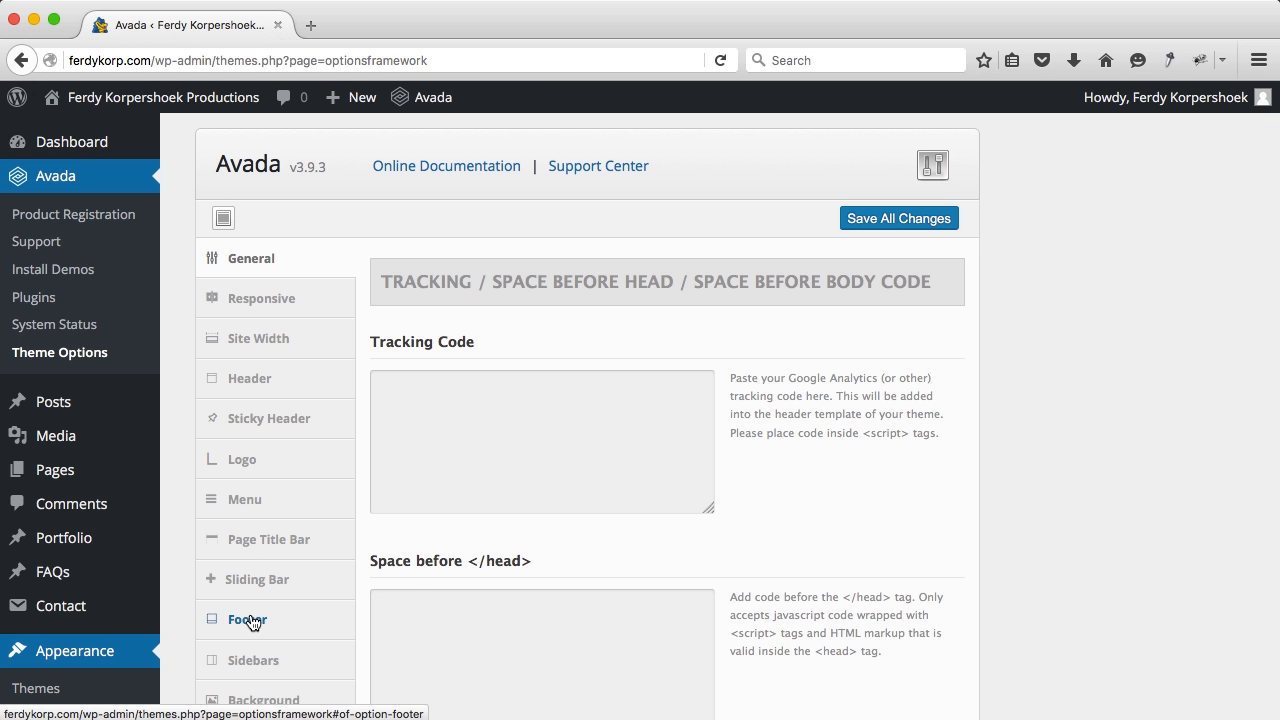
click(250, 621)
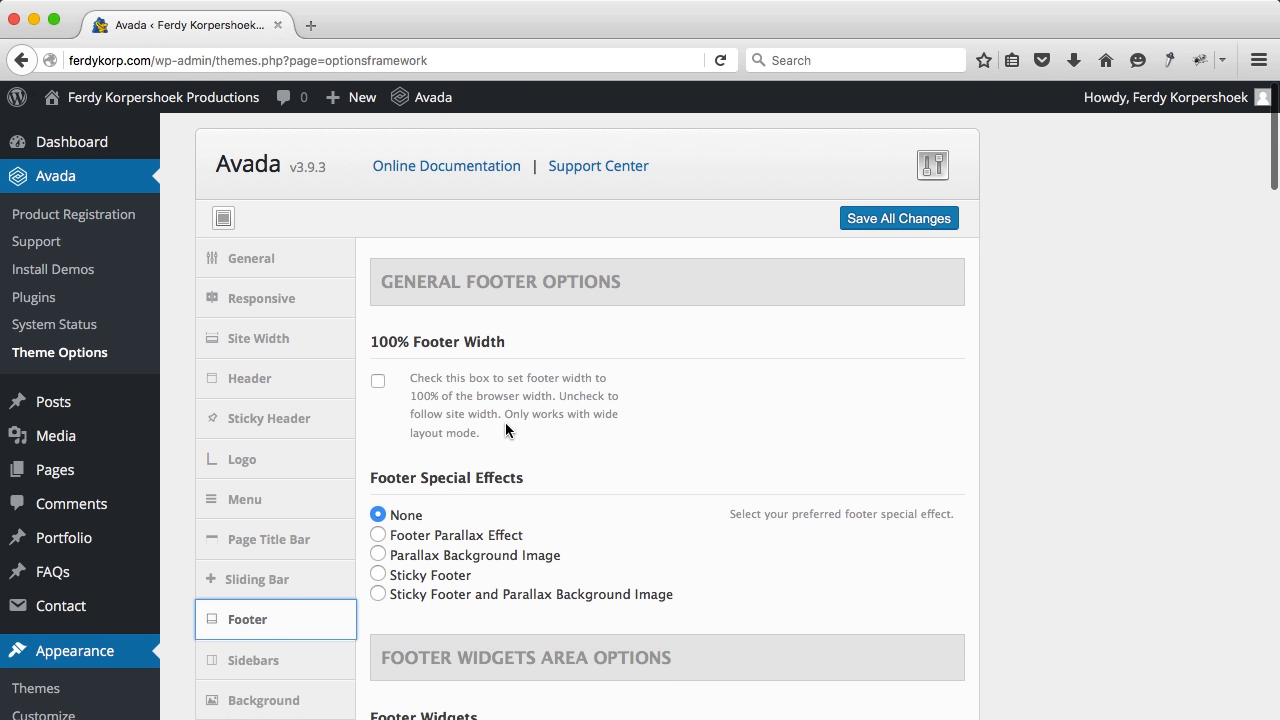
Step: Set Number of Footer Columns to 4
scroll(507, 430, down, 3)
scroll(507, 430, down, 4)
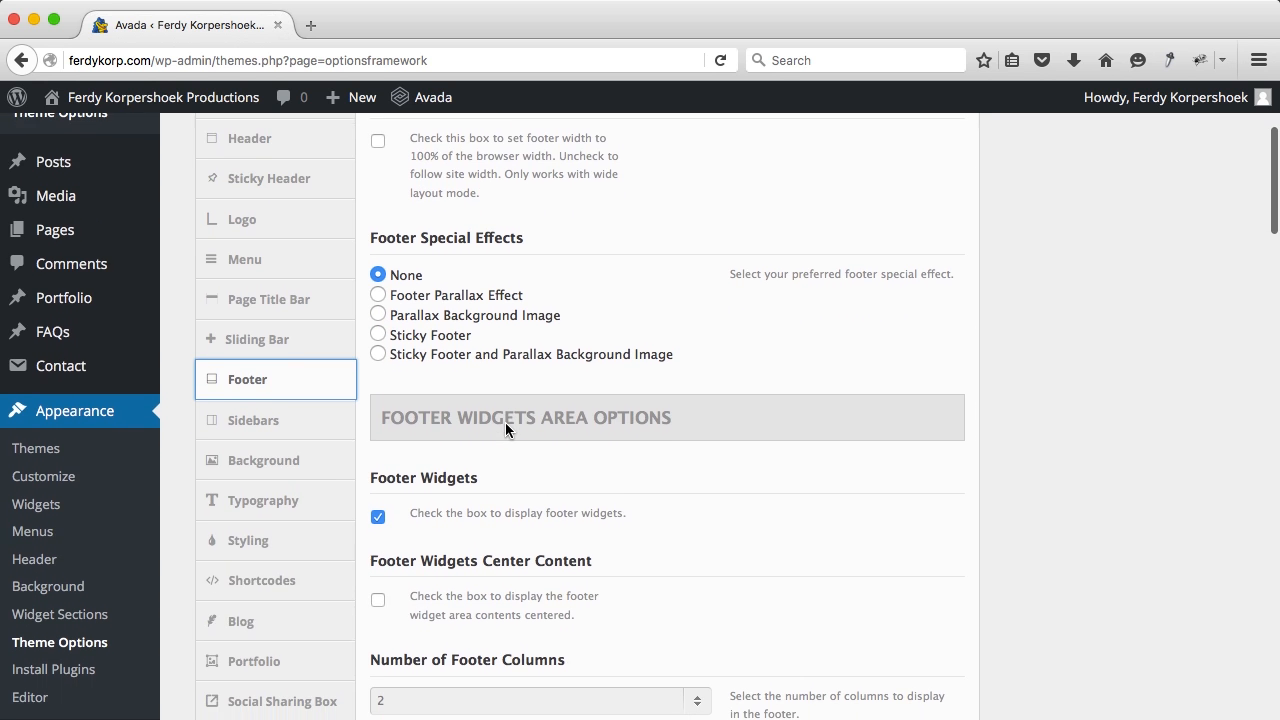
scroll(441, 226, down, 3)
scroll(494, 250, down, 5)
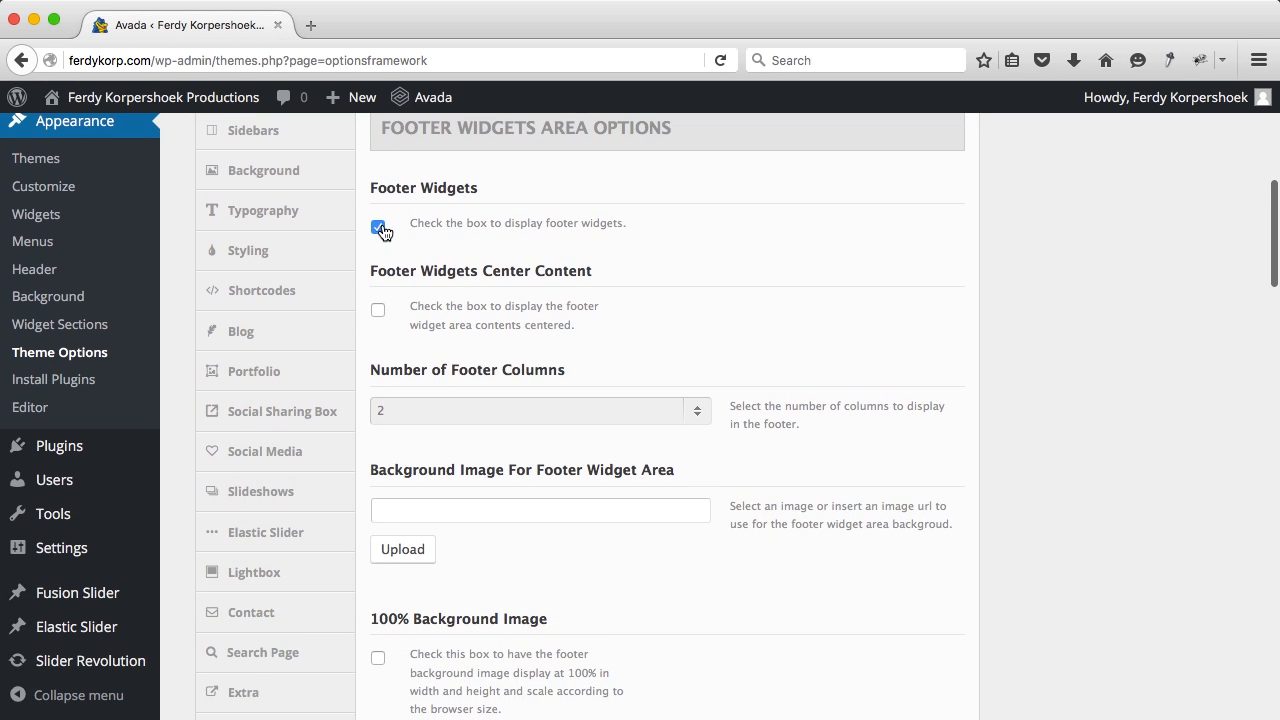
scroll(439, 325, down, 2)
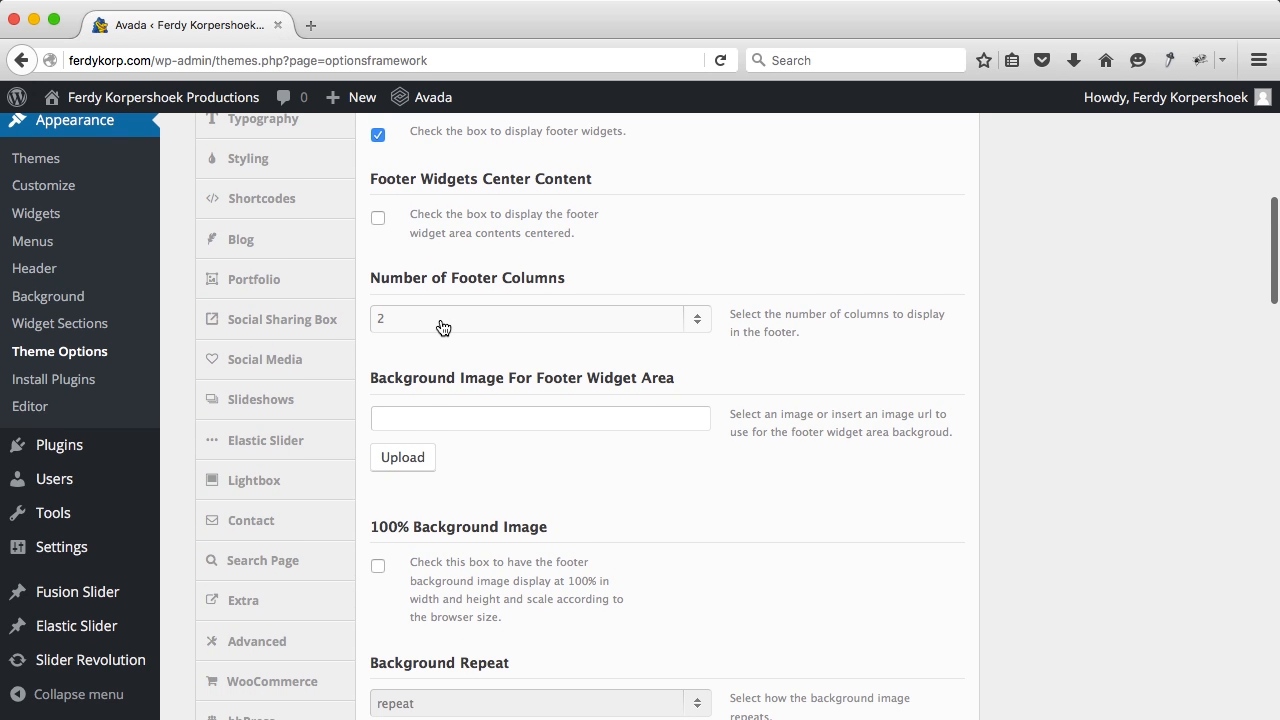
click(443, 326)
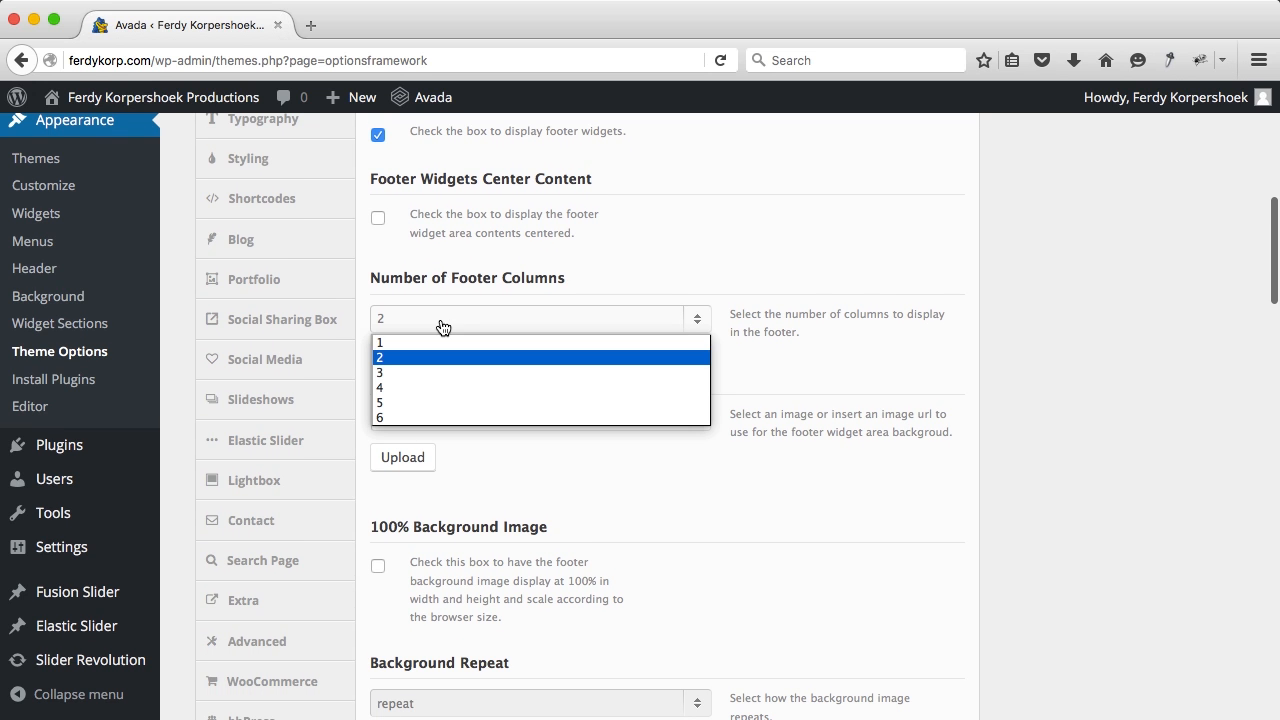
click(407, 388)
Step: Open the site's front page in a new tab
scroll(433, 386, down, 10)
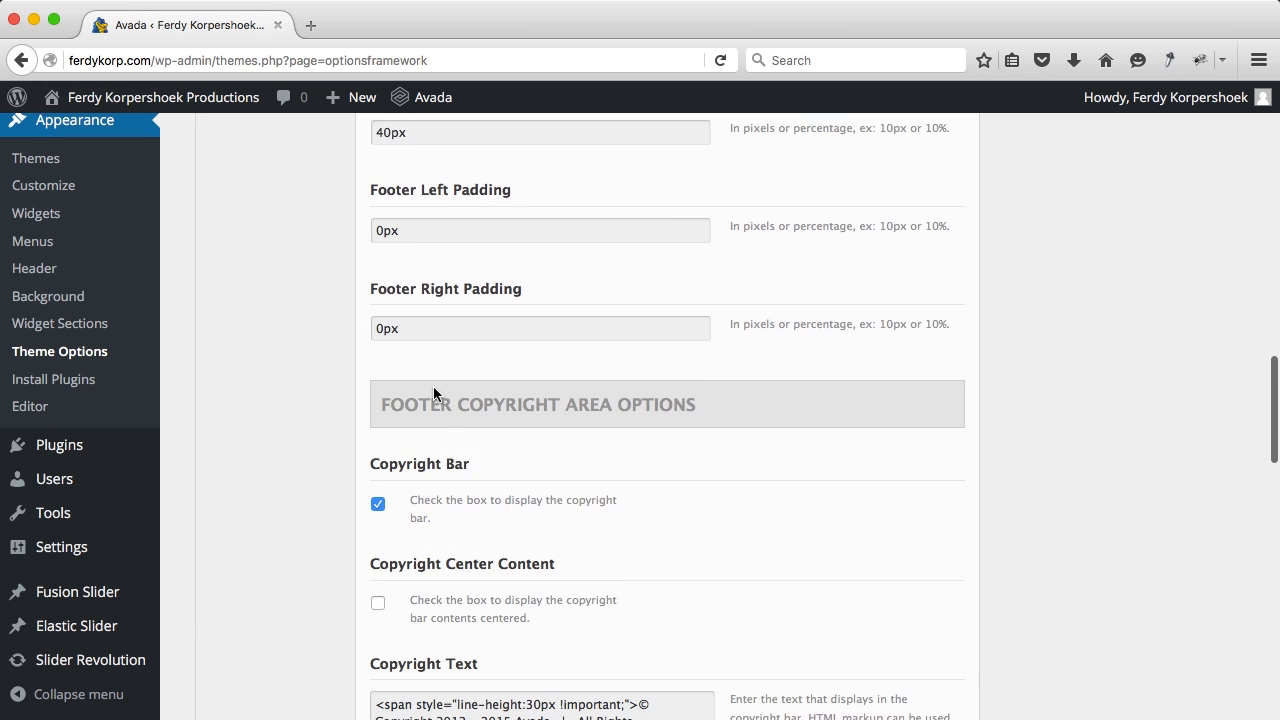
scroll(433, 392, down, 1)
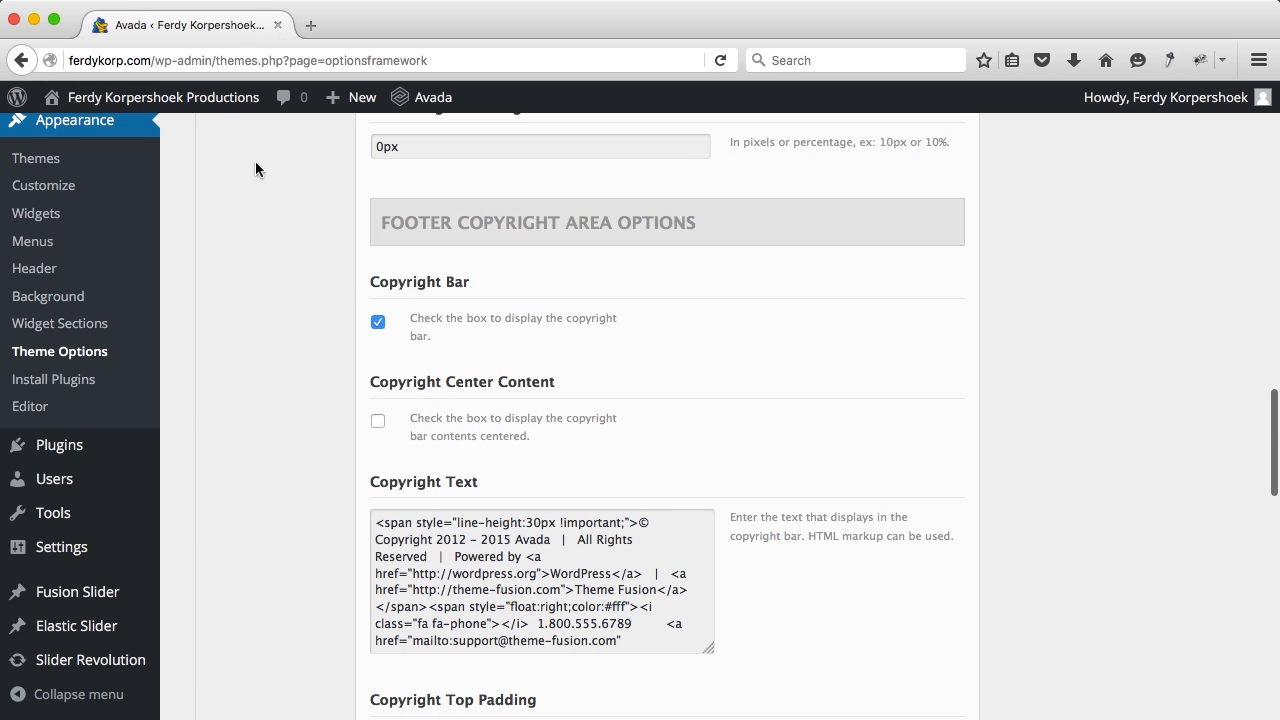
super+click(163, 97)
click(374, 30)
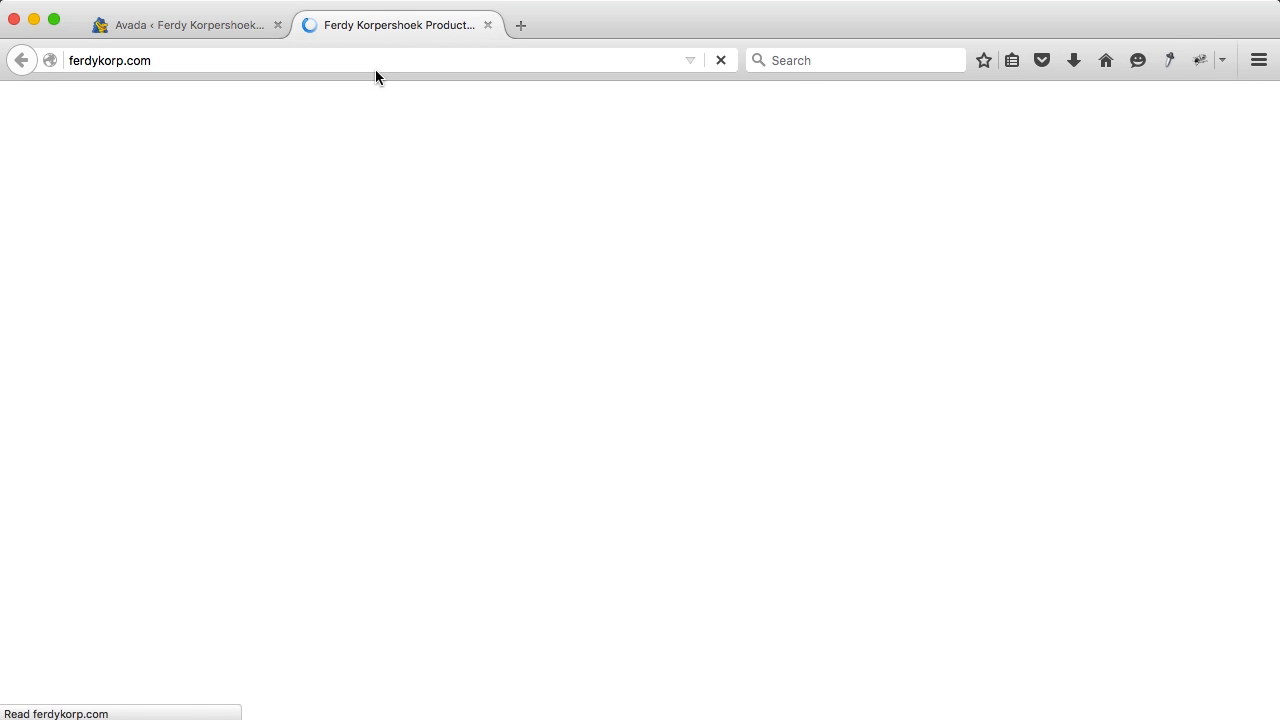
scroll(436, 475, down, 10)
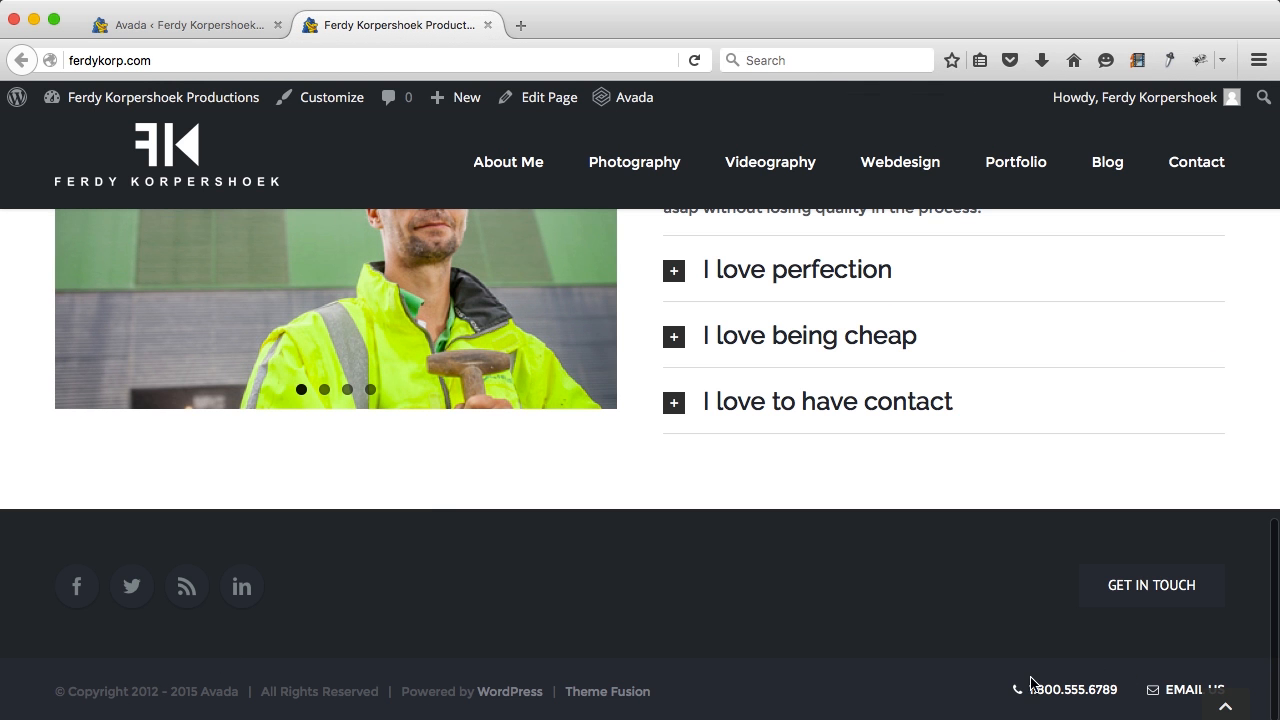
click(206, 28)
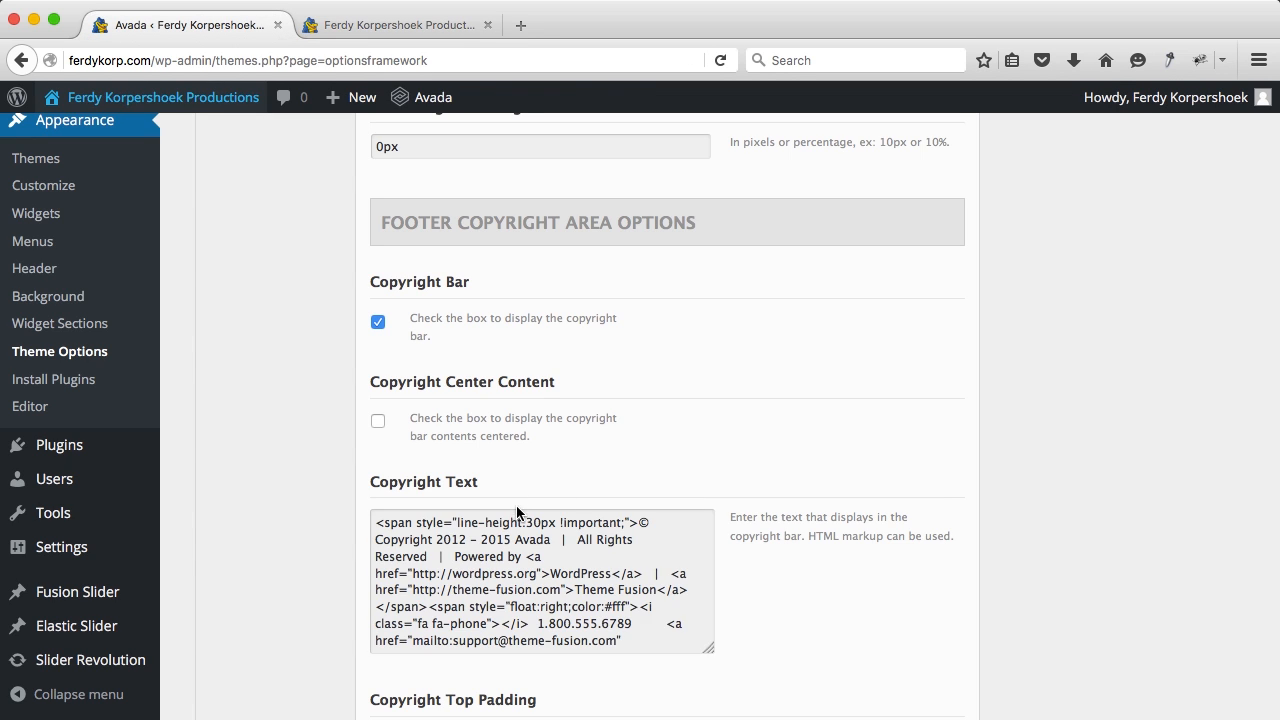
click(527, 556)
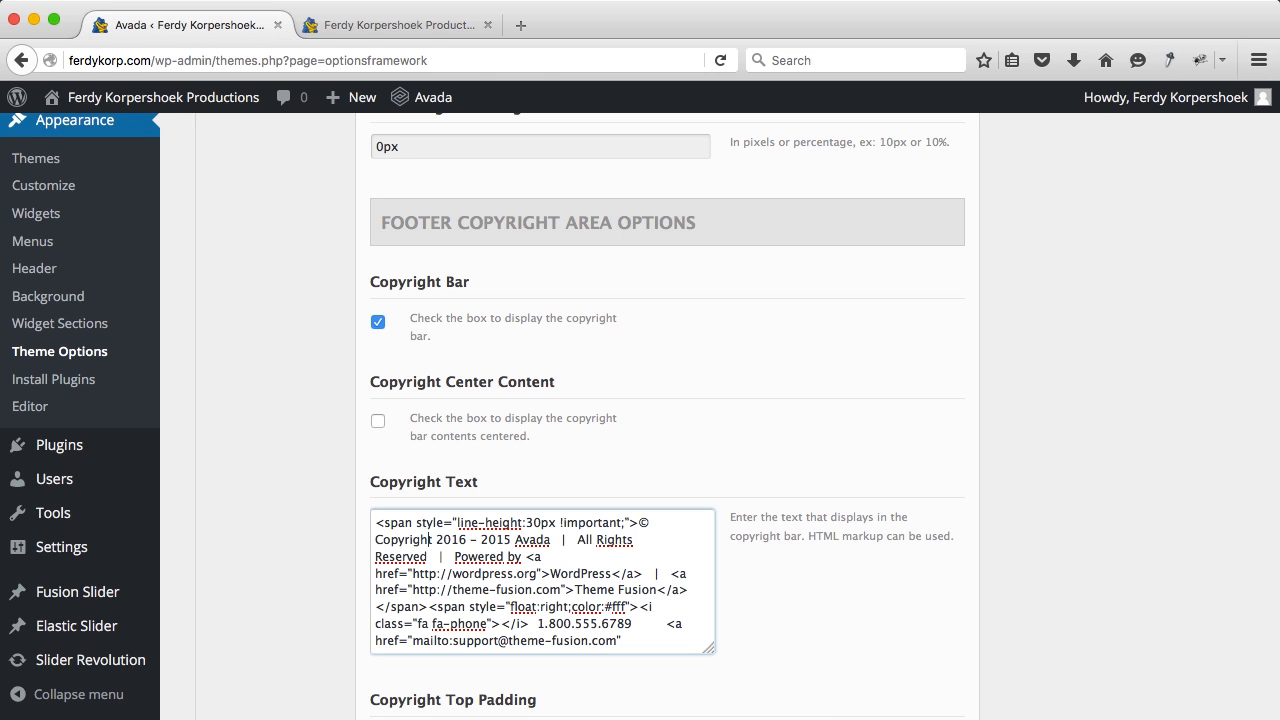
key(BackSpace)
key(BackSpace)
key(BackSpace)
key(BackSpace)
key(BackSpace)
key(BackSpace)
key(BackSpace)
key(BackSpace)
key(BackSpace)
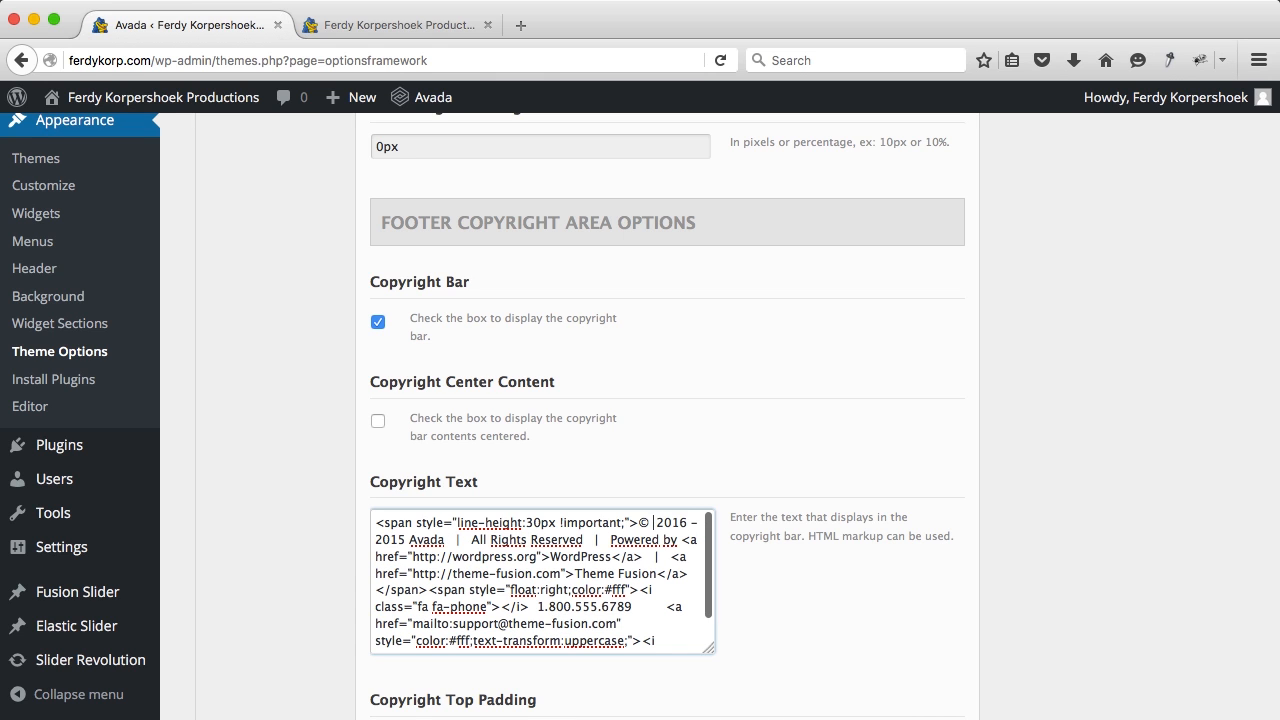
text(Ferdy Korpershoek)
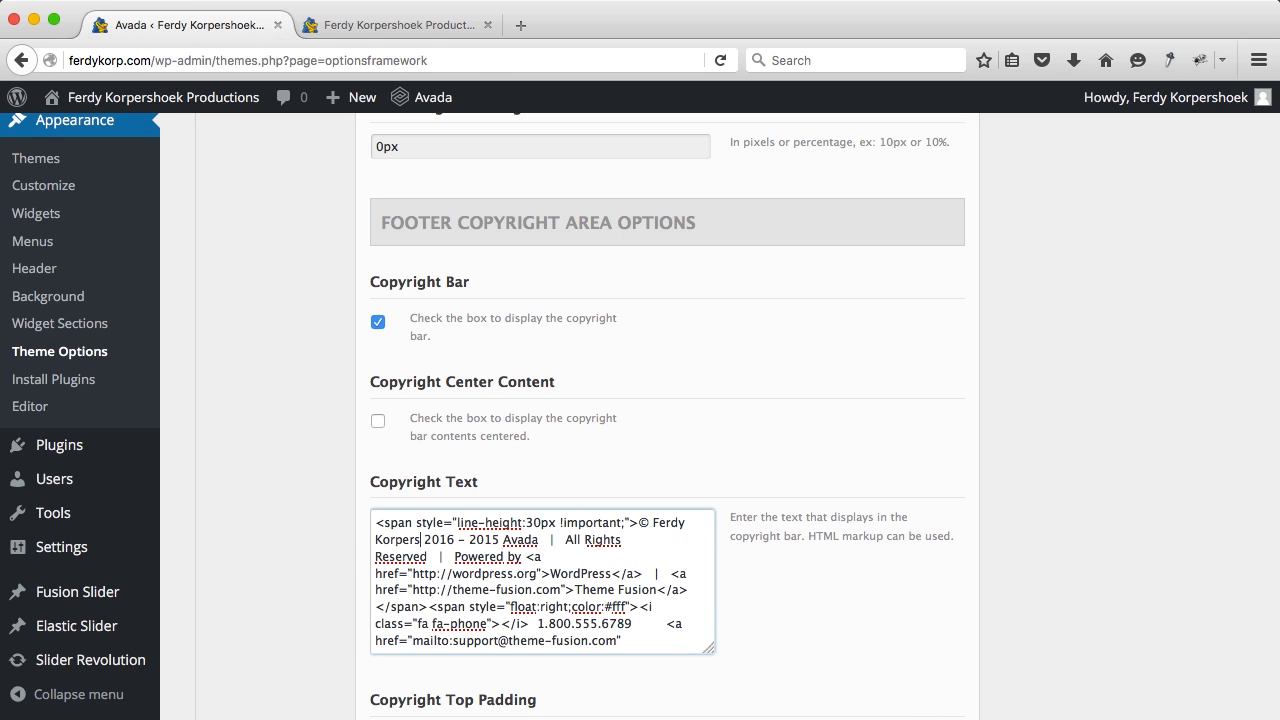
text( Productions)
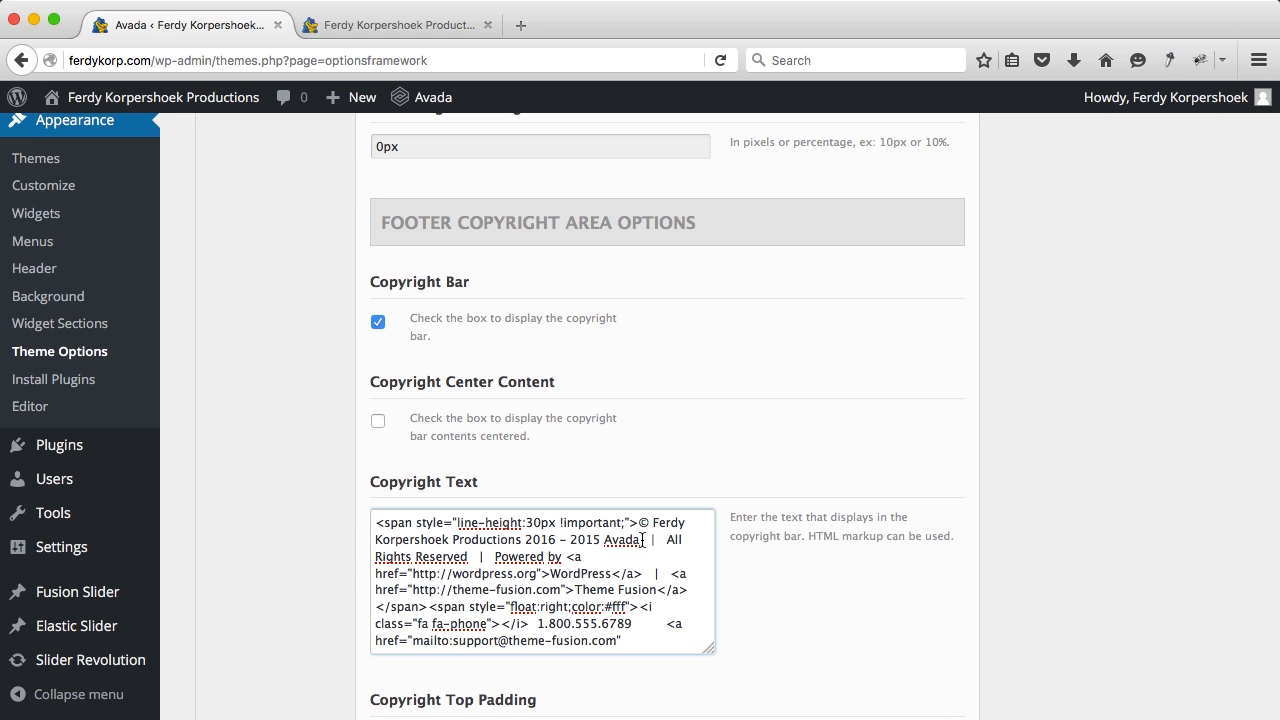
key(BackSpace)
key(BackSpace)
key(BackSpace)
key(BackSpace)
key(BackSpace)
key(BackSpace)
key(BackSpace)
key(BackSpace)
key(BackSpace)
key(BackSpace)
key(BackSpace)
key(BackSpace)
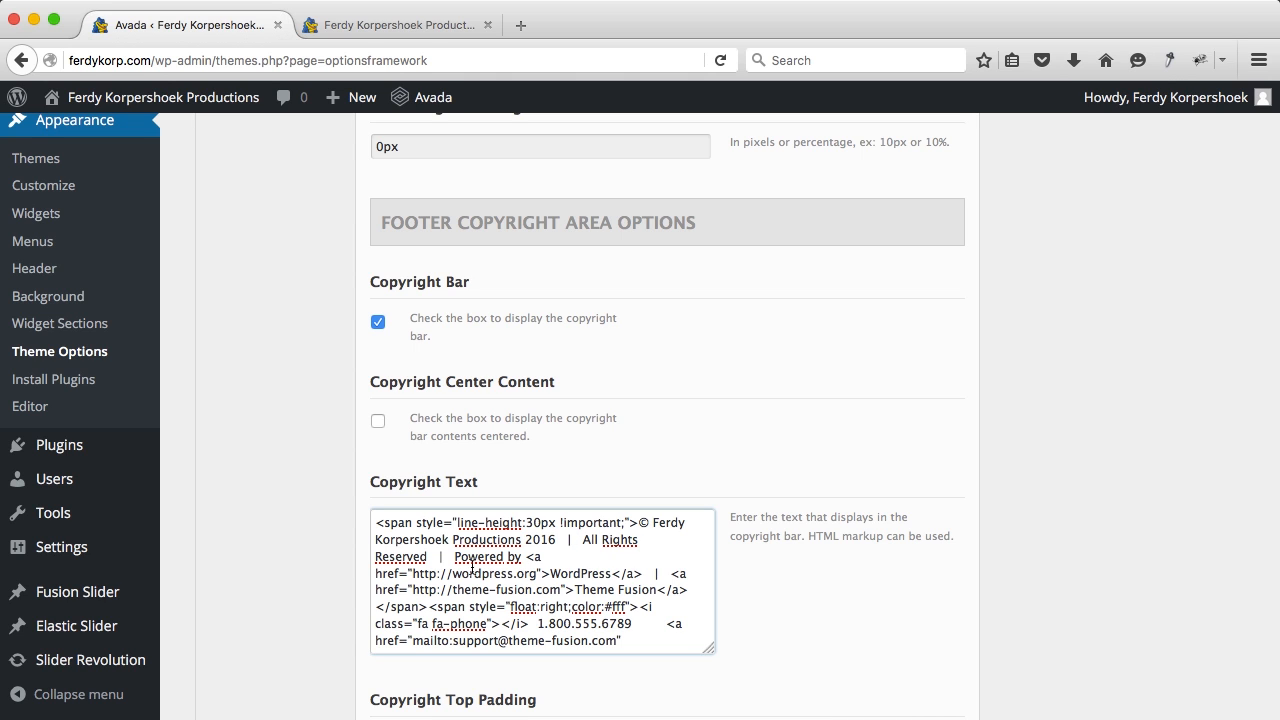
drag(446, 557, 588, 547)
key(BackSpace)
key(BackSpace)
key(BackSpace)
key(BackSpace)
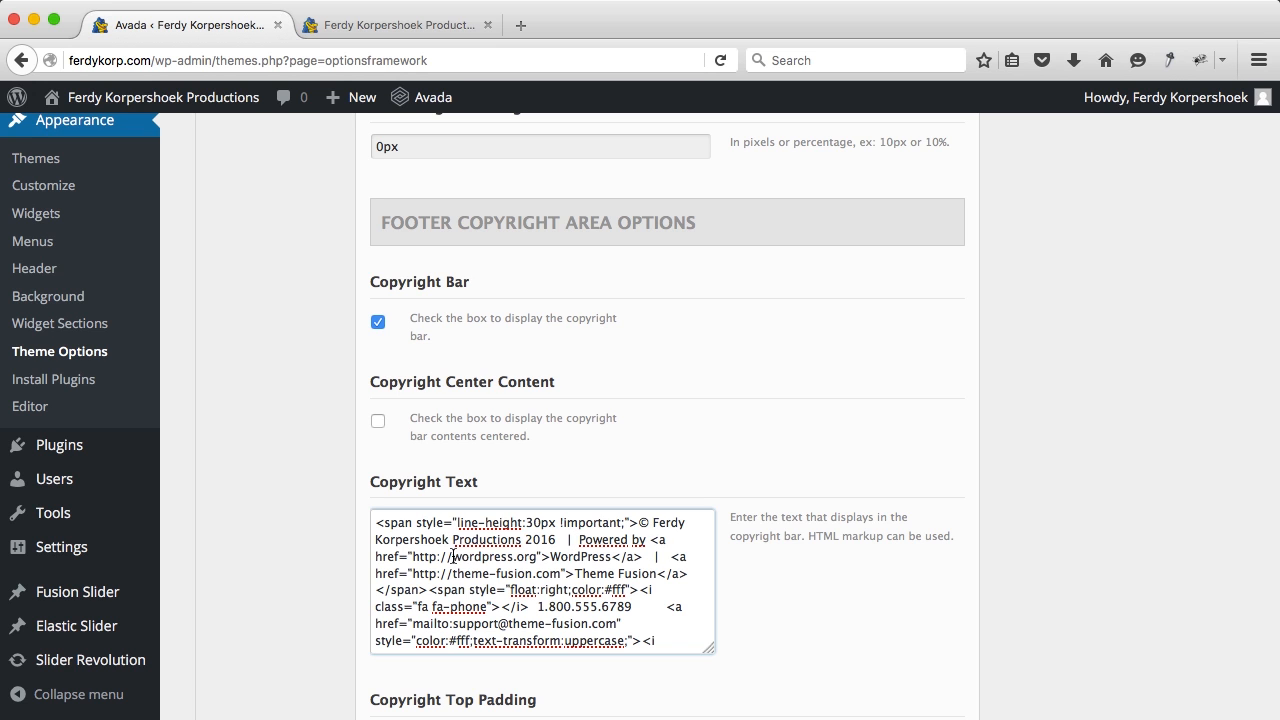
text(www.wordpres)
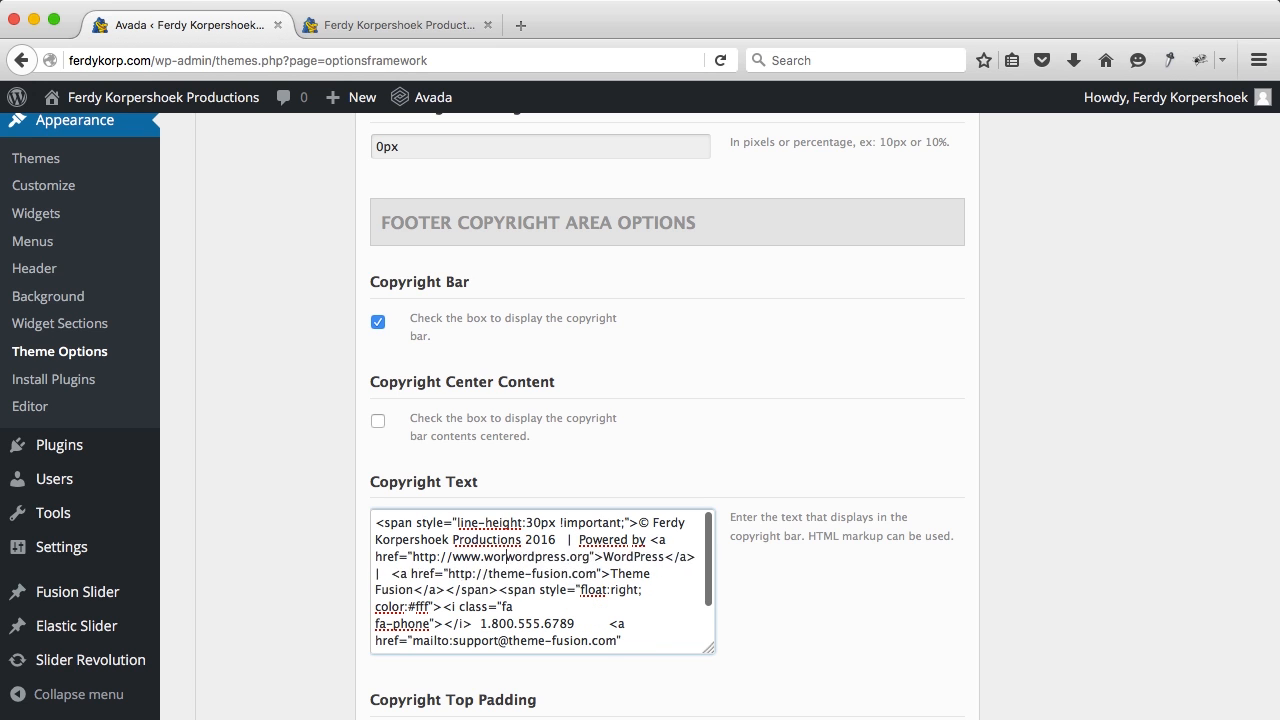
text(sking.com)
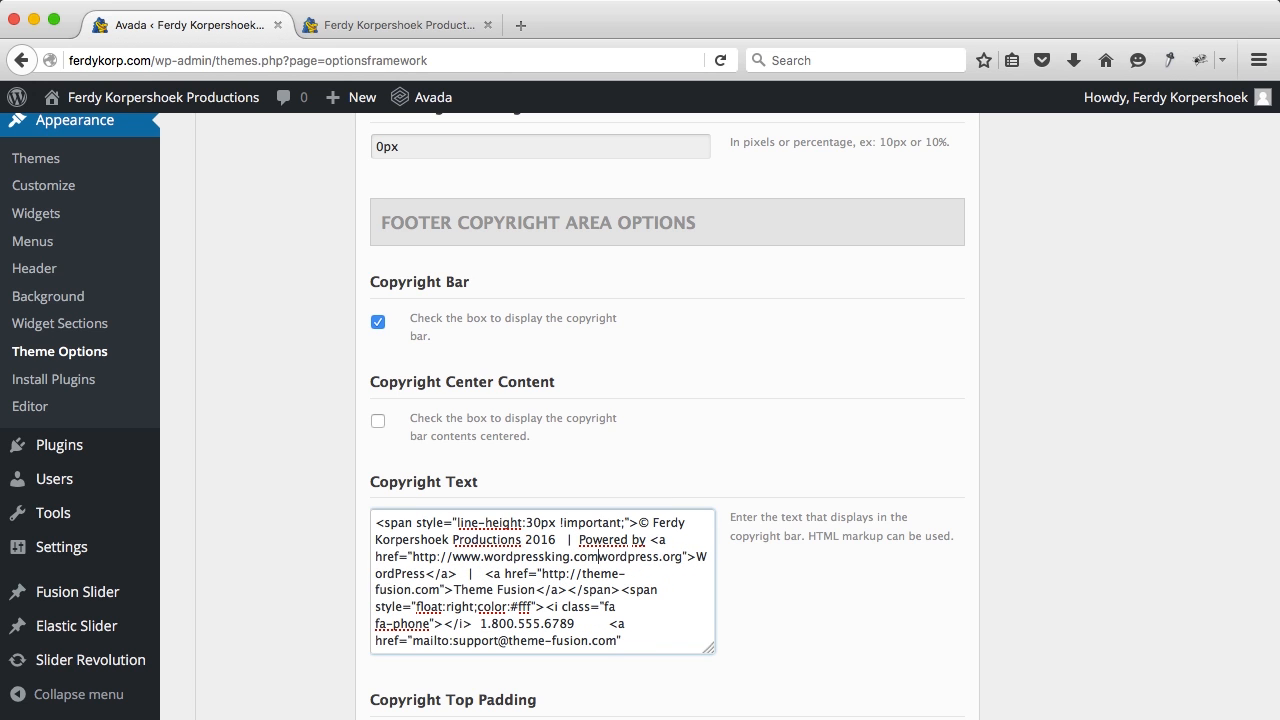
Step: Make the link text WordpressKing and delete the Theme Fusion, phone and email text
drag(680, 558, 601, 560)
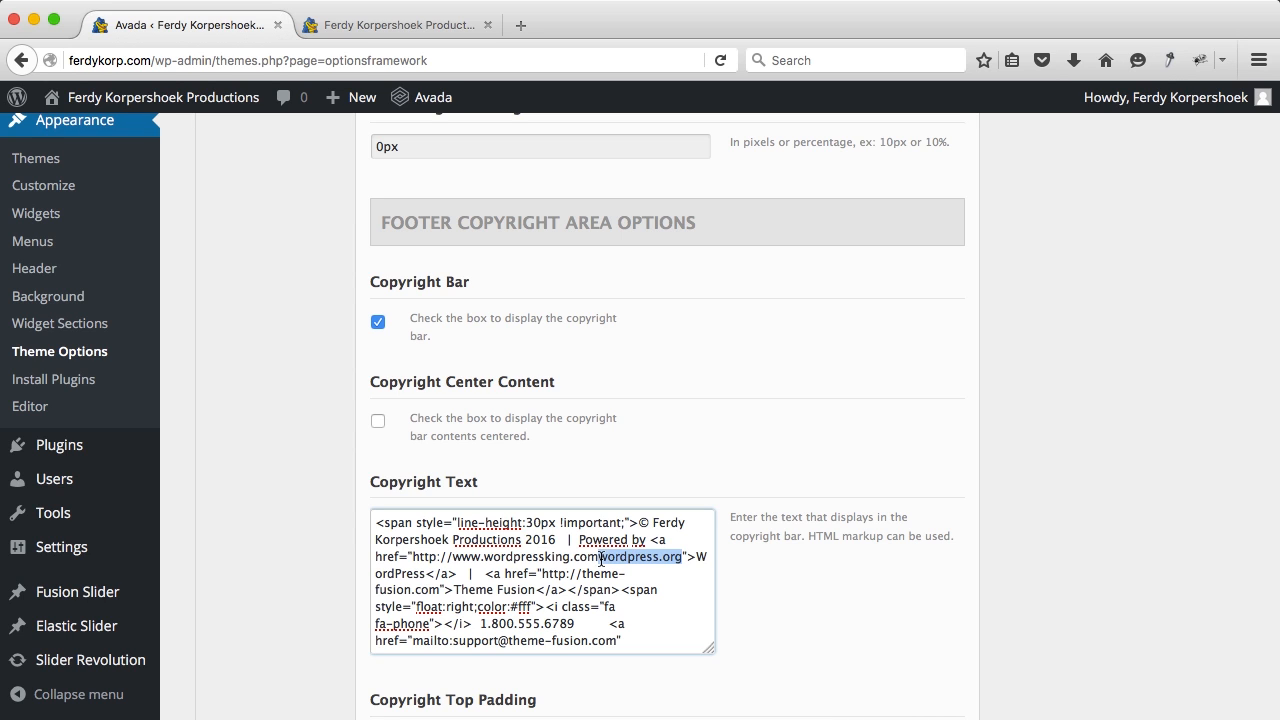
key(BackSpace)
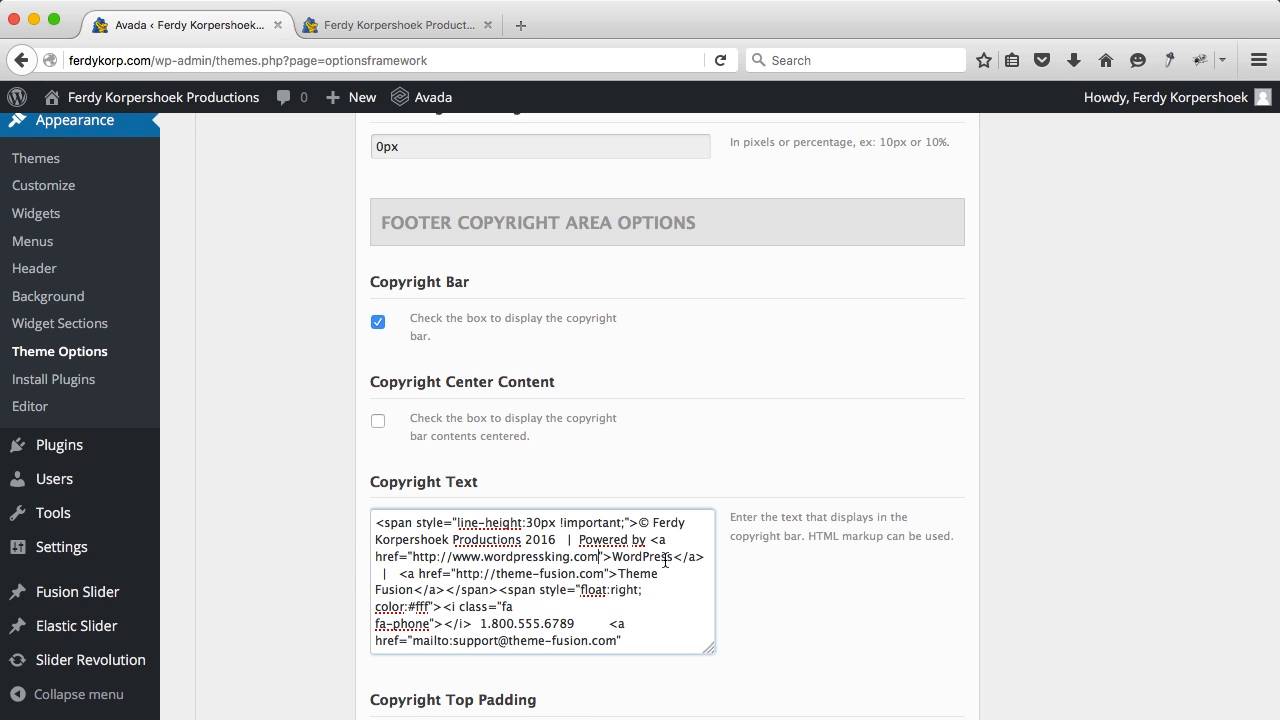
text(Wordpressi)
key(BackSpace)
text(King)
click(481, 623)
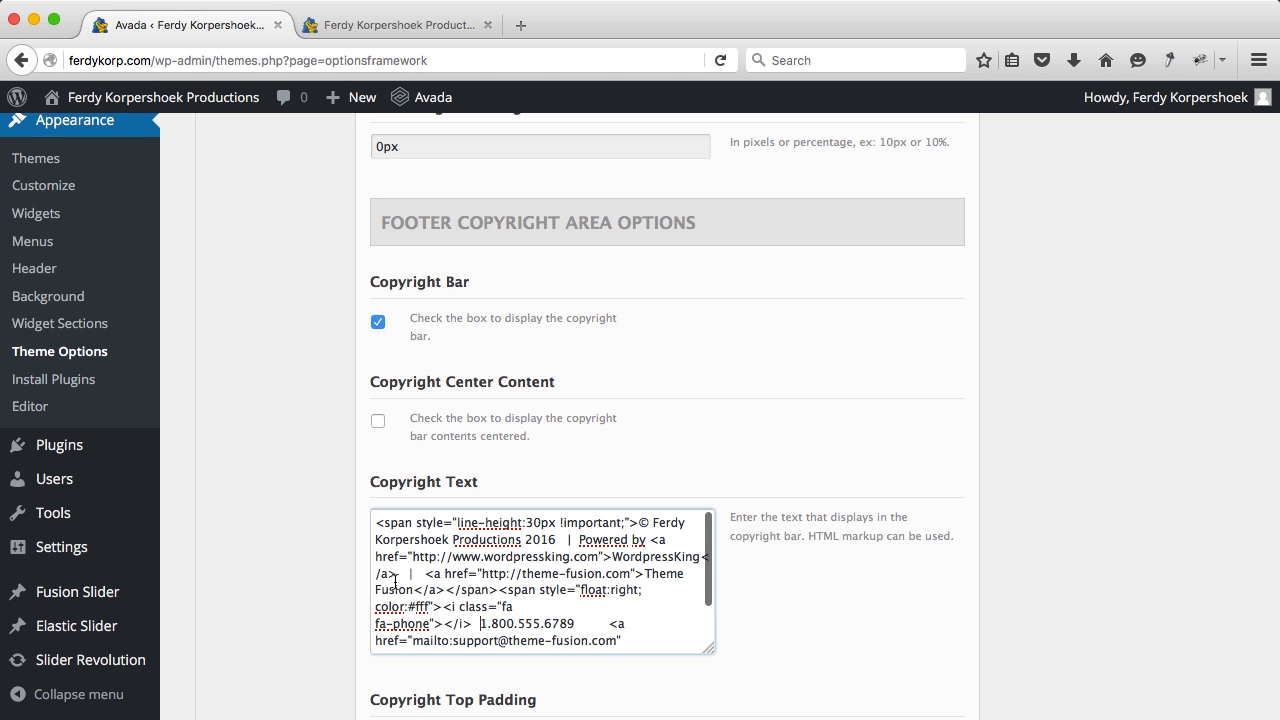
drag(401, 574, 703, 657)
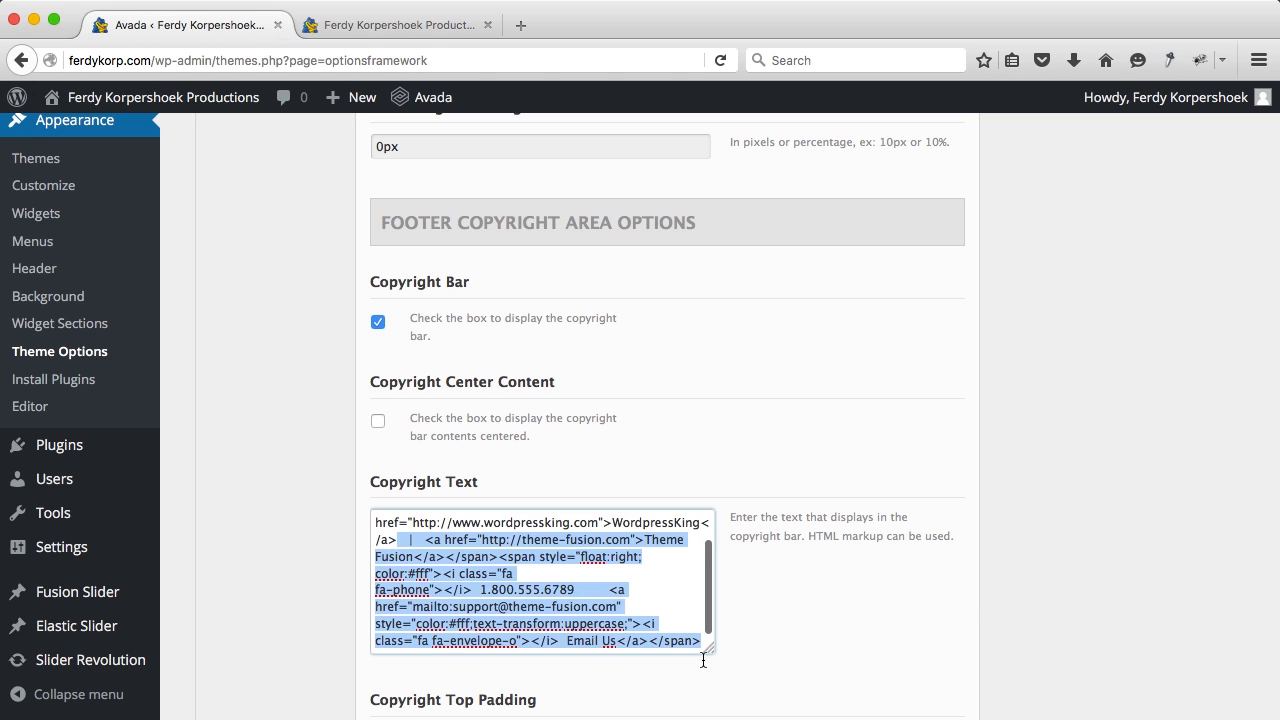
key(BackSpace)
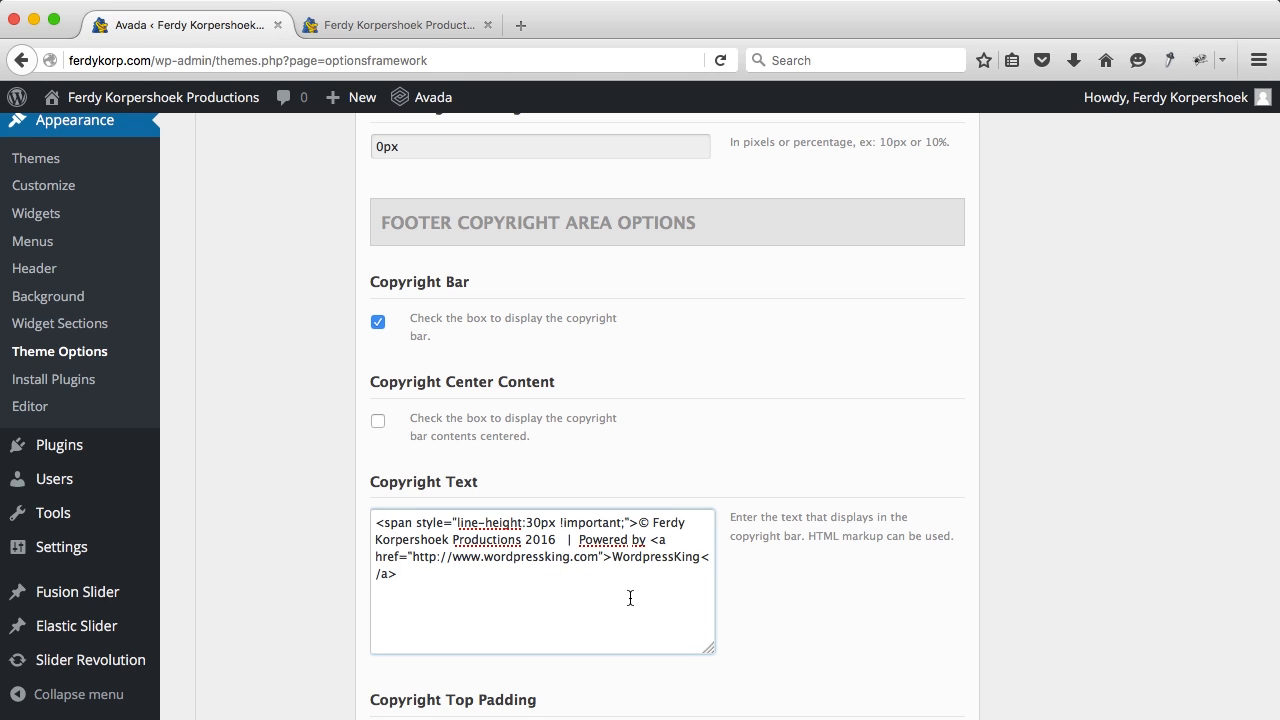
Step: Save all changes, then reload the live site and test the new WordpressKing footer link
scroll(765, 600, down, 12)
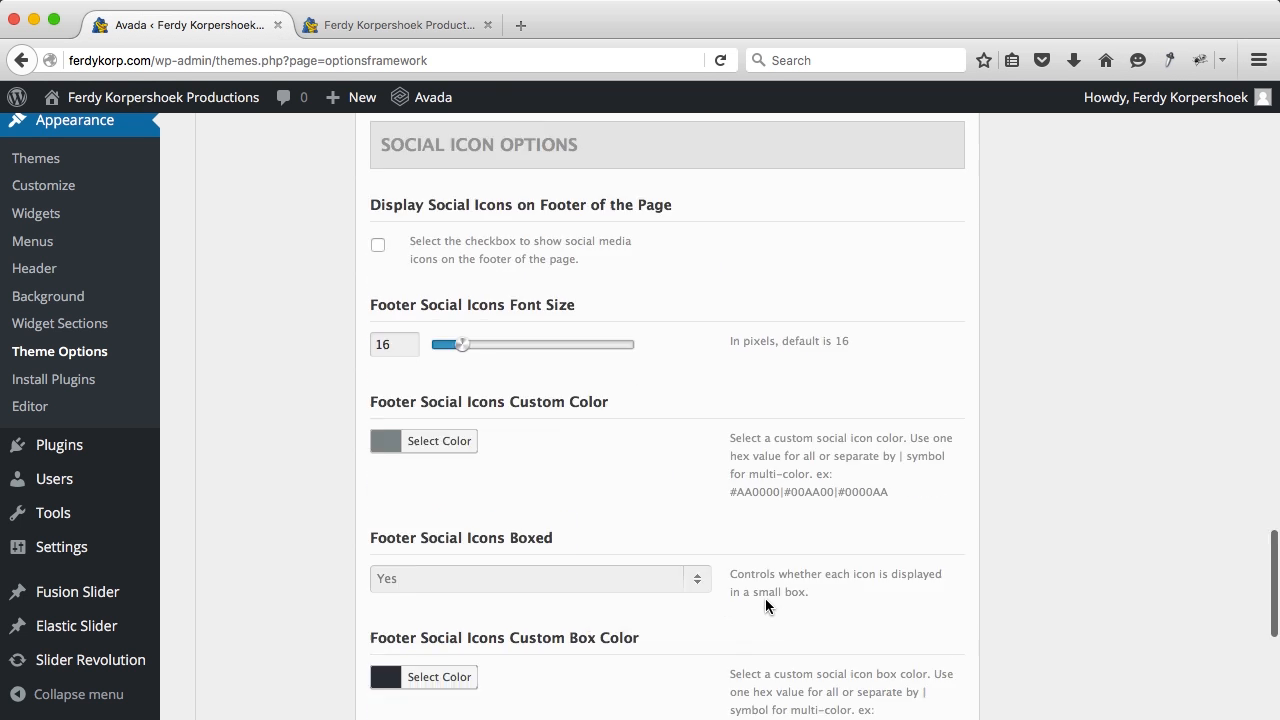
scroll(765, 598, down, 3)
click(867, 632)
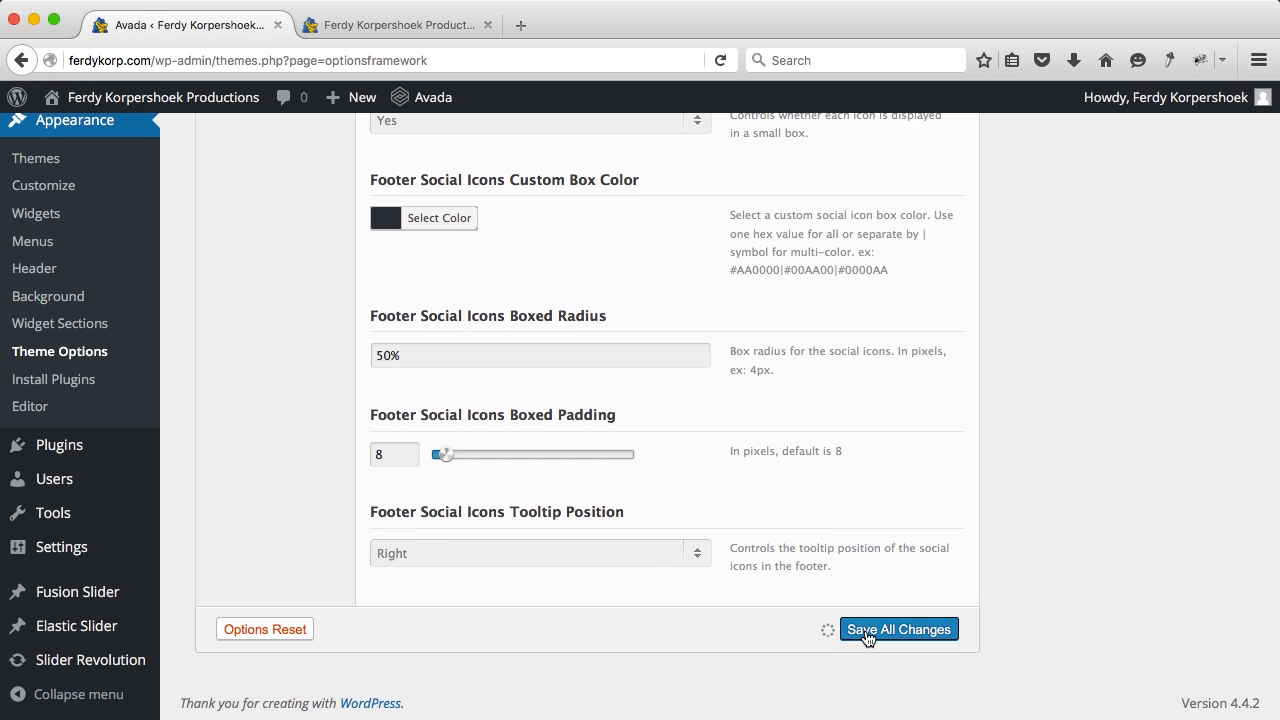
click(400, 25)
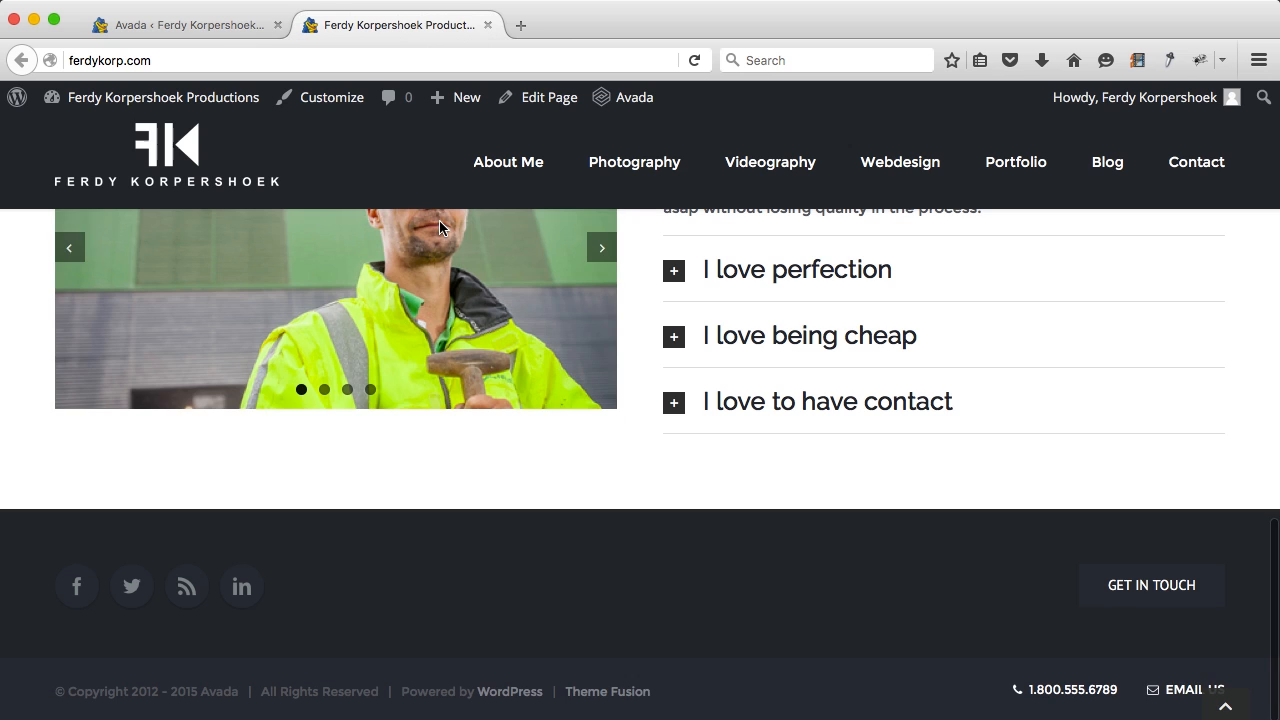
key(super+r)
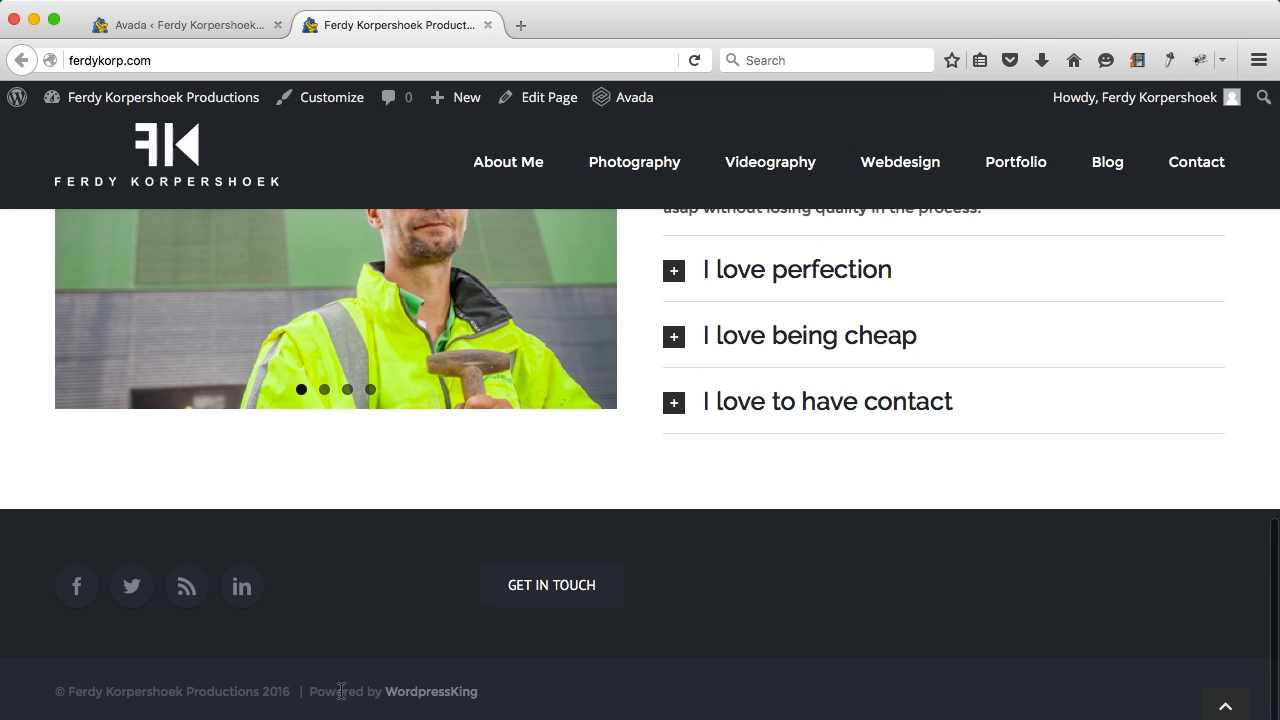
click(410, 699)
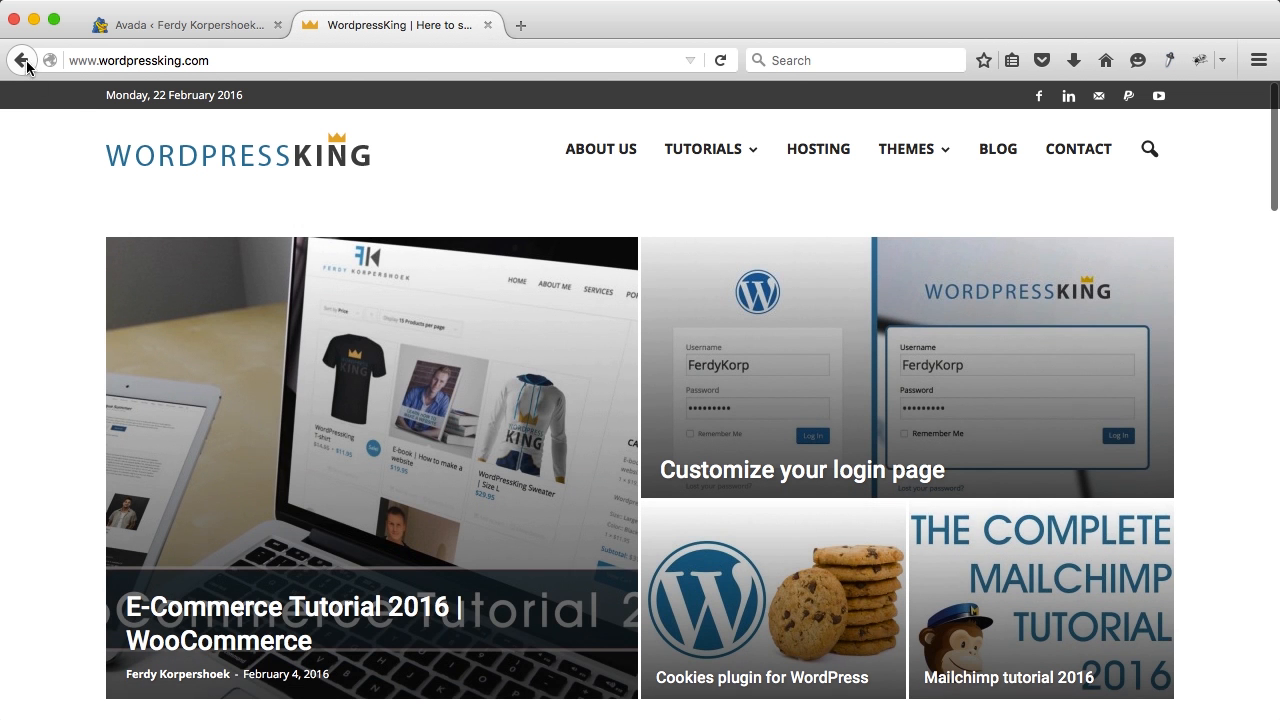
click(22, 61)
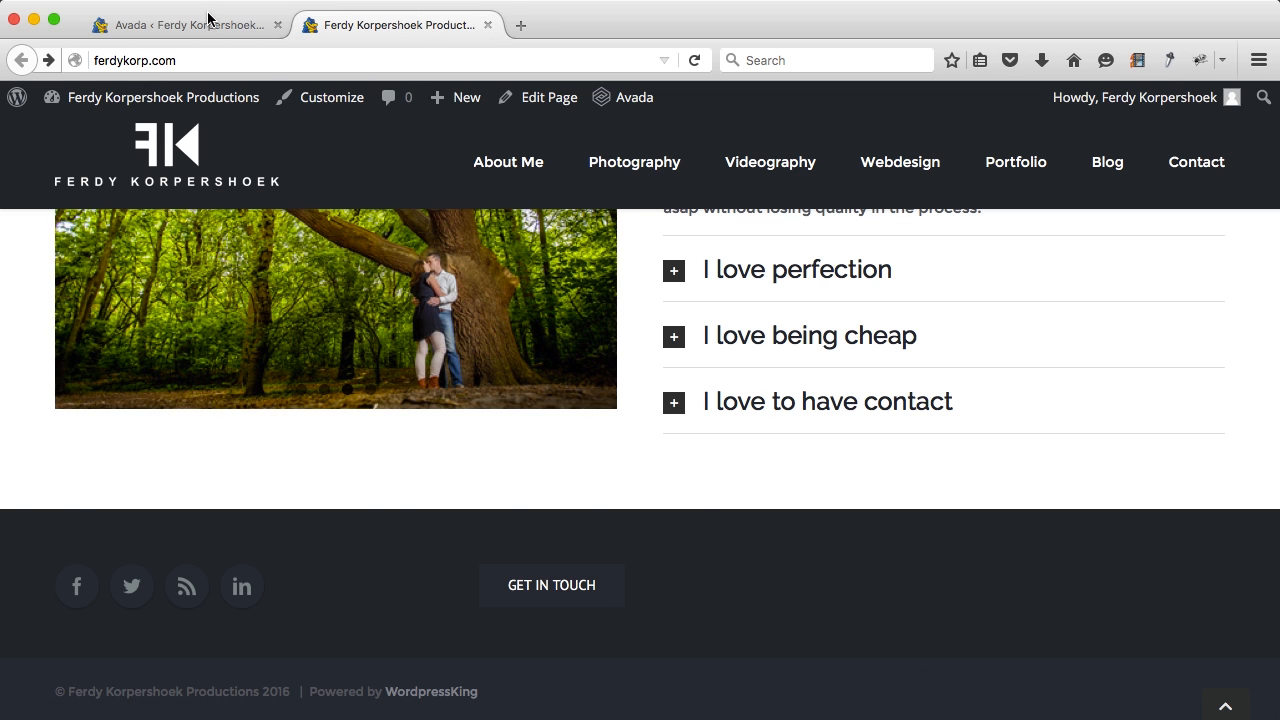
click(209, 22)
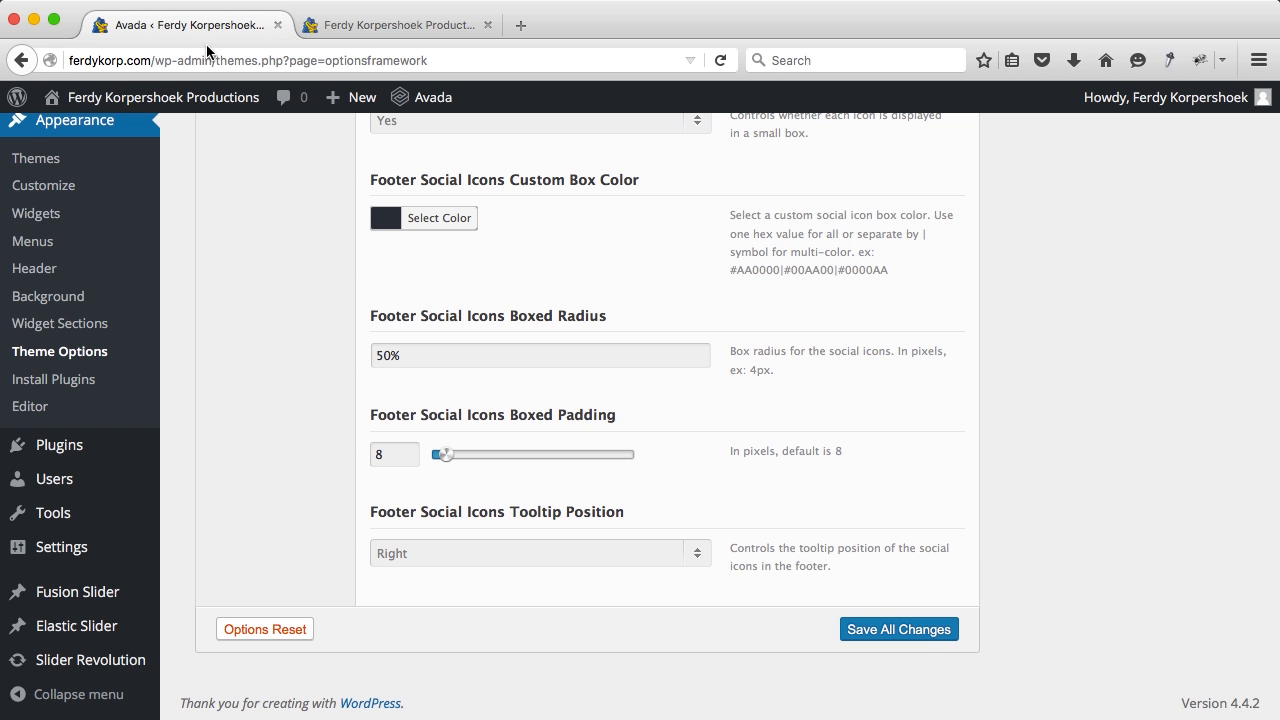
Step: Change the footer social icons tooltip position from Right to Top and save all changes
scroll(308, 371, up, 5)
scroll(308, 371, down, 5)
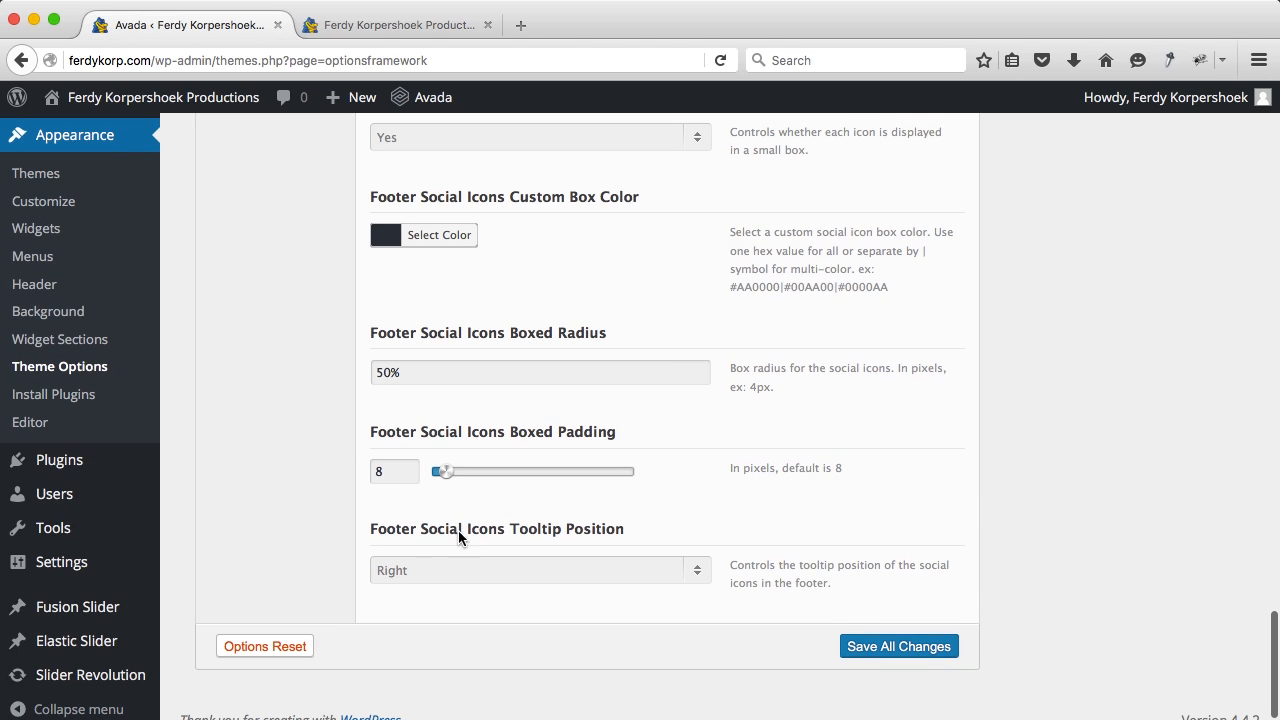
click(466, 572)
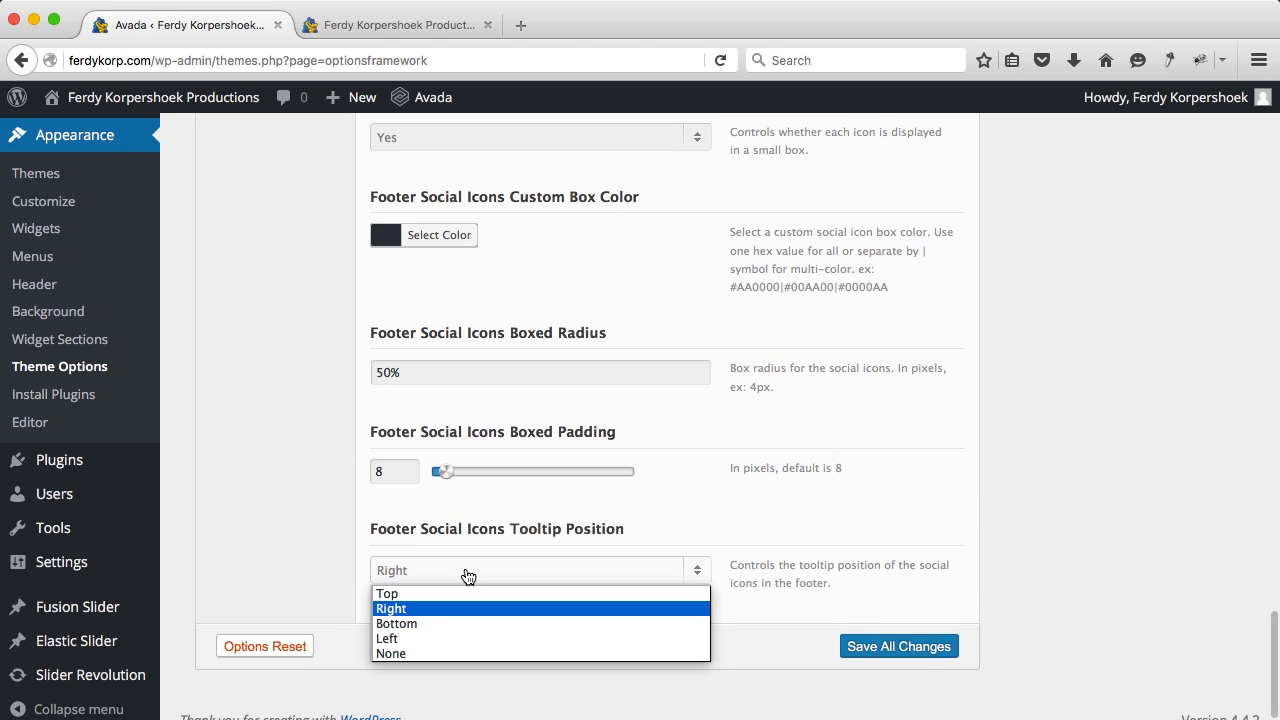
click(395, 596)
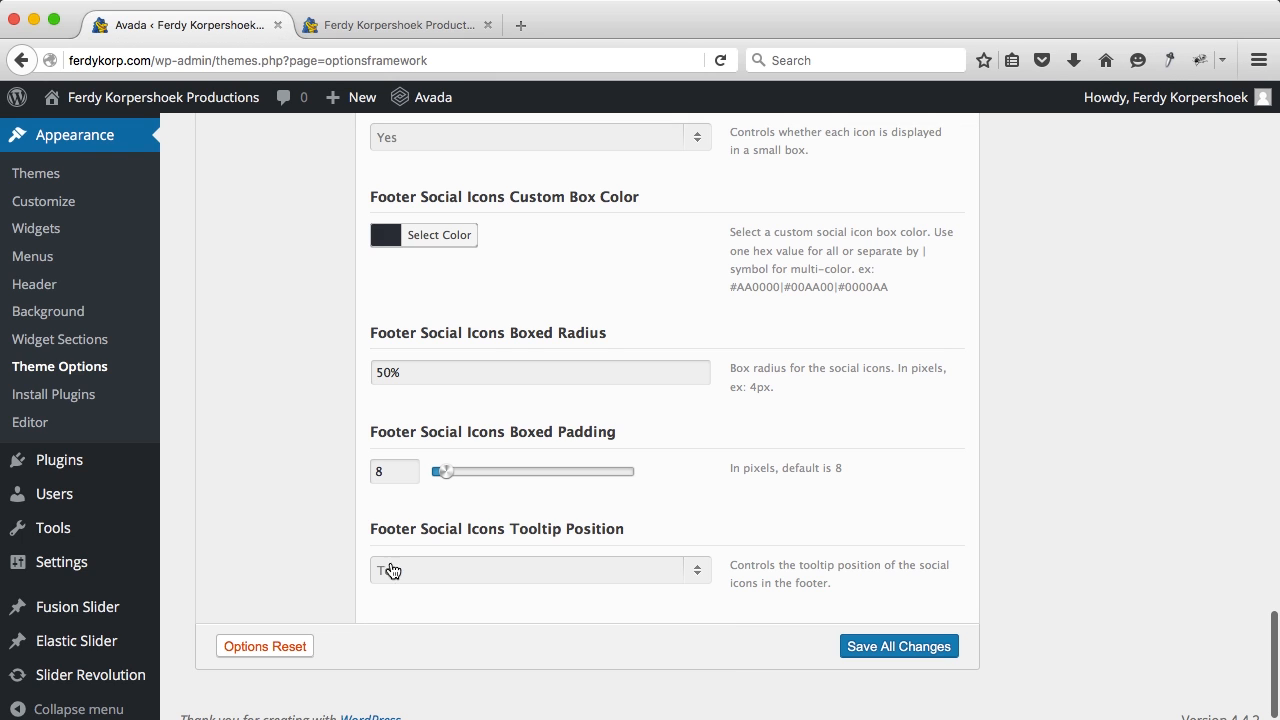
click(944, 651)
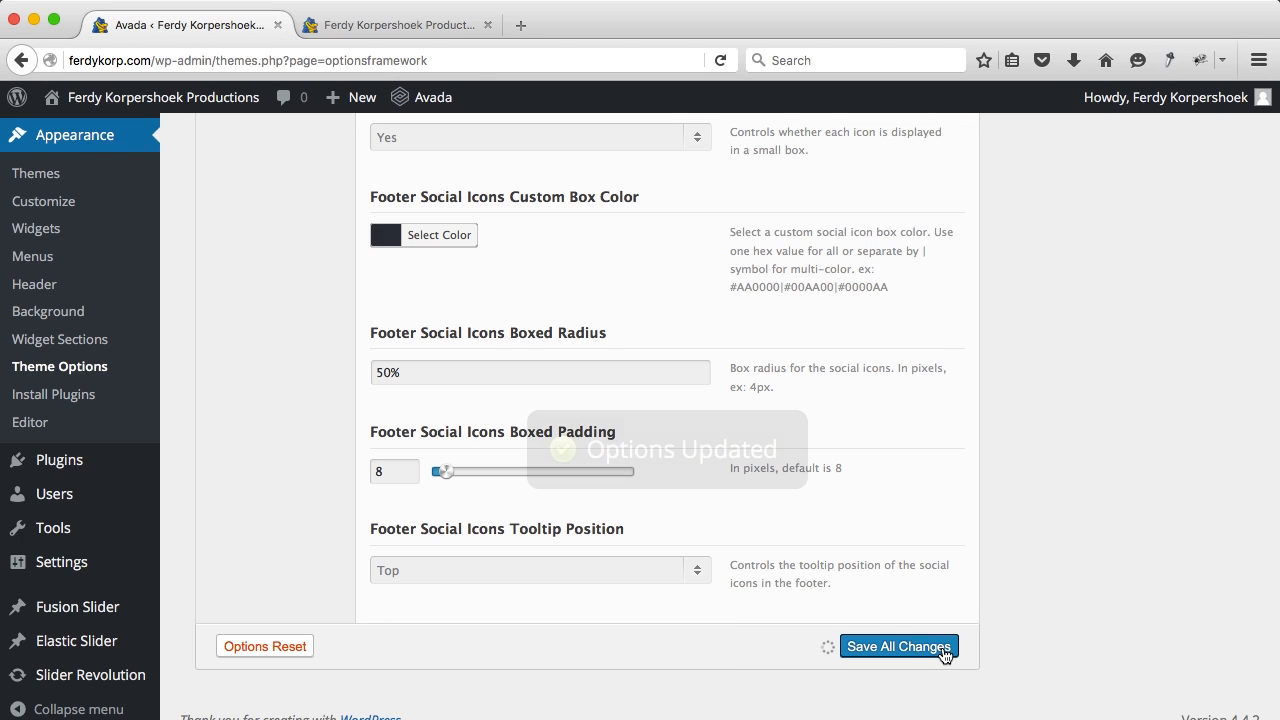
scroll(308, 437, up, 10)
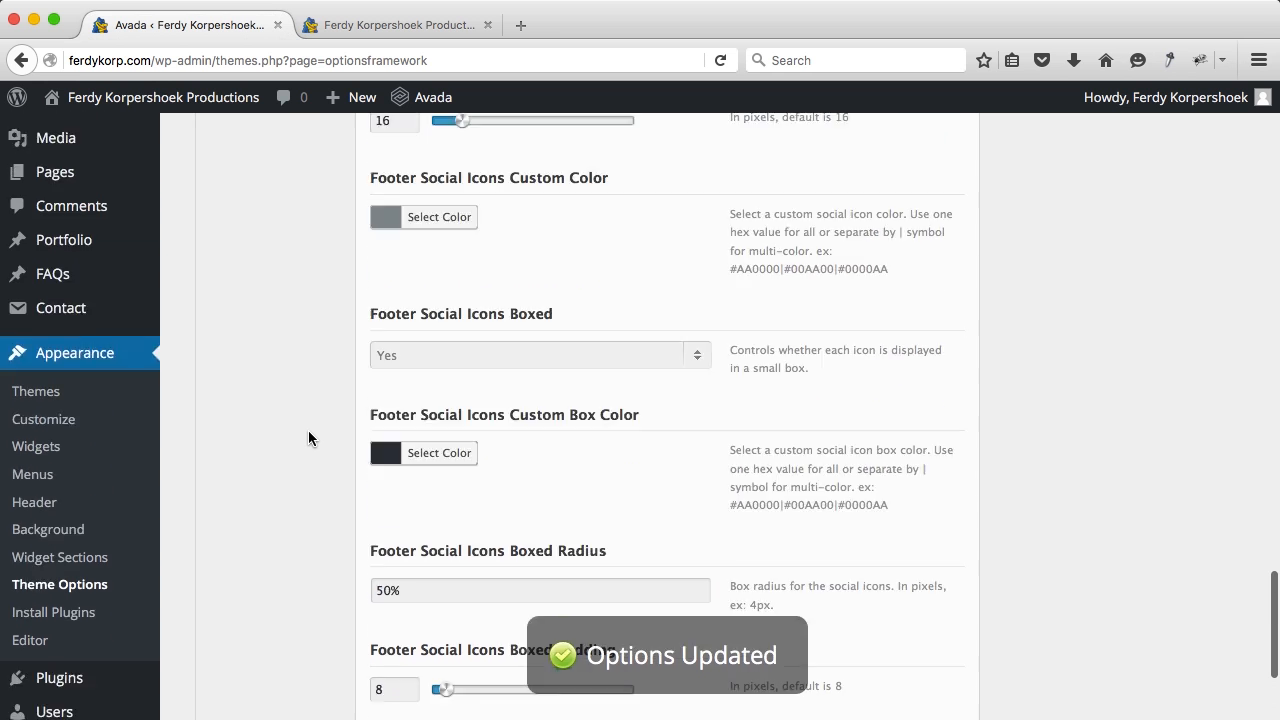
scroll(308, 437, up, 20)
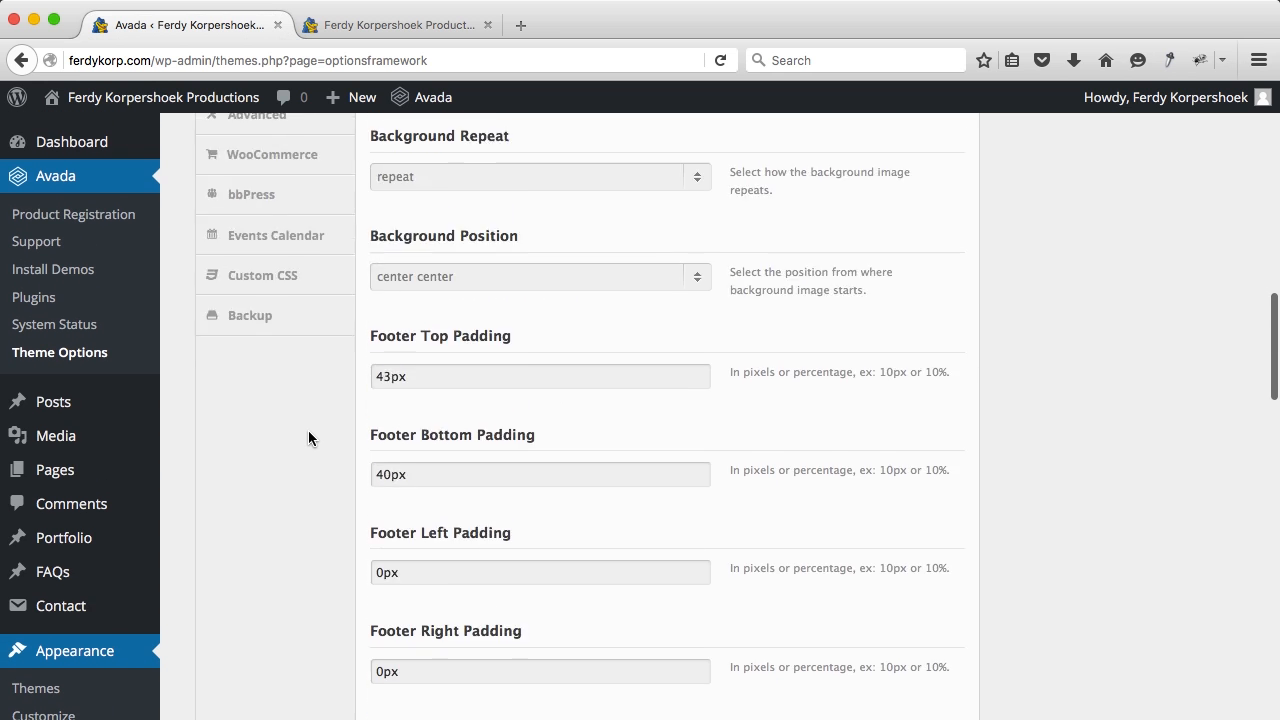
scroll(308, 437, up, 5)
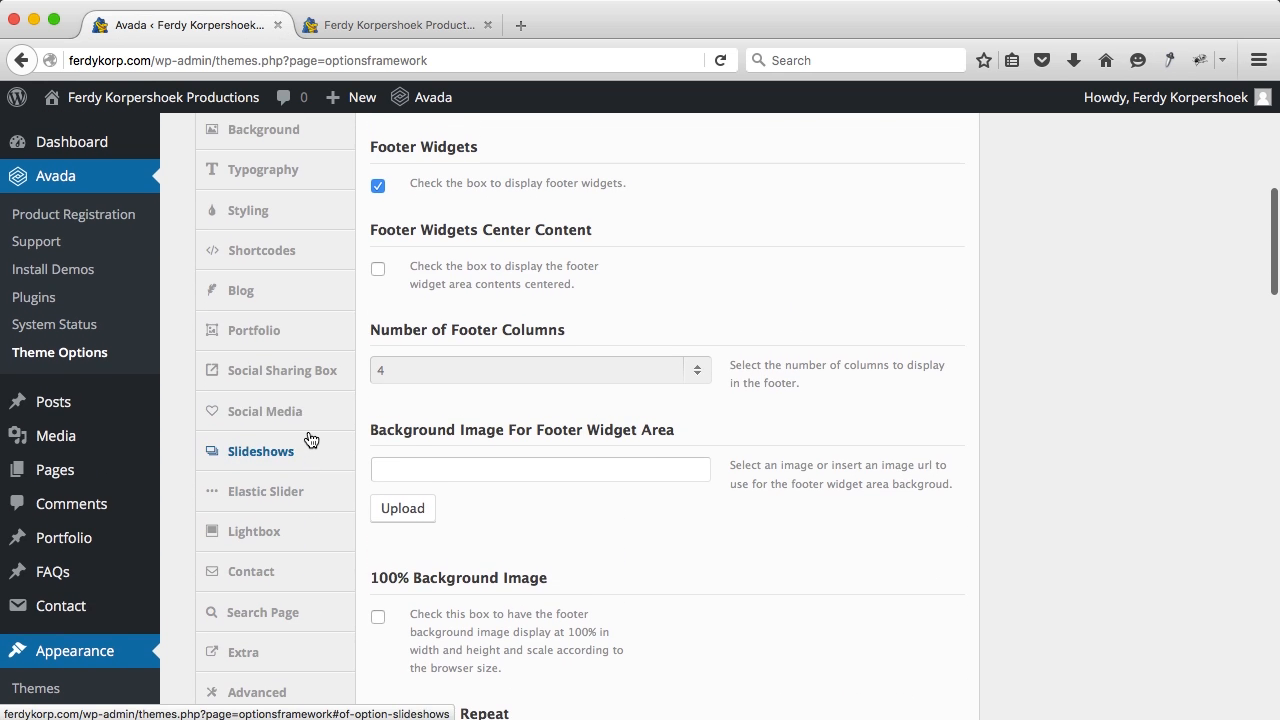
Step: Paste the Facebook, Twitter and Vimeo profile links into Avada's Social Media settings
click(268, 414)
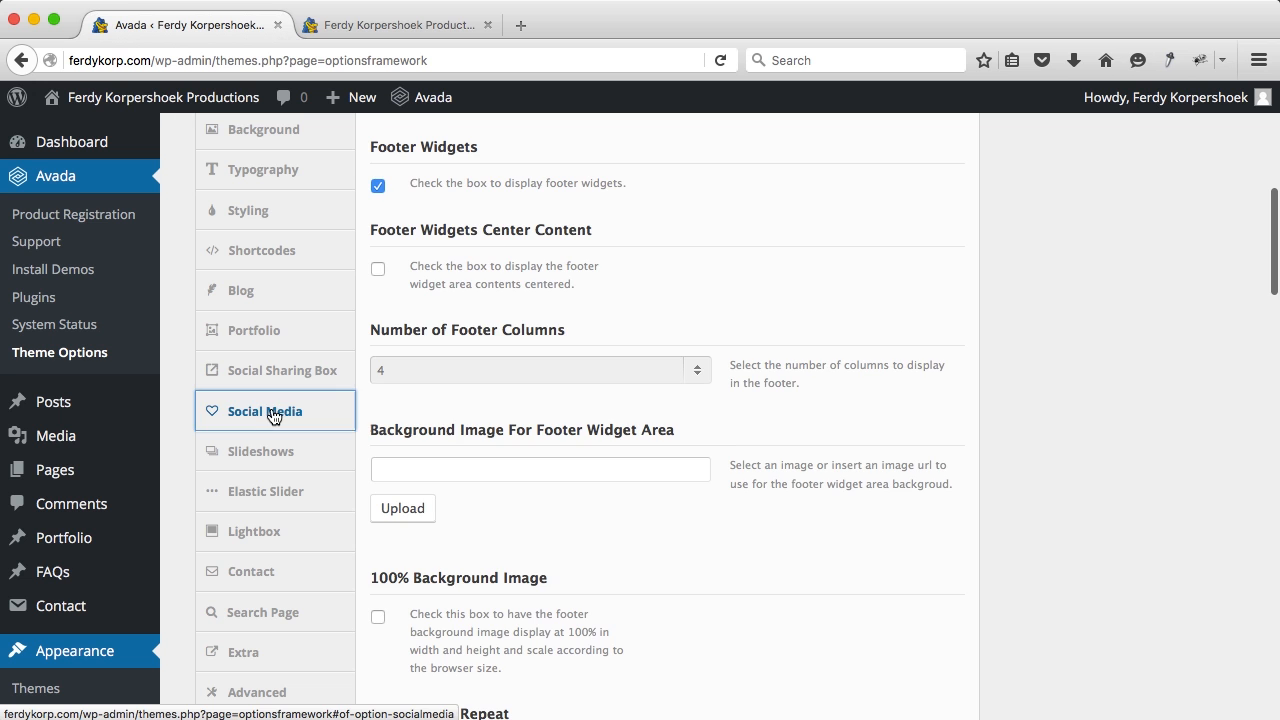
scroll(507, 326, up, 10)
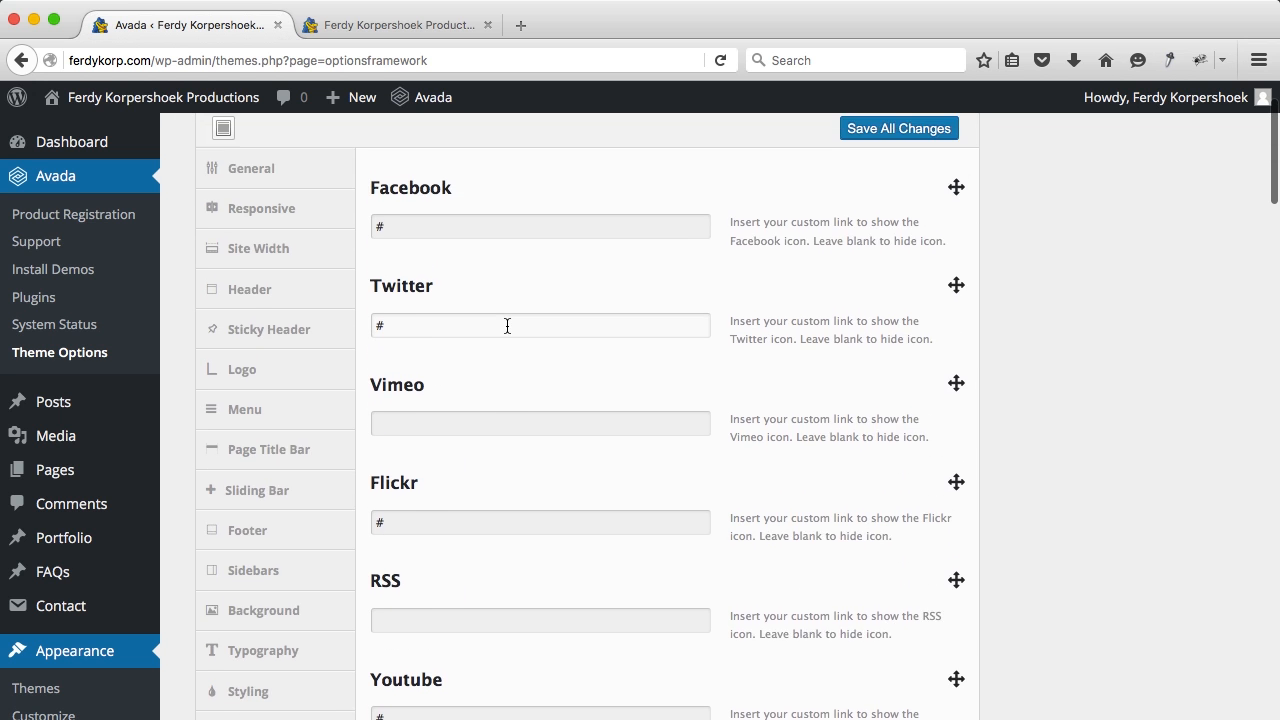
double_click(480, 318)
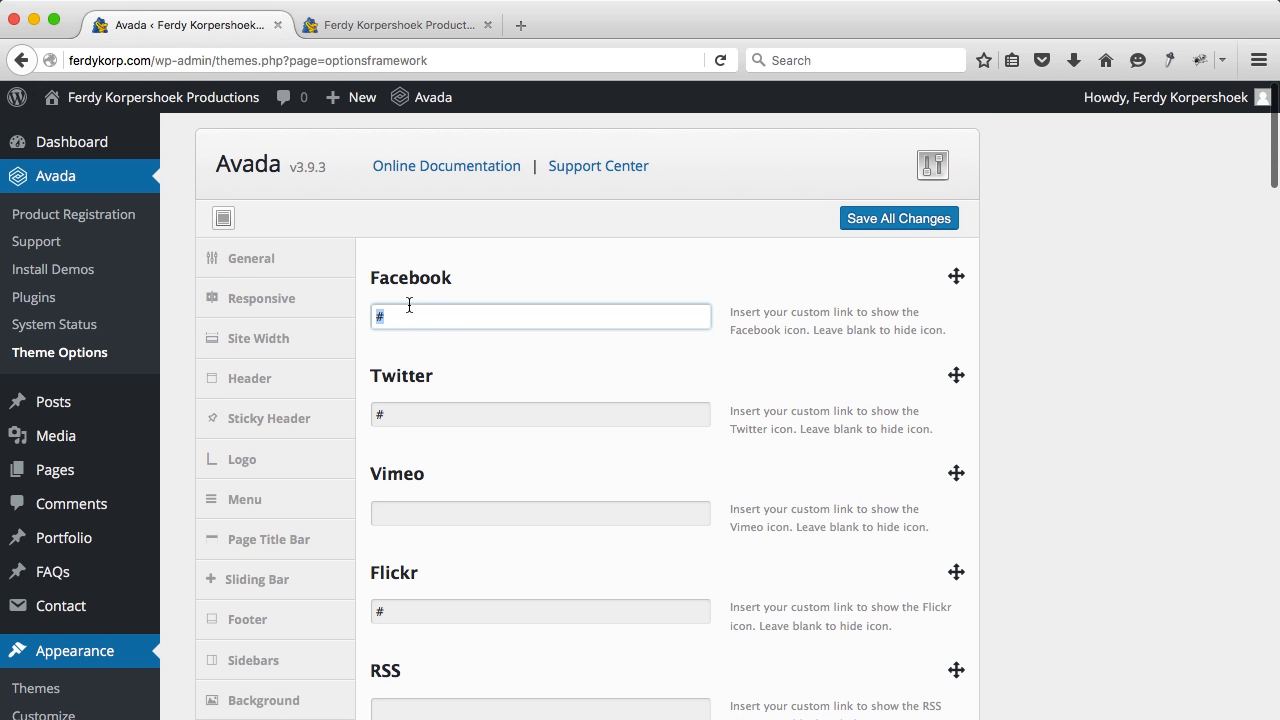
click(466, 320)
double_click(463, 320)
text(https://www.facebook.com/FerdyKorpershoekProducties/)
double_click(443, 414)
text(twitter.com/FerdyKorp)
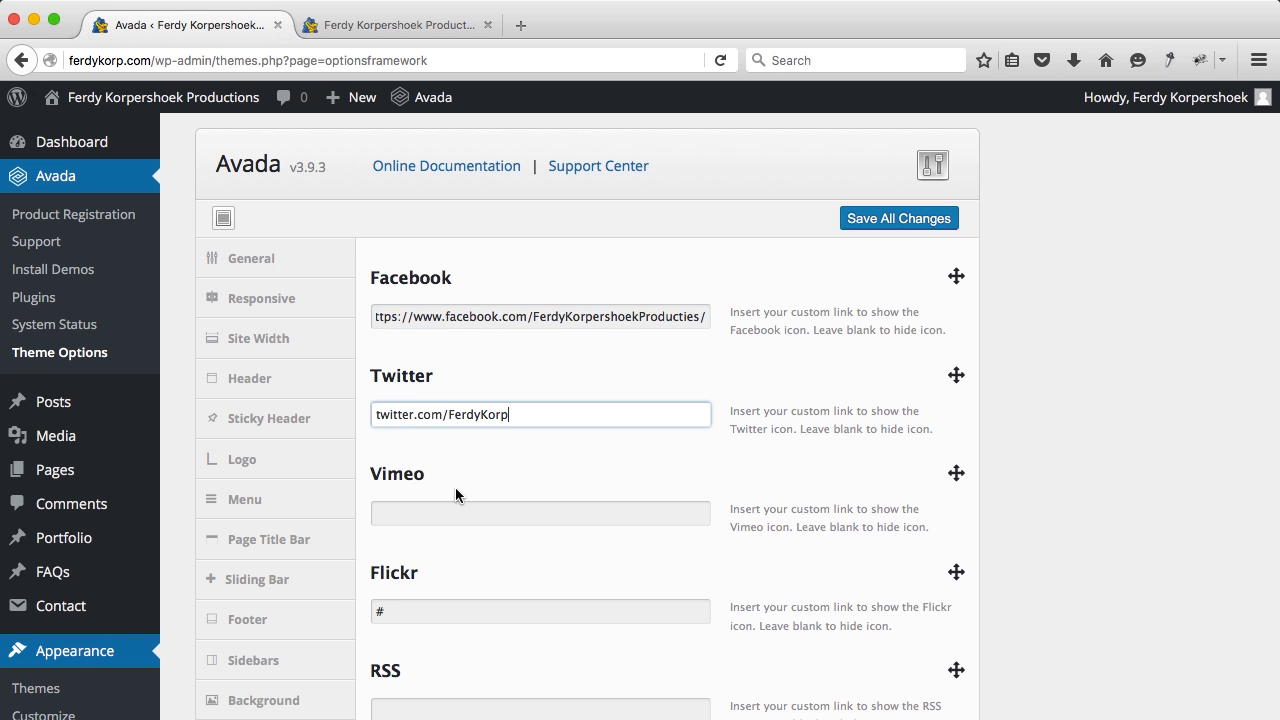
scroll(463, 570, down, 2)
click(458, 388)
text(https://vimeo.com/ferdykorpershoek)
Step: Clear the placeholder # from Flickr, Google+ and the other unused social links
scroll(455, 390, down, 2)
double_click(430, 401)
key(BackSpace)
key(Tab)
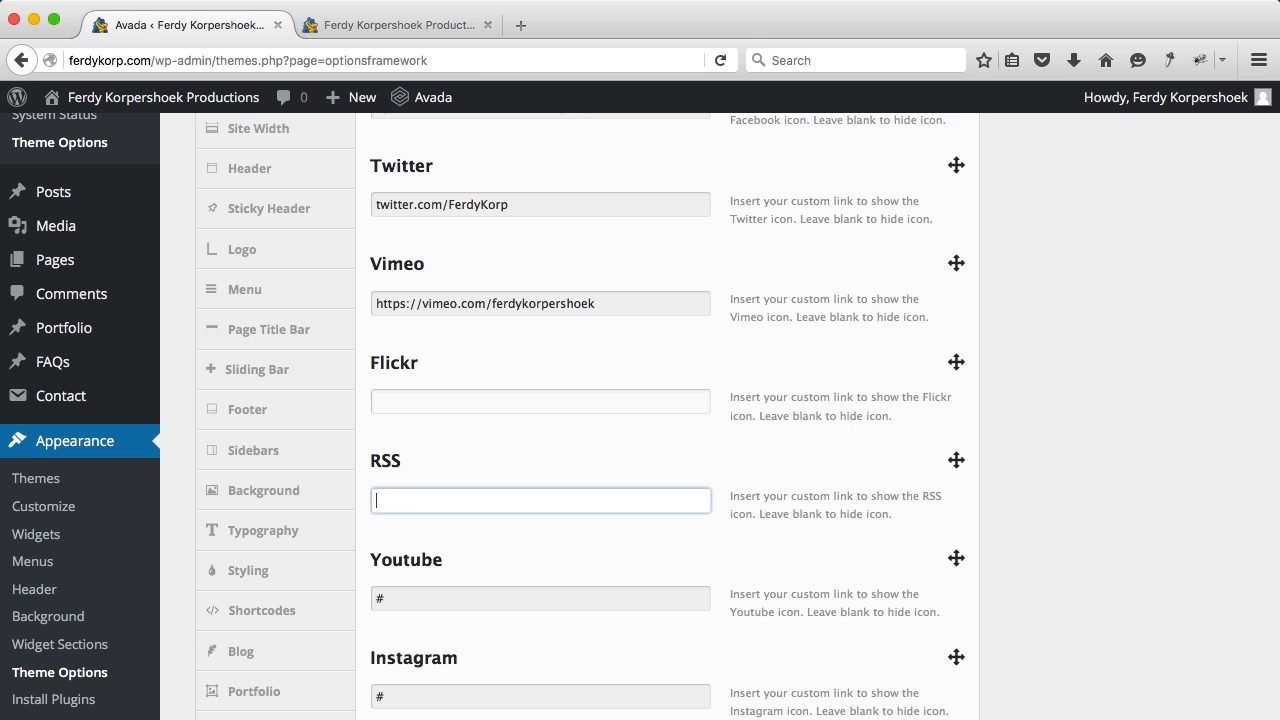
key(Tab)
key(BackSpace)
key(Tab)
key(BackSpace)
key(Tab)
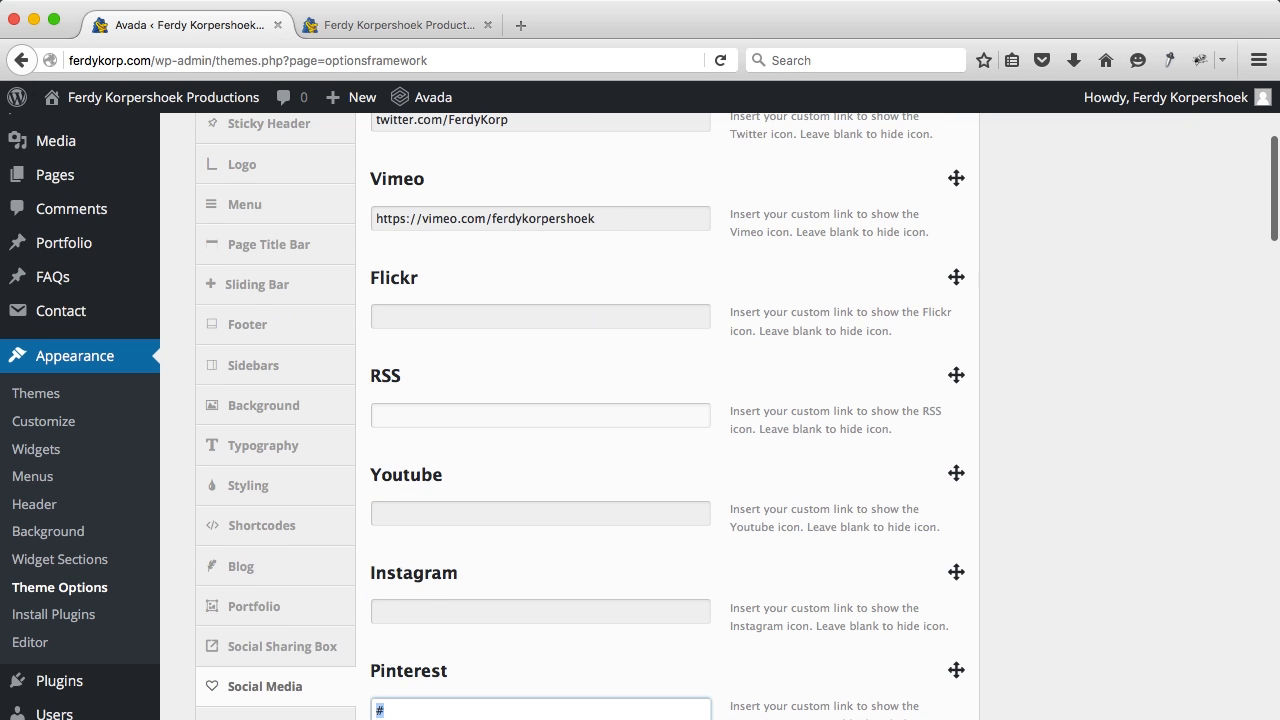
key(BackSpace)
key(Tab)
scroll(594, 476, down, 9)
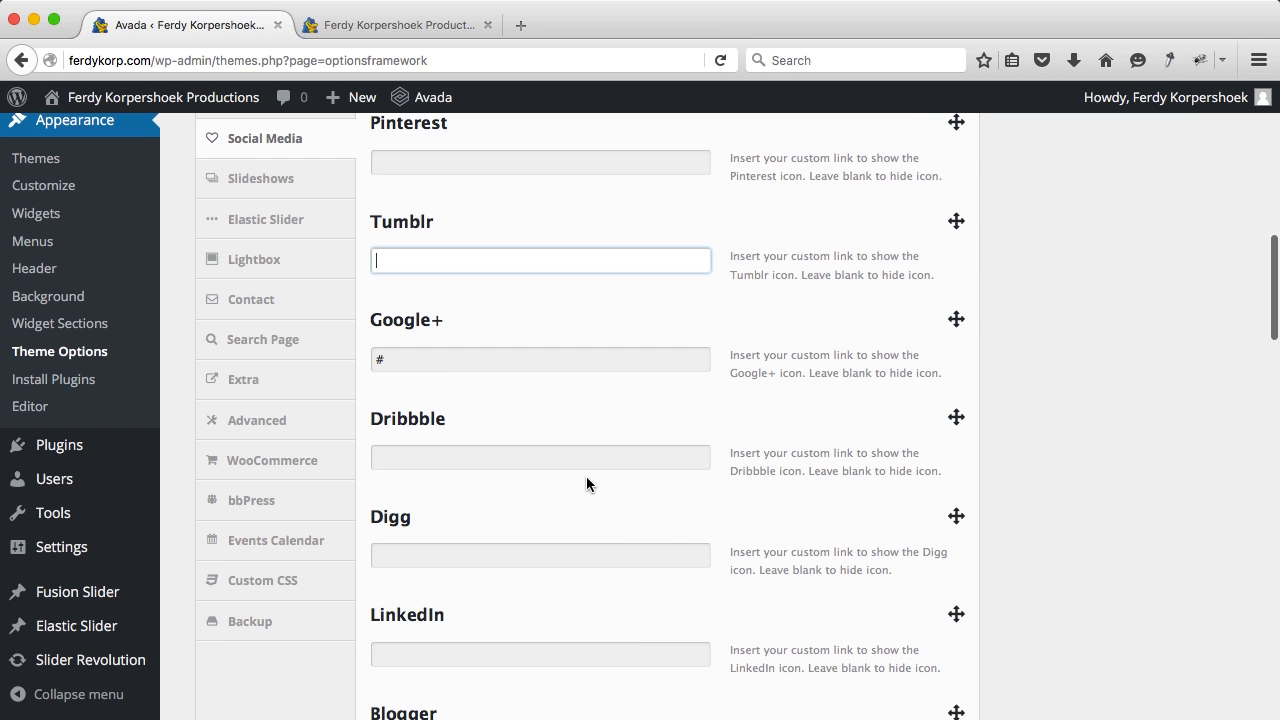
double_click(455, 375)
click(434, 357)
key(BackSpace)
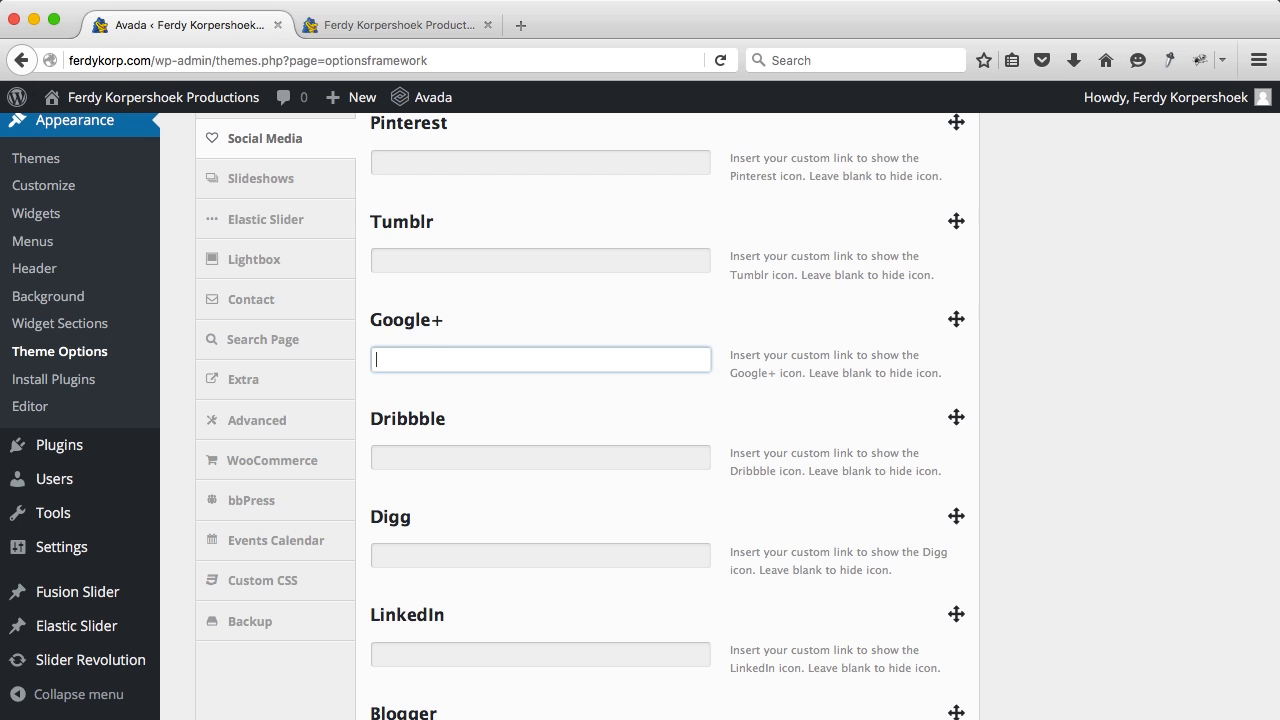
scroll(752, 437, down, 20)
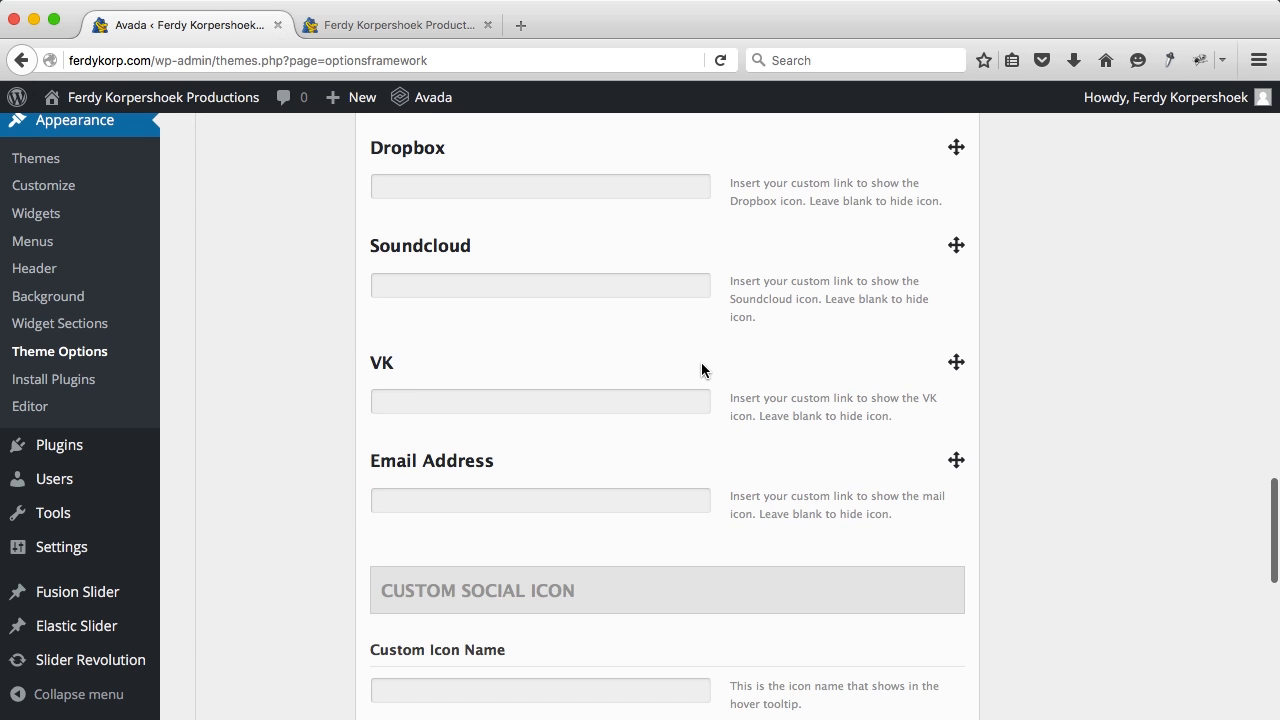
scroll(701, 370, down, 2)
Step: Enter the site's contact e-mail address and save the social media settings
click(540, 408)
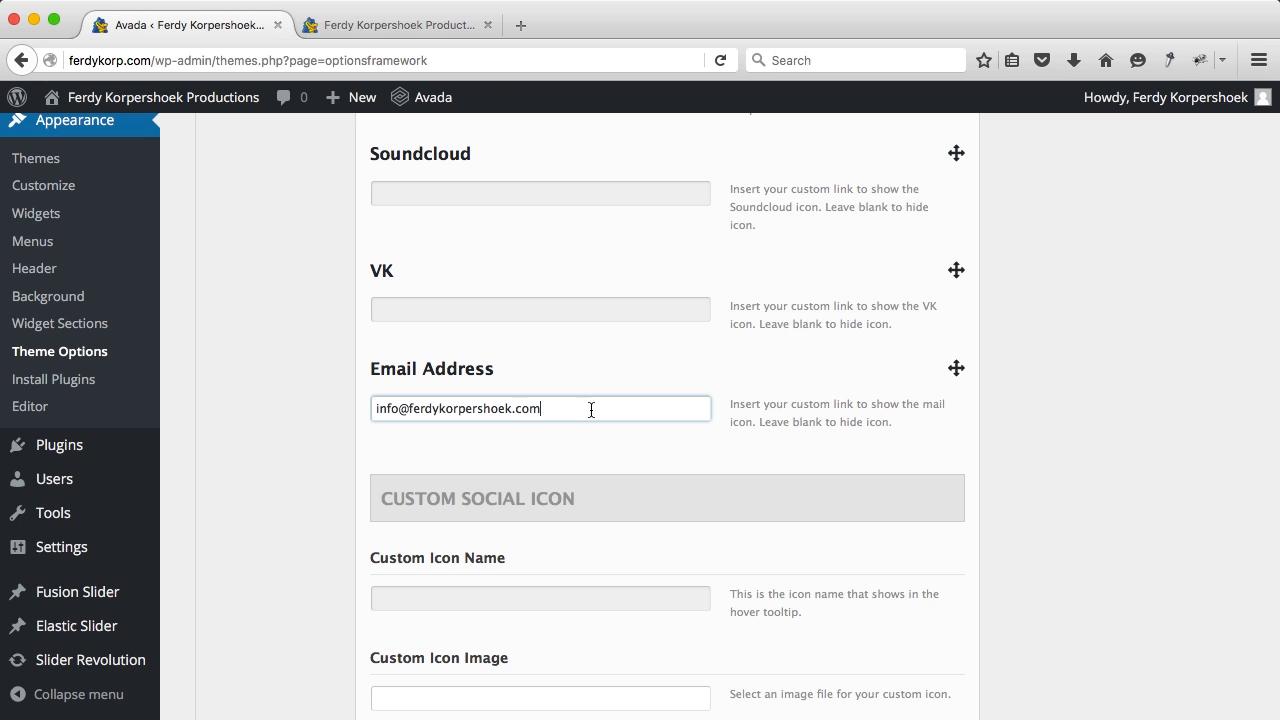
scroll(806, 479, down, 12)
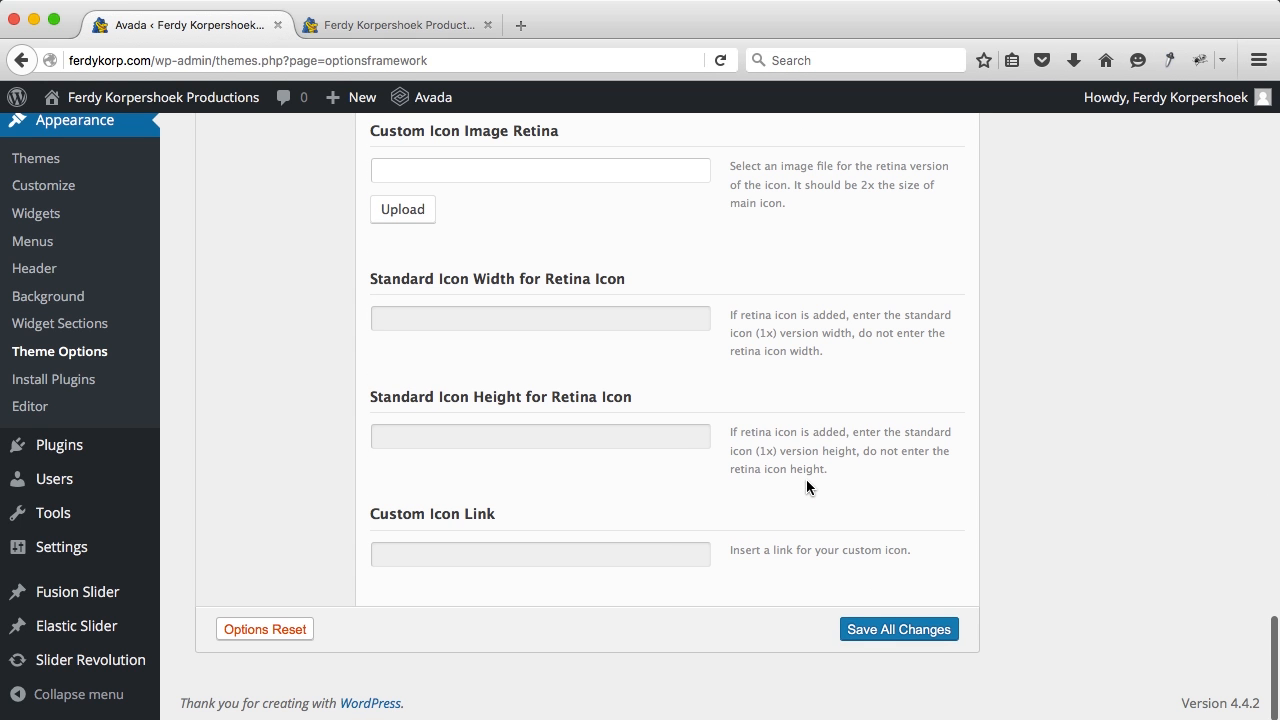
click(870, 629)
scroll(307, 296, up, 20)
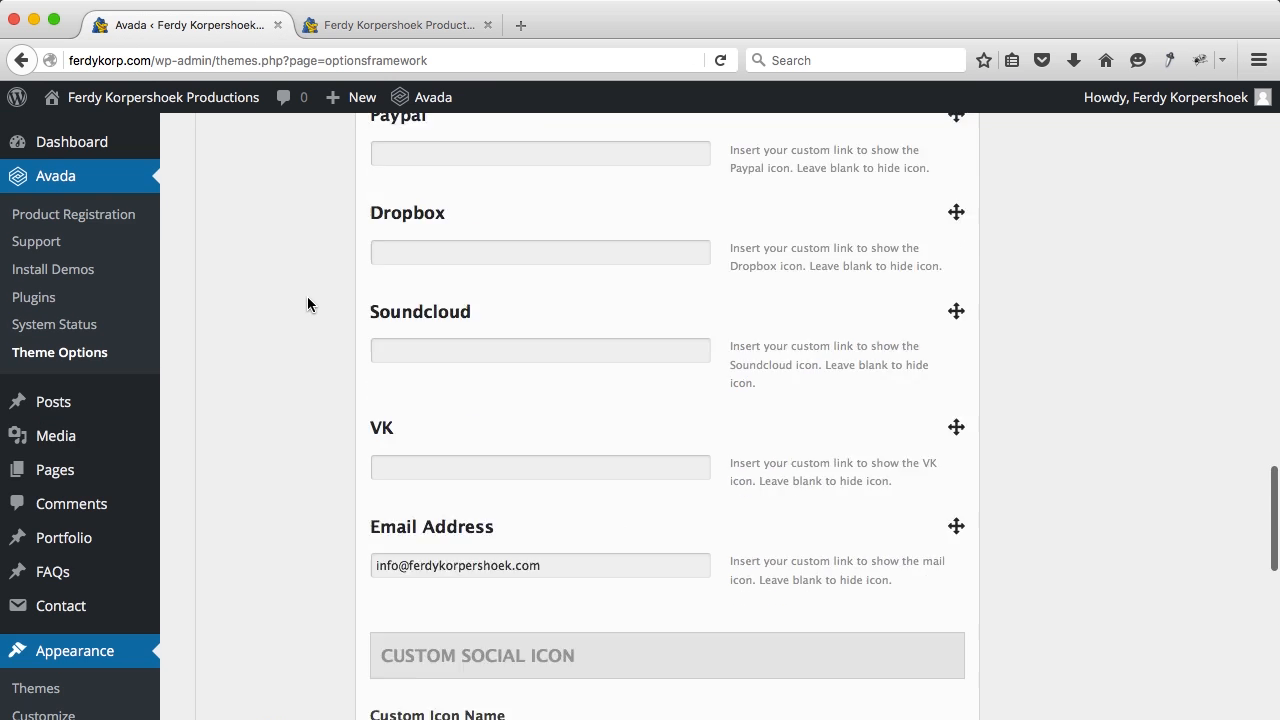
scroll(307, 296, up, 5)
scroll(280, 340, down, 1)
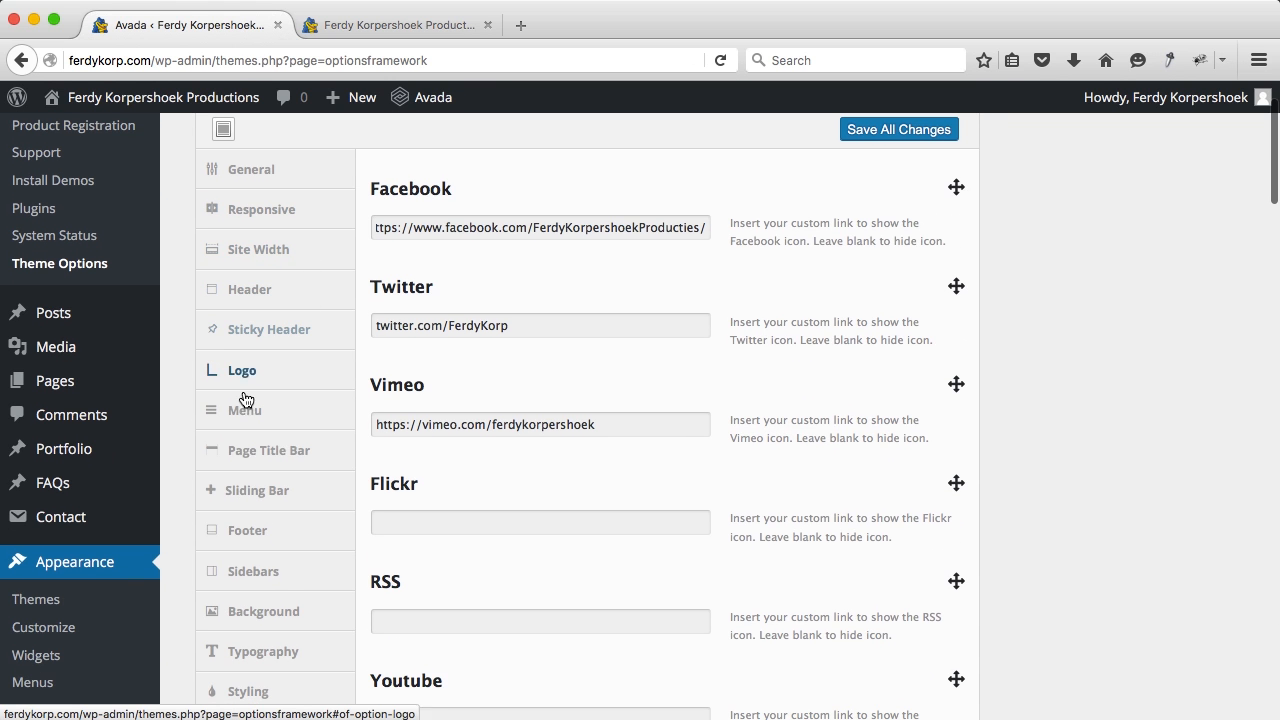
Step: Turn on Display Social Icons on Footer in the Avada footer options
click(249, 529)
scroll(594, 478, down, 15)
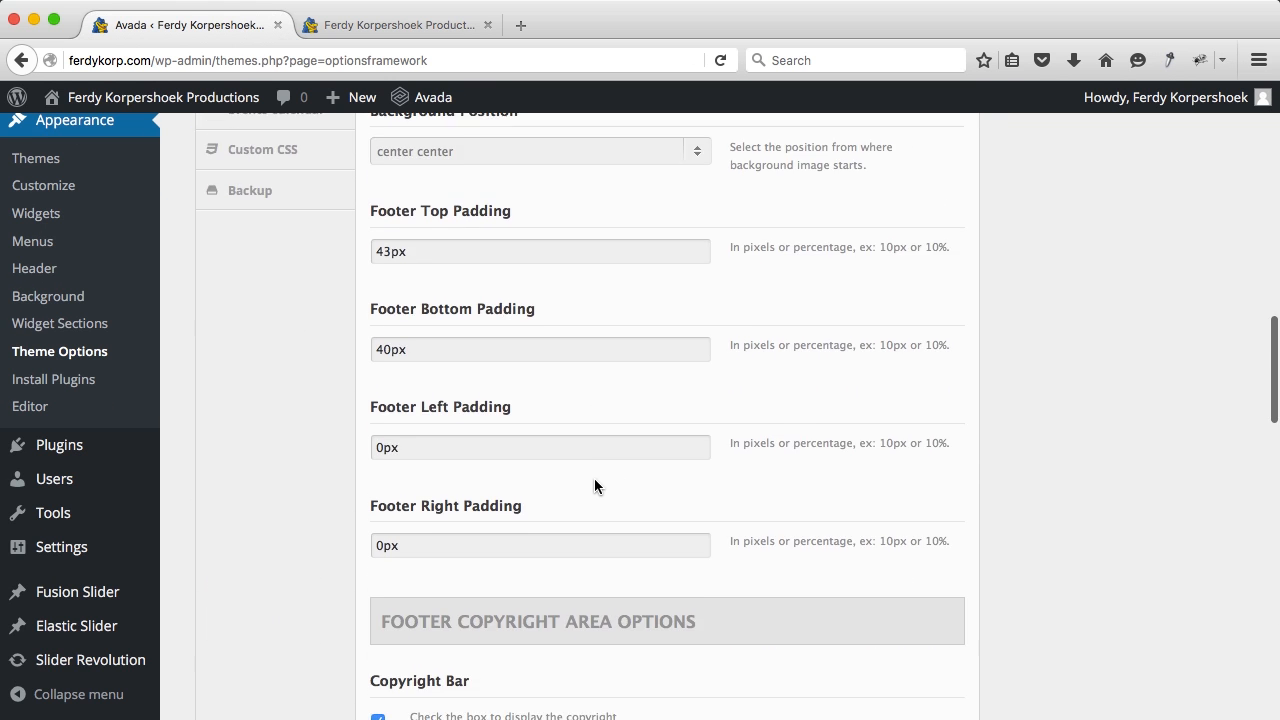
scroll(594, 478, down, 2)
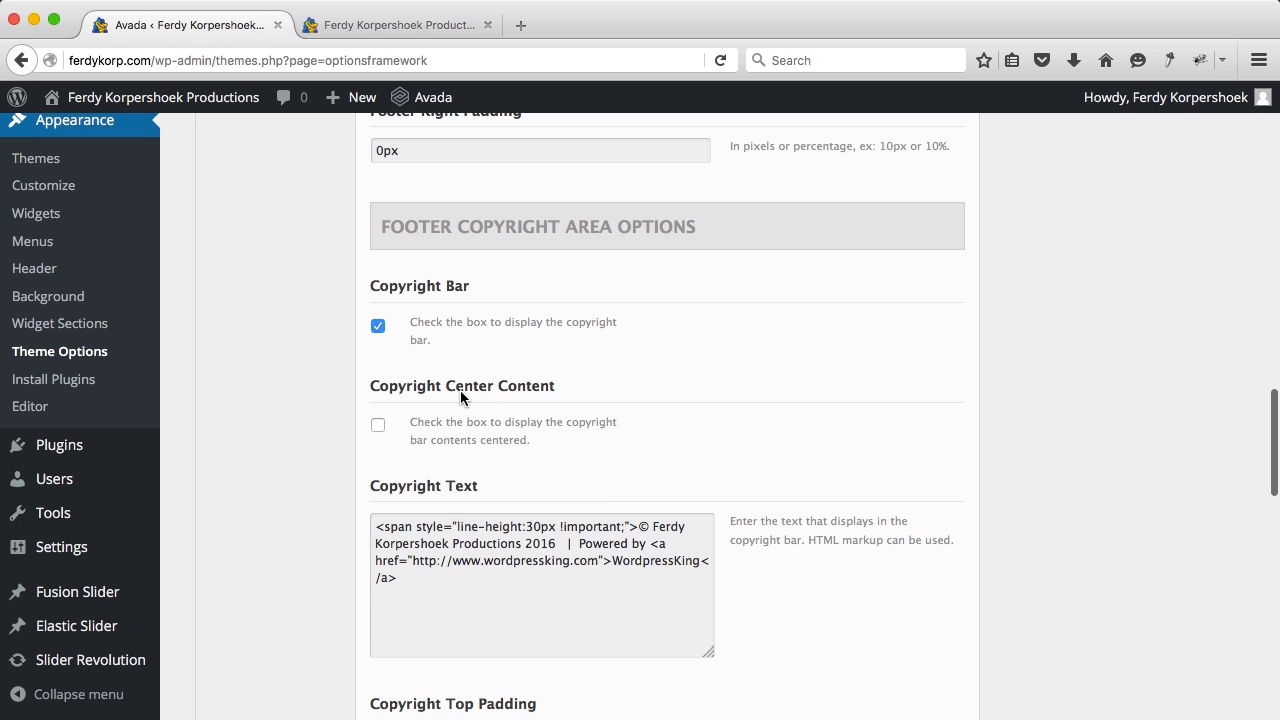
scroll(461, 392, down, 2)
scroll(461, 392, down, 3)
scroll(470, 430, down, 3)
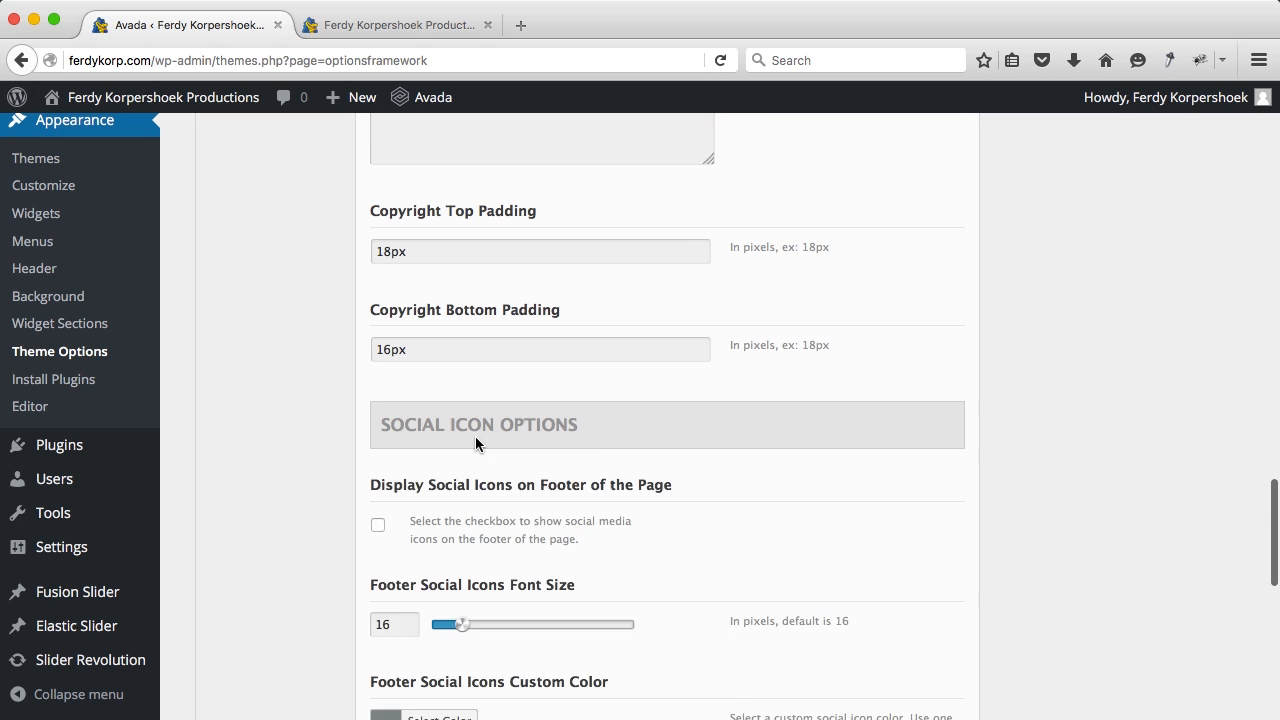
click(378, 461)
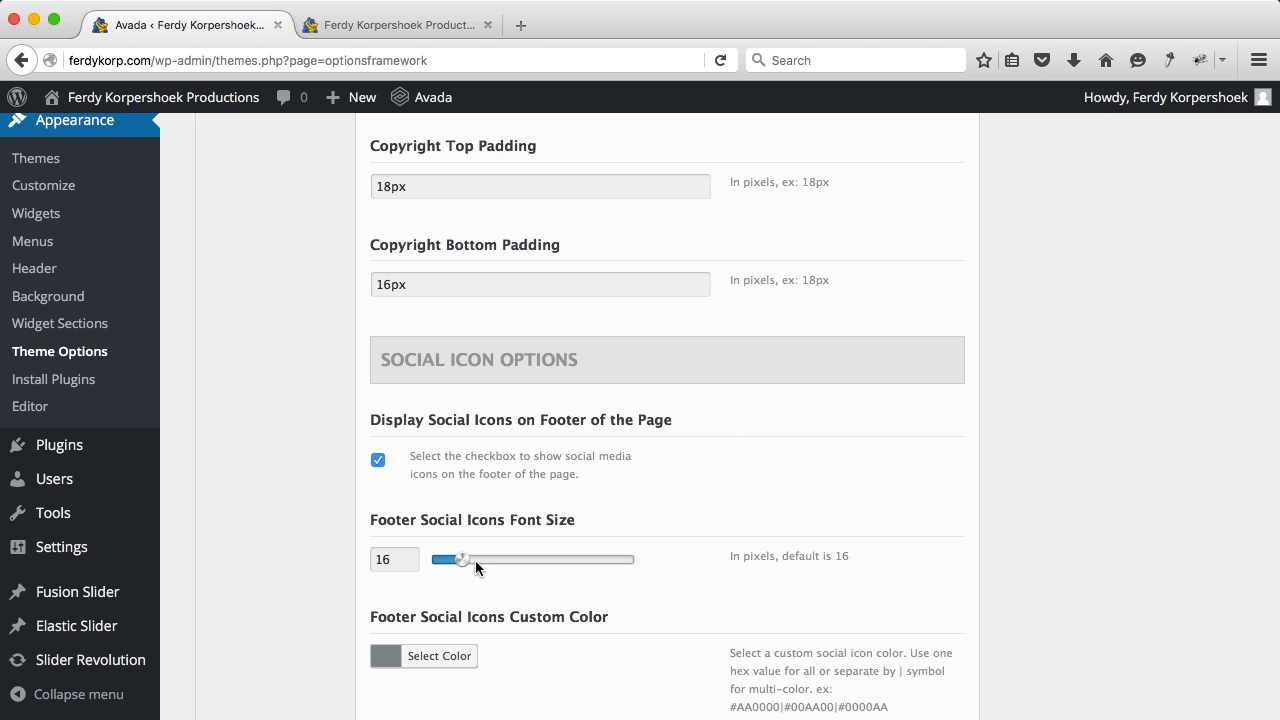
Step: Set the footer social icons' custom colour to white (#ffffff) and save all changes
scroll(660, 512, down, 3)
click(387, 479)
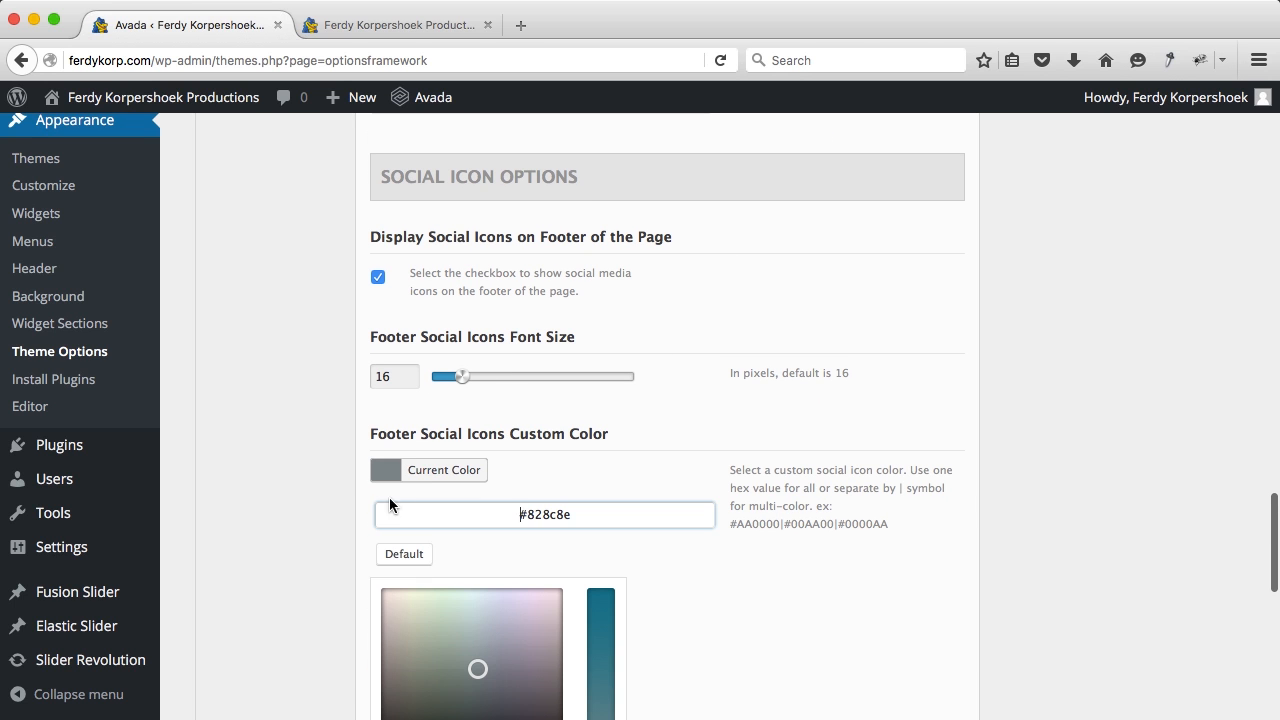
scroll(440, 580, down, 2)
click(415, 627)
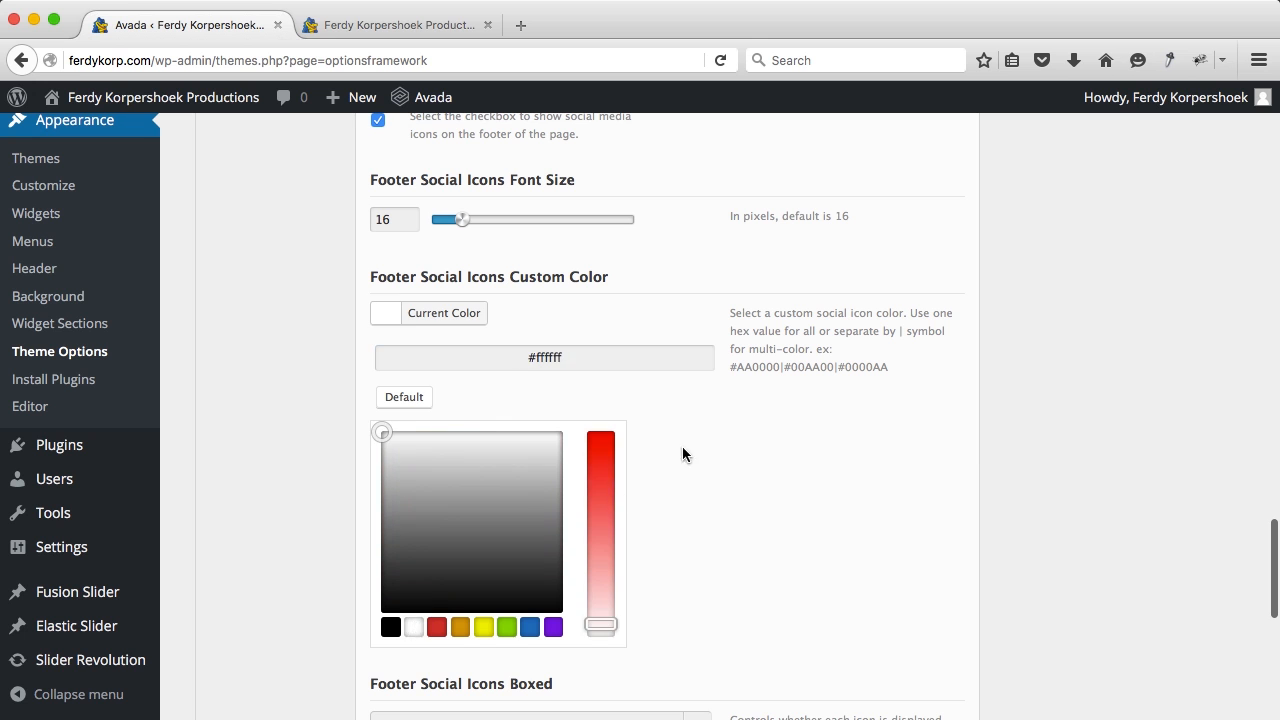
click(739, 420)
scroll(739, 420, down, 3)
scroll(739, 427, down, 4)
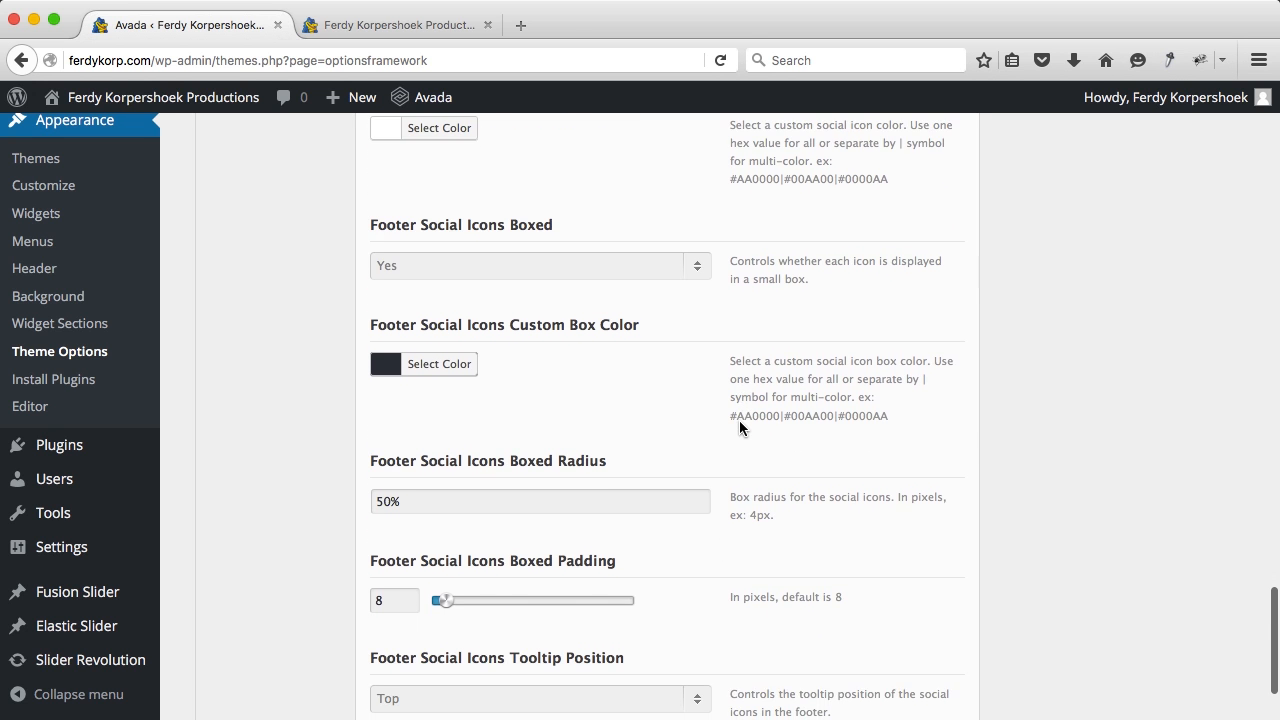
click(876, 628)
Step: Reload the live site and test the new Facebook icon in the footer bar
click(430, 27)
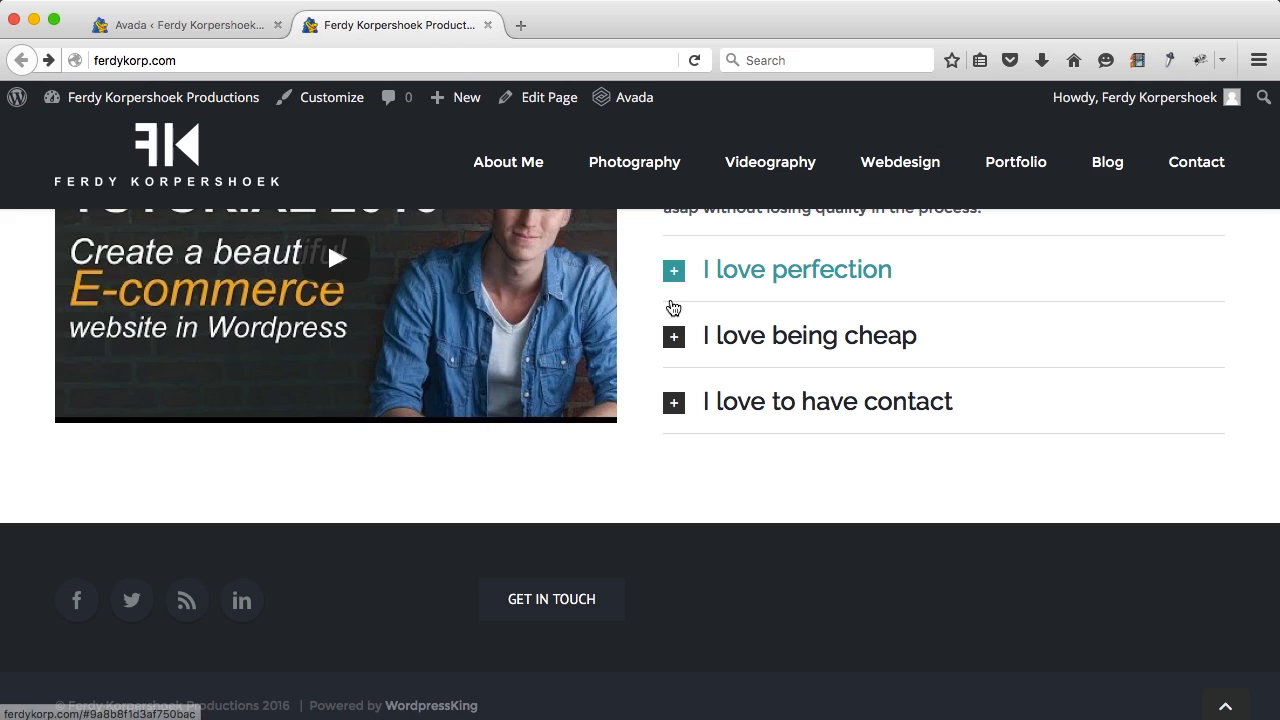
key(super+r)
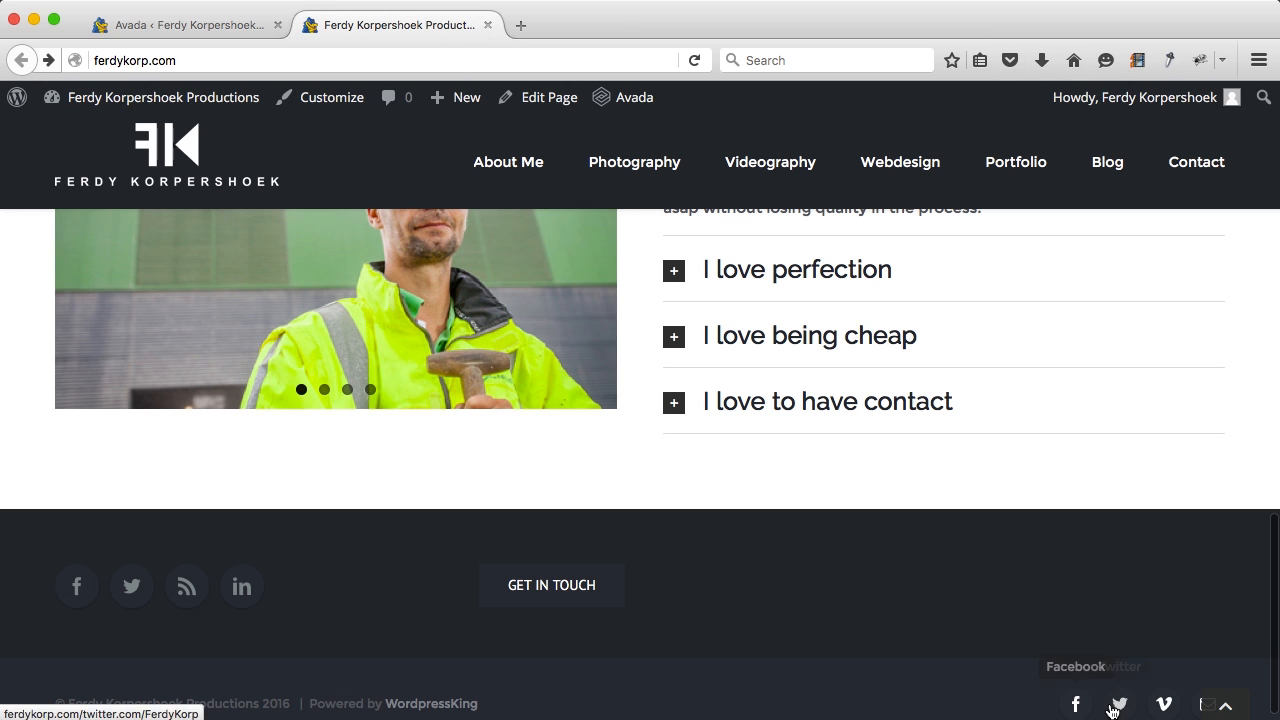
click(1076, 704)
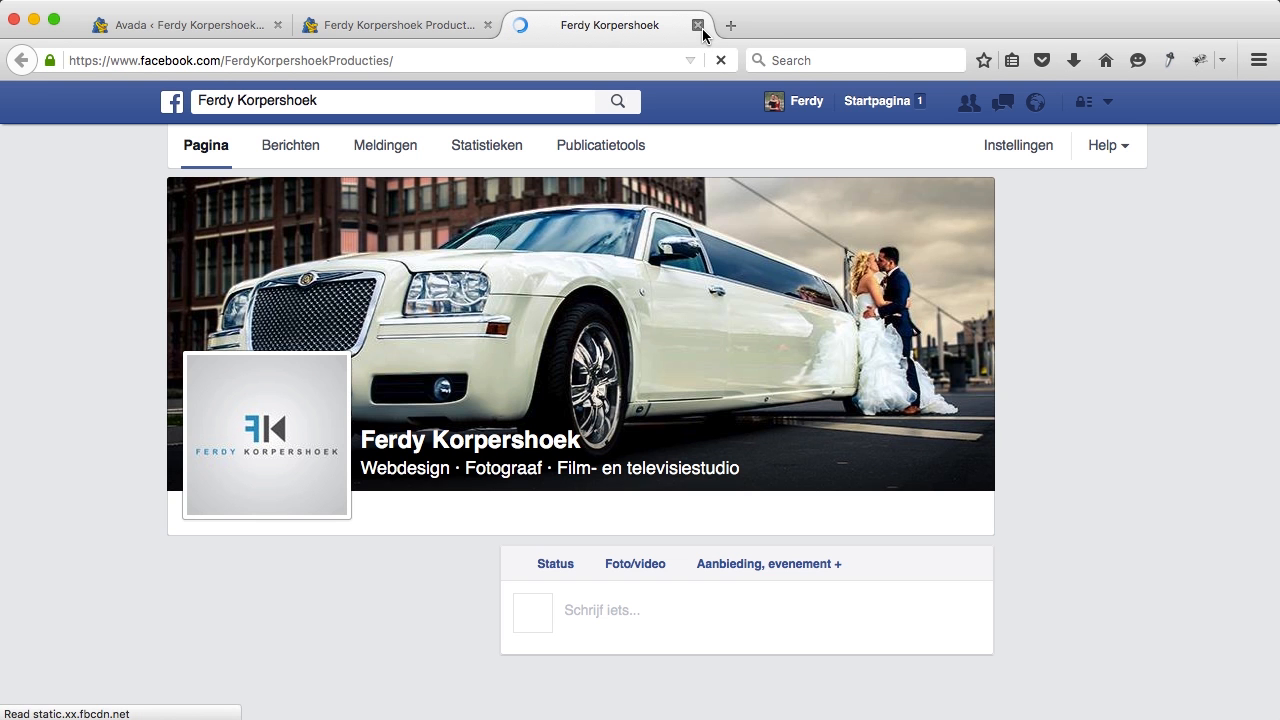
key(super+w)
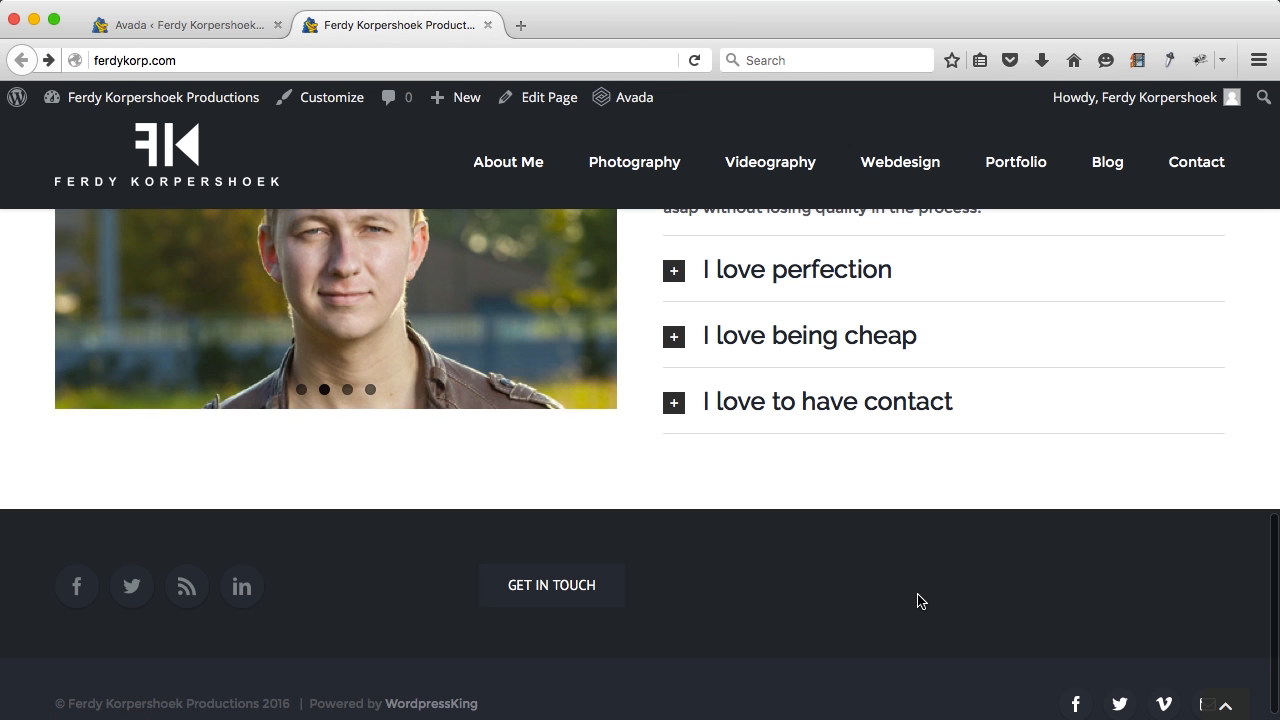
scroll(280, 648, down, 1)
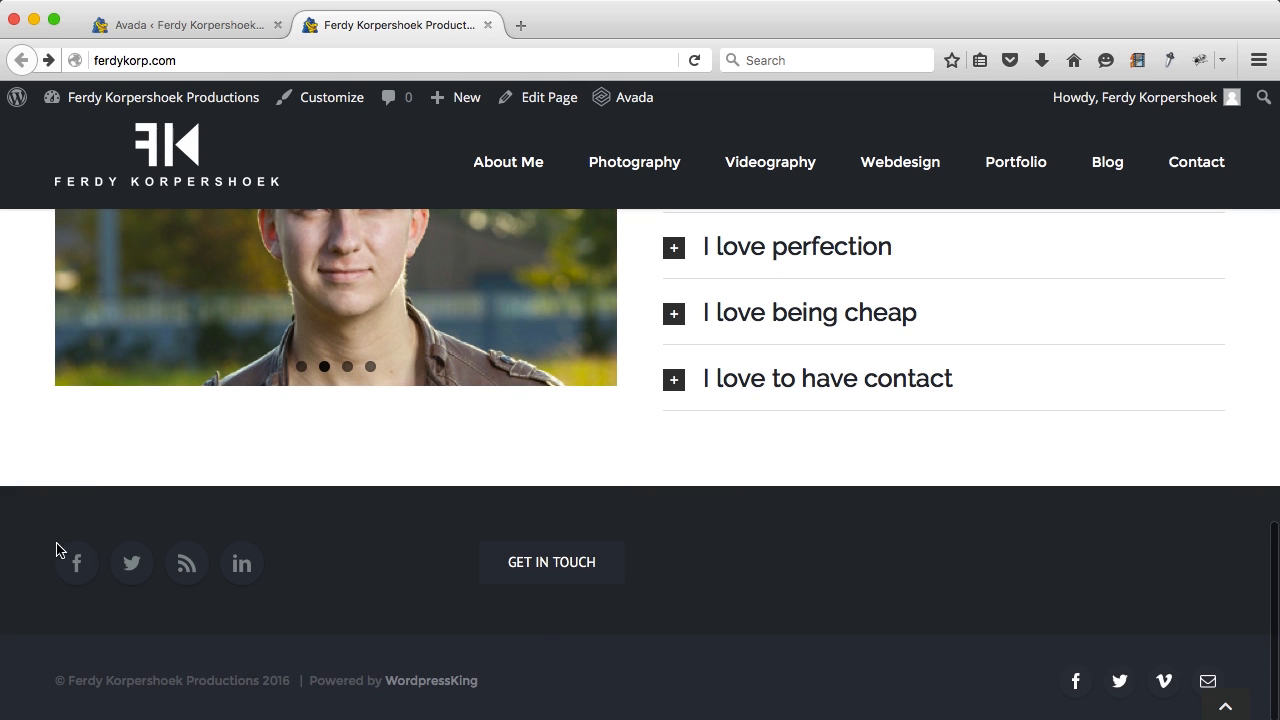
Step: Go to Appearance > Widgets from the Avada admin and expand Footer Widget 1
click(137, 37)
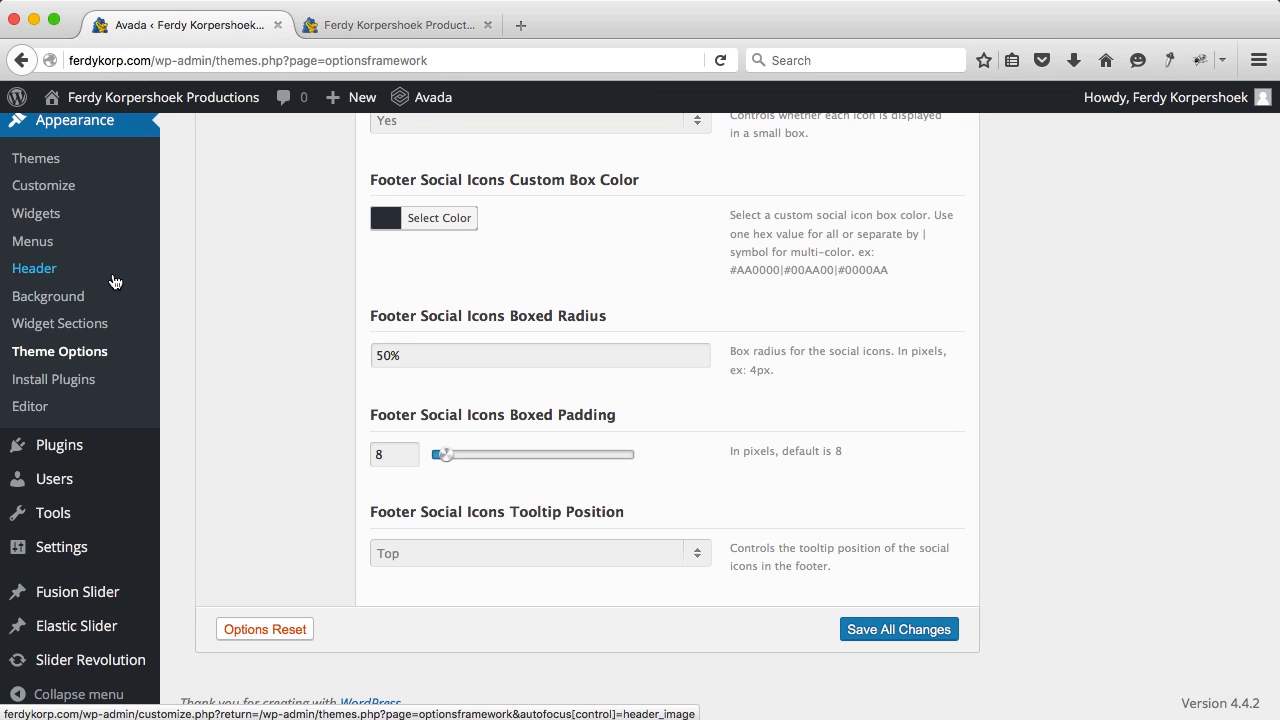
scroll(70, 361, up, 3)
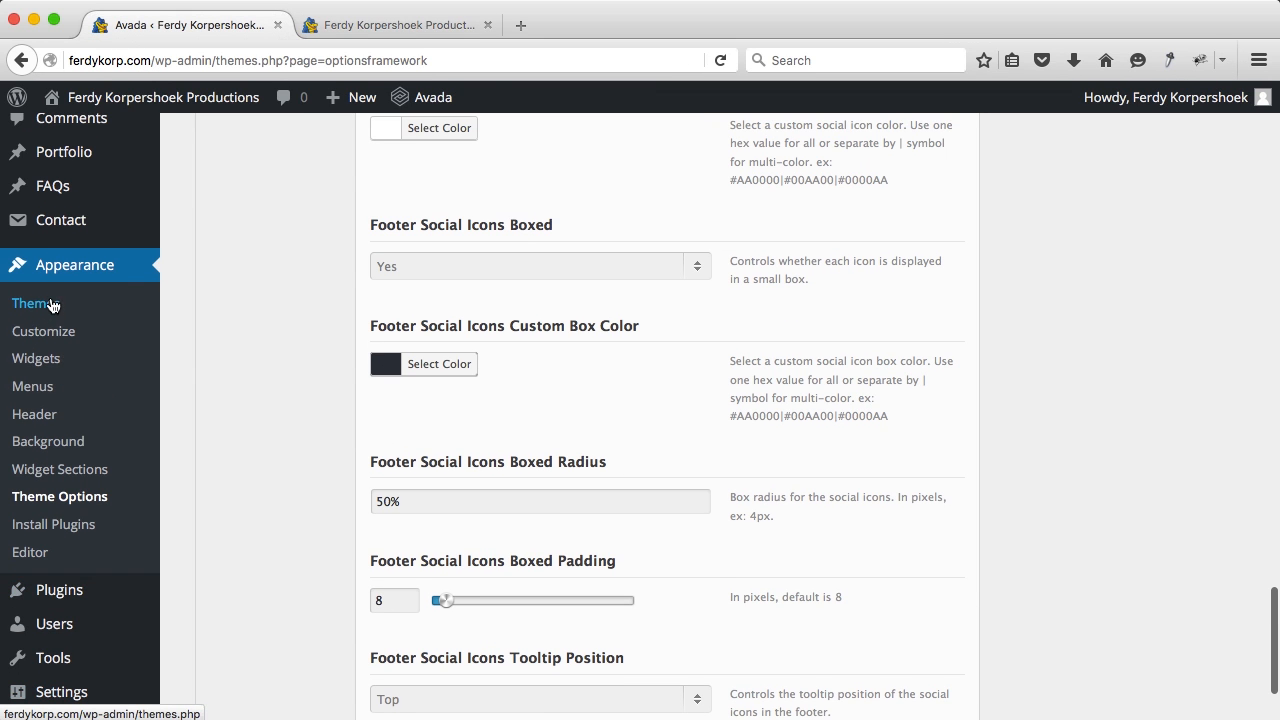
click(41, 368)
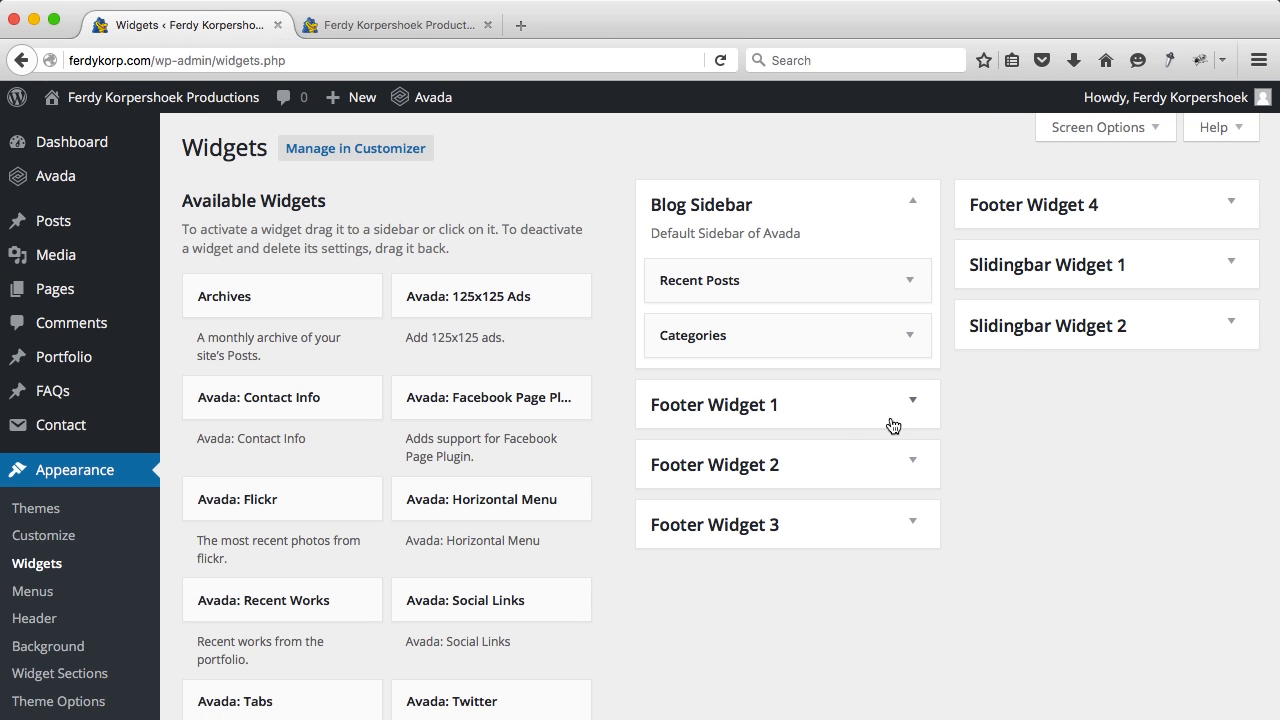
click(924, 414)
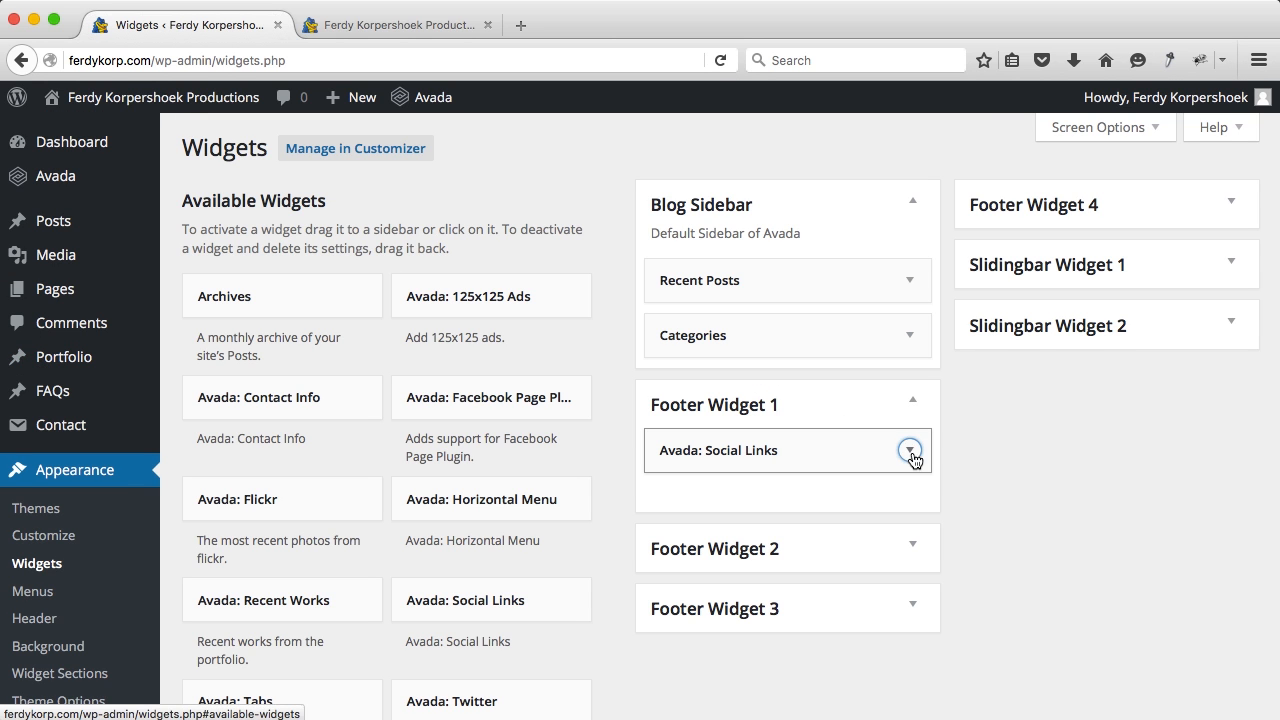
Step: Delete the Avada: Social Links widget from Footer Widget 1
click(912, 451)
scroll(912, 451, down, 5)
scroll(675, 563, down, 10)
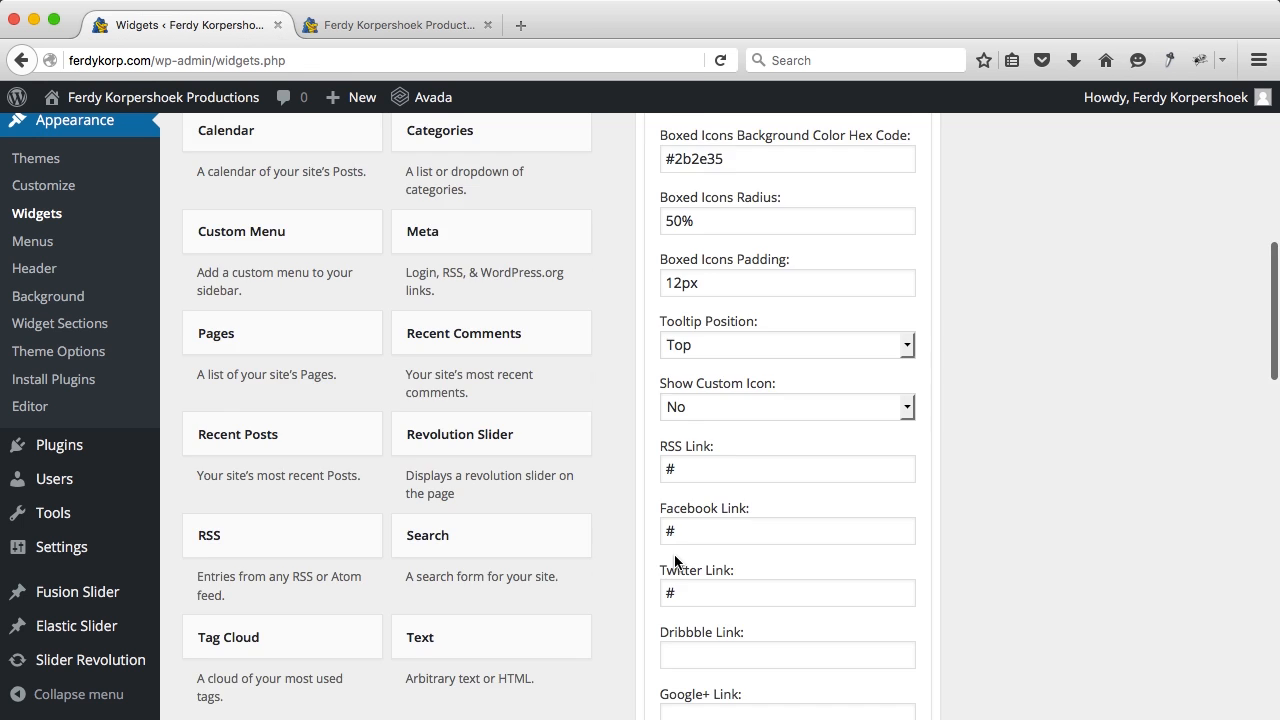
scroll(675, 556, down, 6)
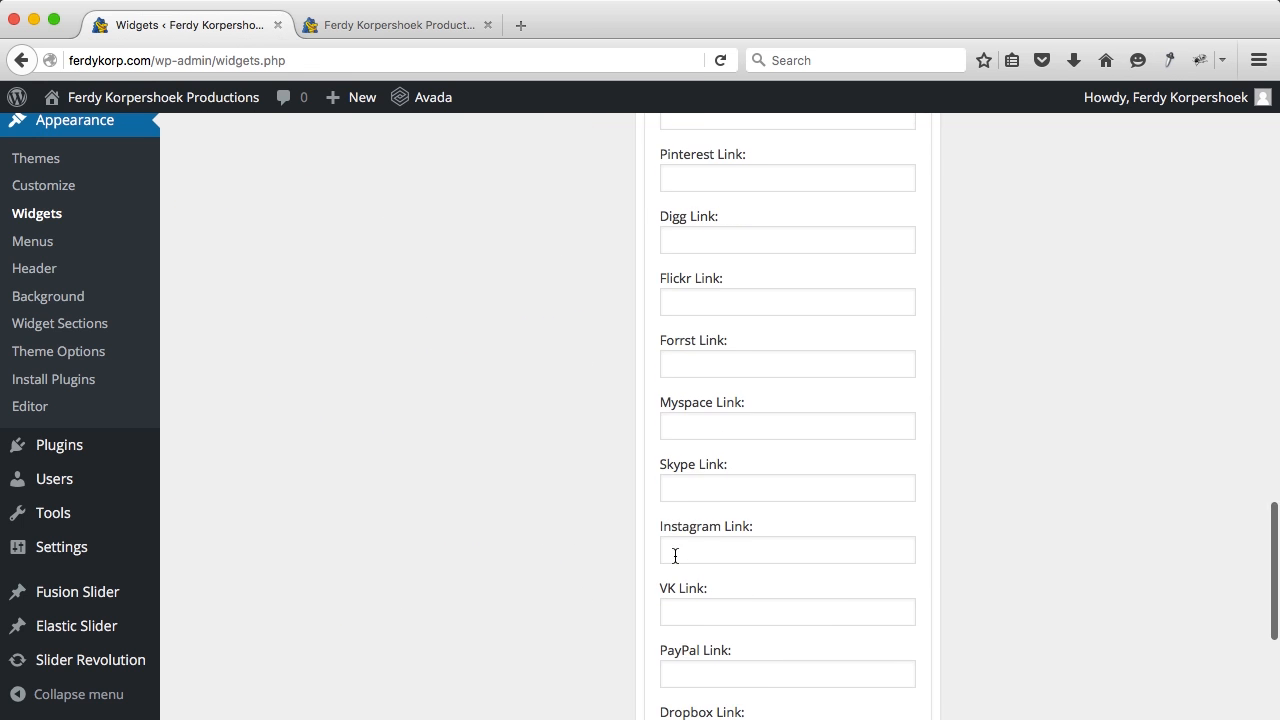
click(678, 492)
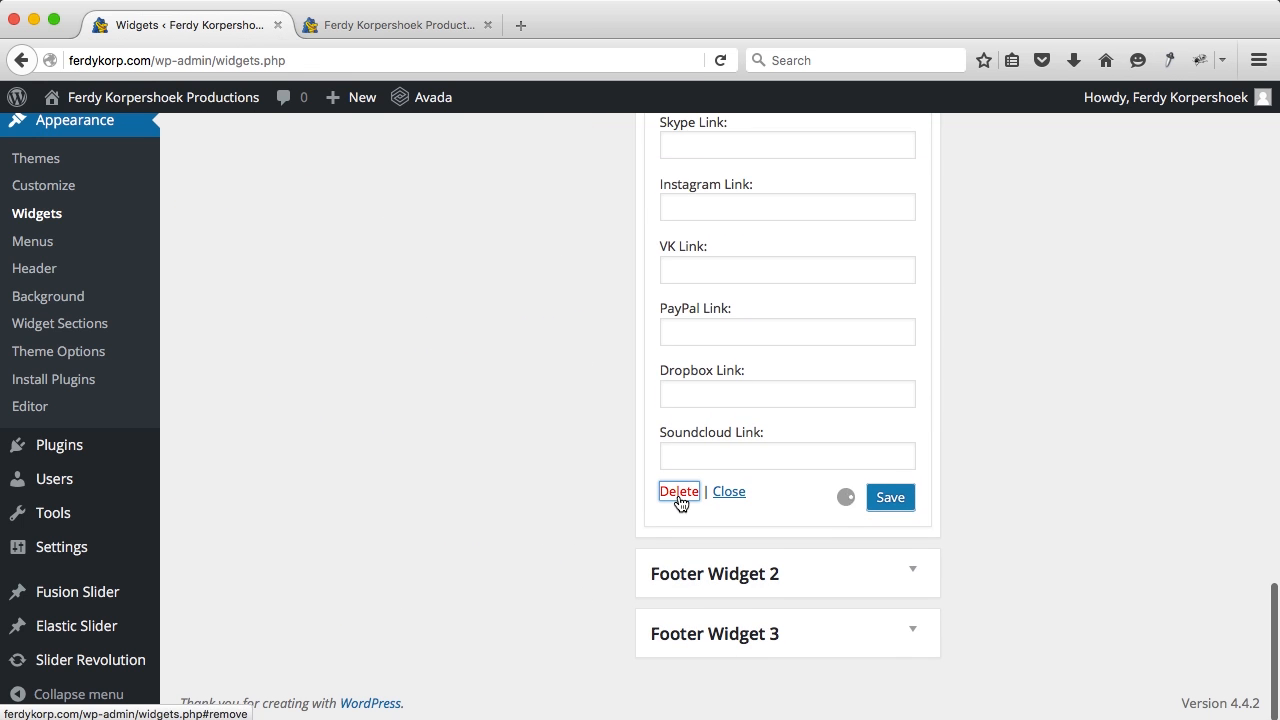
scroll(751, 395, up, 7)
scroll(751, 398, up, 3)
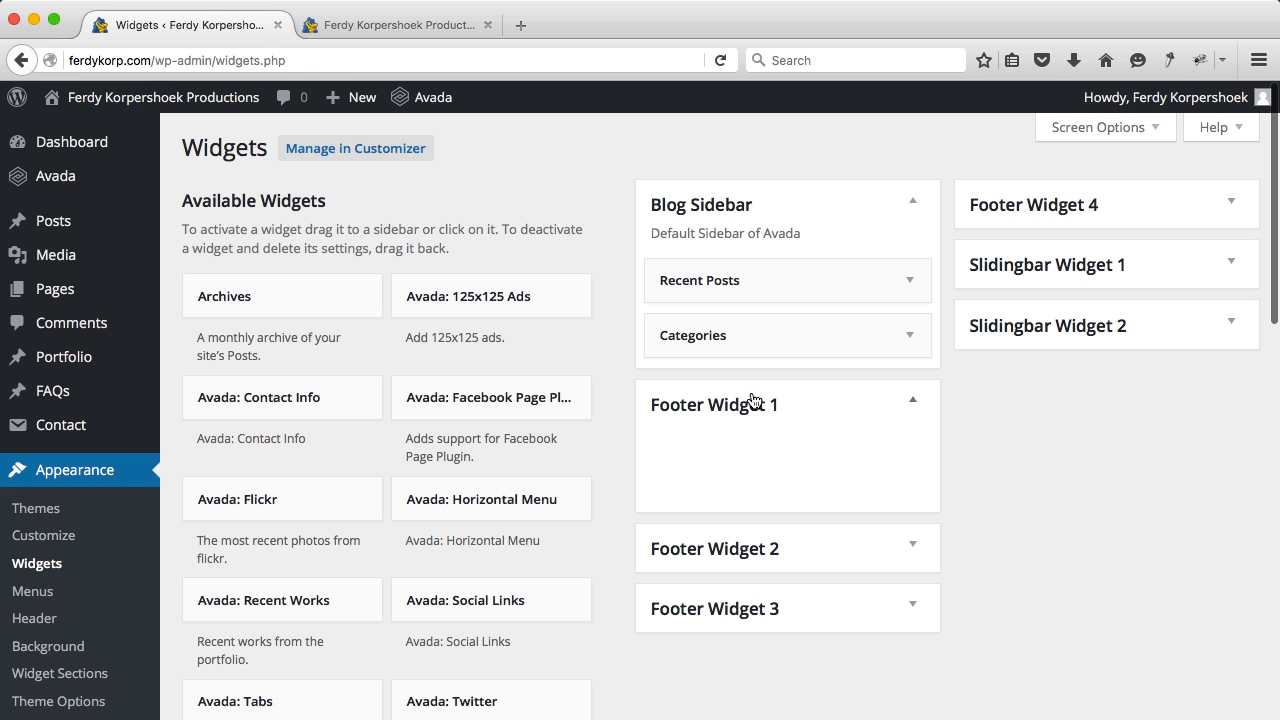
Step: Delete the Text widget from Footer Widget 2
click(896, 553)
scroll(897, 558, down, 1)
scroll(898, 558, down, 1)
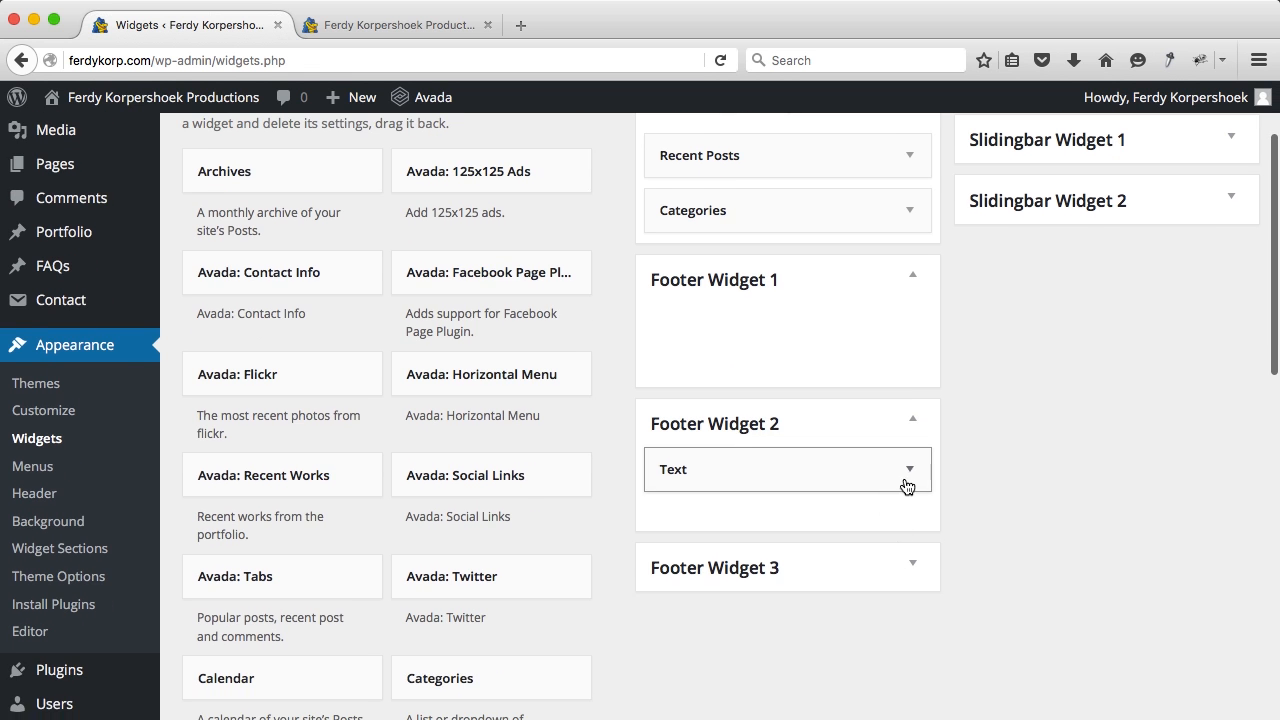
click(906, 486)
scroll(906, 486, down, 4)
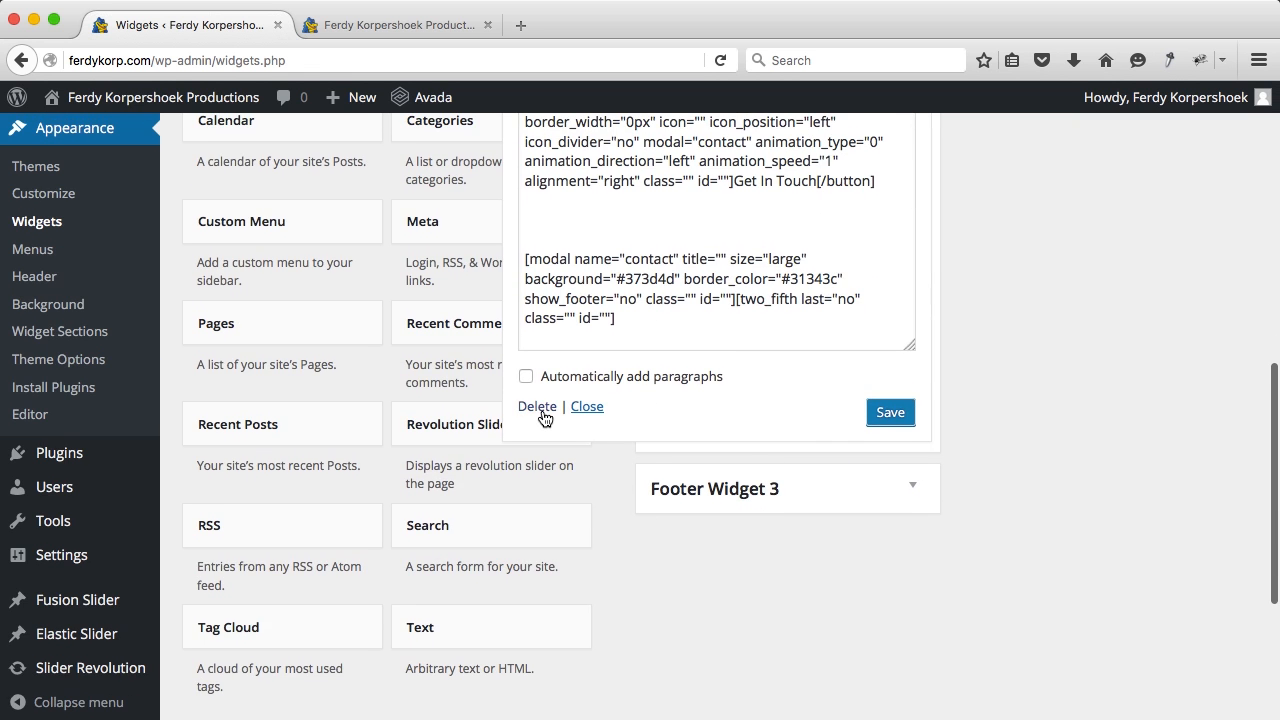
click(540, 422)
scroll(542, 412, up, 5)
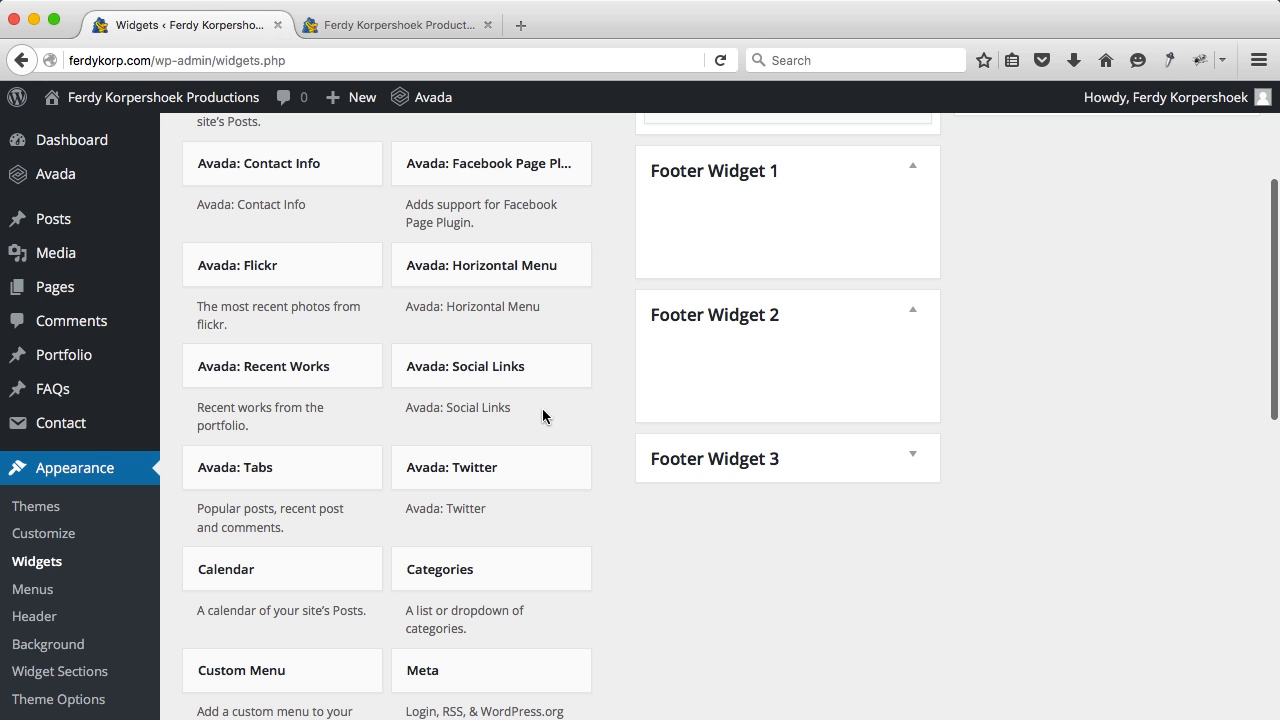
scroll(348, 408, up, 3)
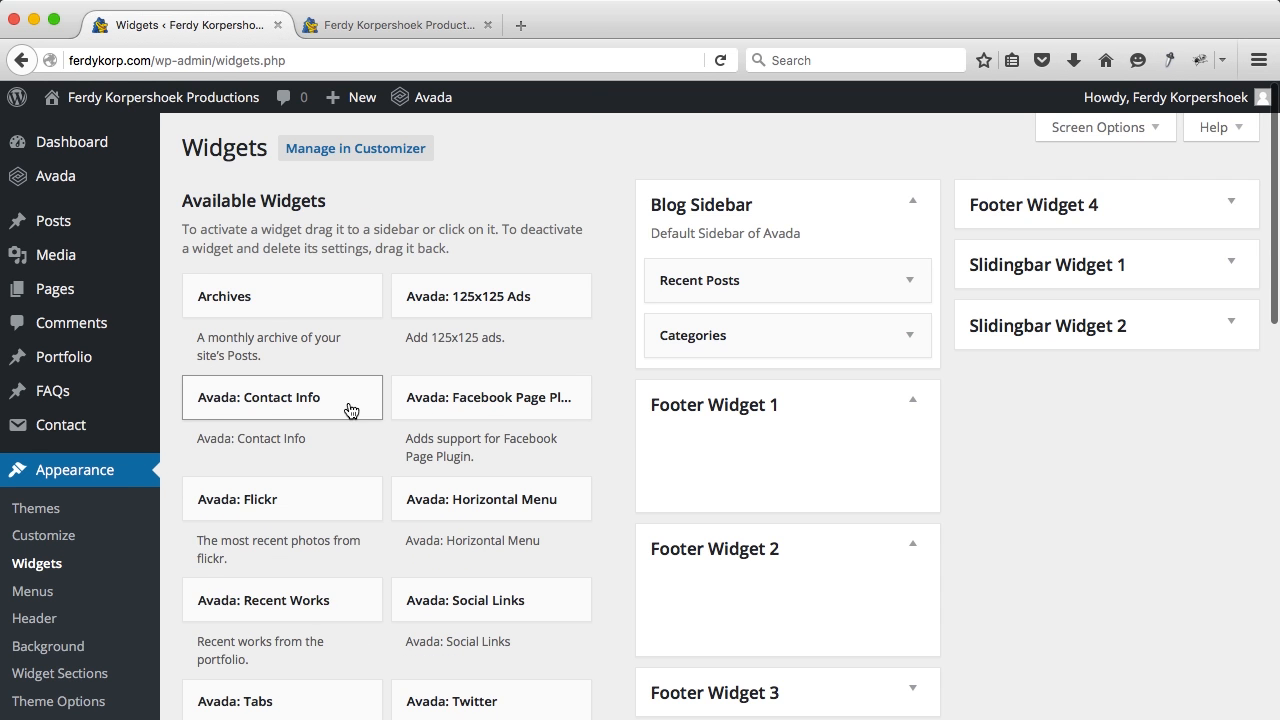
scroll(348, 408, down, 10)
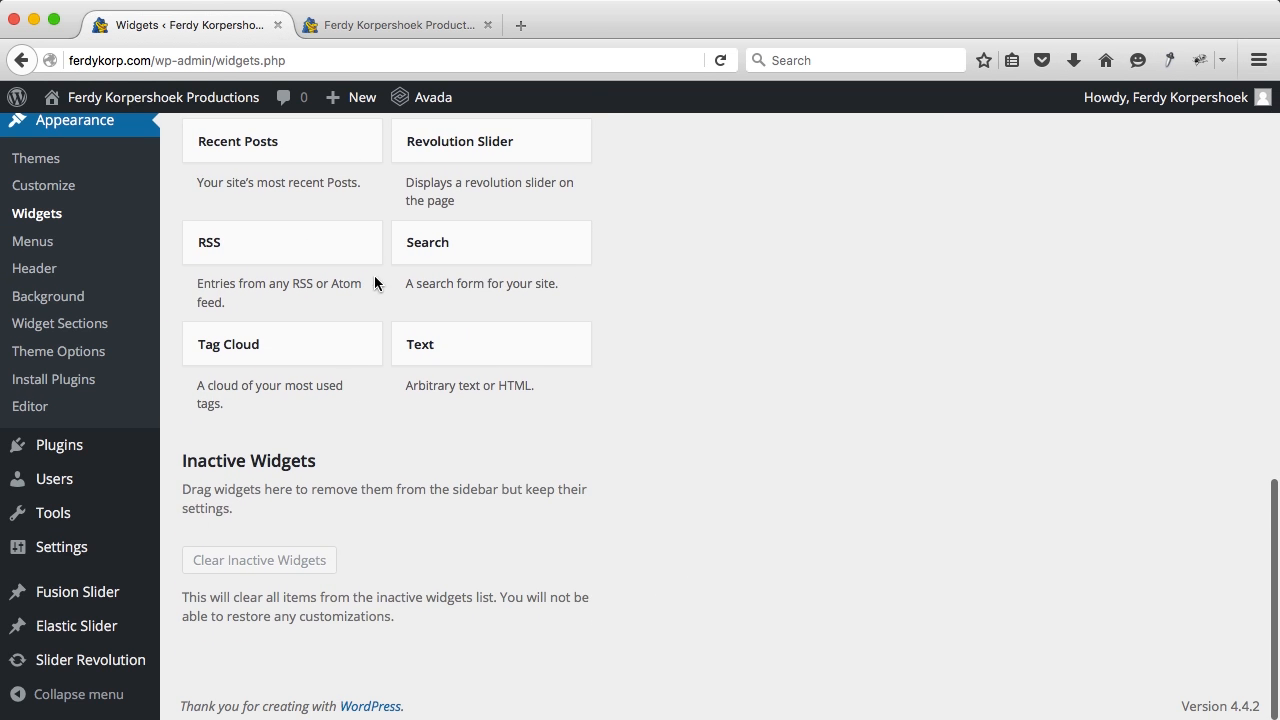
scroll(390, 283, up, 6)
scroll(369, 254, up, 1)
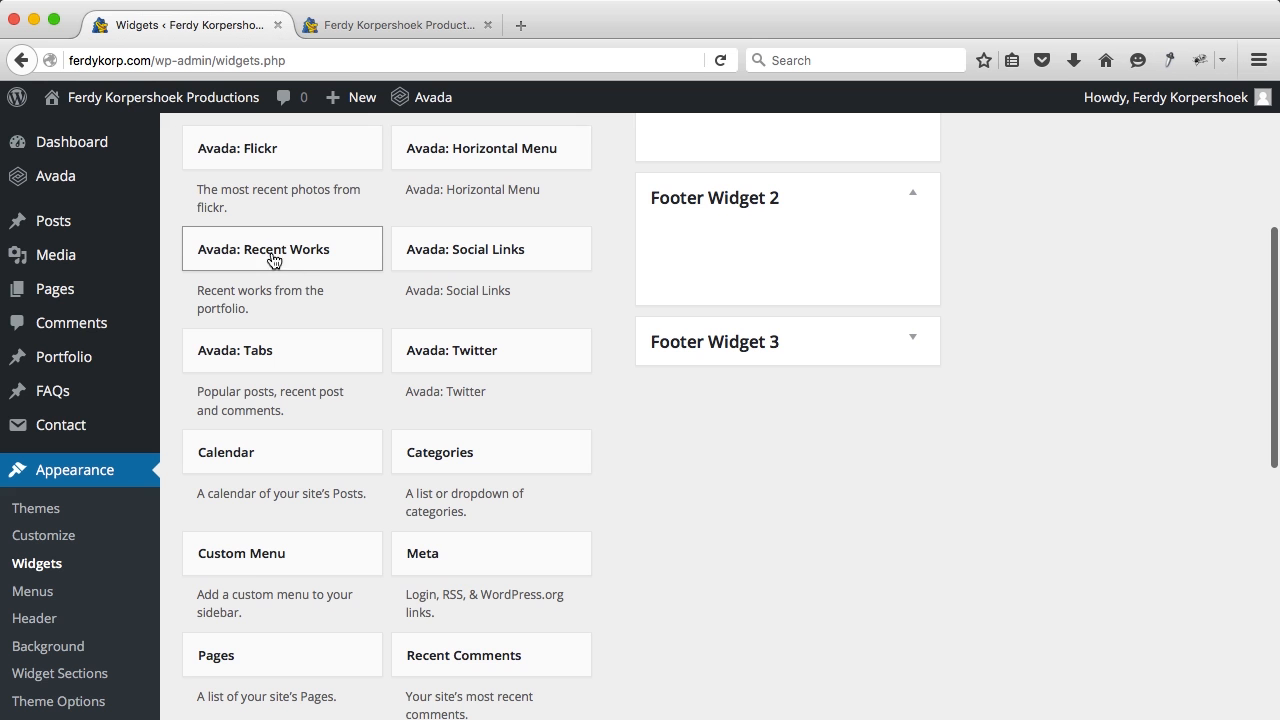
scroll(383, 279, up, 7)
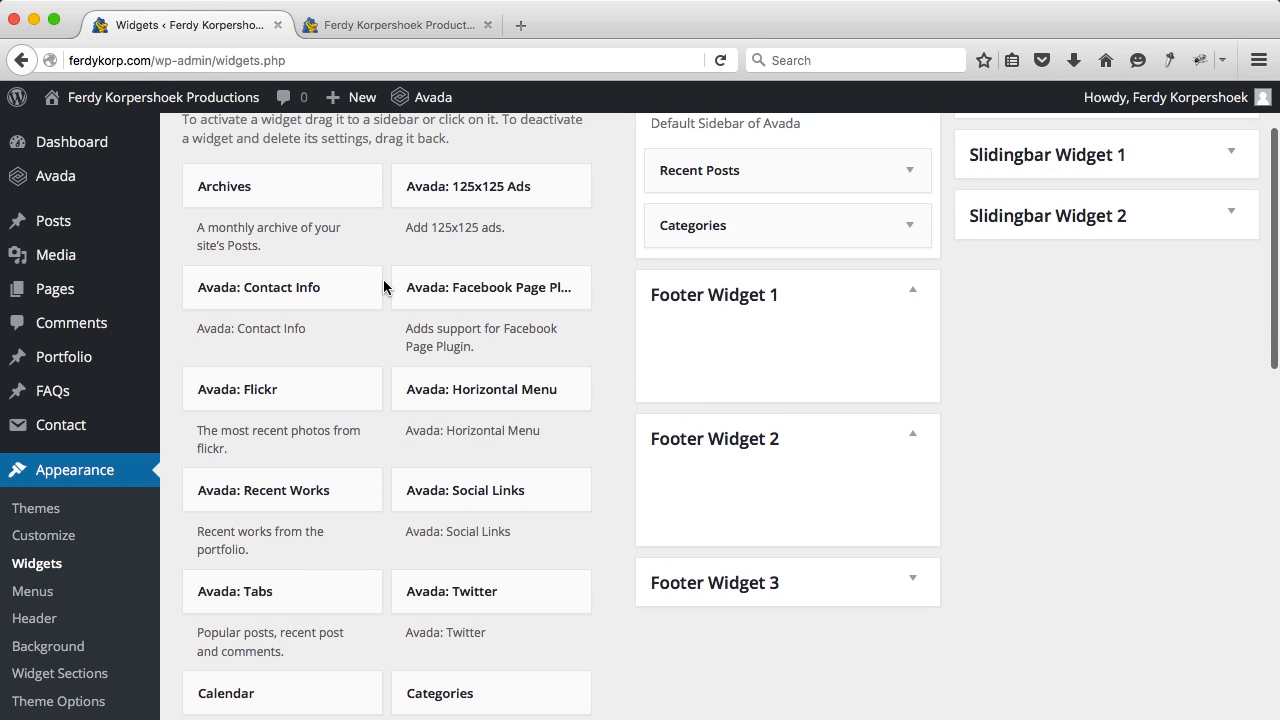
scroll(383, 286, down, 5)
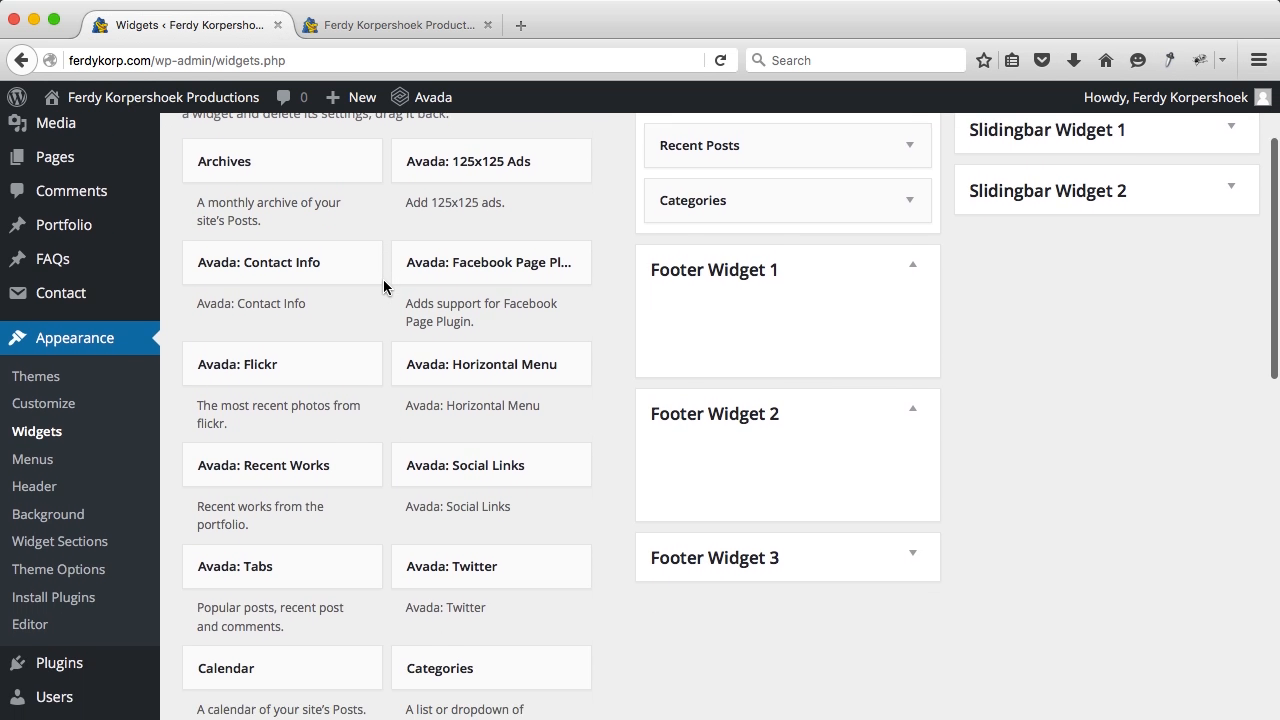
scroll(384, 286, down, 15)
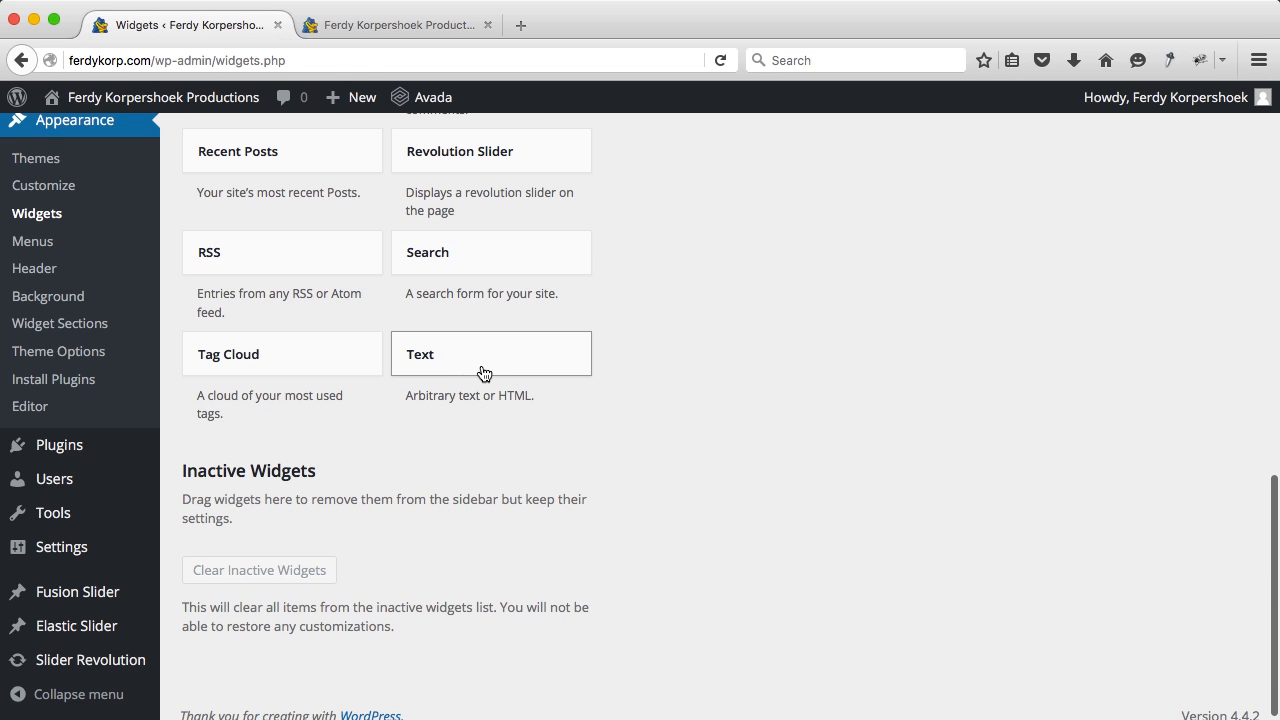
Step: Add a Text widget to Footer Widget 1 with the pasted two-paragraph intro text and save it
click(466, 373)
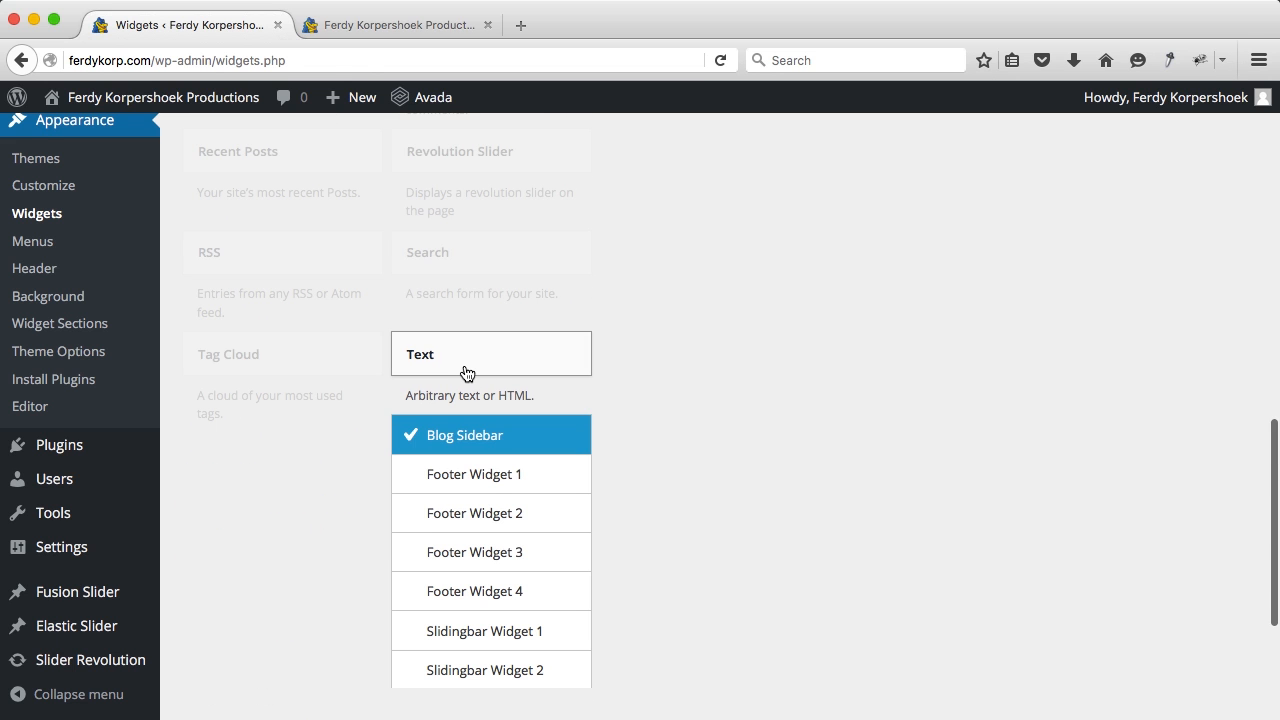
click(458, 480)
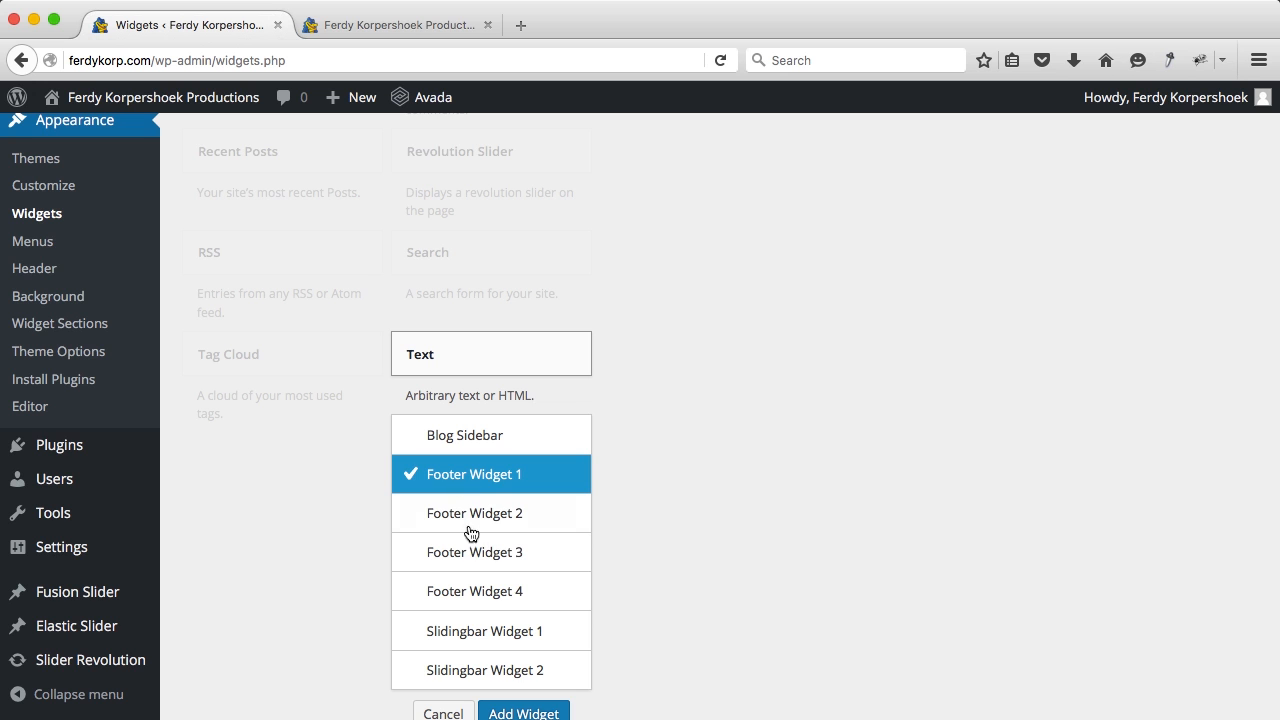
click(518, 713)
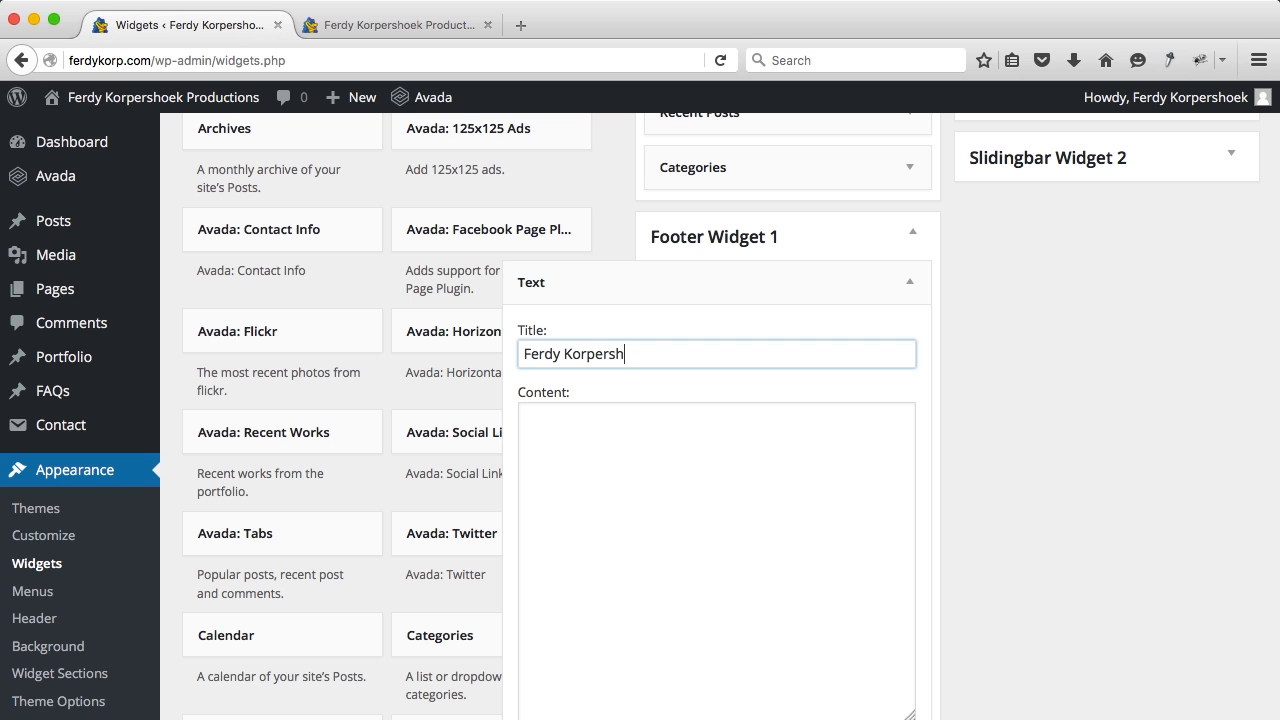
click(754, 534)
text(Are you searching for a professional photographer, videographer or webdesigner than you are at the right address!  Take a look around and if I can be of any assistance to you, don't hasitate to contact me!)
scroll(754, 534, down, 5)
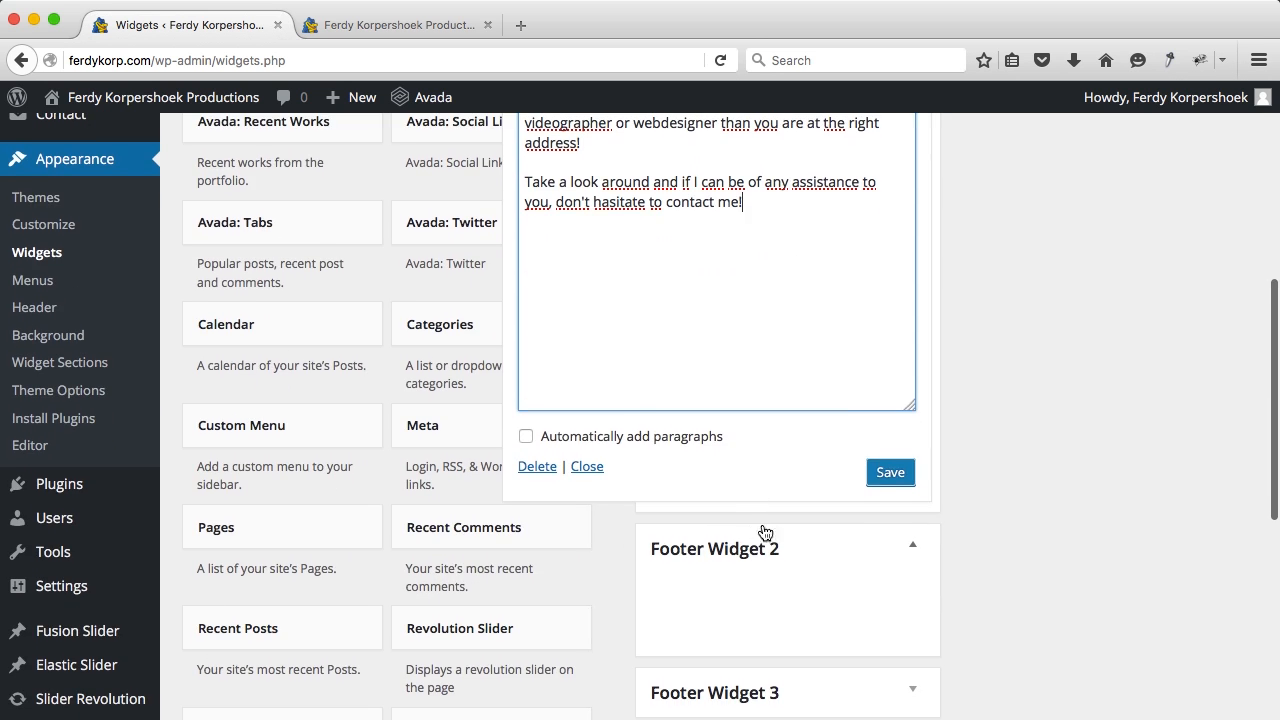
click(888, 473)
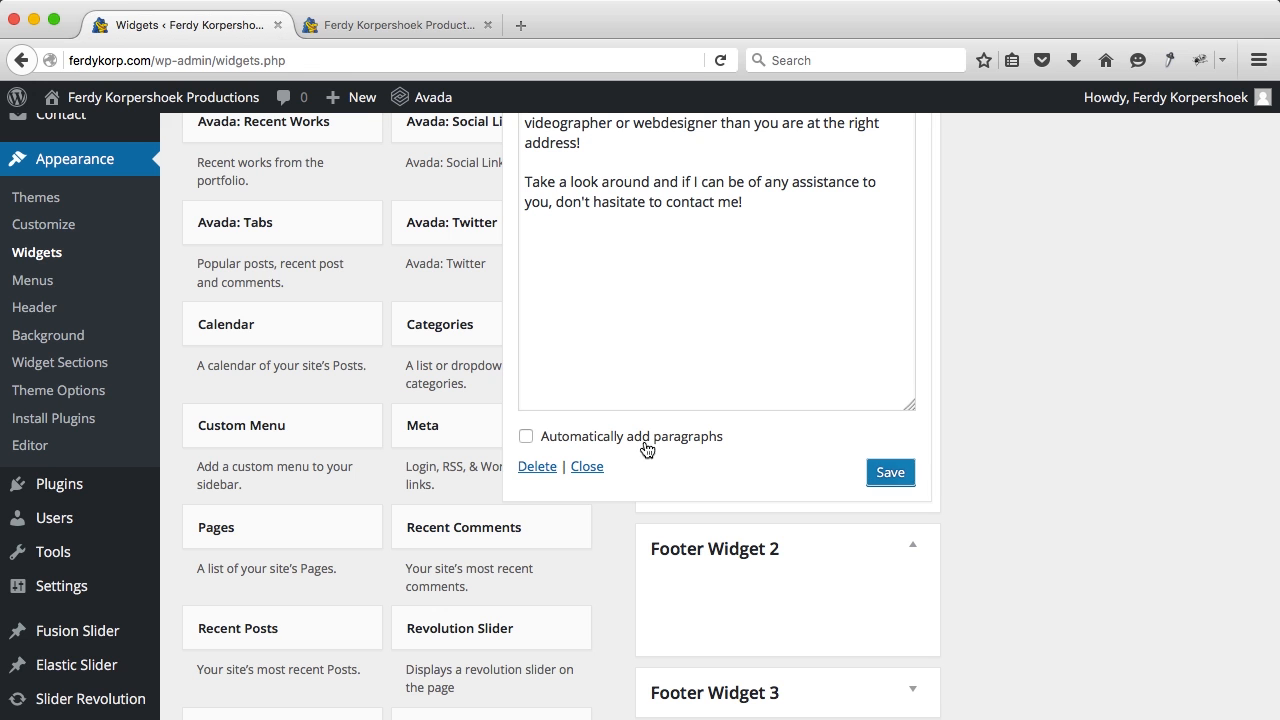
scroll(604, 546, up, 4)
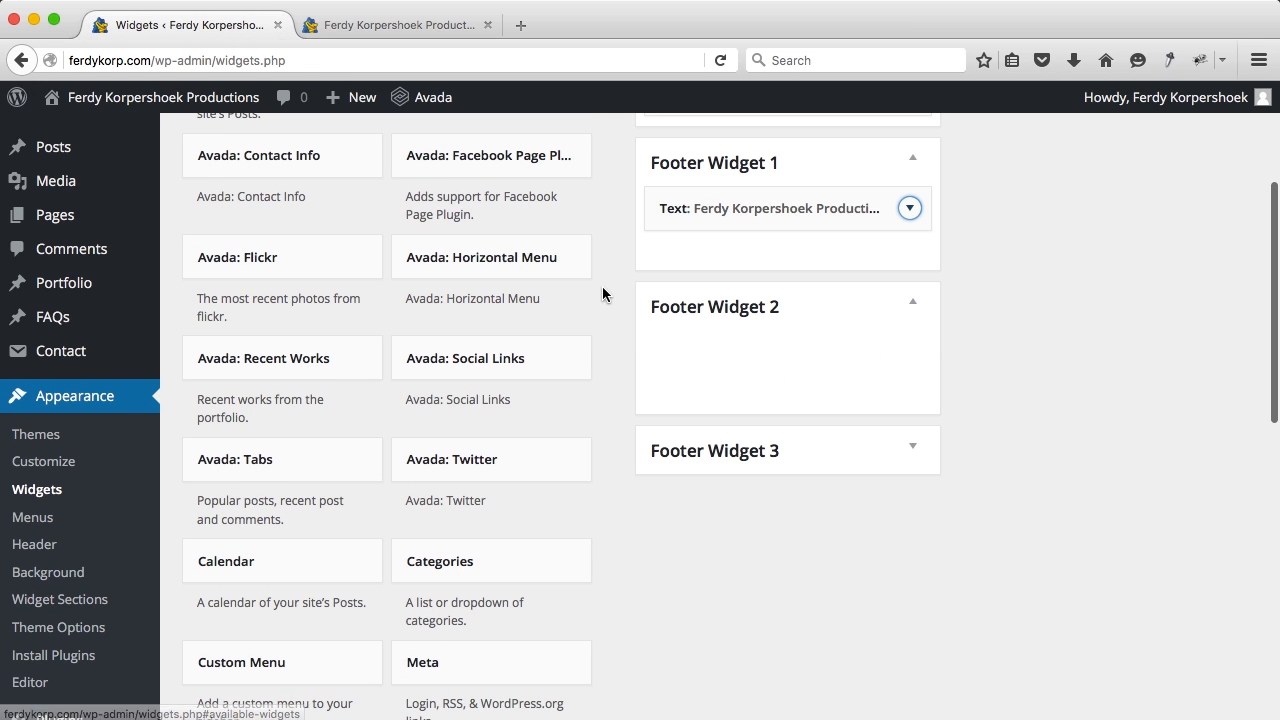
scroll(602, 290, up, 2)
scroll(602, 293, up, 1)
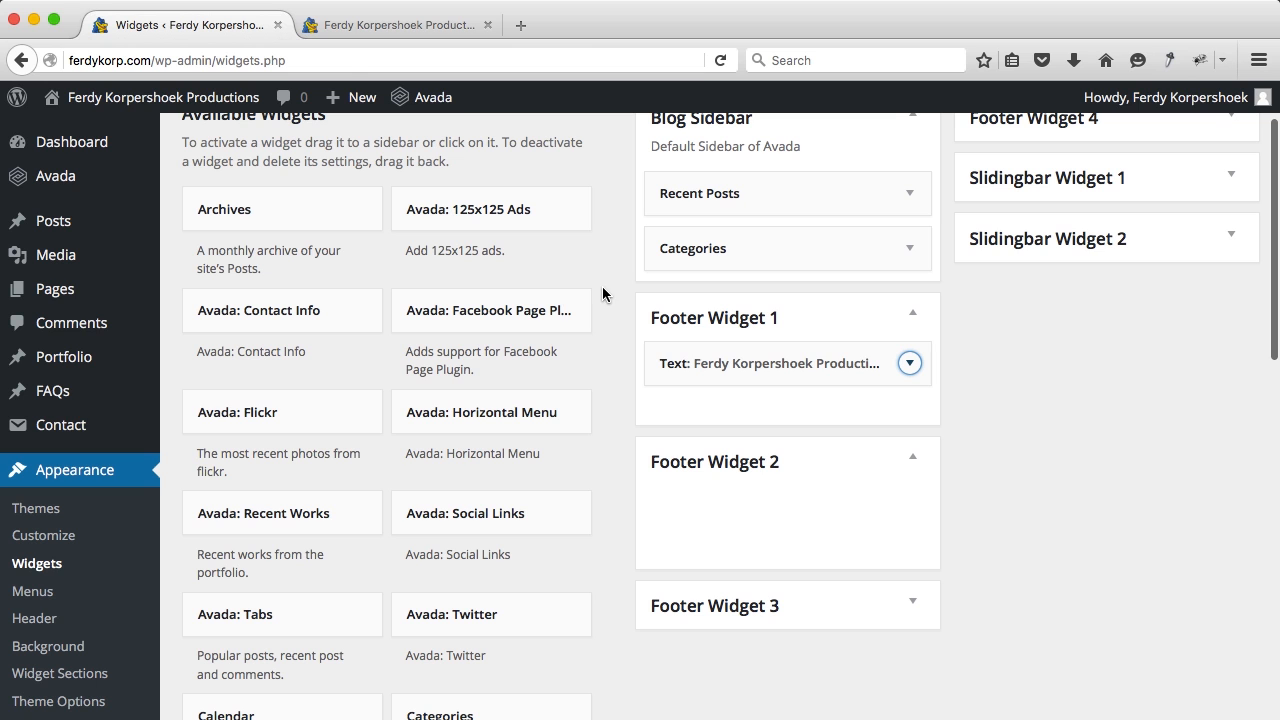
Step: Add an Avada: Facebook Page Plugin widget titled 'Like us on Facebook' with the pasted page URL to Footer Widget 2
click(537, 324)
click(471, 502)
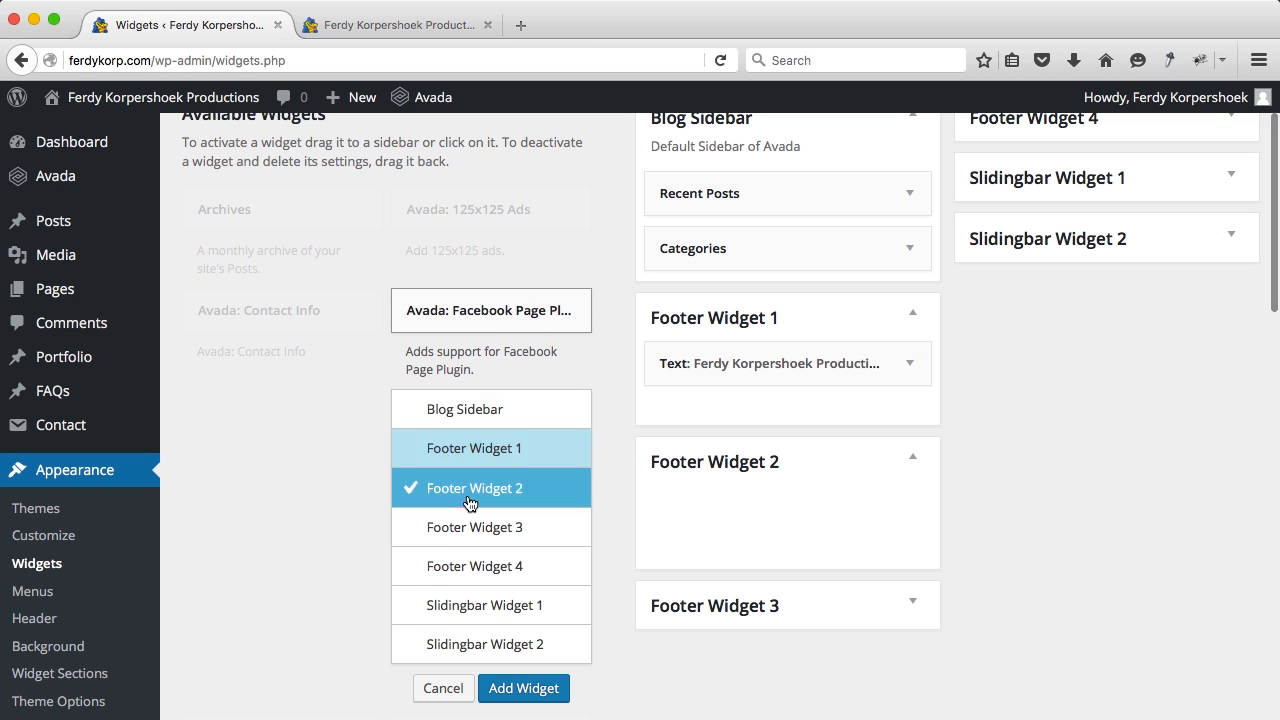
click(540, 690)
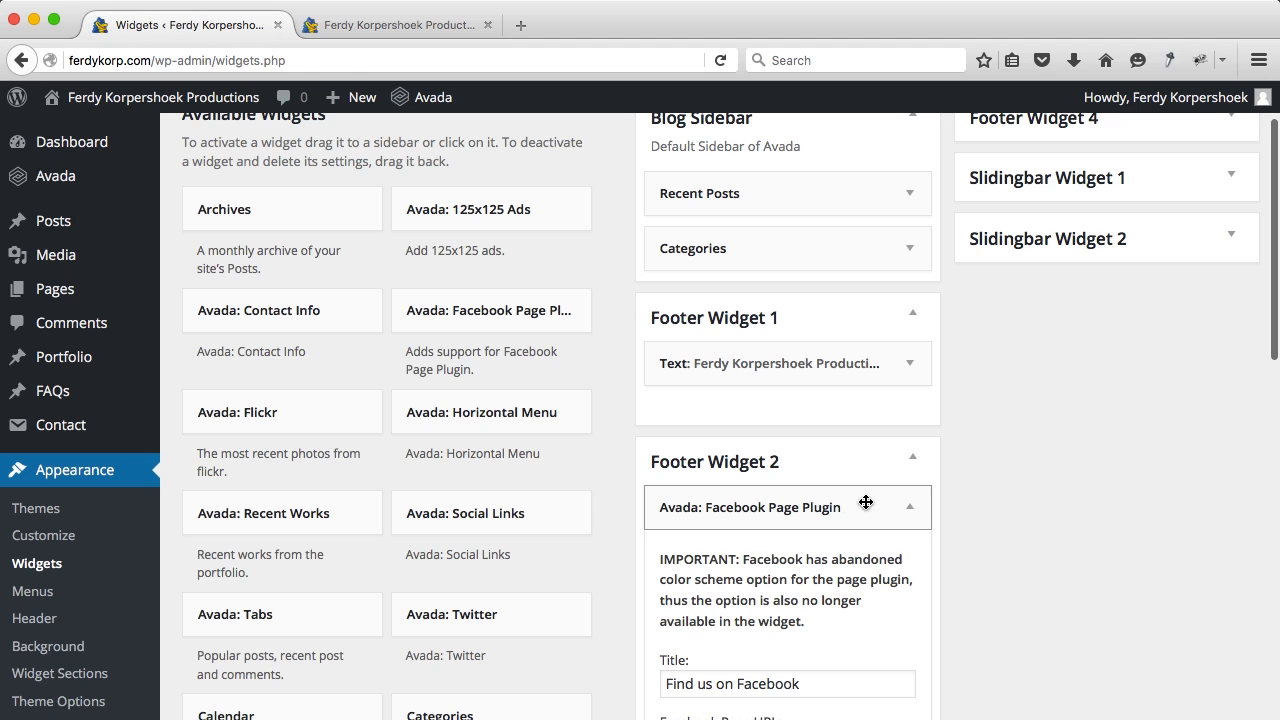
scroll(922, 511, down, 3)
scroll(922, 511, down, 1)
click(692, 417)
text(Like)
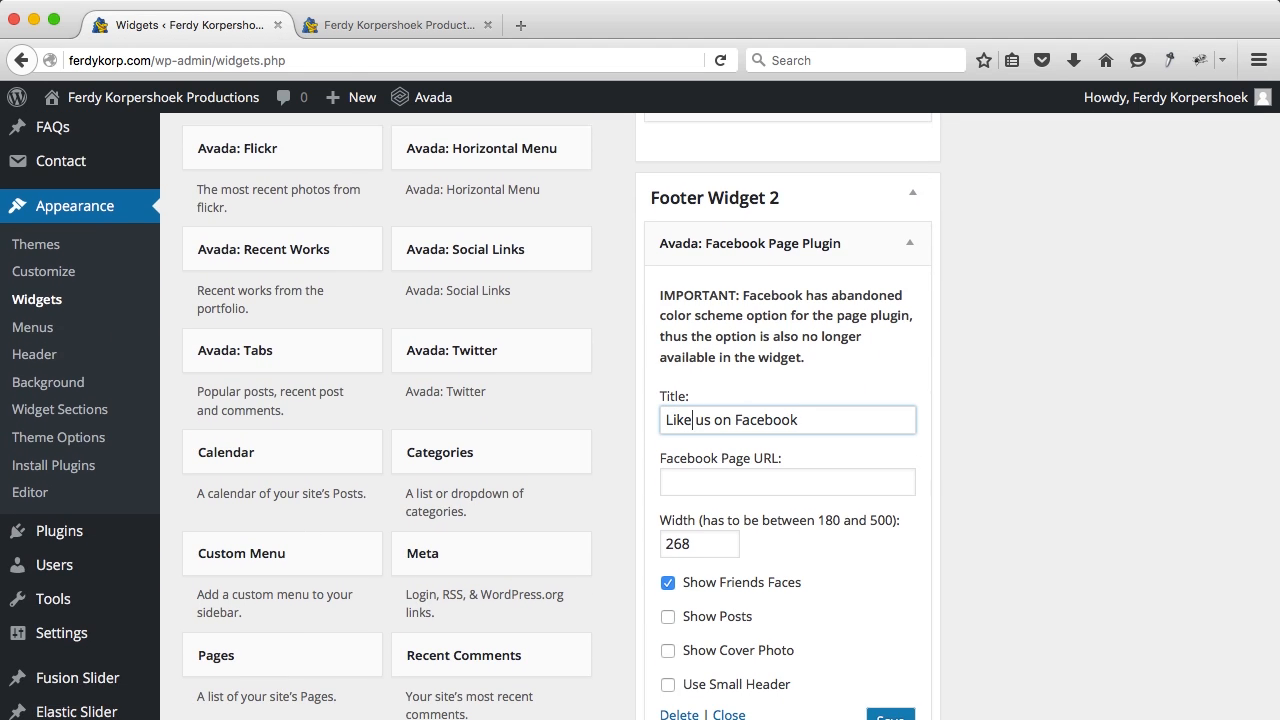
click(769, 481)
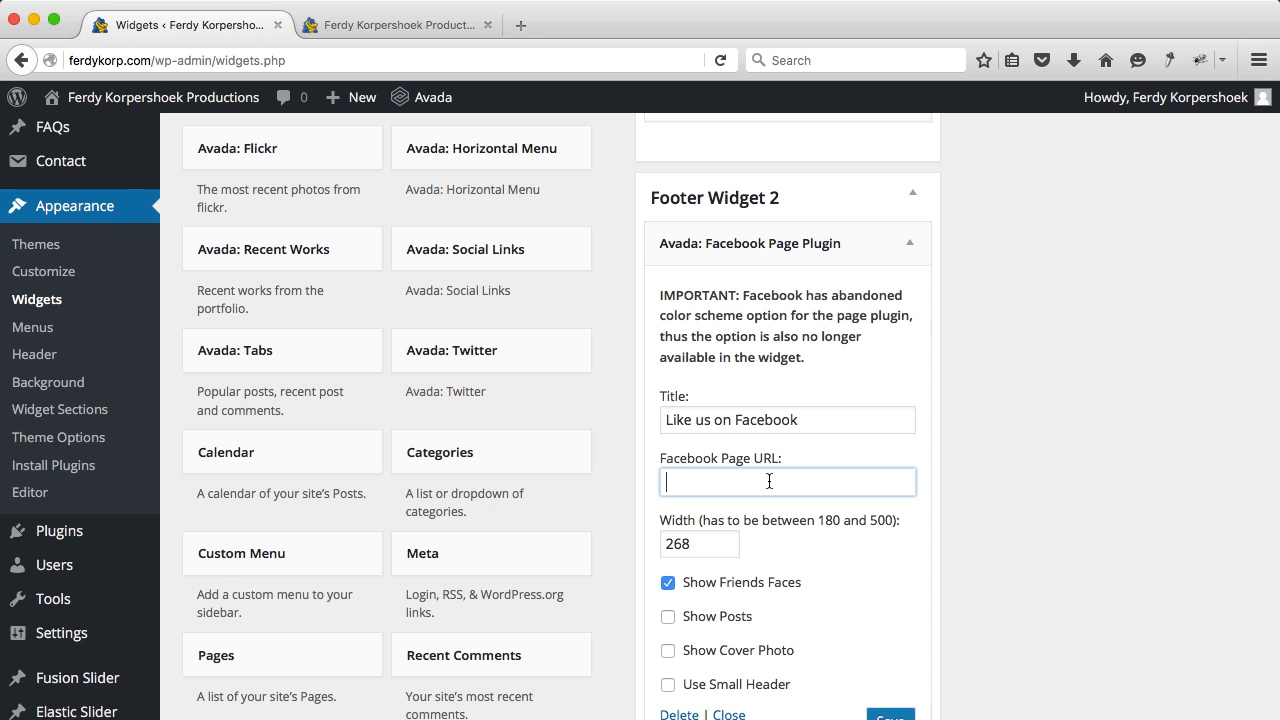
text(https://www.facebook.com/wordpresskingcom/)
scroll(790, 490, down, 4)
click(887, 533)
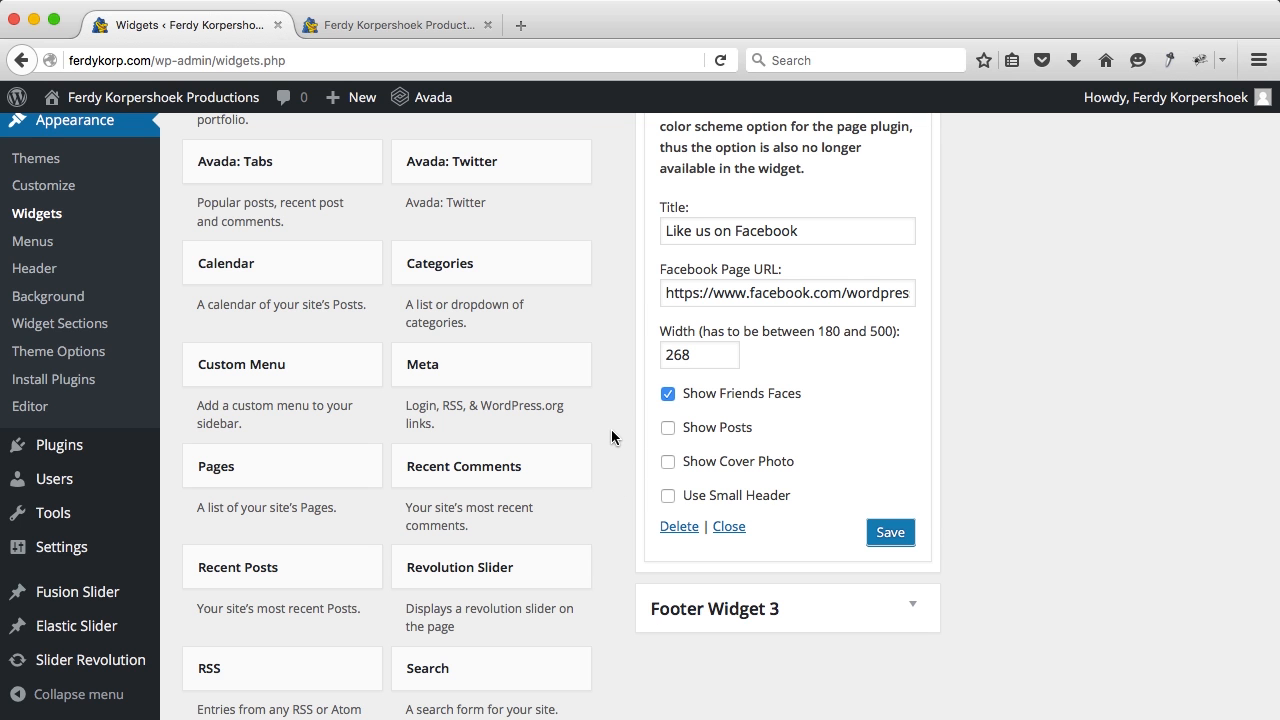
scroll(612, 432, down, 4)
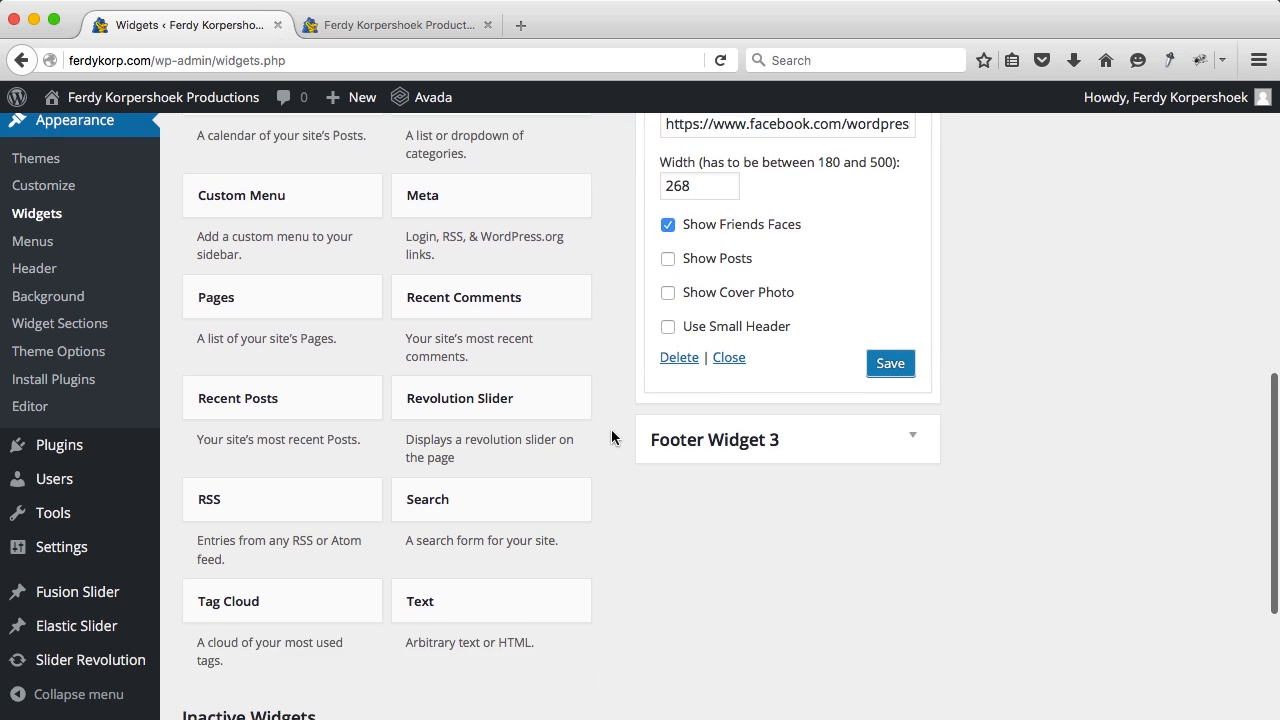
scroll(612, 432, up, 8)
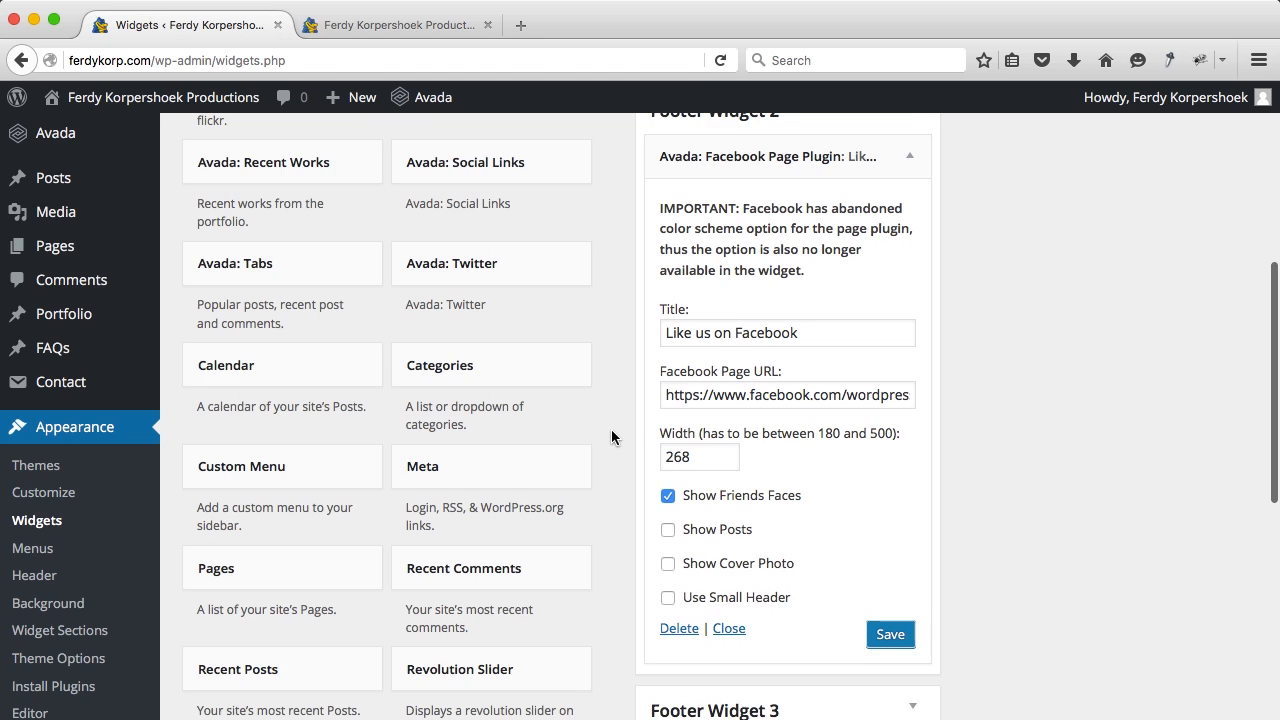
Step: Add the Avada: Recent Works widget to Footer Widget 3
click(316, 303)
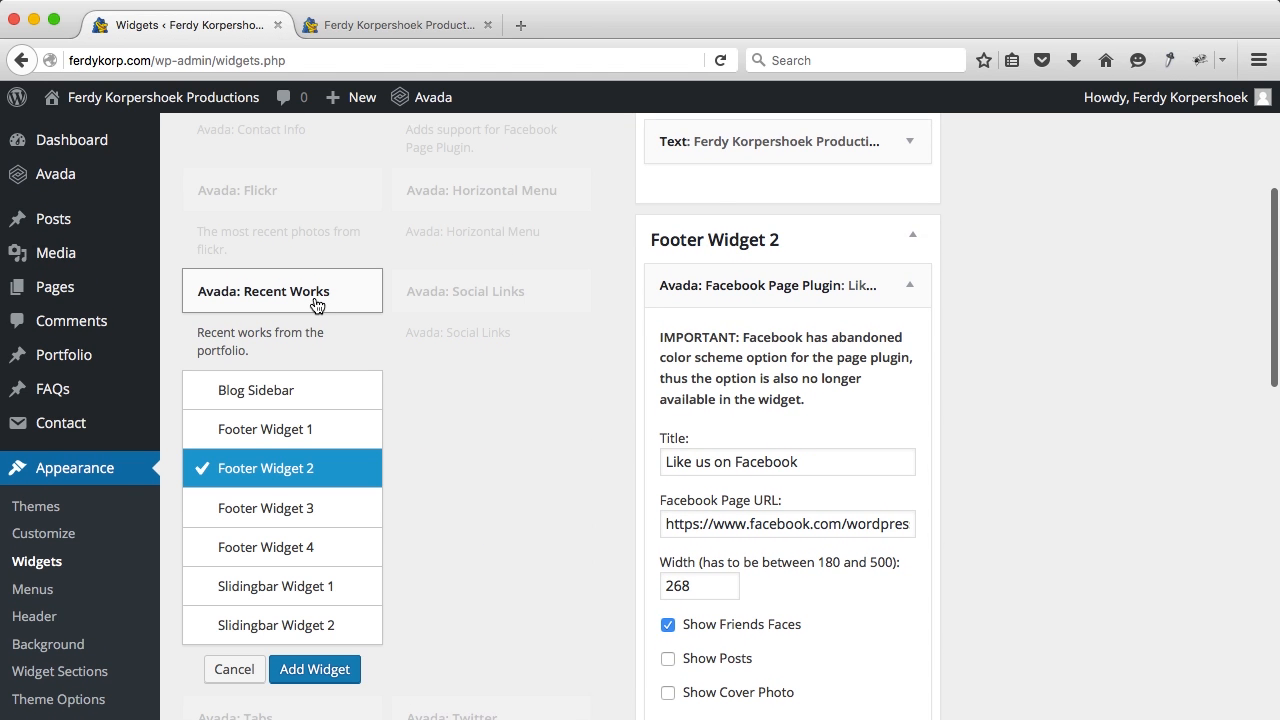
click(266, 516)
click(314, 672)
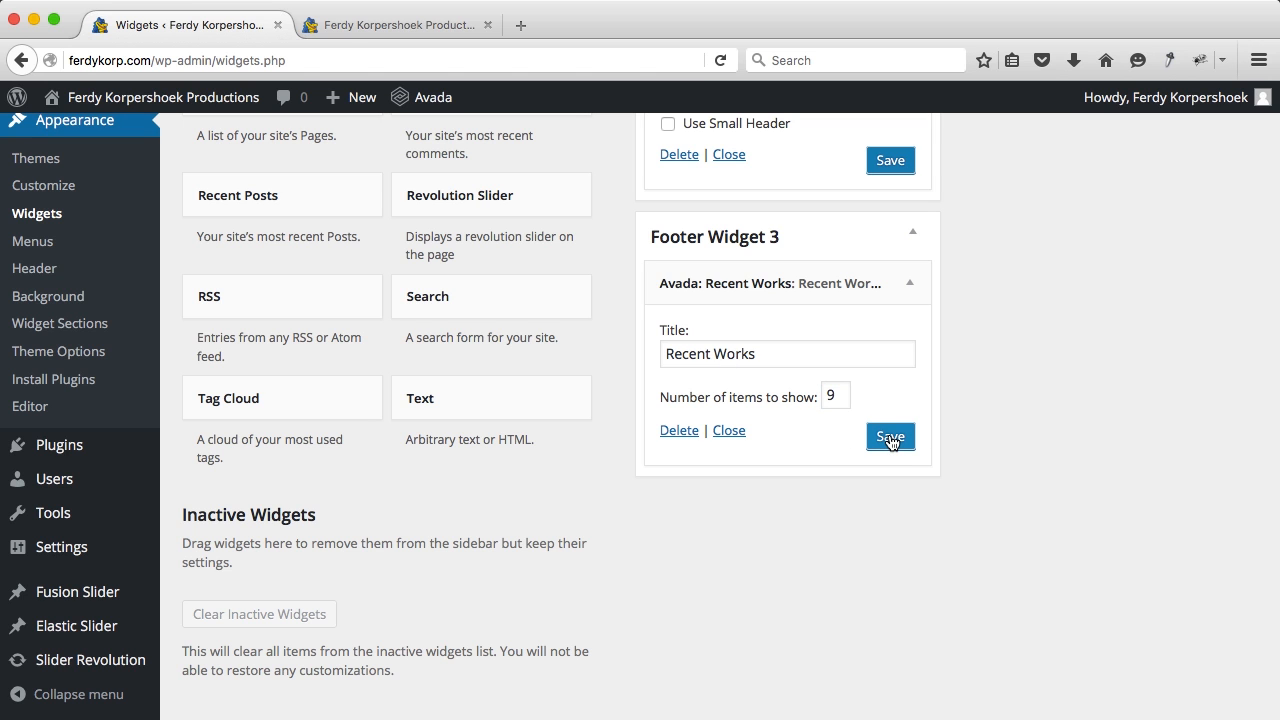
scroll(585, 446, up, 5)
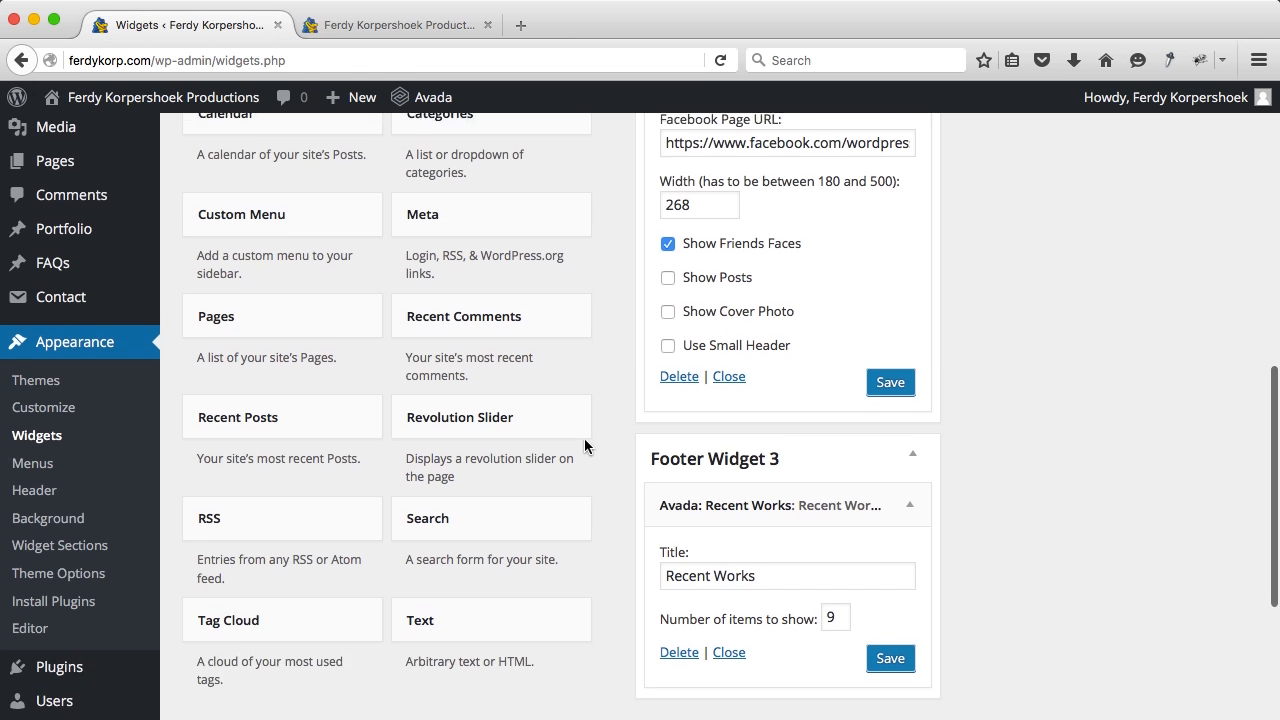
scroll(587, 447, up, 1)
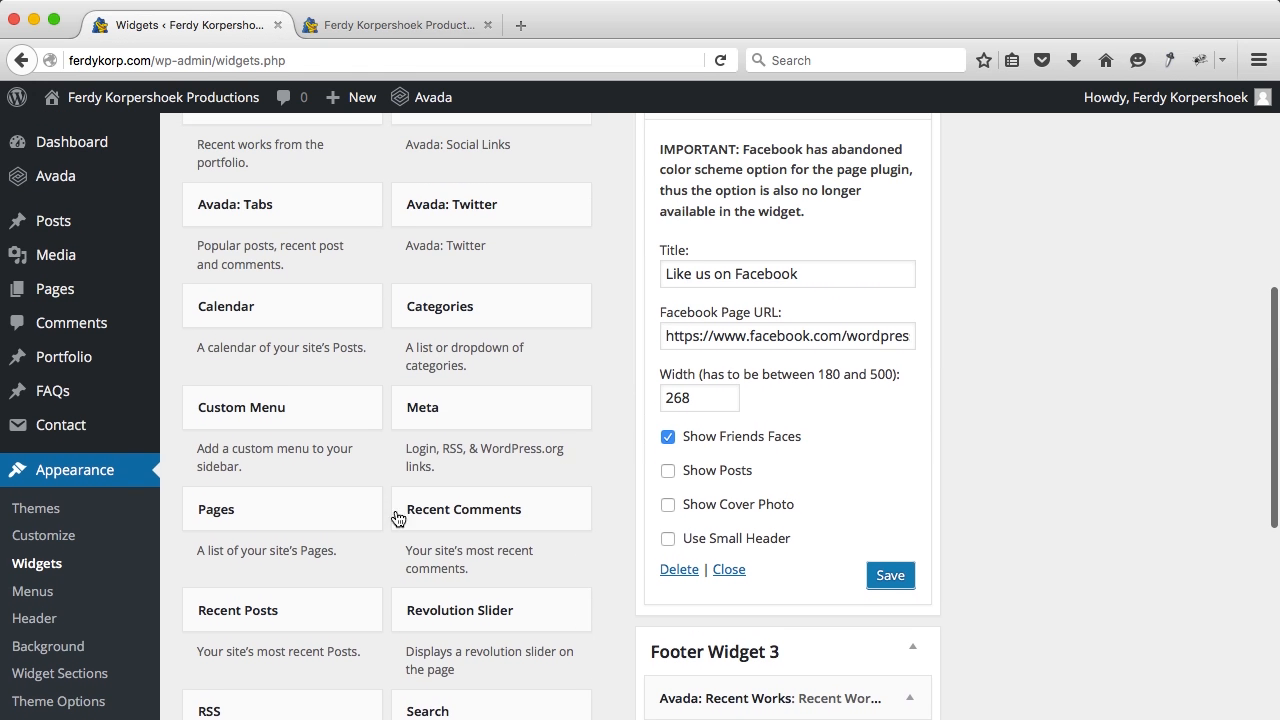
scroll(292, 585, down, 1)
Step: Add a Recent Posts widget titled 'Recent Posts' to Footer Widget 4, then reload the live site
click(277, 495)
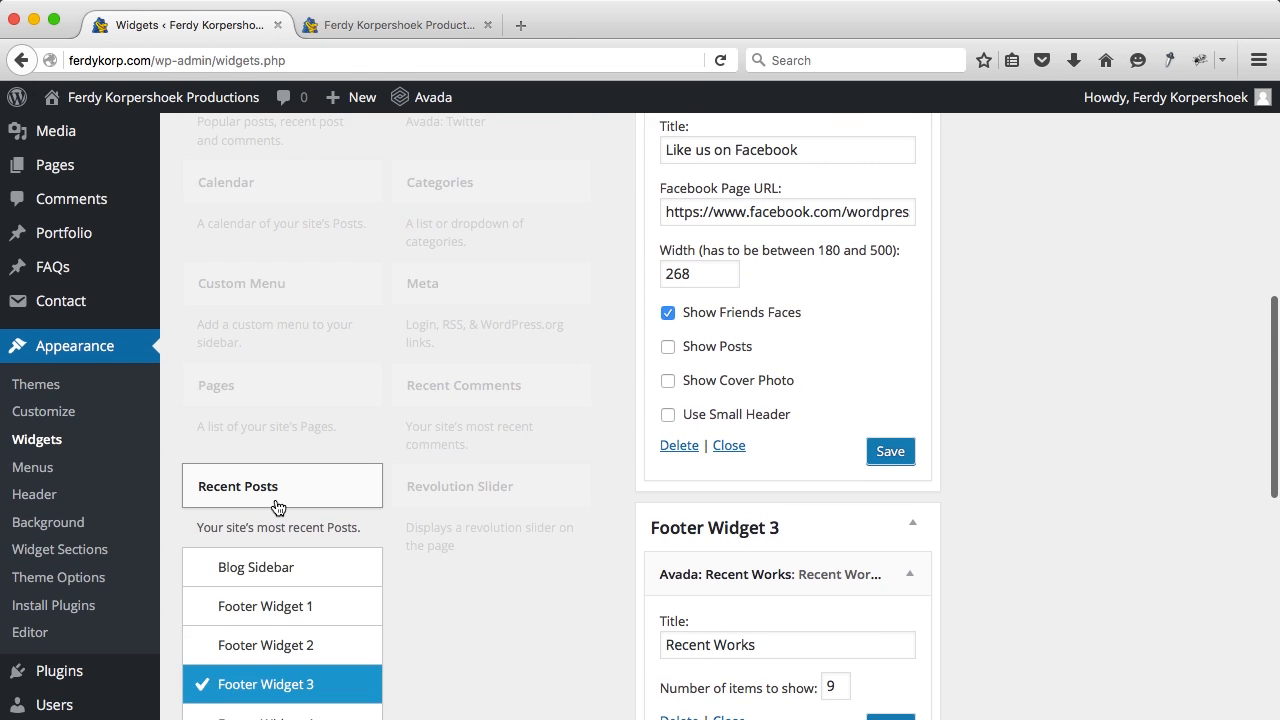
click(267, 523)
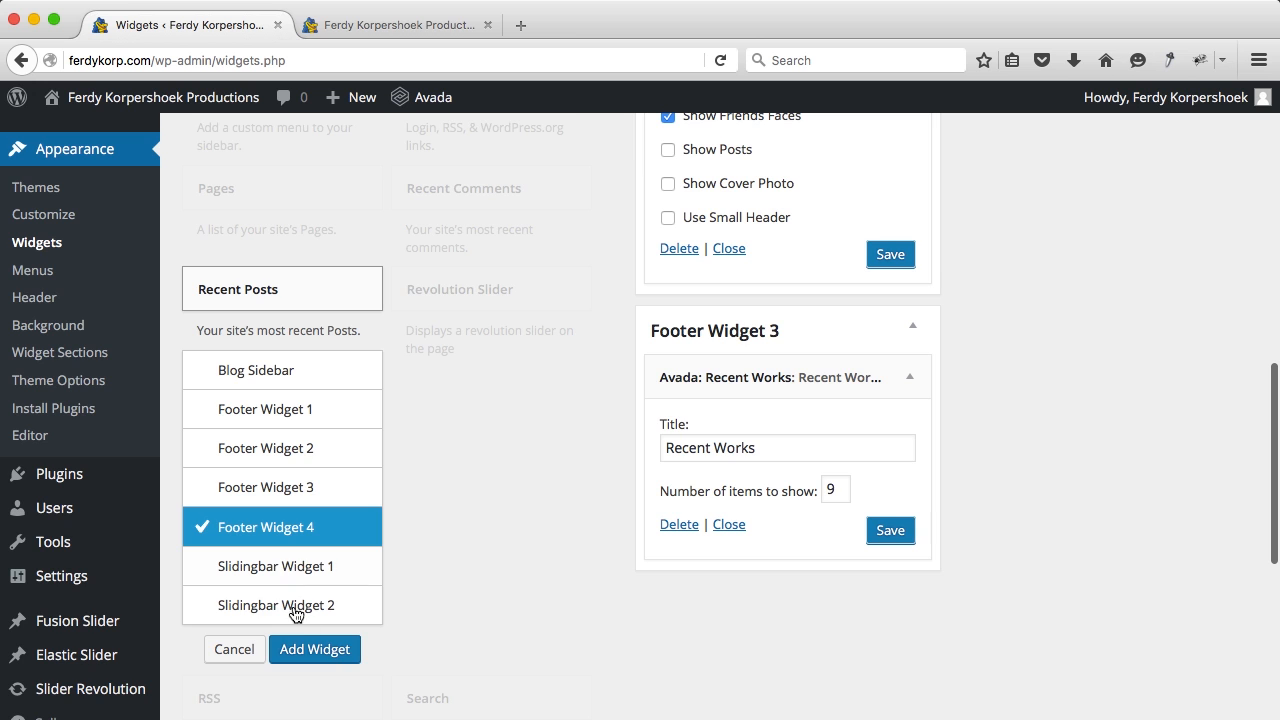
click(310, 650)
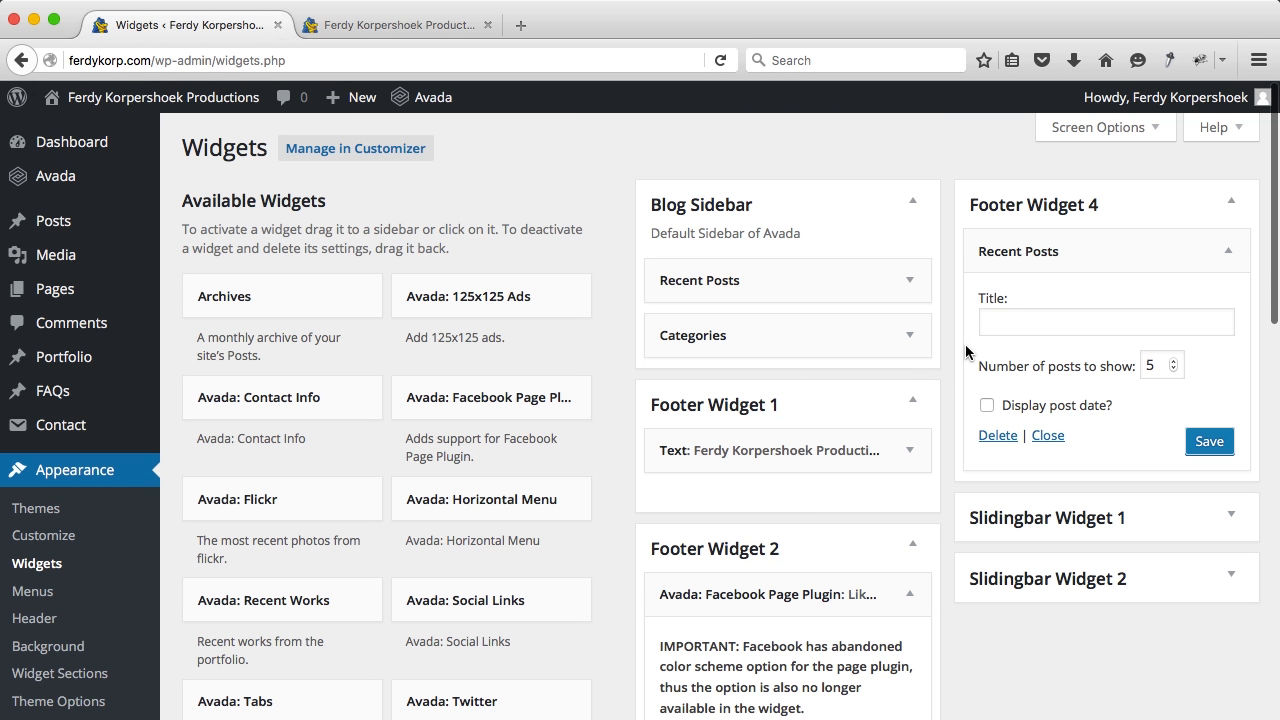
click(1032, 319)
text(Recent Posts)
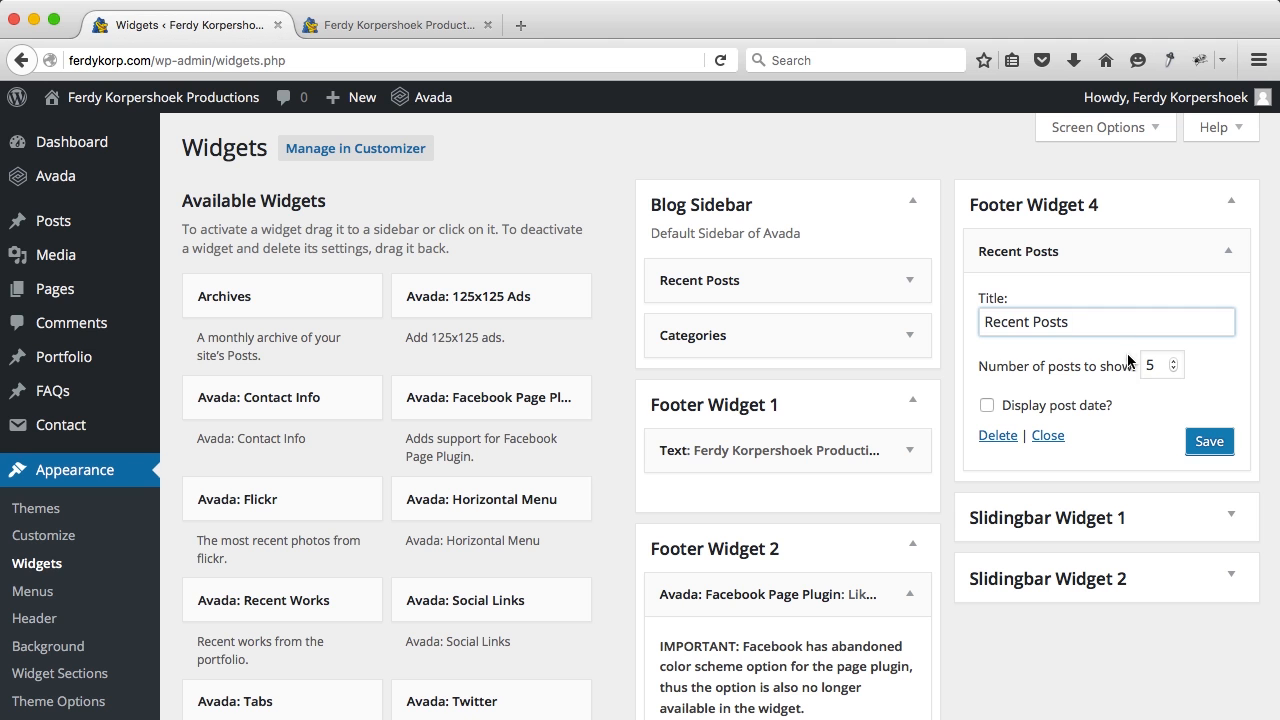
click(1197, 443)
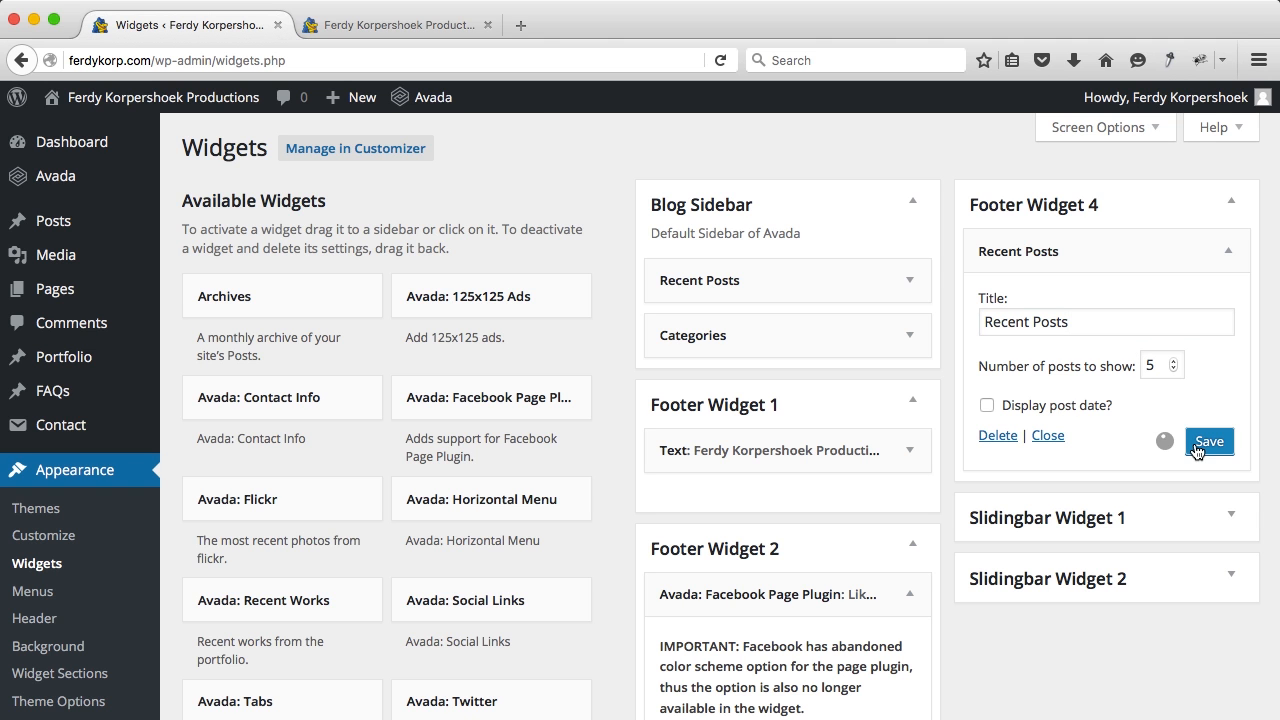
click(370, 25)
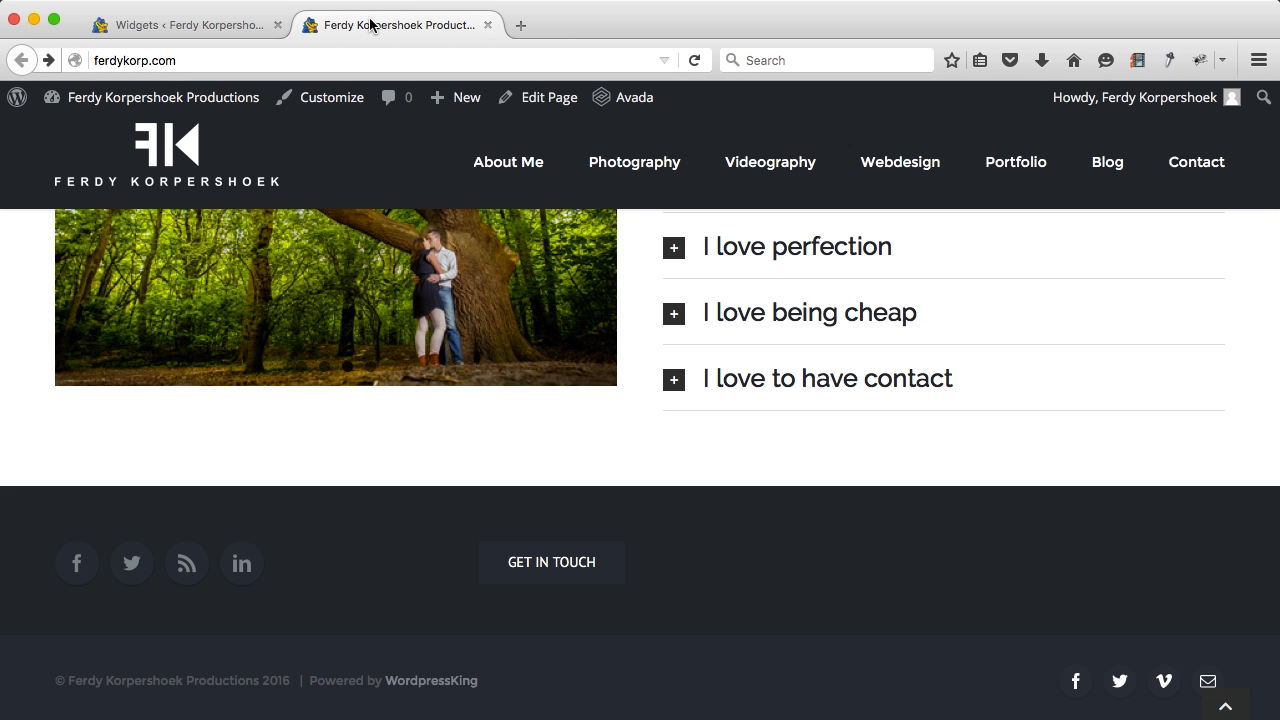
key(super+r)
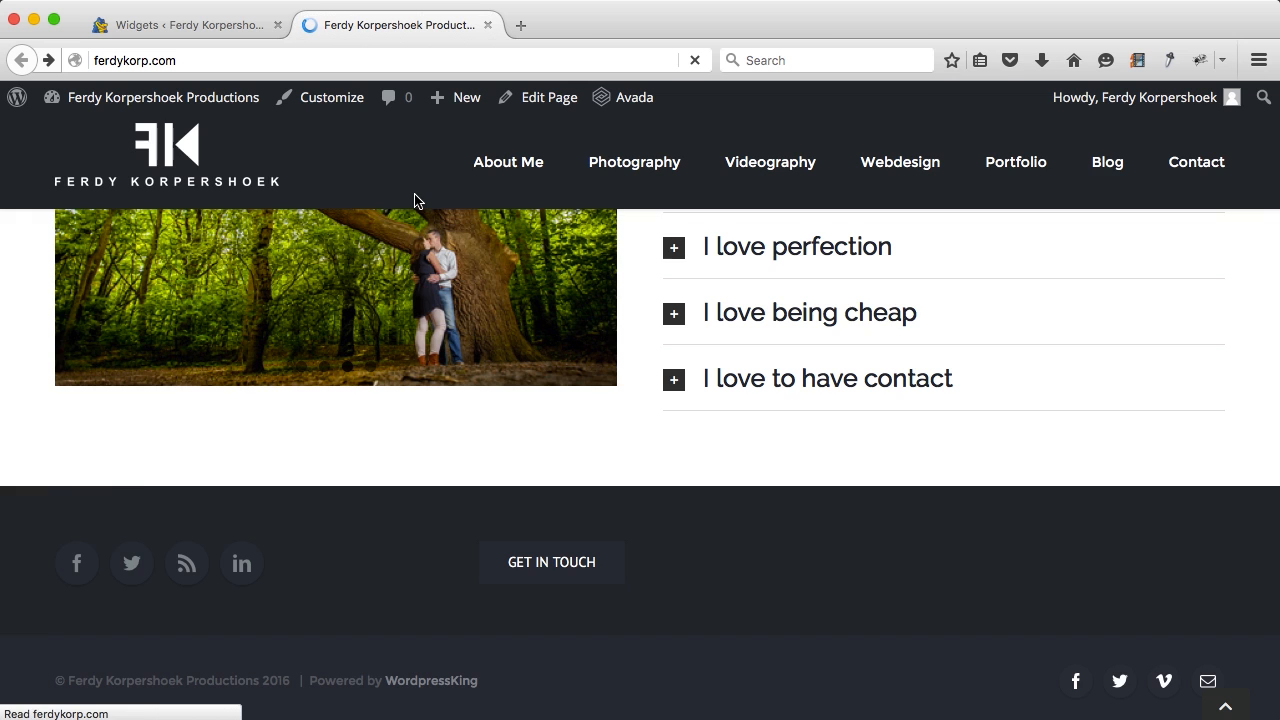
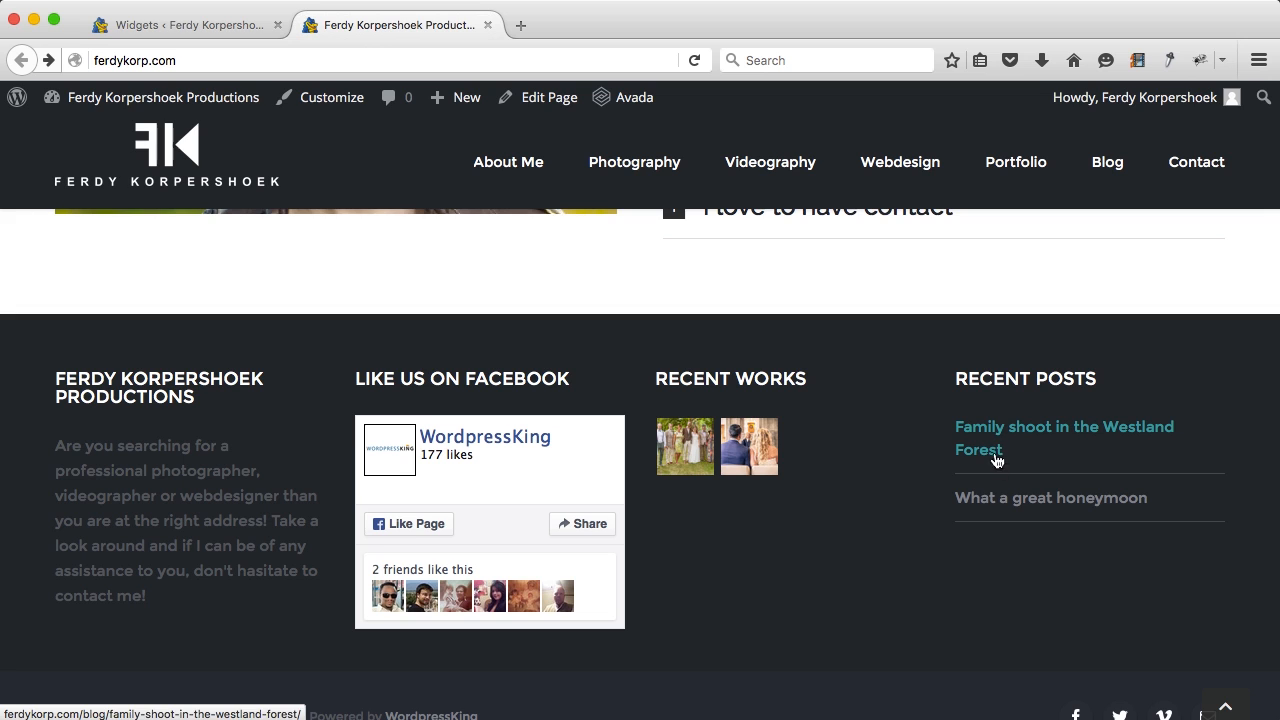
Step: Check the new footer widgets on the live Contact page, then return to the Widgets admin screen
scroll(987, 540, down, 2)
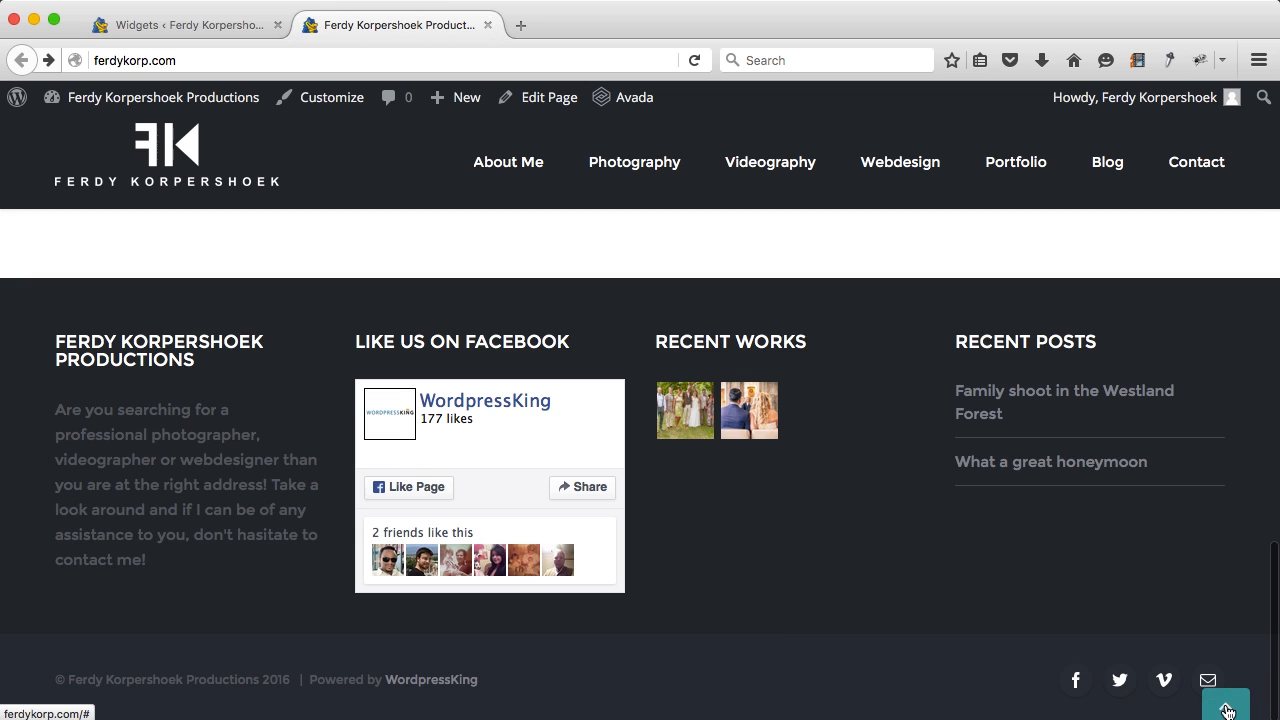
scroll(971, 571, up, 2)
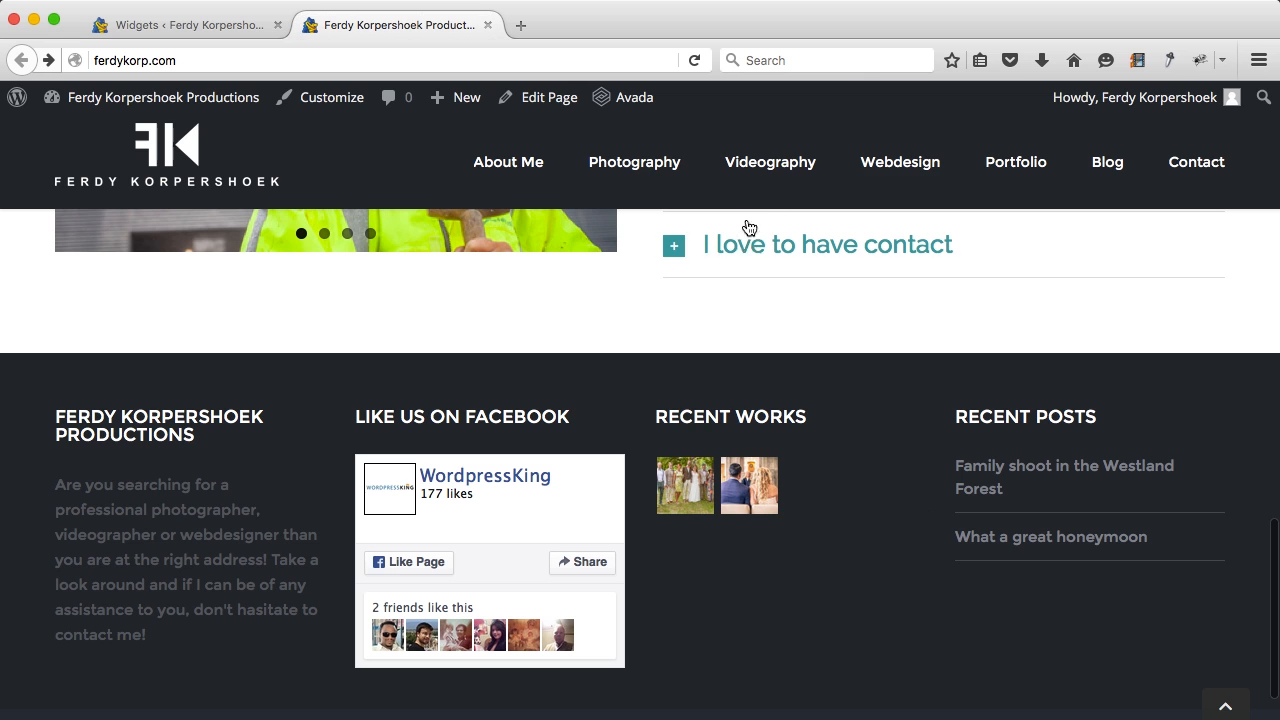
click(1175, 162)
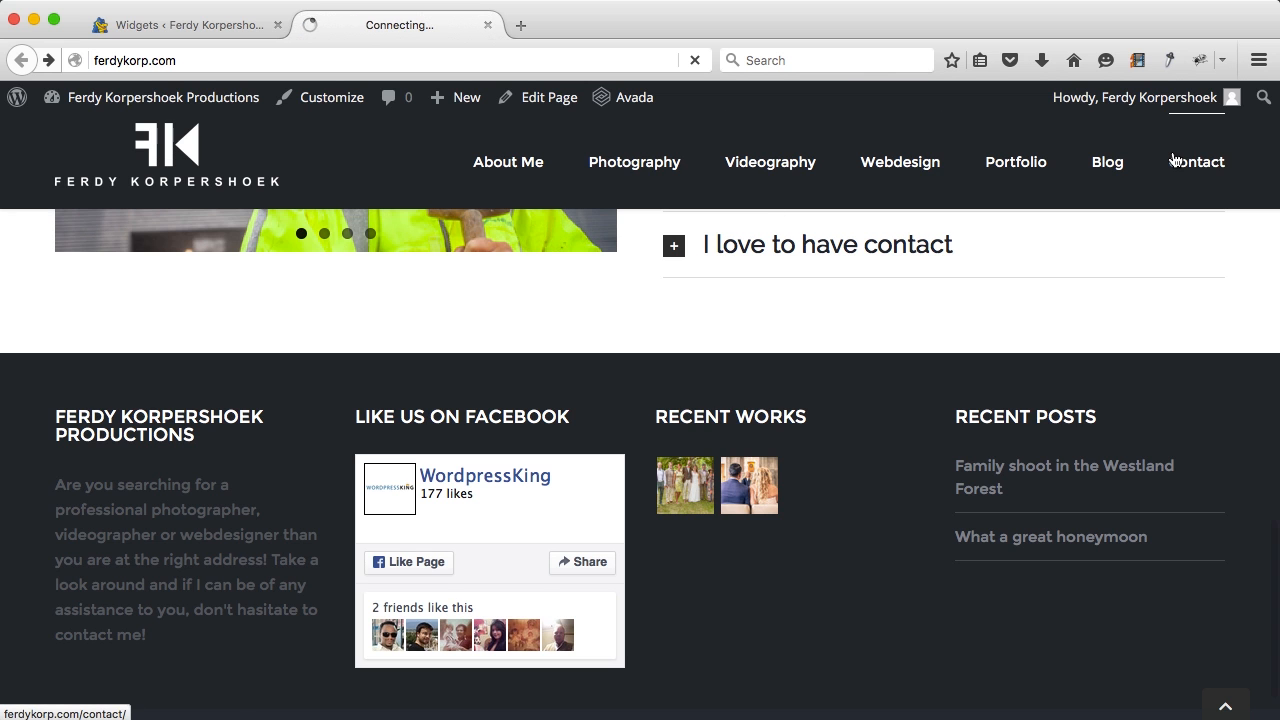
scroll(918, 259, down, 10)
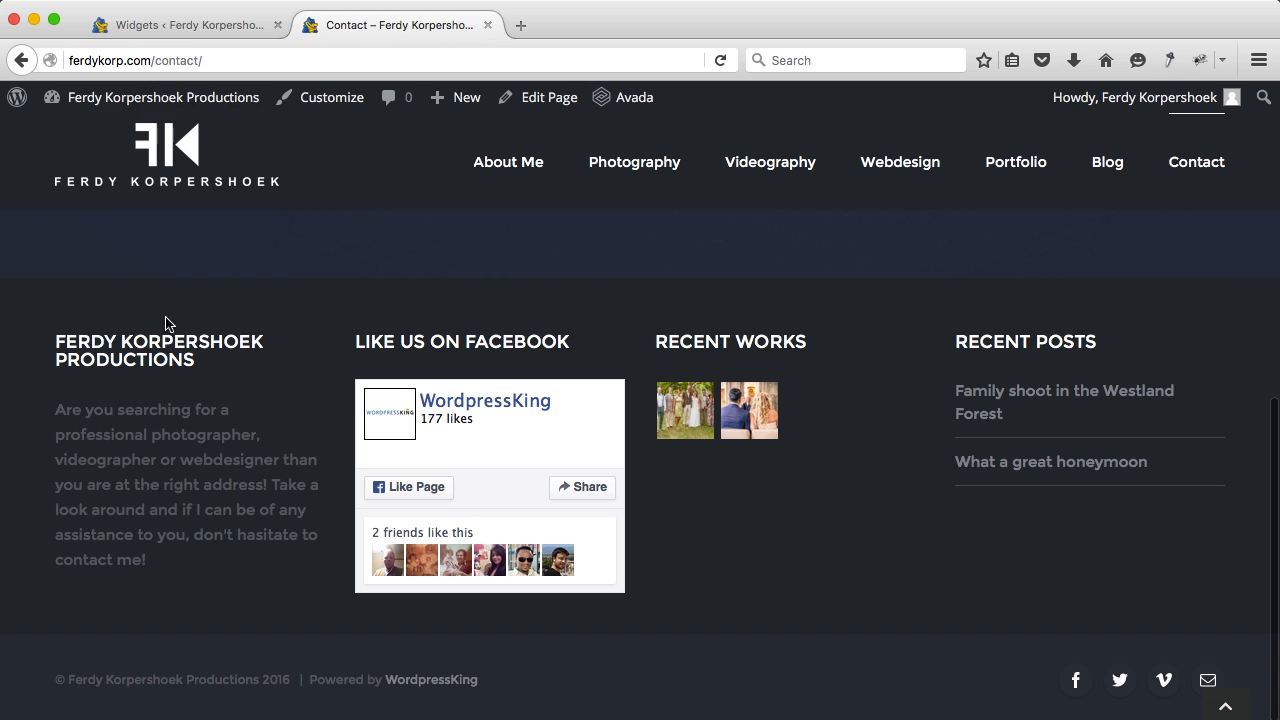
click(174, 26)
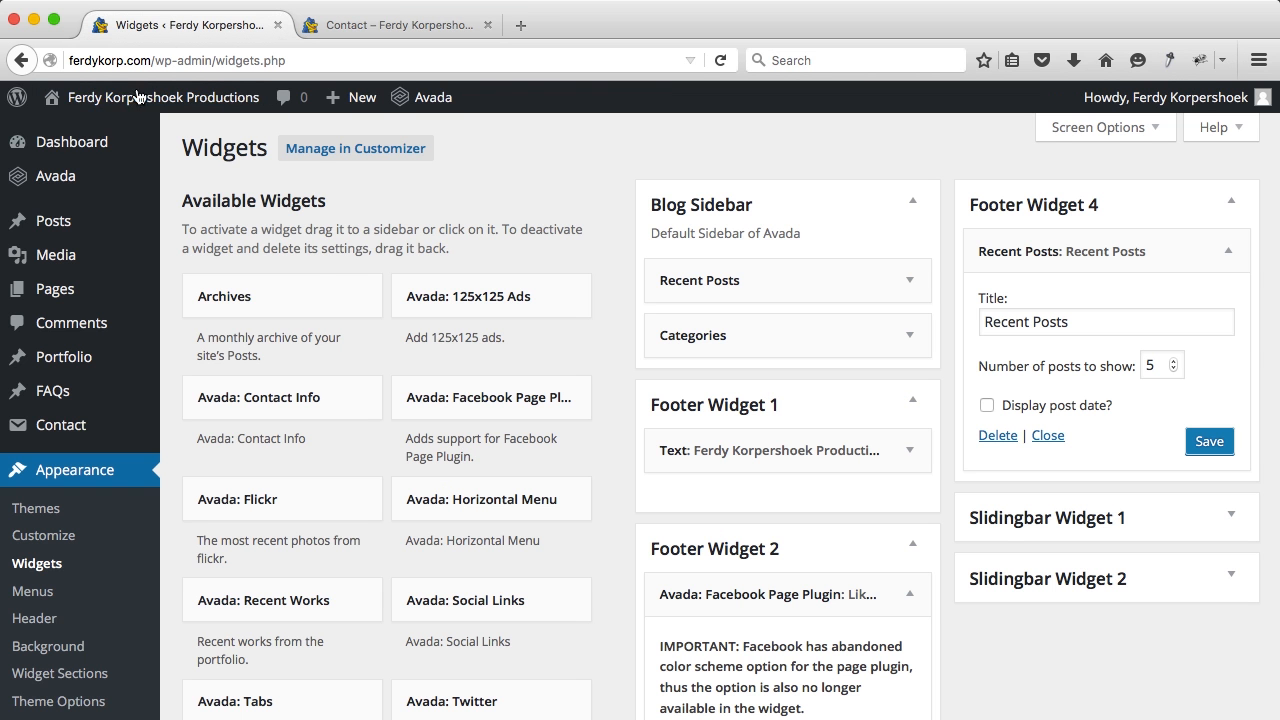
Step: Set the footer to the Footer Parallax Effect in Avada Theme Options and save all changes
mouse_move(80, 177)
click(221, 318)
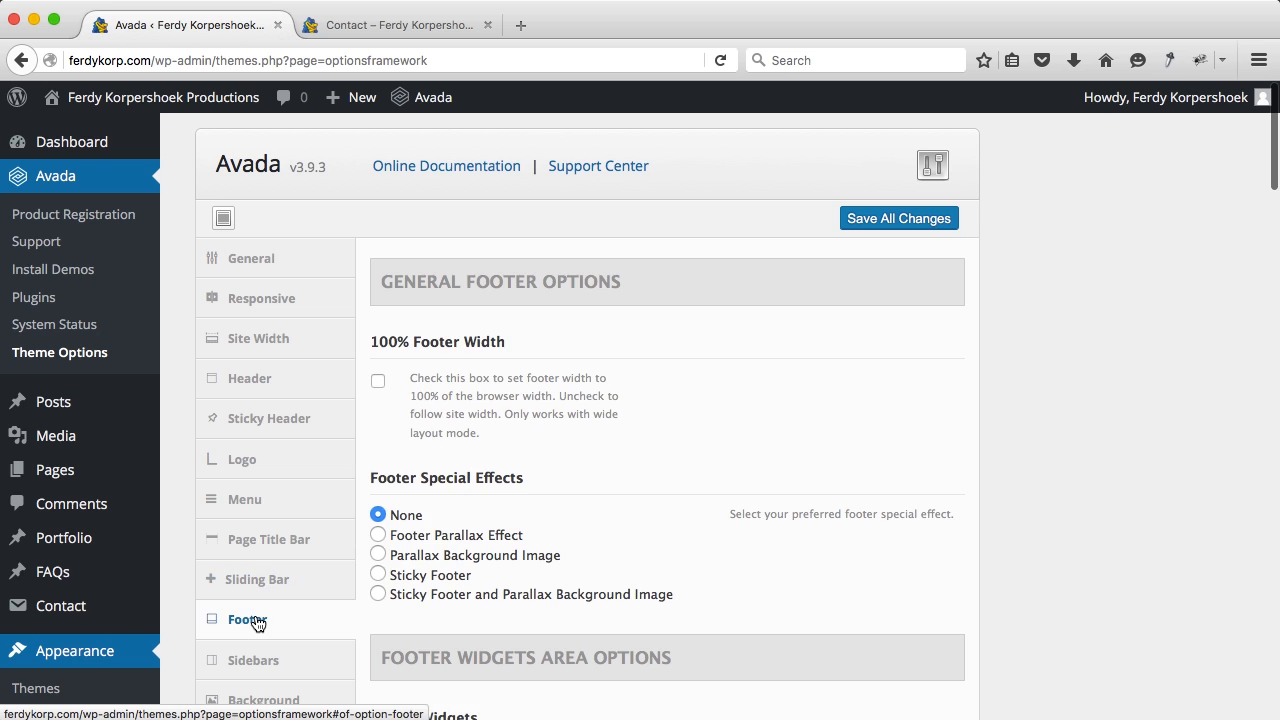
click(258, 625)
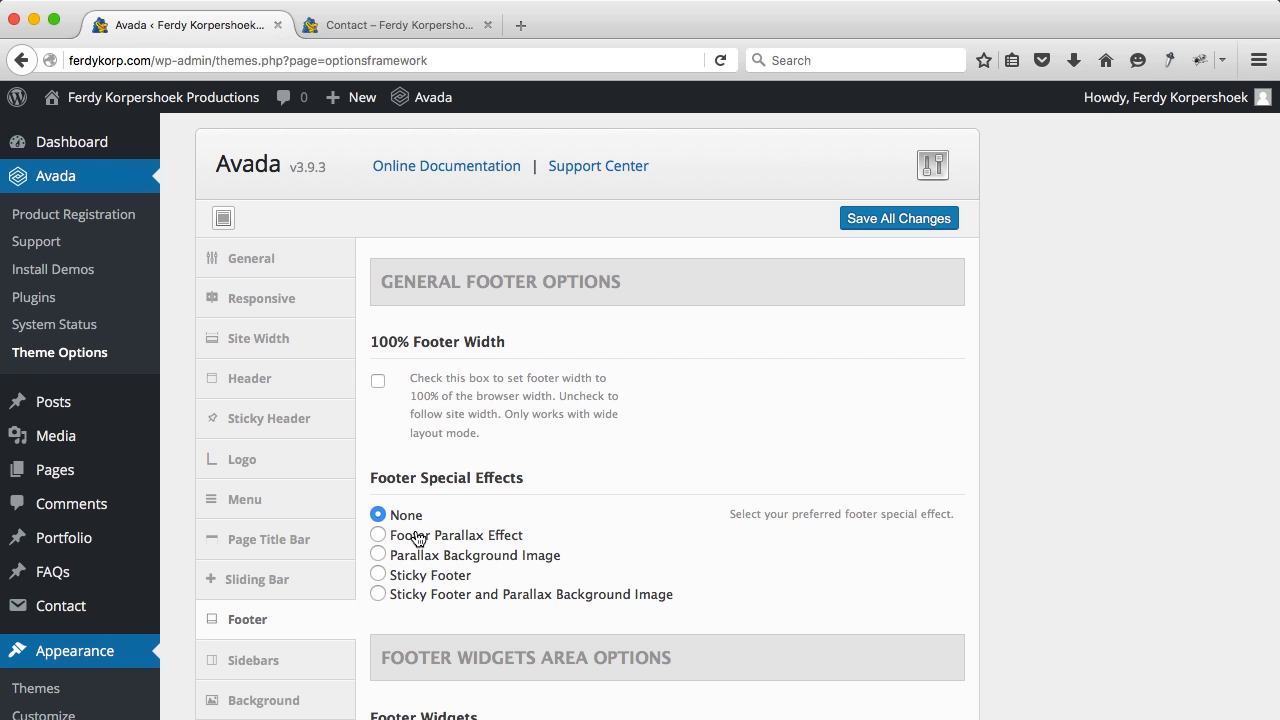
click(379, 536)
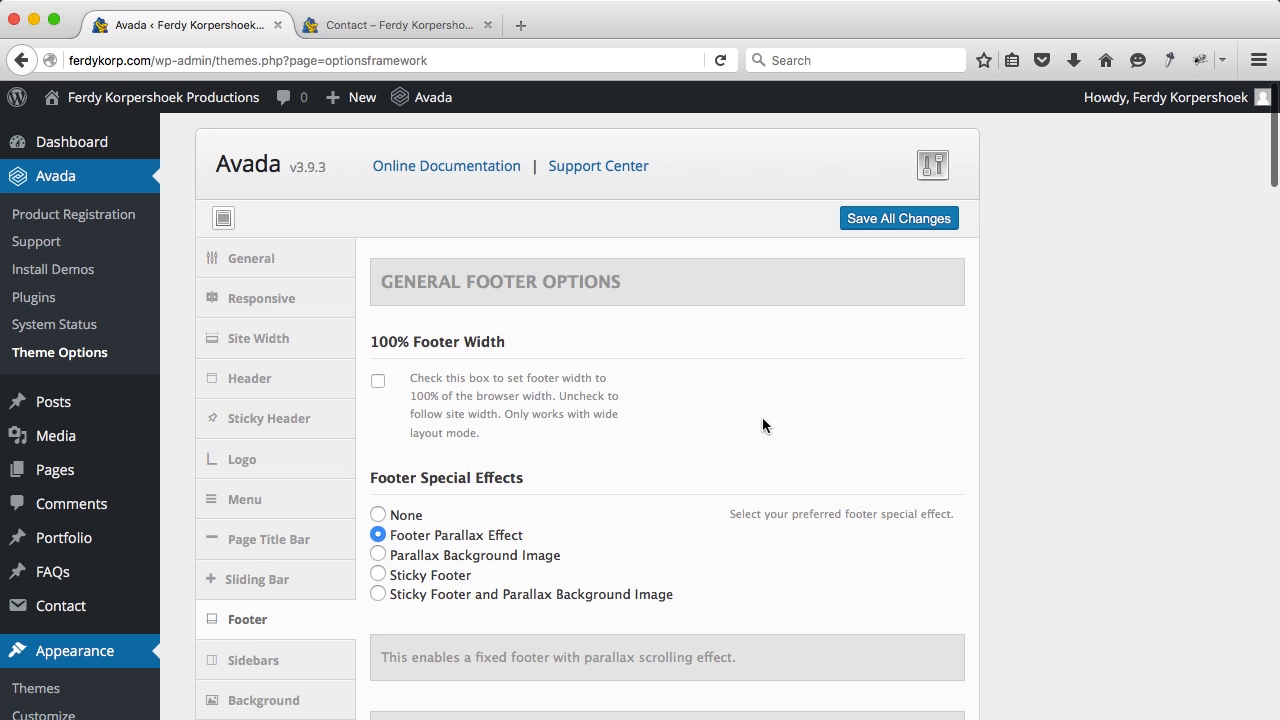
click(883, 220)
Step: Review the parallax footer on the live Contact and Blog pages, then return home via the logo
click(395, 28)
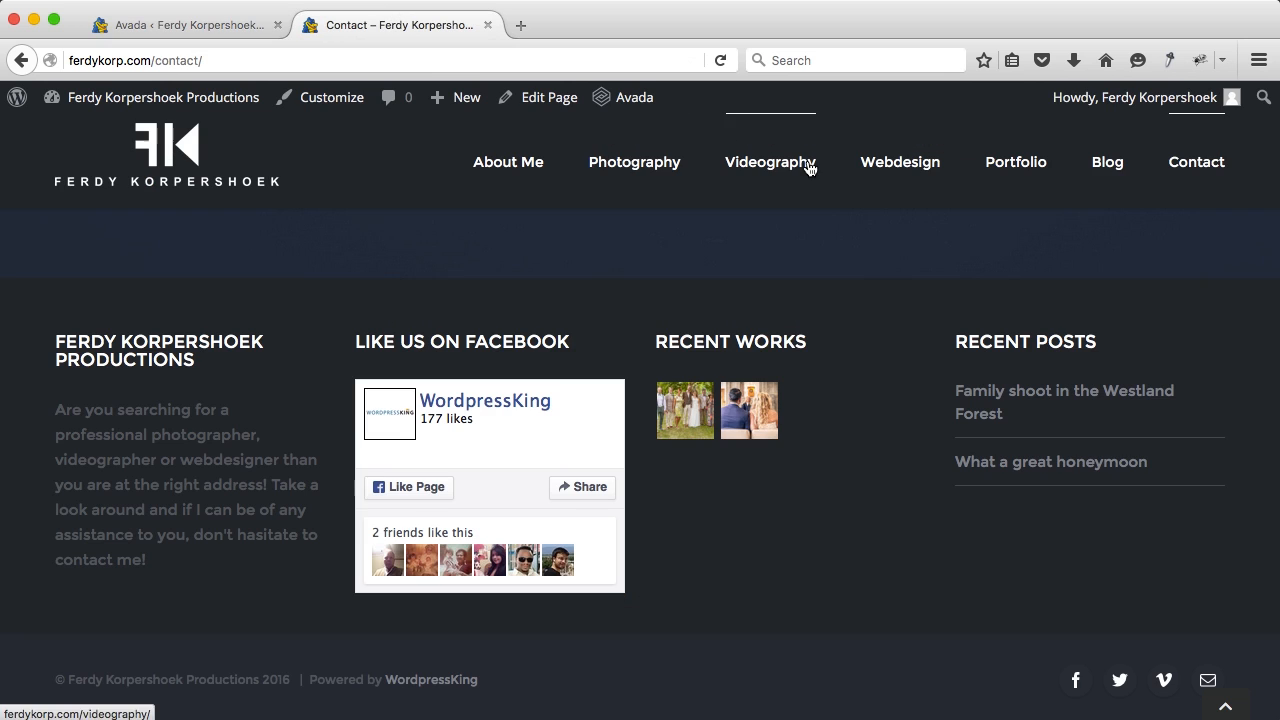
click(1108, 165)
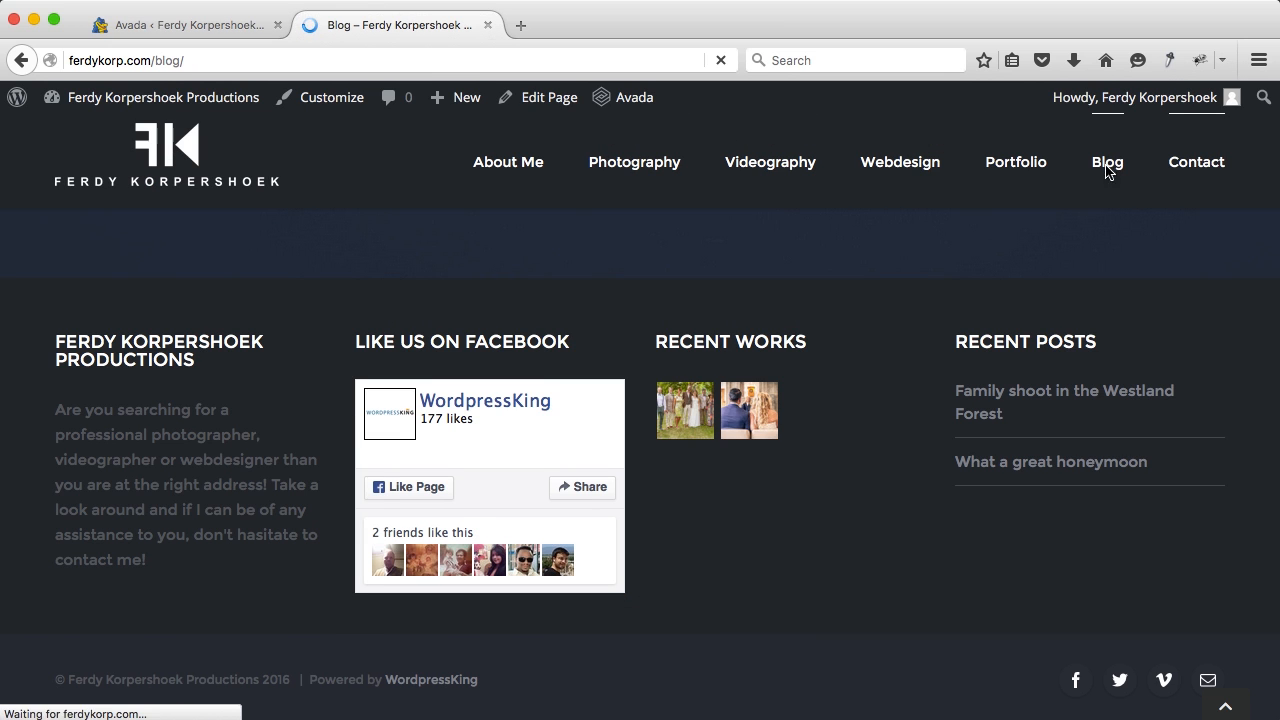
scroll(847, 344, down, 2)
scroll(847, 344, down, 5)
scroll(847, 344, down, 5)
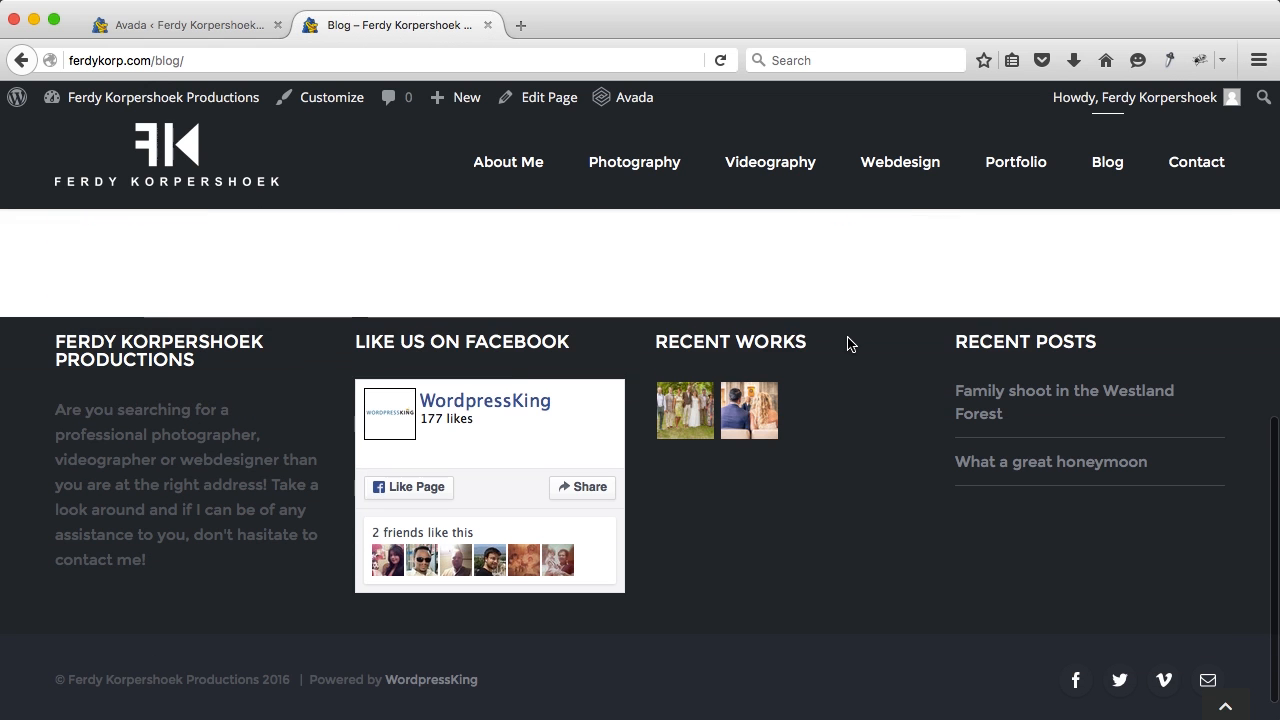
scroll(847, 344, up, 8)
scroll(847, 344, down, 4)
scroll(847, 344, down, 3)
scroll(847, 344, up, 6)
scroll(847, 344, down, 7)
scroll(847, 344, up, 9)
scroll(847, 344, up, 2)
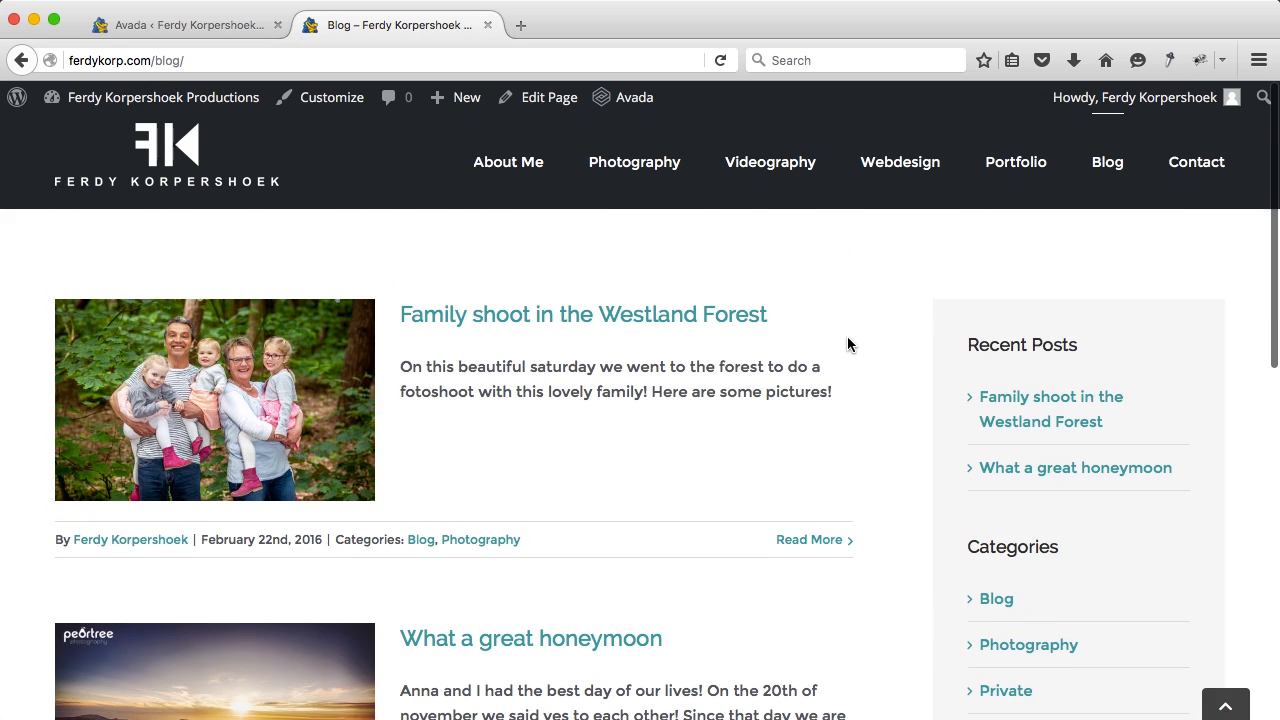
click(185, 150)
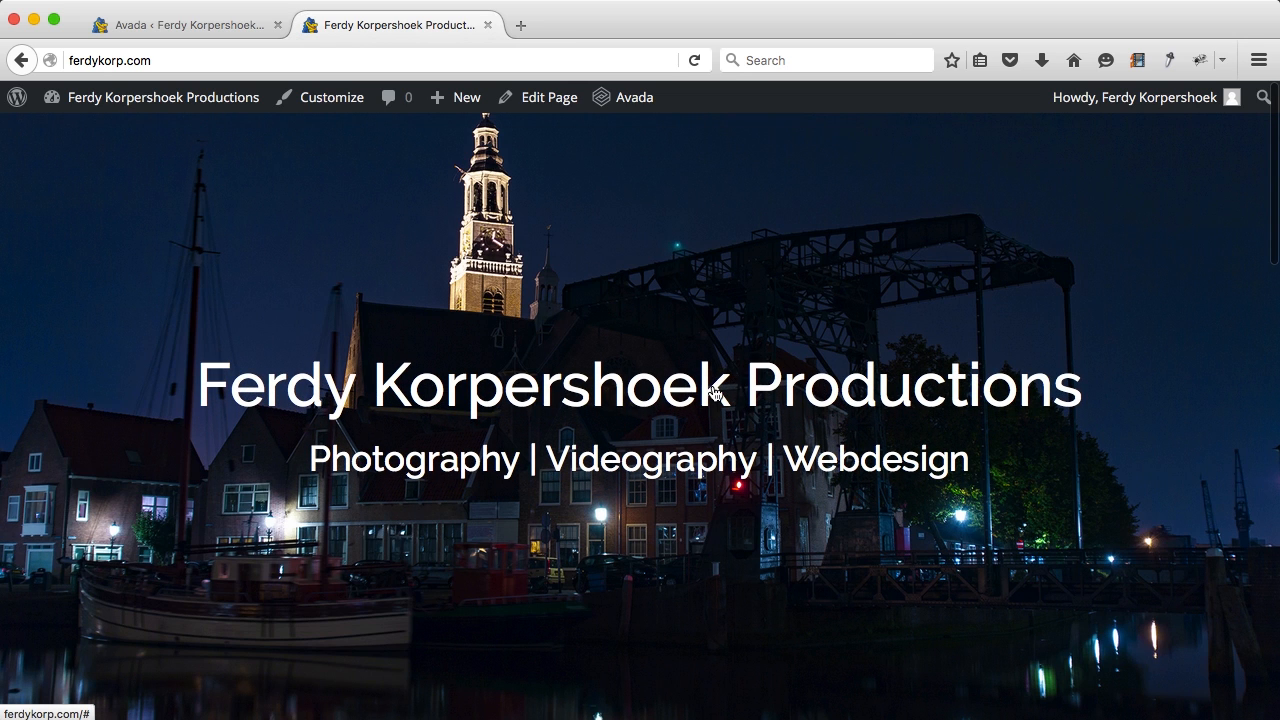
Step: Explore the home page, expanding the I love perfection section and advancing the photo slider
scroll(714, 392, down, 5)
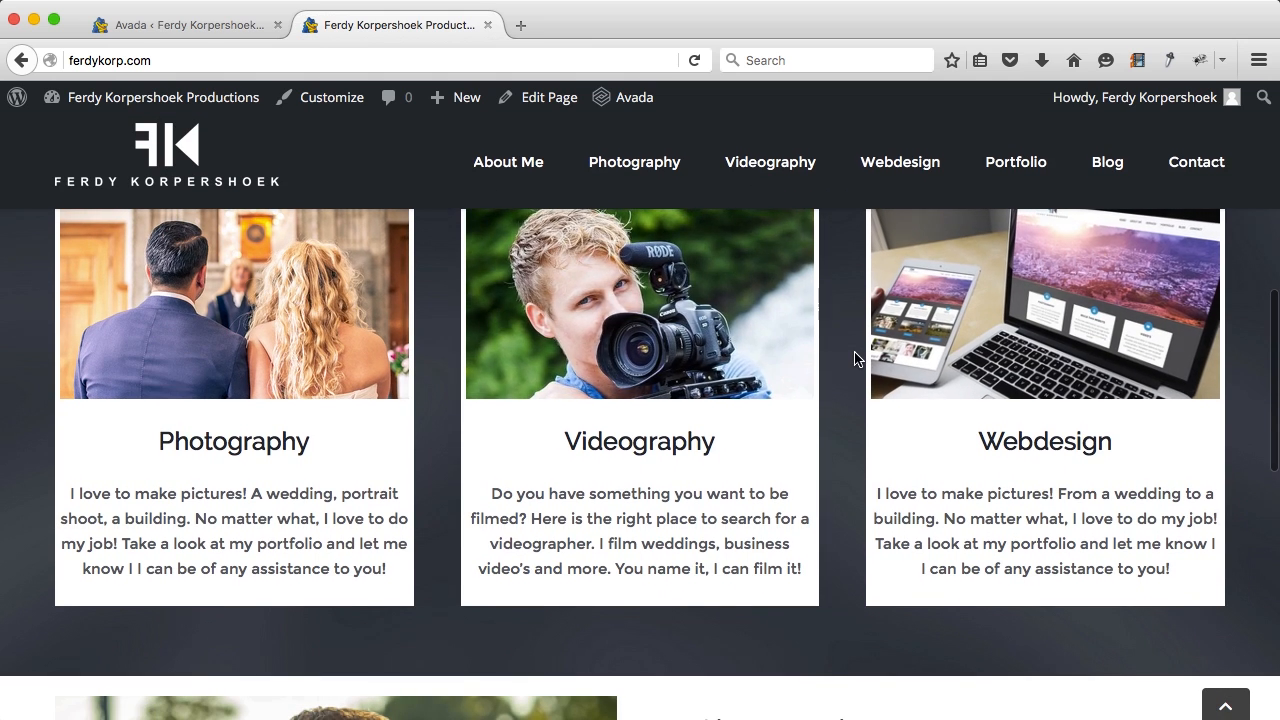
scroll(837, 320, down, 4)
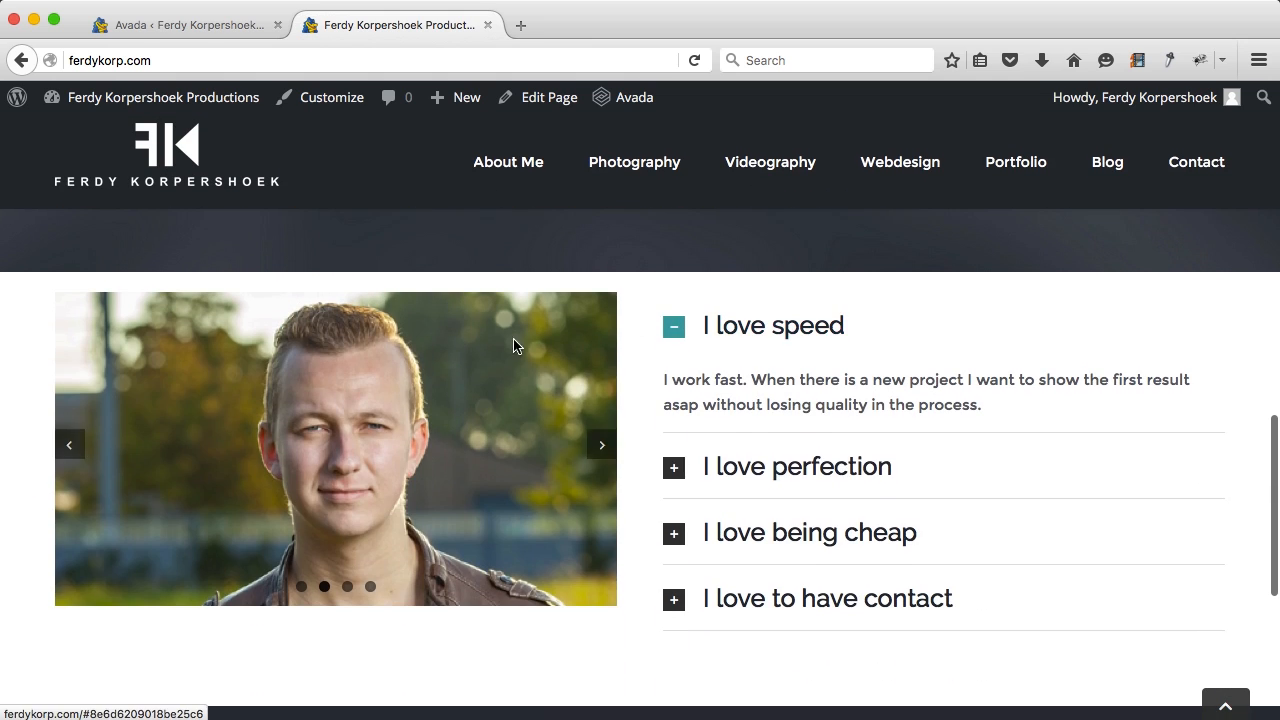
click(754, 486)
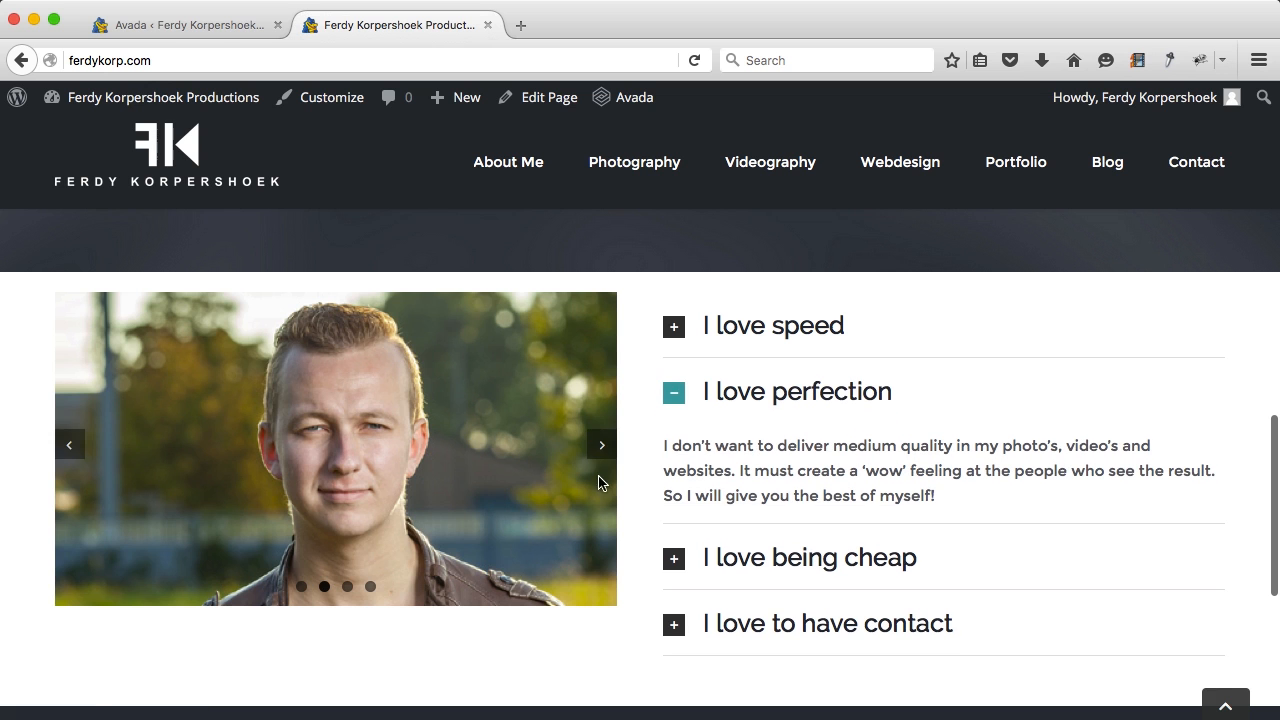
click(602, 445)
scroll(694, 526, down, 4)
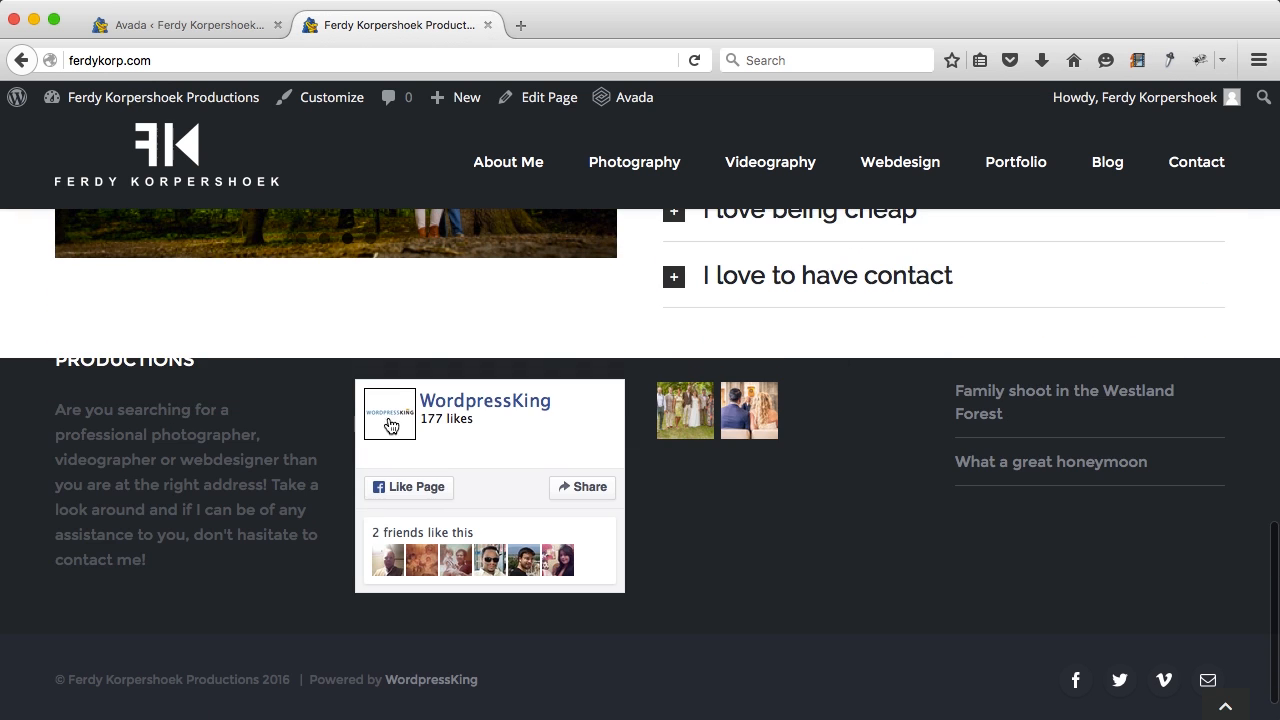
scroll(186, 405, down, 1)
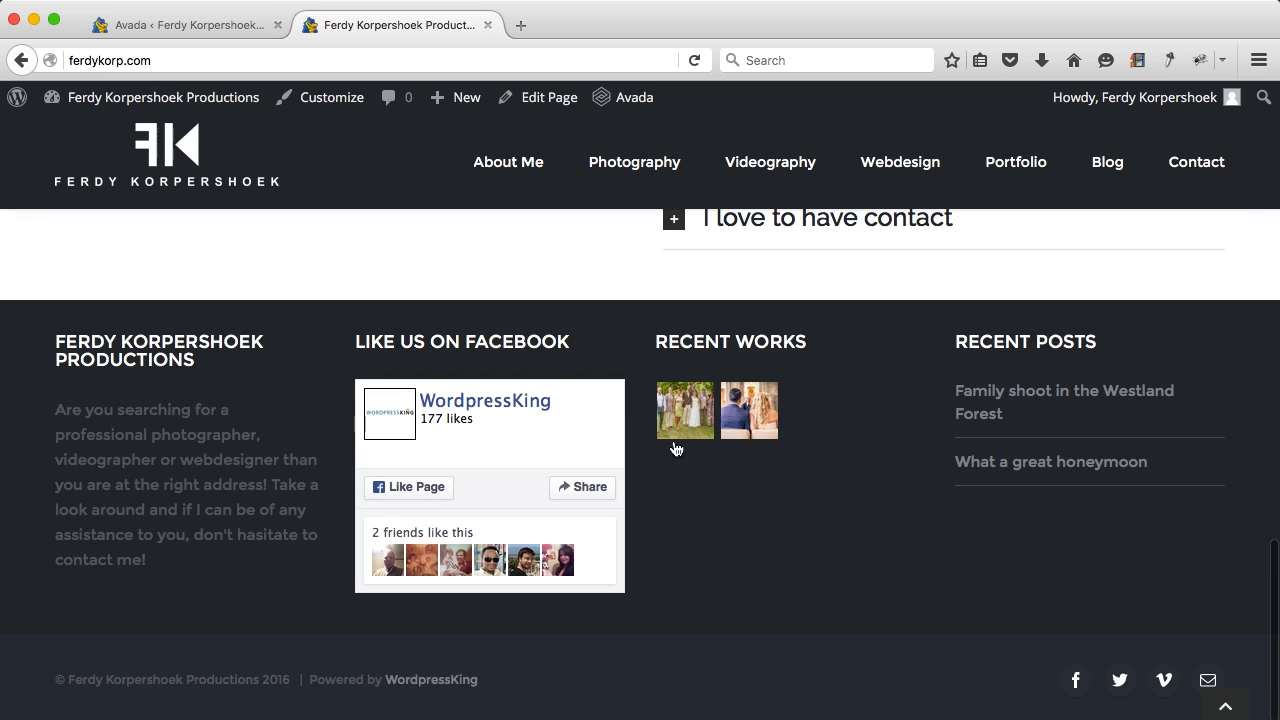
scroll(807, 625, up, 7)
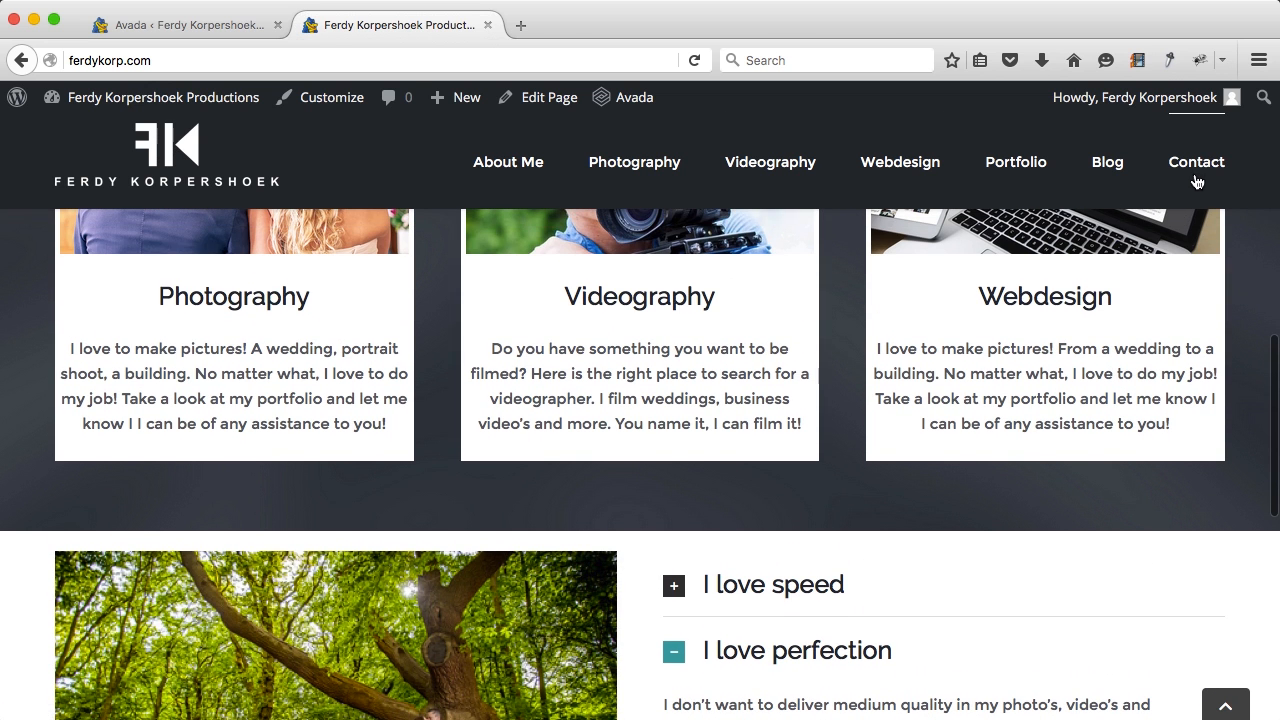
Step: Browse the Contact, Blog, Portfolio and About Me pages from the site menu
click(1194, 181)
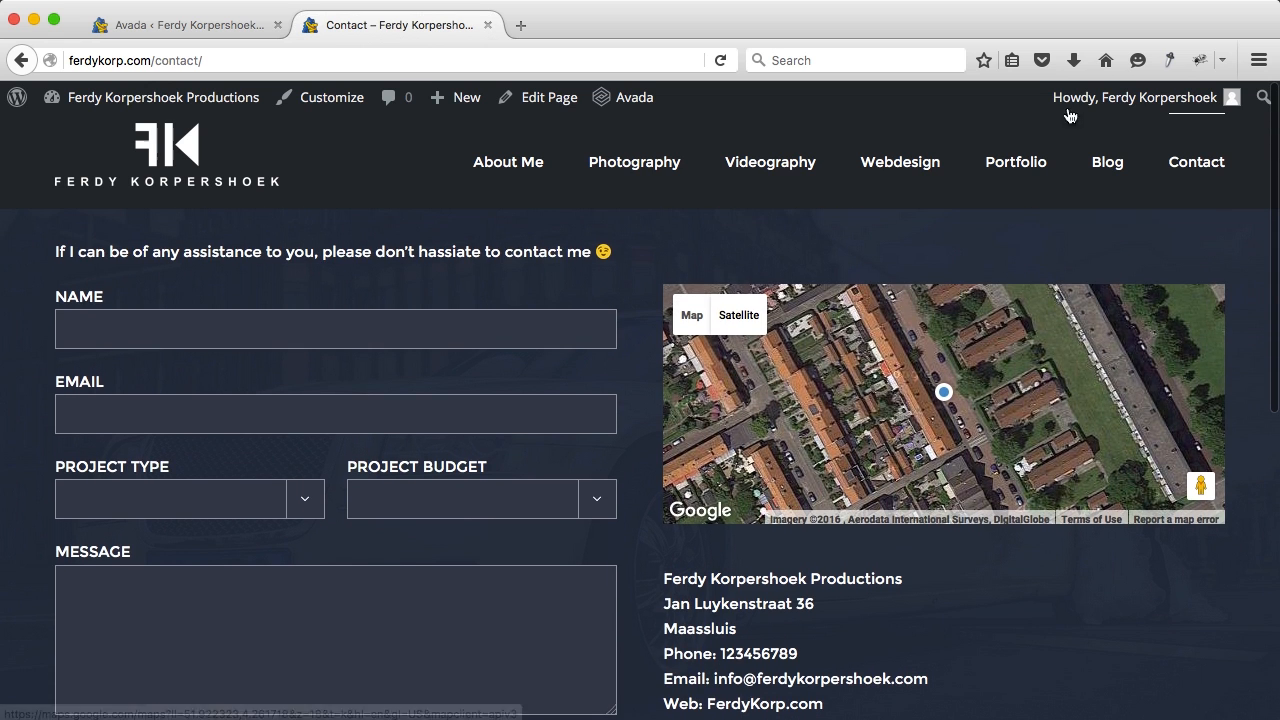
click(1106, 162)
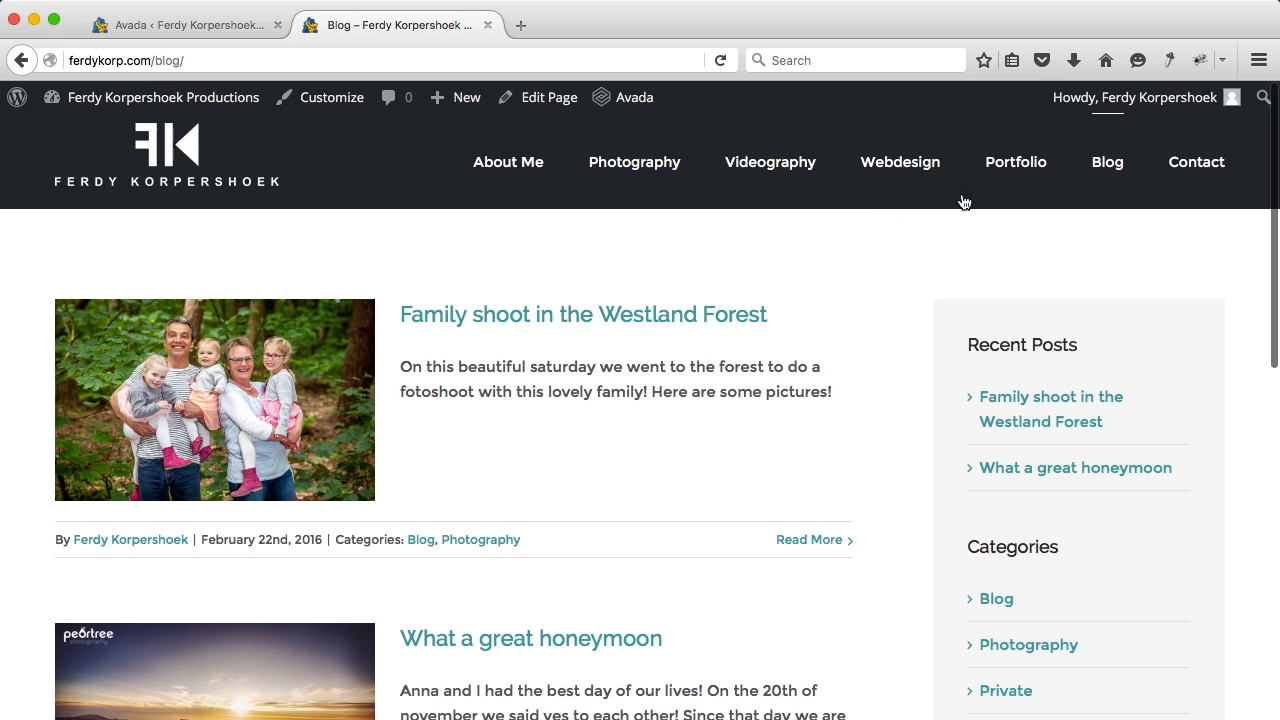
click(1020, 175)
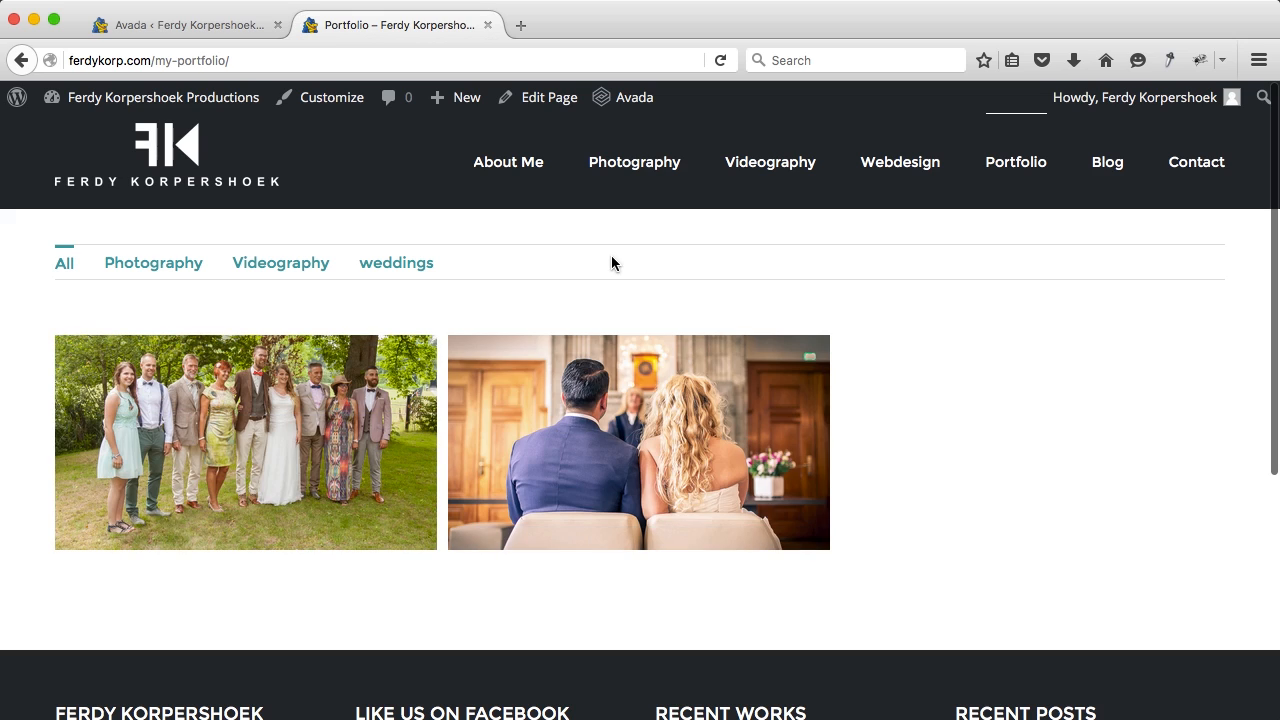
click(520, 164)
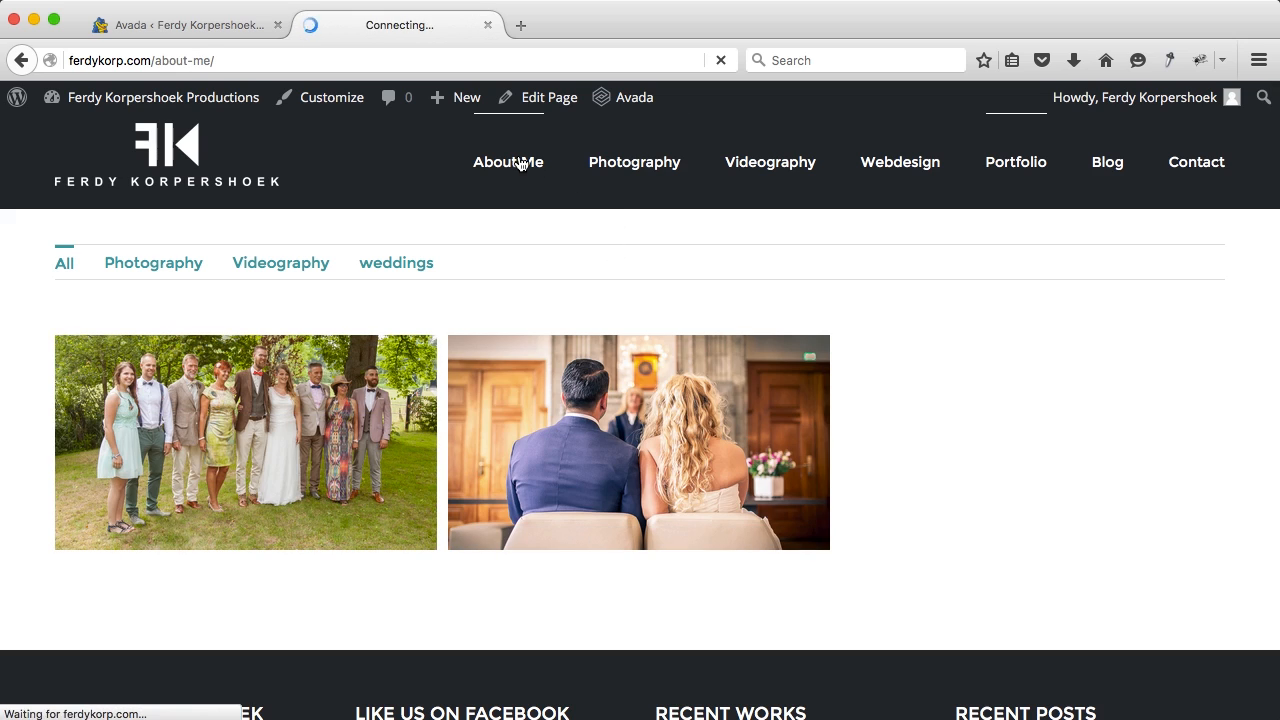
scroll(476, 331, down, 5)
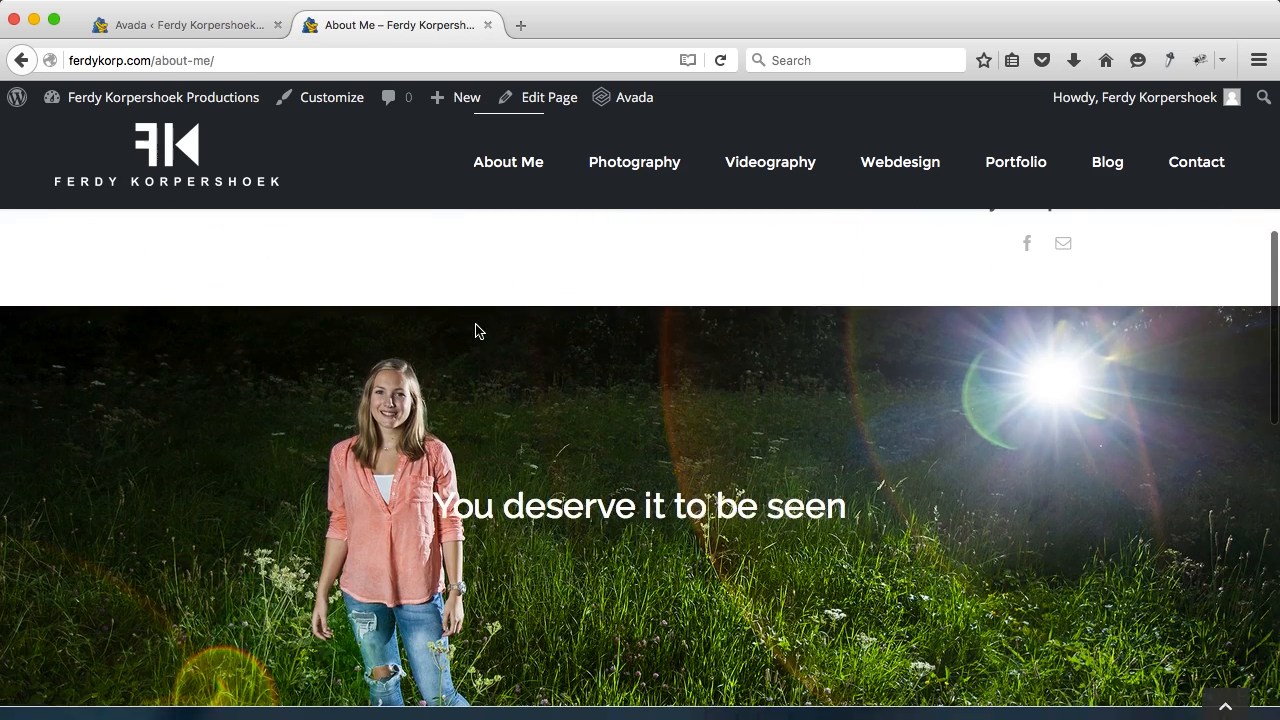
scroll(476, 331, down, 10)
scroll(476, 331, up, 10)
scroll(476, 331, up, 5)
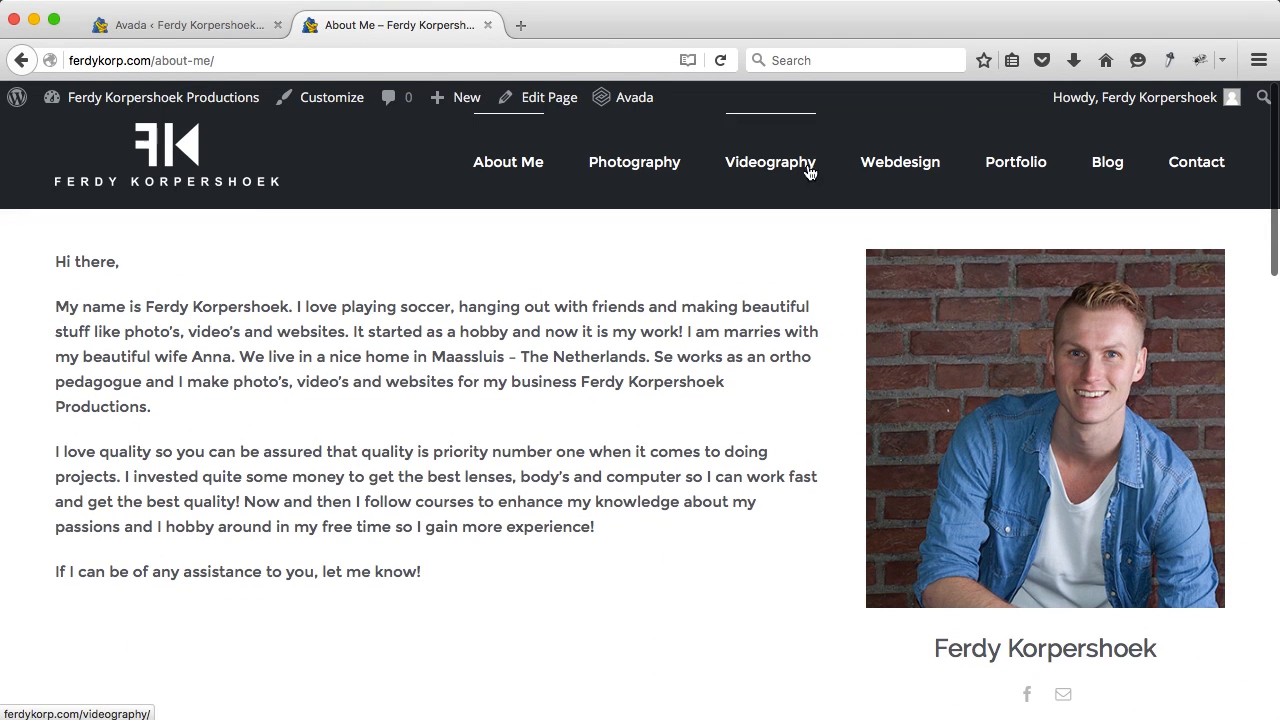
Step: Open the Photography page and launch its page editor via Edit Page
click(625, 167)
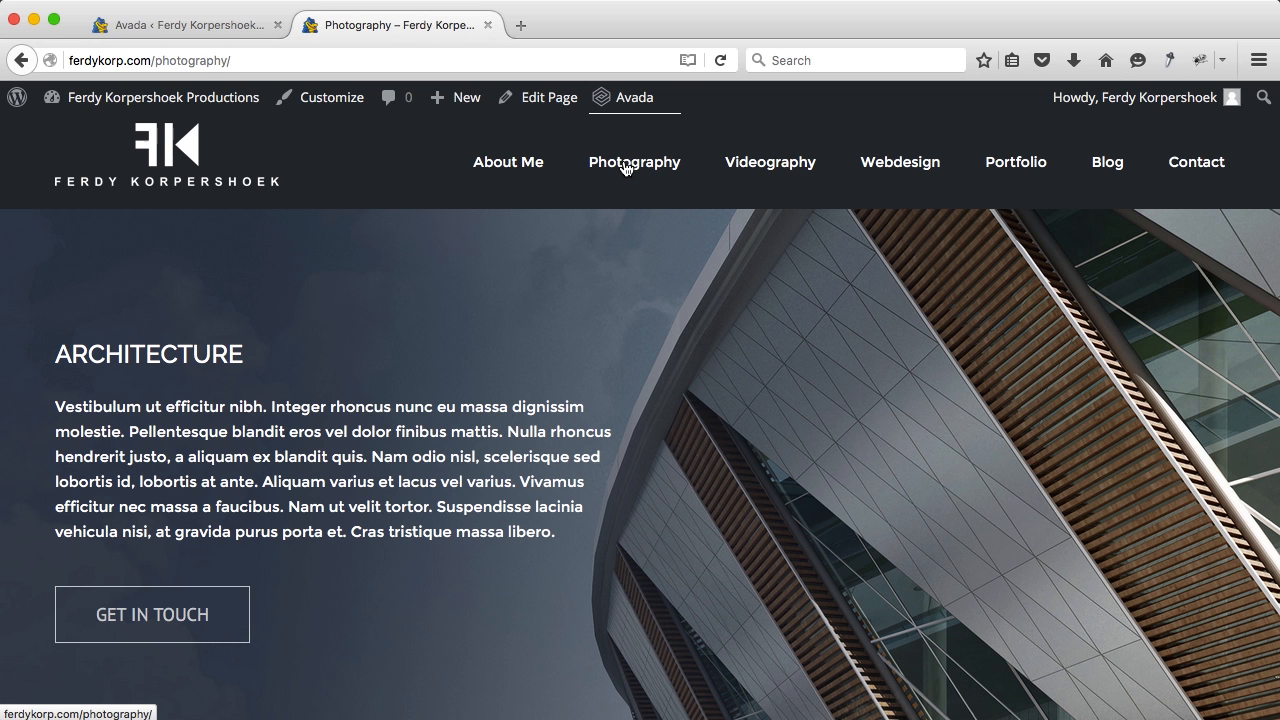
scroll(598, 332, down, 5)
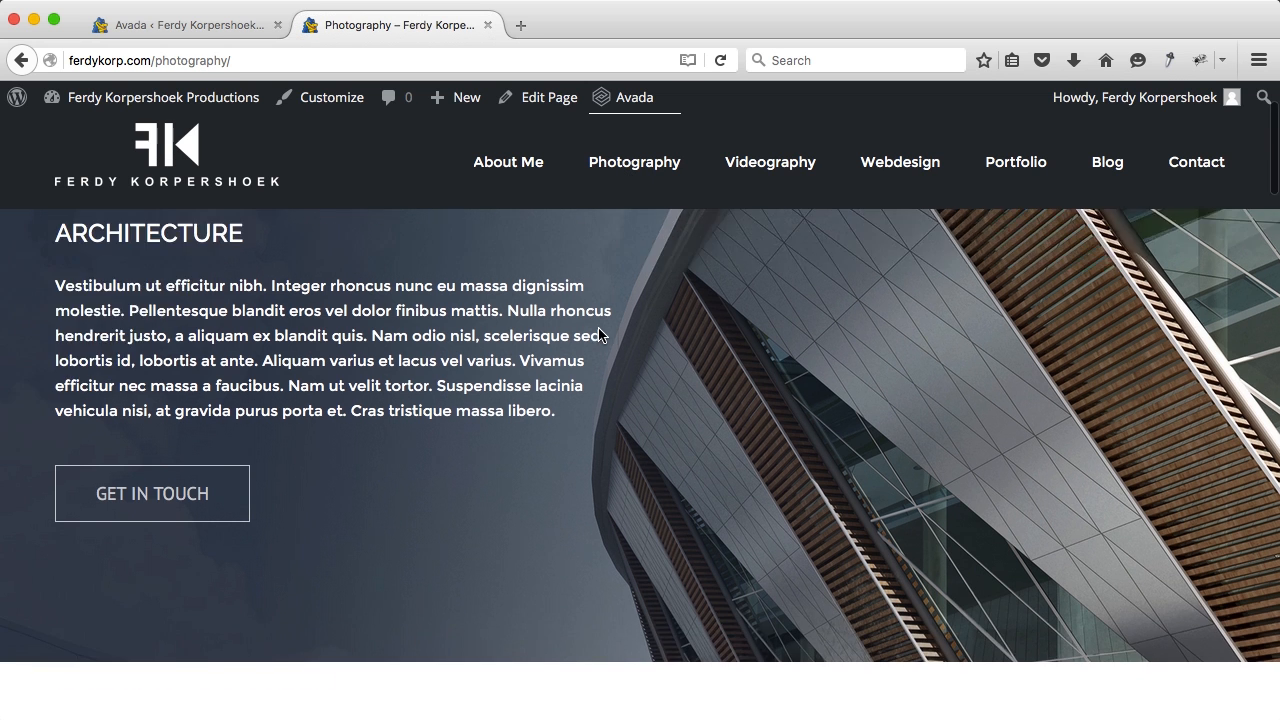
scroll(599, 334, up, 5)
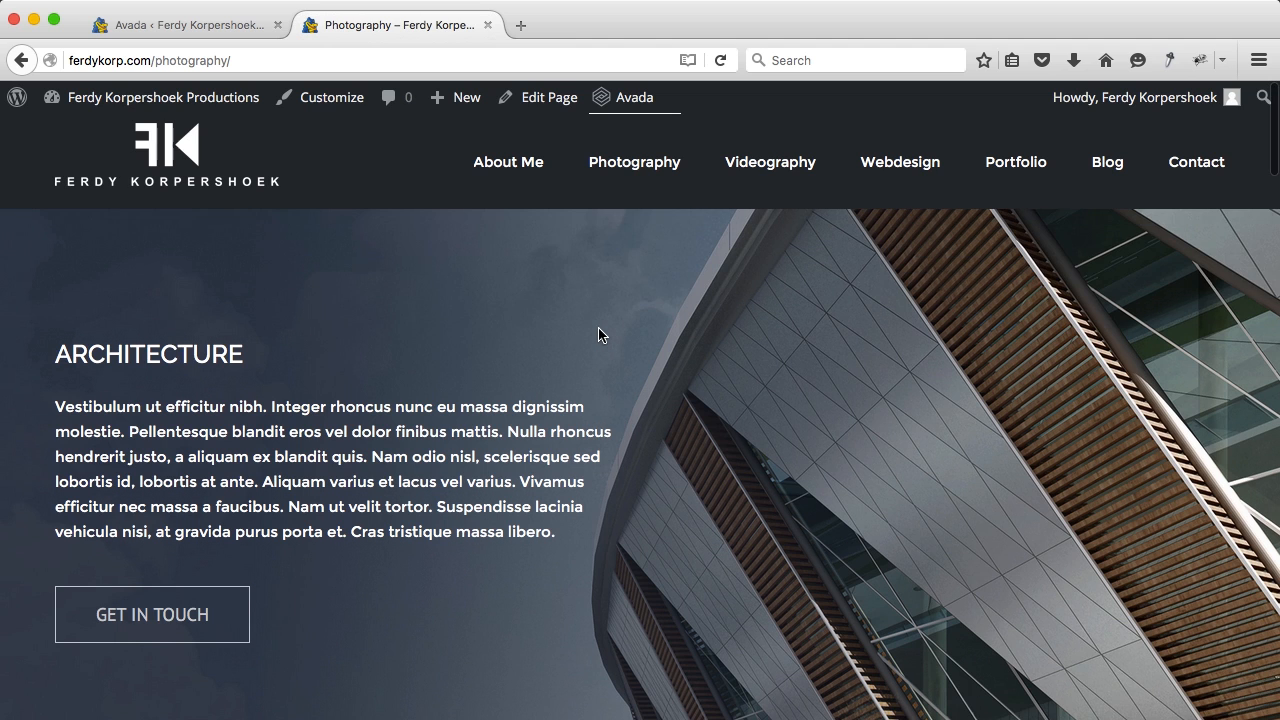
click(530, 97)
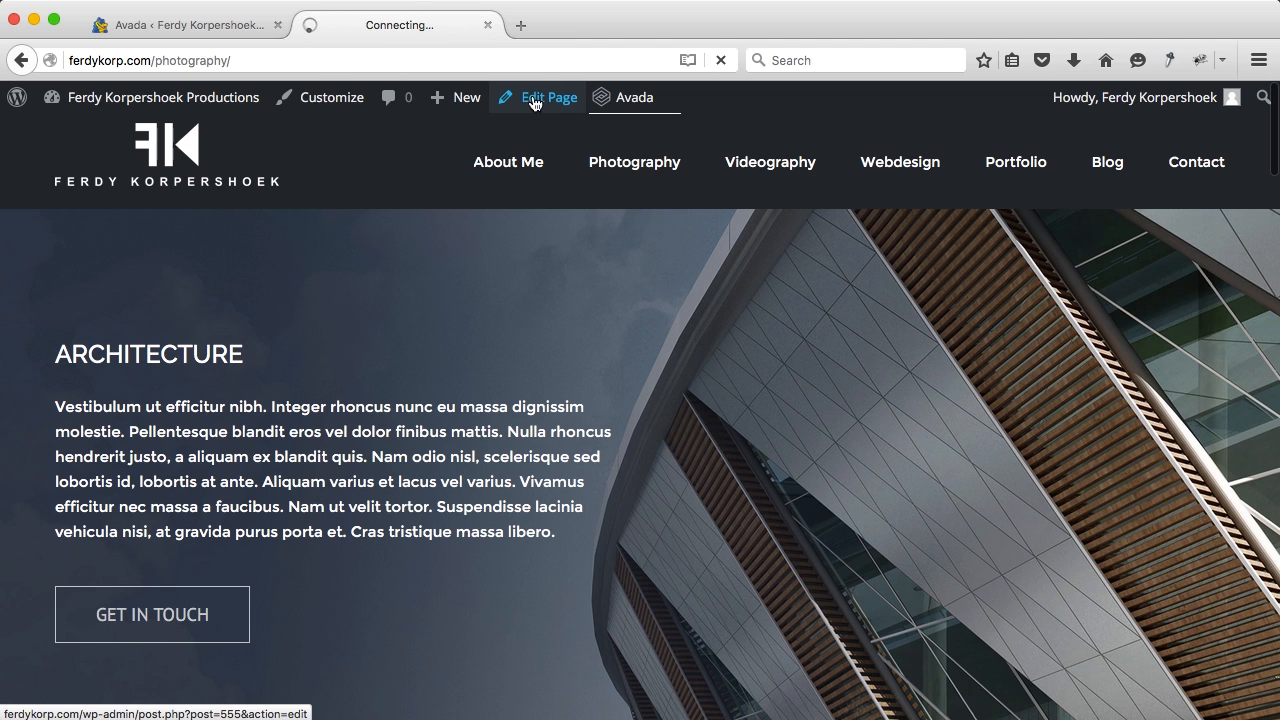
Step: Close the leftover Avada tab and preview the live Photography page before returning to the editor
click(277, 25)
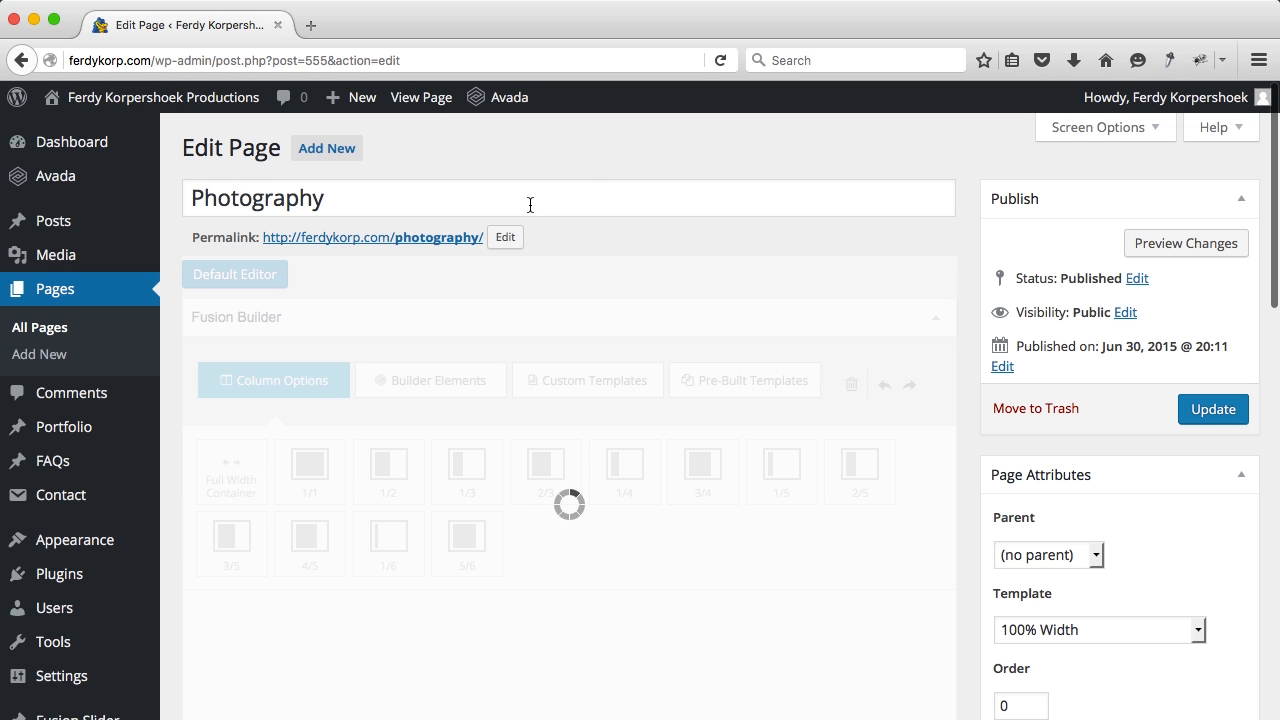
scroll(543, 309, down, 5)
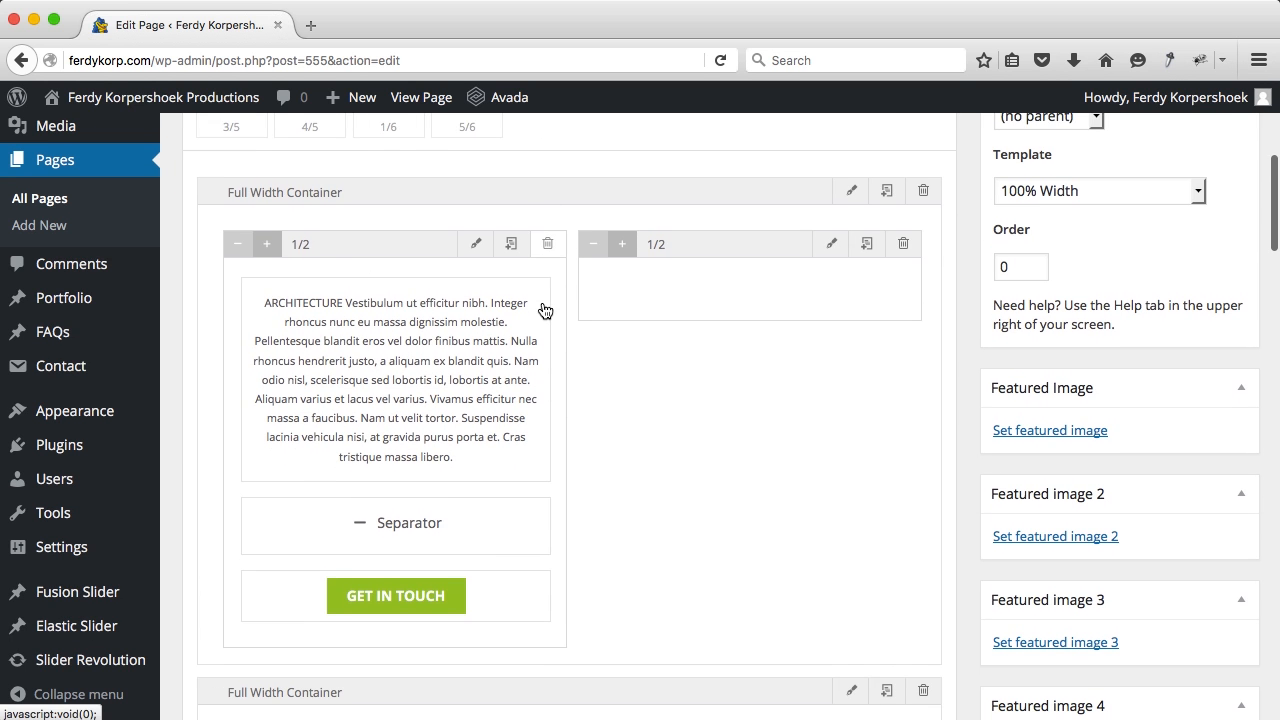
super+click(421, 97)
click(391, 25)
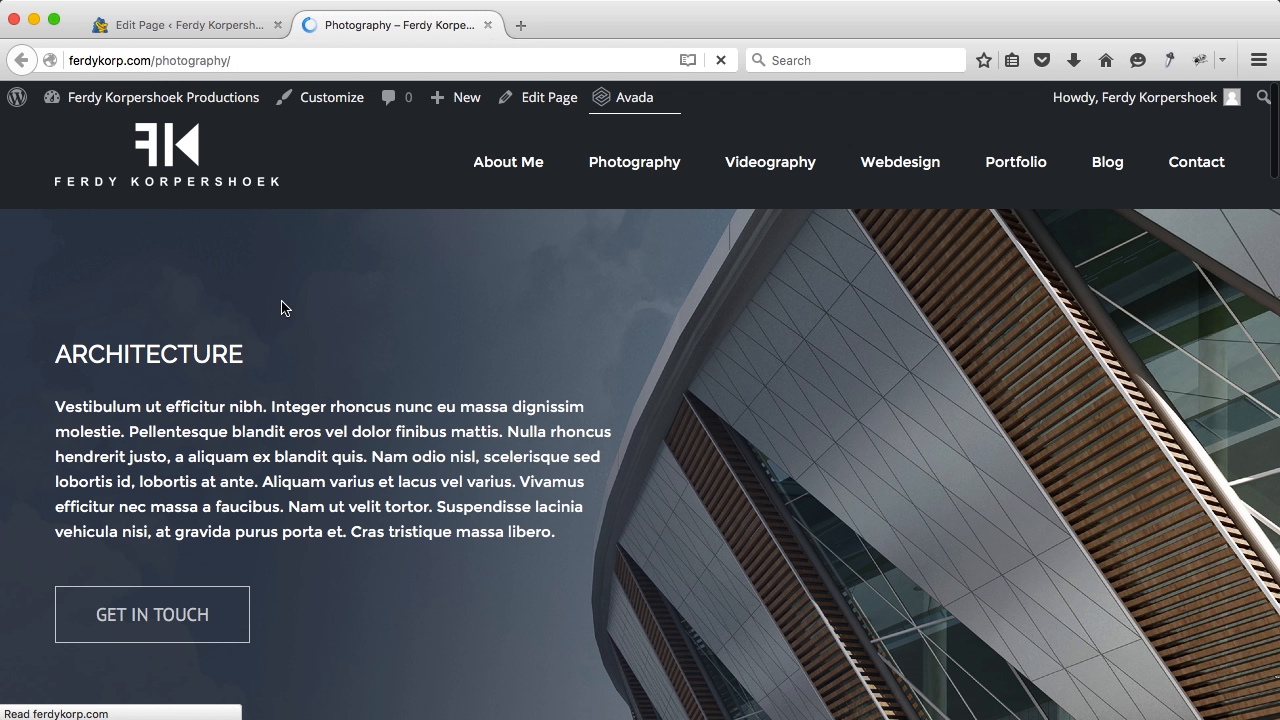
click(175, 30)
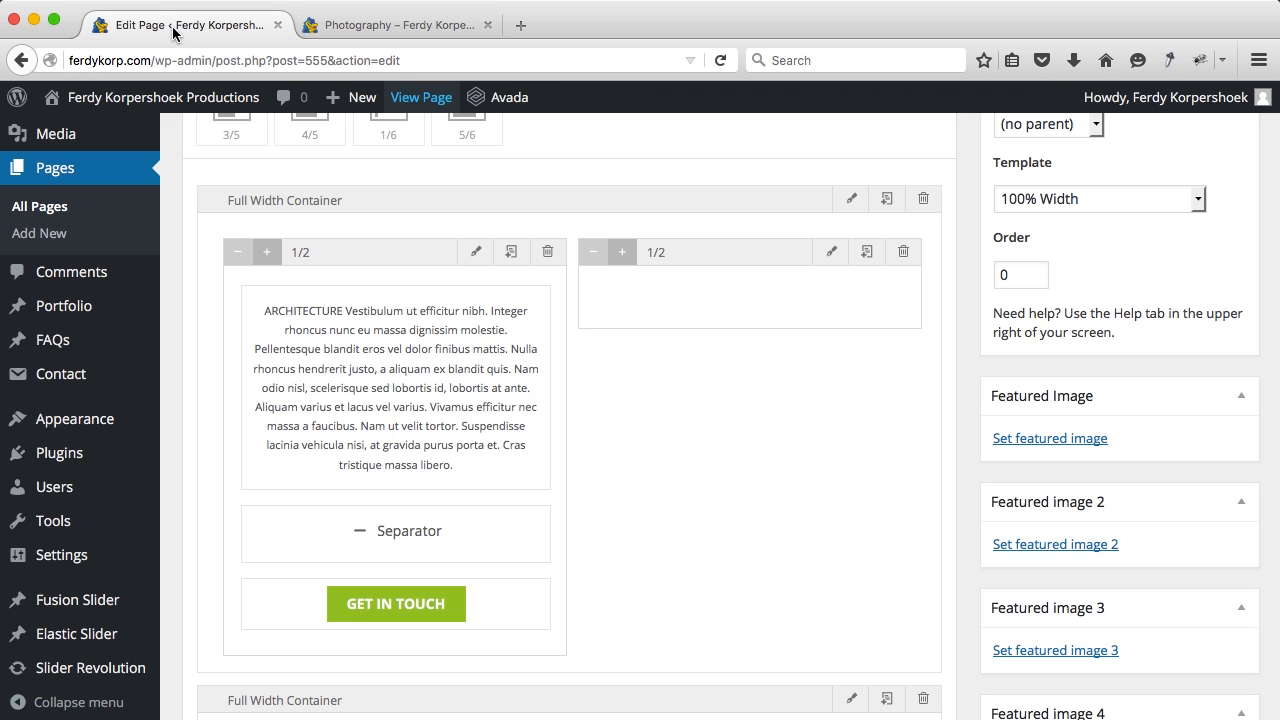
Step: Replace the first Full Width Container's architecture background with the dark bg-contact image and save
click(846, 203)
click(418, 208)
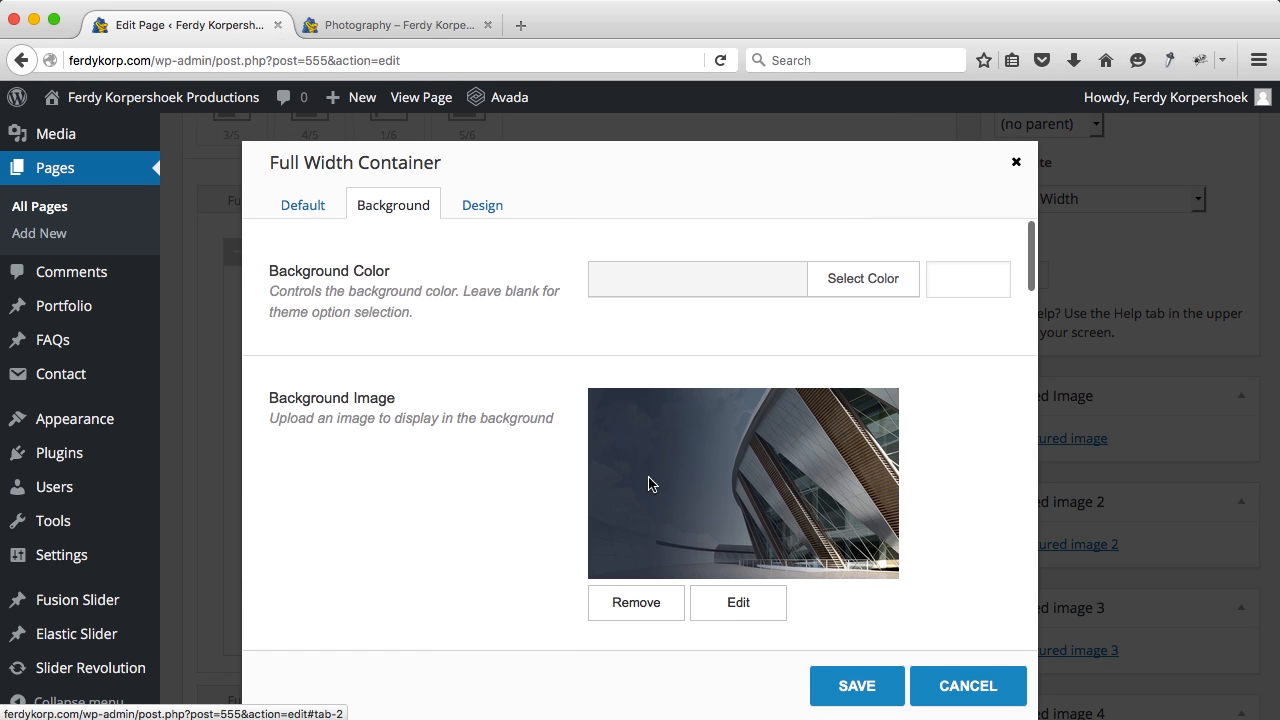
click(730, 605)
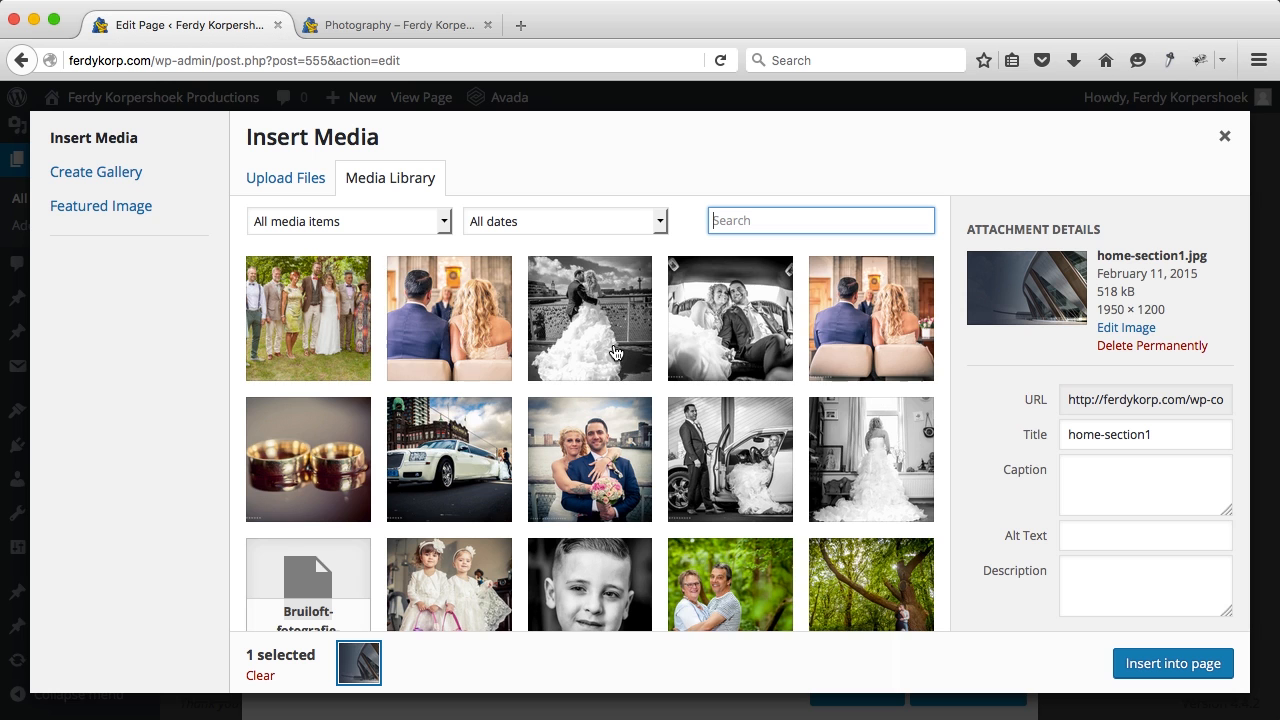
scroll(616, 352, down, 10)
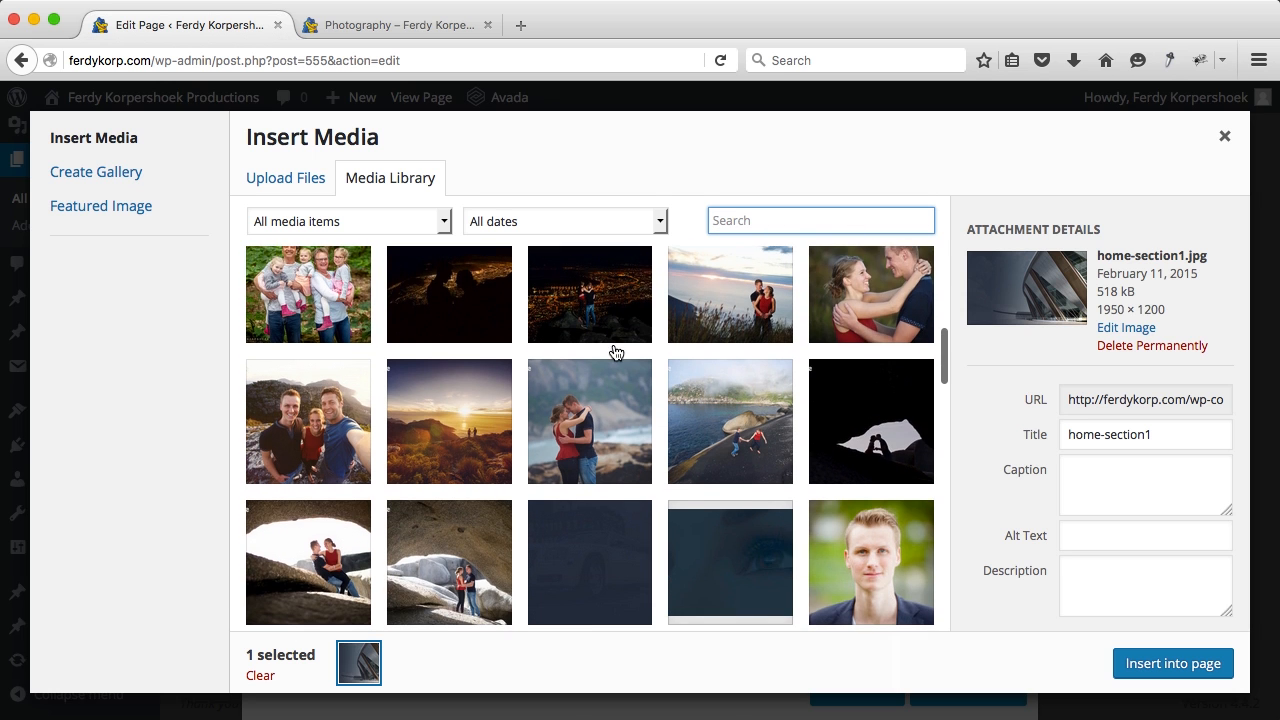
scroll(616, 352, down, 3)
click(586, 435)
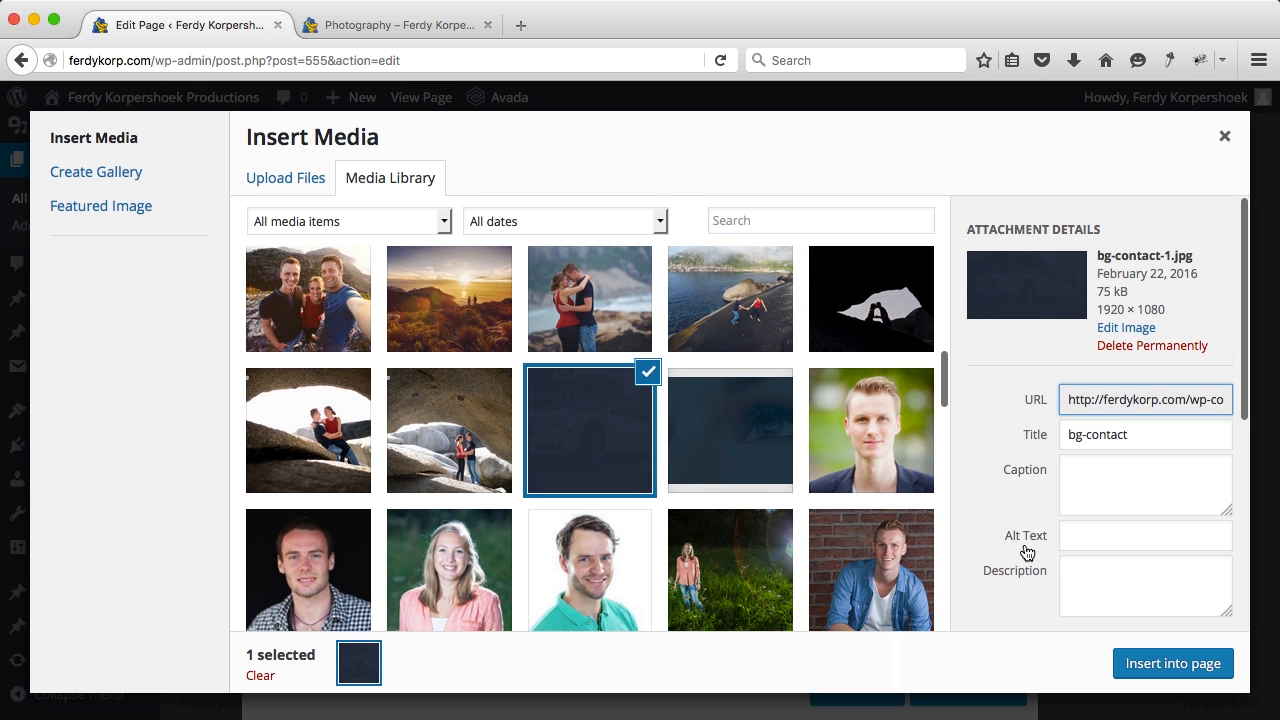
click(1157, 665)
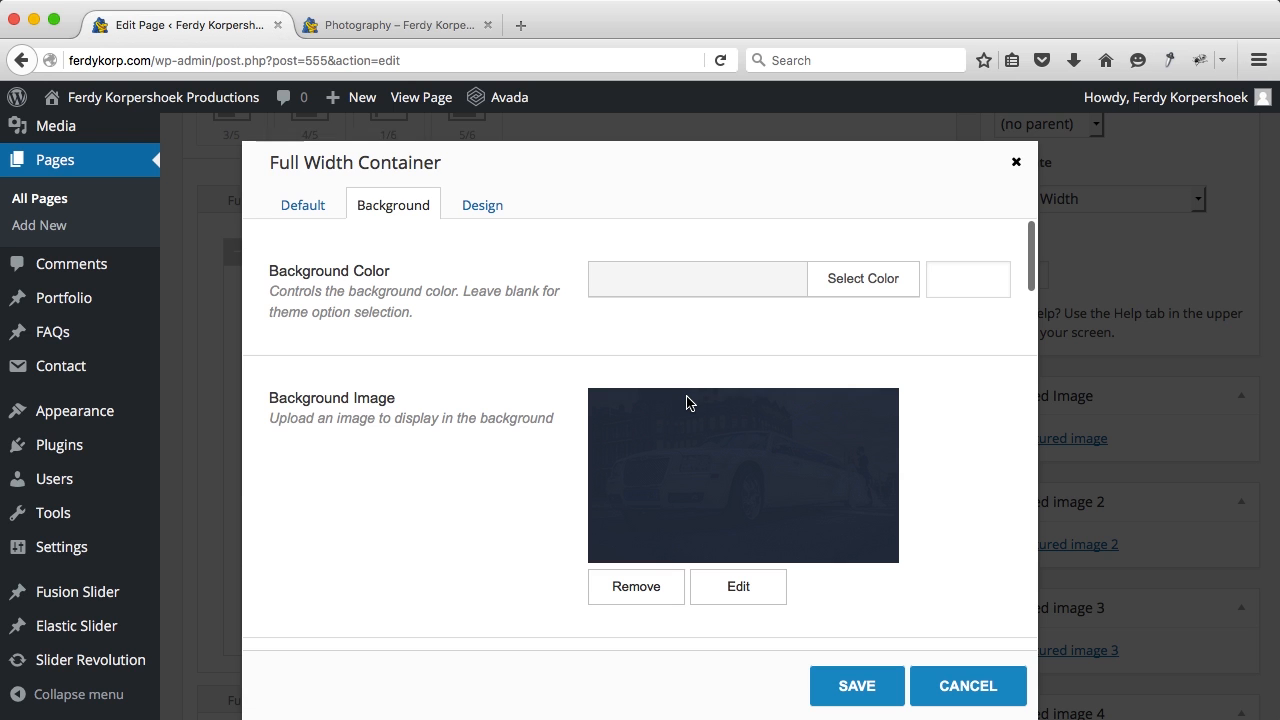
click(848, 684)
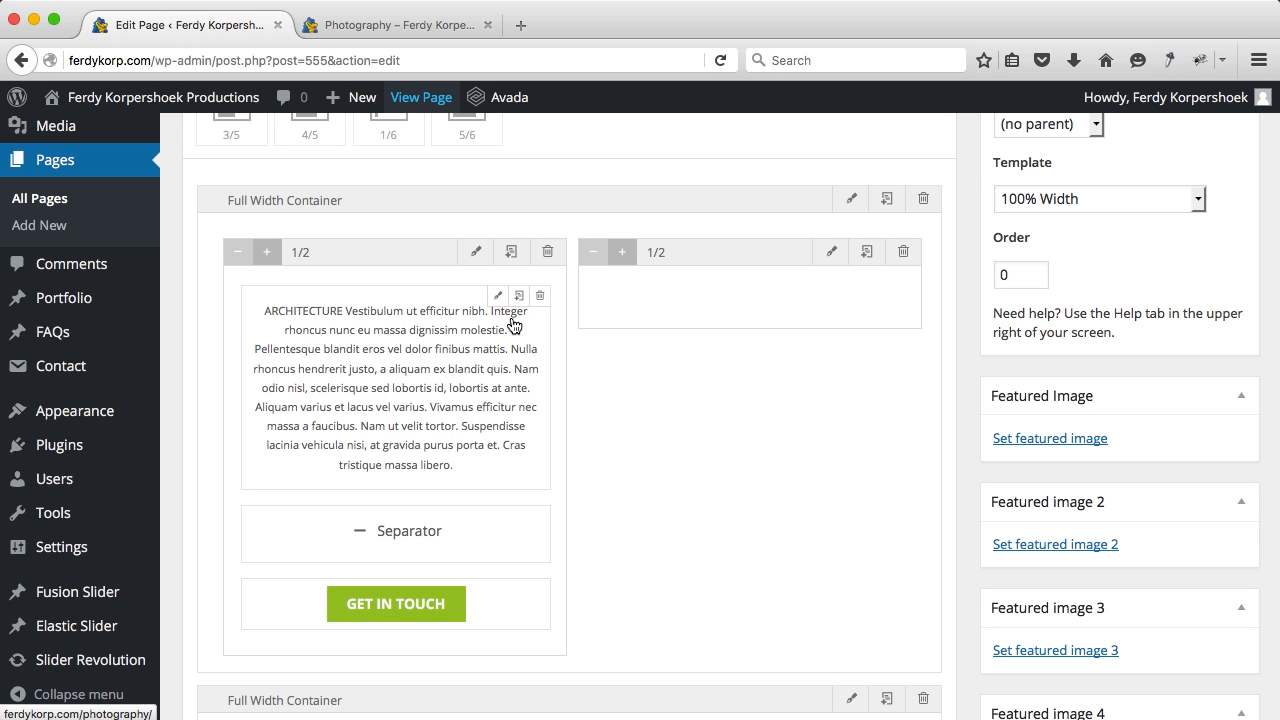
Step: Change the text block heading from ARCHITECTURE to Weddingphotography in the Text tab
click(498, 298)
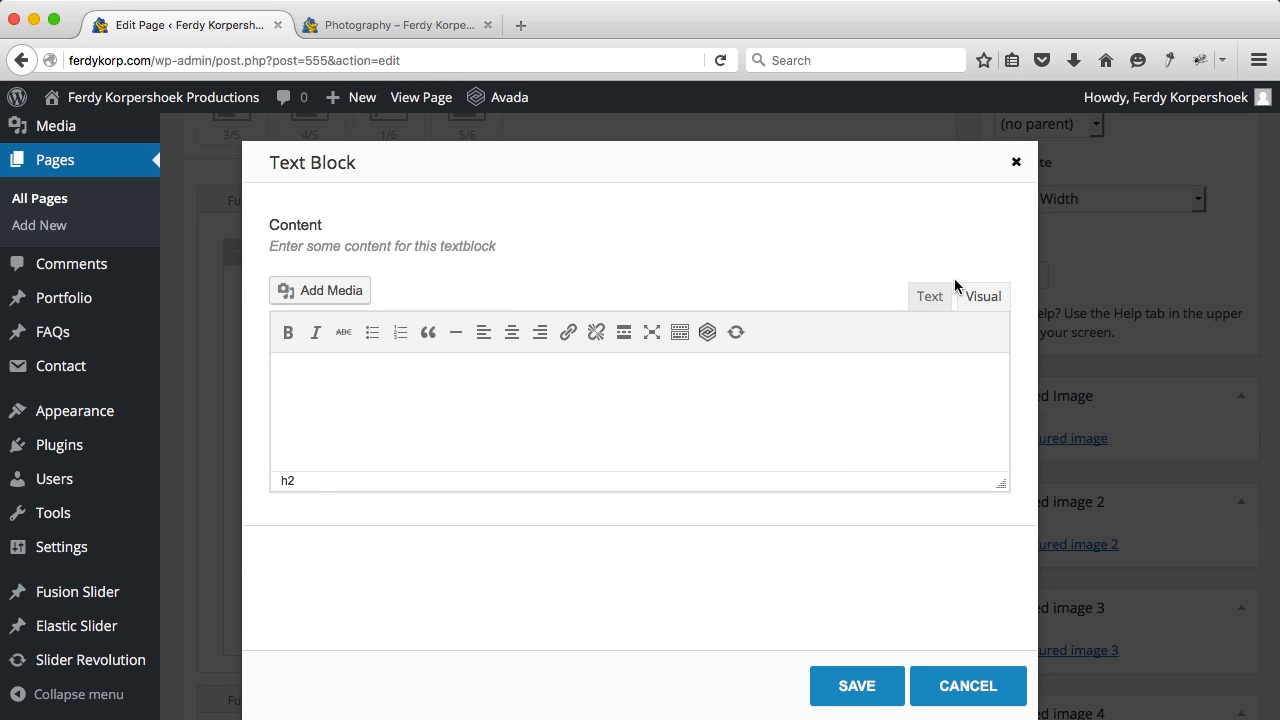
drag(493, 391, 417, 379)
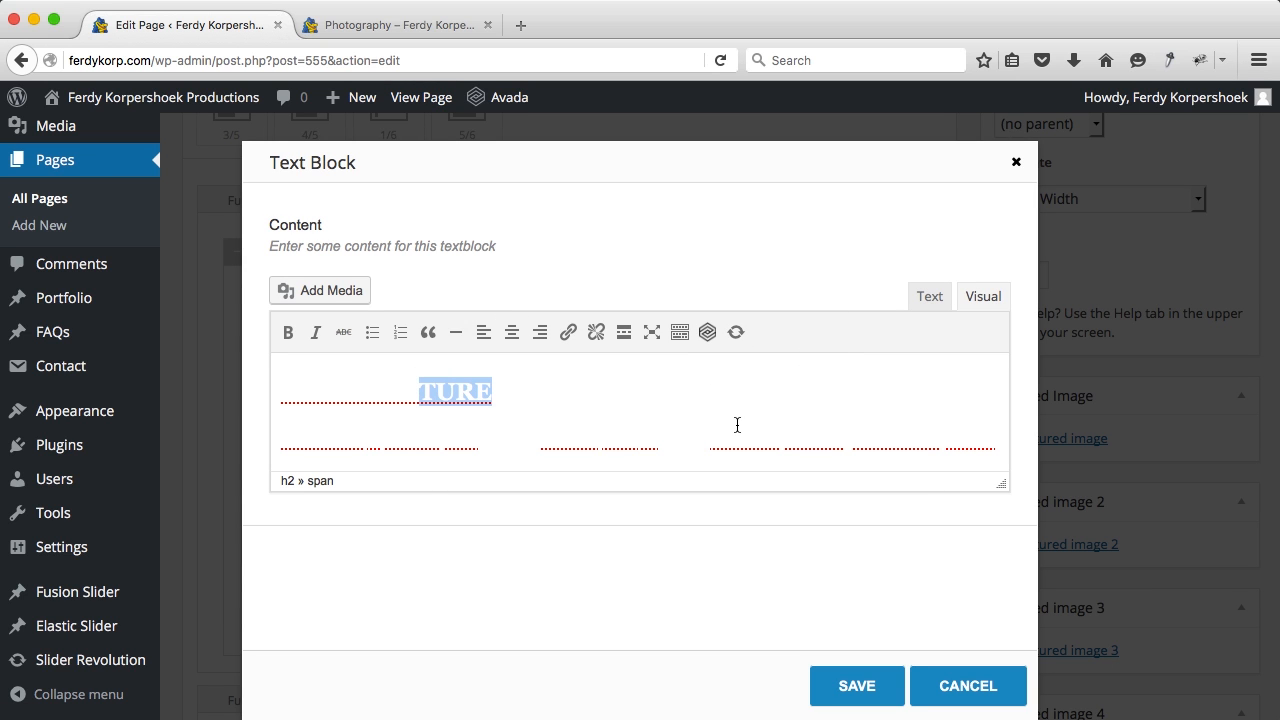
click(939, 304)
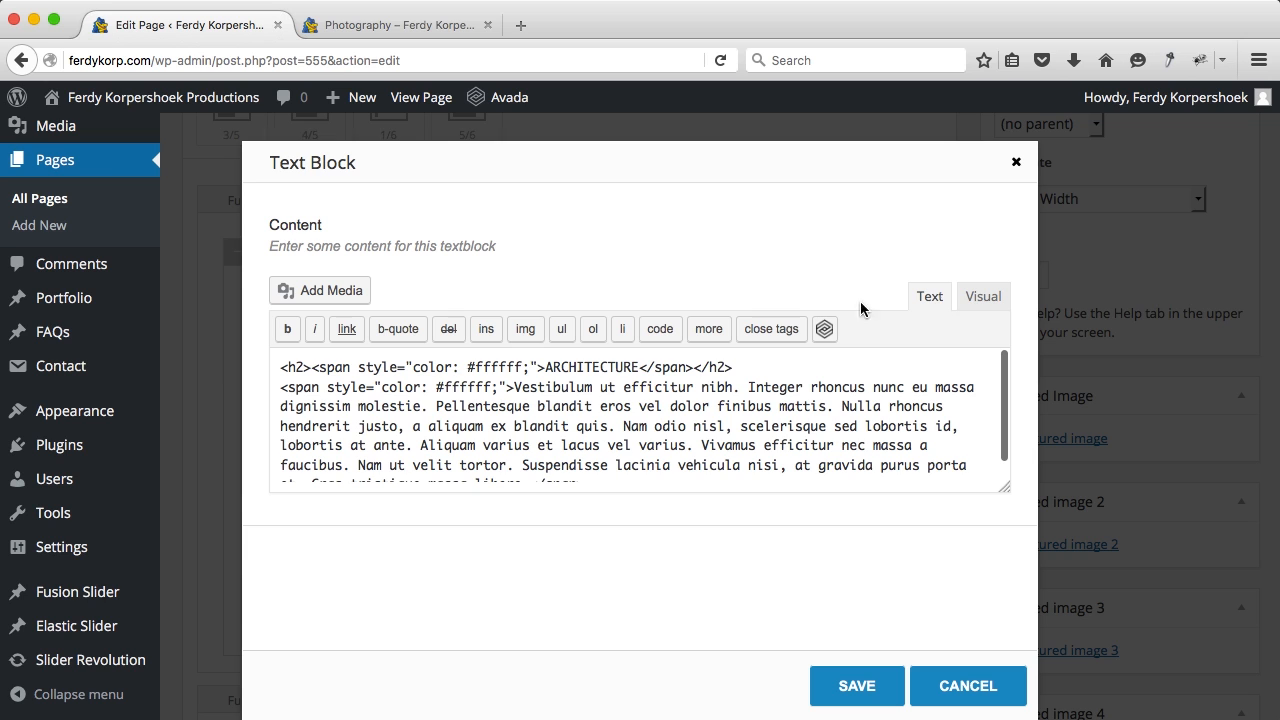
drag(638, 370, 551, 370)
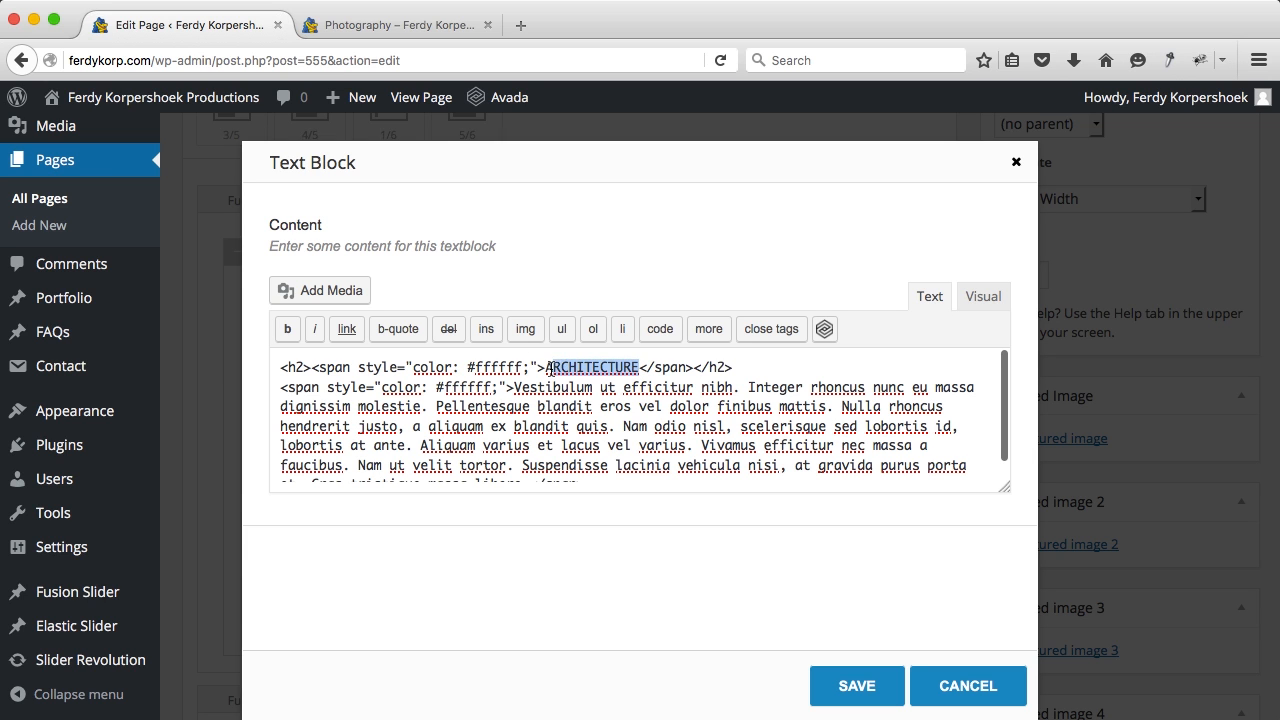
text(Weddingphoto)
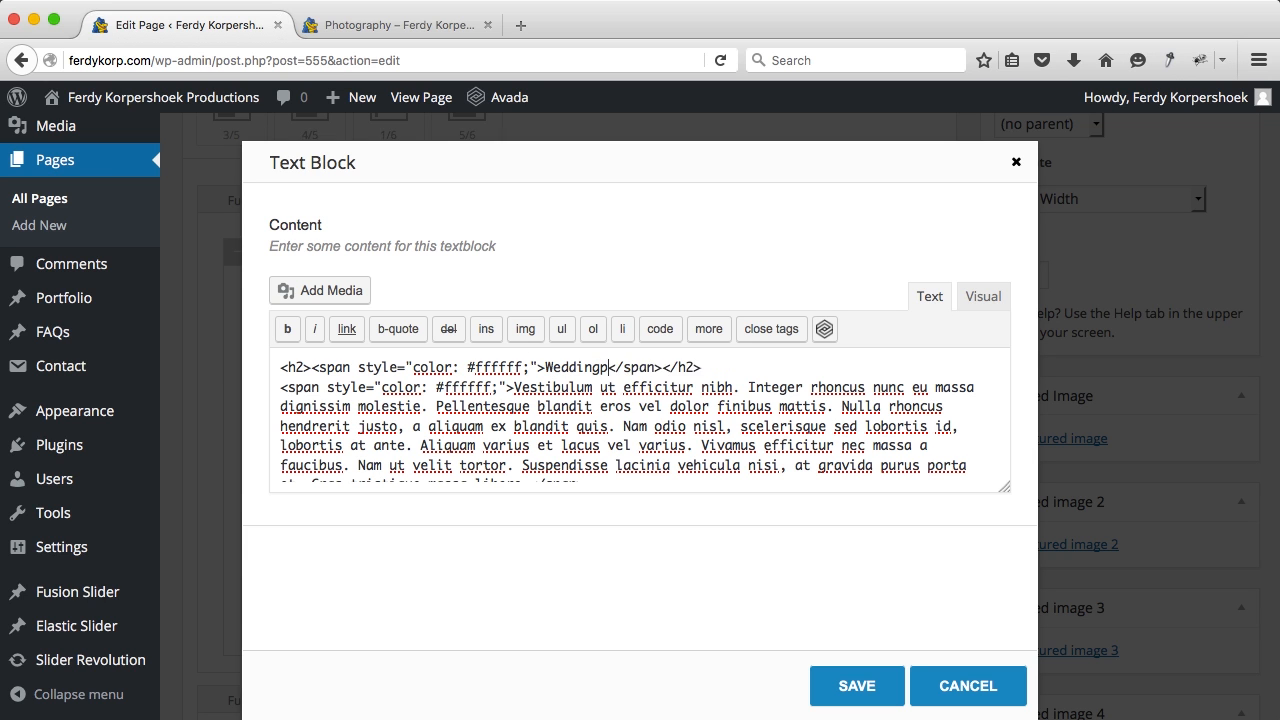
text(graphy)
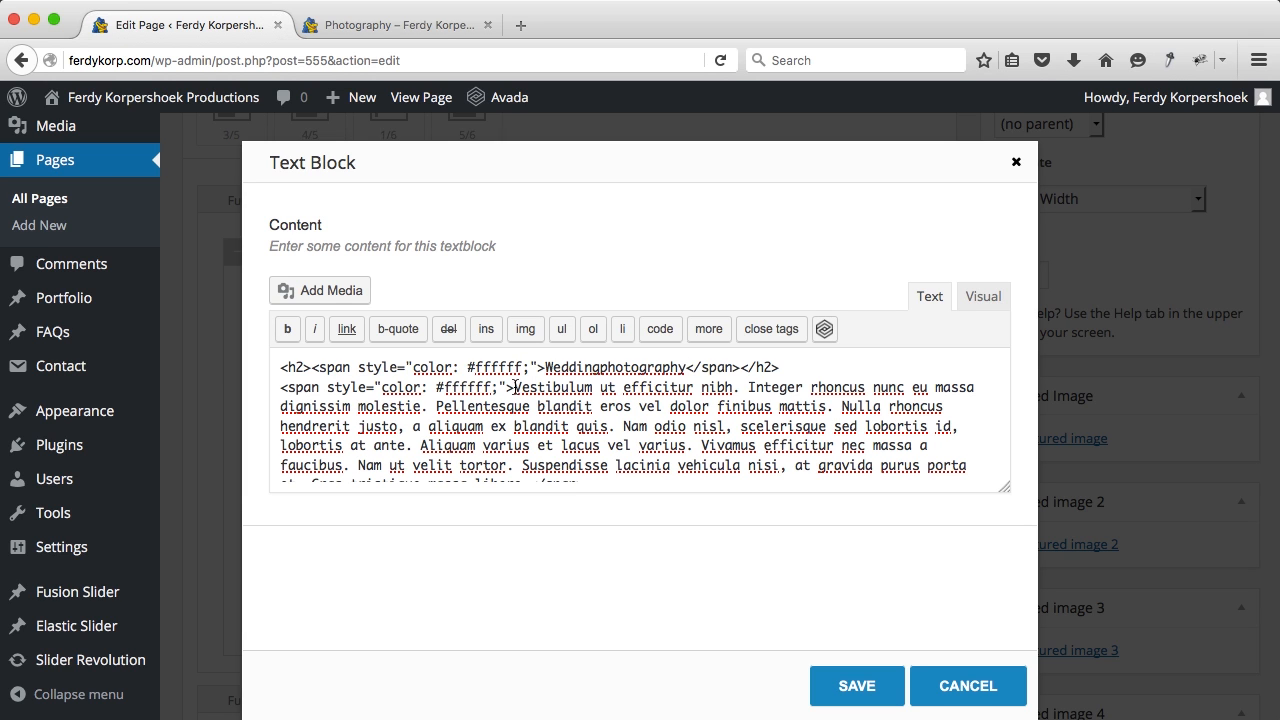
Step: Paste the wedding invitation text over the Lorem ipsum paragraph and save the text block
drag(514, 387, 595, 565)
drag(538, 502, 528, 474)
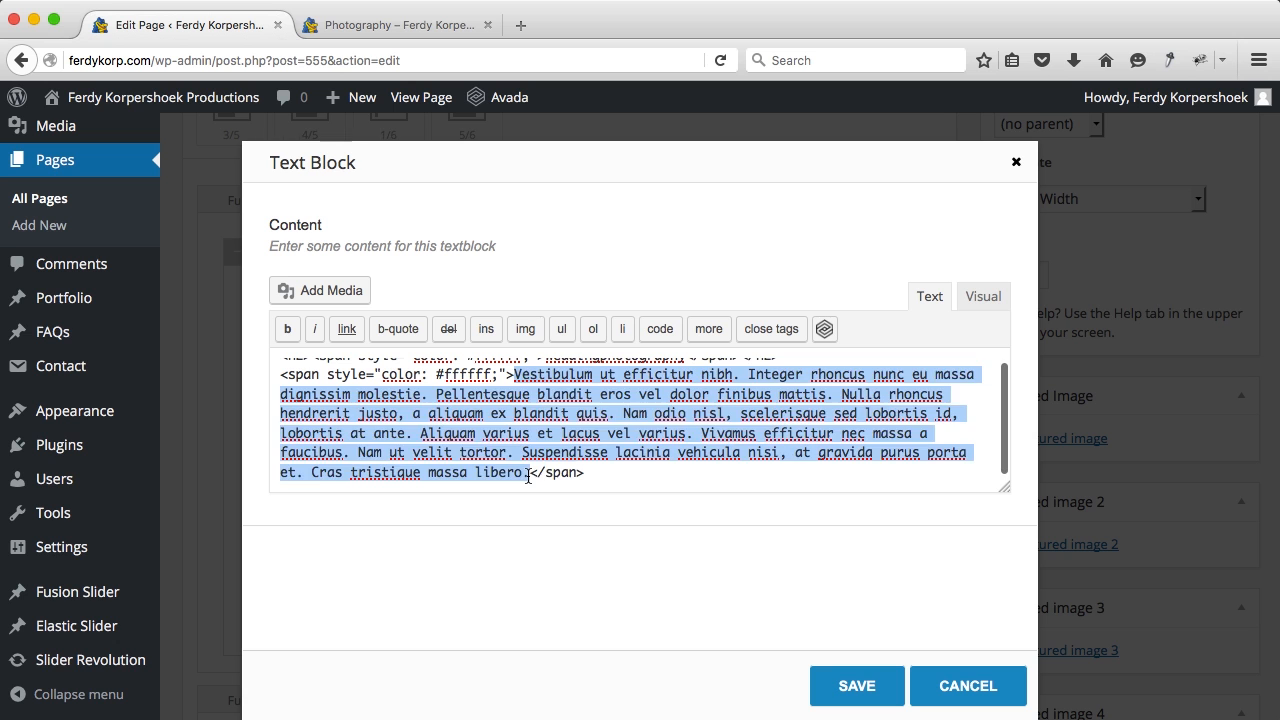
text(Are you getting married? I would love to be a part of your wedding and make photo’s that will let you experience your wedding over again and again.  I could write more but why don’t you take a look at the pictures I made. Feel free to invite me for a cup of coffee or a Skypesession to hear about your wishes.)
click(840, 687)
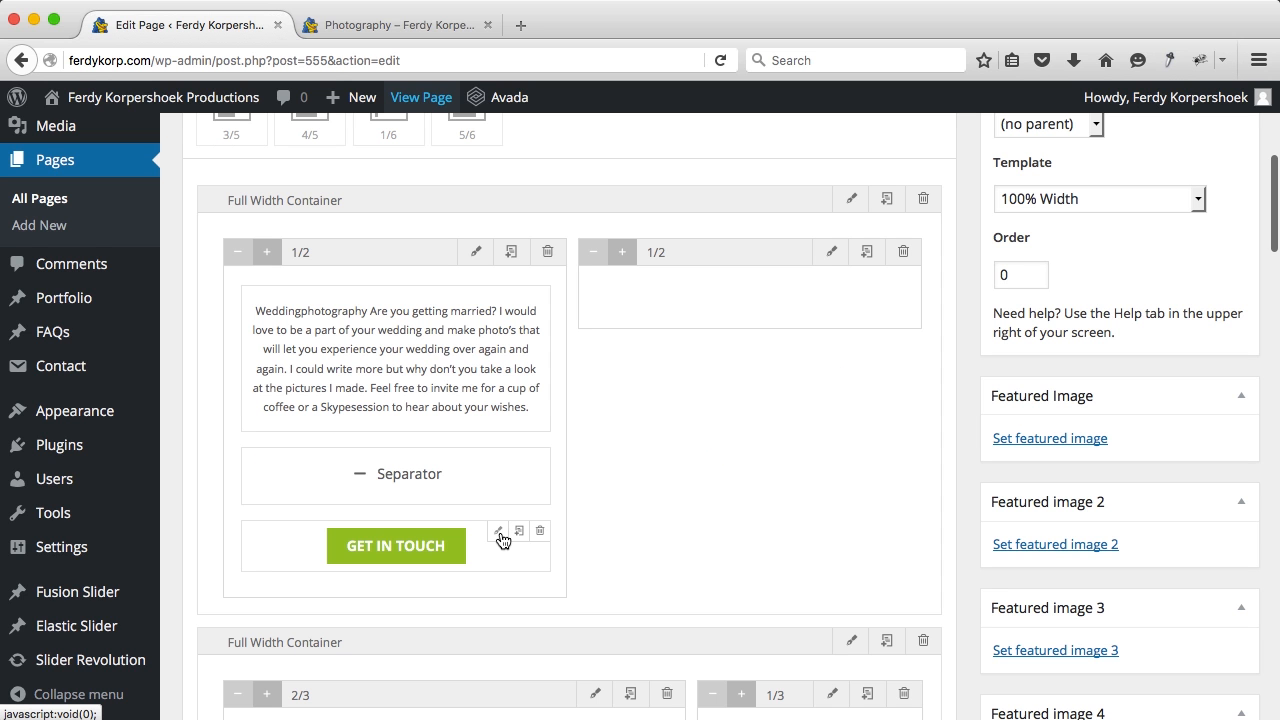
click(500, 533)
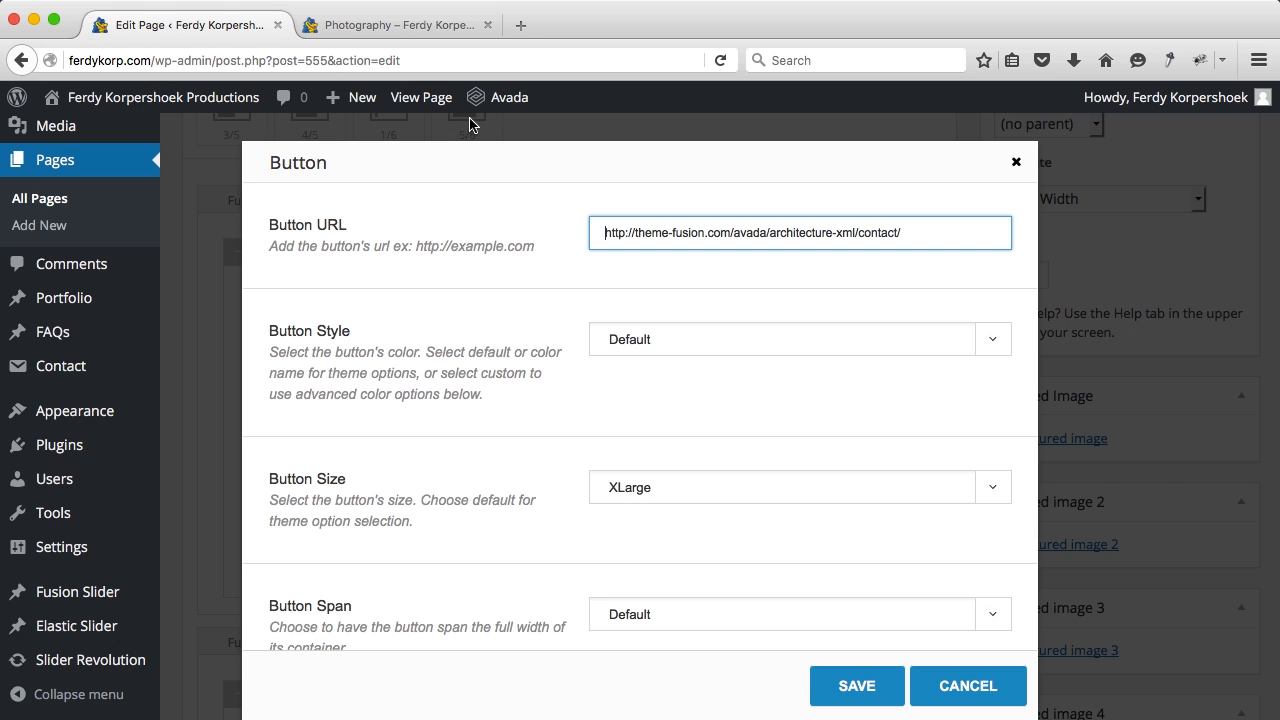
click(399, 26)
super+click(1205, 170)
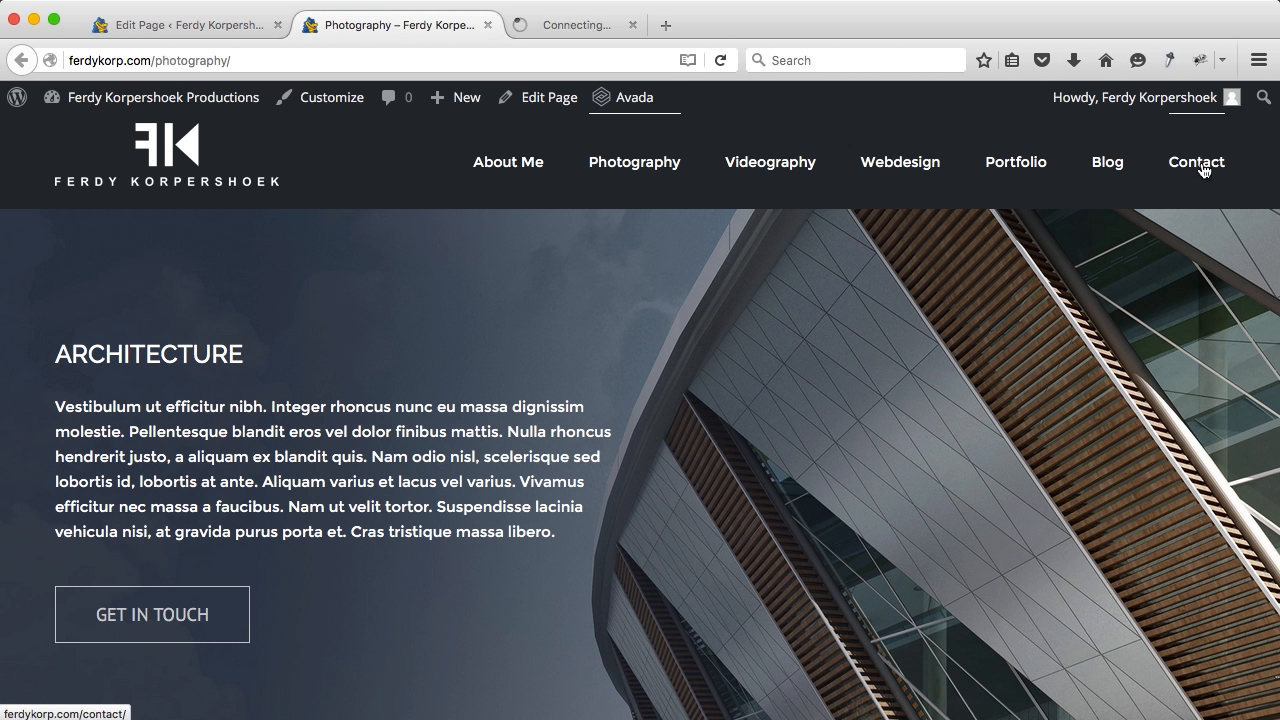
click(620, 24)
click(280, 58)
key(super+c)
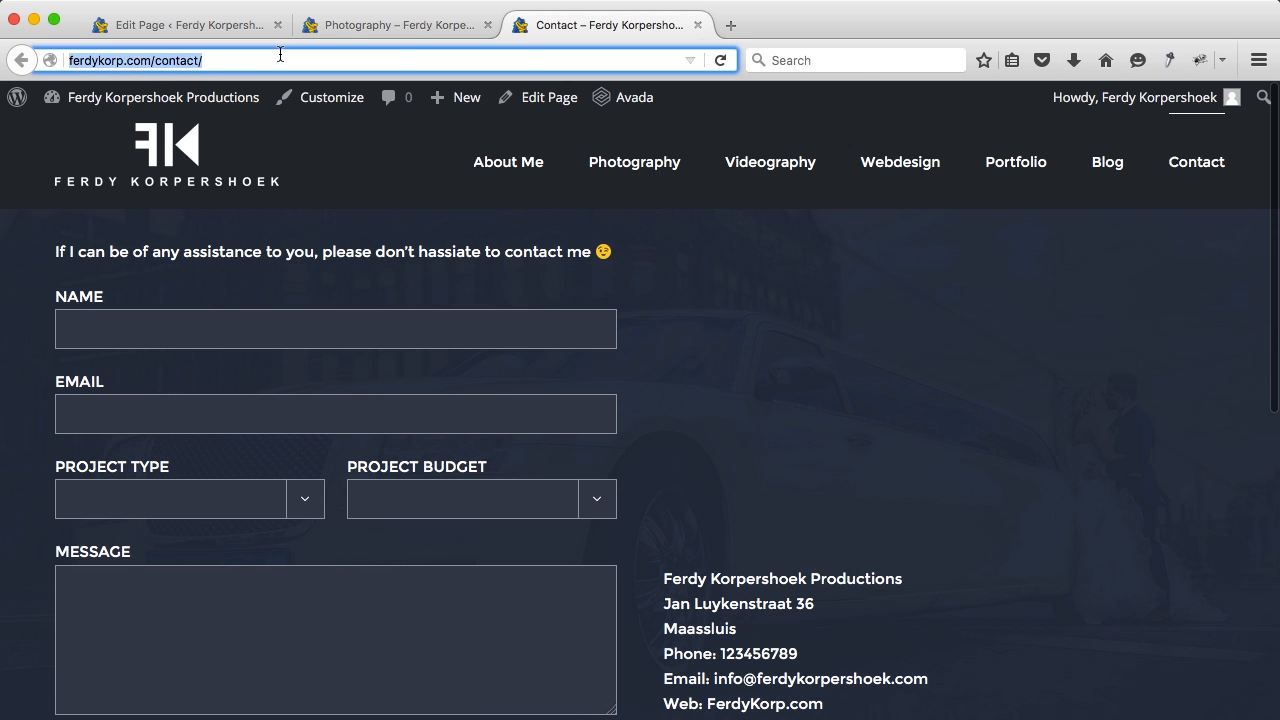
click(697, 25)
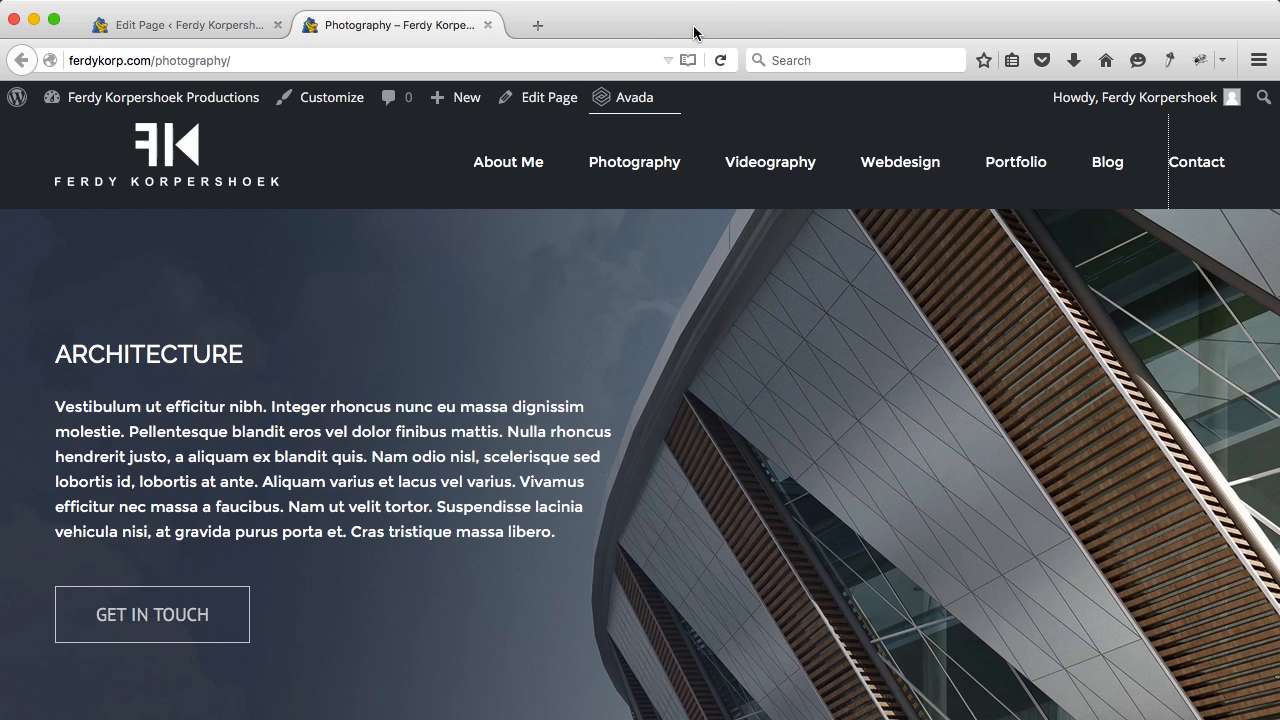
click(213, 33)
key(super+a)
key(super+v)
click(857, 686)
Step: Update the page, check the live Weddingphotography section, and reopen the wedding text block
scroll(1094, 418, up, 5)
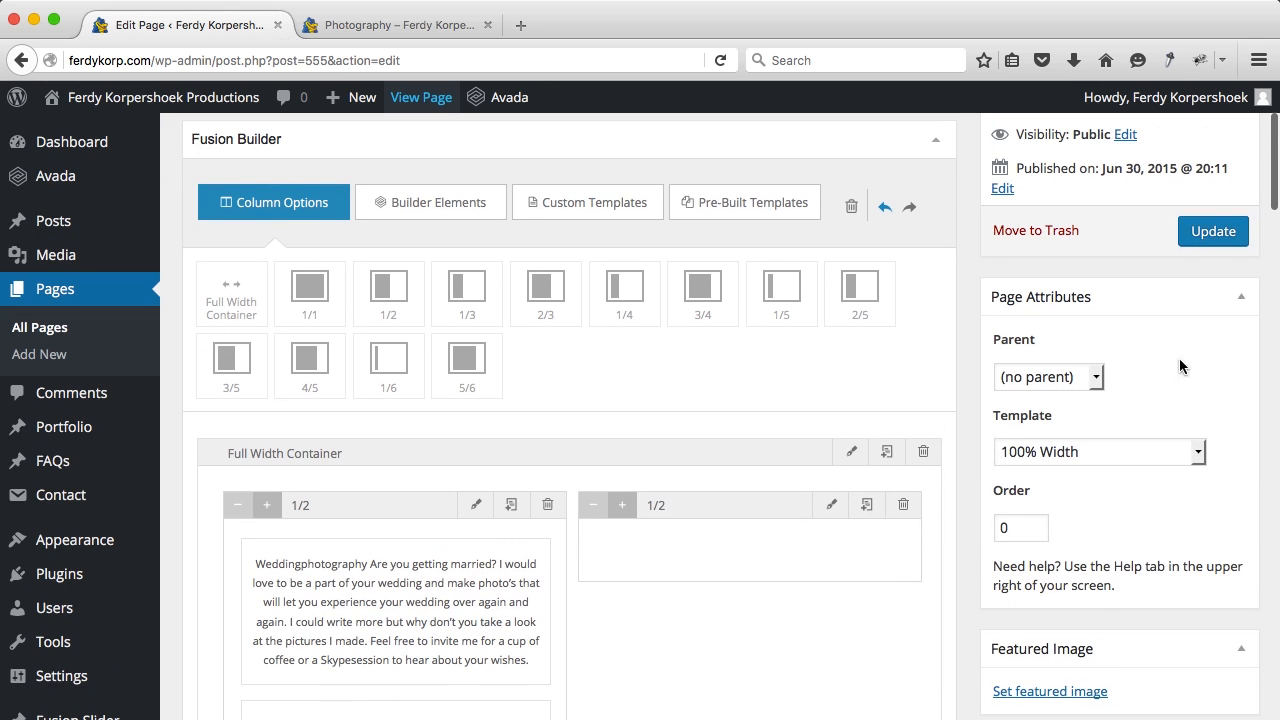
click(1227, 244)
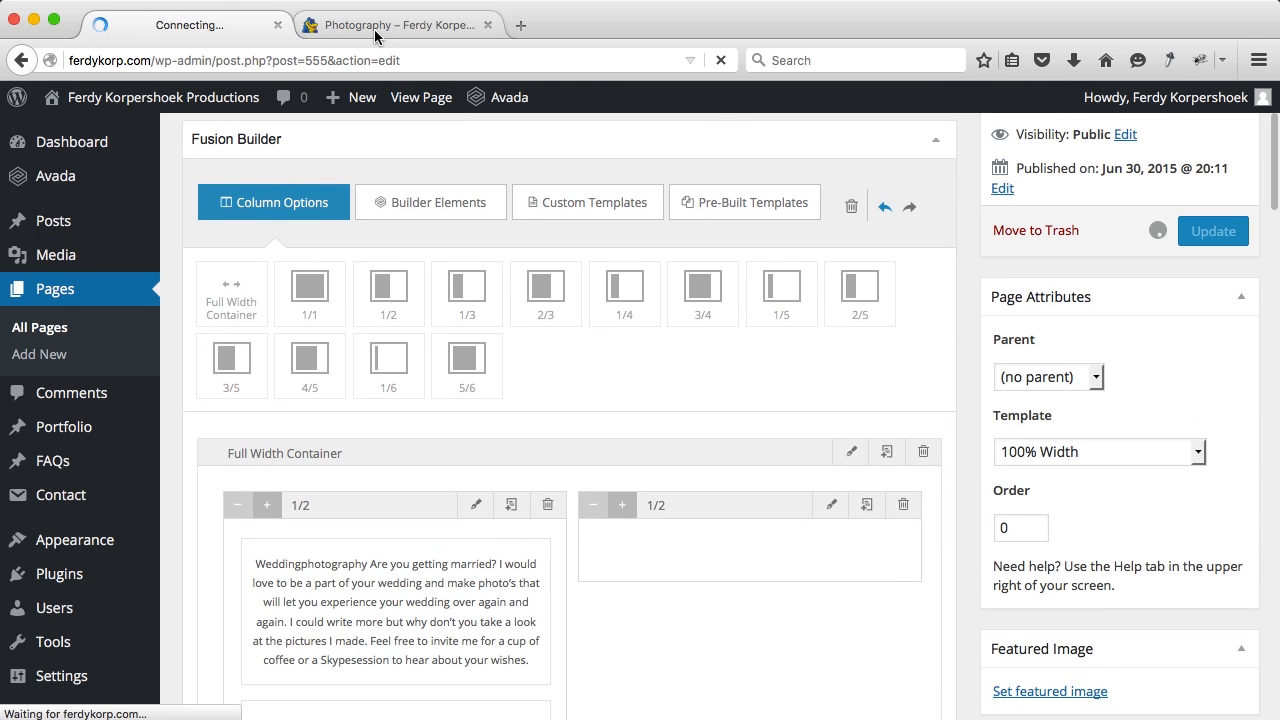
click(414, 26)
key(super+r)
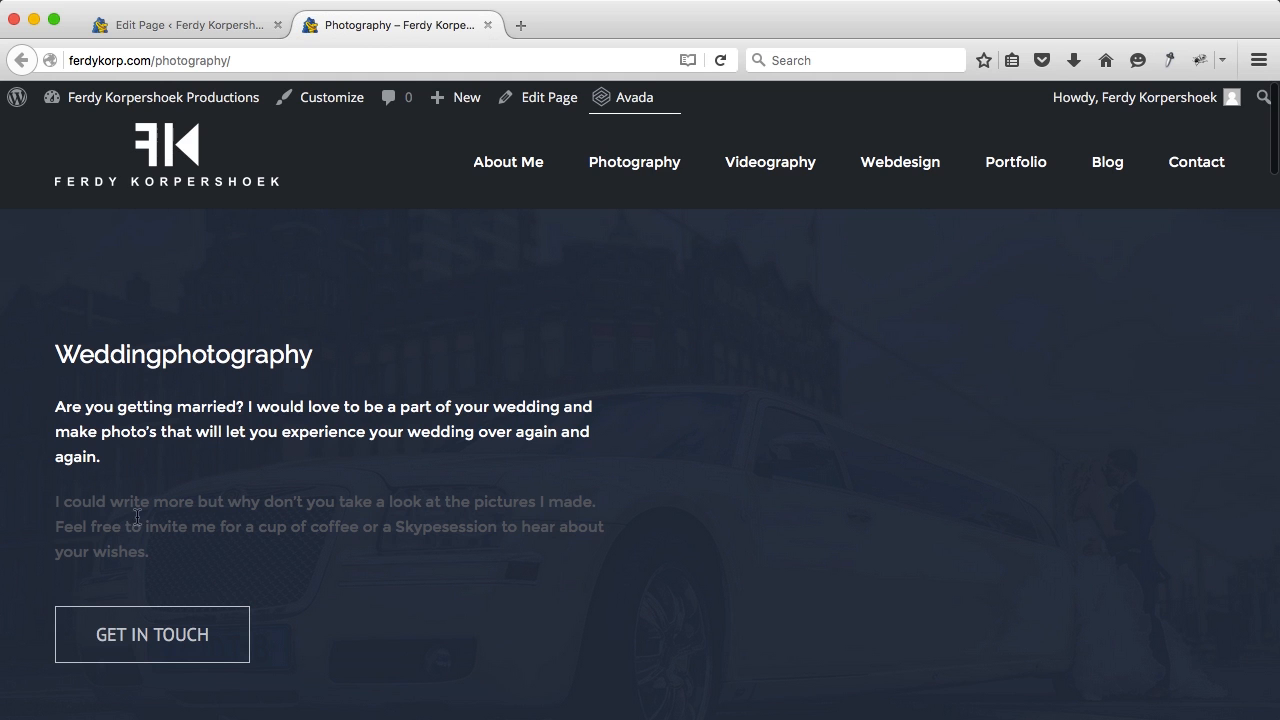
drag(152, 551, 60, 497)
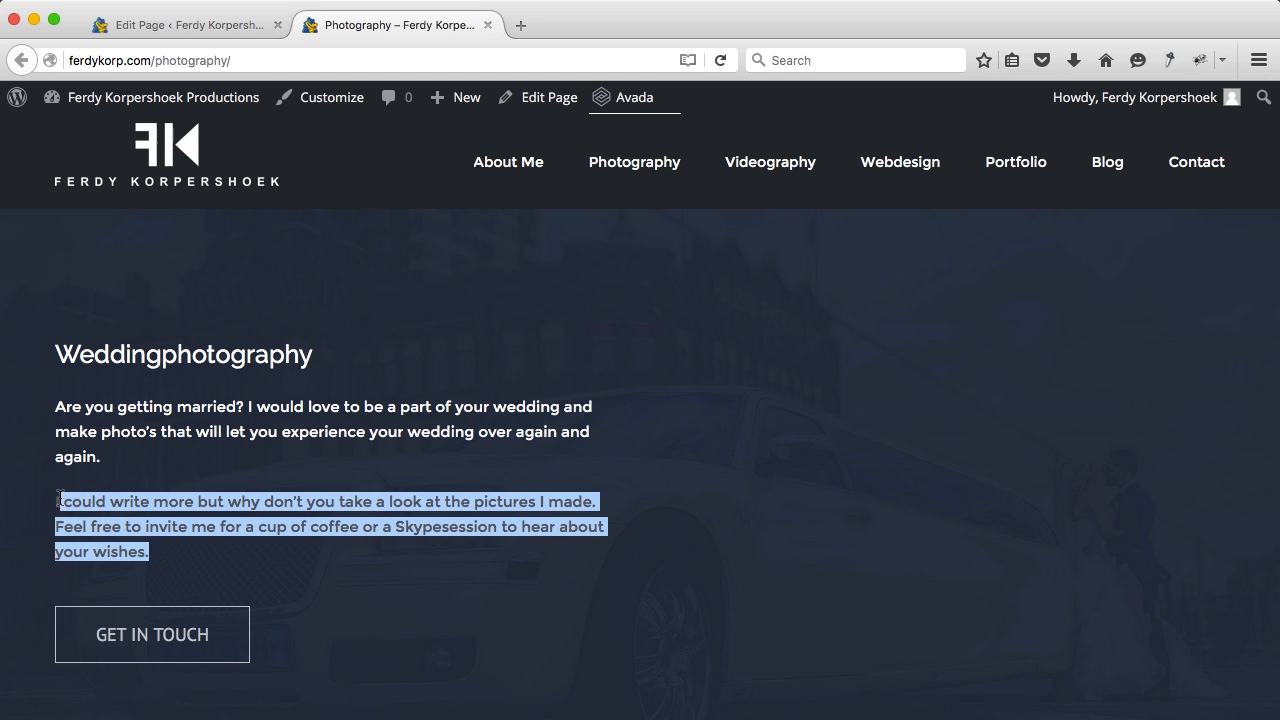
click(196, 27)
scroll(480, 407, down, 5)
click(497, 464)
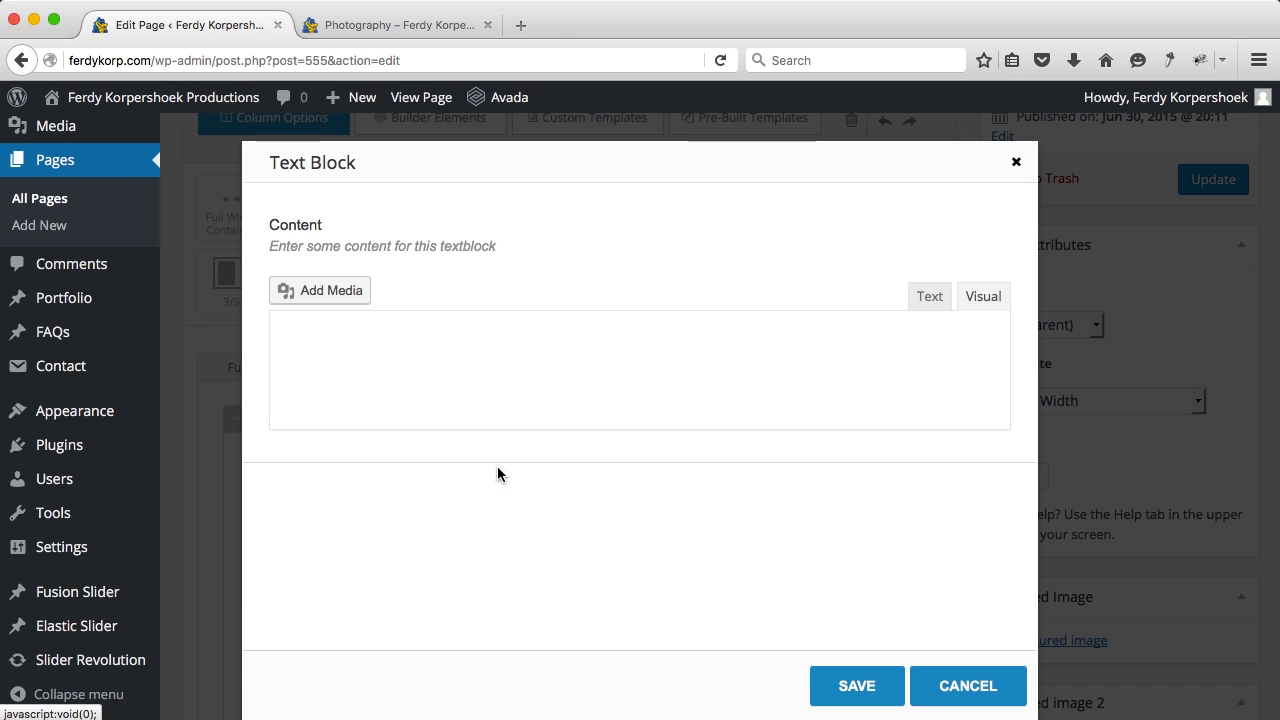
Step: Wrap the second wedding paragraph, 'I could…' to 'your wishes.', in the white colour span and save
click(932, 299)
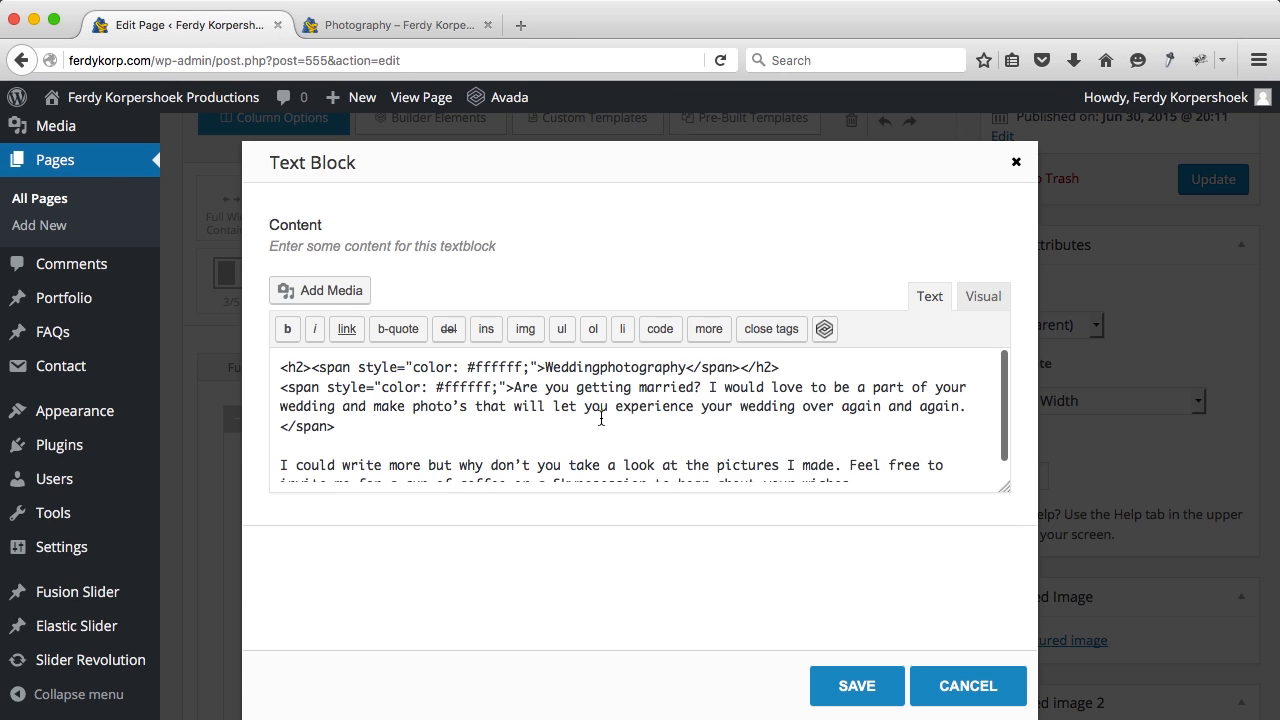
drag(514, 389, 284, 396)
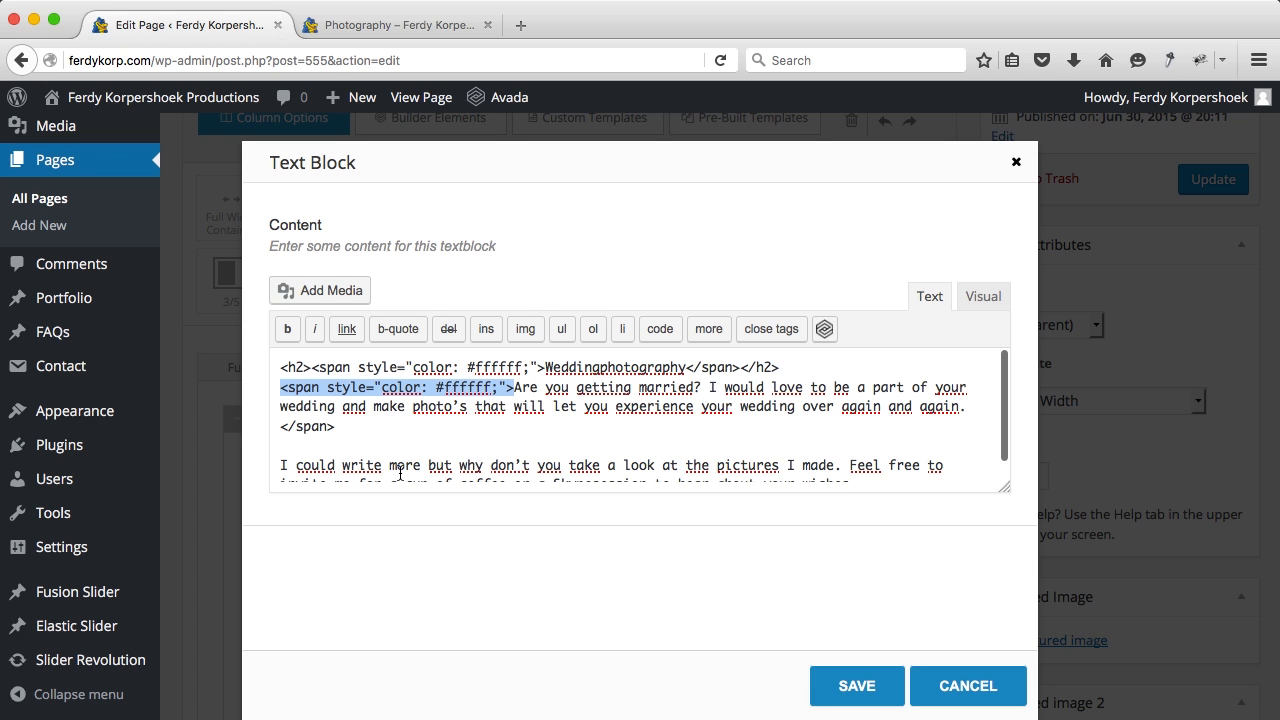
scroll(400, 472, down, 1)
click(281, 452)
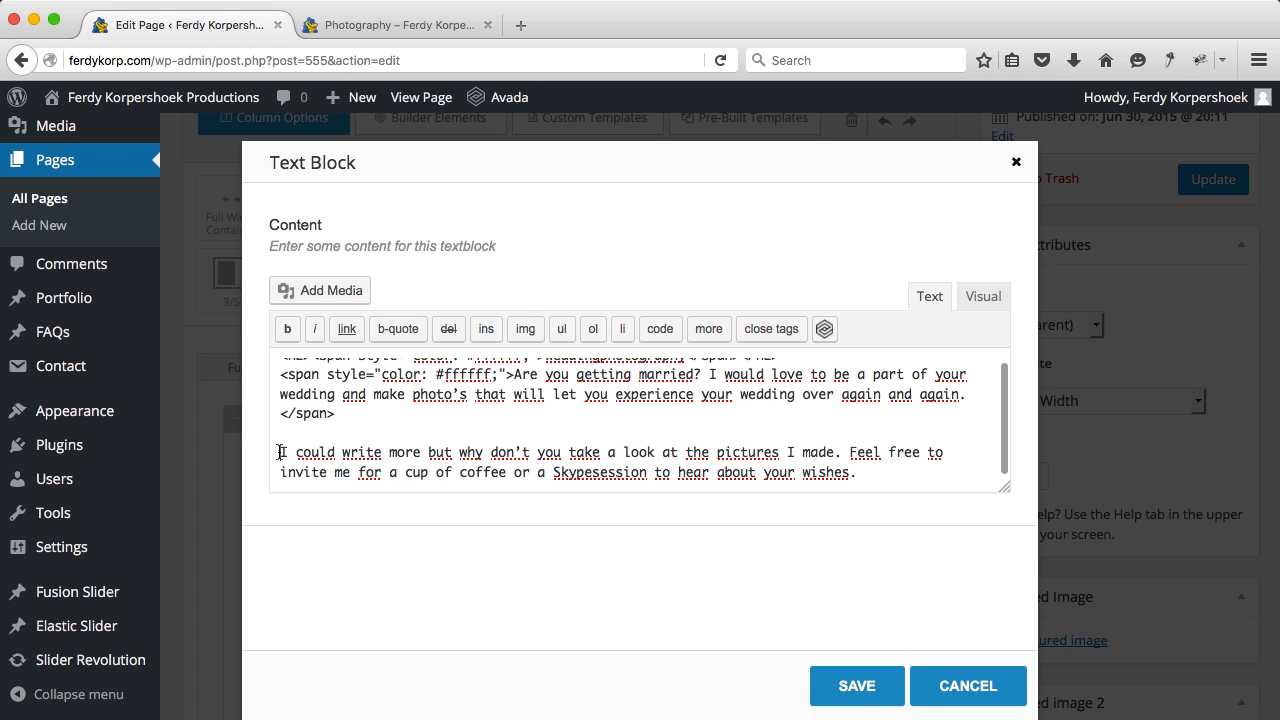
text(<span style="color: #ffffff;">)
drag(339, 414, 295, 414)
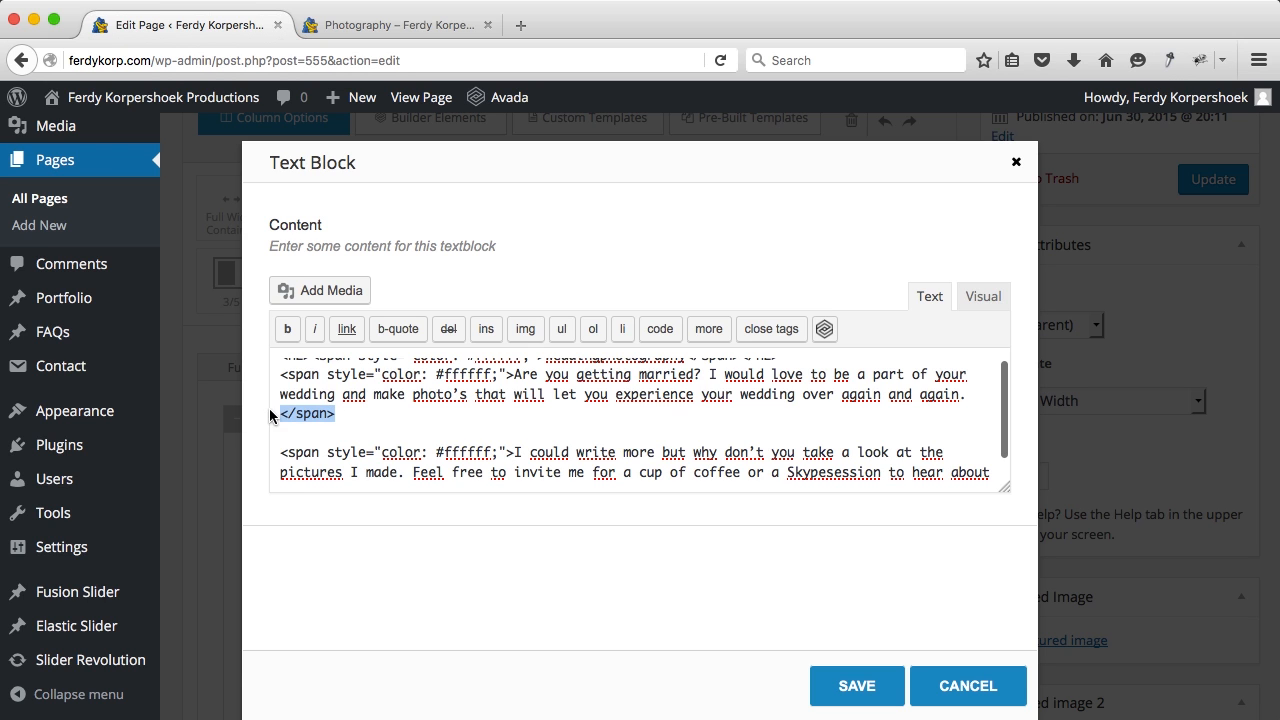
scroll(676, 397, down, 1)
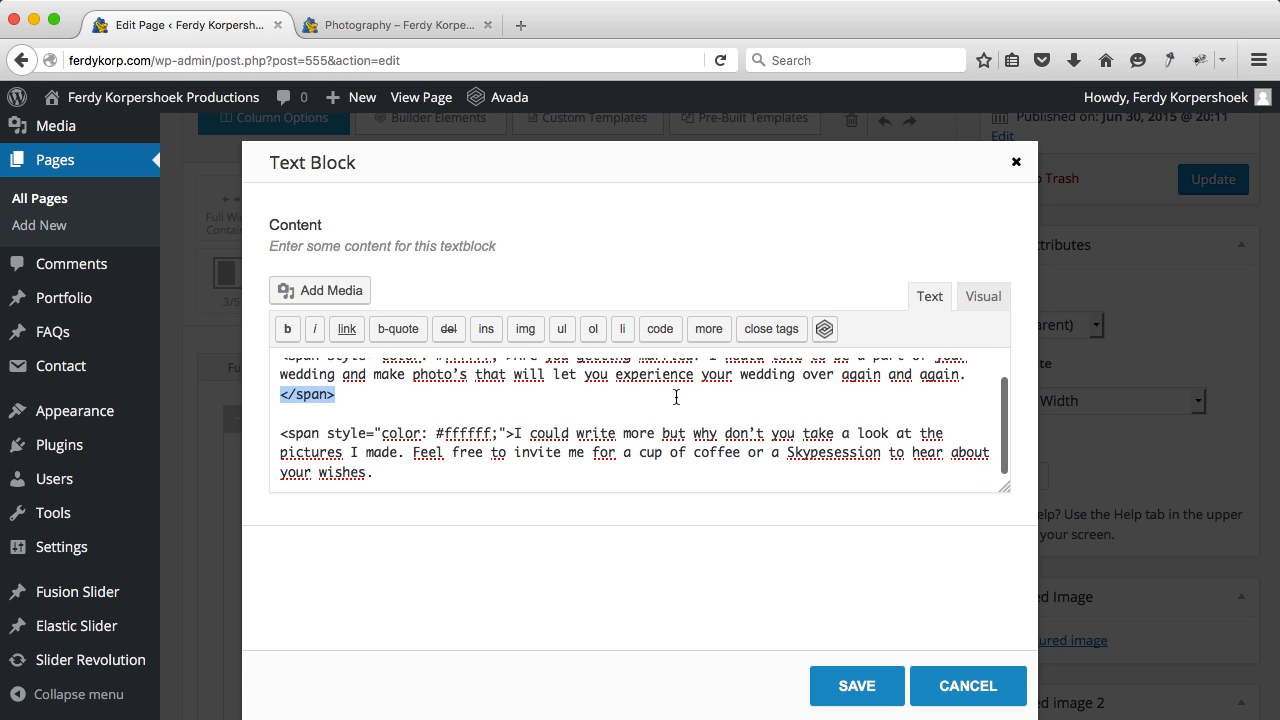
click(448, 480)
text(</span>)
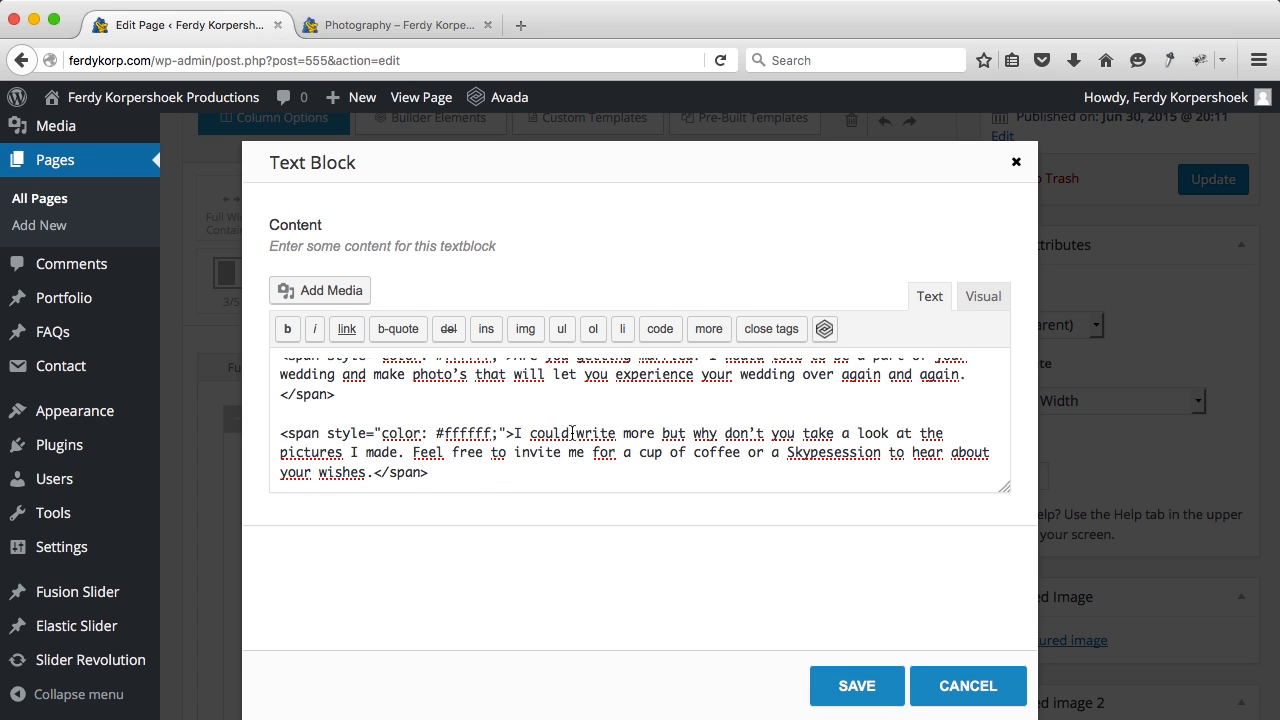
drag(515, 433, 296, 427)
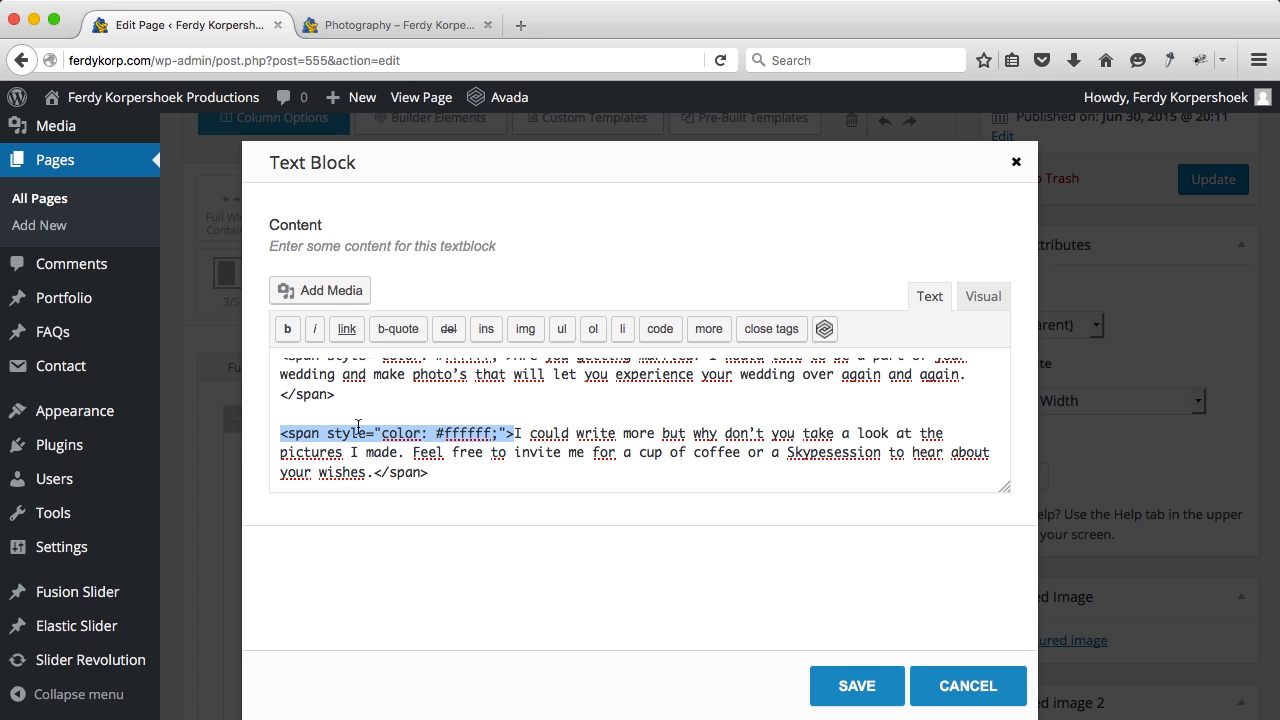
click(830, 680)
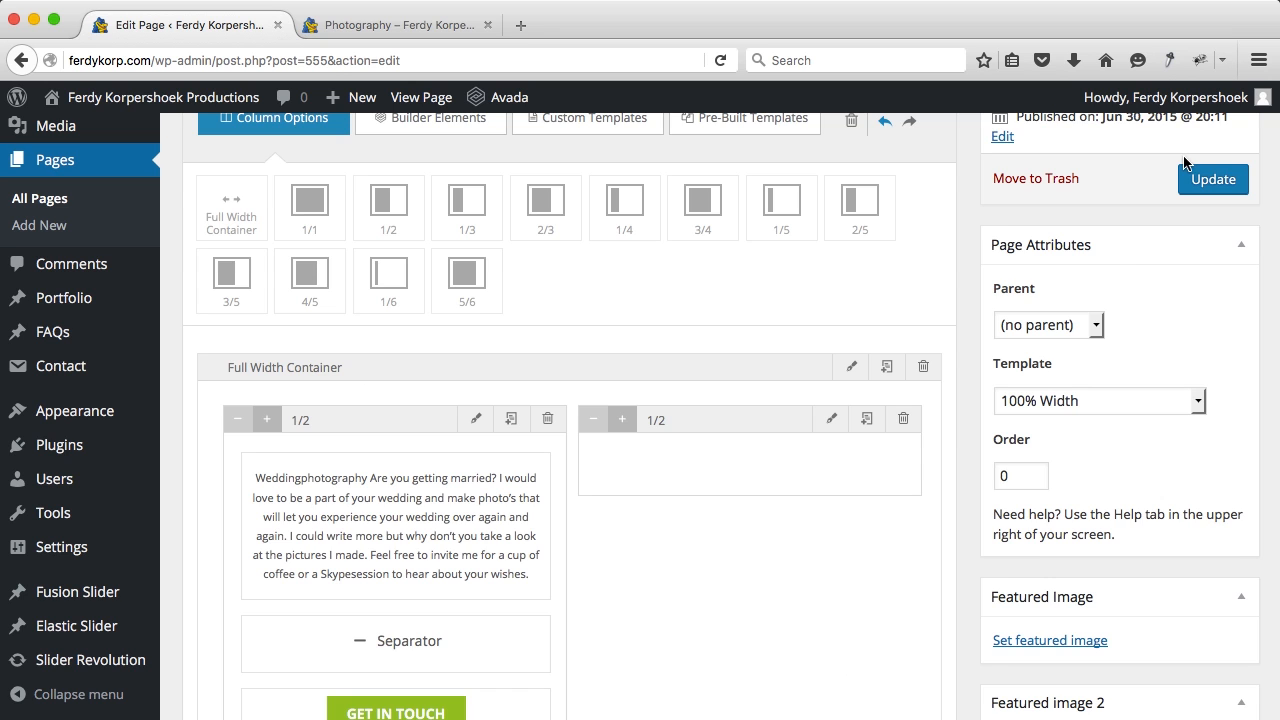
click(1201, 182)
Step: Reload the live Photography page, confirm GET IN TOUCH opens Contact, and return to the editor
click(456, 30)
key(super+r)
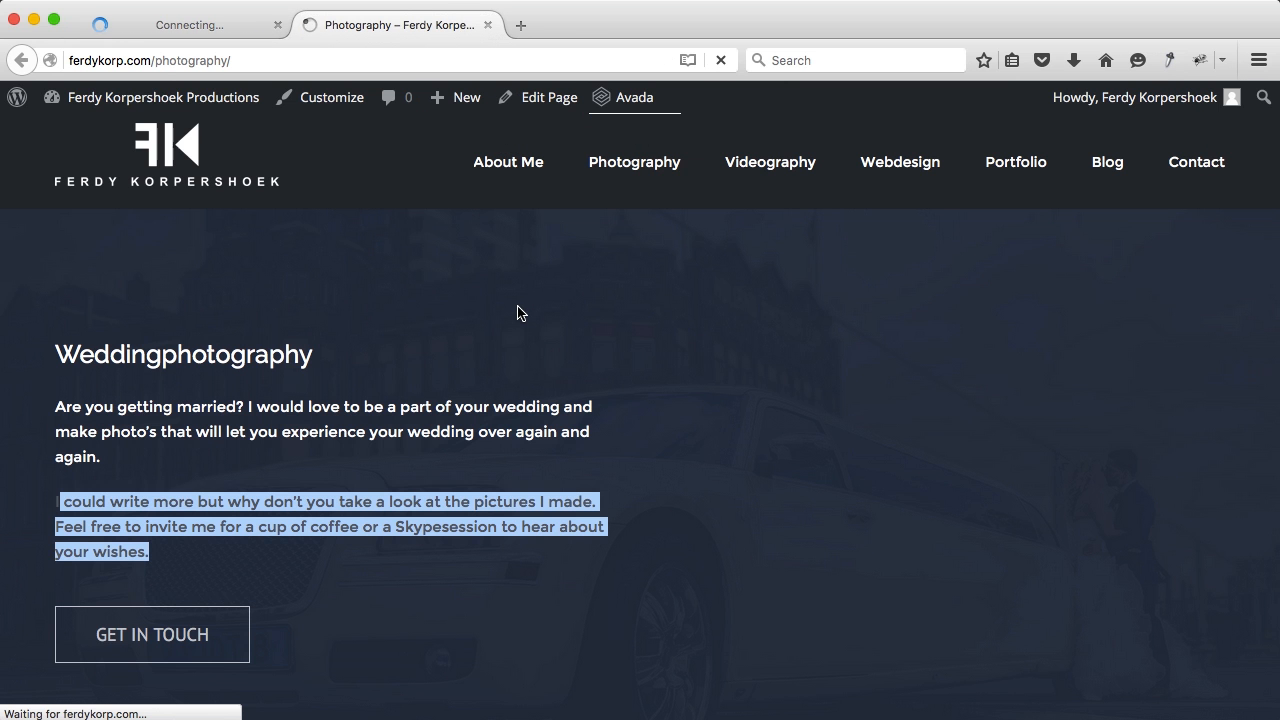
click(174, 648)
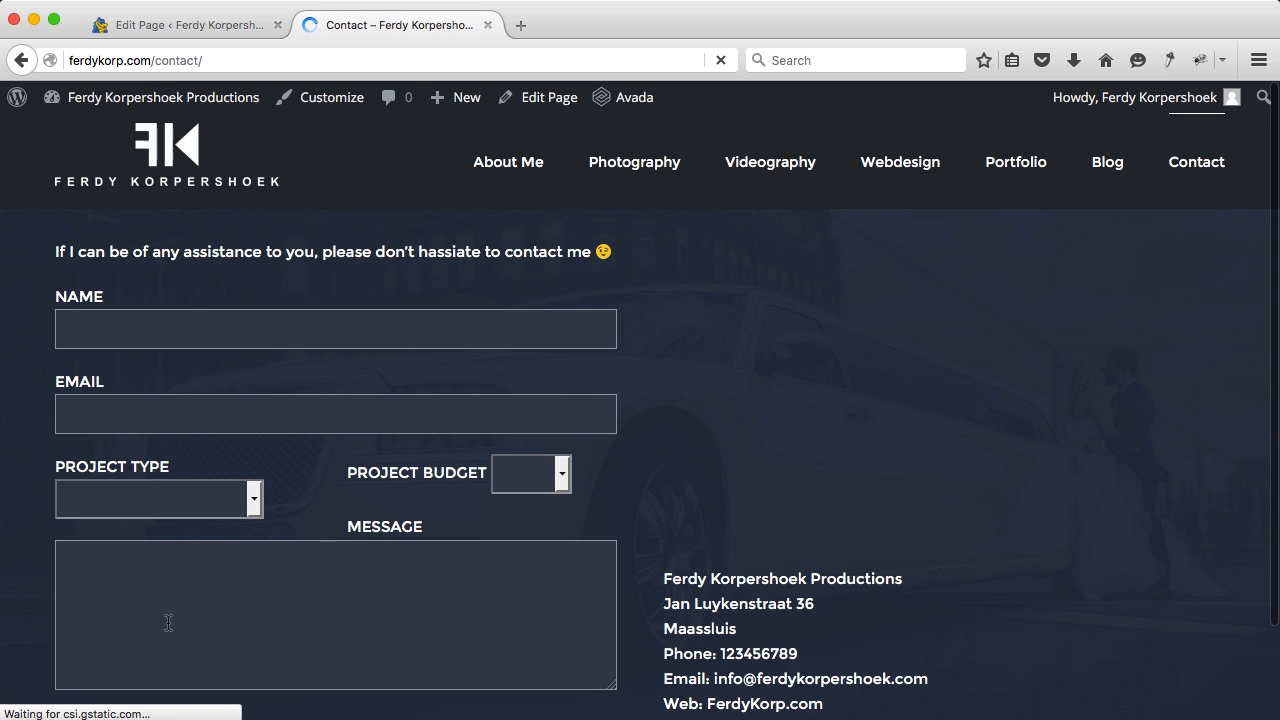
click(21, 60)
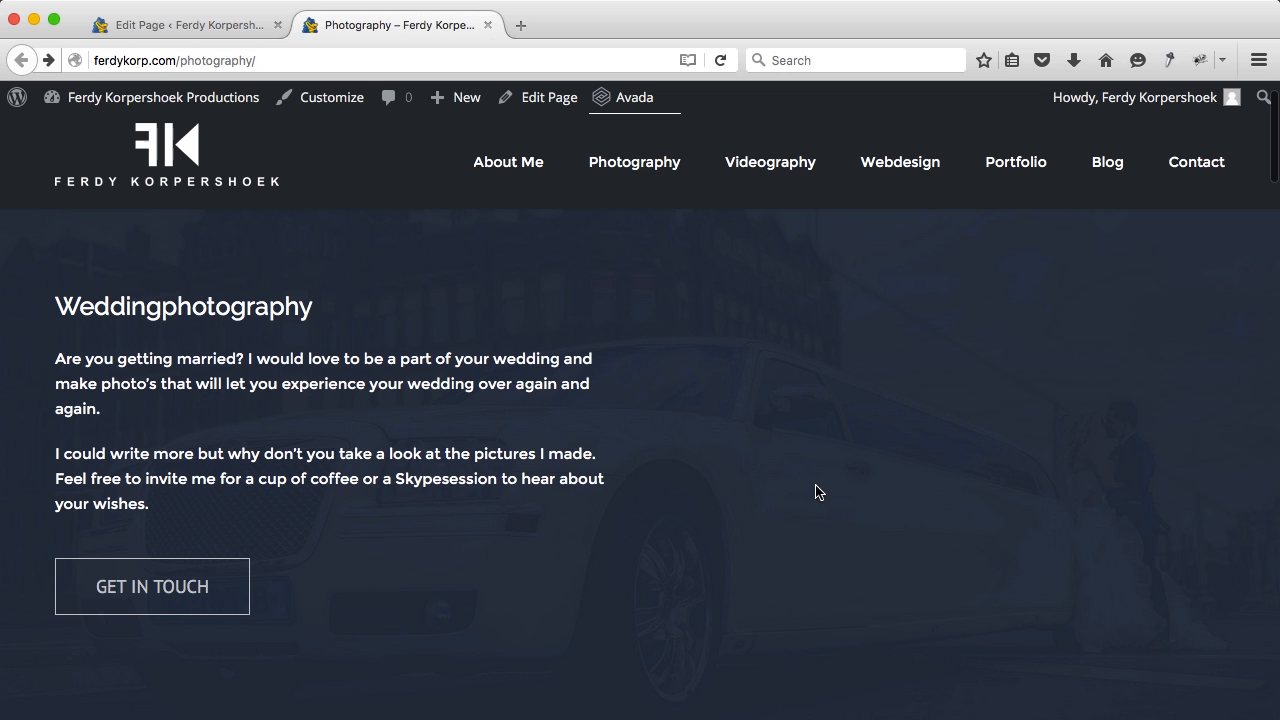
click(185, 30)
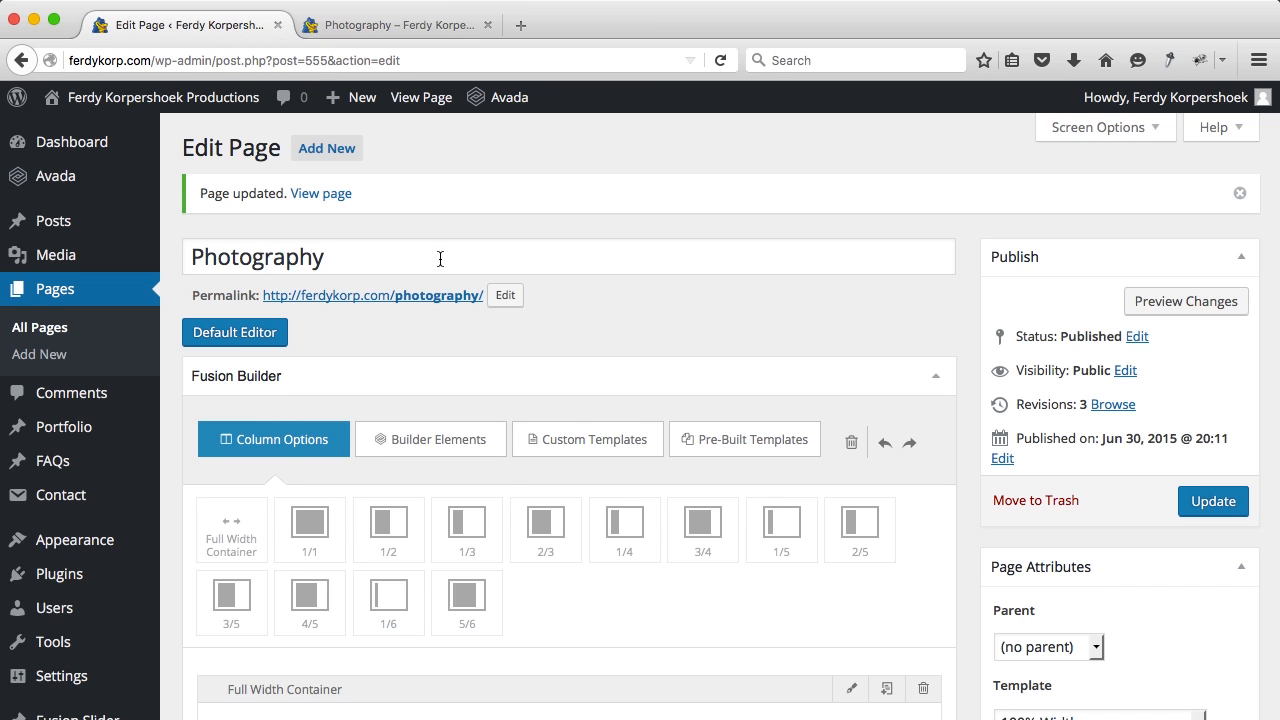
Step: Drag an Image Carousel element into the empty right 1/2 column beside the wedding text
scroll(583, 371, down, 5)
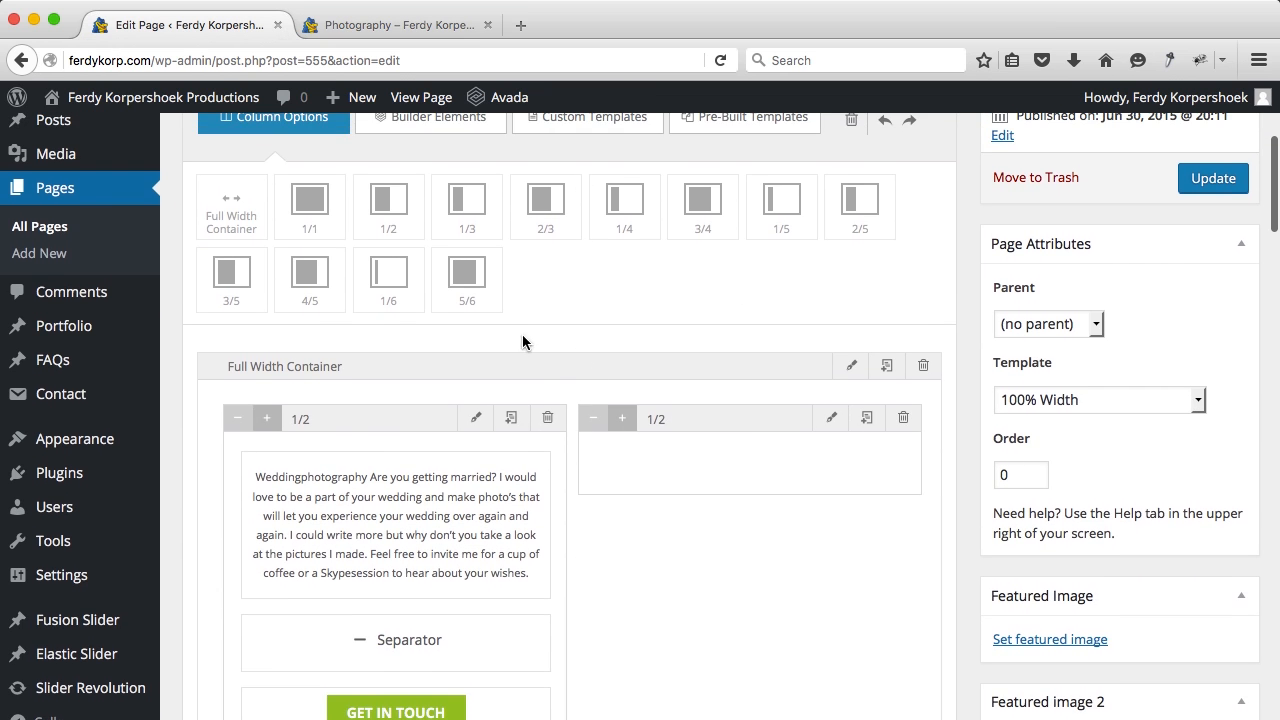
scroll(564, 362, up, 1)
click(433, 157)
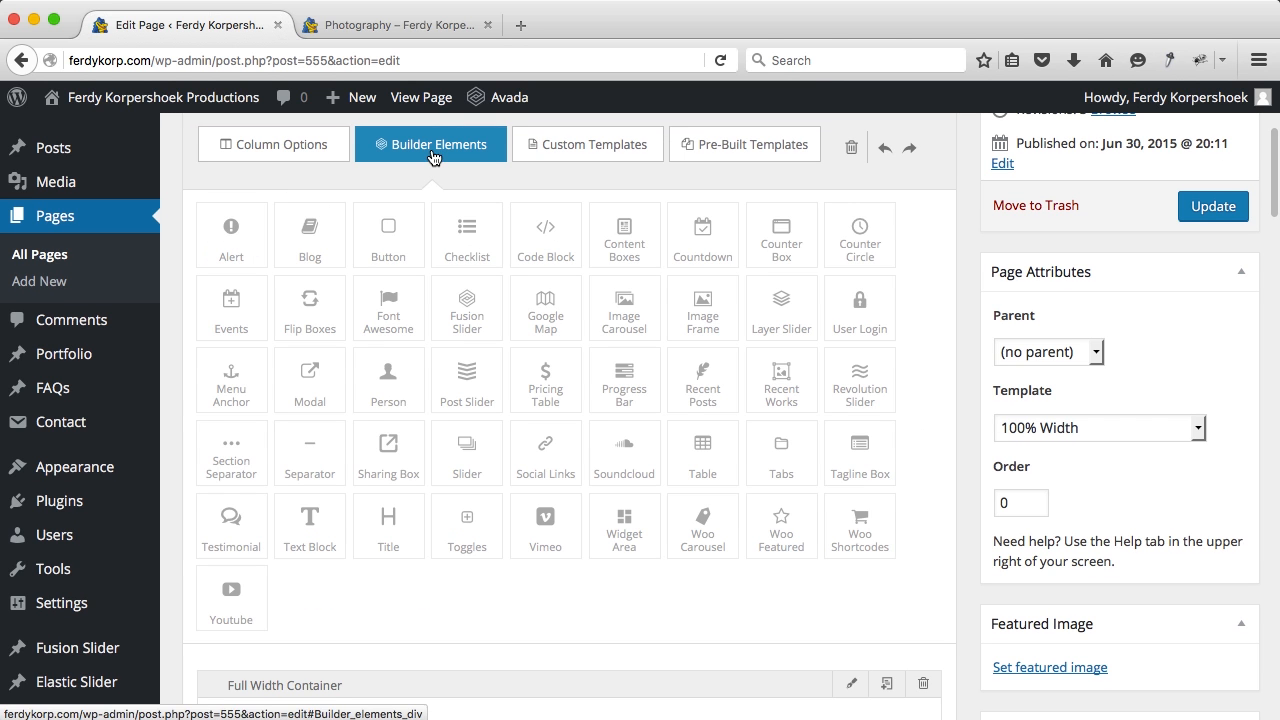
scroll(797, 280, down, 1)
scroll(795, 279, down, 3)
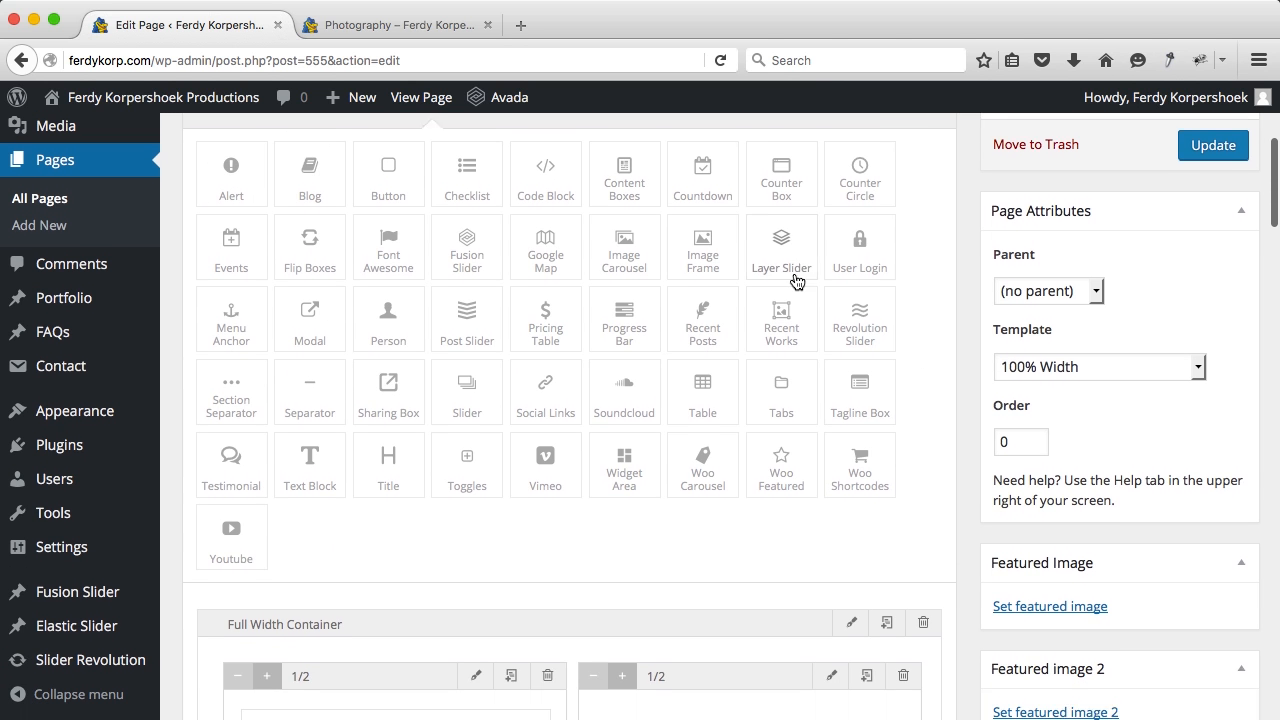
drag(638, 209, 673, 659)
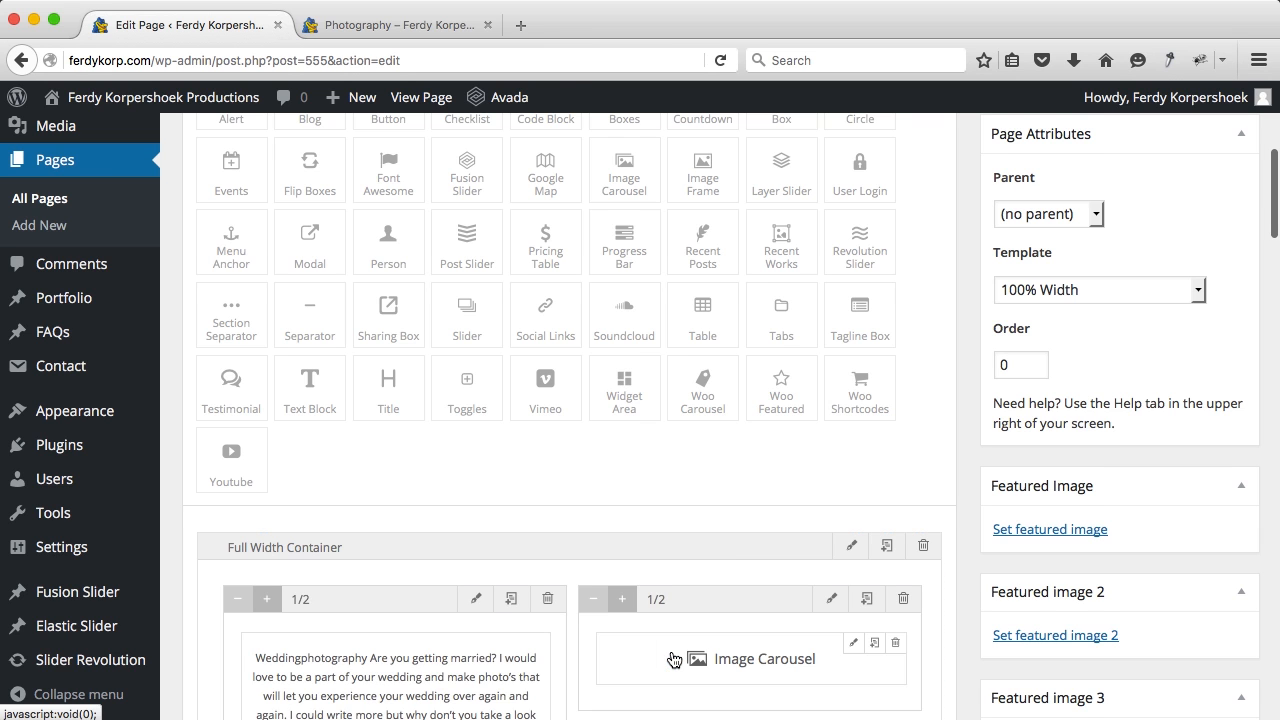
scroll(673, 659, down, 3)
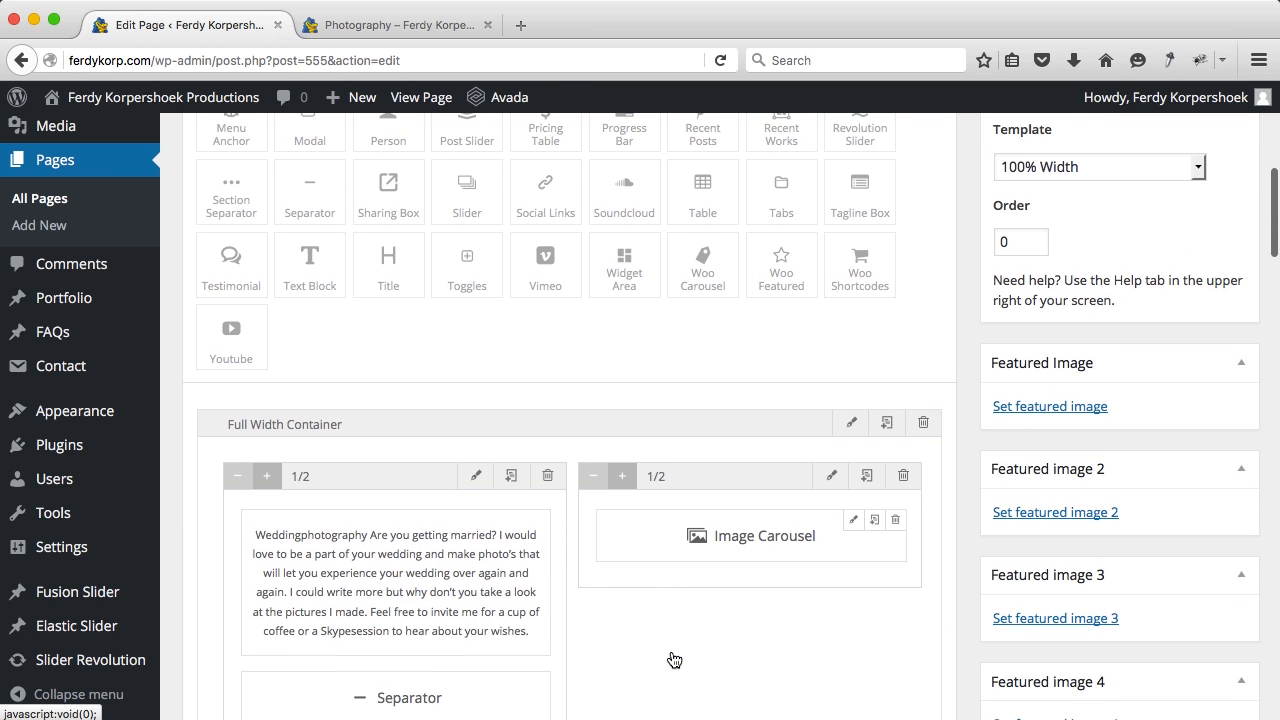
click(855, 520)
scroll(734, 305, down, 1)
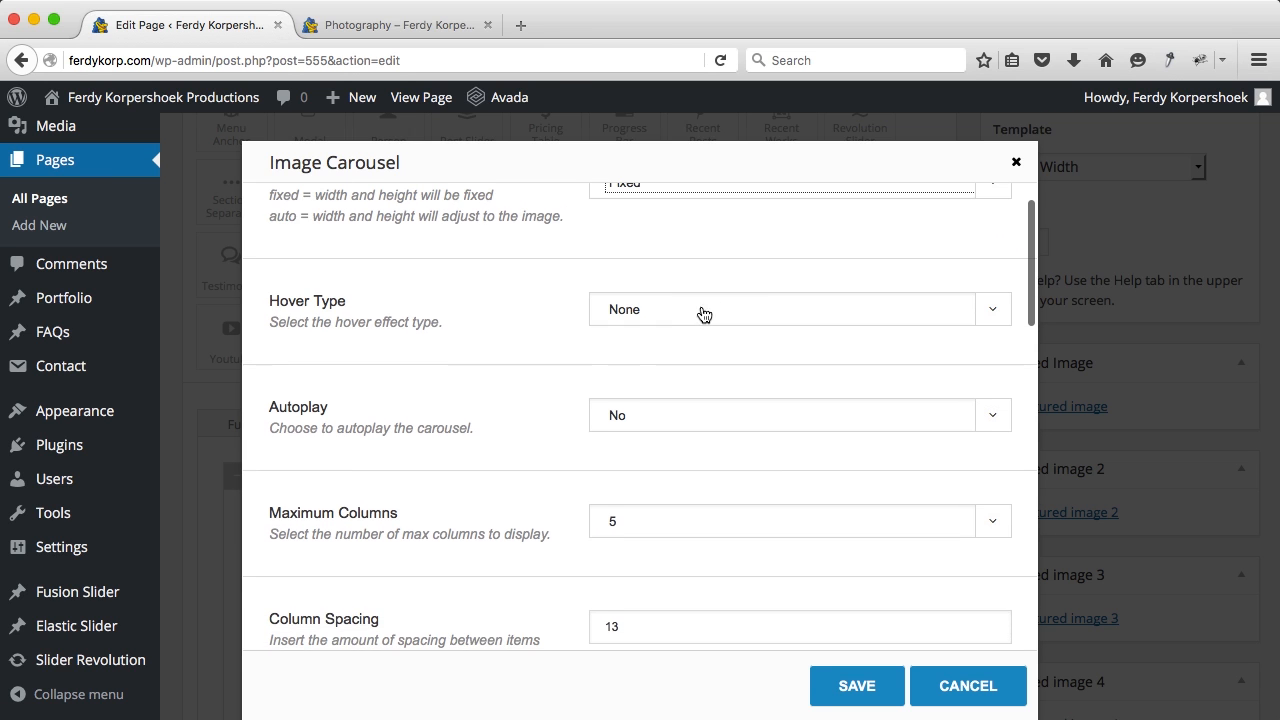
Step: Set the carousel's Hover Type to Zoom In and lower Maximum Columns from 5
click(686, 319)
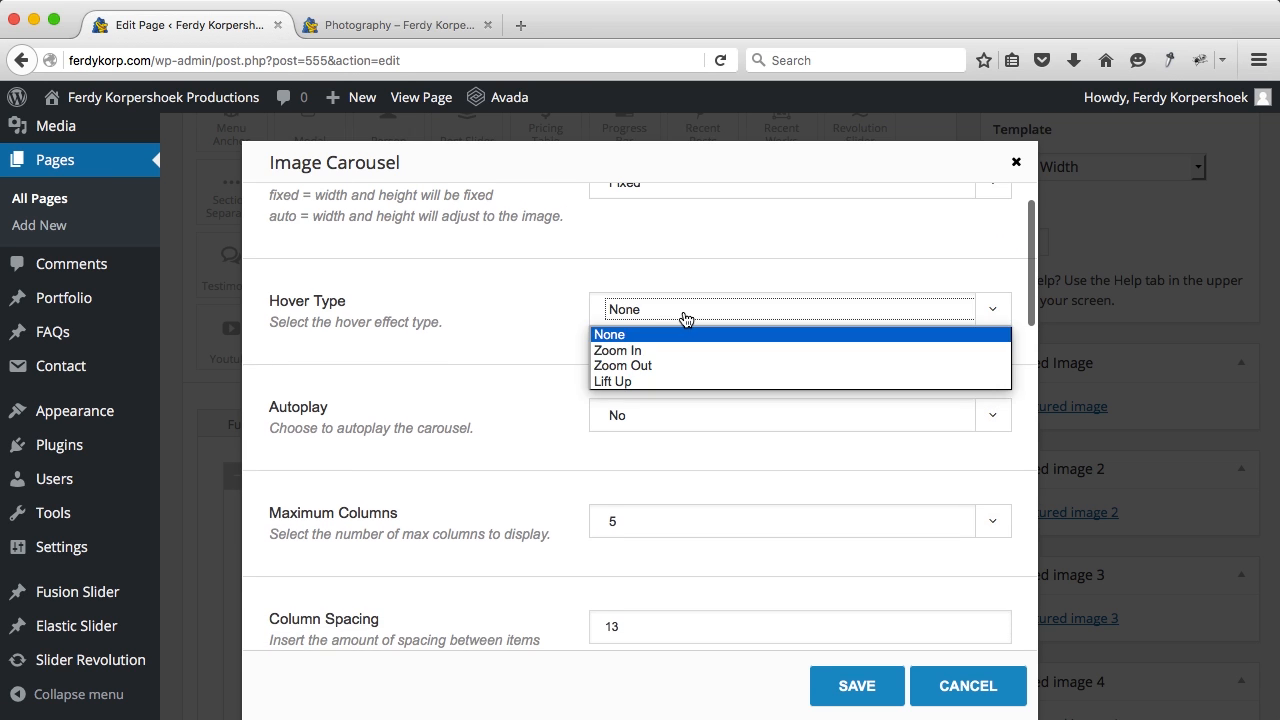
click(614, 351)
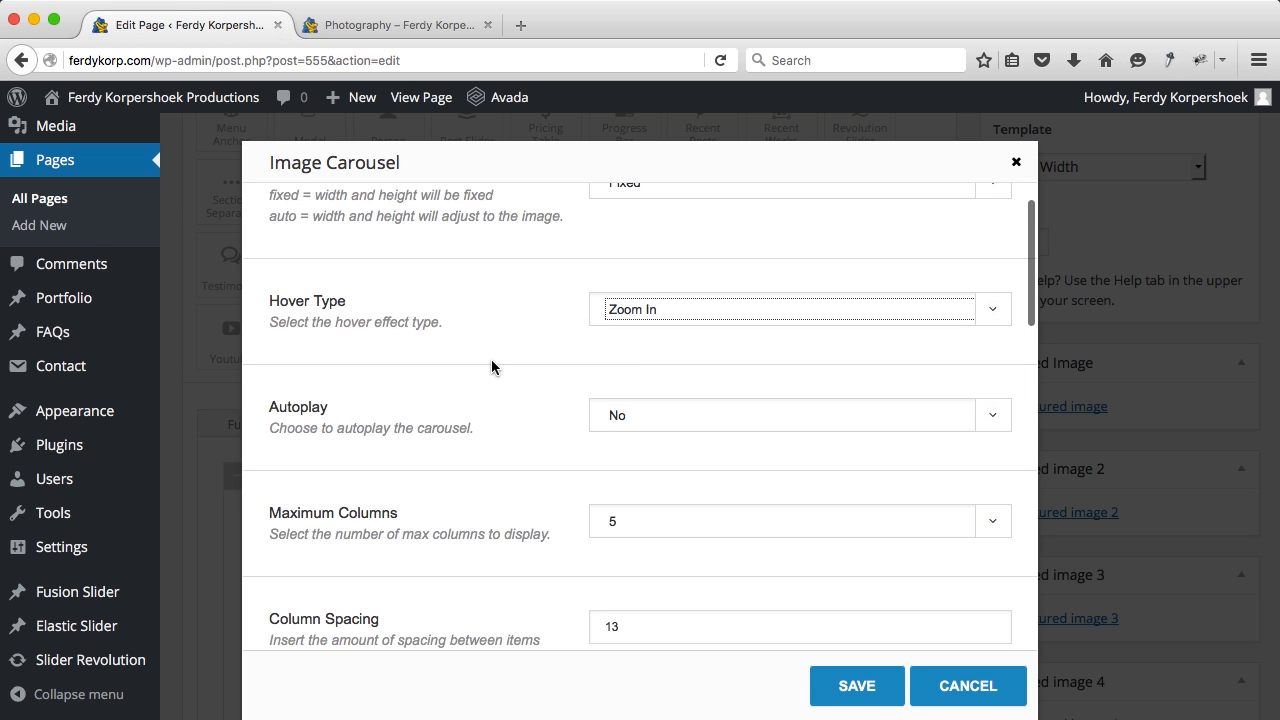
scroll(492, 366, down, 2)
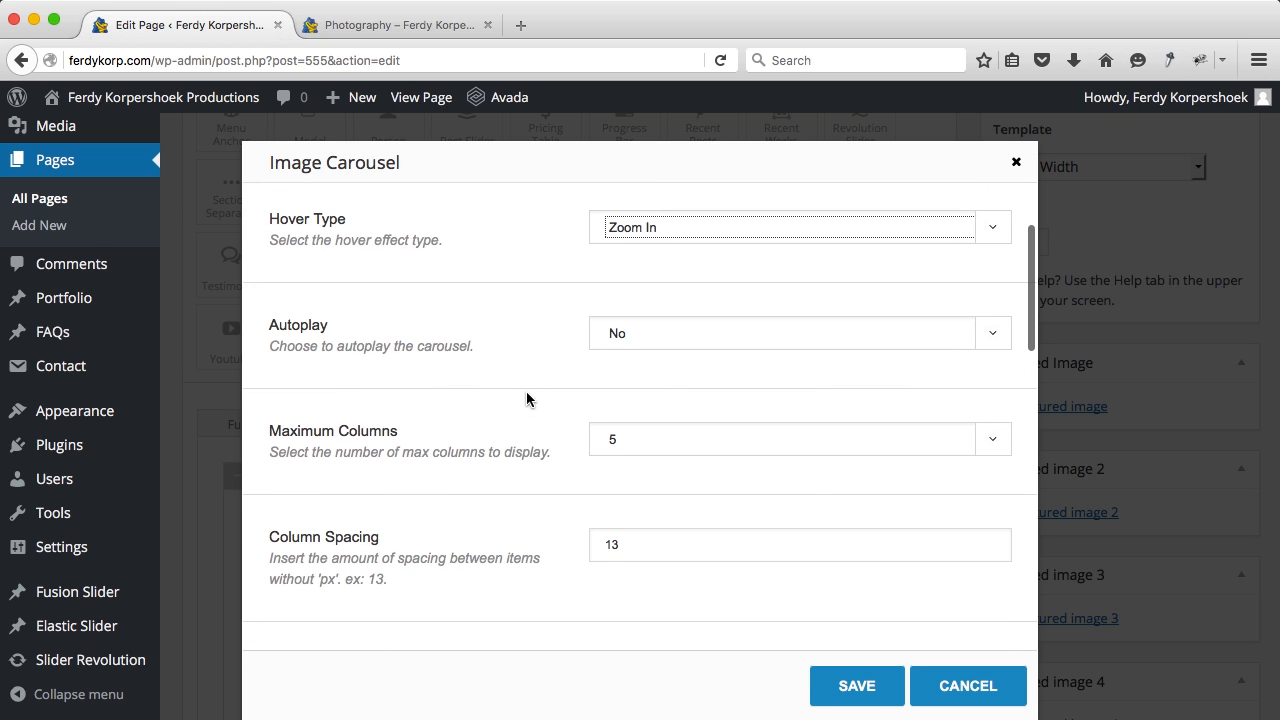
scroll(522, 410, down, 1)
click(640, 418)
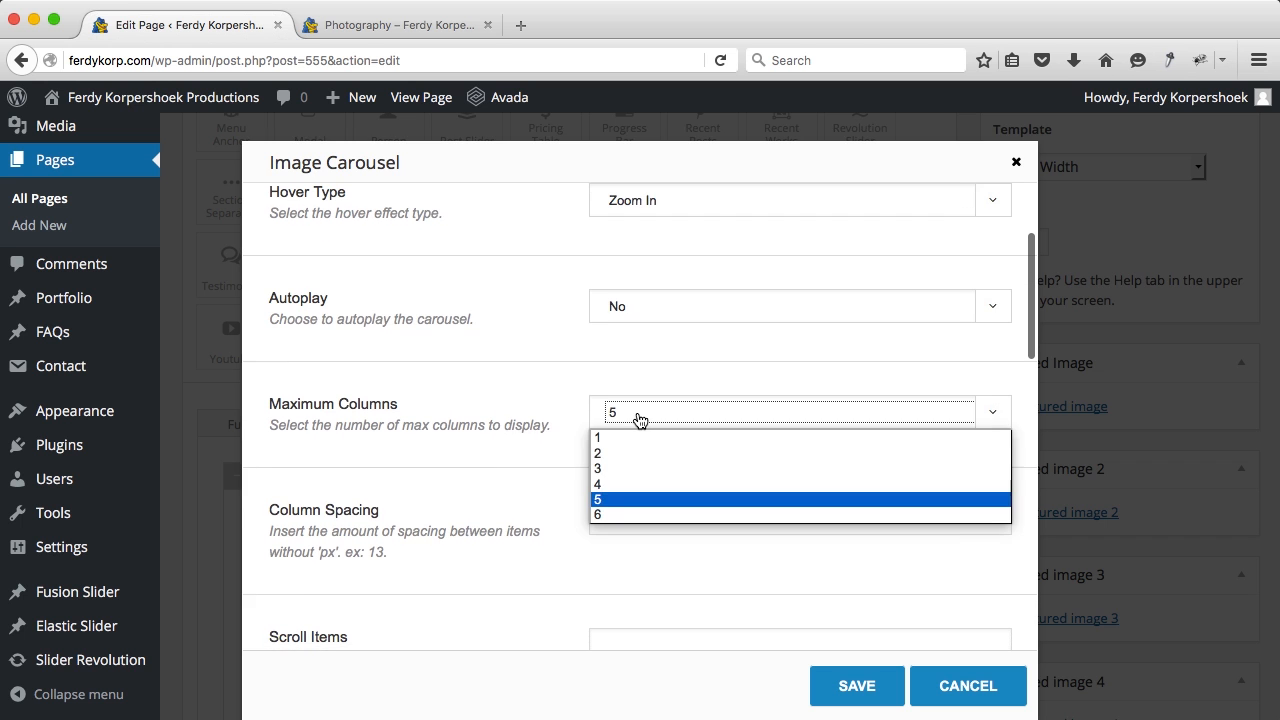
click(620, 470)
scroll(523, 447, down, 8)
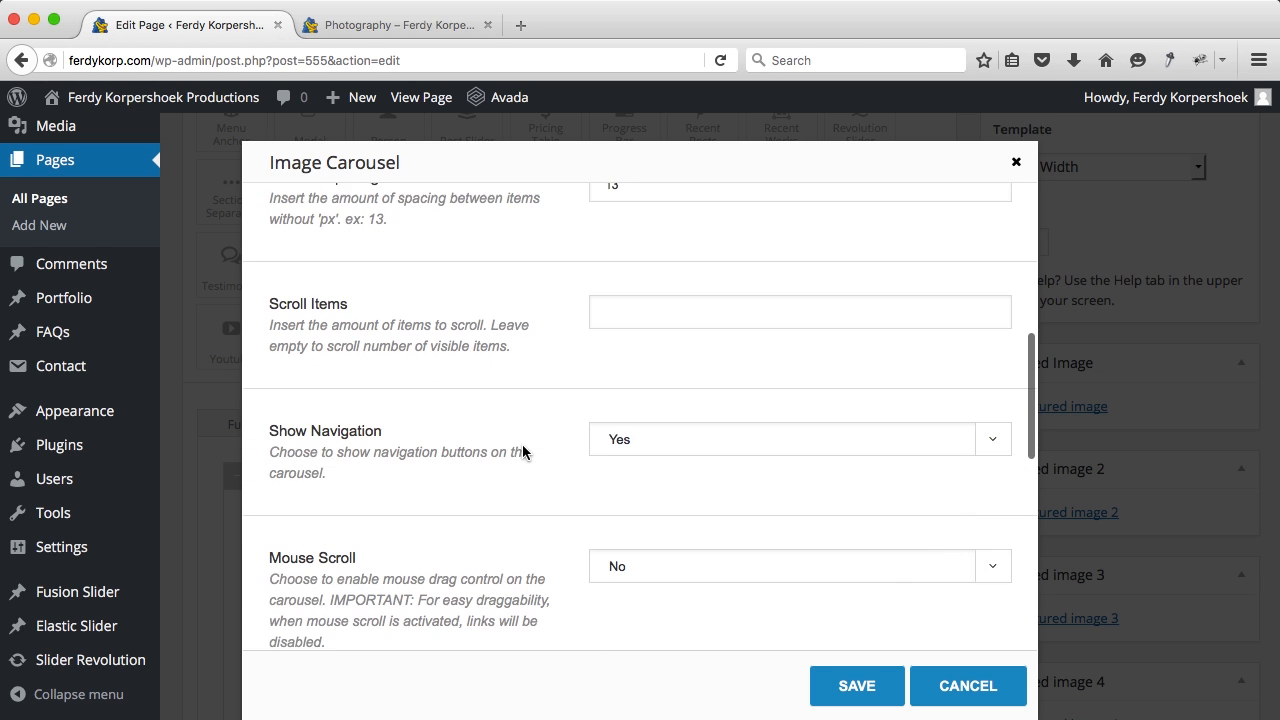
scroll(523, 447, down, 14)
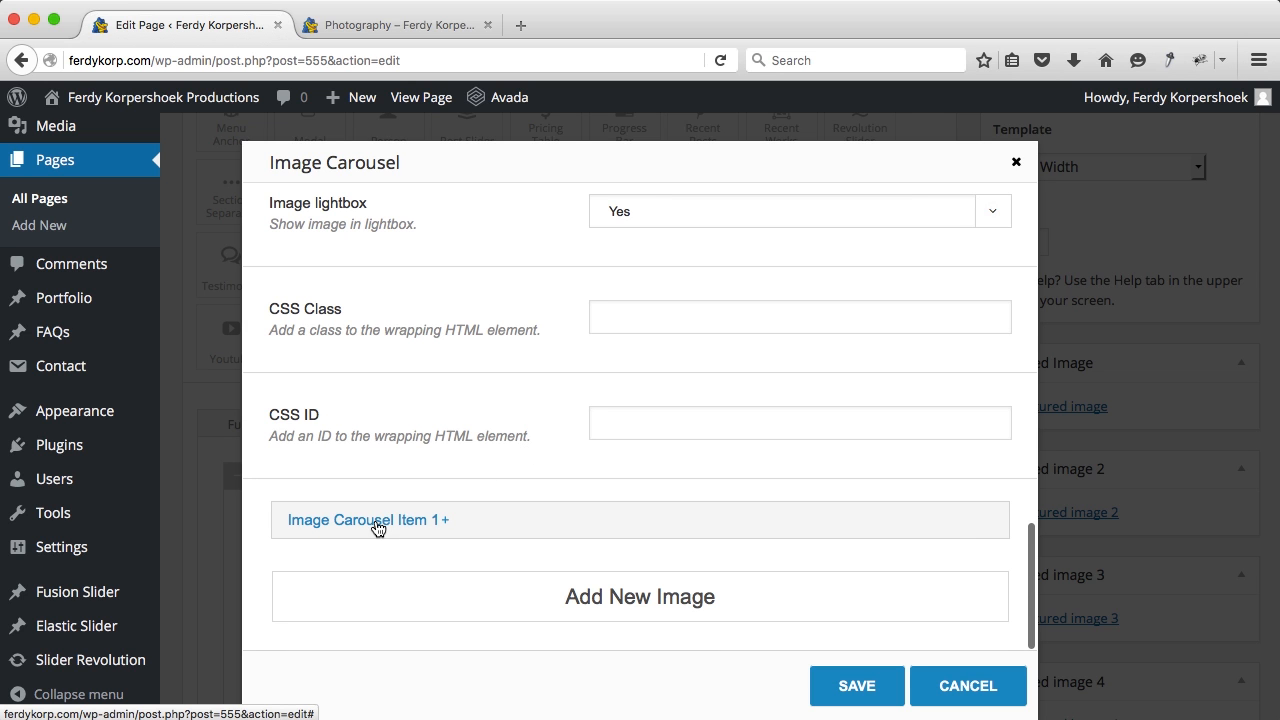
Step: Fill the first carousel item with the Media Library photo of the bride by the window
click(377, 528)
scroll(579, 496, down, 5)
scroll(579, 496, down, 3)
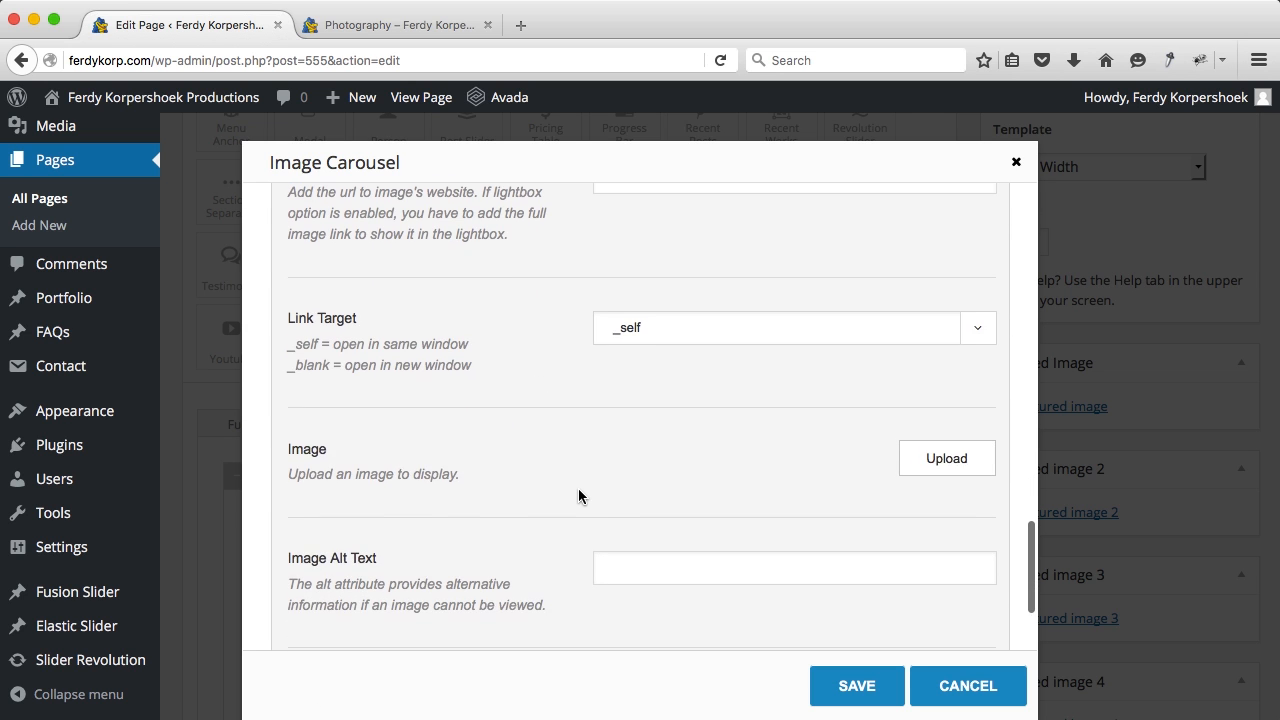
click(952, 452)
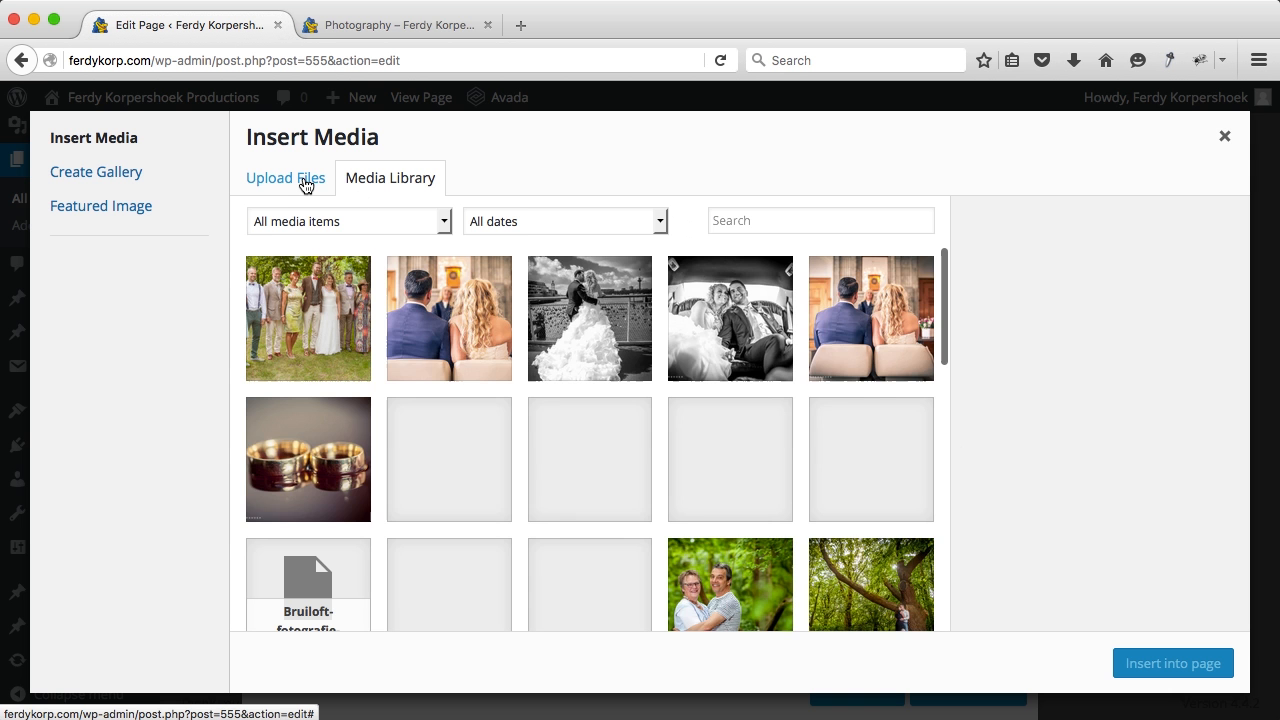
click(305, 183)
click(396, 184)
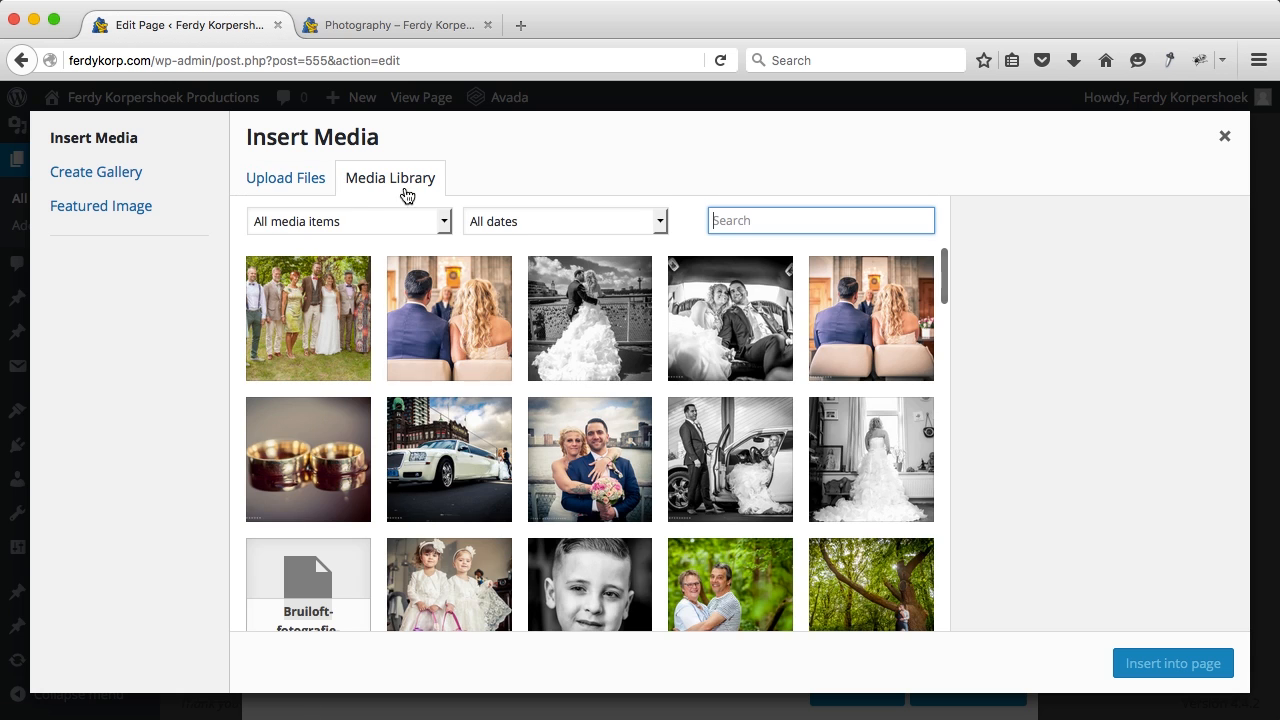
click(873, 480)
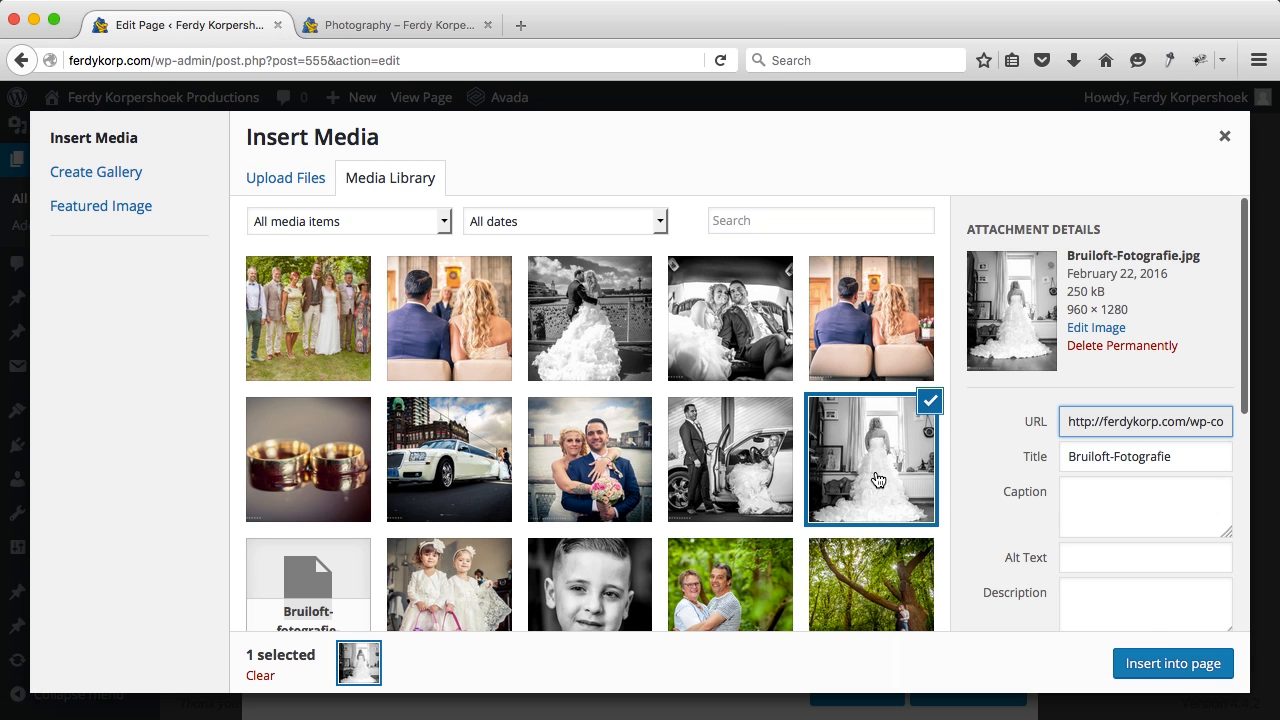
click(1166, 664)
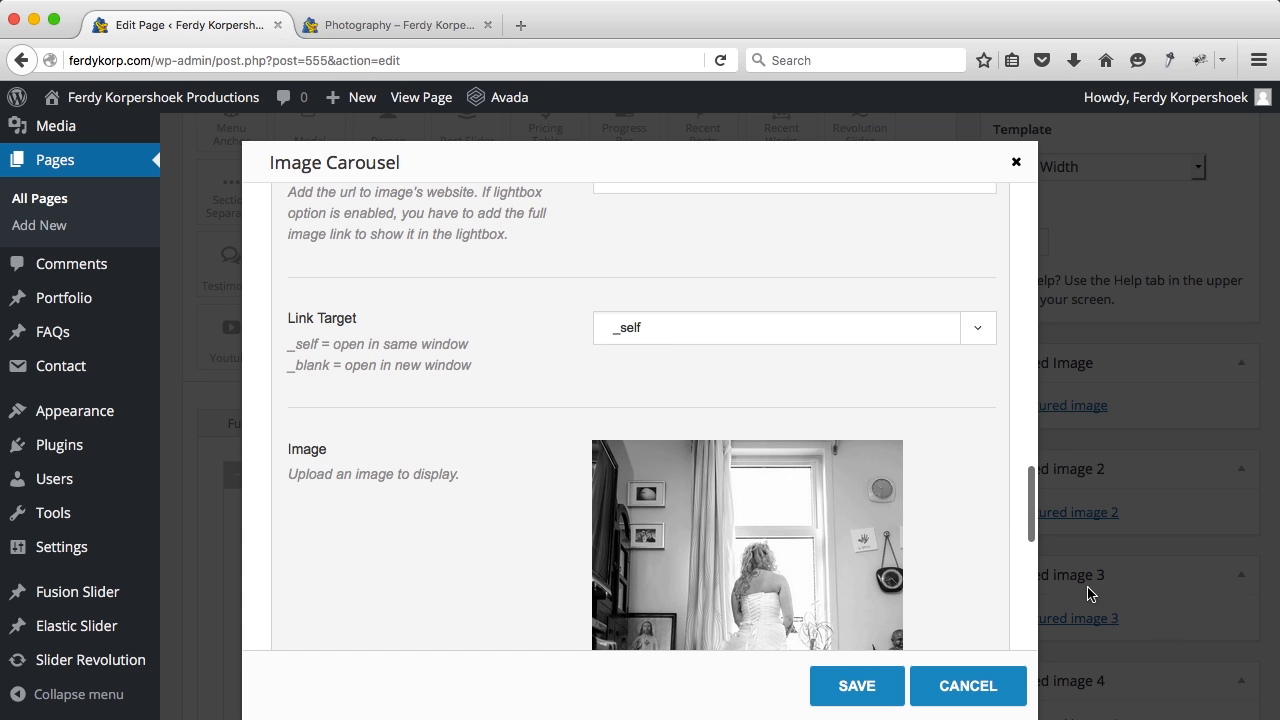
scroll(924, 500, down, 10)
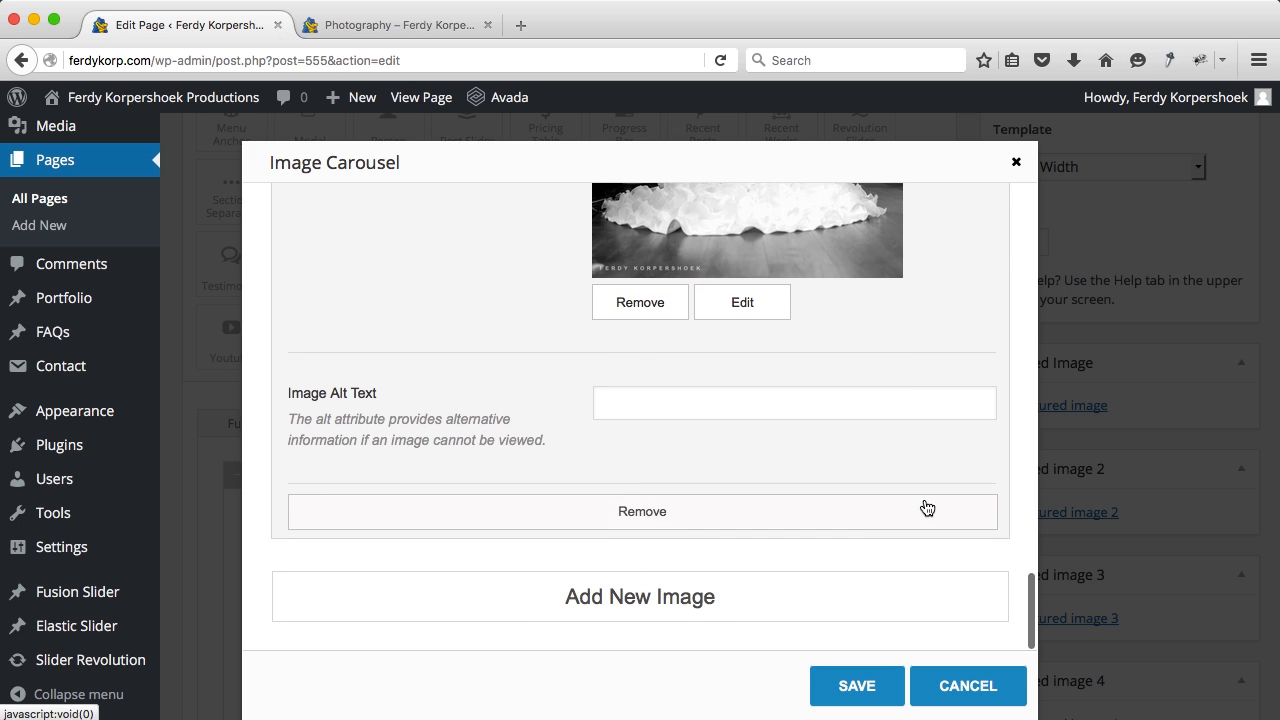
Step: Add a second carousel item holding the photo of the groom beside the car
click(698, 615)
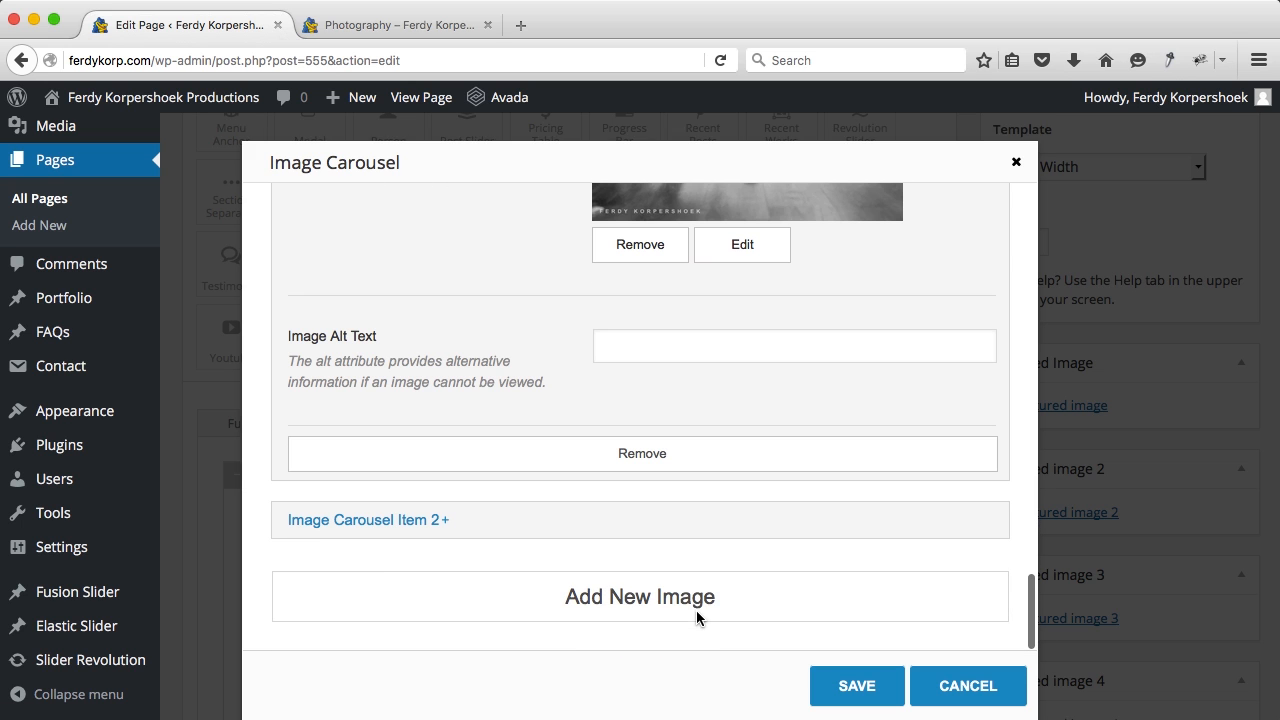
click(400, 524)
scroll(730, 505, down, 5)
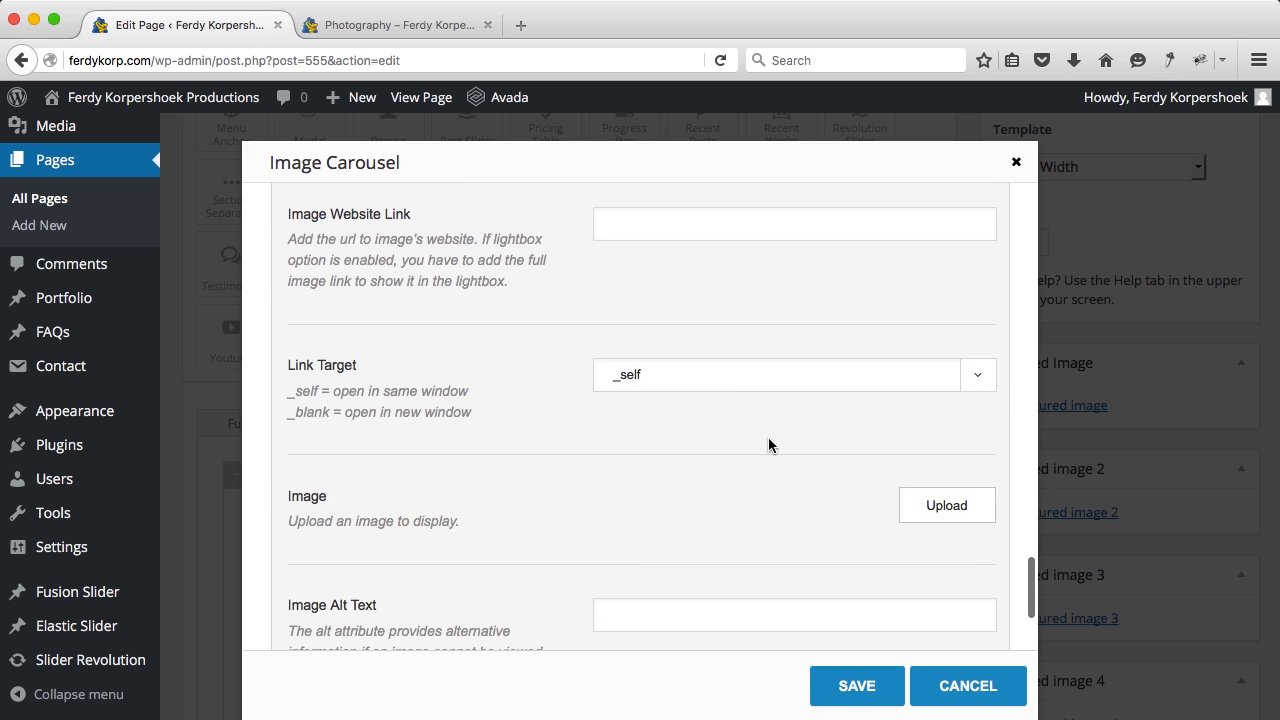
click(924, 503)
click(722, 468)
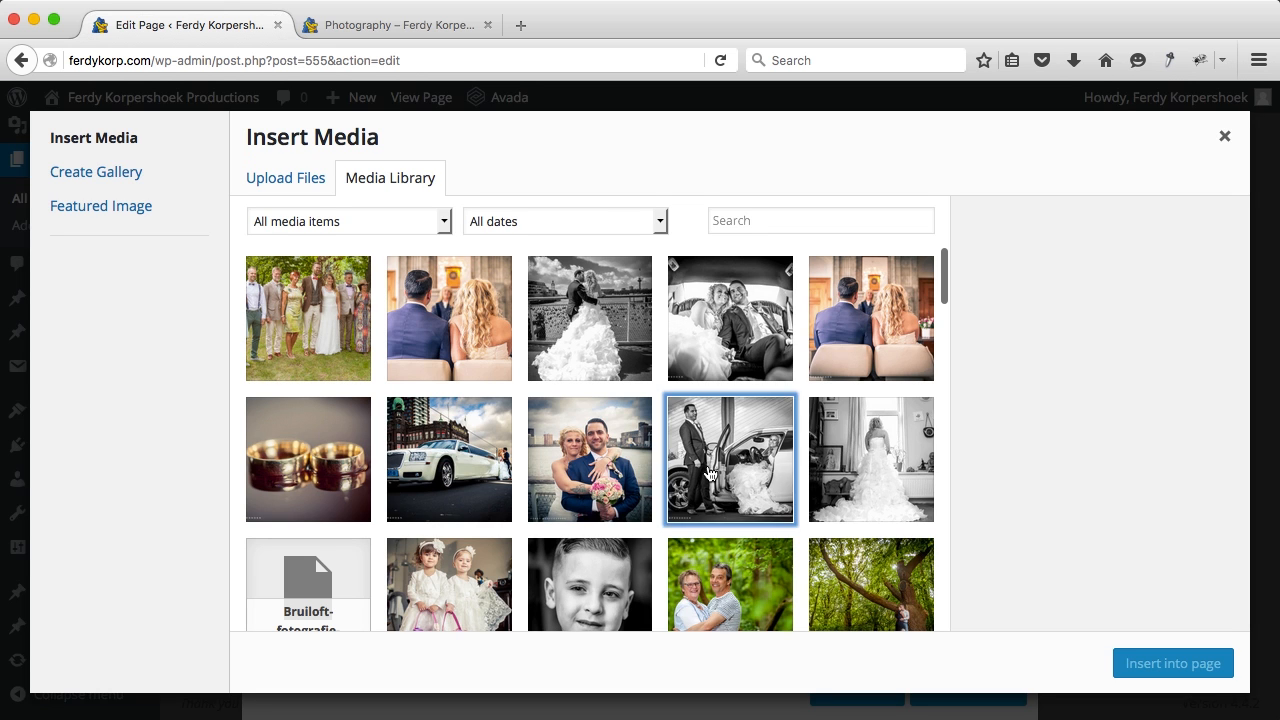
click(1160, 663)
scroll(690, 440, down, 5)
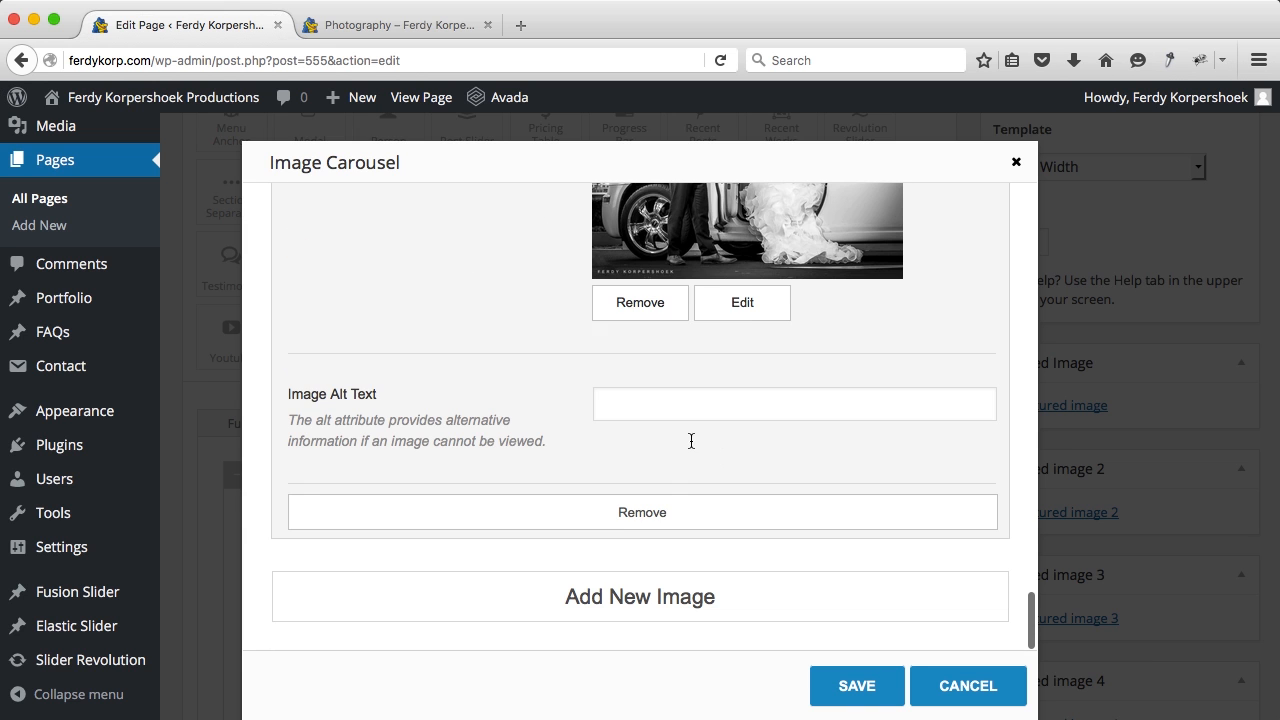
Step: Add a third carousel item with the couple photo
click(657, 597)
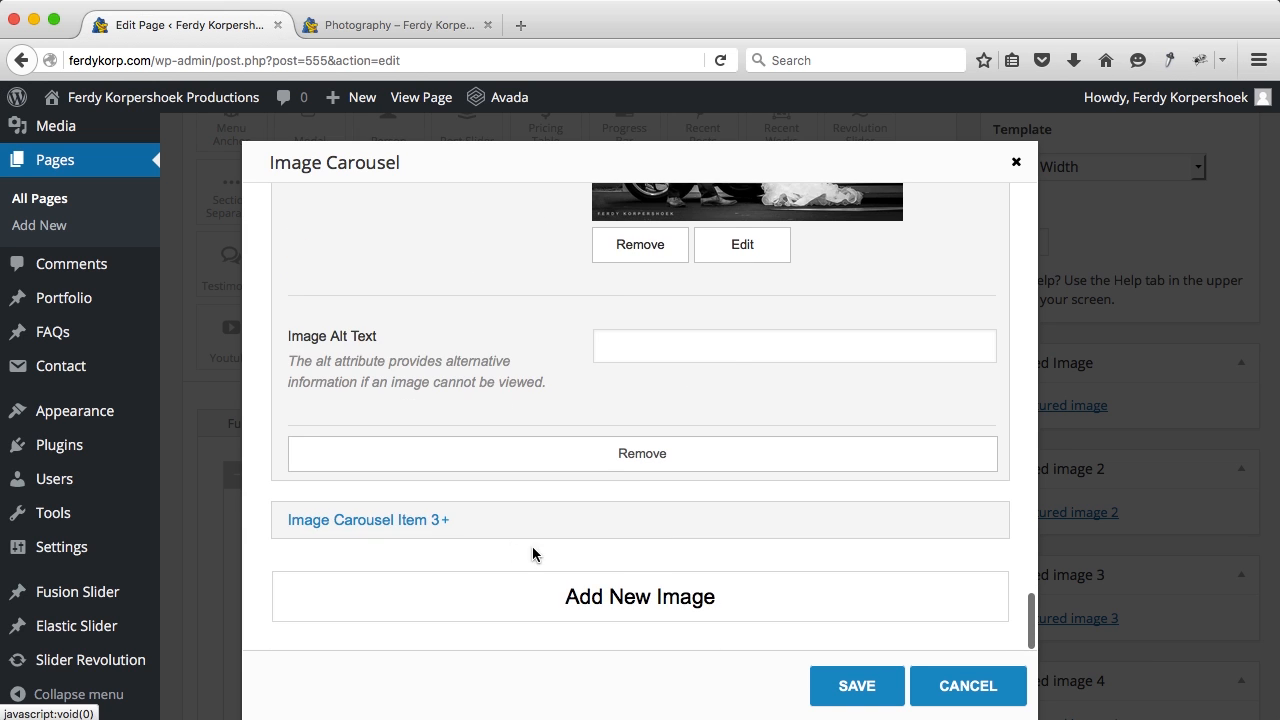
click(480, 530)
scroll(669, 544, down, 5)
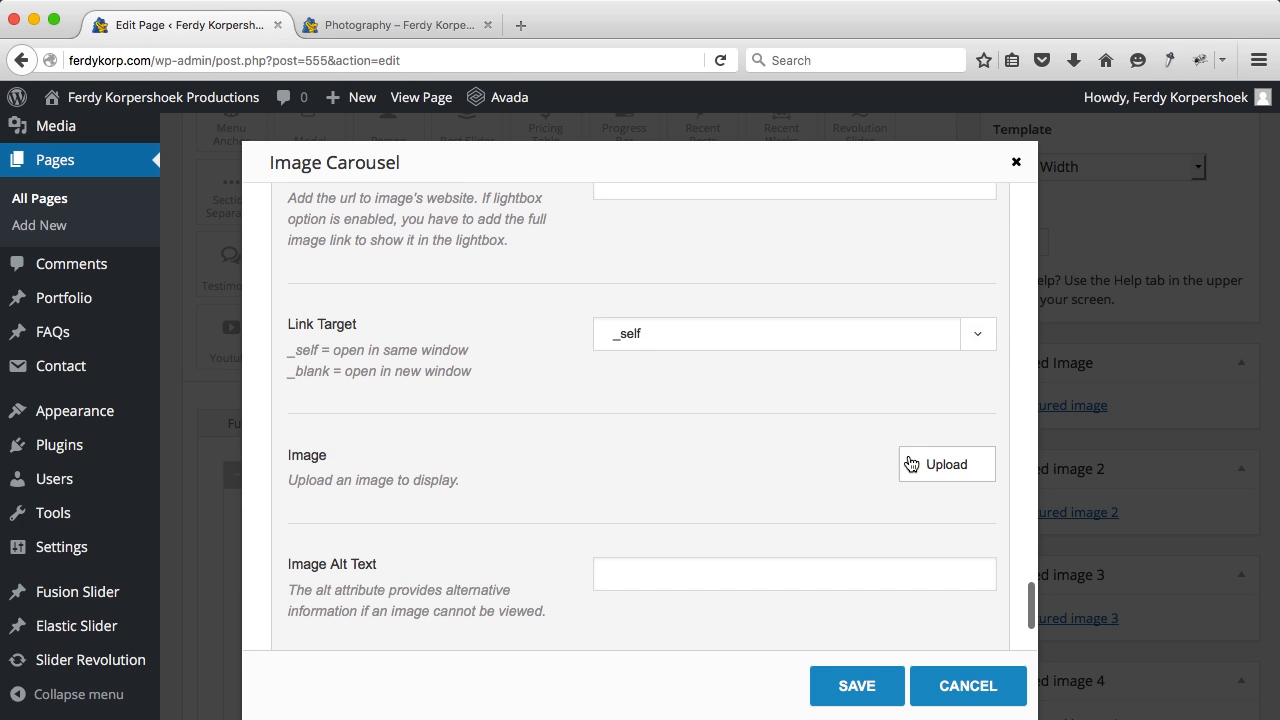
click(914, 463)
click(606, 438)
click(1173, 663)
scroll(651, 500, down, 5)
Step: Add a fourth carousel item with the limousine photo
click(651, 517)
click(509, 531)
scroll(631, 535, down, 5)
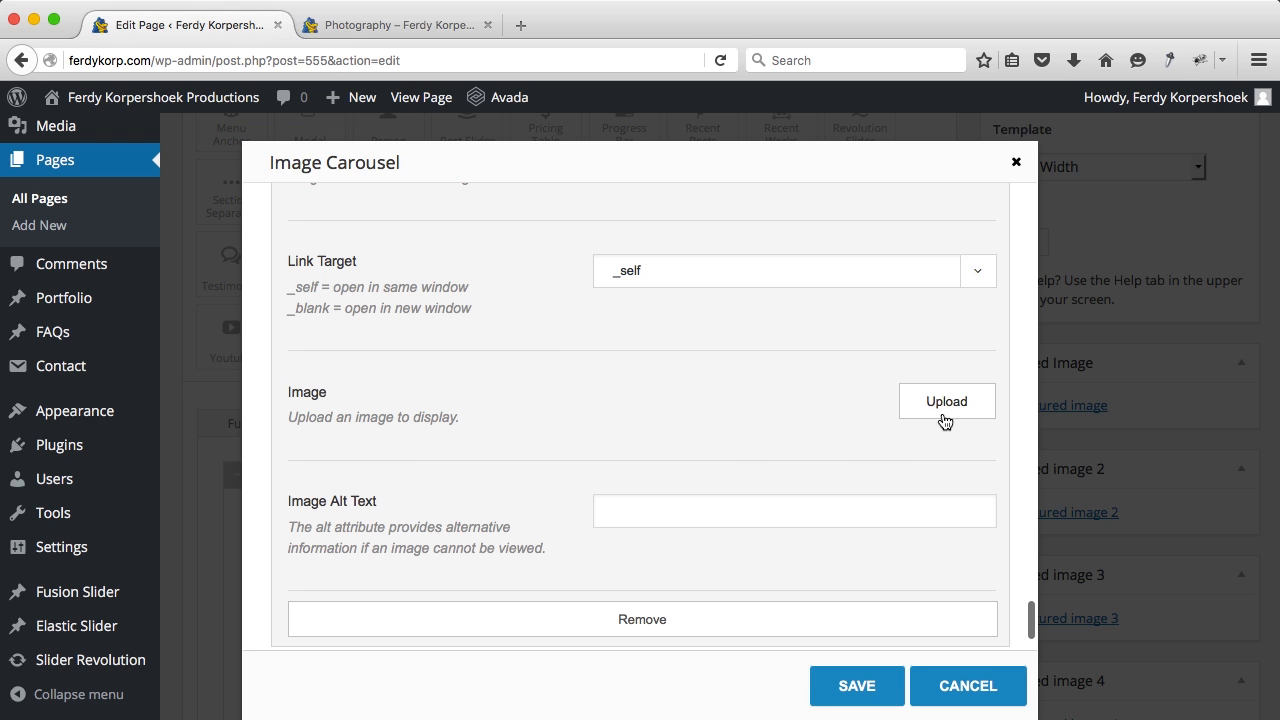
click(966, 403)
click(448, 443)
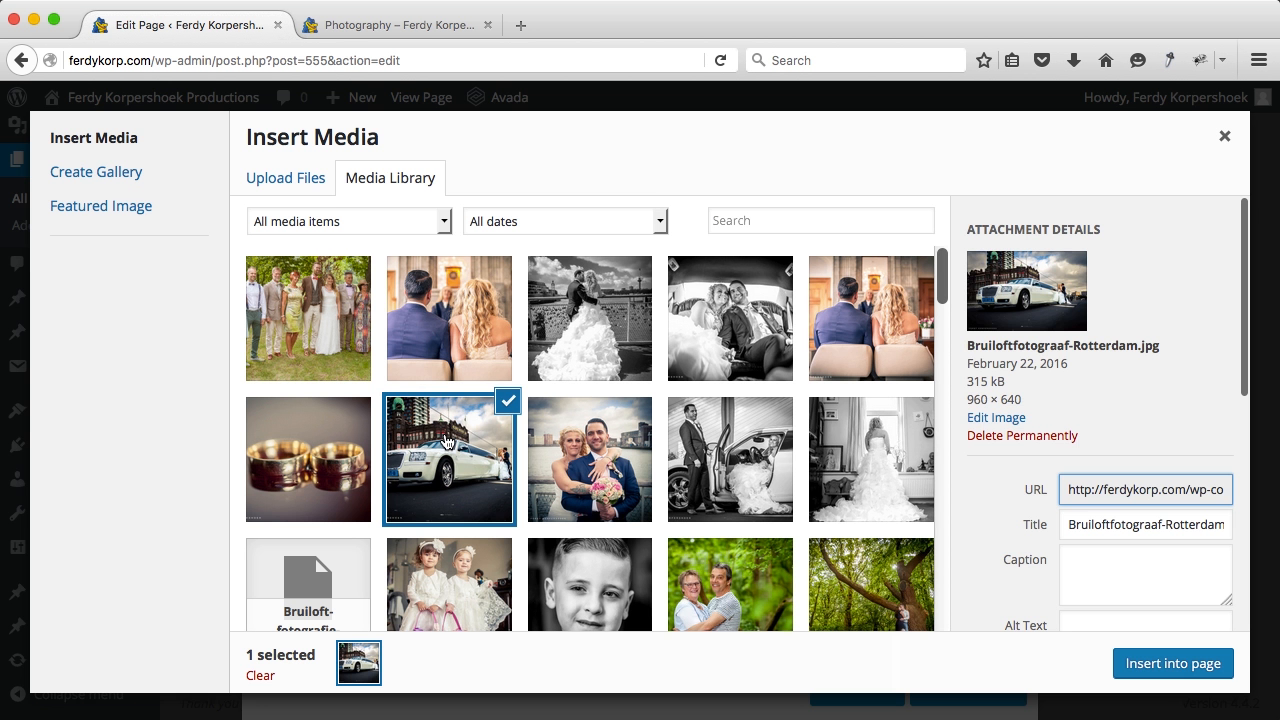
click(1150, 664)
scroll(738, 490, down, 5)
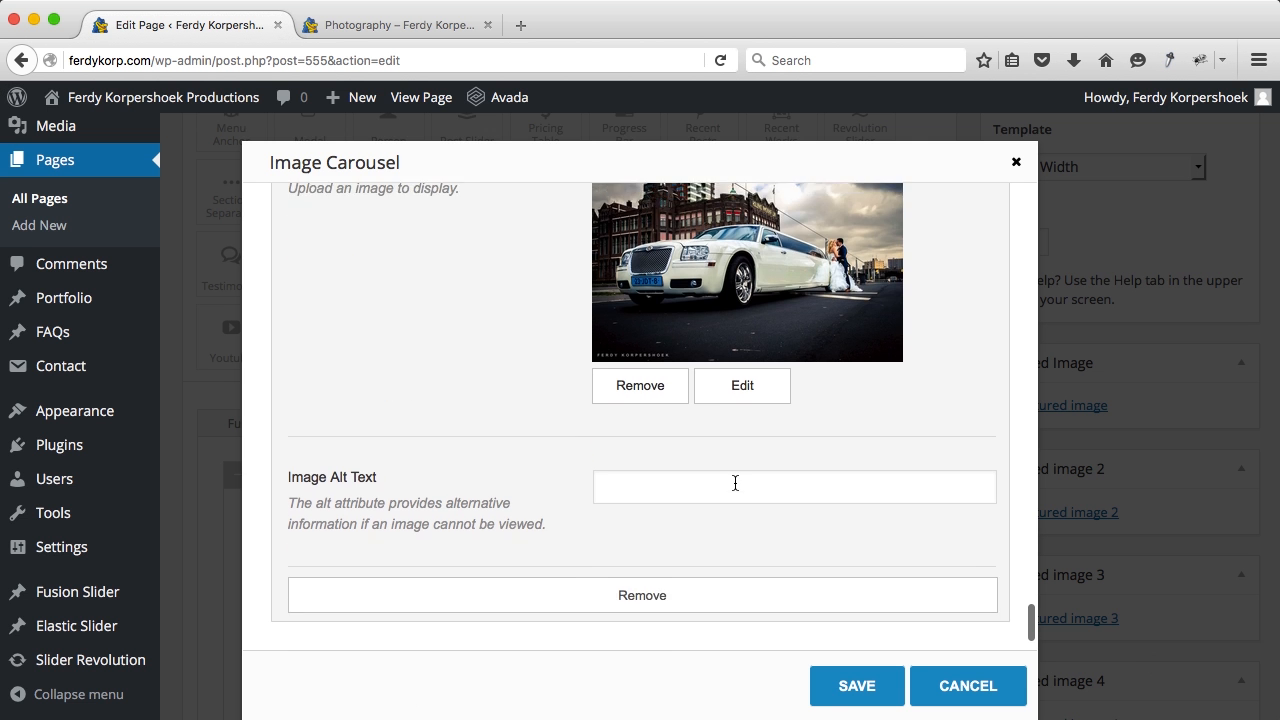
Step: Add a fifth item with another photo and save the carousel
click(622, 591)
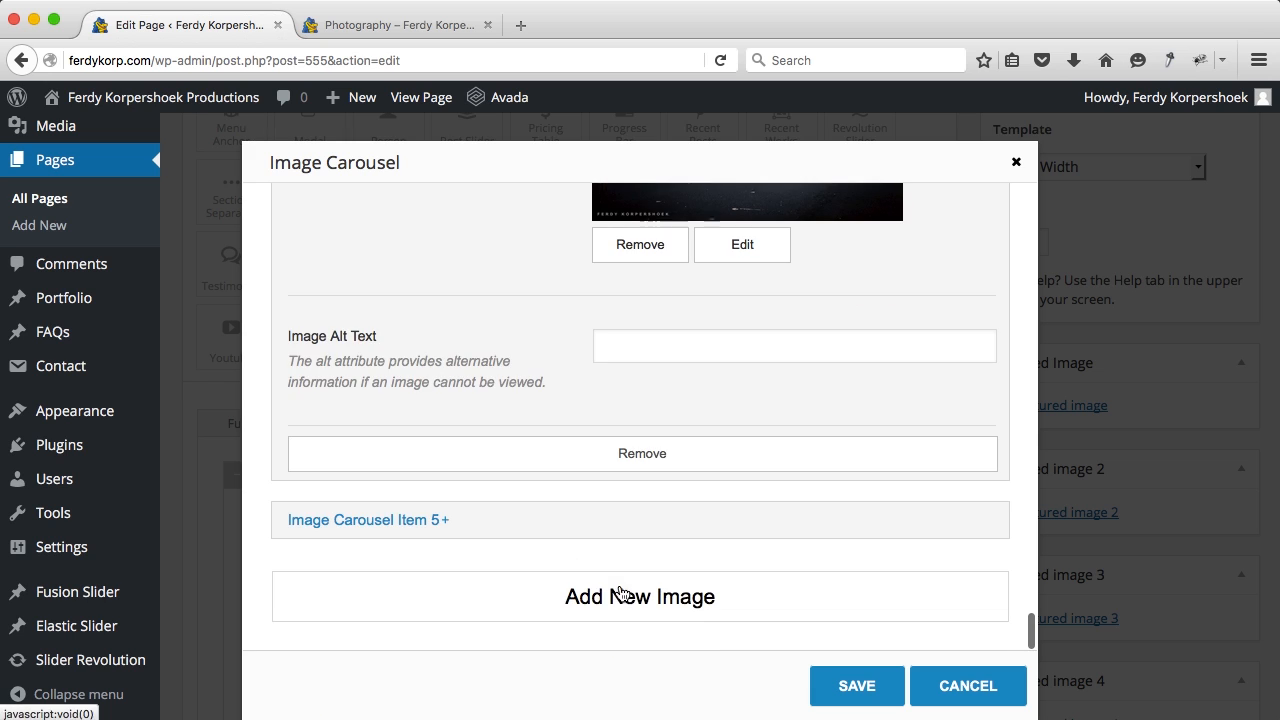
click(466, 506)
click(953, 403)
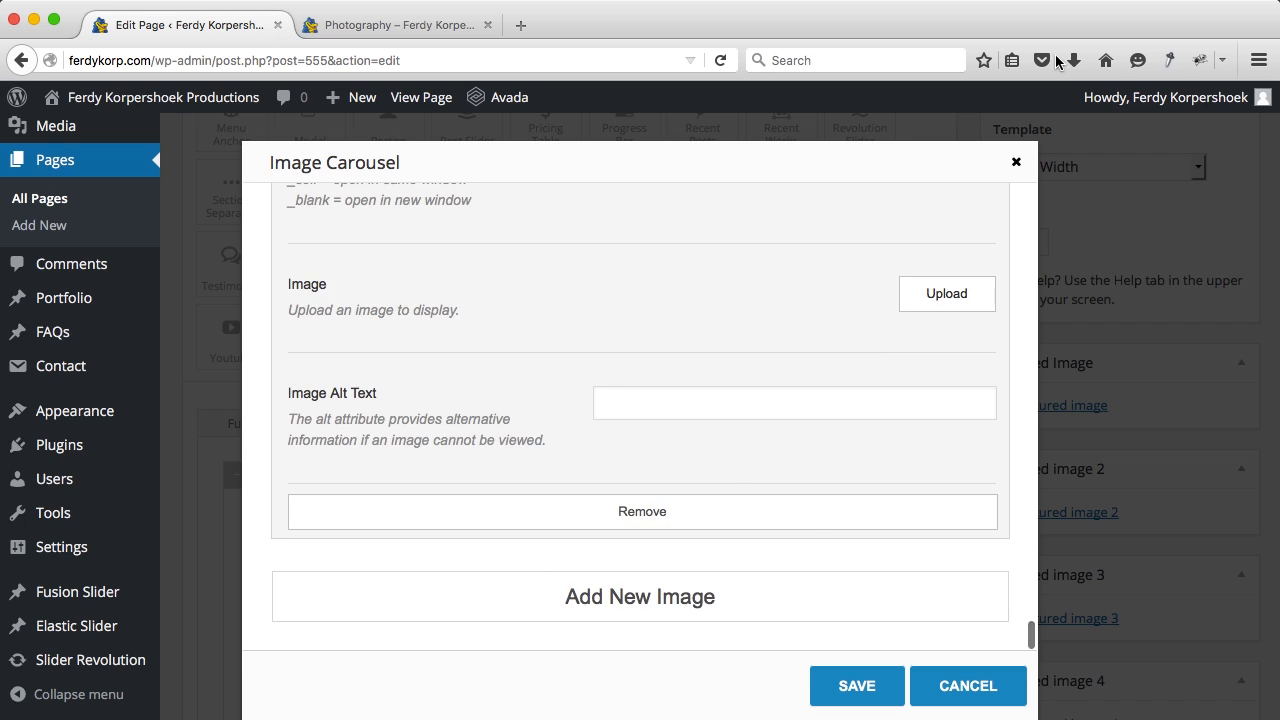
click(948, 300)
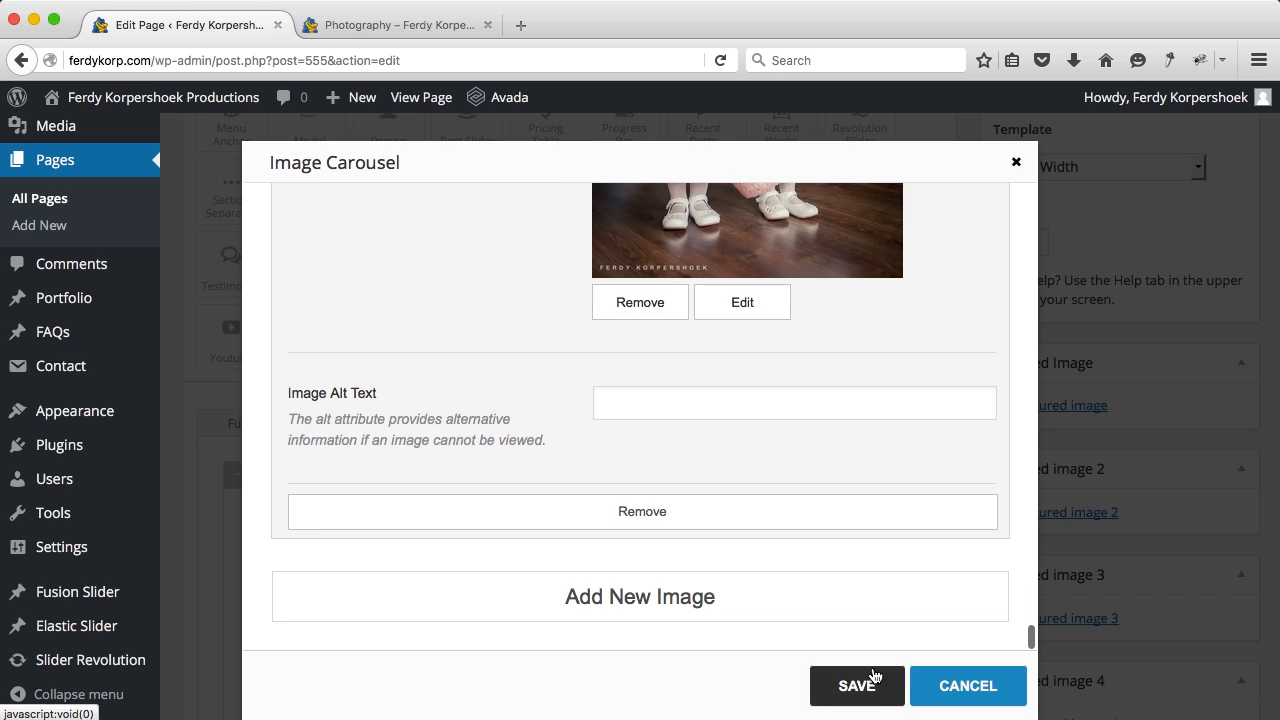
click(857, 686)
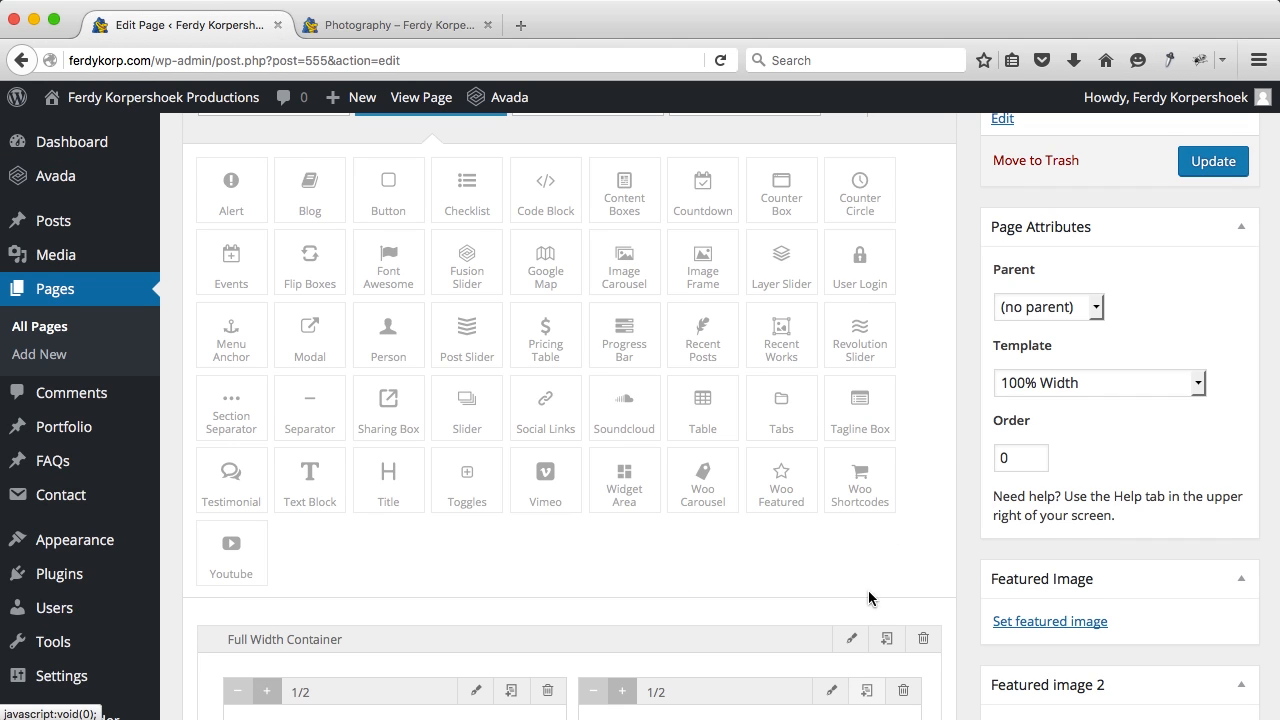
Step: Update the page and reload the live Photography page
scroll(935, 457, down, 3)
scroll(944, 446, up, 4)
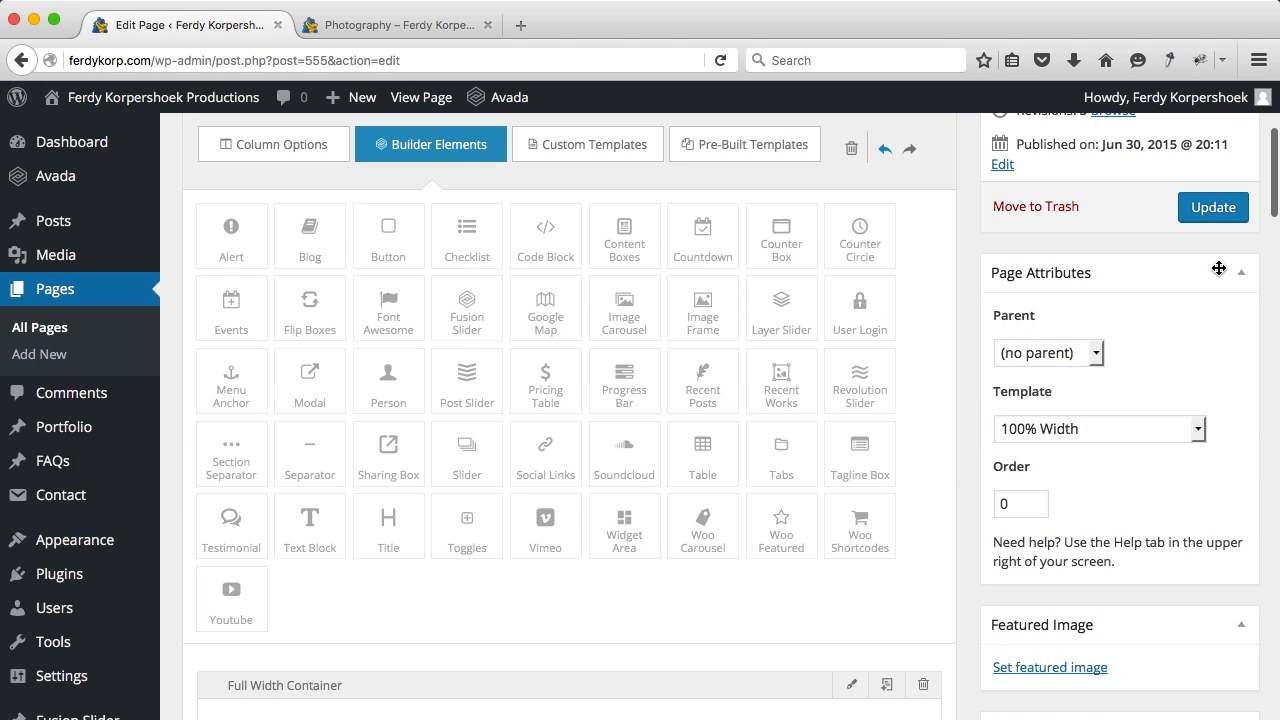
click(1213, 207)
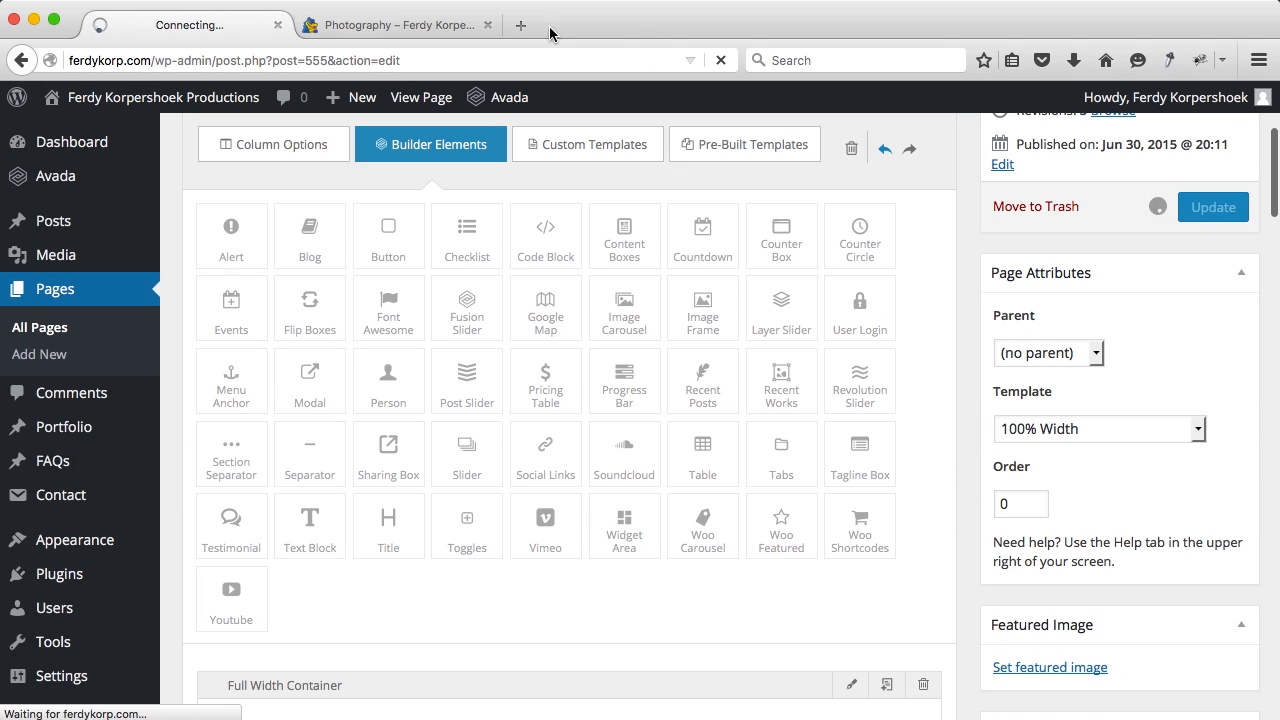
click(386, 25)
key(super+r)
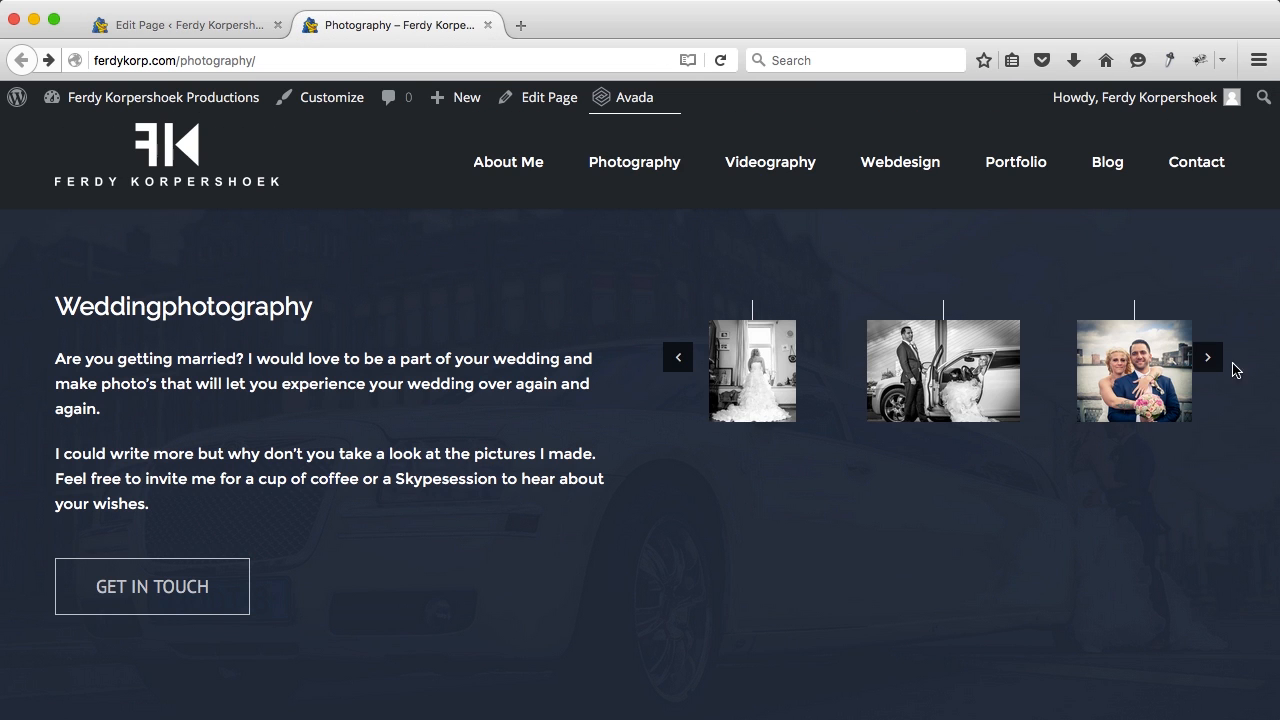
Step: Browse the wedding carousel and its lightbox photos, then return to the page editor
click(1208, 358)
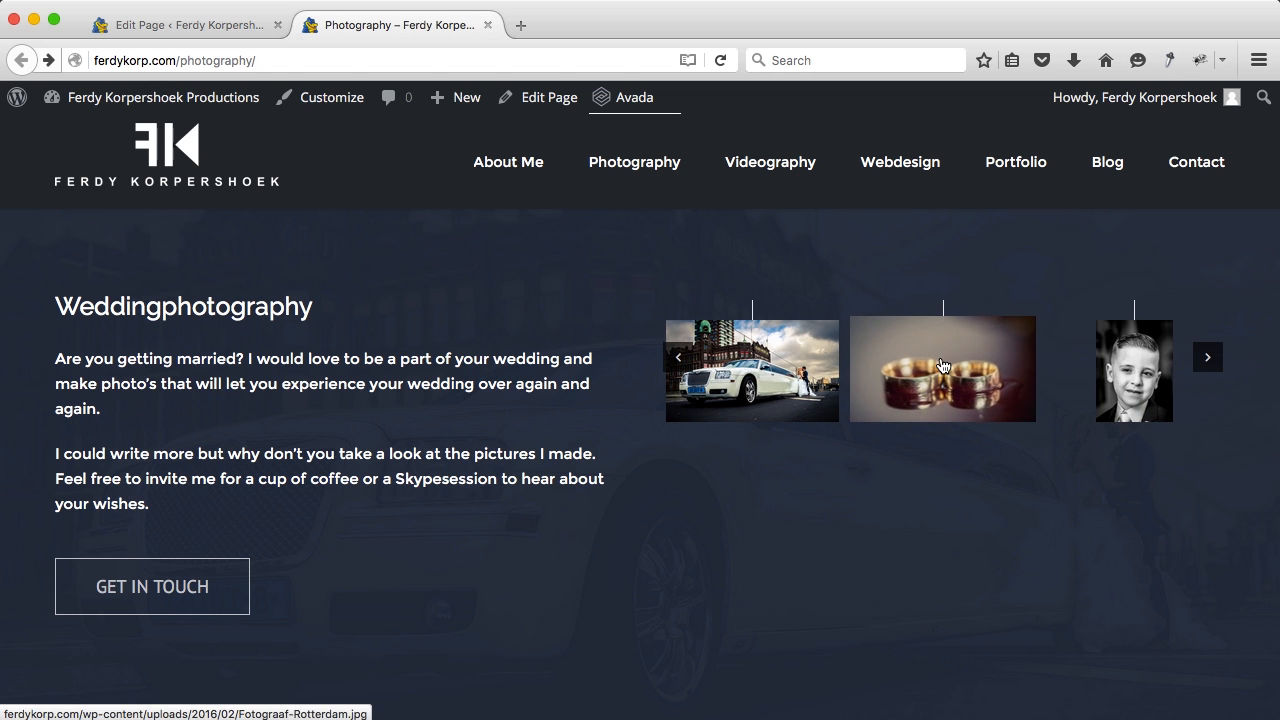
click(1144, 368)
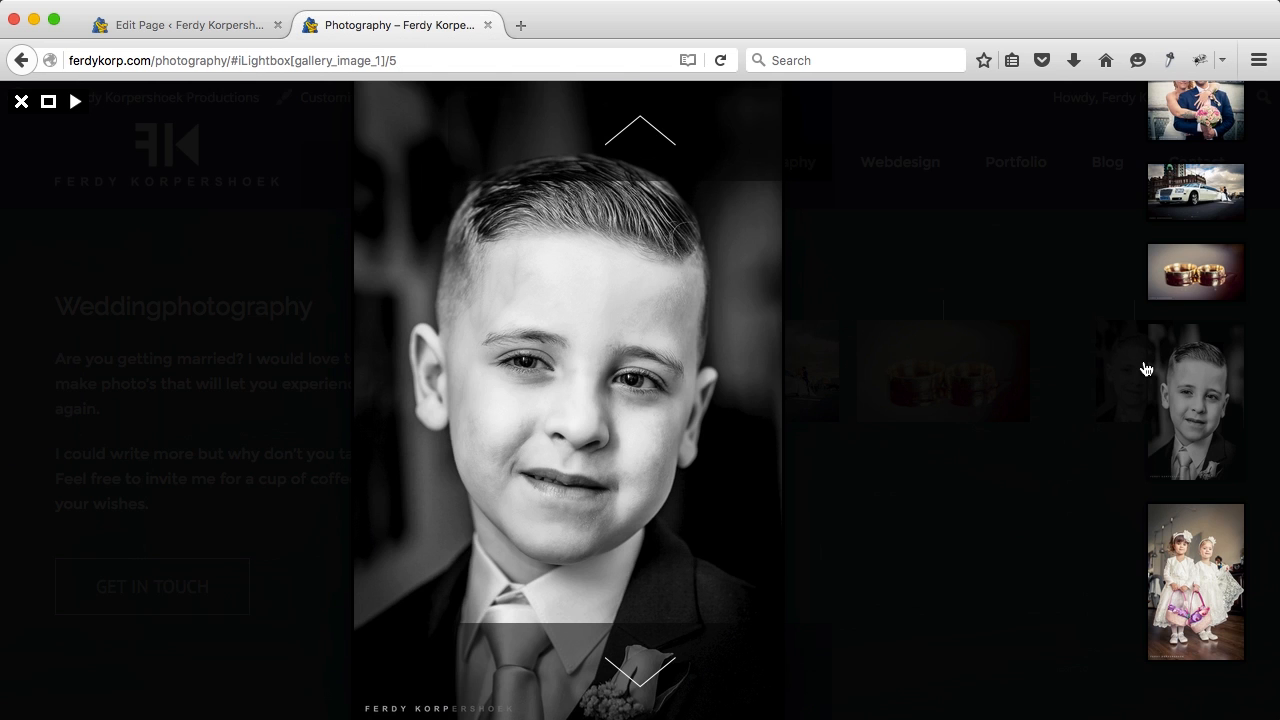
key(Up)
key(Up)
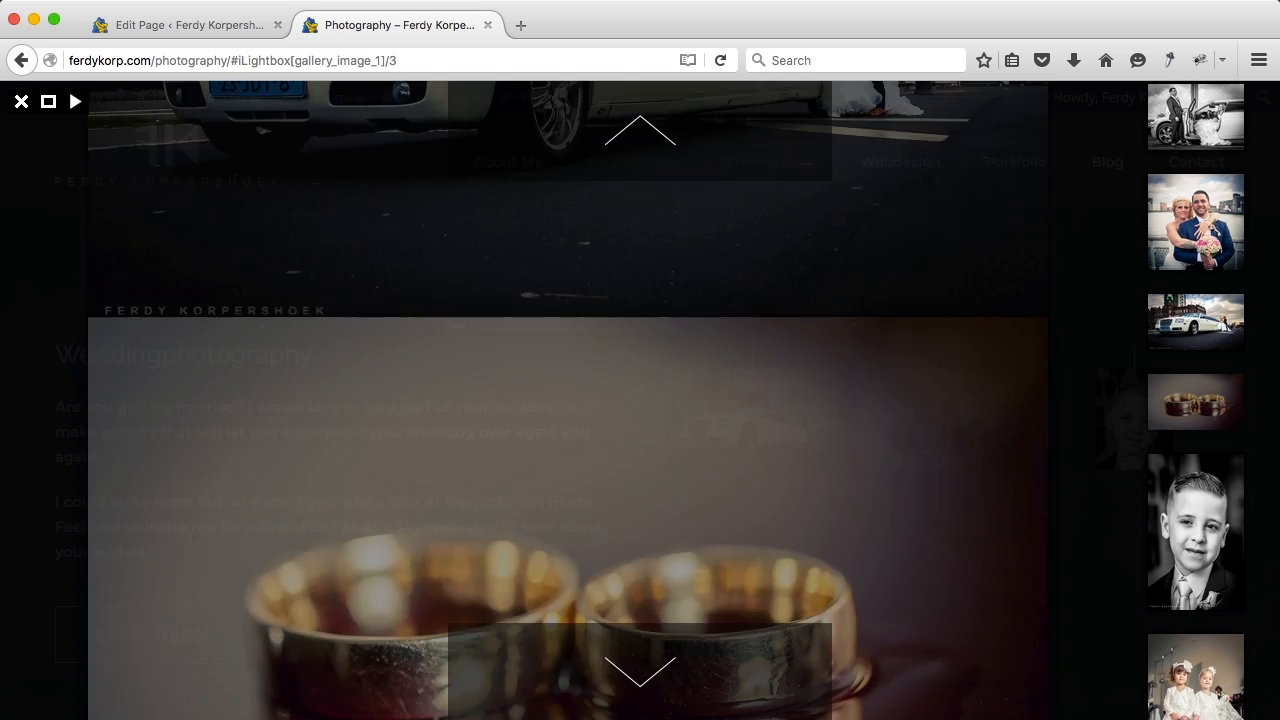
key(Up)
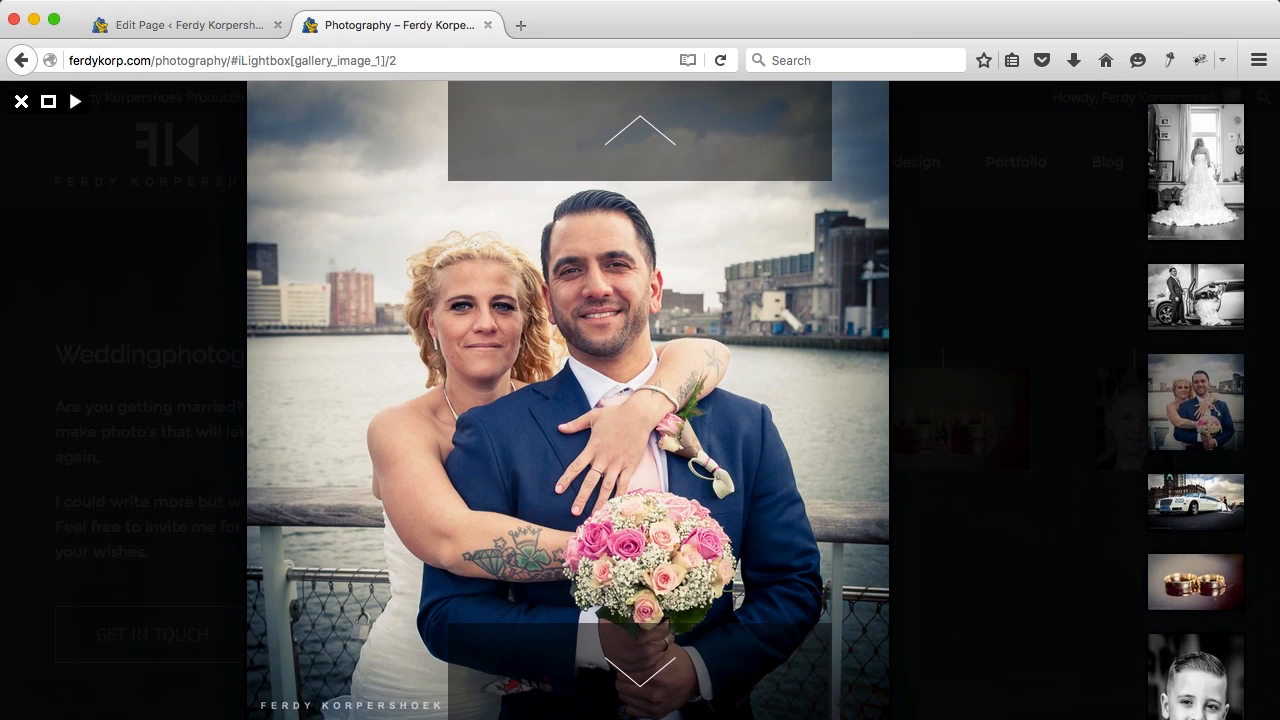
key(Escape)
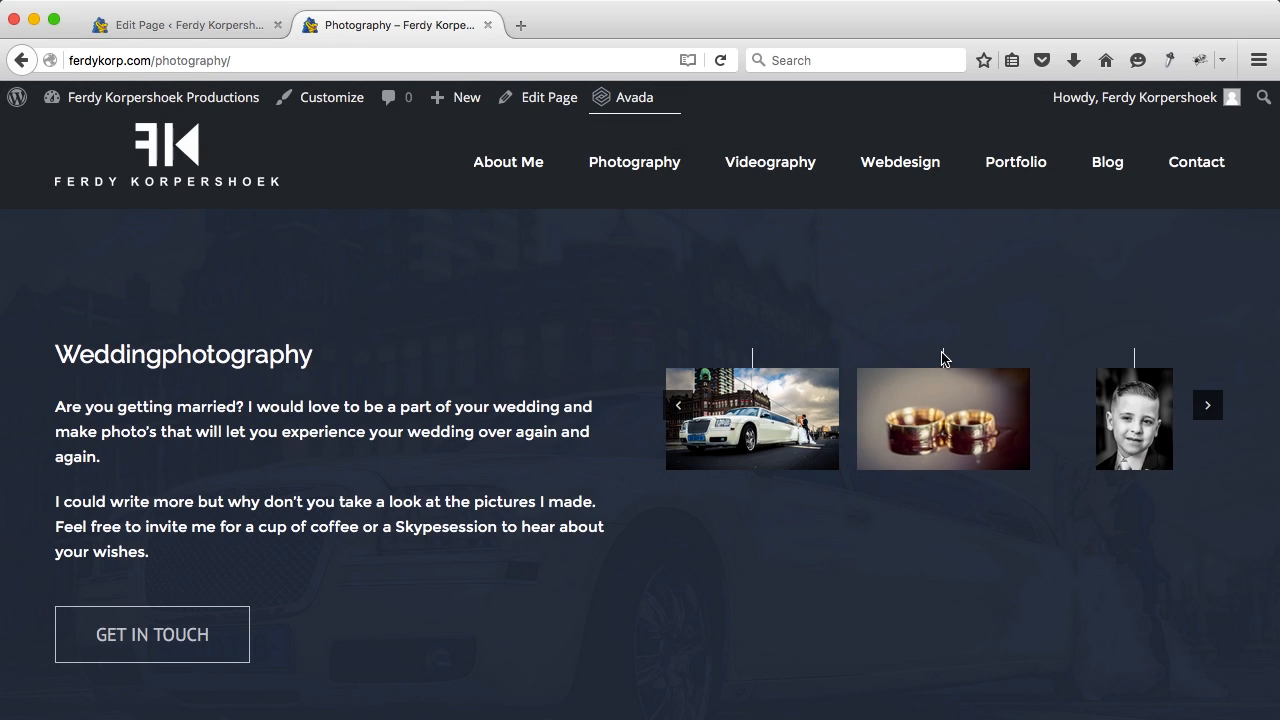
click(251, 24)
scroll(955, 461, down, 2)
scroll(955, 461, down, 3)
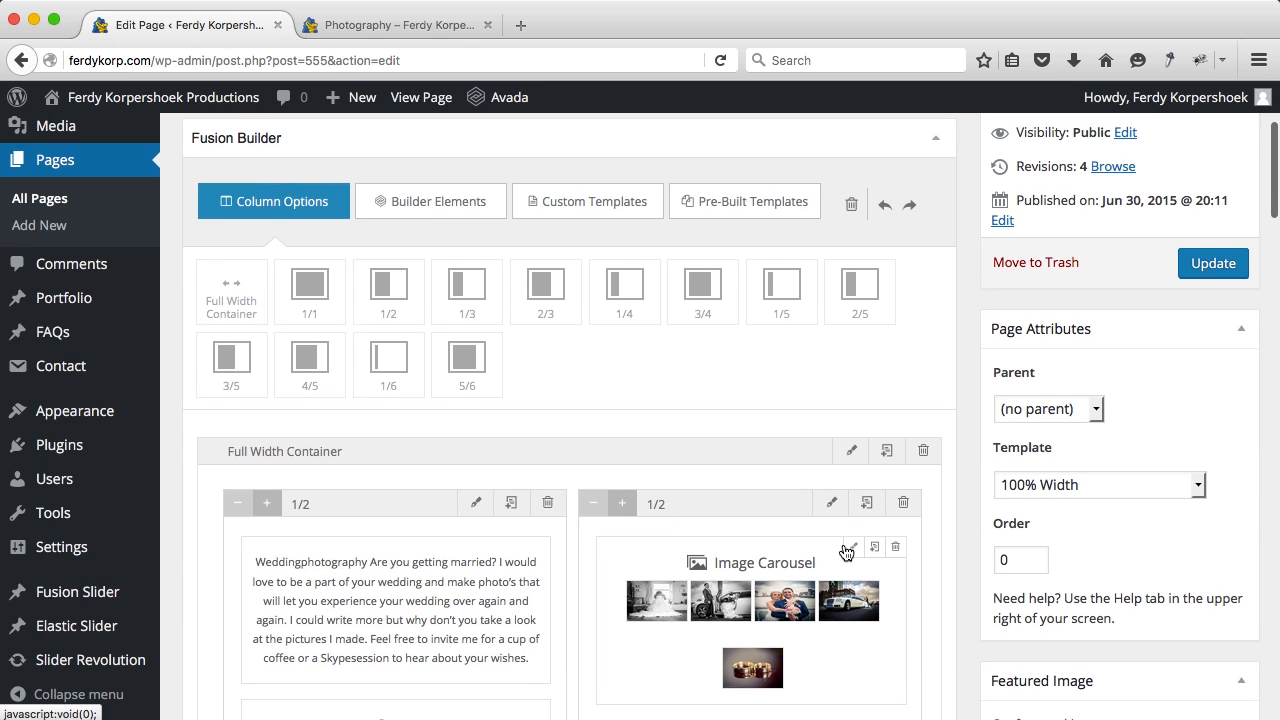
Step: Give the carousel Hover Type None, Autoplay Yes and column spacing 4, then update and reload
click(845, 549)
click(689, 370)
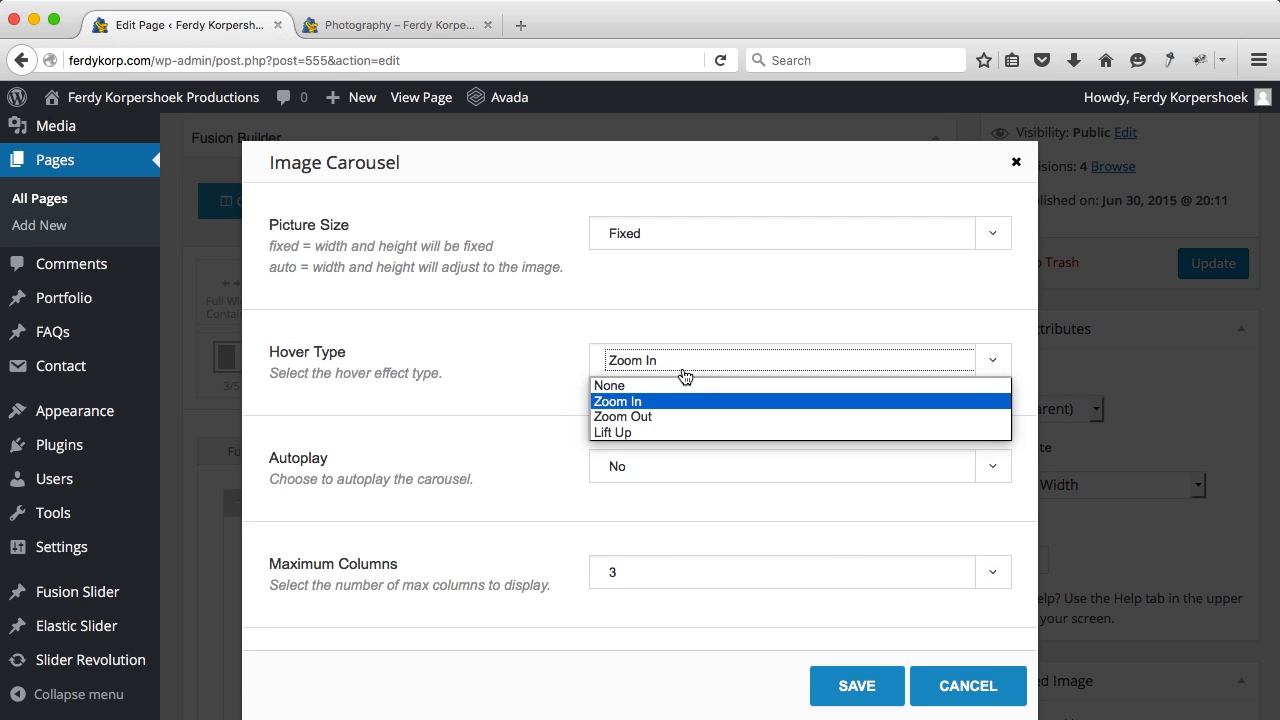
click(658, 388)
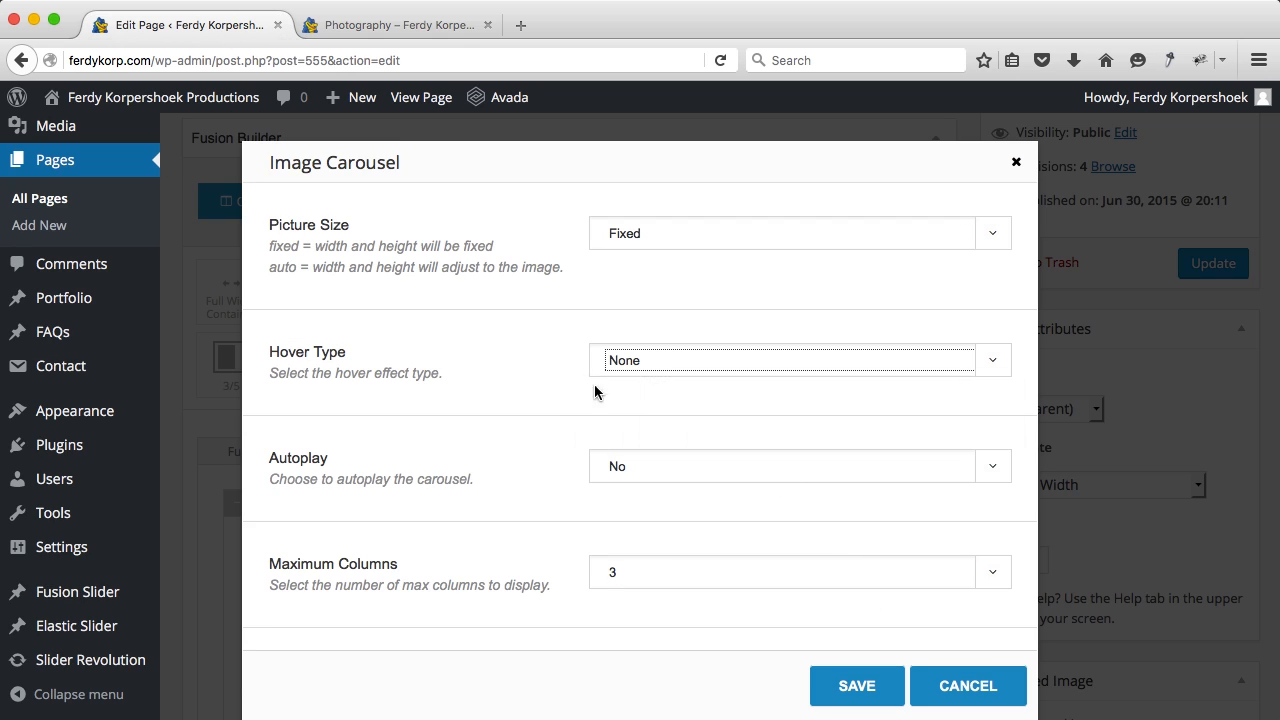
click(652, 472)
click(638, 489)
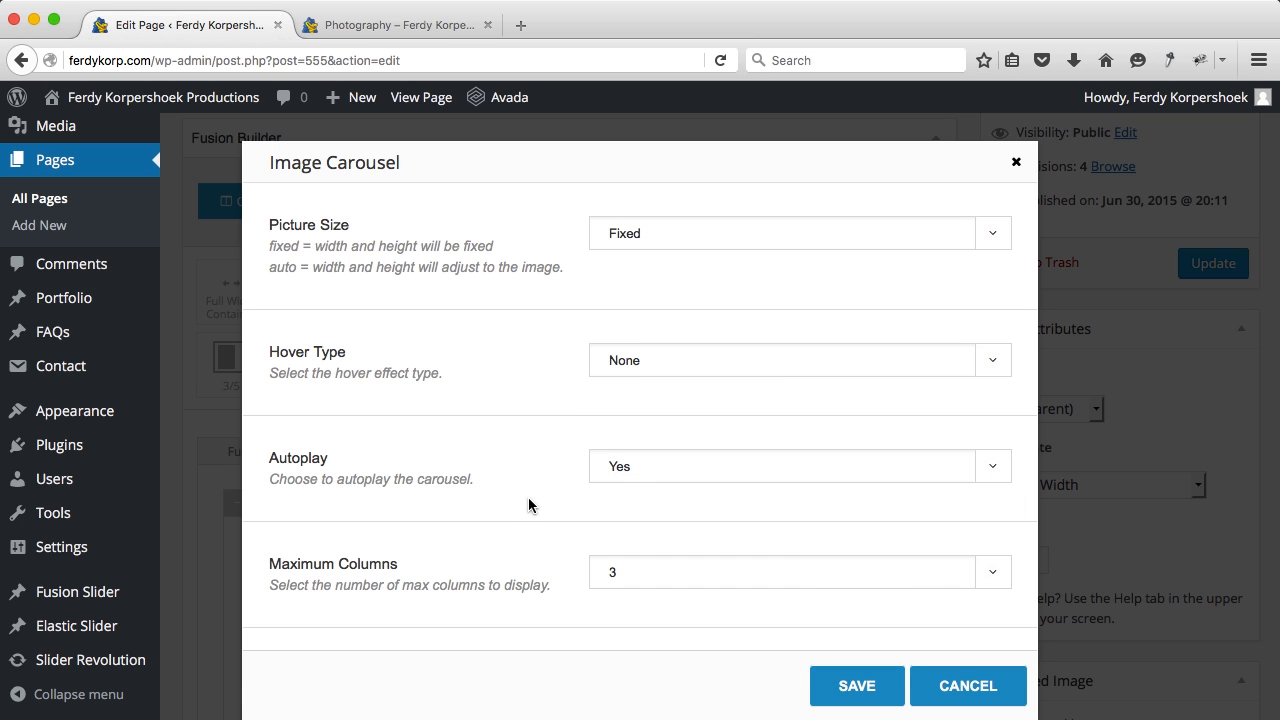
scroll(528, 505, down, 2)
scroll(528, 505, down, 1)
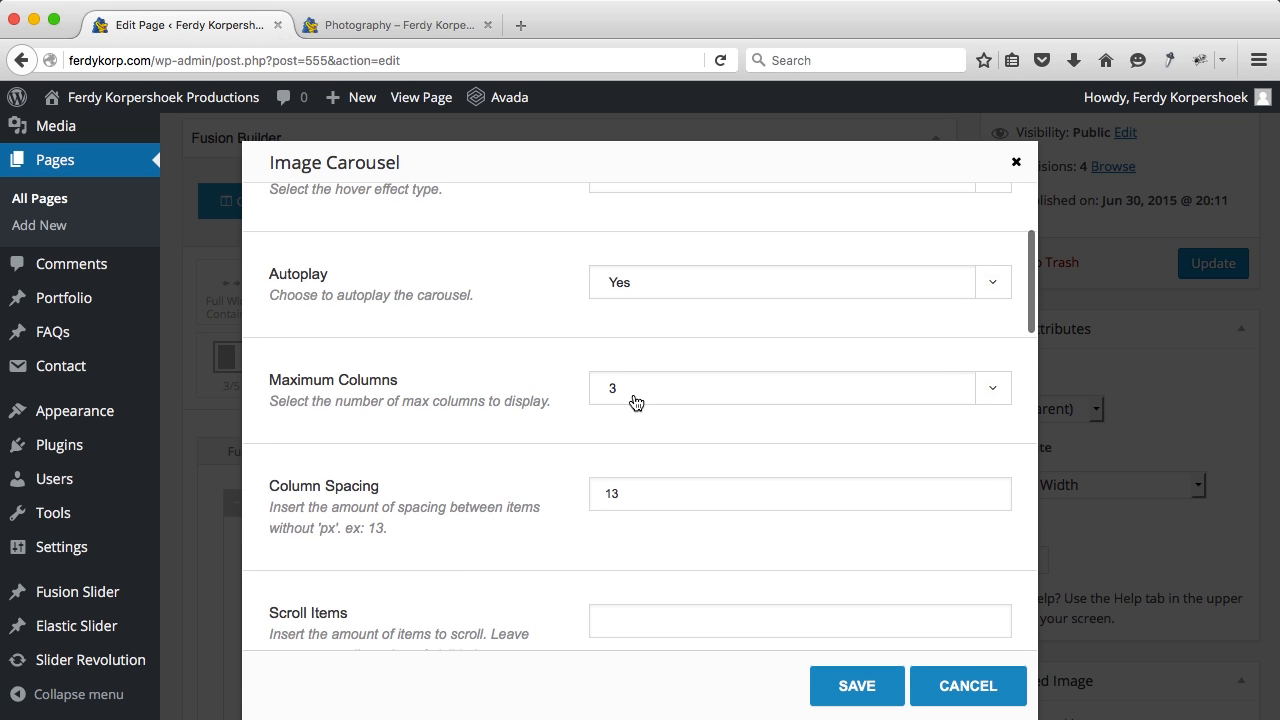
drag(646, 493, 580, 491)
text(4)
key(Tab)
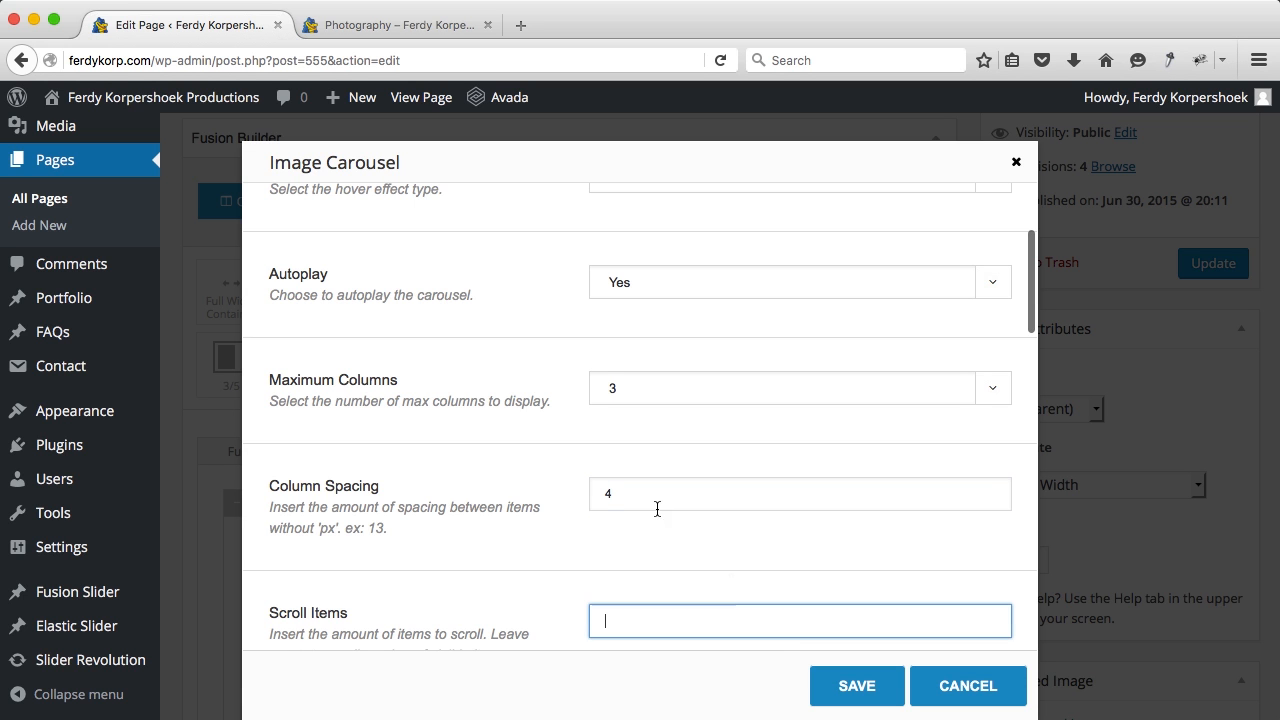
click(826, 686)
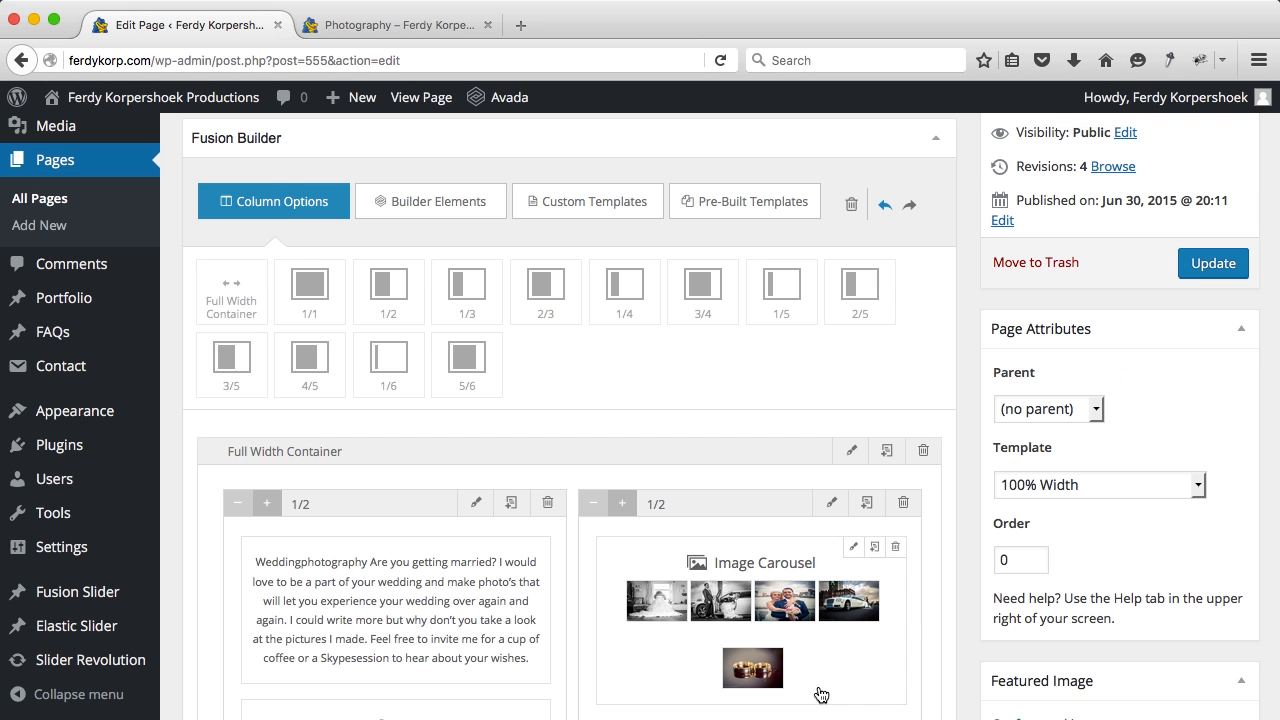
click(1191, 274)
key(super+r)
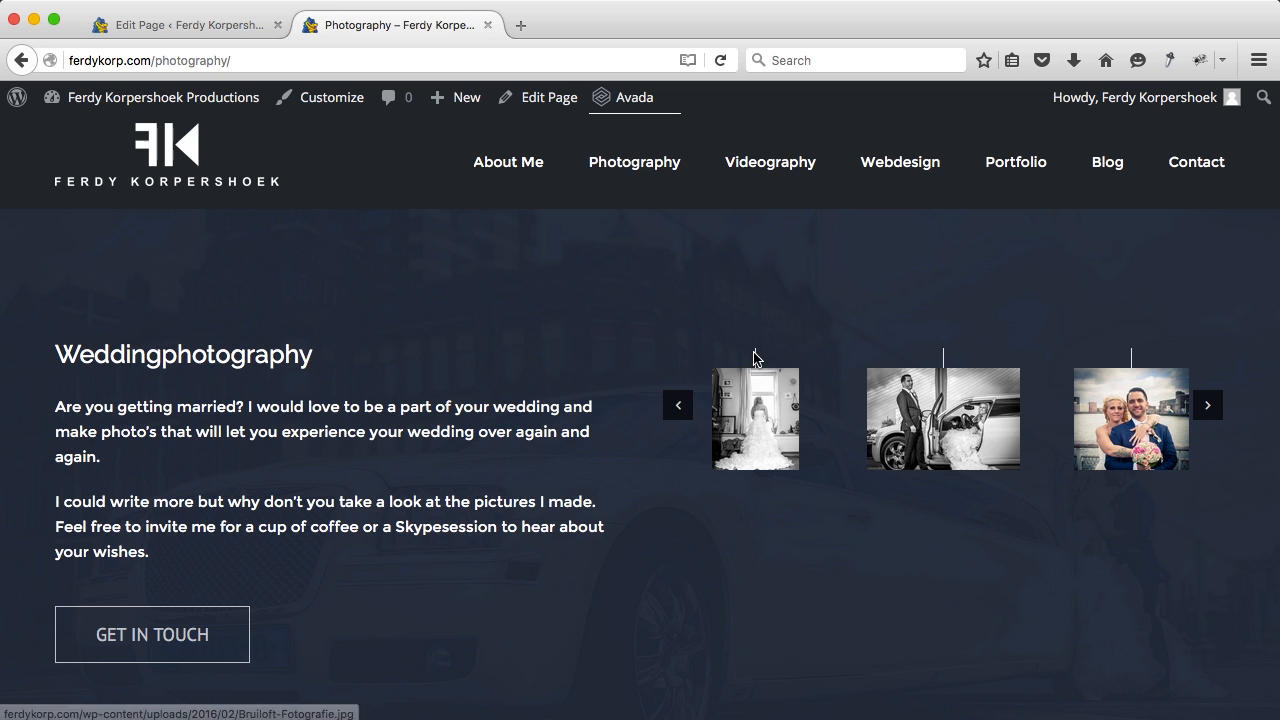
Step: Resize the wedding row to a 2/5 text column and a 3/5 carousel column
click(213, 28)
scroll(744, 468, down, 5)
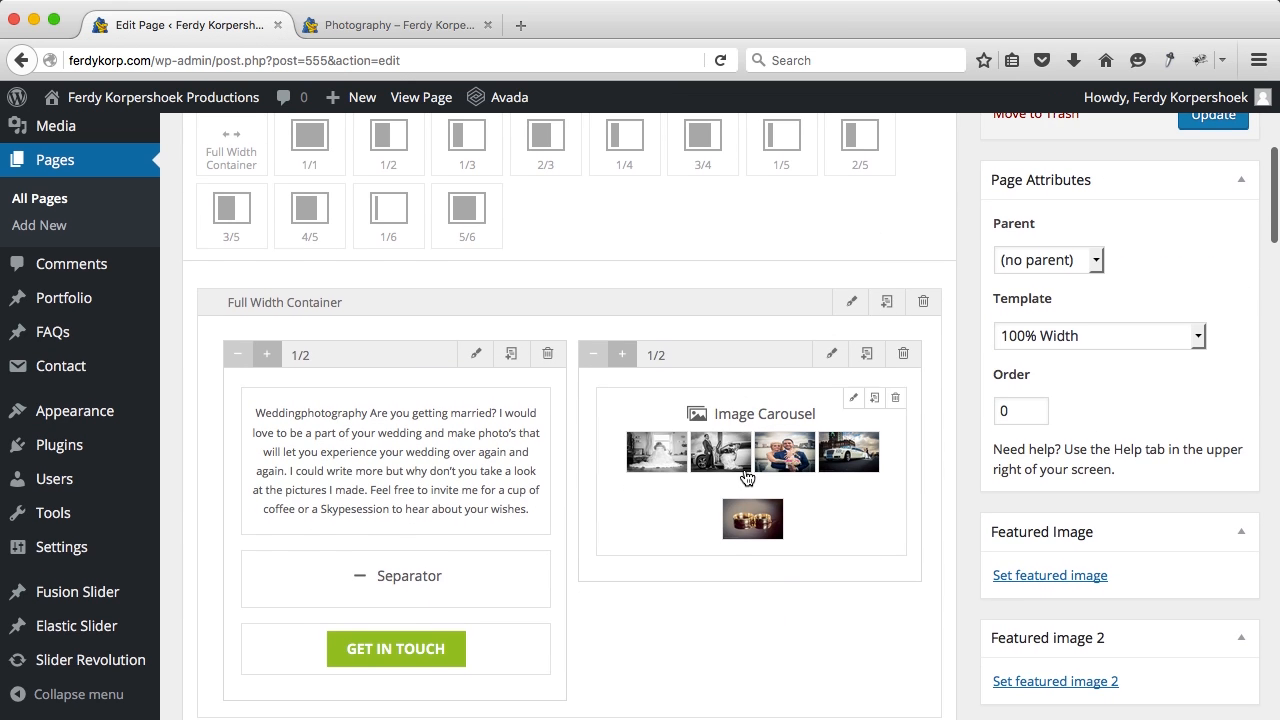
click(239, 356)
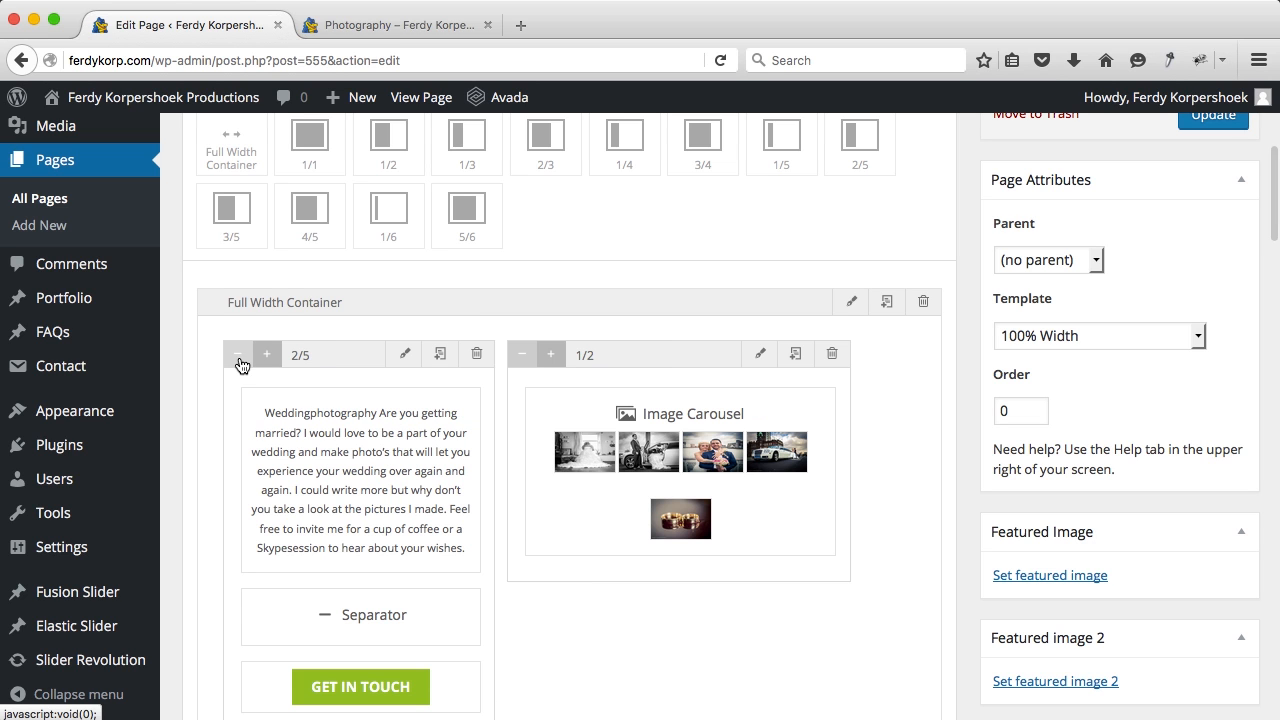
click(557, 358)
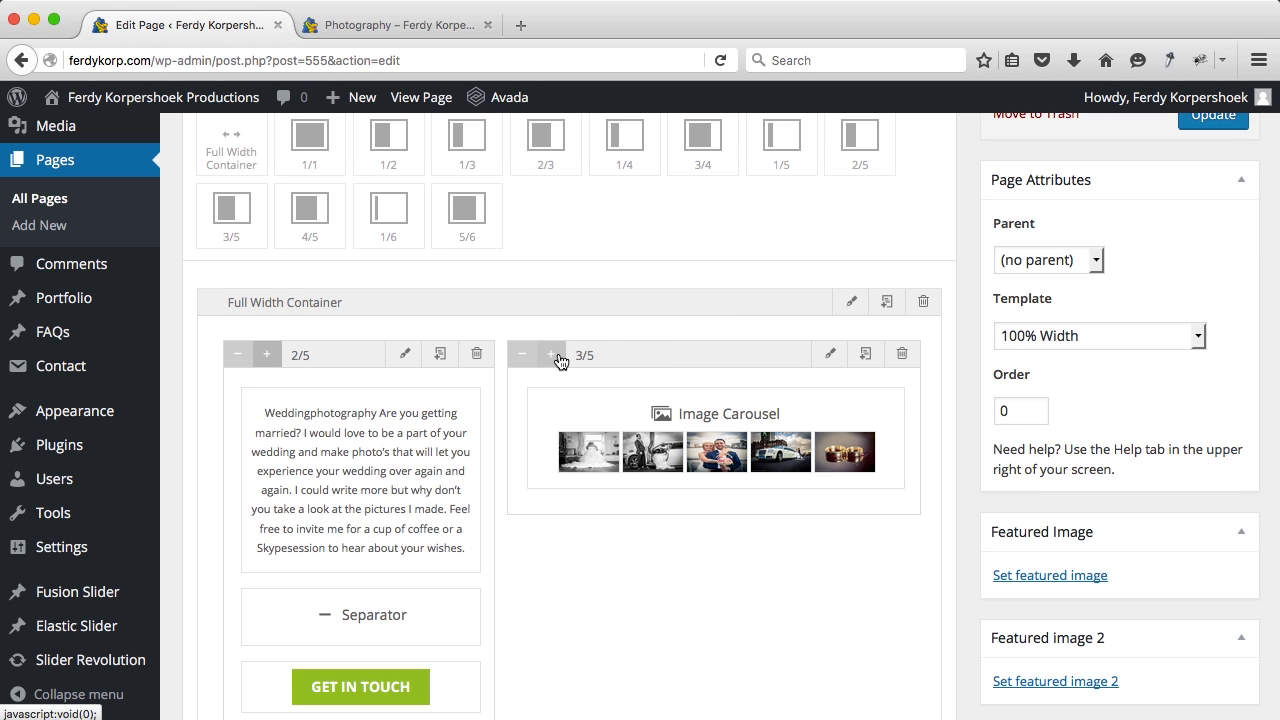
Step: Set the carousel hover effect to Zoom In and picture size to Auto
click(857, 400)
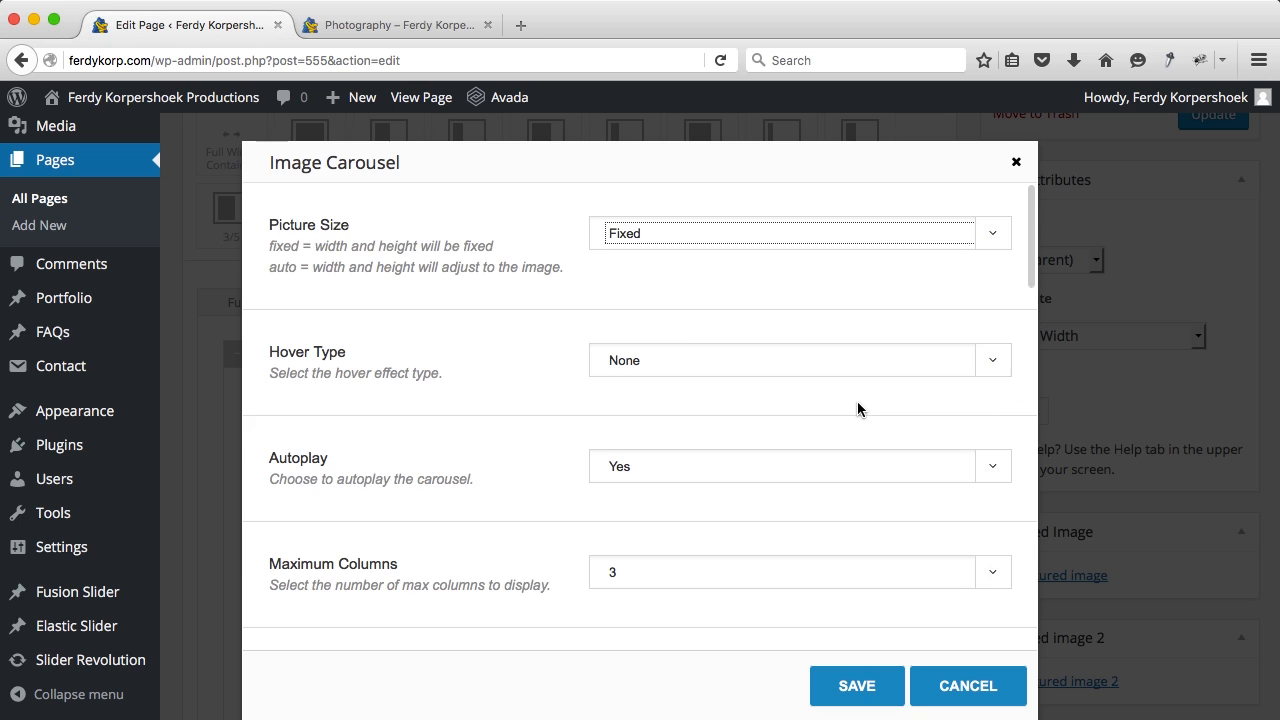
scroll(560, 310, down, 1)
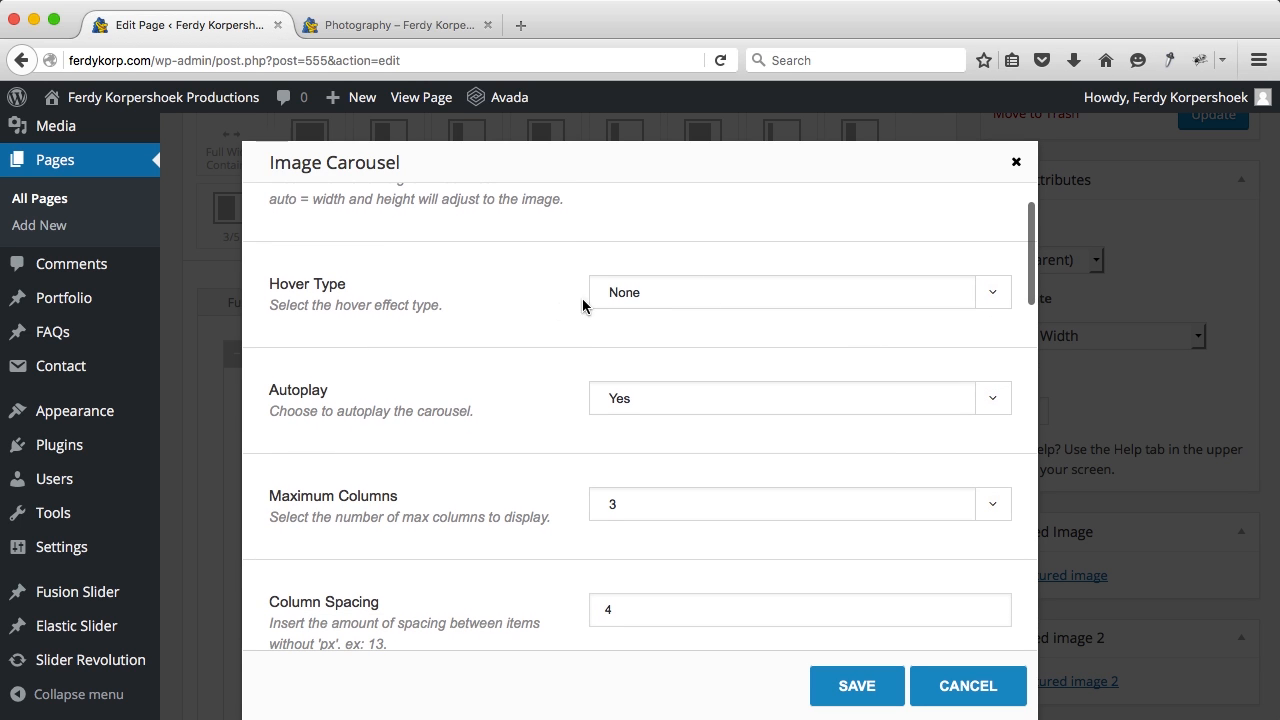
click(605, 288)
click(630, 334)
scroll(597, 380, up, 1)
click(614, 232)
click(609, 276)
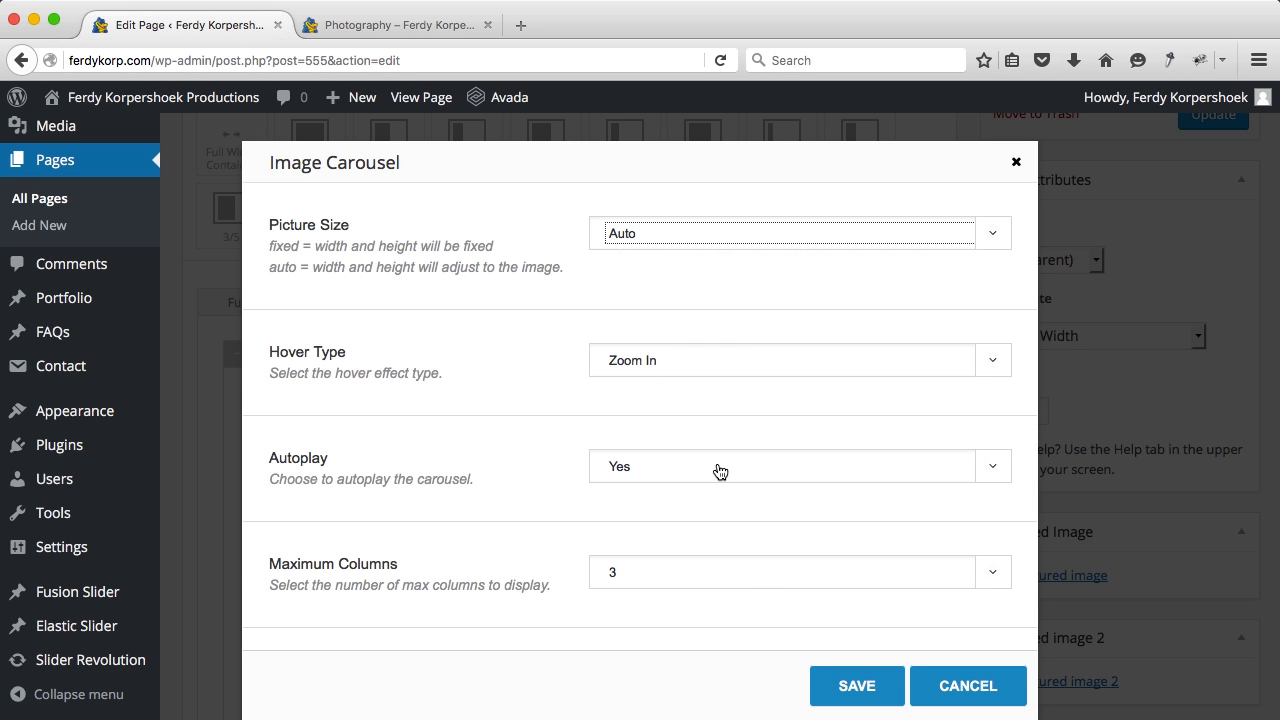
Step: Turn off the carousel image border, save the settings and update the page
scroll(720, 472, down, 5)
scroll(720, 472, down, 1)
scroll(647, 455, down, 3)
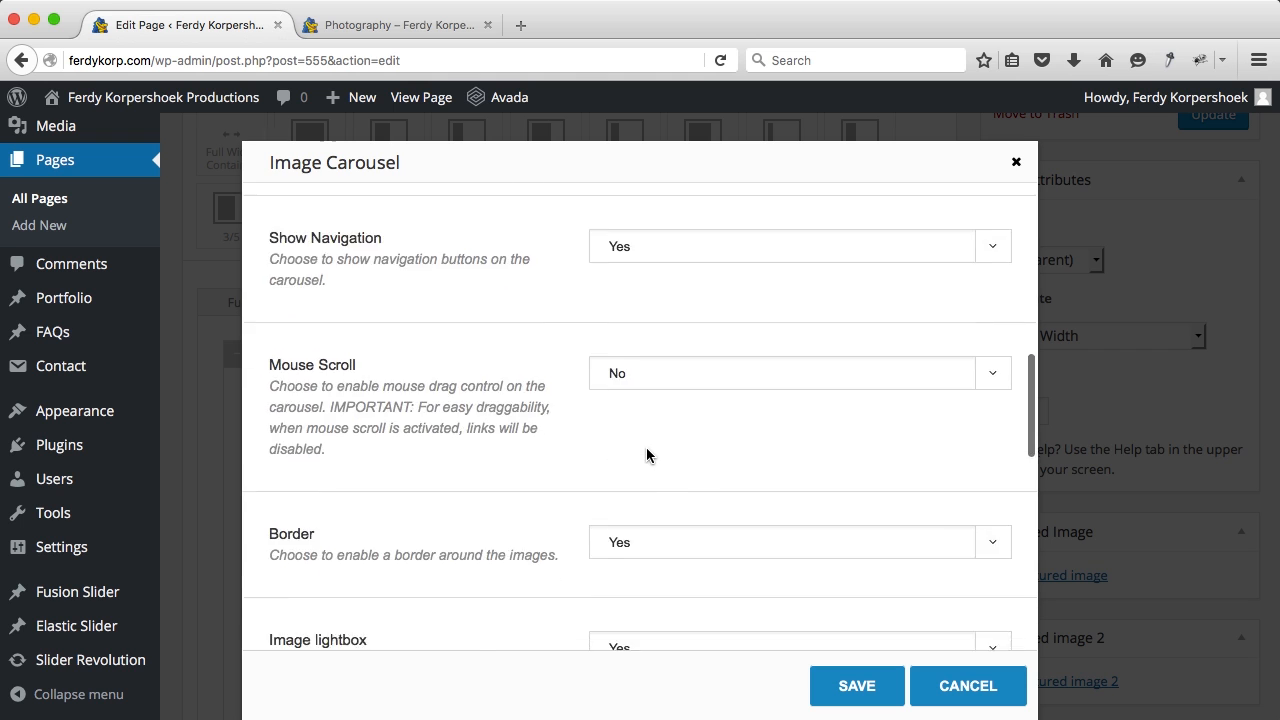
click(628, 355)
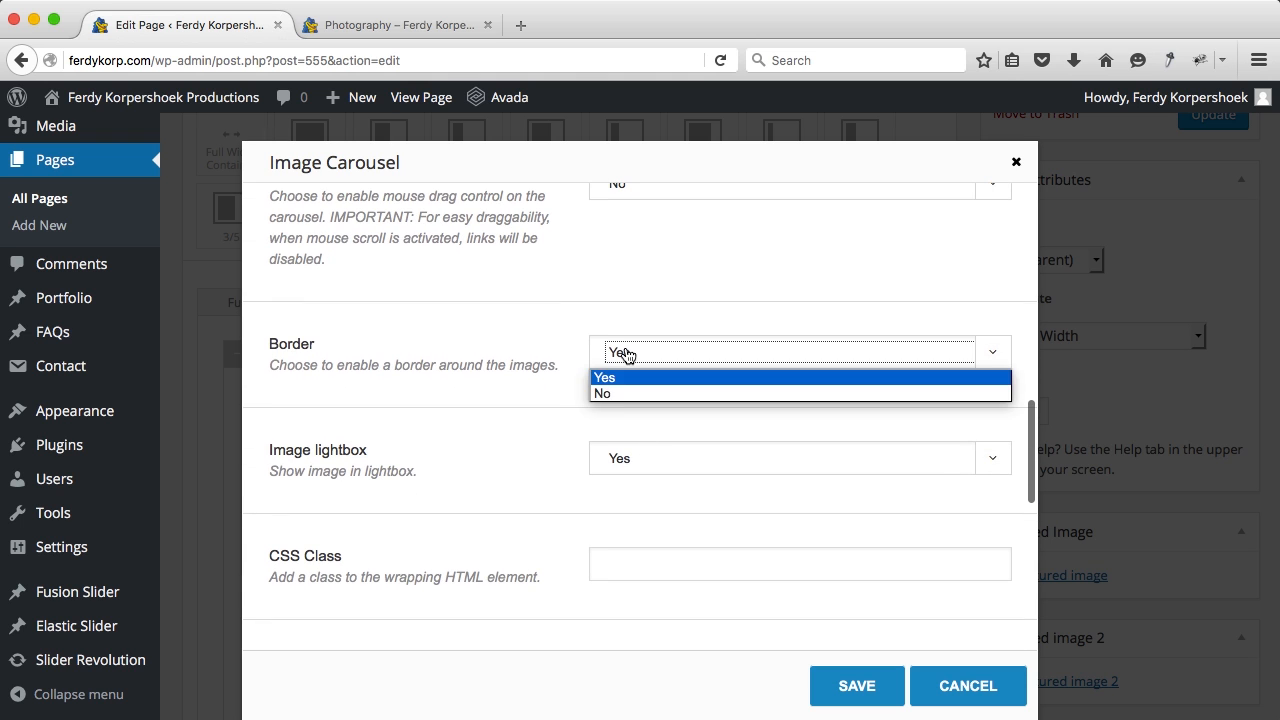
click(618, 394)
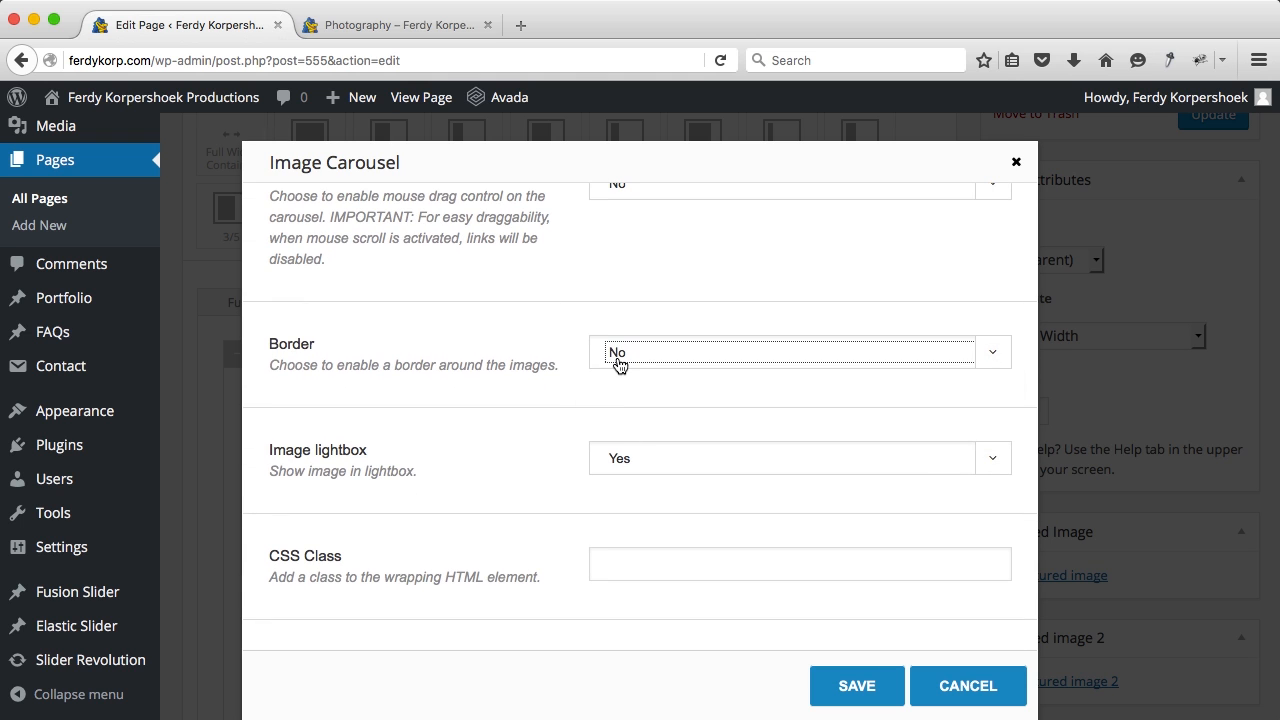
scroll(620, 420, down, 2)
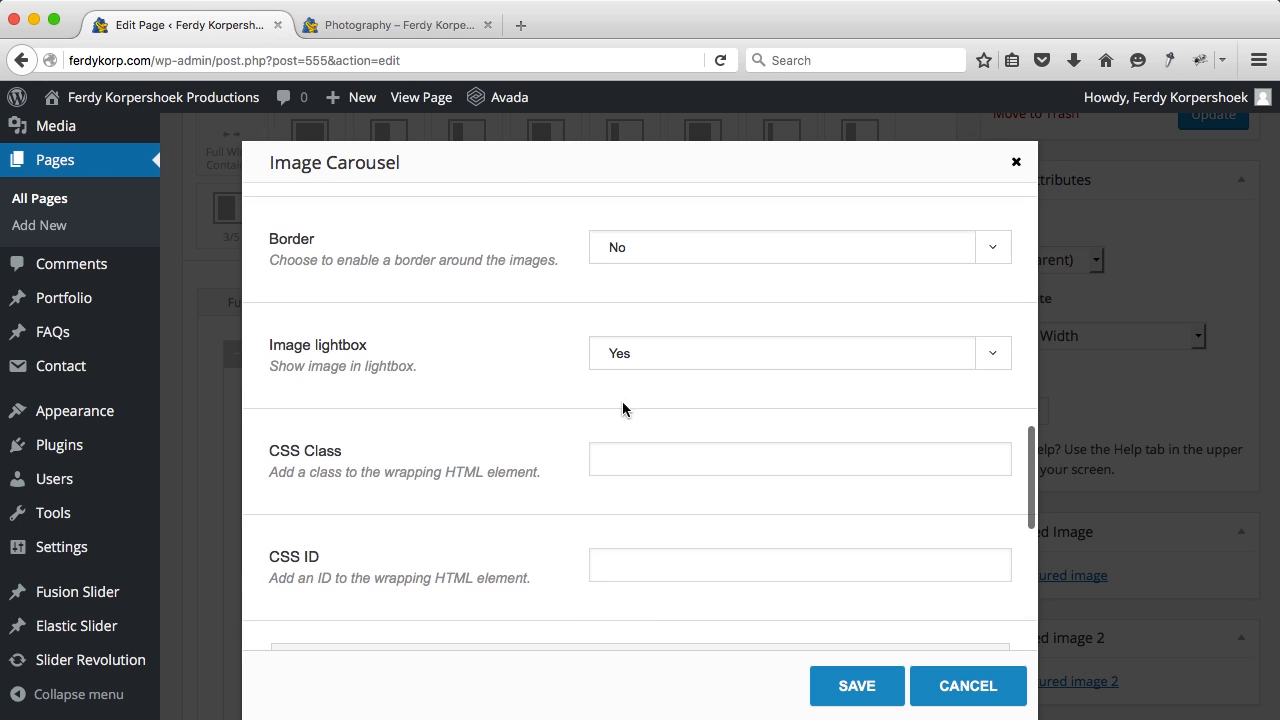
scroll(651, 455, down, 4)
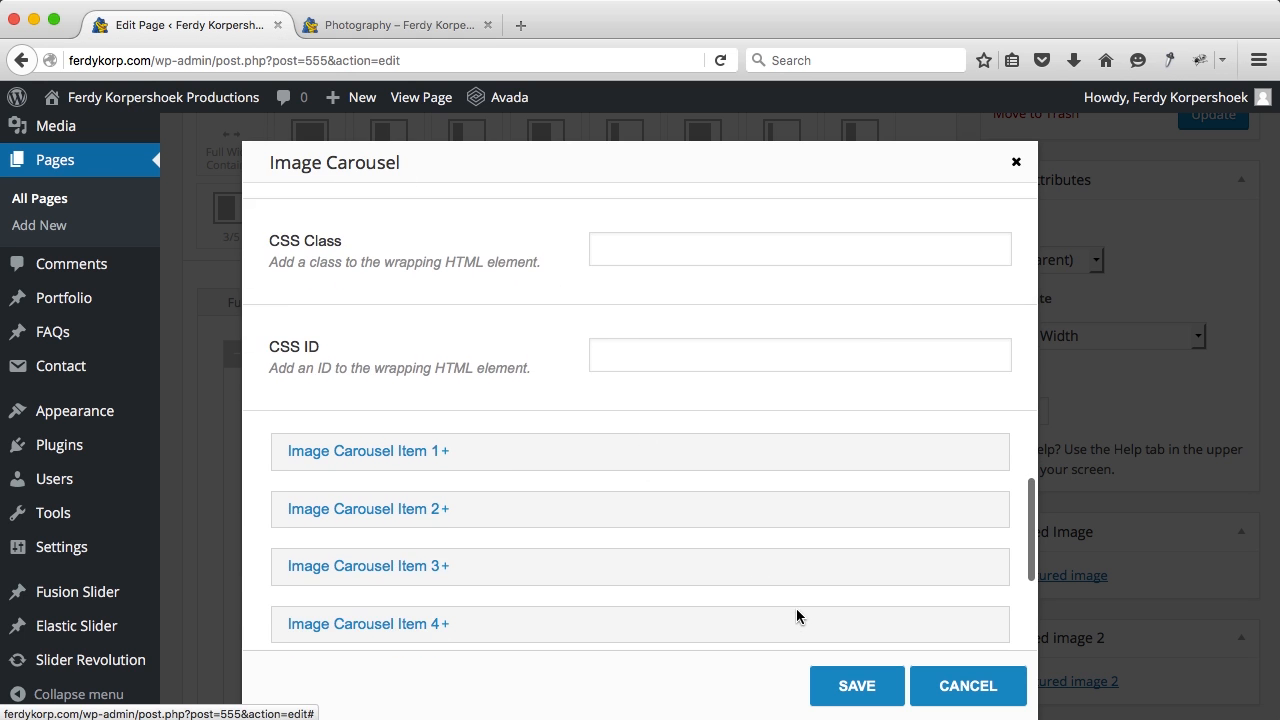
scroll(768, 460, up, 1)
scroll(768, 460, up, 3)
click(849, 688)
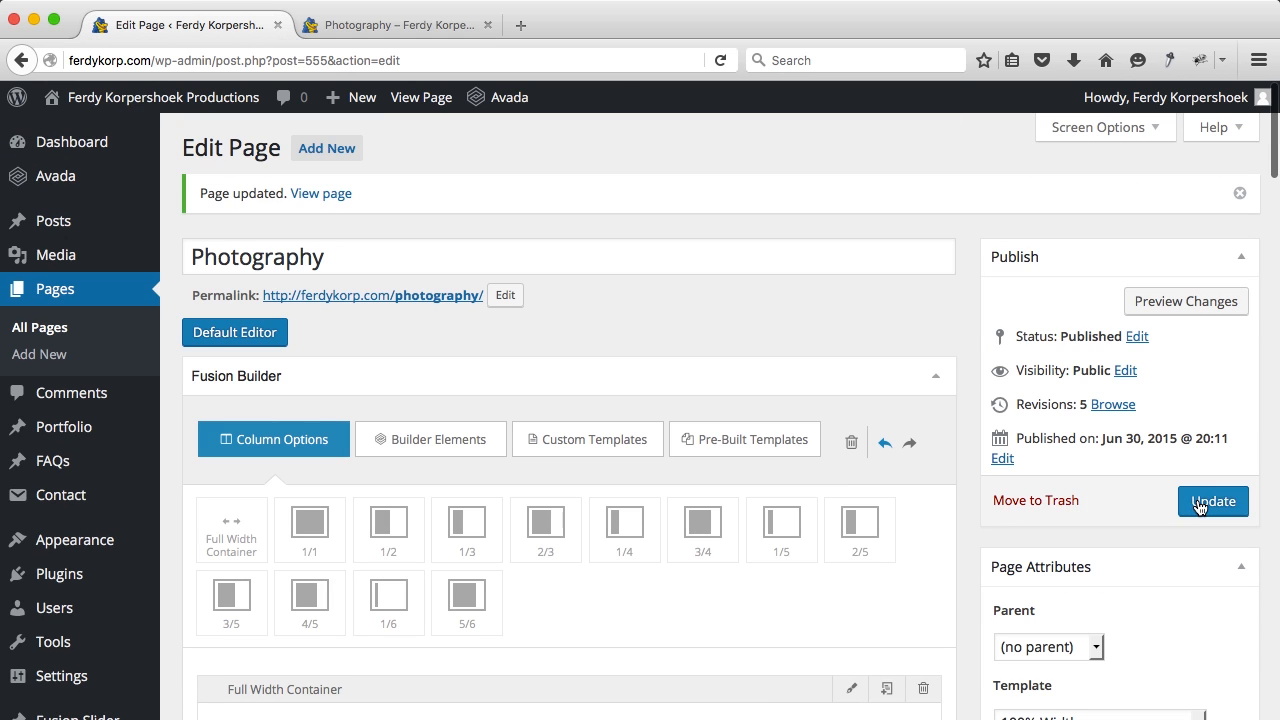
click(1200, 507)
Step: On the live Photography page, advance the wider carousel and browse several photos in the lightbox
click(397, 14)
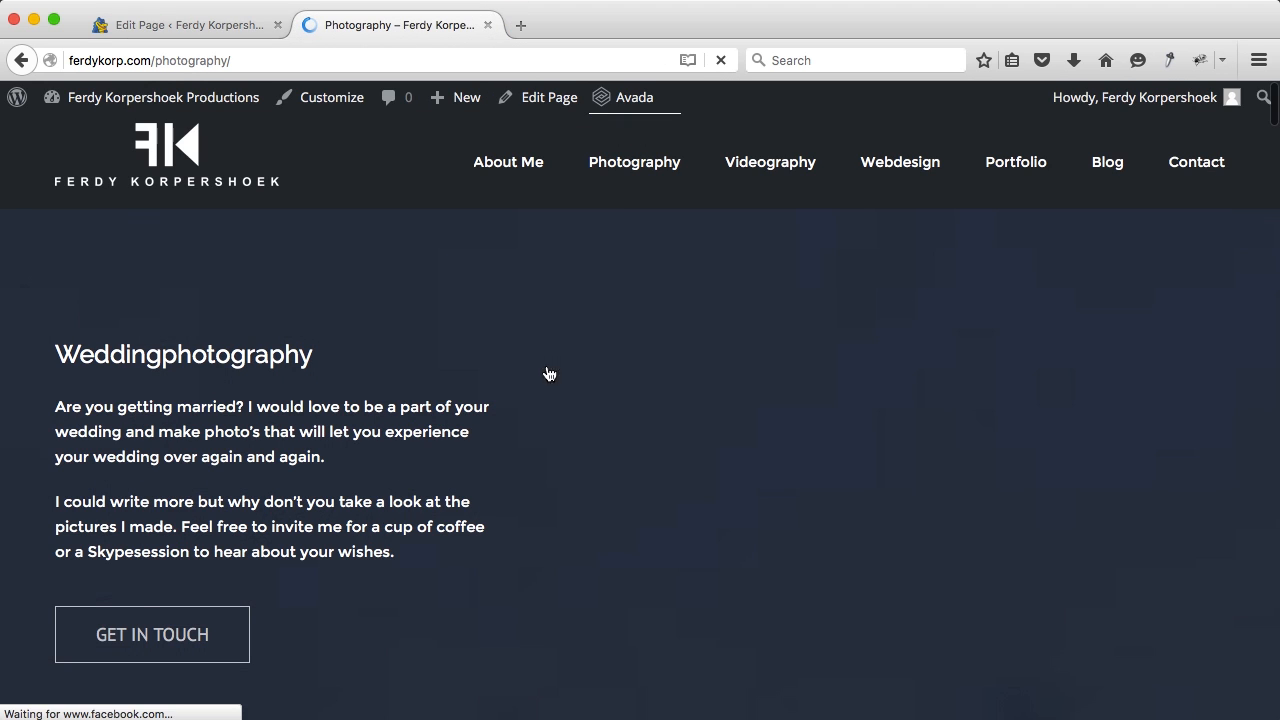
scroll(409, 402, down, 3)
scroll(409, 402, up, 3)
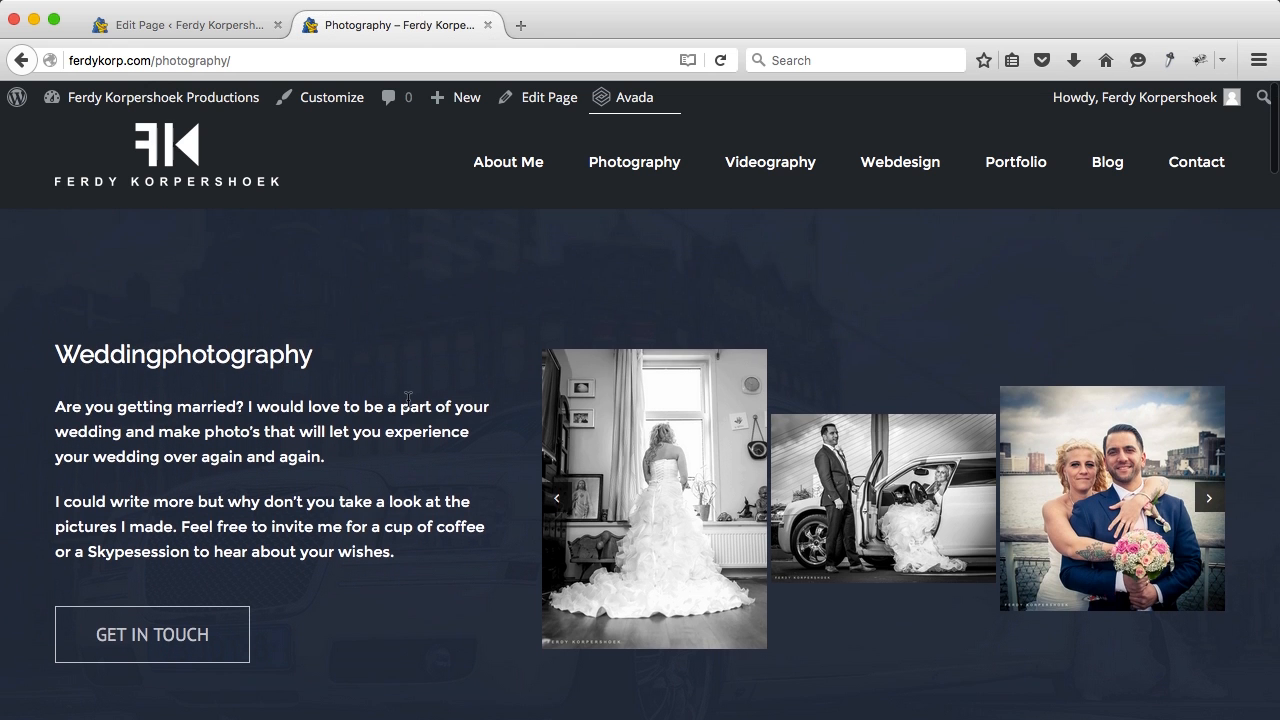
click(1209, 518)
click(740, 508)
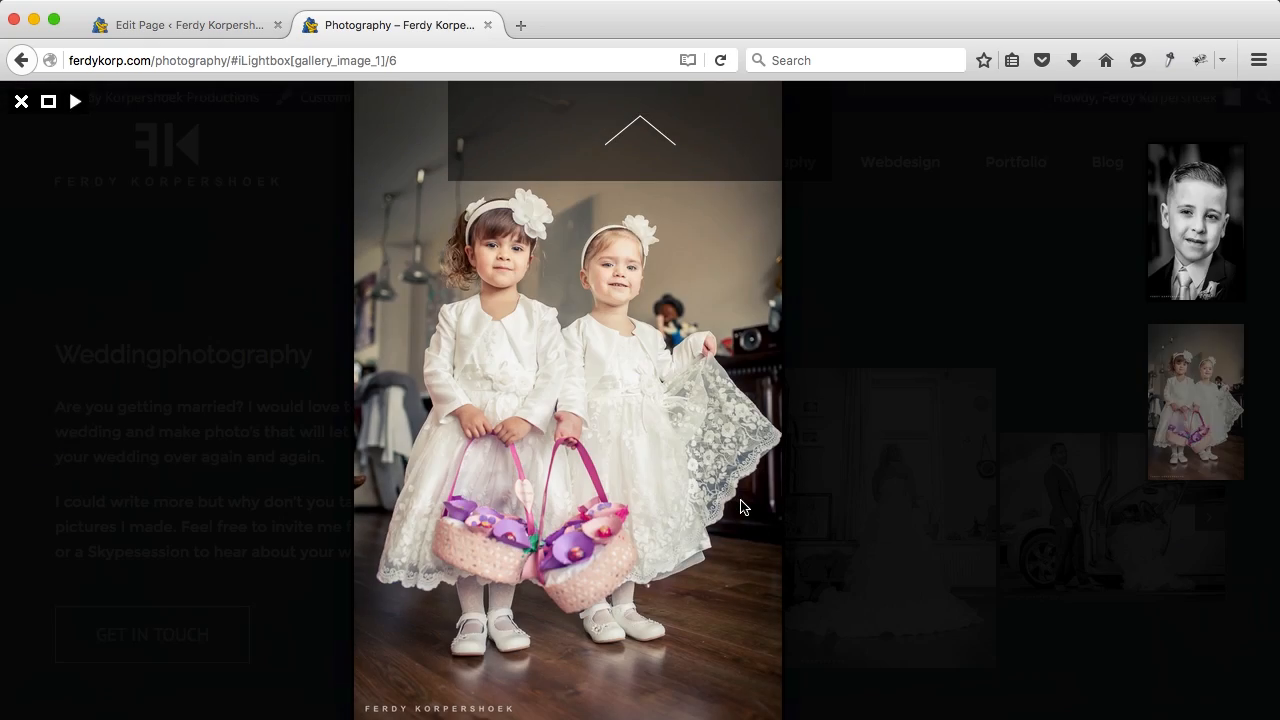
click(1210, 272)
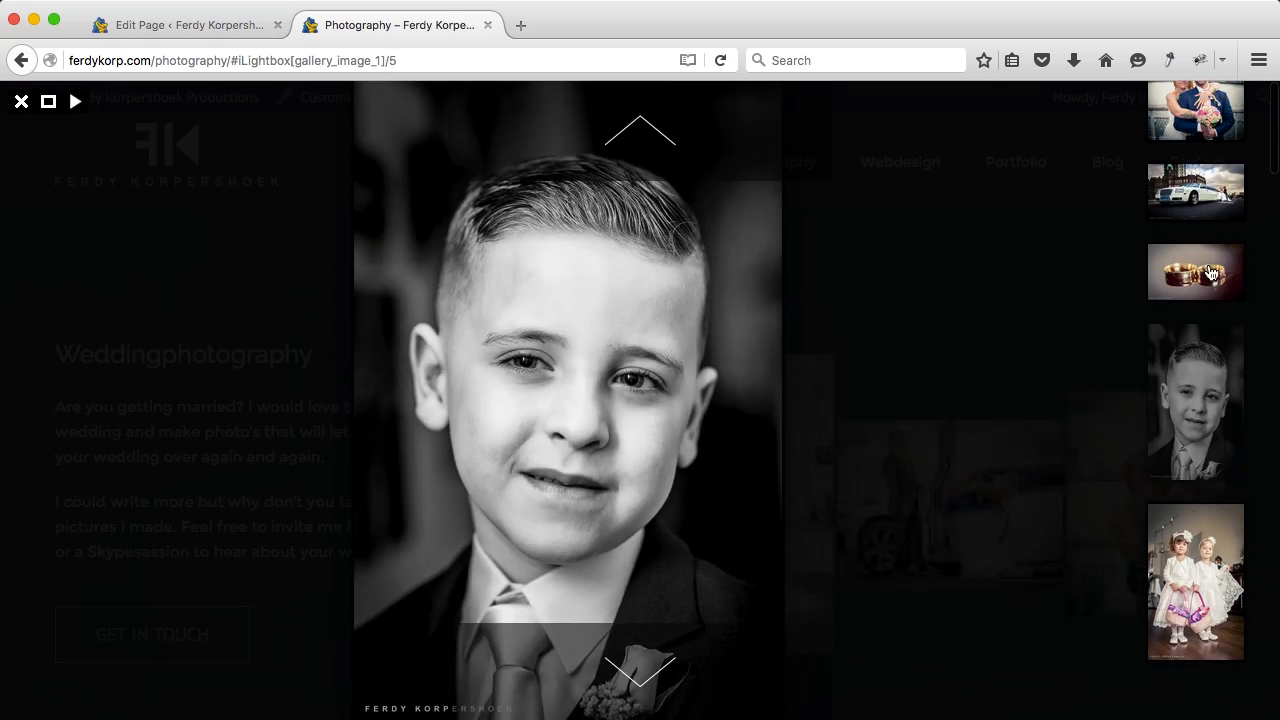
click(1207, 272)
click(1197, 203)
click(1197, 203)
click(1000, 237)
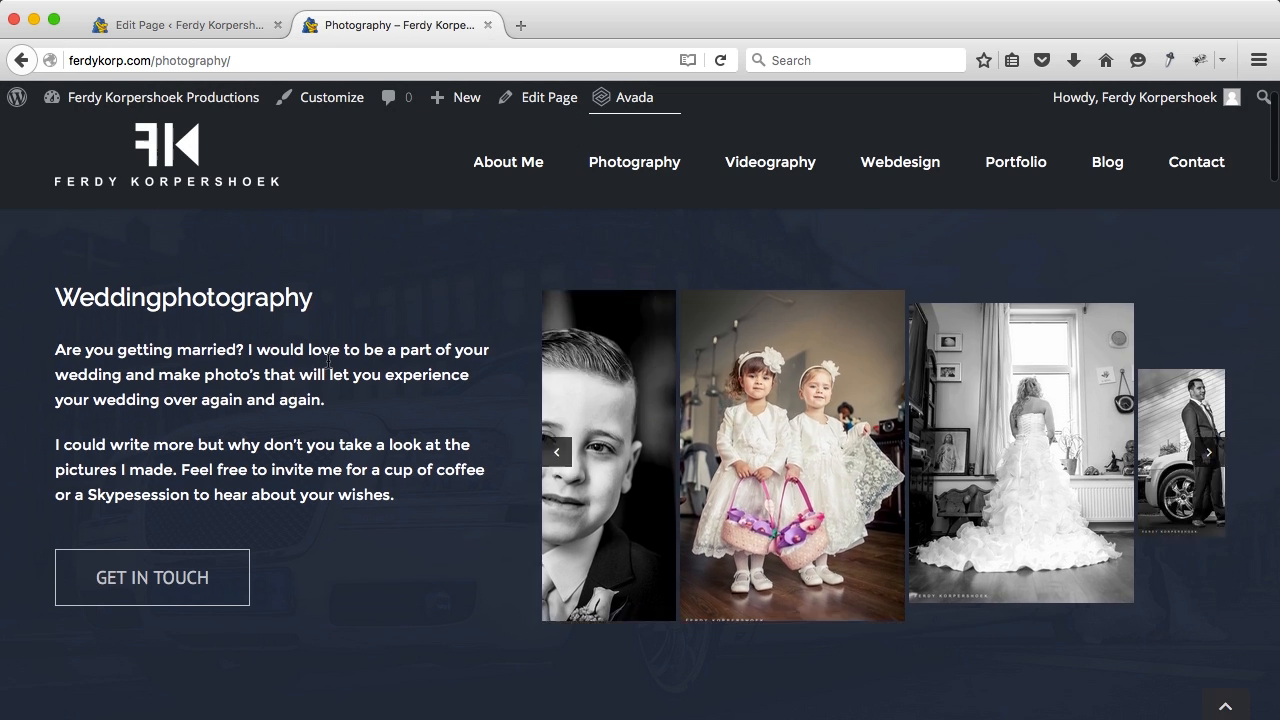
scroll(399, 421, down, 4)
scroll(399, 421, up, 3)
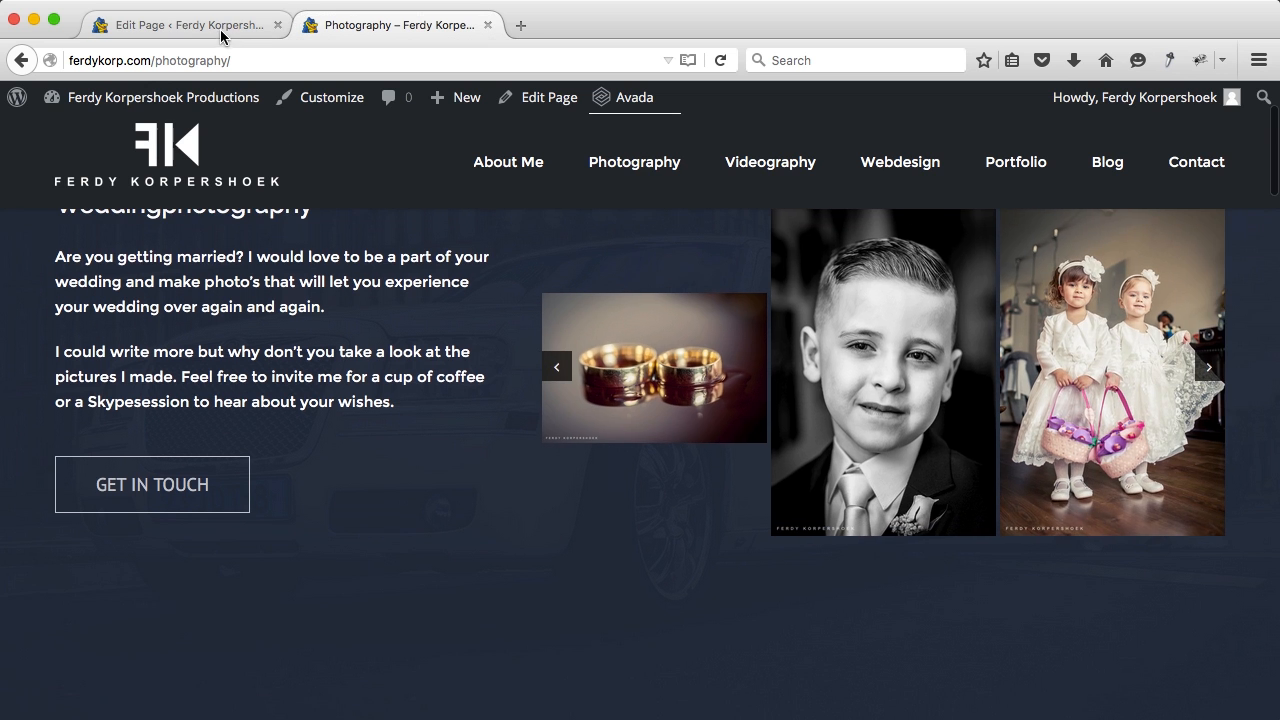
Step: Delete the five leftover demo containers, including the Testimonial one
click(219, 35)
scroll(751, 467, down, 7)
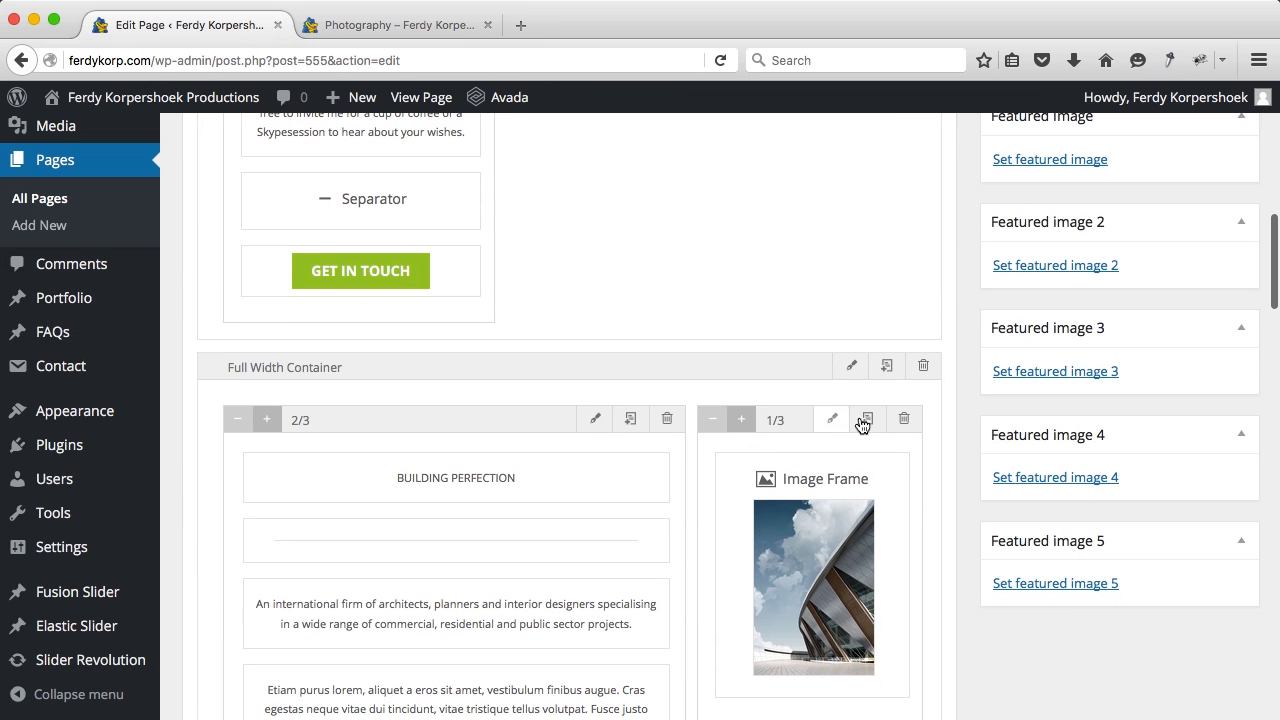
click(926, 377)
click(926, 377)
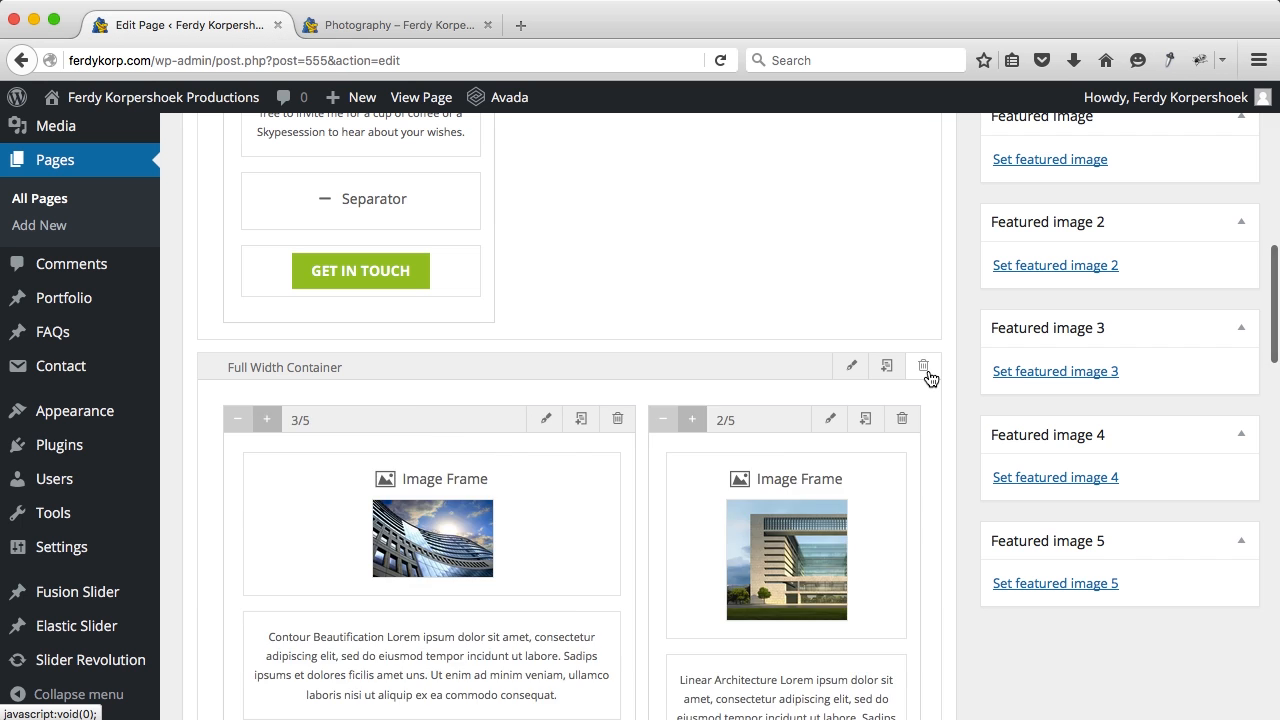
click(926, 377)
click(926, 370)
click(926, 370)
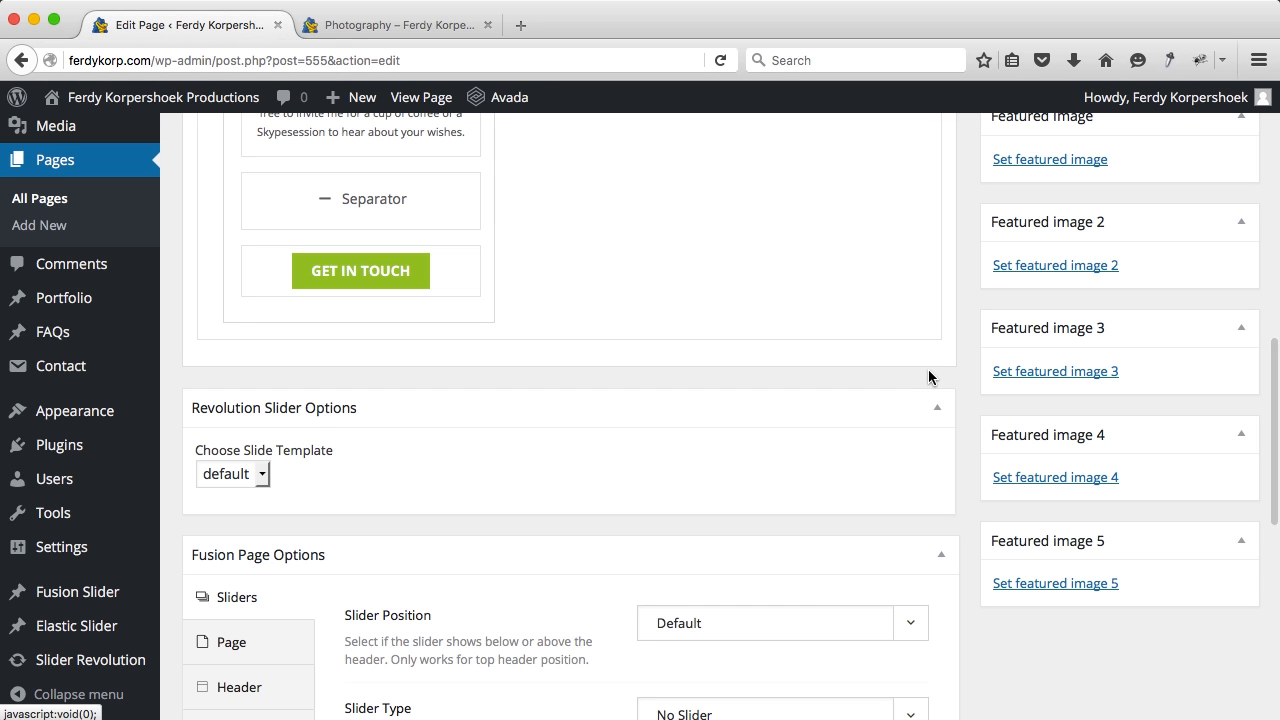
Step: Move the 3/5 carousel column in front of the 2/5 text column
scroll(928, 377, up, 5)
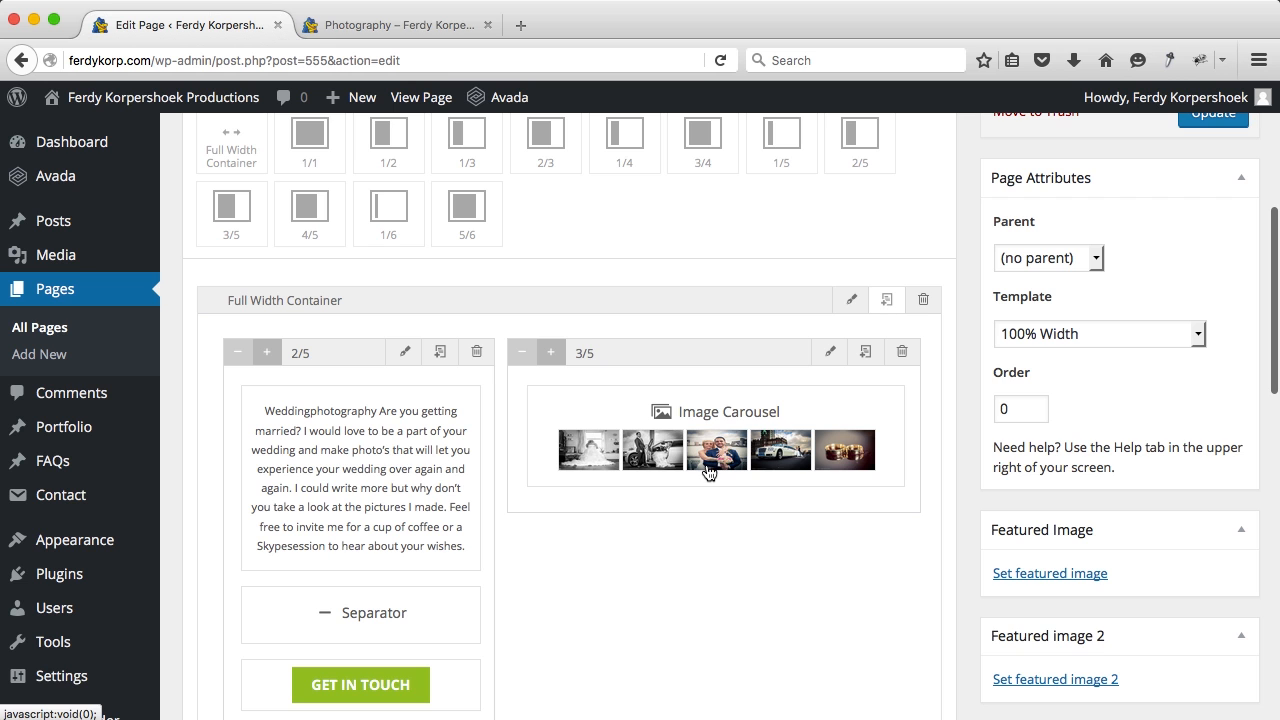
scroll(707, 478, down, 5)
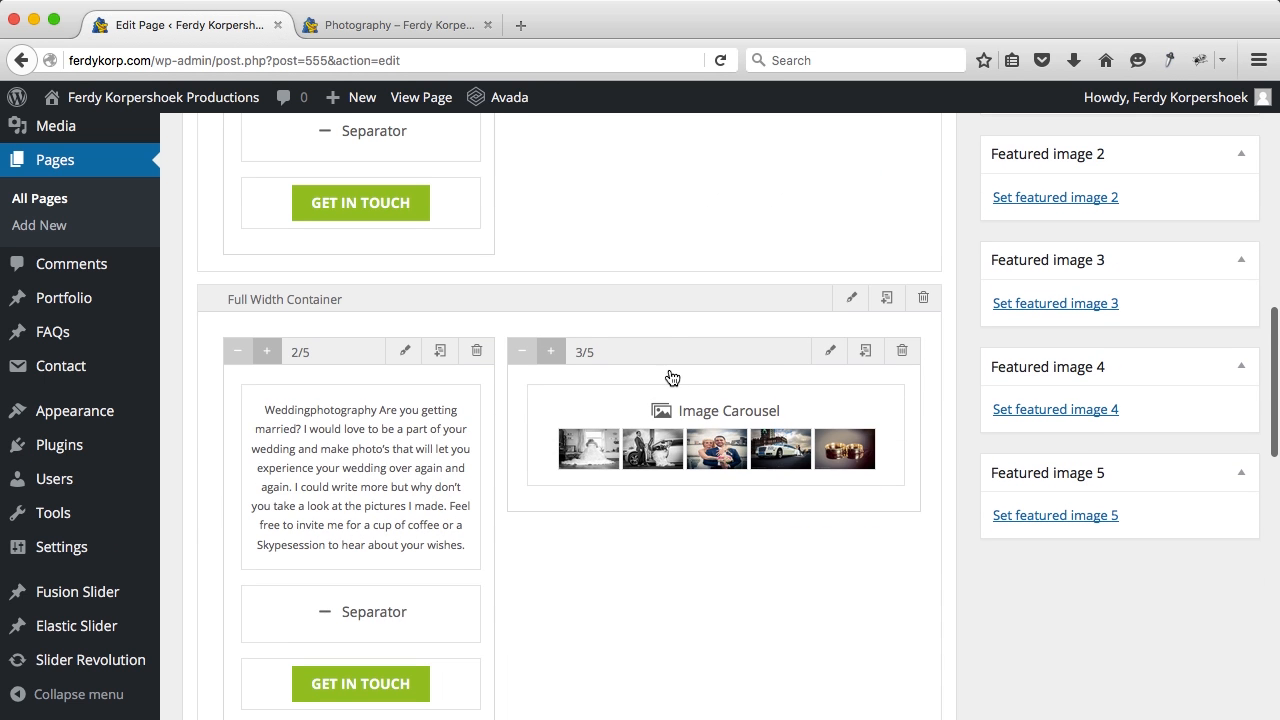
drag(622, 352, 229, 374)
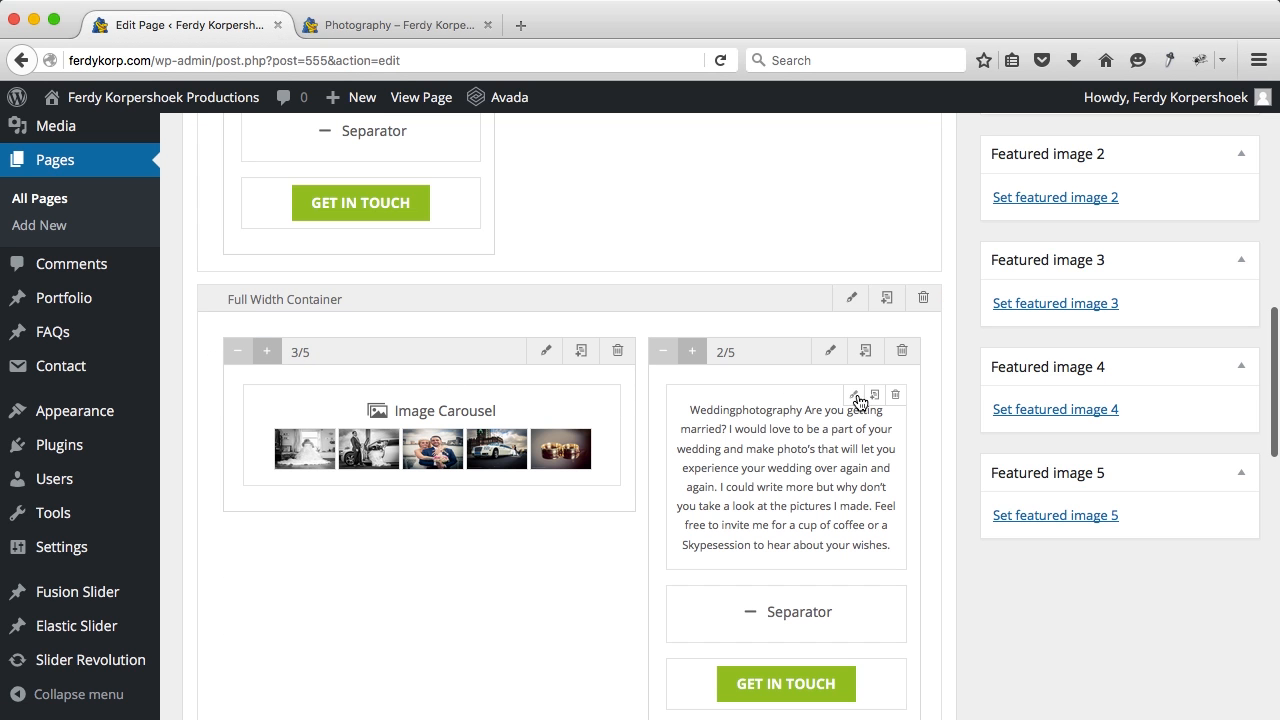
Step: Rewrite the copied text block as 'LinkedIn Photography' with the portrait paragraph, dropping the duplicate paragraph
click(855, 396)
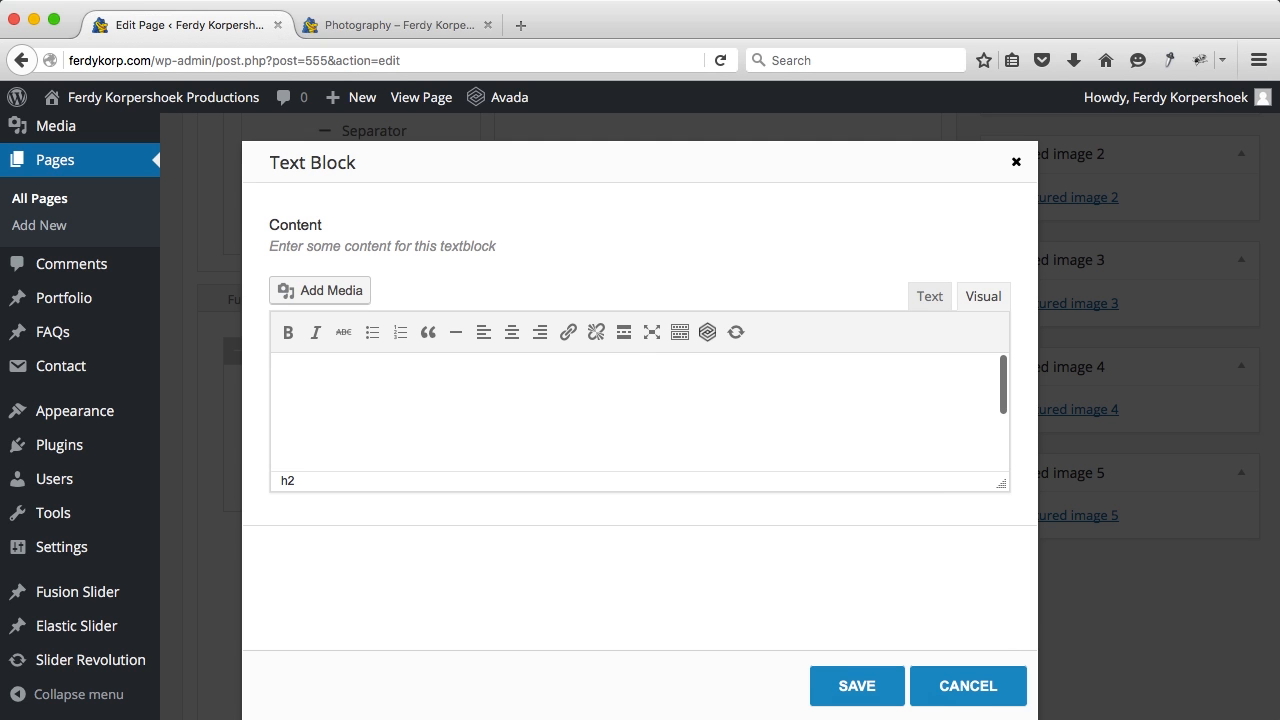
click(928, 298)
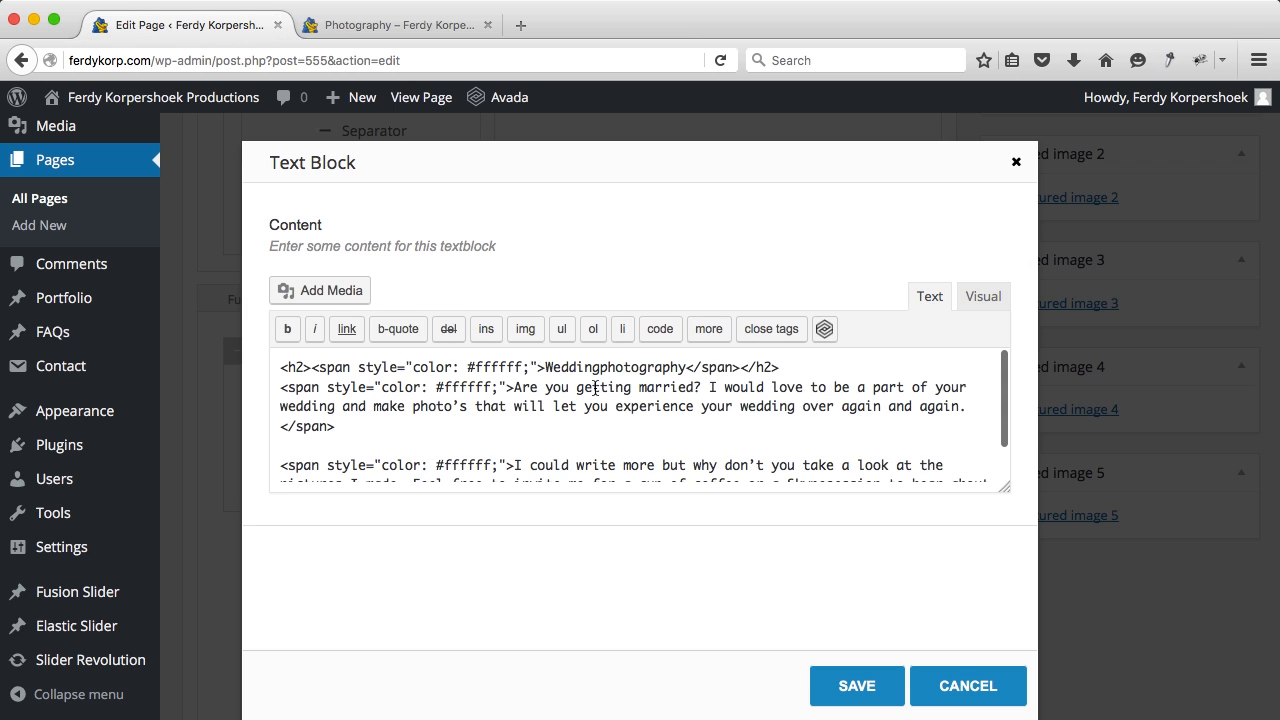
drag(687, 367, 546, 367)
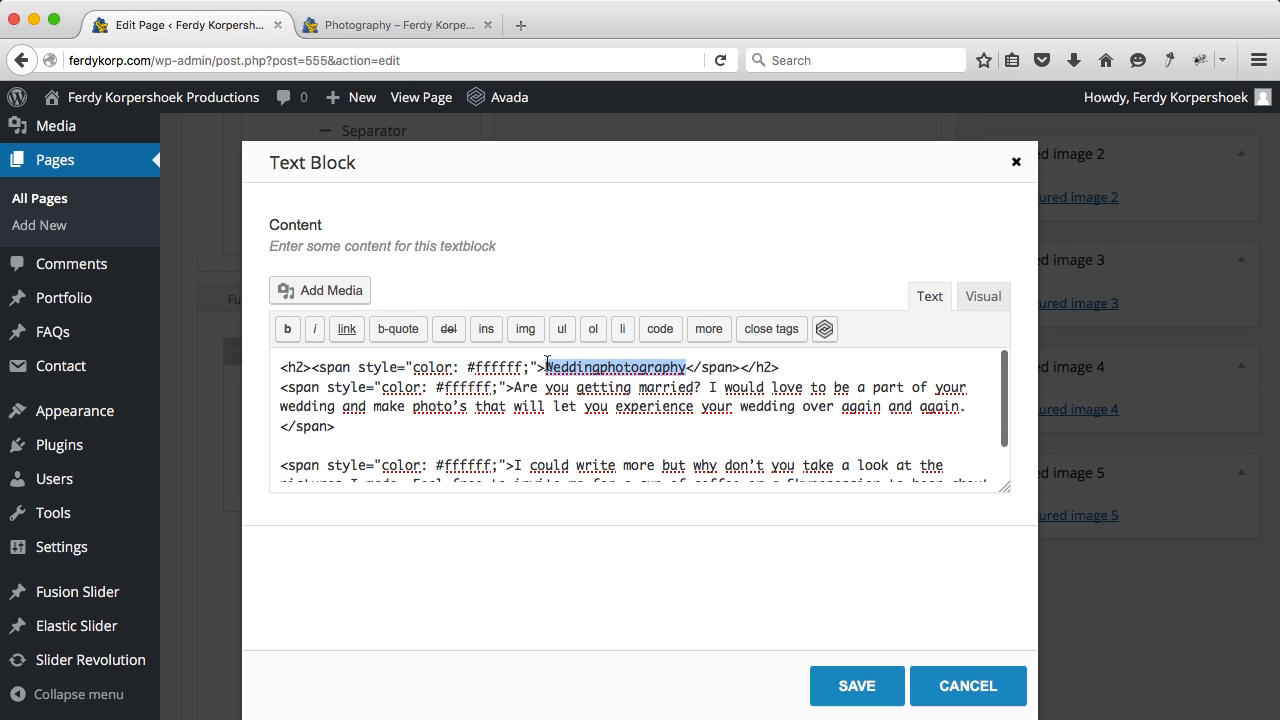
text(LinkedIn Photog)
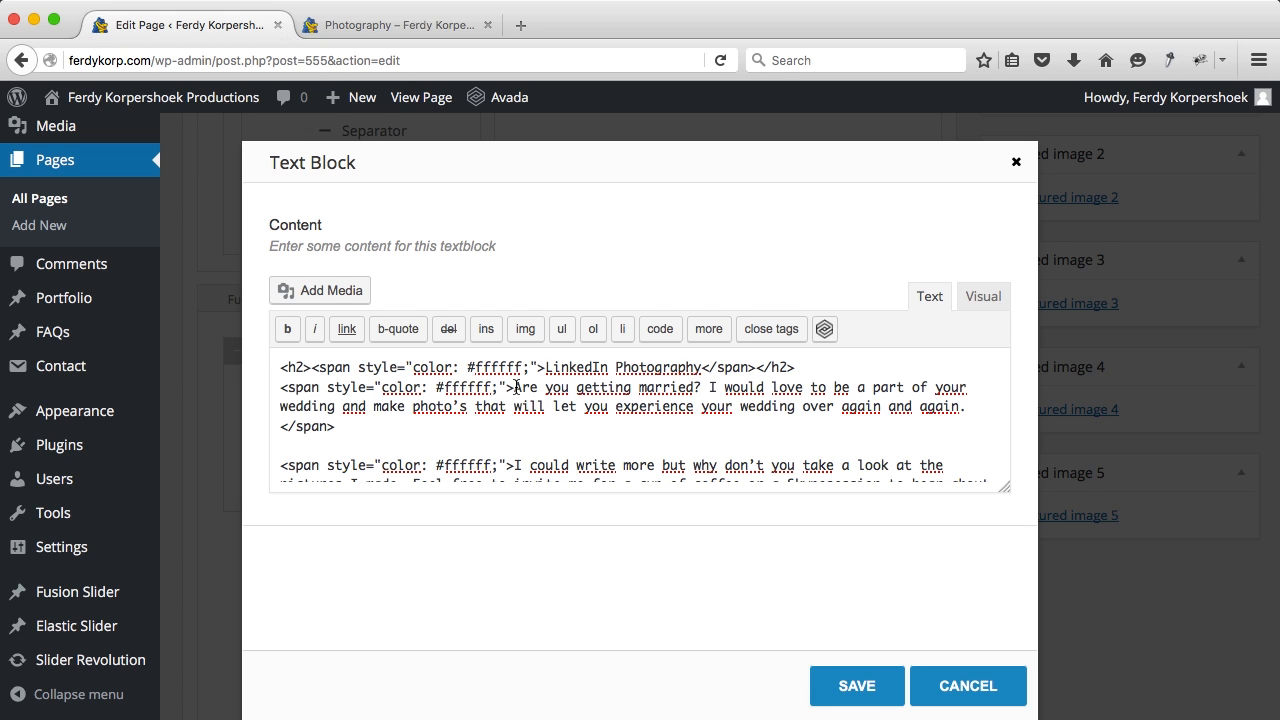
drag(514, 387, 935, 402)
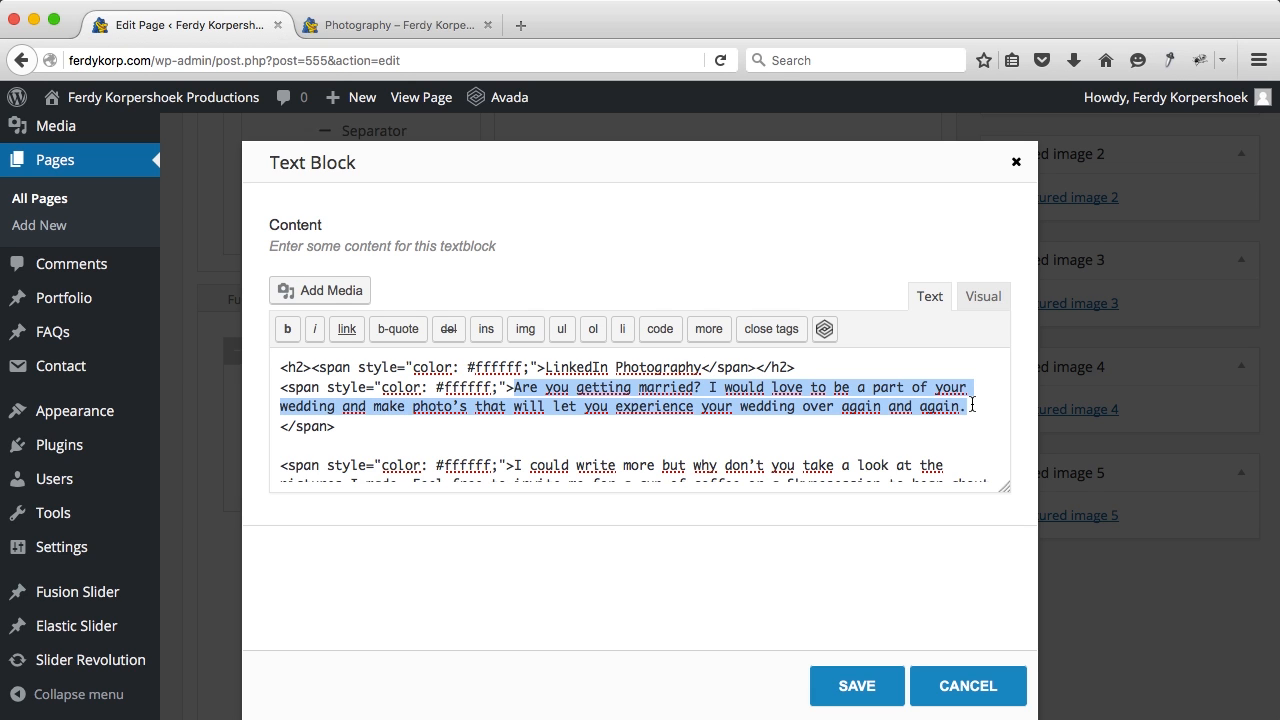
text(One of the services I offer is LinkedIn Portrait Photography. You can come by or I can come to you with my mobile studio to make pictures of you and your collegues. After the shoot you will receive the pictures digital within 72 hour in poster and normal format.)
scroll(736, 433, down, 2)
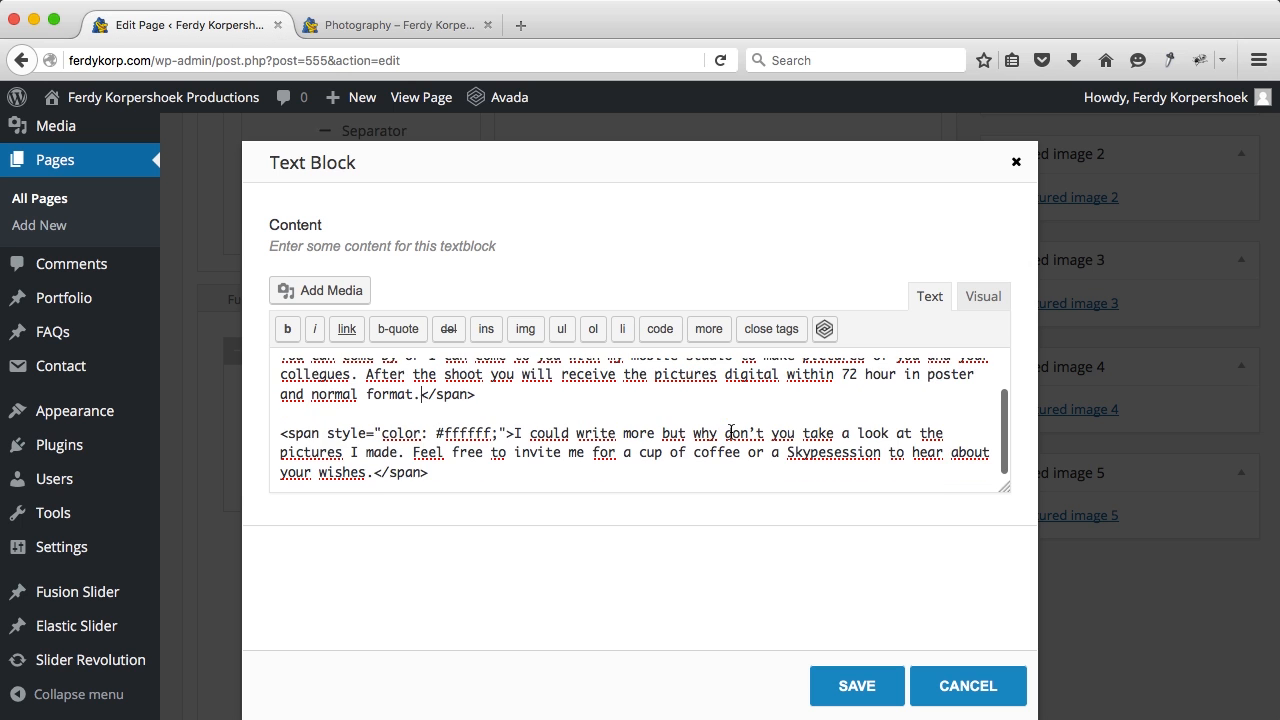
drag(409, 417, 534, 494)
key(BackSpace)
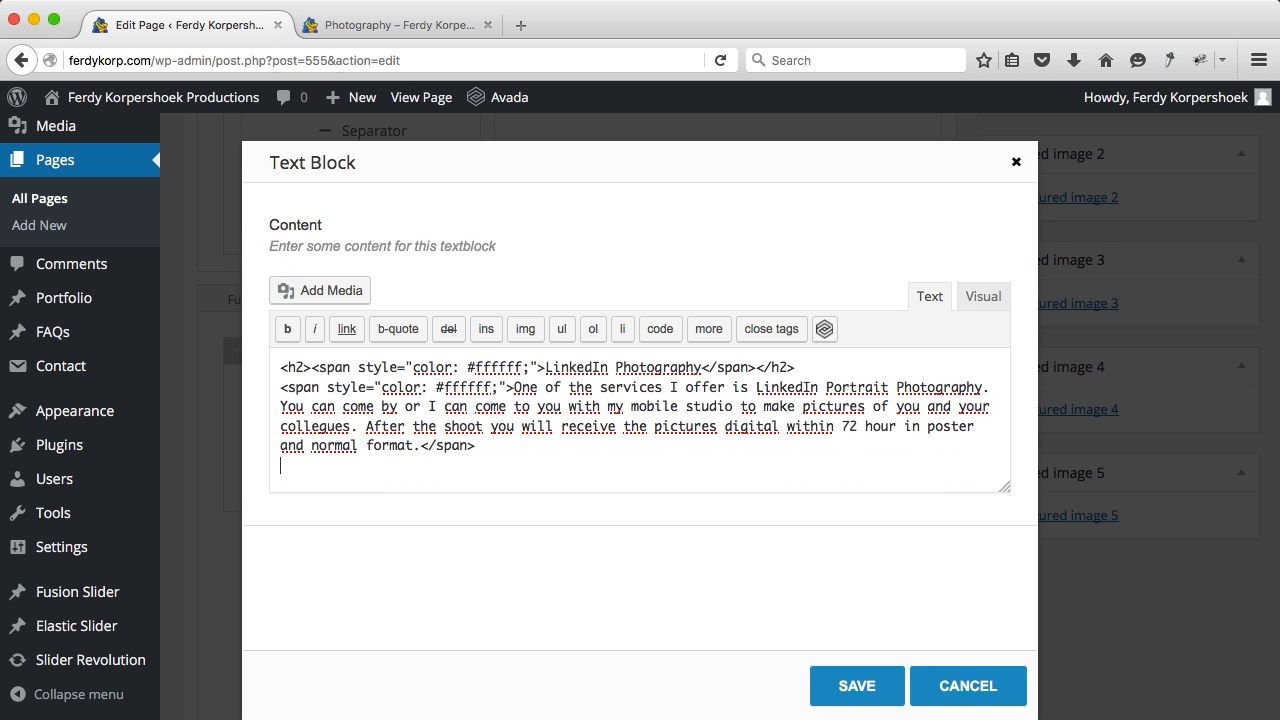
click(855, 686)
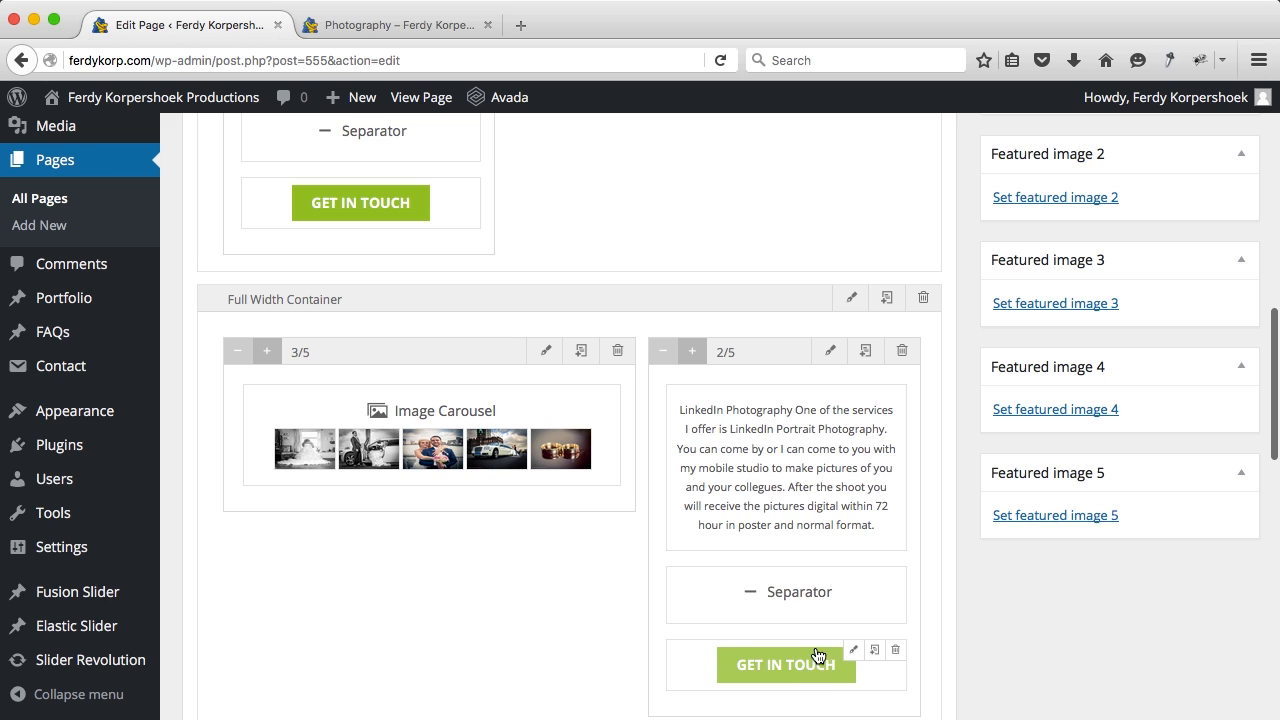
Step: Delete the GET IN TOUCH button and the Separator from the column
click(894, 650)
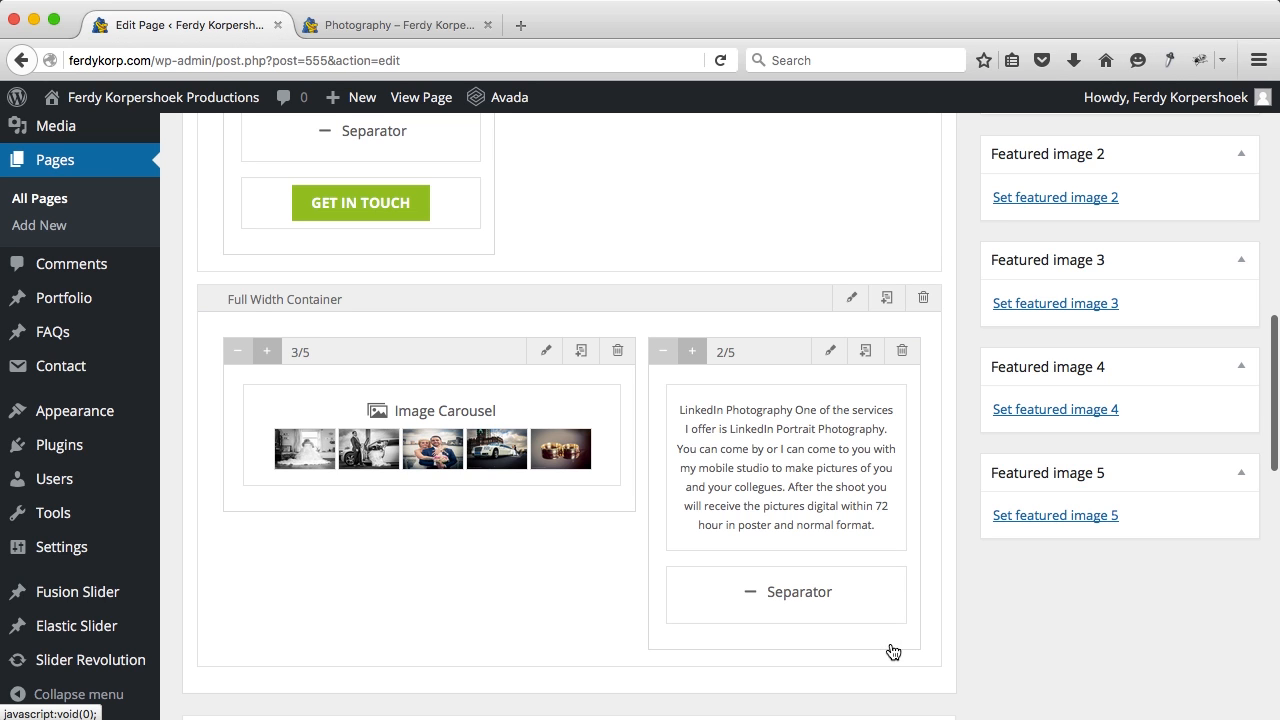
click(897, 578)
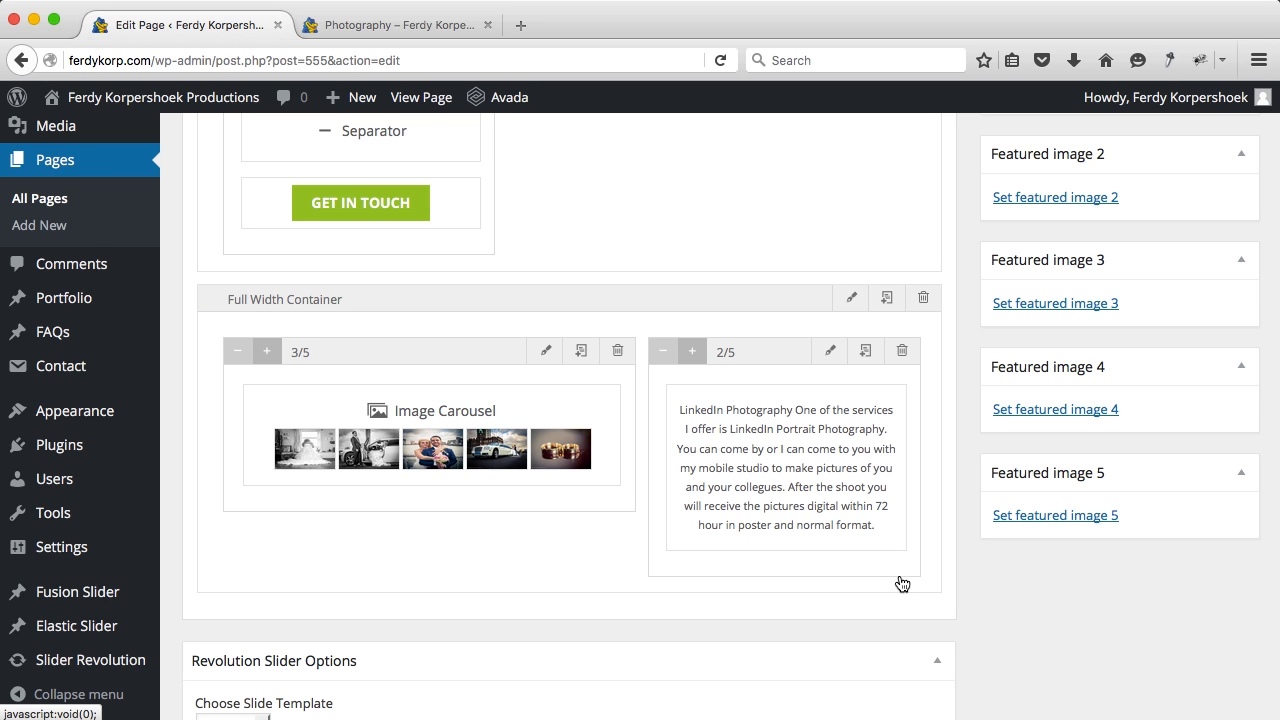
mouse_move(383, 200)
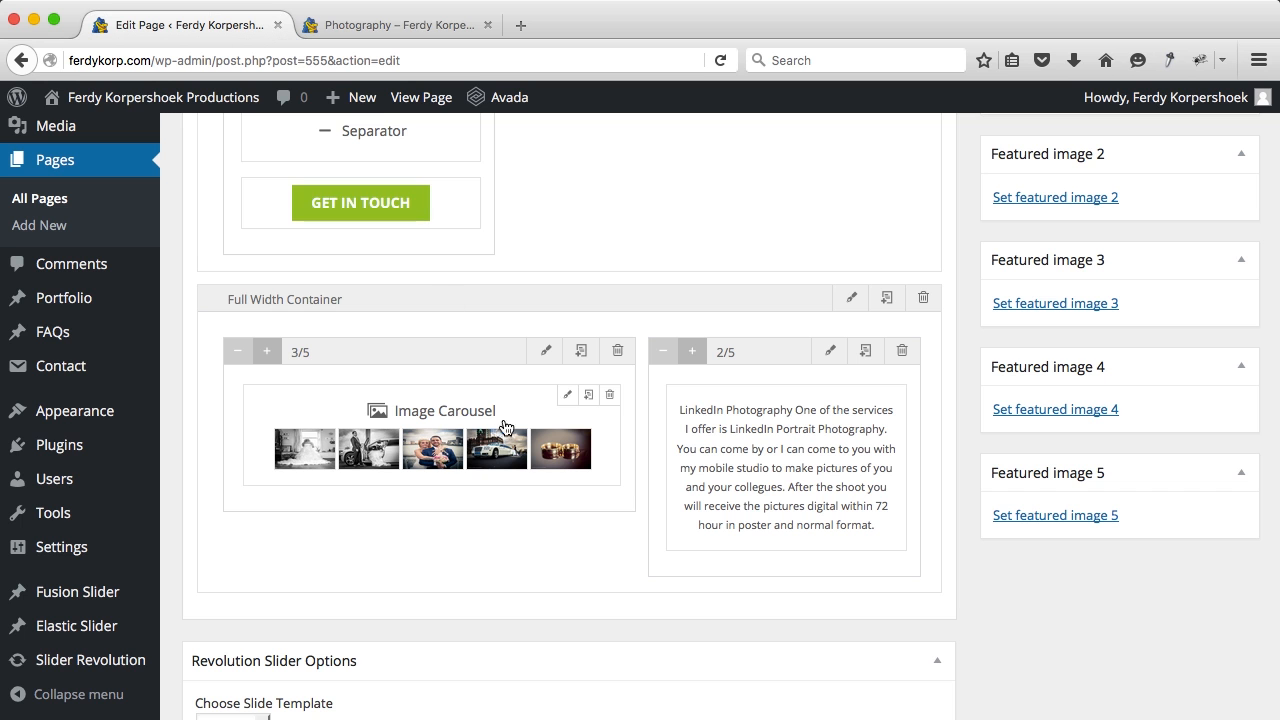
Step: Remove carousel items 7, 6 and 5 from the copied Image Carousel
click(566, 397)
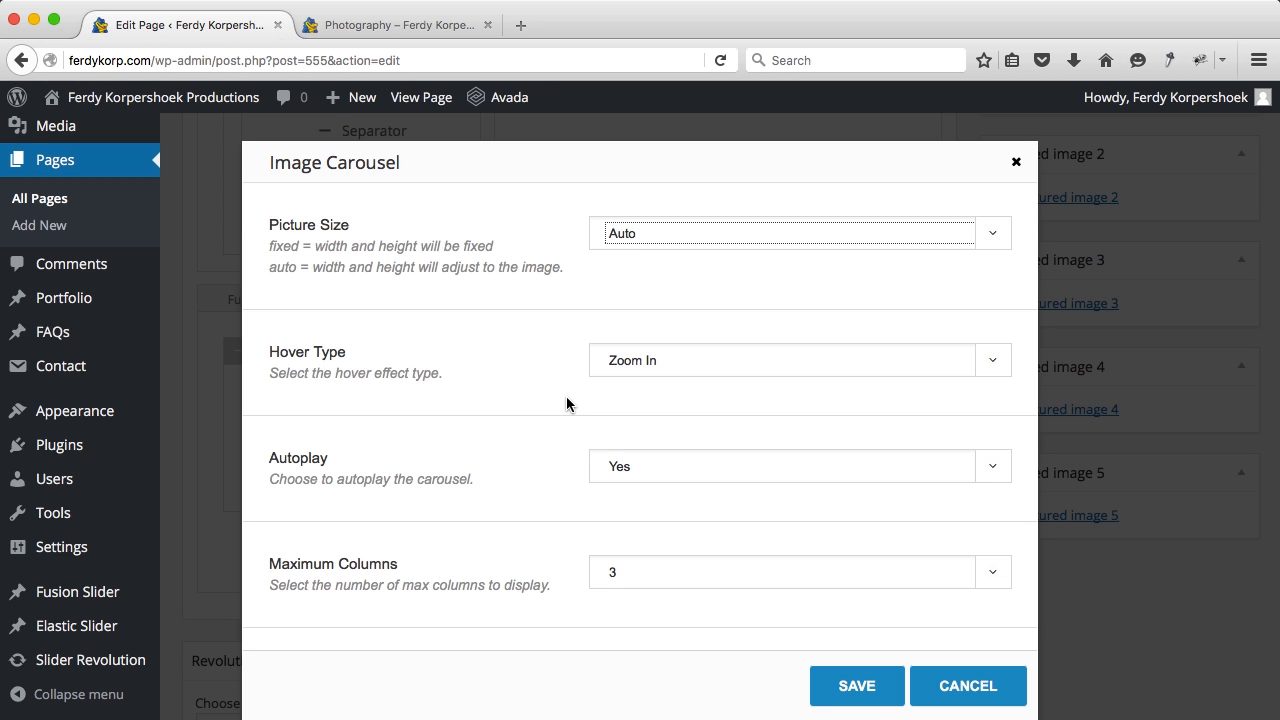
scroll(566, 404, down, 20)
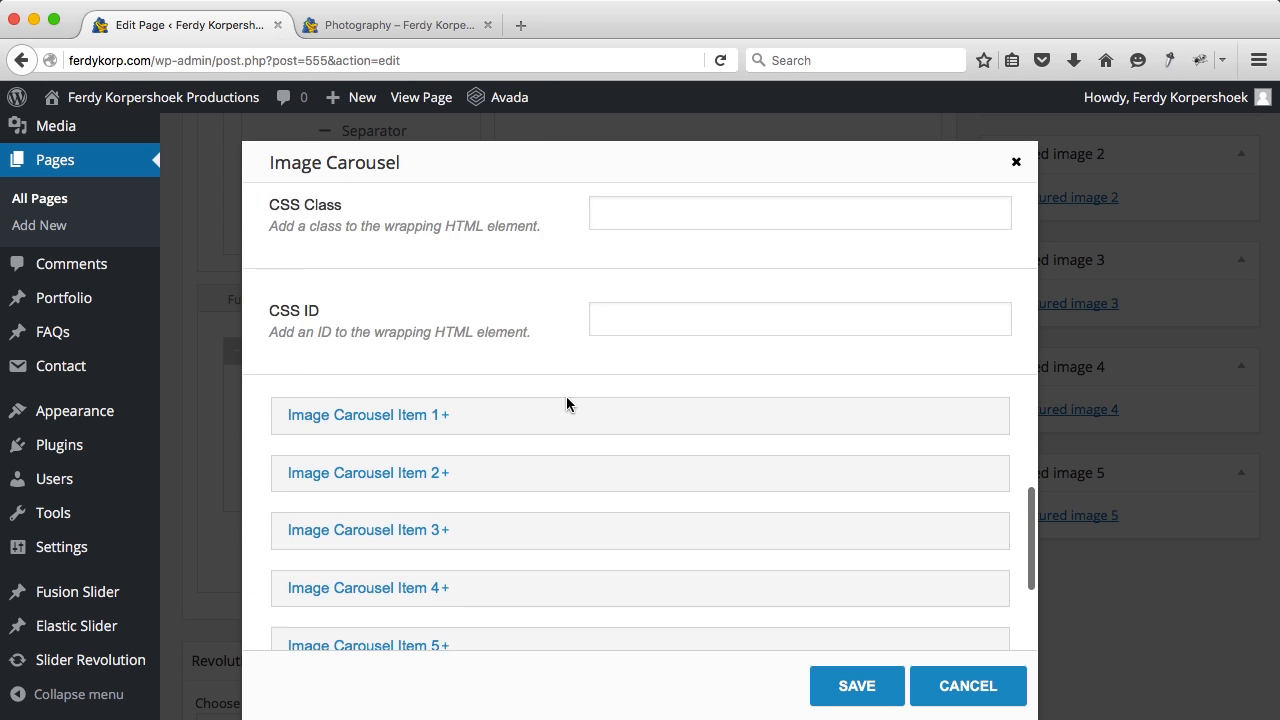
scroll(566, 404, down, 2)
click(400, 590)
scroll(535, 529, down, 10)
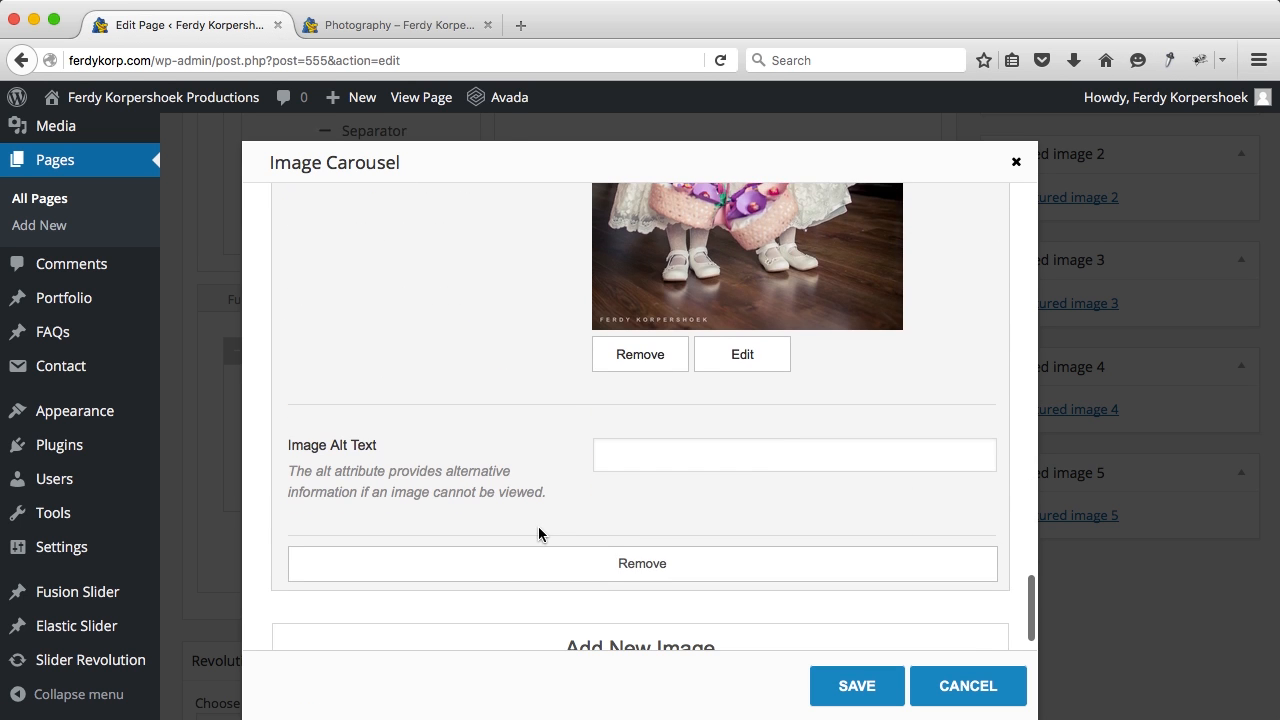
click(594, 571)
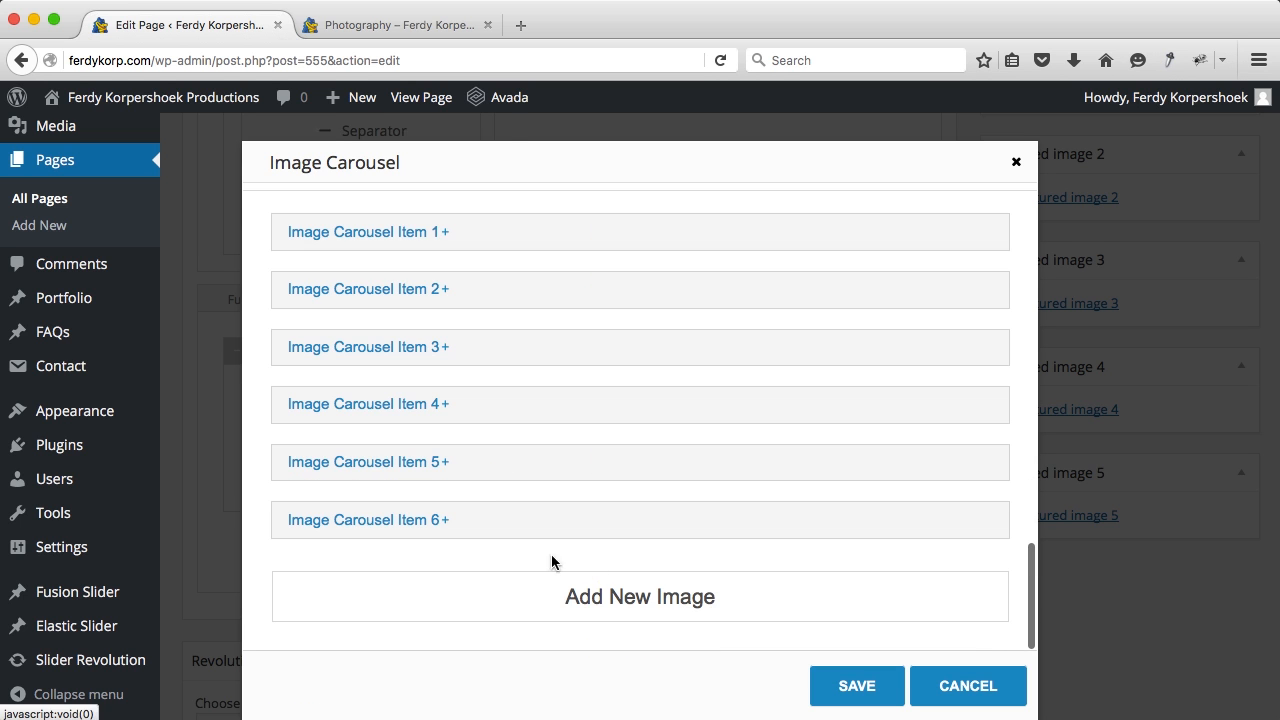
click(451, 527)
scroll(451, 523, down, 10)
click(451, 523)
click(510, 522)
scroll(589, 517, down, 10)
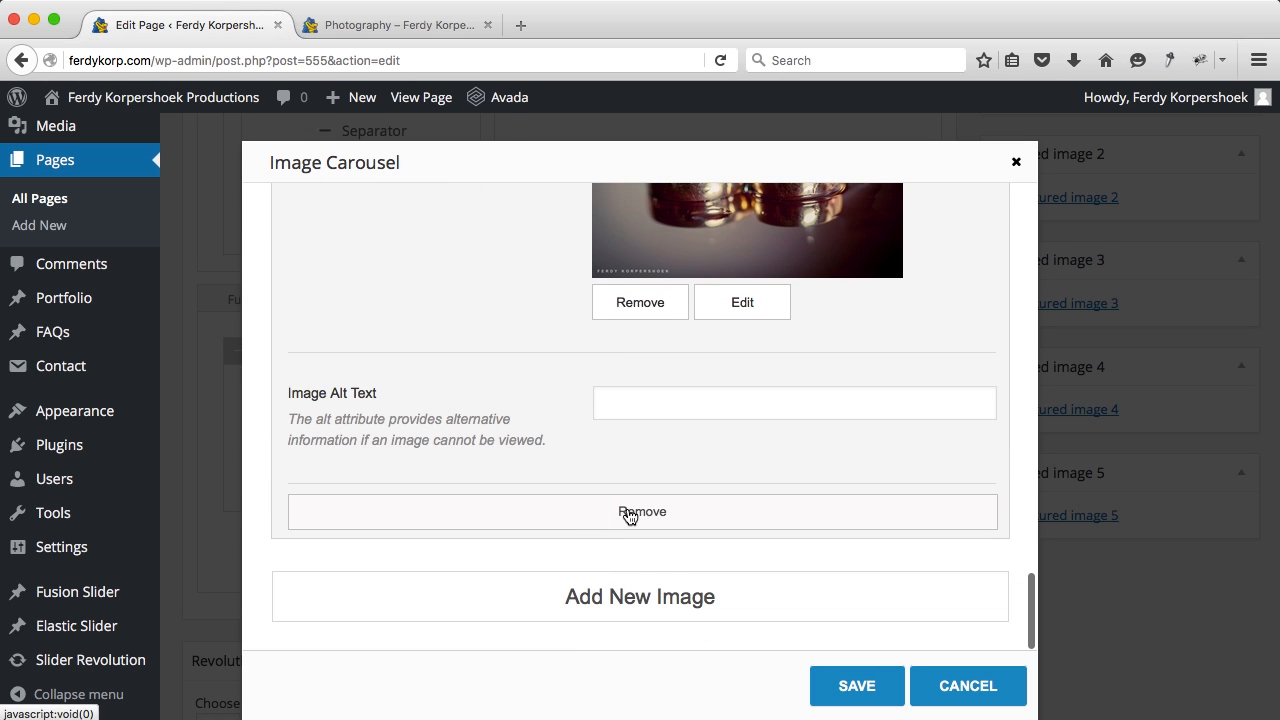
click(629, 512)
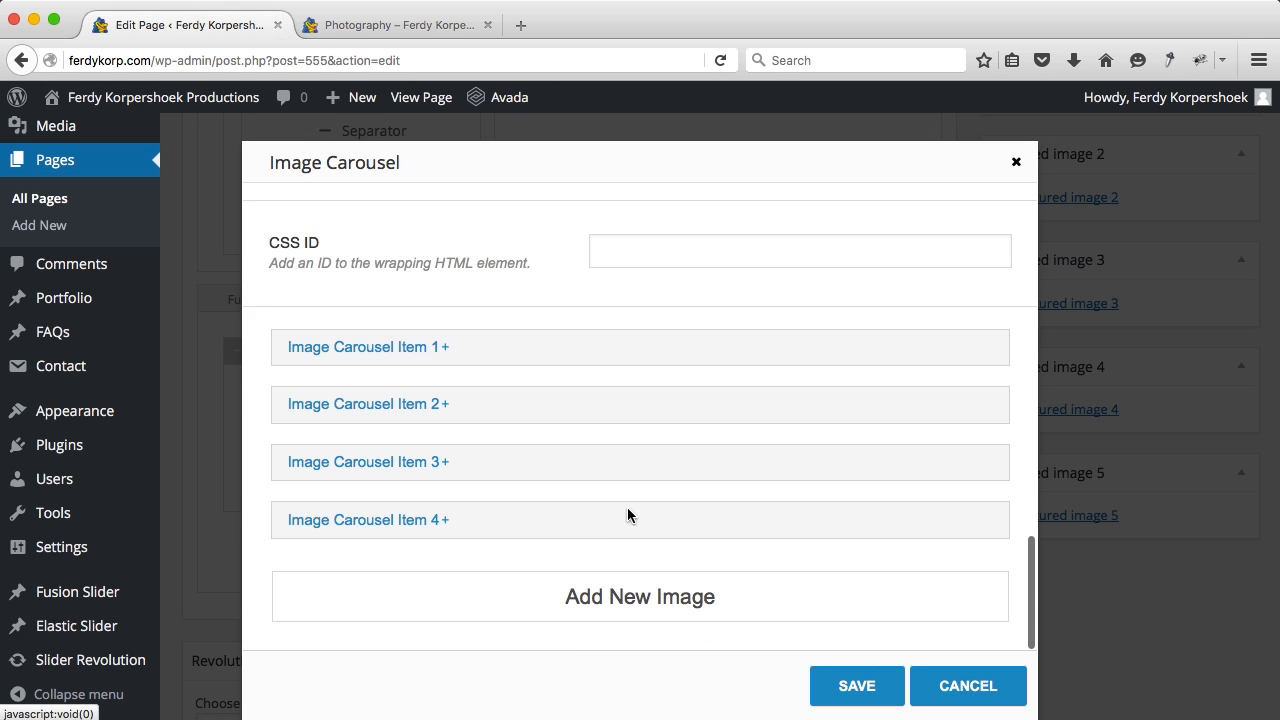
Step: Expand Item 1 and open the media library to replace its image
click(396, 348)
scroll(541, 432, down, 5)
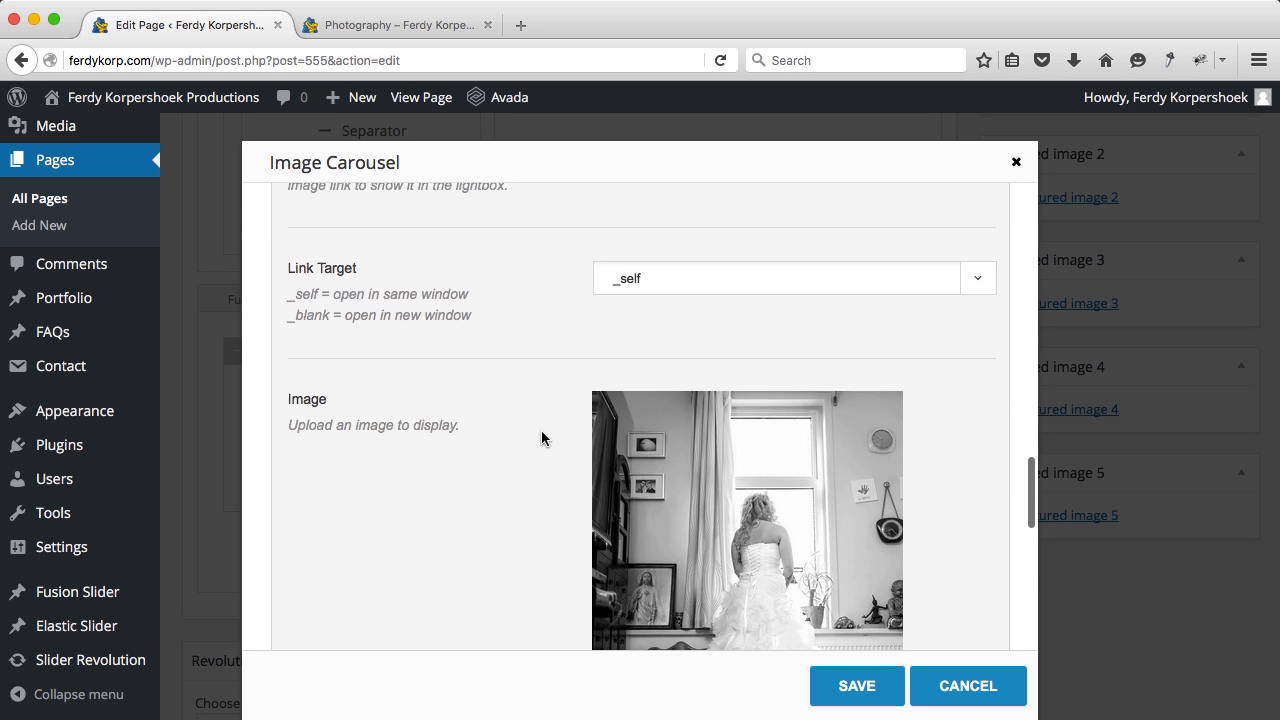
scroll(541, 438, down, 5)
click(727, 519)
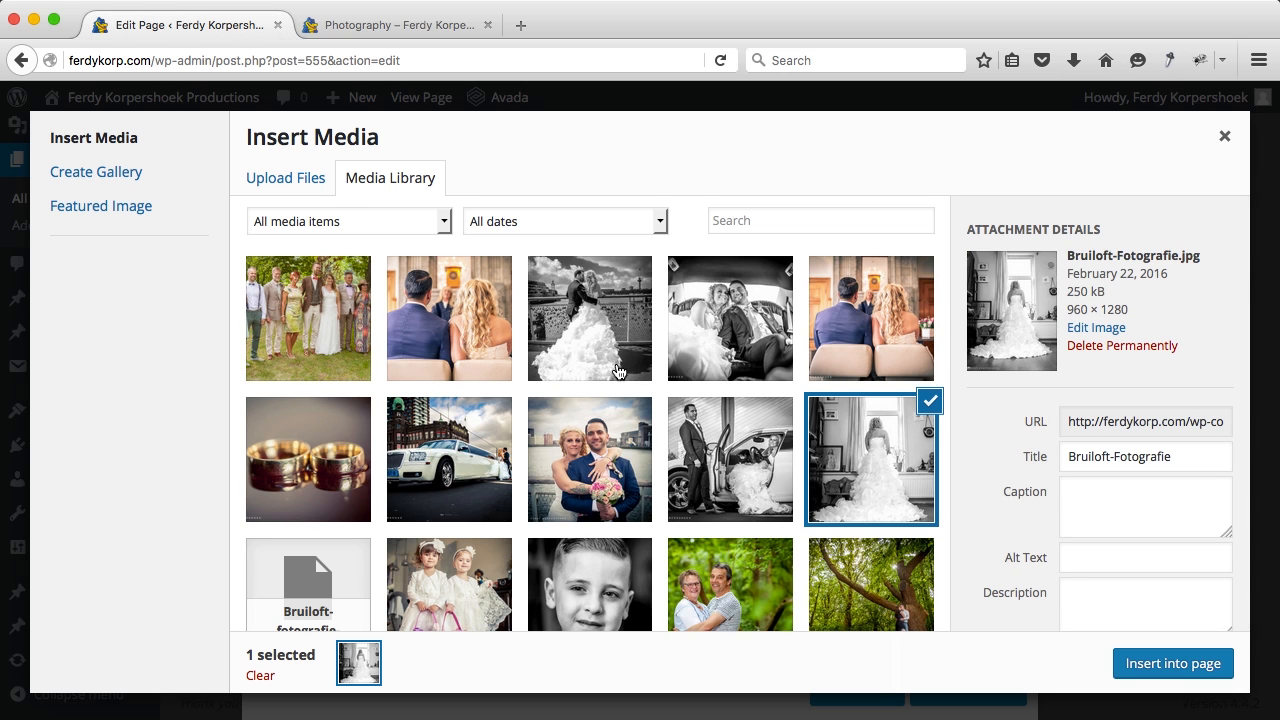
Step: Upload the four portraits from the LinkedIn Photography folder and use the woman's portrait for item 1
scroll(618, 372, down, 5)
scroll(618, 372, up, 5)
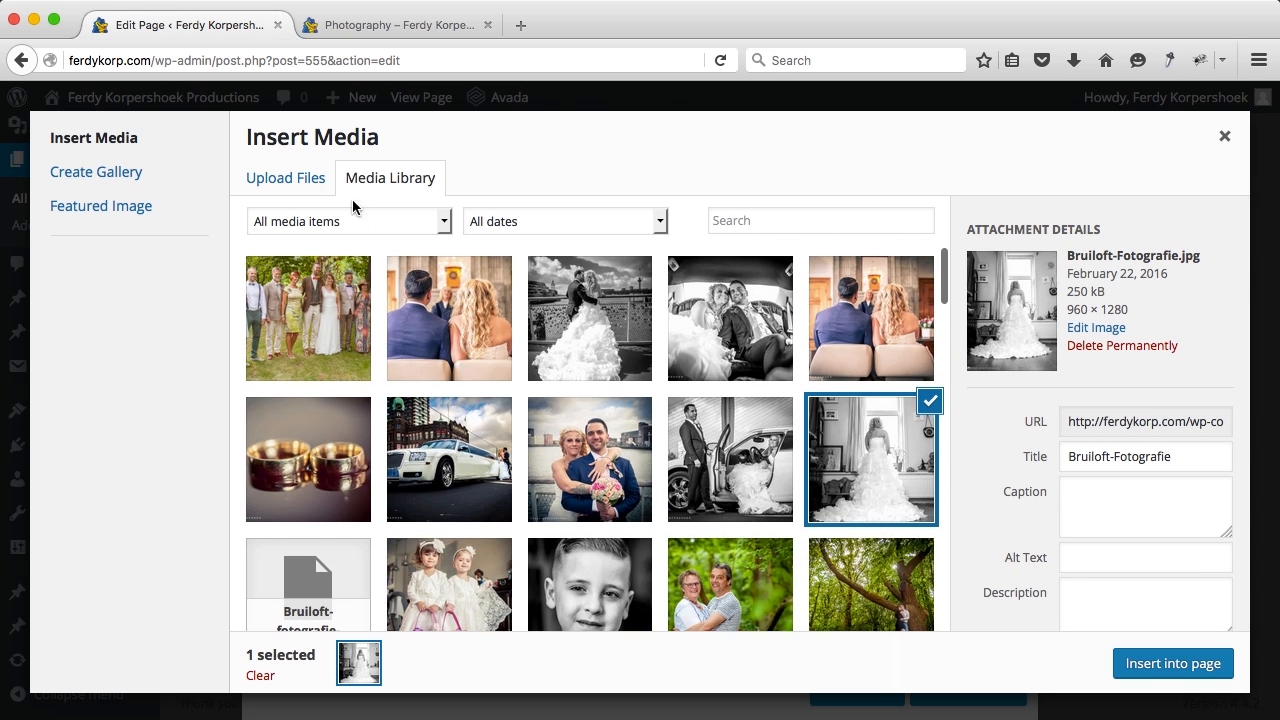
click(288, 179)
click(741, 451)
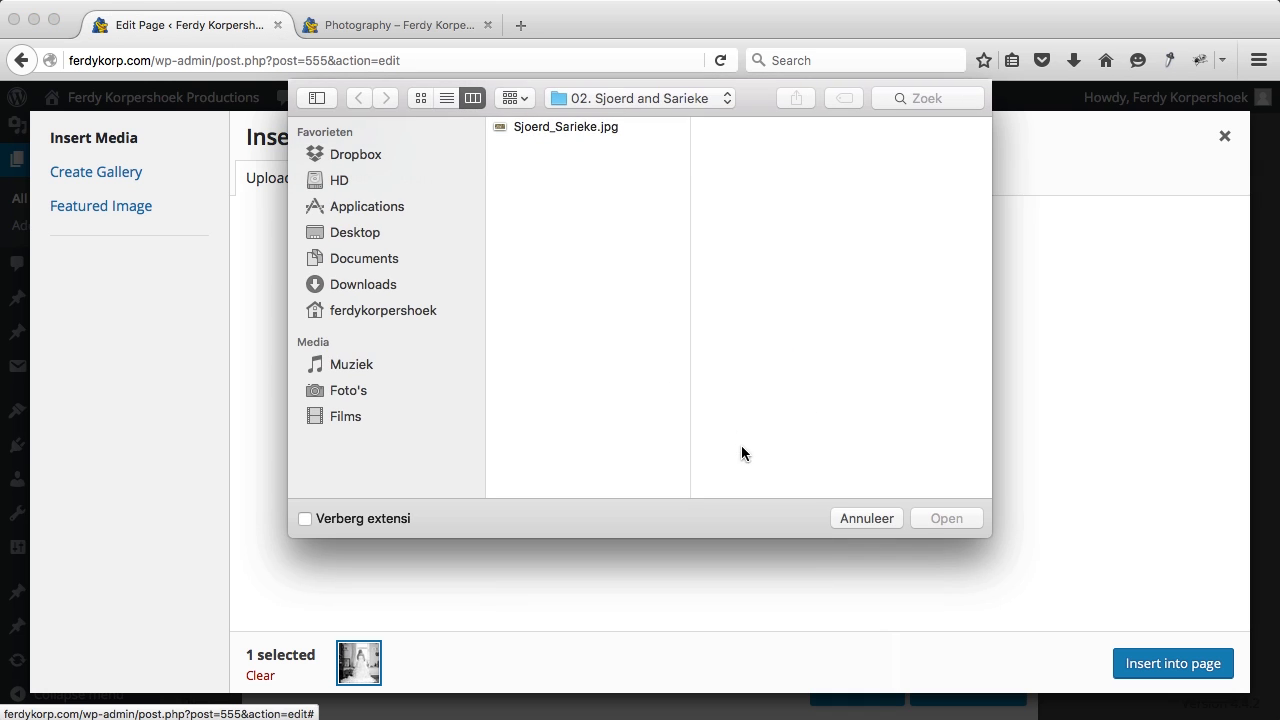
click(605, 101)
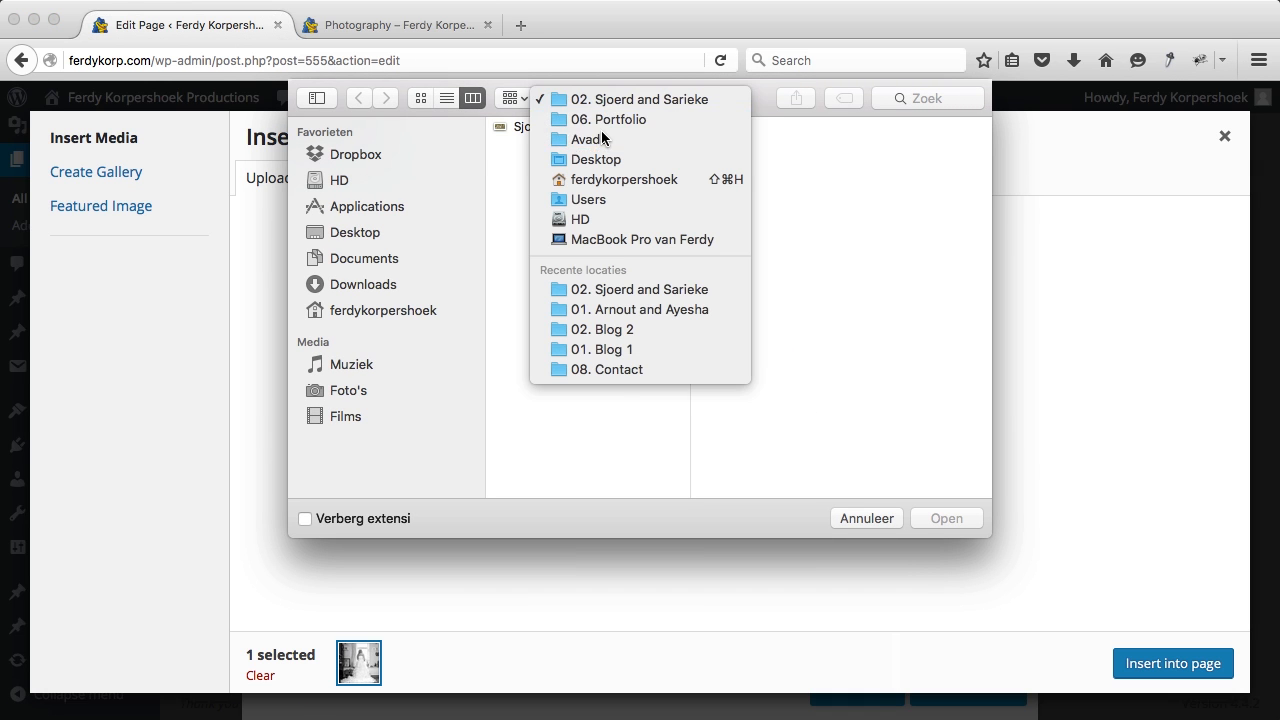
click(607, 134)
click(766, 181)
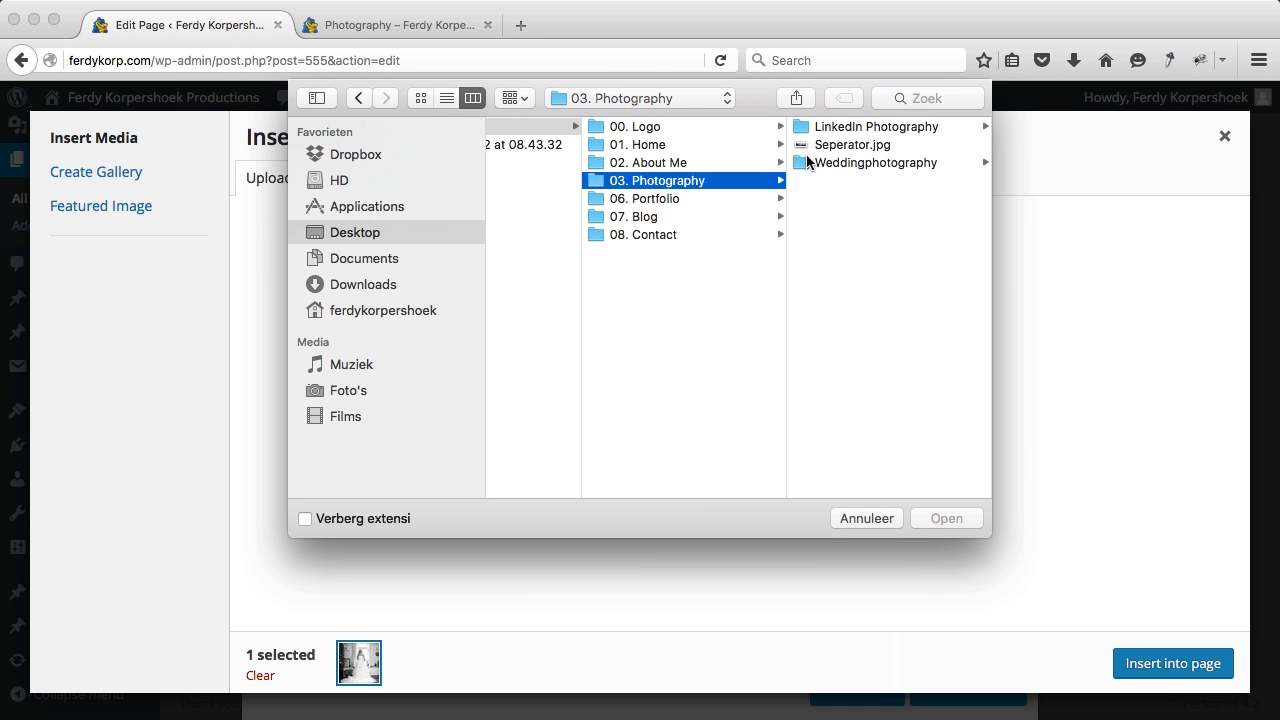
click(843, 128)
click(849, 127)
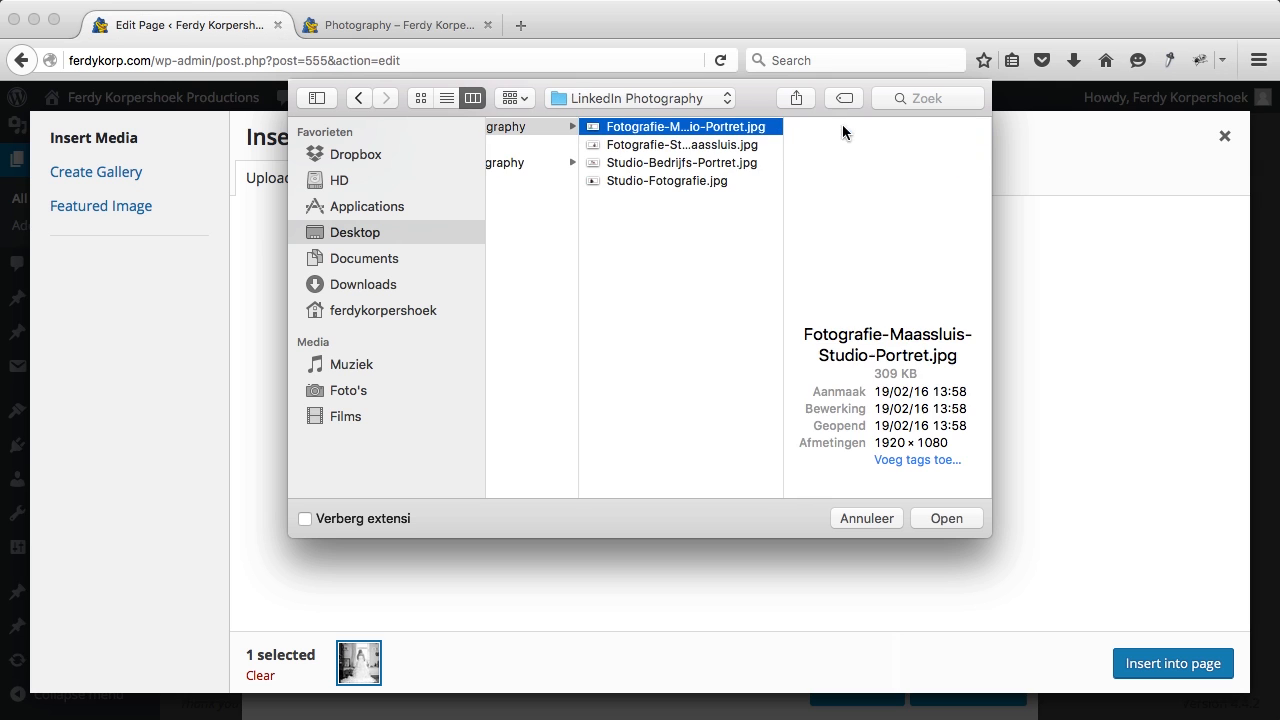
click(672, 191)
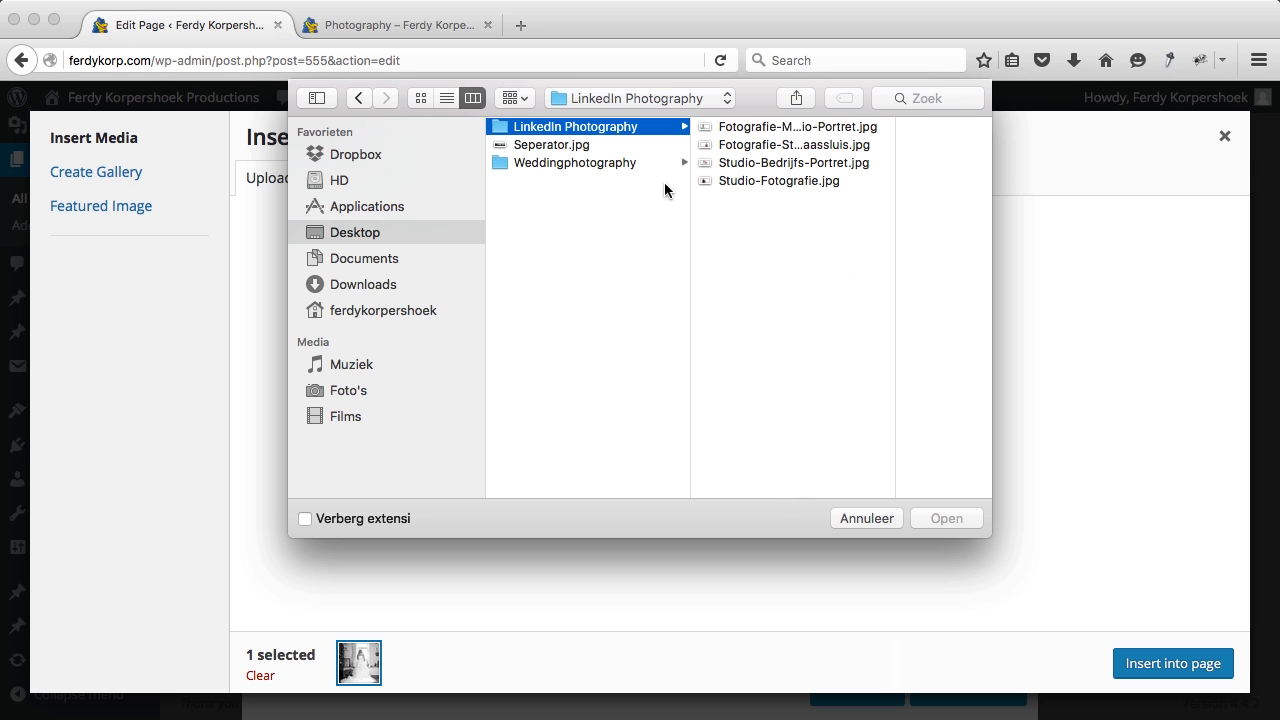
click(790, 184)
key(super+a)
click(947, 518)
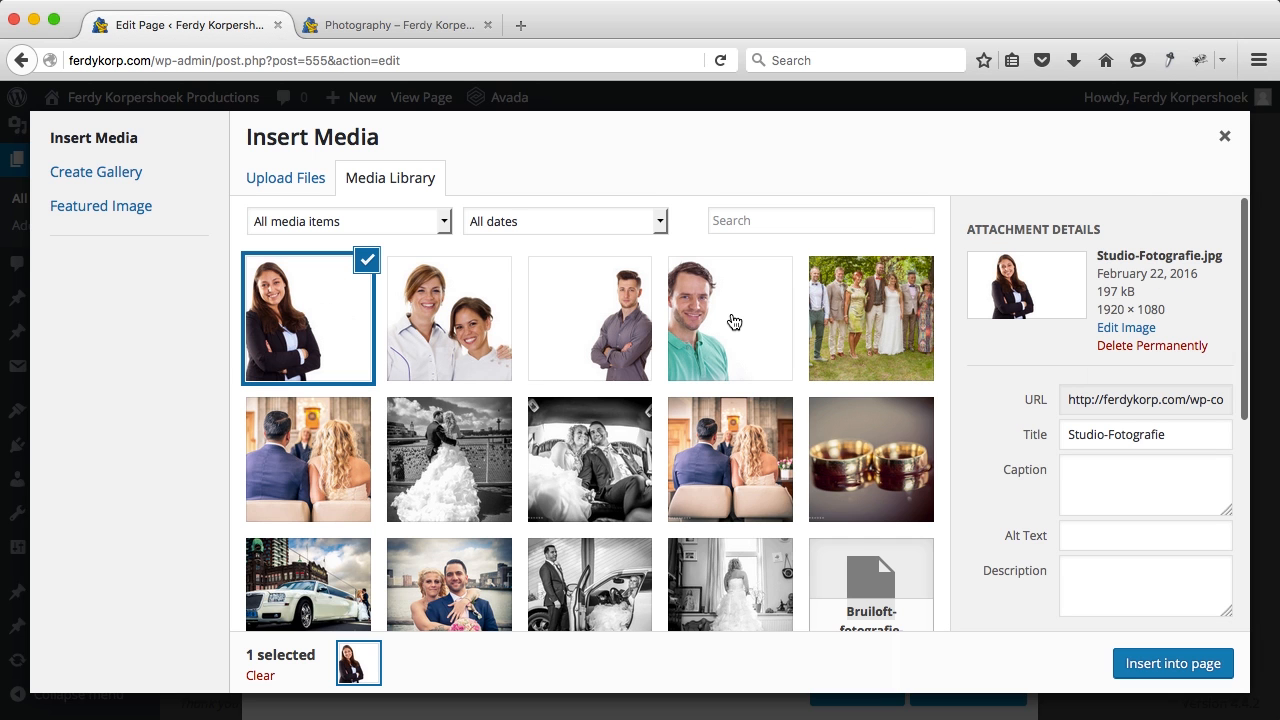
click(1172, 664)
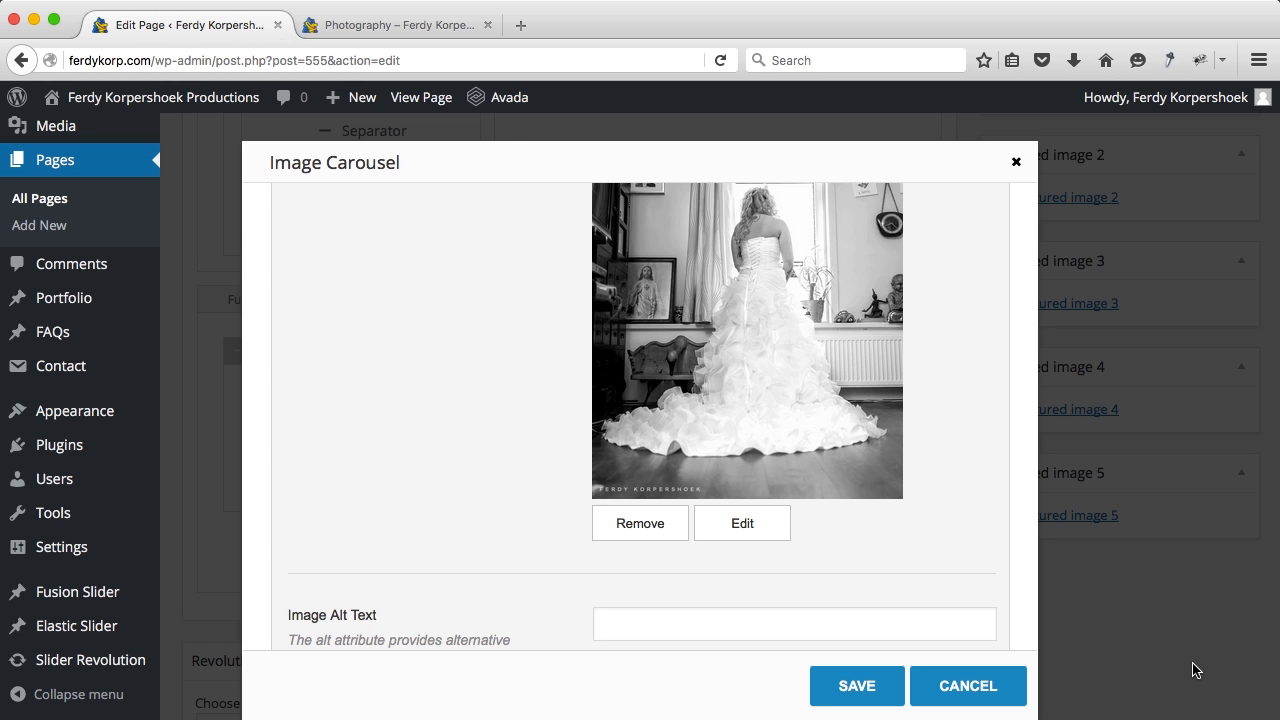
Step: Replace carousel items 2 and 3 with portraits, giving item 3 the man's portrait
scroll(790, 510, down, 3)
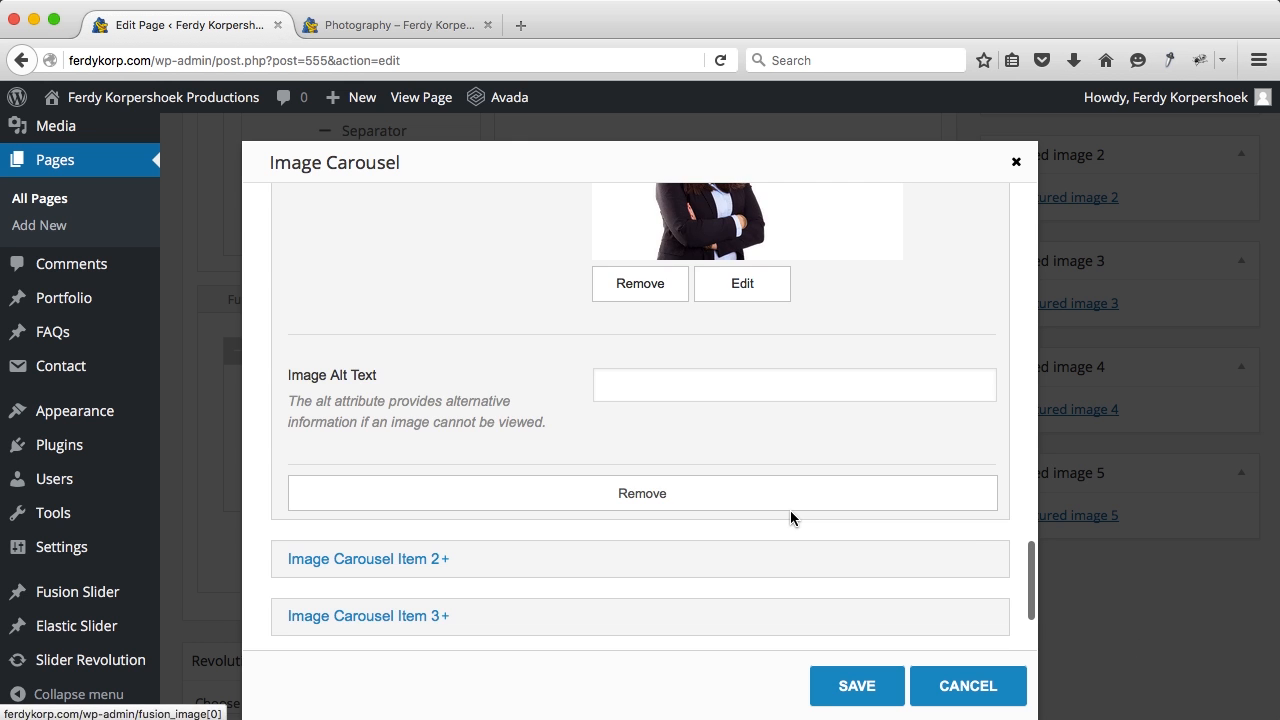
click(419, 559)
scroll(423, 491, down, 10)
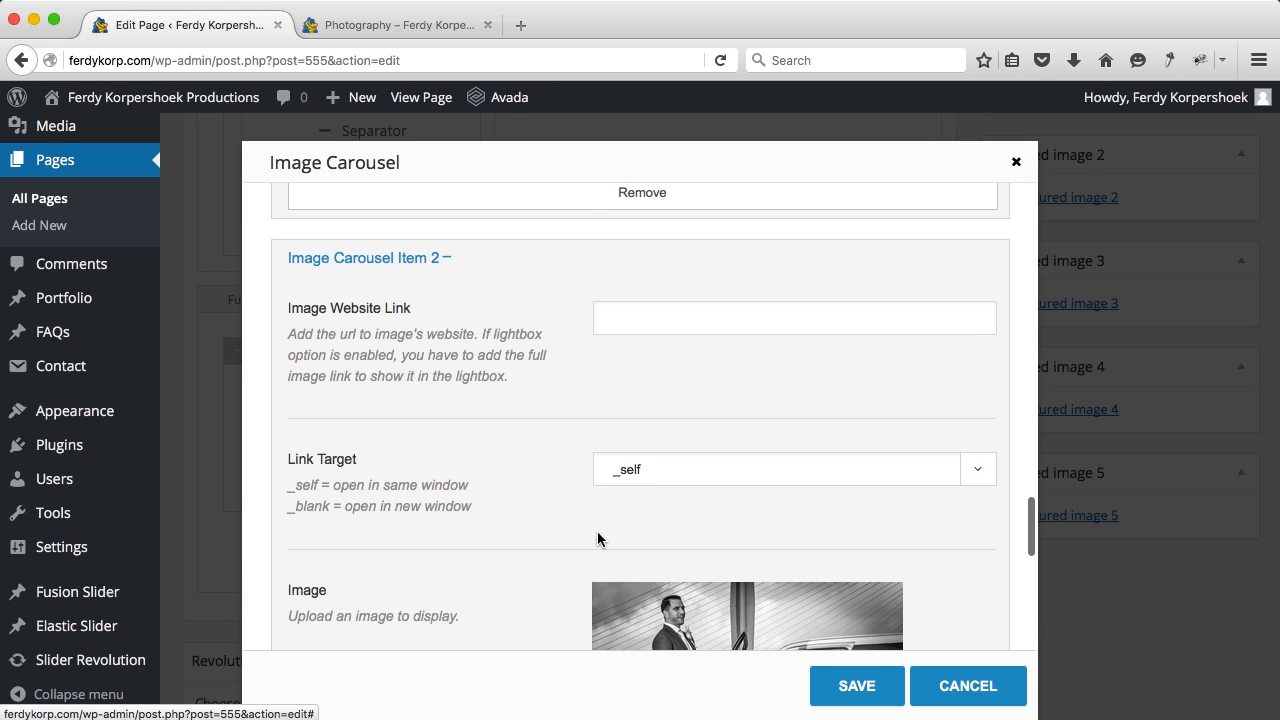
click(729, 510)
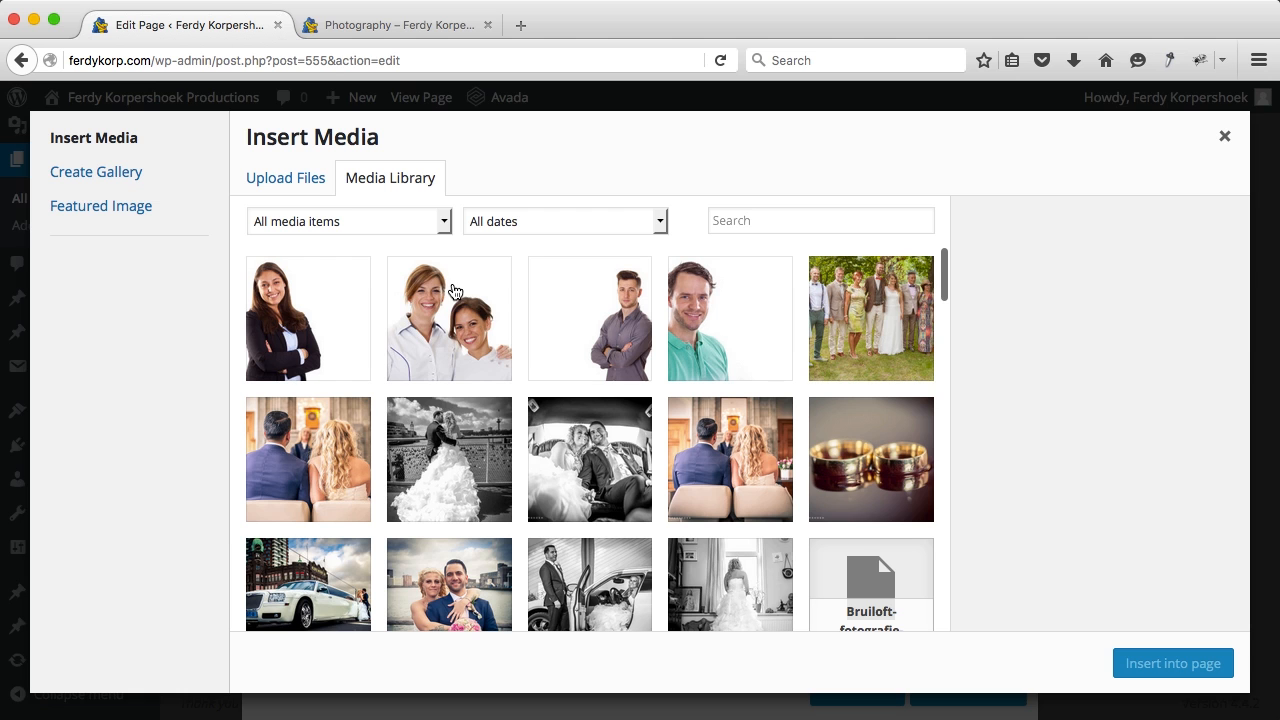
click(1147, 659)
scroll(662, 415, down, 5)
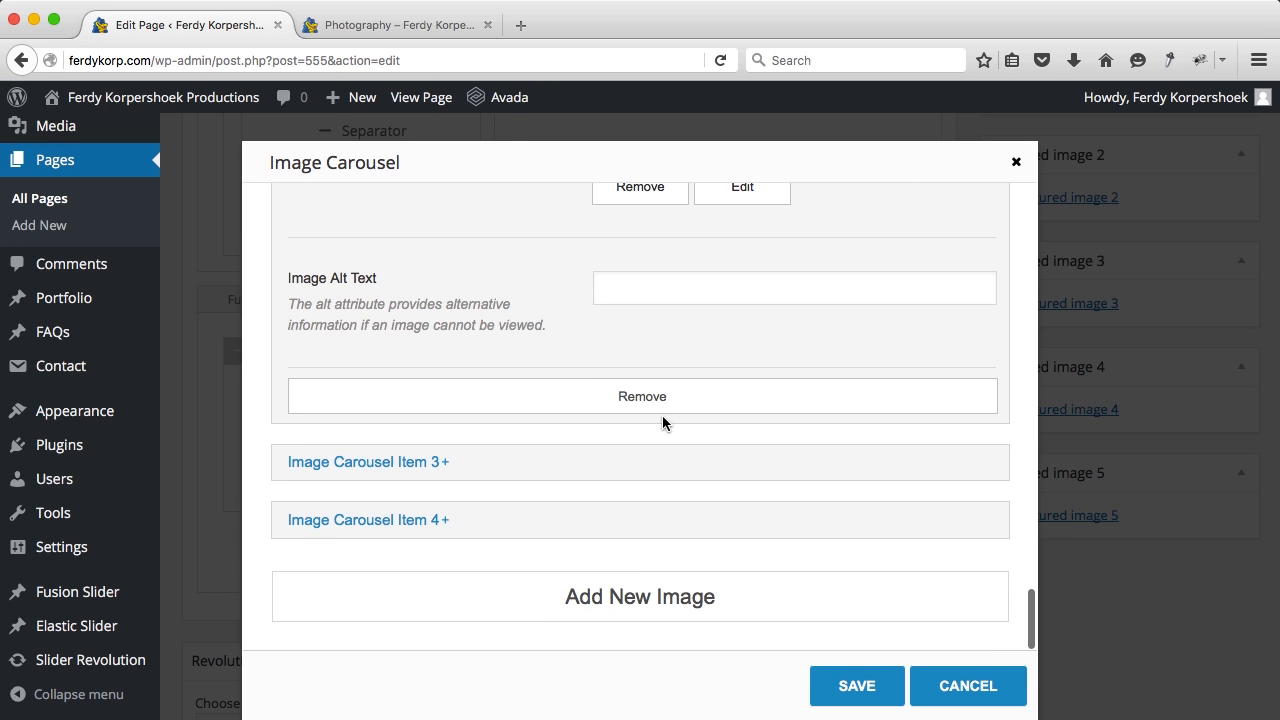
click(445, 462)
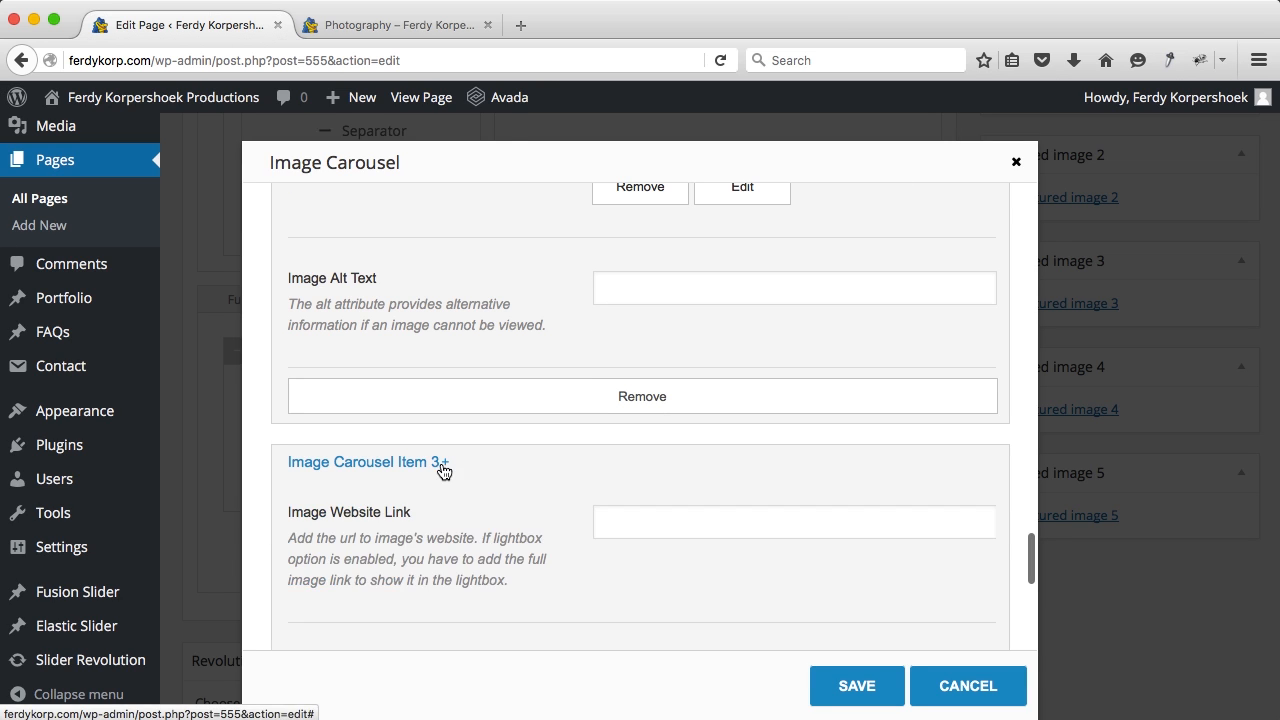
scroll(636, 461, down, 5)
scroll(636, 461, down, 3)
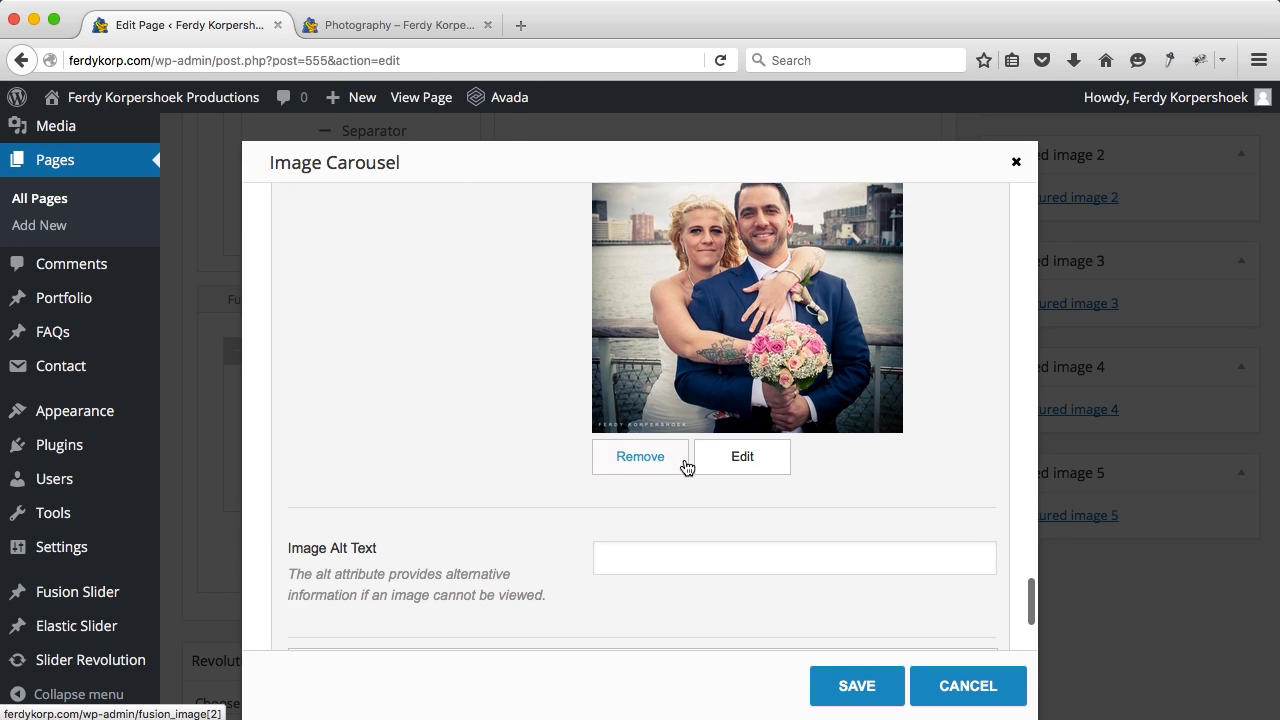
click(743, 466)
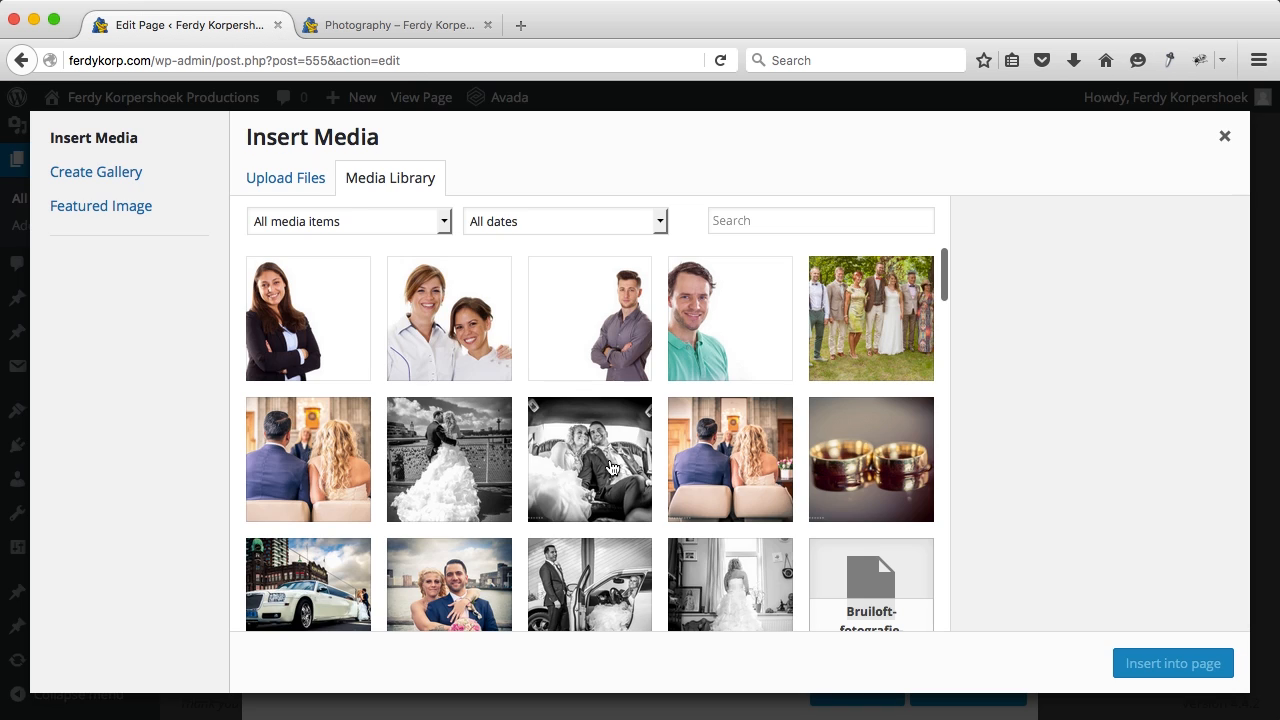
click(594, 323)
click(1150, 660)
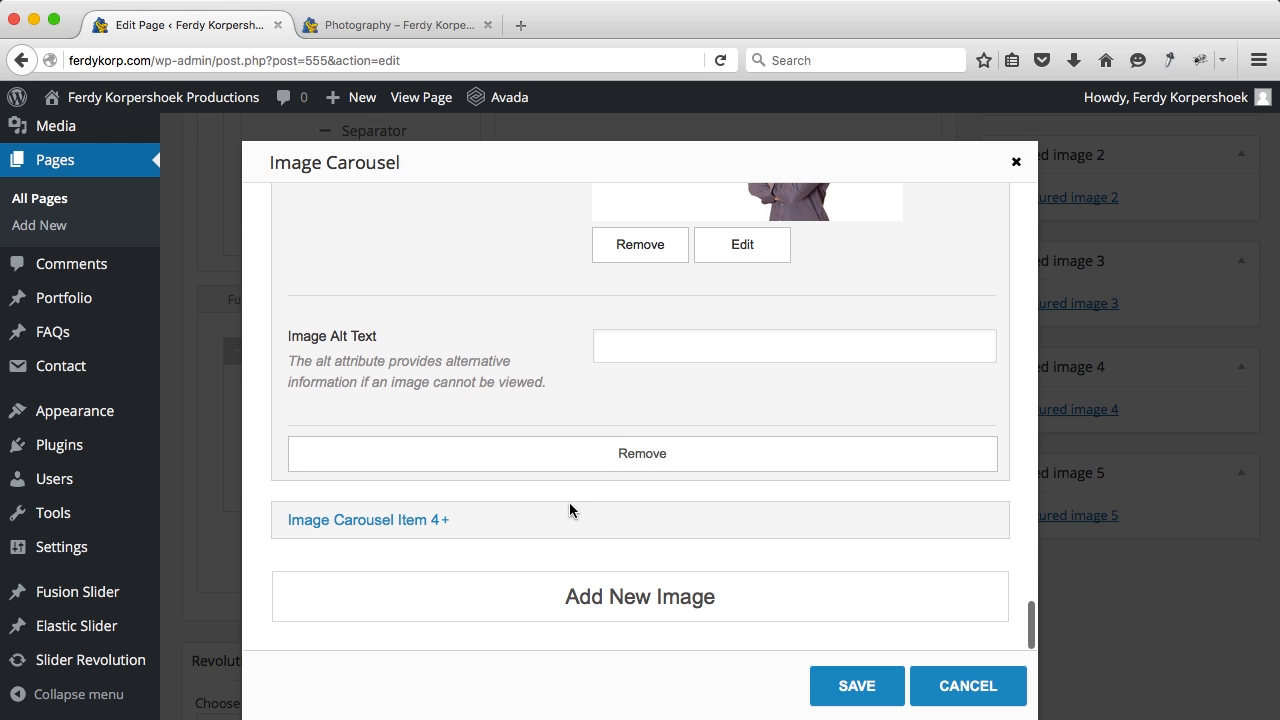
Step: Swap Image Carousel Item 4's limousine image for a portrait from the media library
click(540, 521)
scroll(599, 516, down, 3)
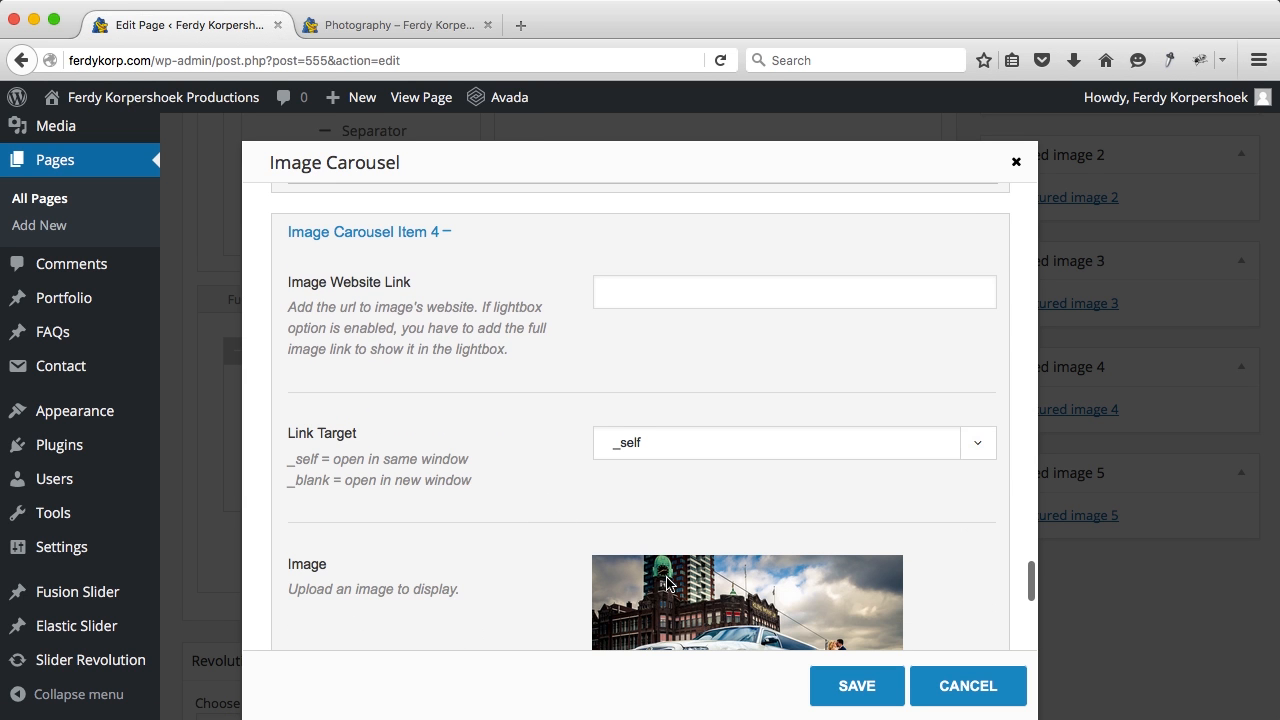
scroll(666, 580, down, 5)
click(719, 541)
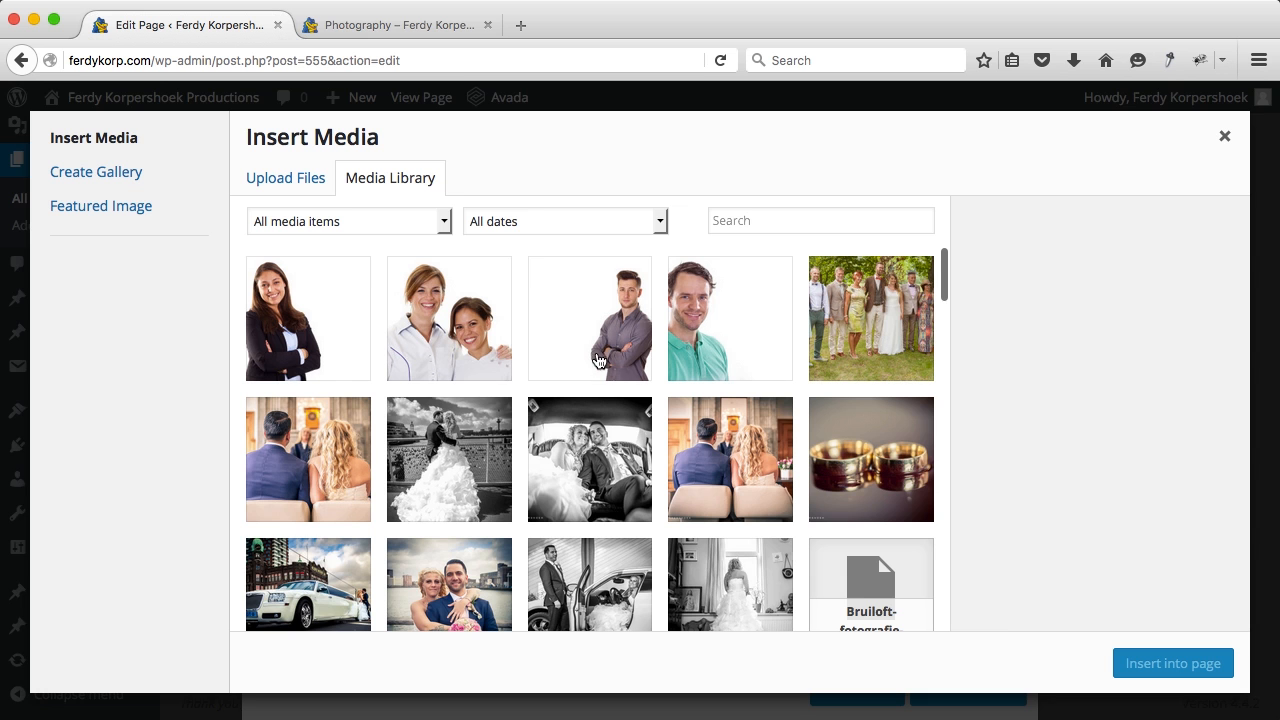
click(714, 320)
click(1124, 660)
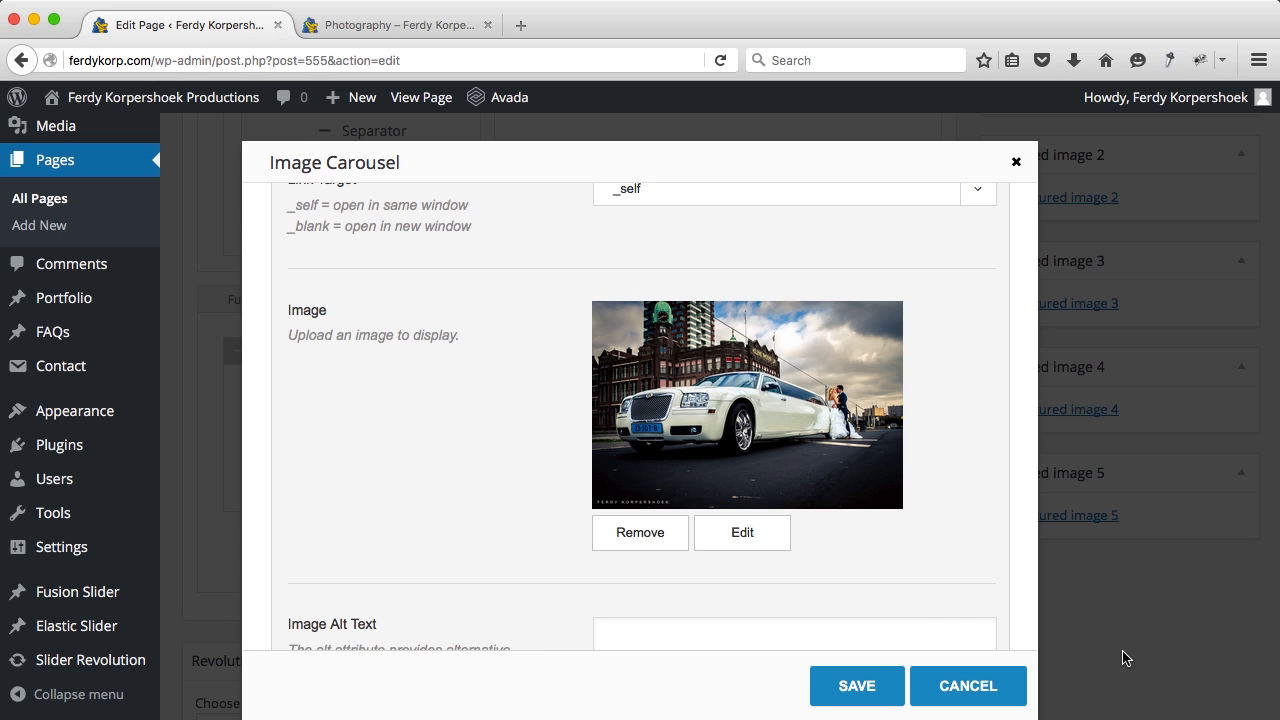
Step: Limit the carousel to 2 maximum columns, save it, and update the page
scroll(819, 537, down, 5)
scroll(819, 537, up, 3)
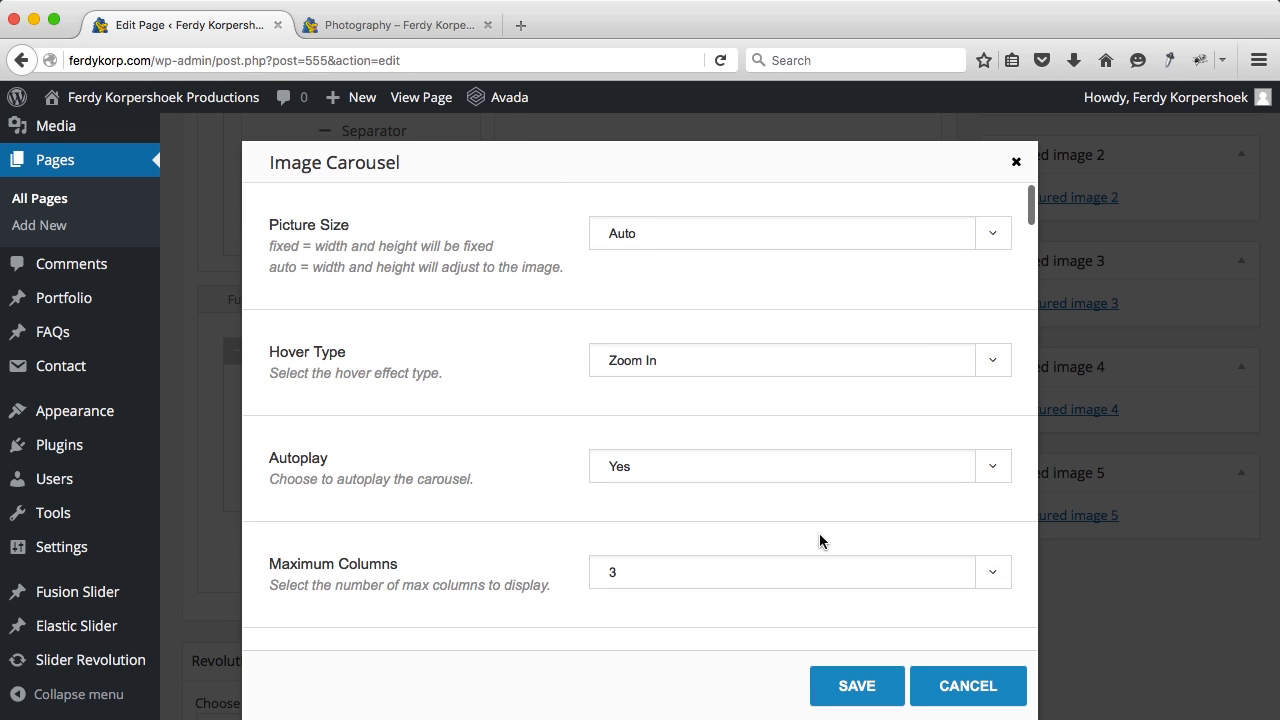
click(680, 578)
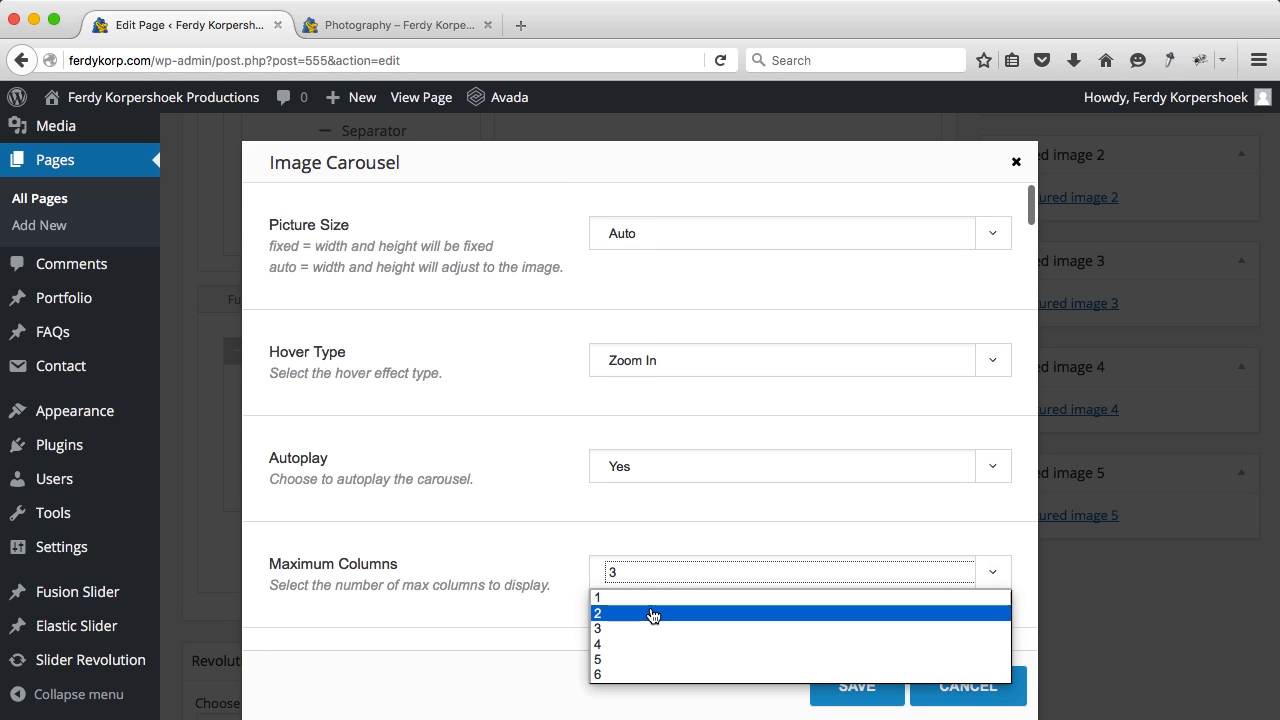
click(655, 613)
click(842, 689)
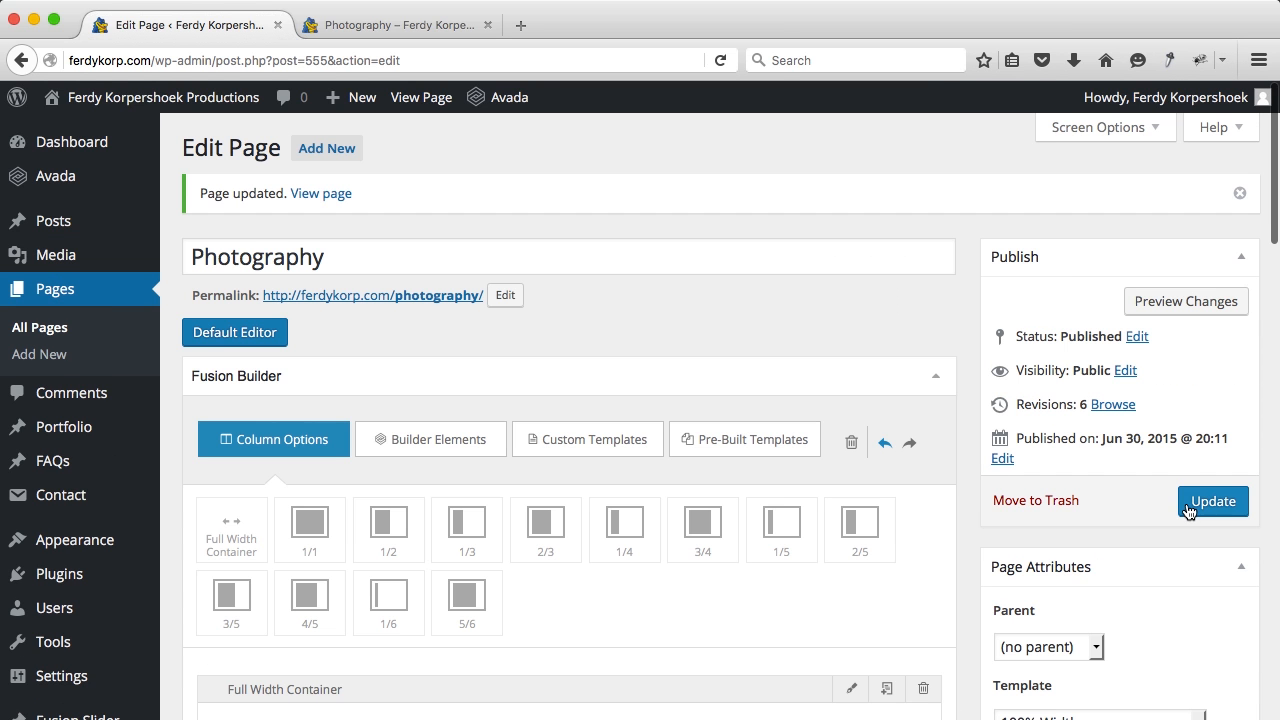
click(1188, 511)
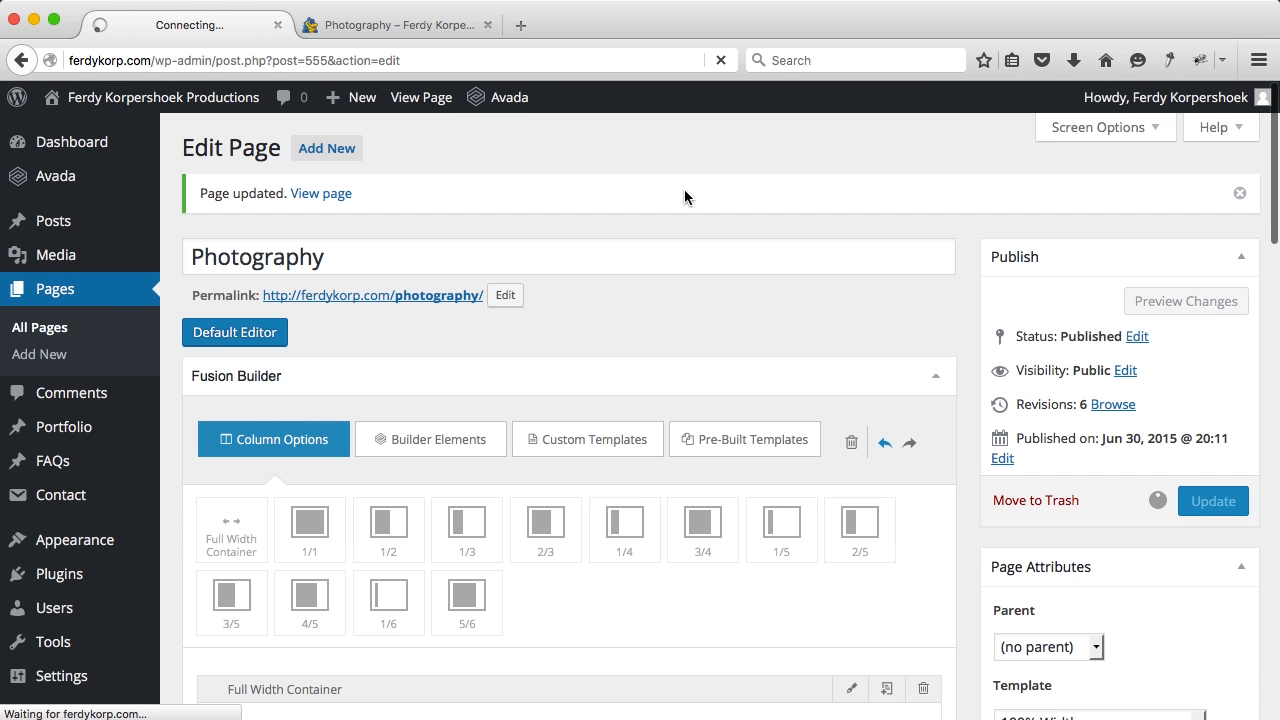
Step: Reload the live Photography page and check the two-column portrait carousel in the LinkedIn section
click(428, 30)
key(super+r)
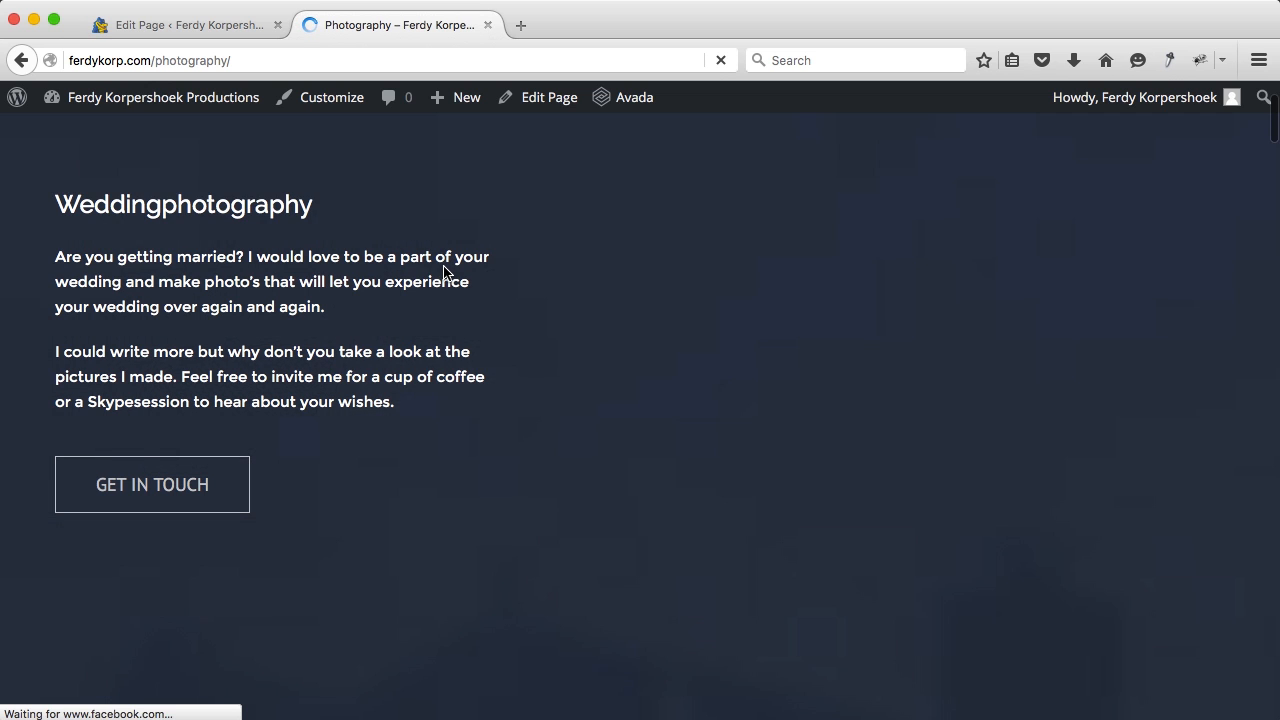
scroll(291, 349, down, 5)
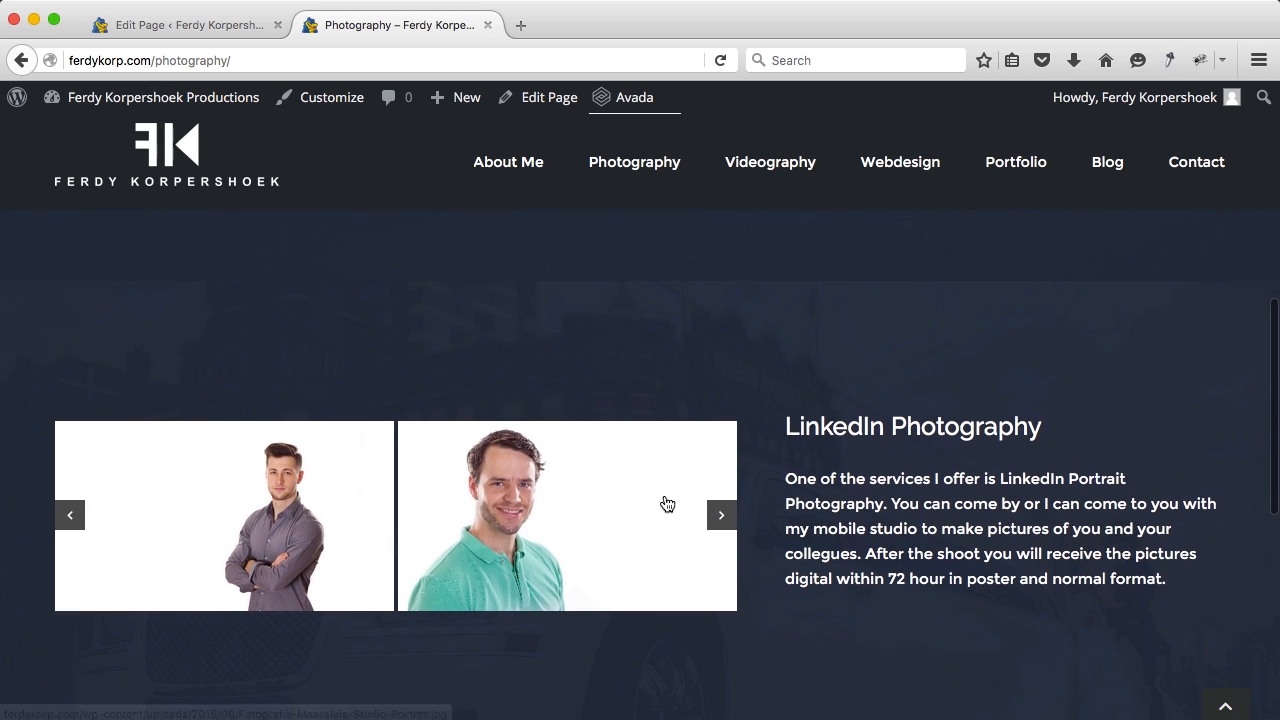
scroll(846, 460, down, 2)
scroll(847, 458, up, 2)
scroll(848, 460, down, 2)
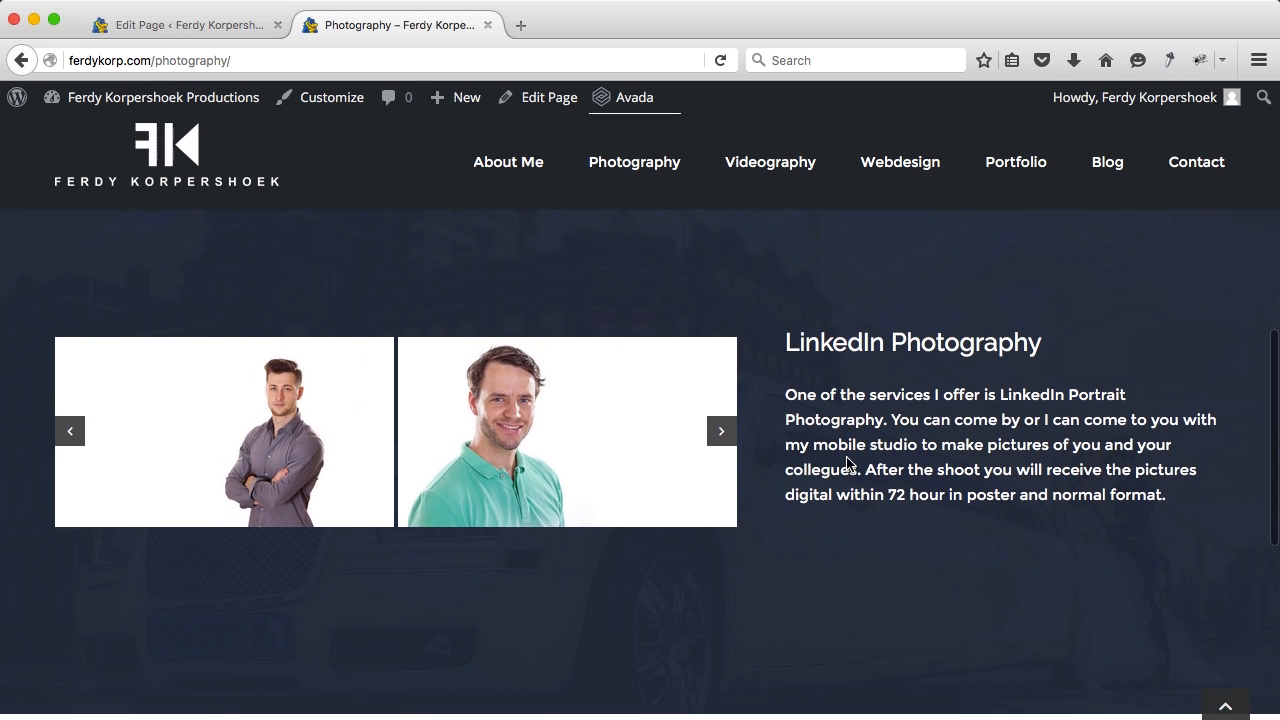
click(214, 29)
Step: Remove the background image from the second Full Width Container and save its settings
scroll(846, 520, down, 5)
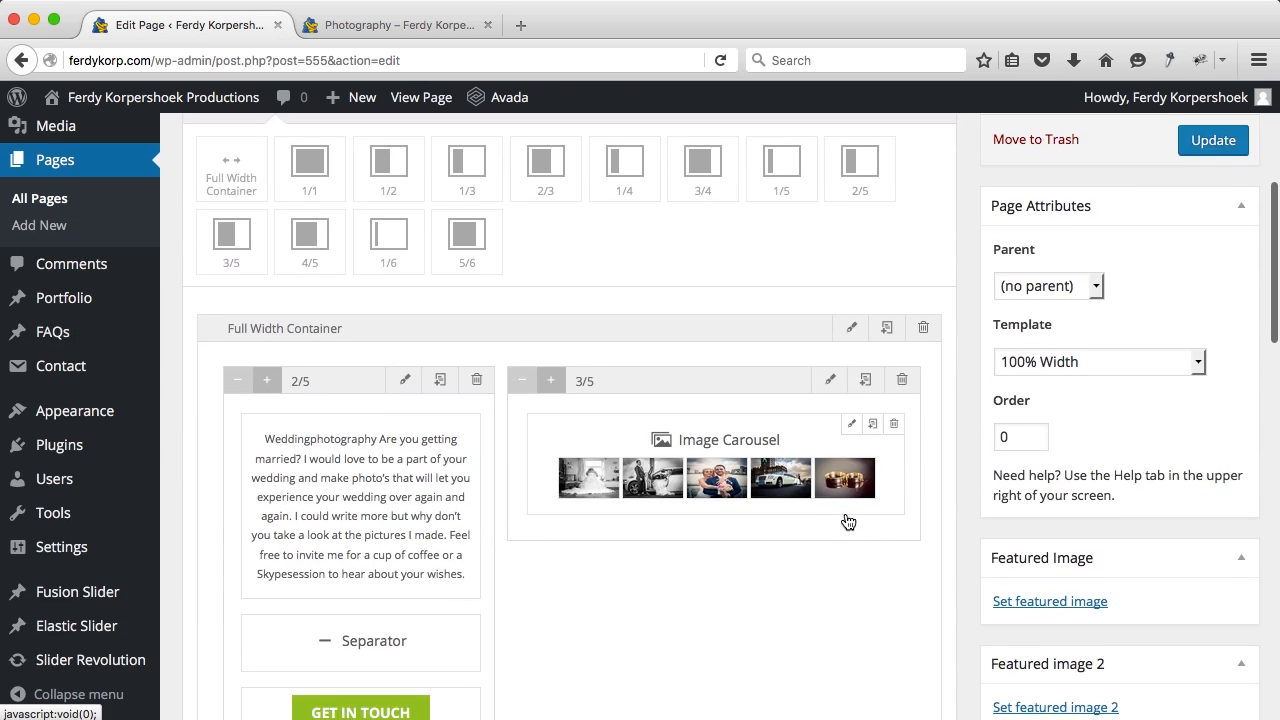
scroll(846, 520, down, 5)
click(847, 501)
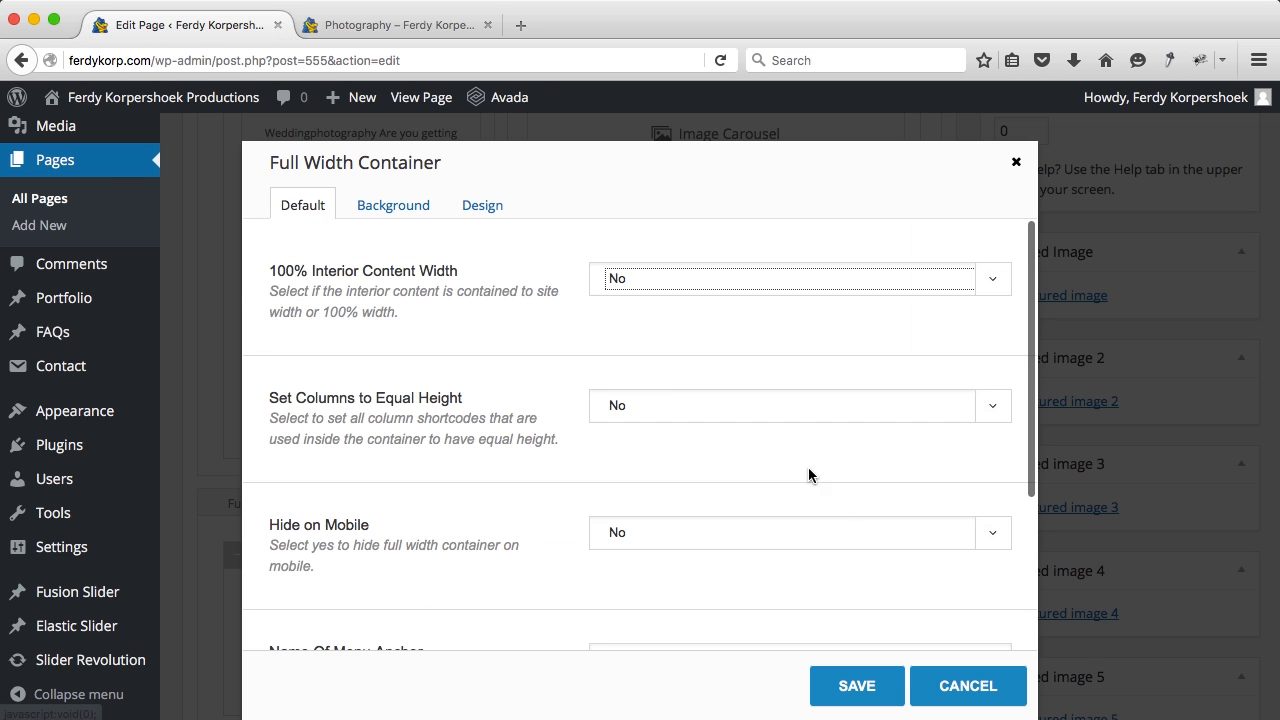
click(395, 205)
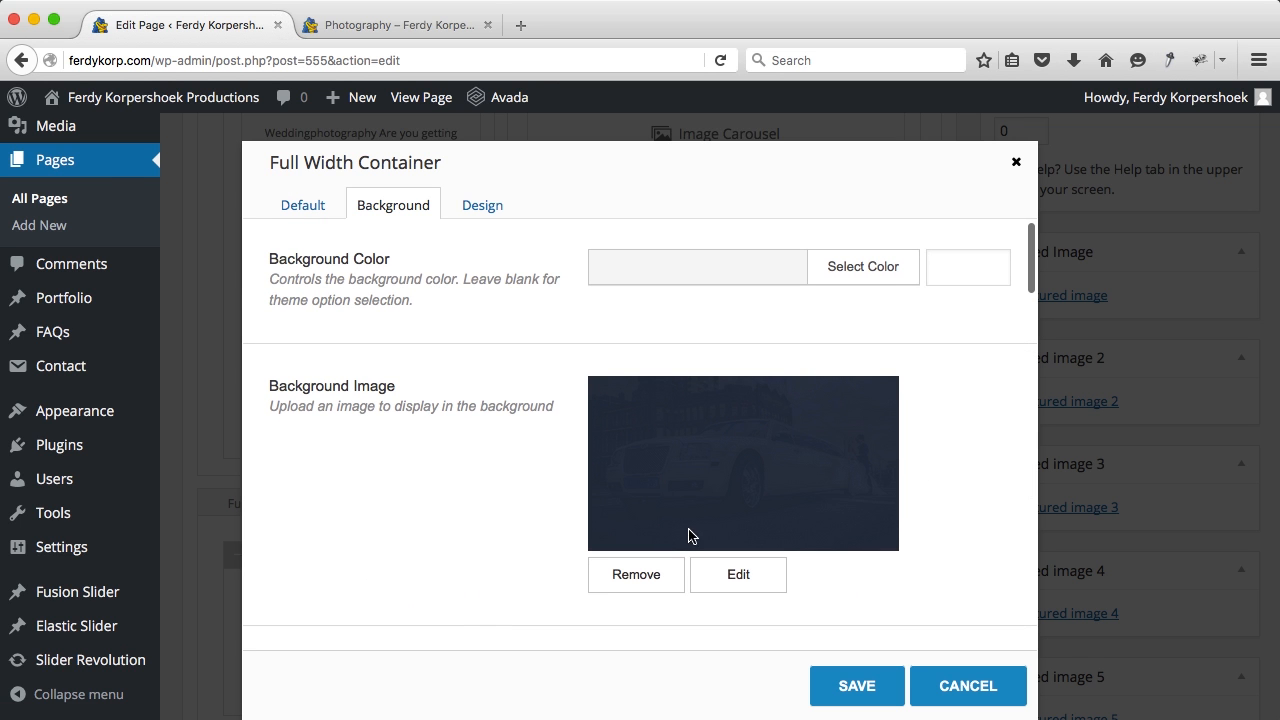
click(655, 568)
click(886, 688)
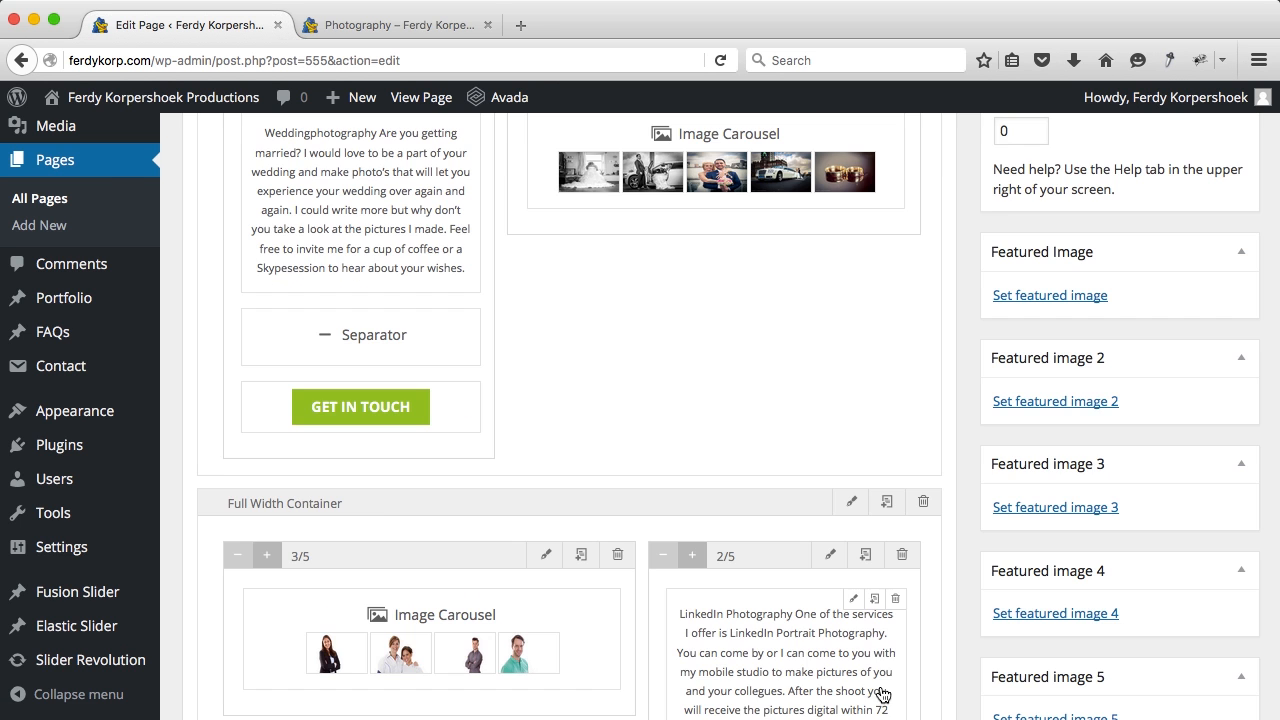
scroll(871, 543, down, 3)
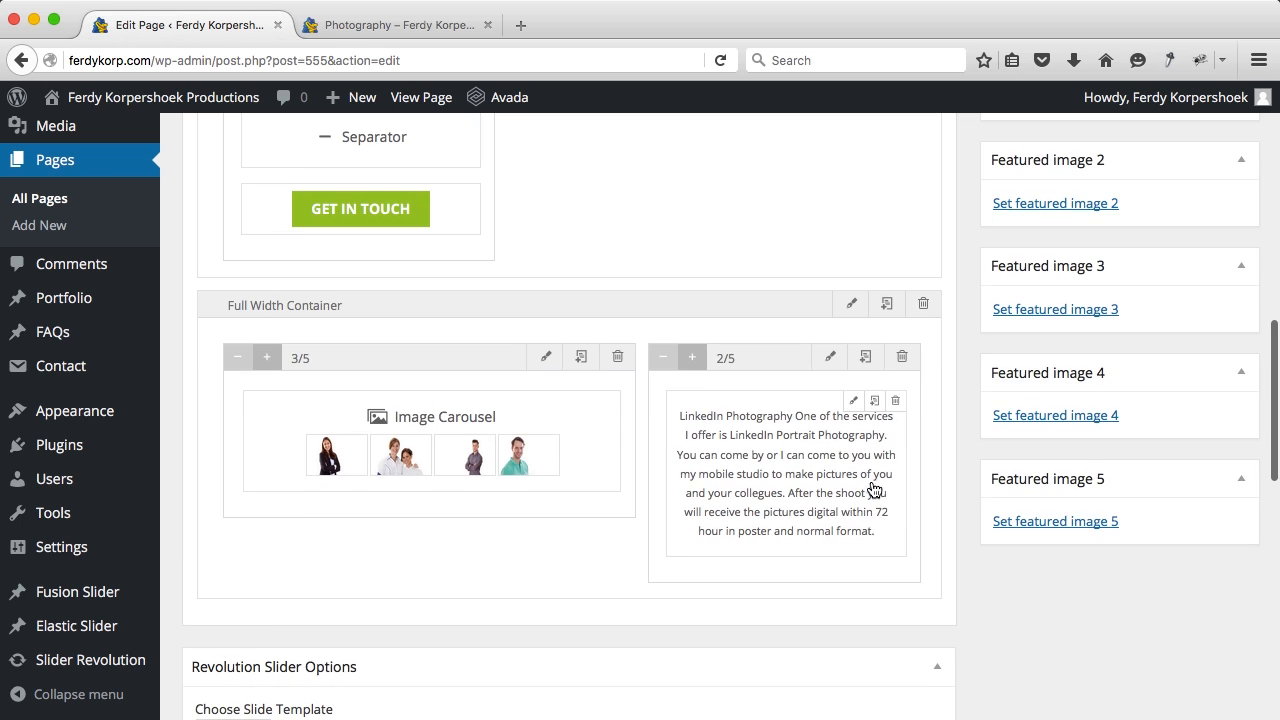
Step: In the text block's HTML source, delete the white #ffffff span tags around the LinkedIn Photography heading
click(855, 402)
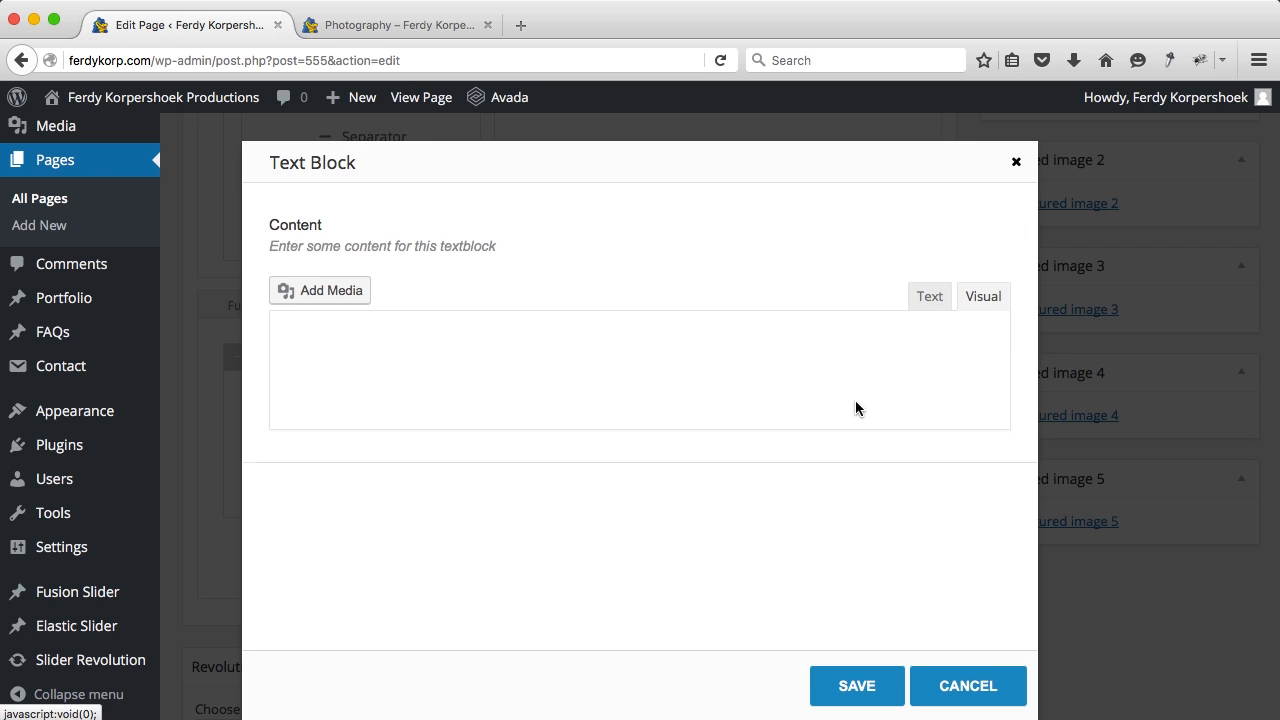
click(932, 299)
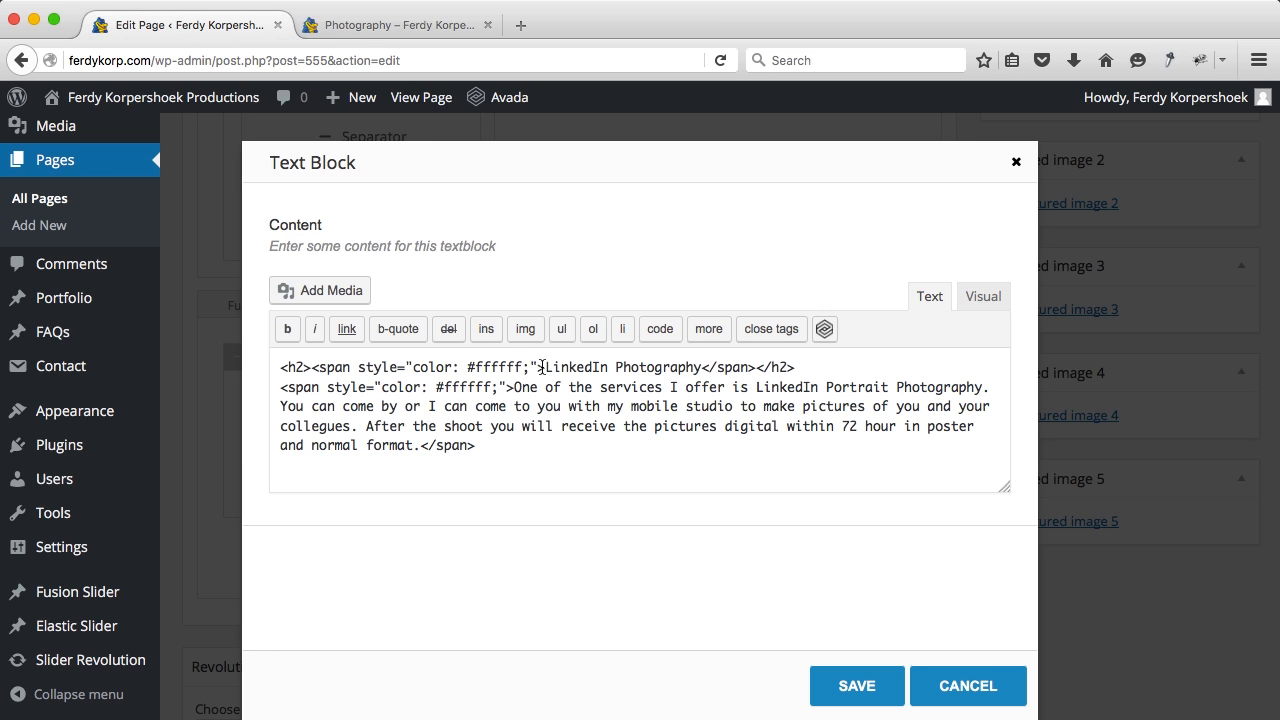
drag(544, 367, 302, 376)
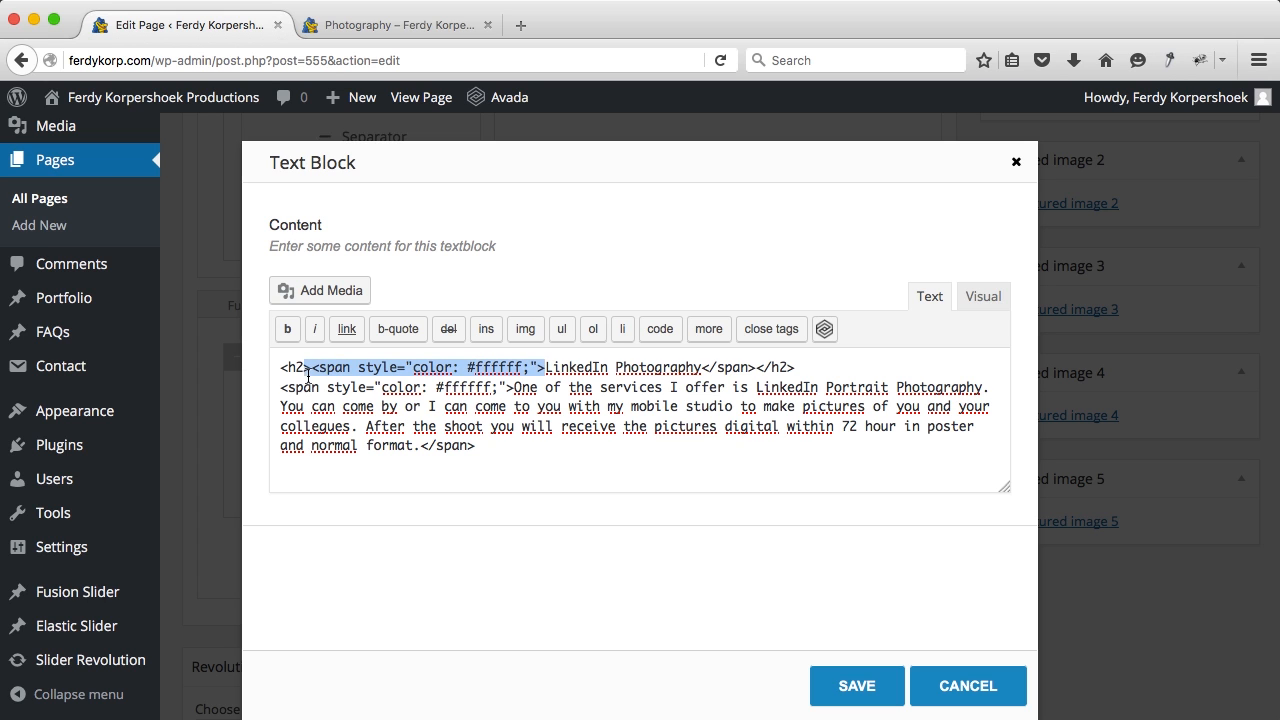
key(BackSpace)
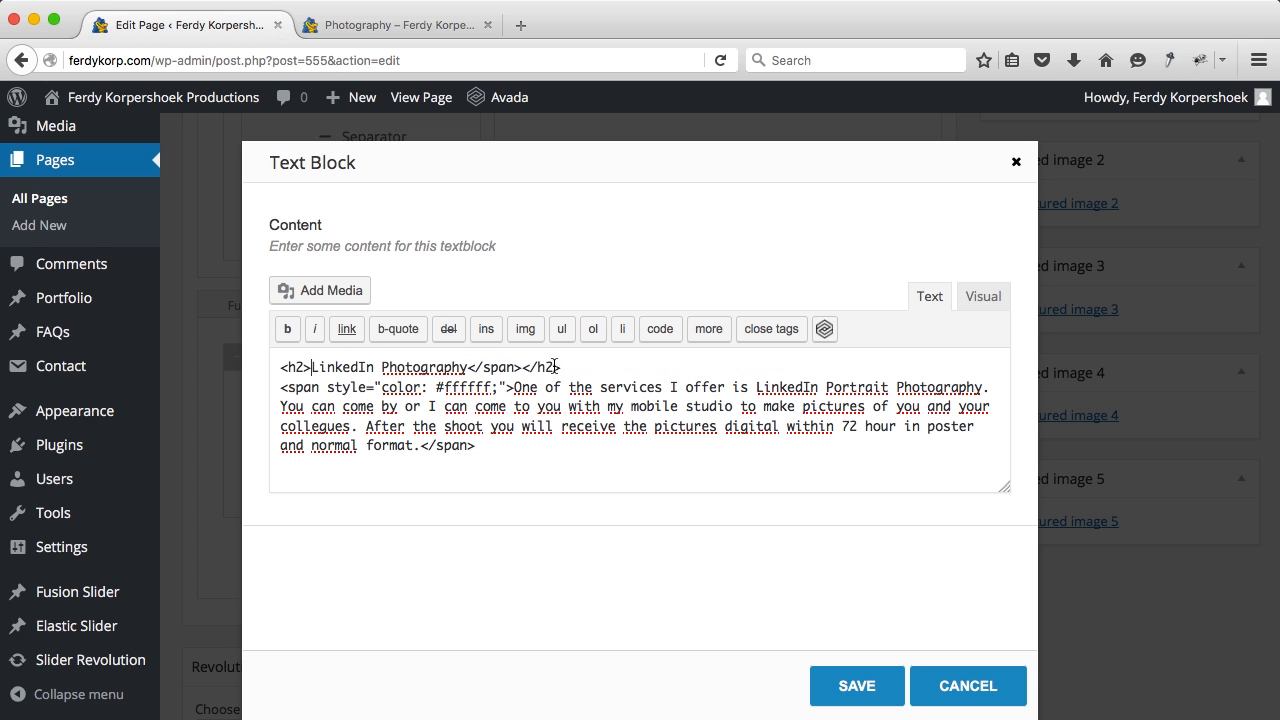
drag(523, 368, 470, 368)
key(BackSpace)
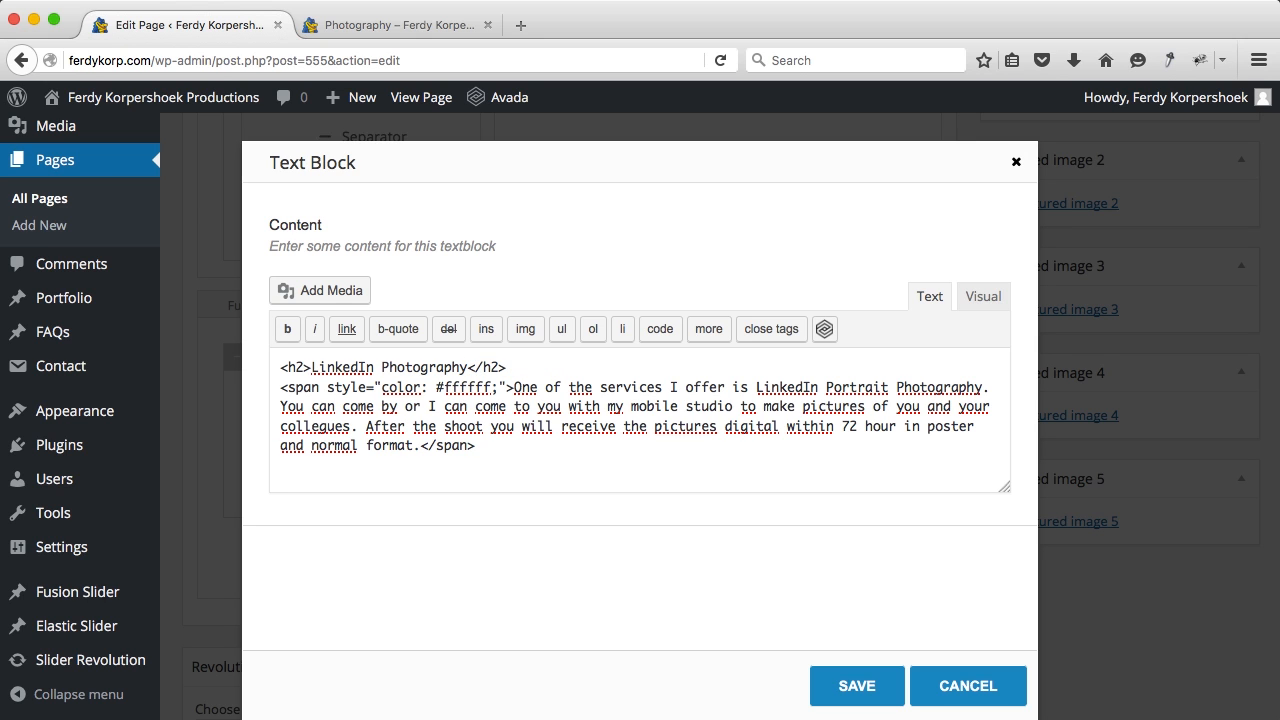
Step: Delete the white span tags around the paragraph and save the text block
drag(298, 362, 281, 367)
drag(512, 367, 270, 393)
key(BackSpace)
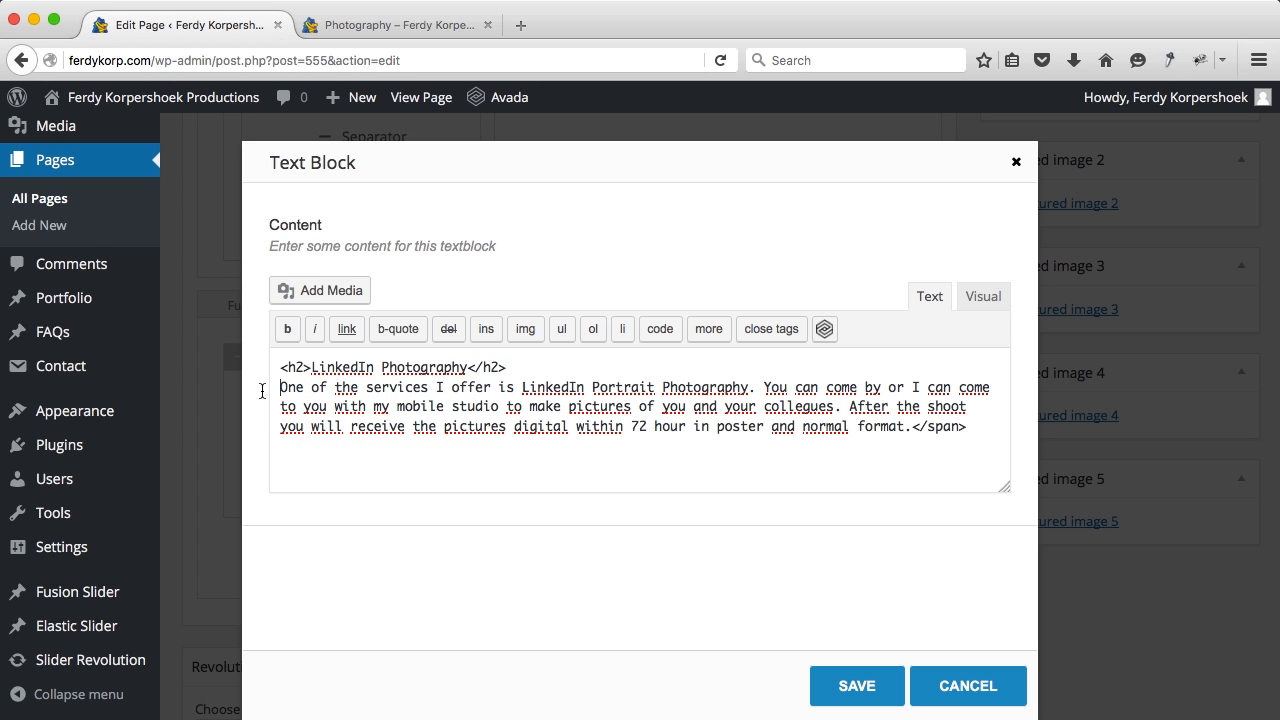
drag(967, 427, 913, 428)
key(BackSpace)
click(857, 686)
scroll(963, 503, up, 10)
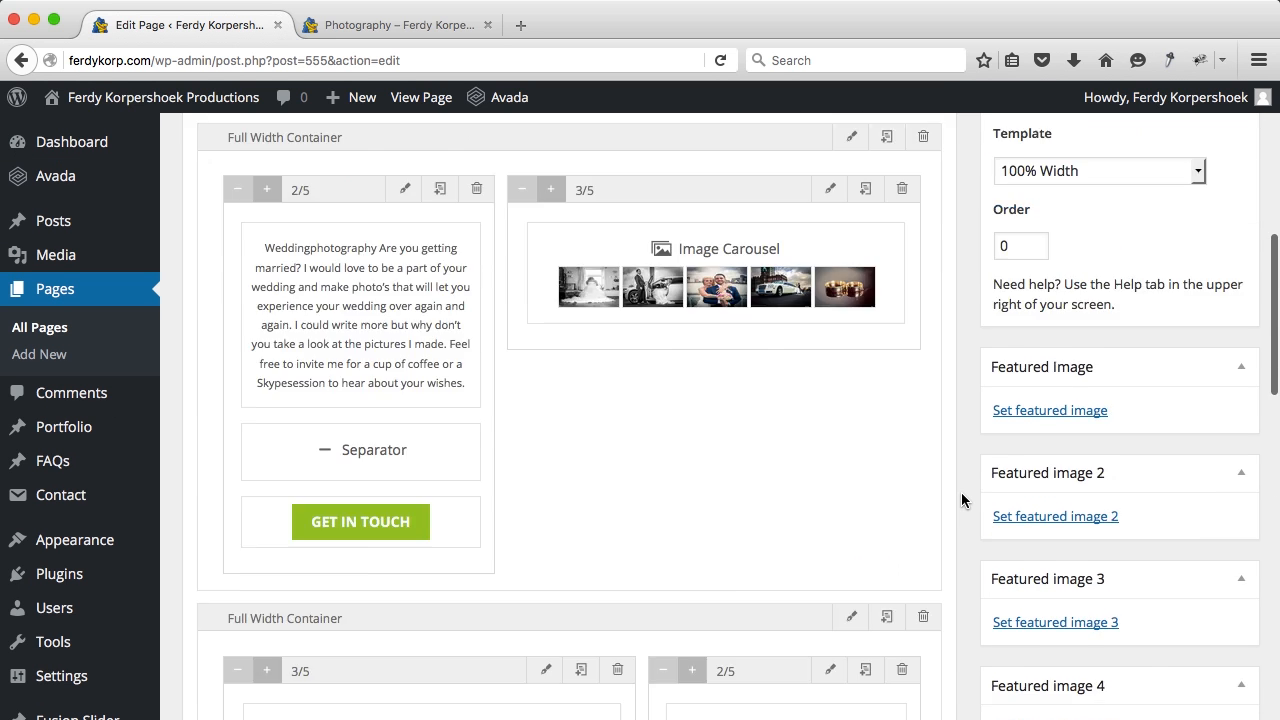
Step: Update the page and review the white LinkedIn section below the dark wedding section live
click(1236, 232)
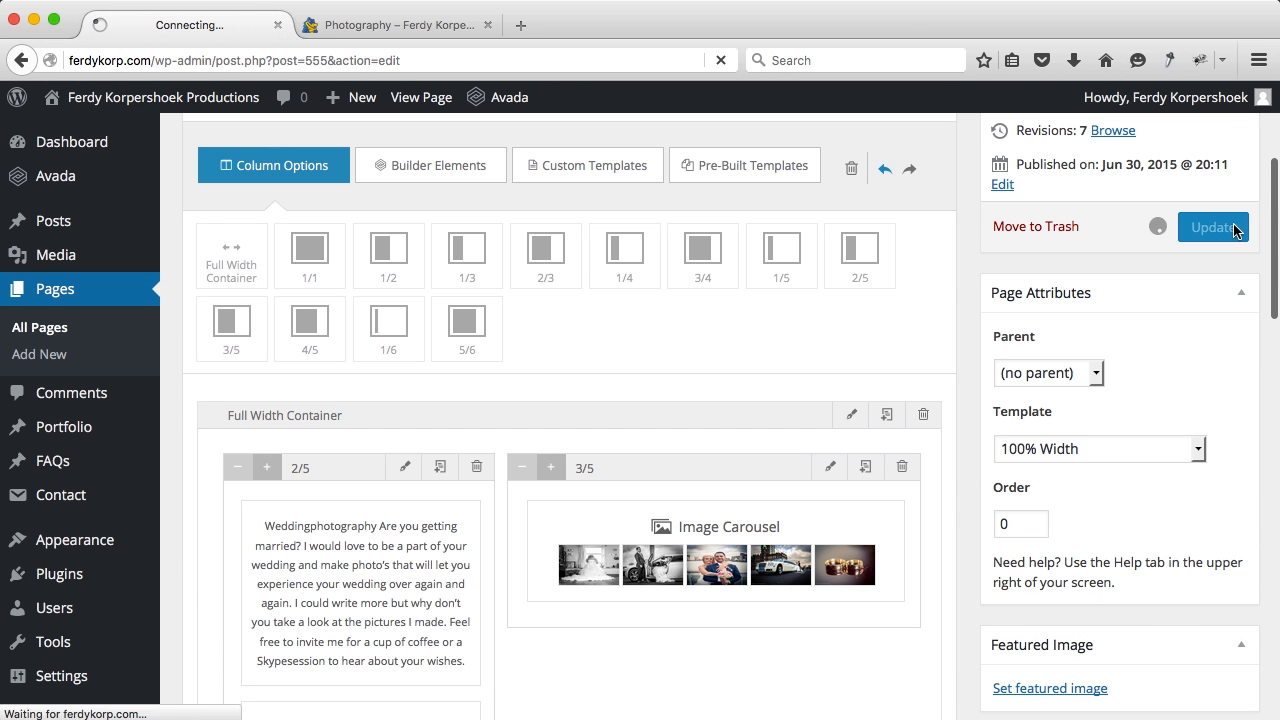
click(435, 30)
key(super+r)
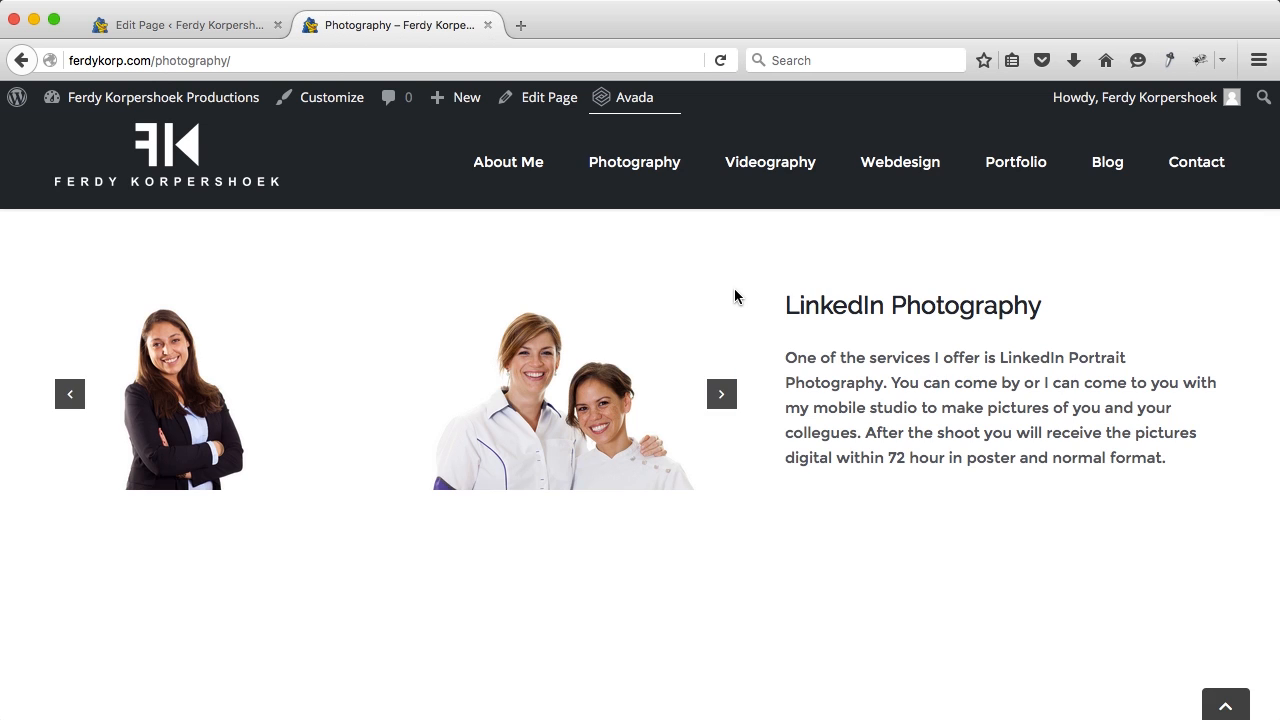
scroll(735, 296, down, 10)
scroll(737, 294, up, 3)
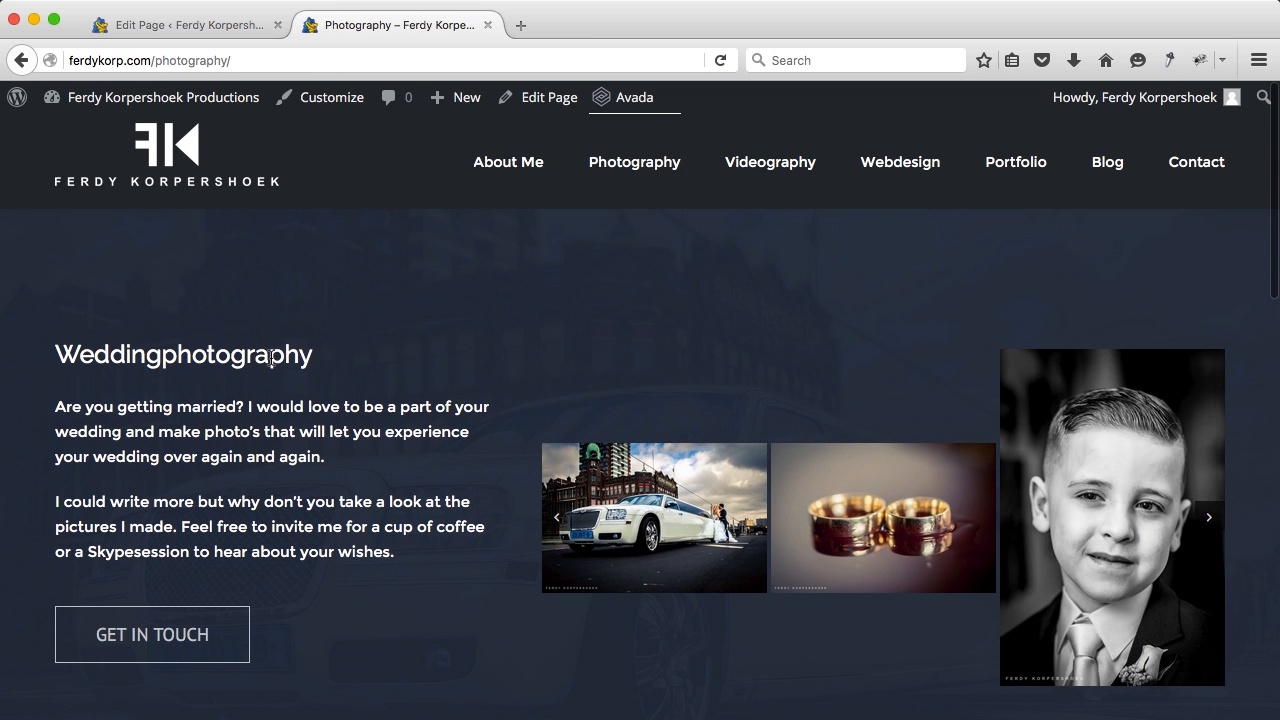
scroll(487, 401, down, 6)
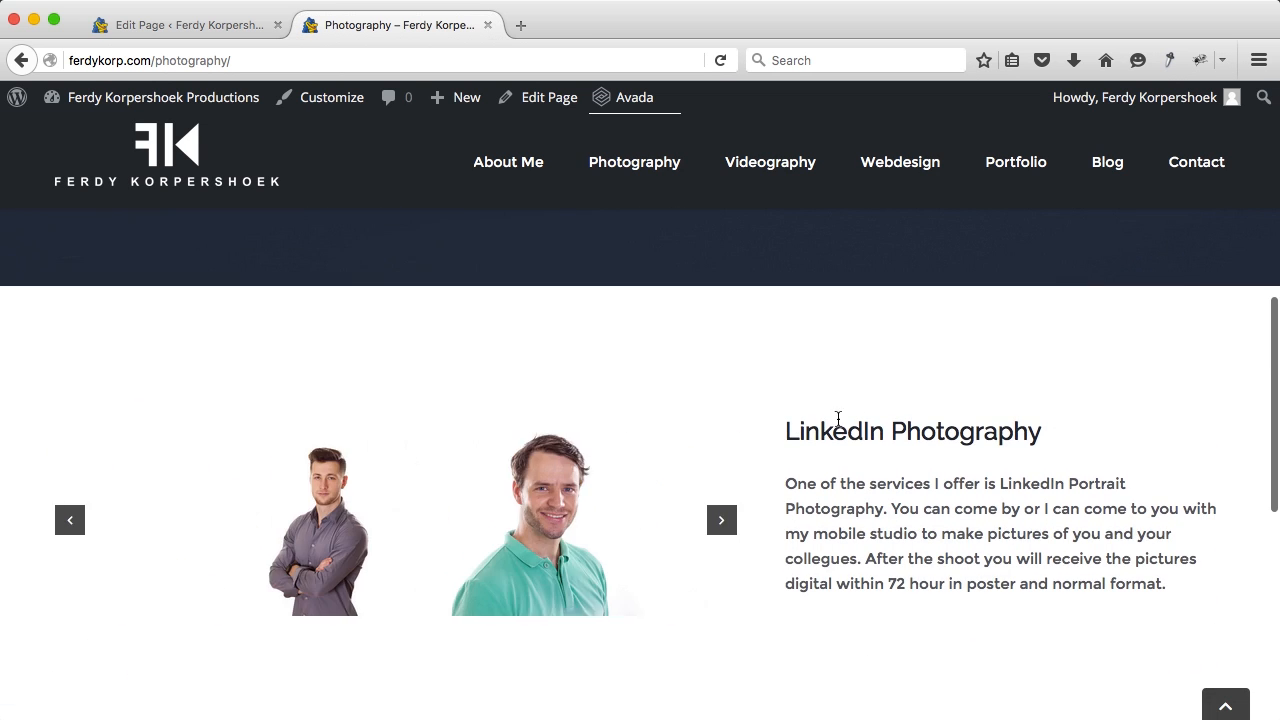
scroll(886, 469, down, 2)
scroll(889, 471, up, 1)
scroll(886, 470, down, 8)
scroll(887, 470, up, 3)
scroll(886, 469, down, 5)
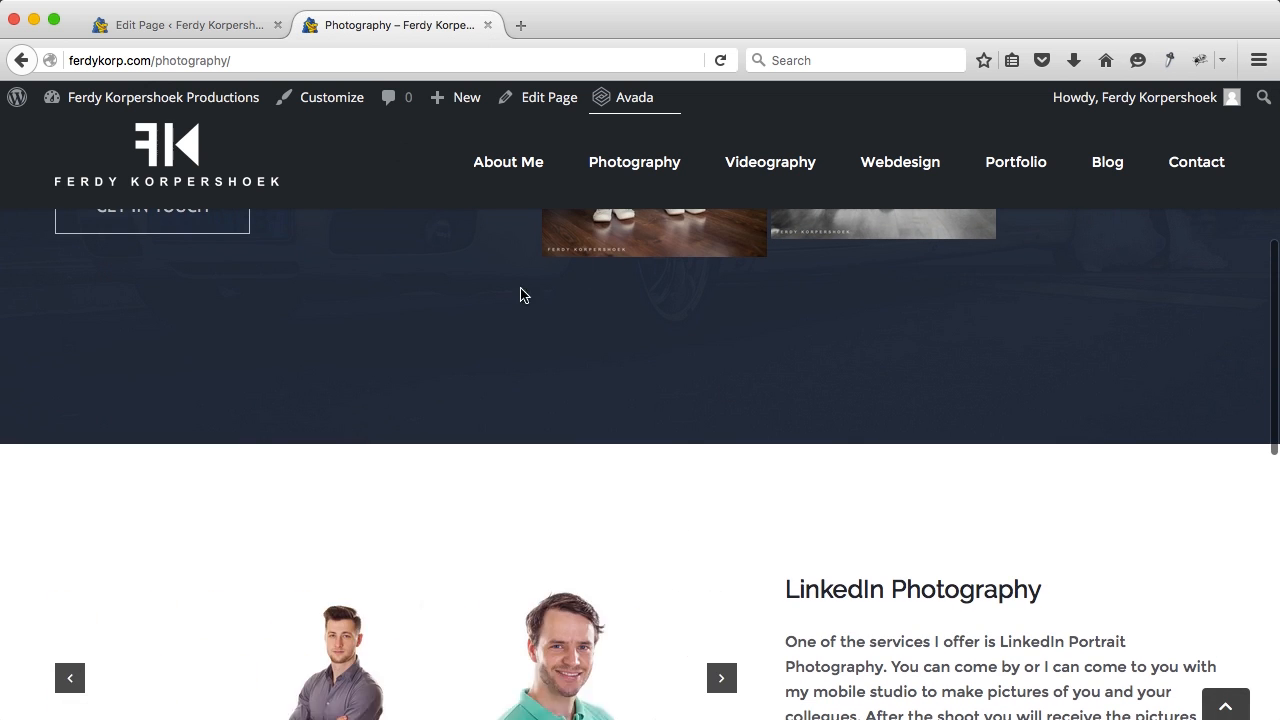
click(243, 25)
Step: Set the wedding section container's top and bottom padding to 30px
scroll(676, 365, down, 5)
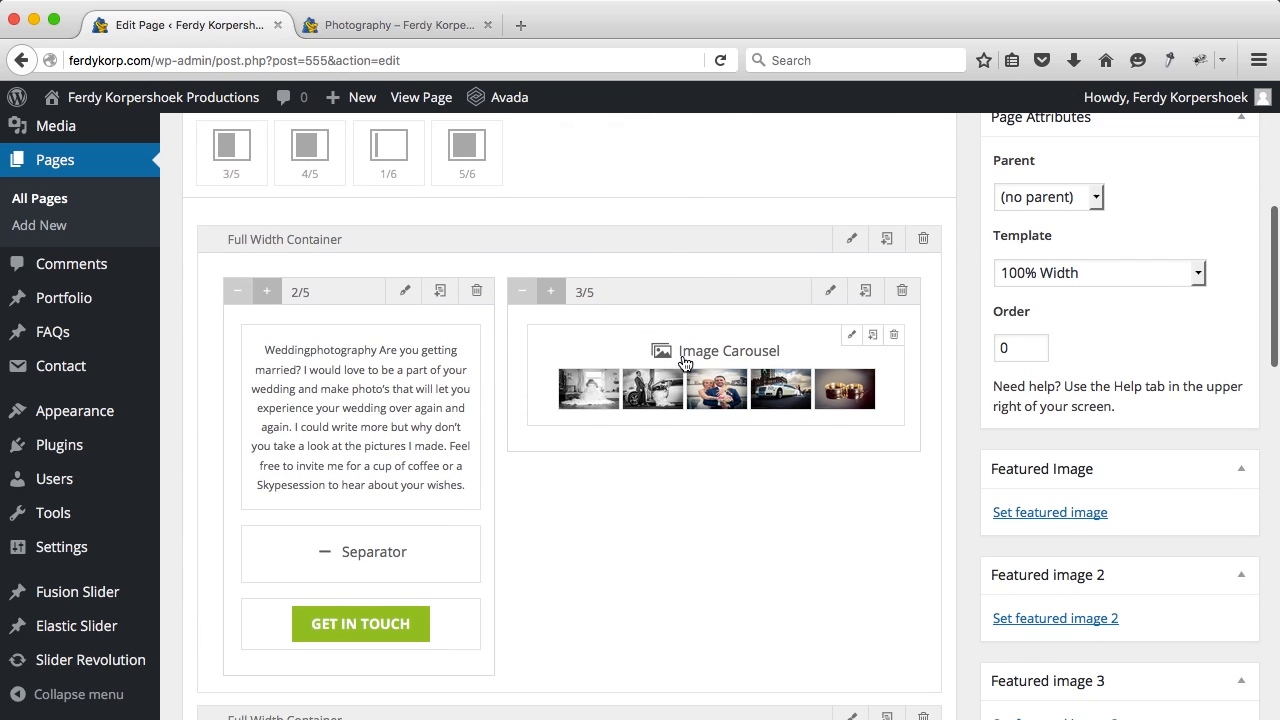
click(851, 239)
click(490, 207)
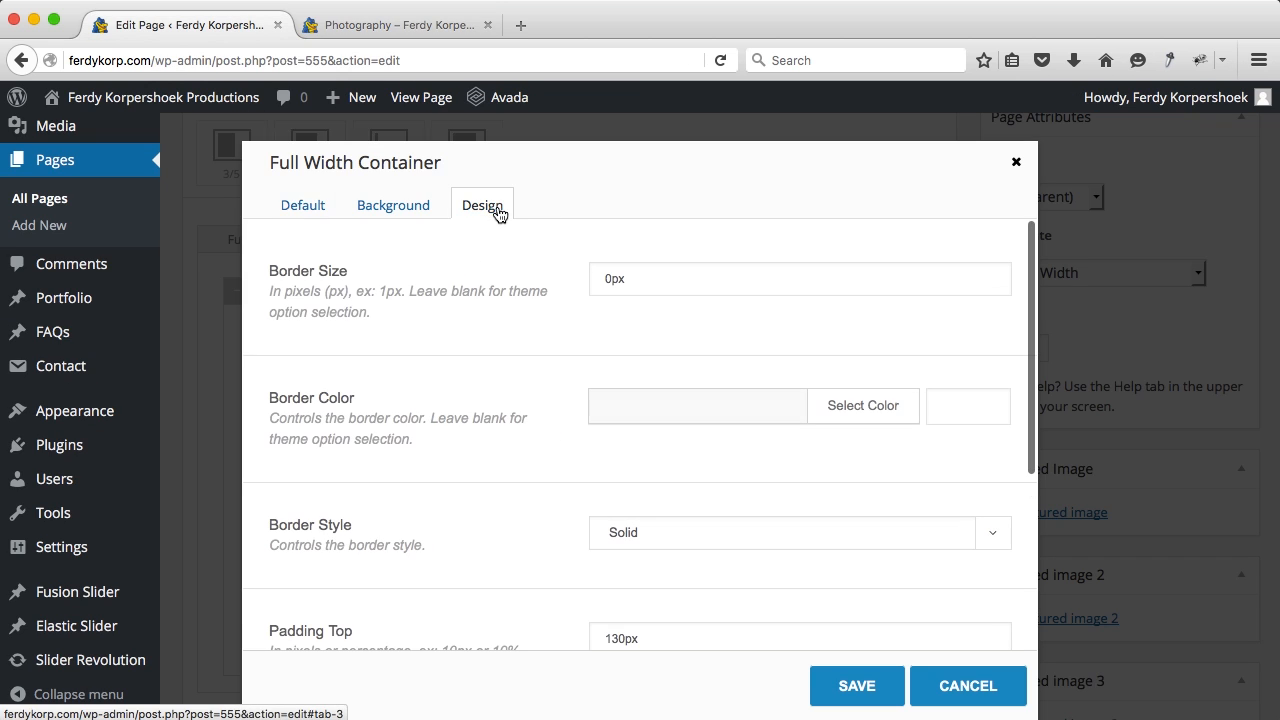
scroll(684, 572, down, 4)
click(613, 400)
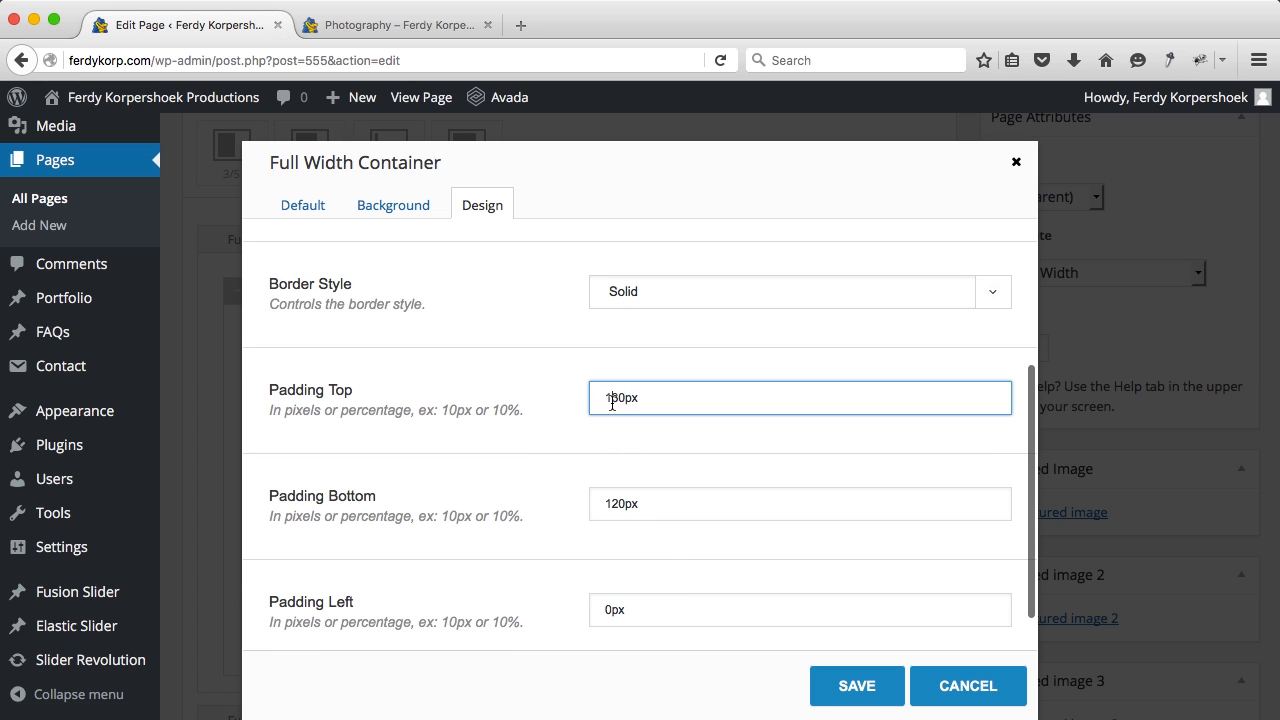
key(BackSpace)
key(Tab)
text(3)
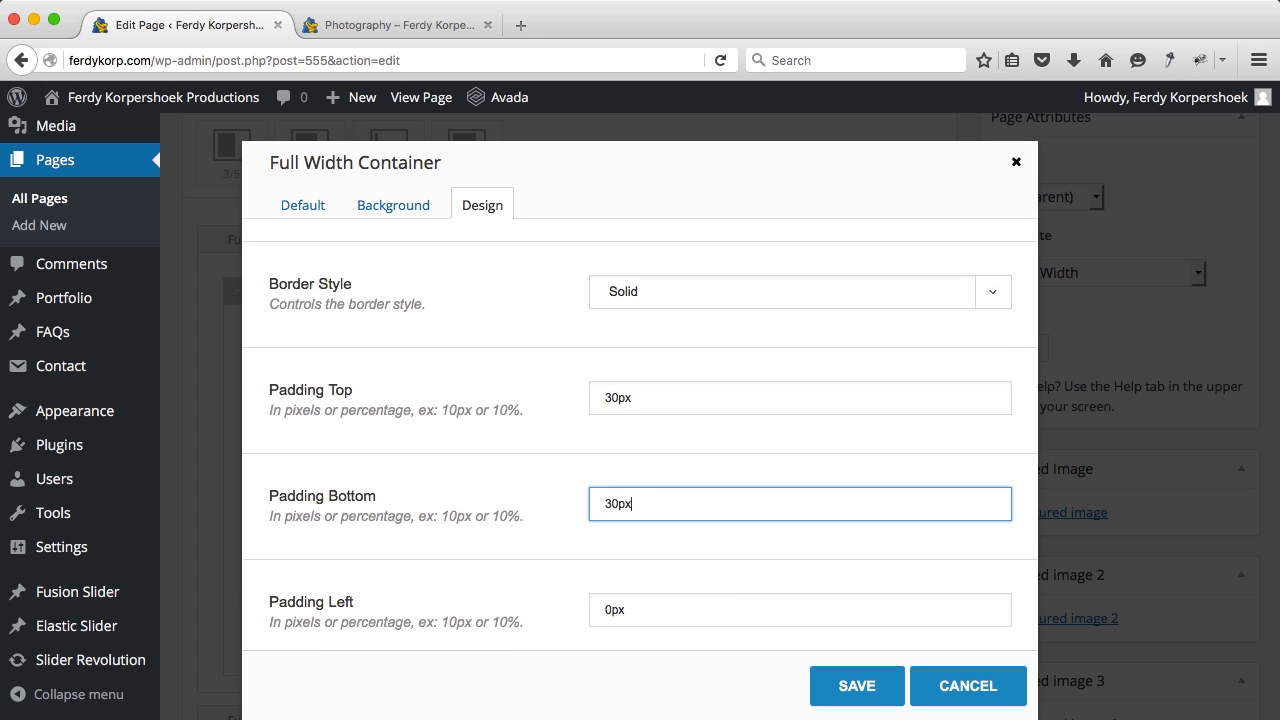
click(866, 688)
Step: Set the LinkedIn container's top and bottom padding to 30px and update the page
scroll(912, 557, down, 5)
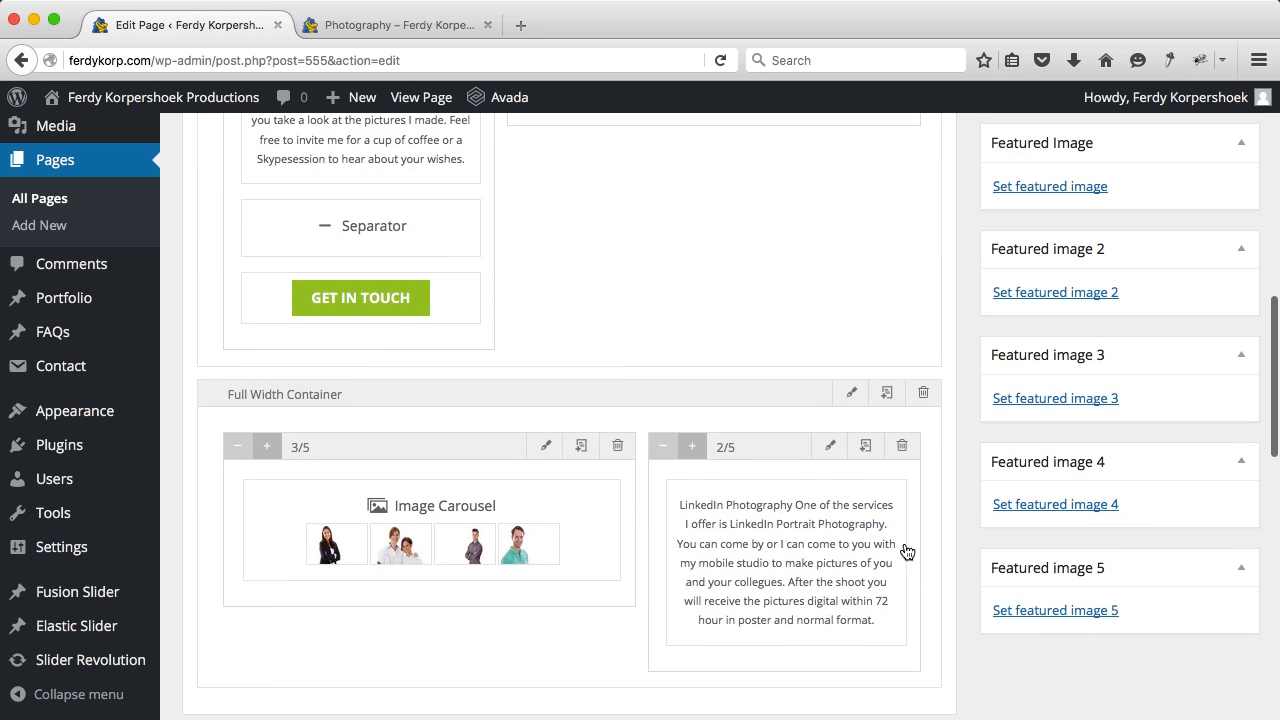
click(852, 393)
scroll(648, 465, down, 3)
scroll(648, 465, up, 3)
click(490, 205)
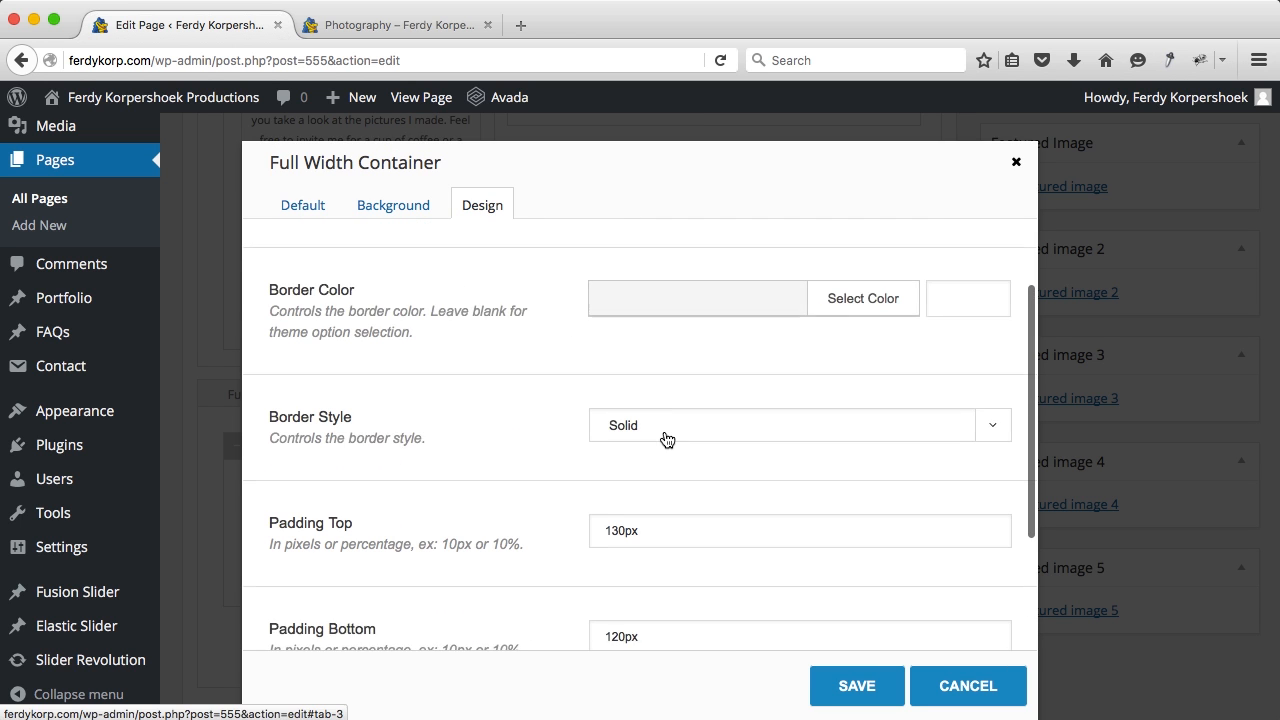
scroll(614, 431, down, 2)
drag(613, 381, 583, 380)
key(BackSpace)
key(Tab)
key(Left)
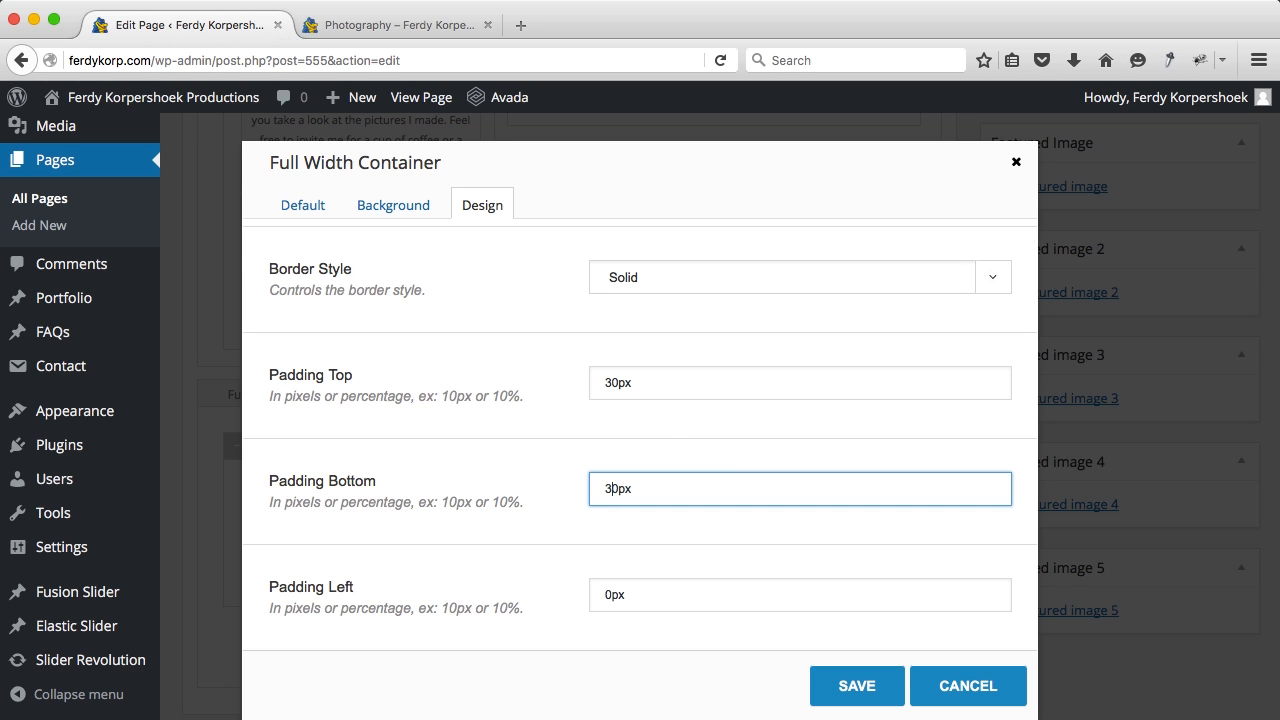
click(845, 686)
scroll(1008, 428, up, 5)
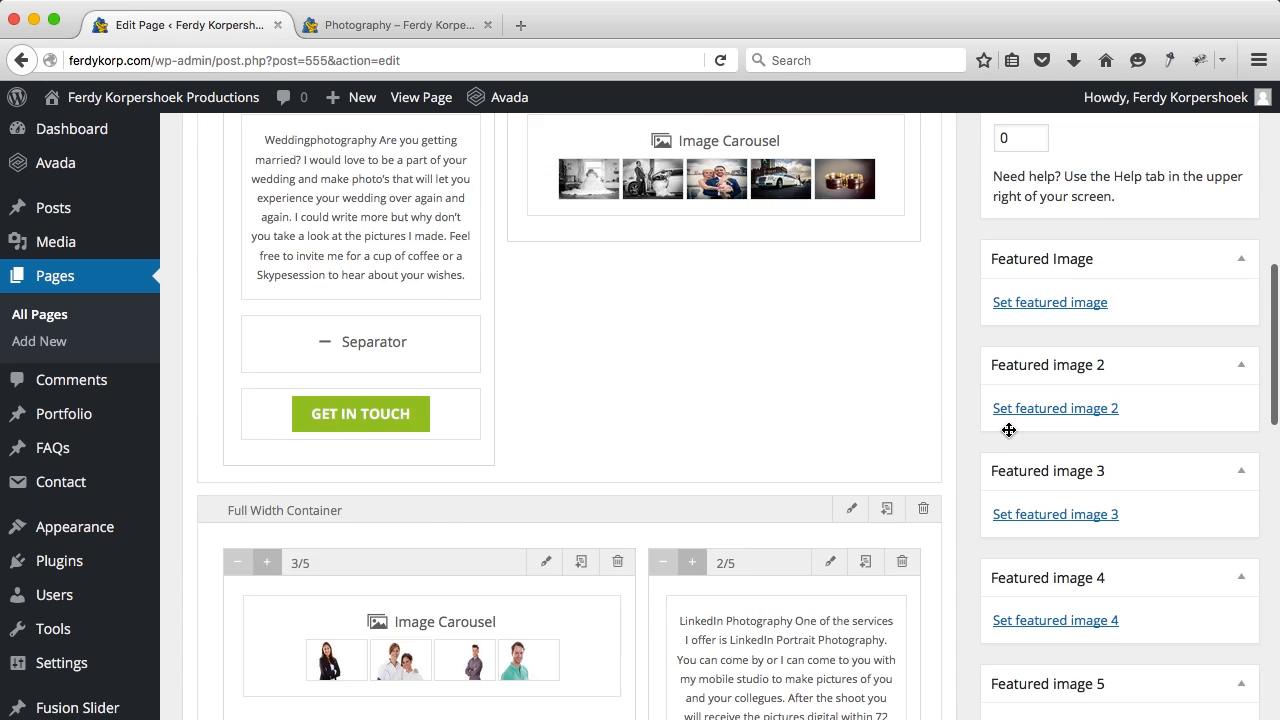
click(1212, 505)
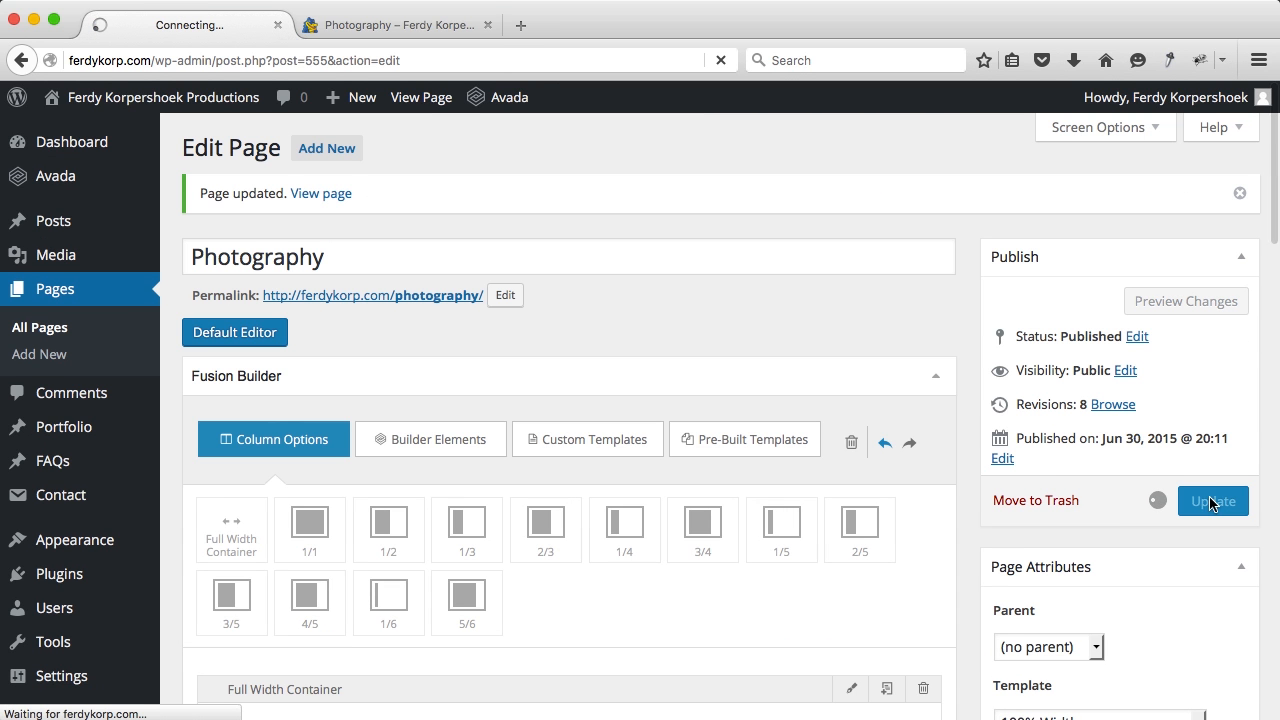
Step: Scroll the live Photography page to check the 30px spacing of the wedding and LinkedIn sections
click(401, 30)
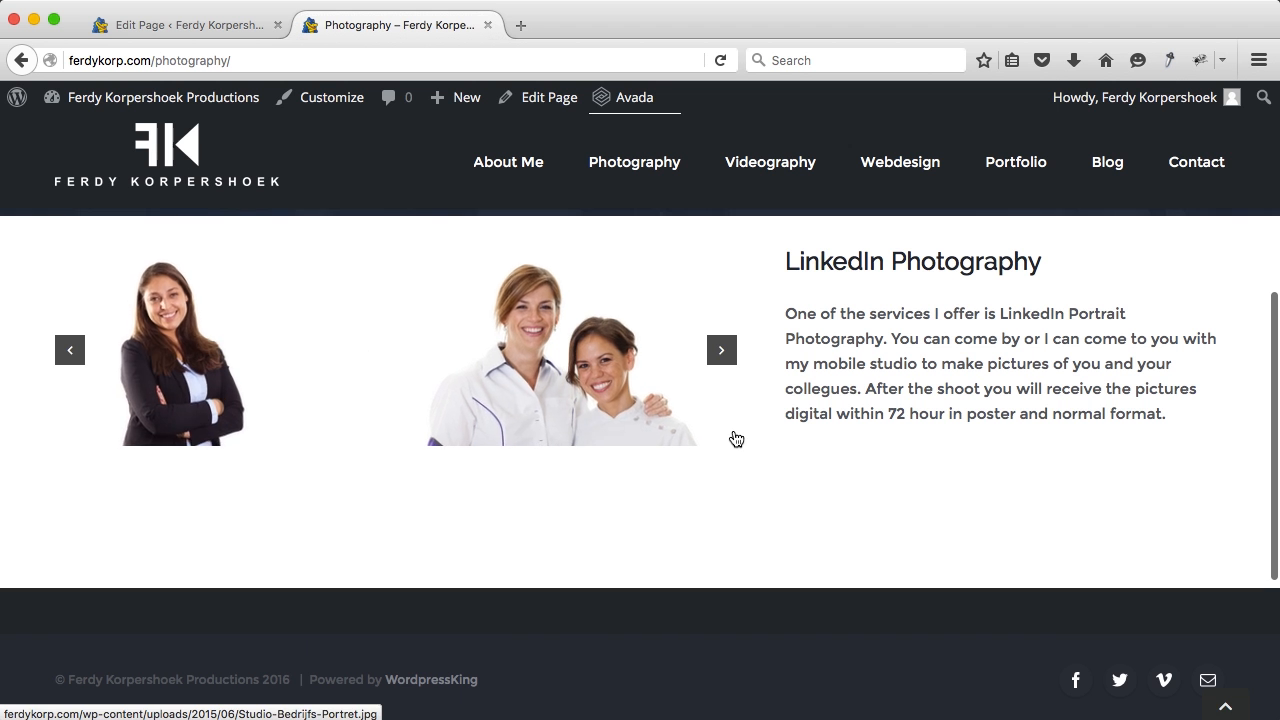
scroll(735, 438, down, 5)
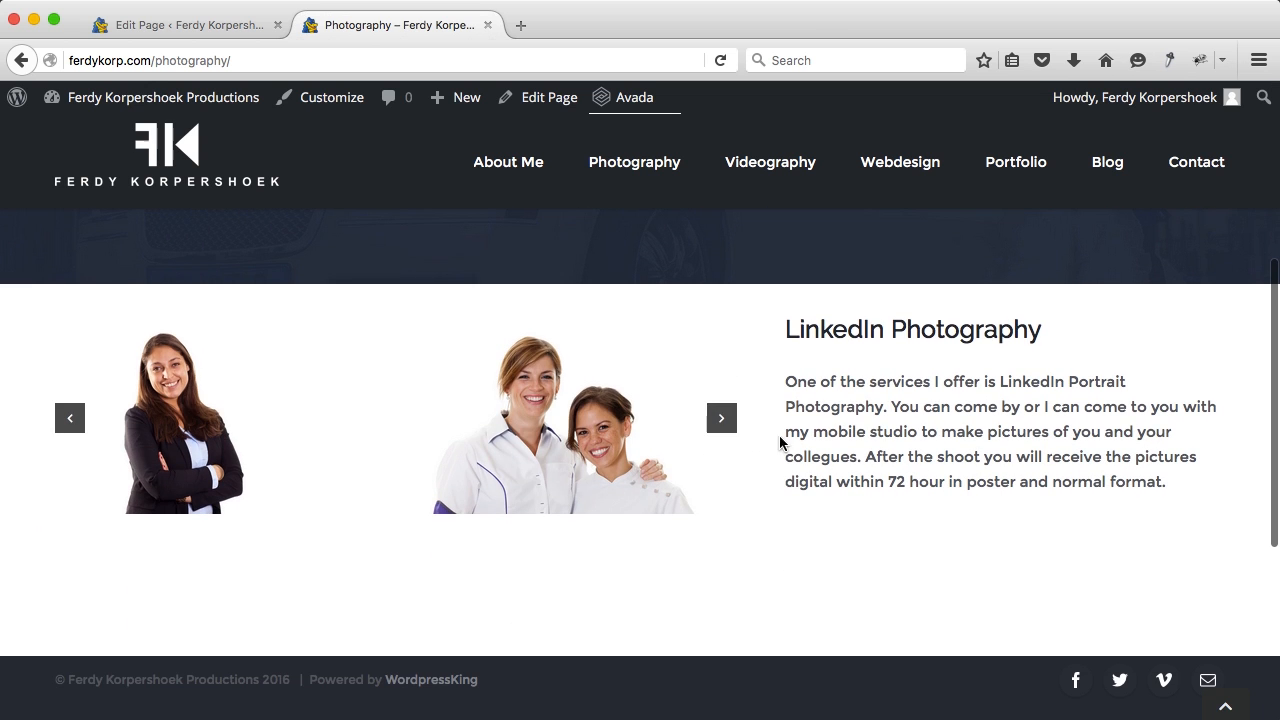
scroll(823, 450, up, 5)
scroll(789, 443, down, 2)
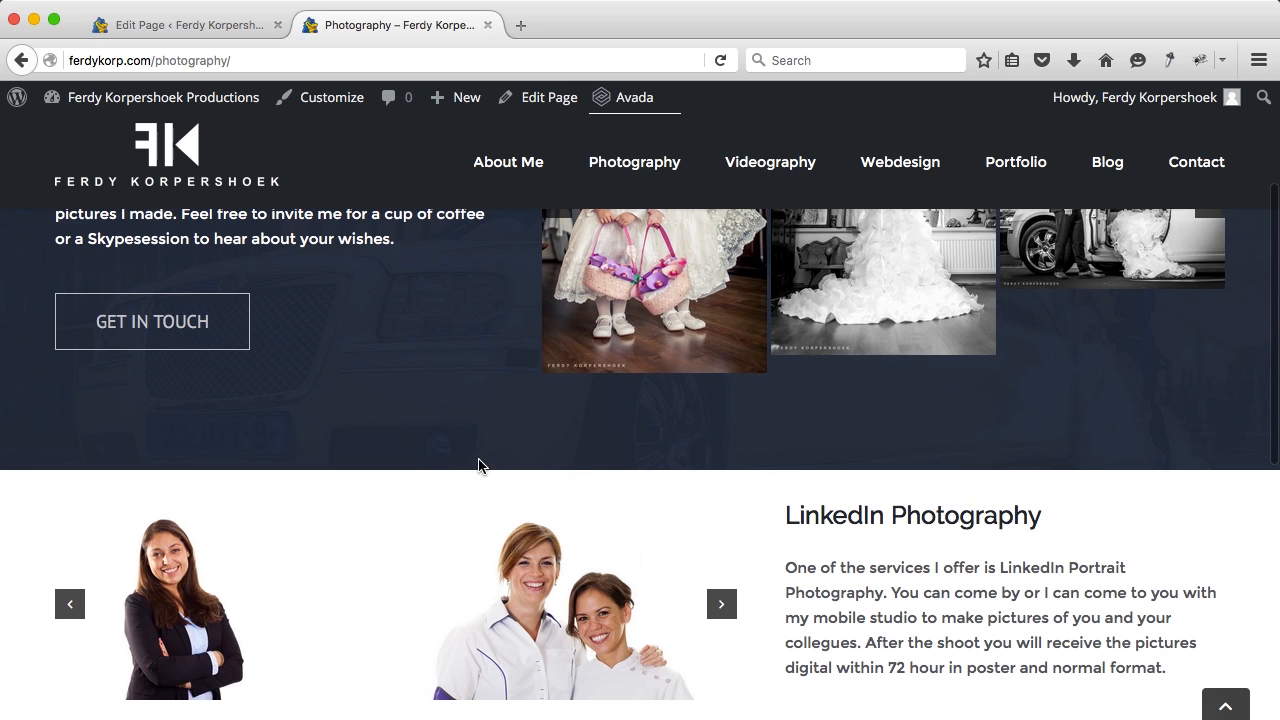
Step: Open the About Me page in a new tab and look through it
middle_click(528, 163)
click(584, 25)
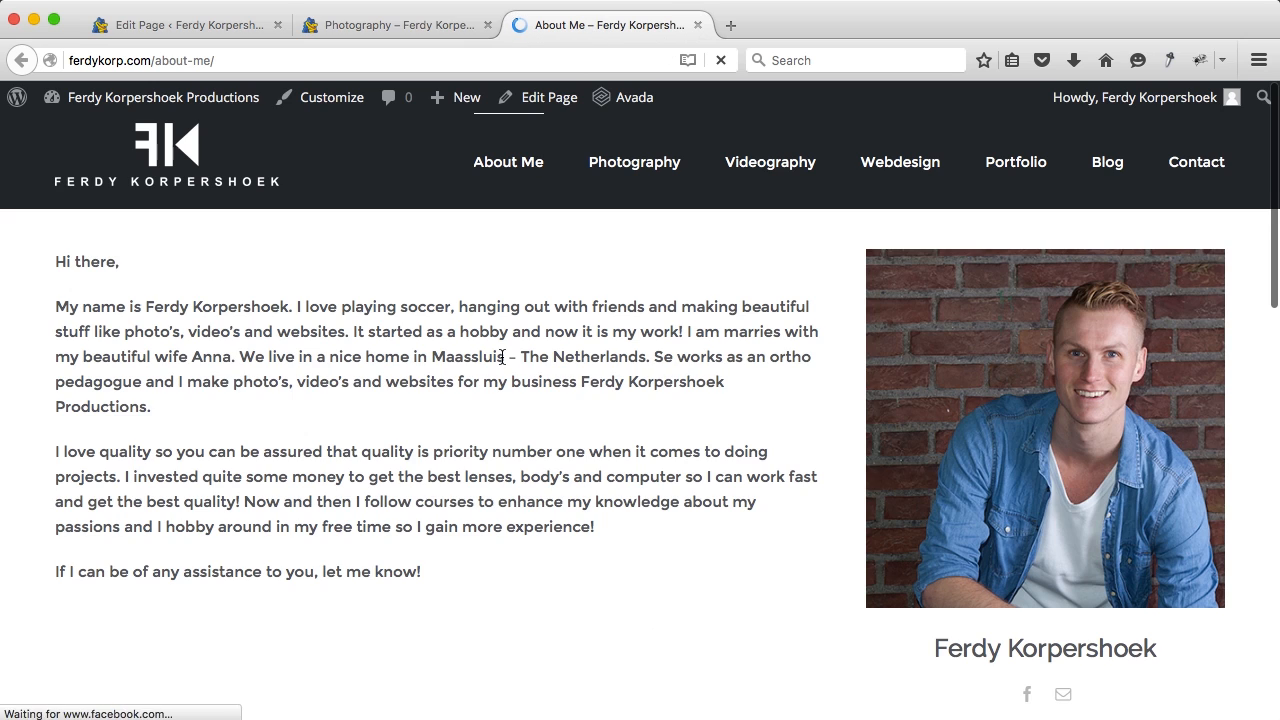
scroll(502, 363, down, 5)
scroll(460, 545, down, 3)
scroll(460, 545, up, 5)
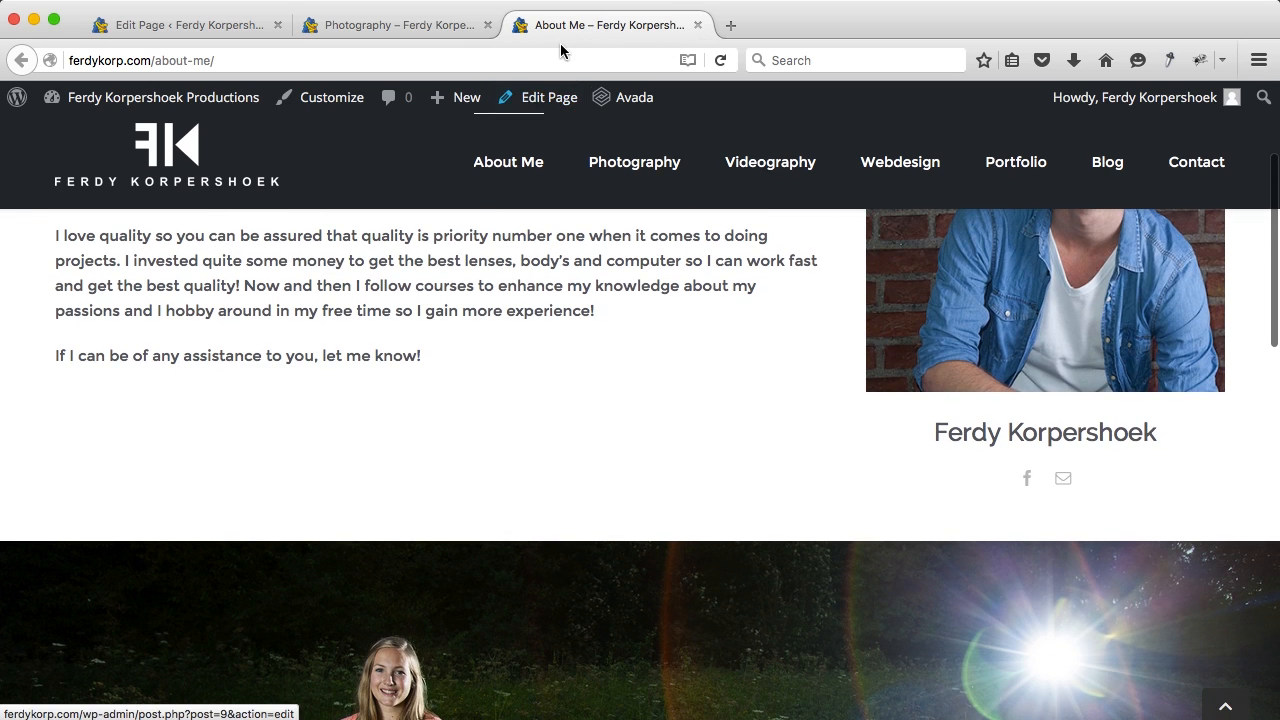
Step: Edit the About Me page and switch to the Default Editor to show raw shortcodes
click(540, 104)
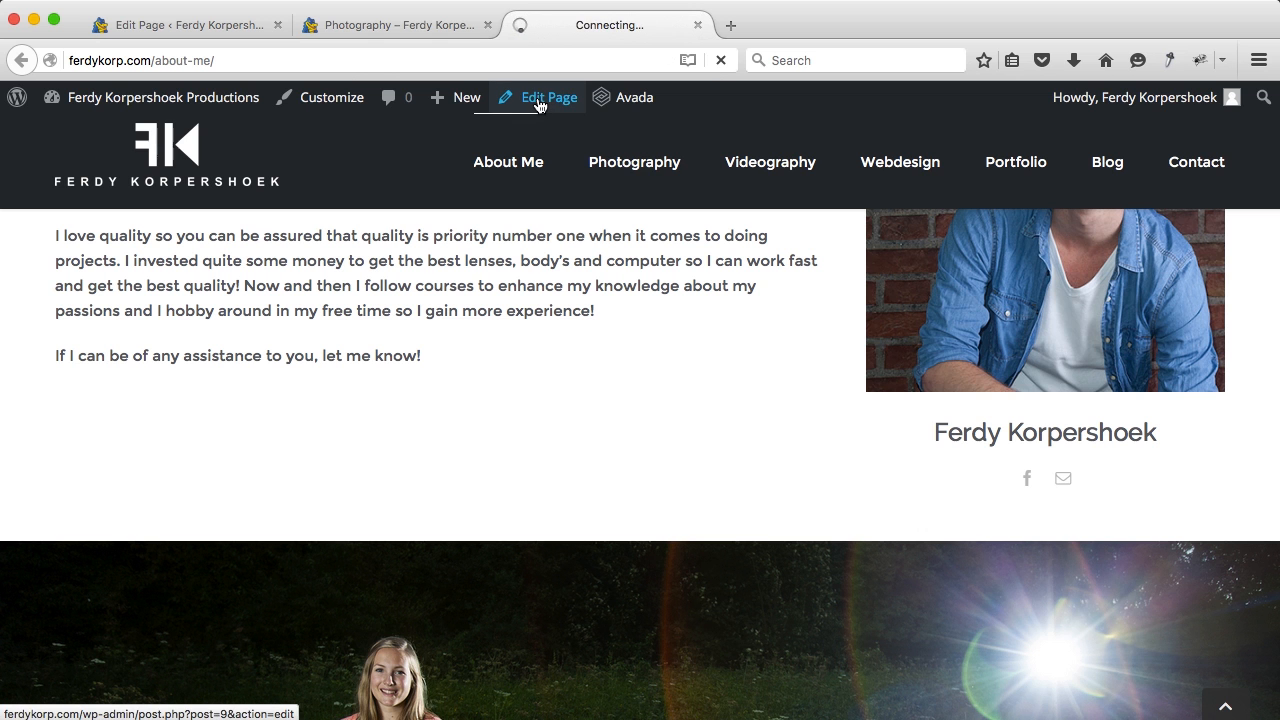
scroll(638, 370, down, 5)
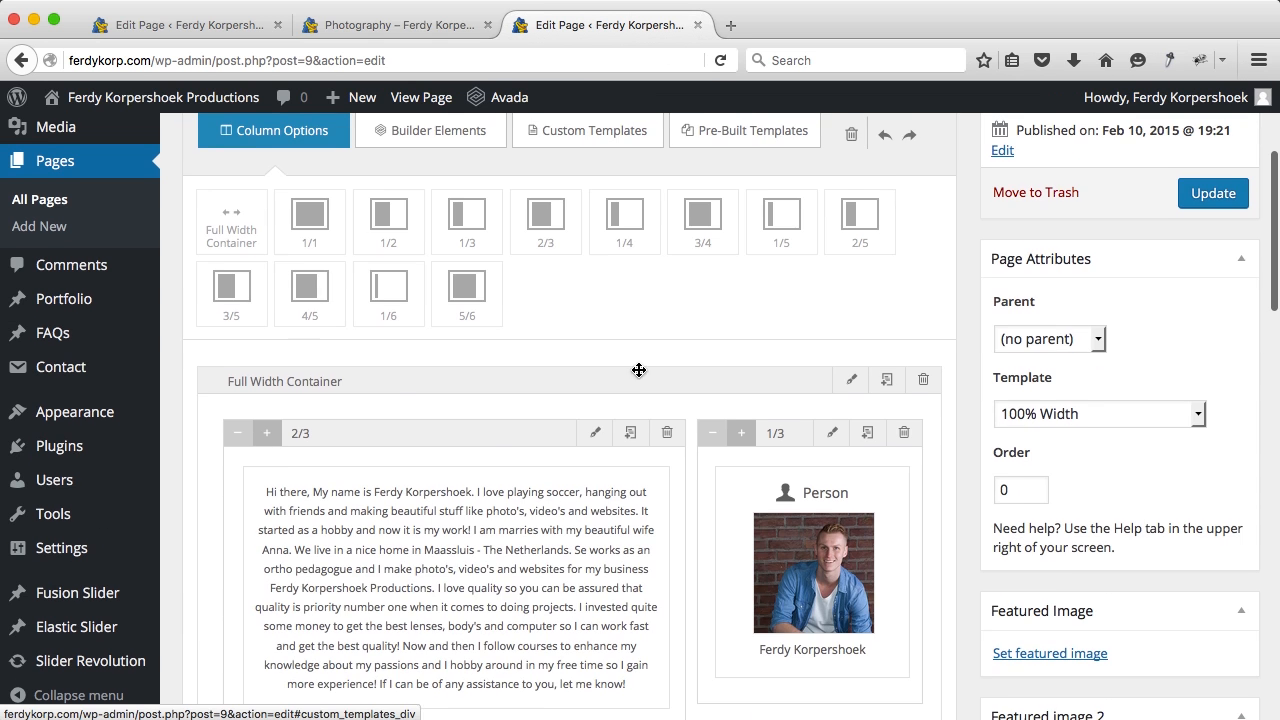
scroll(397, 383, down, 10)
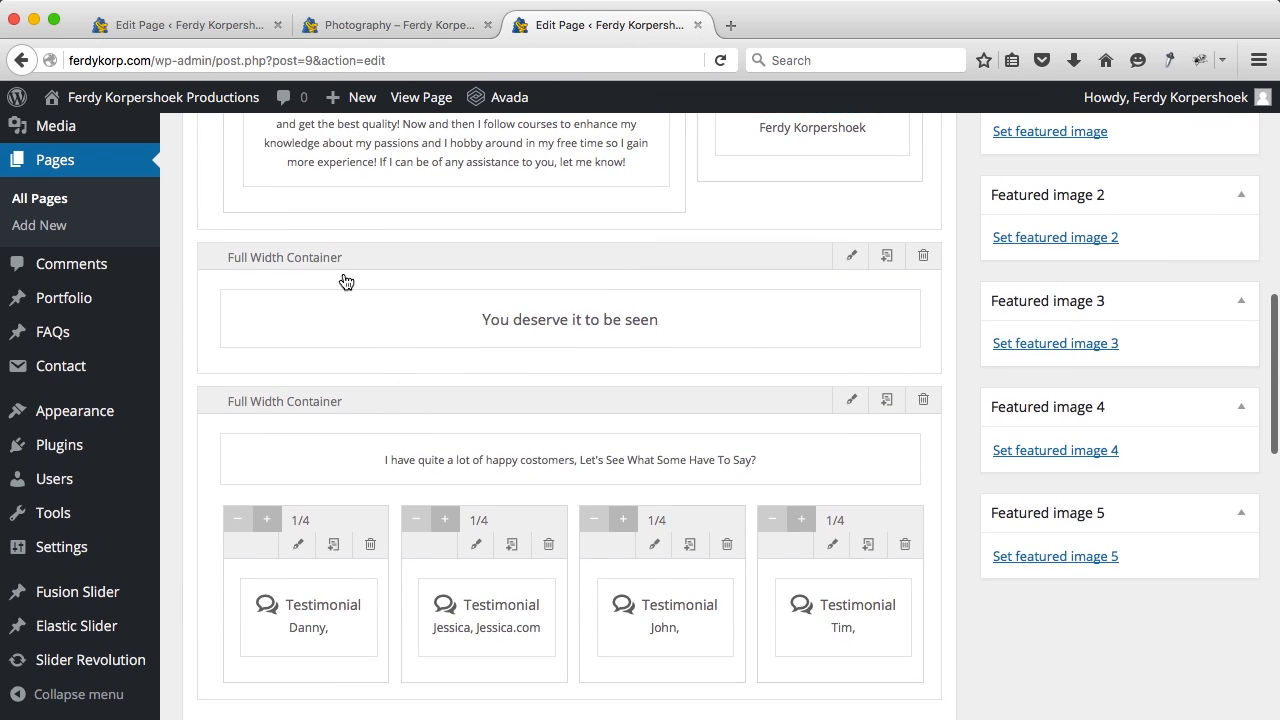
scroll(331, 460, down, 5)
scroll(331, 460, up, 4)
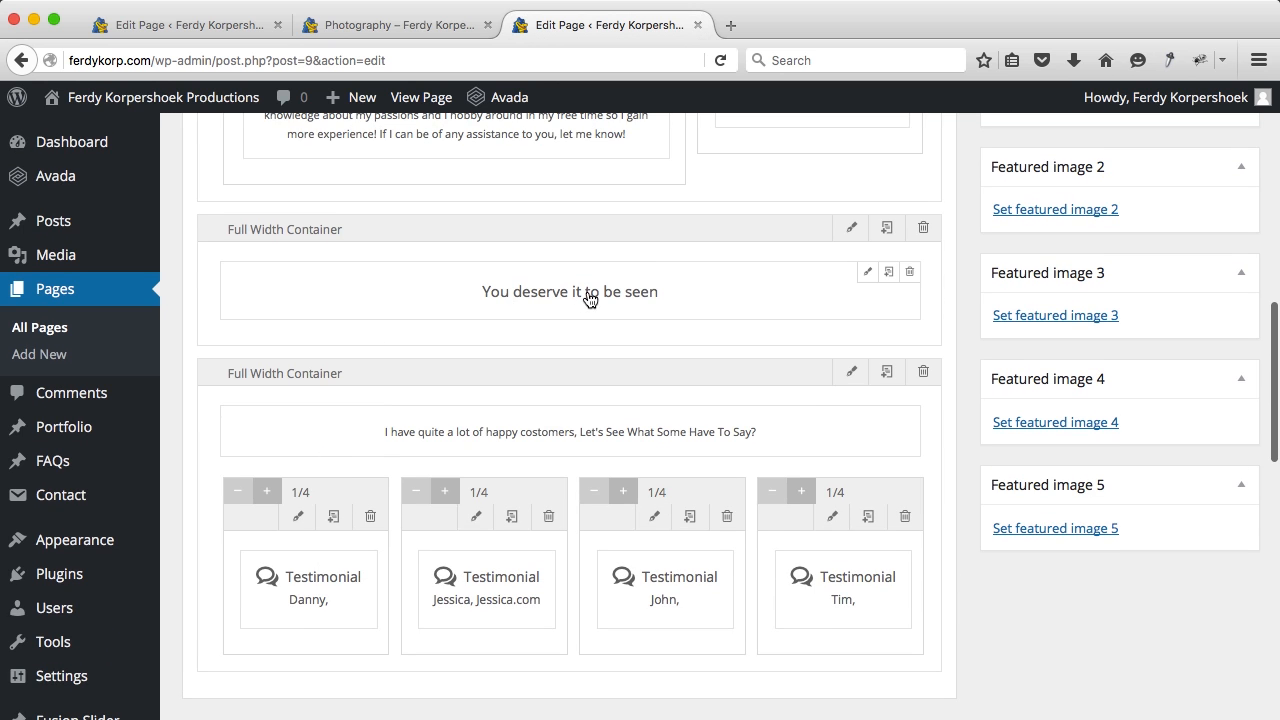
scroll(440, 284, up, 3)
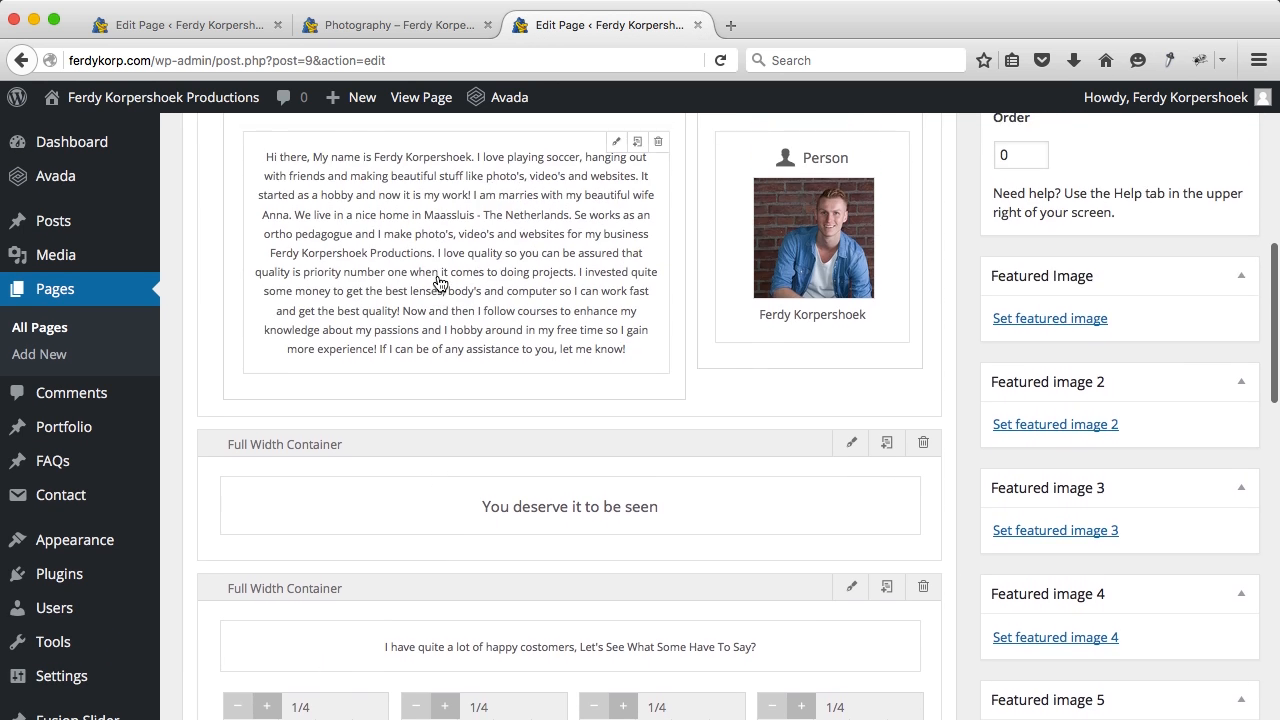
scroll(440, 284, down, 1)
scroll(440, 284, up, 10)
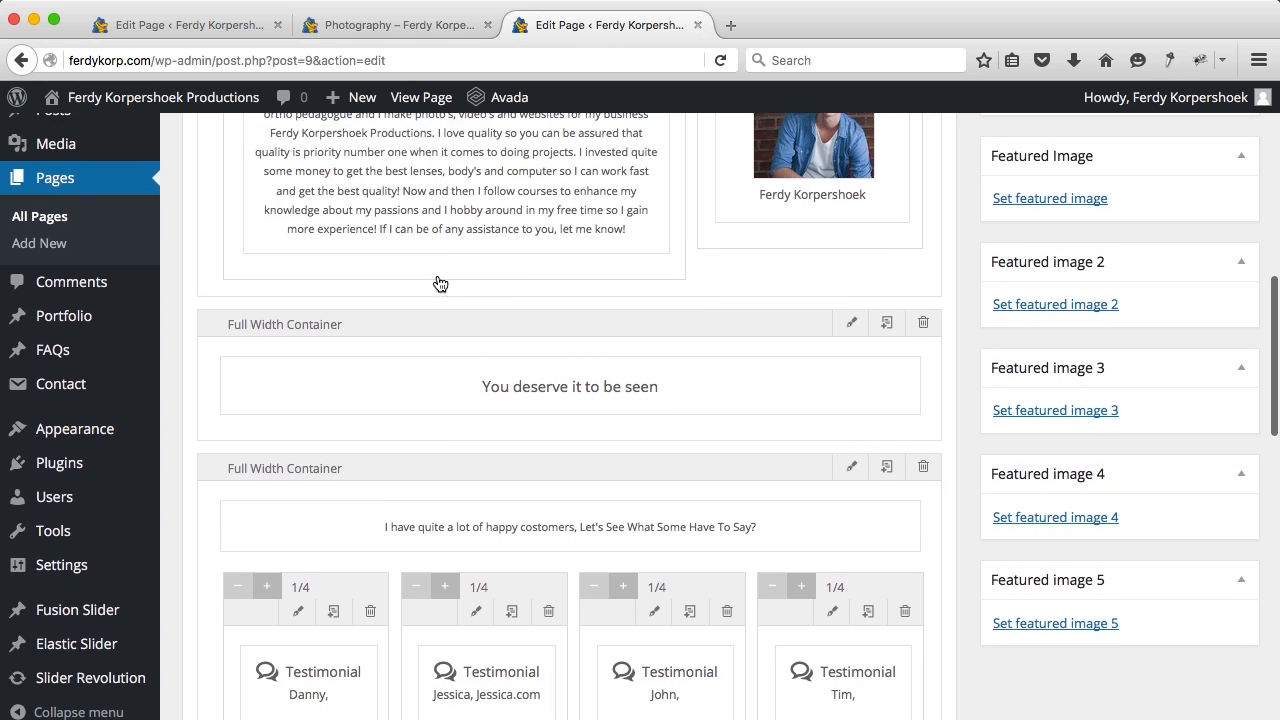
click(240, 270)
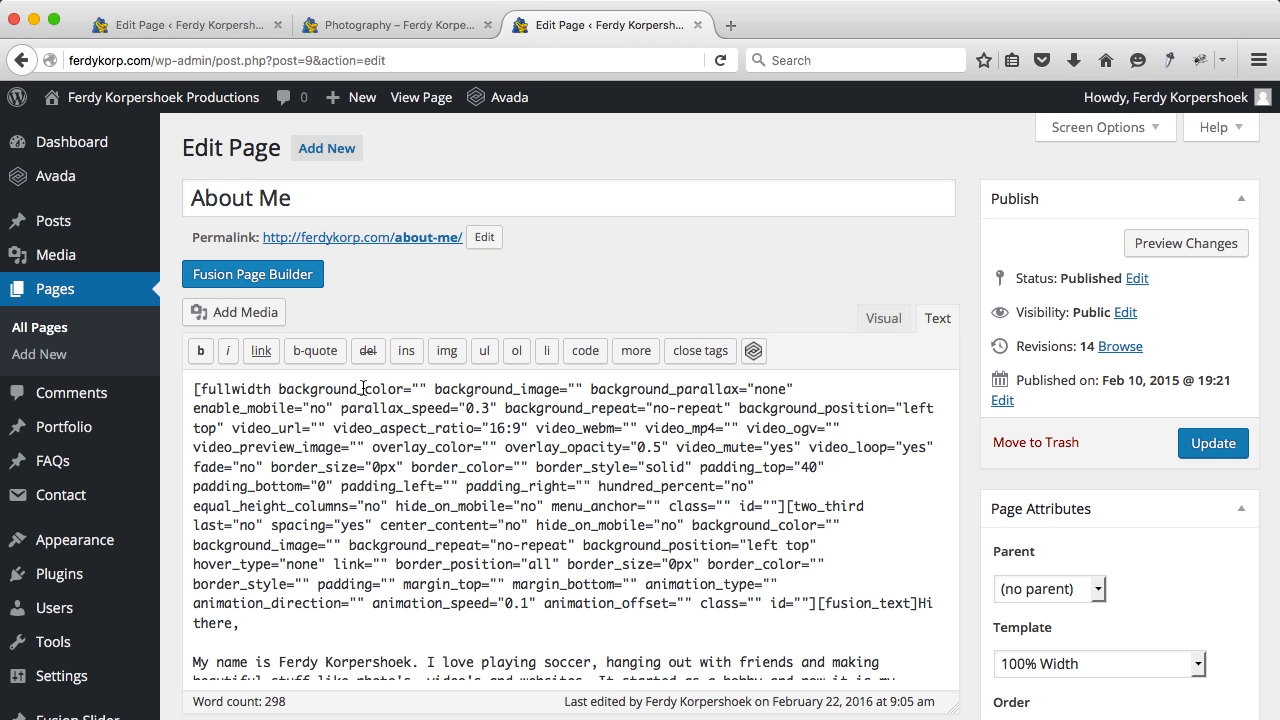
Step: Find the second '[fullwidth' match and select the 'You deserve it to be seen' container shortcode
drag(272, 388, 190, 380)
key(ctrl+c)
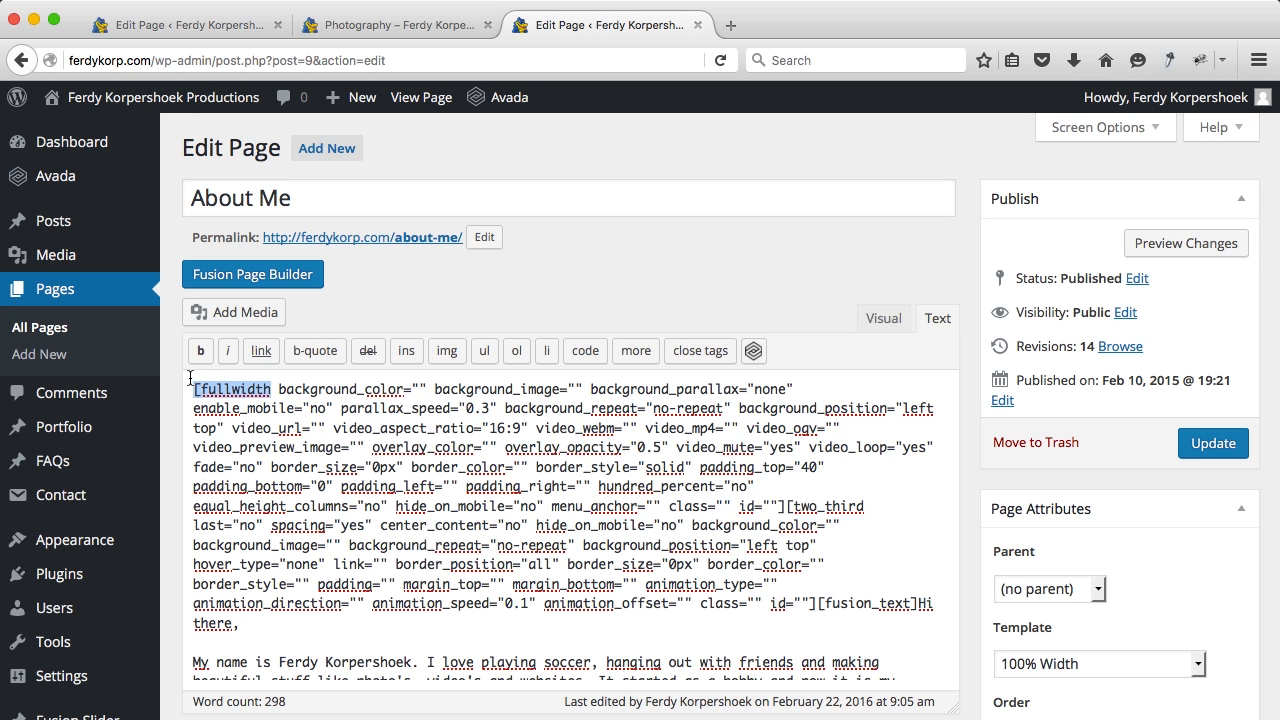
click(242, 397)
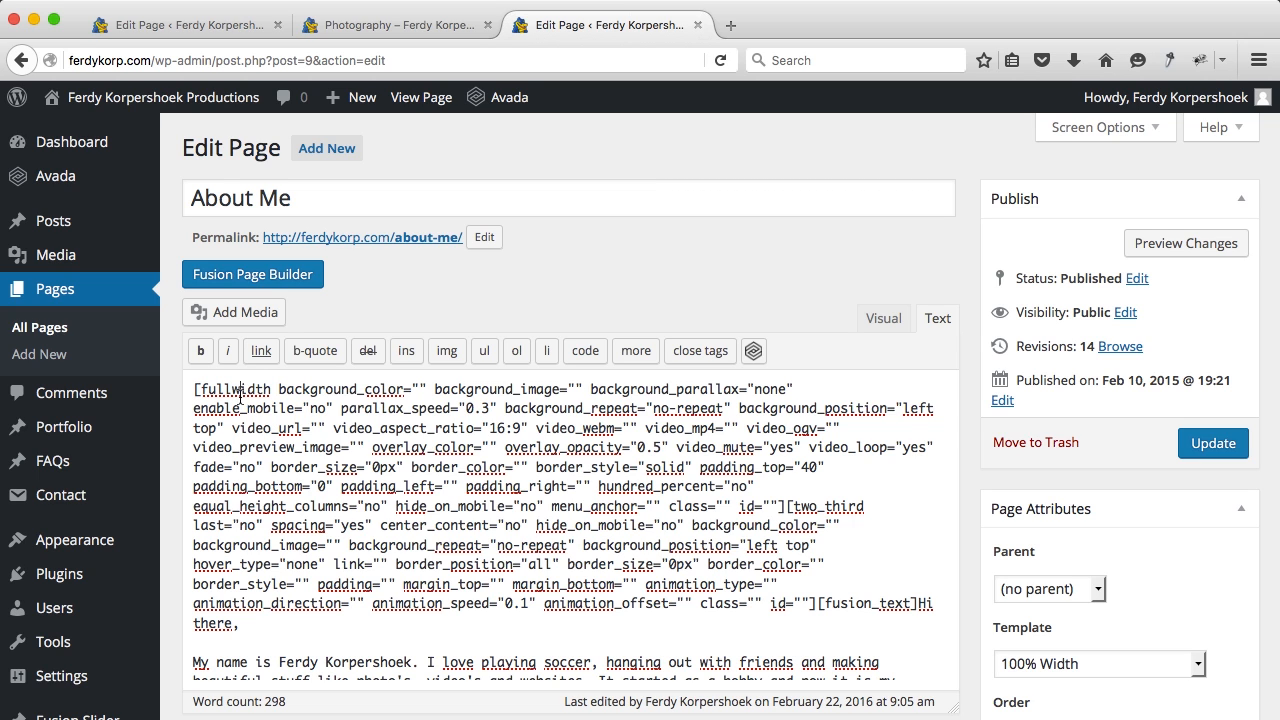
key(ctrl+f)
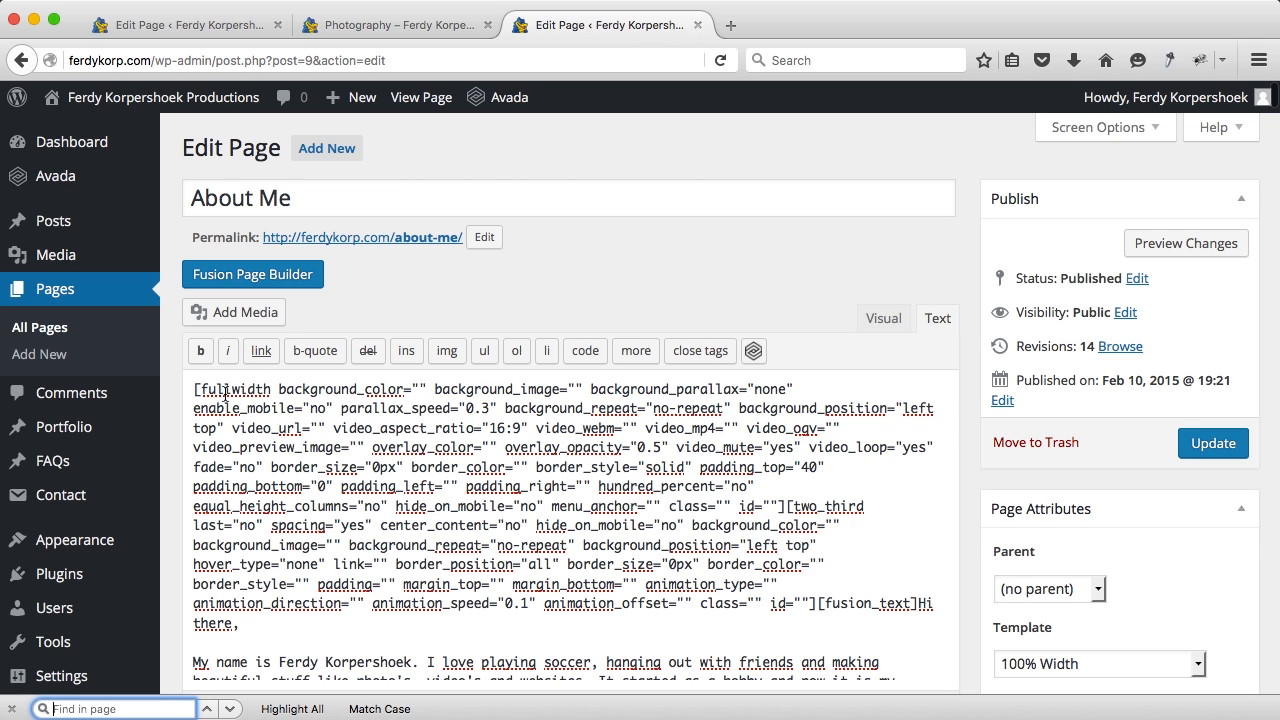
key(ctrl+v)
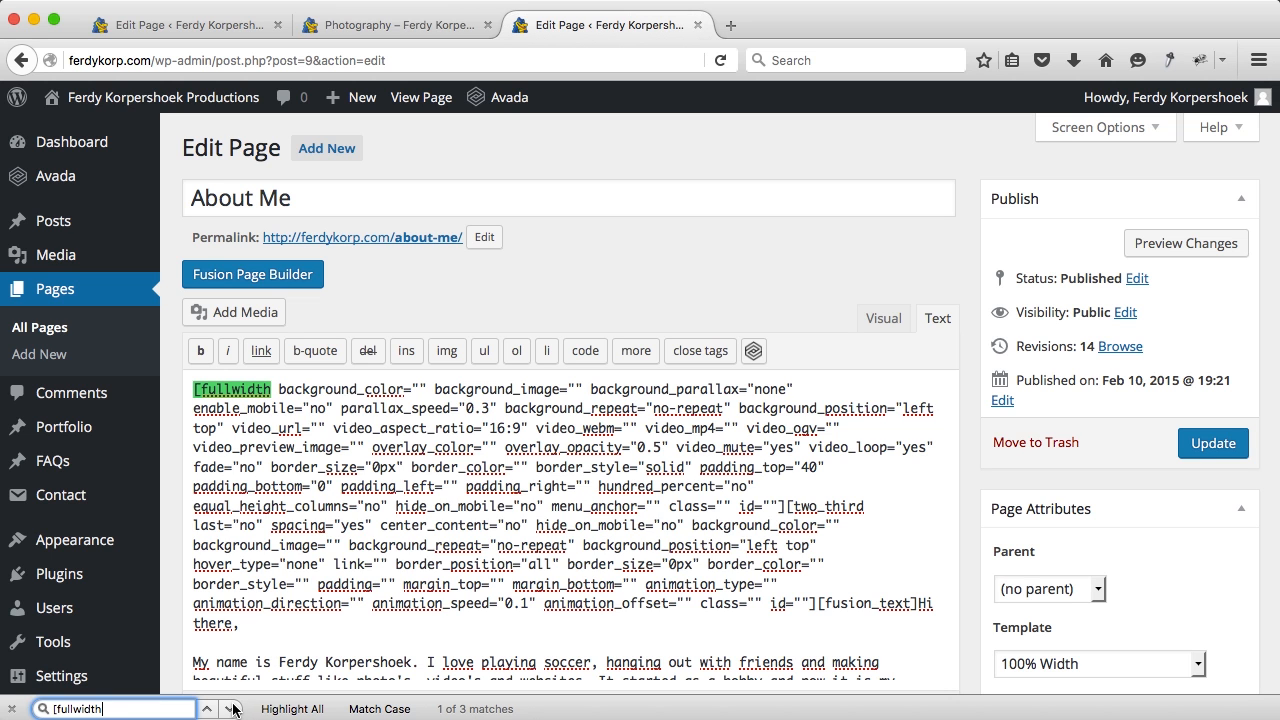
click(231, 709)
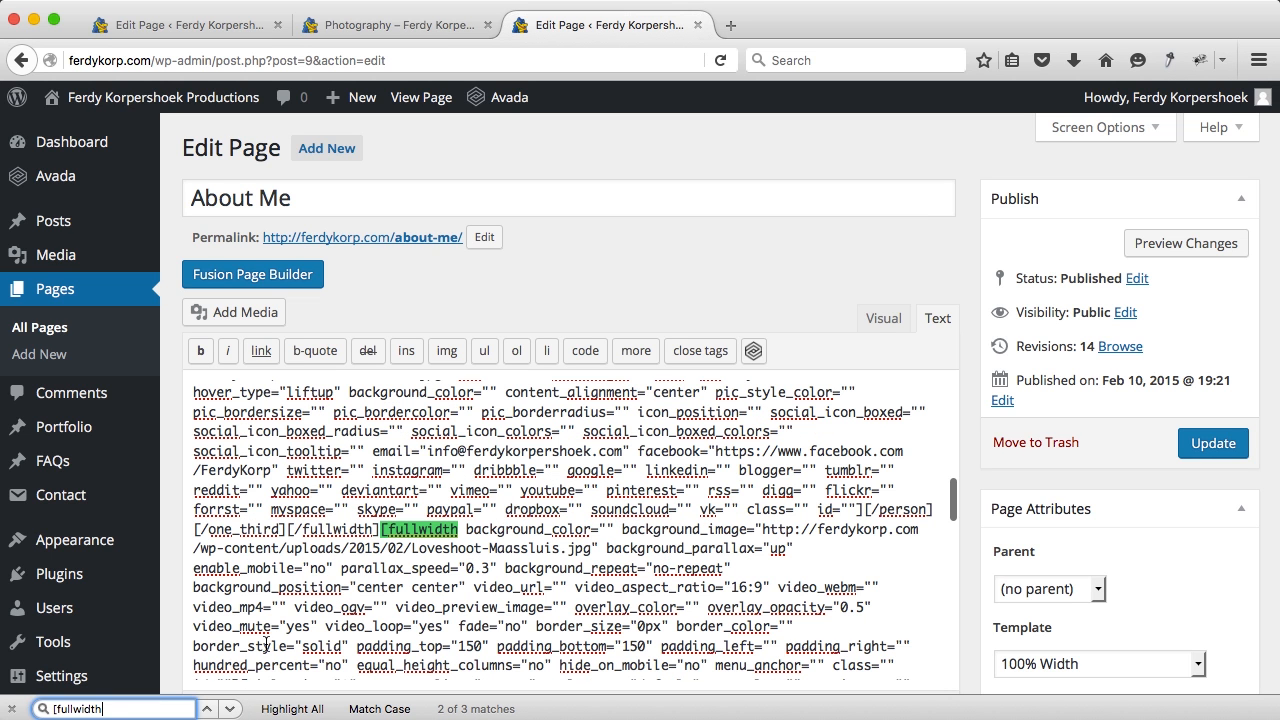
click(414, 530)
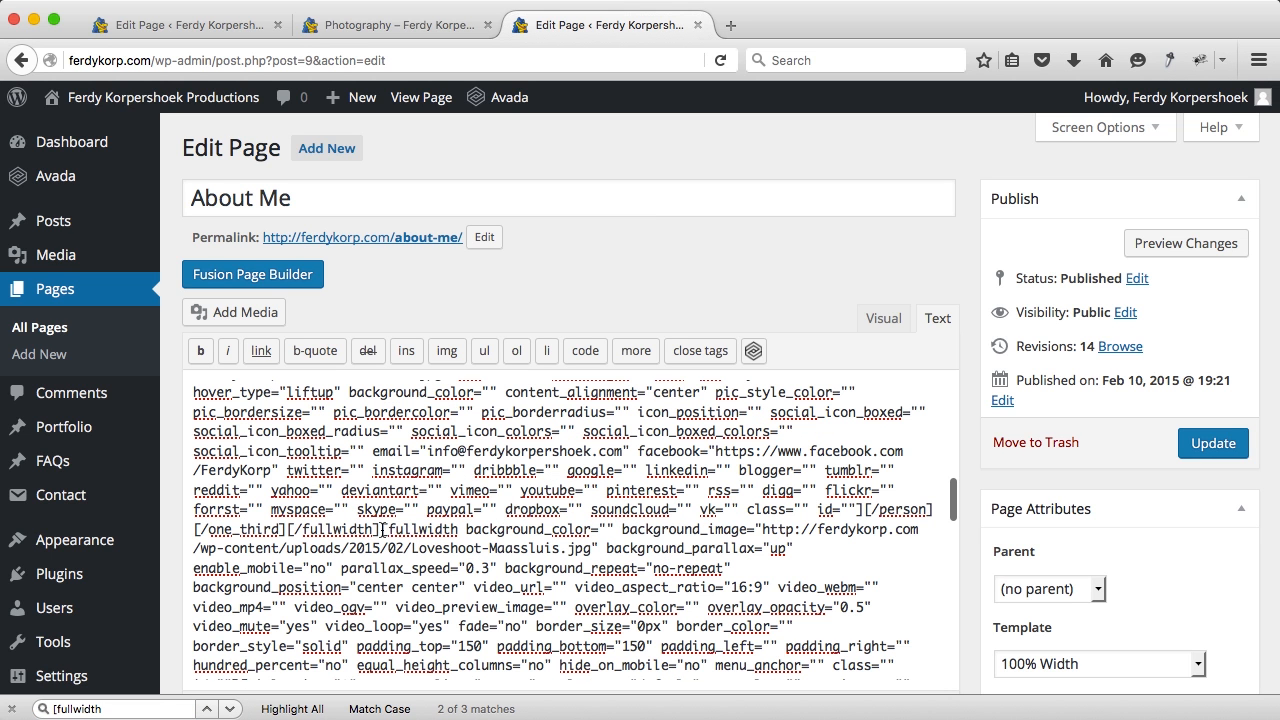
drag(382, 530, 784, 595)
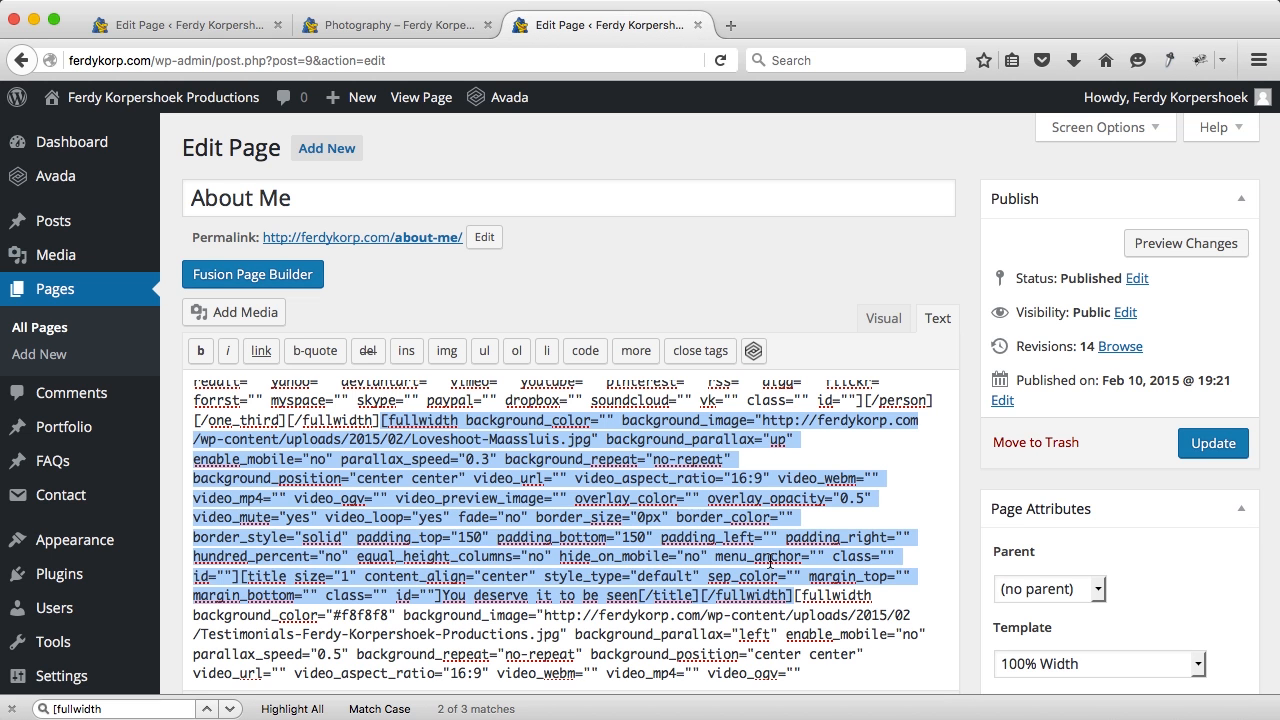
Step: Close the About Me tab and open the Photography page in the Default Editor
click(697, 25)
click(548, 100)
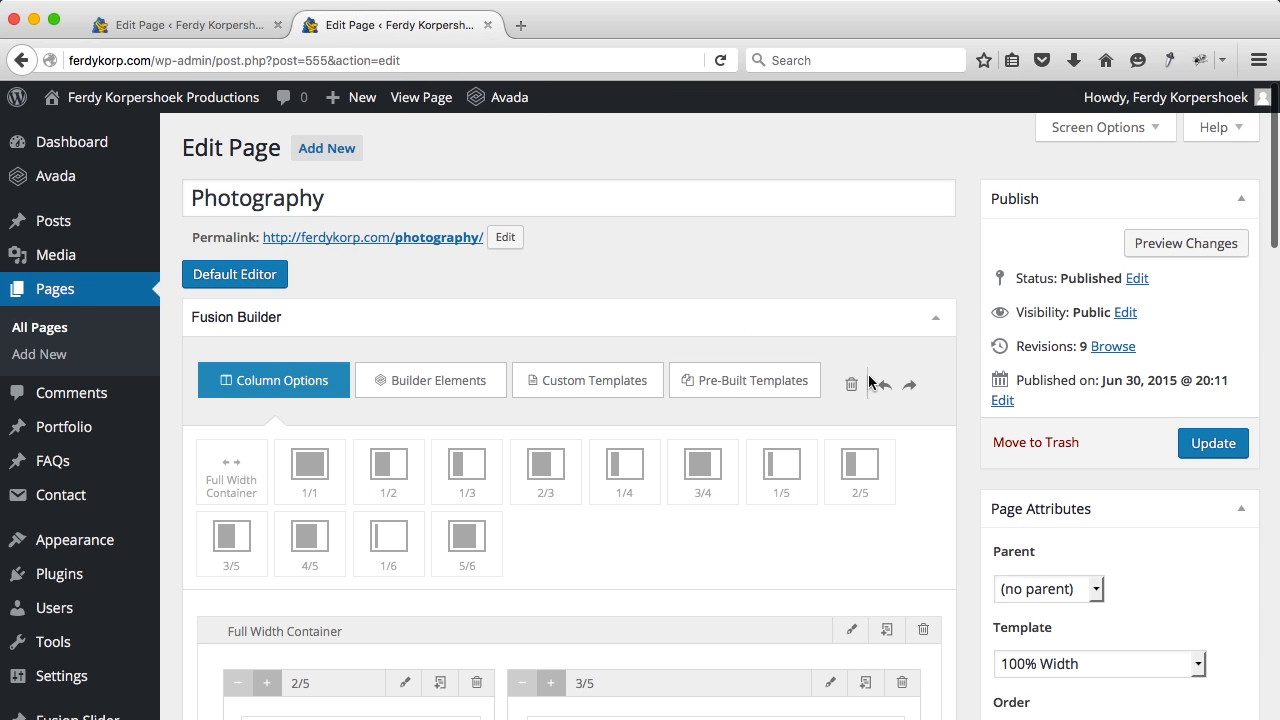
click(230, 275)
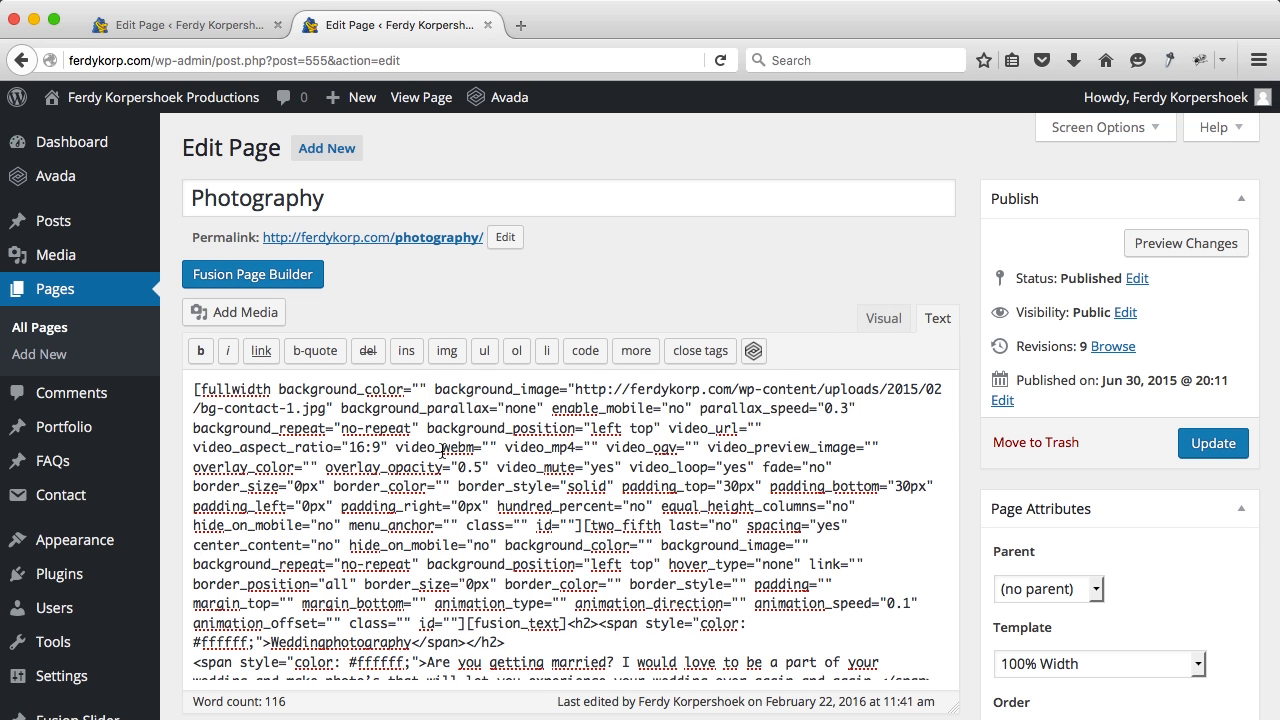
Step: Paste the copied 'You deserve it to be seen' section before the second '[fullwidth' match, then update
key(super+f)
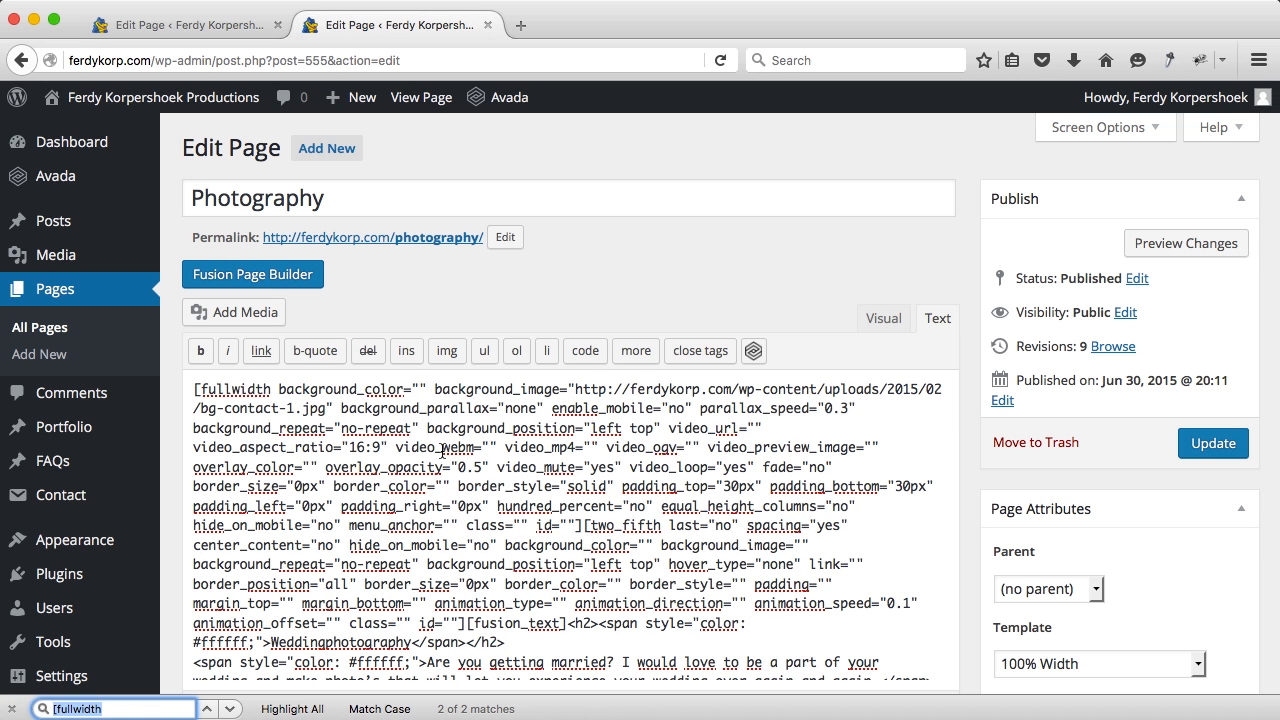
click(231, 709)
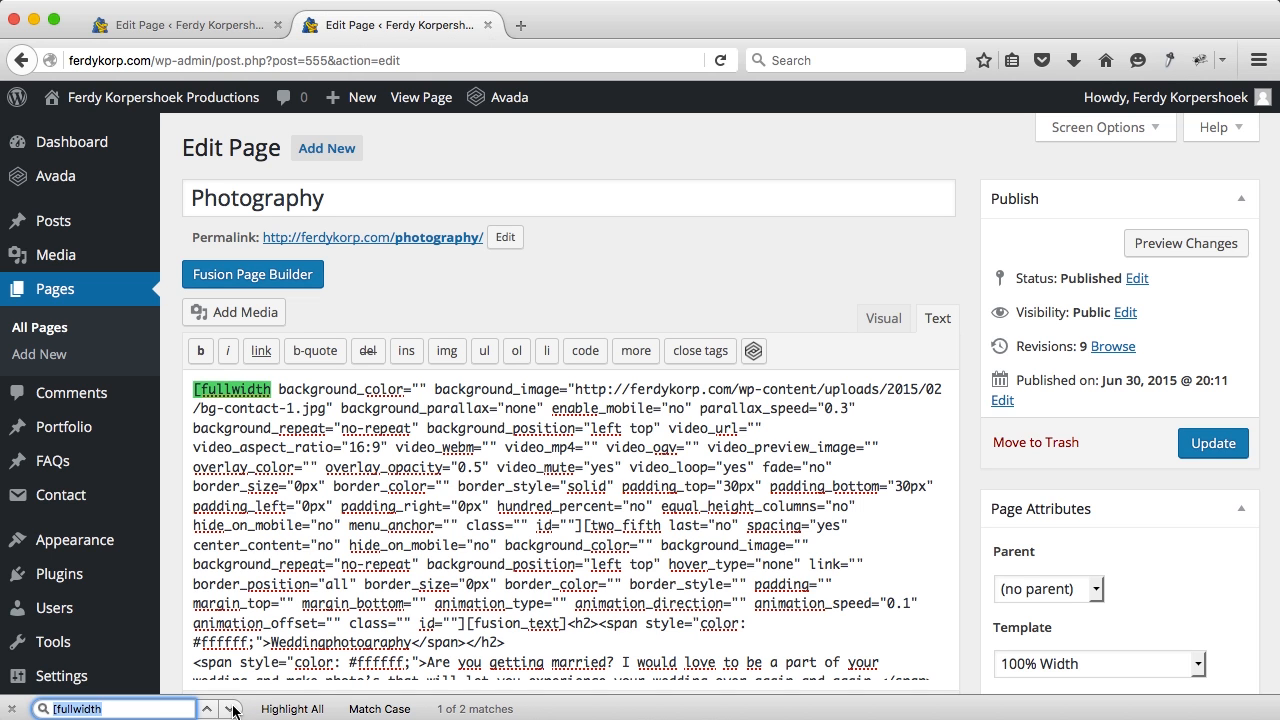
click(231, 709)
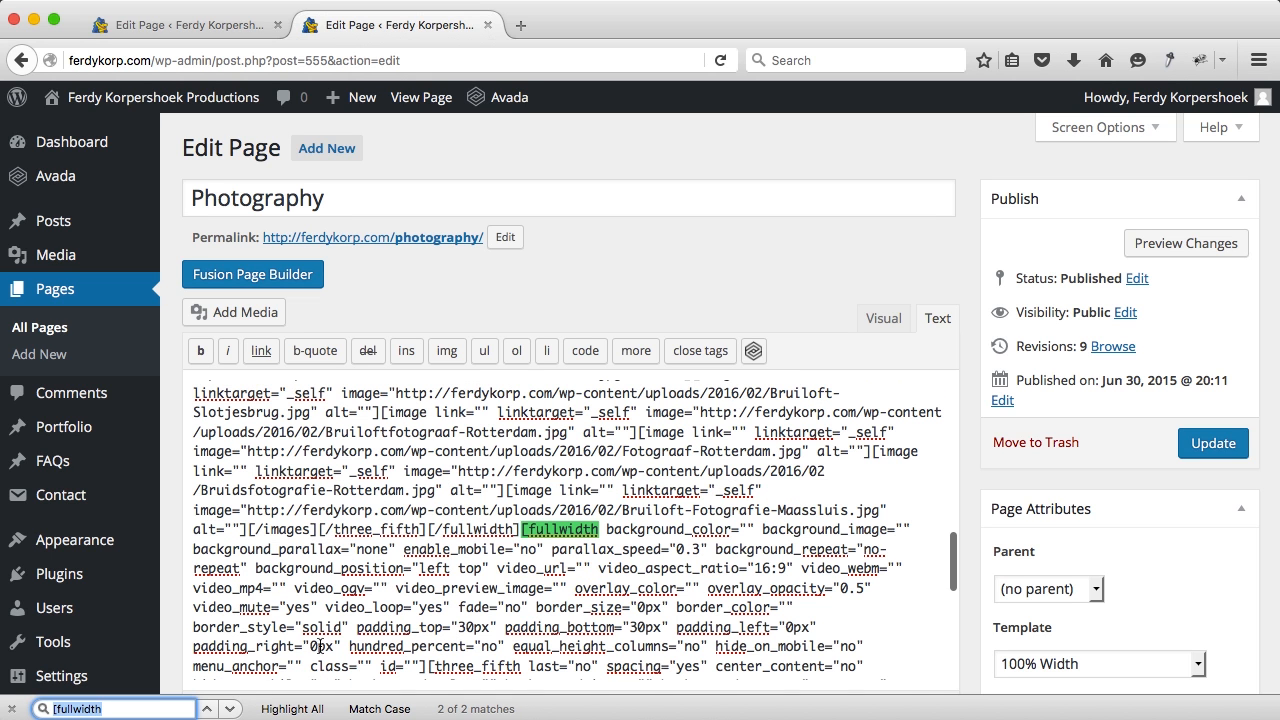
click(522, 530)
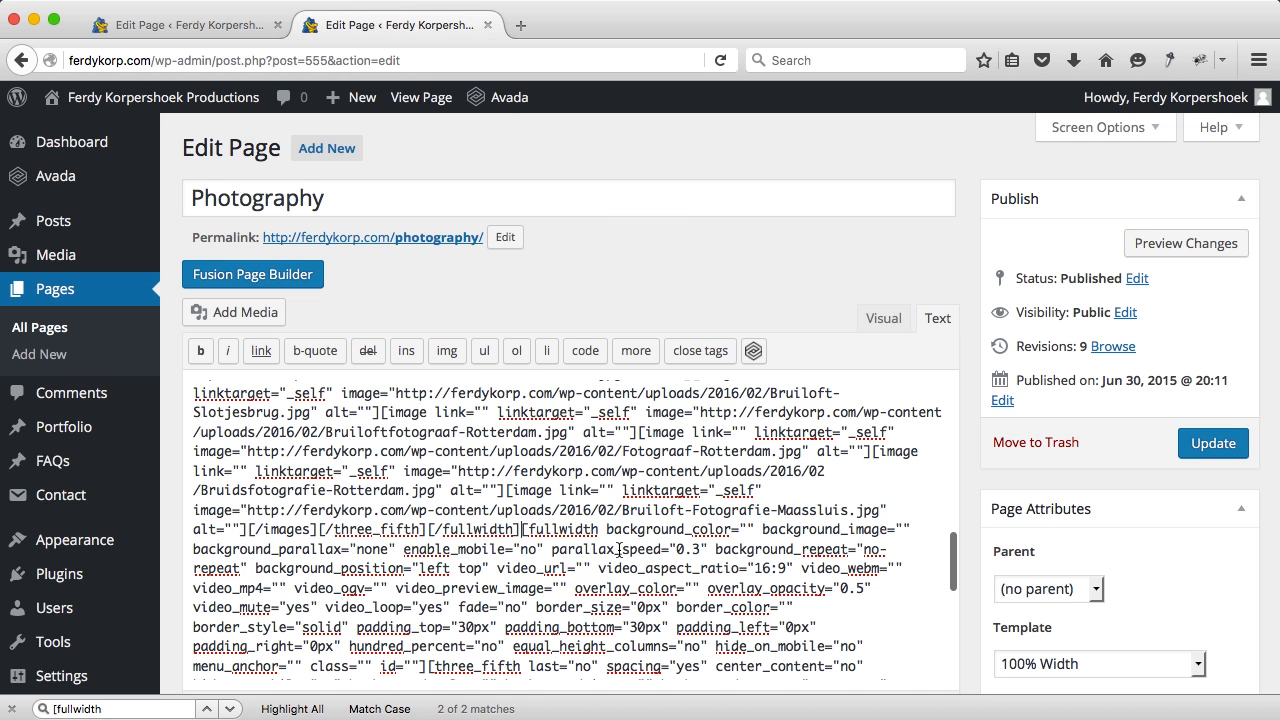
key(super+v)
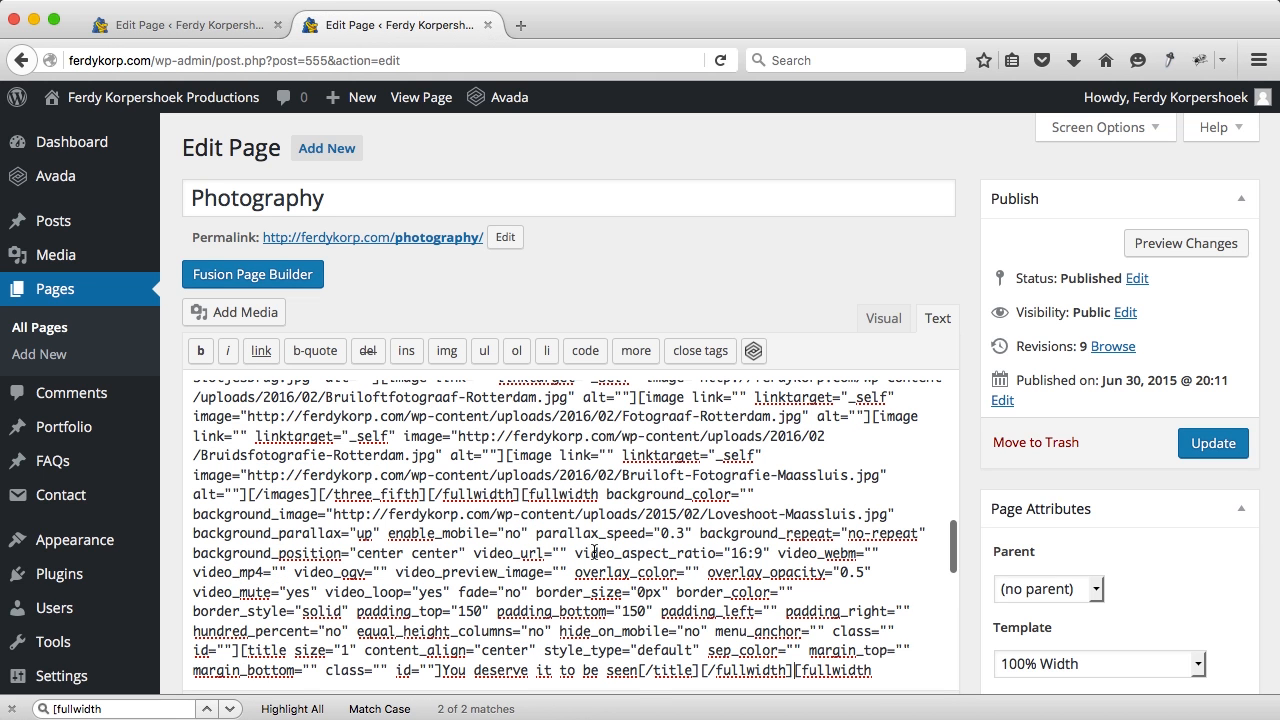
click(1190, 447)
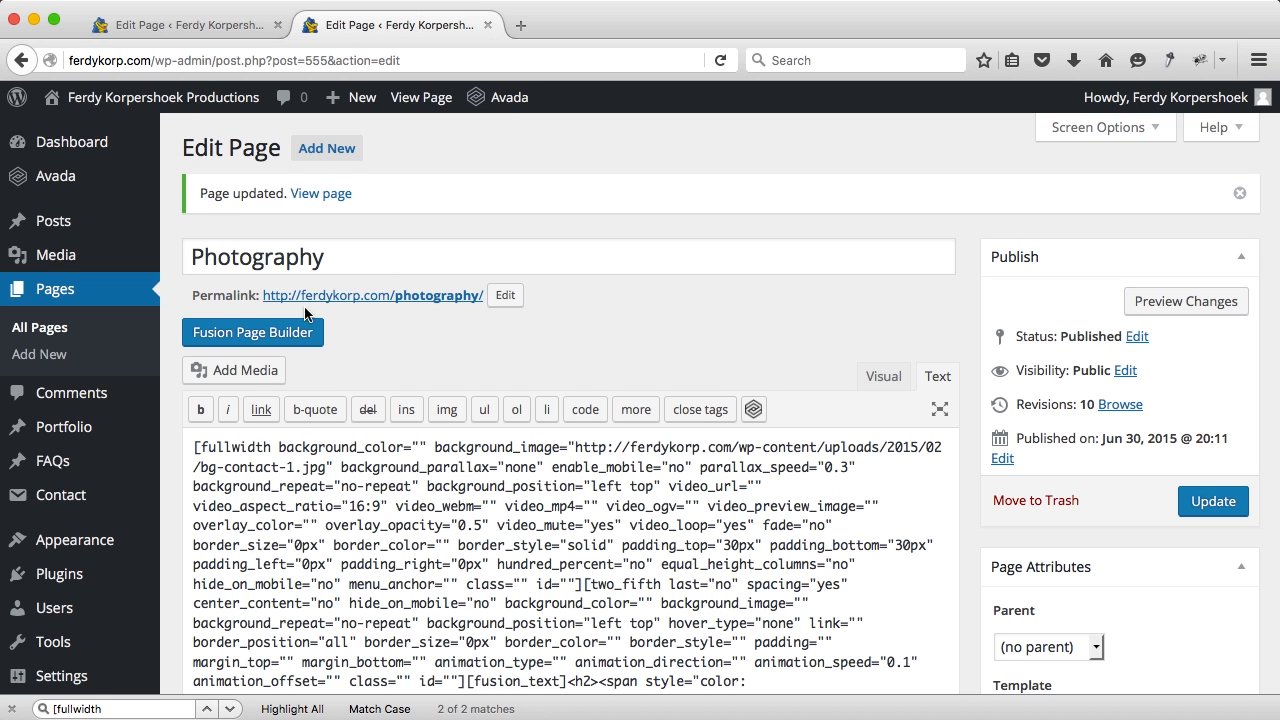
Step: Switch the Photography page back to the Fusion Page Builder and update it
click(276, 333)
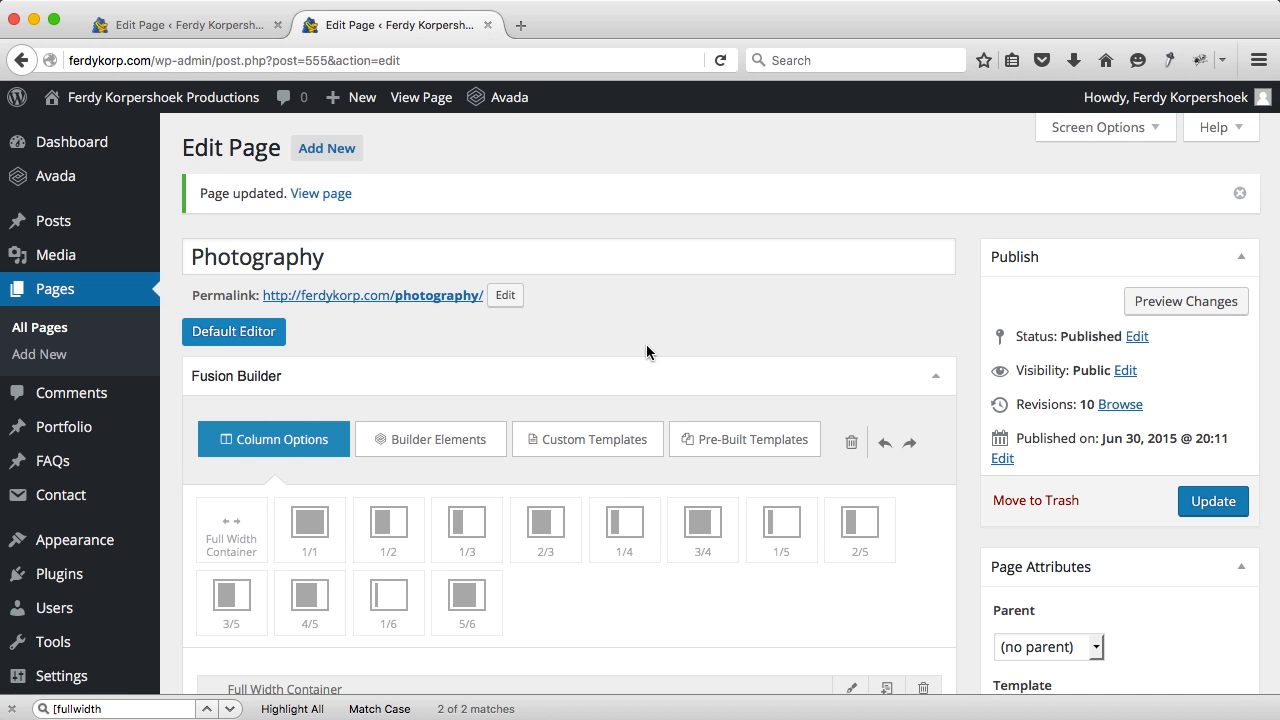
scroll(646, 352, down, 5)
scroll(646, 352, down, 3)
scroll(523, 374, down, 5)
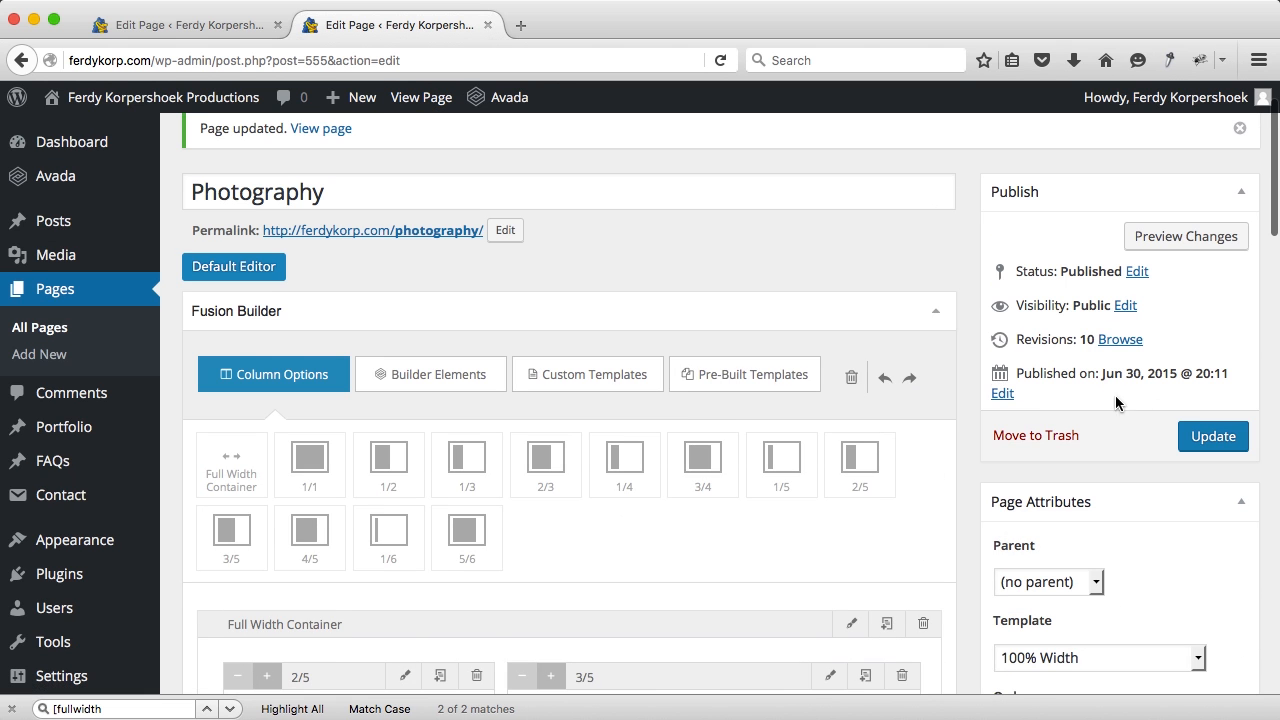
click(1210, 436)
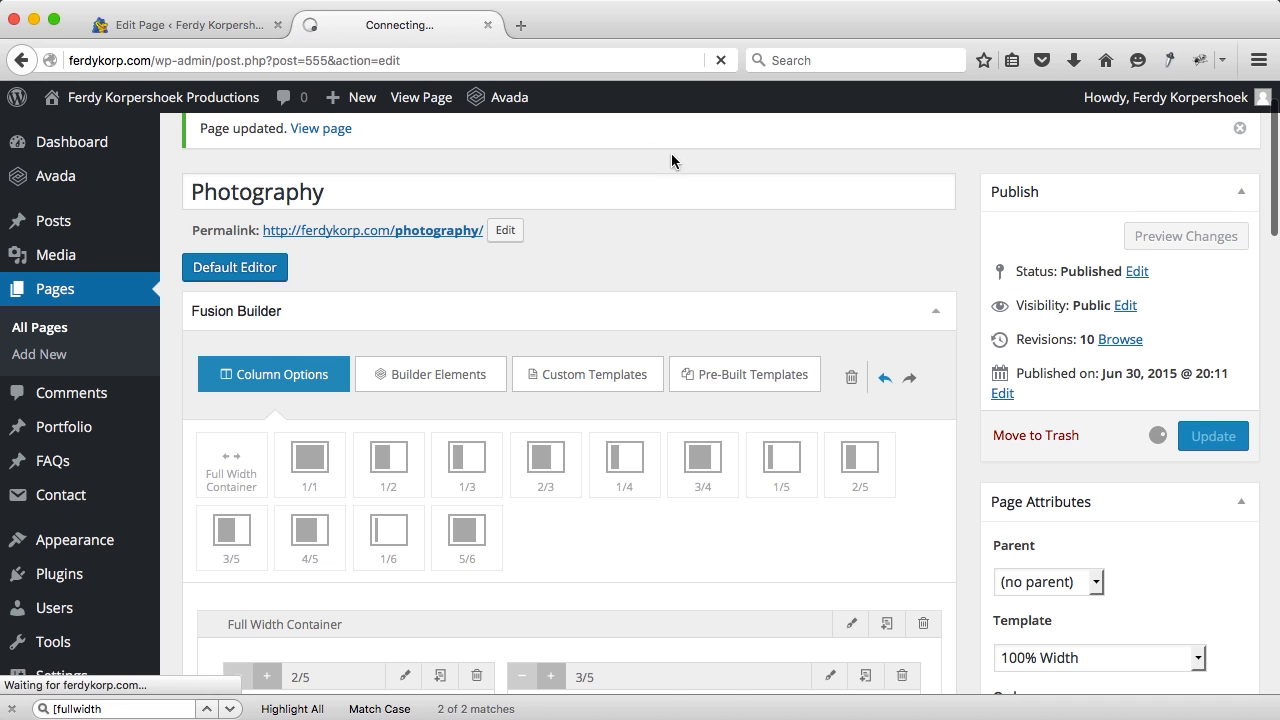
Step: Check the live Photography page for the new banner, then return to the editor
super+click(428, 99)
click(583, 34)
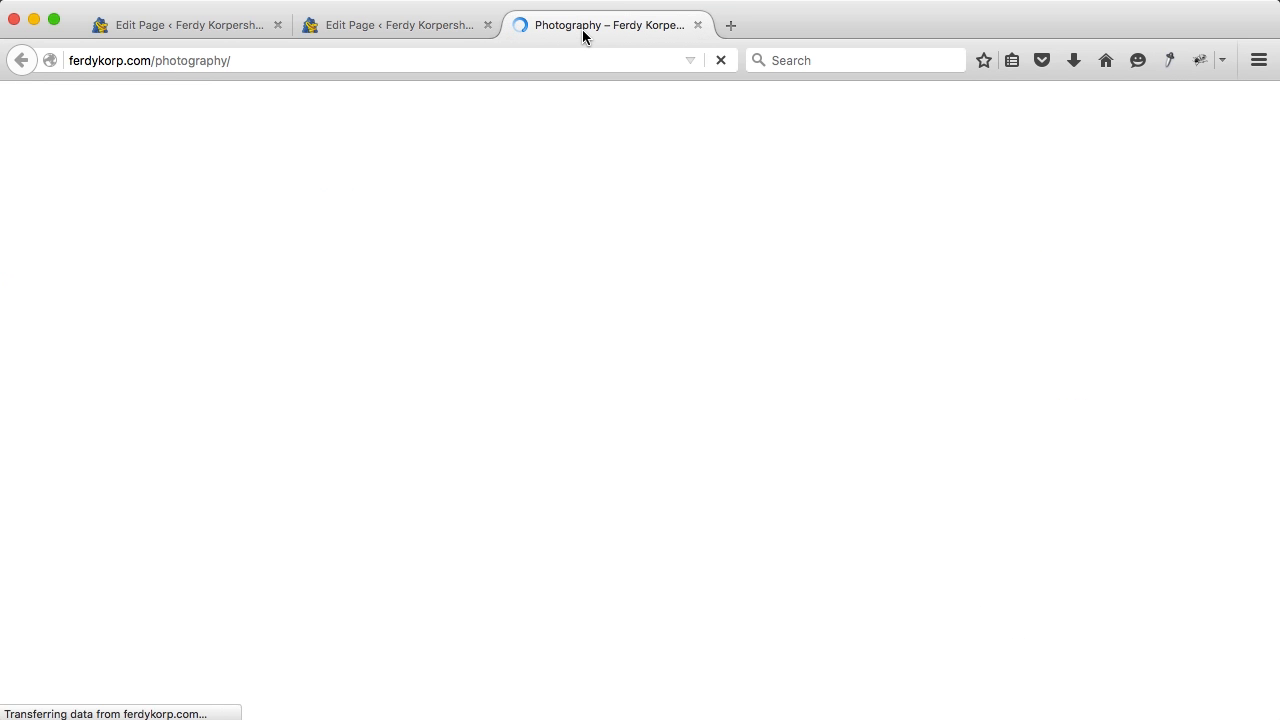
scroll(373, 307, down, 5)
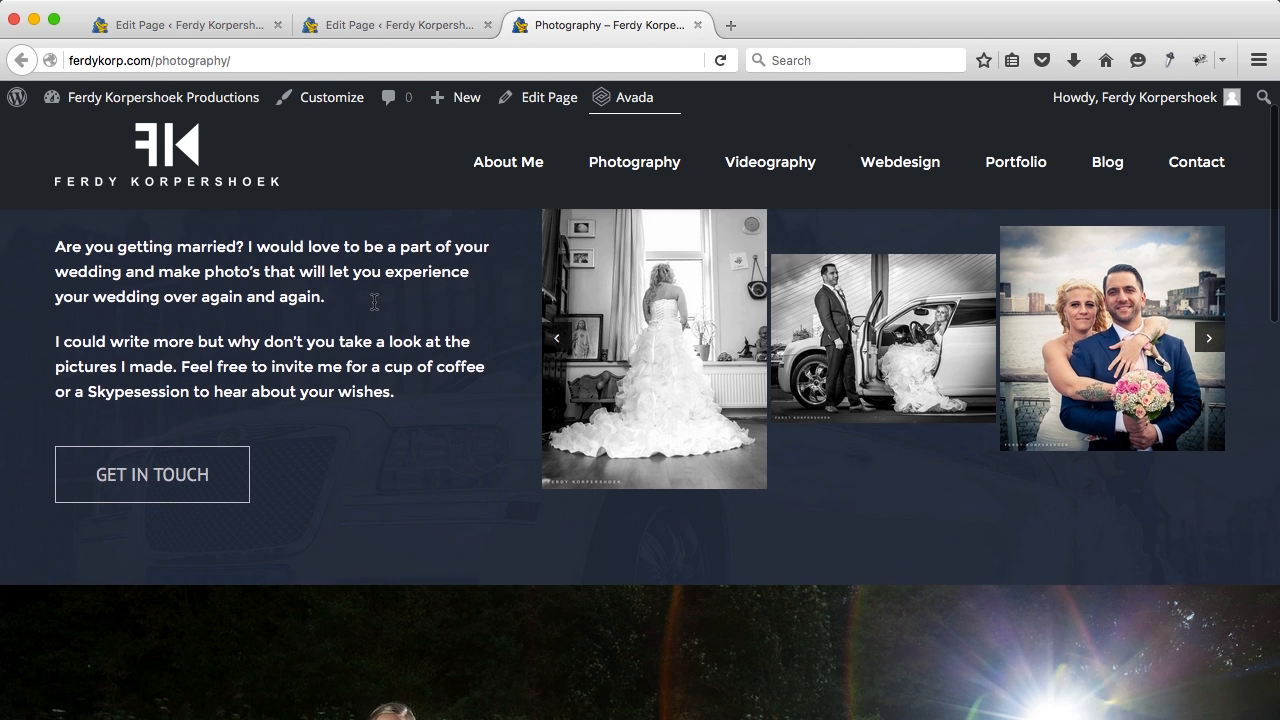
scroll(375, 308, down, 10)
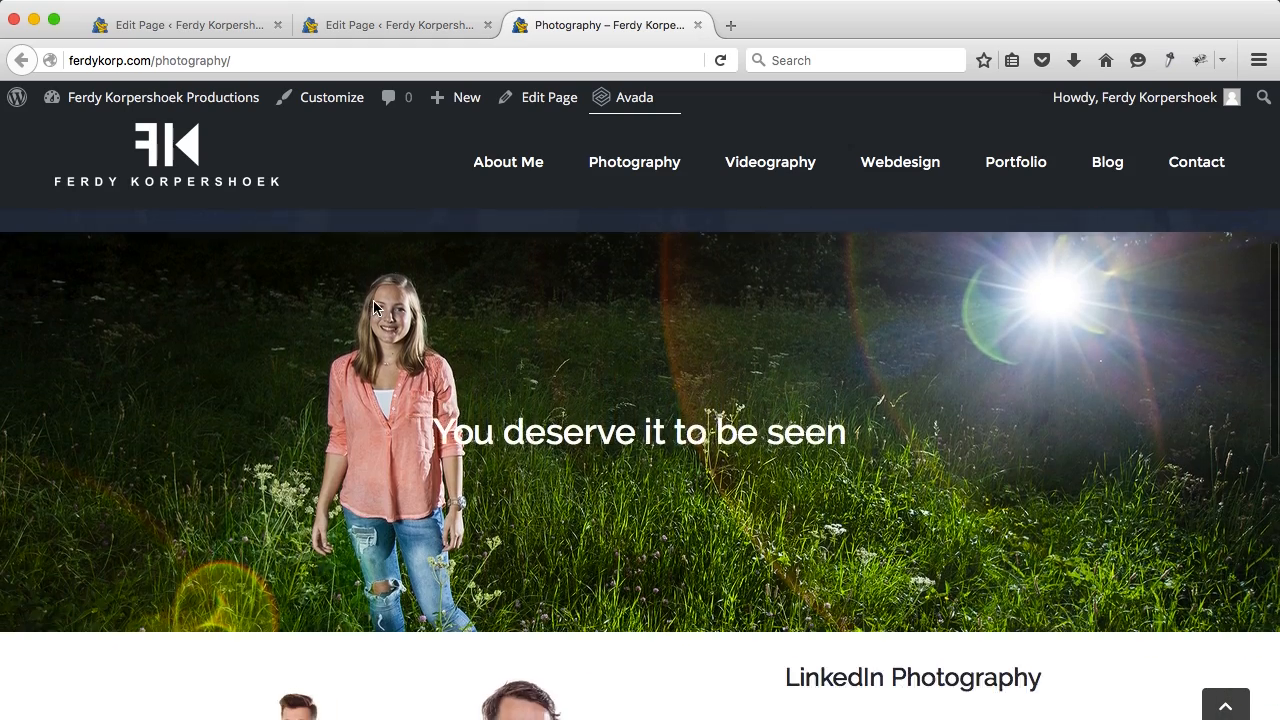
scroll(375, 308, up, 7)
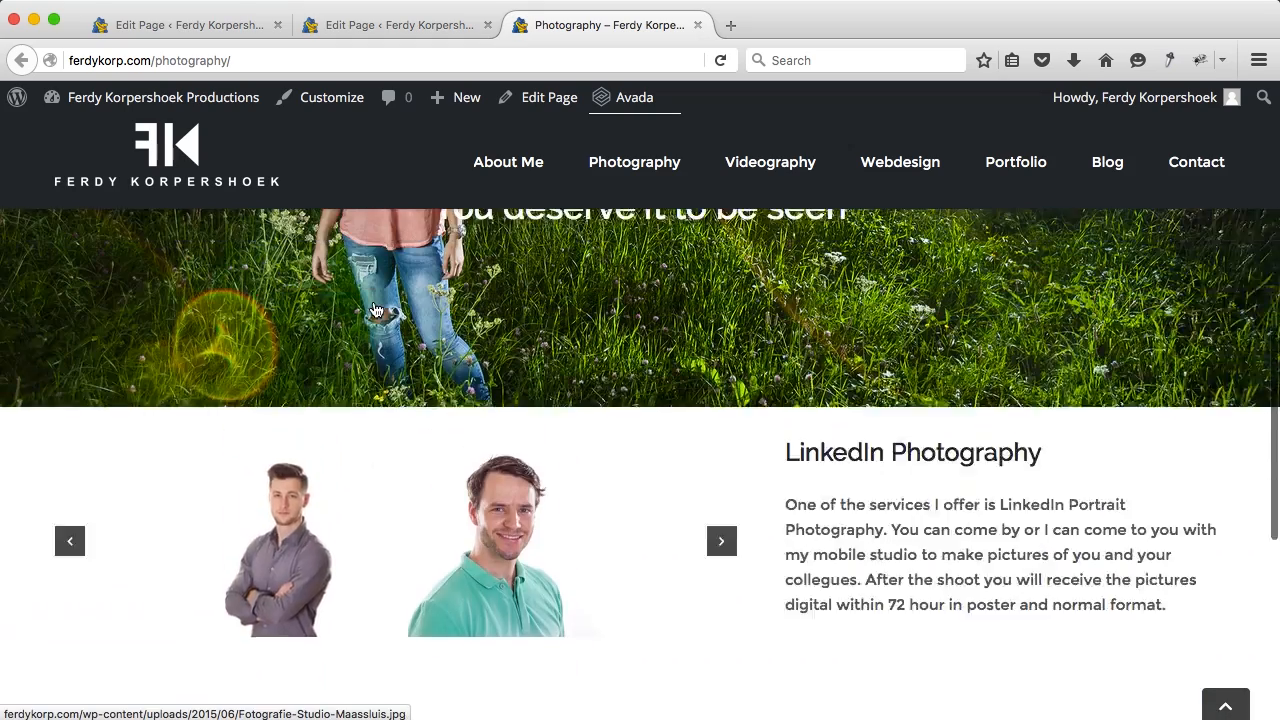
scroll(375, 308, down, 2)
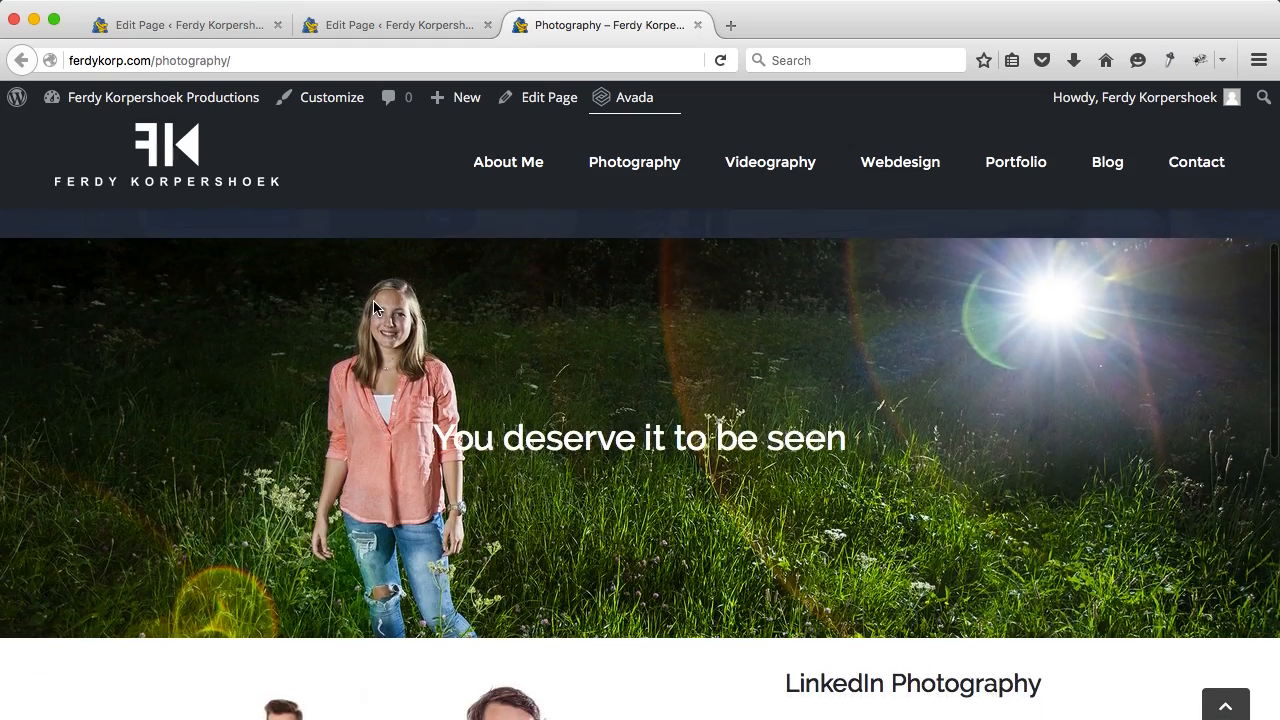
click(367, 27)
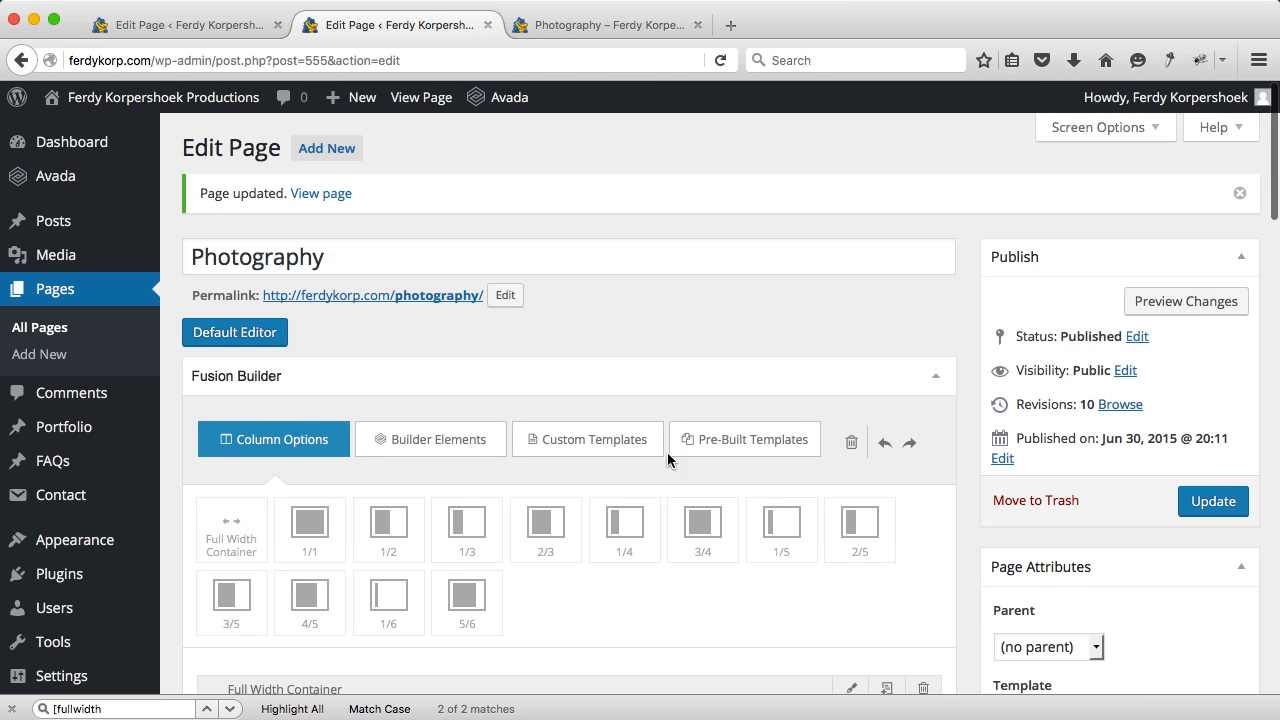
Step: Set the 'You deserve it to be seen' container's top and bottom padding to 80
scroll(668, 455, down, 10)
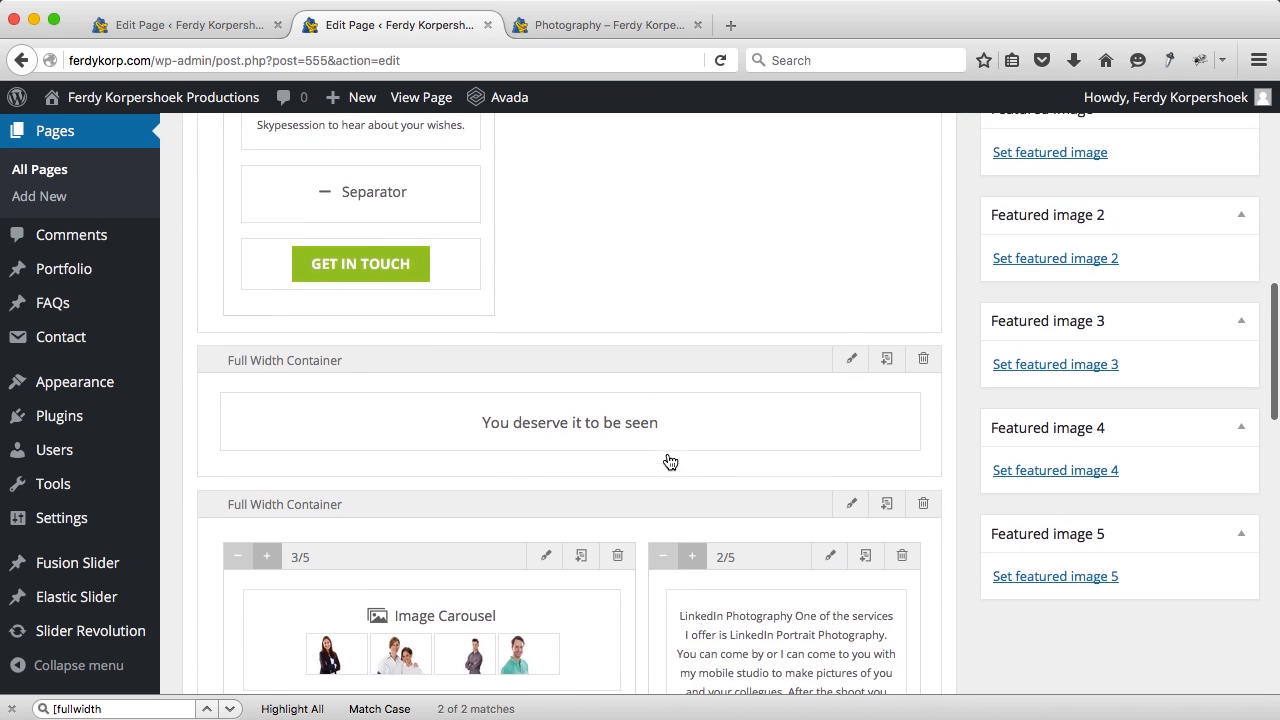
click(851, 359)
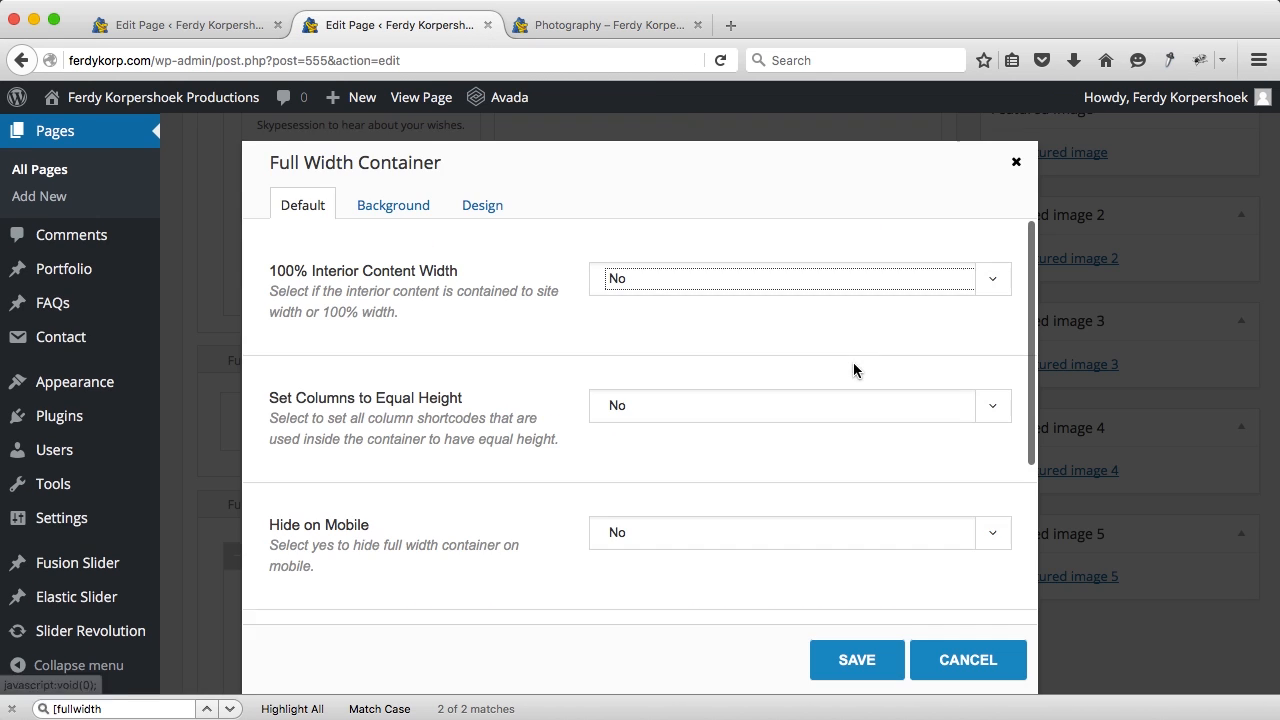
click(484, 207)
scroll(523, 466, down, 3)
double_click(614, 374)
text(80)
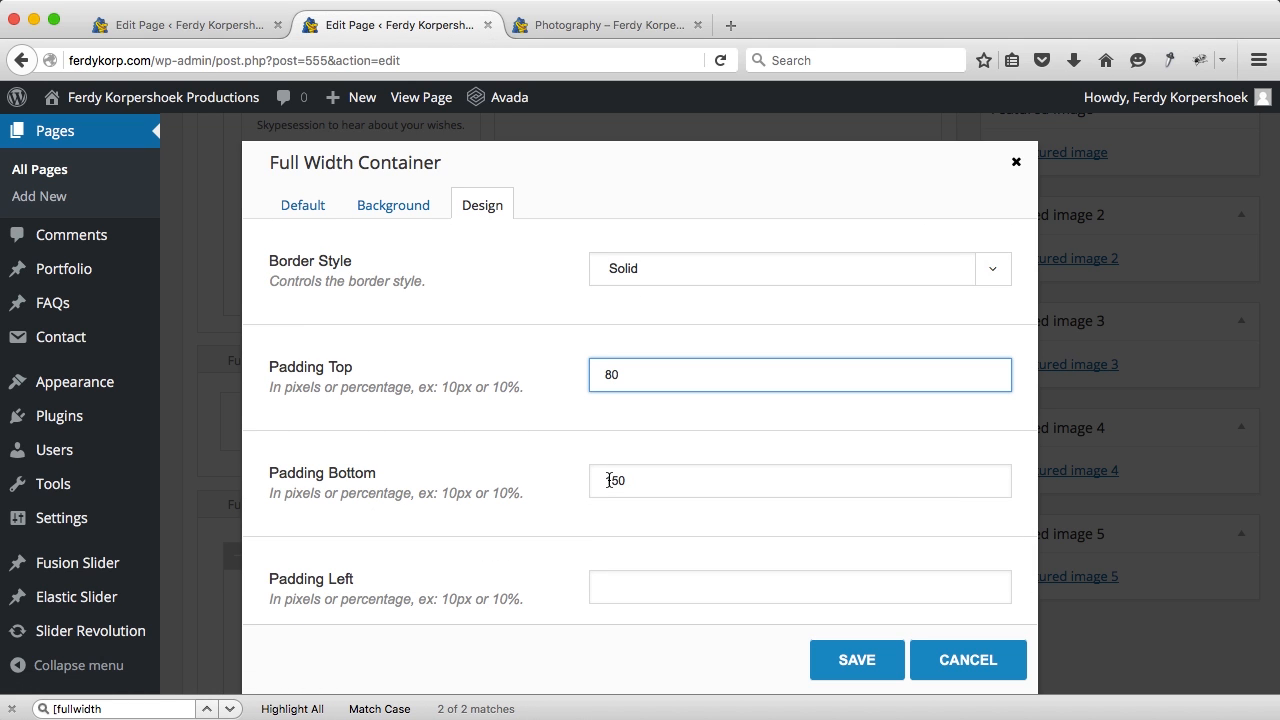
drag(620, 488, 602, 487)
text(8)
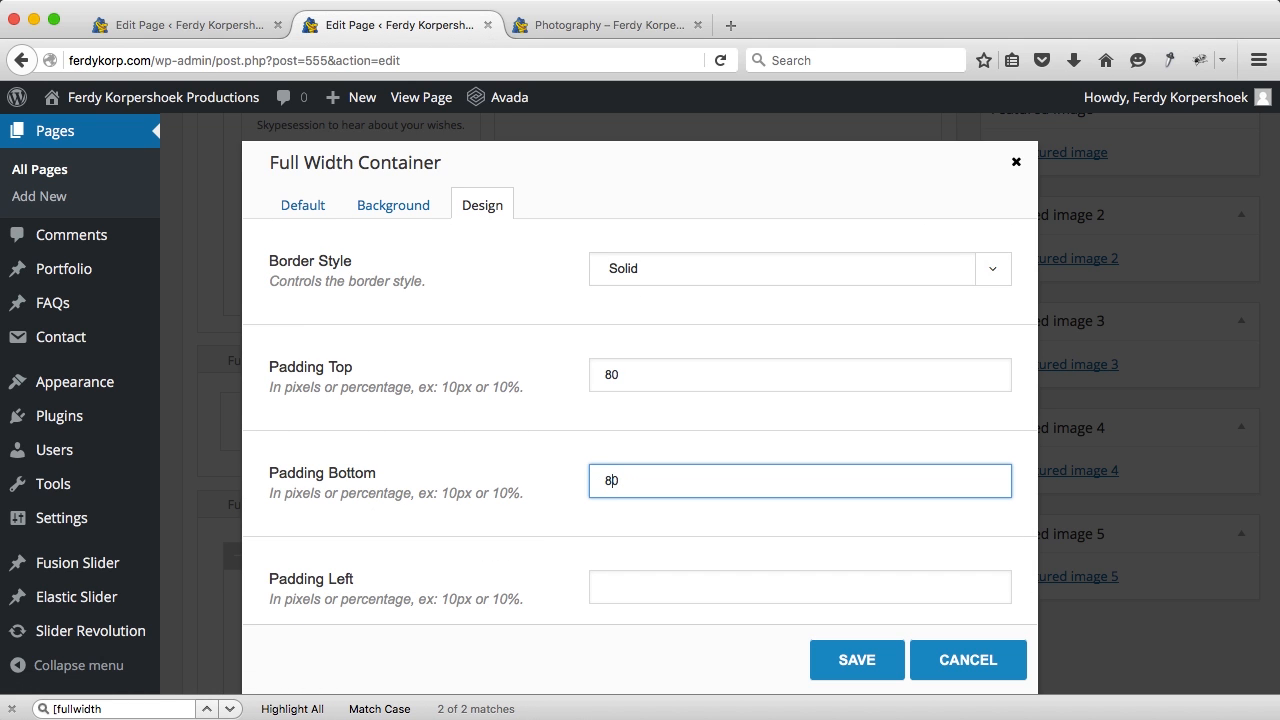
Step: Upload Seperator.jpg from the 03. Photography folder as the container's background image
click(392, 208)
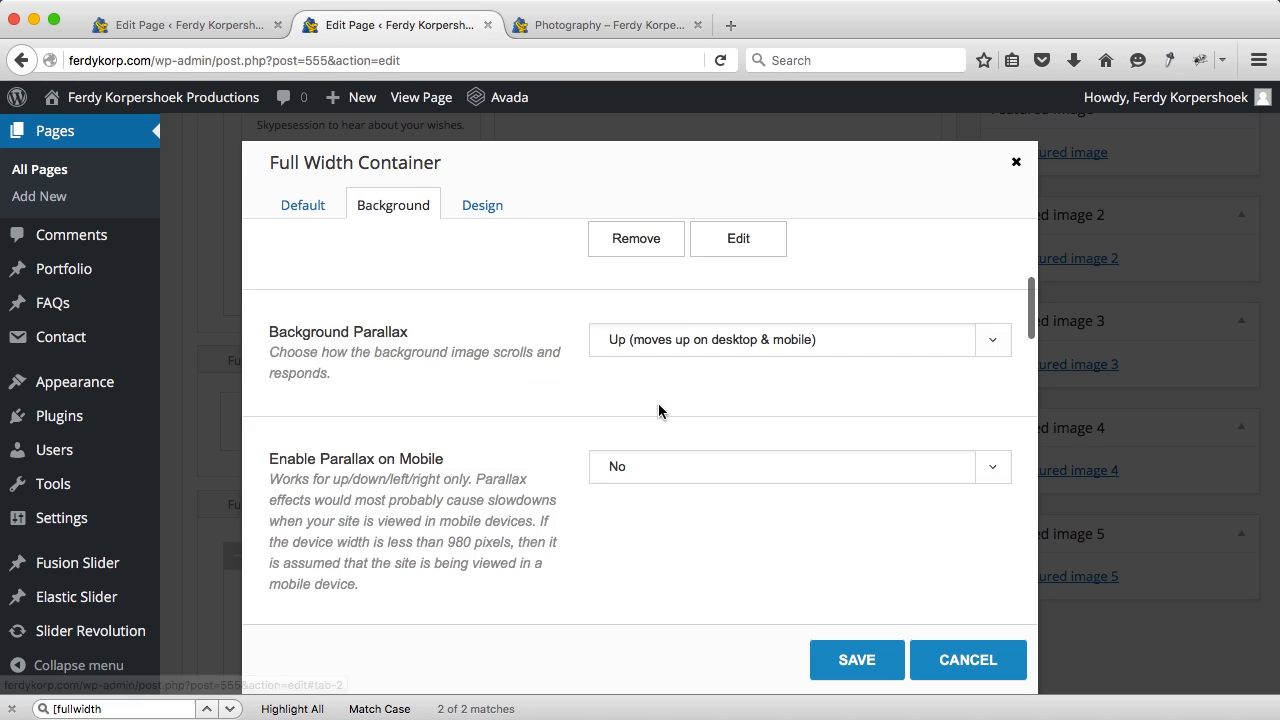
click(709, 390)
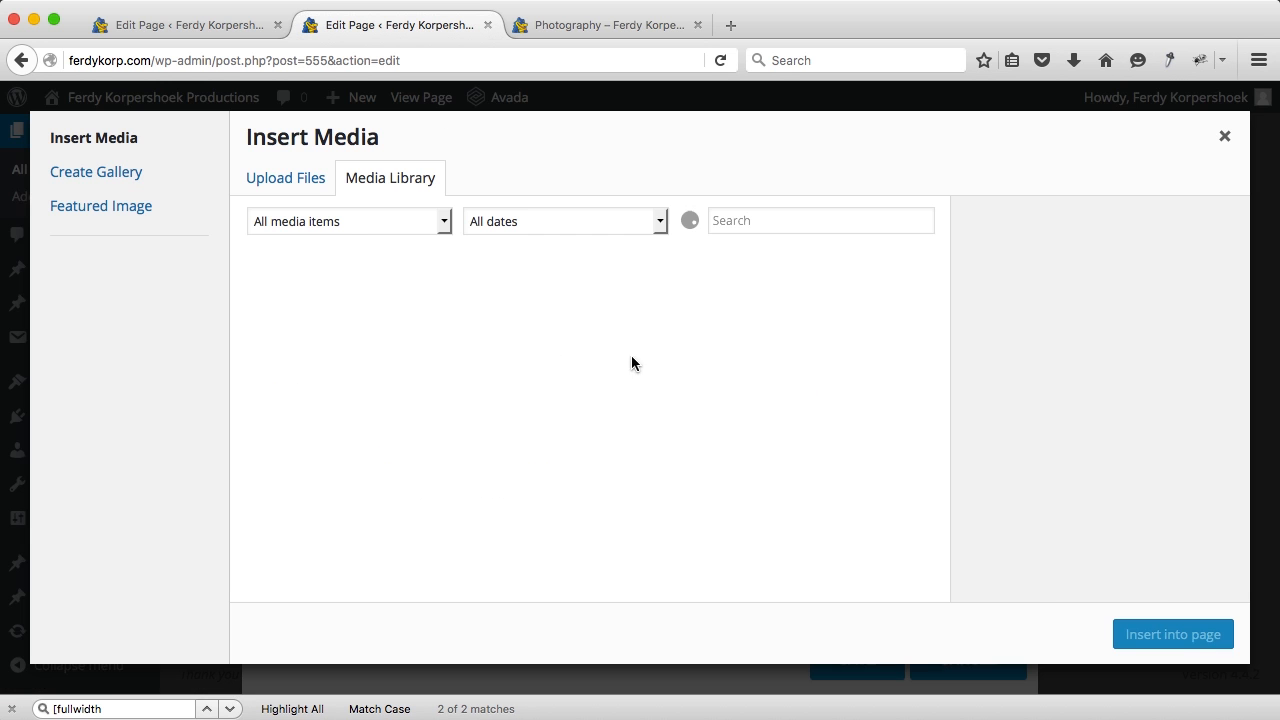
click(292, 182)
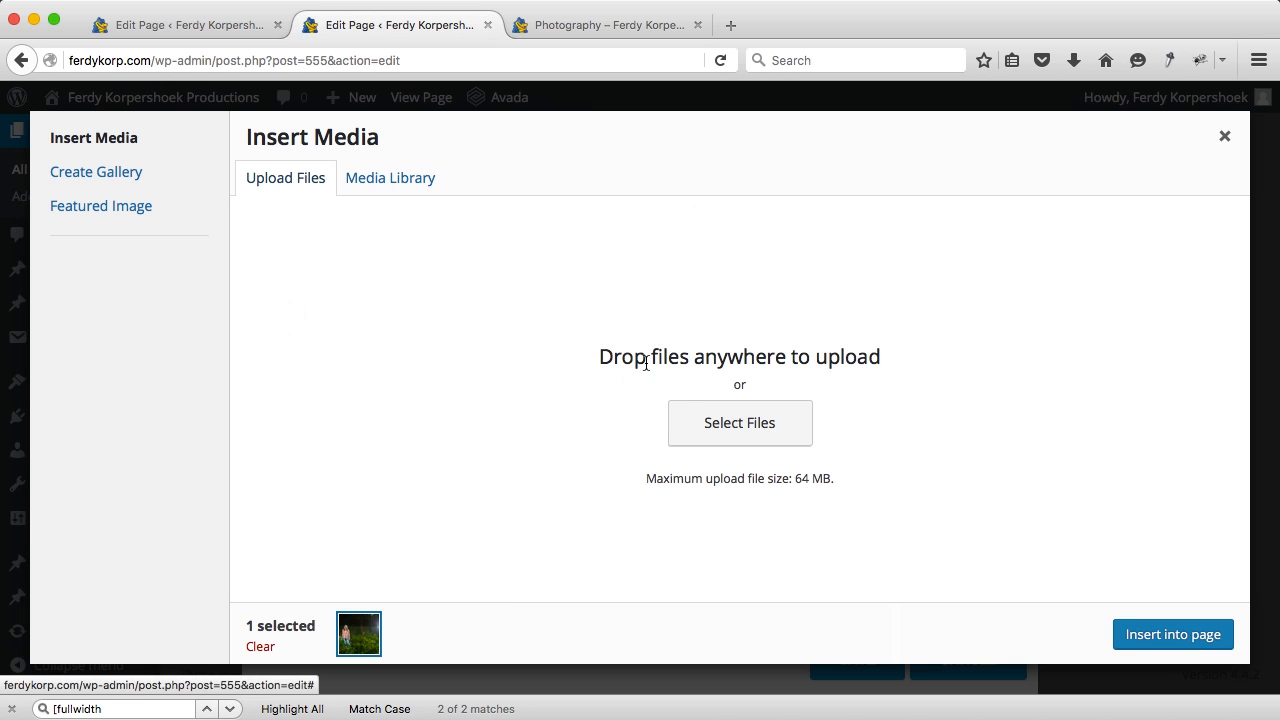
click(693, 413)
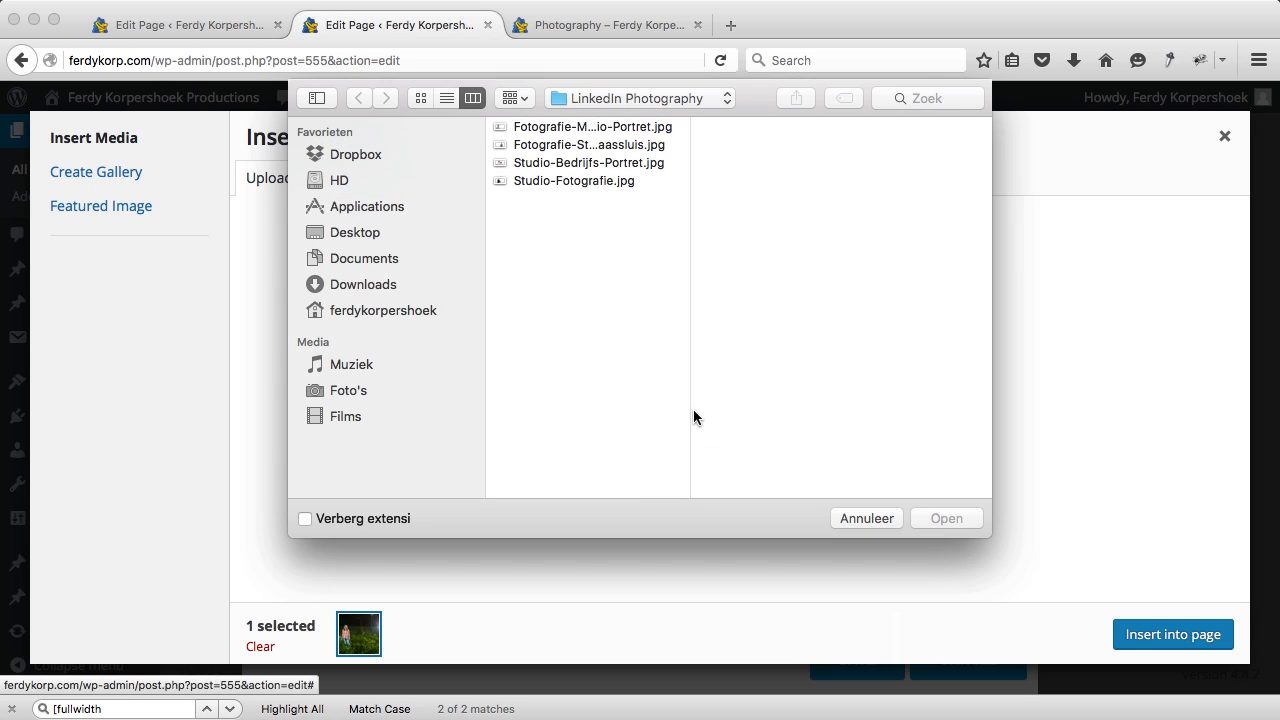
click(591, 98)
click(598, 135)
click(800, 181)
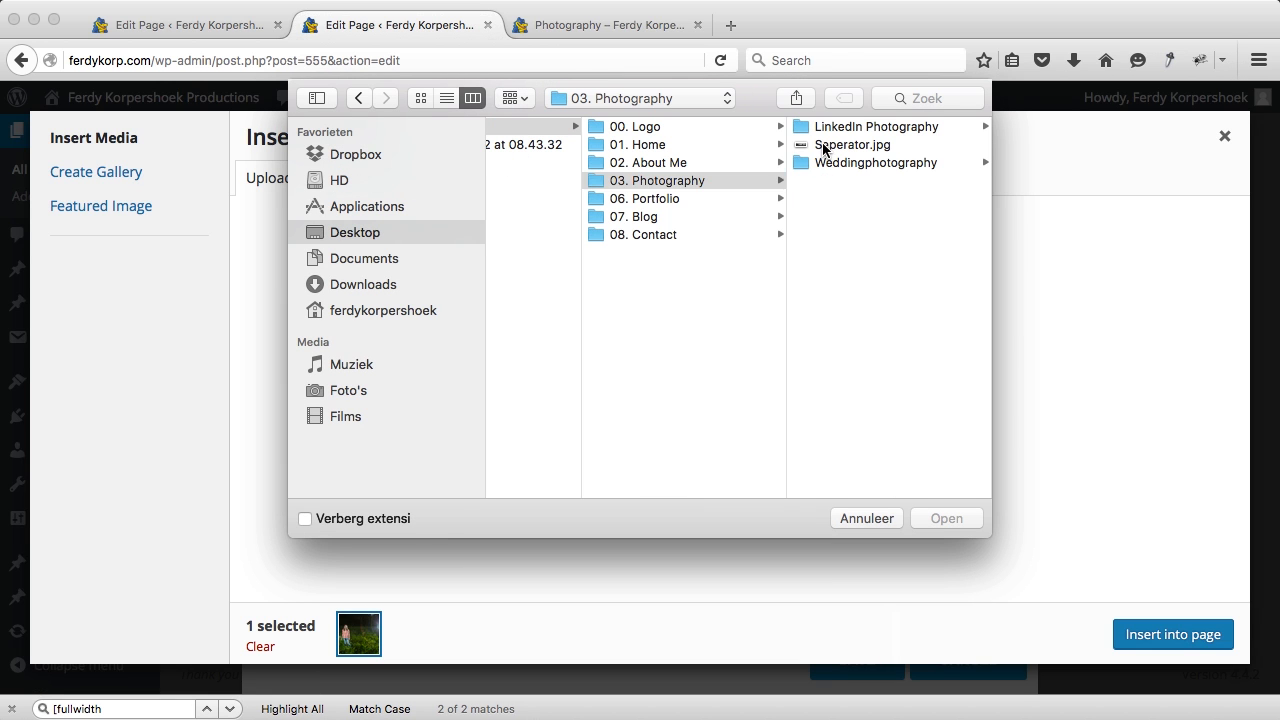
click(823, 148)
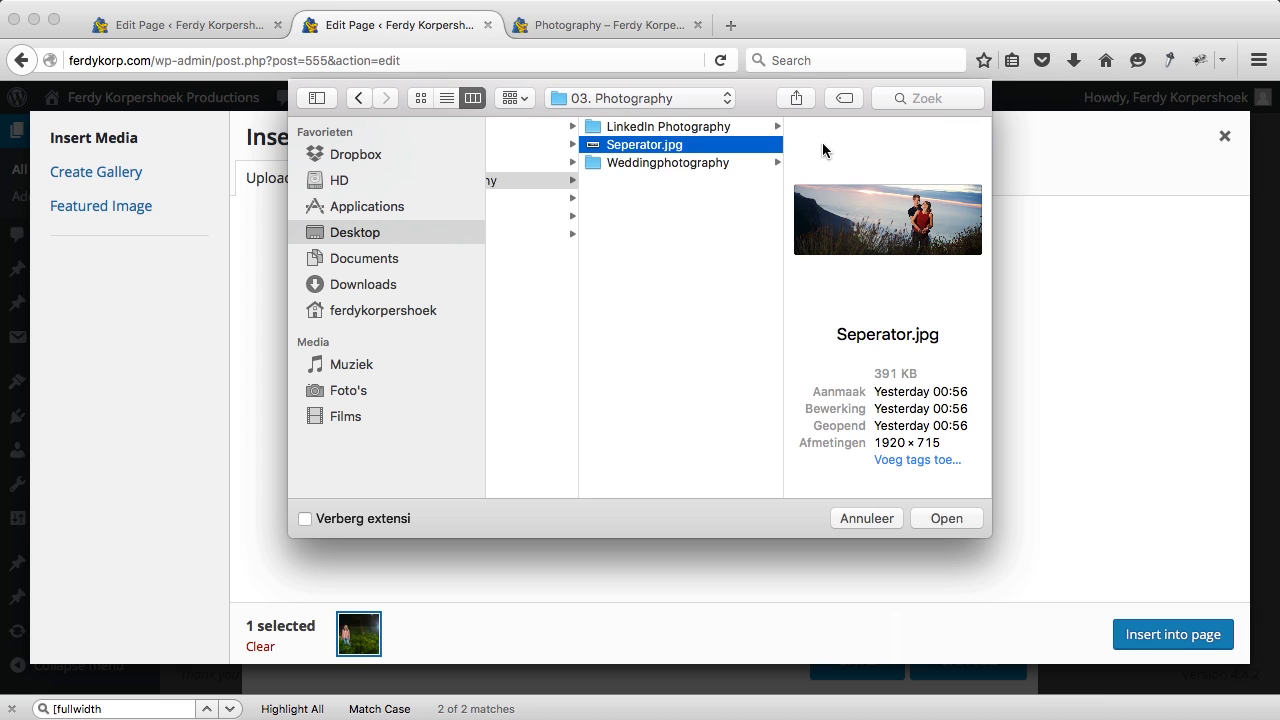
click(945, 519)
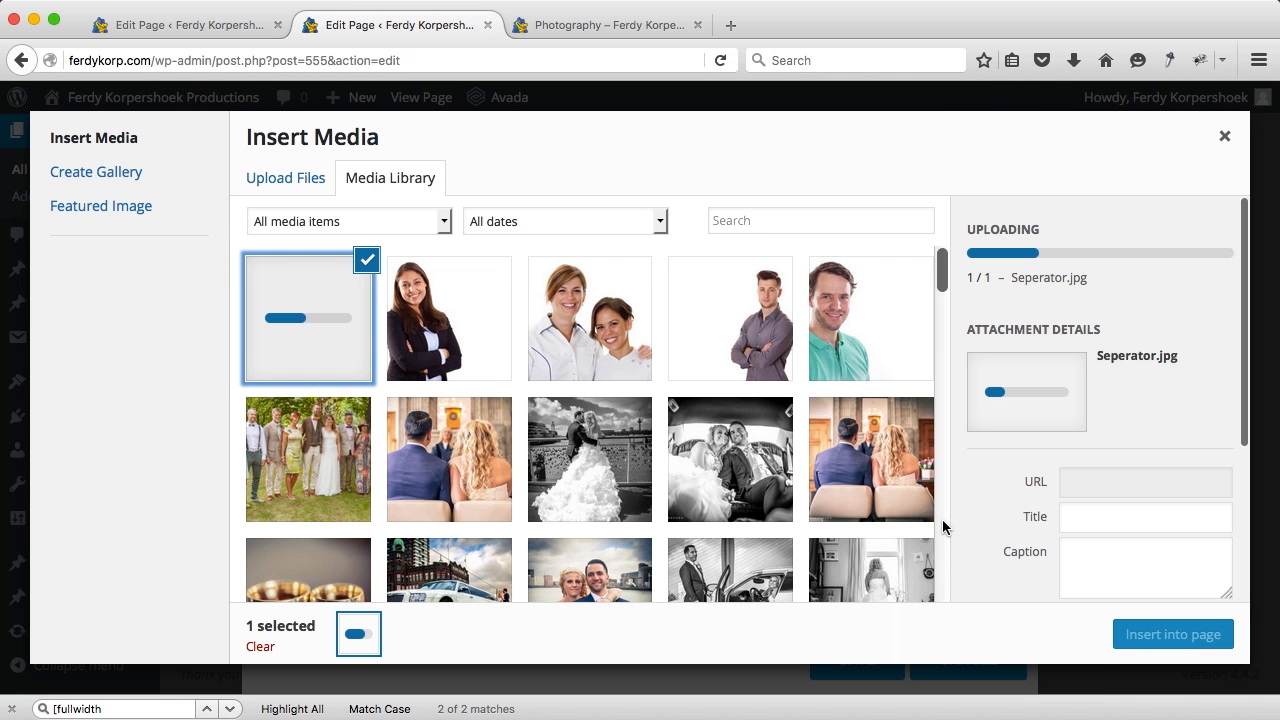
click(1178, 634)
Step: Save the container settings, update the Photography page and view it live
scroll(905, 592, down, 1)
click(862, 658)
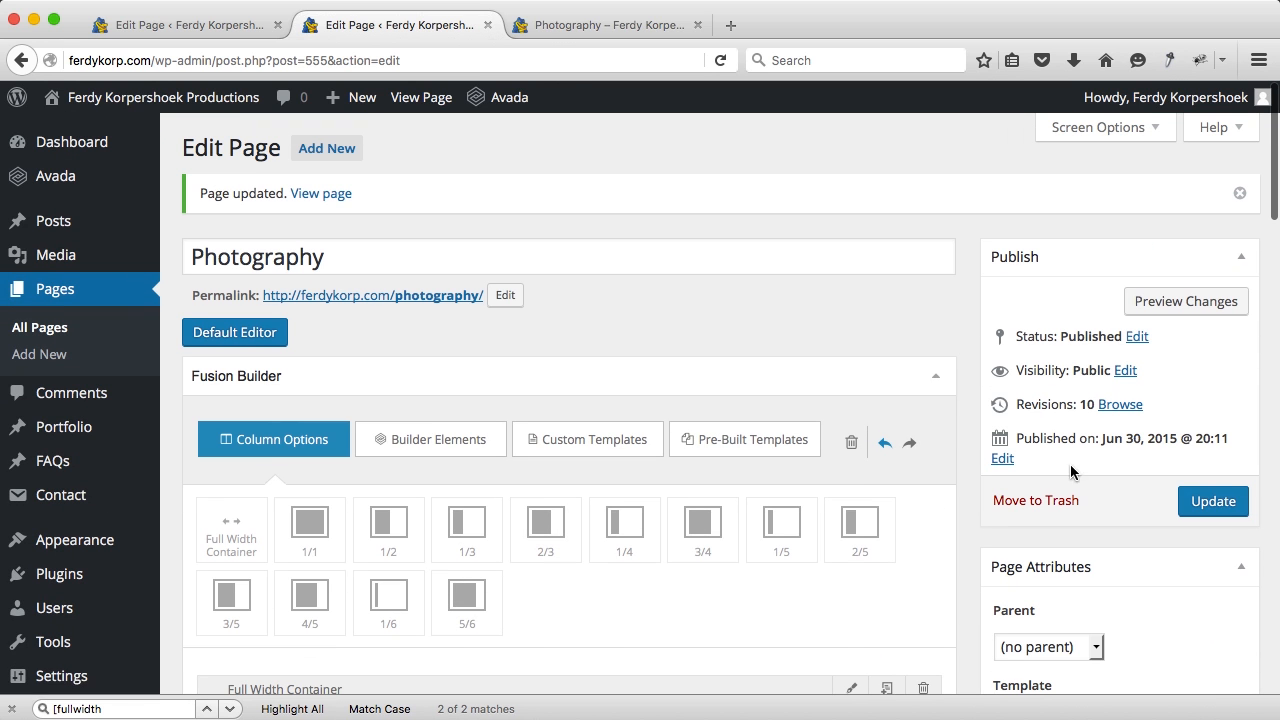
click(1212, 501)
click(605, 28)
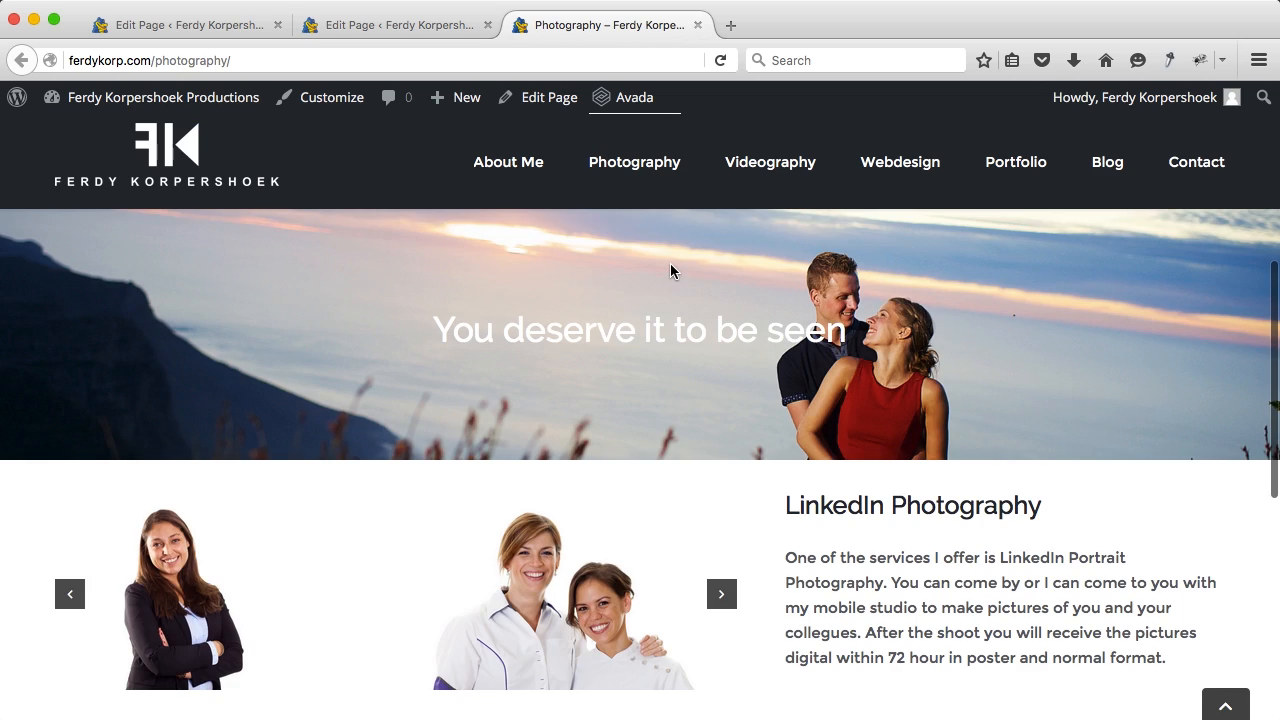
Step: Review the new Seperator.jpg banner on the live Photography page, then return to the editor
scroll(670, 263, up, 5)
scroll(673, 273, down, 4)
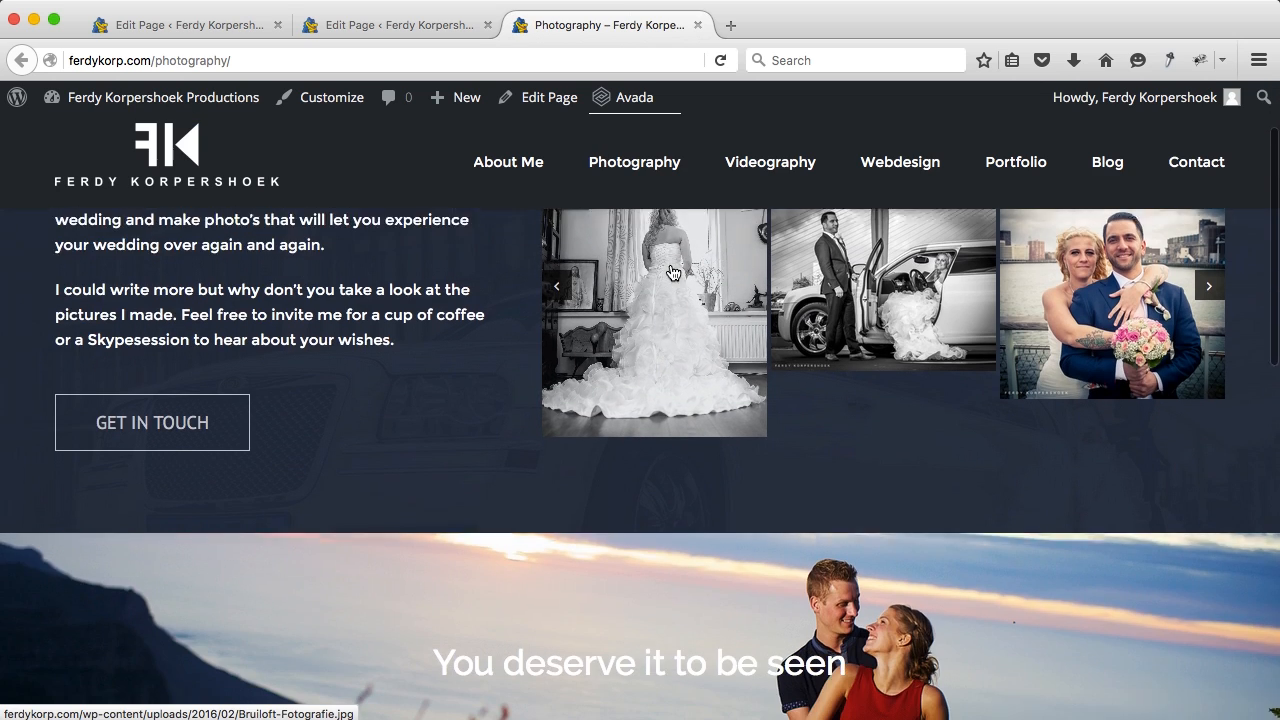
scroll(673, 273, up, 3)
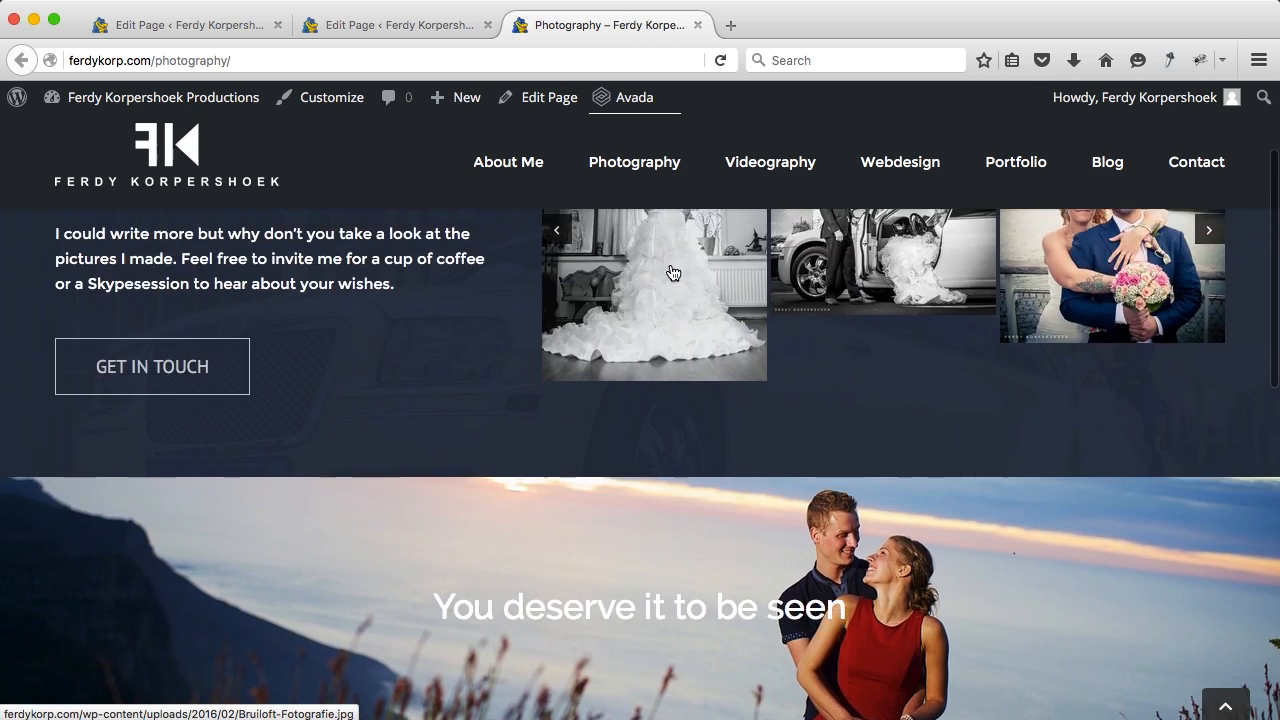
scroll(672, 271, down, 3)
scroll(670, 271, down, 3)
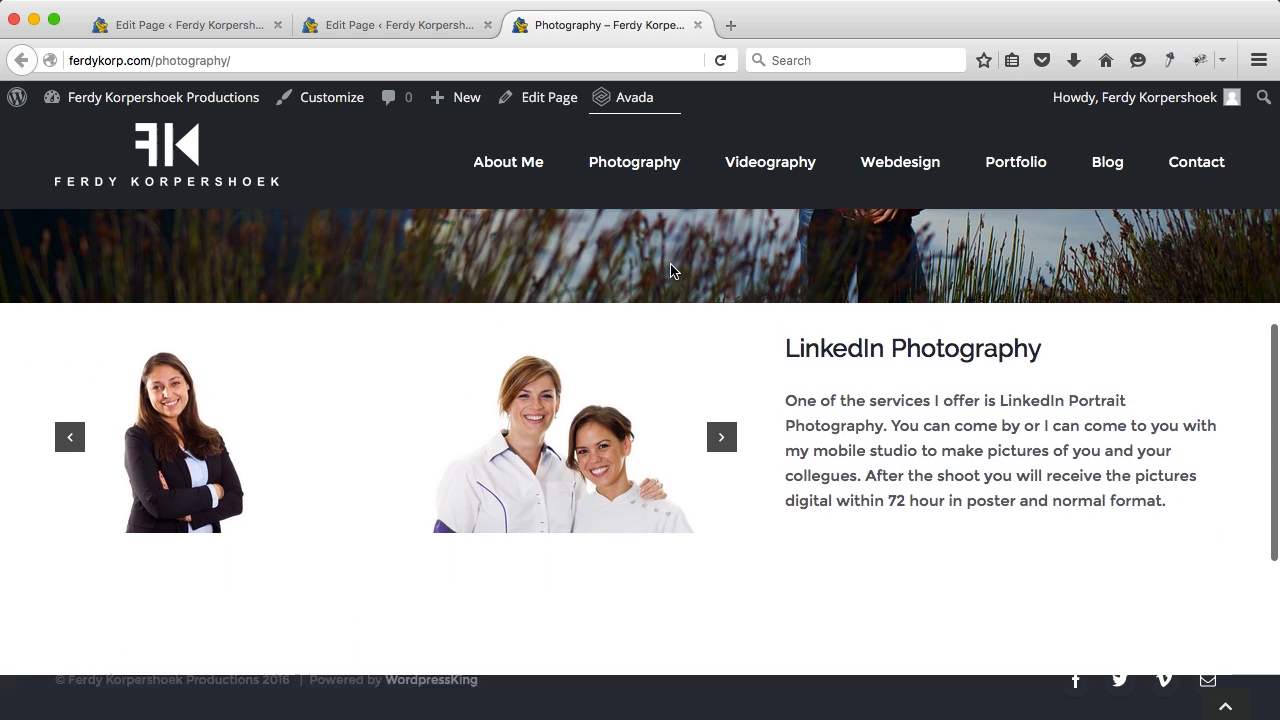
scroll(792, 470, down, 2)
scroll(792, 475, up, 2)
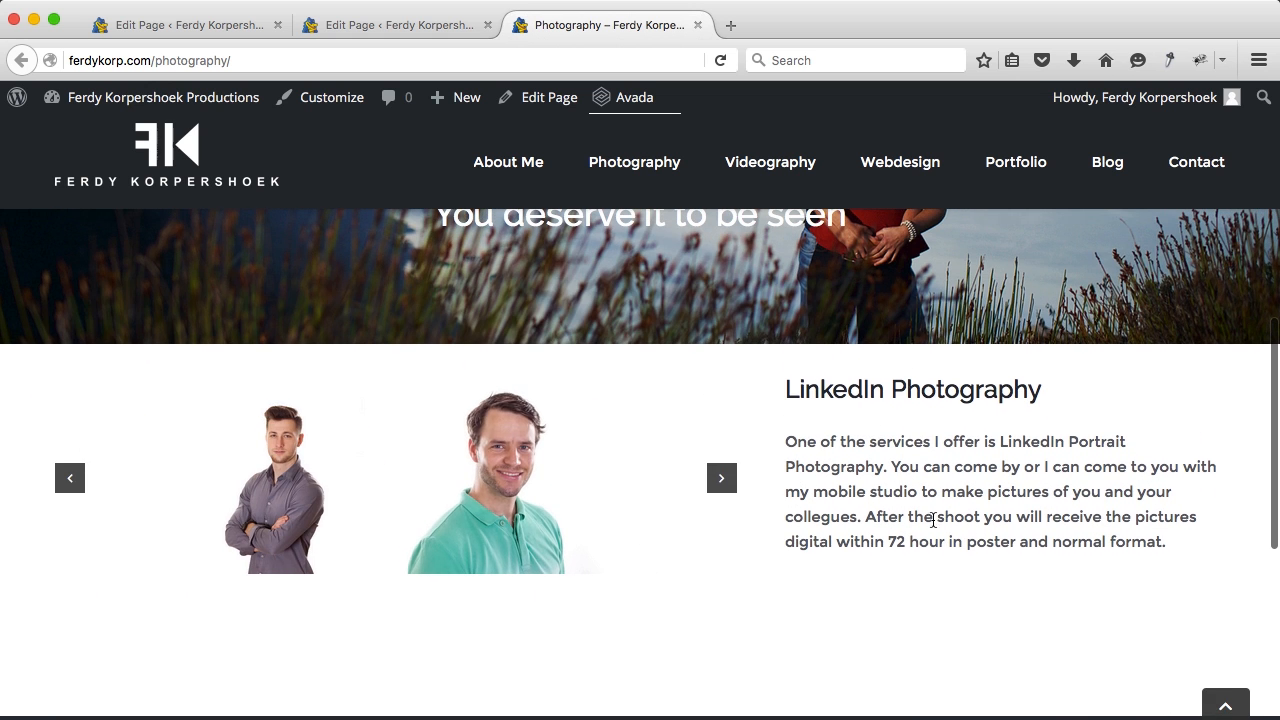
click(390, 26)
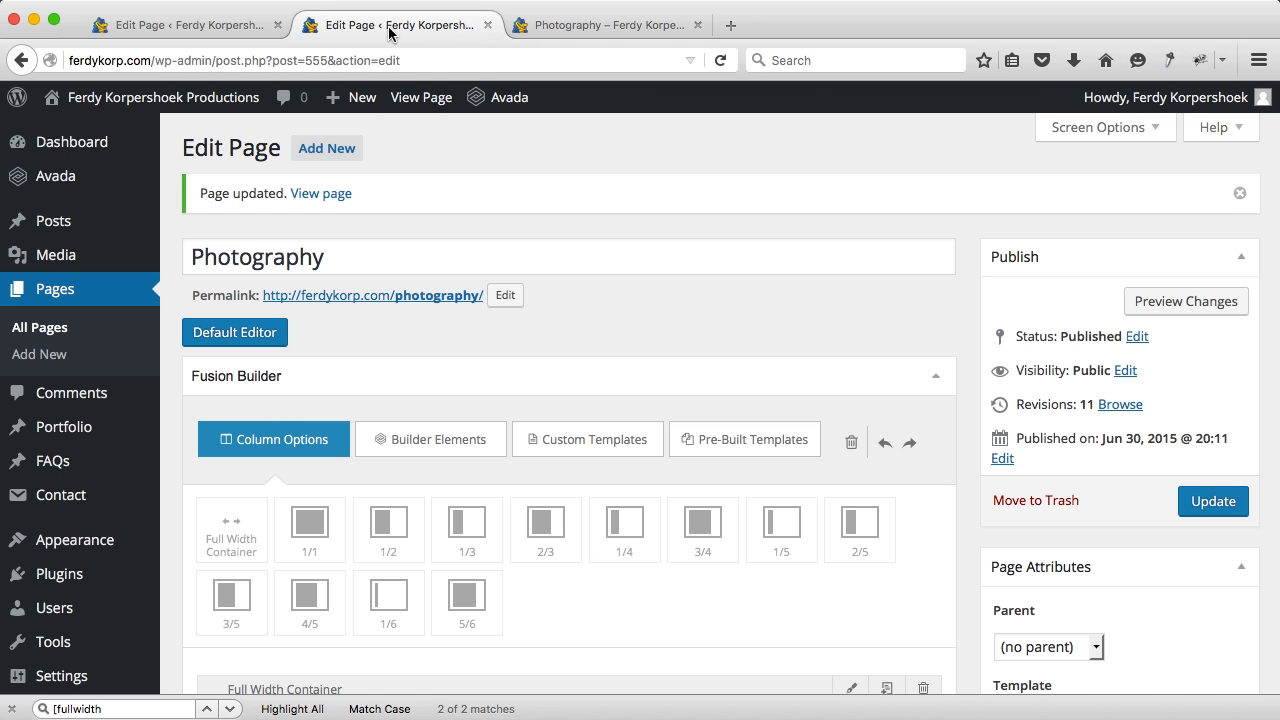
Step: Add a Pricing Table element below the LinkedIn Photography section
scroll(586, 444, down, 3)
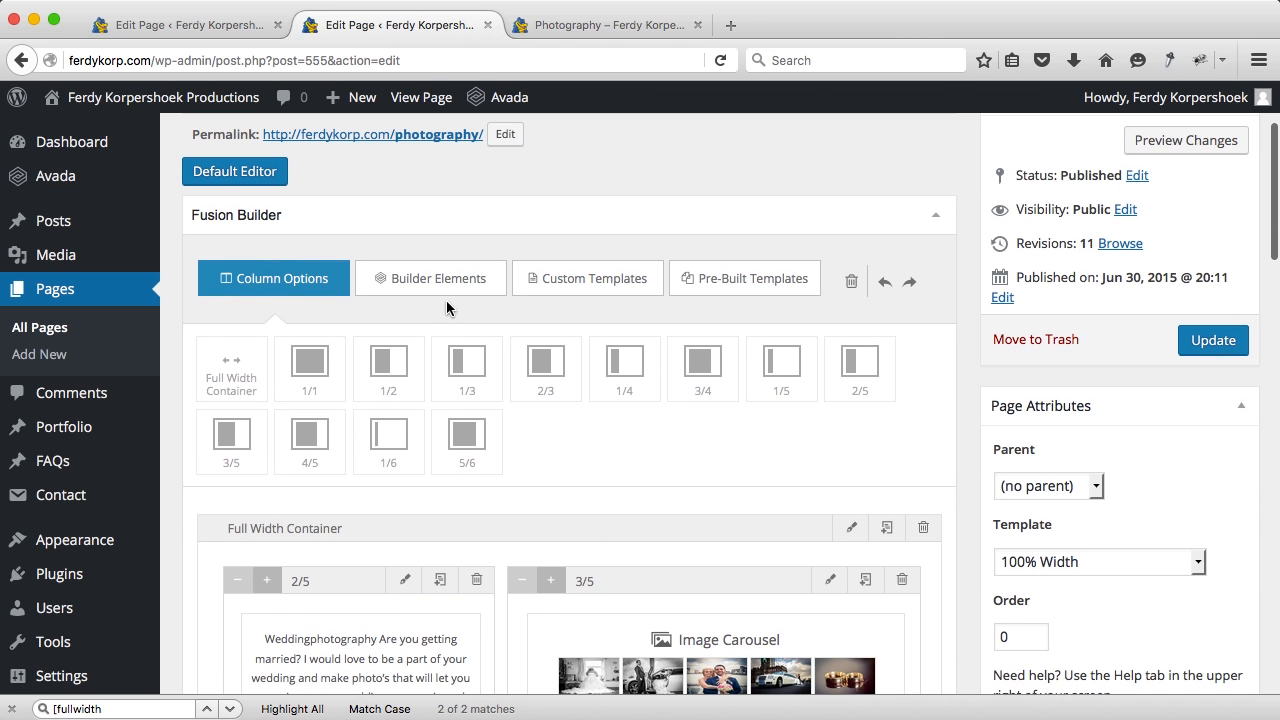
click(437, 280)
scroll(560, 470, down, 3)
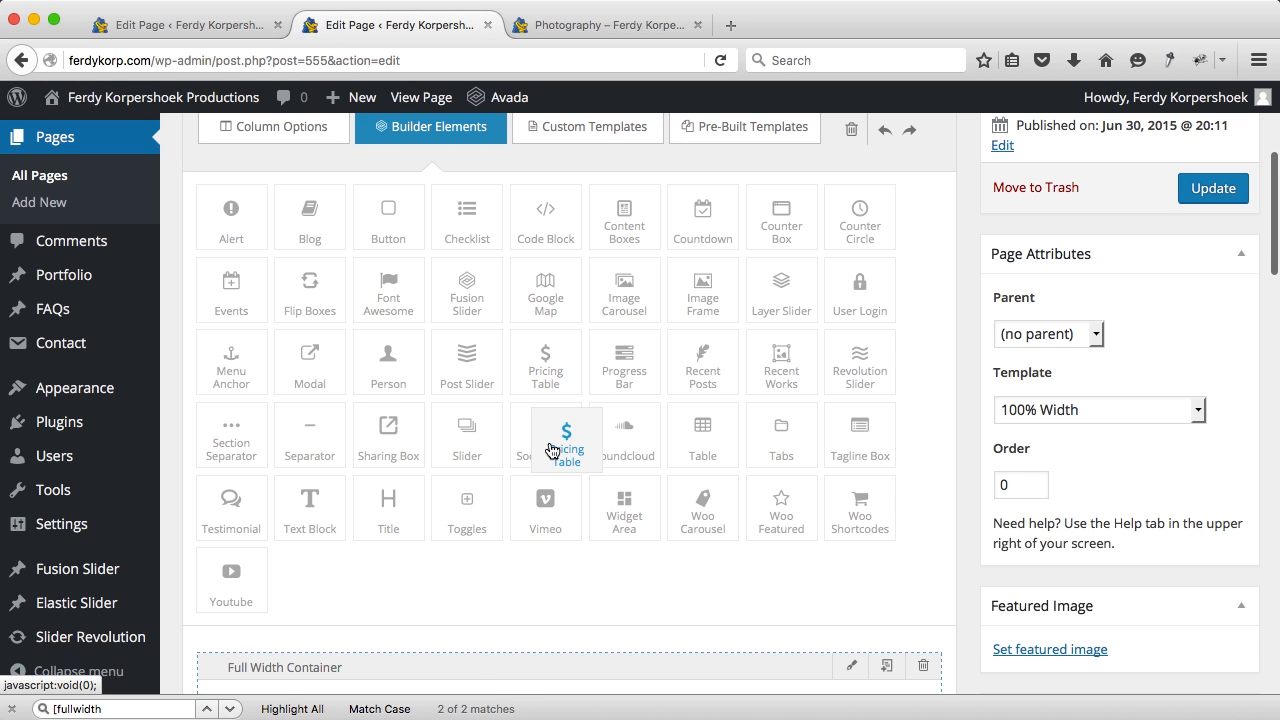
scroll(551, 420, down, 10)
scroll(552, 451, down, 6)
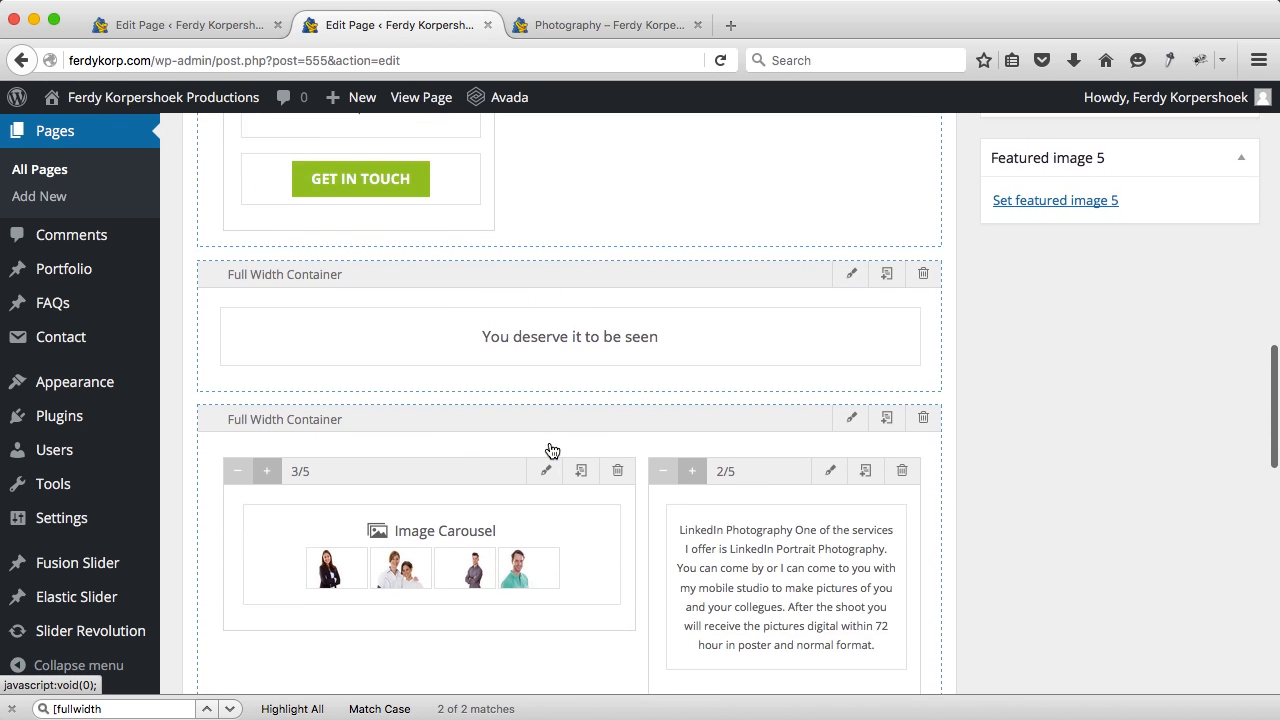
drag(552, 451, 635, 559)
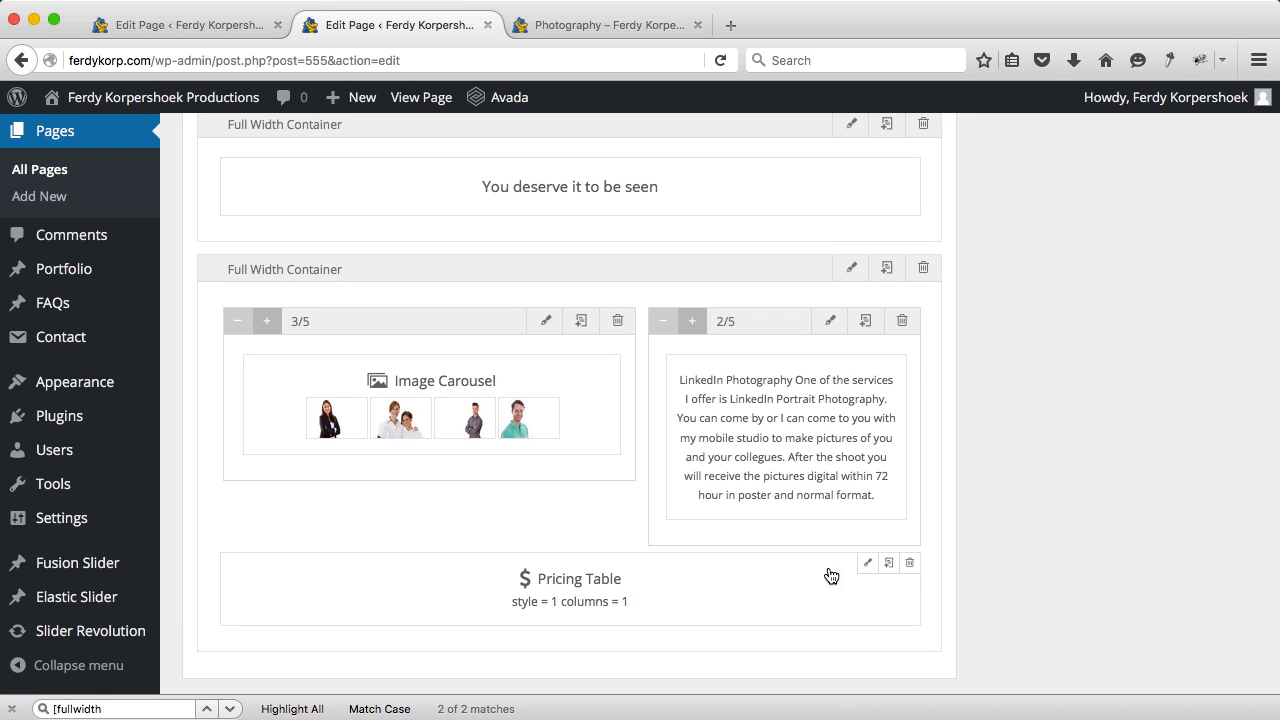
Step: Set the Pricing Table's Number of Columns to 4 Columns
click(867, 563)
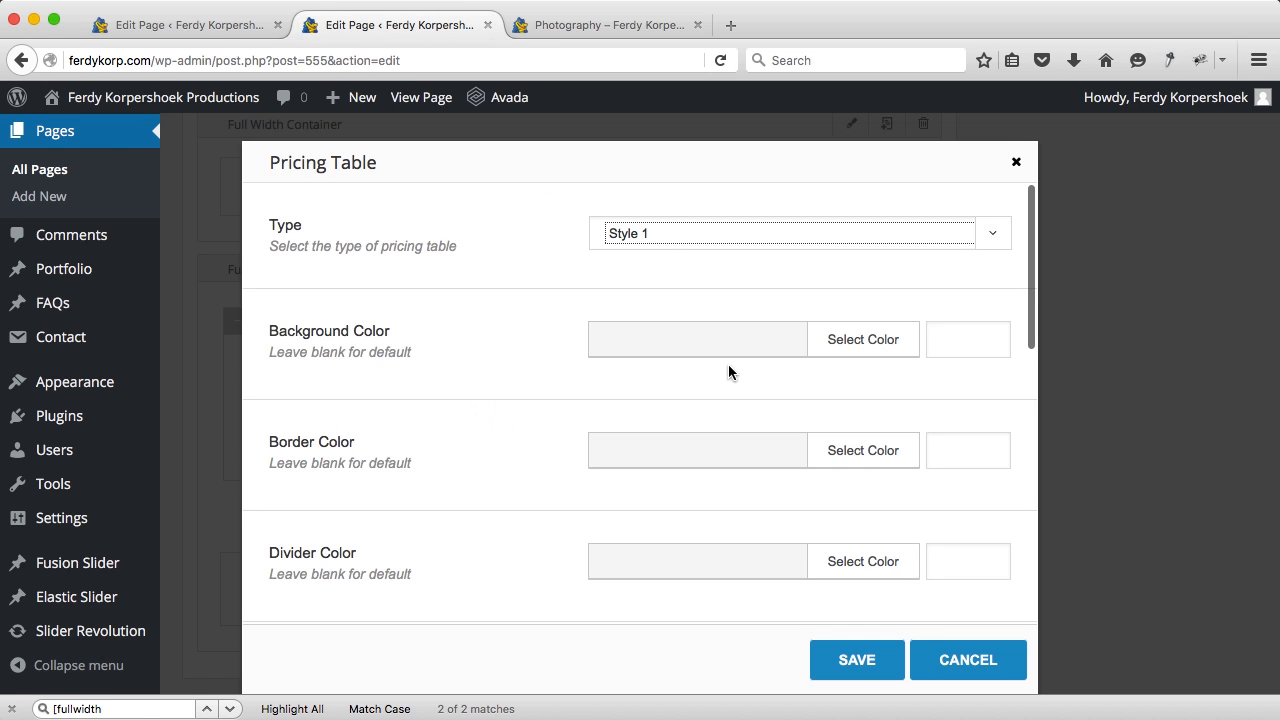
scroll(643, 366, down, 3)
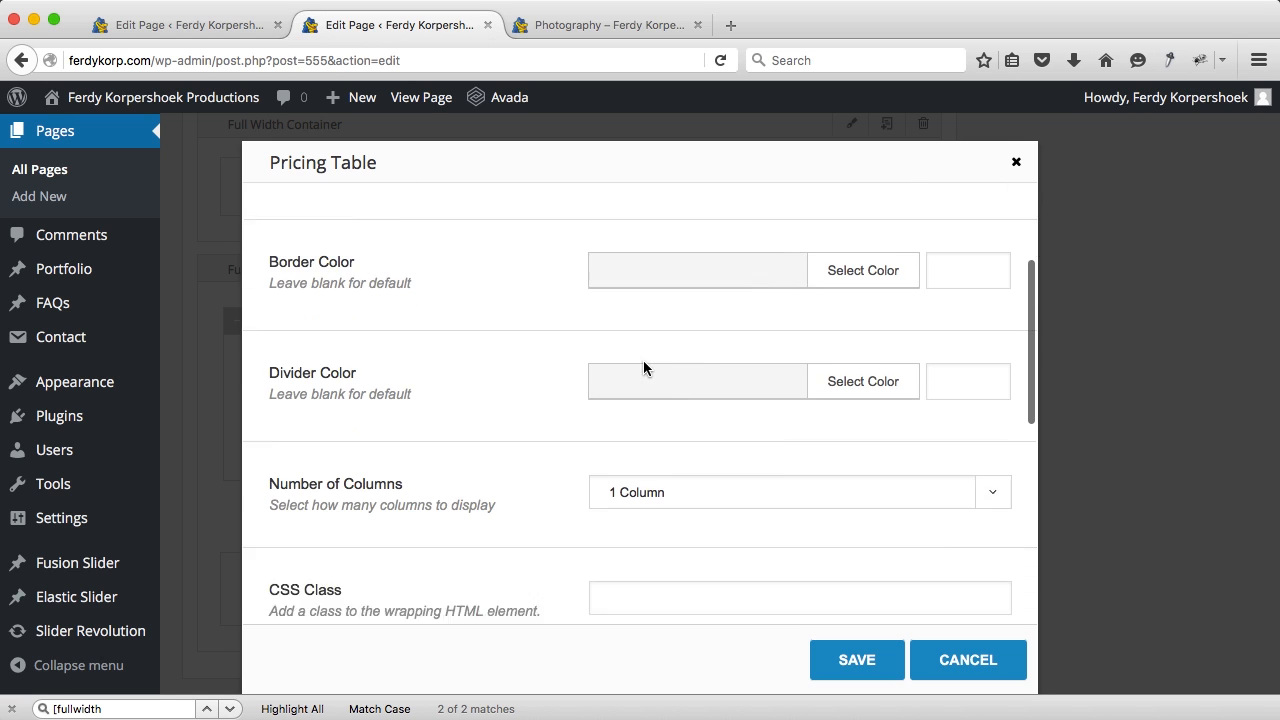
scroll(643, 366, down, 2)
click(638, 426)
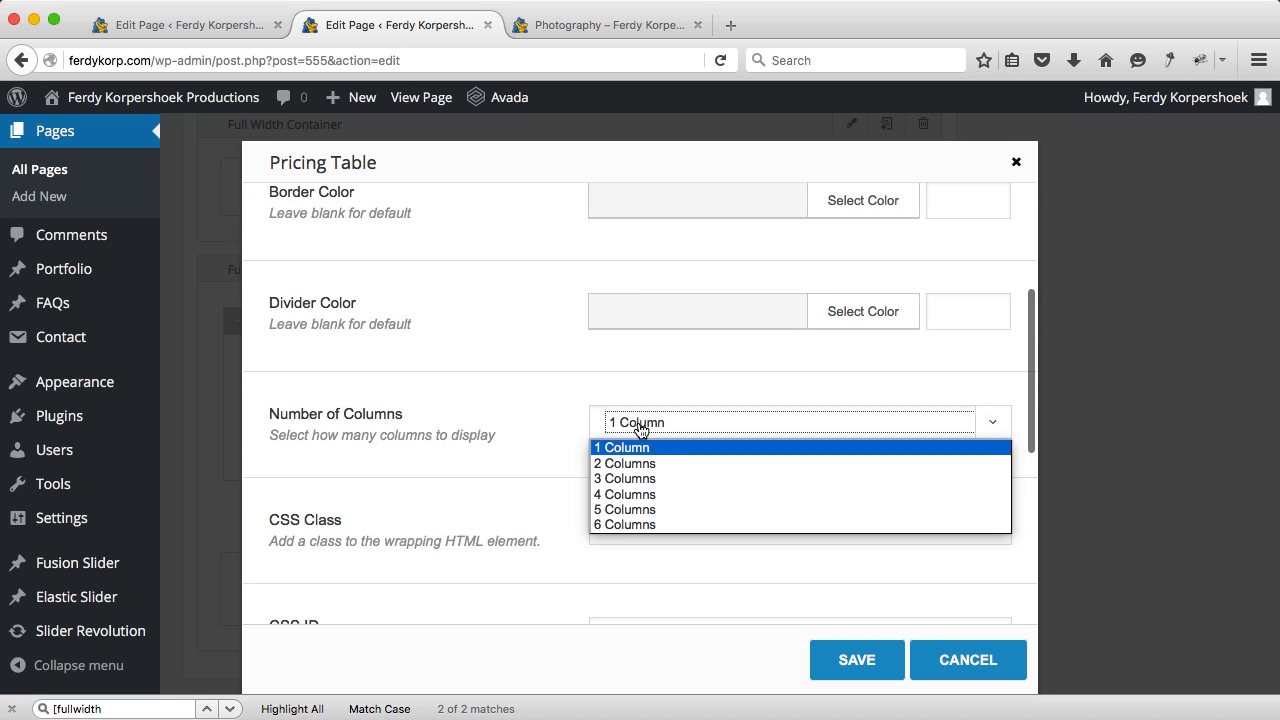
click(628, 496)
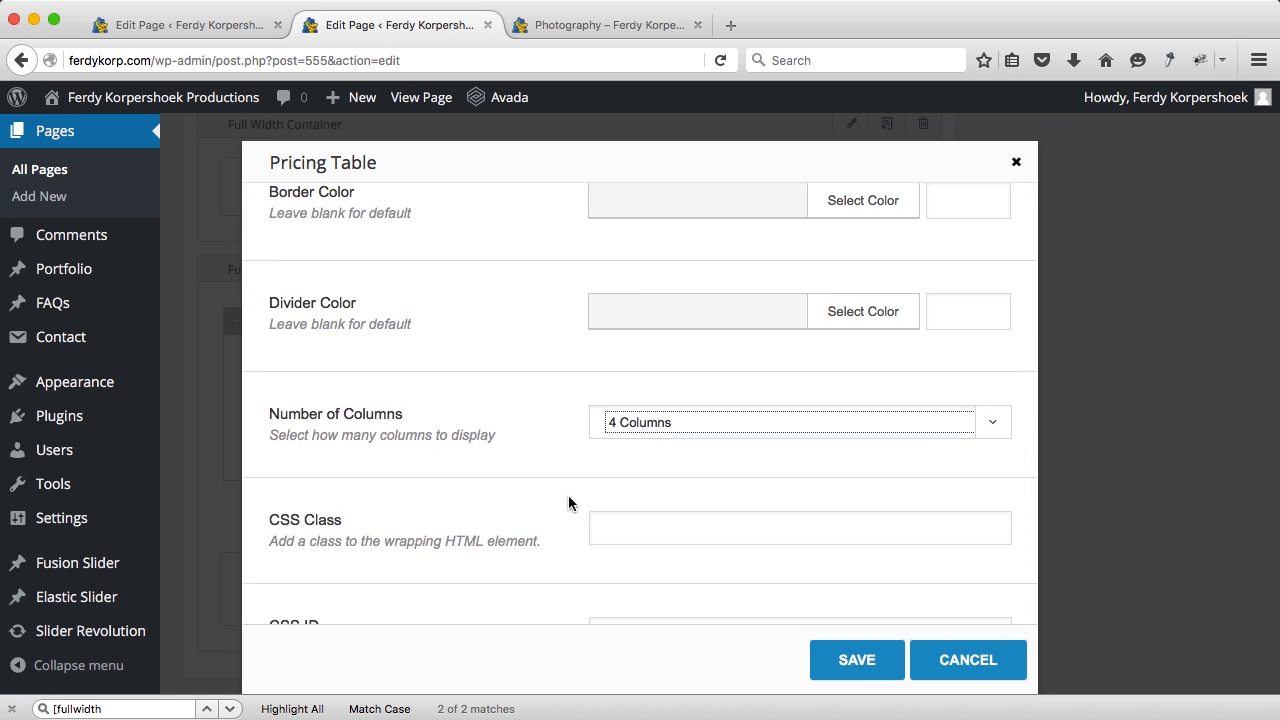
scroll(568, 502, down, 8)
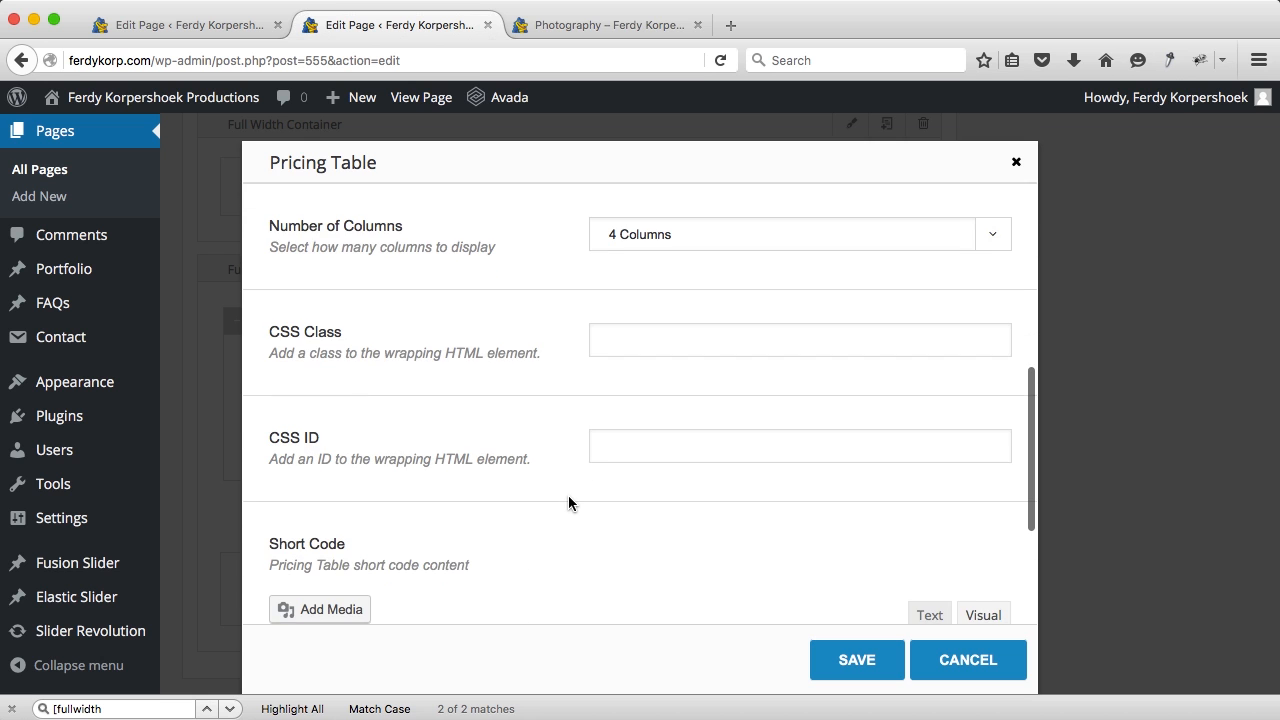
scroll(568, 502, down, 1)
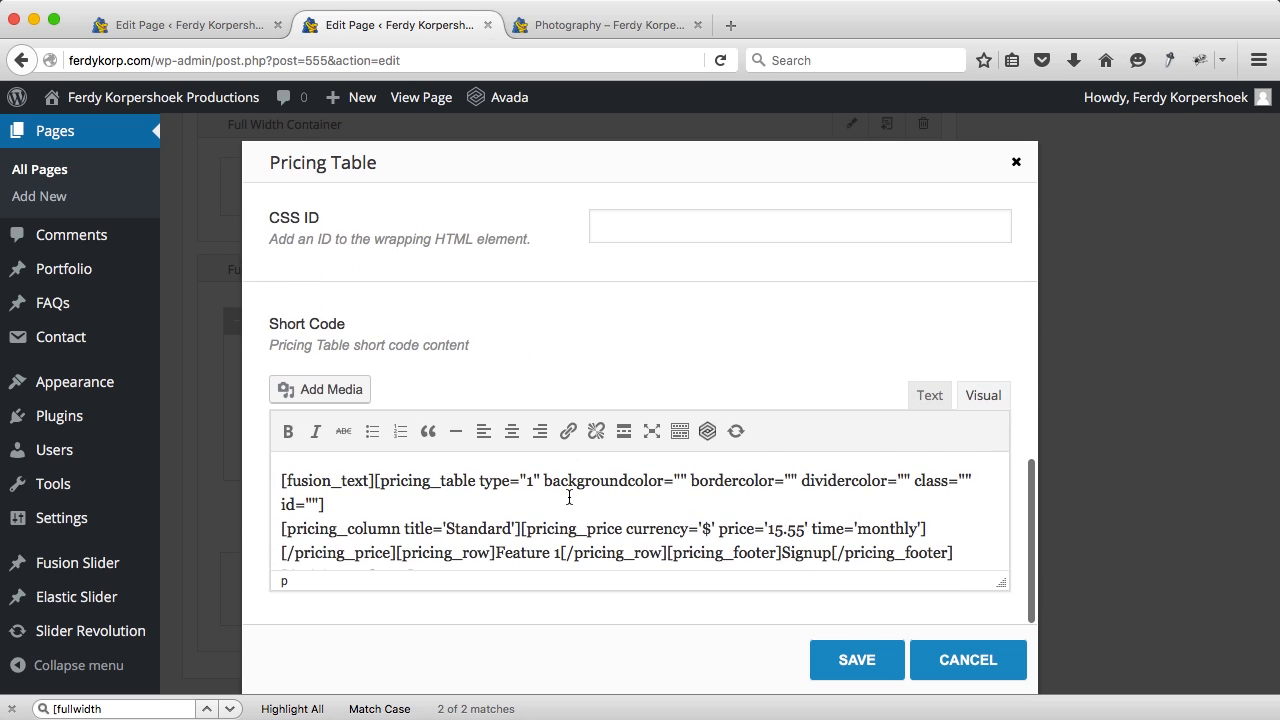
scroll(569, 497, down, 5)
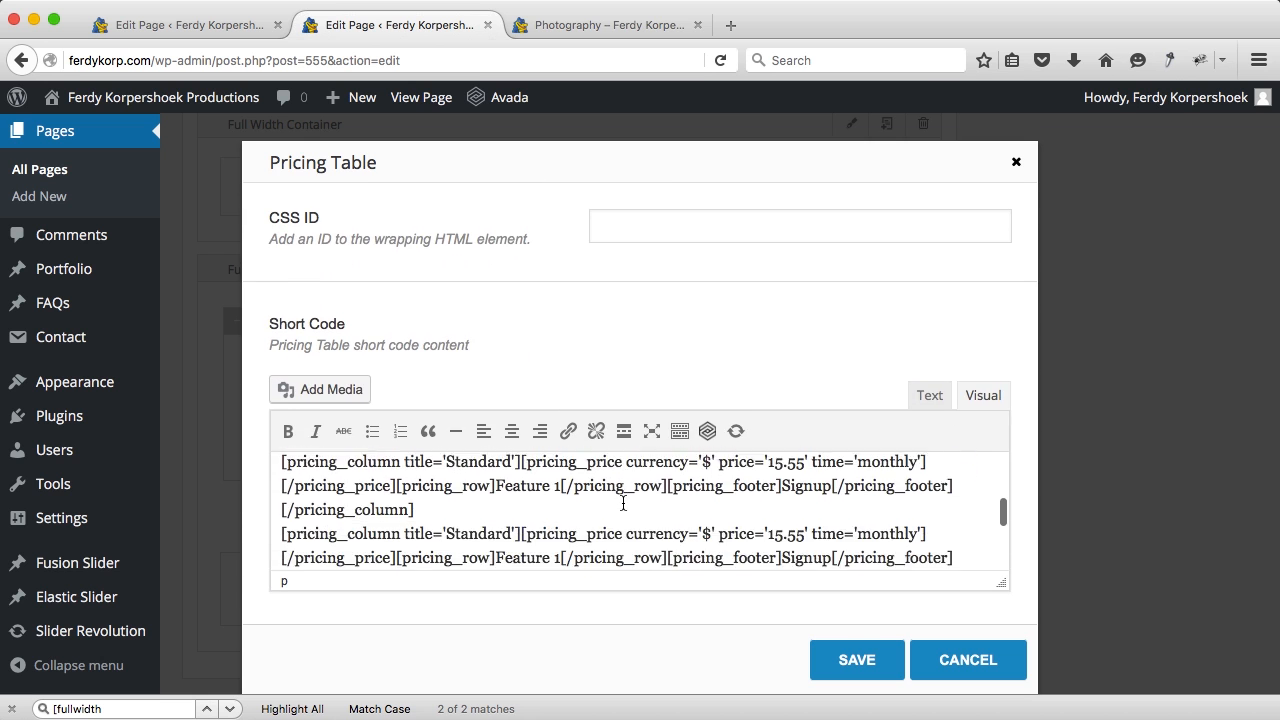
scroll(623, 502, up, 4)
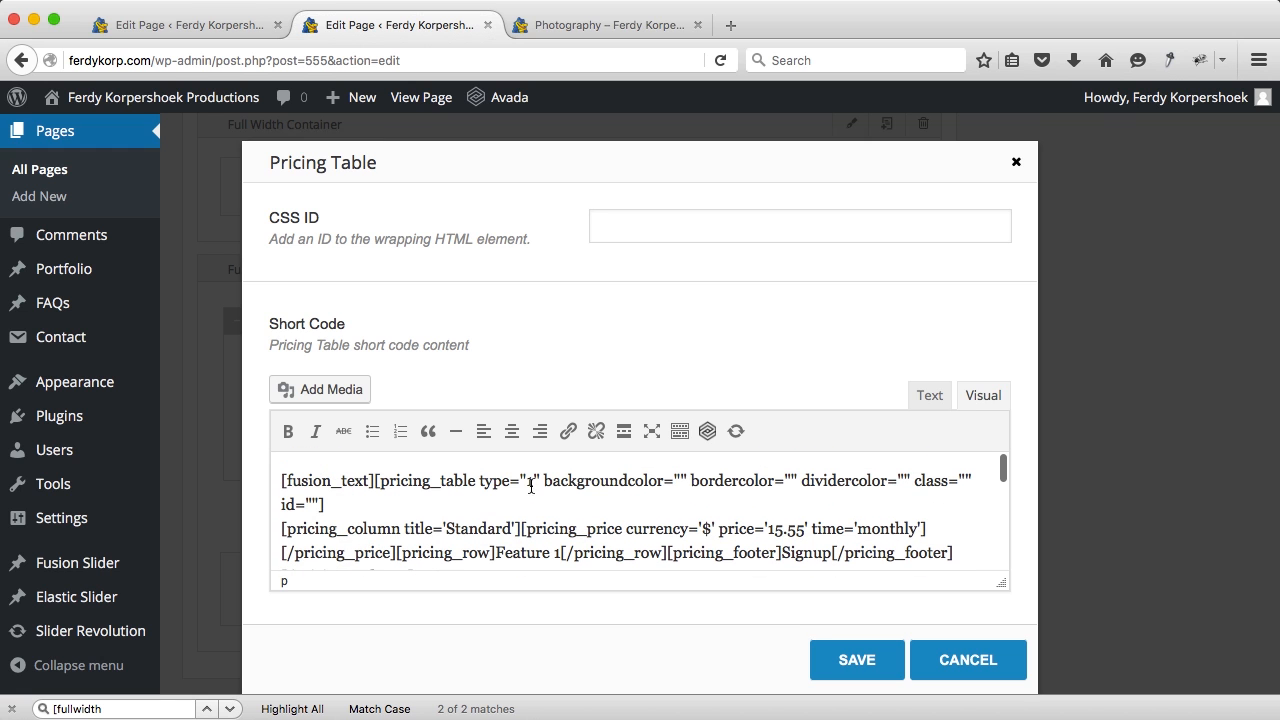
scroll(594, 512, down, 5)
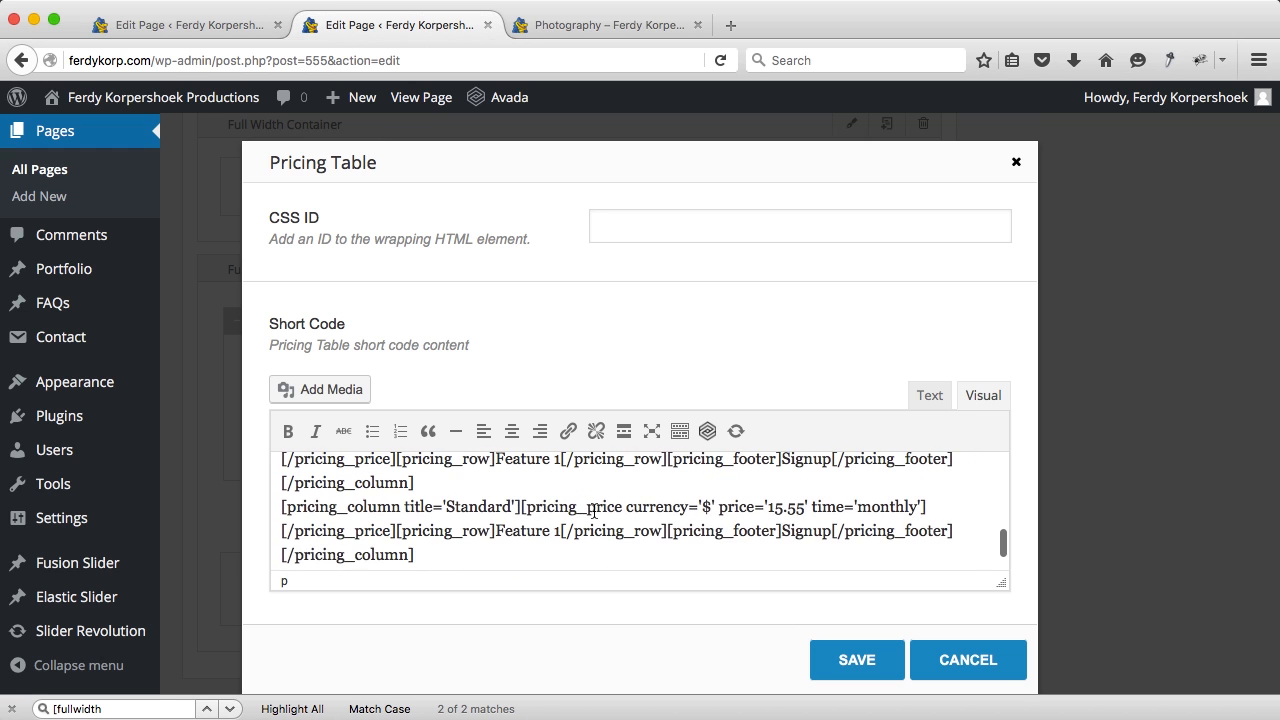
scroll(594, 512, up, 5)
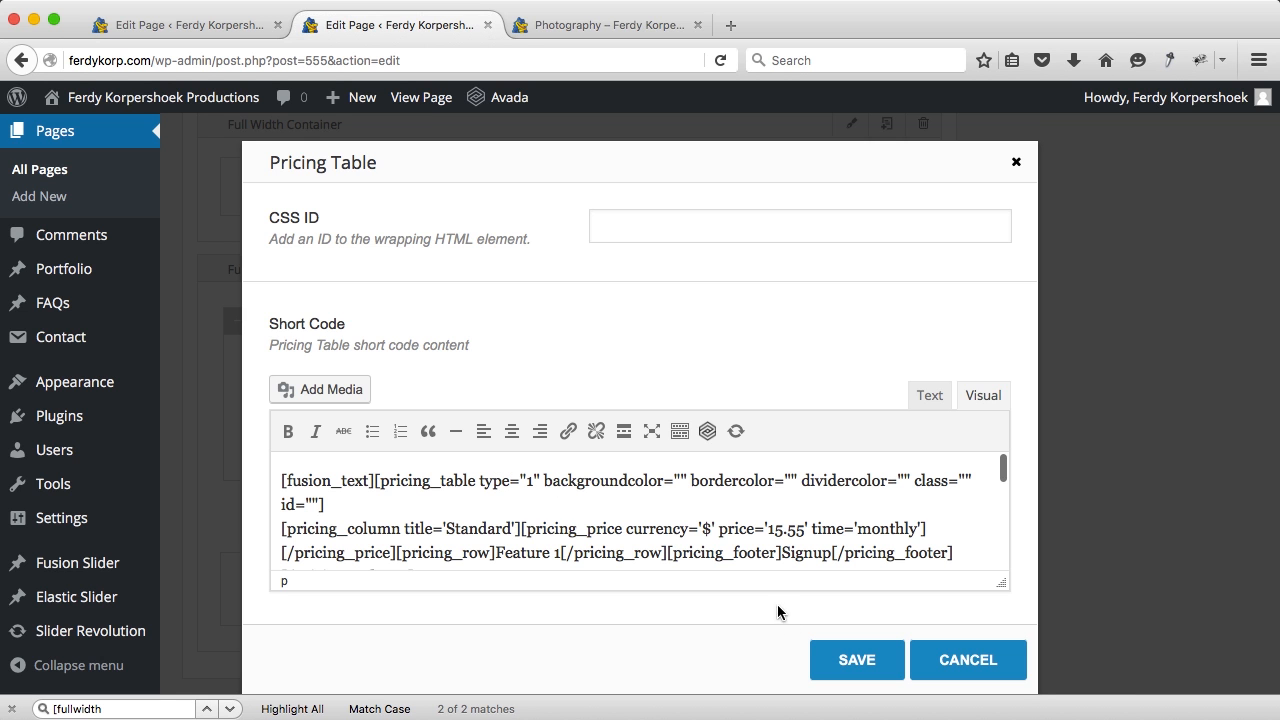
Step: Save the pricing table, update the page, and reload the live page to check the four columns
click(854, 662)
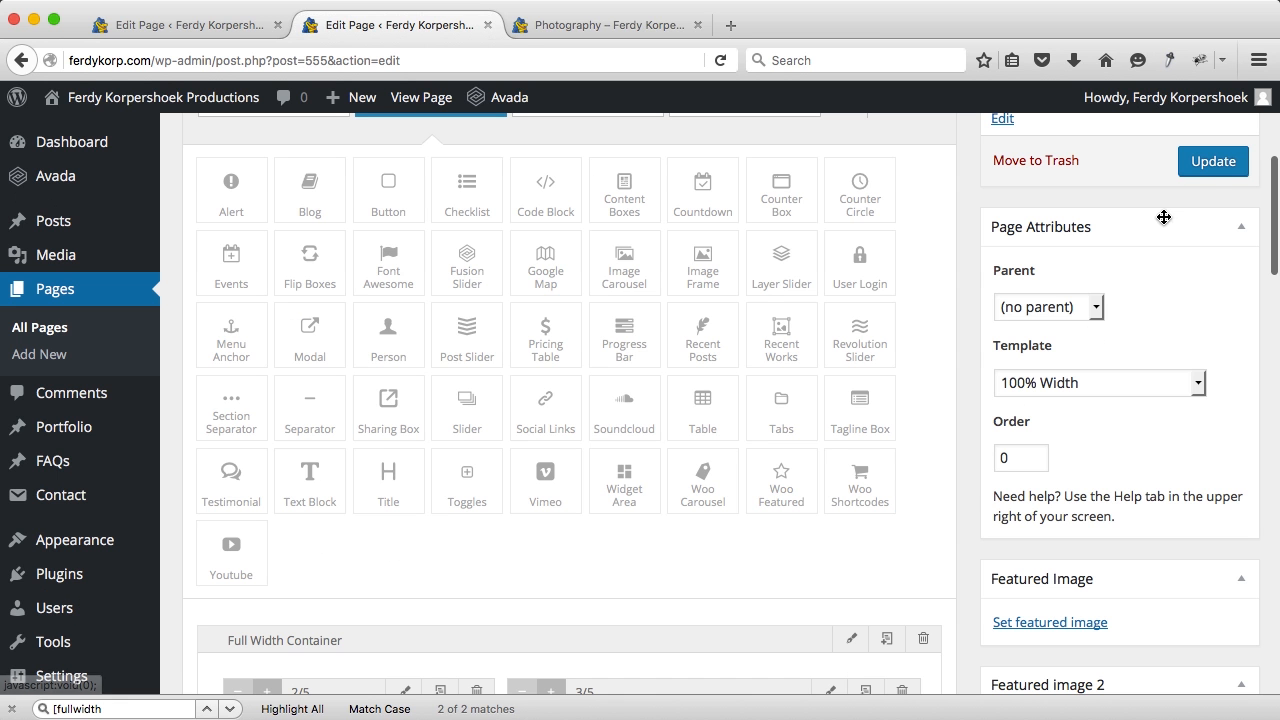
click(1210, 170)
click(648, 26)
key(super+r)
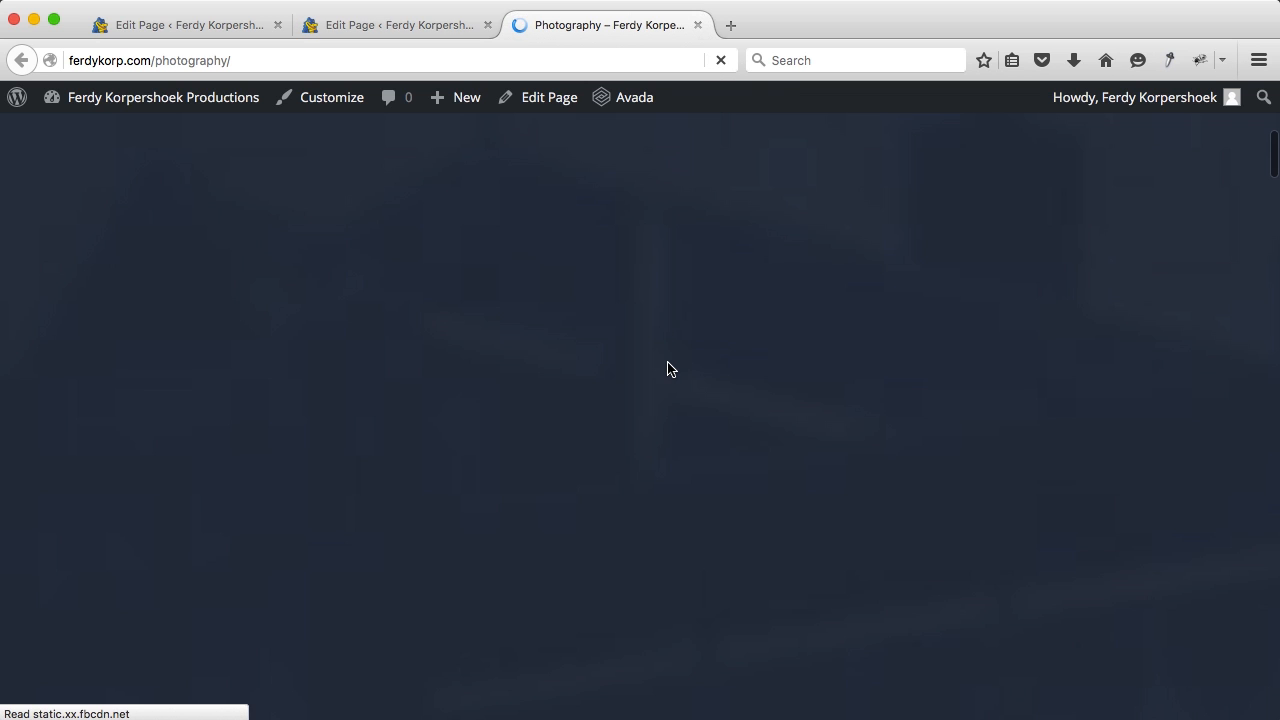
scroll(667, 370, down, 5)
scroll(480, 314, up, 1)
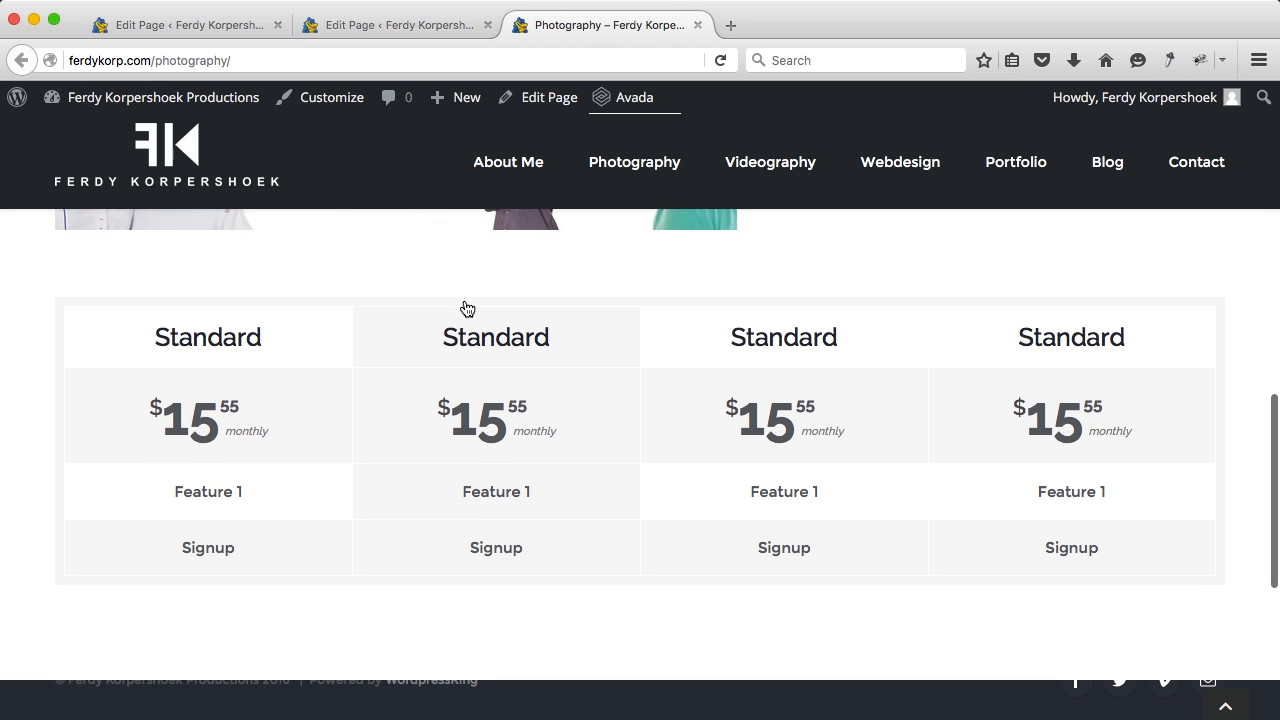
click(418, 30)
scroll(638, 471, down, 15)
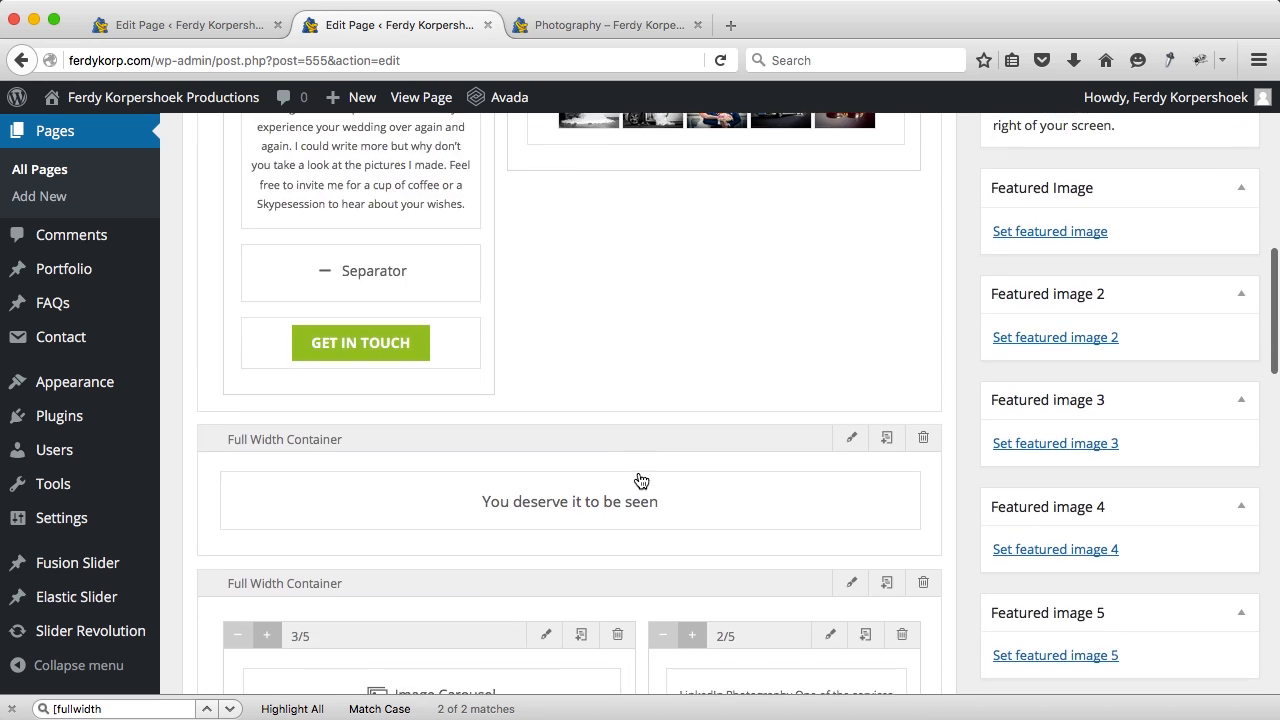
Step: Set the first pricing column to $49.00 p.p. and delete its Standard title
mouse_move(849, 429)
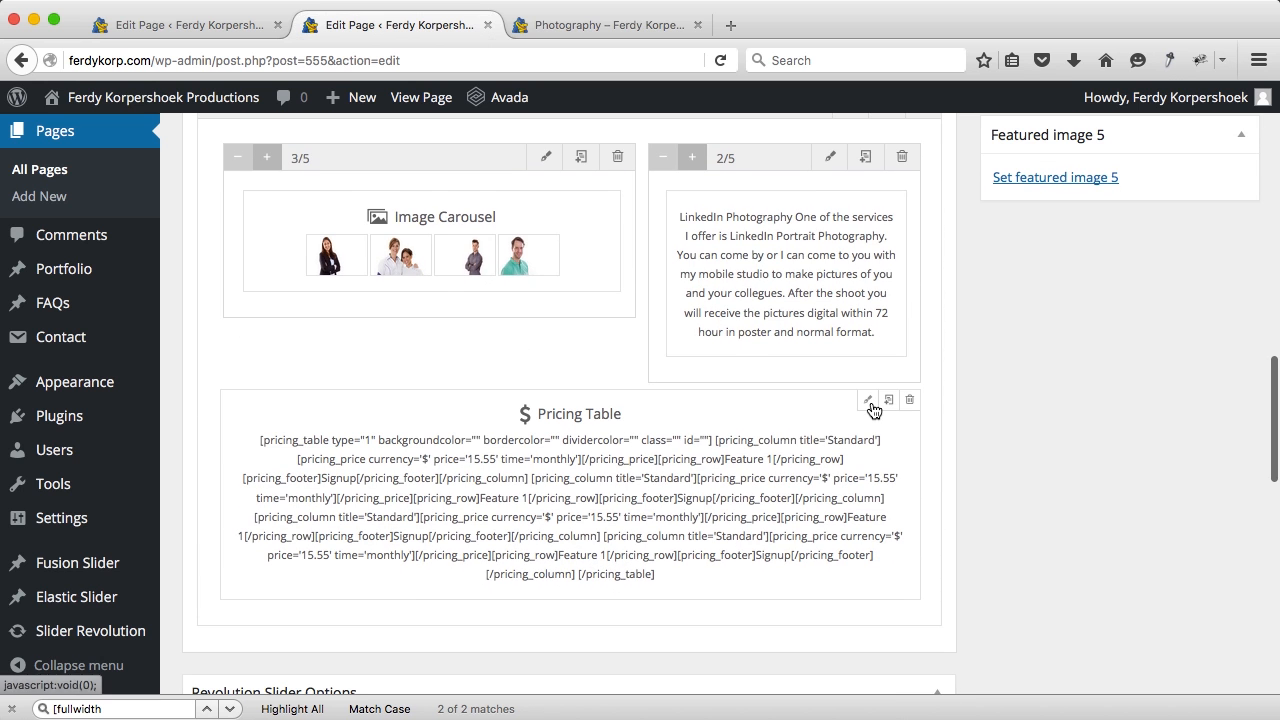
click(872, 403)
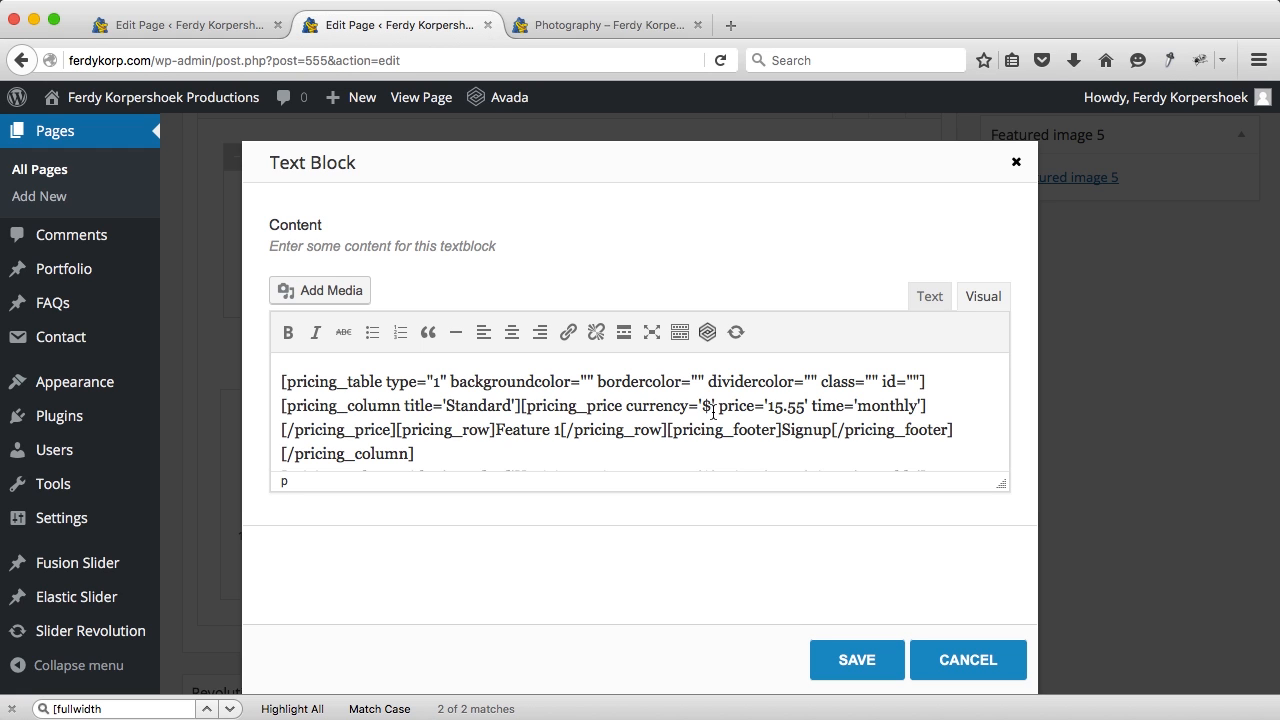
double_click(780, 408)
text(49)
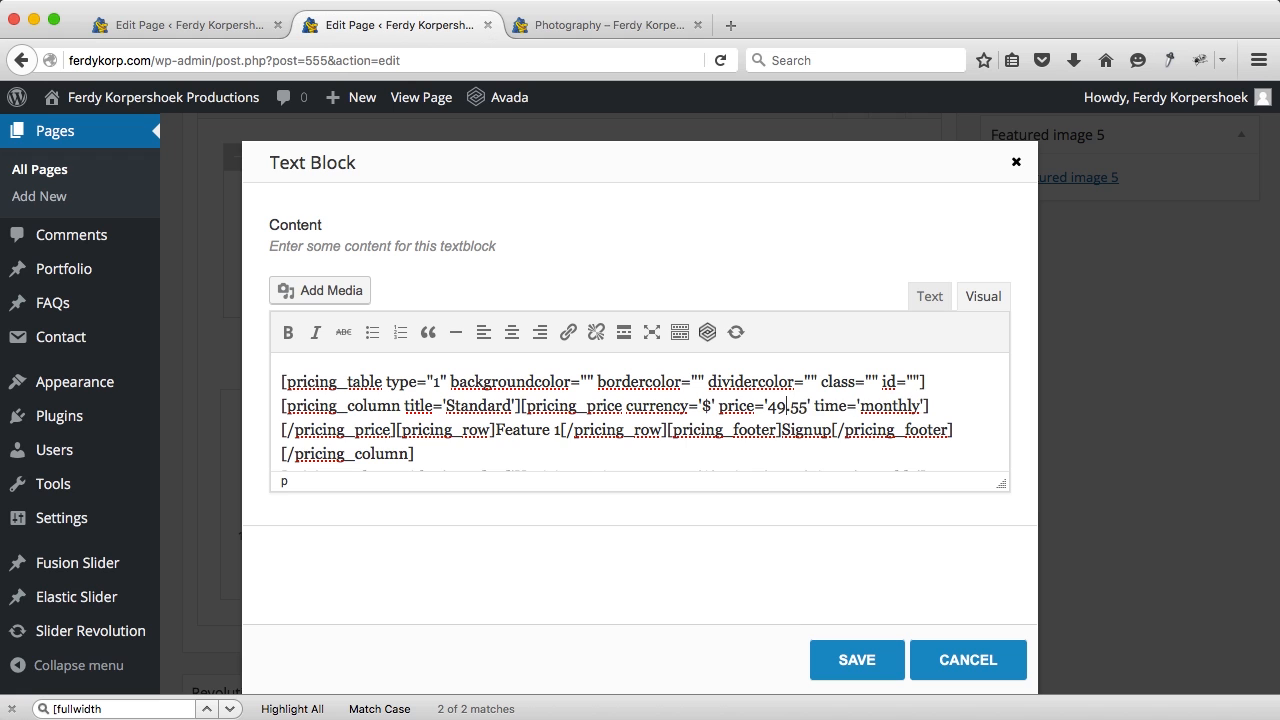
key(BackSpace)
key(BackSpace)
text(00)
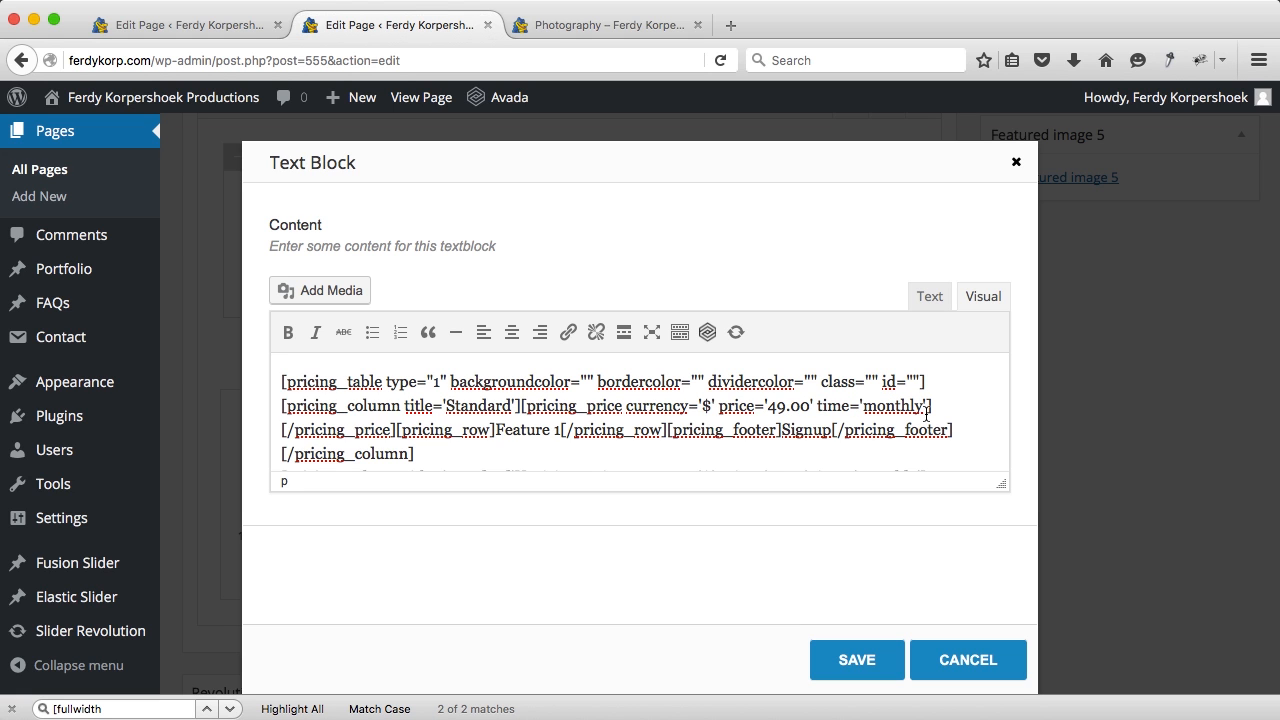
double_click(893, 406)
text(p.p.)
drag(510, 405, 461, 405)
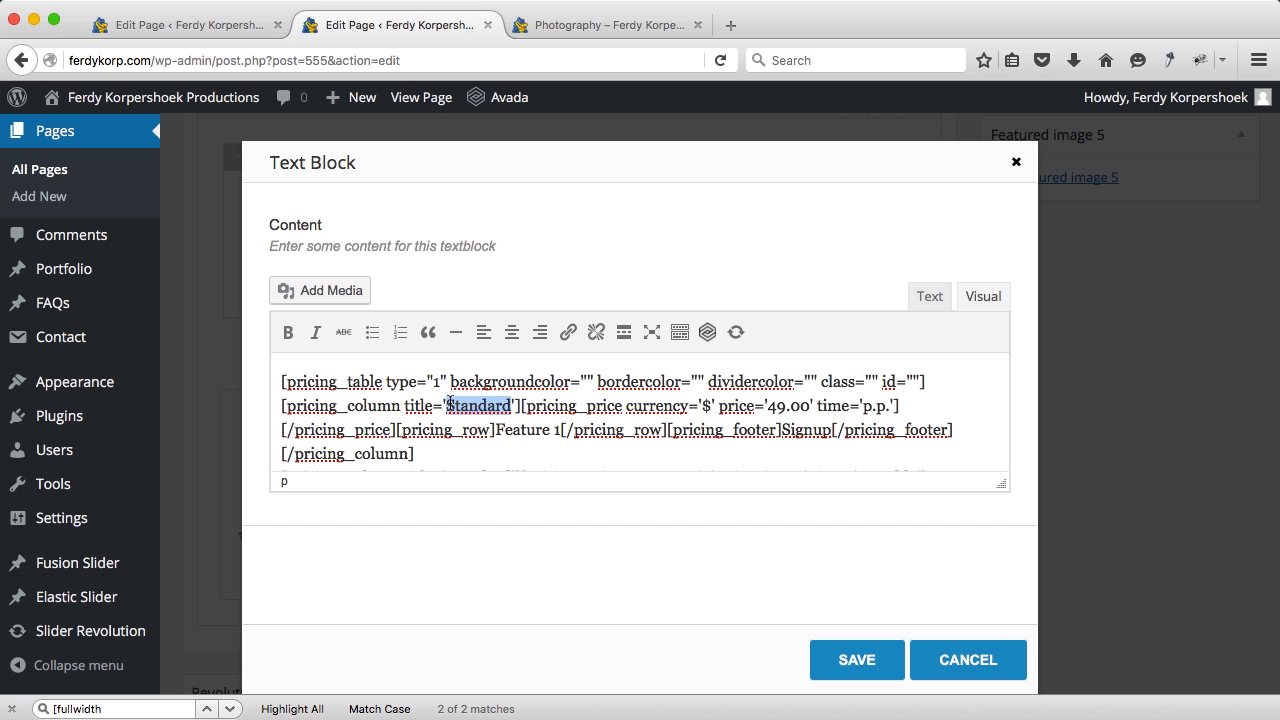
key(BackSpace)
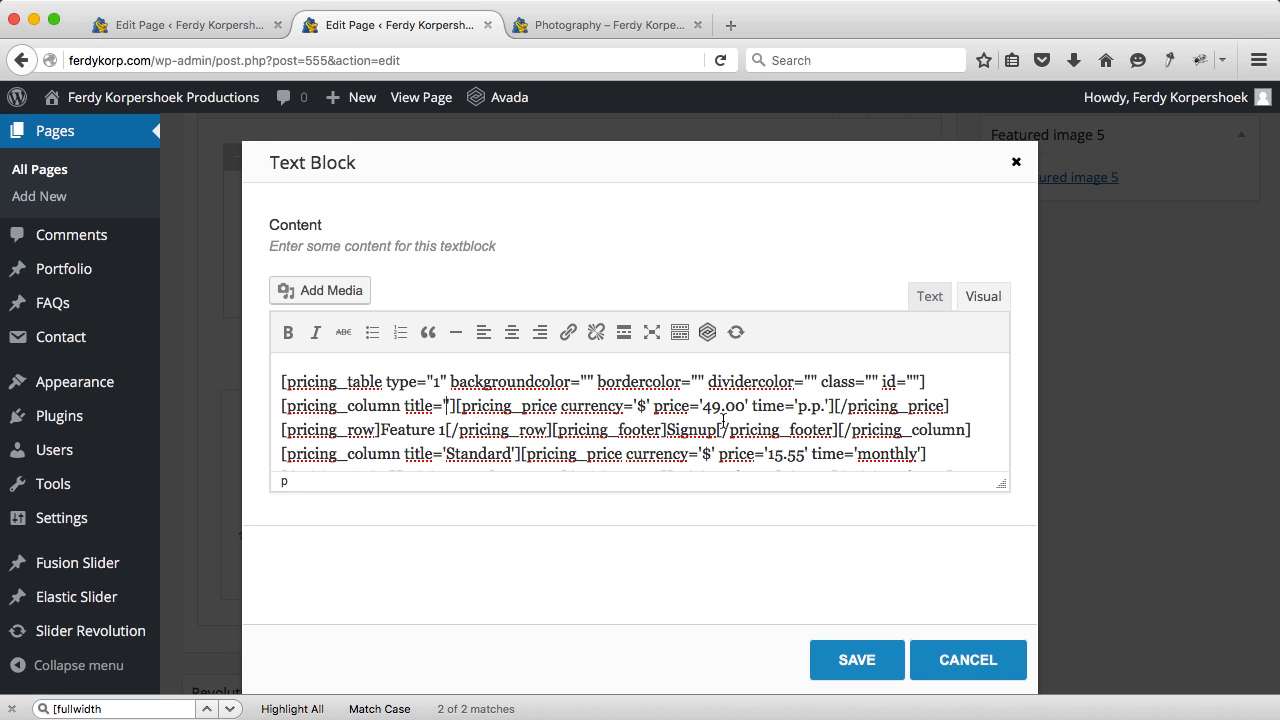
Step: Delete the first column's Signup text and change Feature 1 to '1 person'
drag(717, 429, 674, 429)
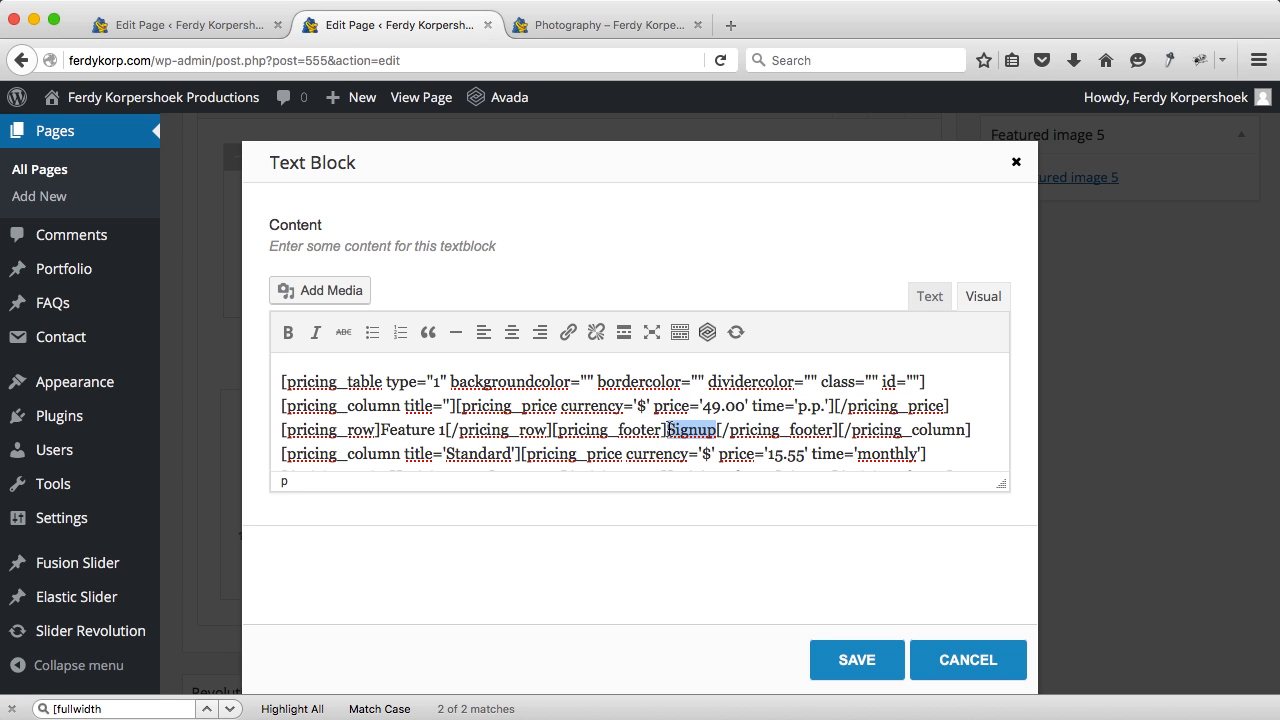
key(BackSpace)
scroll(600, 420, down, 2)
scroll(498, 393, up, 2)
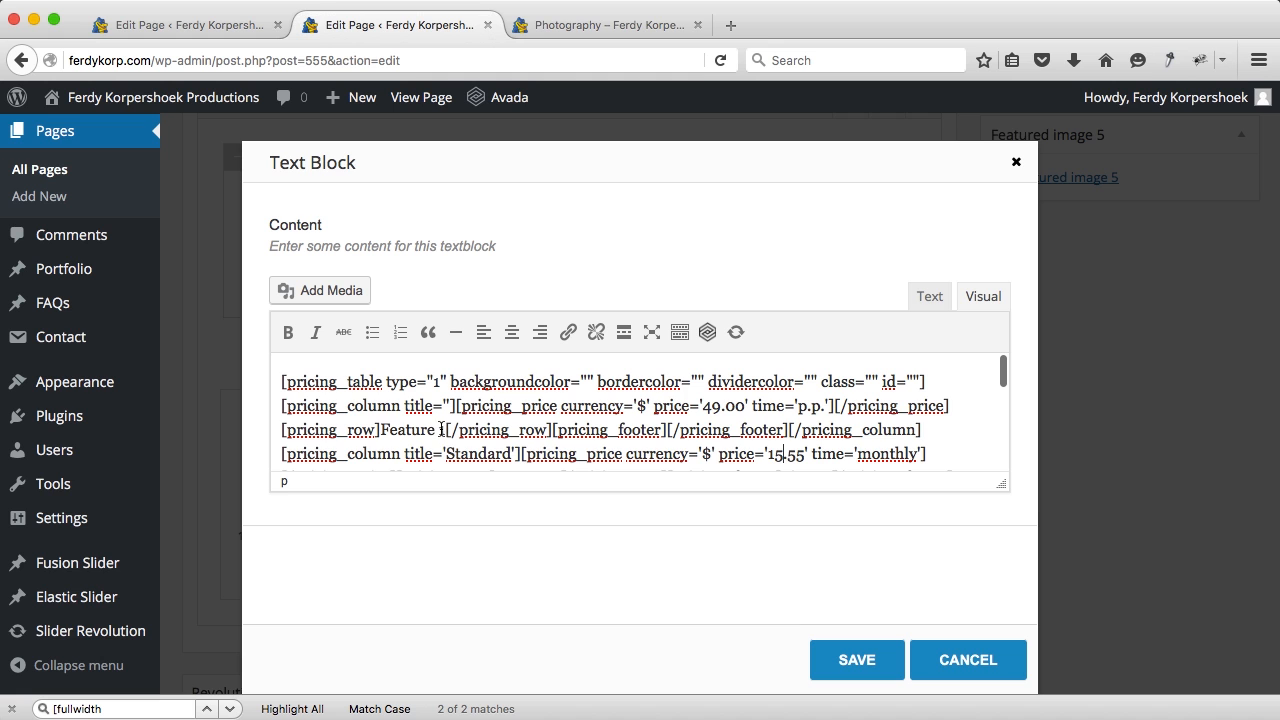
drag(443, 430, 380, 430)
key(BackSpace)
text(1 person)
Step: Clear the second column's Standard title and set its price to $39.00 p.p
scroll(670, 407, down, 2)
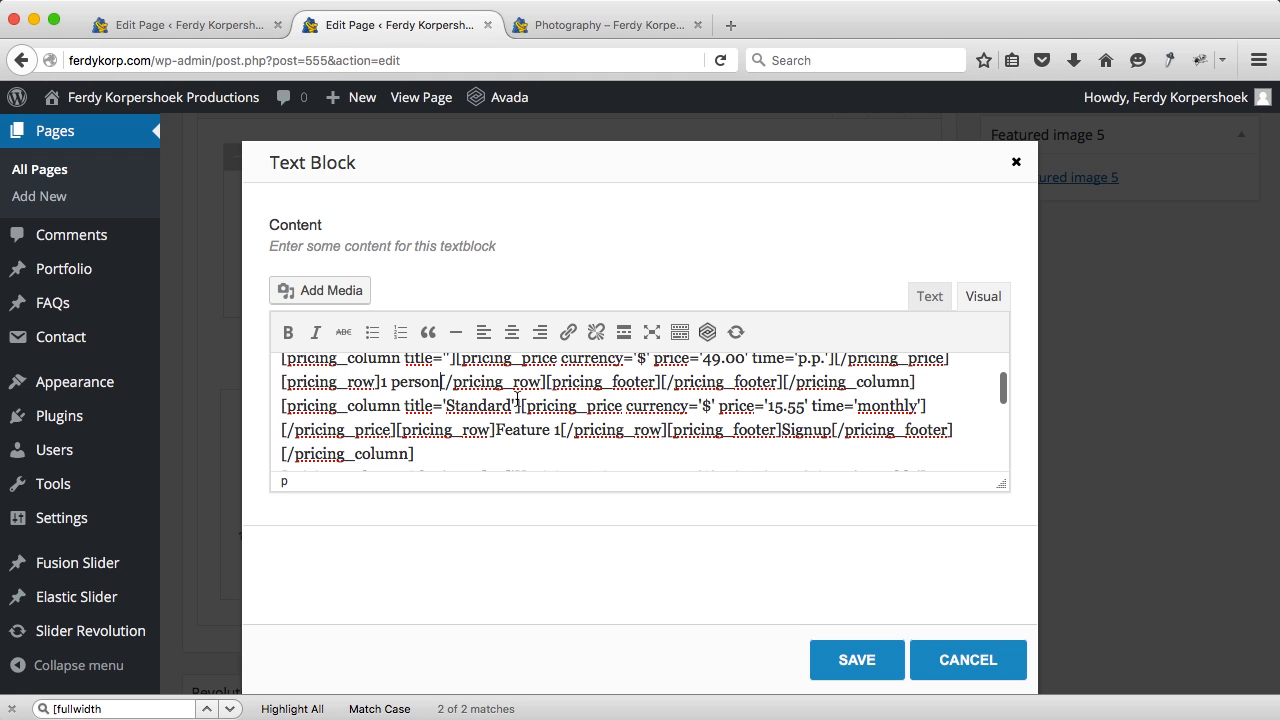
drag(508, 404, 450, 405)
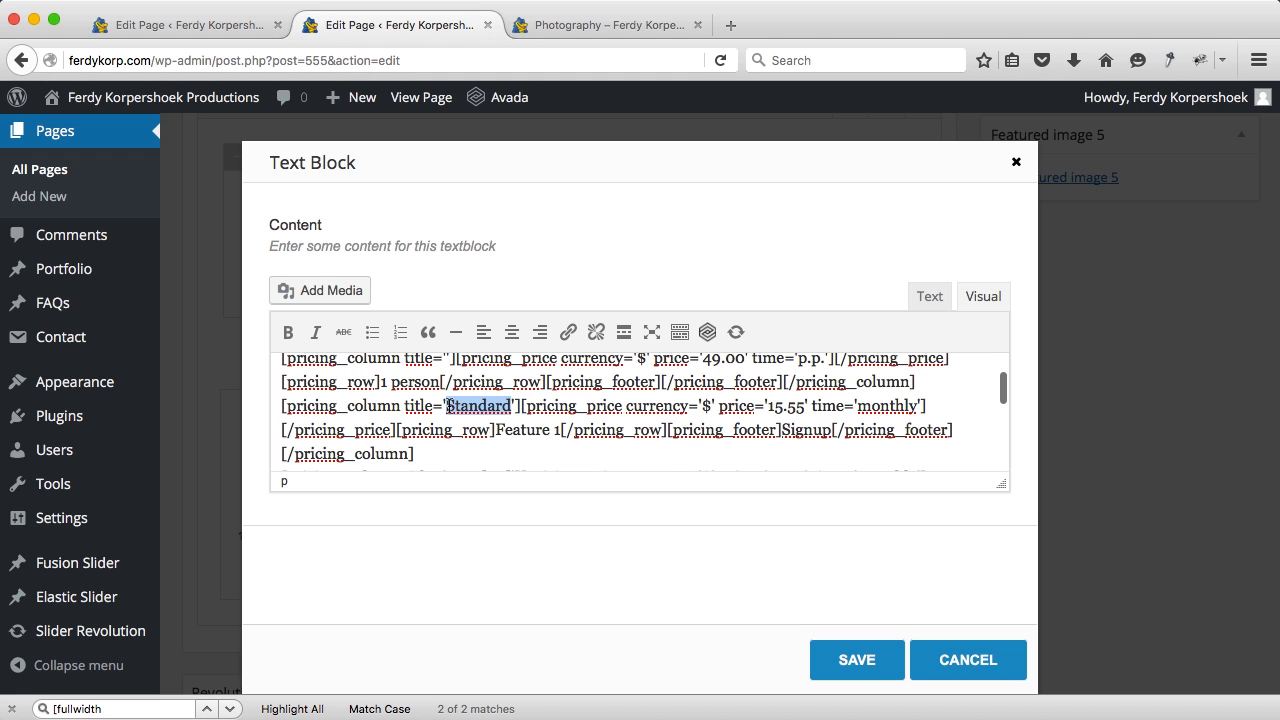
key(BackSpace)
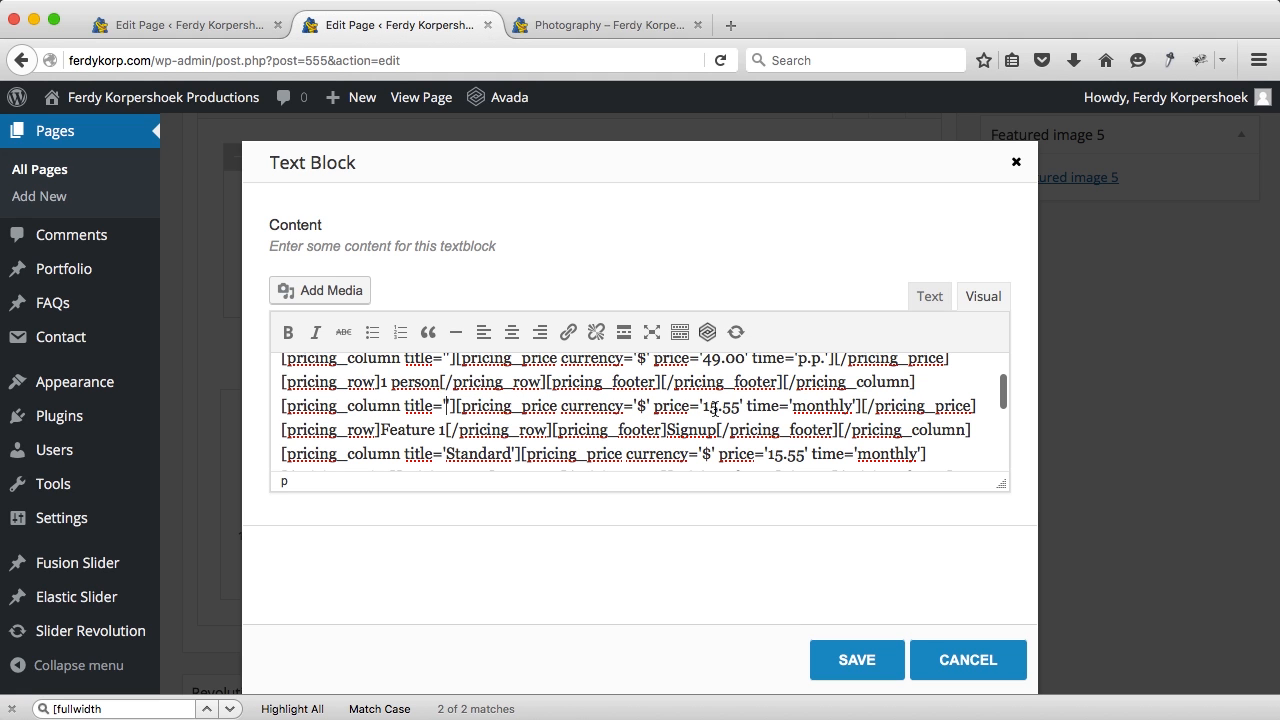
key(BackSpace)
key(BackSpace)
text(39)
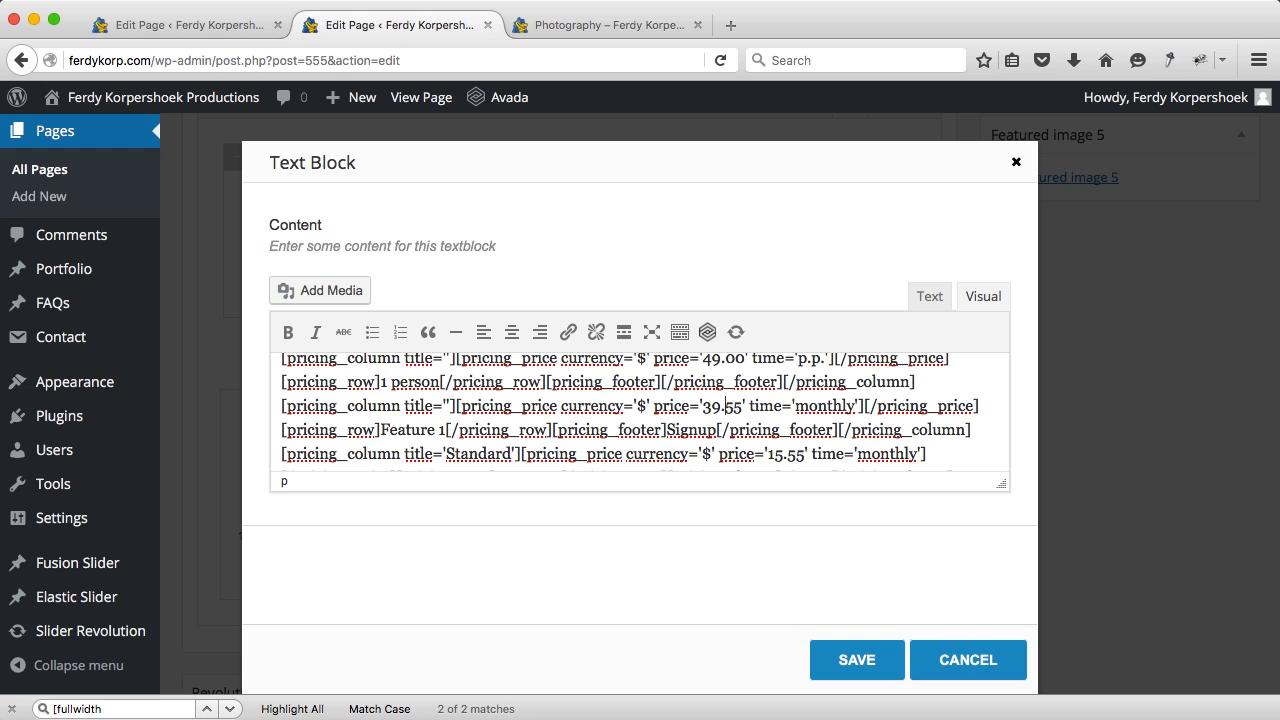
key(BackSpace)
key(BackSpace)
text(00)
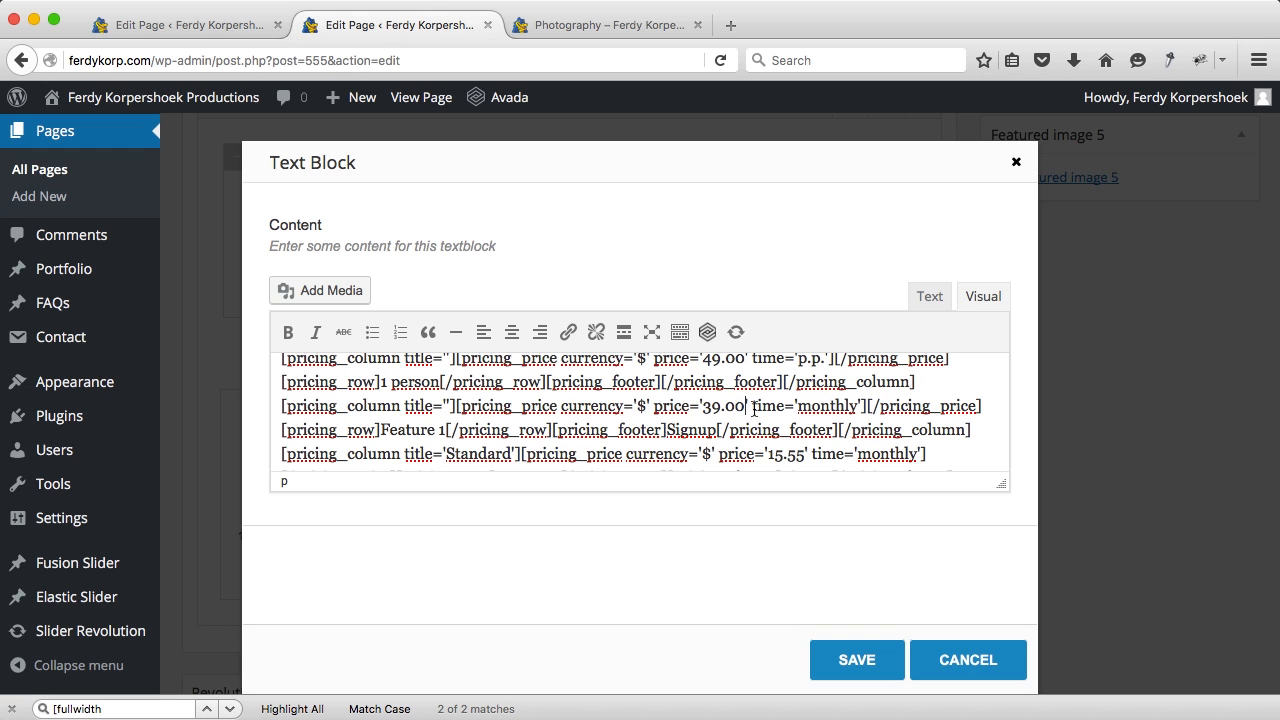
drag(860, 406, 821, 406)
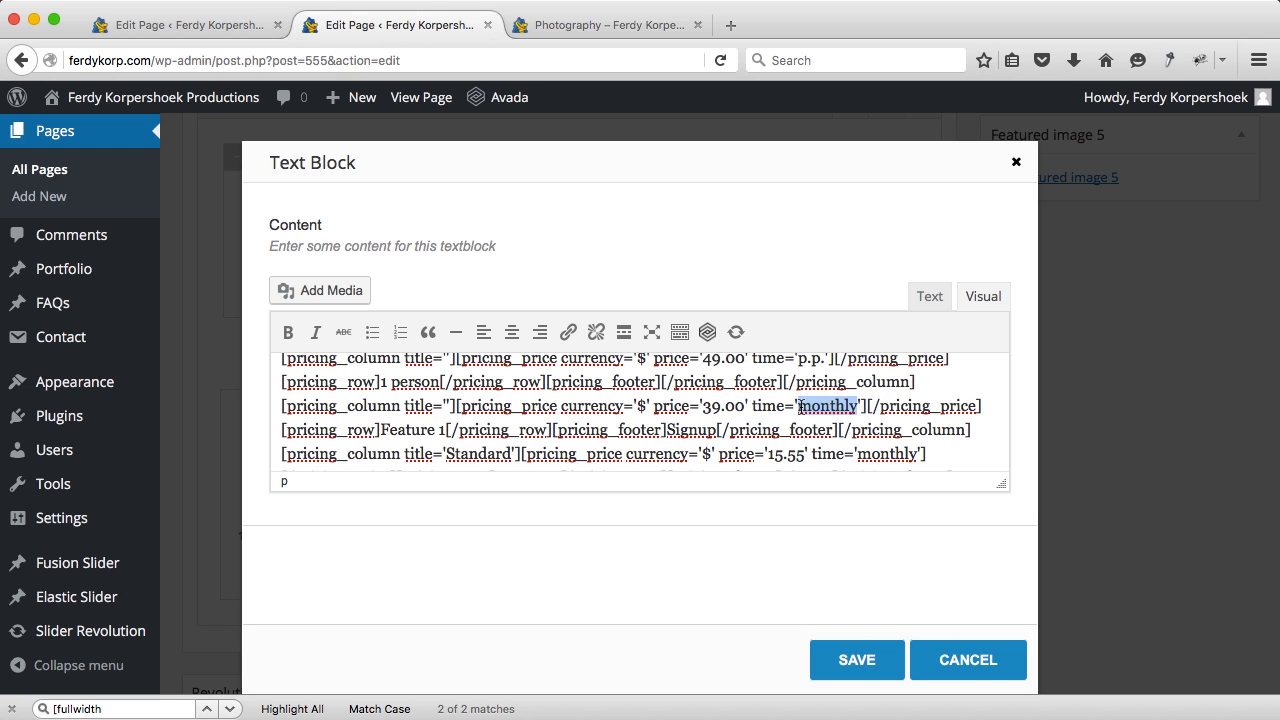
text(p.p.)
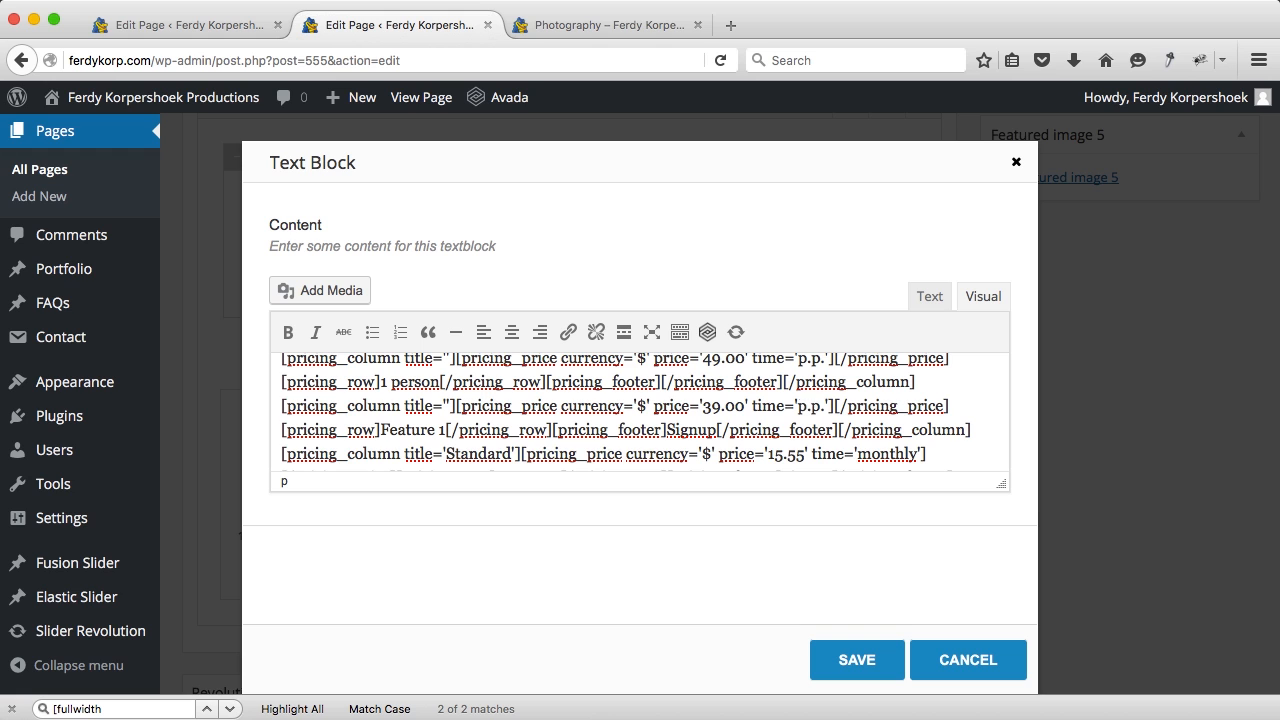
Step: Paste p.p. over the next column's 'monthly' and delete the remaining Signup footer texts
drag(824, 406, 796, 409)
key(ctrl+c)
scroll(871, 440, down, 1)
drag(914, 424, 792, 442)
key(ctrl+v)
scroll(862, 424, down, 5)
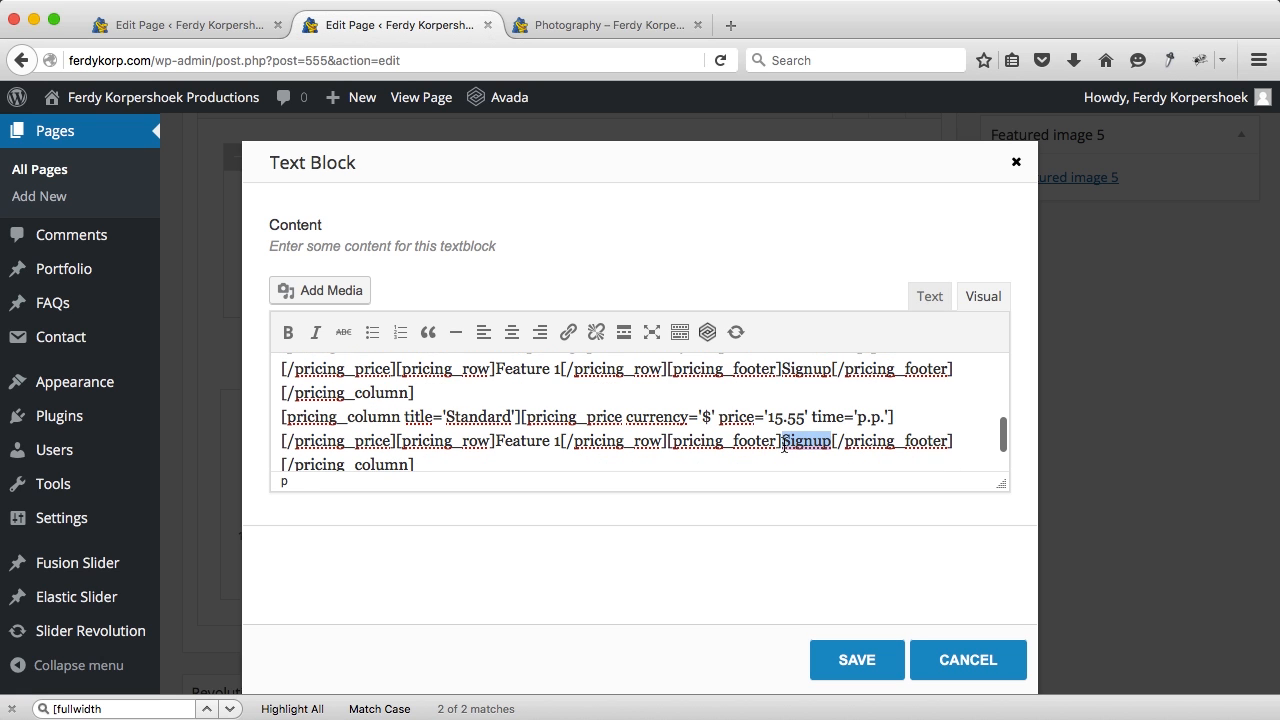
key(BackSpace)
scroll(674, 408, up, 3)
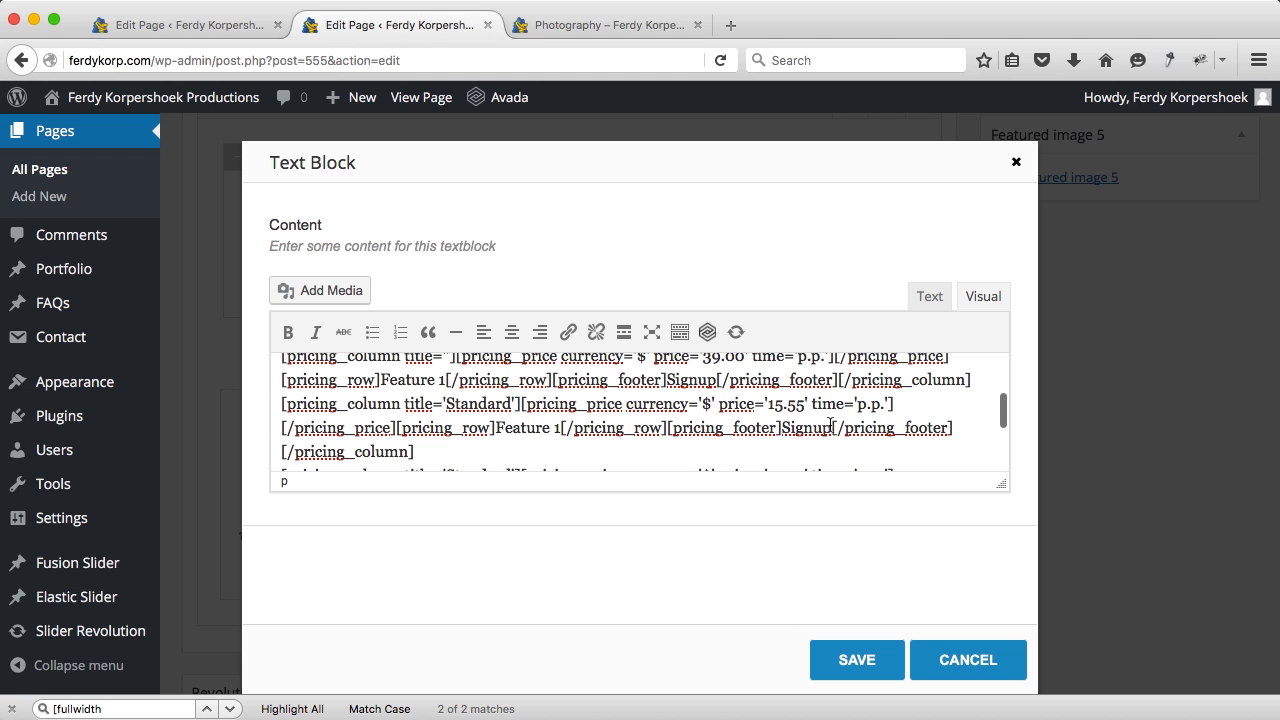
drag(826, 428, 788, 428)
key(BackSpace)
scroll(645, 412, up, 2)
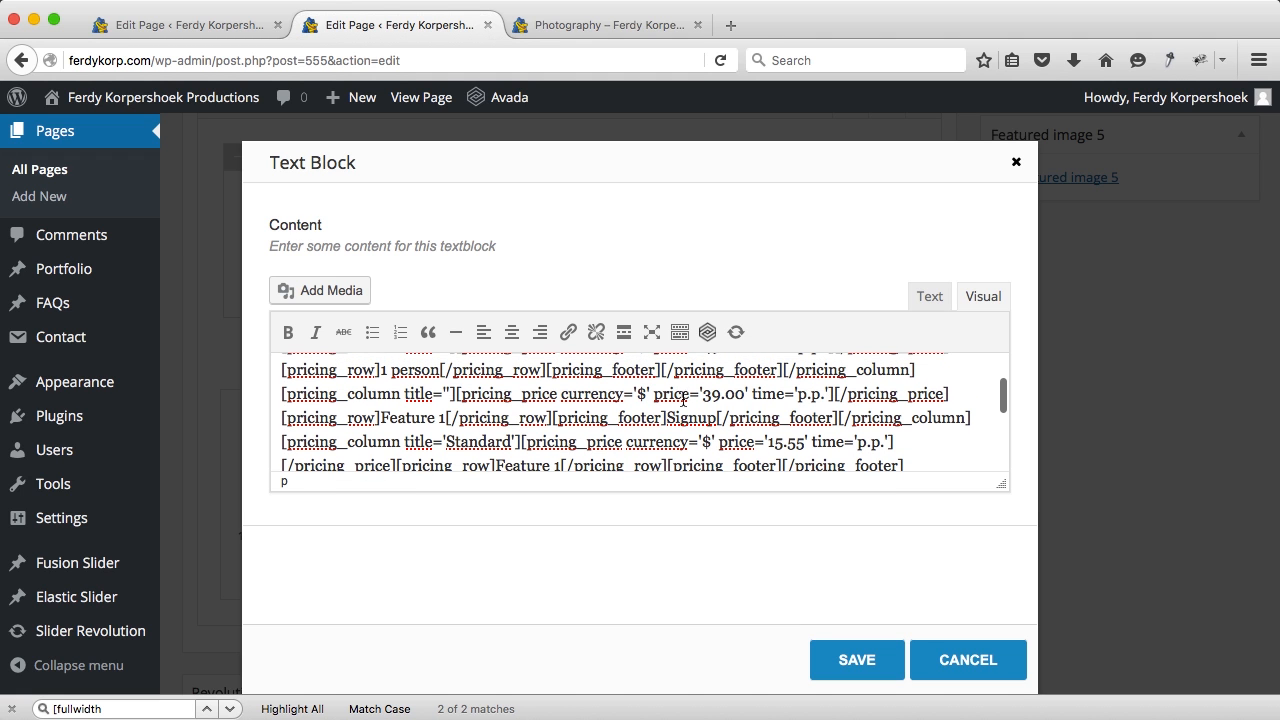
drag(715, 418, 671, 418)
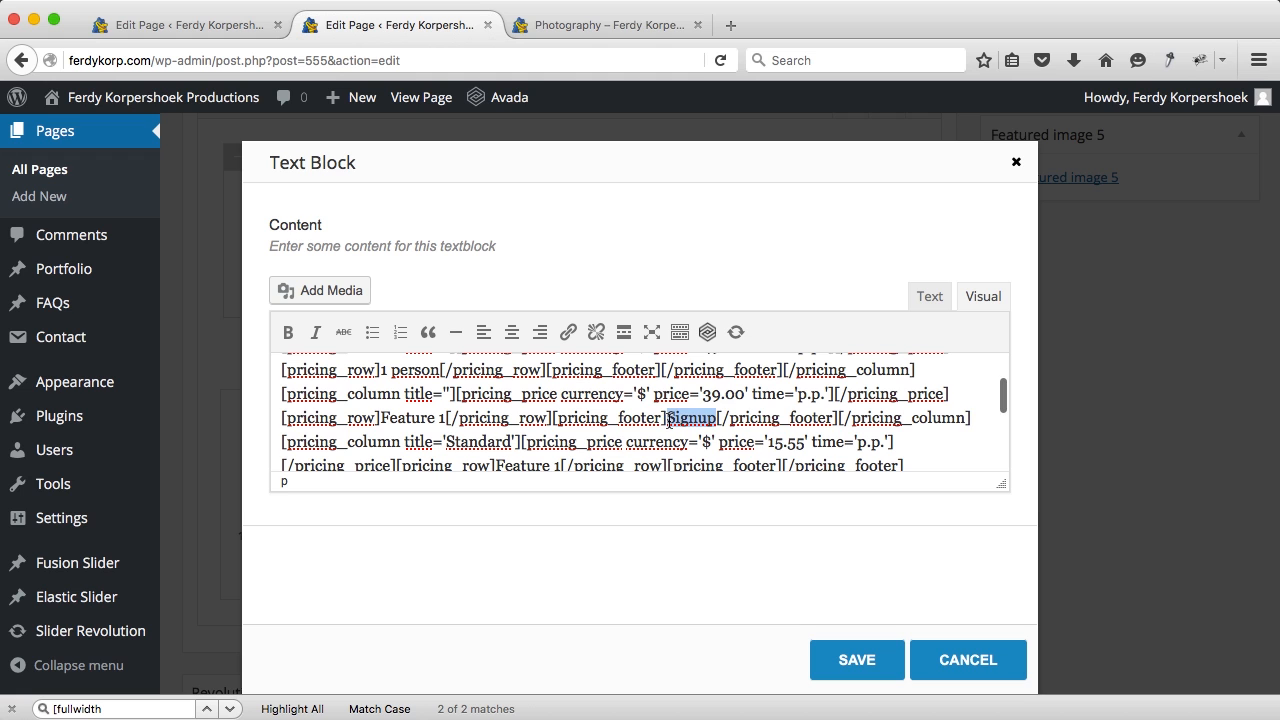
key(BackSpace)
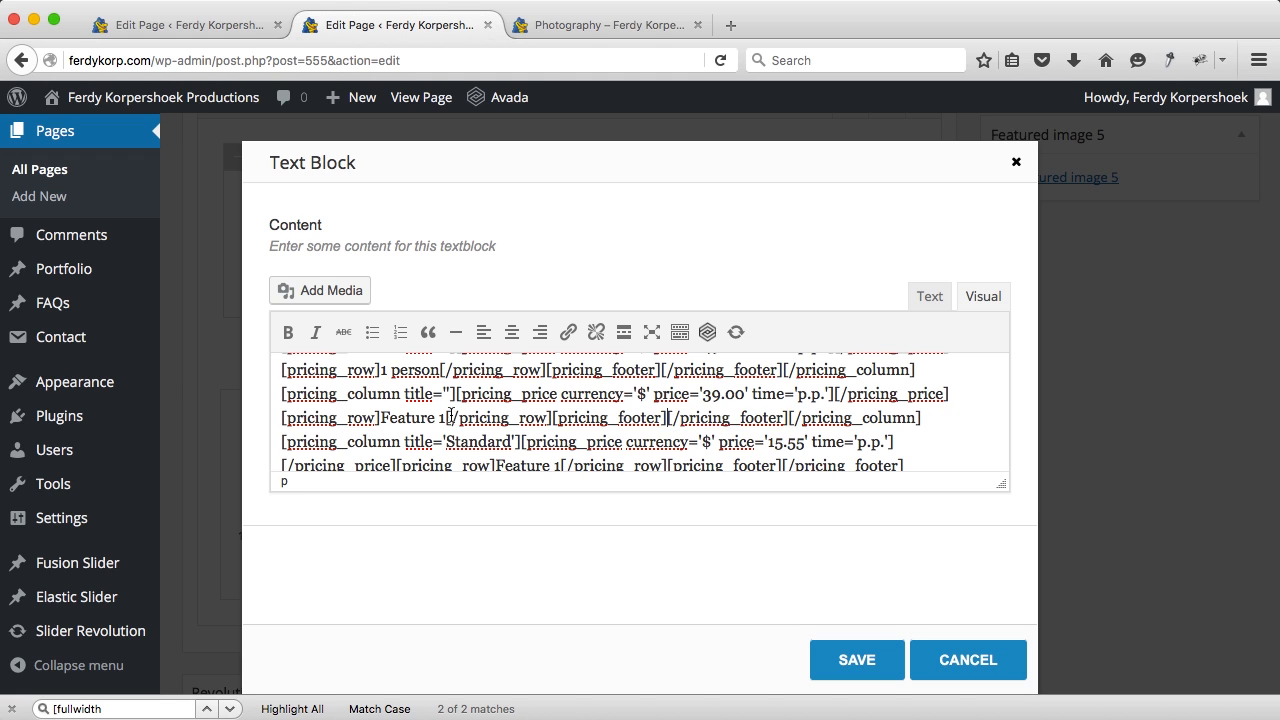
Step: Remove the Standard title from the third and fourth pricing columns
scroll(444, 419, down, 3)
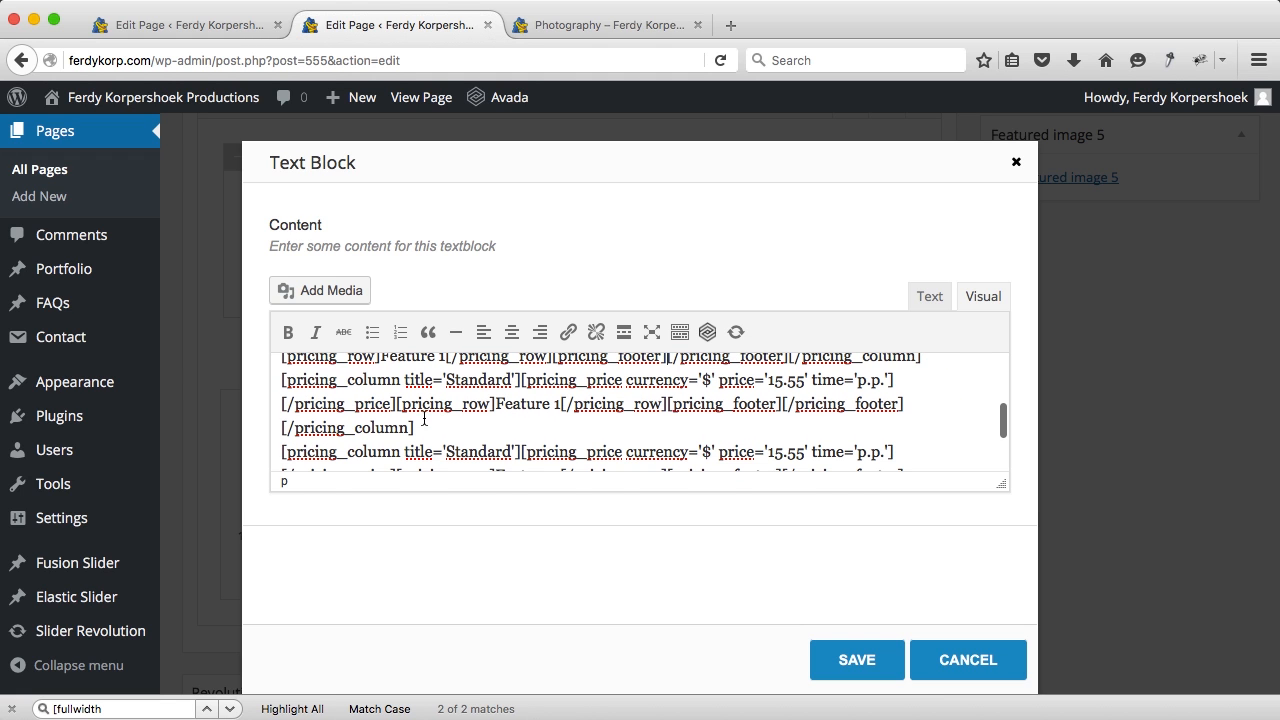
drag(511, 380, 456, 380)
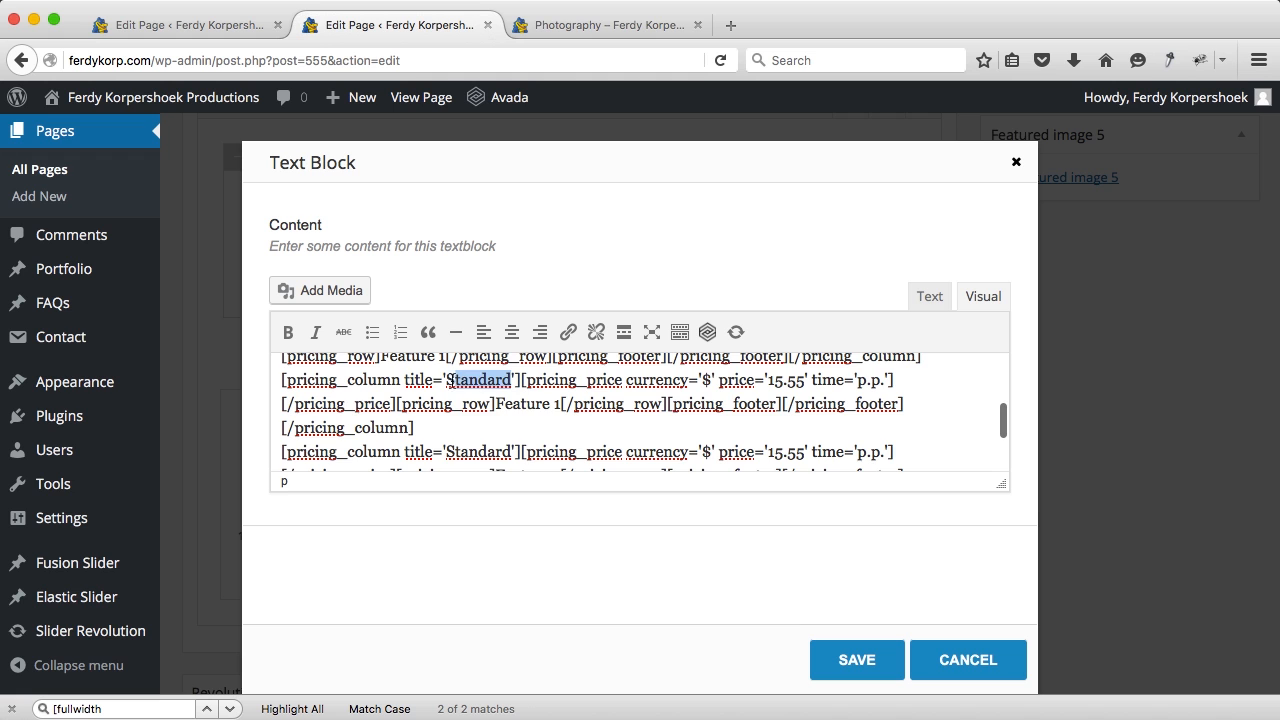
key(BackSpace)
scroll(479, 411, down, 2)
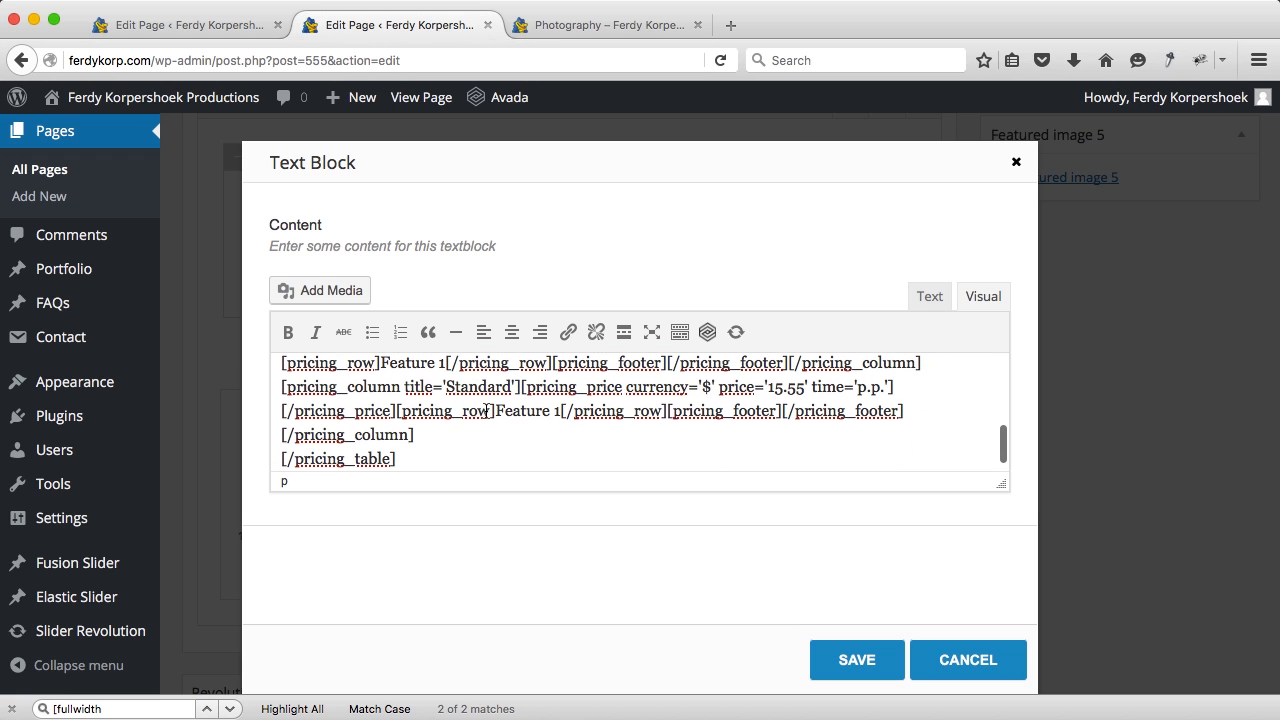
drag(513, 387, 453, 385)
click(514, 385)
key(BackSpace)
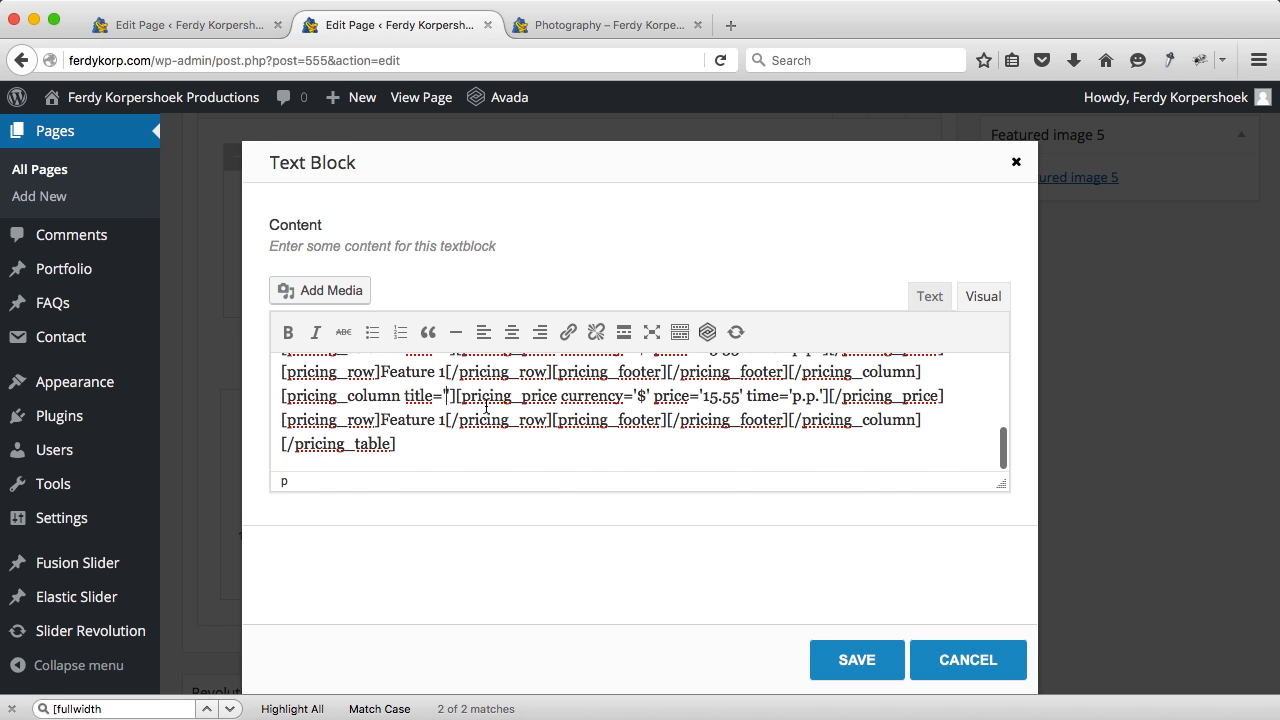
scroll(486, 407, up, 5)
scroll(486, 405, down, 3)
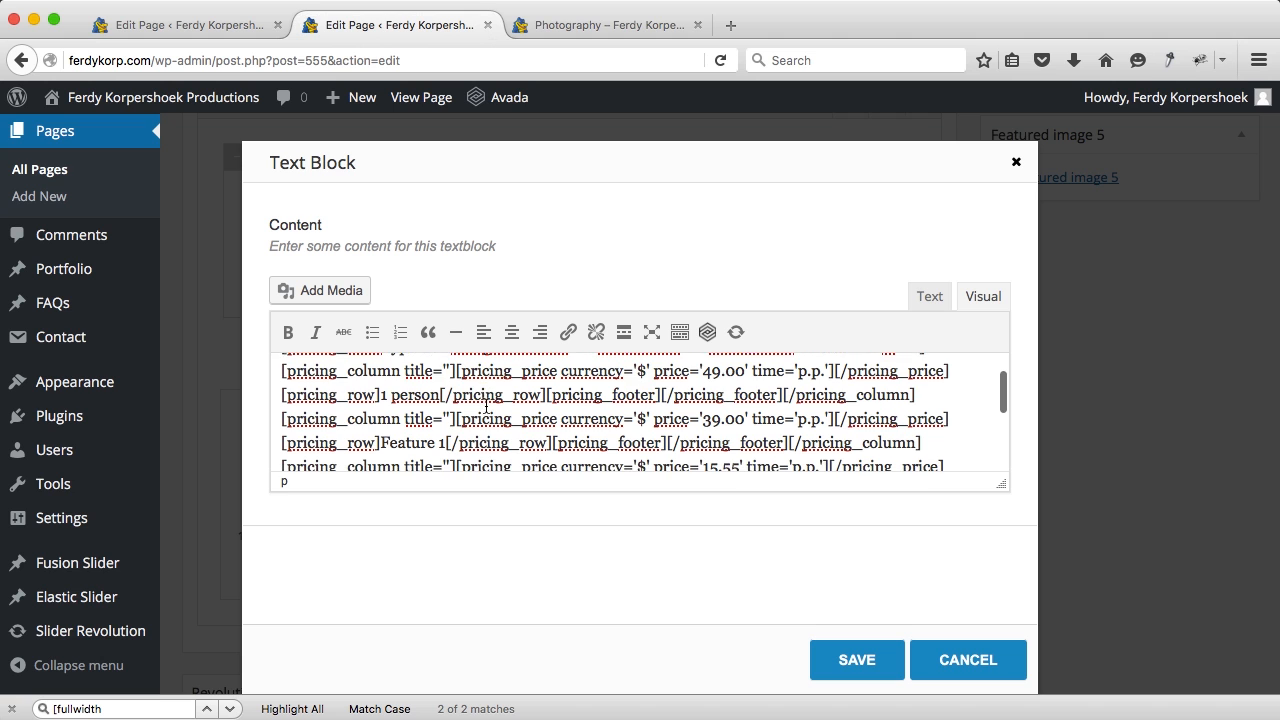
Step: Label the second row '2-5 persons' and change the third price to 29.00
drag(446, 418, 384, 418)
text(2-5 persons)
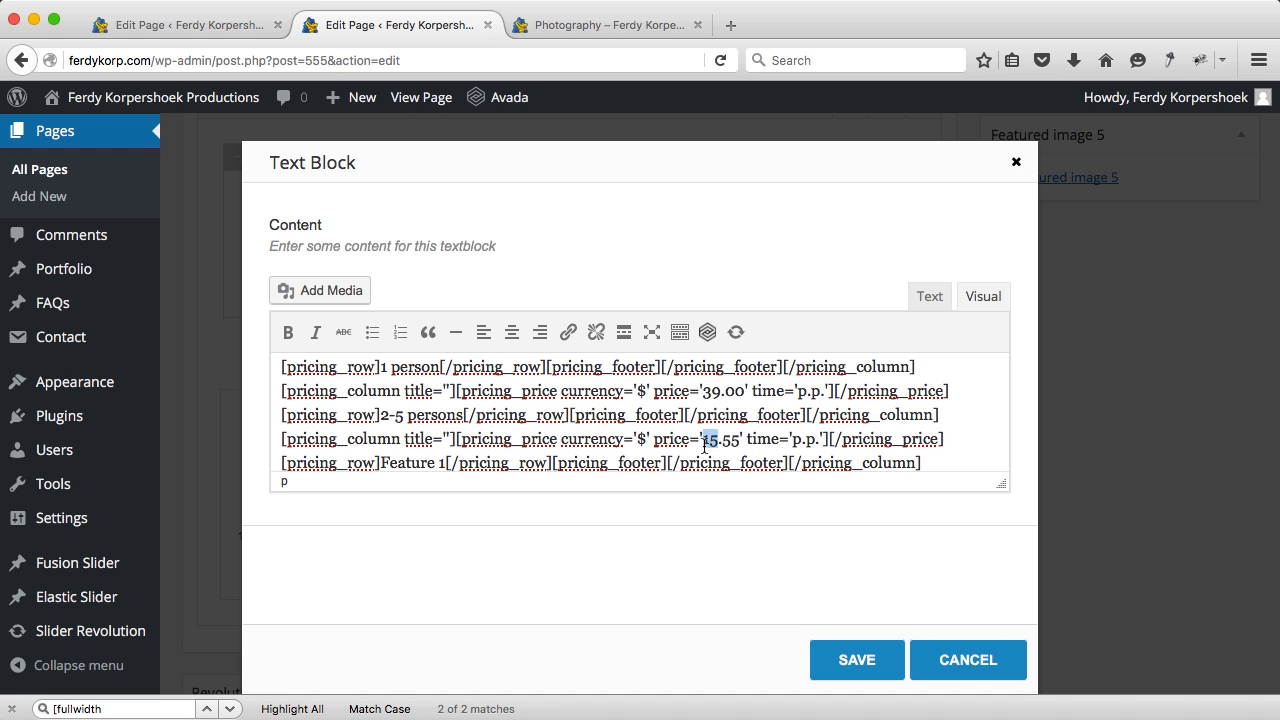
text(29)
key(BackSpace)
key(BackSpace)
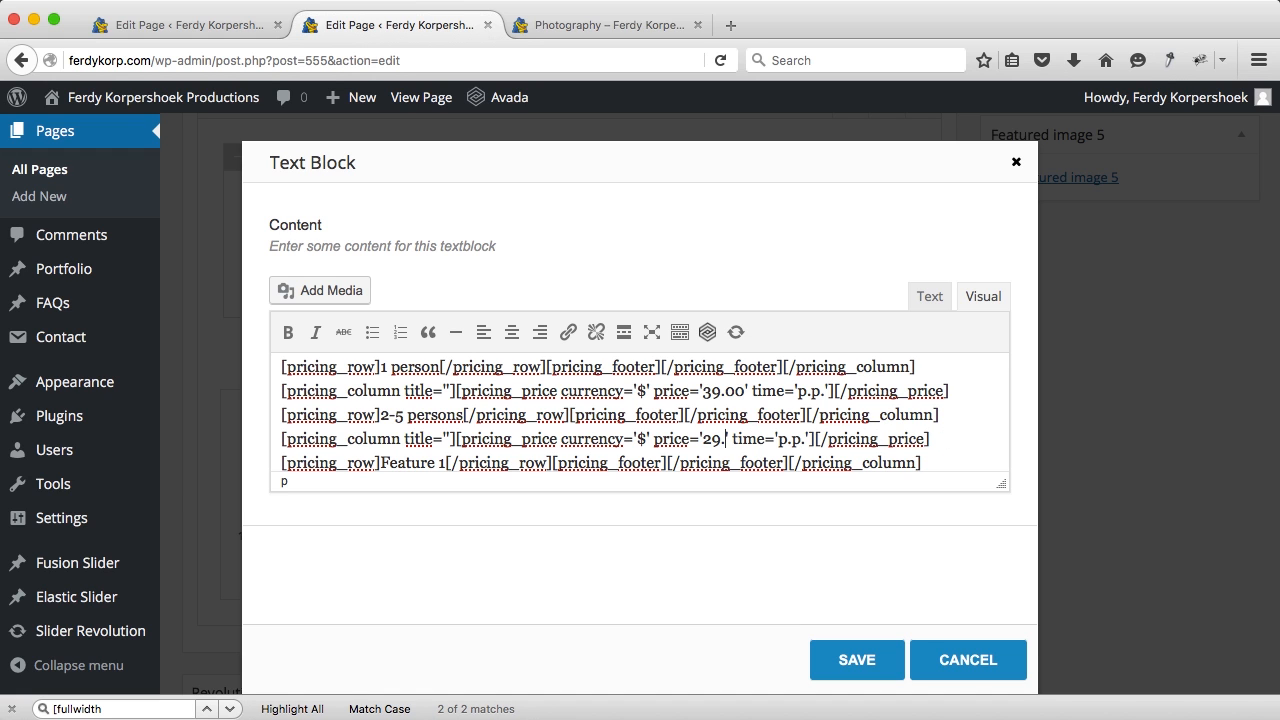
scroll(480, 446, down, 1)
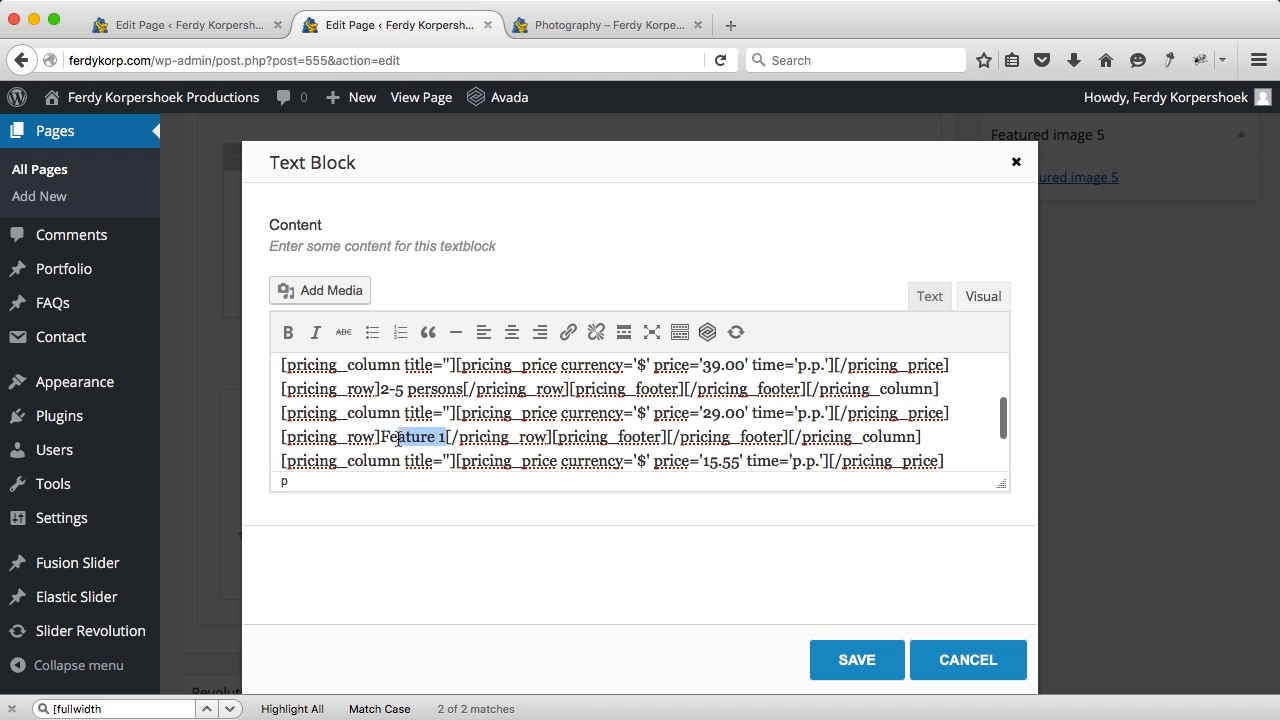
Step: Label the next row '5-12 persons', set the fourth price to 19.00, and label the last row '13+'
text(5-12 person)
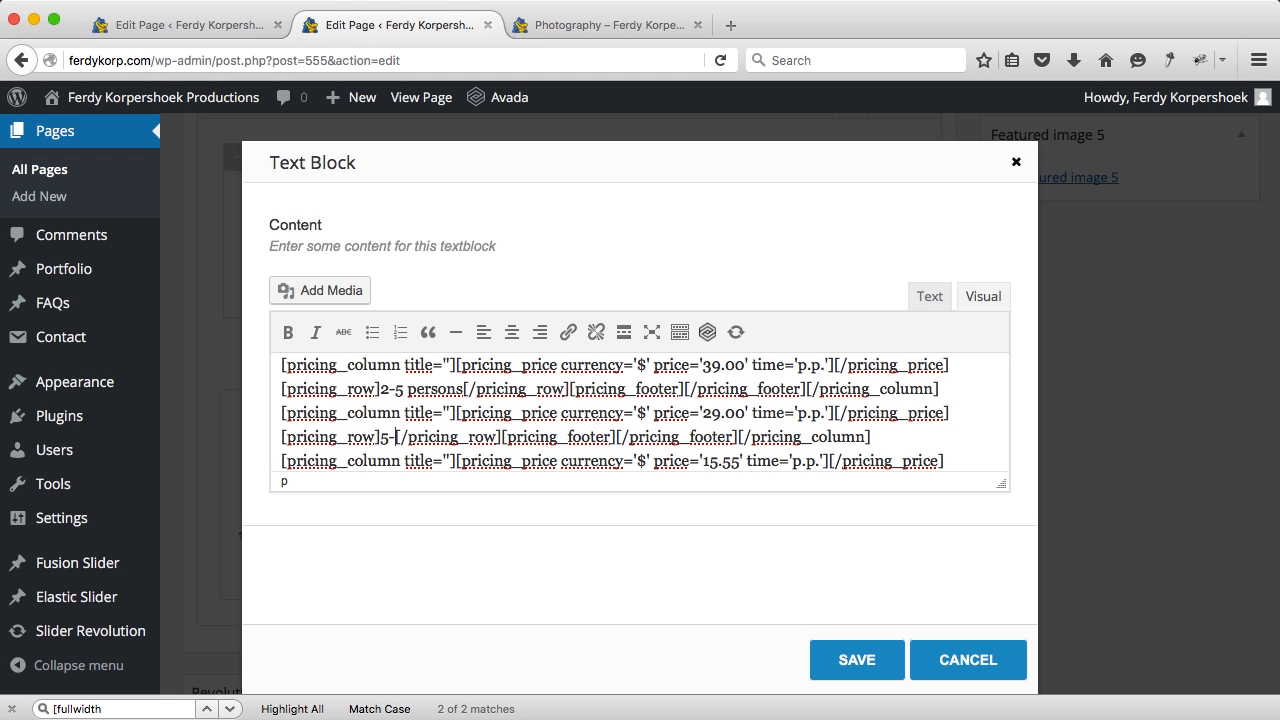
text(s)
scroll(515, 427, down, 3)
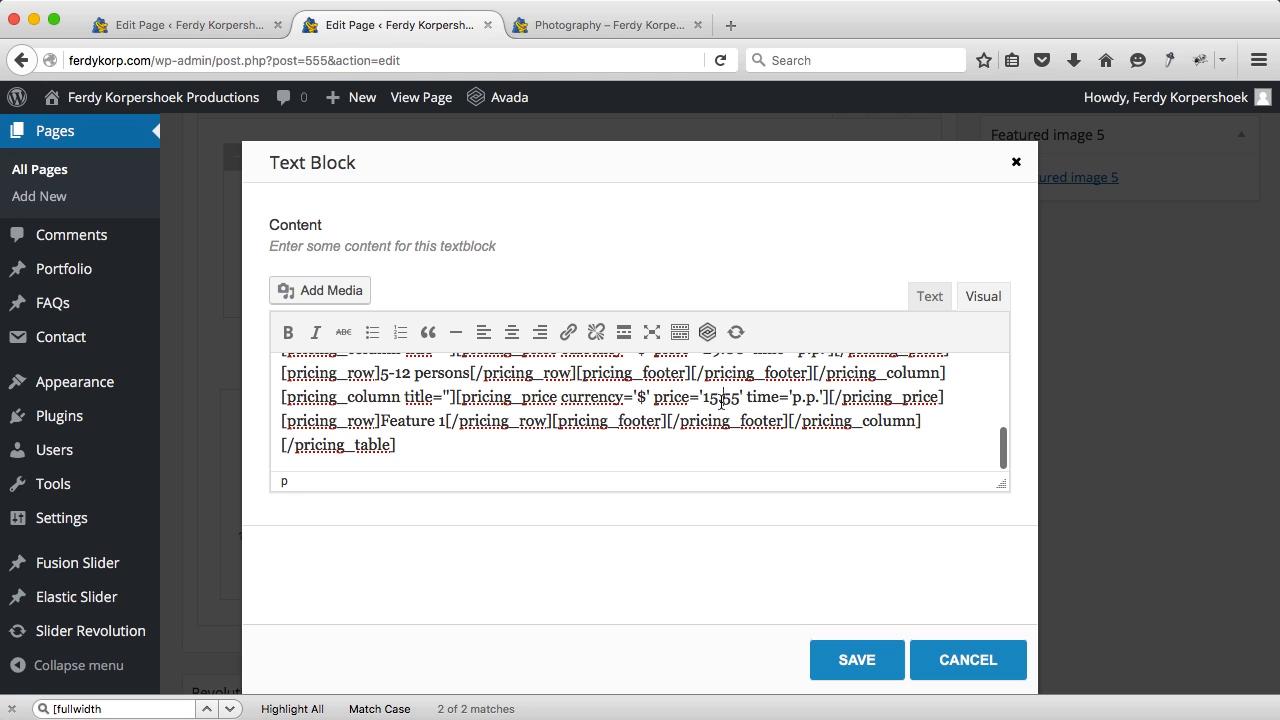
text(9.)
key(Right)
key(Right)
key(BackSpace)
key(BackSpace)
text(00)
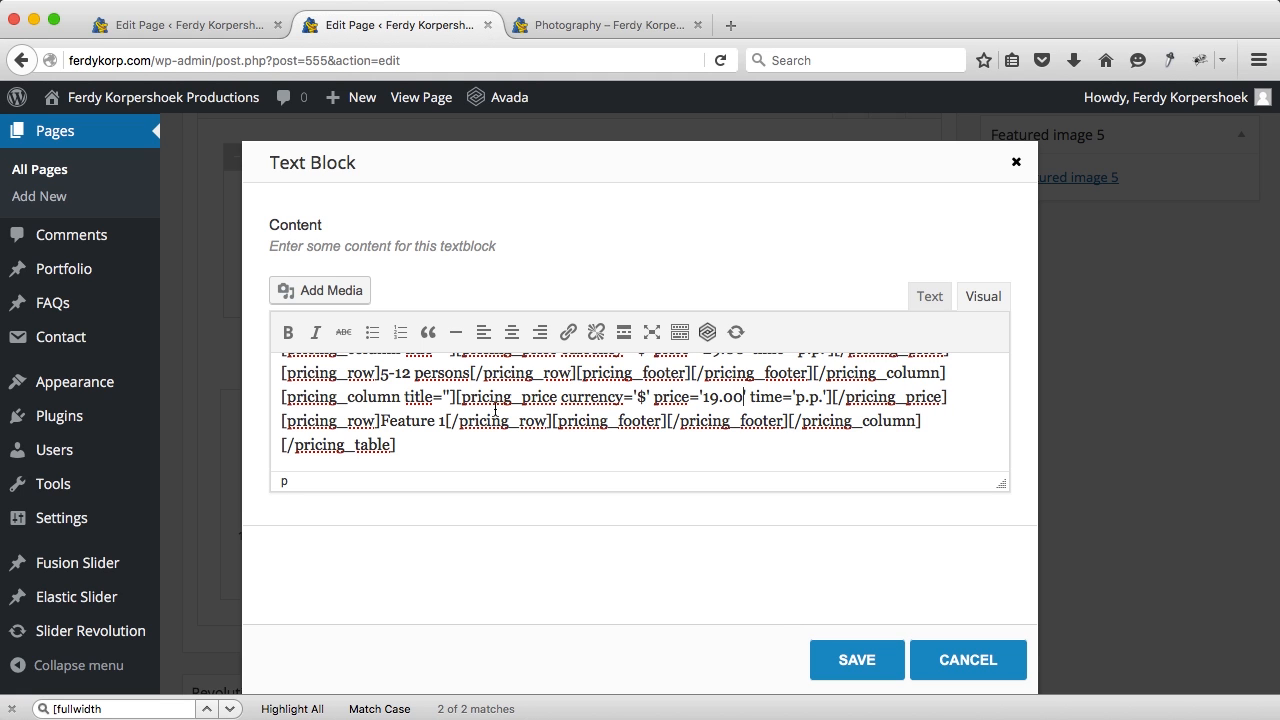
text(13 ore more)
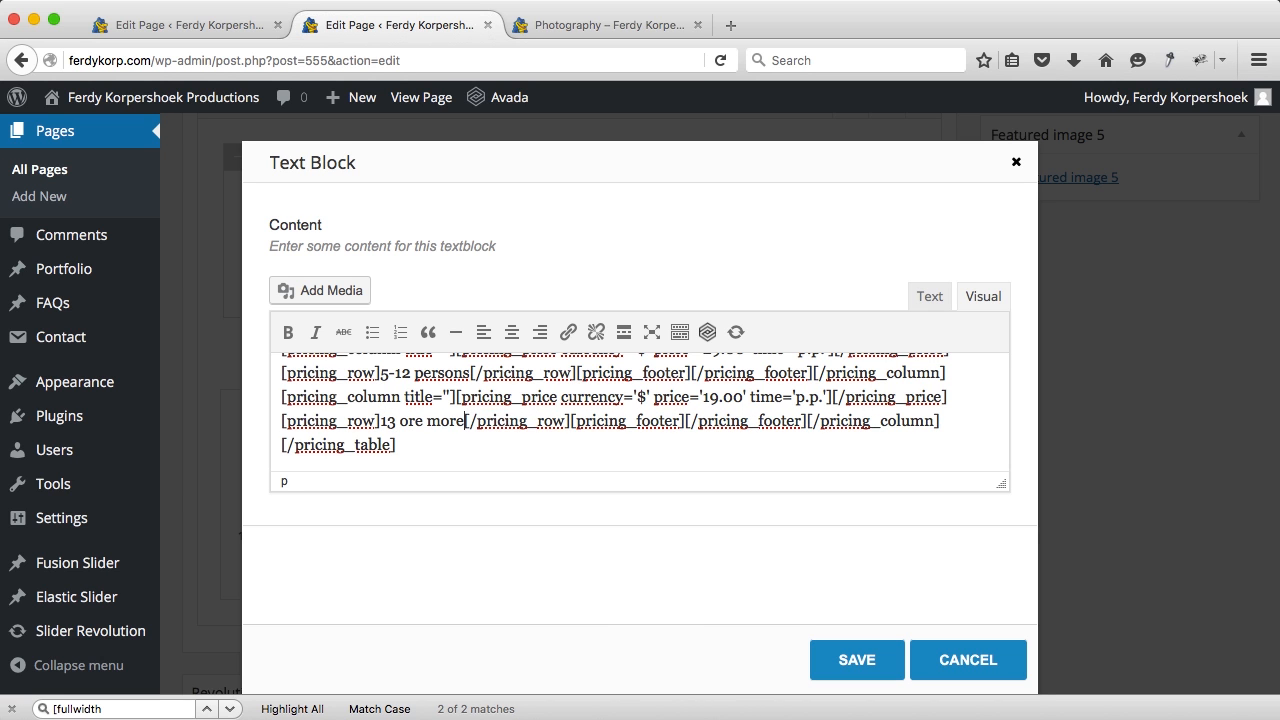
key(BackSpace)
key(BackSpace)
key(BackSpace)
key(BackSpace)
key(BackSpace)
key(BackSpace)
key(BackSpace)
key(BackSpace)
key(BackSpace)
text(+)
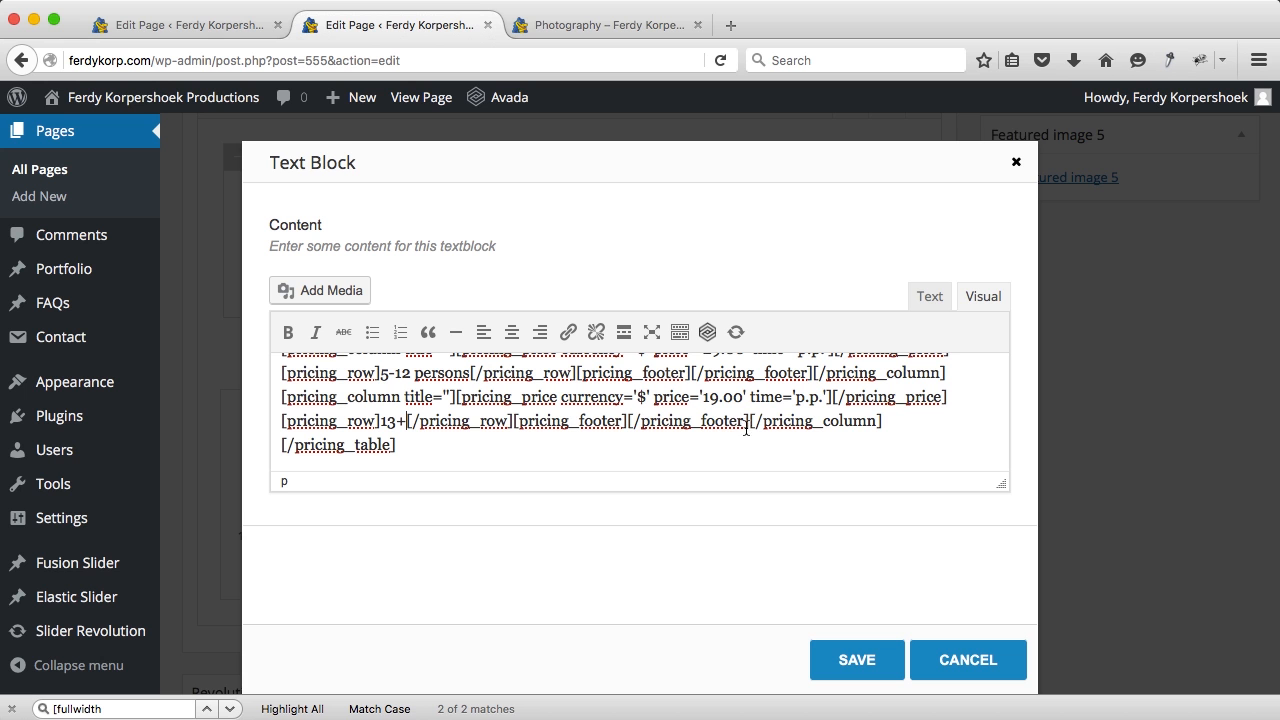
Step: Save the pricing block, update the page, and reload the live Photography page
click(848, 656)
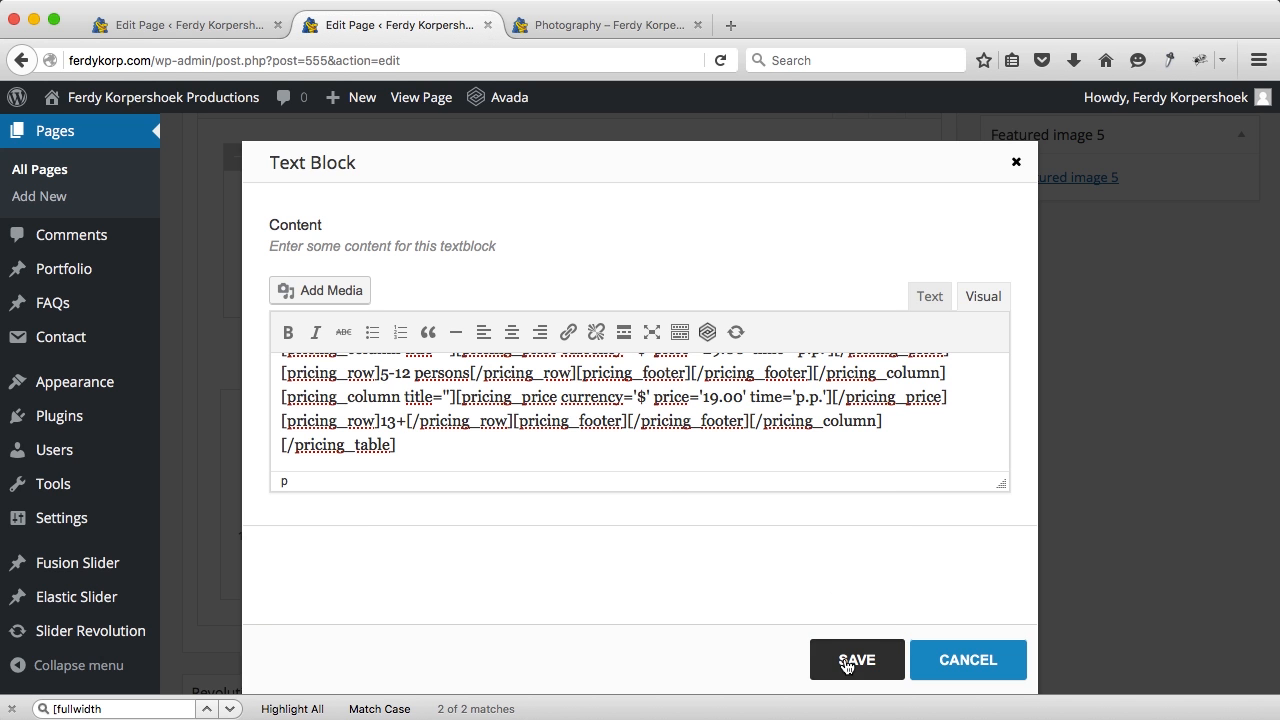
scroll(963, 469, up, 10)
scroll(1181, 313, up, 5)
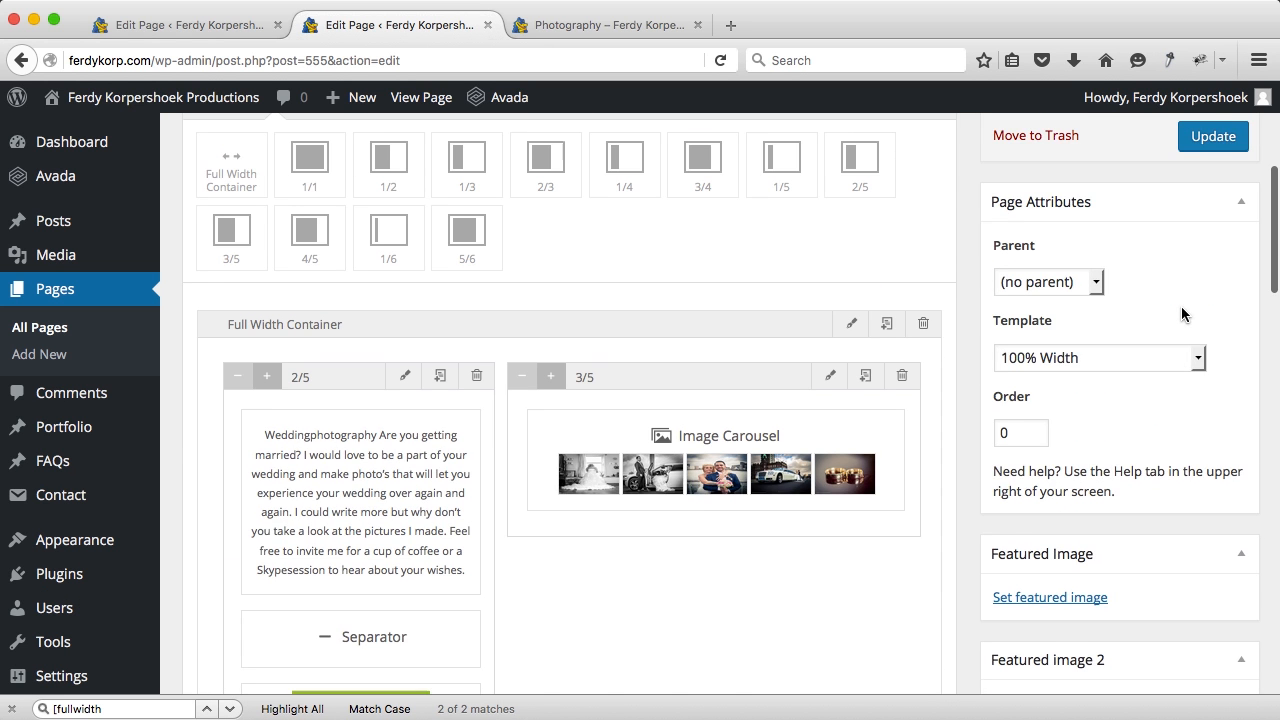
click(1208, 212)
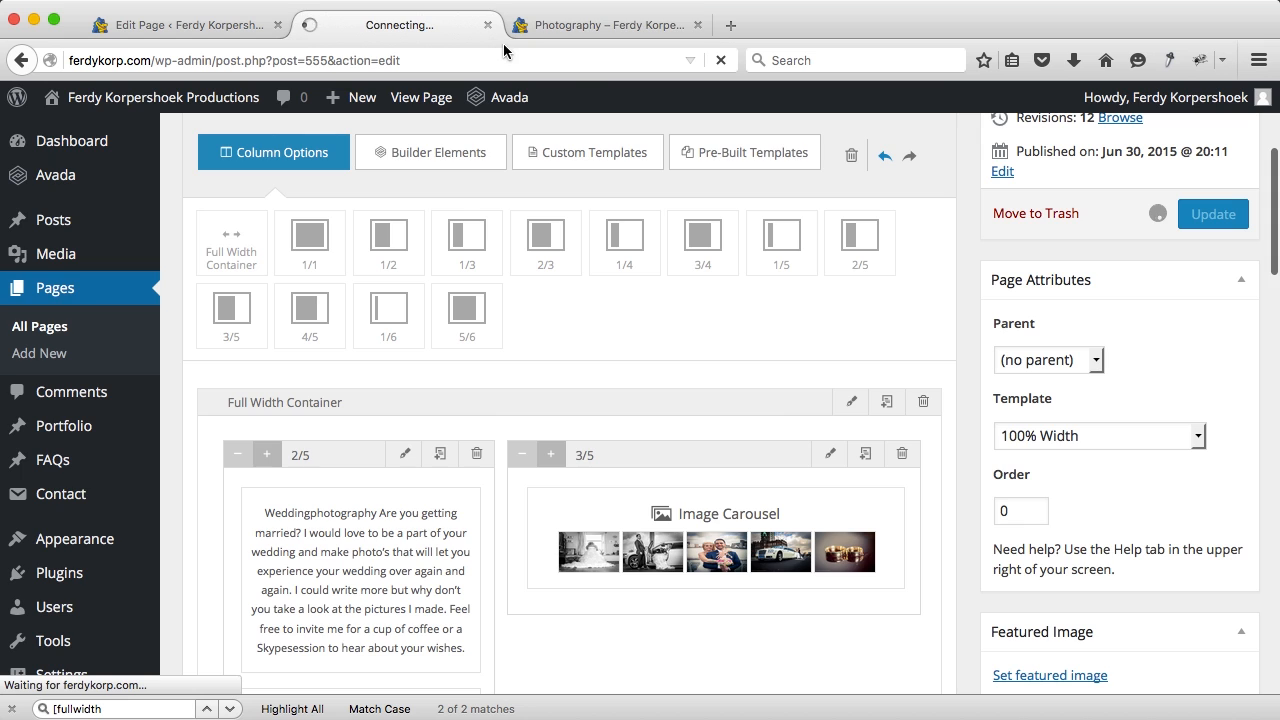
click(566, 28)
key(super+r)
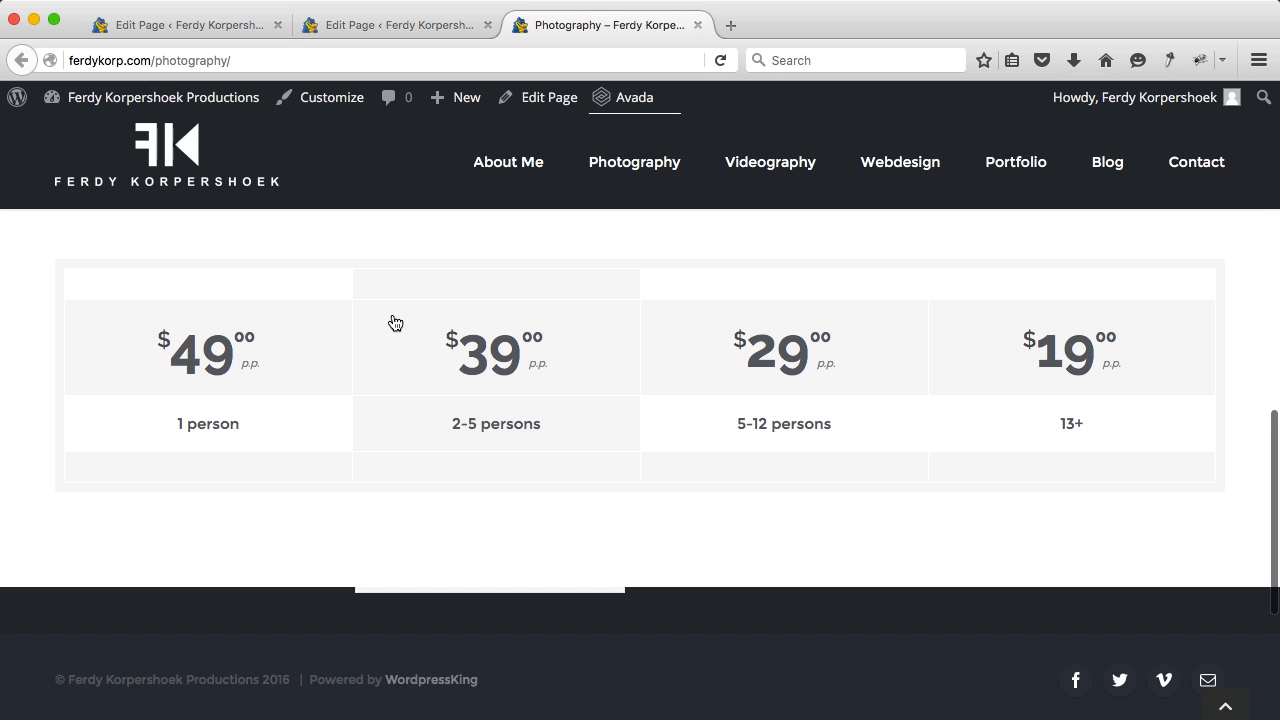
scroll(395, 322, up, 5)
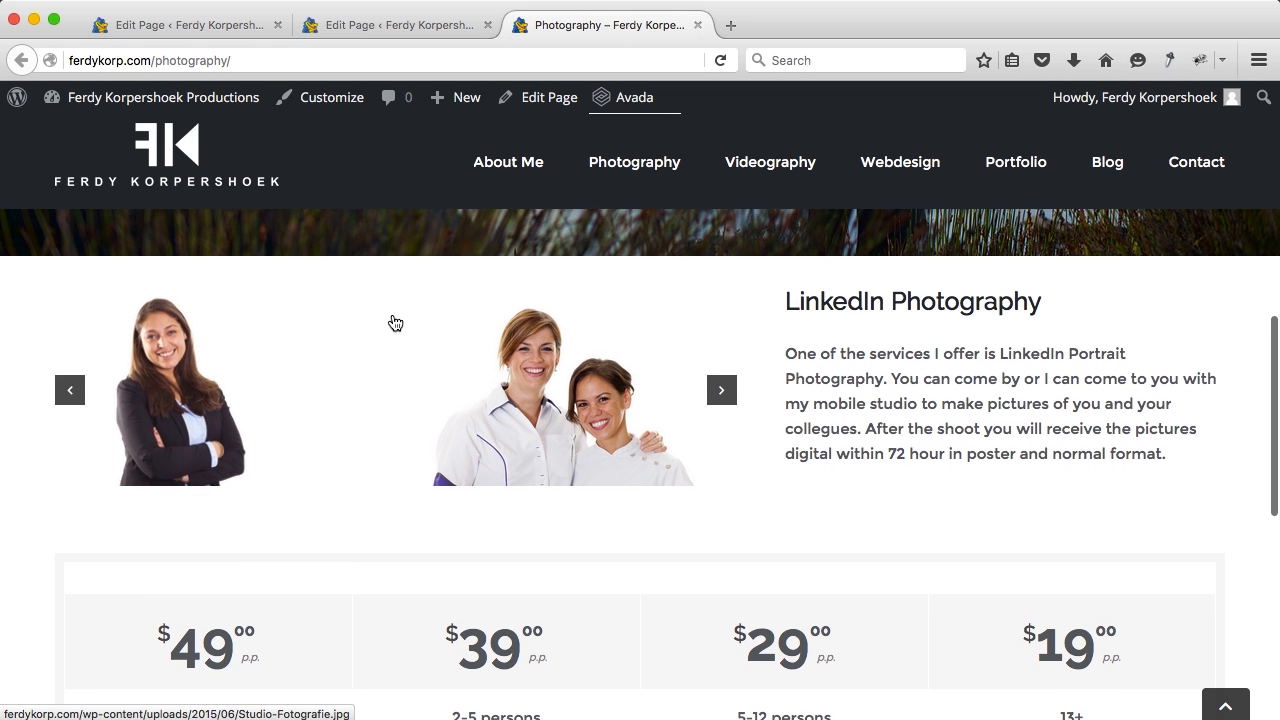
scroll(395, 322, down, 1)
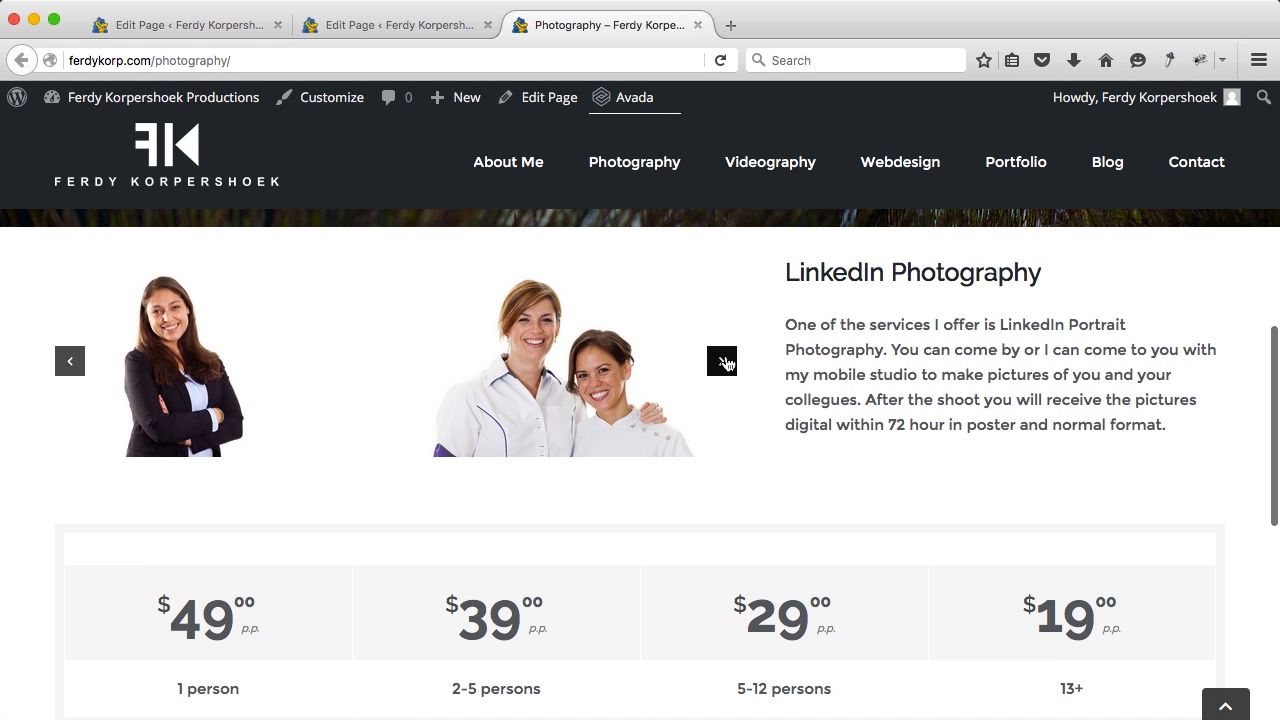
click(722, 362)
click(517, 369)
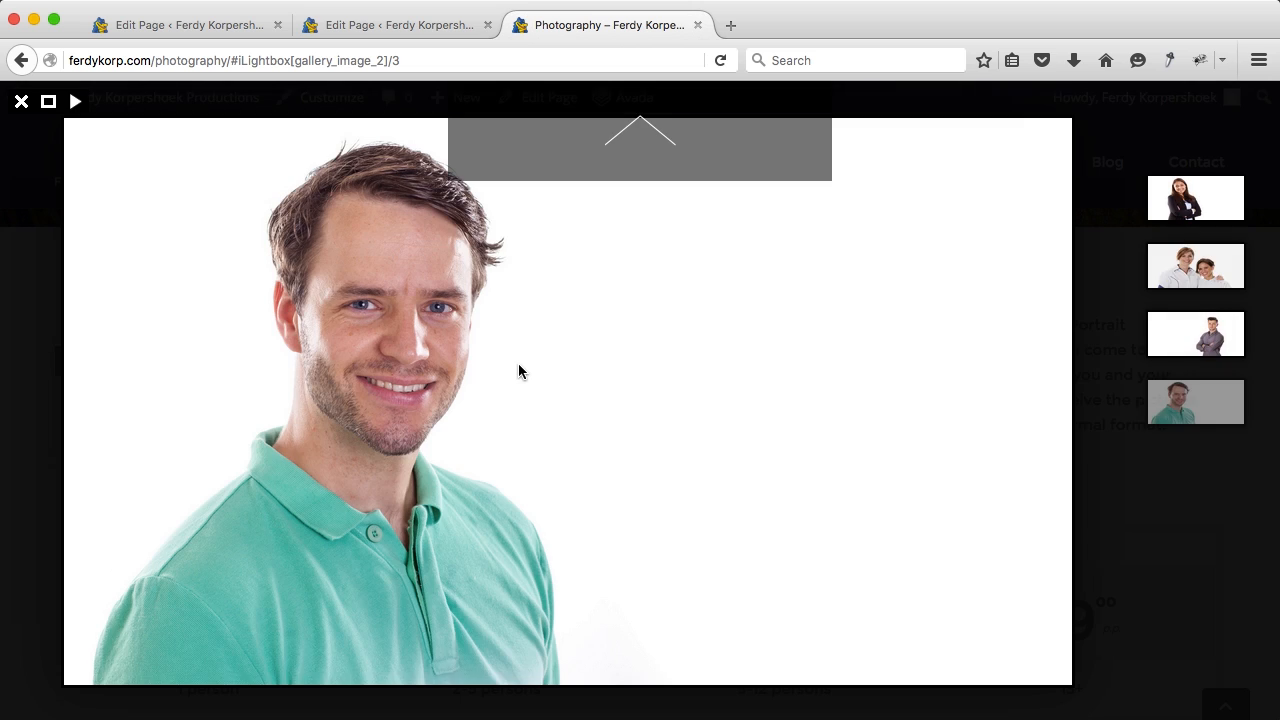
scroll(518, 372, up, 1)
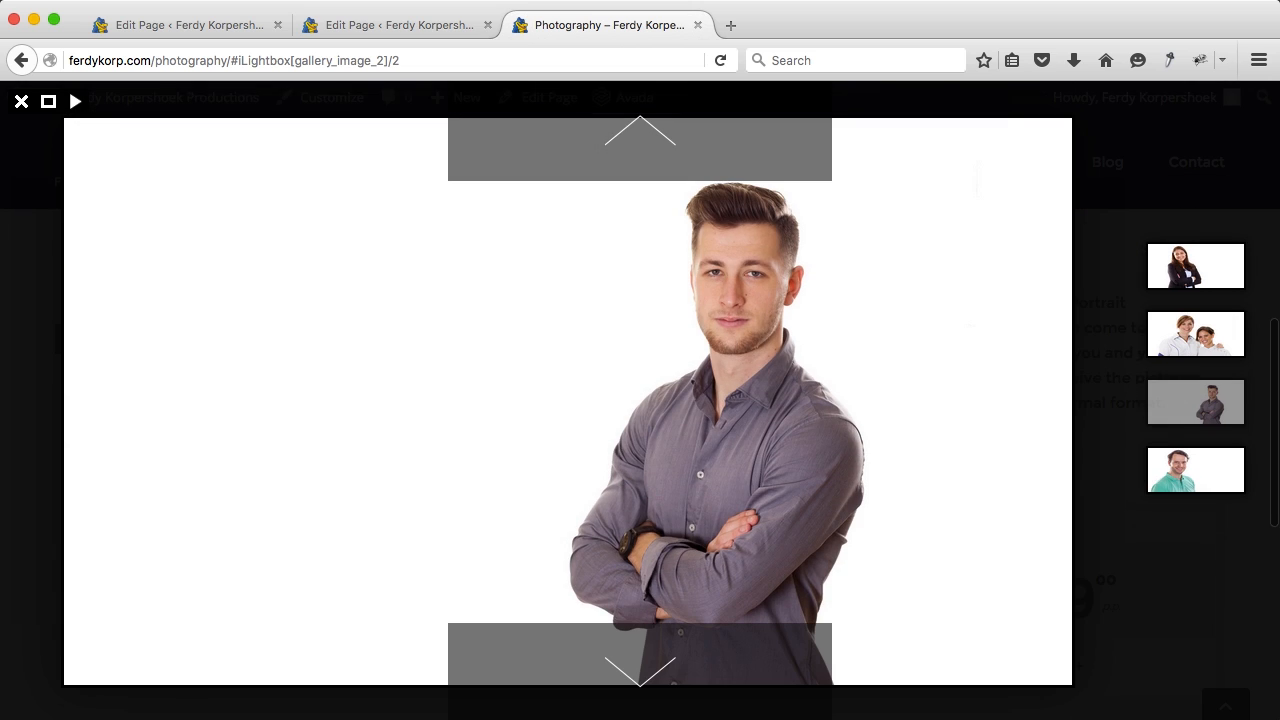
key(Escape)
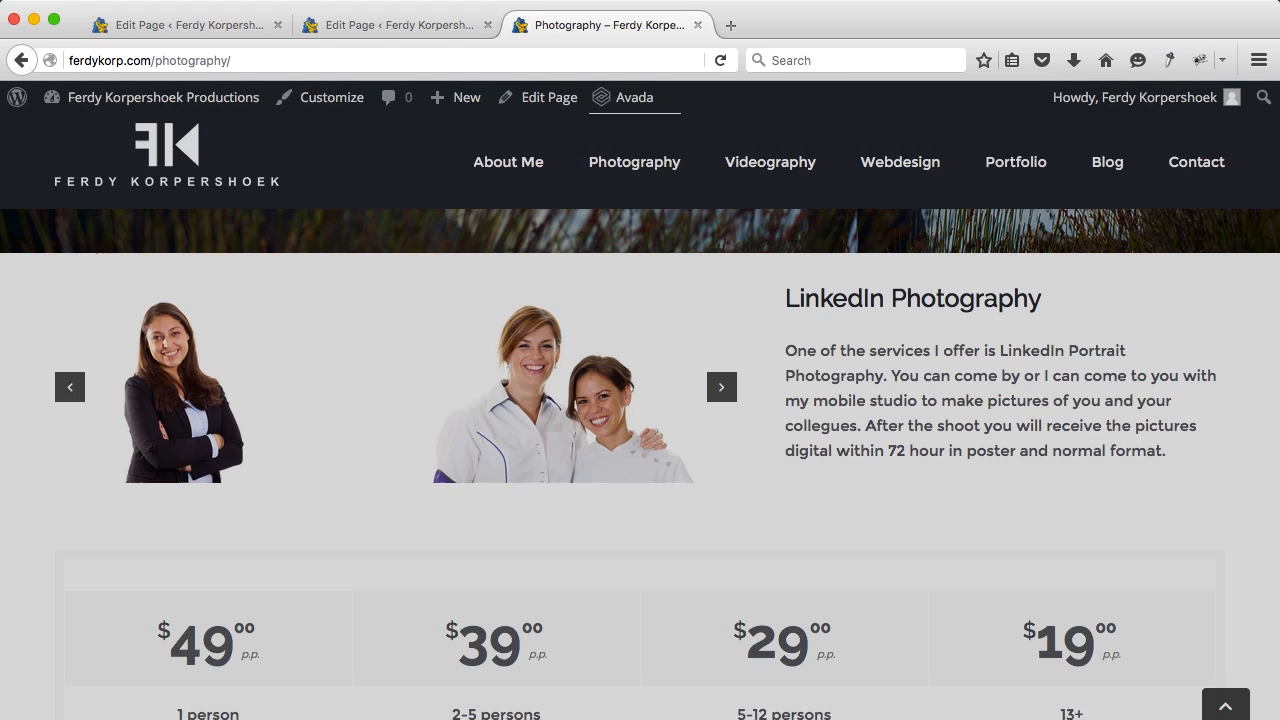
scroll(808, 386, up, 1)
scroll(888, 389, down, 5)
scroll(888, 389, up, 1)
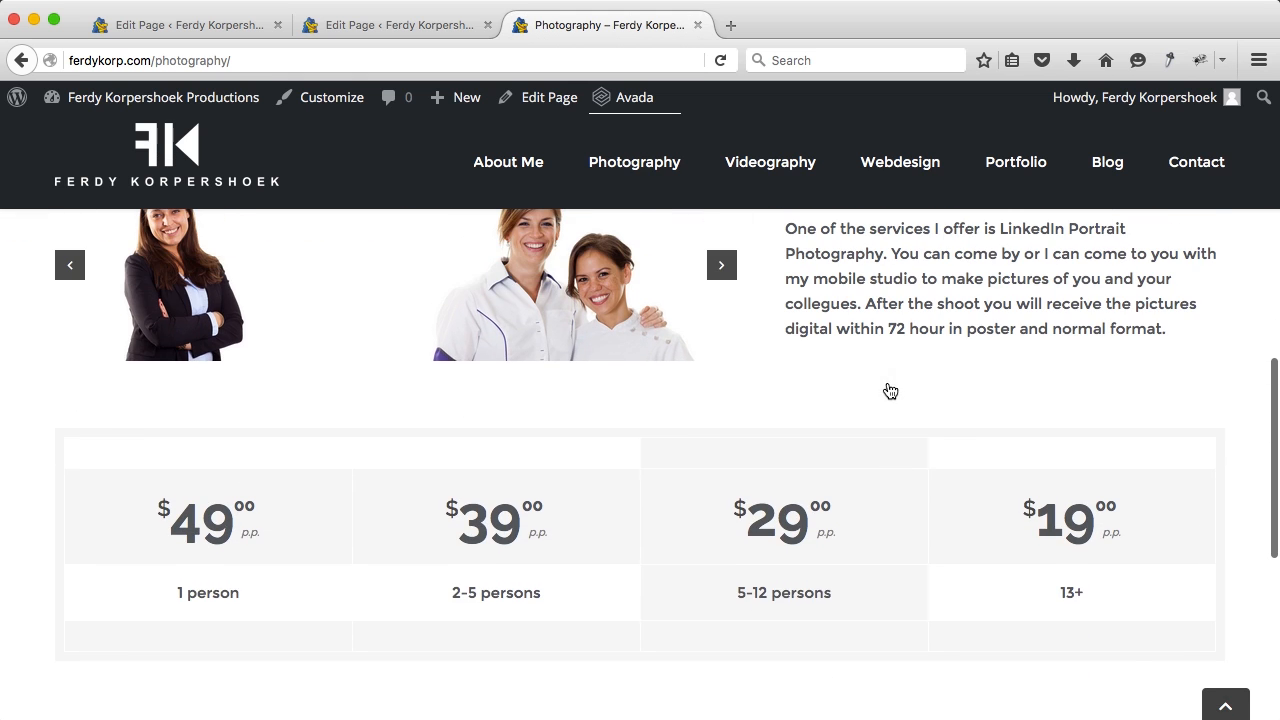
scroll(196, 530, down, 1)
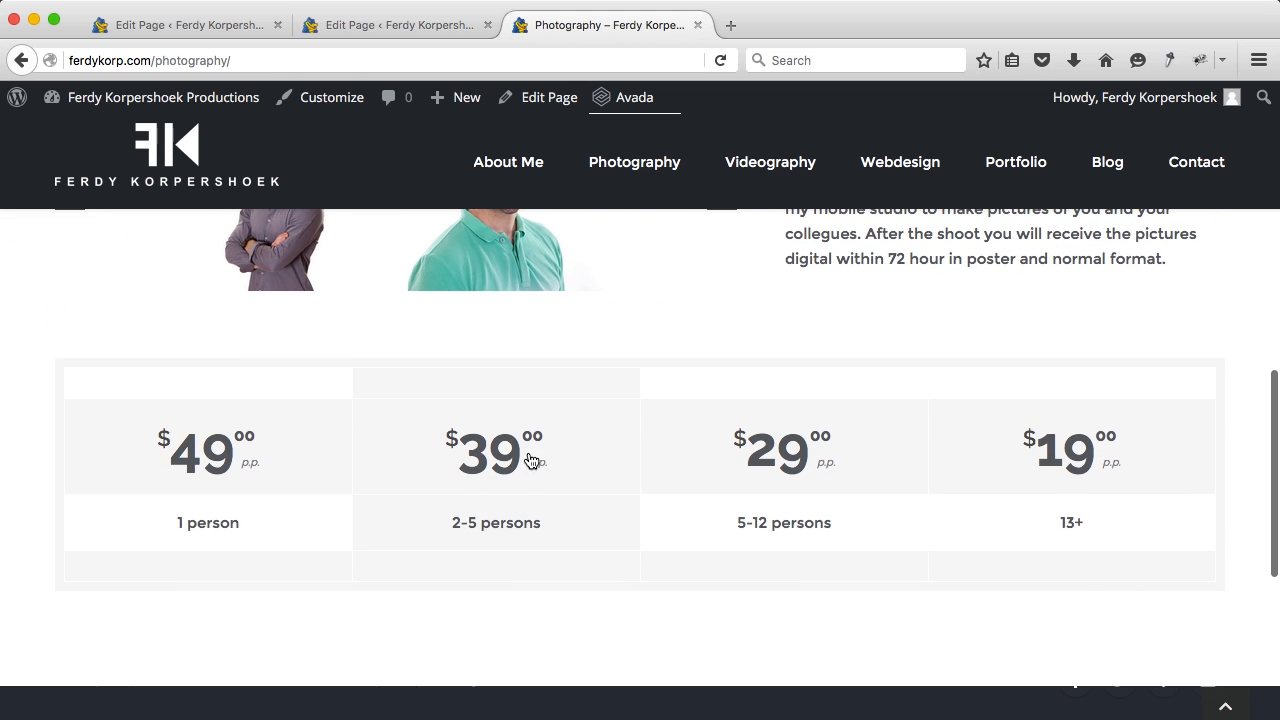
scroll(535, 455, up, 1)
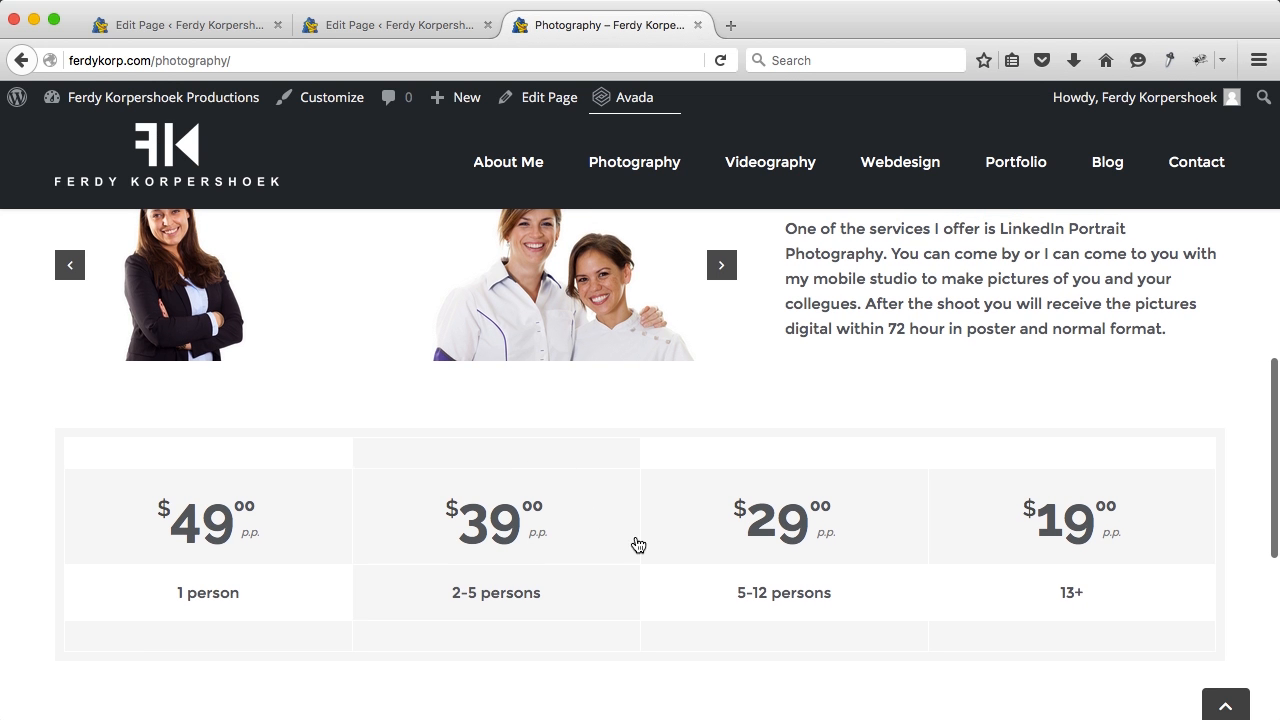
scroll(1020, 545, down, 1)
scroll(997, 560, up, 3)
scroll(997, 560, down, 5)
scroll(997, 560, up, 6)
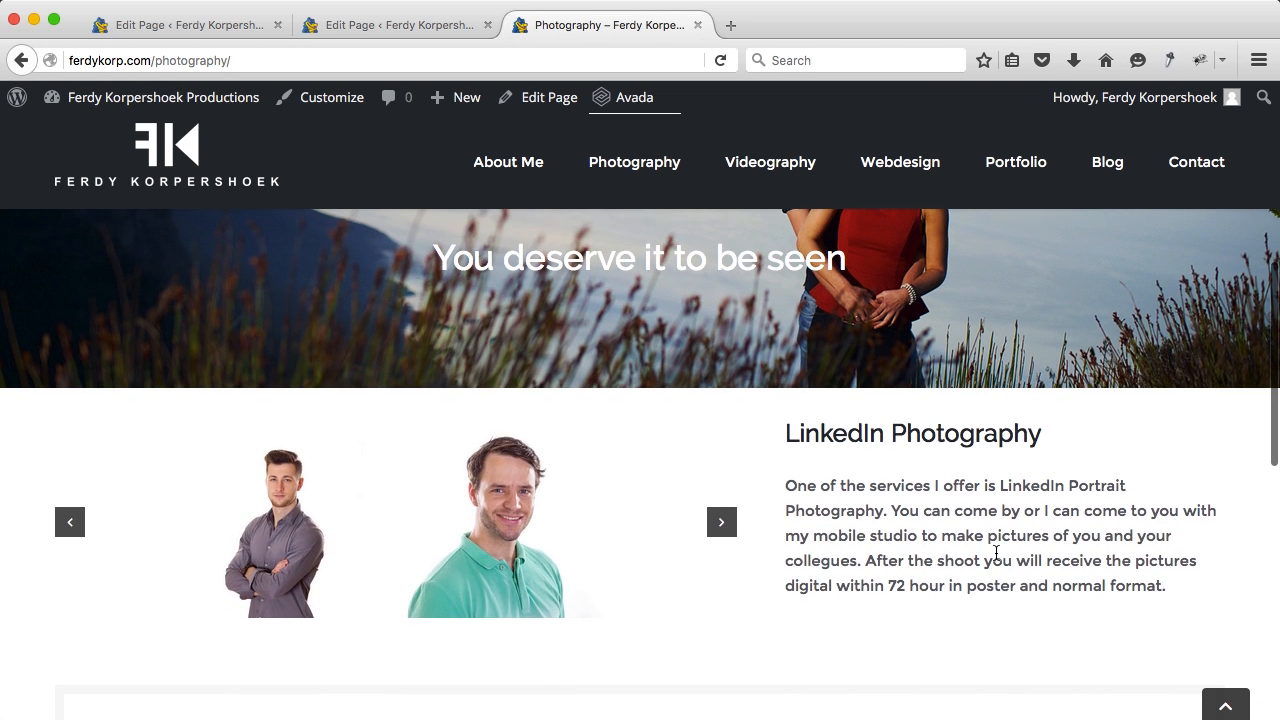
scroll(997, 560, up, 5)
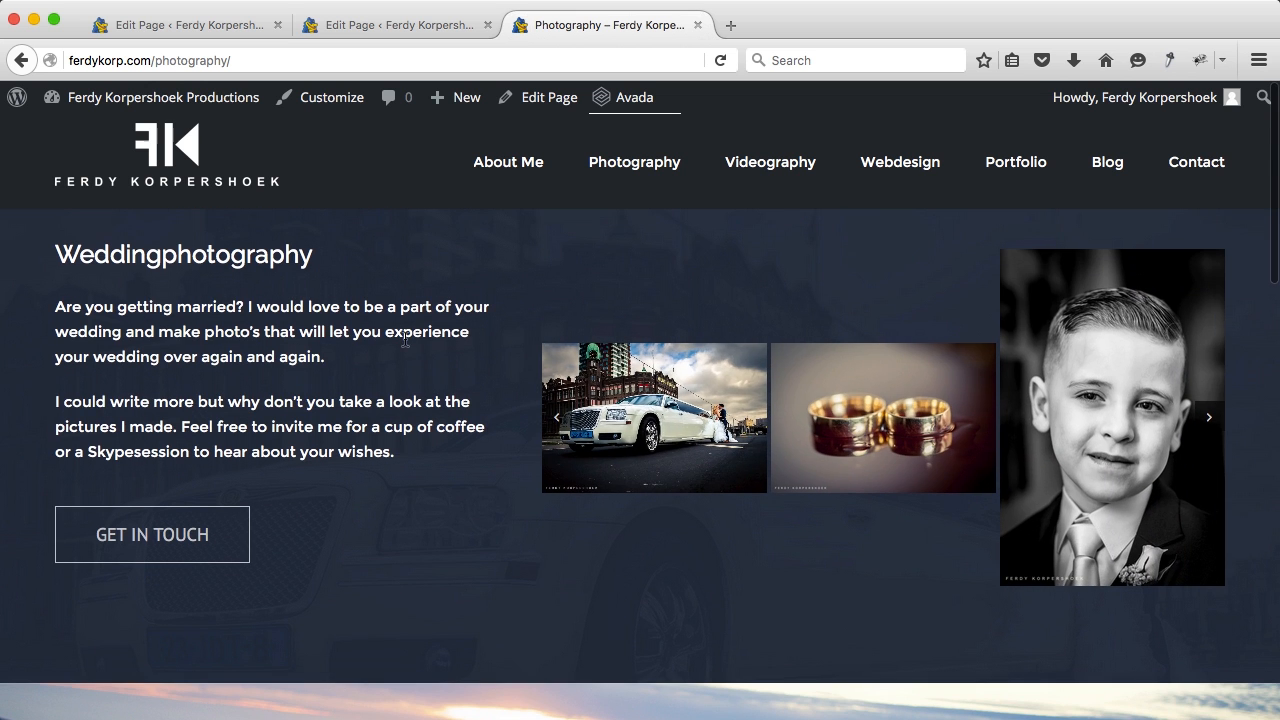
click(185, 165)
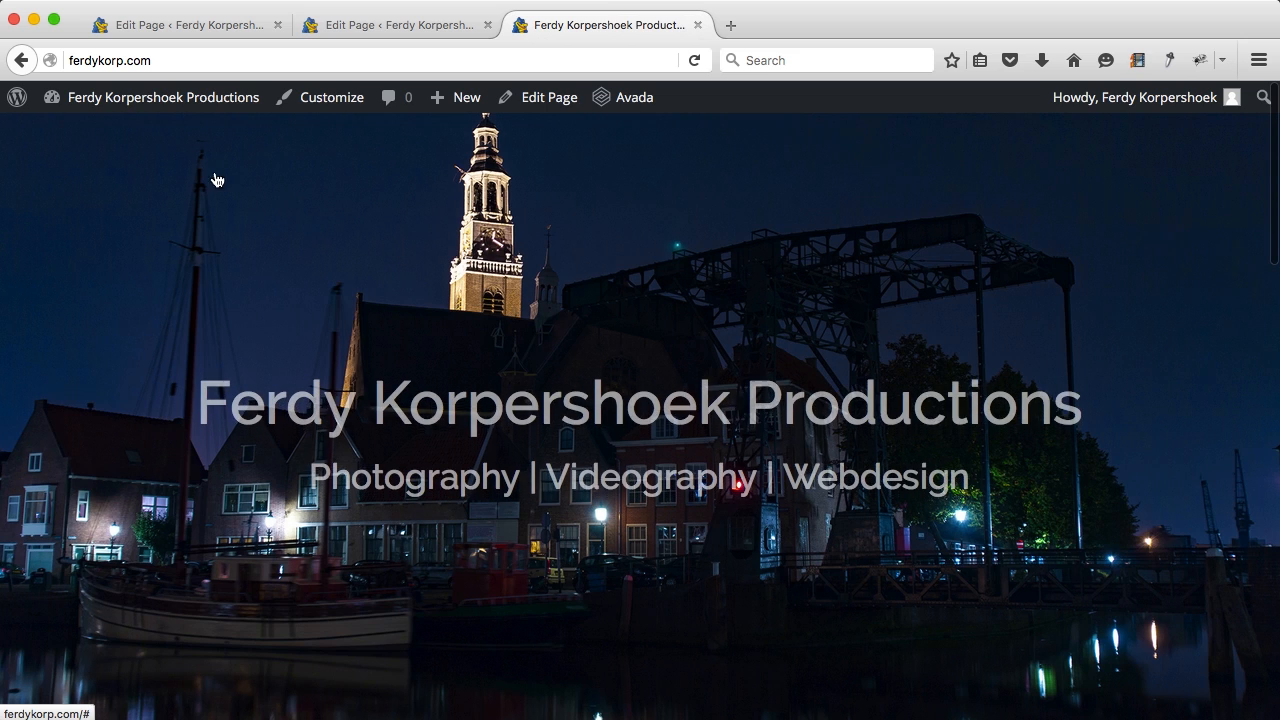
Step: Browse the live homepage, then open and browse the Photography page from its service card
scroll(612, 225, down, 4)
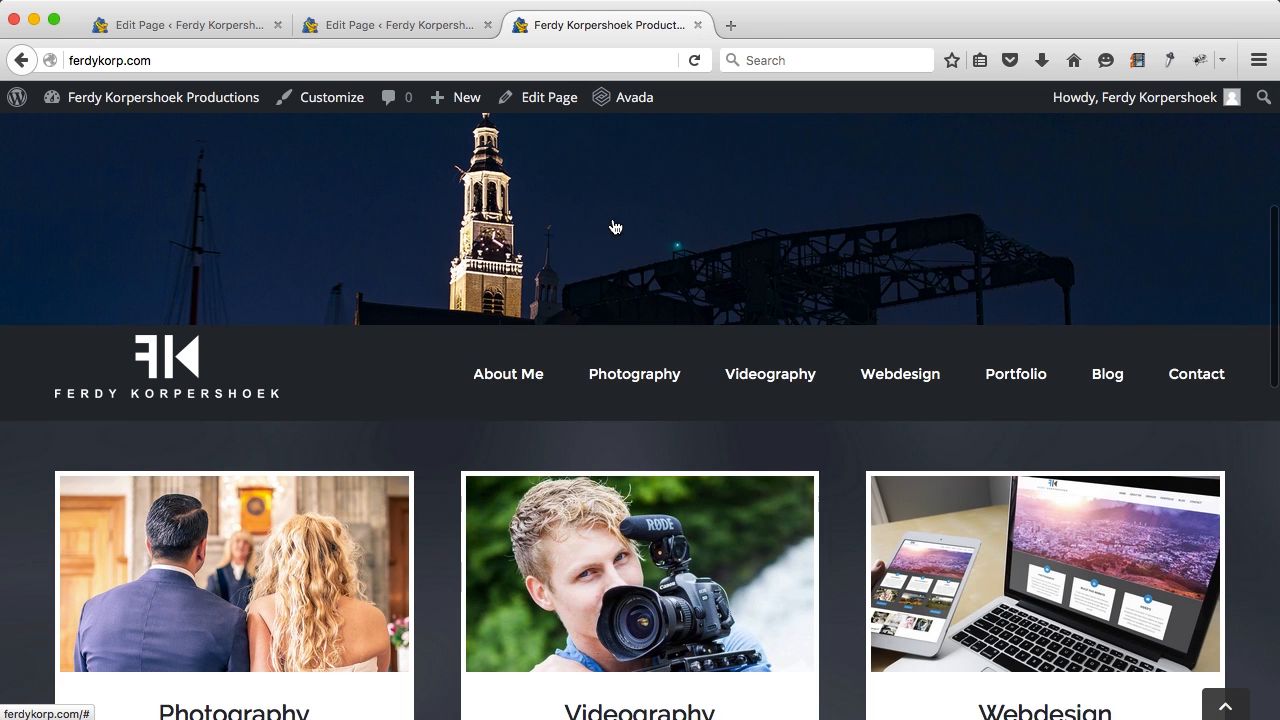
scroll(611, 226, down, 2)
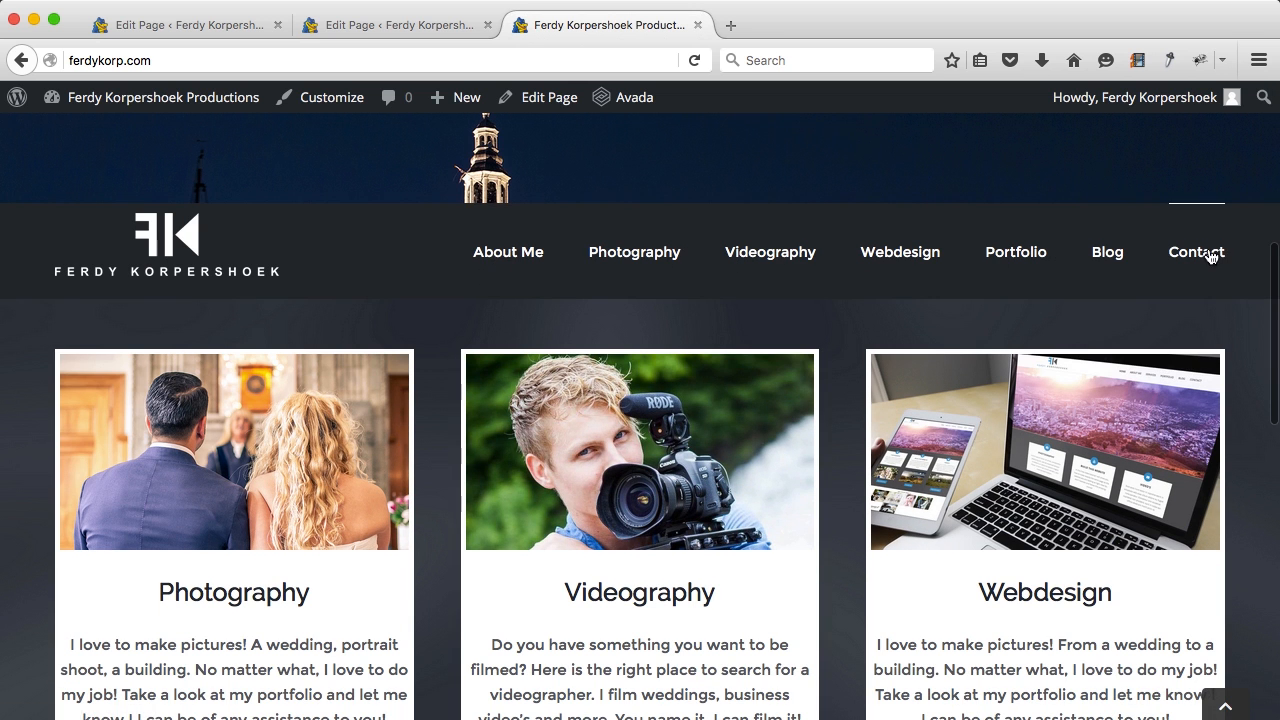
scroll(852, 336, down, 1)
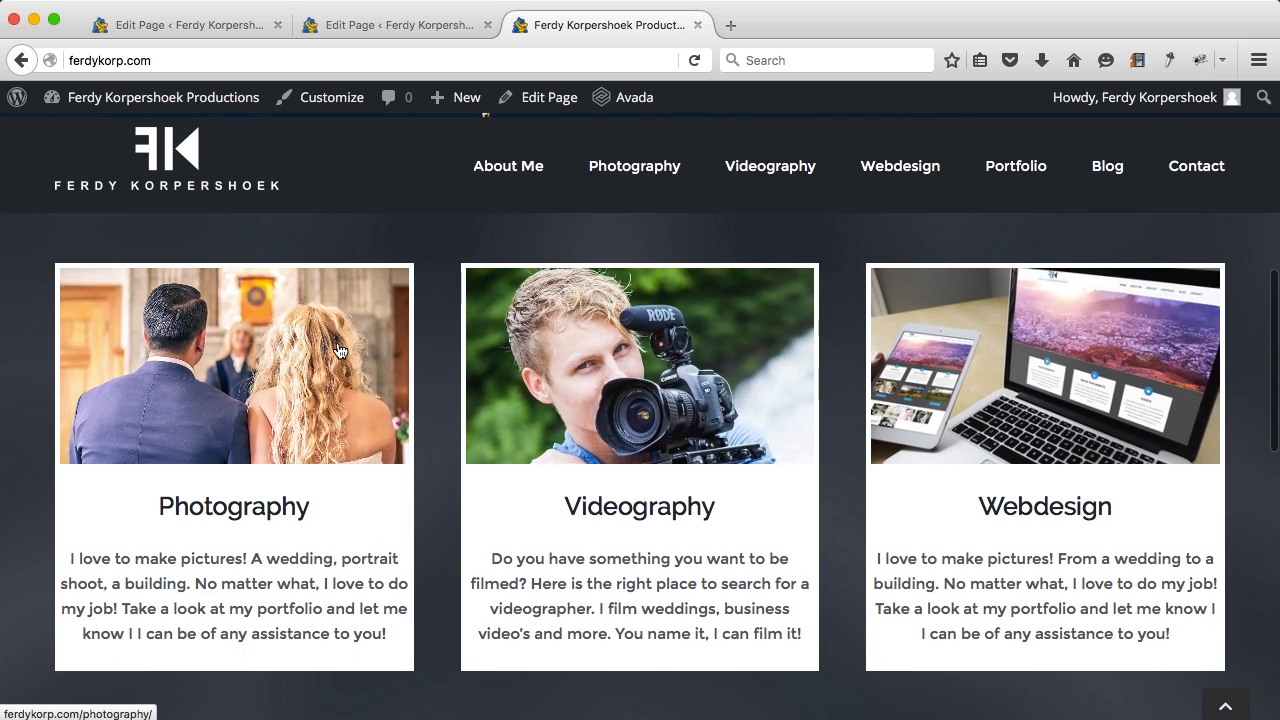
click(340, 350)
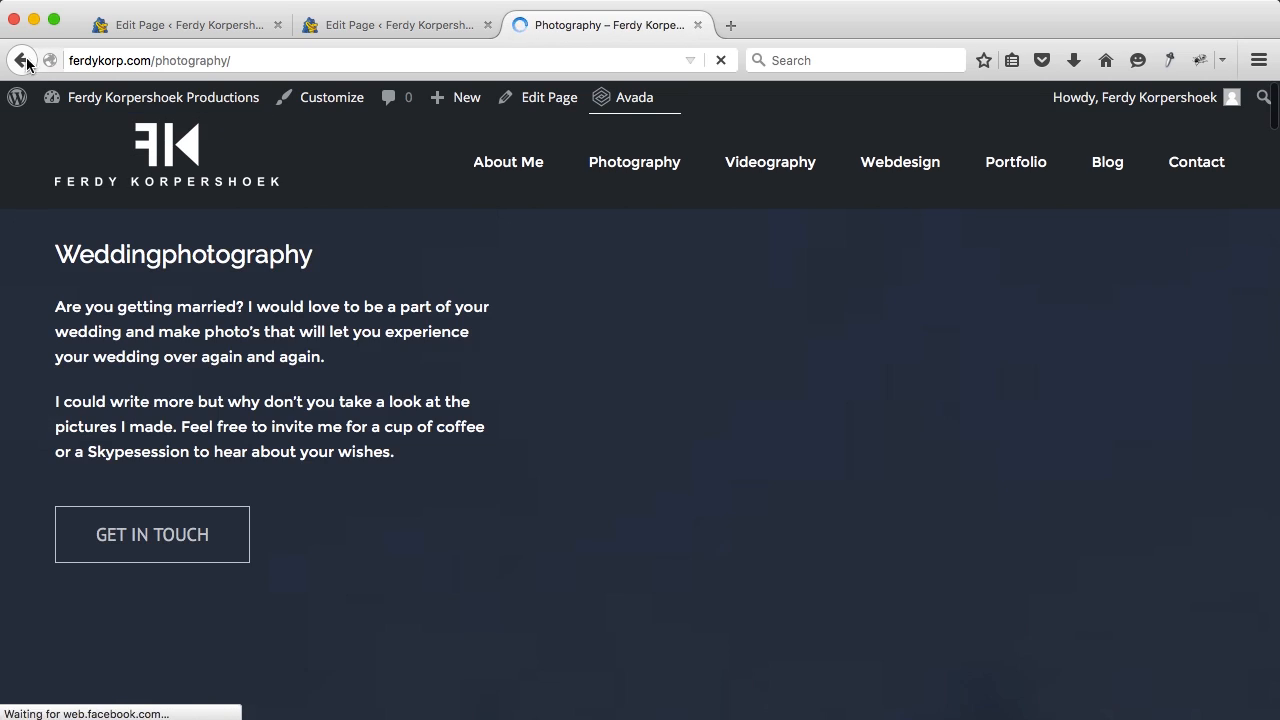
scroll(390, 345, down, 10)
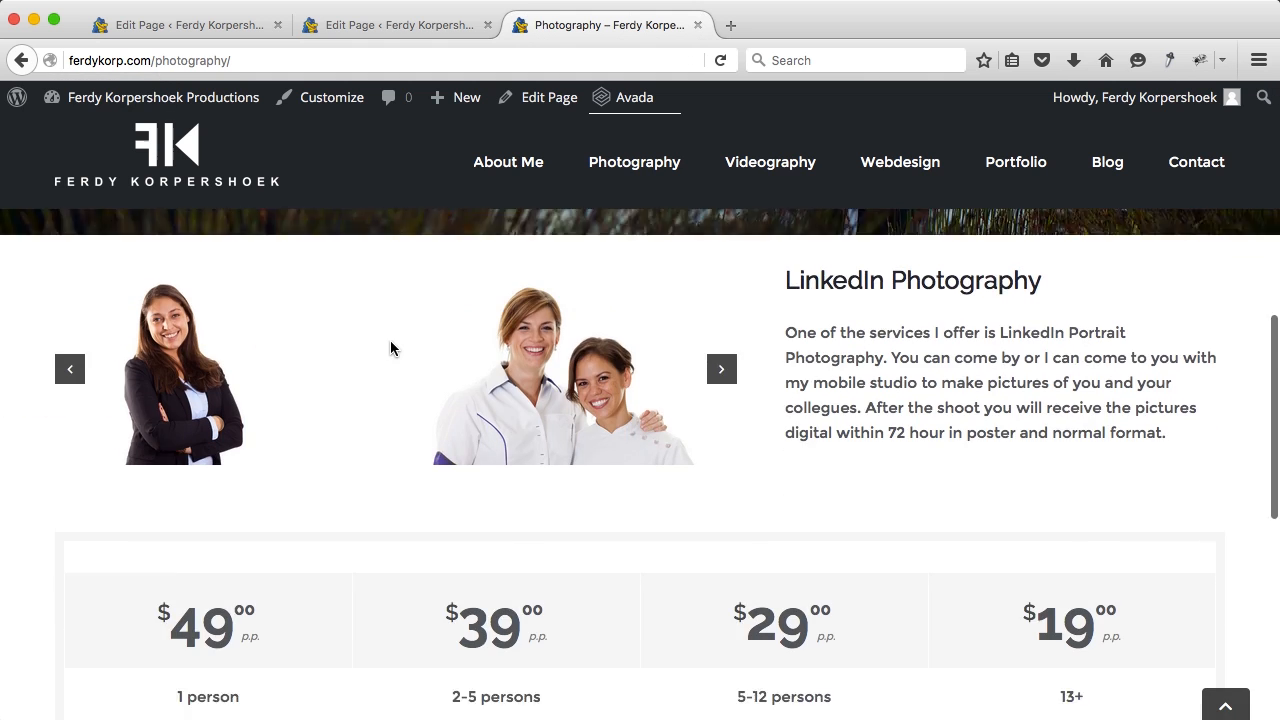
scroll(391, 349, up, 10)
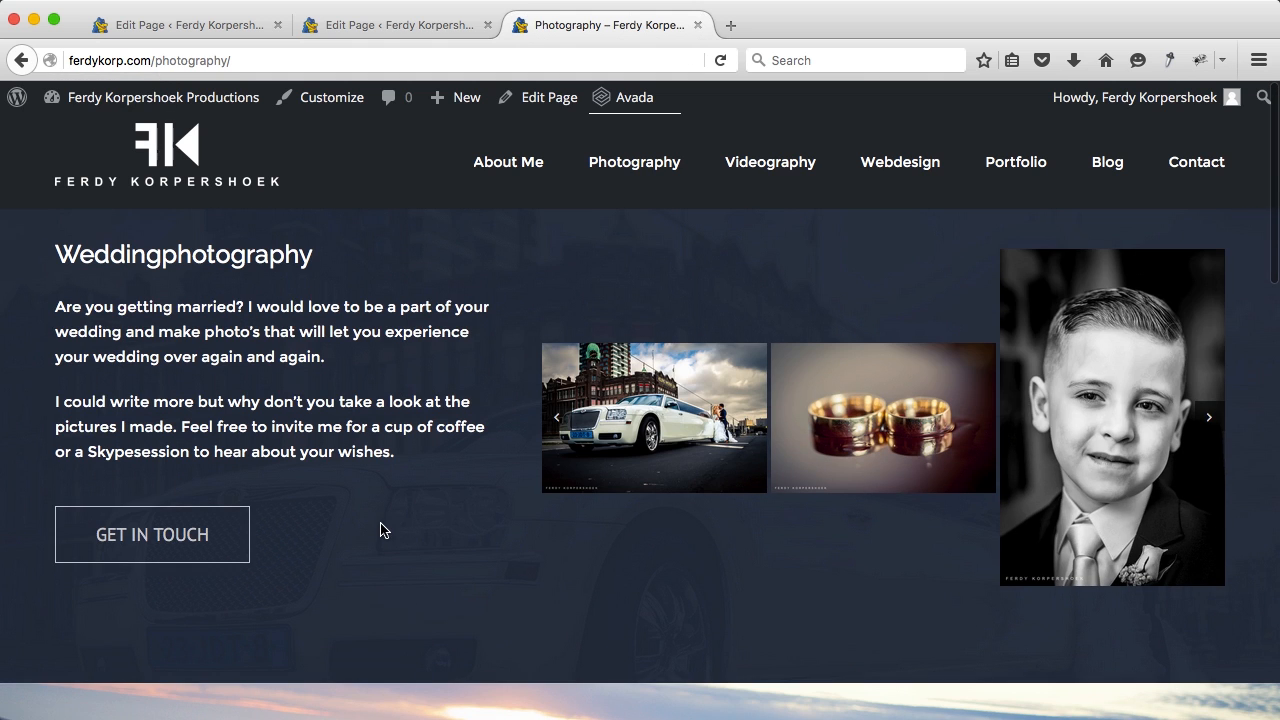
scroll(380, 530, down, 15)
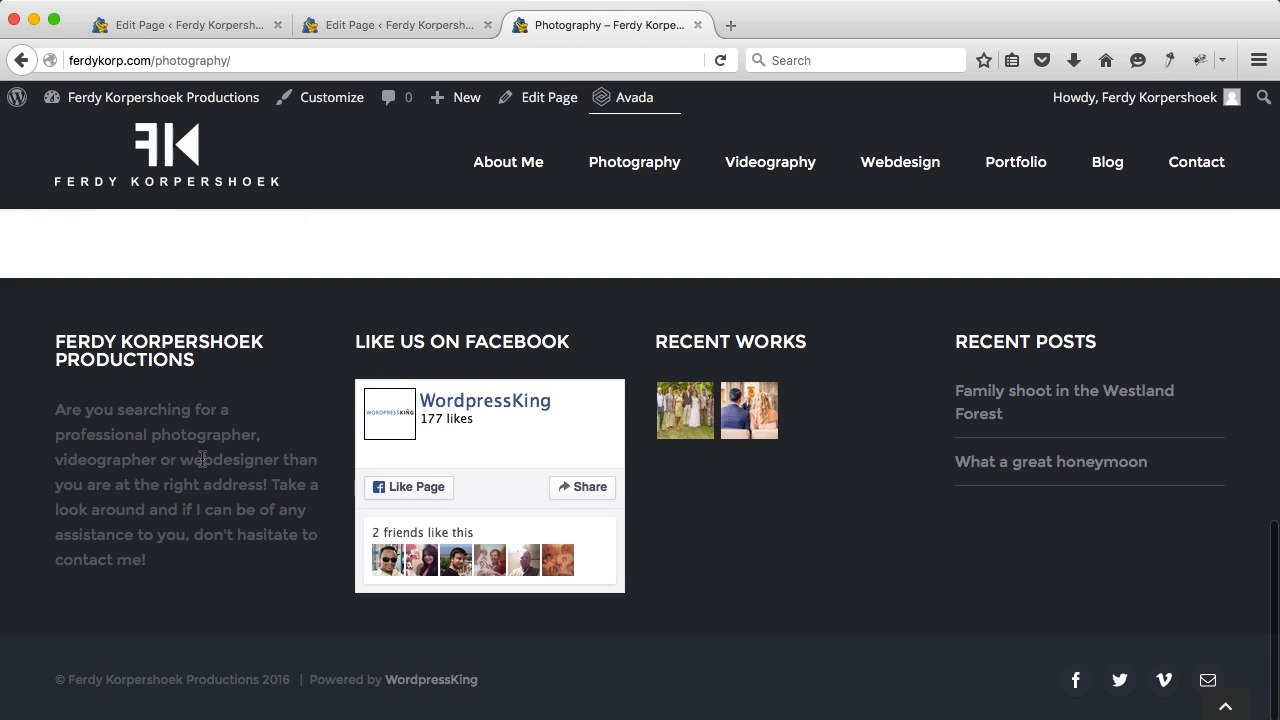
Step: Return home, filter the Portfolio by weddings, Videography and Photography, then go to the Blog
click(190, 148)
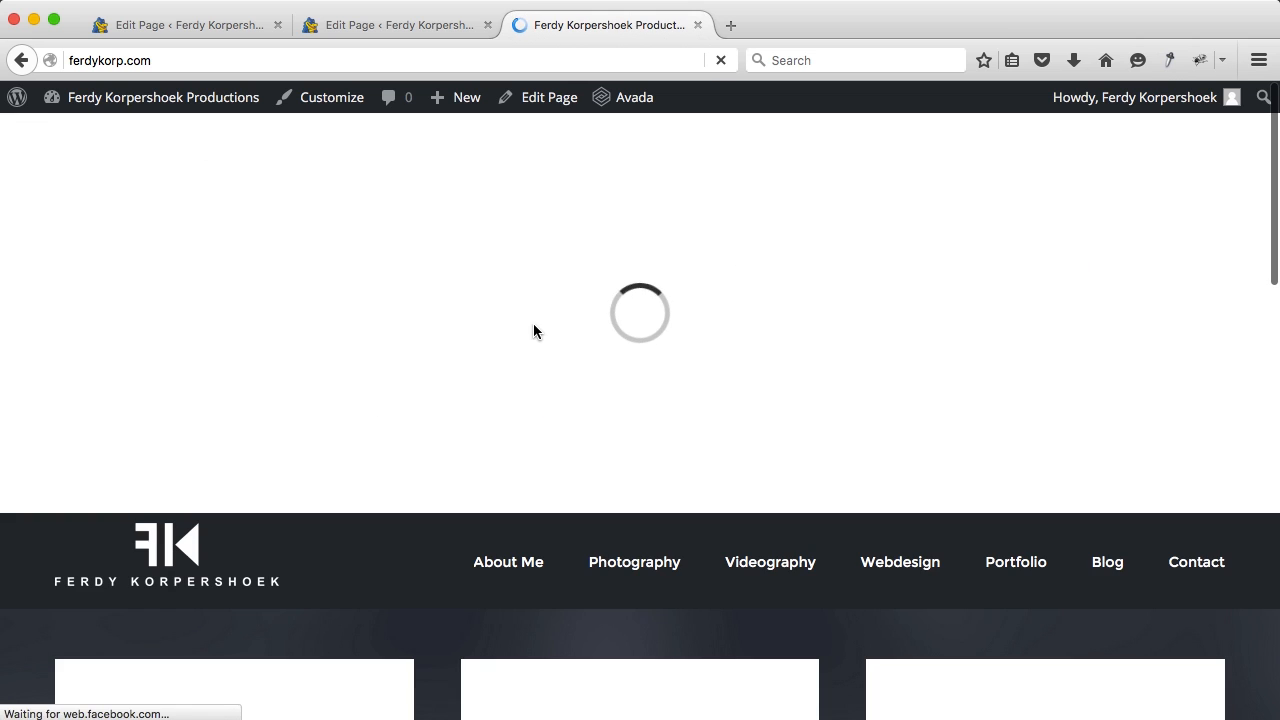
scroll(535, 333, down, 10)
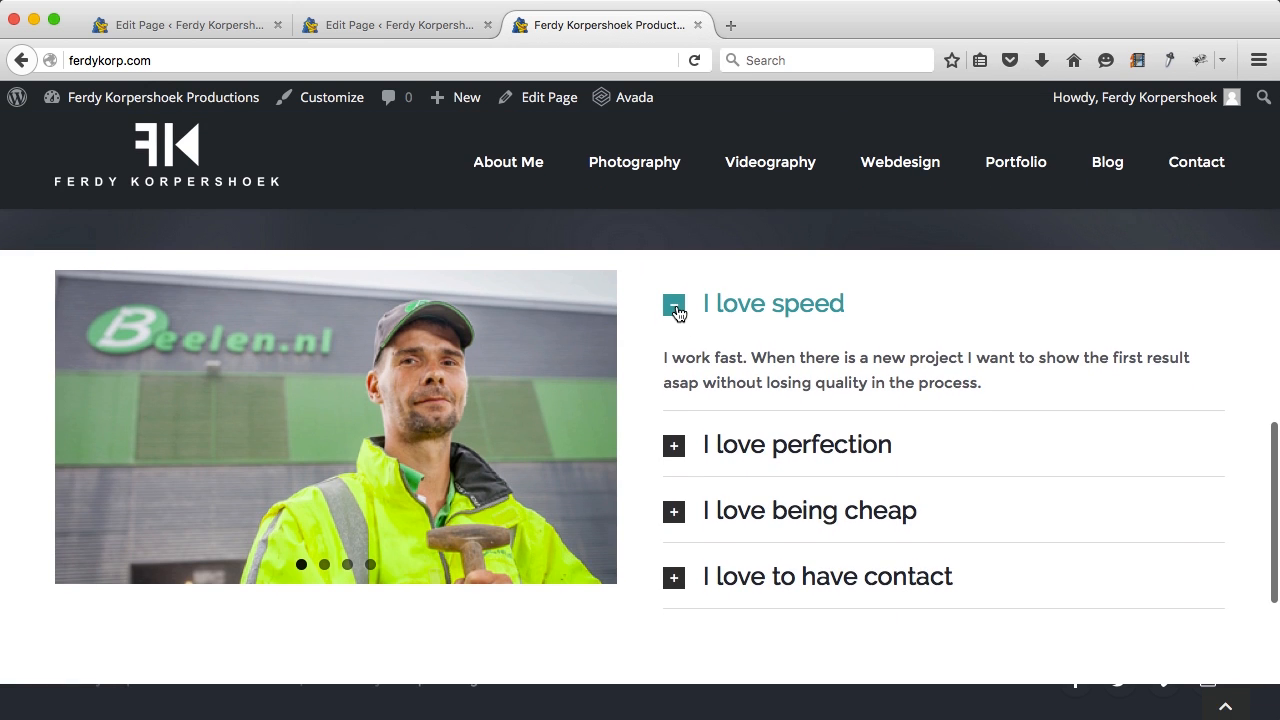
click(675, 307)
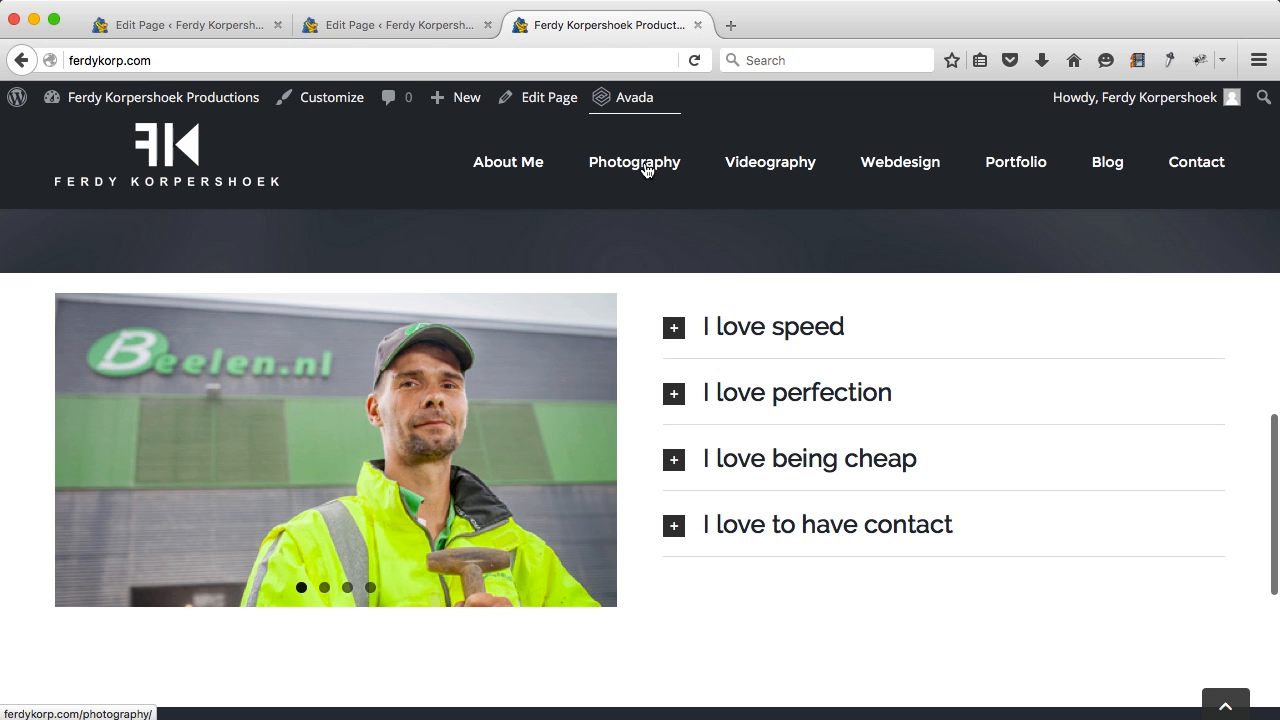
click(991, 163)
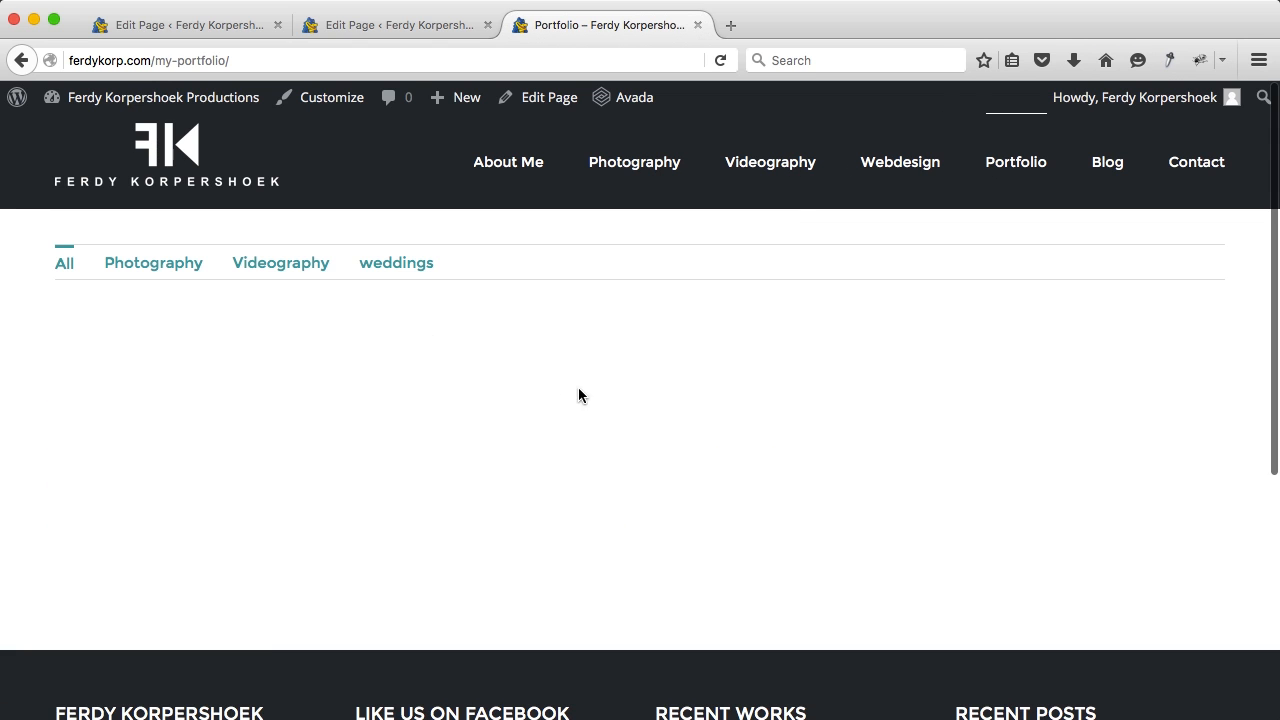
click(386, 270)
click(298, 263)
click(160, 263)
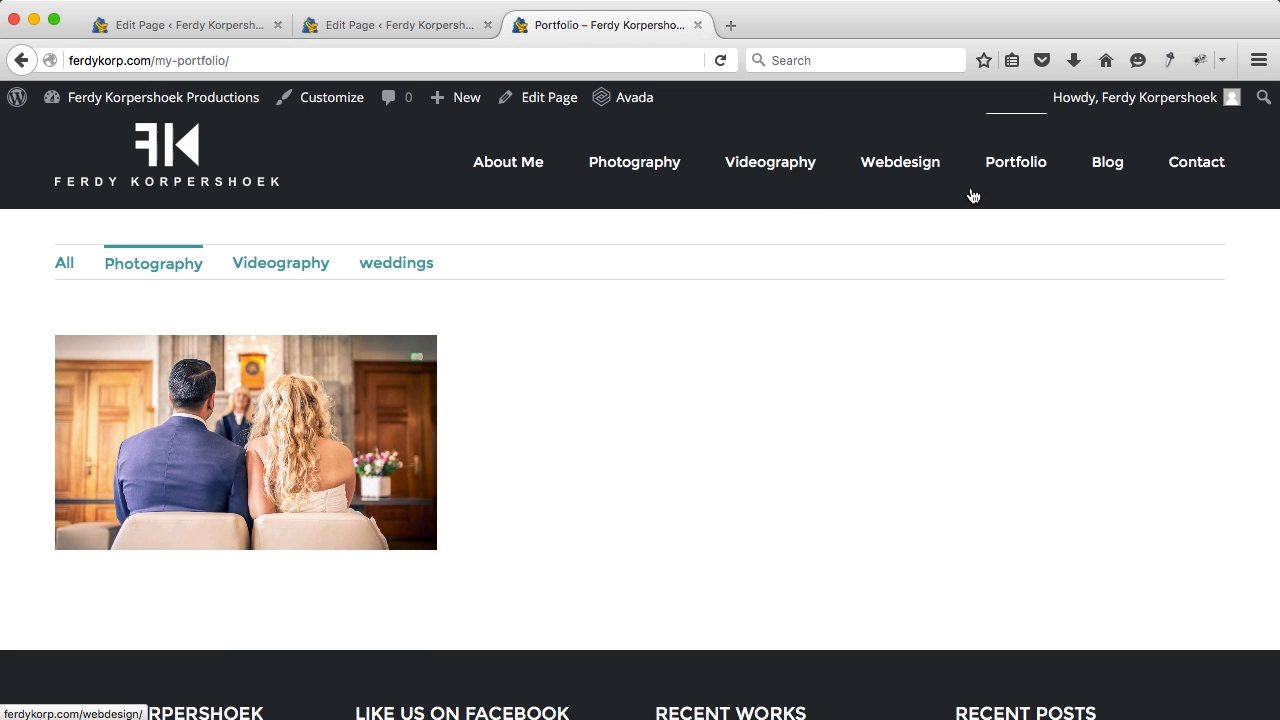
click(1111, 170)
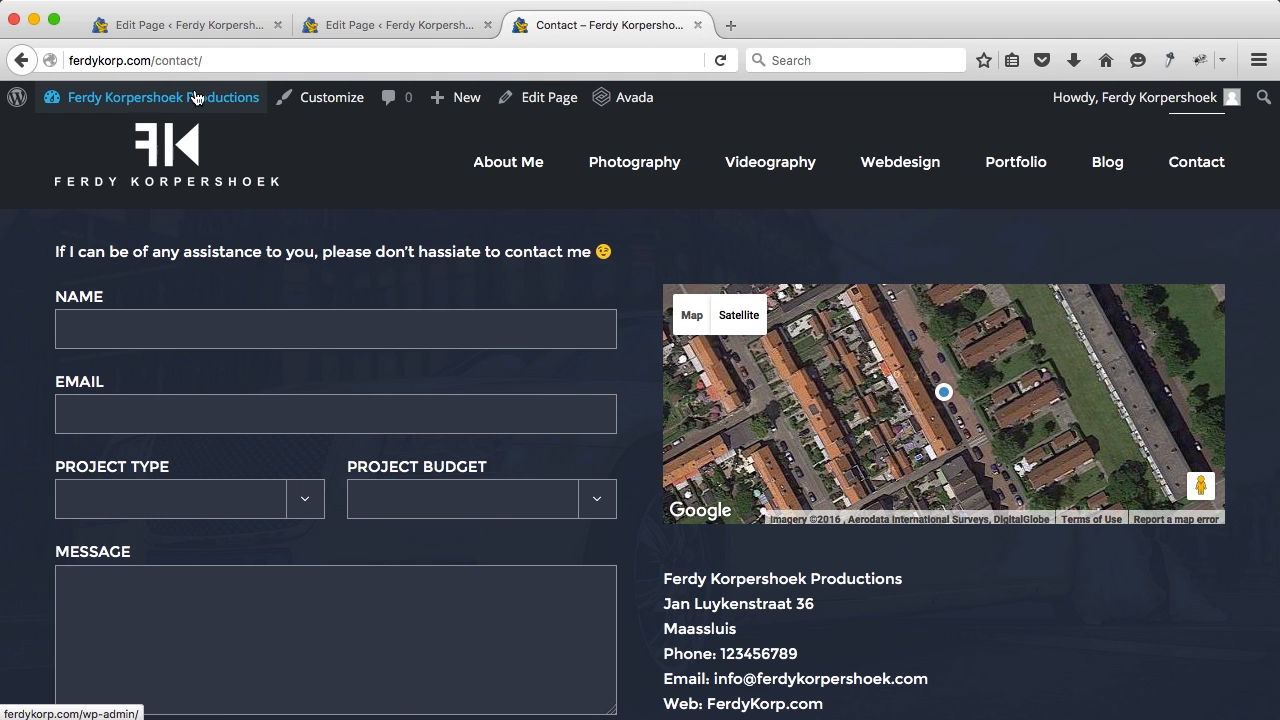
Step: Go to the admin dashboard, close both page-editing tabs and collapse the ThemeFusion News box
click(192, 95)
click(278, 26)
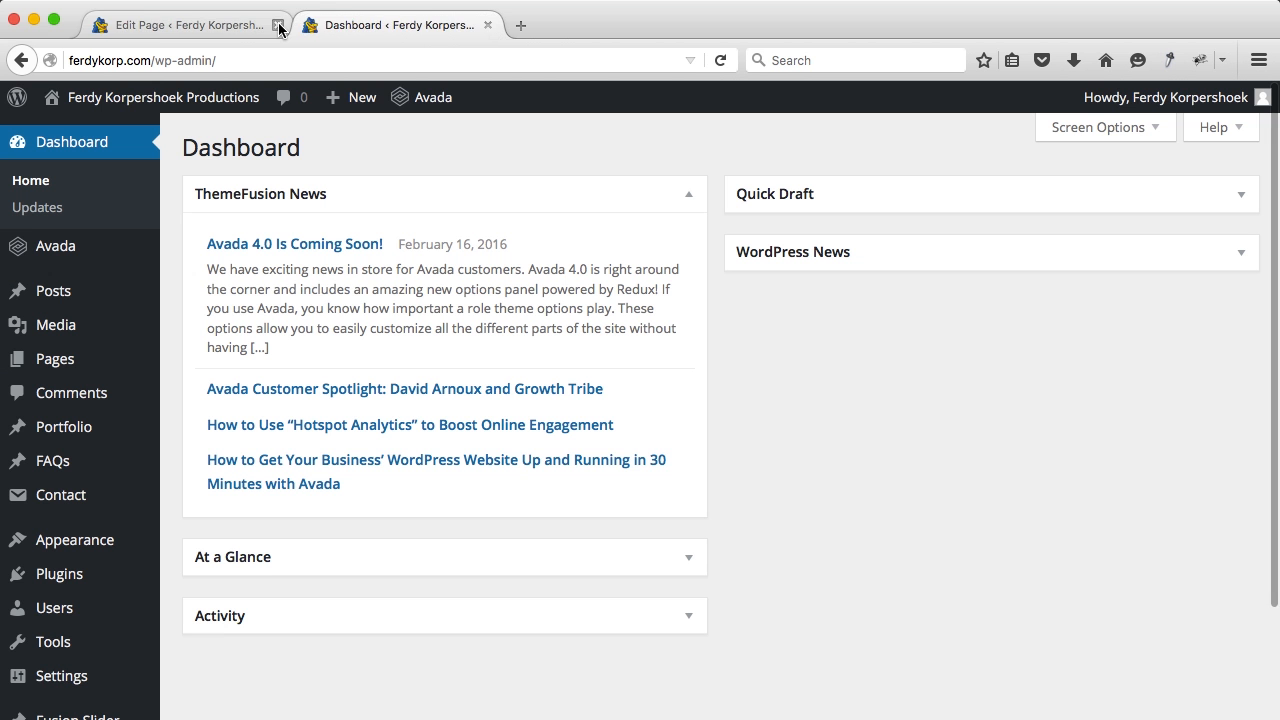
click(278, 26)
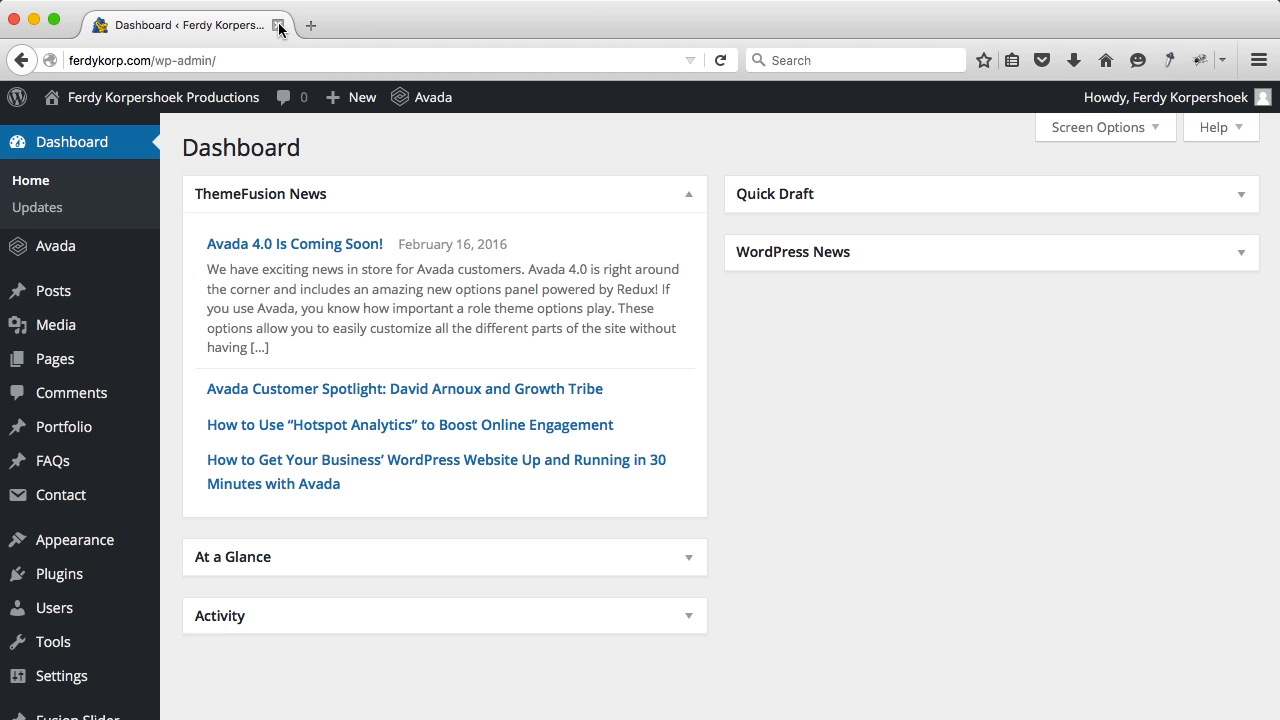
click(689, 200)
Step: Set Avada's Styling Predefined Color Scheme to Blue
mouse_move(103, 257)
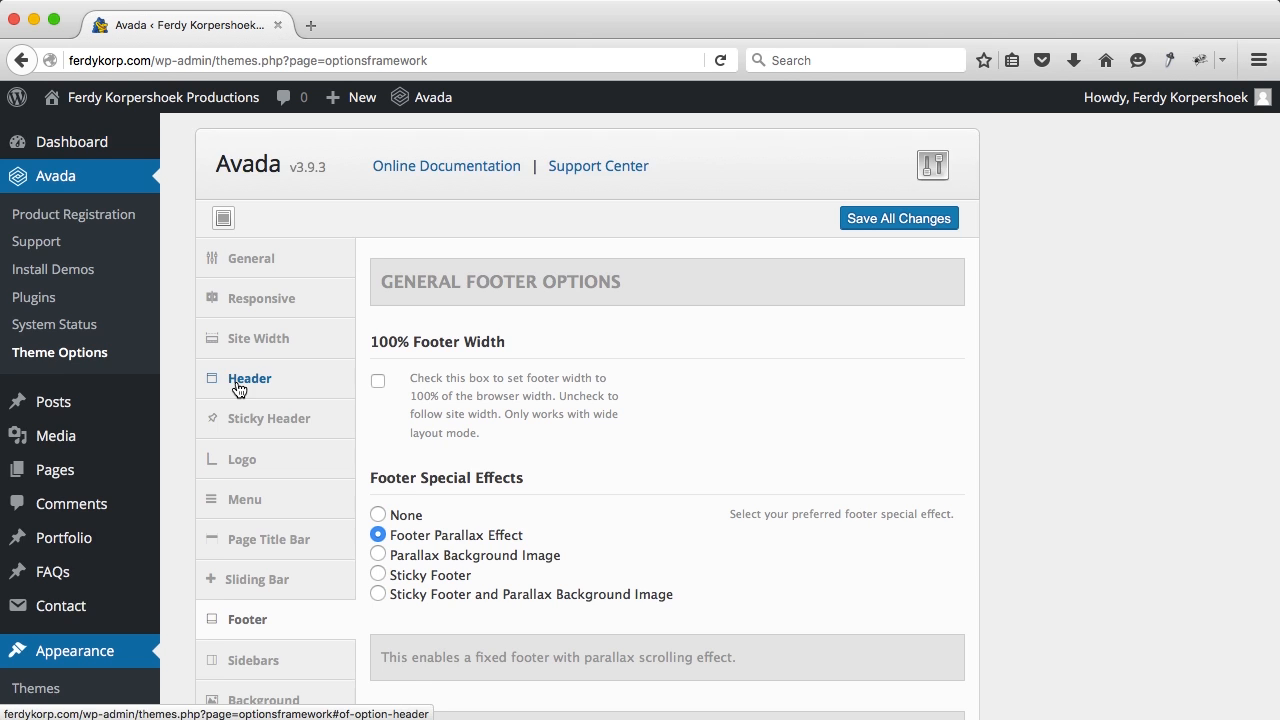
scroll(237, 389, down, 5)
scroll(238, 389, down, 1)
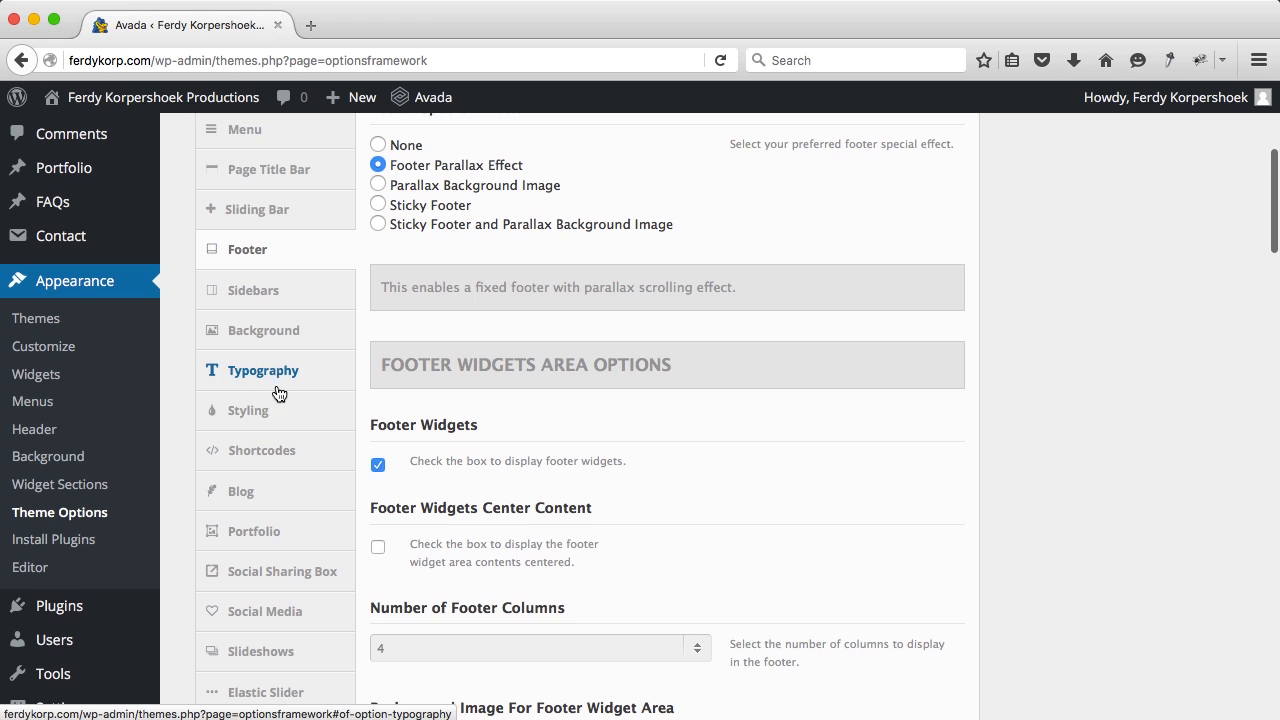
click(276, 412)
scroll(443, 314, up, 5)
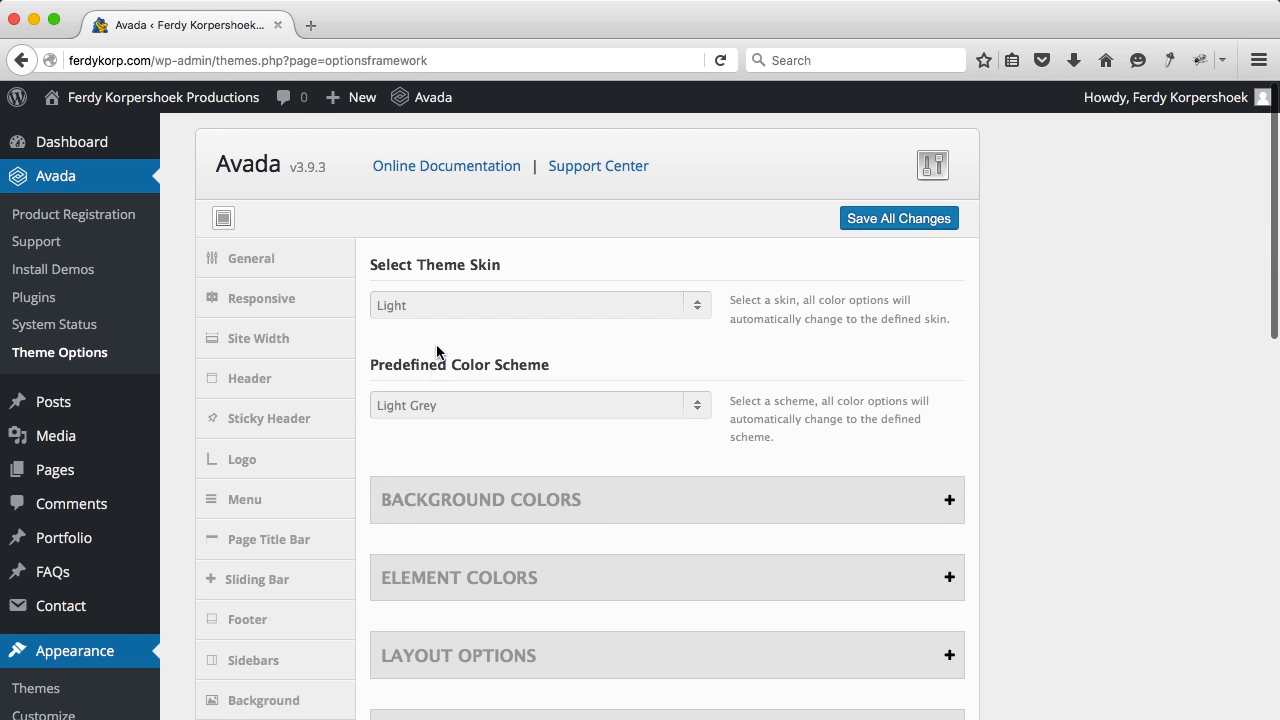
click(463, 405)
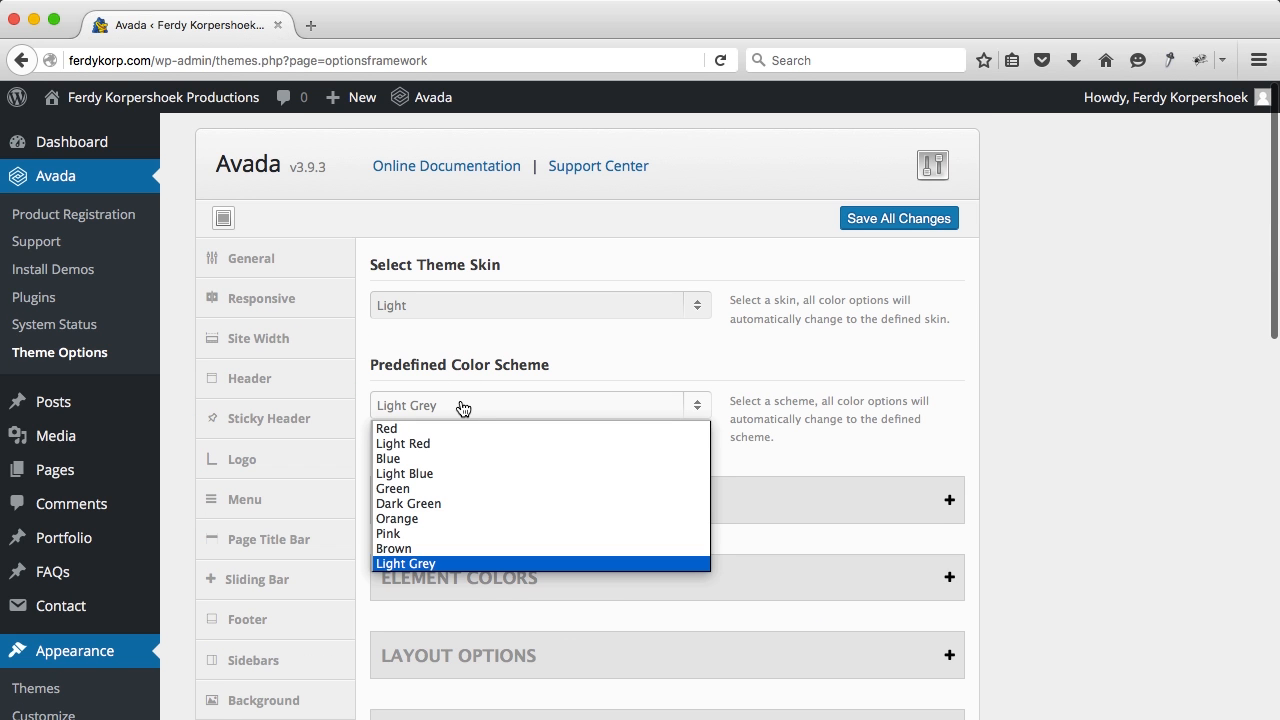
click(441, 460)
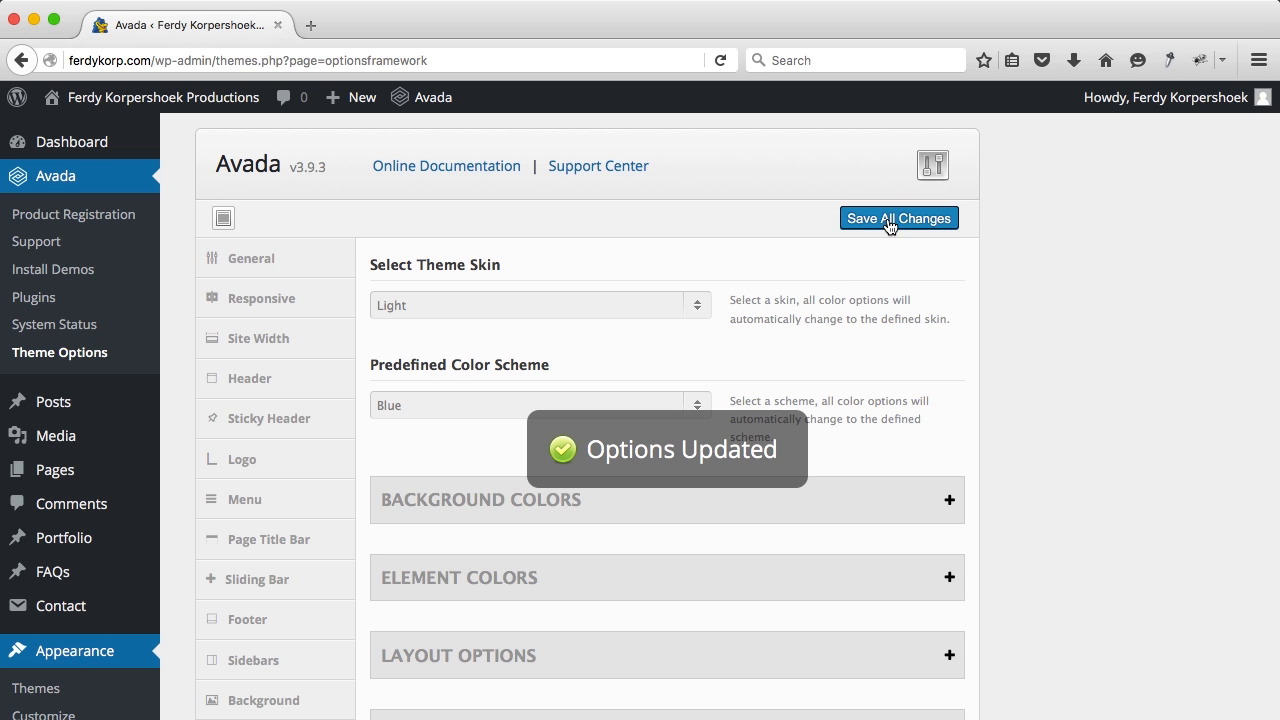
Step: View the live site in a new tab, then come back to the theme options
mouse_move(143, 114)
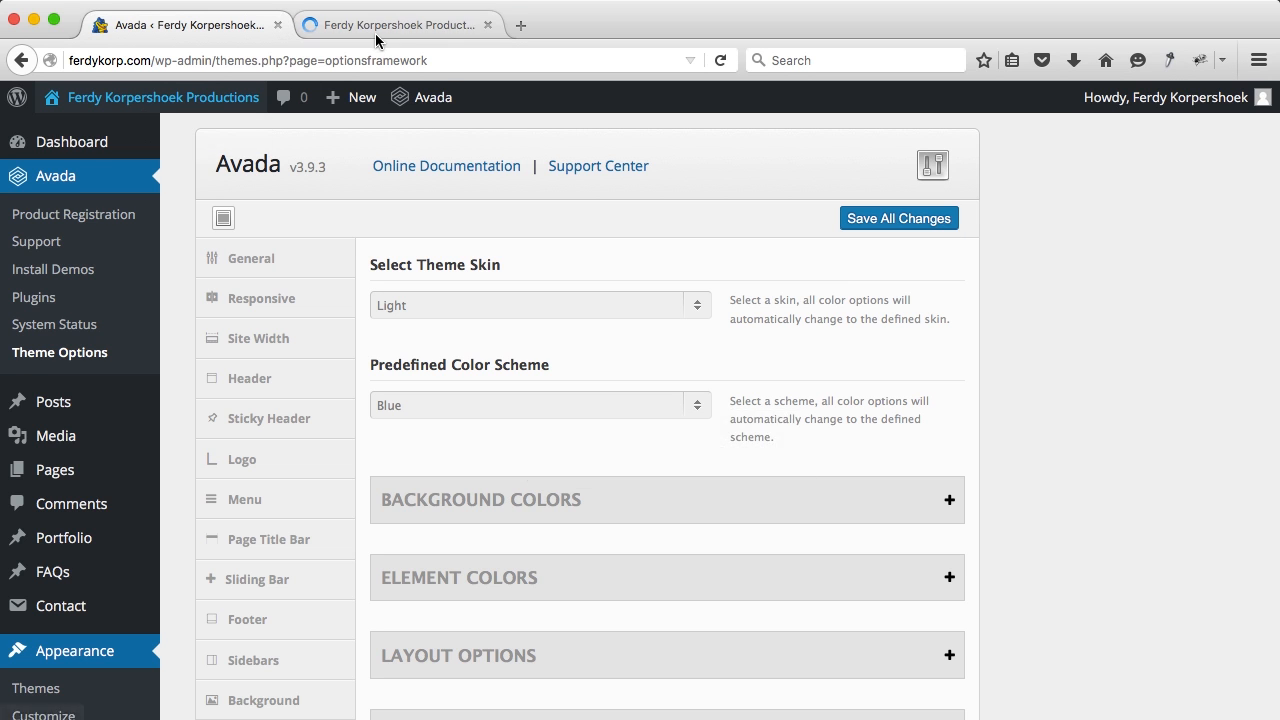
click(375, 33)
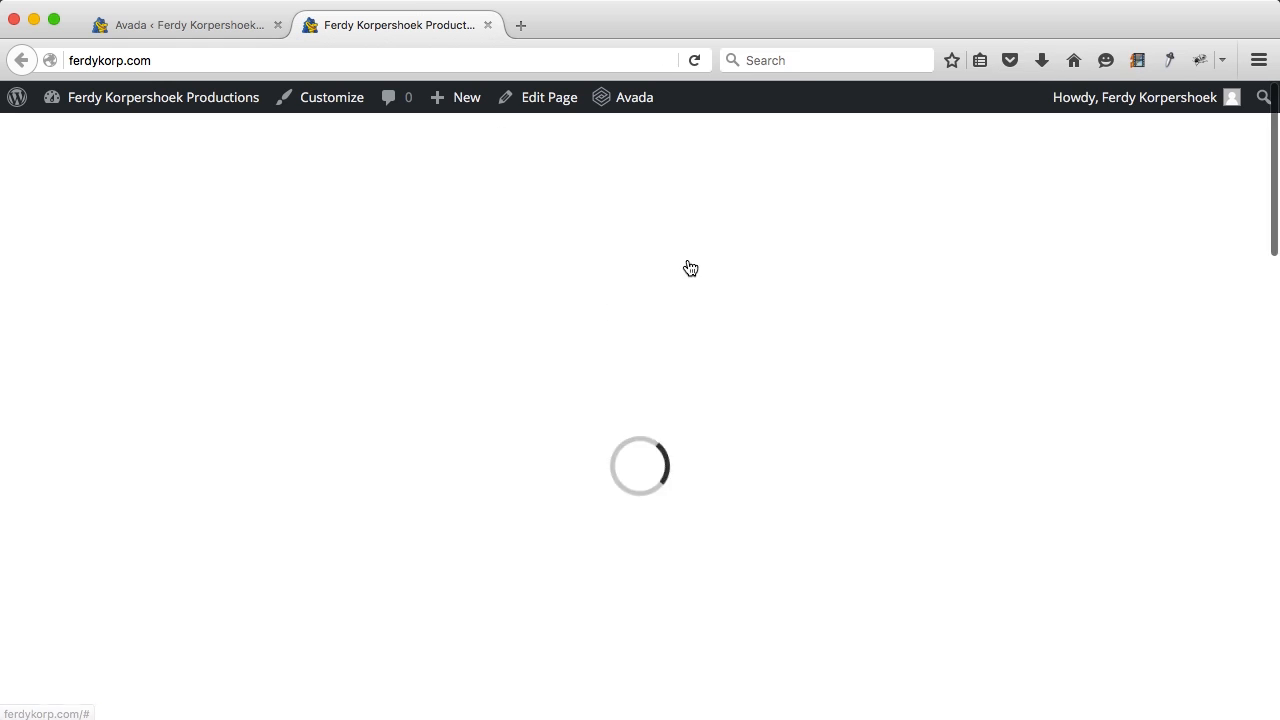
scroll(686, 266, down, 3)
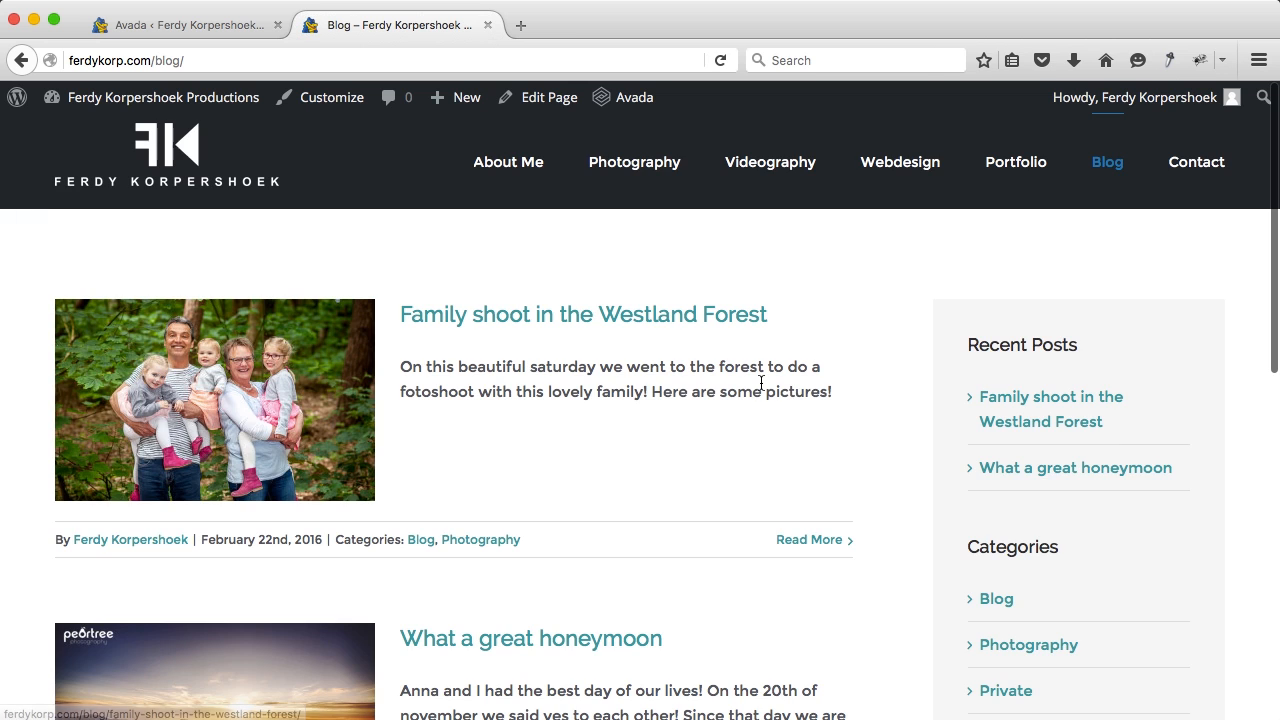
click(199, 27)
Step: Expand Background Colors and check the current primary colour against the live blog page
scroll(502, 418, down, 3)
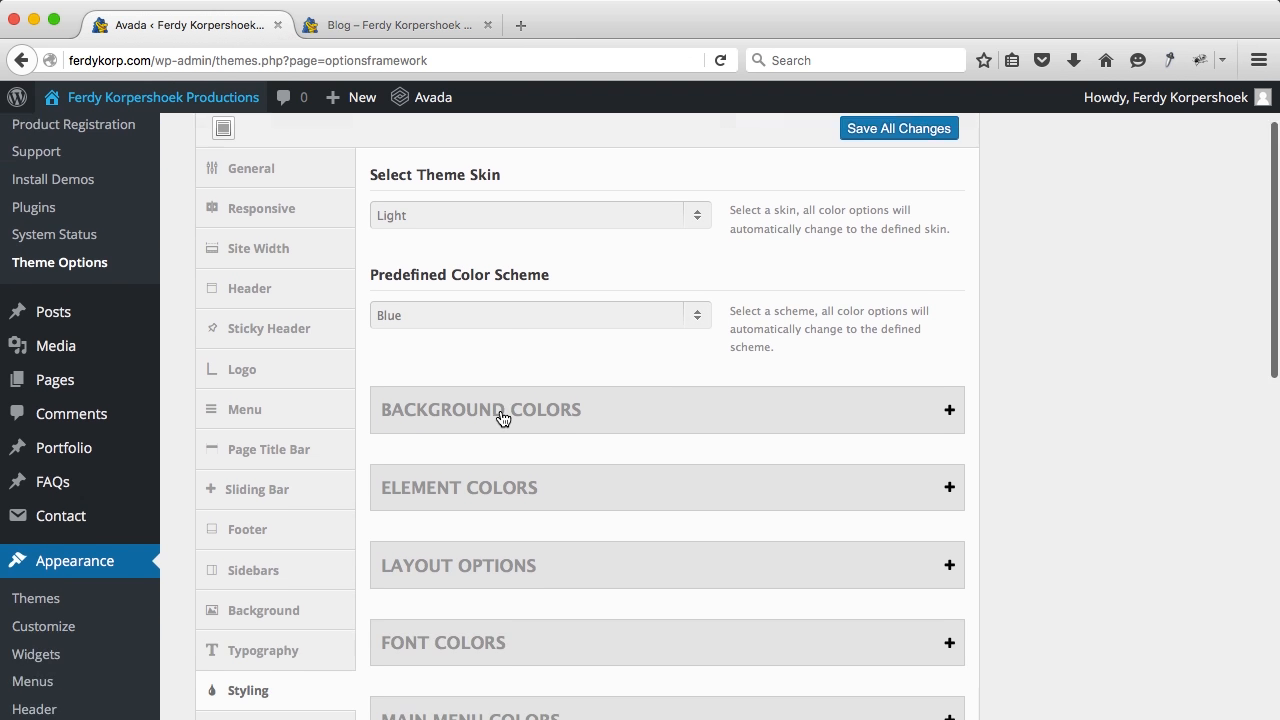
click(510, 377)
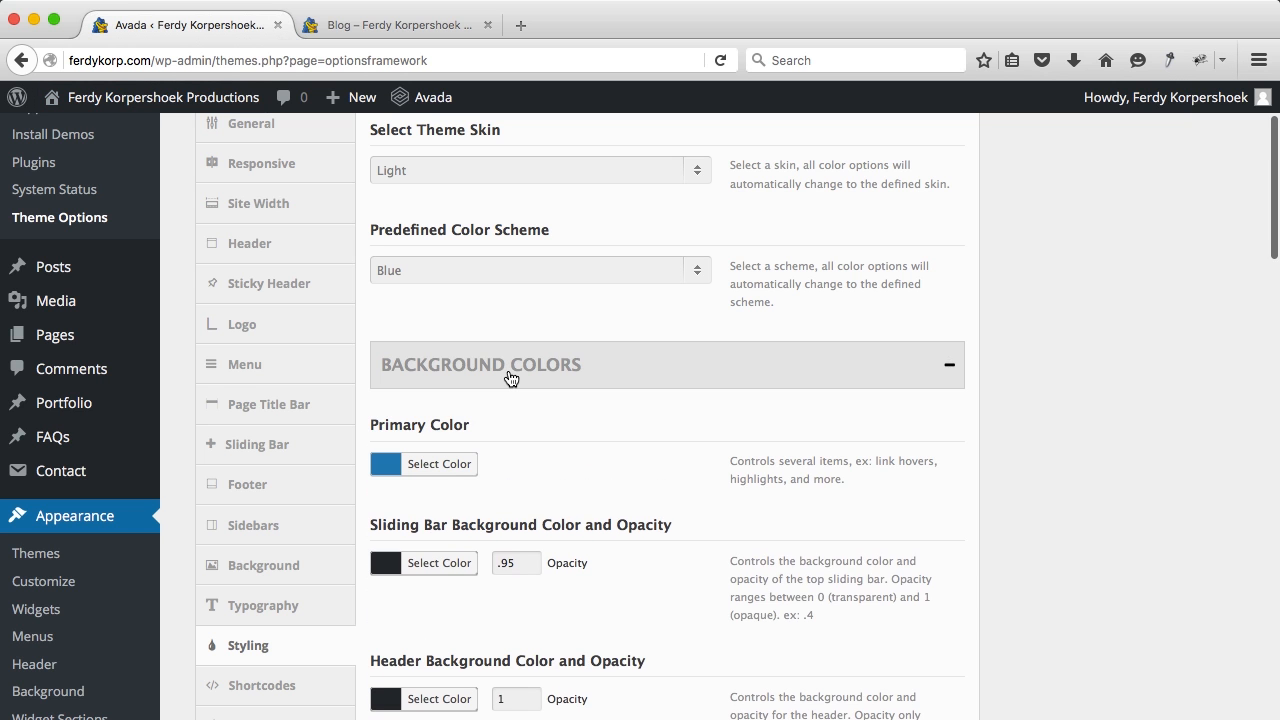
scroll(508, 374, down, 3)
click(390, 348)
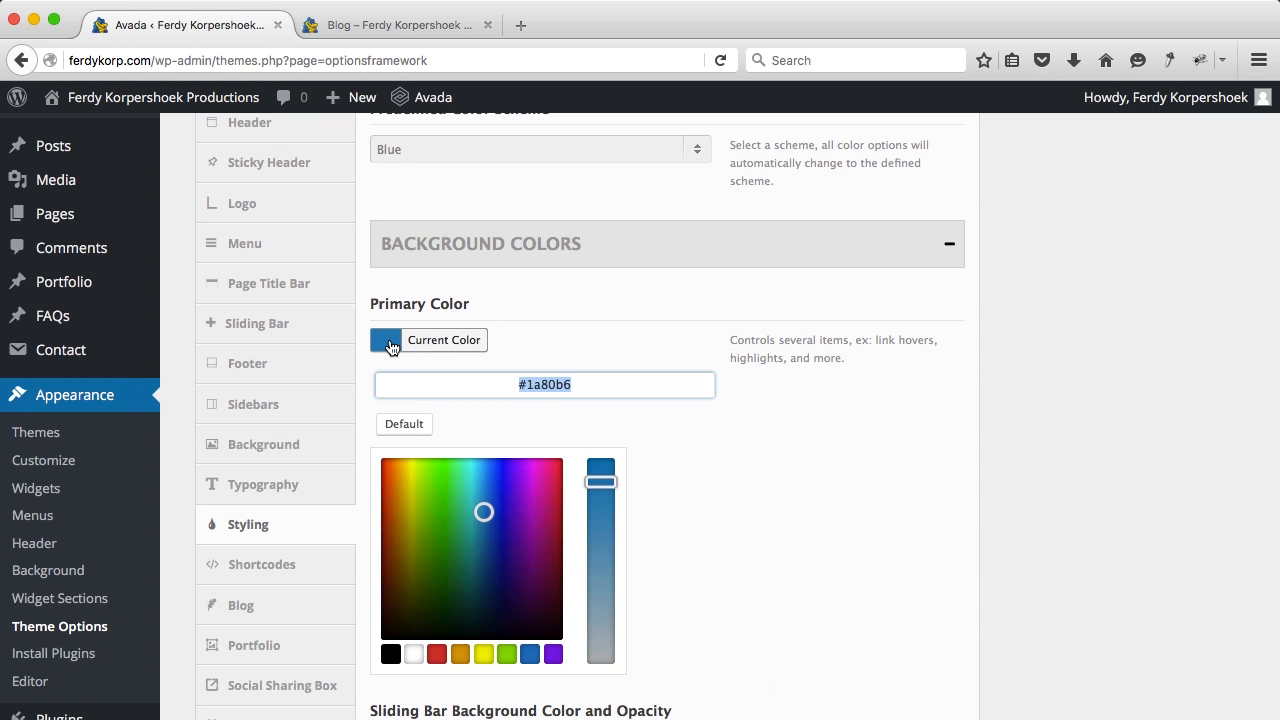
click(389, 346)
scroll(400, 300, up, 1)
click(409, 25)
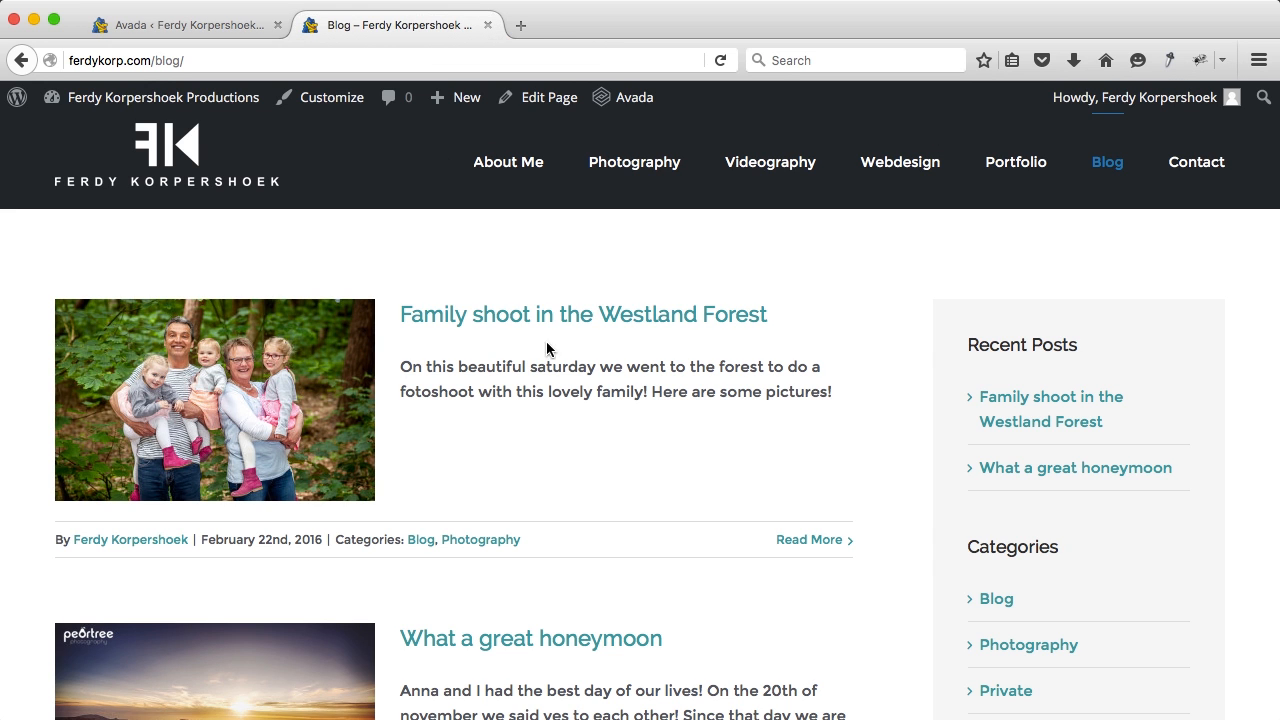
click(250, 27)
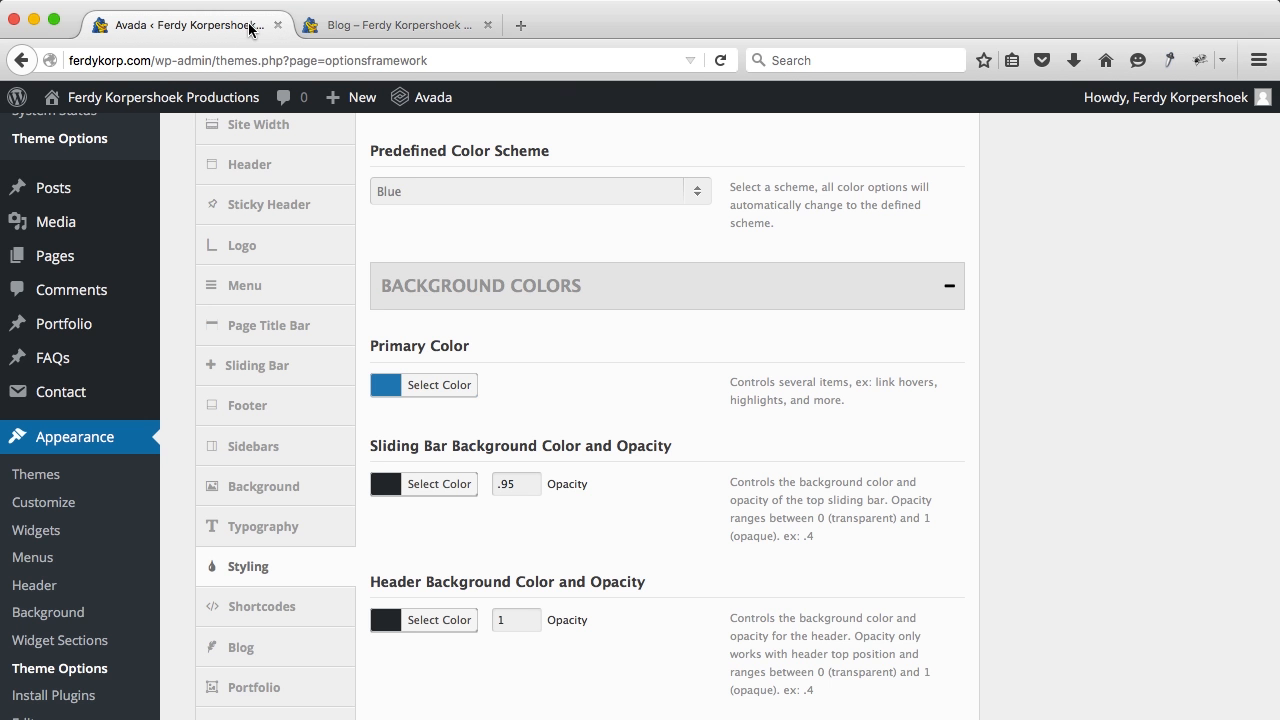
Step: Set Header Top, Page Title Bar and Page Title Bar Borders colours to blue #1a80b6
scroll(613, 435, down, 10)
click(388, 432)
click(389, 425)
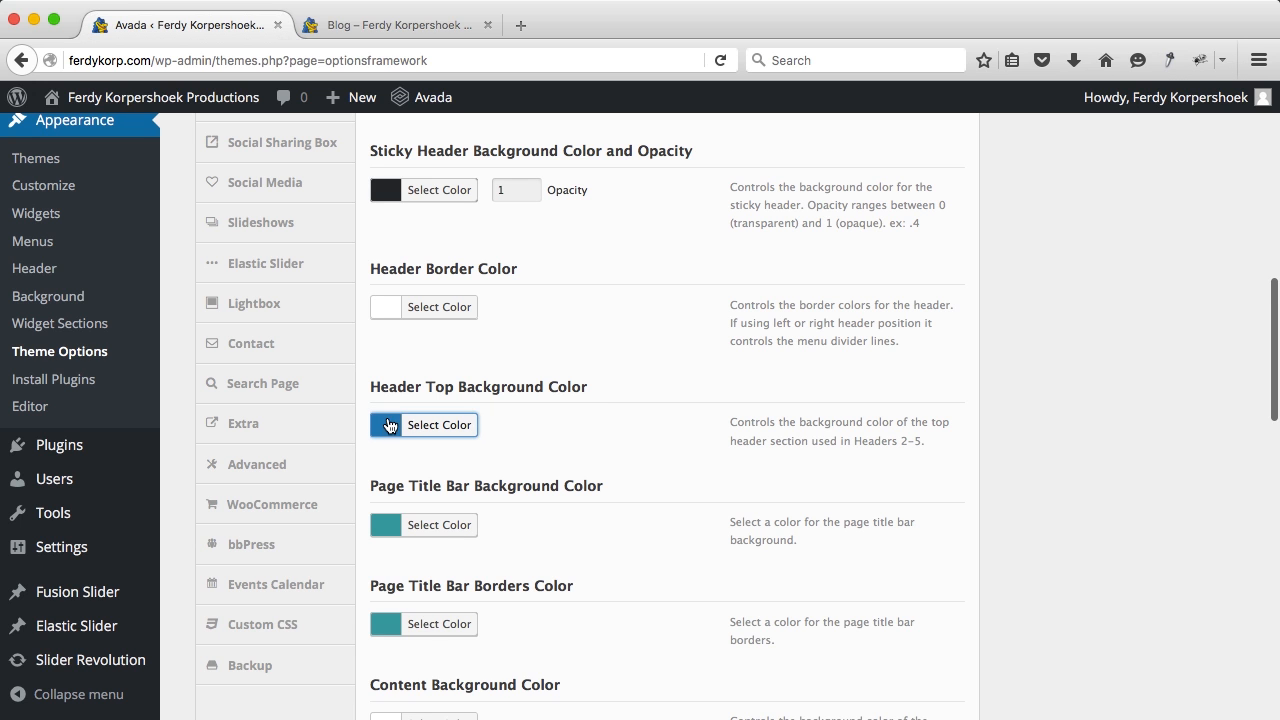
click(398, 527)
click(398, 527)
scroll(398, 527, down, 3)
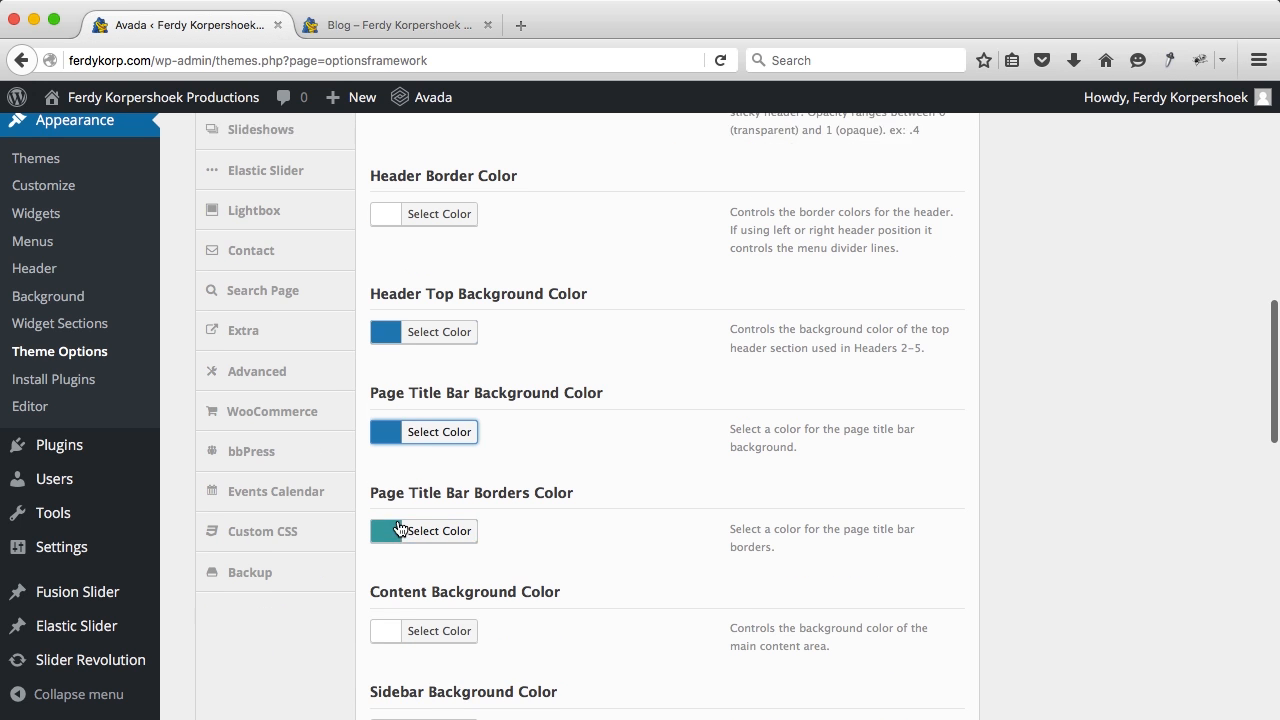
click(398, 524)
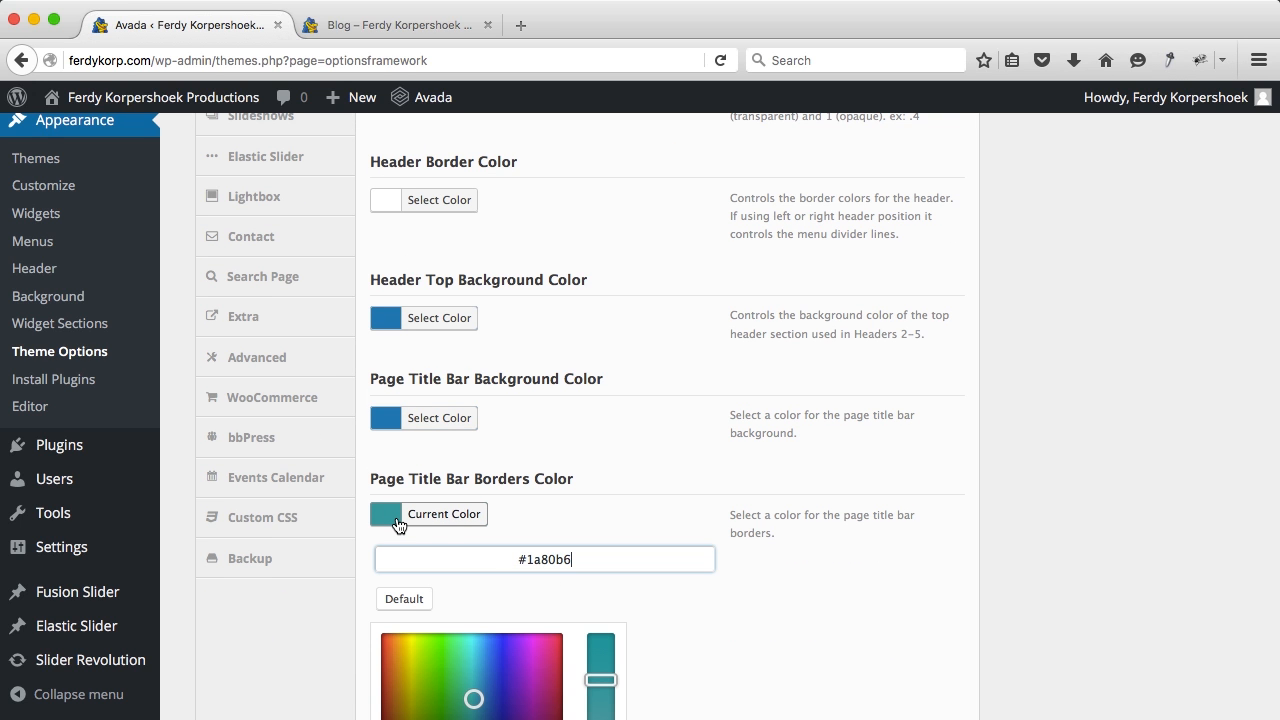
click(398, 524)
scroll(567, 480, down, 7)
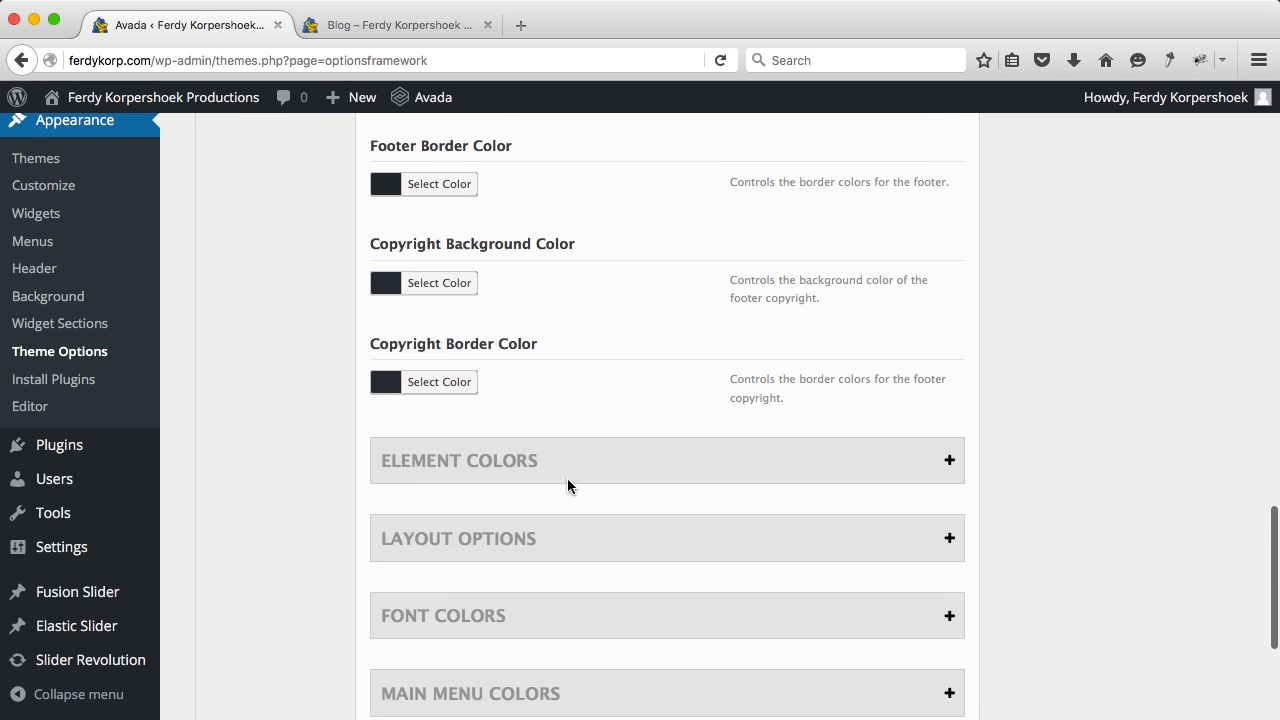
Step: Review the Element Colors, Layout Options and Font Colors sections, checking the link colour
click(551, 463)
scroll(550, 462, down, 8)
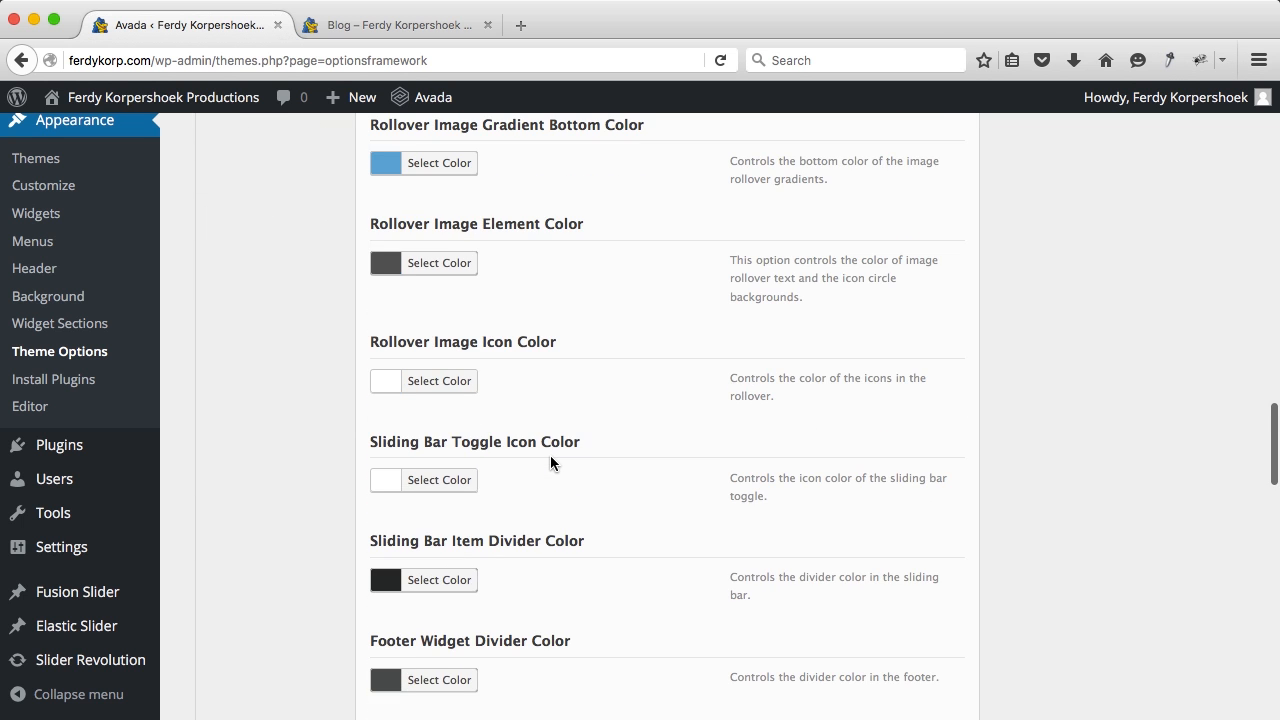
scroll(550, 462, down, 20)
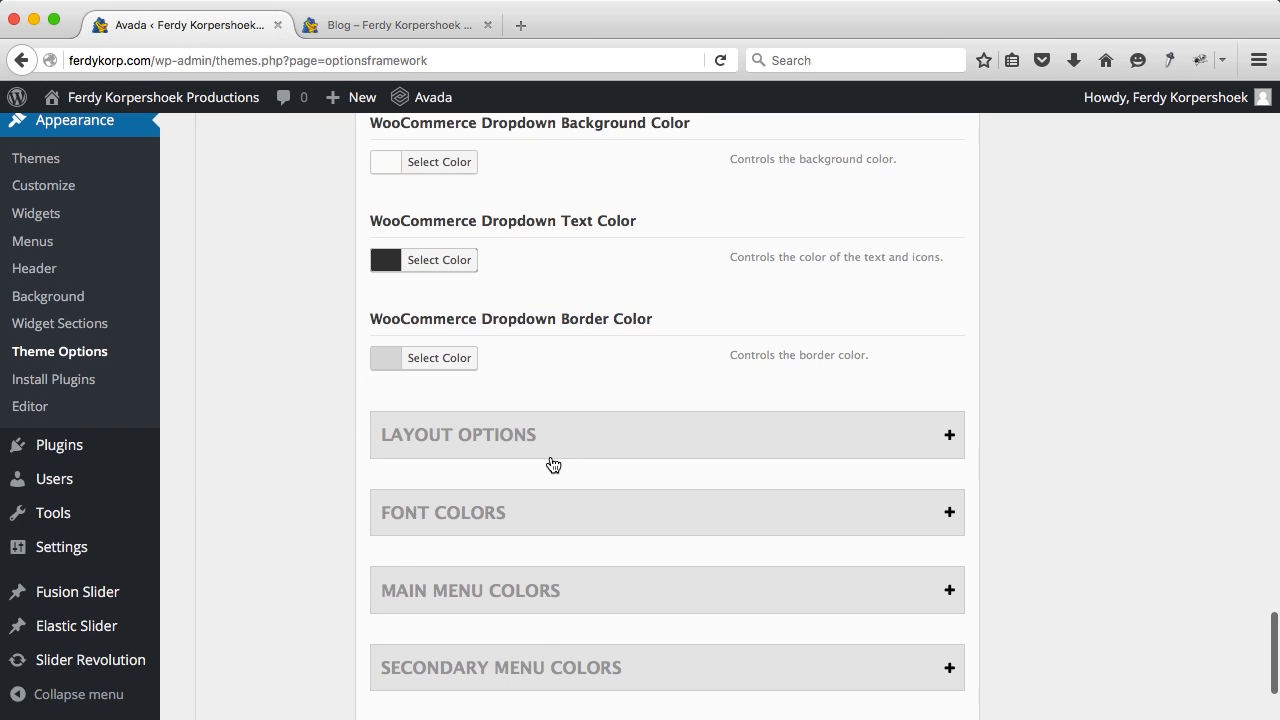
scroll(553, 463, down, 1)
click(526, 411)
scroll(526, 410, down, 10)
scroll(526, 403, down, 3)
click(523, 320)
scroll(523, 320, down, 9)
scroll(500, 318, down, 2)
click(385, 322)
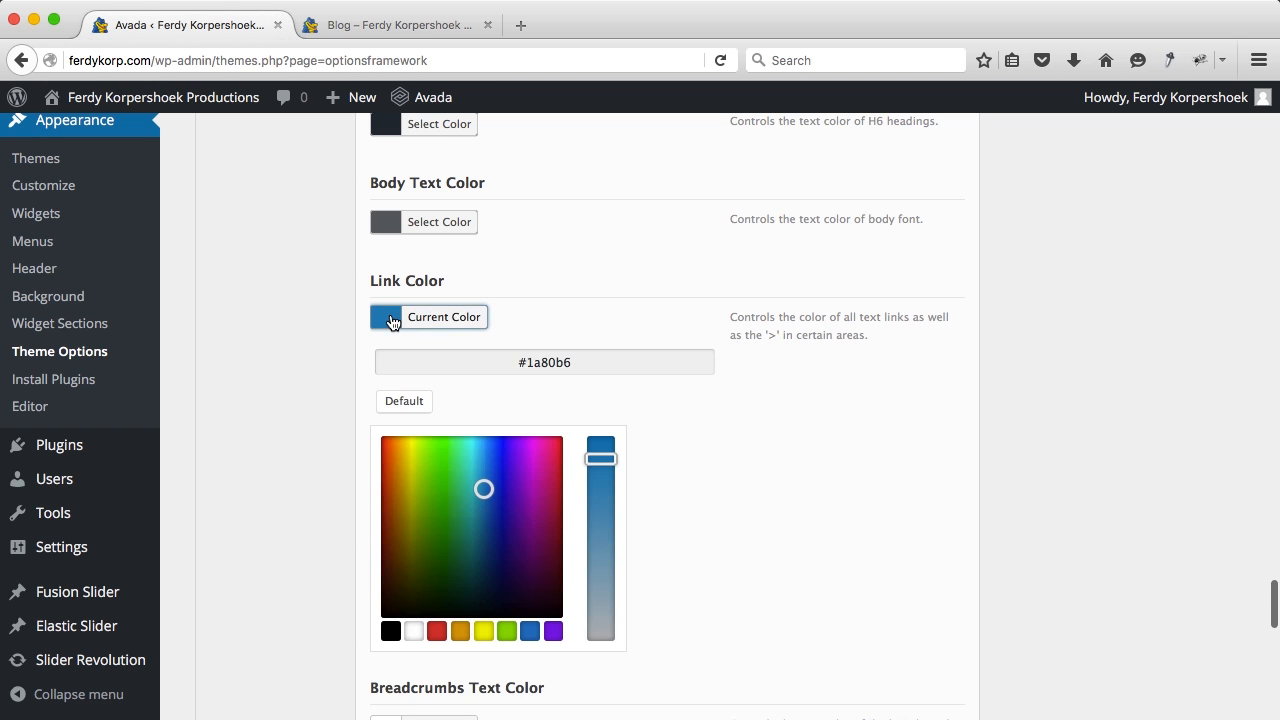
click(391, 321)
scroll(603, 400, down, 12)
Step: Review the Main, Secondary and Mobile Menu Colors, then bring up the Shortcodes options
click(579, 416)
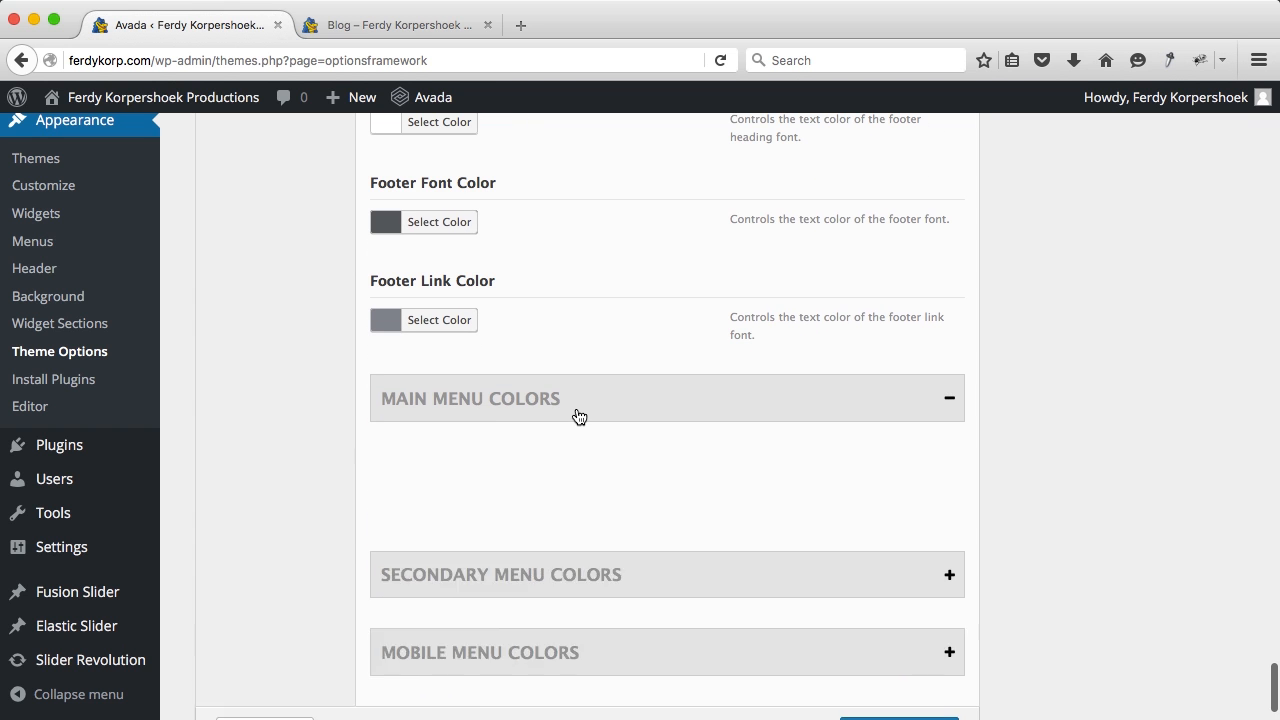
scroll(578, 412, down, 8)
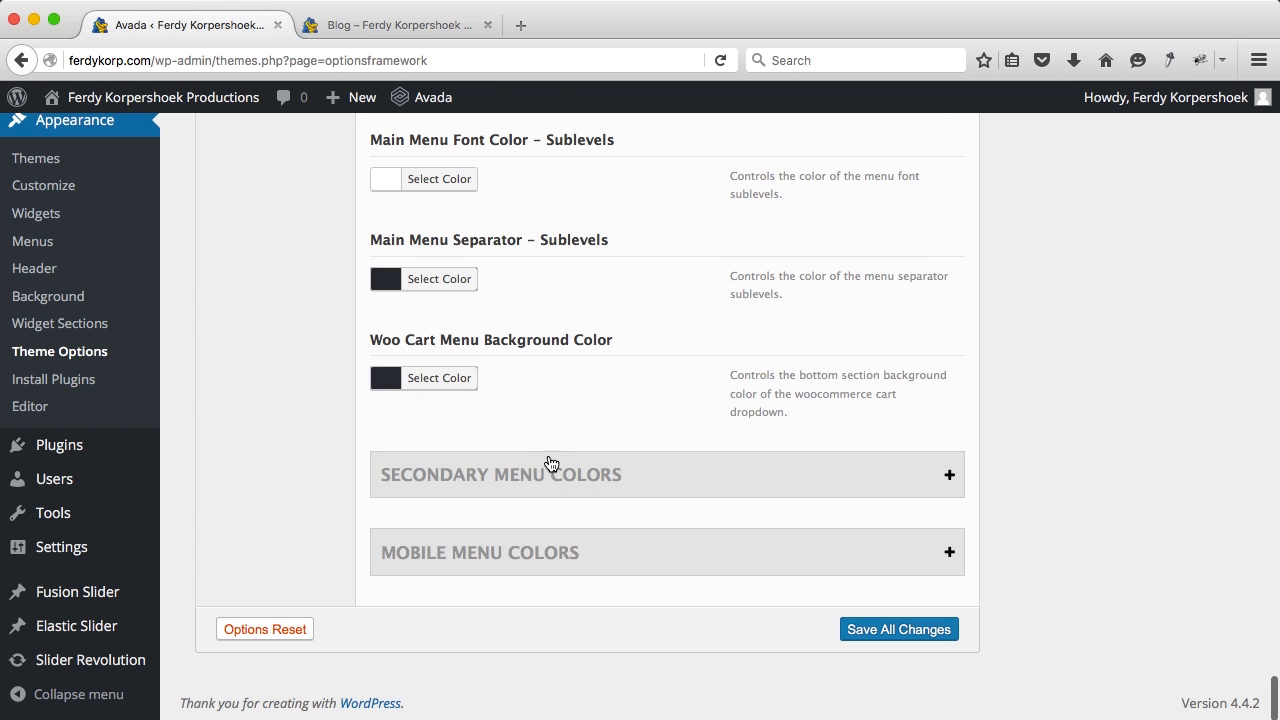
click(554, 458)
scroll(545, 459, down, 10)
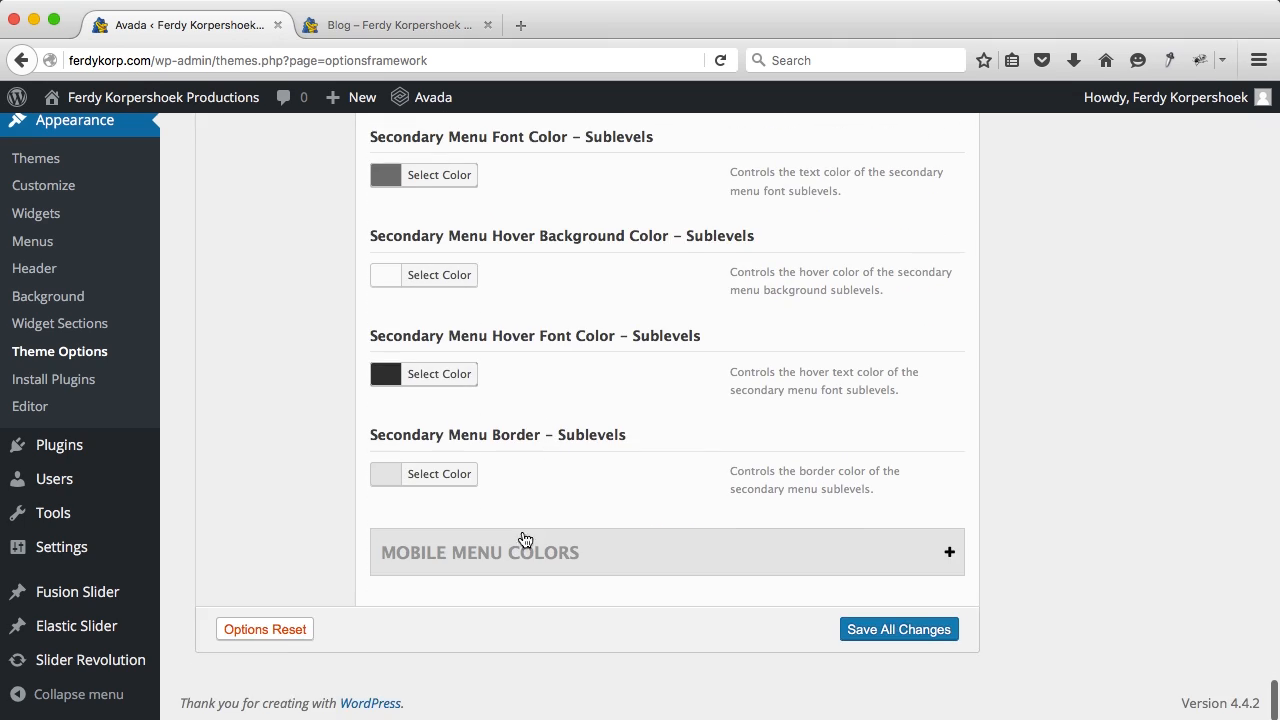
click(524, 540)
scroll(520, 530, down, 10)
scroll(520, 530, up, 20)
scroll(520, 537, up, 20)
scroll(520, 537, up, 5)
click(291, 412)
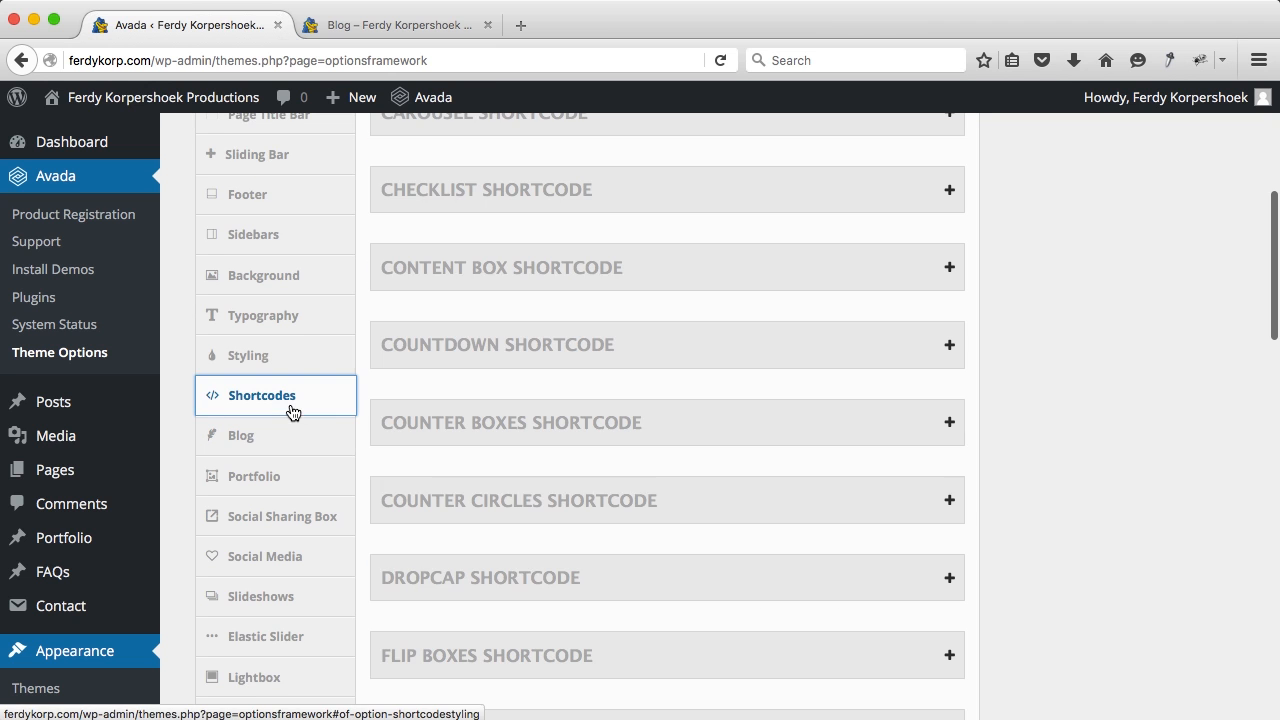
scroll(546, 512, down, 6)
scroll(547, 512, down, 10)
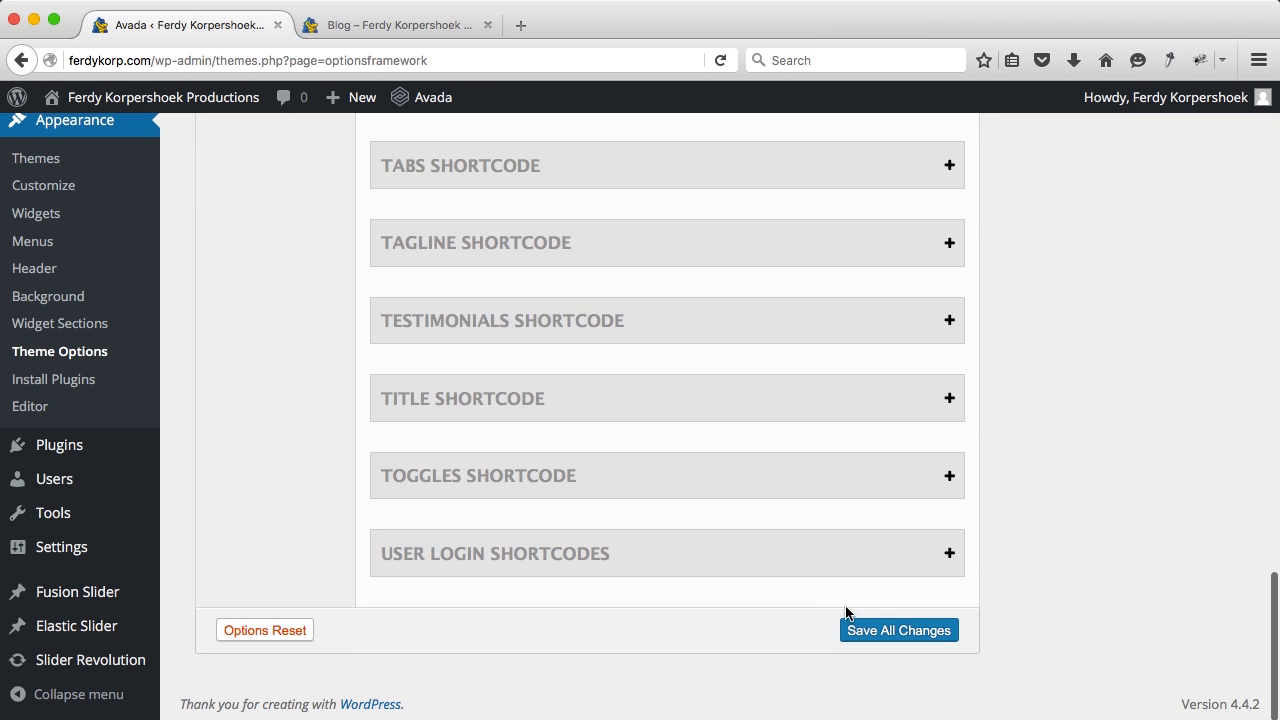
click(390, 25)
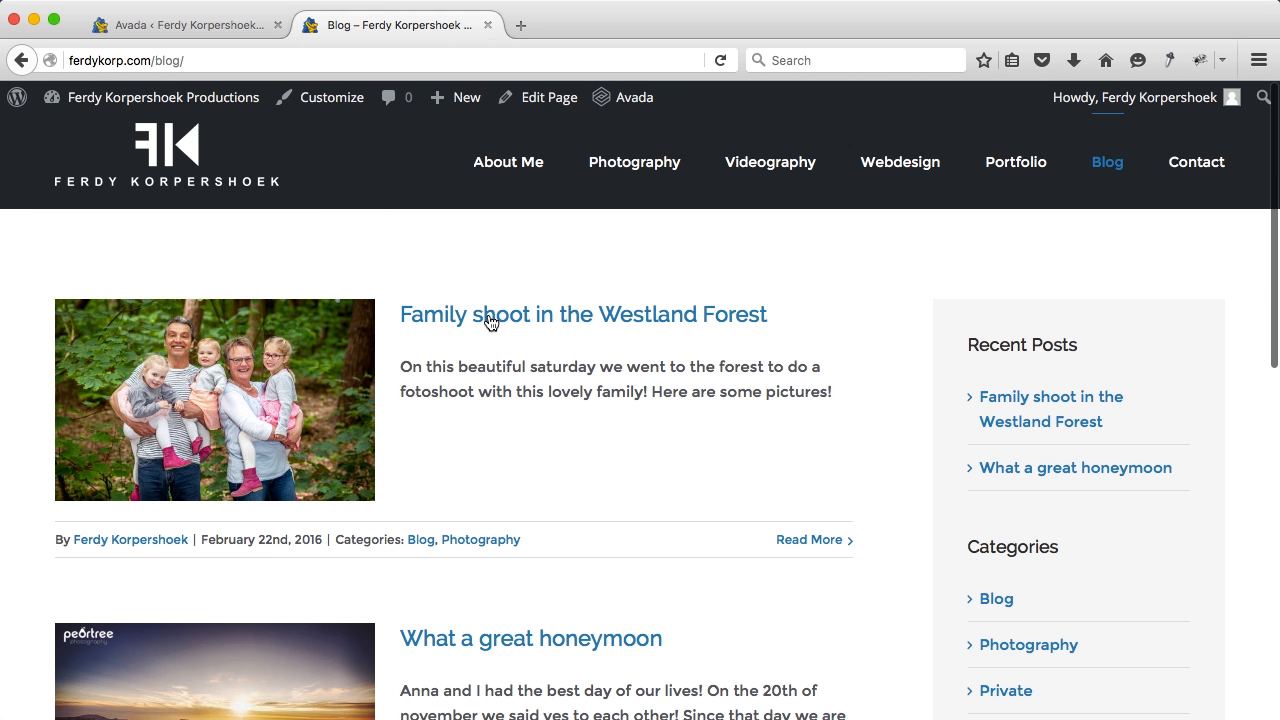
scroll(843, 503, down, 5)
scroll(843, 503, up, 5)
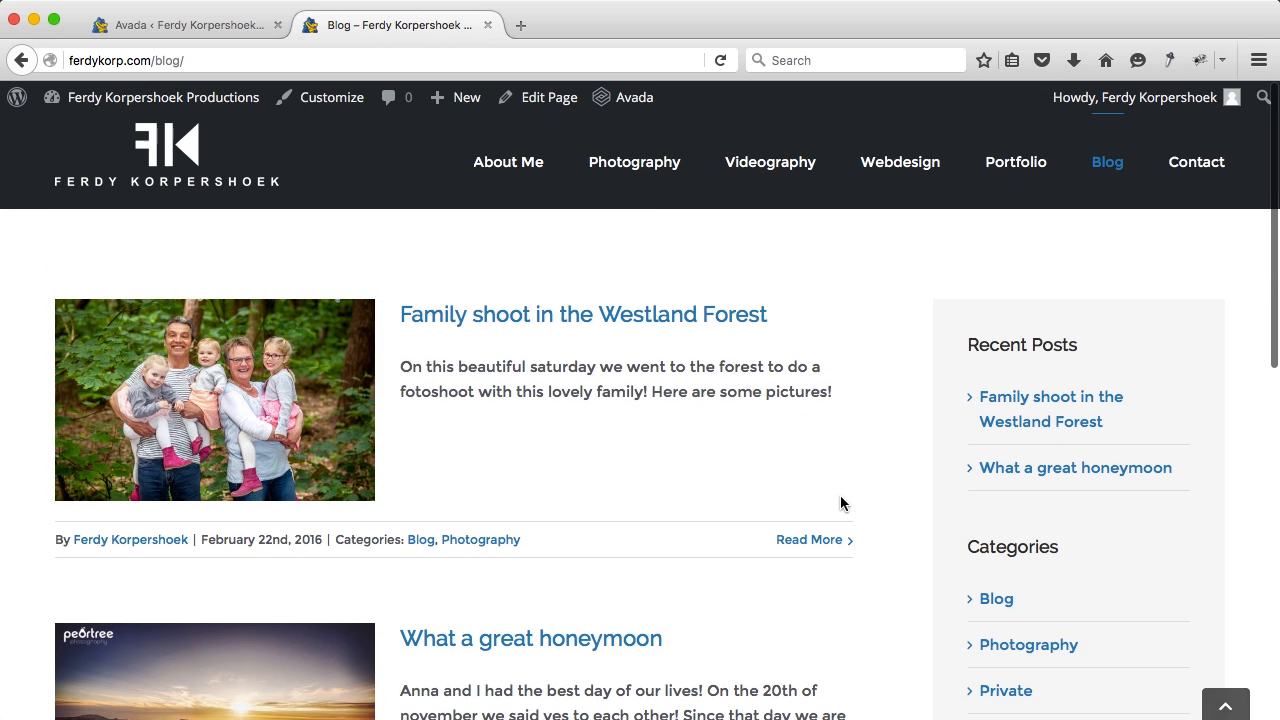
click(1201, 170)
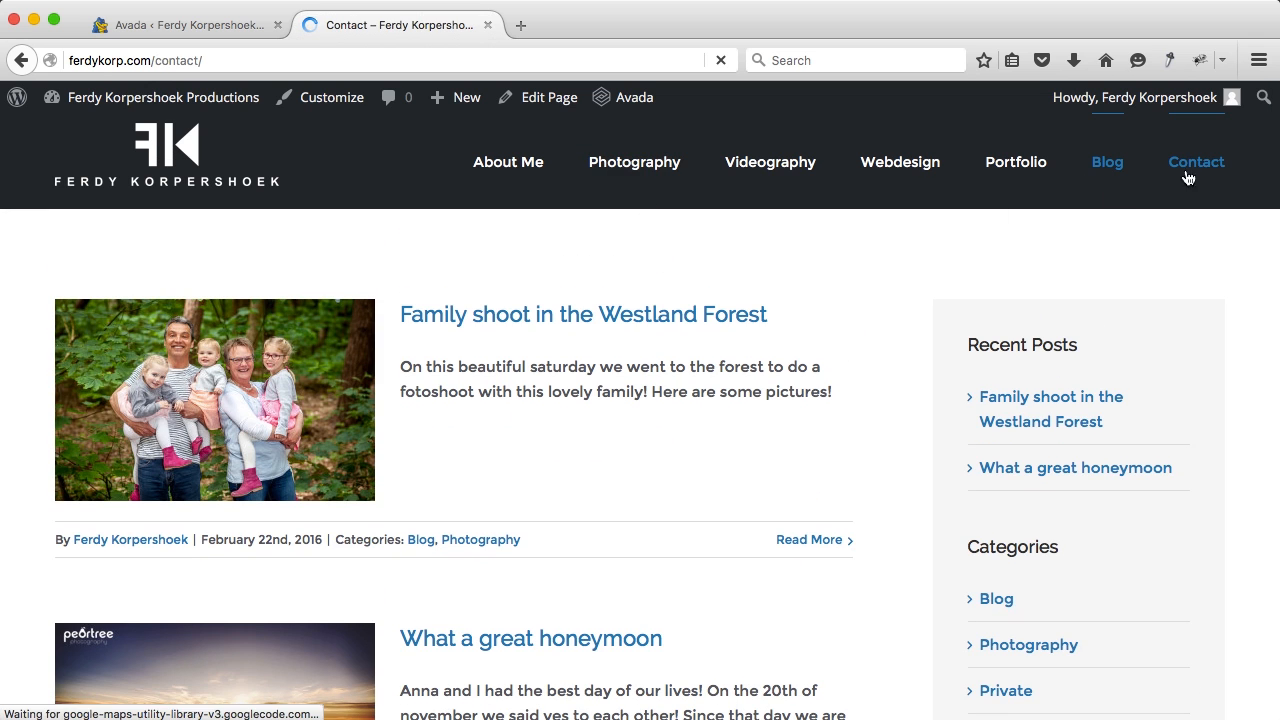
scroll(420, 420, down, 3)
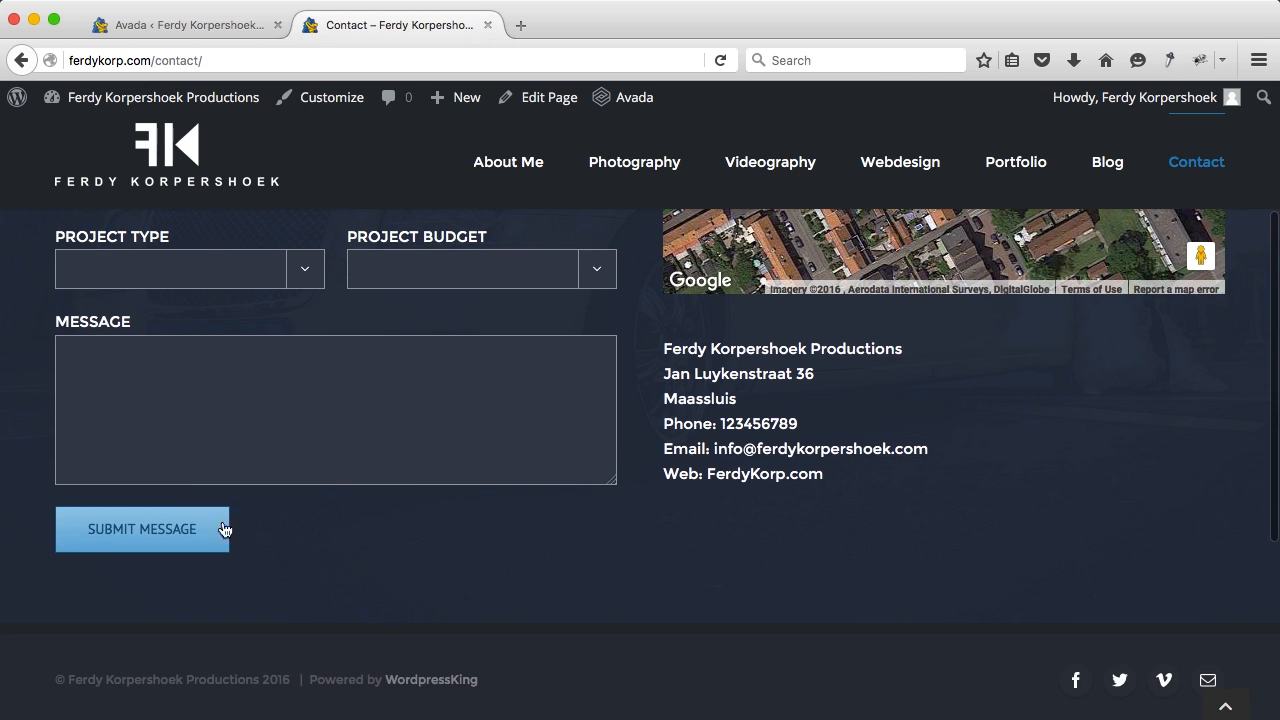
scroll(326, 530, down, 2)
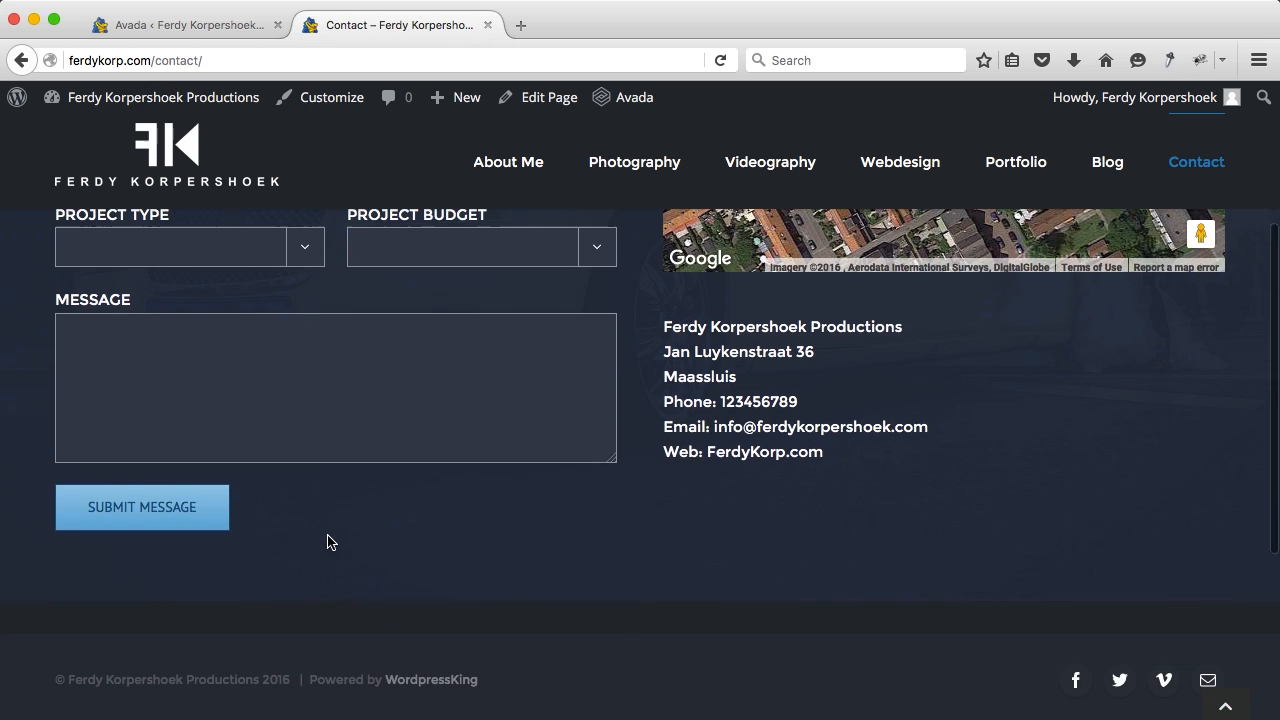
click(226, 33)
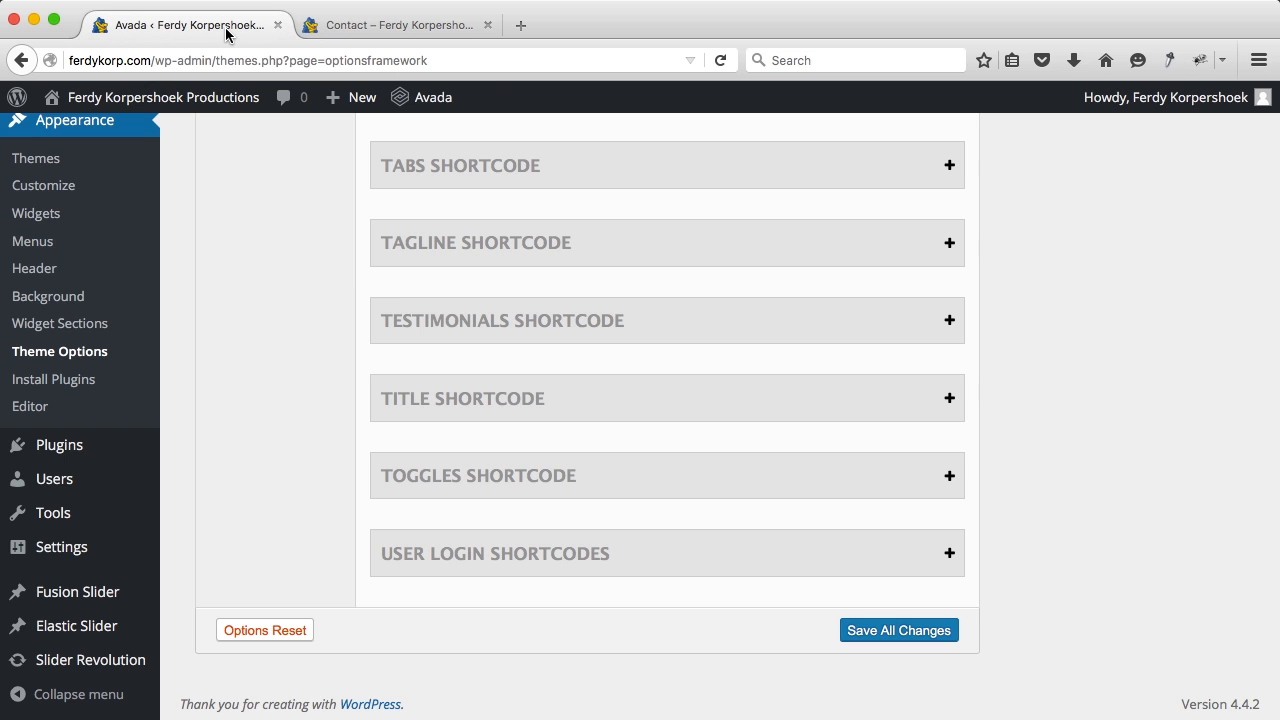
Step: In Button Shortcode settings, clear the gradient top and bottom colours
scroll(502, 319, up, 10)
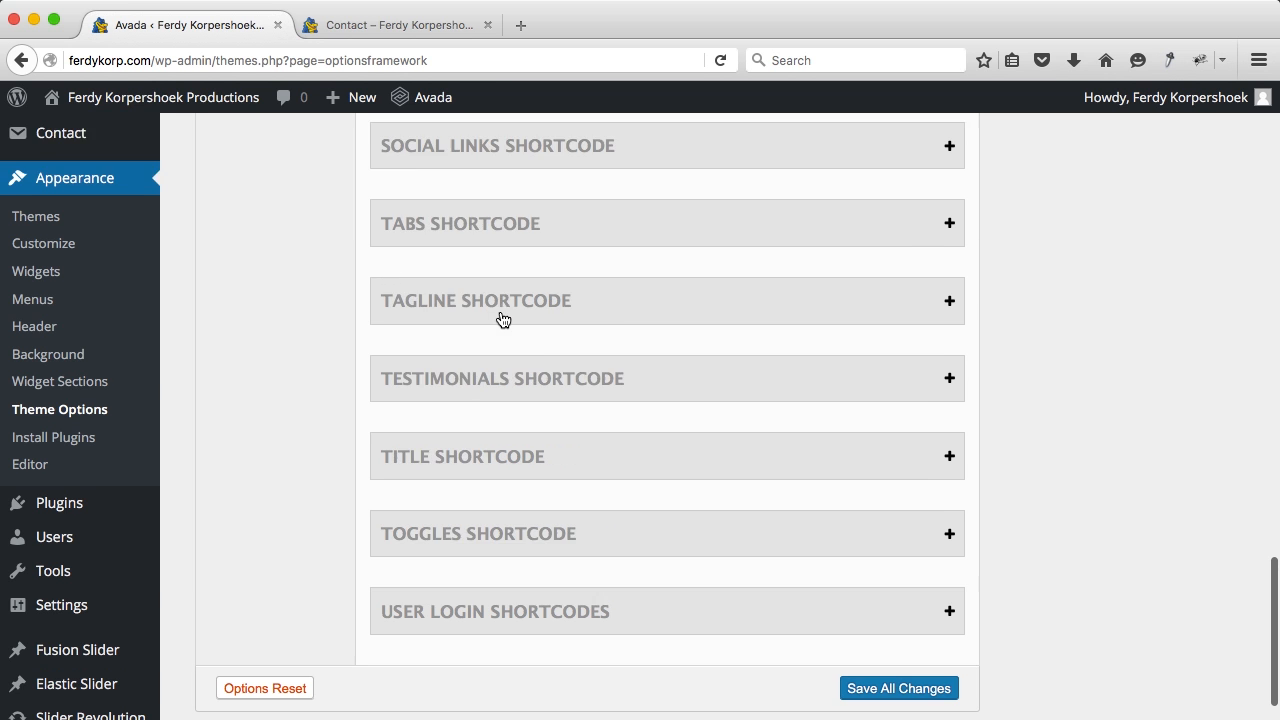
scroll(500, 318, up, 12)
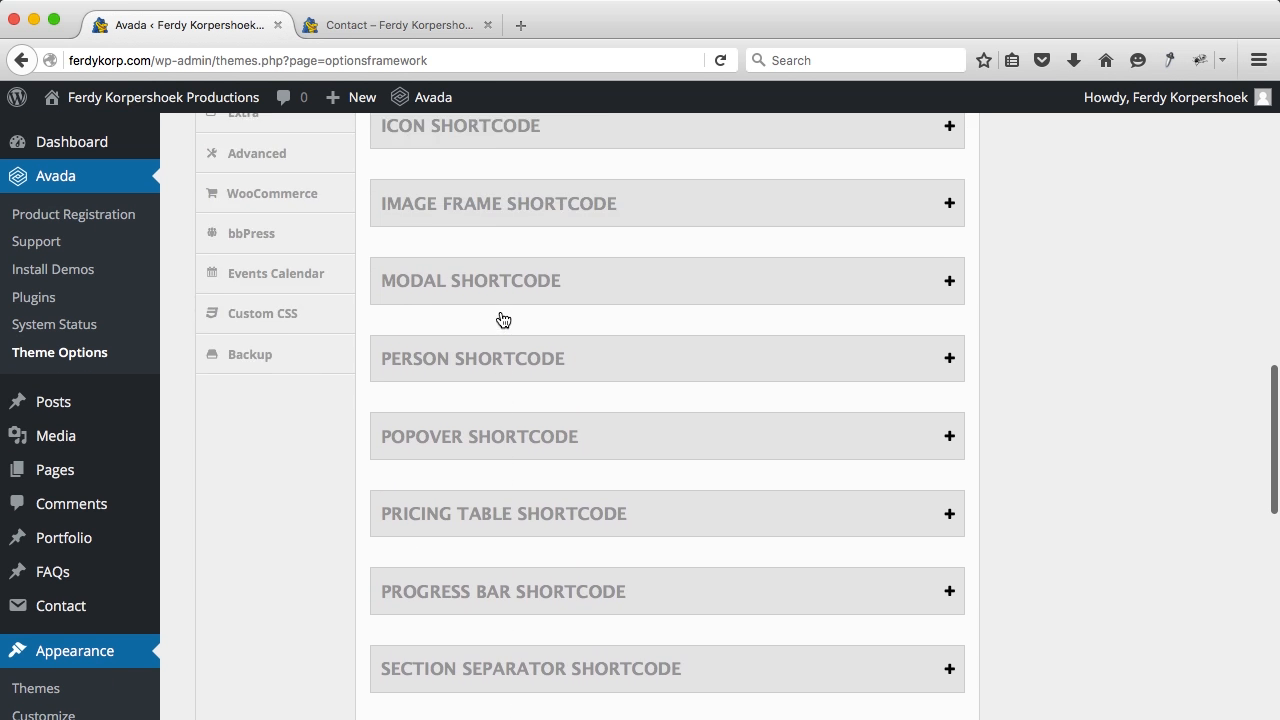
scroll(502, 319, up, 5)
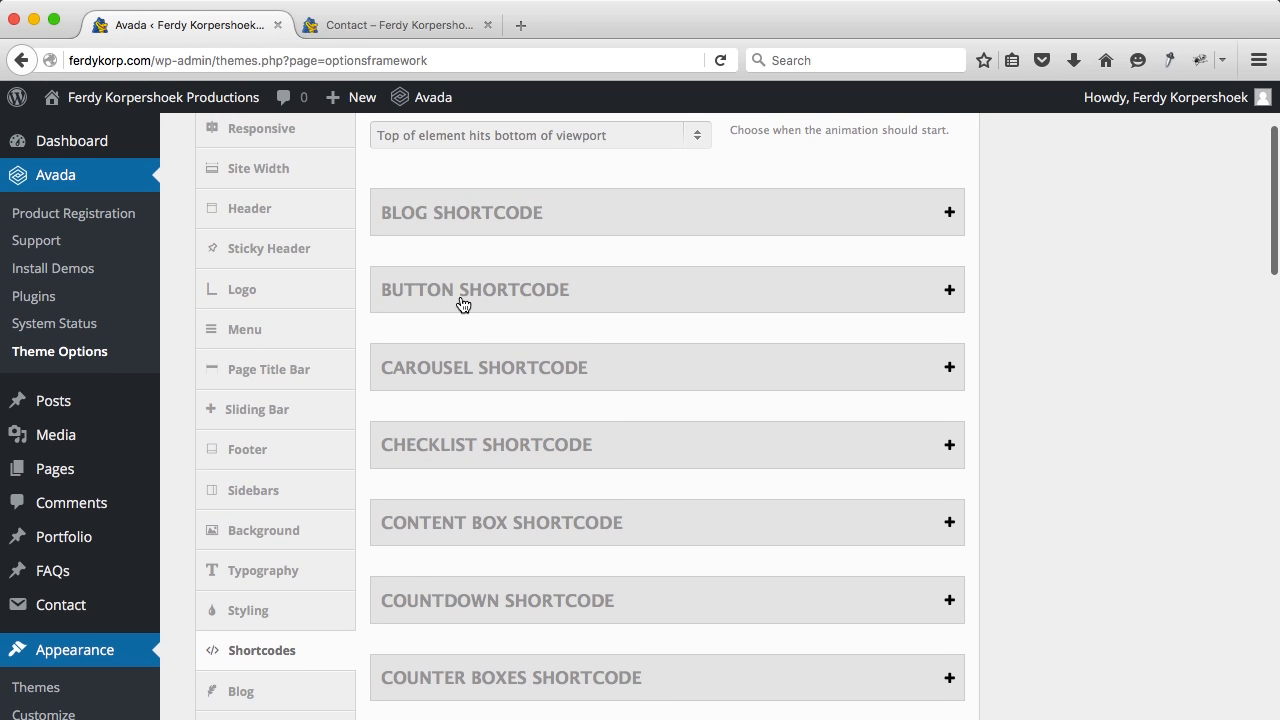
click(464, 305)
scroll(515, 393, down, 8)
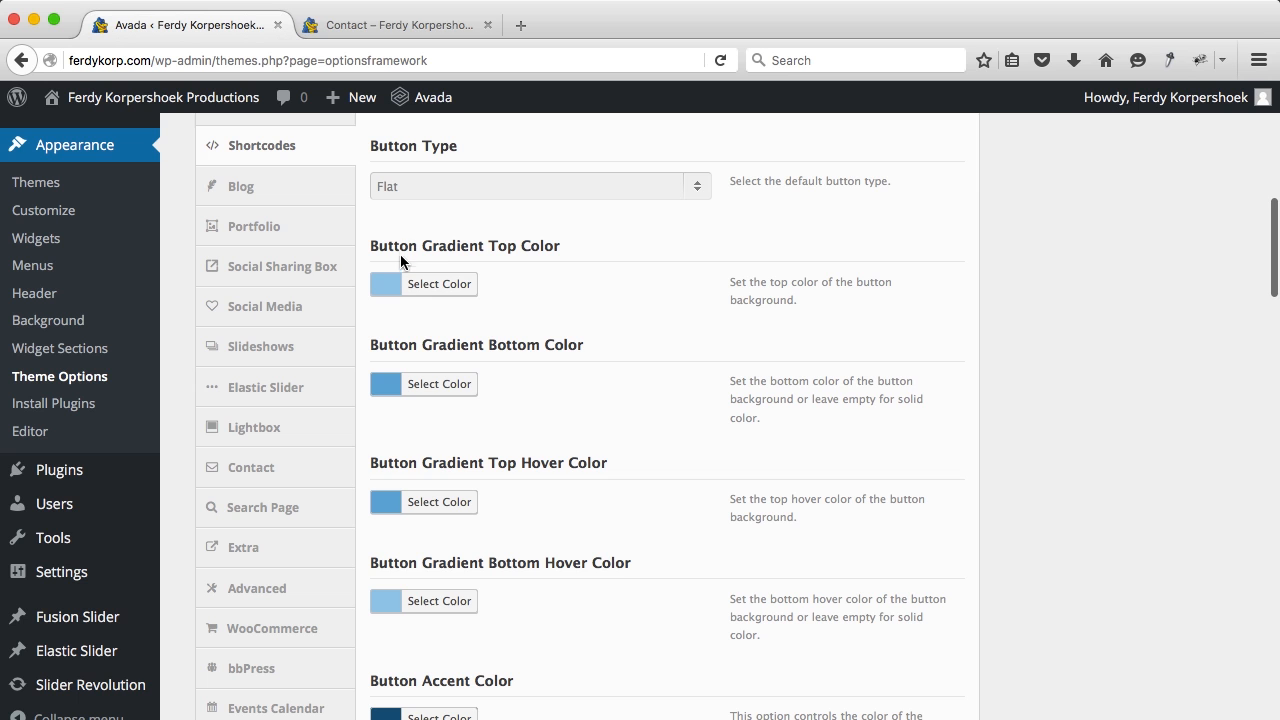
click(395, 292)
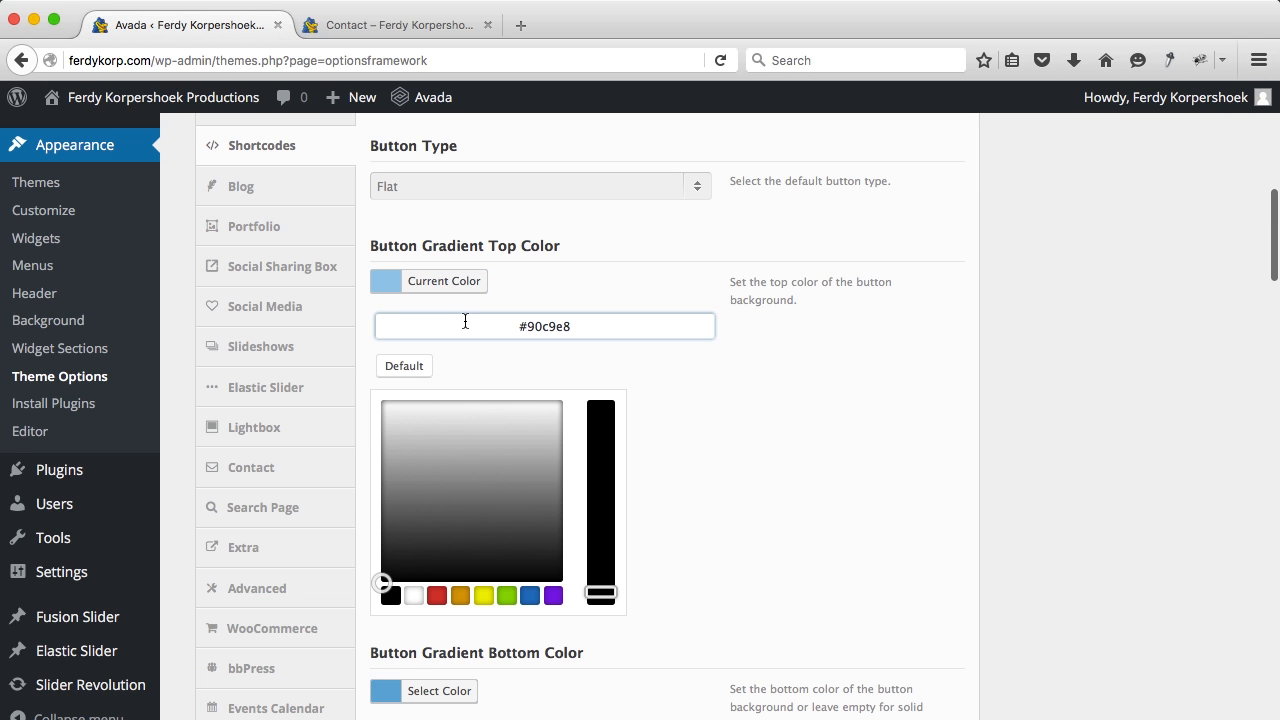
key(BackSpace)
click(449, 293)
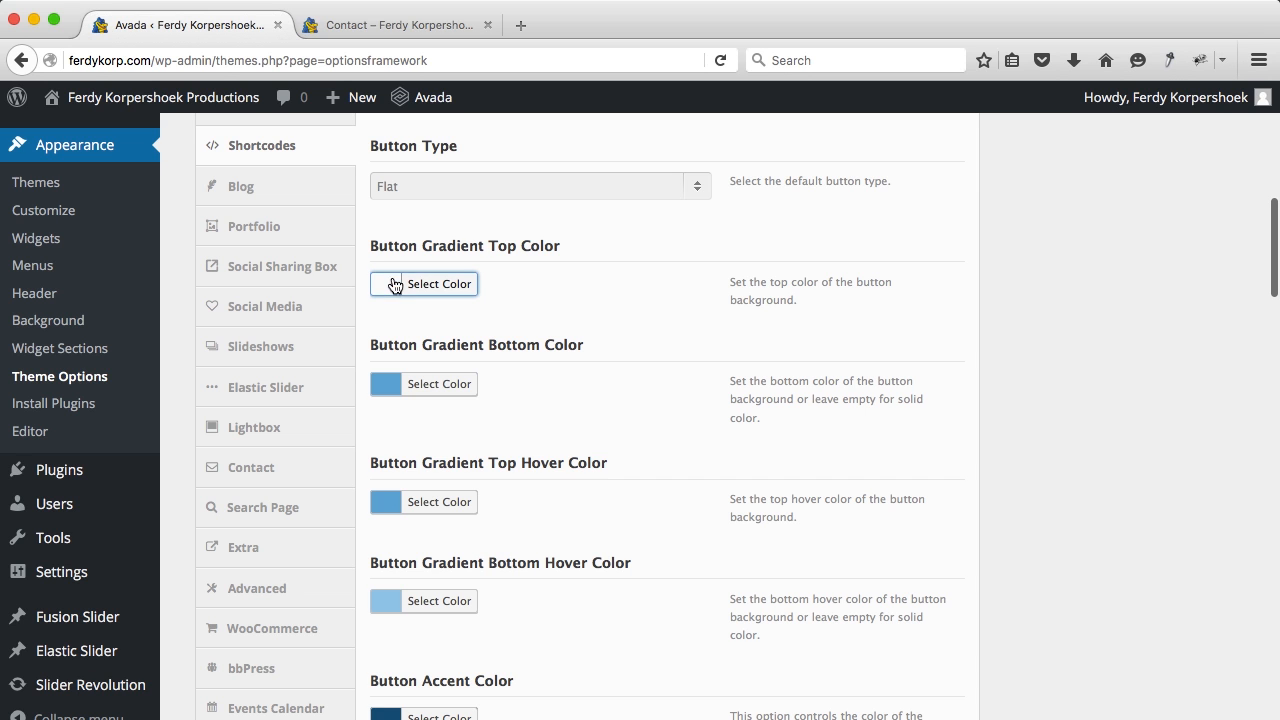
click(390, 386)
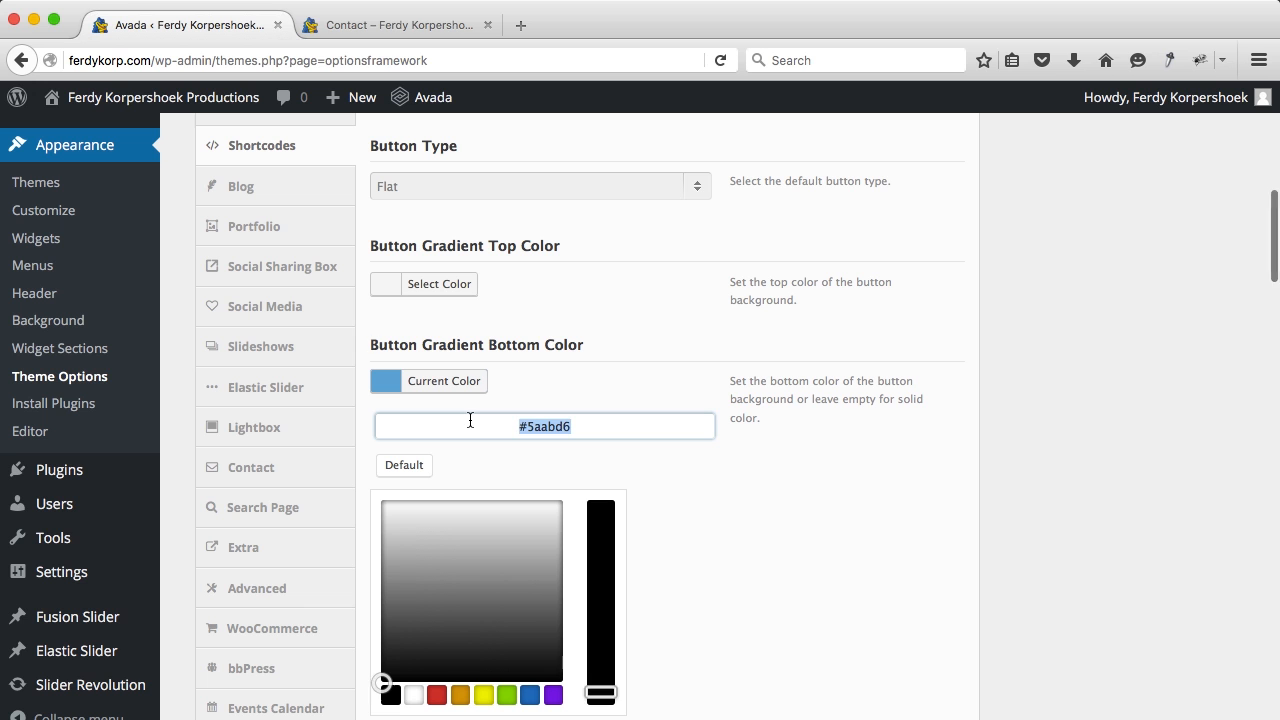
click(380, 393)
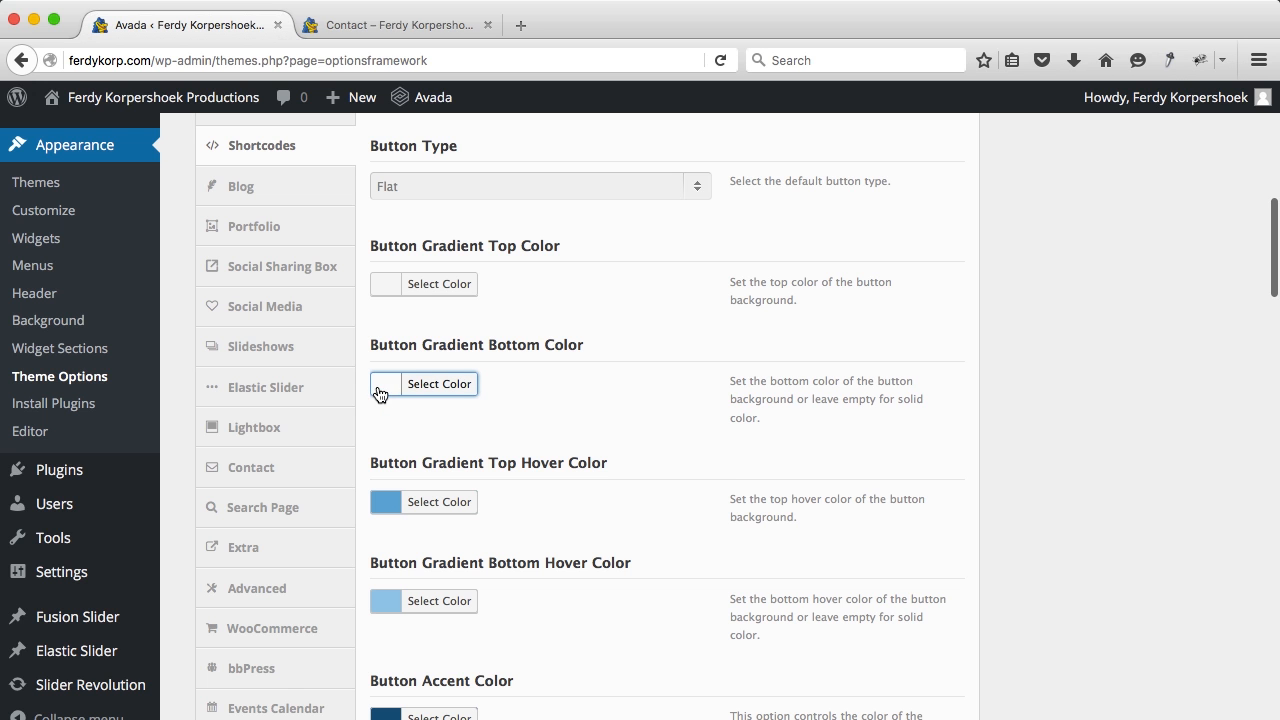
Step: Clear the gradient top and bottom hover colours
scroll(500, 434, down, 3)
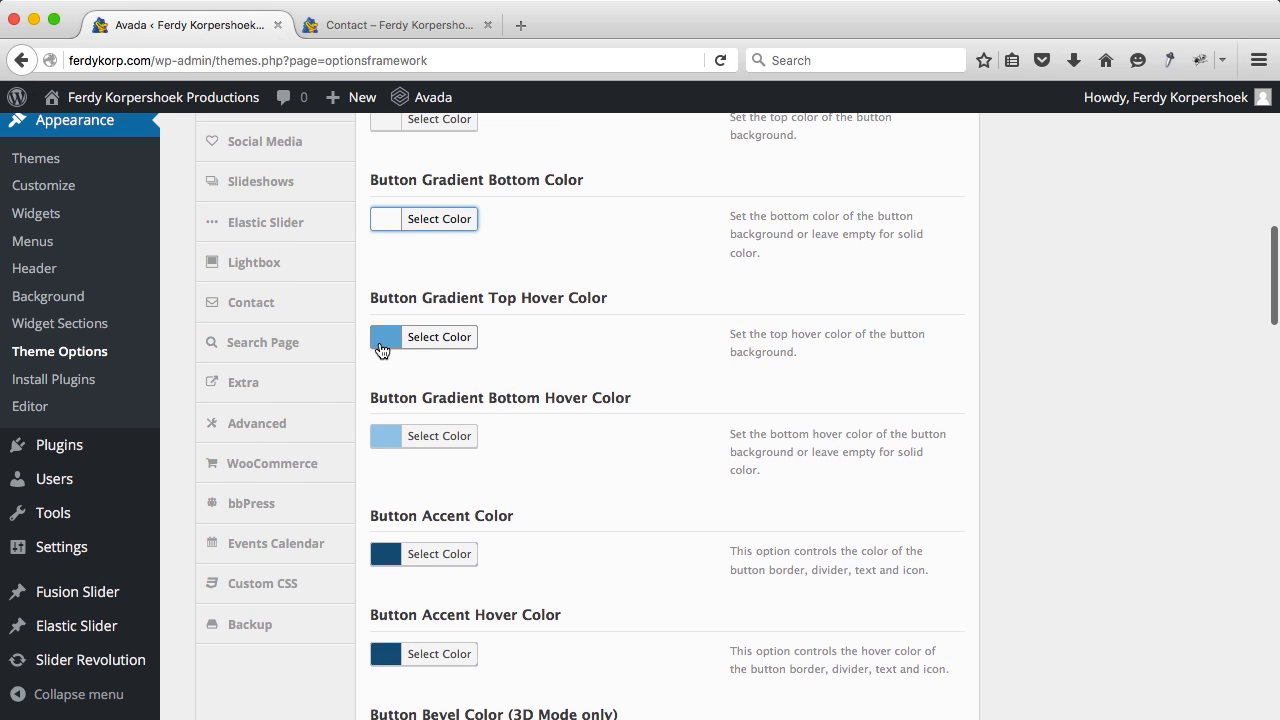
click(384, 336)
key(super+a)
key(BackSpace)
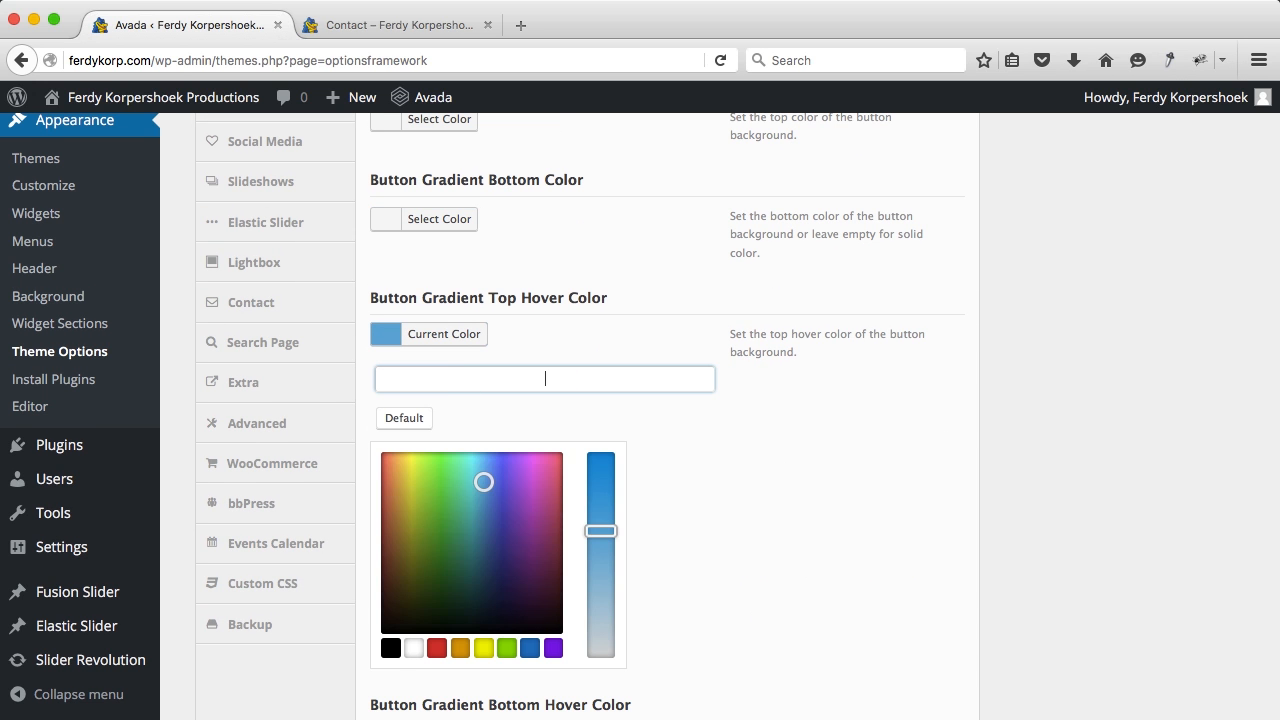
click(393, 338)
click(396, 440)
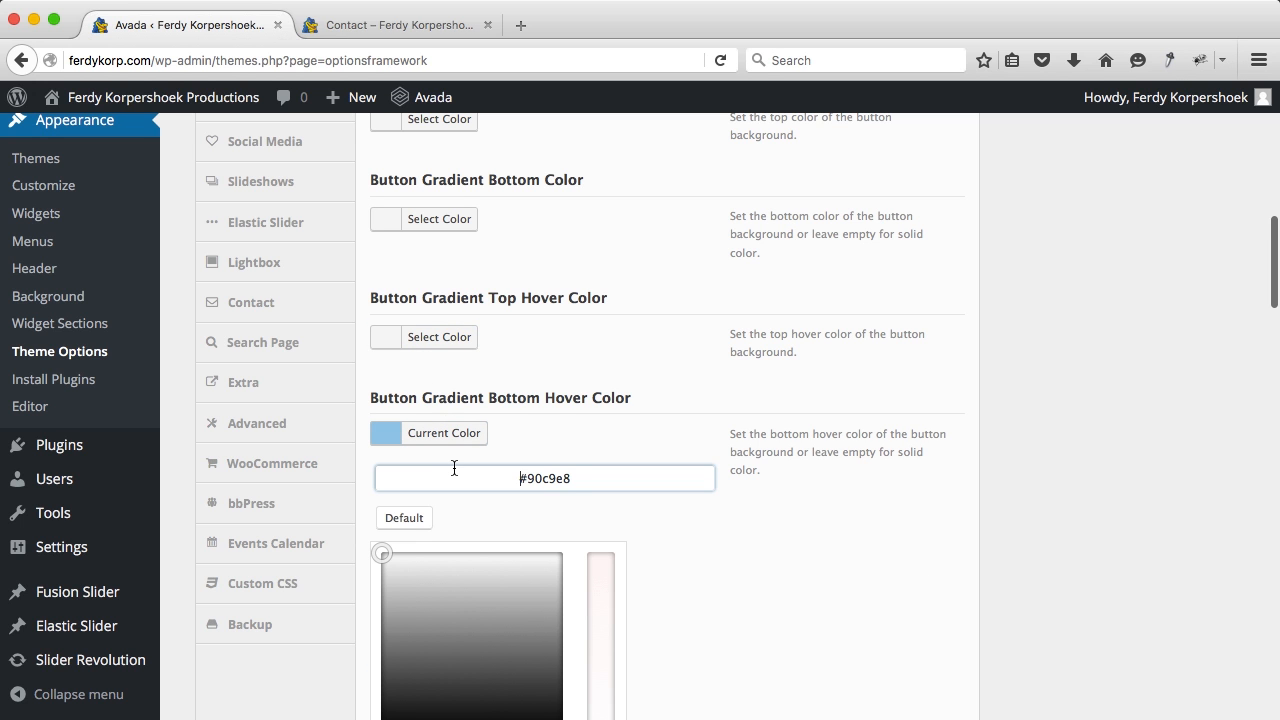
key(super+a)
click(389, 434)
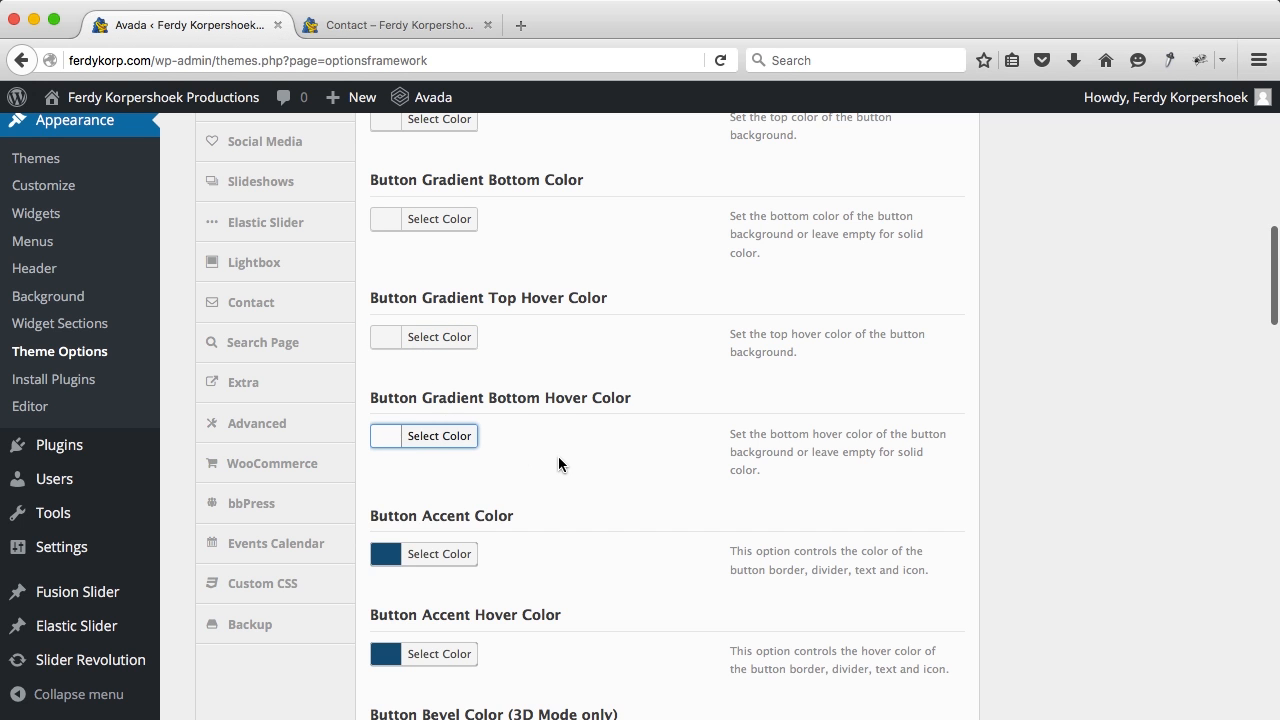
scroll(558, 456, down, 4)
Step: Set the button accent colour to white, accent hover to #1a80b6, and bevel to white
click(389, 360)
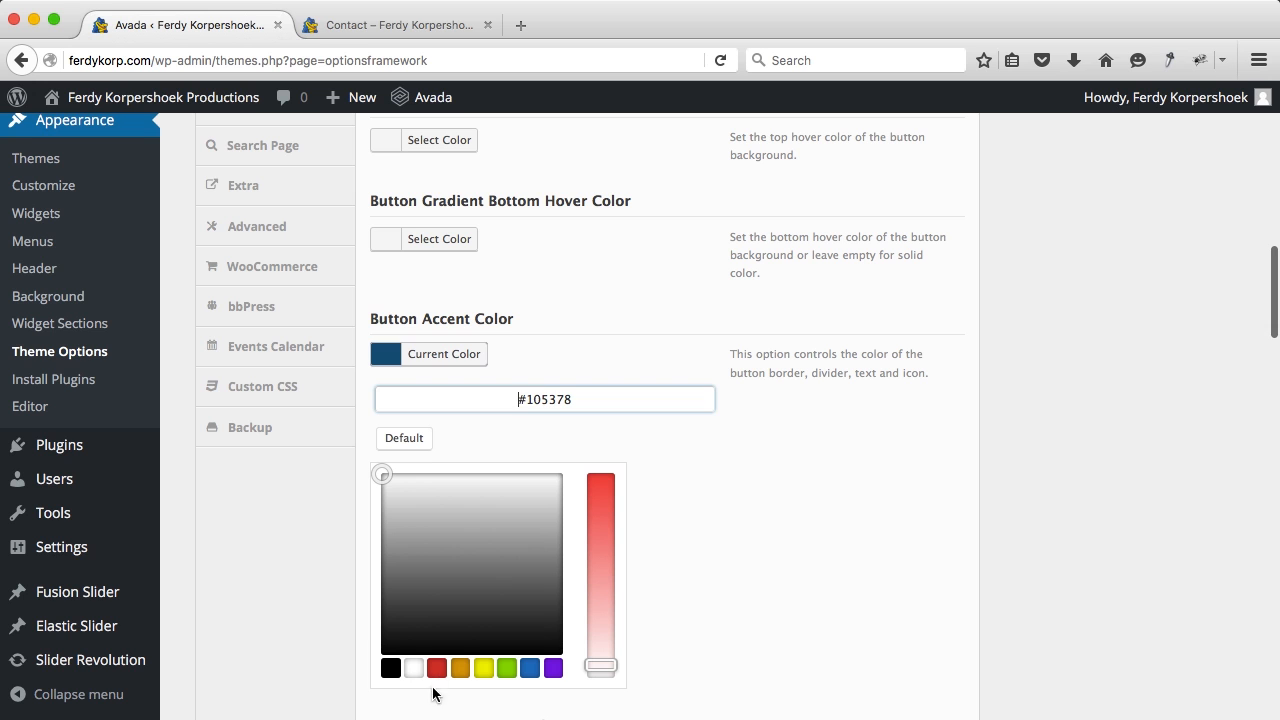
click(412, 668)
click(389, 356)
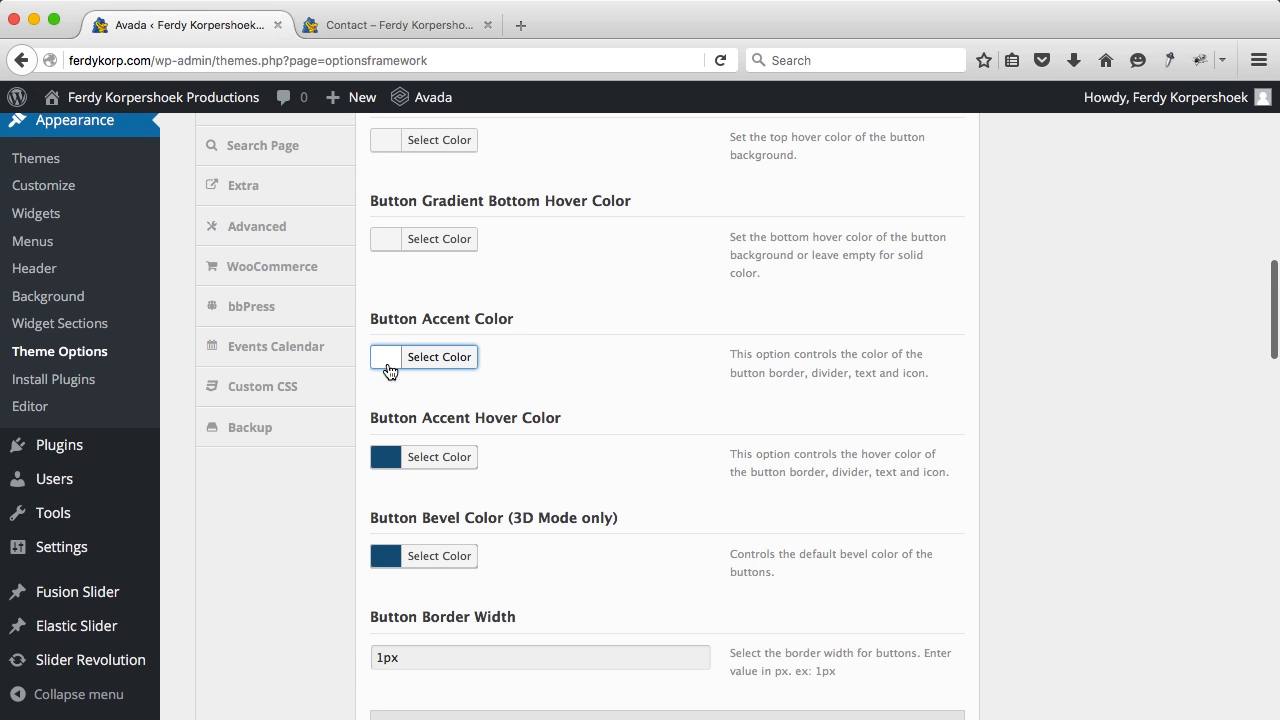
click(384, 460)
scroll(440, 504, down, 5)
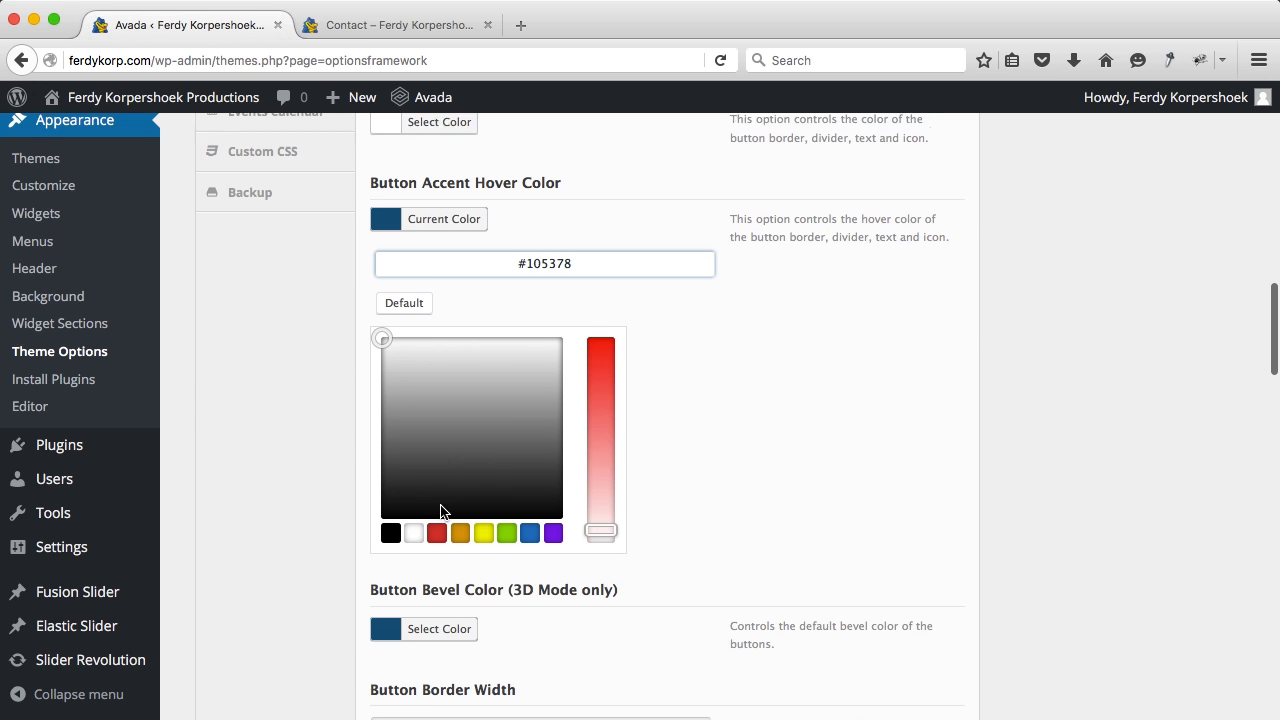
text(#1a80e0)
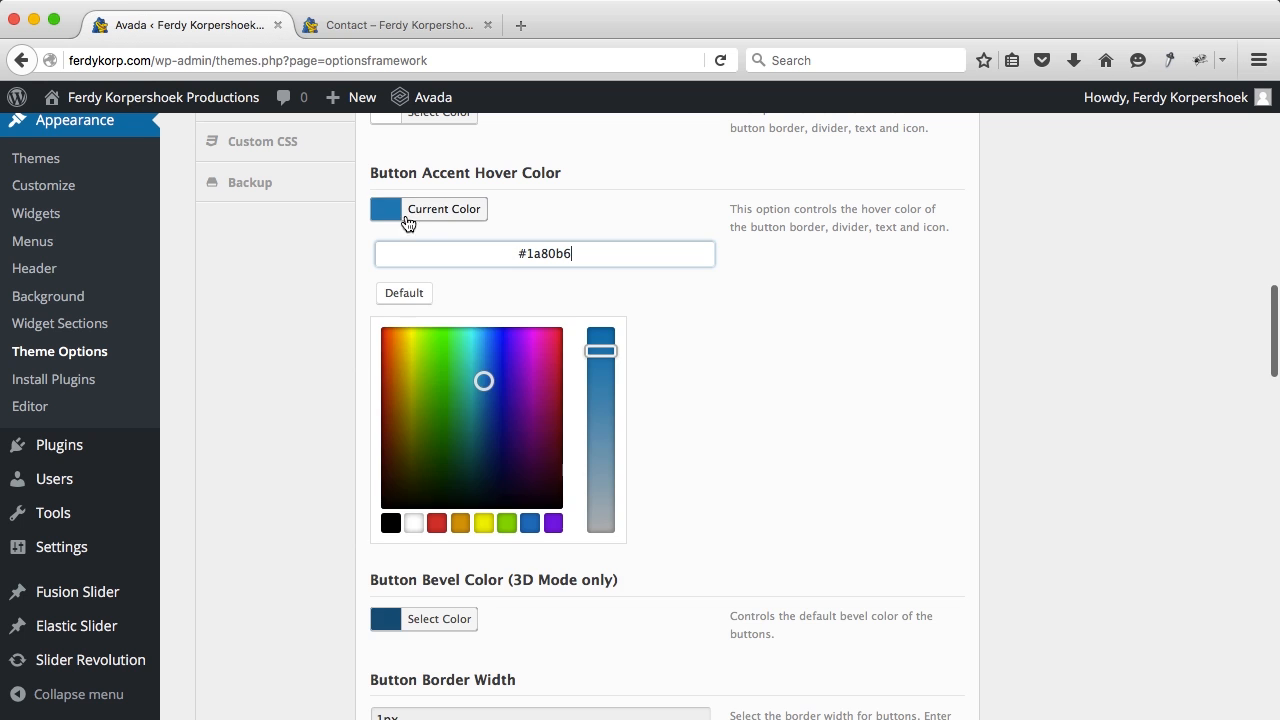
click(388, 210)
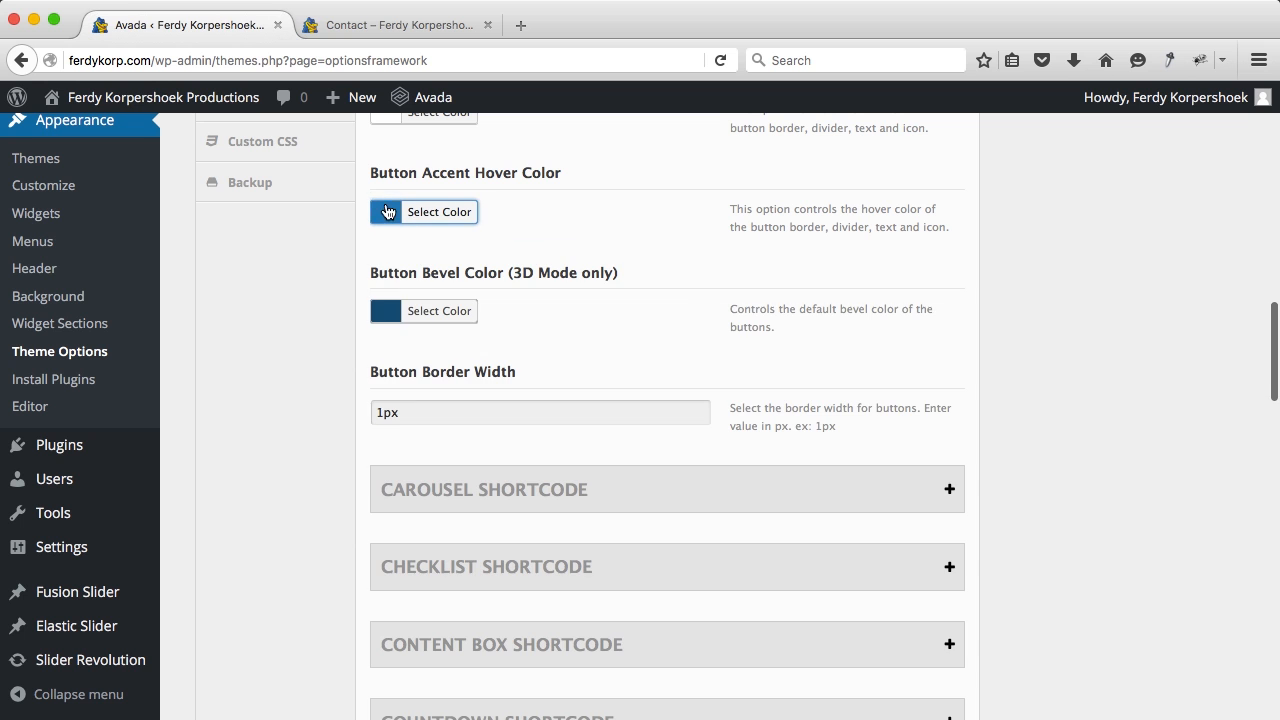
click(390, 322)
click(414, 622)
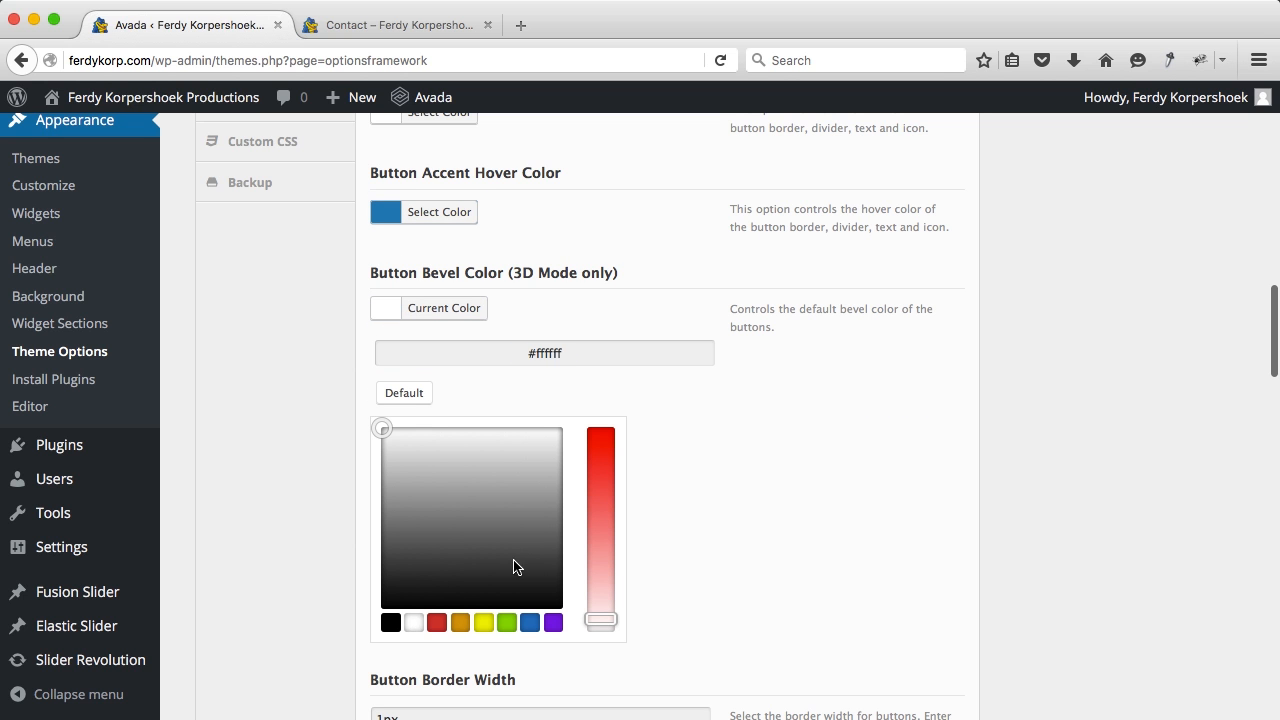
click(750, 462)
Step: Save all the theme option changes
scroll(750, 460, down, 1)
scroll(752, 467, up, 10)
scroll(753, 467, up, 3)
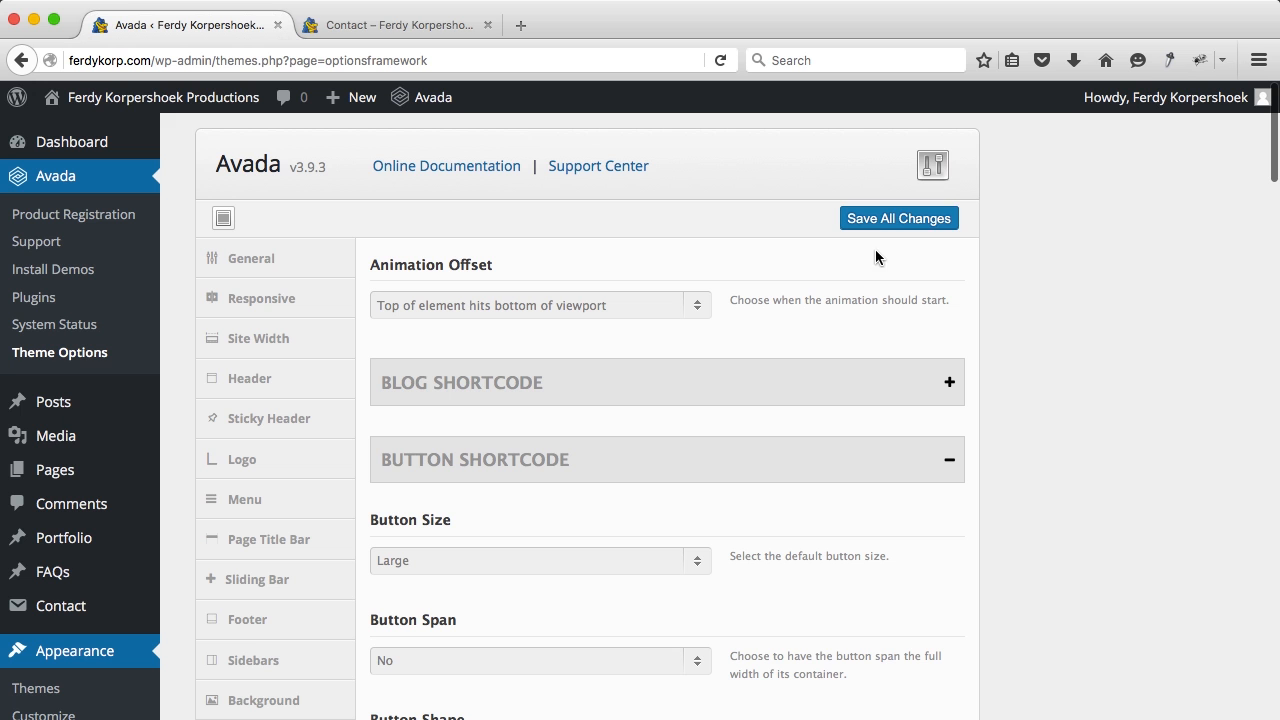
click(879, 226)
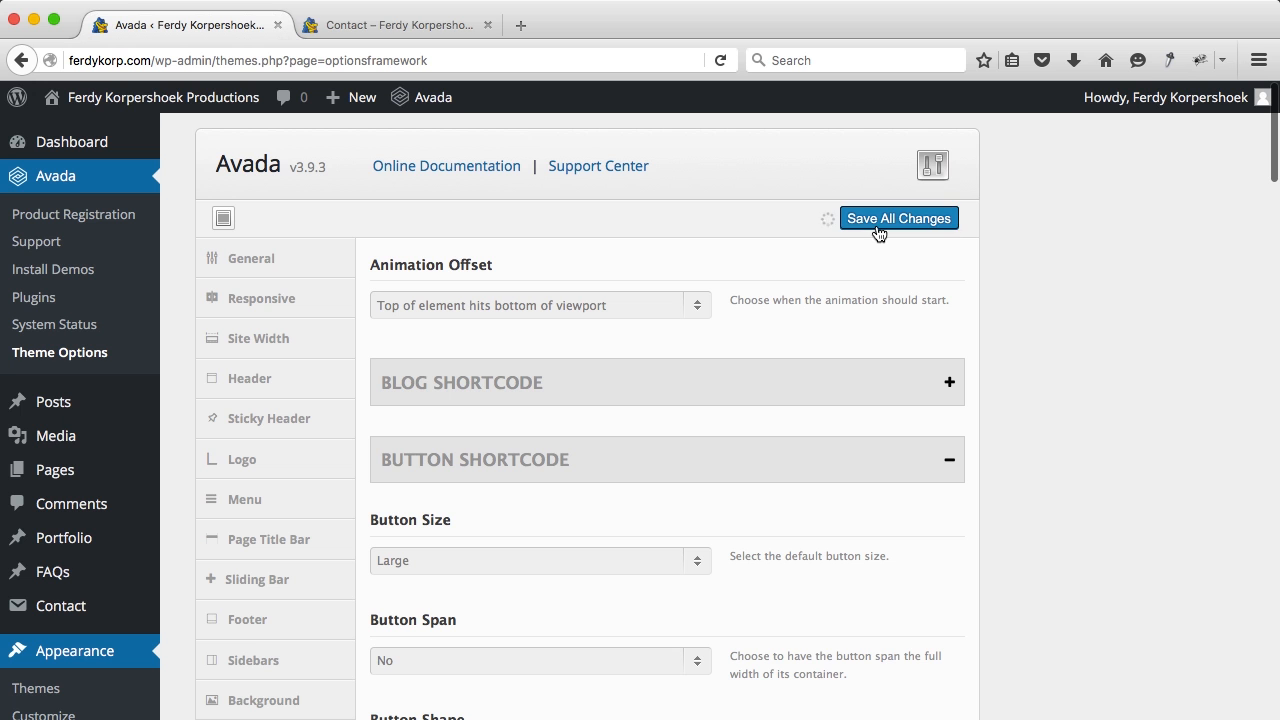
Step: Reload the live Contact page and inspect the restyled Submit Message button
click(410, 26)
key(super+r)
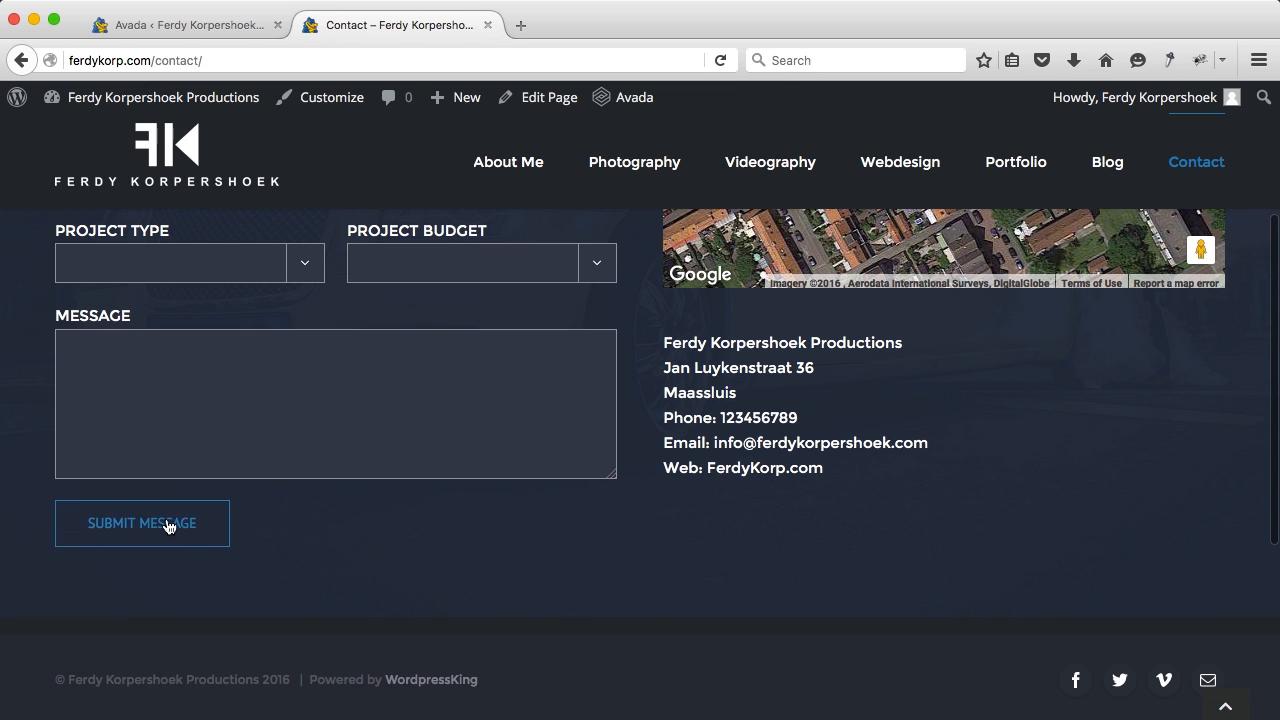
scroll(337, 600, down, 3)
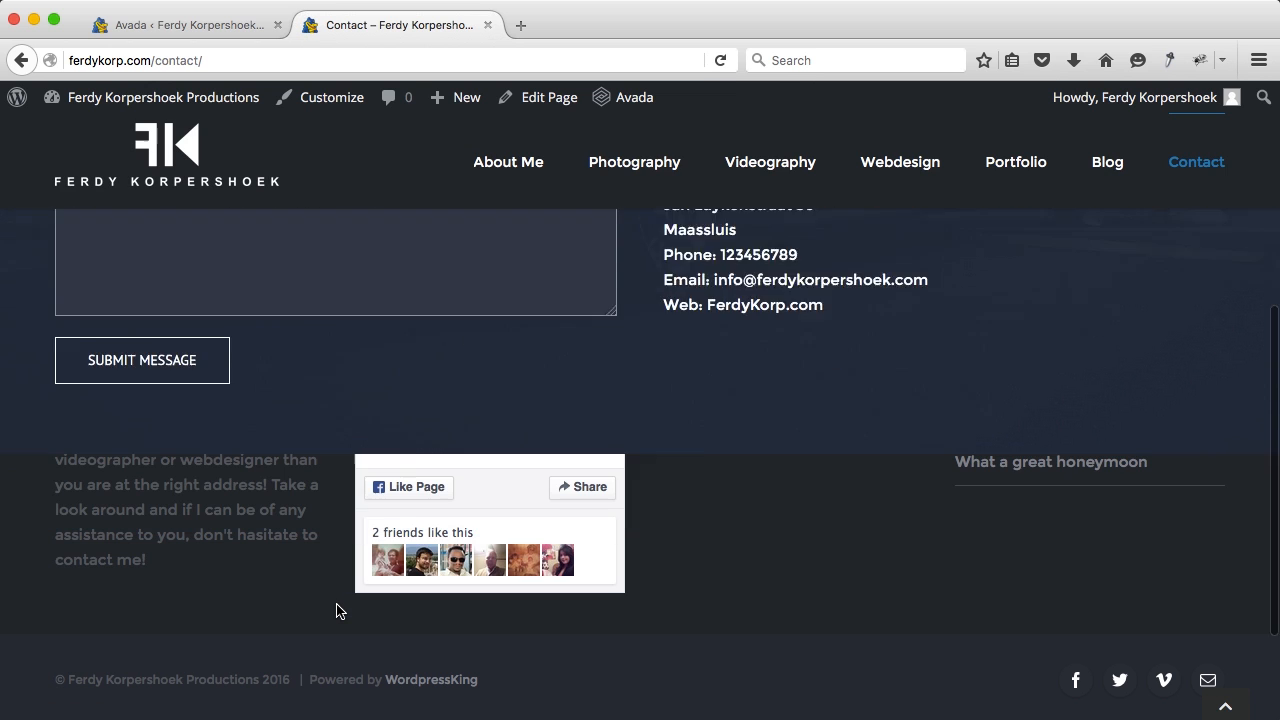
scroll(336, 608, up, 3)
scroll(337, 611, up, 3)
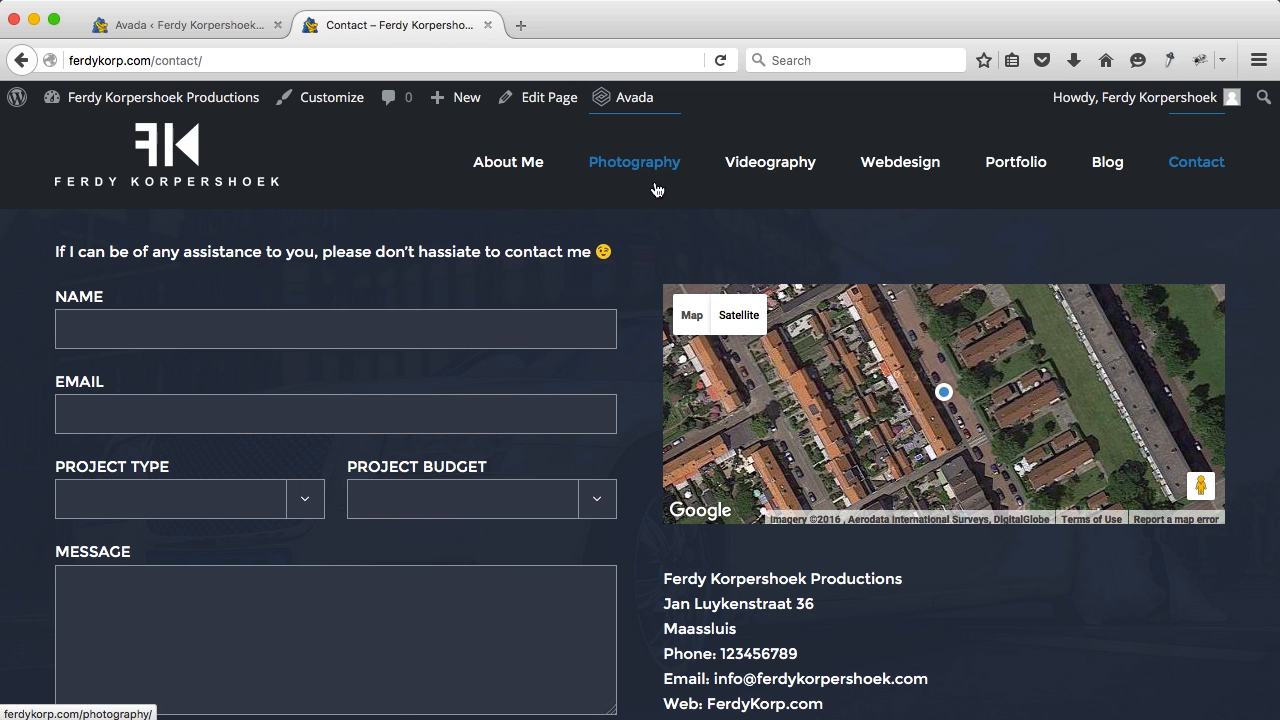
Step: Back in the Avada admin, go to the Fusion Slider slides list
click(229, 23)
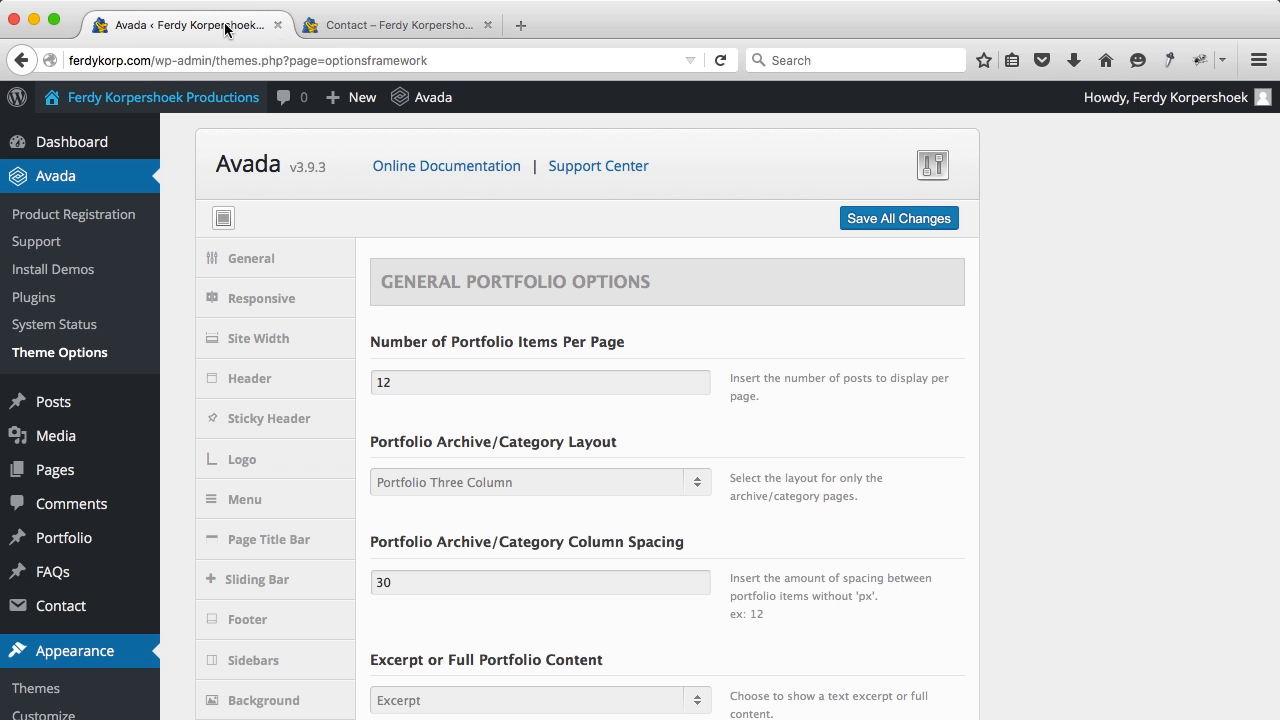
scroll(60, 521, down, 10)
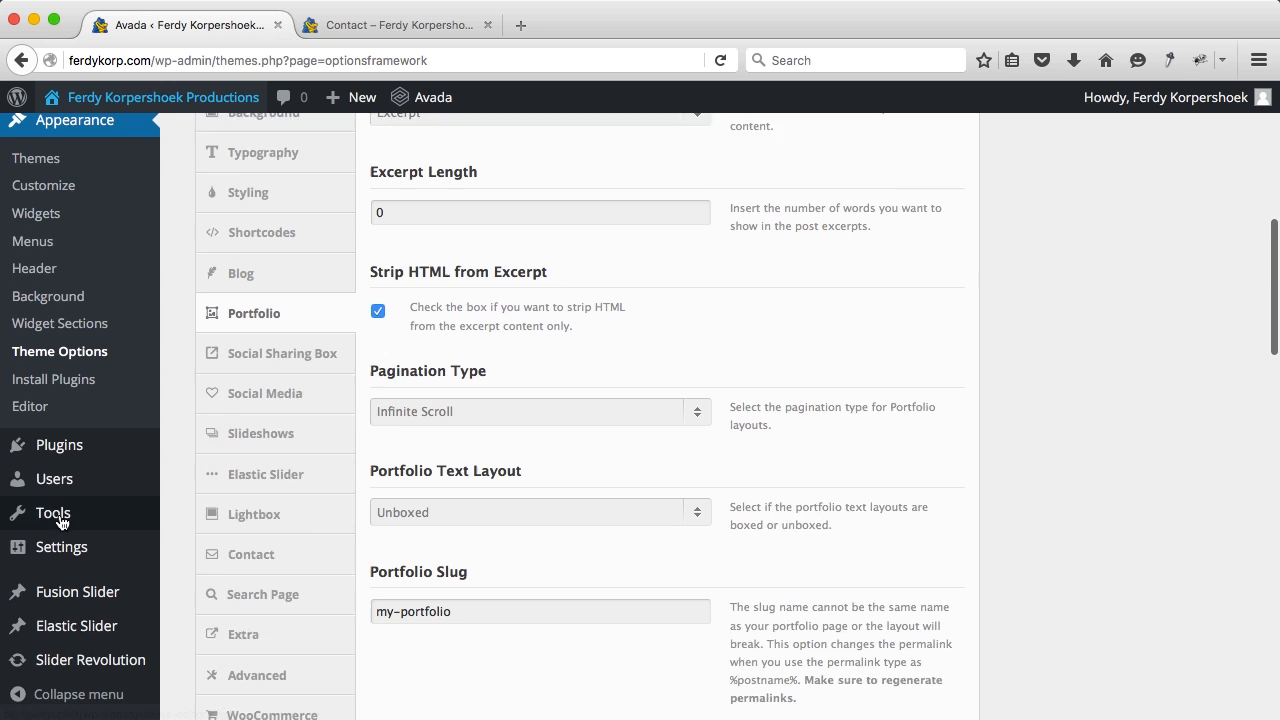
click(66, 598)
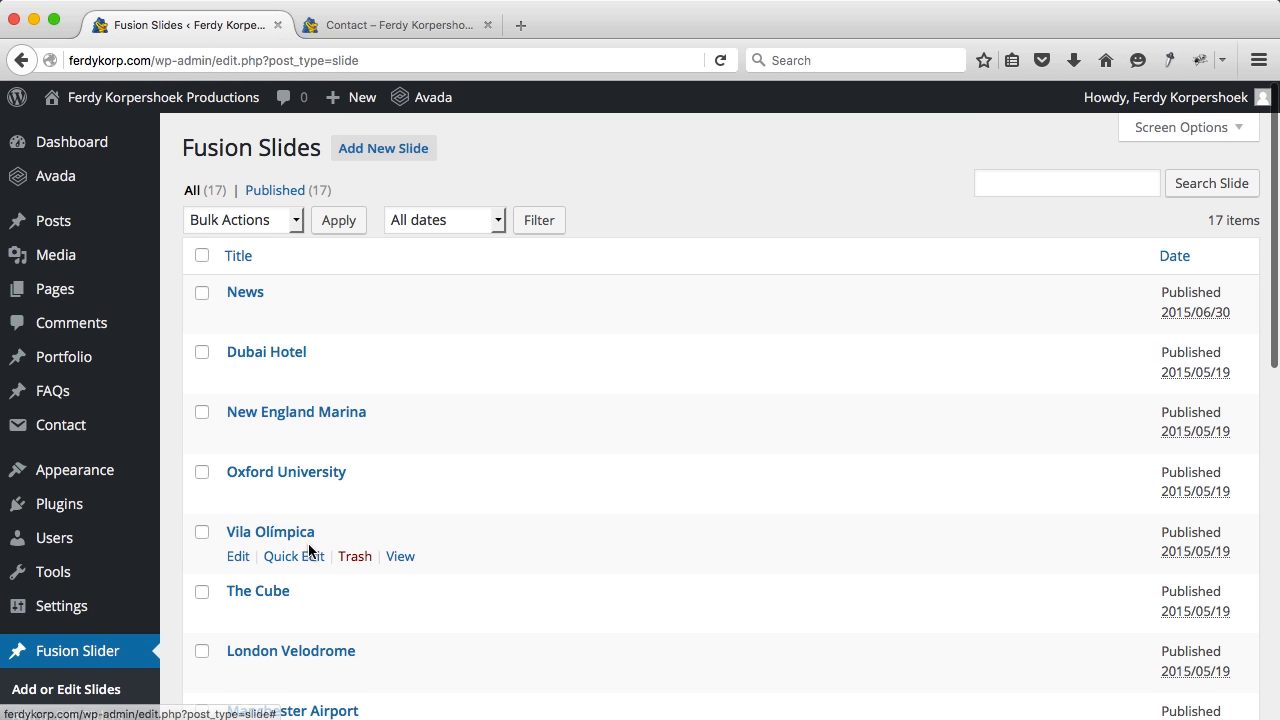
Step: Open the Home slide for editing and the live site in a new tab
scroll(310, 550, down, 5)
scroll(308, 550, down, 2)
click(257, 527)
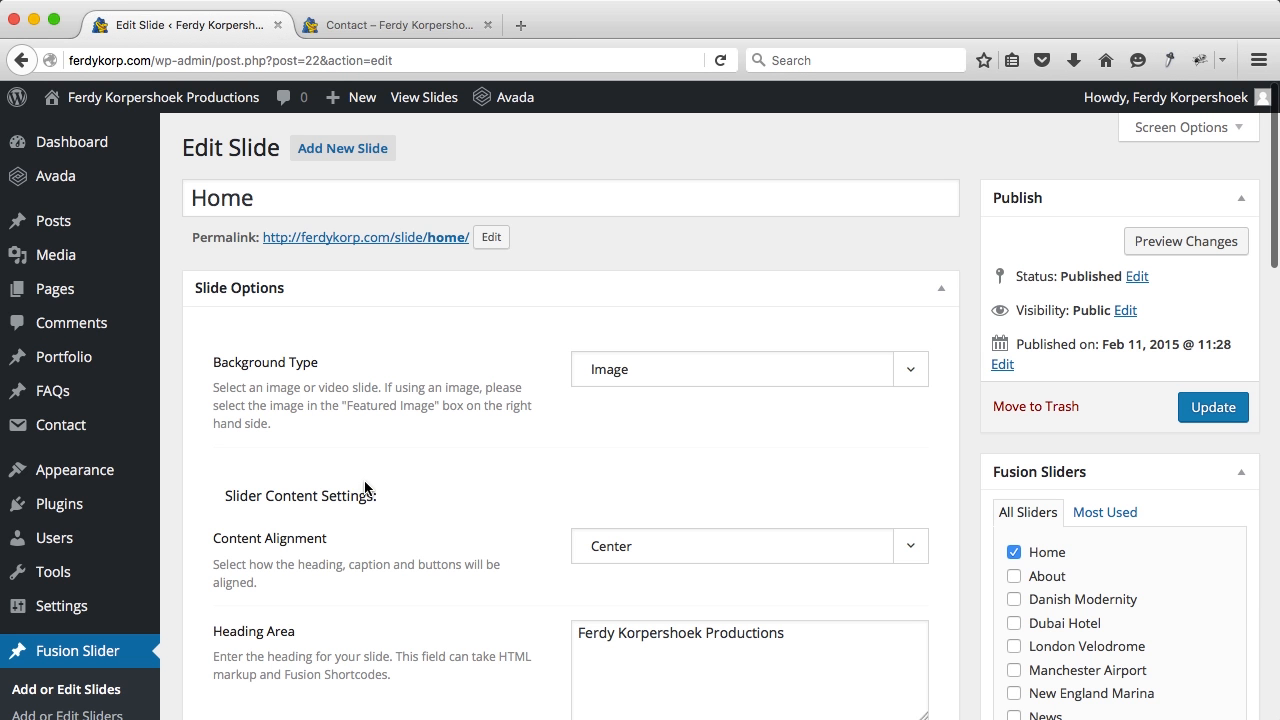
super+click(150, 97)
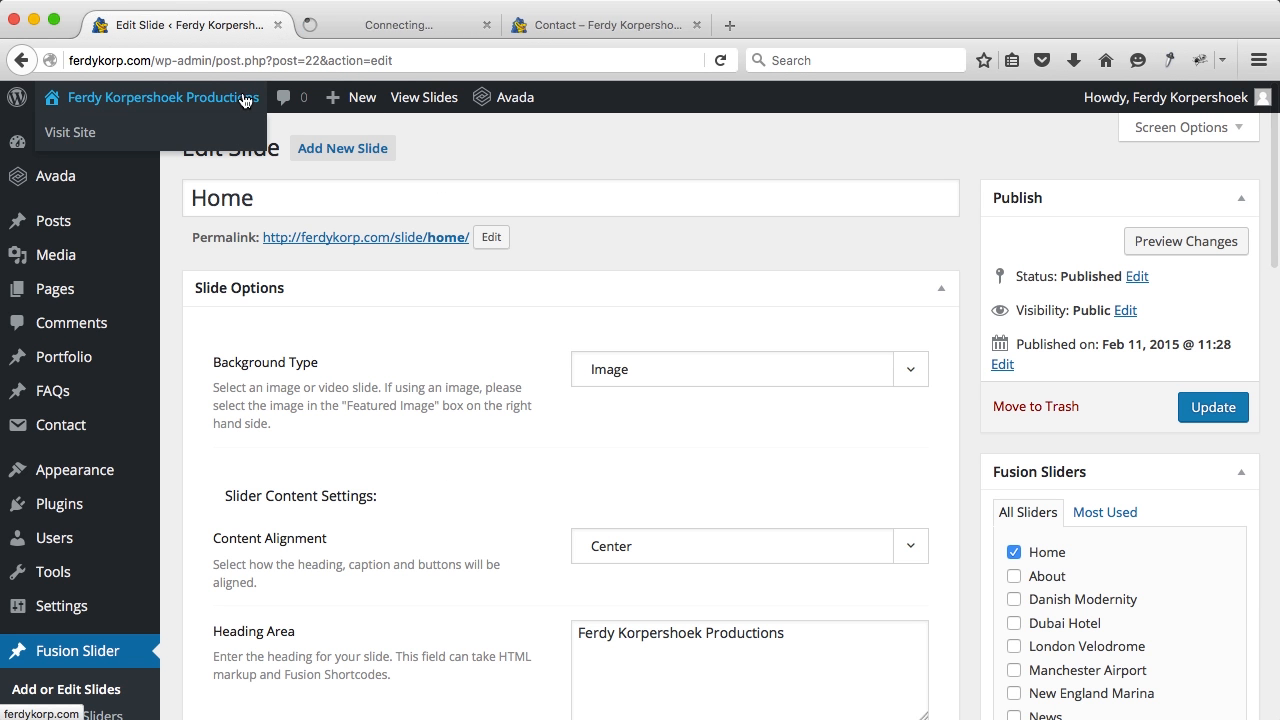
click(359, 28)
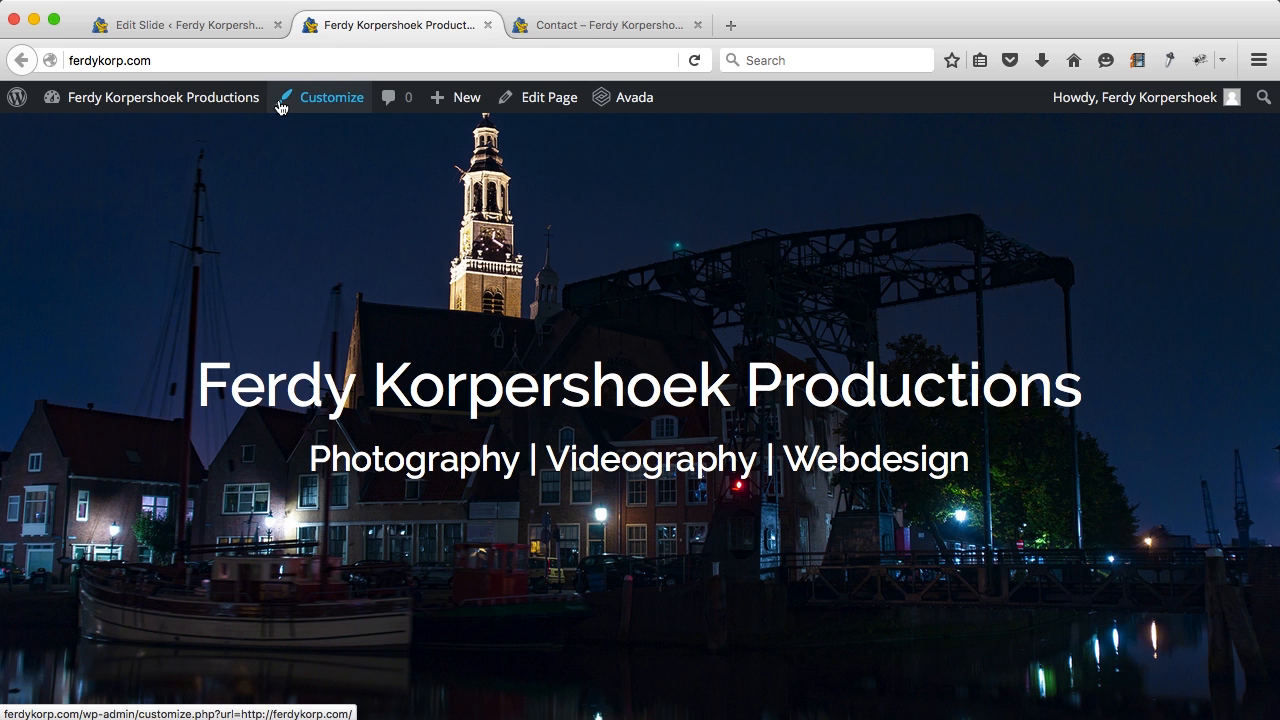
click(217, 25)
Step: Set the Home slide's Slide Link Type to Button, then start a new post in another tab
scroll(522, 419, down, 10)
scroll(522, 425, down, 5)
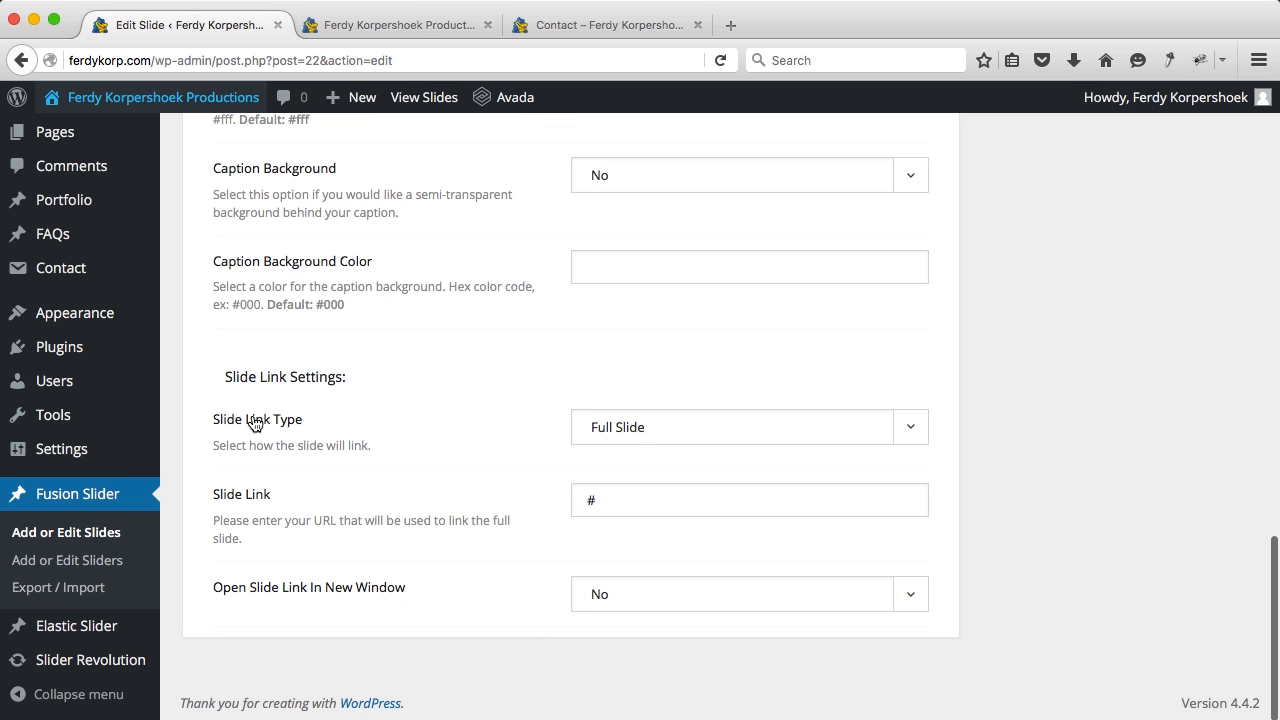
click(593, 432)
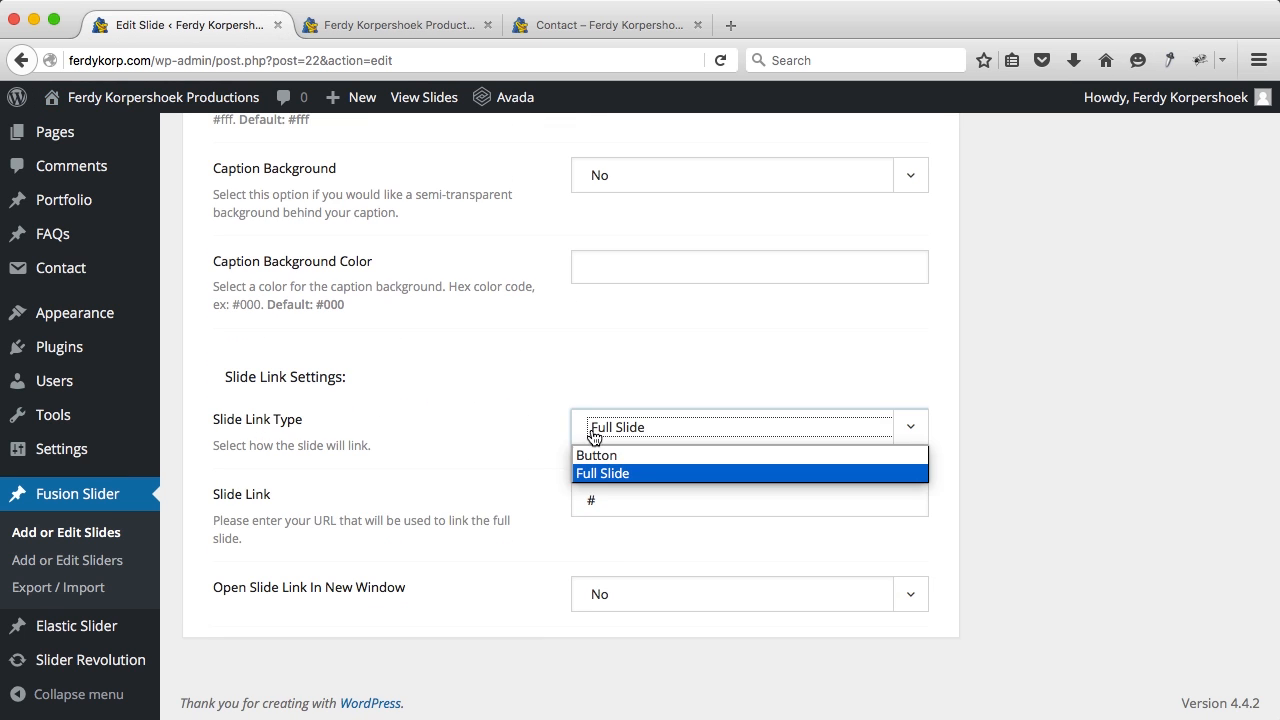
click(594, 455)
scroll(511, 455, down, 5)
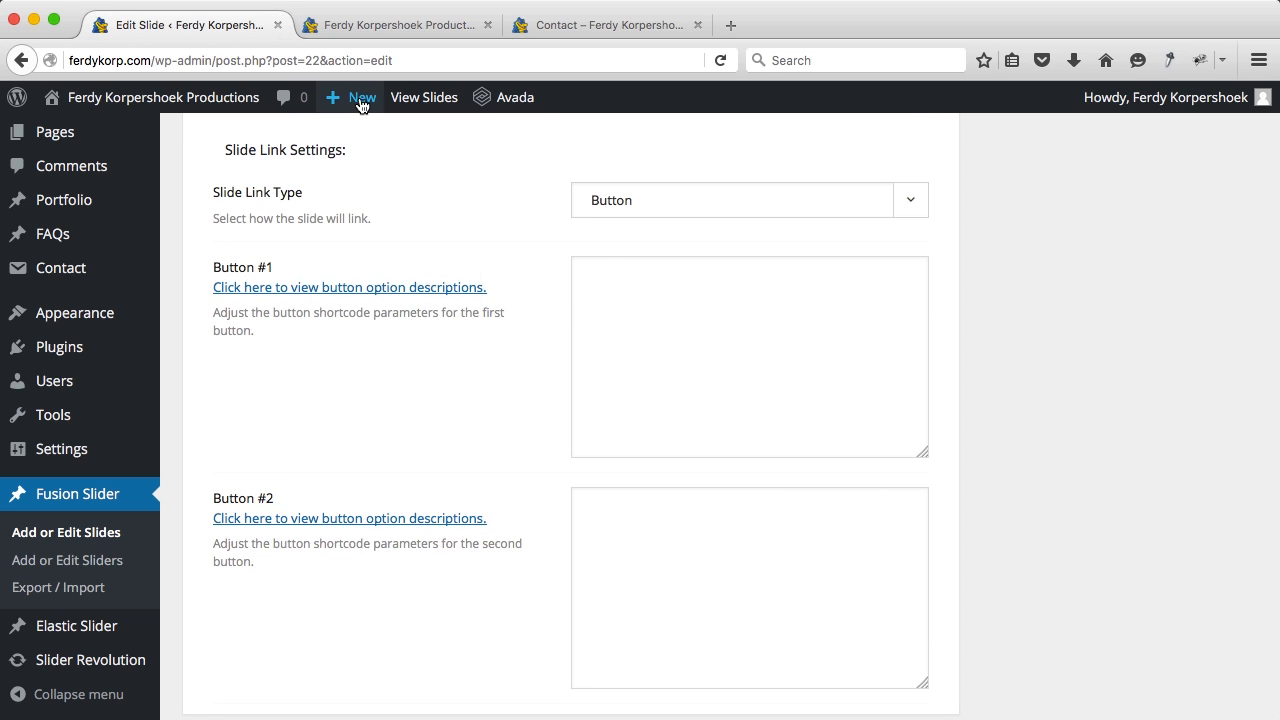
super+click(340, 132)
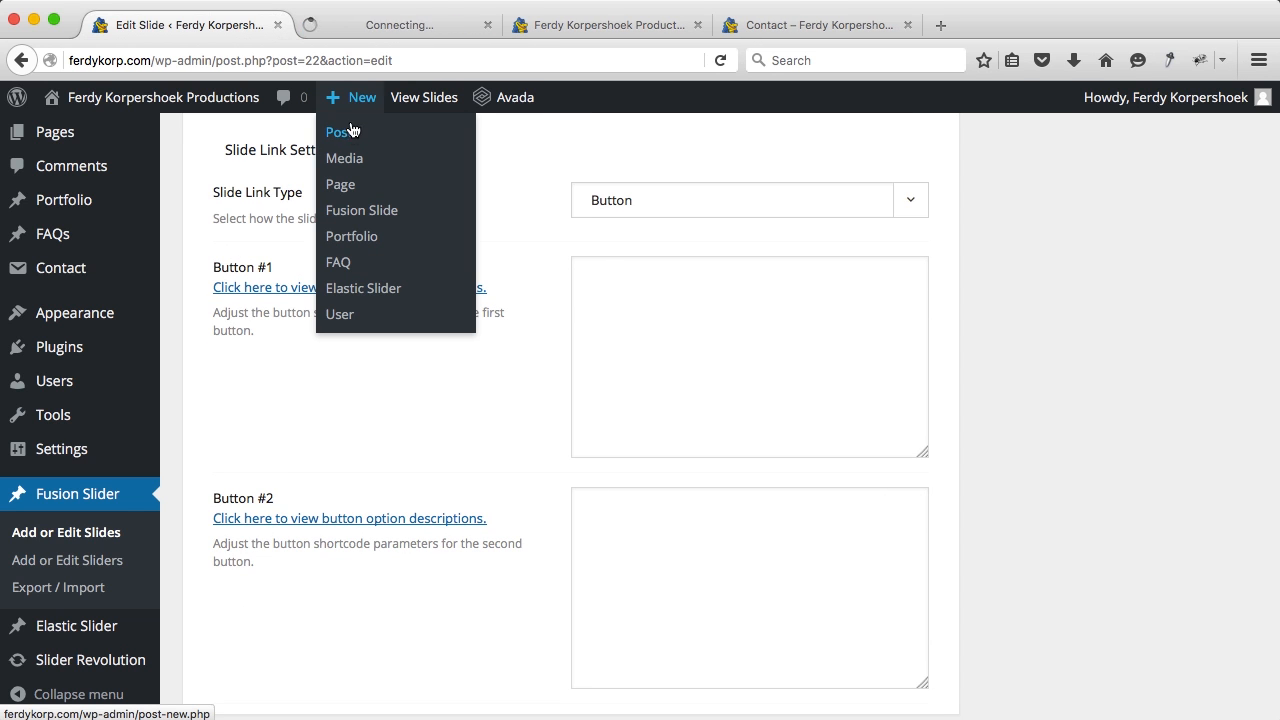
click(377, 31)
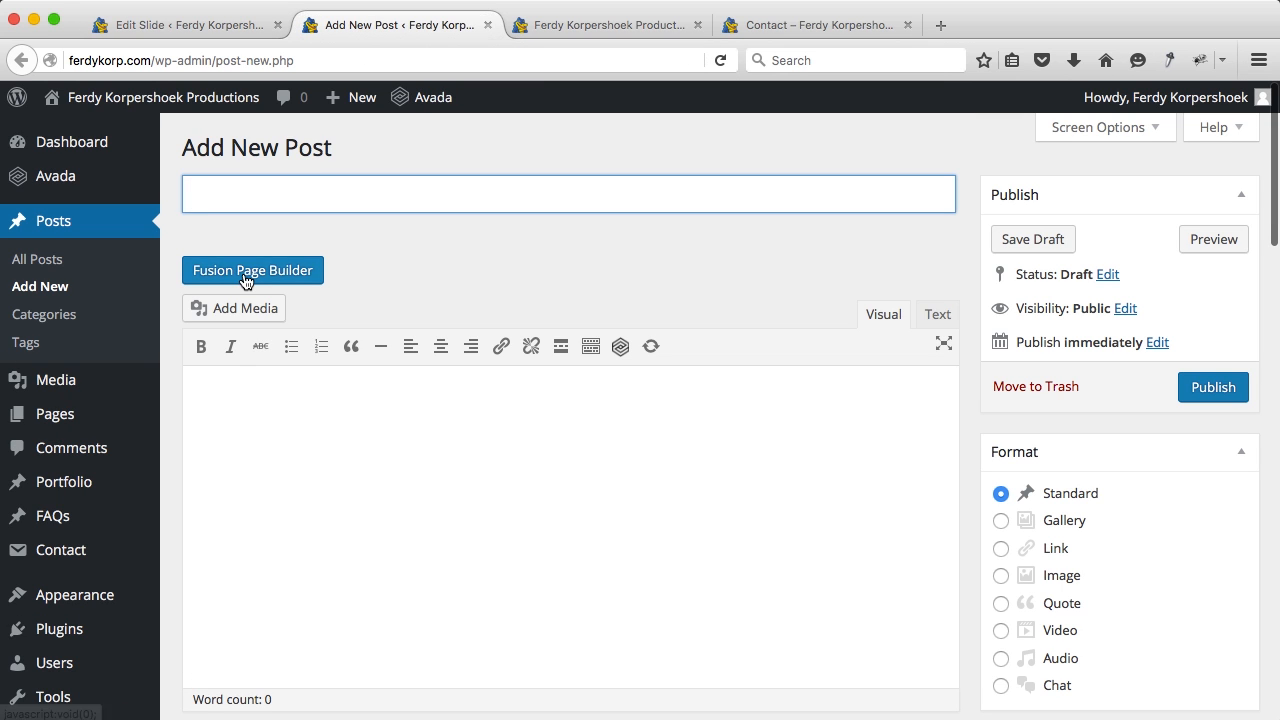
Step: Add a Button element to the post in Fusion Builder and label it 'More Information'
click(246, 281)
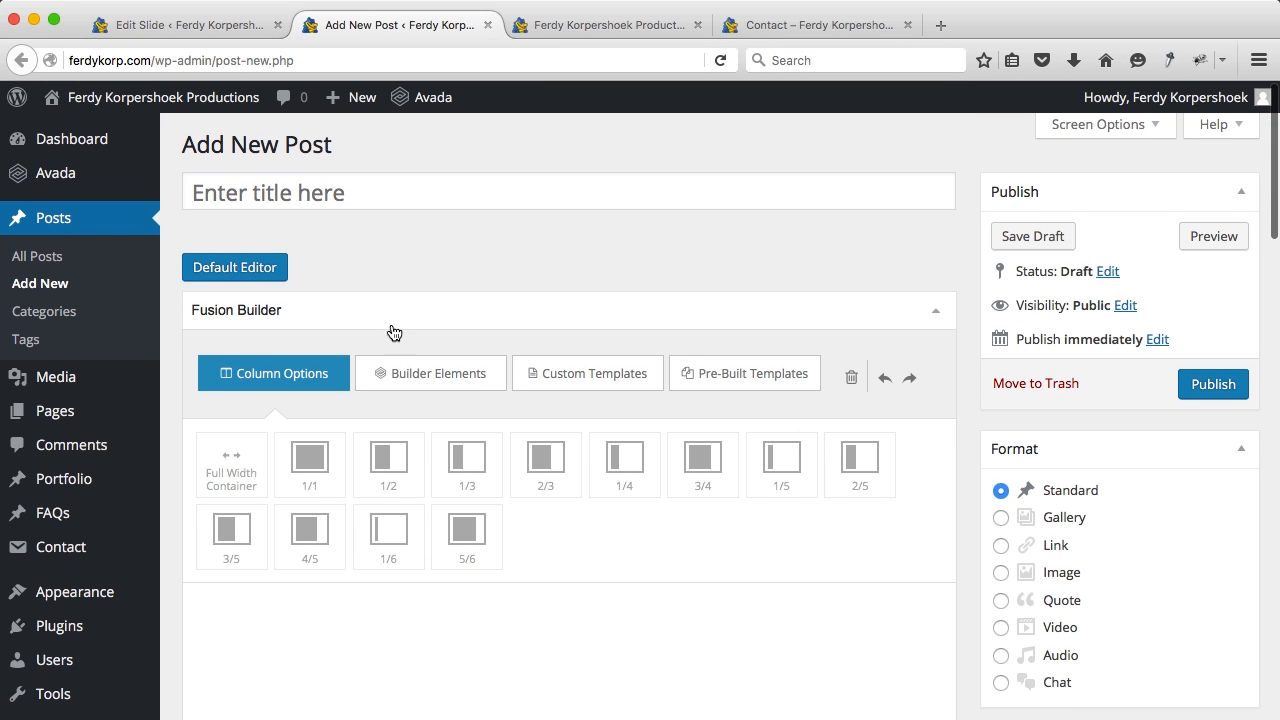
click(410, 375)
click(389, 468)
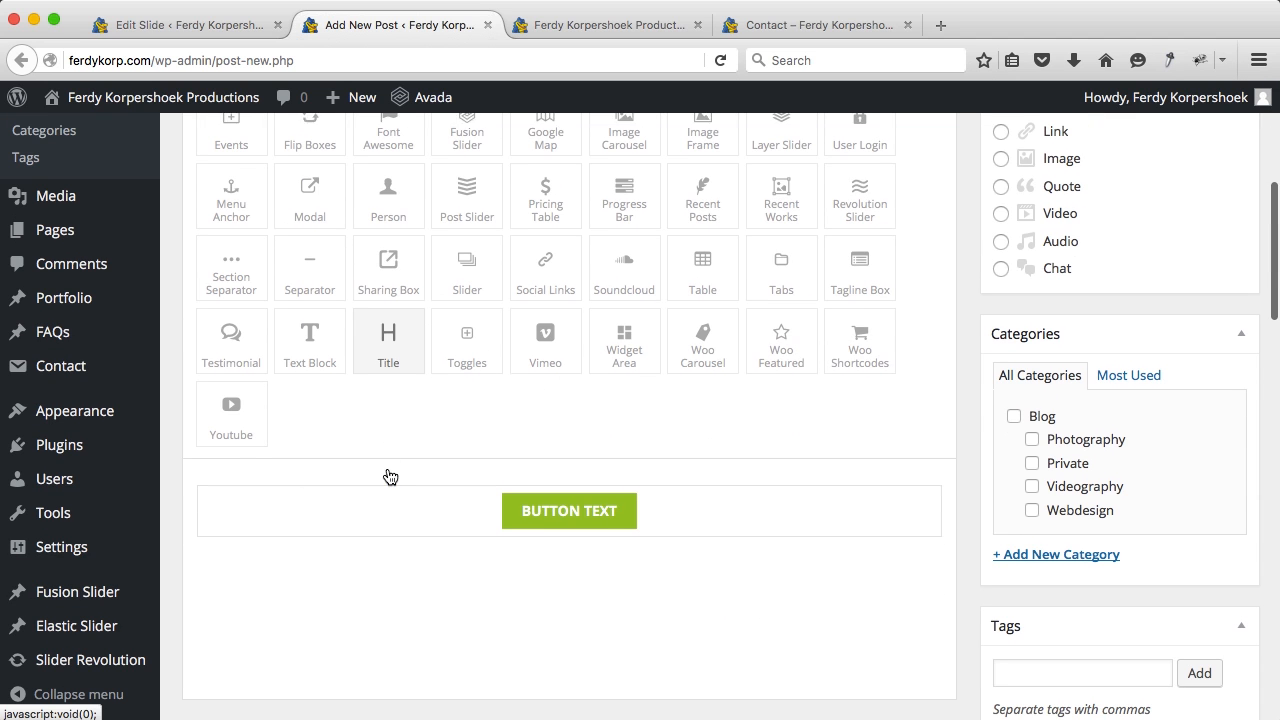
mouse_move(623, 494)
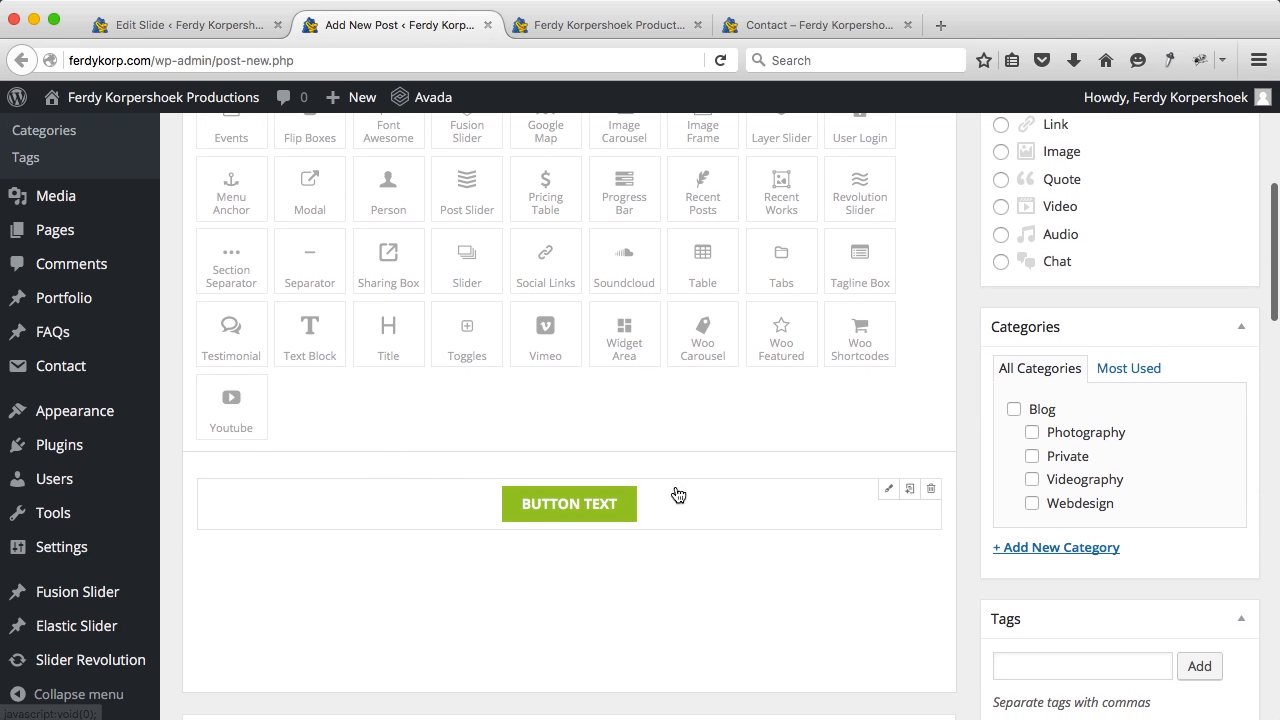
click(881, 491)
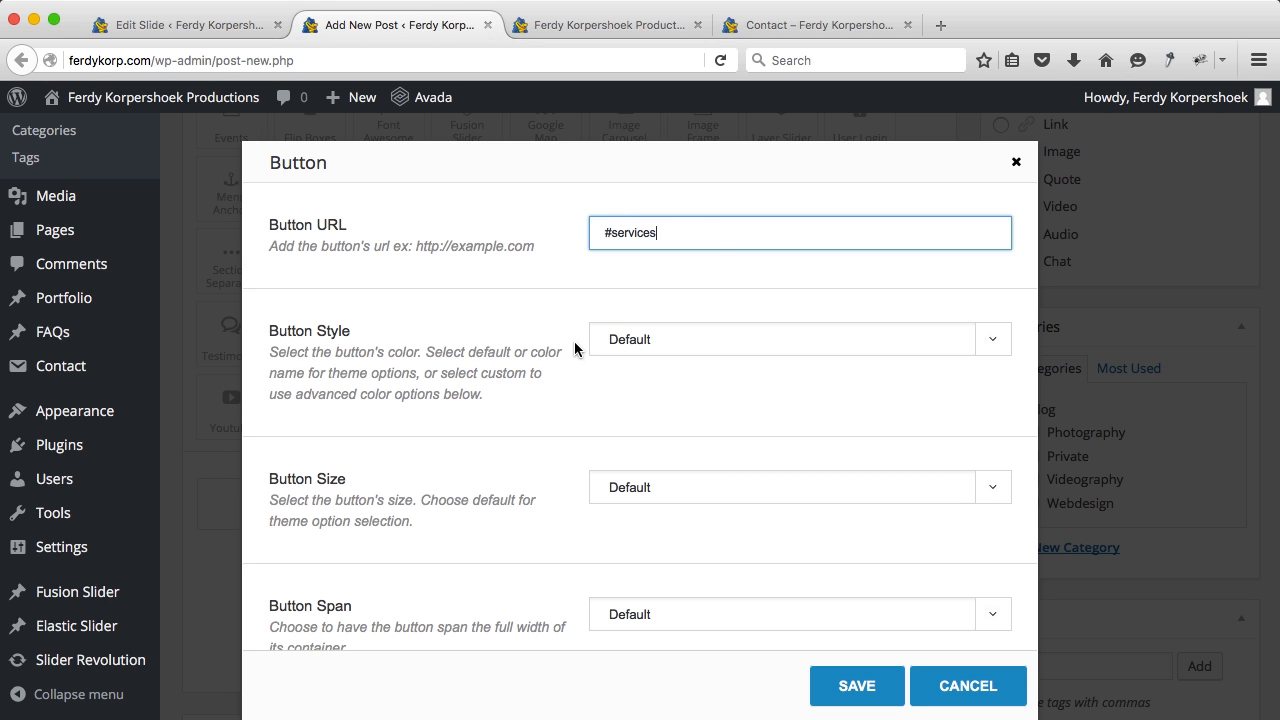
scroll(566, 336, down, 8)
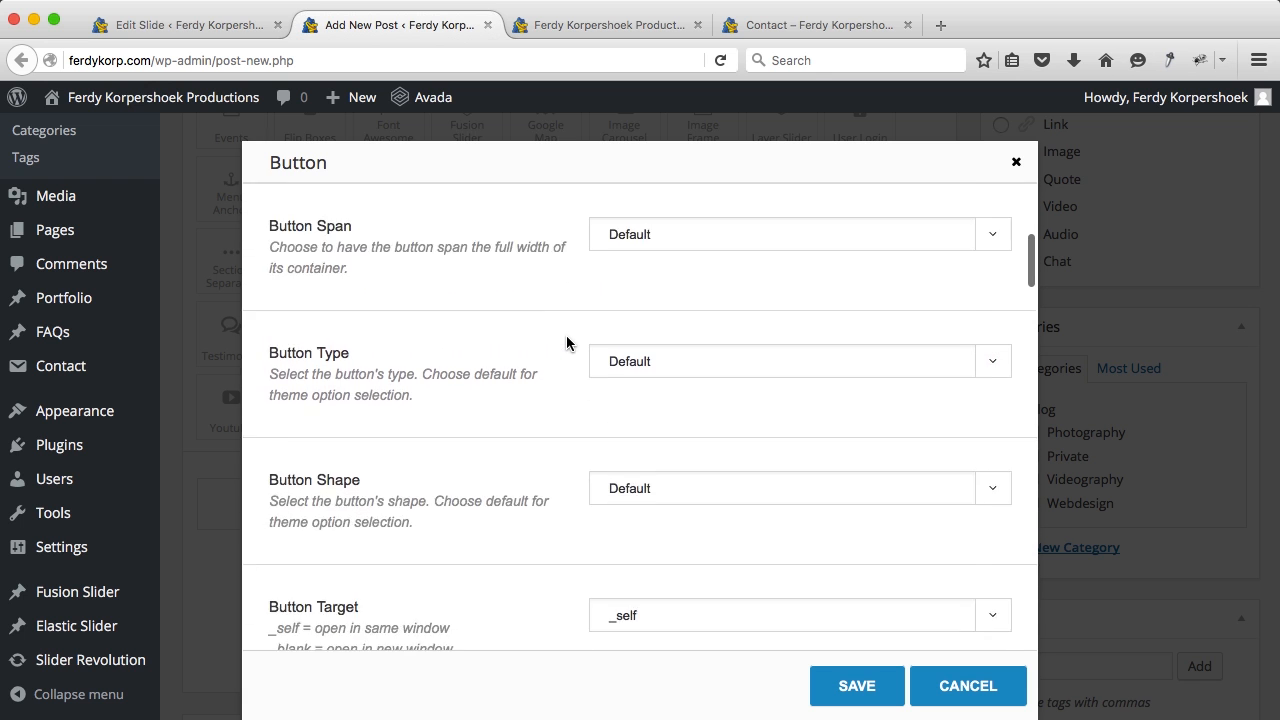
scroll(566, 343, down, 7)
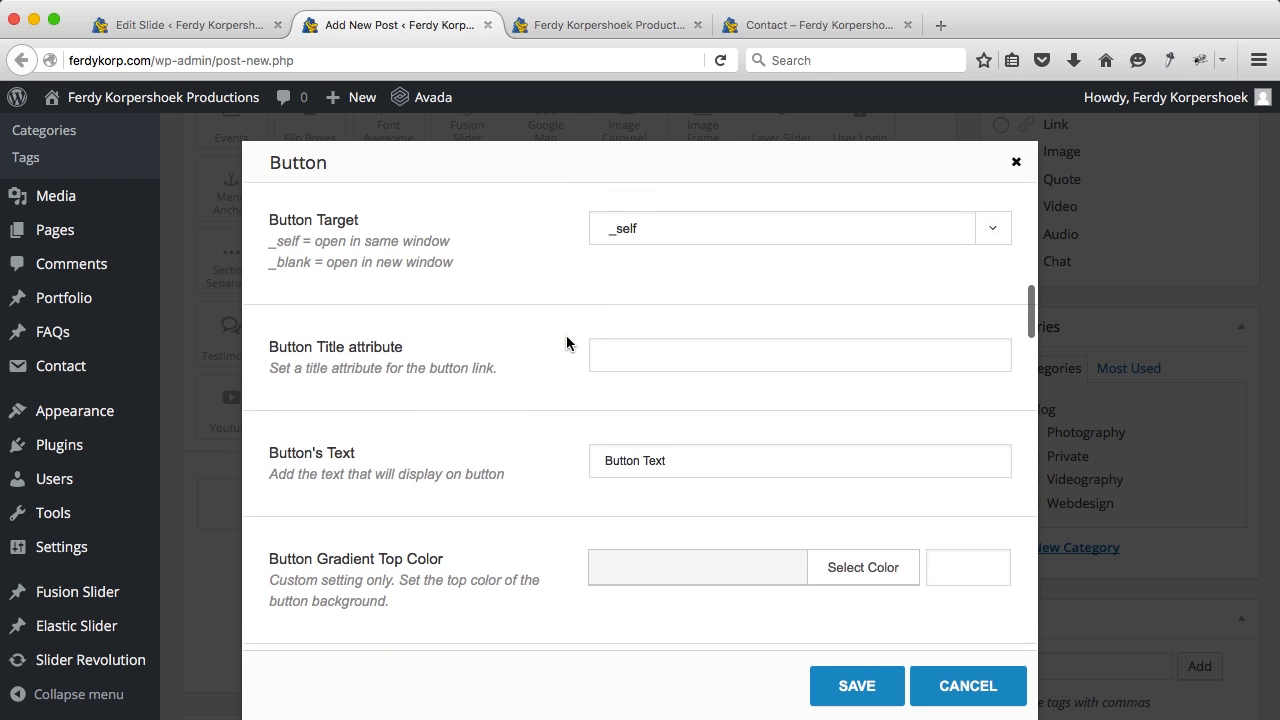
scroll(566, 343, down, 3)
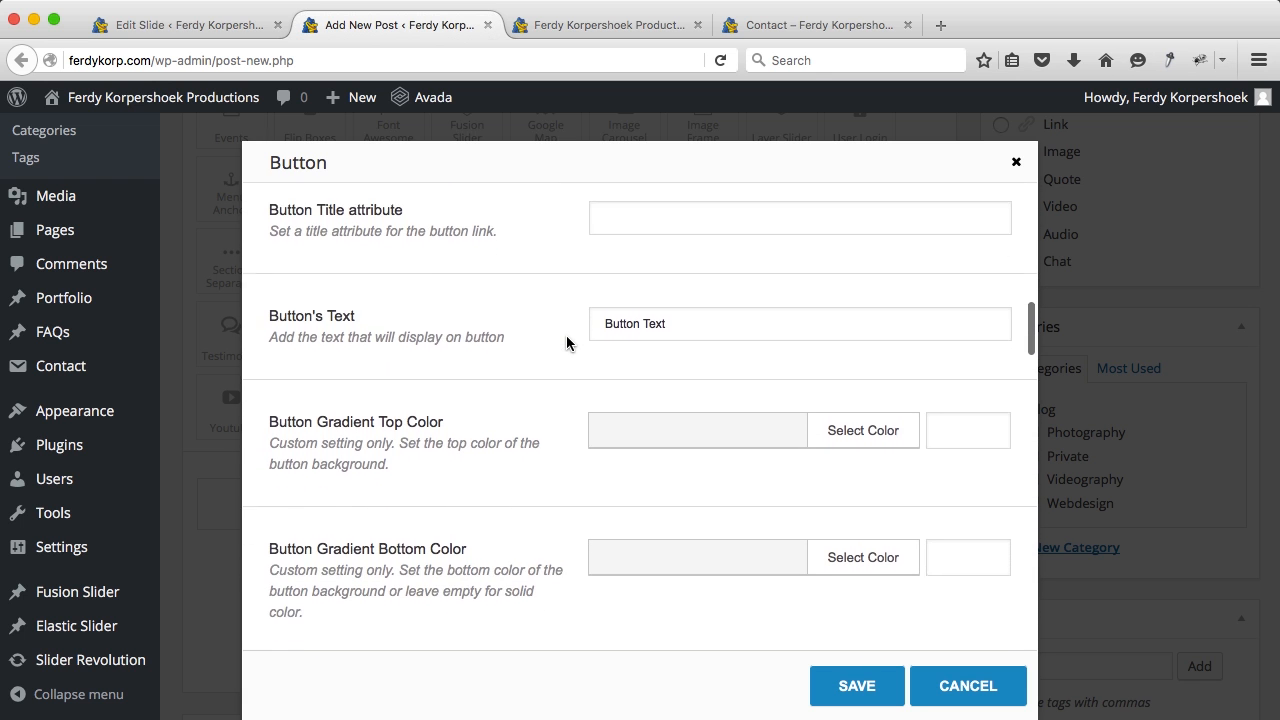
click(625, 310)
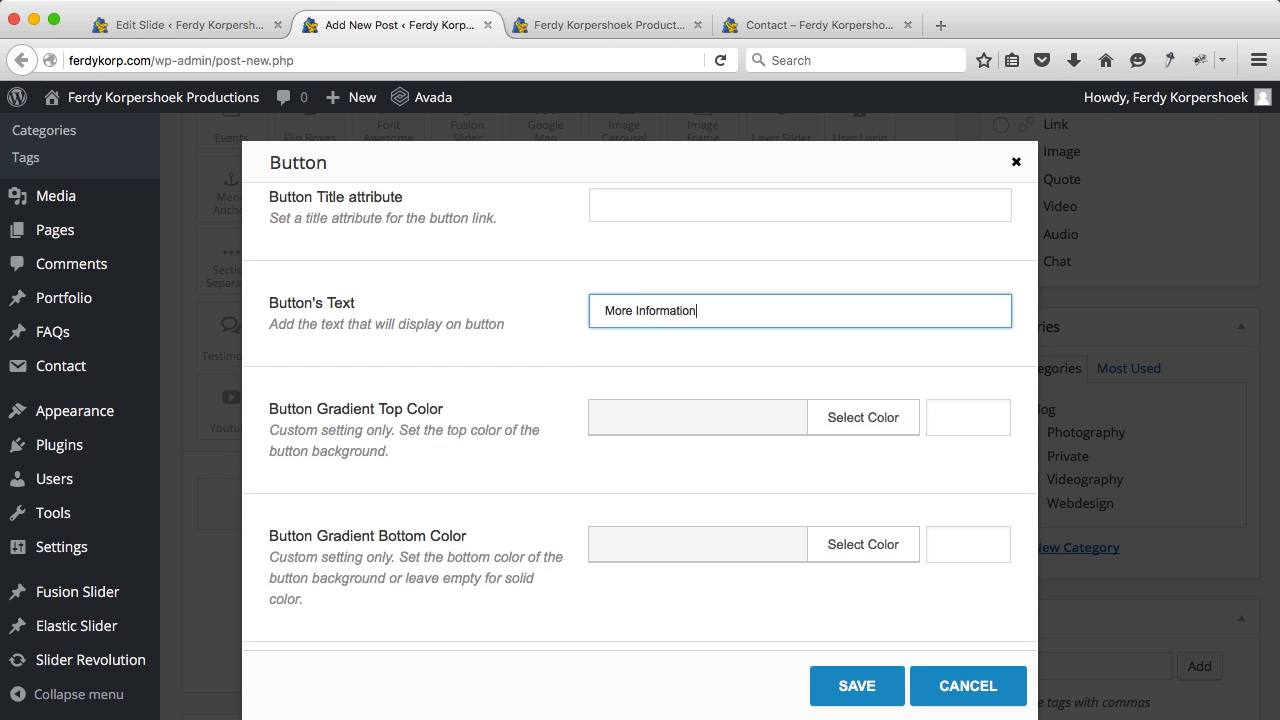
Step: Set the button's animation direction to Left with a speed of 0.5
scroll(548, 404, down, 10)
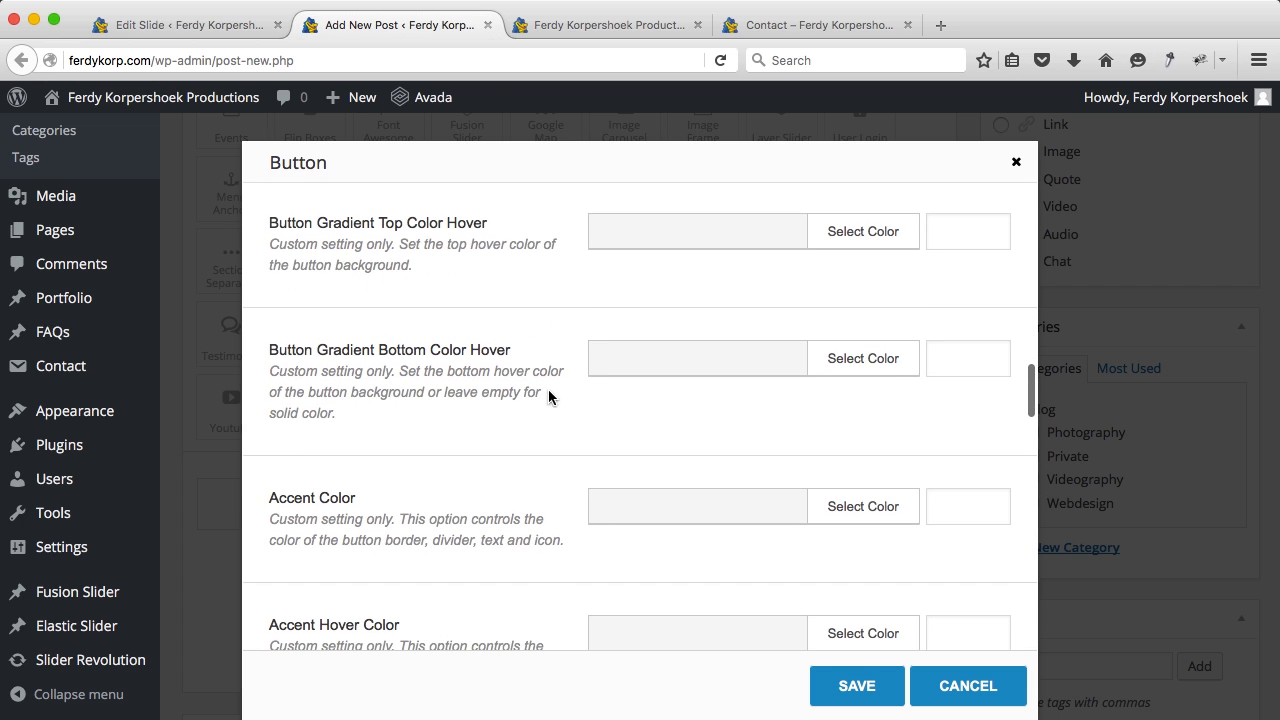
scroll(509, 342, down, 13)
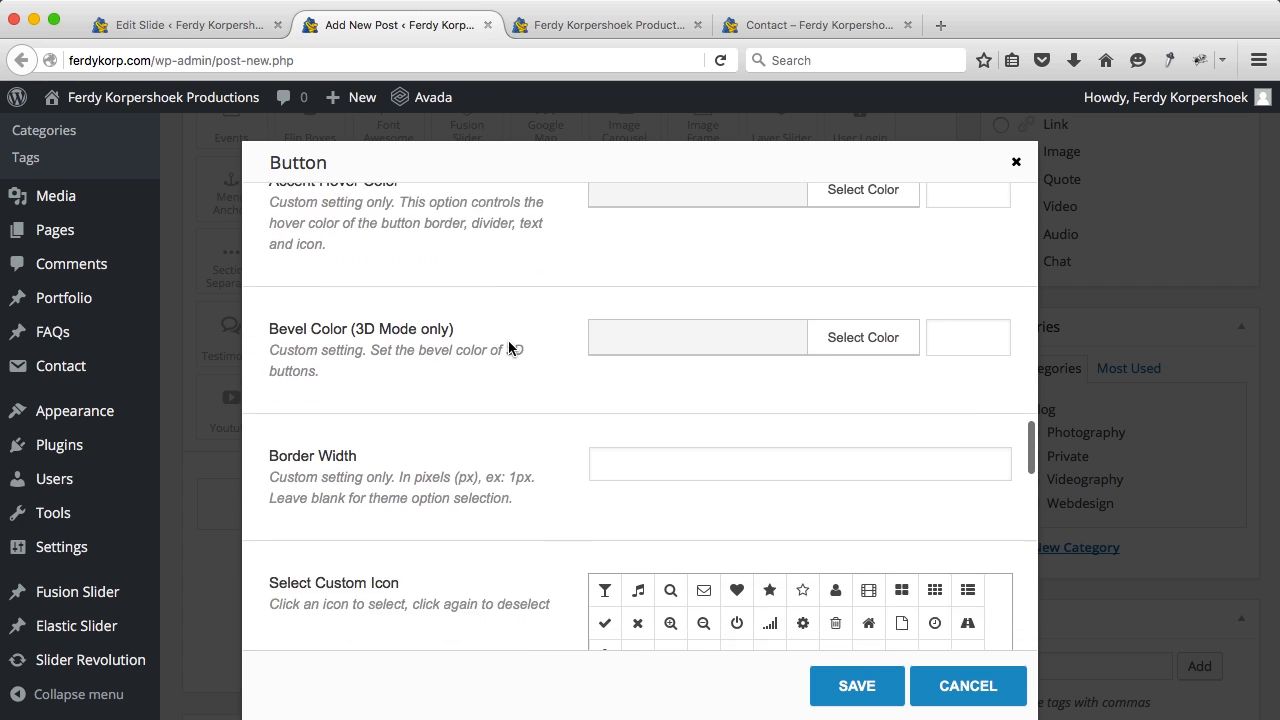
scroll(508, 347, down, 11)
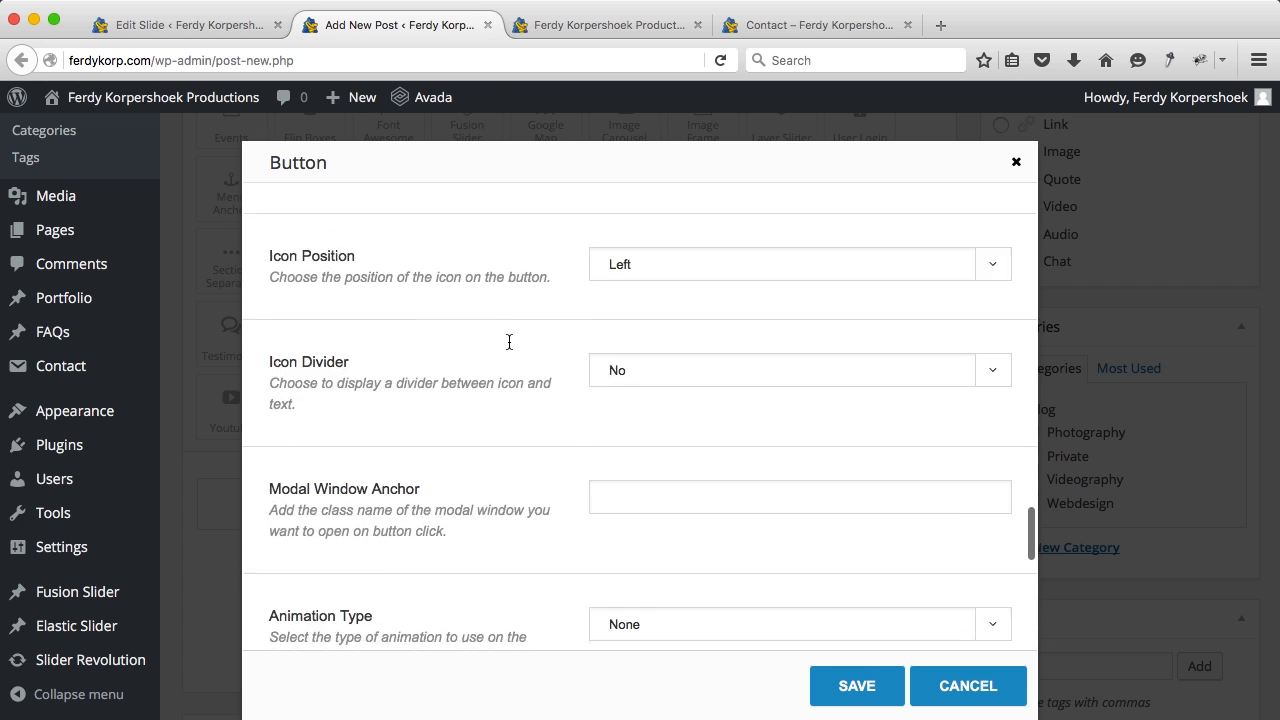
scroll(508, 347, down, 7)
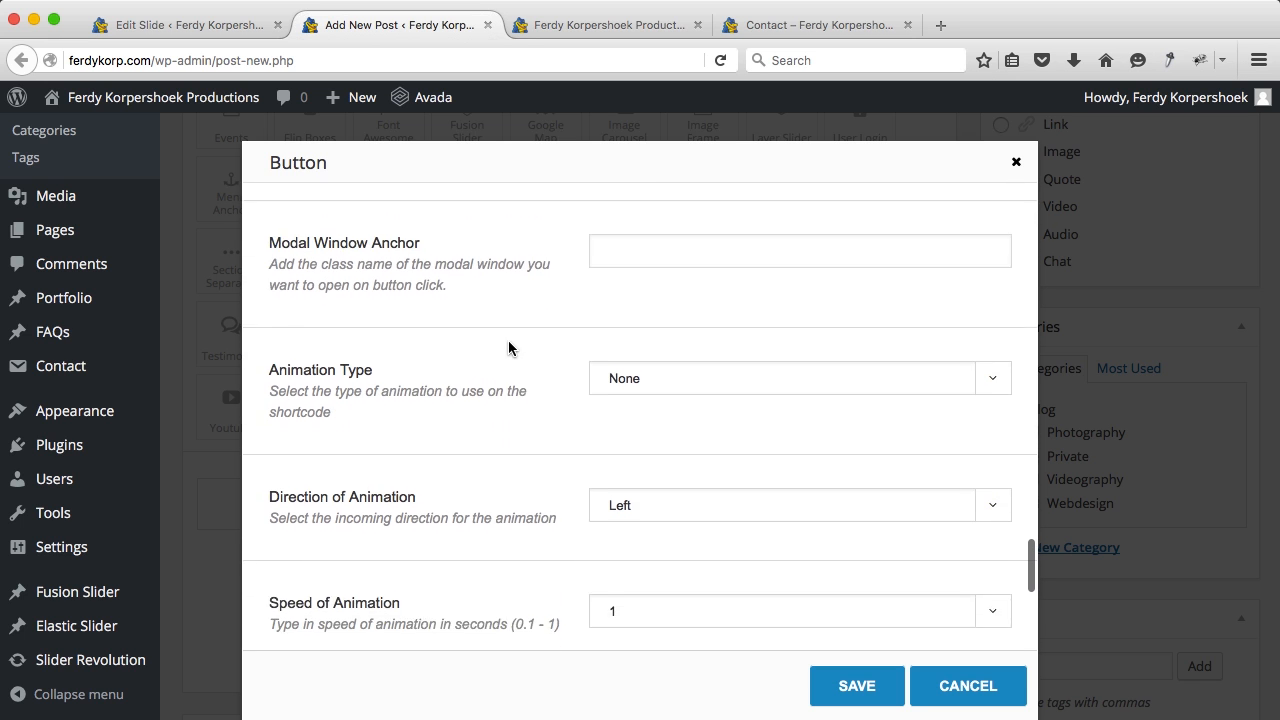
scroll(508, 347, down, 3)
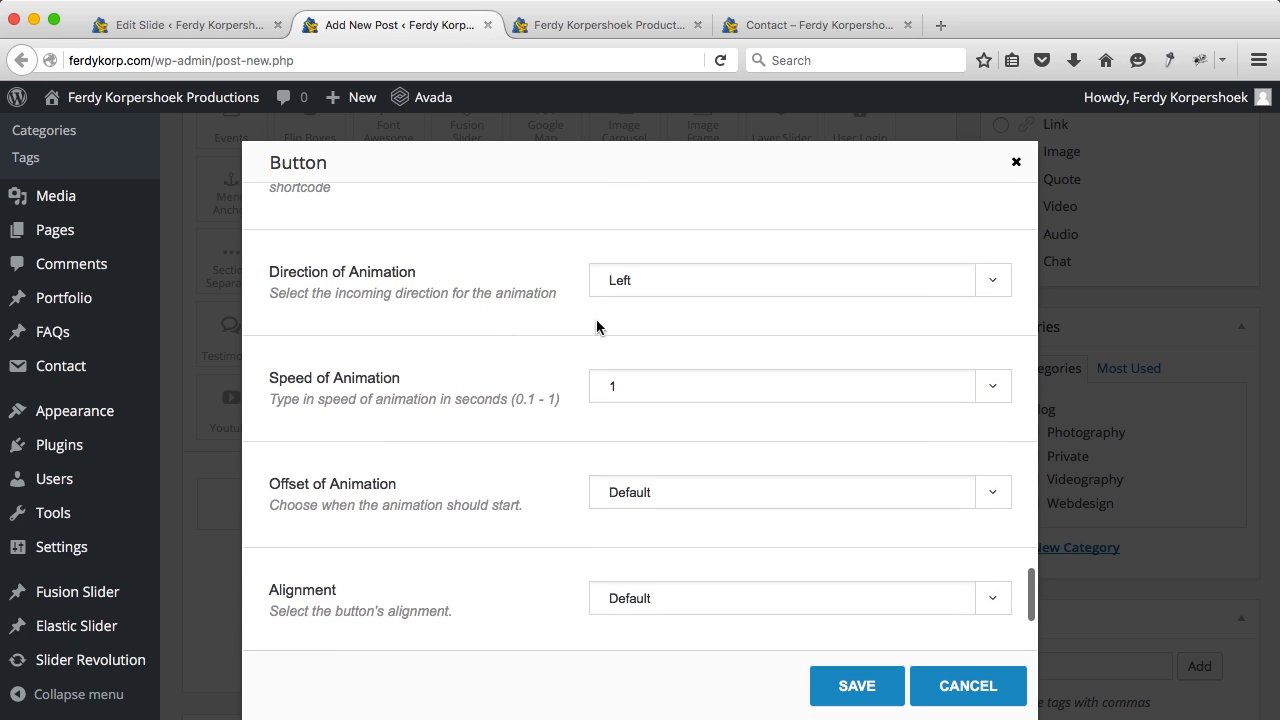
click(650, 289)
click(620, 324)
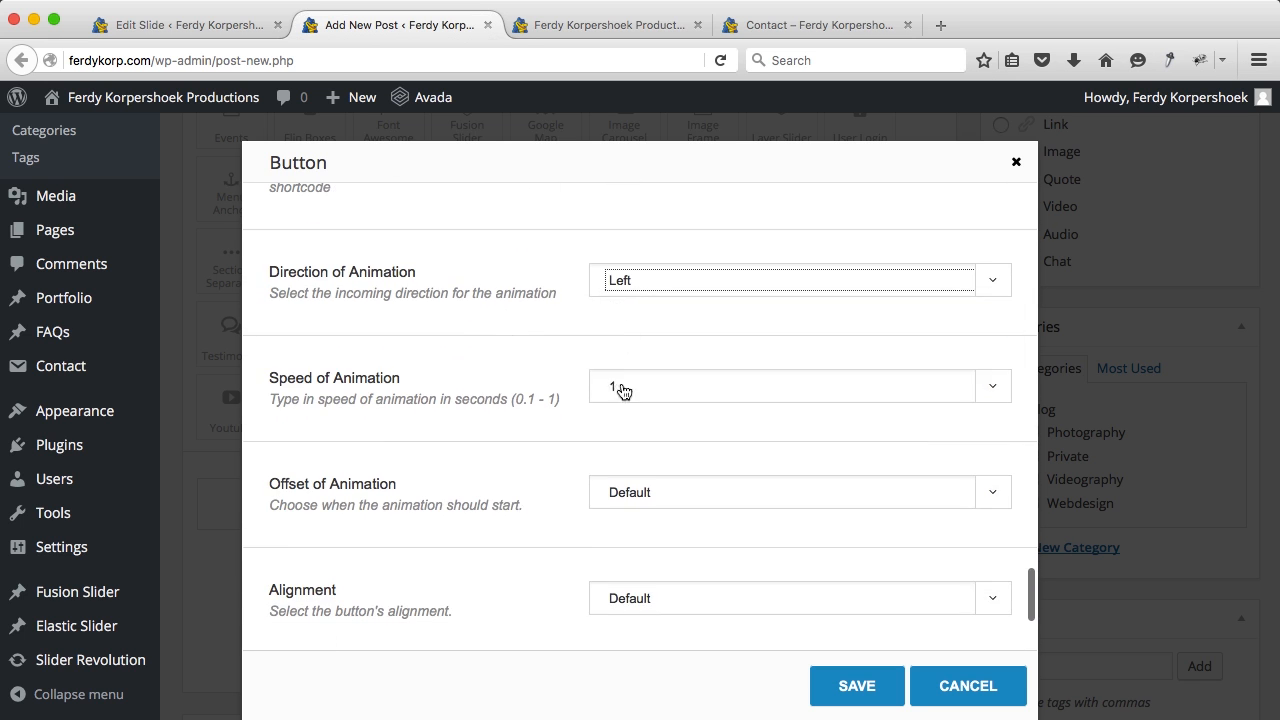
click(622, 386)
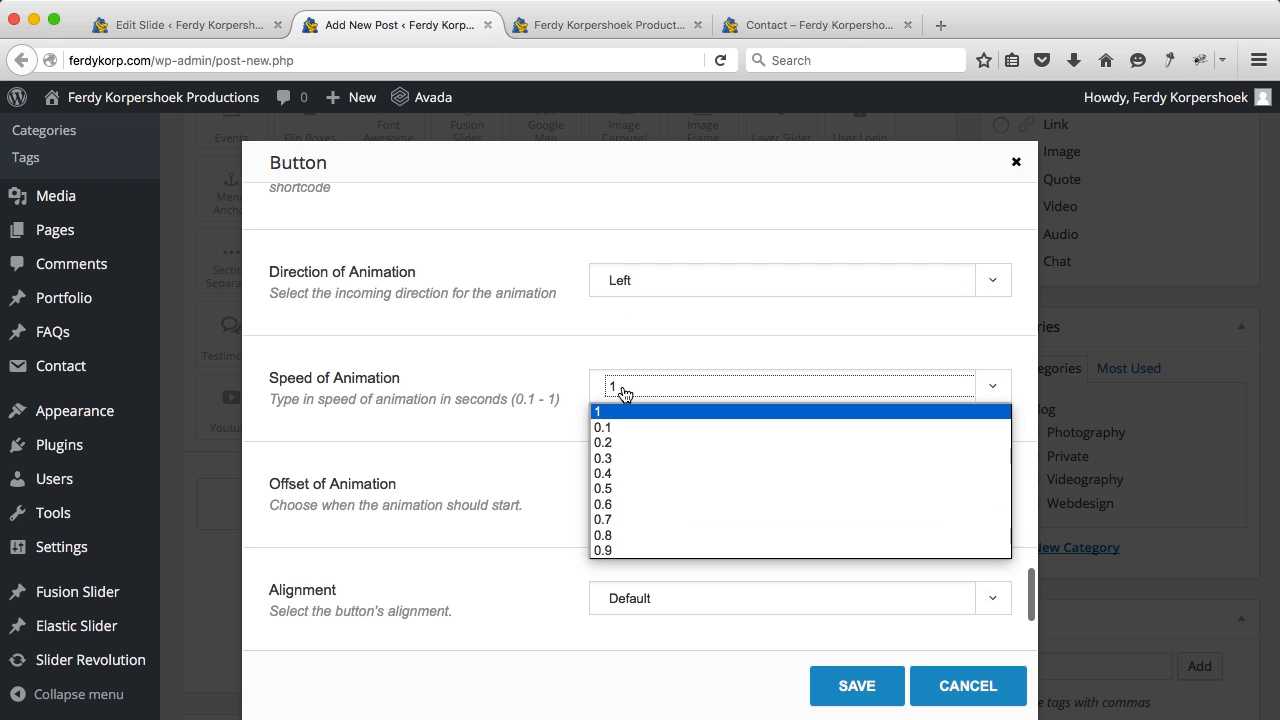
click(620, 489)
Step: Make the button size XLarge and save the button settings
scroll(554, 418, down, 1)
scroll(554, 418, down, 3)
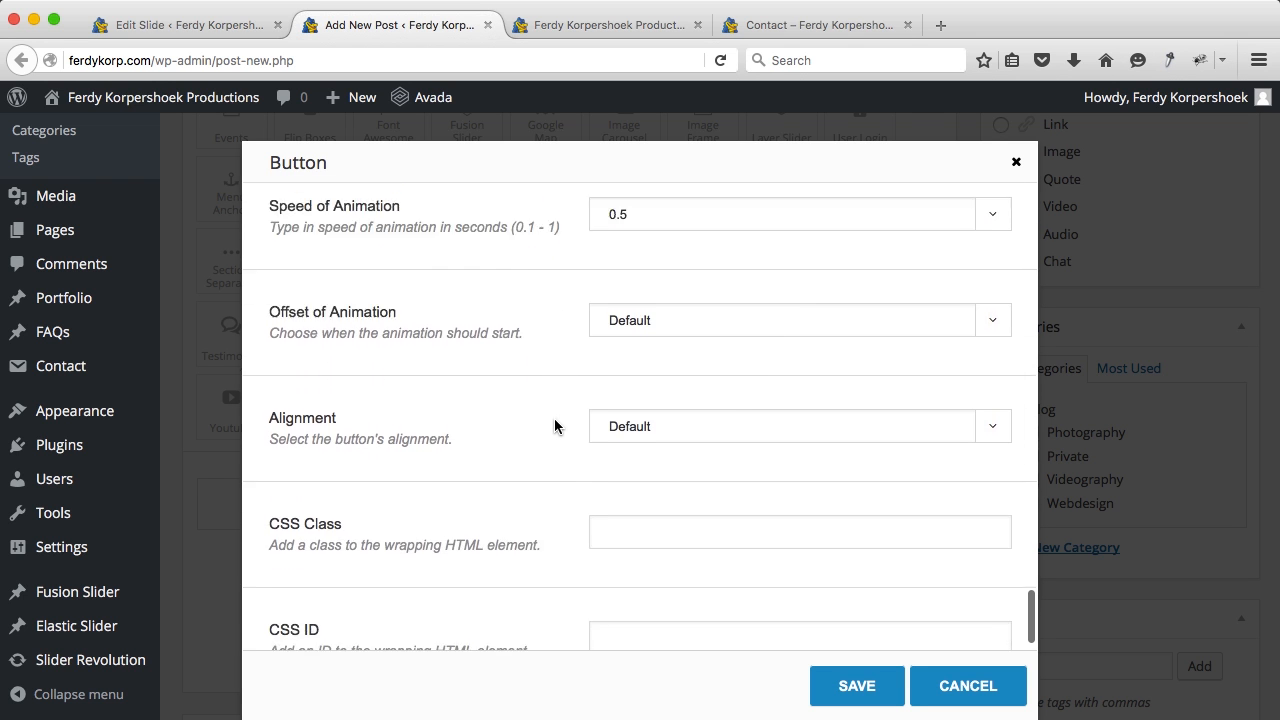
scroll(554, 320, up, 10)
scroll(556, 322, up, 10)
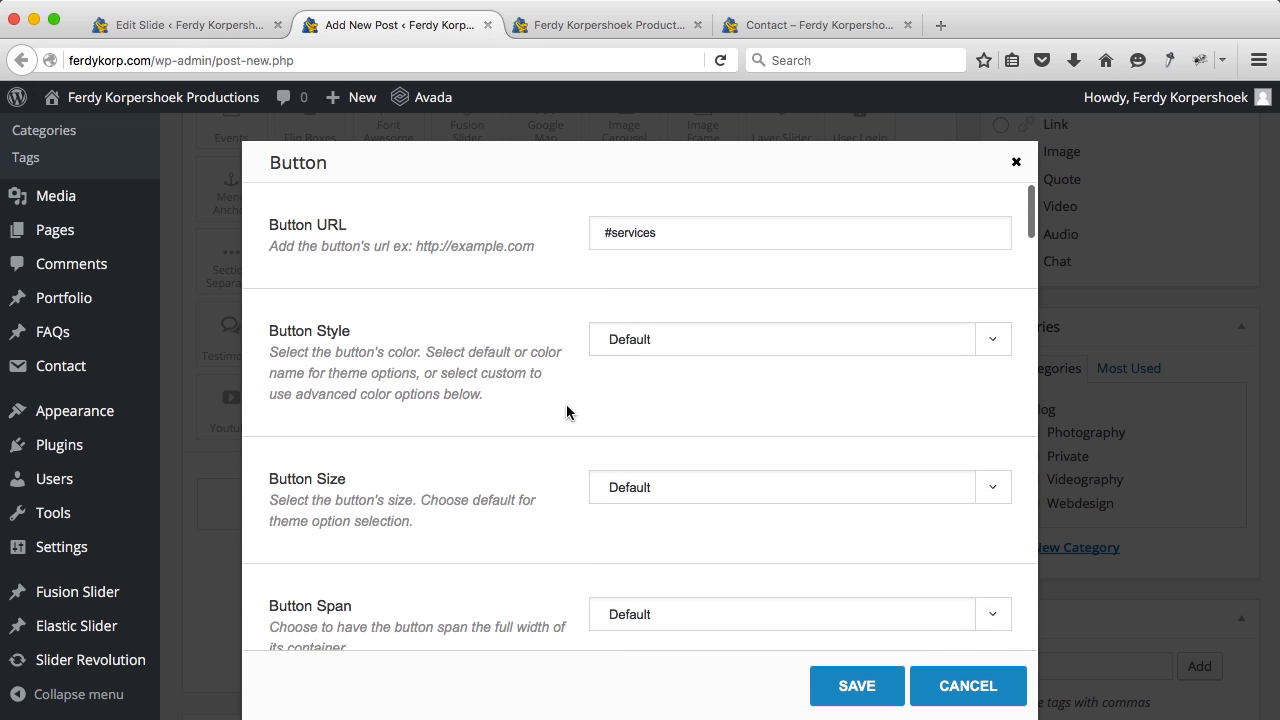
click(626, 484)
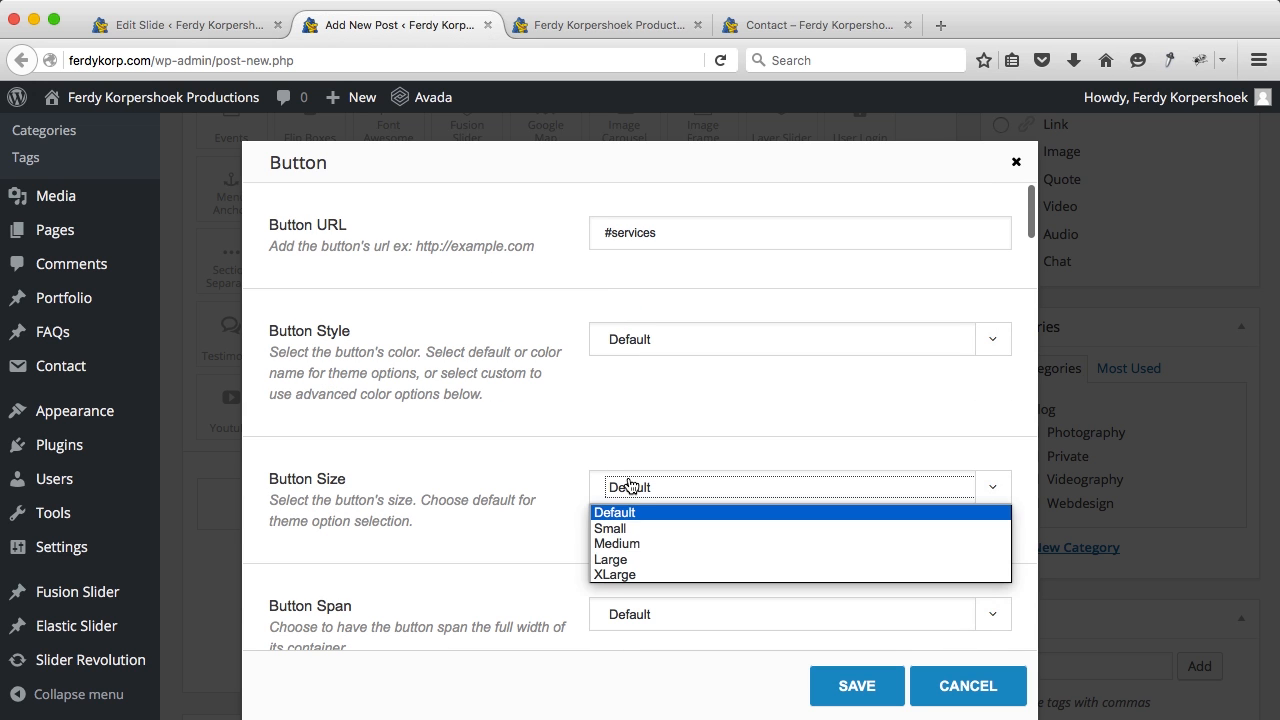
click(626, 575)
click(858, 703)
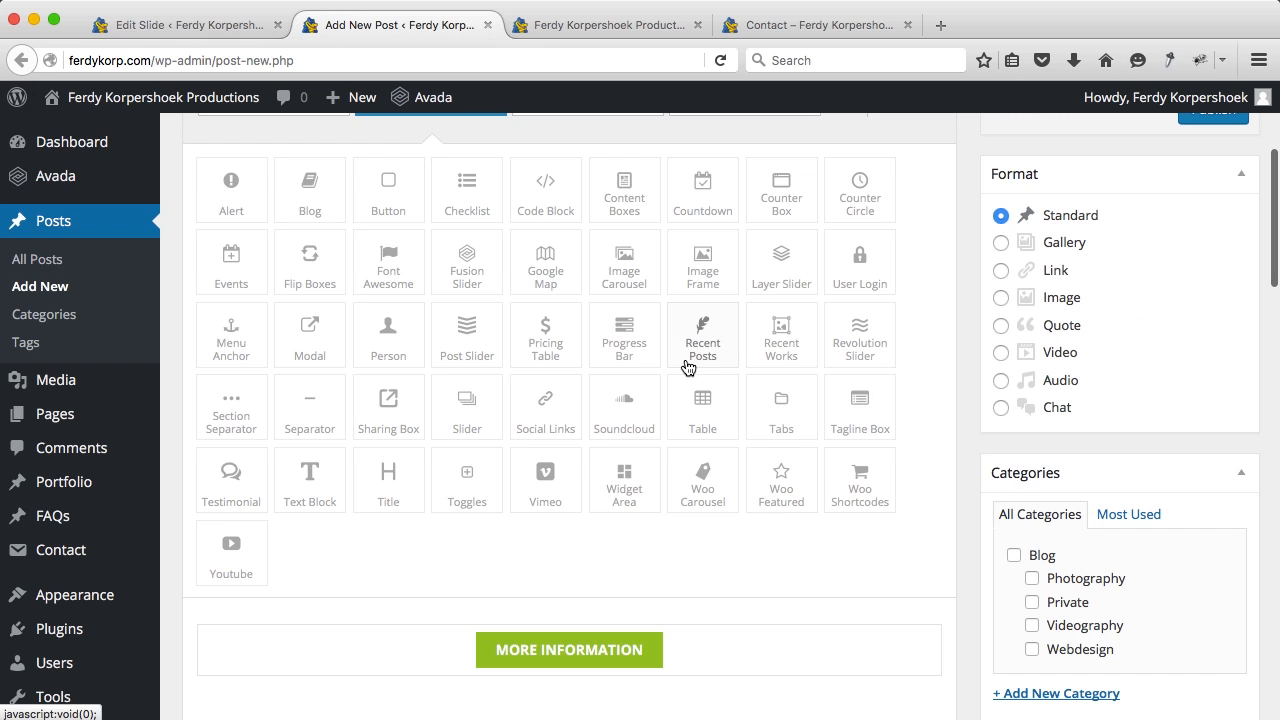
scroll(447, 280, up, 3)
Step: Copy the More Information shortcode from the Text editor into the slide's Button #1 and update
click(265, 201)
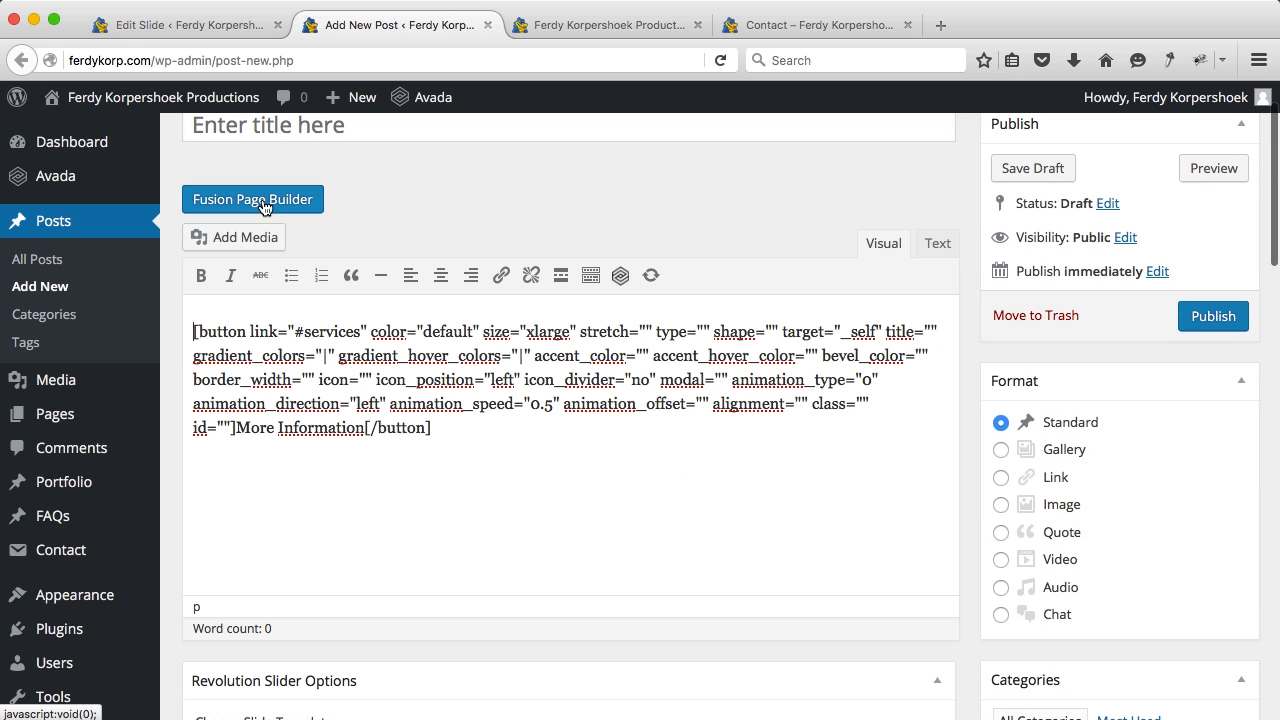
click(939, 244)
key(super+a)
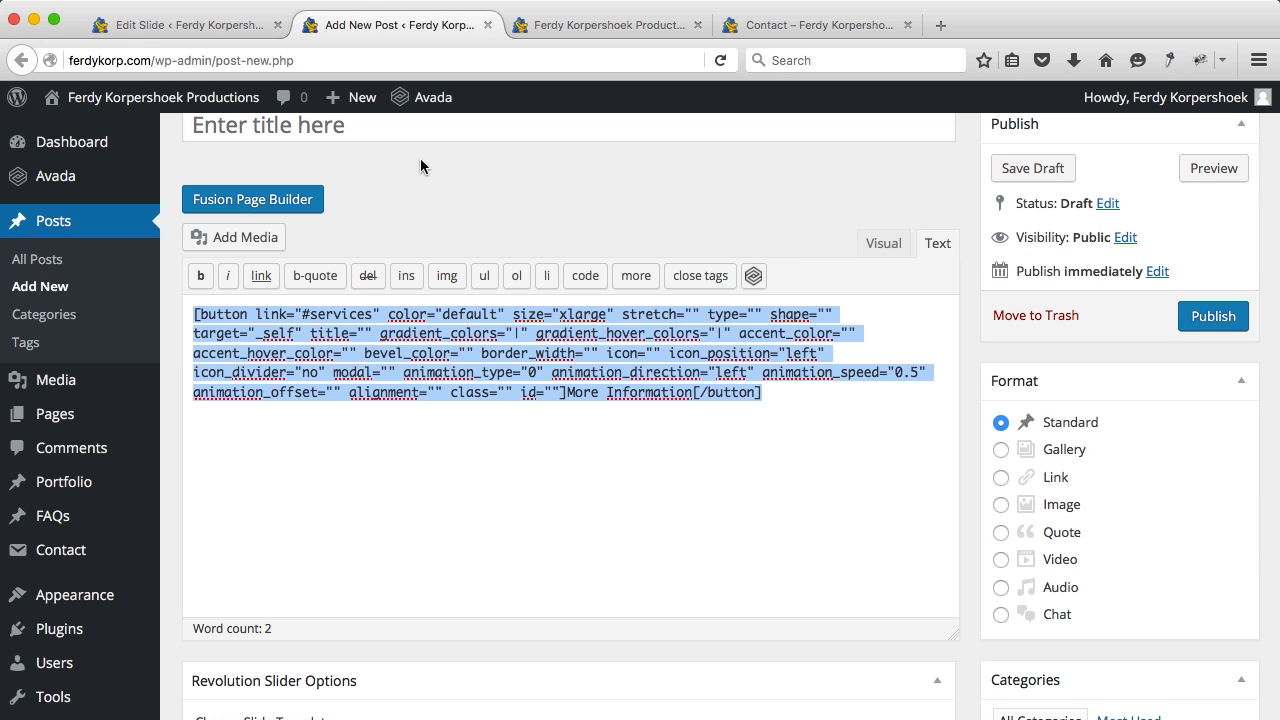
click(235, 35)
click(658, 352)
text([button link="#services" color="default" size="large" stretch="" type="" shape="" target="_self" title="" gradient_colors="|" gradient_hover_colors="|" accent_color="" accent_hover_color="" bevel_color="" border_width="" icon="" icon_position="left" icon_divider="no" modal="" animation_type="0" animation_direction="left" animation_speed="0.3" animation_offset="" alignment="" class="" id=""]More Information[/button])
scroll(1137, 328, up, 10)
scroll(1137, 328, up, 2)
click(1204, 260)
Step: Reload the live home page, test the More Information button, then open the Home page editor
click(600, 24)
drag(589, 23, 360, 28)
key(super+r)
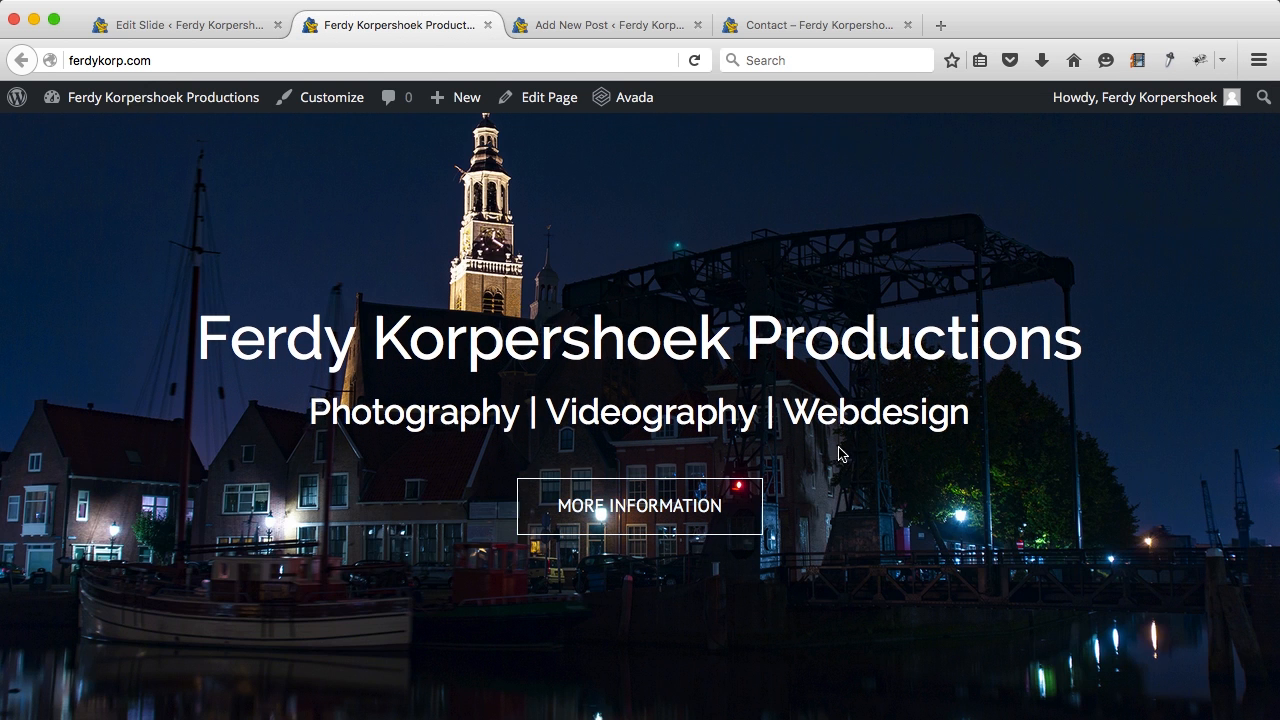
click(656, 502)
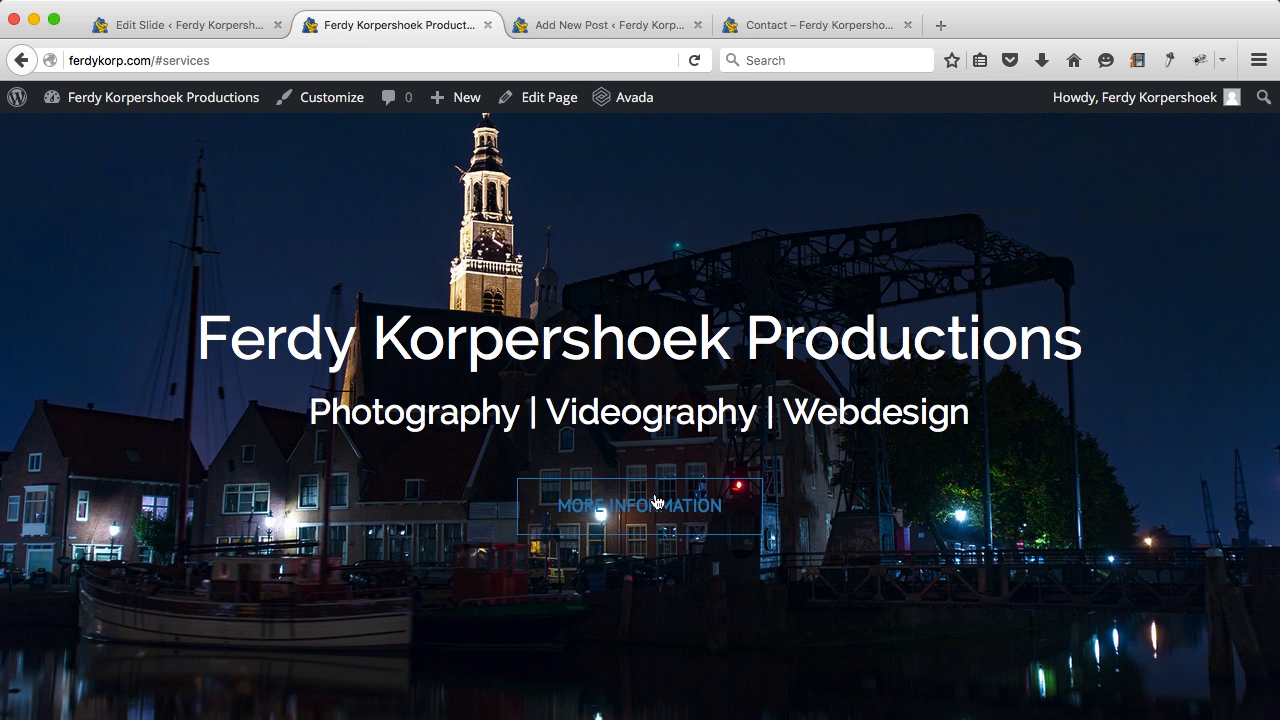
click(541, 100)
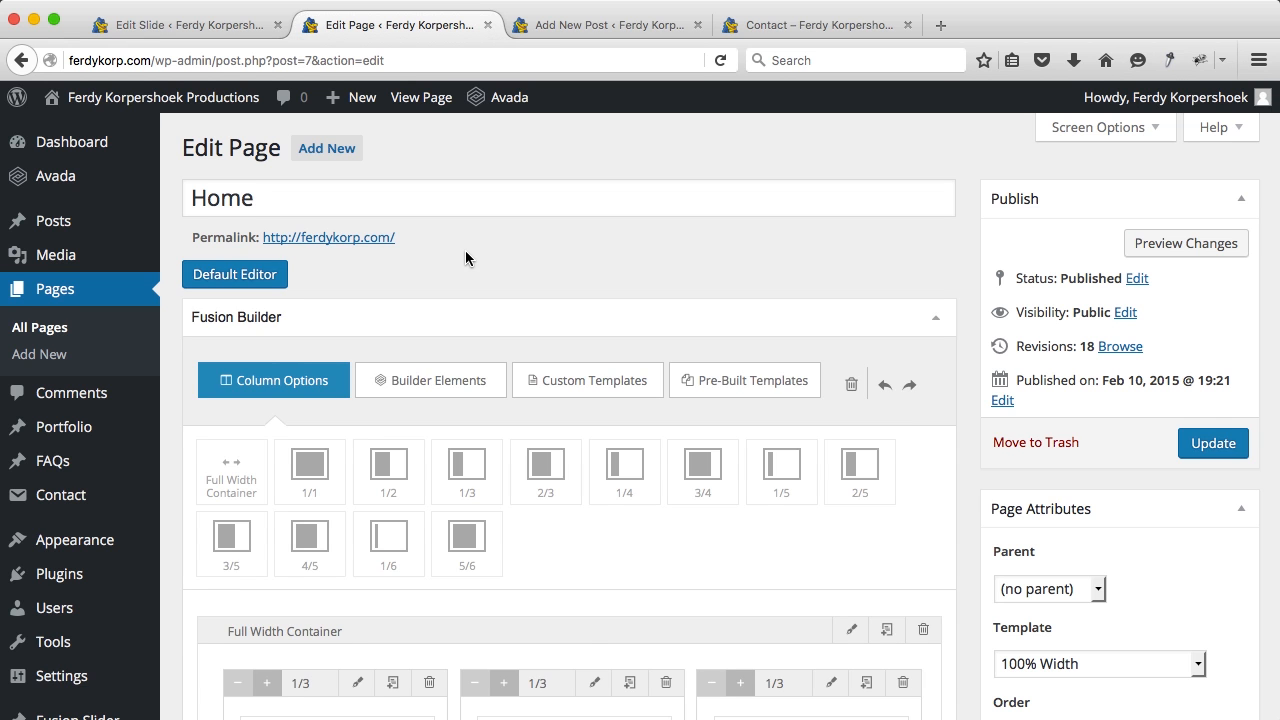
Step: Give the services full-width container a menu anchor name and update the Home page
scroll(465, 258, down, 5)
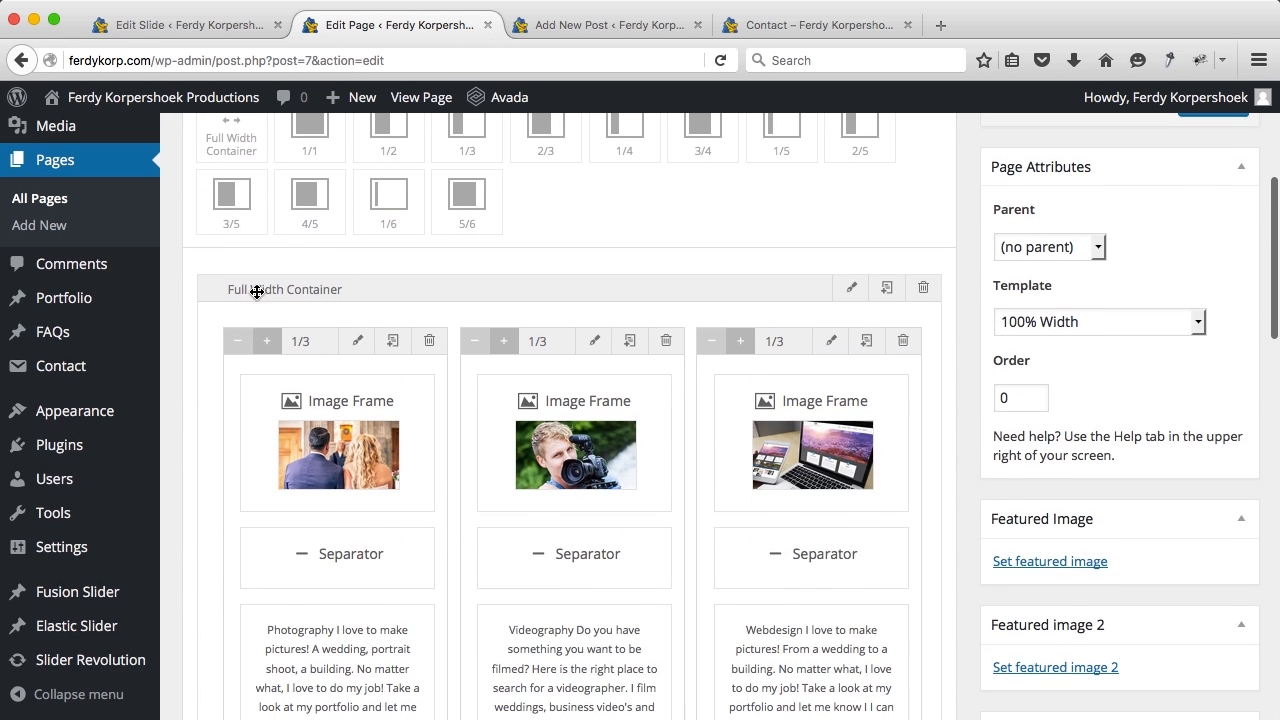
click(850, 288)
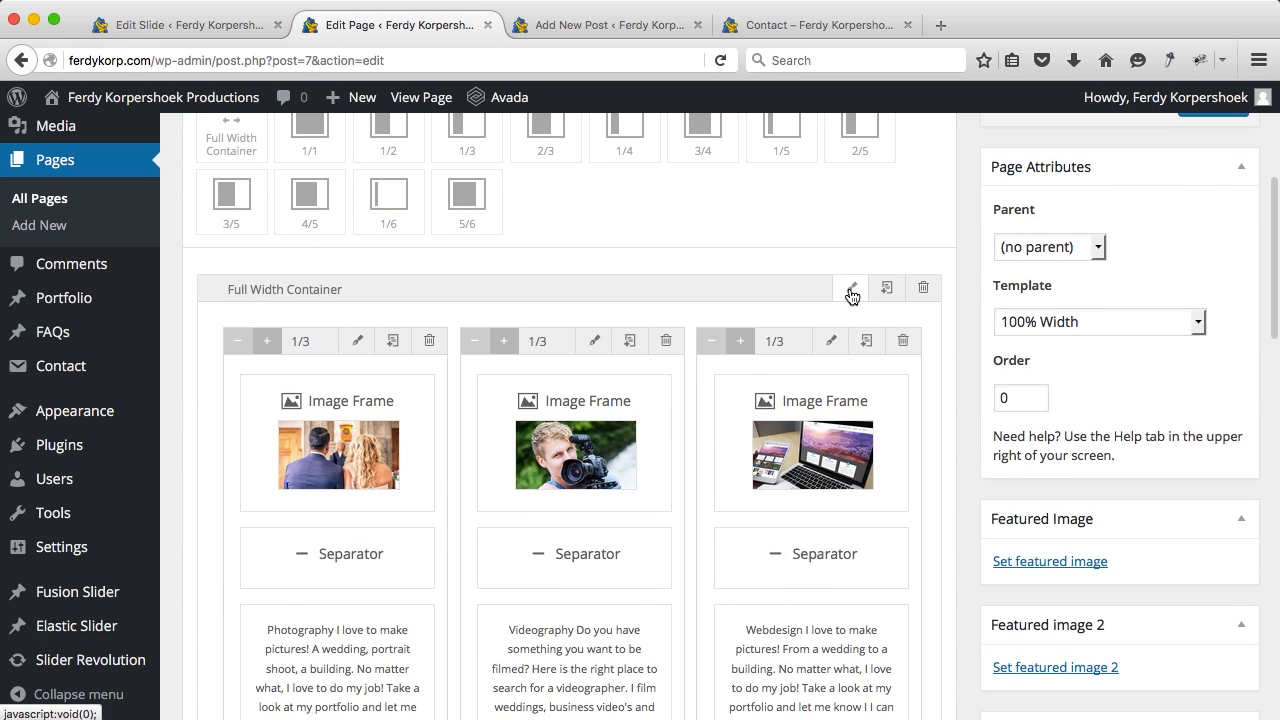
scroll(562, 350, down, 5)
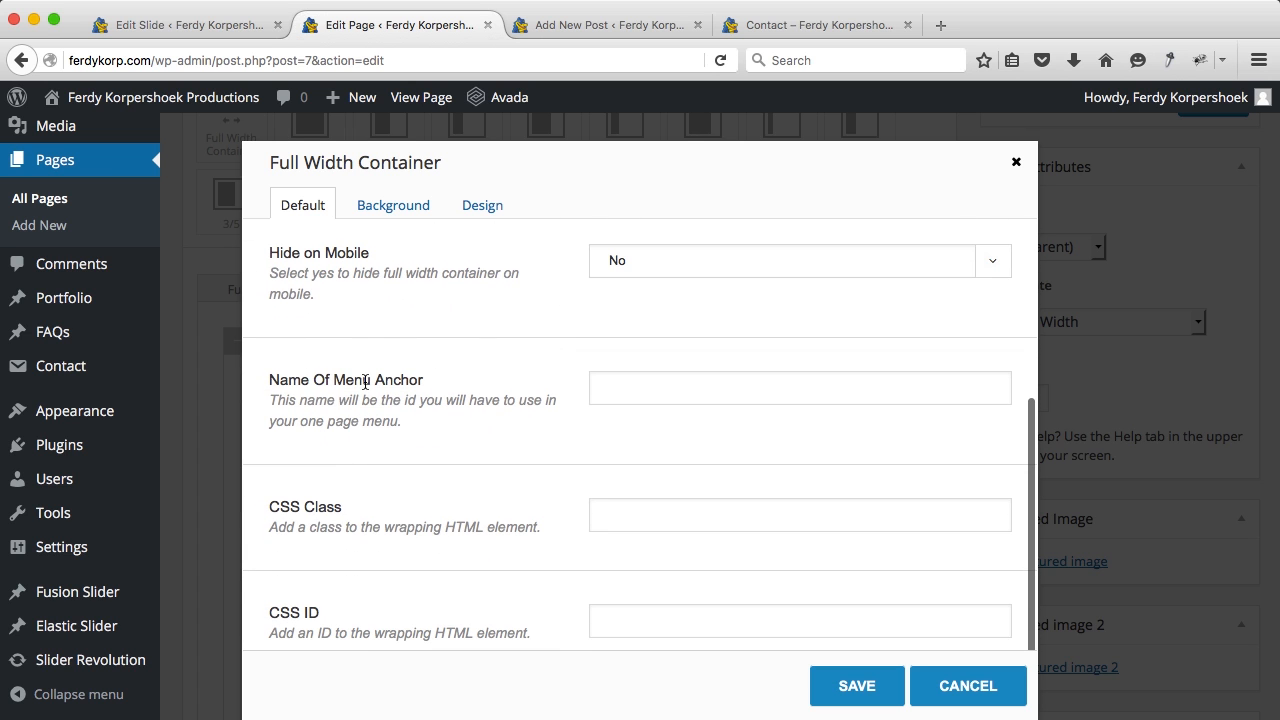
click(615, 387)
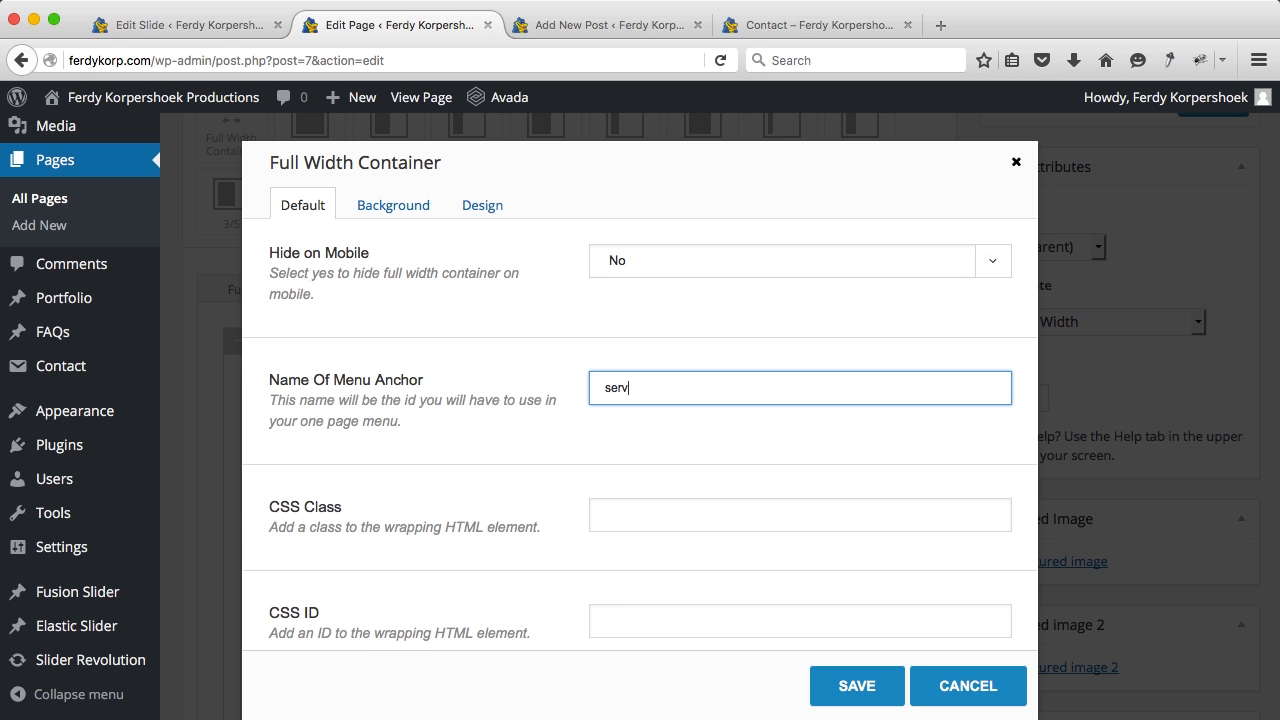
click(830, 688)
scroll(1000, 478, up, 5)
click(1192, 443)
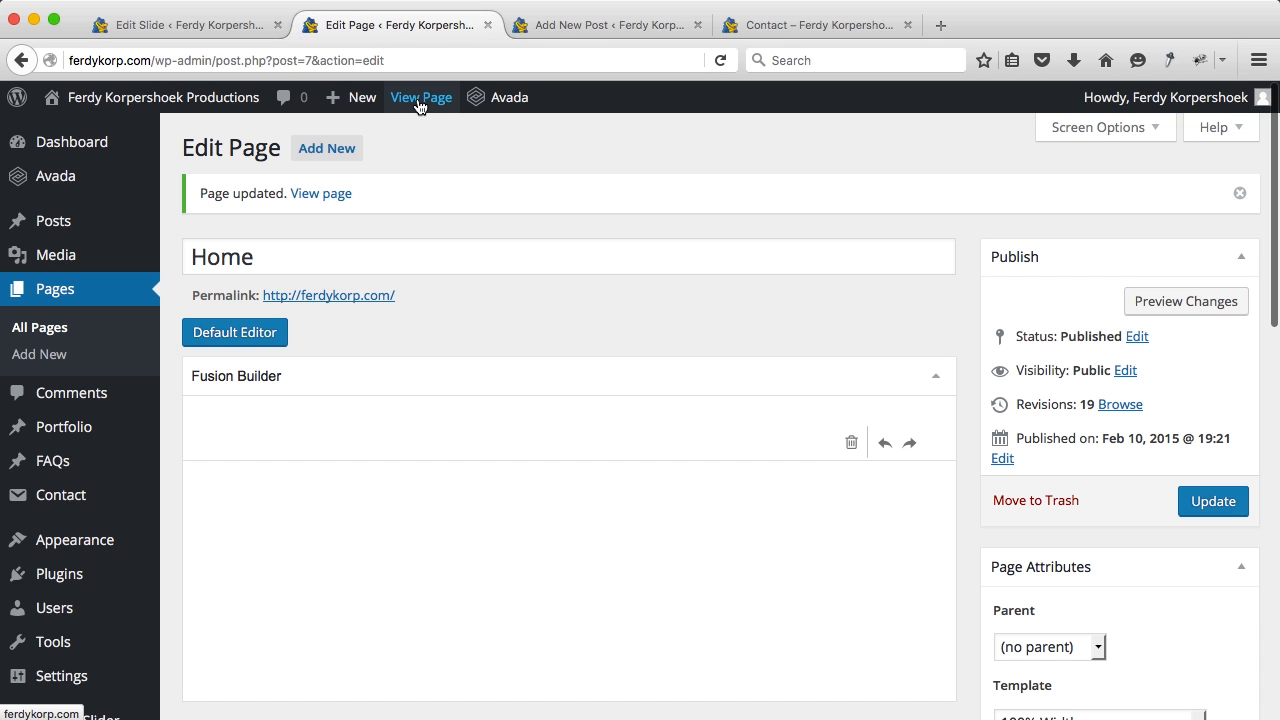
Step: Confirm on the live home page that More Information jumps to the services section
click(418, 101)
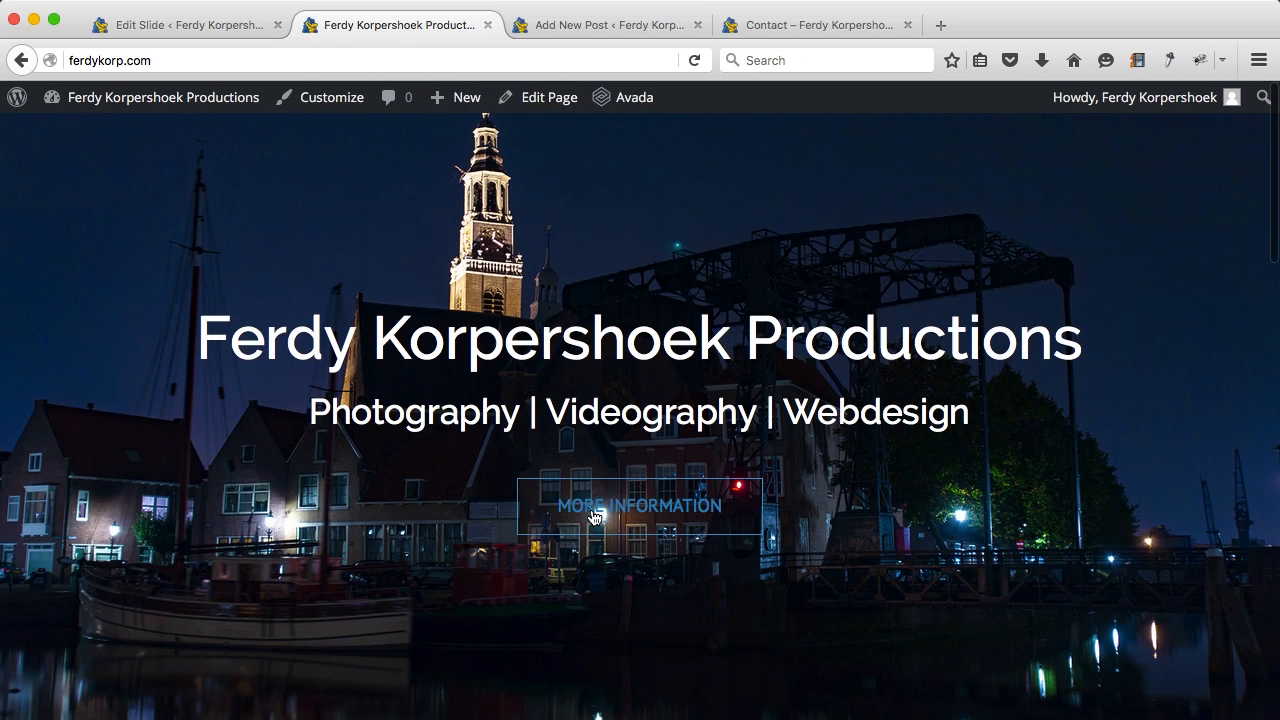
click(619, 513)
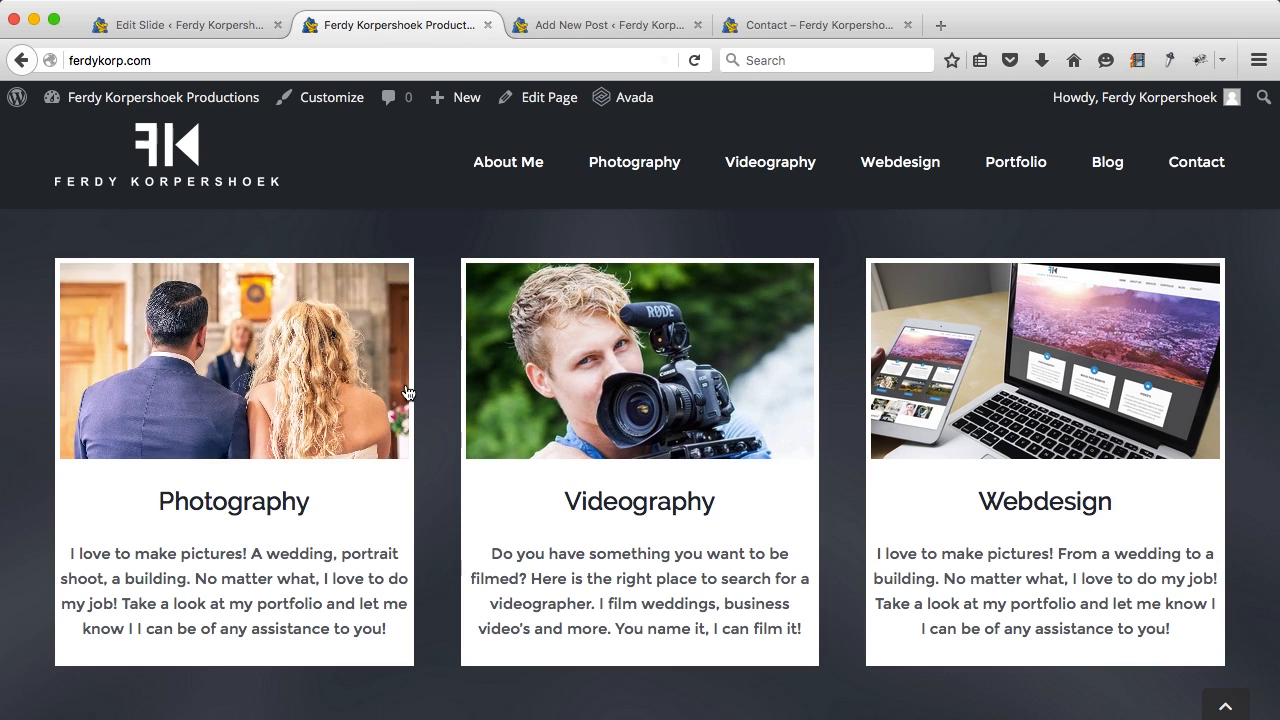
click(574, 31)
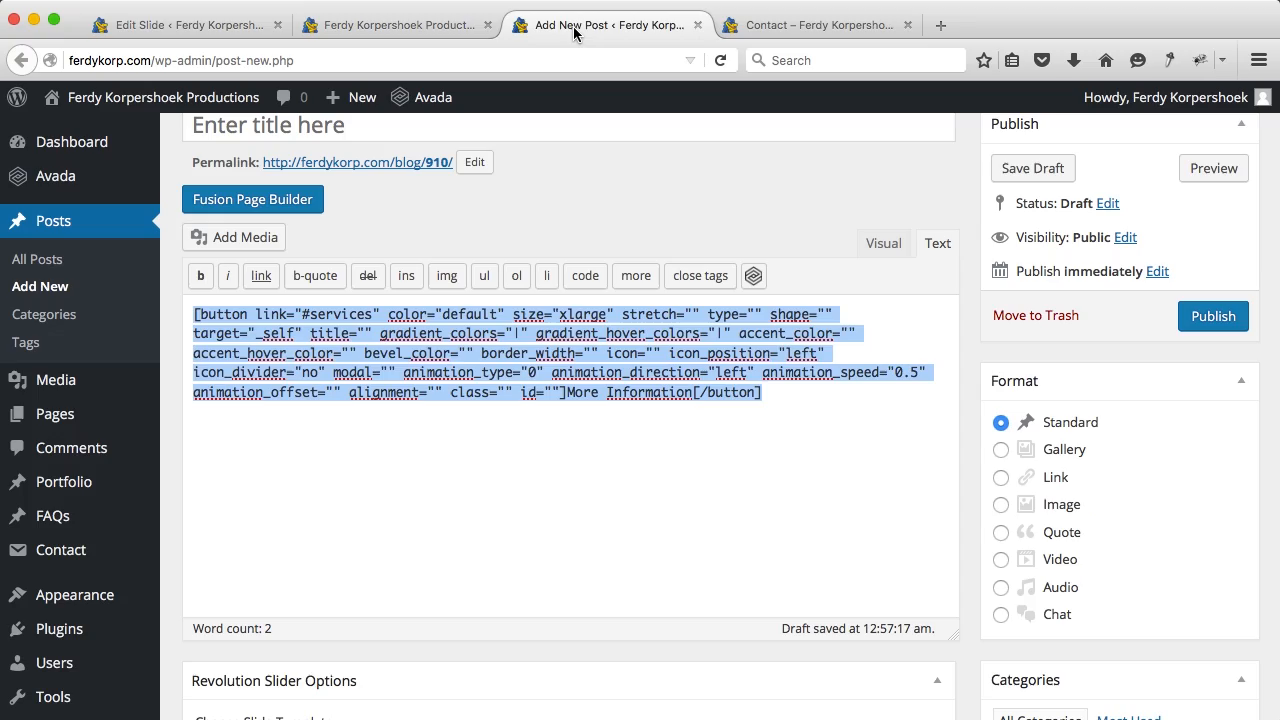
Step: In the page builder, set the post's button animation to Slide from the Left
click(292, 204)
scroll(476, 281, down, 5)
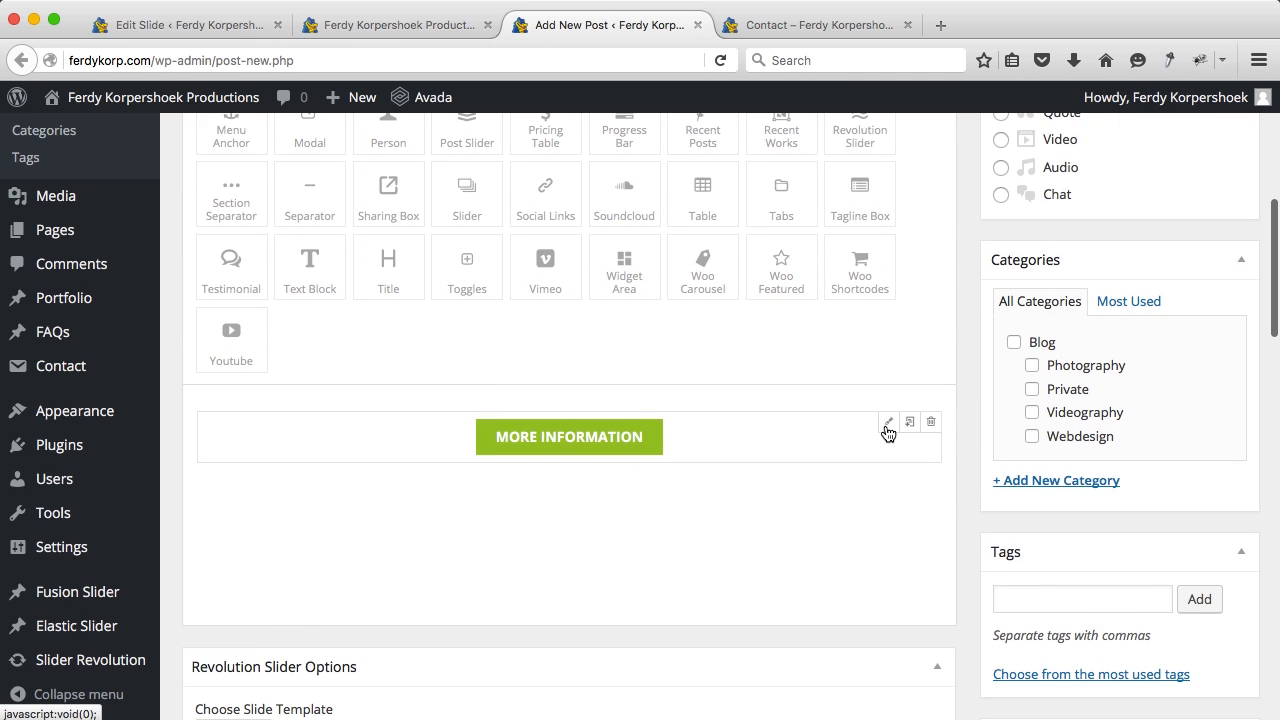
click(887, 424)
scroll(885, 432, down, 10)
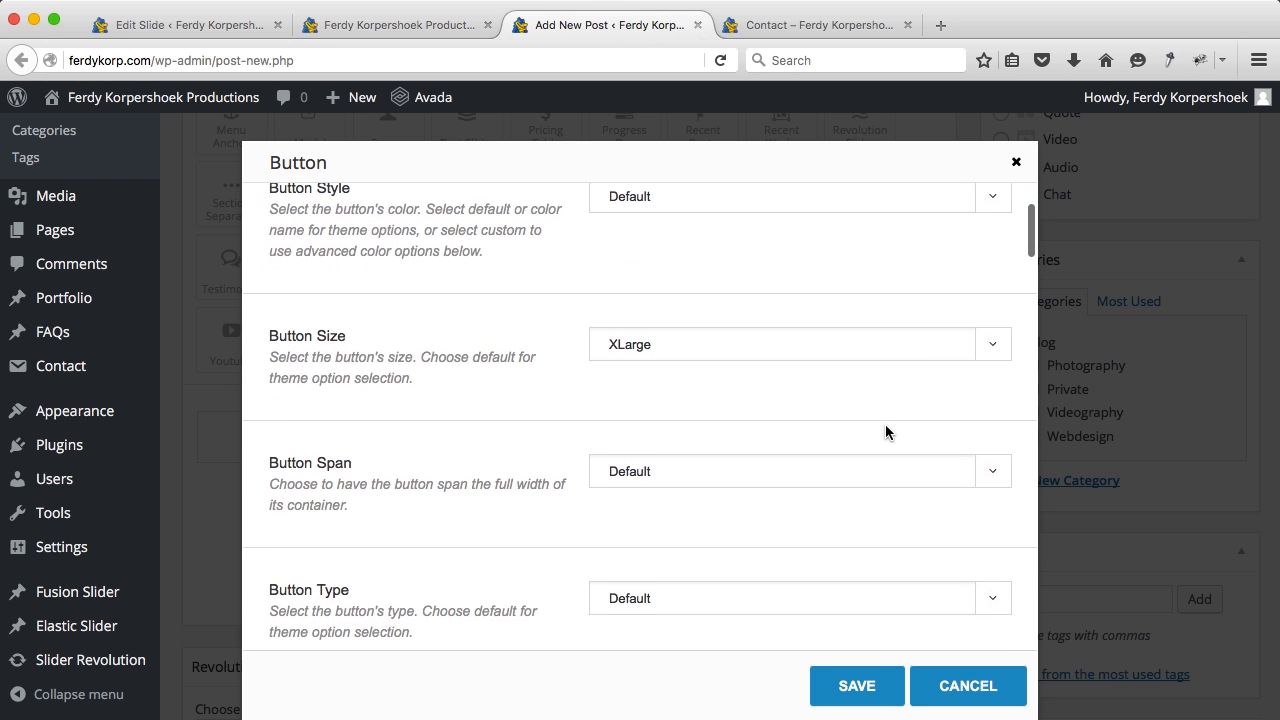
scroll(885, 428, down, 10)
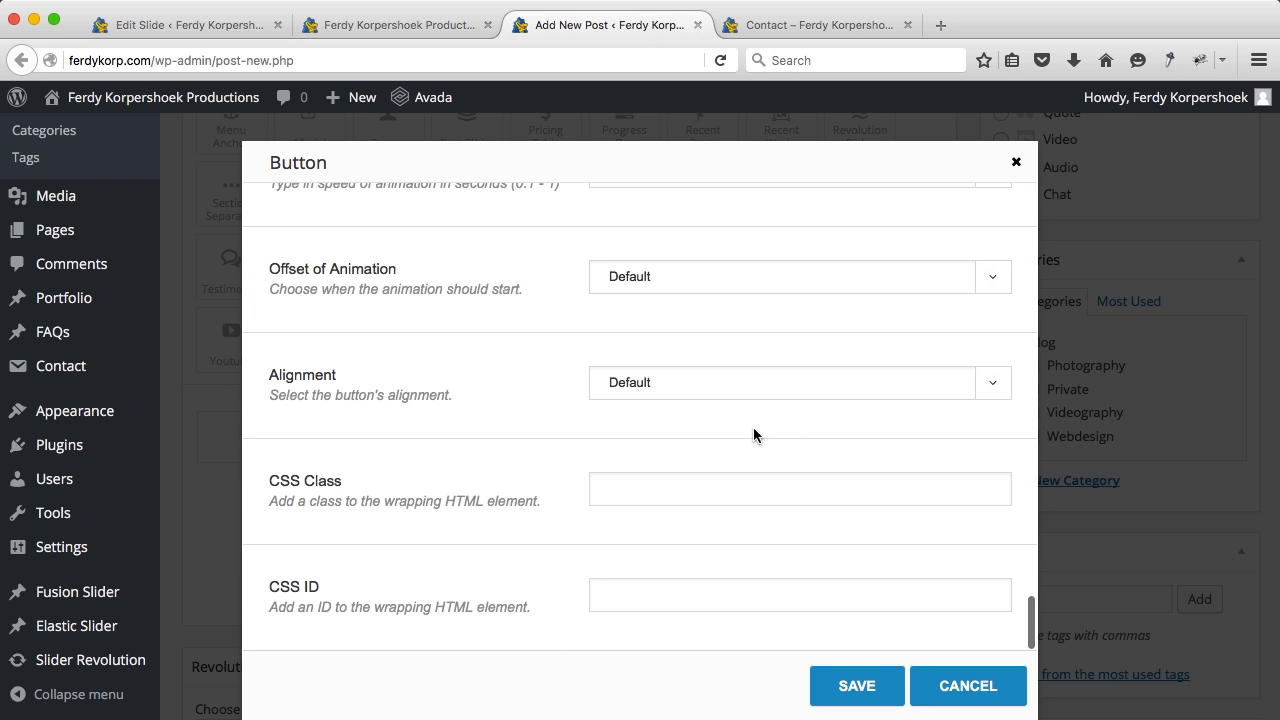
scroll(676, 419, up, 4)
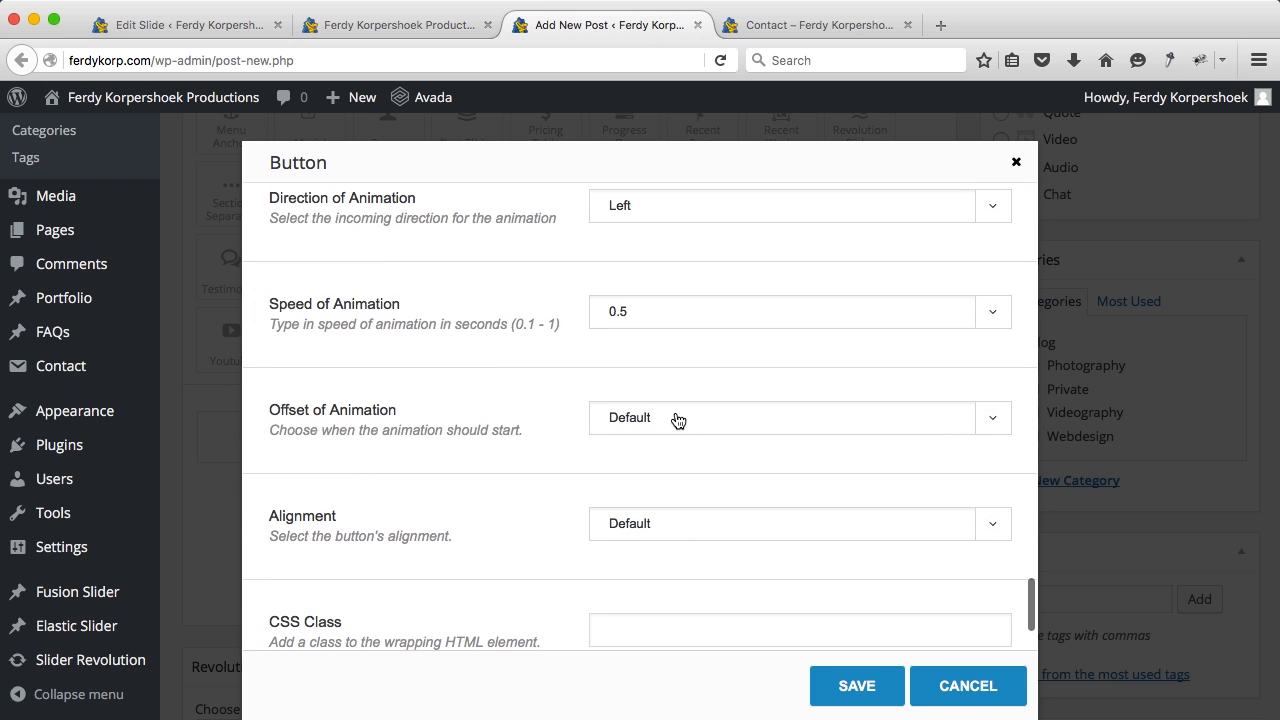
scroll(677, 420, up, 1)
click(622, 358)
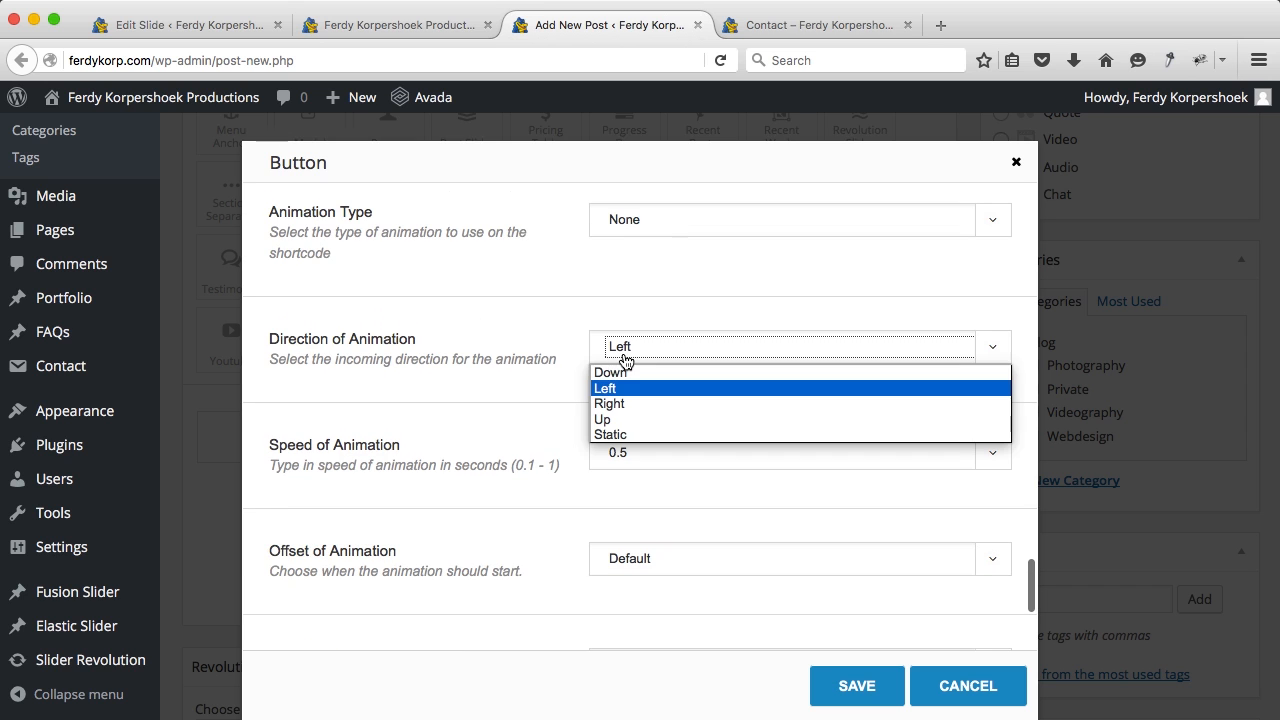
click(620, 388)
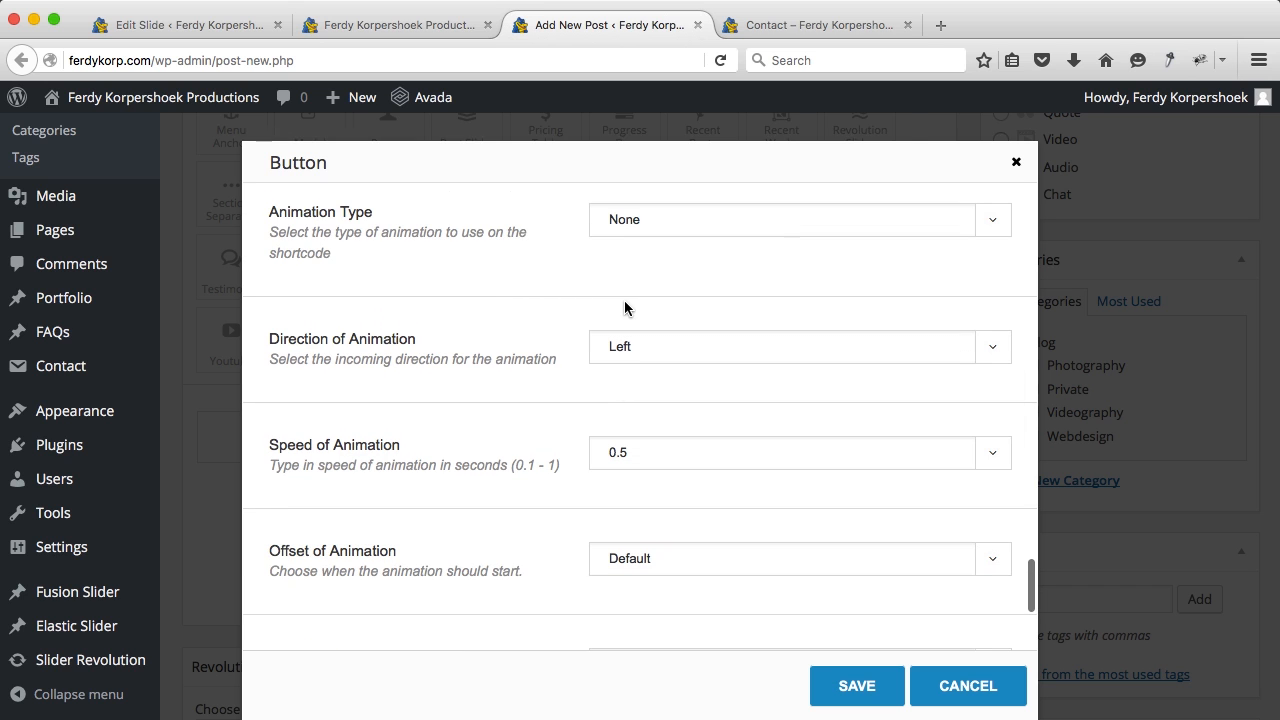
click(646, 232)
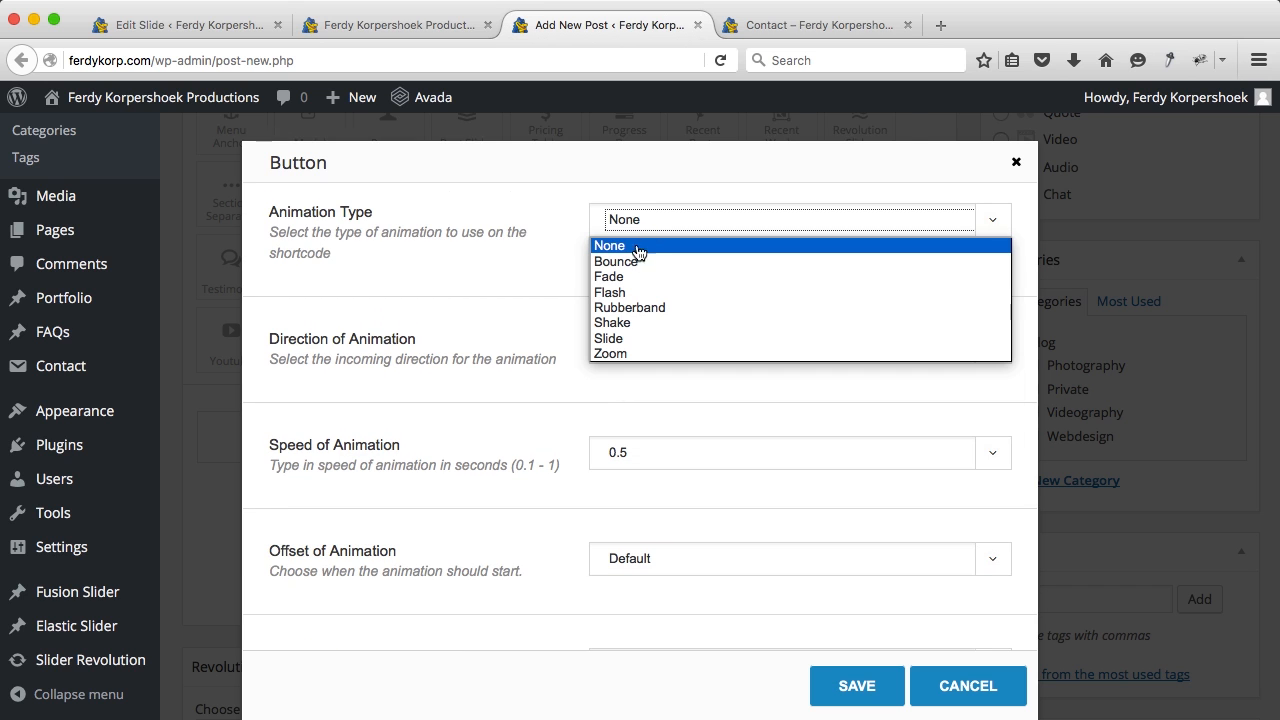
click(621, 338)
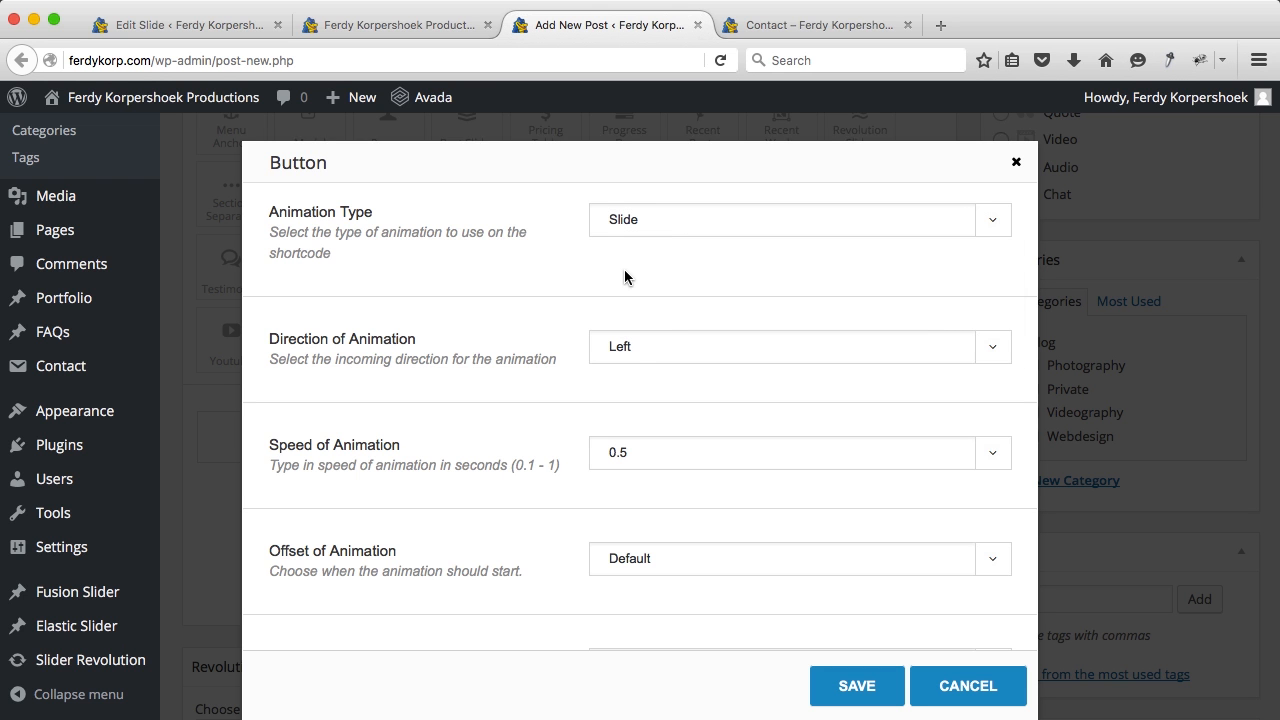
scroll(624, 277, up, 8)
scroll(624, 269, up, 10)
scroll(625, 271, up, 2)
click(772, 25)
click(361, 59)
key(super+c)
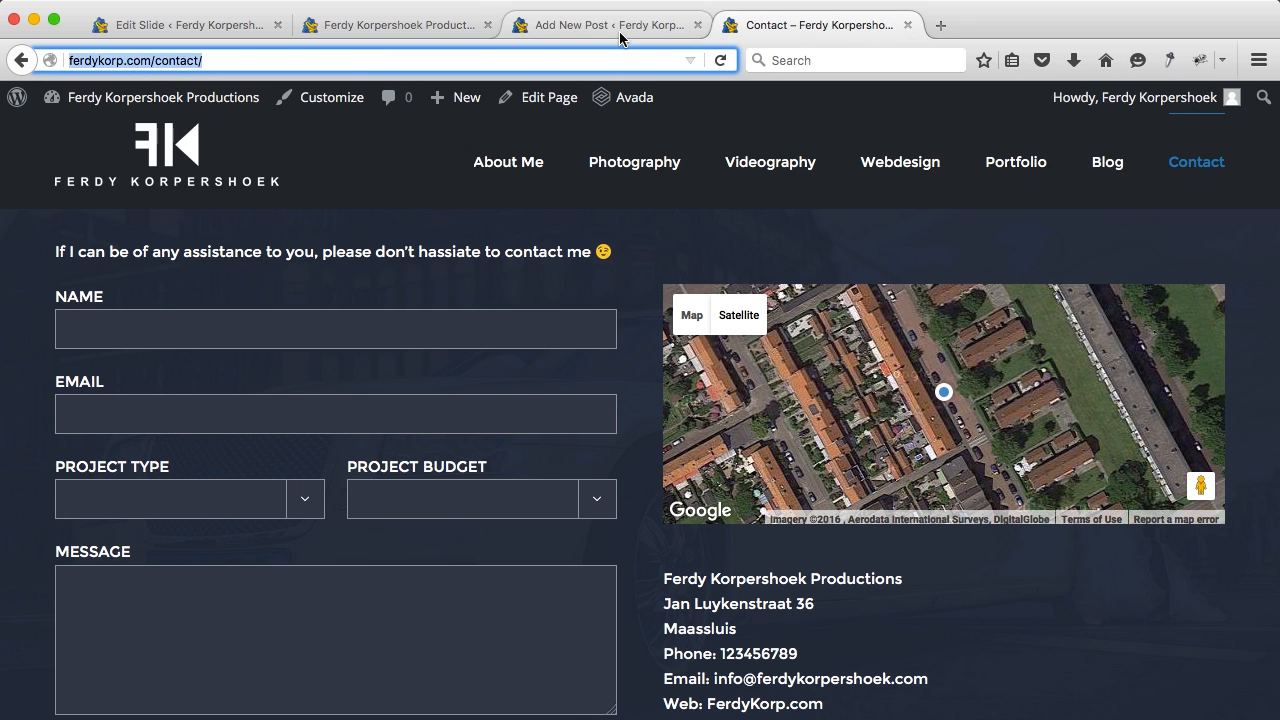
click(619, 31)
click(666, 231)
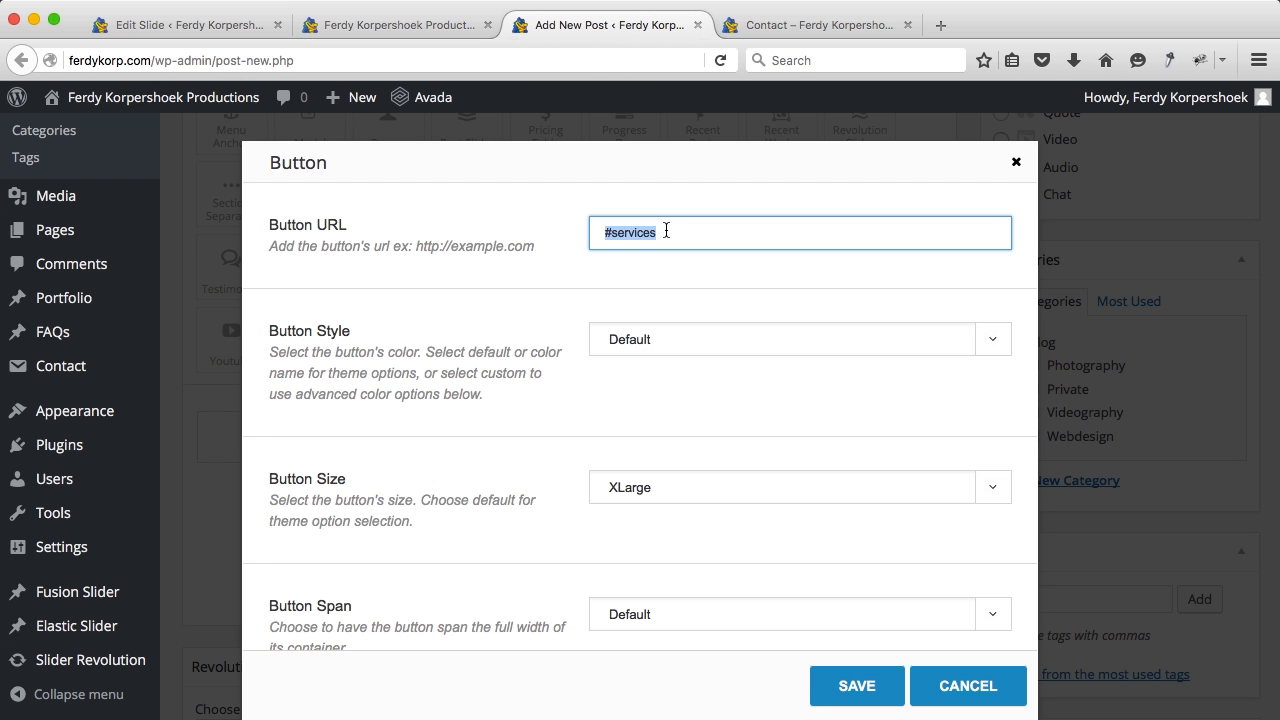
key(super+v)
Step: Change the button text to 'Contact' and save the button settings
scroll(548, 337, down, 10)
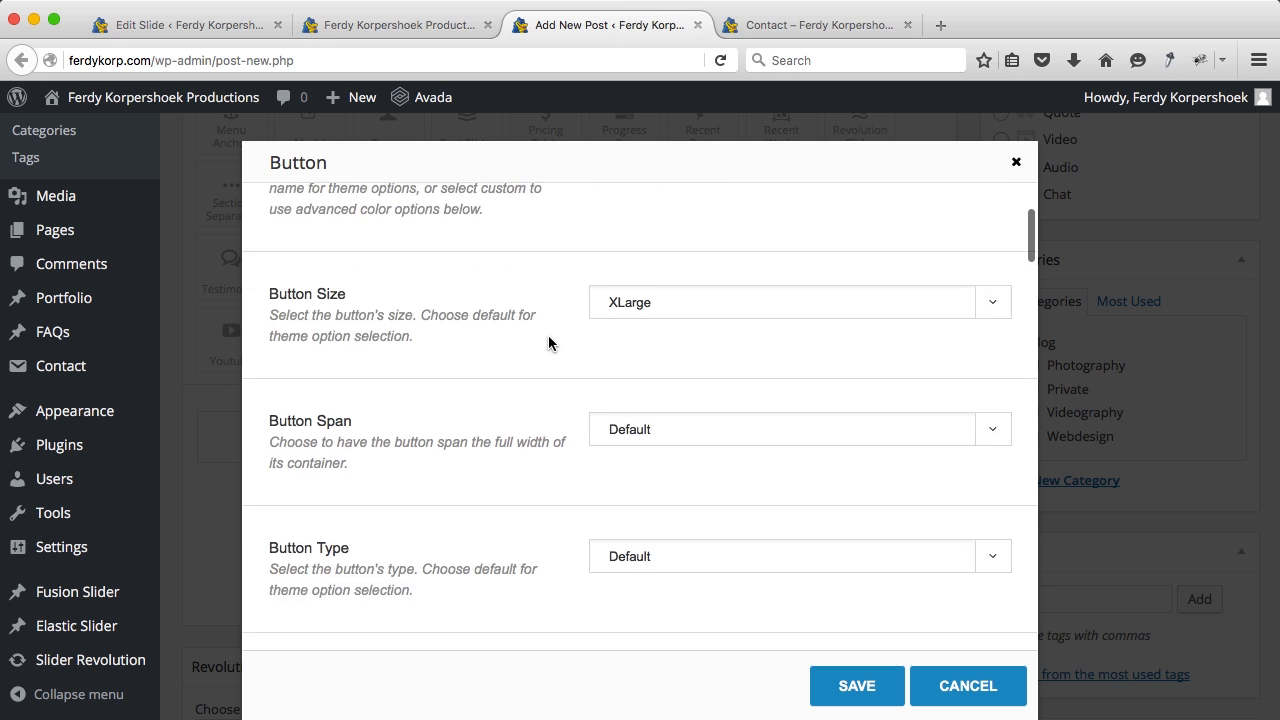
scroll(548, 343, down, 1)
triple_click(637, 390)
text(Contact)
click(837, 686)
scroll(860, 402, down, 5)
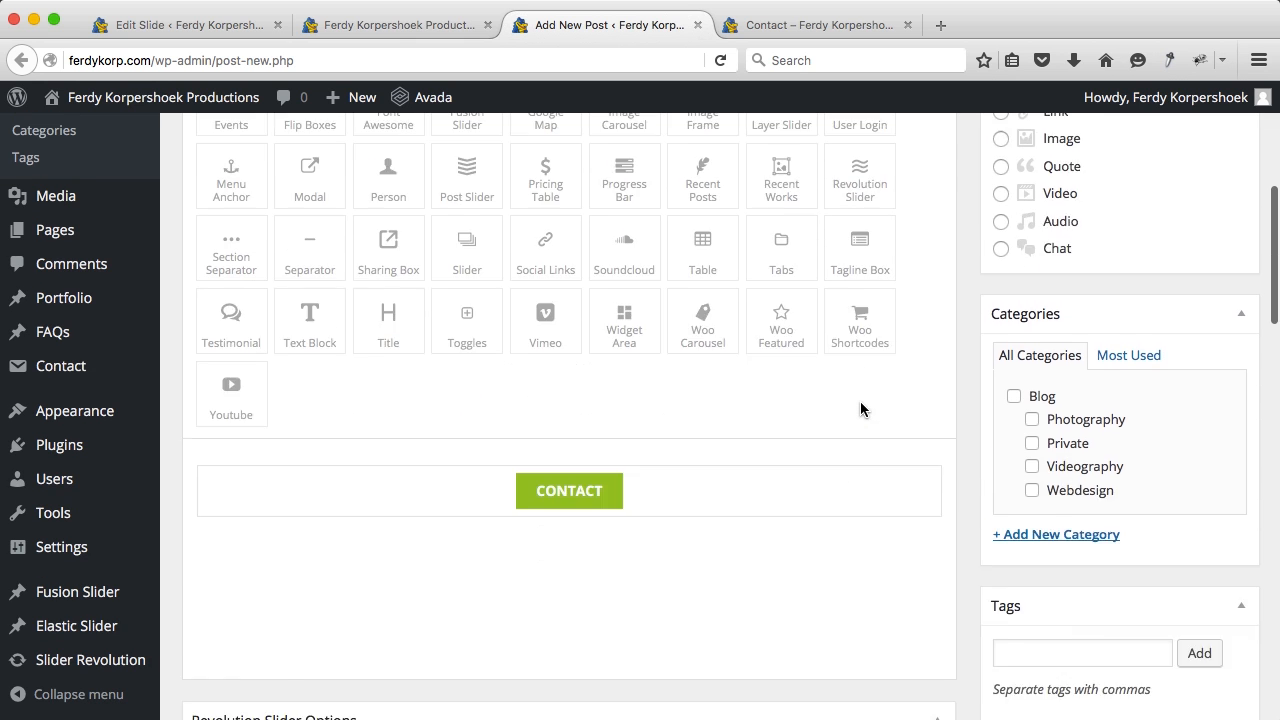
scroll(626, 281, up, 8)
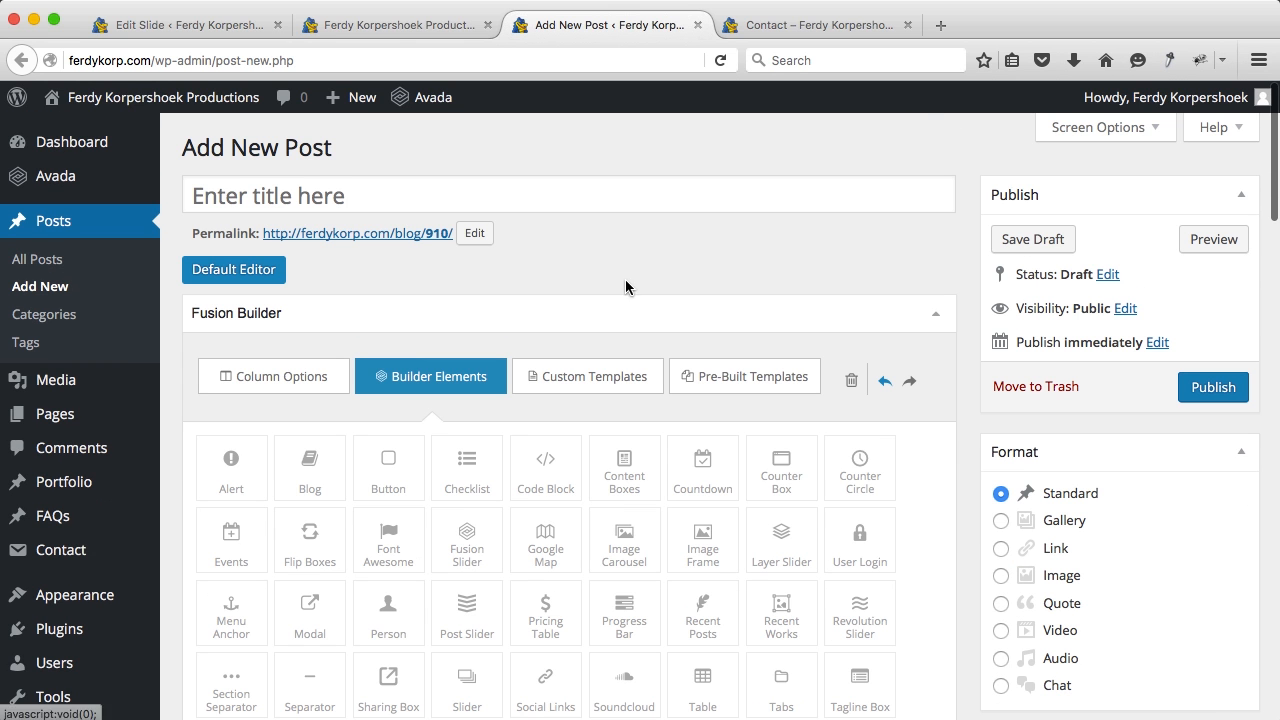
Step: Copy the Contact button shortcode from the post into the Home slide's Button #2 field
click(258, 270)
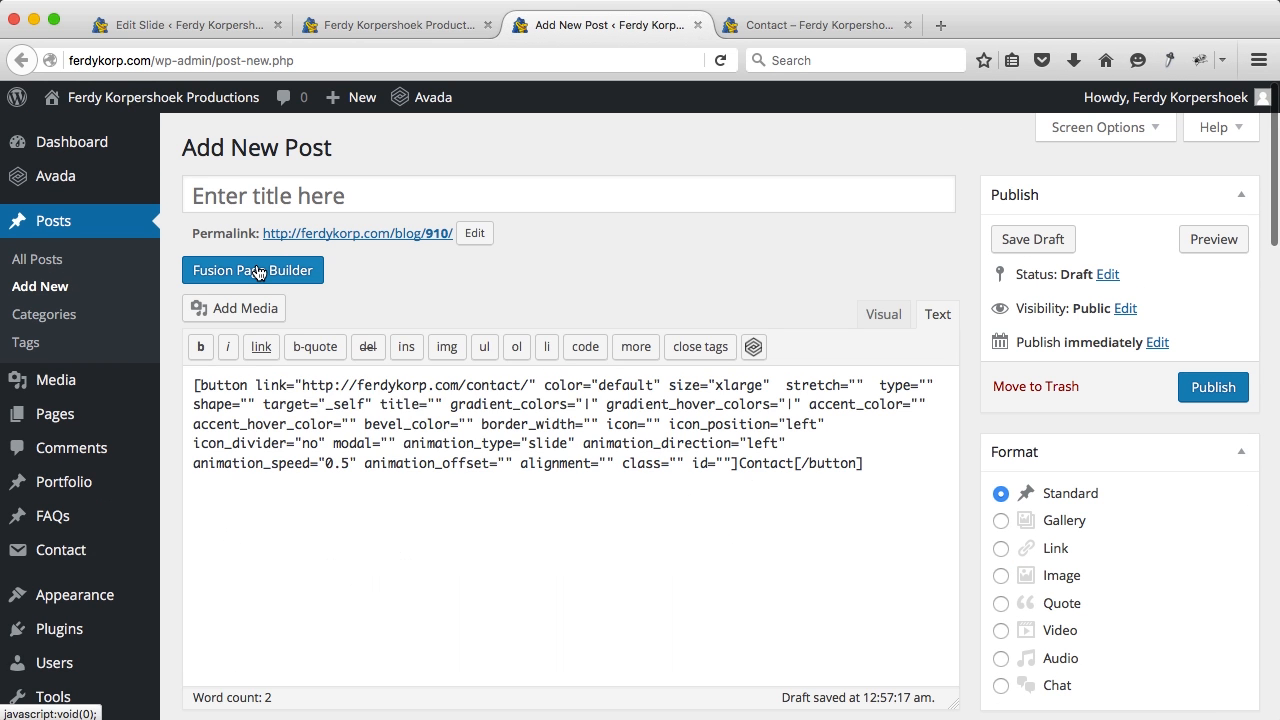
triple_click(497, 450)
key(super+c)
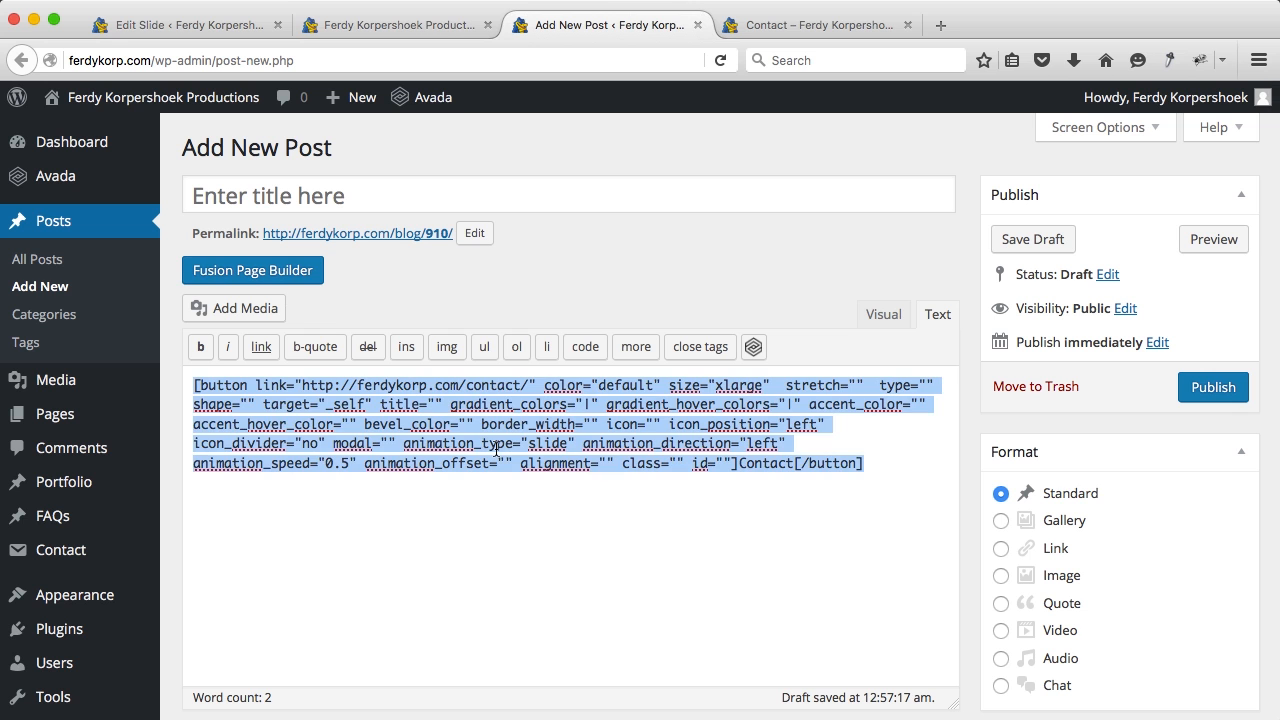
click(243, 24)
scroll(555, 410, down, 5)
scroll(555, 410, down, 15)
click(604, 478)
key(super+v)
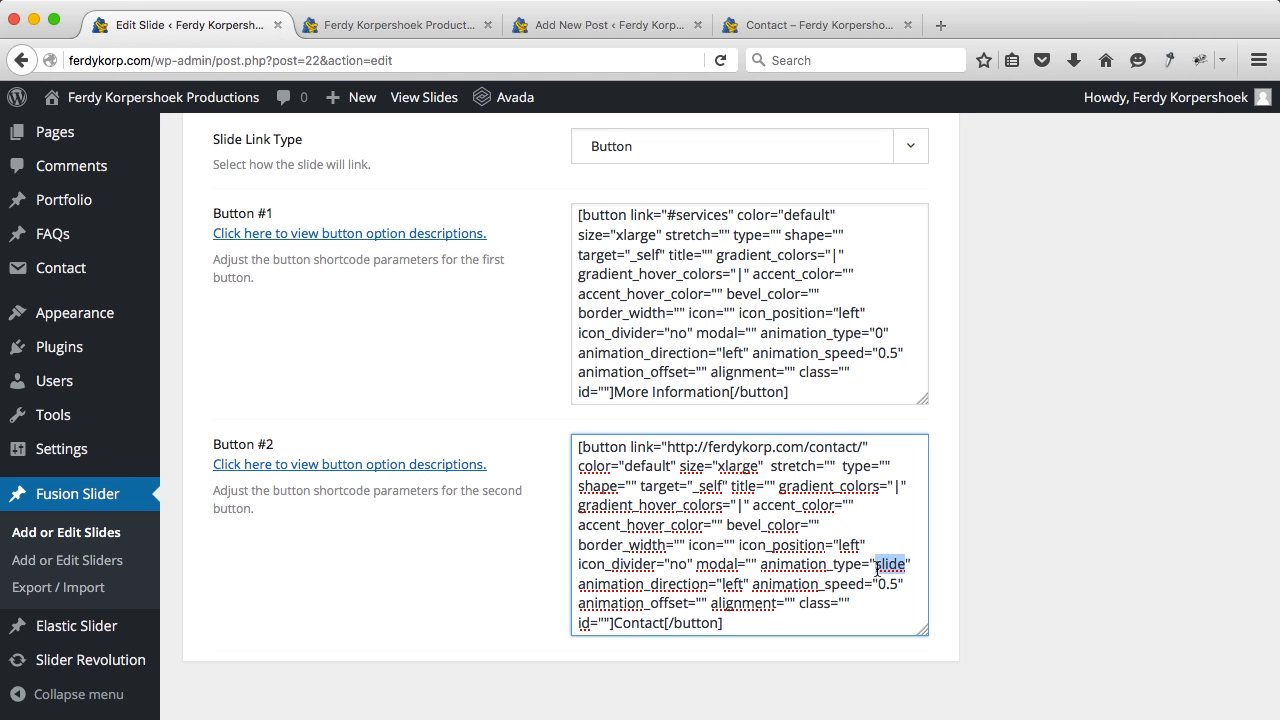
Step: Set Button #1's animation type to slide and Button #2's animation direction to right
click(880, 333)
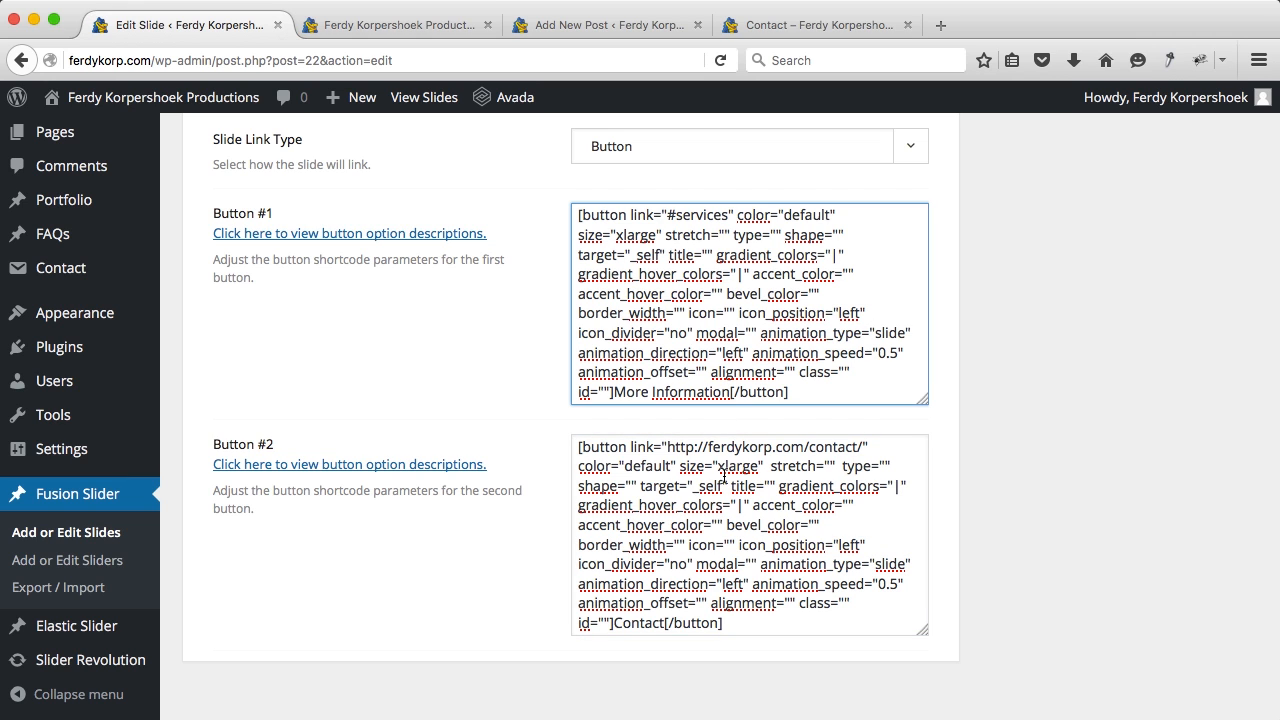
click(745, 585)
key(BackSpace)
key(BackSpace)
key(BackSpace)
key(BackSpace)
text(right)
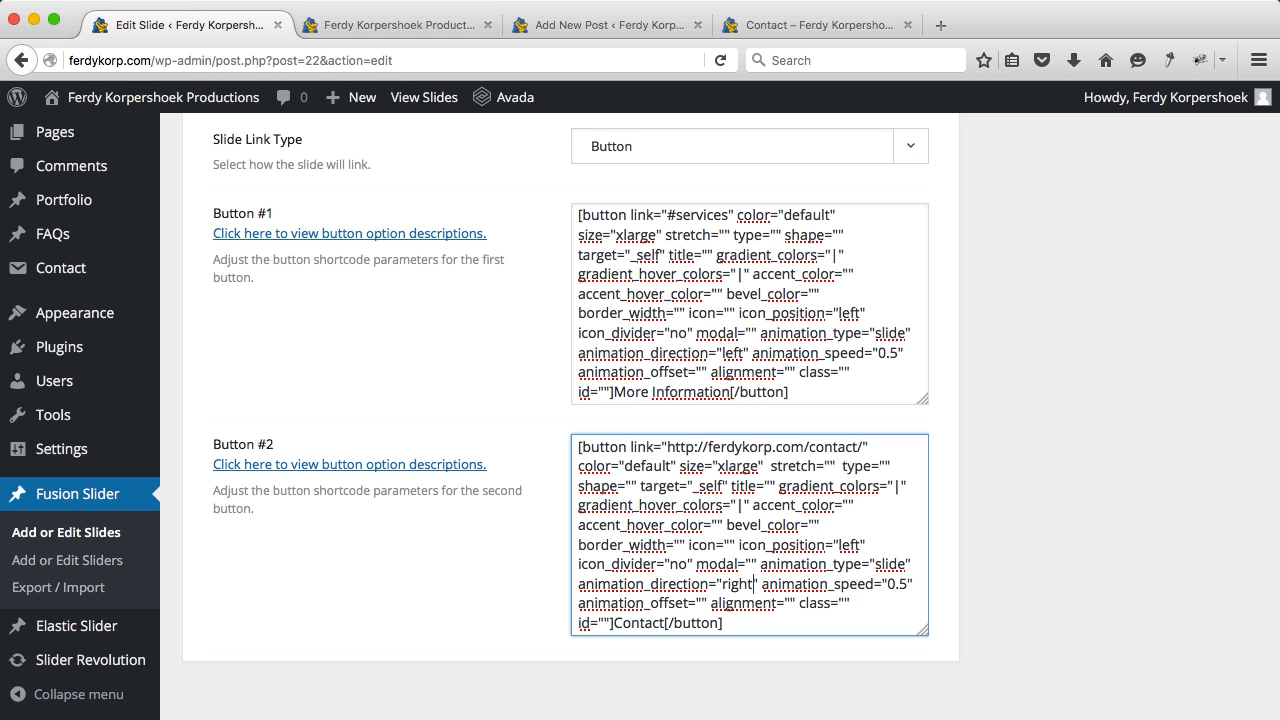
scroll(1058, 446, up, 20)
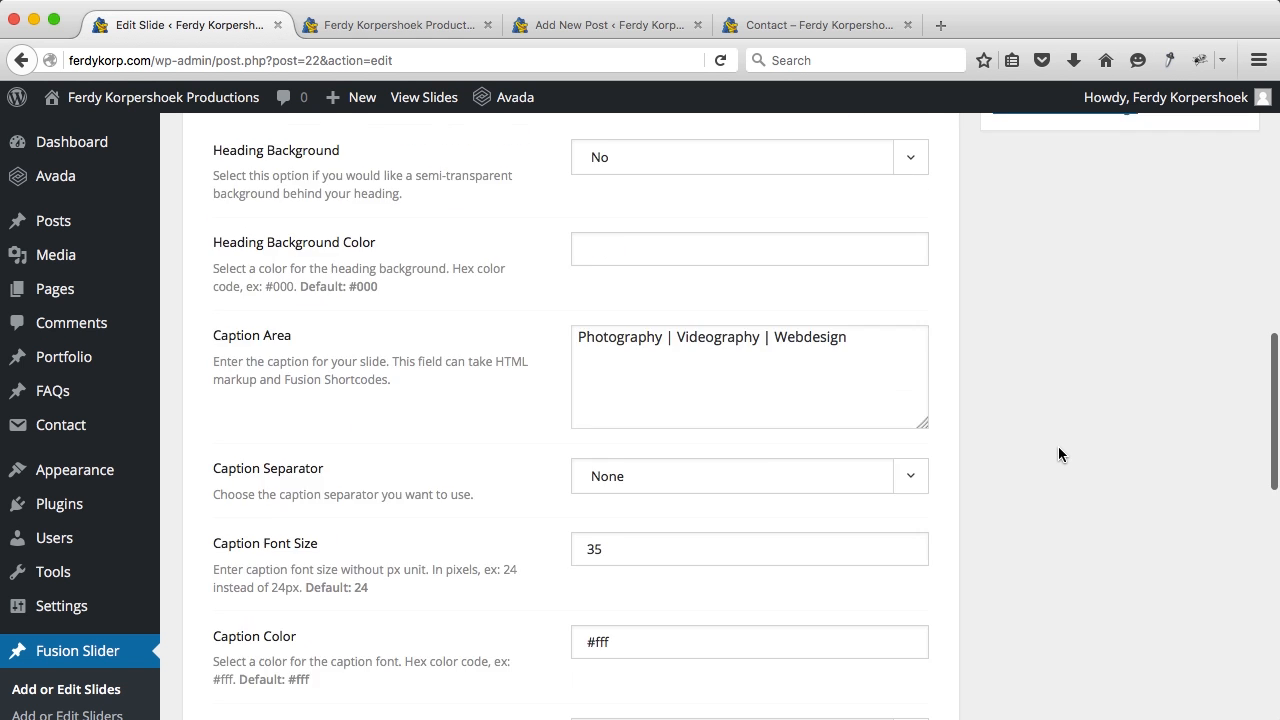
Step: Update the Home slide and reload the live home page to check both buttons
click(1199, 468)
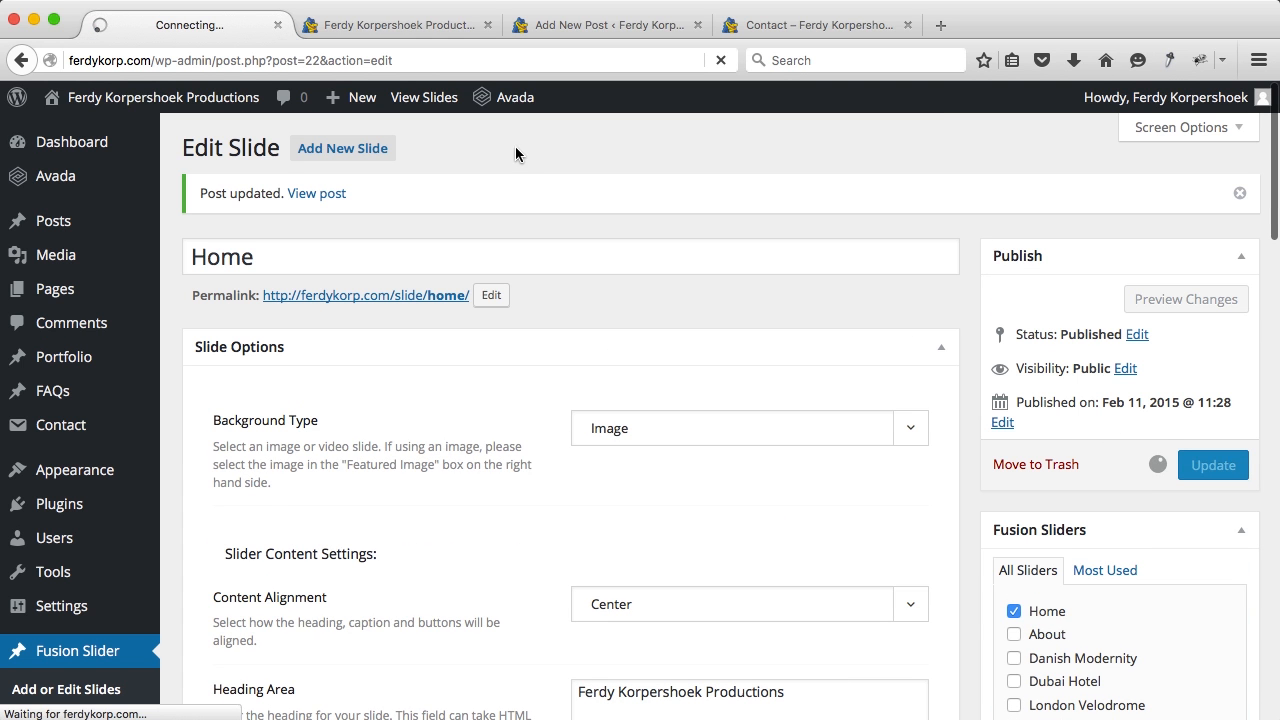
click(392, 23)
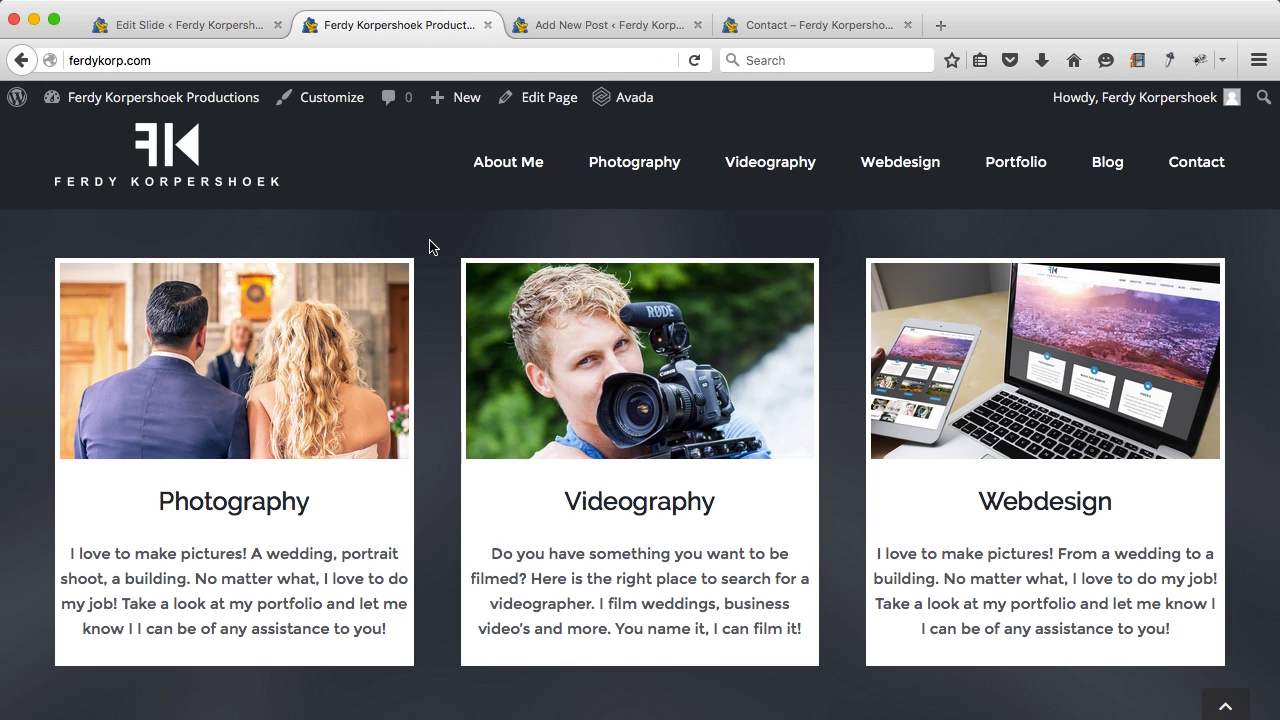
key(super+r)
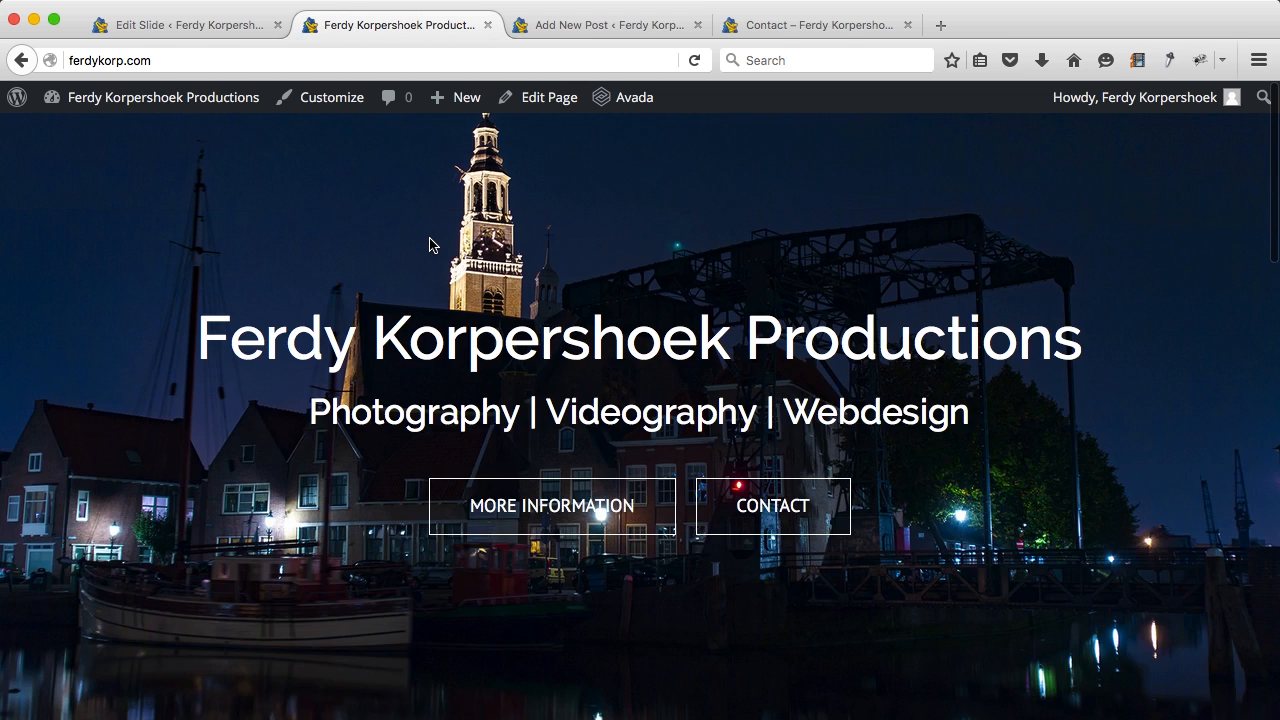
key(super+r)
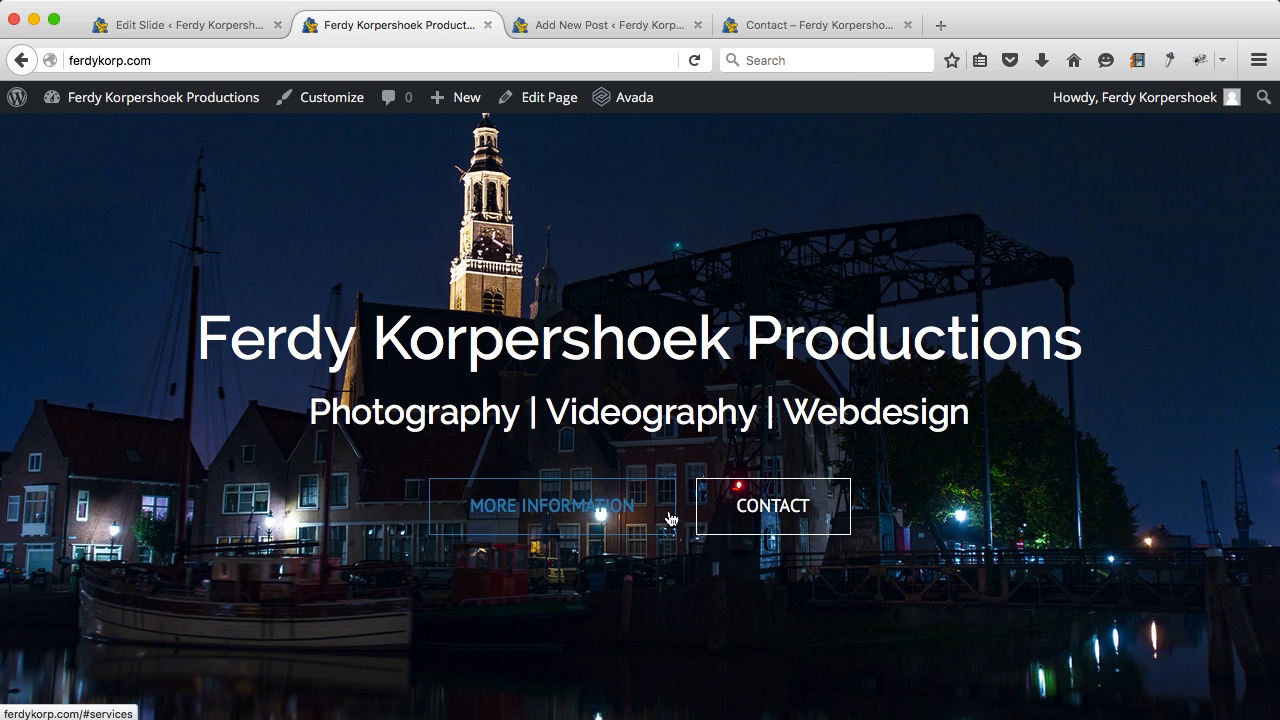
Step: Change the second button's animation speed to 0.2, update the slide, and preview the homepage
click(217, 32)
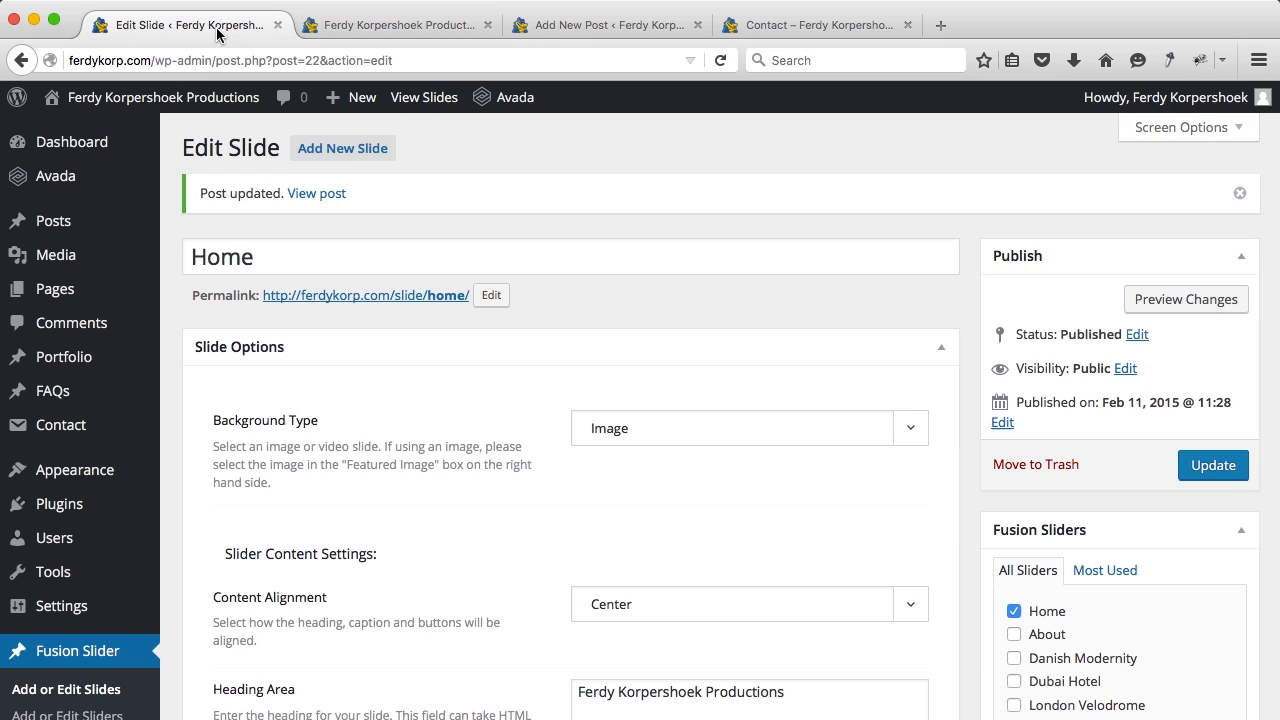
scroll(661, 464, down, 15)
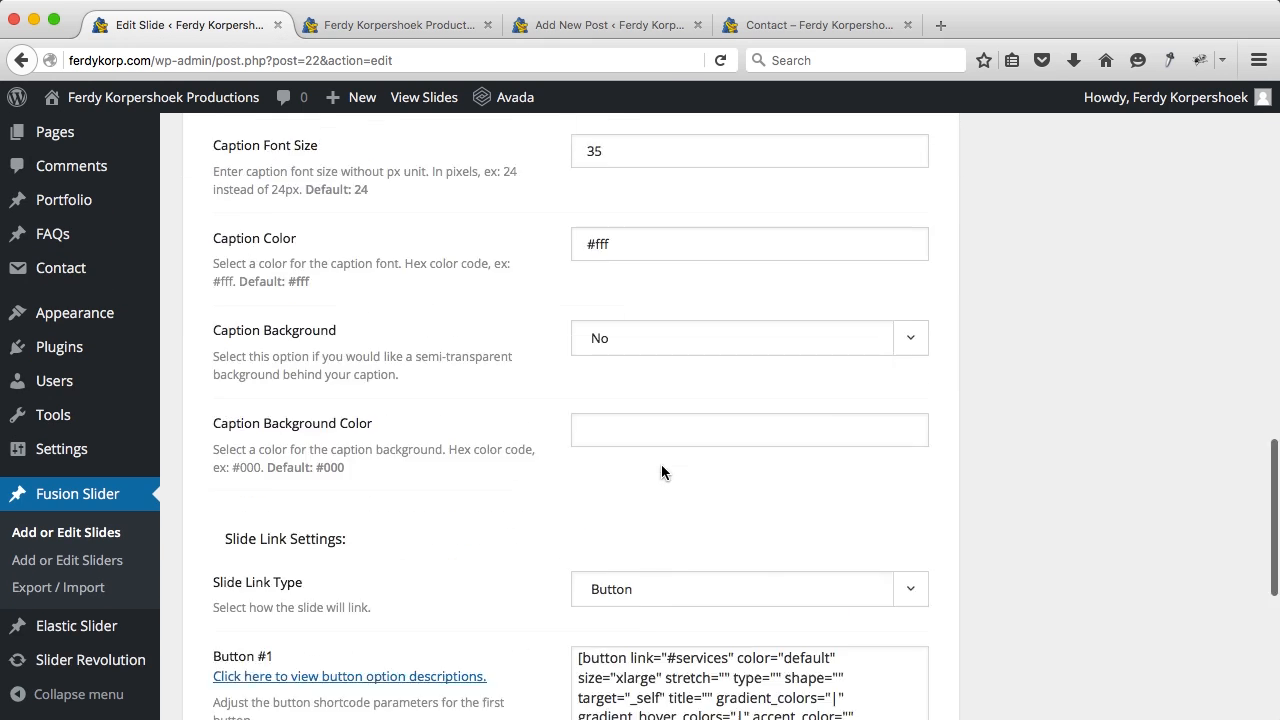
scroll(661, 466, down, 3)
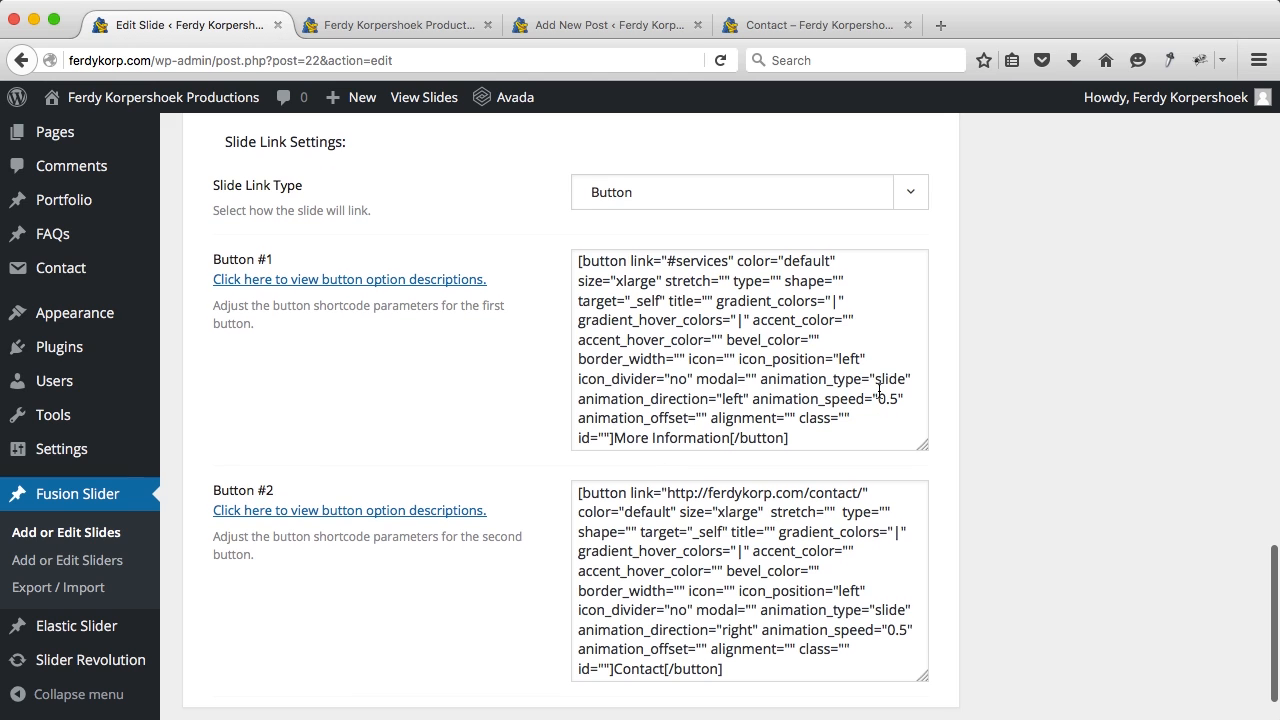
click(897, 400)
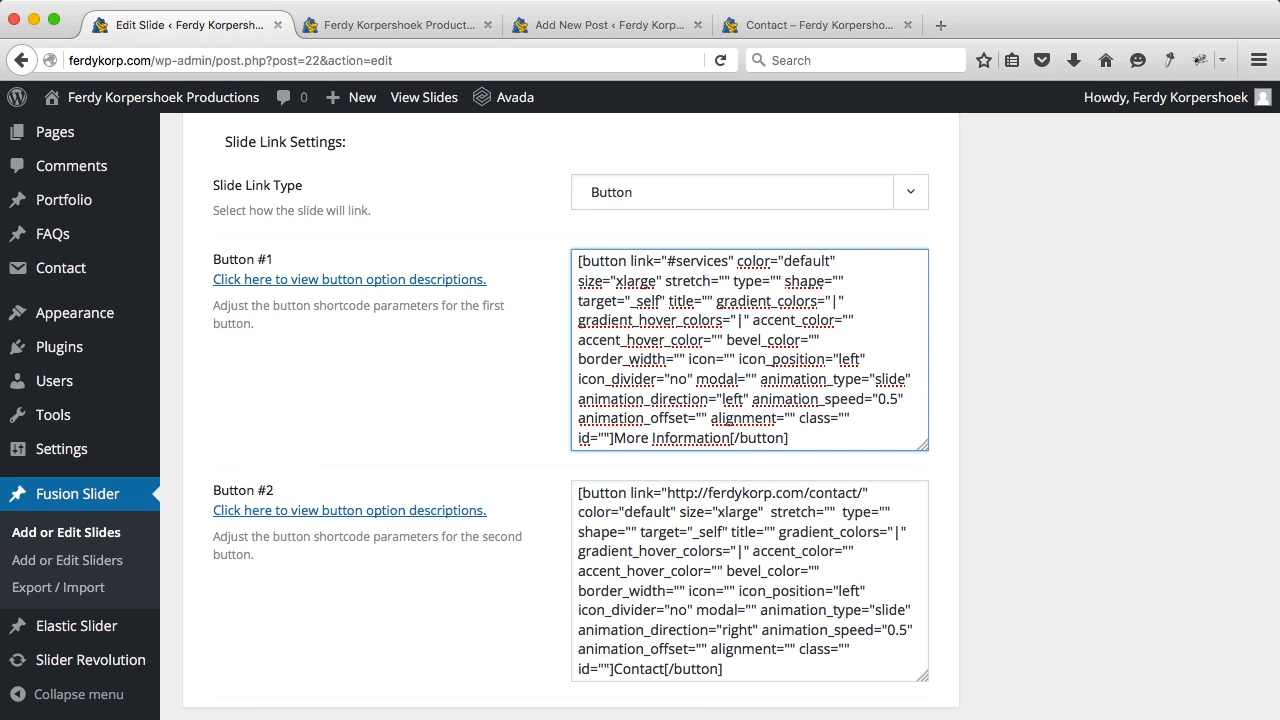
scroll(899, 399, down, 2)
click(905, 559)
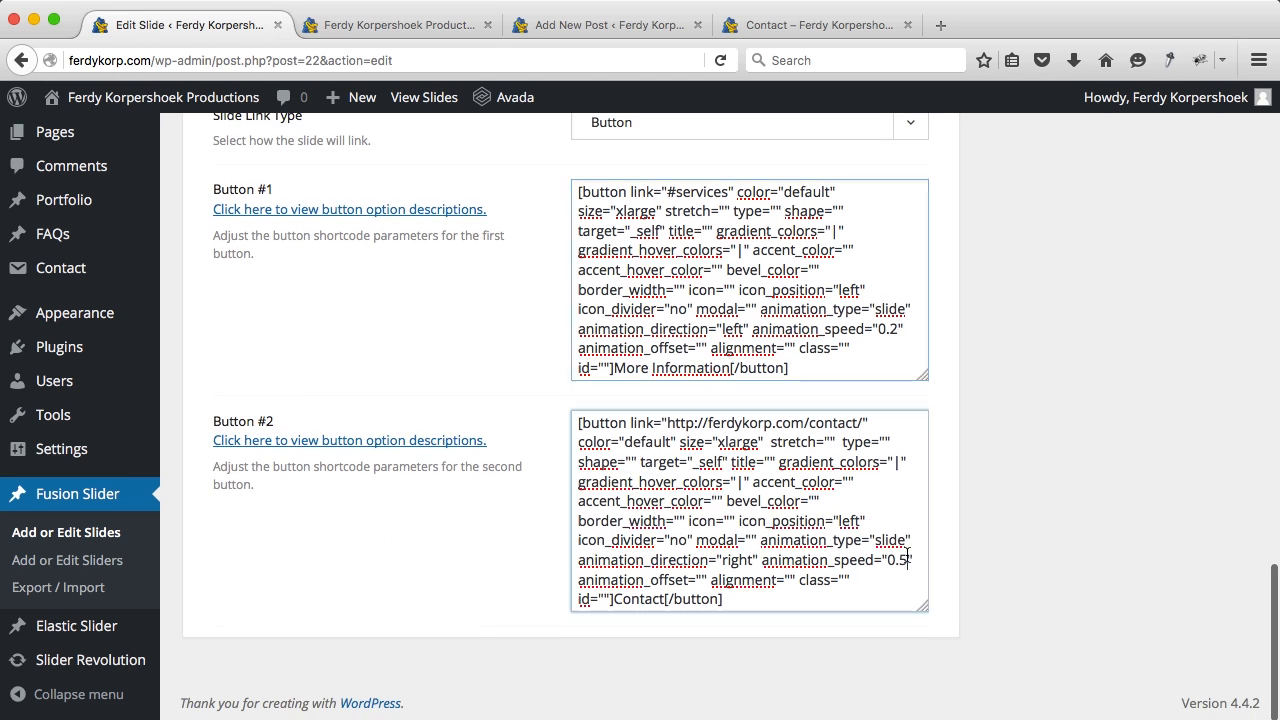
key(BackSpace)
text(2)
scroll(991, 461, up, 3)
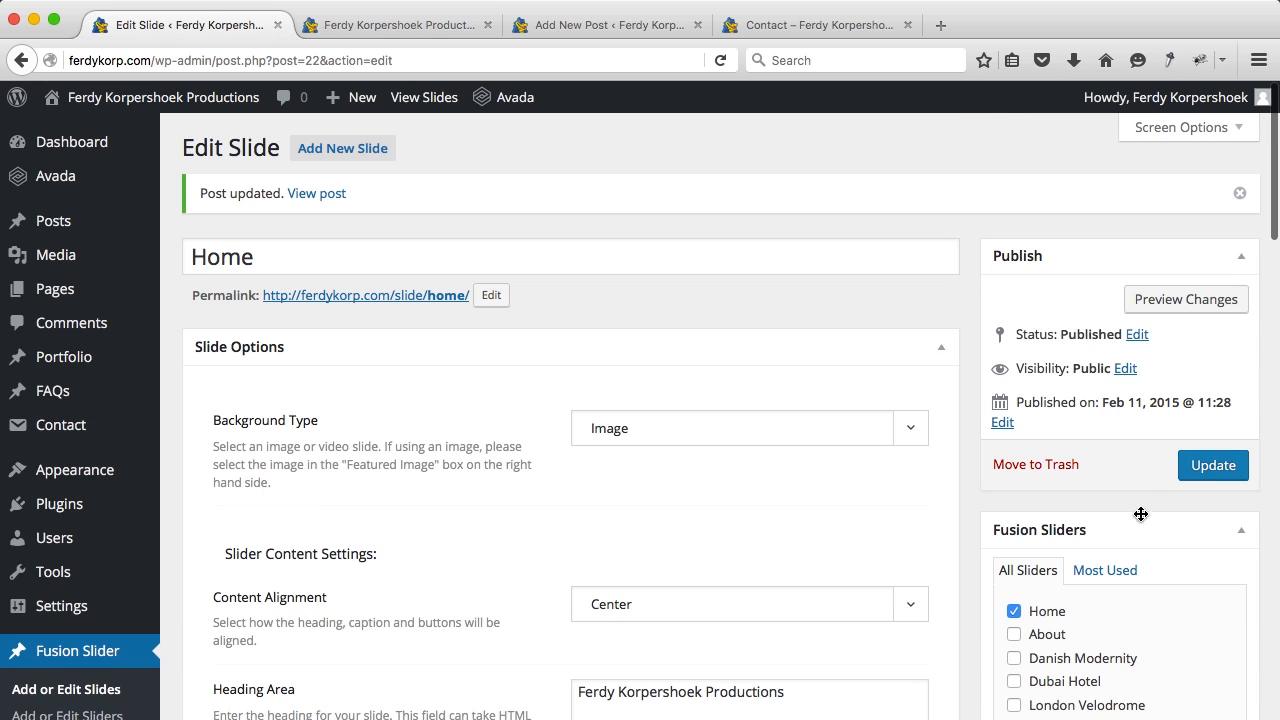
click(1213, 477)
click(388, 28)
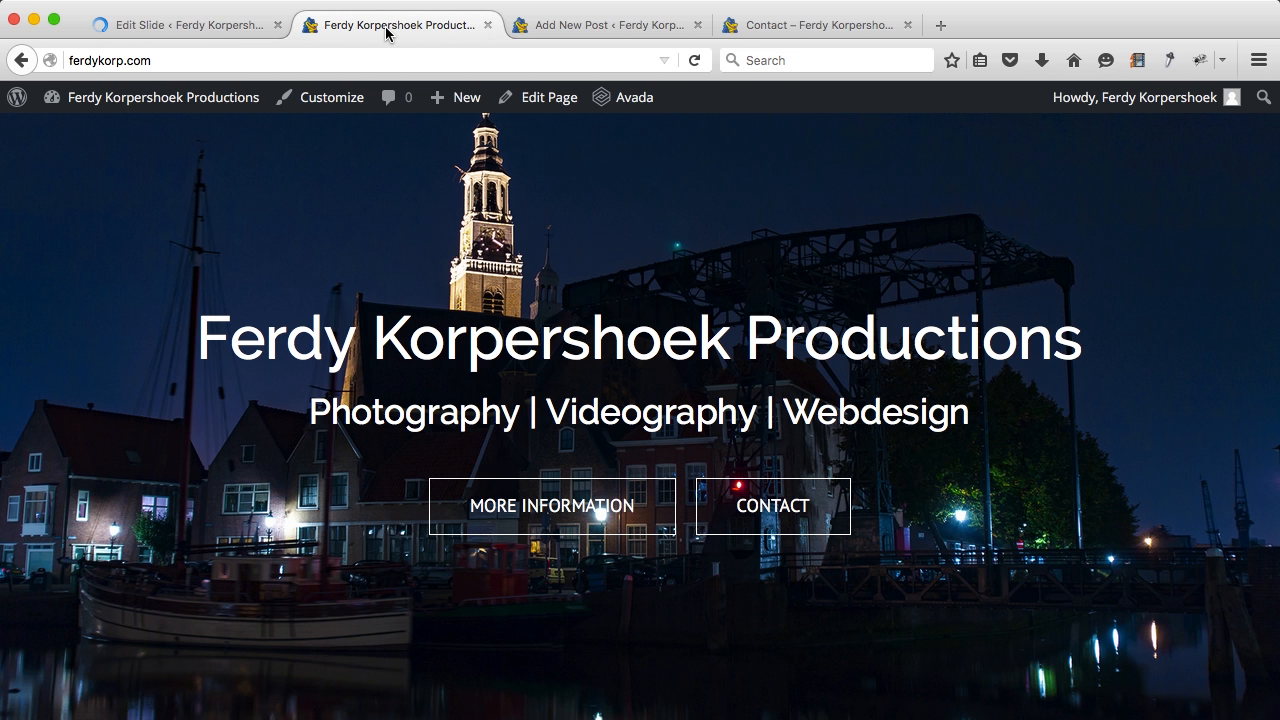
key(super+r)
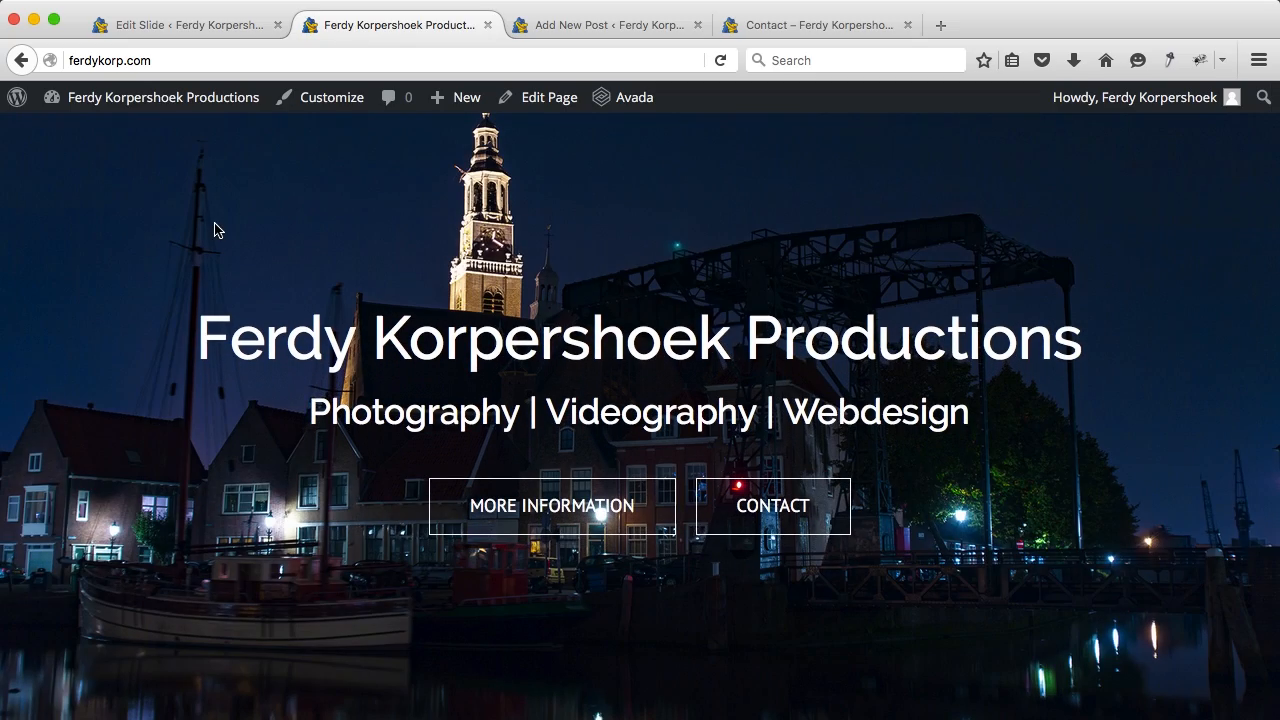
Step: Recheck both button shortcodes, save the slide again, reload the homepage, and close the new post tab
click(206, 28)
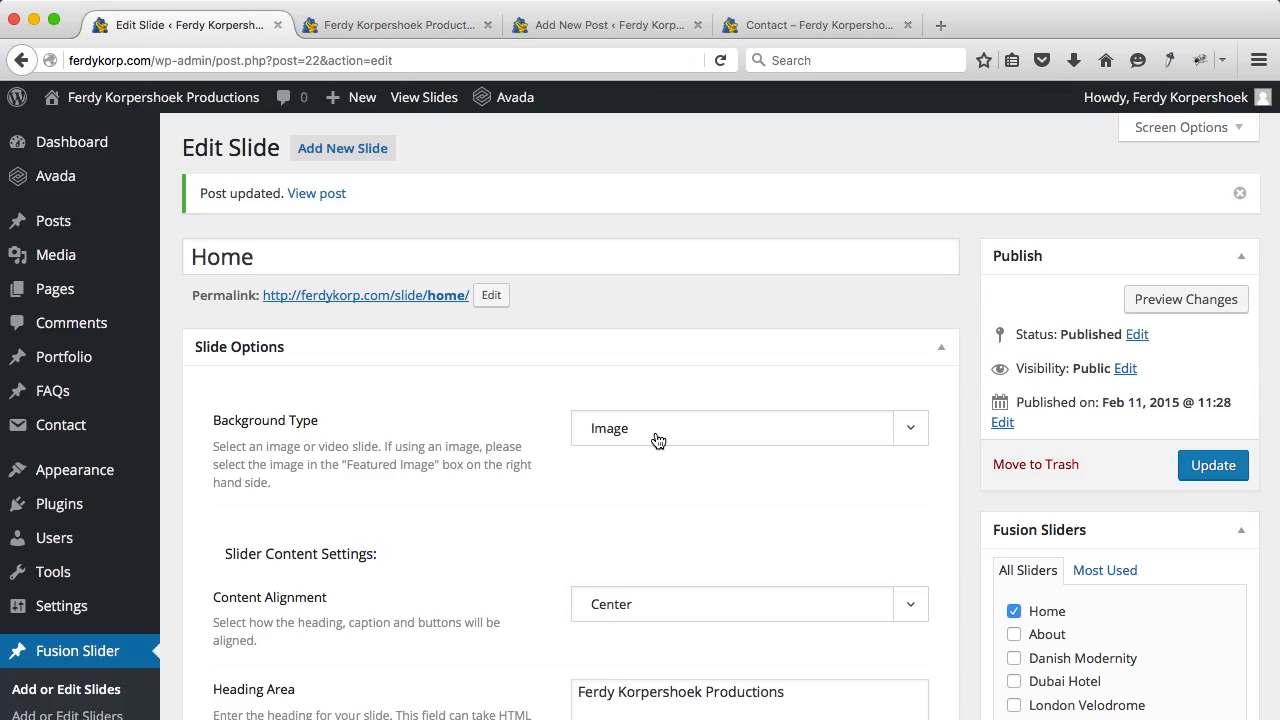
scroll(655, 437, down, 12)
scroll(656, 432, down, 10)
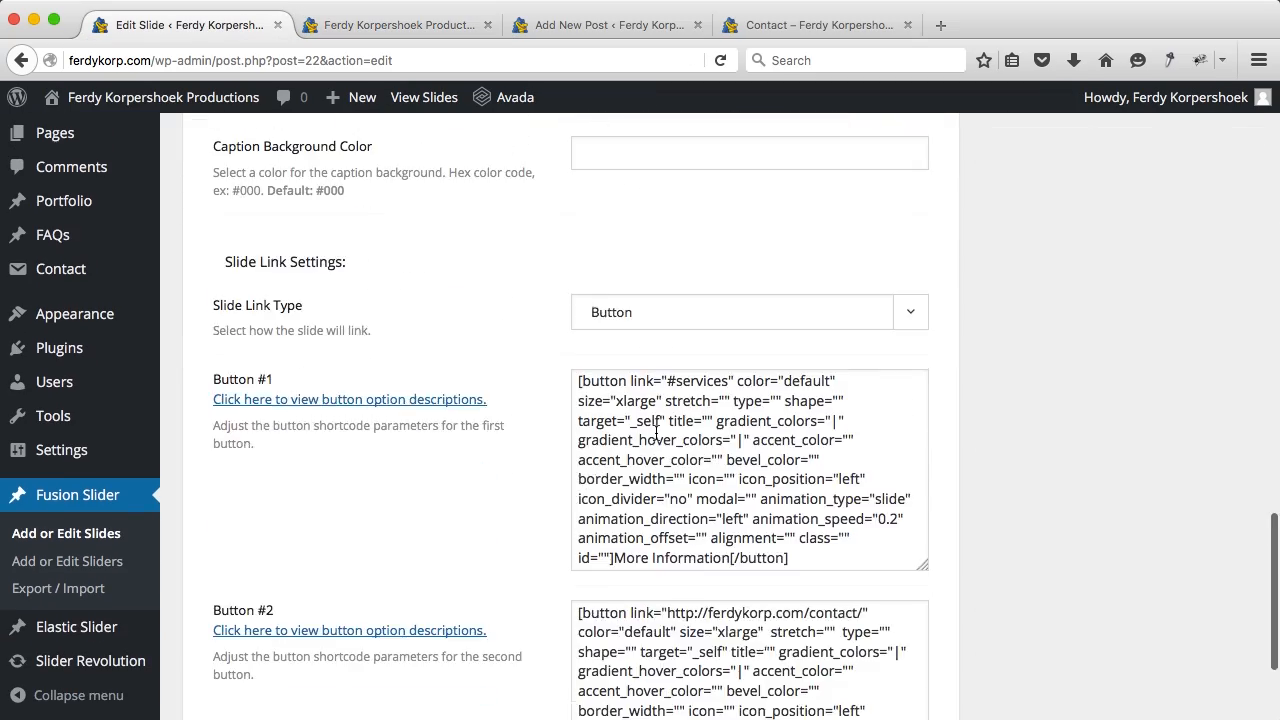
click(892, 418)
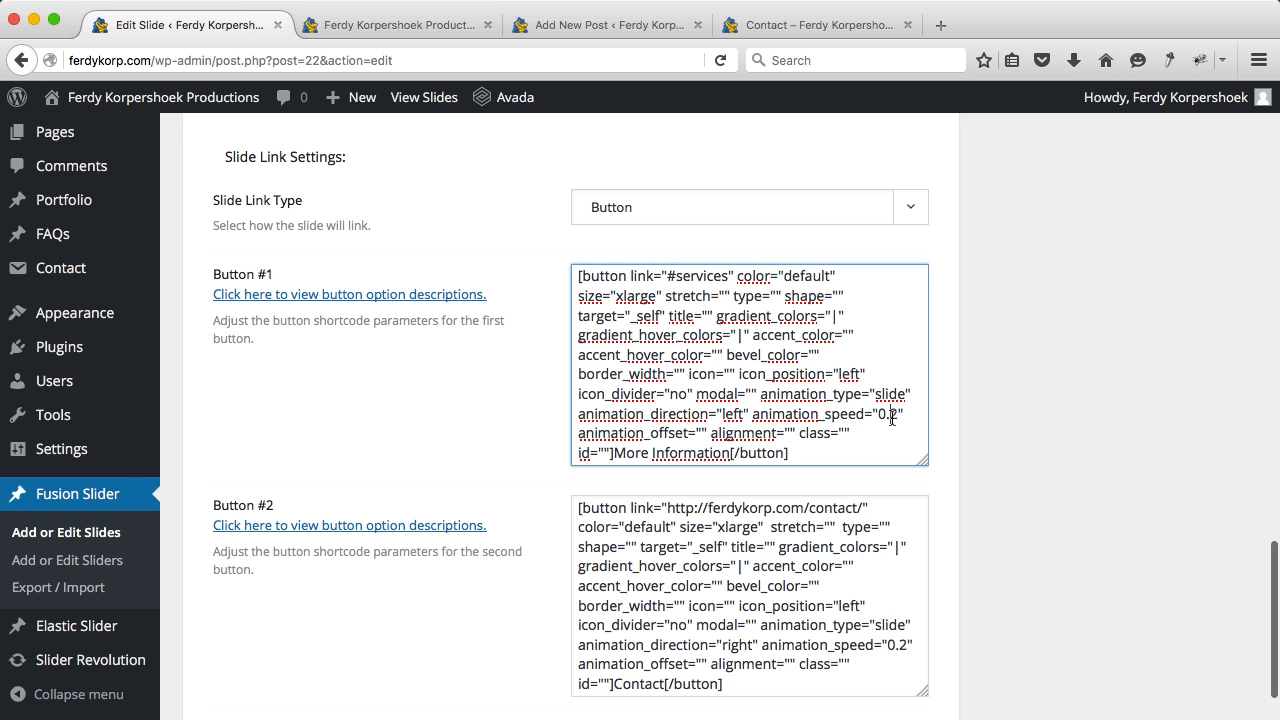
click(907, 646)
scroll(1003, 509, up, 15)
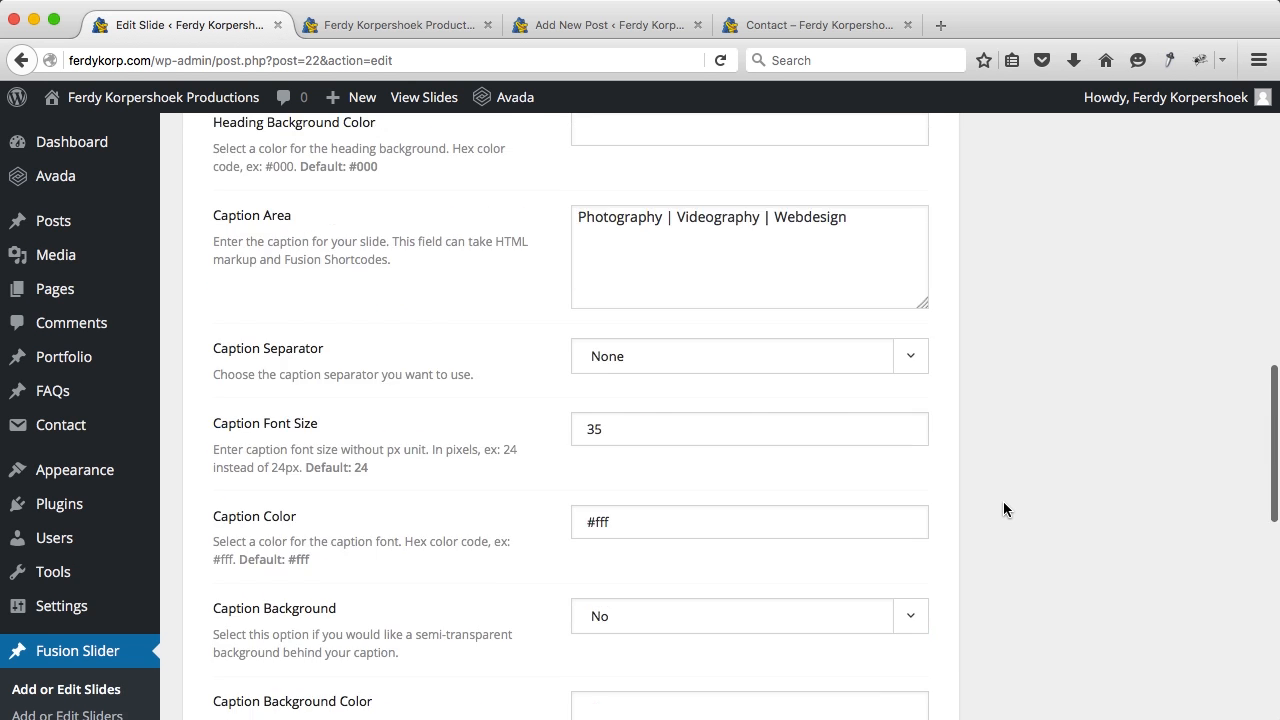
click(1213, 436)
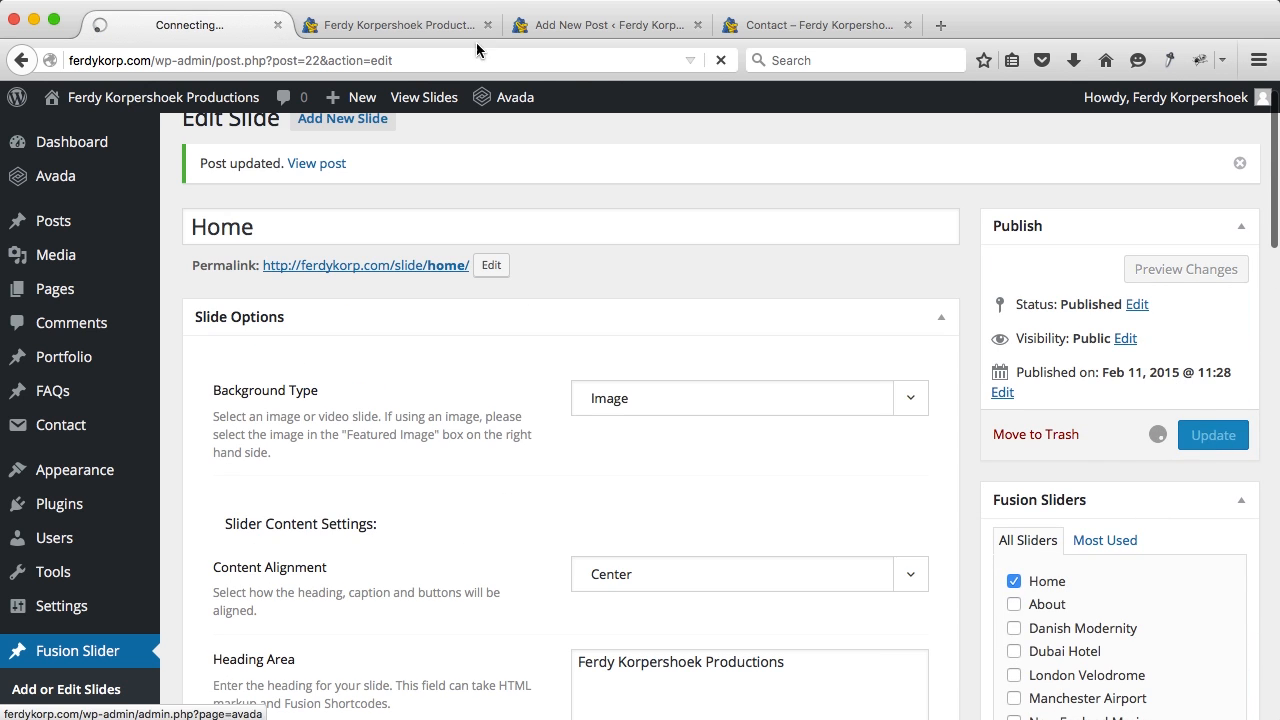
click(420, 27)
key(super+r)
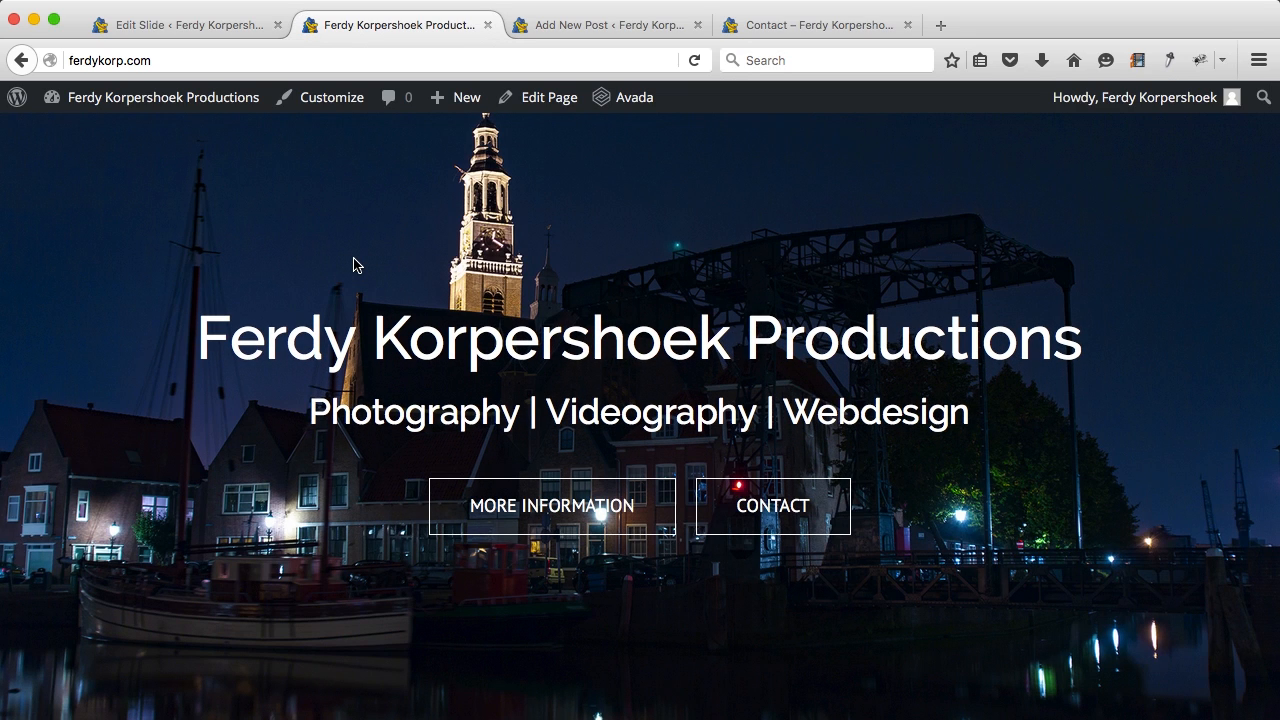
click(697, 25)
Step: Discard the unsaved new post, close the slide editing tab, and open the Home page editor
click(869, 365)
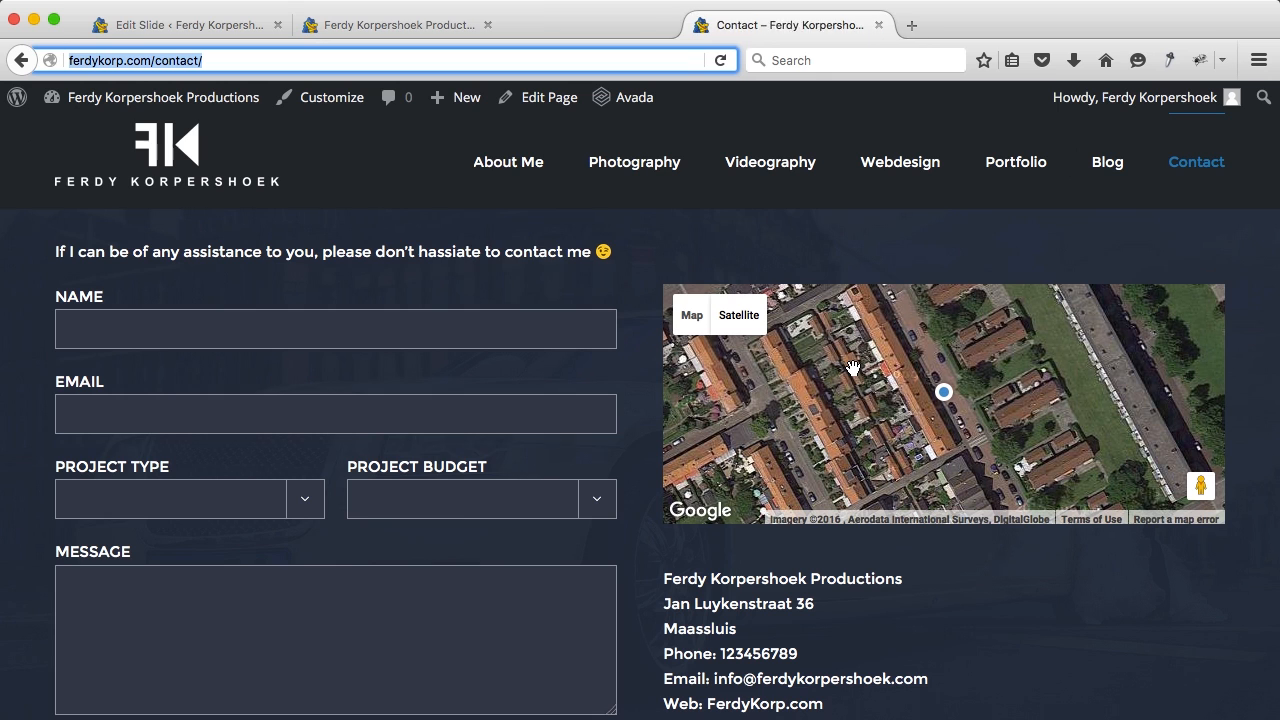
click(444, 28)
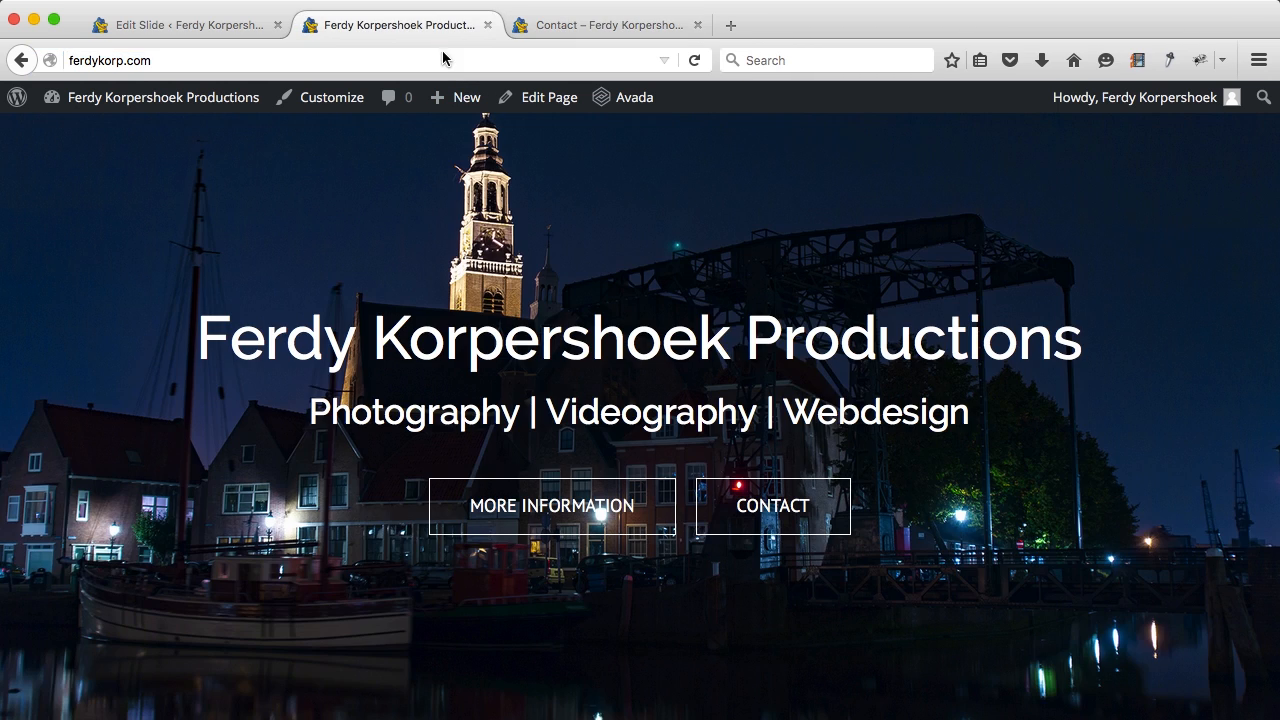
click(279, 25)
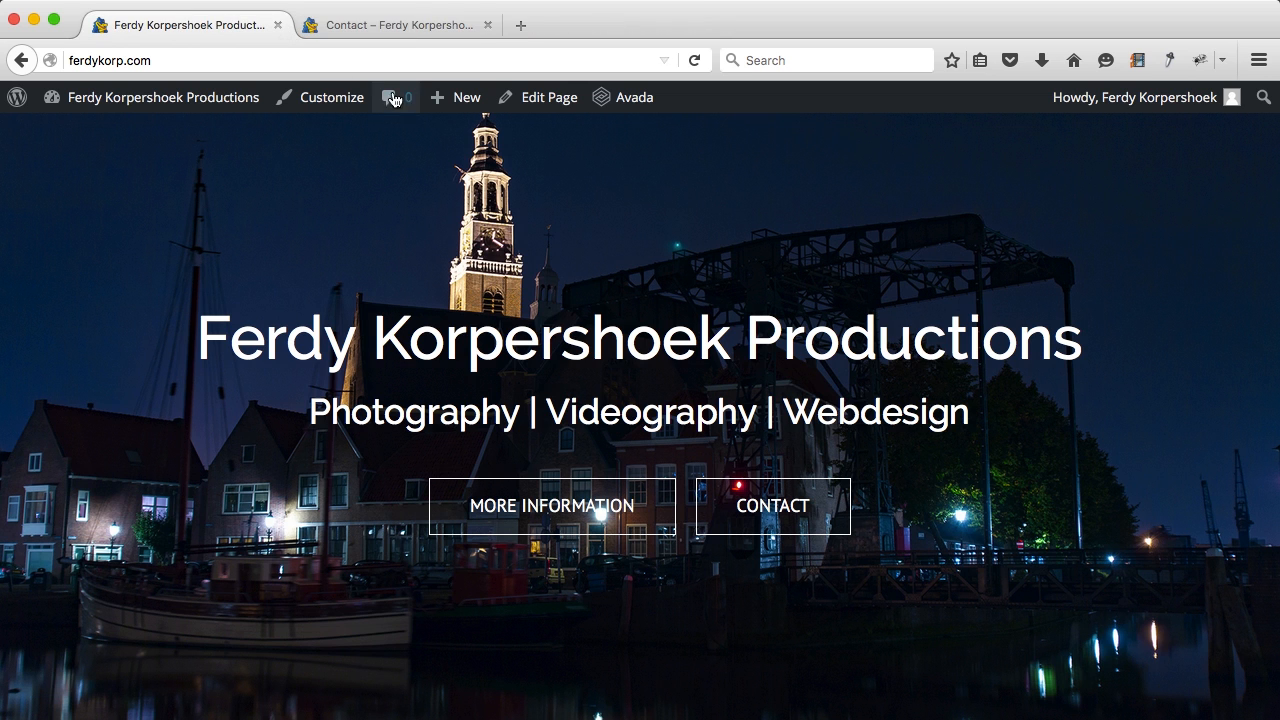
click(543, 100)
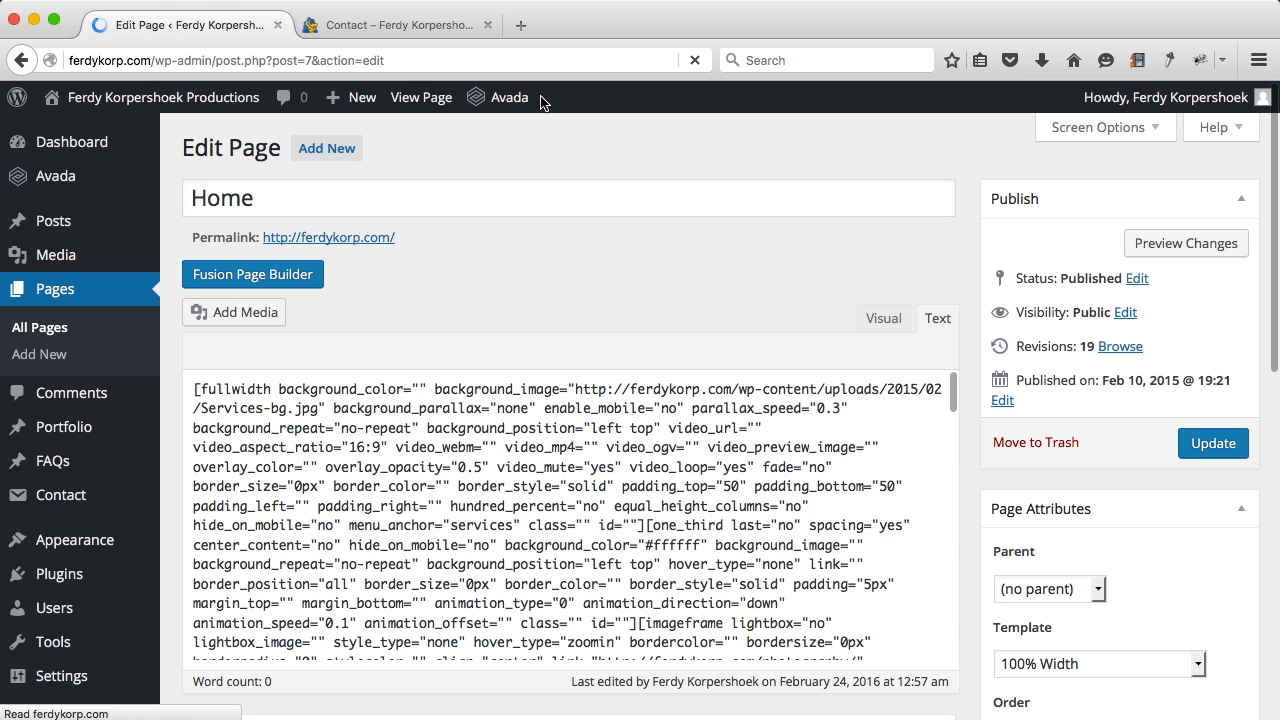
Step: Set the Home page's Fusion slider position to Below, update the page, and view it live
click(262, 275)
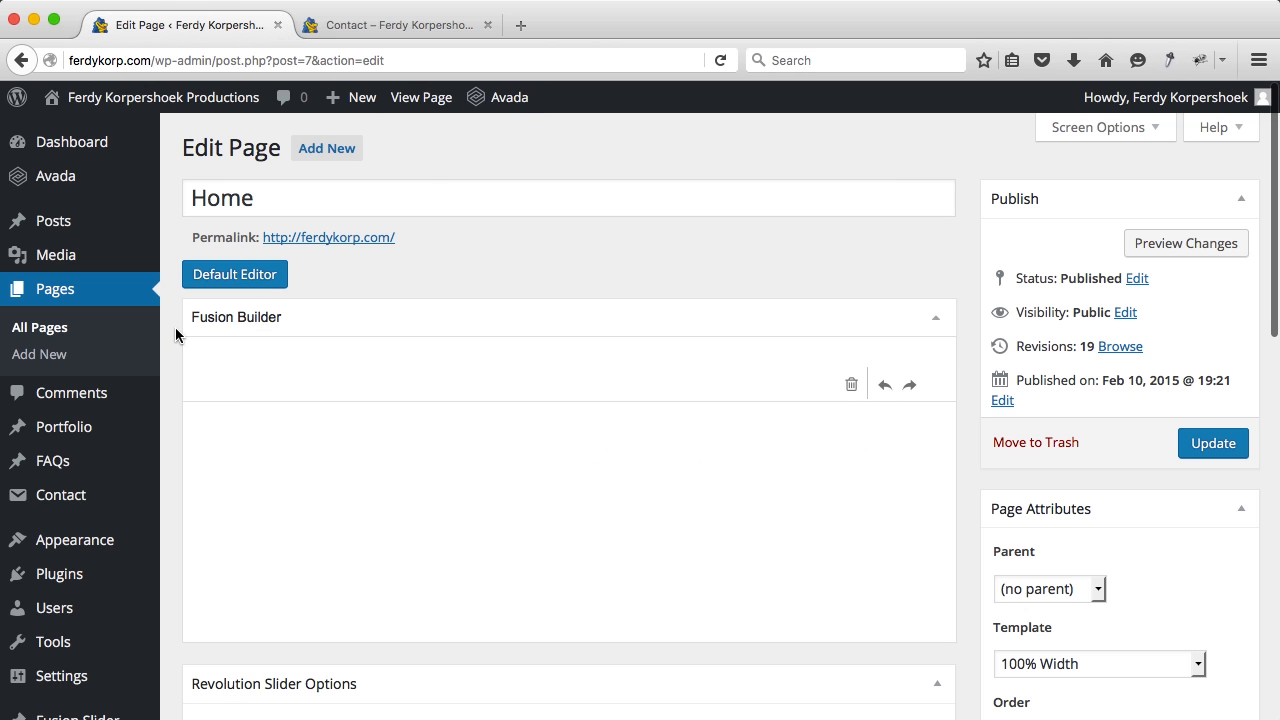
scroll(174, 331, down, 5)
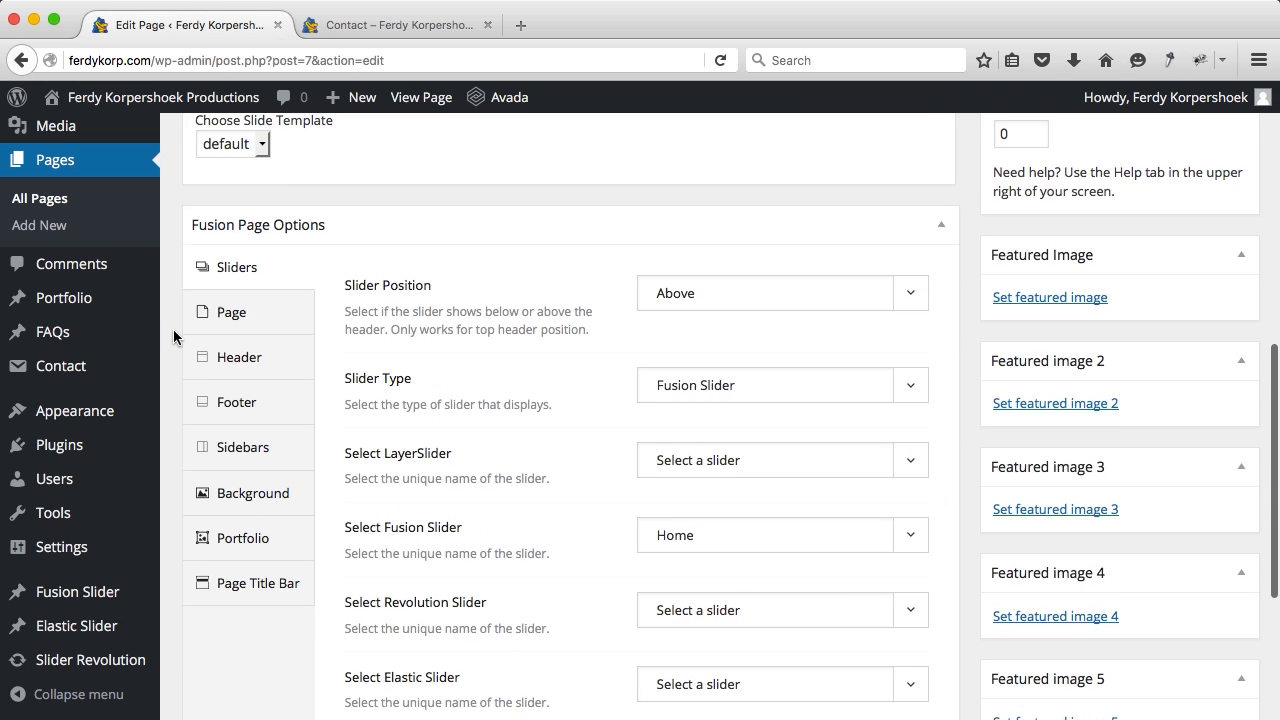
scroll(549, 346, up, 6)
scroll(549, 344, down, 3)
scroll(549, 345, down, 4)
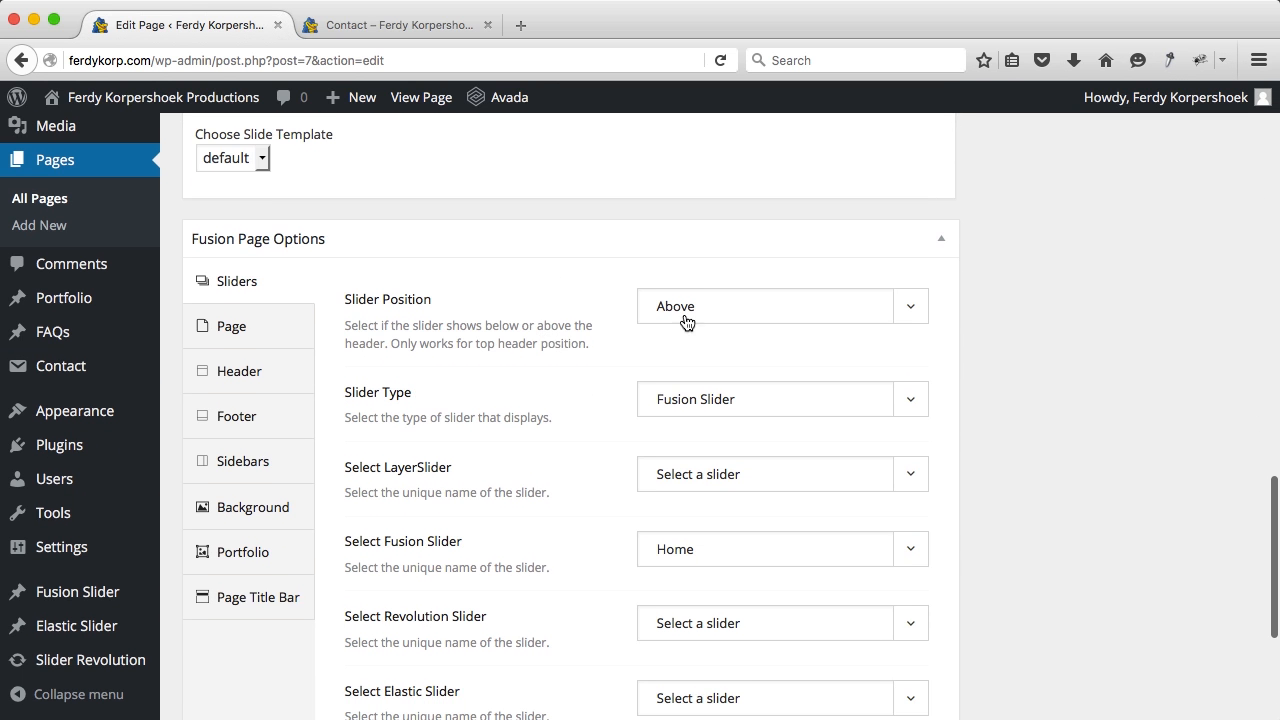
click(693, 316)
click(668, 352)
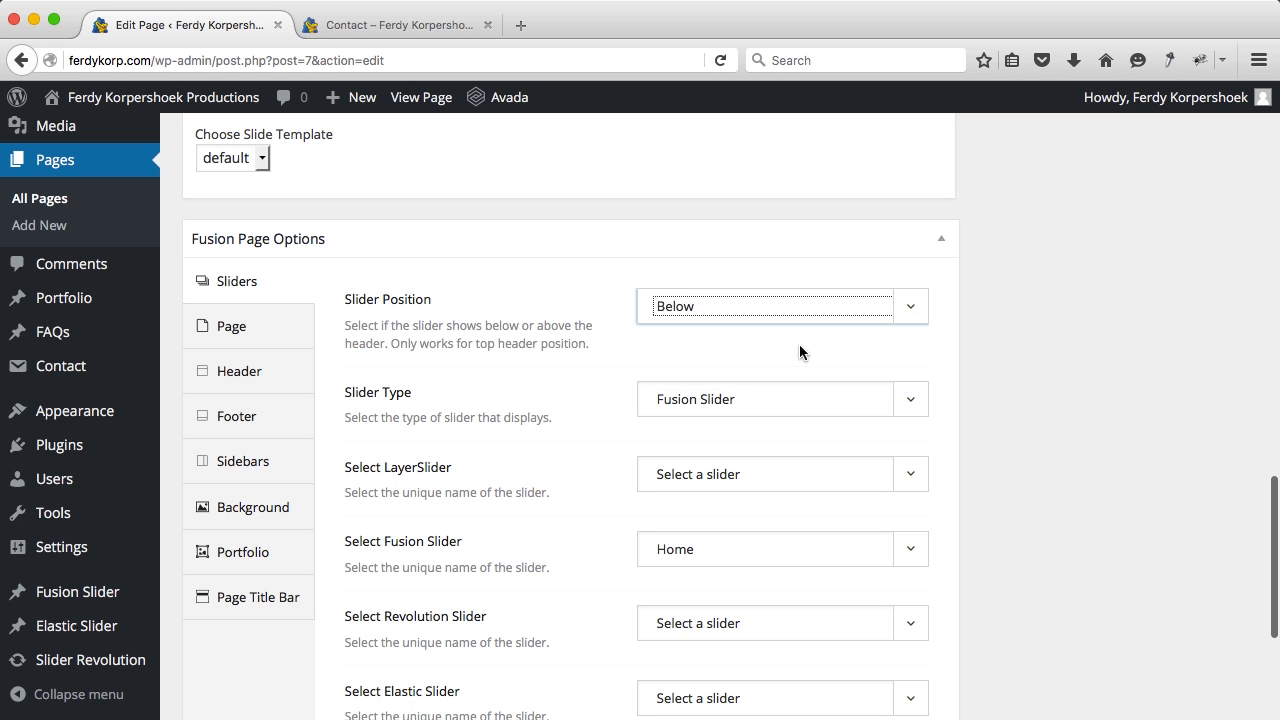
scroll(1024, 348, up, 20)
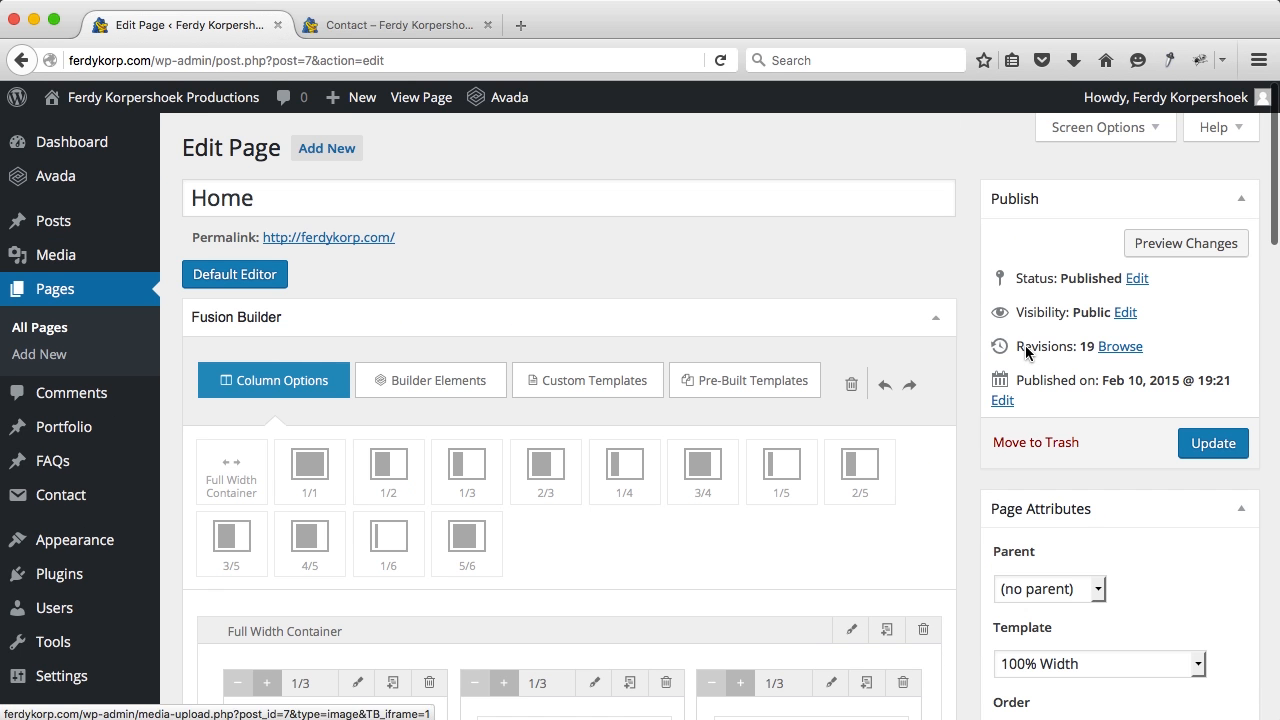
click(1197, 443)
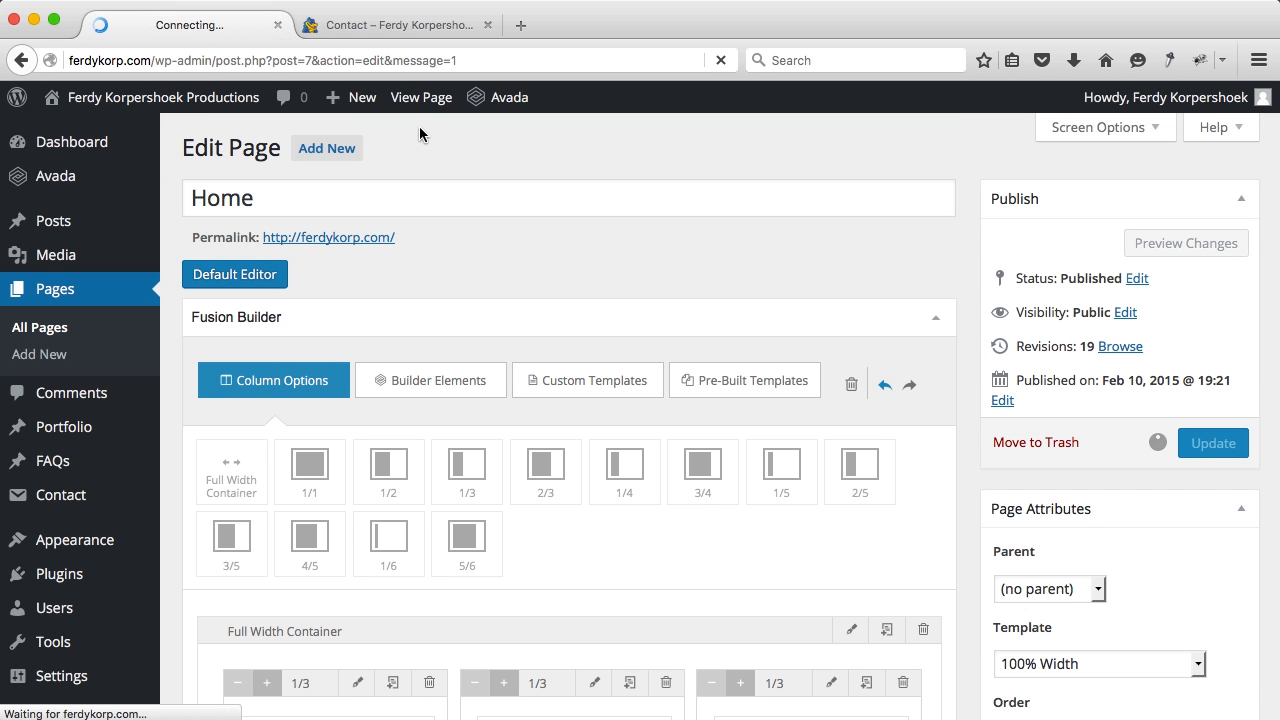
click(412, 100)
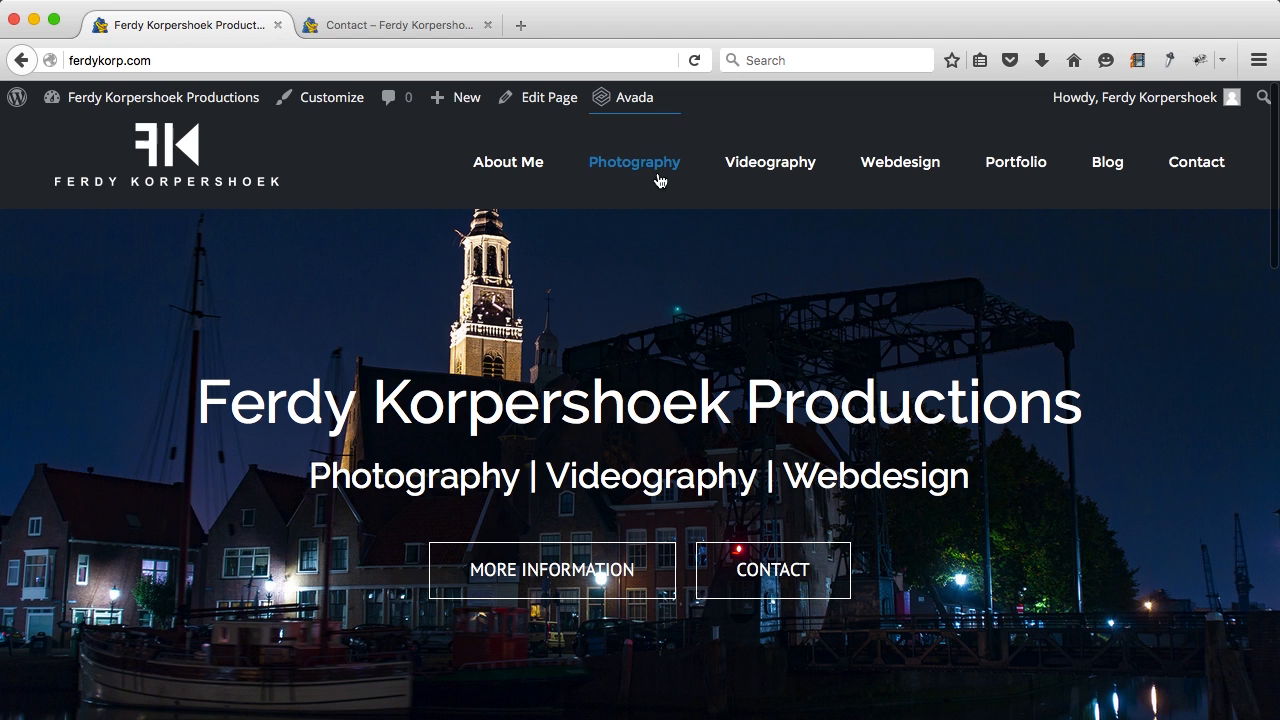
Step: Check the live homepage with the slider below the header, then close its tab
scroll(566, 350, down, 5)
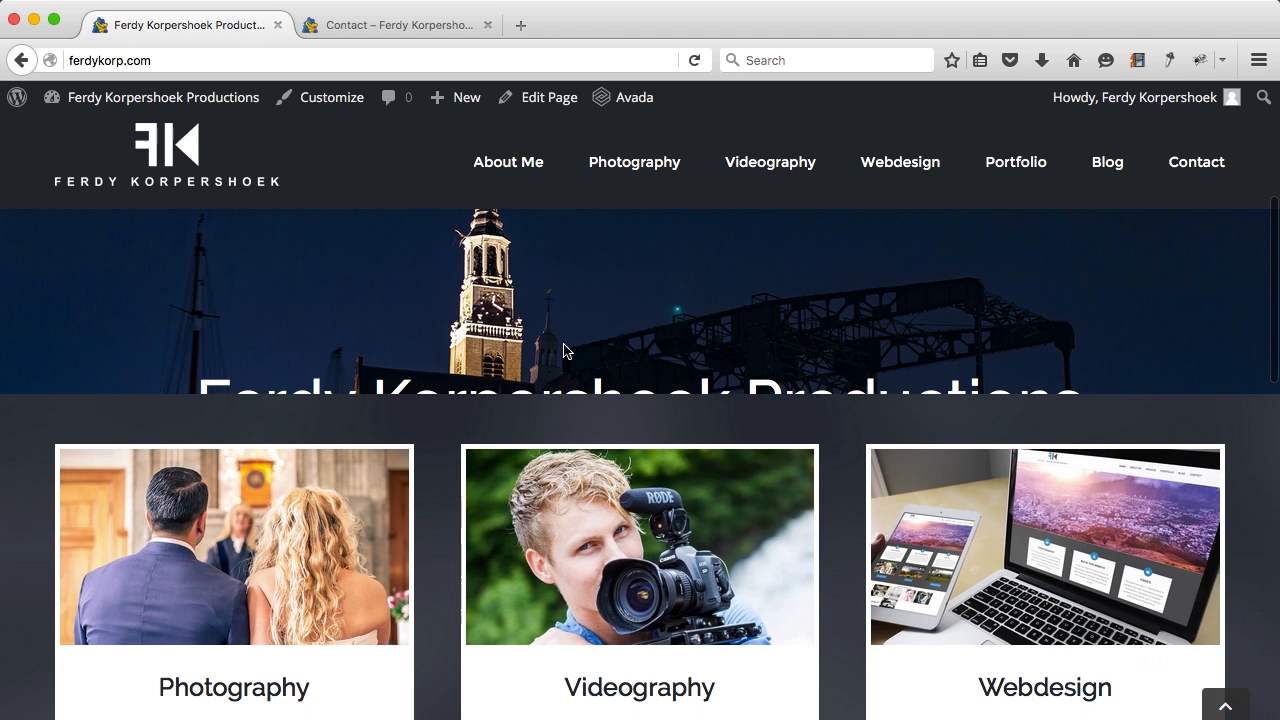
scroll(566, 350, up, 5)
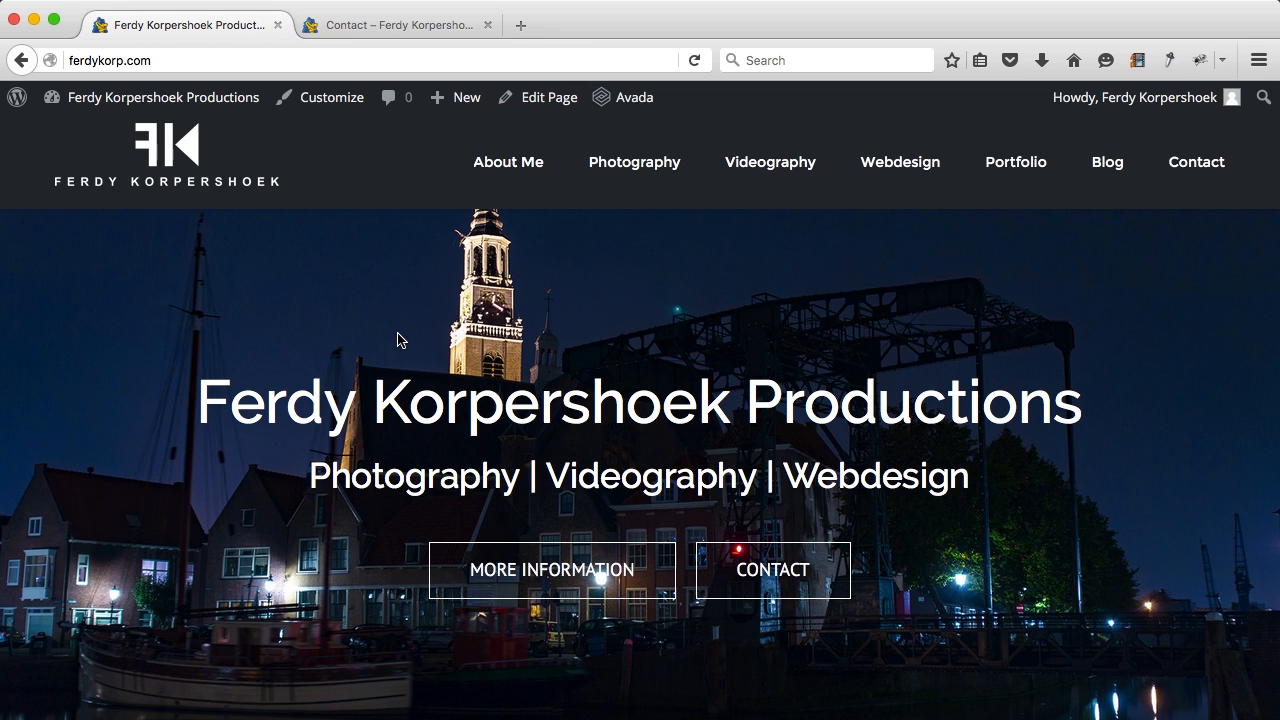
click(279, 25)
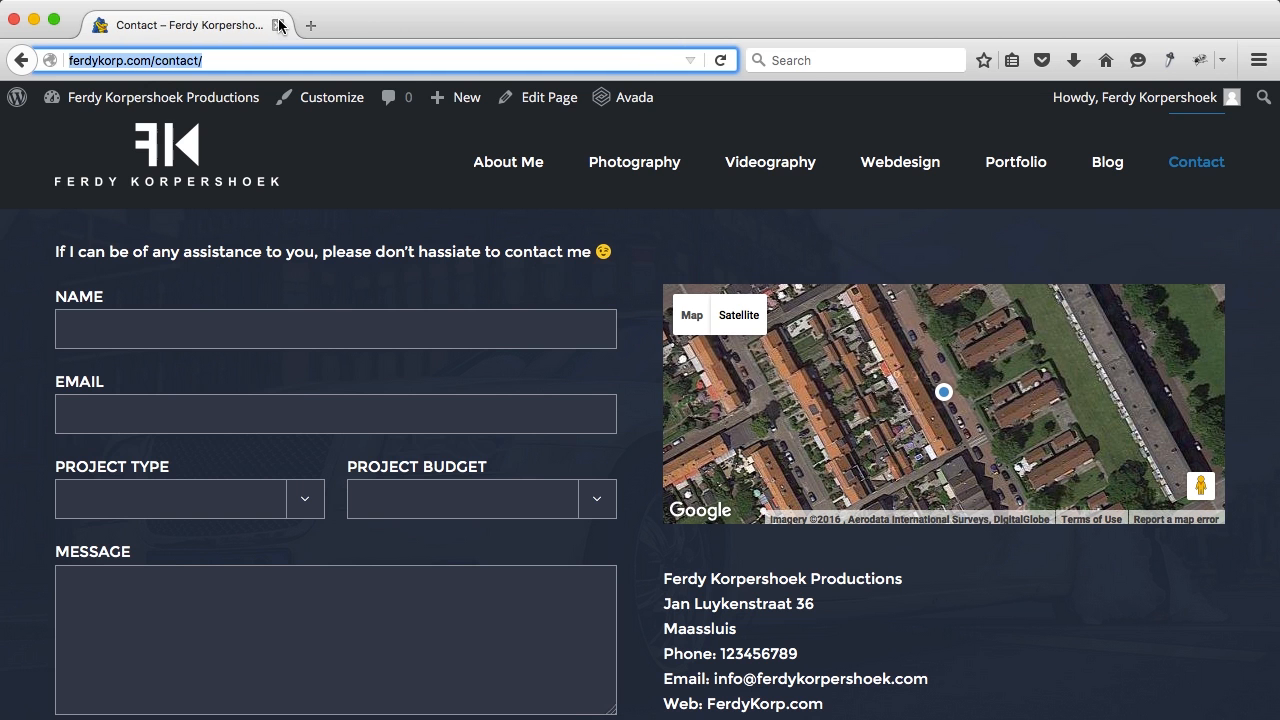
Step: Scroll through the Contact page, then follow the site logo back to the homepage
scroll(337, 605, down, 1)
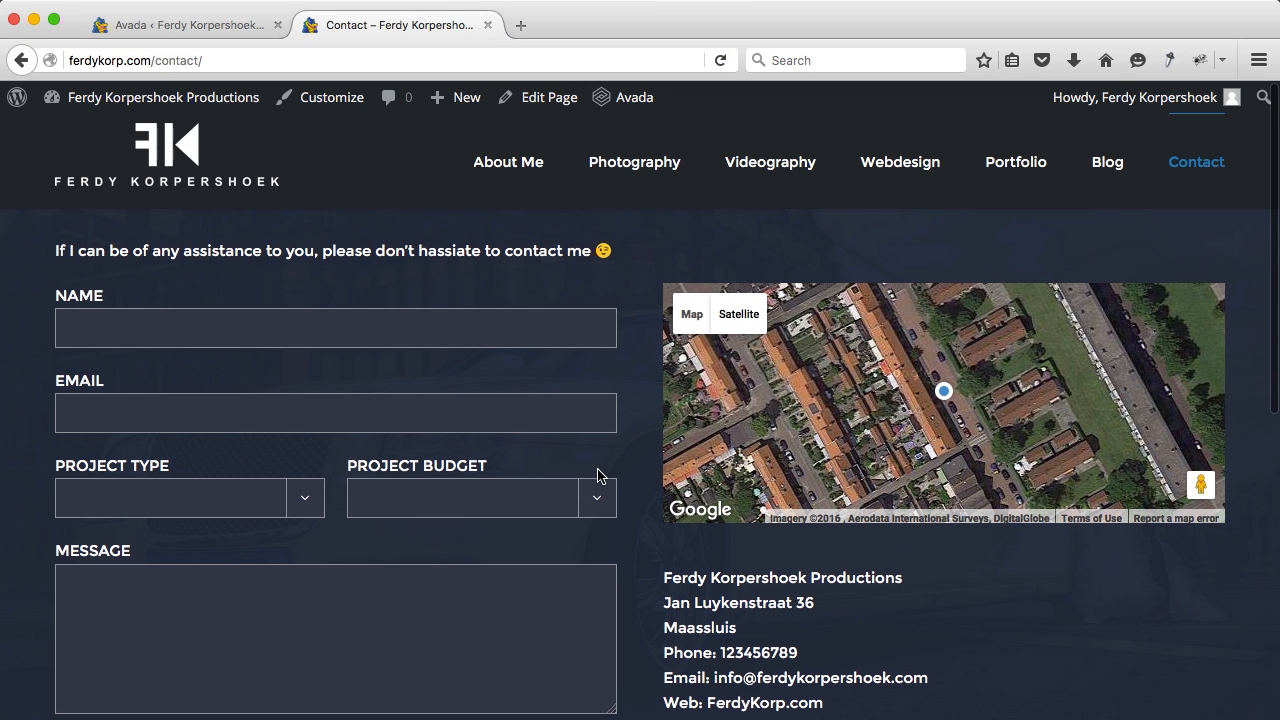
scroll(637, 414, down, 10)
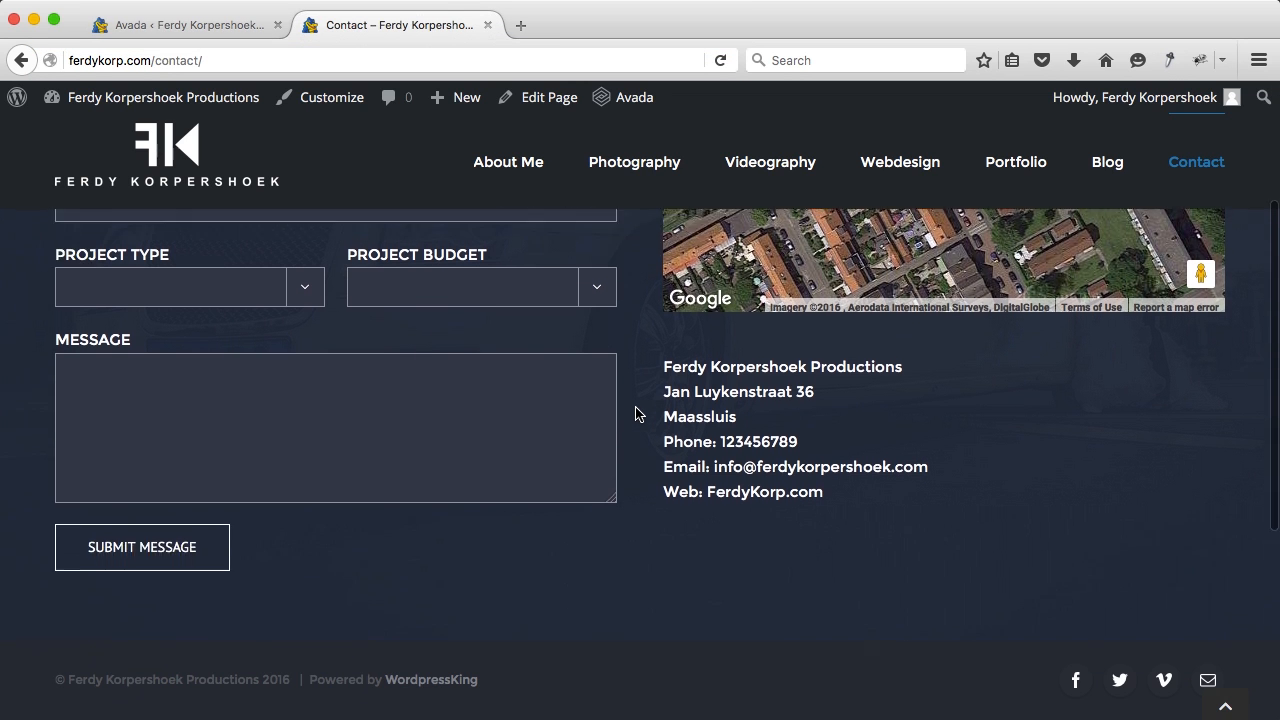
scroll(636, 414, up, 8)
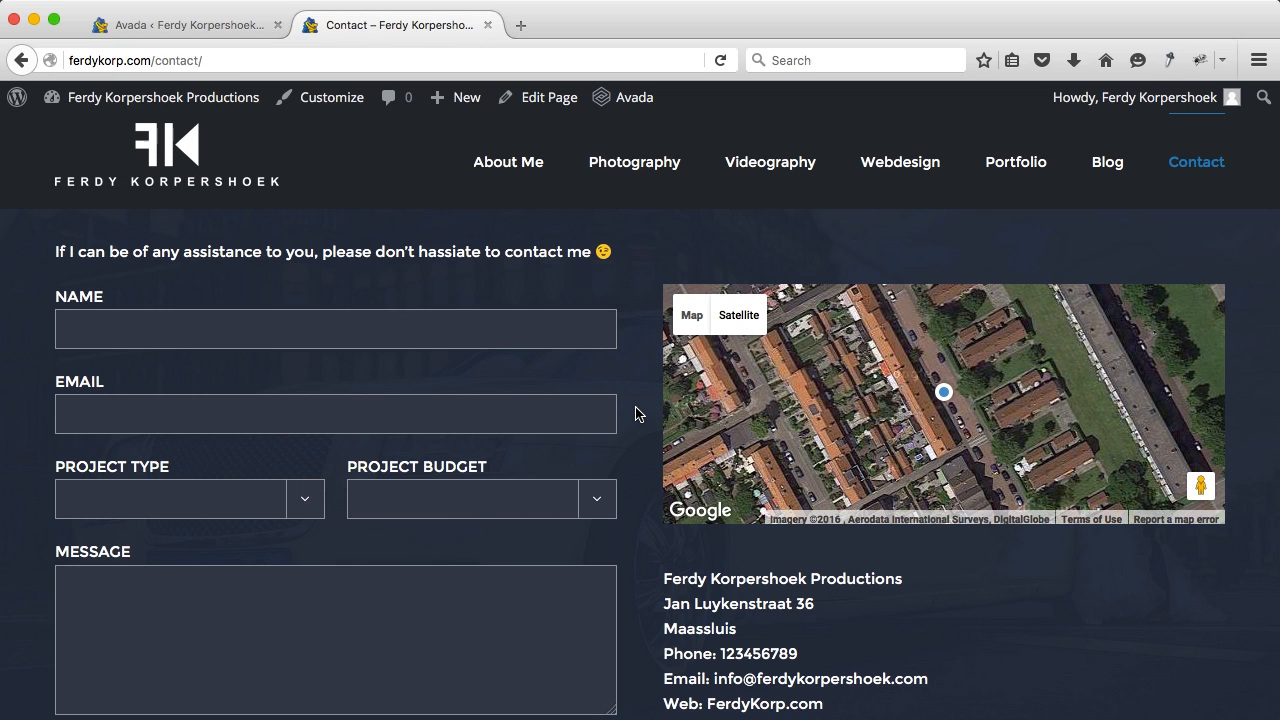
click(188, 164)
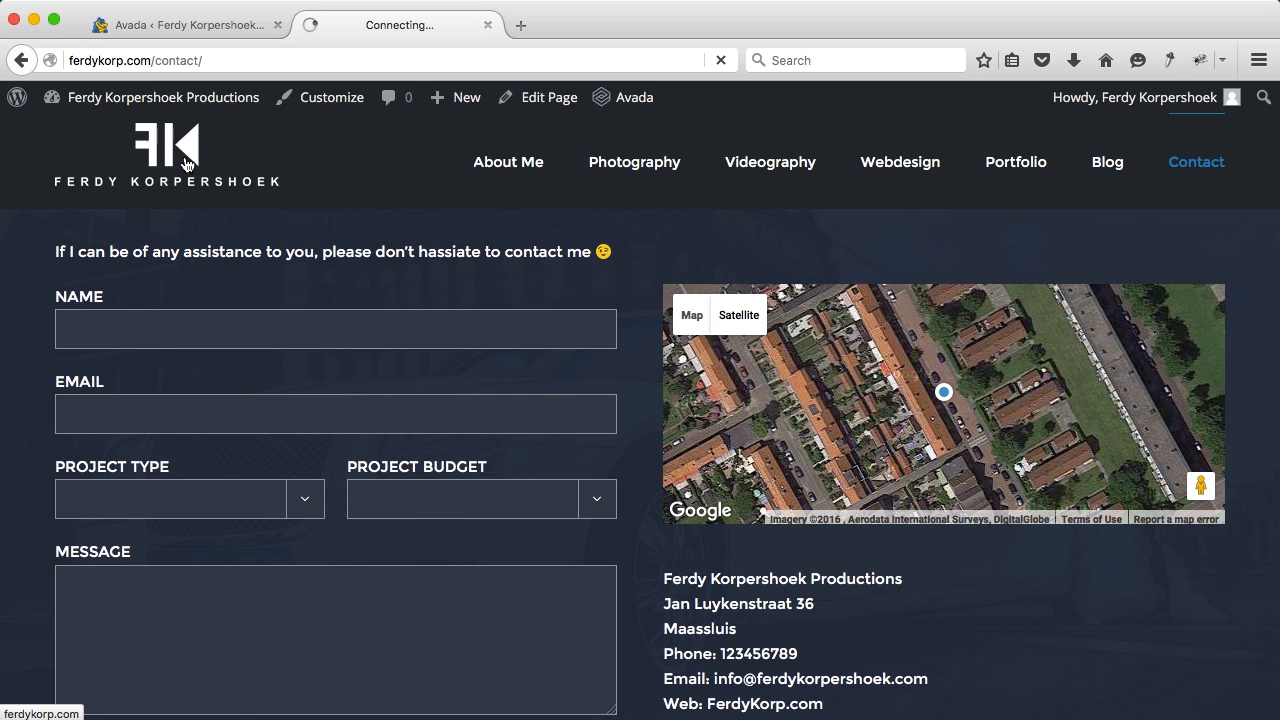